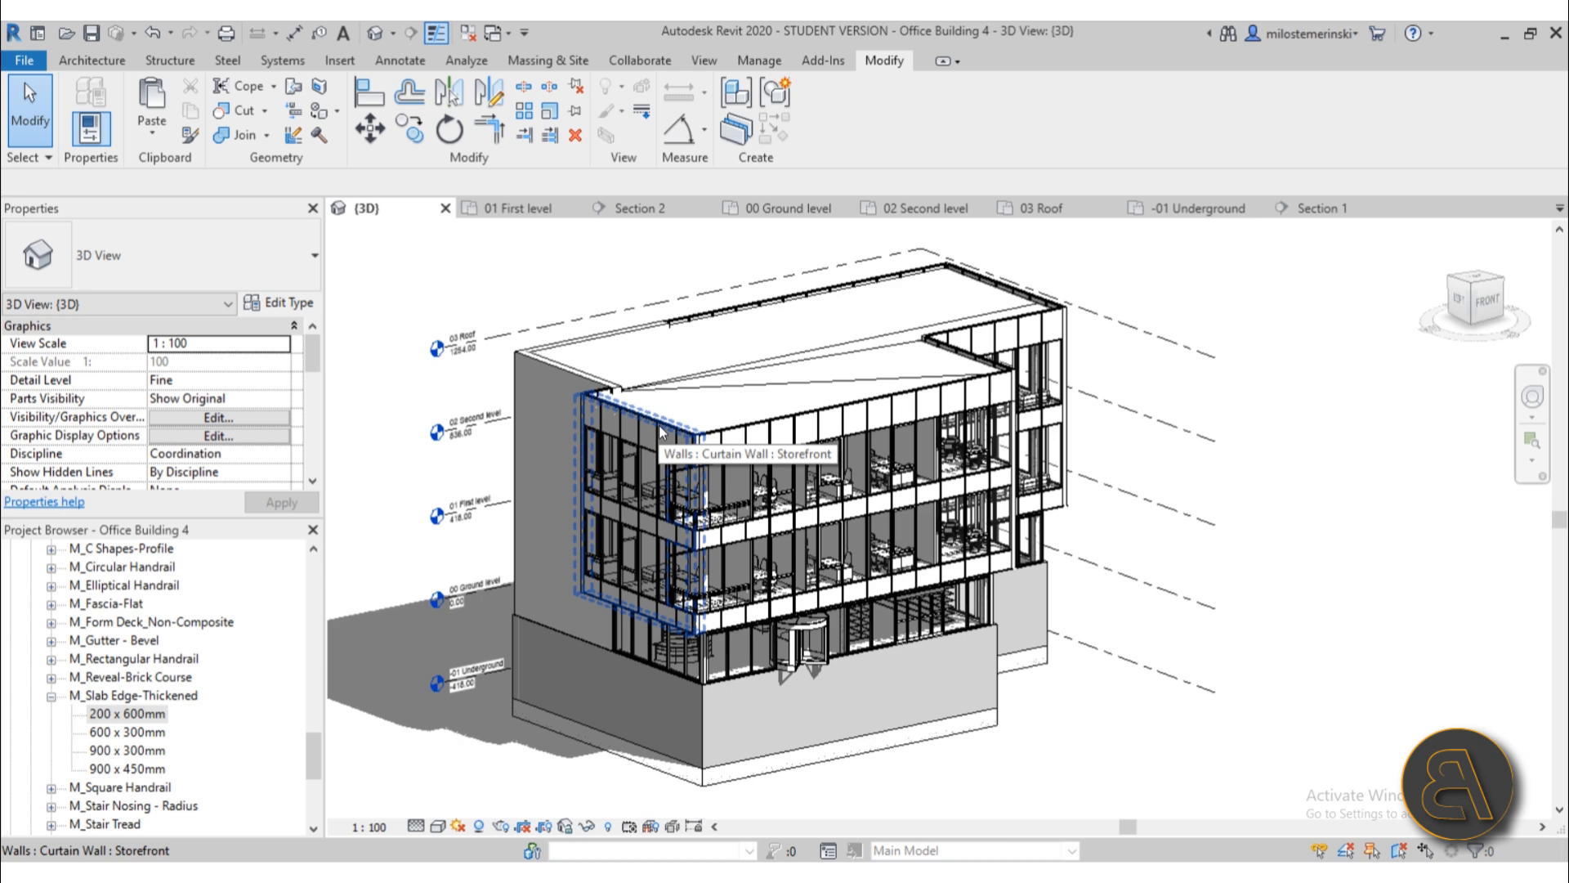
- Examine the finished office building in 3D and the stair core on the 01 First level floor plan
left_click(579, 353)
middle_click_drag(579, 353, 556, 313, "shift")
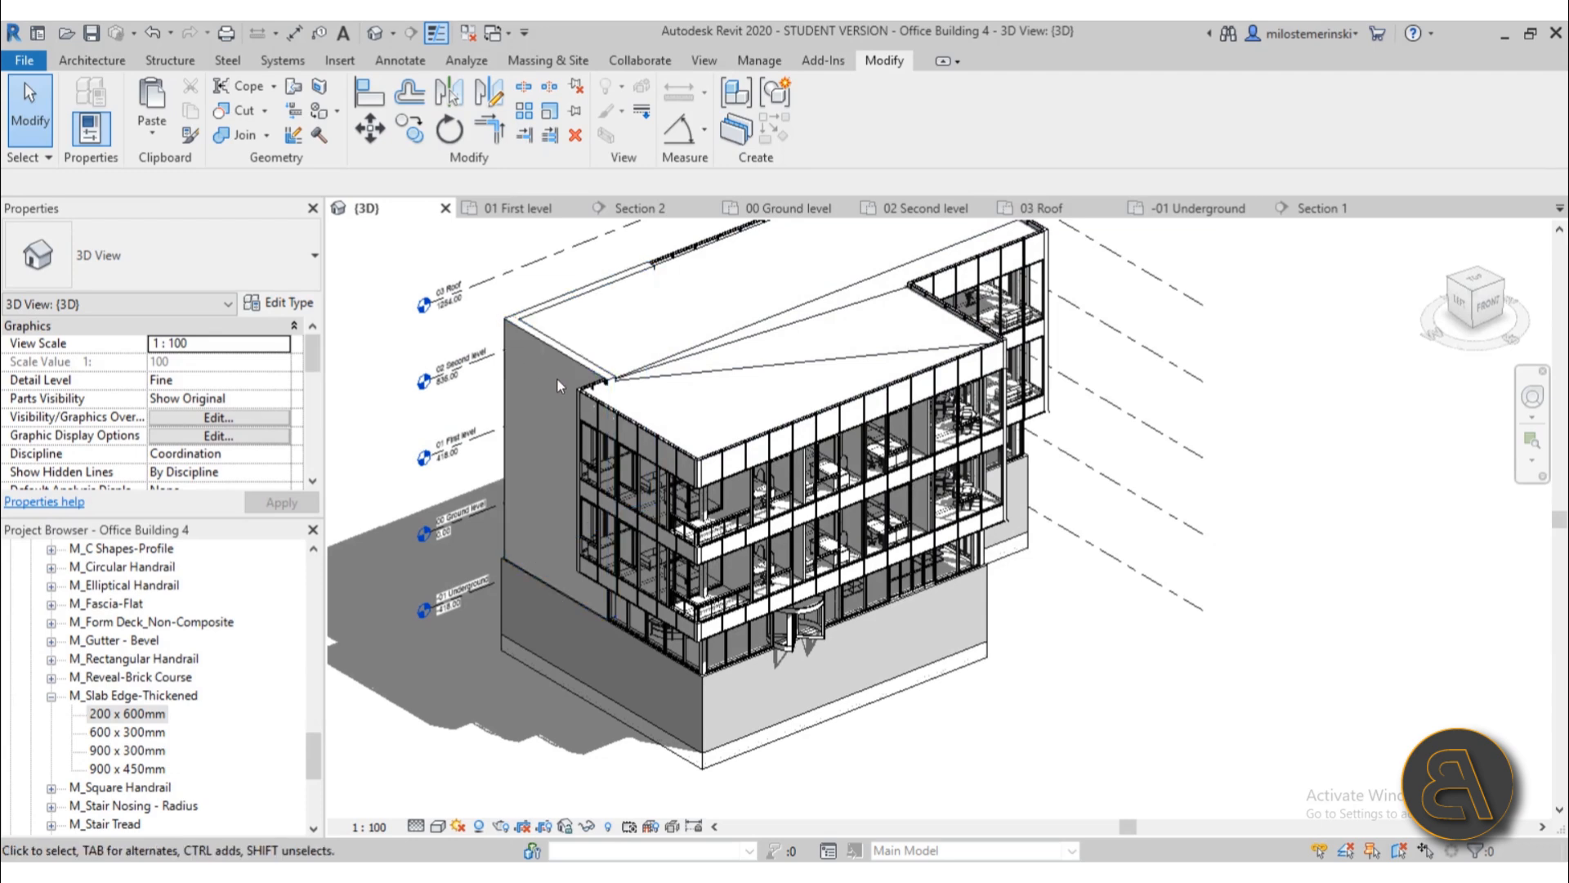
left_click(504, 209)
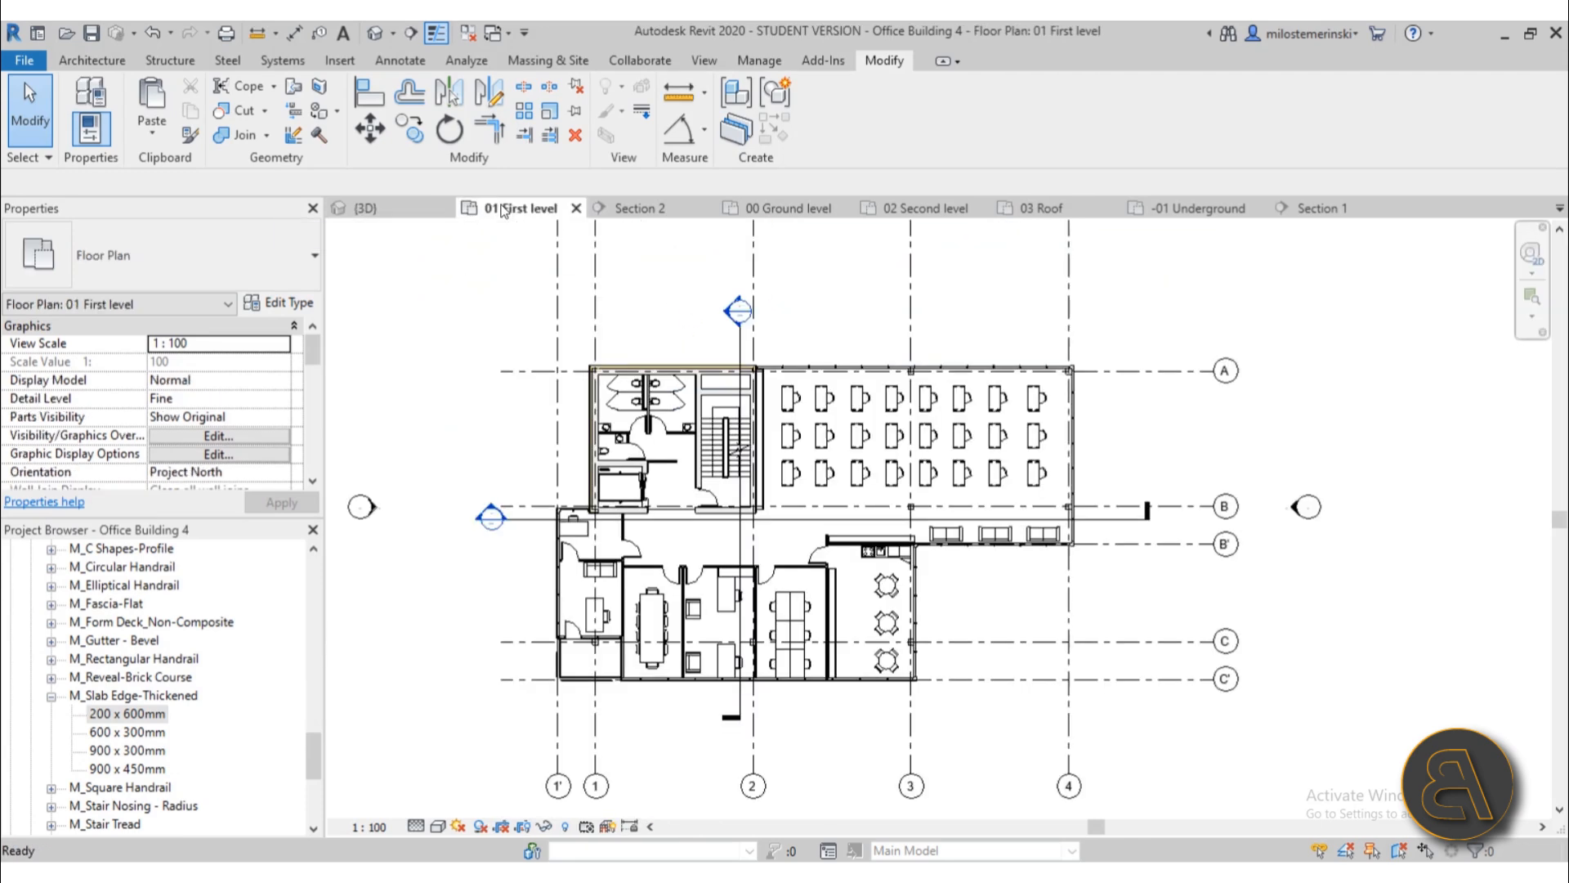
scroll(742, 465, "up", 4)
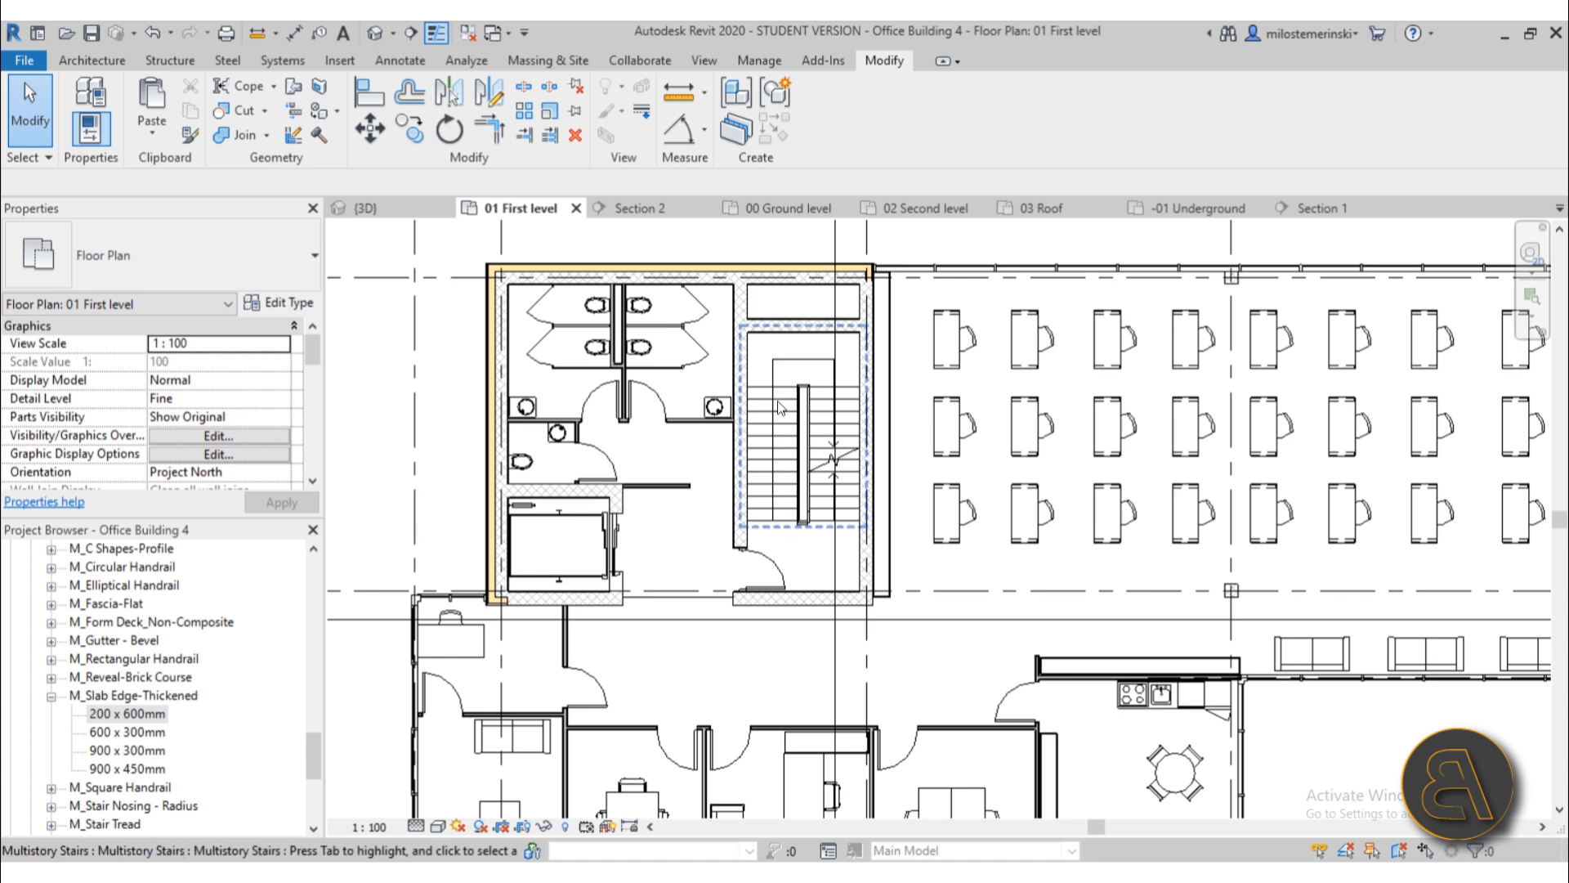
- Open Section 2 and examine the multistory stairs, including their treads, risers and landings, between the levels
left_click(667, 206)
middle_click_drag(939, 606, 878, 597)
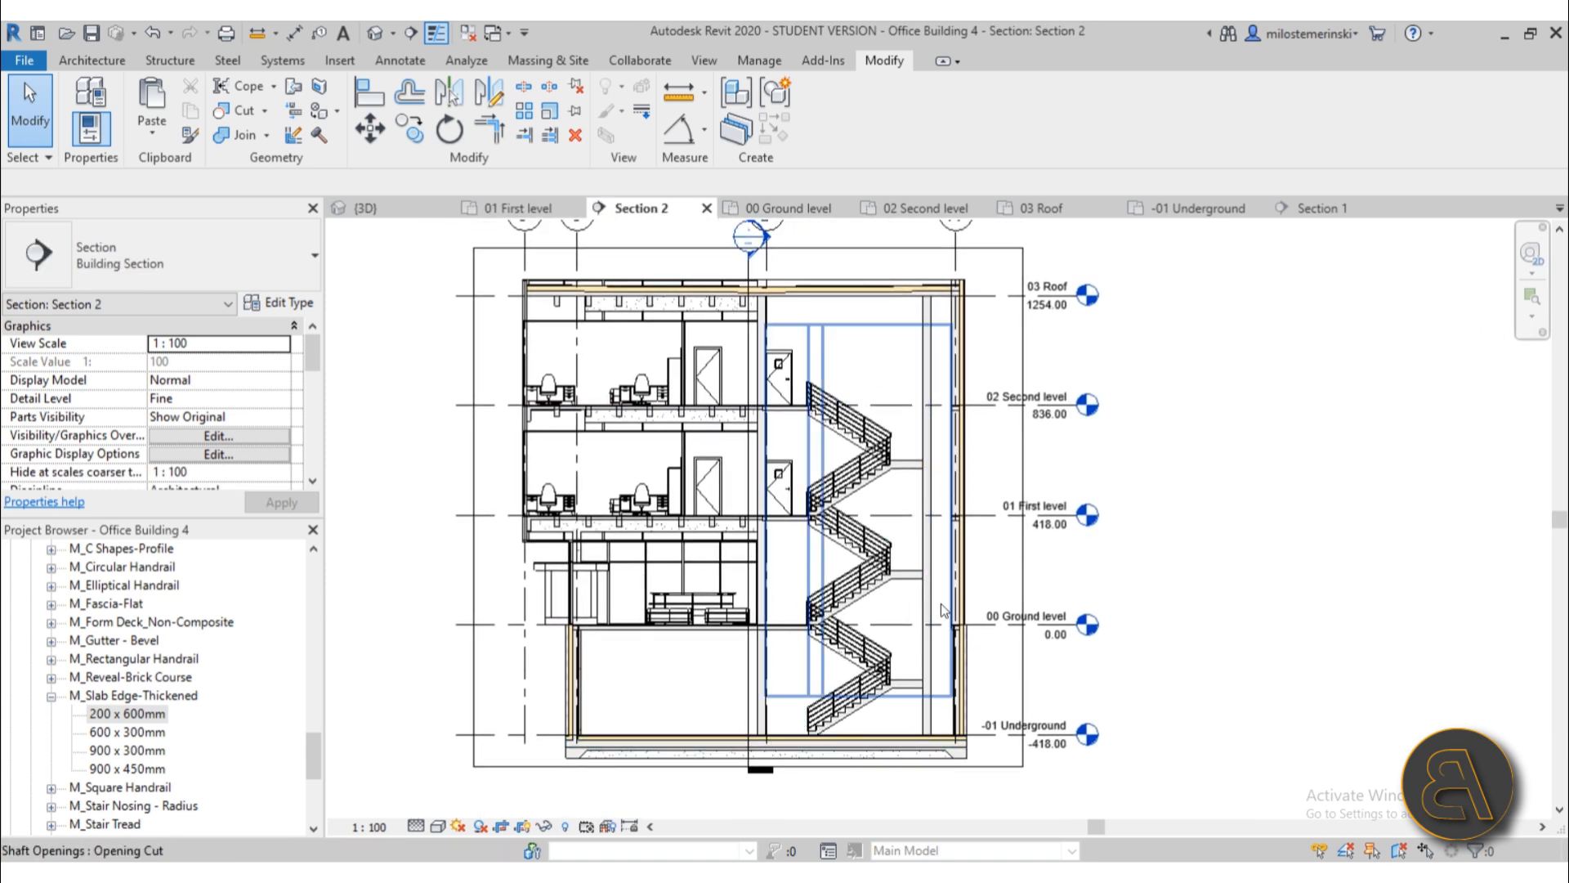
scroll(825, 425, "up", 4)
middle_click_drag(871, 481, 839, 421)
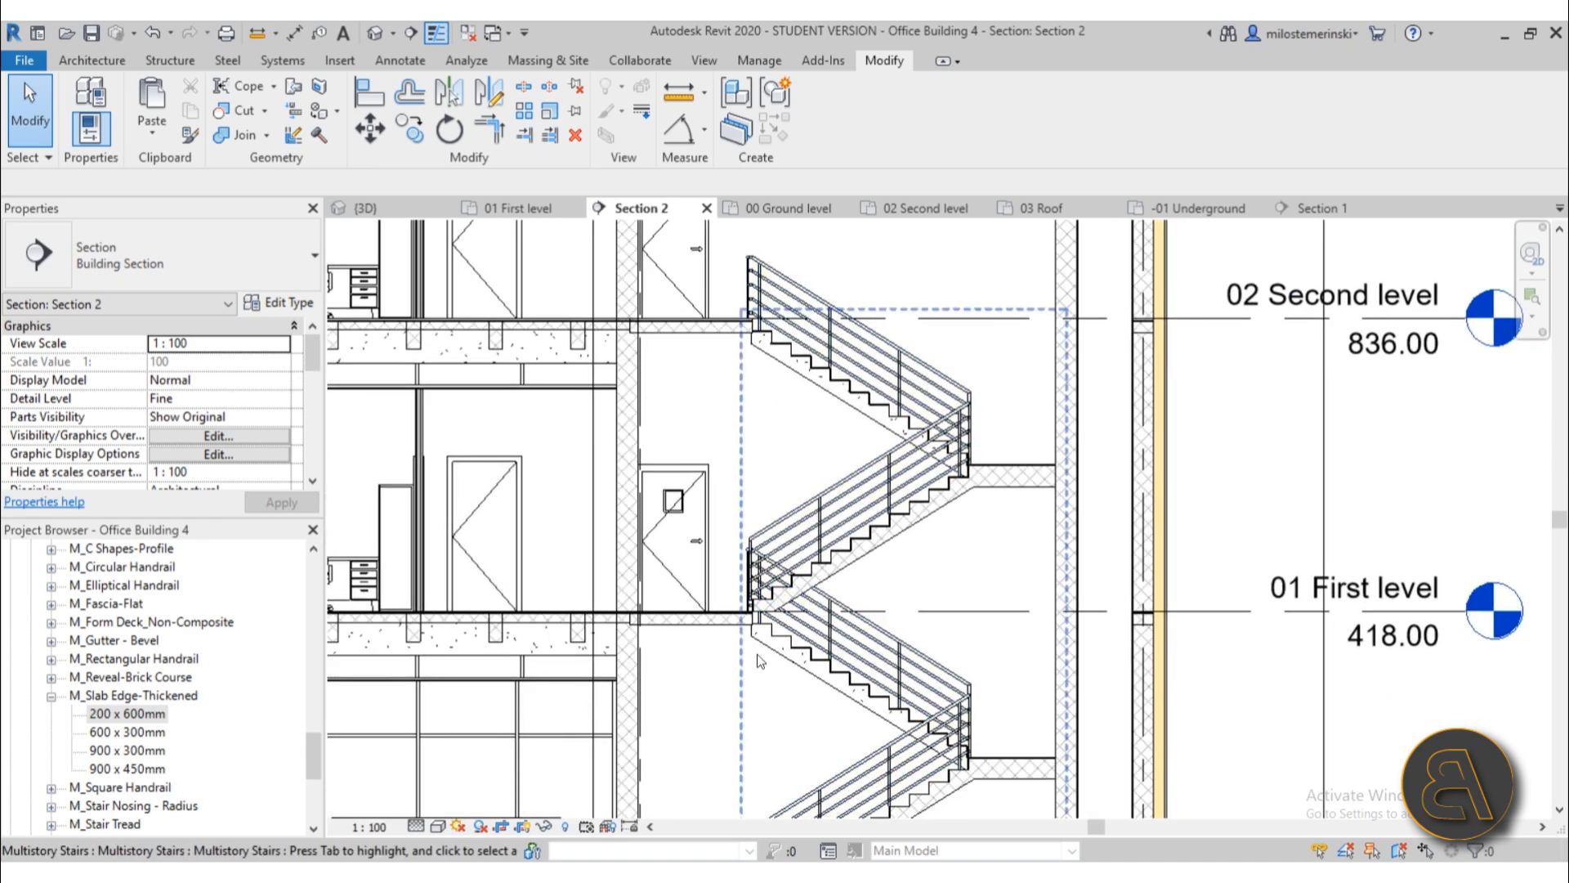
scroll(760, 659, "up", 4)
scroll(678, 647, "down", 3)
middle_click_drag(711, 675, 659, 667)
scroll(985, 376, "up", 5)
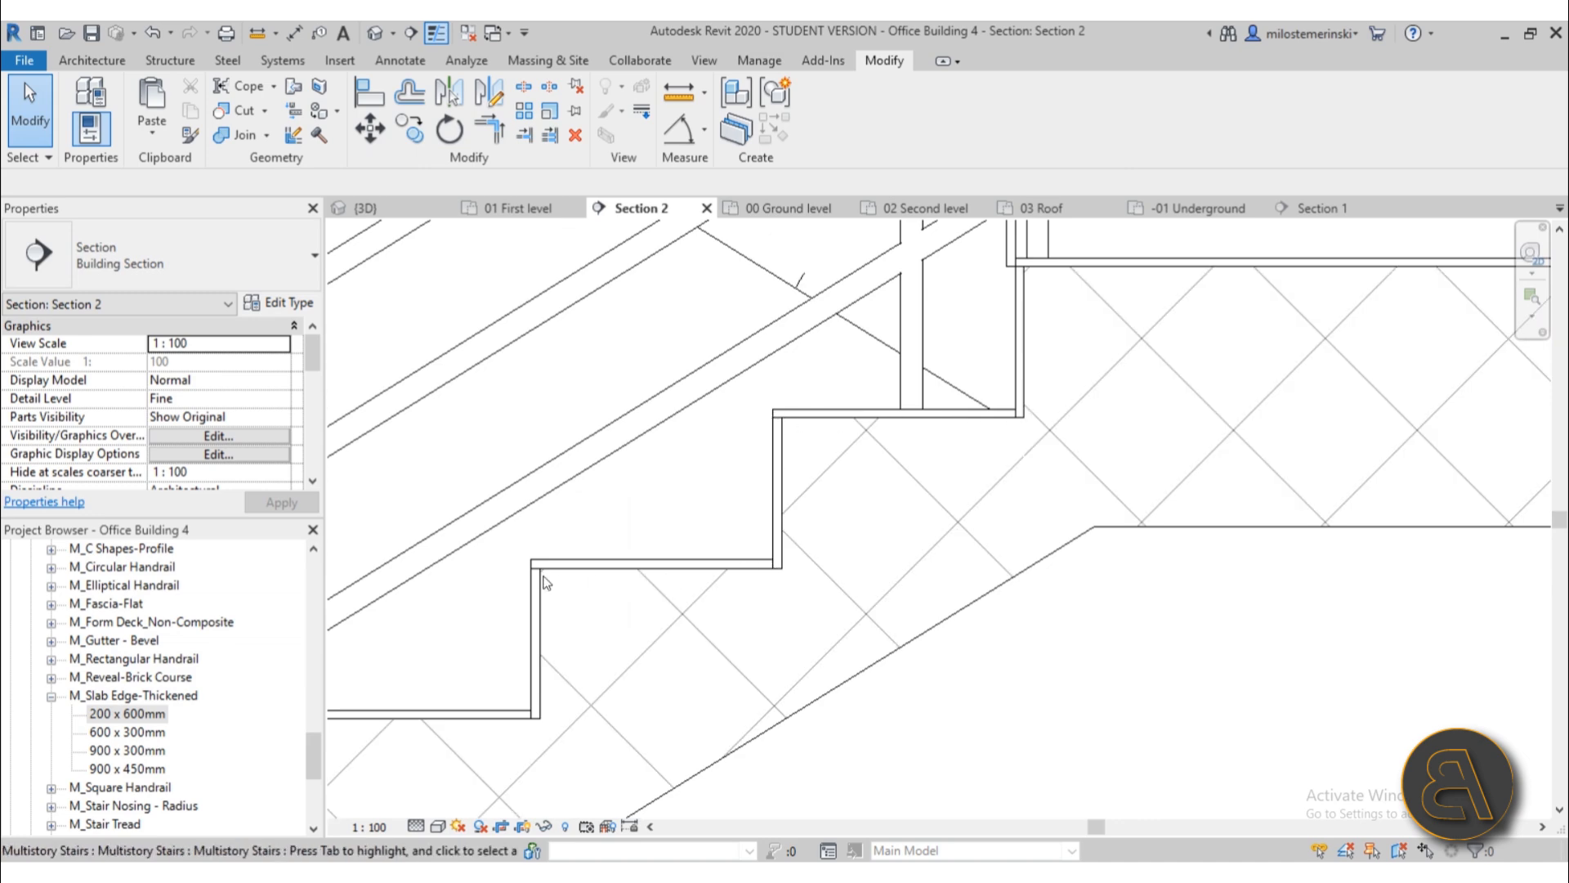
scroll(808, 458, "down", 3)
scroll(765, 555, "down", 3)
middle_click_drag(735, 631, 819, 532)
scroll(781, 540, "down", 1)
scroll(743, 564, "down", 3)
scroll(776, 620, "down", 2)
scroll(830, 519, "up", 1)
scroll(730, 620, "down", 2)
middle_click_drag(740, 641, 762, 613)
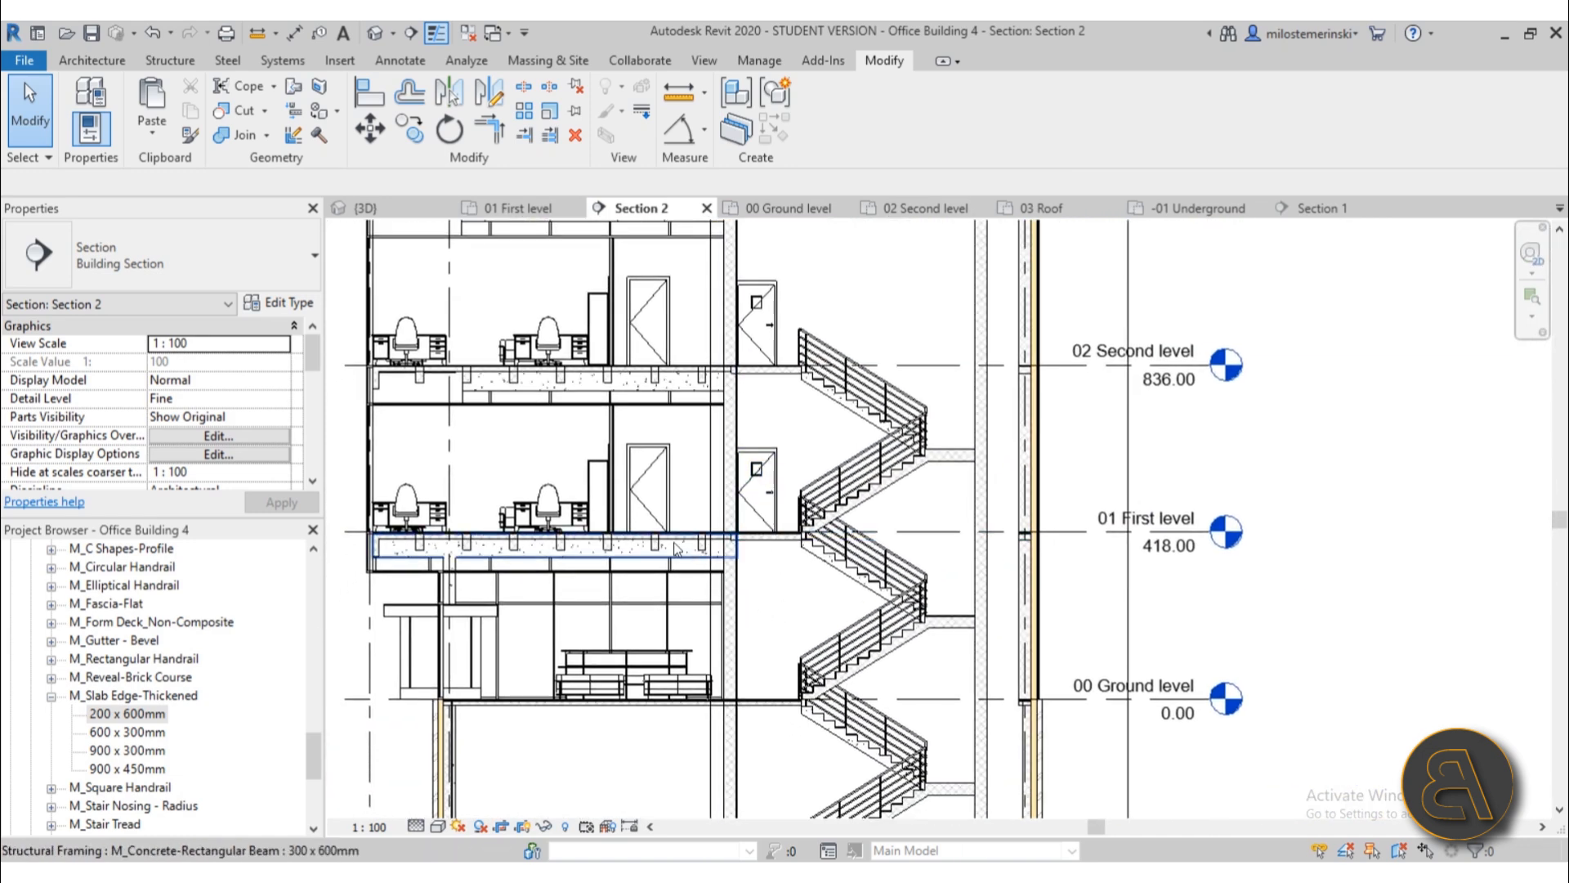
- Examine the floor slab layers, the beams beneath them and the slab's junction with the stair core at 01 First level
scroll(634, 536, "up", 3)
scroll(719, 553, "up", 3)
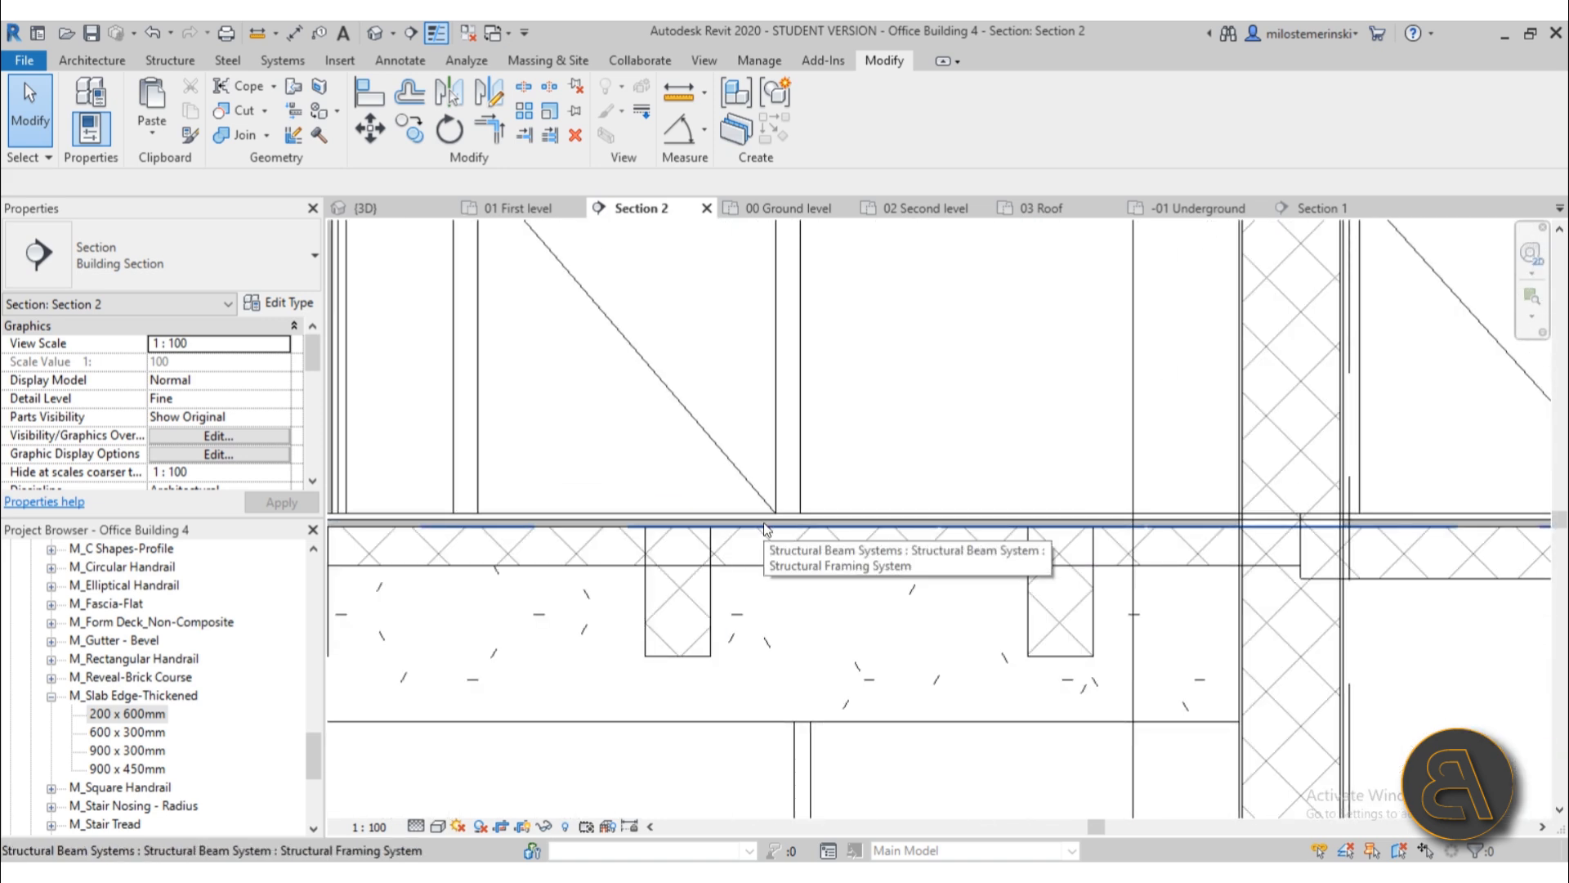
scroll(749, 579, "down", 2)
middle_click_drag(793, 577, 520, 571)
scroll(829, 567, "up", 2)
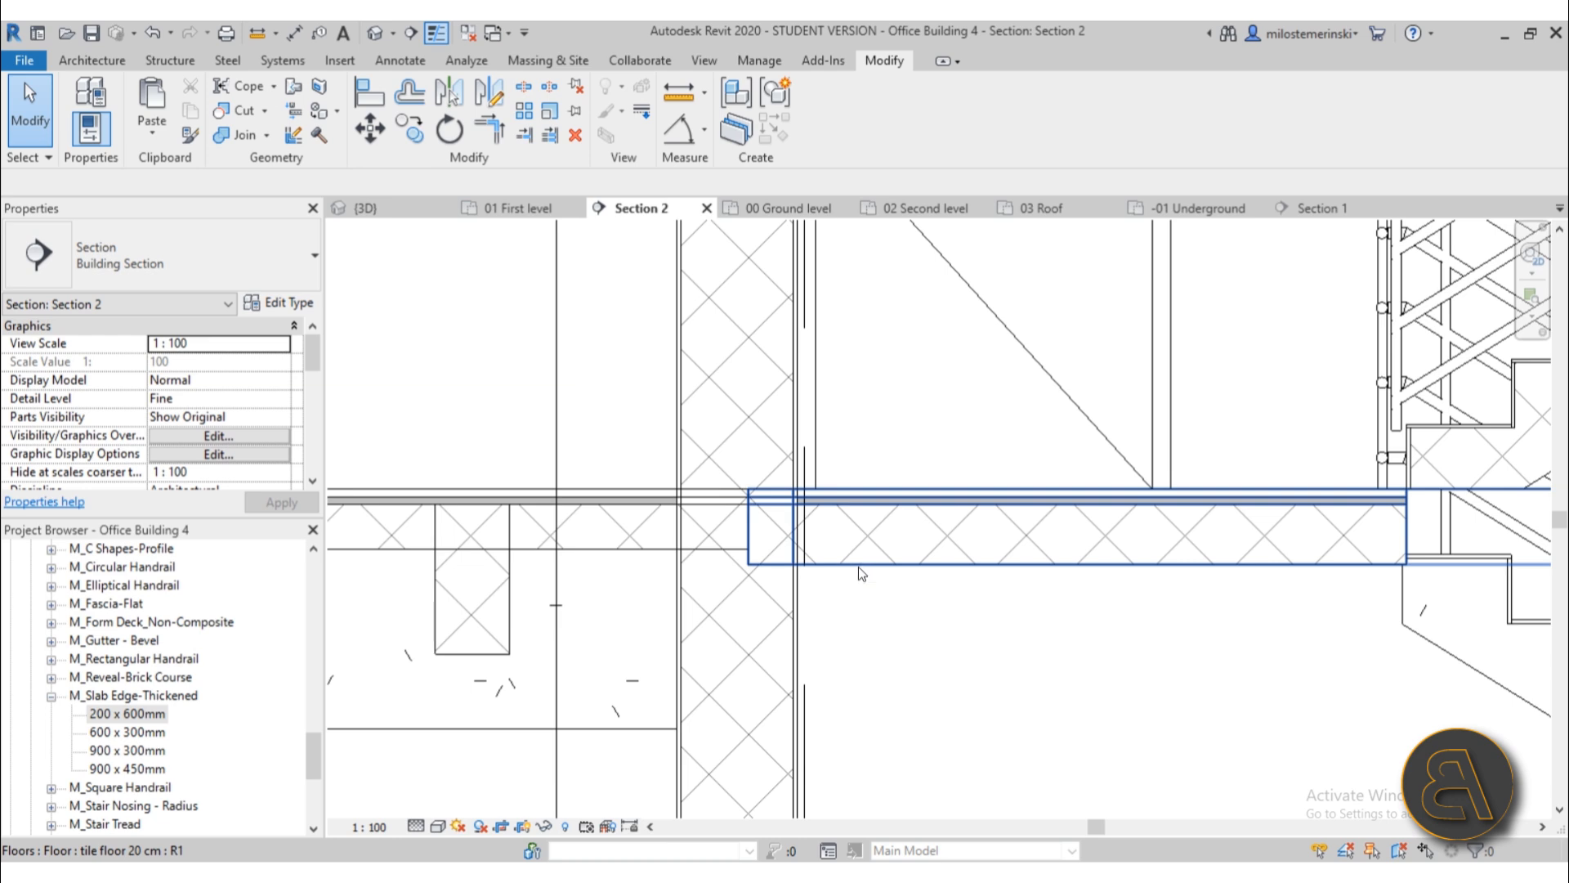
scroll(858, 566, "down", 3)
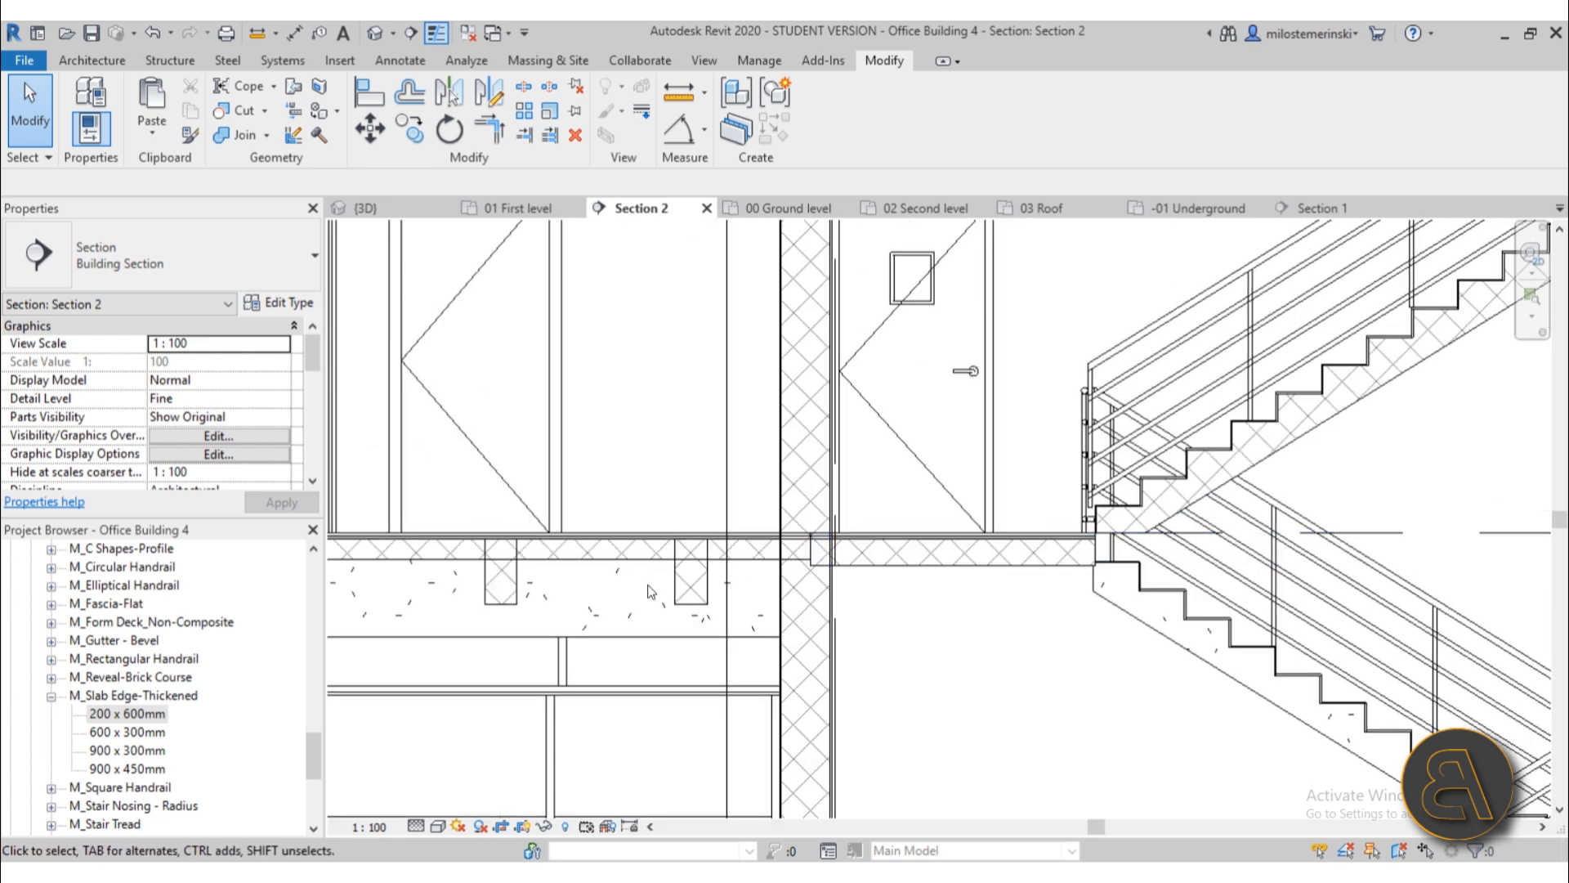
scroll(634, 549, "up", 6)
scroll(621, 596, "down", 7)
middle_click_drag(614, 640, 919, 601)
scroll(840, 552, "up", 5)
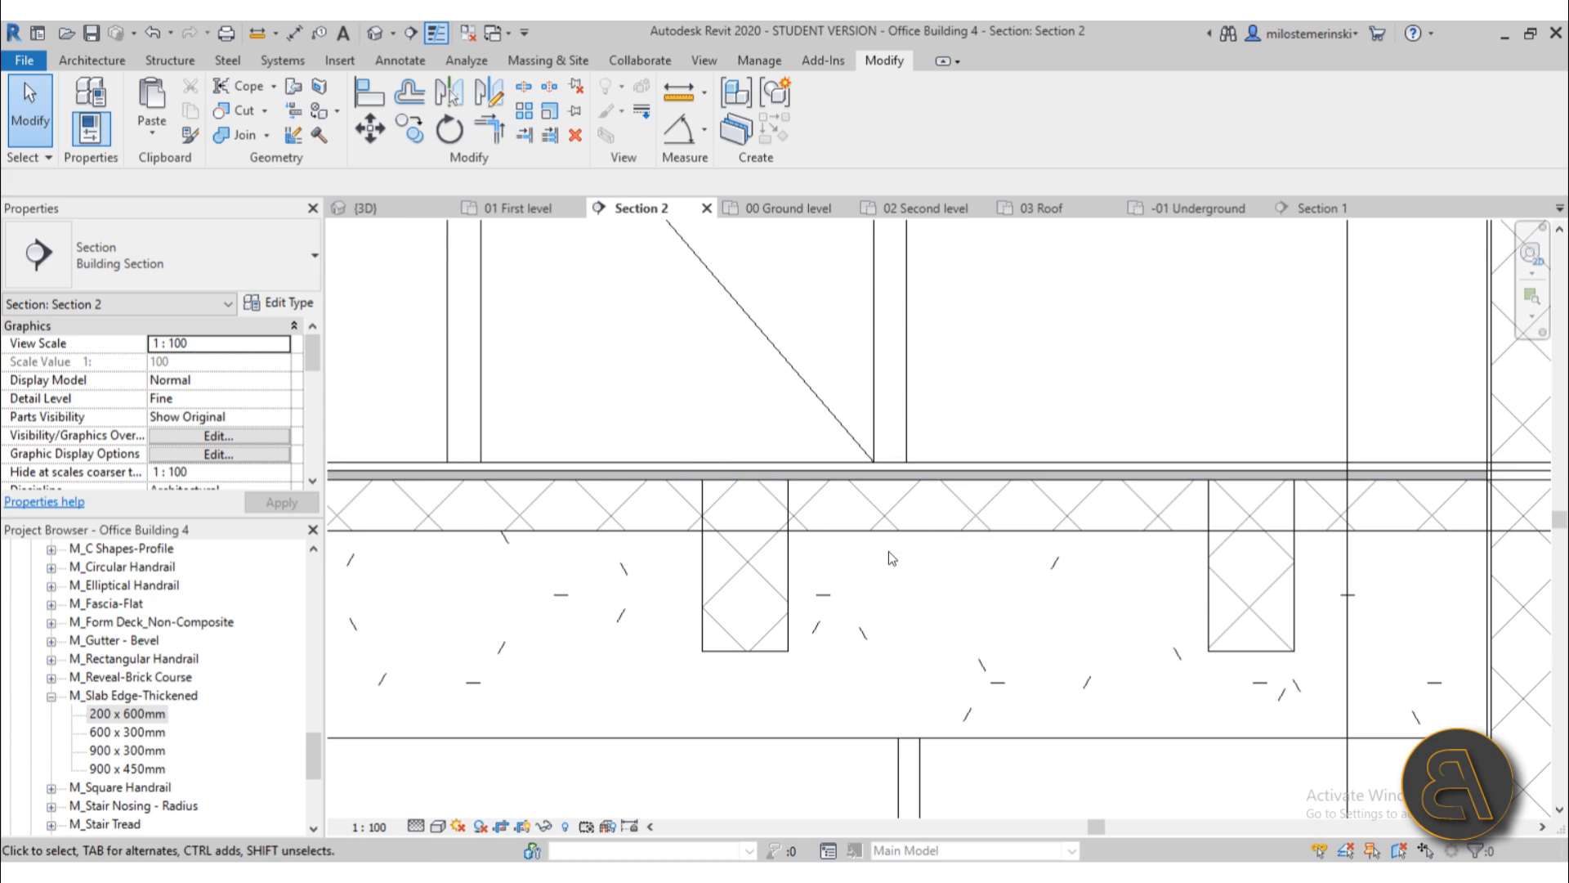
- Inspect the tile floor 18 cm slab at 01 First level in the section, then return to the 3D view
scroll(844, 507, "down", 5)
scroll(844, 503, "down", 5)
middle_click_drag(821, 582, 786, 563)
scroll(809, 508, "down", 3)
scroll(560, 502, "up", 3)
scroll(626, 537, "down", 2)
middle_click_drag(642, 546, 623, 547)
scroll(570, 501, "up", 6)
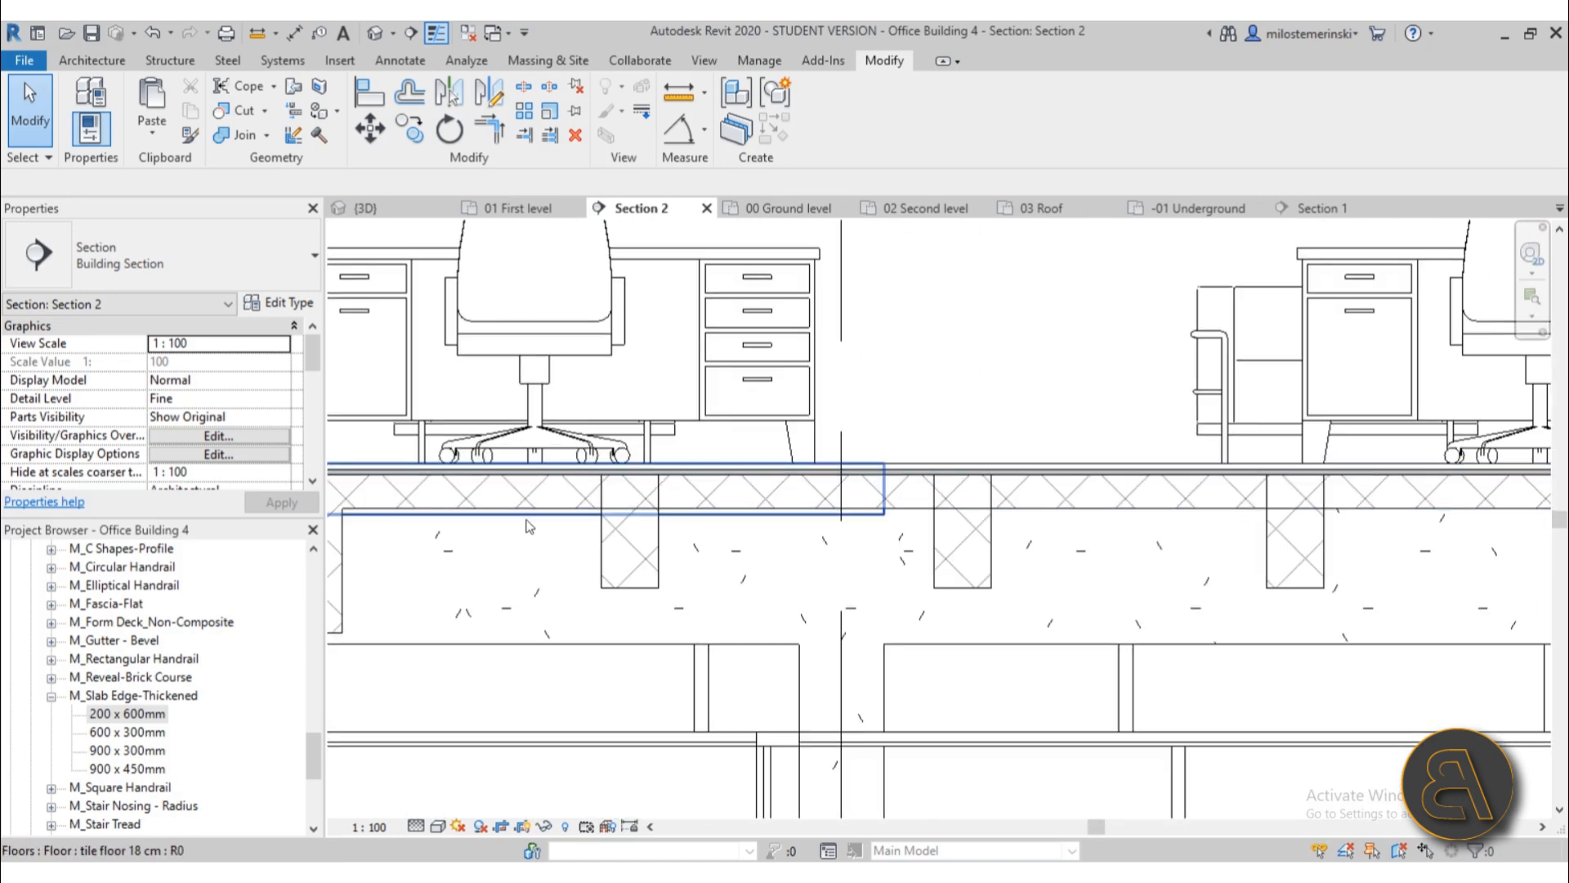
left_click(540, 513)
scroll(755, 557, "down", 4)
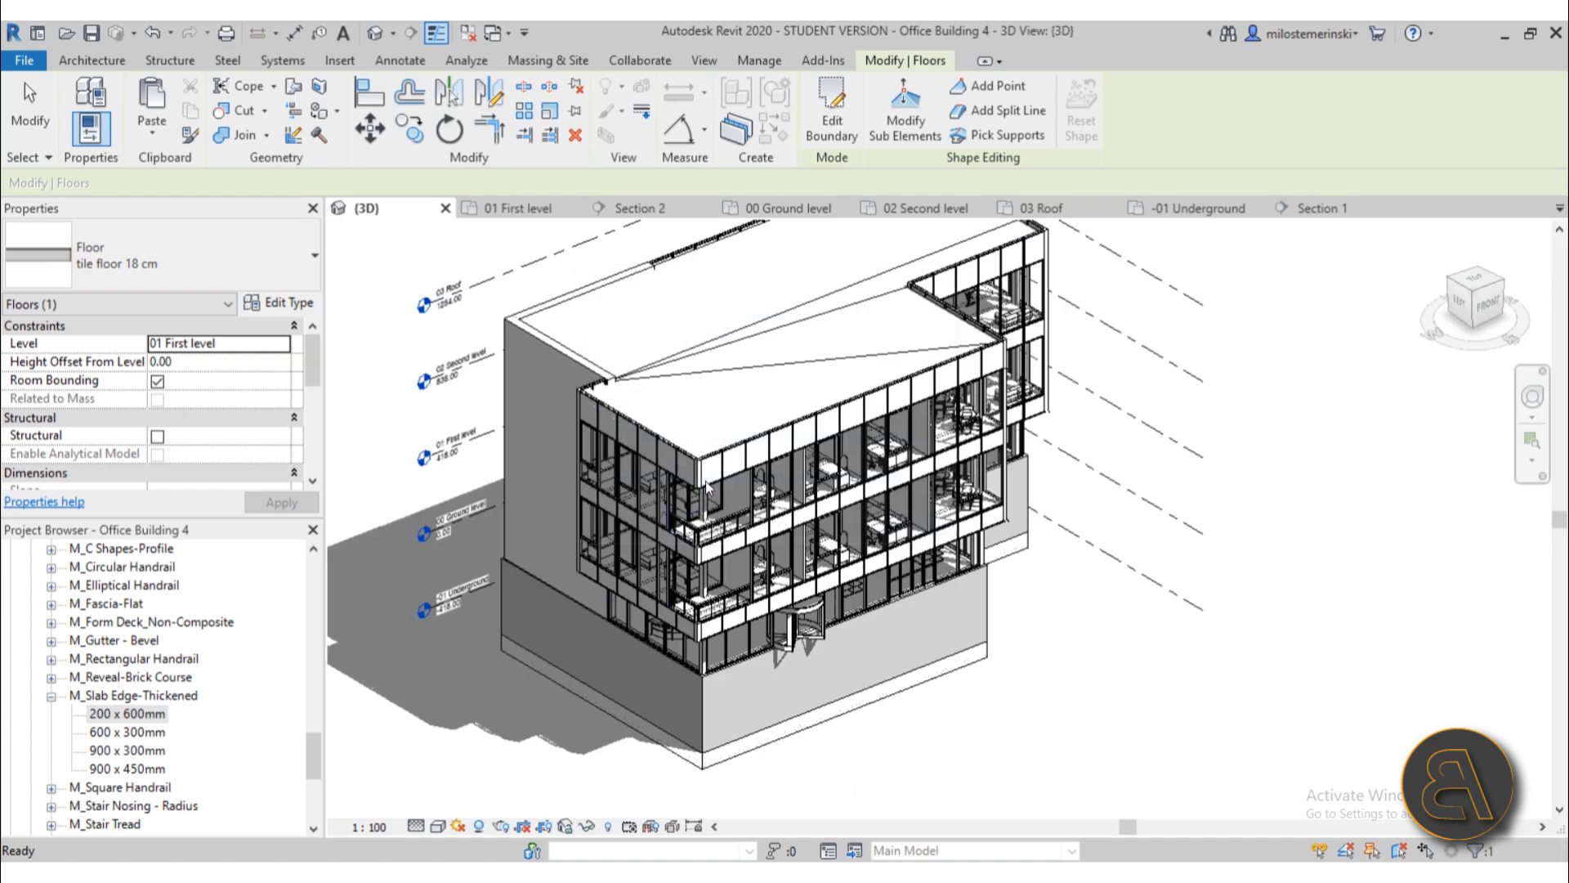
key("Escape")
- Inspect the corner balcony floor at 02 Second level in the 3D view
middle_click_drag(705, 481, 701, 523, "shift")
scroll(702, 523, "up", 8)
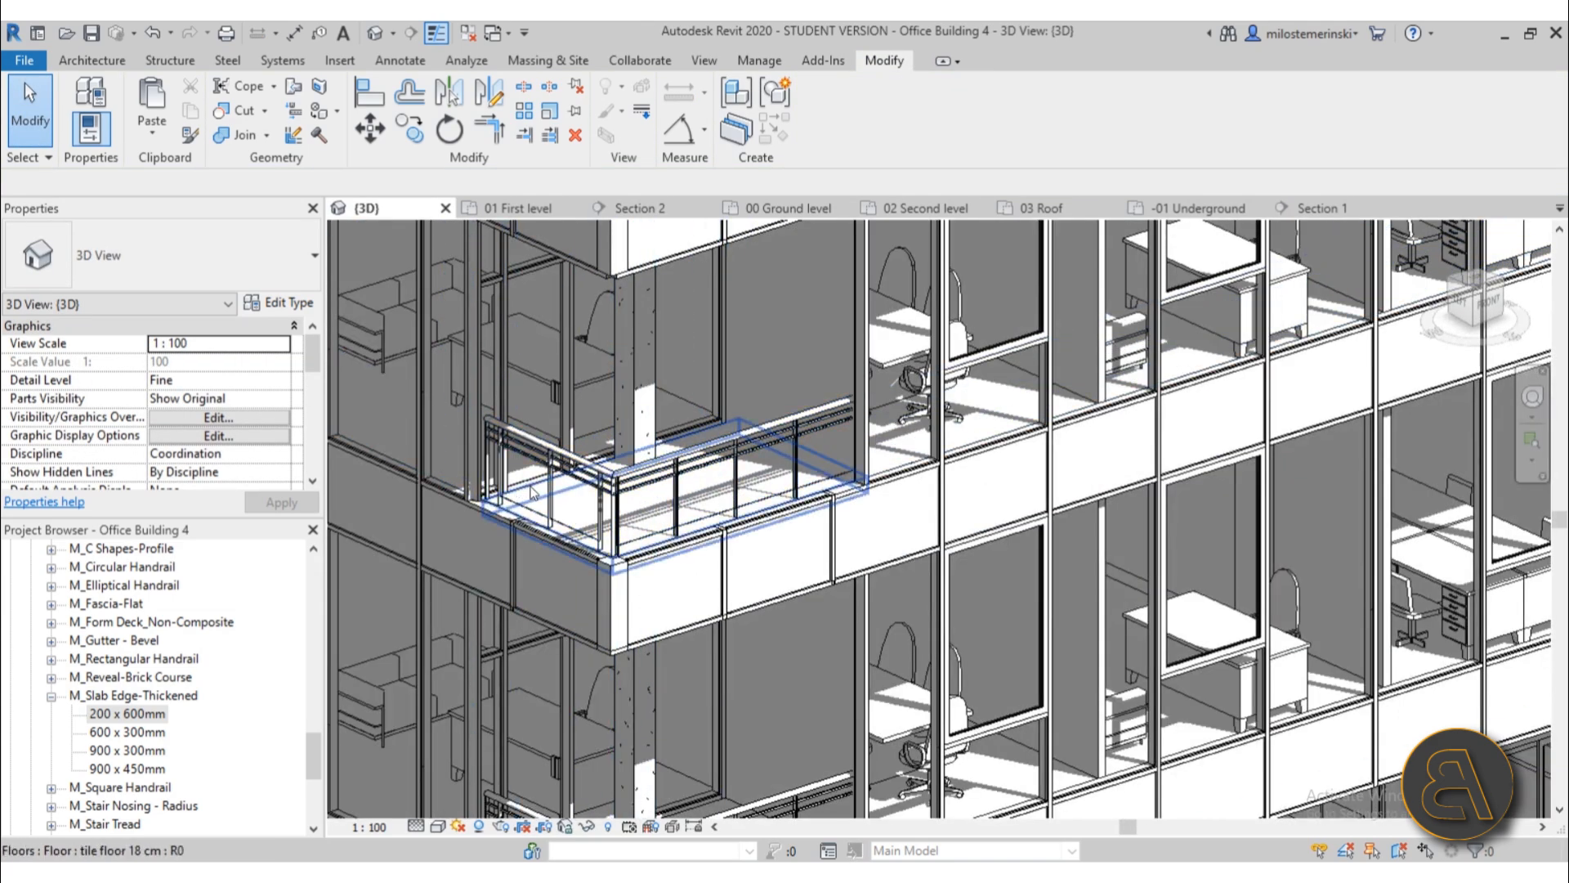
left_click(572, 503)
scroll(807, 576, "down", 5)
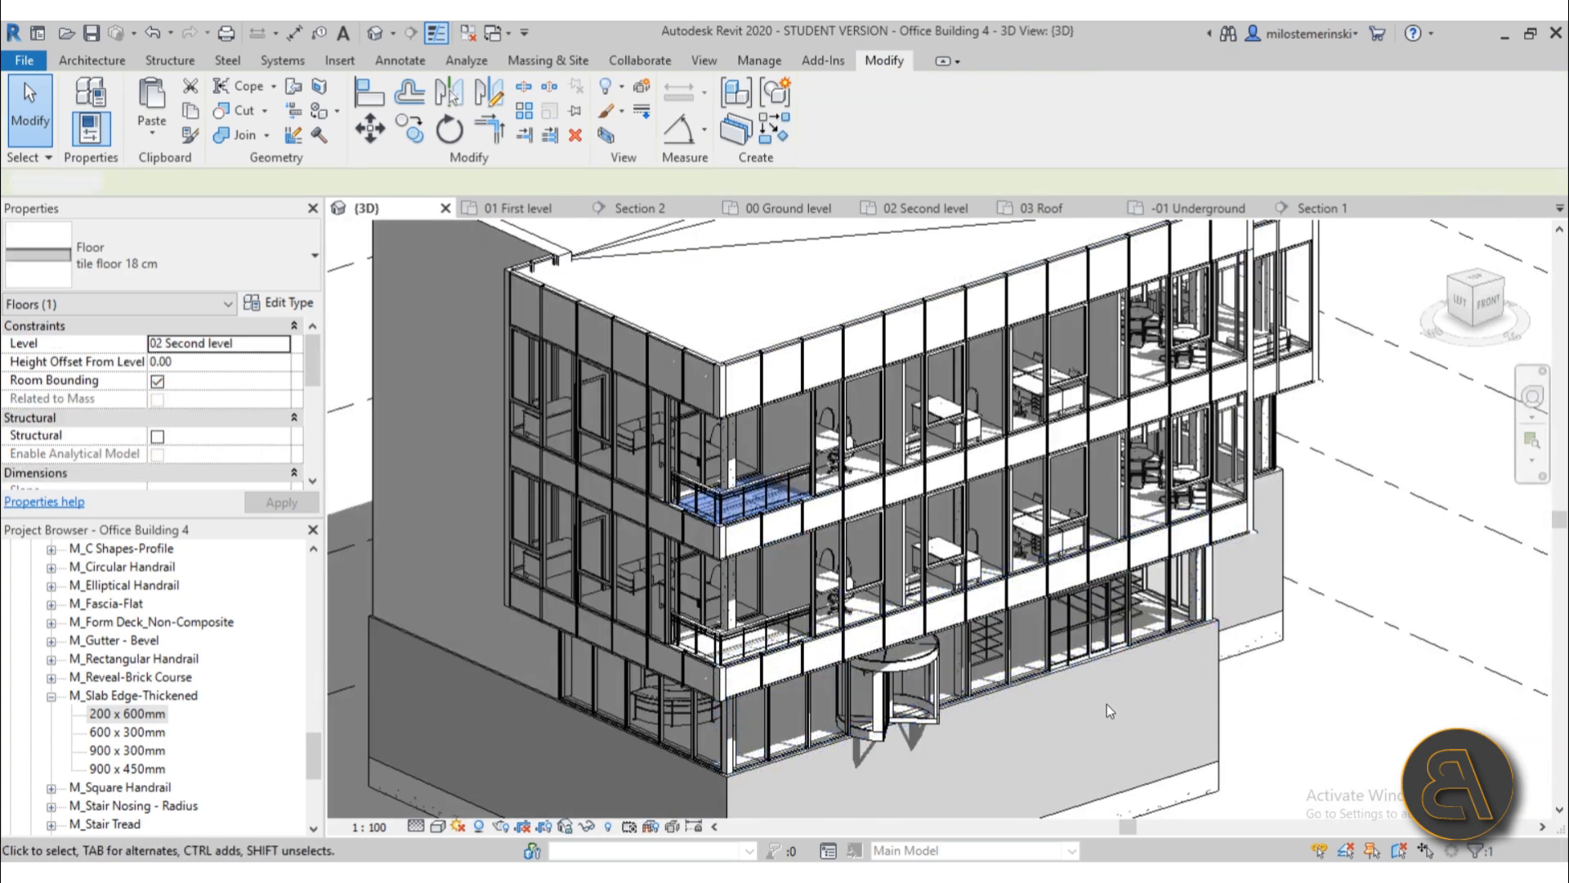
key("Escape")
scroll(1107, 704, "down", 5)
mouse_move(993, 587)
middle_mouse_down("shift")
mouse_move(1044, 513)
mouse_move(997, 572)
middle_mouse_up("shift")
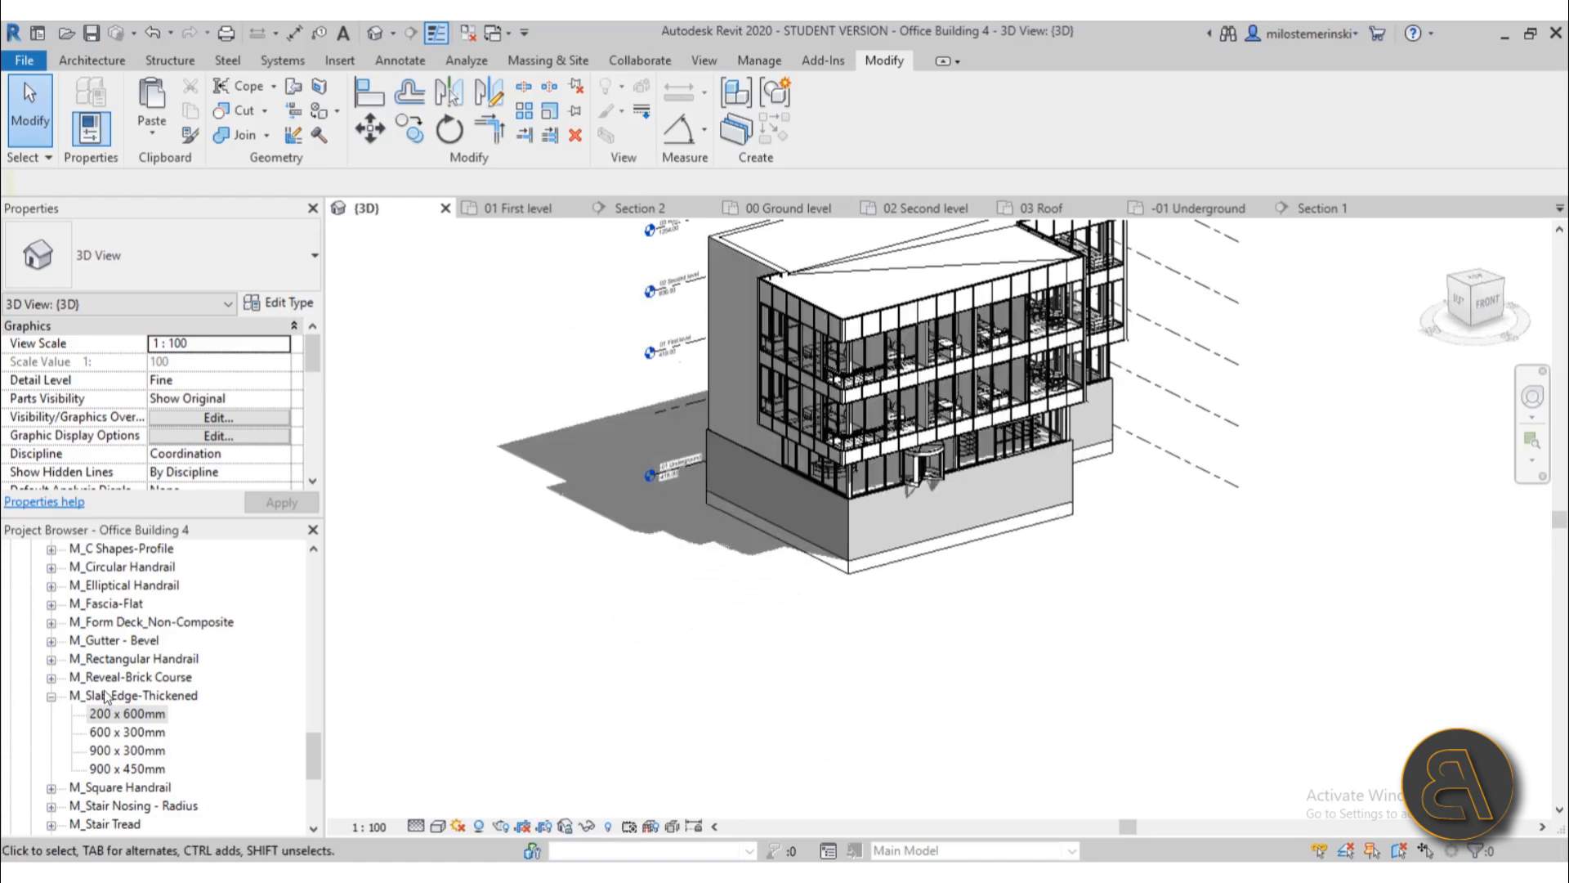
- Open the -01 Underground floor plan and examine its foundation walls, inner structural walls and stairs
left_click(1214, 214)
scroll(772, 482, "down", 3)
scroll(719, 447, "up", 3)
scroll(429, 263, "up", 1)
scroll(429, 263, "down", 5)
scroll(428, 263, "up", 4)
scroll(428, 263, "down", 3)
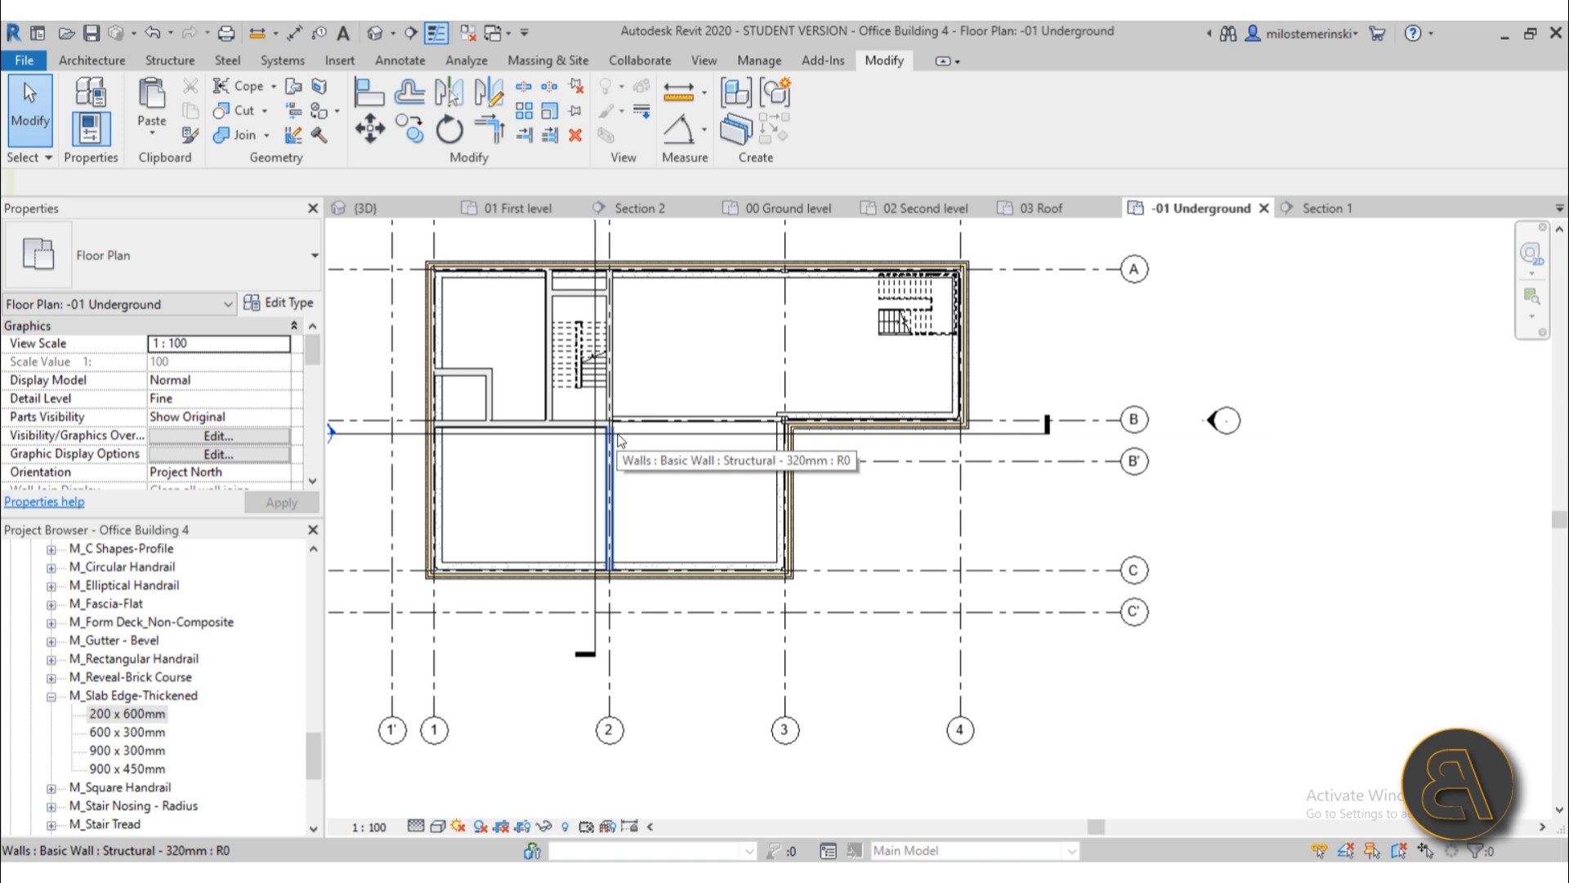
scroll(788, 425, "up", 10)
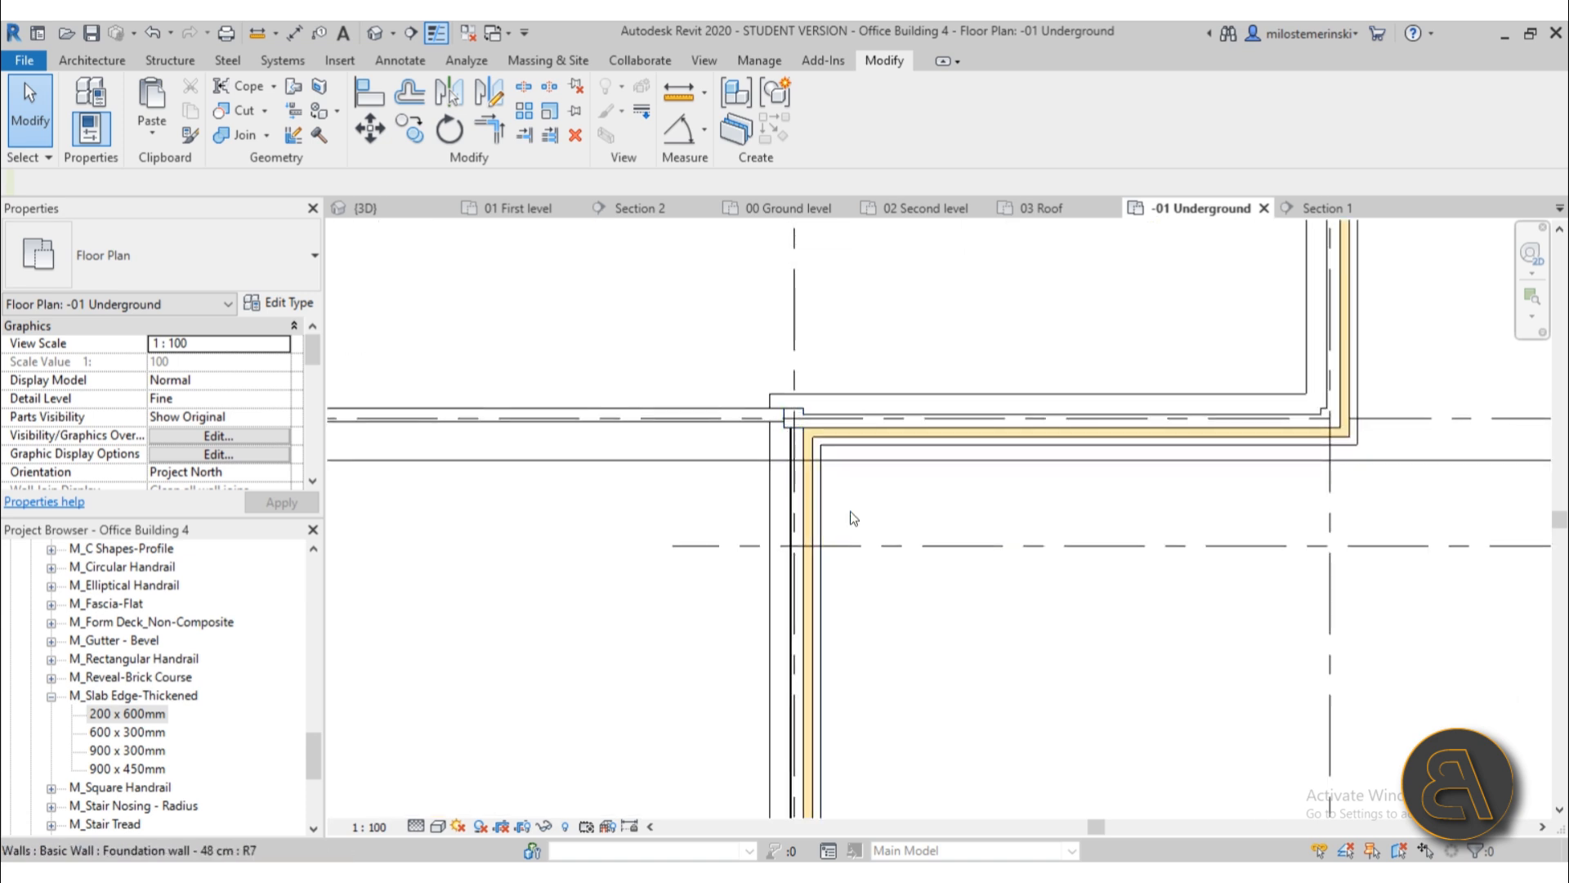
scroll(772, 518, "down", 4)
middle_click_drag(1106, 590, 1012, 763)
scroll(989, 719, "down", 1)
middle_click_drag(833, 400, 843, 543)
scroll(564, 490, "down", 2)
middle_click_drag(564, 490, 994, 410)
mouse_move(898, 517)
middle_mouse_down()
mouse_move(892, 467)
mouse_move(857, 538)
middle_mouse_up()
scroll(891, 439, "down", 1)
scroll(886, 443, "down", 1)
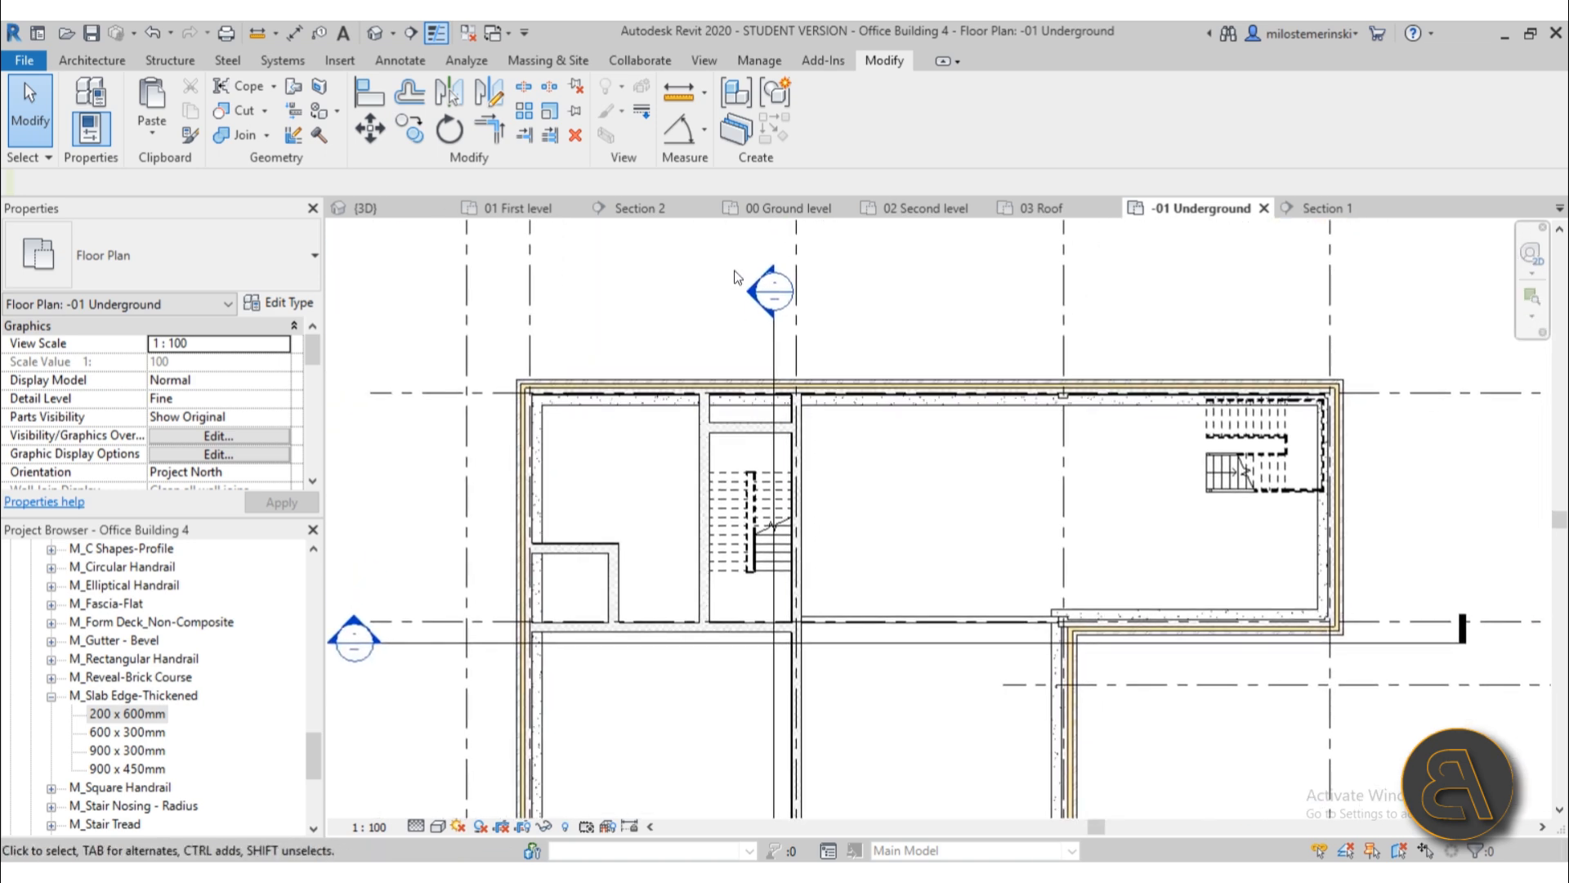
- Open Section 2 from its marker on the plan and examine the foundation slab and its thickened slab edges
double_click(748, 295)
scroll(903, 606, "down", 3)
middle_click_drag(1050, 760, 789, 261)
scroll(595, 413, "up", 4)
scroll(532, 482, "down", 3)
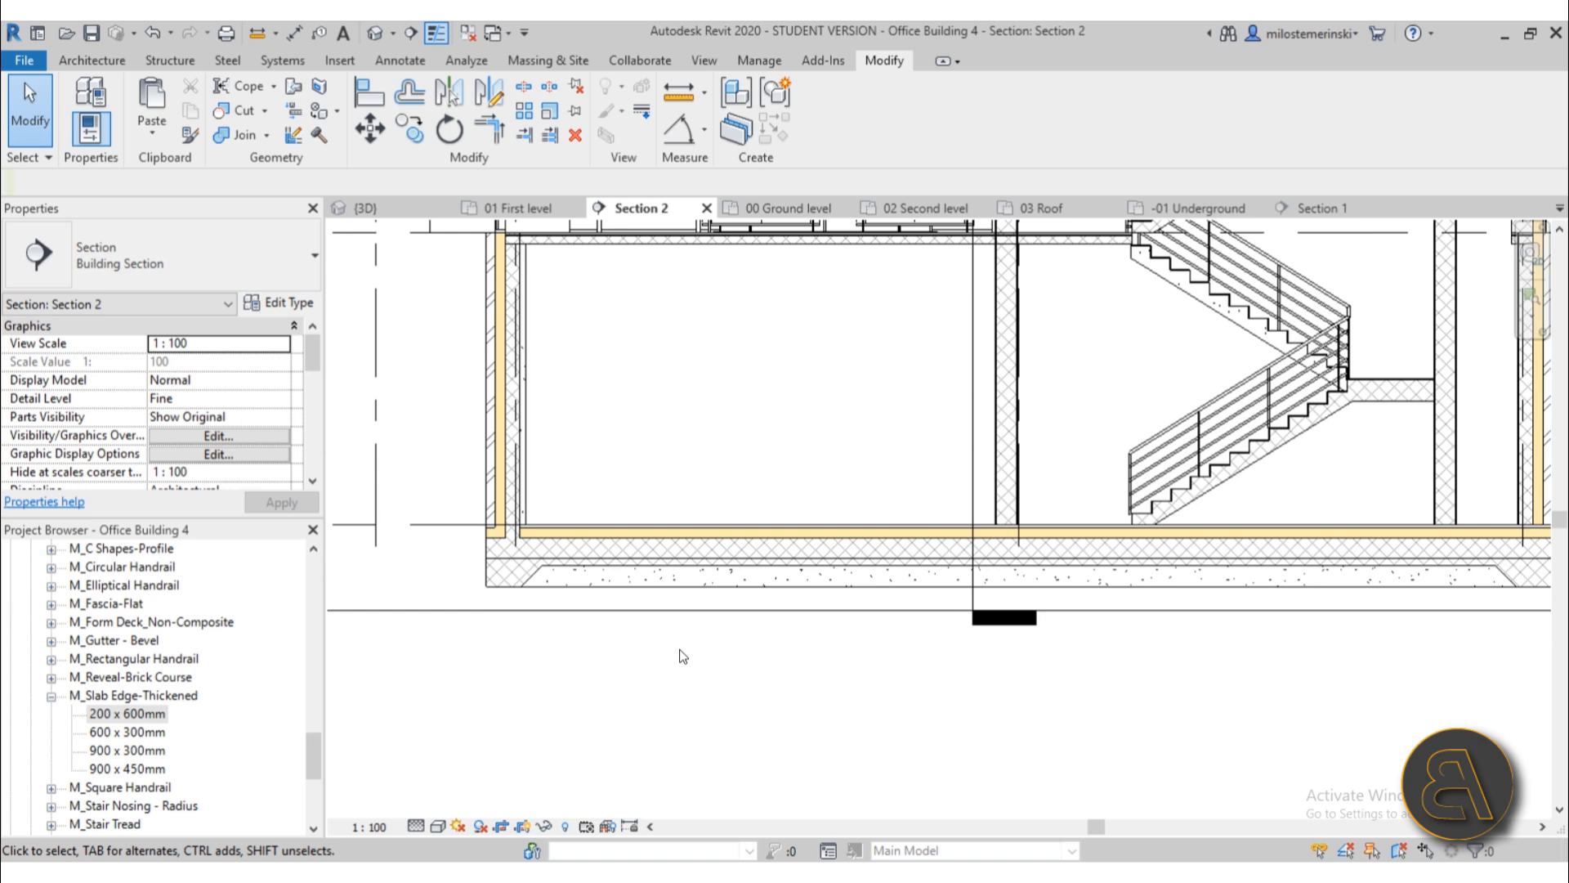
scroll(683, 656, "down", 2)
middle_click_drag(712, 790, 697, 736)
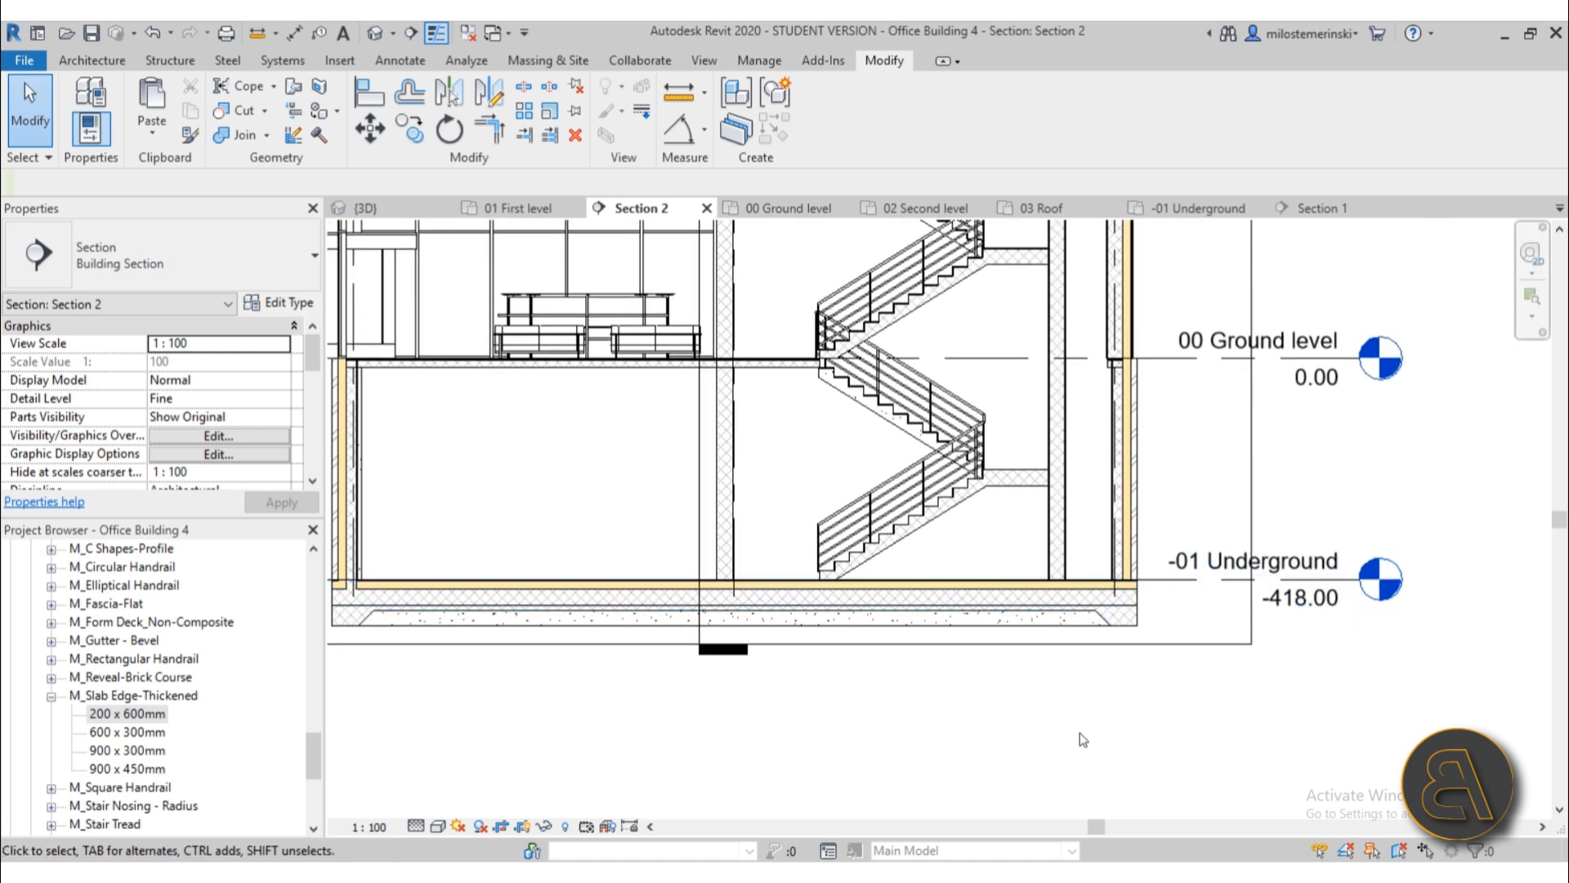
scroll(1141, 661, "up", 3)
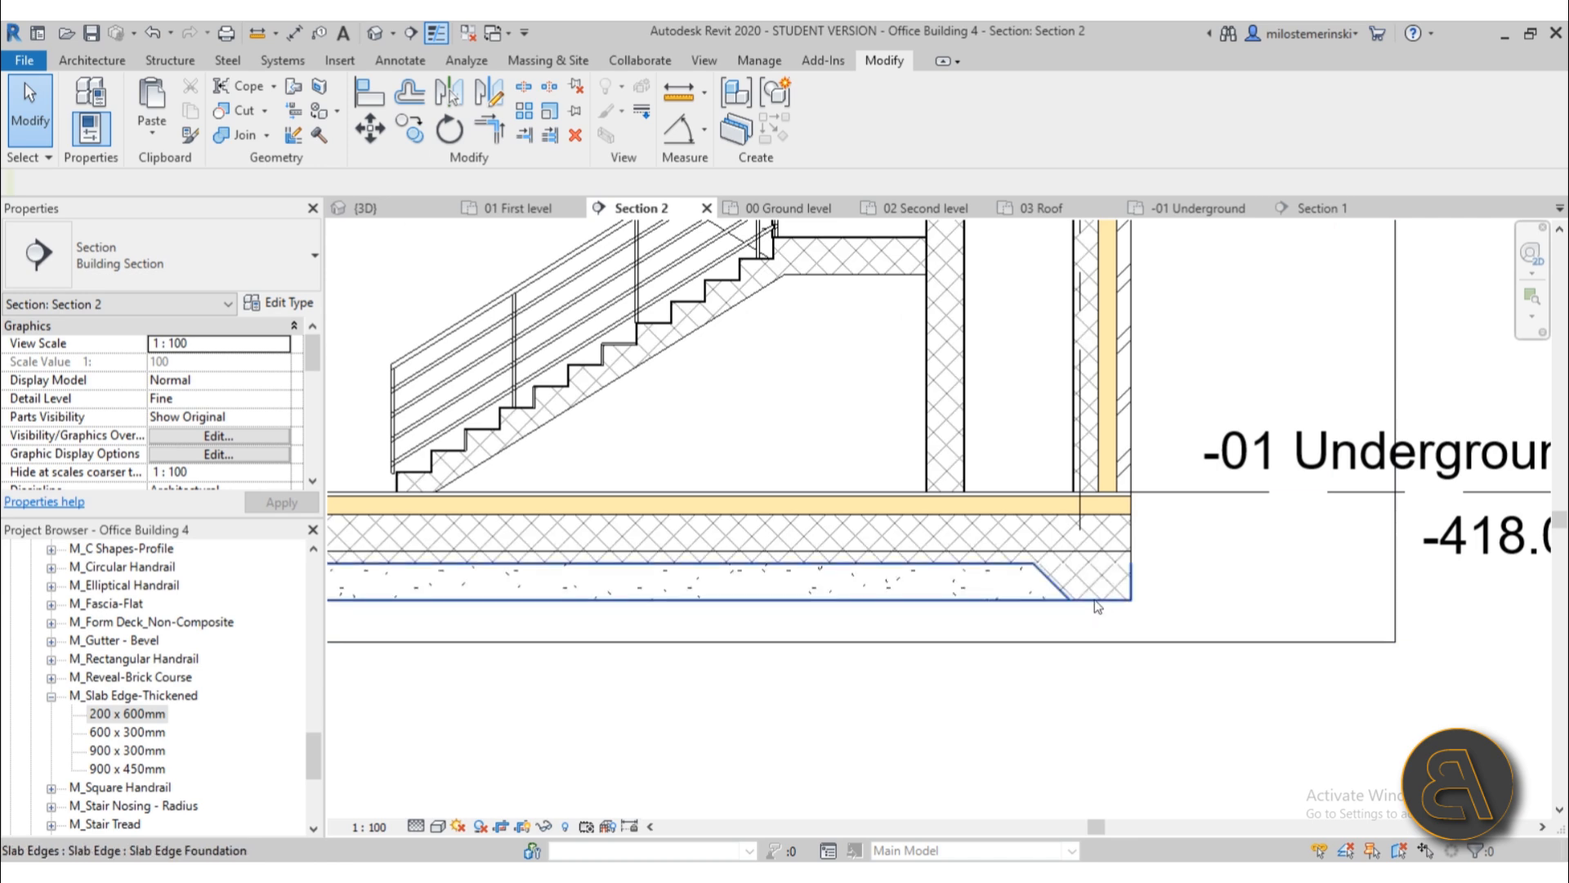
scroll(1112, 546, "down", 5)
middle_click_drag(733, 650, 730, 687)
scroll(537, 648, "up", 4)
scroll(588, 628, "down", 6)
- Inspect the Office Roof - 39cm and its sloped layers at the 03 Roof level in Section 2
middle_click_drag(722, 566, 676, 792)
scroll(768, 304, "up", 2)
scroll(769, 305, "up", 2)
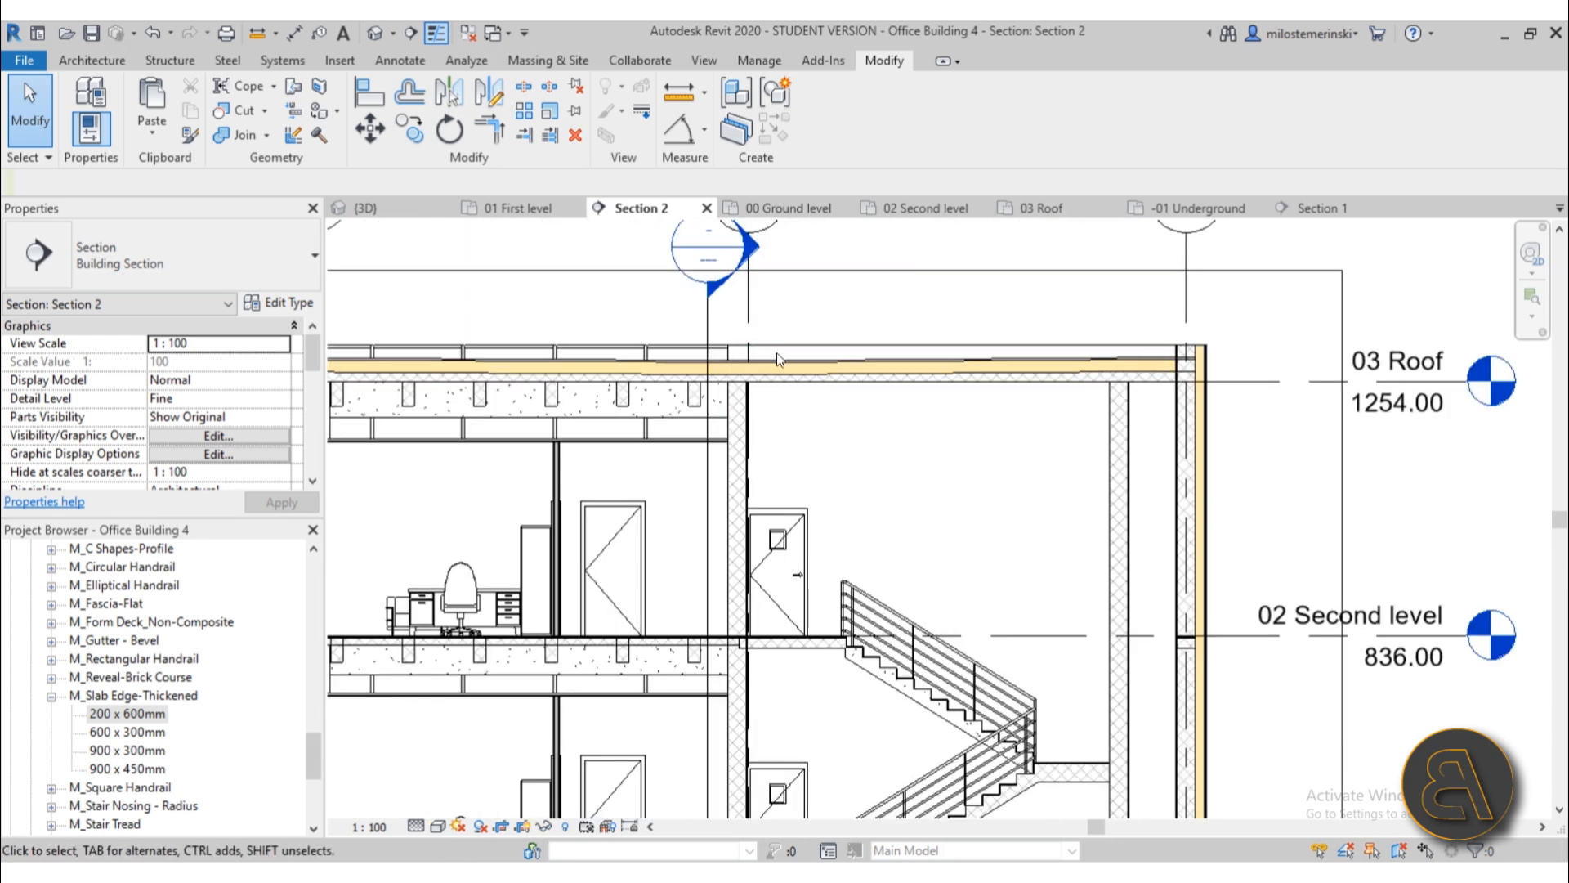
middle_click_drag(776, 362, 984, 456)
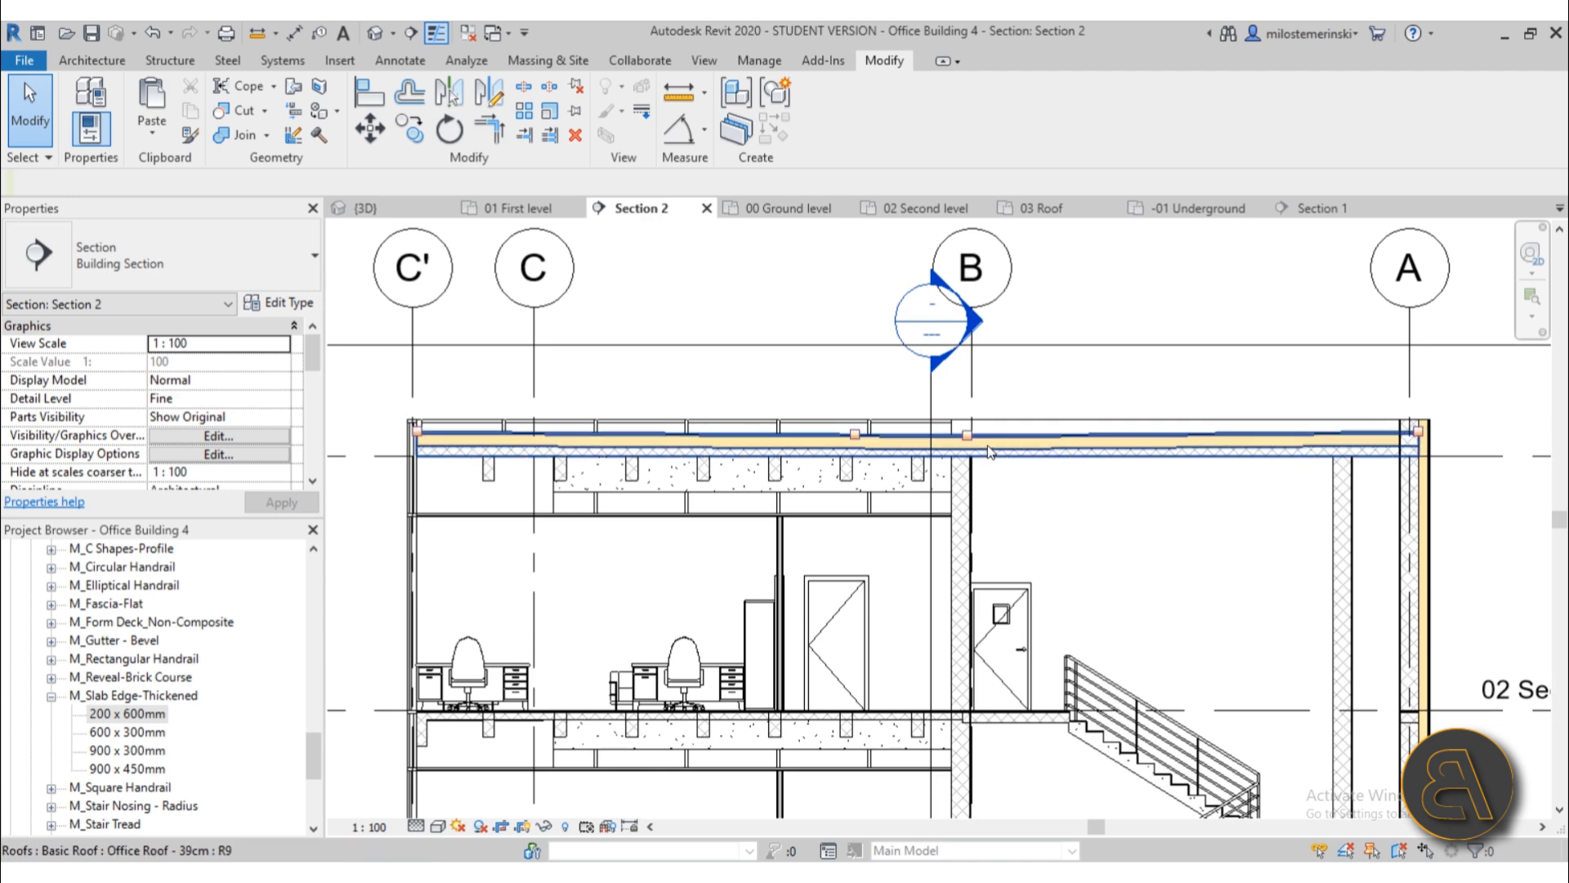
left_click(984, 449)
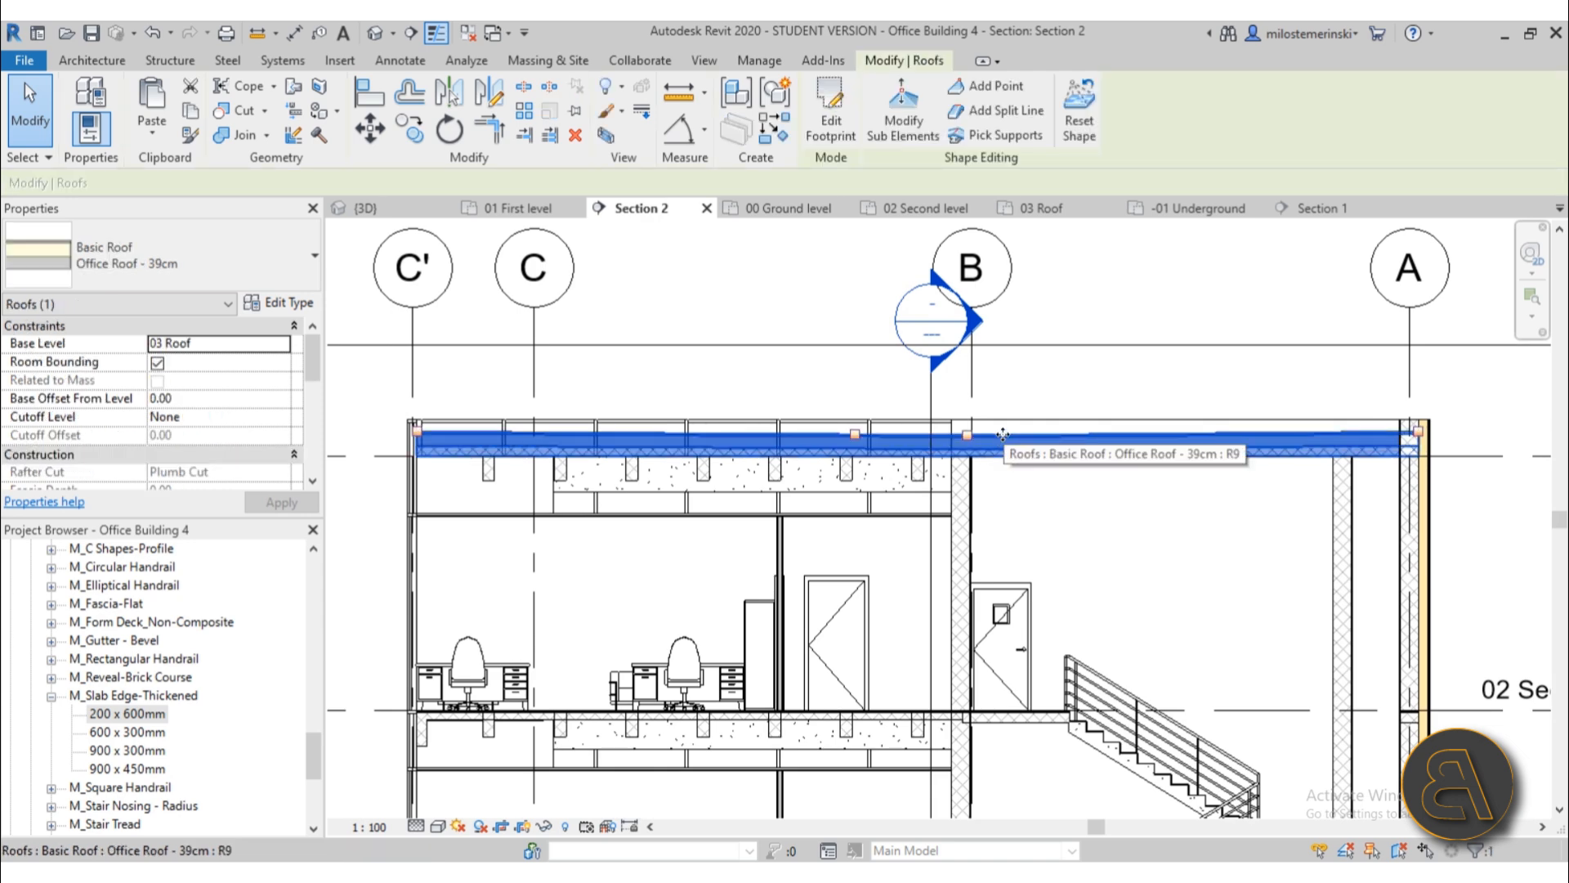
- Open the 3D view and examine the roof's drainage slopes and the whole building from several sides
left_click(372, 36)
scroll(752, 500, "down", 3)
middle_click_drag(757, 509, 796, 789)
middle_click_drag(781, 712, 860, 652, "shift")
scroll(855, 479, "up", 4)
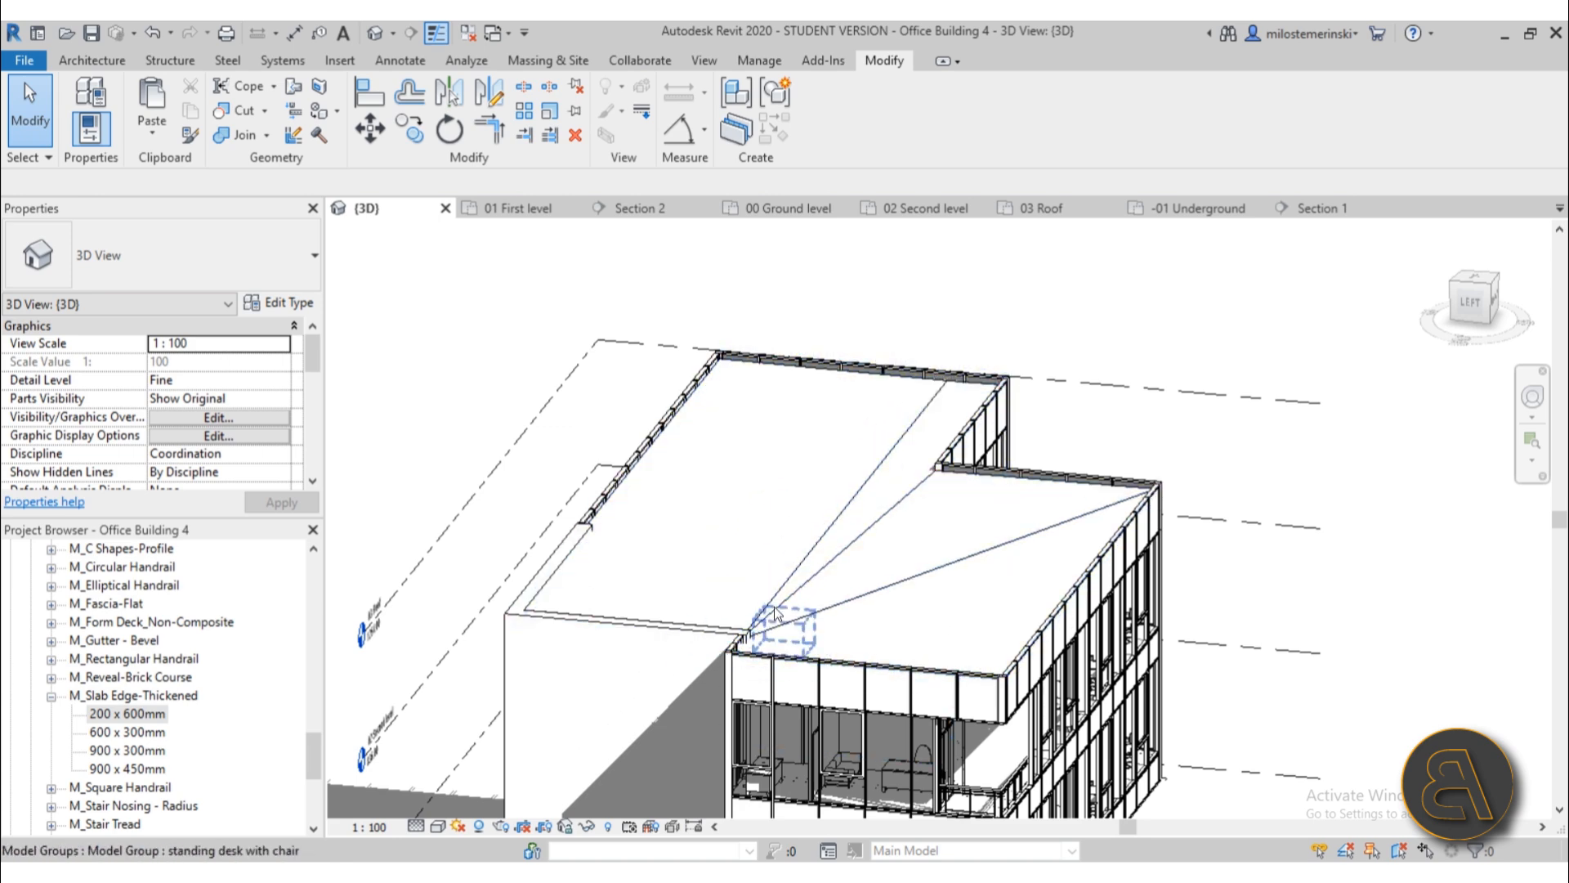
scroll(911, 420, "down", 5)
middle_click_drag(869, 611, 809, 633, "shift")
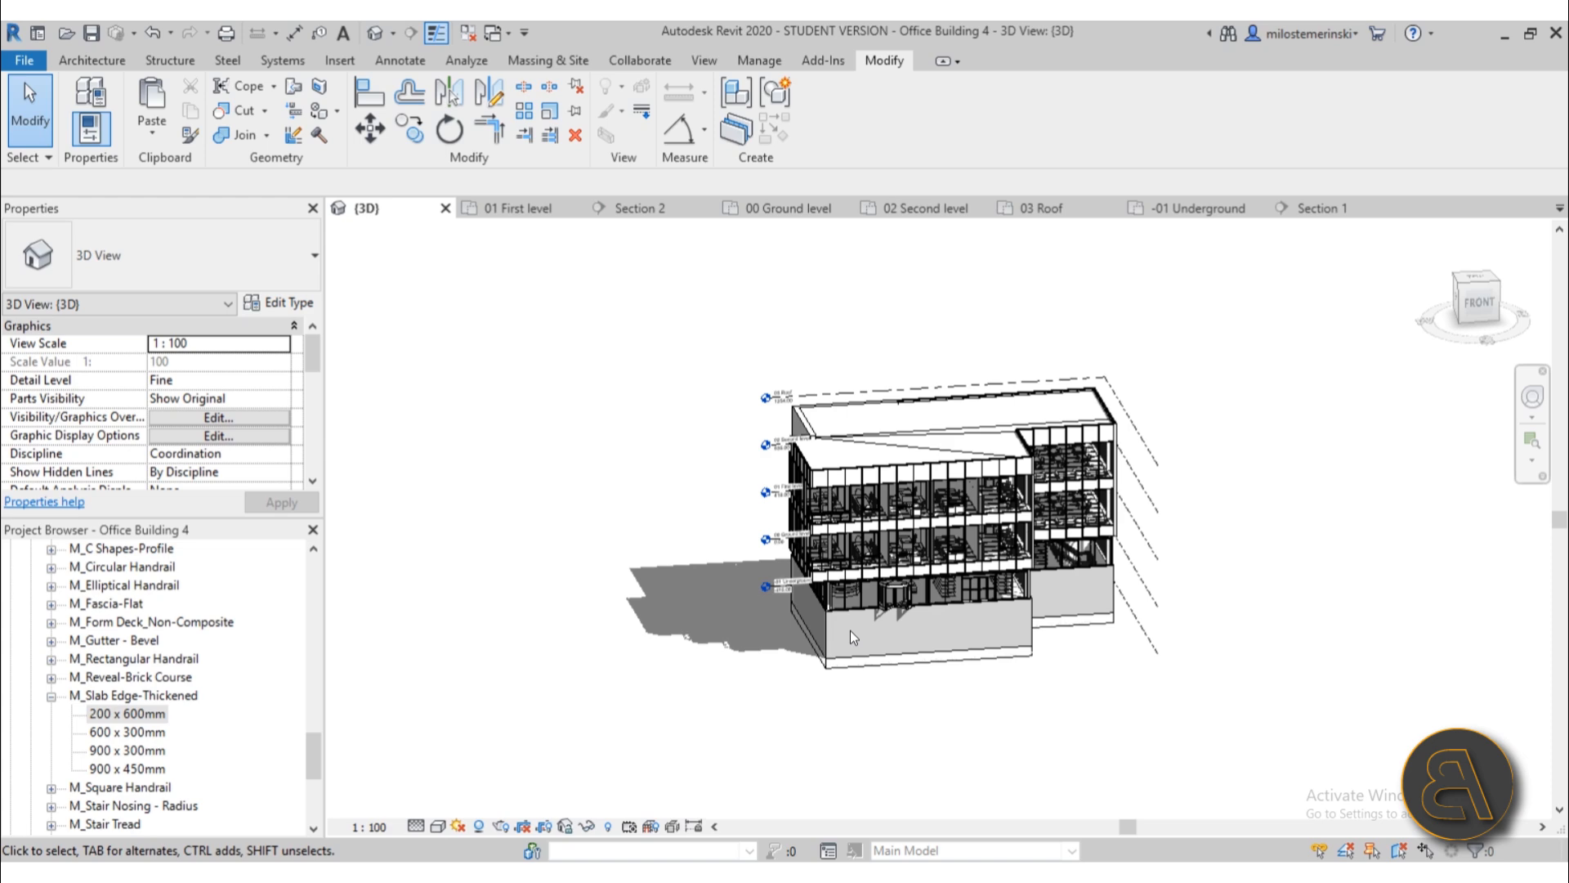
middle_click_drag(850, 630, 879, 678, "shift")
scroll(816, 514, "up", 3)
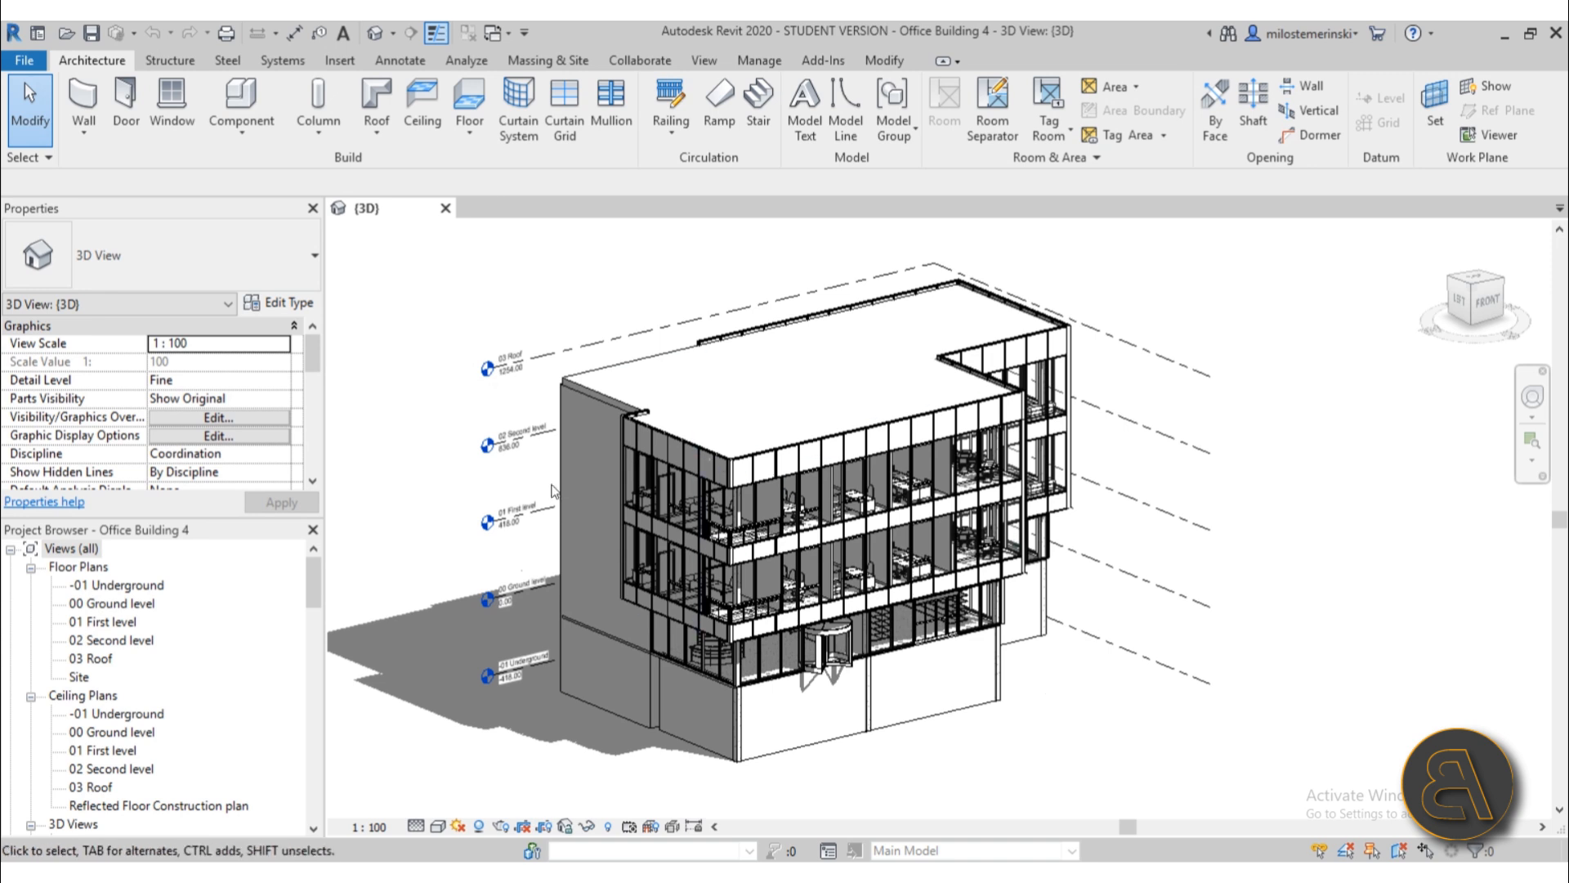
- Open the 01 First level floor plan of the unfinished building model and inspect its stairwell
mouse_move(947, 656)
middle_mouse_down("shift")
mouse_move(829, 601)
mouse_move(940, 664)
middle_mouse_up("shift")
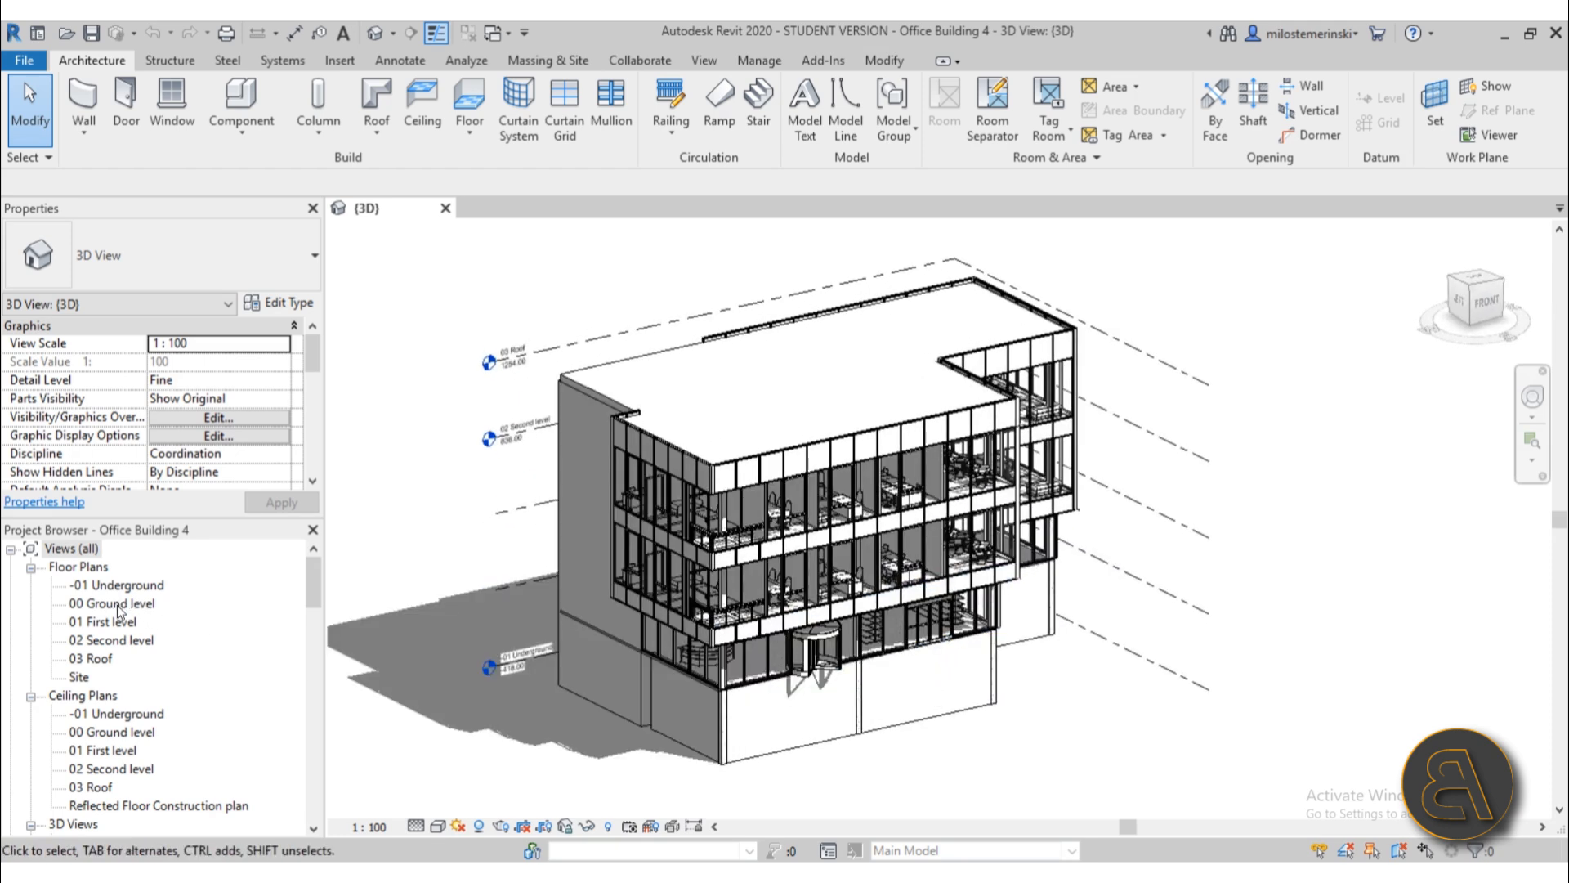
double_click(108, 625)
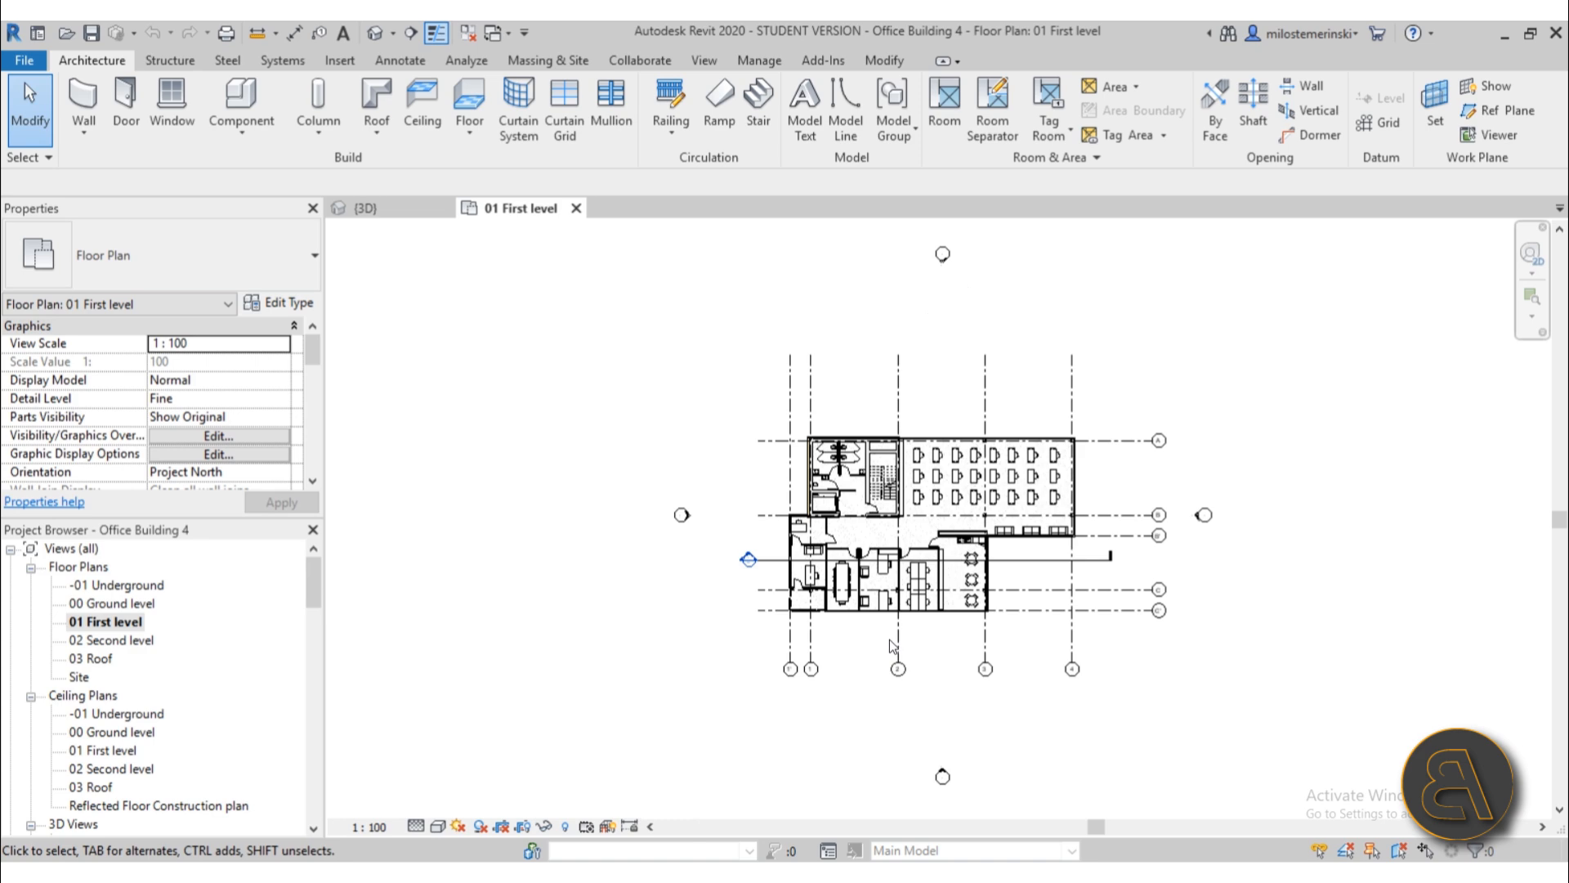
scroll(889, 429, "up", 5)
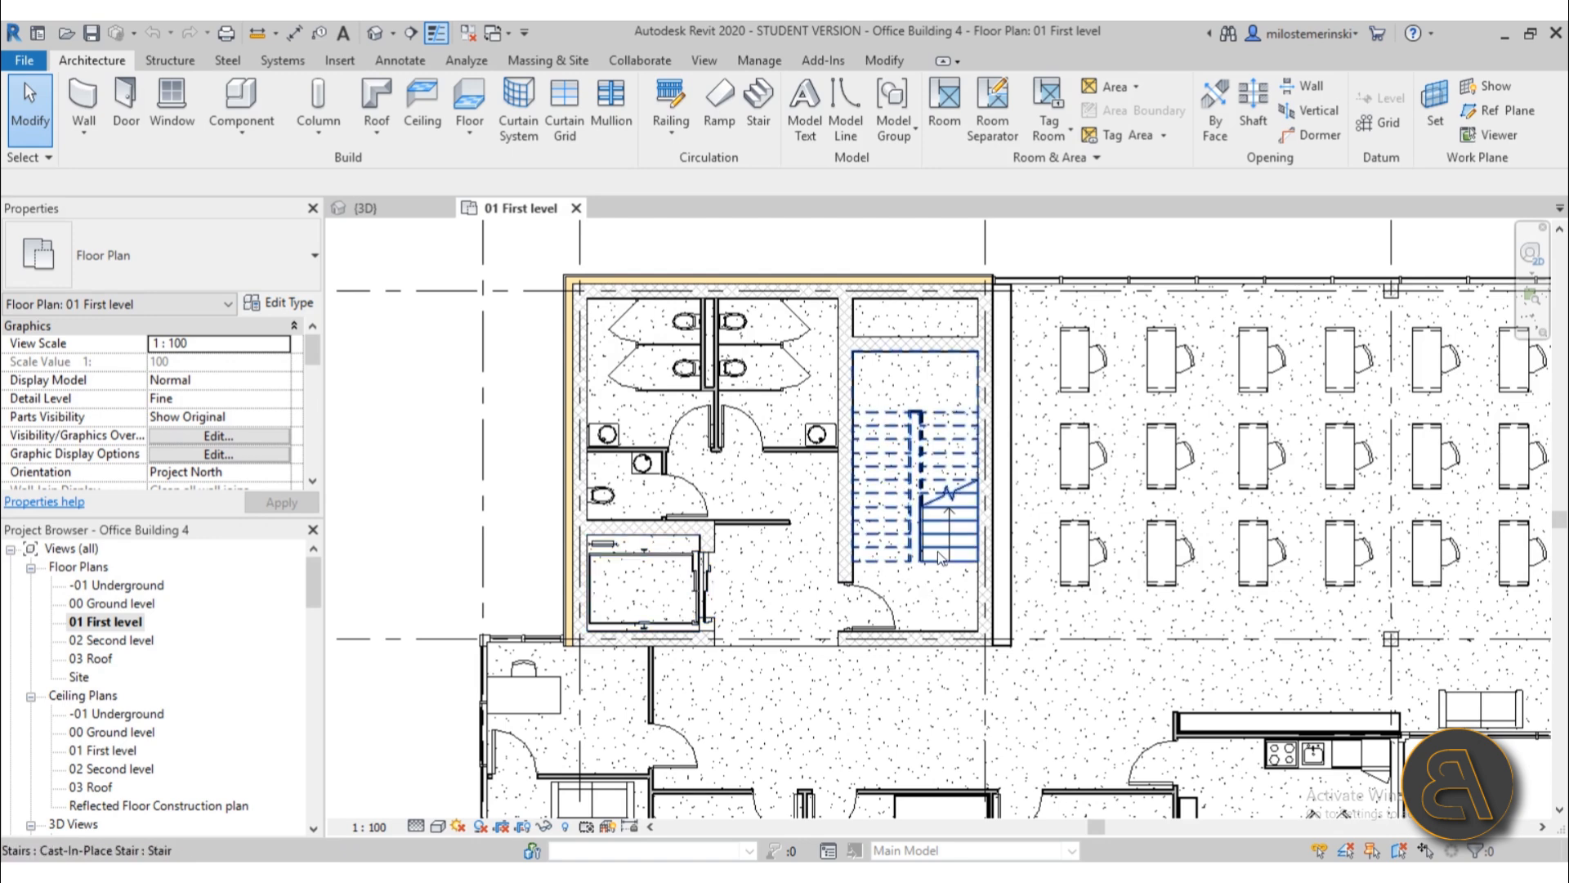
scroll(984, 605, "down", 4)
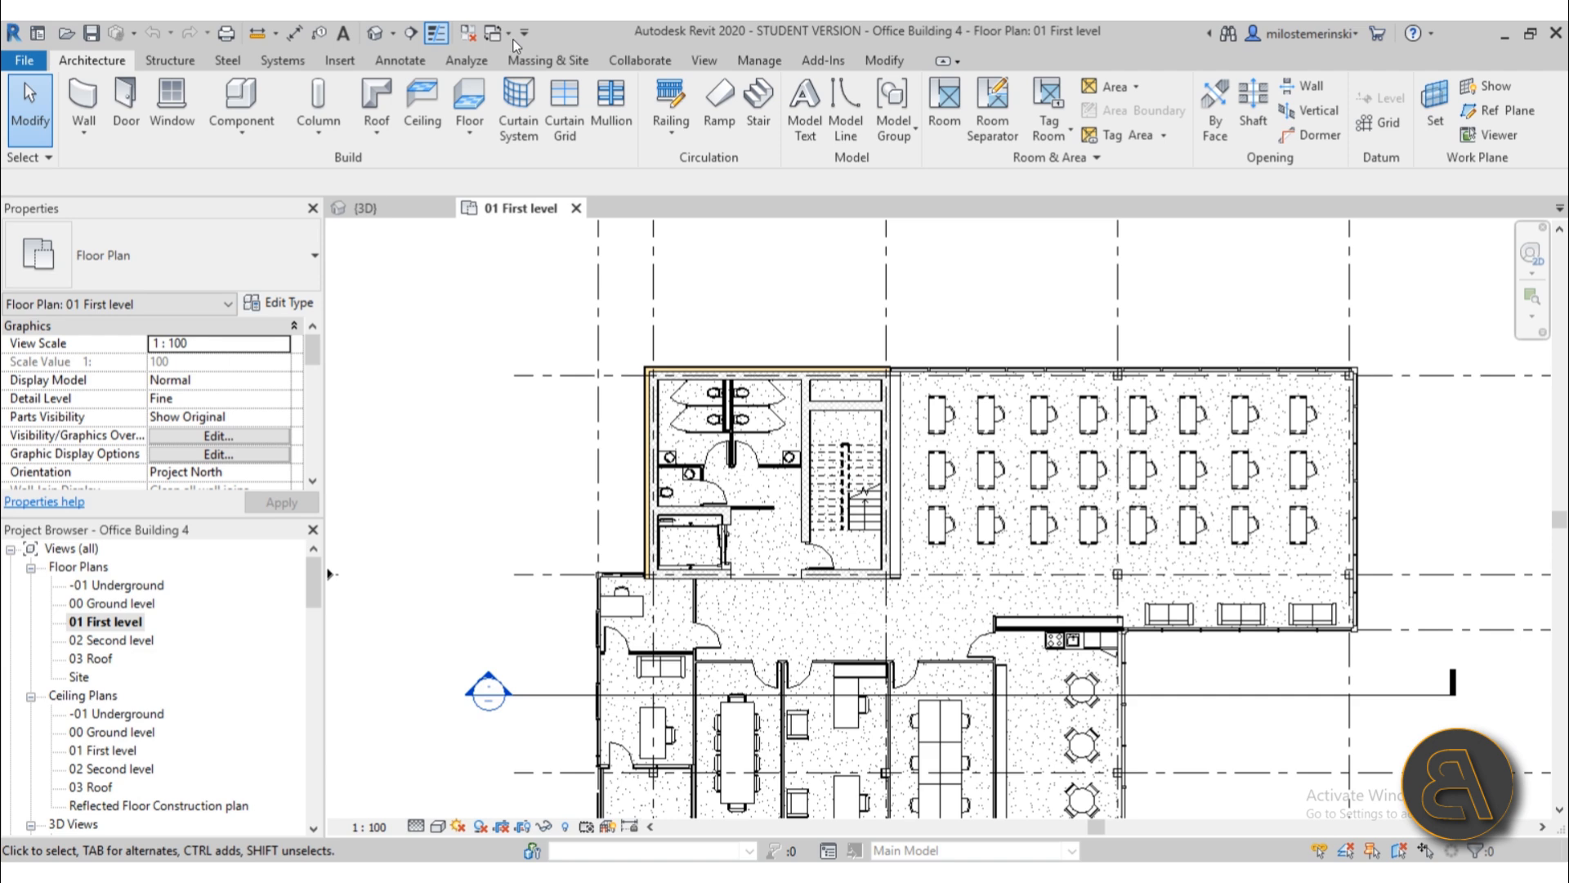
- Create a building section running vertically through the stairwell, from above grid A to just below grid C'
left_click(406, 37)
scroll(858, 344, "up", 4)
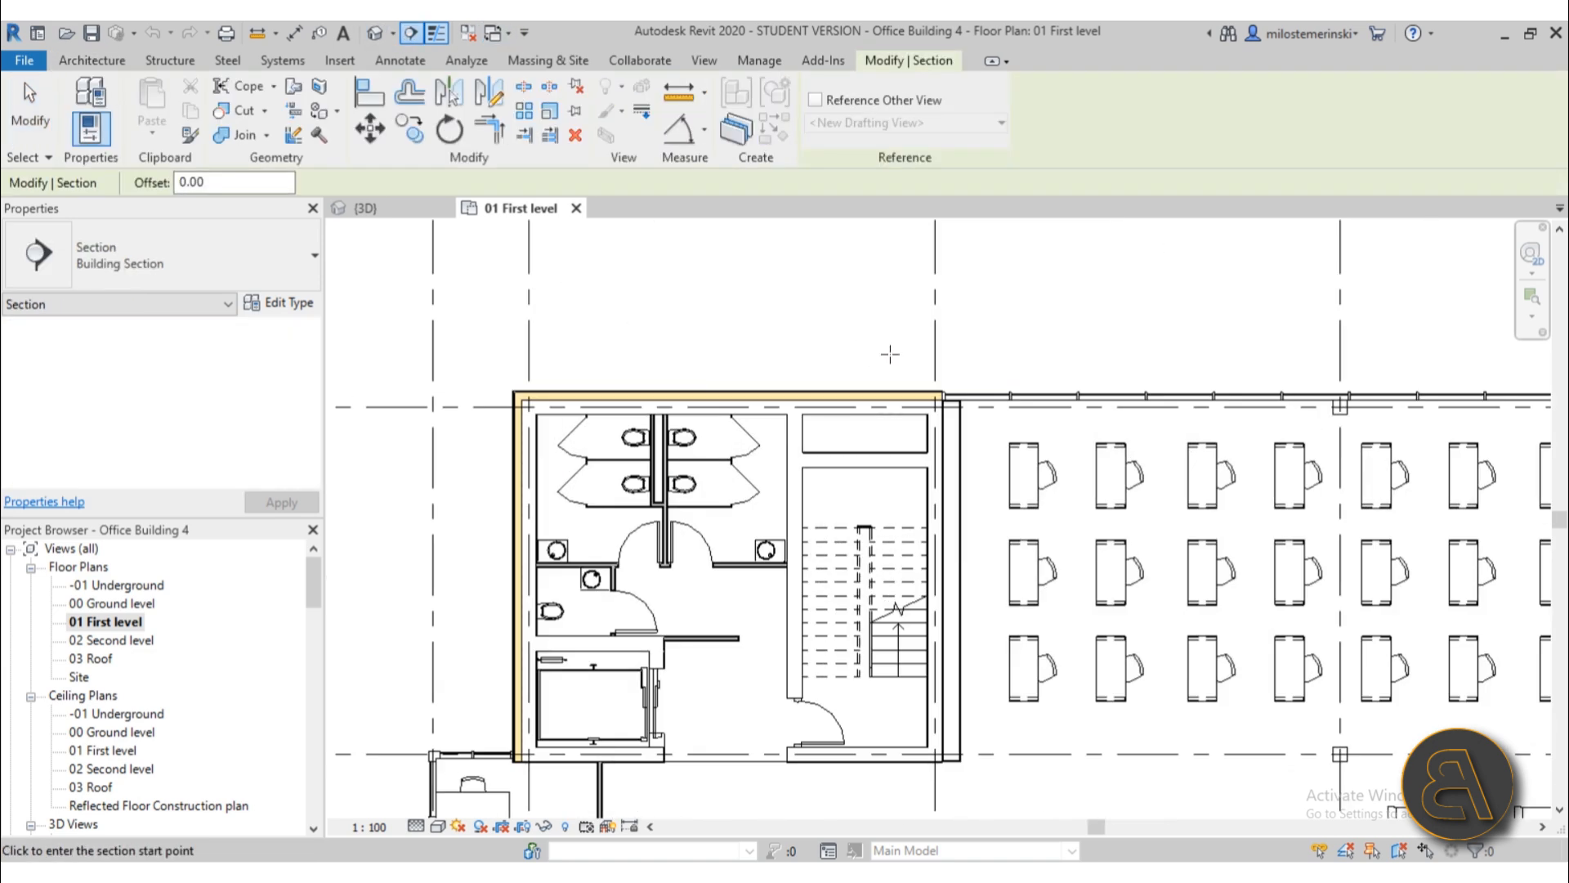
scroll(899, 341, "down", 4)
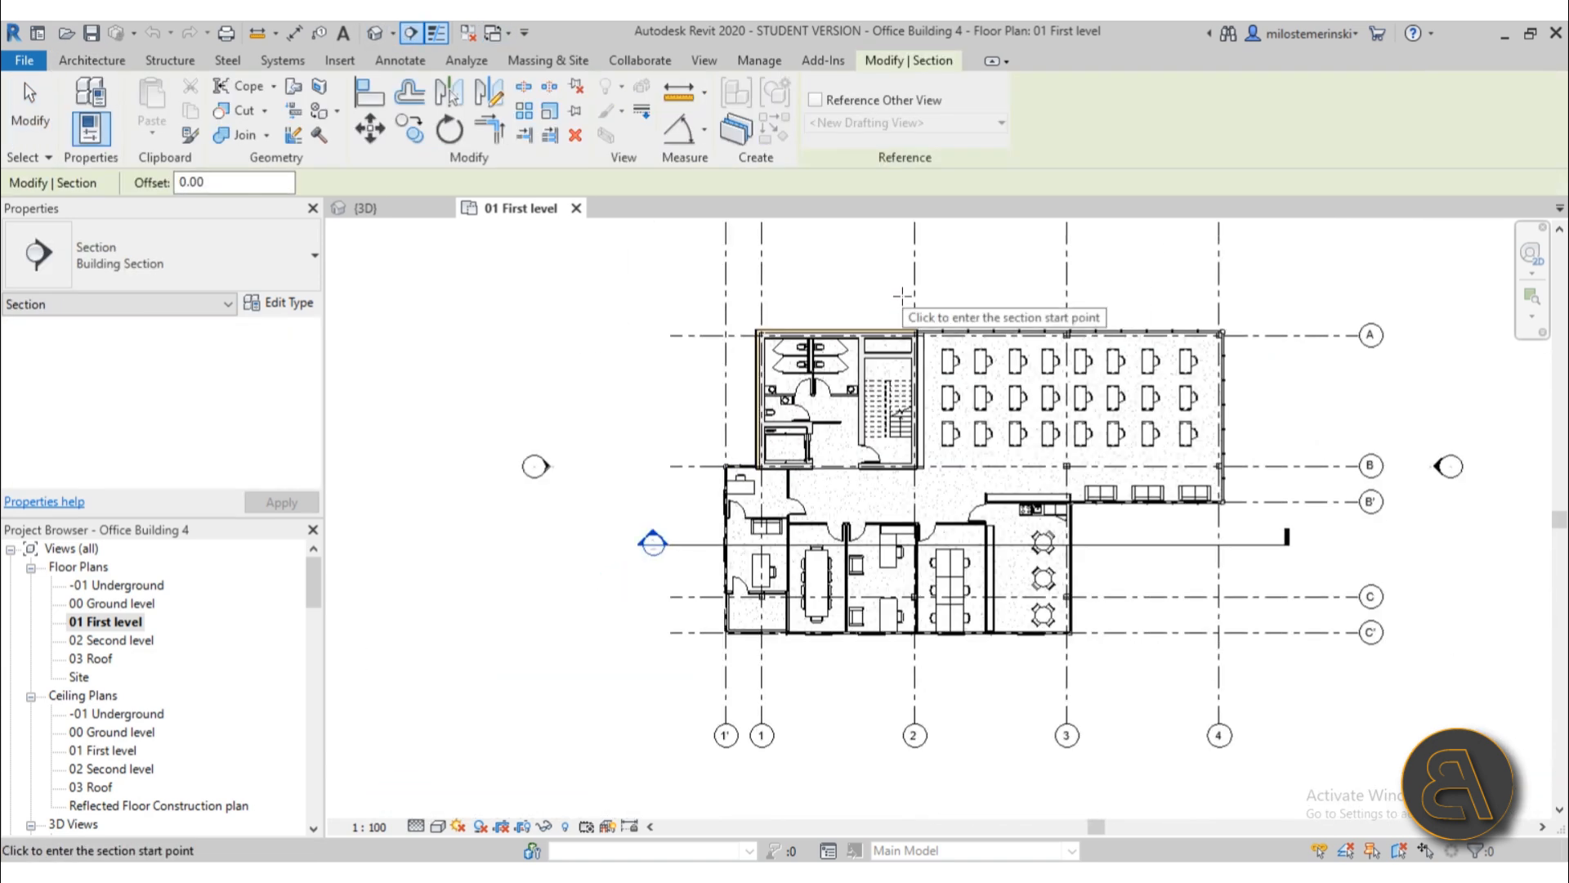
left_click(902, 285)
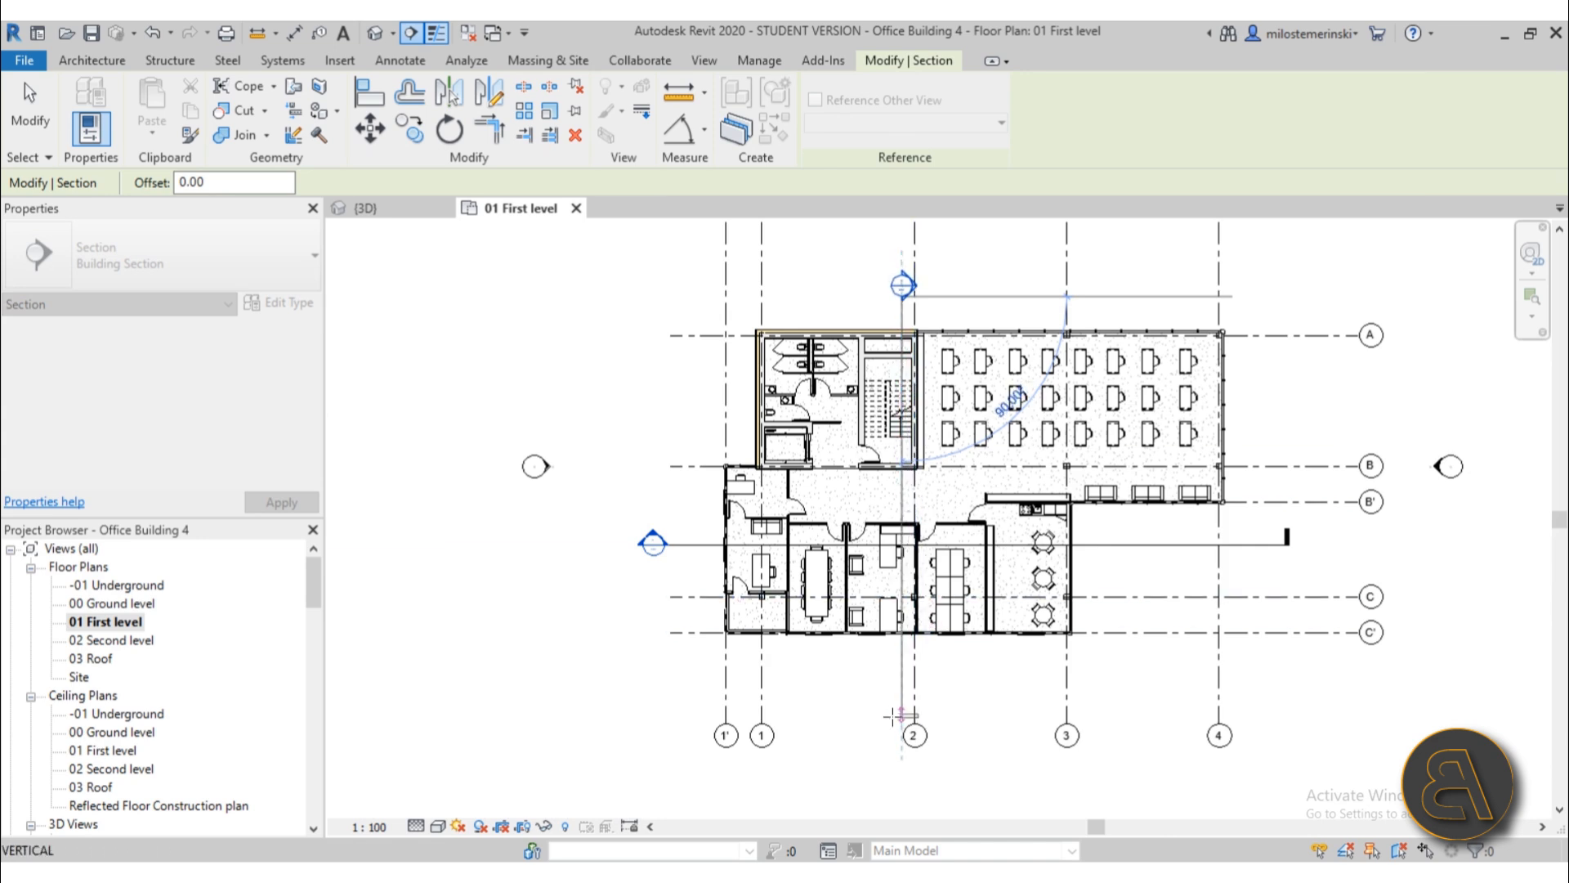
left_click(903, 677)
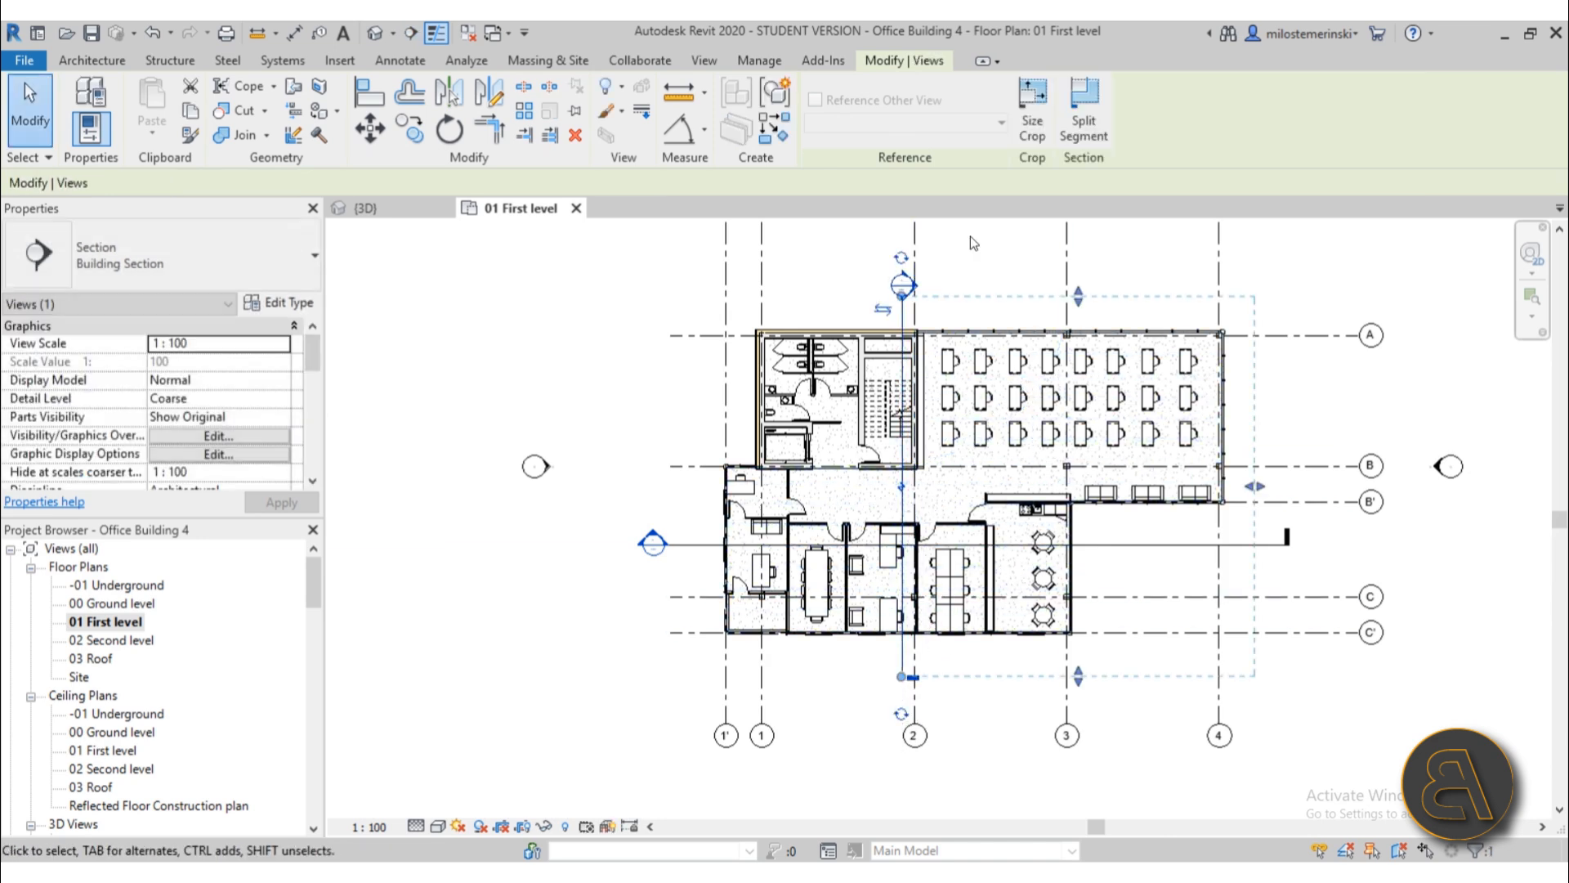
- Flip the section to look towards the toilets and elevator, and shorten its view depth to just beyond grid 1'
left_click(882, 310)
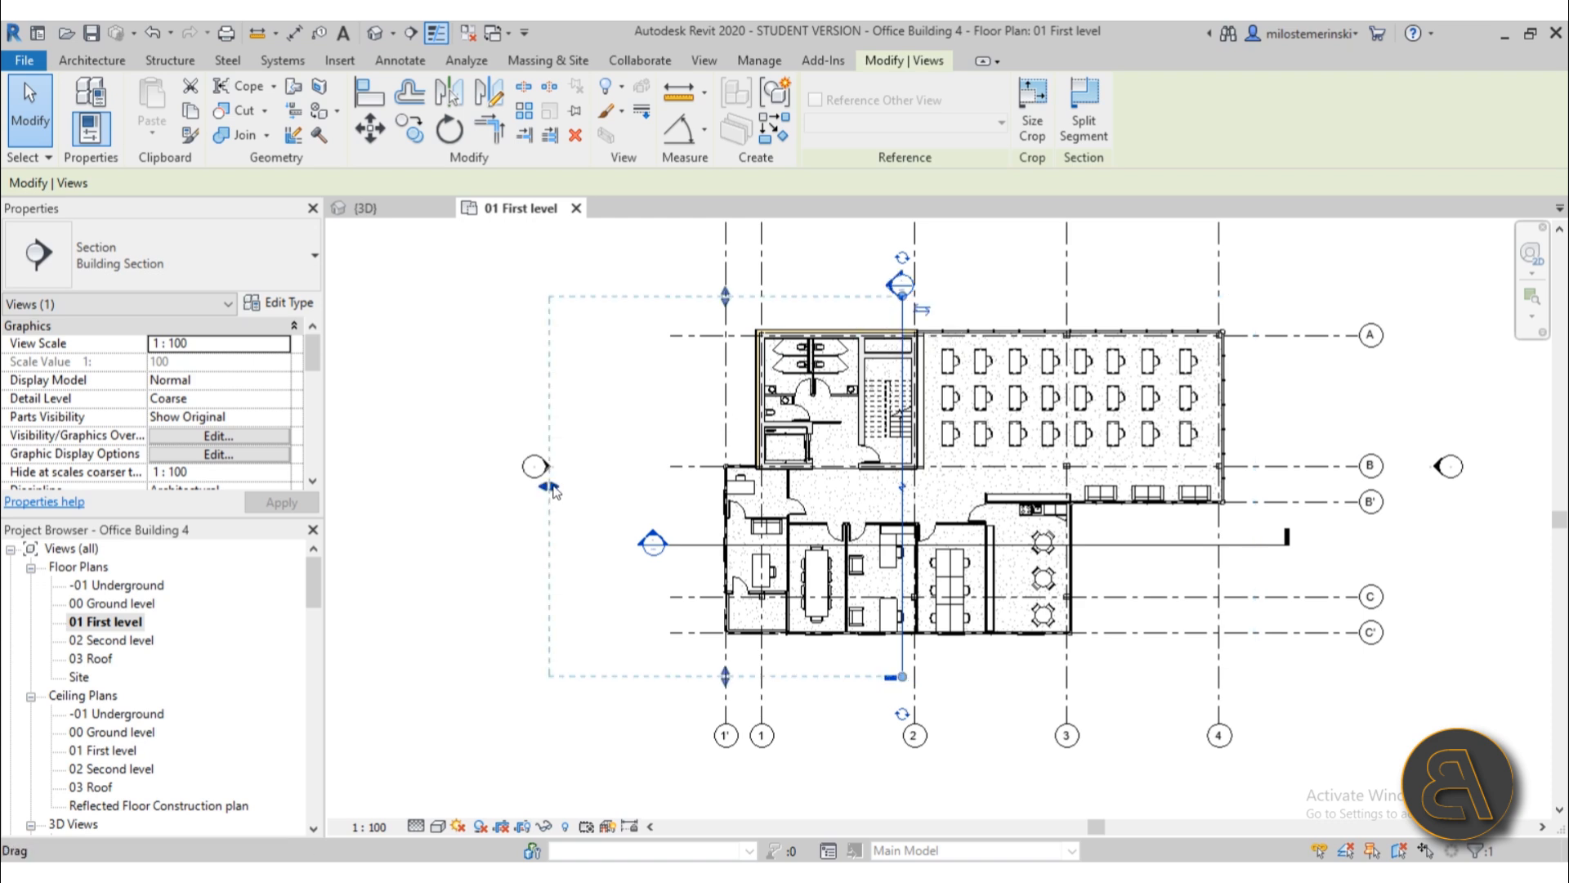
left_click_drag(553, 489, 703, 492)
scroll(719, 505, "up", 2)
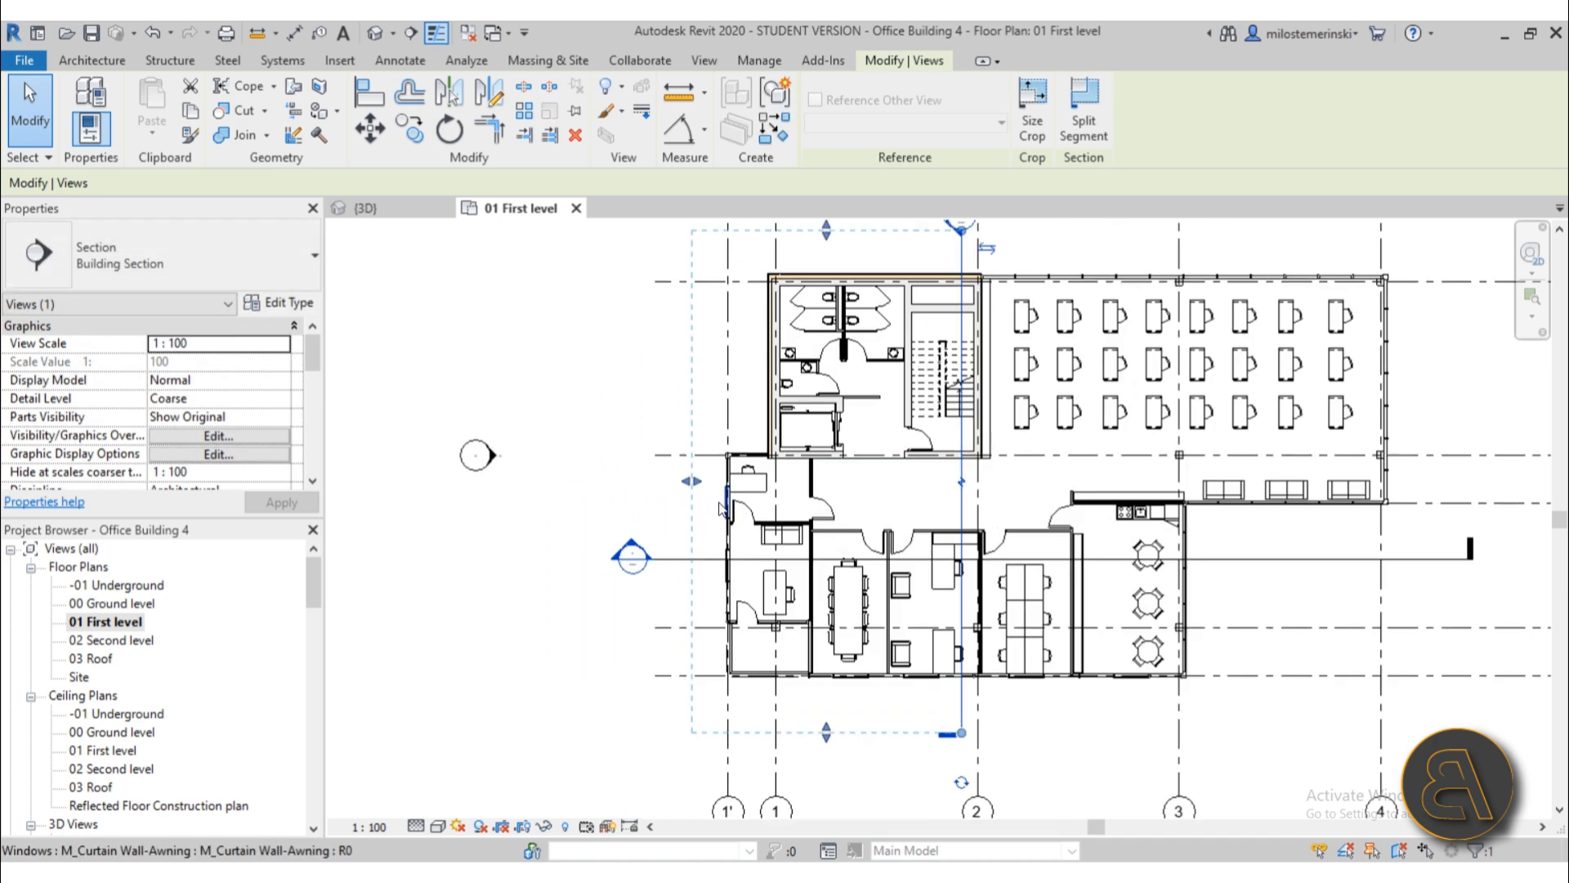
scroll(695, 502, "down", 1)
middle_click_drag(695, 522, 644, 604)
middle_click_drag(768, 525, 740, 517)
scroll(809, 466, "up", 3)
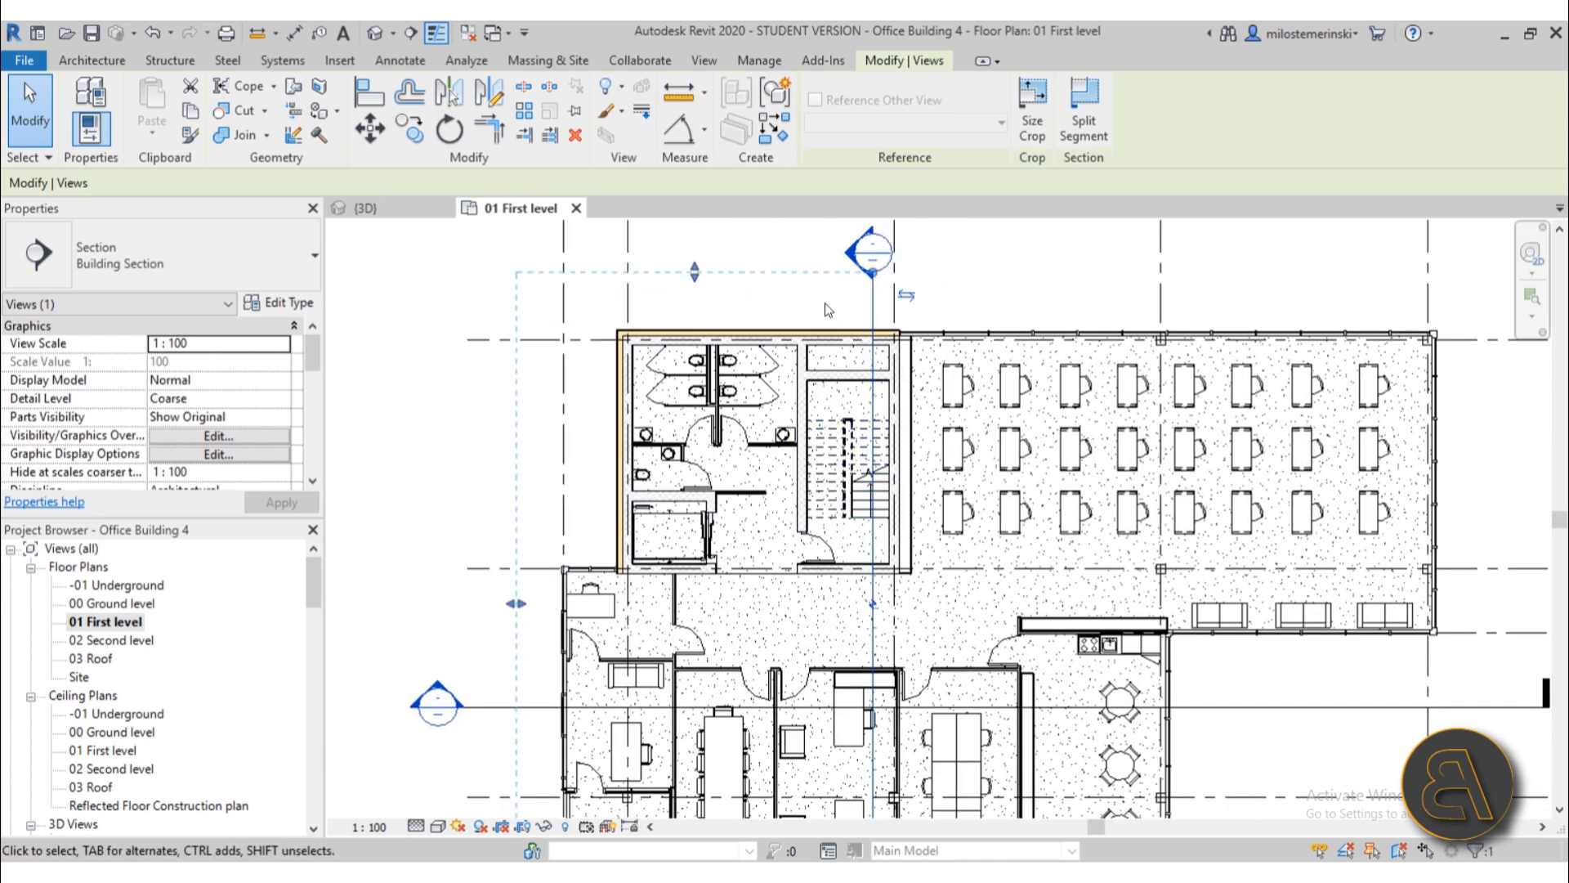
- Open the new section view from its marker and select the stair between 01 First level and 02 Second level
left_click(828, 309)
double_click(847, 260)
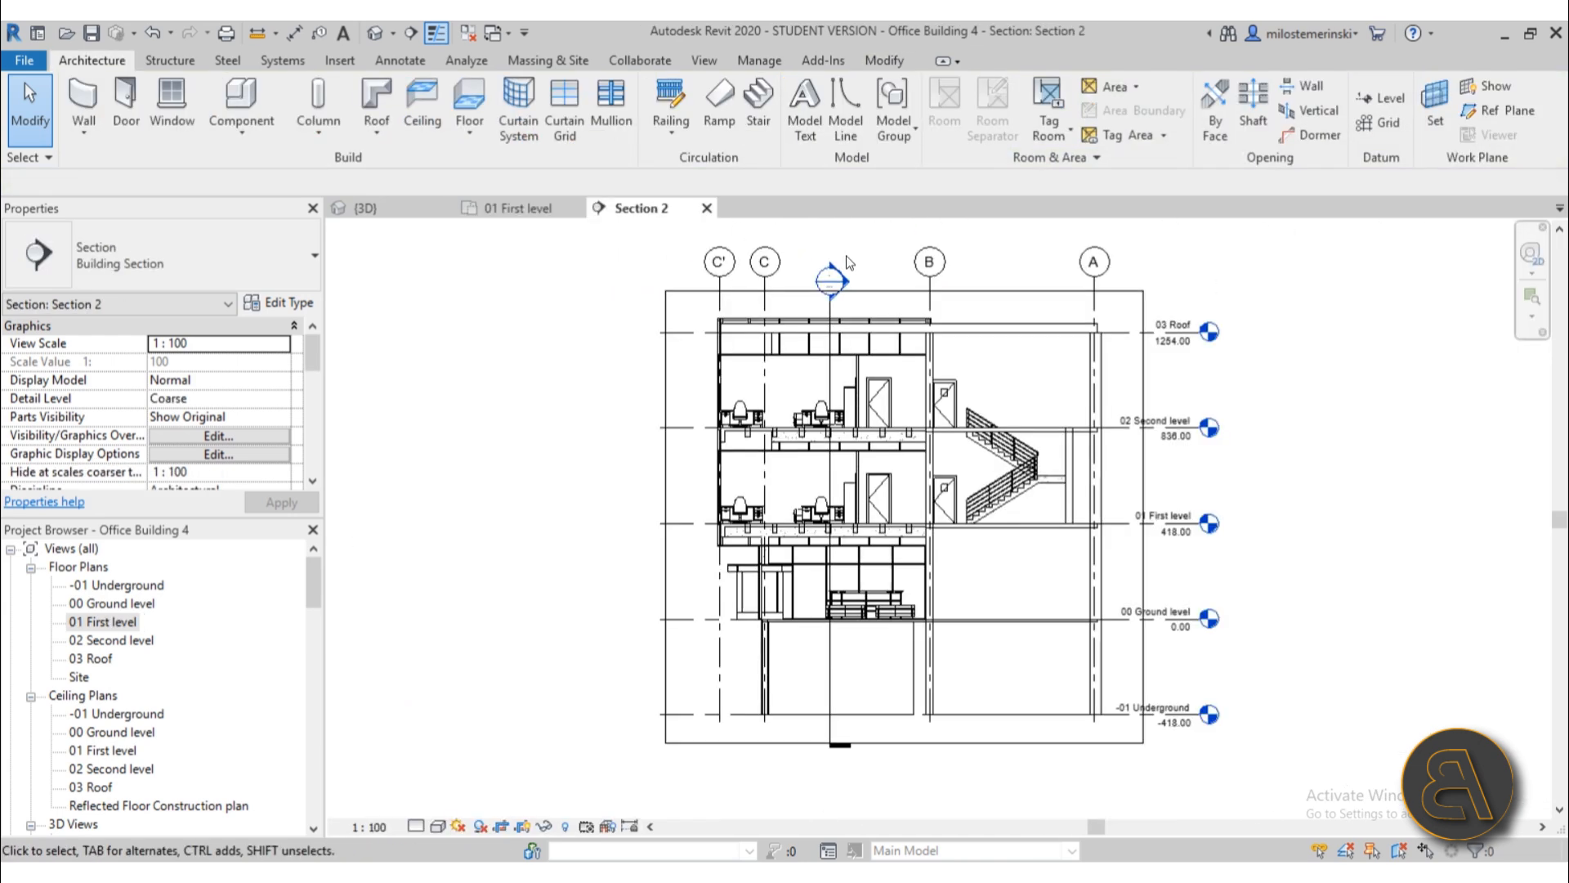
middle_click_drag(858, 508, 623, 515)
scroll(621, 517, "up", 1)
middle_click_drag(777, 452, 777, 515)
scroll(898, 505, "up", 4)
left_click(876, 505)
scroll(865, 572, "down", 4)
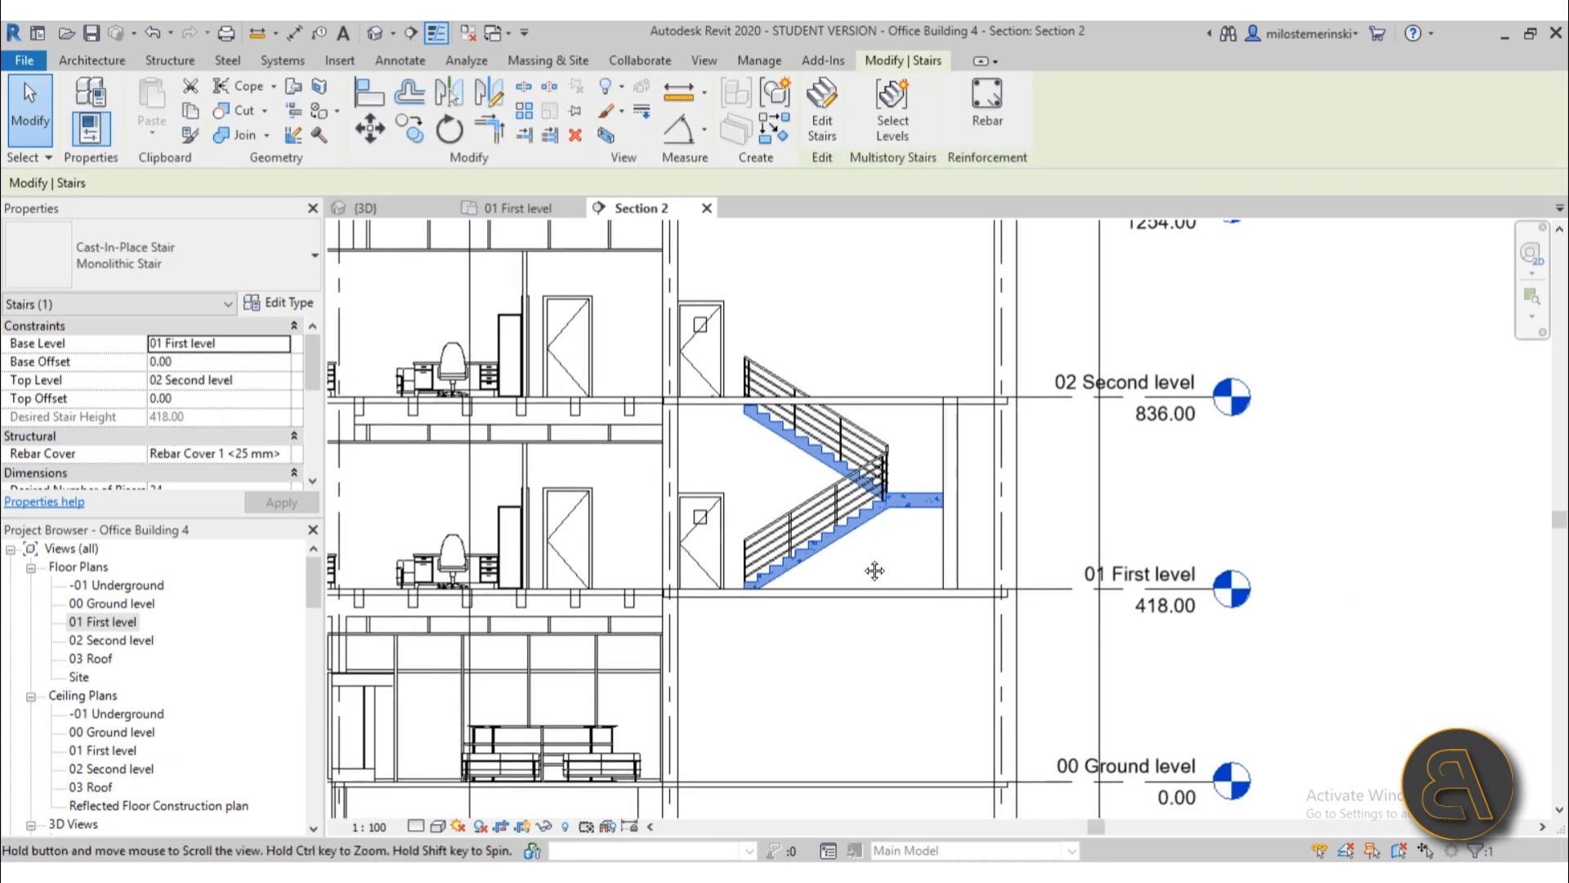
- Examine the selected stair and compare the heights of all levels from -01 Underground to 03 Roof in the section
scroll(772, 583, "down", 1)
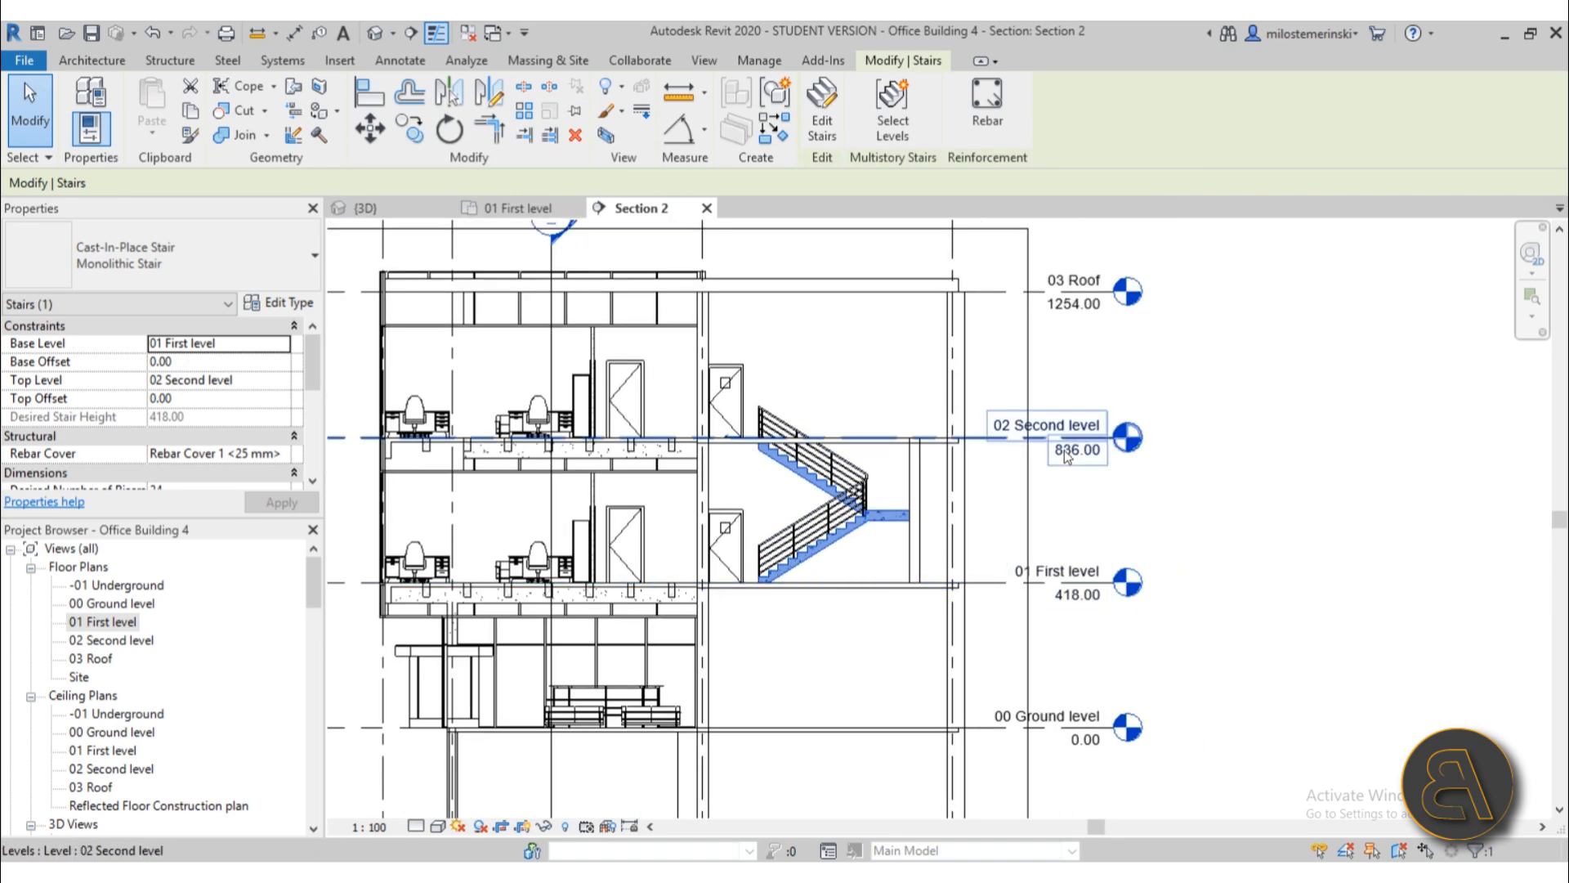
scroll(1067, 456, "down", 3)
scroll(865, 402, "up", 4)
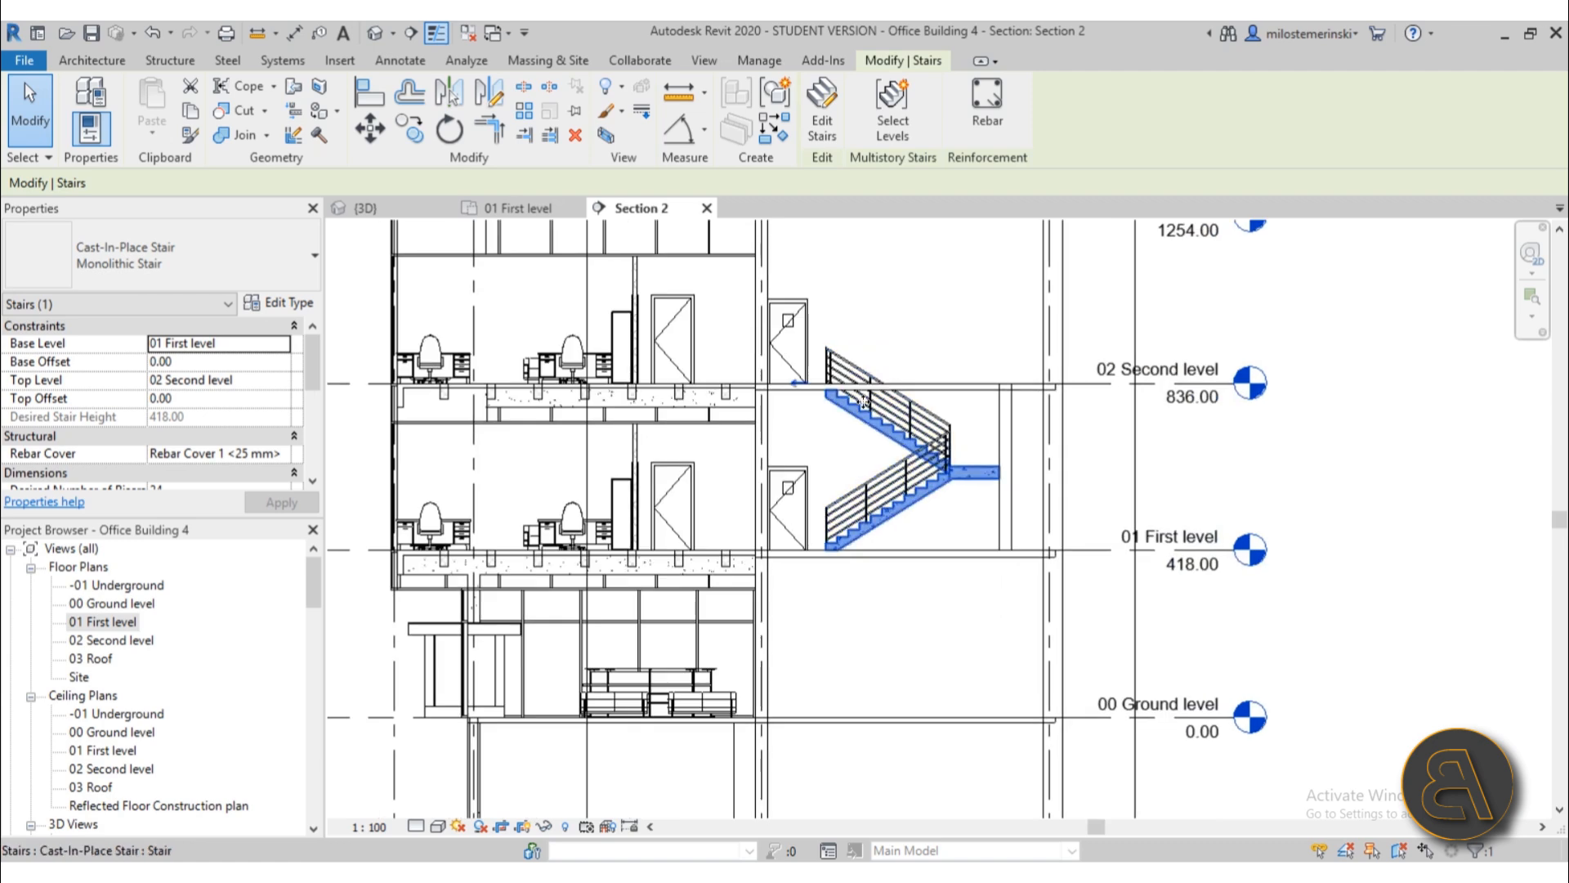
scroll(864, 402, "down", 5)
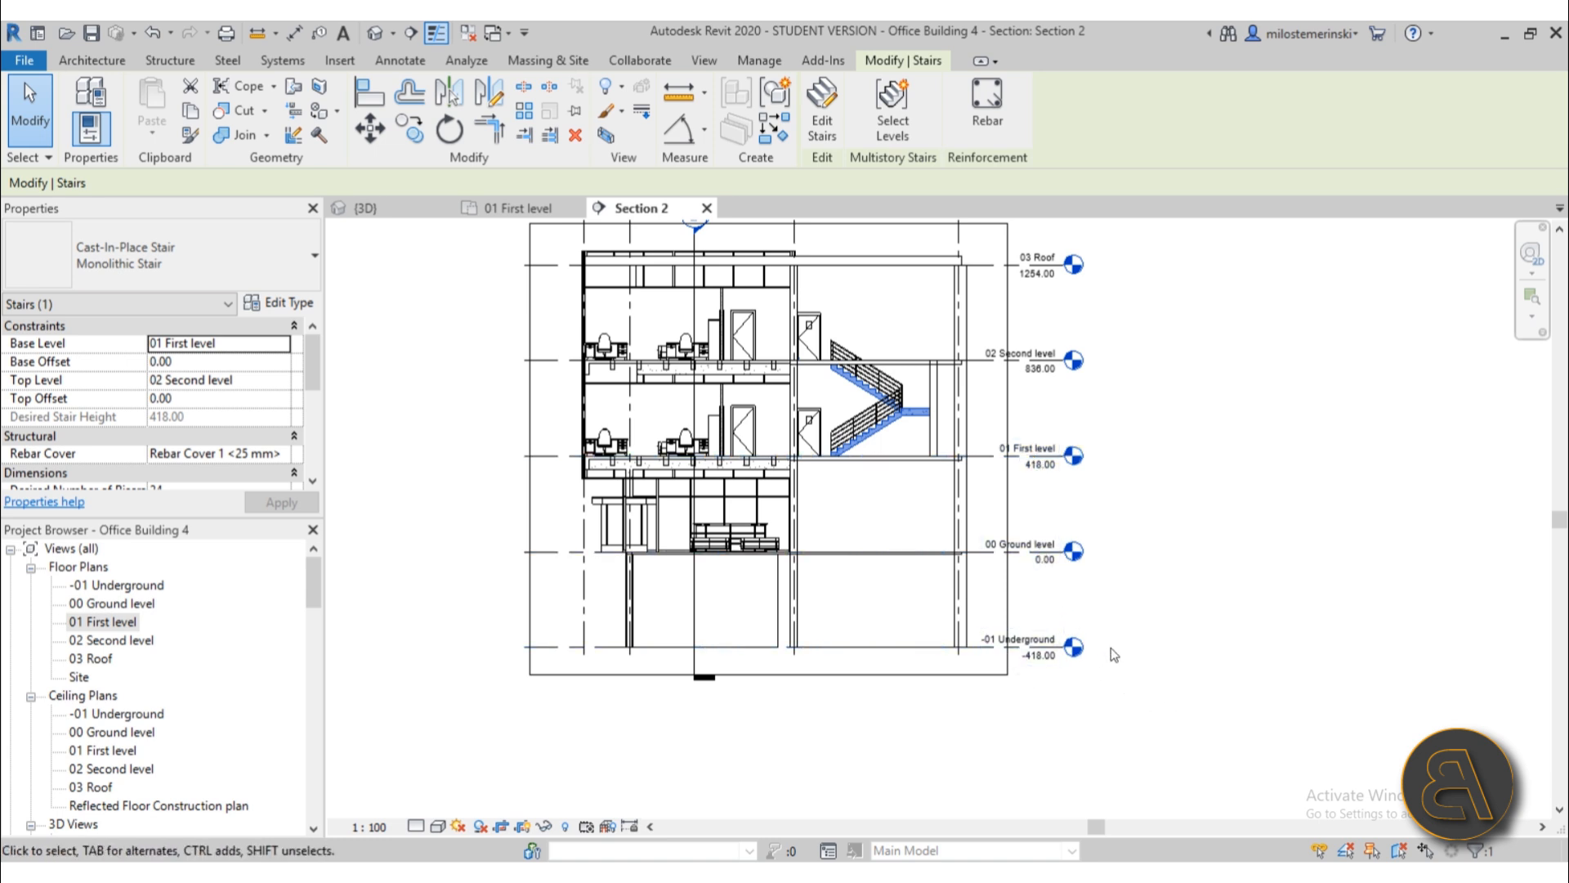
scroll(862, 516, "up", 3)
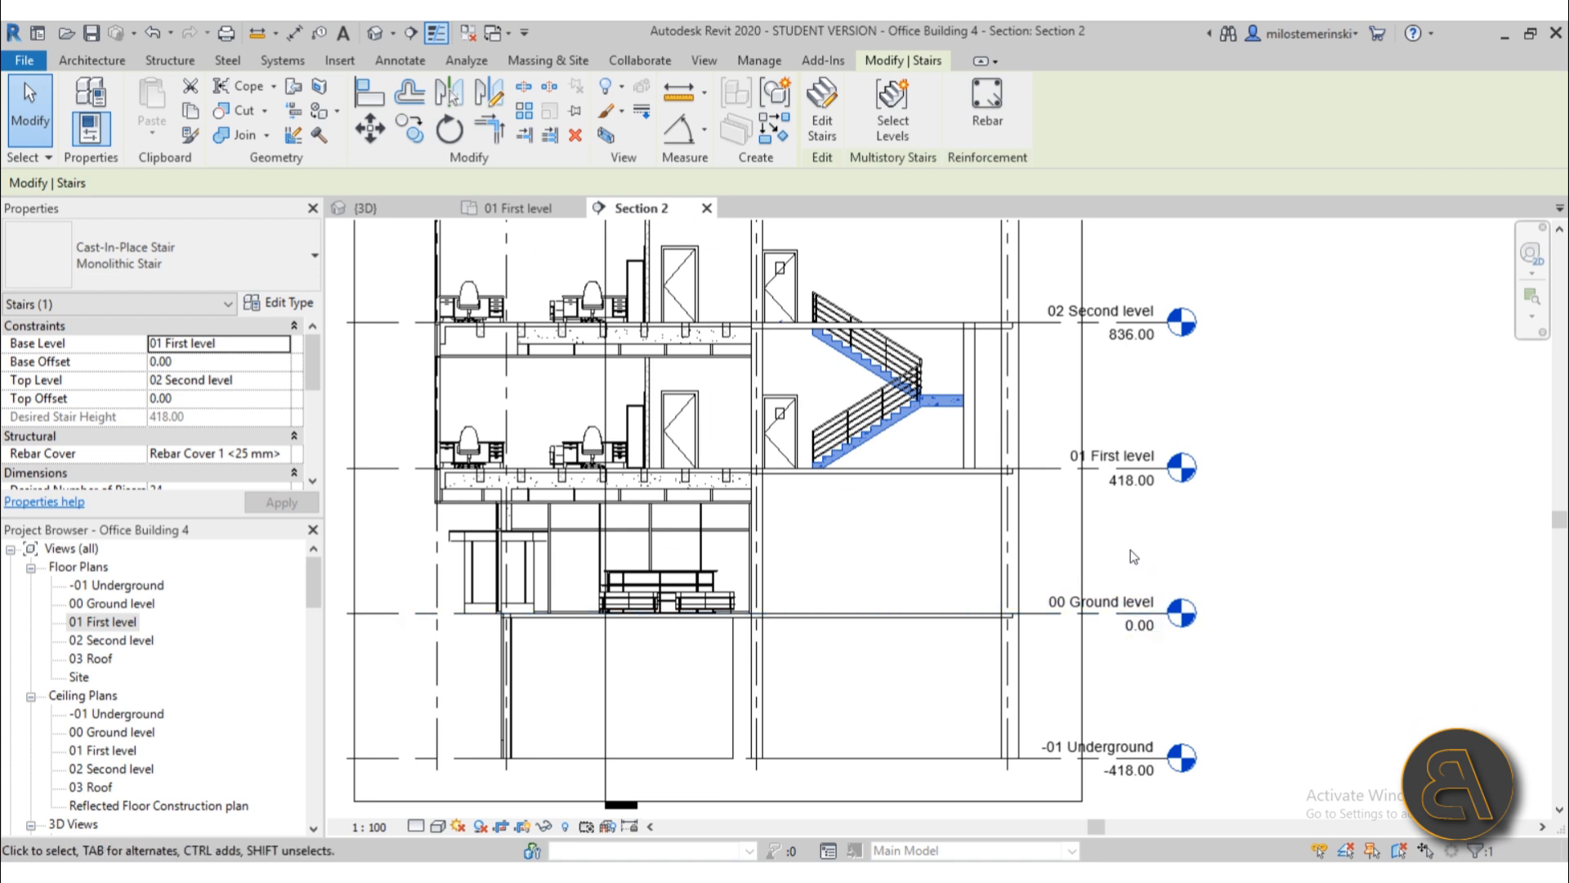
middle_click_drag(1200, 691, 1177, 658)
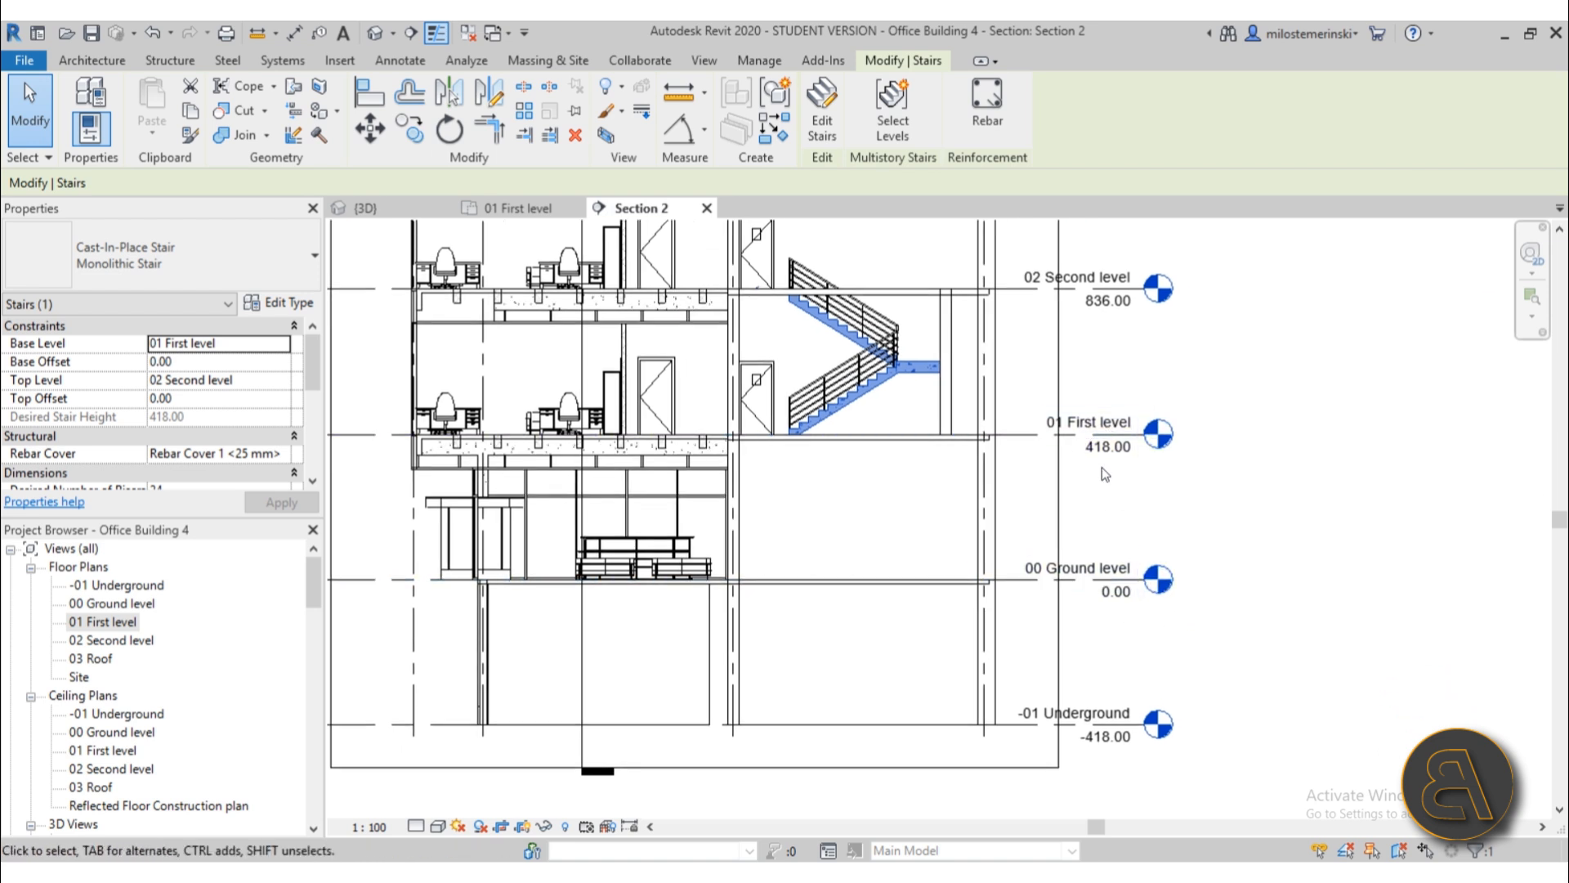
middle_click_drag(1035, 442, 1001, 514)
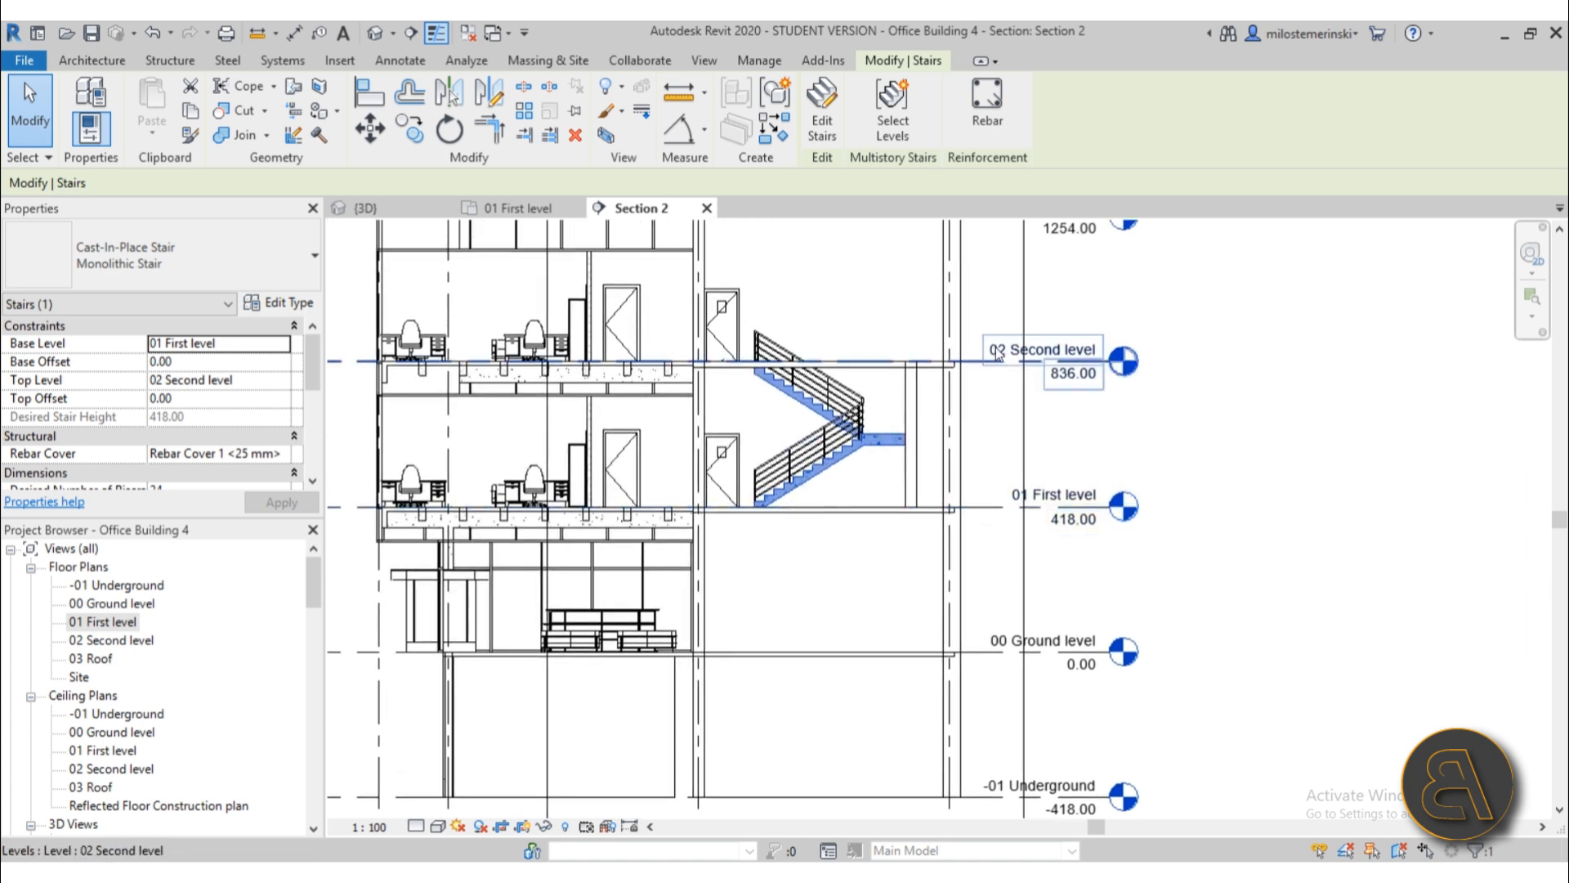
middle_click_drag(1076, 591, 1088, 390)
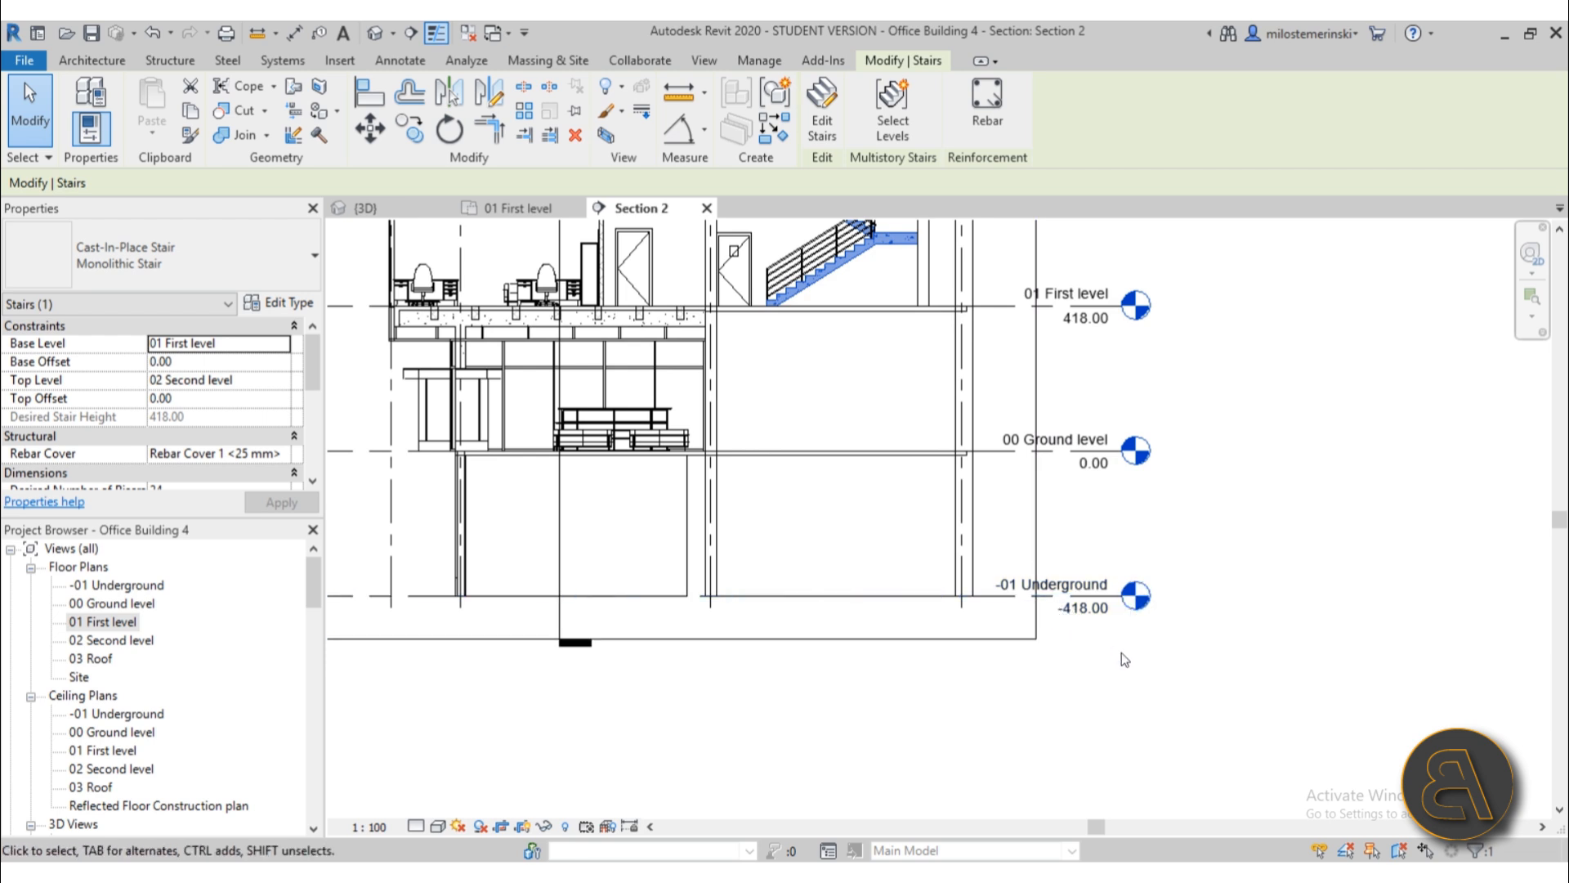
scroll(806, 590, "down", 1)
middle_click_drag(806, 588, 806, 715)
scroll(929, 454, "up", 2)
middle_click_drag(822, 479, 845, 538)
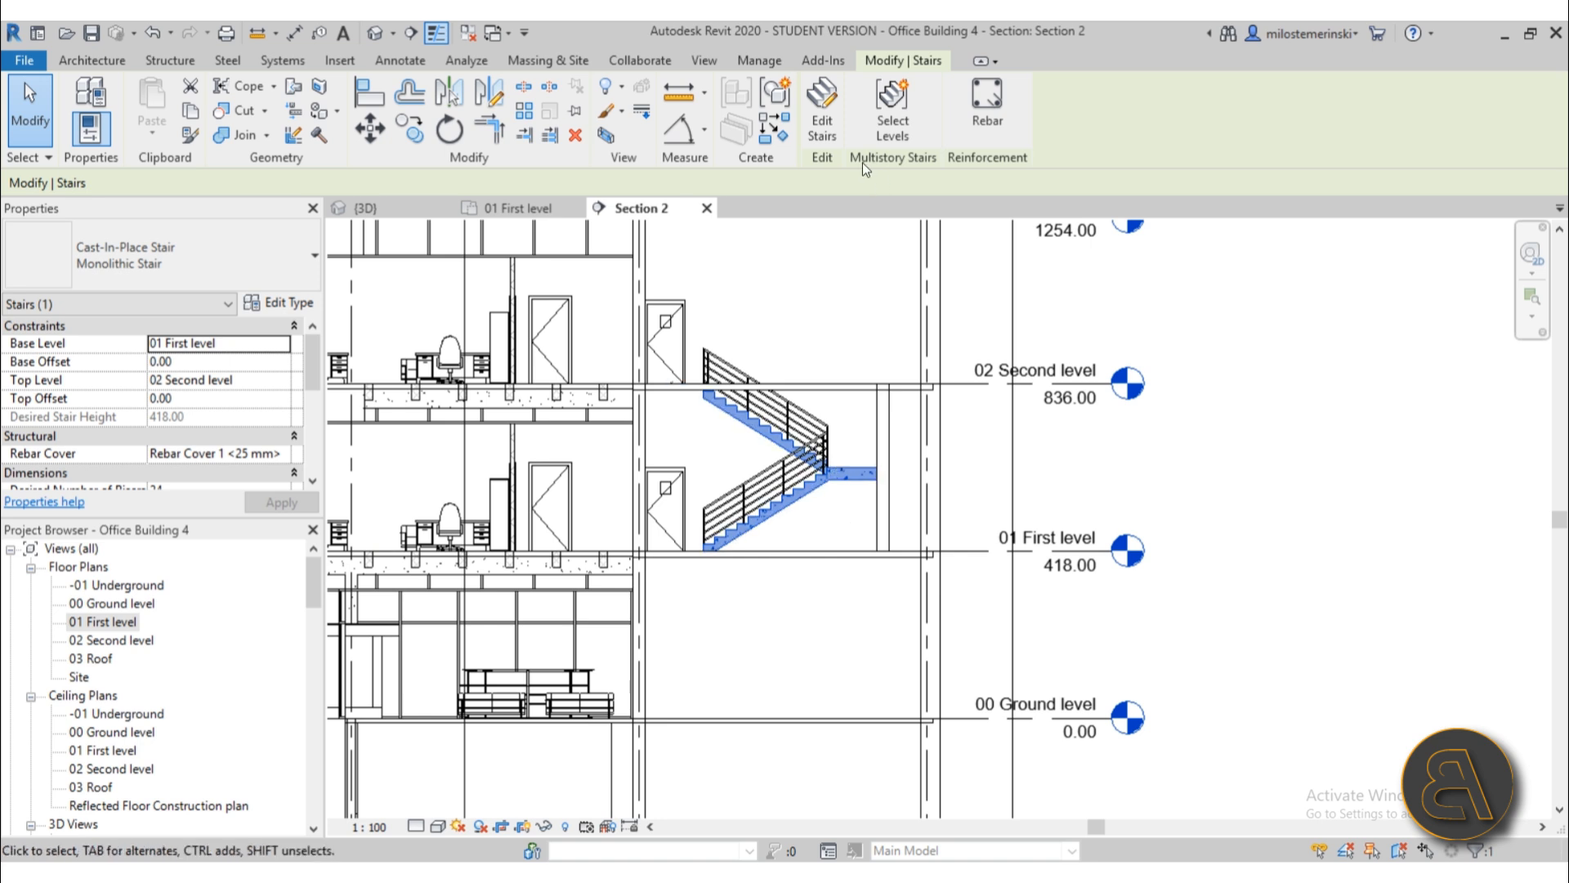
- Turn the stair into a multistory stair by connecting it to the 00 Ground level and -01 Underground levels
left_click(842, 507)
left_click(805, 504)
left_click(895, 142)
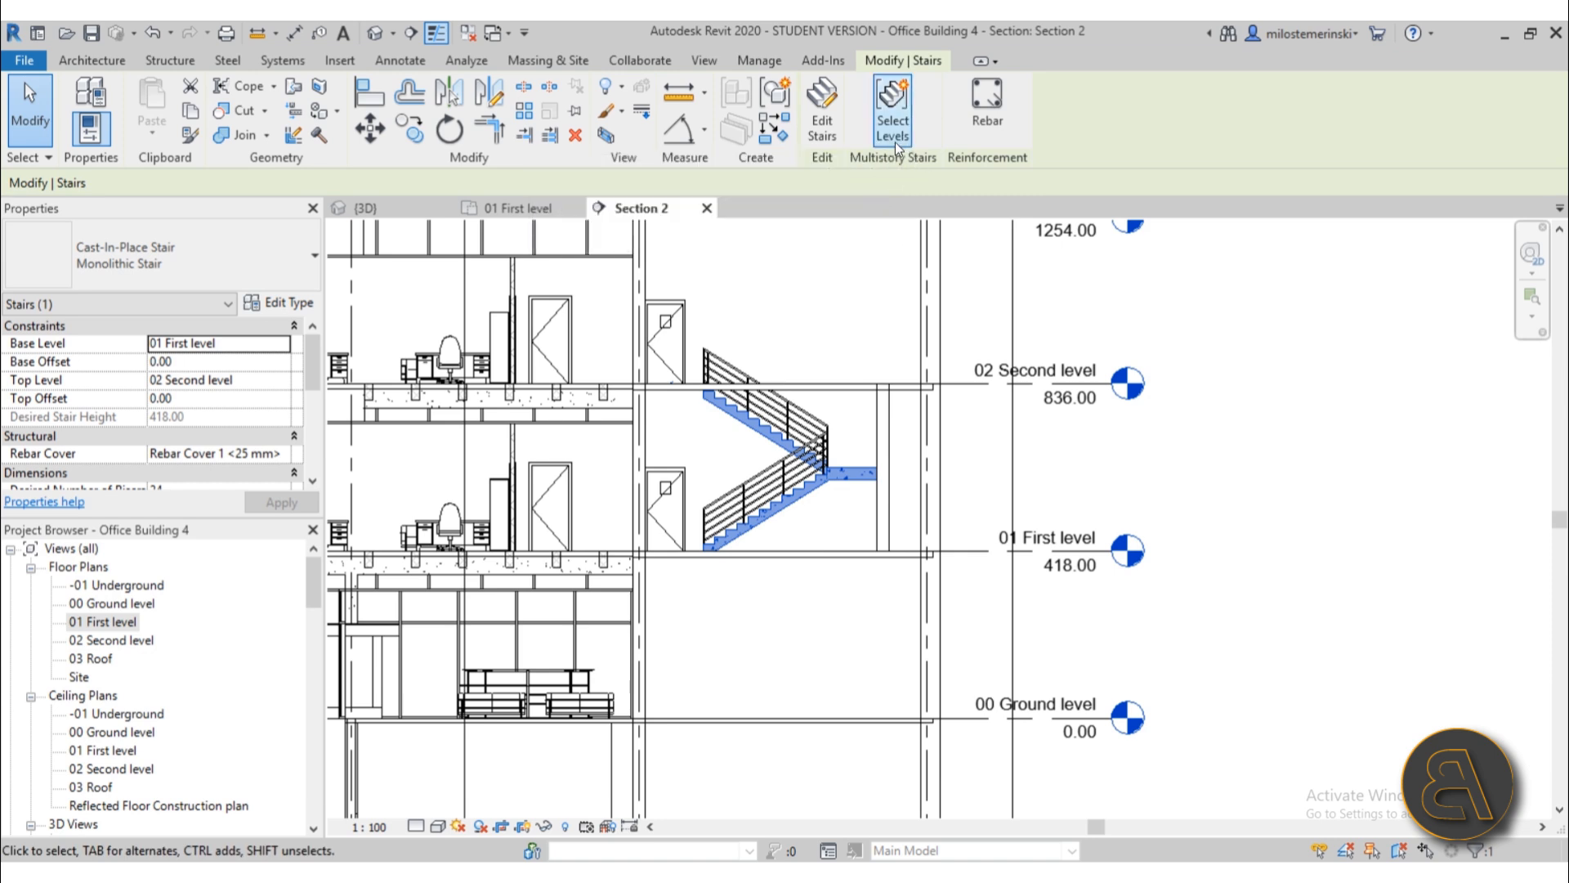
scroll(824, 311, "down", 2)
middle_click_drag(816, 344, 806, 344)
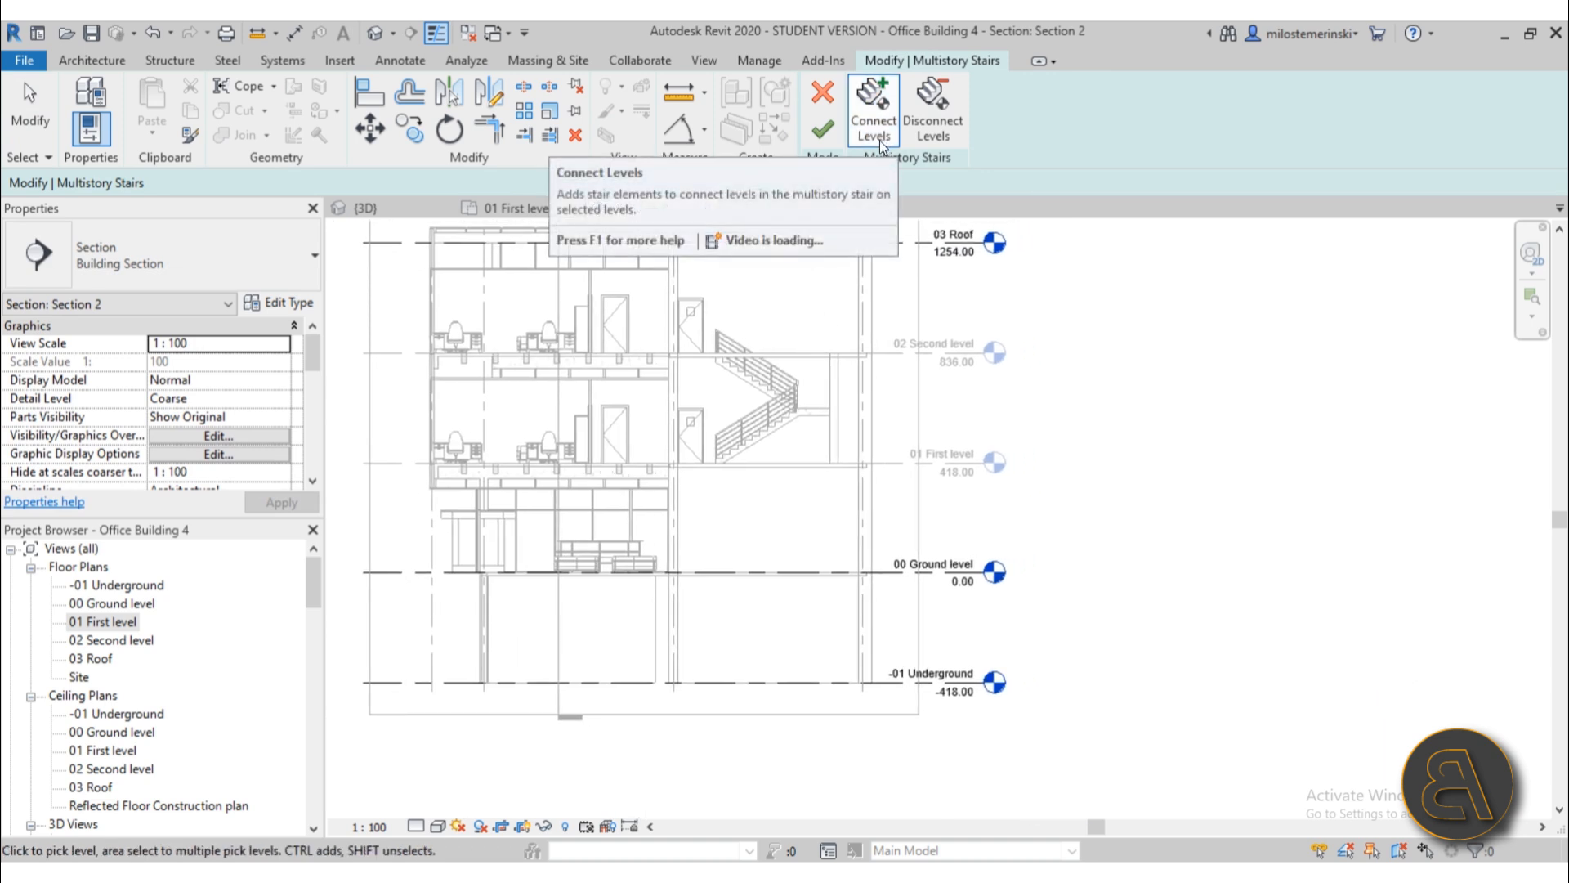
scroll(825, 422, "down", 2)
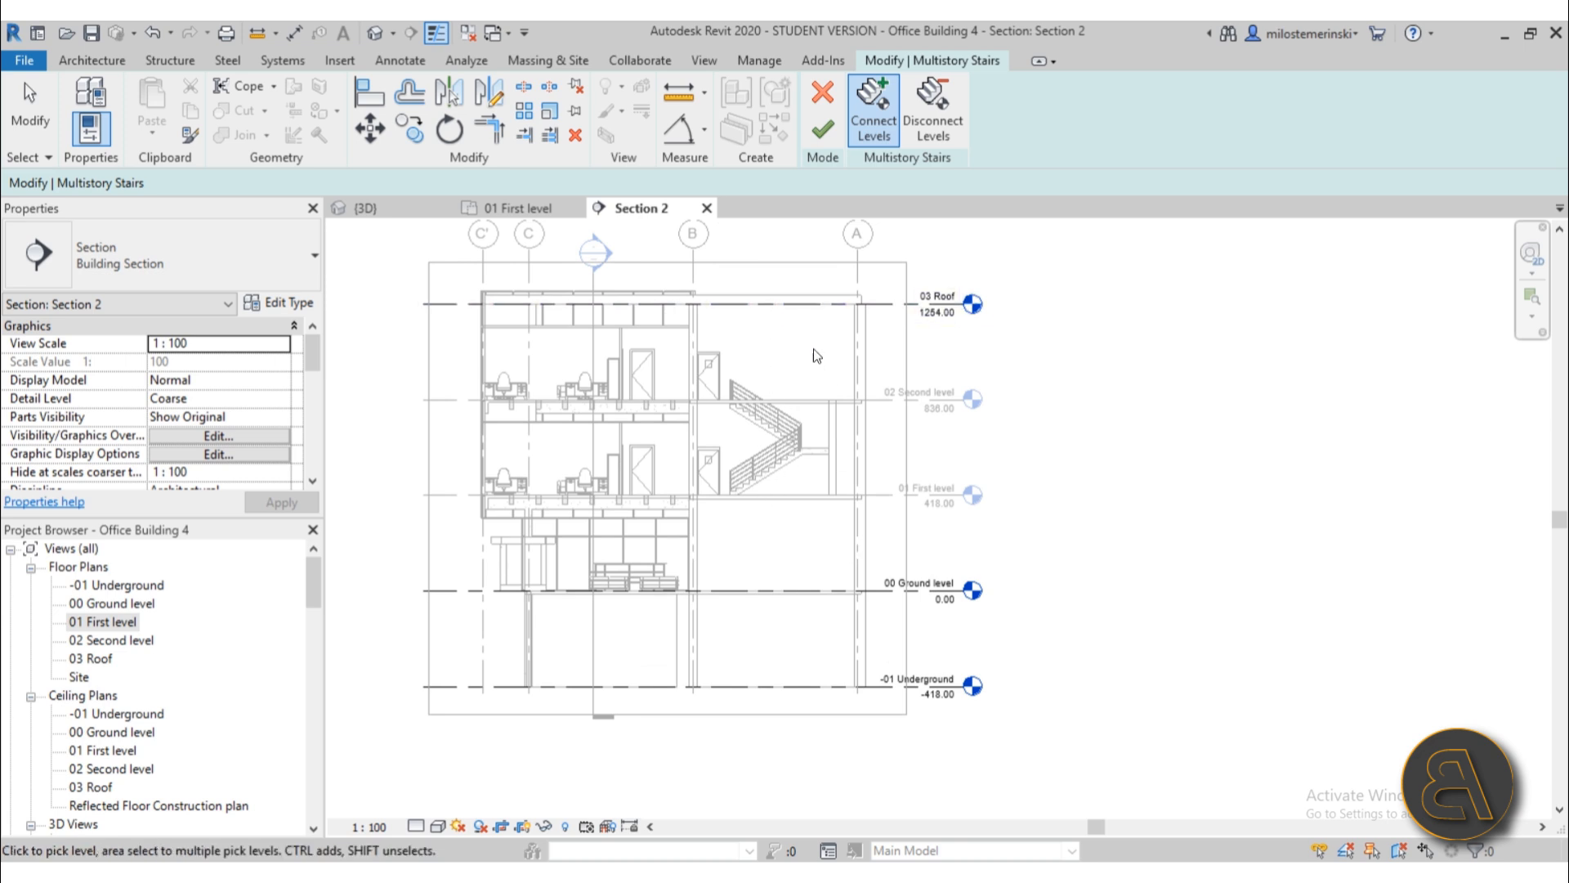
scroll(834, 327, "up", 1)
scroll(835, 326, "up", 1)
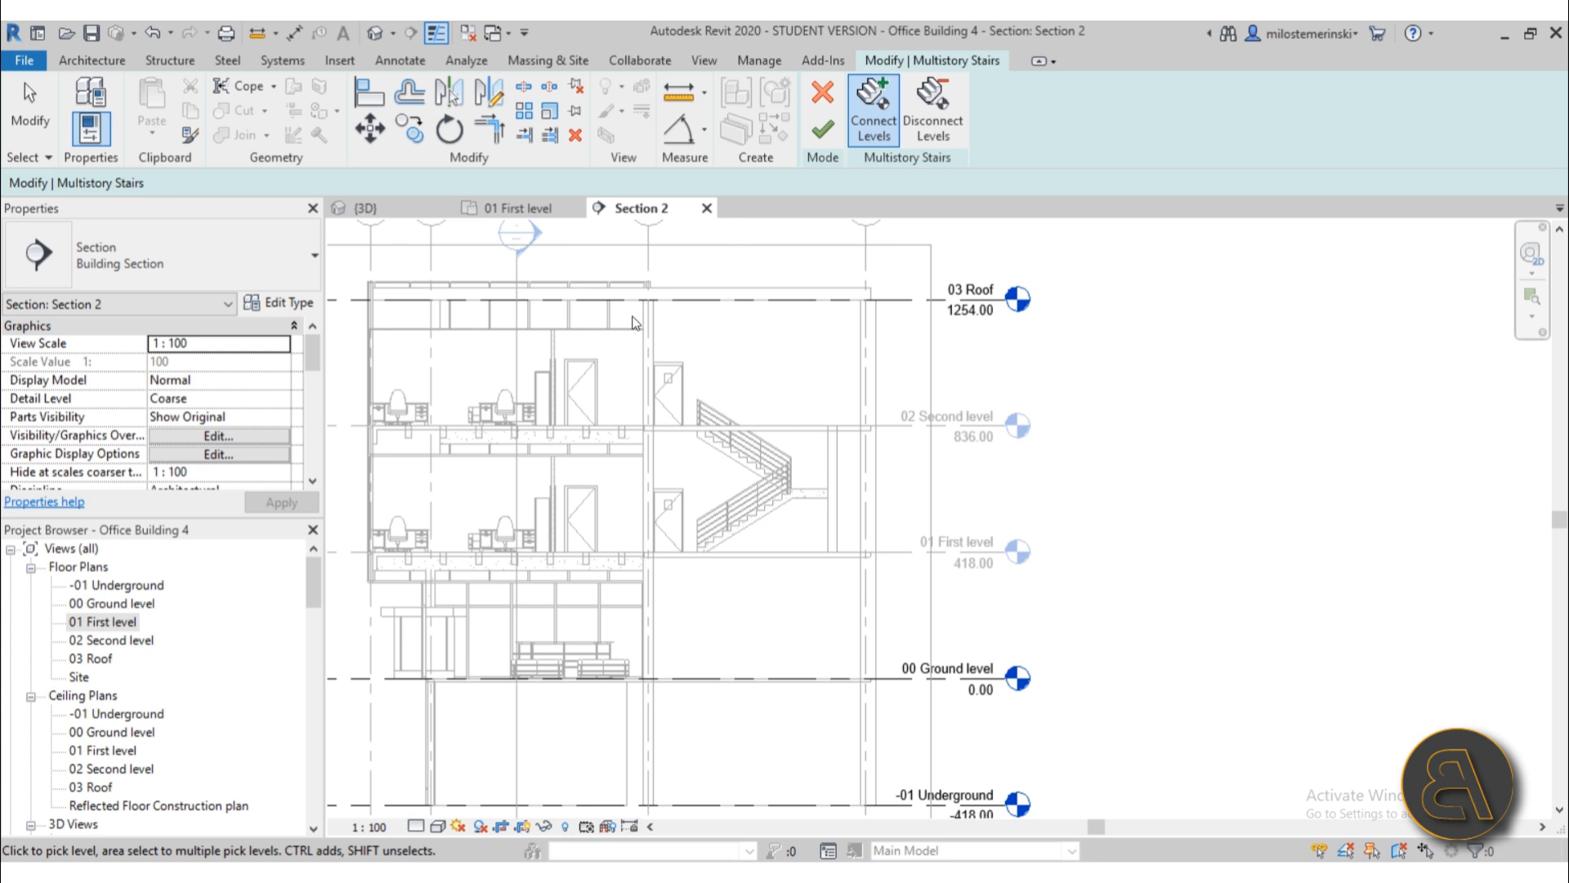
scroll(793, 325, "down", 1)
middle_click_drag(793, 407, 789, 290)
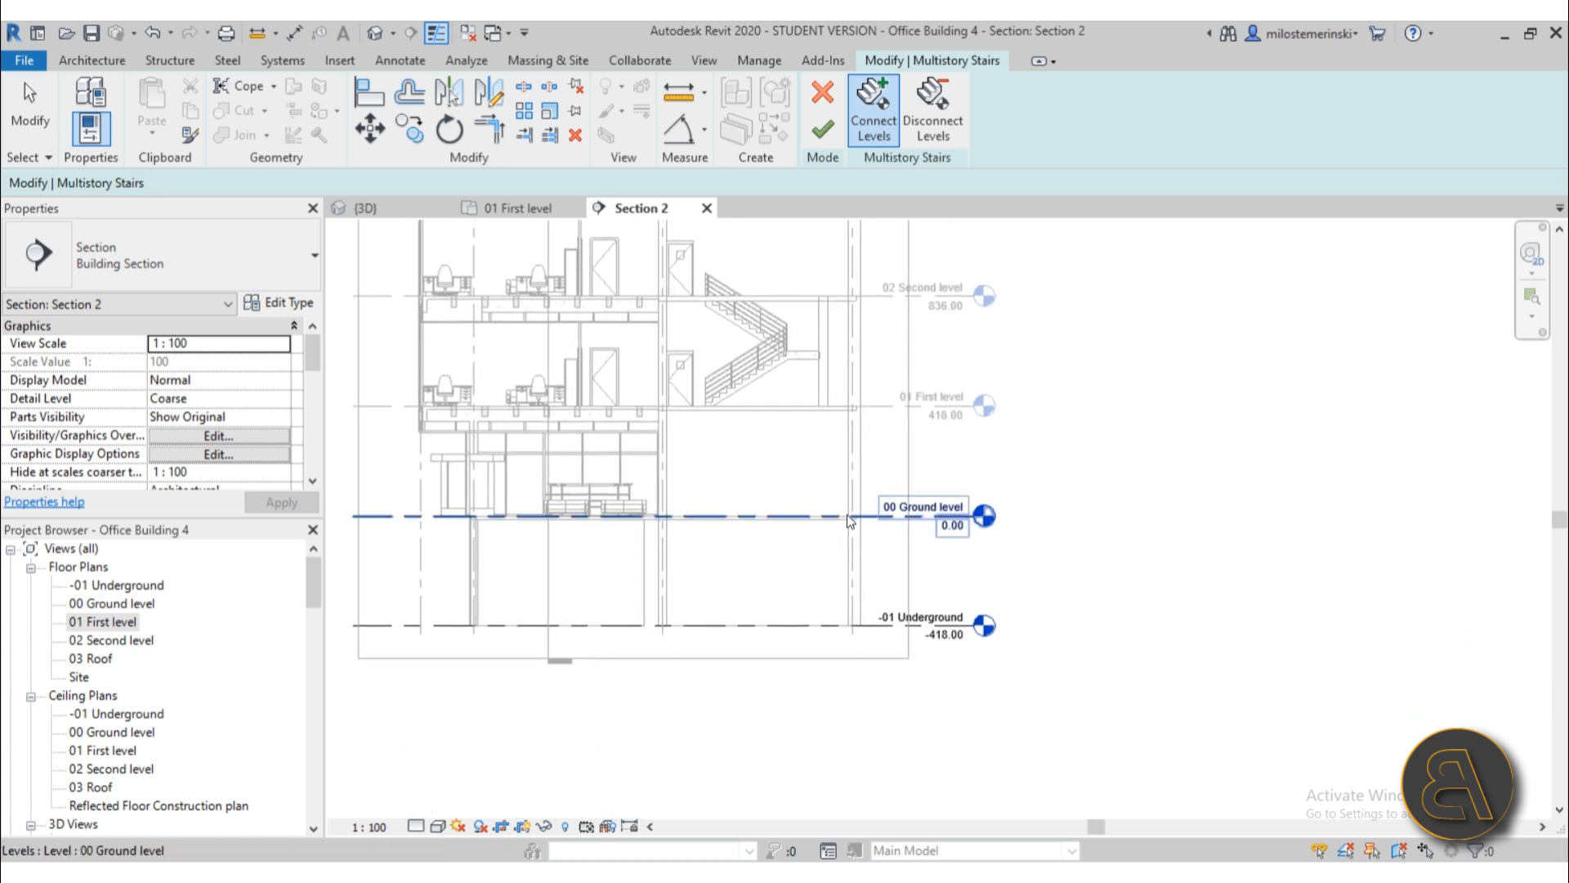
left_click(834, 626)
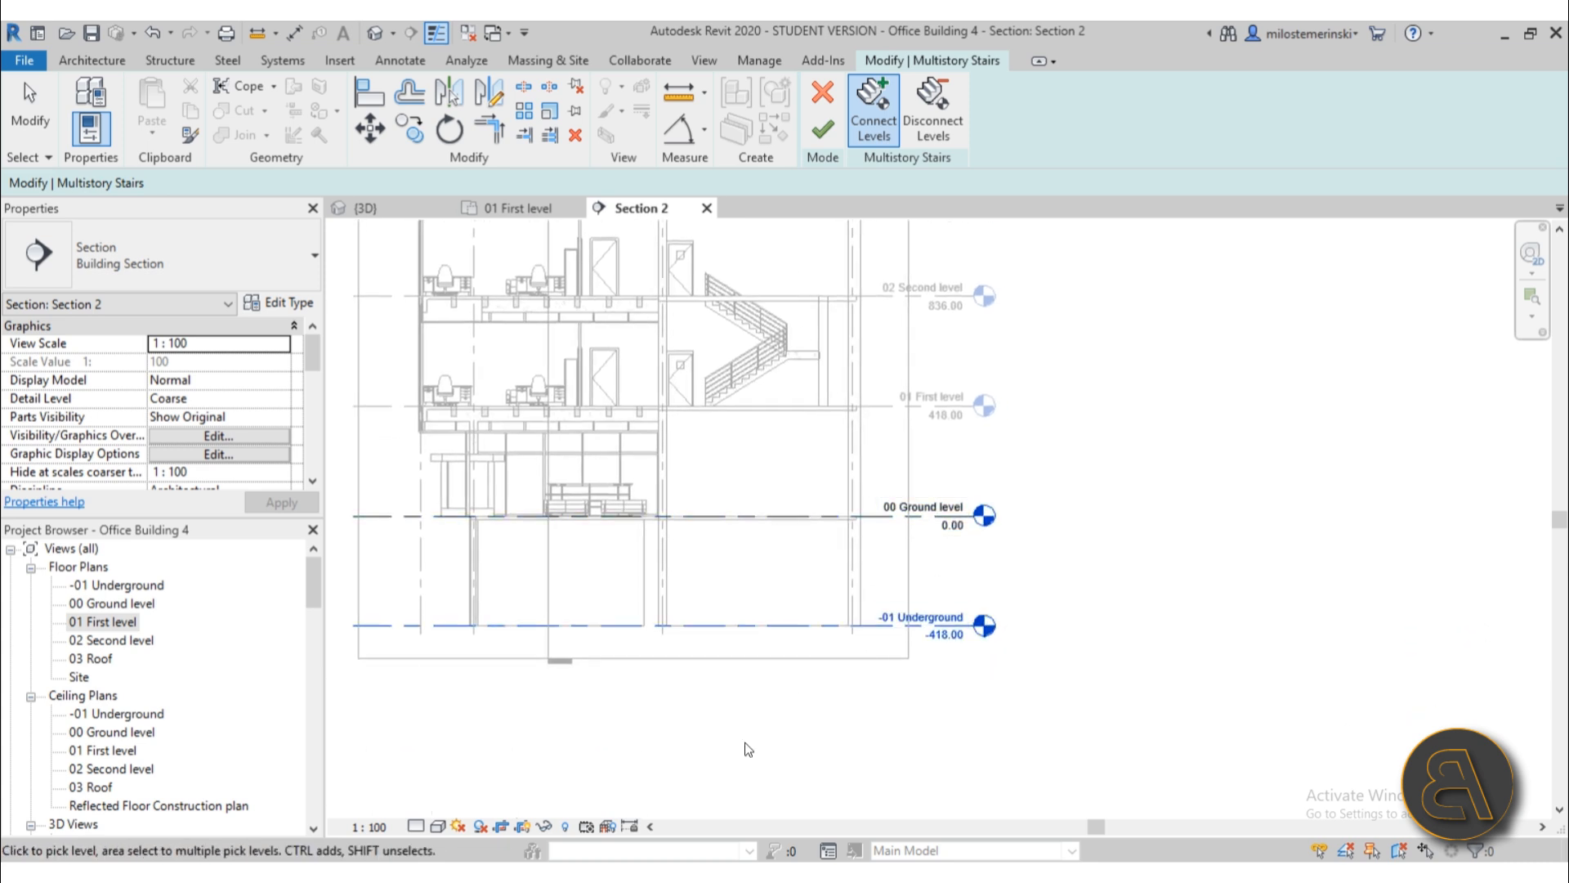
left_click(817, 518)
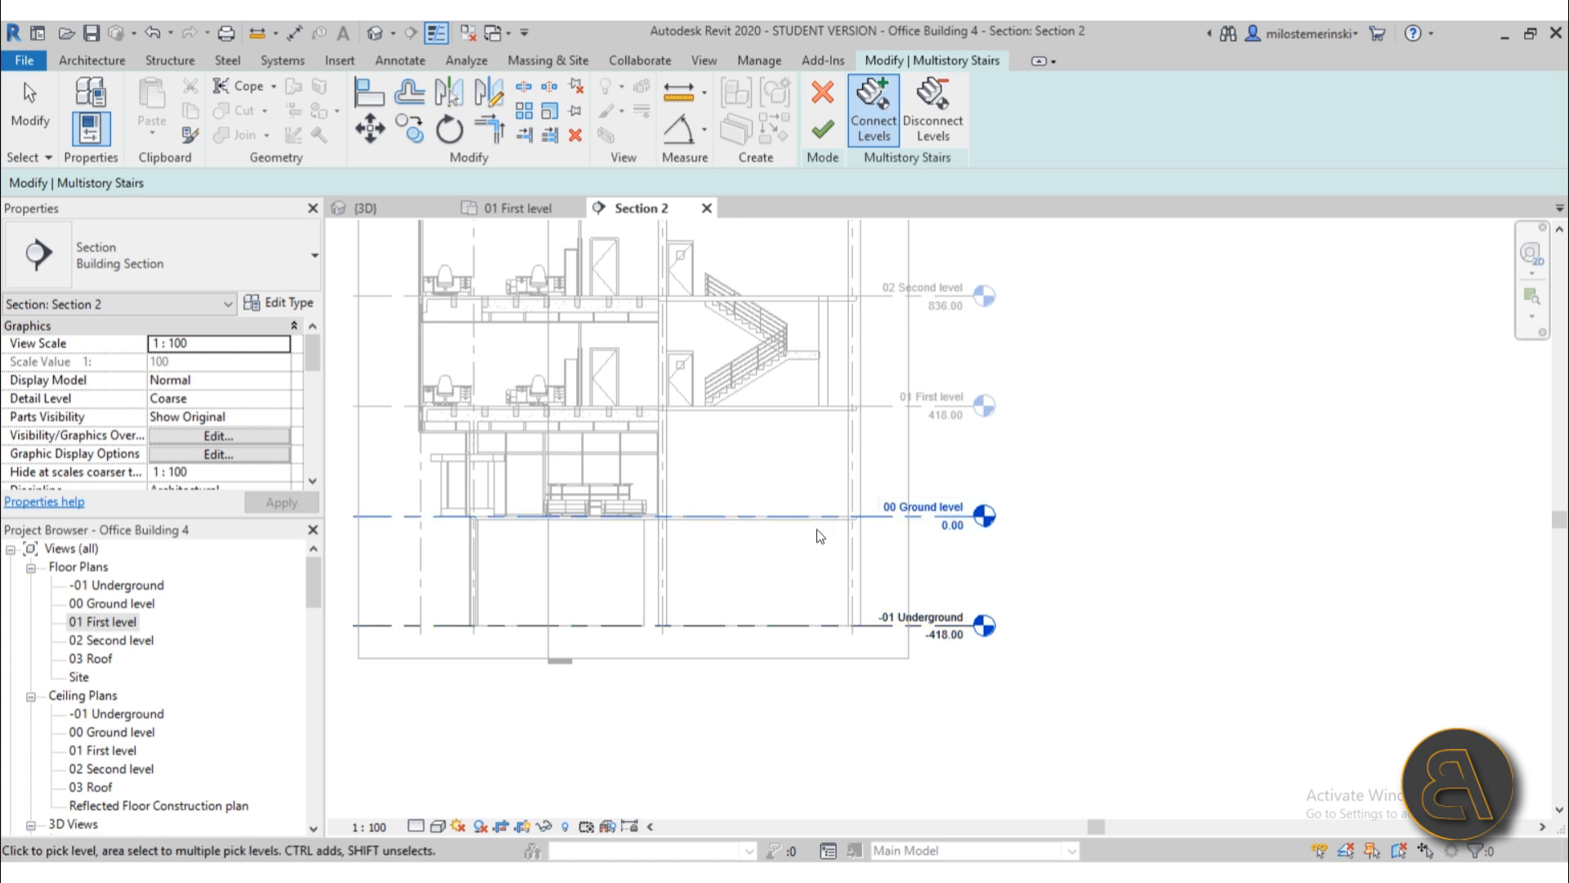
left_click(818, 626)
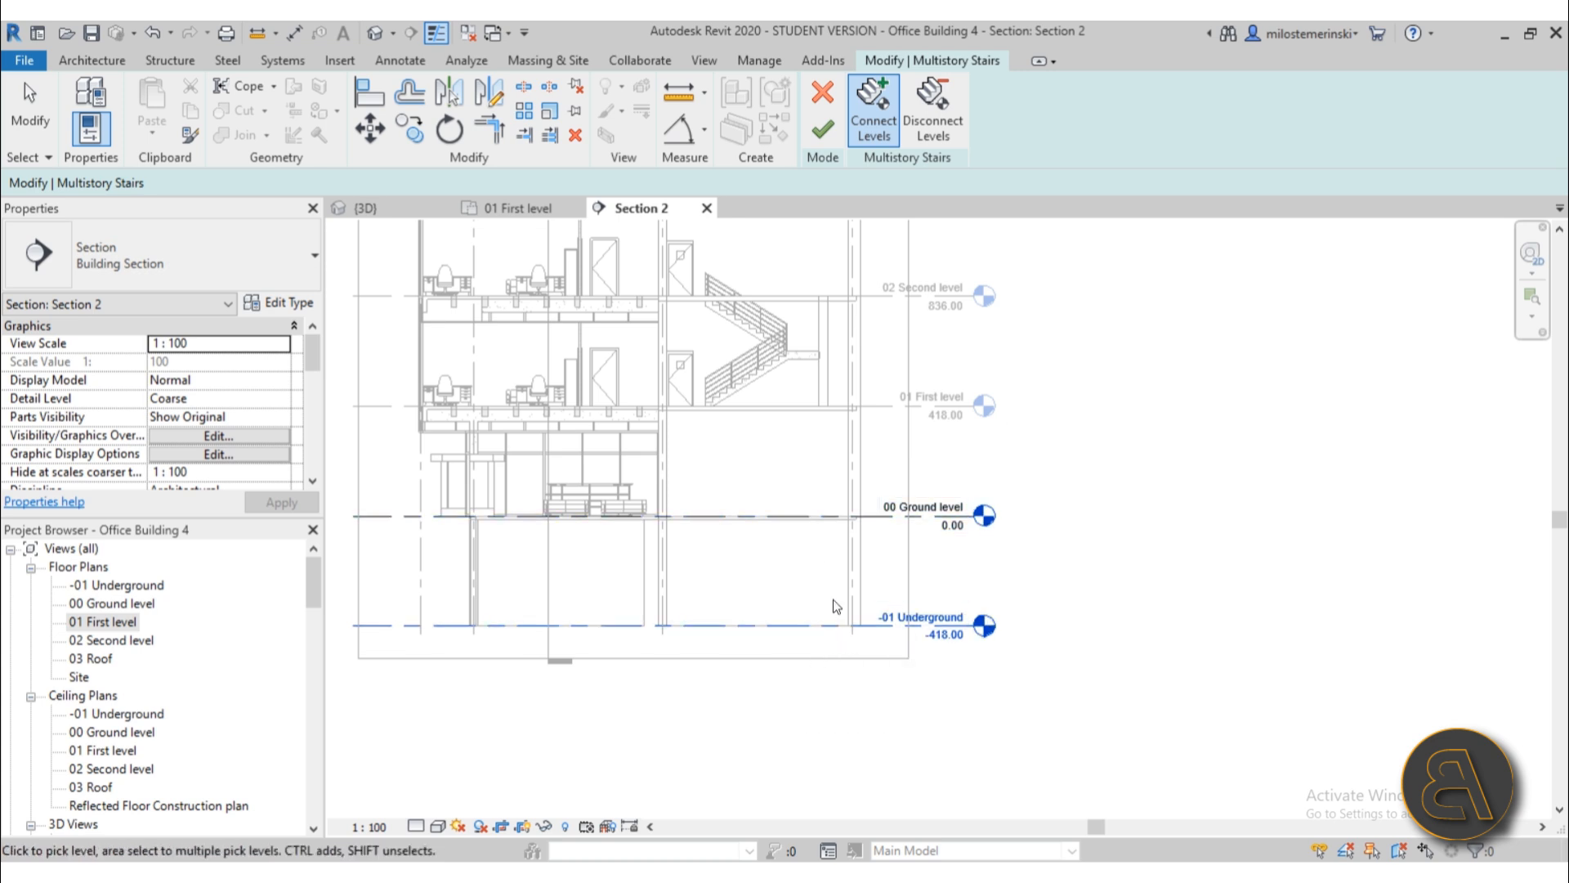
left_click(825, 518)
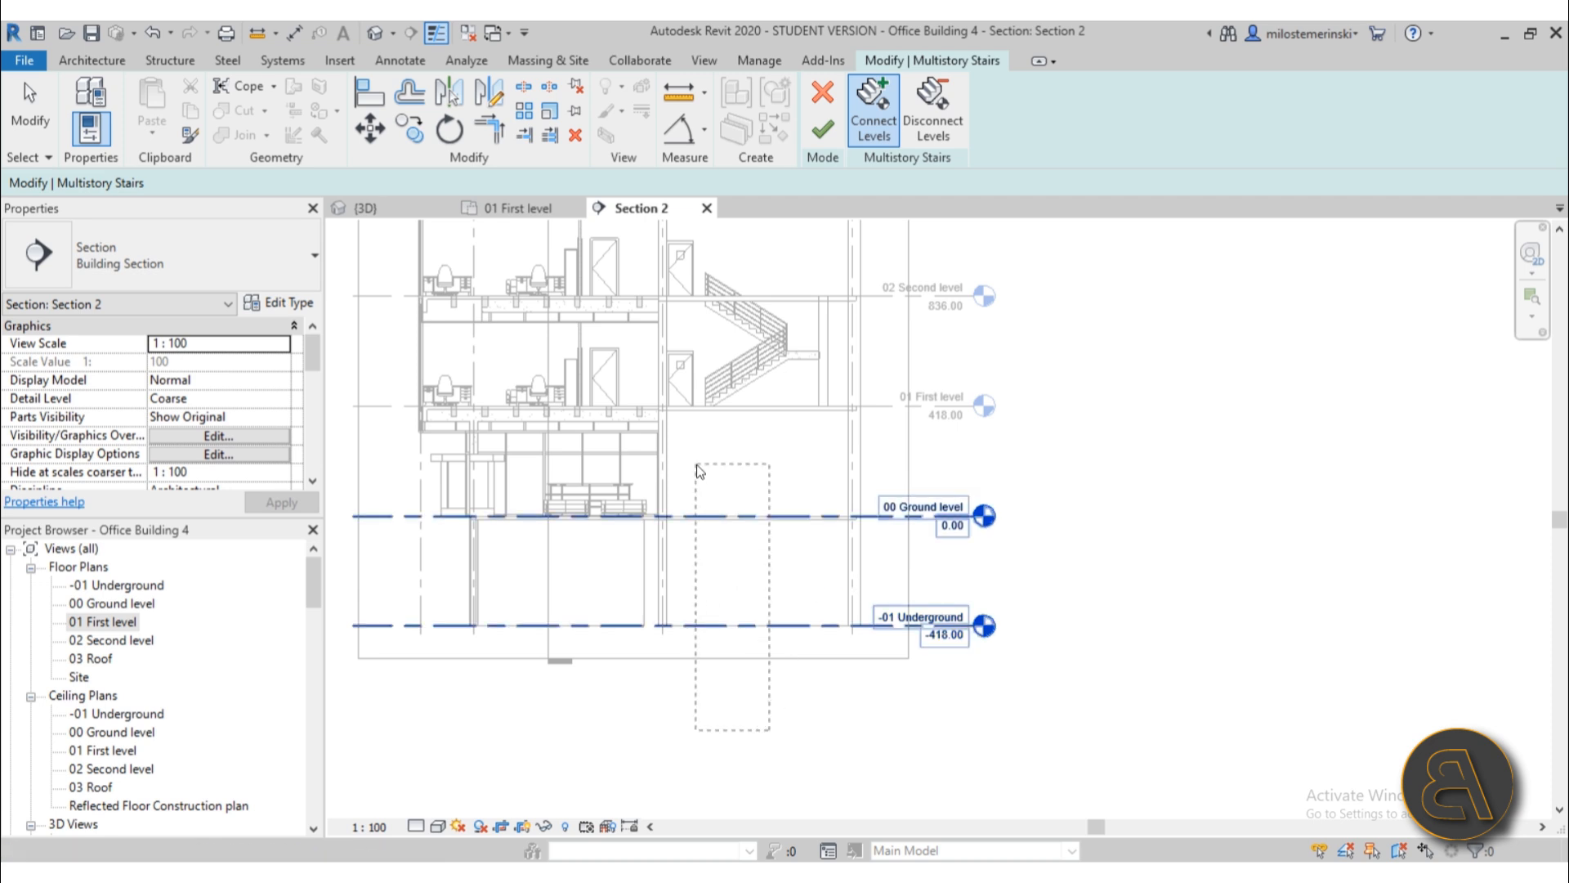
scroll(768, 514, "down", 1)
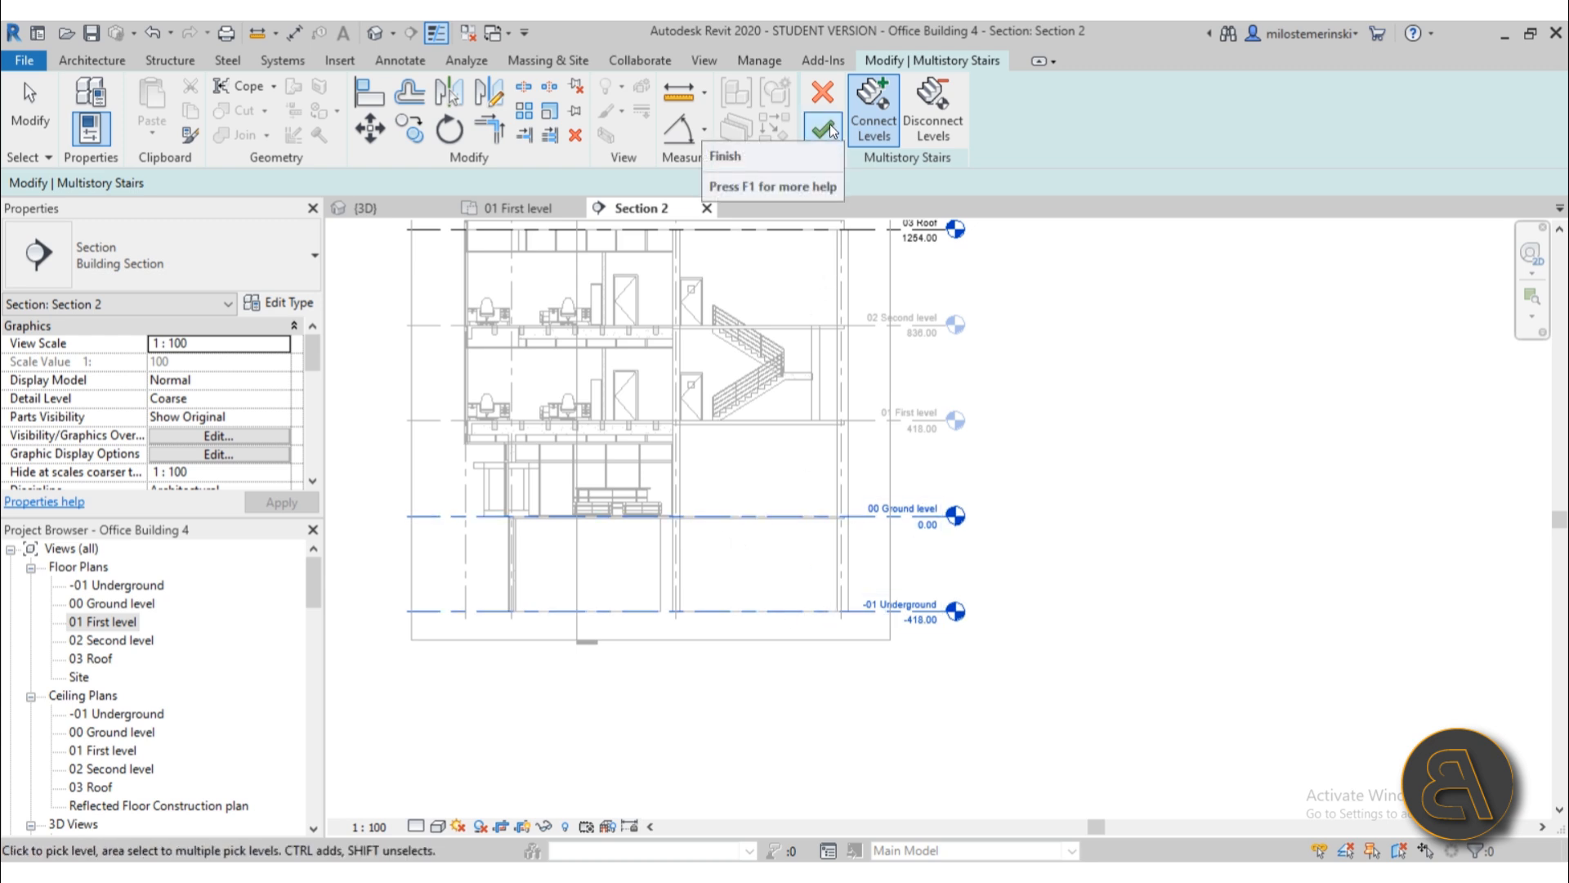
scroll(750, 401, "up", 2)
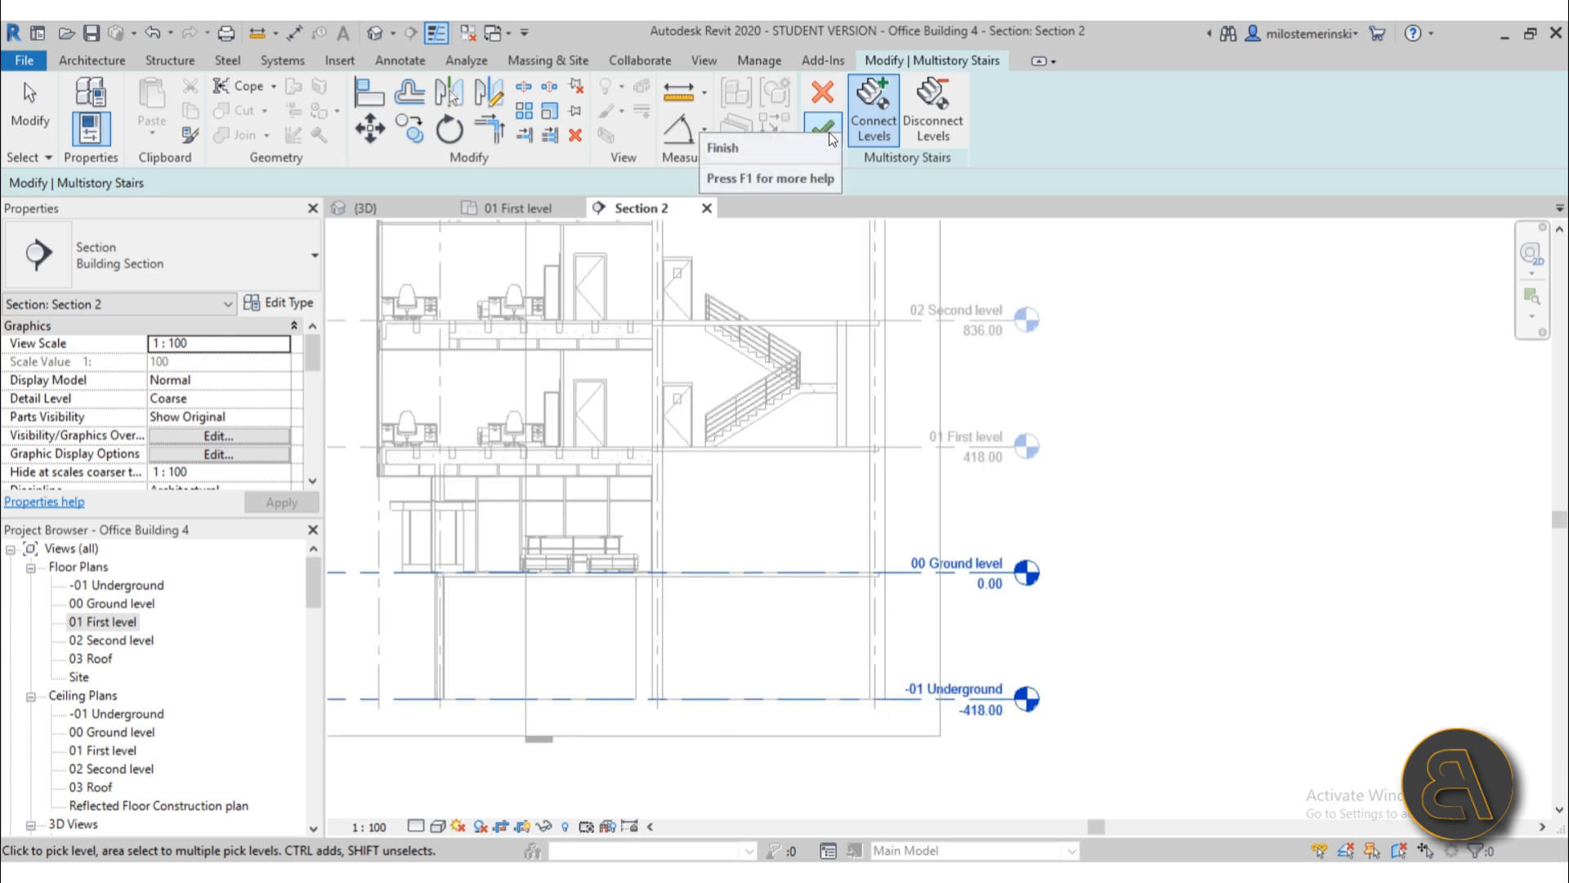
left_click(830, 135)
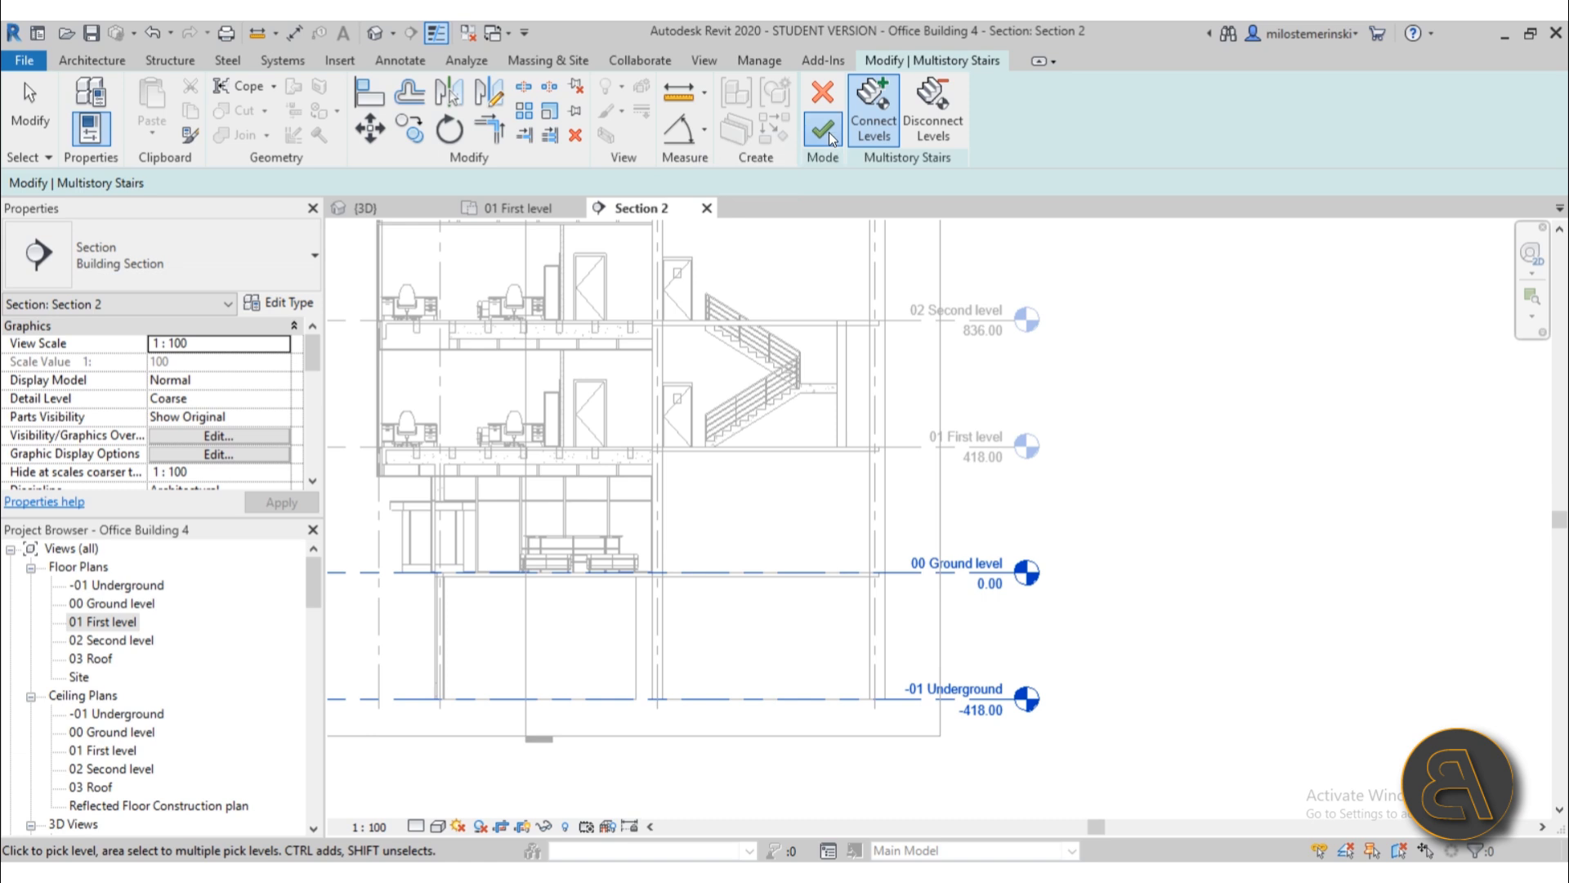
- Select the multistory stair to check its flights from -01 Underground up to 02 Second level, and clear the selection
left_click(1146, 656)
left_click(794, 535)
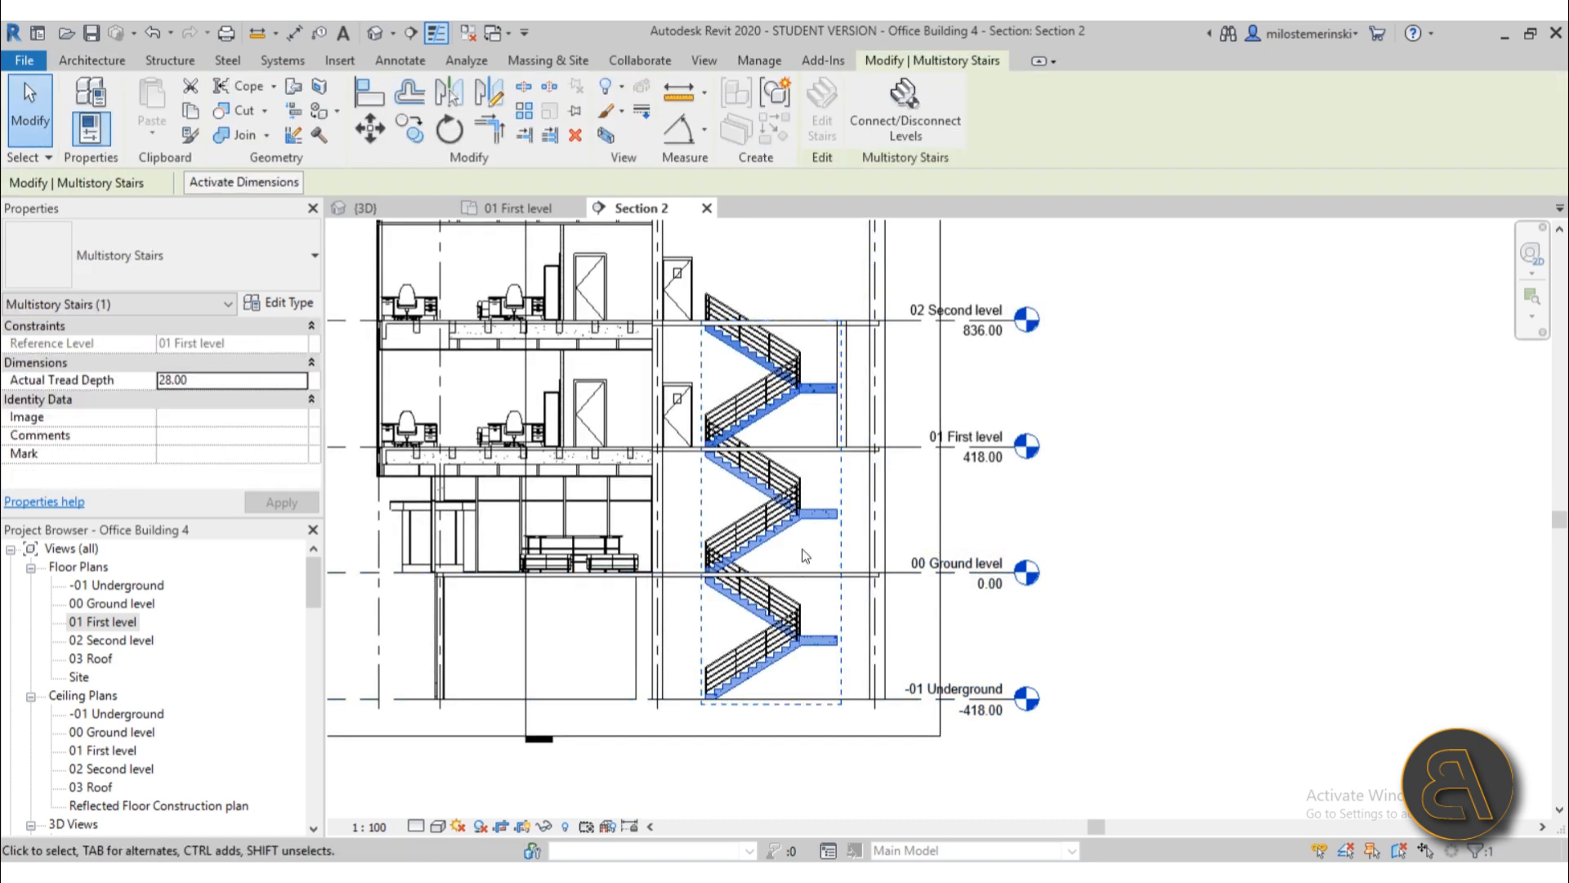
left_click(812, 540)
left_click(810, 530)
left_click(813, 556)
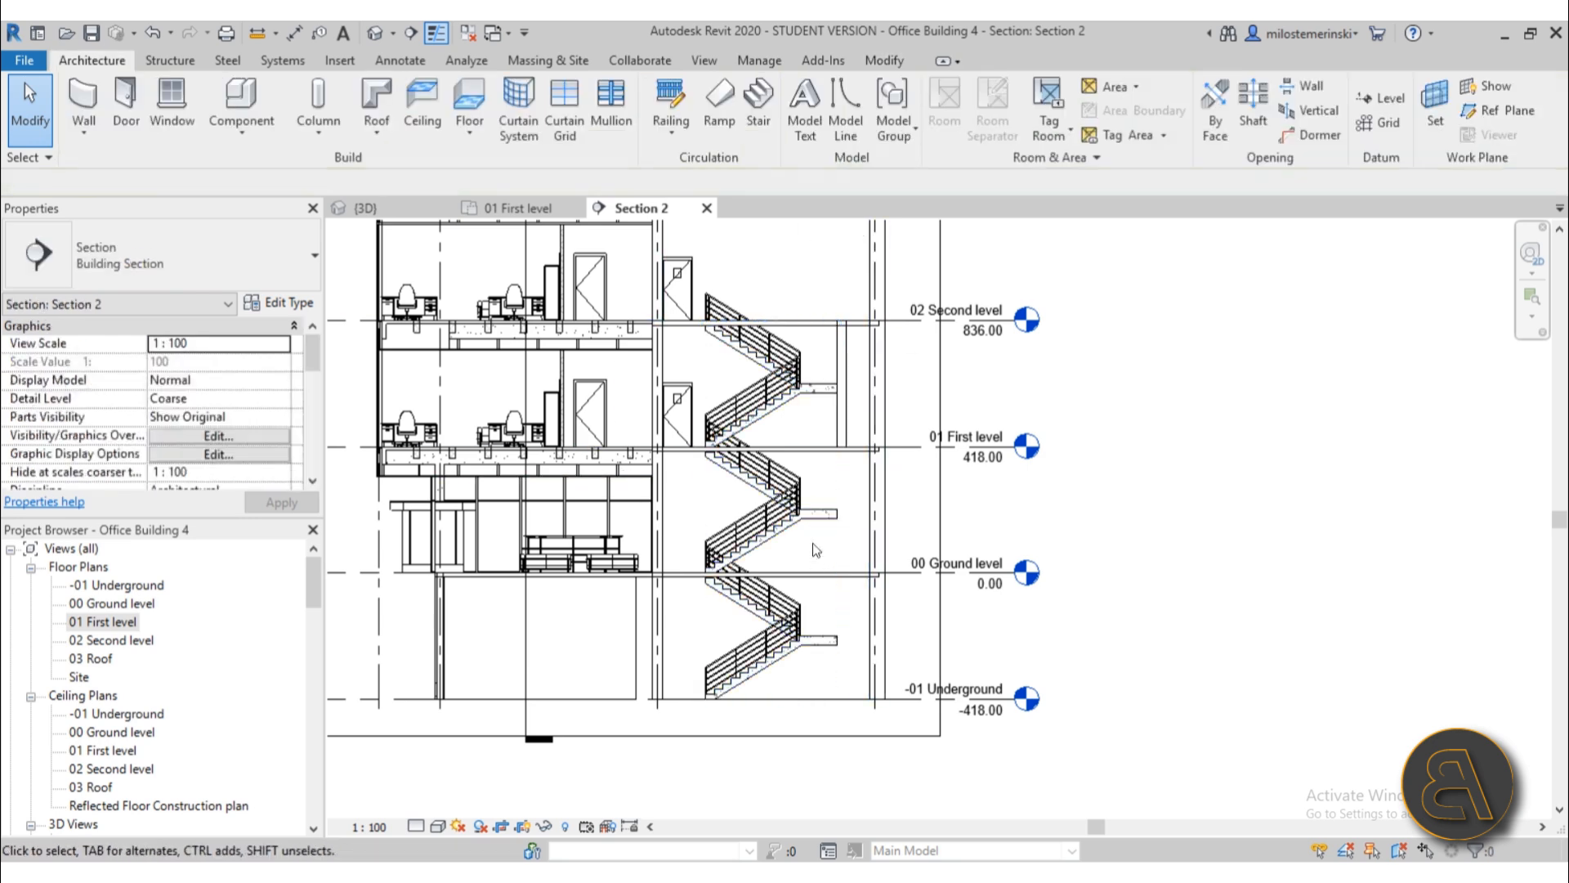
- Single out the stair between 01 First level and 02 Second level within the multistory stair and inspect its pin
scroll(801, 404, "up", 3)
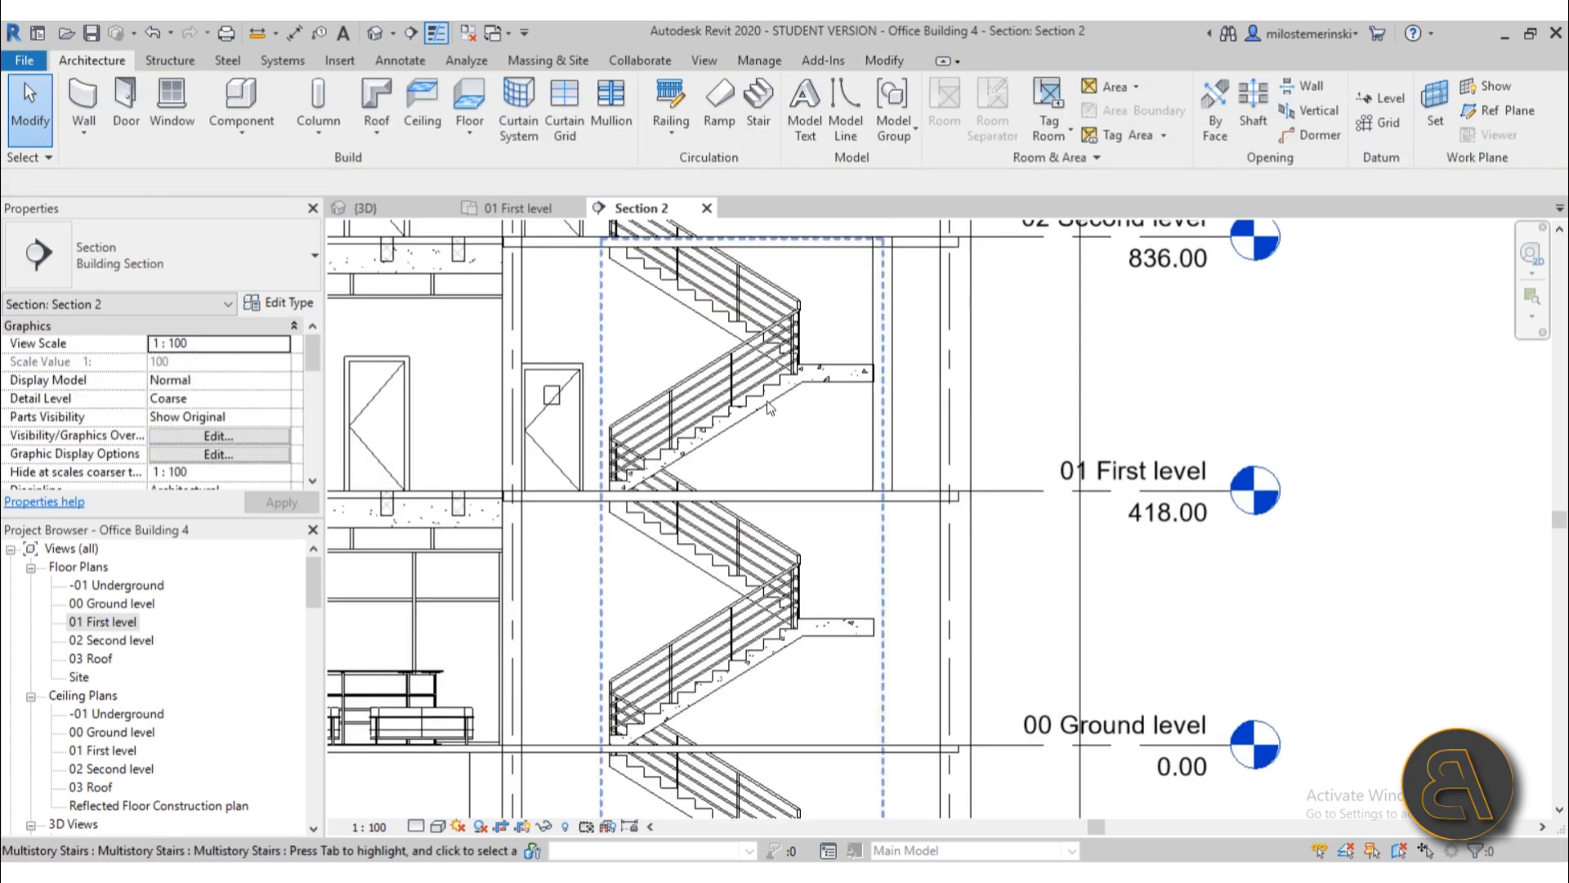
key("Tab")
key("Tab")
left_click(767, 400)
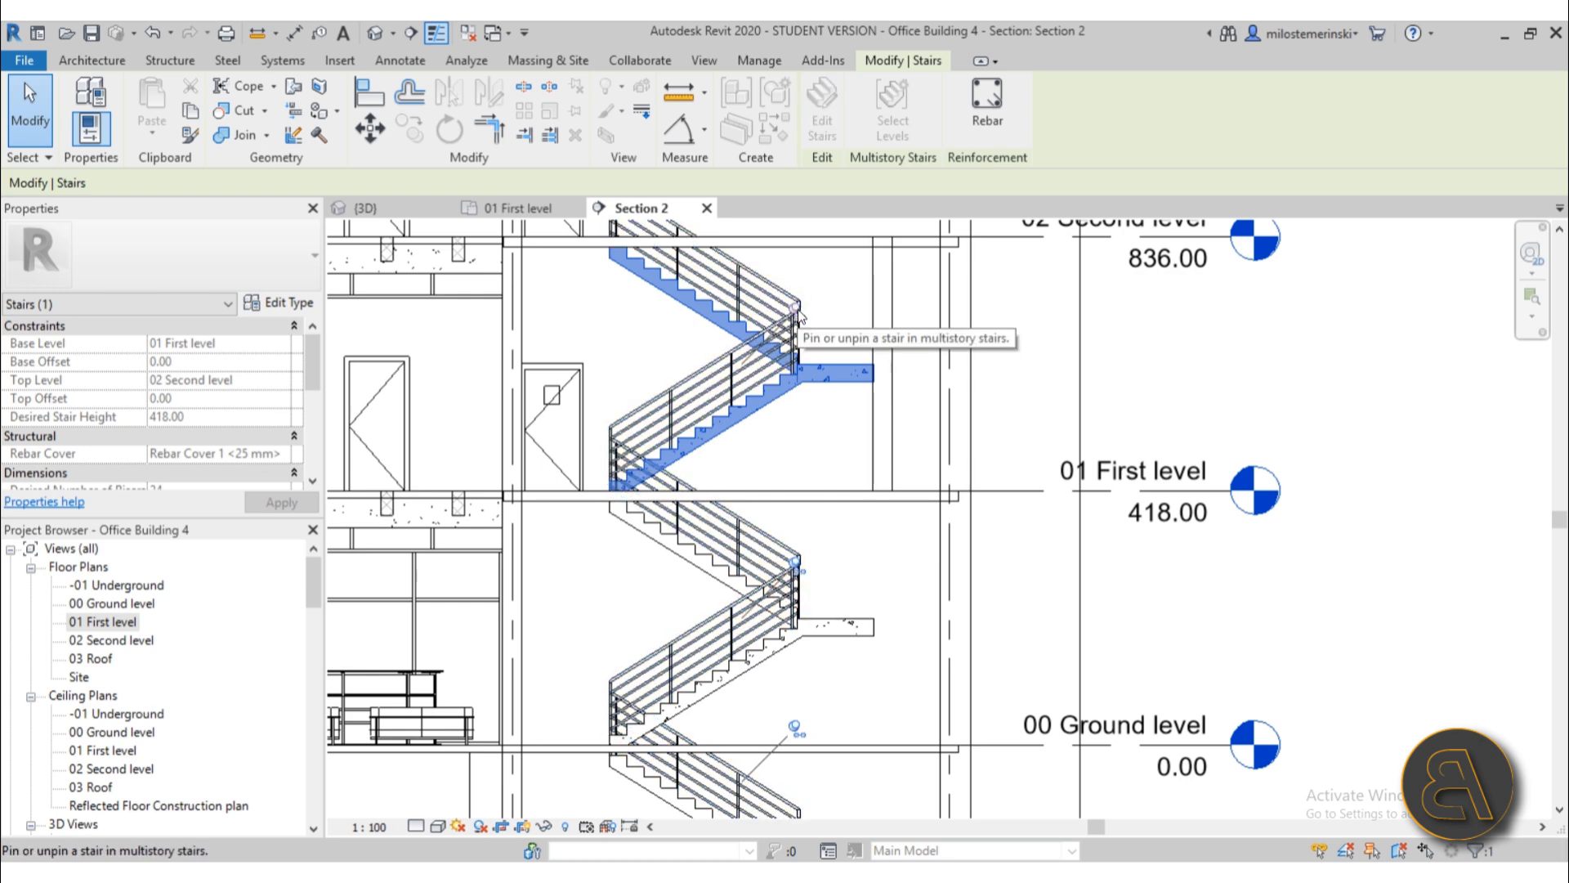
scroll(821, 436, "down", 5)
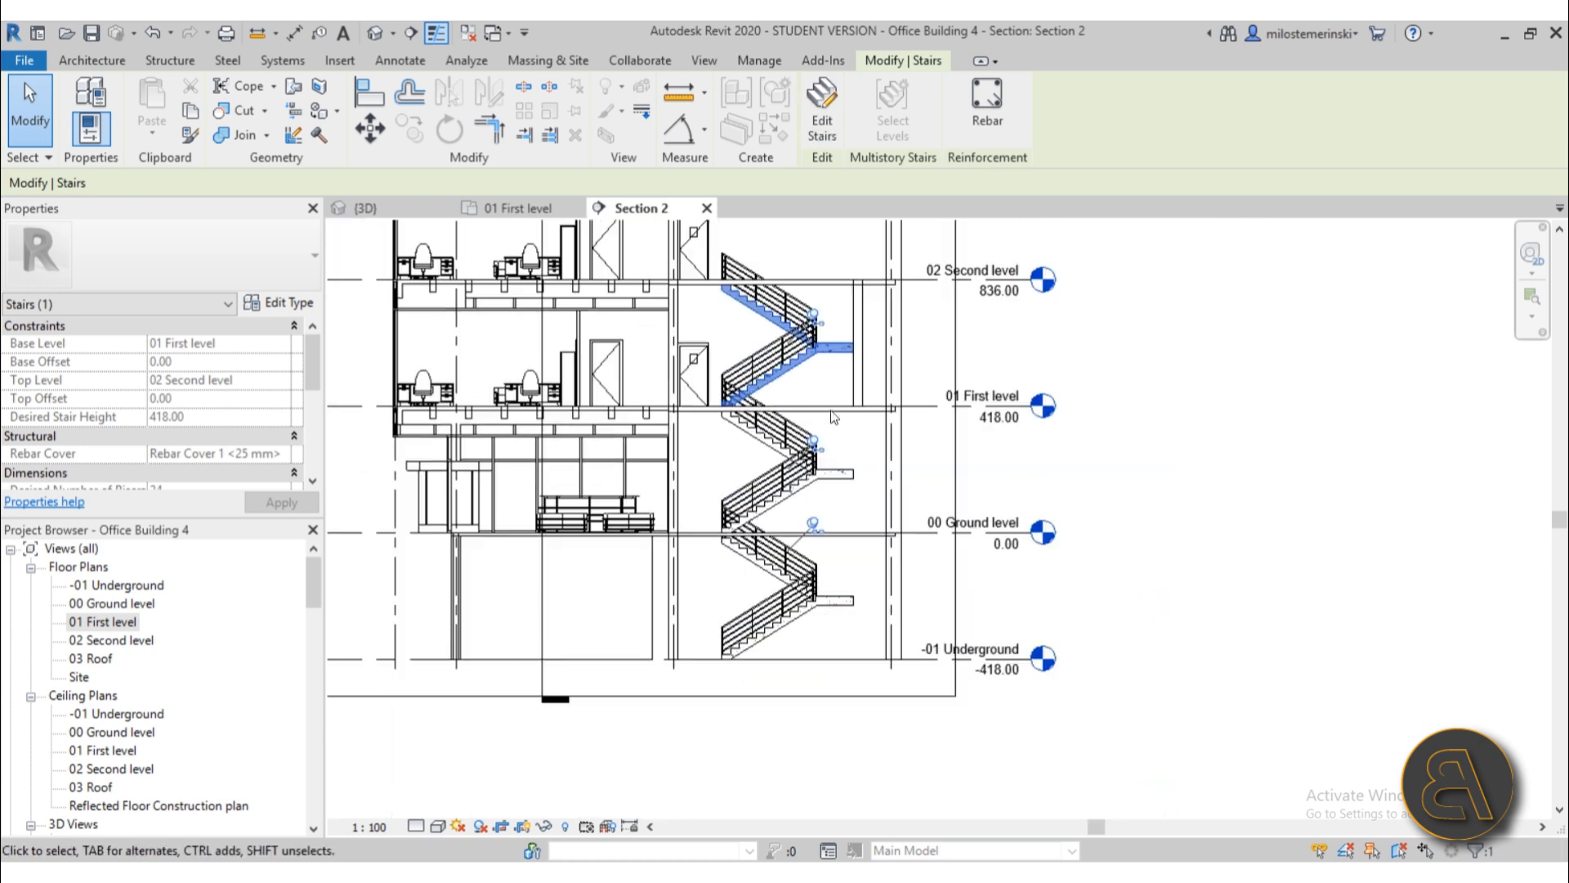
key("Escape")
- Set the 320 mm structural wall behind the stair landings to run from -01 Underground up to level 03 Roof
left_click(861, 391)
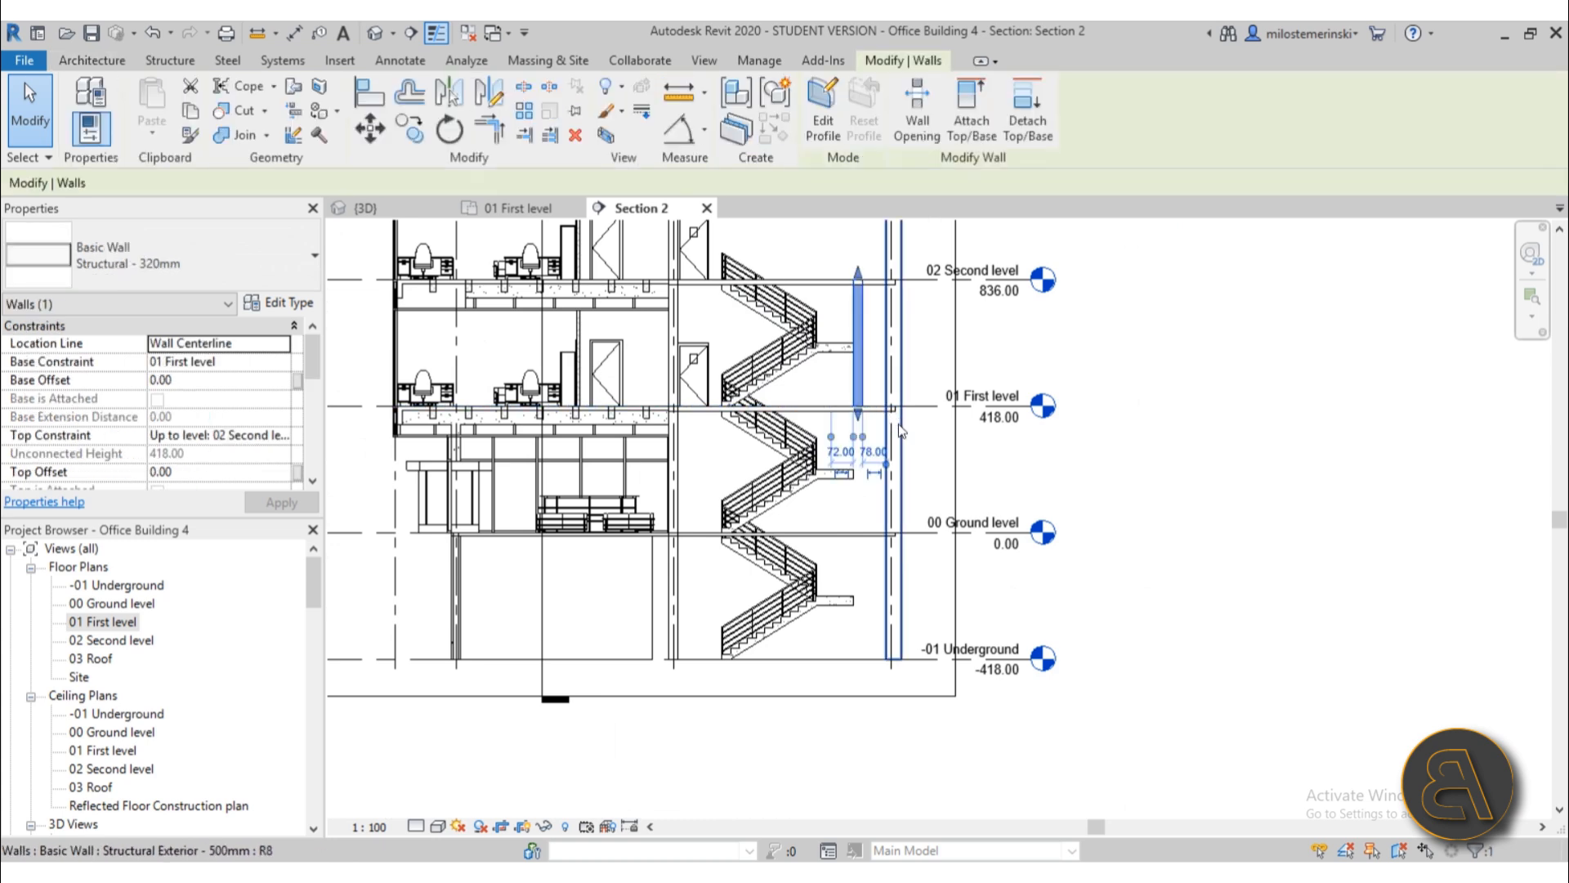
scroll(891, 392, "down", 3)
scroll(860, 537, "up", 5)
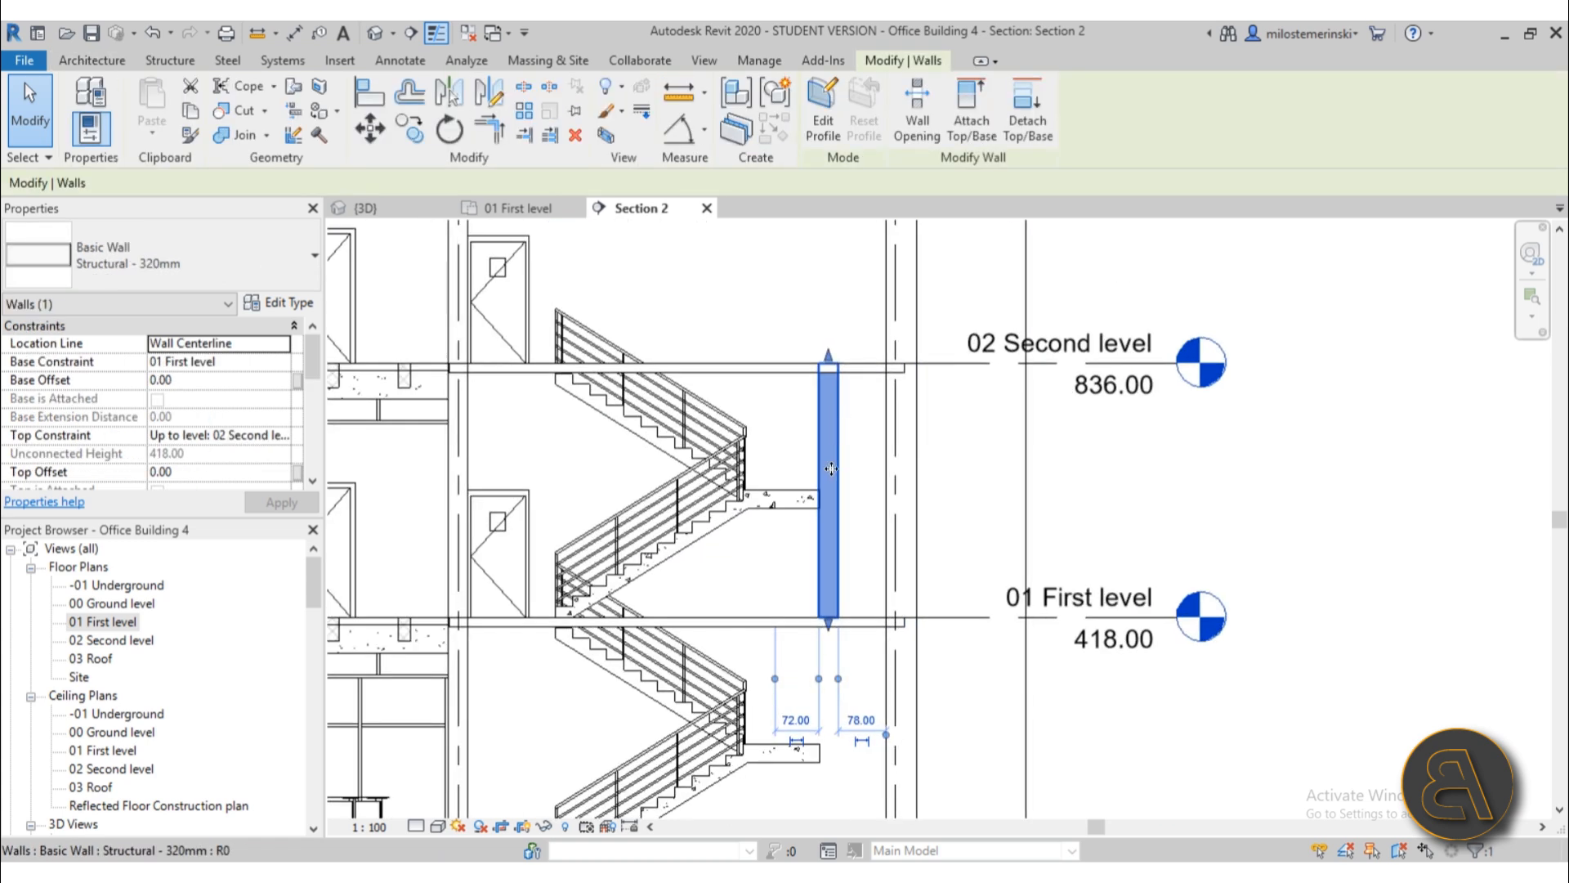
scroll(859, 402, "down", 2)
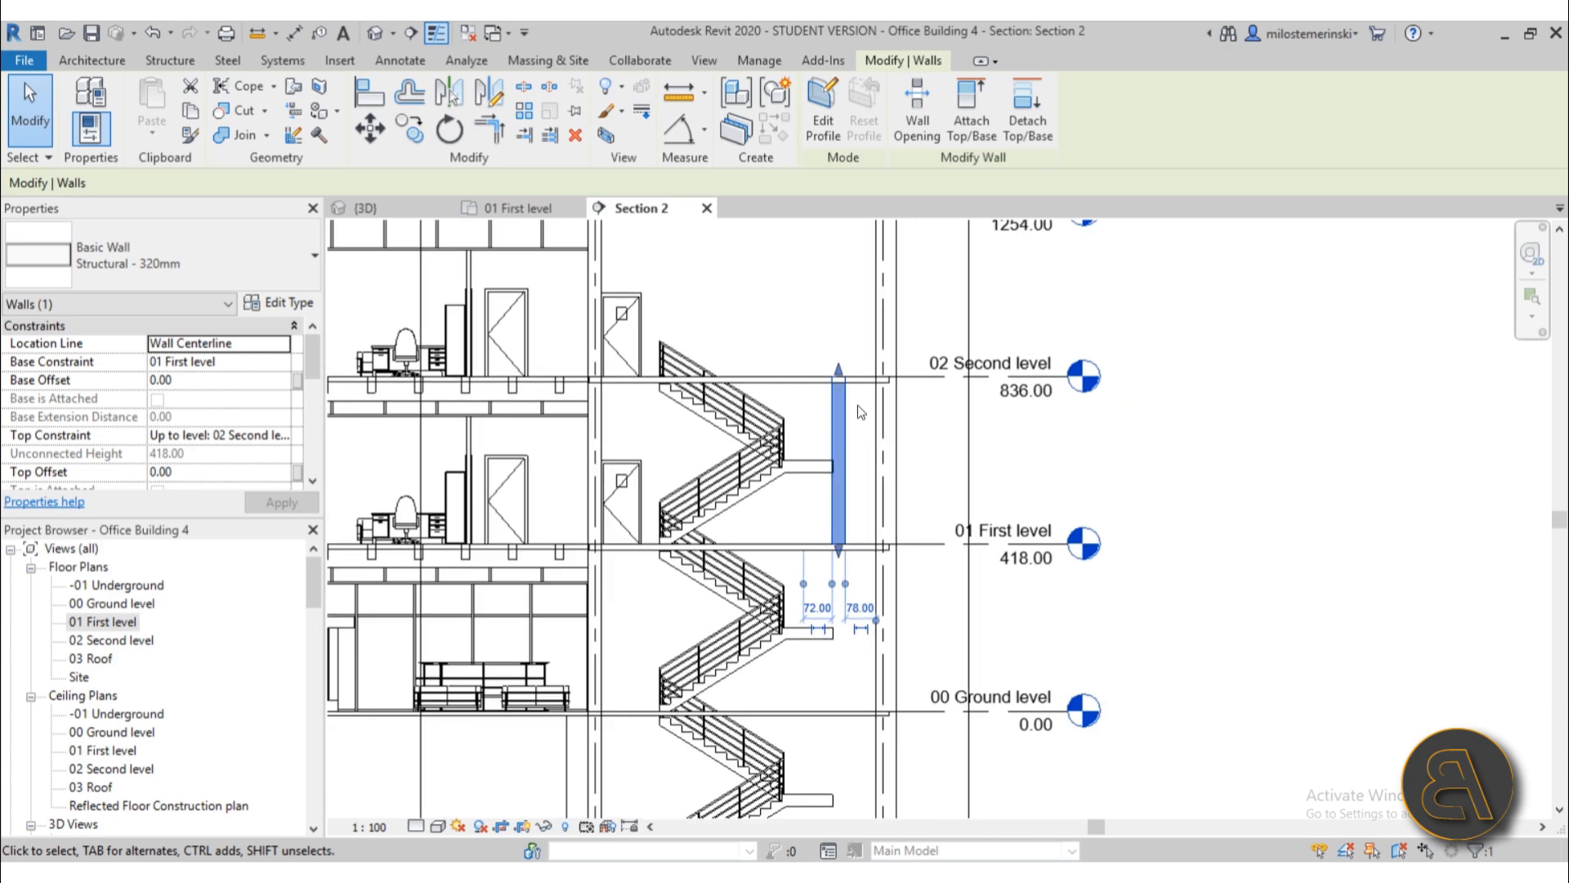
middle_click_drag(864, 455, 861, 438)
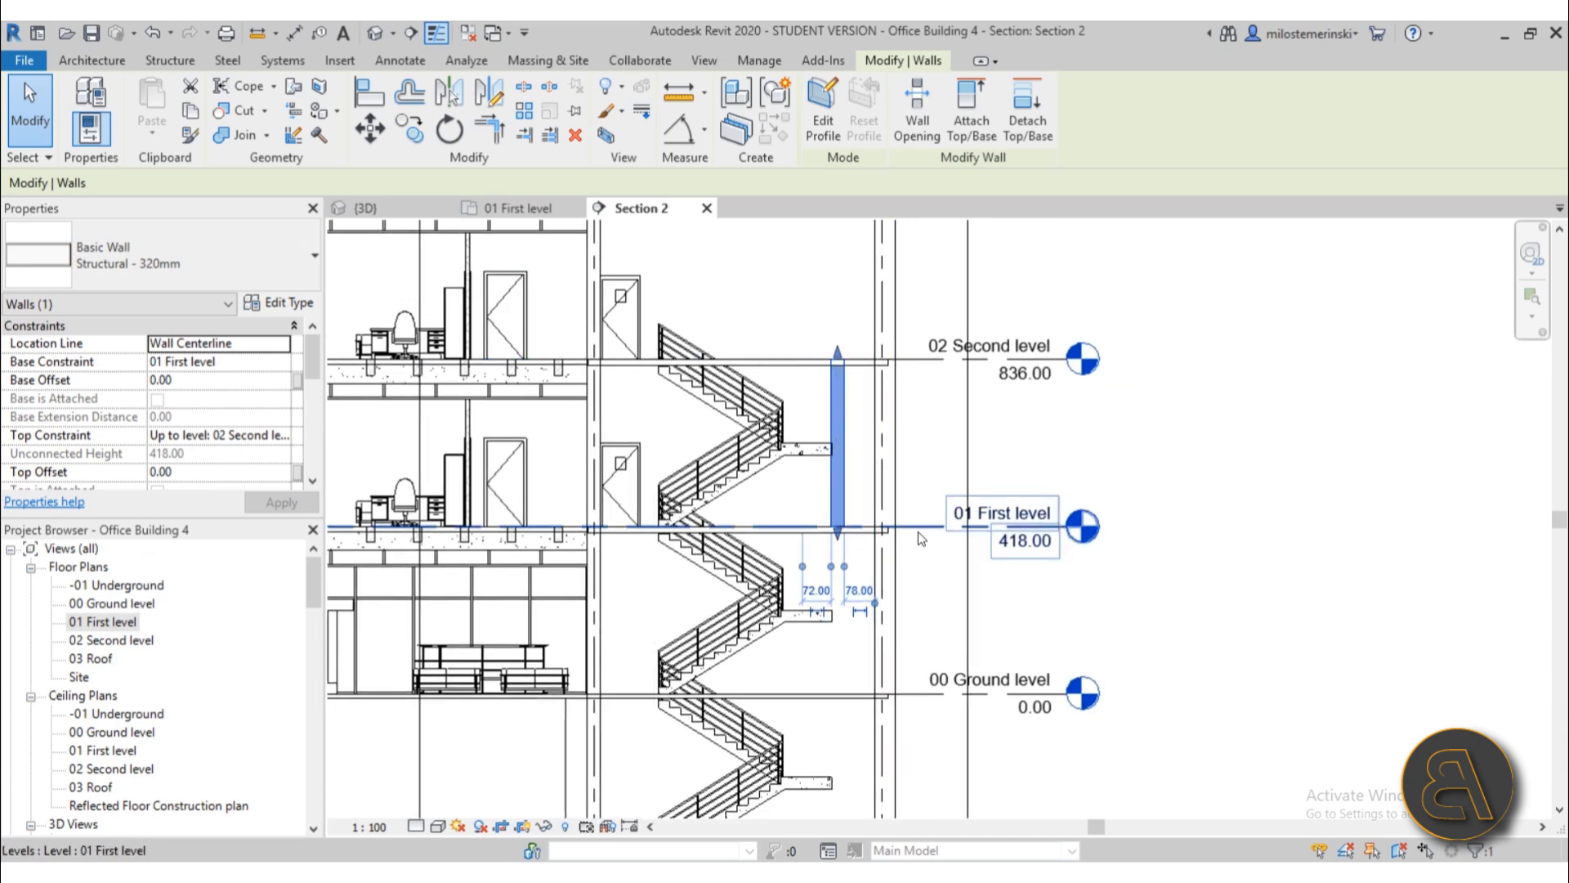
scroll(850, 331, "down", 2)
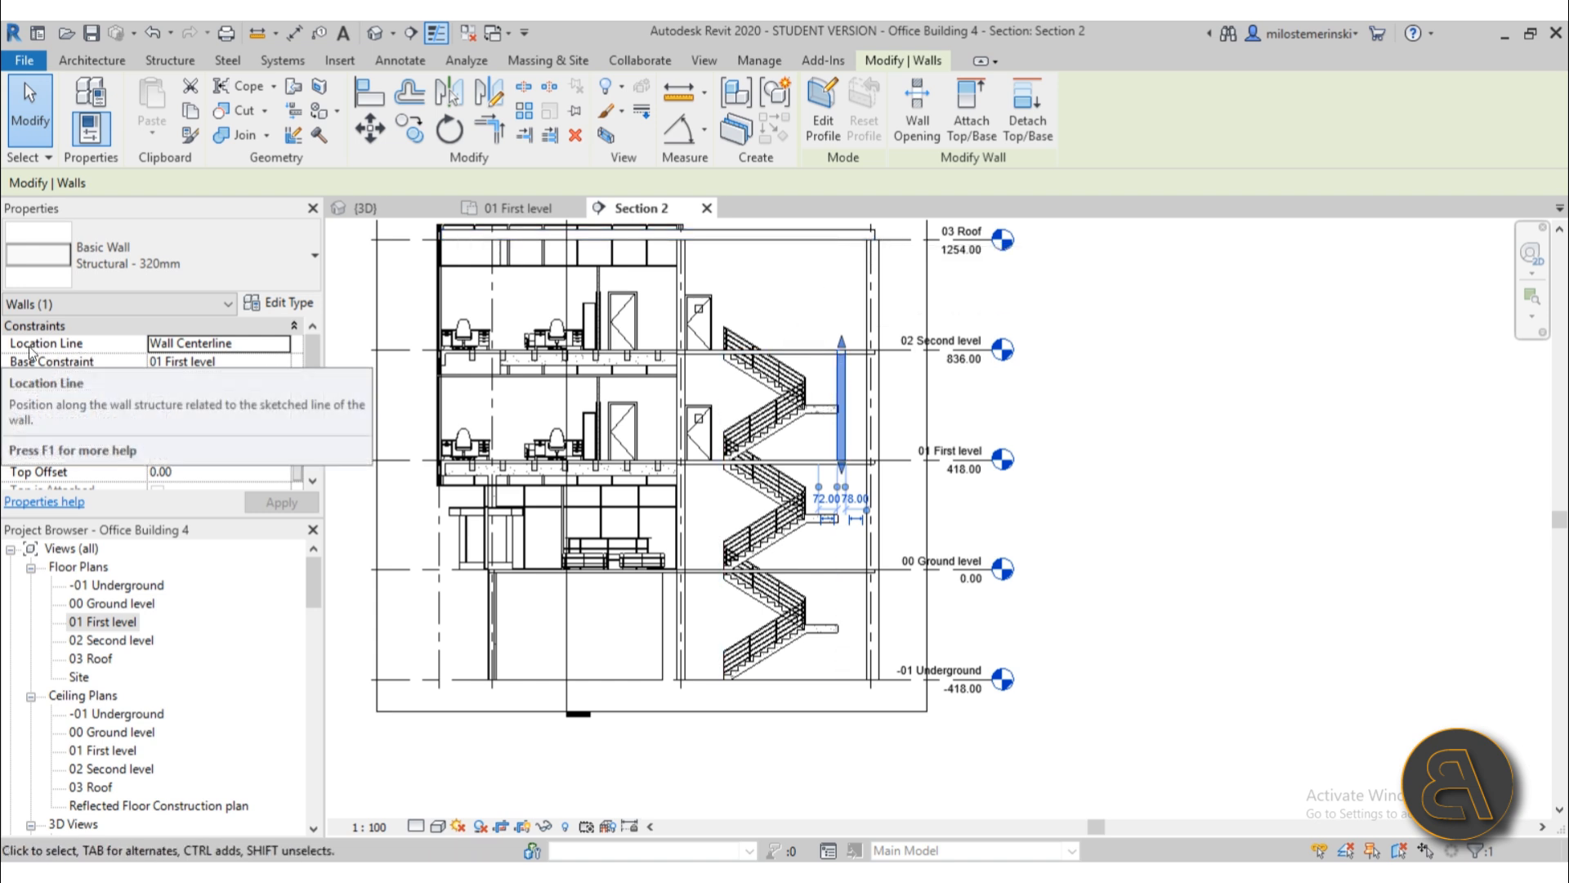
left_click(283, 363)
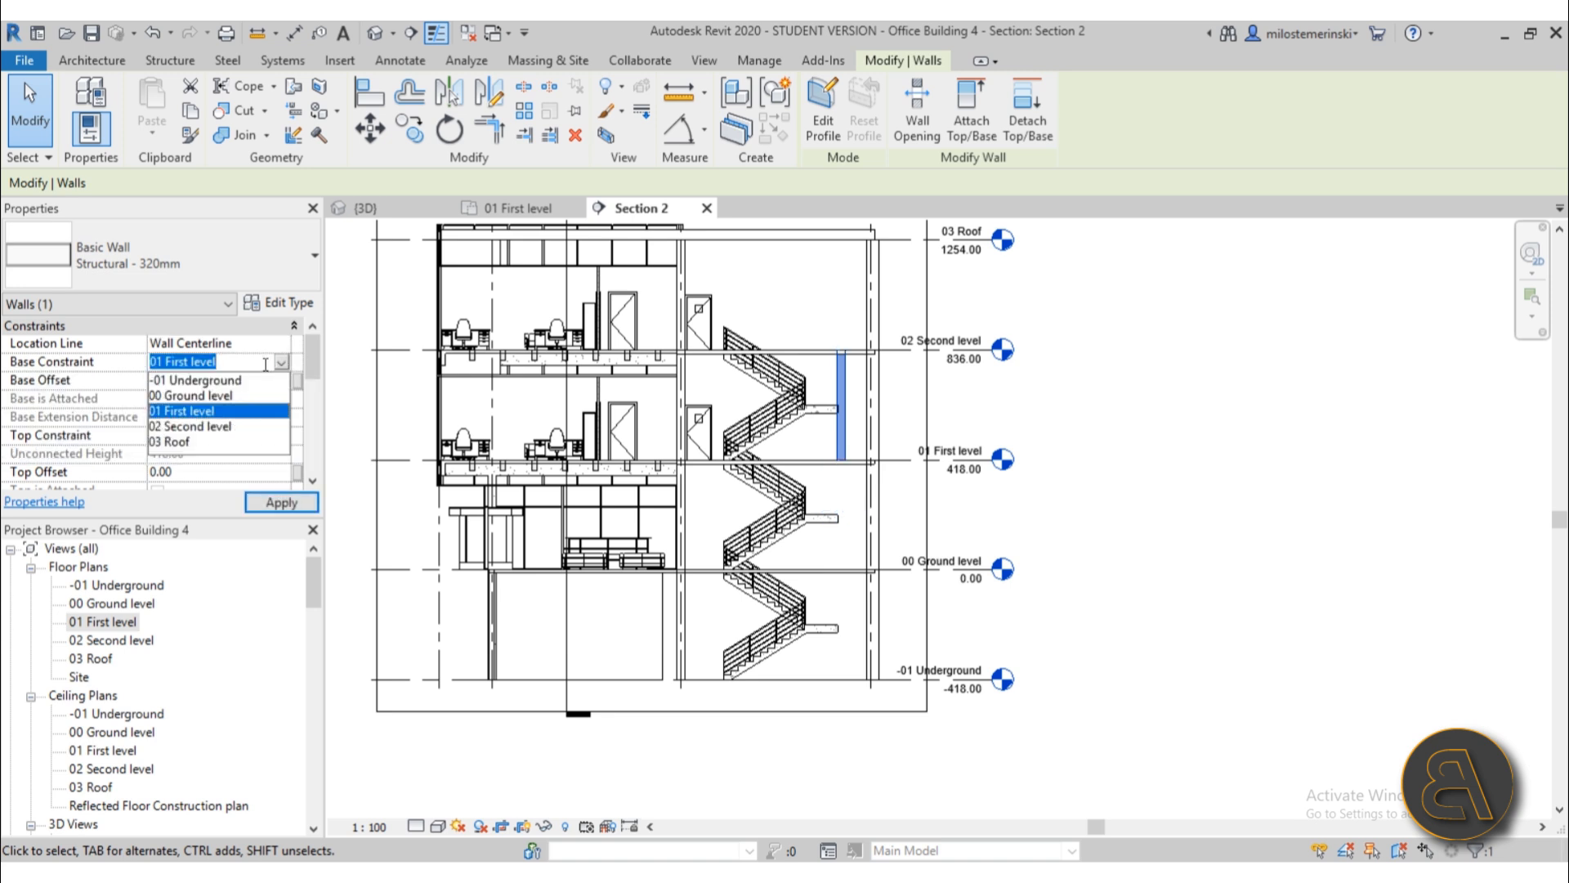
left_click(230, 381)
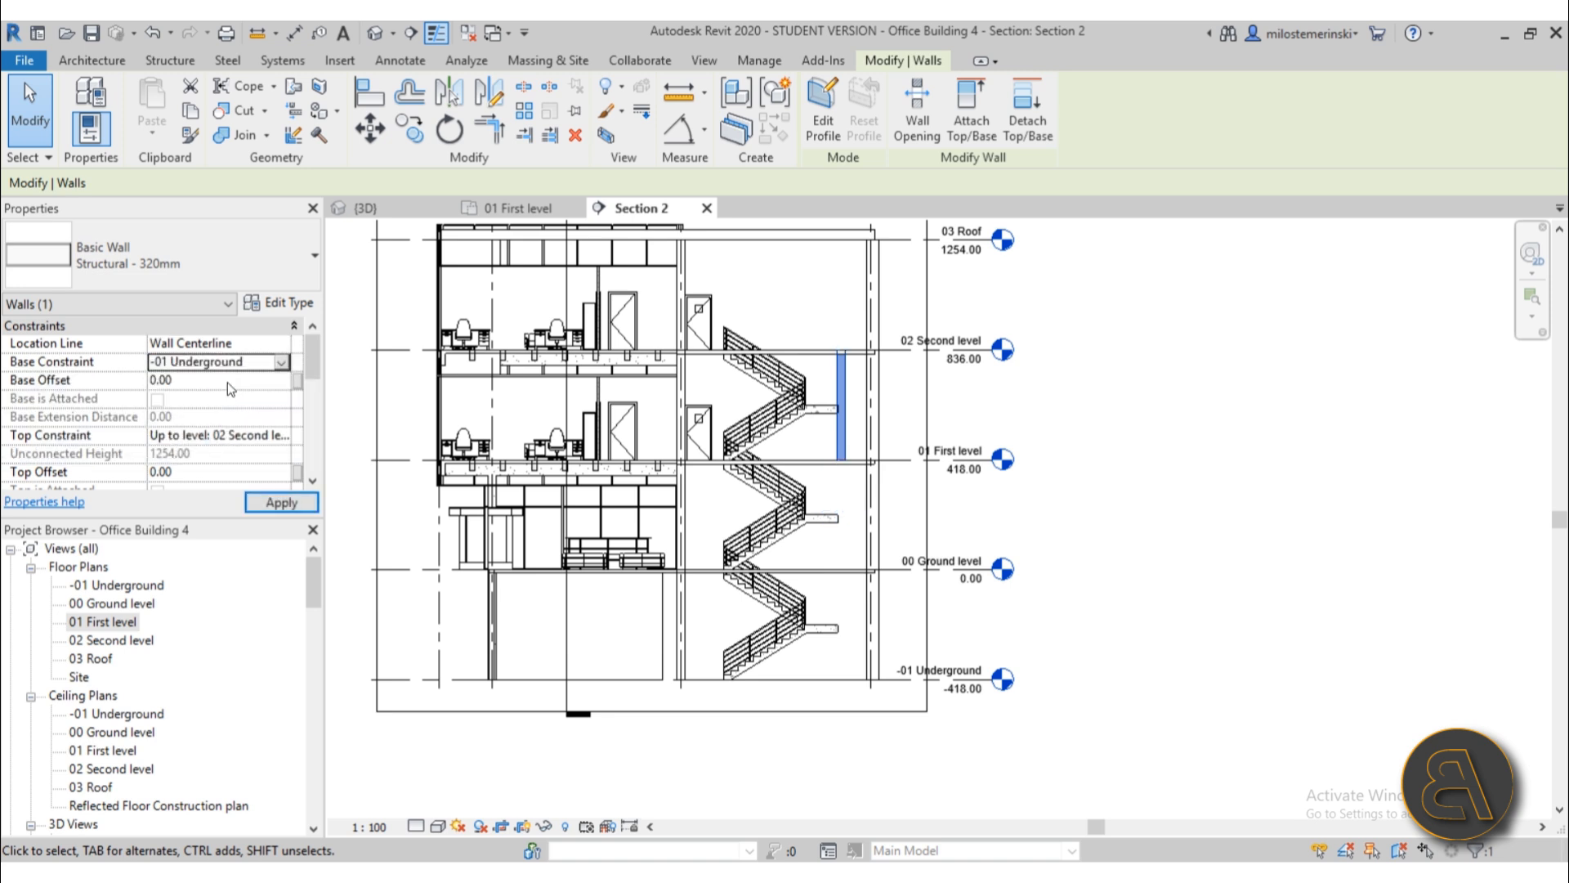
left_click(286, 440)
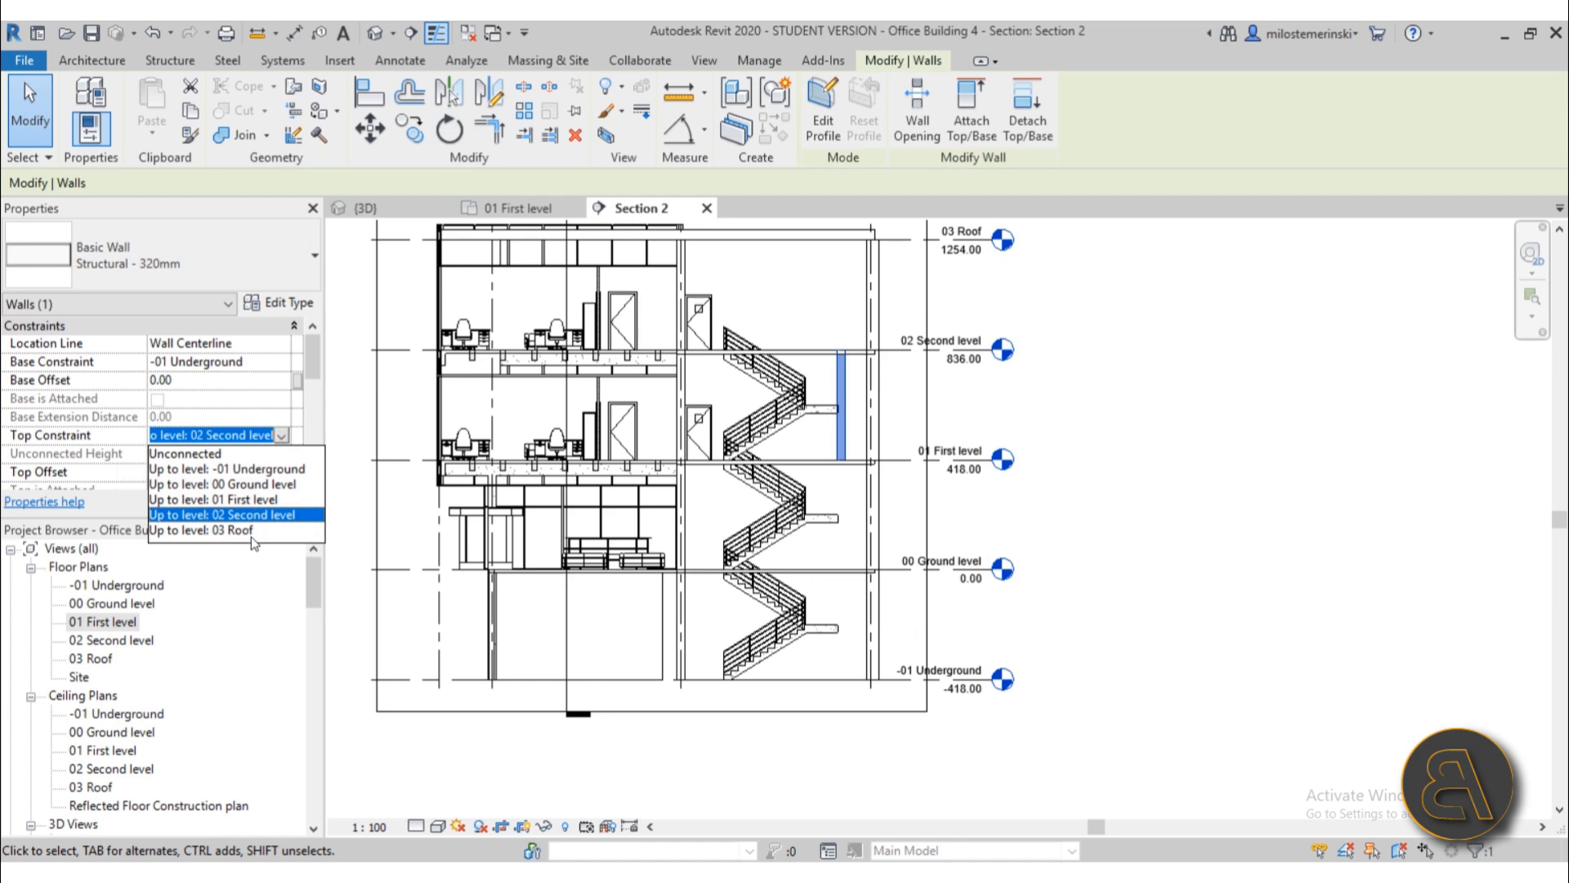
left_click(237, 531)
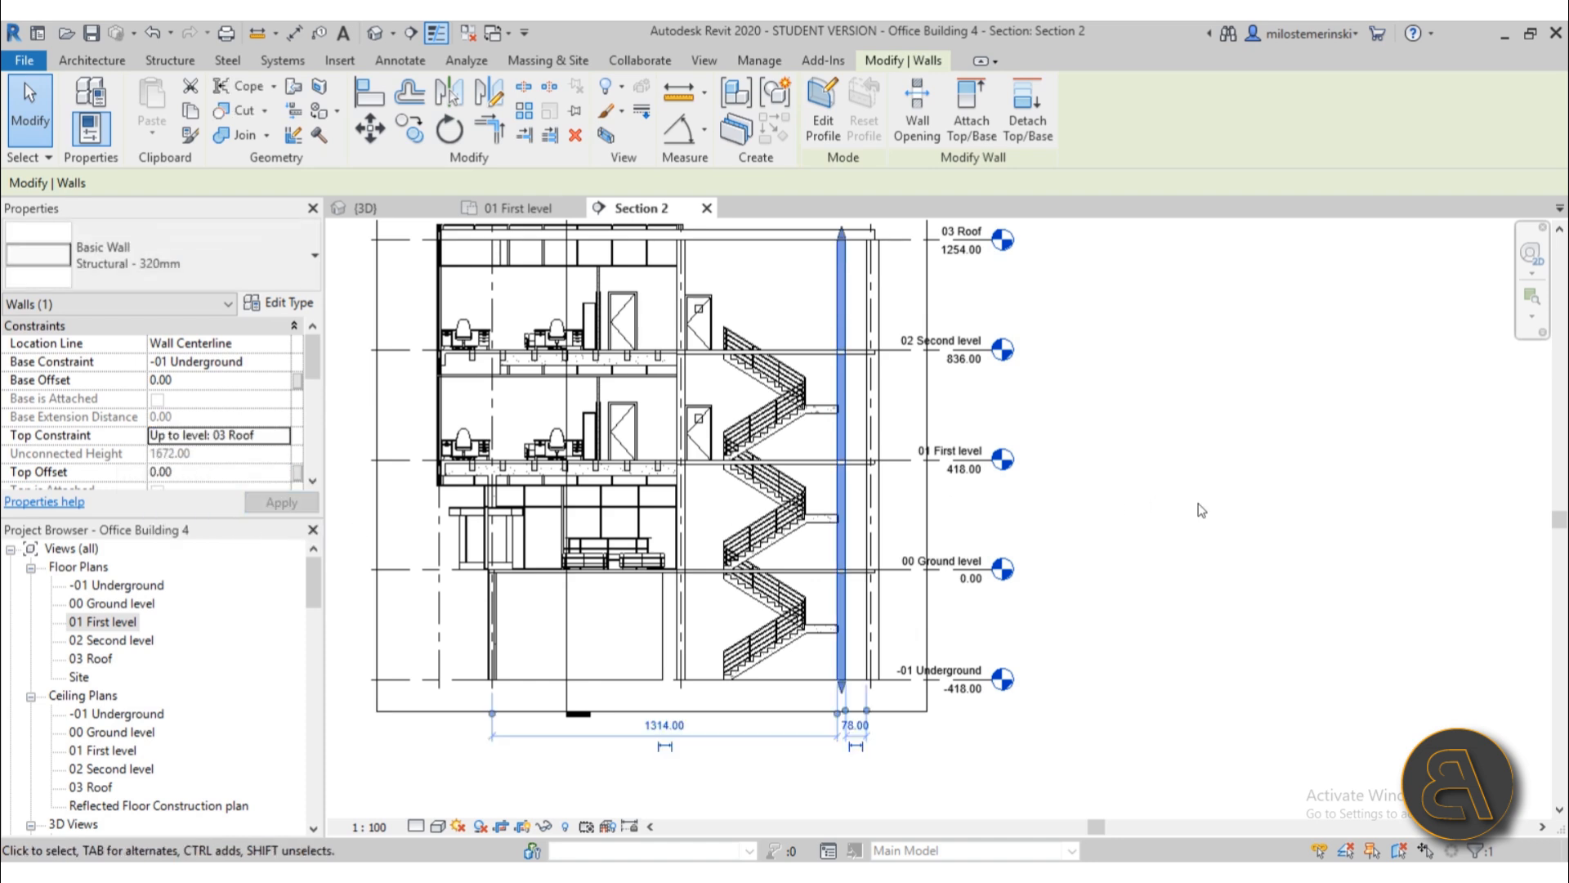
left_click(1201, 510)
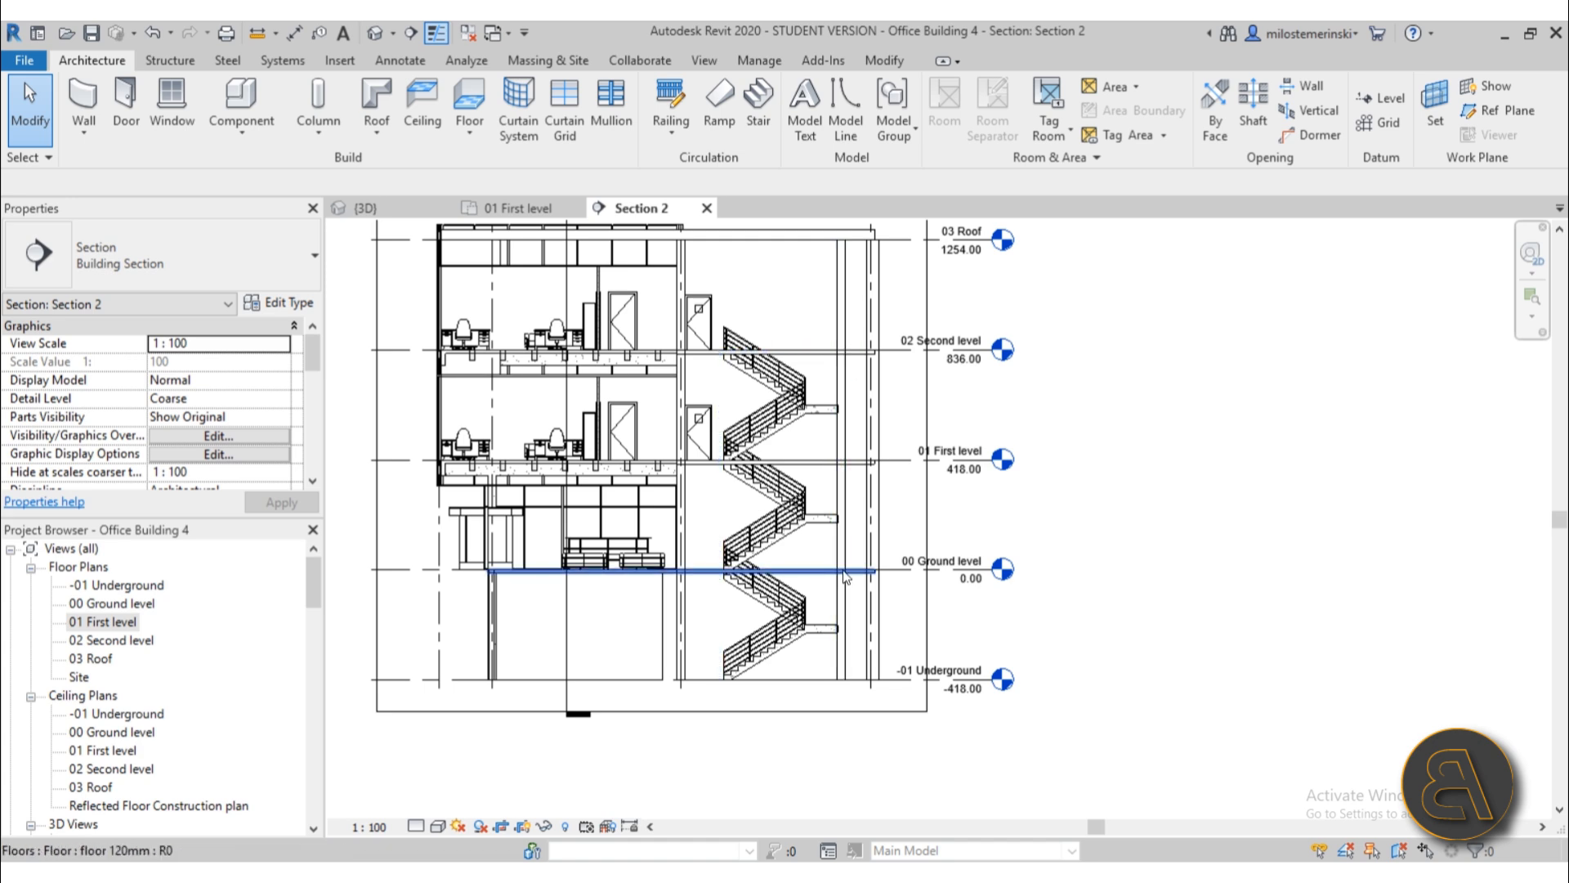
- Examine the stairwell in the section and in the 01 First level floor plan, including the floor around the stair and elevator
scroll(861, 457, "up", 2)
scroll(982, 538, "down", 2)
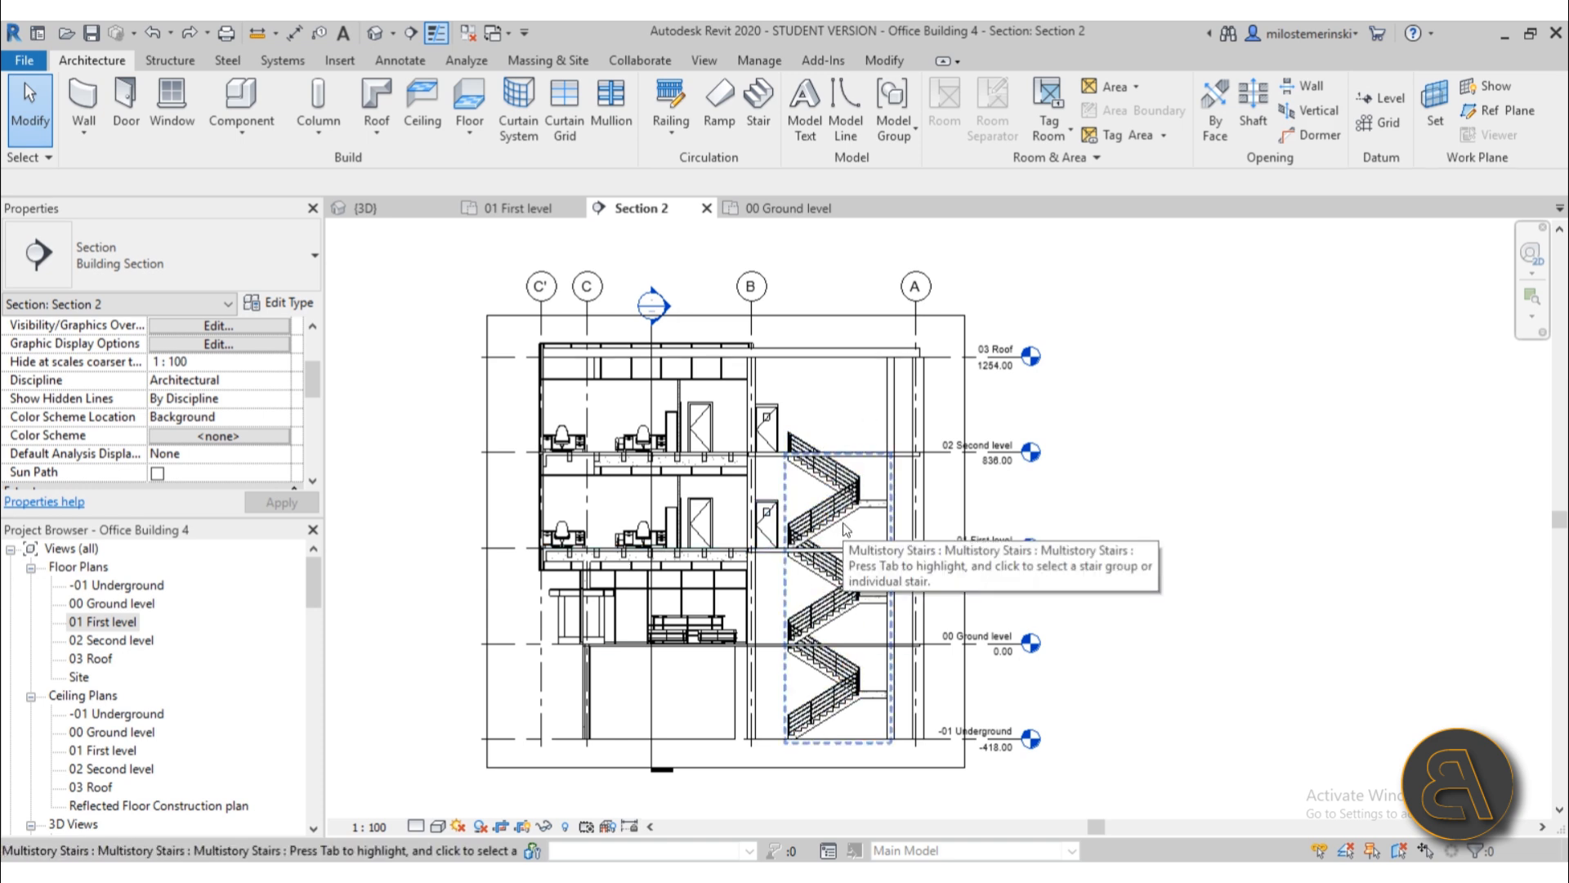
left_click(540, 211)
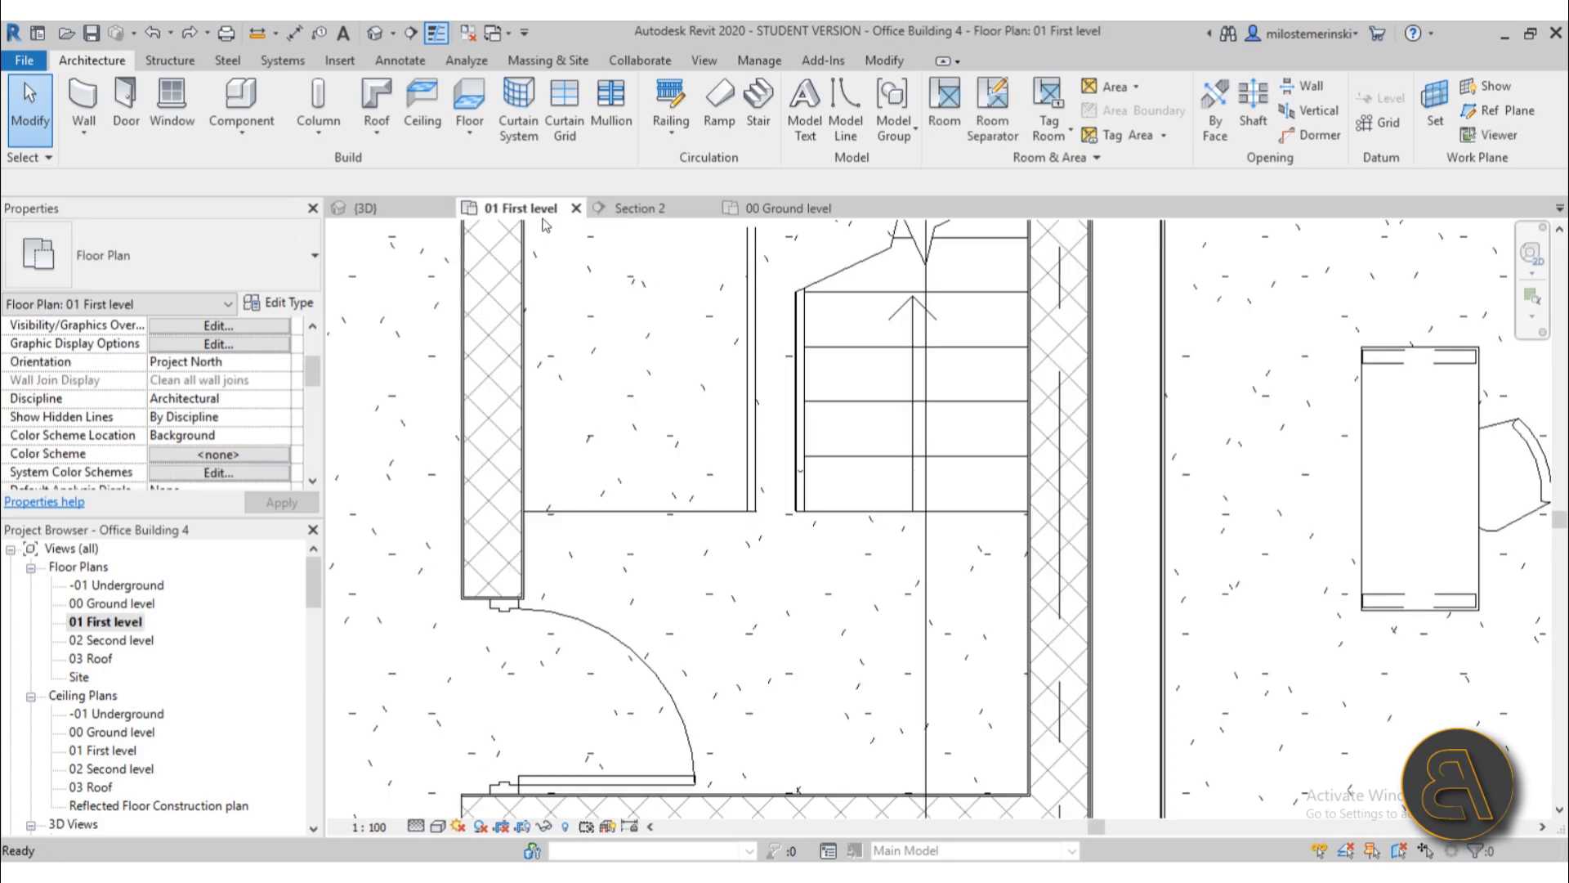
scroll(856, 666, "down", 3)
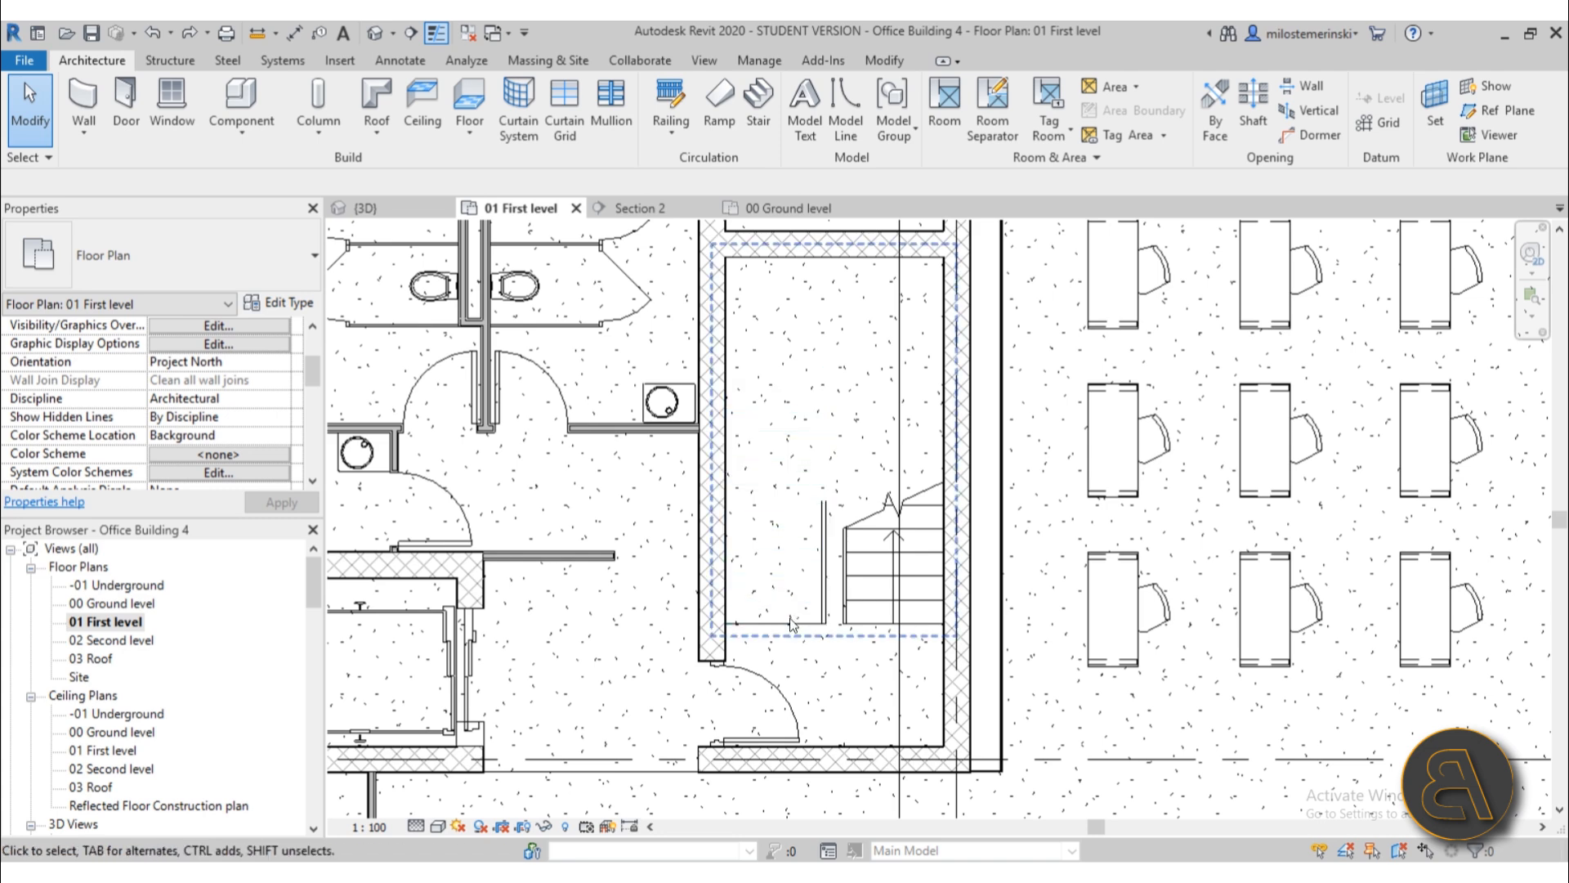
scroll(822, 619, "up", 3)
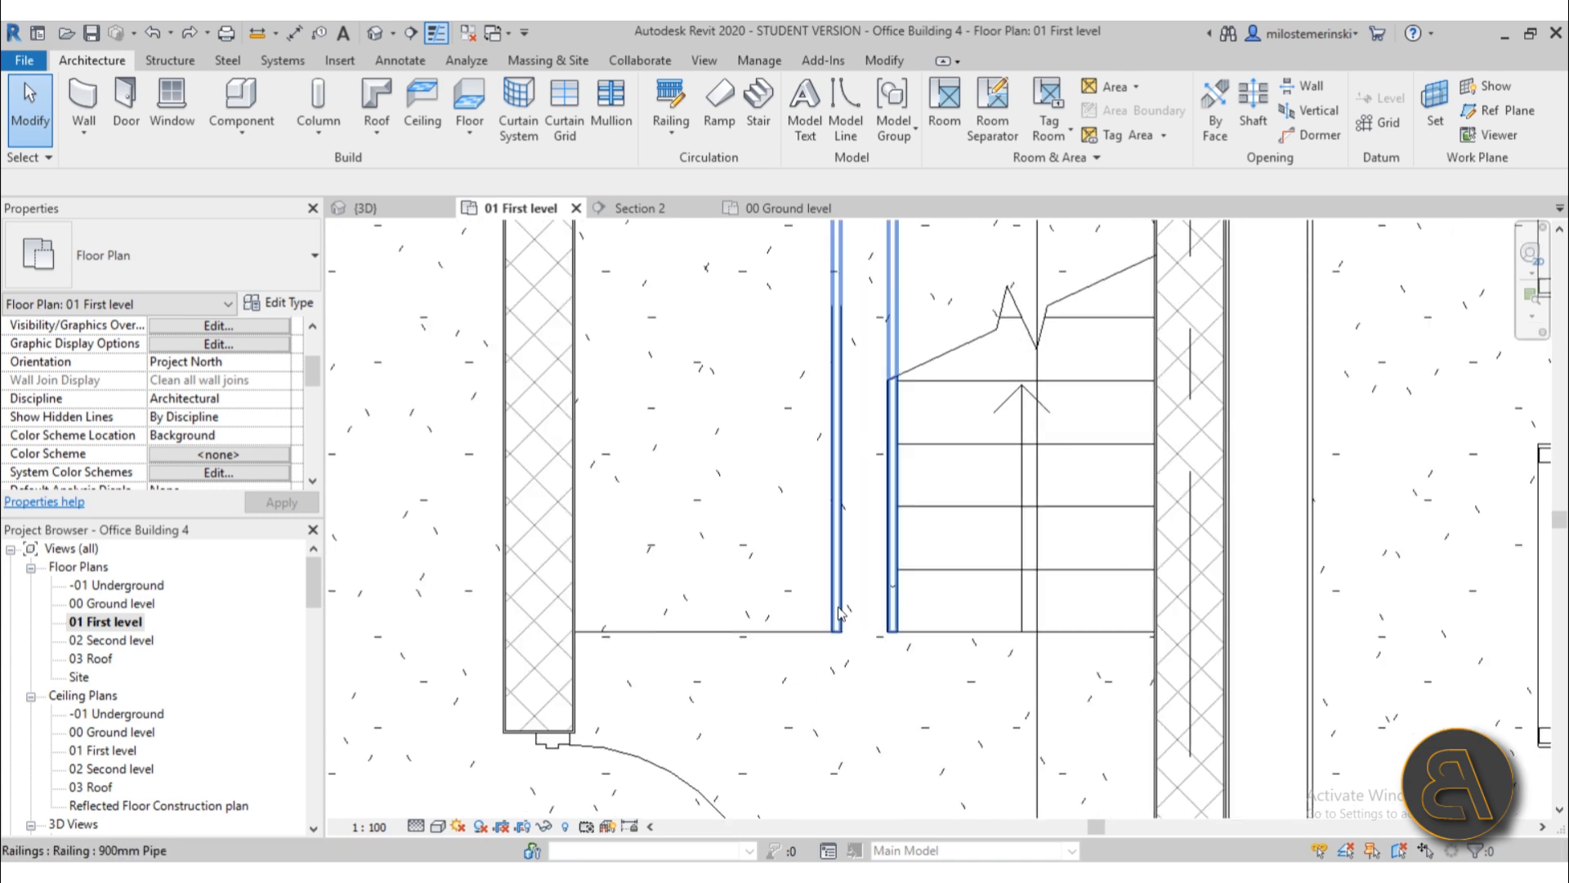
scroll(817, 619, "down", 3)
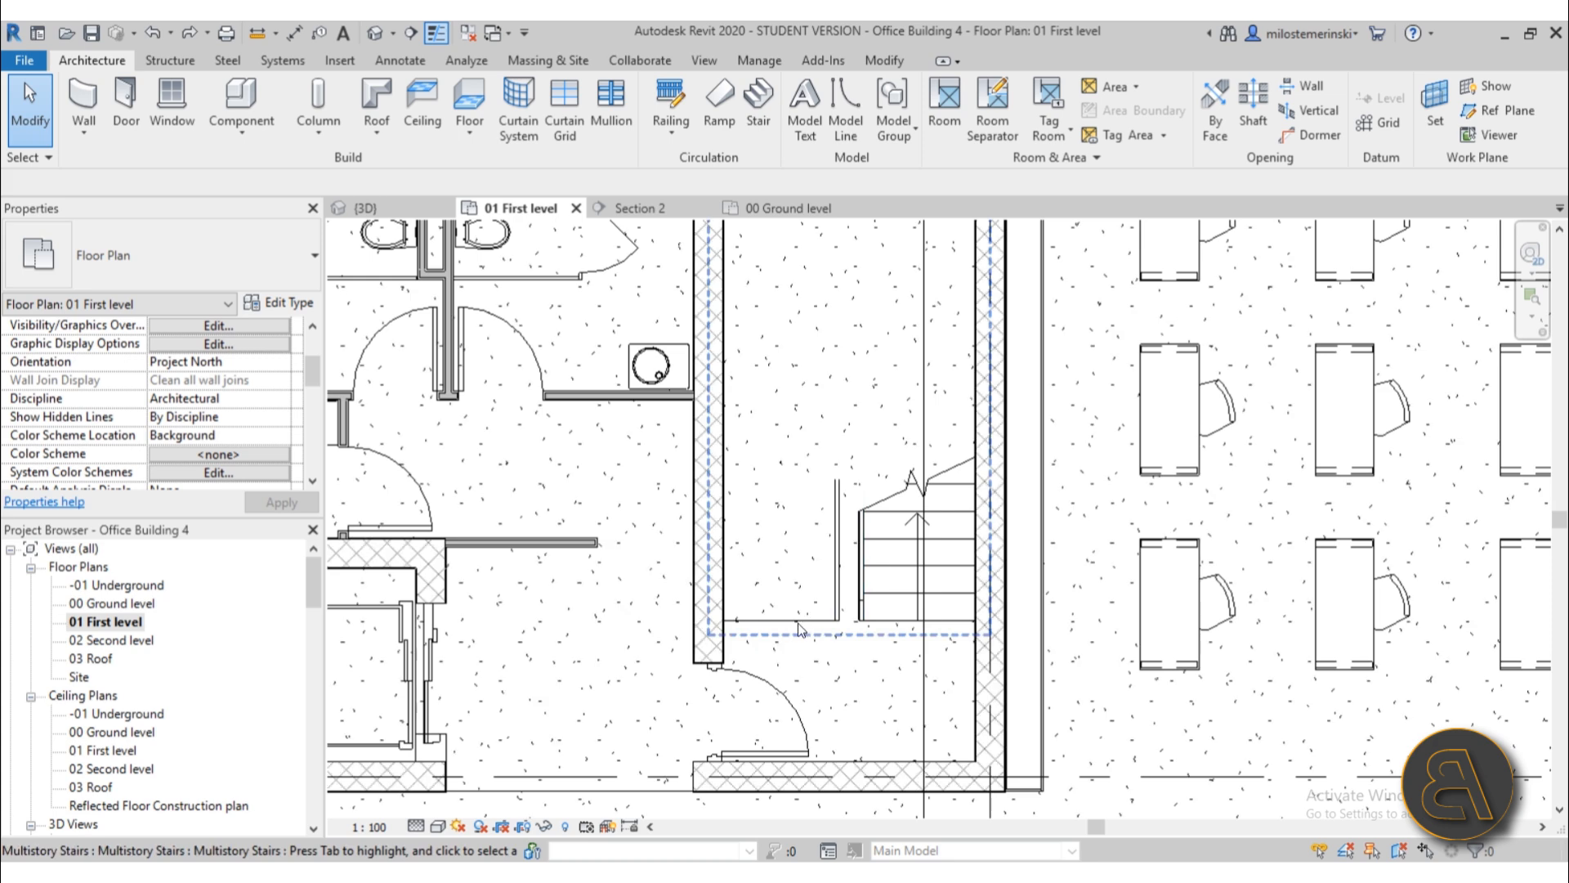
scroll(856, 670, "down", 2)
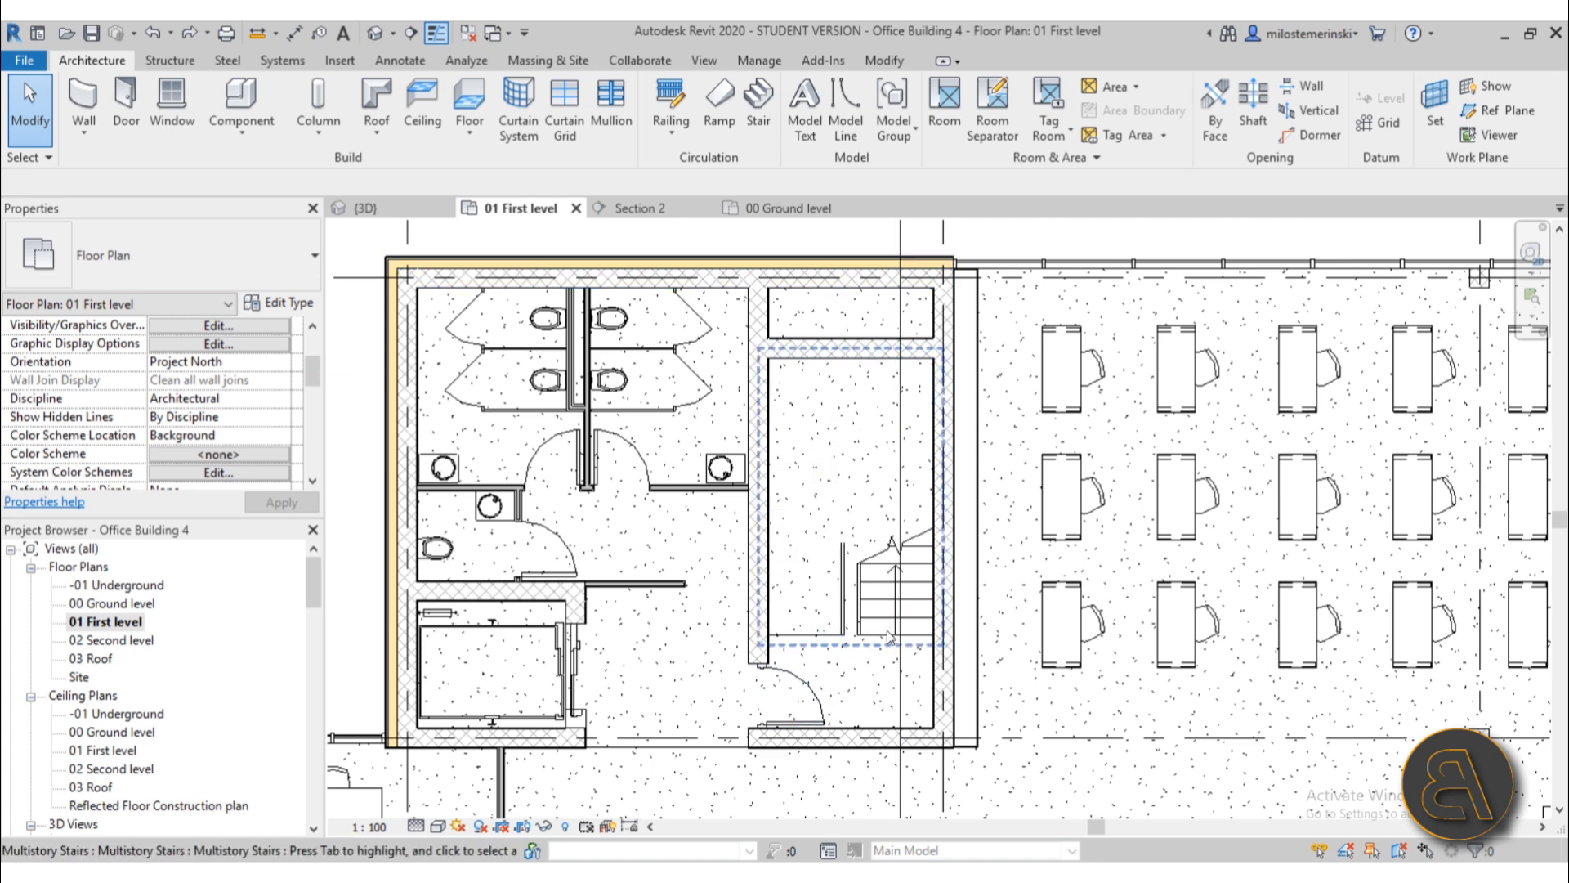
scroll(889, 636, "down", 1)
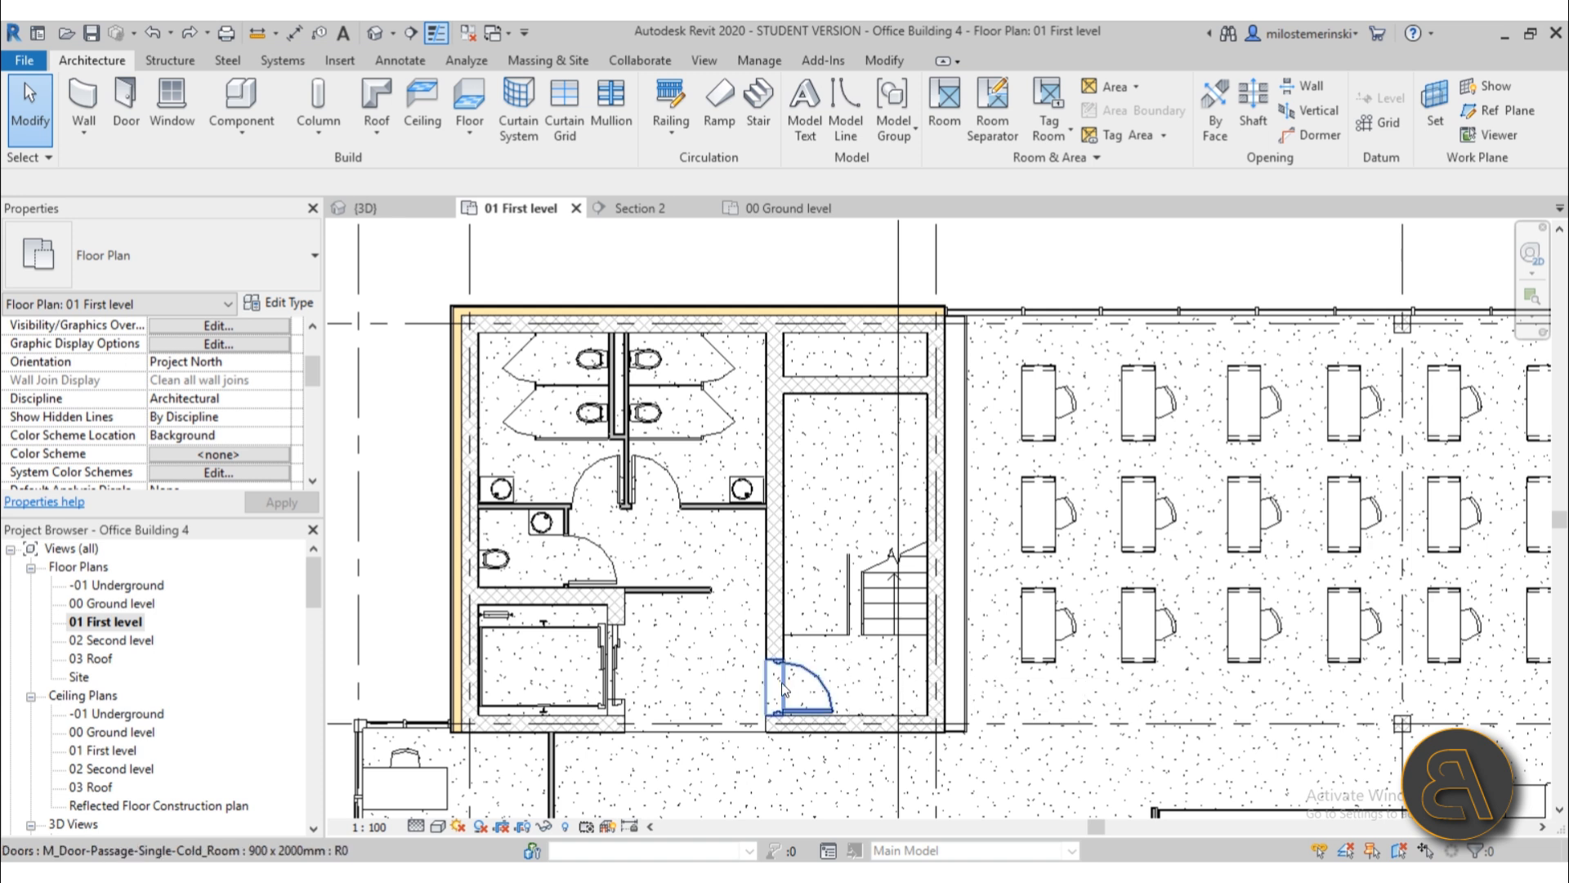
- Start a shaft opening on 01 First level and sketch a rectangular boundary from the stairwell's inner wall corner to the foot of the stair
left_click(1253, 123)
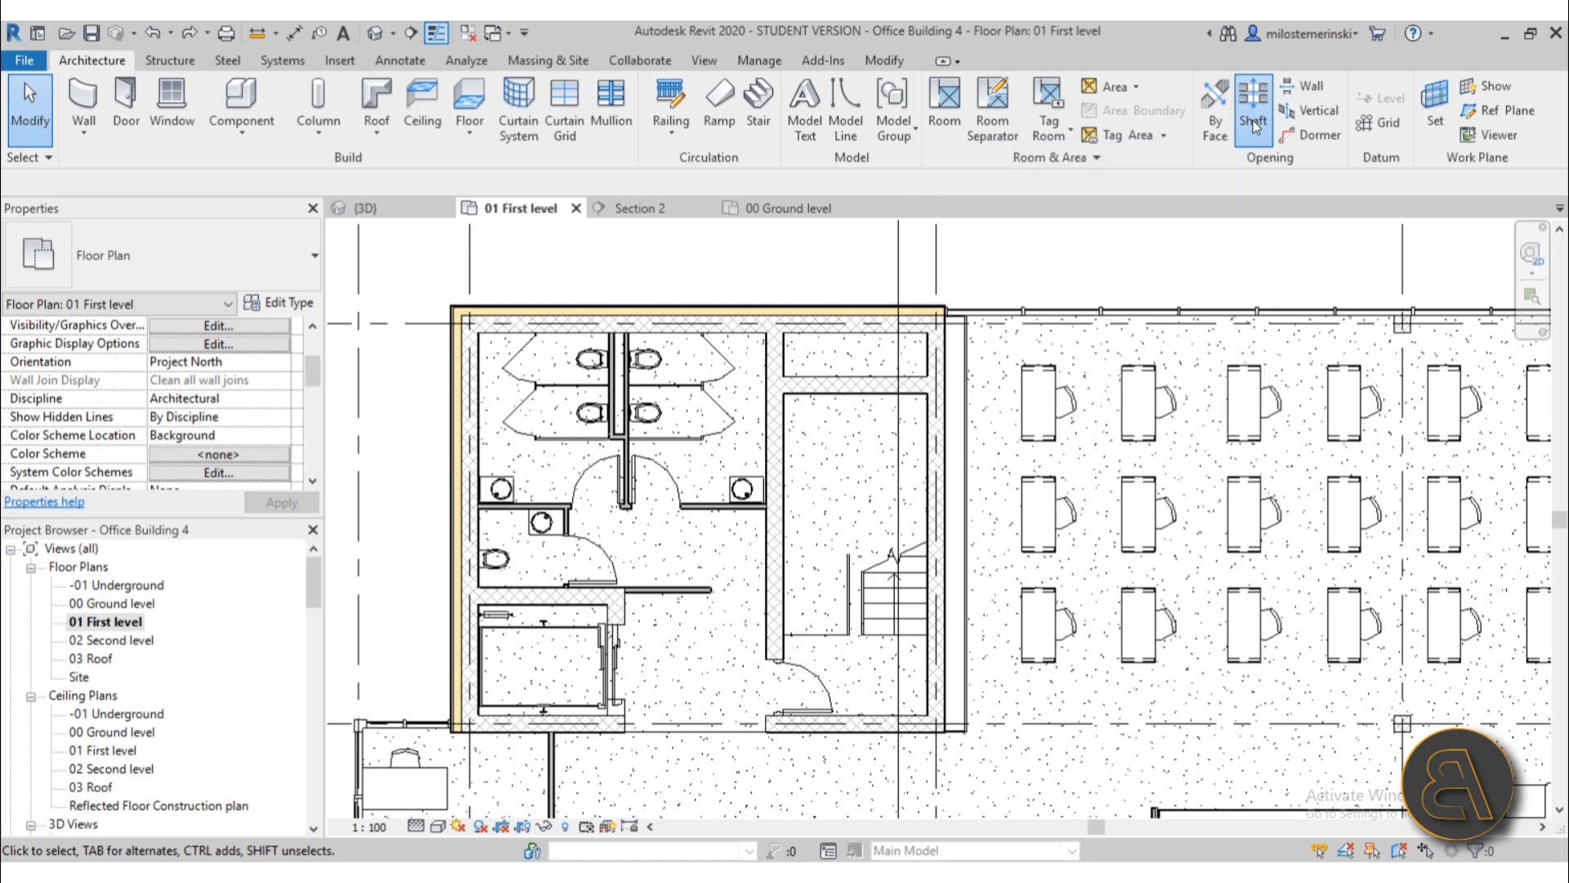
scroll(699, 446, "down", 2)
middle_click_drag(699, 446, 701, 412)
scroll(679, 421, "up", 2)
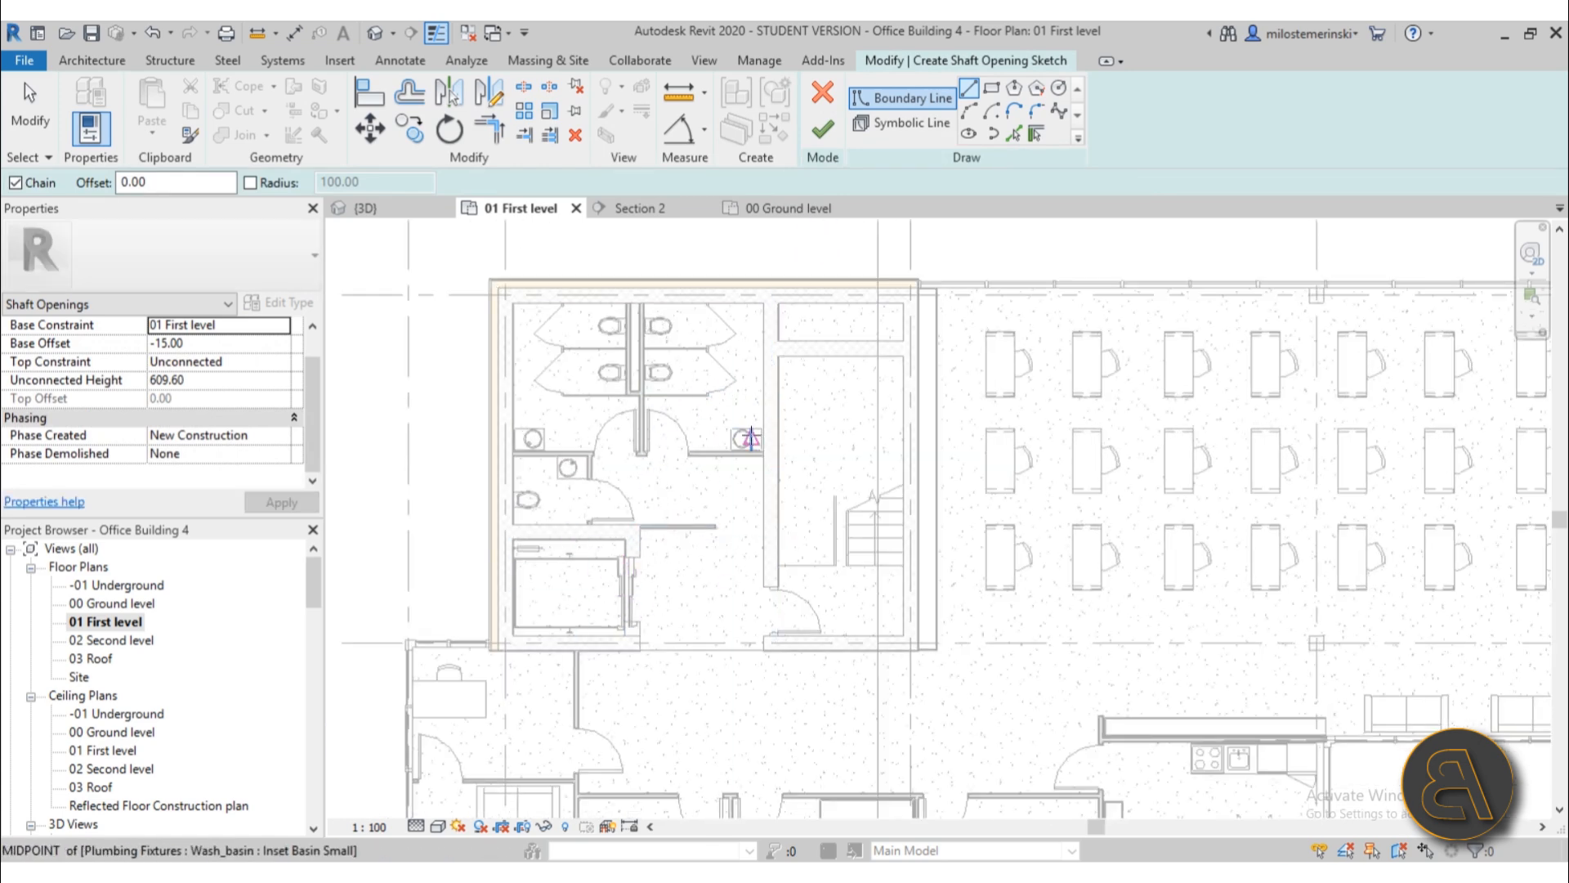
left_click(993, 89)
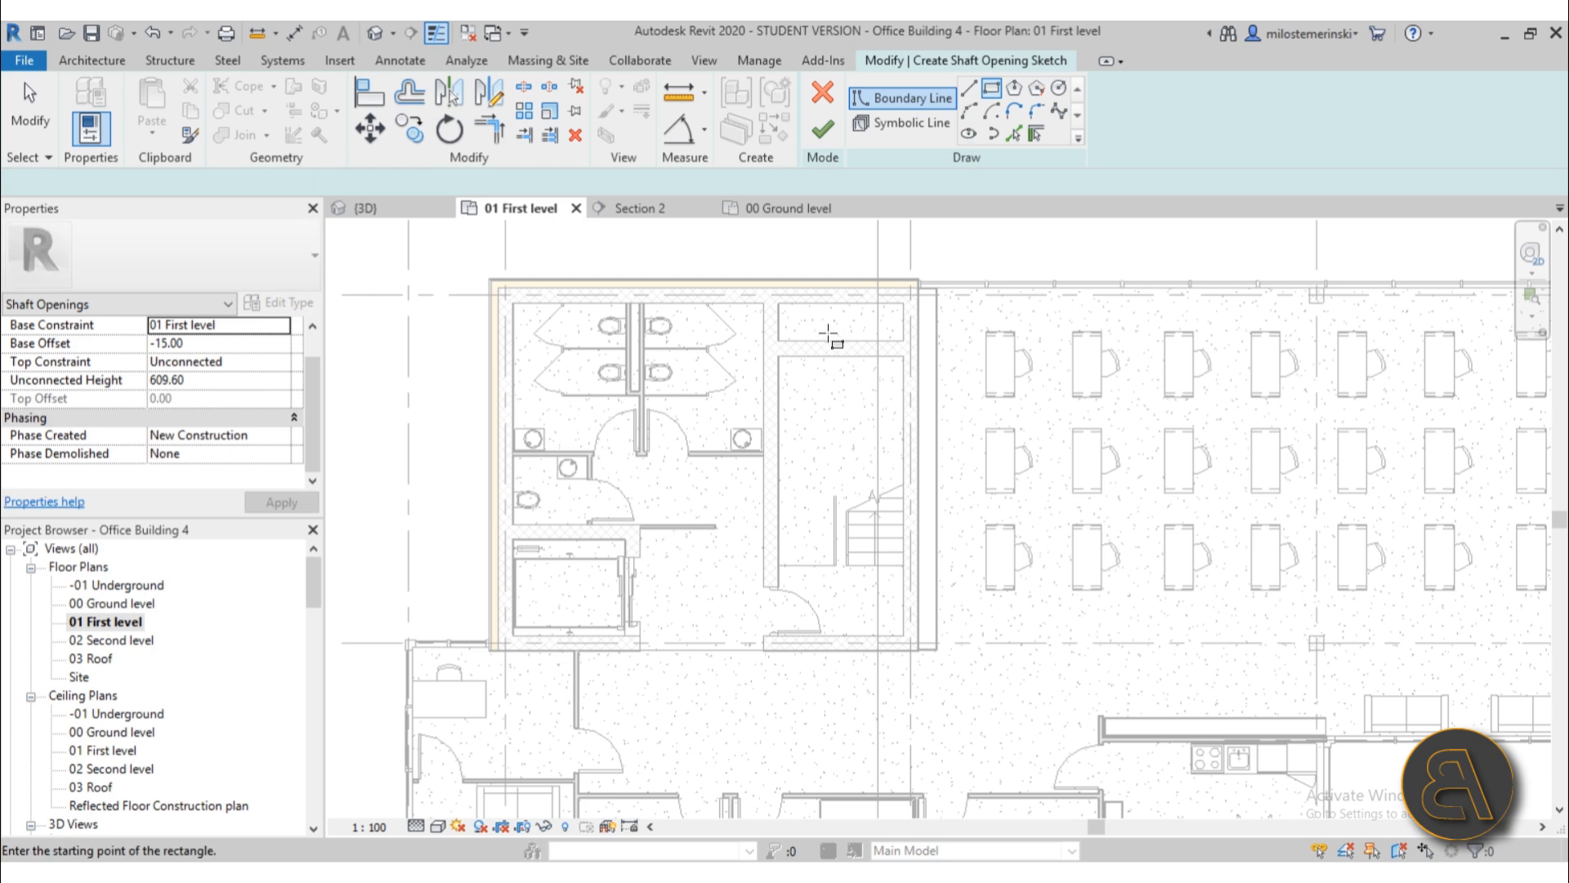
scroll(795, 322, "up", 6)
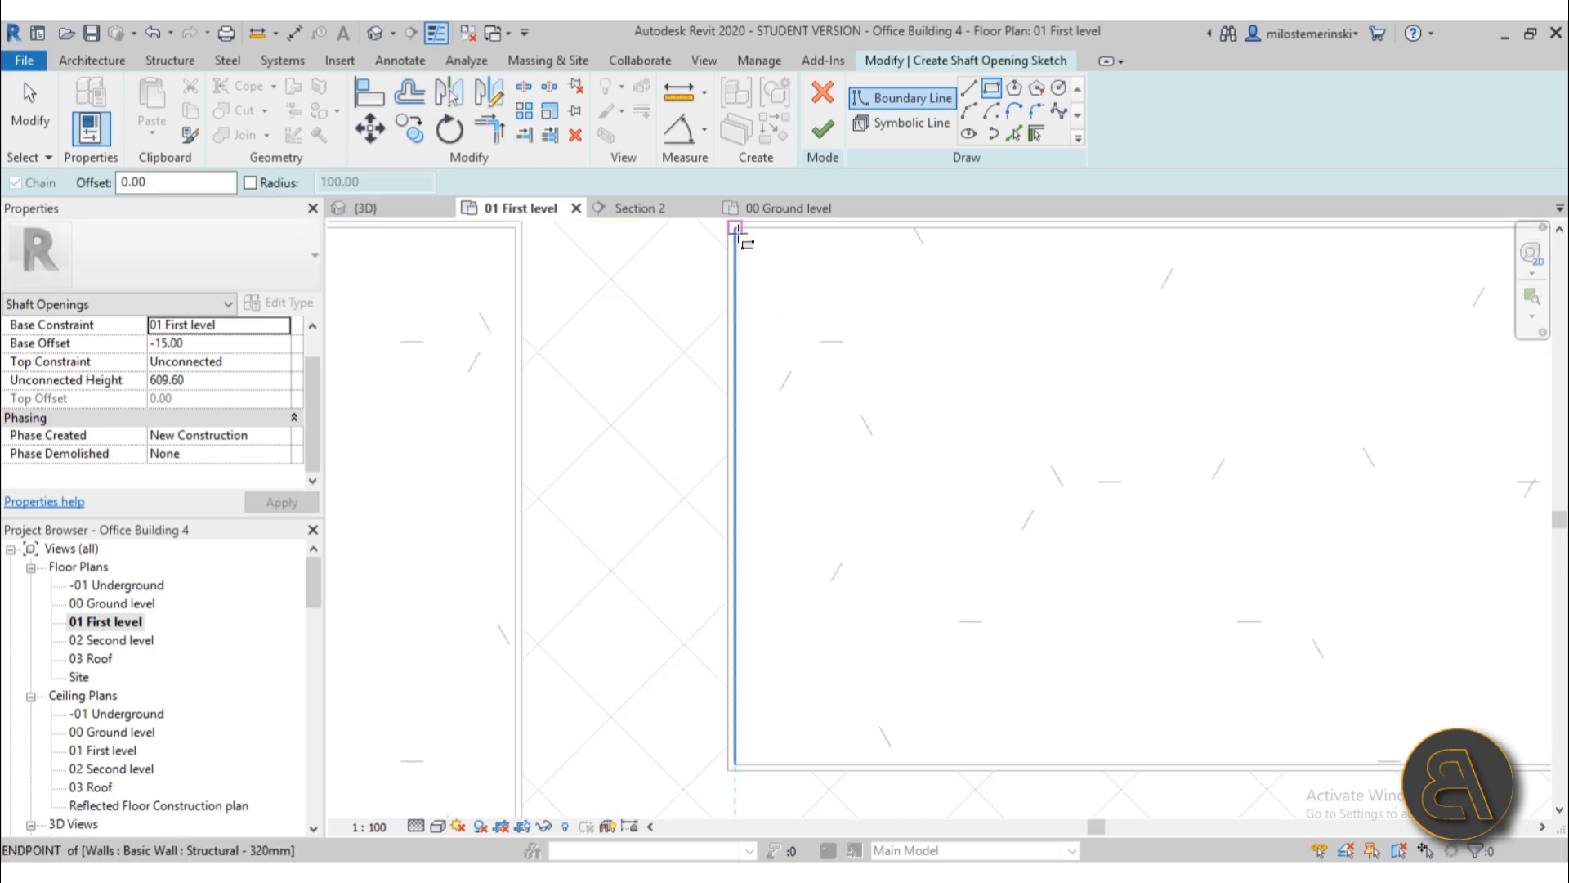
left_click(734, 229)
scroll(831, 449, "down", 3)
scroll(953, 340, "up", 5)
scroll(904, 686, "down", 3)
scroll(935, 536, "up", 5)
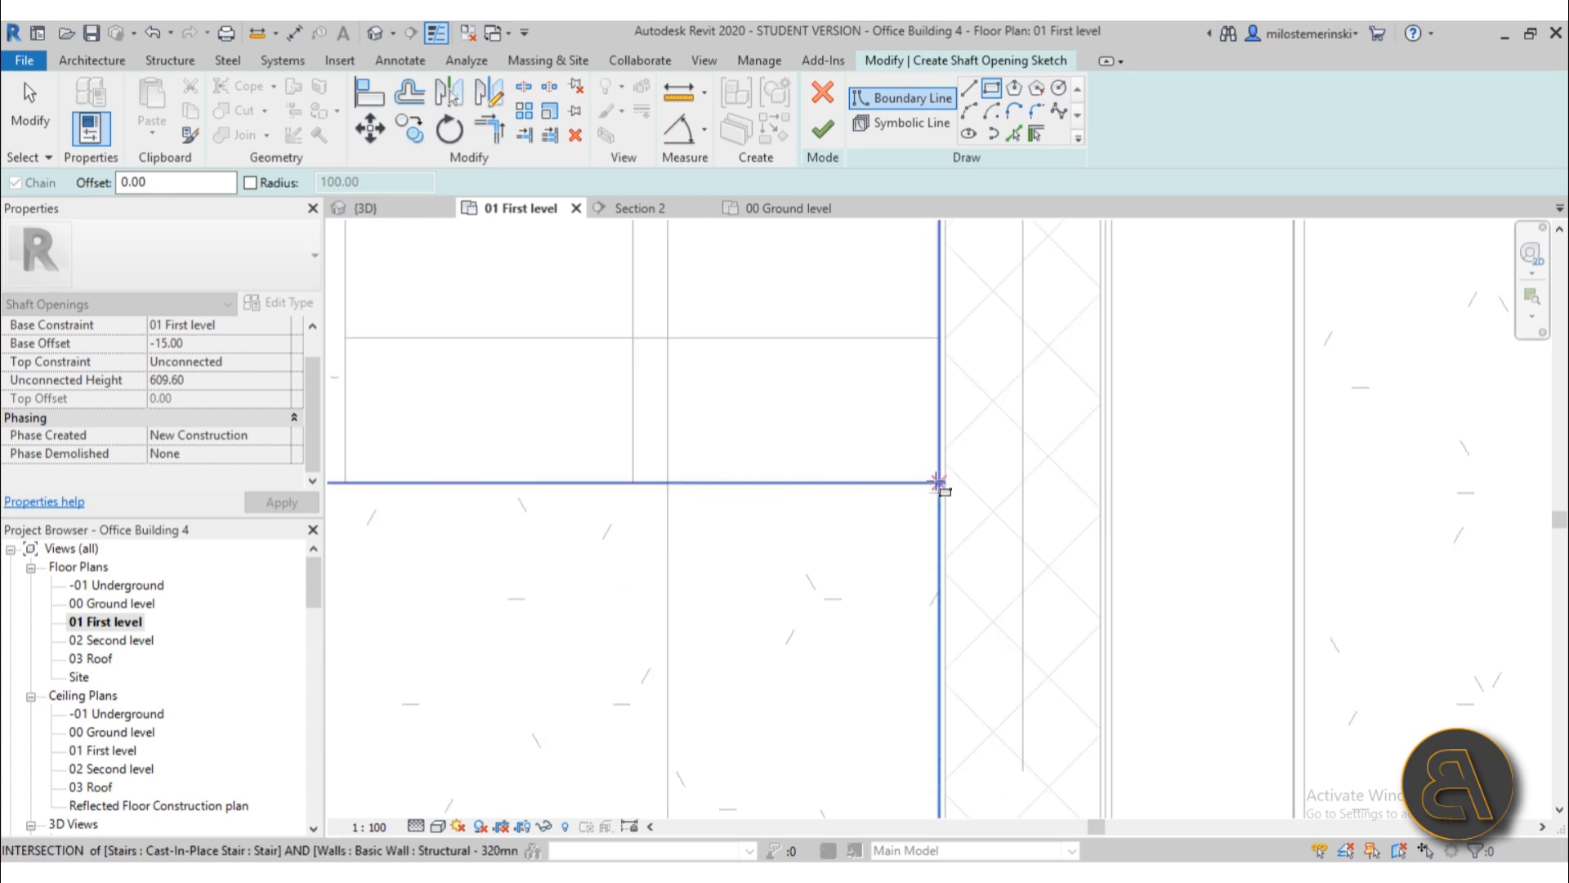
left_click(938, 483)
- Add a second rectangular boundary along the elevator shaft's inner wall faces and finish the shaft opening
scroll(887, 602, "down", 5)
scroll(560, 638, "up", 5)
left_click(608, 403)
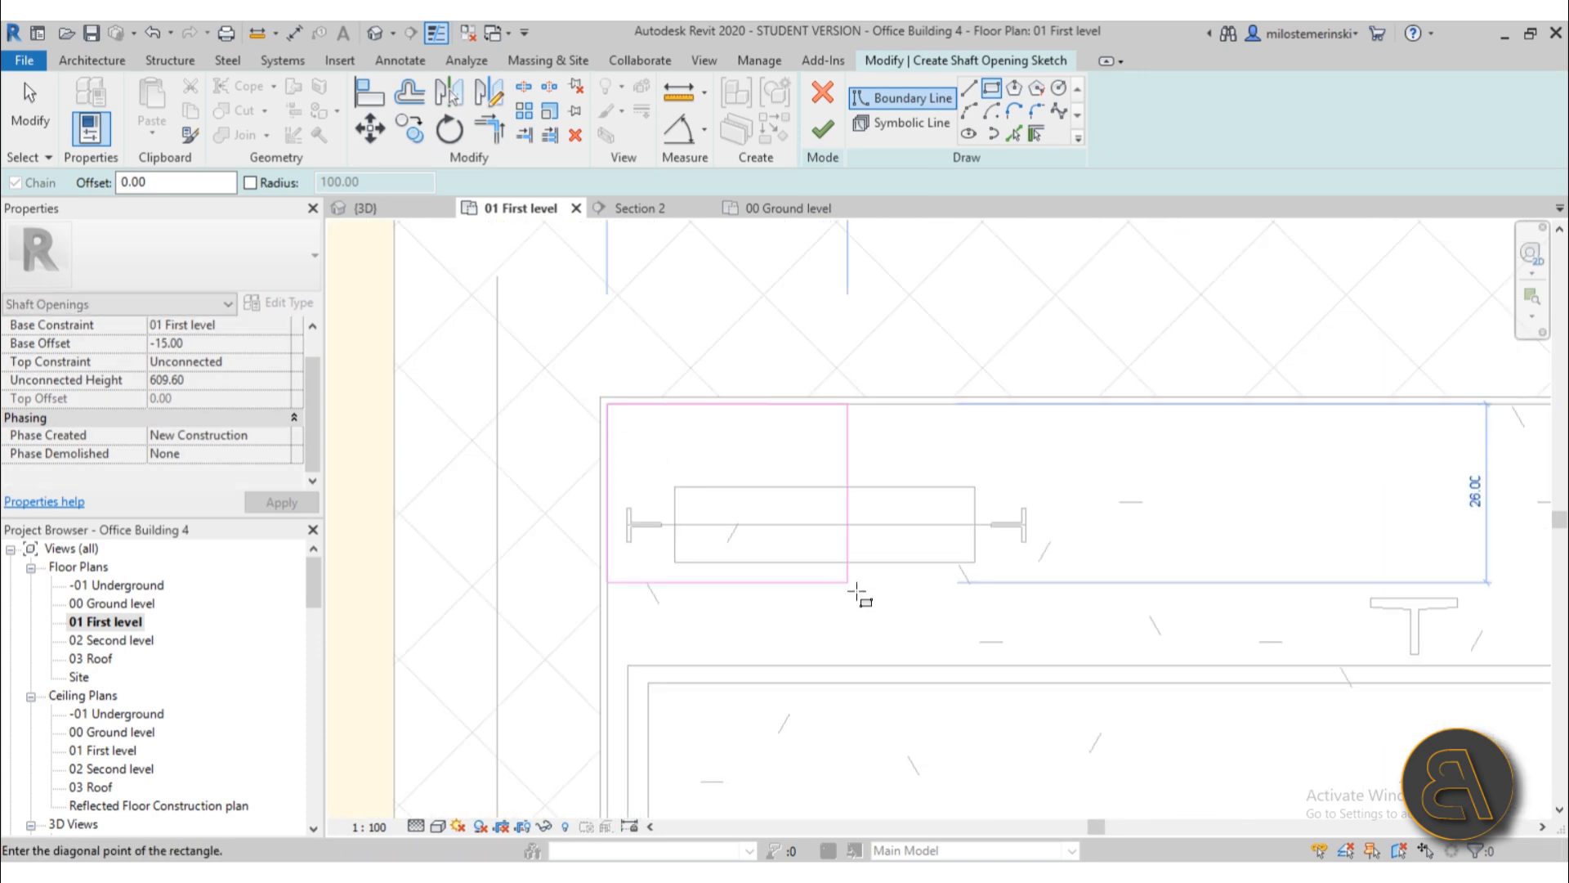
scroll(821, 566, "down", 4)
scroll(819, 413, "up", 5)
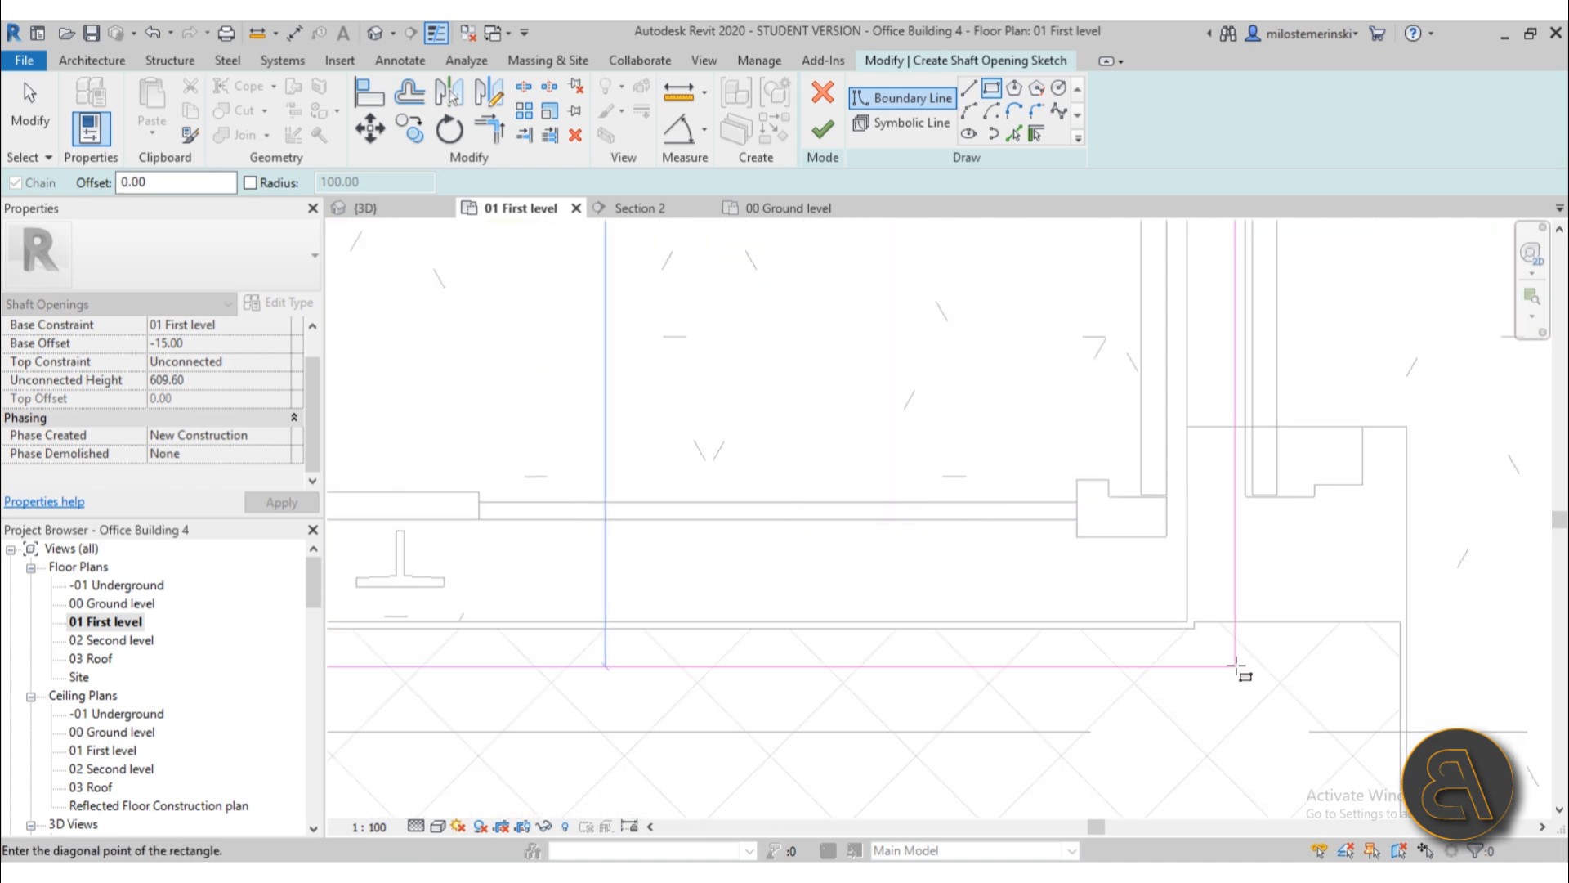
left_click(1183, 617)
scroll(717, 483, "down", 5)
middle_click_drag(826, 400, 767, 519)
middle_click_drag(655, 517, 622, 572)
middle_click_drag(787, 422, 766, 463)
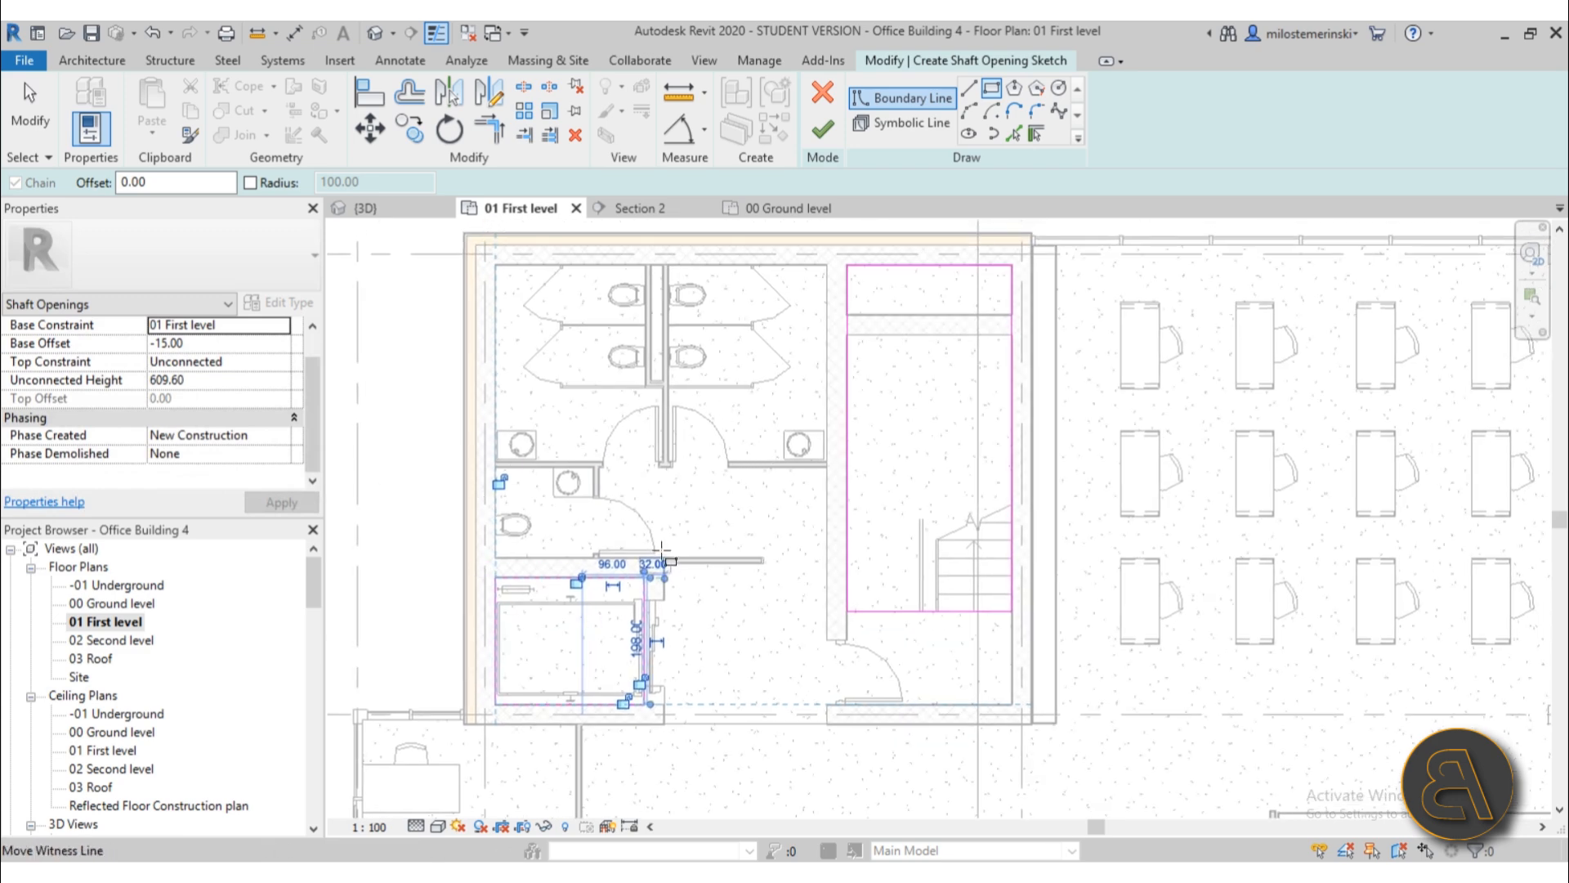
left_click(817, 137)
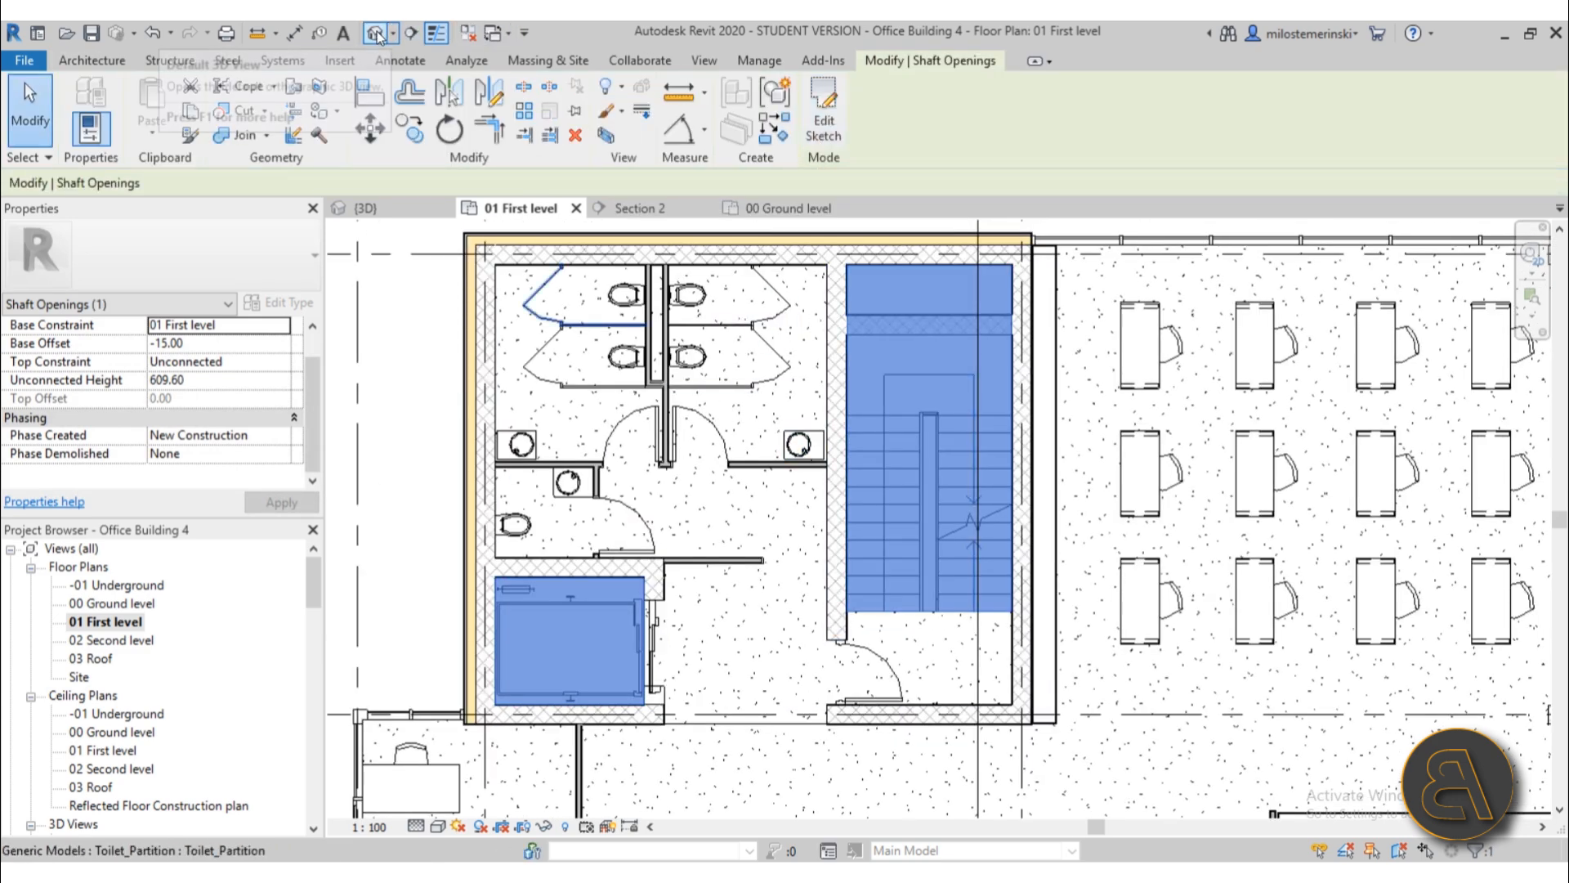
- In the 3D view, stretch the shaft opening below 00 Ground level and bring its top beneath the roof, about 1444 high with a base offset of about -687
left_click(389, 208)
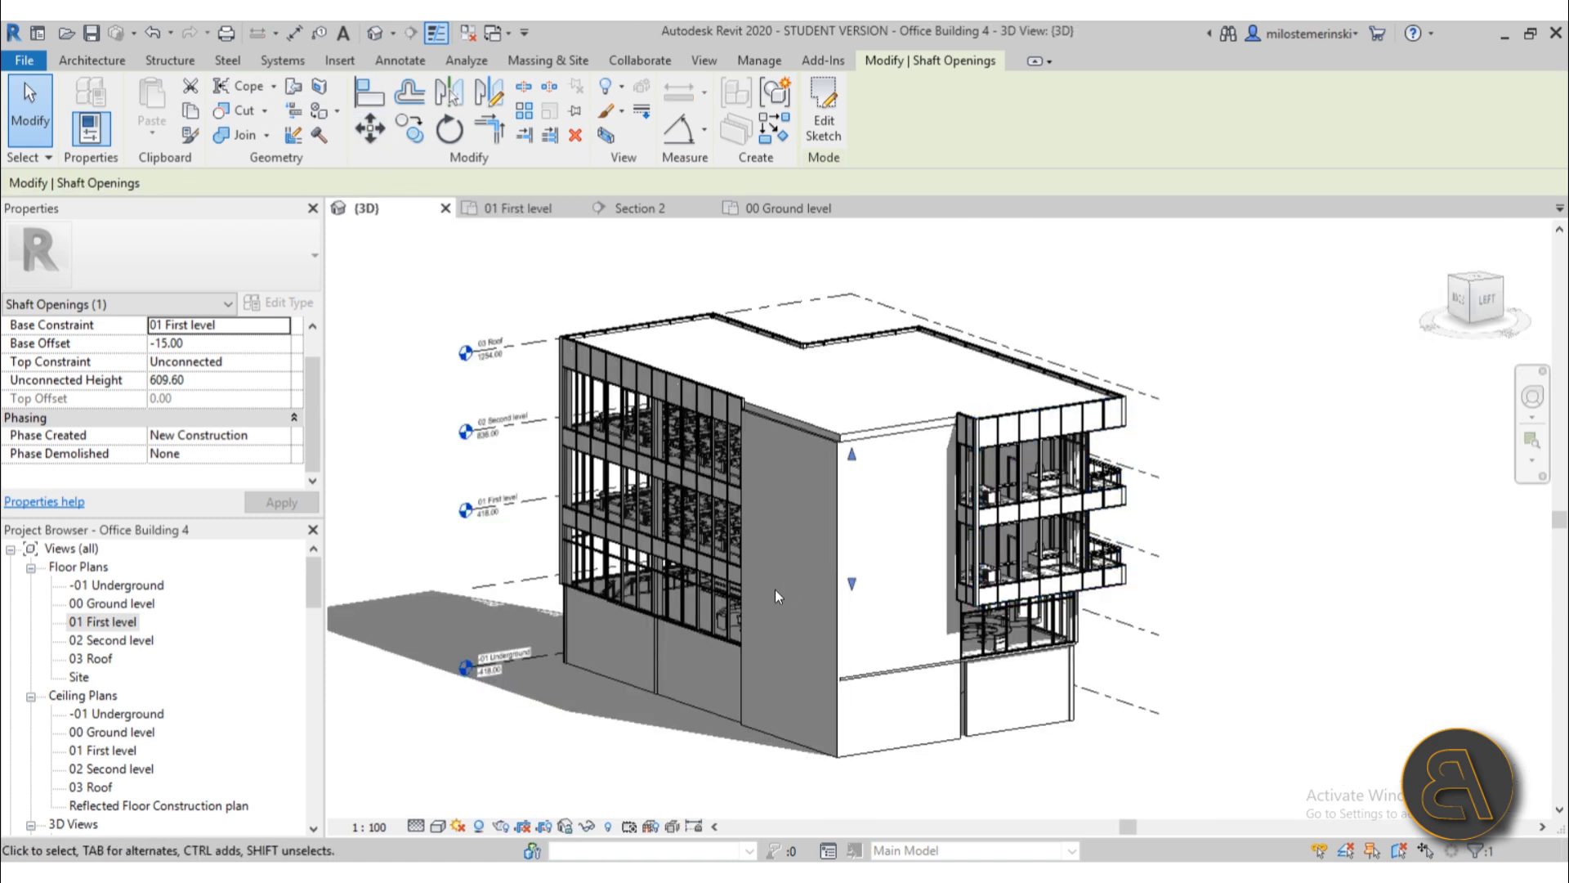
left_click_drag(851, 463, 852, 374)
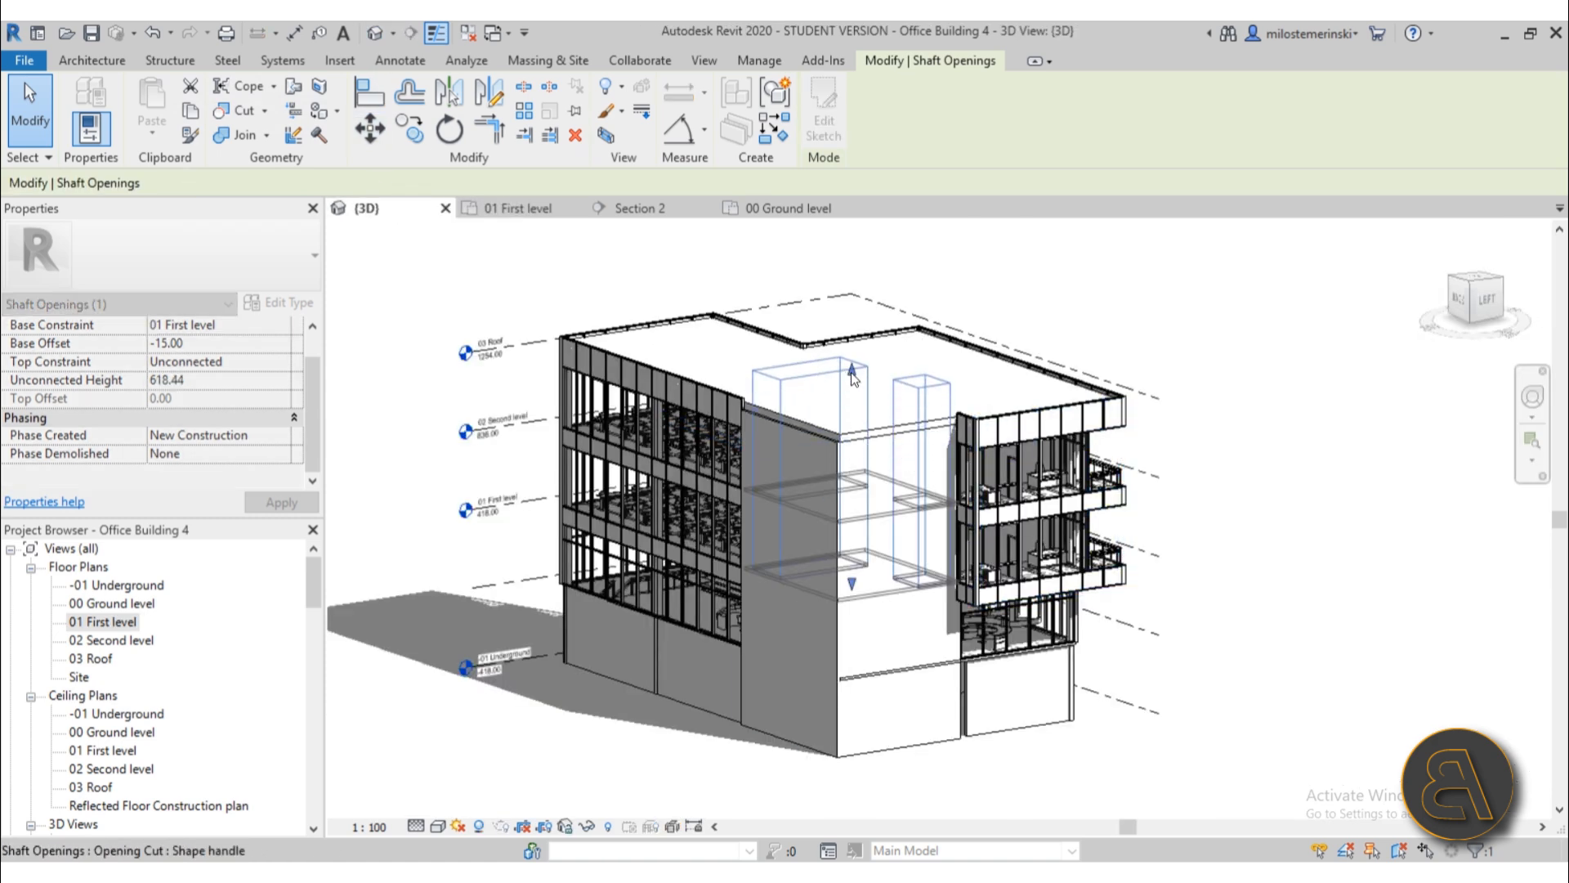
left_click_drag(852, 583, 854, 705)
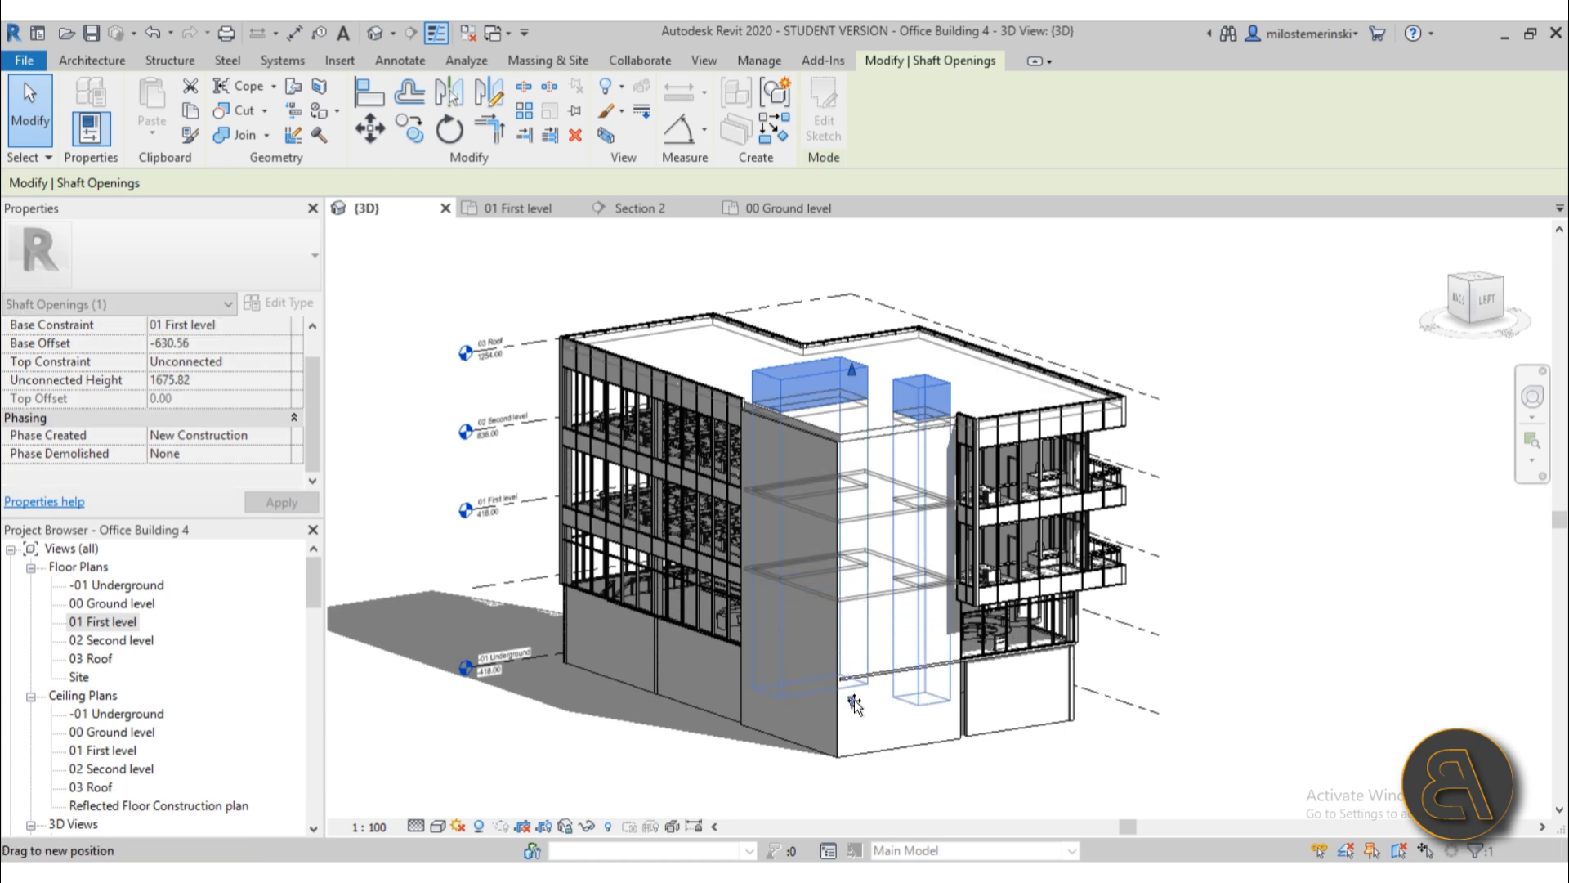
middle_click_drag(655, 652, 726, 537, "shift")
scroll(851, 394, "up", 3)
left_click_drag(855, 399, 856, 425)
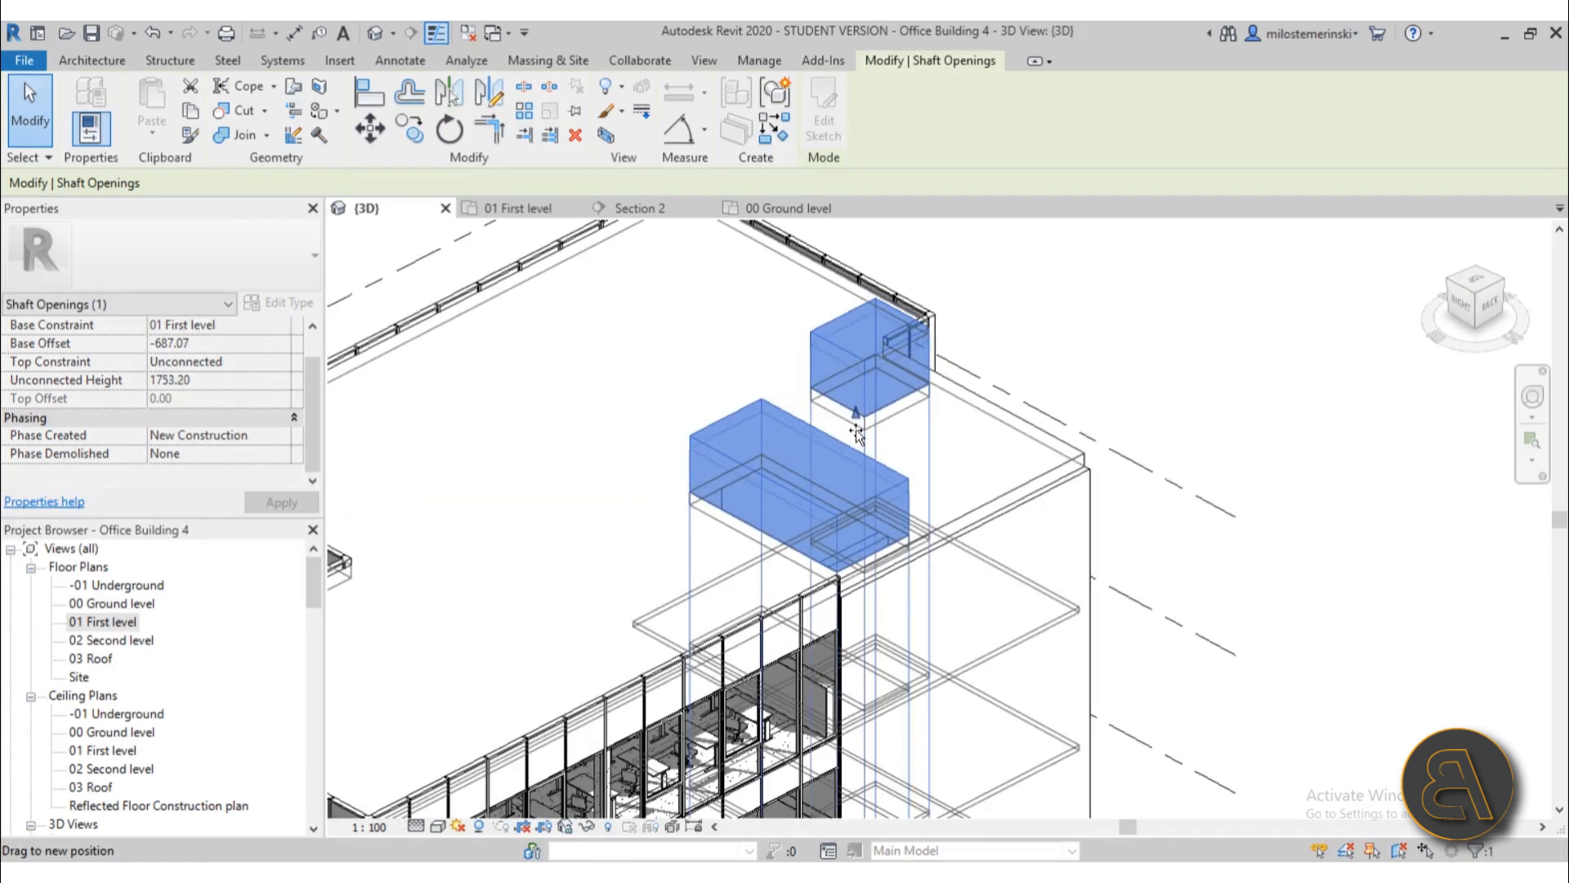
left_click_drag(853, 543, 855, 546)
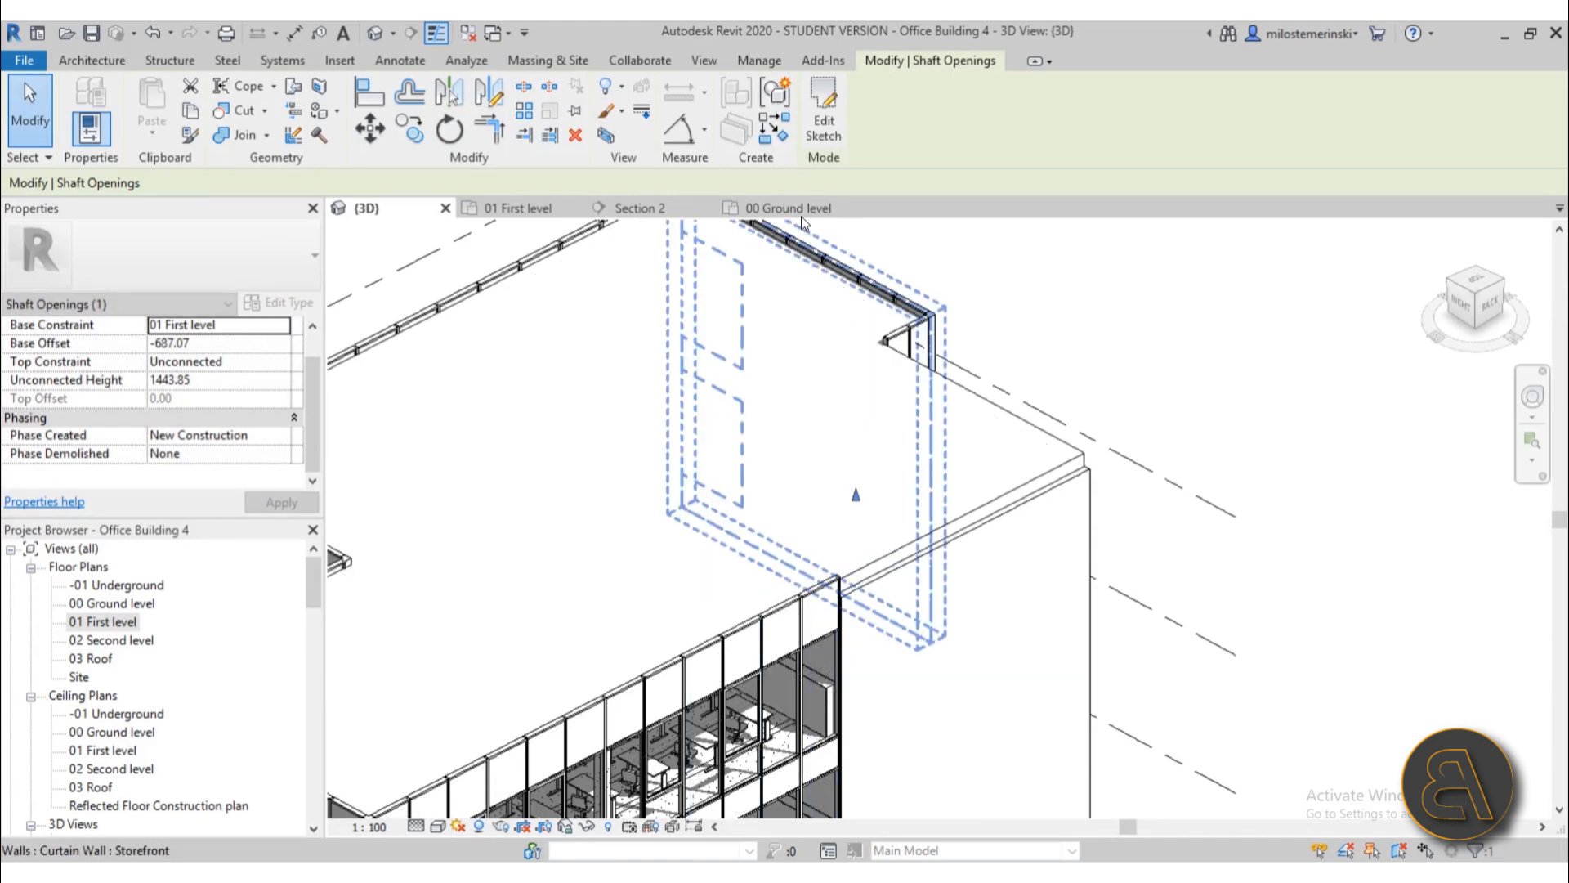
- In Section 2, lower the shaft opening's top slightly further below the 03 Roof level, to an unconnected height of about 1414
left_click(646, 208)
scroll(825, 694, "up", 2)
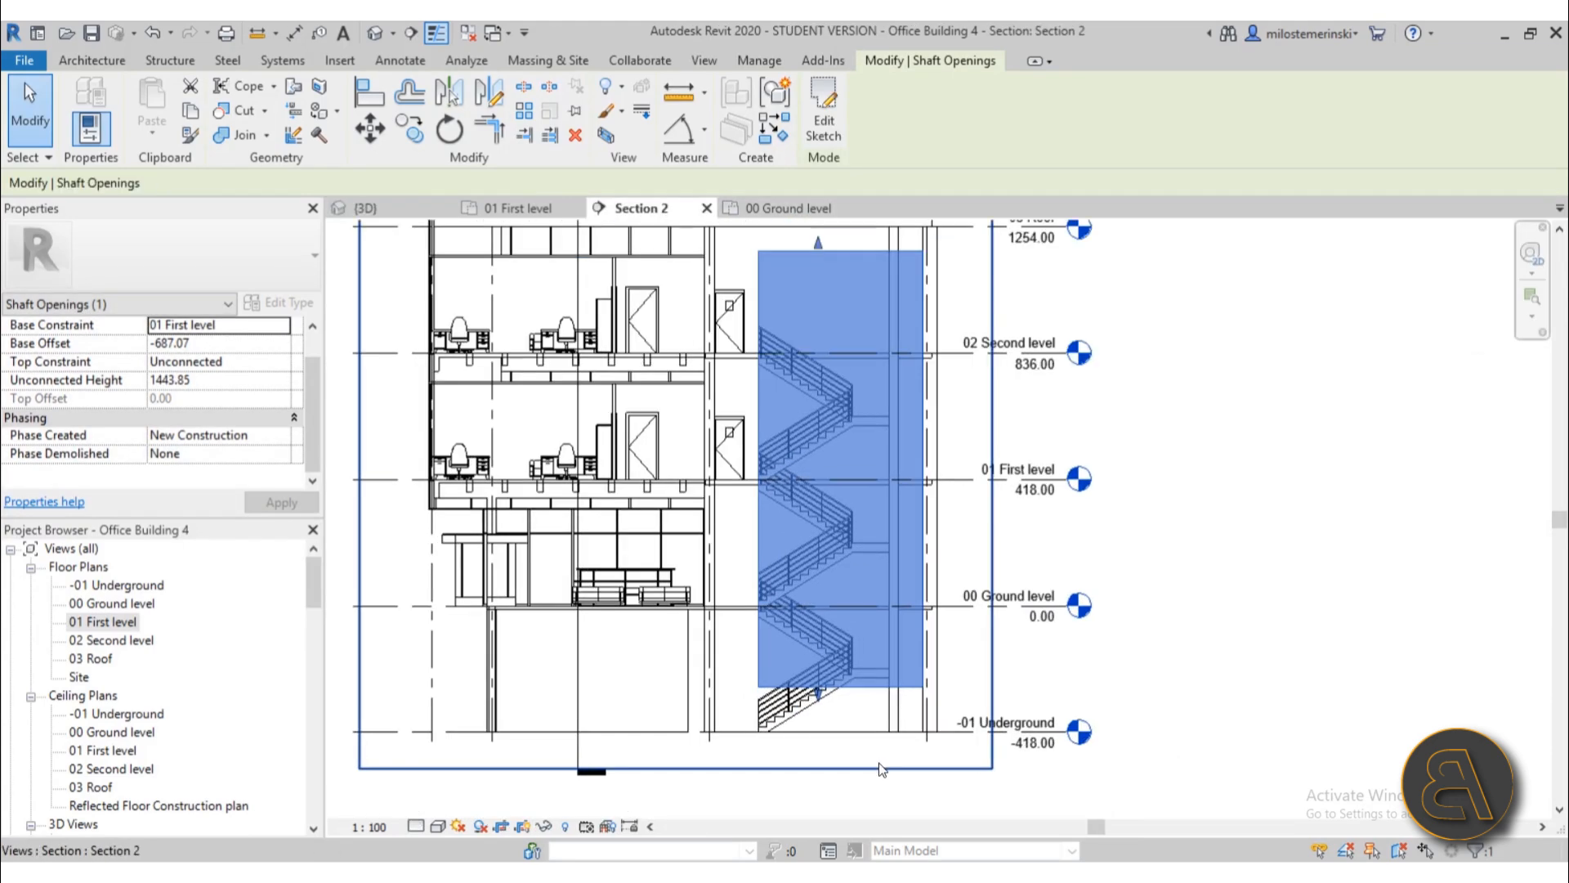
middle_click_drag(831, 699, 815, 709)
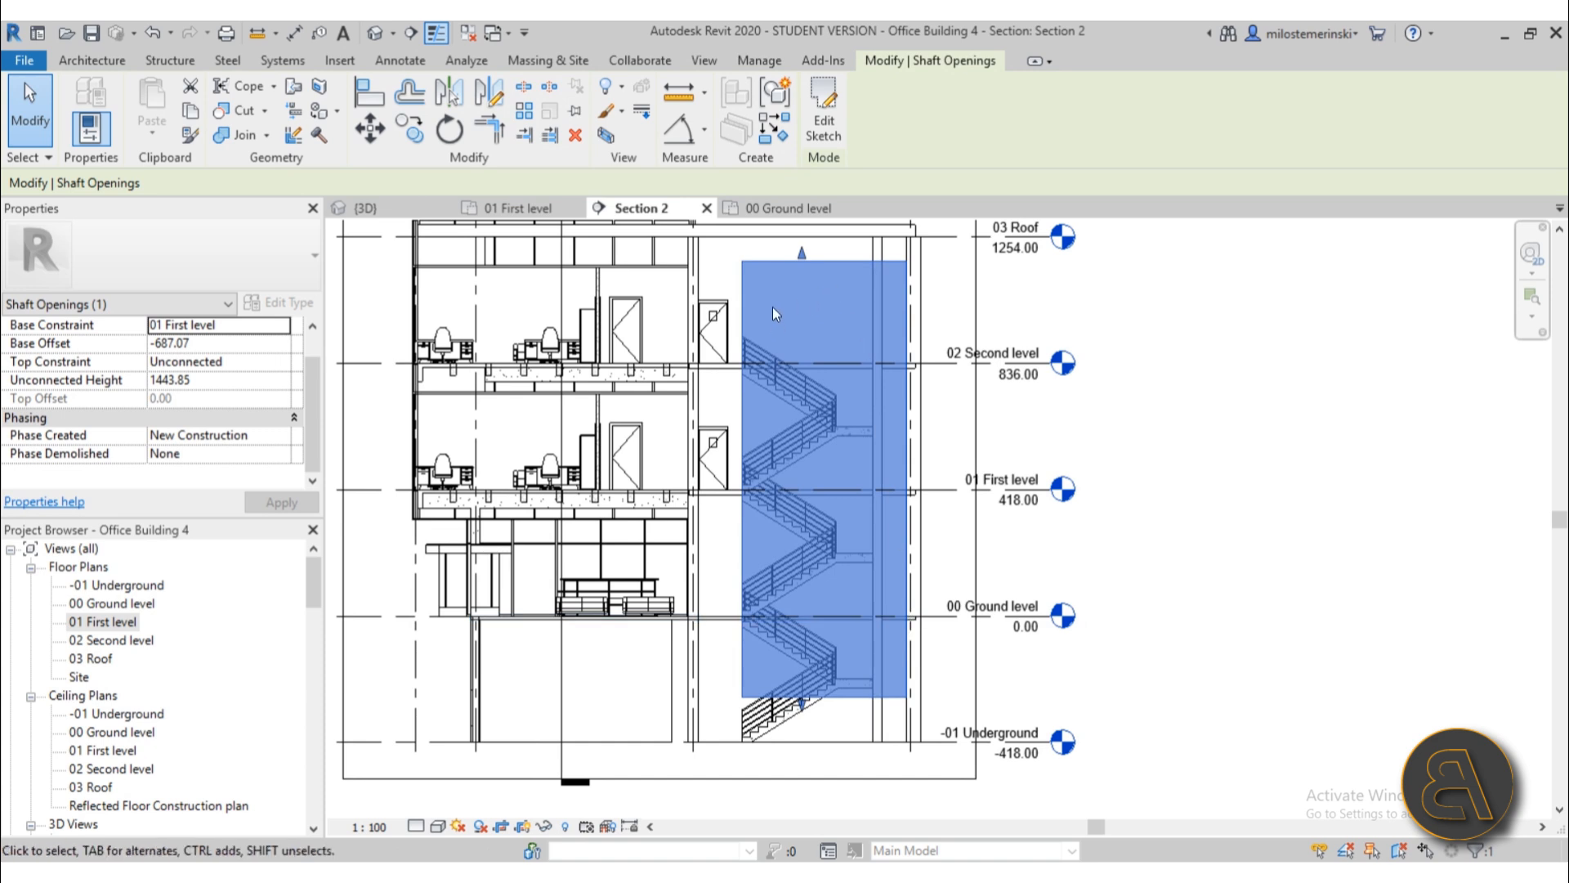
left_click_drag(795, 258, 772, 282)
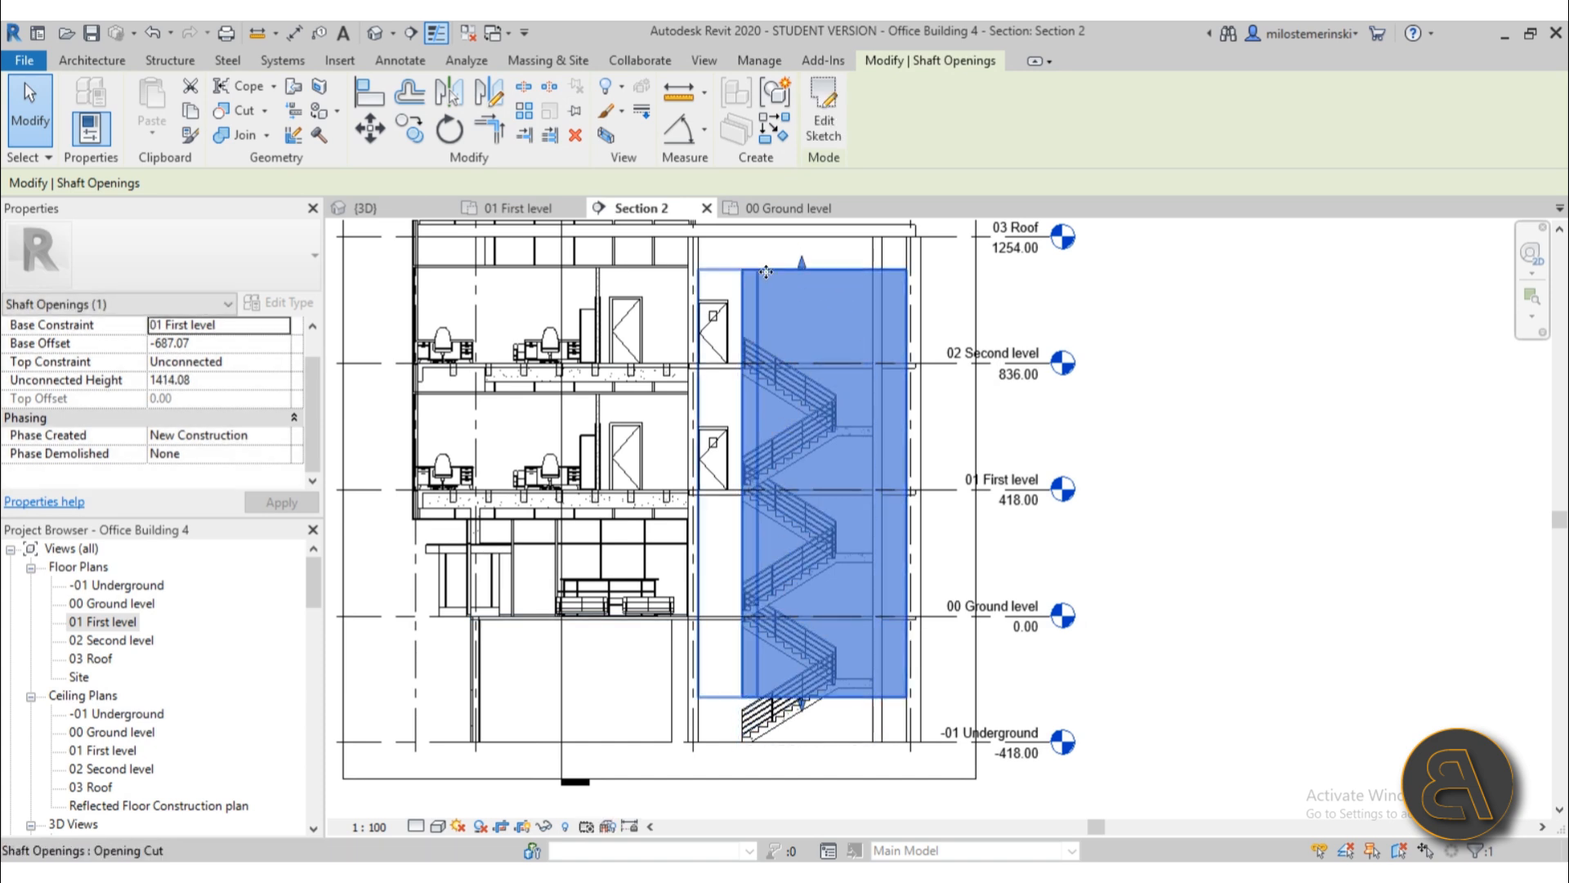
scroll(717, 384, "up", 3)
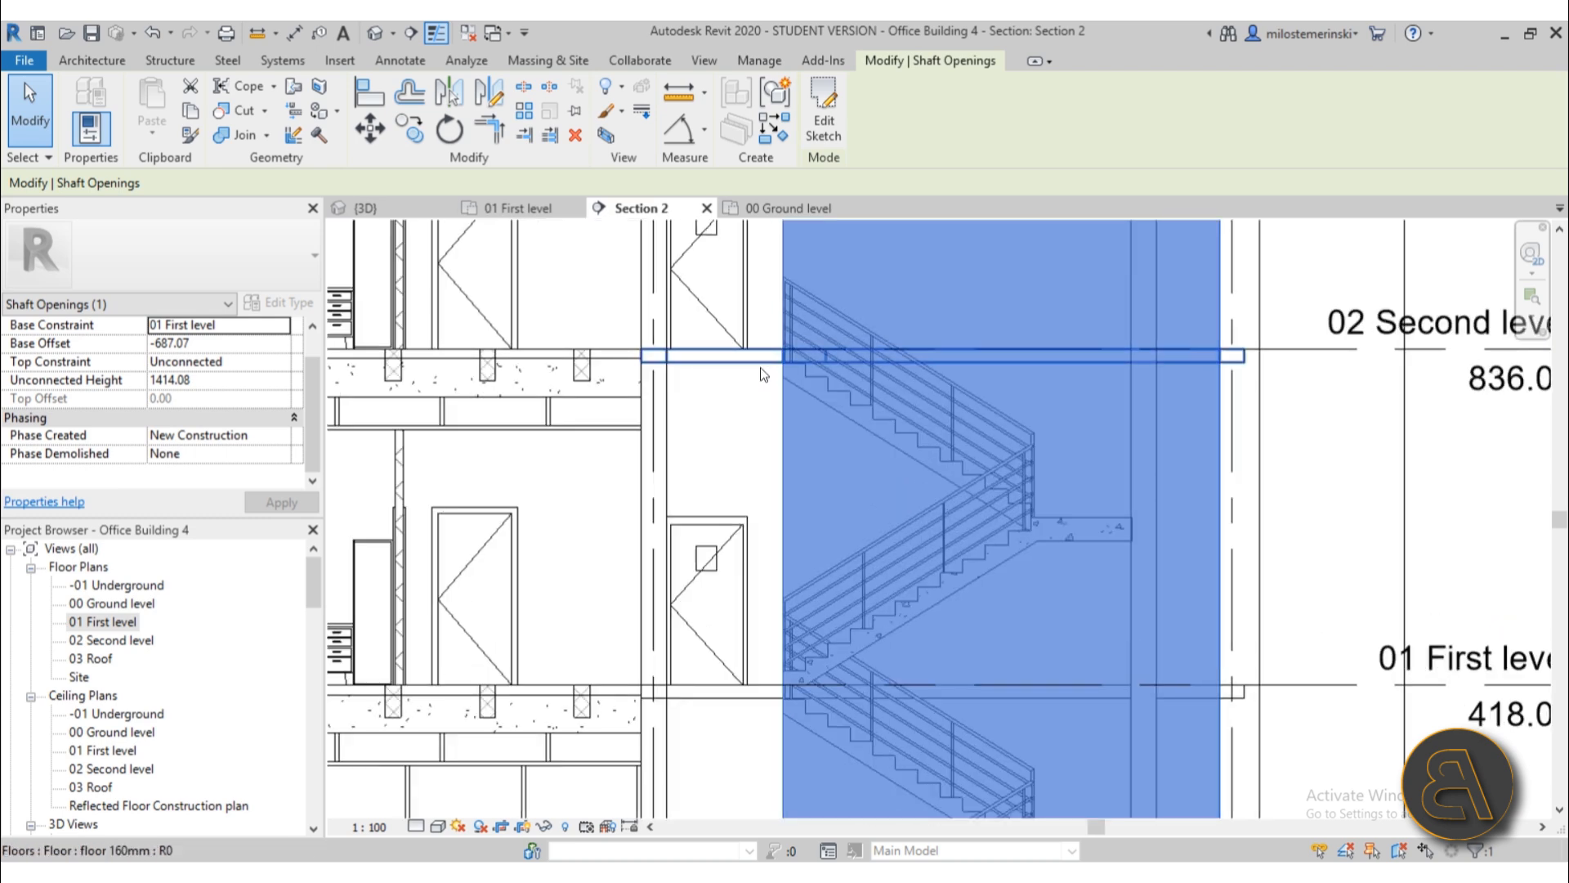
- Deselect the shaft opening in Section 2 and examine how the stairwell floors are cut around the stairs
scroll(760, 367, "down", 3)
middle_click_drag(1080, 404, 1003, 433)
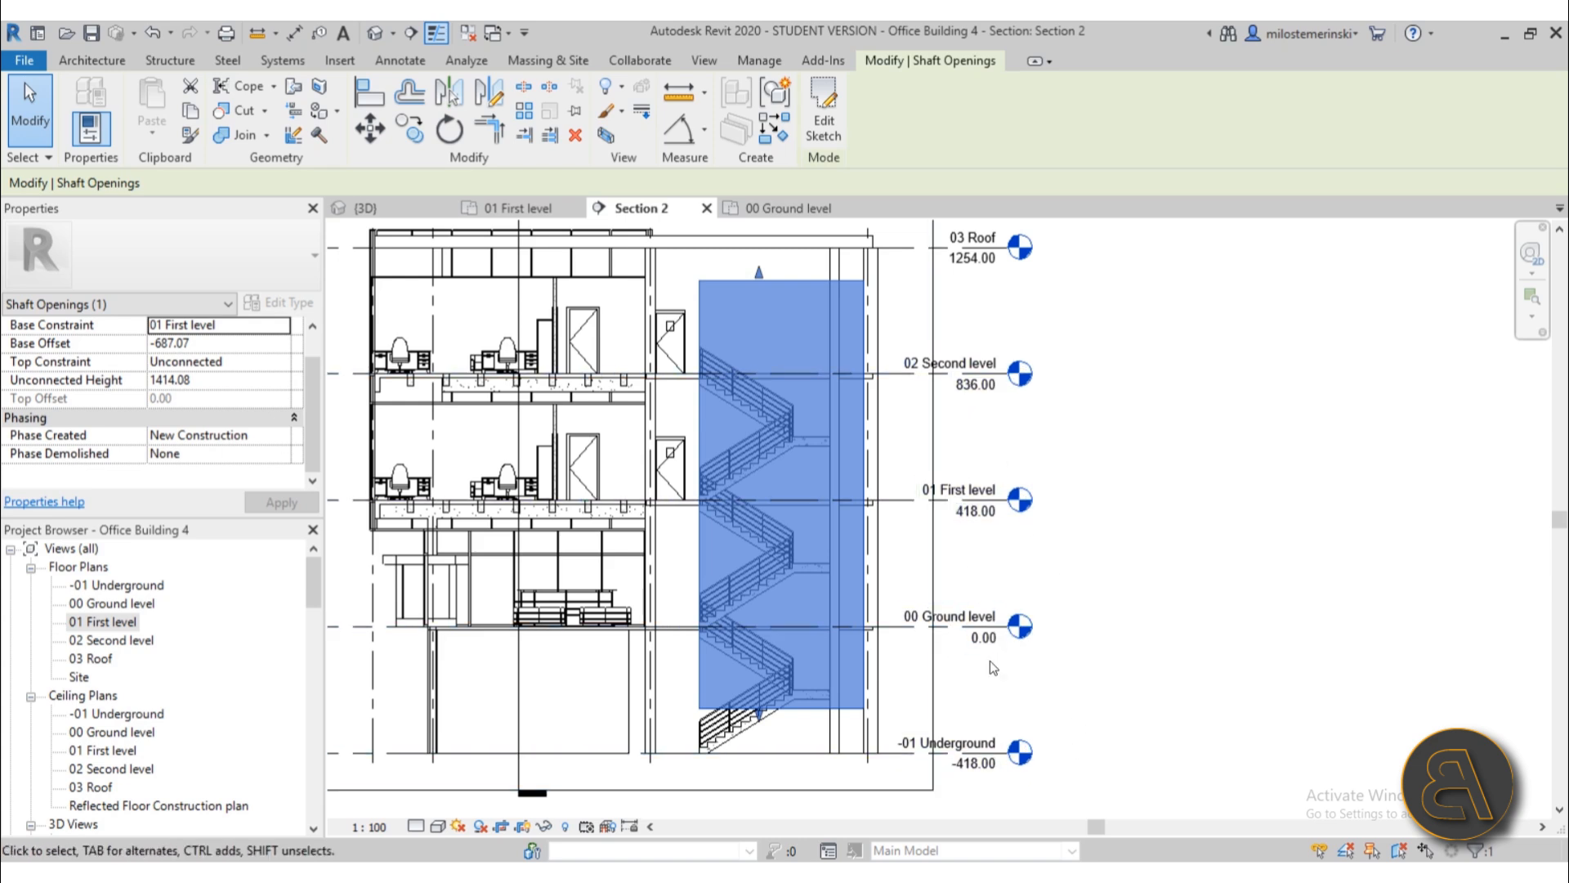
middle_click_drag(989, 660, 993, 742)
middle_click_drag(1165, 451, 1195, 437)
middle_click_drag(1120, 503, 1134, 490)
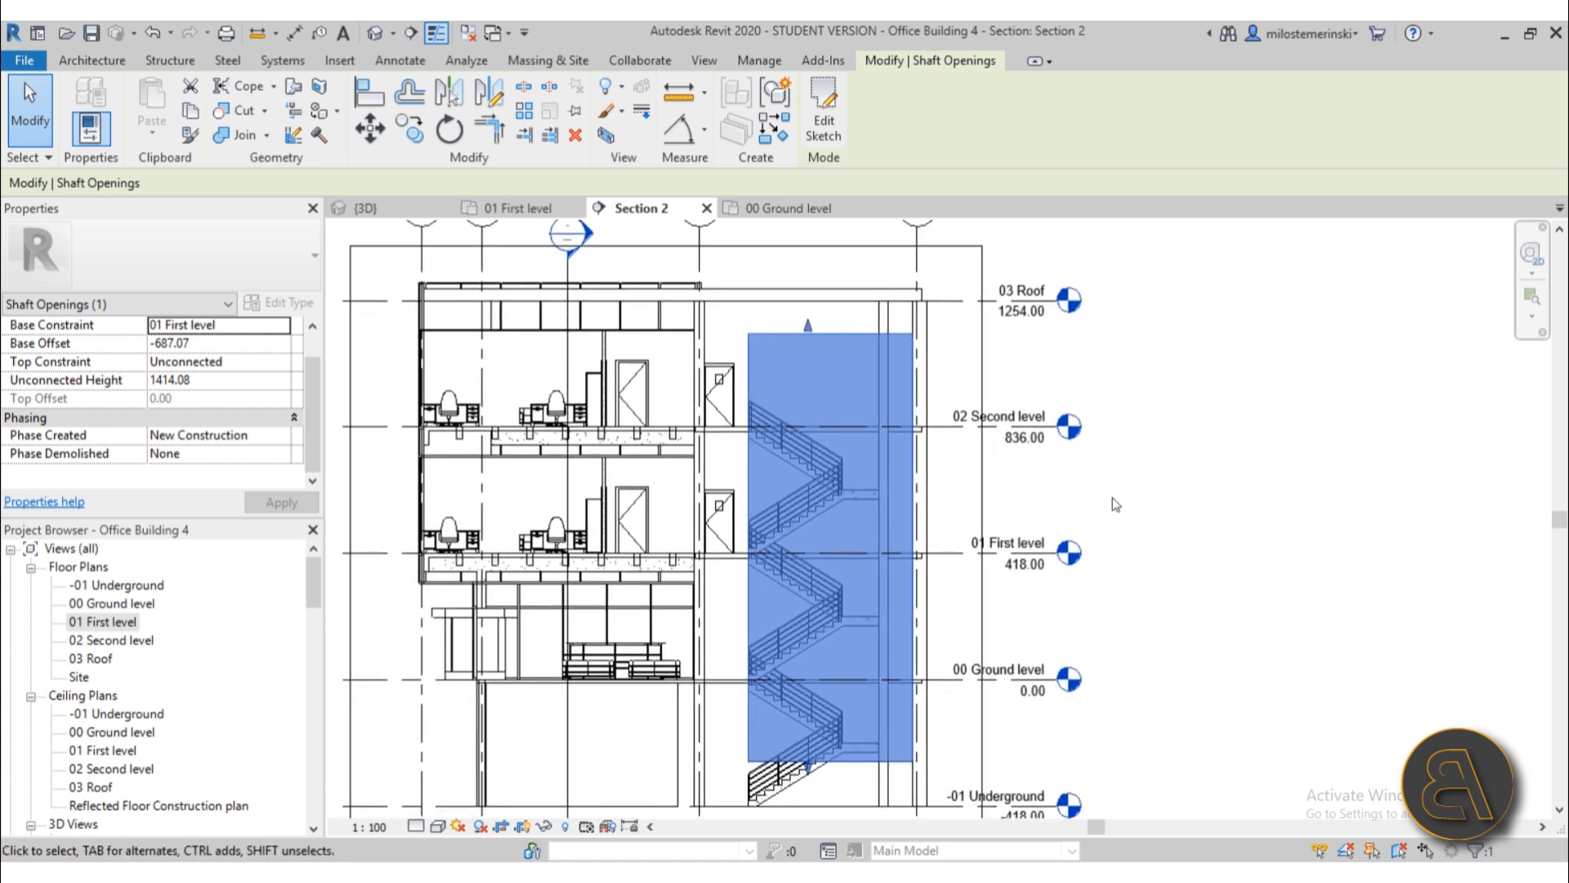
left_click(1169, 517)
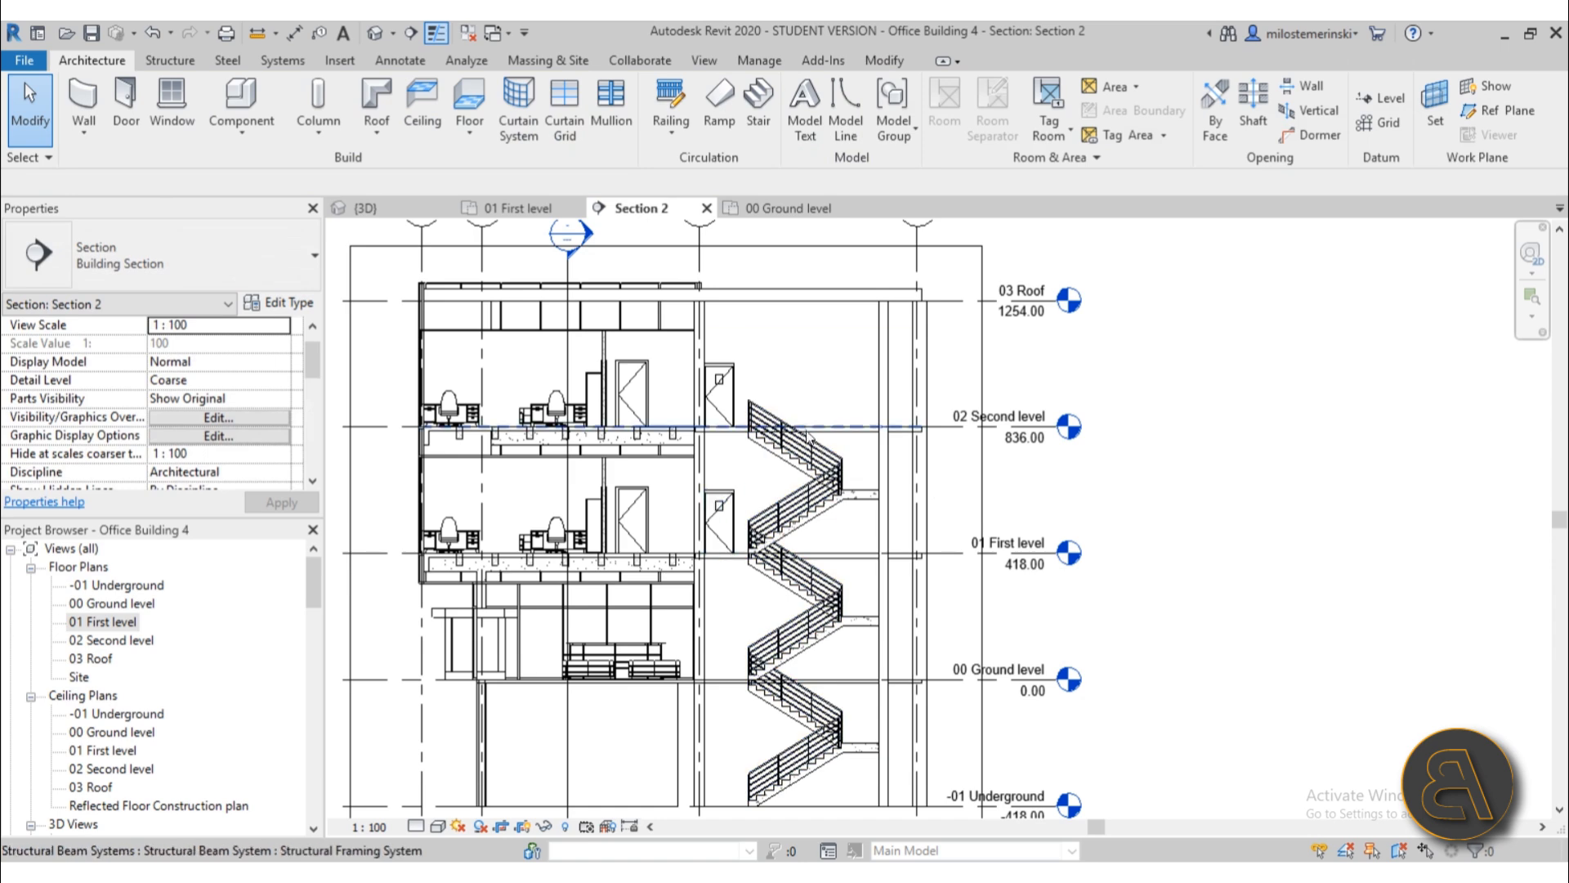
scroll(805, 430, "up", 8)
scroll(699, 343, "down", 8)
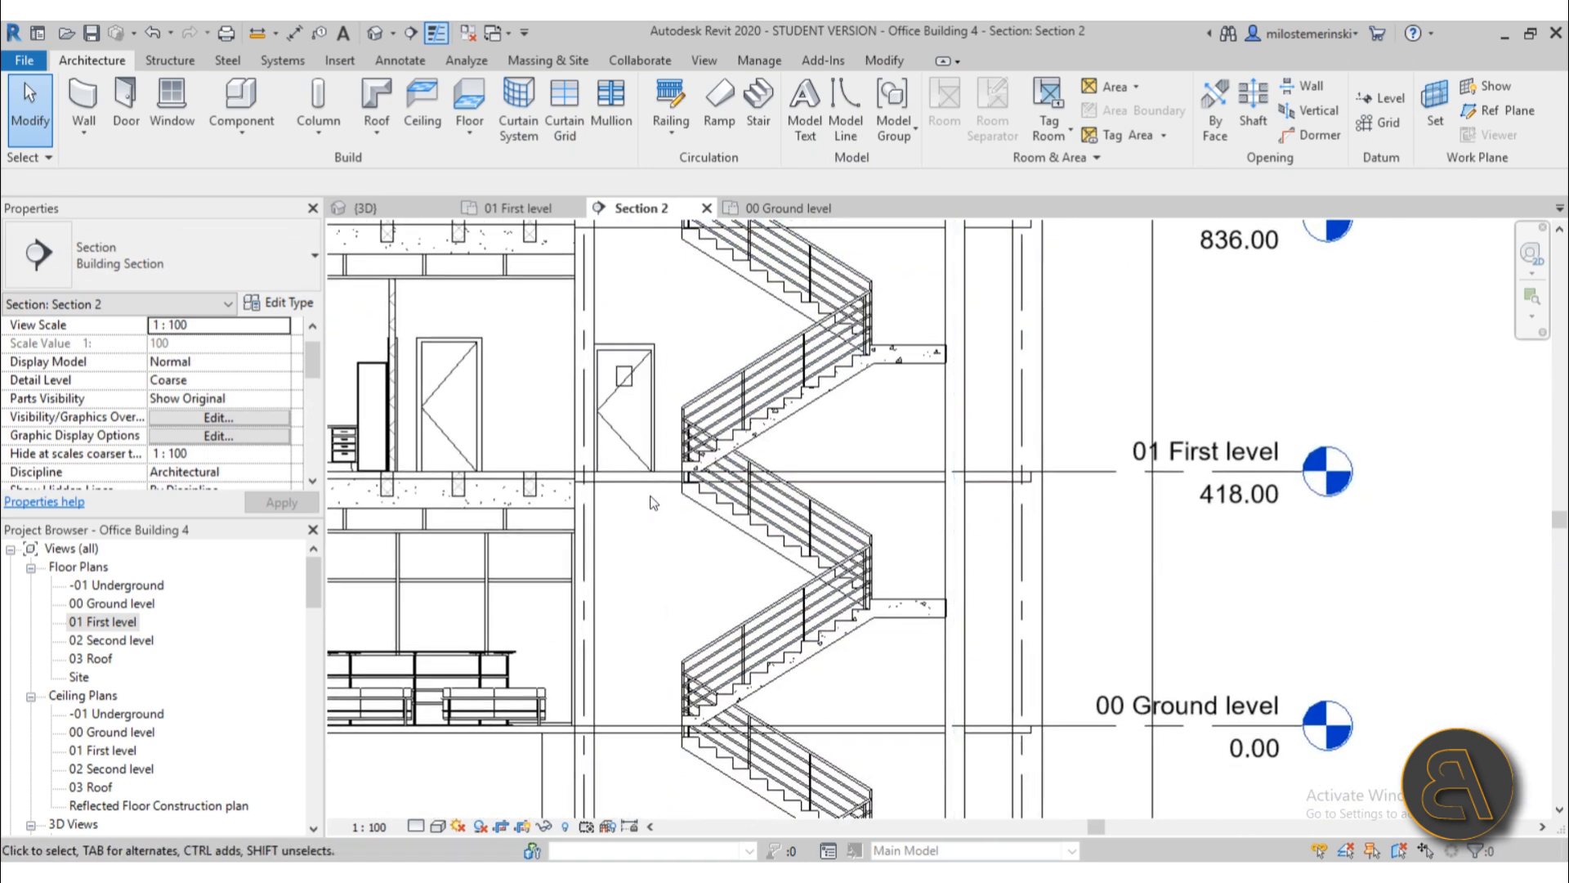
- Set the detail level of Section 2 to Fine
left_click(656, 494)
scroll(544, 704, "down", 2)
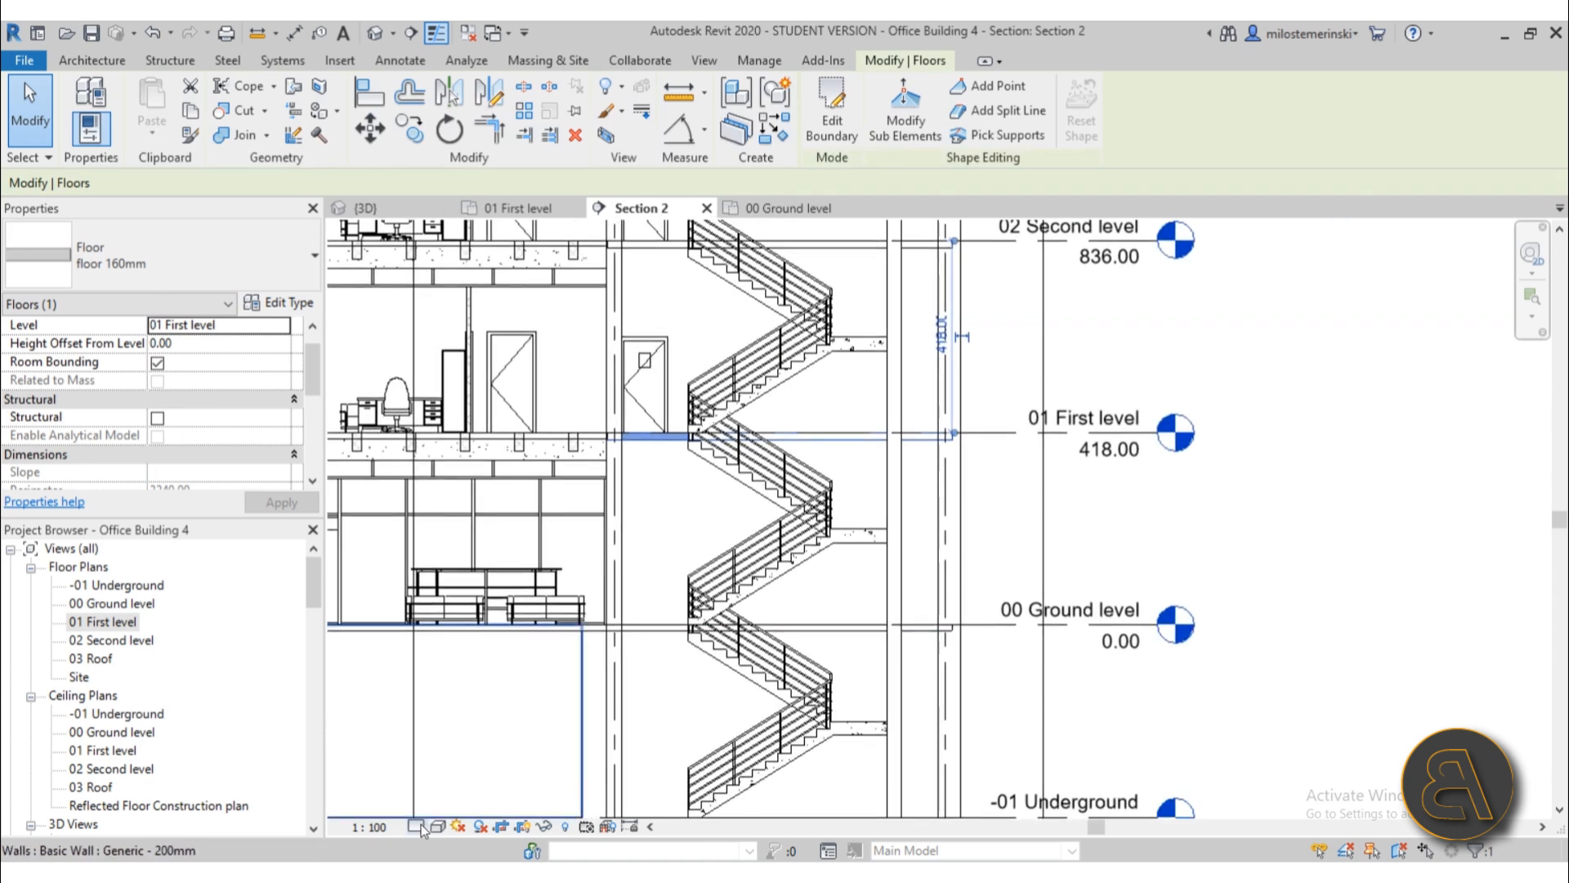
left_click(443, 804)
key("Escape")
scroll(668, 590, "up", 3)
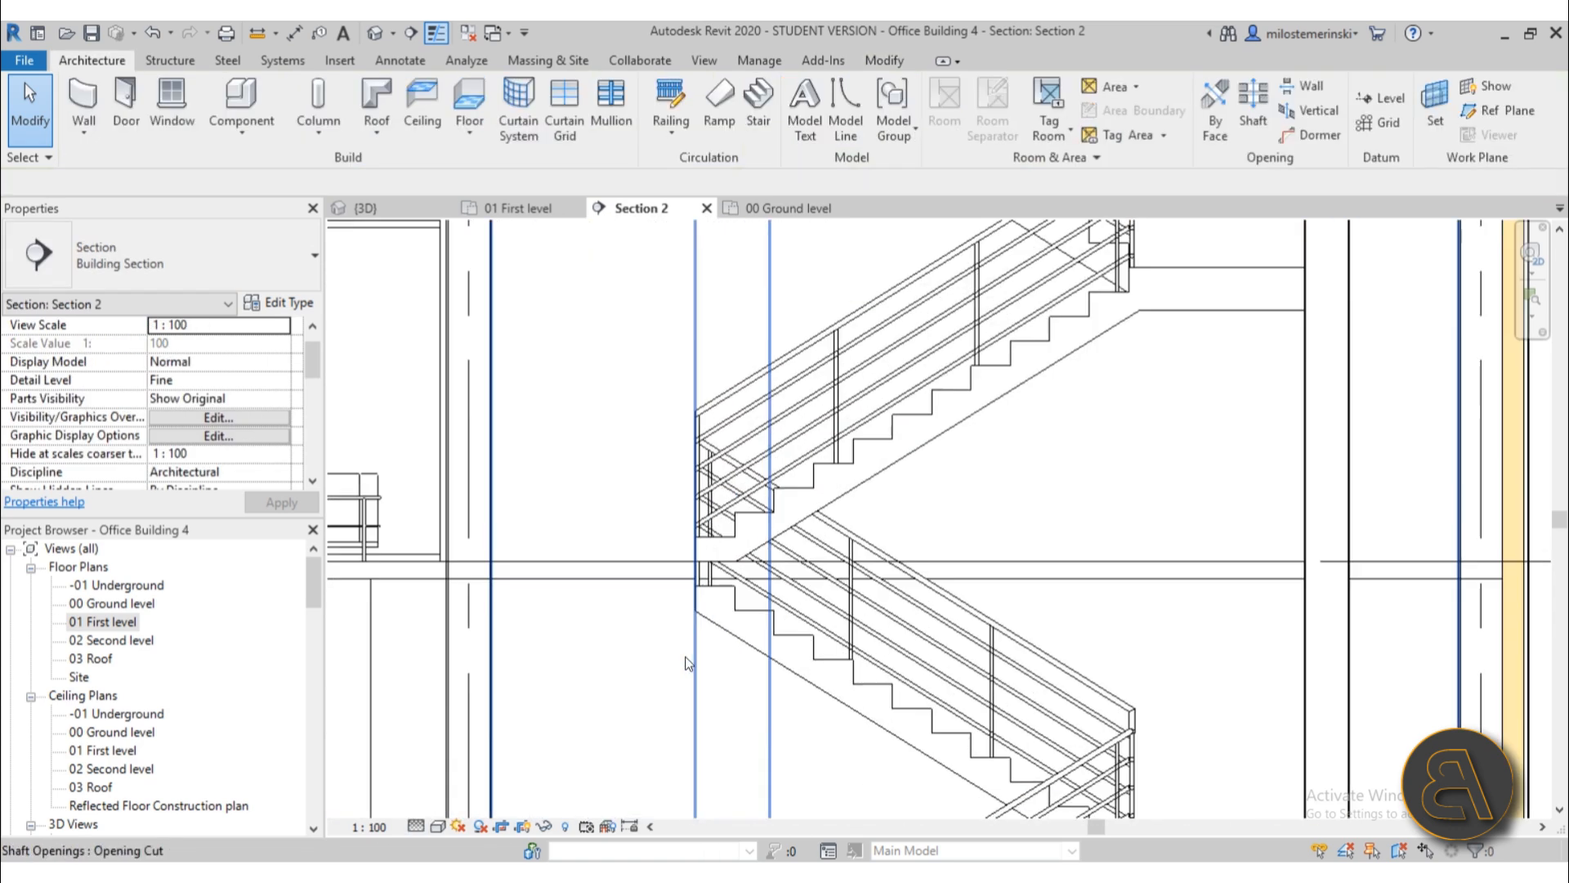
- Turn off thin lines and examine the joints between the stair flights and the floor slabs on each level in Section 2
scroll(669, 590, "up", 3)
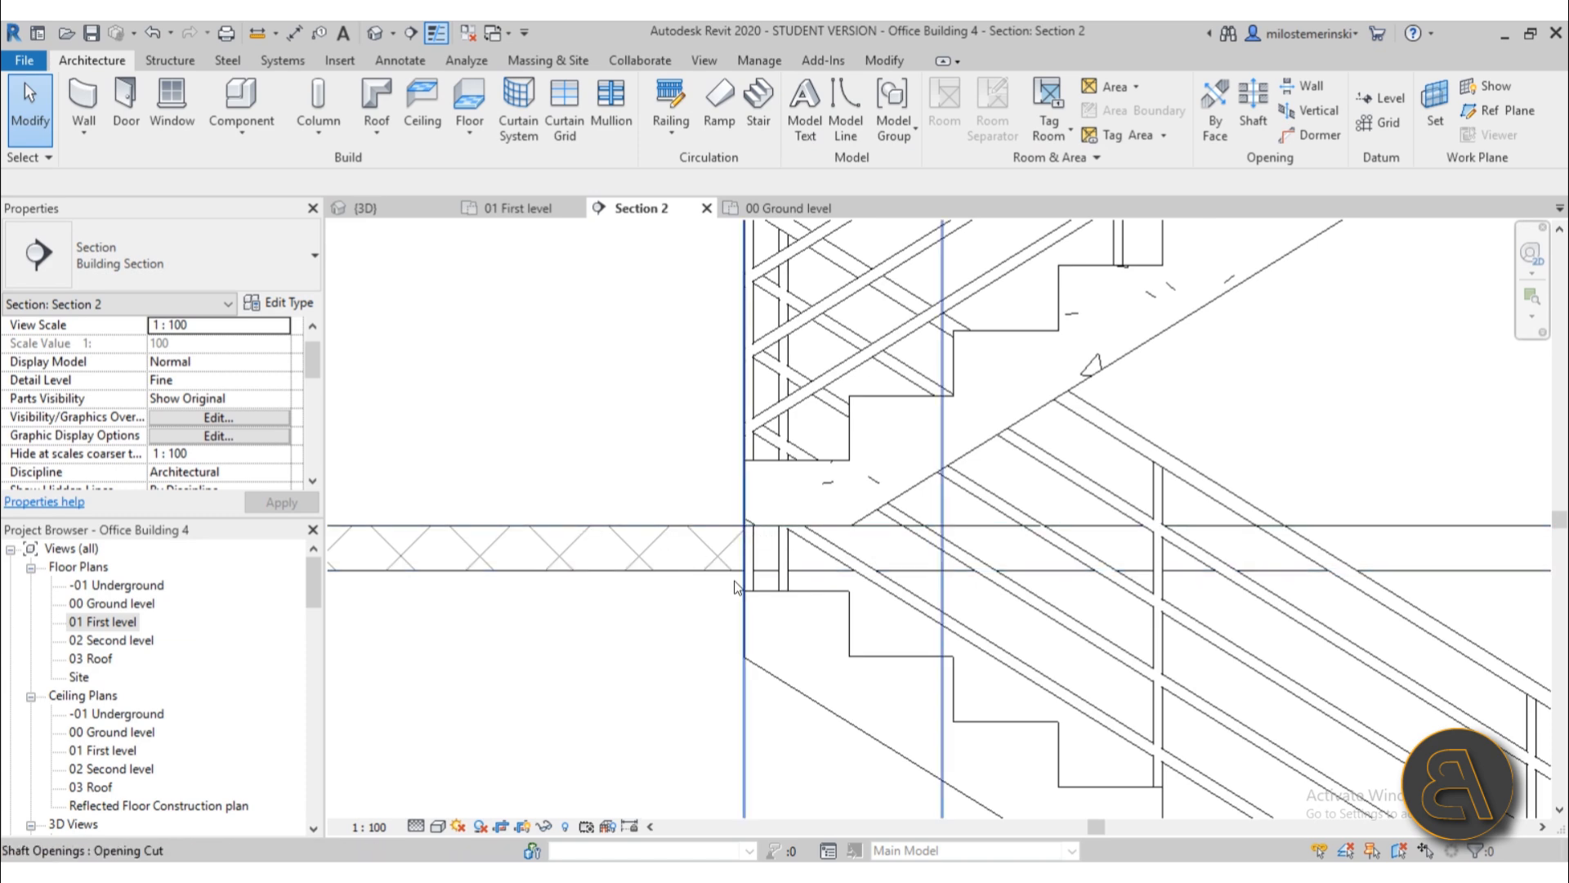
left_click(432, 38)
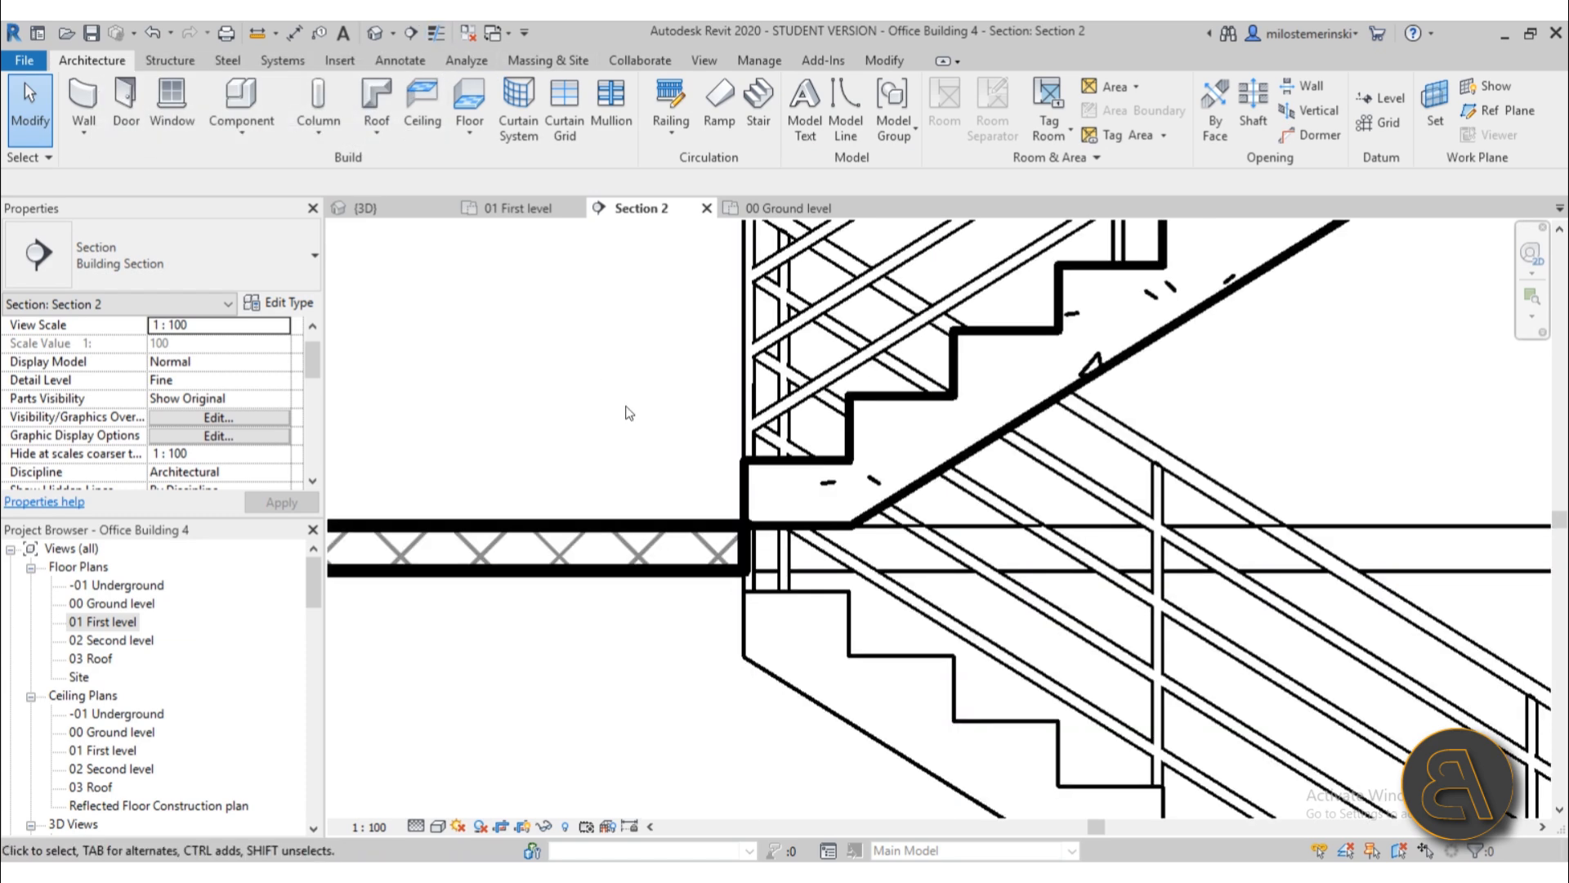
scroll(611, 413, "down", 3)
scroll(672, 419, "up", 3)
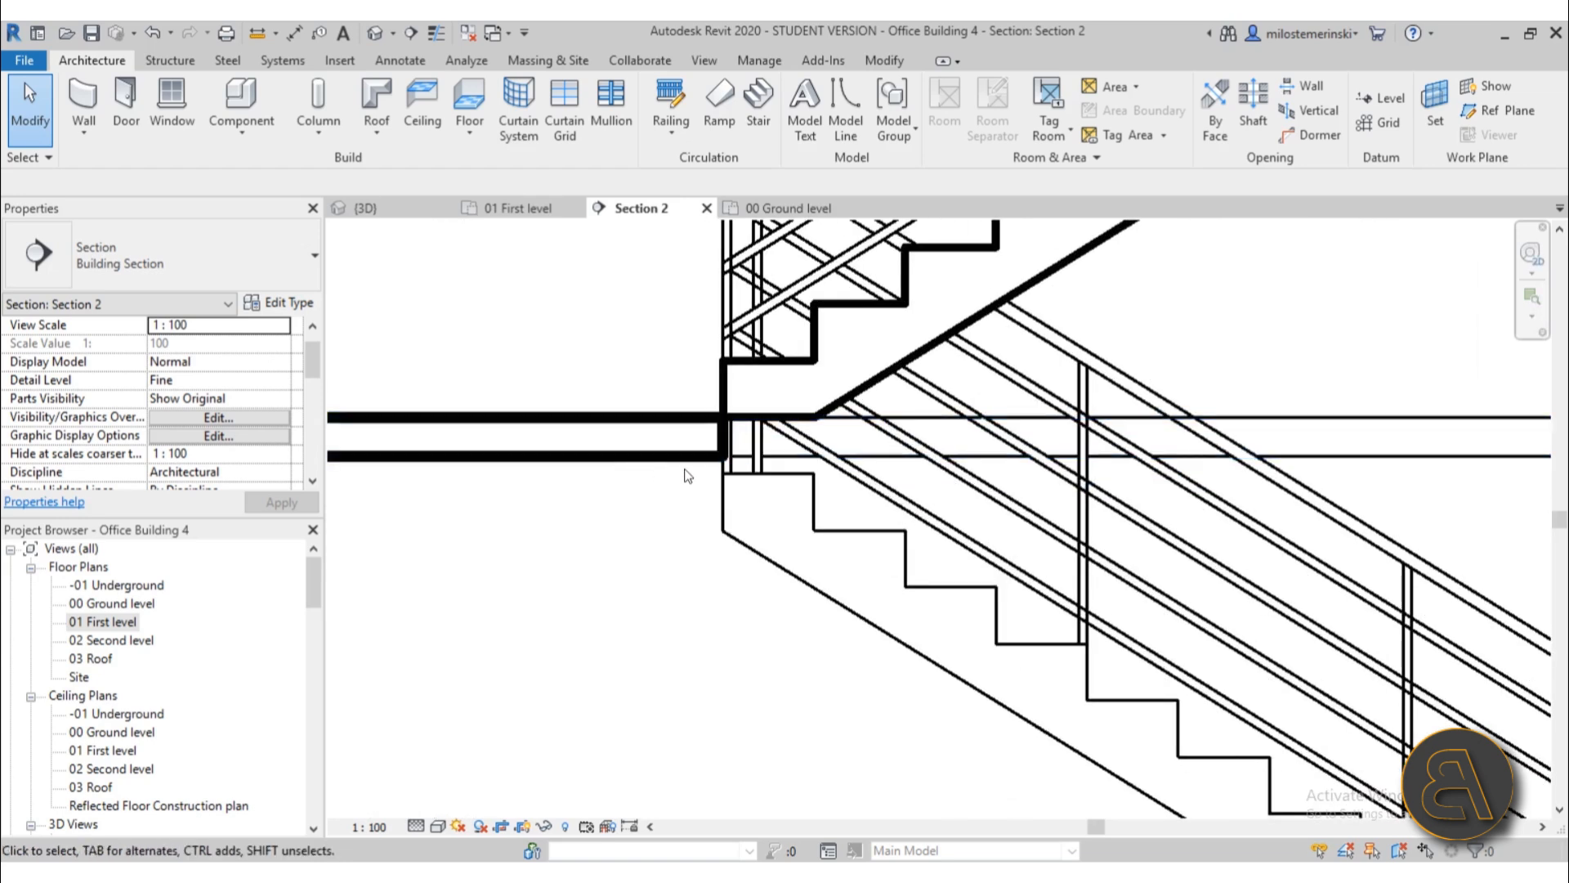
scroll(673, 419, "down", 4)
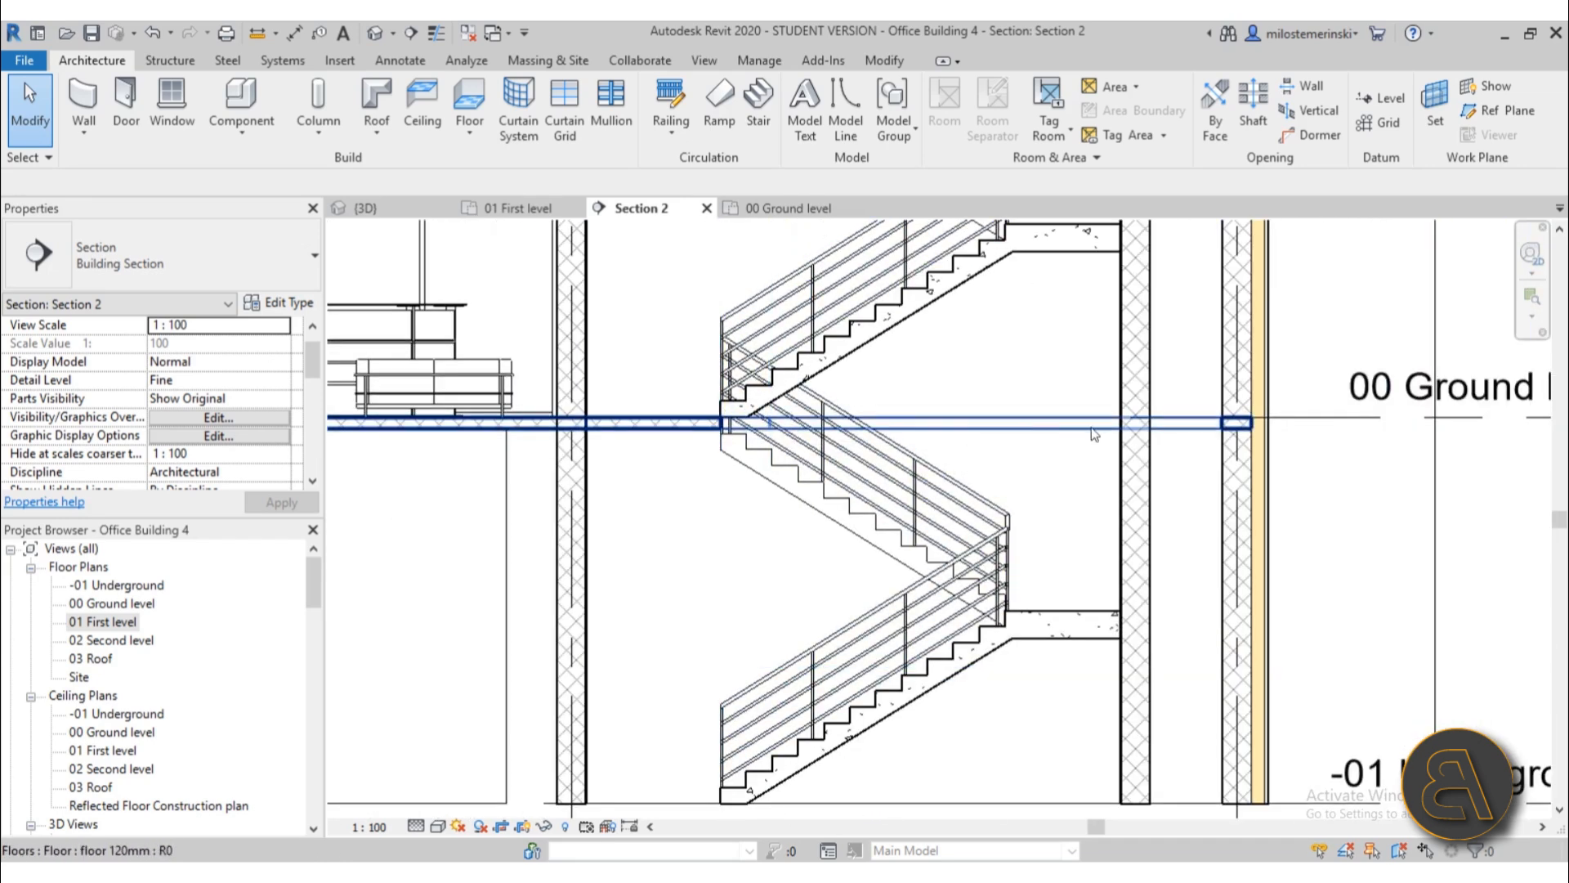
scroll(738, 426, "down", 3)
middle_click_drag(671, 495, 614, 788)
middle_click_drag(772, 445, 772, 498)
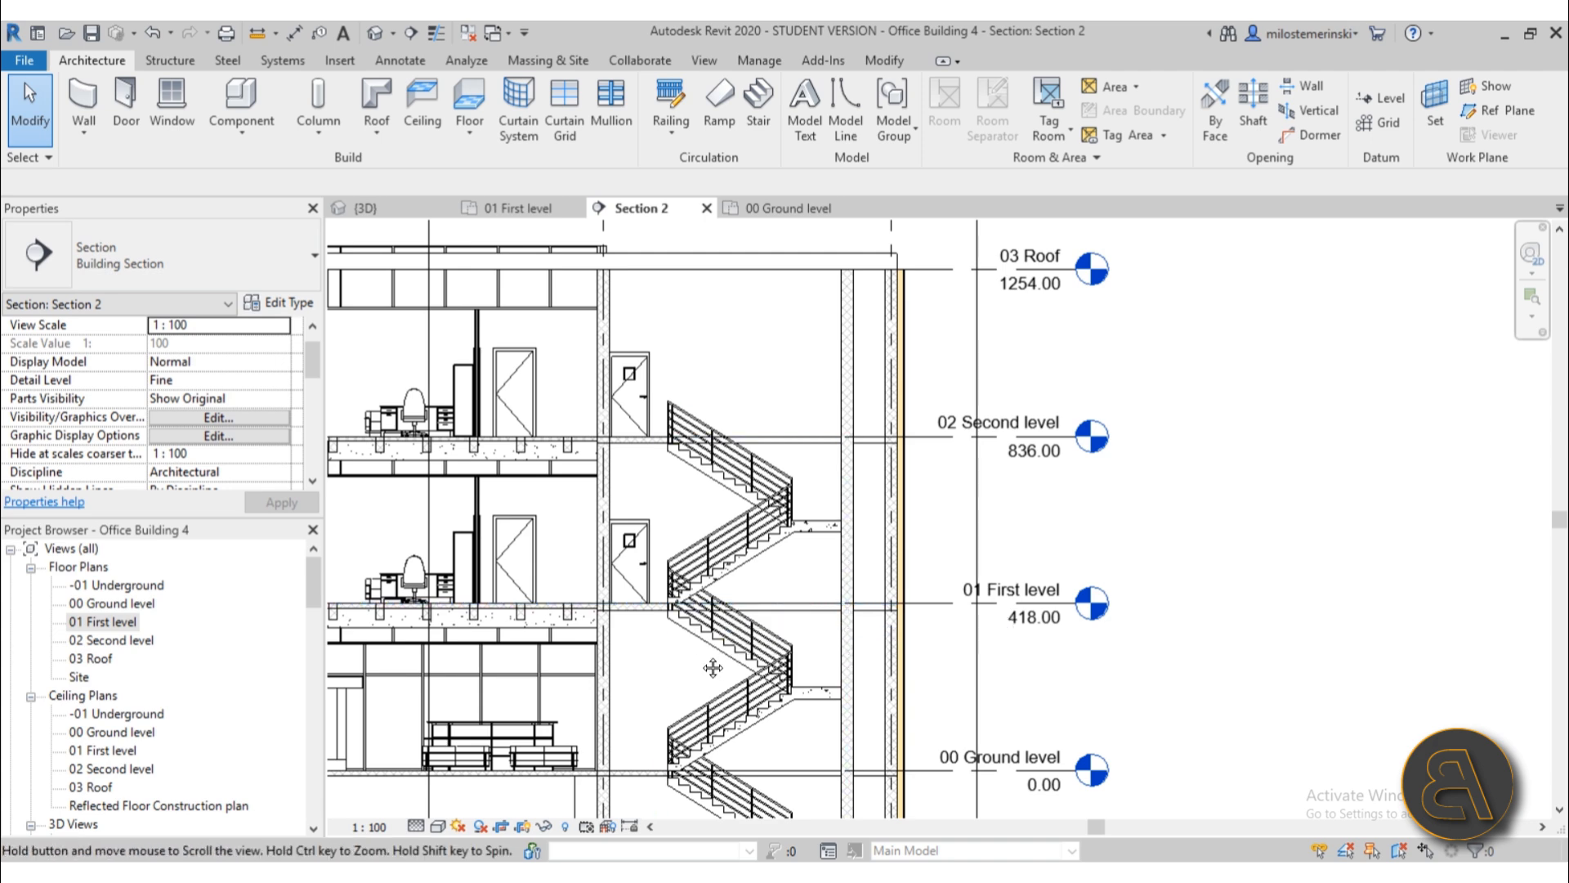
middle_click_drag(701, 678, 712, 563)
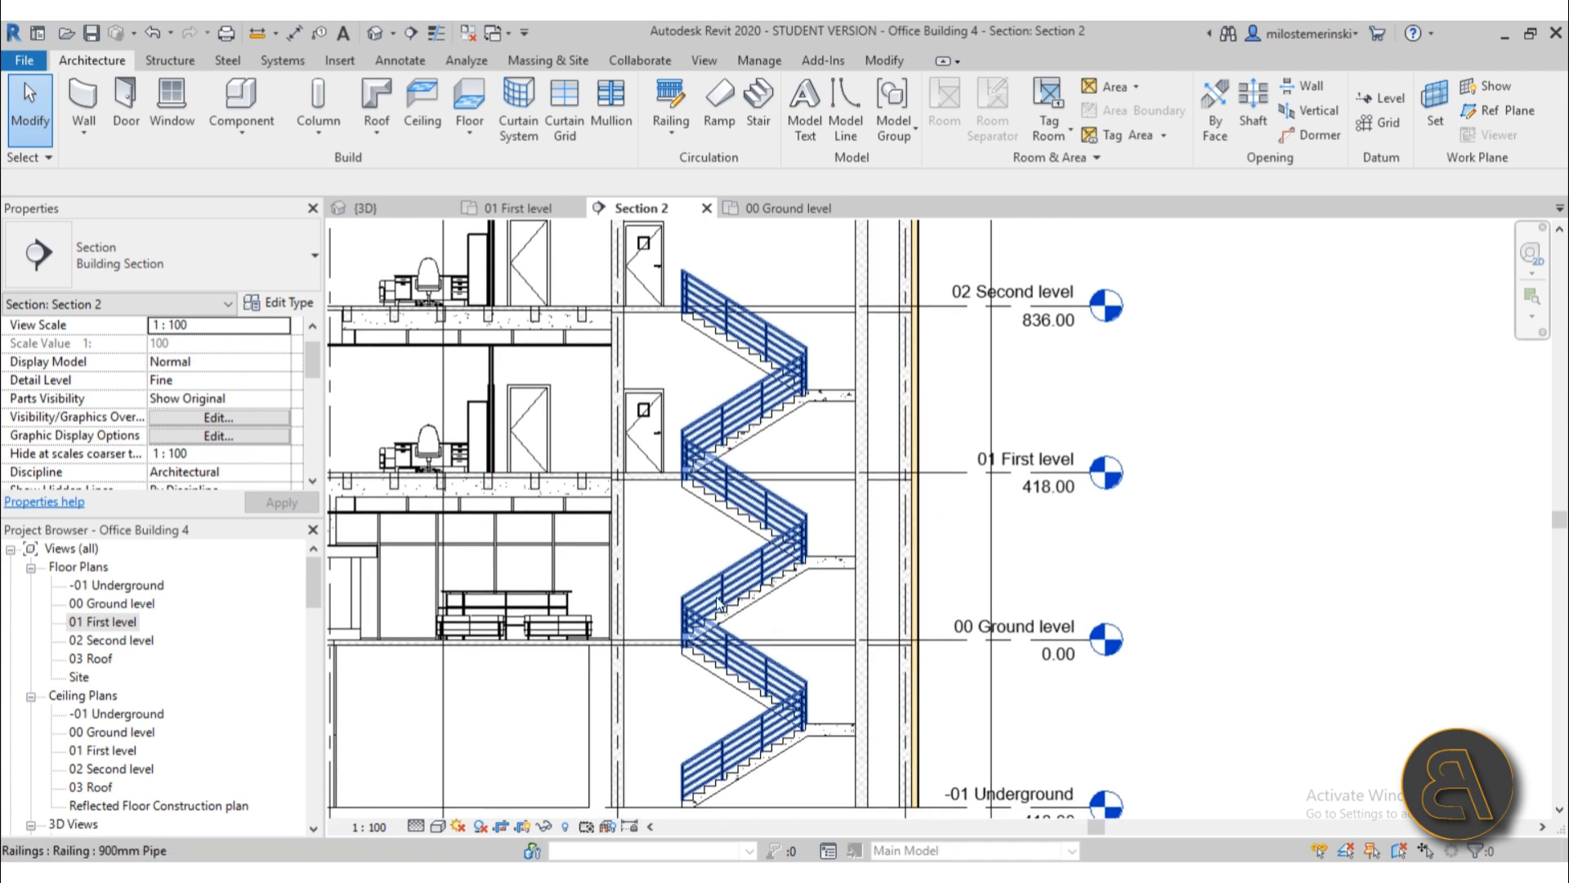
- On the 01 First level plan, measure the width of the gap between the two stair flights
left_click(523, 214)
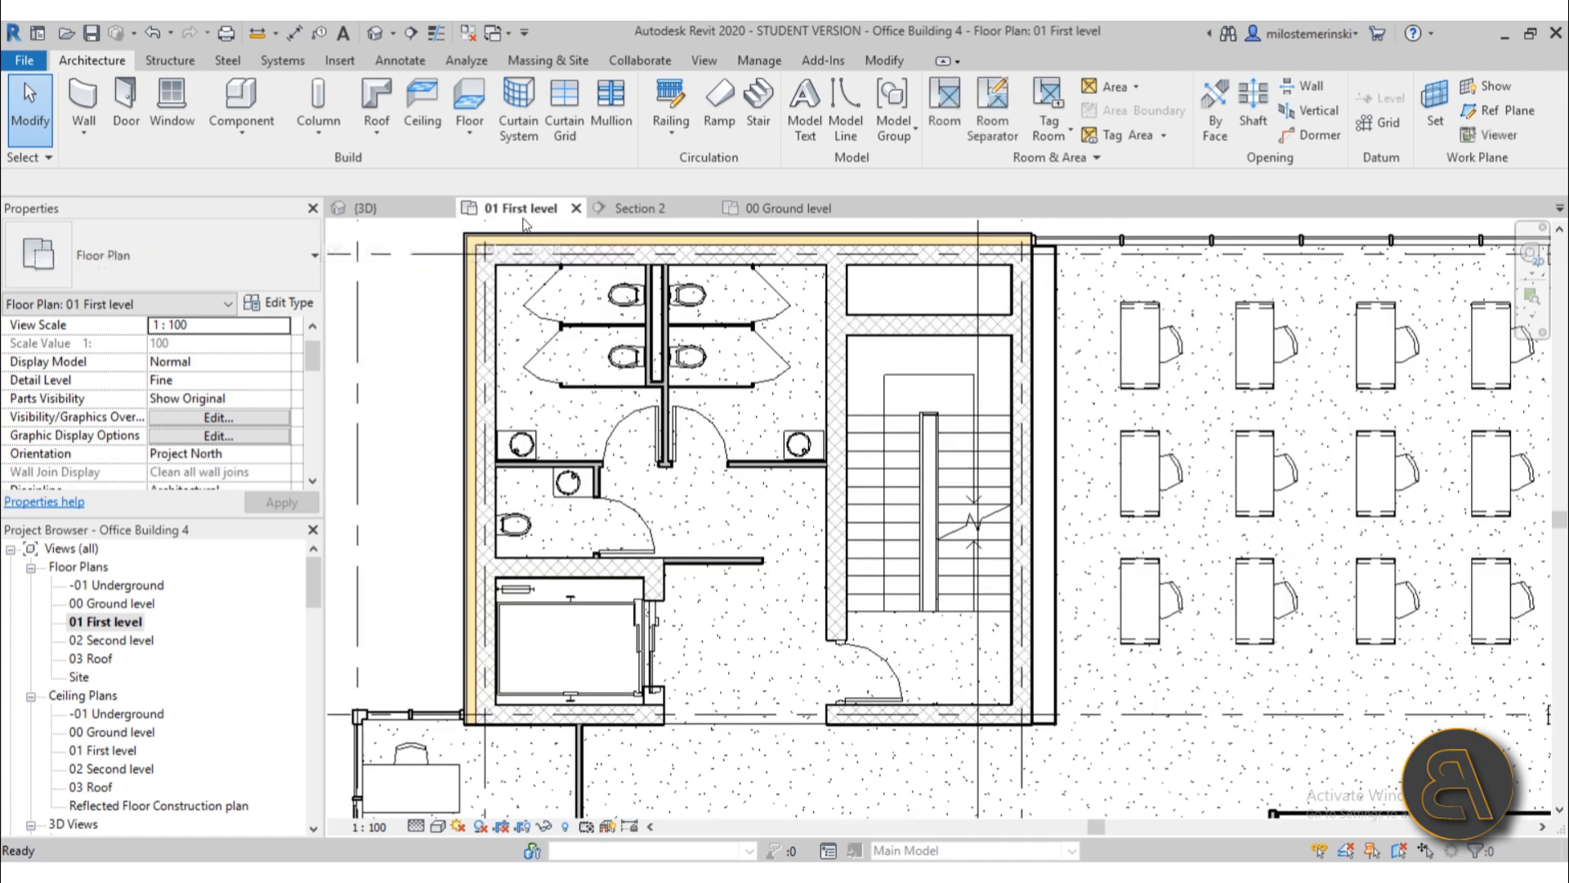
scroll(856, 578, "up", 5)
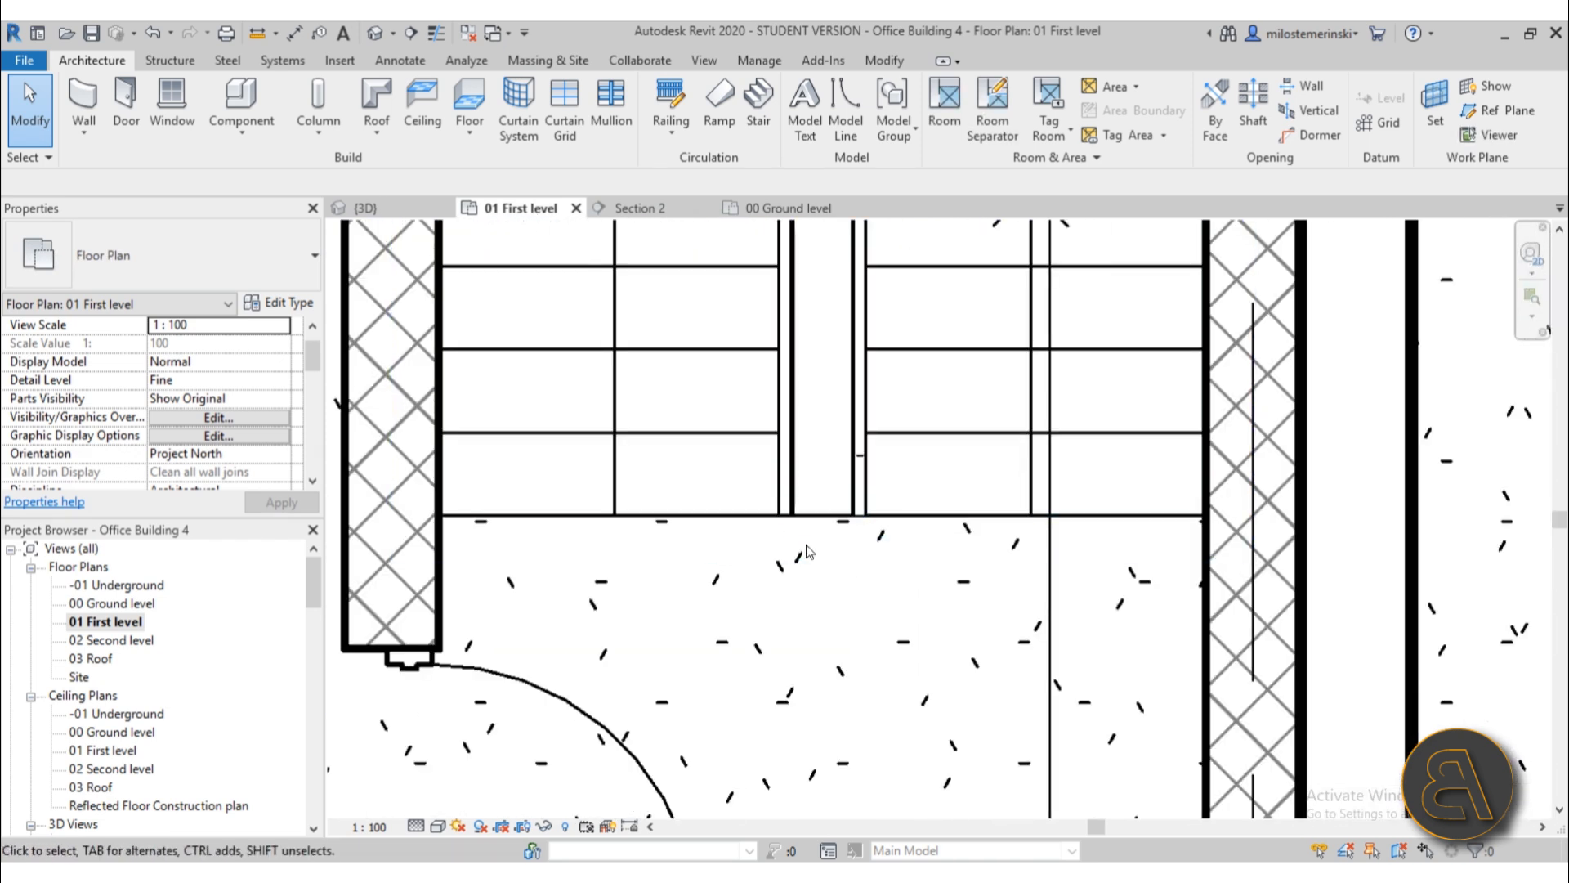
left_click(260, 39)
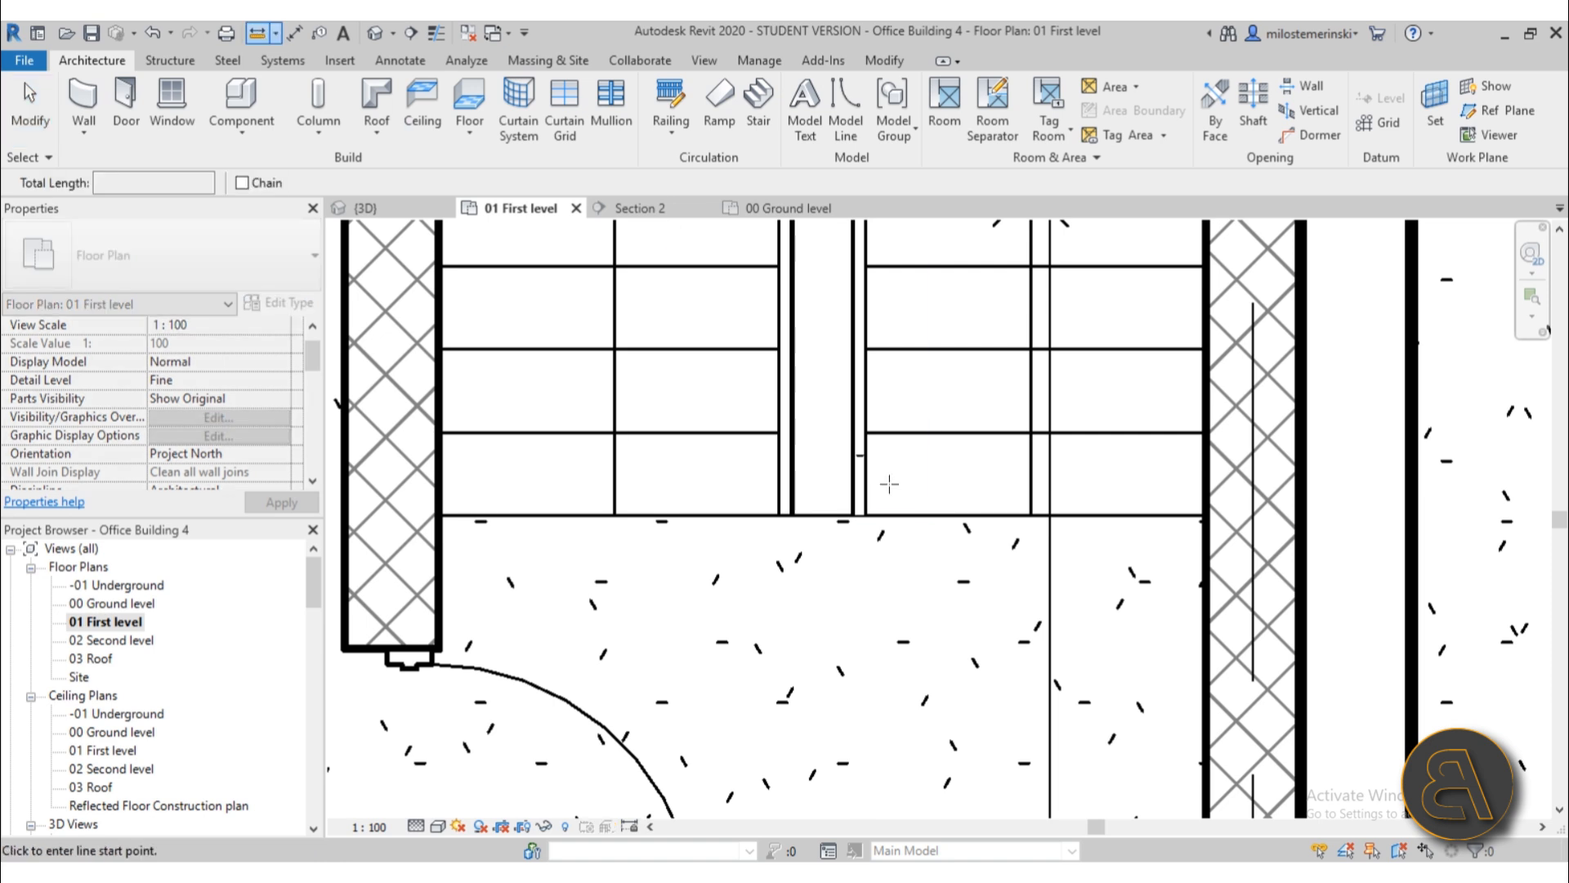
scroll(888, 483, "up", 4)
left_click(687, 558)
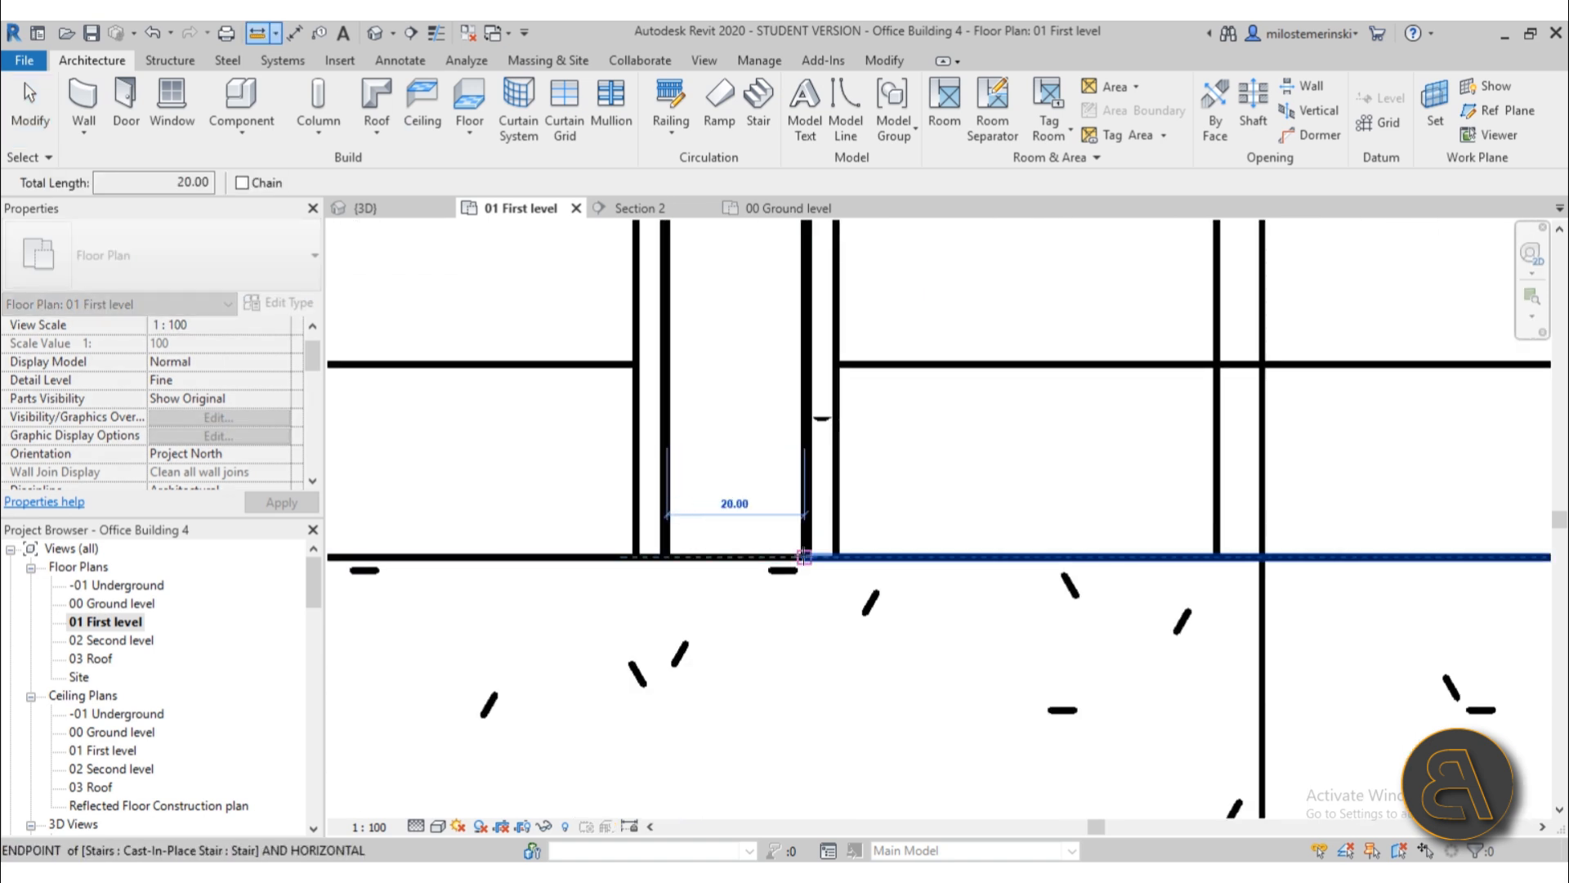
left_click(47, 115)
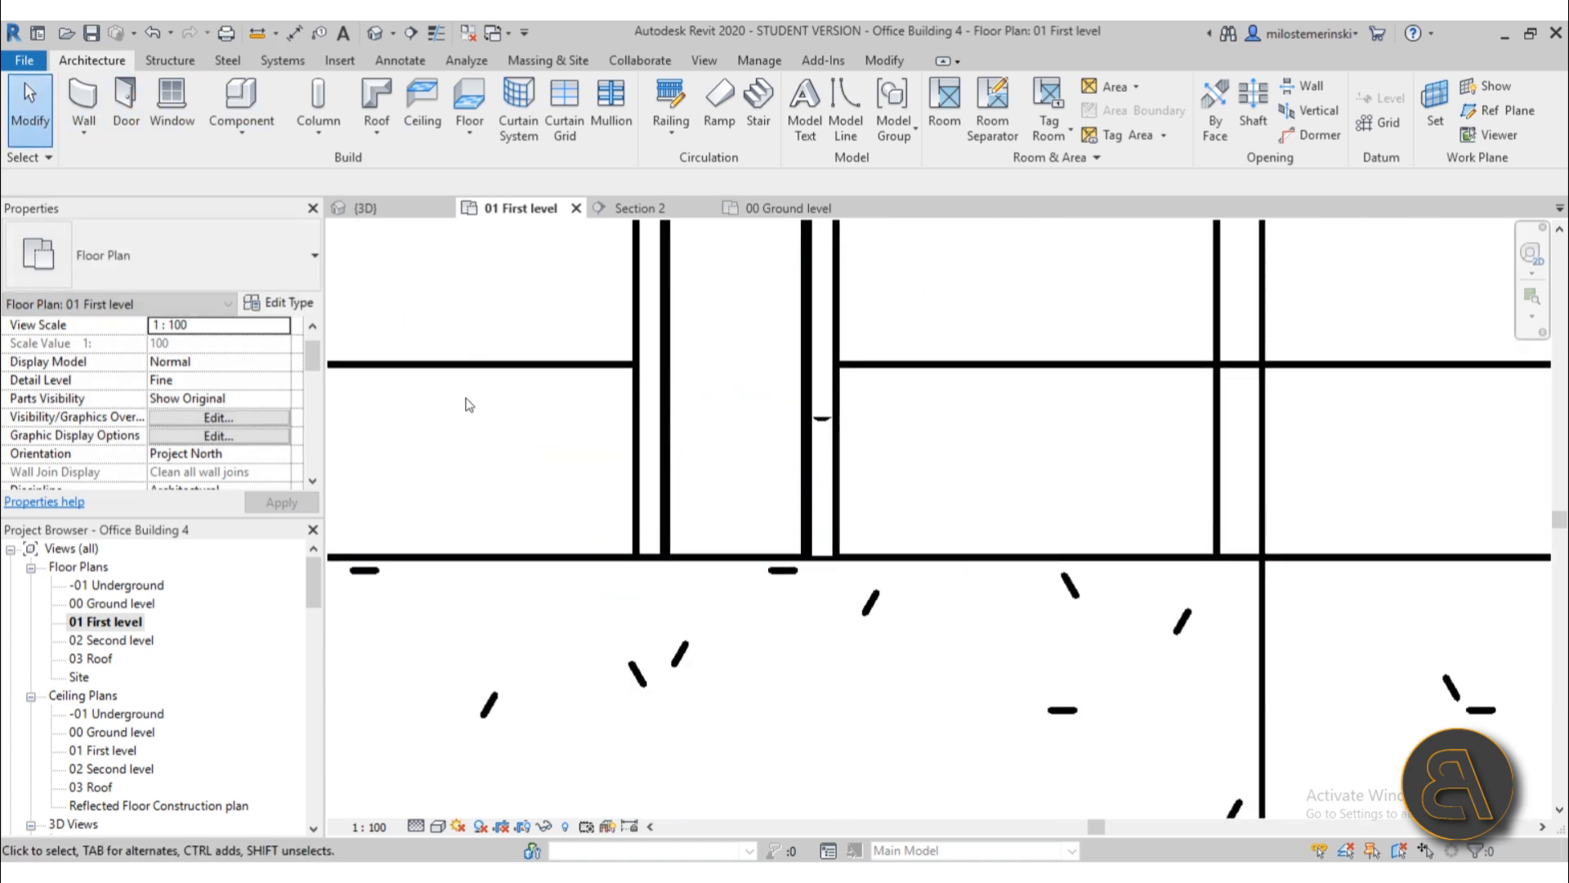
scroll(685, 534, "down", 2)
scroll(684, 534, "down", 3)
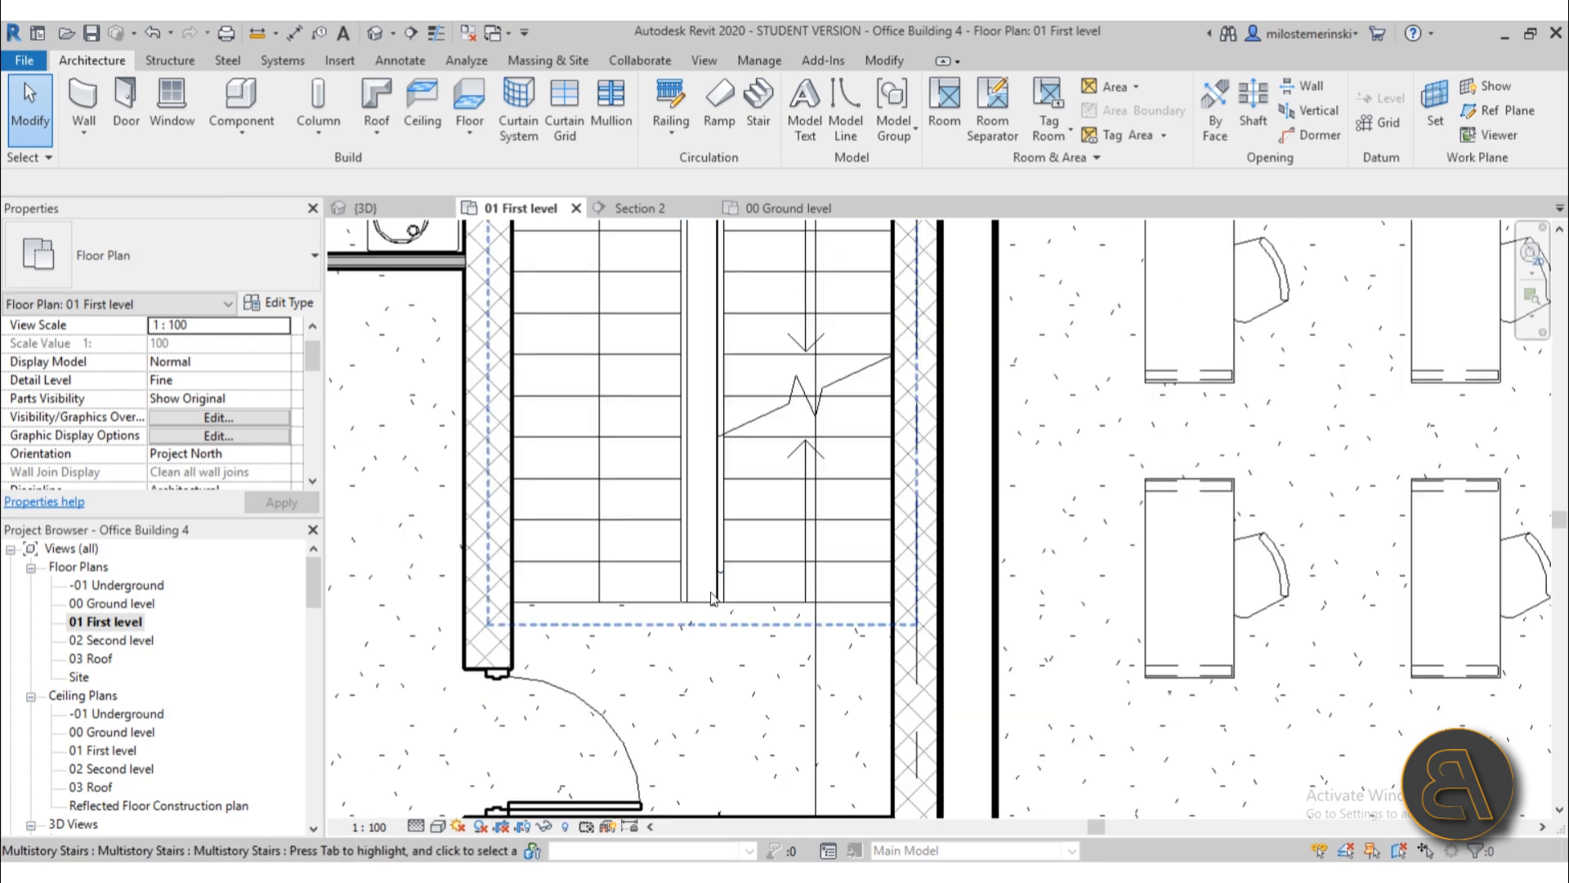
- Select the inner 900mm Pipe railing between the flights on 01 First level and open its path for editing
middle_click_drag(717, 666, 714, 709)
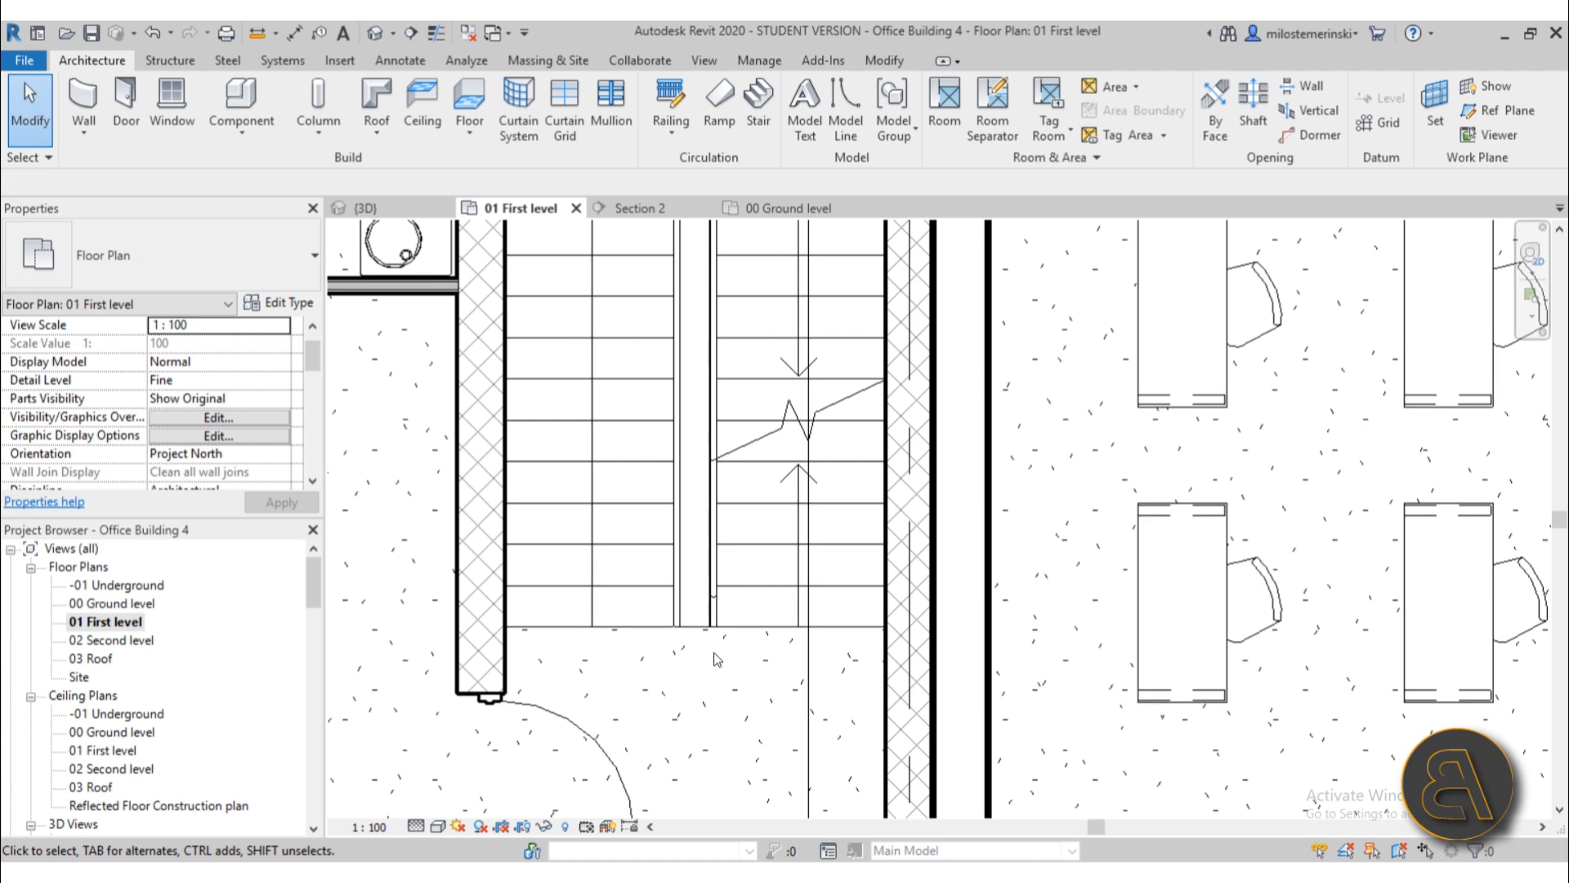
scroll(666, 612, "up", 4)
left_click(680, 409)
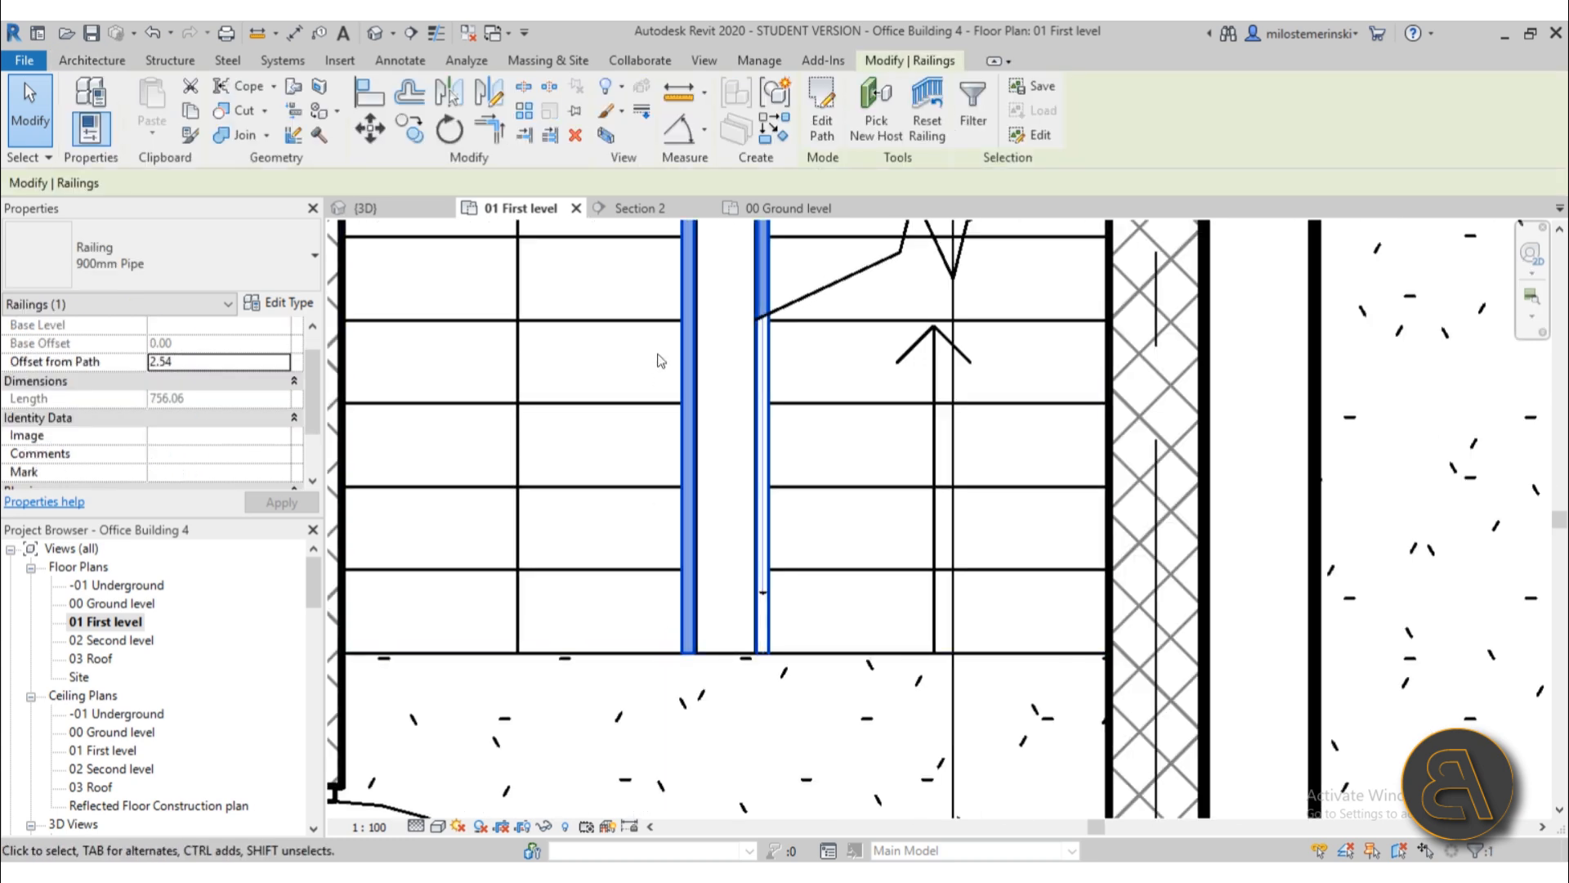
scroll(701, 464, "down", 3)
scroll(726, 584, "down", 2)
middle_click_drag(735, 596, 732, 606)
scroll(699, 563, "up", 2)
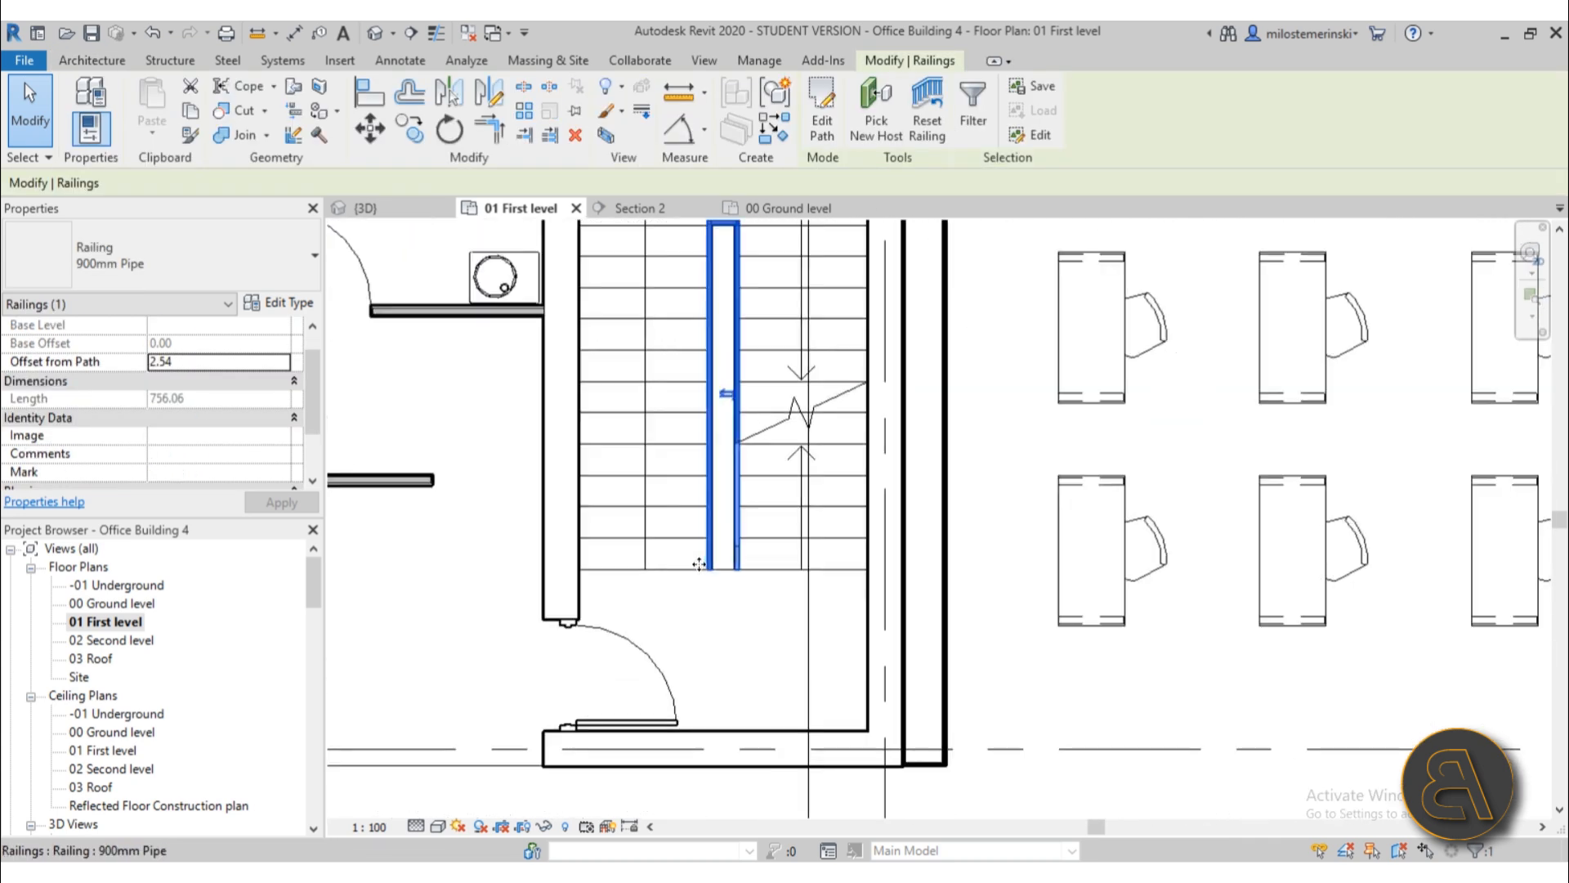
left_click(822, 123)
scroll(709, 564, "up", 4)
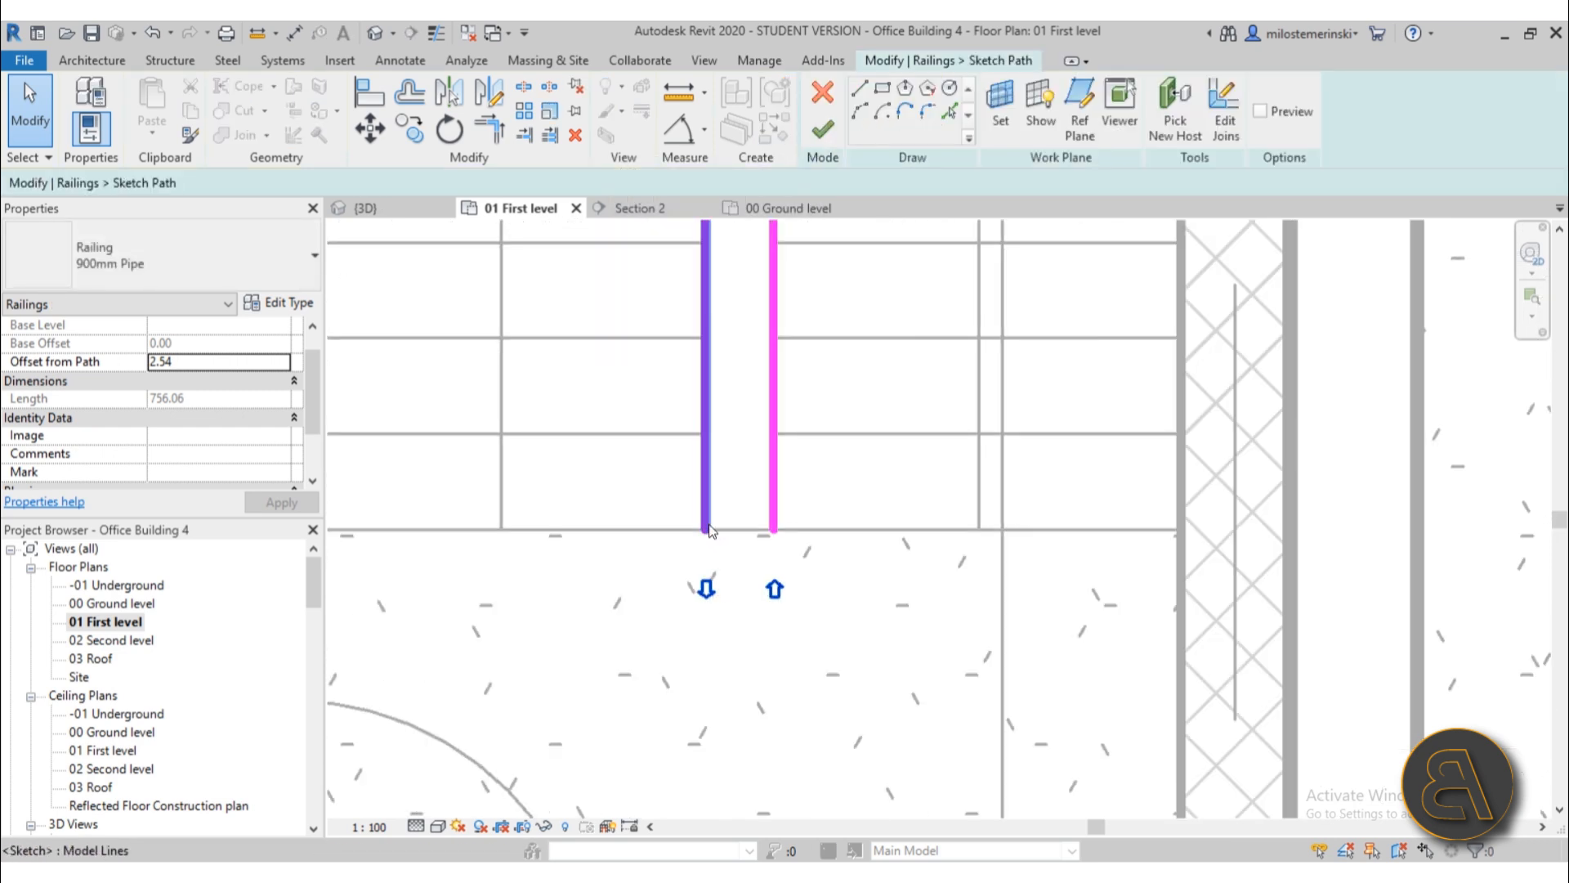
- Extend one railing path line past the stair's end to a length of 318 and draw a 20-long line across the gap
left_click_drag(705, 530, 705, 563)
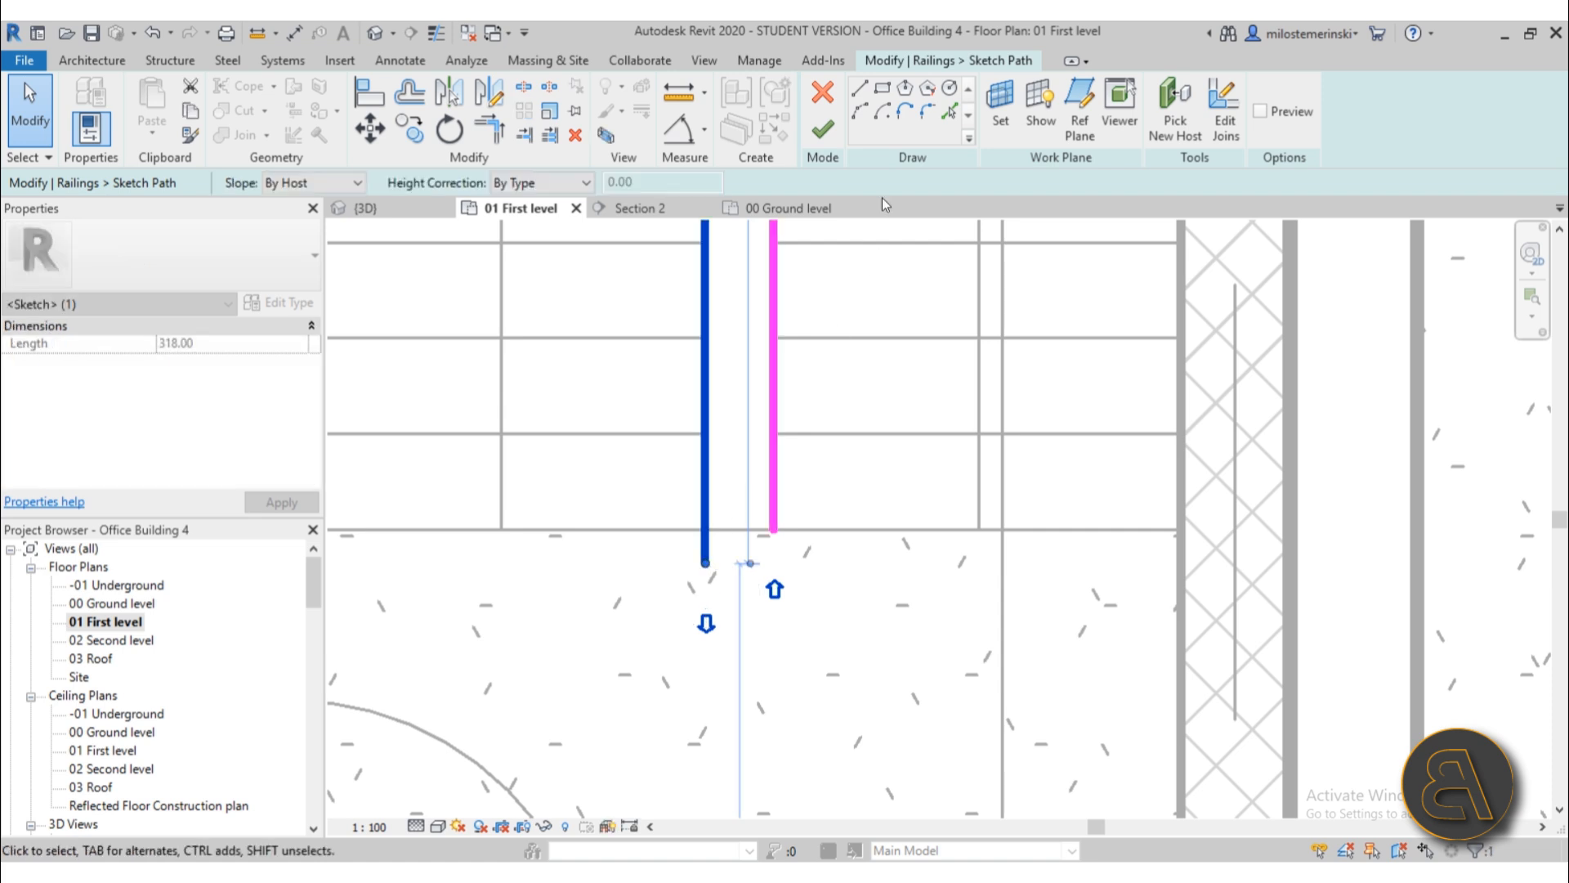
left_click(860, 87)
left_click(706, 562)
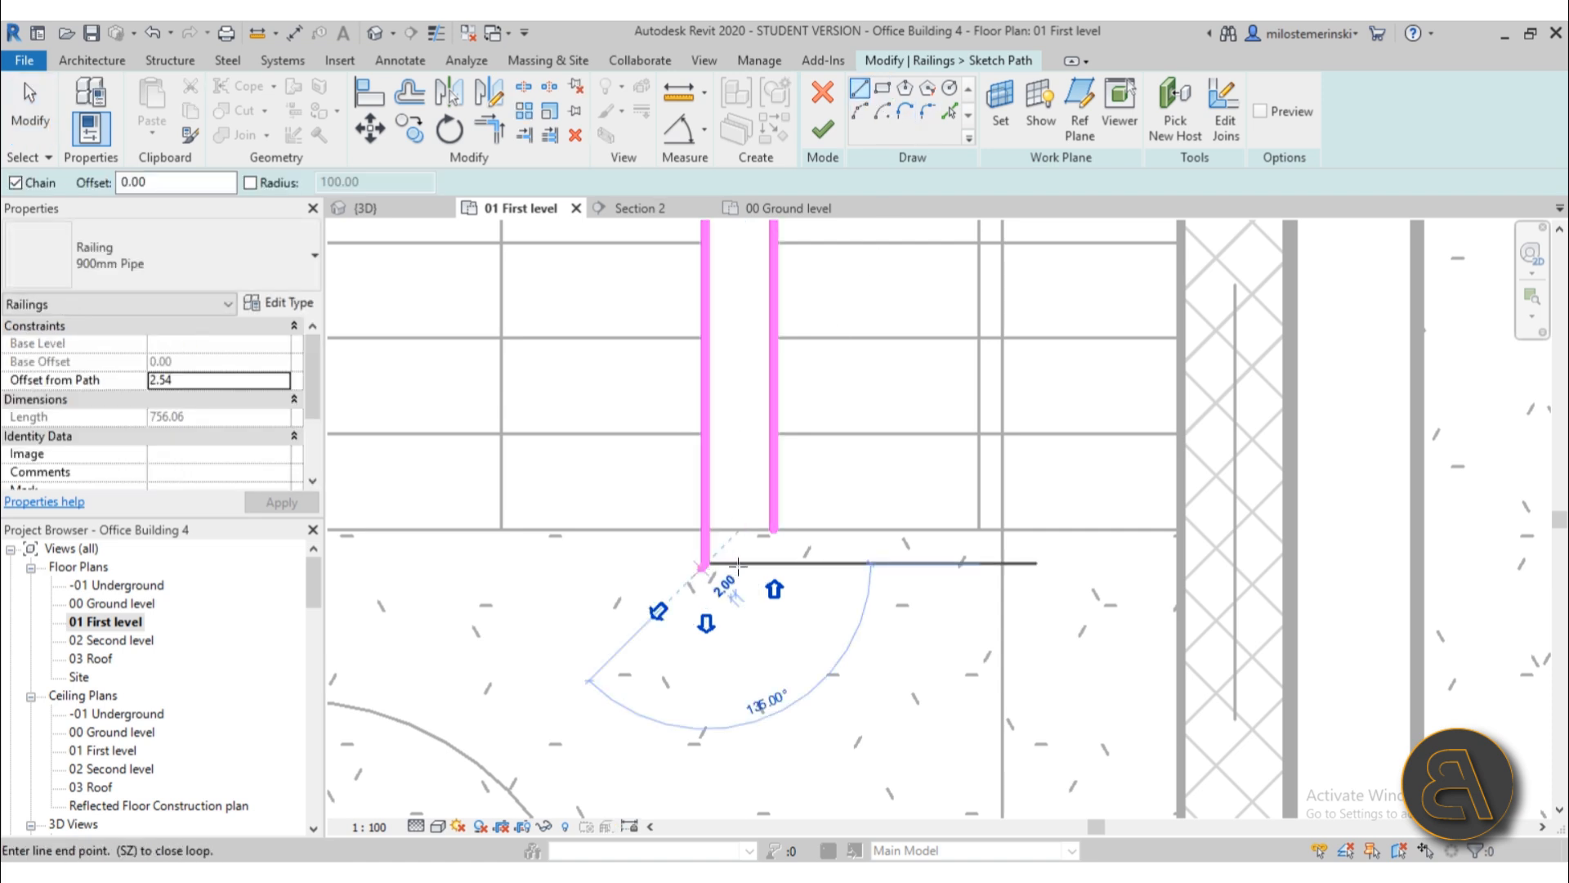
left_click(773, 564)
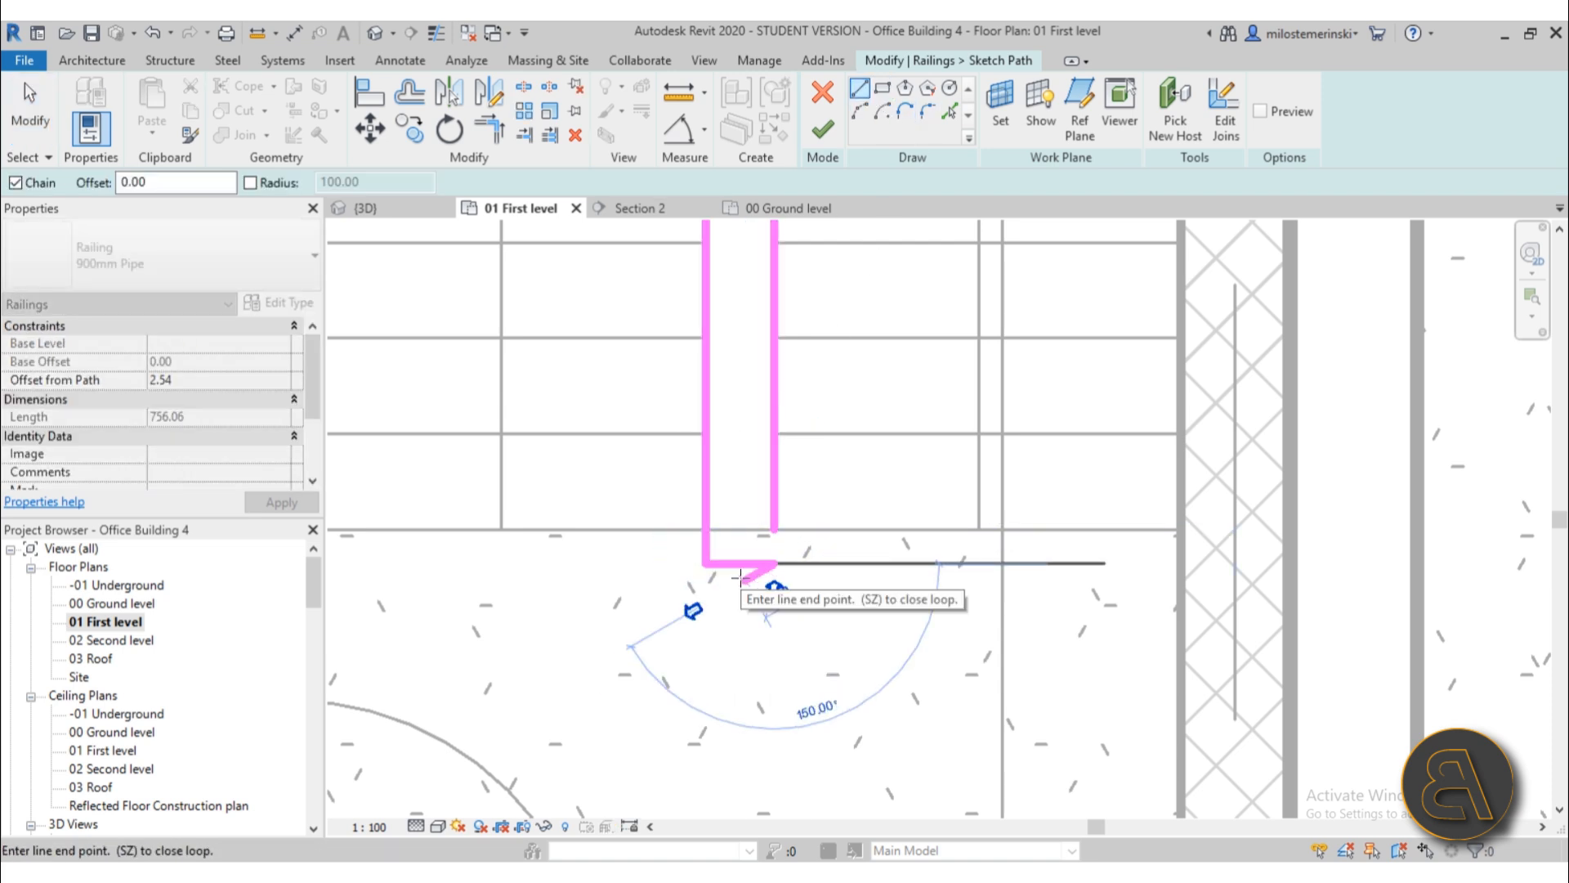
key("Escape")
key("Escape")
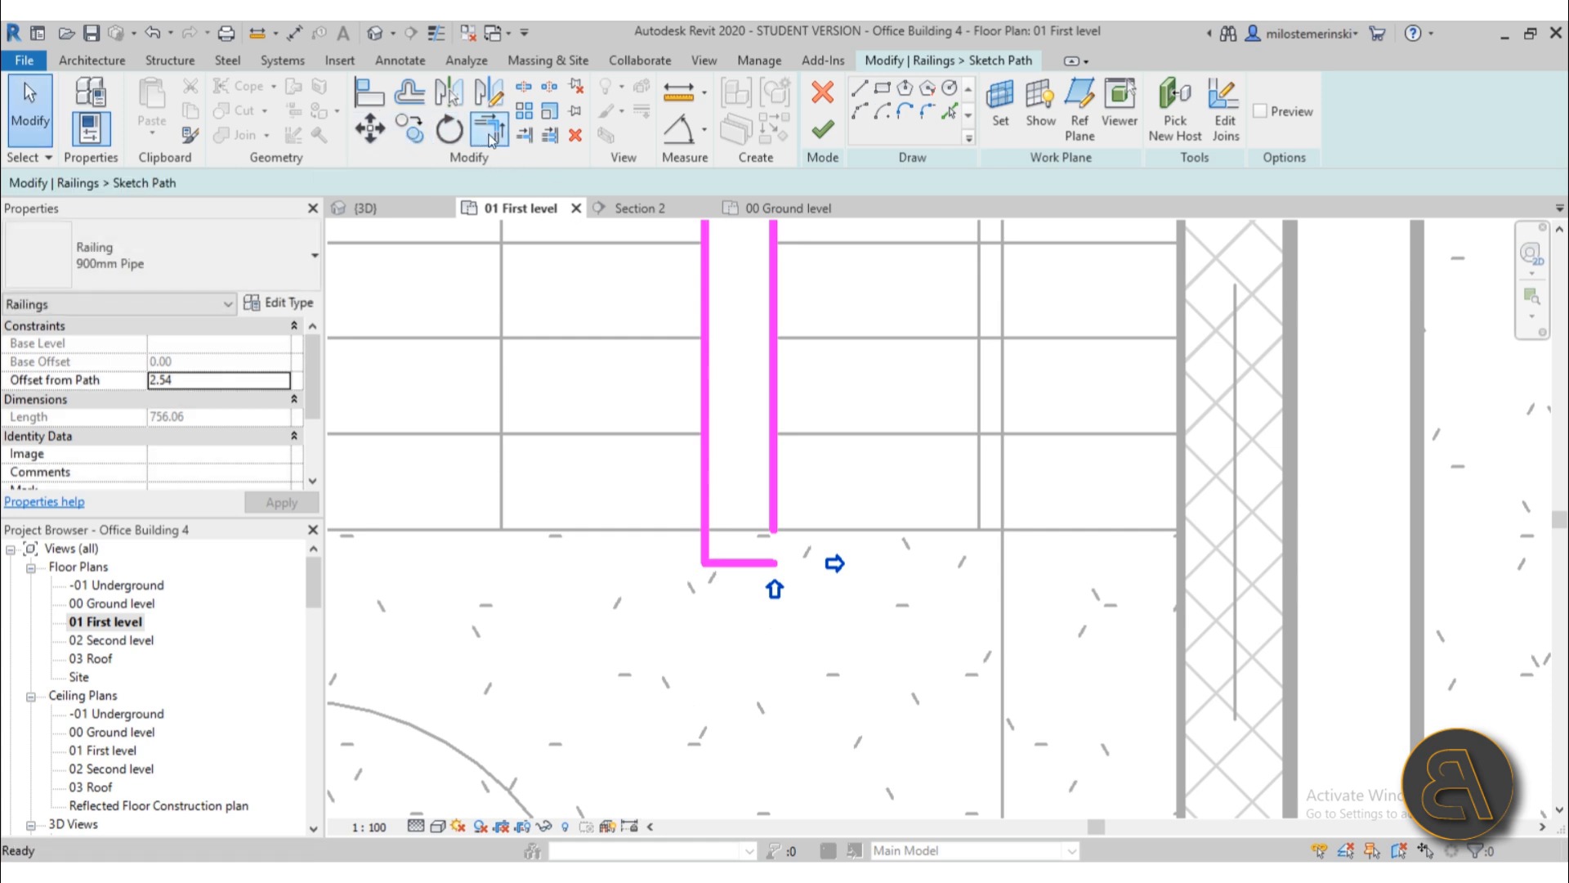
- Trim the opposite railing path line and the new crossing line into a corner with Trim/Extend to Corner
left_click(489, 131)
left_click(773, 504)
scroll(760, 556, "up", 4)
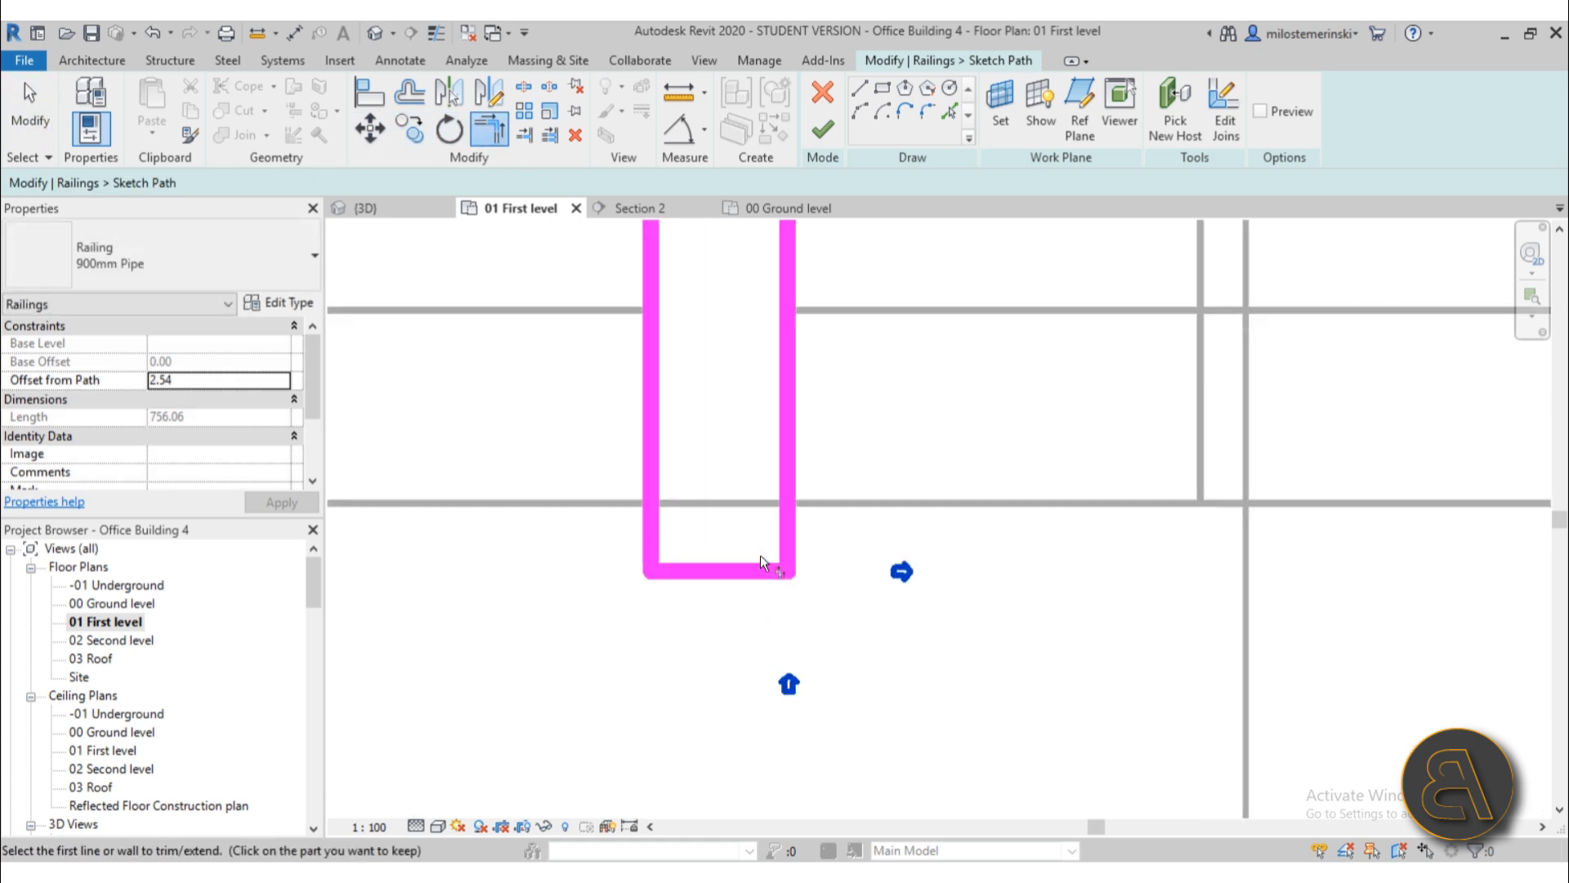
key("Escape")
- Move the crossing path line closer, to 4 from the stair's end, and finish the railing path
left_click_drag(718, 572, 717, 543)
scroll(717, 544, "down", 6)
middle_click_drag(840, 585, 827, 617)
scroll(664, 319, "up", 2)
scroll(773, 312, "down", 2)
scroll(712, 596, "up", 8)
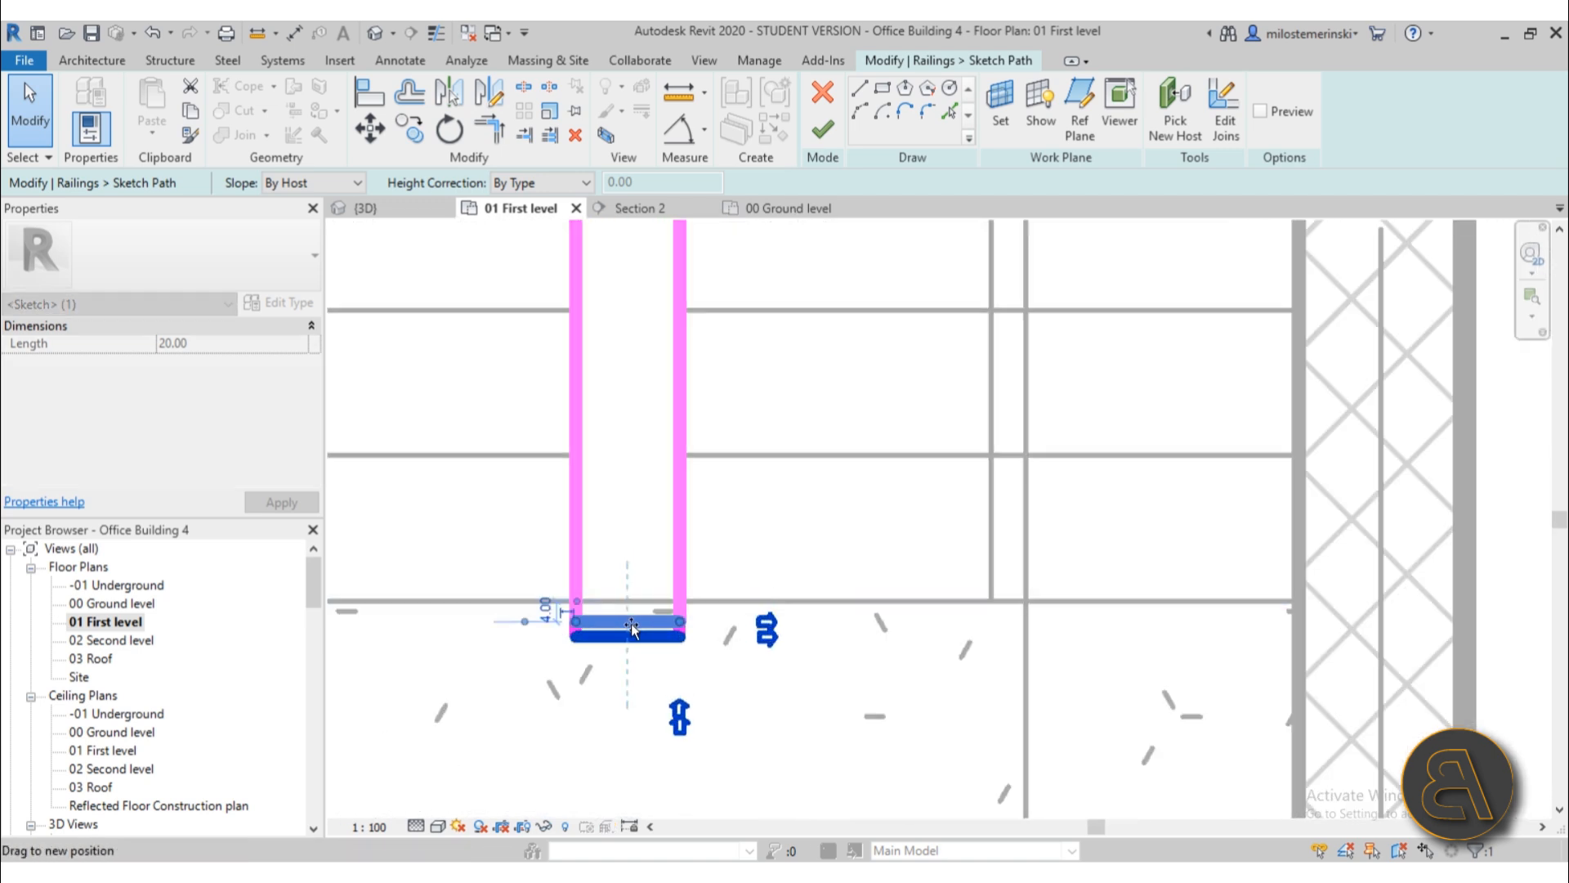
left_click(823, 129)
left_click(798, 748)
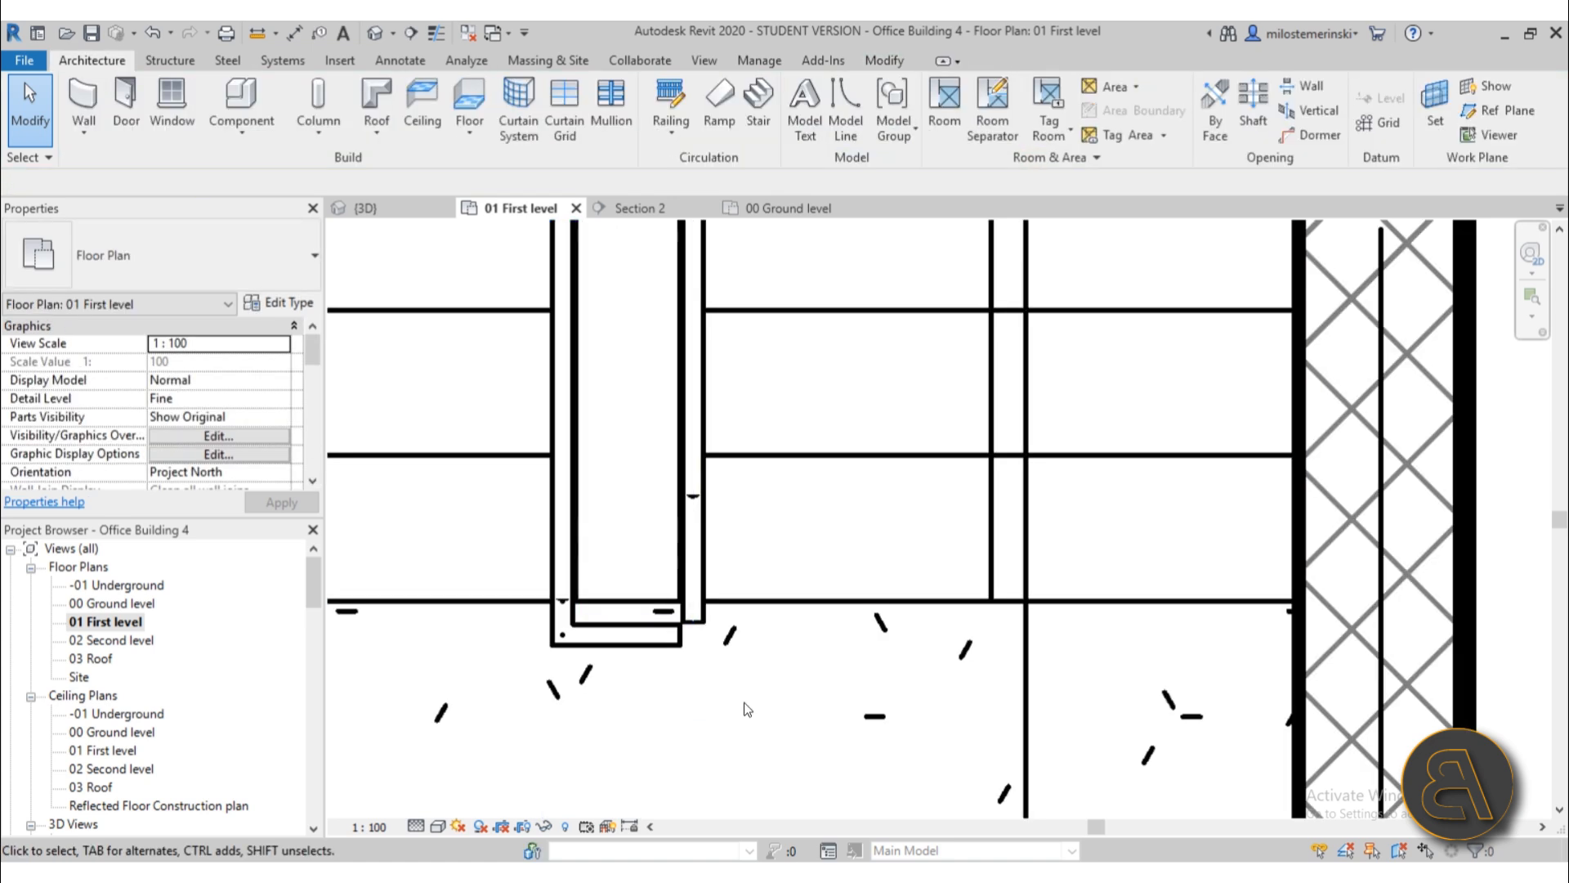
- Examine the railing's new end corner in the plan and its connections at the floors and landings in Section 2
scroll(688, 652, "up", 3)
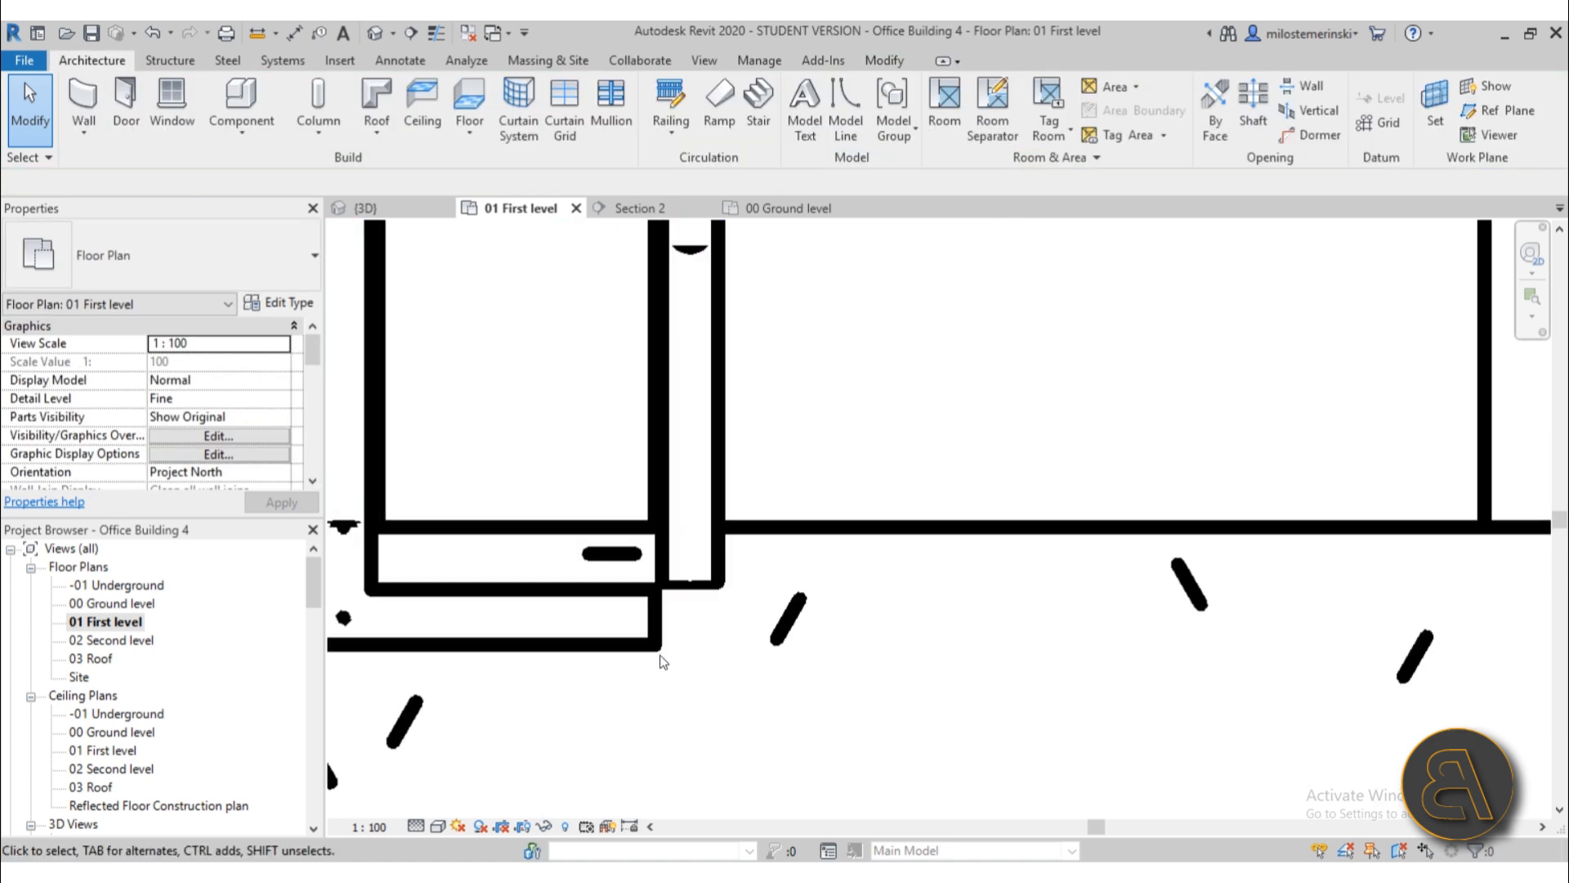
scroll(739, 550, "down", 5)
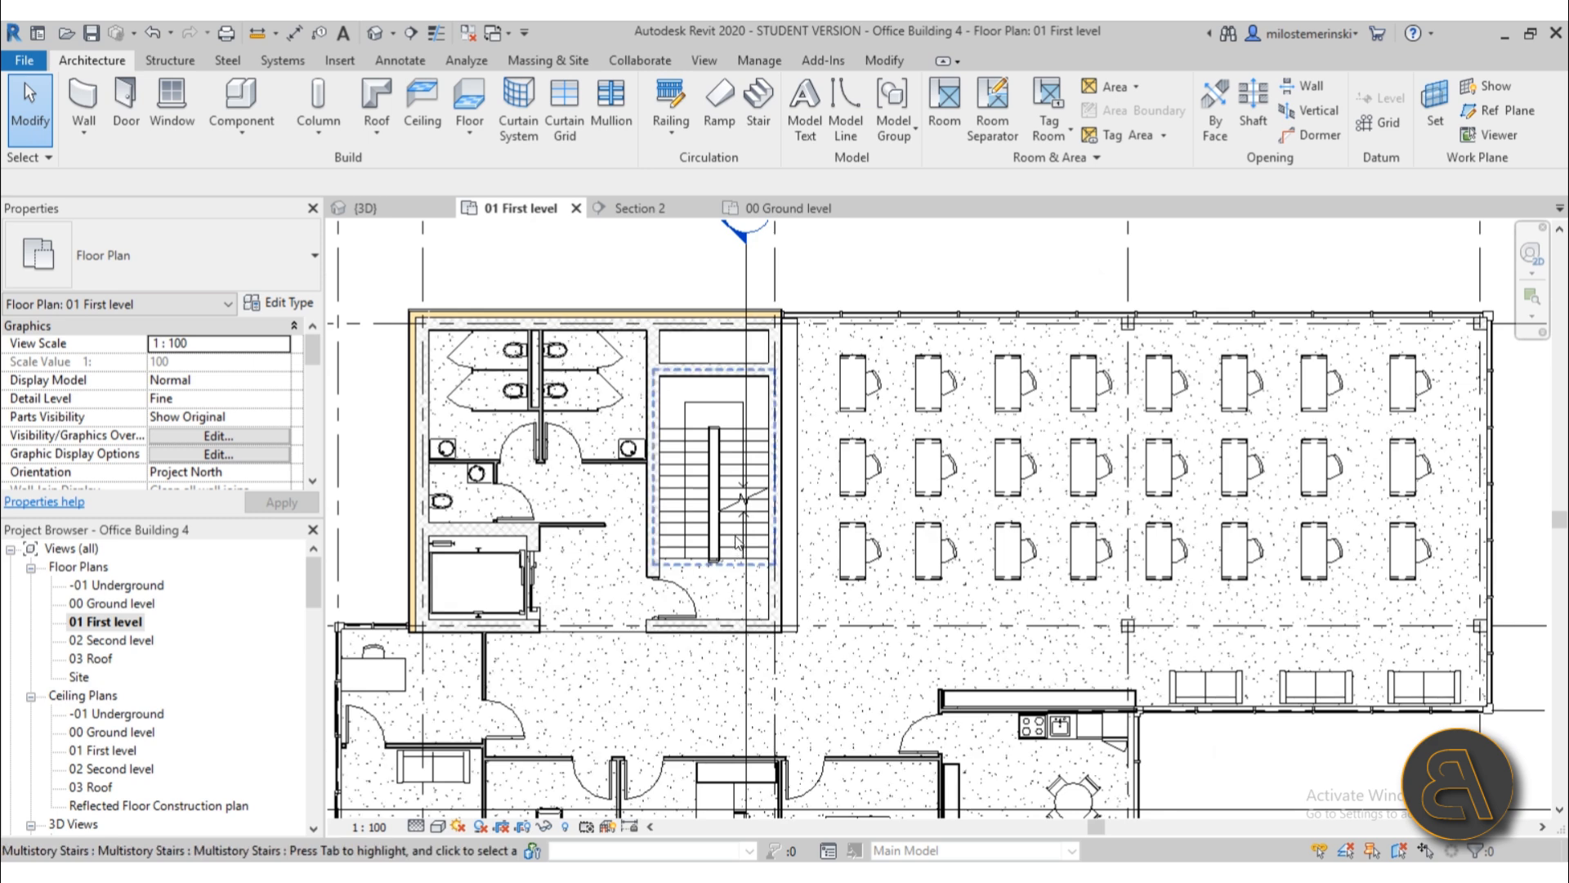
scroll(739, 543, "down", 2)
double_click(718, 290)
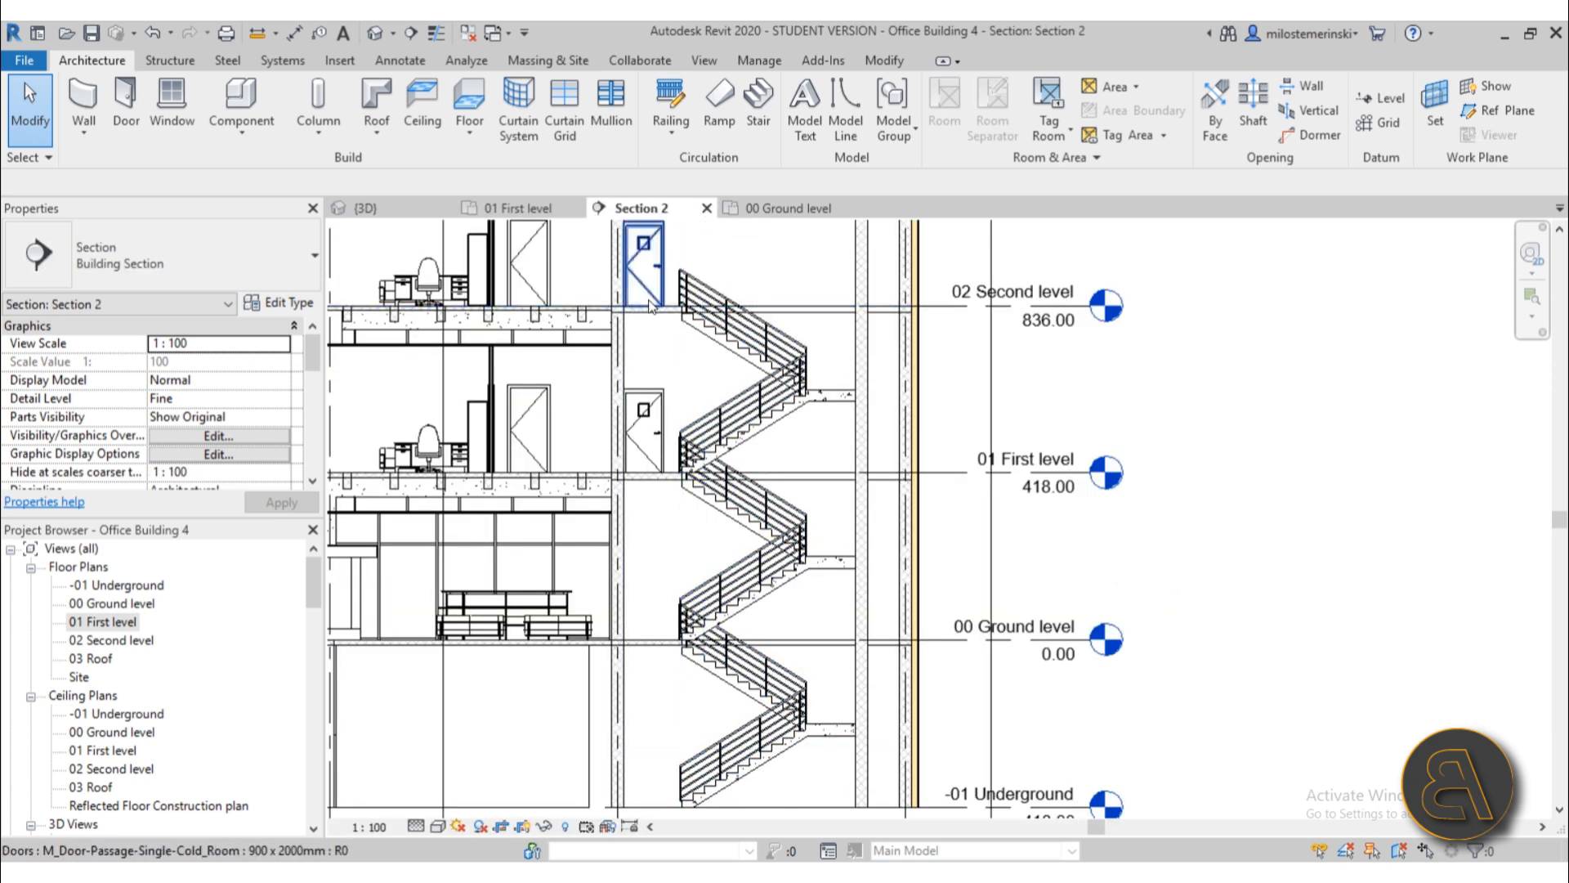
scroll(719, 398, "up", 5)
scroll(719, 393, "up", 6)
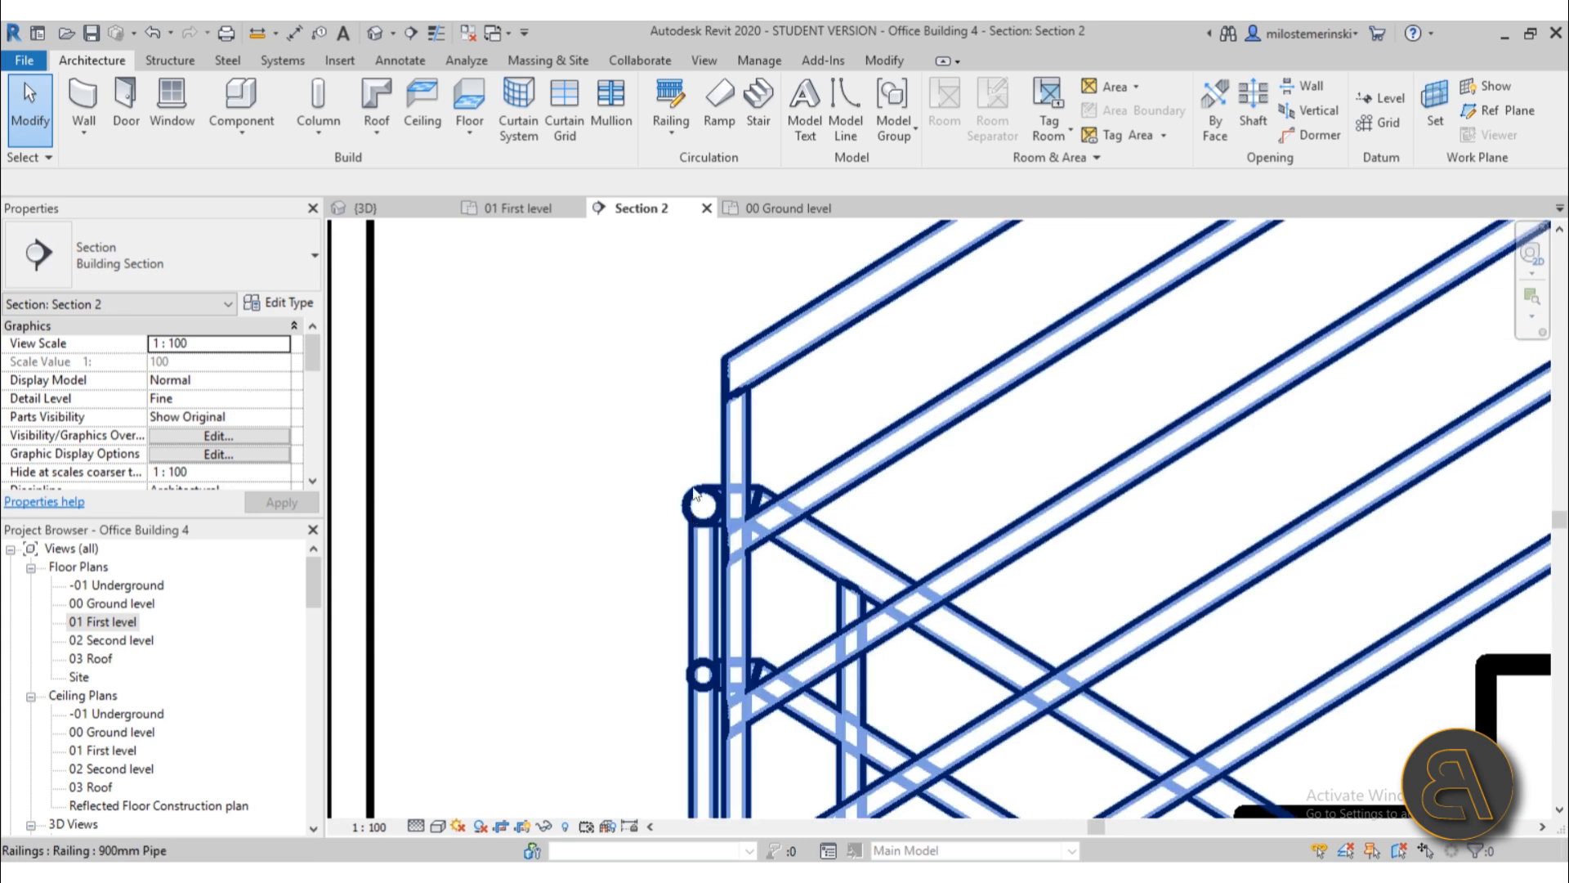
scroll(696, 514, "down", 4)
scroll(697, 513, "down", 5)
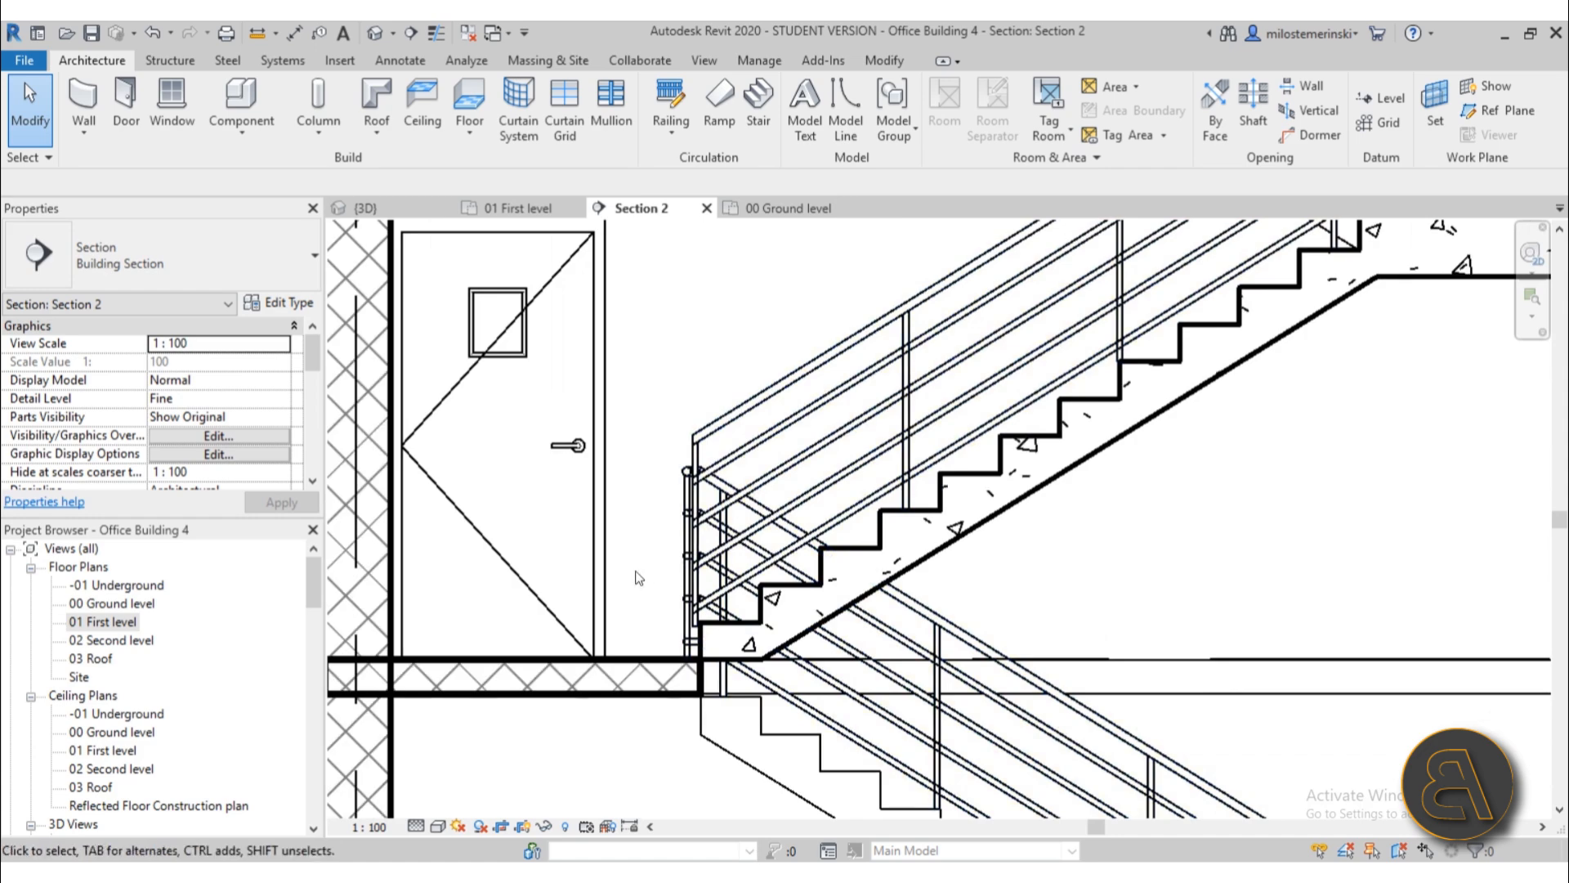
scroll(670, 589, "up", 3)
scroll(814, 722, "down", 4)
scroll(814, 722, "down", 2)
scroll(851, 577, "up", 7)
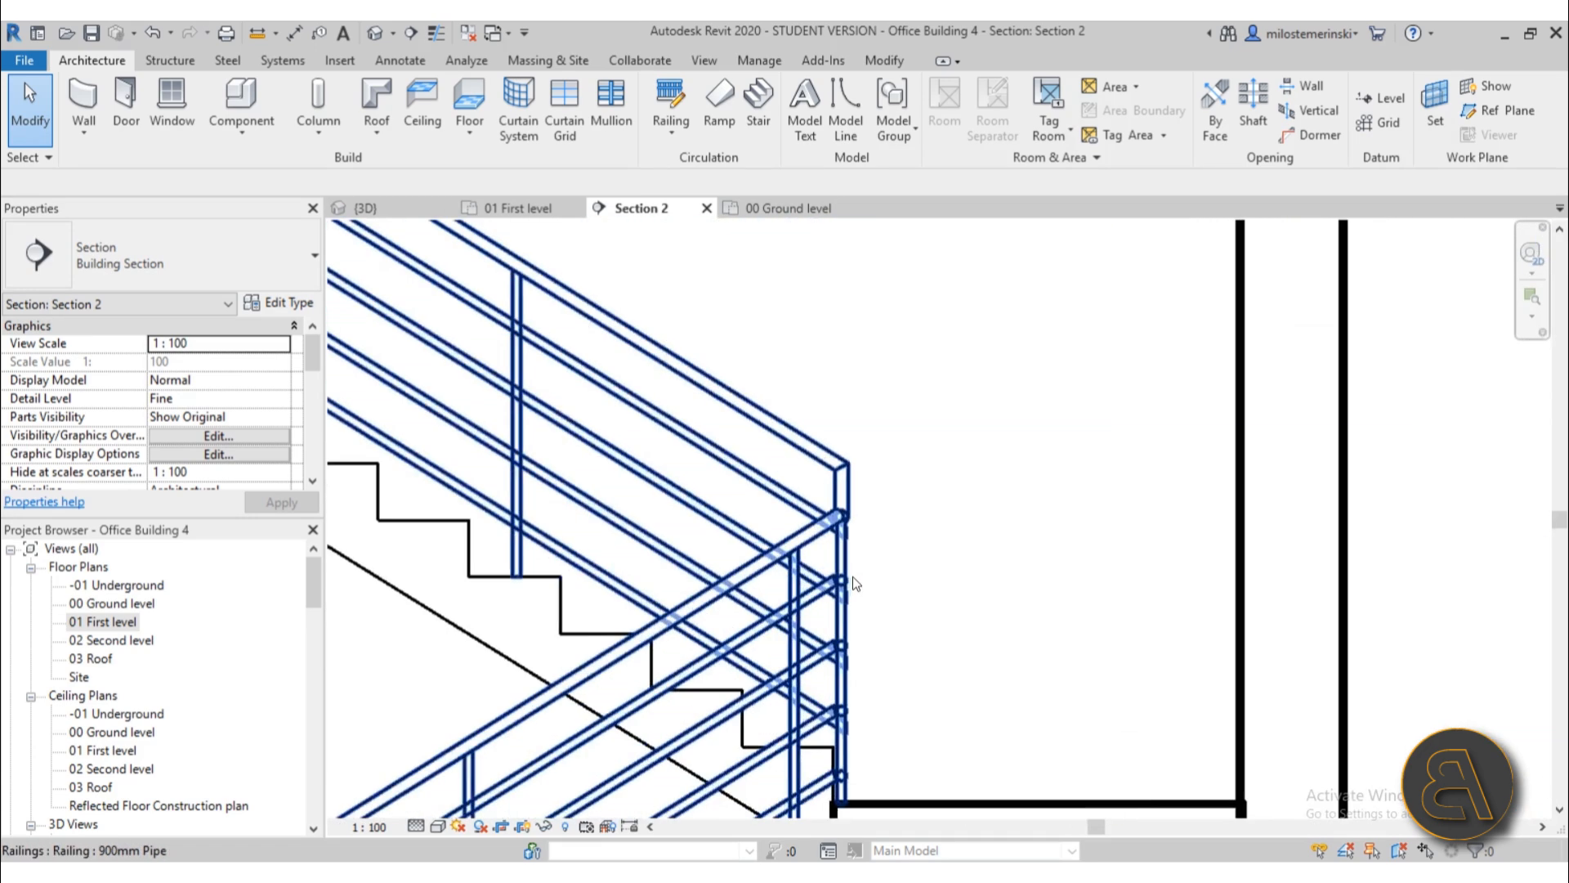
- Examine the railing's corner at the landing and the whole stair across all levels in Section 2
scroll(826, 487, "down", 6)
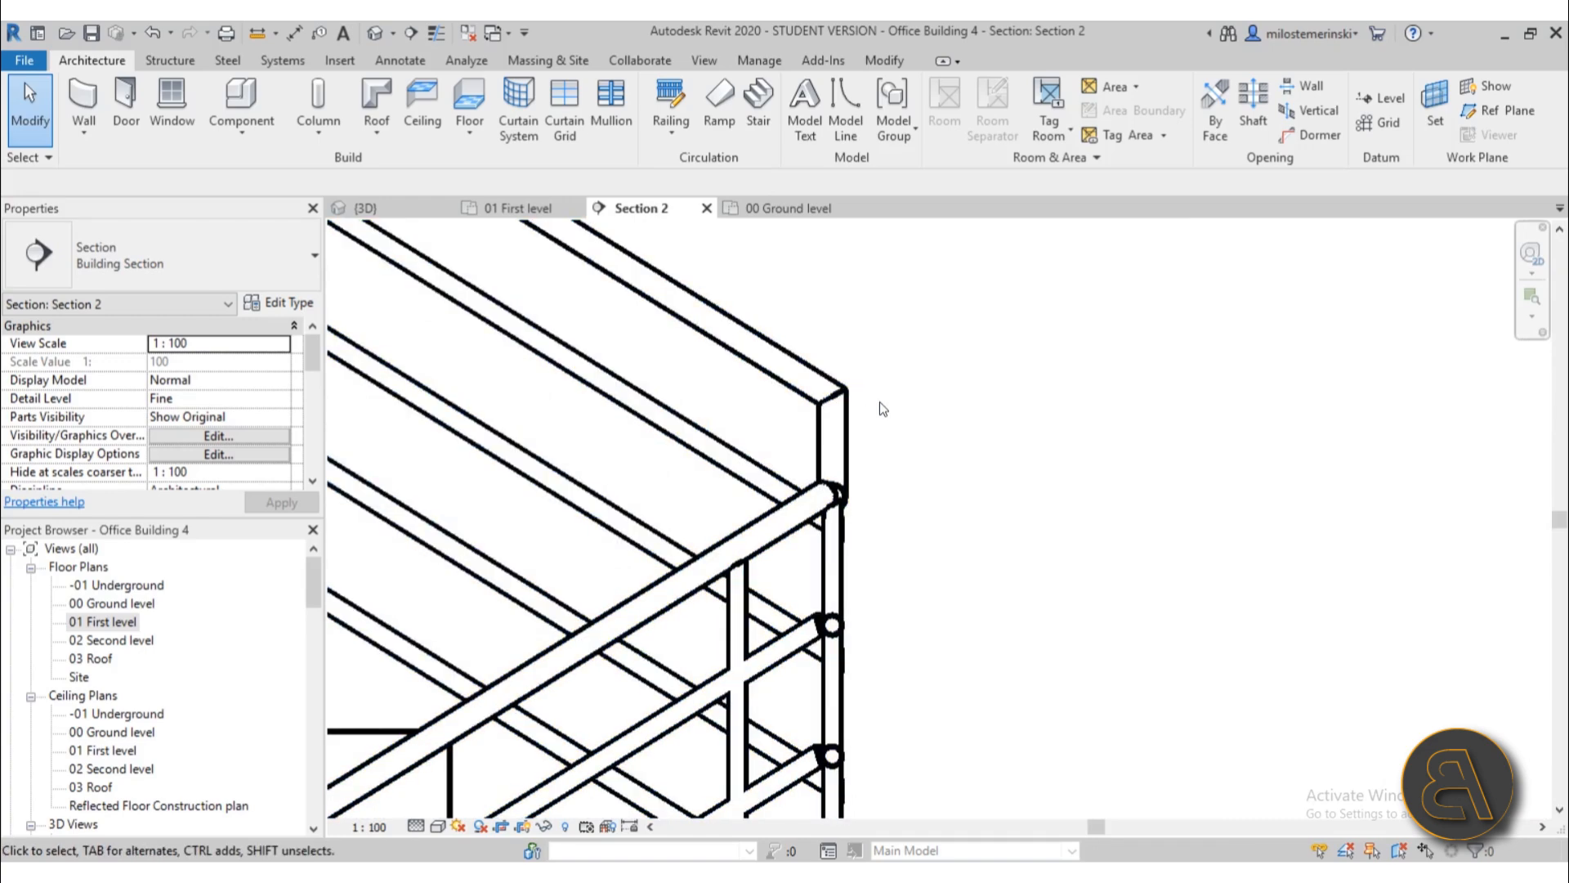
scroll(919, 569, "down", 1)
scroll(817, 507, "up", 5)
scroll(790, 463, "down", 5)
middle_click_drag(798, 463, 796, 440)
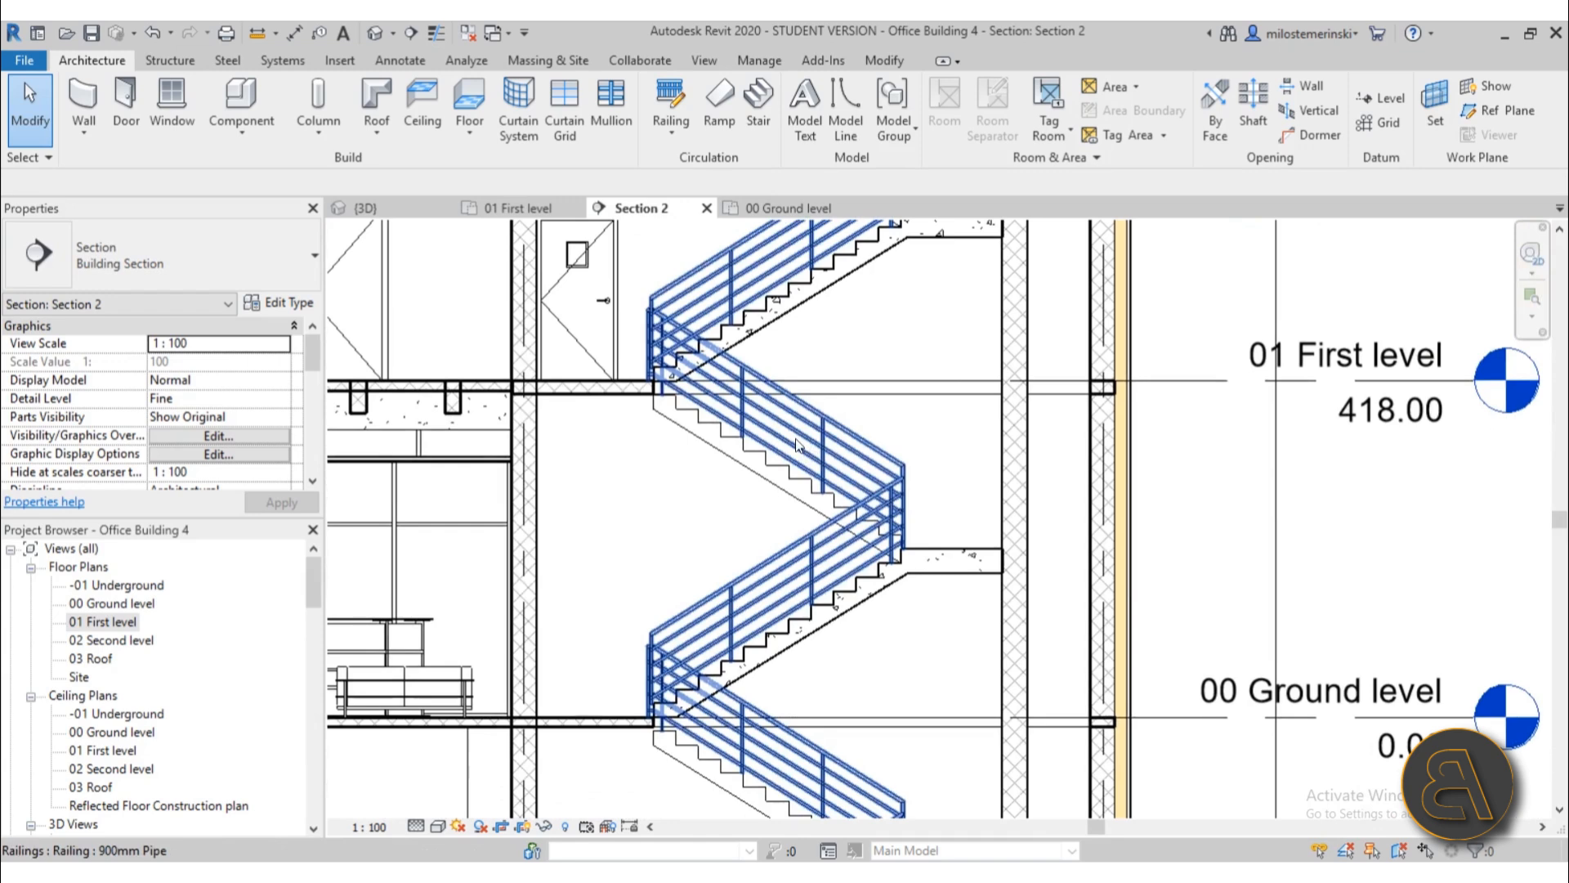
scroll(683, 485, "down", 6)
middle_click_drag(685, 487, 696, 524)
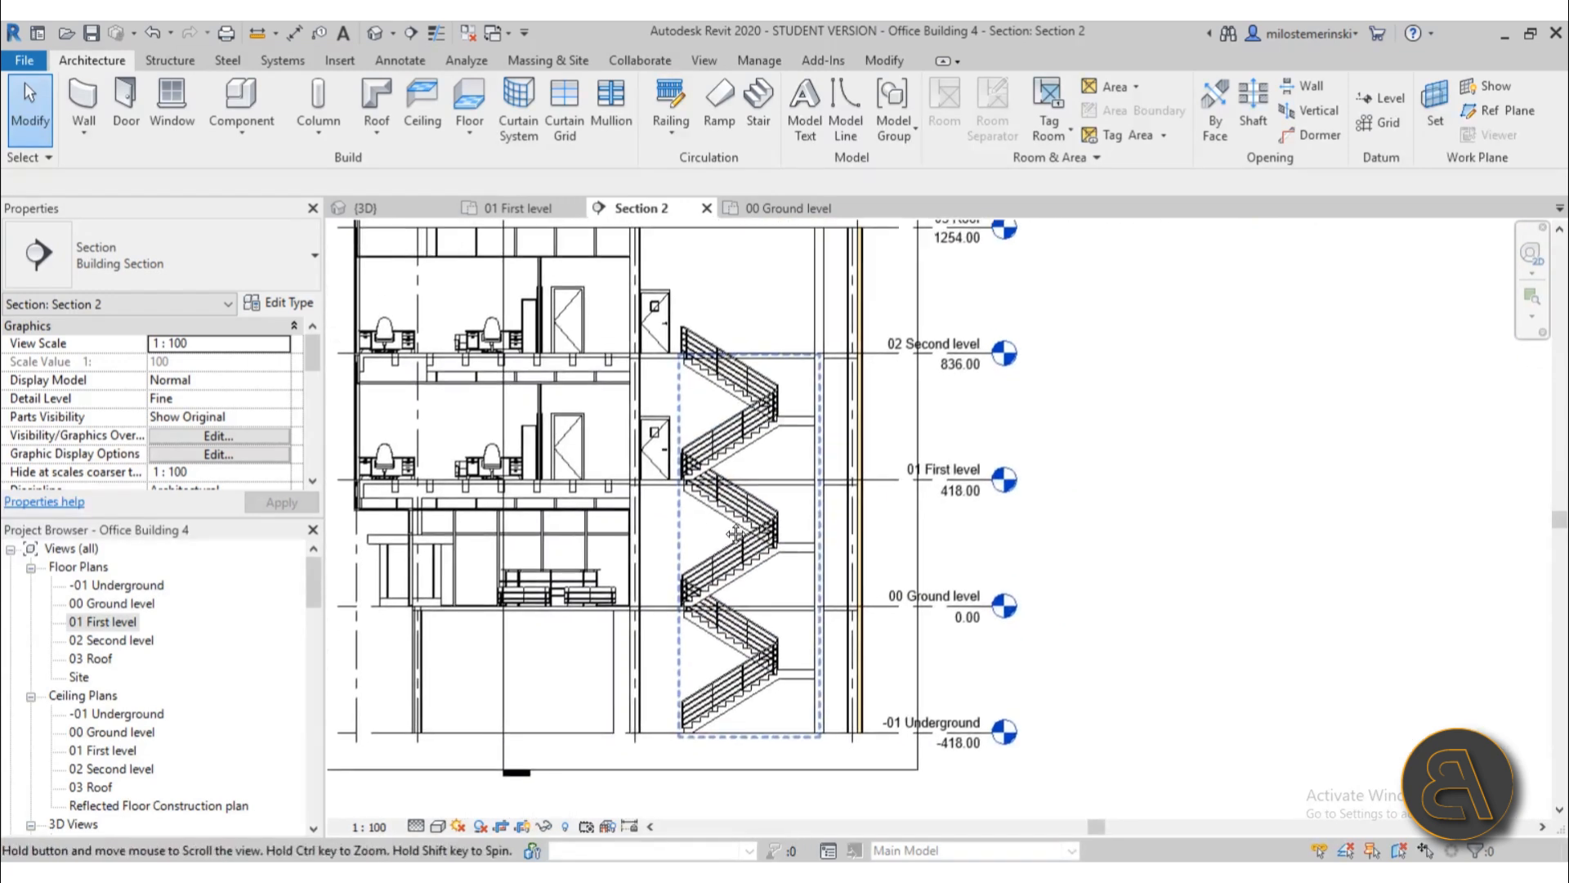
- Start a new railing of type 900mm Pipe at the open end of the stair railing in the 02 Second level plan
double_click(107, 640)
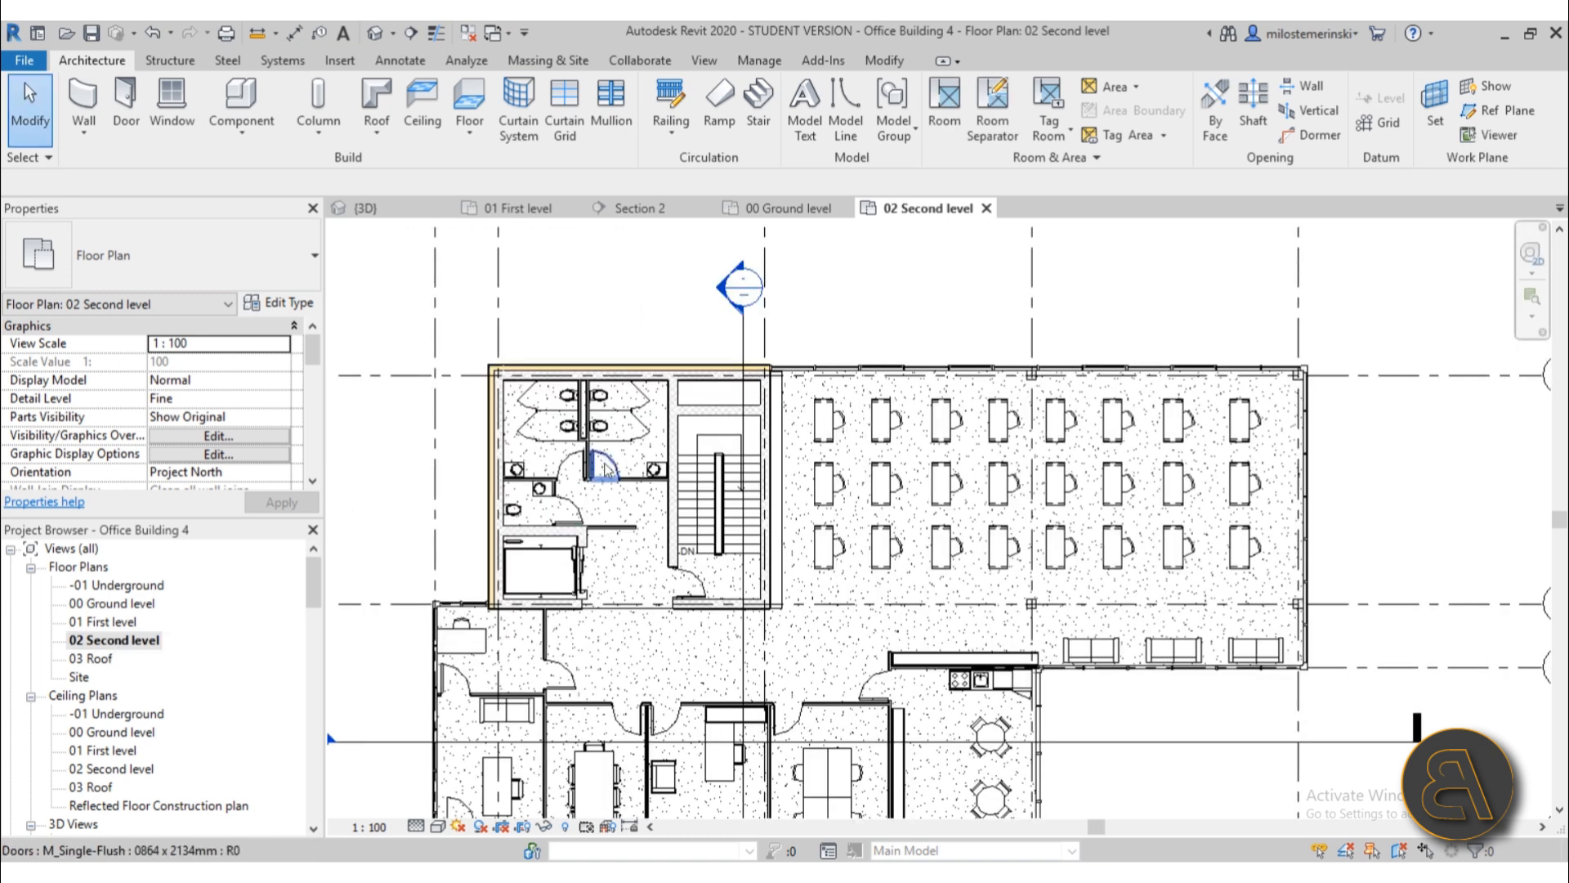
scroll(696, 549, "up", 8)
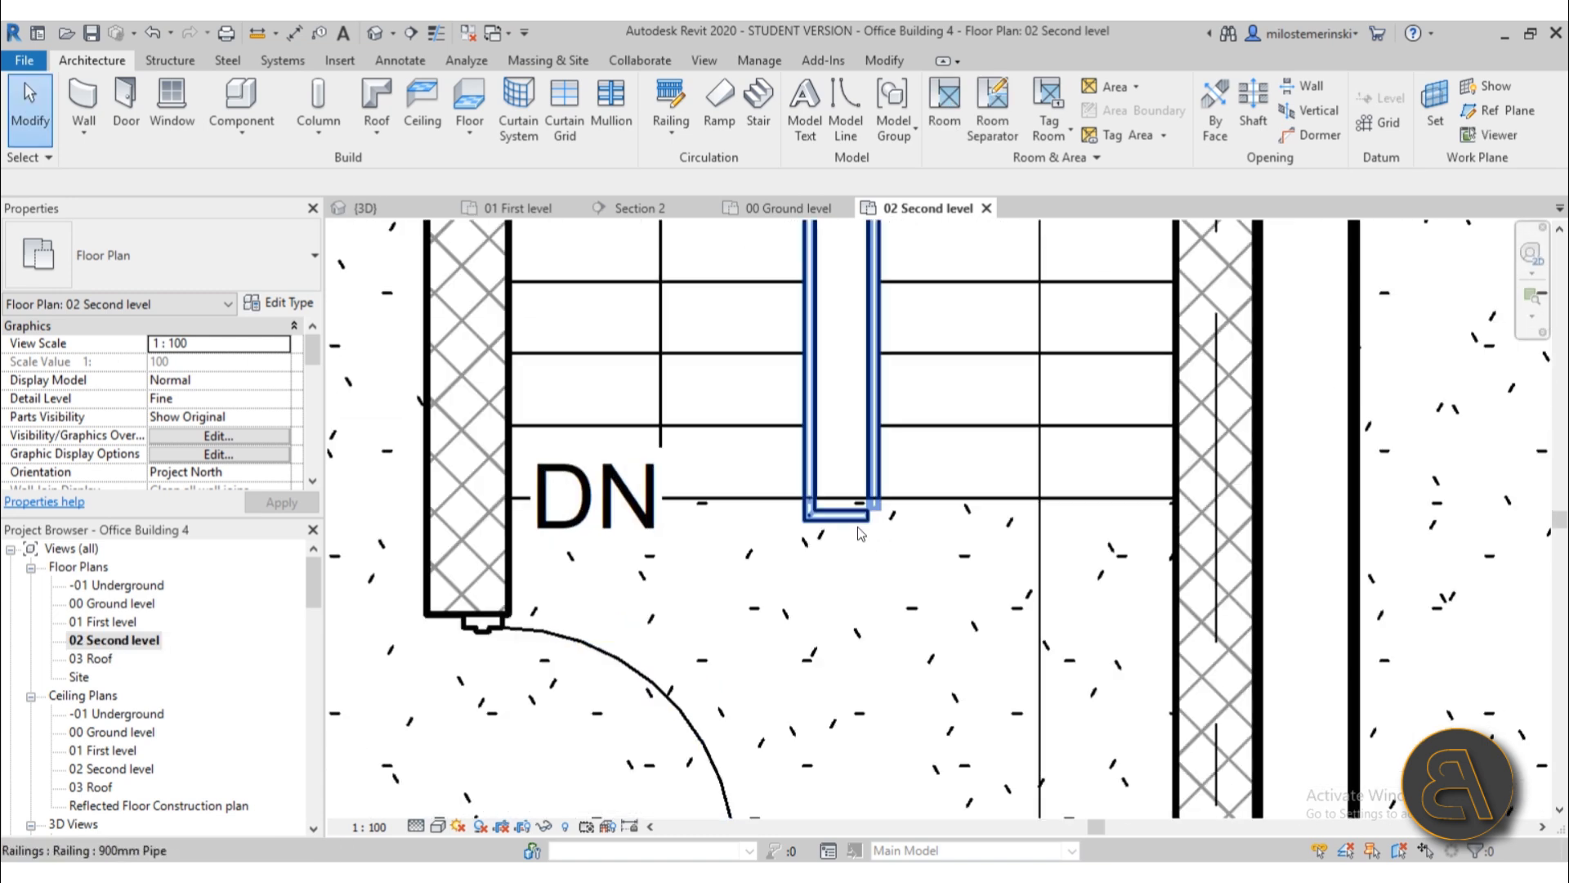
scroll(866, 523, "up", 5)
scroll(869, 528, "down", 3)
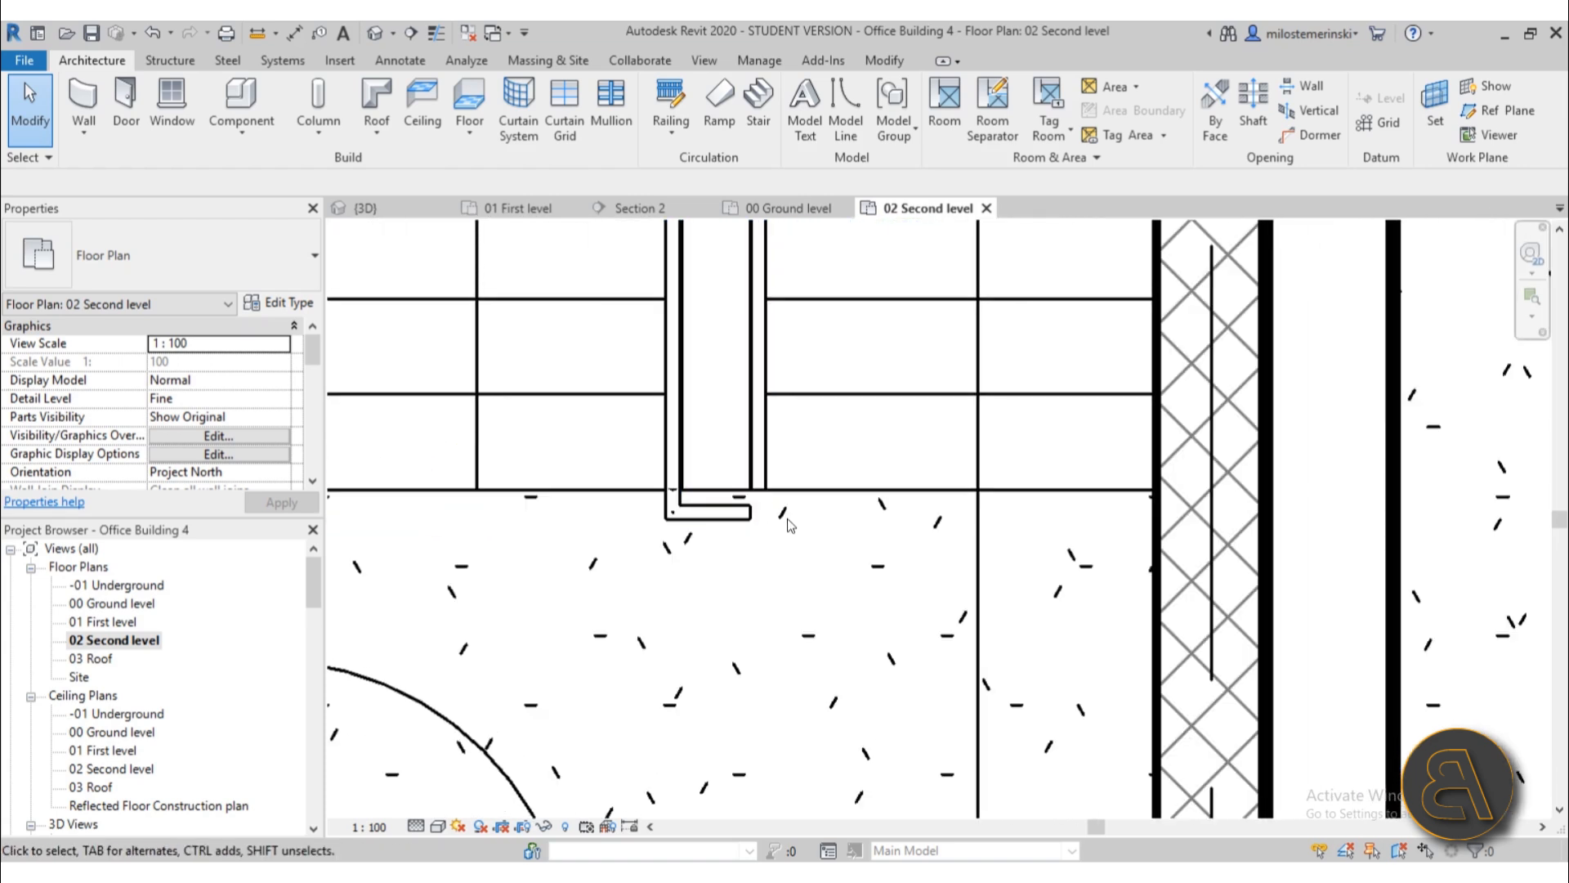
middle_click_drag(802, 530, 710, 514)
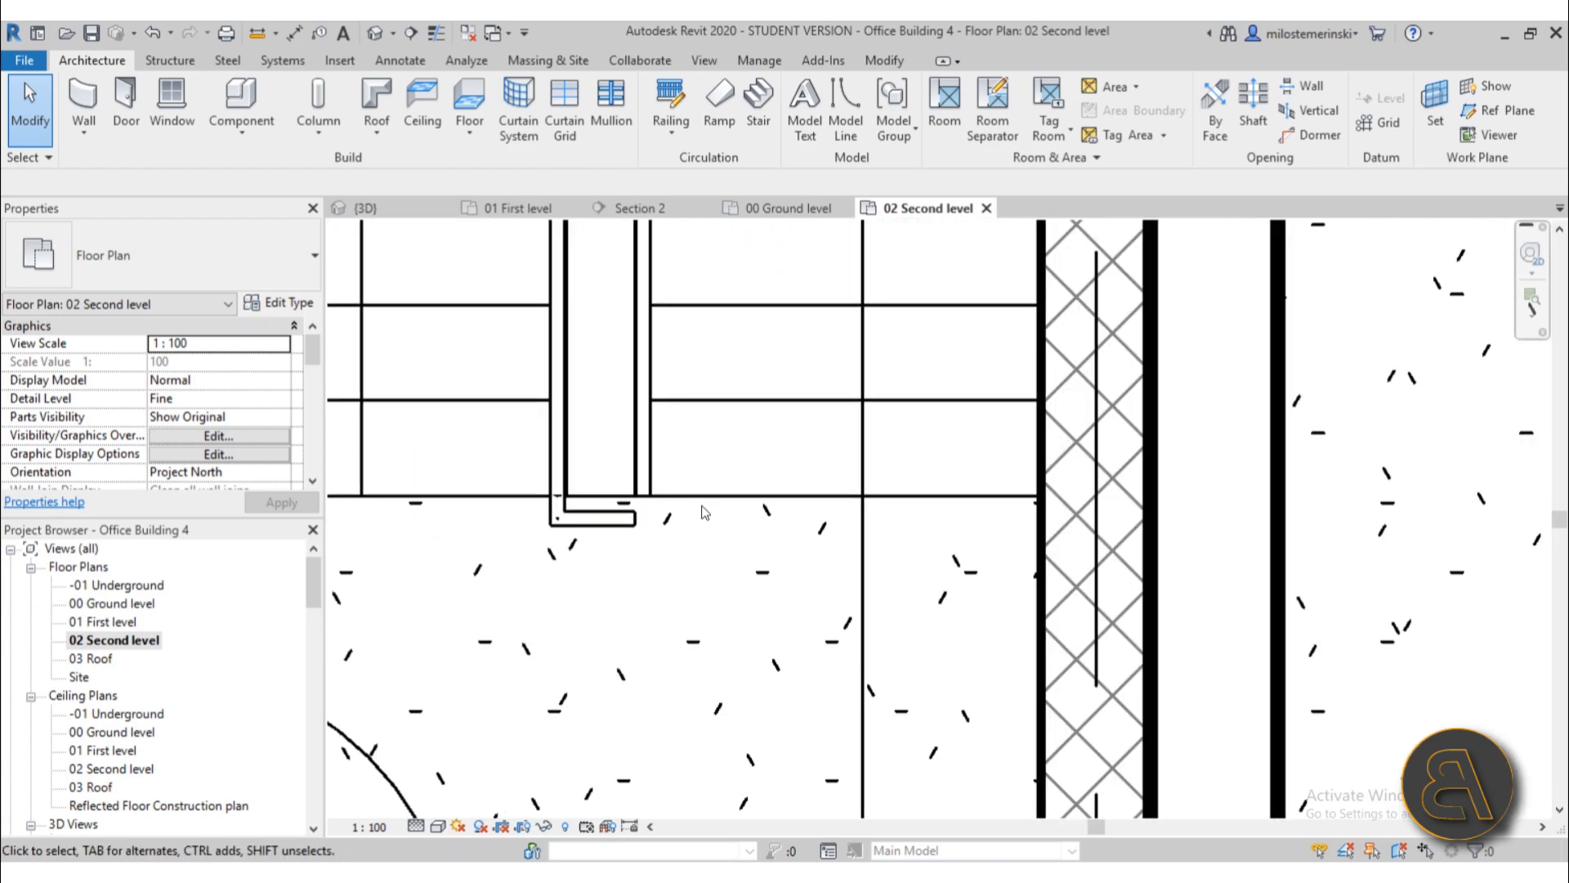
scroll(878, 517, "down", 2)
middle_click_drag(790, 568, 656, 608)
scroll(645, 585, "up", 1)
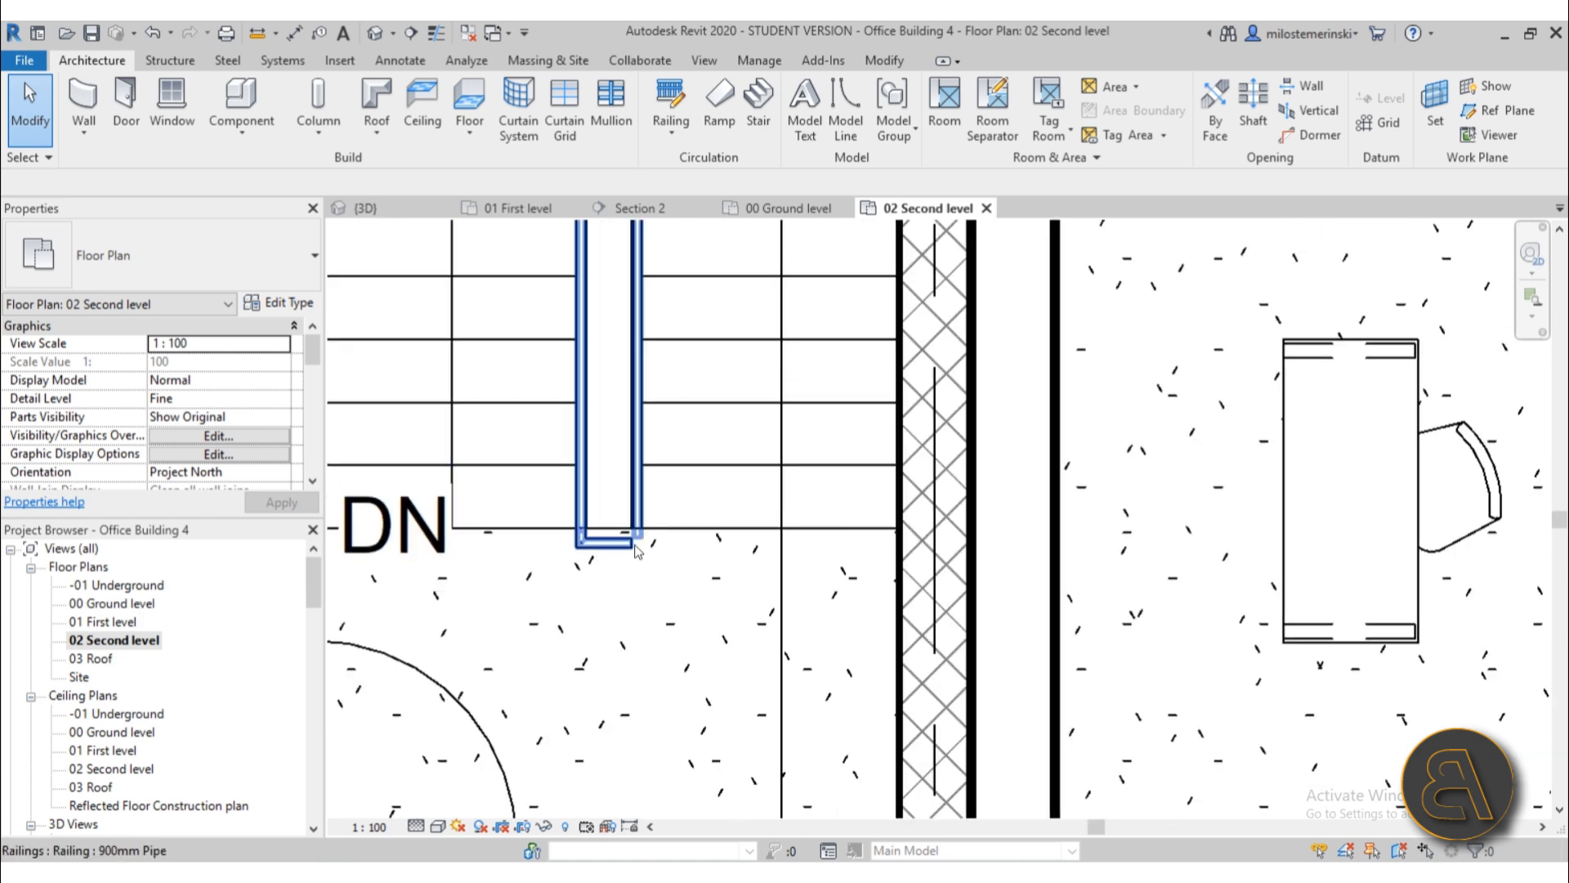
left_click(669, 96)
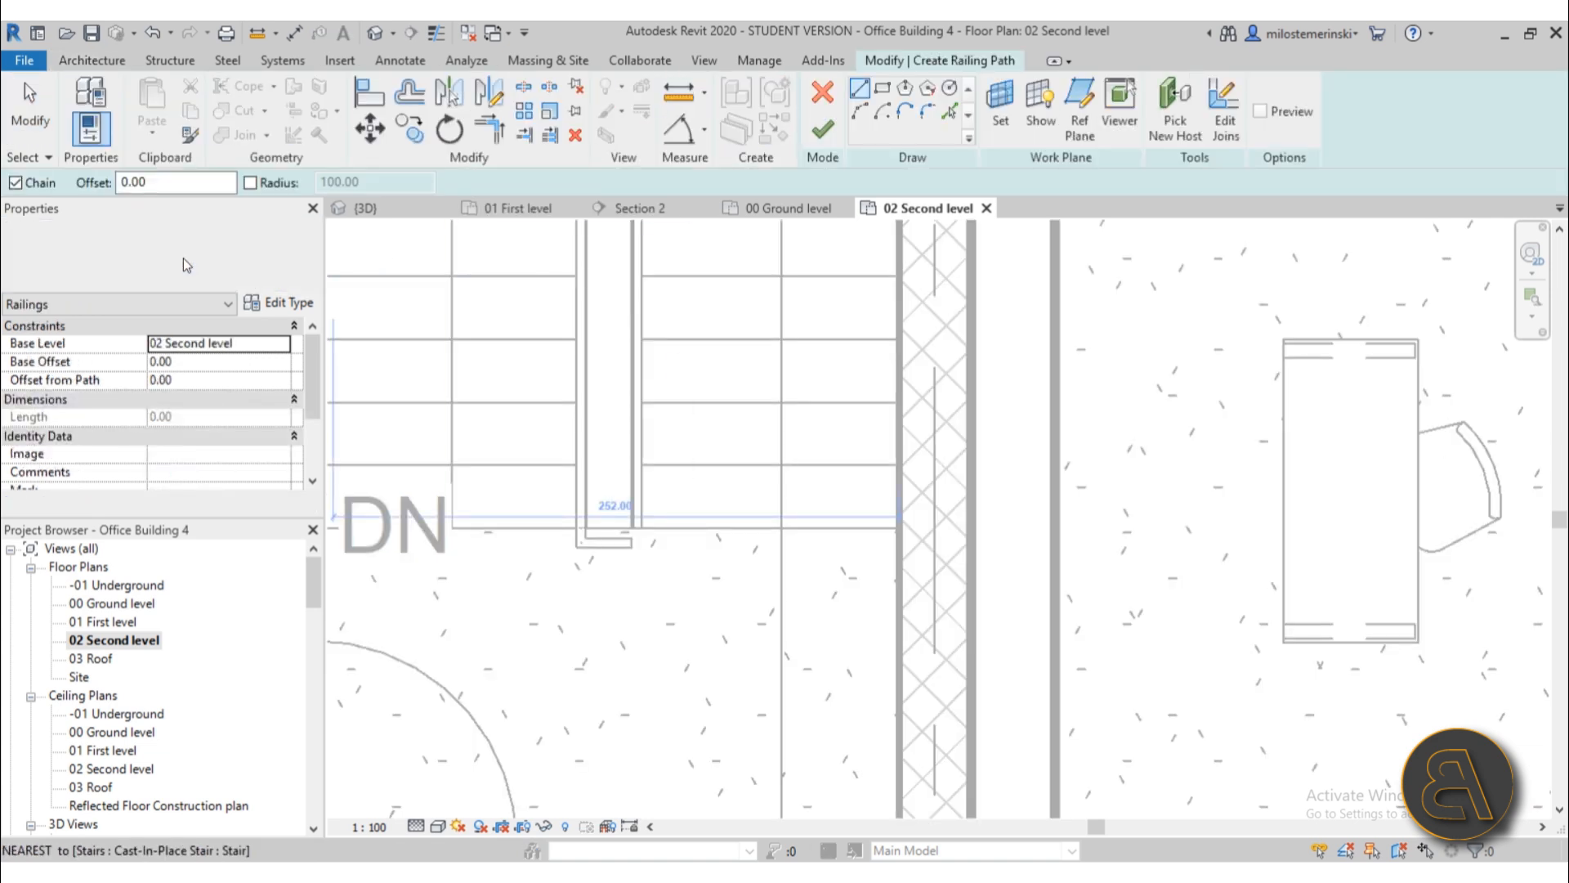
left_click(184, 258)
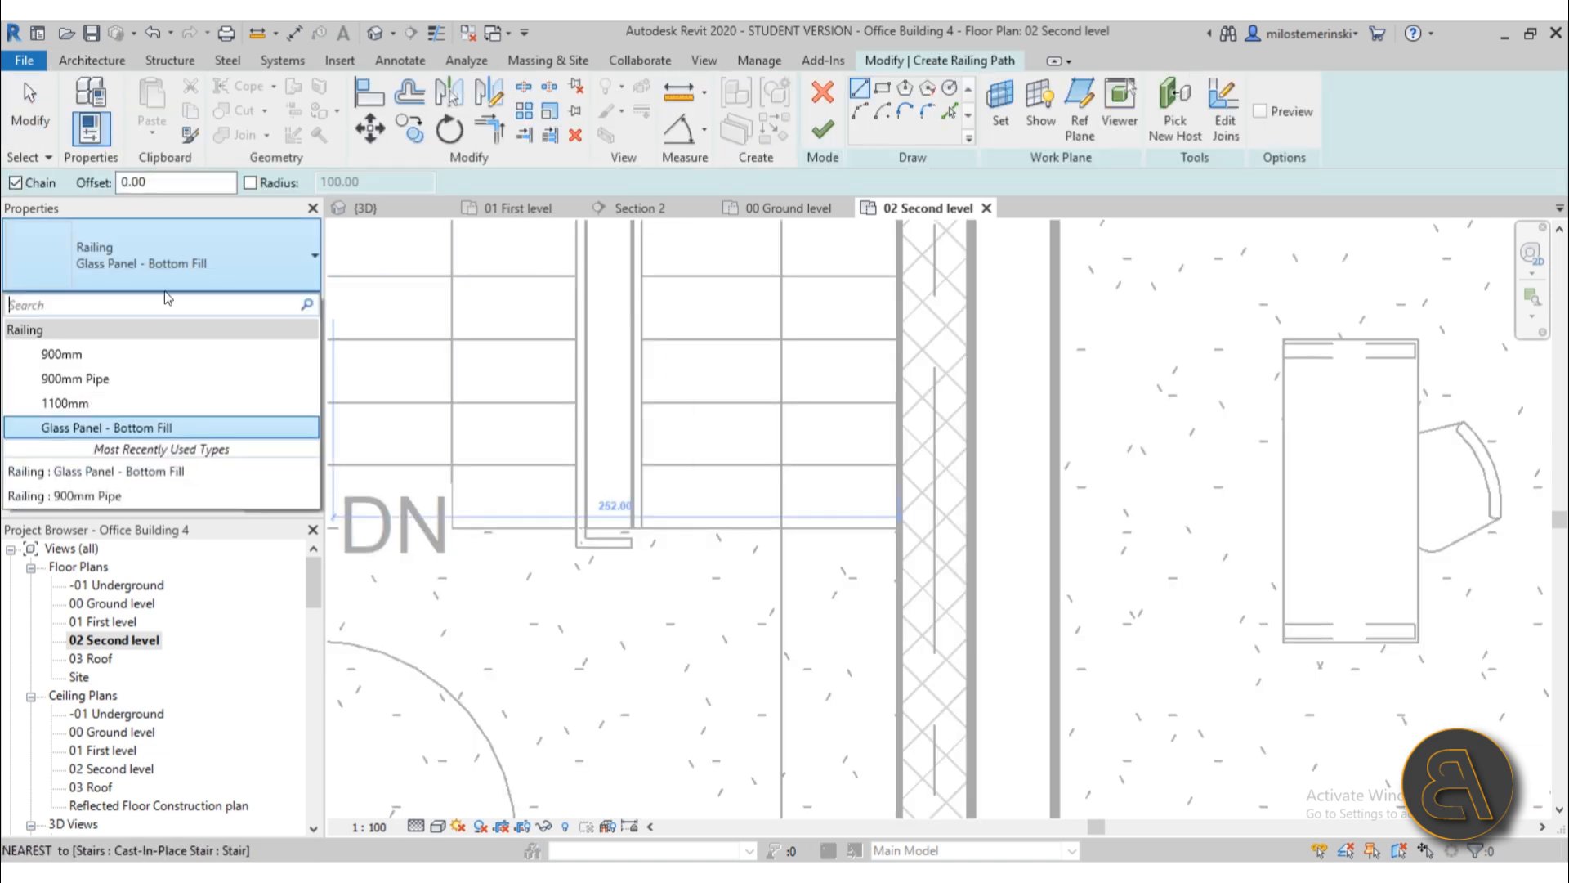
left_click(118, 379)
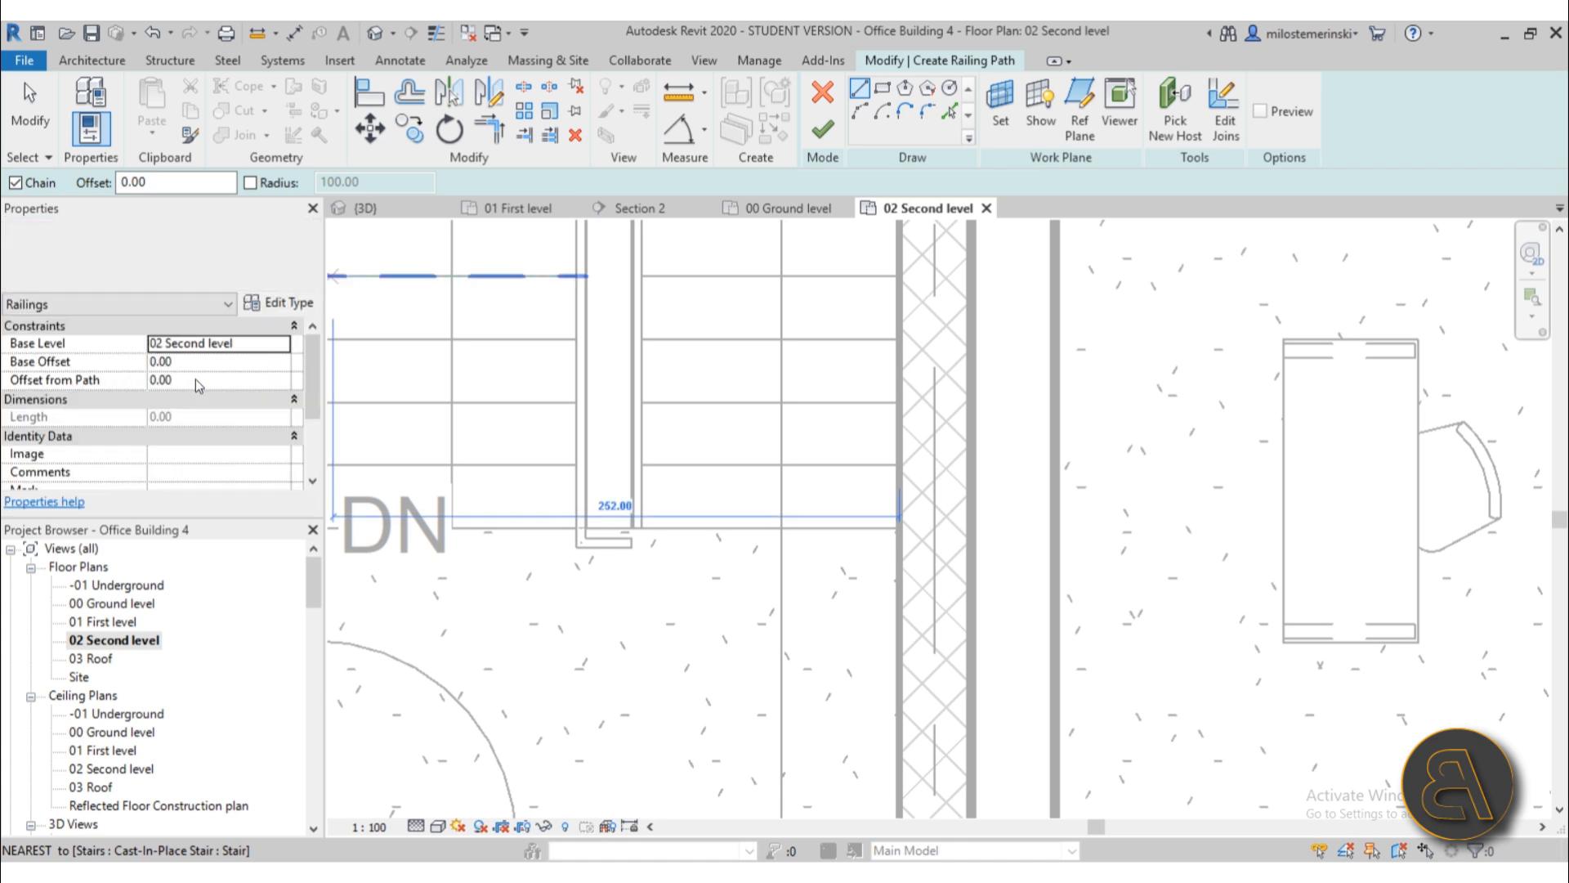
- Draw a straight railing path about 119 long from the stair railing's open end to the stairwell wall and finish it
scroll(653, 586, "up", 4)
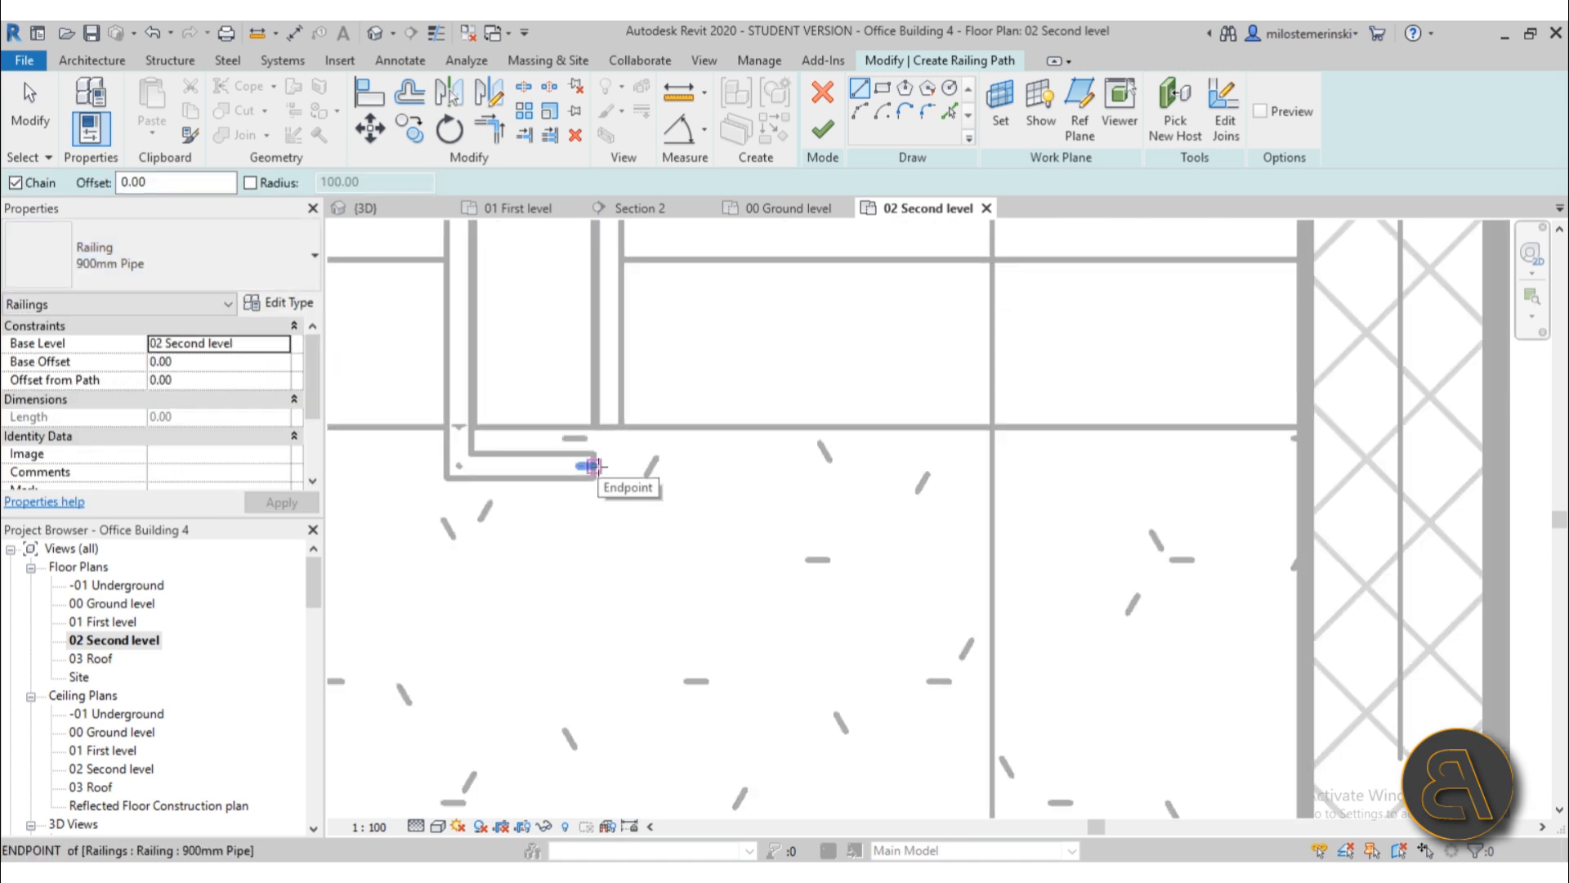
left_click(591, 466)
left_click(1305, 466)
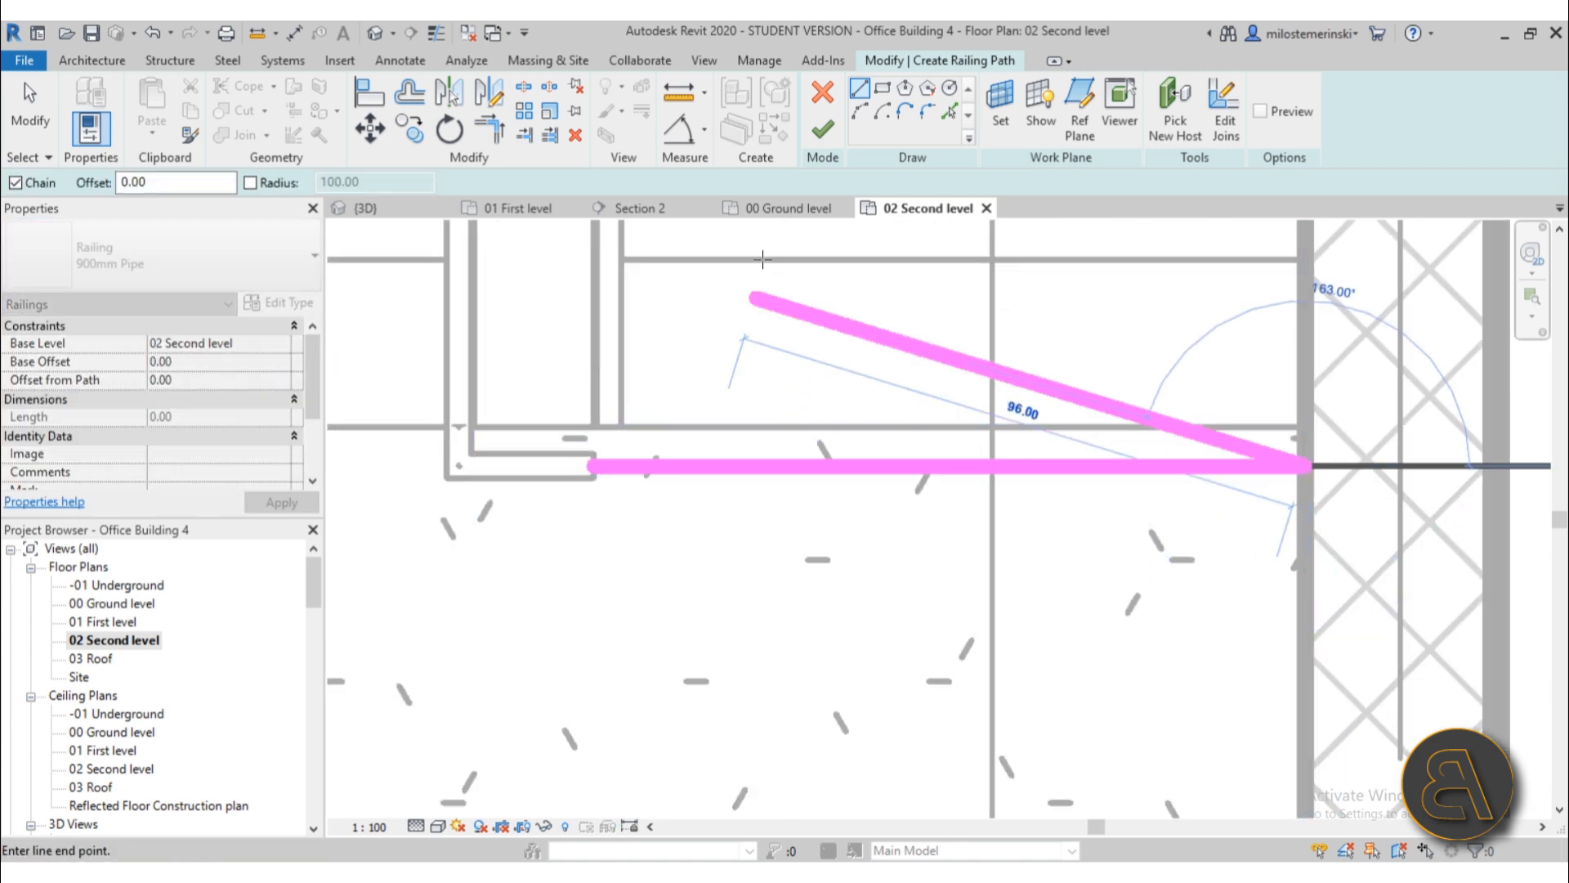
left_click(823, 130)
left_click(755, 586)
scroll(750, 576, "down", 4)
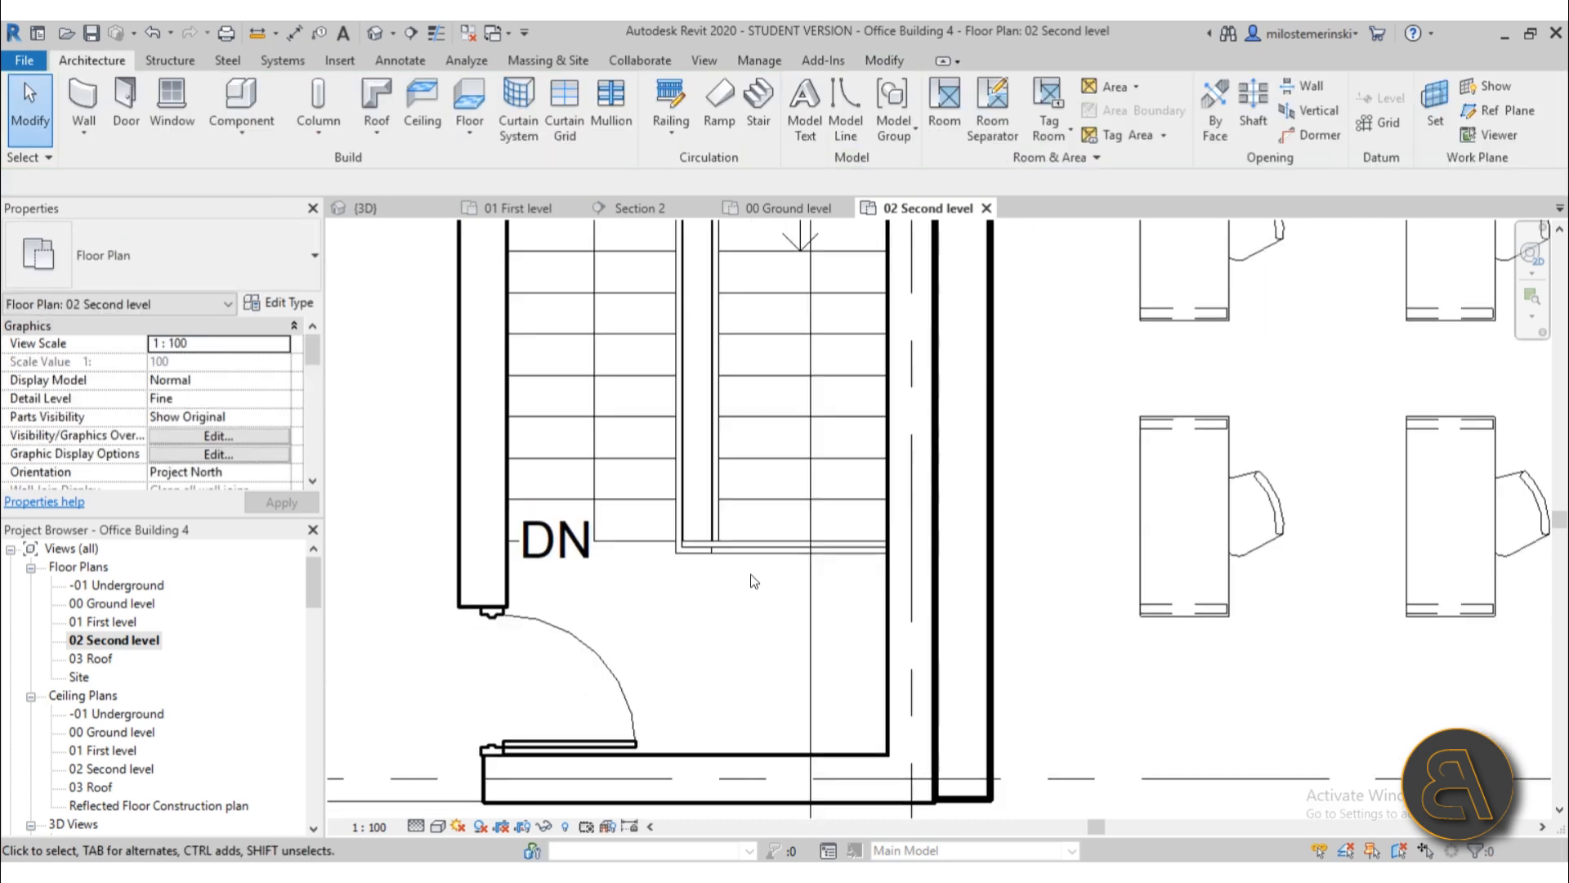
- Examine the new guard railing at the 02 Second level in Section 2, including its meeting point with the stair railing
scroll(751, 575, "down", 5)
double_click(756, 327)
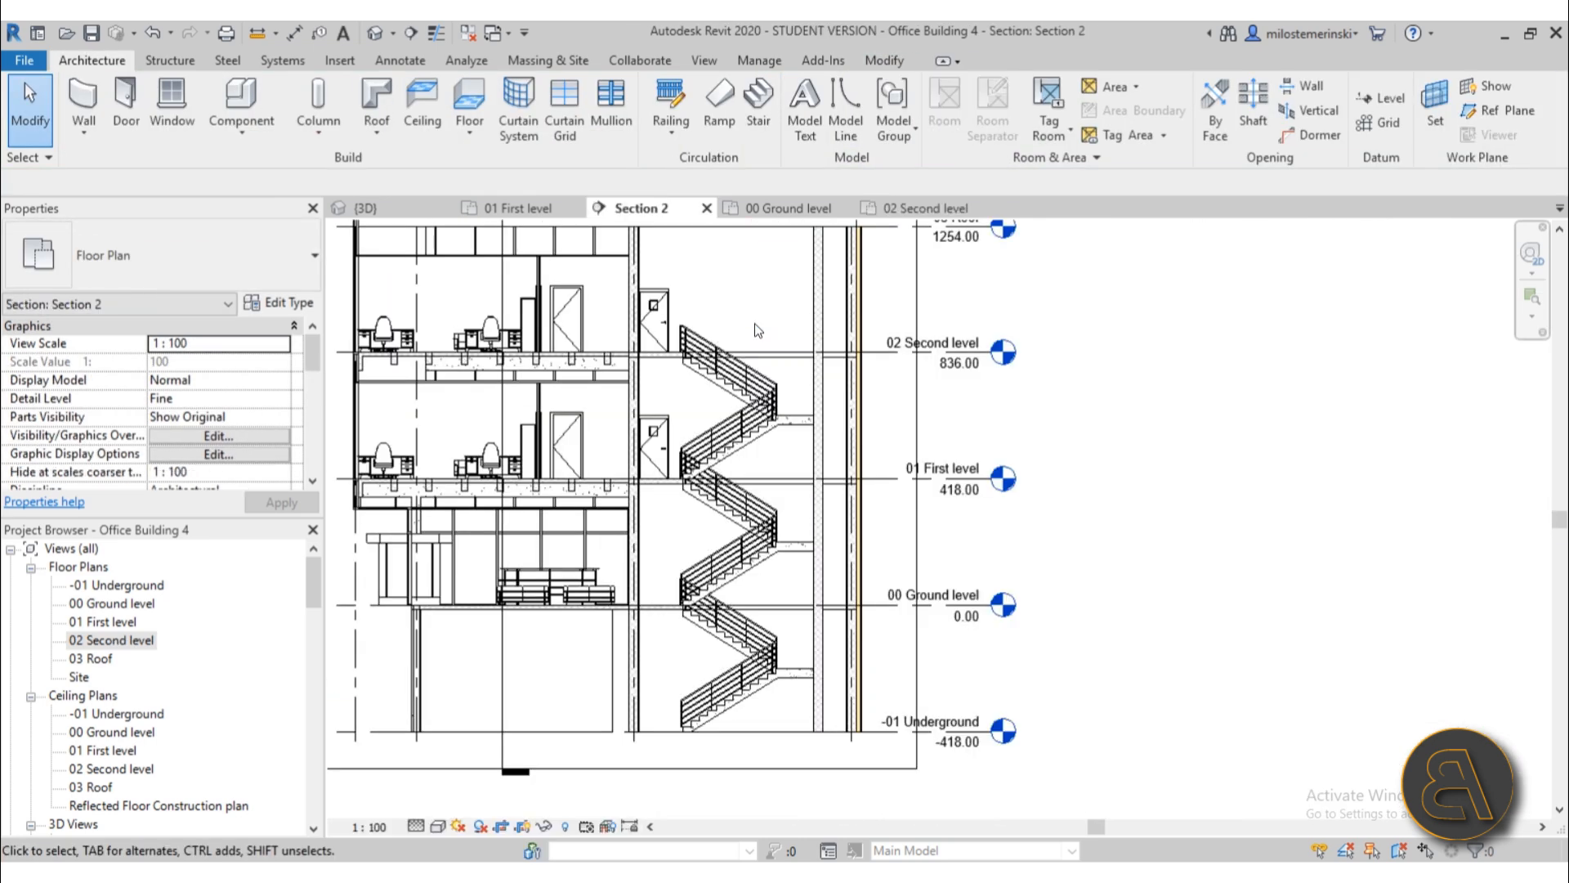
scroll(738, 303, "up", 5)
scroll(738, 302, "up", 3)
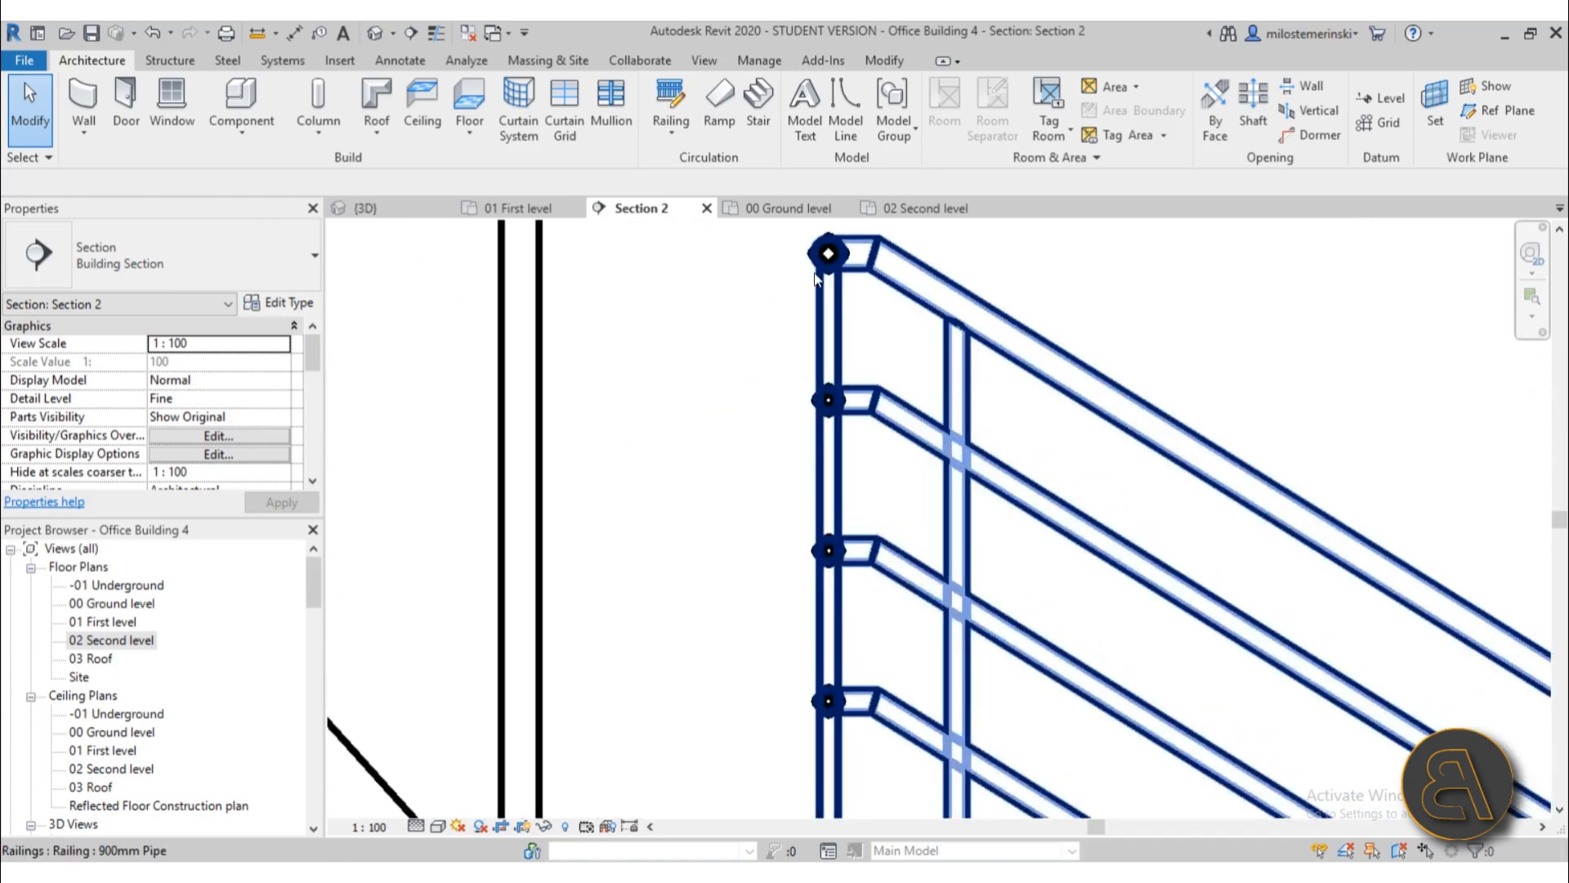
left_click(822, 272)
scroll(676, 330, "down", 1)
middle_click_drag(686, 533, 684, 504)
scroll(690, 295, "up", 6)
scroll(670, 483, "down", 7)
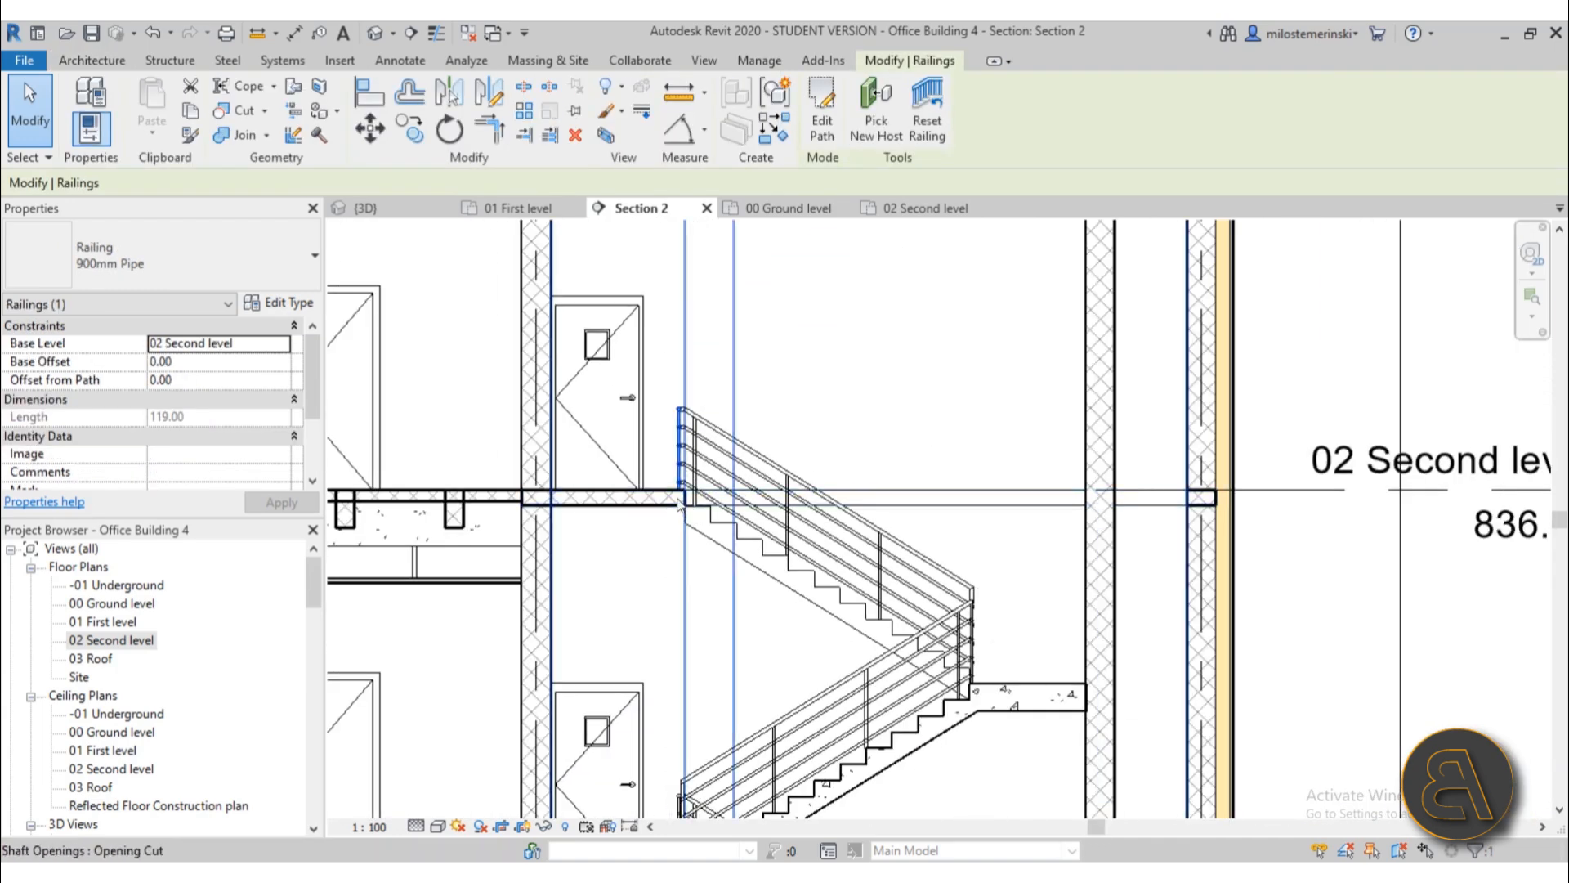
middle_click_drag(761, 663, 760, 649)
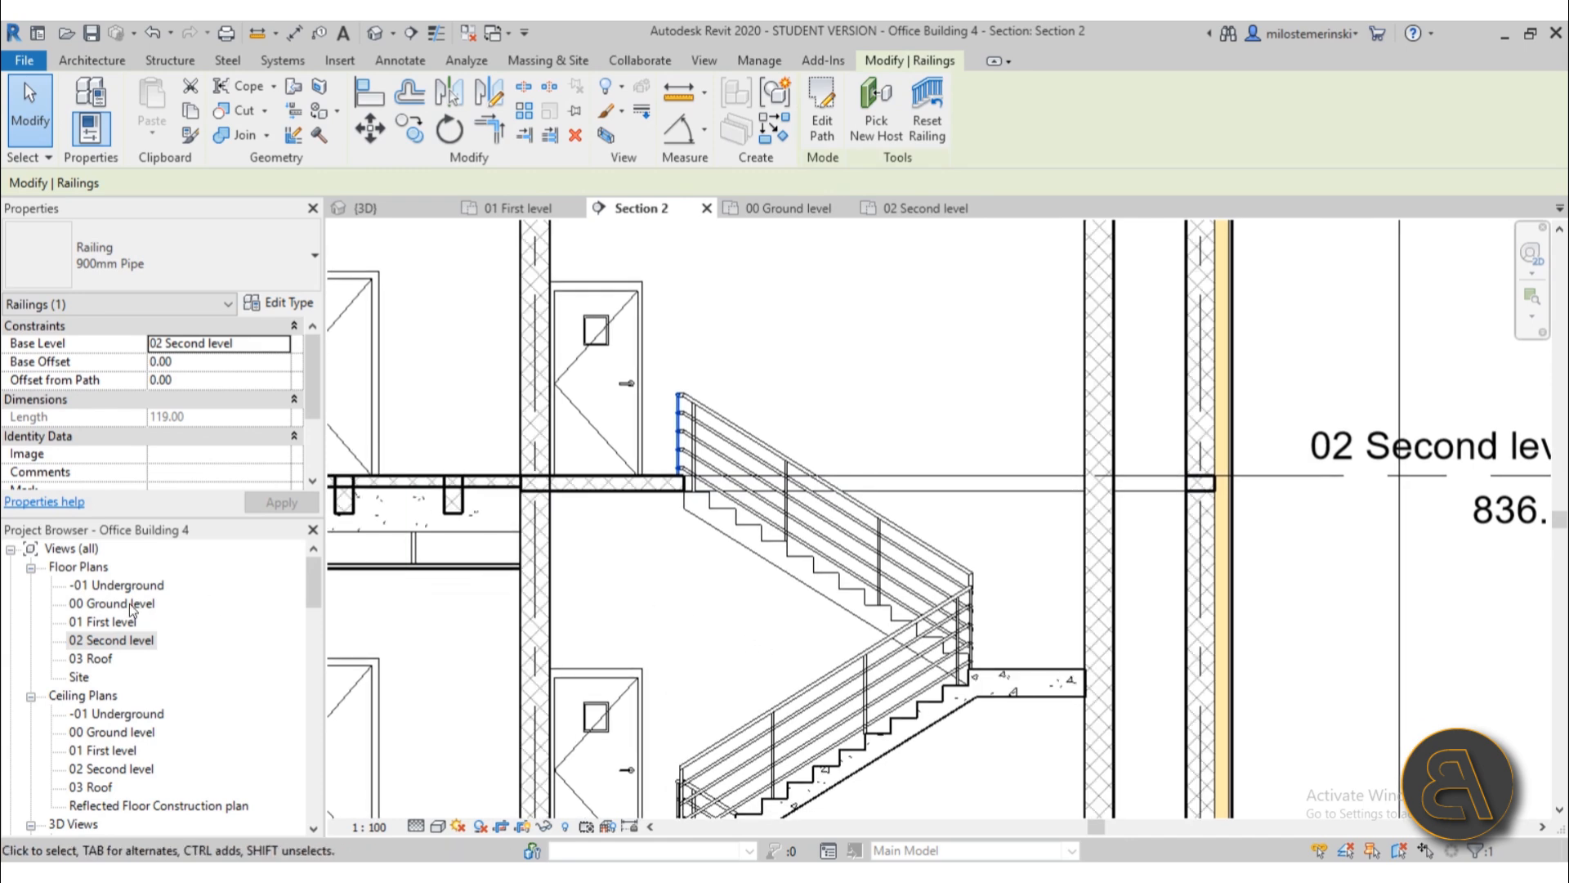
- Review the stairwell and its railings in the 02 Second level plan
double_click(106, 640)
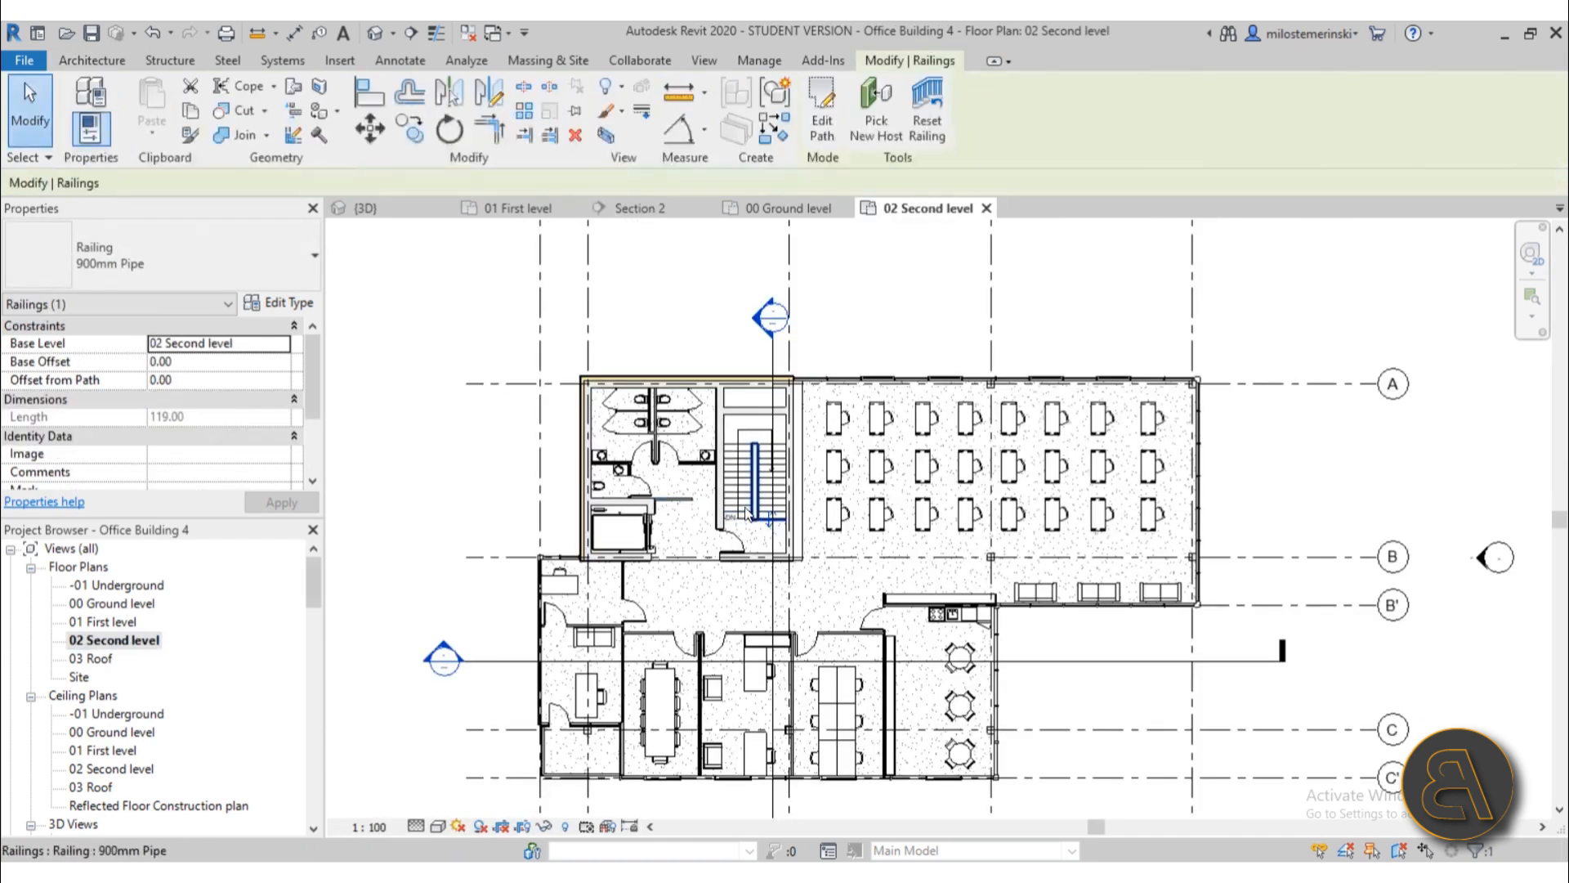
scroll(802, 582, "up", 5)
key("Escape")
scroll(783, 546, "down", 5)
middle_click_drag(773, 602, 760, 578)
scroll(716, 549, "down", 2)
middle_click_drag(801, 643, 782, 606)
scroll(622, 392, "down", 2)
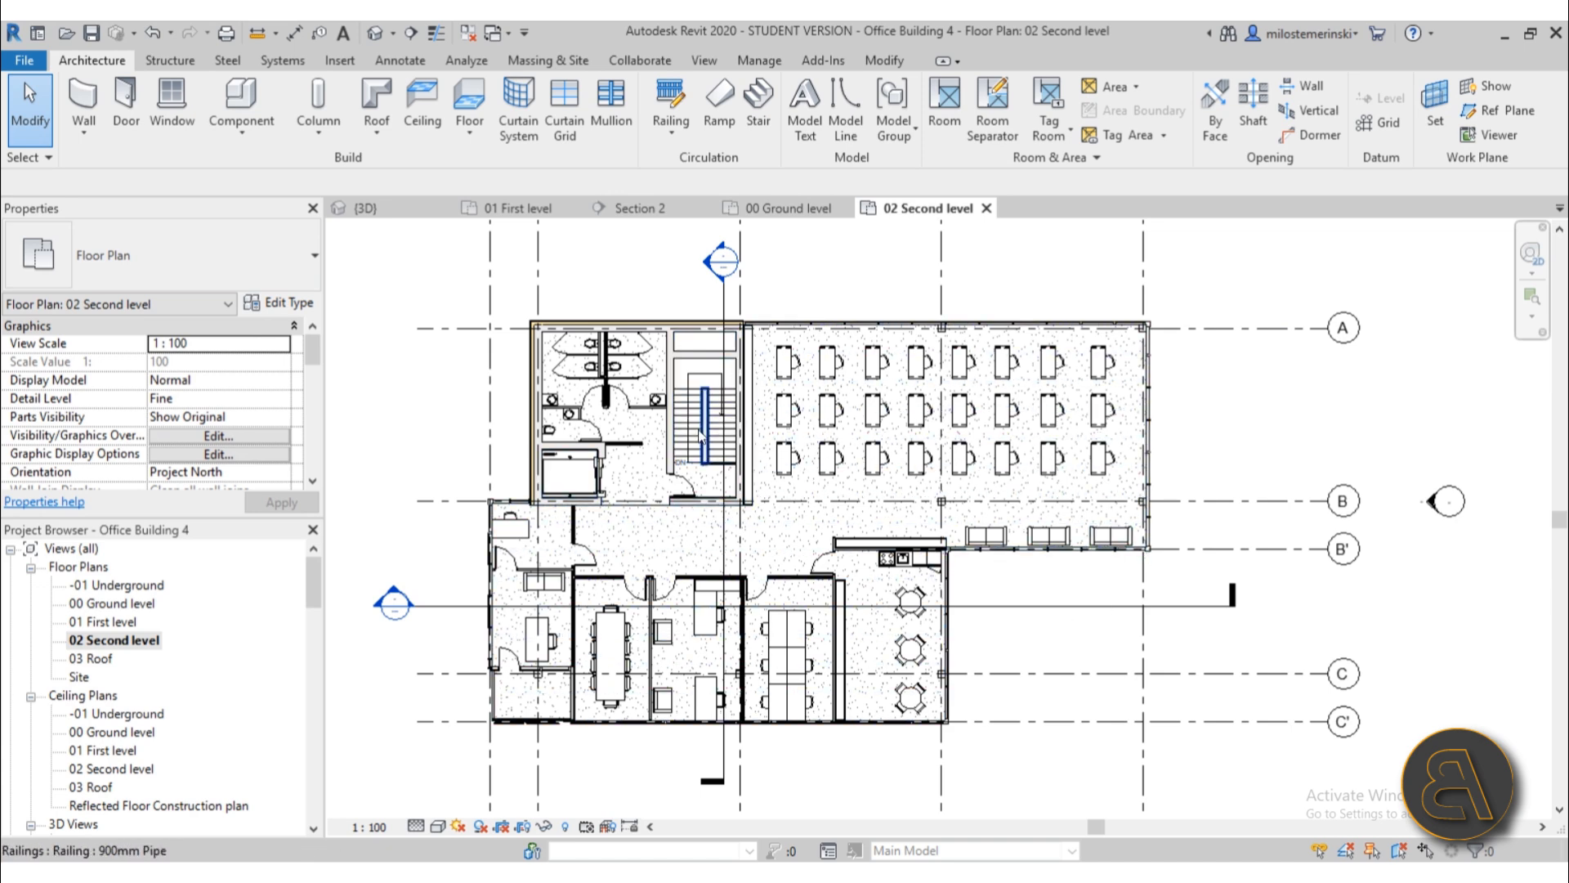
scroll(696, 432, "up", 2)
scroll(685, 448, "down", 2)
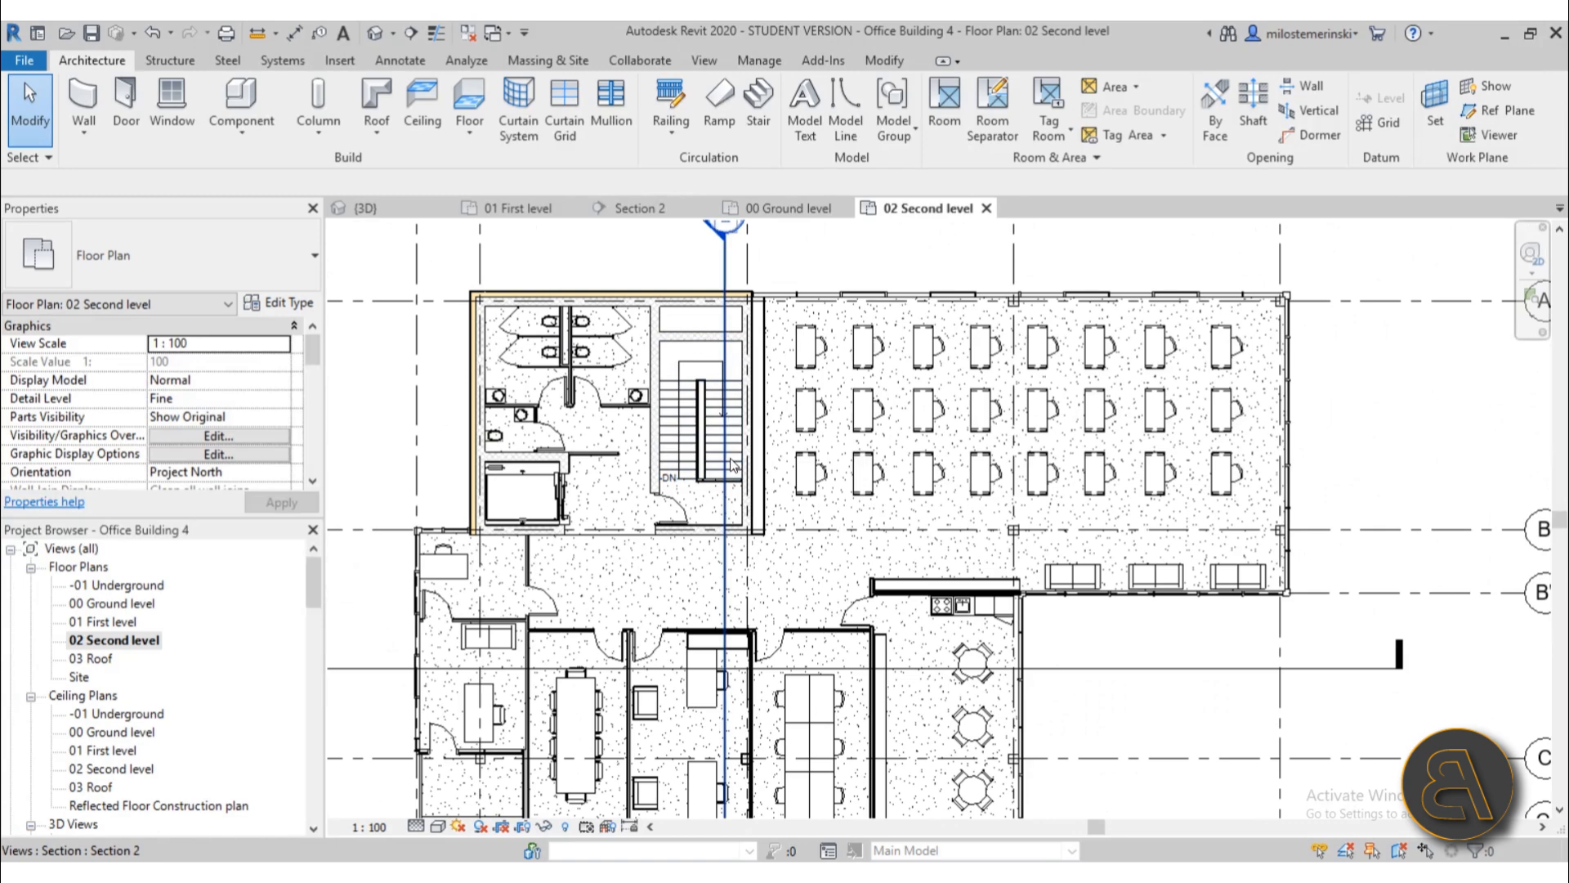
scroll(703, 344, "up", 1)
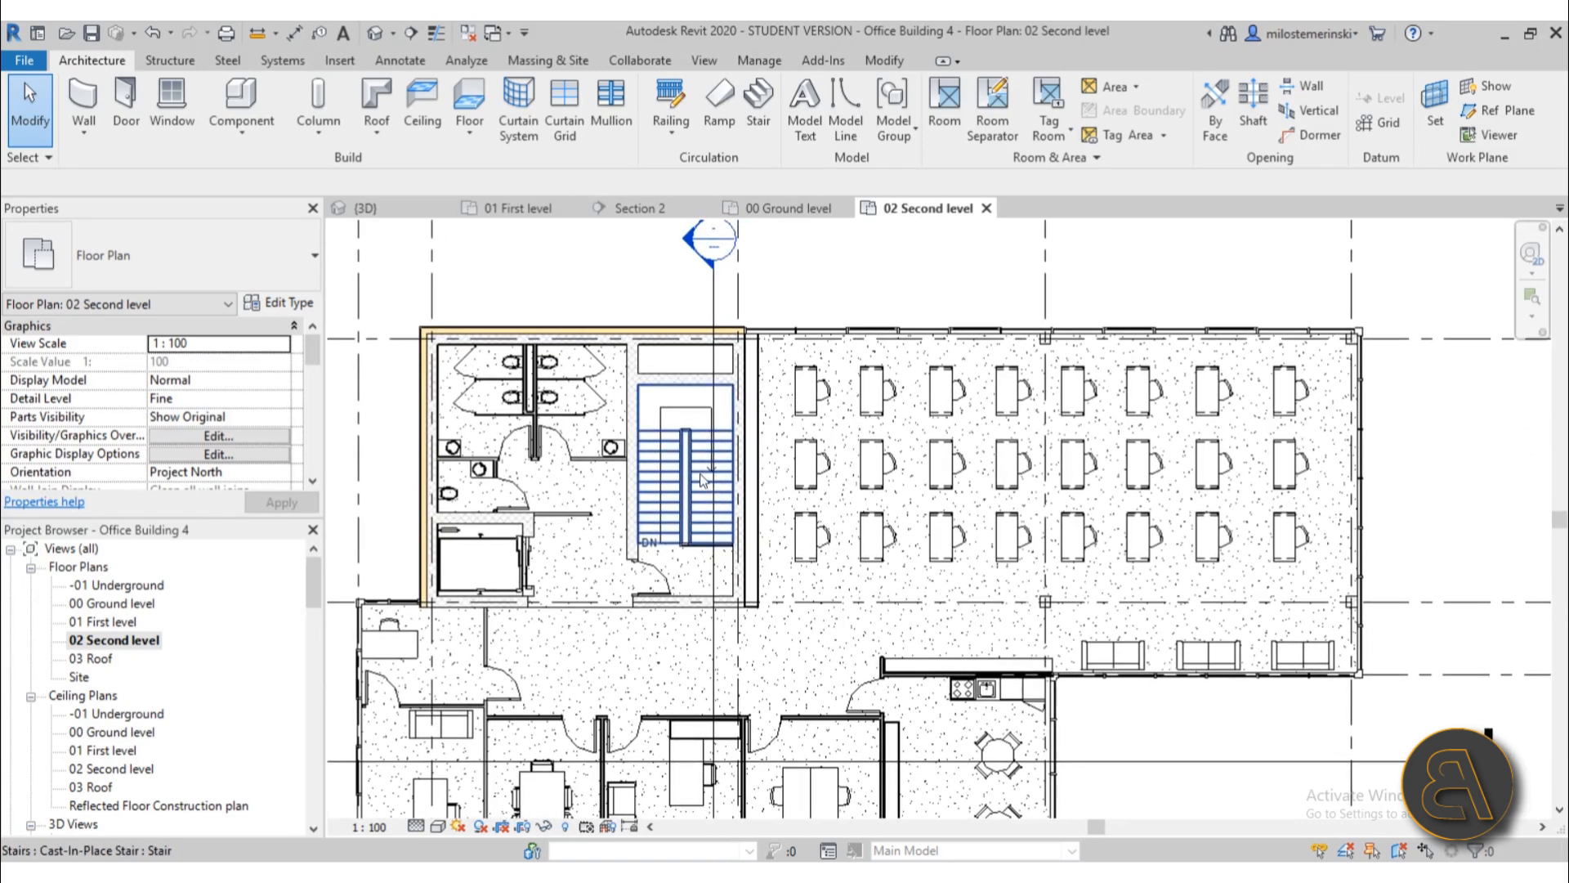
- Return to Section 2, save the project and turn on thin lines
double_click(689, 258)
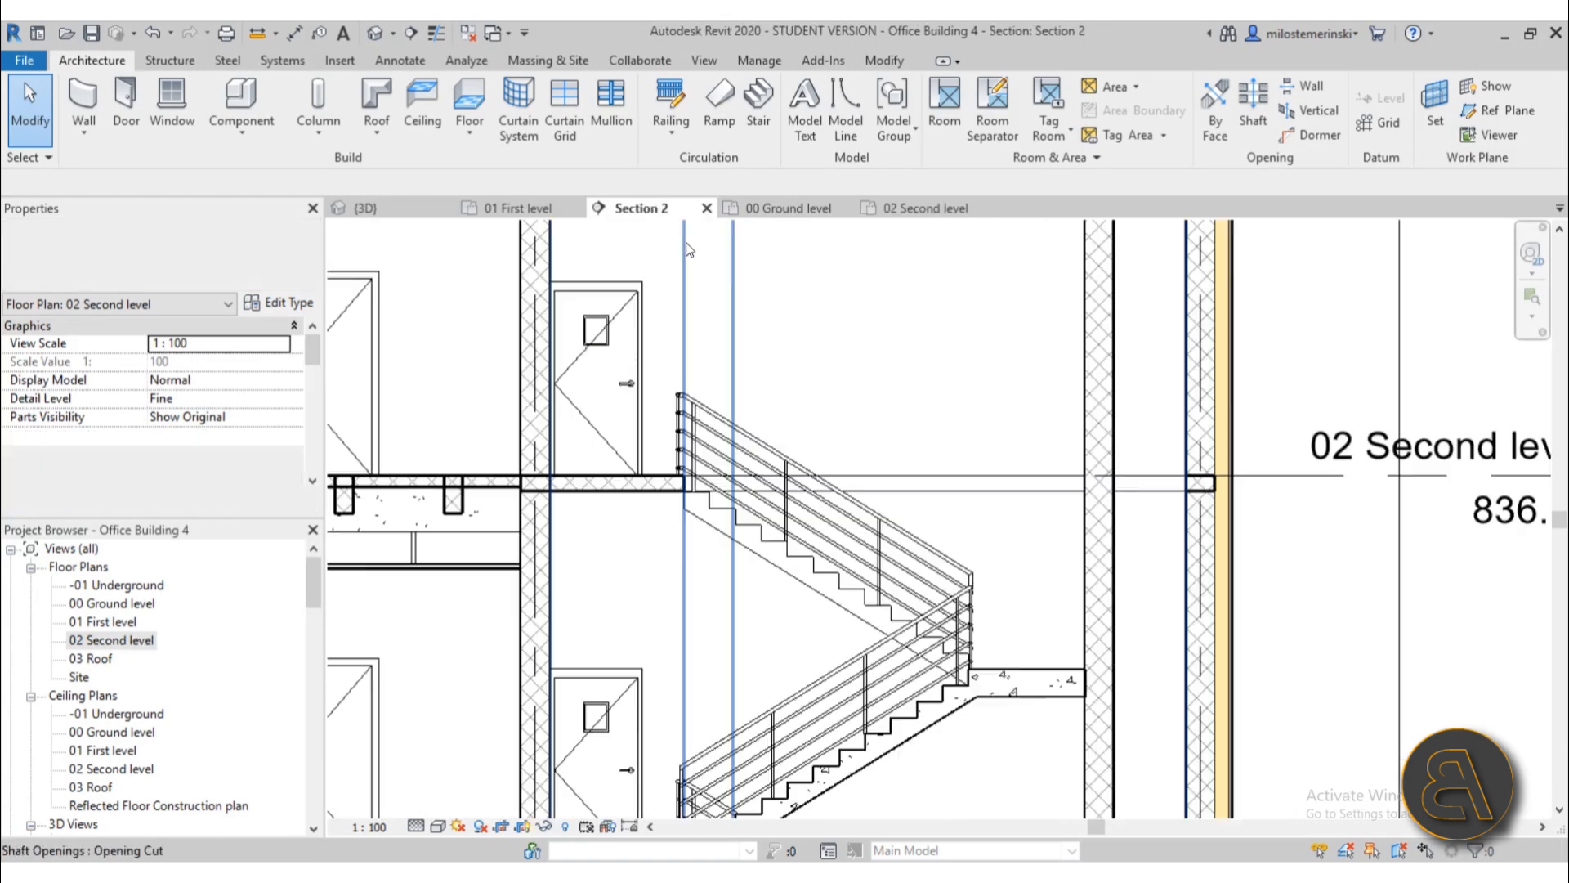
scroll(772, 741, "up", 3)
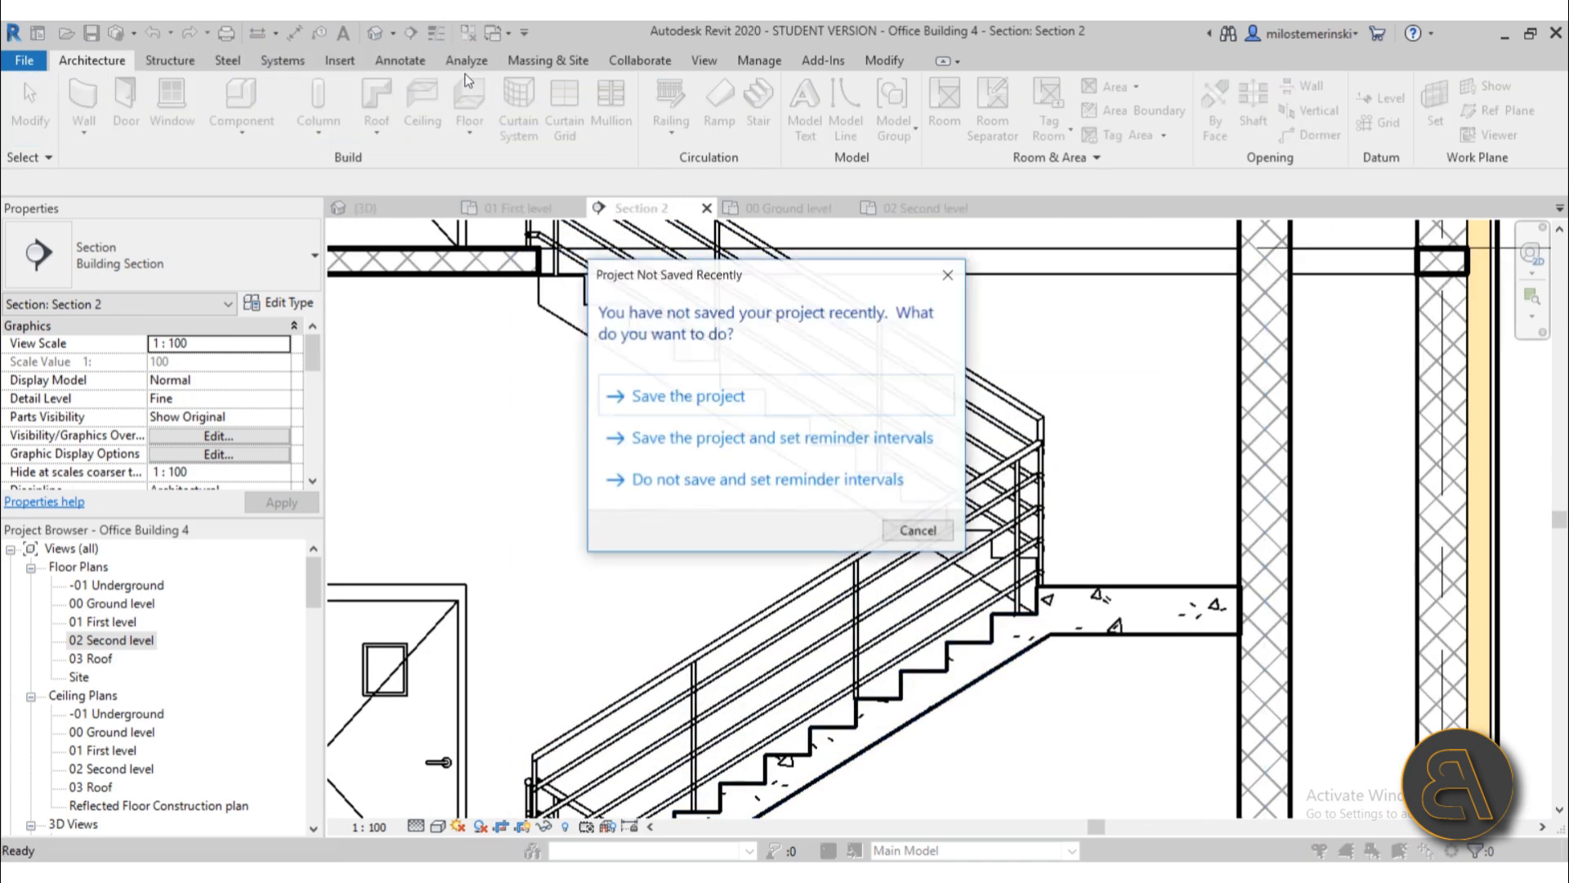
left_click(679, 396)
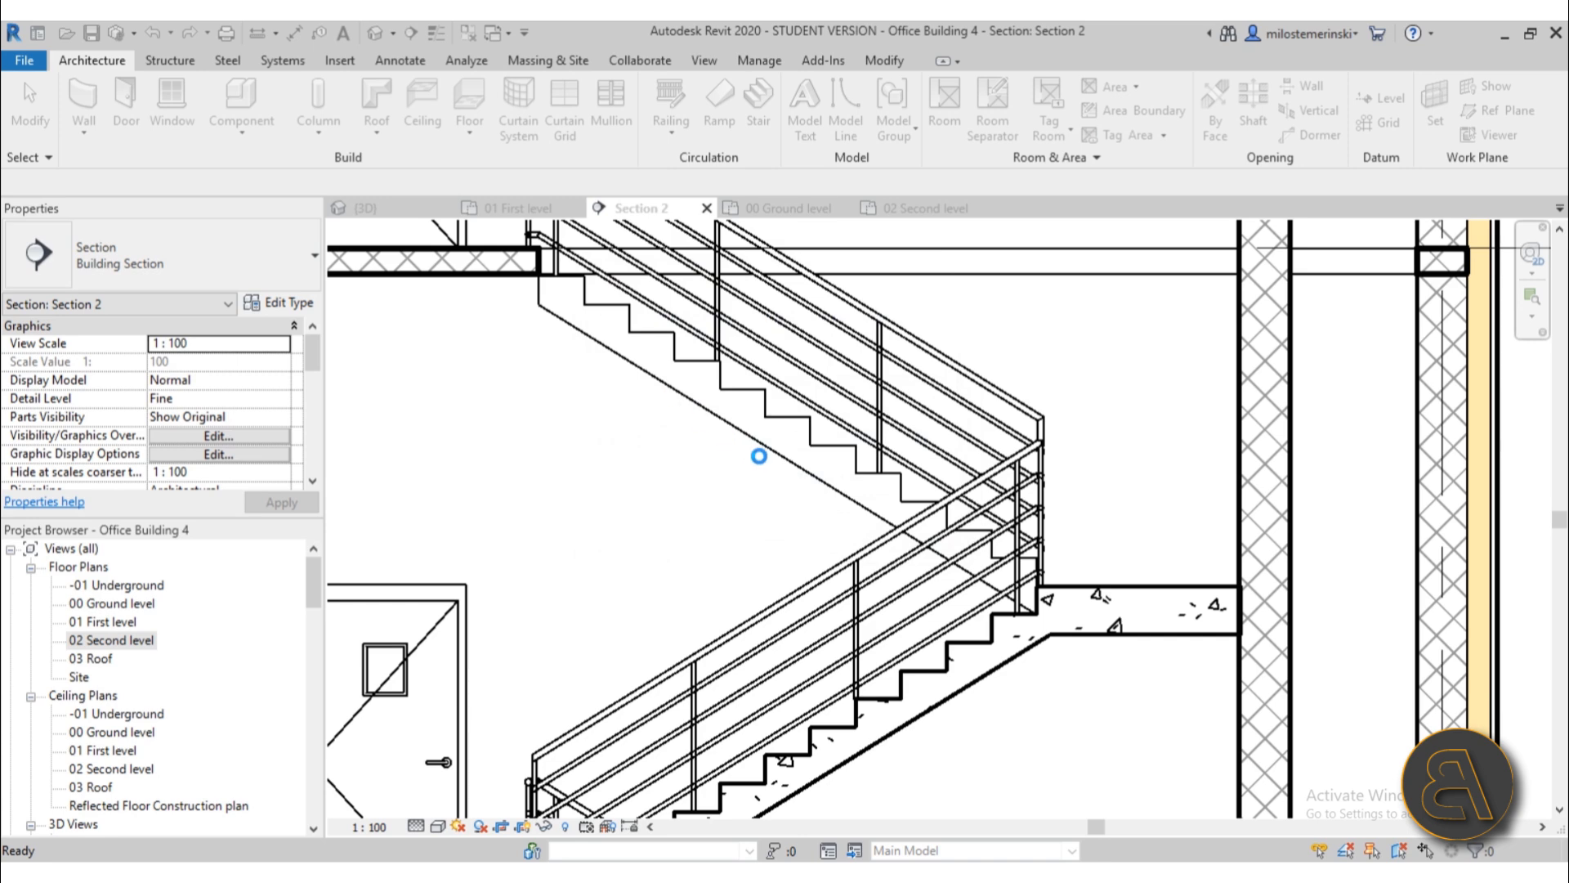
key("t")
key("l")
scroll(865, 466, "up", 6)
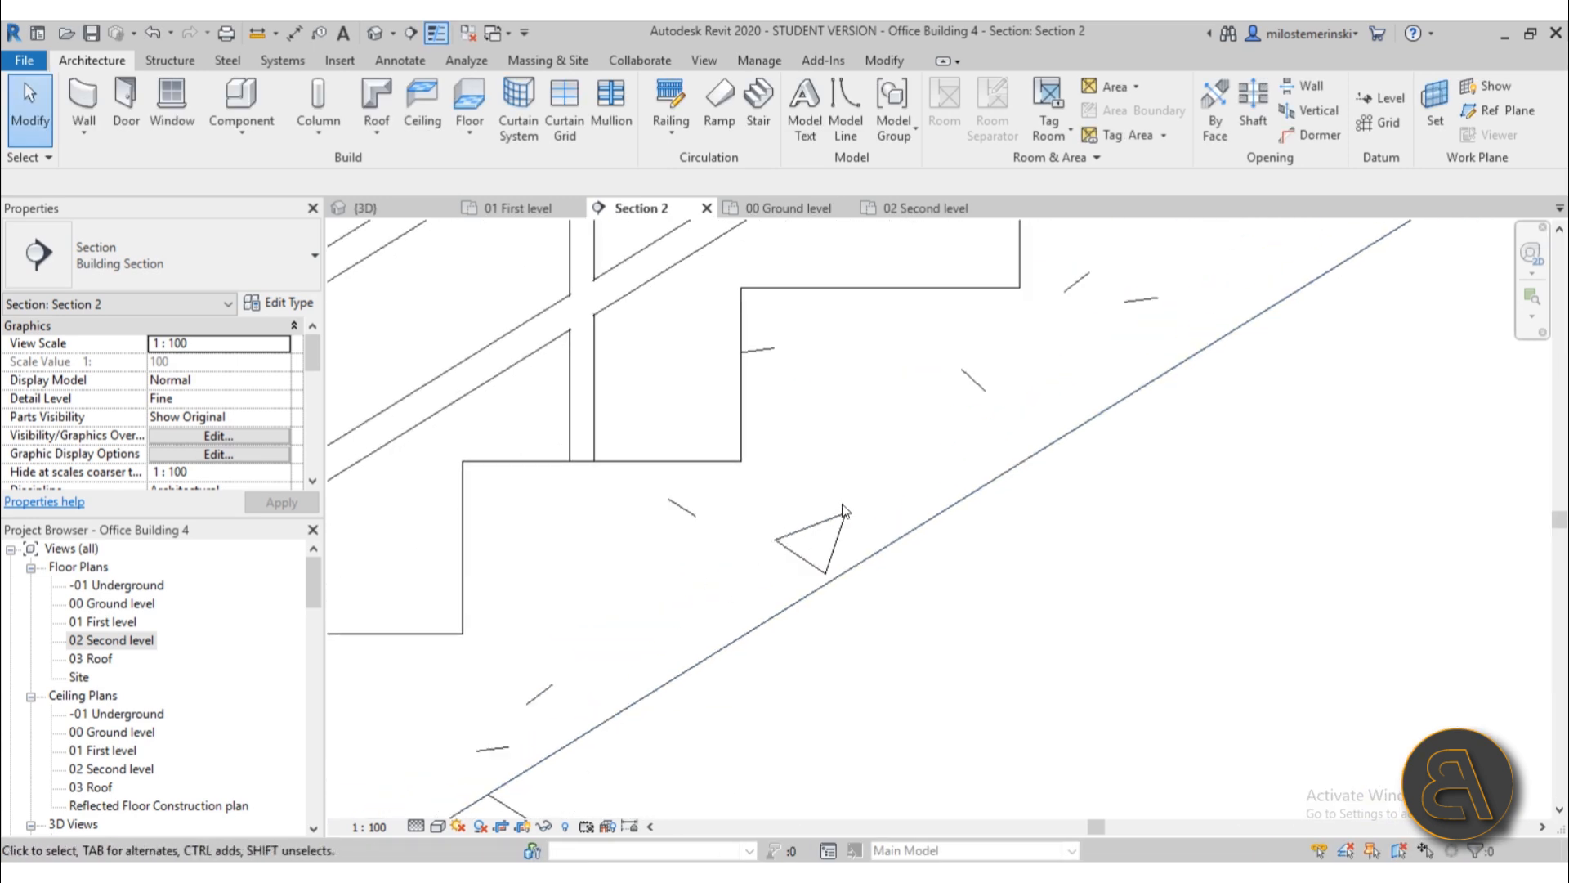
scroll(653, 501, "down", 4)
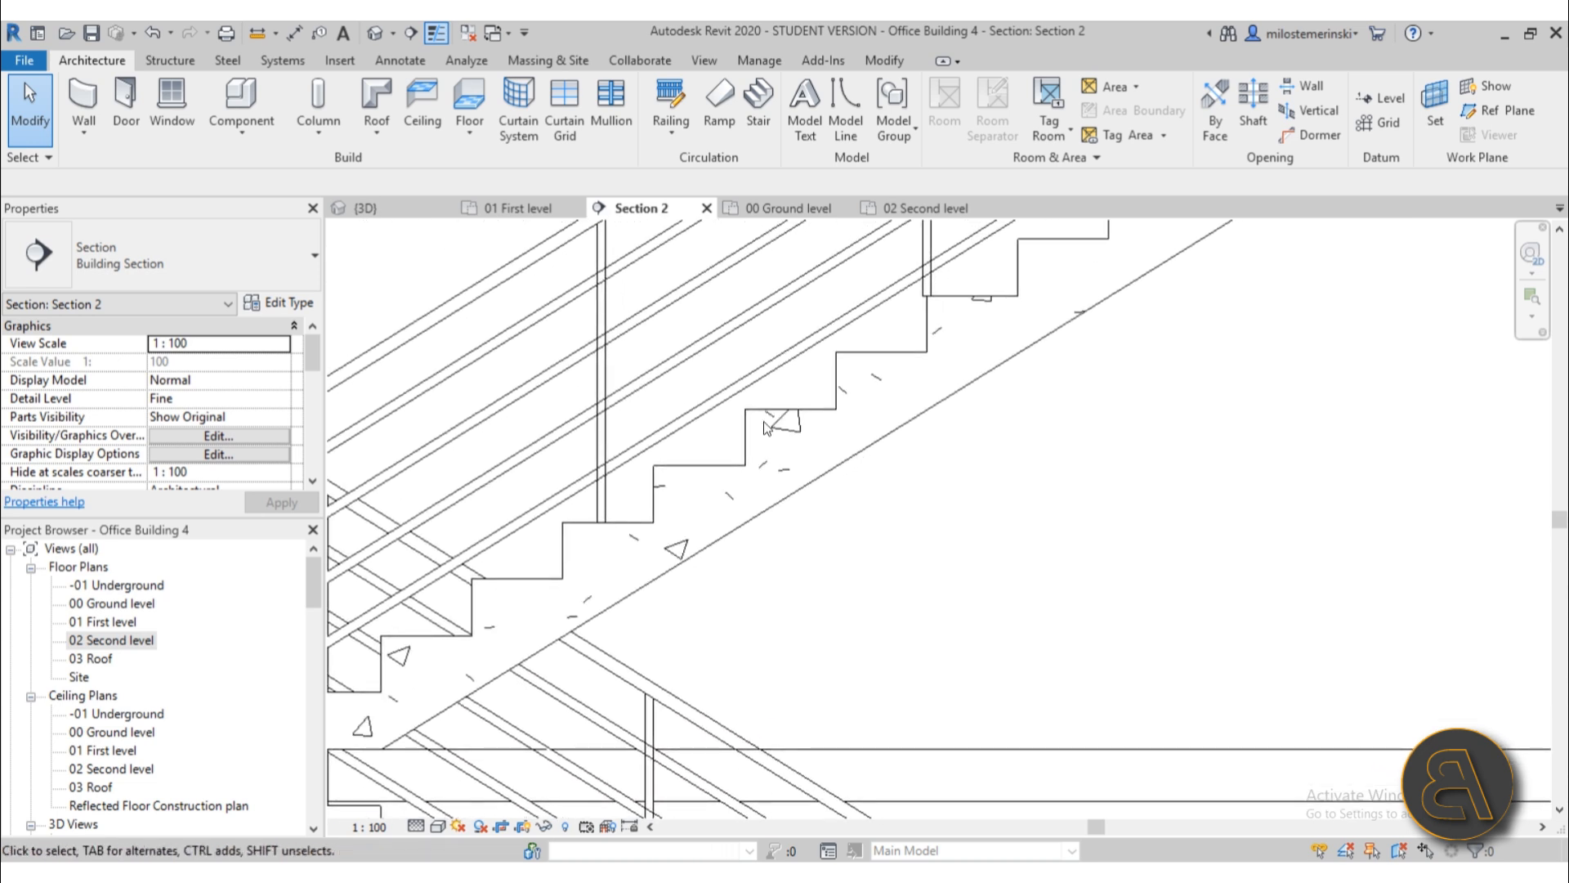
- Select the monolithic stair between 01 First level and 02 Second level within the multistory stair and open its type properties
scroll(766, 427, "down", 2)
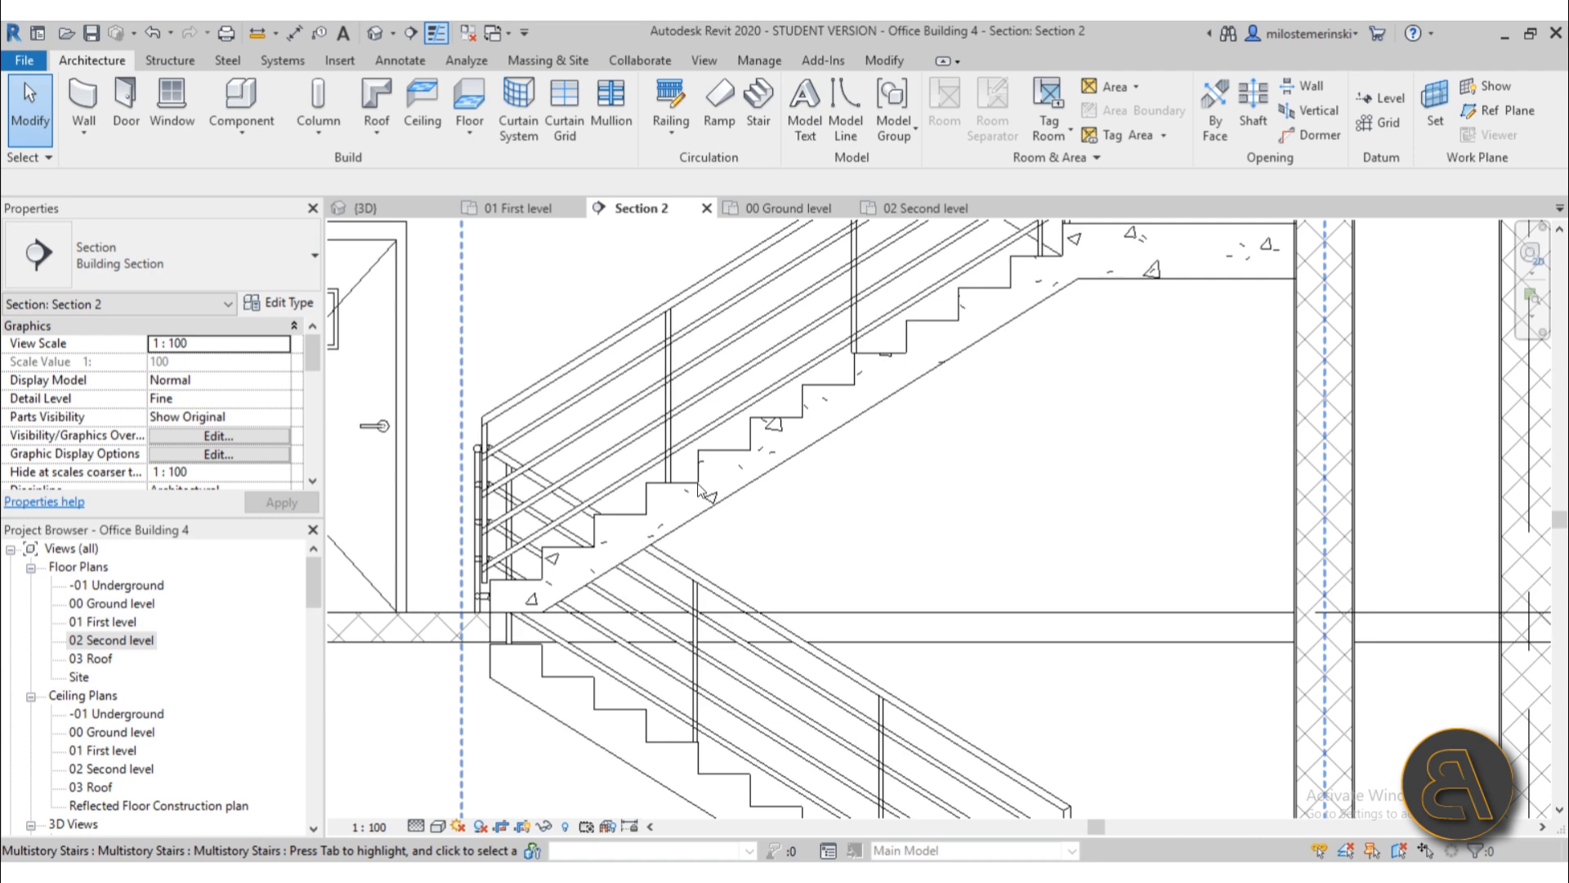
scroll(757, 480, "down", 1)
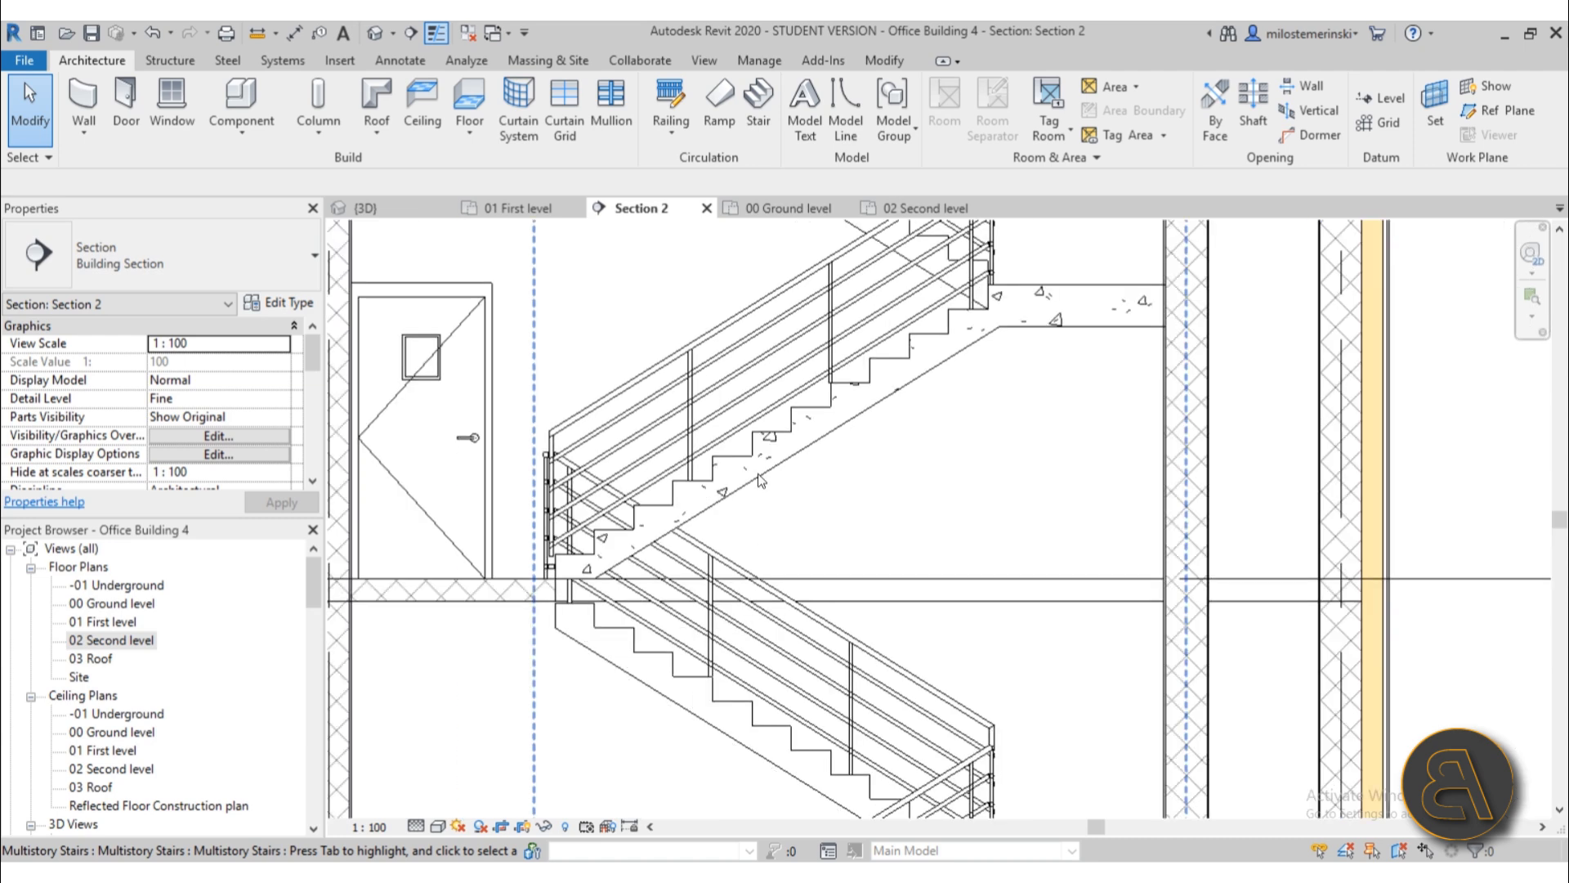
key("Tab")
key("Tab")
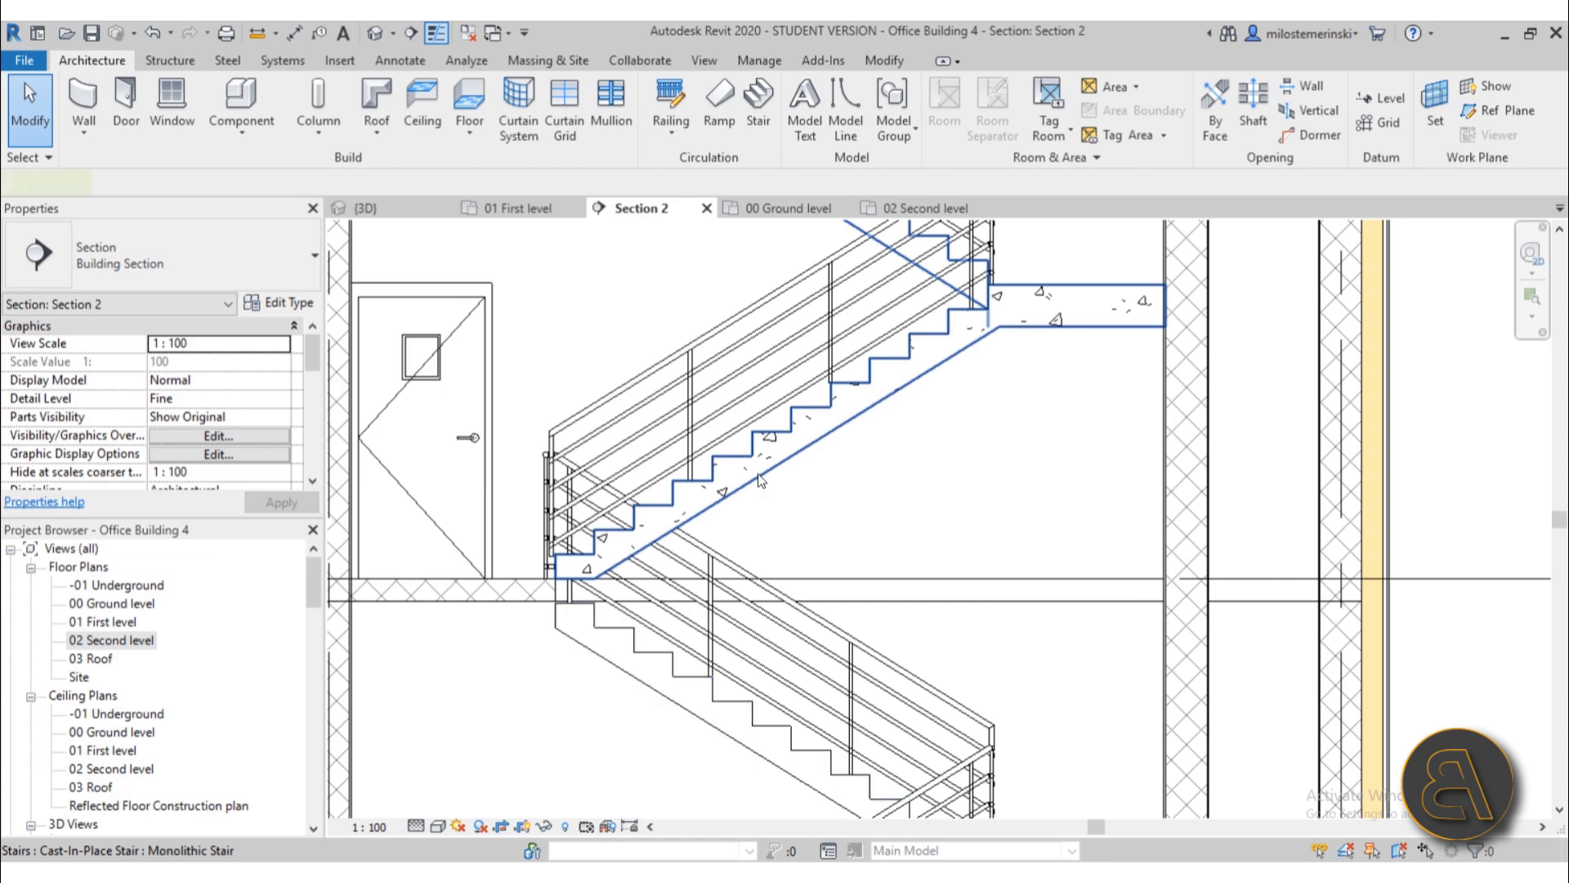
left_click(758, 473)
scroll(801, 477, "down", 2)
left_click(304, 302)
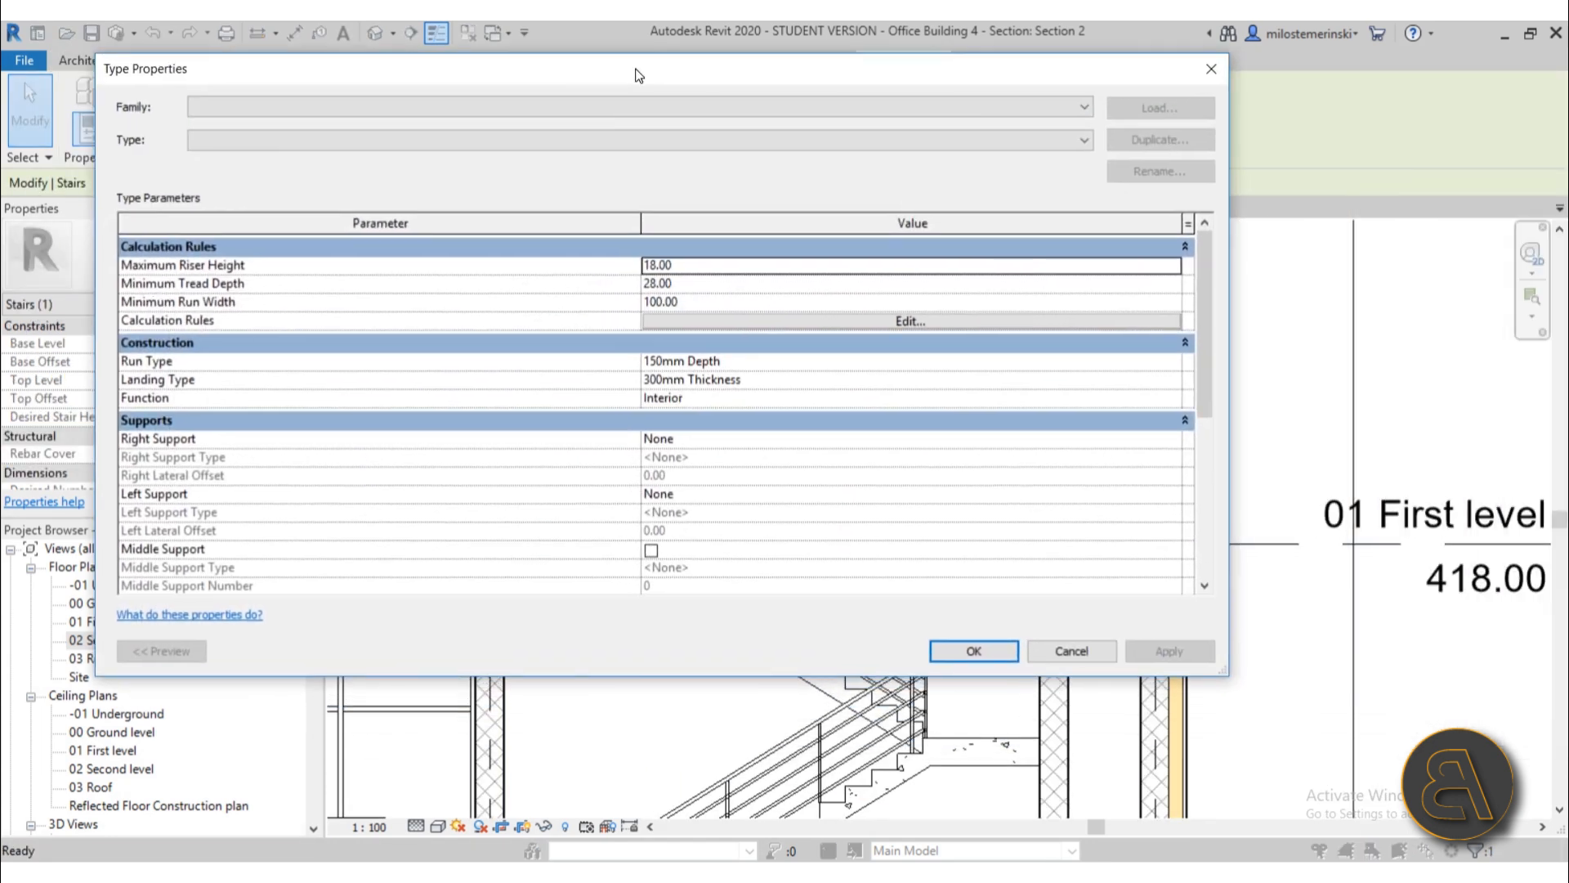
left_click_drag(636, 70, 662, 112)
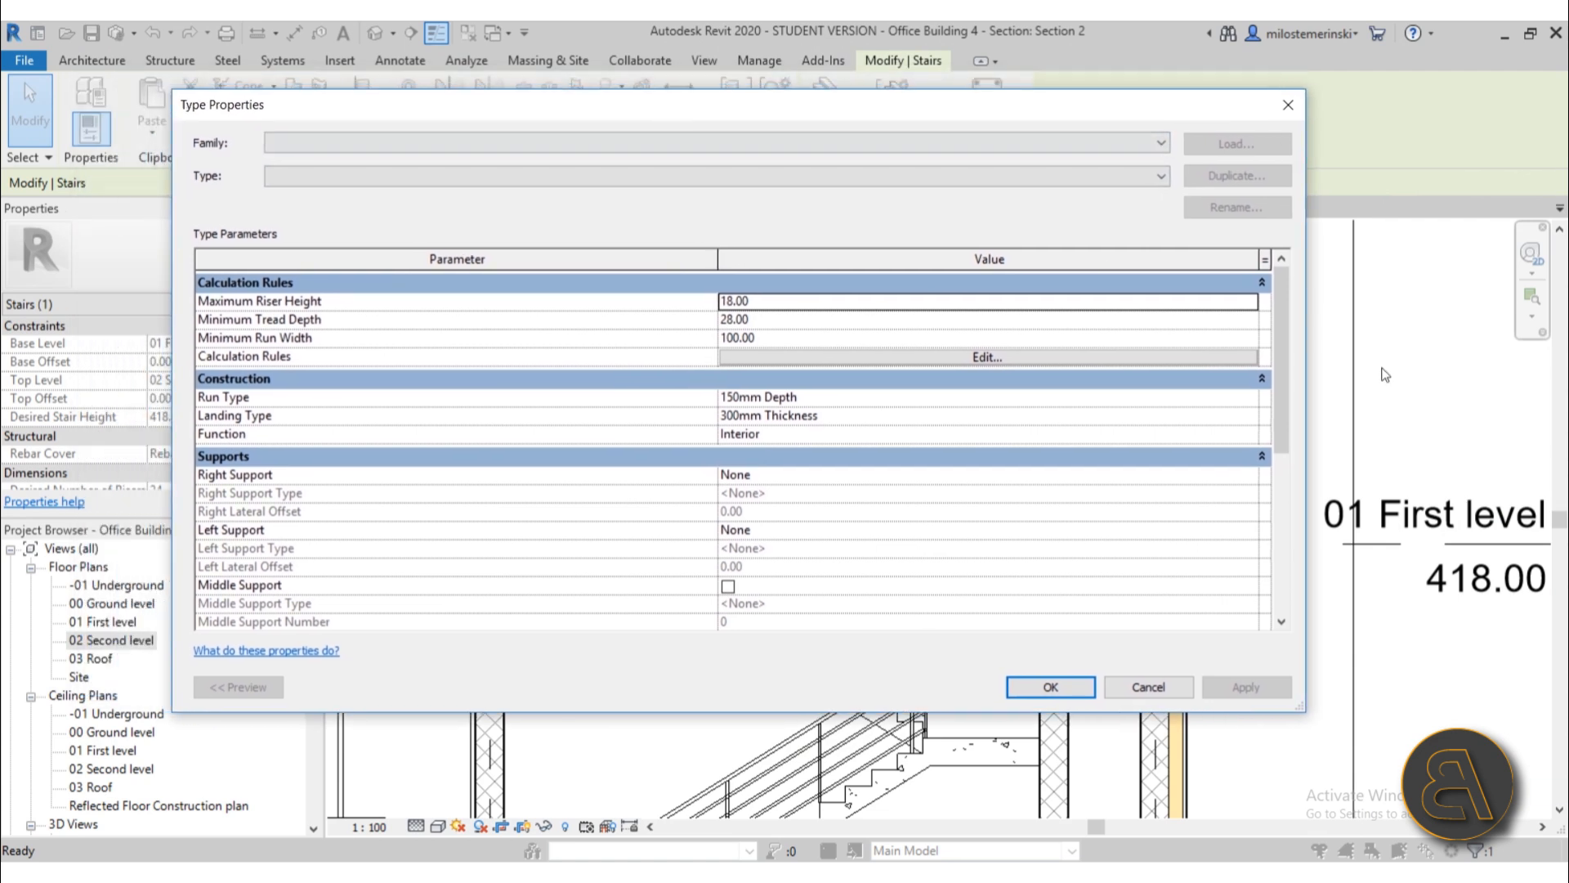
left_click_drag(1305, 353, 944, 354)
left_click_drag(548, 109, 750, 126)
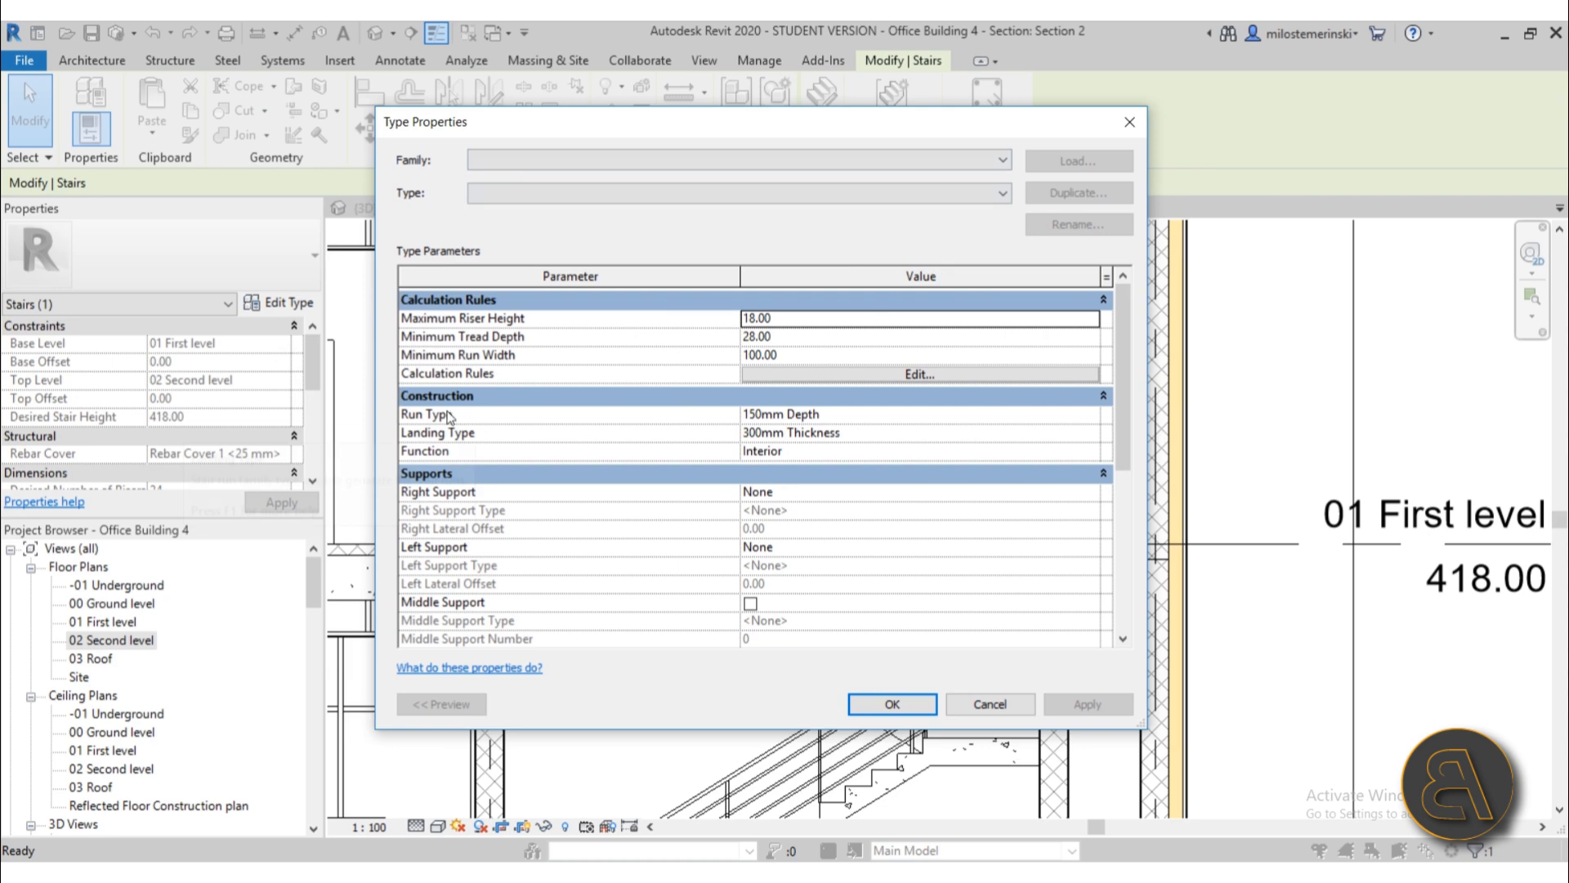
- Set the monolithic material of the stair's 150mm Depth run type to Concrete, Cast-in-Place gray and apply the stair type changes
left_click(1108, 418)
left_click(1090, 419)
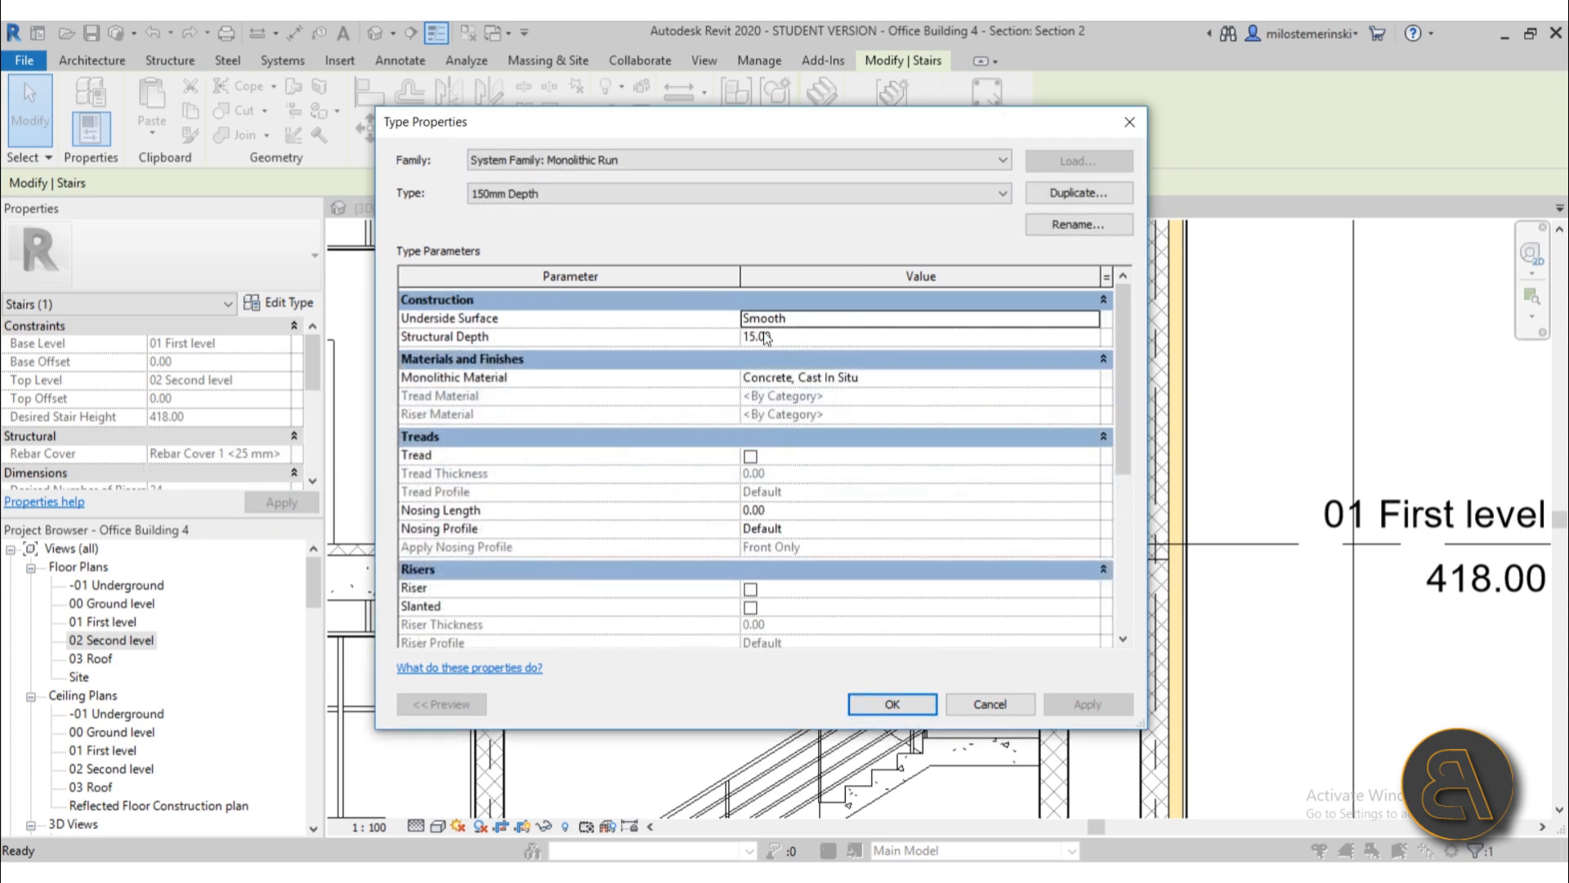
left_click(1087, 380)
left_click(1092, 378)
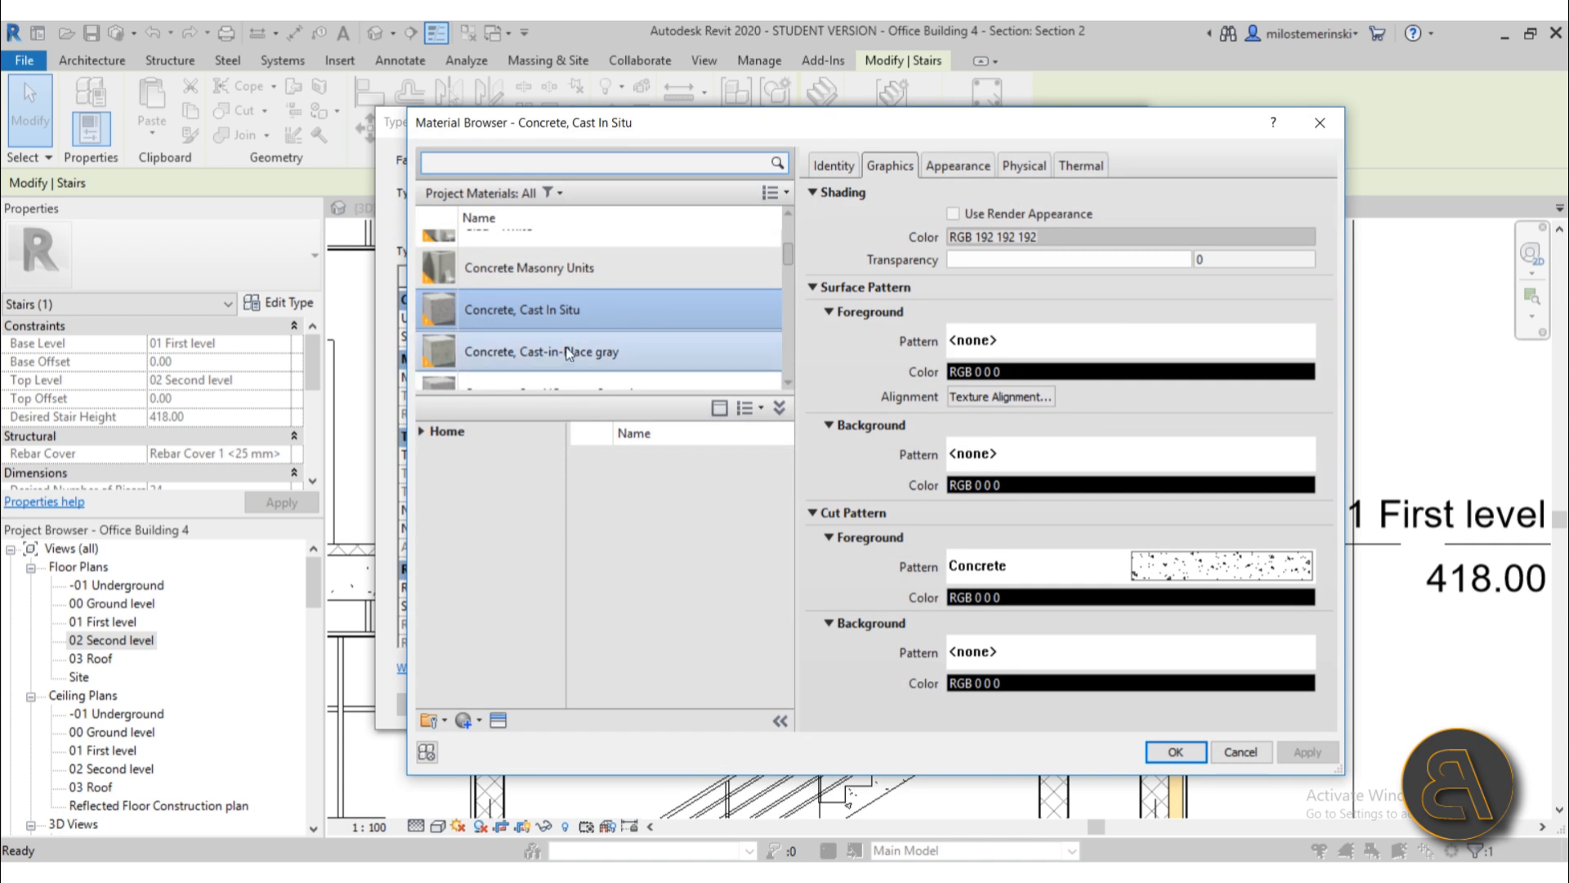
left_click(564, 353)
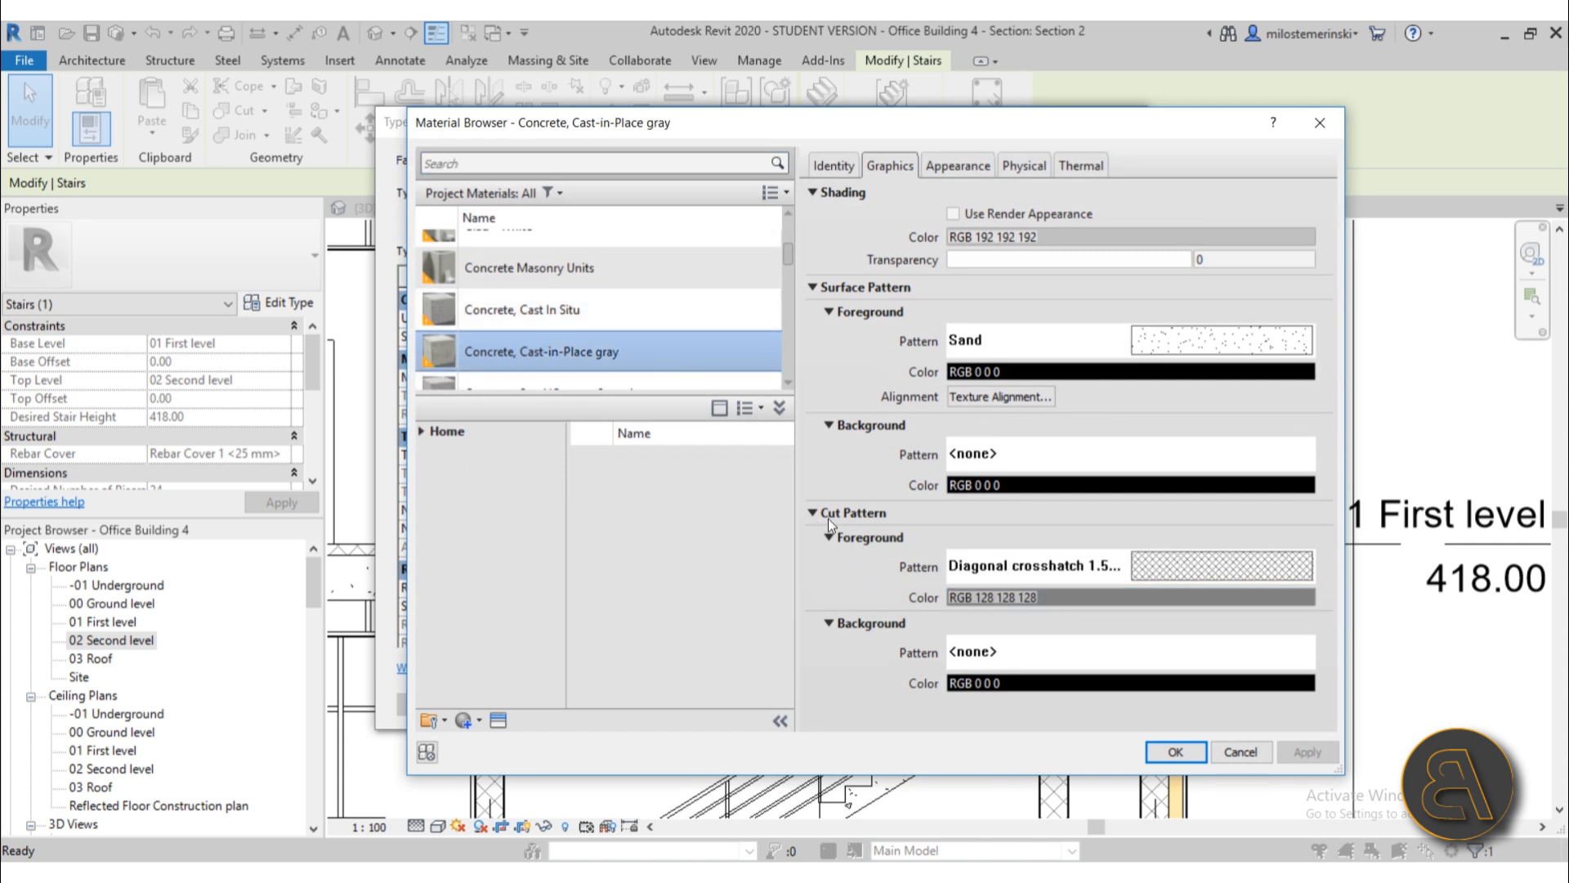
left_click(1185, 753)
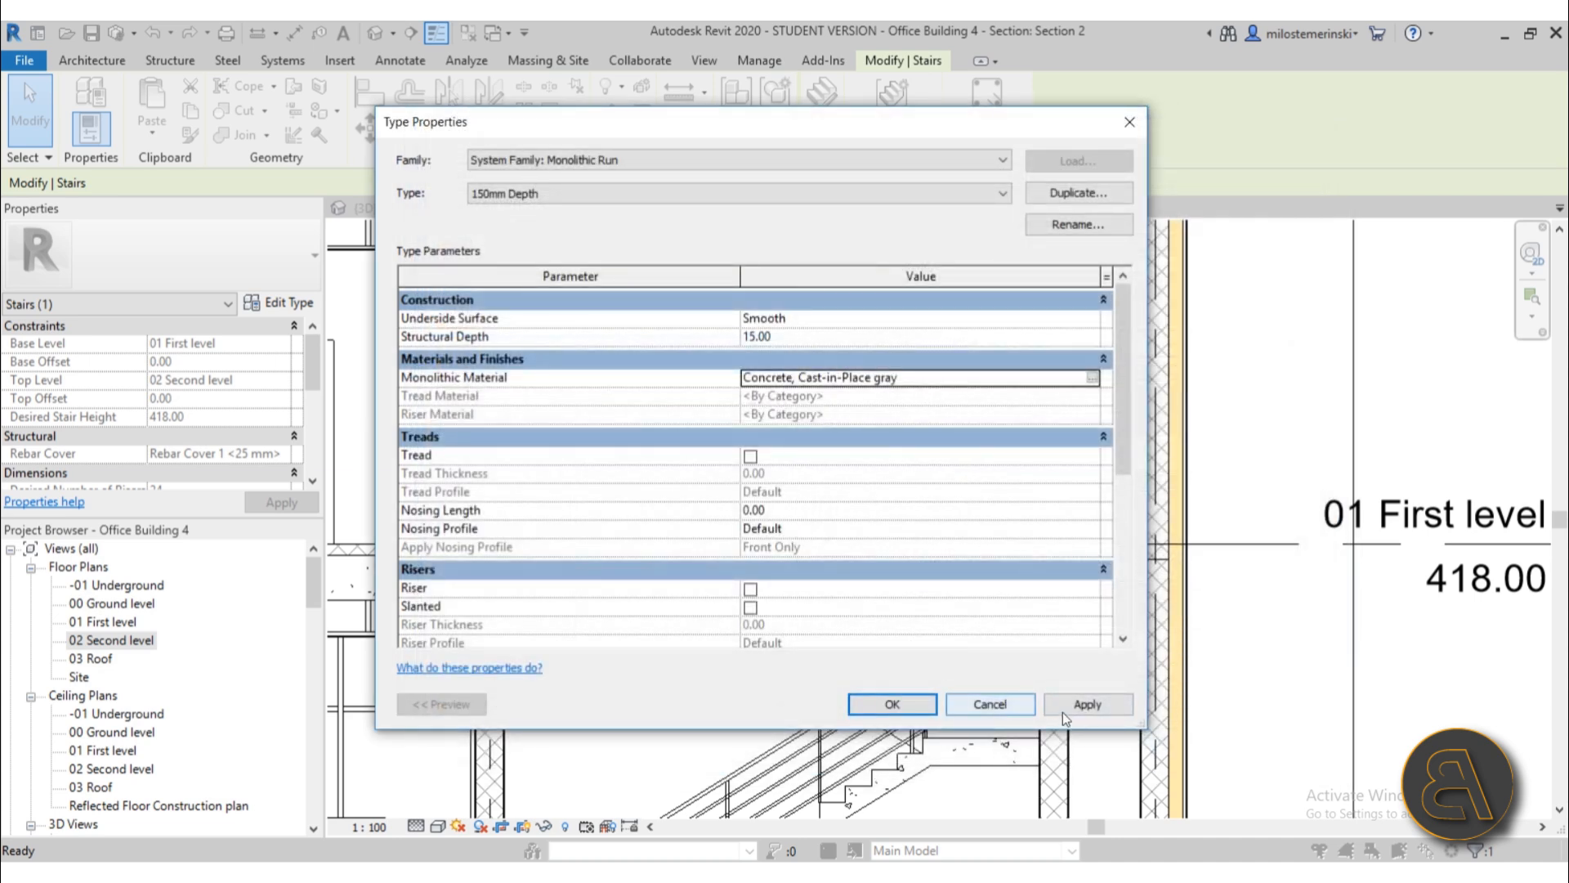
left_click(902, 705)
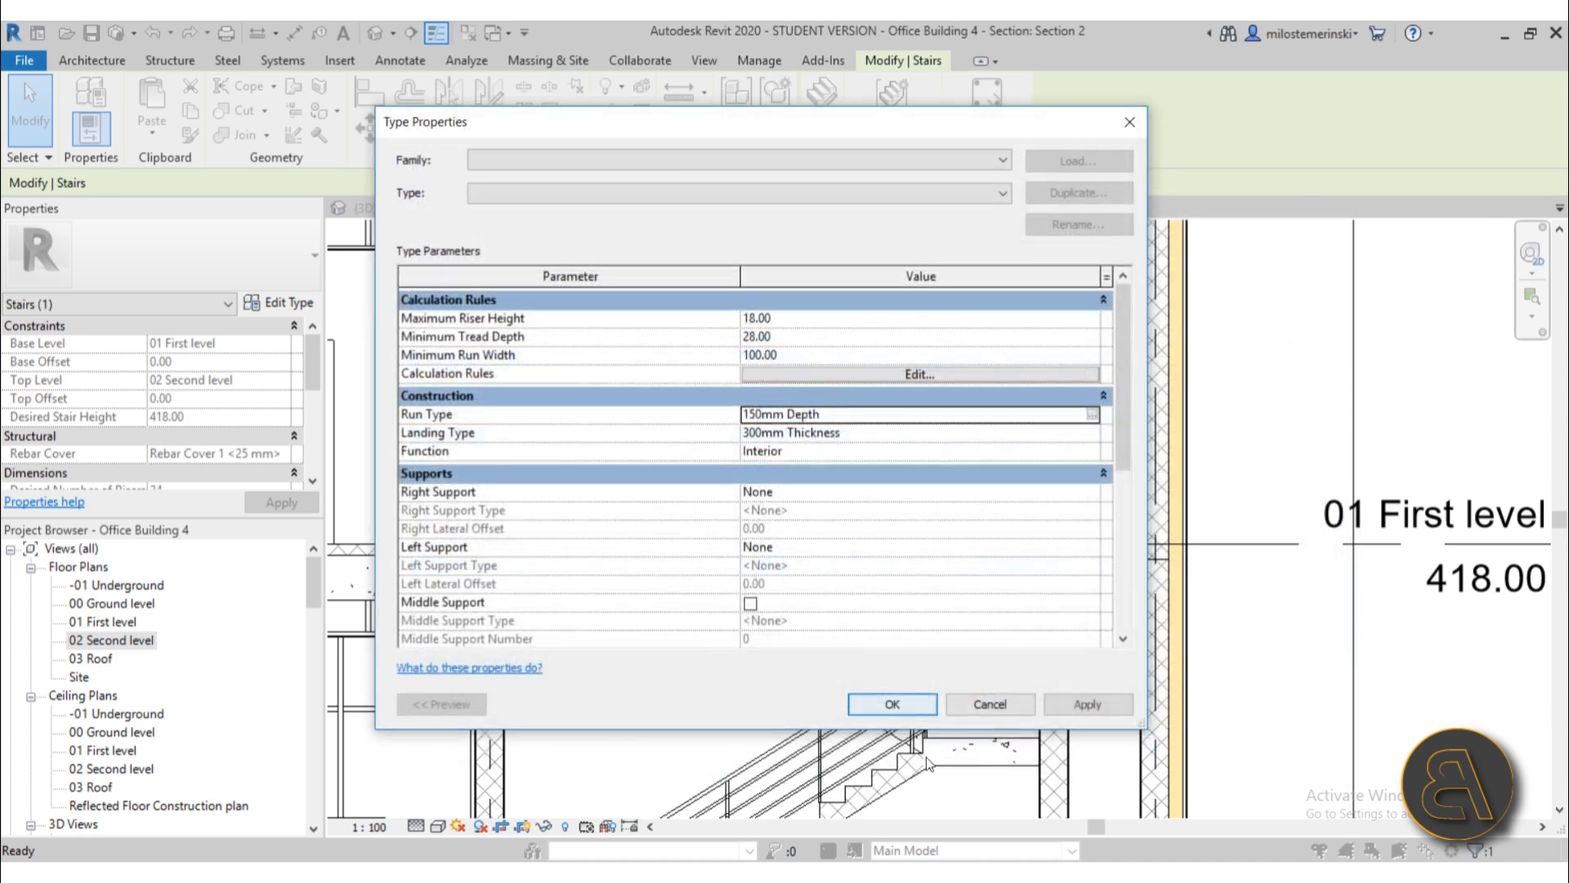
left_click(1079, 708)
left_click(874, 708)
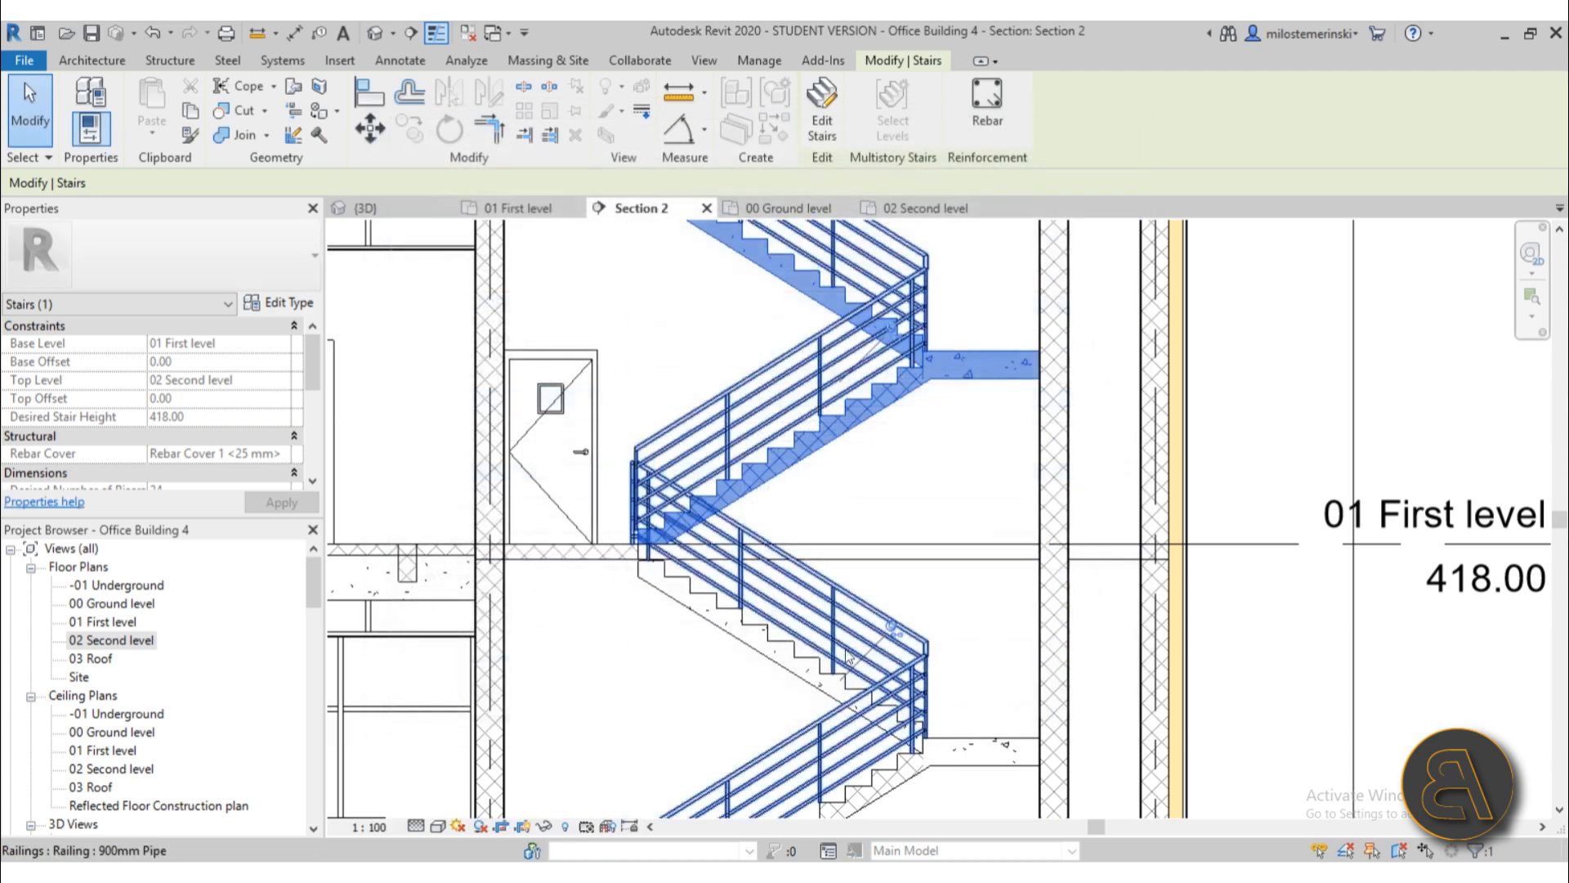
- Set the monolithic material of the stair's 300mm Thickness landing type to Concrete, Cast-in-Place gray and apply the change
middle_click_drag(834, 637, 827, 487)
scroll(821, 260, "up", 2)
left_click(869, 330)
middle_click_drag(854, 323, 768, 531)
scroll(807, 435, "up", 2)
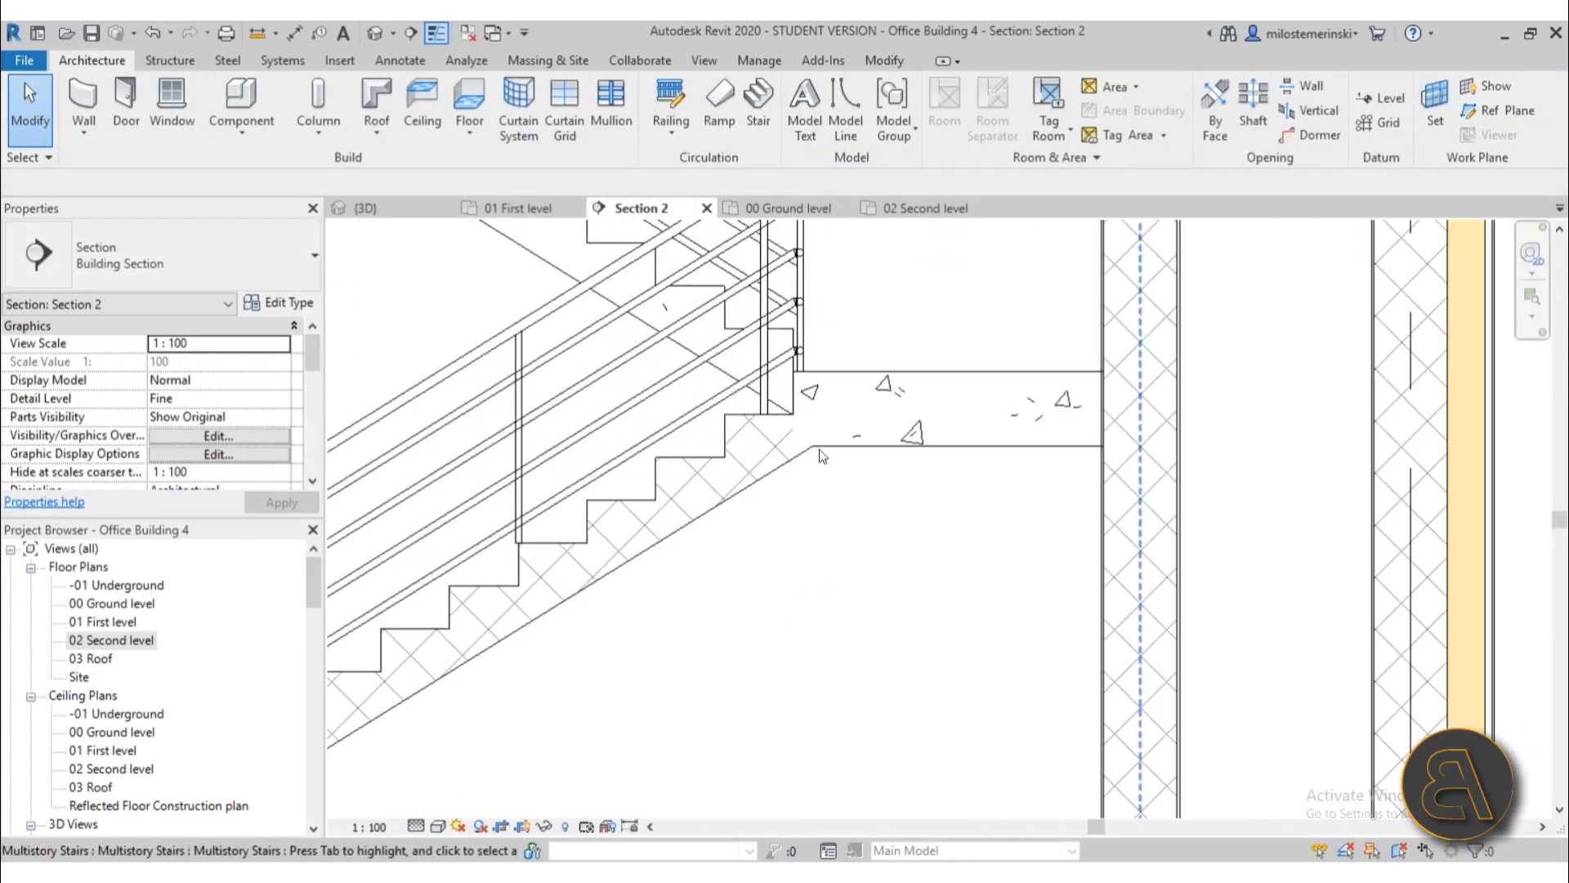
left_click(776, 465)
left_click(278, 302)
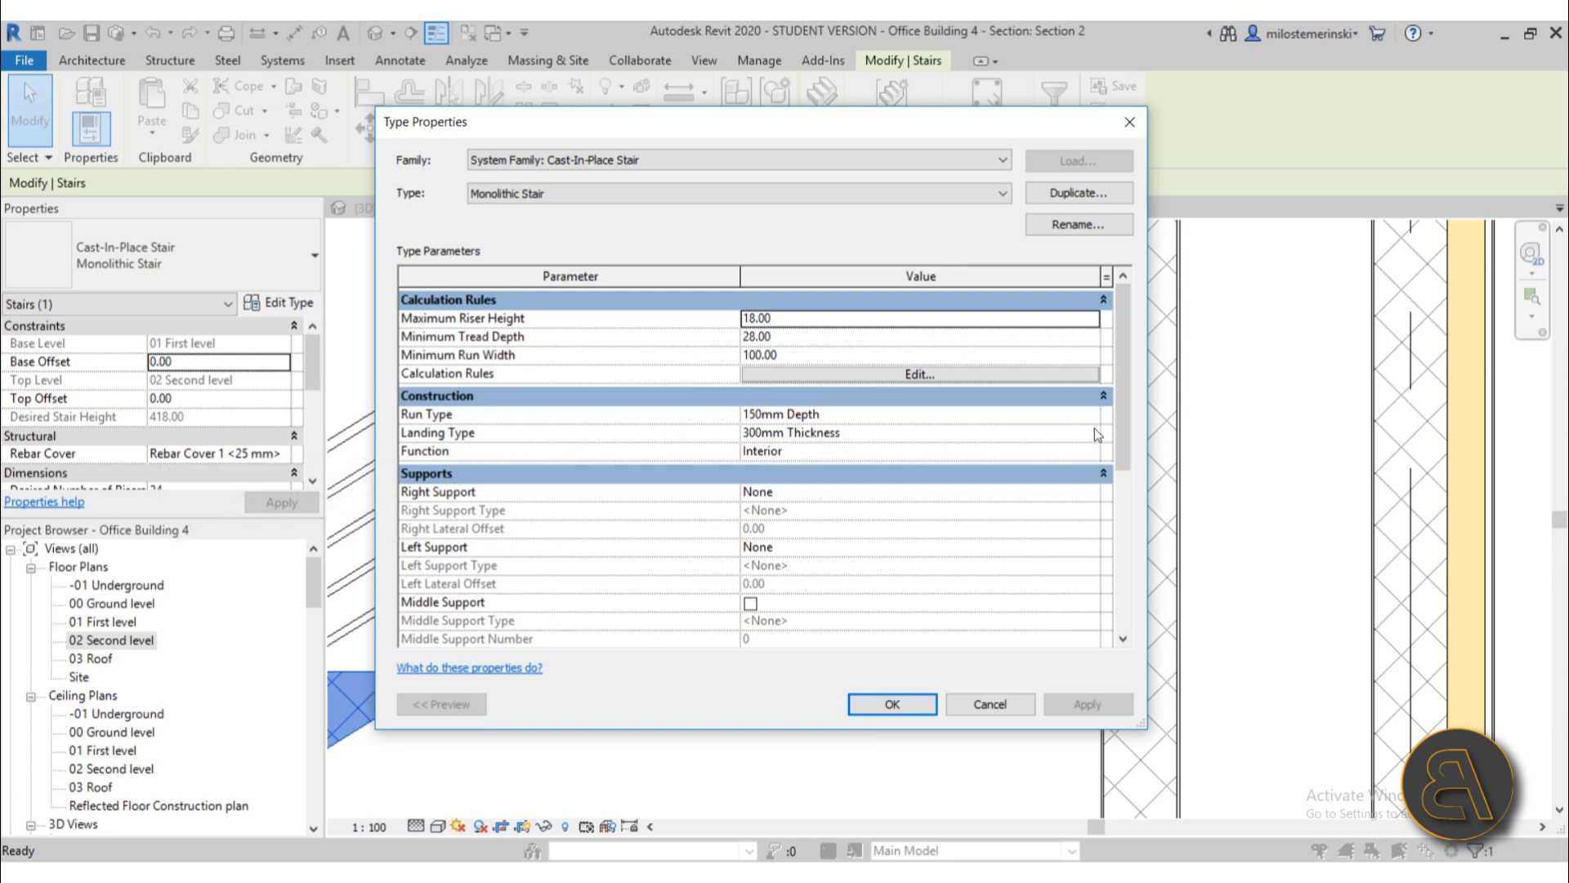
double_click(1093, 434)
left_click(1063, 359)
left_click(1094, 358)
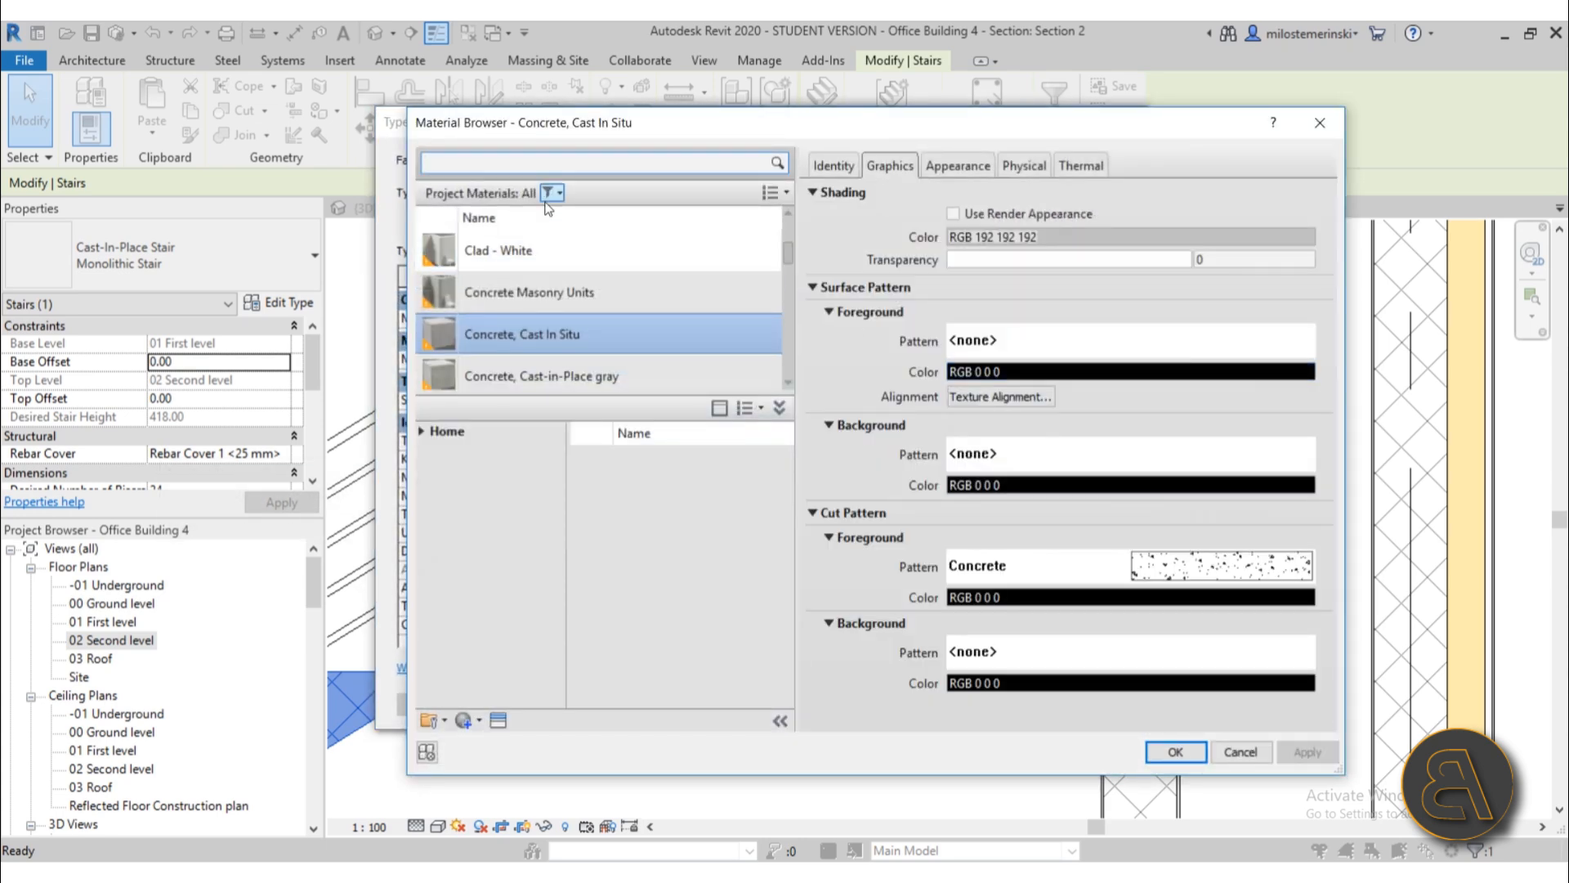
left_click(561, 373)
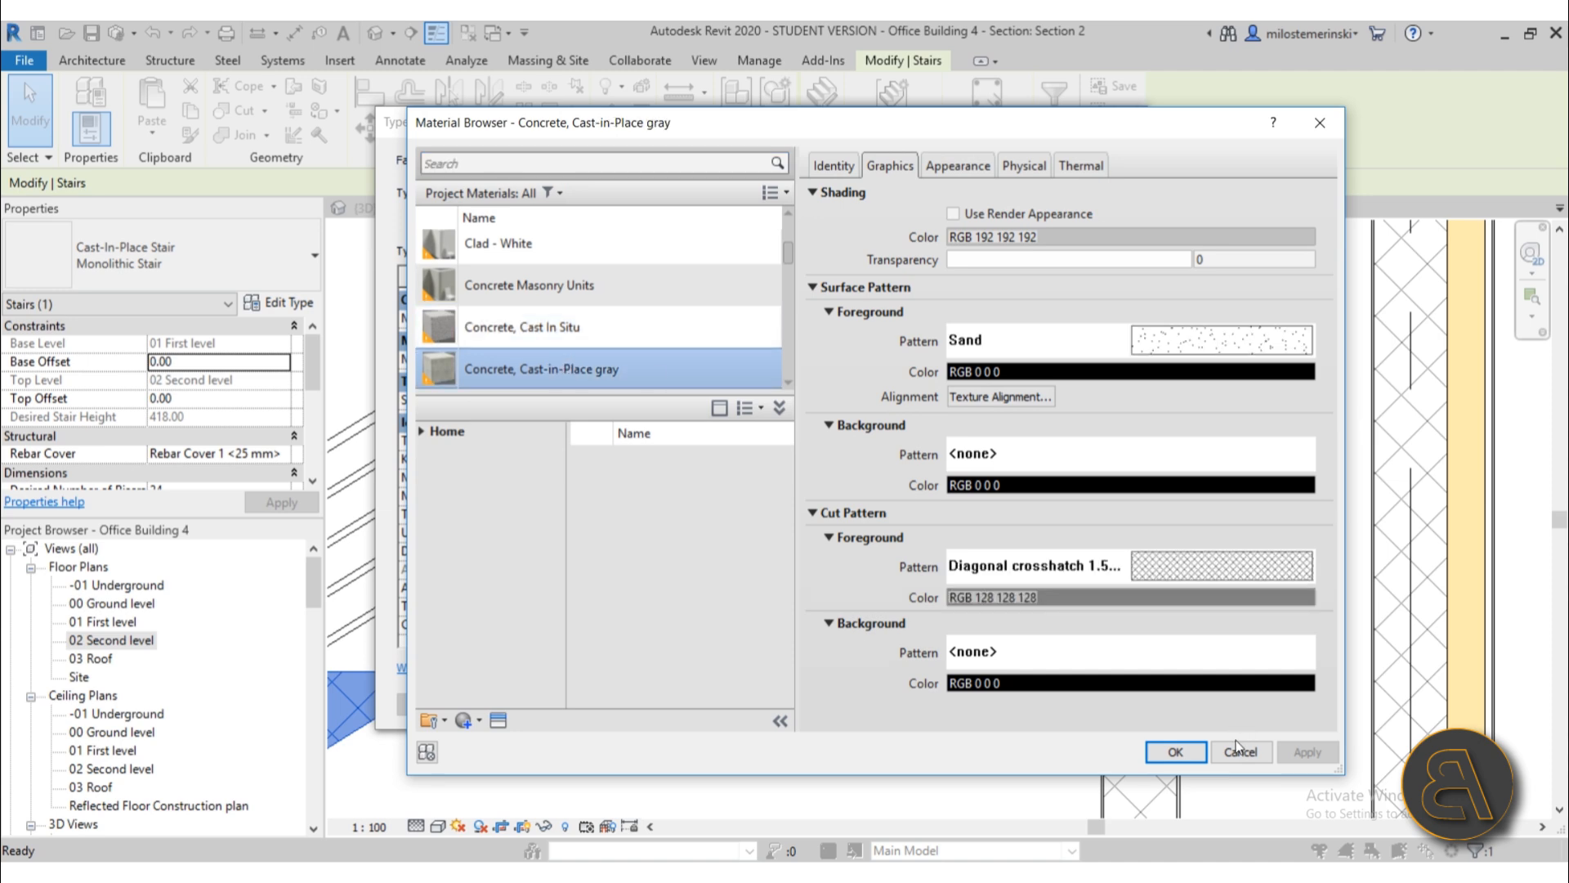
left_click(1182, 755)
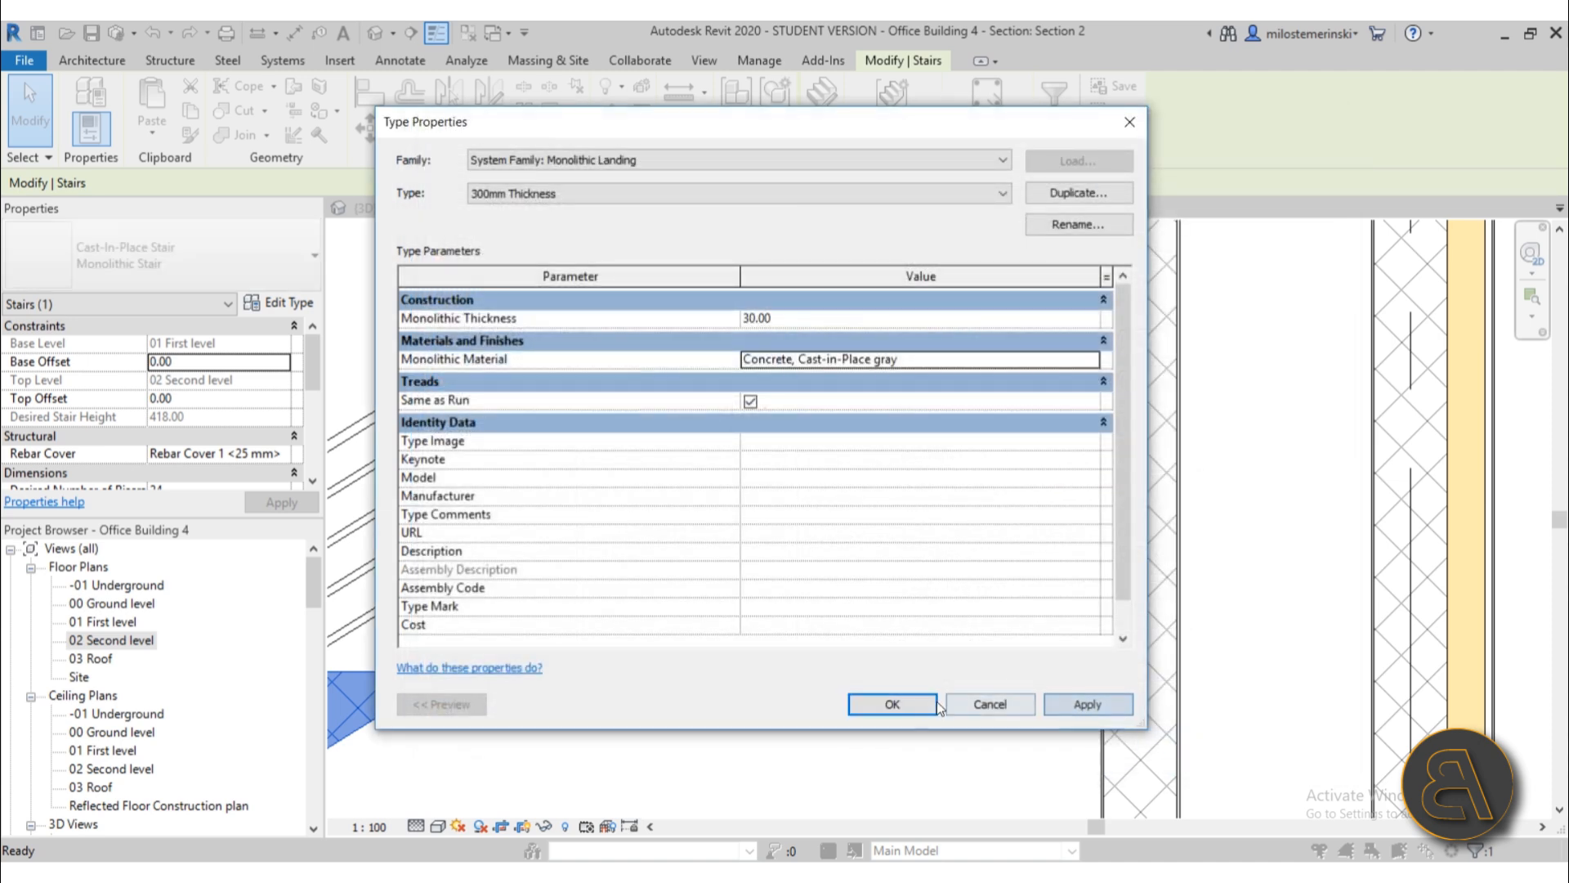
left_click(902, 705)
left_click(1058, 703)
left_click(868, 707)
left_click(865, 717)
- Examine the cut pattern of the stair run and its landing in Section 2
scroll(859, 527, "down", 2)
middle_click_drag(861, 530, 876, 437)
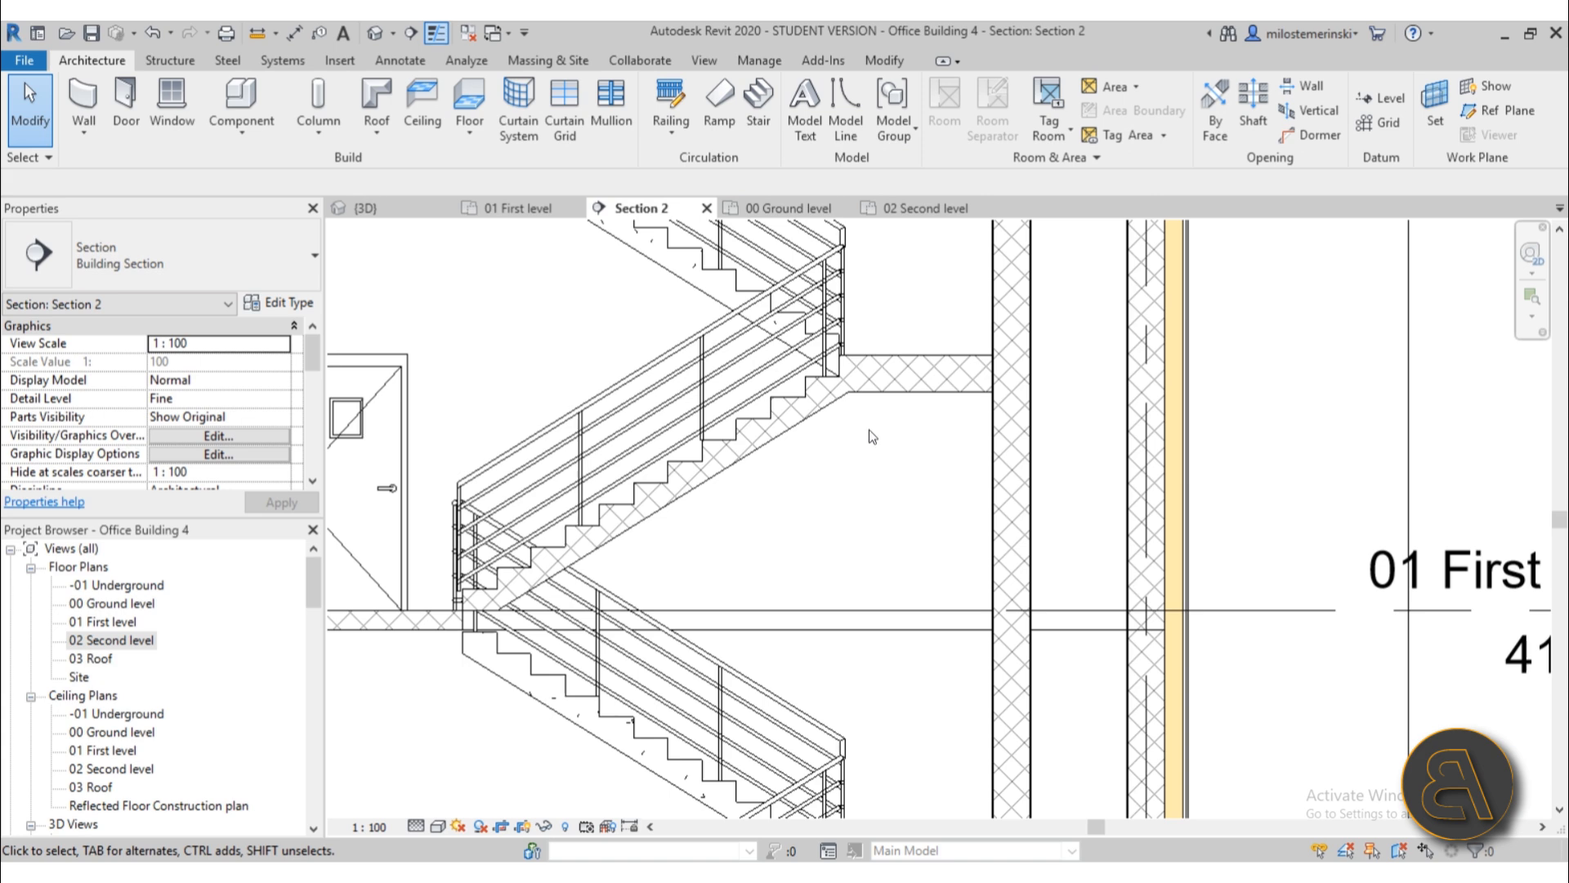
scroll(852, 425, "up", 4)
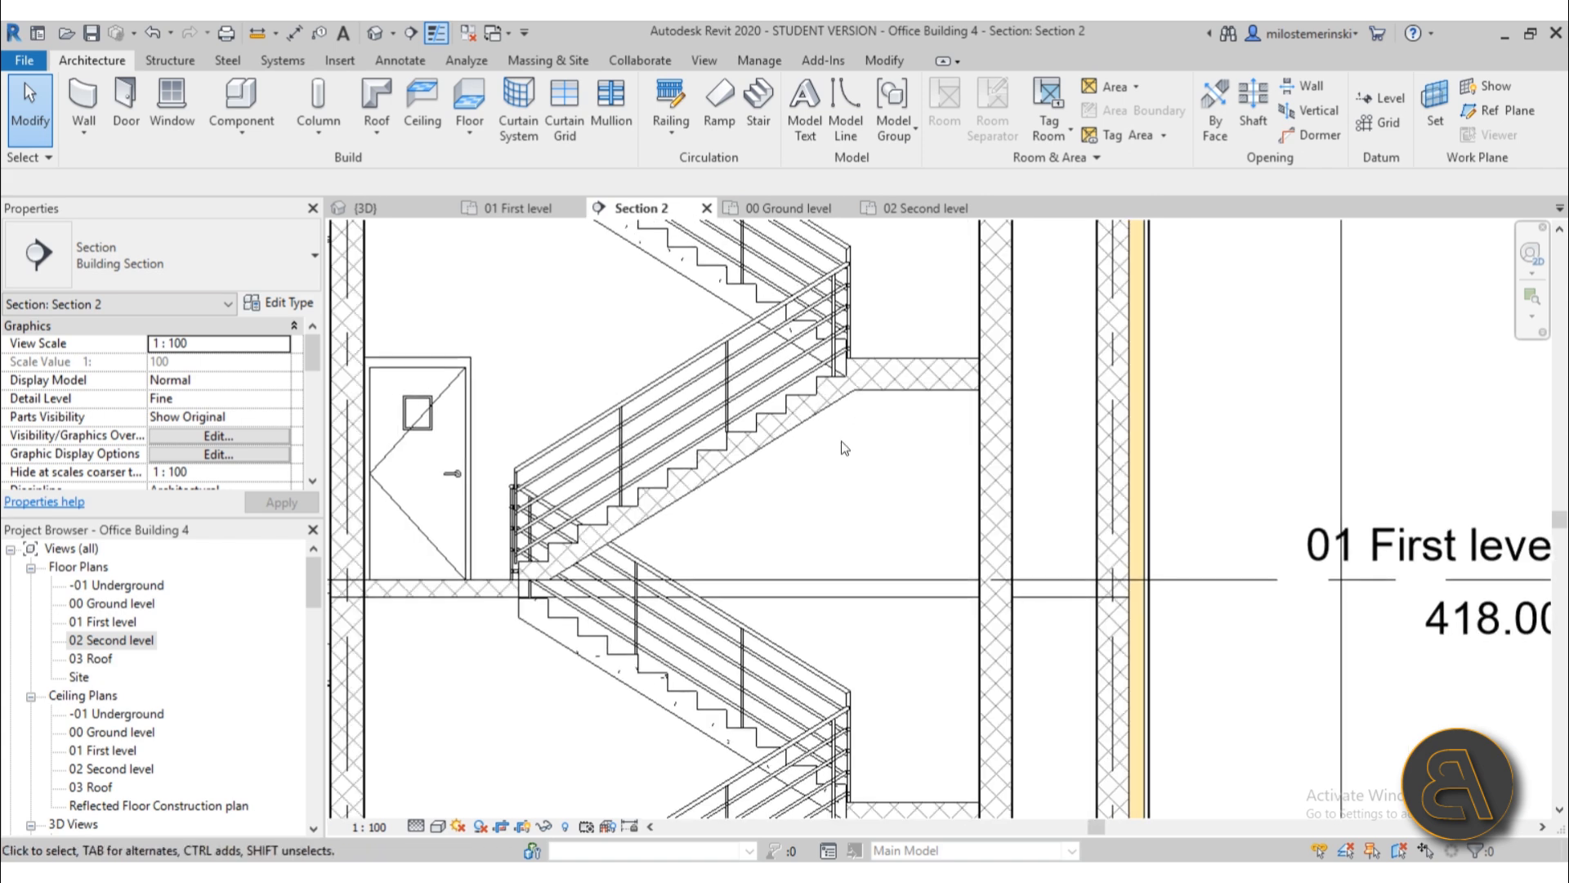
scroll(800, 382, "up", 5)
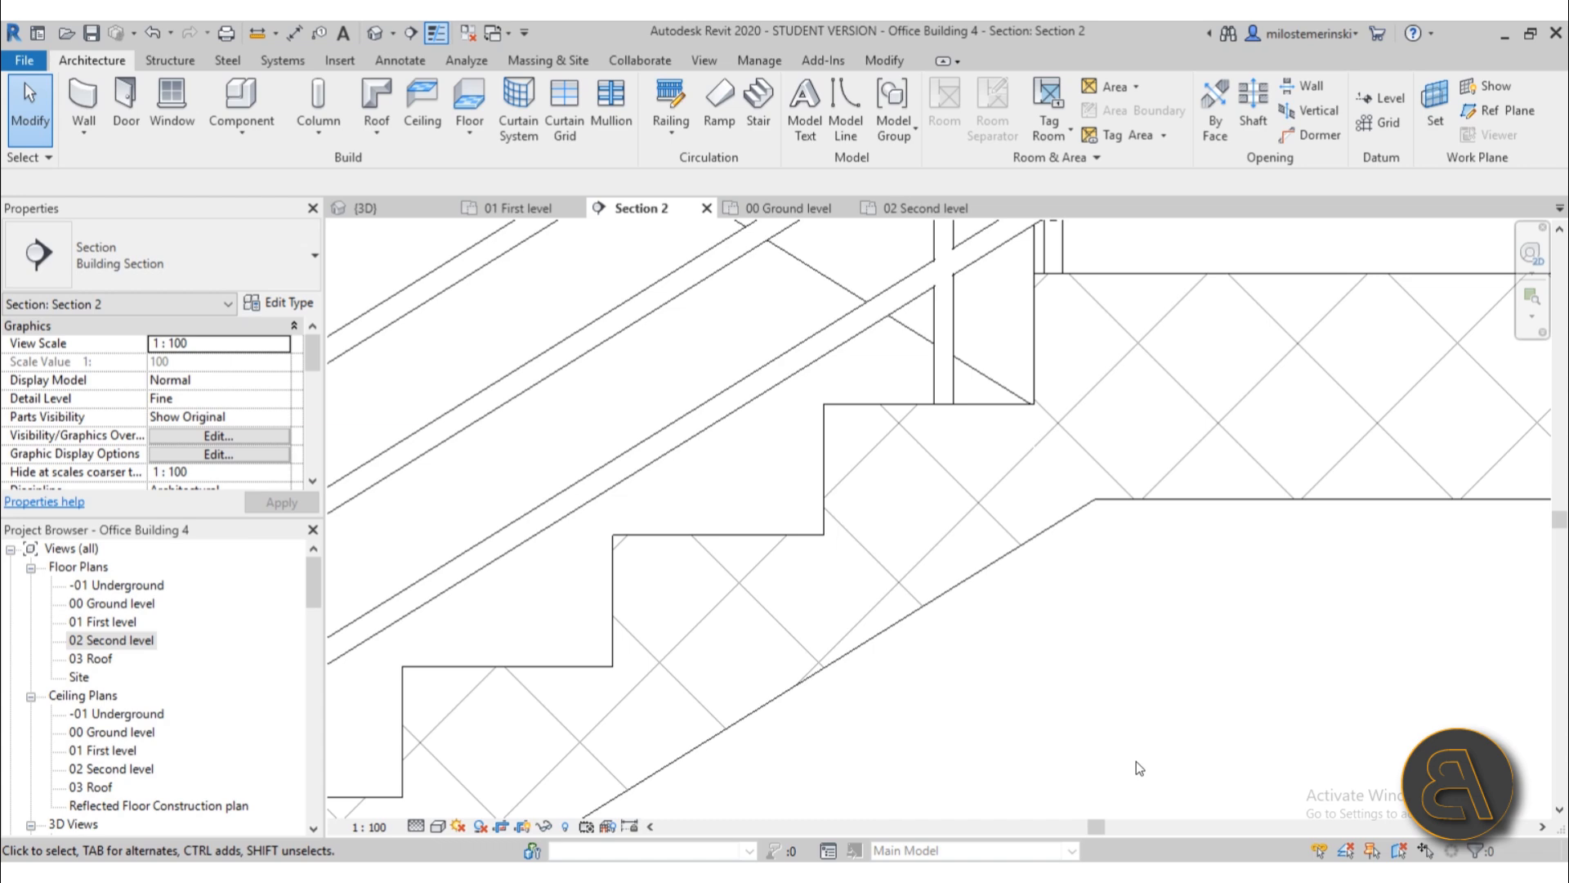
scroll(1136, 762, "down", 3)
middle_click_drag(1077, 660, 916, 408)
middle_click_drag(709, 593, 822, 565)
scroll(504, 581, "up", 2)
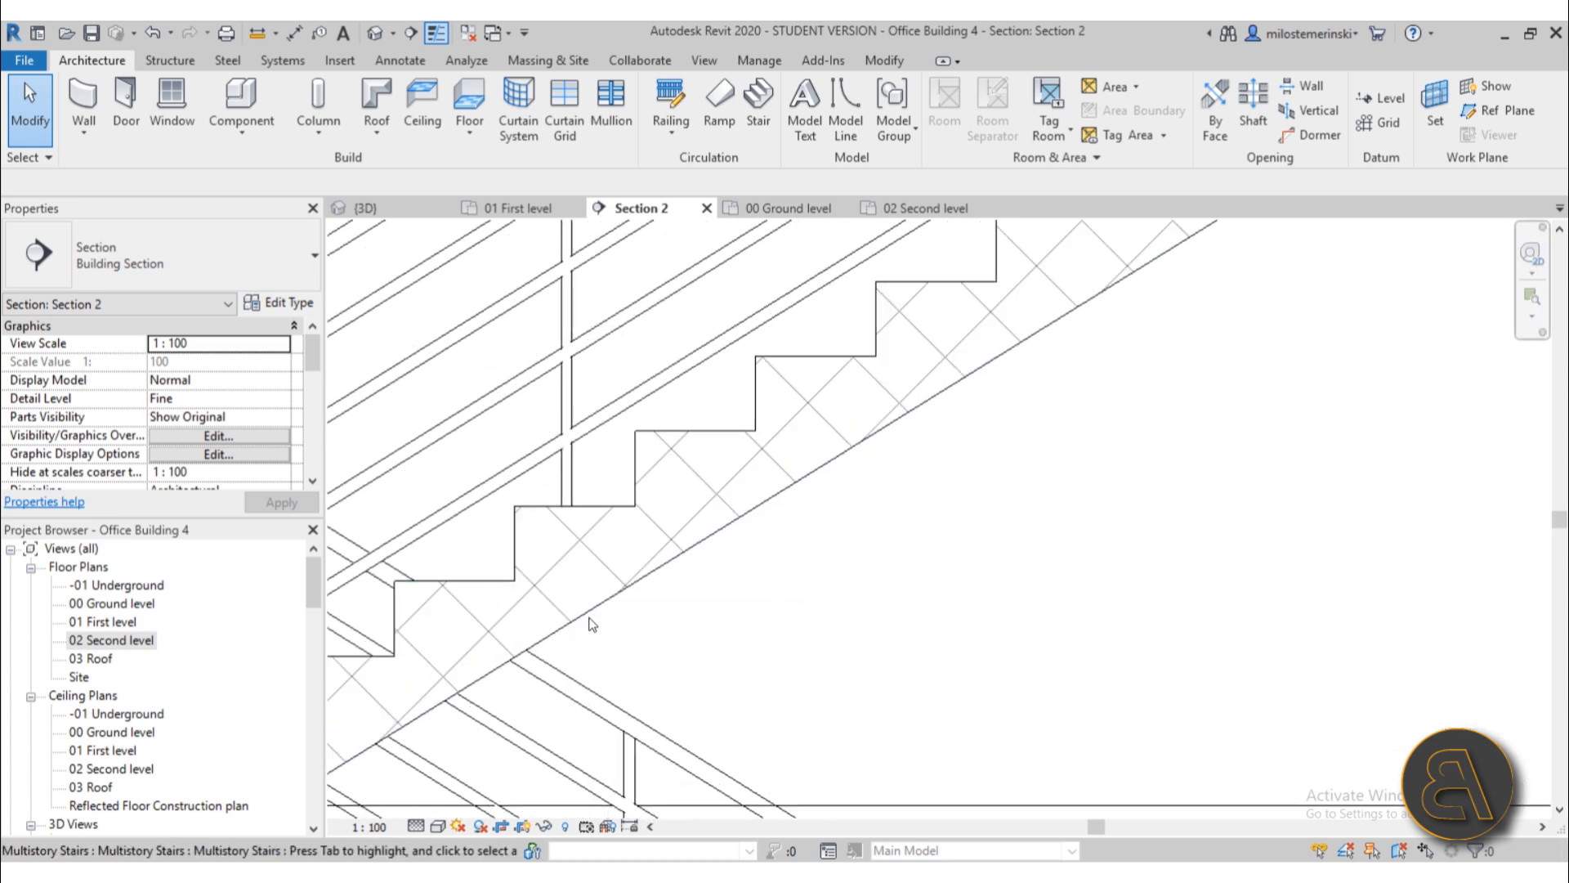
scroll(923, 562, "down", 3)
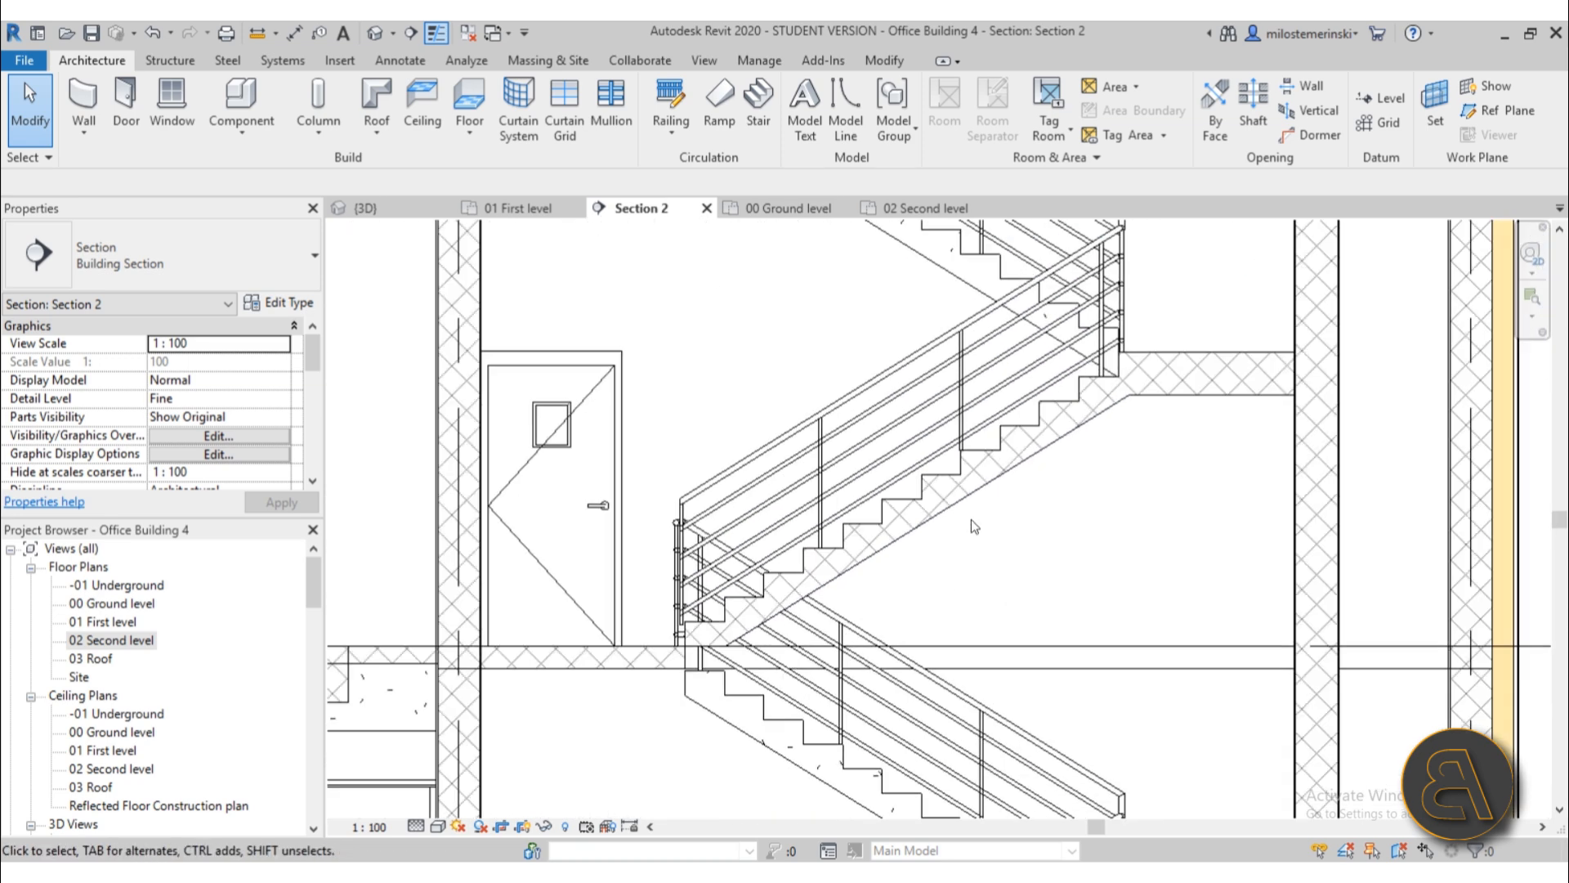
- Select the stair between 01 First level and 02 Second level and open its 150mm Depth run type to review the tread and riser settings
key("Tab")
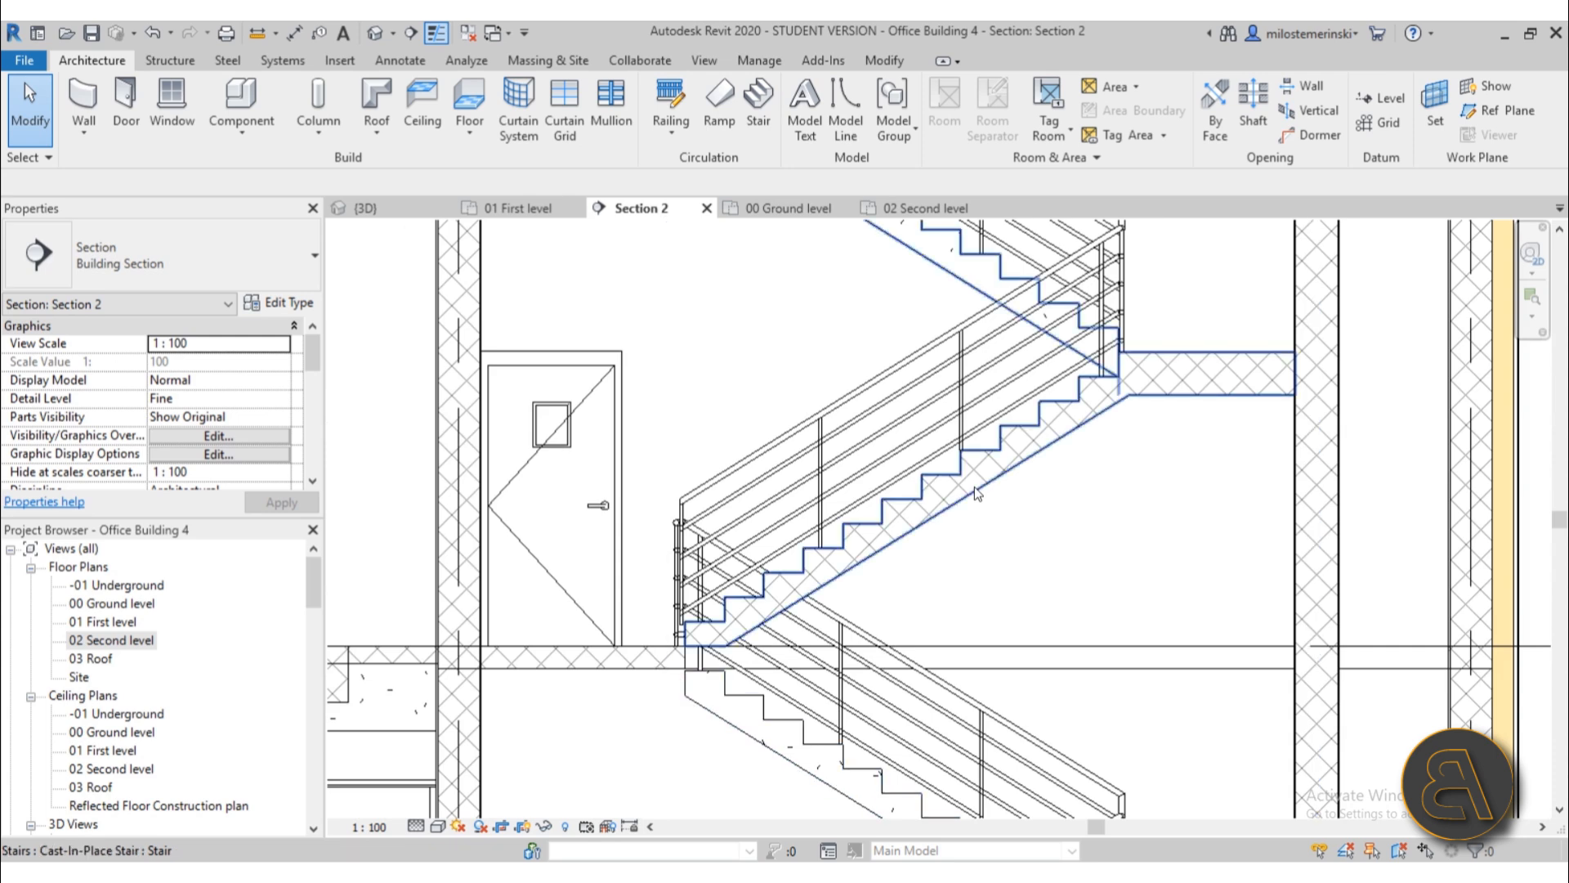
left_click(974, 488)
scroll(1045, 498, "down", 3)
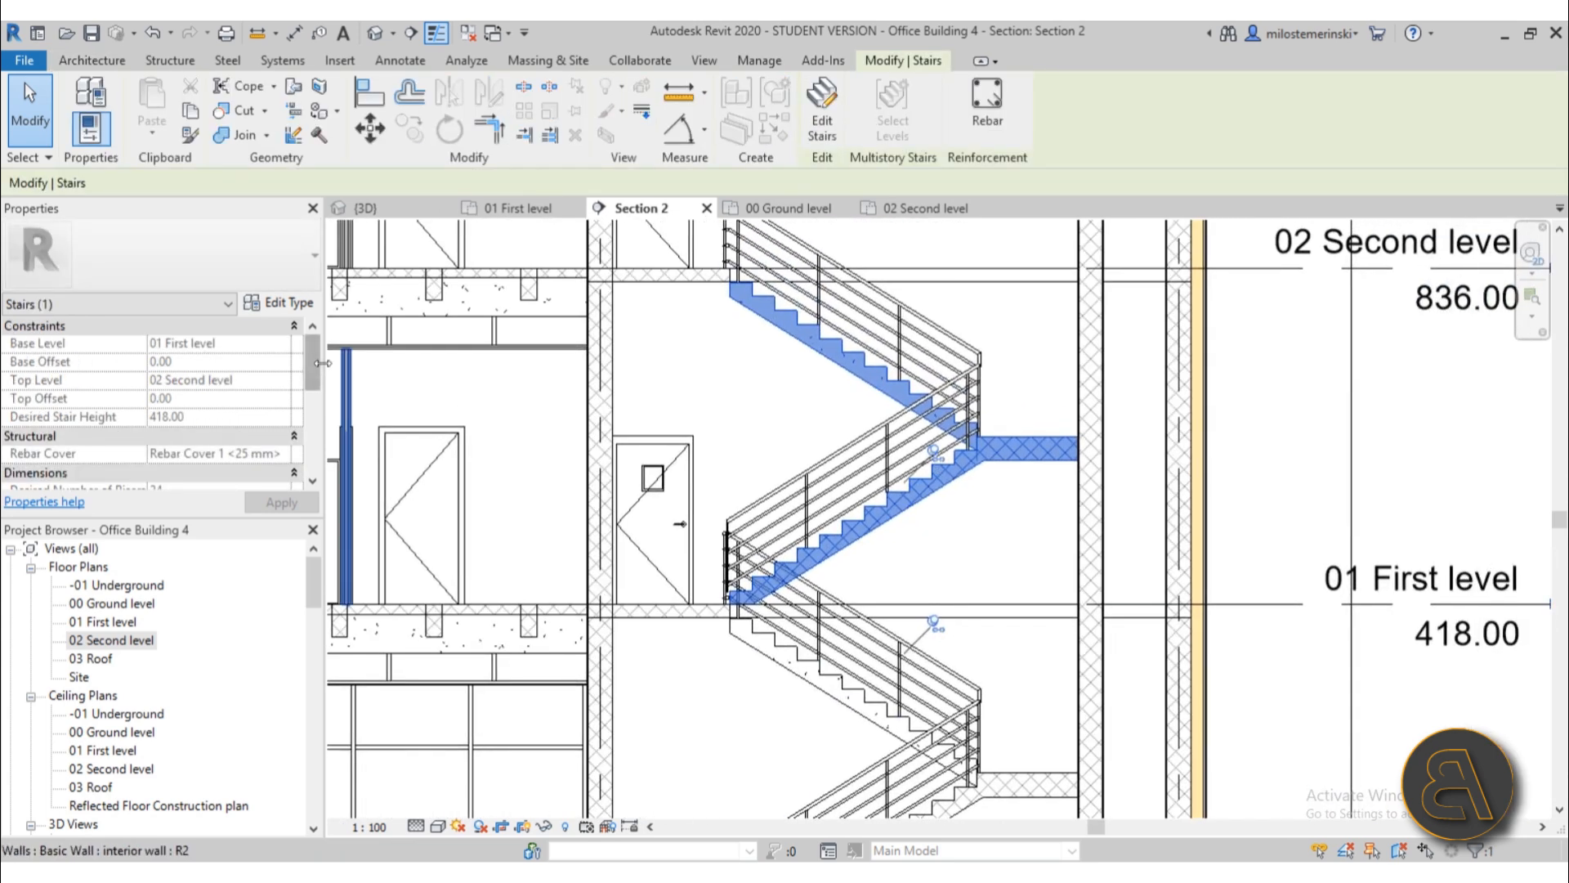
left_click(287, 304)
left_click(1084, 415)
left_click(1092, 414)
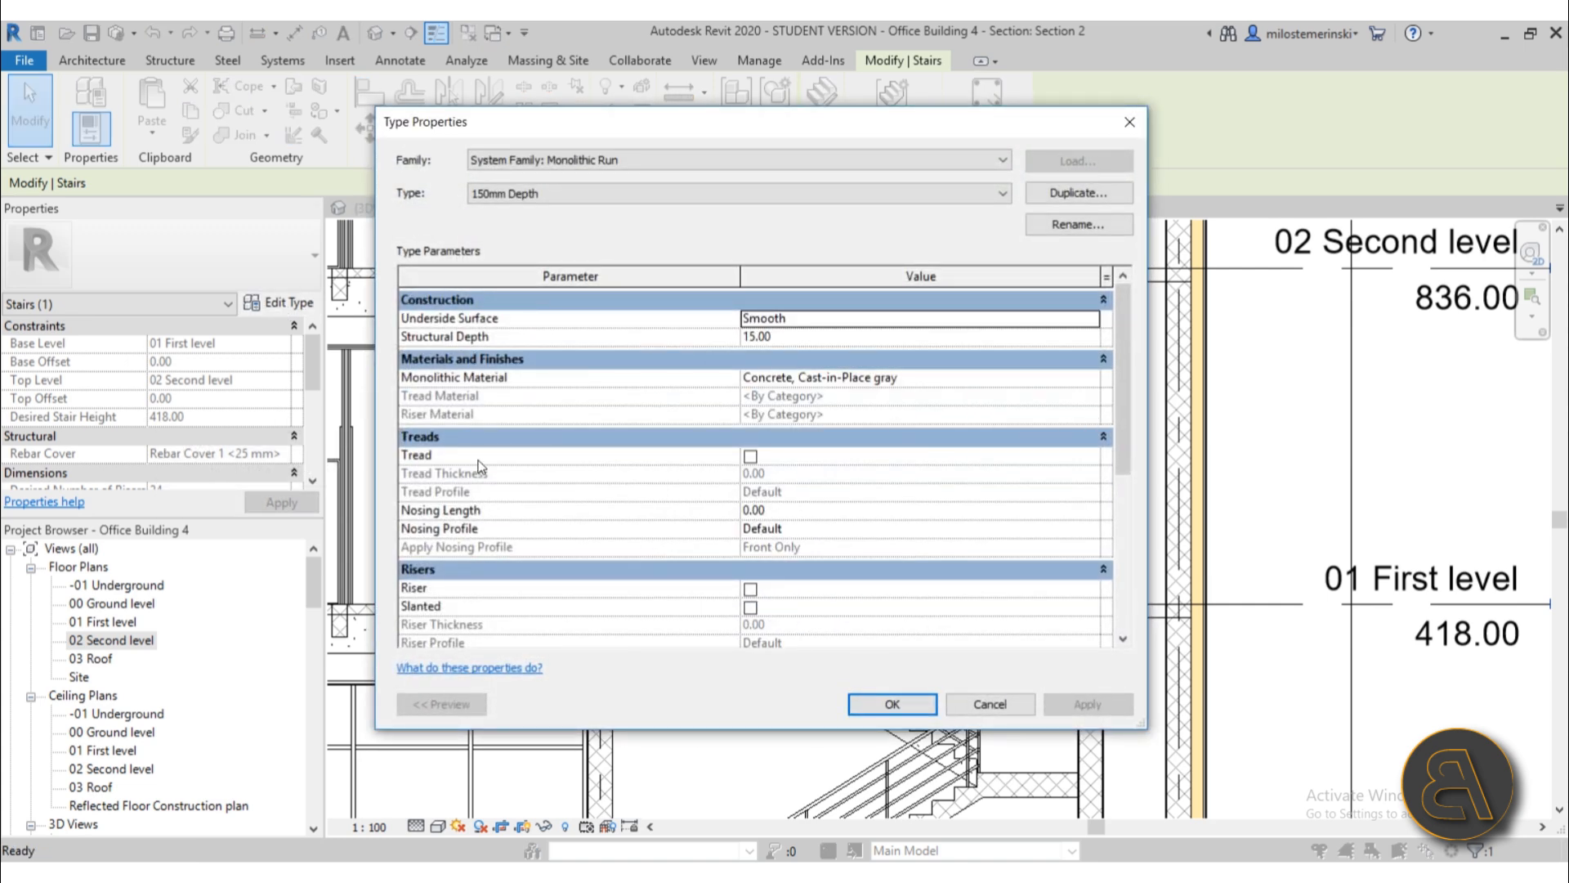
scroll(626, 458, "down", 2)
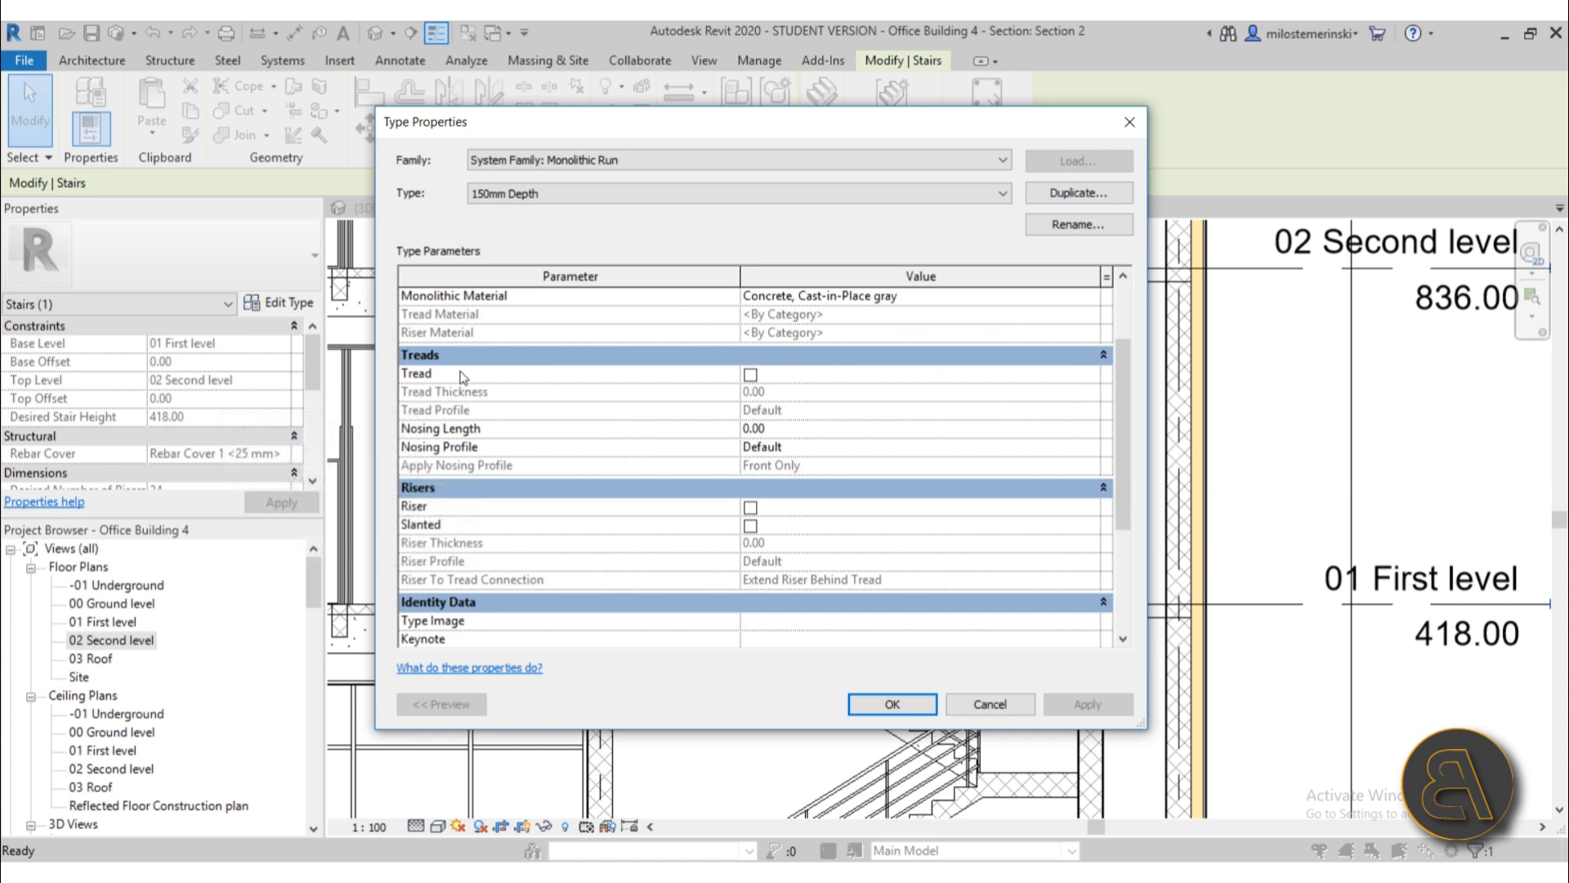
scroll(462, 376, "up", 2)
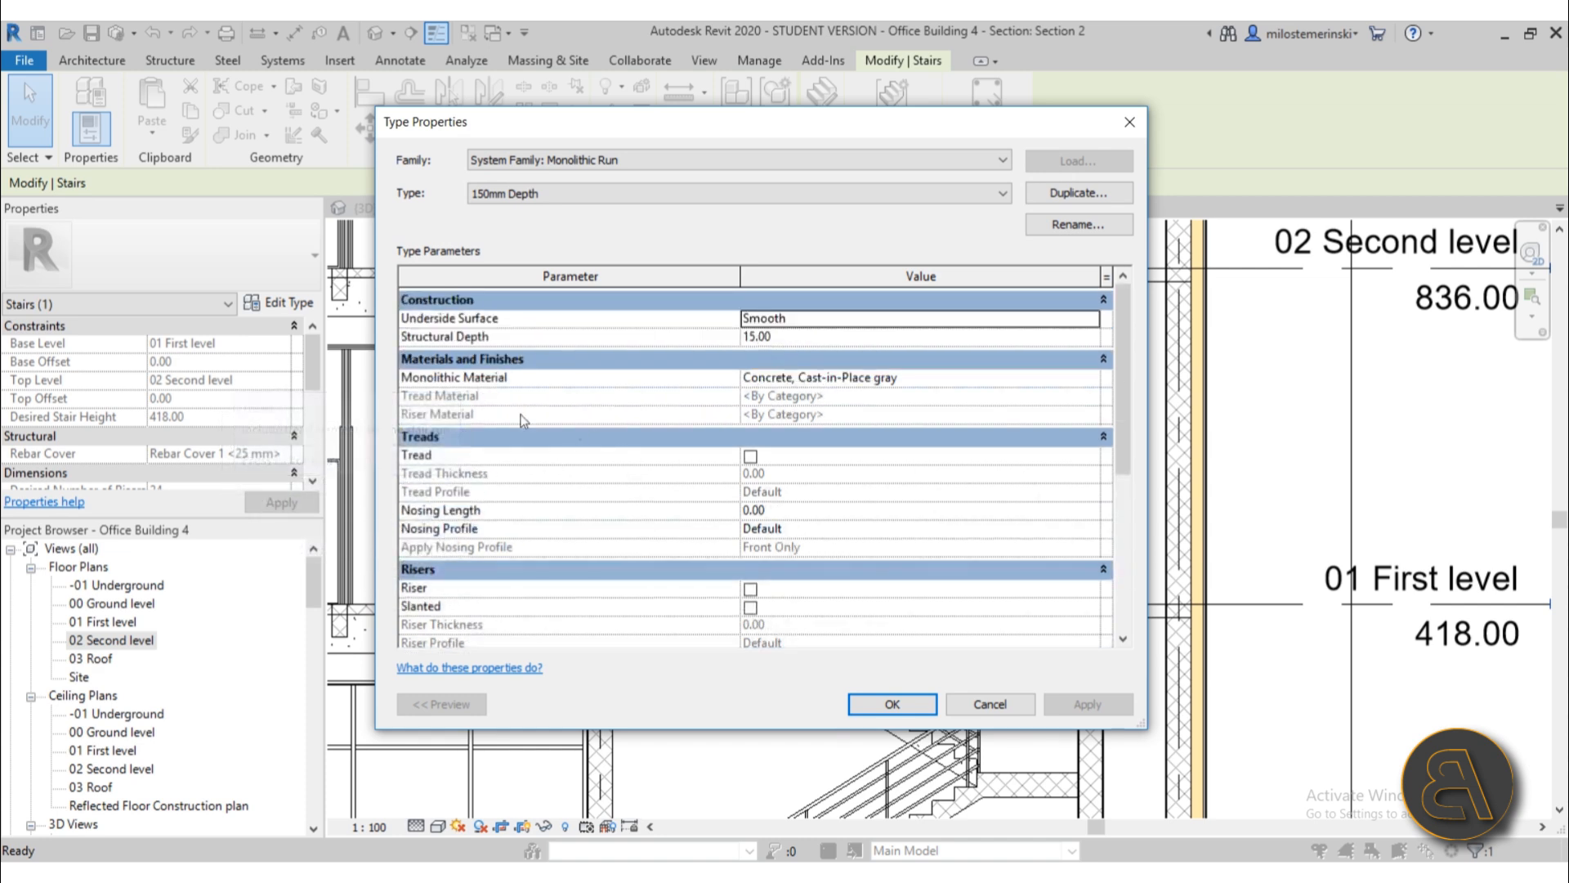
scroll(424, 378, "down", 3)
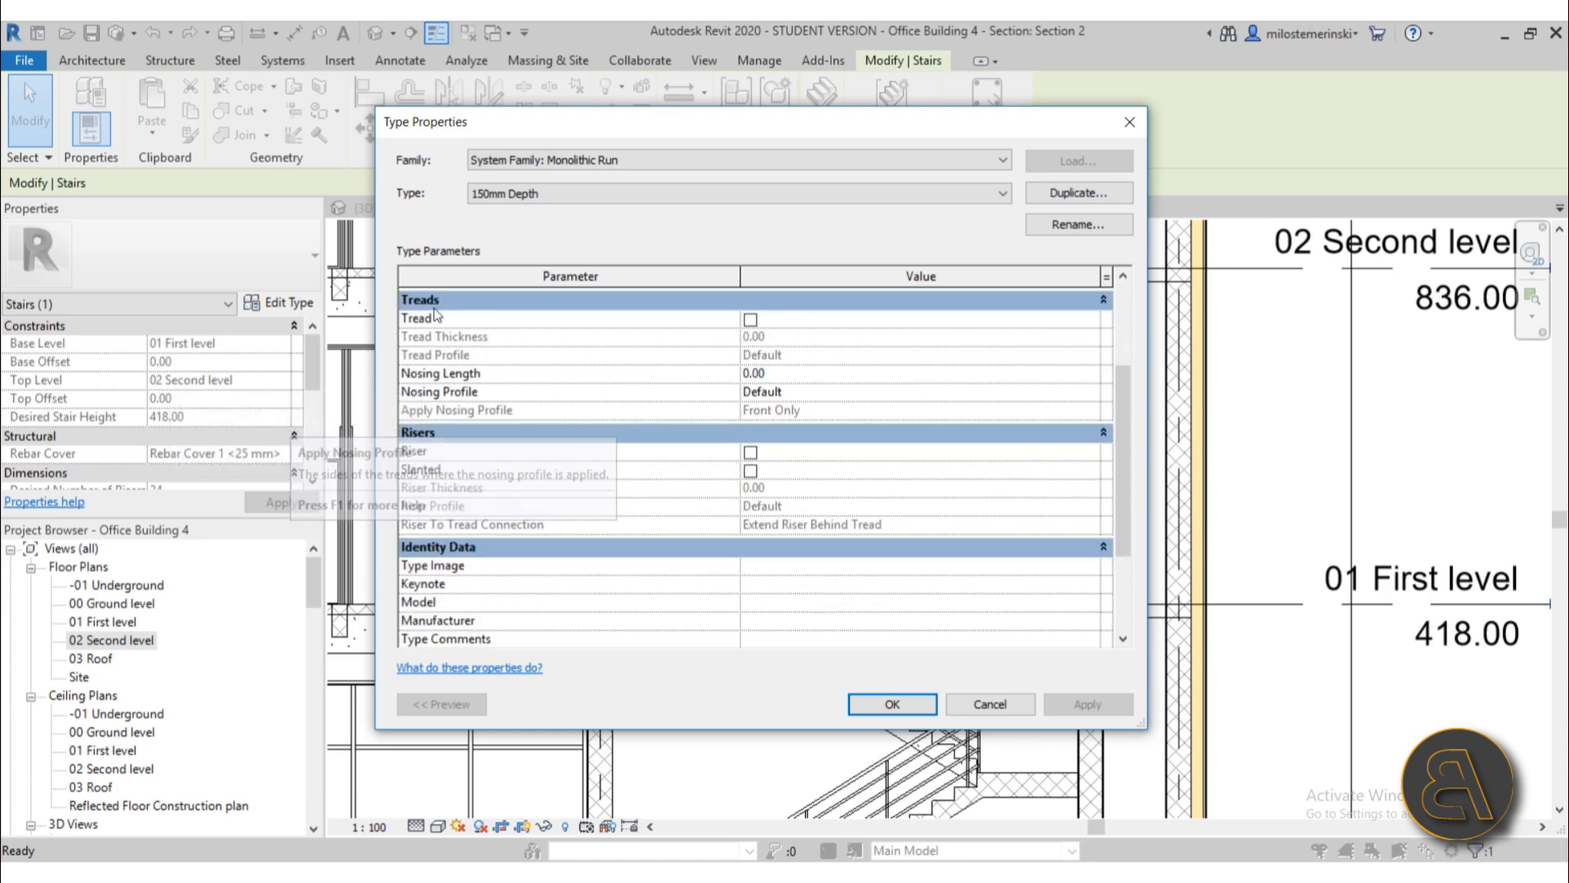
- Enable treads and risers for the run type, with tread thickness and riser thickness both set to 1.00
left_click(751, 319)
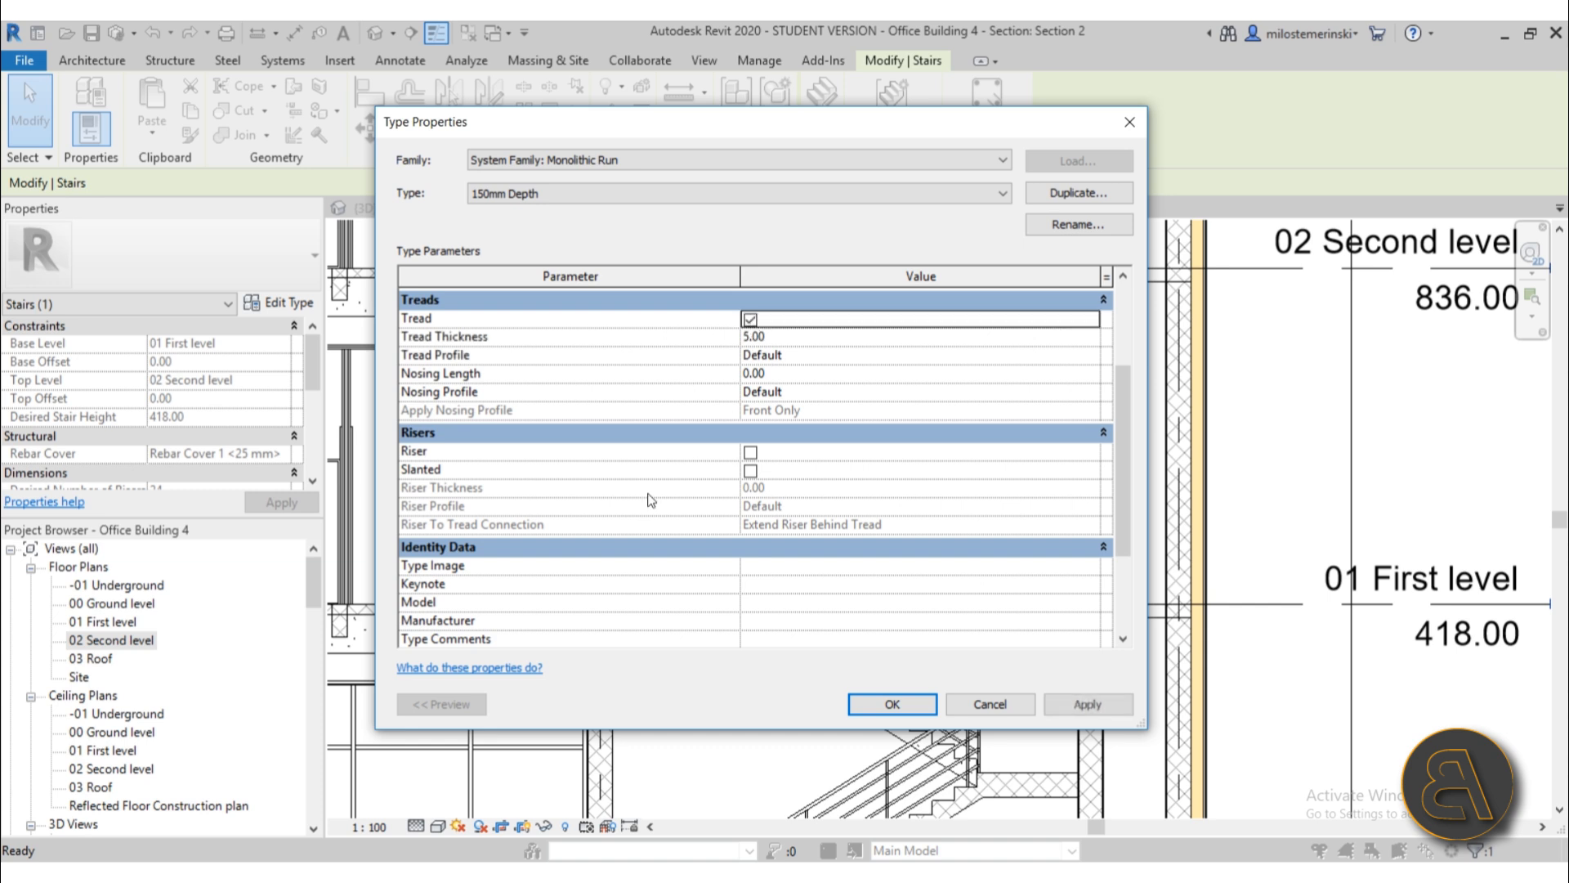
left_click(752, 453)
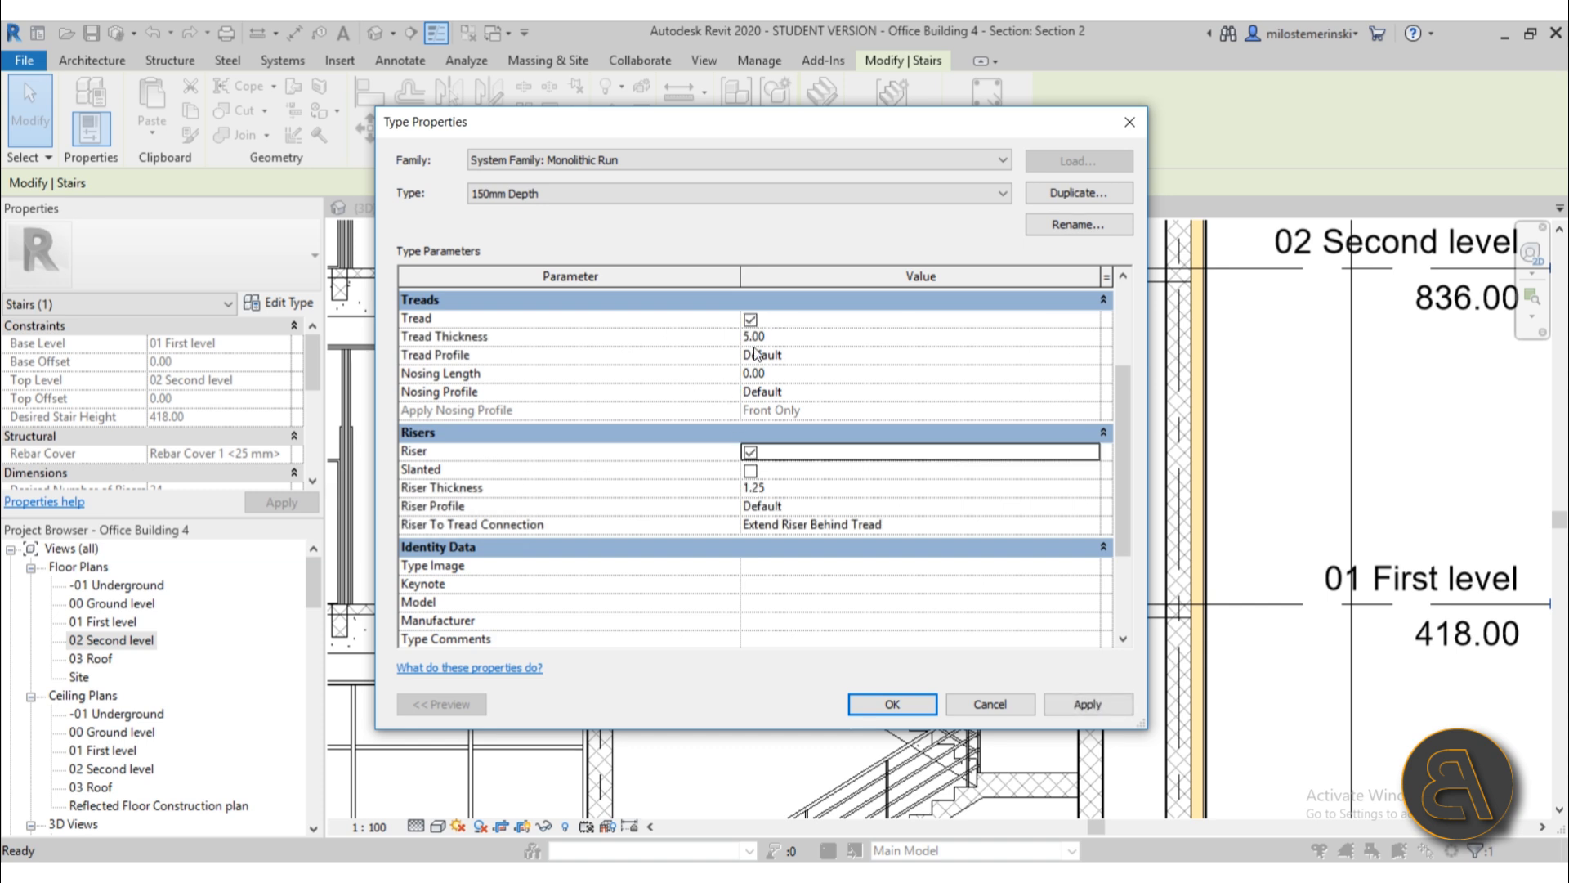
left_click(830, 339)
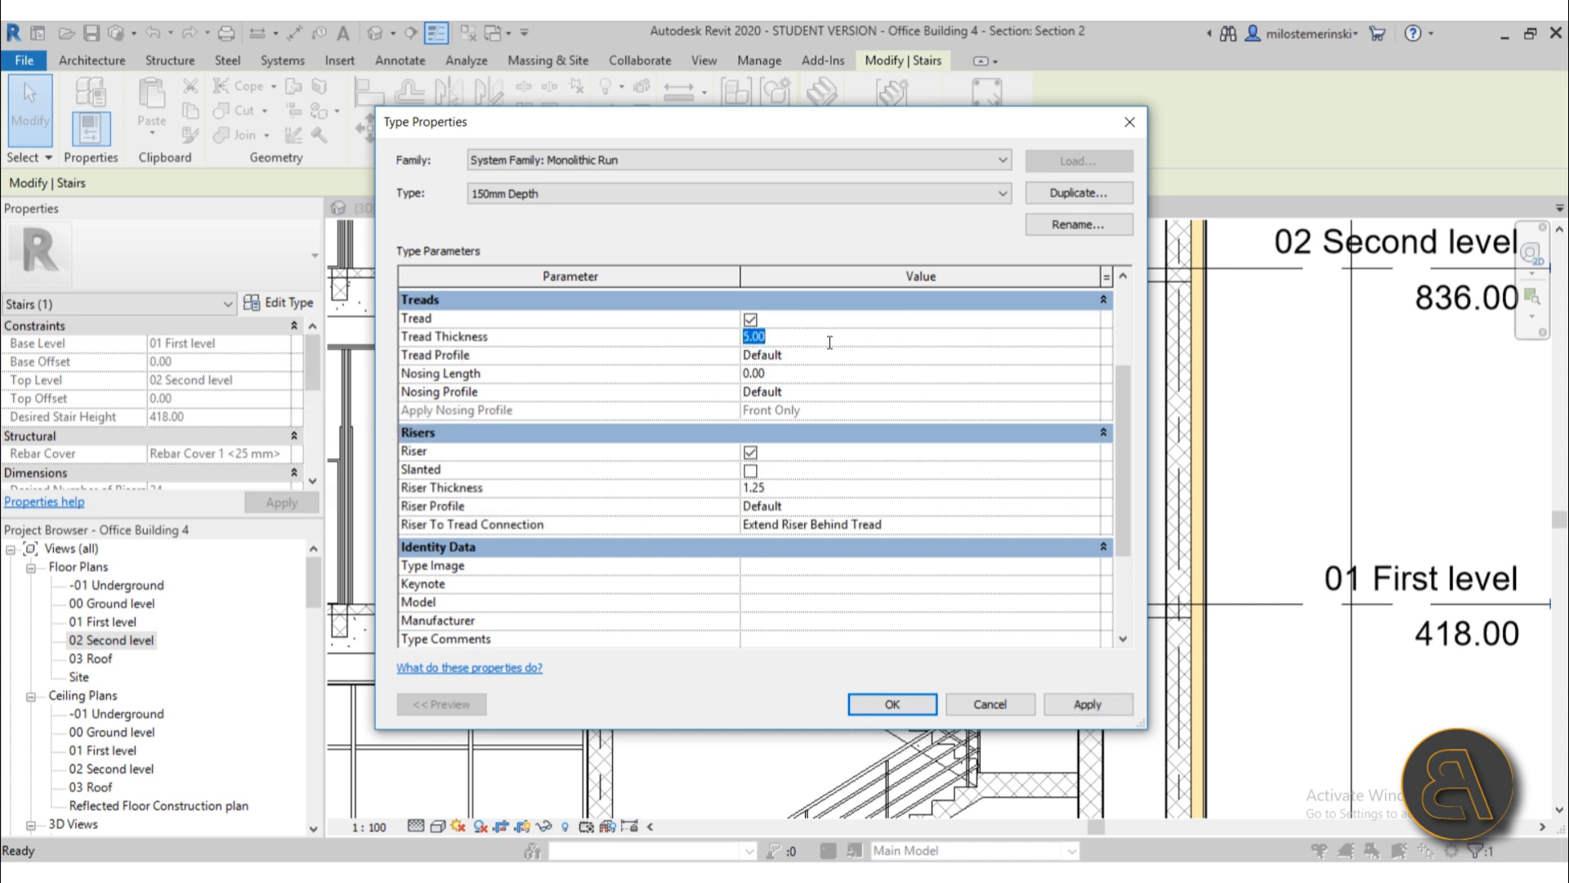
key("BackSpace")
type("1")
left_click(1023, 395)
- Start choosing the run's tread material and expand the AEC Materials library into its categories
scroll(1005, 438, "up", 3)
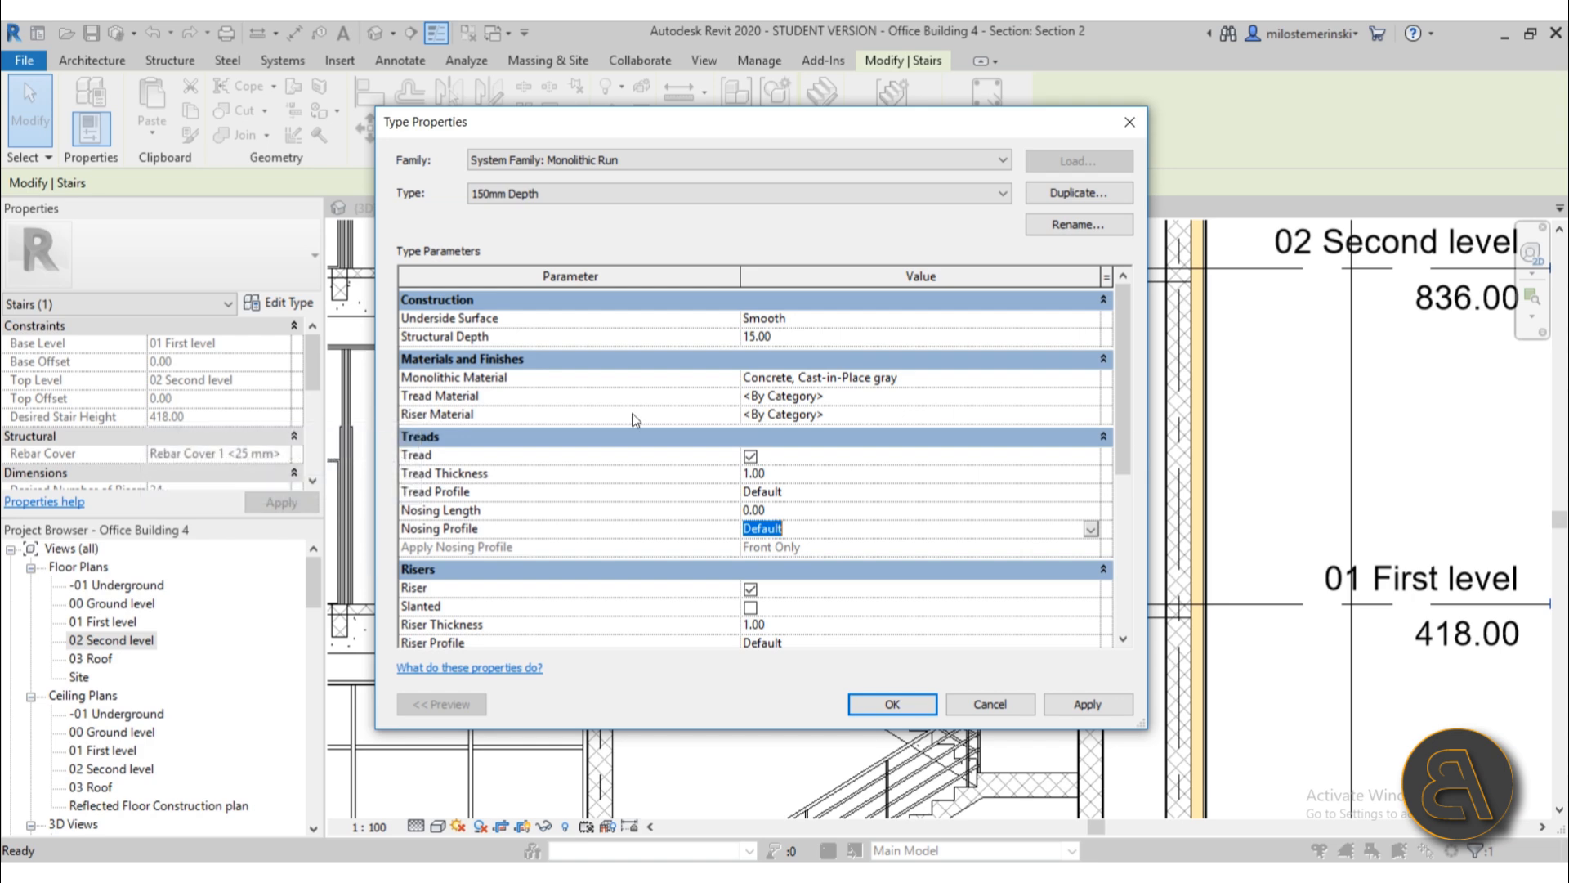
left_click(1095, 395)
left_click(1094, 396)
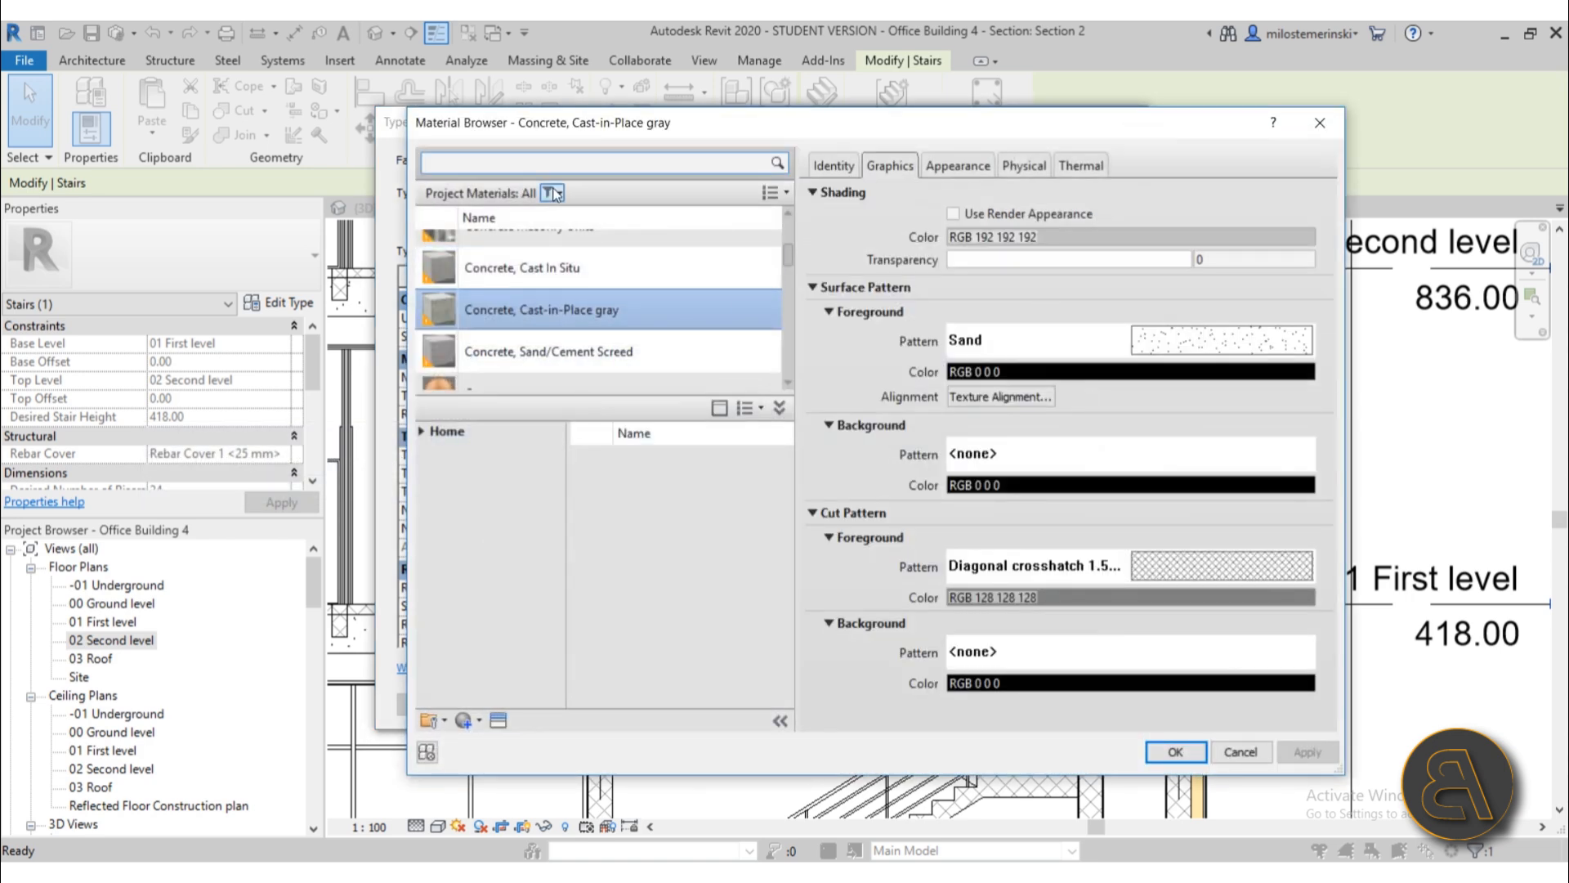
left_click(425, 433)
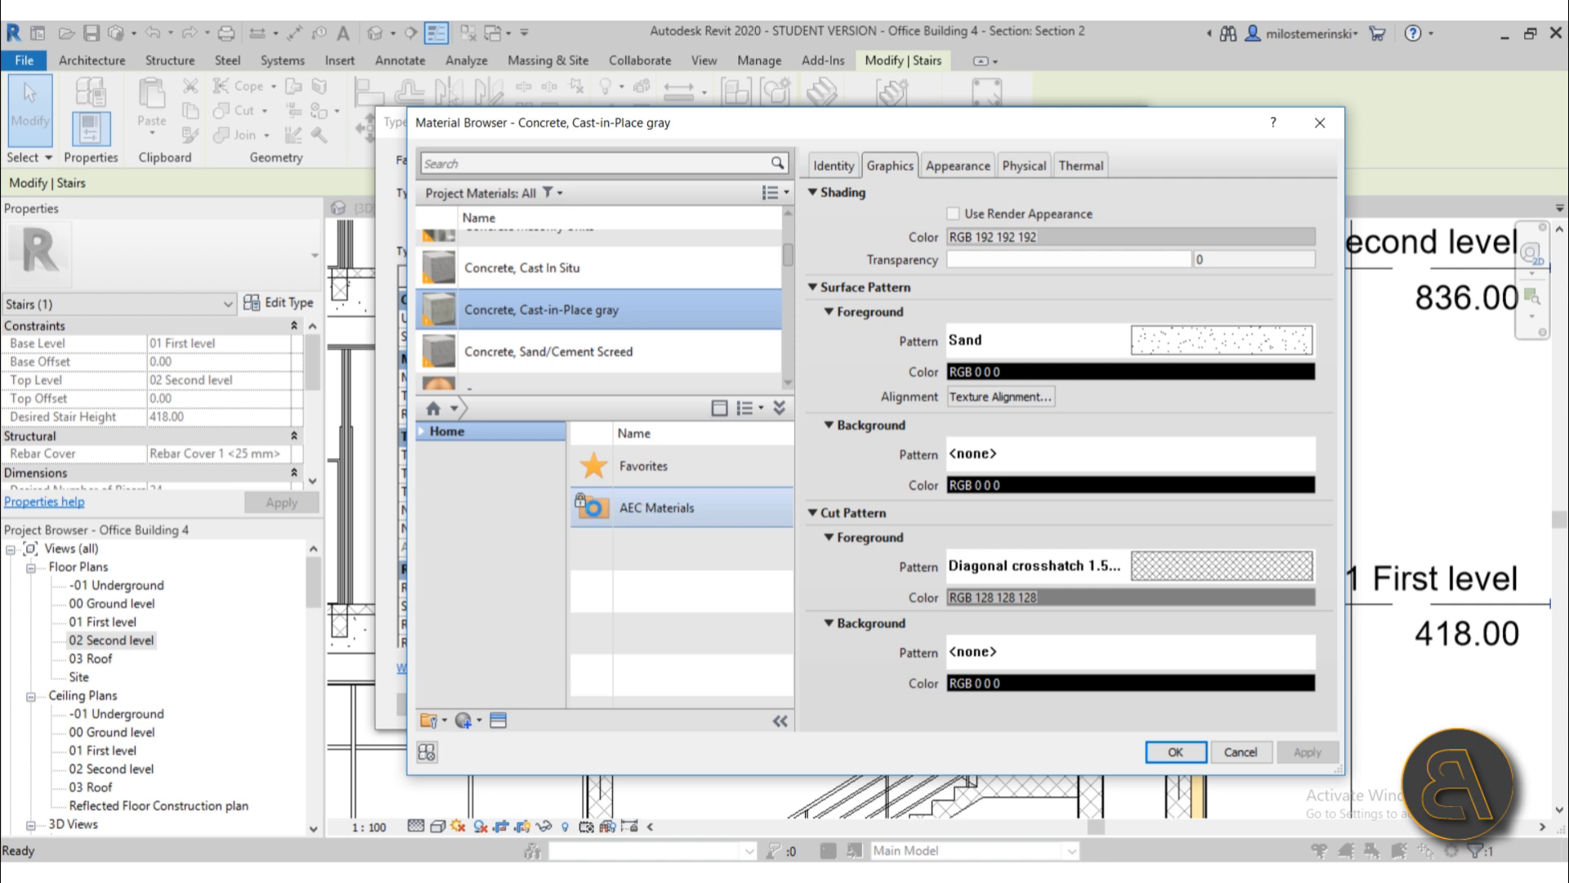
double_click(646, 507)
scroll(689, 547, "down", 2)
scroll(656, 527, "up", 2)
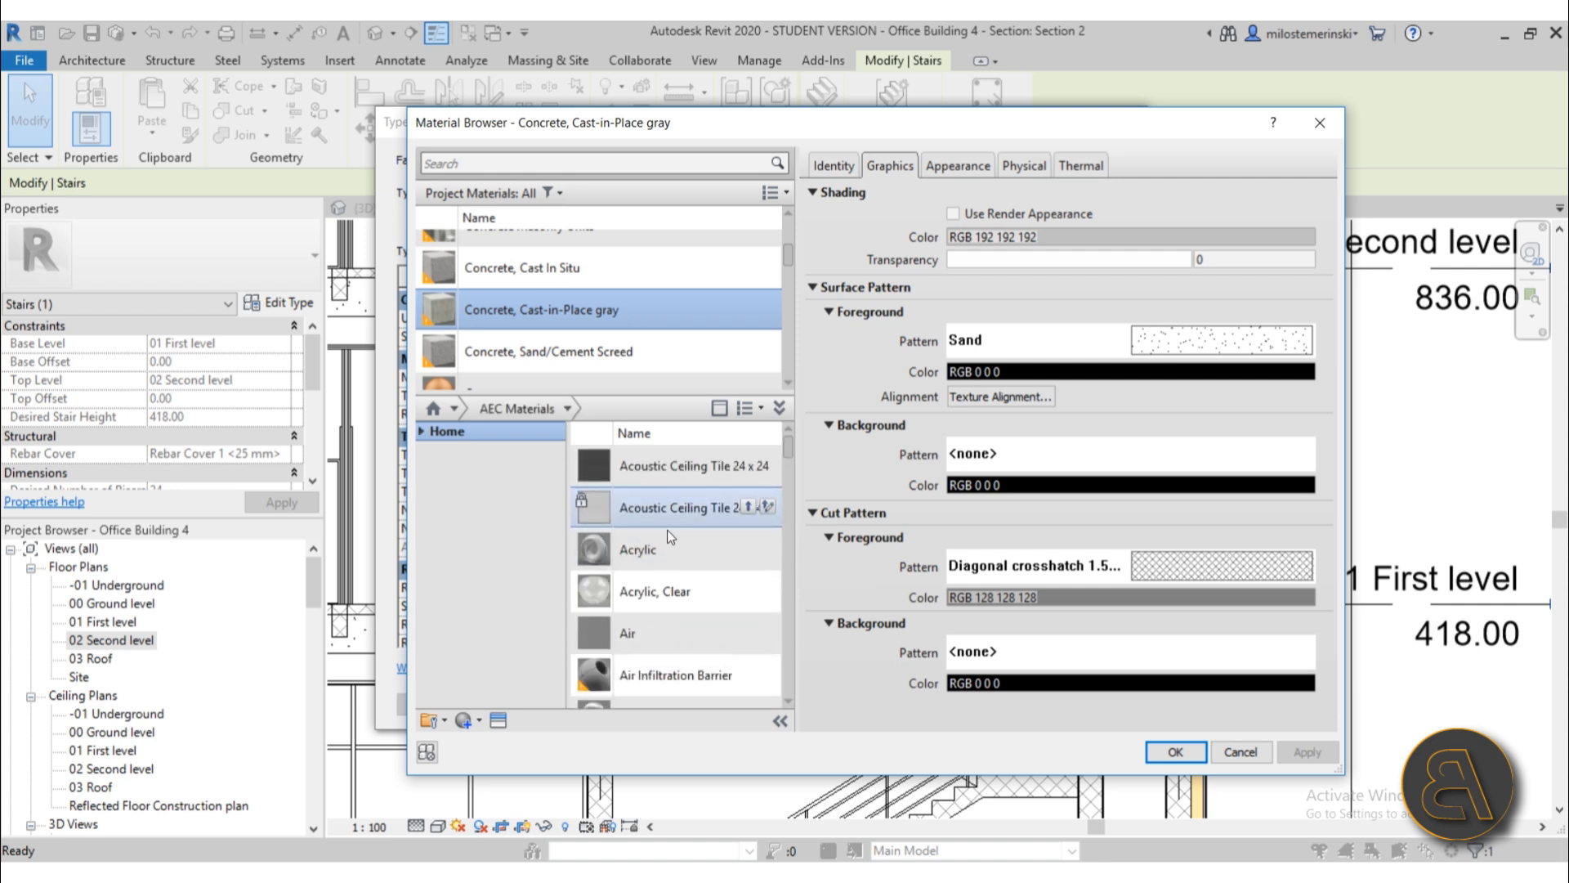
left_click(419, 431)
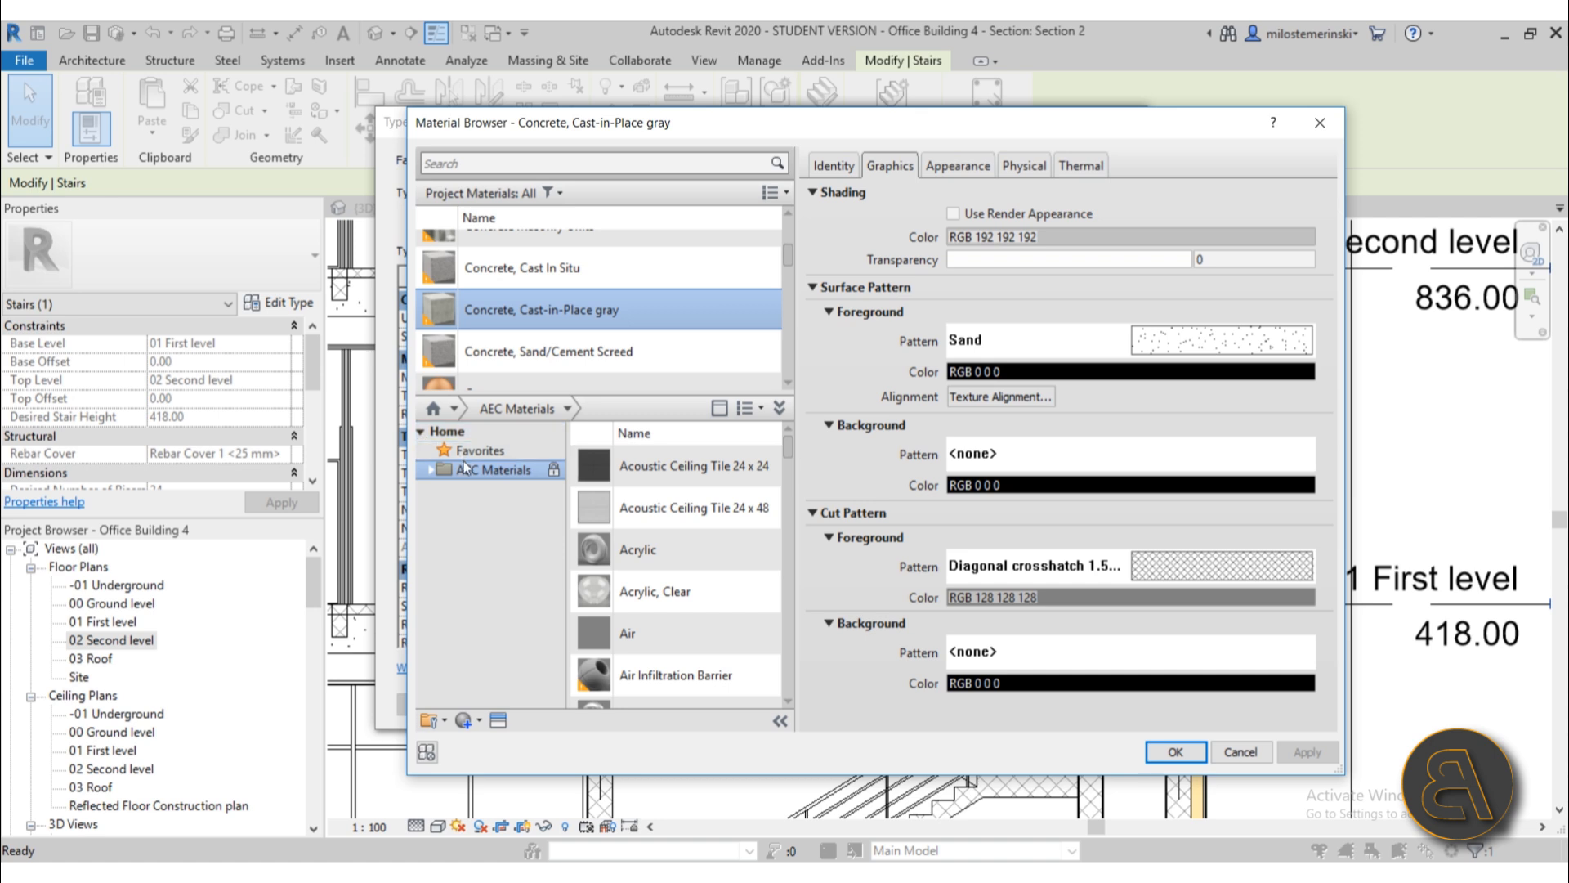
left_click(432, 452)
left_click(430, 470)
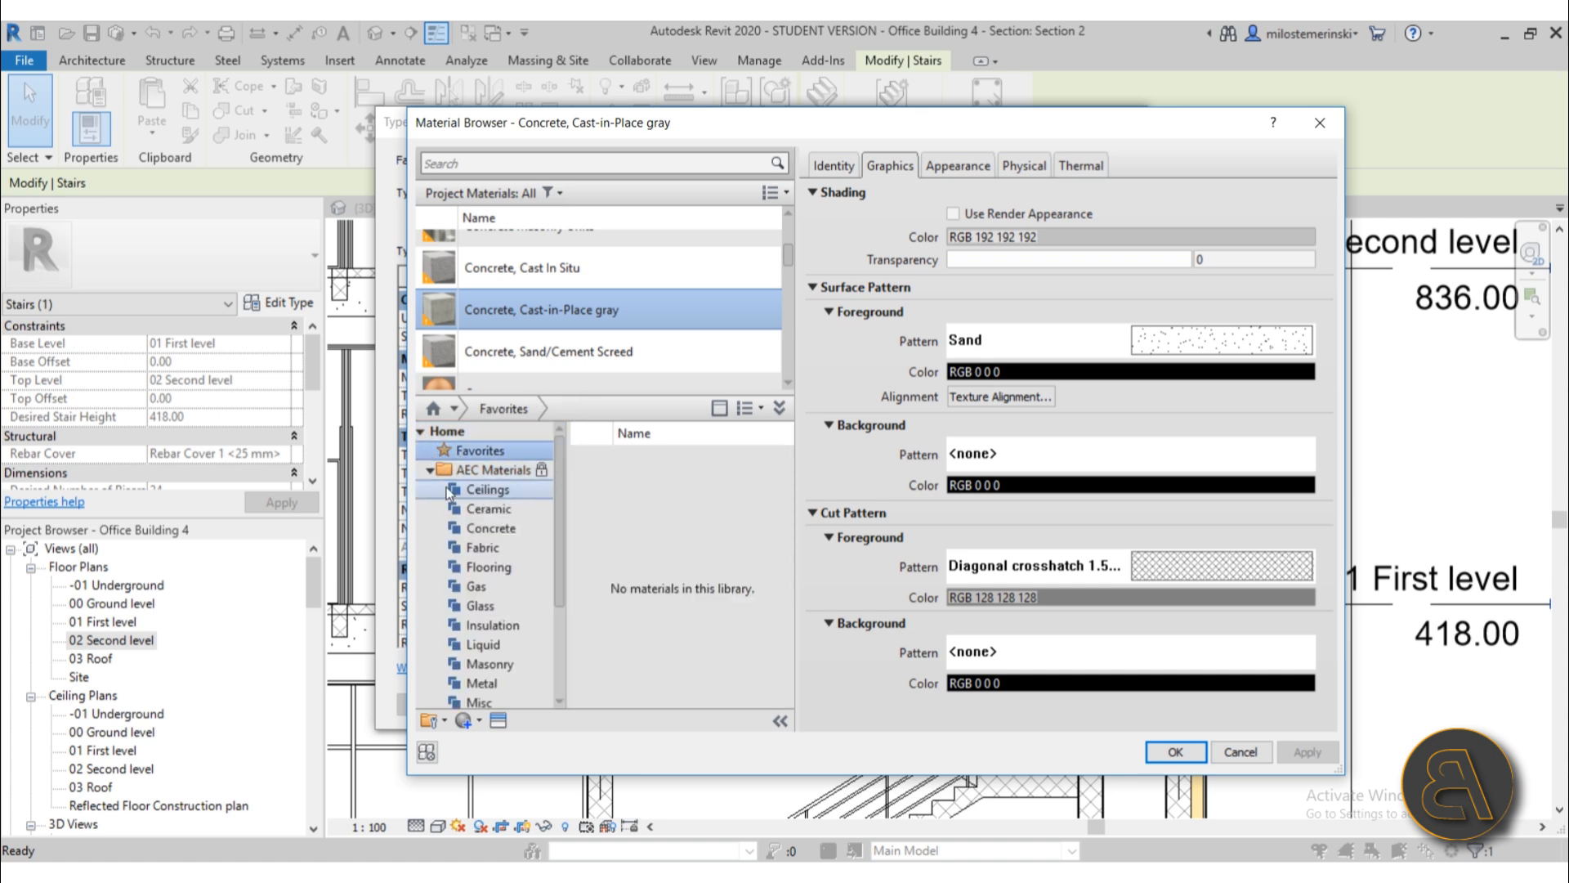
- Browse the Ceramic and Tile materials of the AEC library and compare the appearance of the tile options for the treads
left_click(520, 513)
scroll(491, 539, "down", 1)
scroll(490, 539, "down", 1)
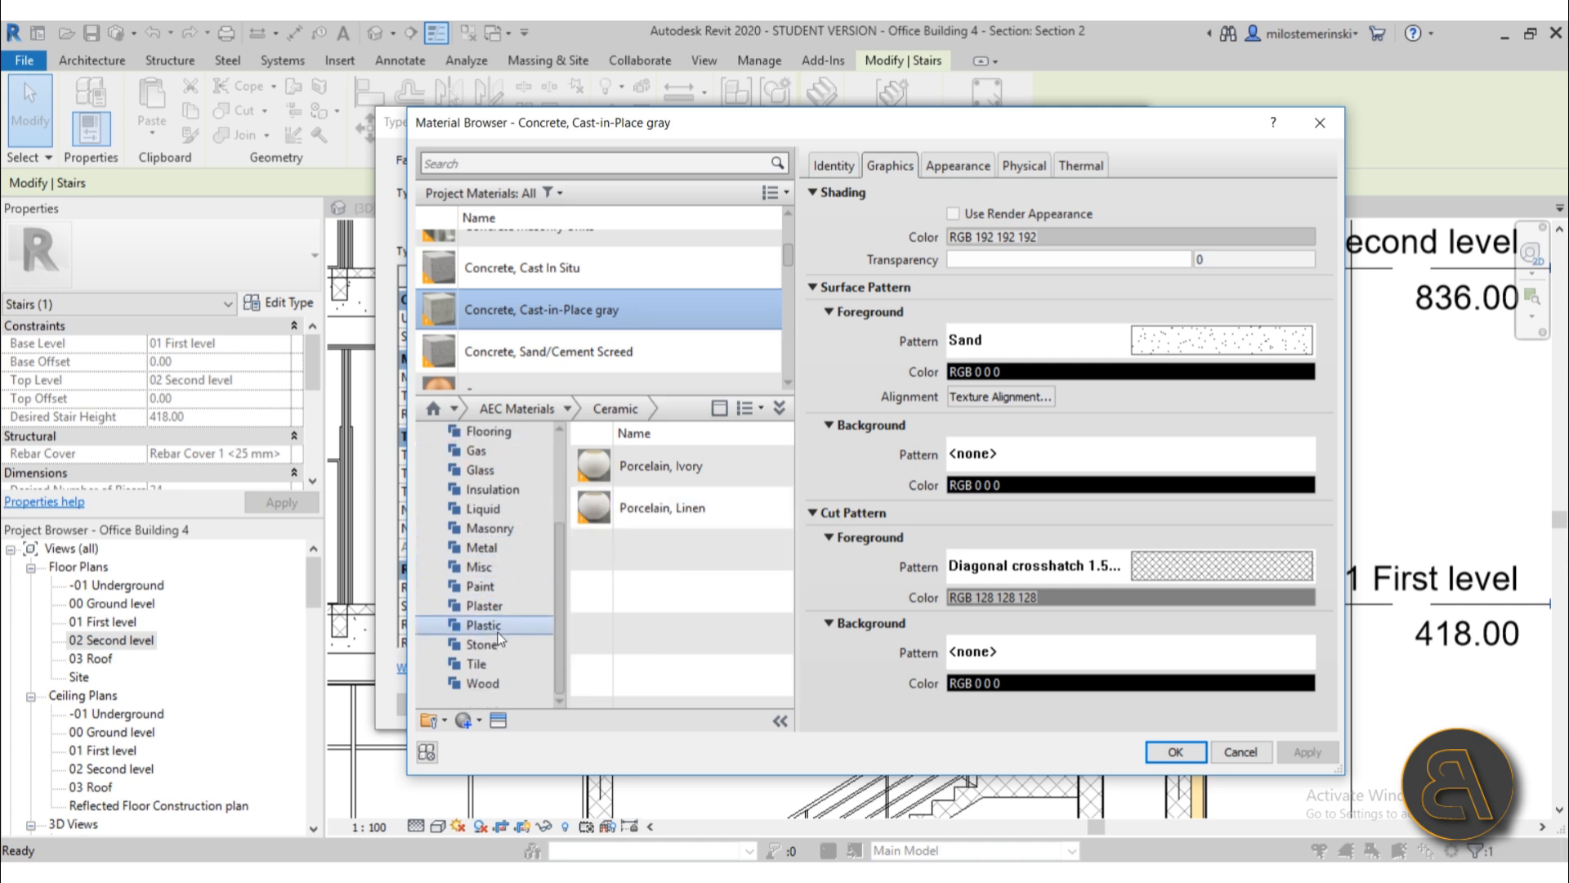
left_click(477, 664)
scroll(662, 582, "down", 1)
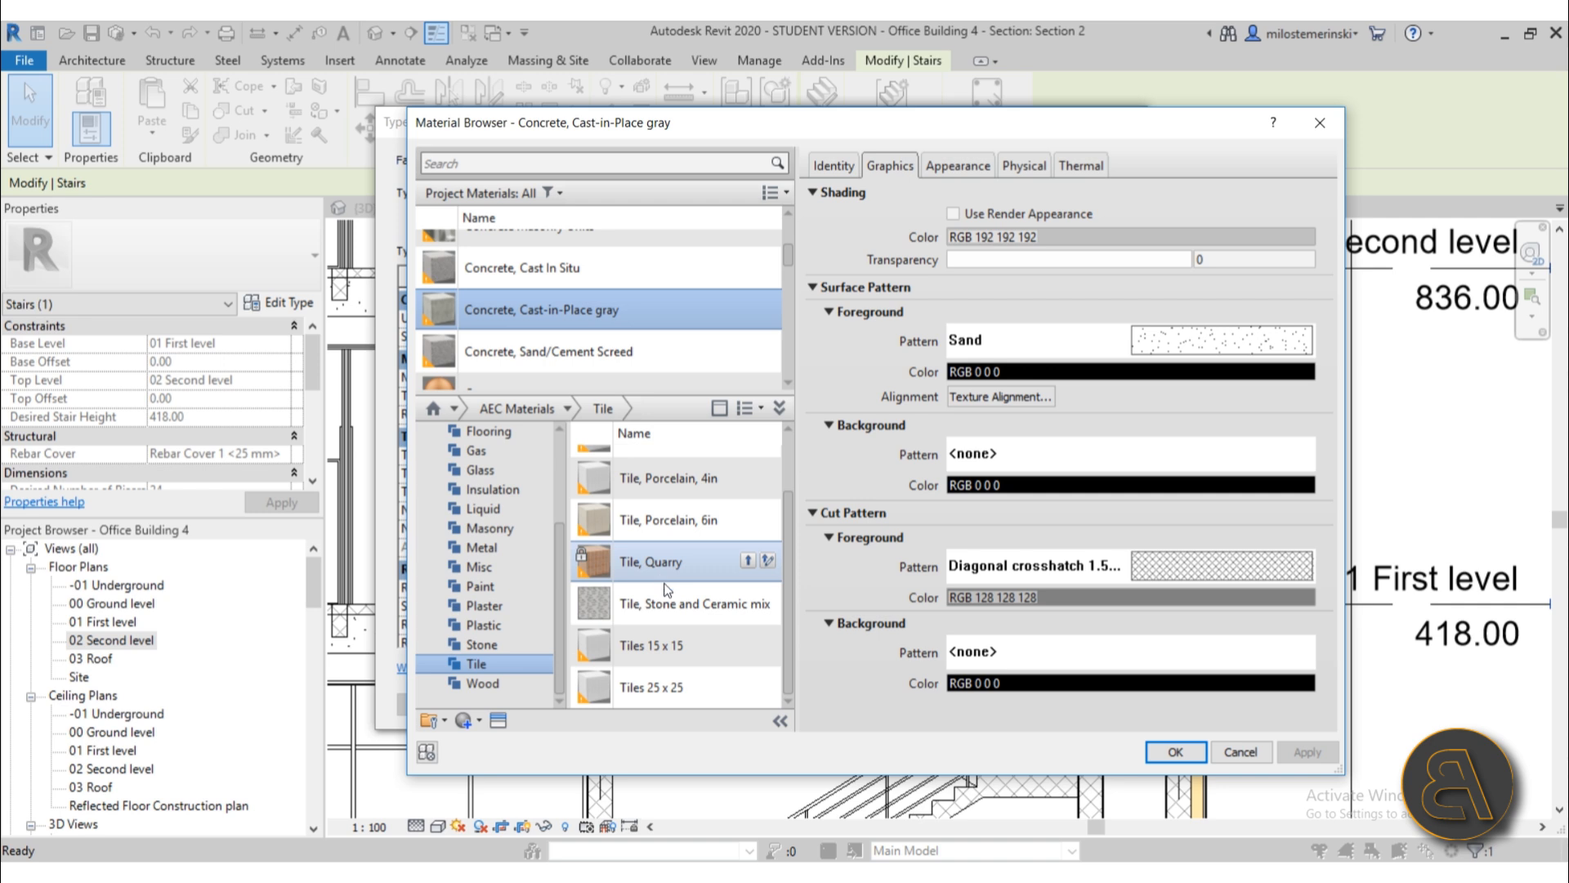
left_click(683, 645)
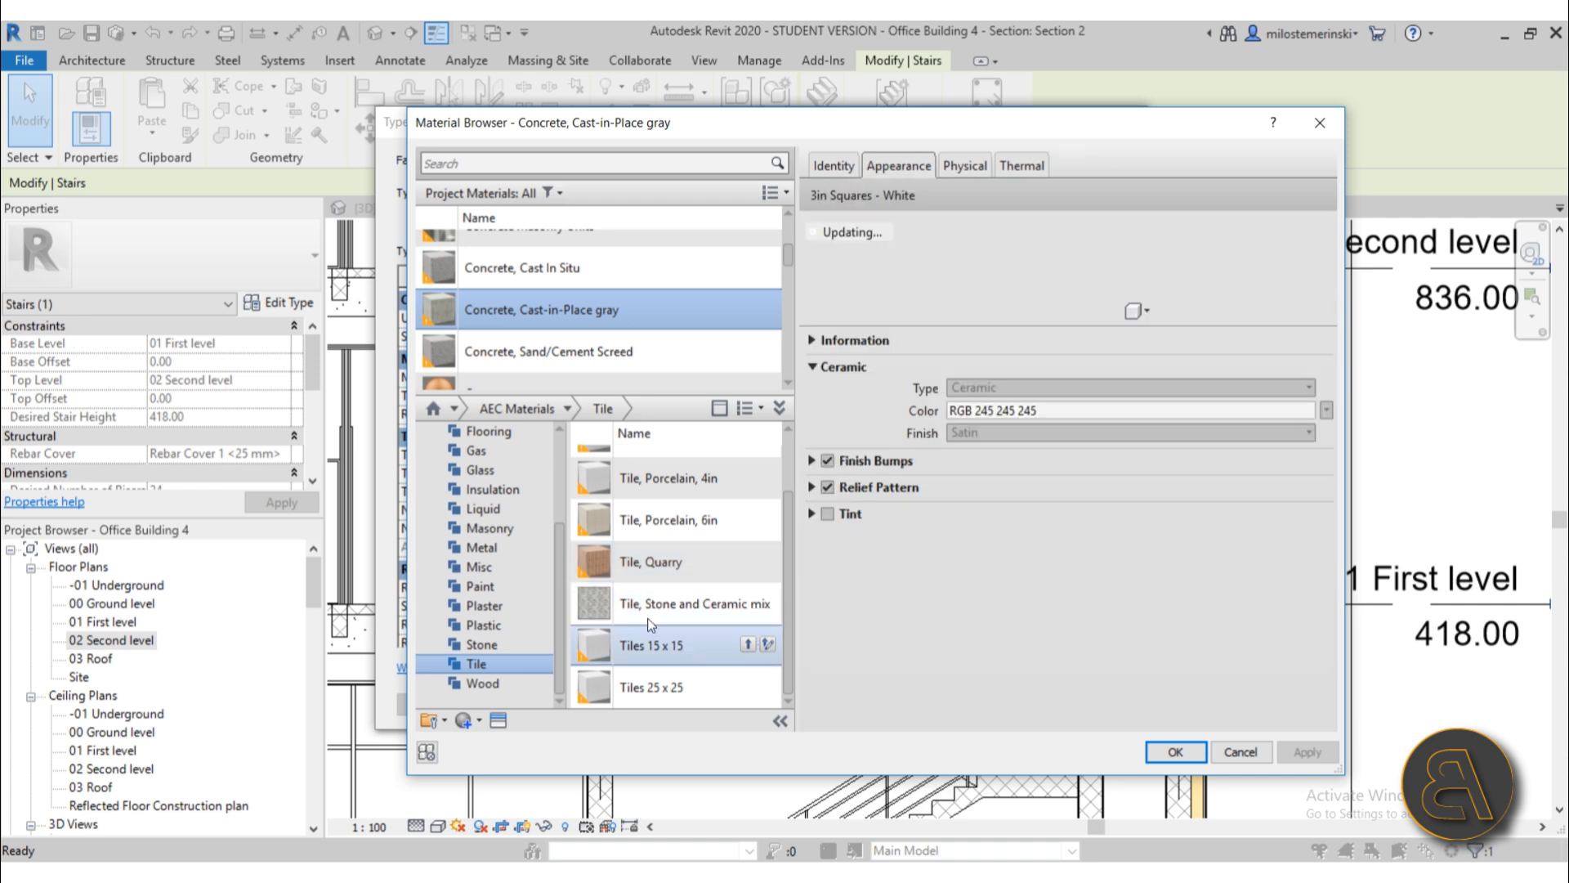
left_click(631, 615)
left_click(664, 567)
left_click(664, 518)
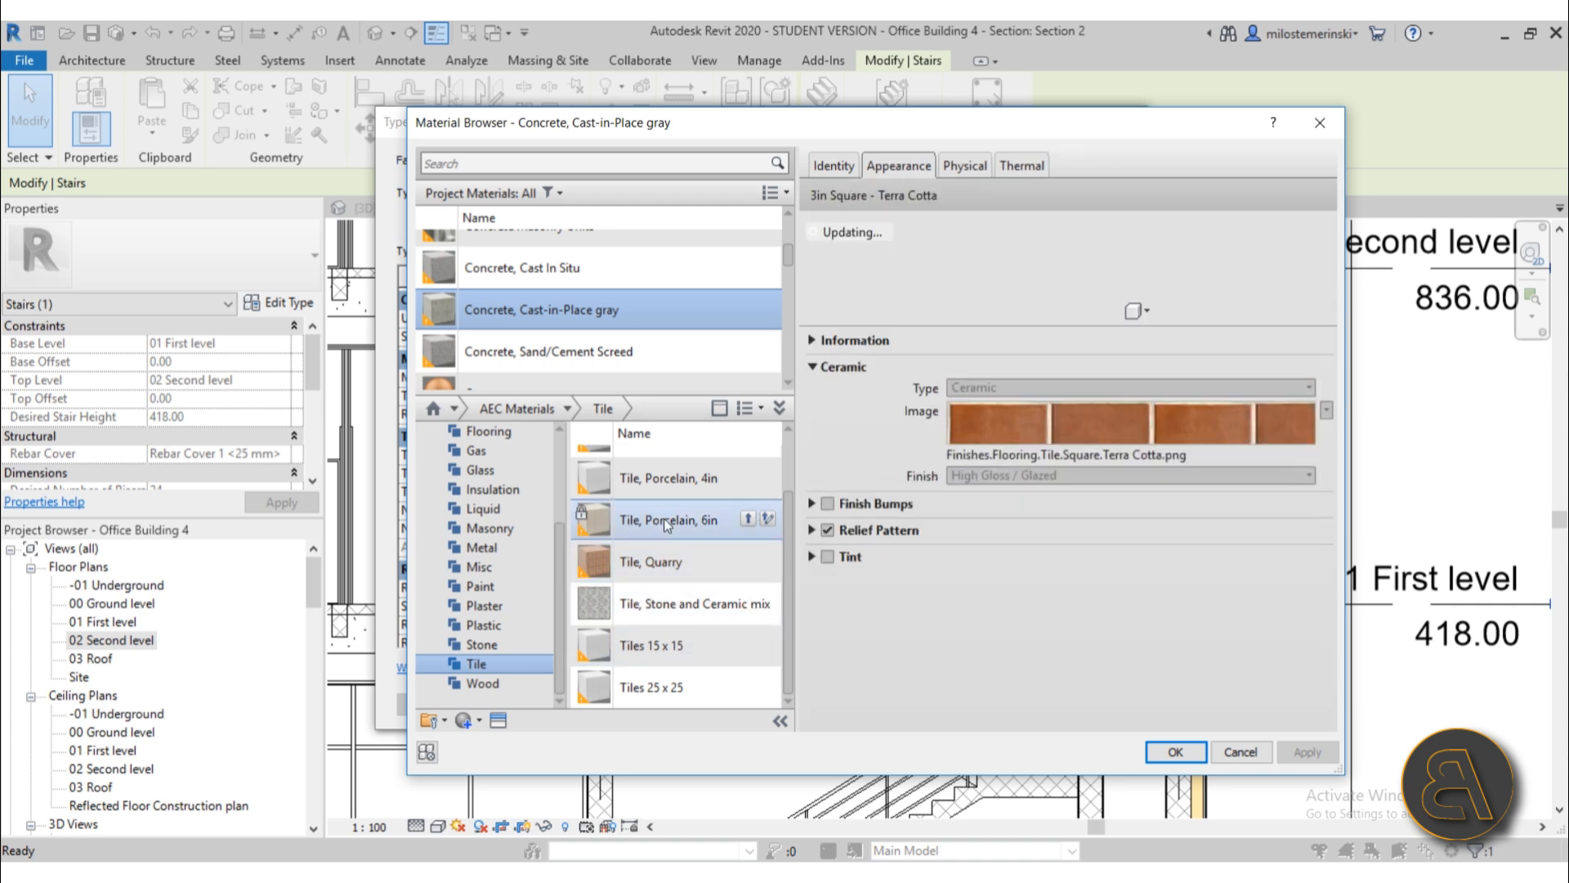
scroll(674, 543, "up", 1)
left_click(675, 561)
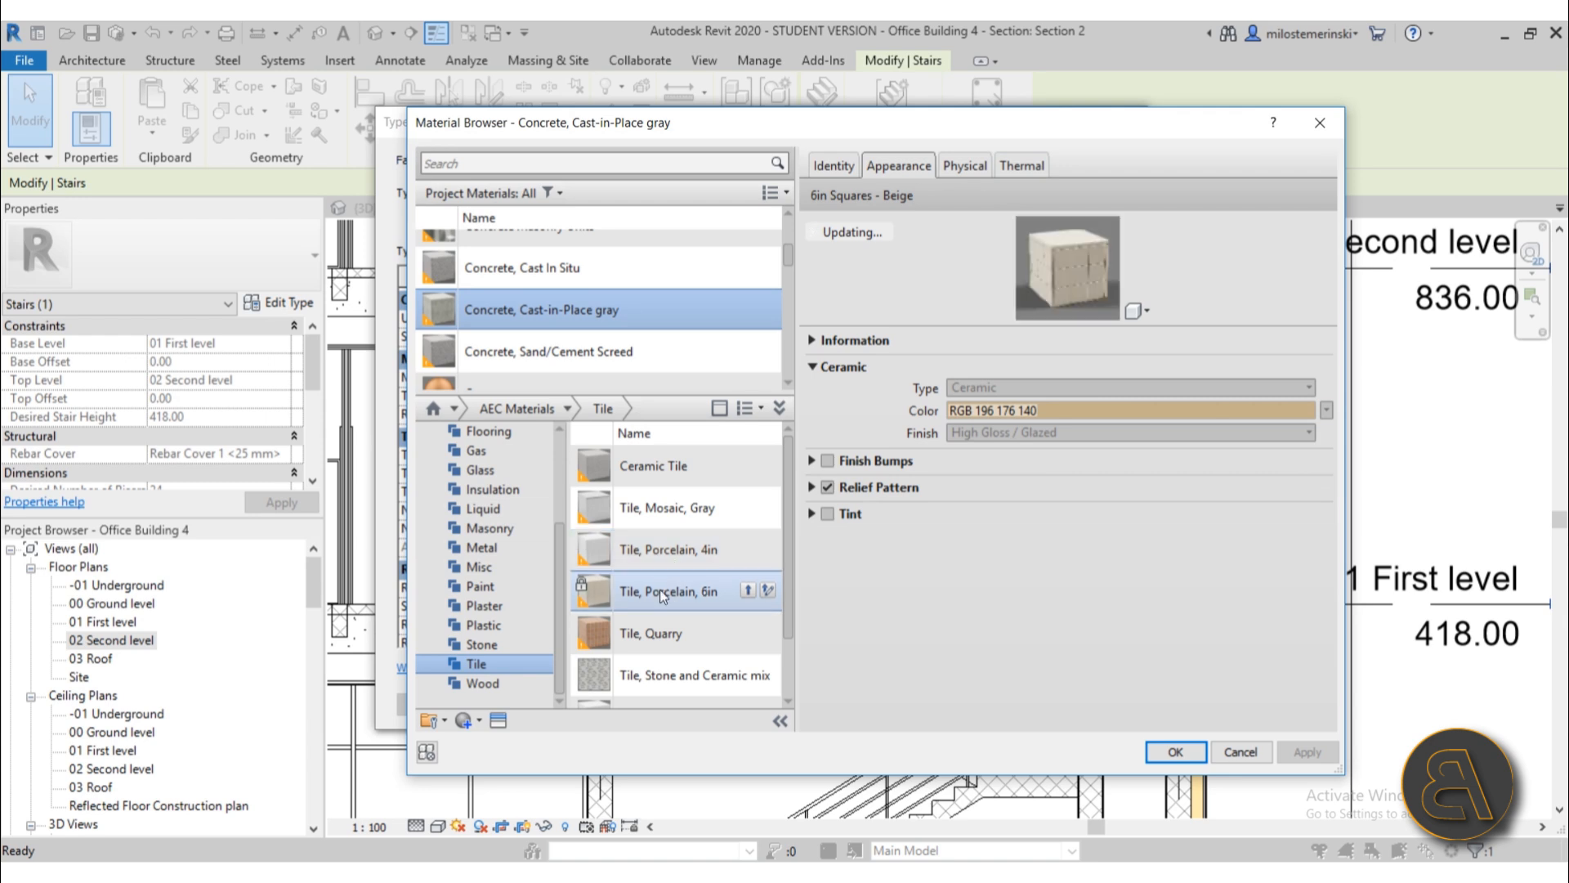
left_click(658, 506)
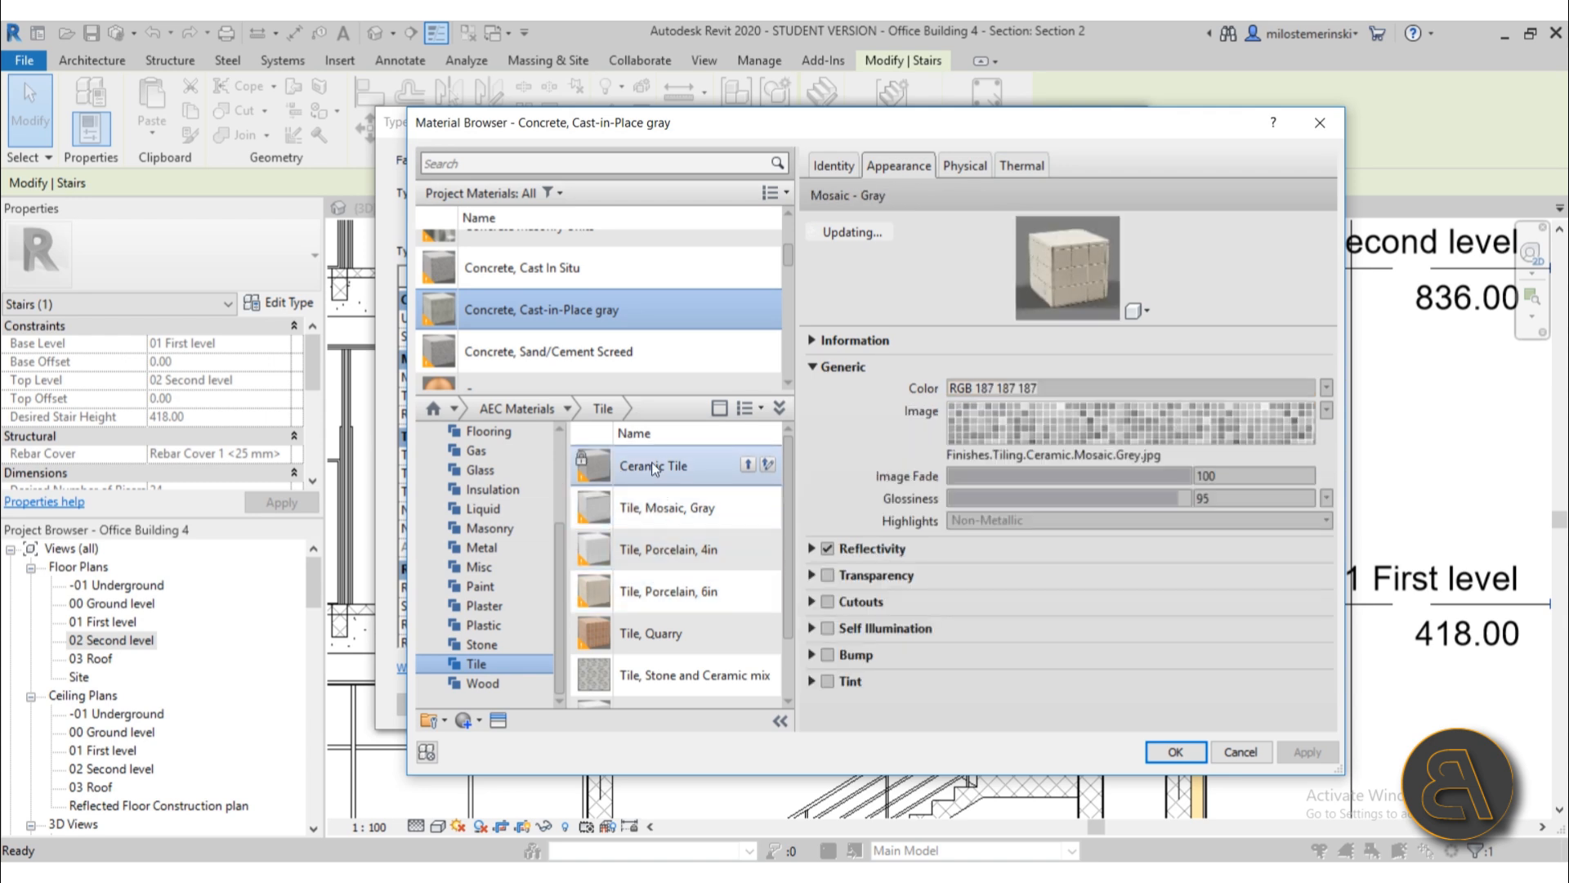
left_click(651, 536)
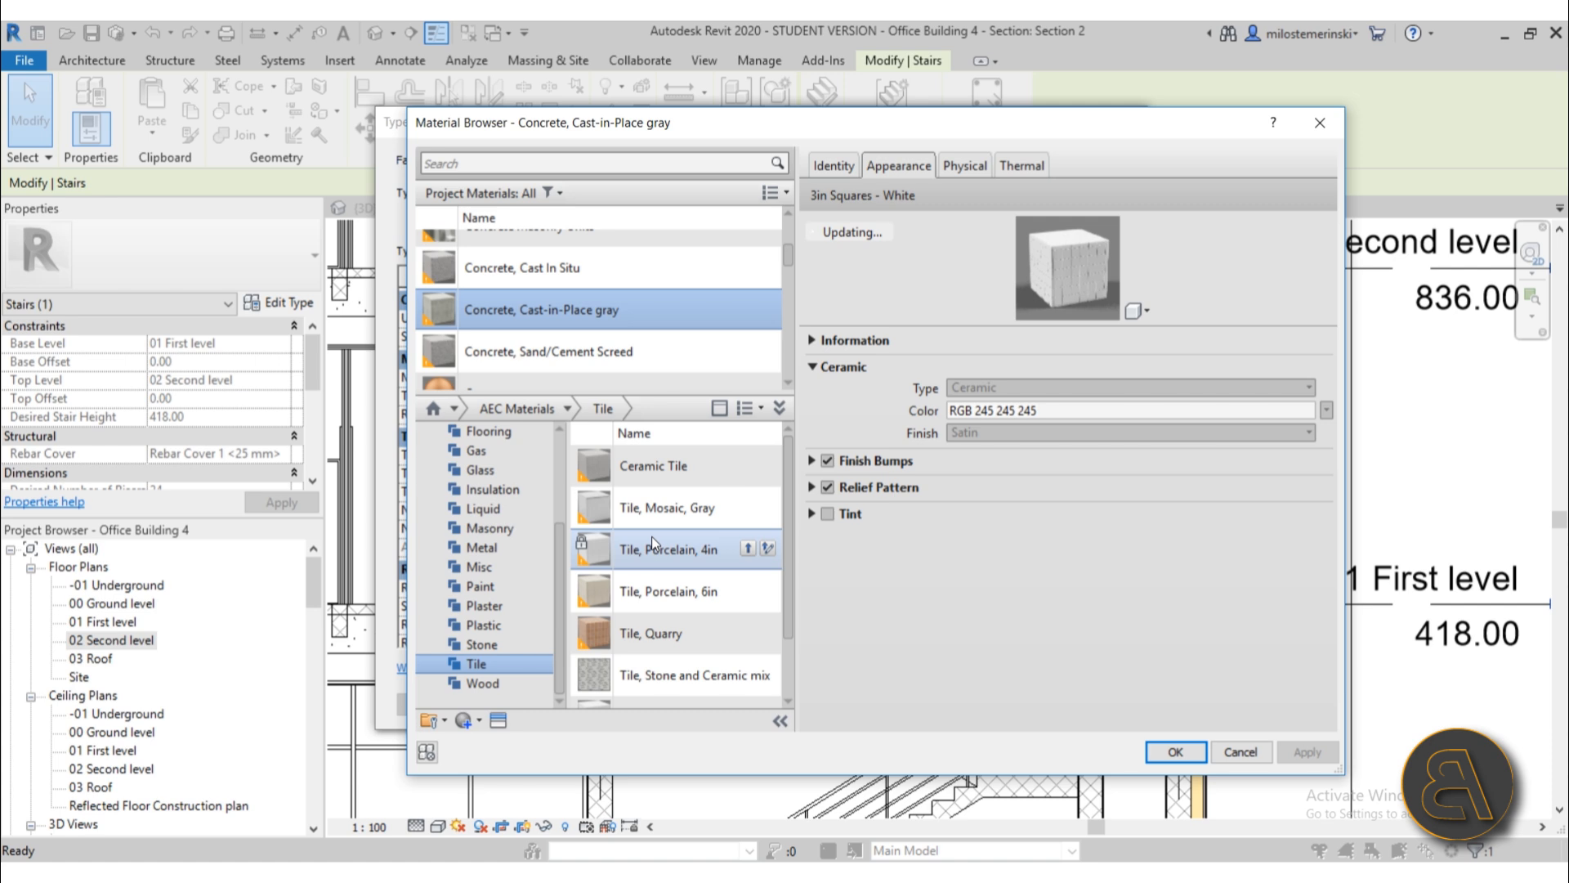
left_click(671, 470)
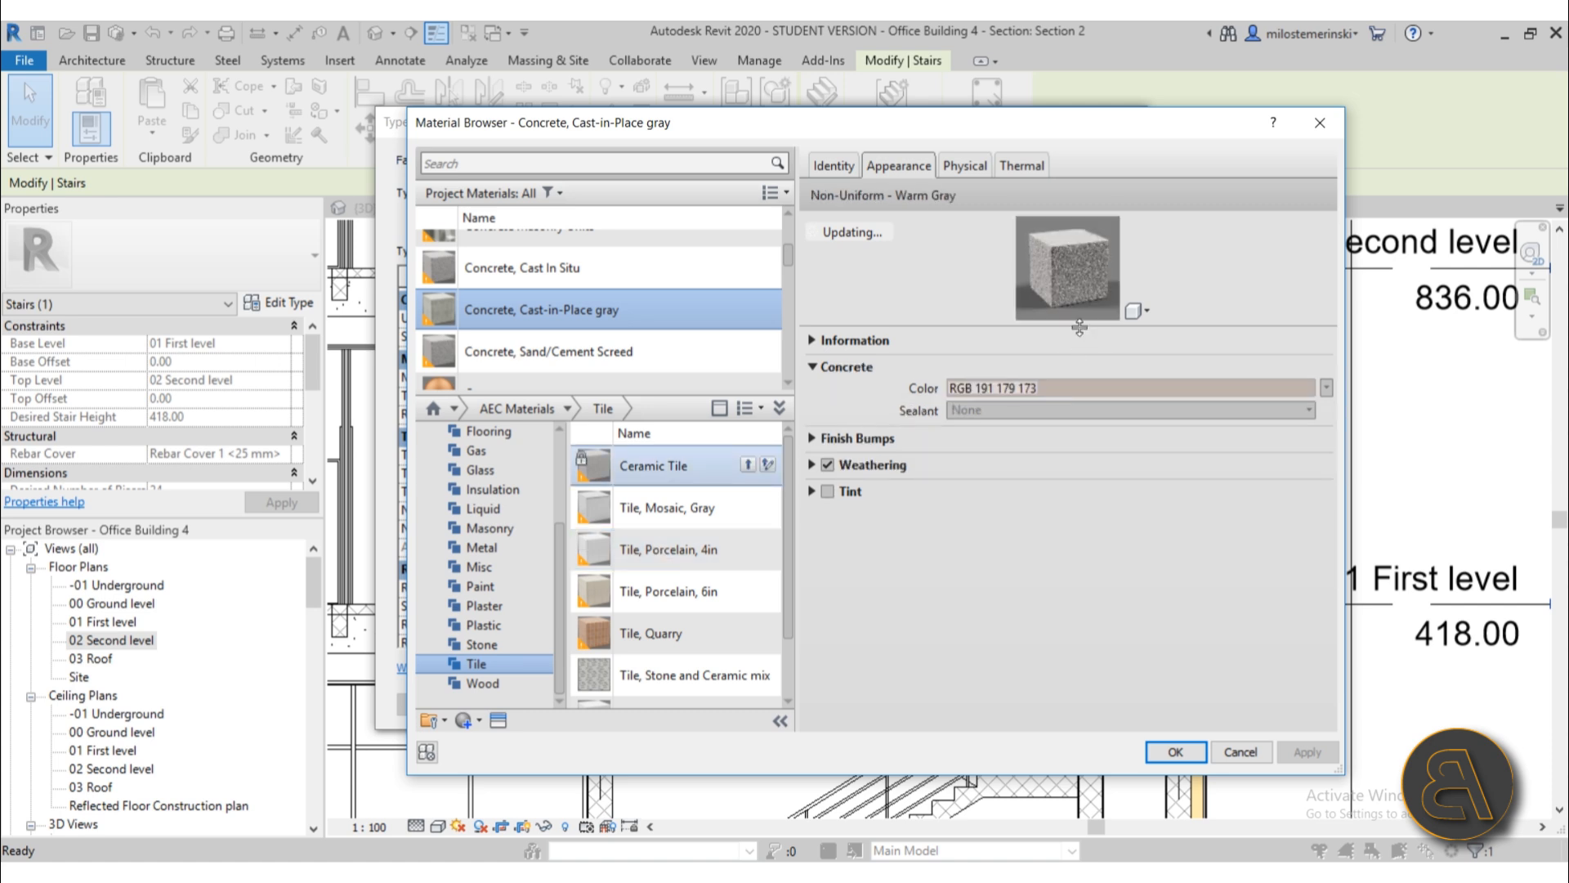
left_click(664, 595)
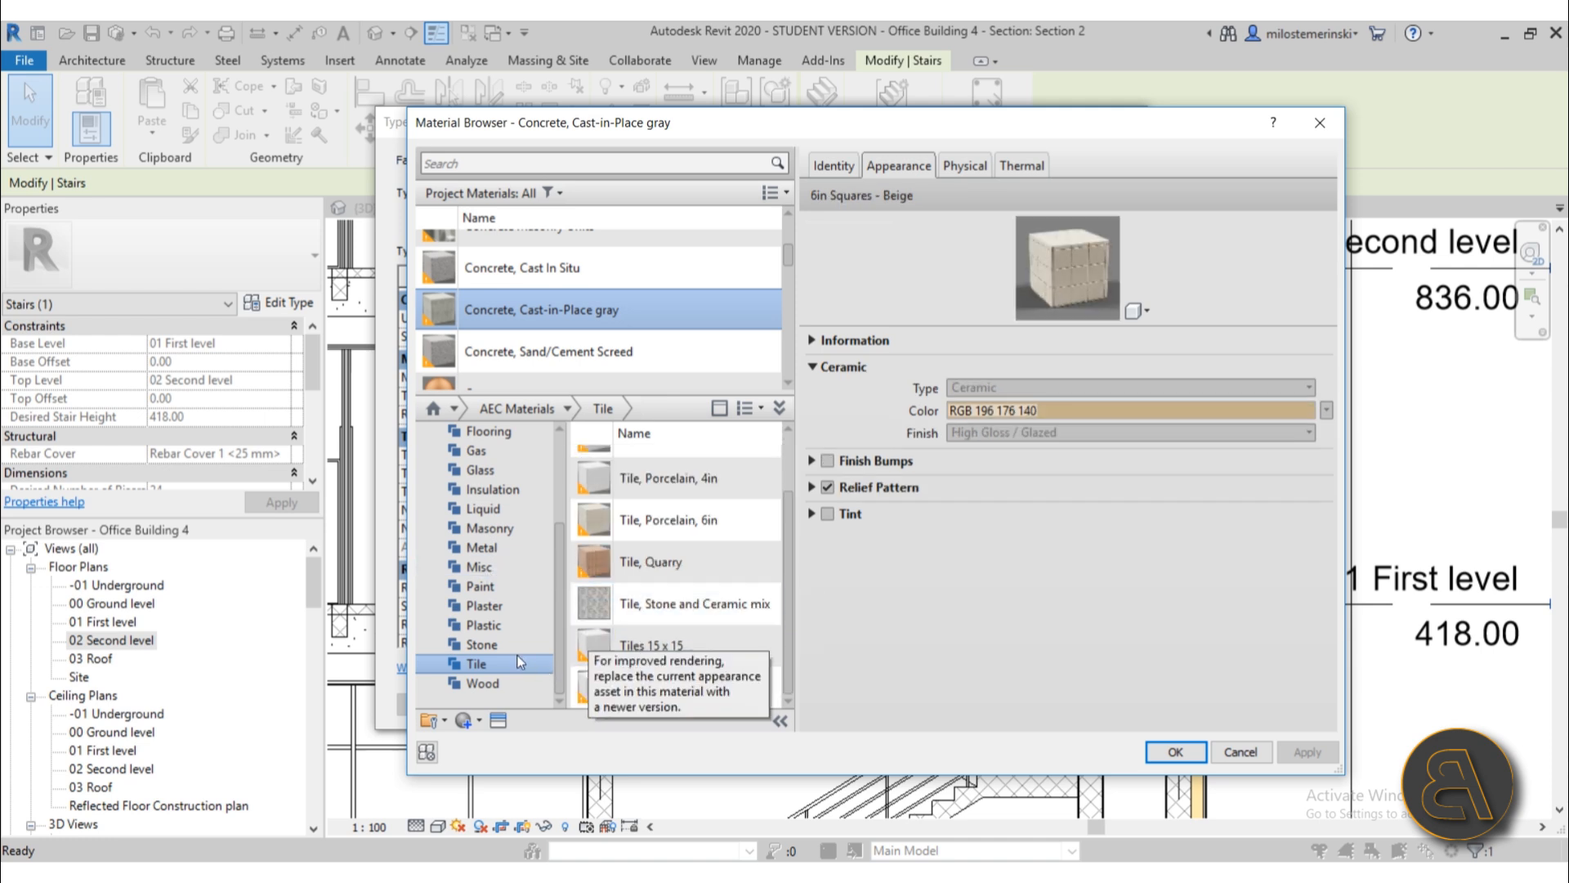
- Add Travertine from the library's Stone category to the project materials and assign it as the run's tread material
left_click(482, 644)
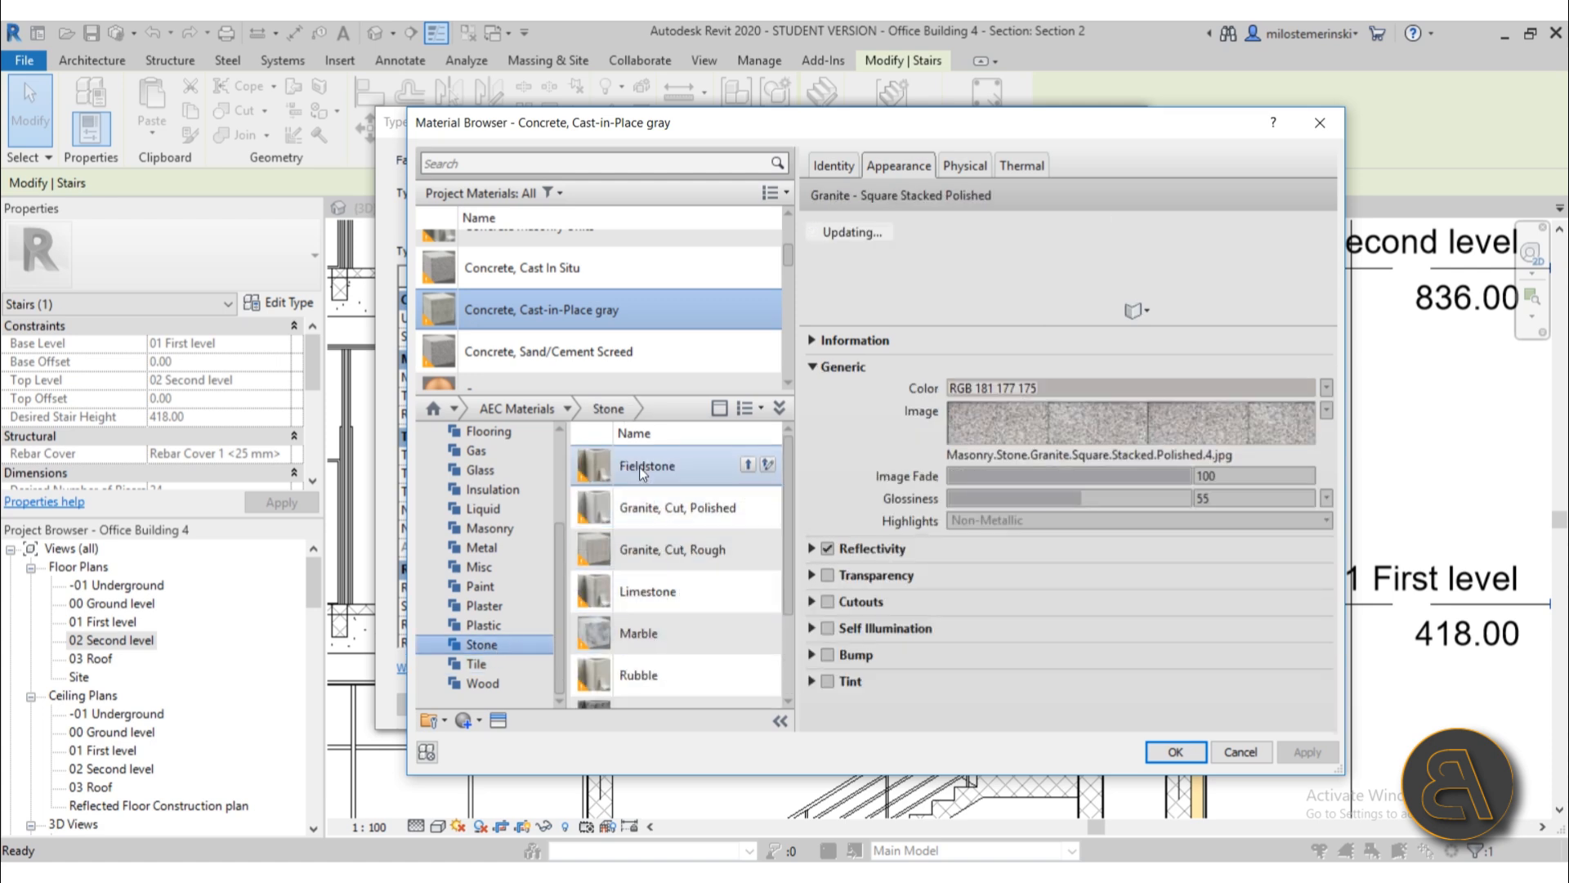
scroll(653, 552, "down", 2)
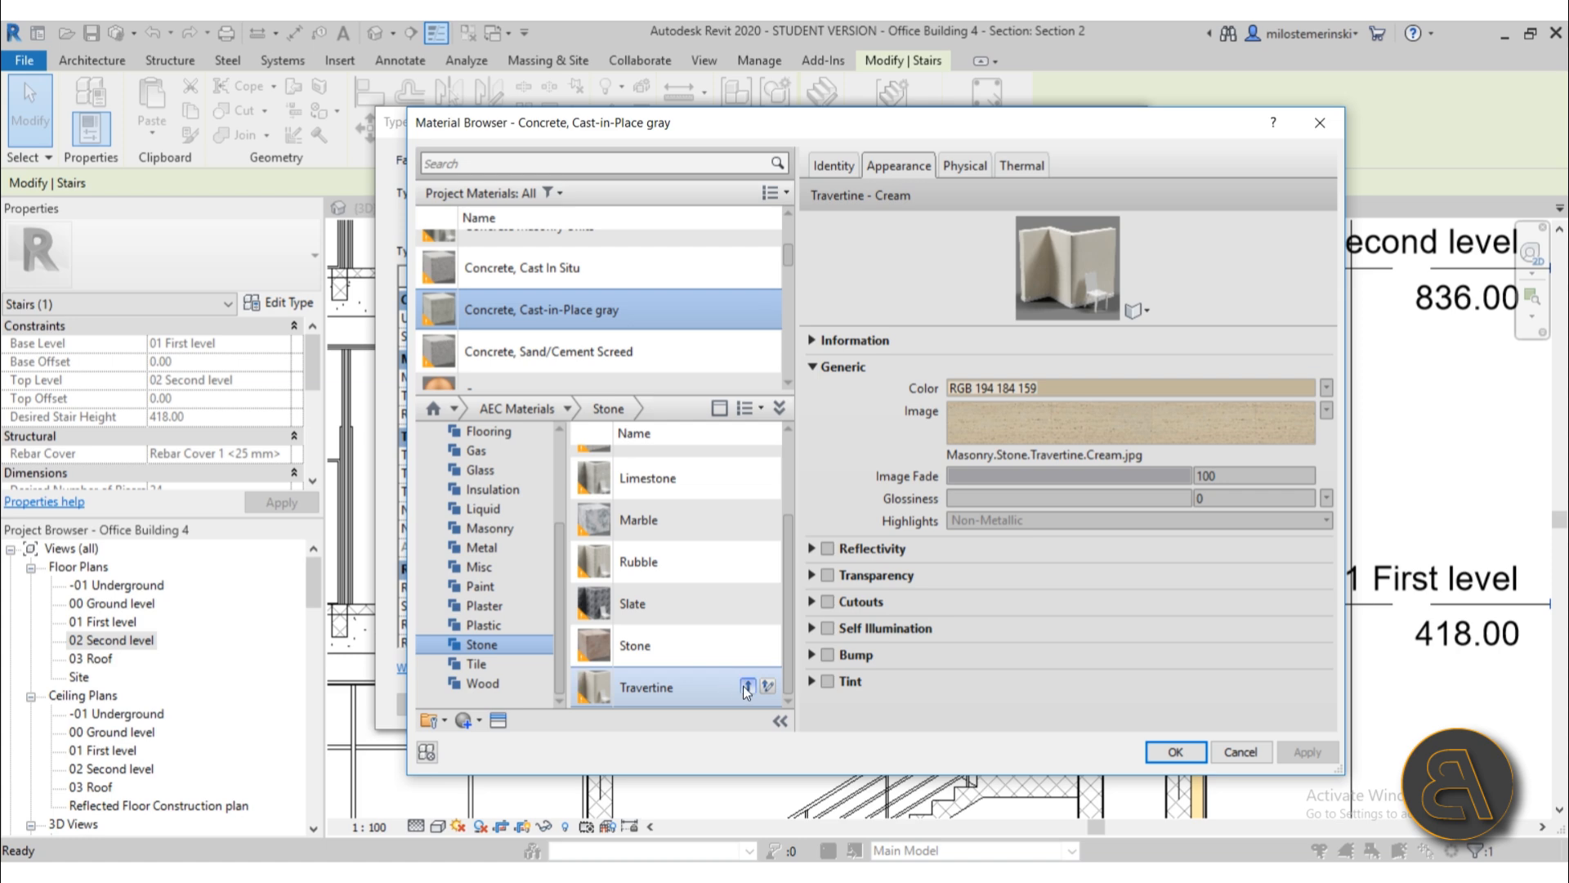
left_click(747, 687)
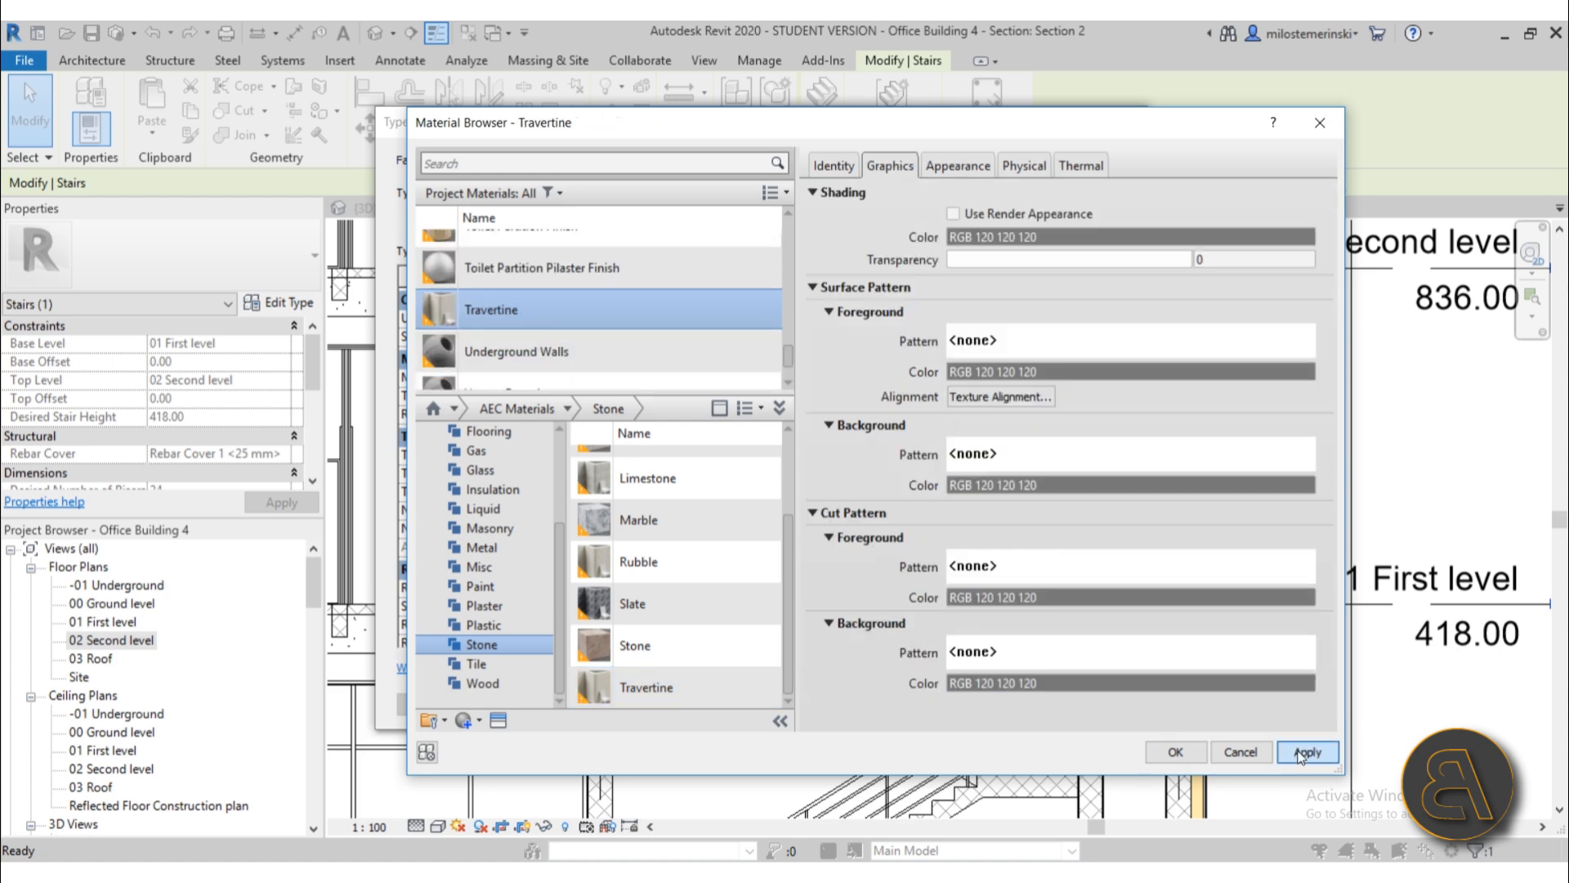
left_click(1176, 752)
- Copy the Travertine tread material to the riser material and accept the run type and stair type changes
left_click(826, 395)
key("ctrl+c")
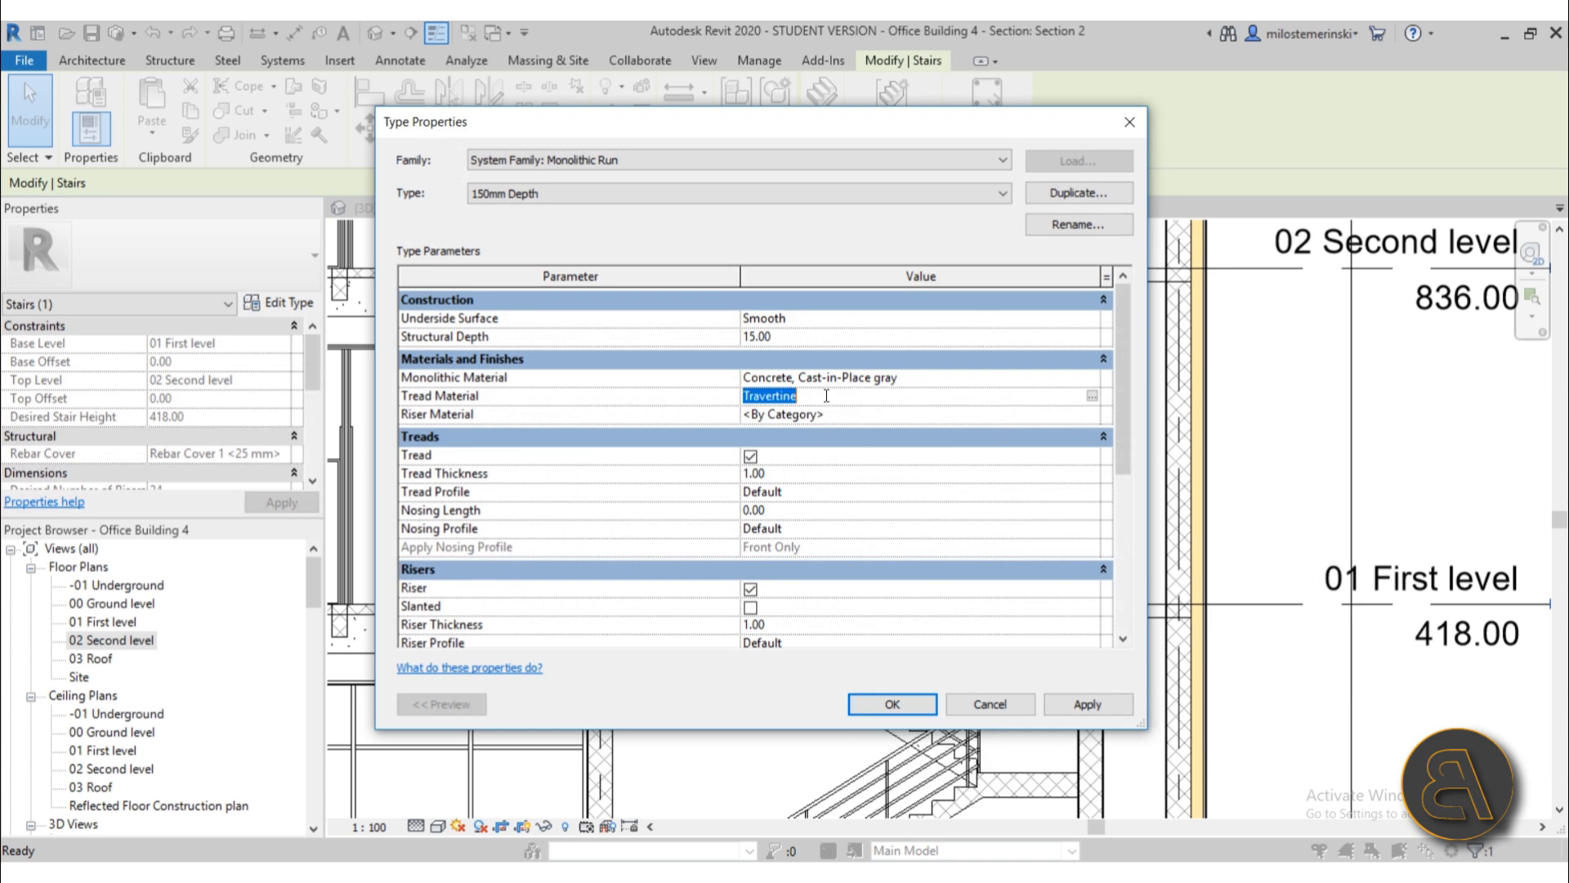
left_click(829, 433)
left_click(839, 415)
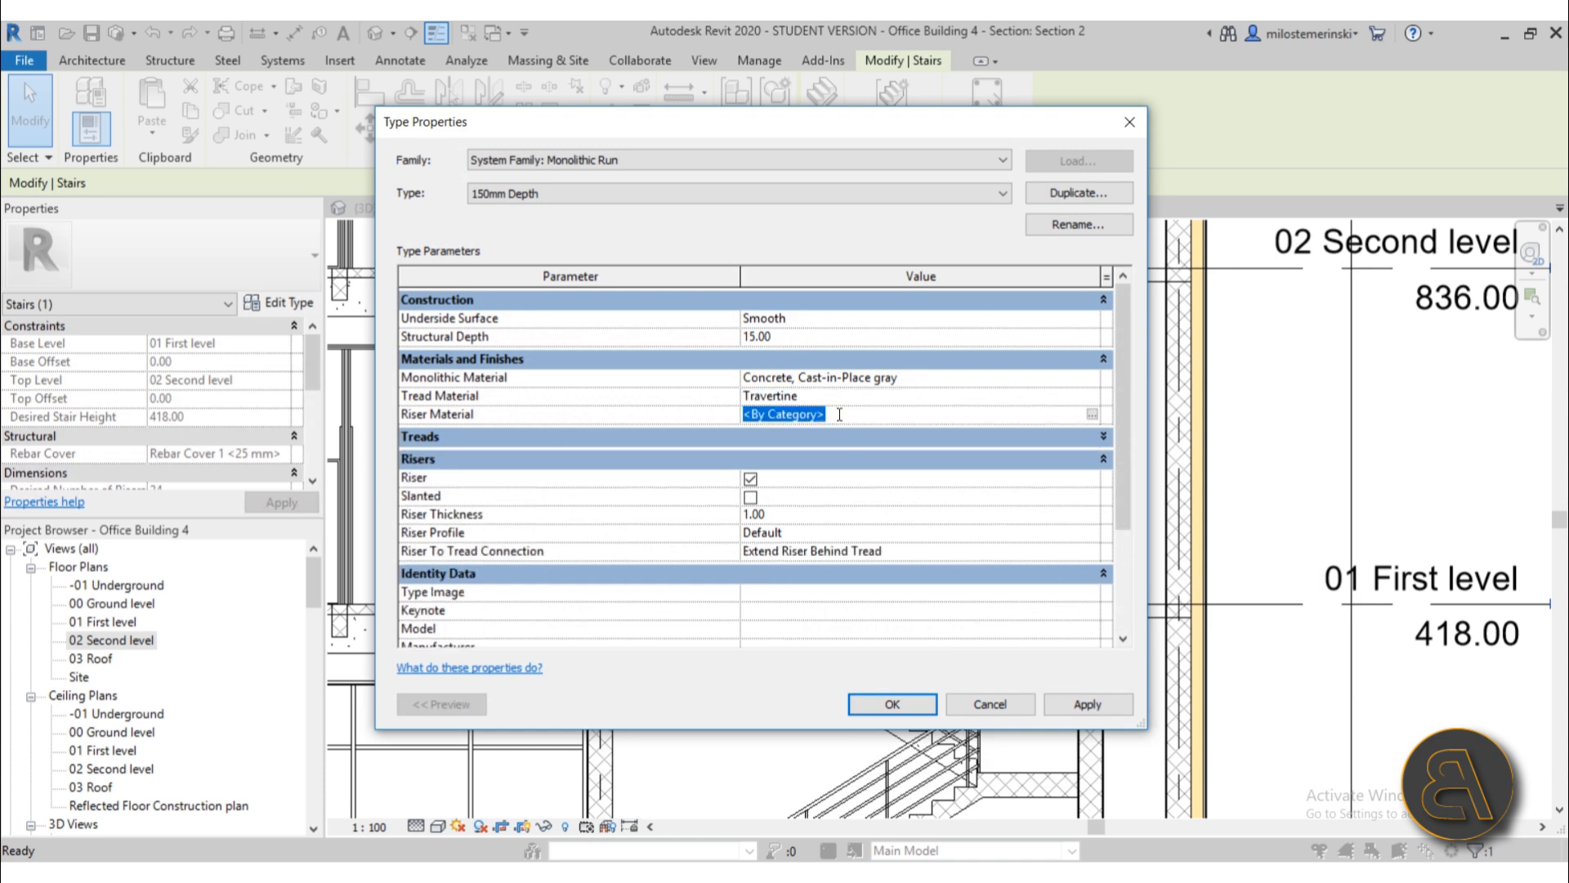
key("ctrl+v")
left_click(777, 439)
left_click(1087, 702)
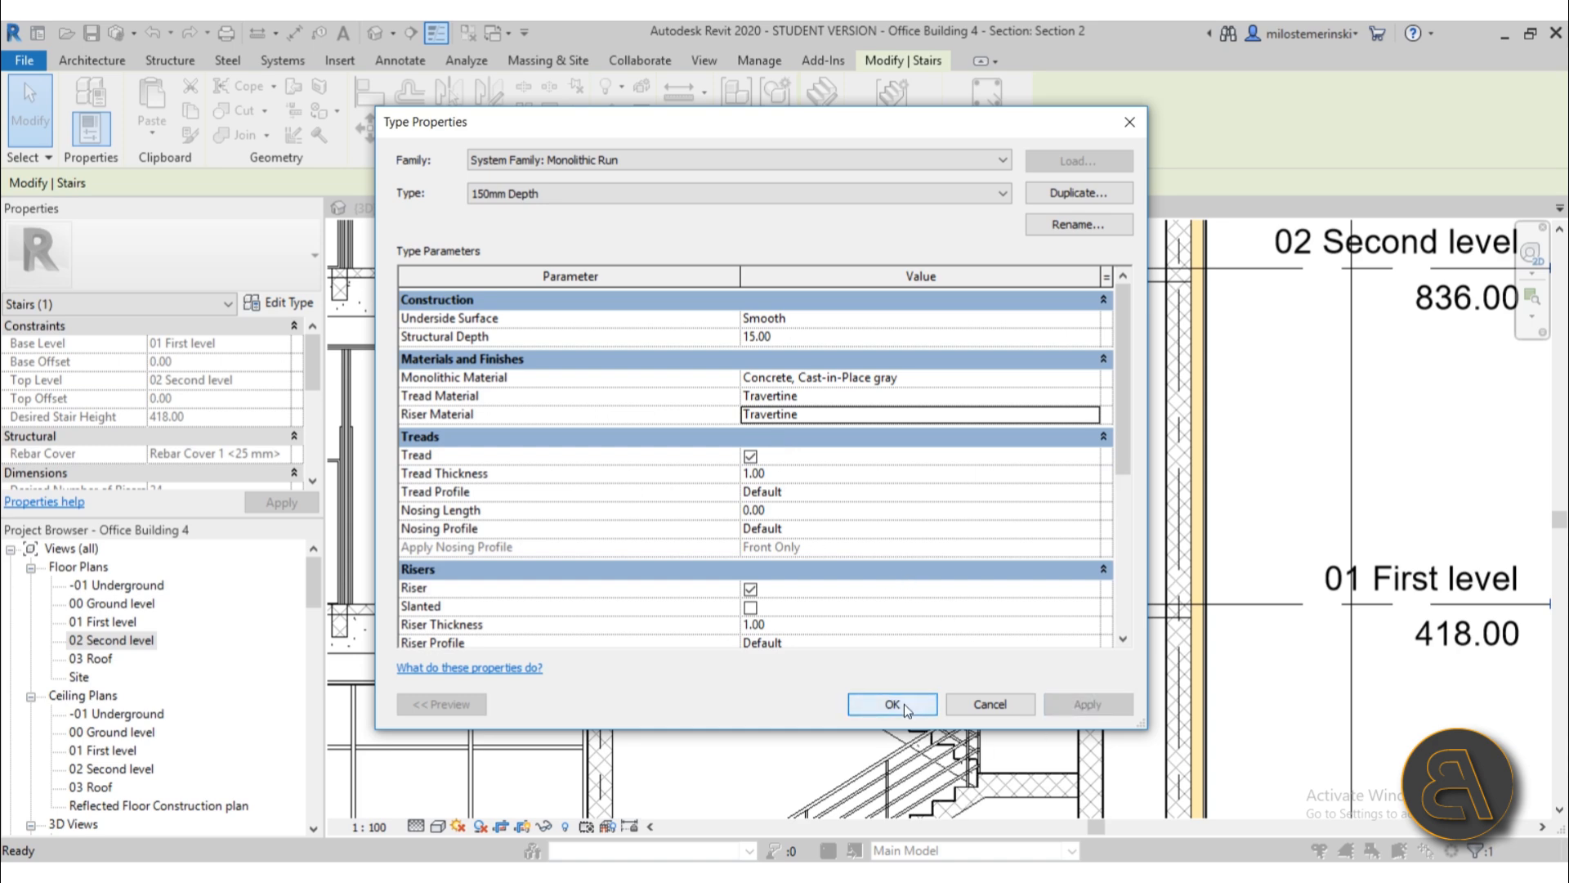
left_click(905, 703)
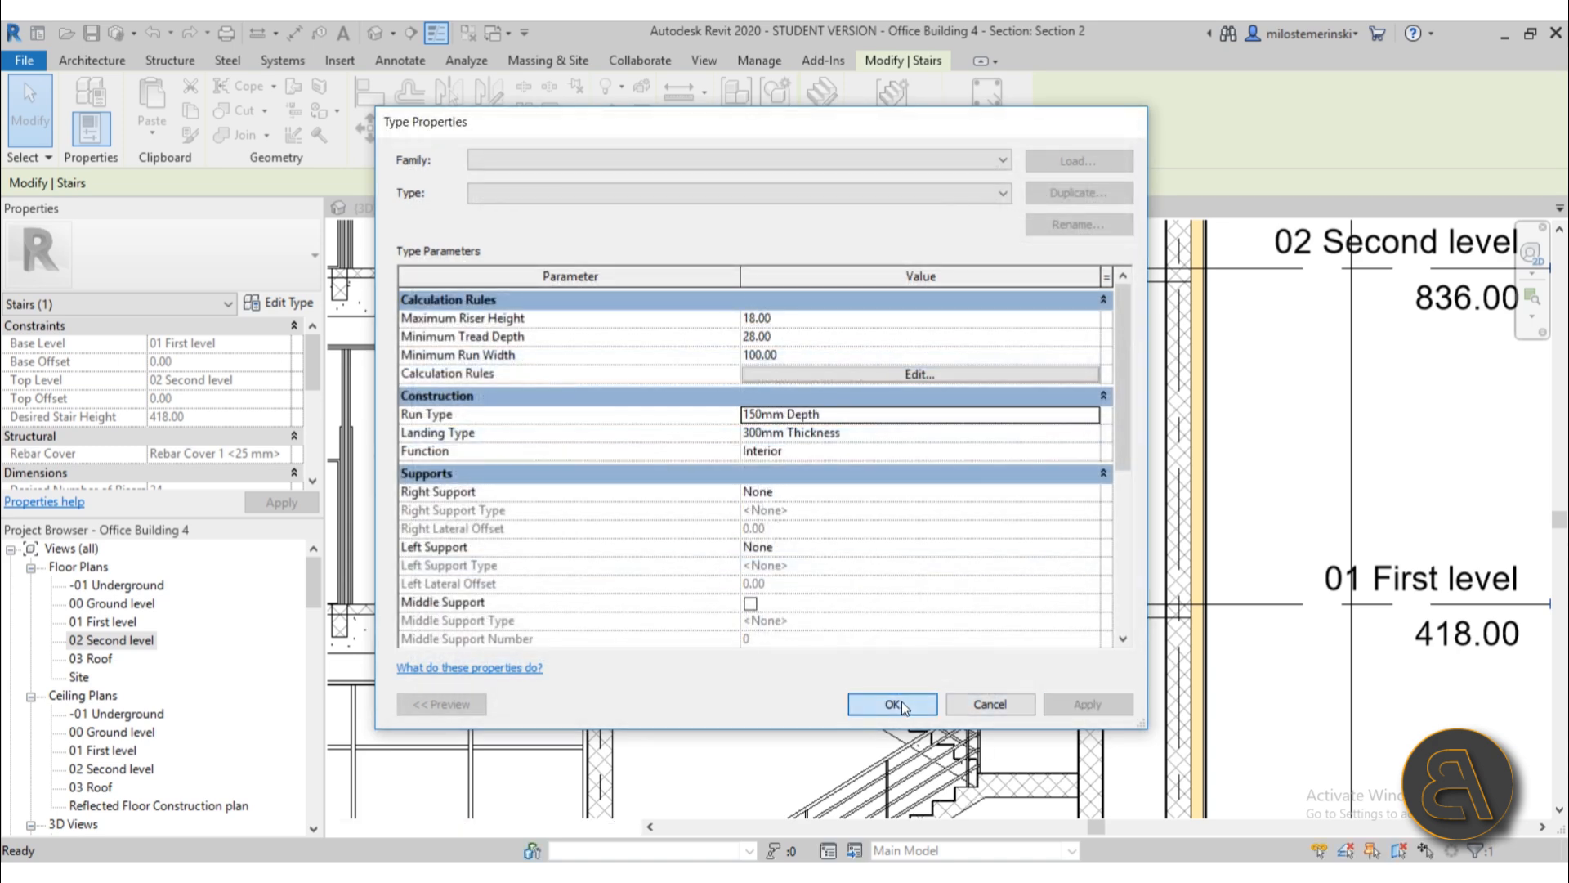
left_click(895, 703)
- Examine the tread and riser finishes along the stair flights, at the landing and at the floor connections in Section 2
scroll(1002, 739, "up", 3)
middle_click_drag(1002, 739, 1002, 461)
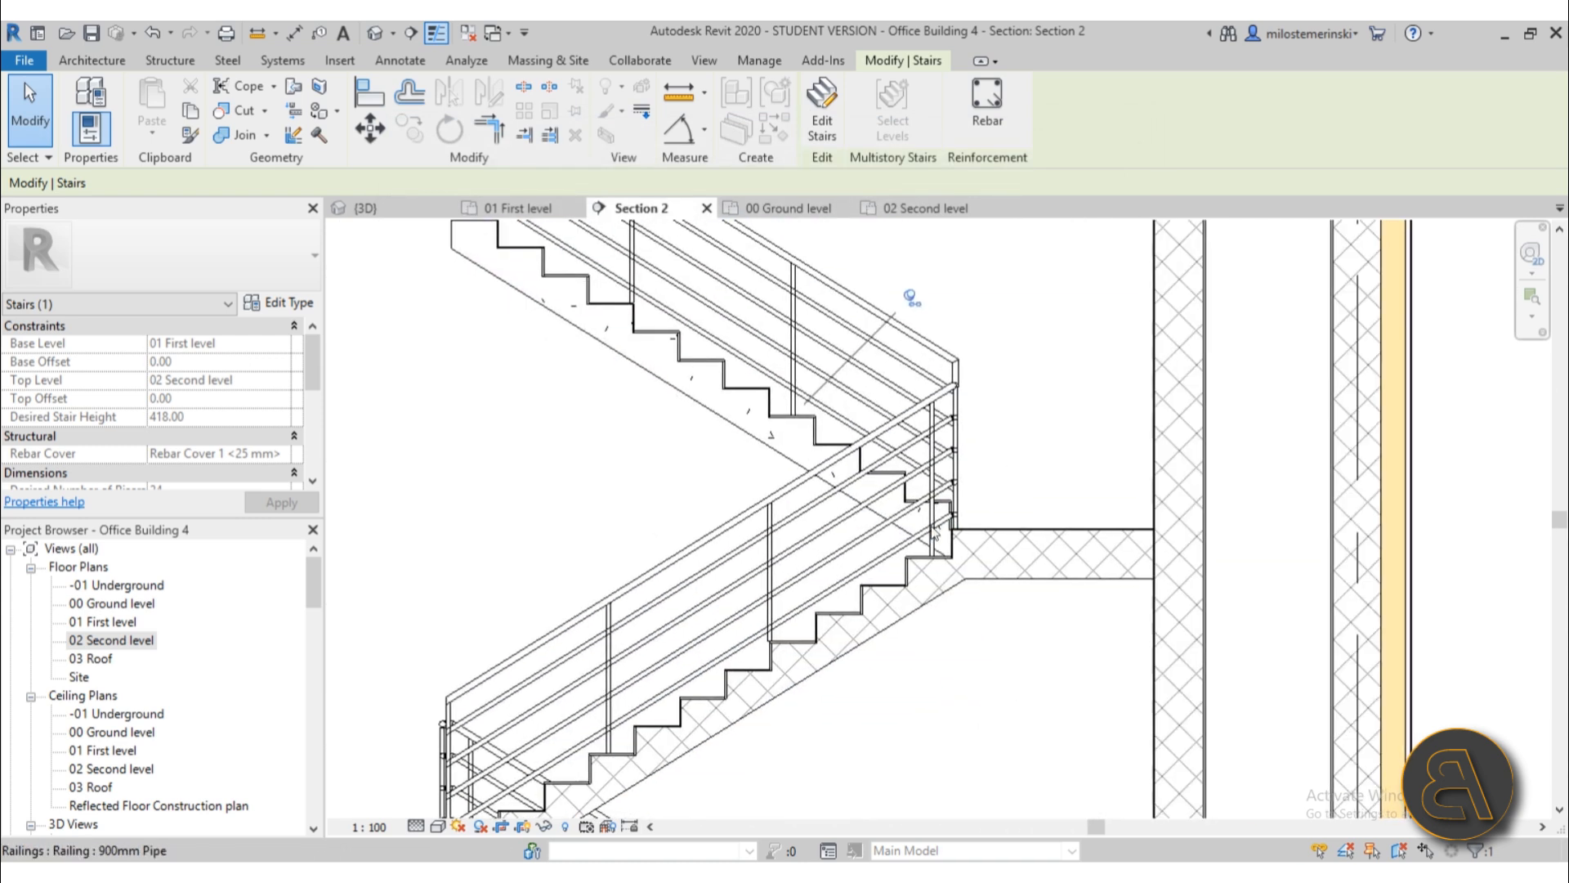
scroll(953, 552, "up", 6)
left_click(1136, 737)
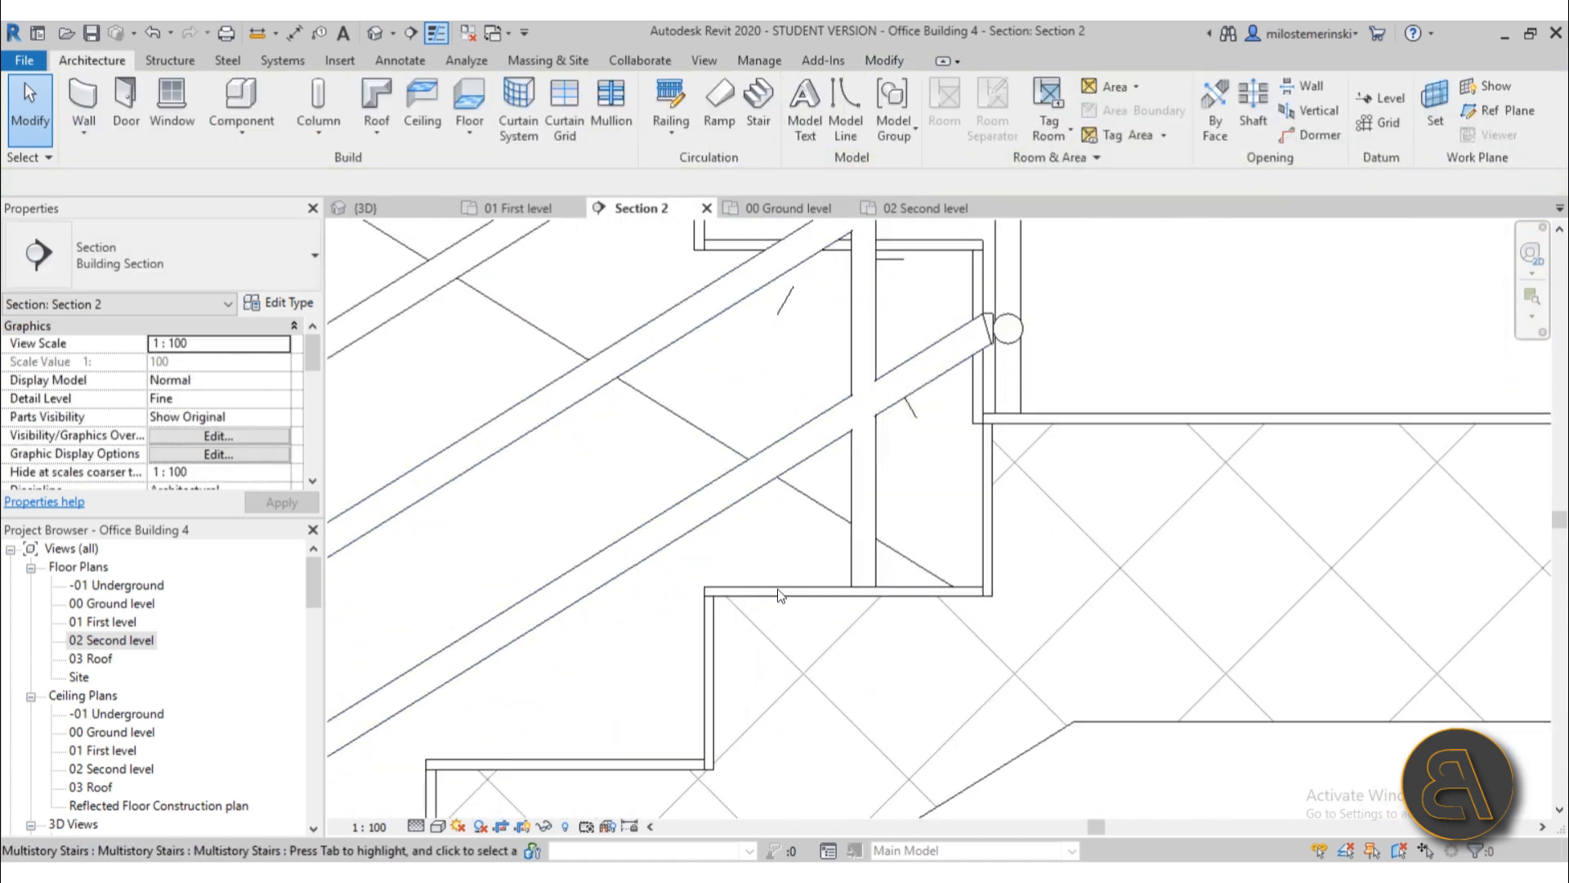
scroll(777, 587, "down", 4)
scroll(797, 582, "up", 3)
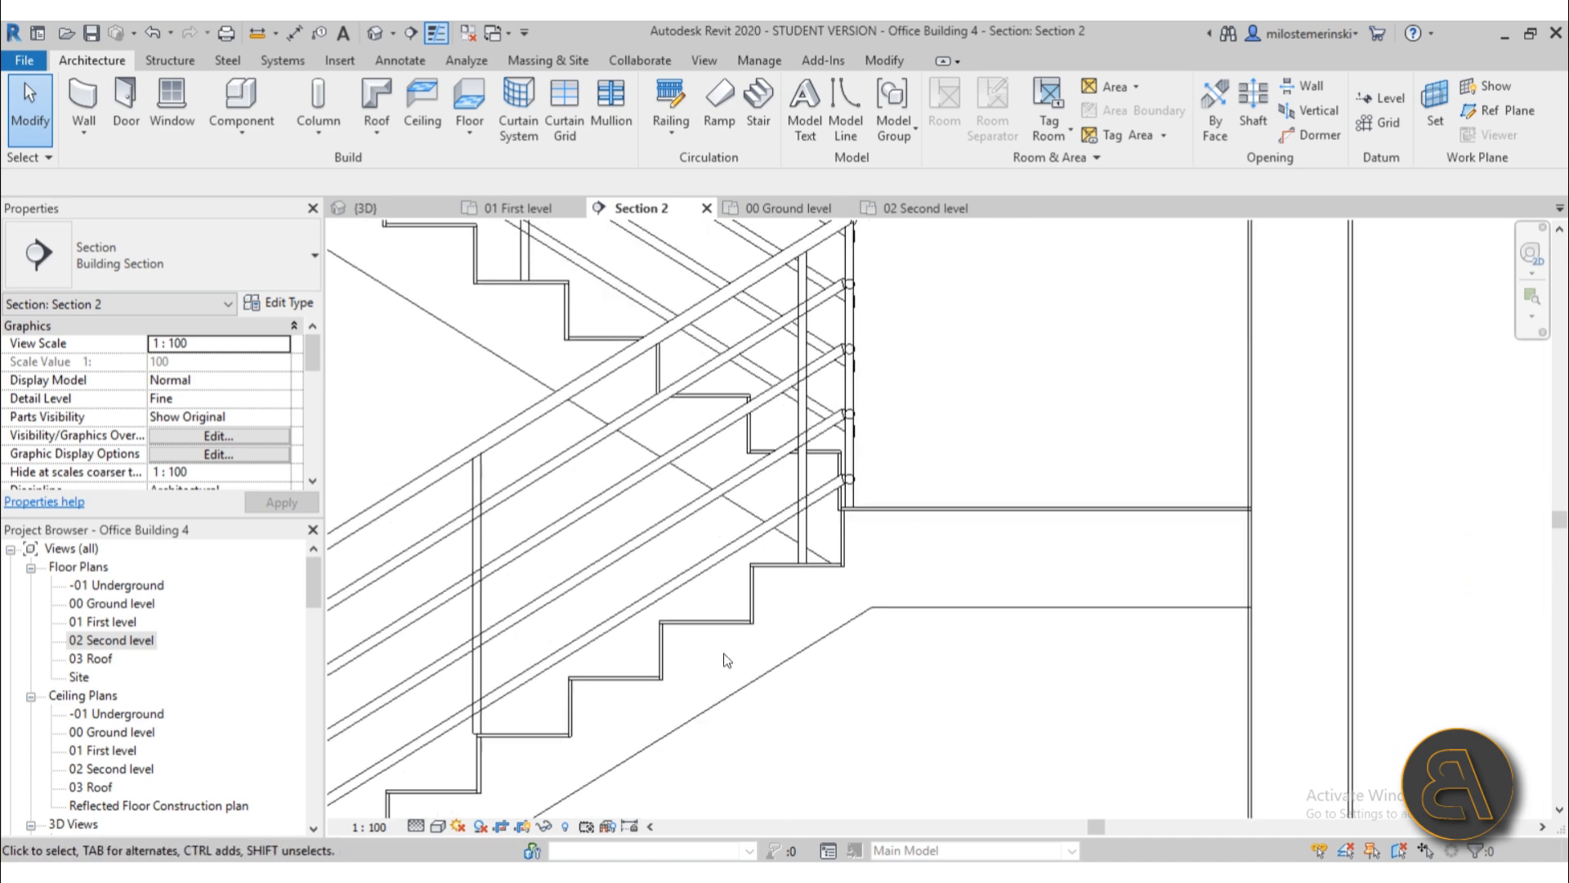
scroll(723, 557, "down", 5)
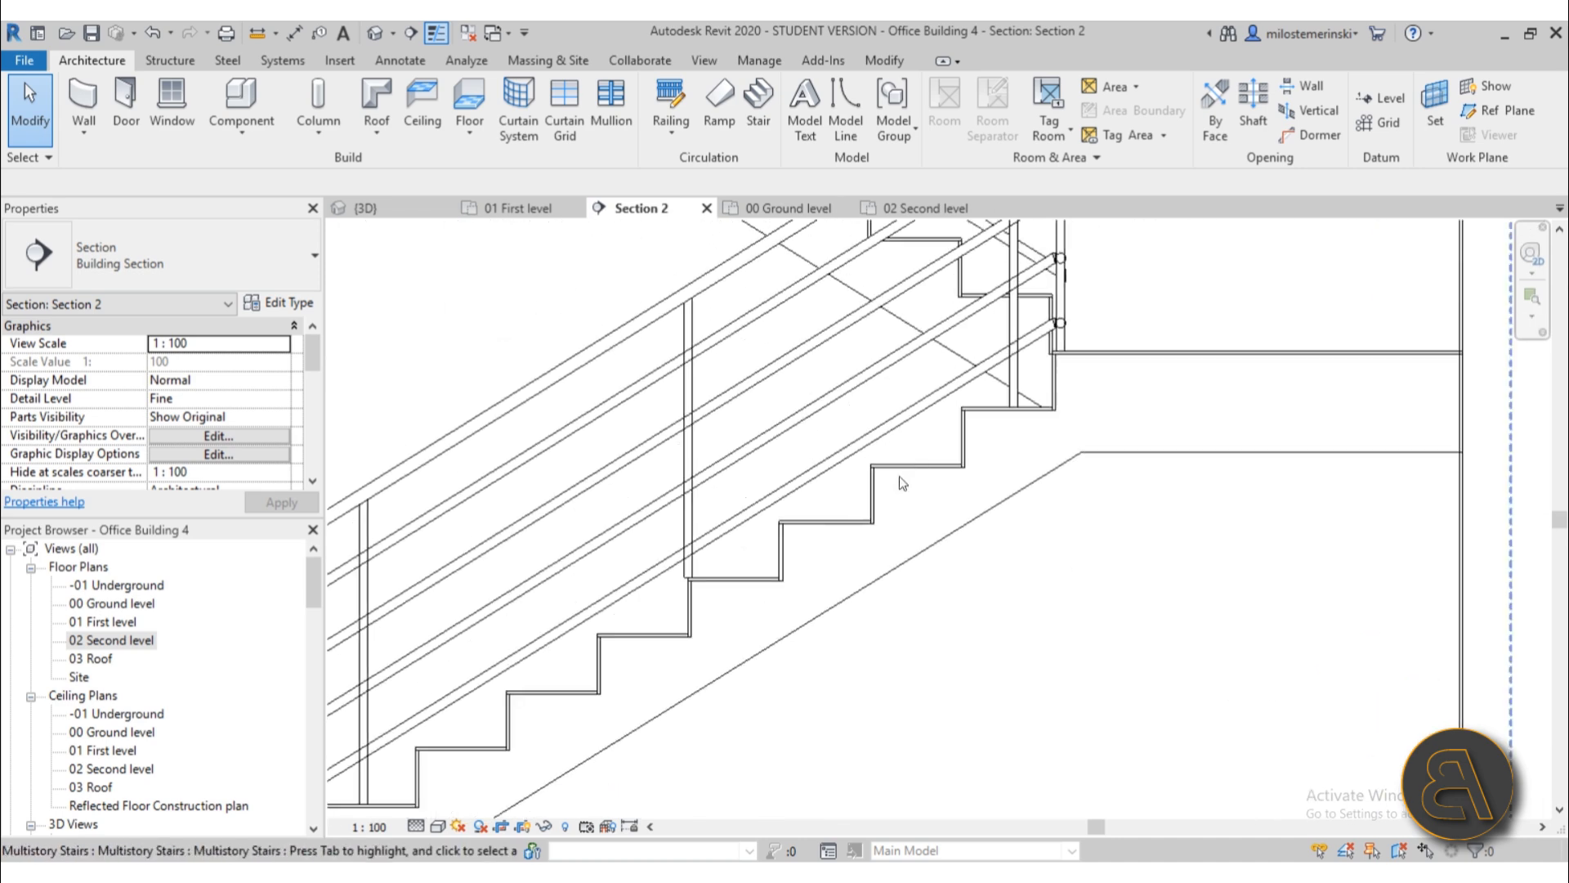
scroll(711, 439, "down", 2)
scroll(621, 531, "up", 7)
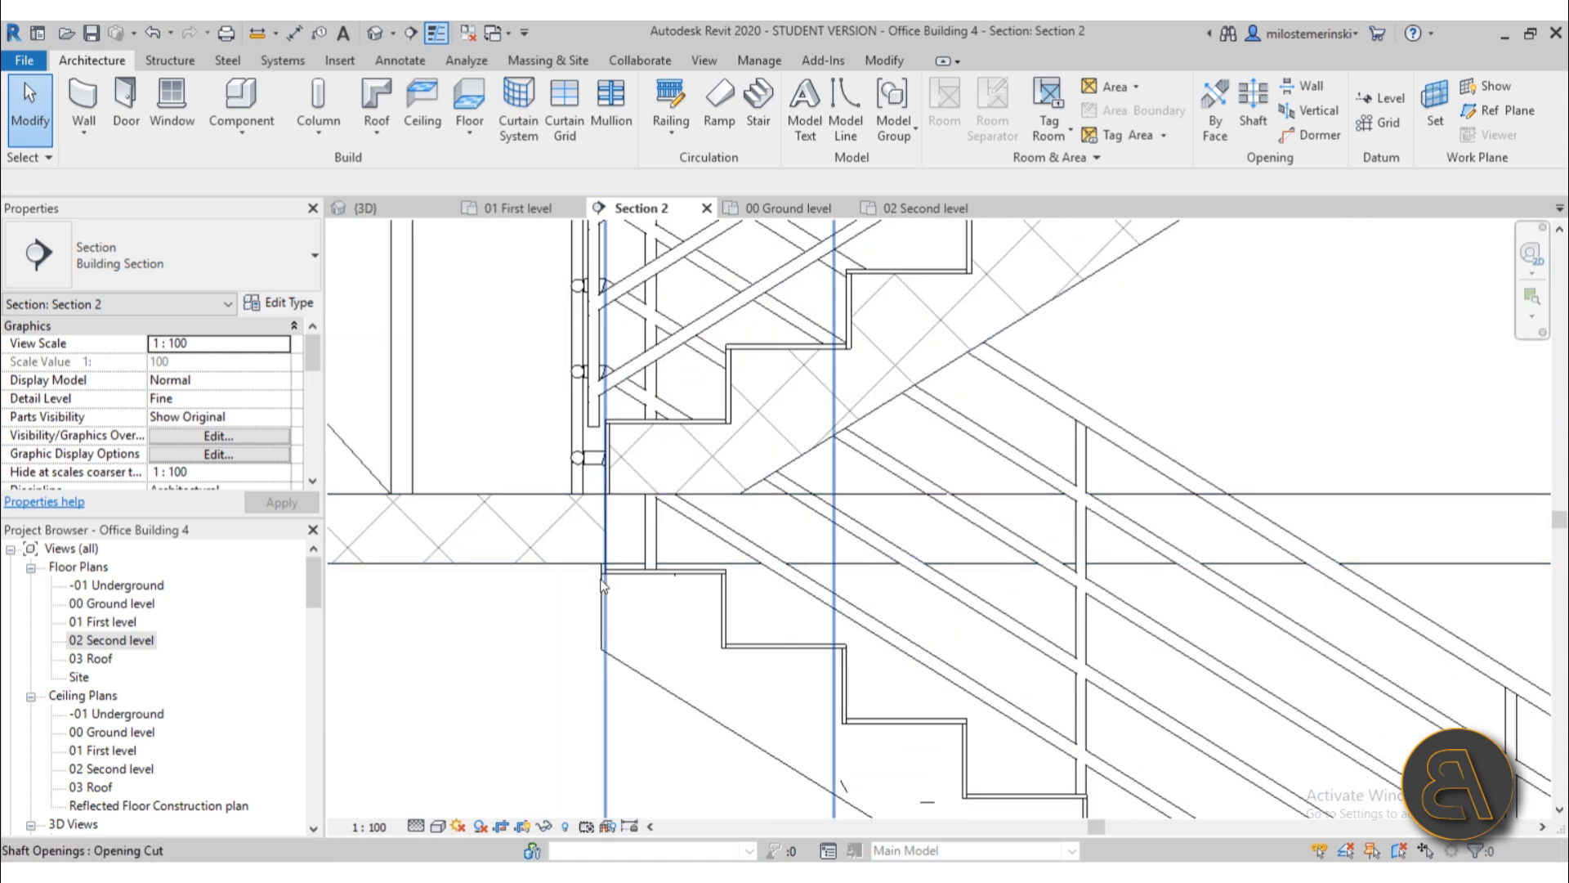
scroll(613, 318, "down", 9)
middle_click_drag(618, 334, 630, 395)
scroll(630, 395, "down", 1)
middle_click_drag(683, 442, 826, 562)
scroll(745, 492, "down", 1)
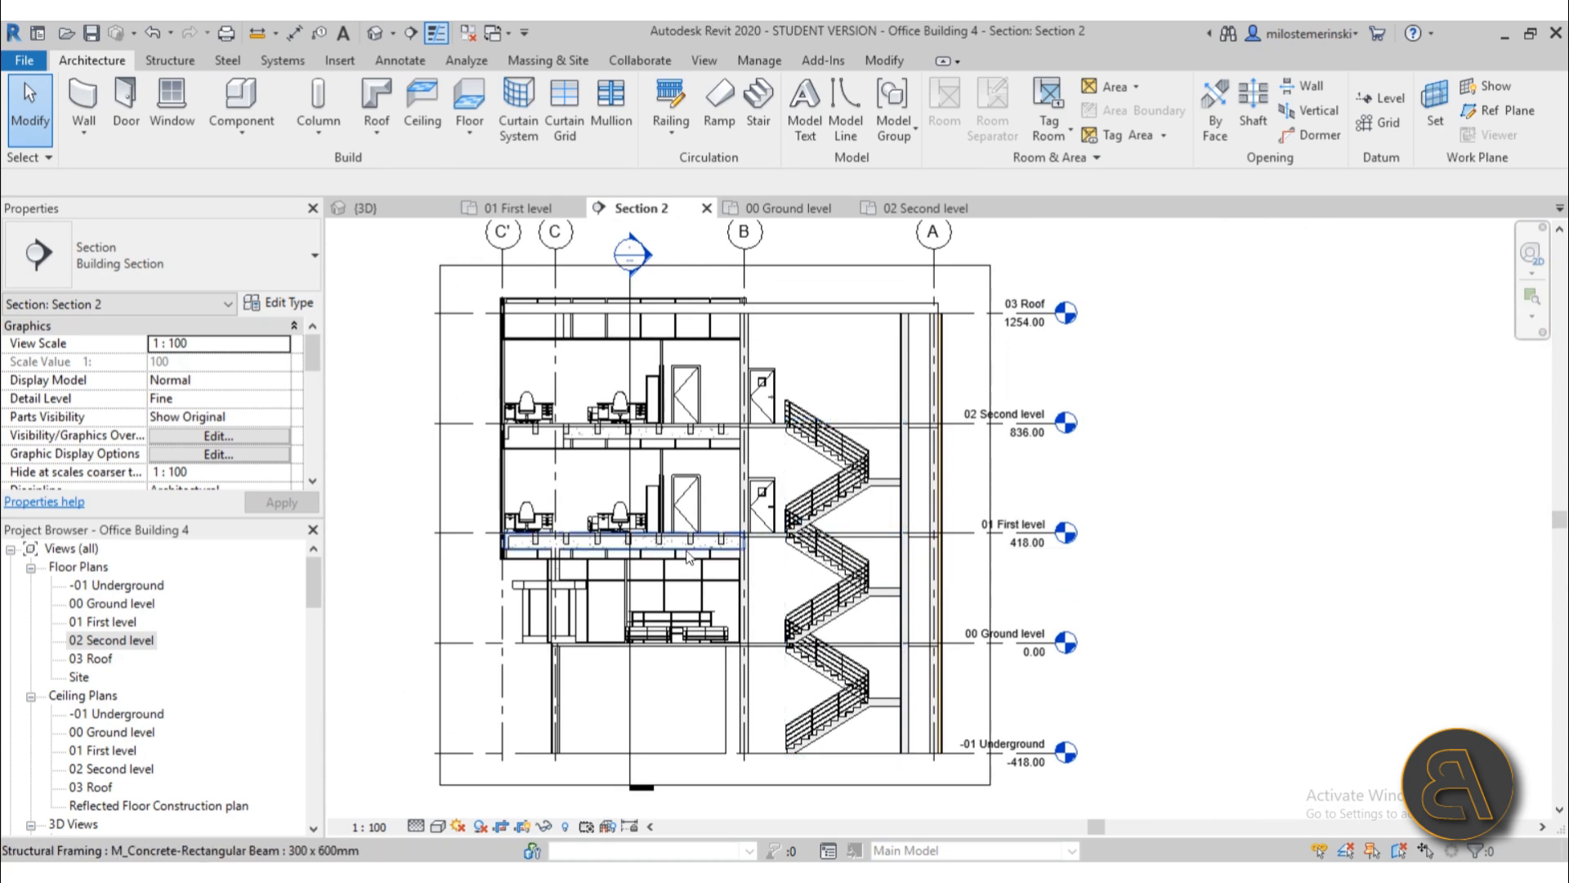
middle_click_drag(685, 559, 727, 557)
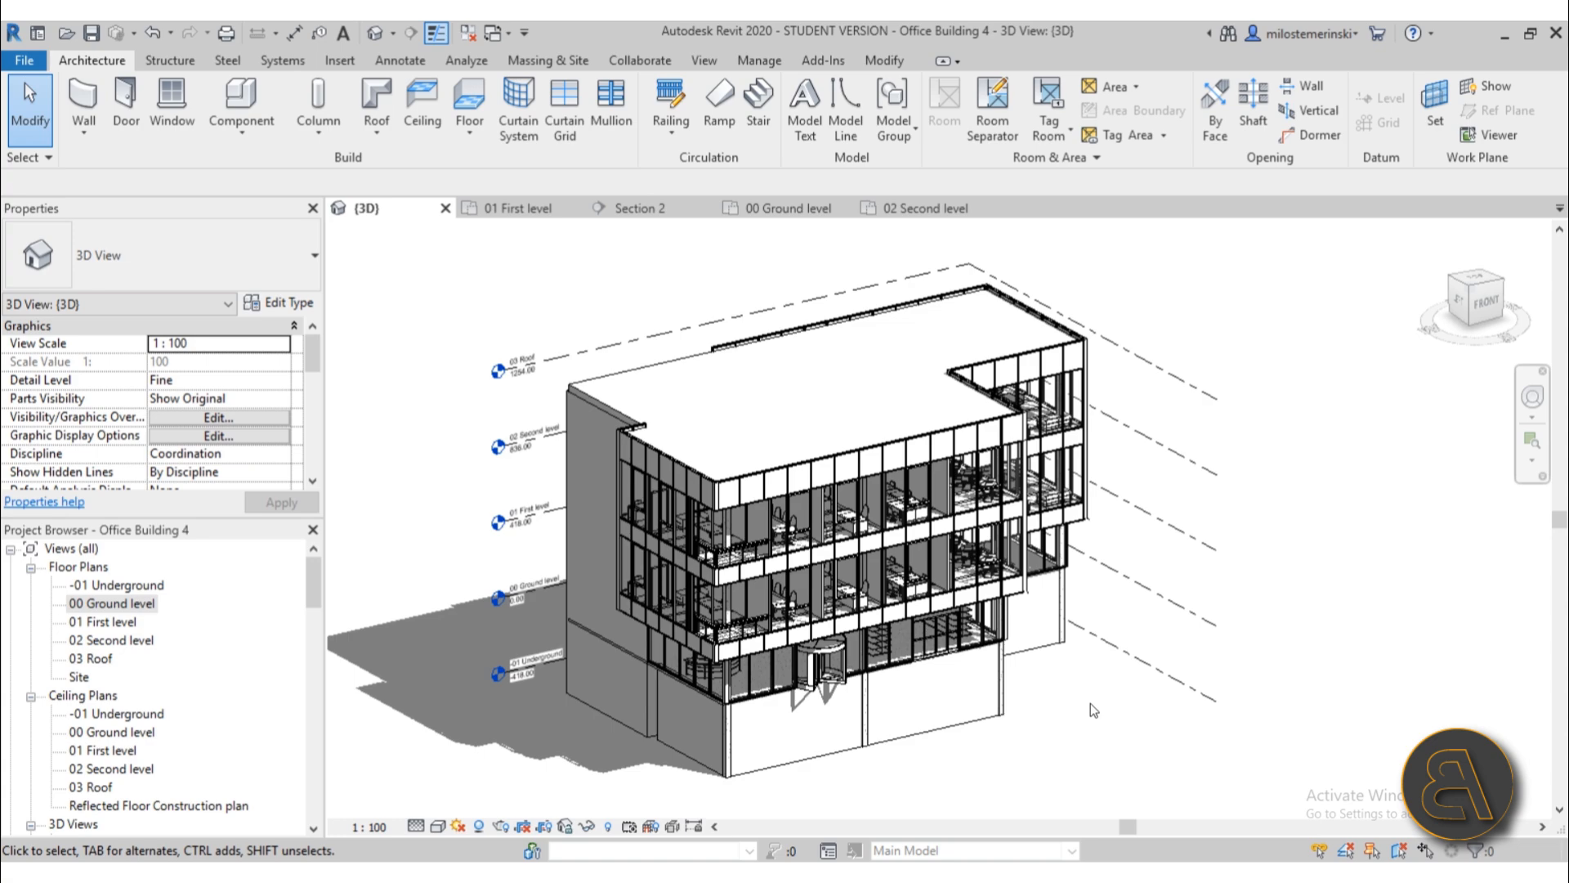
- Select the Generic - 400mm roof in the 3D view, examine its extent over the building from several angles, and deselect it
middle_click_drag(1087, 704, 580, 403, "shift")
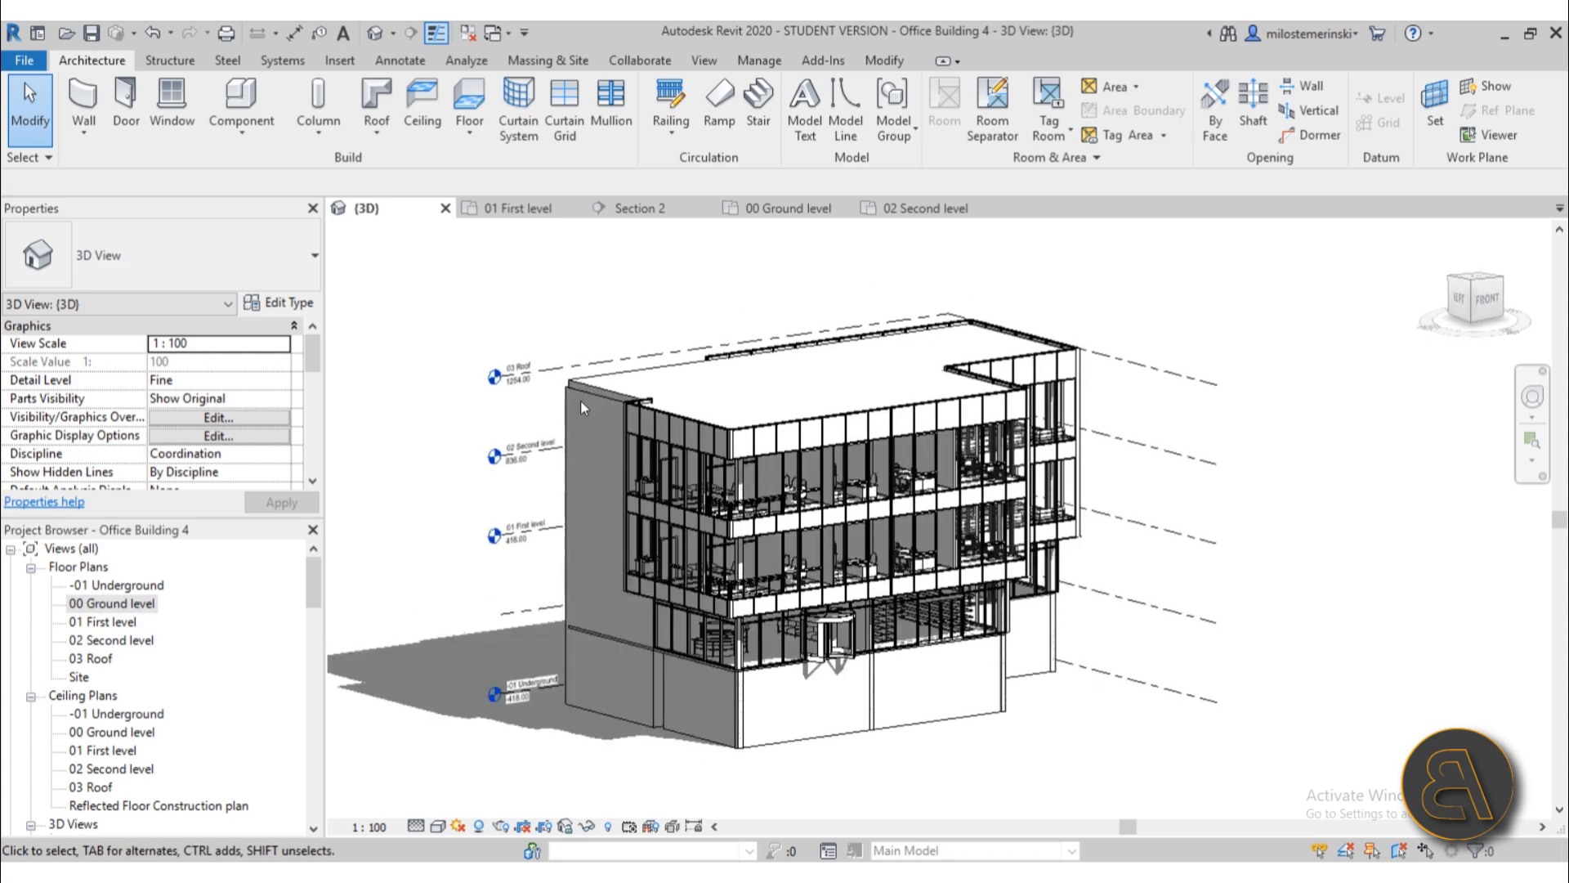
left_click(587, 386)
middle_click_drag(886, 366, 666, 383, "shift")
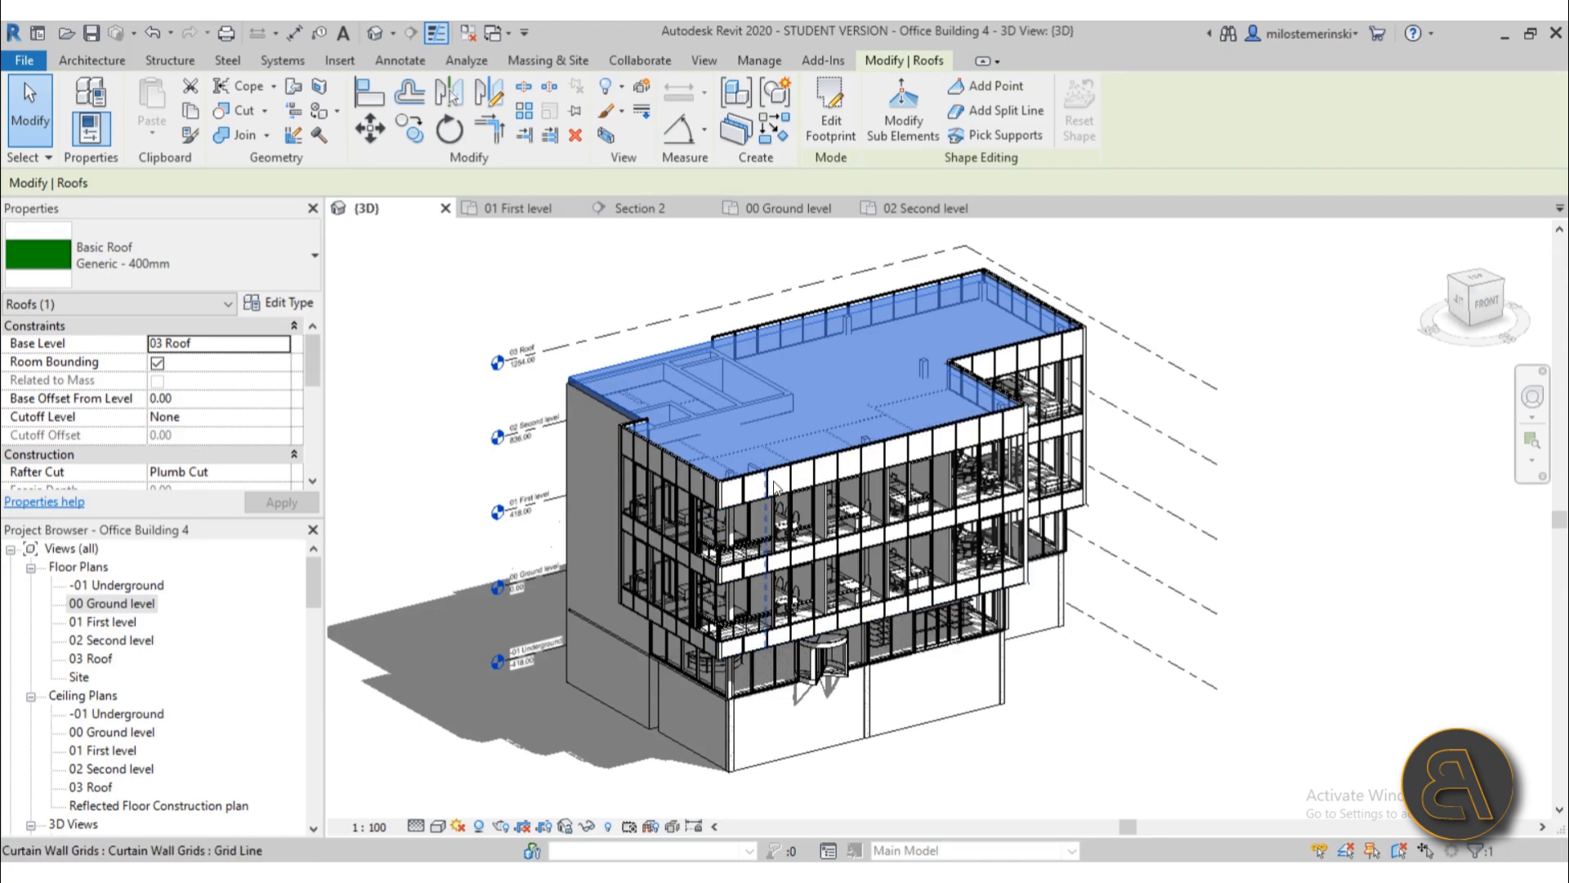
middle_click_drag(776, 490, 870, 352, "shift")
scroll(645, 441, "up", 5)
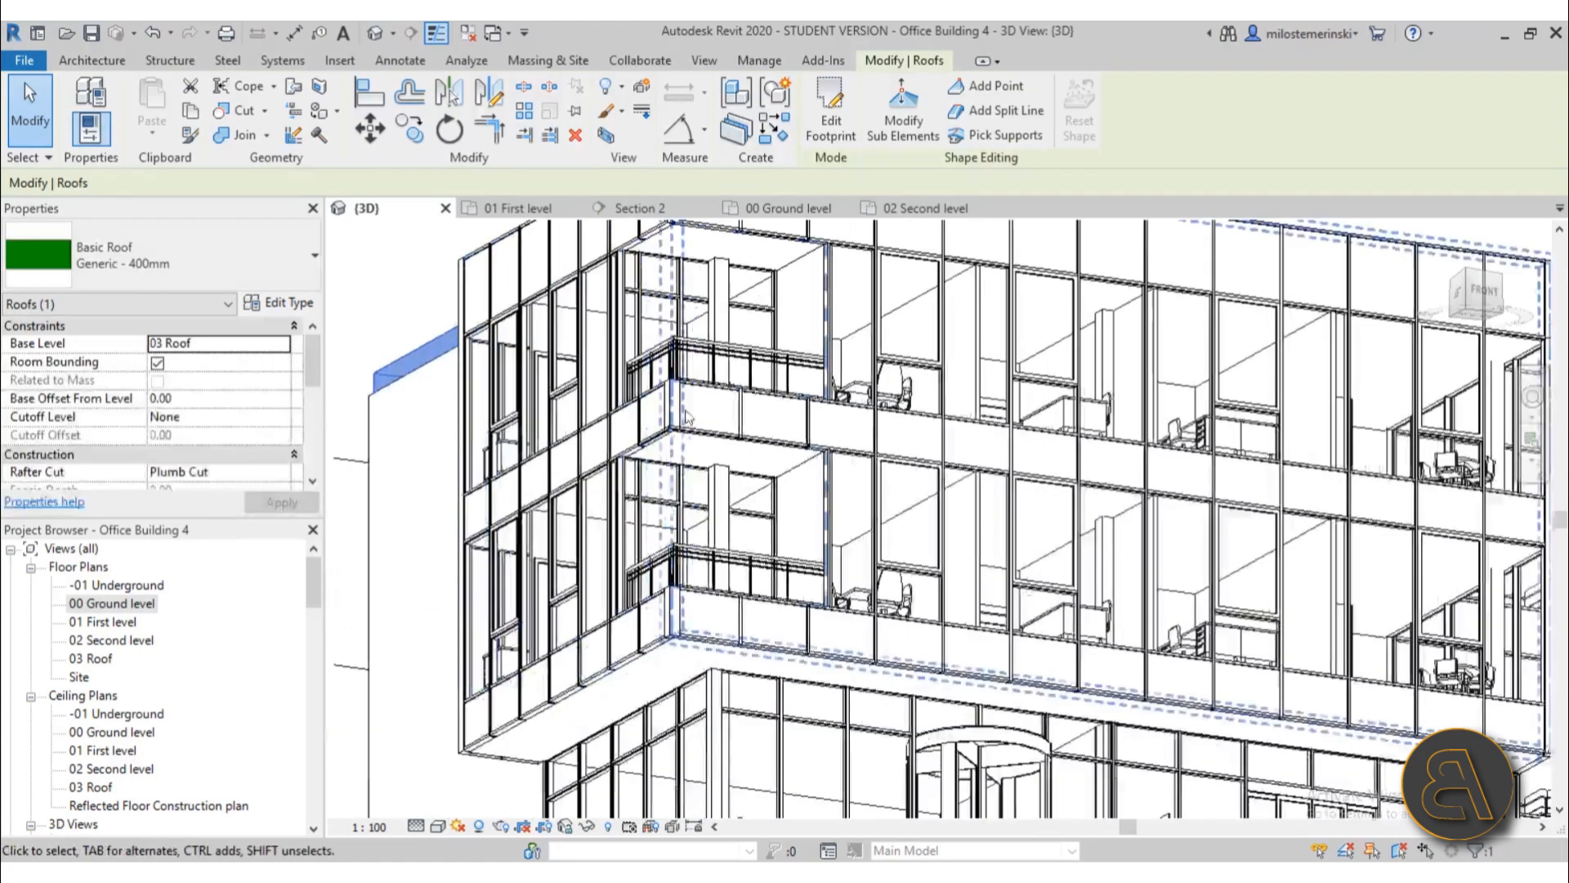
scroll(677, 448, "down", 5)
middle_click_drag(677, 448, 573, 441, "shift")
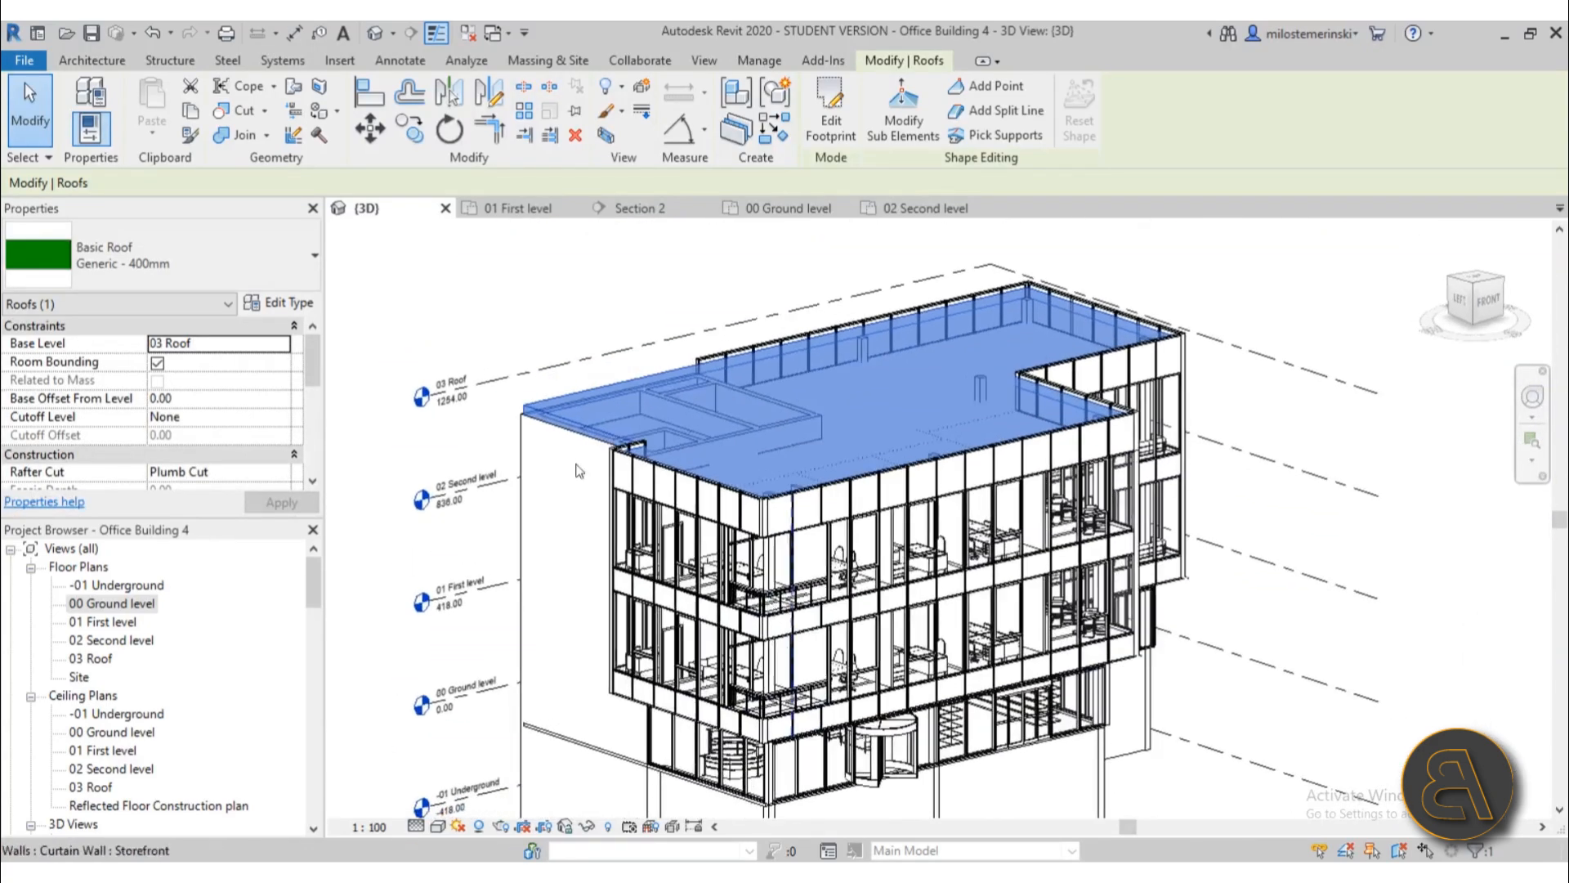
left_click(617, 304)
- Select the 600 x 600mm Grid ceiling of 01 First level behind the curtain wall in the 3D view
scroll(814, 592, "down", 2)
middle_click_drag(817, 589, 806, 511, "shift")
scroll(806, 506, "up", 5)
scroll(804, 505, "up", 5)
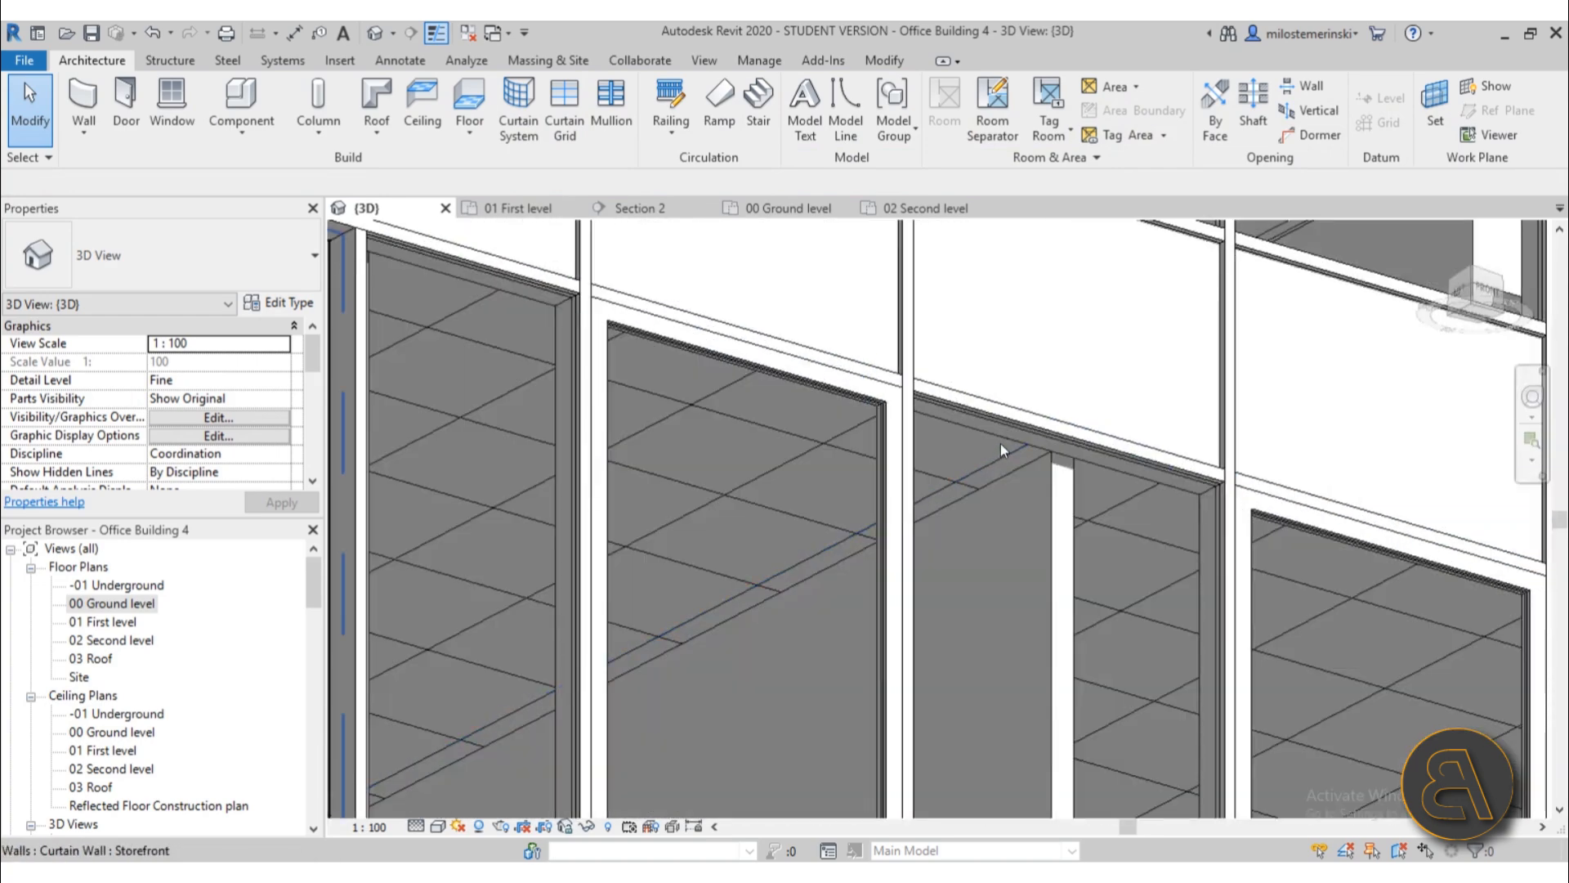
key("Tab")
key("Tab")
key("Tab")
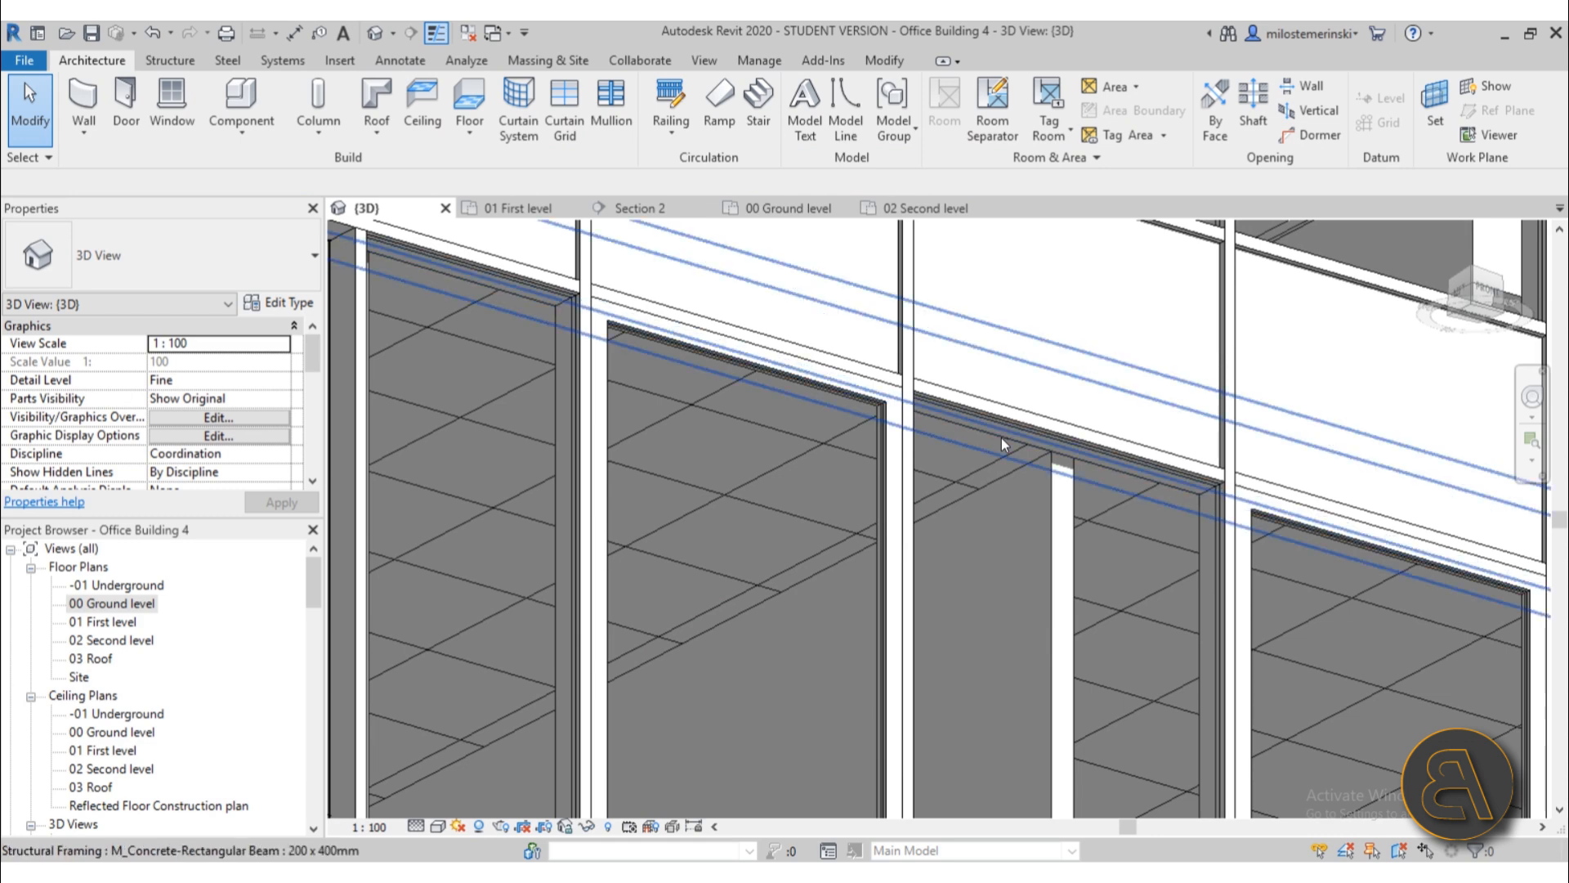
key("Tab")
key("Tab")
key("Tab")
key("Tab")
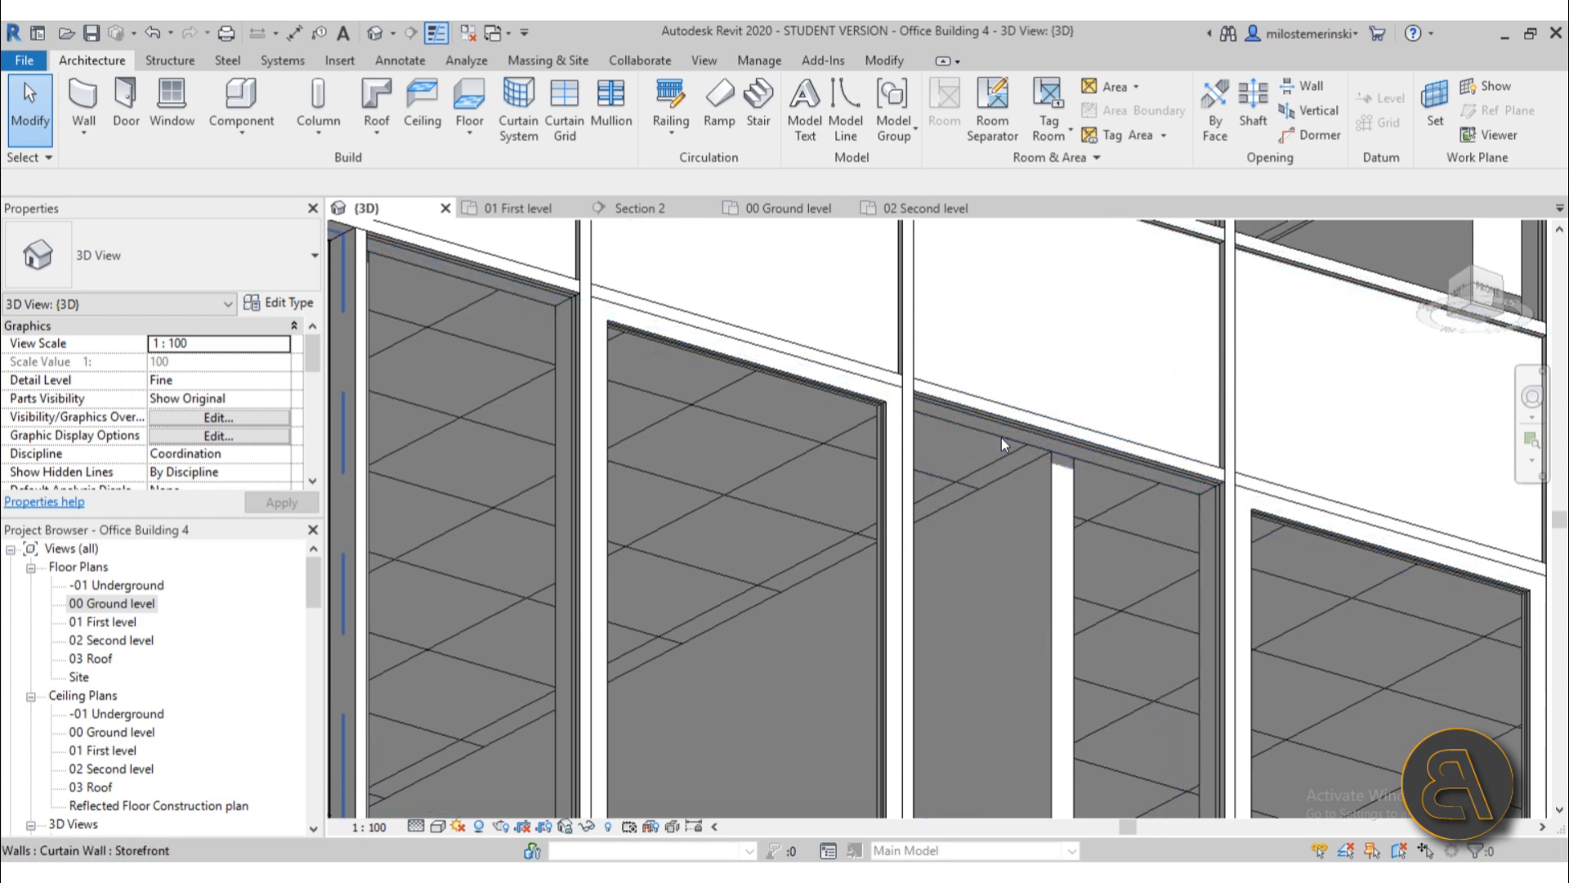
left_click(1002, 438)
- Examine the selected ceiling through the facade from below and compare its position with the building's roof
mouse_move(1002, 438)
middle_mouse_down("shift")
mouse_move(1009, 331)
mouse_move(1055, 325)
middle_mouse_up("shift")
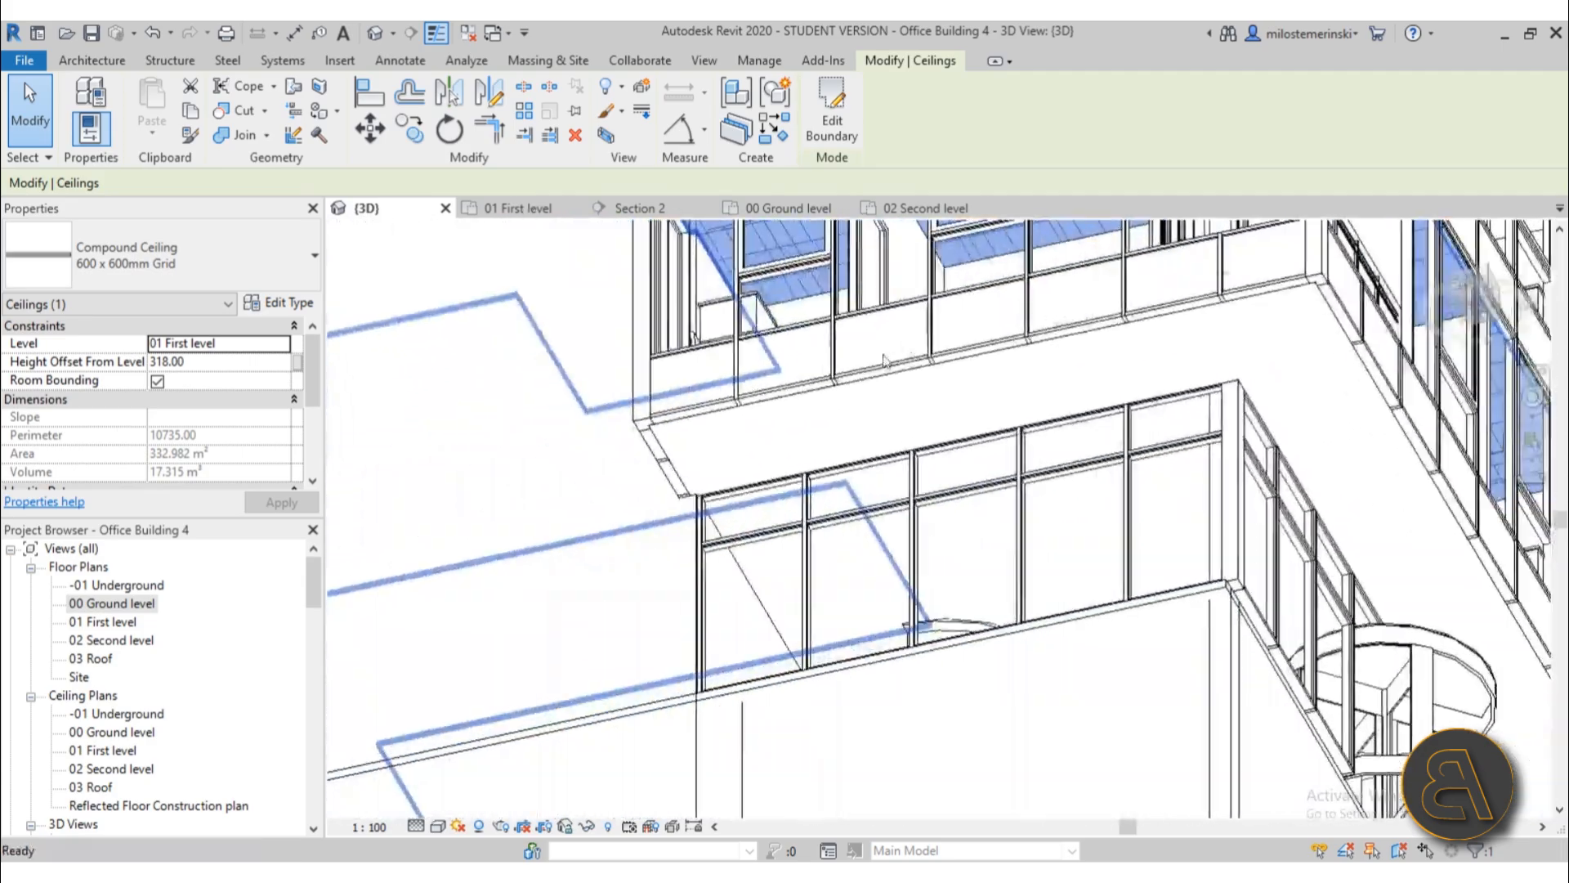
middle_click_drag(897, 370, 683, 735)
mouse_move(834, 719)
middle_mouse_down("shift")
mouse_move(726, 706)
mouse_move(830, 418)
mouse_move(796, 554)
mouse_move(797, 518)
middle_mouse_up("shift")
scroll(947, 617, "up", 3)
scroll(950, 564, "up", 2)
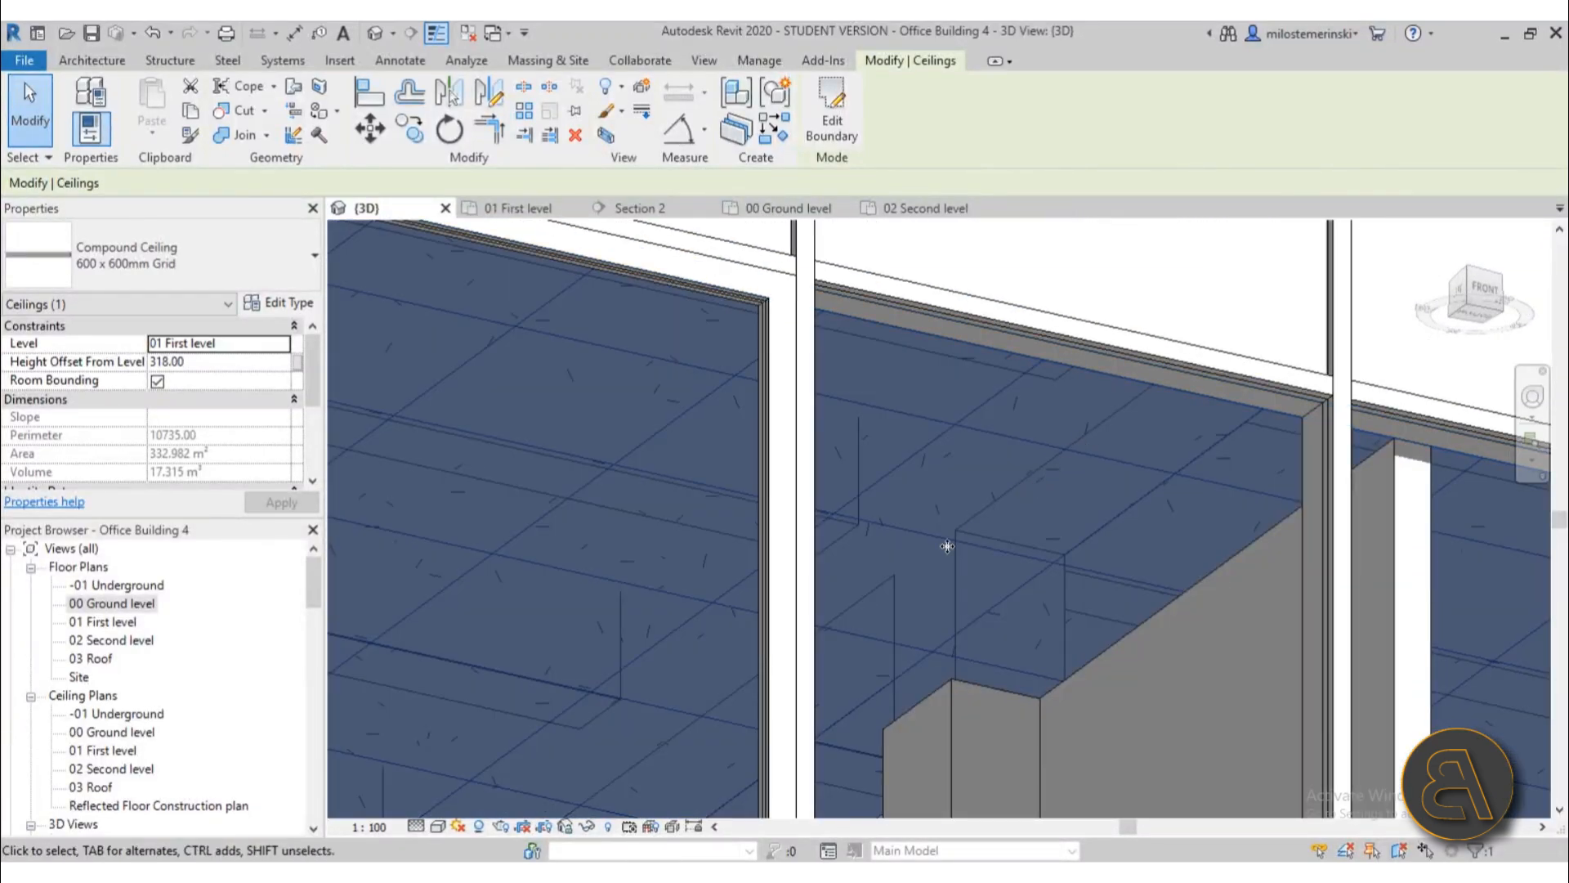
scroll(686, 425, "down", 2)
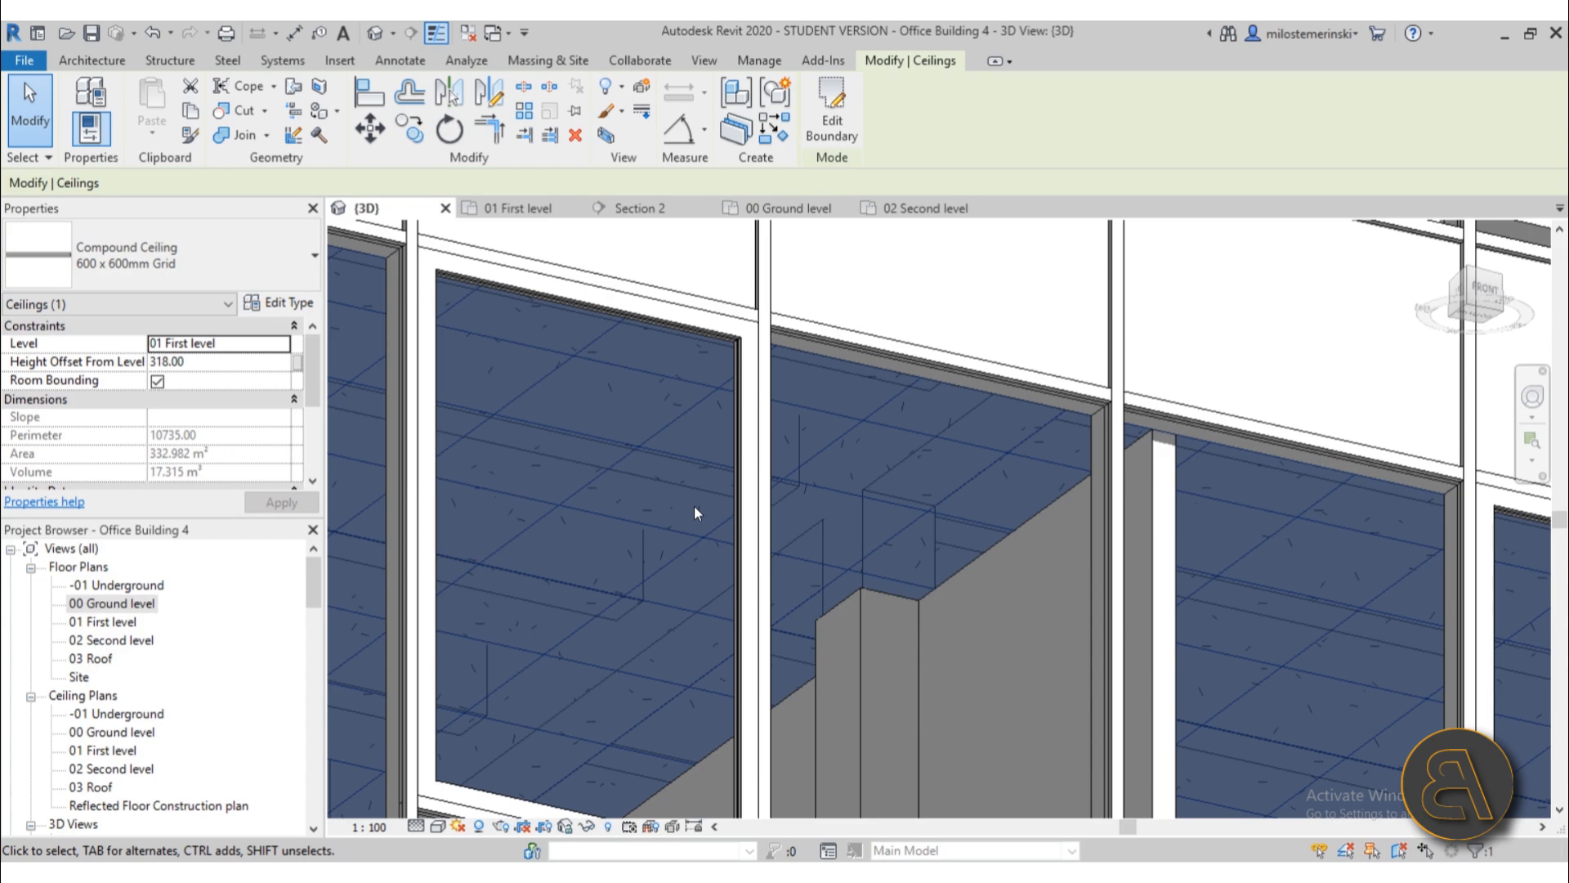
scroll(695, 507, "down", 5)
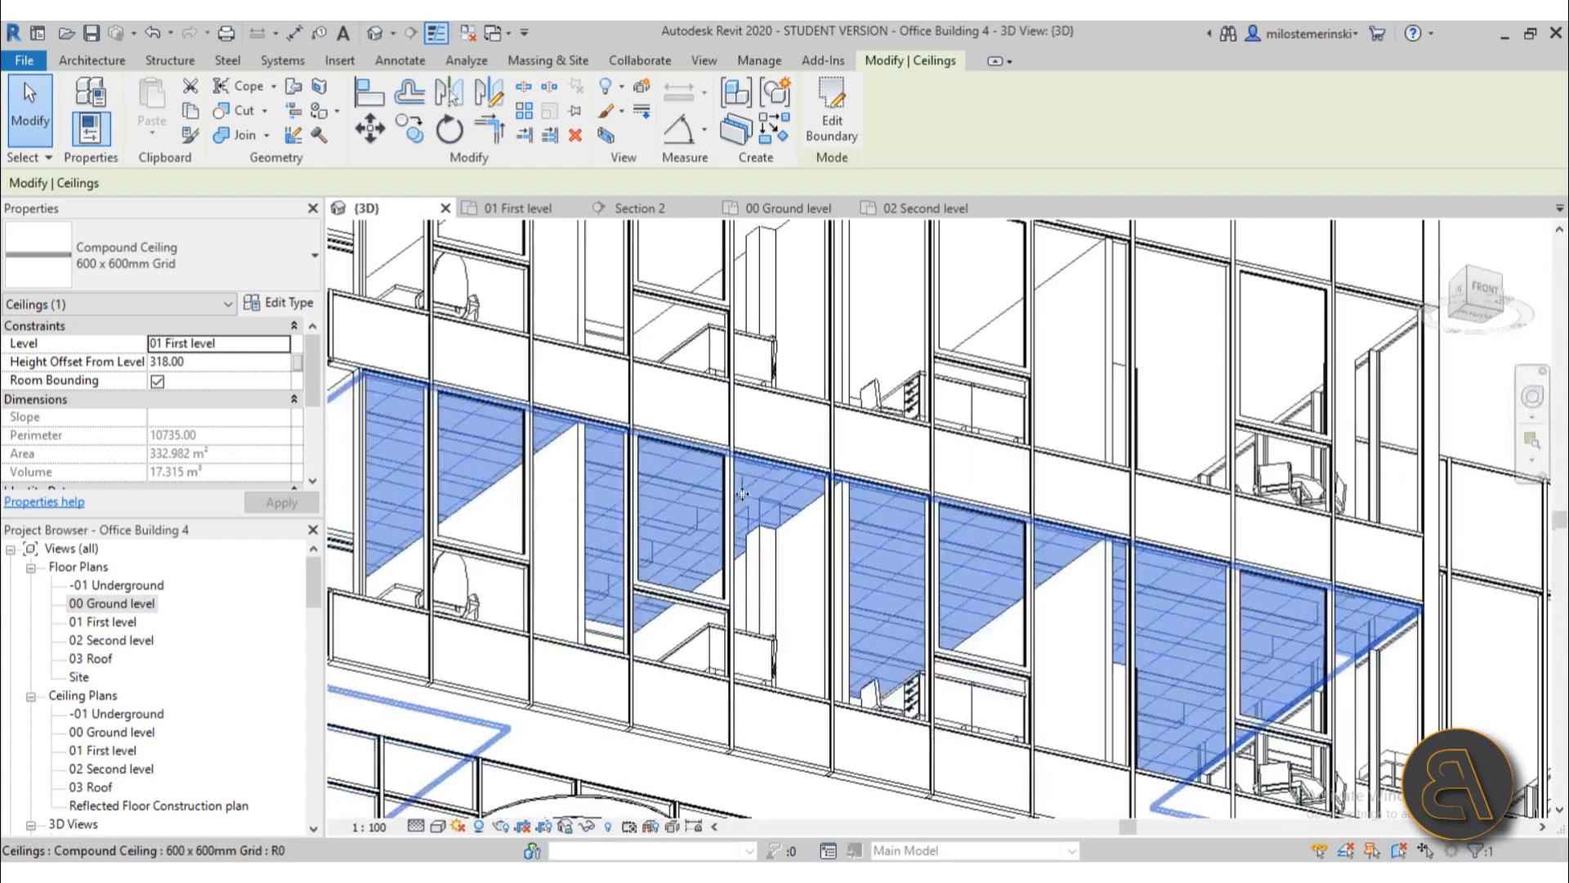
middle_click_drag(695, 506, 805, 745, "shift")
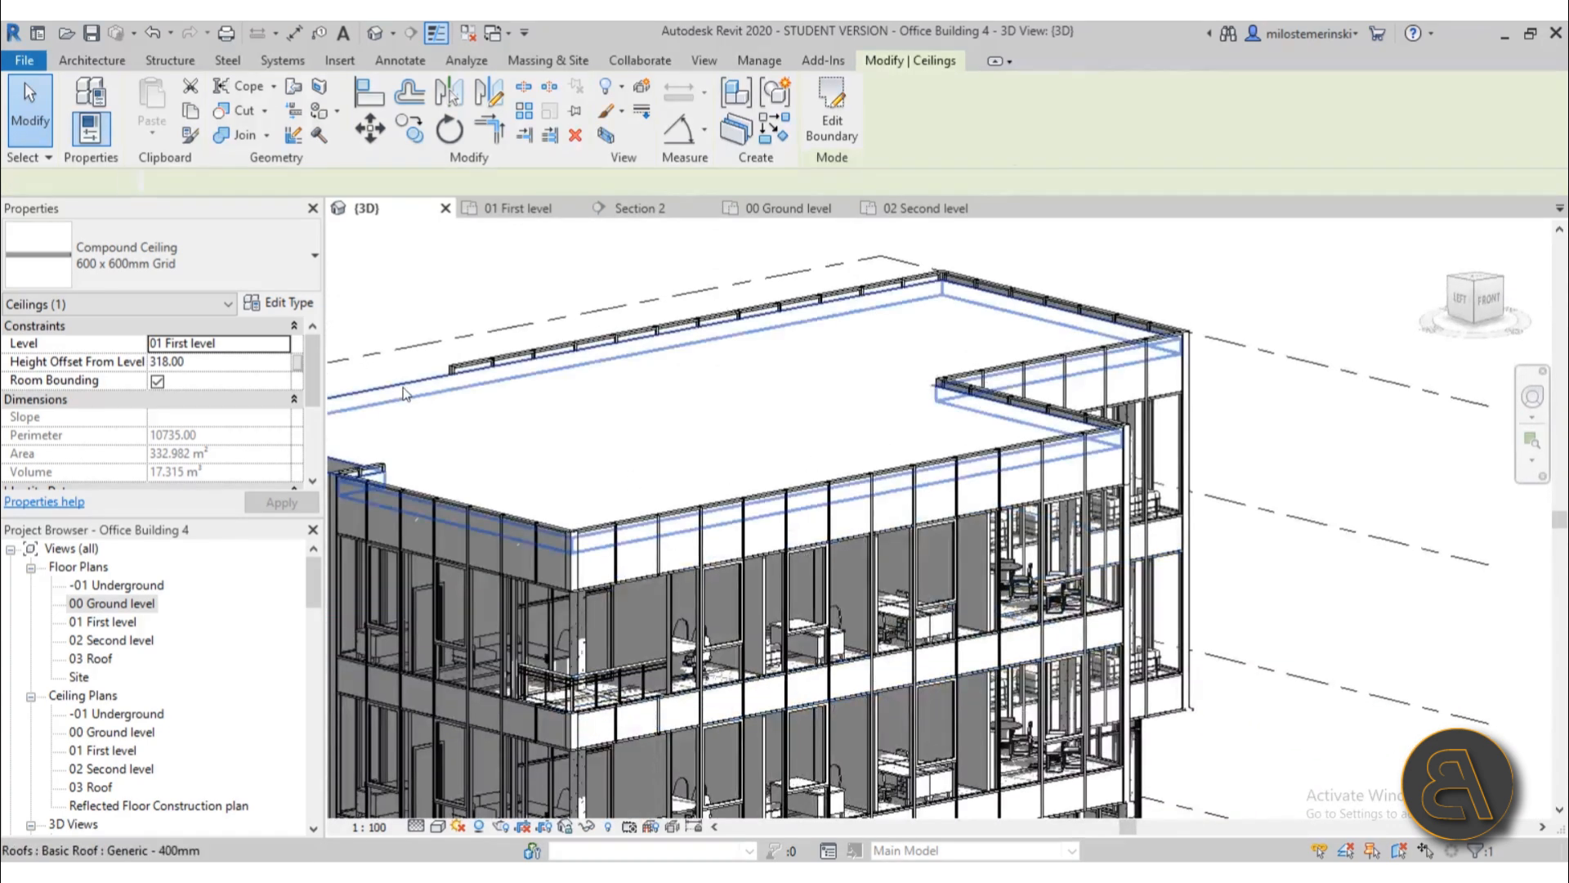
- From the front of the building in the 3D view, select everything crossing the floor band at 02 Second level
left_click(556, 400)
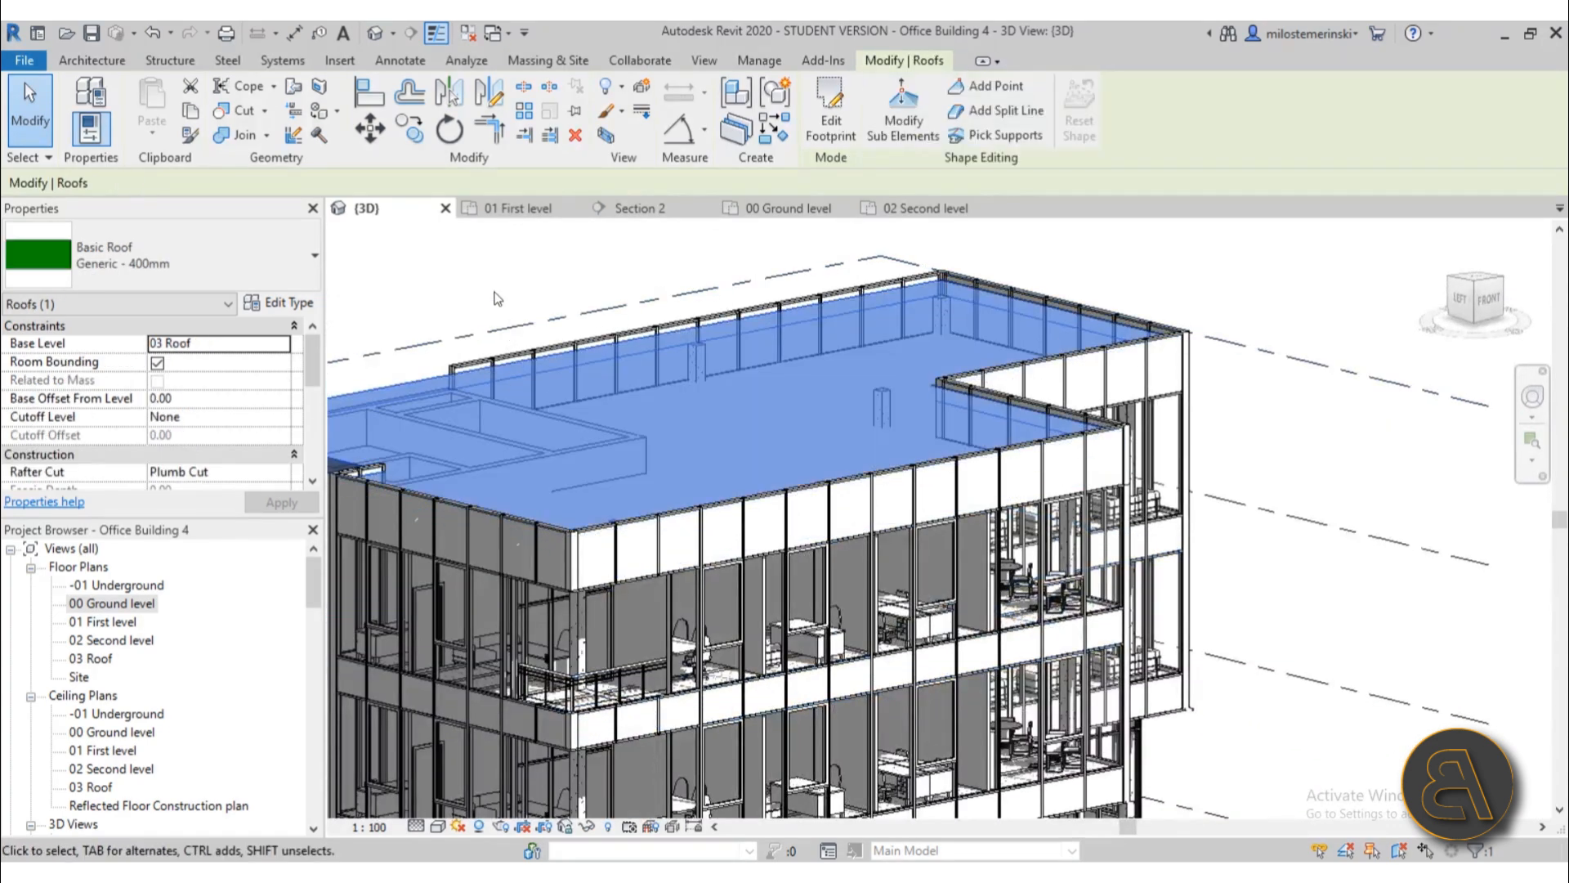
left_click(567, 273)
scroll(785, 368, "down", 3)
middle_click_drag(796, 368, 878, 370, "shift")
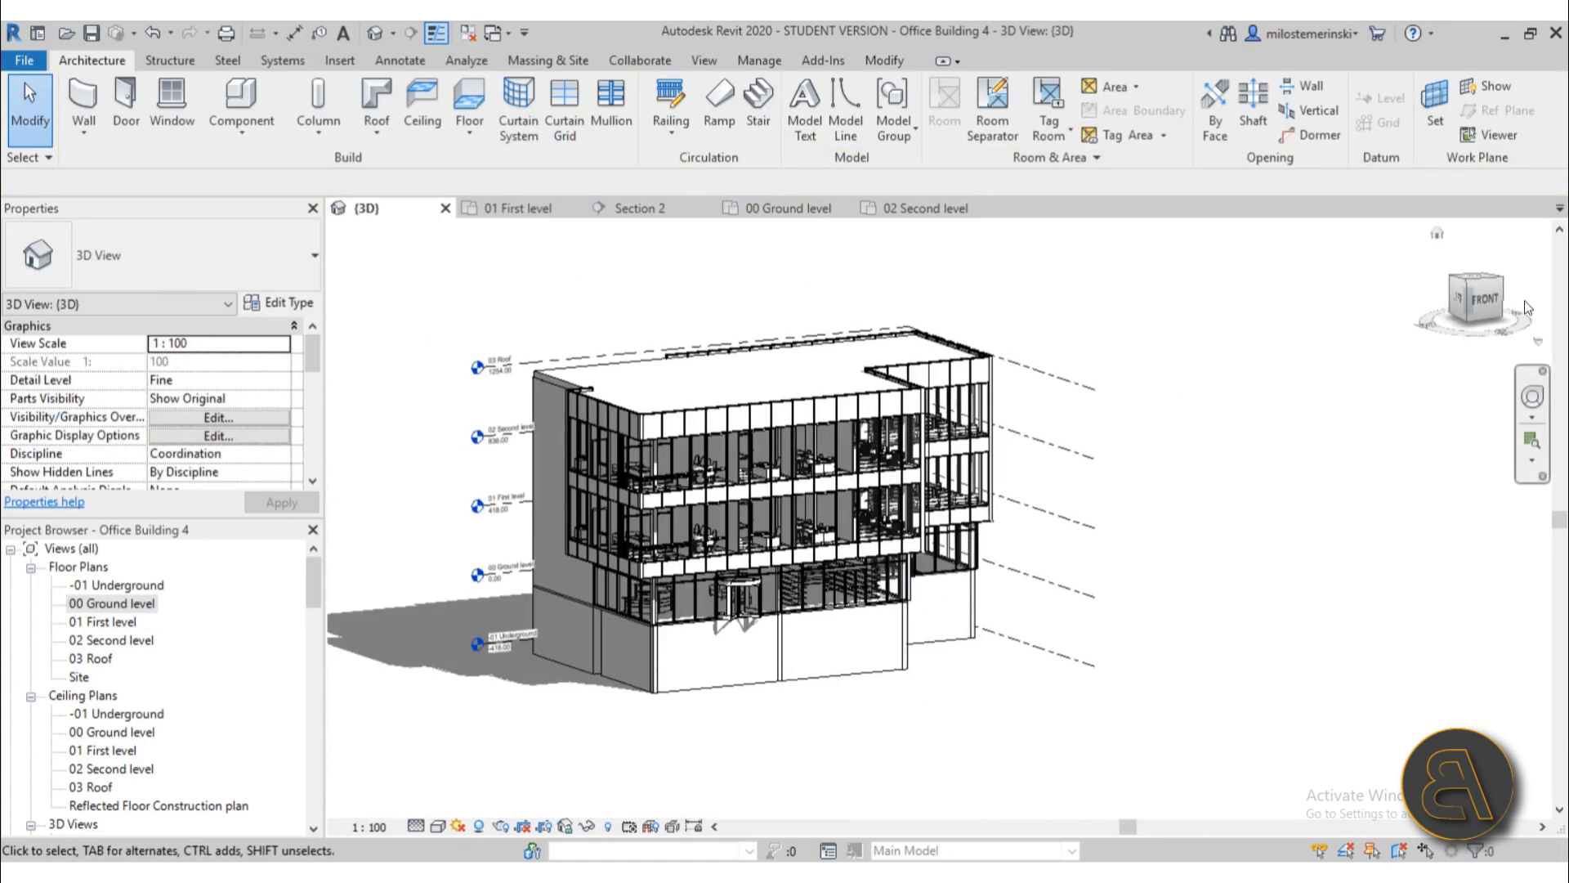
left_click(1481, 302)
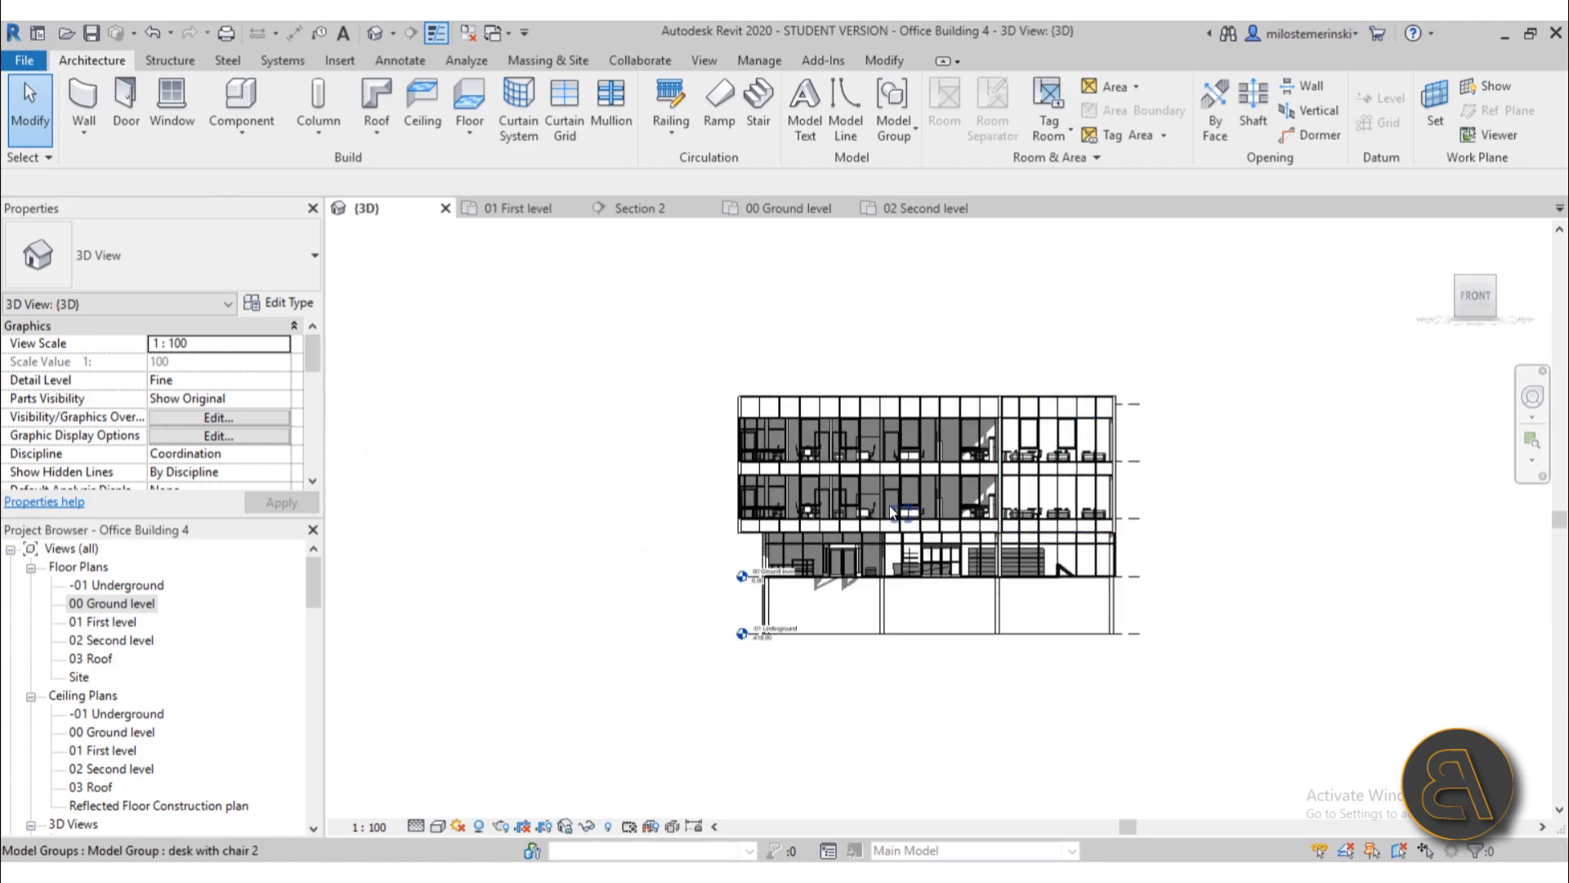
scroll(889, 505, "up", 5)
scroll(798, 518, "down", 3)
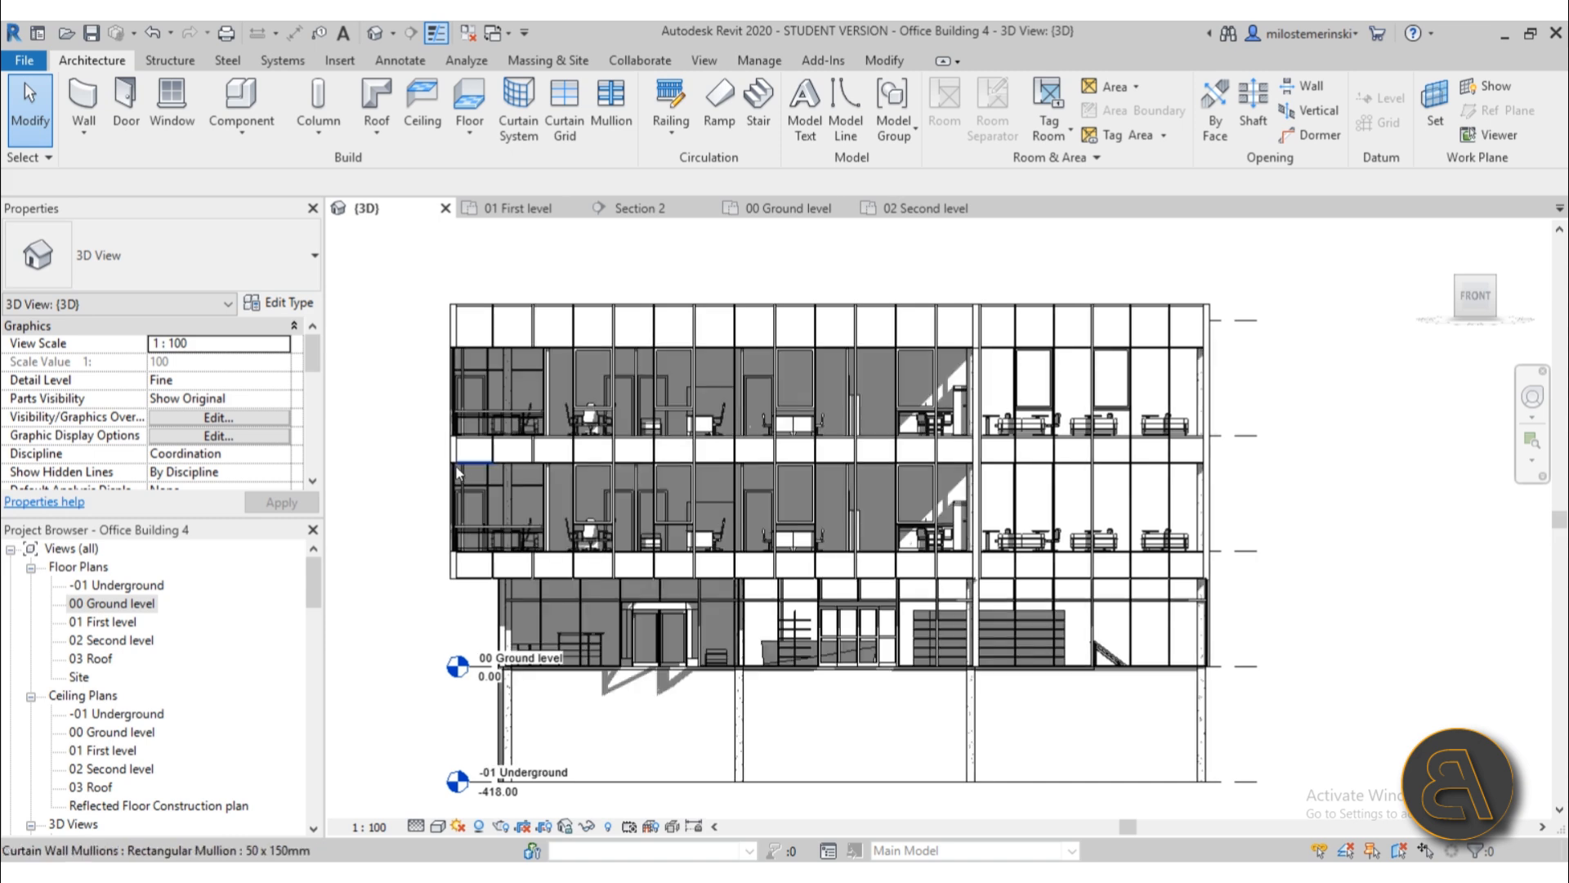
left_click_drag(411, 414, 1267, 499)
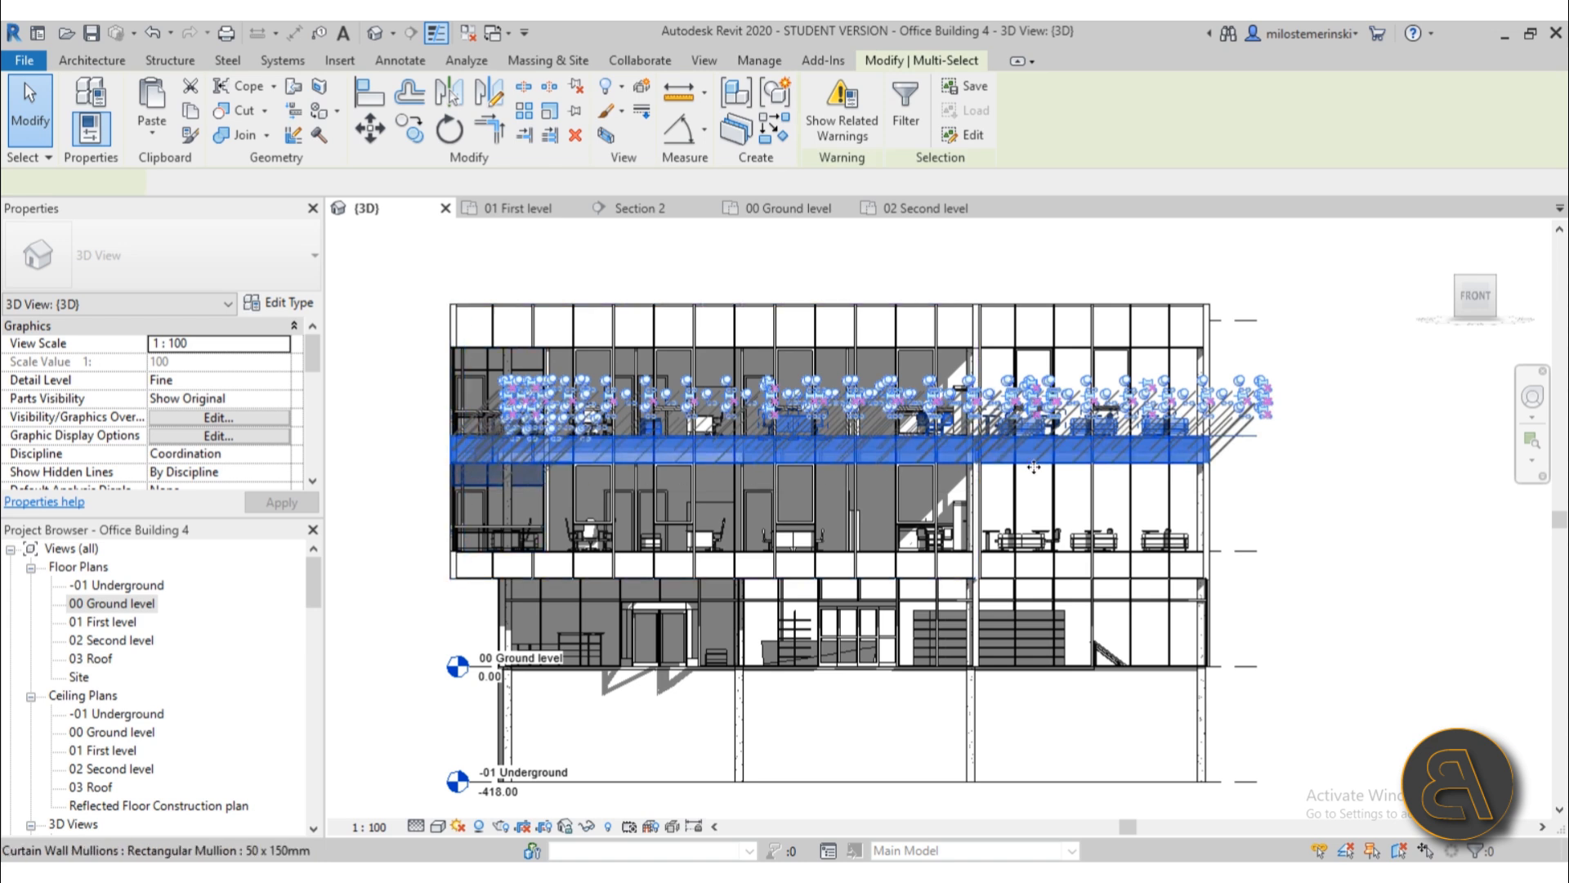
- Filter the selection down to Structural Beam Systems, Structural Framing (Joist) and Structural Framing (Other)
left_click(906, 127)
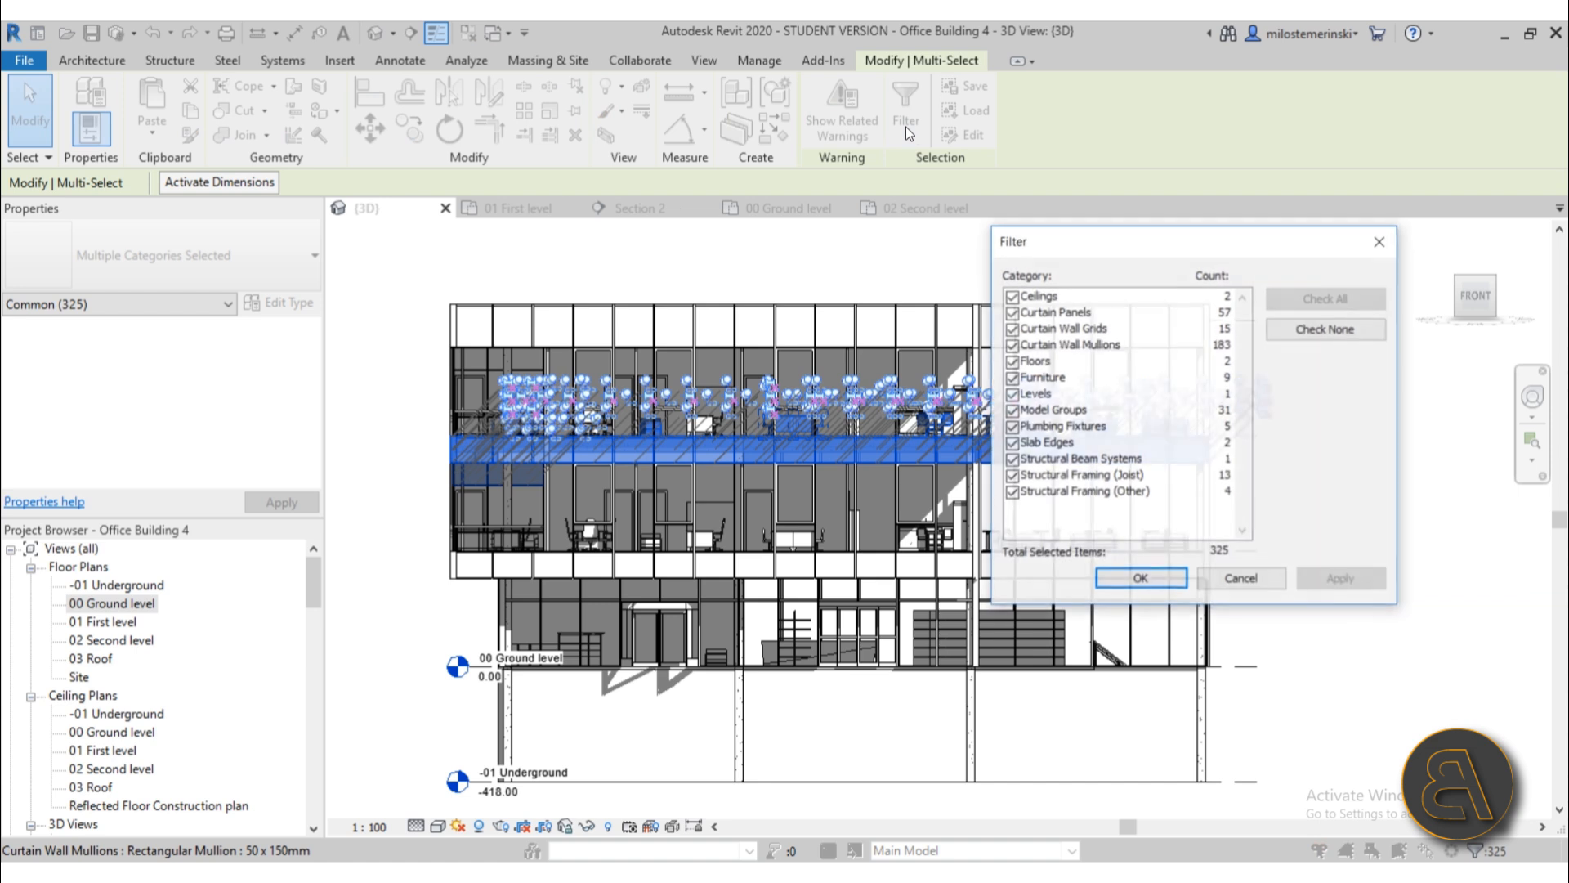
left_click(1318, 331)
left_click_drag(1186, 252, 1021, 392)
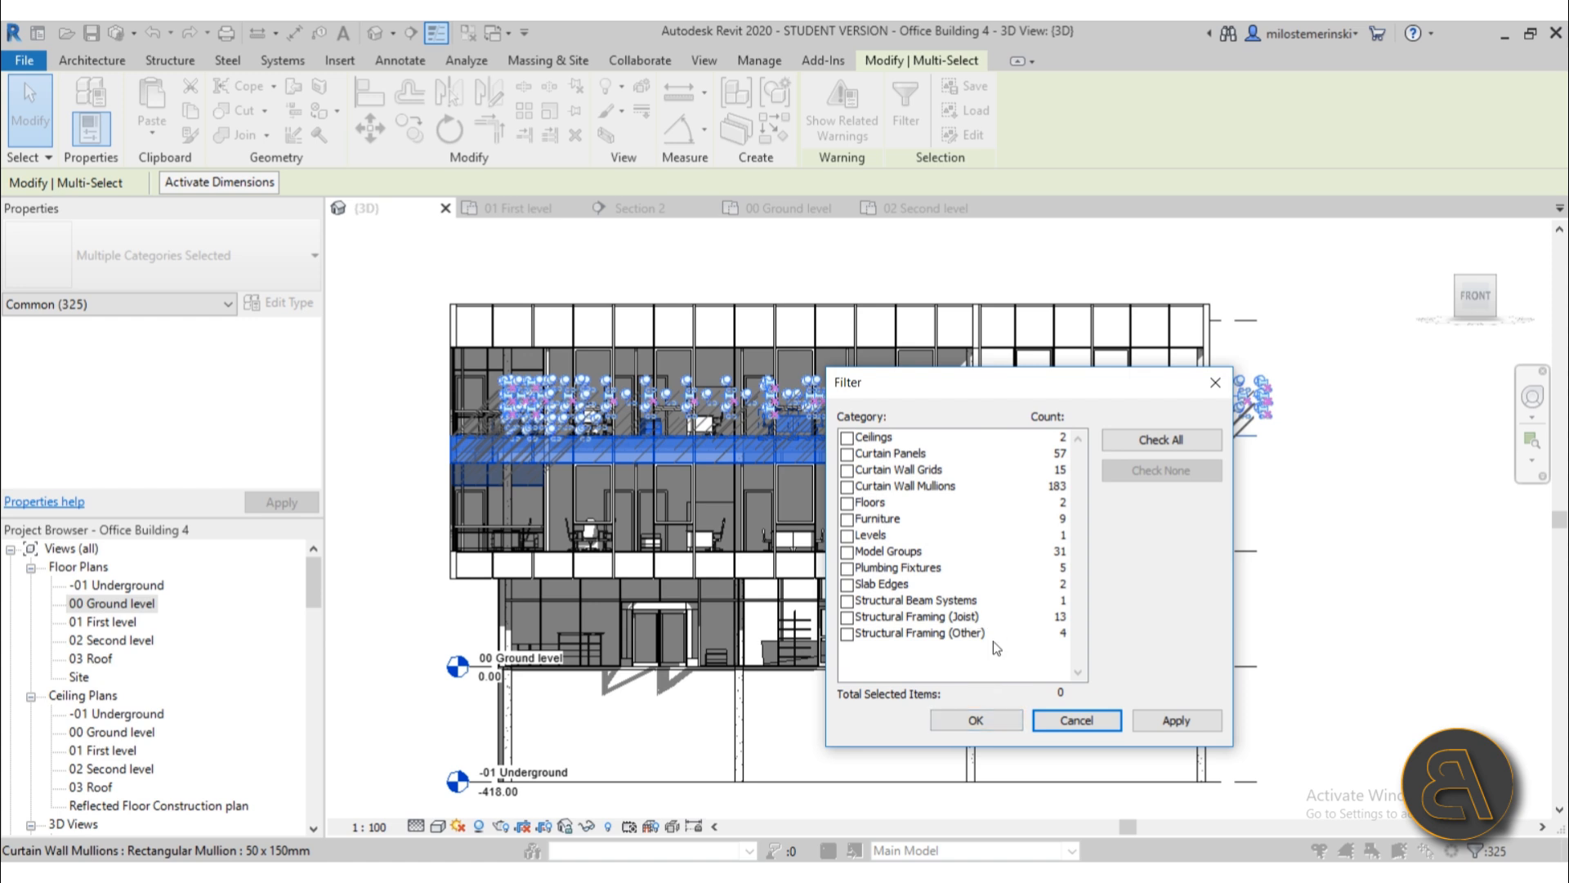
left_click(847, 602)
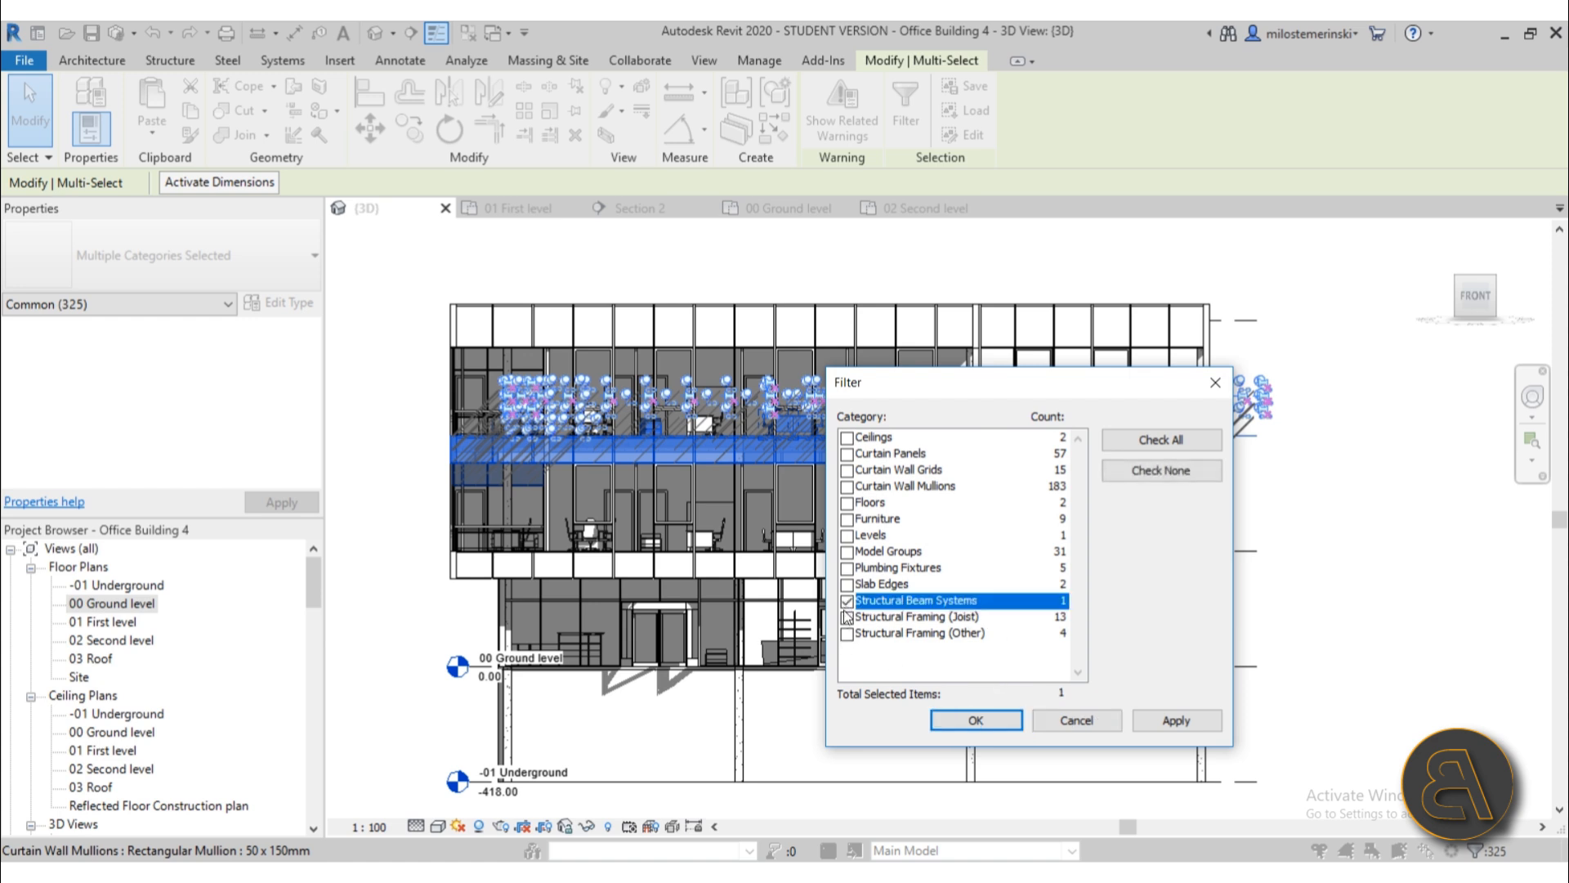
left_click(847, 621)
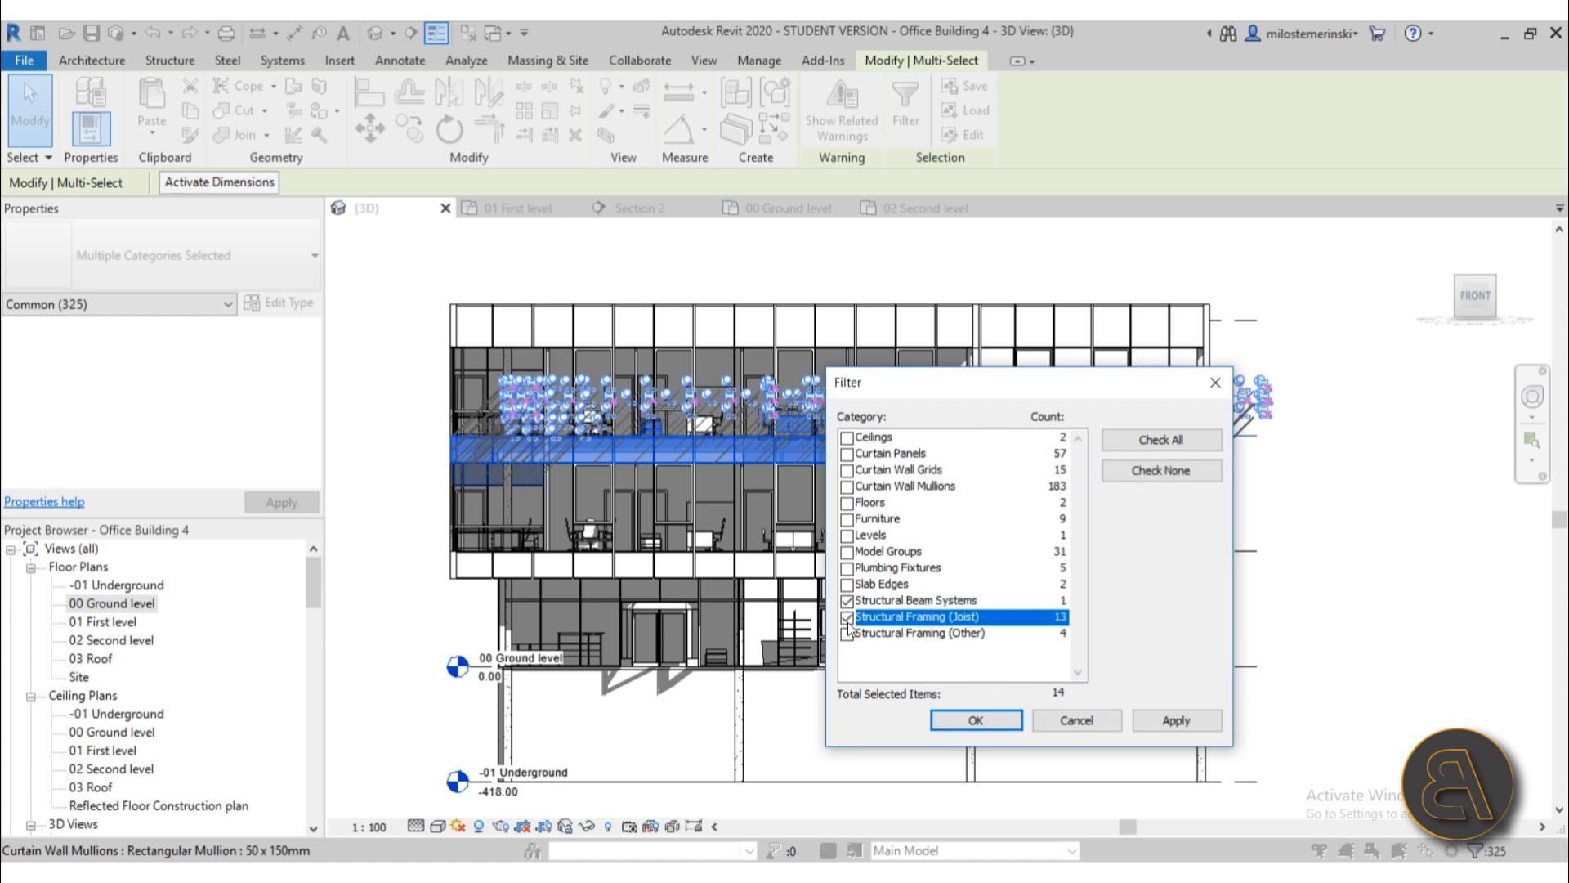
left_click(848, 635)
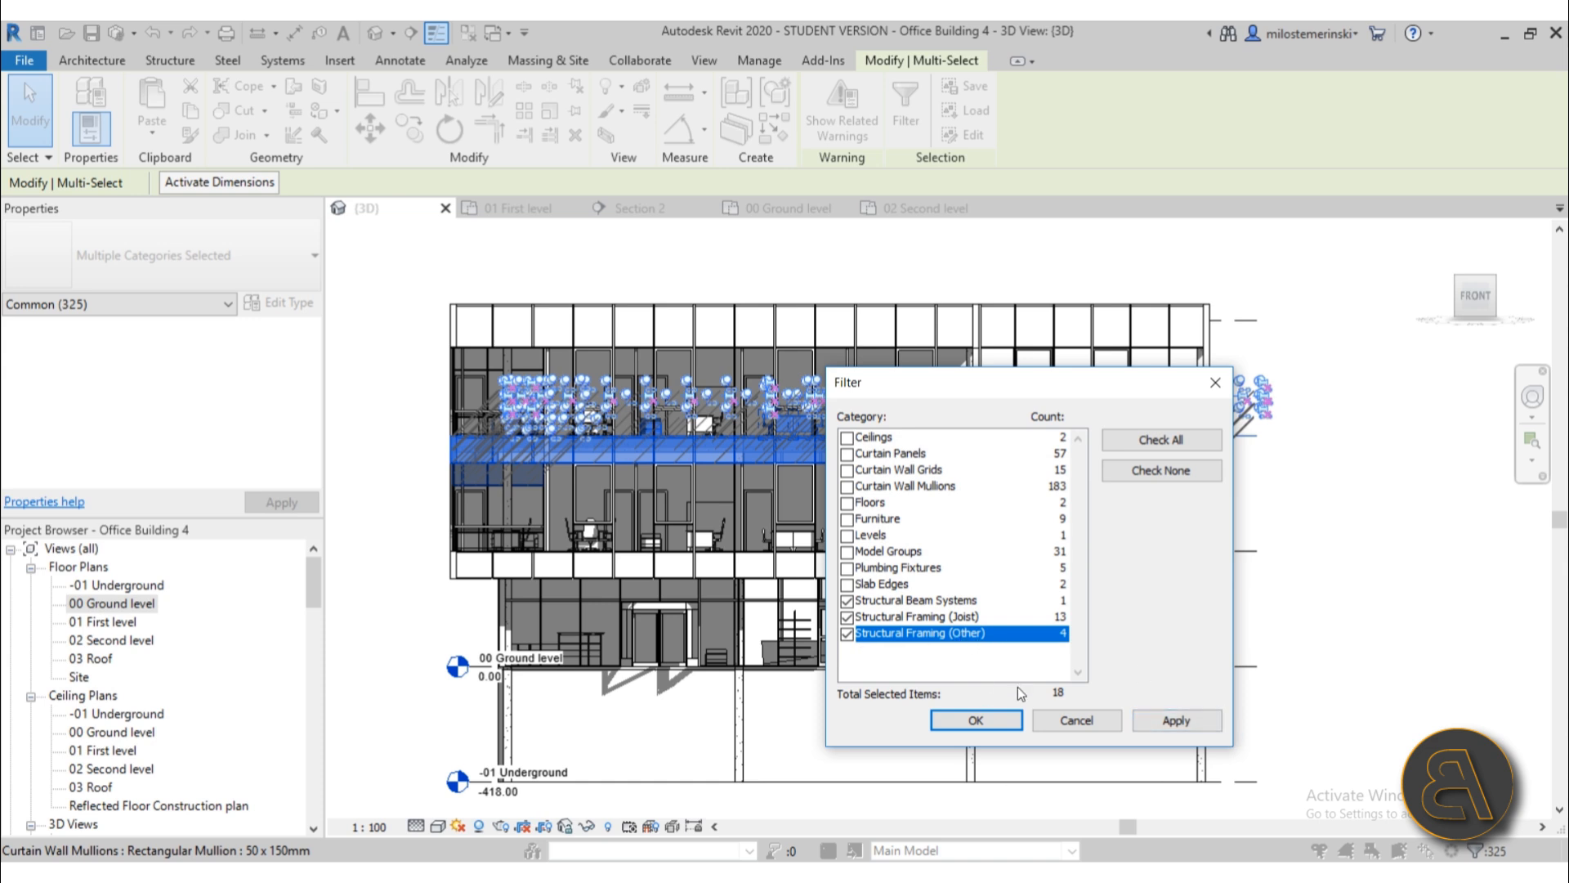
left_click(1177, 721)
left_click(997, 722)
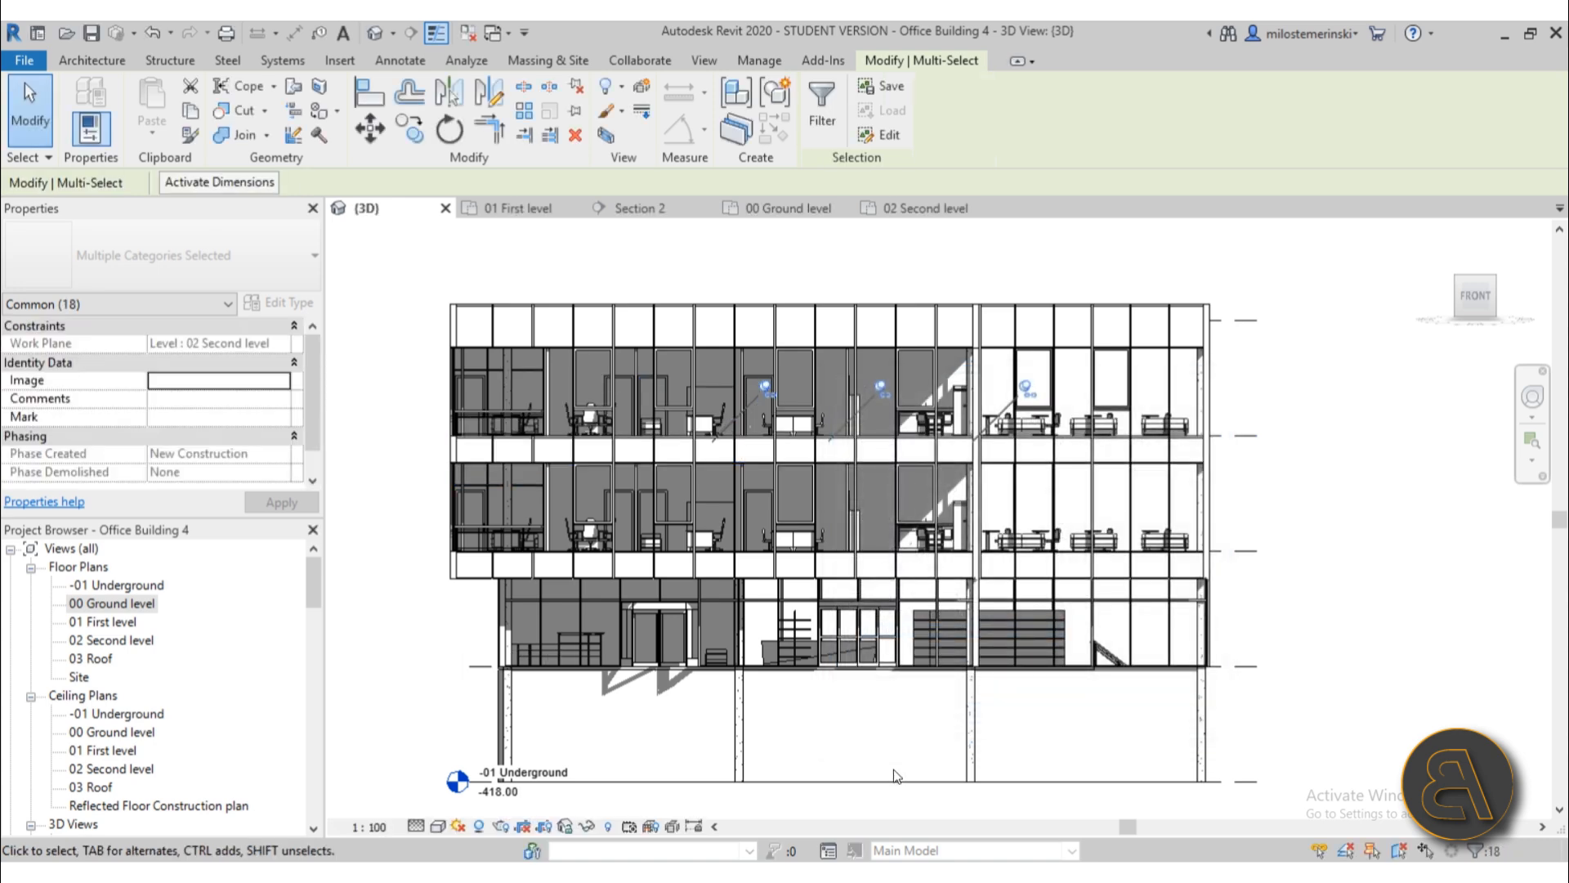
- Examine the selected second-level beam system and framing through the facade from several angles
middle_click_drag(782, 409, 899, 421, "shift")
middle_click_drag(564, 567, 640, 714, "shift")
scroll(641, 715, "up", 6)
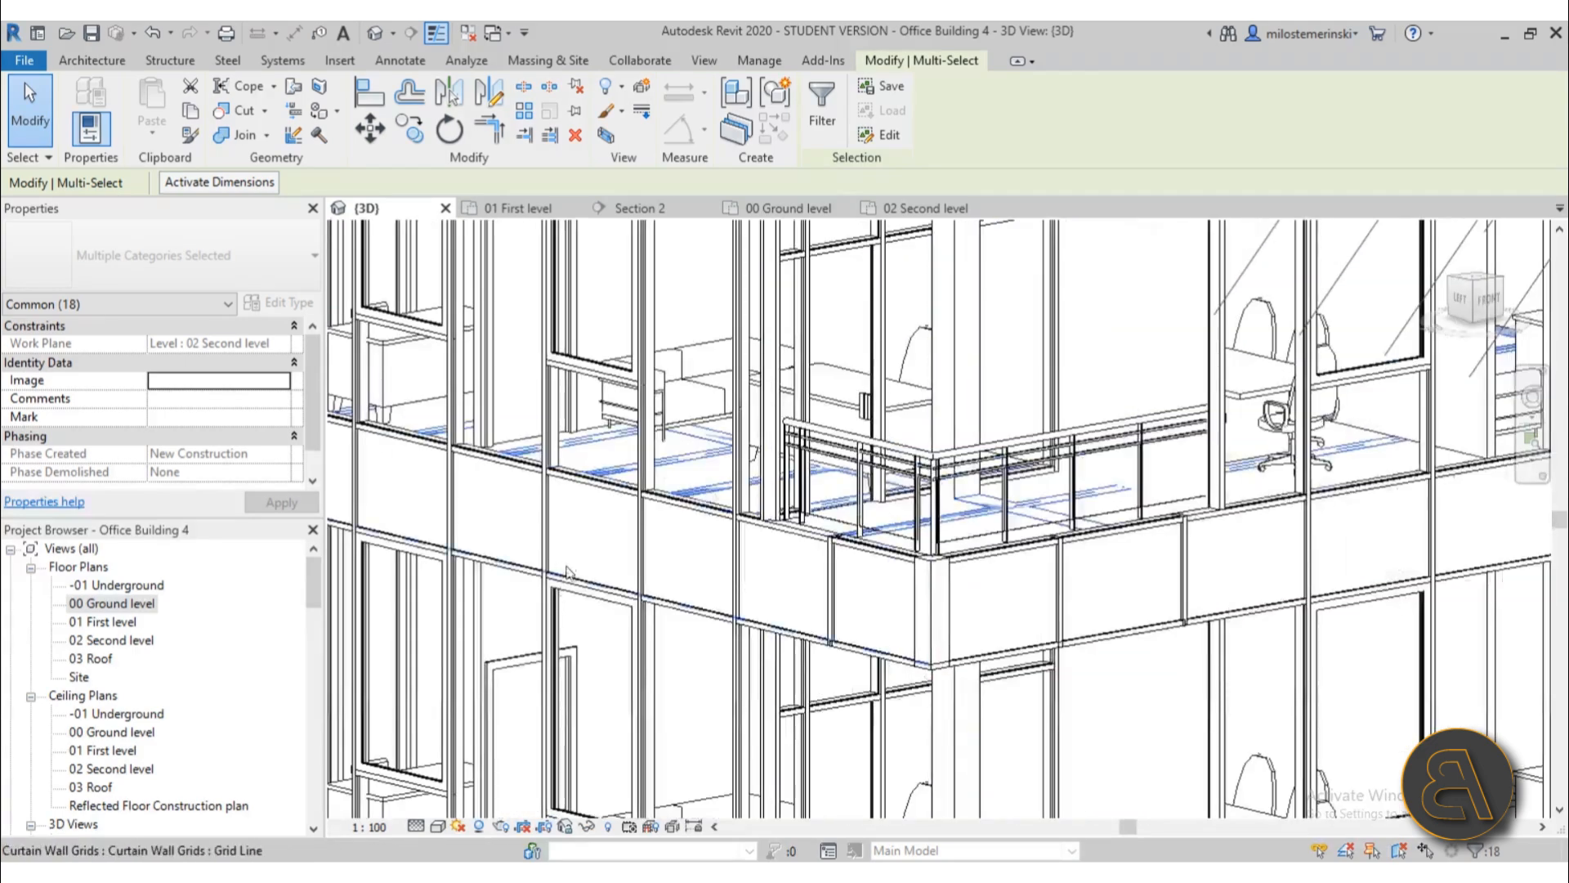
middle_click_drag(637, 500, 340, 621, "shift")
scroll(855, 473, "up", 8)
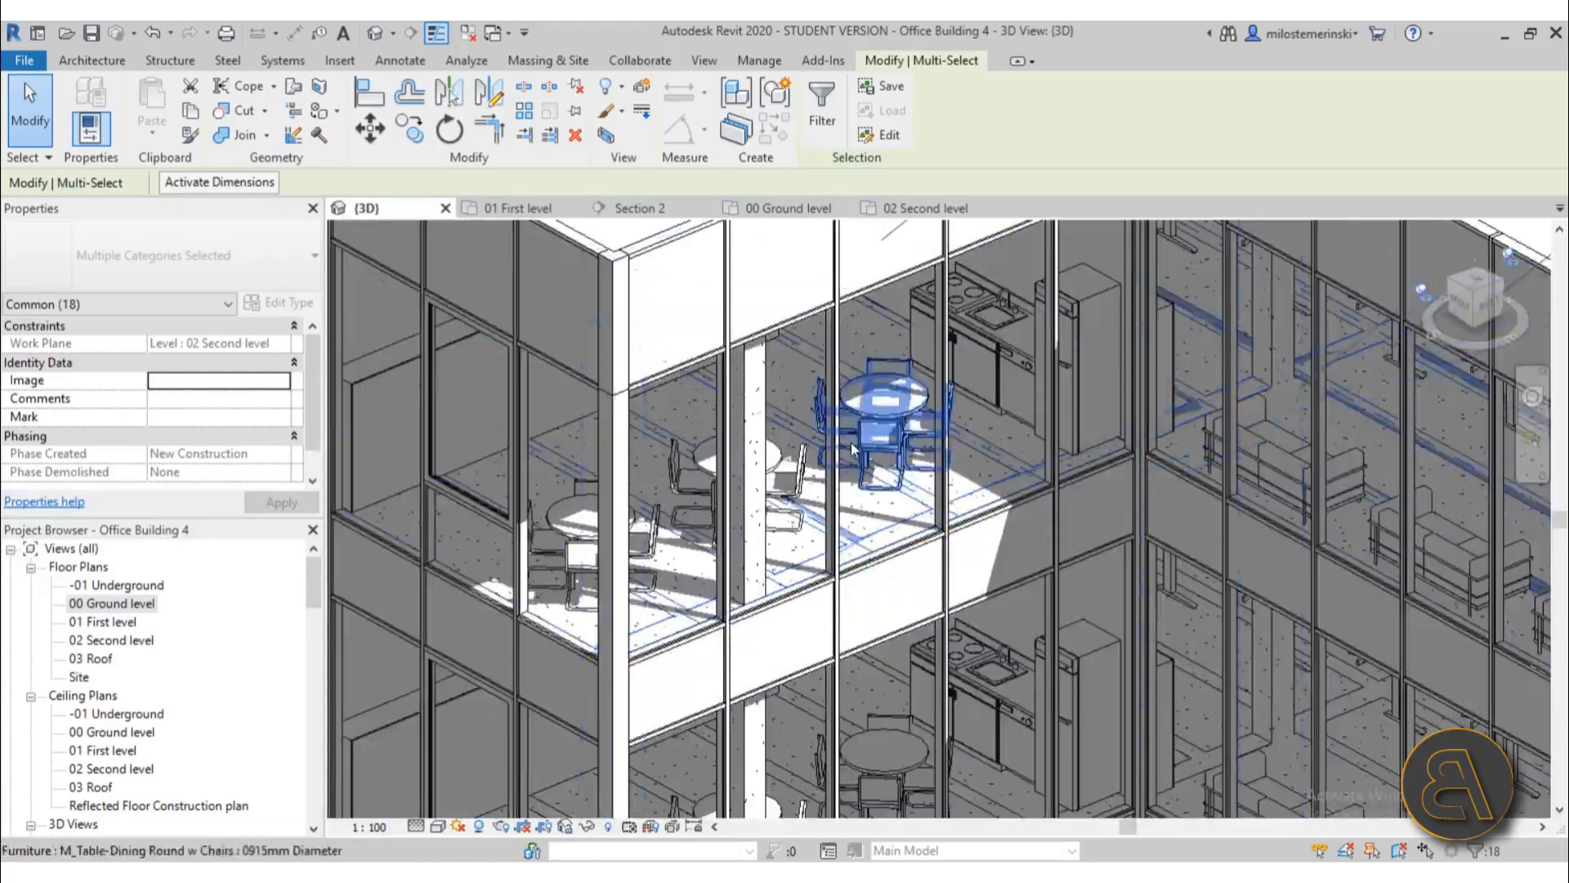
scroll(856, 473, "down", 8)
middle_click_drag(856, 473, 1026, 397, "shift")
middle_click_drag(985, 488, 968, 491, "shift")
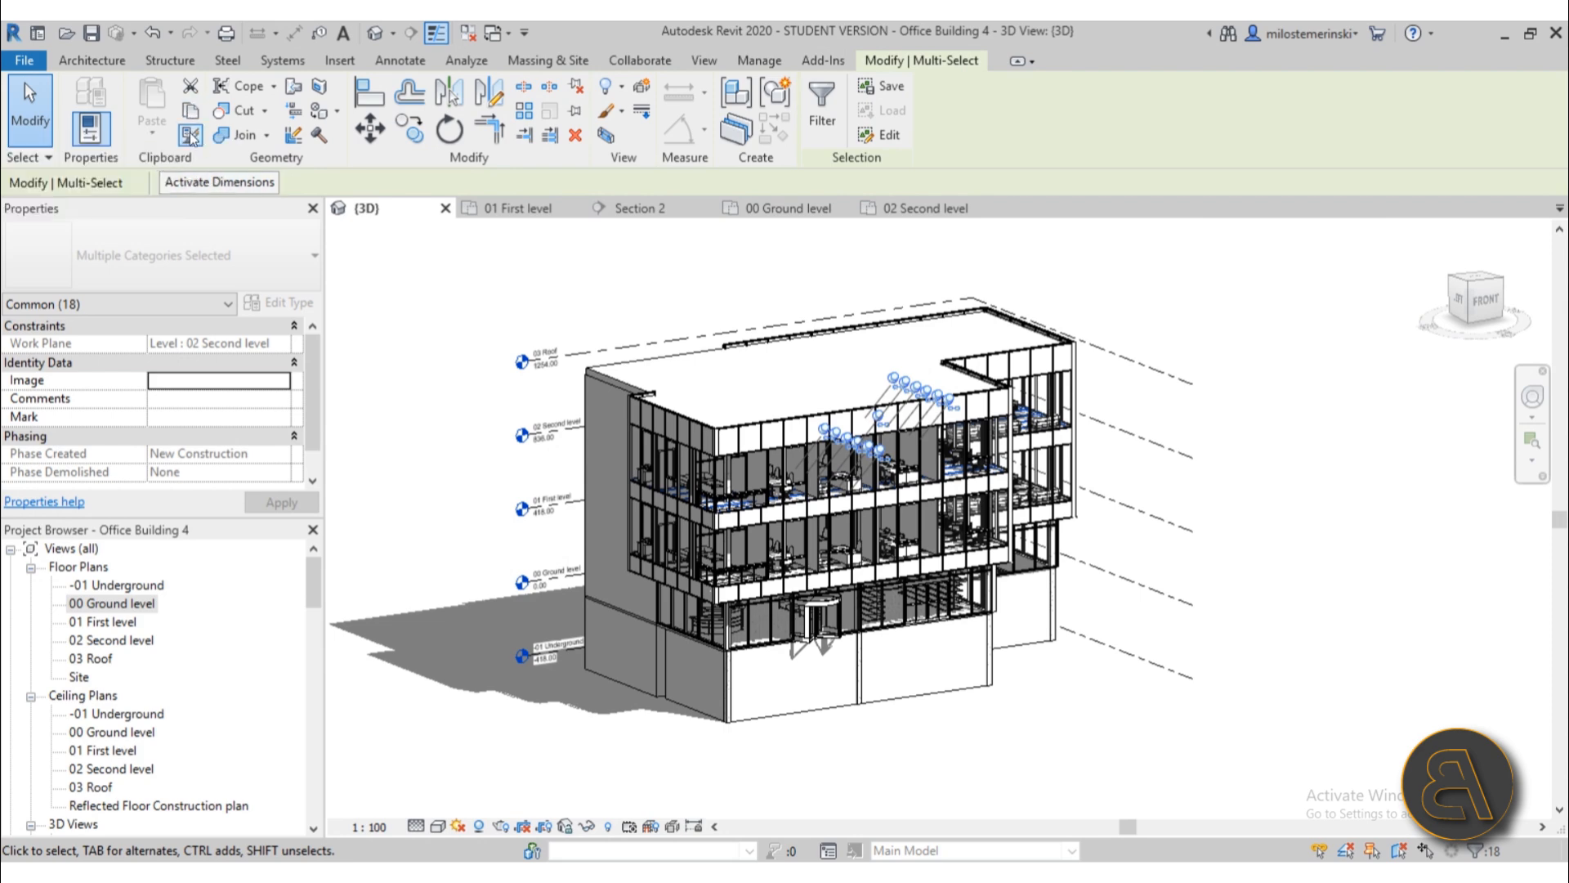
- Paste a copy of the selected beam system and framing aligned to the 03 Roof level
left_click(161, 142)
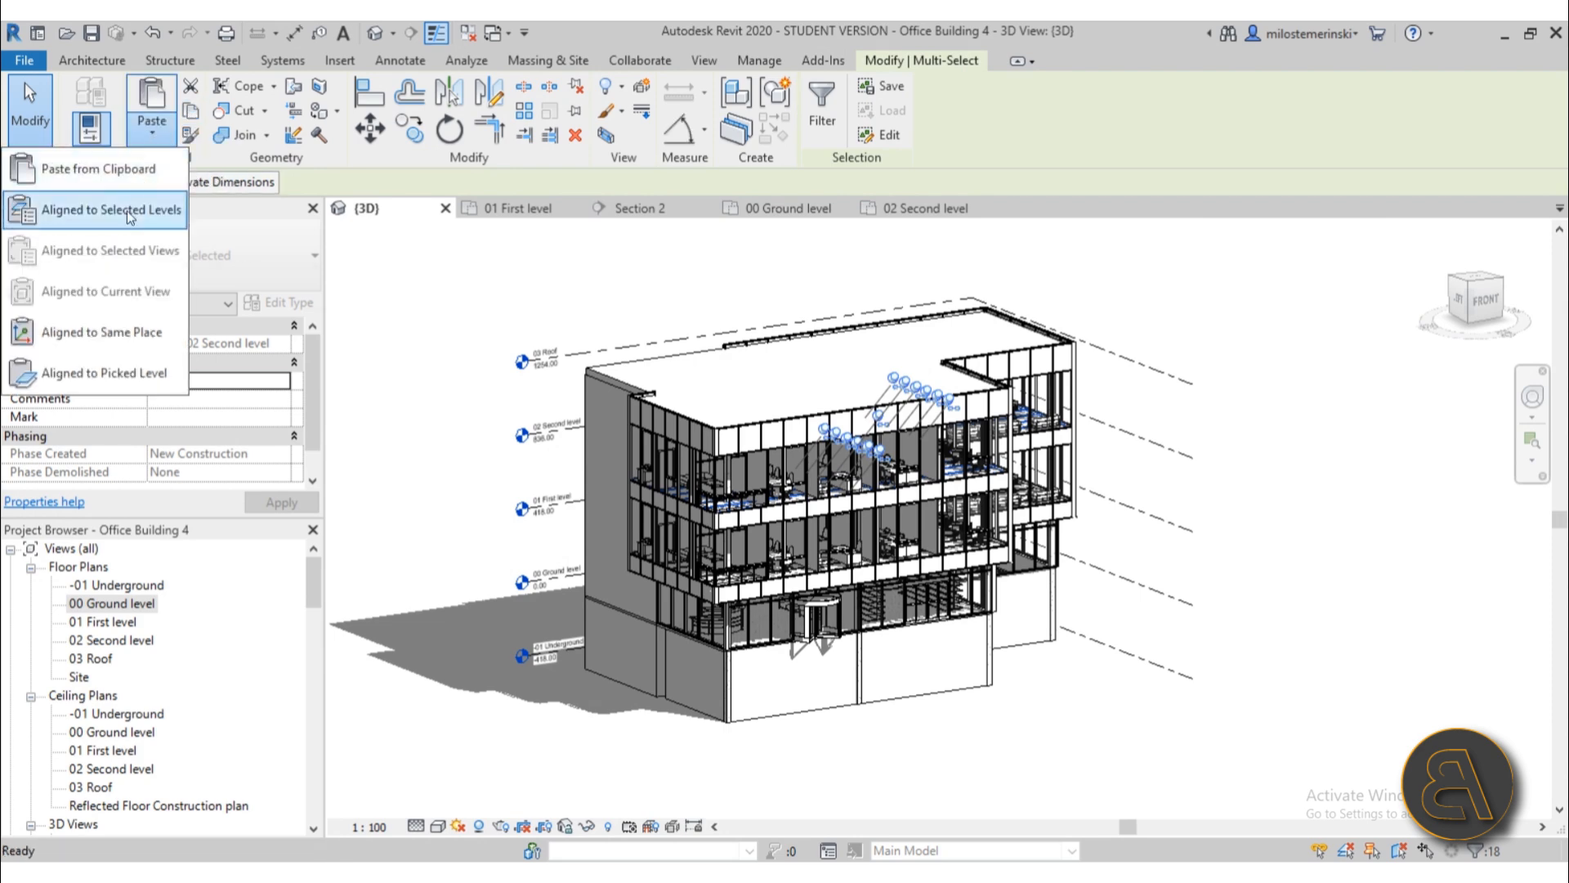
left_click(90, 208)
left_click(744, 407)
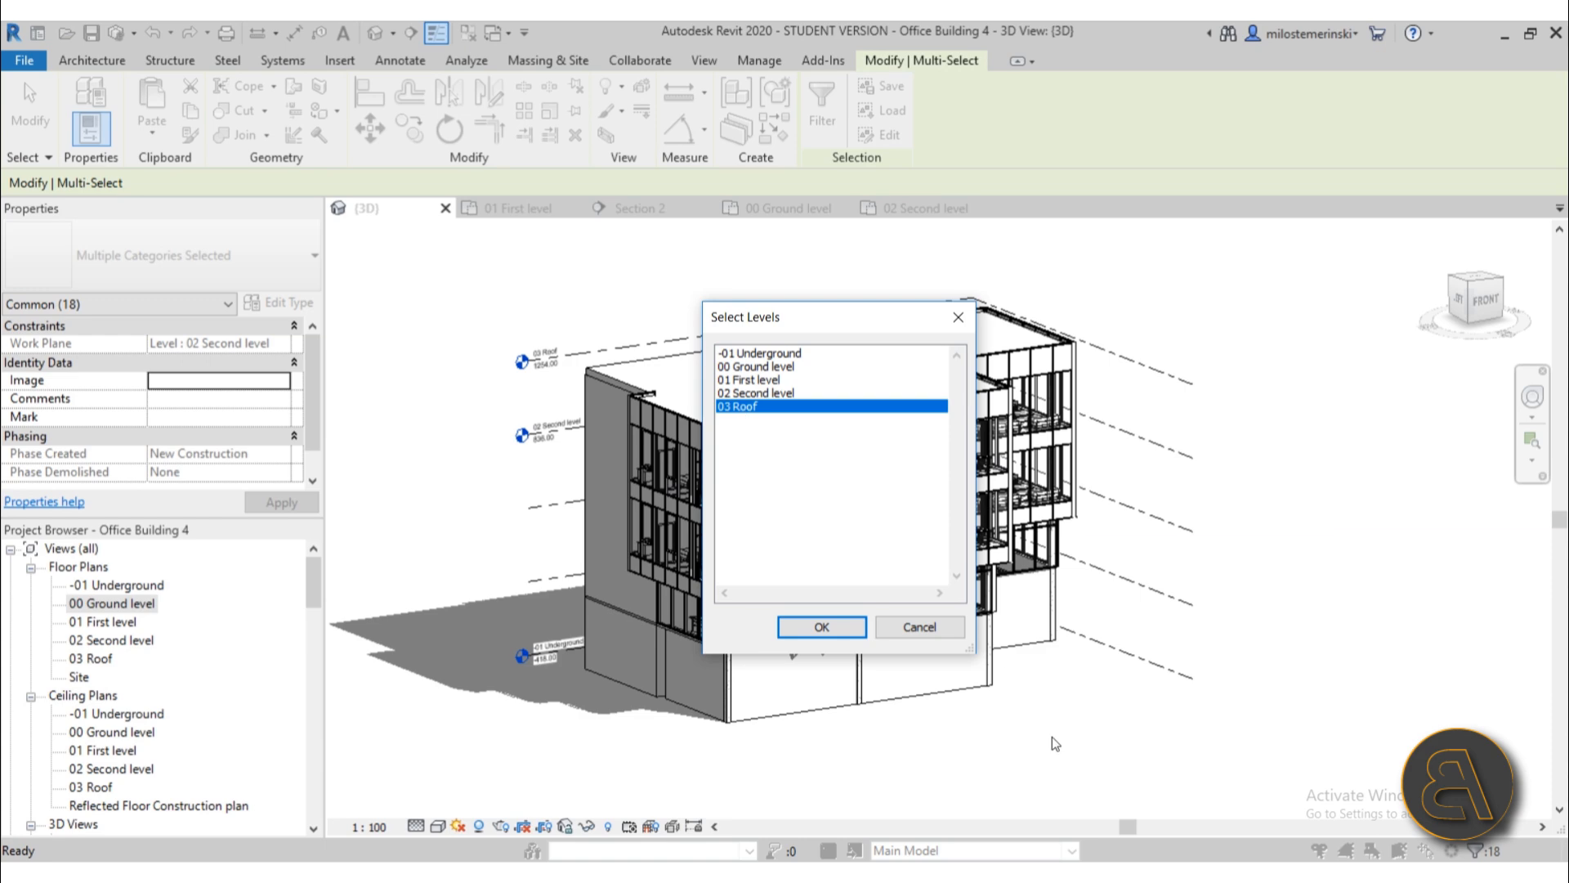
left_click(855, 630)
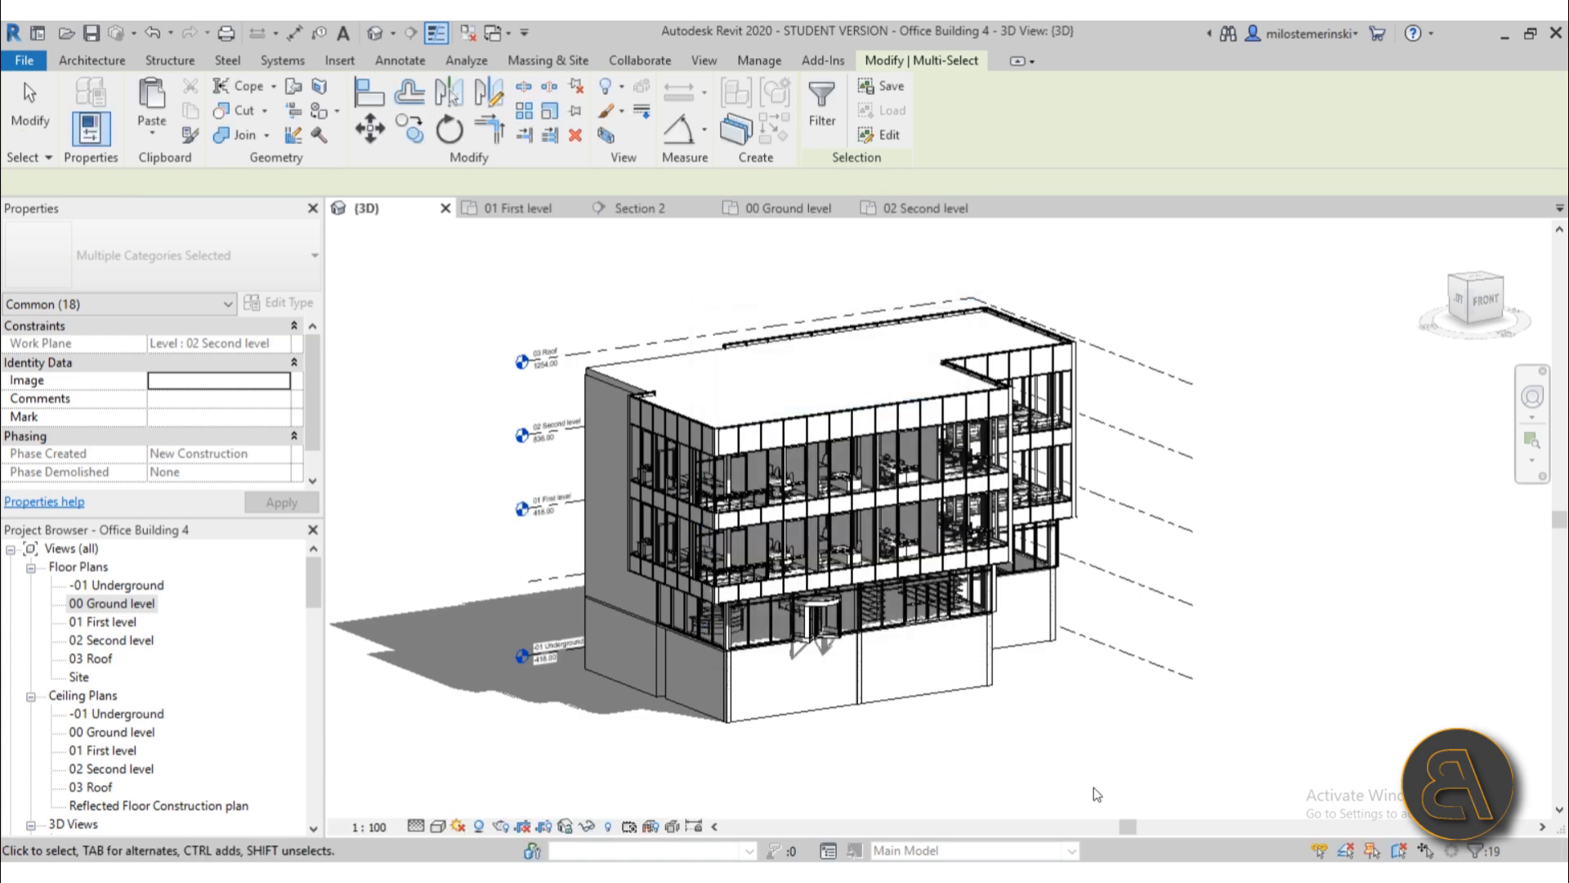
- Examine the pasted framing's fit beneath the Generic - 400mm roof by selecting the roof, and deselect it
middle_click_drag(760, 406, 646, 355, "shift")
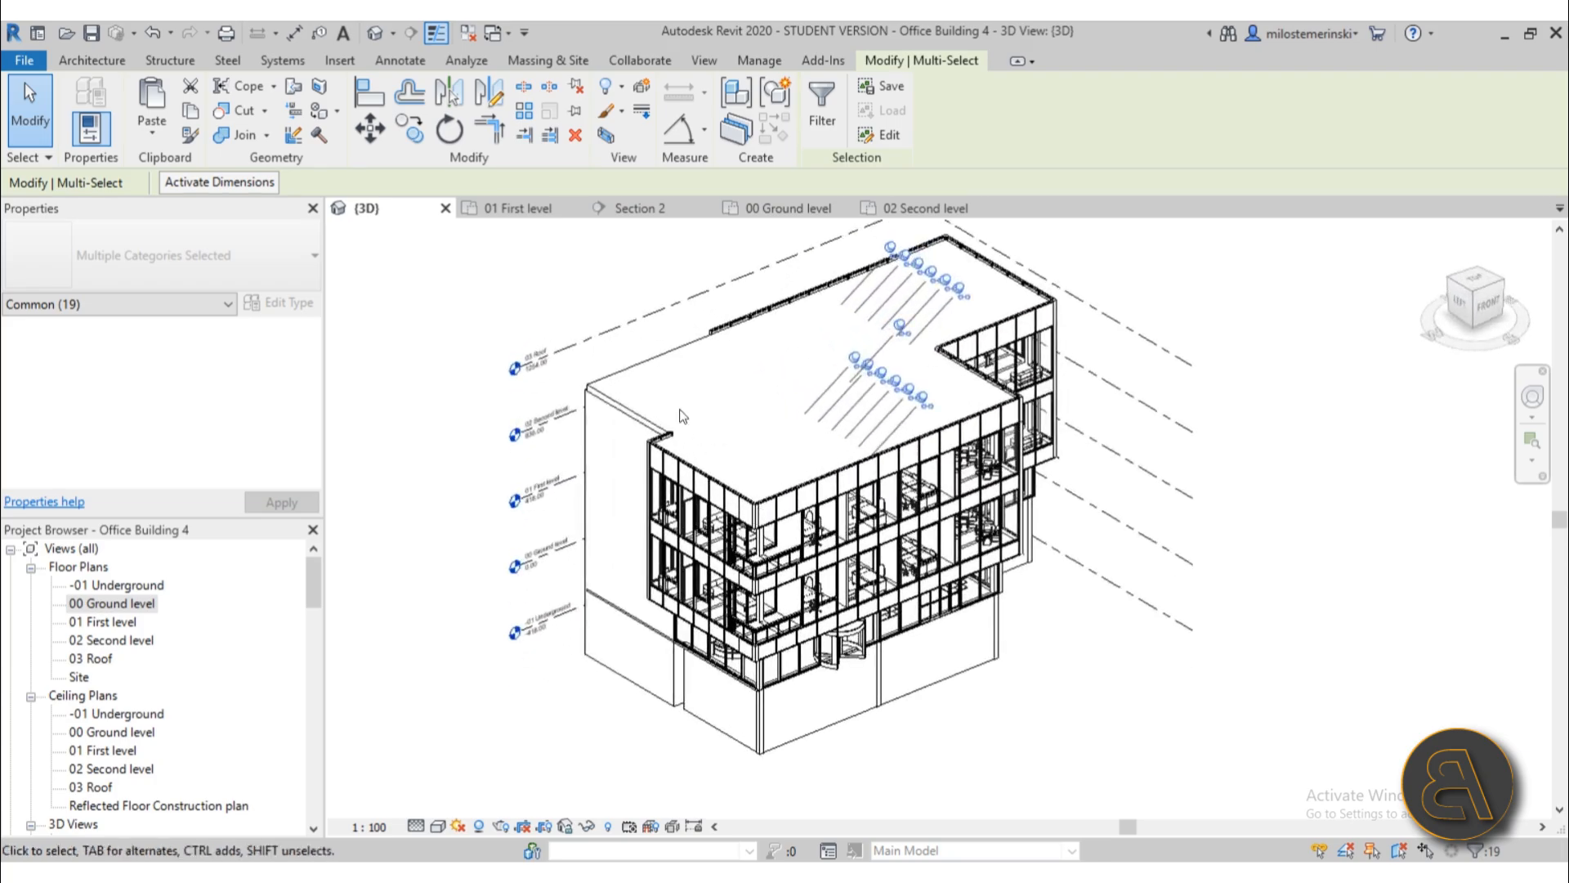
scroll(641, 354, "up", 2)
scroll(619, 320, "up", 3)
left_click(619, 321)
middle_click_drag(808, 376, 965, 495, "shift")
scroll(977, 387, "up", 3)
scroll(903, 404, "down", 5)
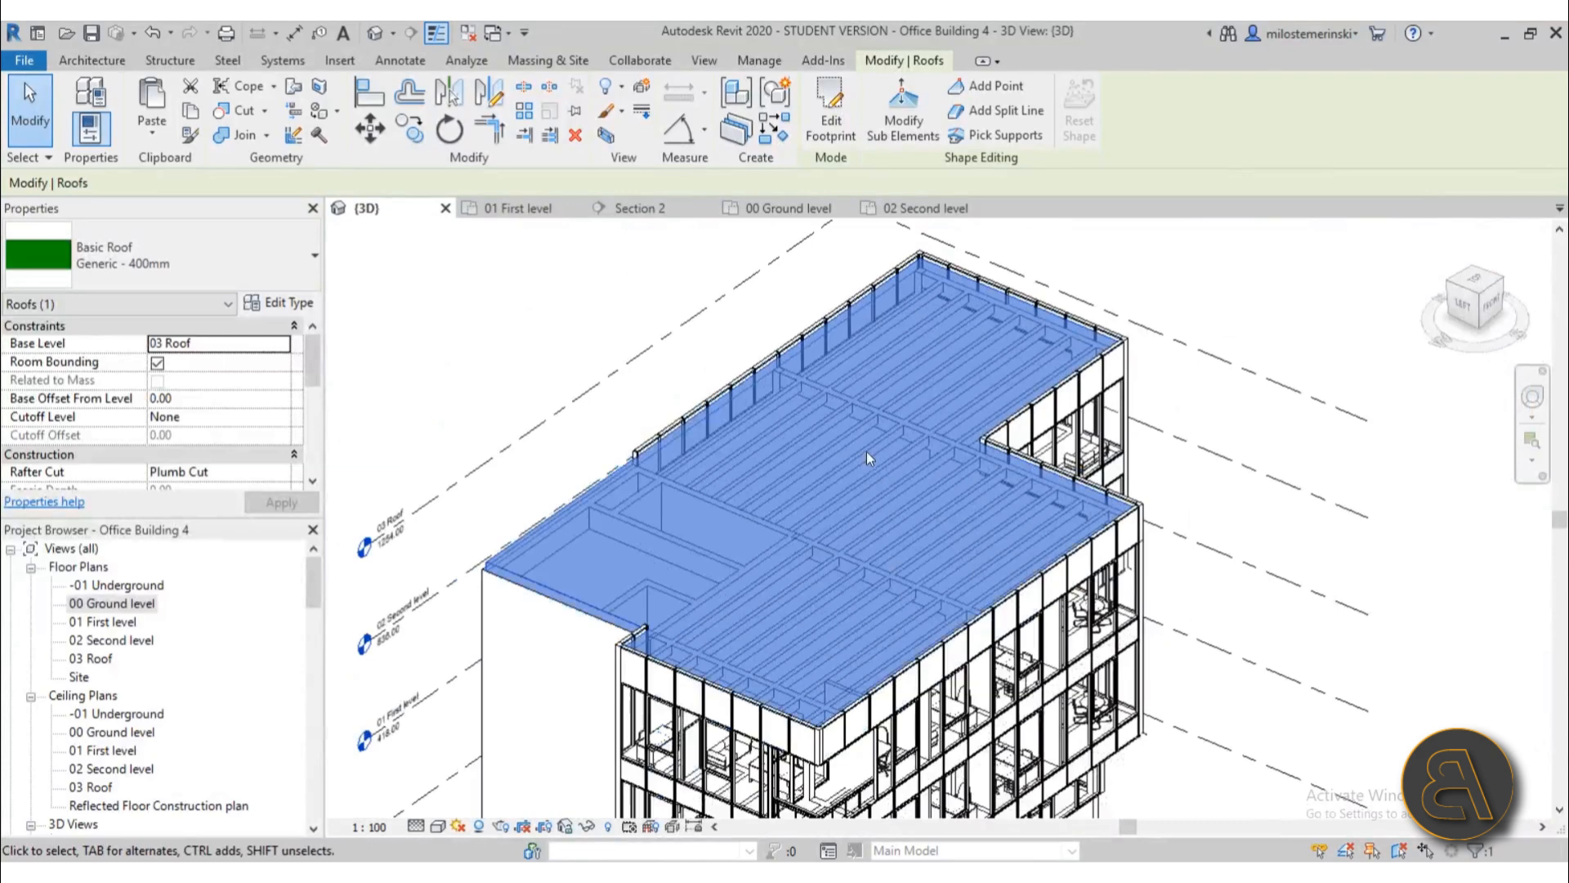
mouse_move(867, 451)
middle_mouse_down("shift")
mouse_move(916, 487)
mouse_move(906, 441)
middle_mouse_up("shift")
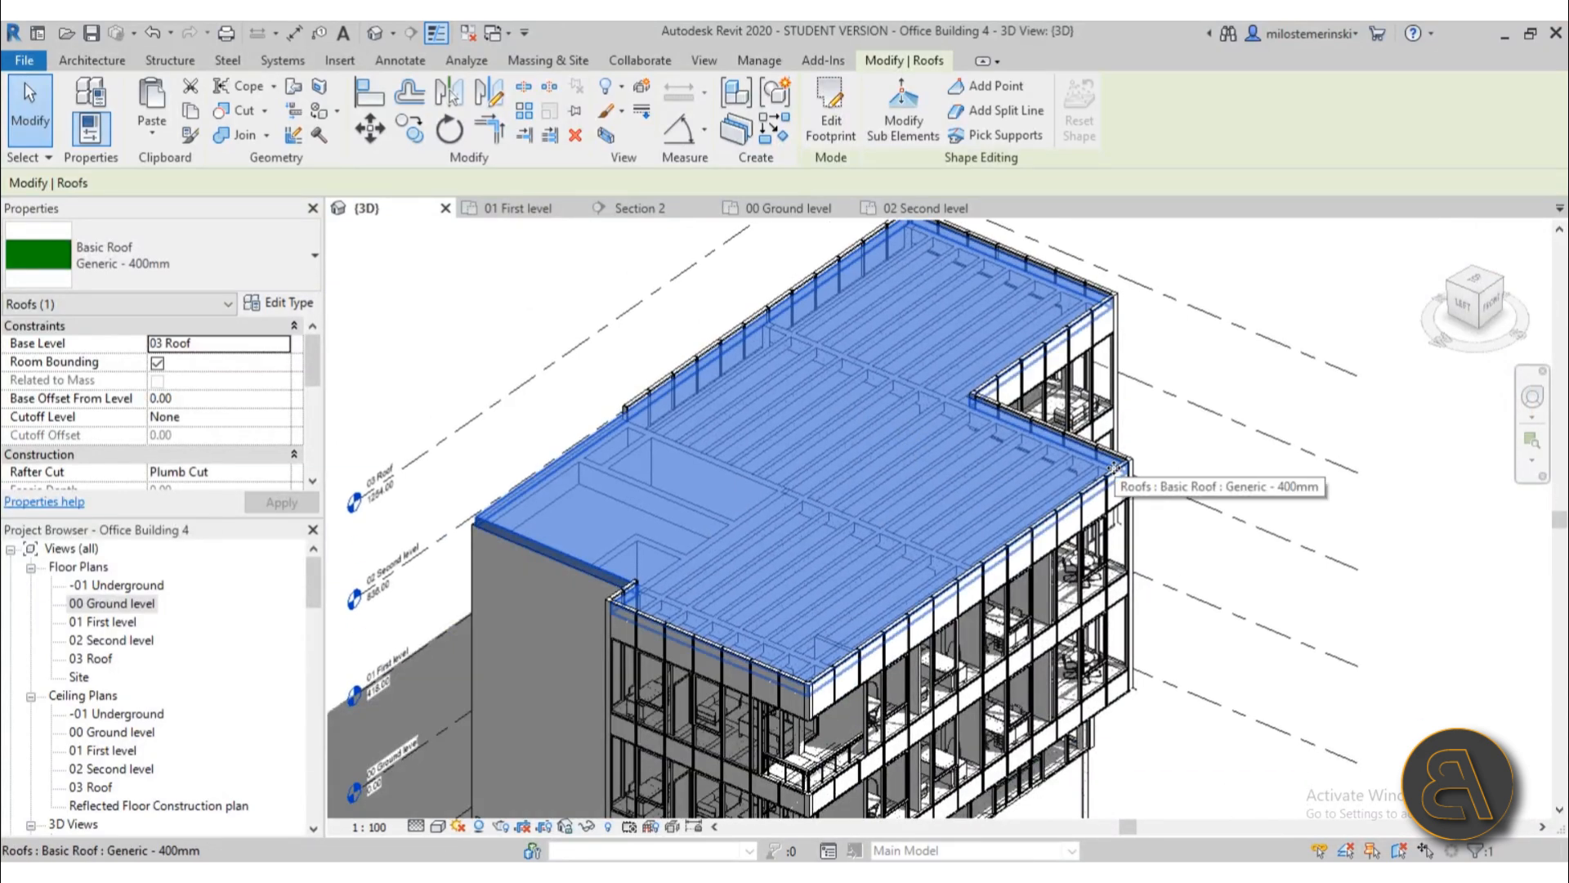
left_click(700, 323)
- Select the Storefront curtain wall and examine its top edge and constraints where it rises past the roof
scroll(732, 318, "down", 3)
middle_click_drag(732, 317, 719, 384, "shift")
scroll(720, 384, "up", 5)
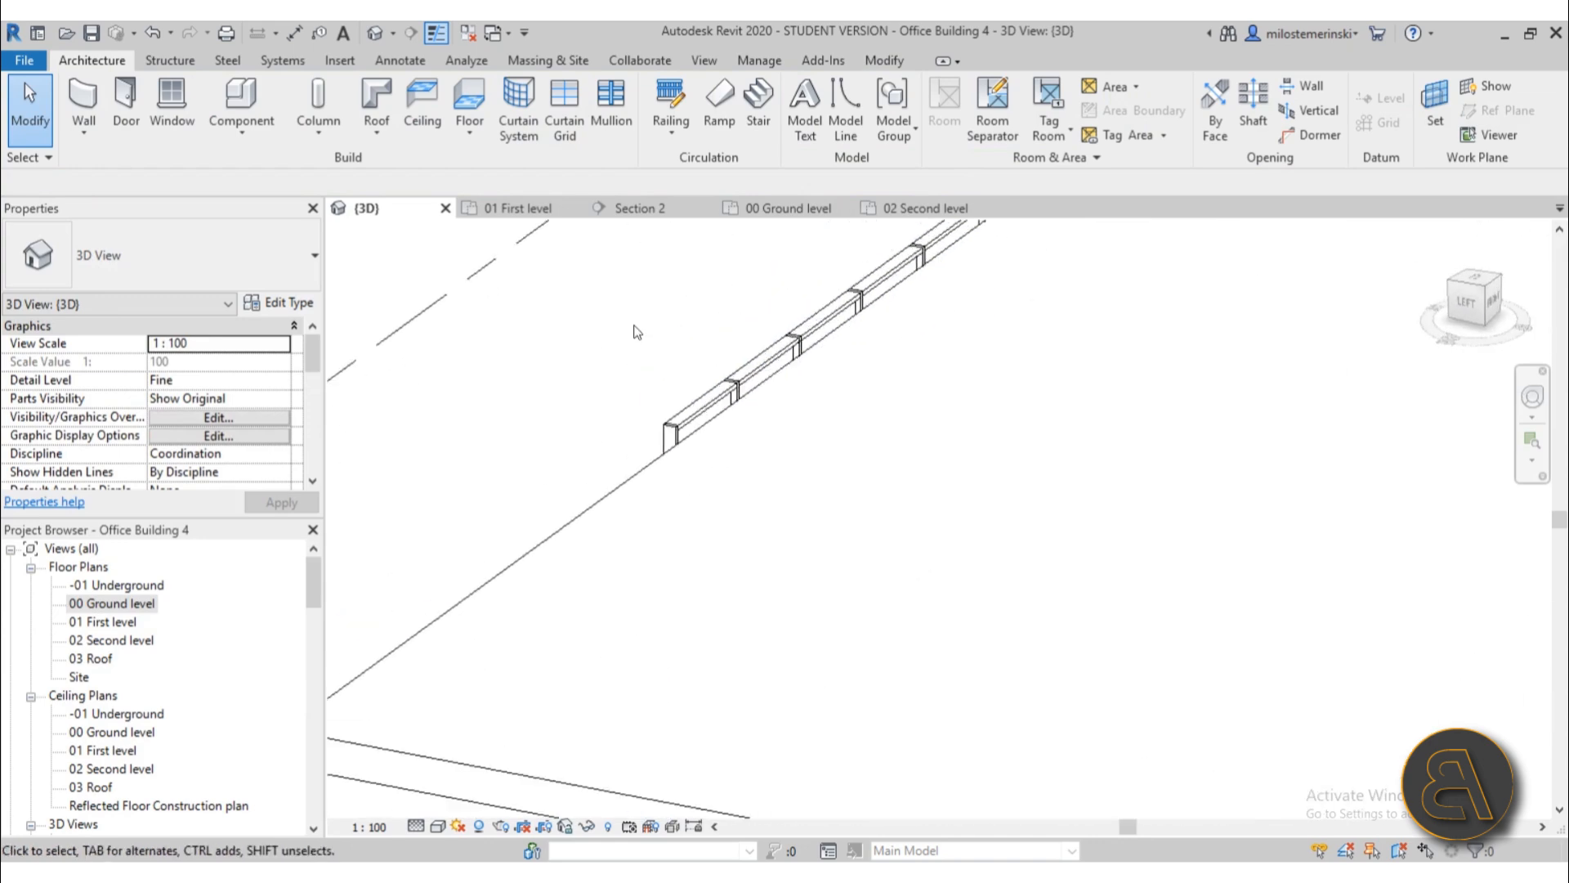
left_click(718, 392)
scroll(718, 392, "down", 5)
middle_click_drag(718, 392, 893, 605, "shift")
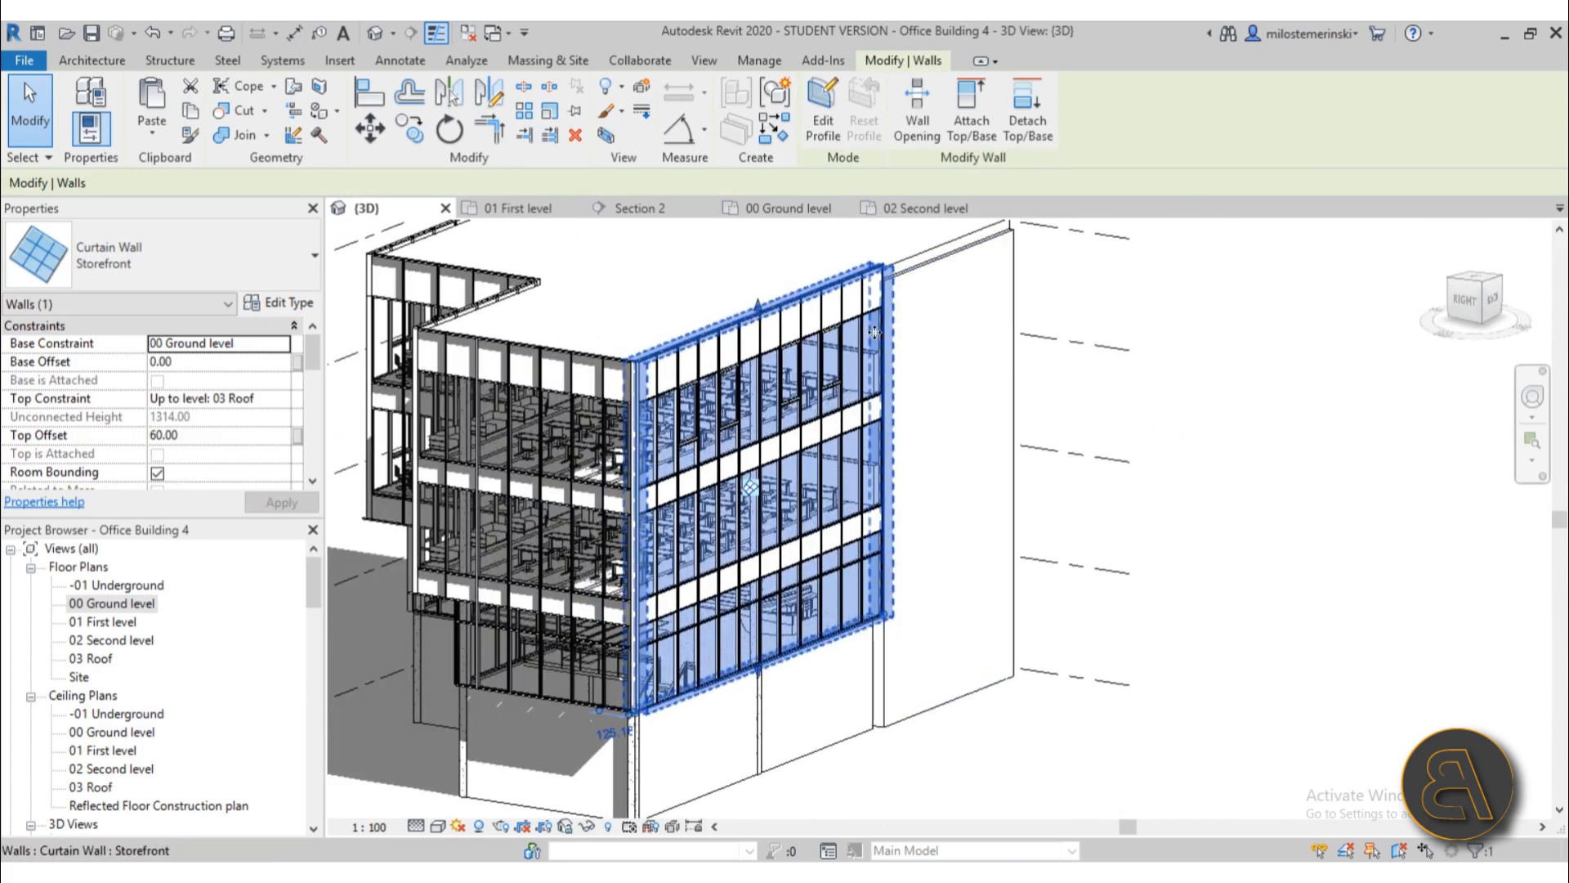
scroll(667, 363, "up", 3)
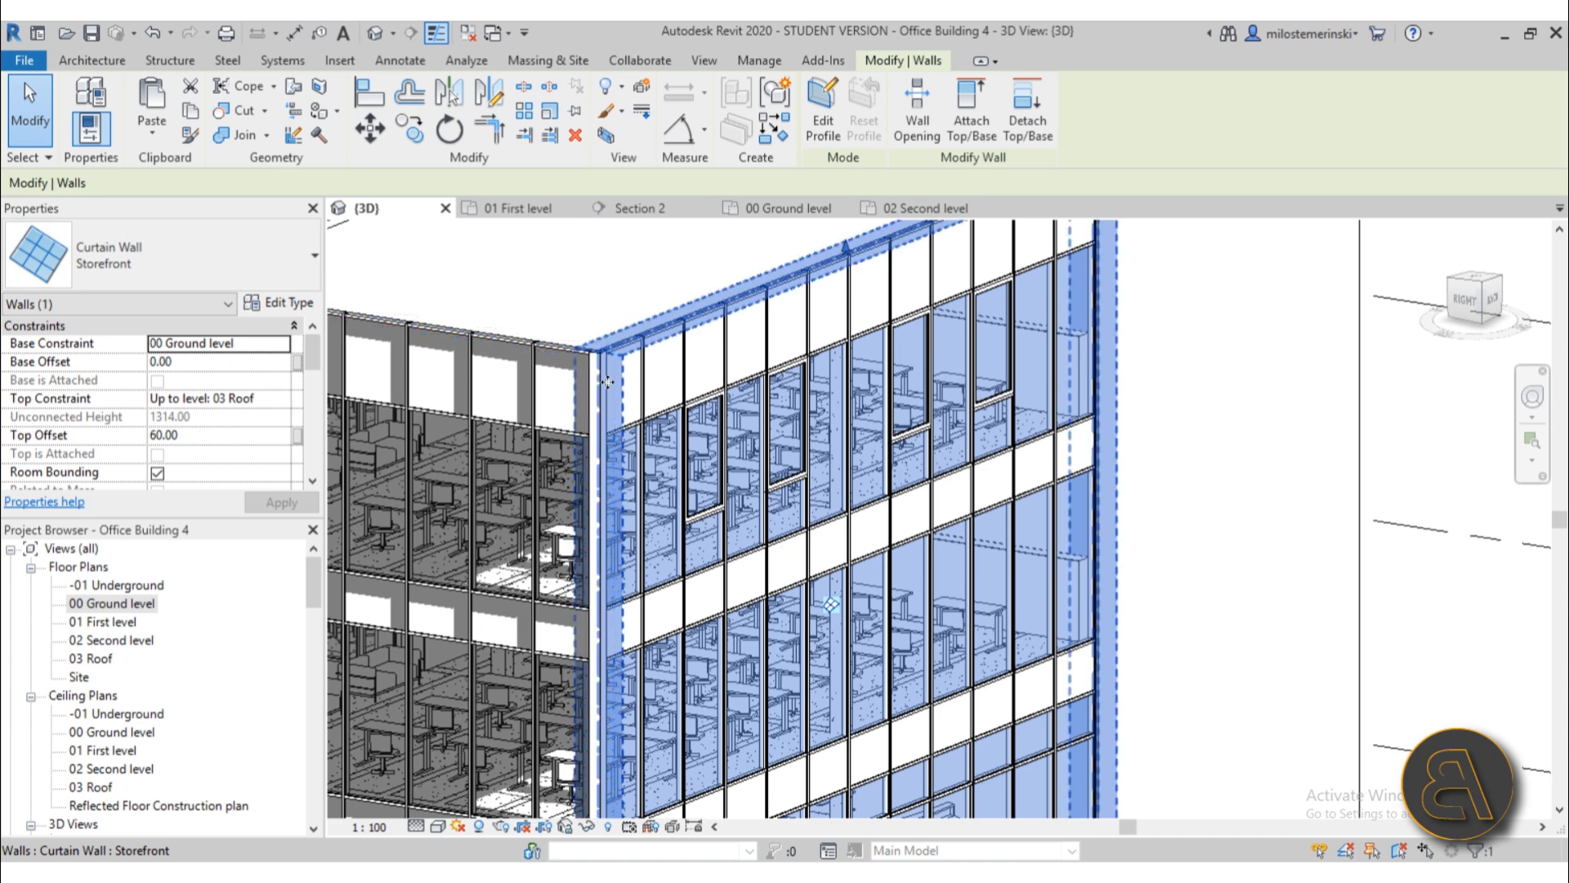
scroll(658, 320, "down", 3)
scroll(647, 340, "up", 2)
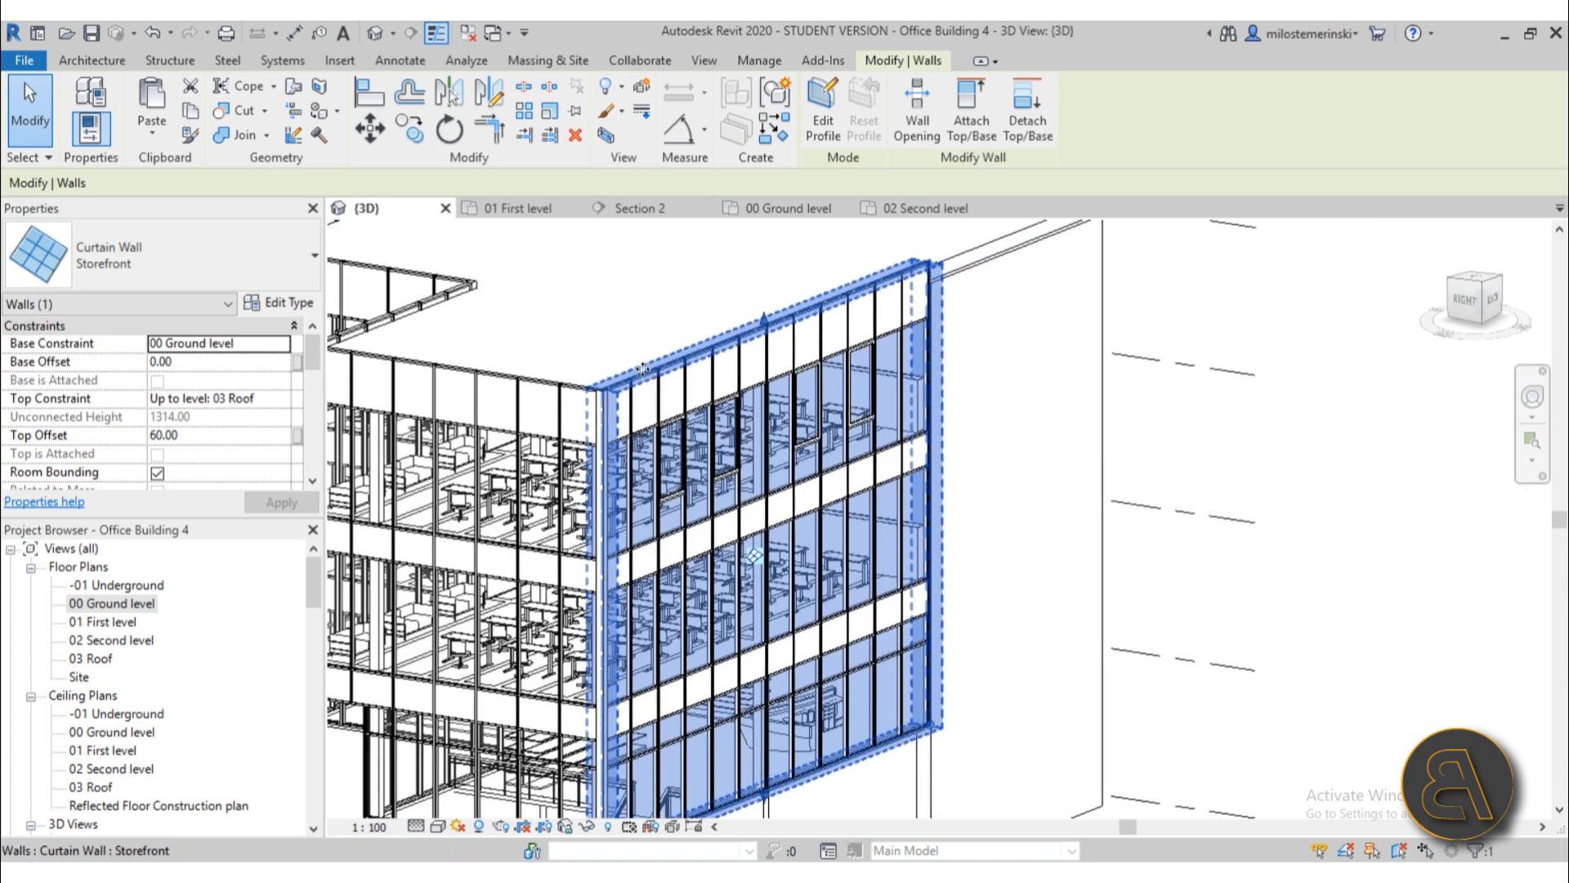
middle_click_drag(663, 330, 608, 447)
scroll(599, 445, "down", 1)
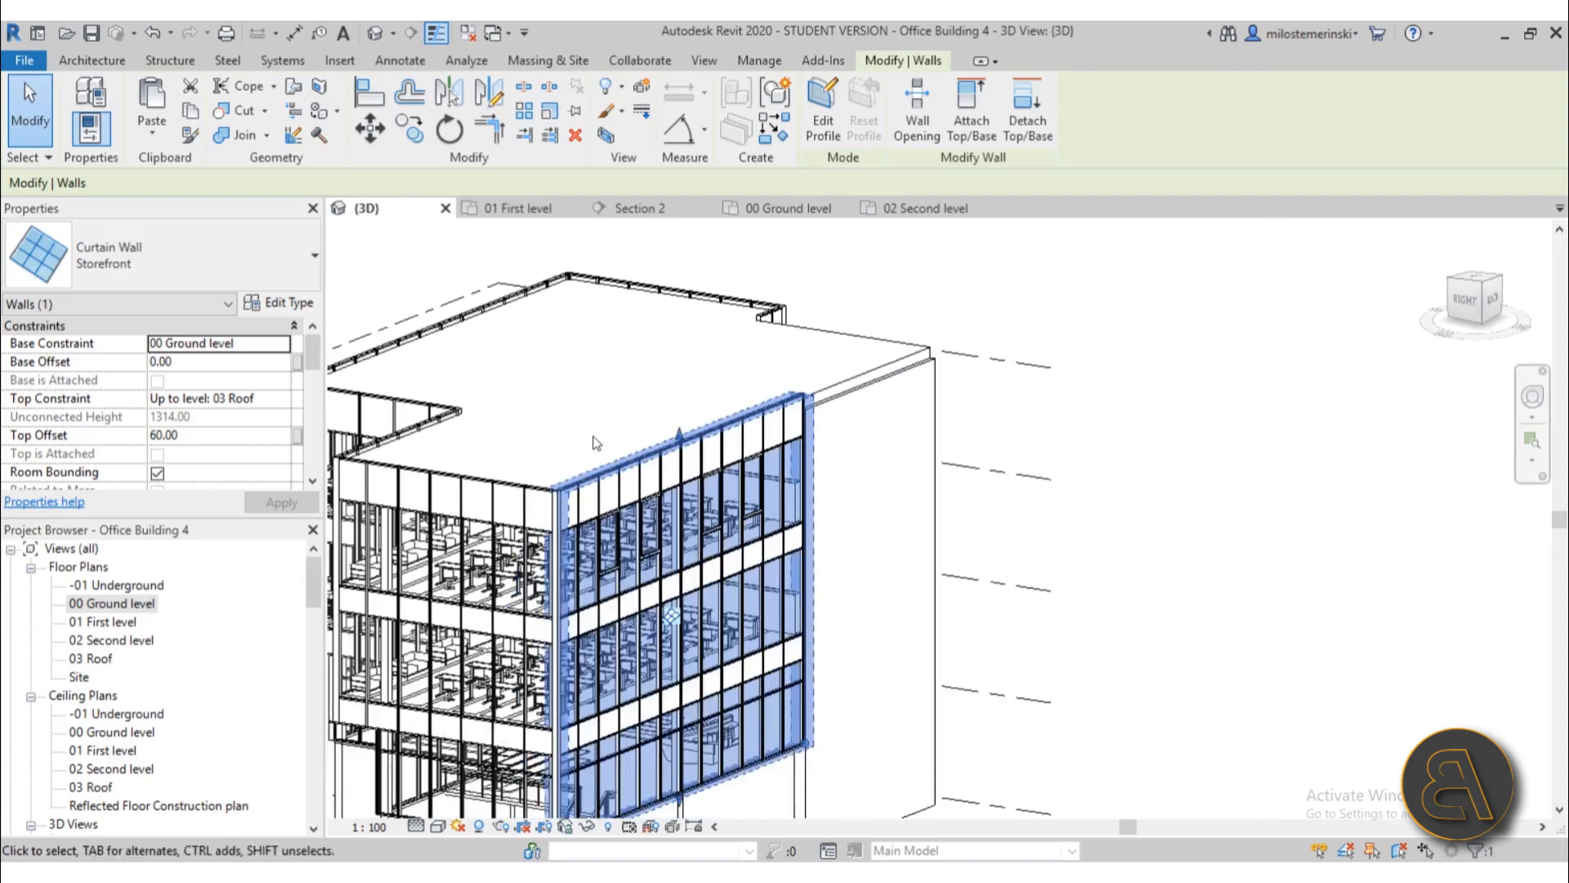
- Set the top offset of the two adjoining Structural Exterior - 500mm walls at the solid building corner to 60
left_click(854, 405)
middle_click_drag(860, 423, 631, 528, "shift")
key("Delete")
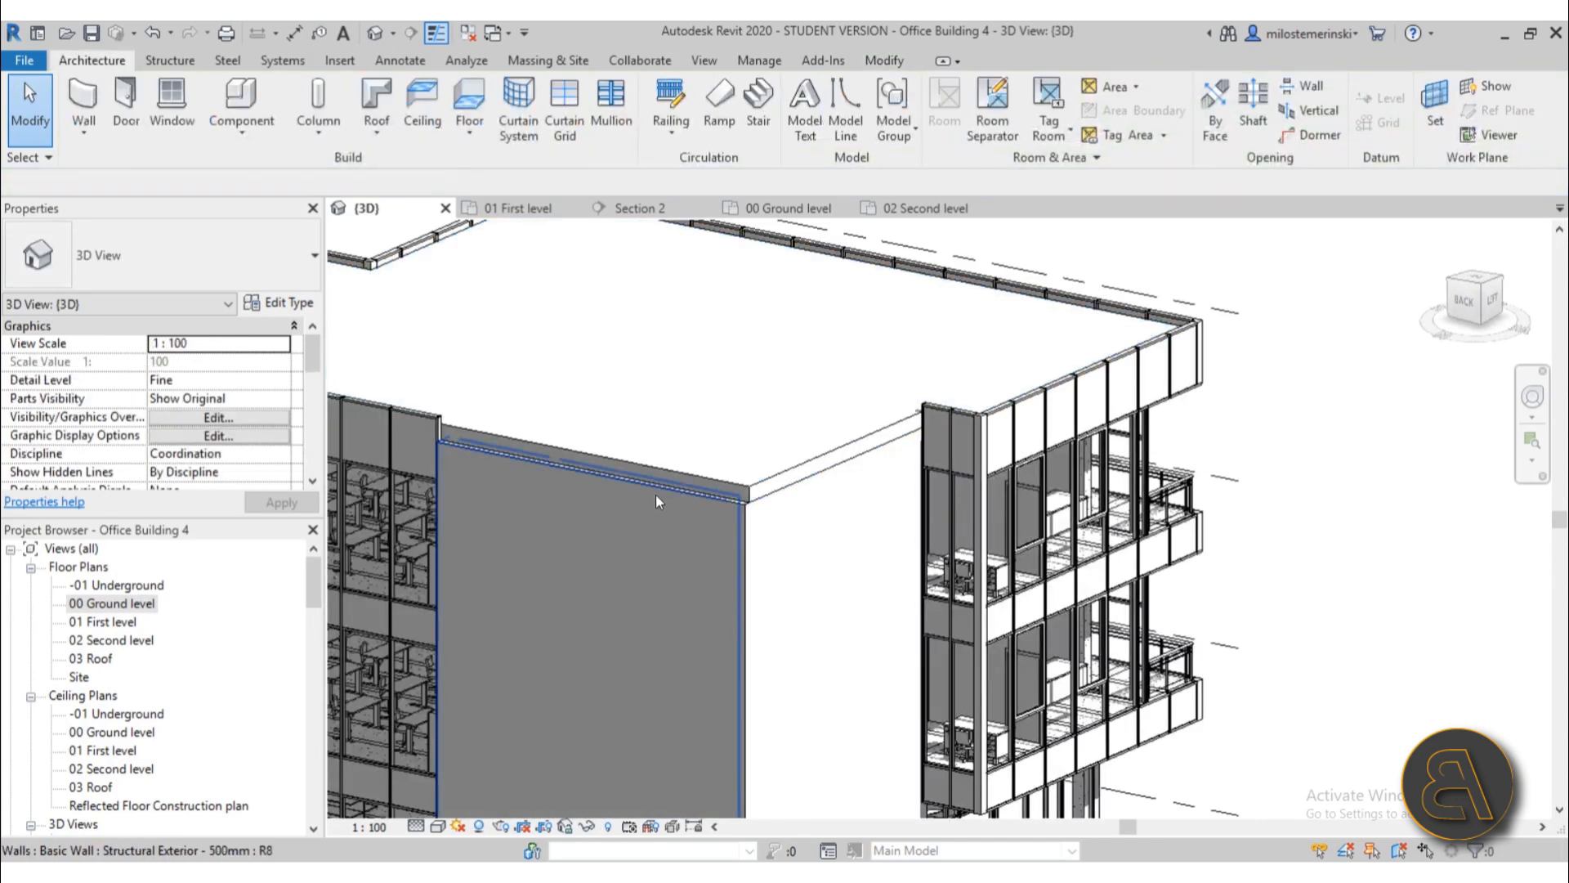
left_click(677, 514)
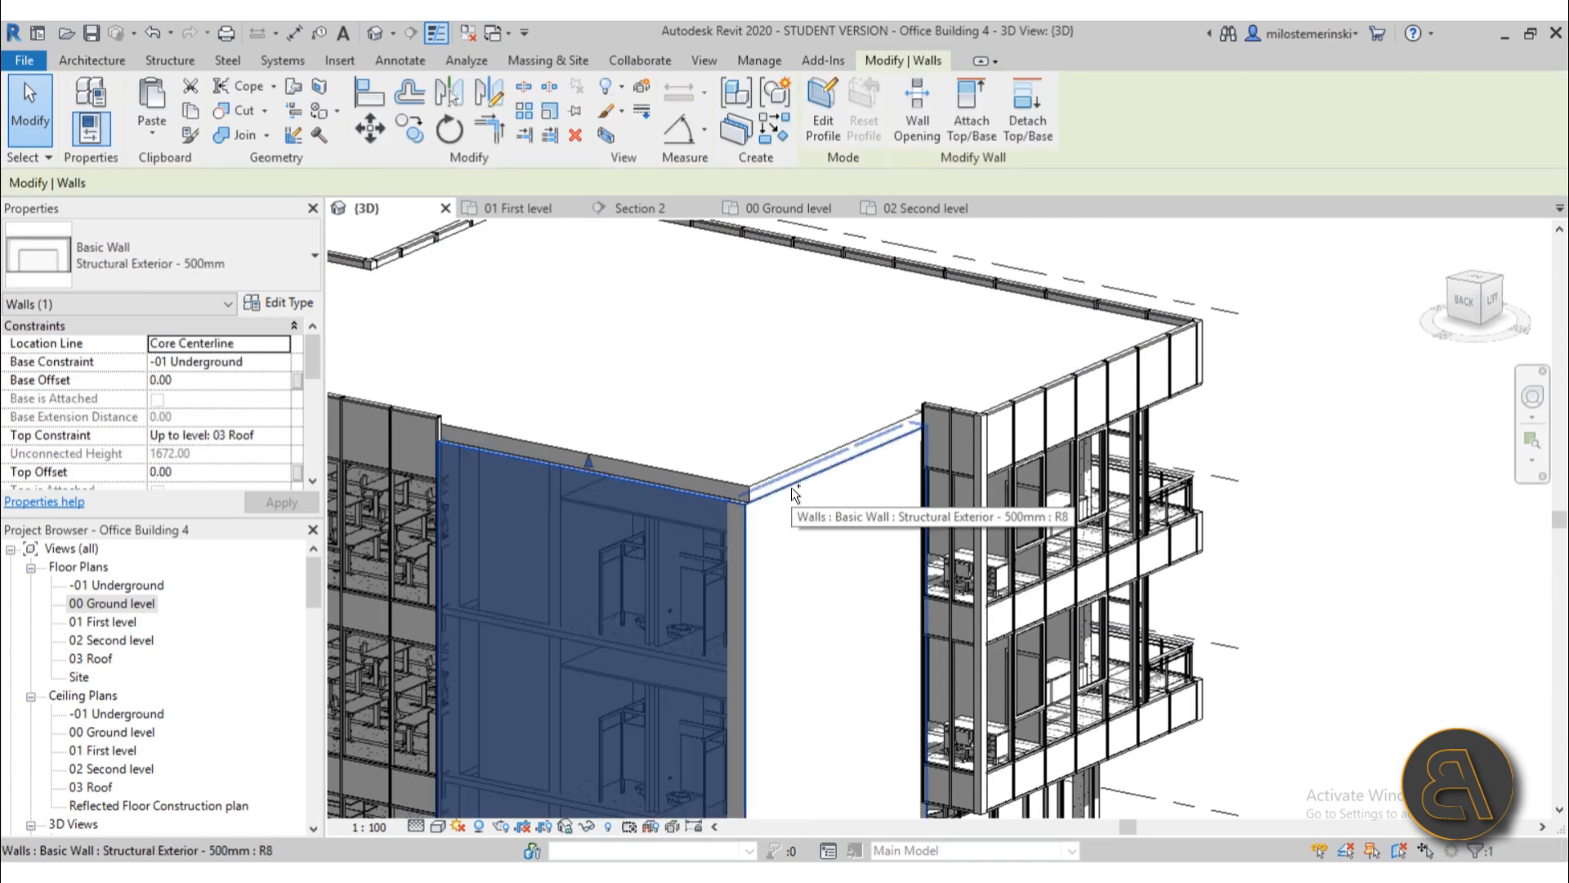
left_click(791, 487, "ctrl")
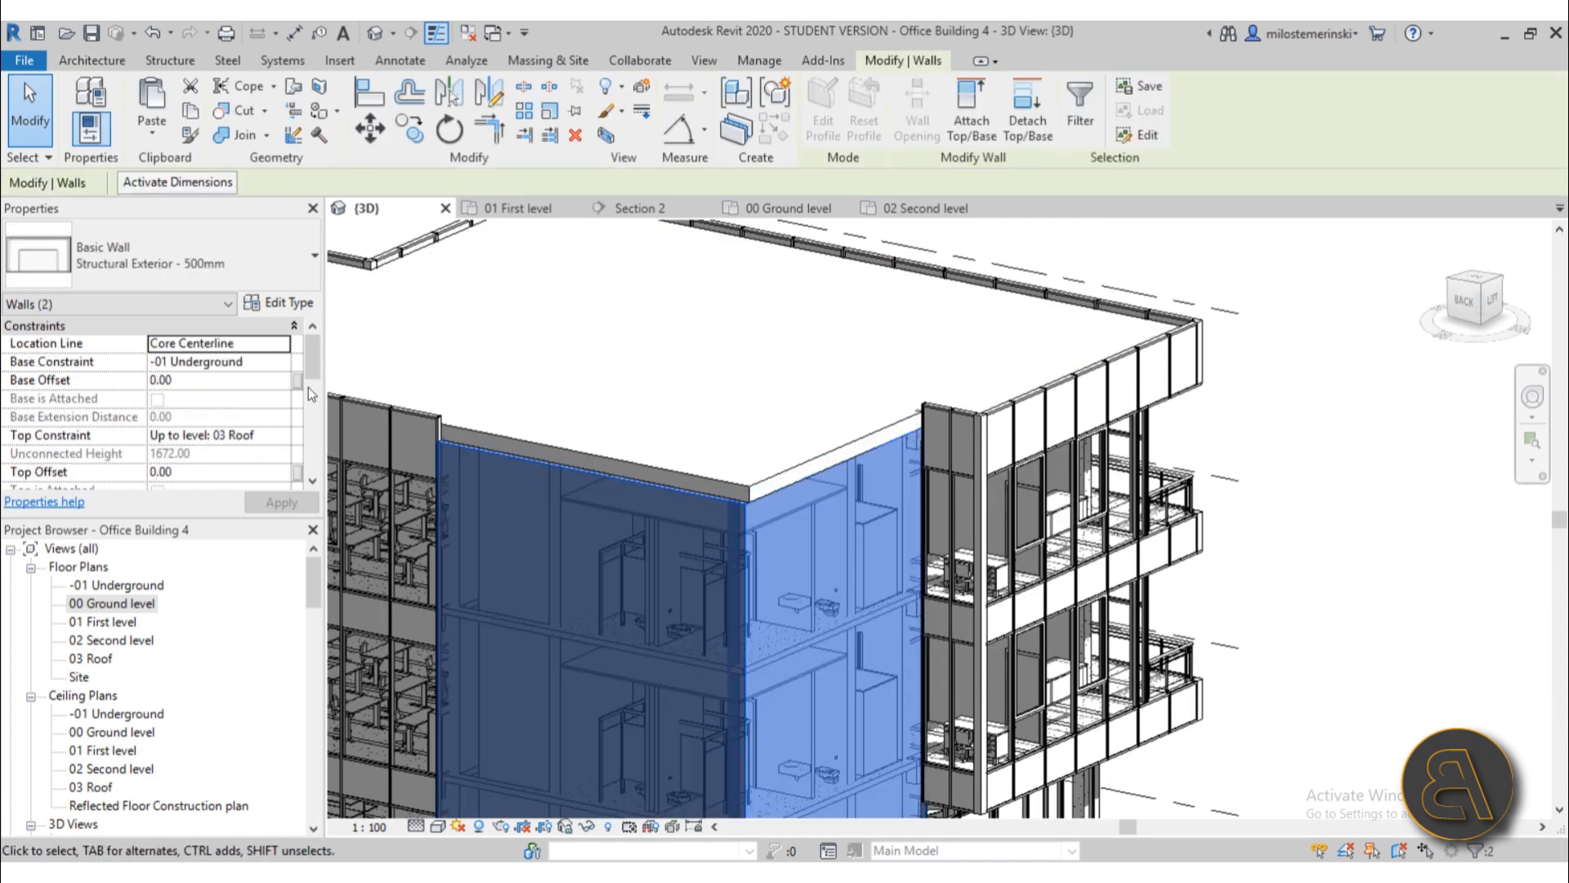
scroll(106, 427, "down", 1)
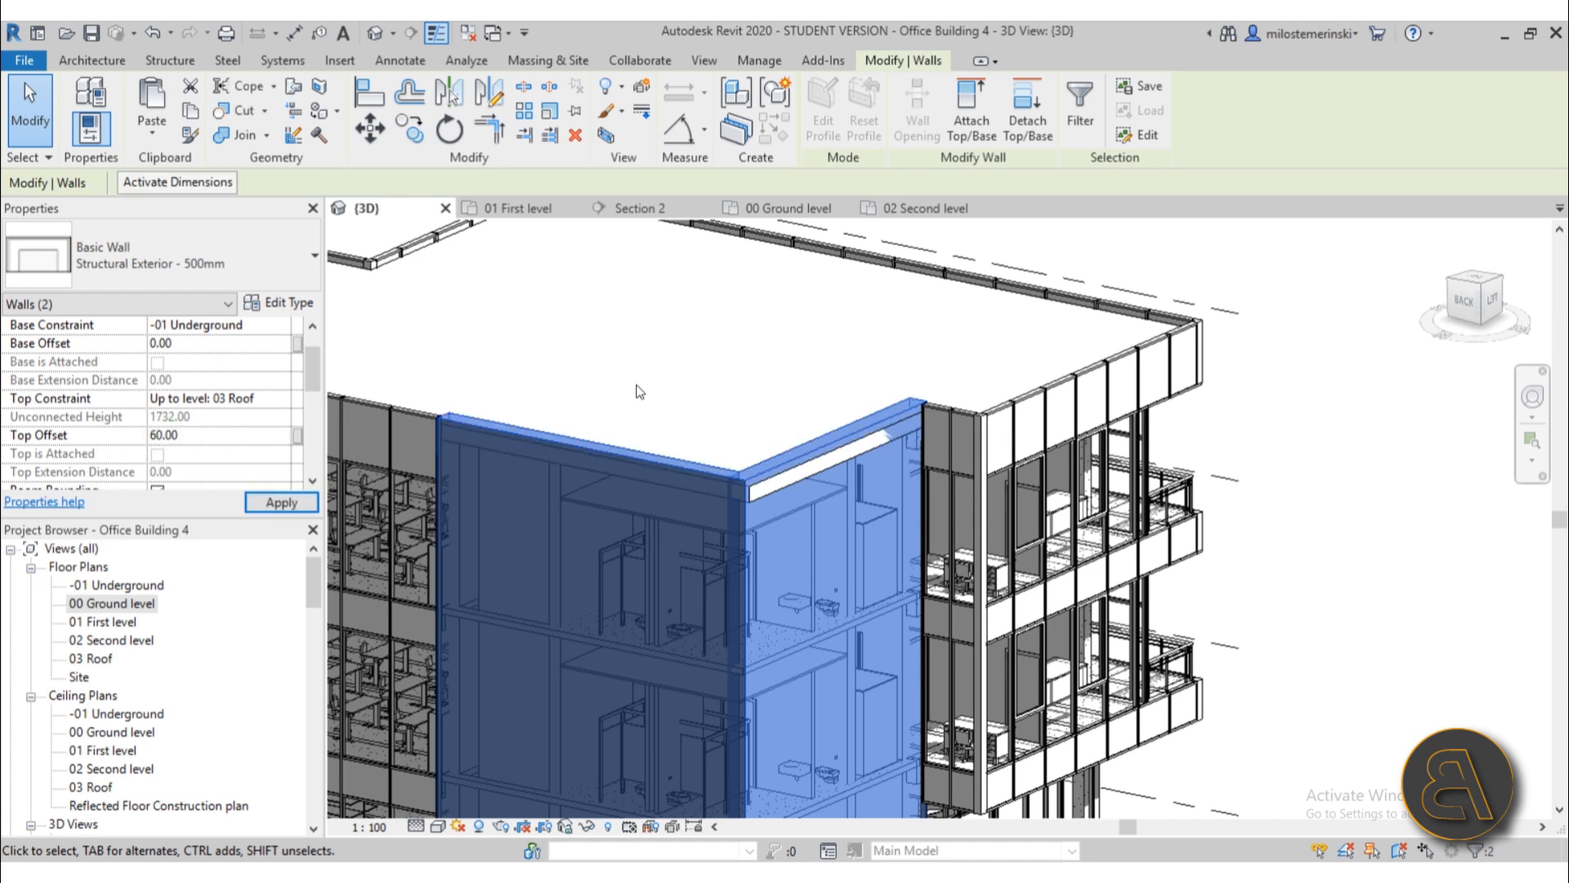
key("Escape")
- Open the footprint of the Generic - 400mm roof for editing
middle_click_drag(640, 356, 931, 380, "shift")
left_click(676, 507)
scroll(822, 415, "down", 3)
middle_click_drag(821, 415, 739, 422, "shift")
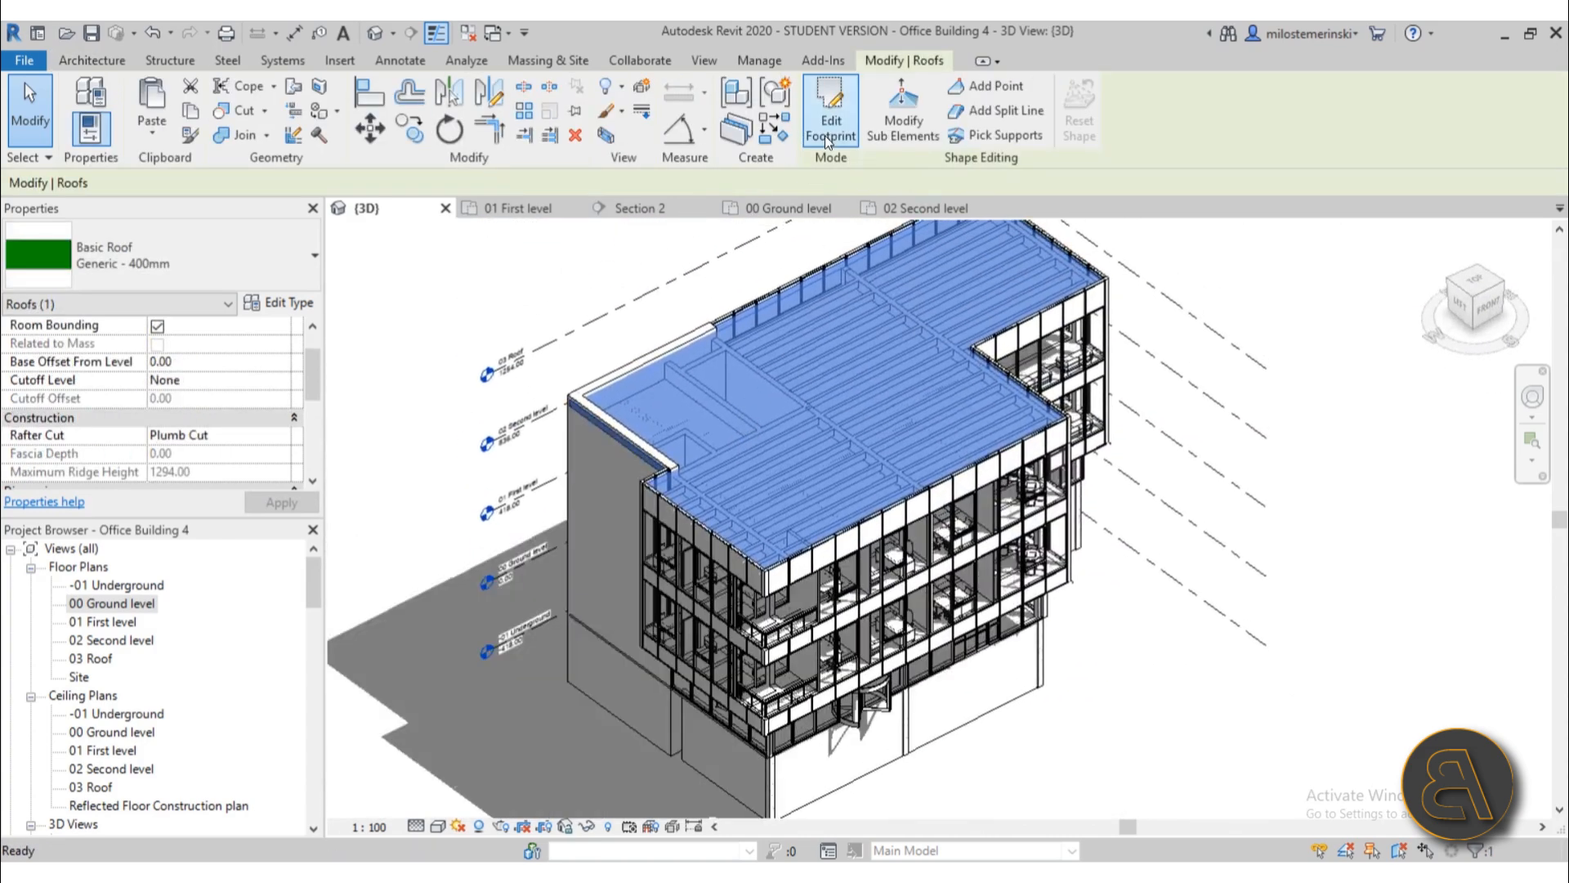
left_click(829, 114)
scroll(697, 301, "up", 6)
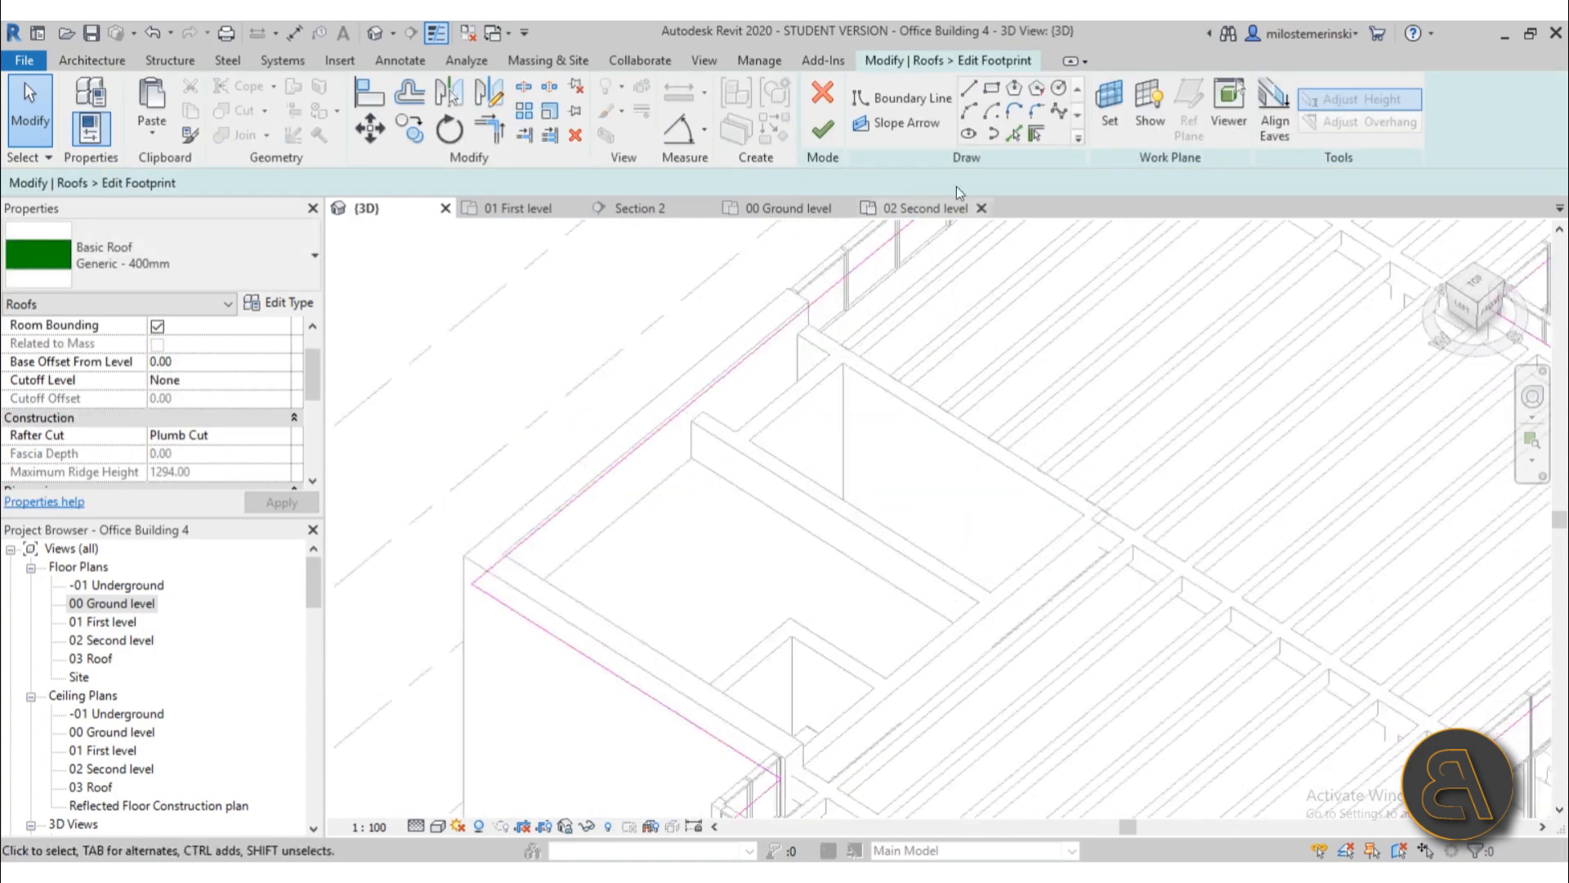
- Add a roof boundary line by picking the inner edge of the structural exterior wall beside the curtain wall end
left_click(1012, 137)
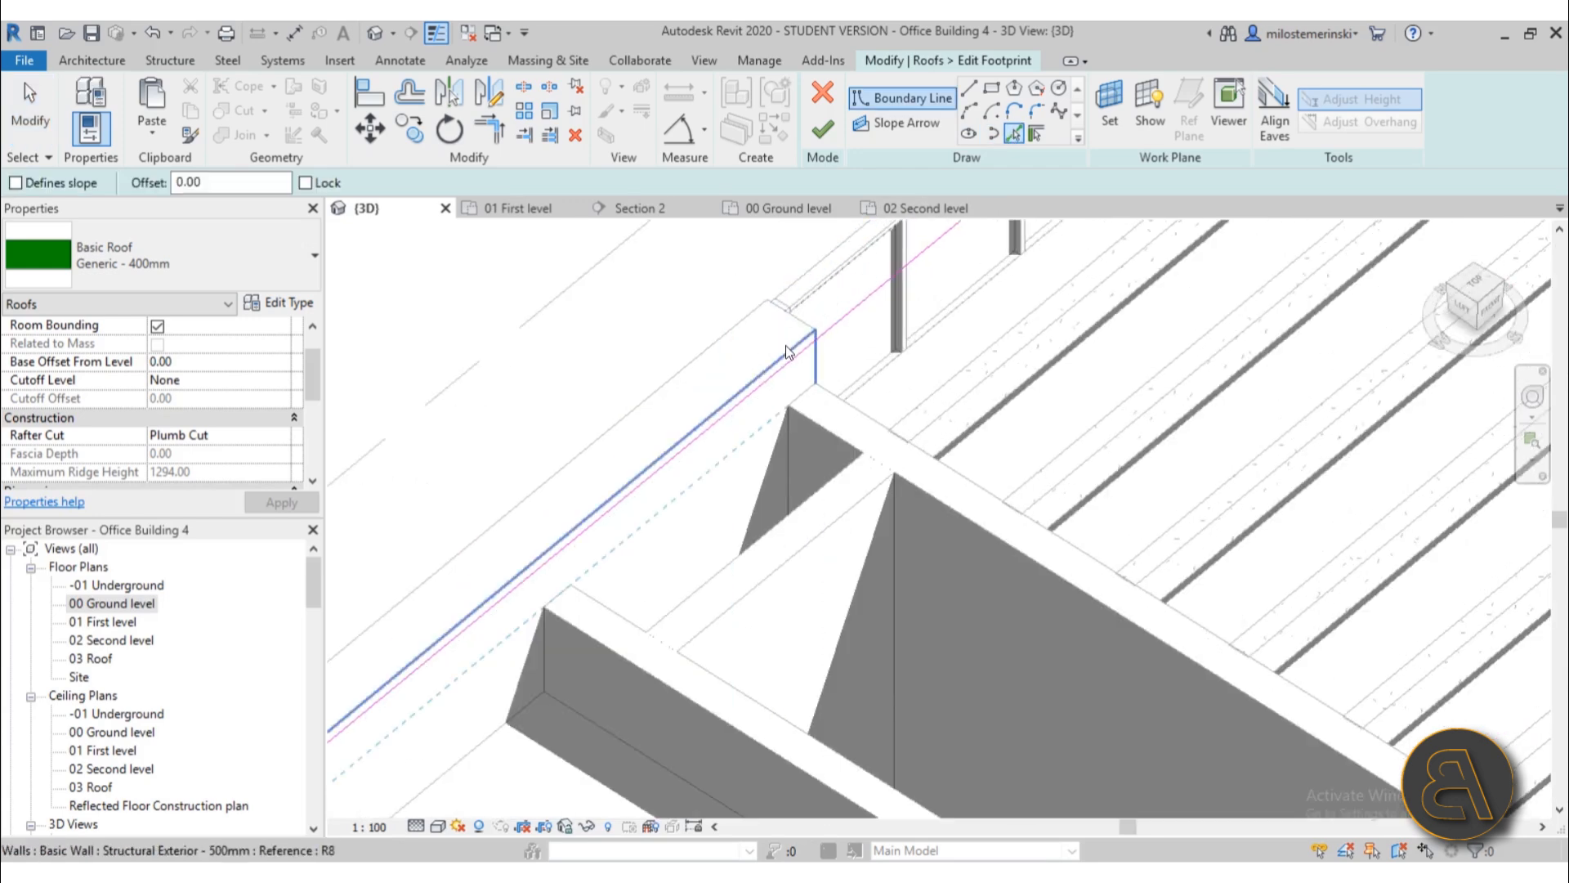
scroll(766, 316, "down", 1)
scroll(600, 500, "up", 6)
left_click(600, 494)
scroll(525, 331, "down", 5)
middle_click_drag(787, 474, 700, 675, "shift")
scroll(699, 441, "up", 5)
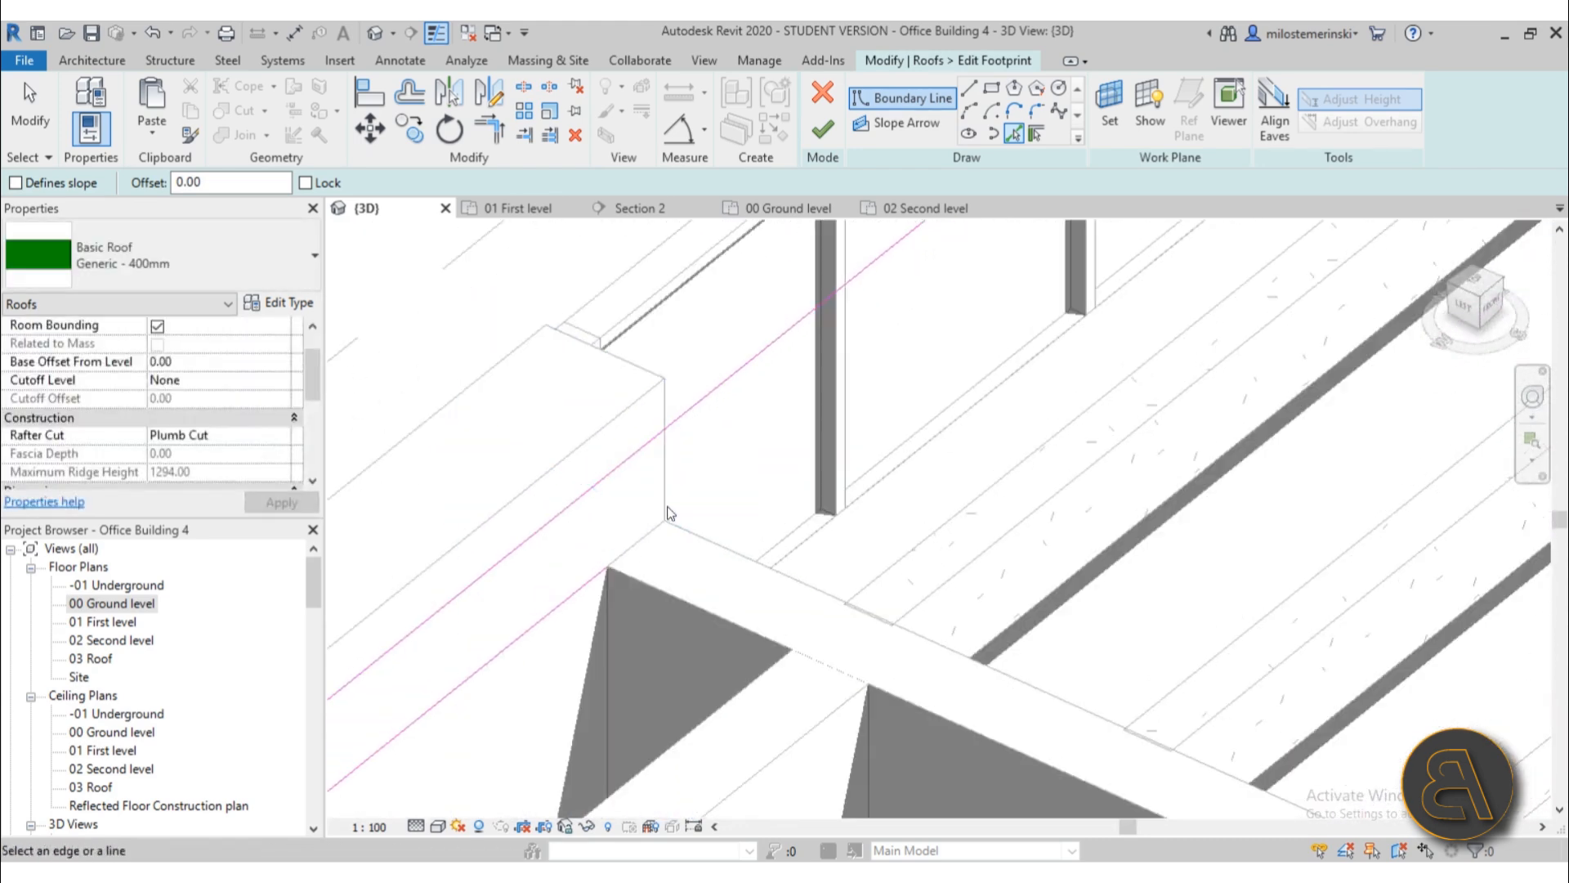
- Pick the edge of the adjoining structural exterior wall as another roof boundary line
scroll(643, 374, "down", 8)
scroll(643, 556, "up", 8)
left_click(641, 559)
scroll(693, 421, "down", 2)
scroll(701, 466, "up", 4)
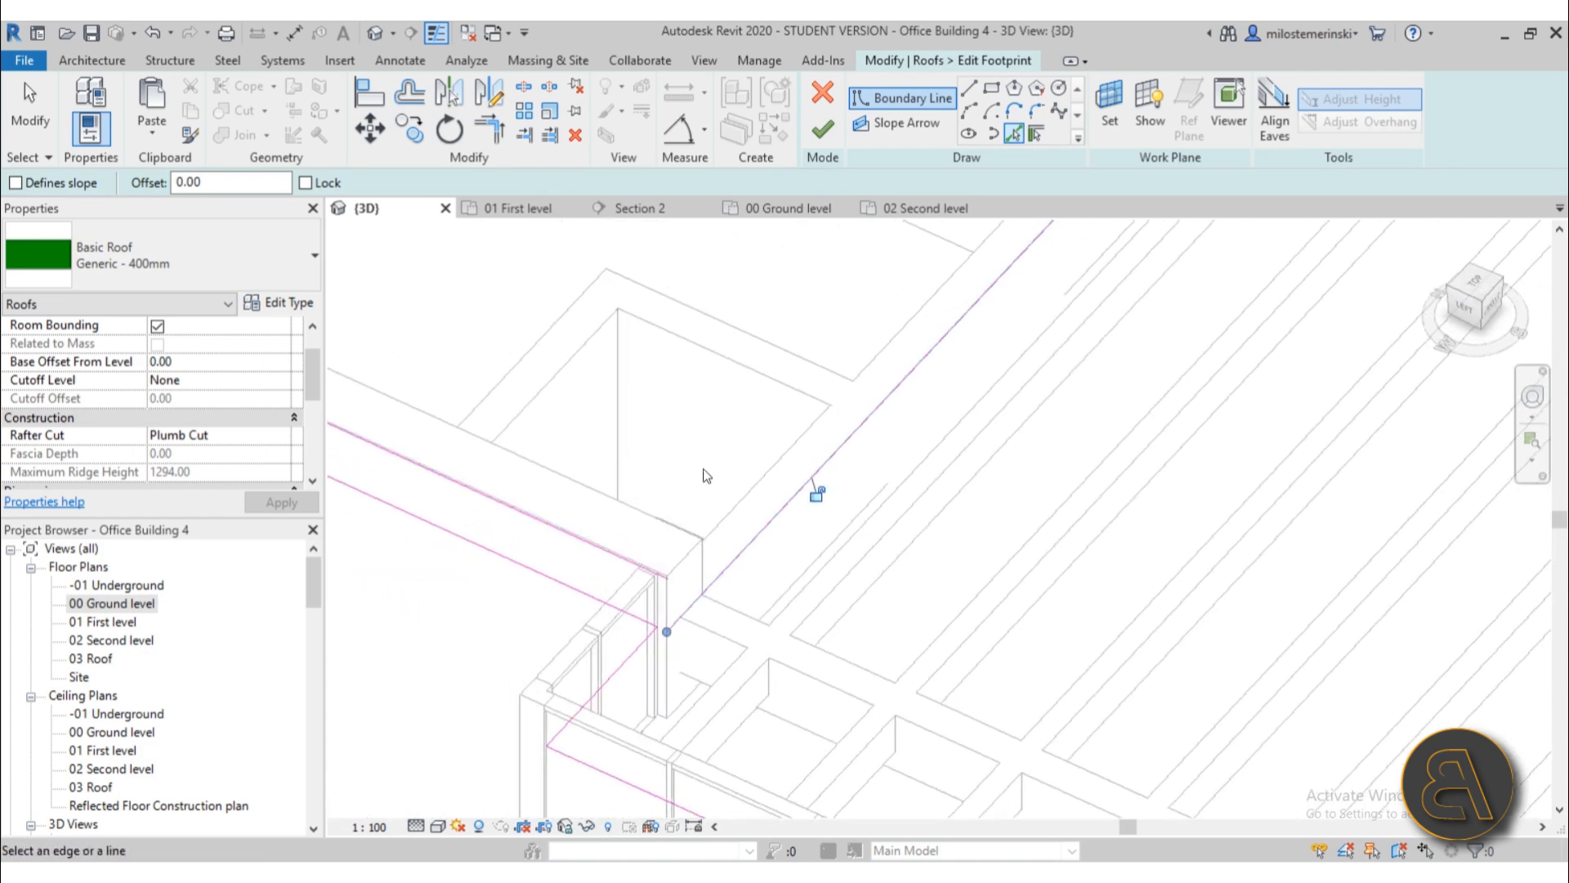
- Stop picking lines and delete the stray boundary line running along the roof beam
key("Escape")
left_click_drag(757, 594, 723, 527)
key("Delete")
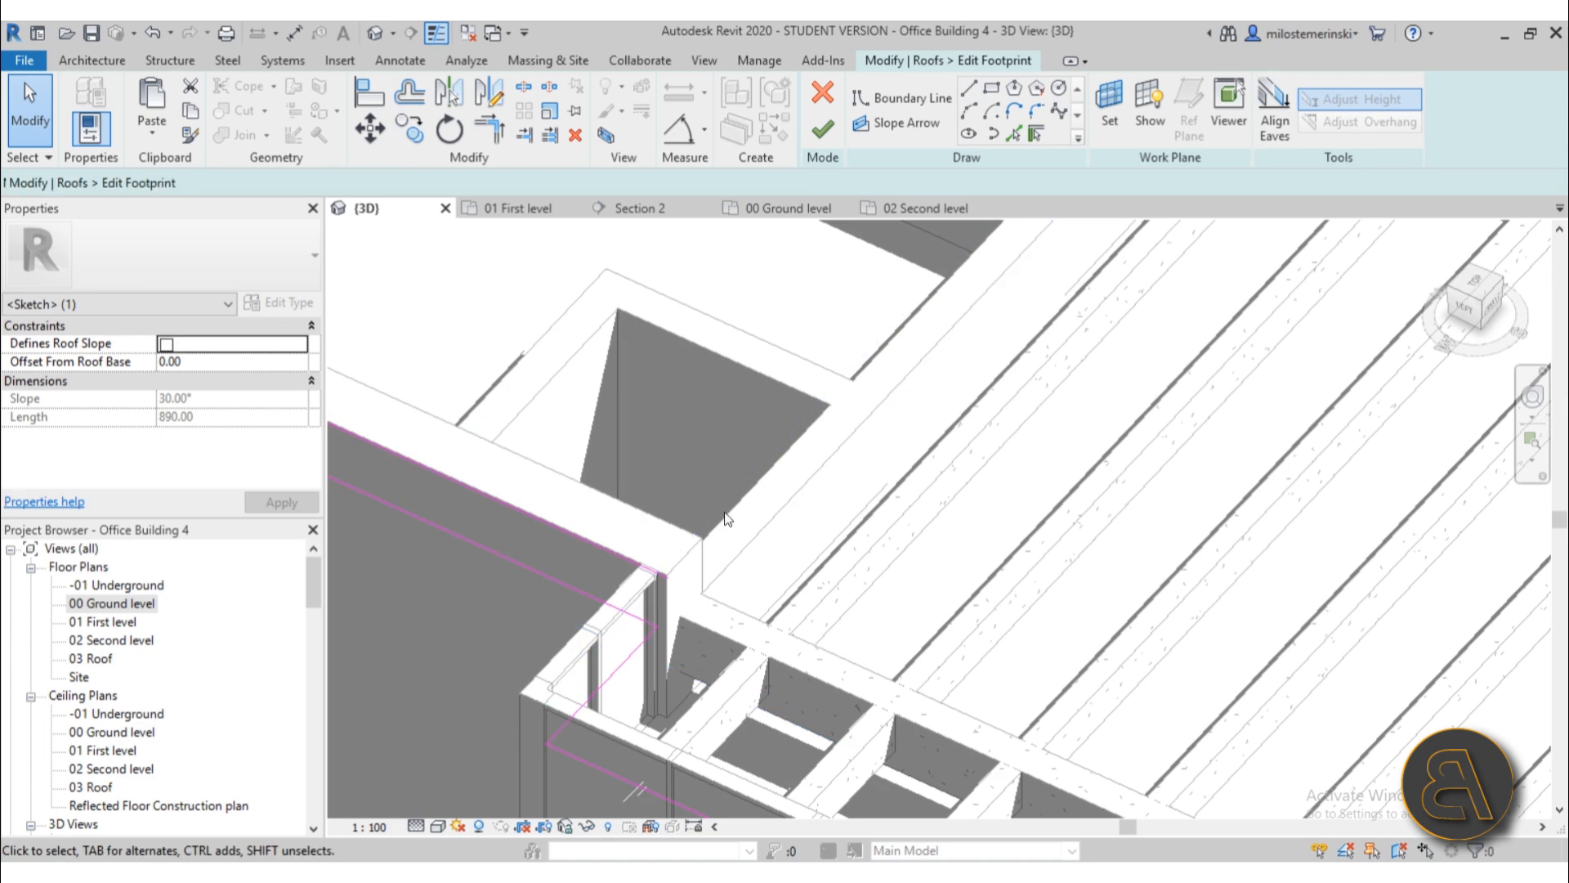
- Delete the leftover roof boundary line beside the wall corner at the curtain wall end
scroll(723, 526, "down", 3)
left_click(562, 482)
key("Delete")
- Trim the roof boundary lines into a clean corner where the structural exterior wall meets the curtain wall
middle_click_drag(638, 412, 648, 609)
scroll(648, 311, "up", 3)
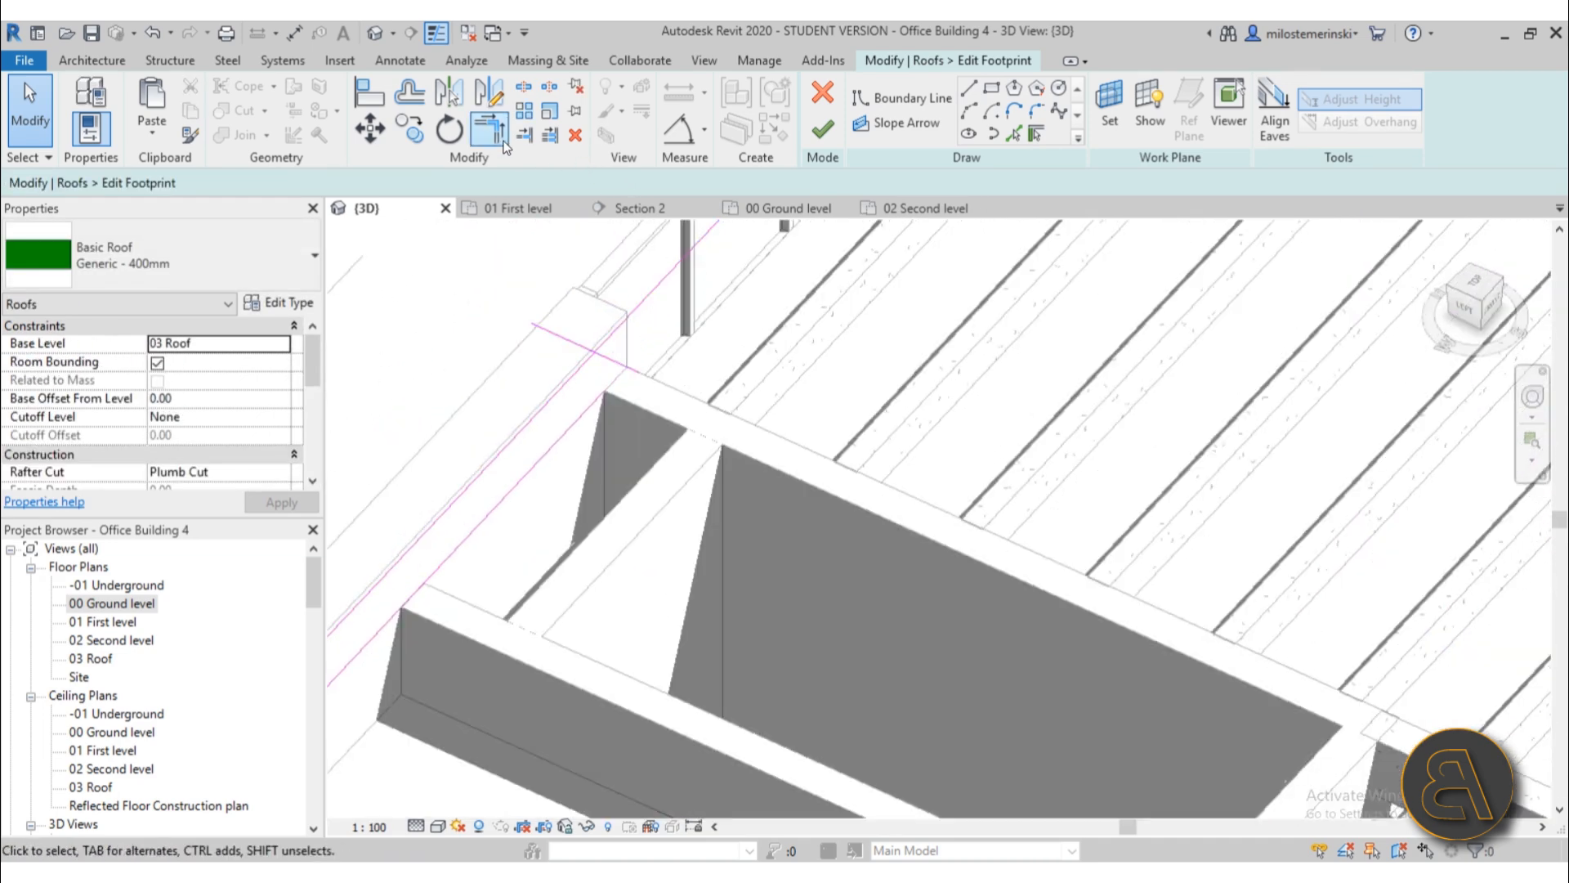
left_click(504, 144)
scroll(607, 335, "down", 5)
middle_click_drag(704, 342, 601, 482)
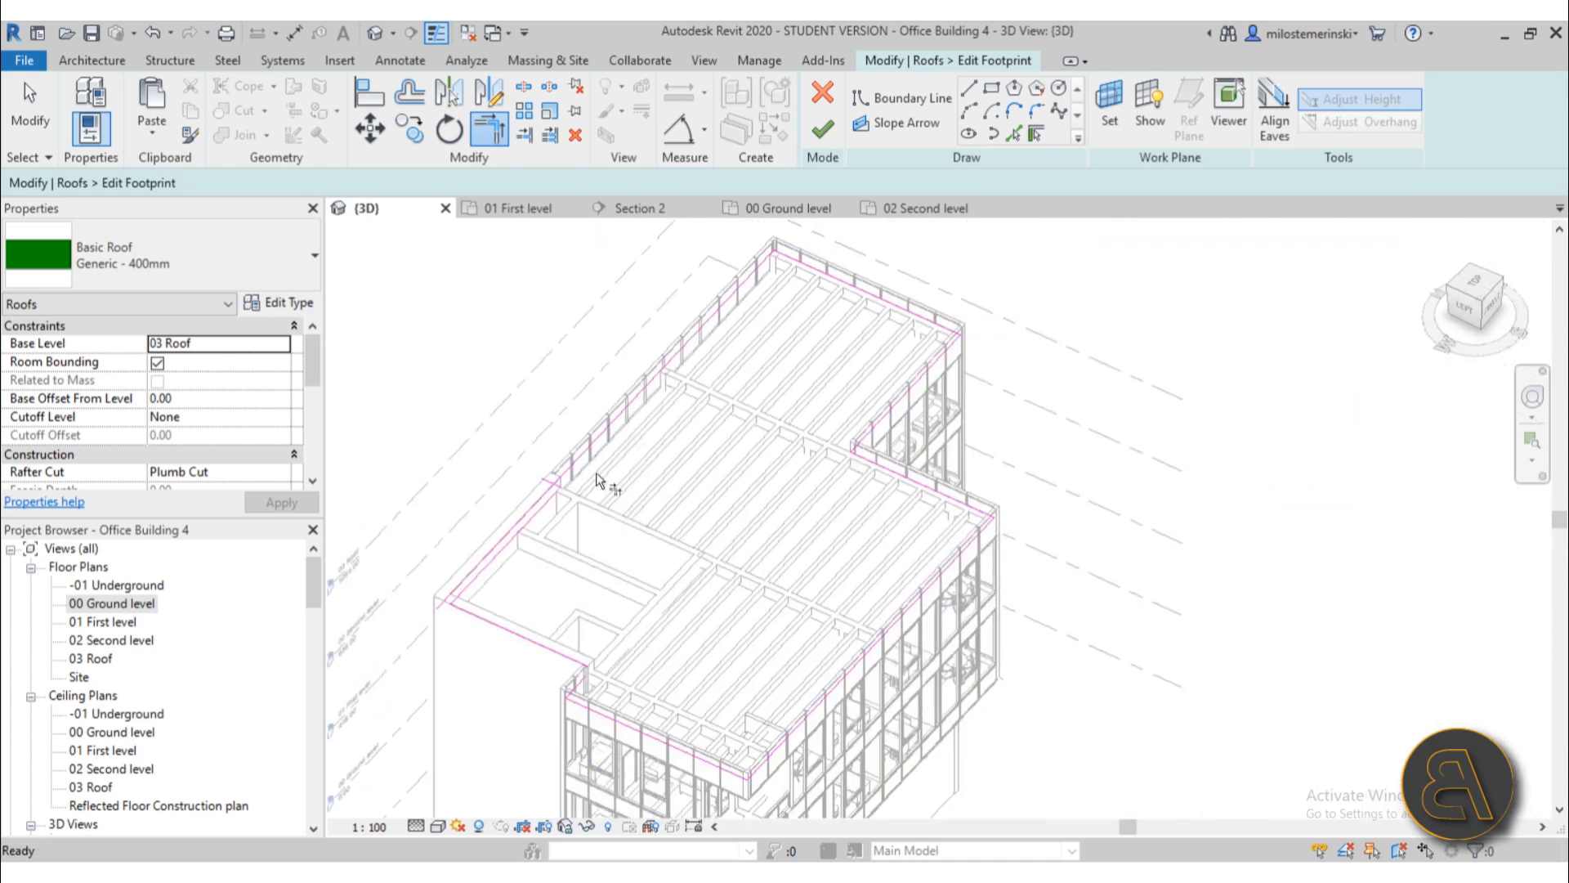
scroll(564, 488, "up", 5)
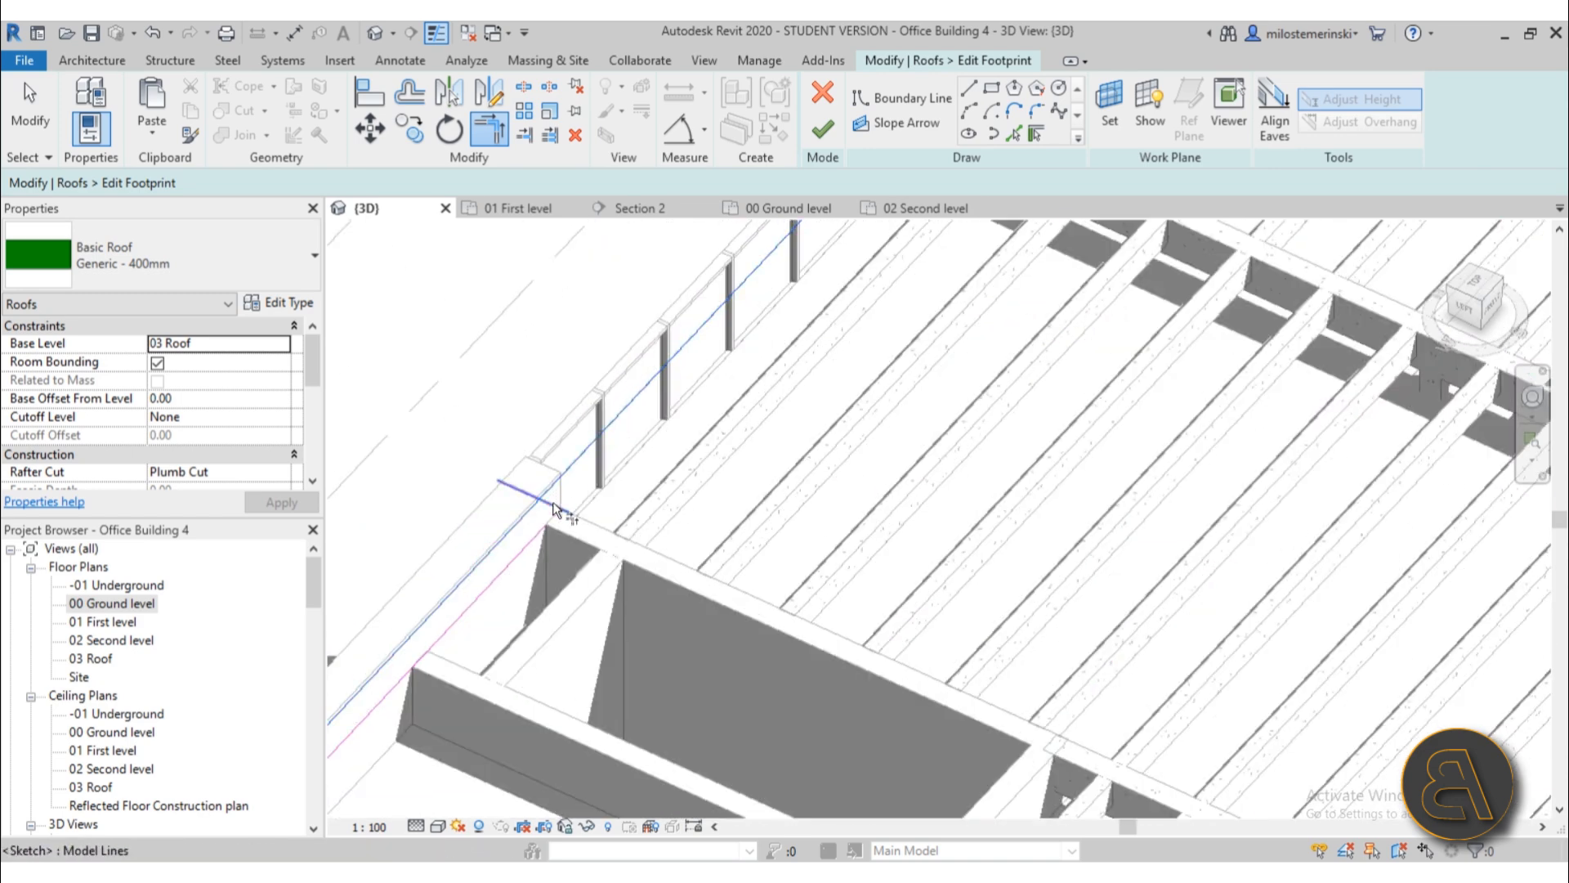
scroll(546, 523, "down", 5)
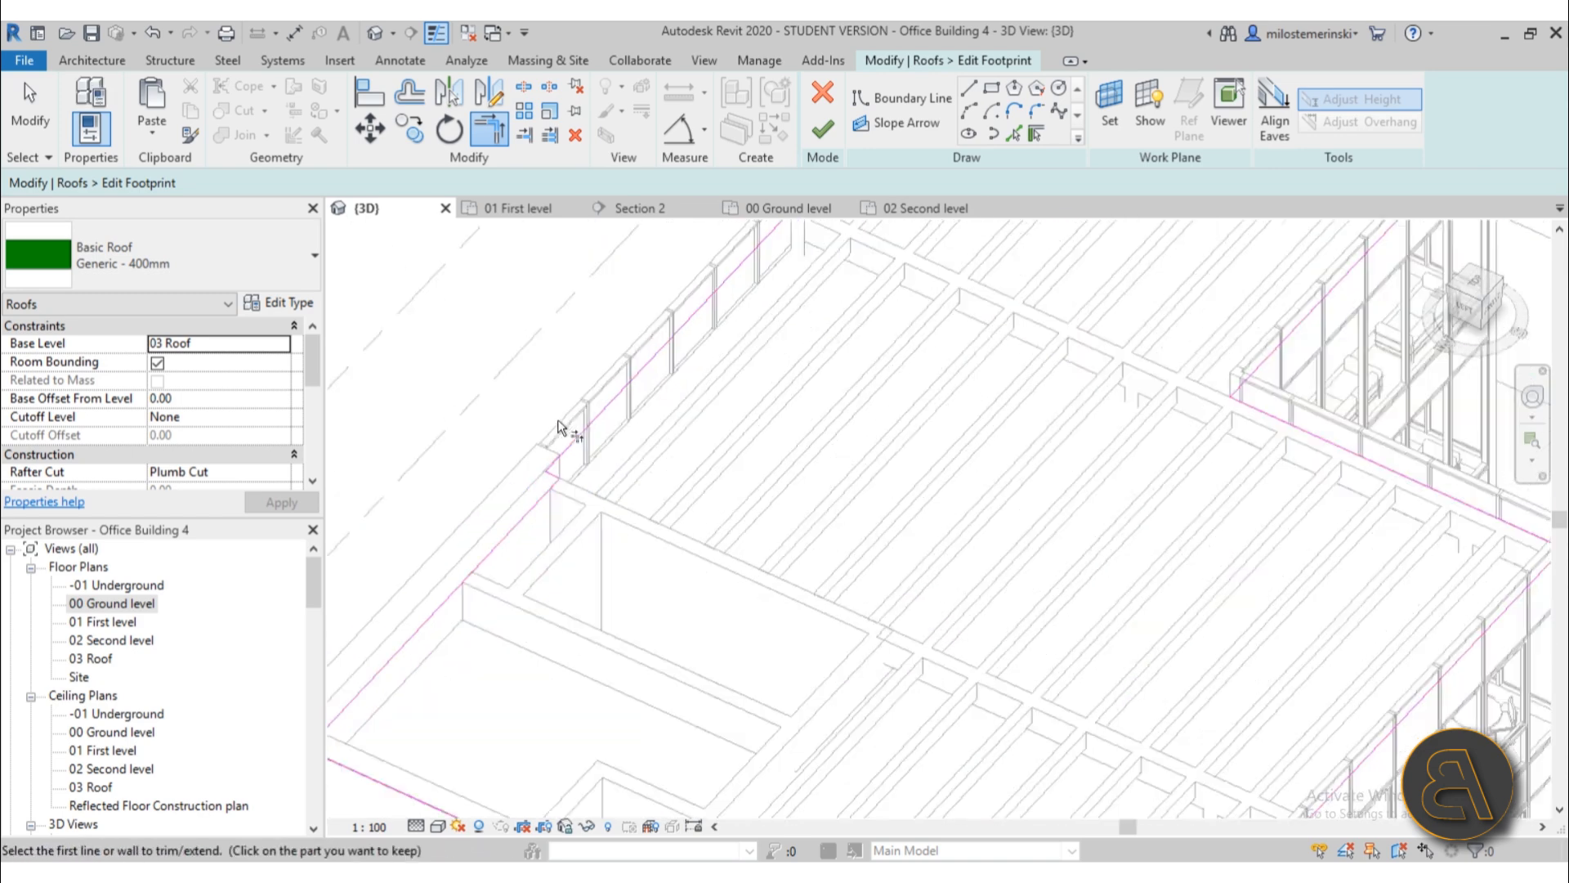
scroll(575, 537, "up", 4)
scroll(575, 537, "up", 2)
left_click(526, 422)
left_click(527, 535)
- Examine the whole roof boundary from above for gaps and stray lines, and leave the Trim command
scroll(657, 525, "down", 3)
middle_click_drag(829, 526, 653, 405, "shift")
scroll(638, 515, "down", 4)
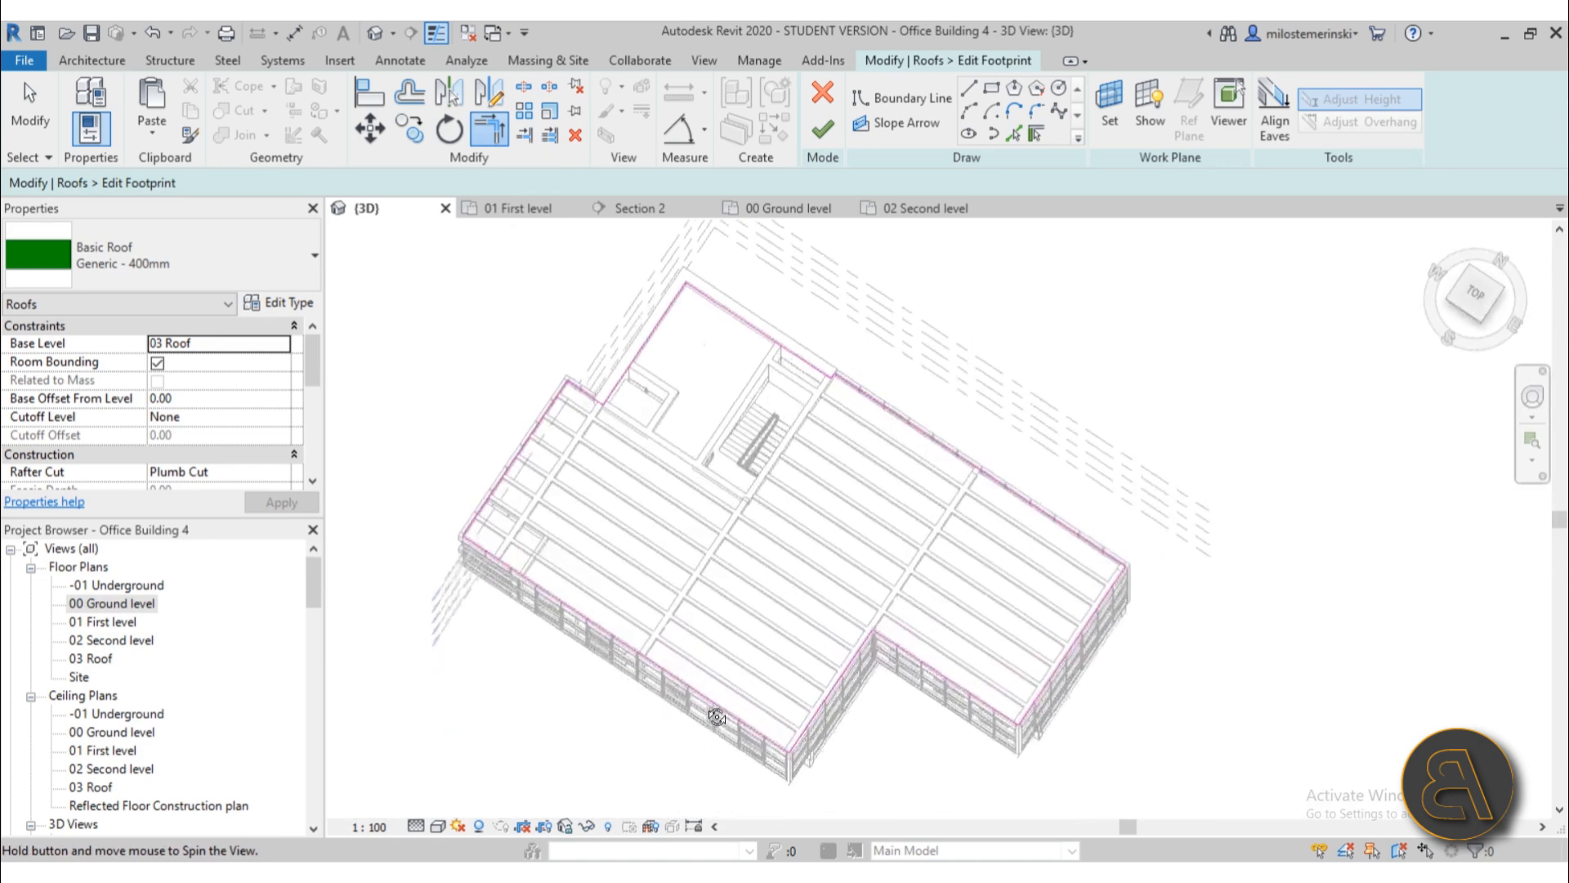
scroll(612, 399, "up", 4)
scroll(586, 409, "down", 4)
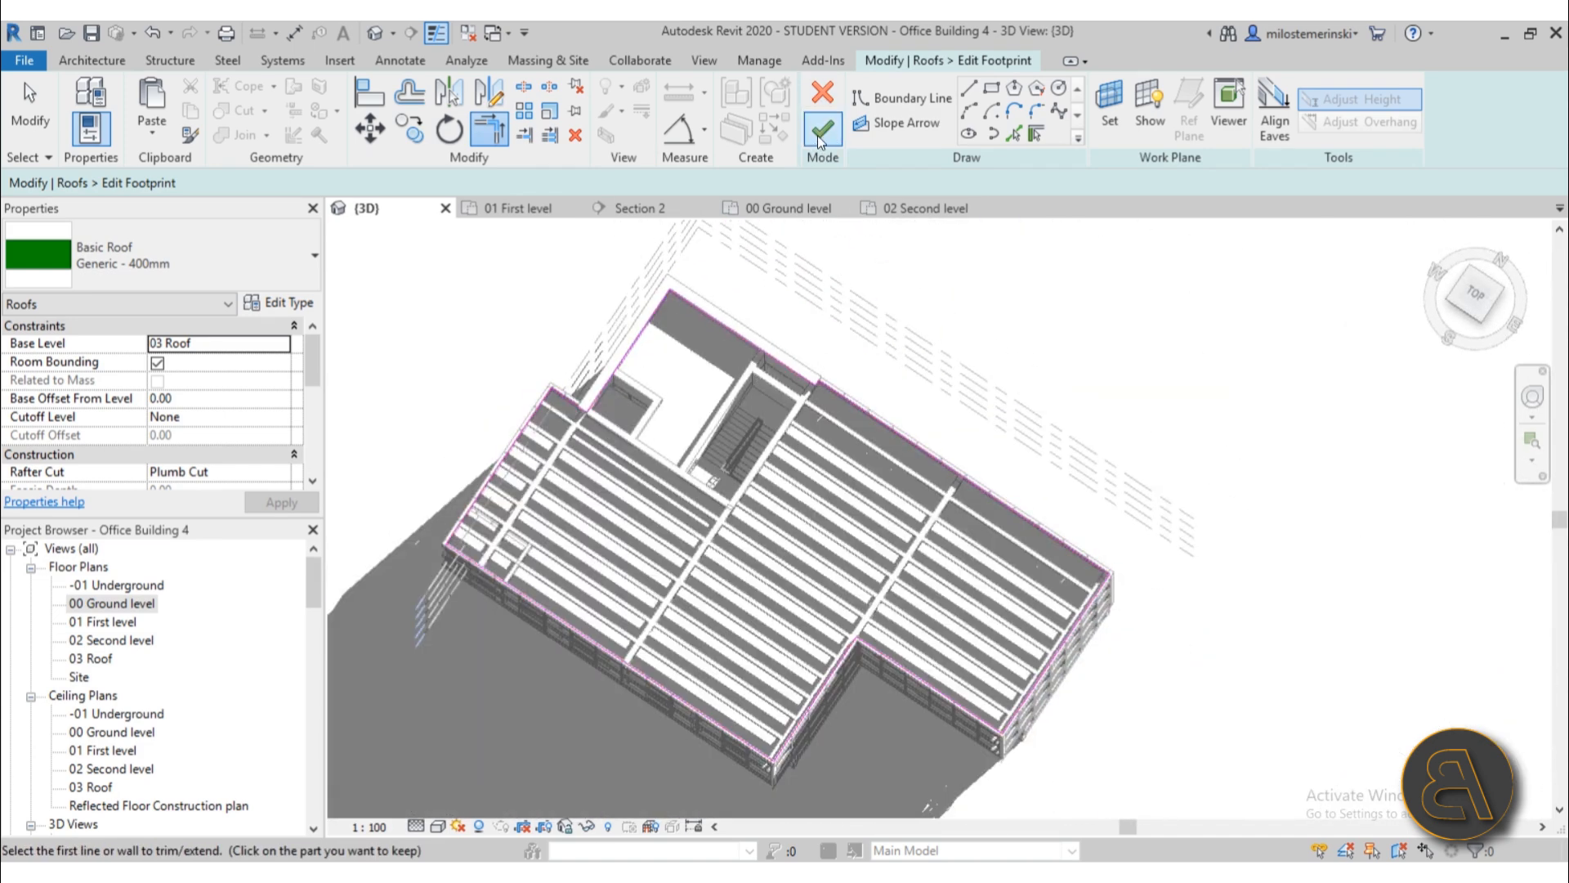
scroll(621, 342, "up", 5)
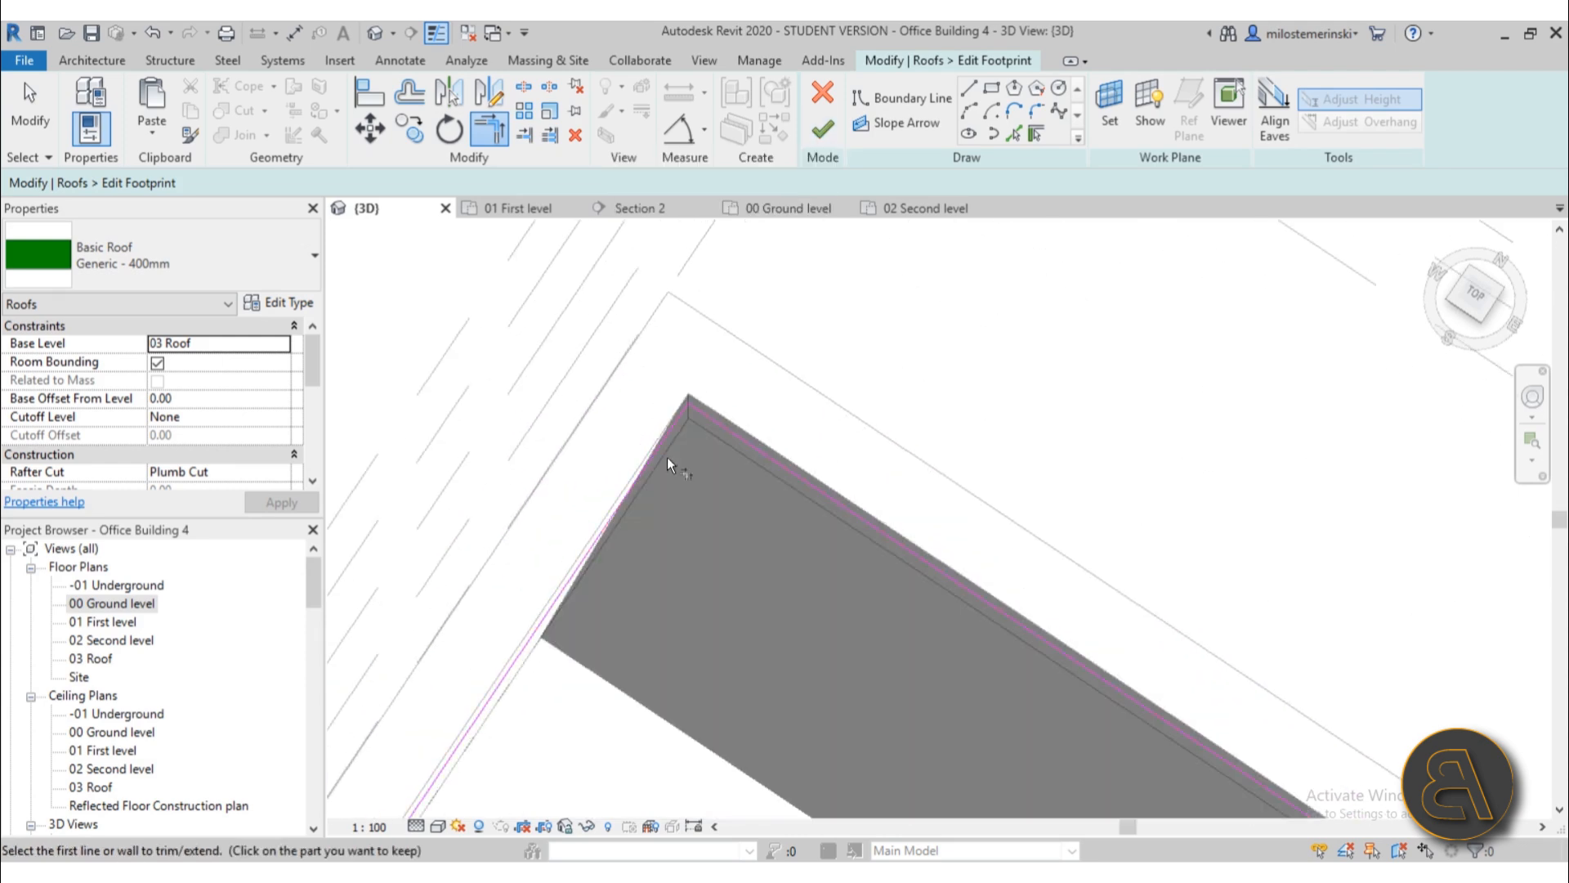
scroll(666, 434, "down", 3)
key("Escape")
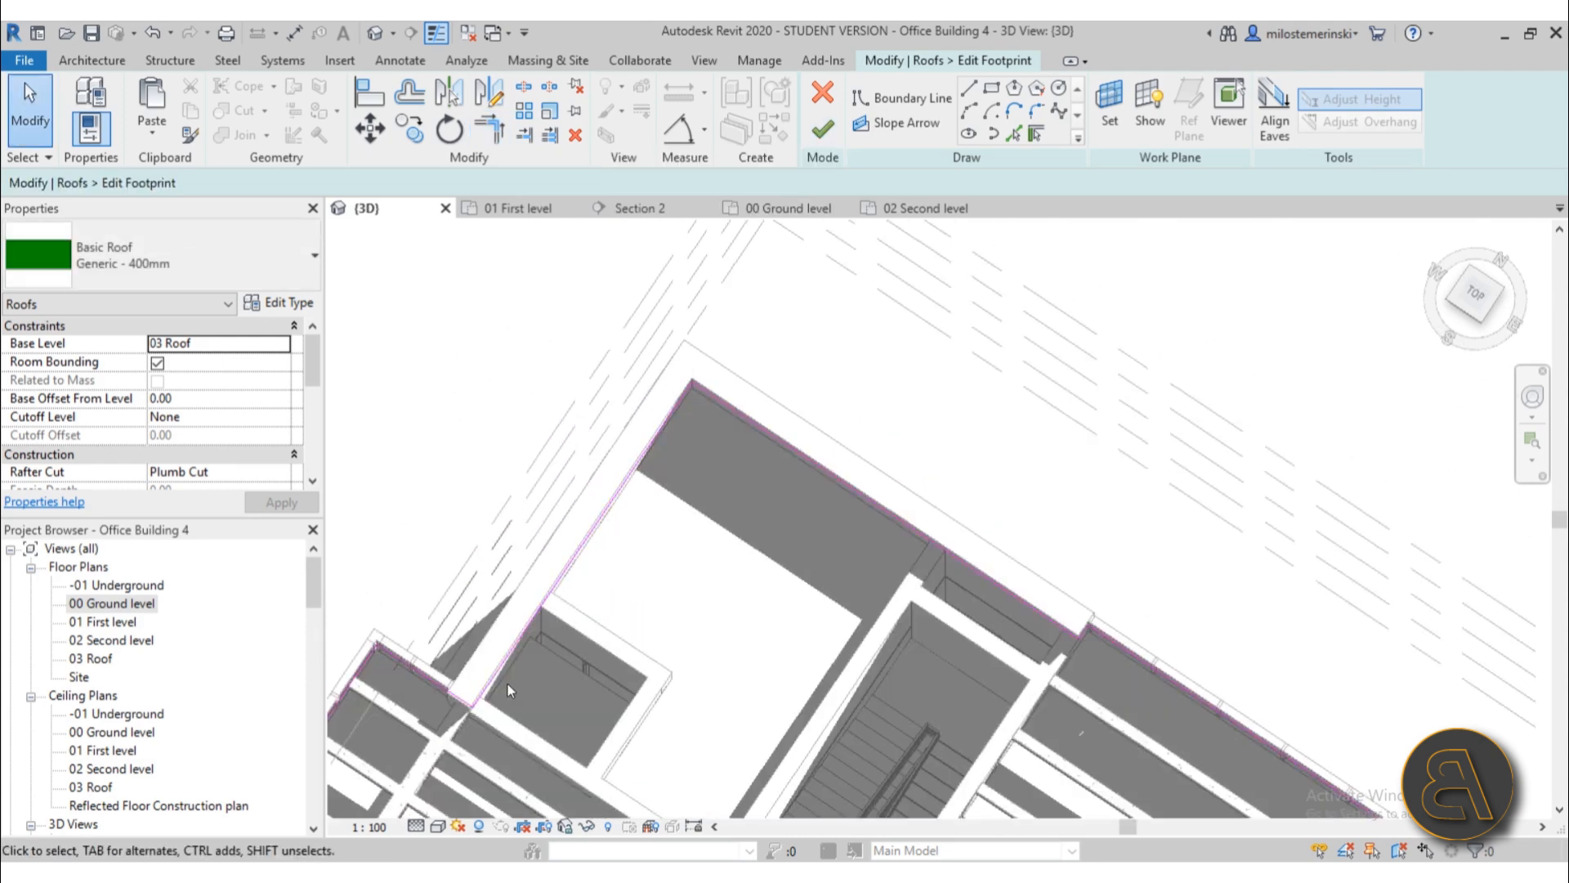
- In the 01 First level plan, move the boundary line beside the toilets and elevator to the exterior wall's inner face
scroll(518, 674, "up", 3)
left_click(458, 646)
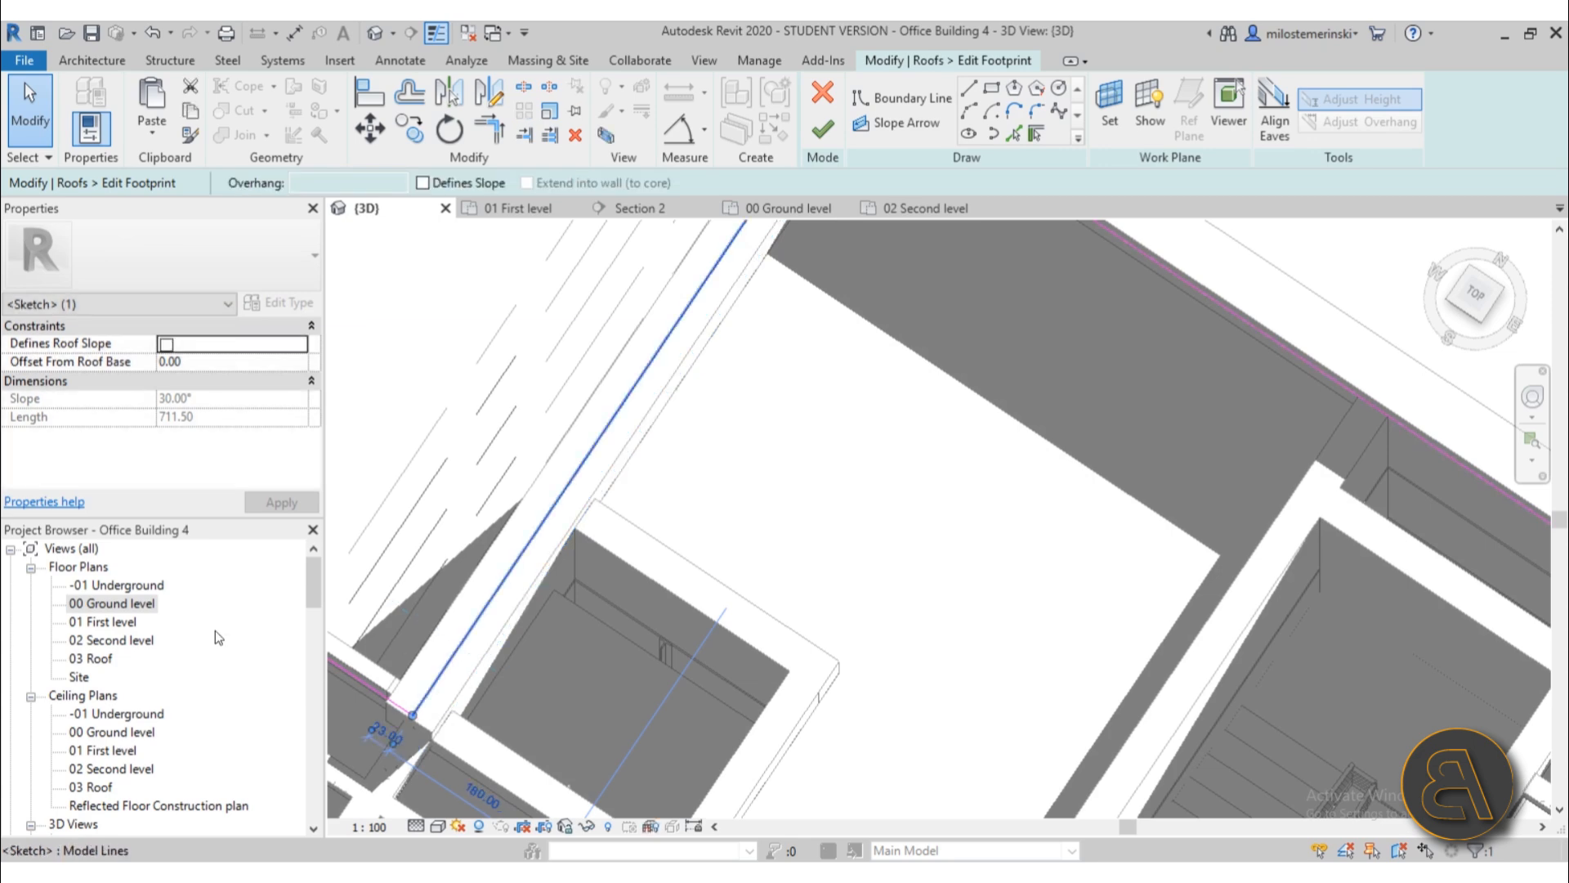
double_click(107, 622)
scroll(496, 409, "up", 6)
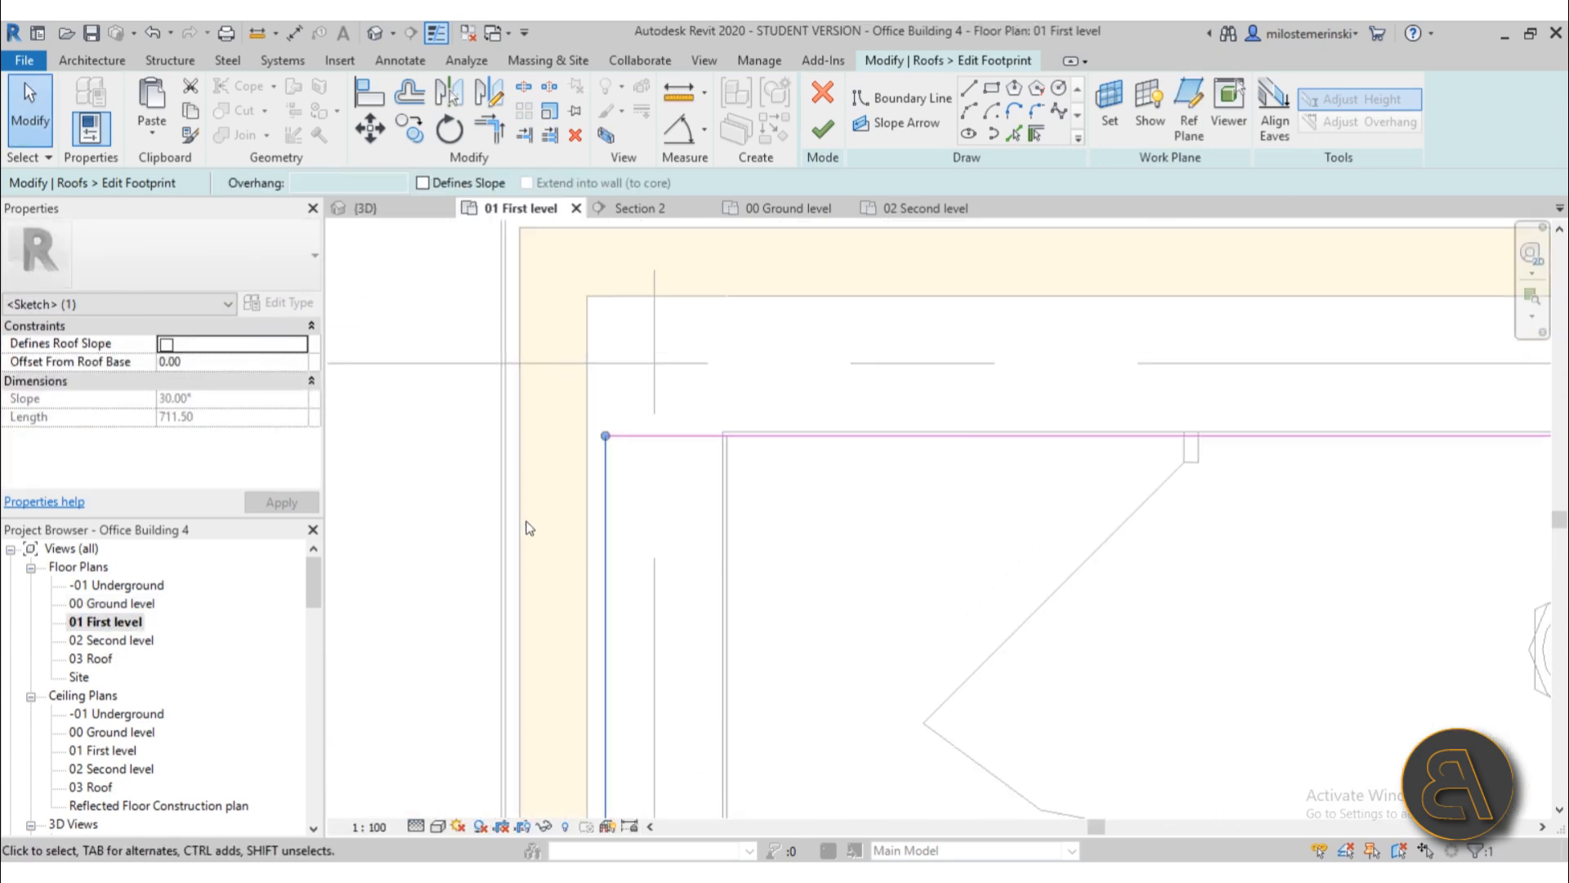
left_click_drag(581, 528, 589, 530)
- Align the adjoining boundary line with the inner face of the wall behind the toilets, deleting the line reported as too short
left_click_drag(623, 435, 646, 323)
scroll(565, 268, "up", 3)
left_click_drag(782, 415, 726, 412)
scroll(772, 349, "down", 4)
mouse_move(771, 396)
middle_mouse_down()
mouse_move(760, 419)
mouse_move(572, 424)
middle_mouse_up()
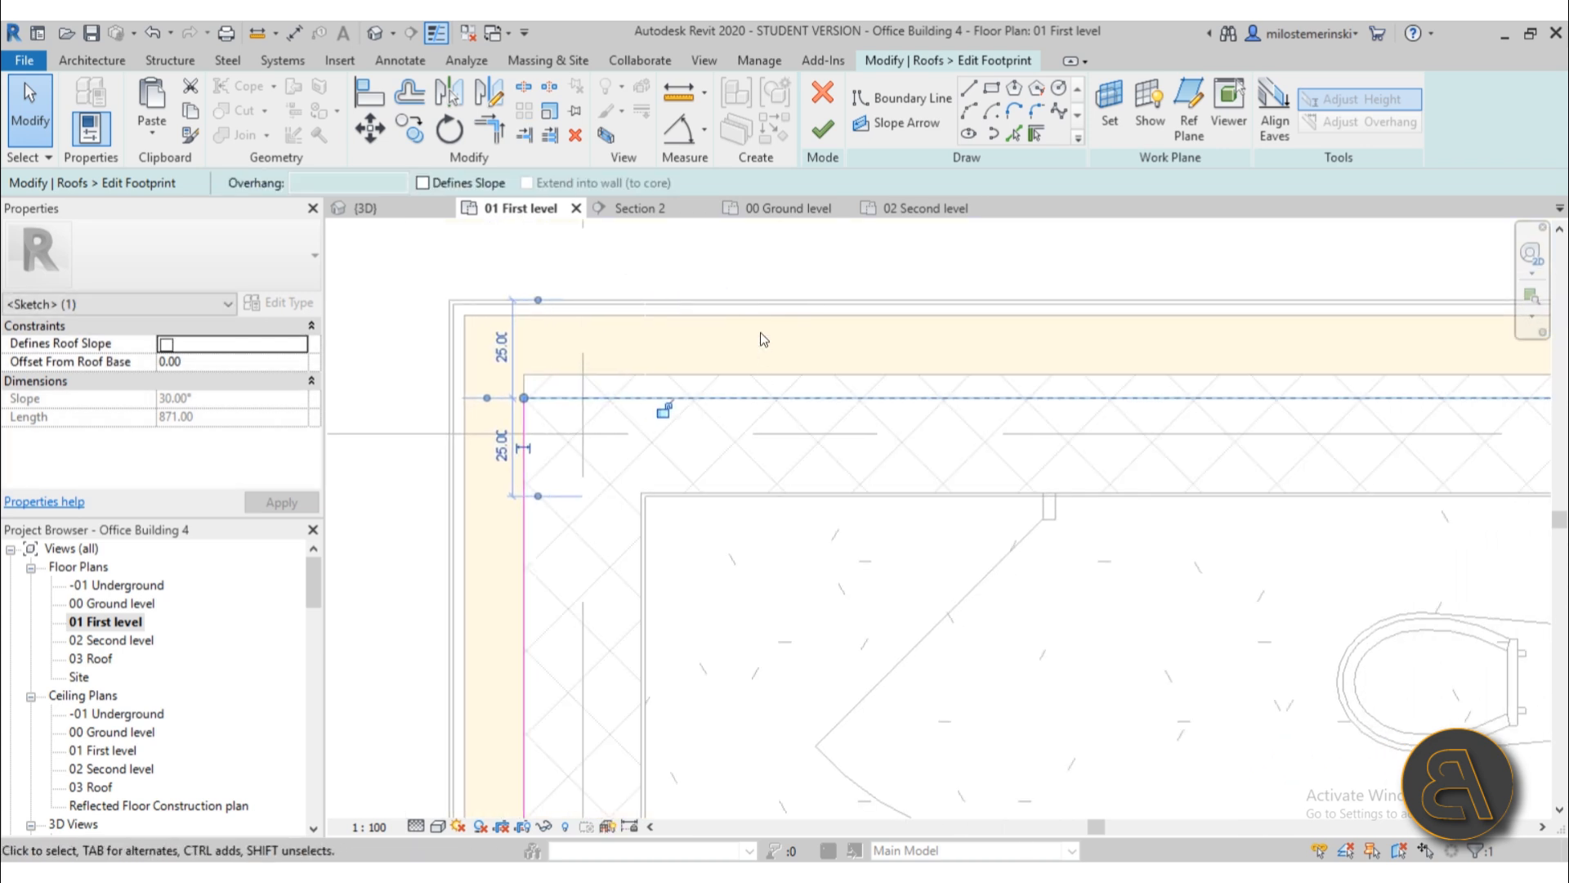
left_click(370, 97)
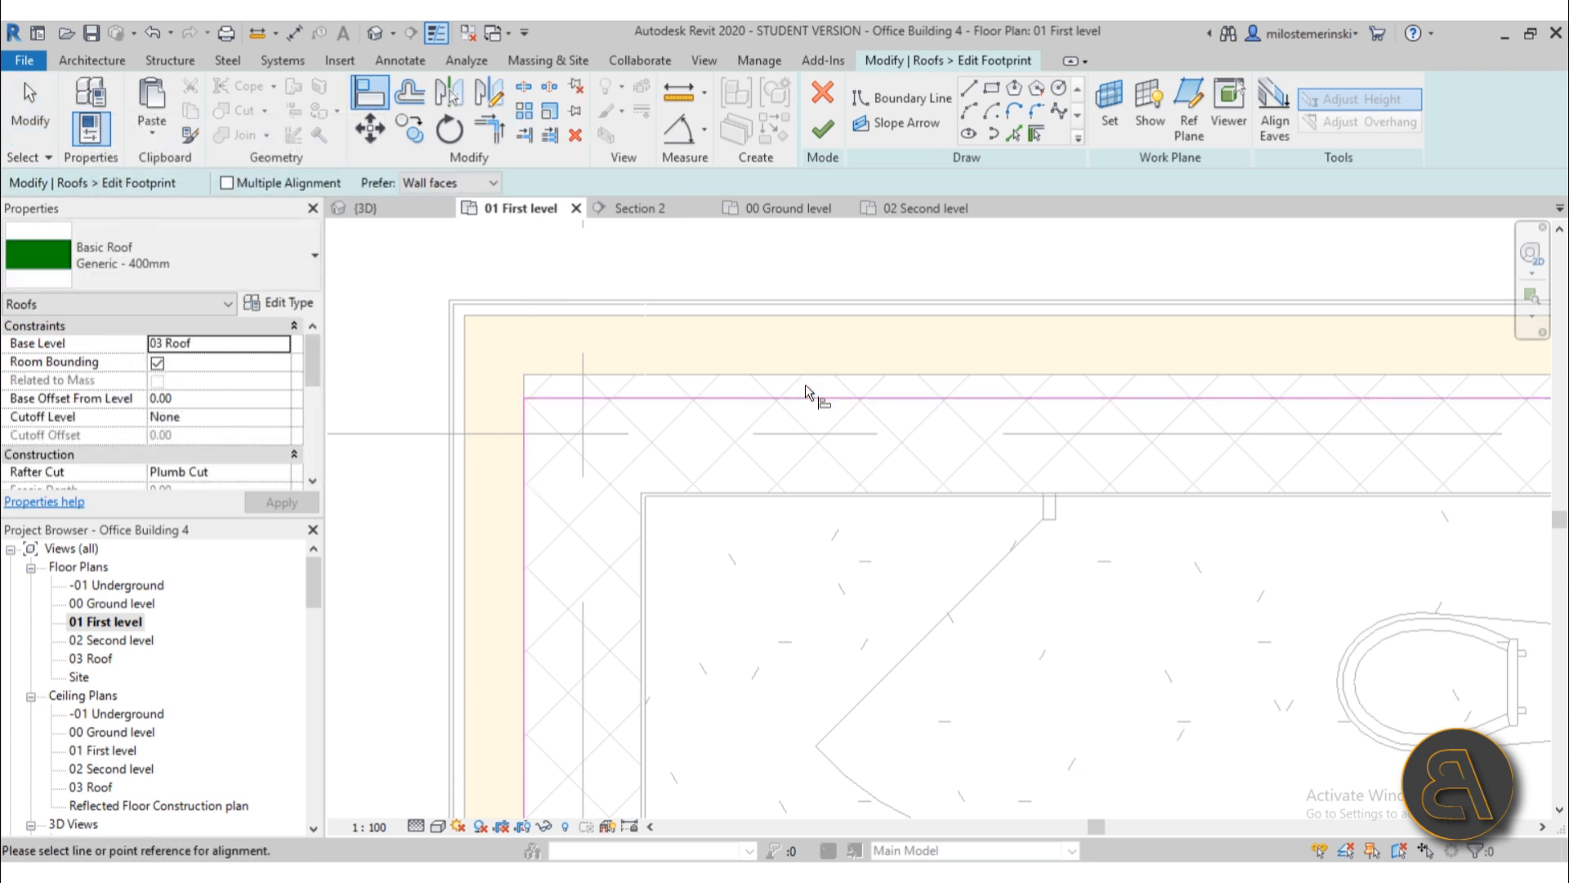
left_click(806, 376)
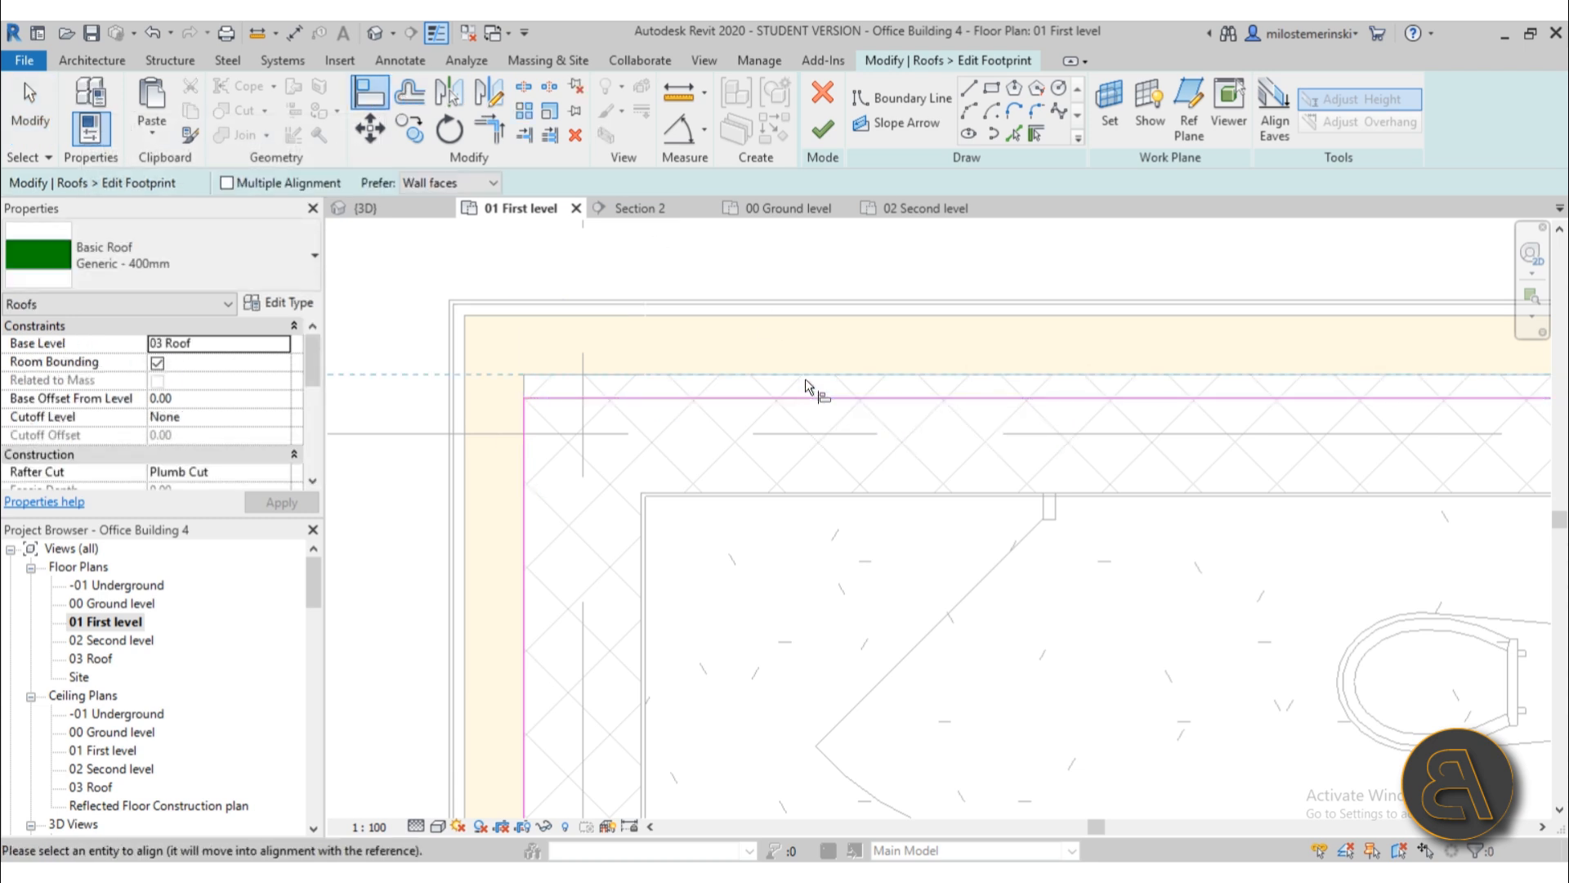
left_click(807, 396)
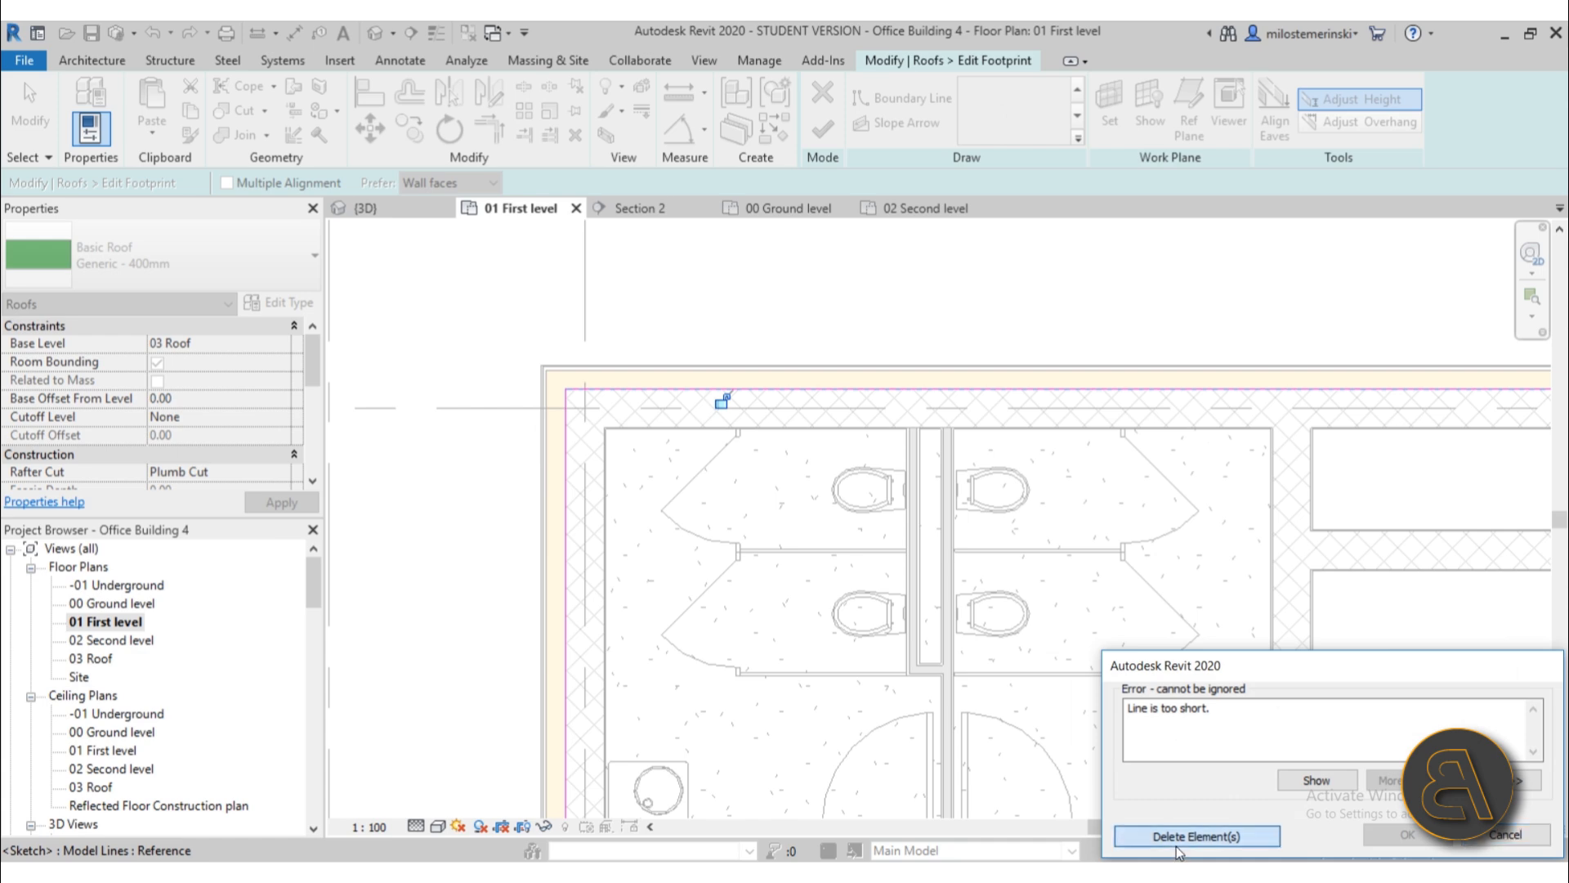
left_click(1177, 846)
- Leave the Align command and check how the roof boundary follows the structural exterior walls around the elevator and stairs
scroll(811, 590, "down", 3)
middle_click_drag(824, 595, 498, 593)
scroll(756, 476, "up", 4)
key("Escape")
key("Escape")
scroll(876, 422, "down", 4)
scroll(873, 420, "down", 2)
middle_click_drag(688, 565, 676, 501)
scroll(600, 621, "up", 4)
scroll(550, 715, "up", 3)
scroll(646, 611, "down", 4)
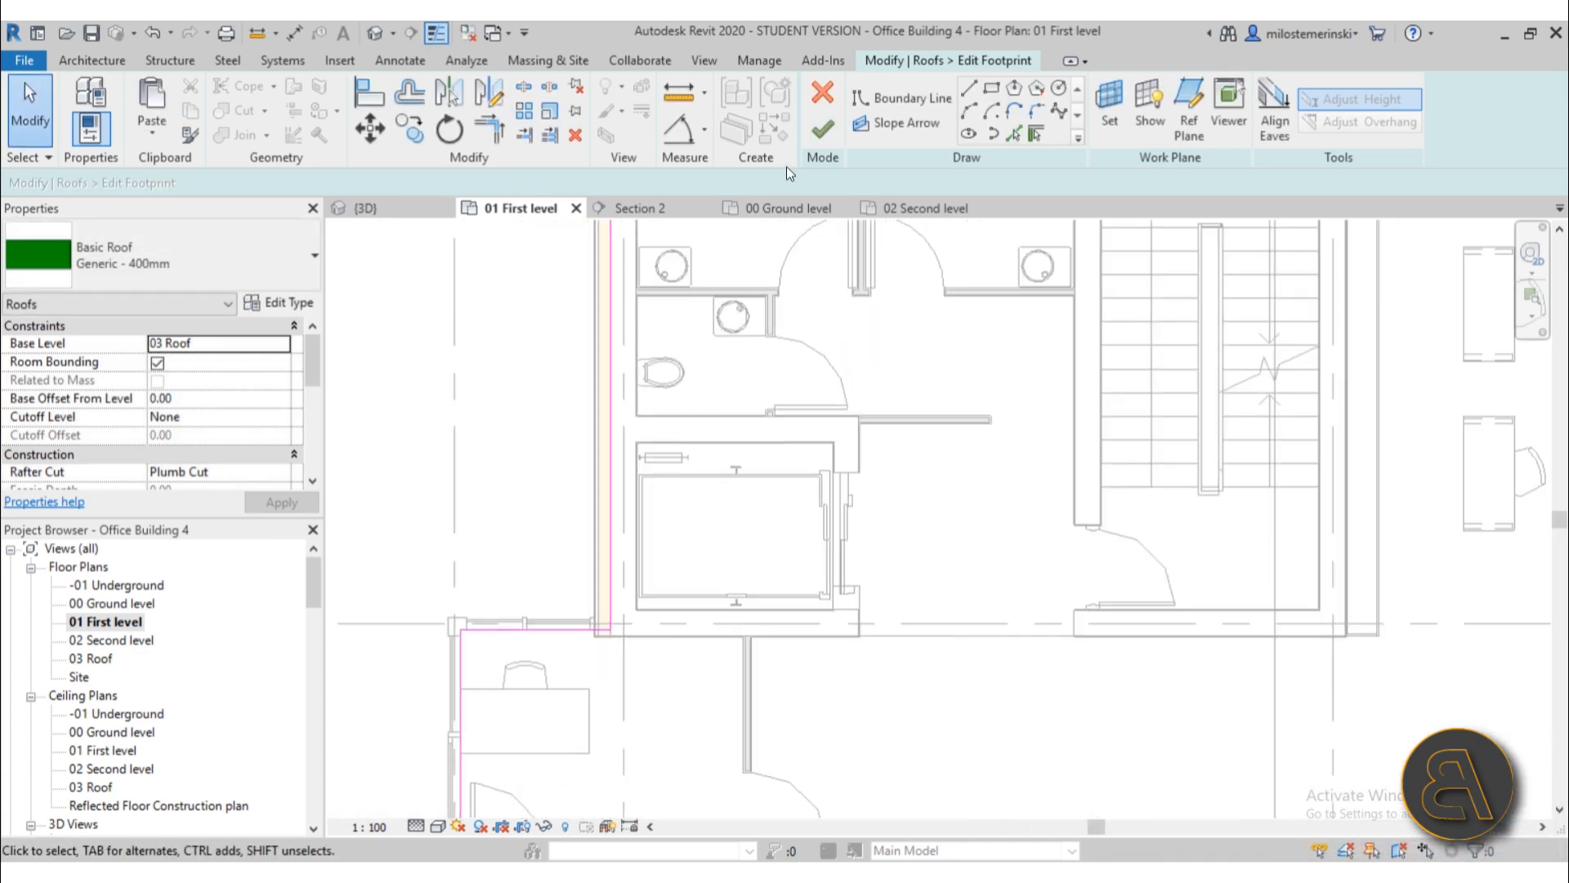
- Finish the roof footprint and examine the roof edge along the parapet walls in the 3D view
left_click(823, 128)
left_click(375, 33)
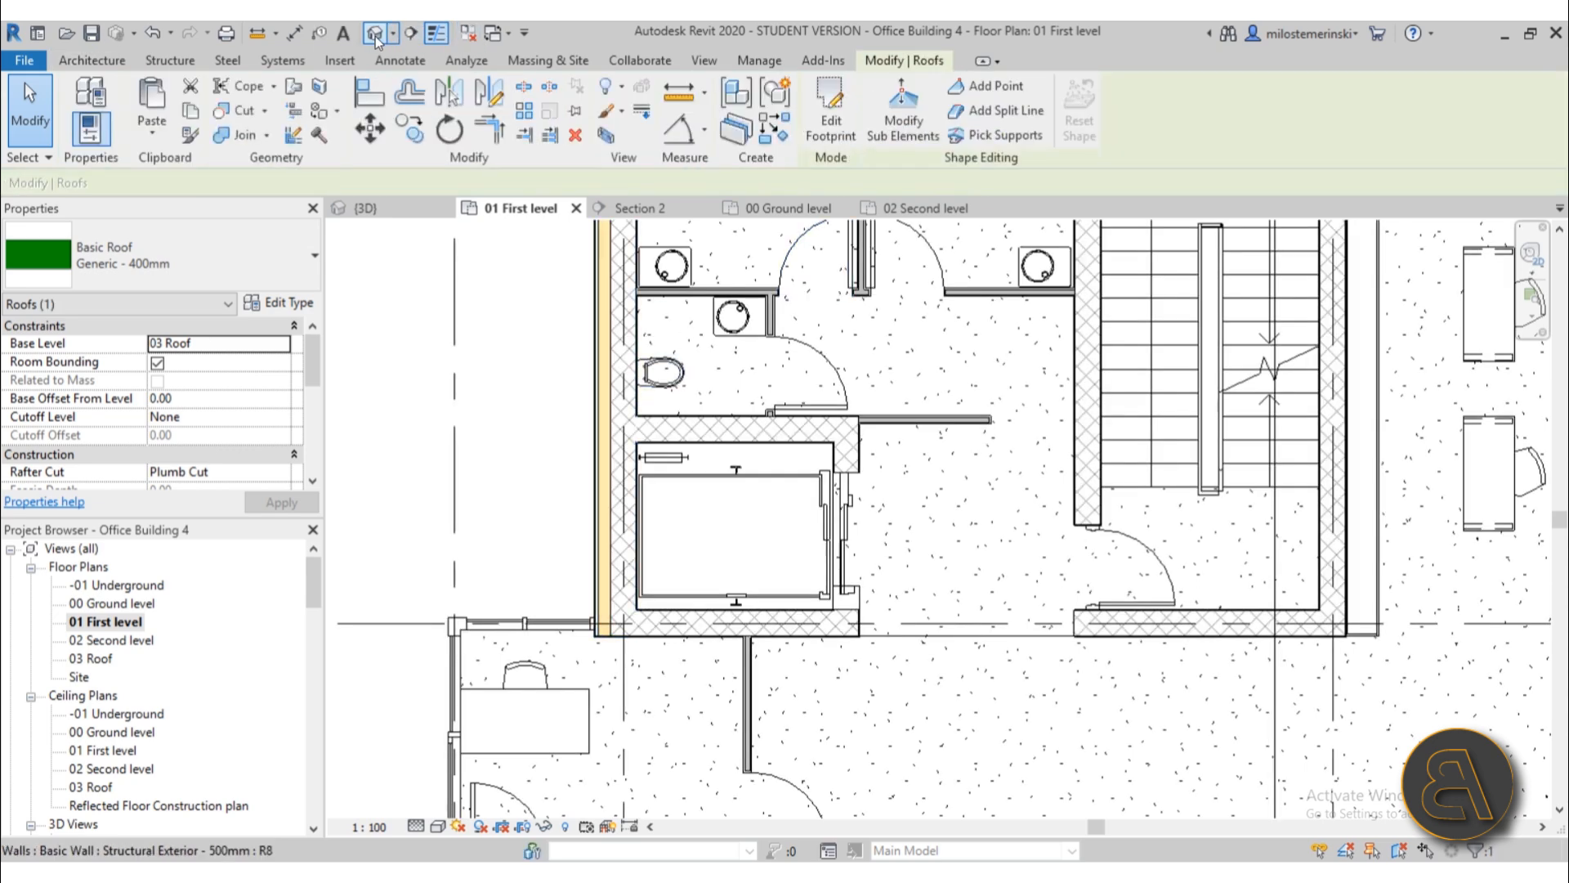
scroll(657, 432, "down", 6)
middle_click_drag(701, 448, 812, 333, "shift")
scroll(621, 400, "up", 8)
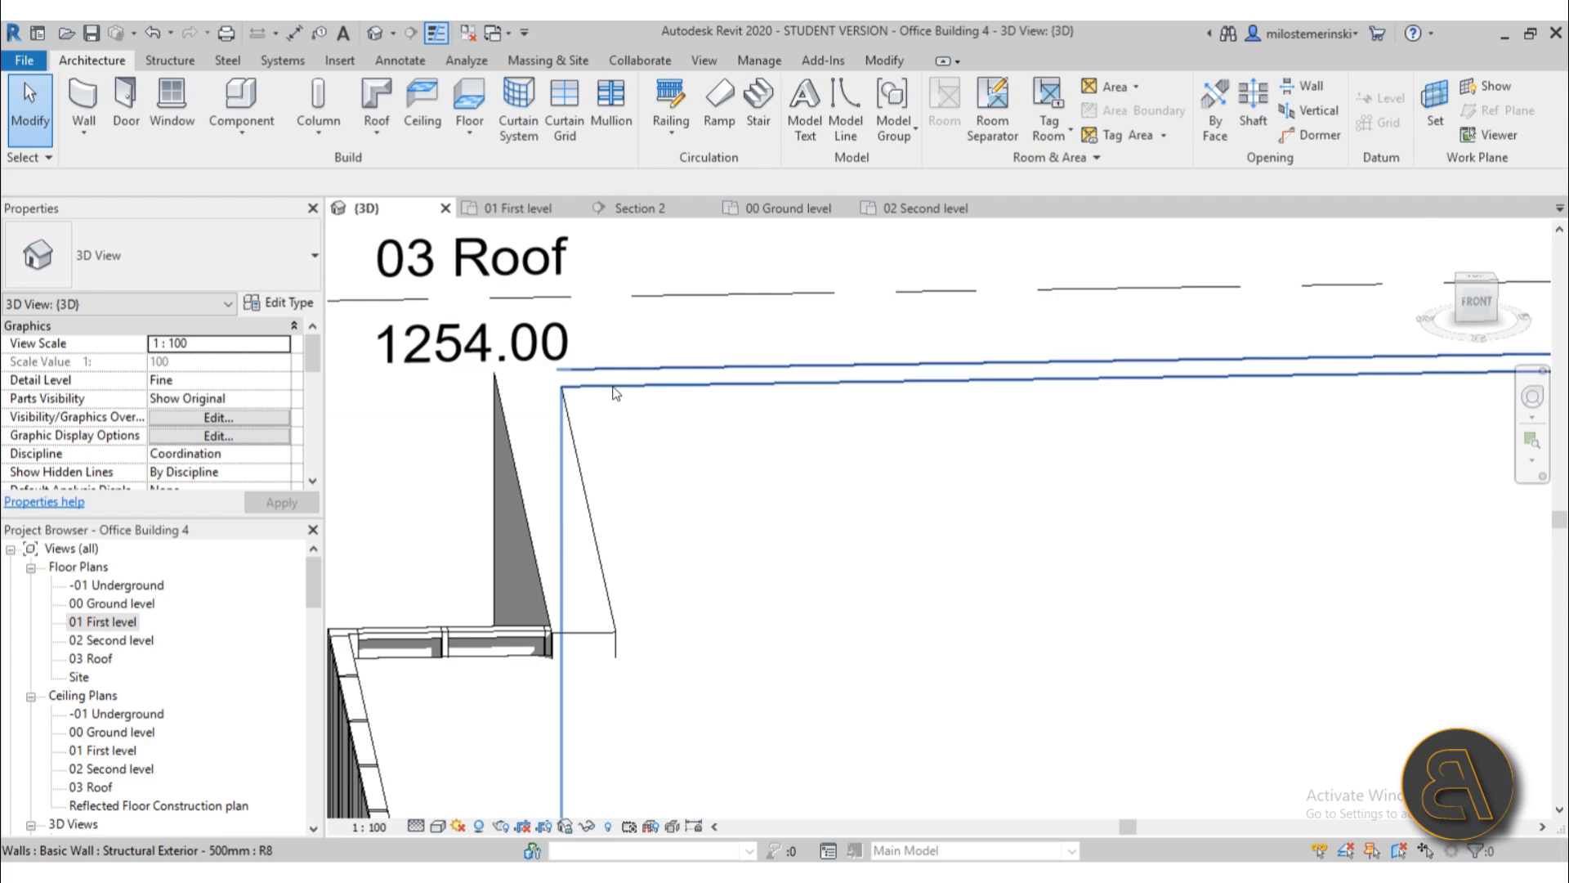
scroll(621, 401, "down", 6)
middle_click_drag(622, 401, 572, 646, "shift")
scroll(826, 376, "down", 3)
scroll(885, 385, "up", 4)
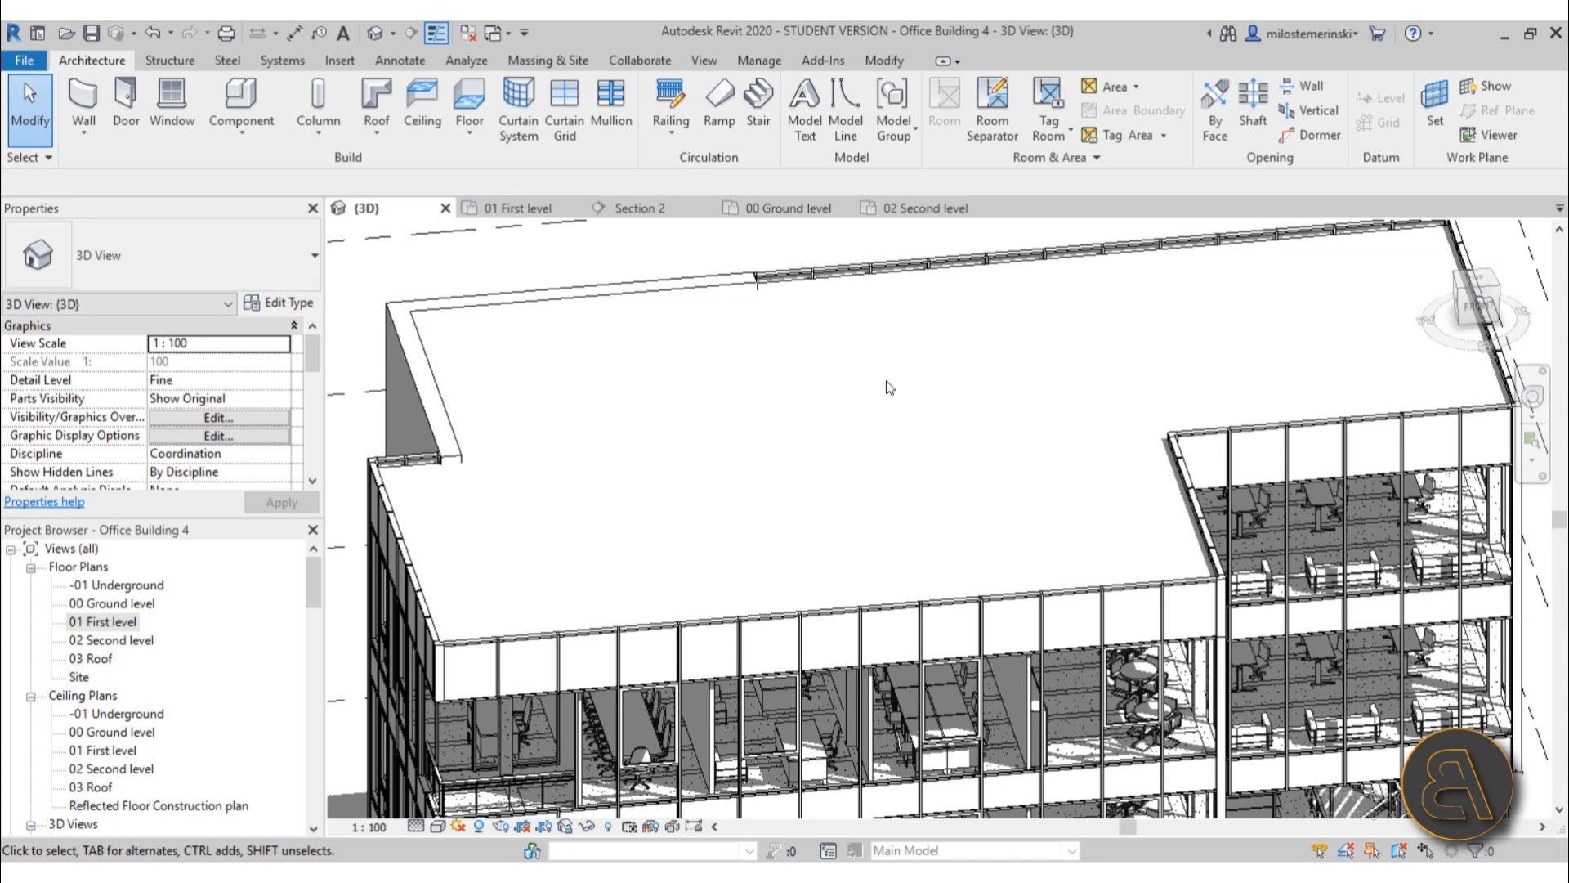
- Duplicate the roof's Generic - 400mm type under the name Office Roof
left_click(857, 405)
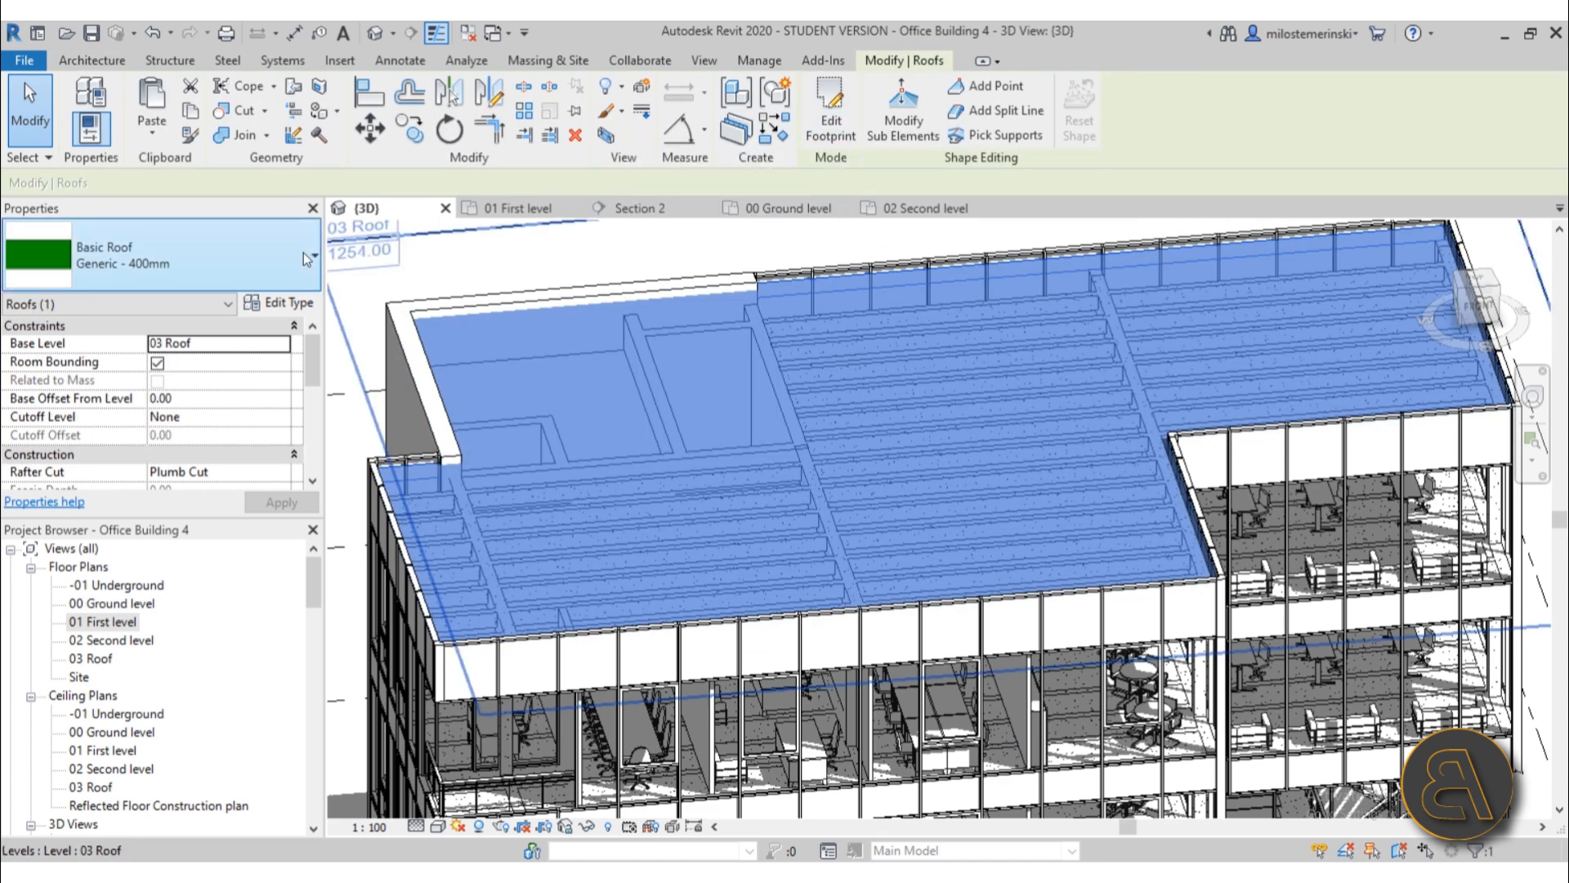
left_click(283, 307)
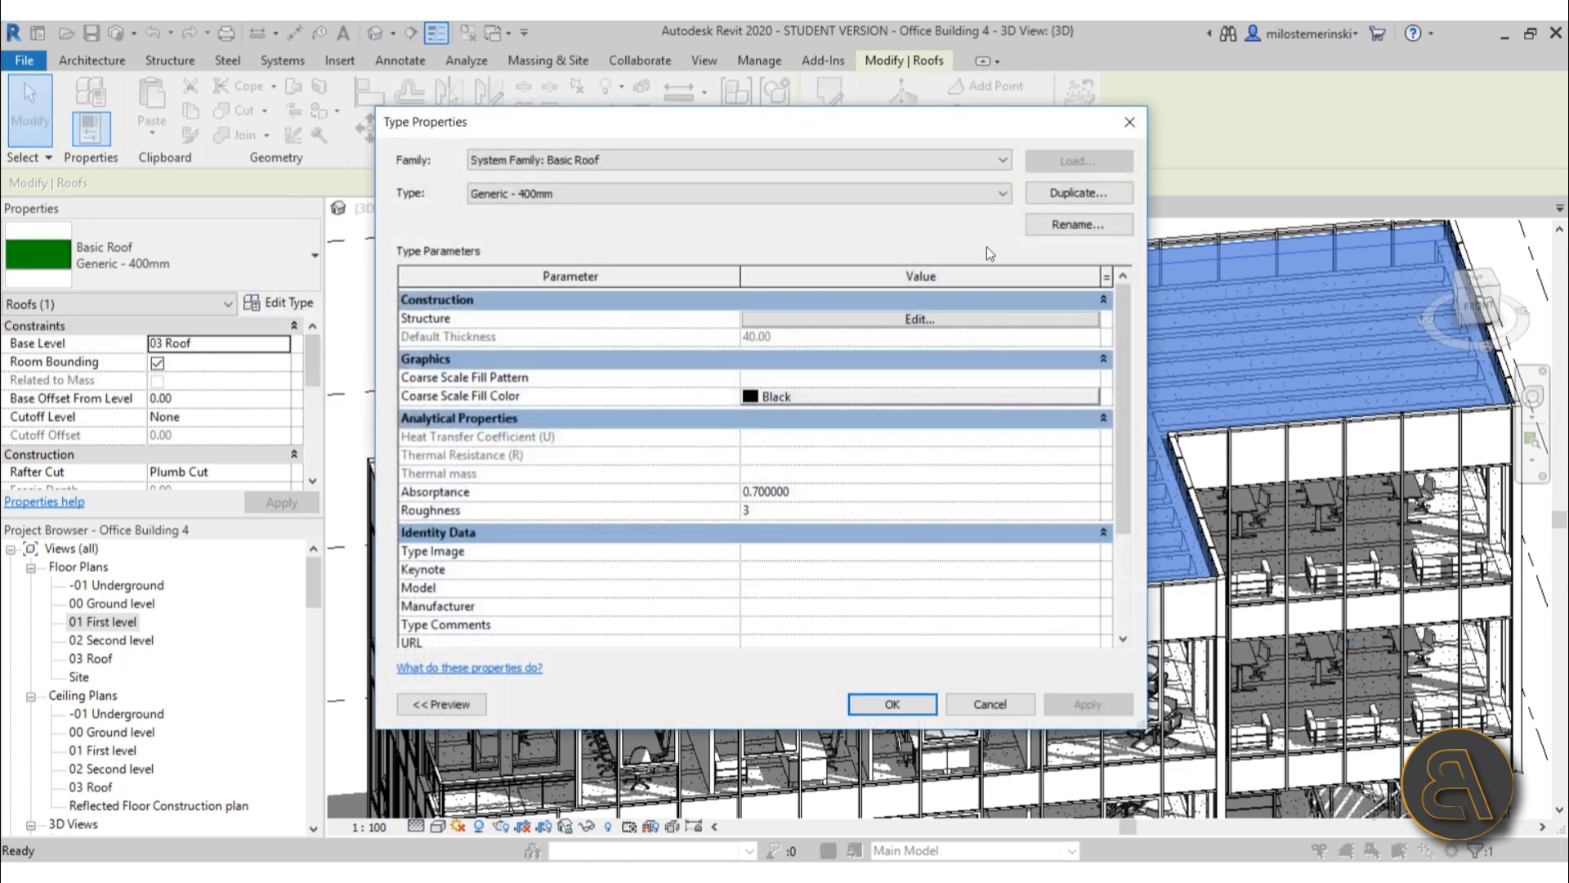
left_click(1058, 197)
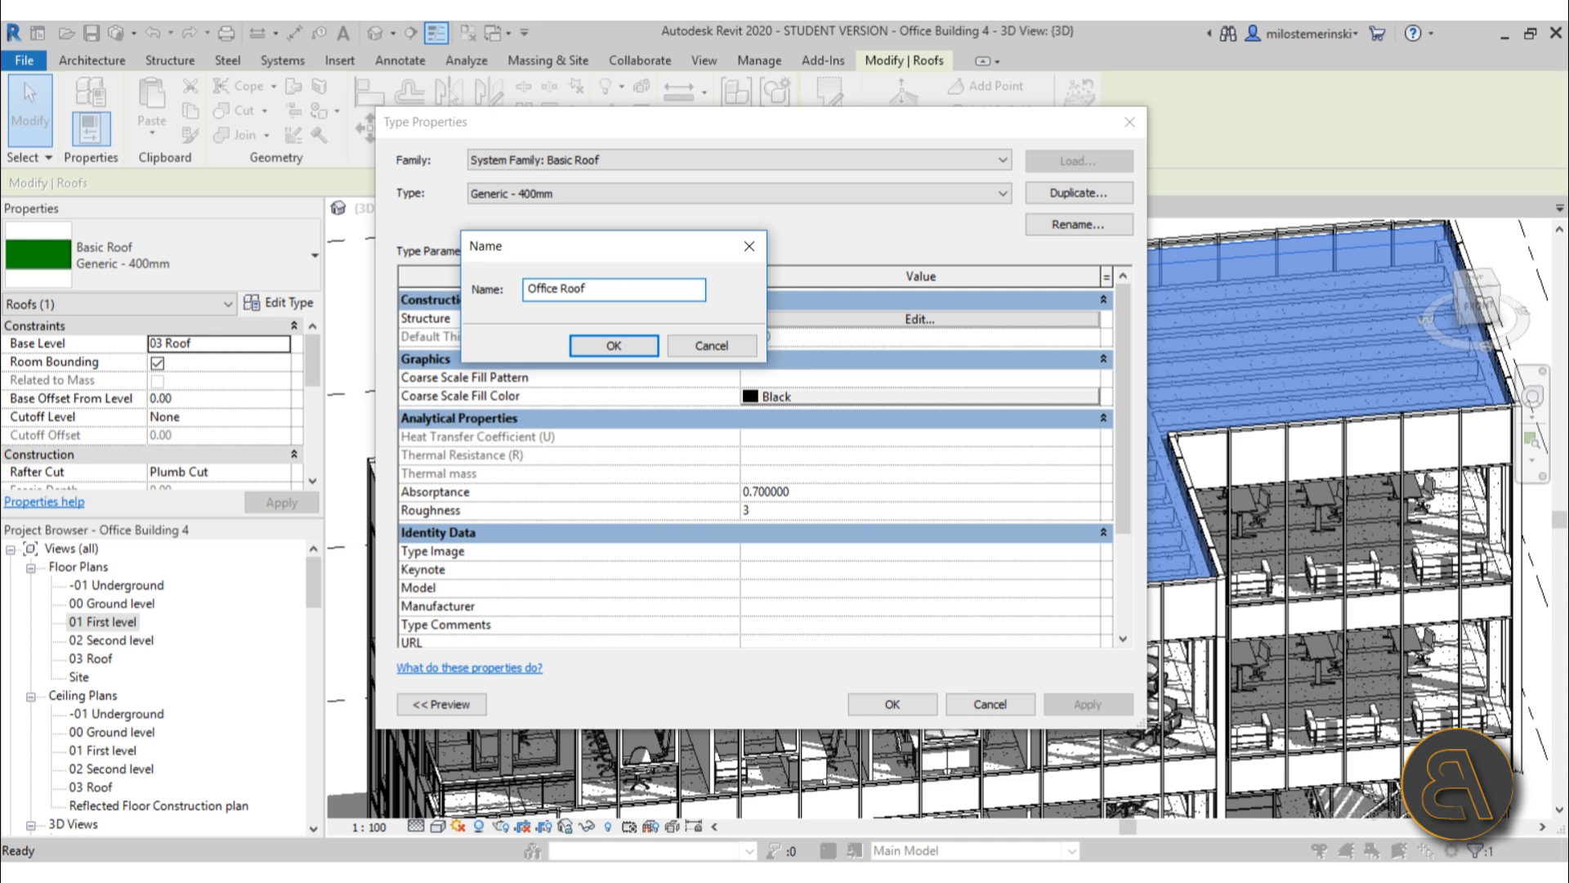
key("Return")
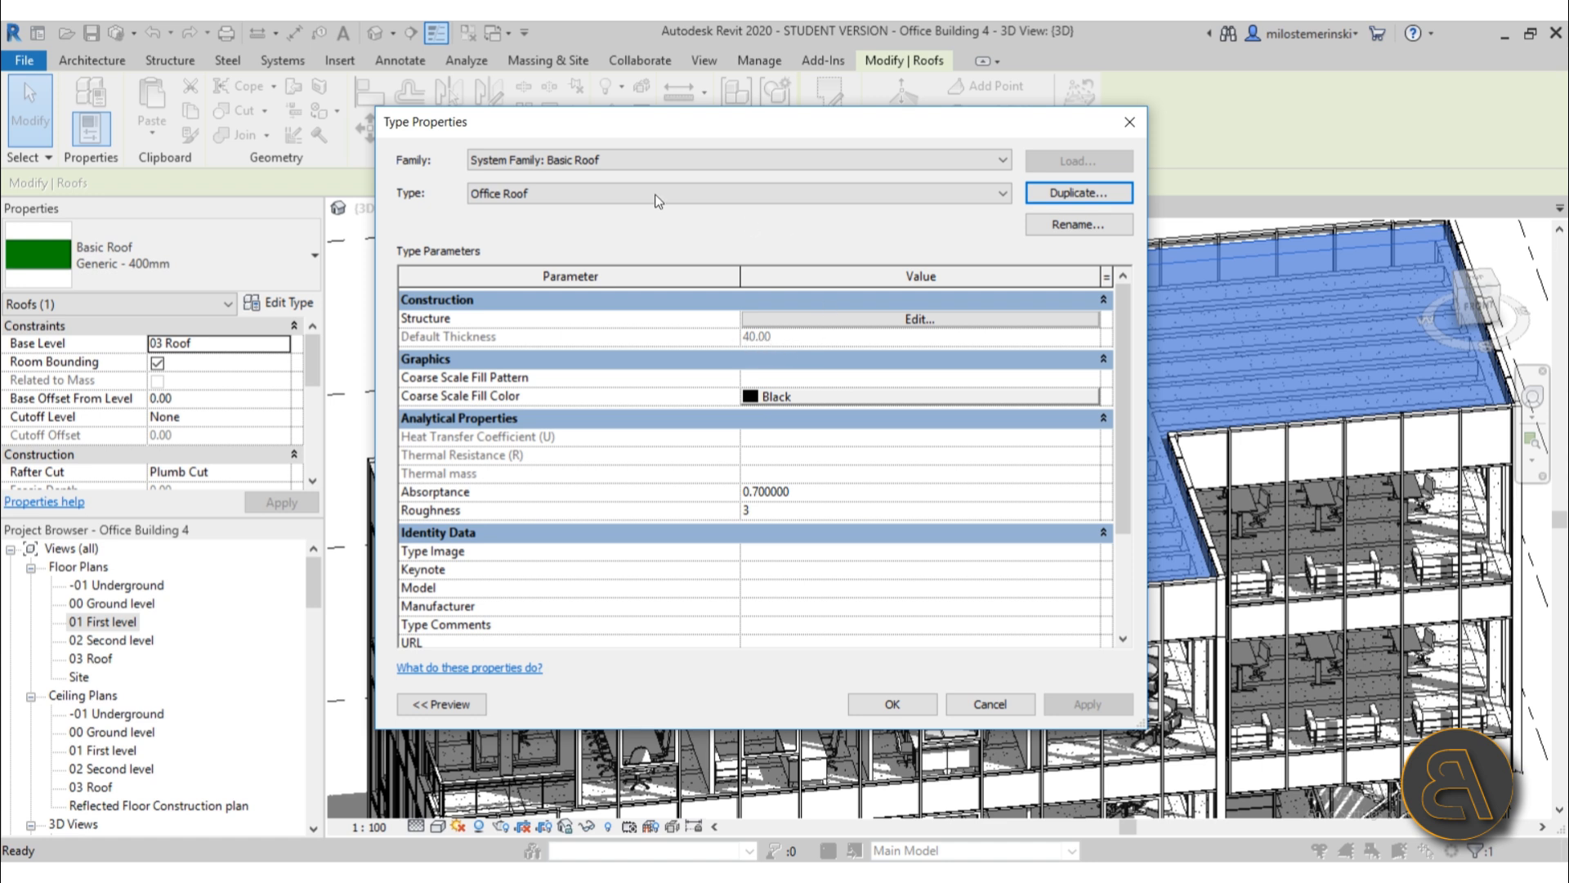
- Set the Office Roof structure layer to Concrete, Cast-in-Place gray with a thickness of 16 and make it variable
left_click(801, 321)
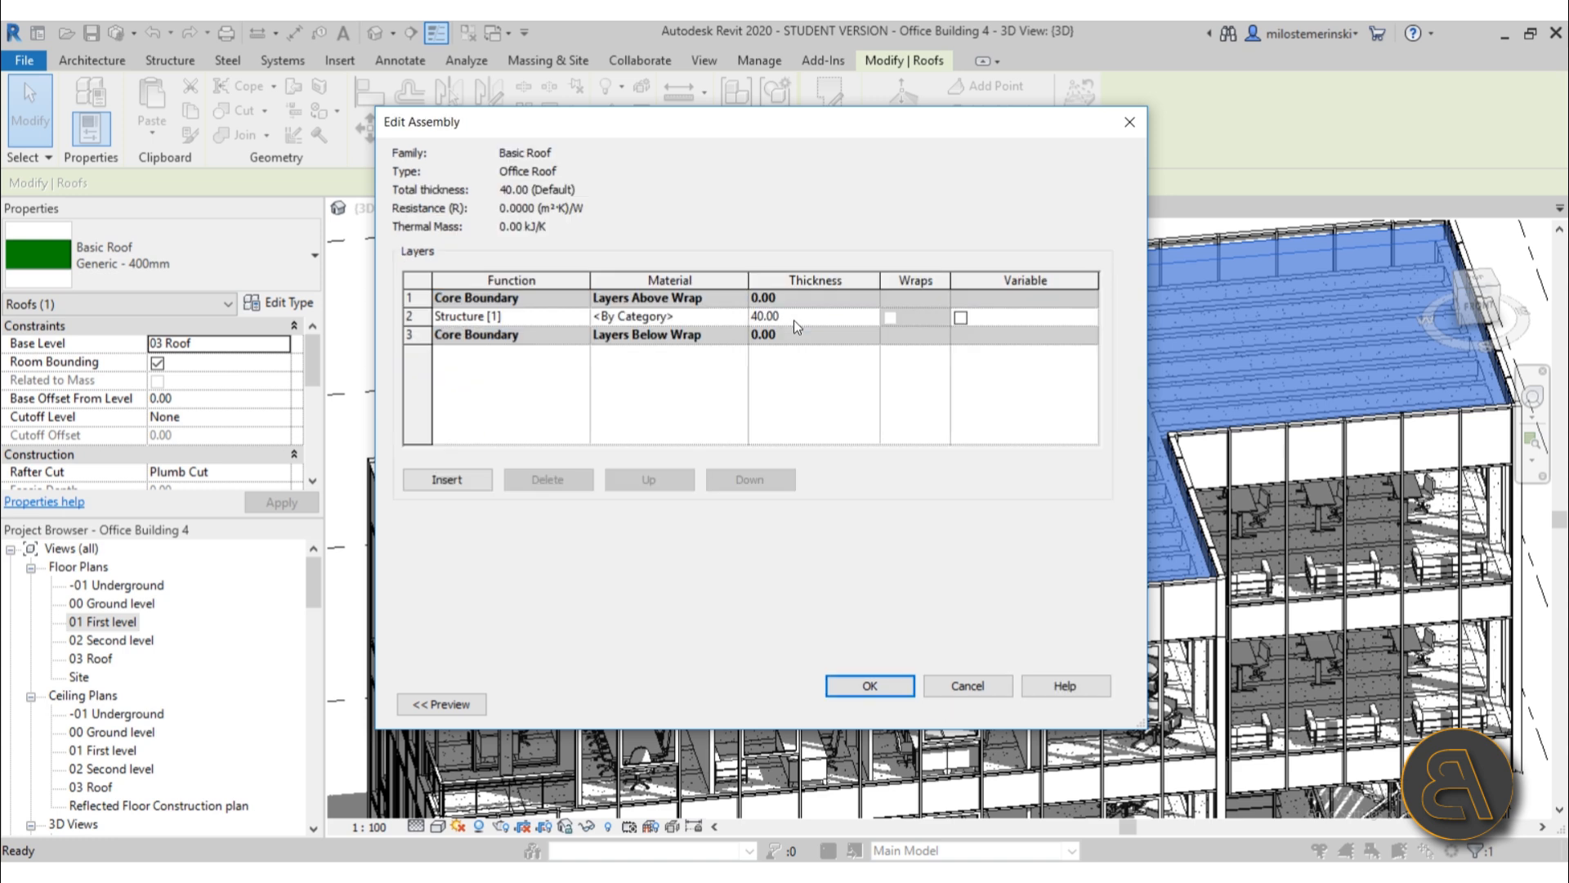
left_click(741, 316)
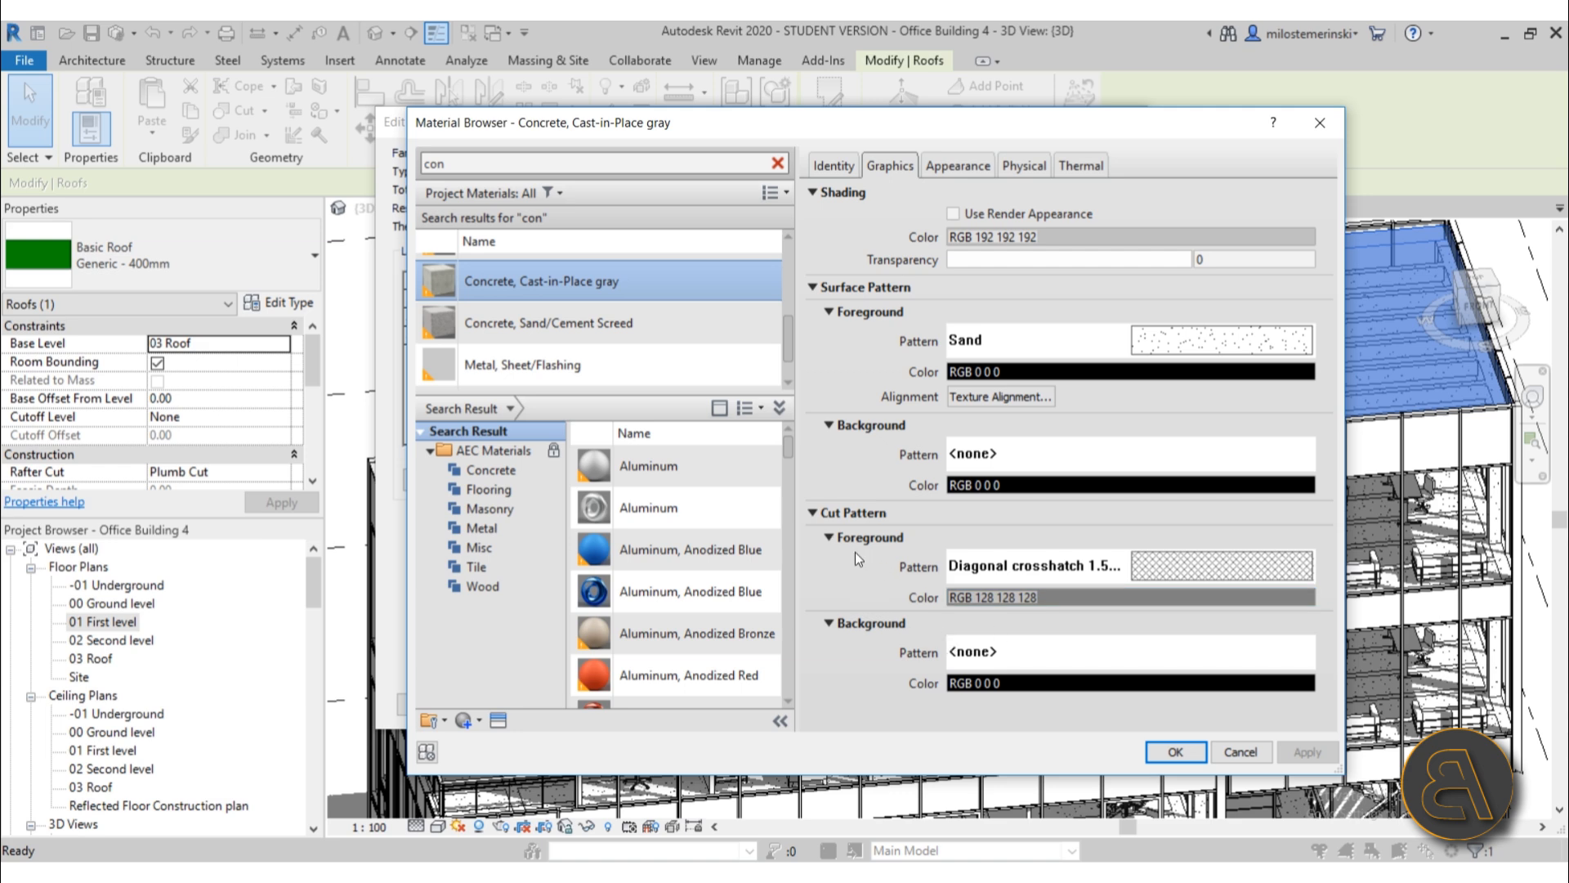
left_click(1175, 751)
left_click(809, 324)
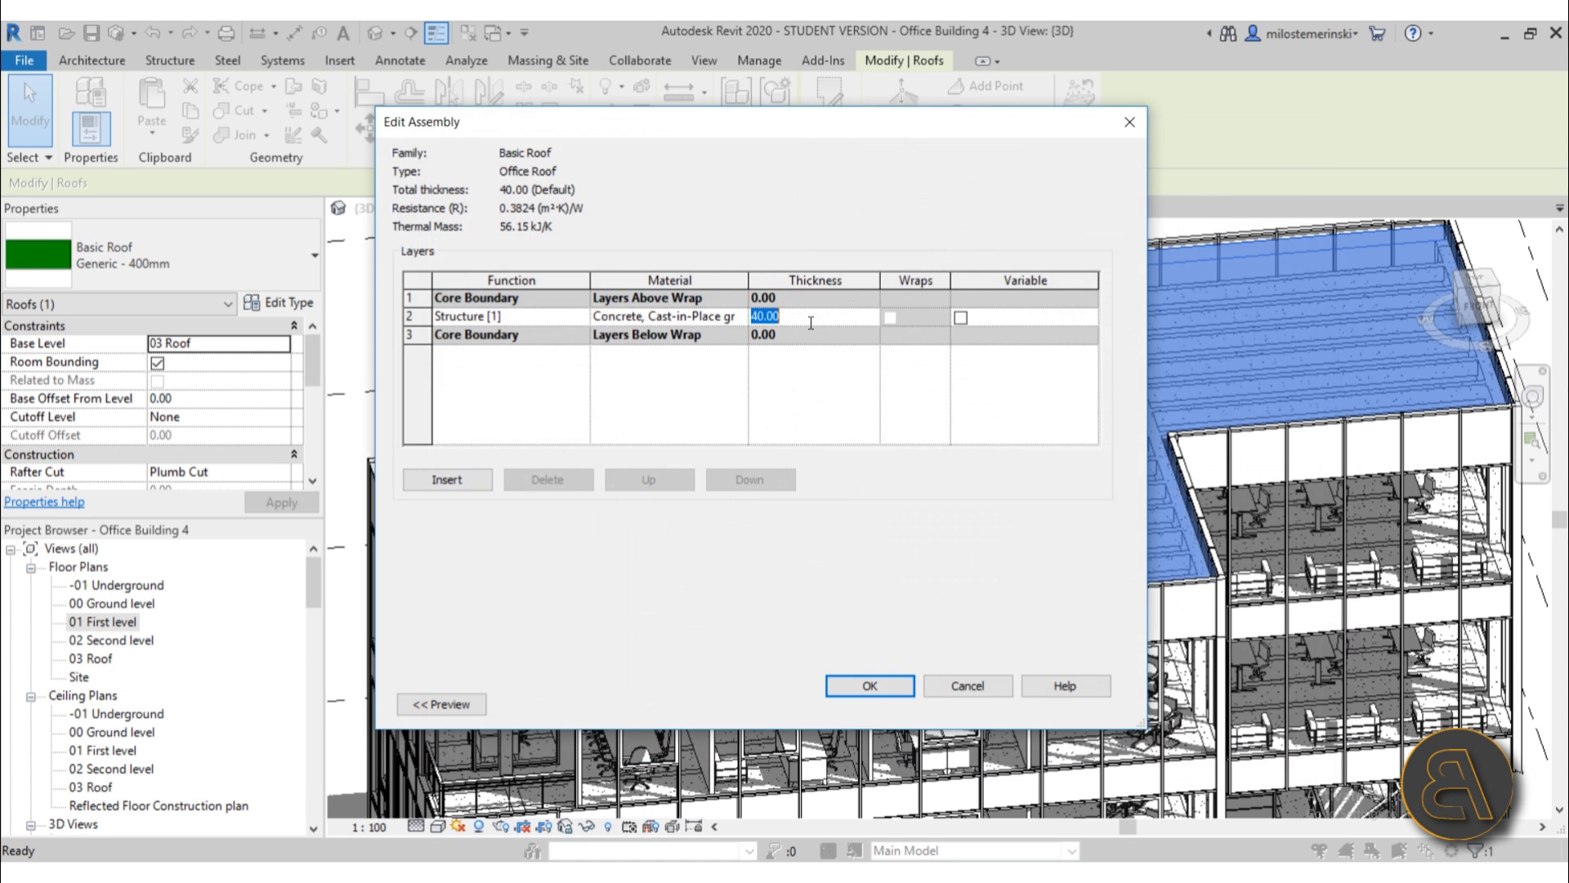
type("16")
left_click(964, 317)
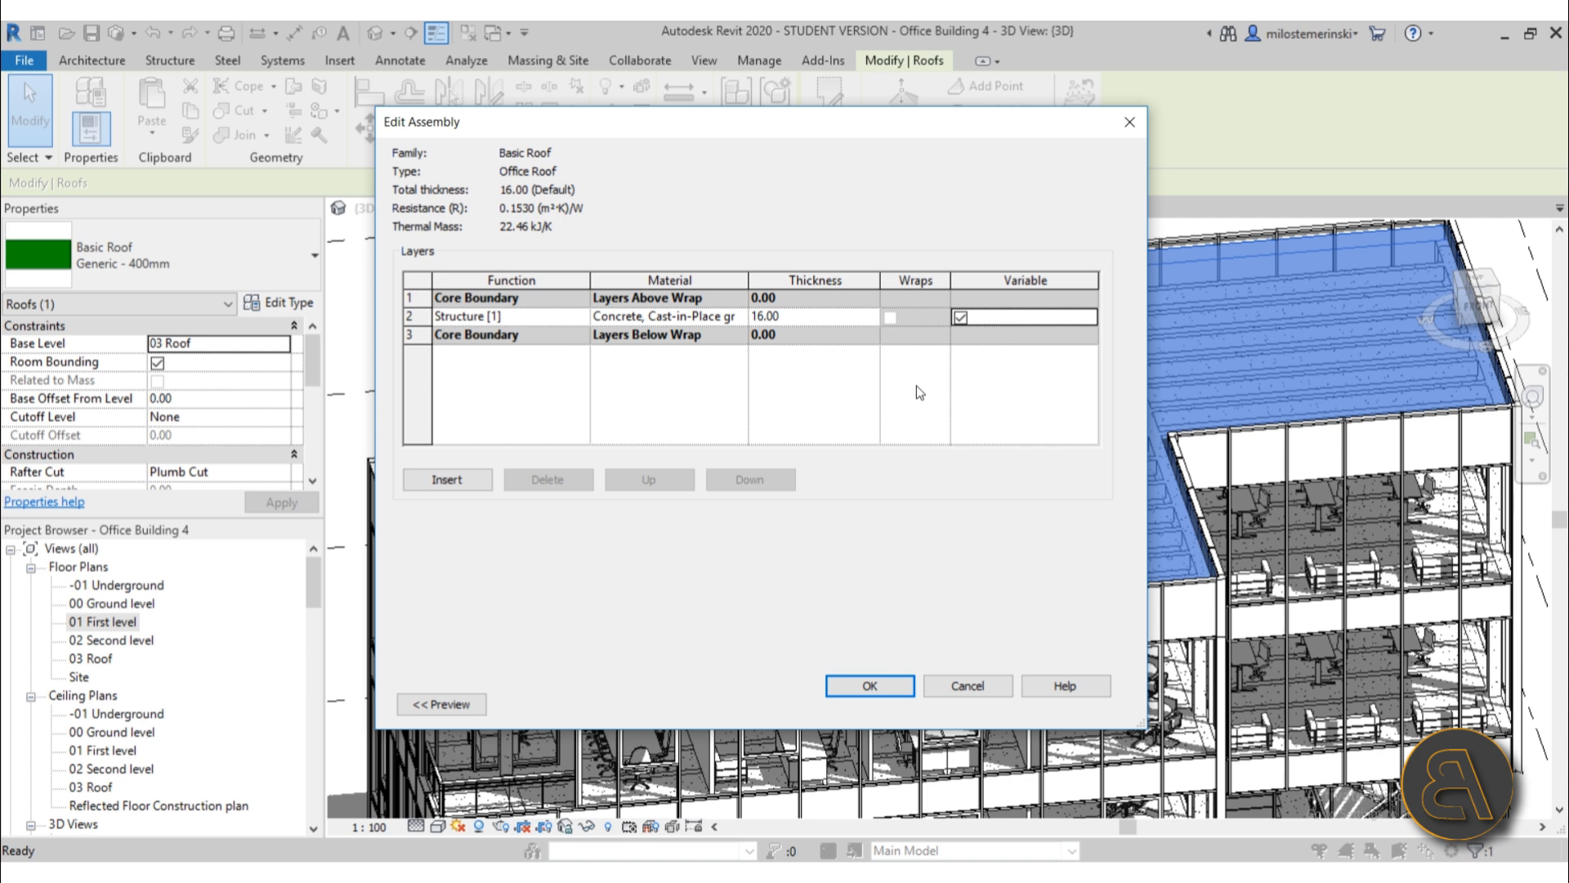
- Insert three new layers above the upper core boundary of the roof assembly
left_click(409, 304)
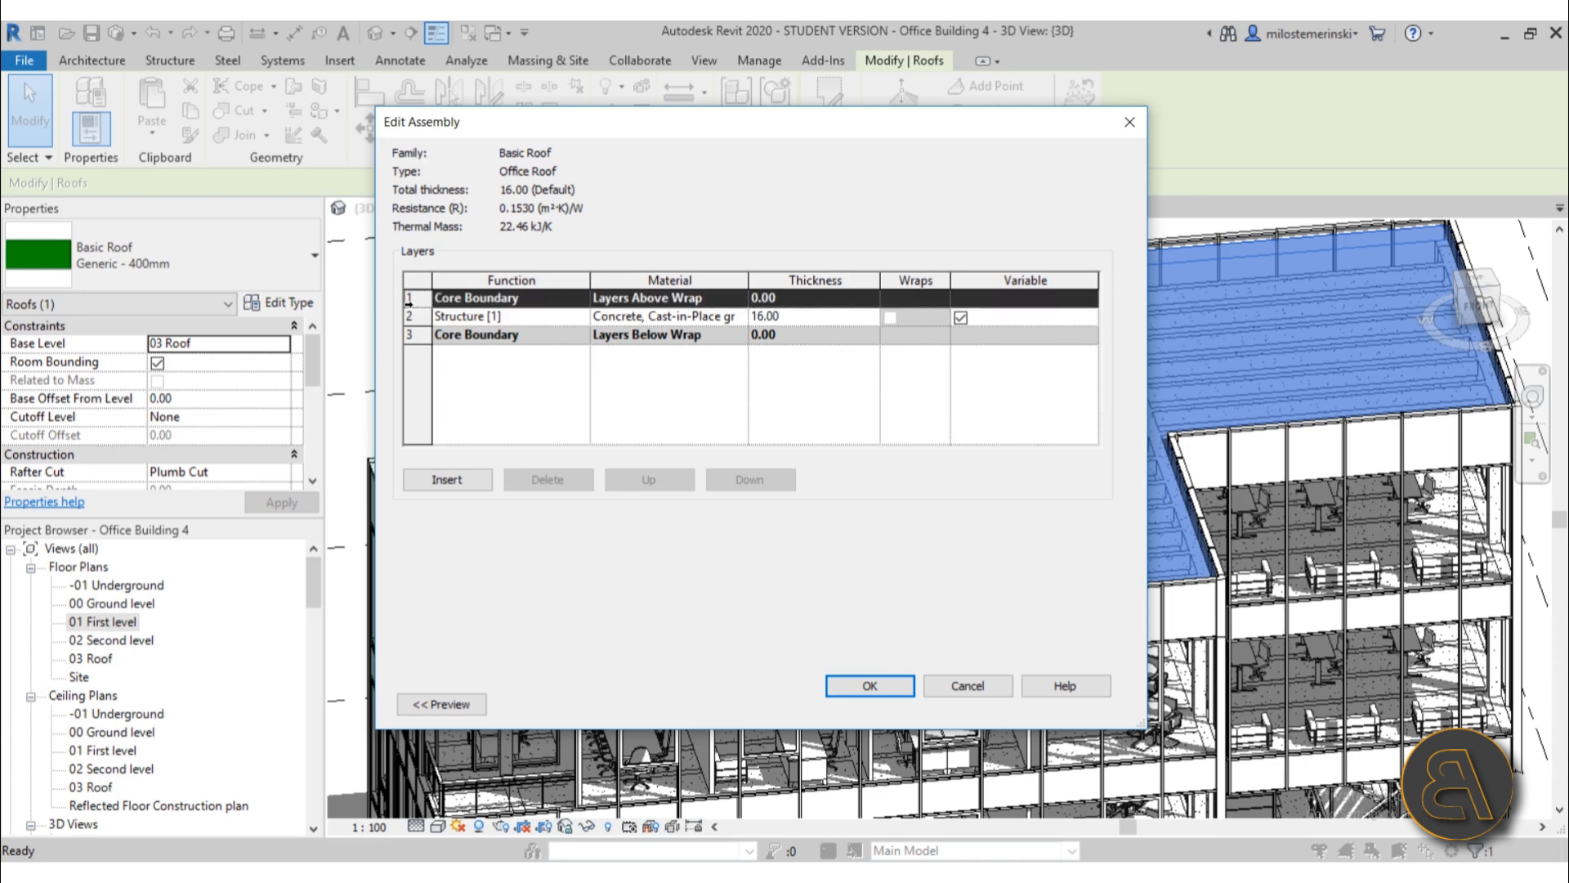
left_click(451, 480)
left_click(449, 480)
left_click(448, 481)
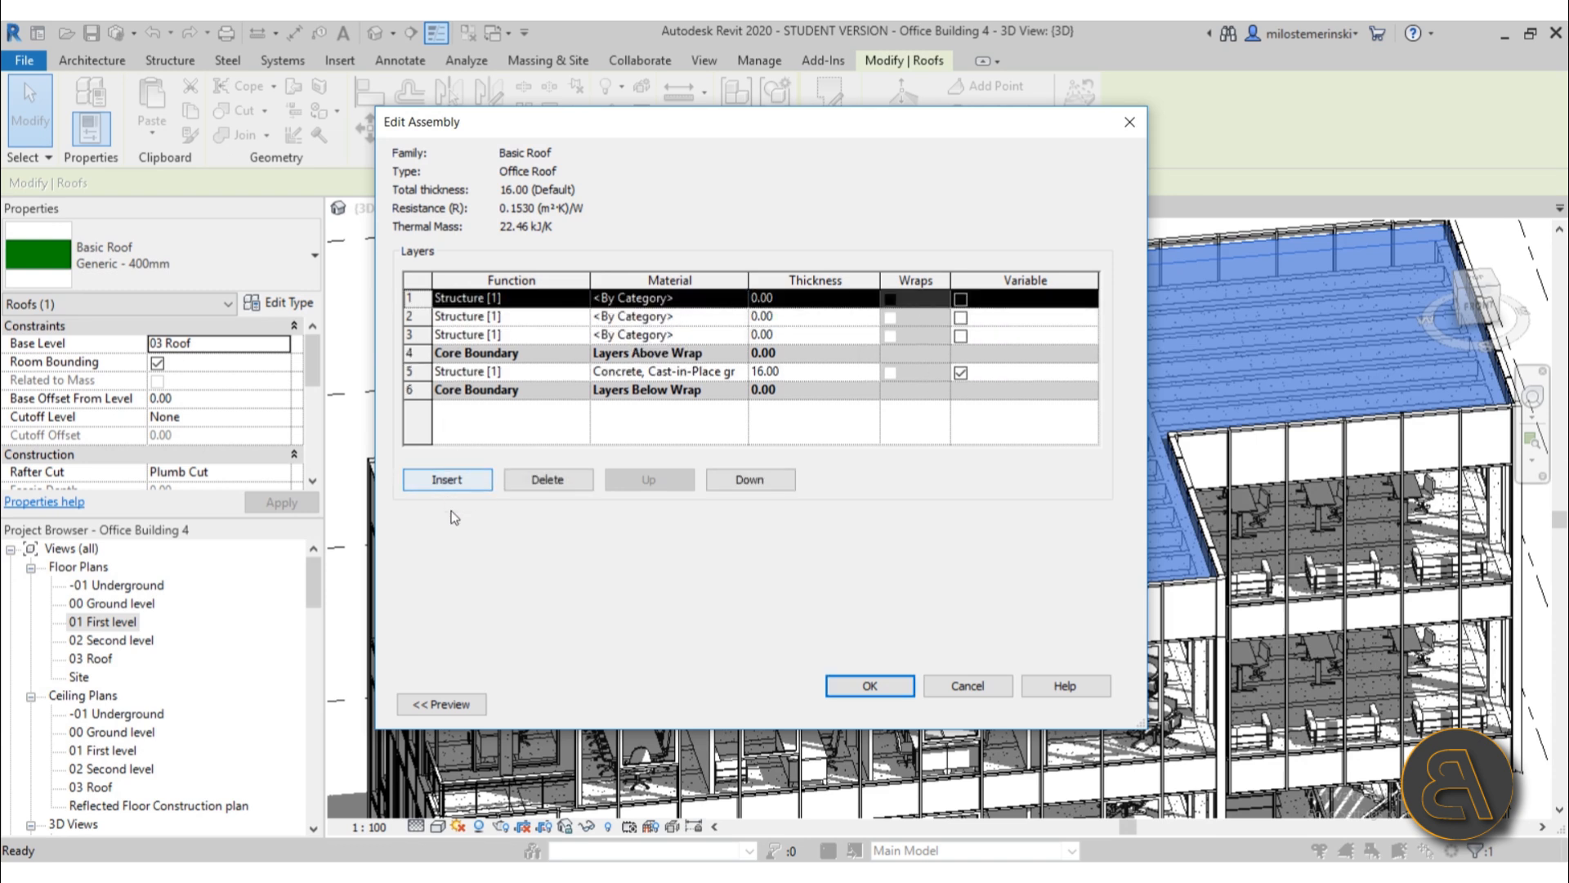
- Assign the new layers' functions from the core outward as Thermal/Air Layer [3], Membrane Layer and Finish 1 [4]
left_click(572, 335)
left_click(579, 335)
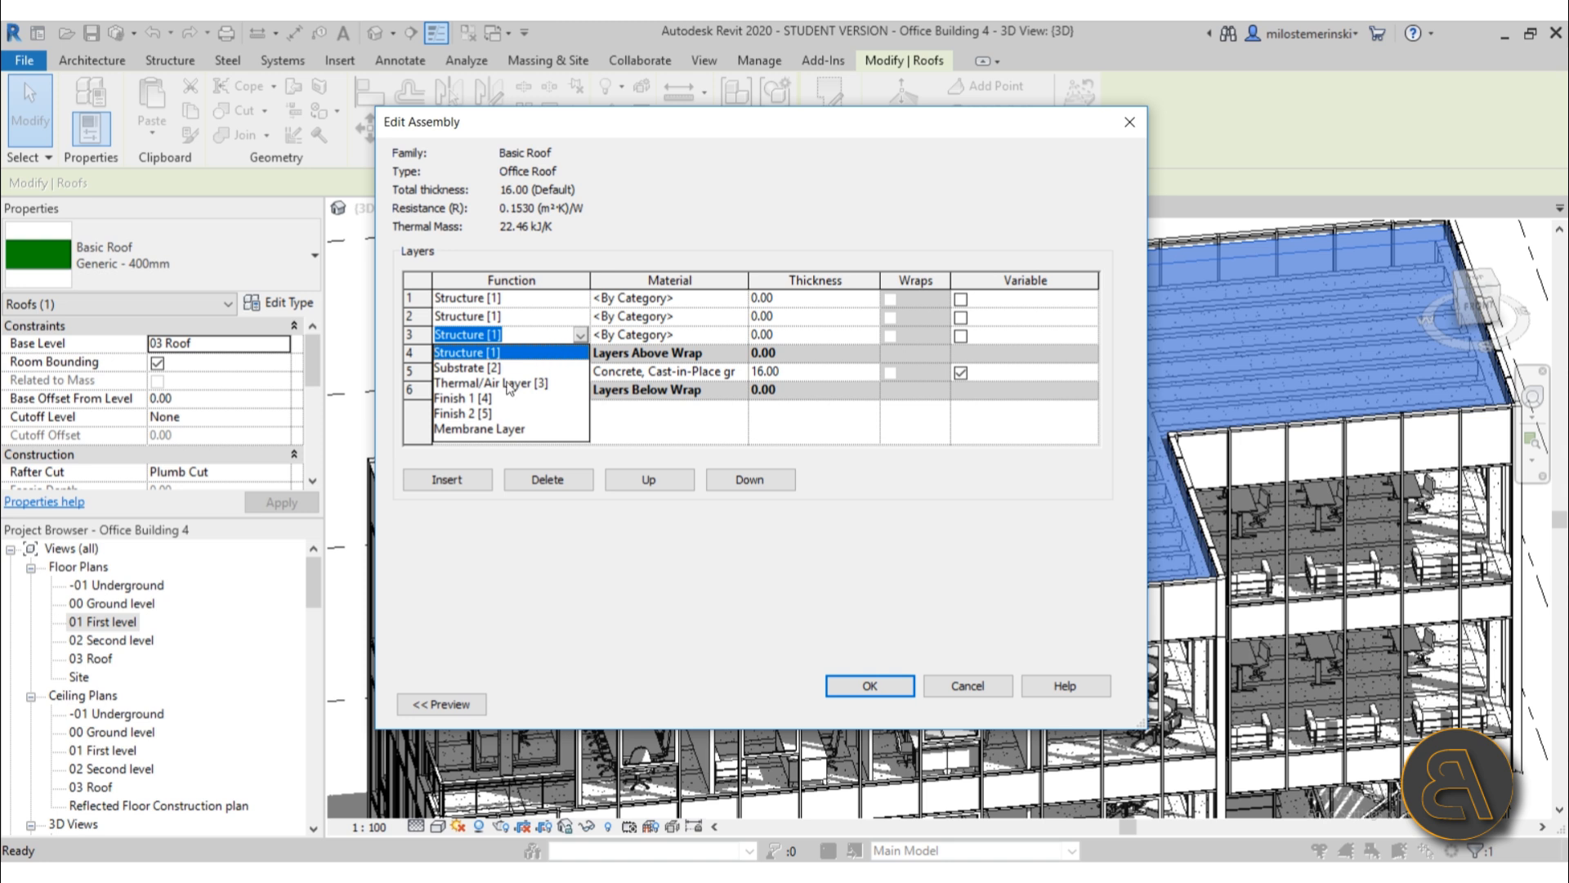
left_click(508, 385)
left_click(566, 317)
left_click(566, 319)
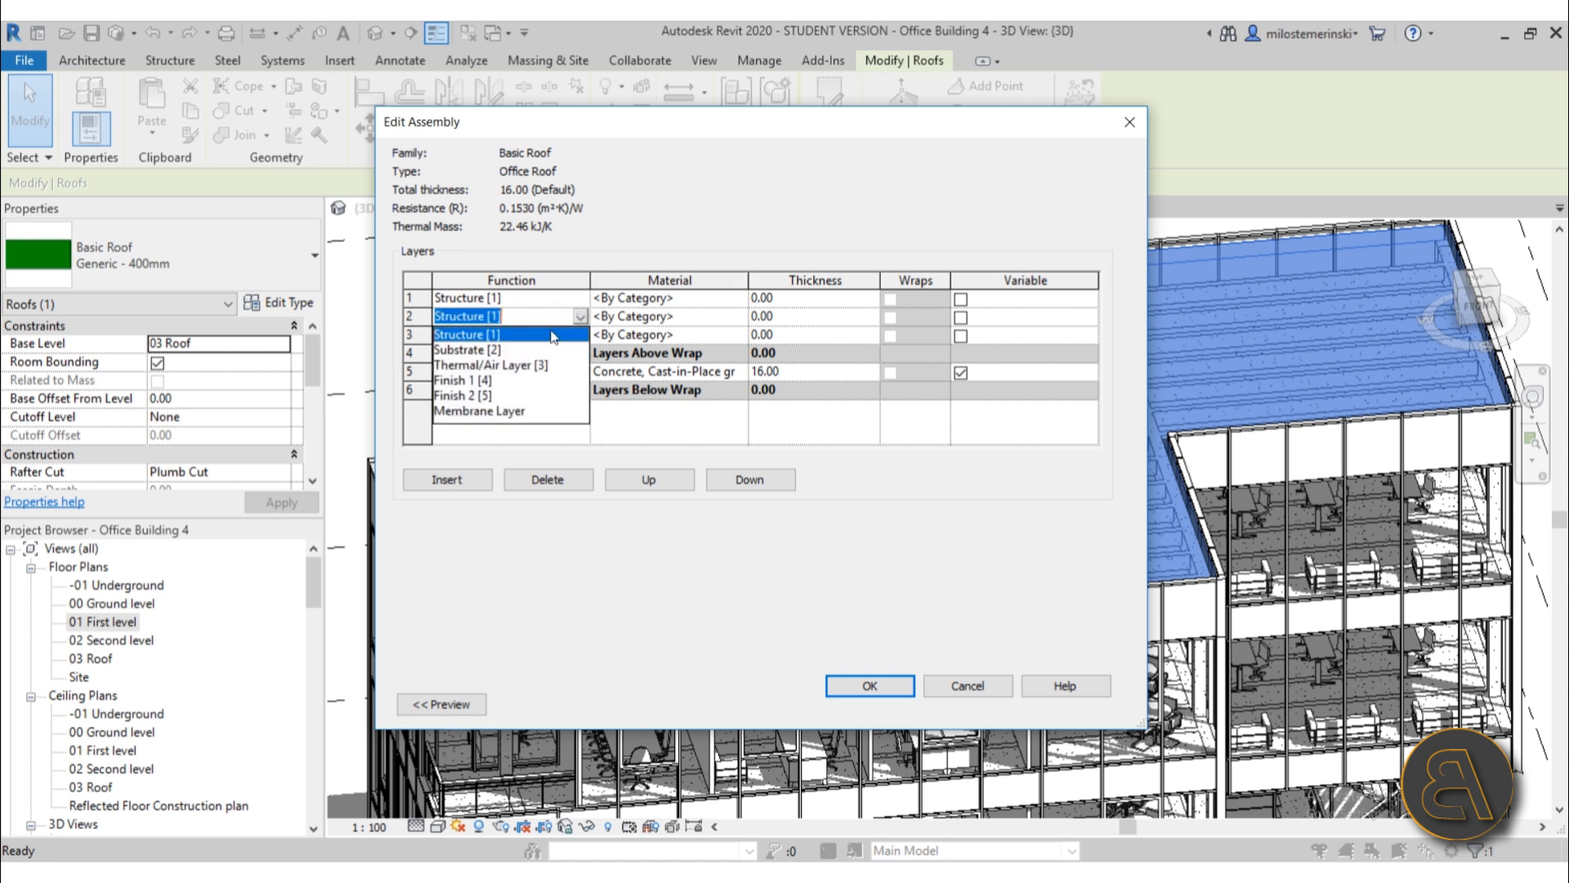
left_click(457, 412)
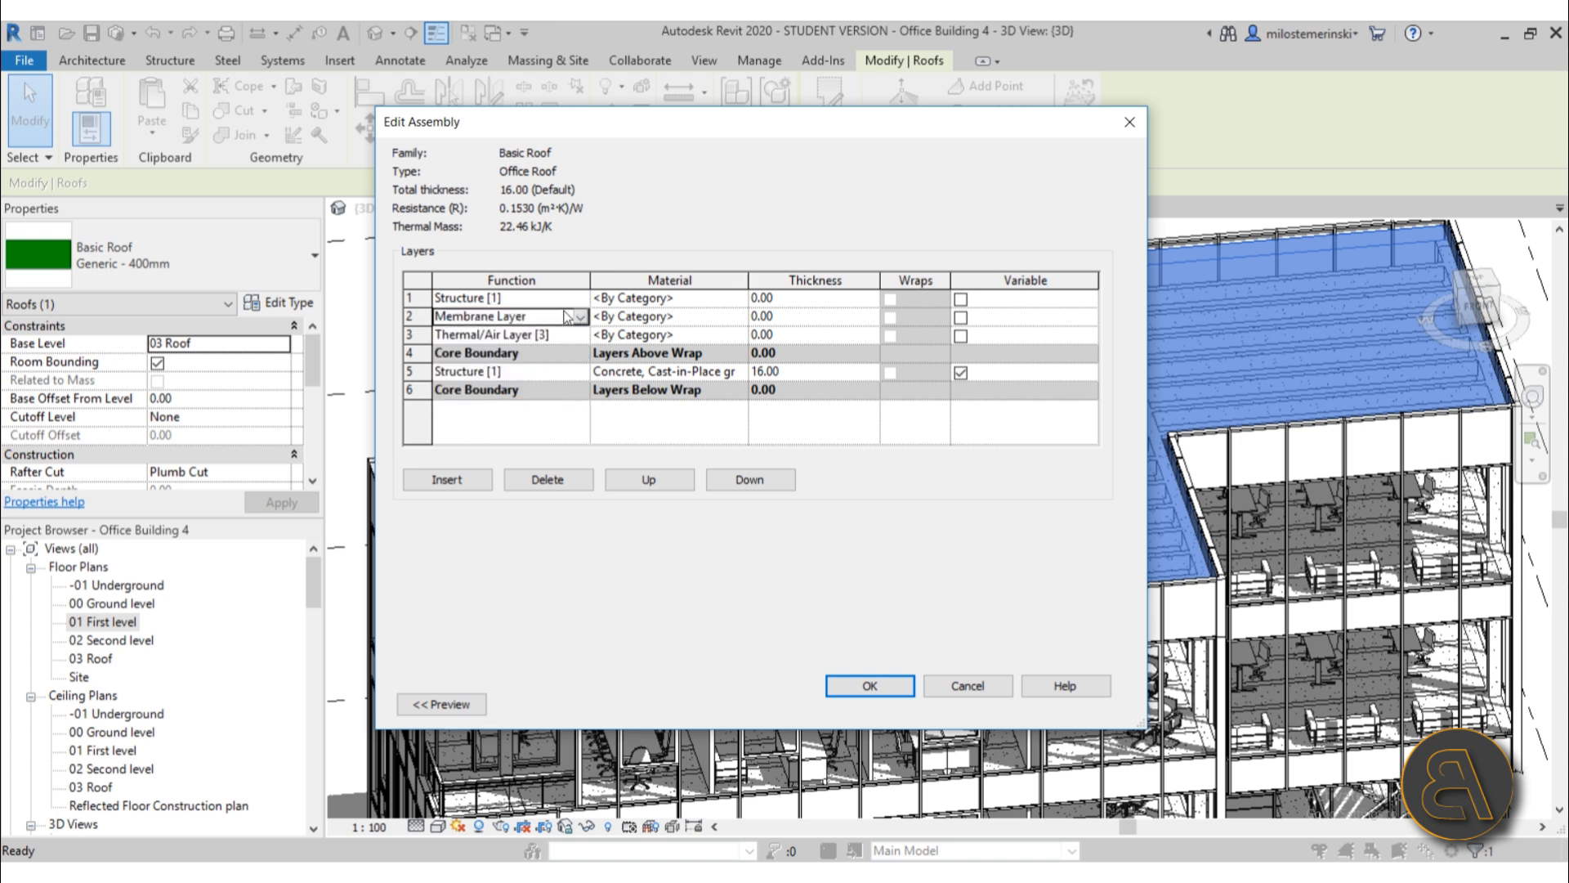
left_click(576, 299)
left_click(578, 299)
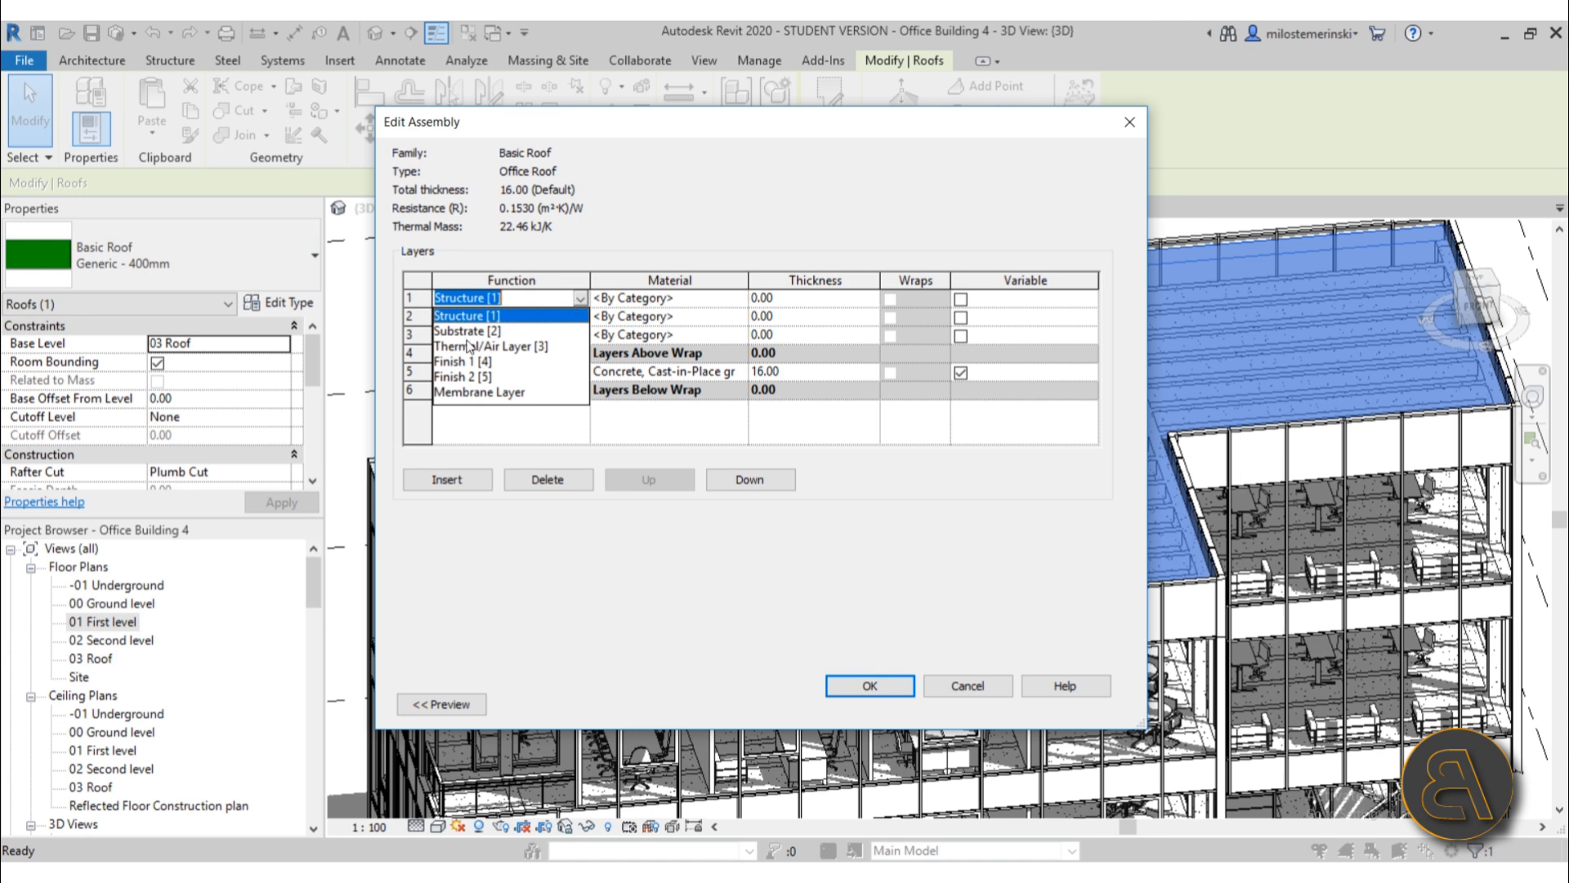
left_click(489, 362)
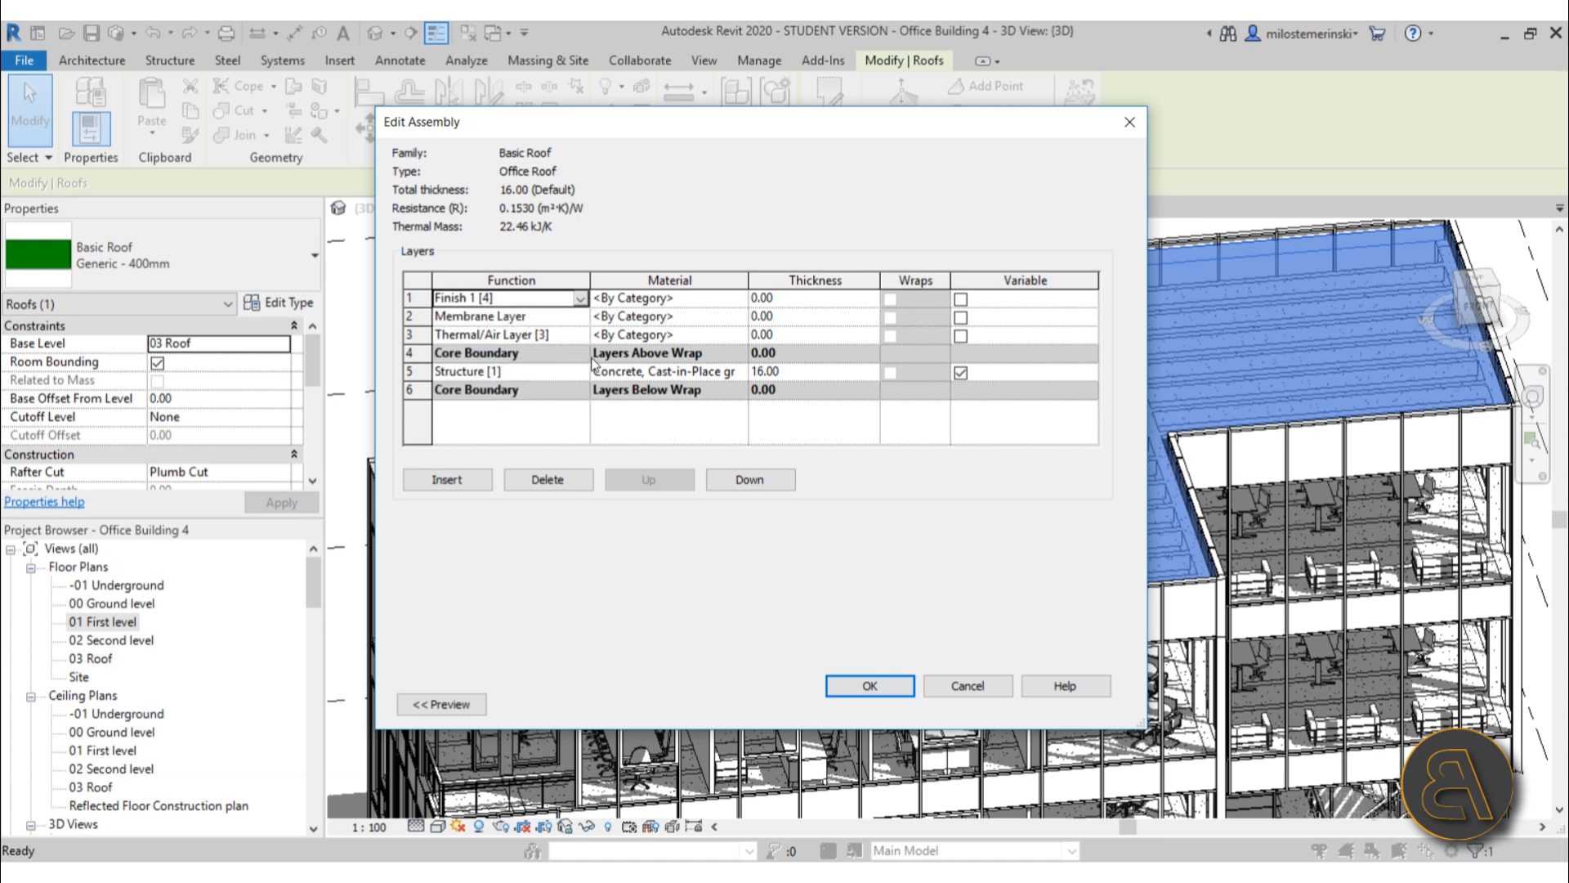
left_click(743, 336)
left_click(740, 335)
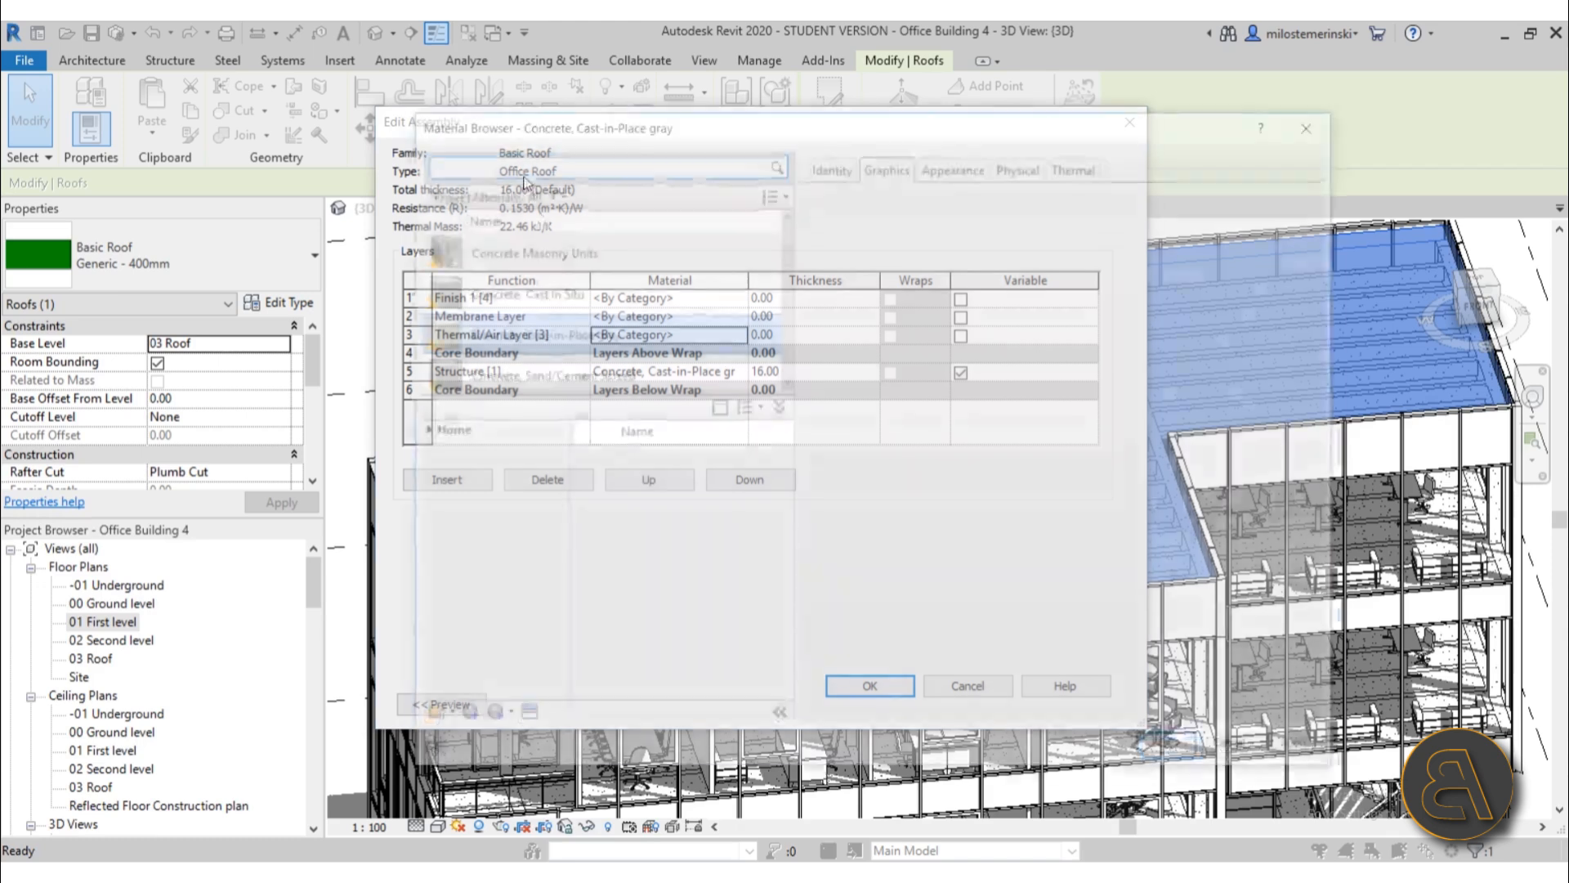
type("insula")
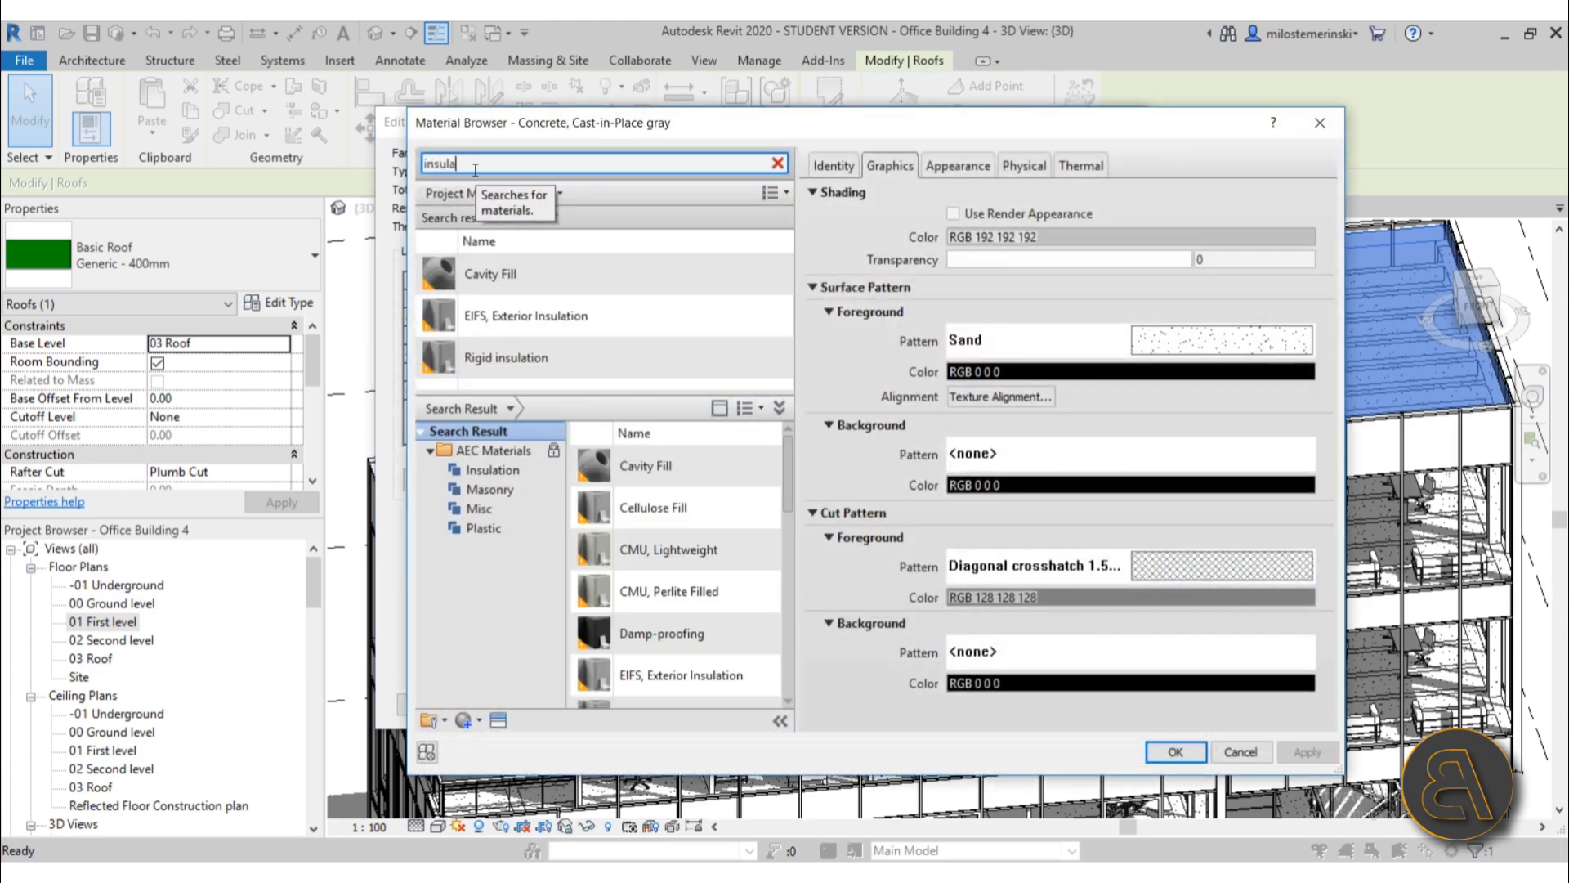
left_click(590, 358)
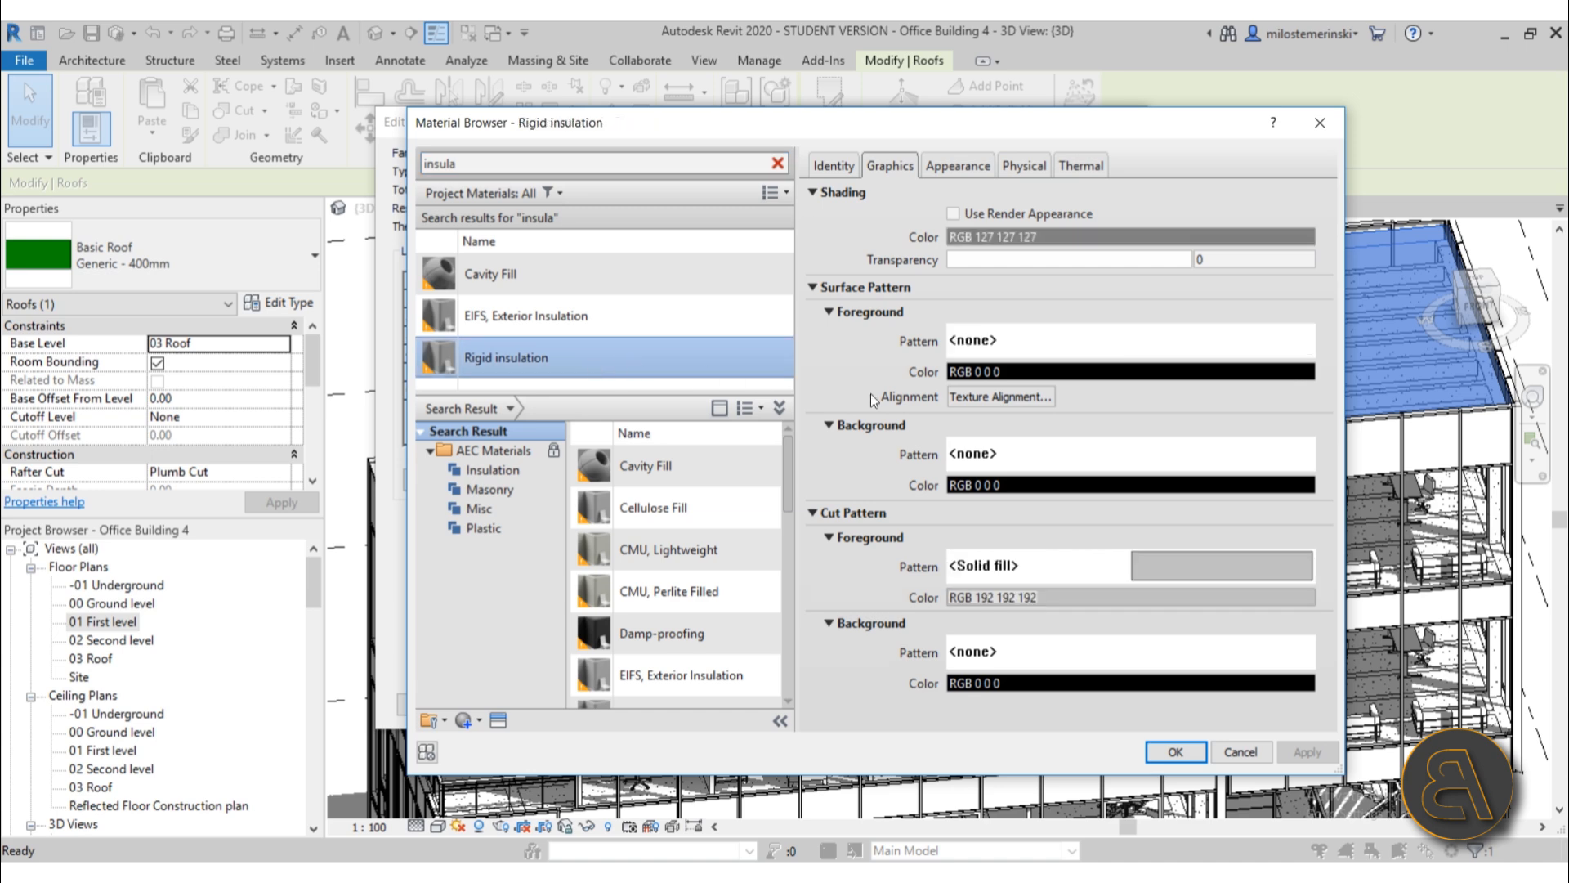
left_click(1243, 753)
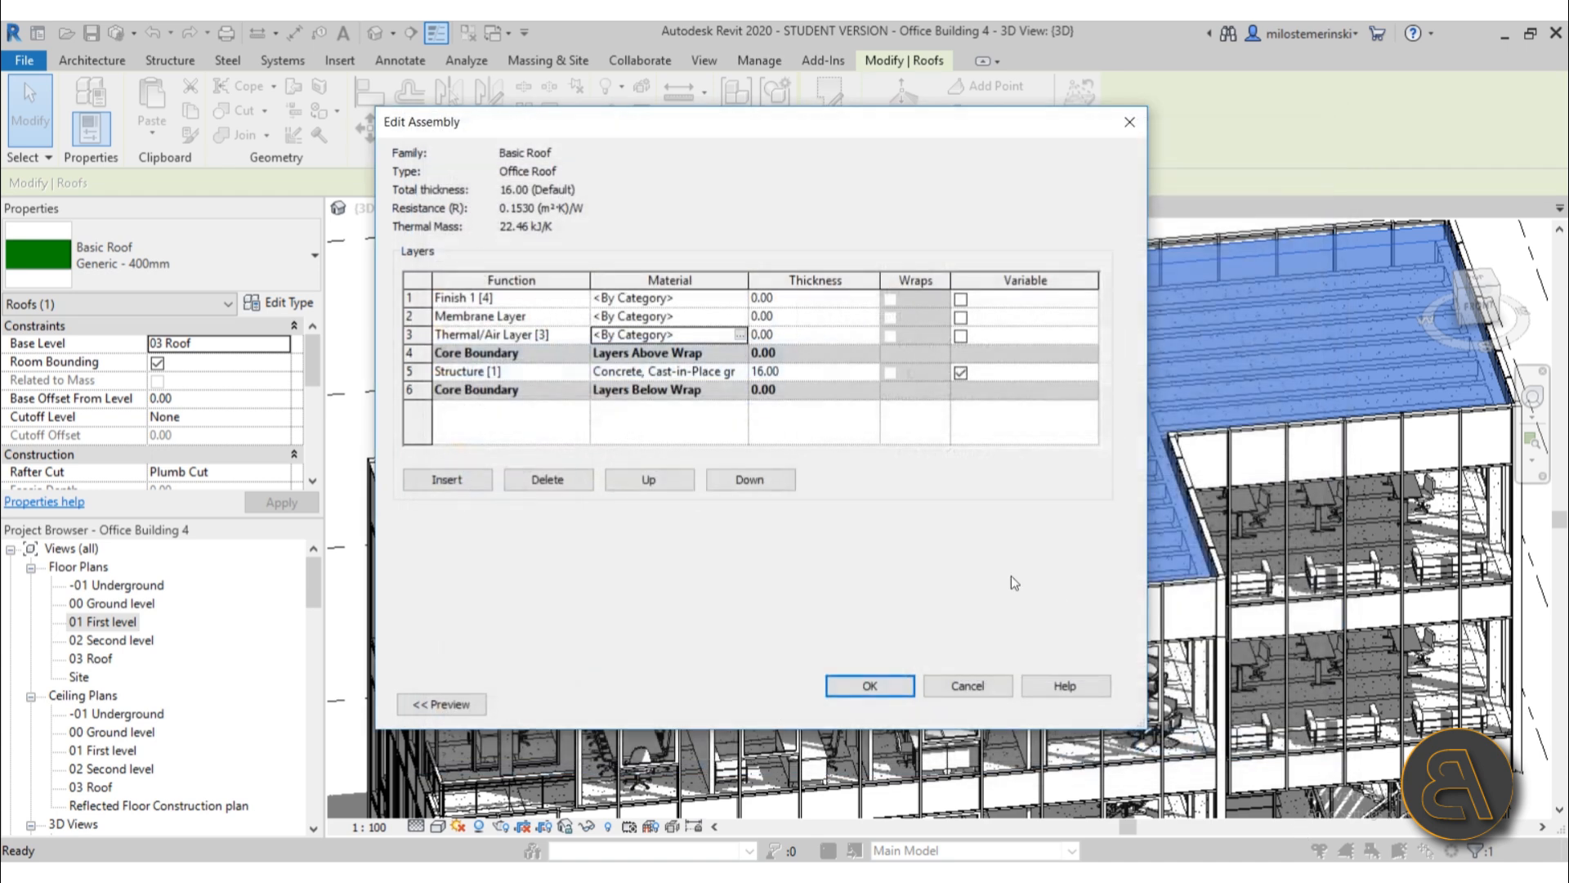
left_click(974, 683)
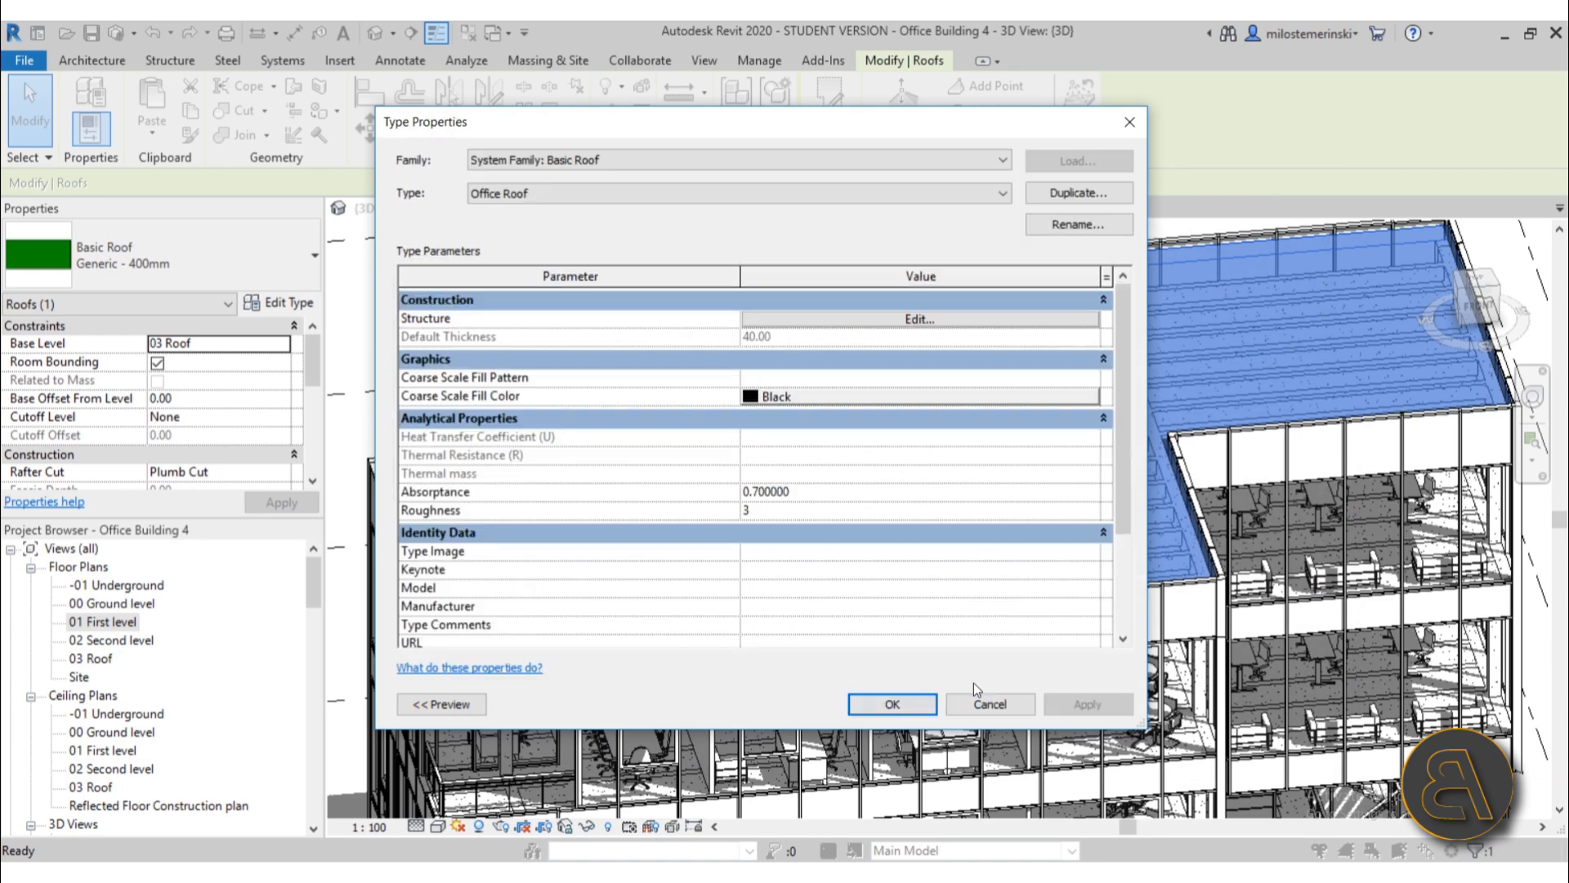
- Apply the Office Roof type and copy the material name EIFS, Exterior Insulation from the Structural Exterior - 500mm wall's assembly
left_click(893, 704)
left_click(544, 296)
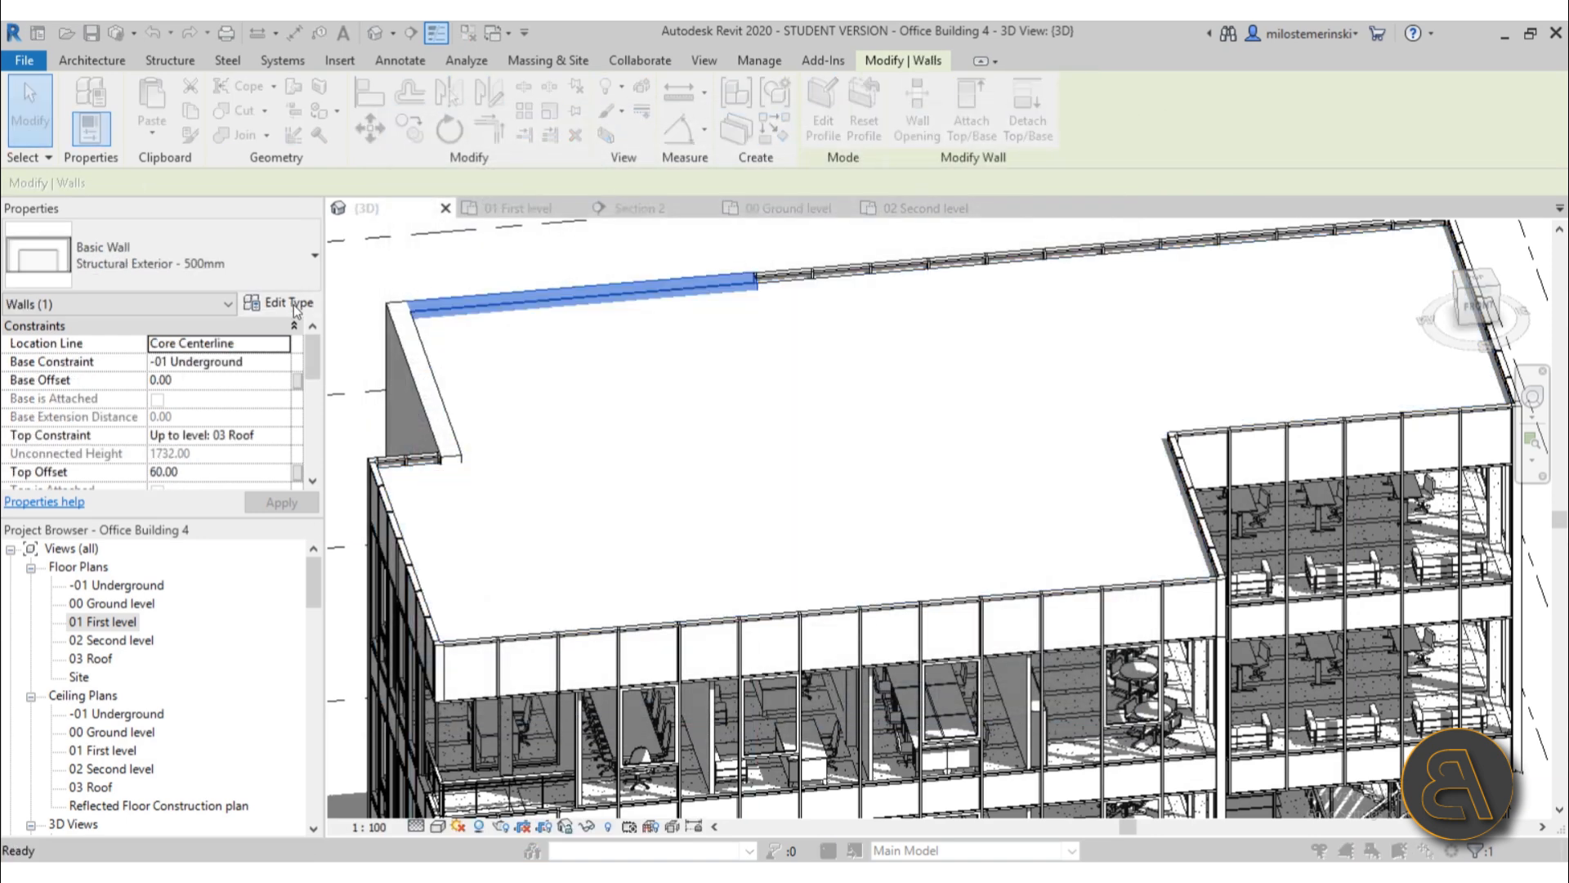
left_click(288, 303)
left_click(853, 324)
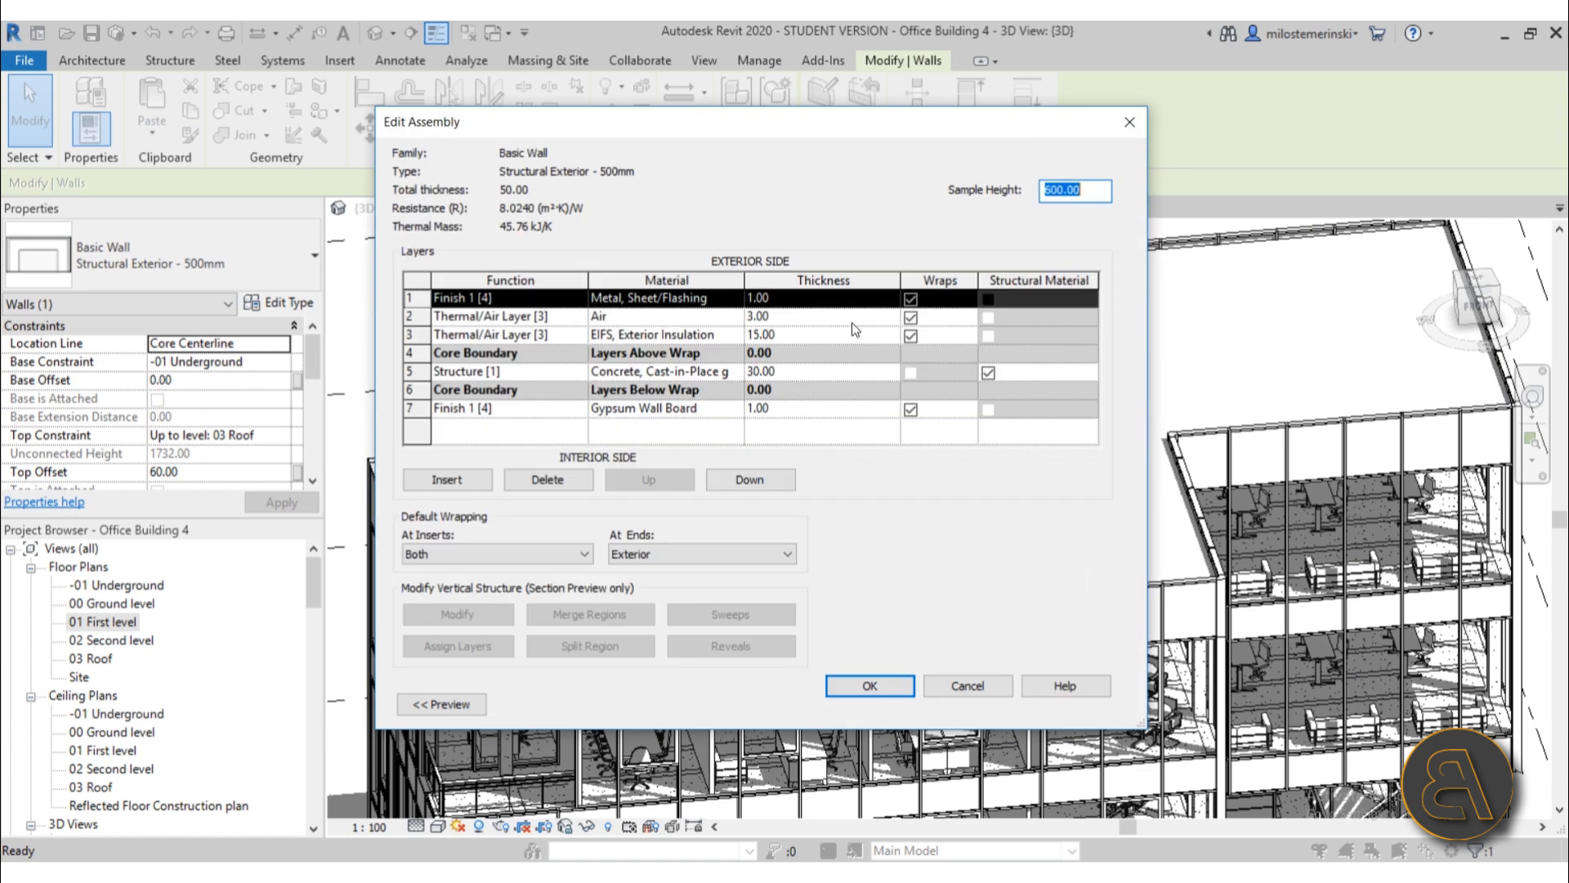
left_click(662, 336)
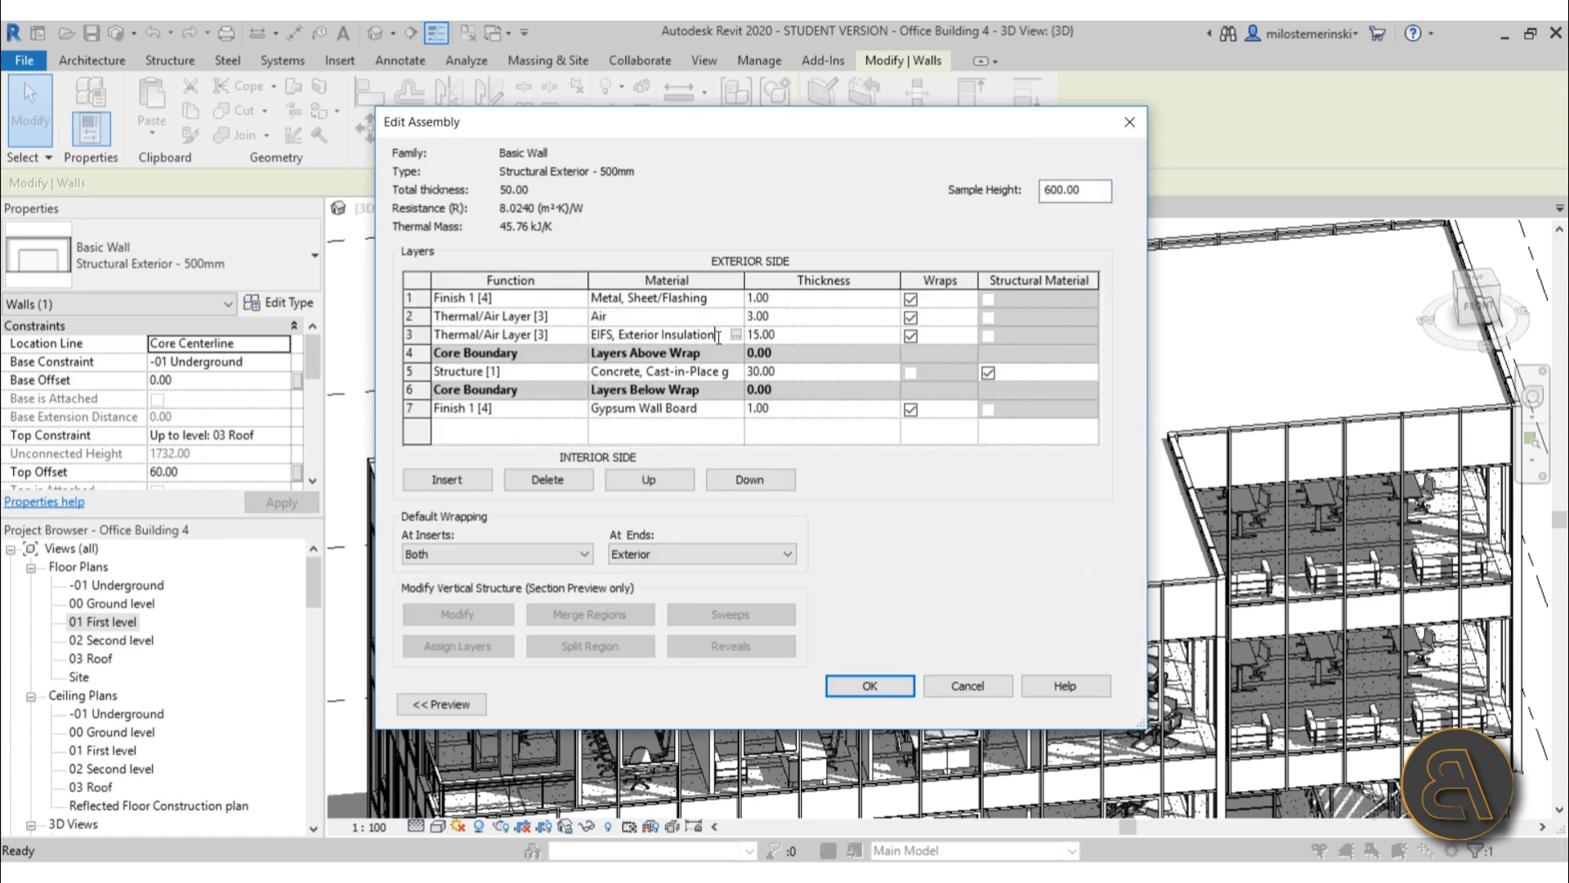
left_click_drag(719, 336, 524, 339)
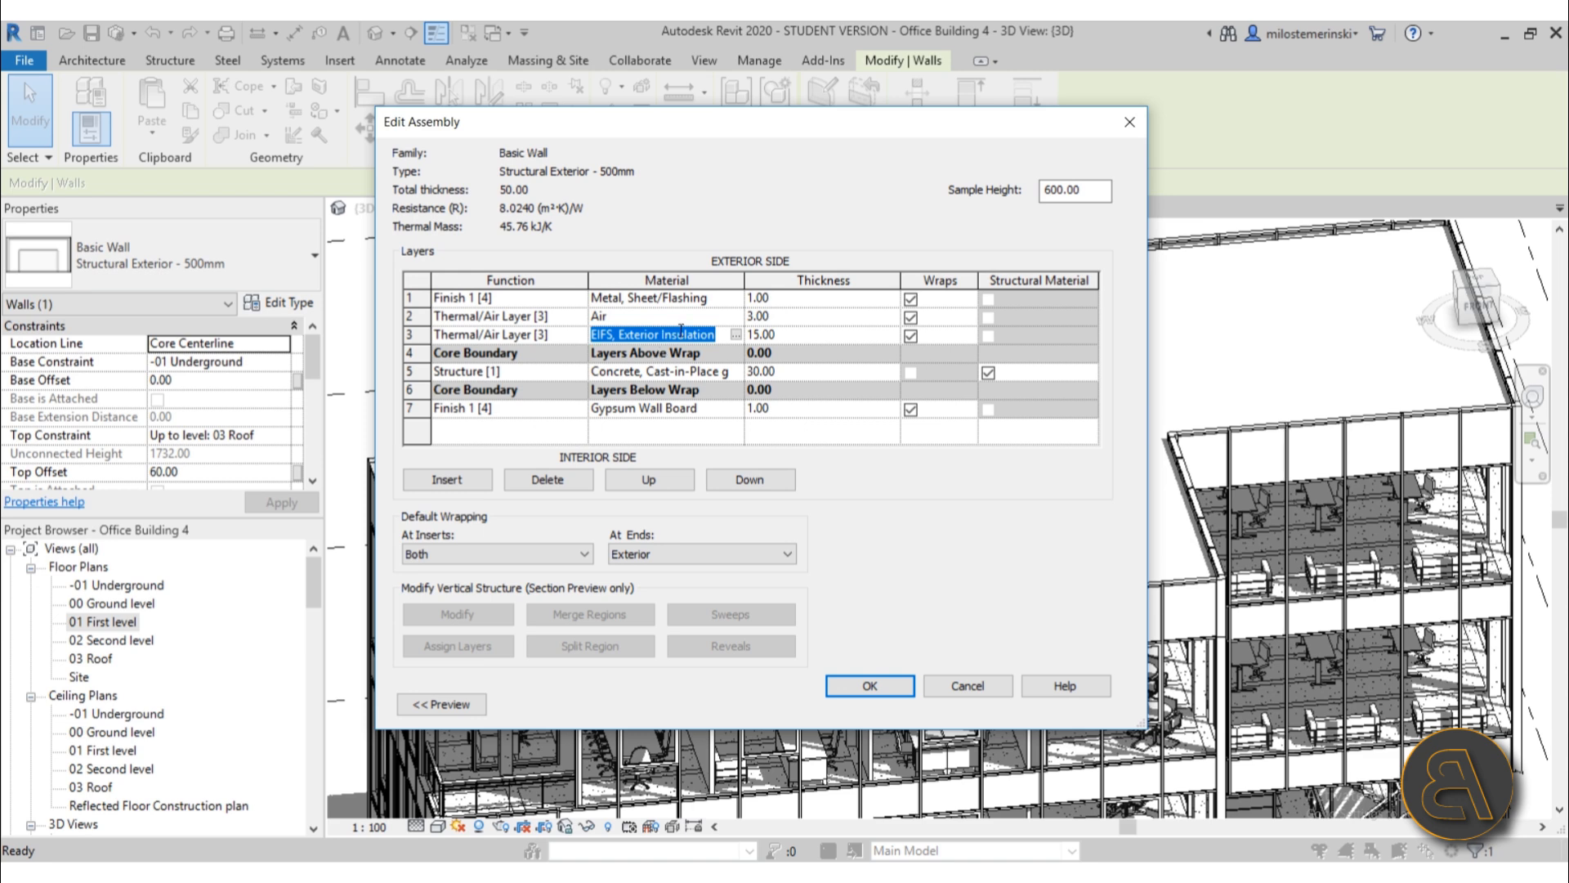
left_click(973, 685)
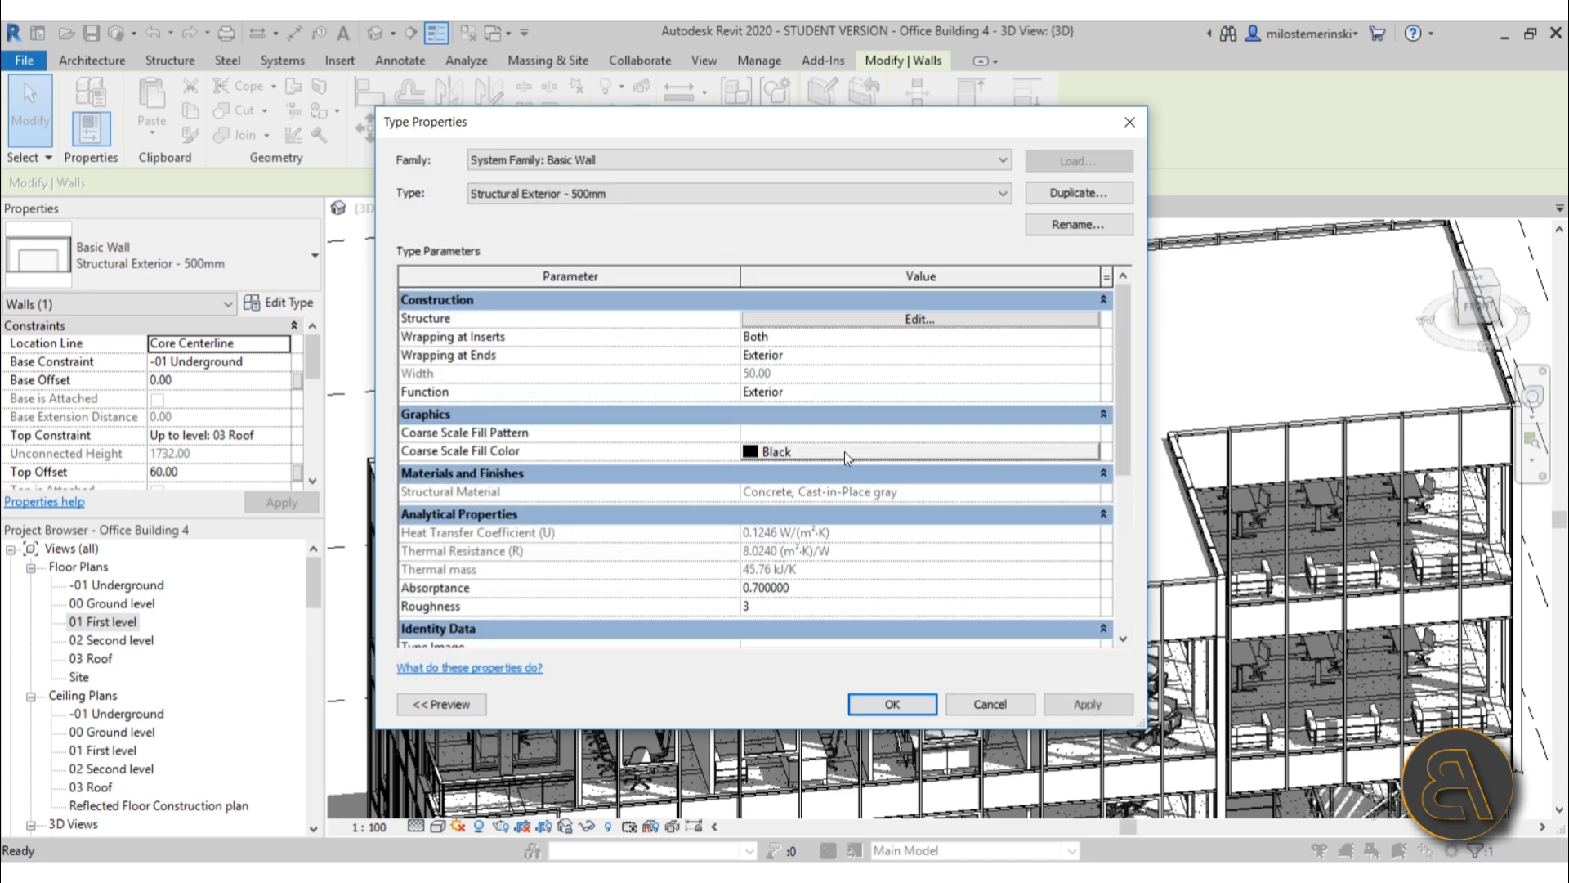
left_click(973, 699)
key("Escape")
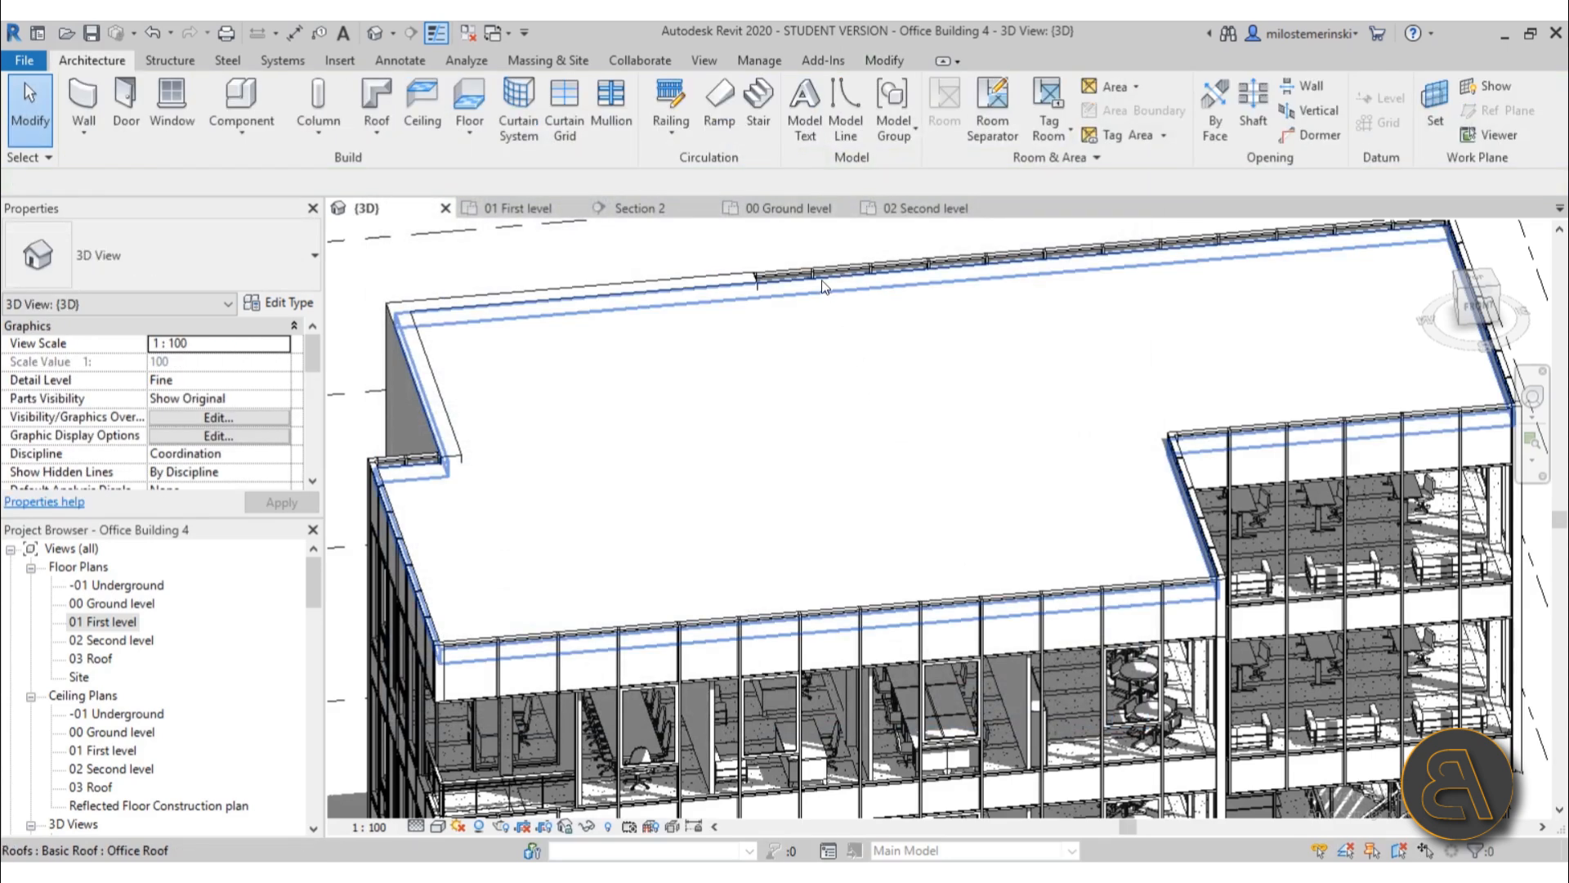
- Set the Office Roof structure layer to Concrete, Cast-in-Place gray, 16 thick, and mark it as variable
left_click(821, 279)
left_click(300, 307)
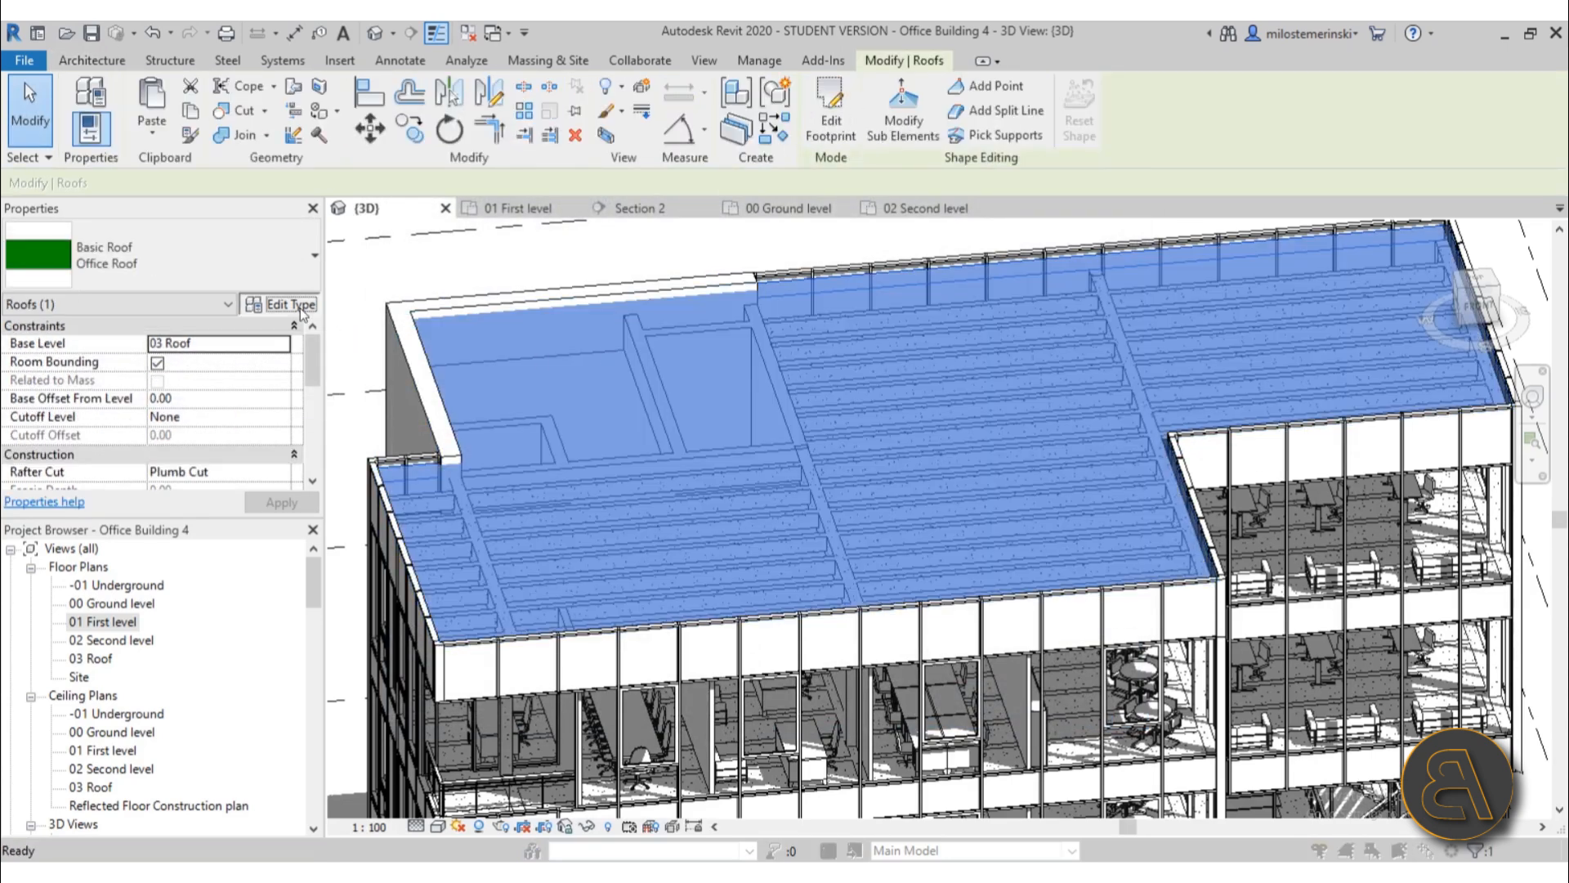
left_click(805, 319)
left_click(720, 323)
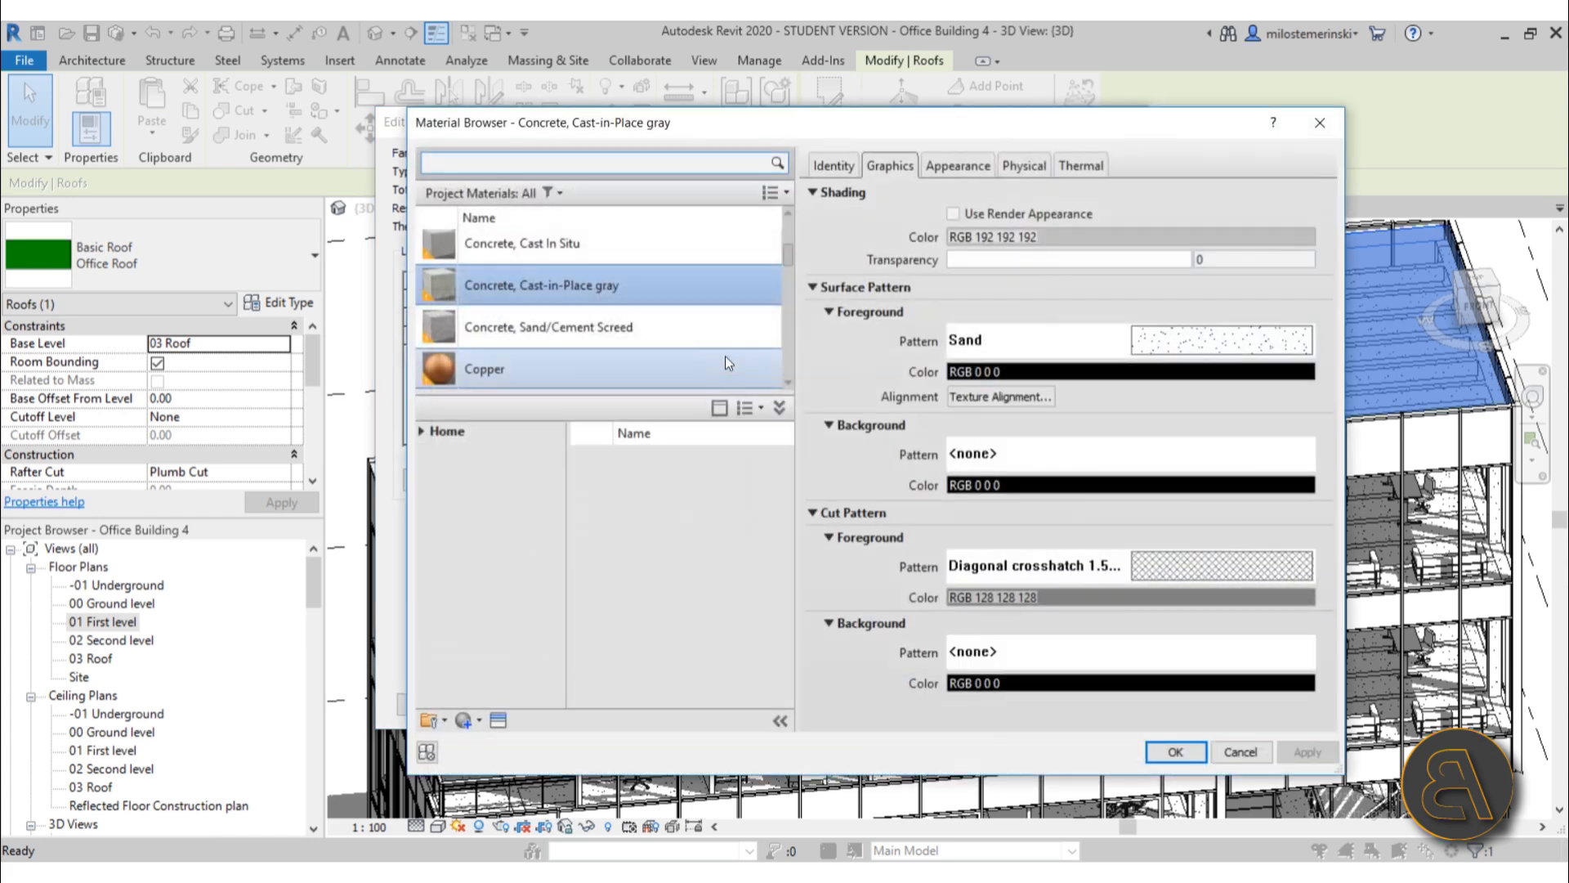
double_click(521, 292)
left_click(852, 317)
type("16")
left_click(961, 318)
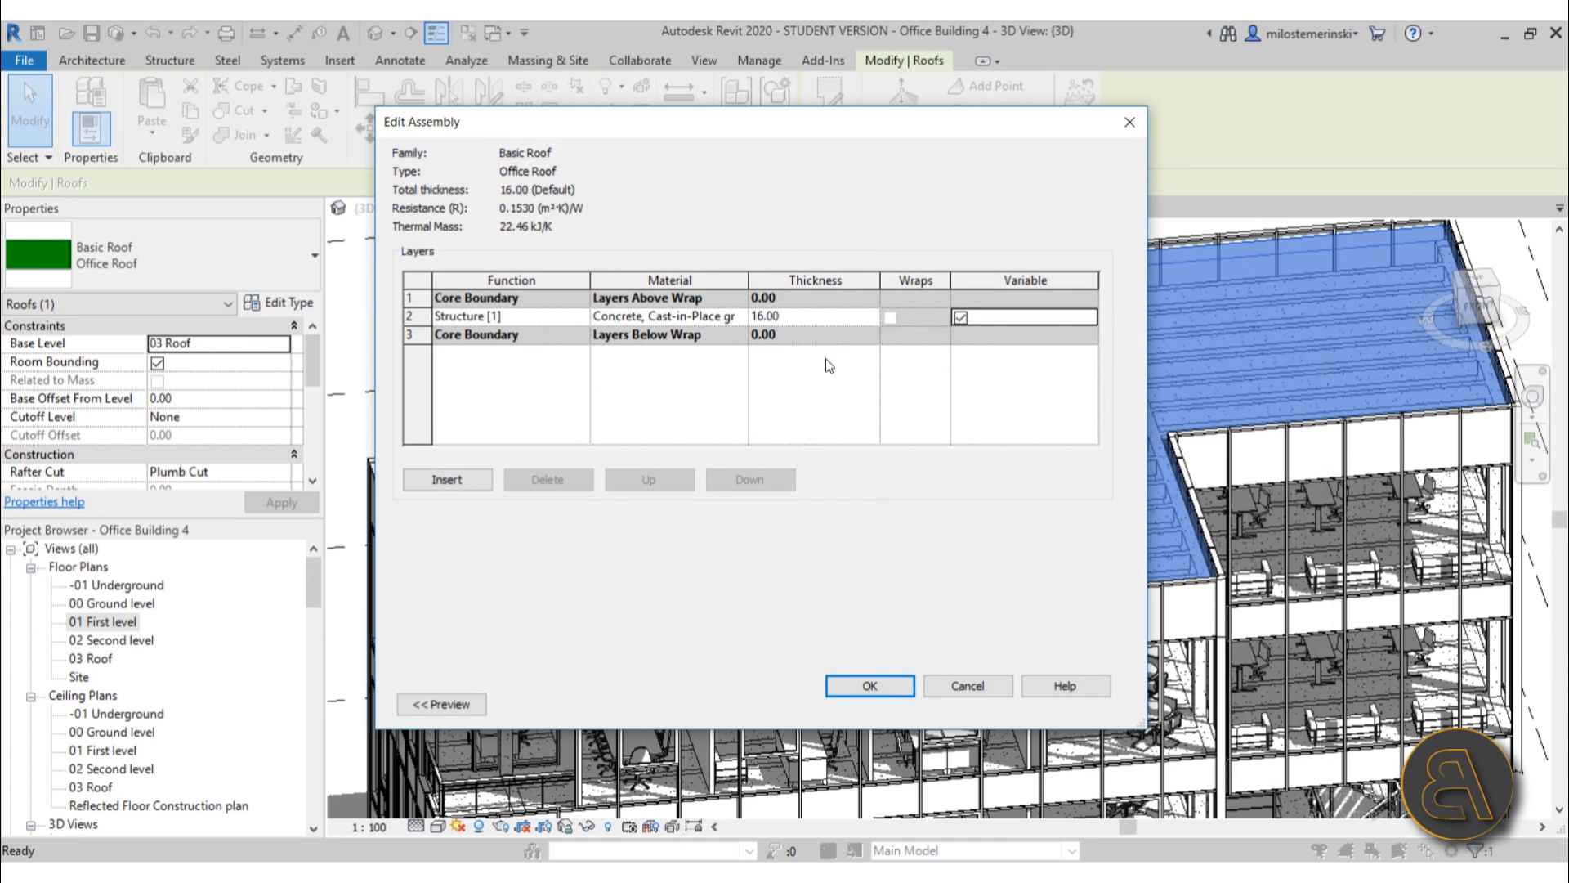
- Insert three new layers above the upper core boundary of the Office Roof assembly
left_click(429, 300)
left_click(447, 480)
left_click(447, 480)
left_click(447, 480)
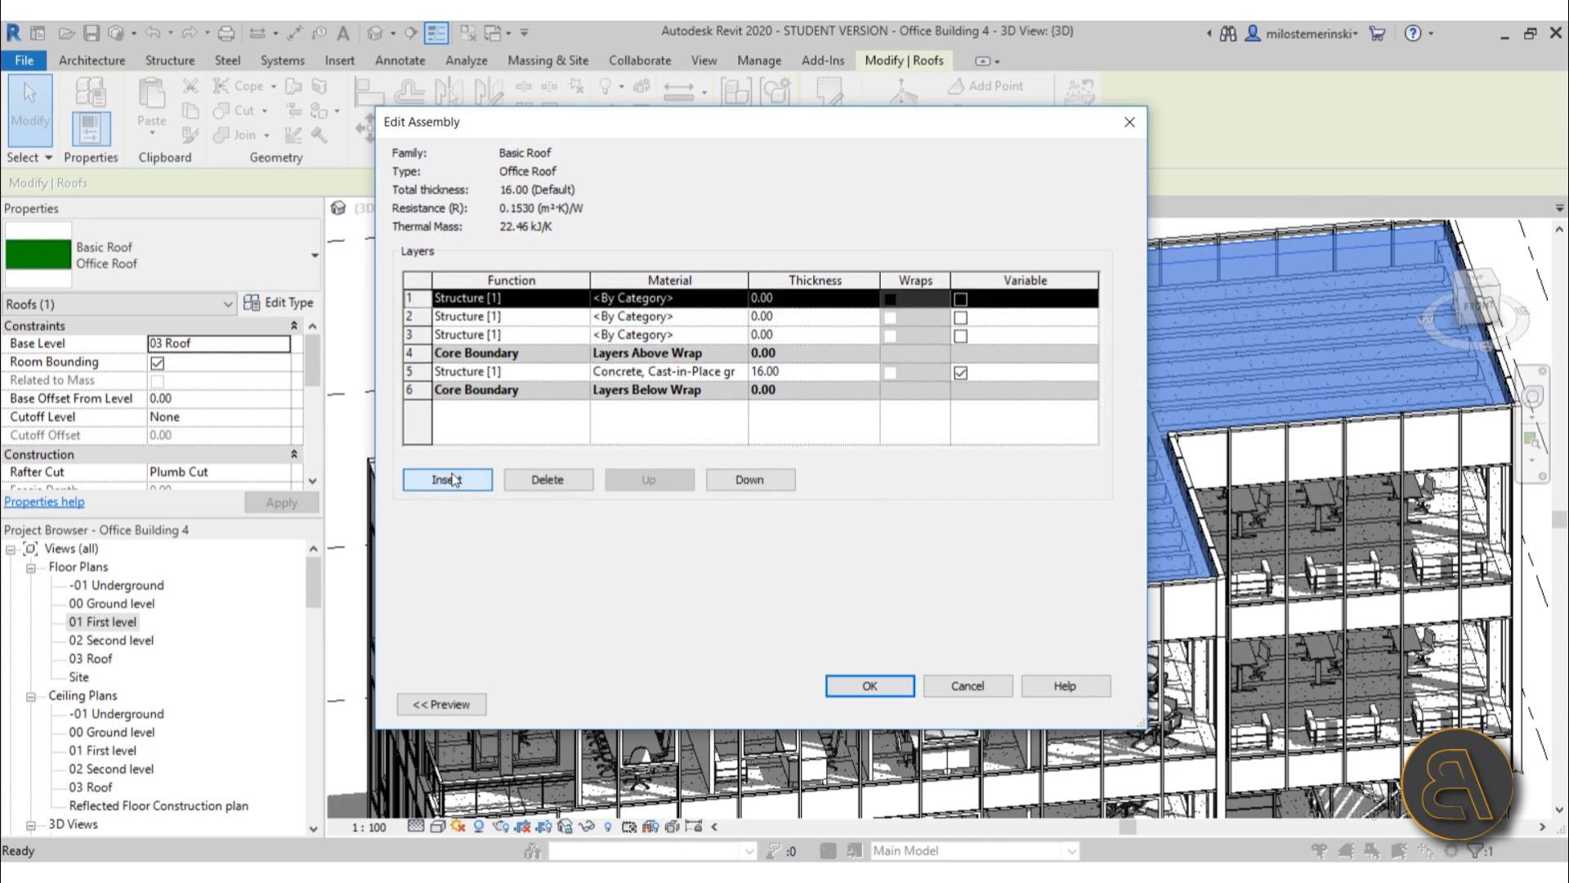
- Make the layer directly above the core a Thermal/Air Layer [3] of EIFS, Exterior Insulation with thickness 20
left_click(691, 335)
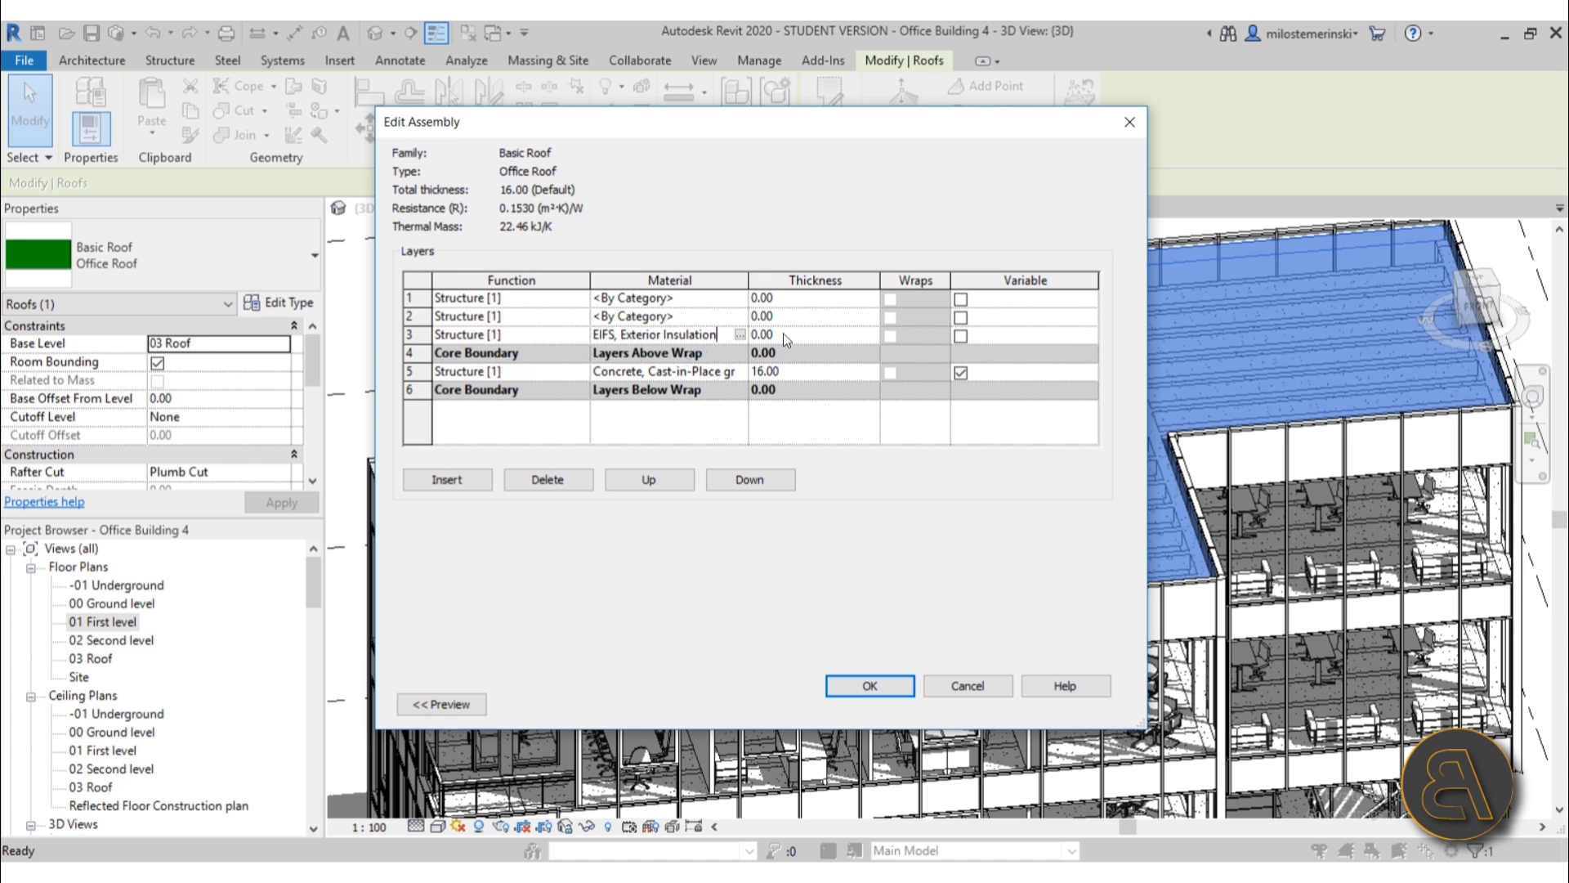
left_click(805, 334)
type("20")
left_click(582, 336)
left_click(580, 335)
left_click(504, 383)
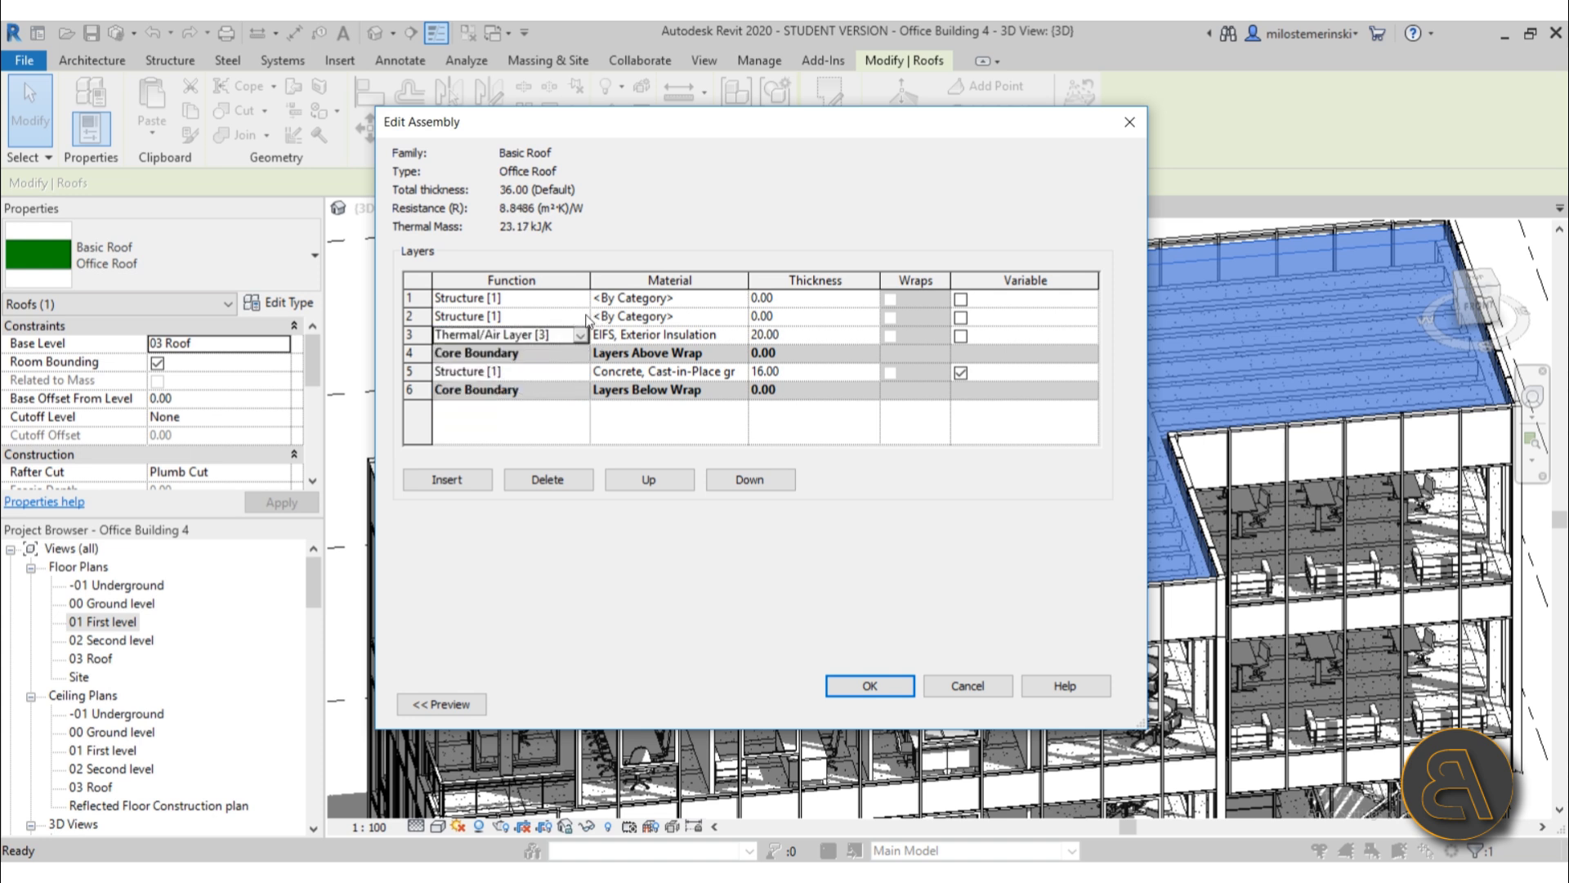
- Make the middle new layer a Membrane Layer with the Damp-proofing material
left_click(580, 316)
left_click(464, 416)
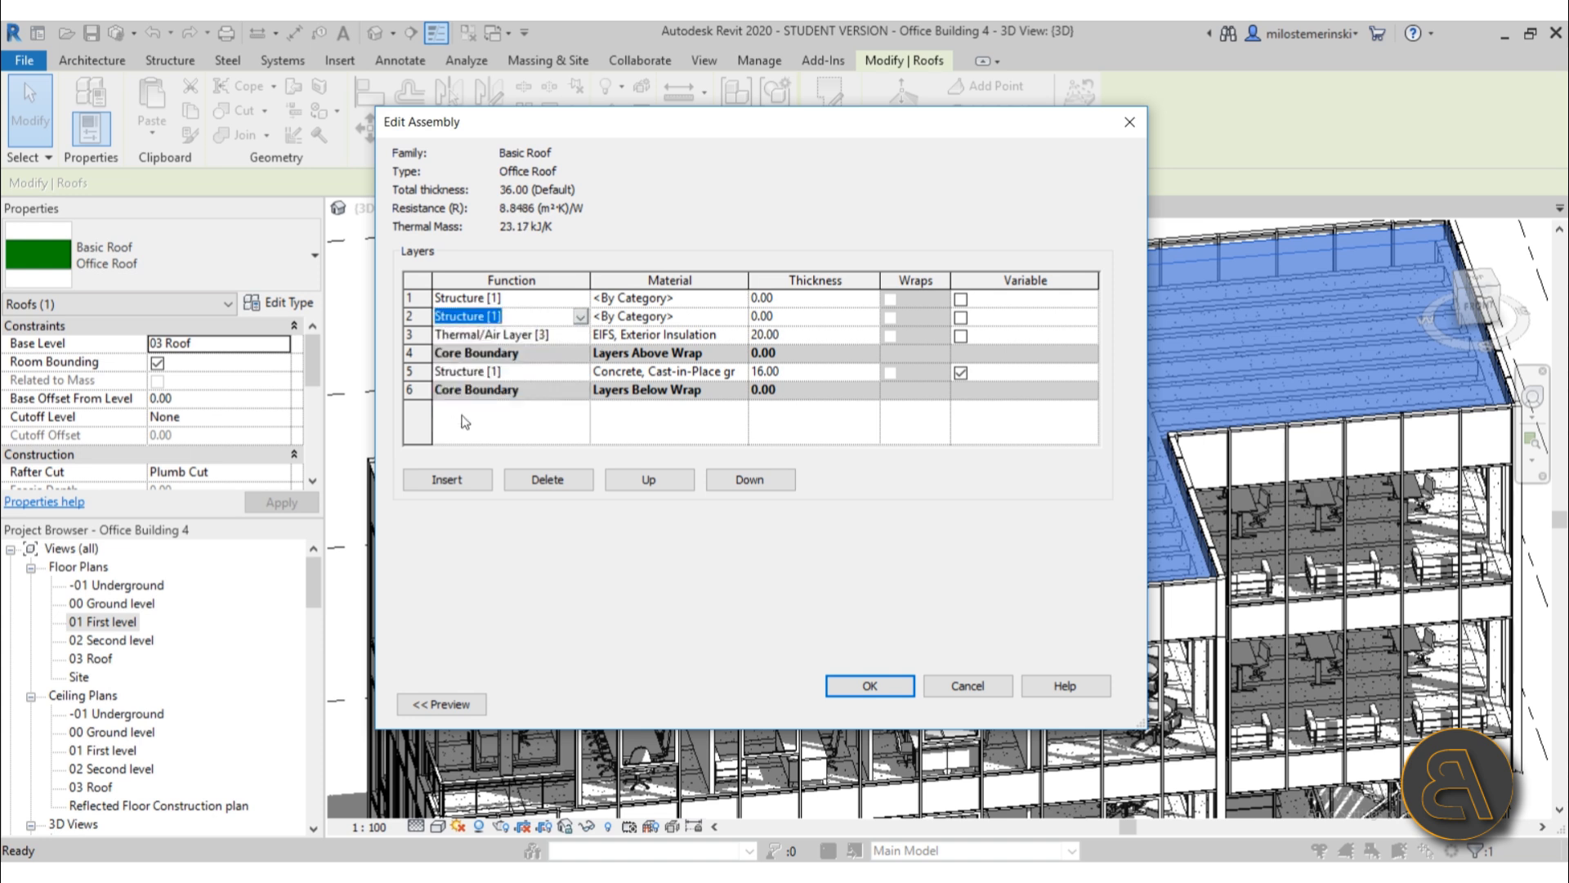
left_click(708, 318)
left_click(747, 318)
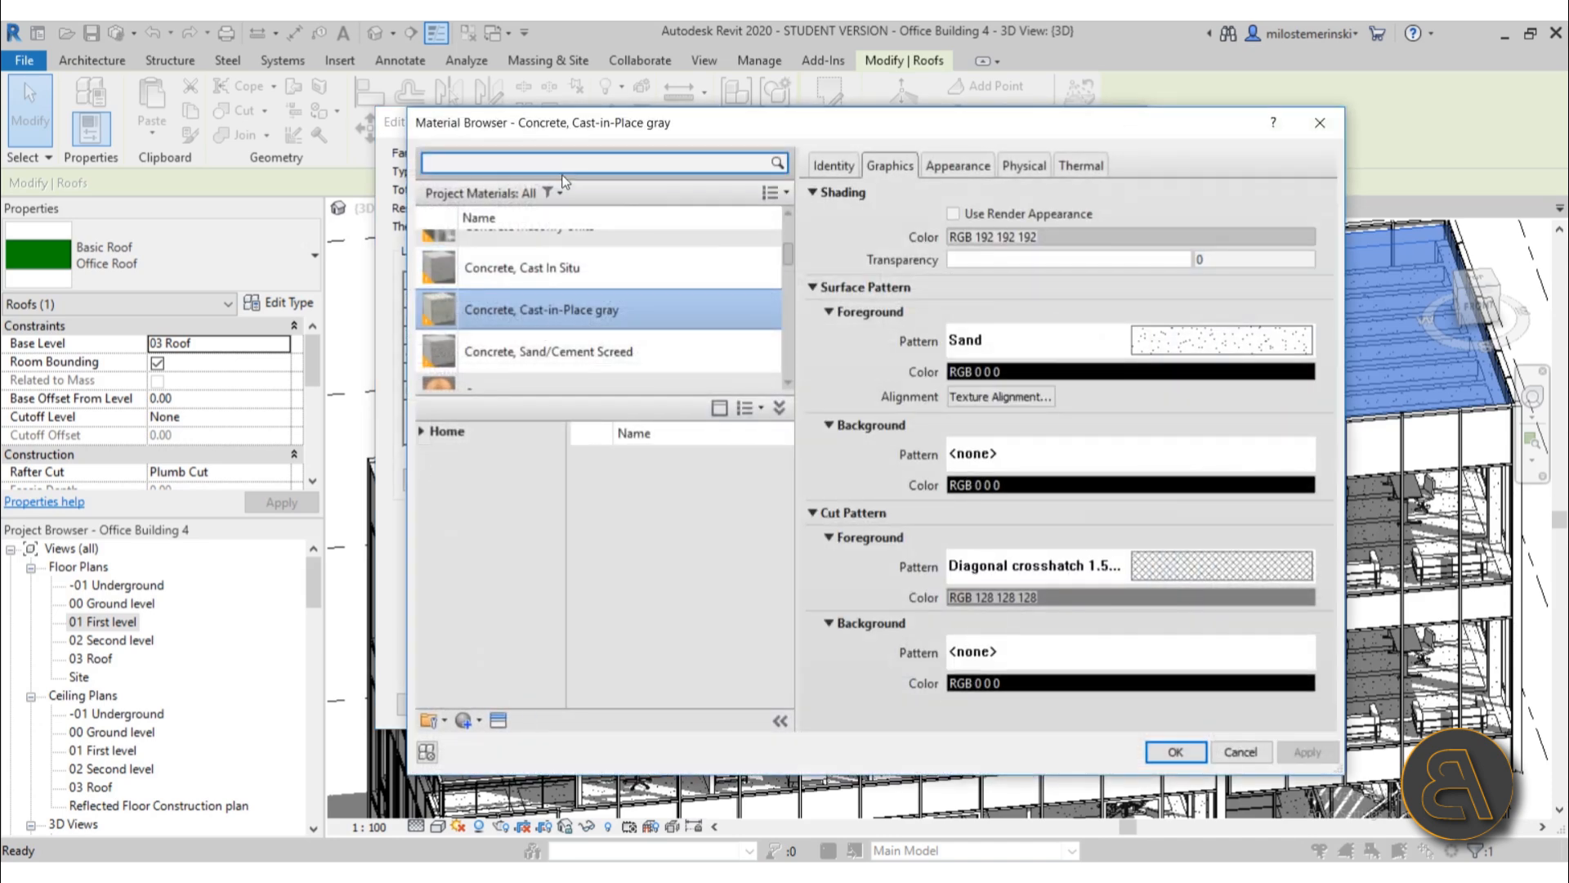
left_click(546, 163)
type("dmp")
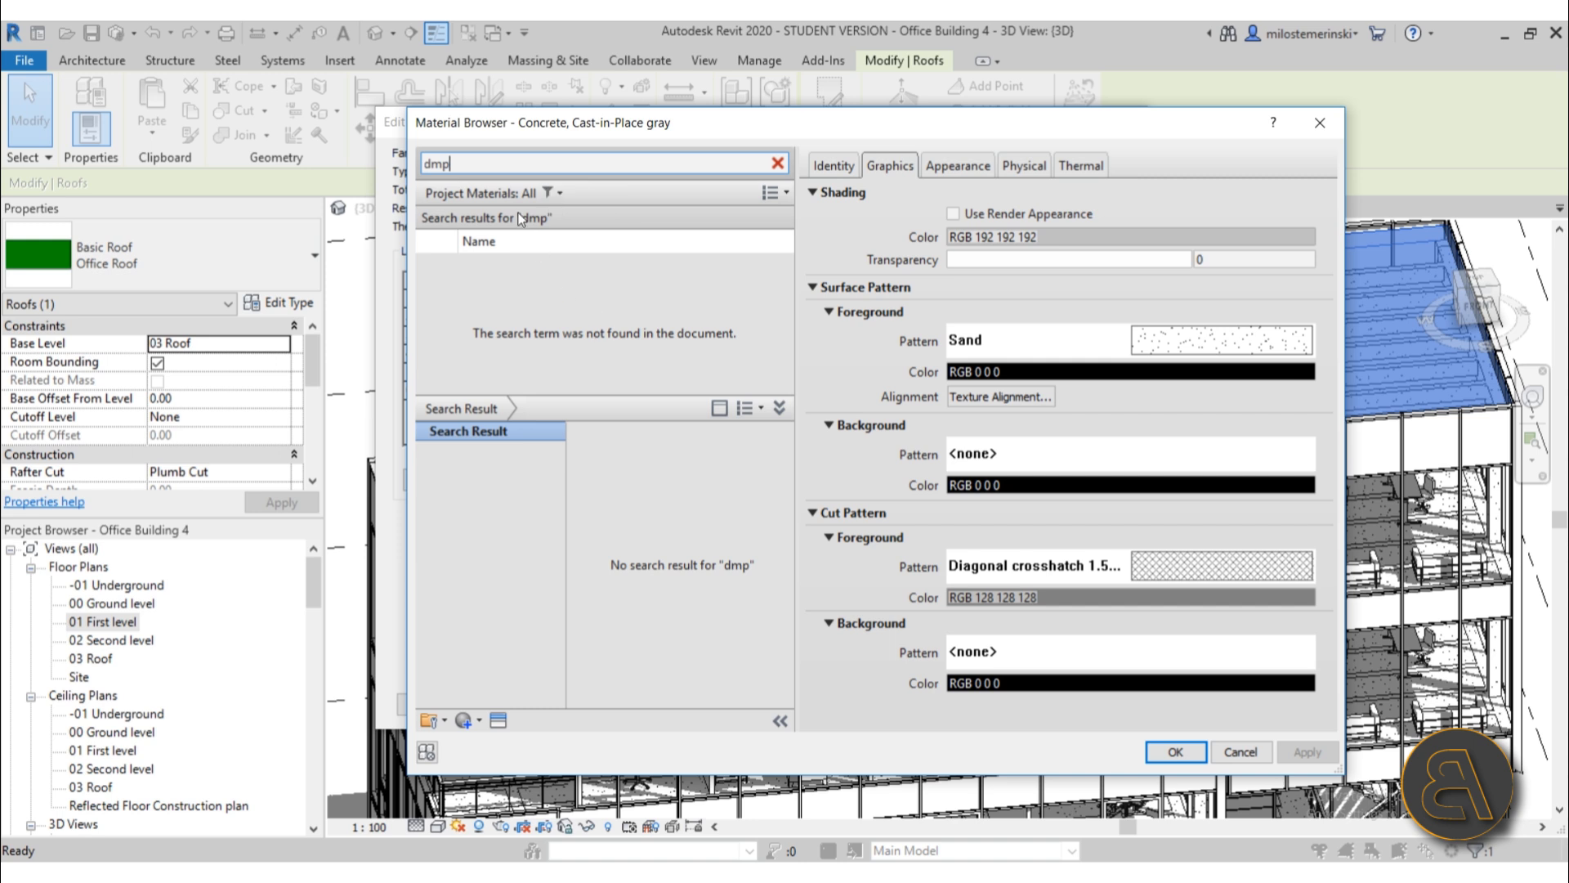
key("BackSpace")
key("BackSpace")
type("a")
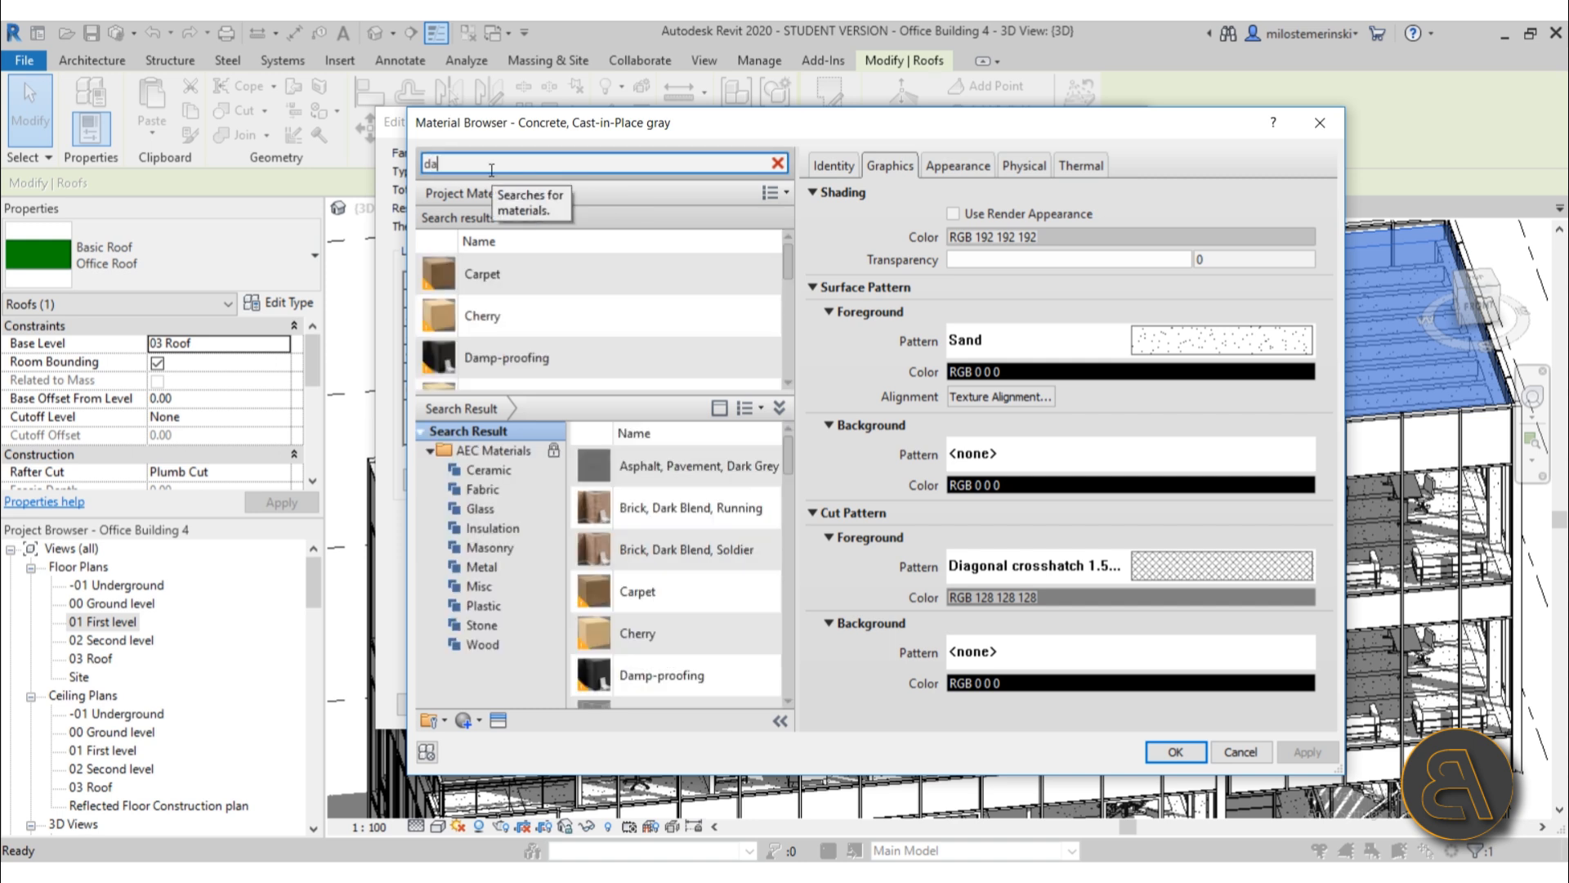
double_click(537, 358)
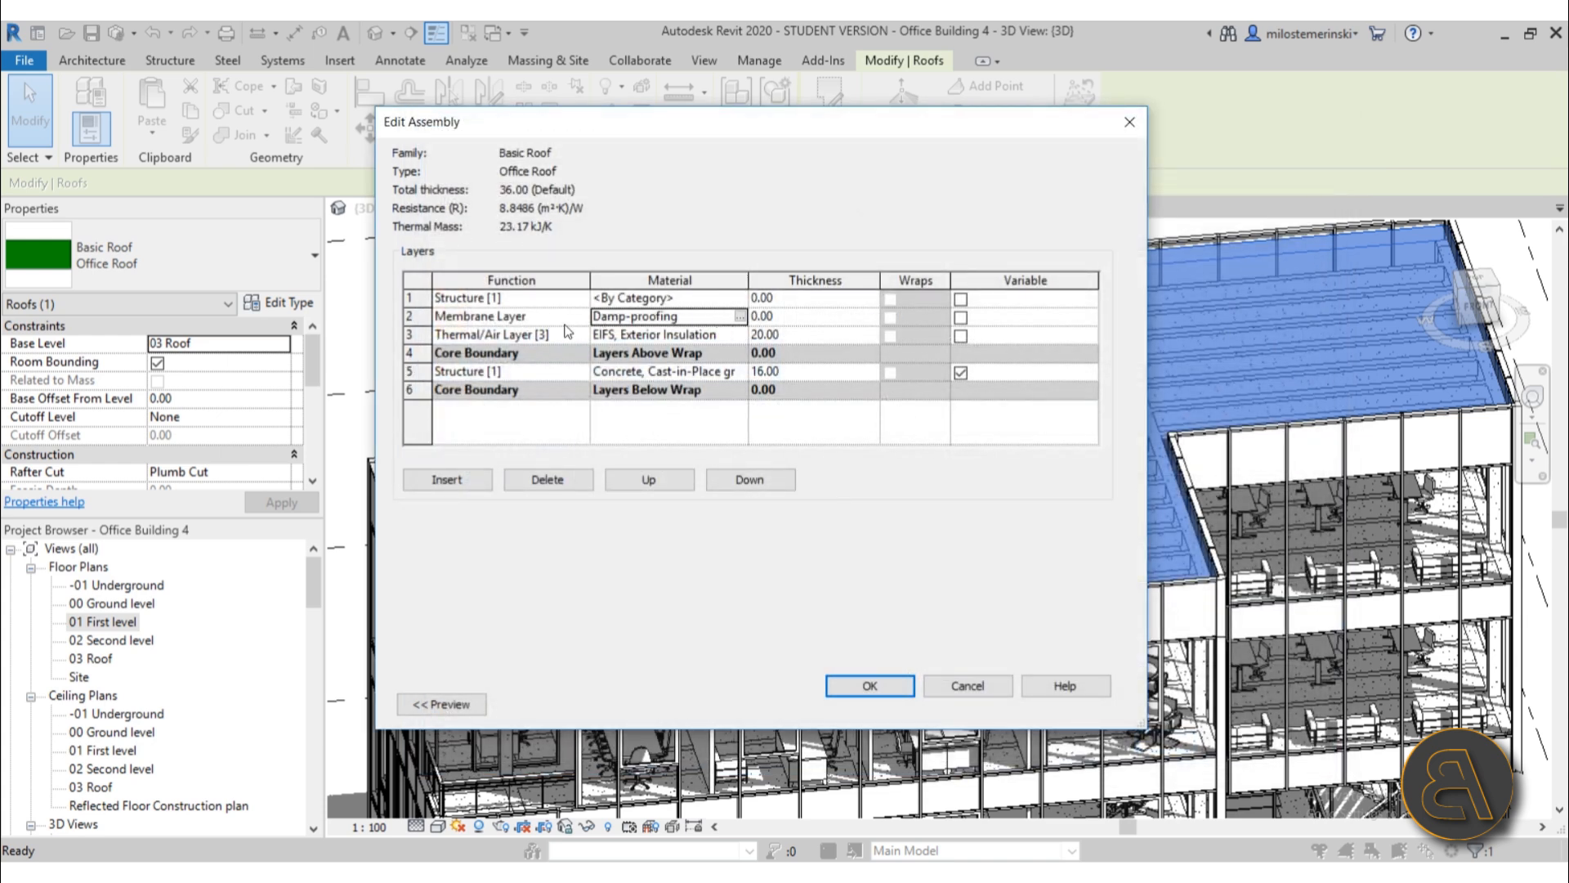
- Set the outermost roof layer's function to Finish 1 [4] and its thickness to 3
left_click(797, 300)
left_click(568, 299)
left_click(580, 298)
left_click(460, 362)
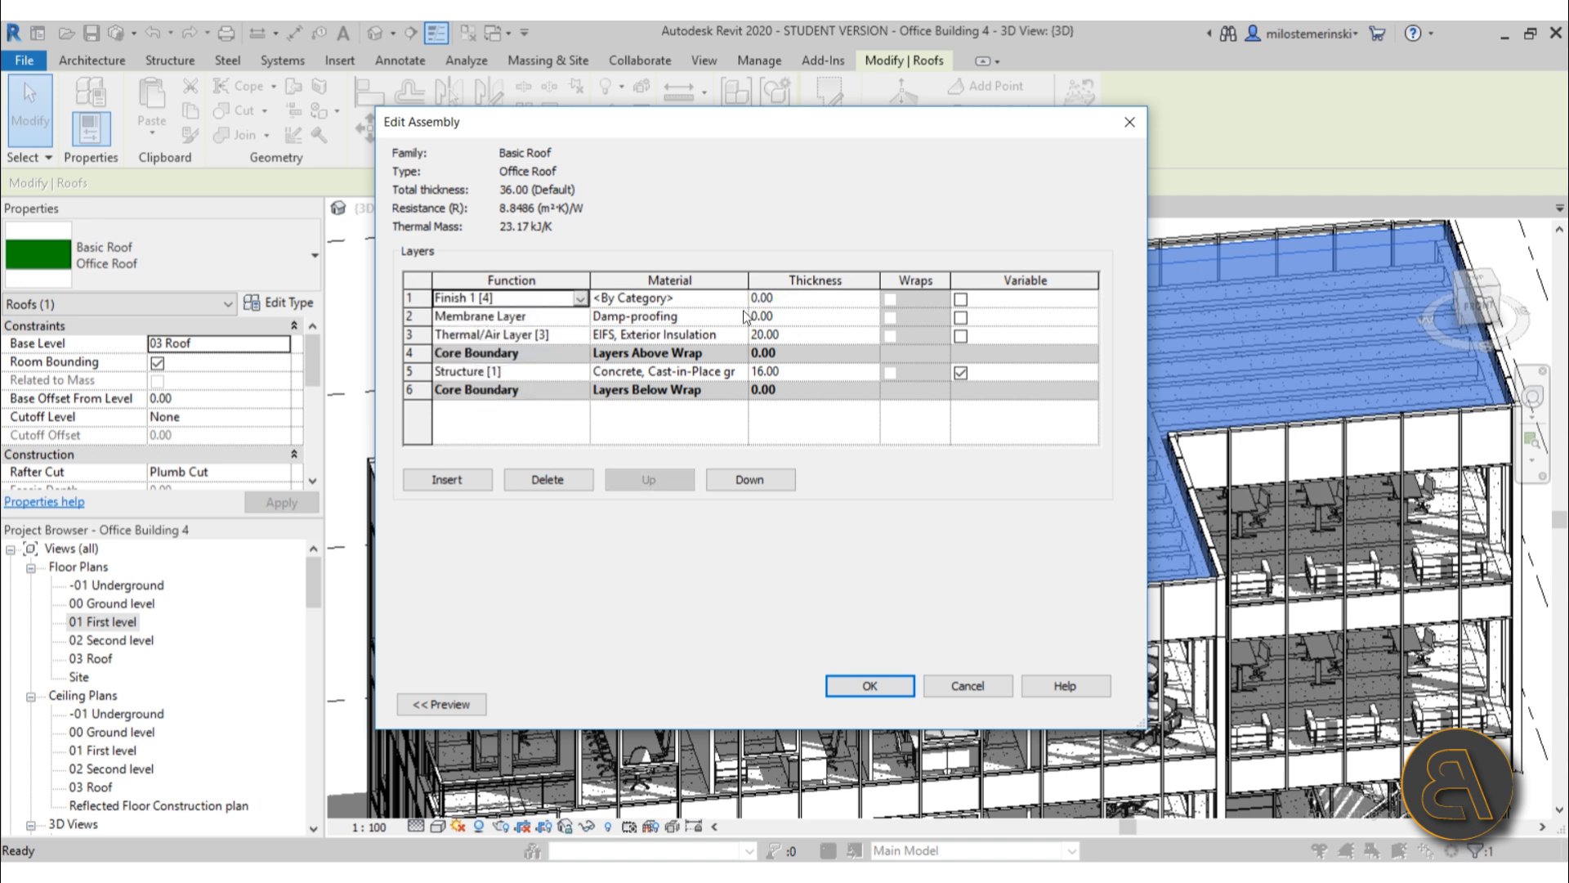
left_click(797, 301)
type("3")
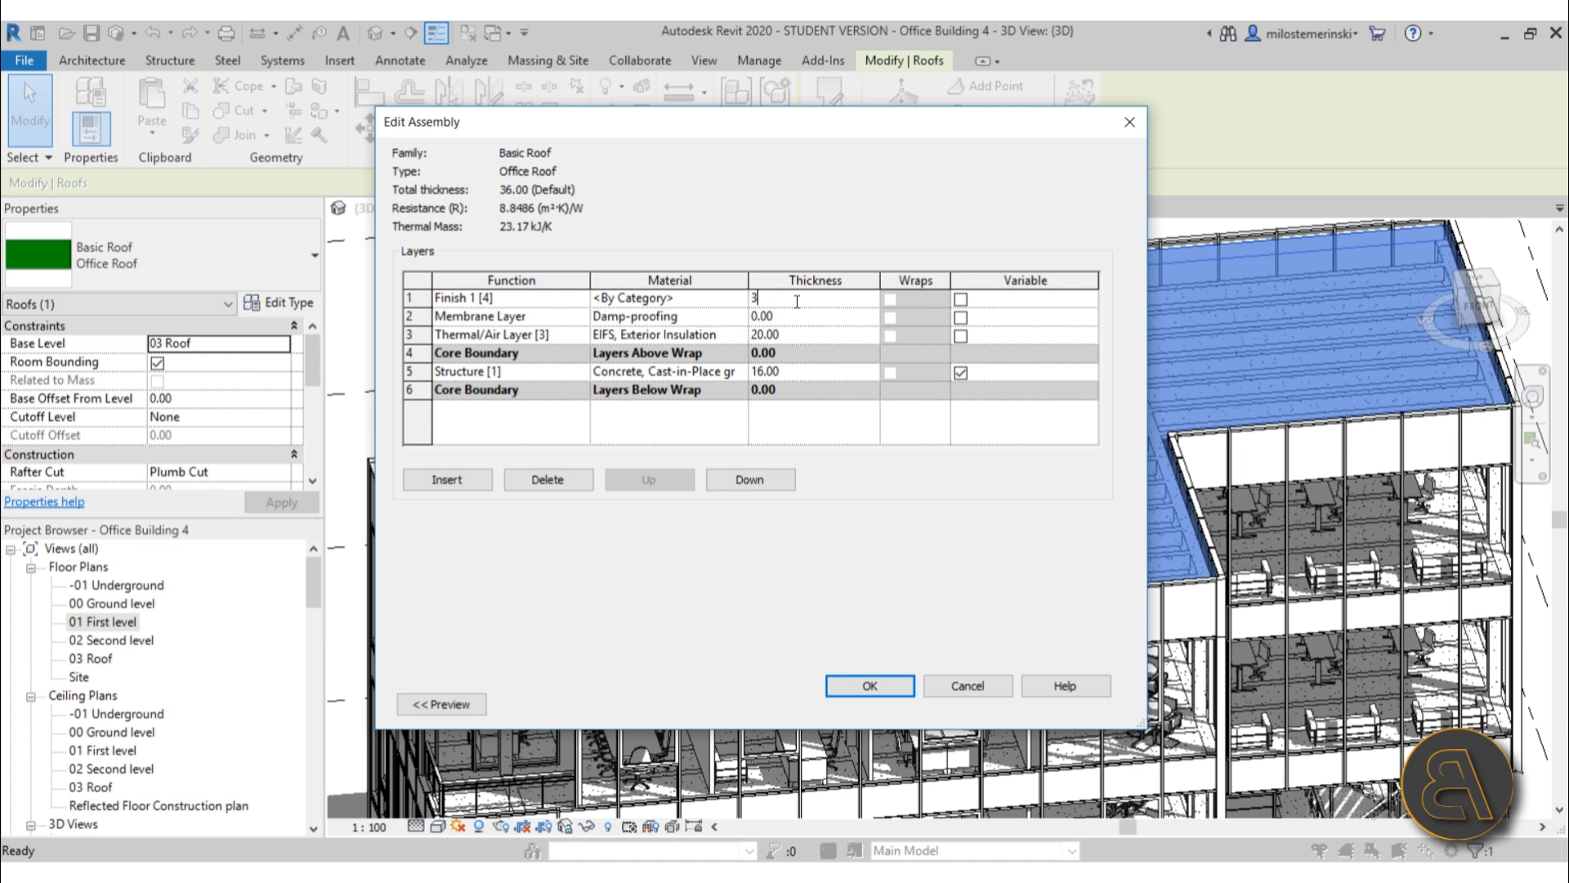
- Add Gravel from the AEC Materials library, assign it to the outermost finish layer, and accept the roof assembly
left_click(730, 302)
left_click(740, 298)
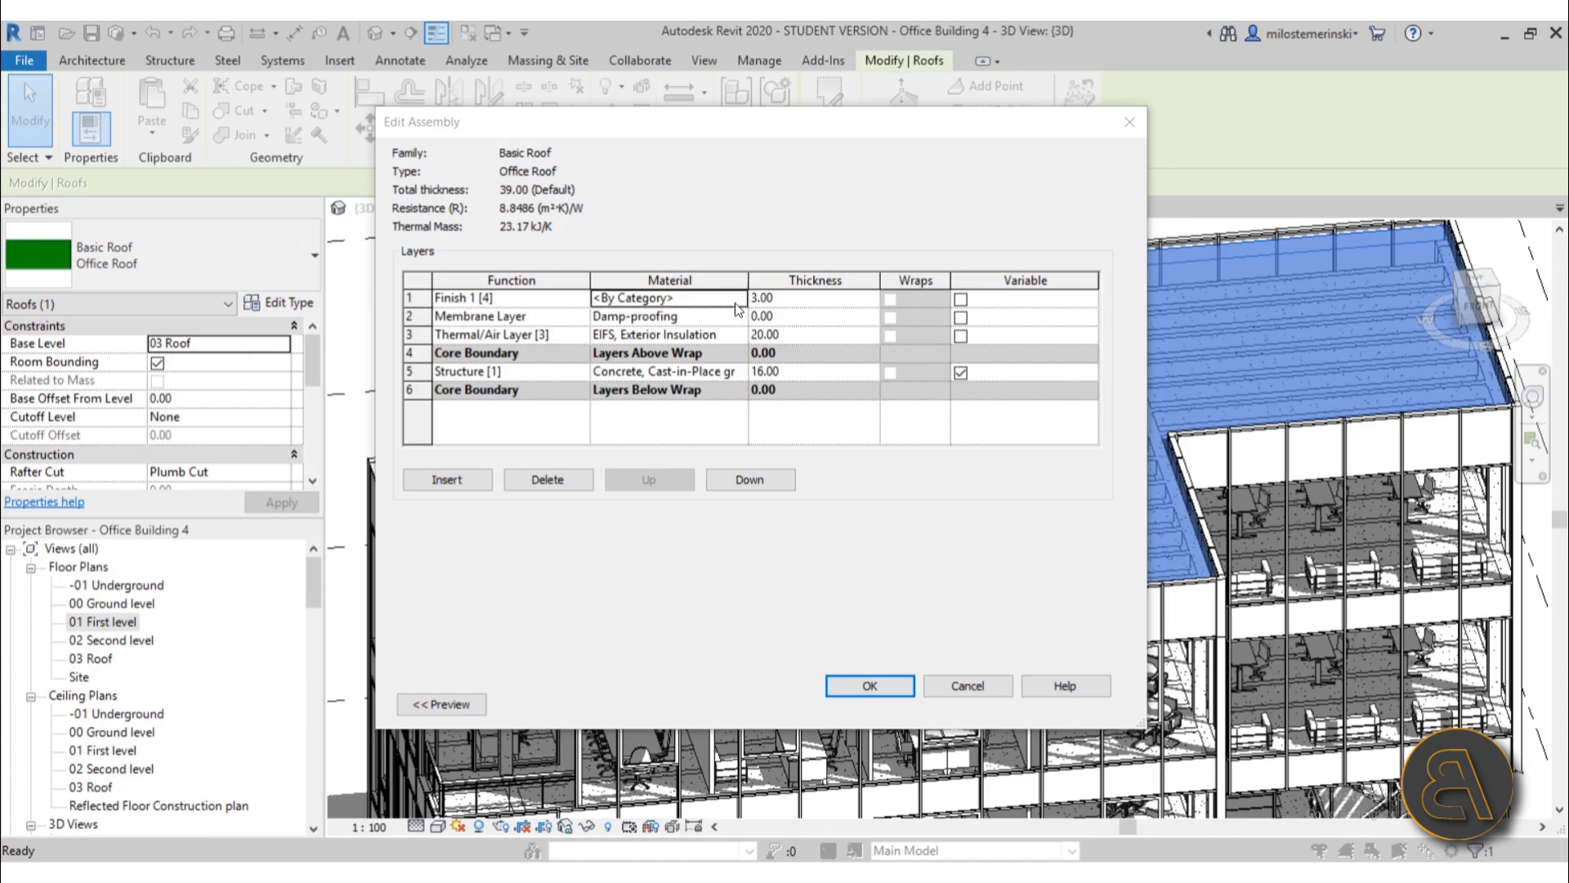
left_click(490, 163)
type("grav")
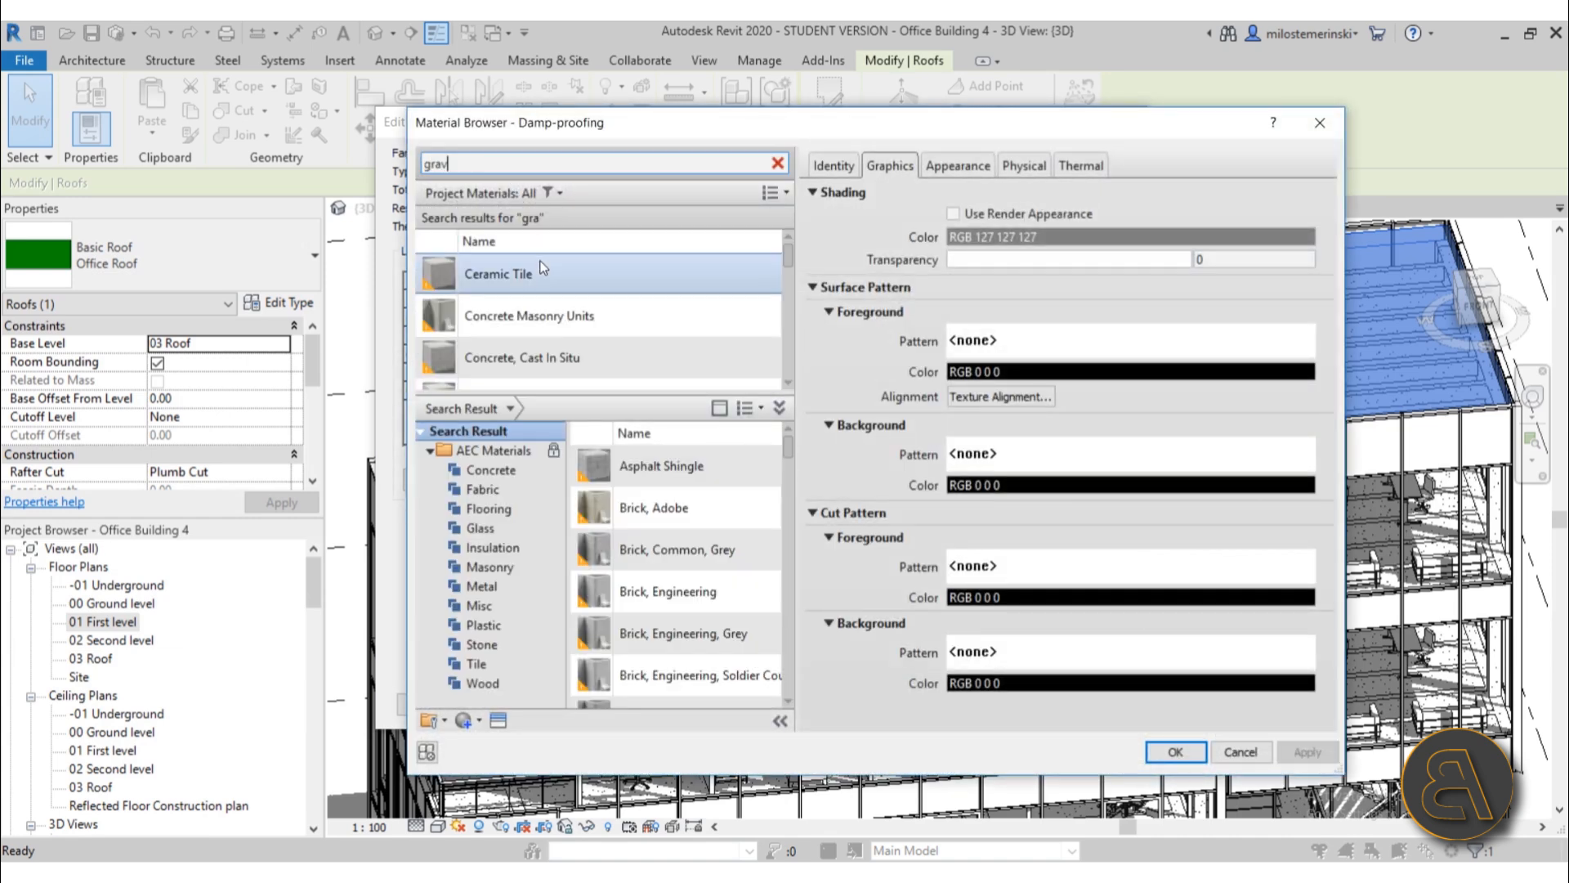
mouse_move(647, 482)
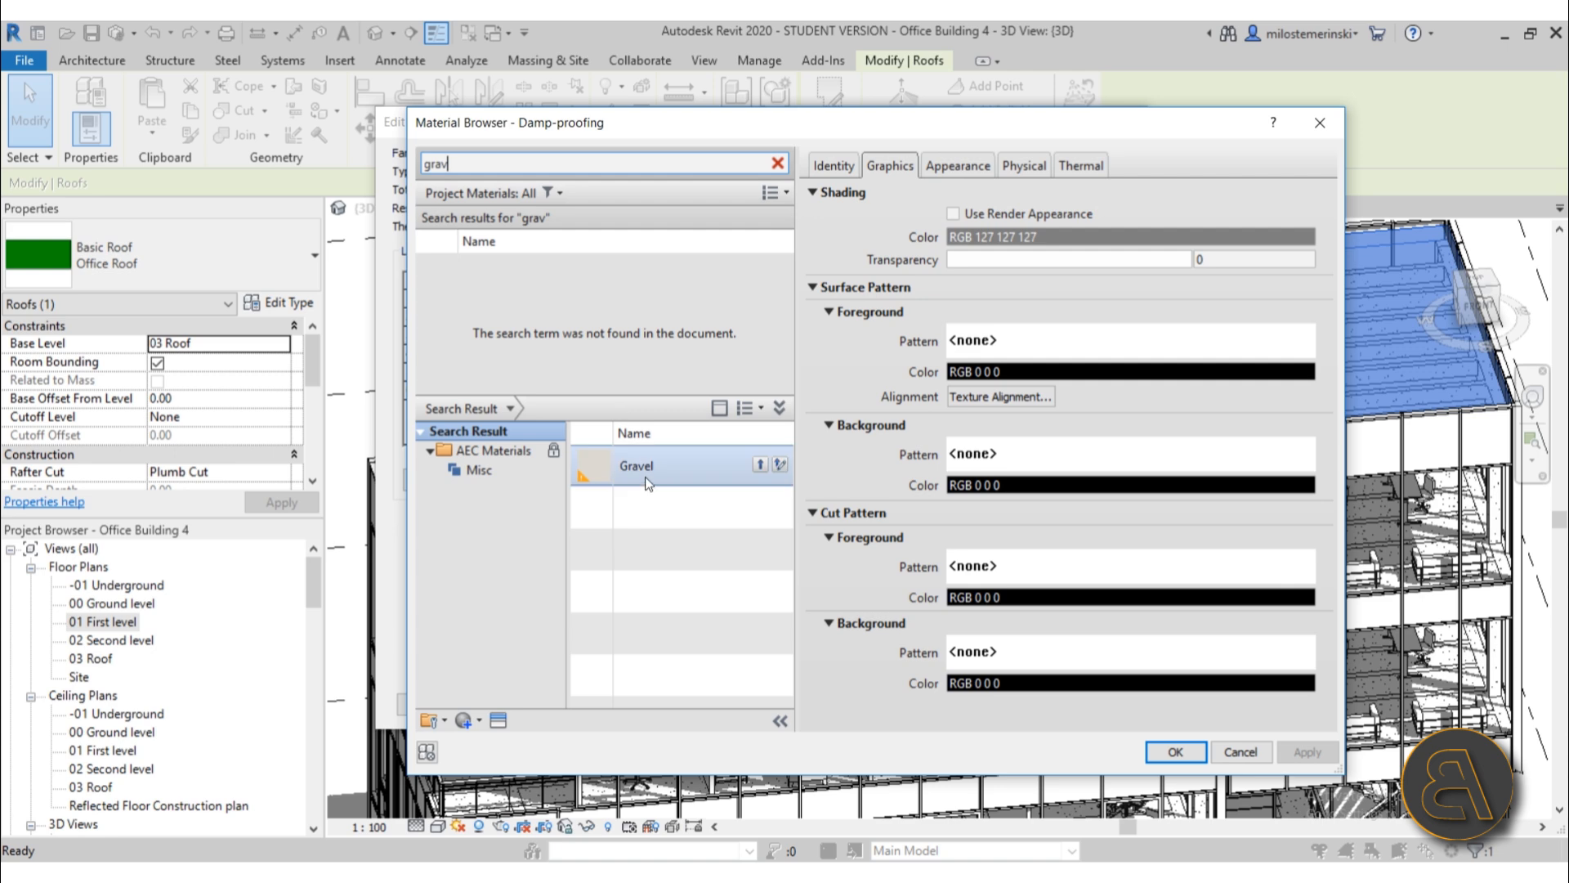
left_click(760, 467)
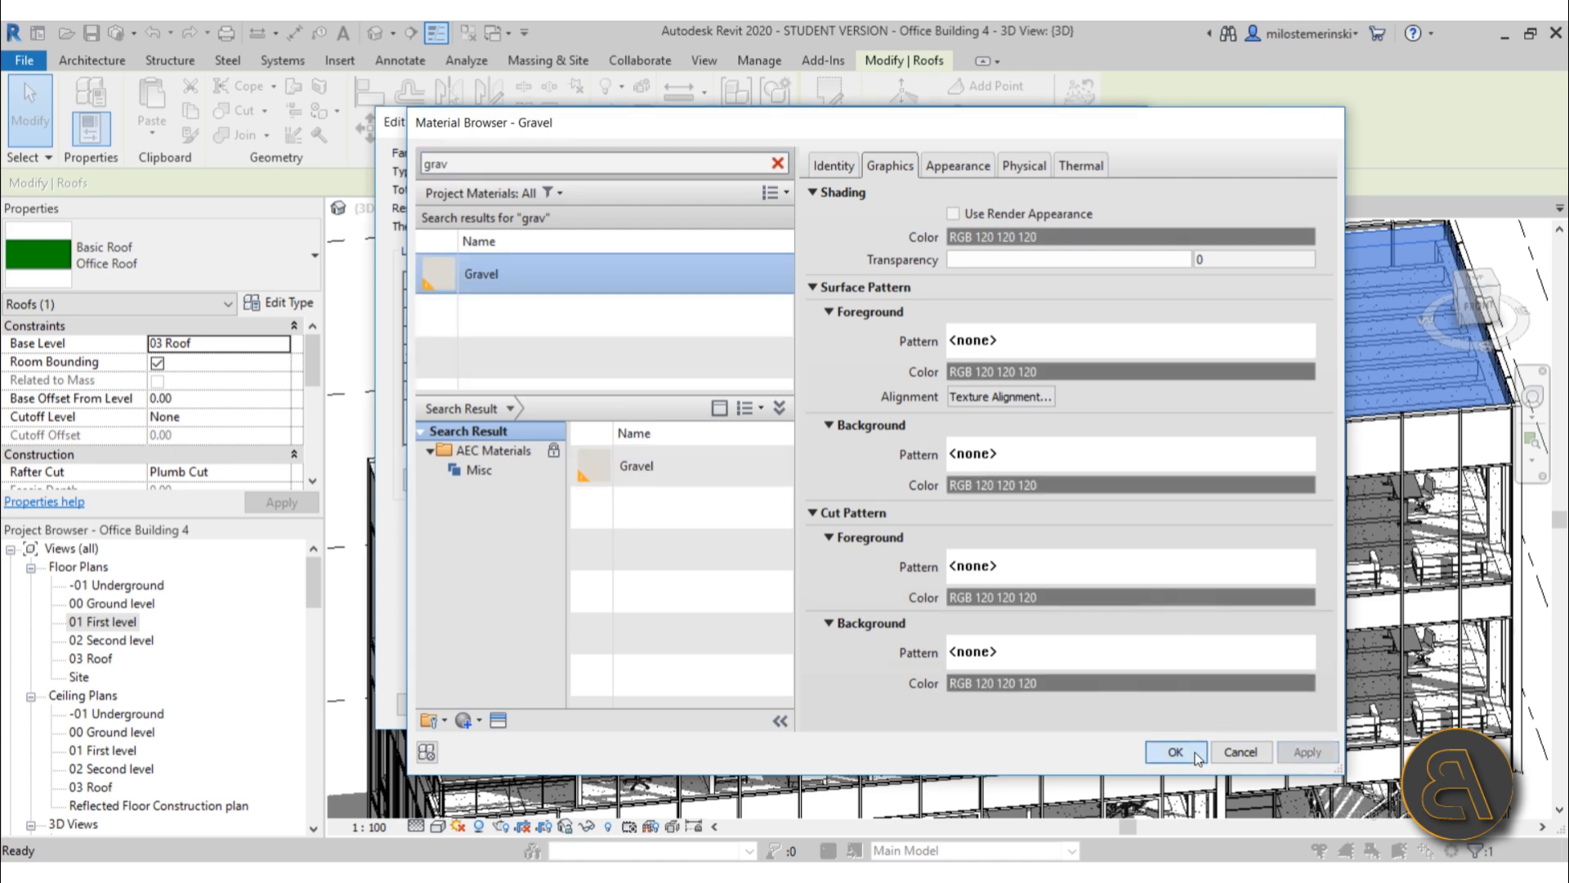
left_click(1176, 752)
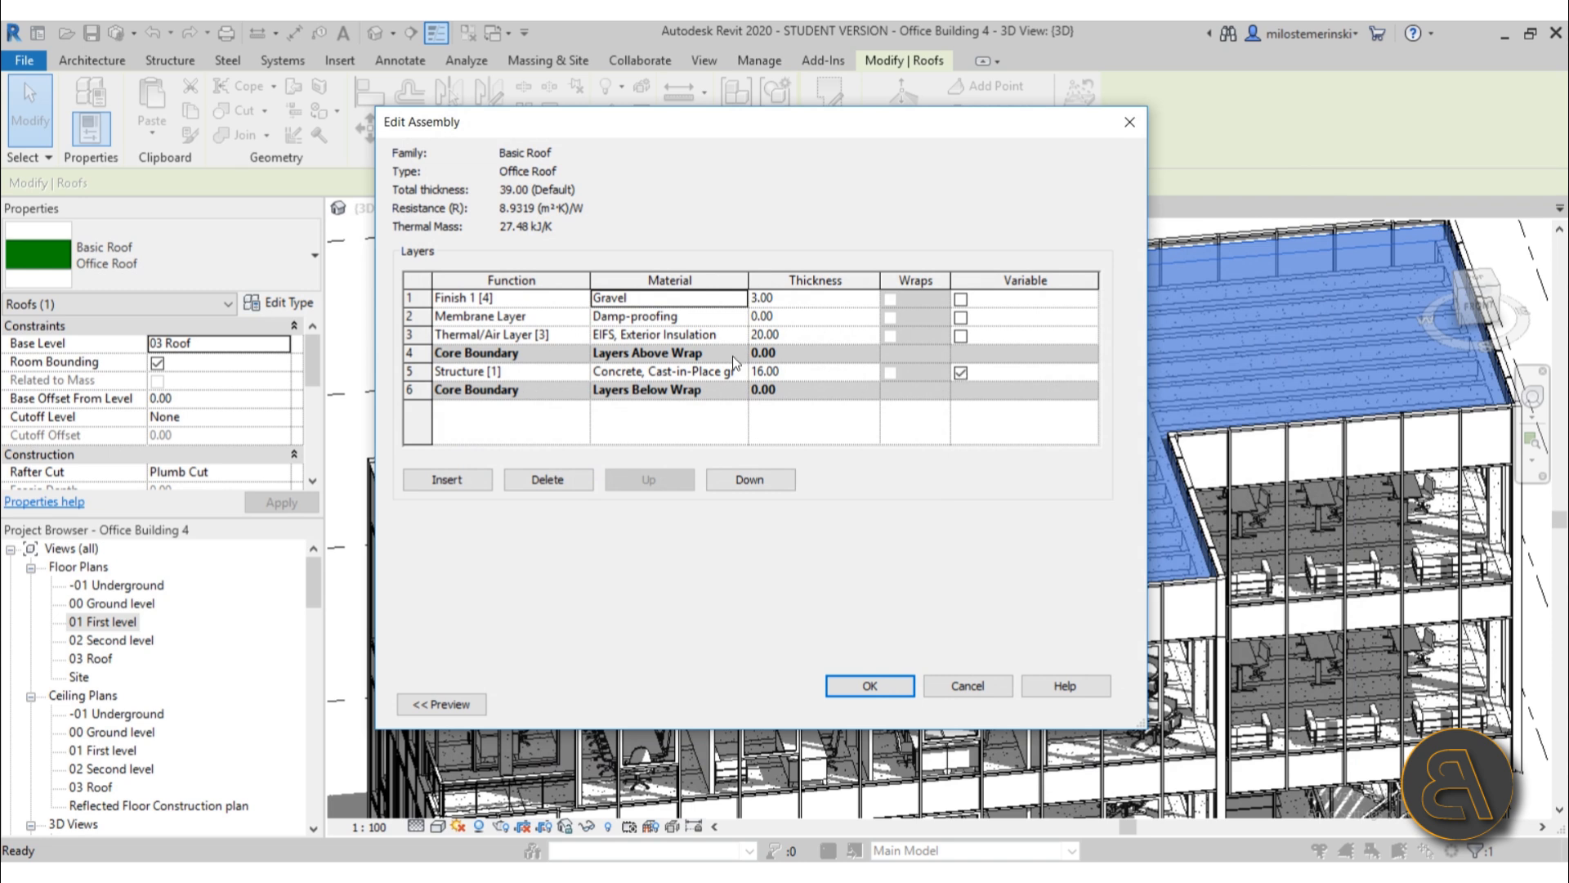
left_click(868, 687)
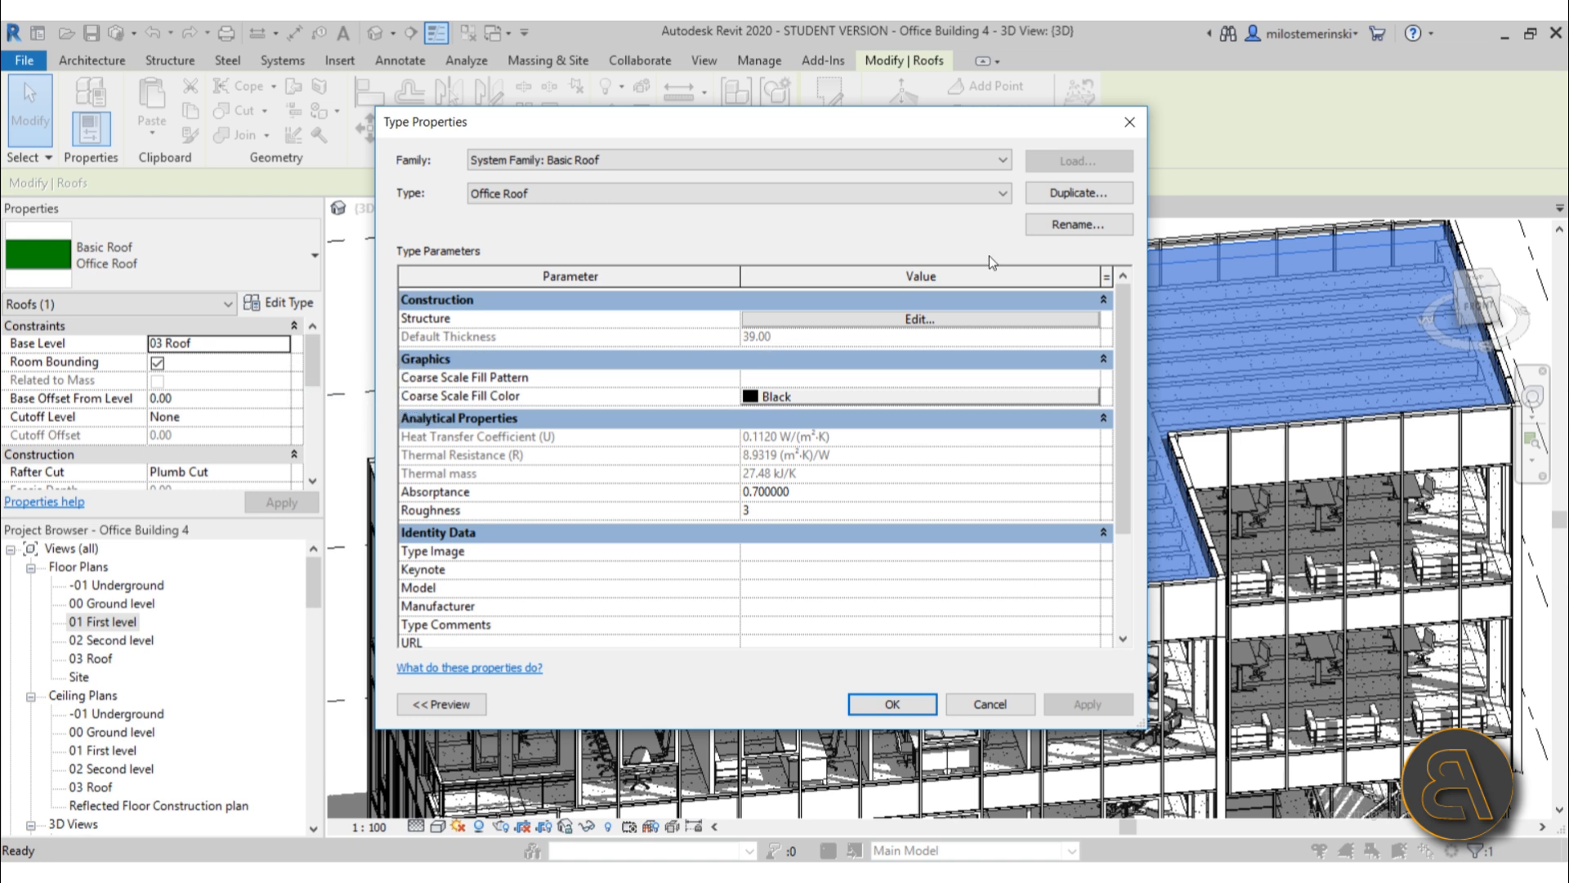
- Rename the roof type to Office Roof - 39cm and apply it to the roof
left_click(1058, 224)
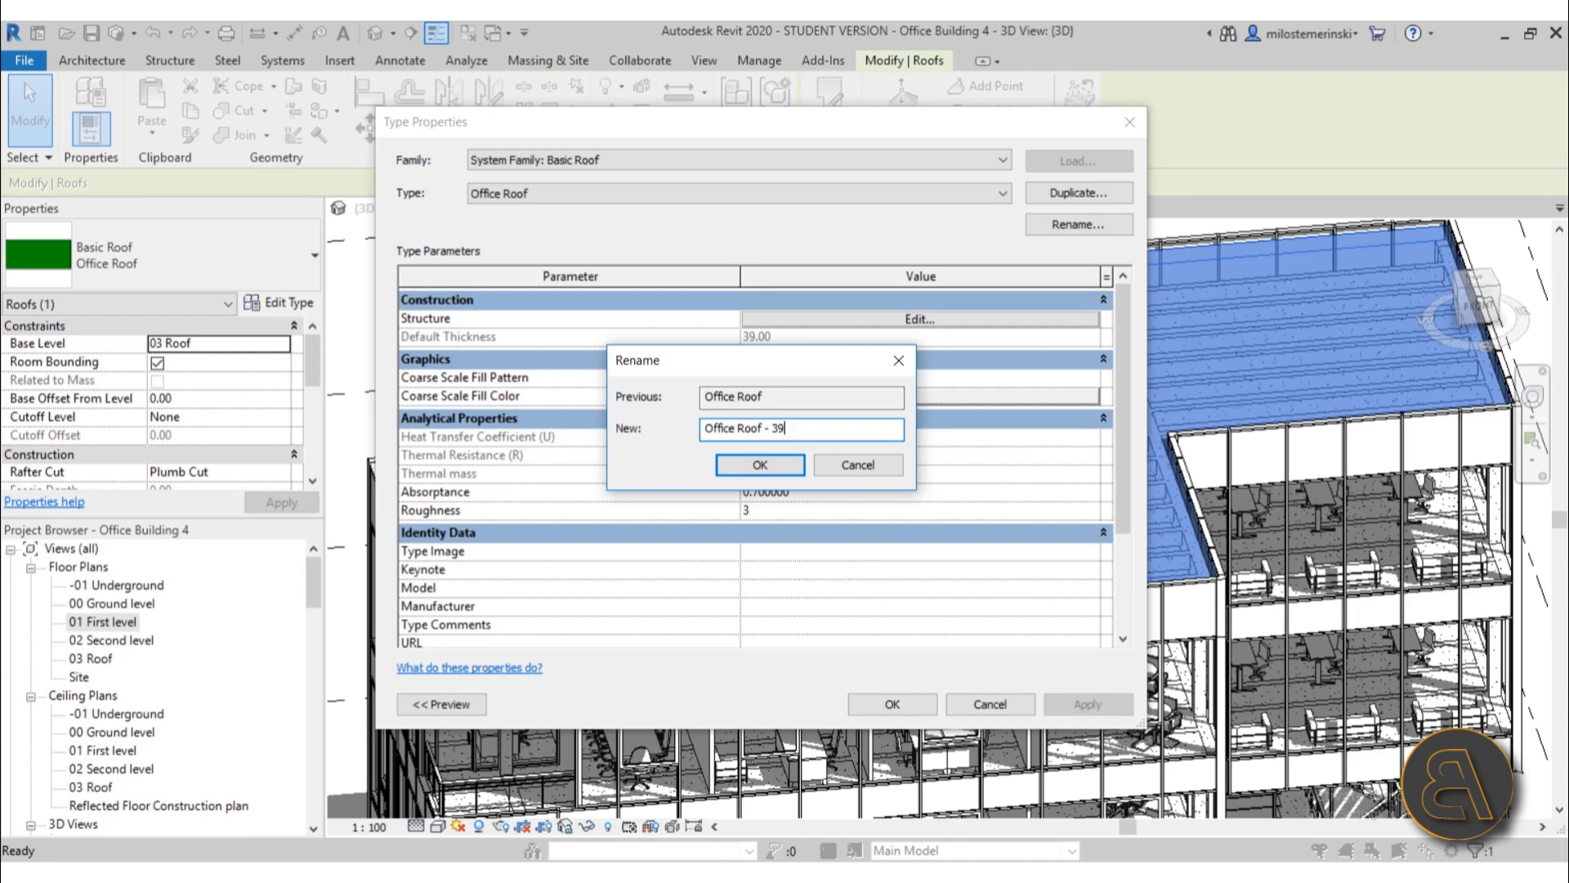
key("Return")
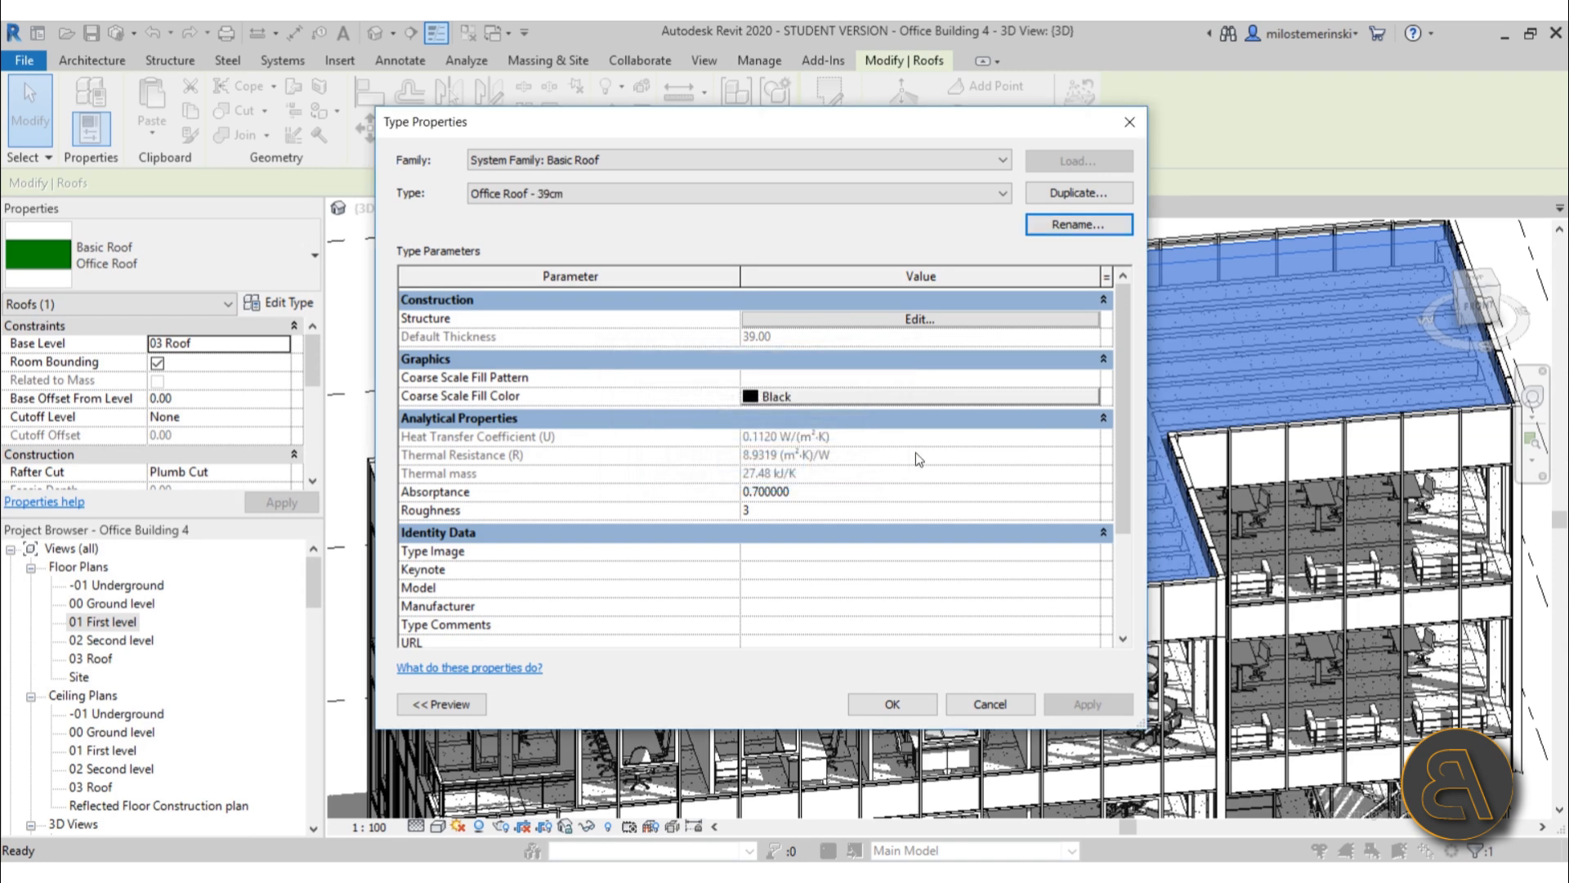
left_click(873, 712)
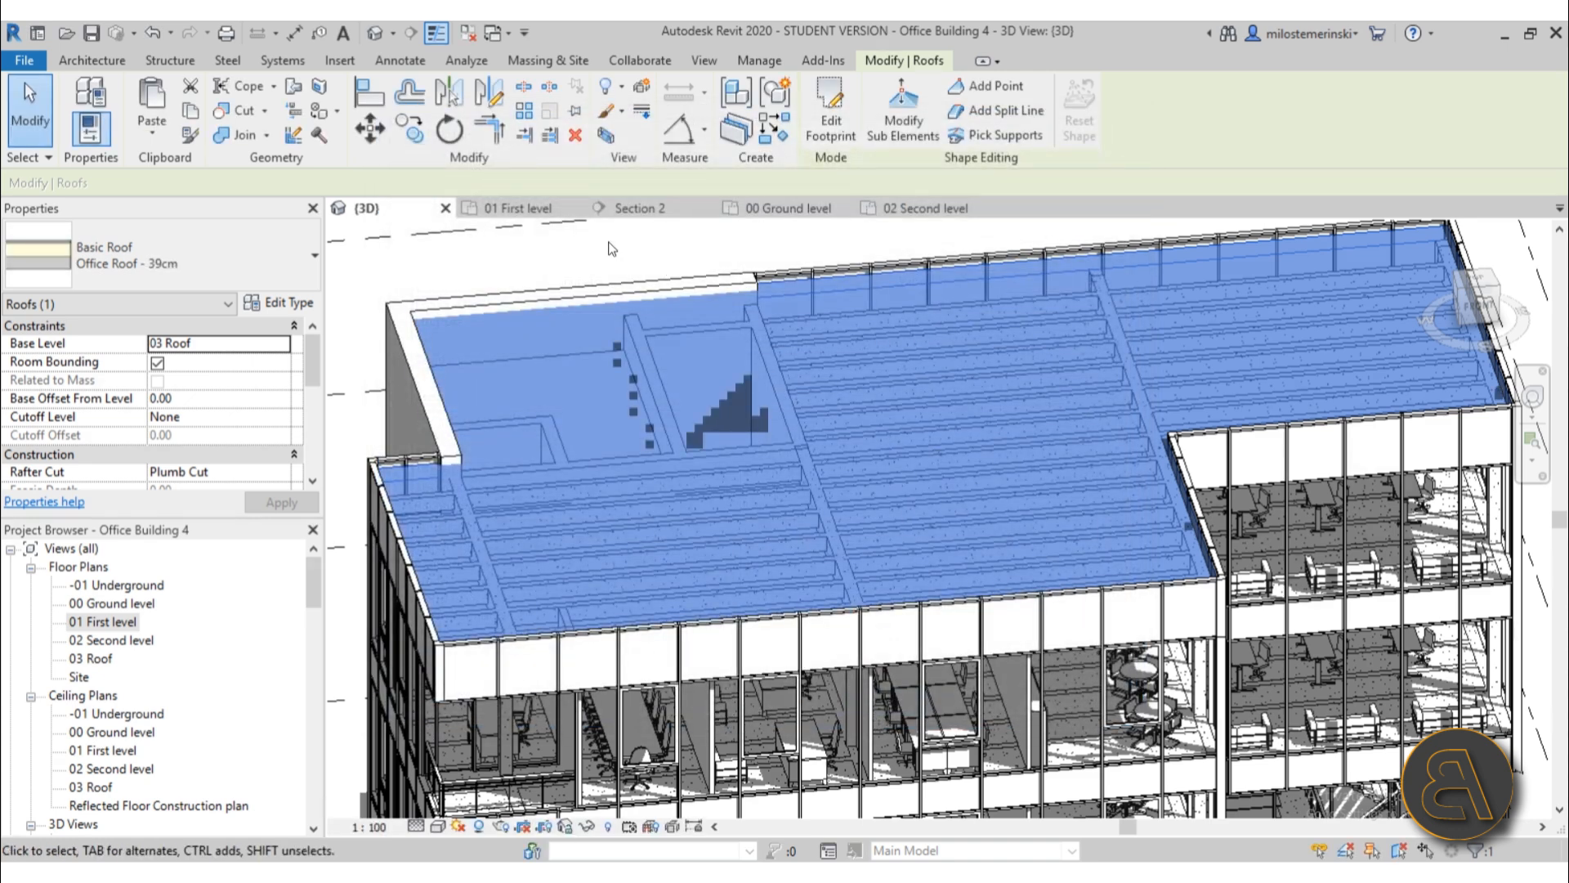
- Examine the layered roof and its fit inside the parapets from several angles in the 3D view
left_click(612, 249)
left_click(812, 285)
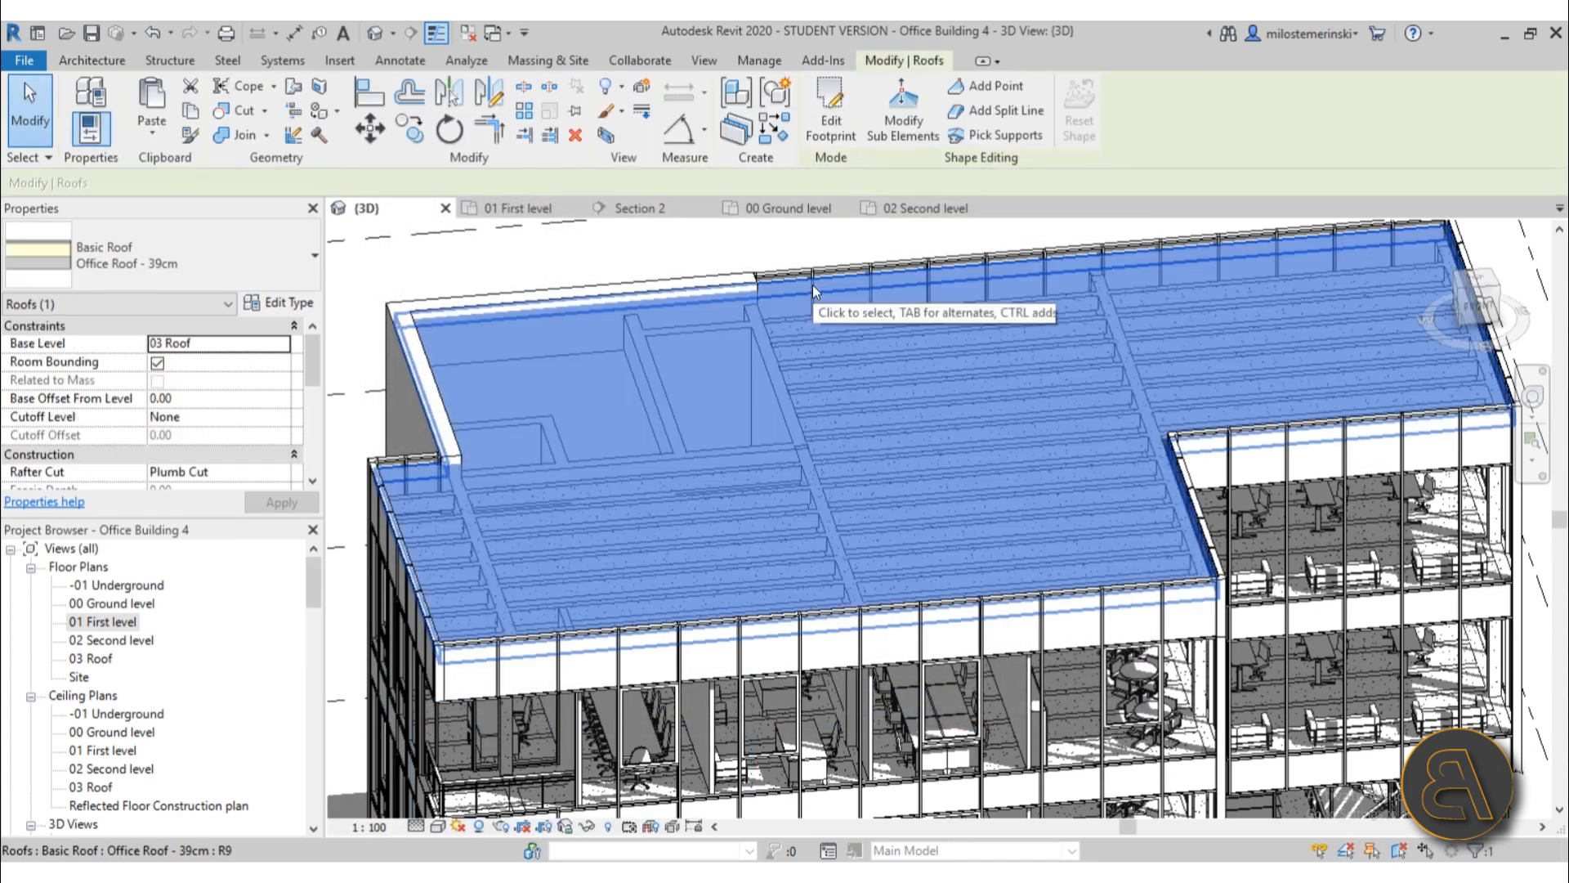
scroll(825, 323, "down", 5)
middle_click_drag(906, 389, 1045, 624, "shift")
key("Escape")
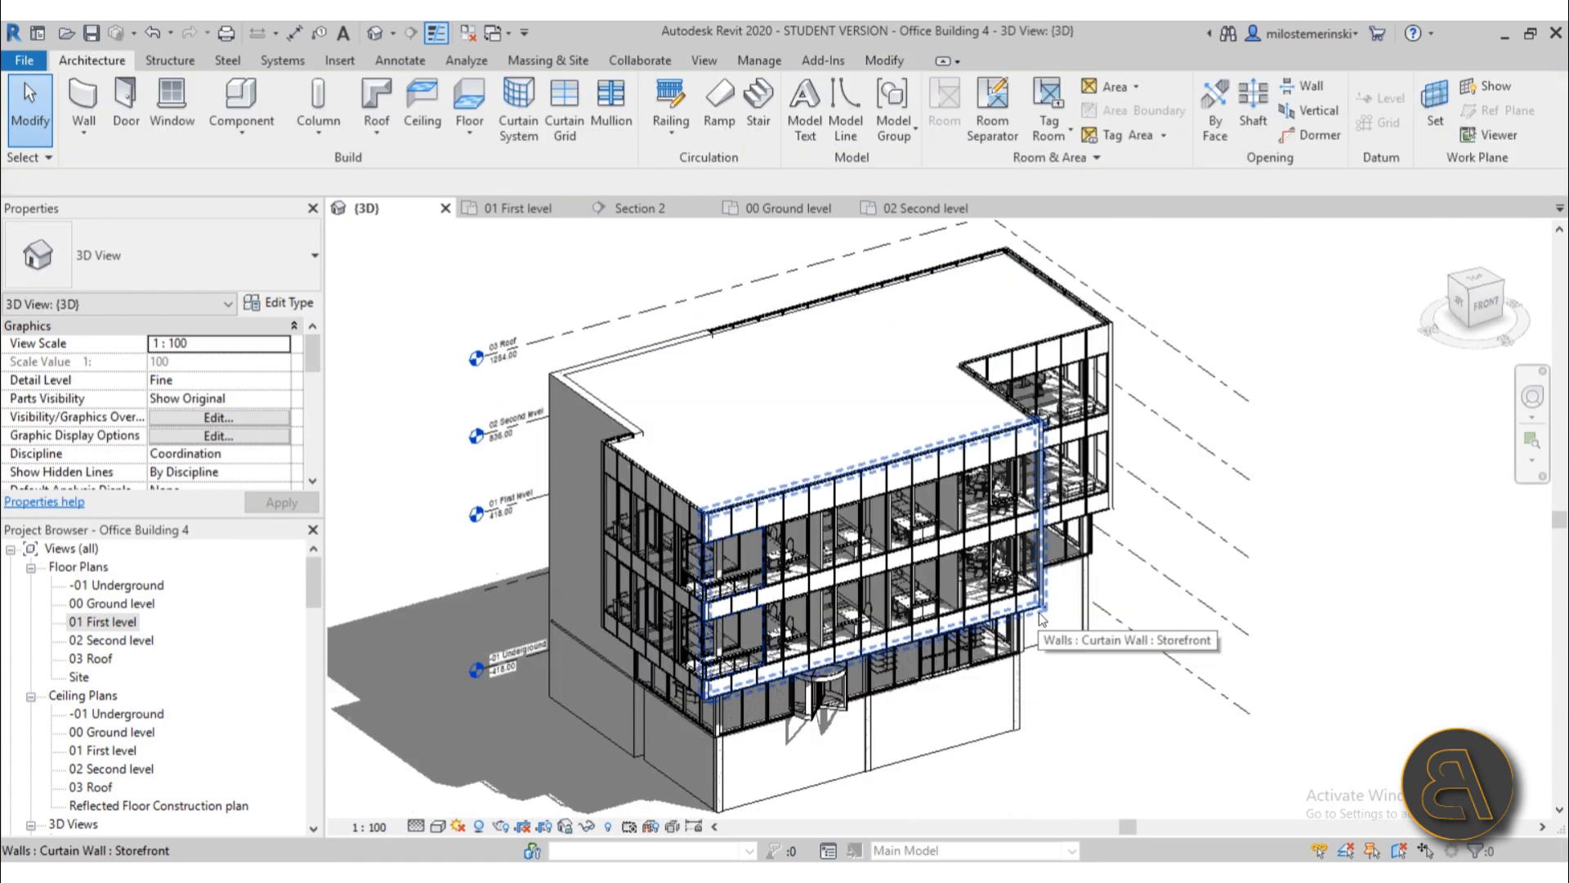
left_click(732, 337)
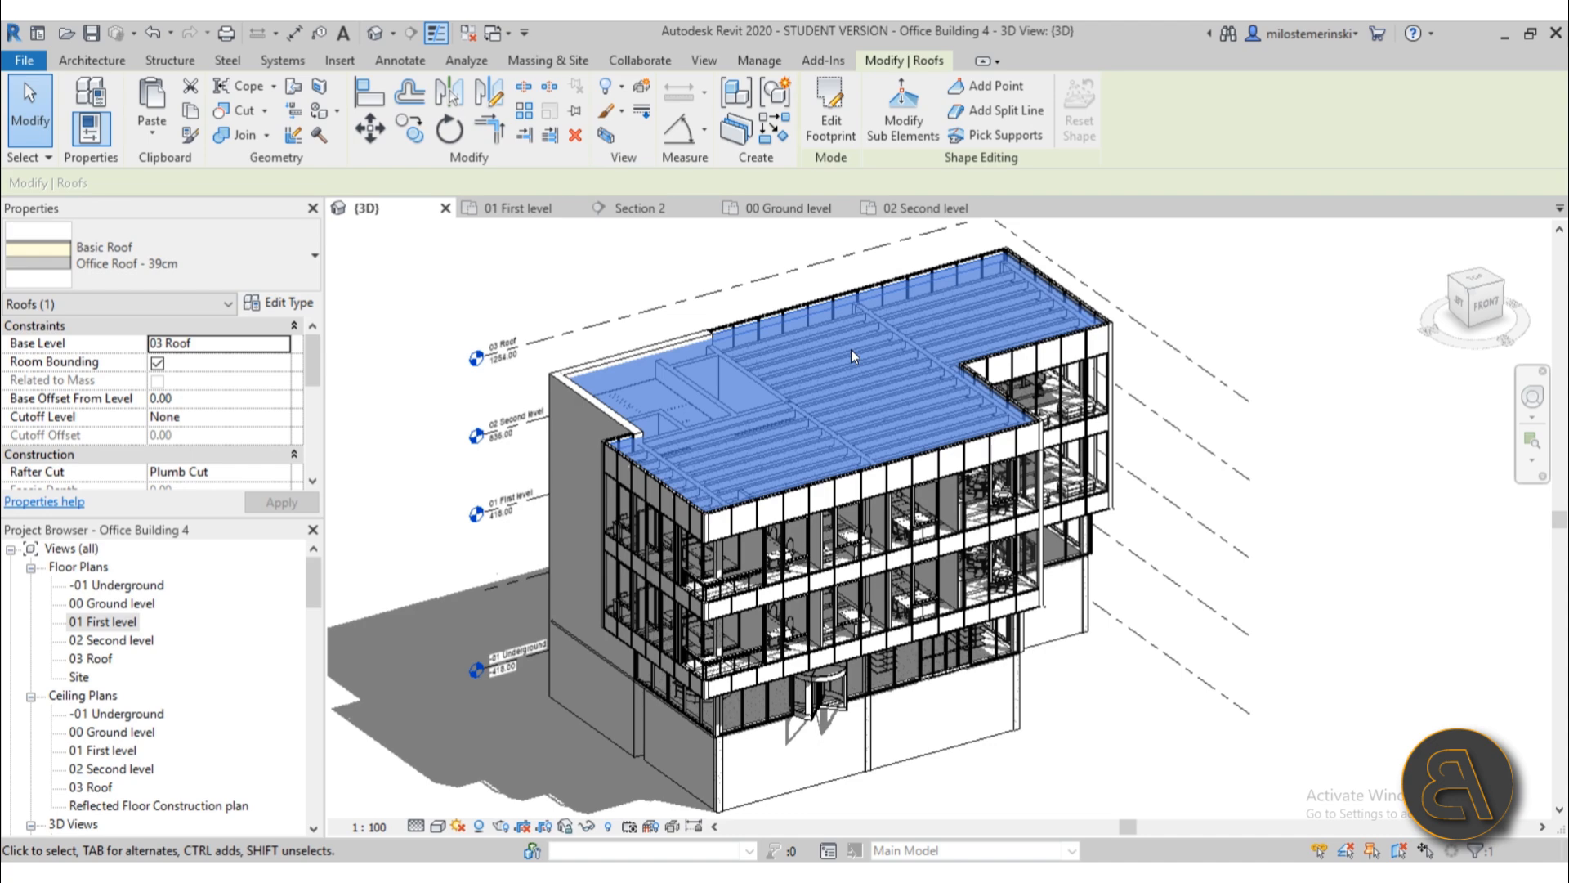
scroll(792, 404, "down", 3)
middle_click_drag(783, 405, 850, 642, "shift")
middle_click_drag(1134, 577, 845, 519, "shift")
scroll(776, 478, "up", 5)
middle_click_drag(776, 478, 860, 368, "shift")
scroll(860, 368, "down", 1)
scroll(750, 488, "up", 2)
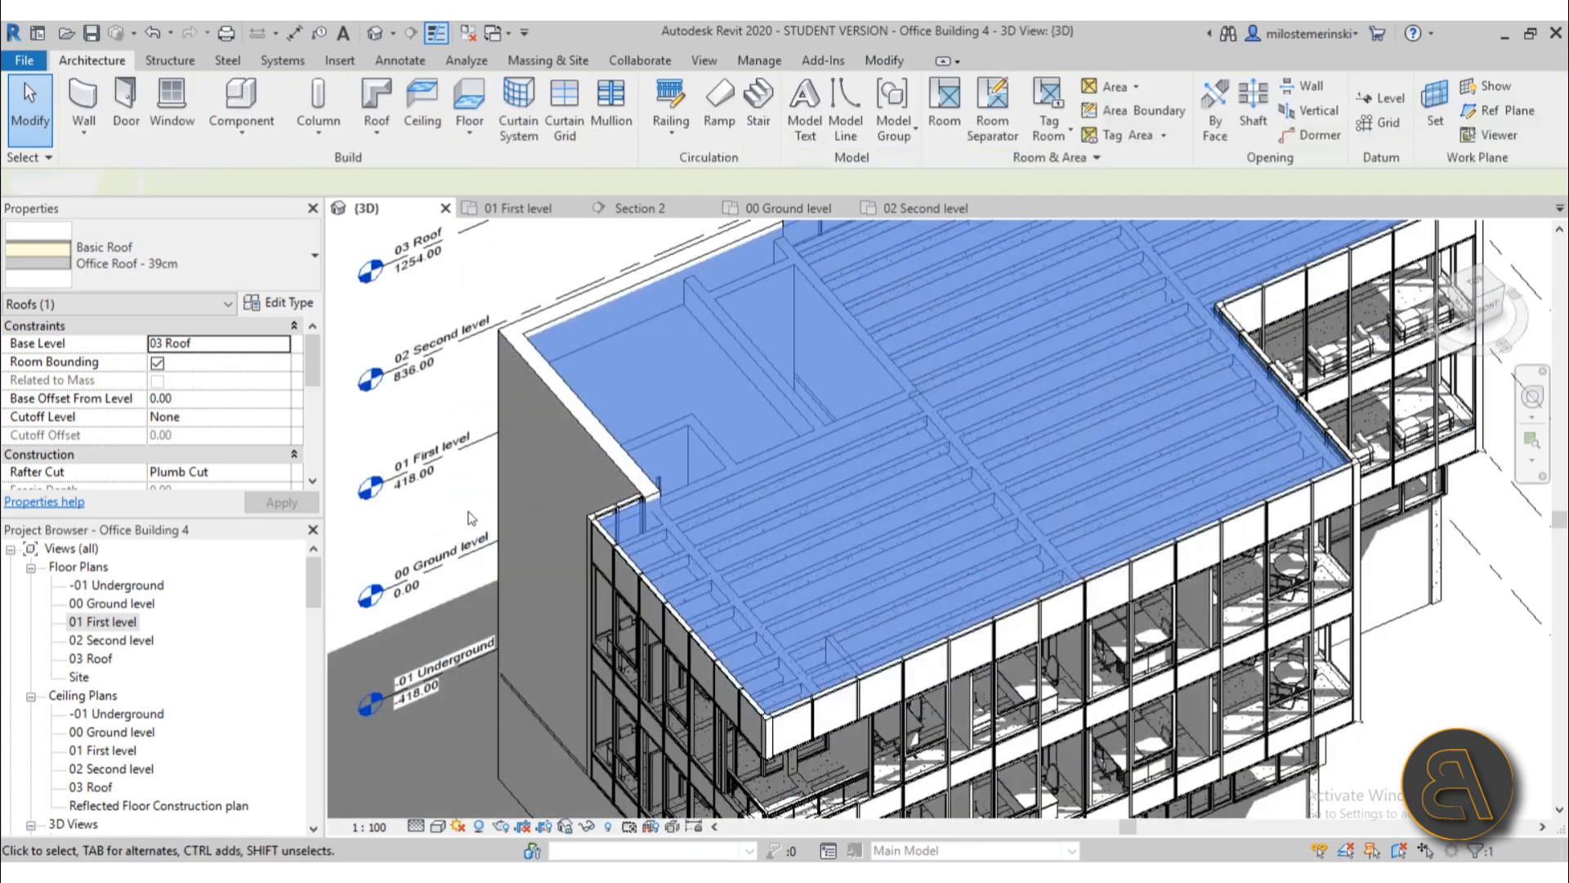
- Deselect the roof and open the 03 Roof floor plan
key("Escape")
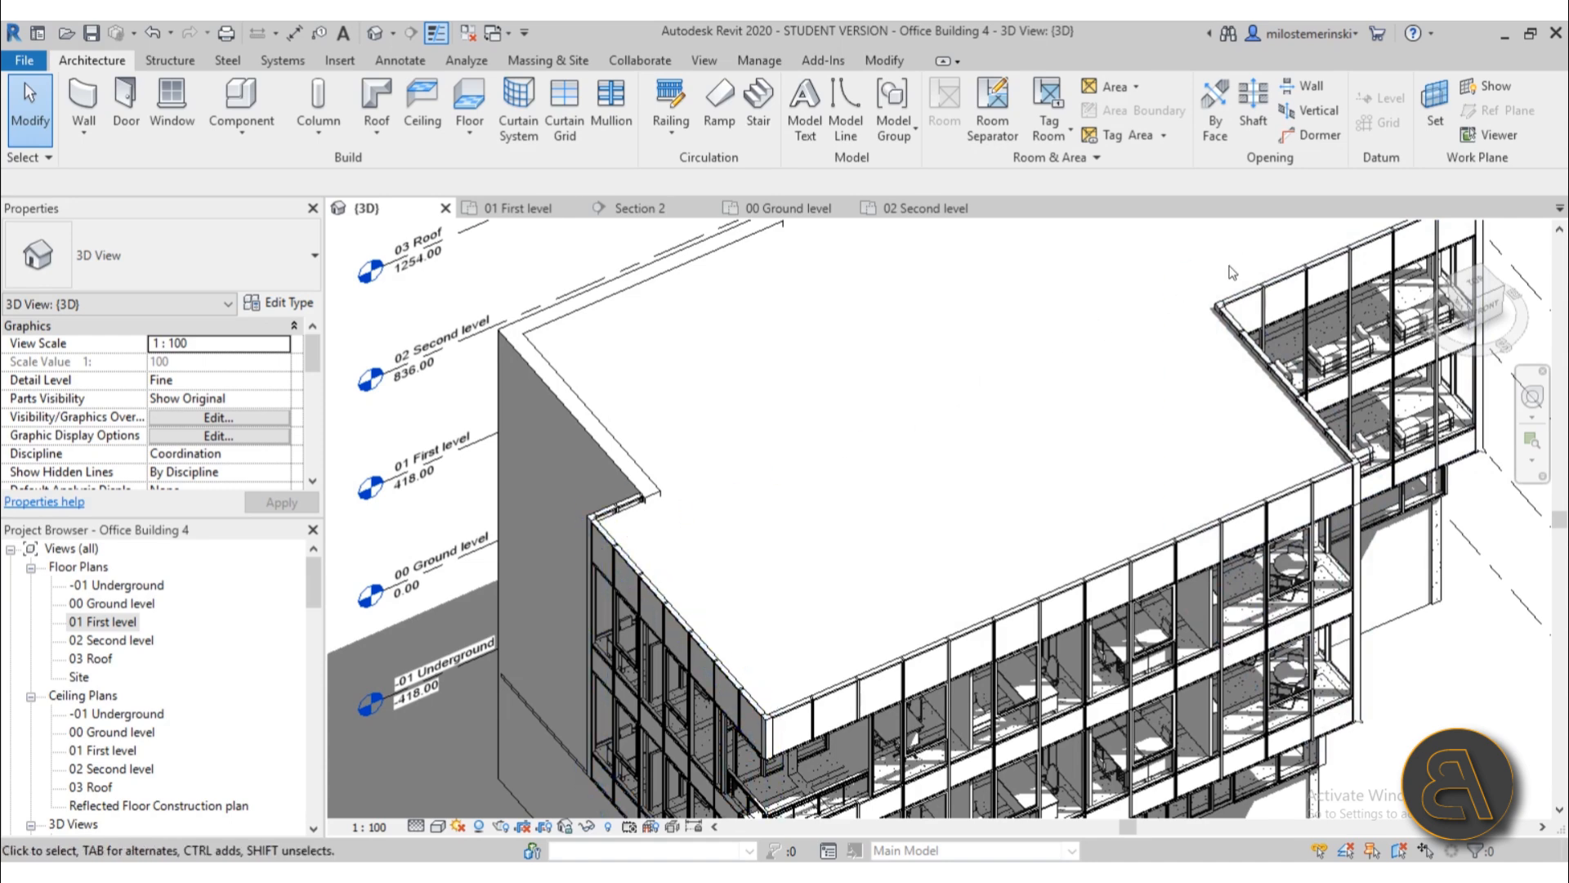
double_click(105, 663)
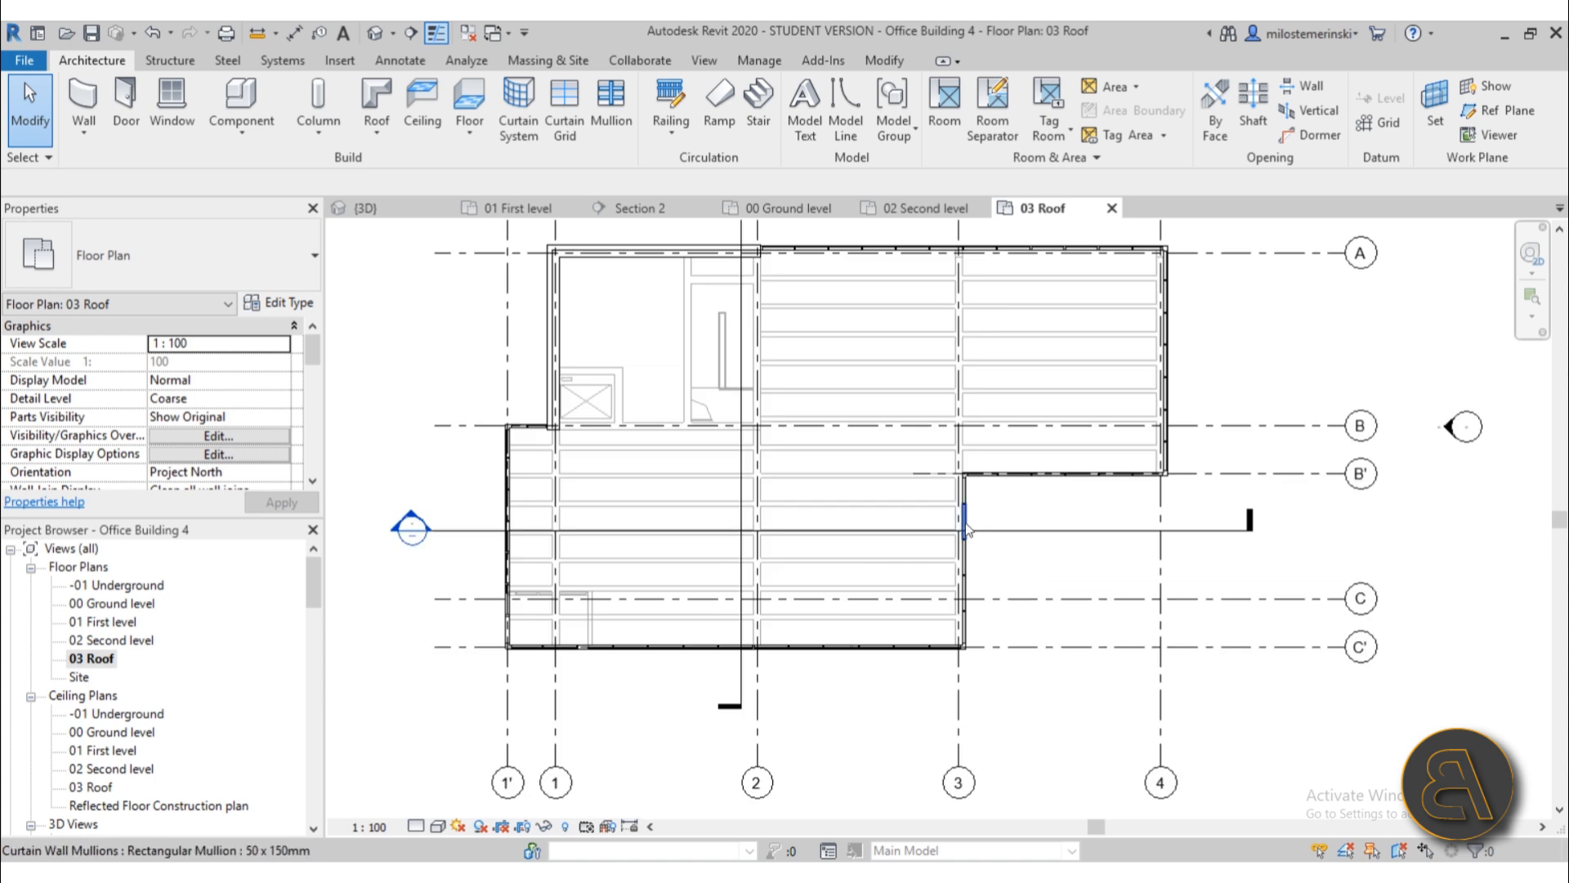
scroll(965, 482, "up", 5)
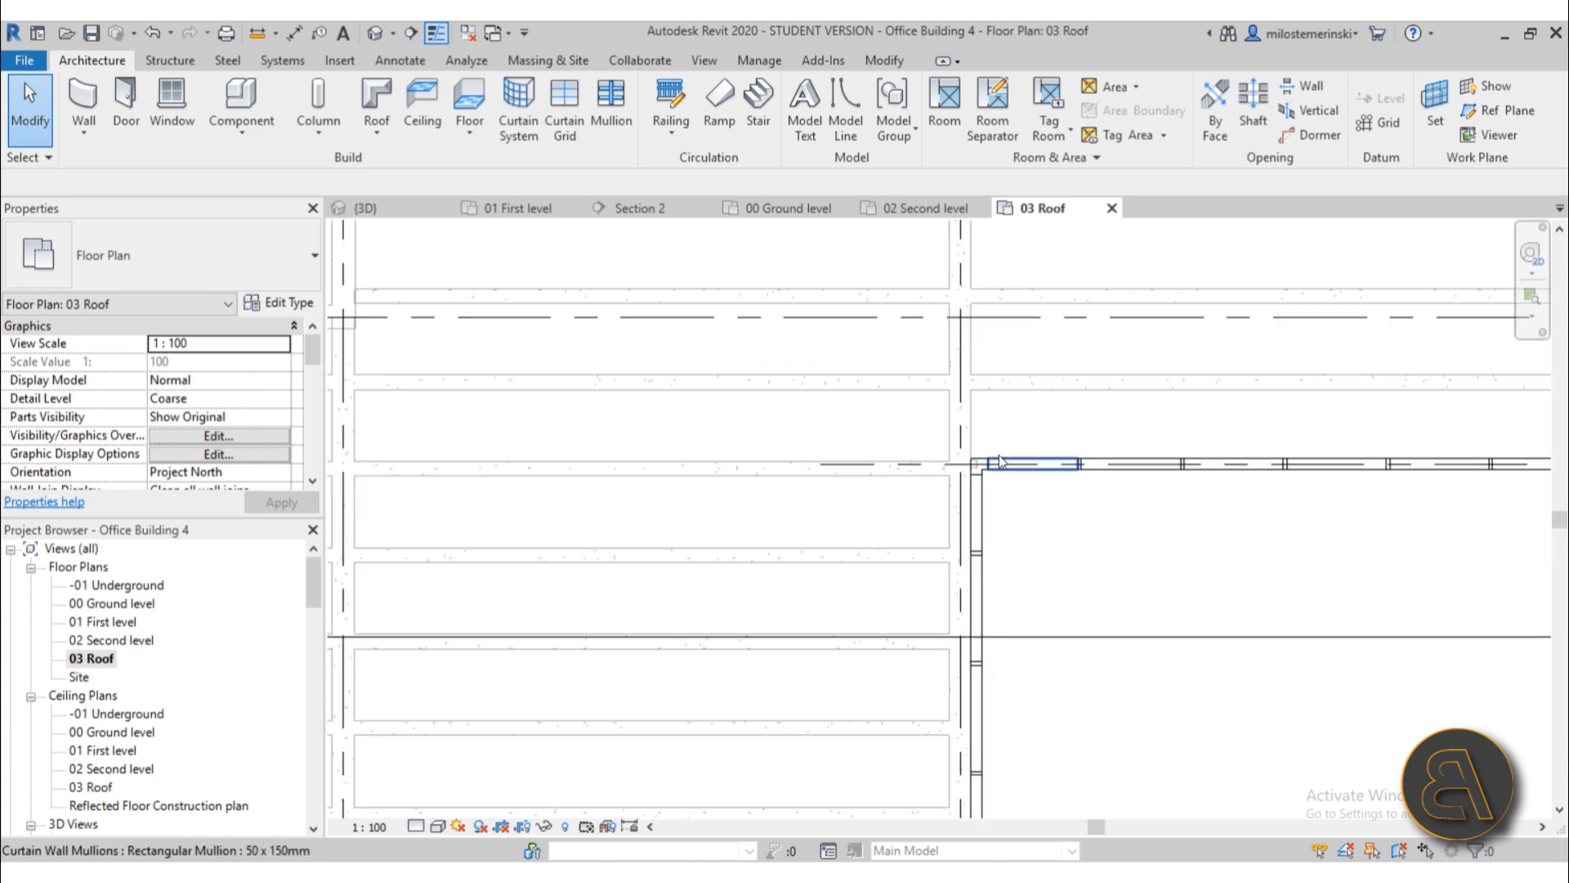
key("Tab")
key("Tab")
key("Tab")
left_click(999, 462)
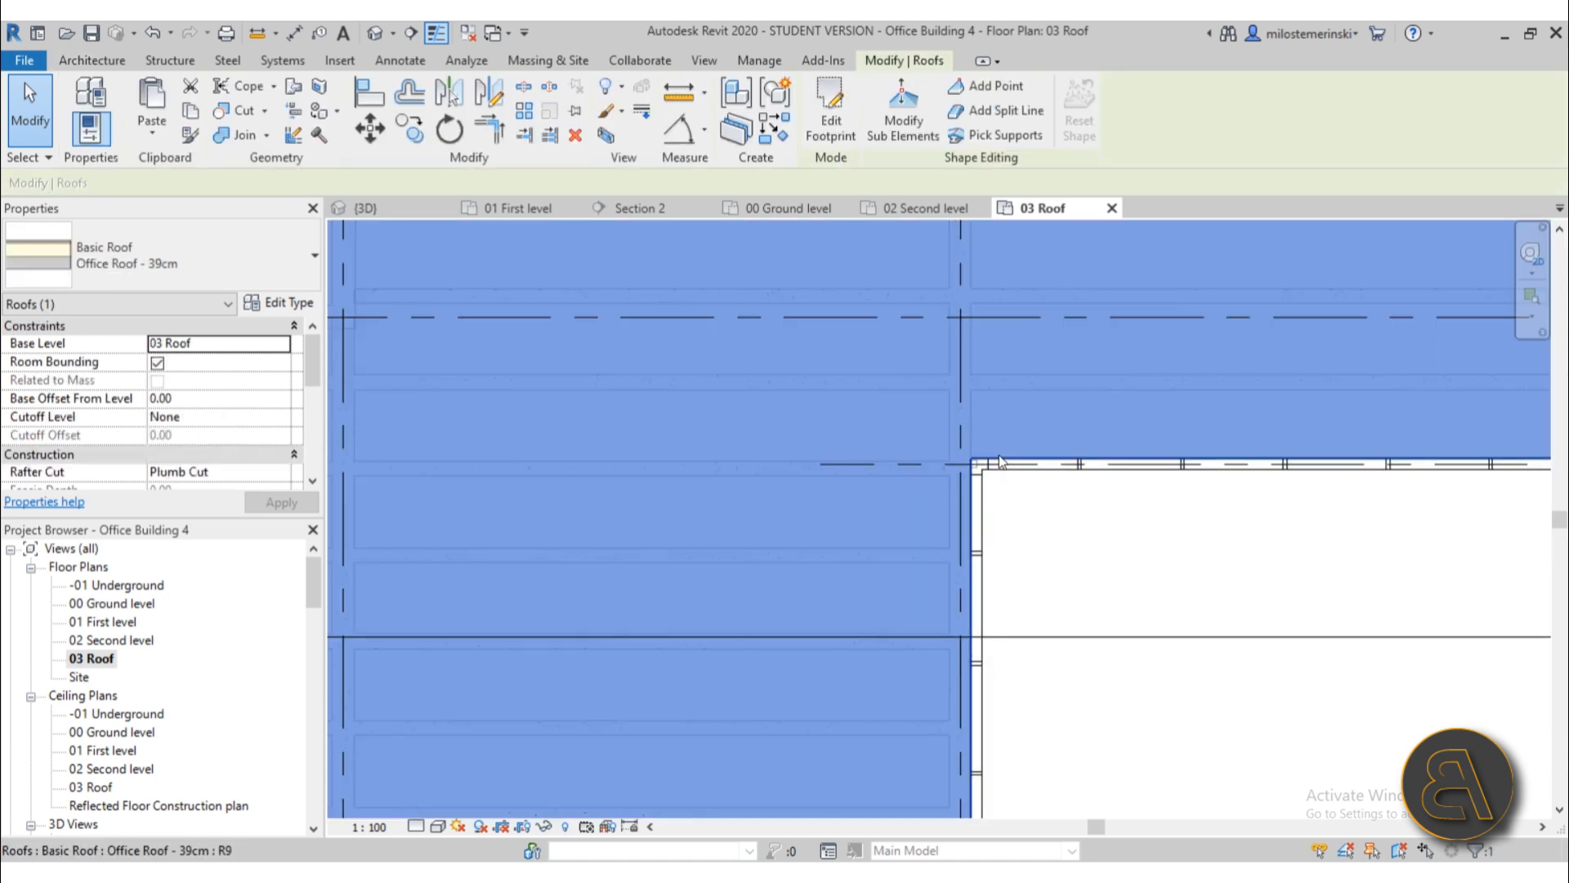
scroll(1000, 462, "down", 4)
left_click(857, 723)
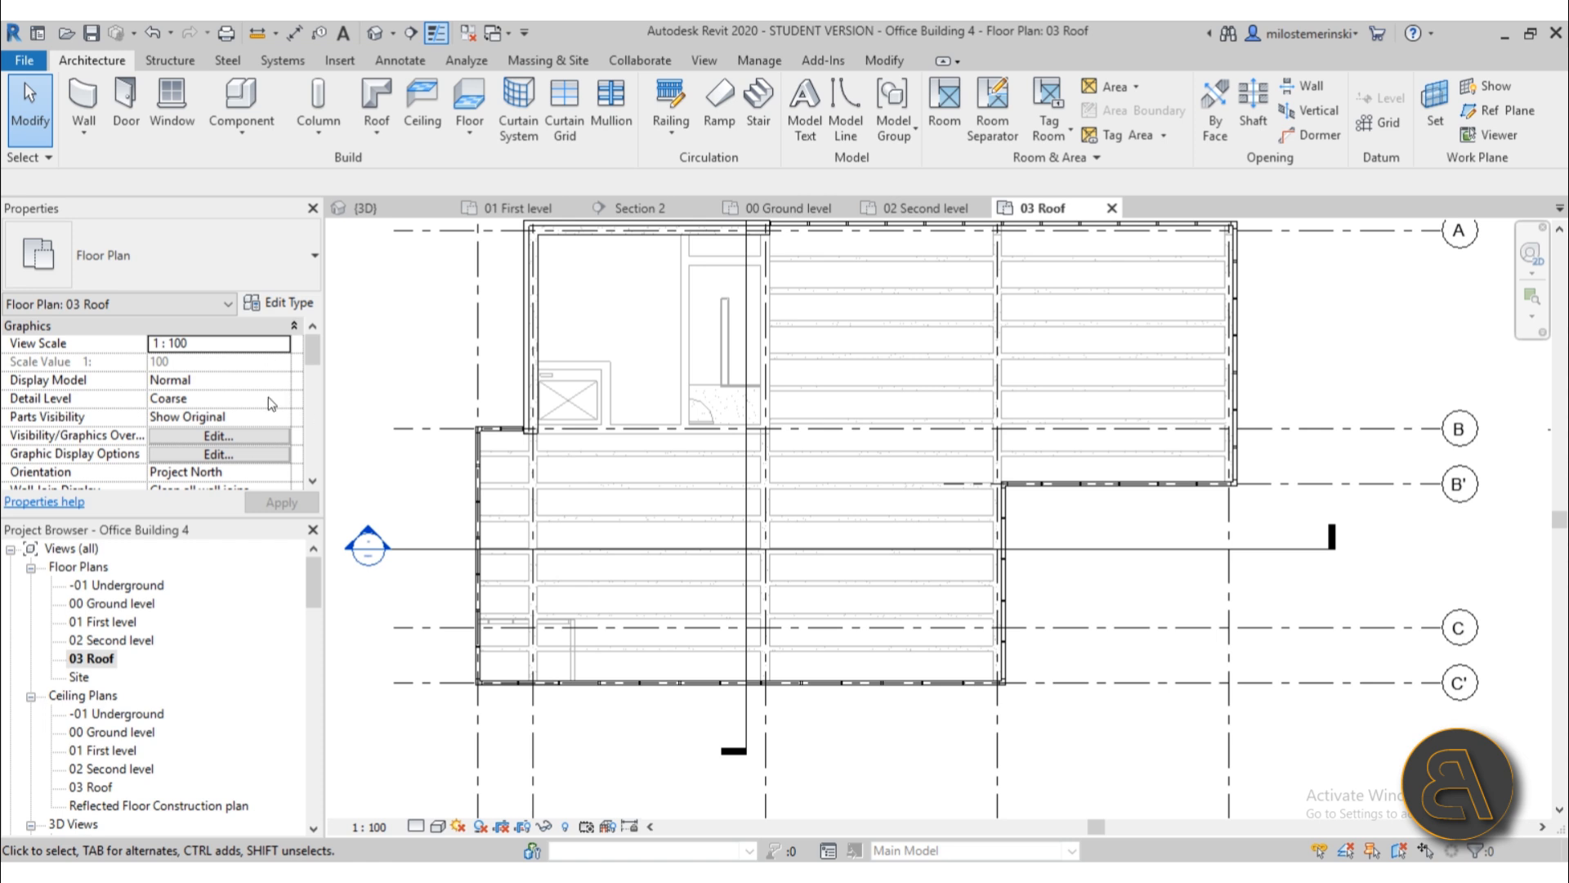
- Set the underlay base level of the 03 Roof plan to None
scroll(255, 401, "down", 3)
scroll(256, 400, "down", 4)
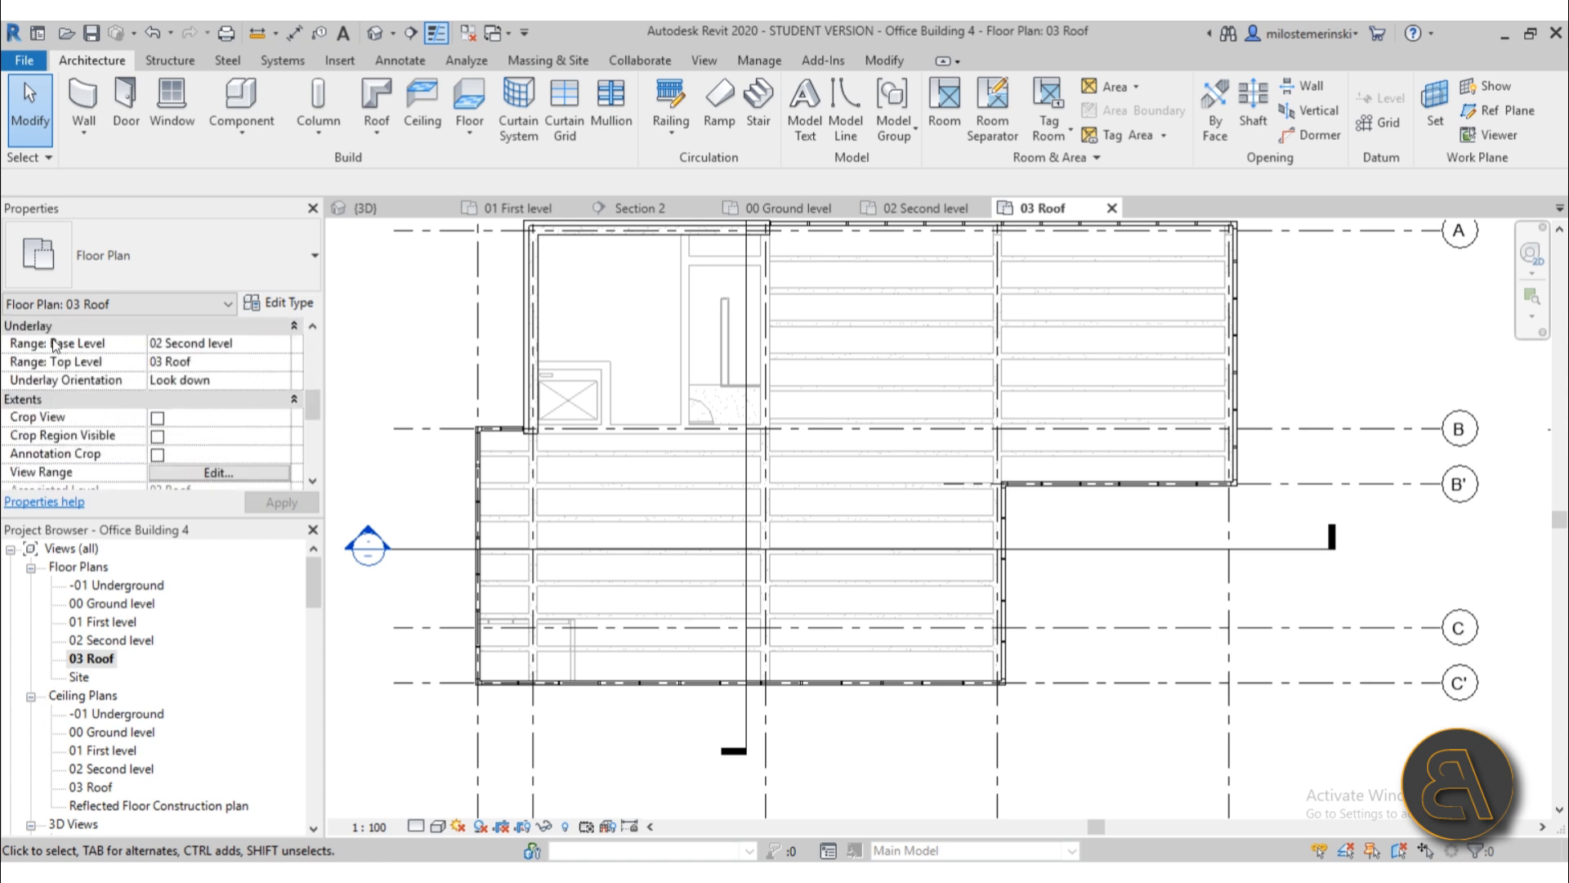
left_click(281, 344)
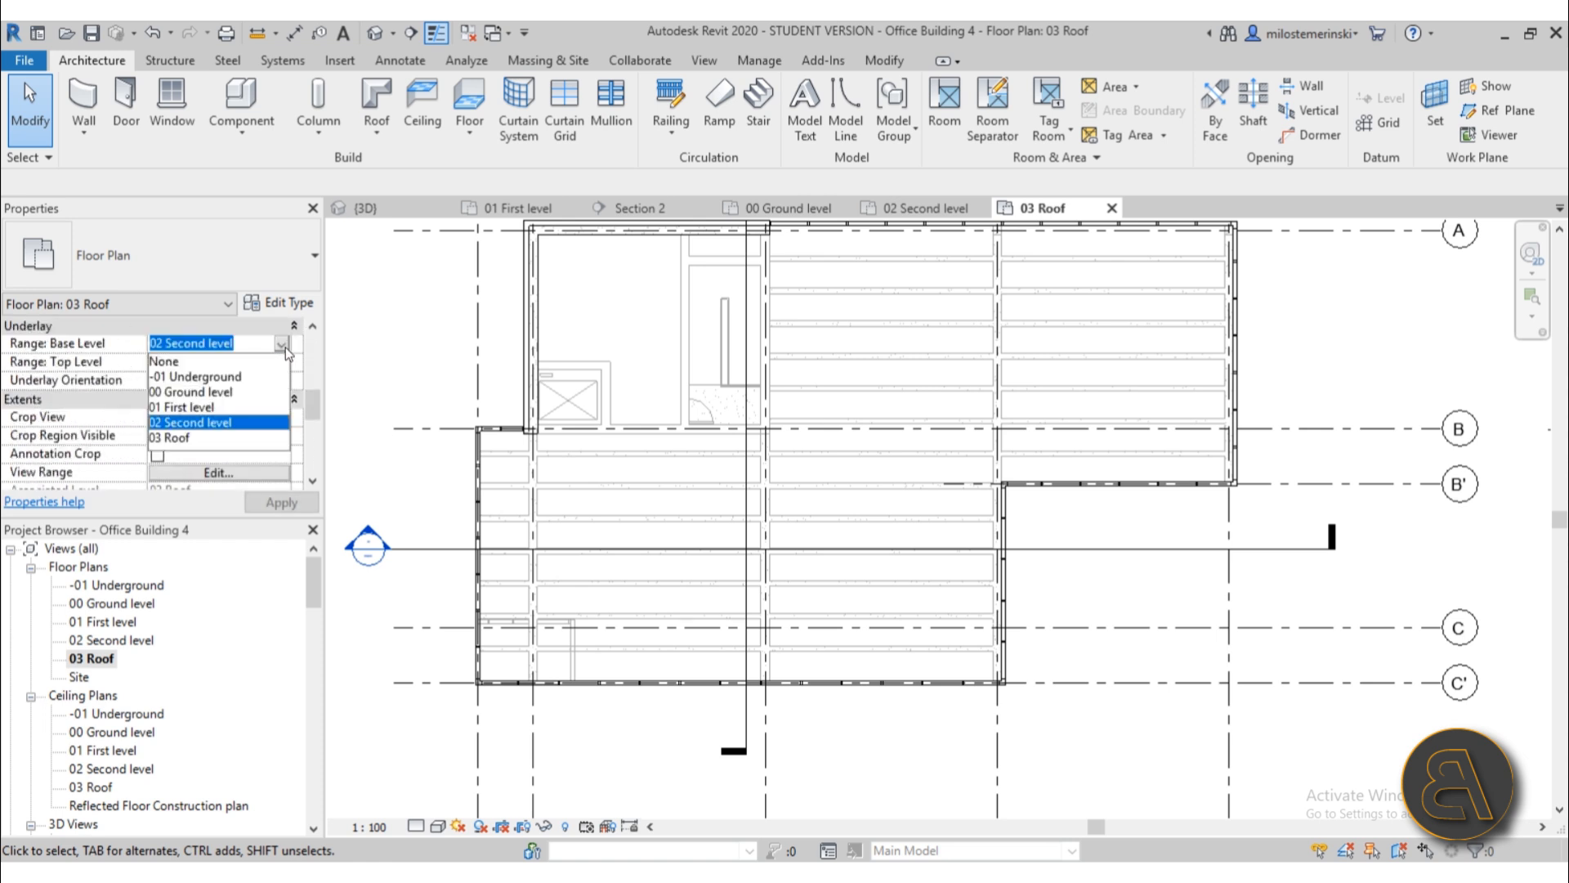
left_click(211, 362)
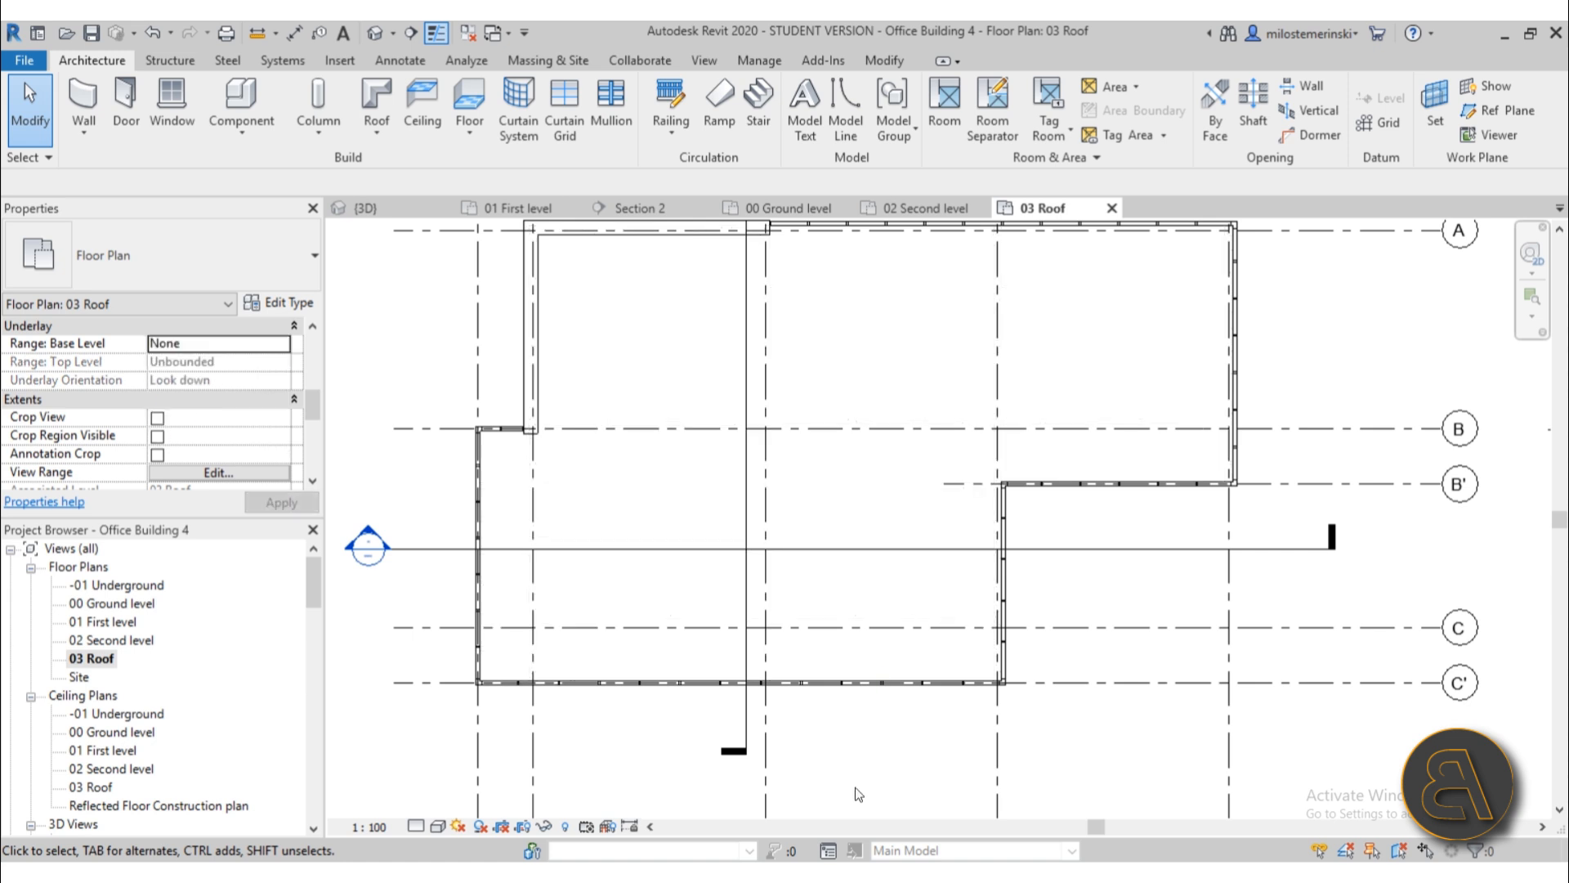
- Add a horizontal split line across the office roof from its corner at grids 1' and B to the outer edge at grid 4
middle_click_drag(692, 369, 680, 433)
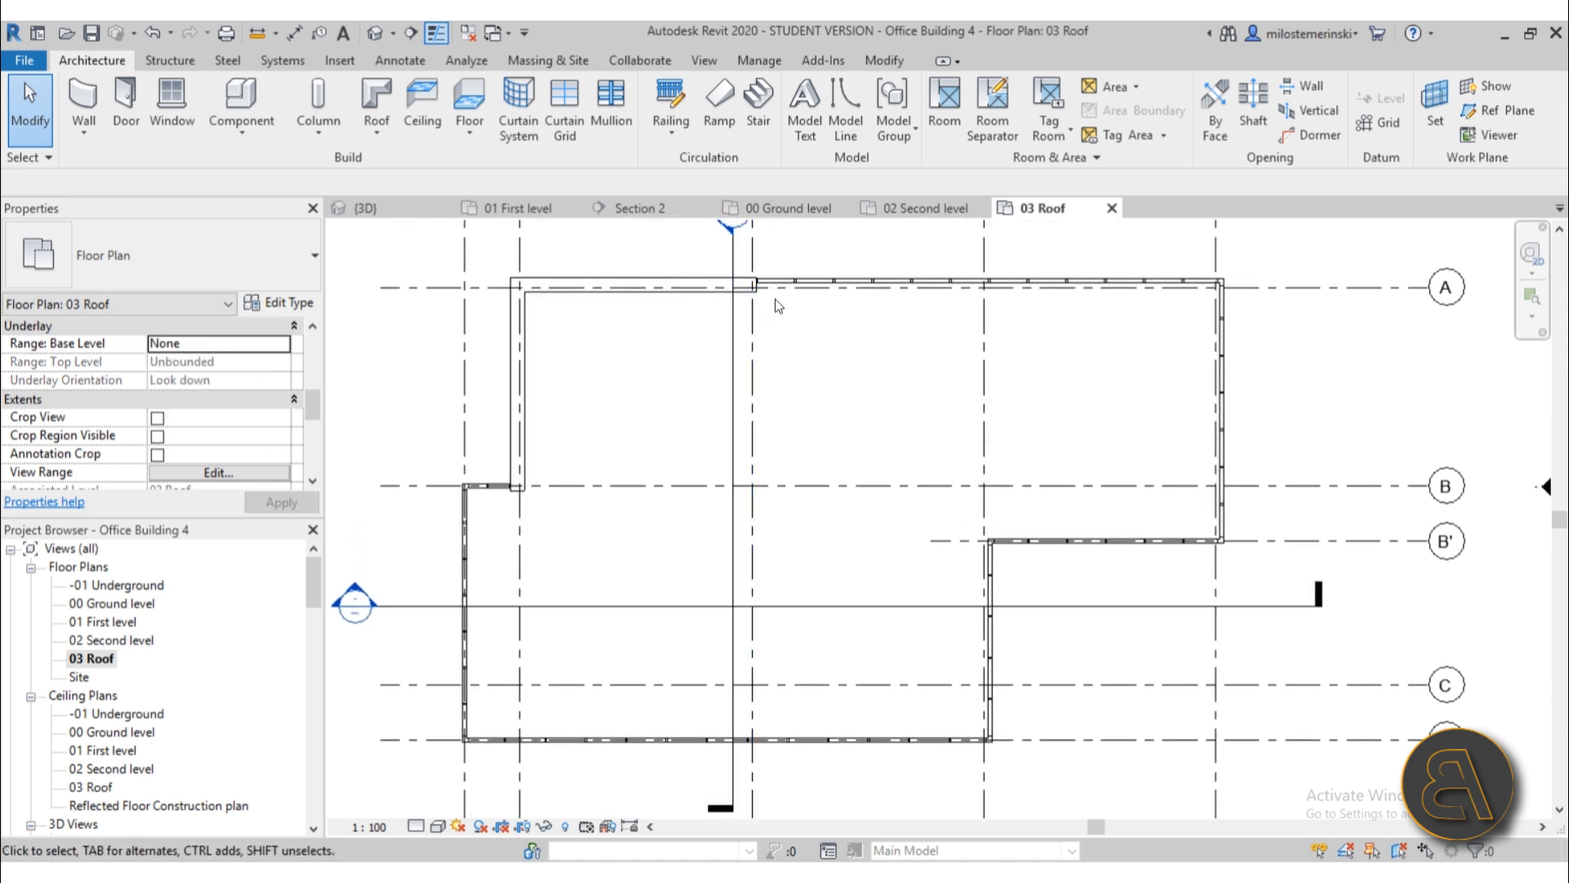
scroll(843, 285, "up", 5)
scroll(839, 307, "down", 4)
key("Tab")
left_click(840, 301)
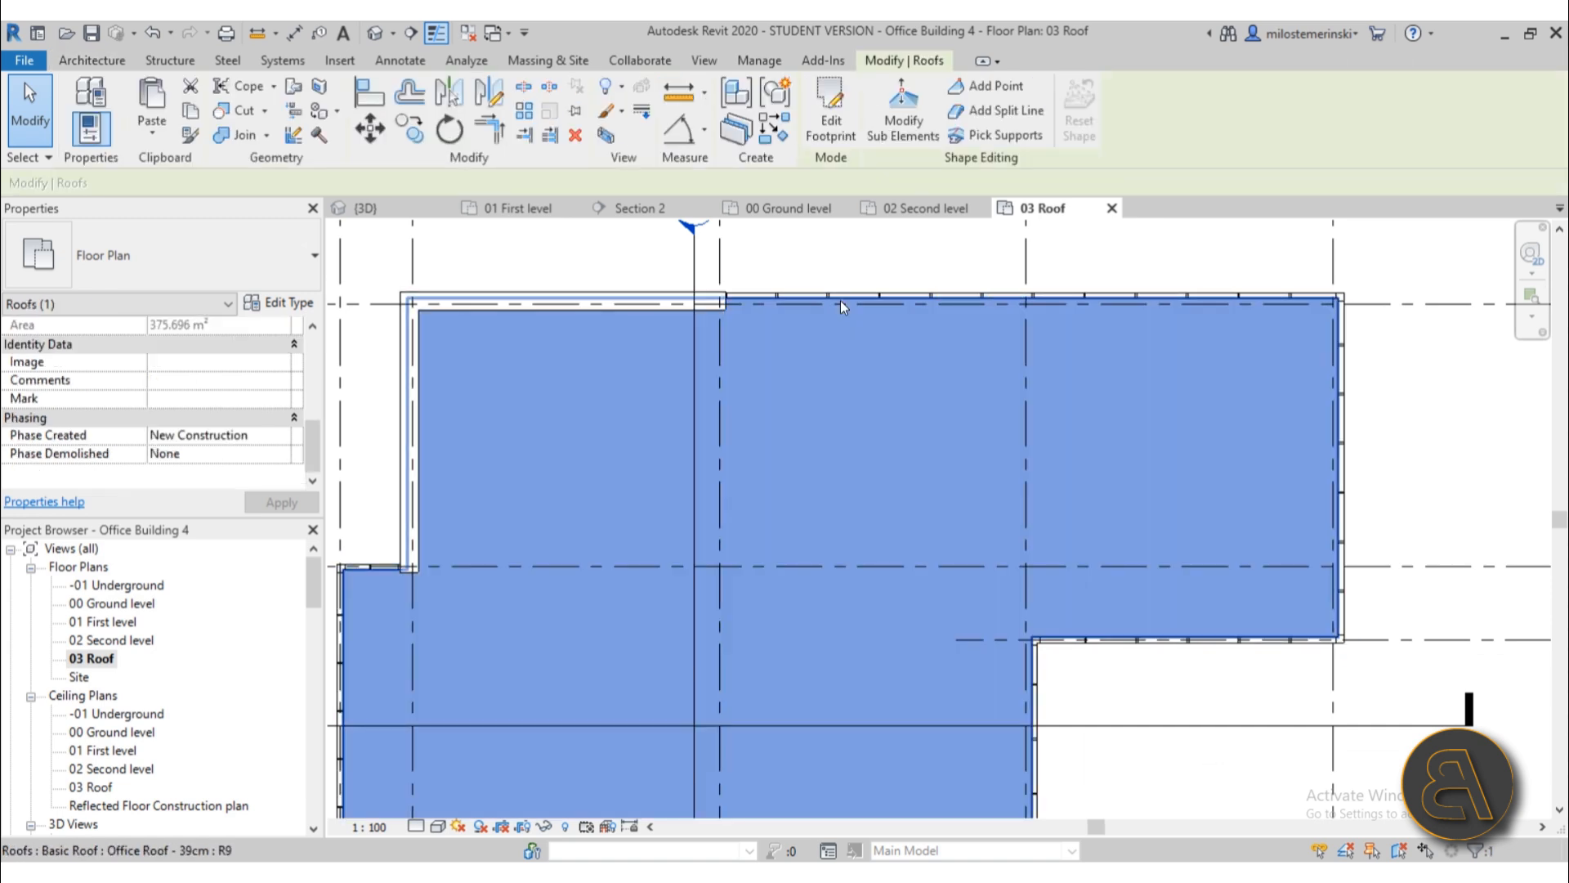
scroll(597, 352, "down", 3)
middle_click_drag(604, 359, 619, 330)
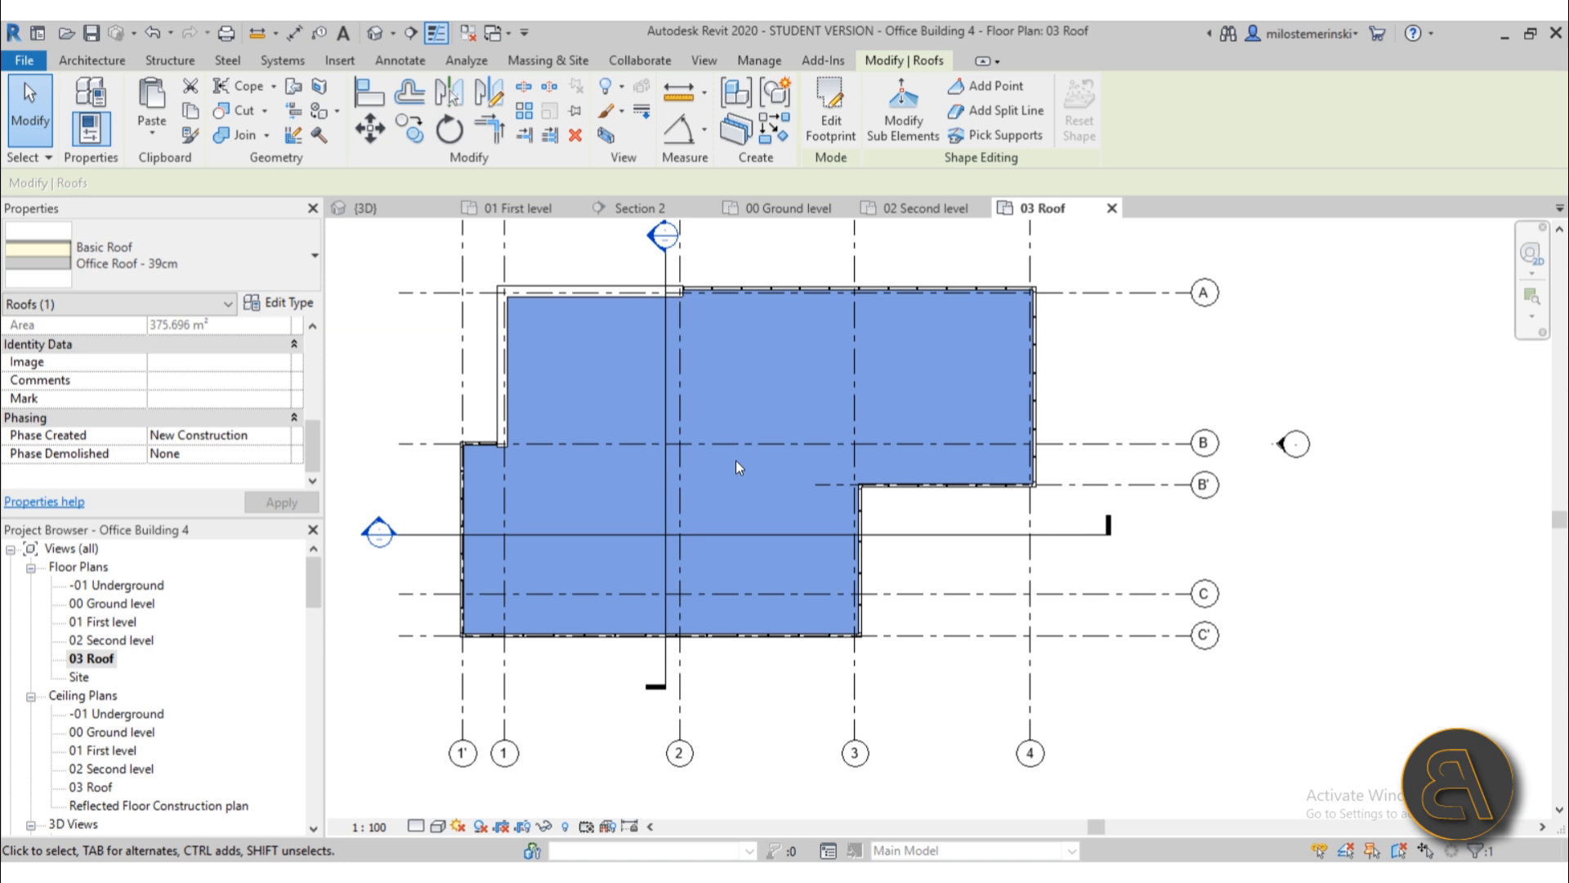
left_click(999, 109)
scroll(494, 465, "up", 5)
scroll(494, 465, "down", 4)
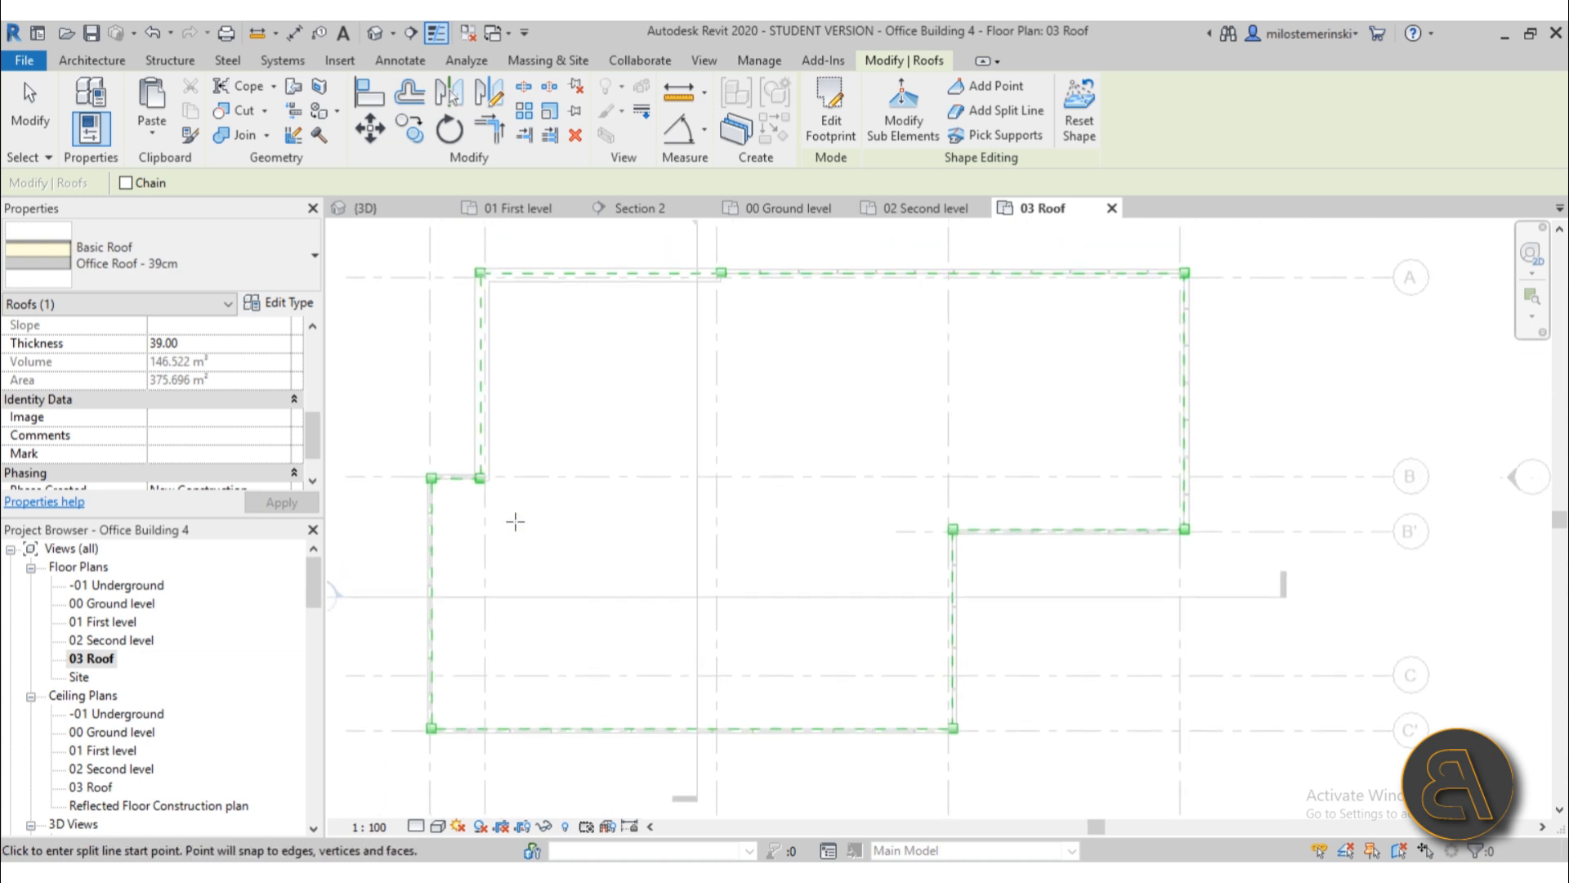
scroll(523, 520, "down", 2)
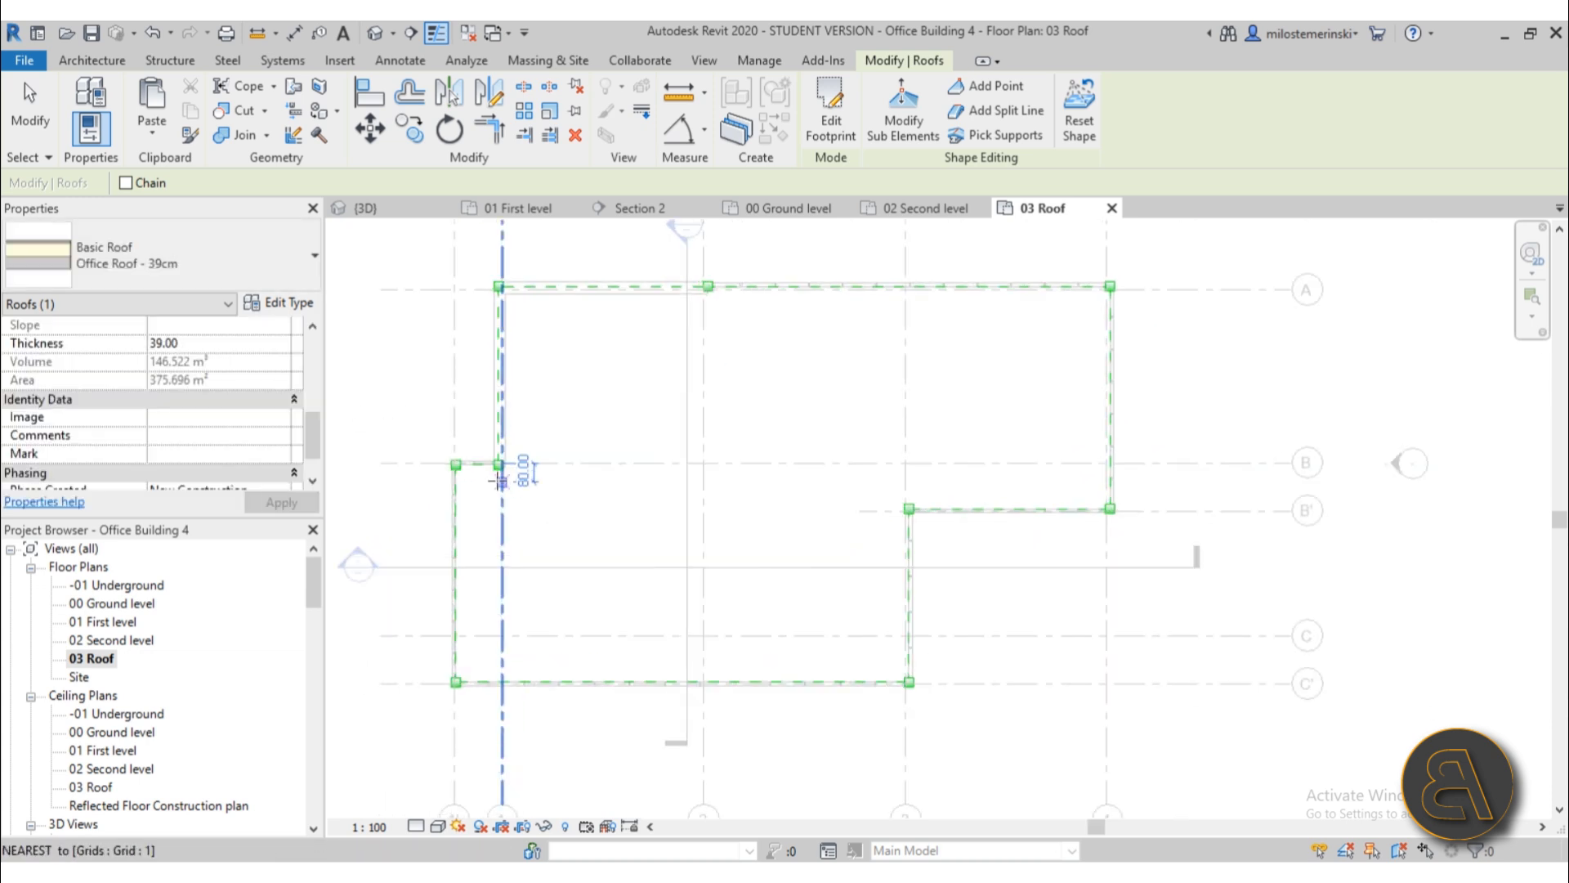
middle_click_drag(563, 509, 561, 473)
scroll(503, 552, "down", 1)
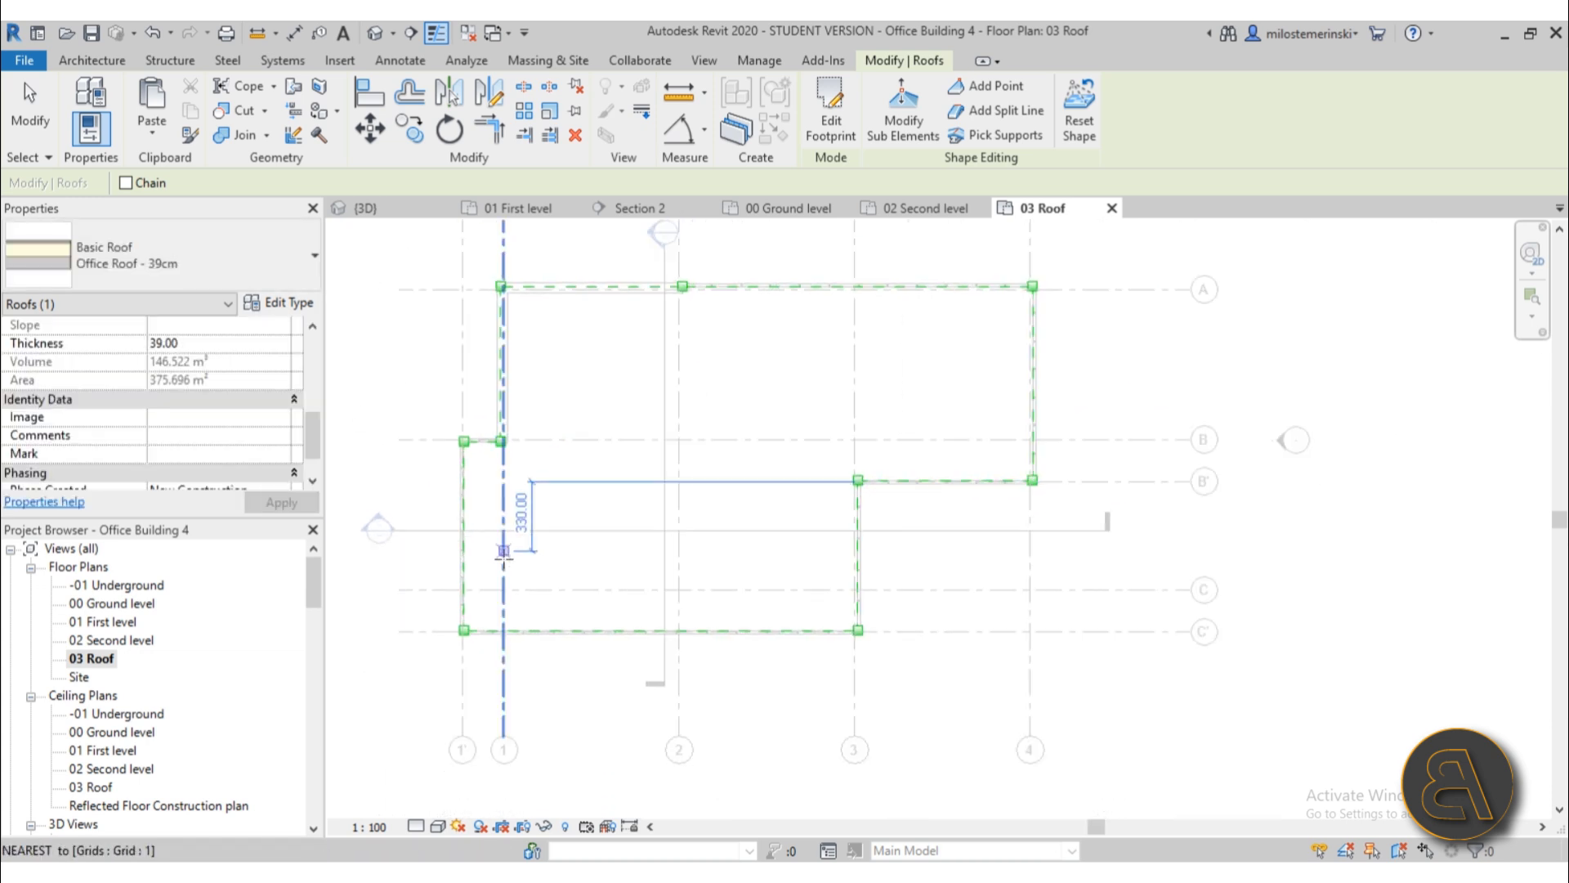
scroll(472, 441, "up", 2)
scroll(595, 543, "down", 1)
middle_click_drag(596, 543, 587, 516)
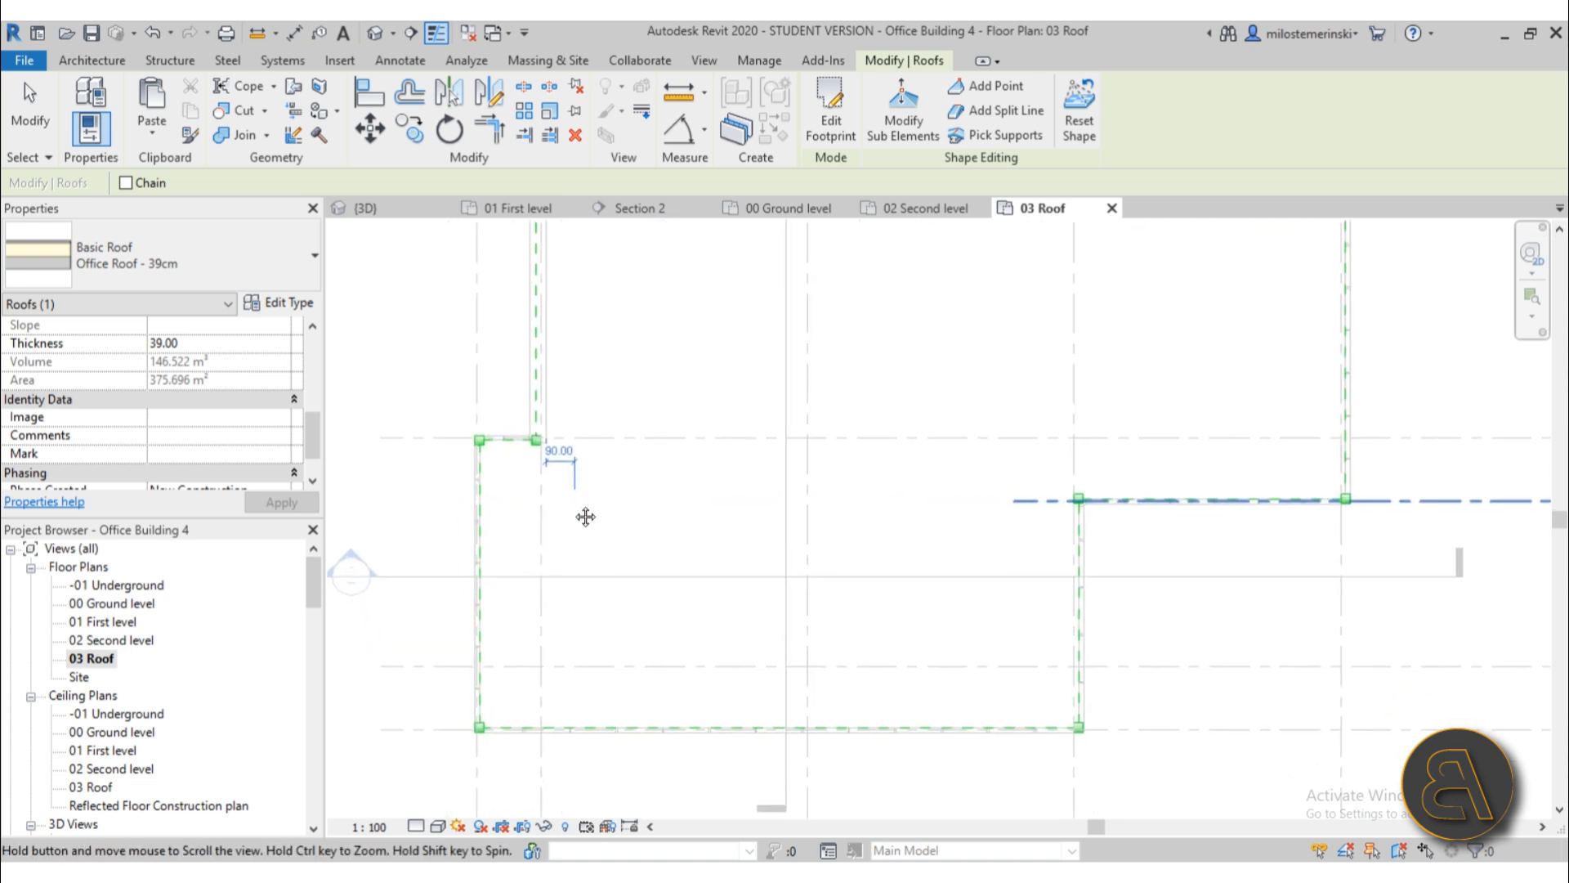
scroll(492, 580, "down", 1)
middle_click_drag(562, 615, 563, 590)
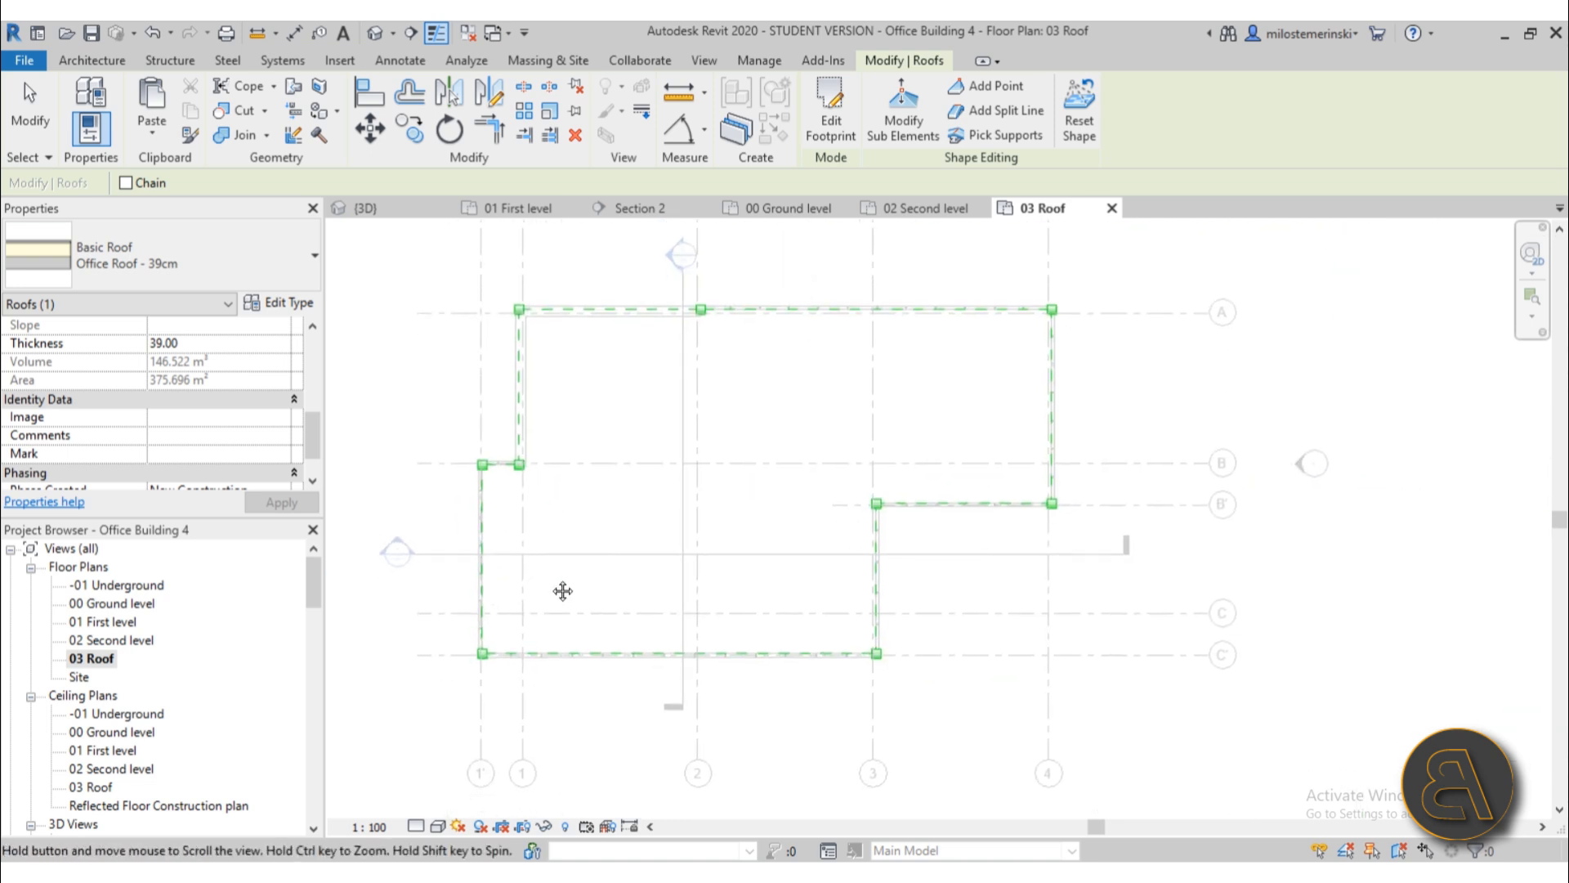
scroll(553, 484, "up", 2)
scroll(488, 452, "up", 2)
left_click(499, 420)
scroll(620, 420, "down", 3)
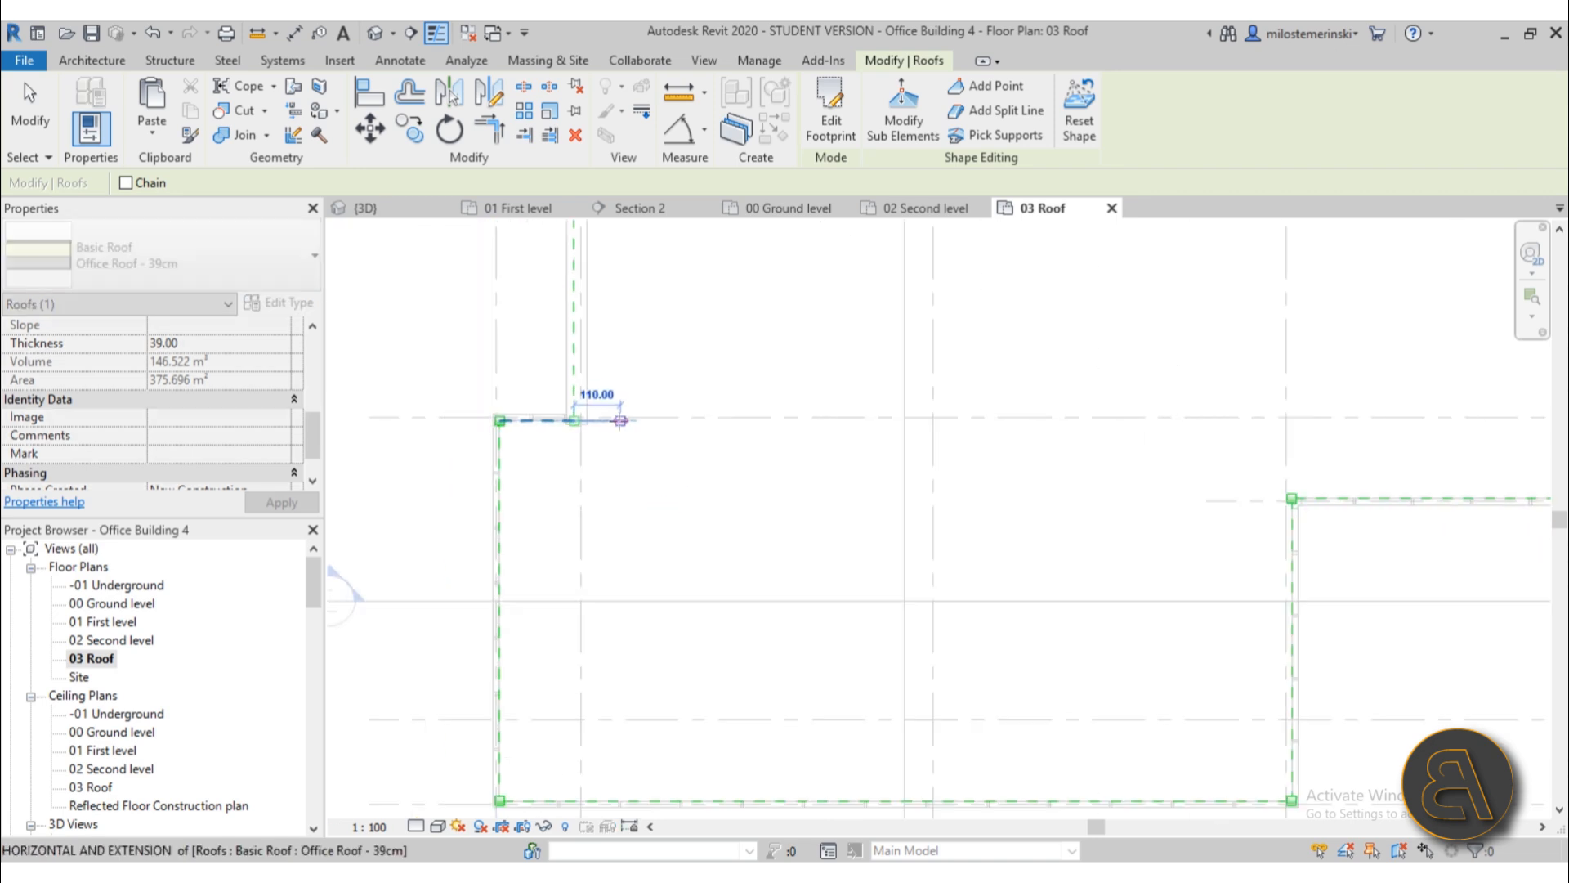
scroll(1213, 422, "up", 3)
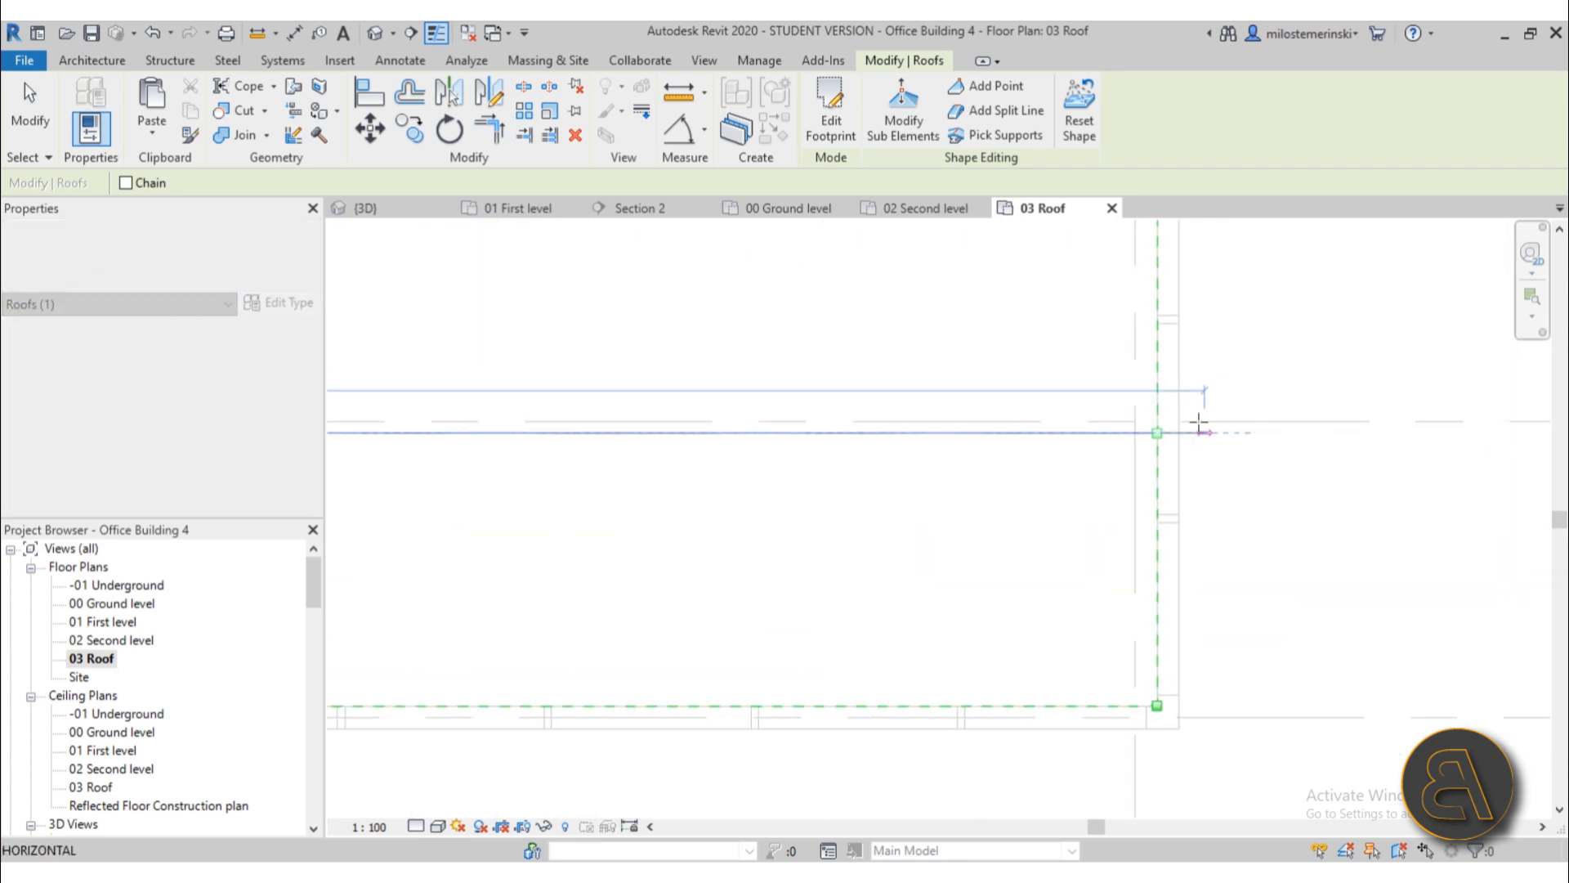
left_click(1158, 432)
scroll(841, 568, "down", 3)
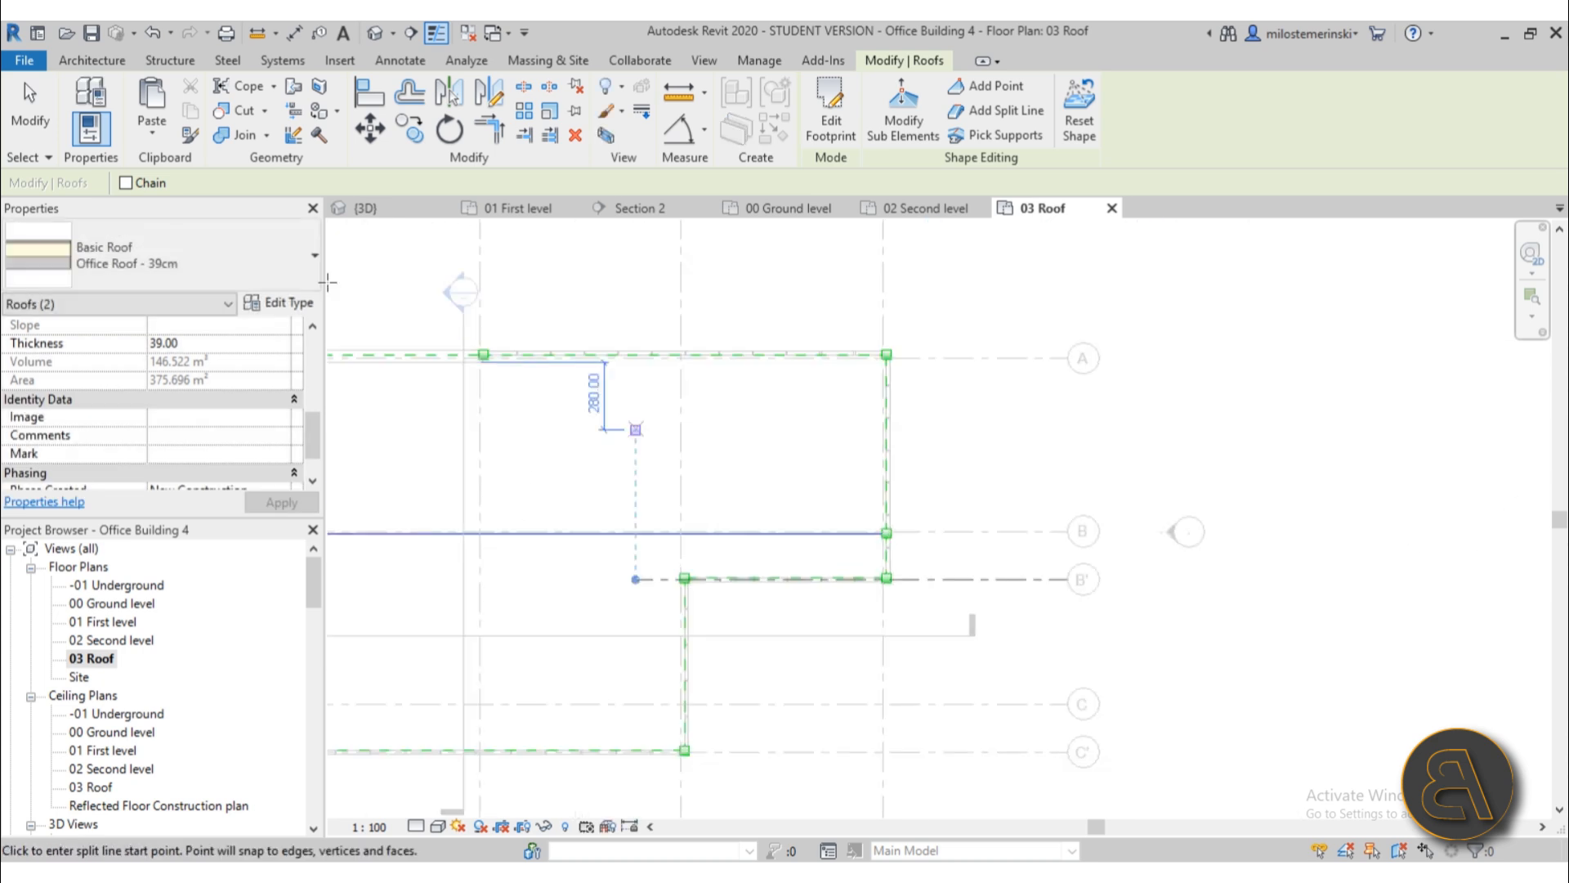
left_click(33, 123)
- In the 3D view, edit the roof's sub-elements and set the elevation of the long split line to -5
scroll(608, 427, "down", 3)
left_click(568, 492)
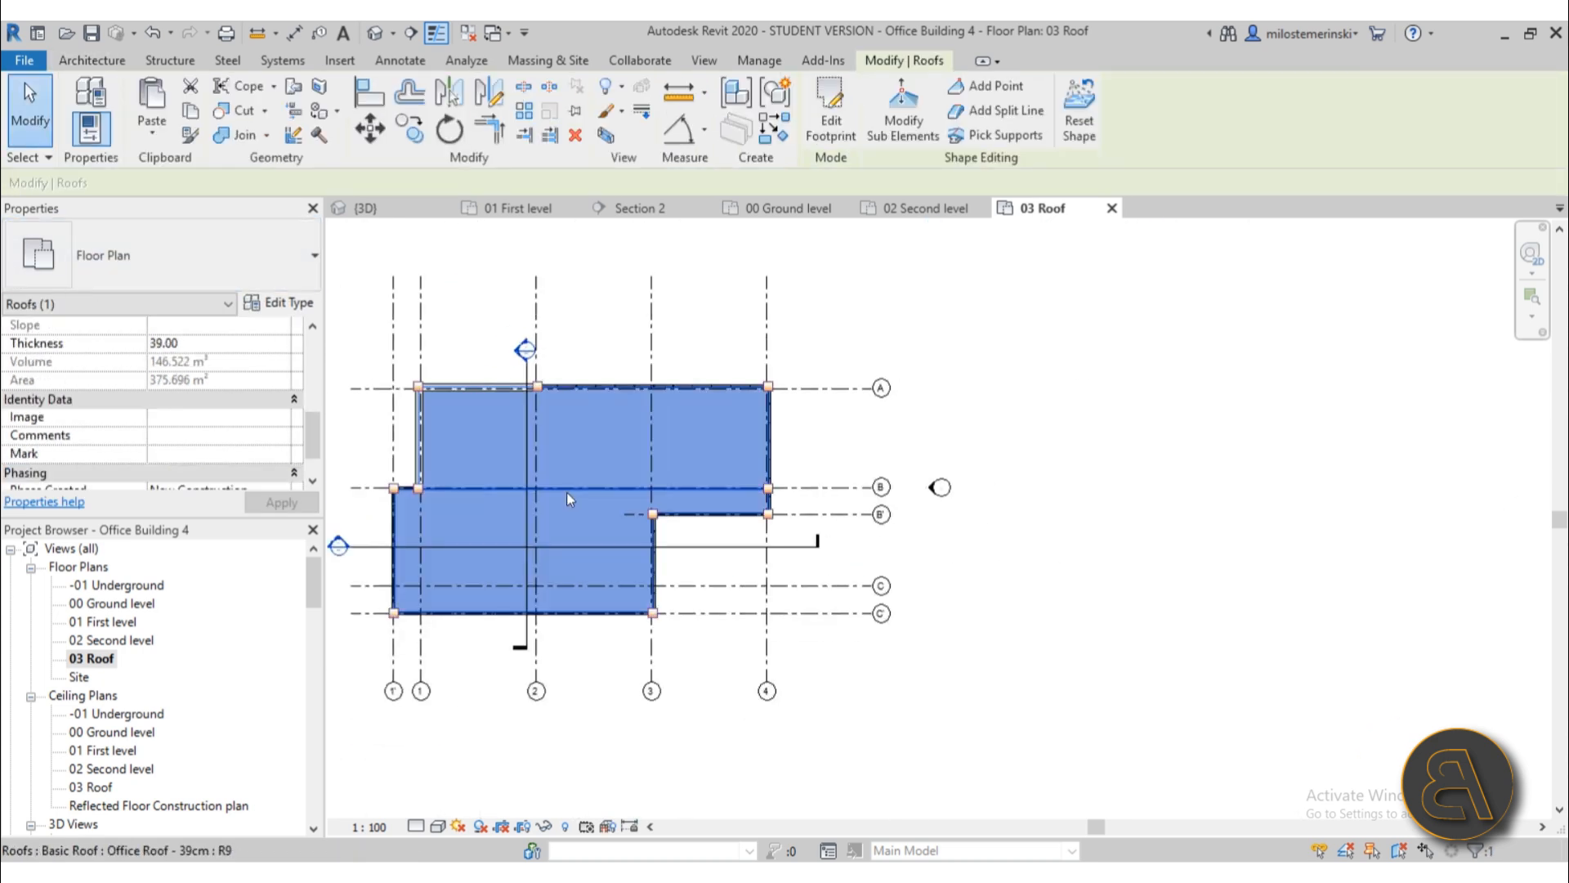
left_click(375, 33)
middle_click_drag(880, 436, 992, 338, "shift")
scroll(939, 344, "down", 3)
scroll(989, 336, "up", 3)
left_click(948, 315)
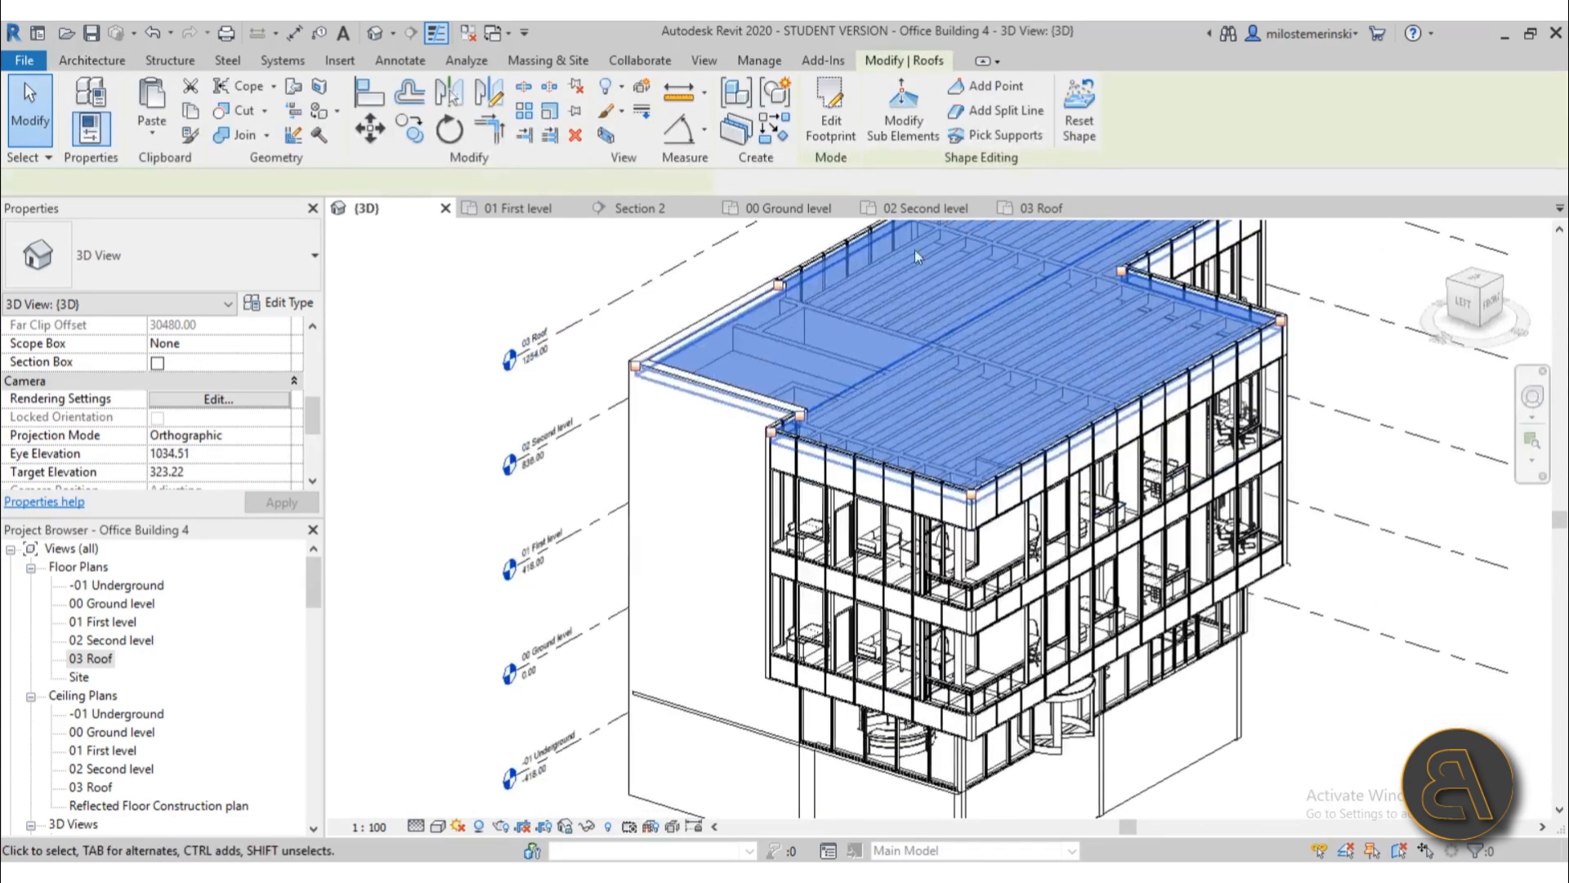
left_click(911, 136)
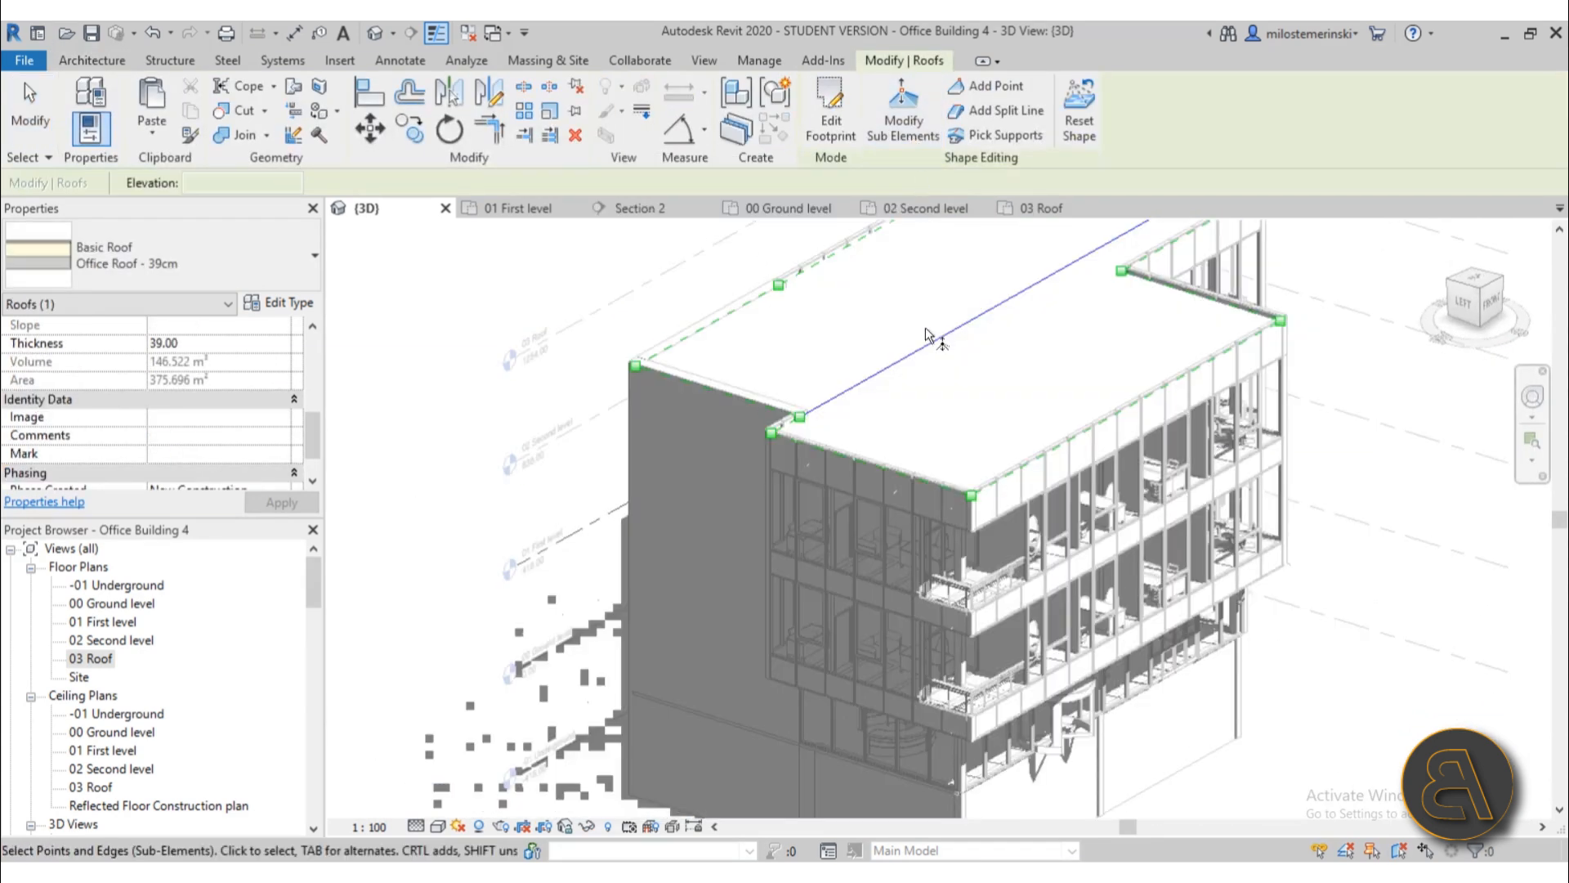
left_click(933, 347)
scroll(966, 412, "down", 1)
middle_click_drag(967, 412, 985, 403, "shift")
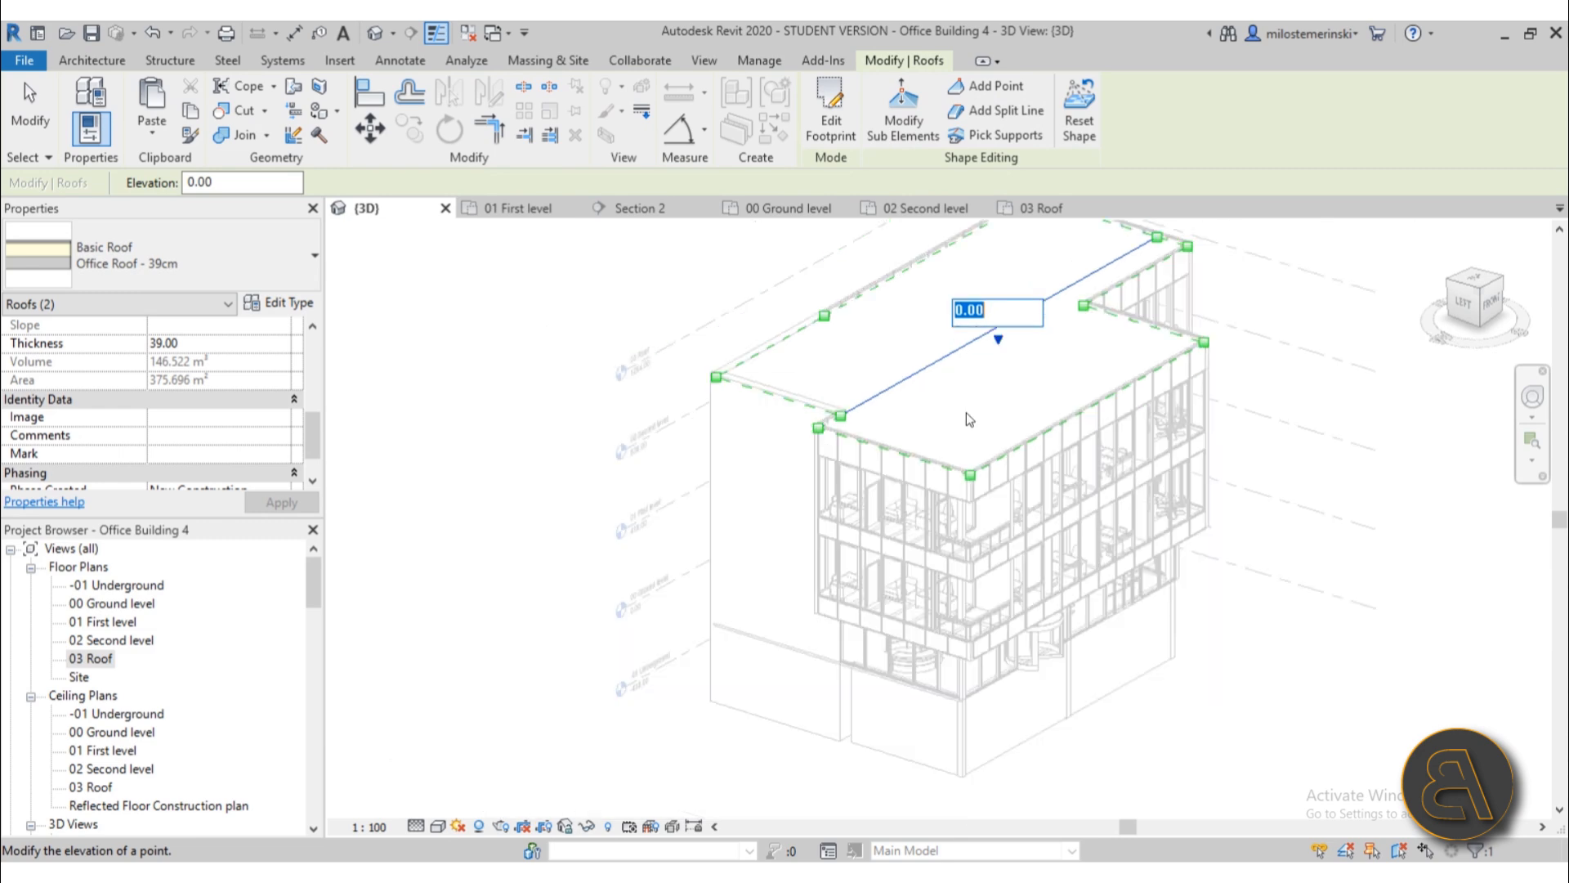
scroll(999, 301, "up", 3)
key("BackSpace")
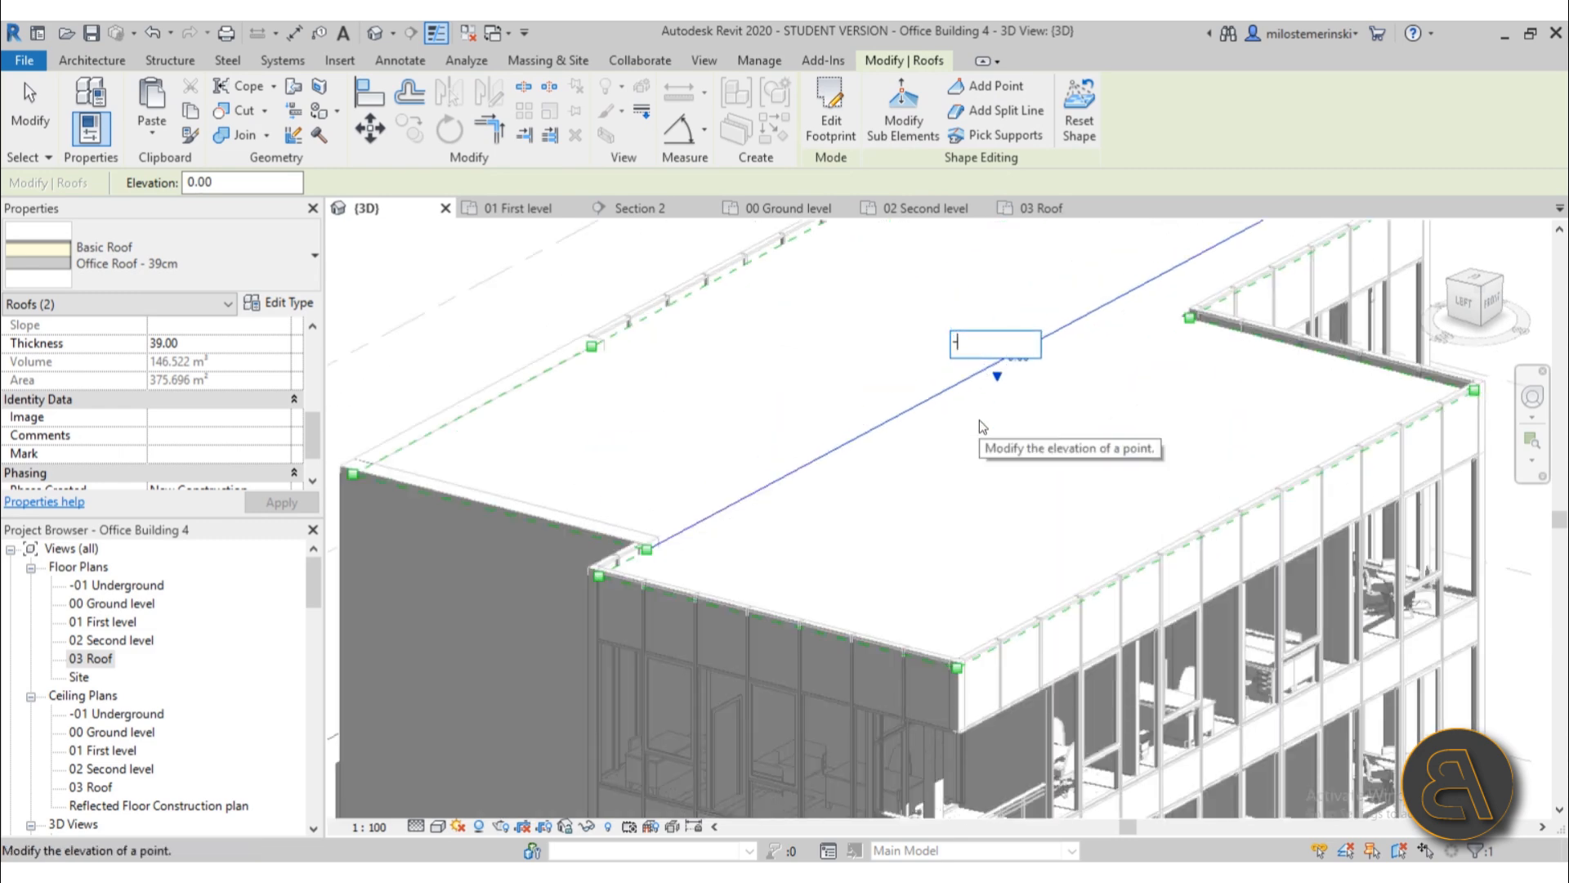
type("-5")
key("Return")
- Set the elevation of the short roof edge between grids 1' and 1 to -5
scroll(609, 564, "up", 3)
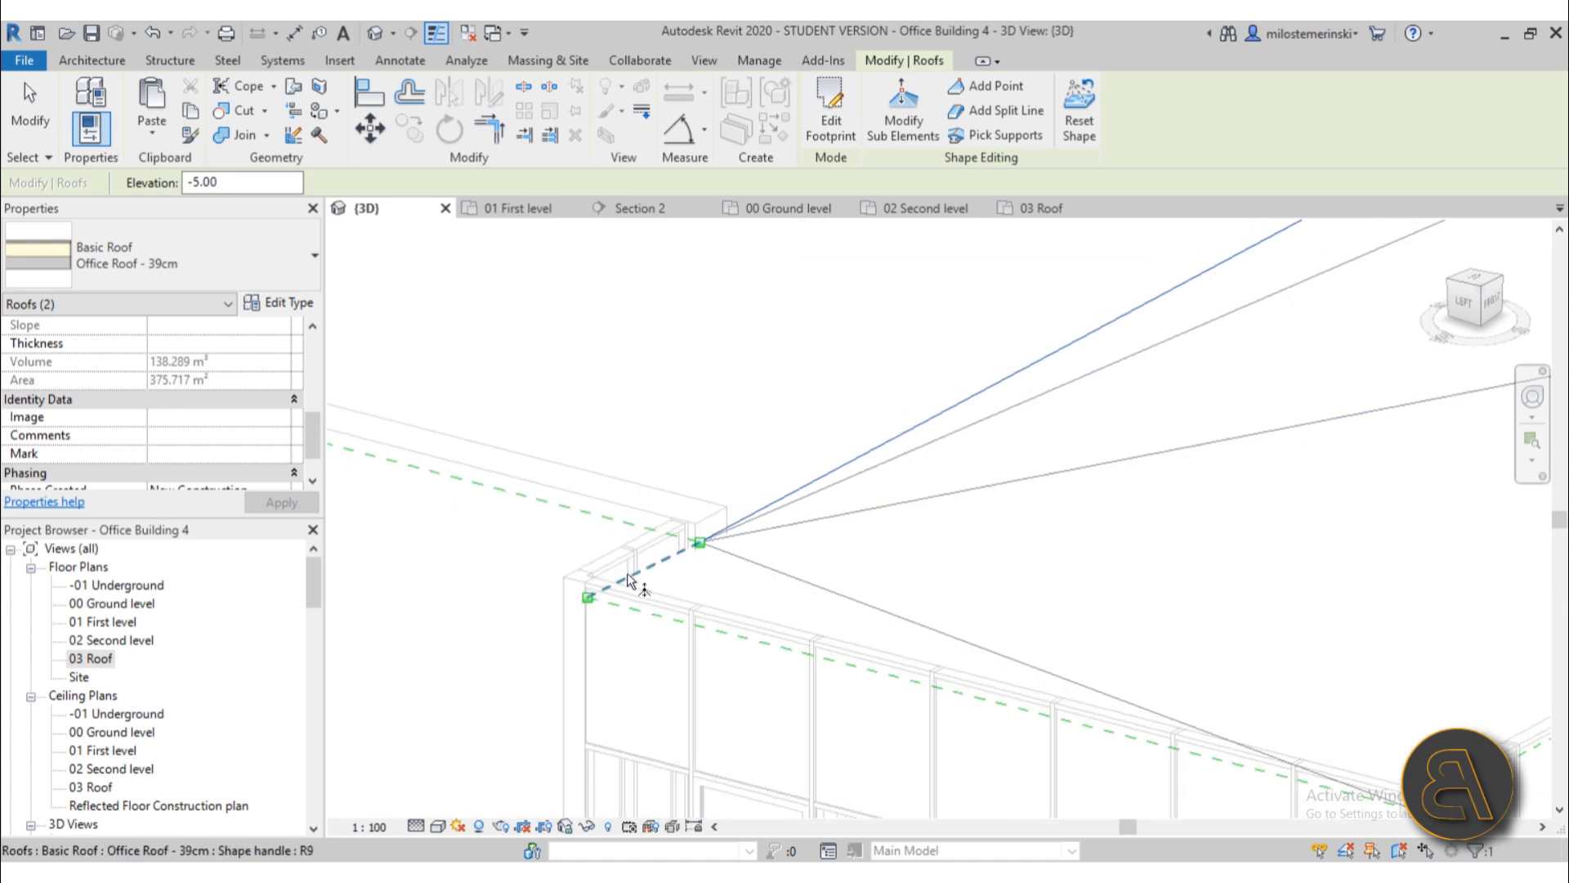
left_click(643, 576, "ctrl")
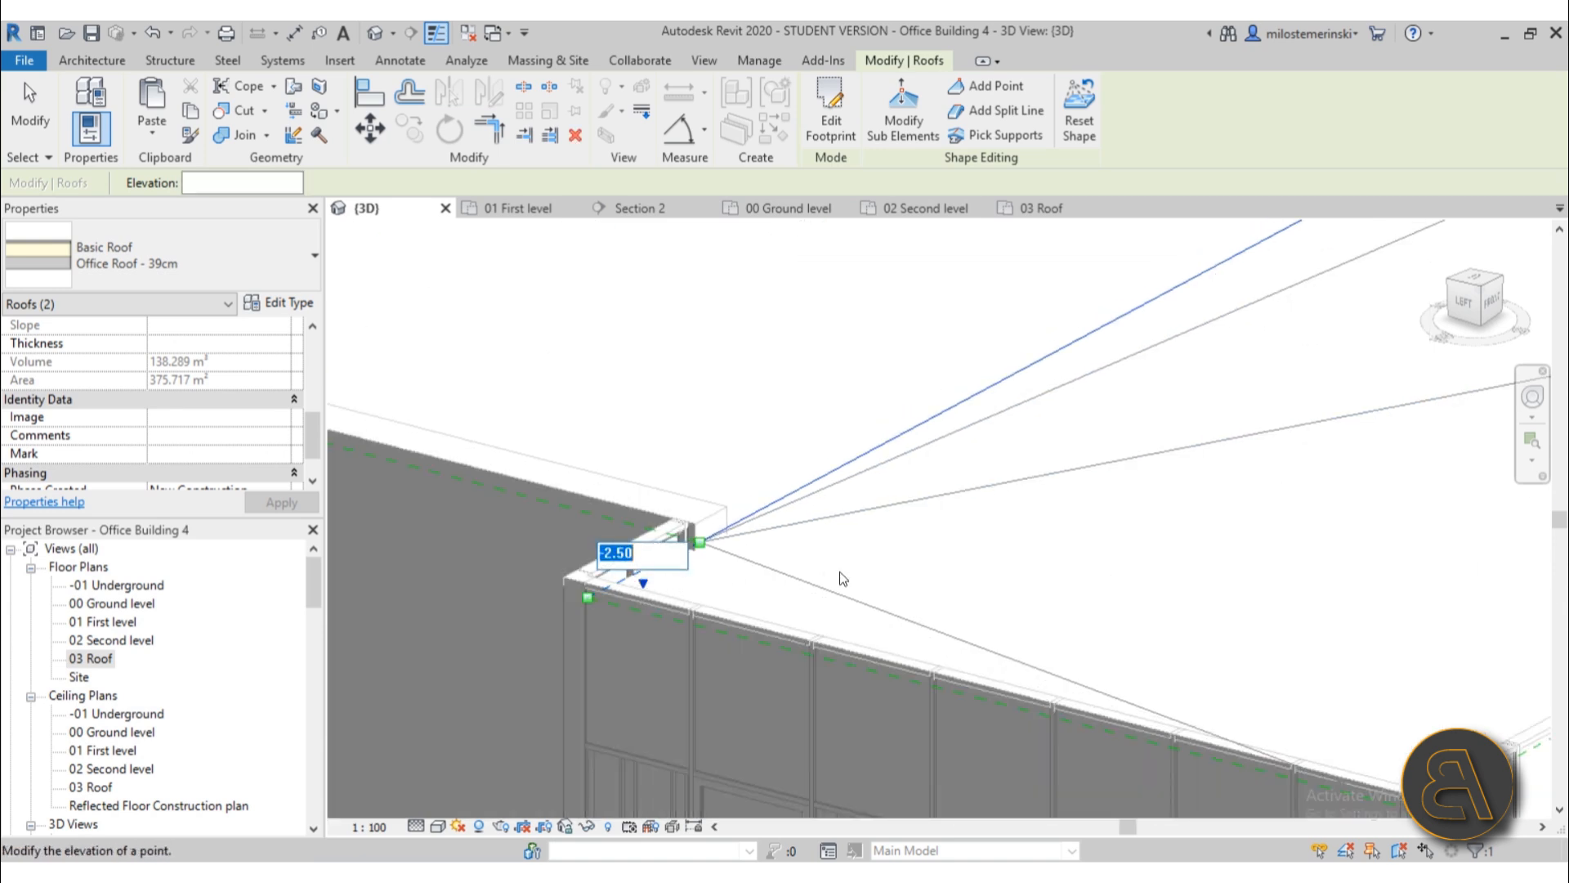
key("BackSpace")
type("-5")
key("Return")
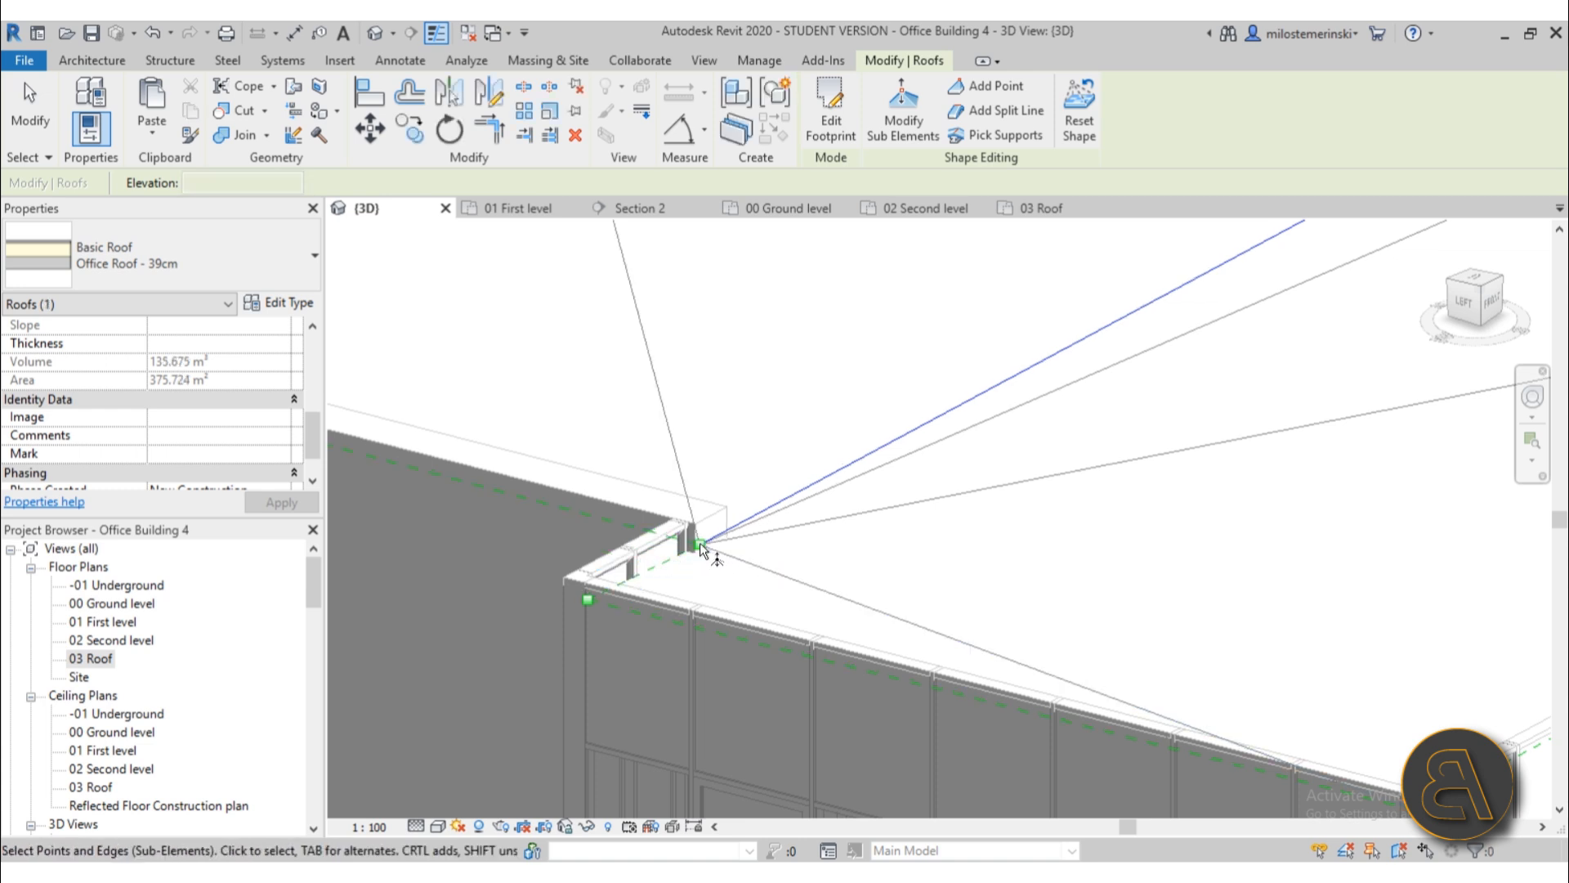
- Set the elevation of both corner points of the short roof edge between grids 1' and 1 to -5, and finish shape editing
left_click(727, 580)
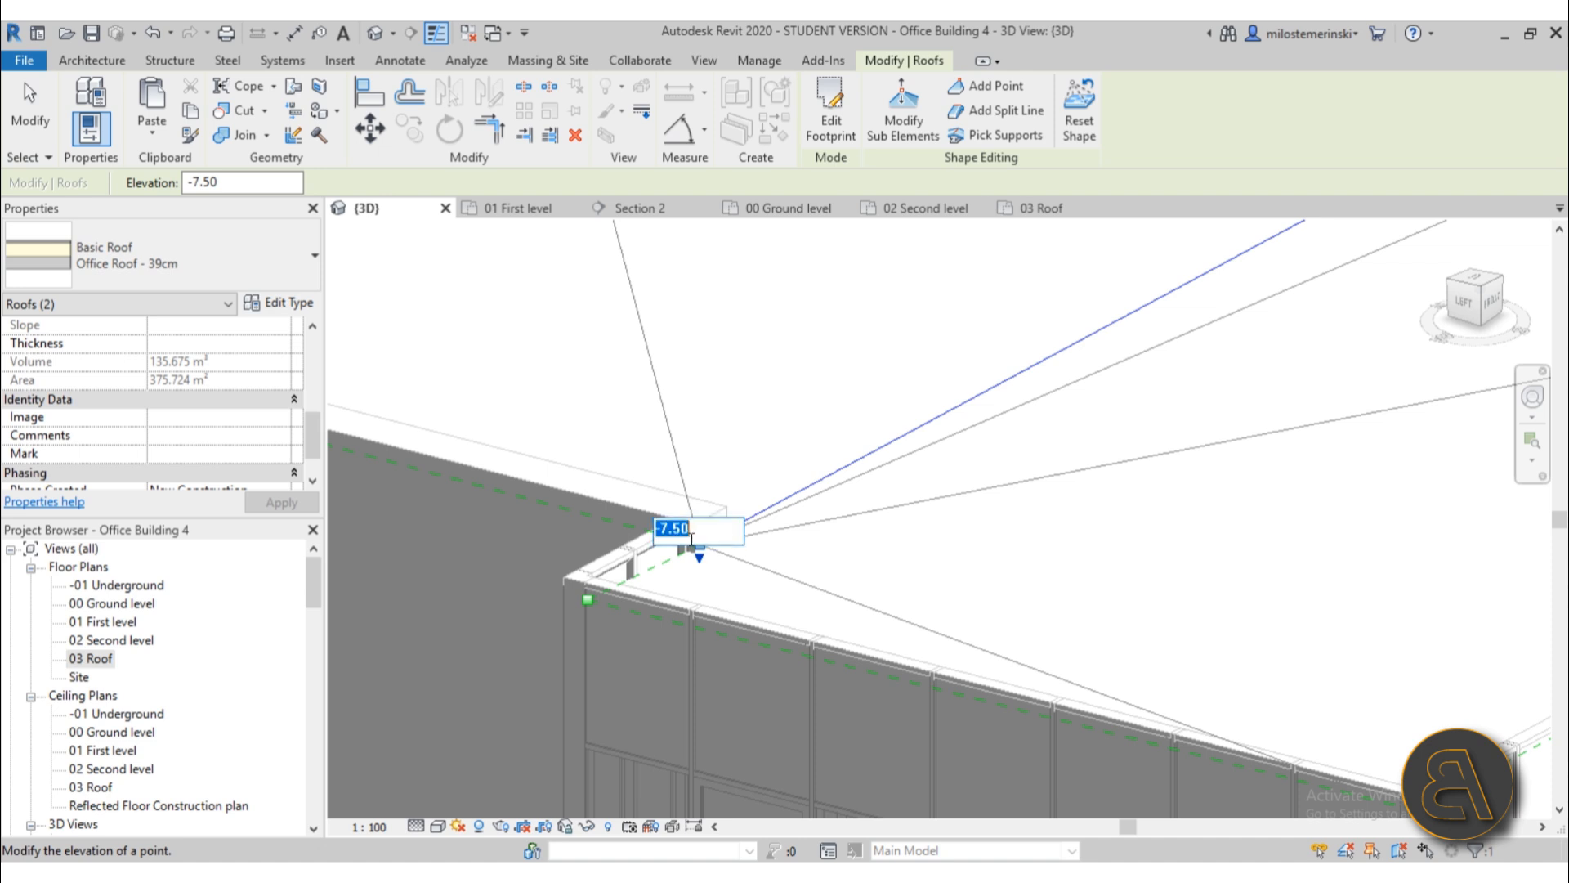
type("-5")
key("Return")
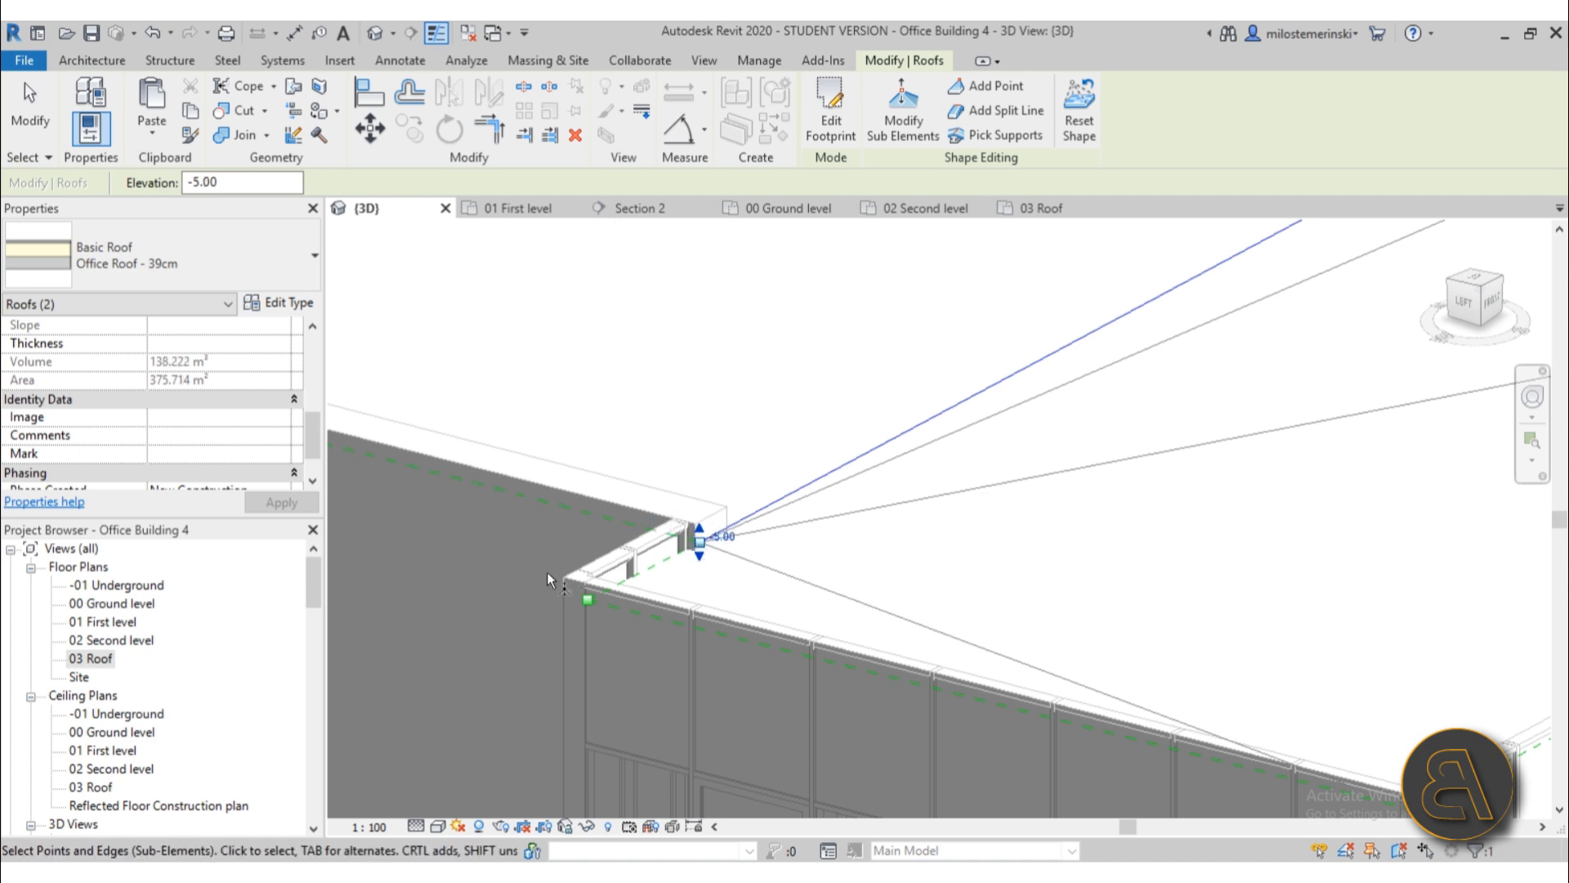
left_click_drag(632, 652, 631, 651)
left_click(614, 593)
type("-5")
key("Return")
middle_click_drag(801, 576, 1185, 531, "shift")
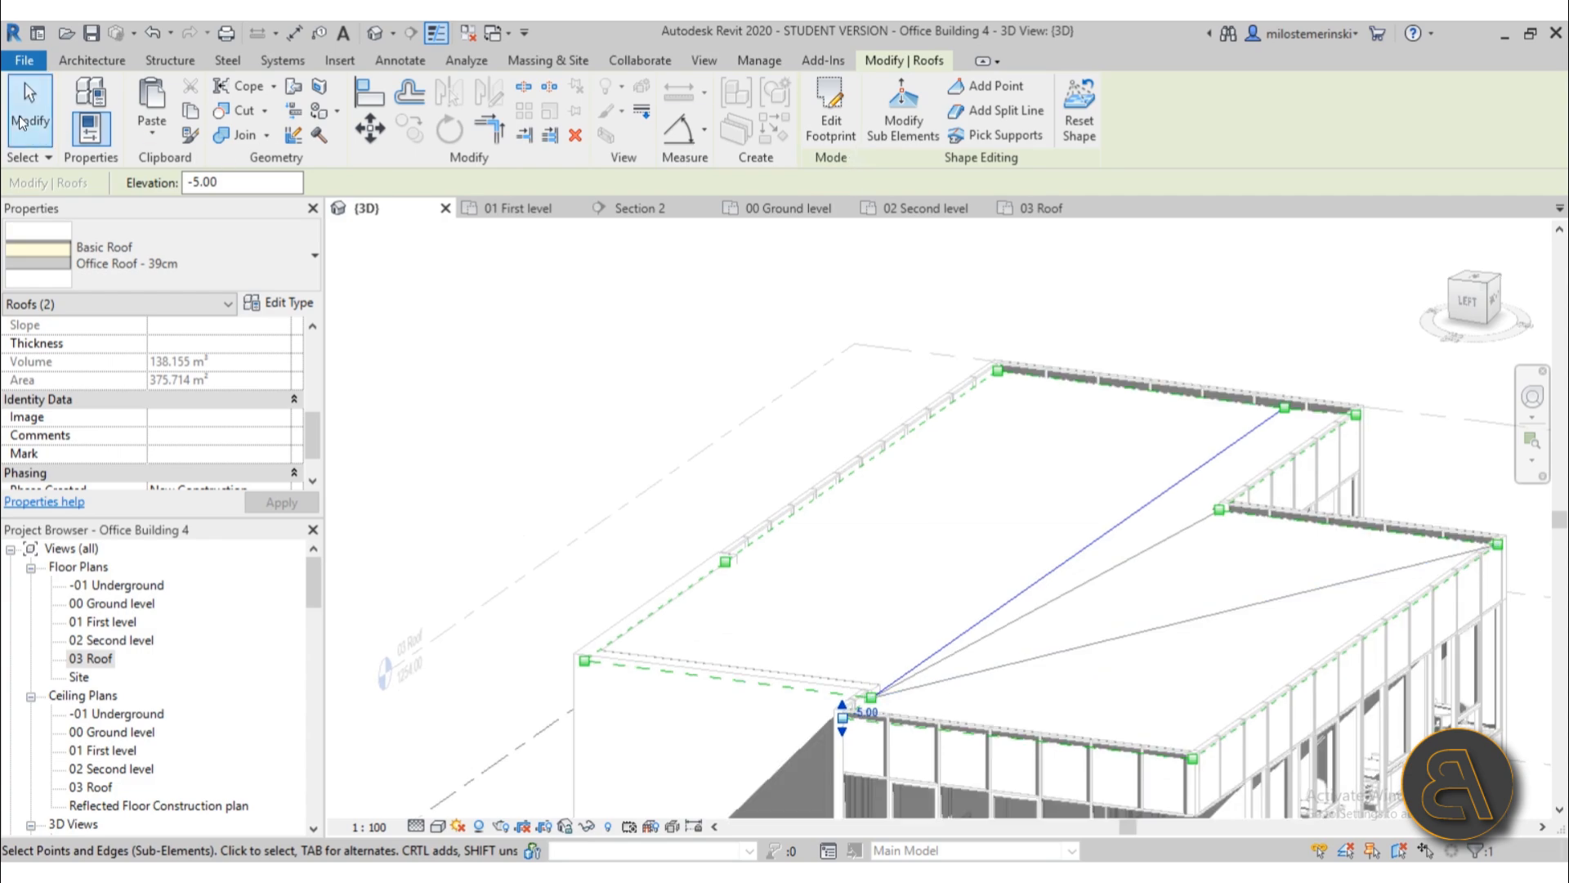
left_click(20, 121)
middle_click_drag(818, 490, 782, 452, "shift")
scroll(846, 510, "up", 3)
scroll(842, 513, "down", 4)
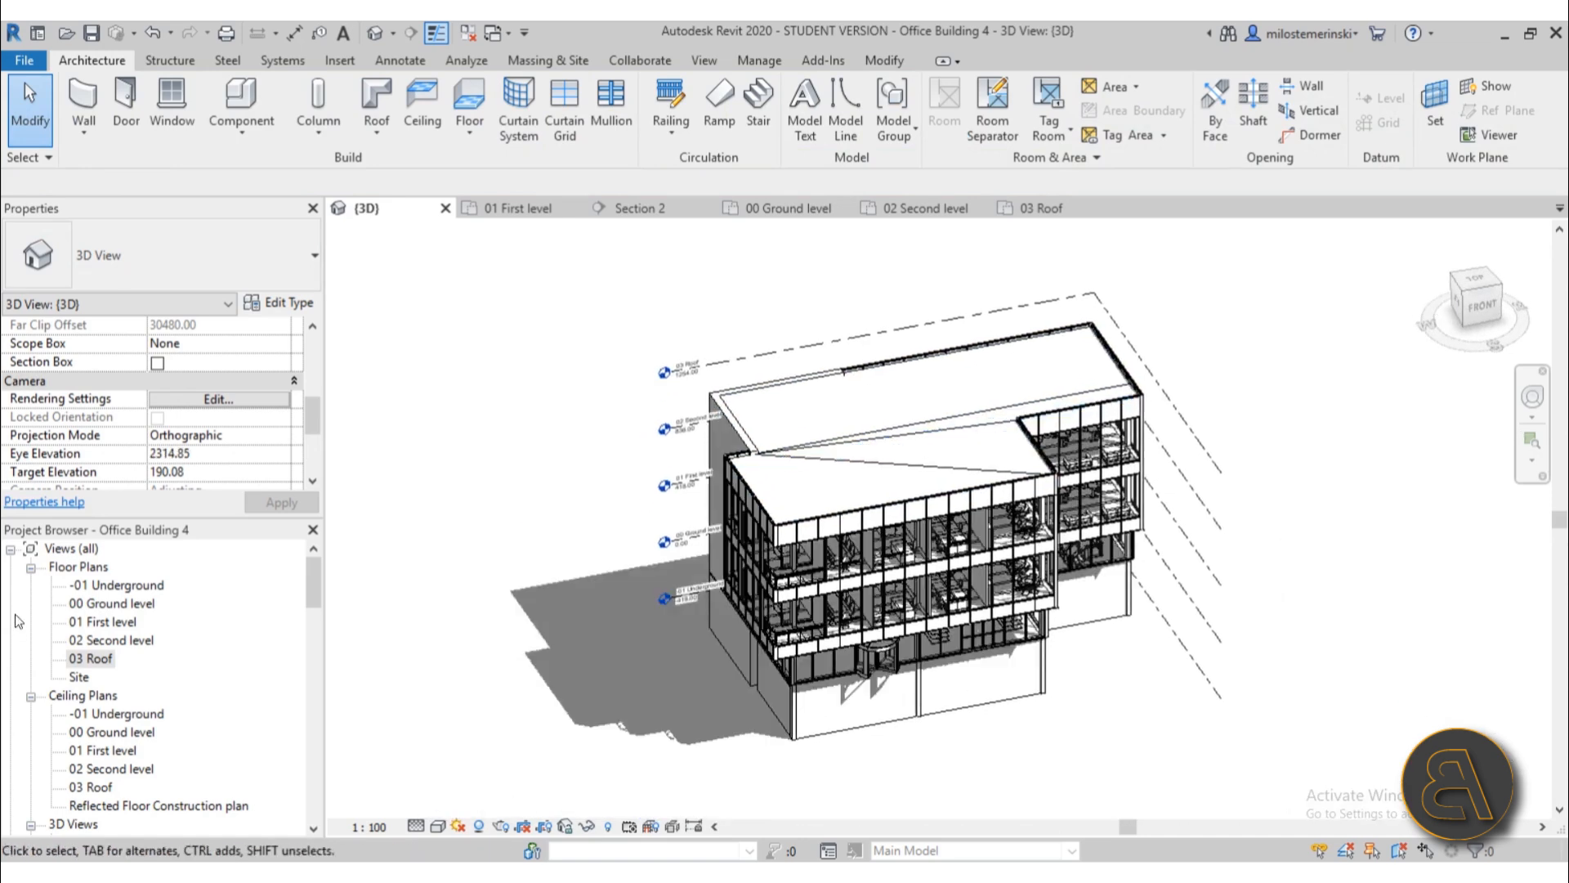
- In the 01 First level plan, move the vertical section line from the stair core into the open office just past grid 2
left_click(540, 207)
scroll(775, 467, "down", 5)
scroll(890, 570, "up", 2)
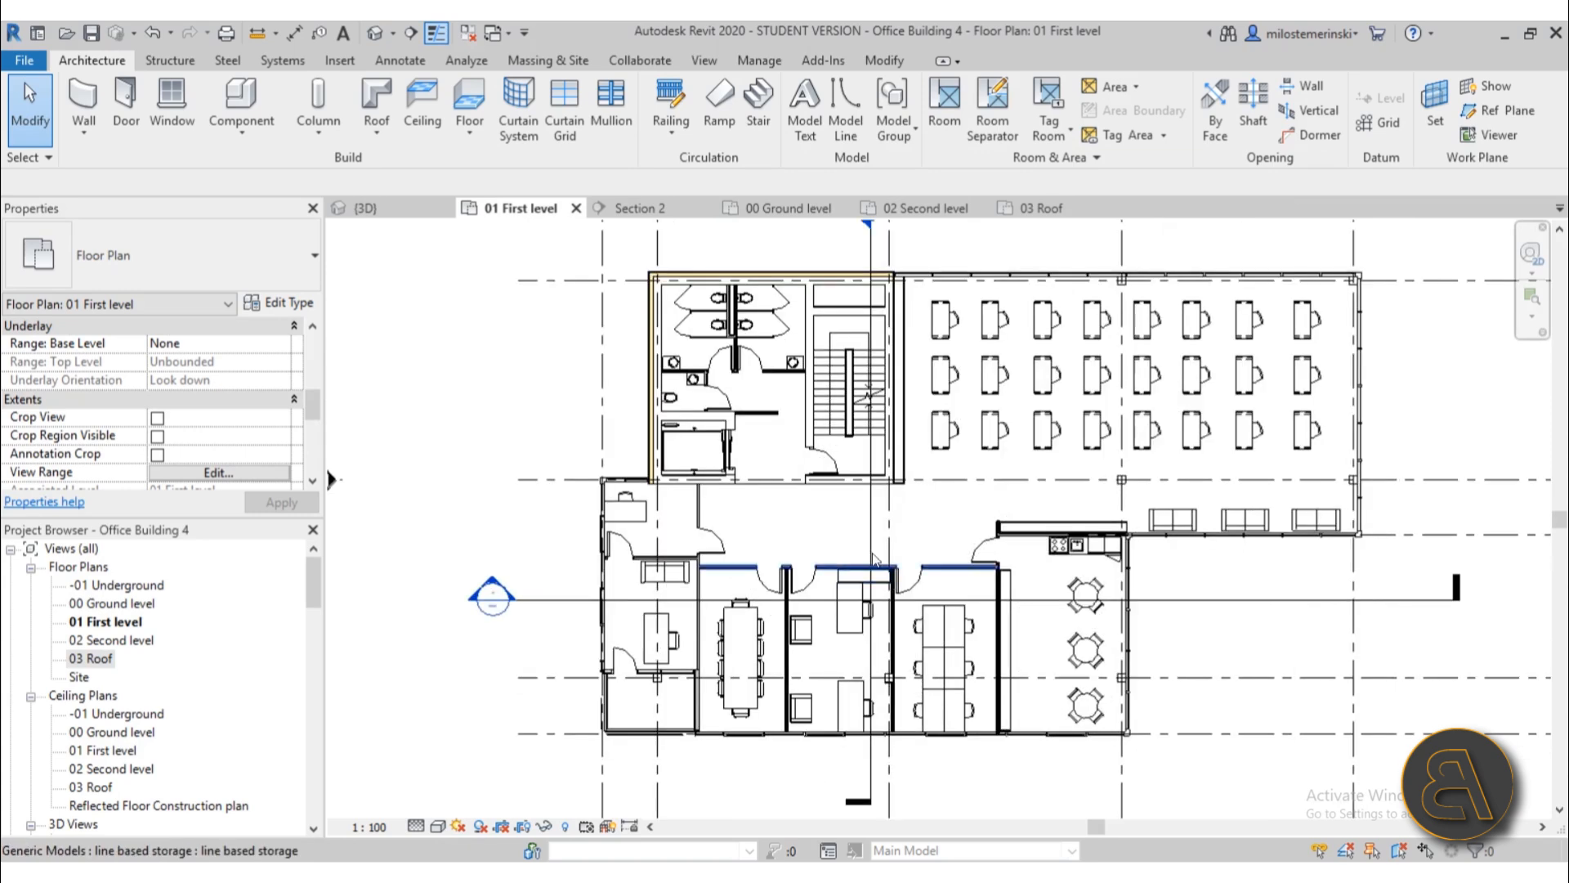
left_click(883, 529)
left_click_drag(938, 533, 958, 532)
scroll(929, 484, "down", 1)
middle_click_drag(931, 486, 905, 539)
scroll(888, 350, "up", 2)
left_click(896, 304)
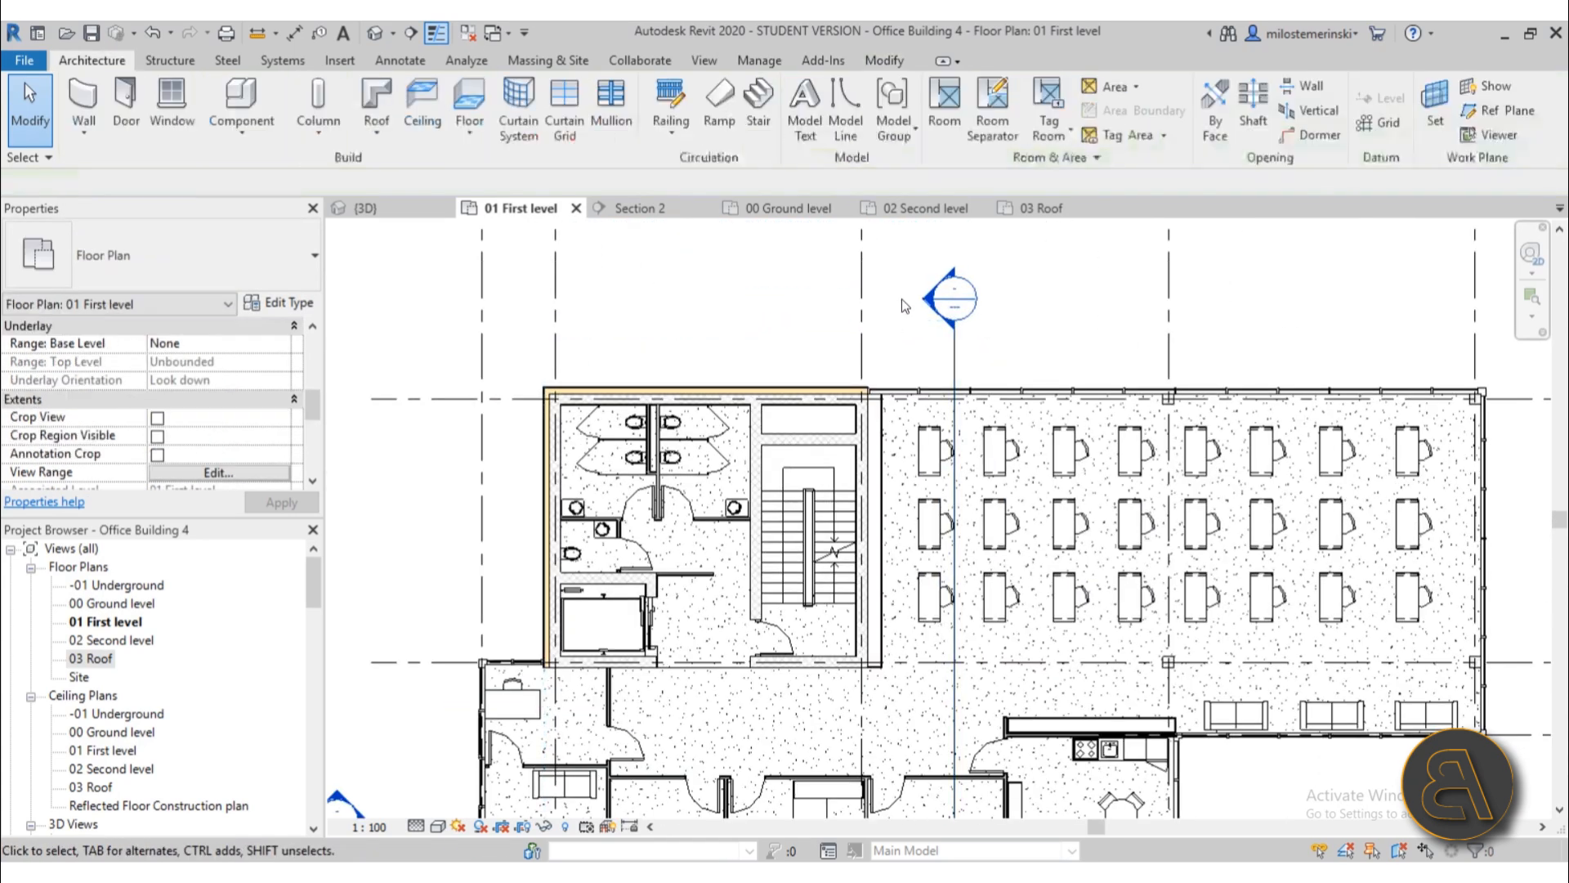
- Open Section 2 and examine the roof layers and slope around the split line at grid B
double_click(925, 306)
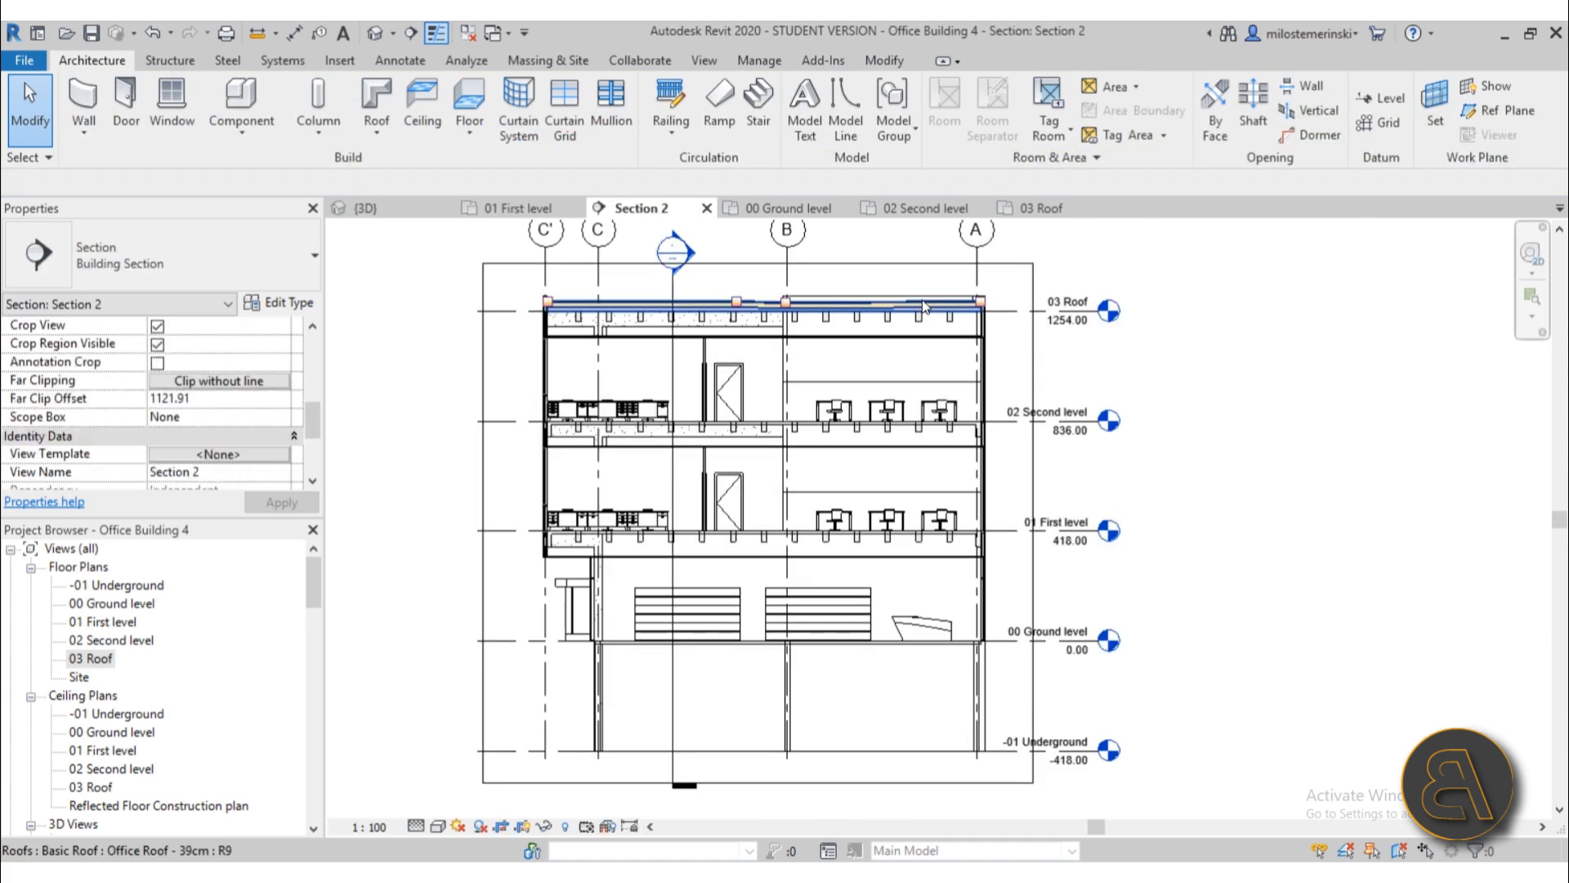
scroll(723, 316, "up", 4)
scroll(802, 305, "down", 3)
middle_click_drag(801, 305, 737, 353)
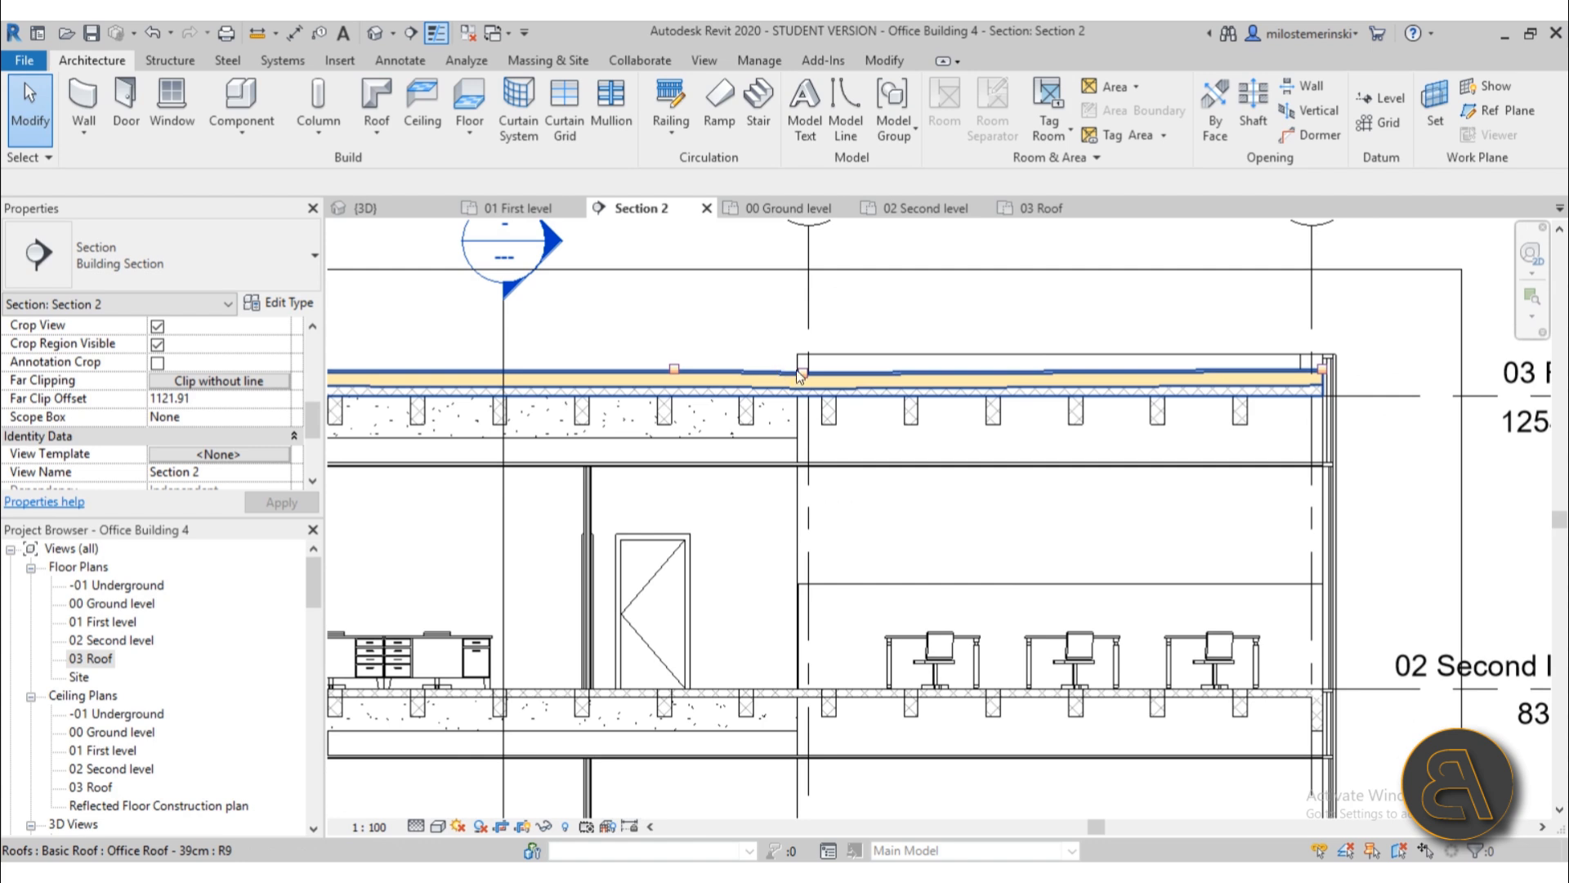
scroll(798, 373, "up", 5)
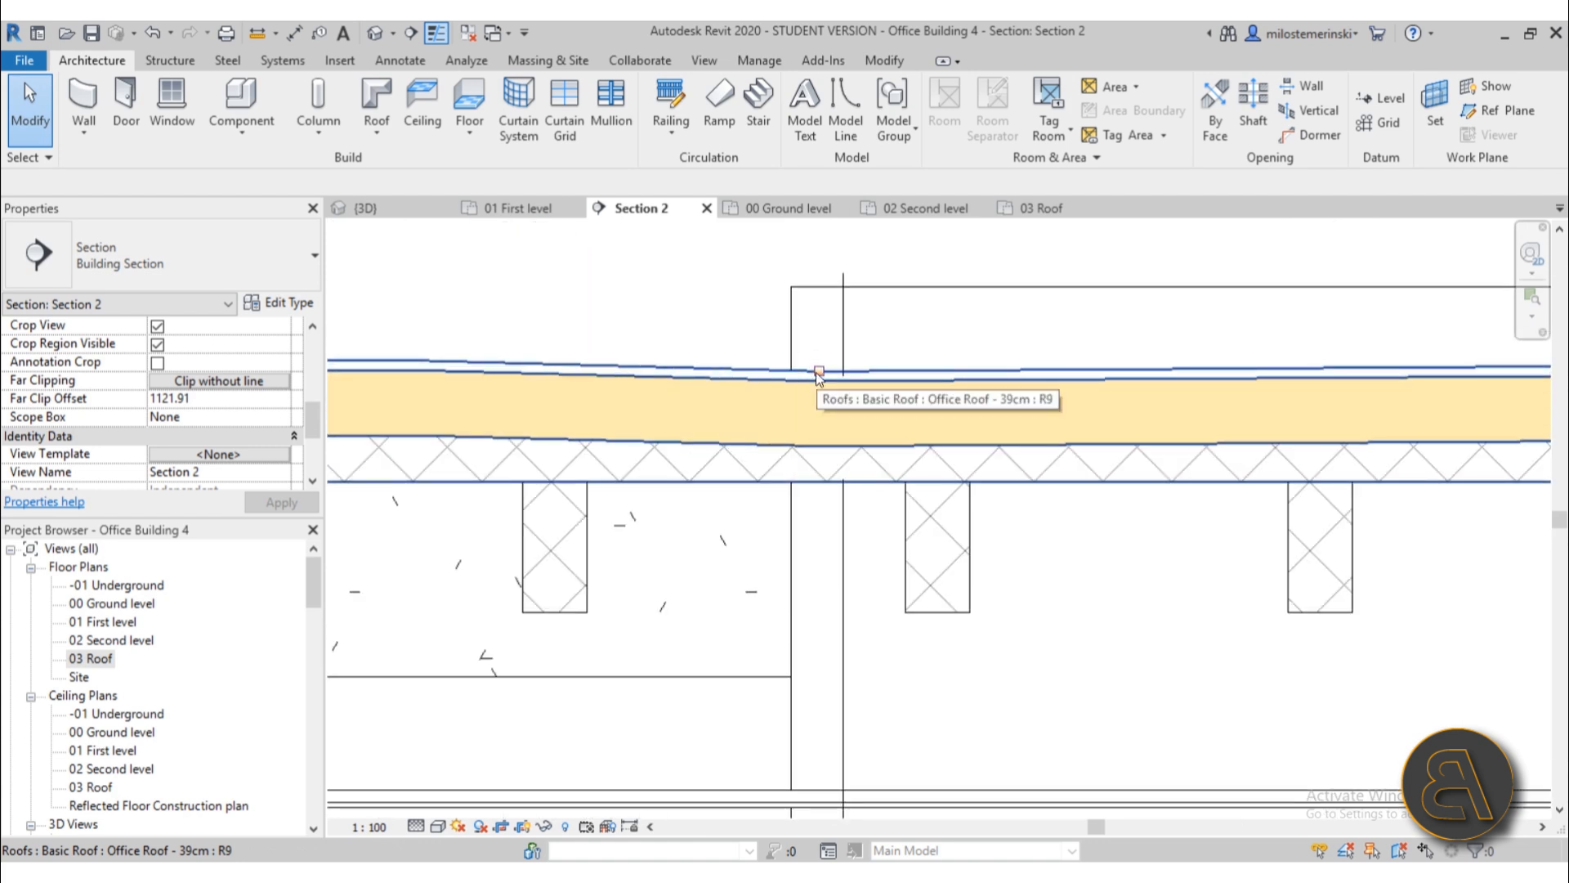
scroll(811, 431, "down", 5)
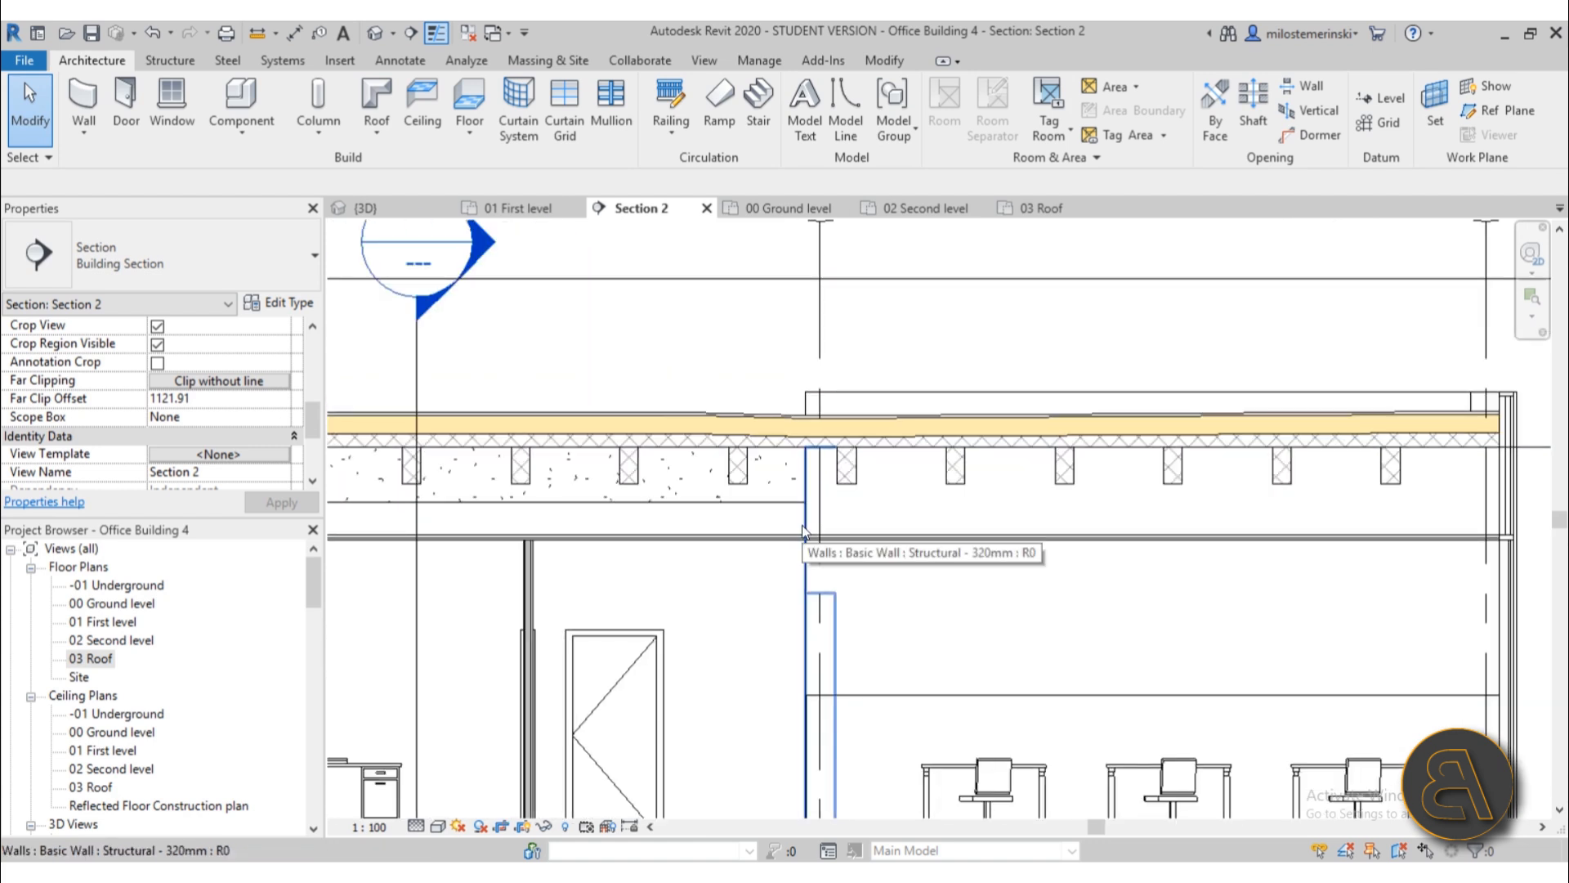
- Examine the roof slope and layers between grids C' and B in Section 2
left_click(1290, 425)
scroll(1125, 445, "down", 1)
middle_click_drag(820, 474, 903, 480)
scroll(881, 455, "up", 3)
scroll(989, 398, "up", 3)
scroll(1047, 399, "down", 1)
key("Escape")
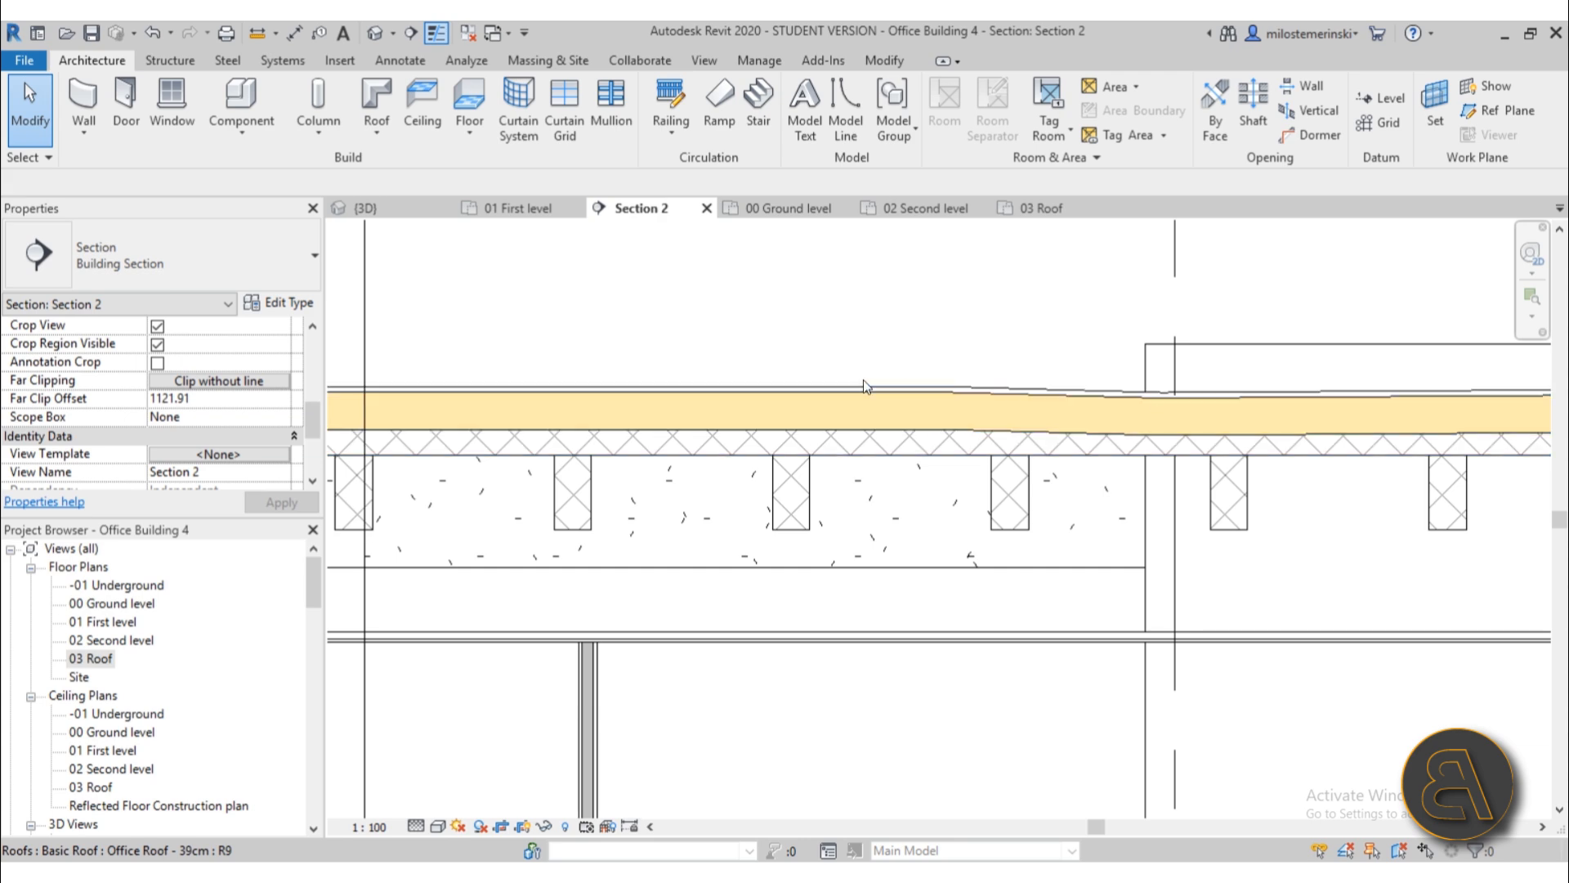
left_click(811, 381)
scroll(842, 385, "down", 2)
scroll(811, 381, "down", 1)
middle_click_drag(811, 381, 953, 390)
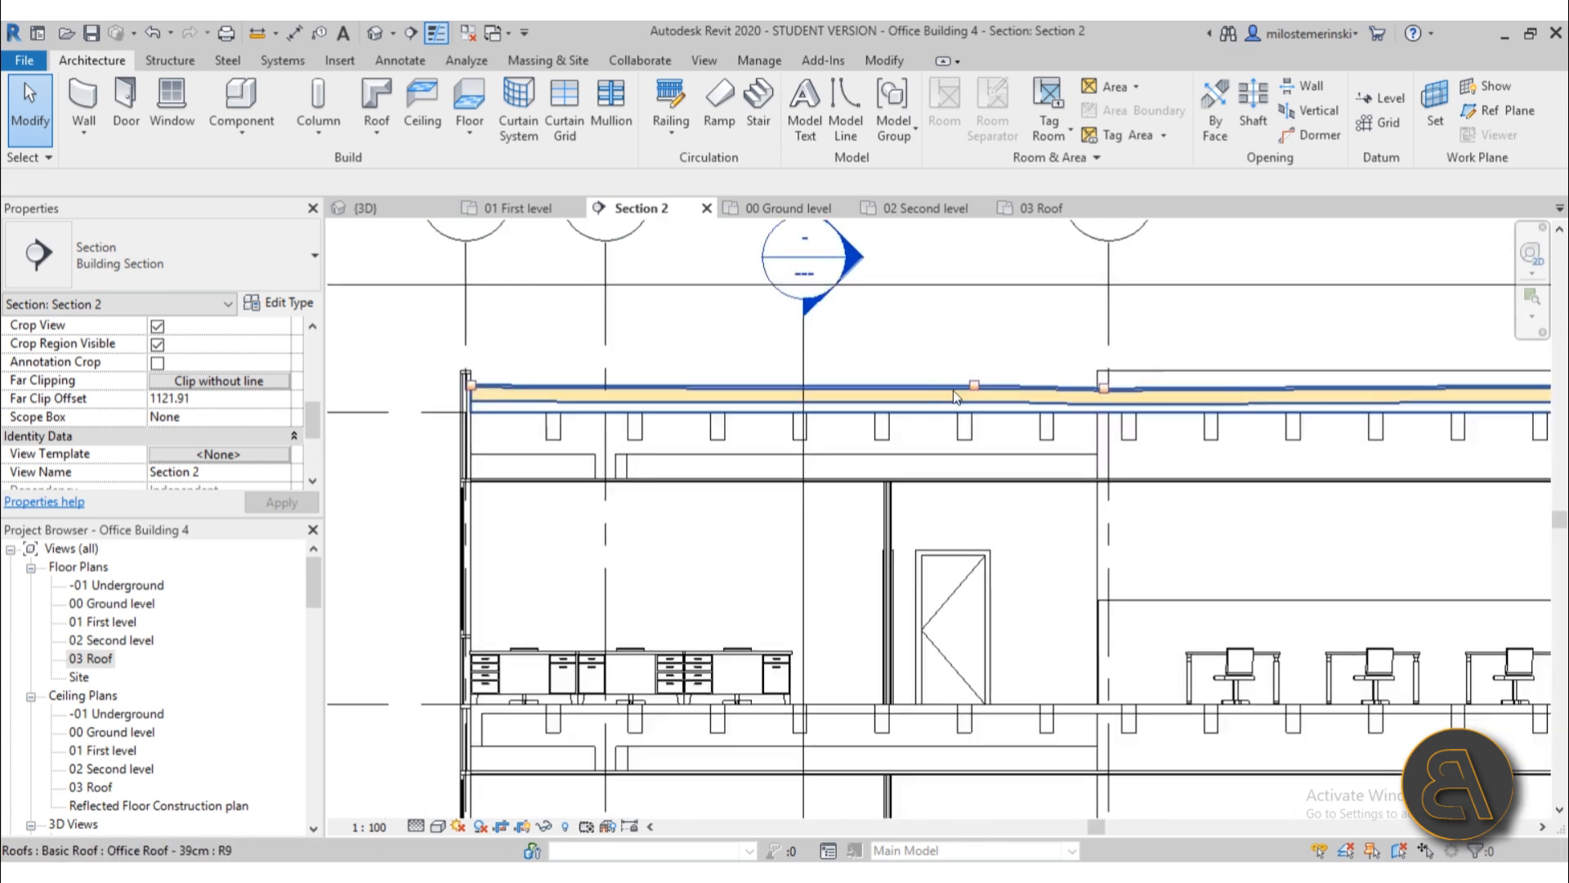
scroll(992, 384, "up", 3)
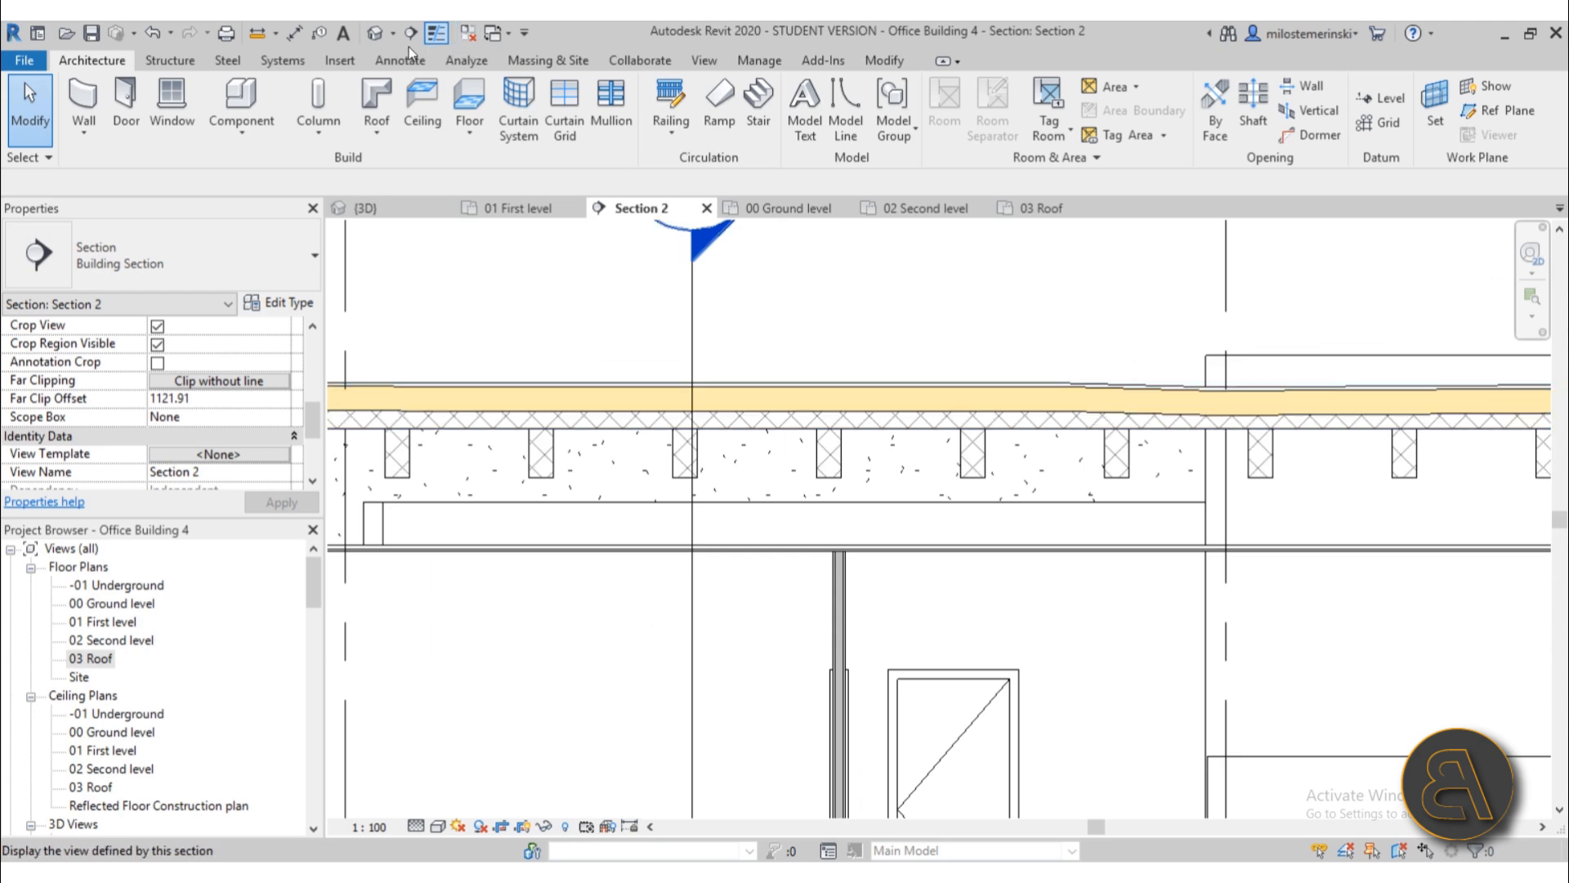
- Switch to the 3D view and select the flat office roof
left_click(374, 34)
middle_click_drag(830, 381, 940, 507, "shift")
scroll(899, 507, "up", 4)
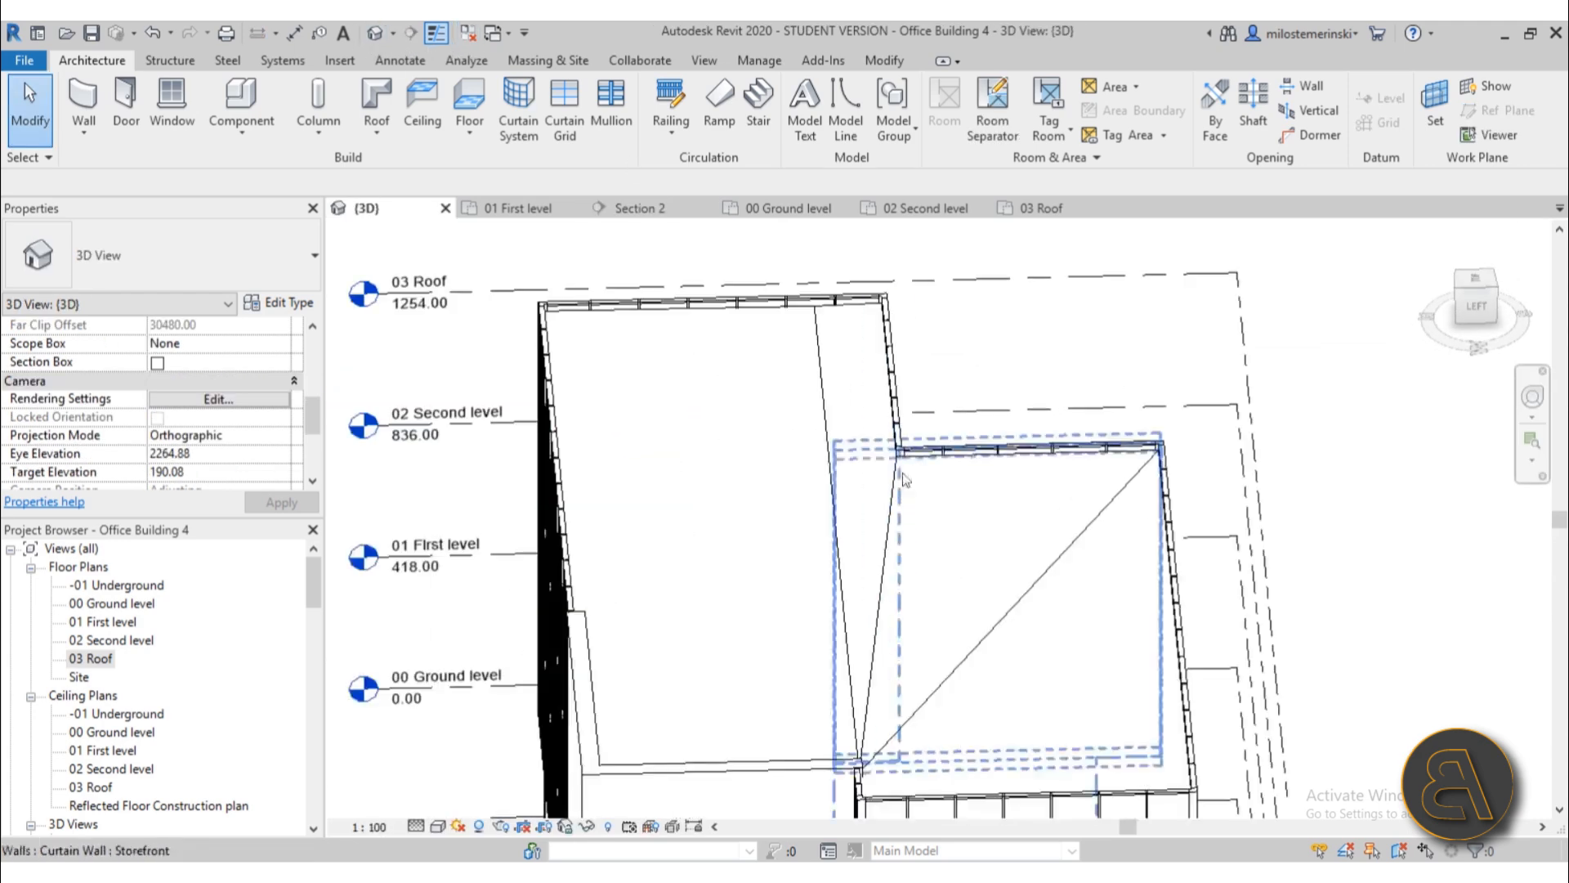
left_click(891, 513)
scroll(924, 580, "down", 4)
middle_click_drag(925, 581, 817, 564, "shift")
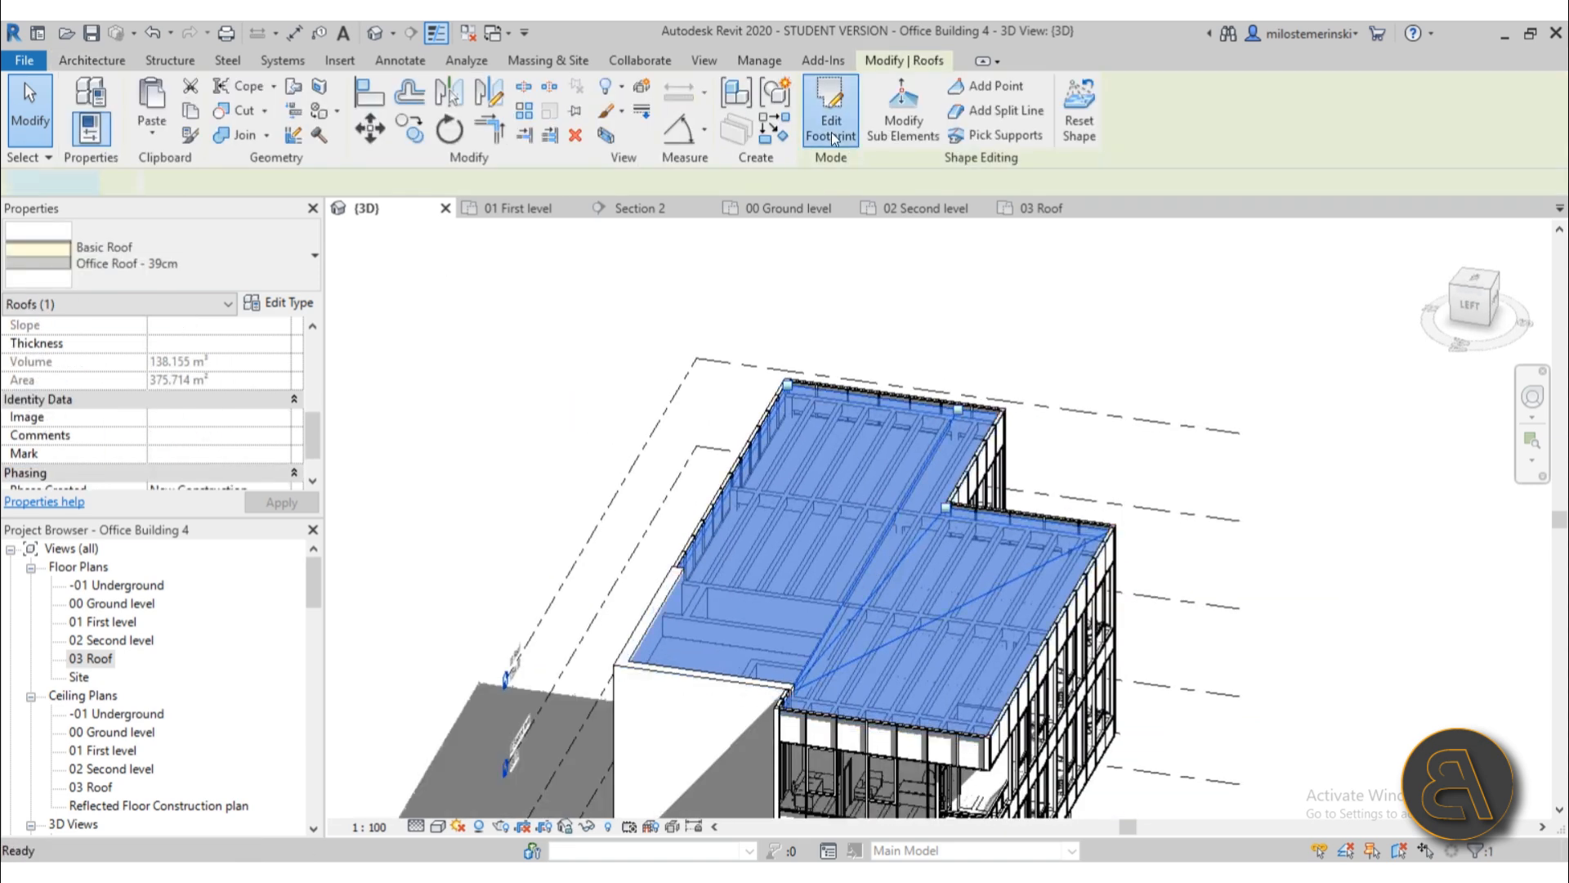
left_click(830, 110)
middle_click_drag(909, 420, 866, 426, "shift")
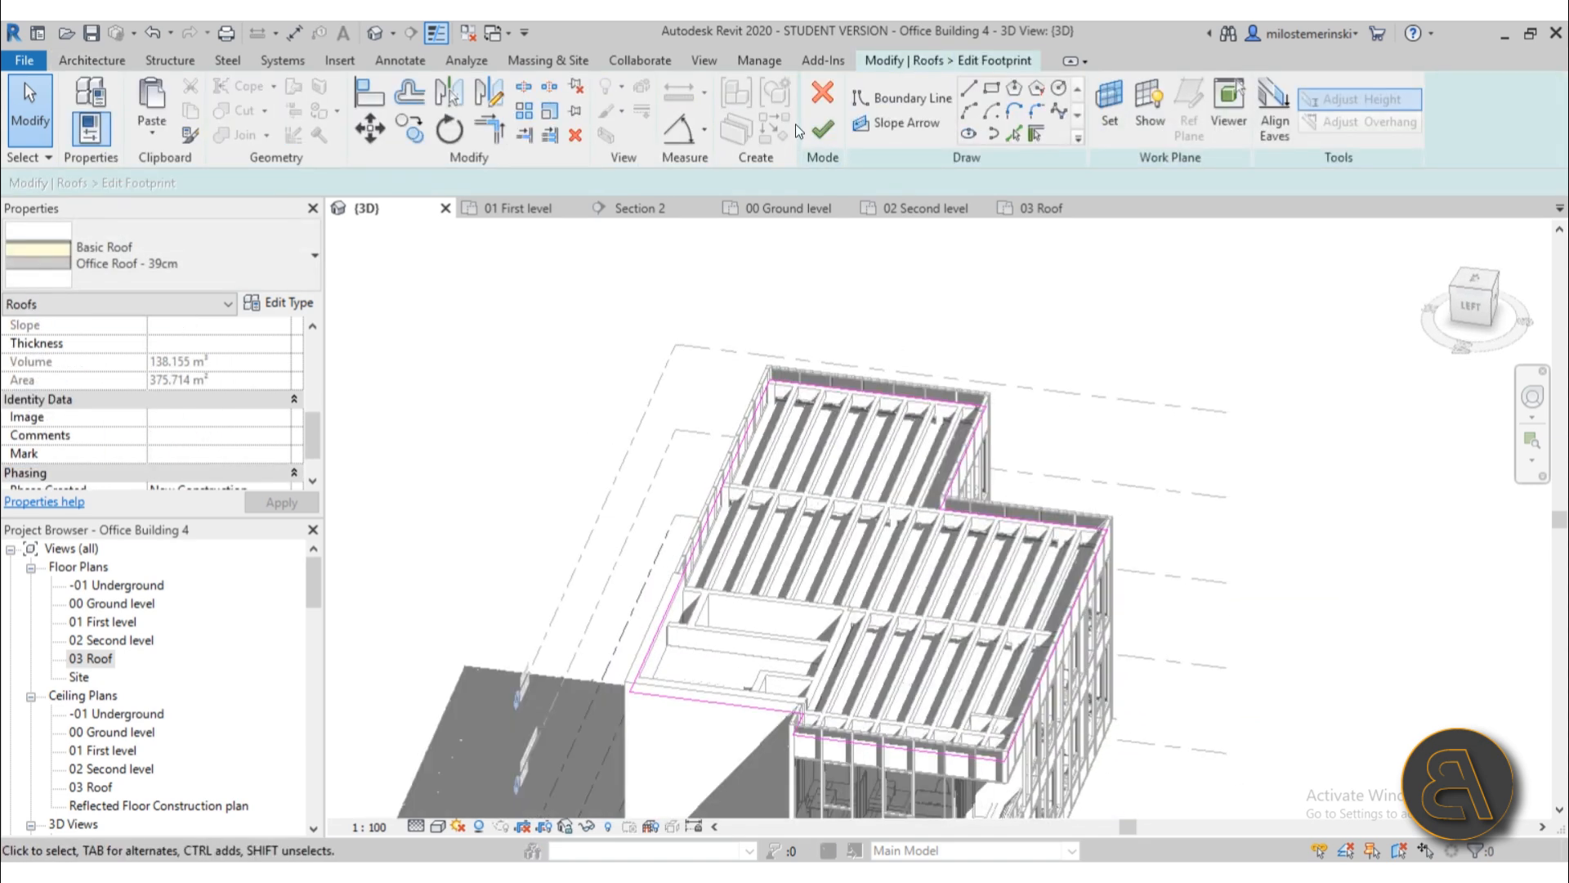
left_click(822, 129)
- Edit the roof's sub-elements and set the elevation of the inner setback edge along grid B to -3
left_click(896, 135)
middle_click_drag(932, 523, 713, 692, "shift")
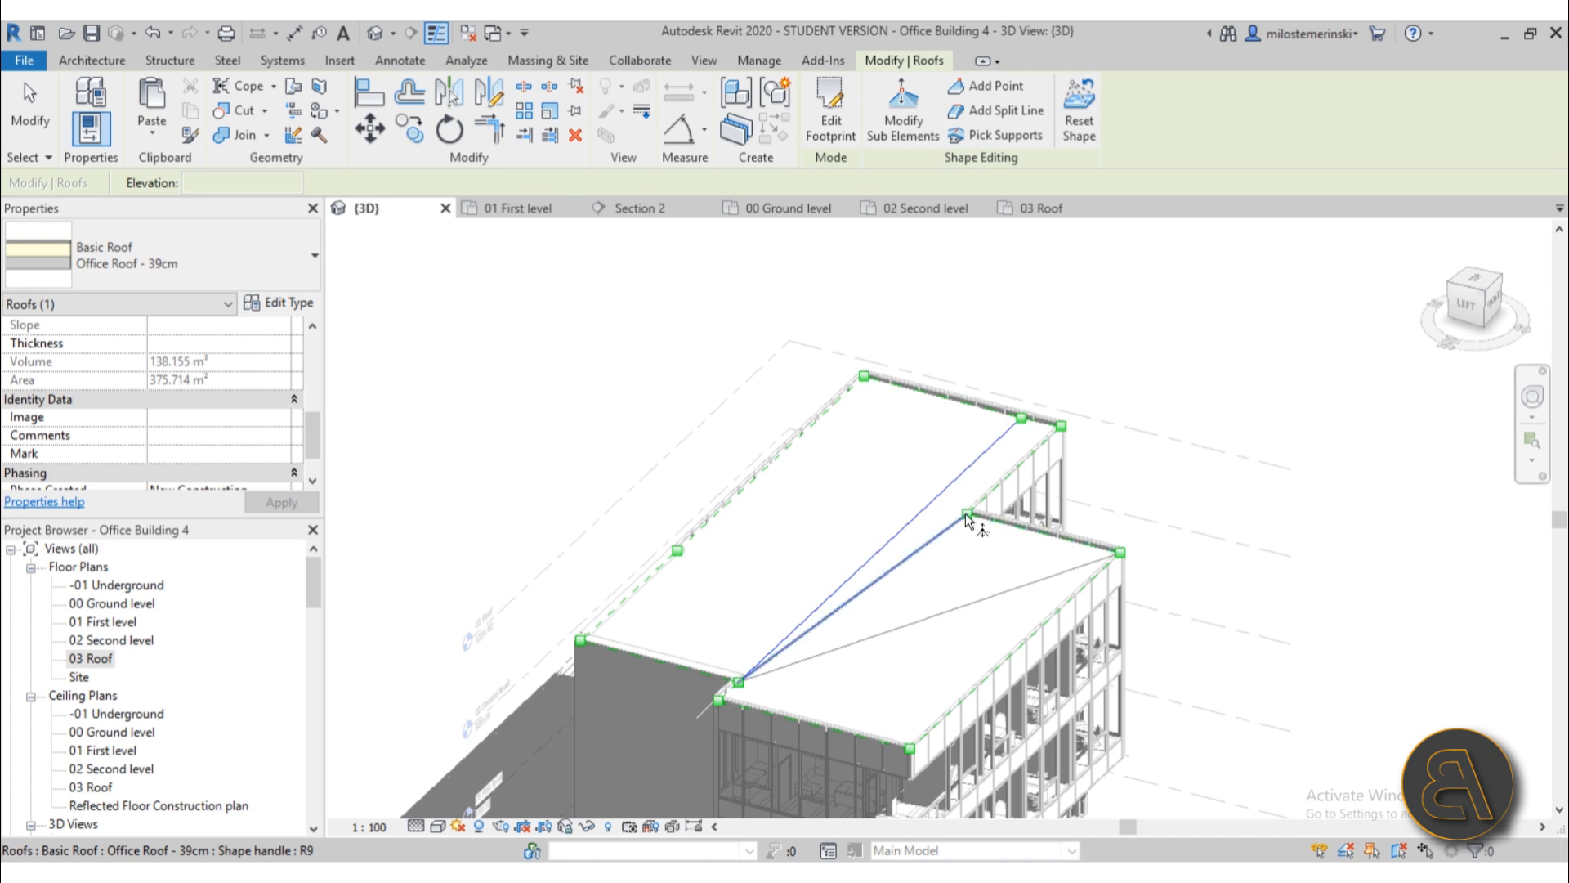
middle_click_drag(939, 634, 1013, 587, "shift")
scroll(1014, 587, "up", 2)
mouse_move(844, 577)
middle_mouse_down("shift")
mouse_move(820, 587)
mouse_move(855, 591)
middle_mouse_up("shift")
middle_click_drag(855, 590, 868, 571)
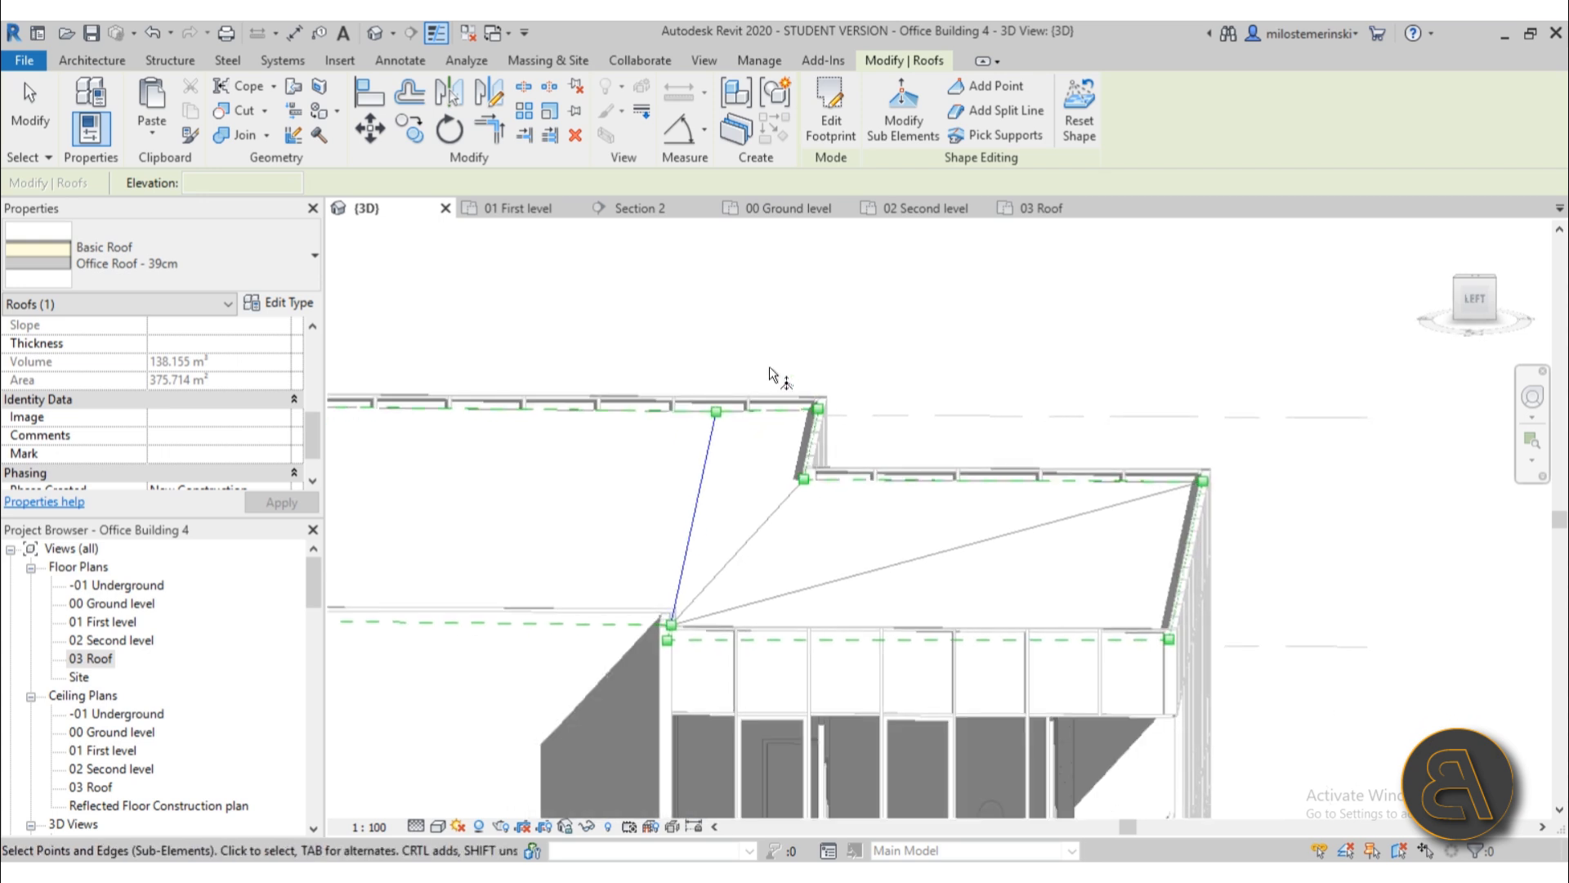
left_click_drag(850, 551, 852, 549)
scroll(818, 429, "up", 3)
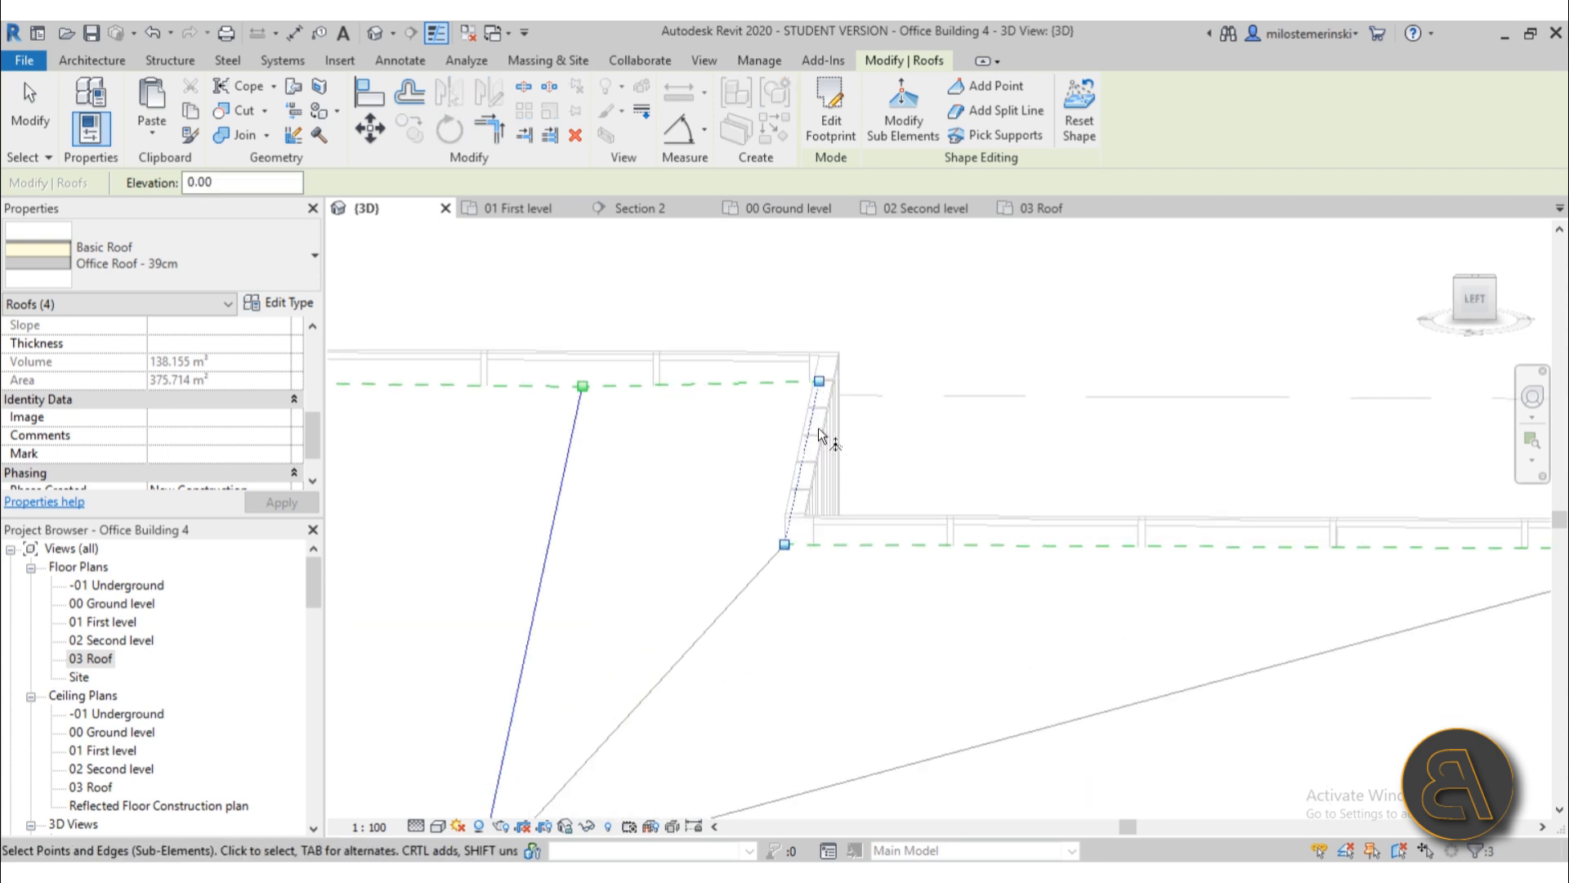
type("-3")
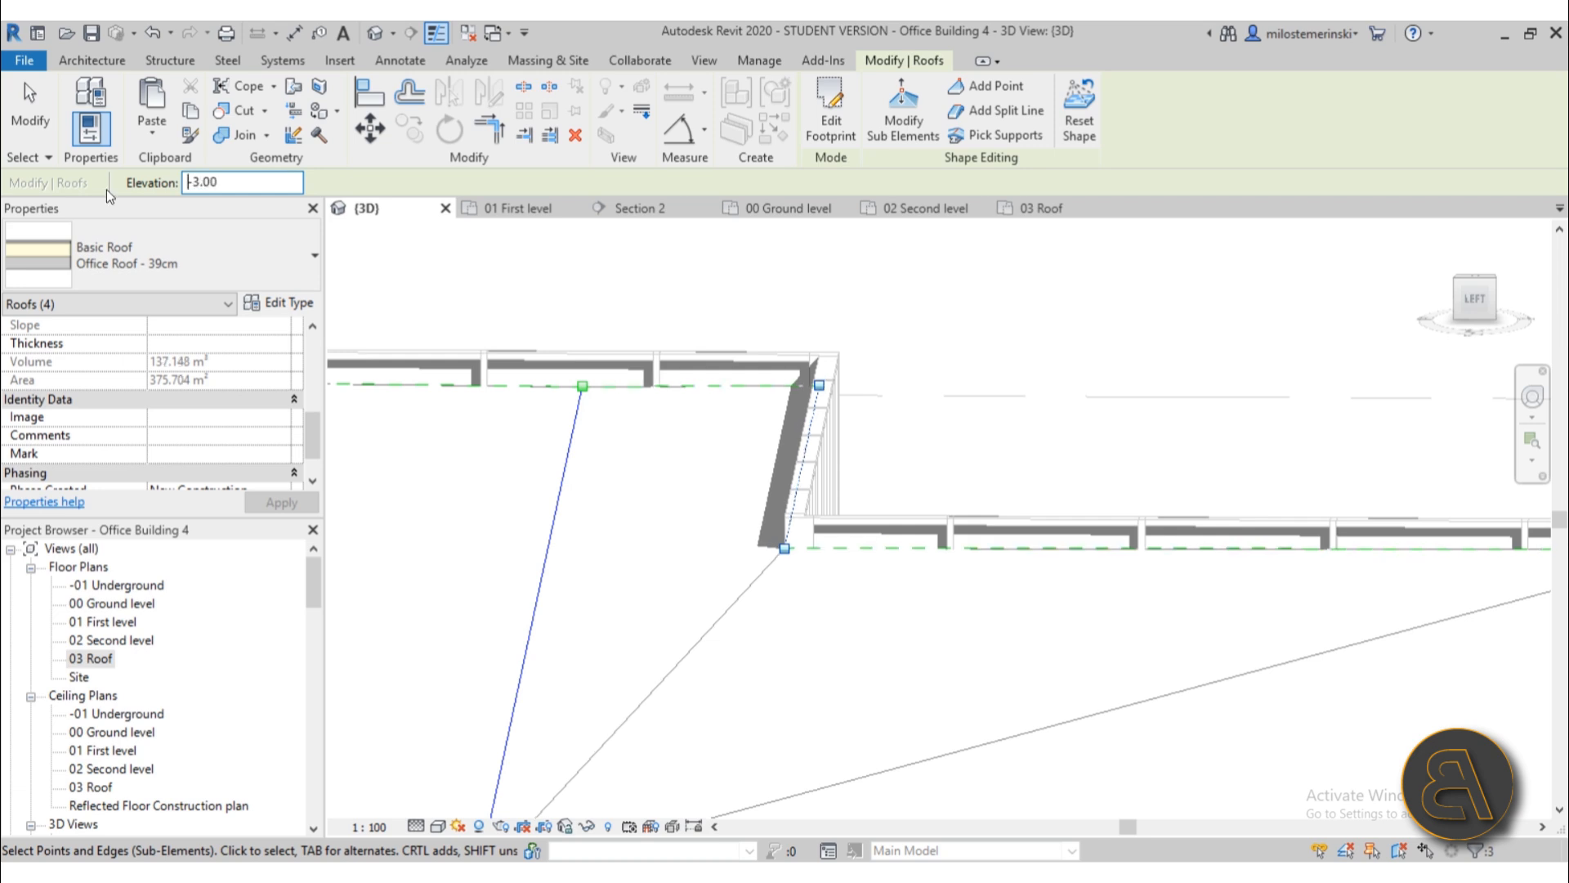
key("Return")
- Set the elevation of the roof's outer edge at grid C' to 1 and finish shape editing
middle_click_drag(718, 420, 896, 523, "shift")
left_click_drag(1023, 431, 1195, 703)
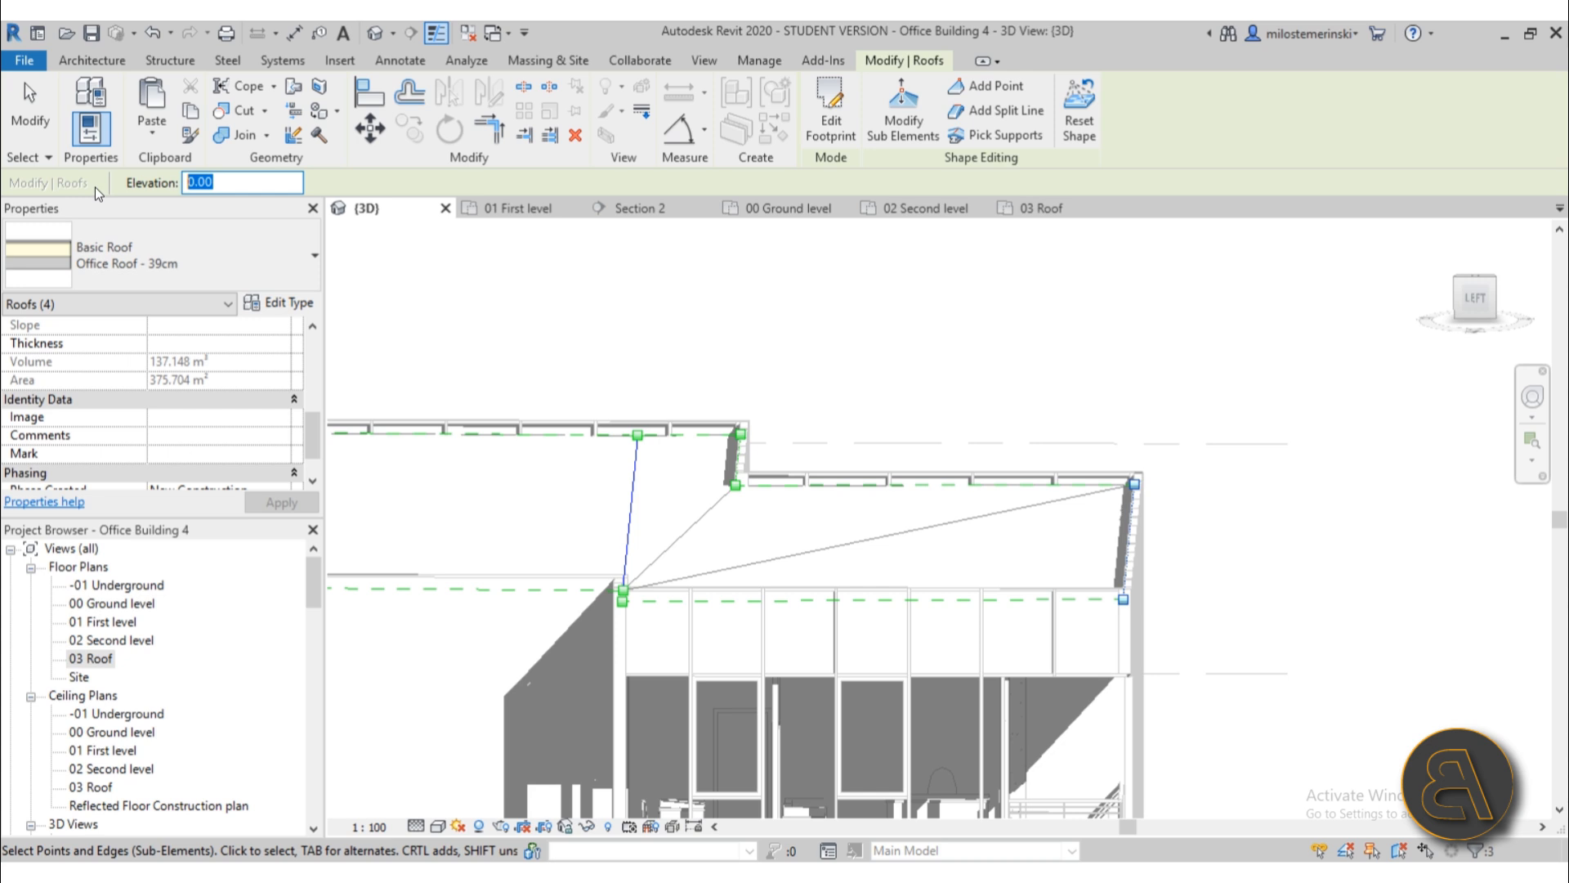
type("1")
key("Return")
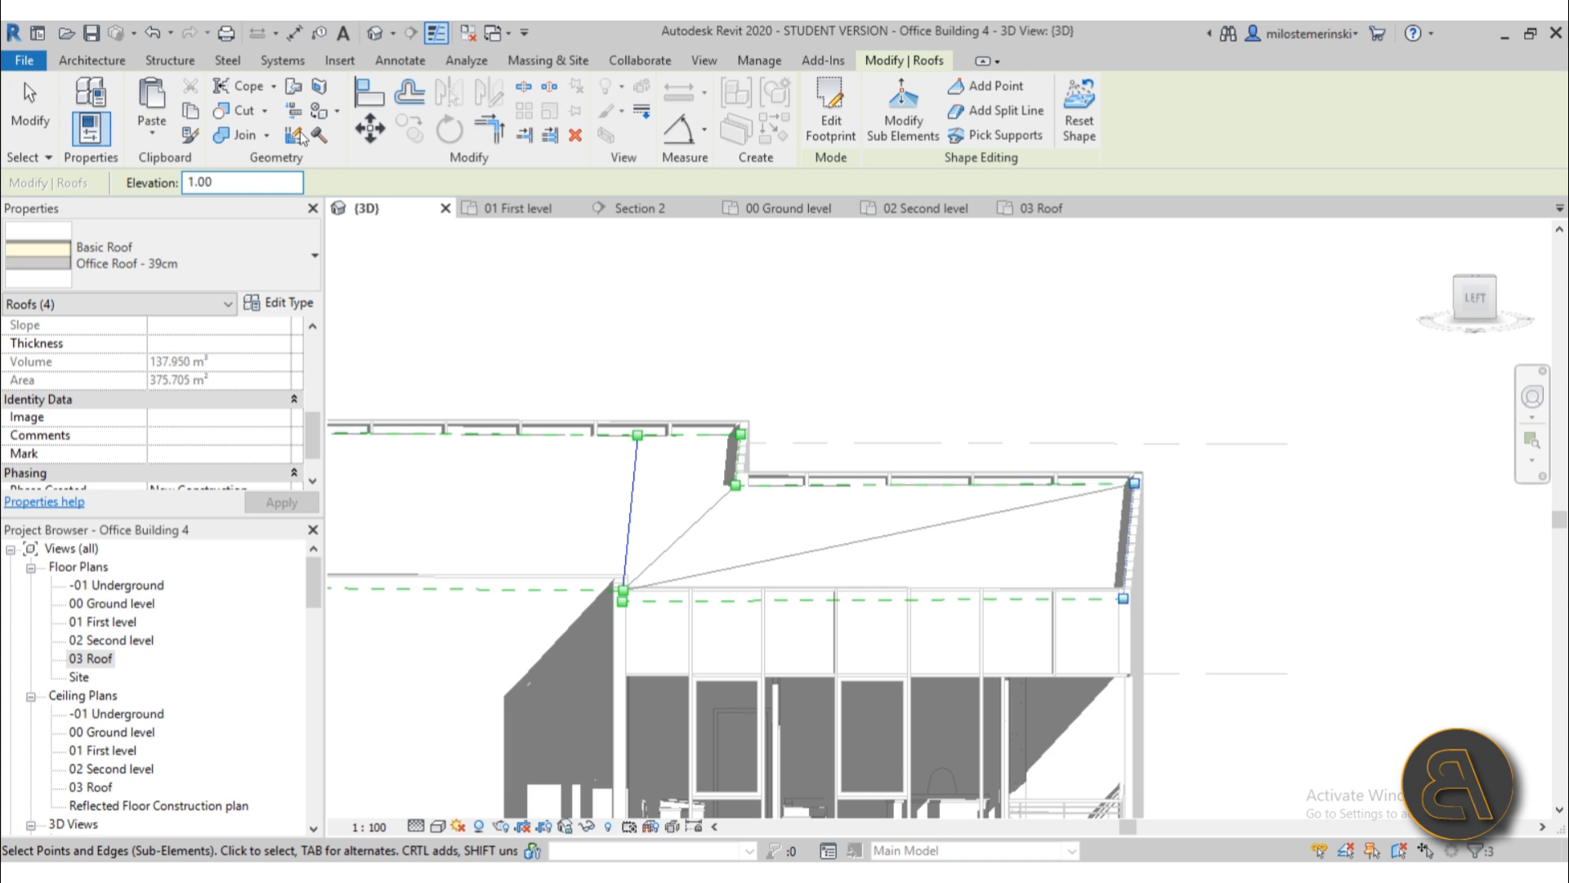
left_click(31, 123)
- Reopen the roof's sub-elements, set the elevation of the whole outer edge along grid A to 1, and finish shape editing
scroll(739, 352, "down", 1)
middle_click_drag(740, 351, 723, 386, "shift")
left_click(662, 421)
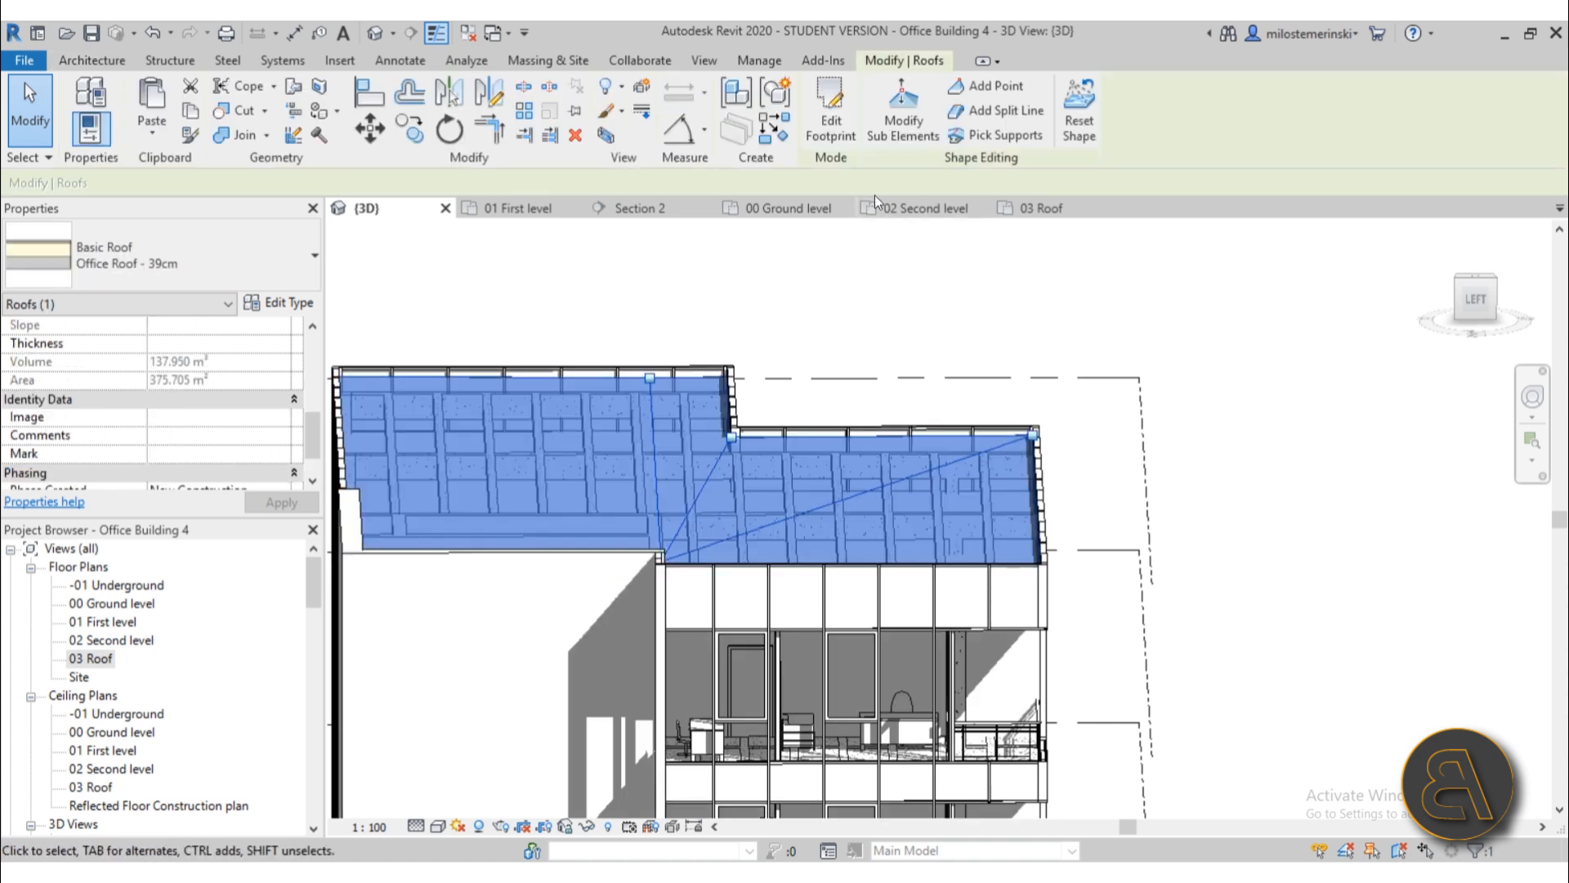
left_click(904, 132)
scroll(491, 391, "down", 2)
middle_click_drag(482, 391, 621, 356)
left_click_drag(486, 301, 602, 527)
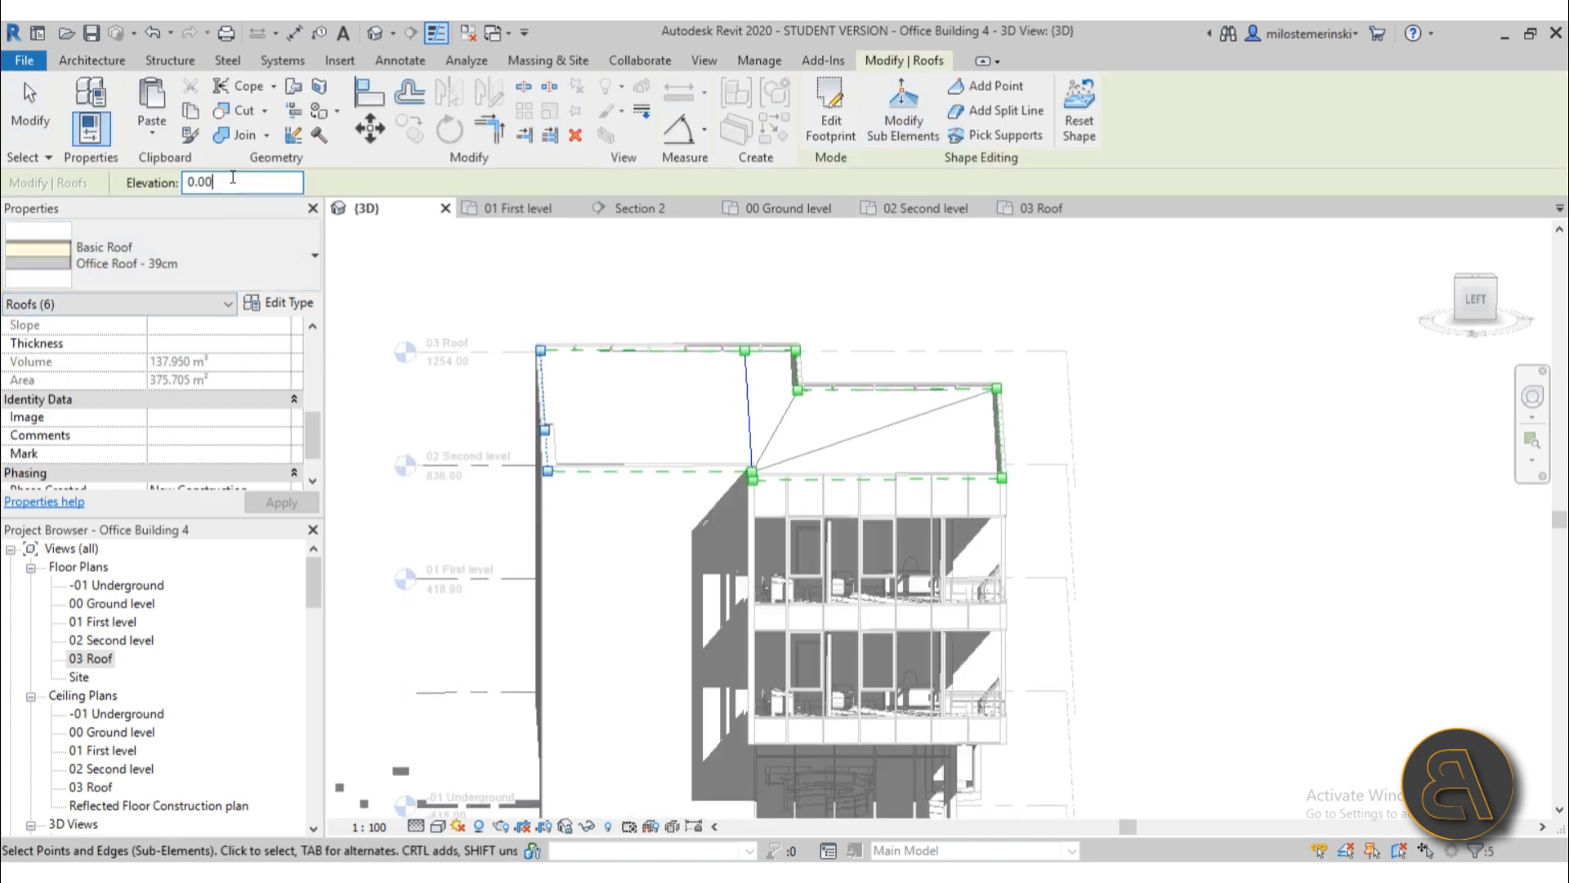
type("1")
key("Return")
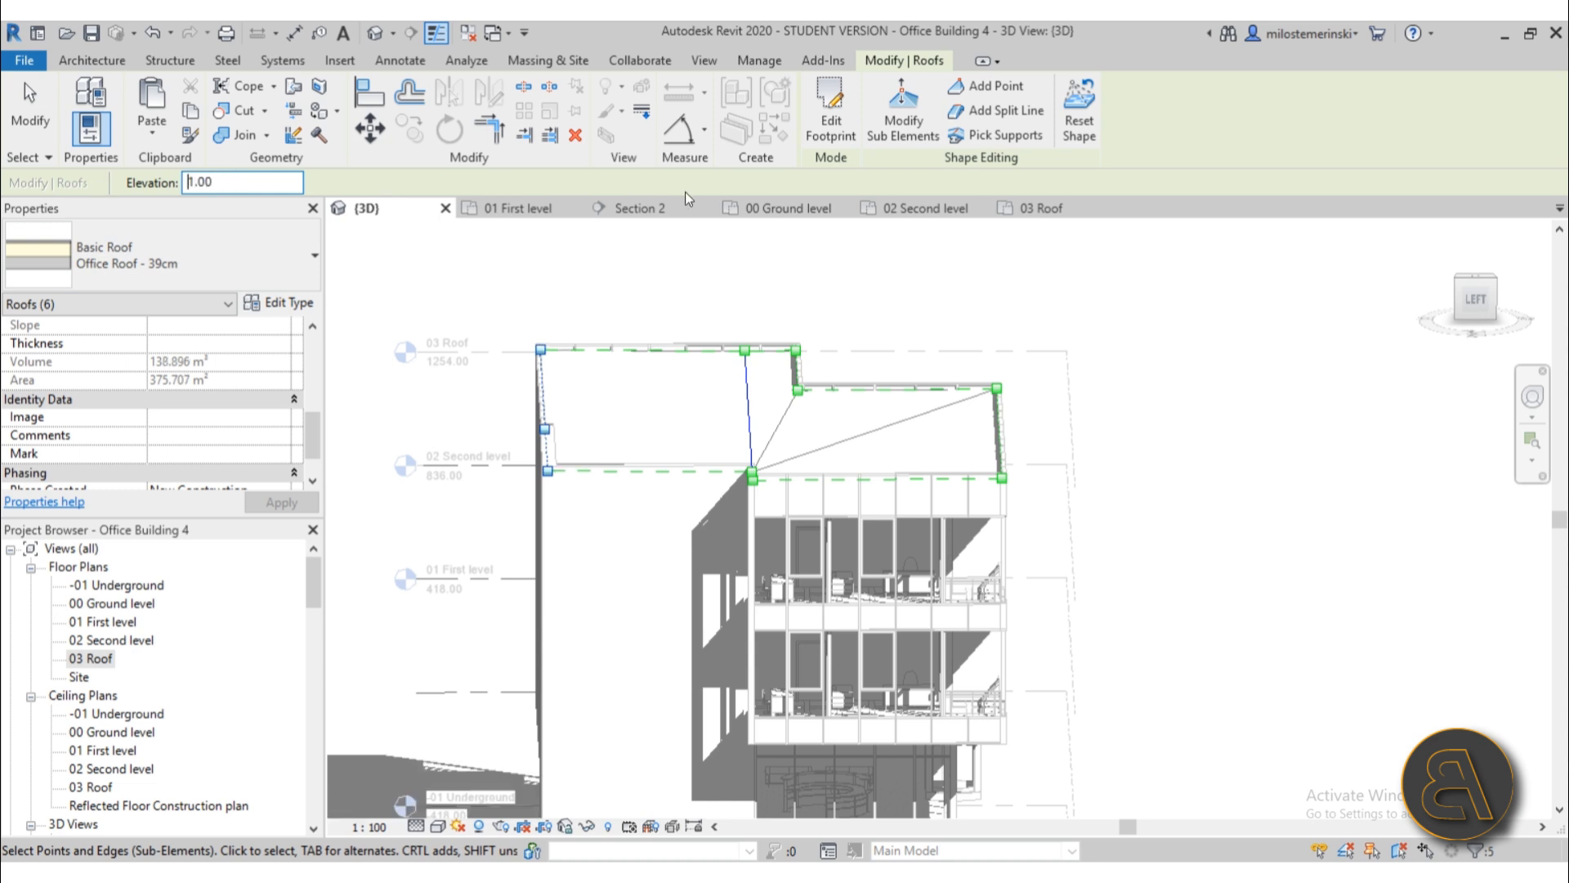
left_click(30, 106)
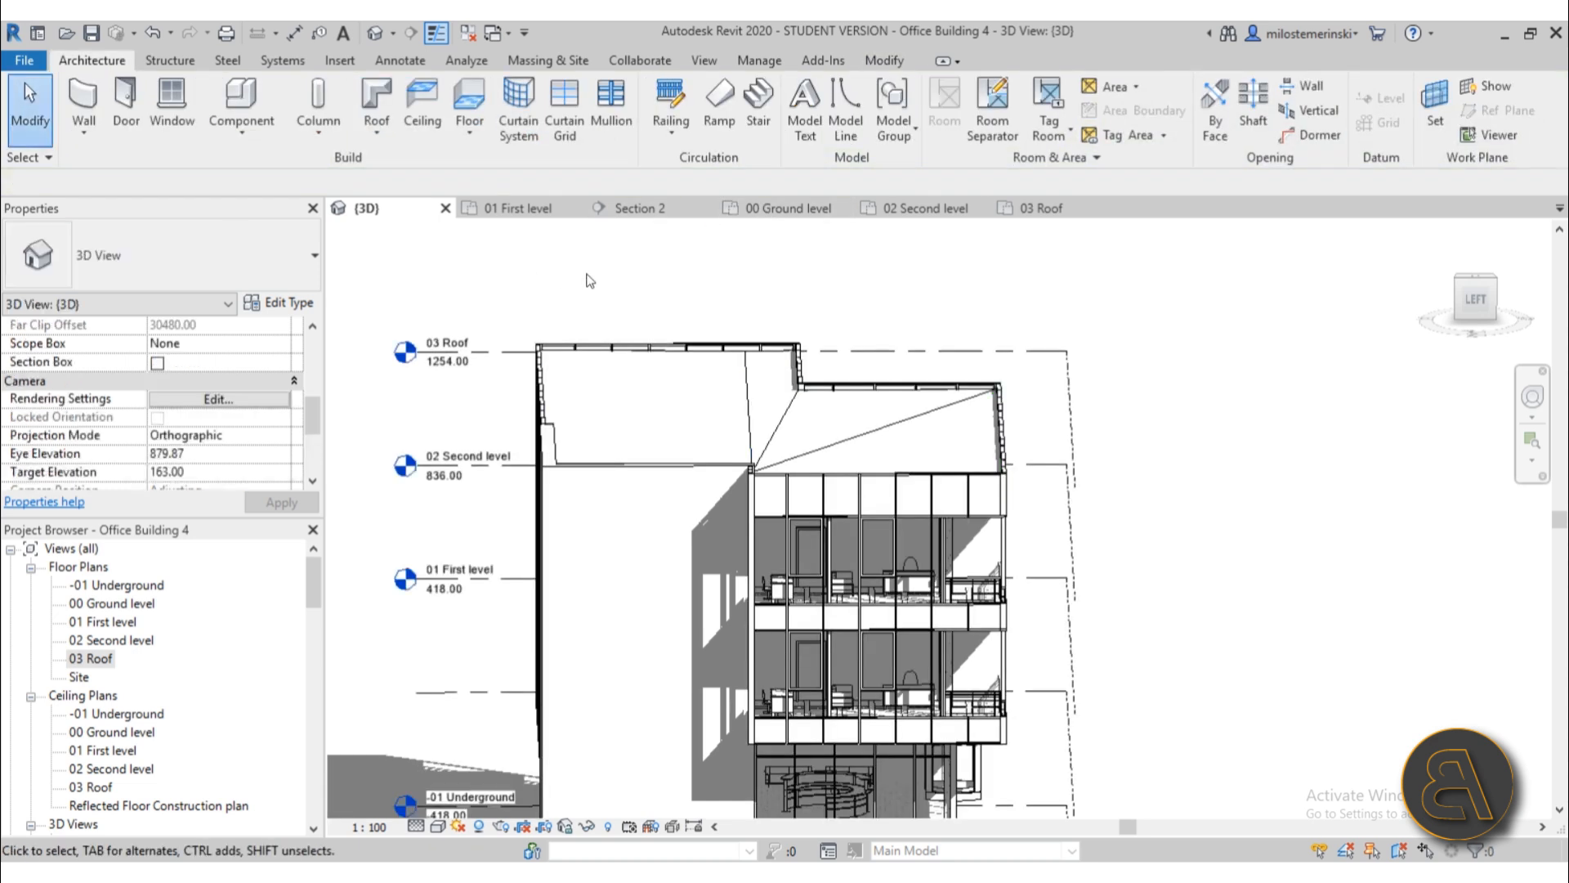
- Open Section 2 and examine the reshaped roof's slope and layers from grid B towards grid A
left_click(638, 208)
scroll(738, 399, "down", 5)
scroll(890, 376, "up", 6)
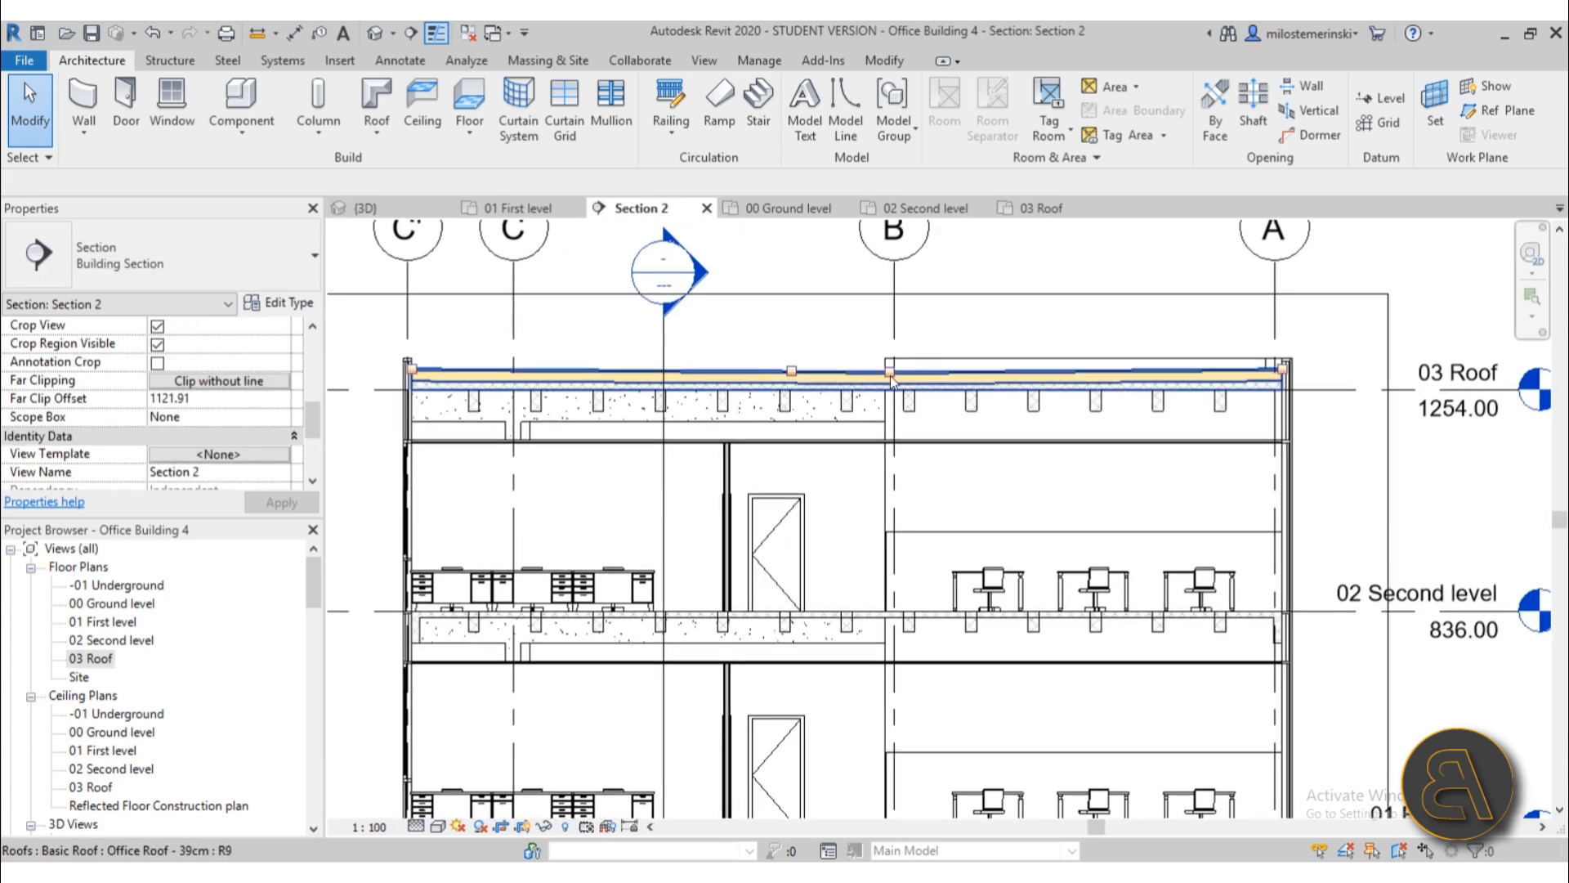
left_click(890, 372)
scroll(890, 365, "down", 4)
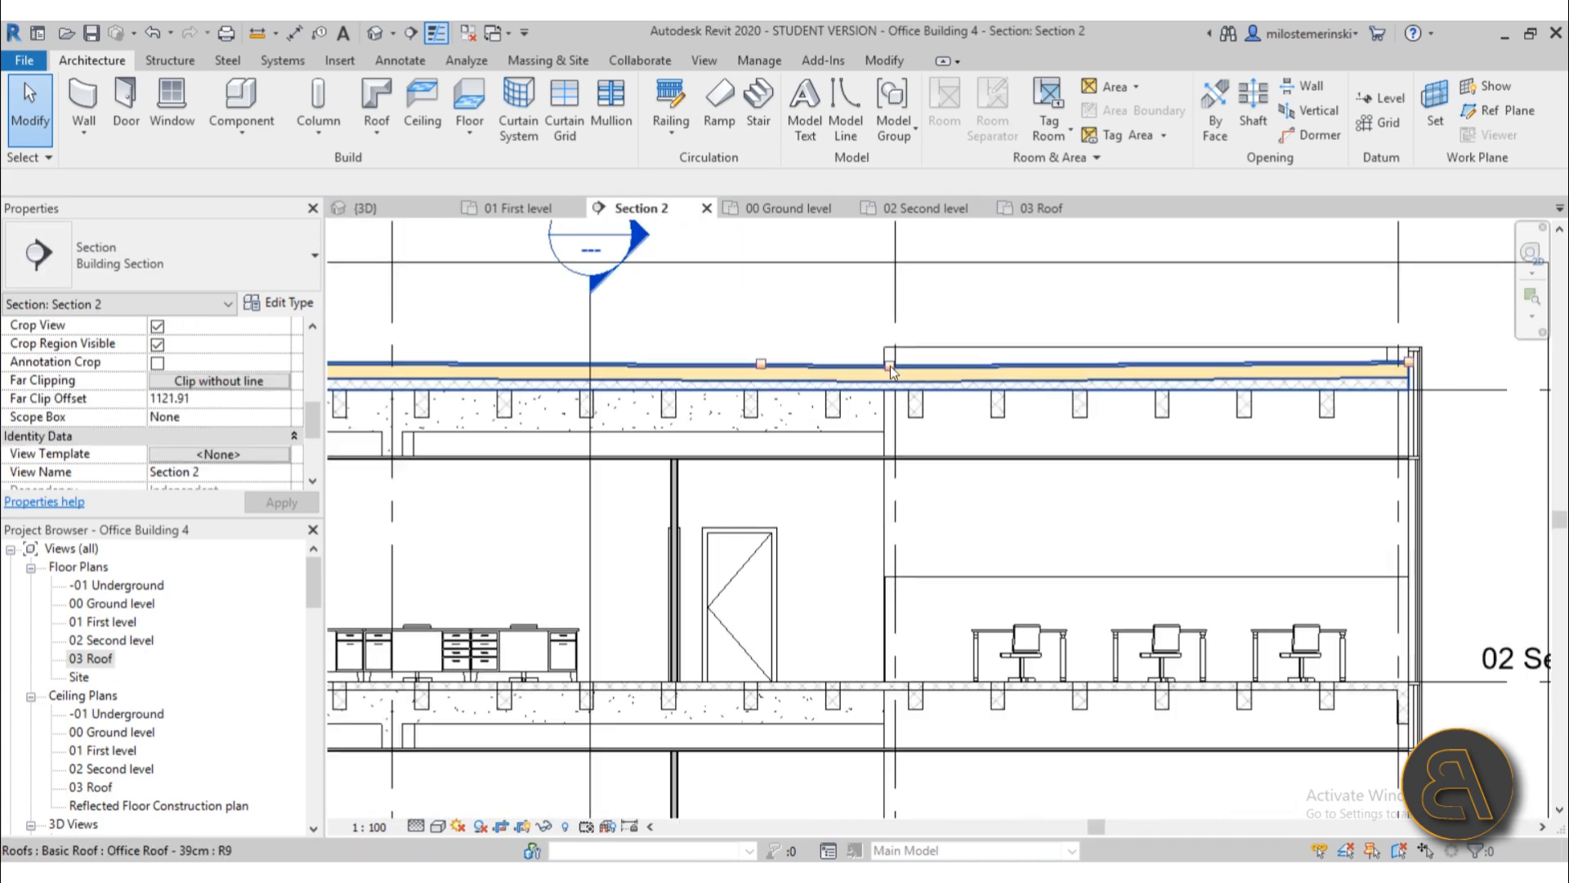
scroll(904, 366, "up", 5)
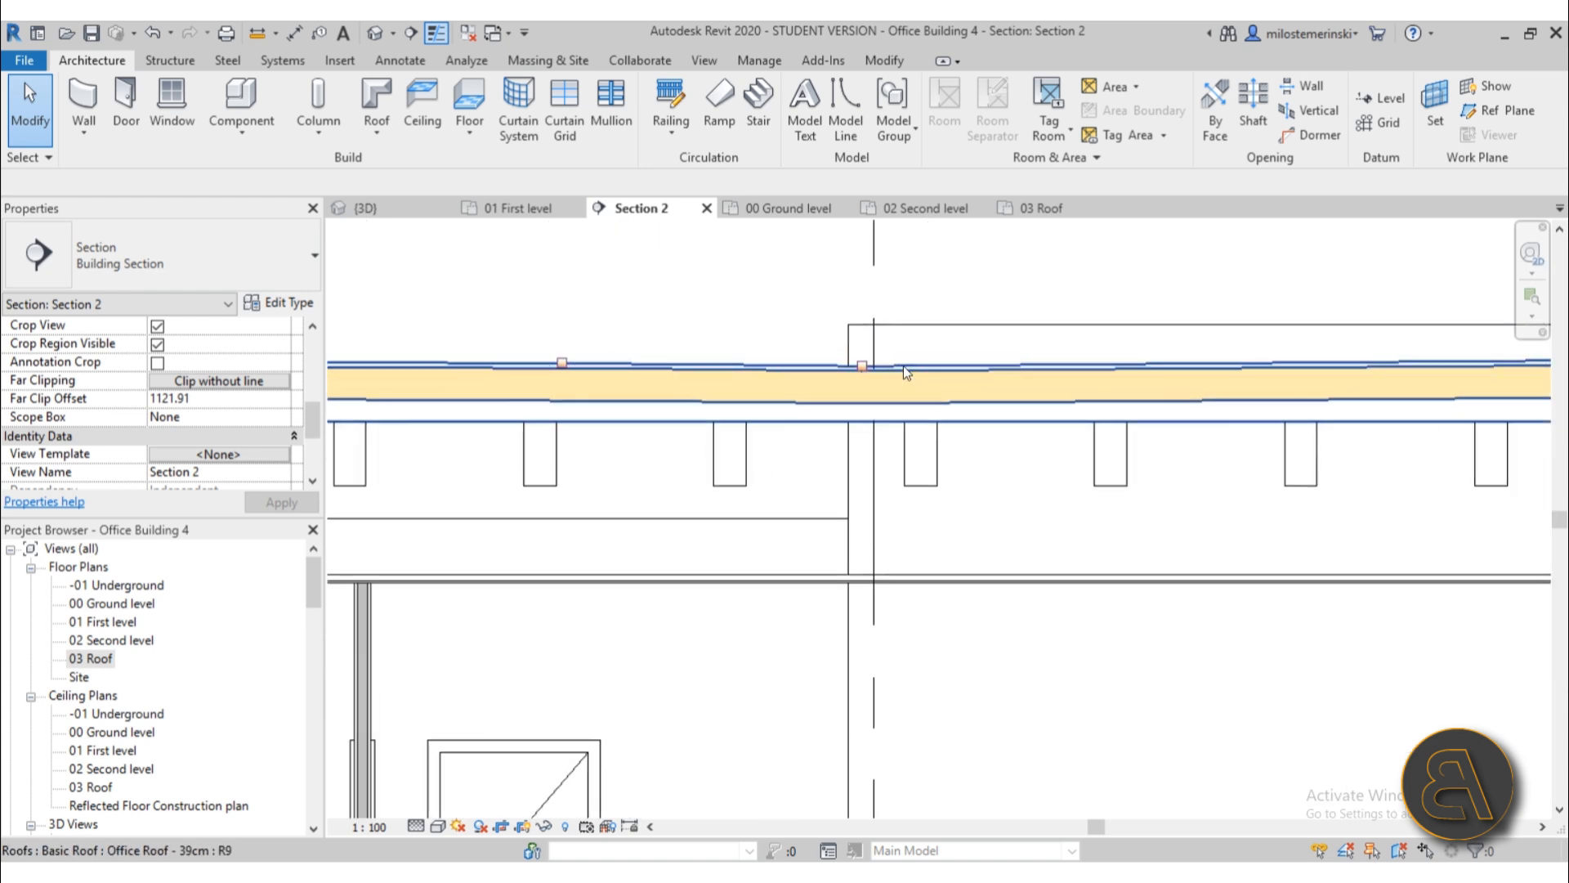
scroll(693, 370, "down", 4)
middle_click_drag(903, 435, 742, 428)
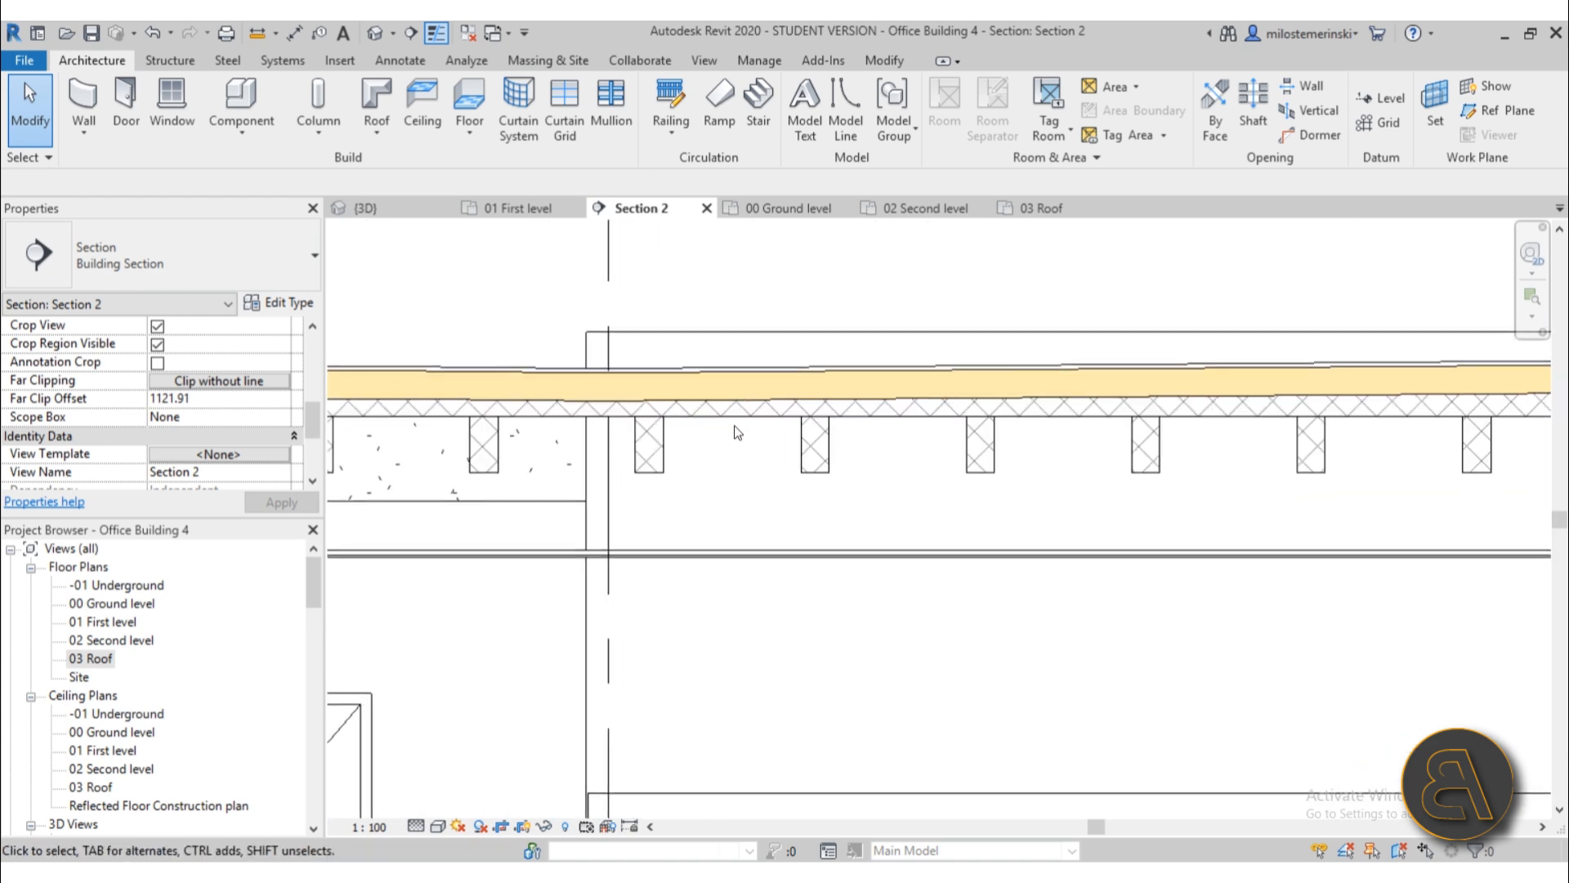
scroll(741, 426, "down", 2)
scroll(1033, 394, "up", 3)
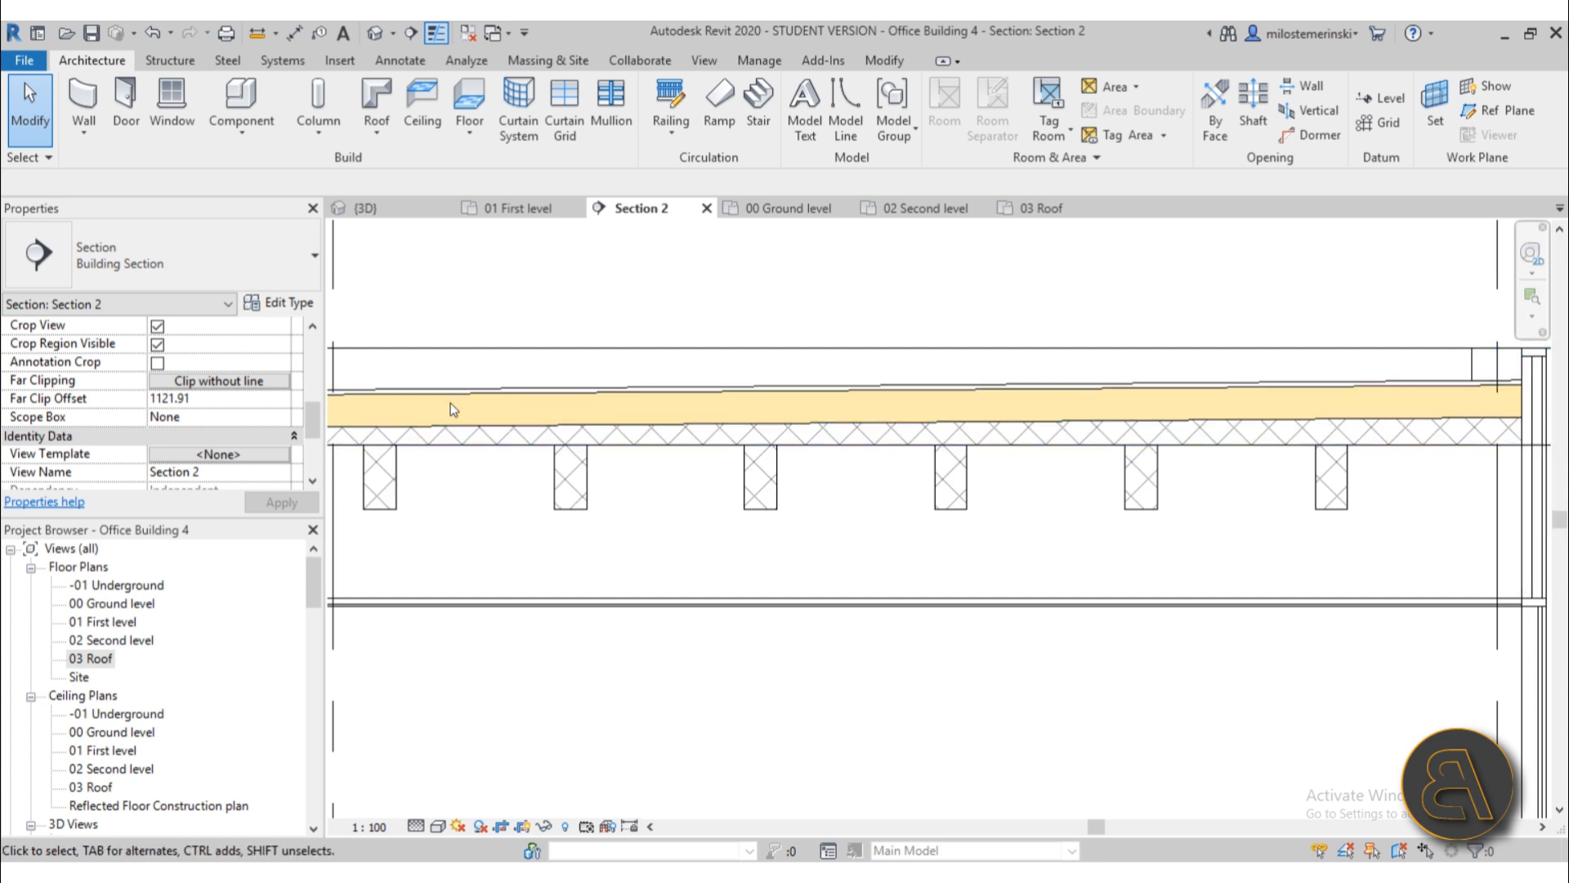
- Examine the reshaped roof in section from grid B to the parapet at grid C' and back
middle_click_drag(428, 406, 1010, 416)
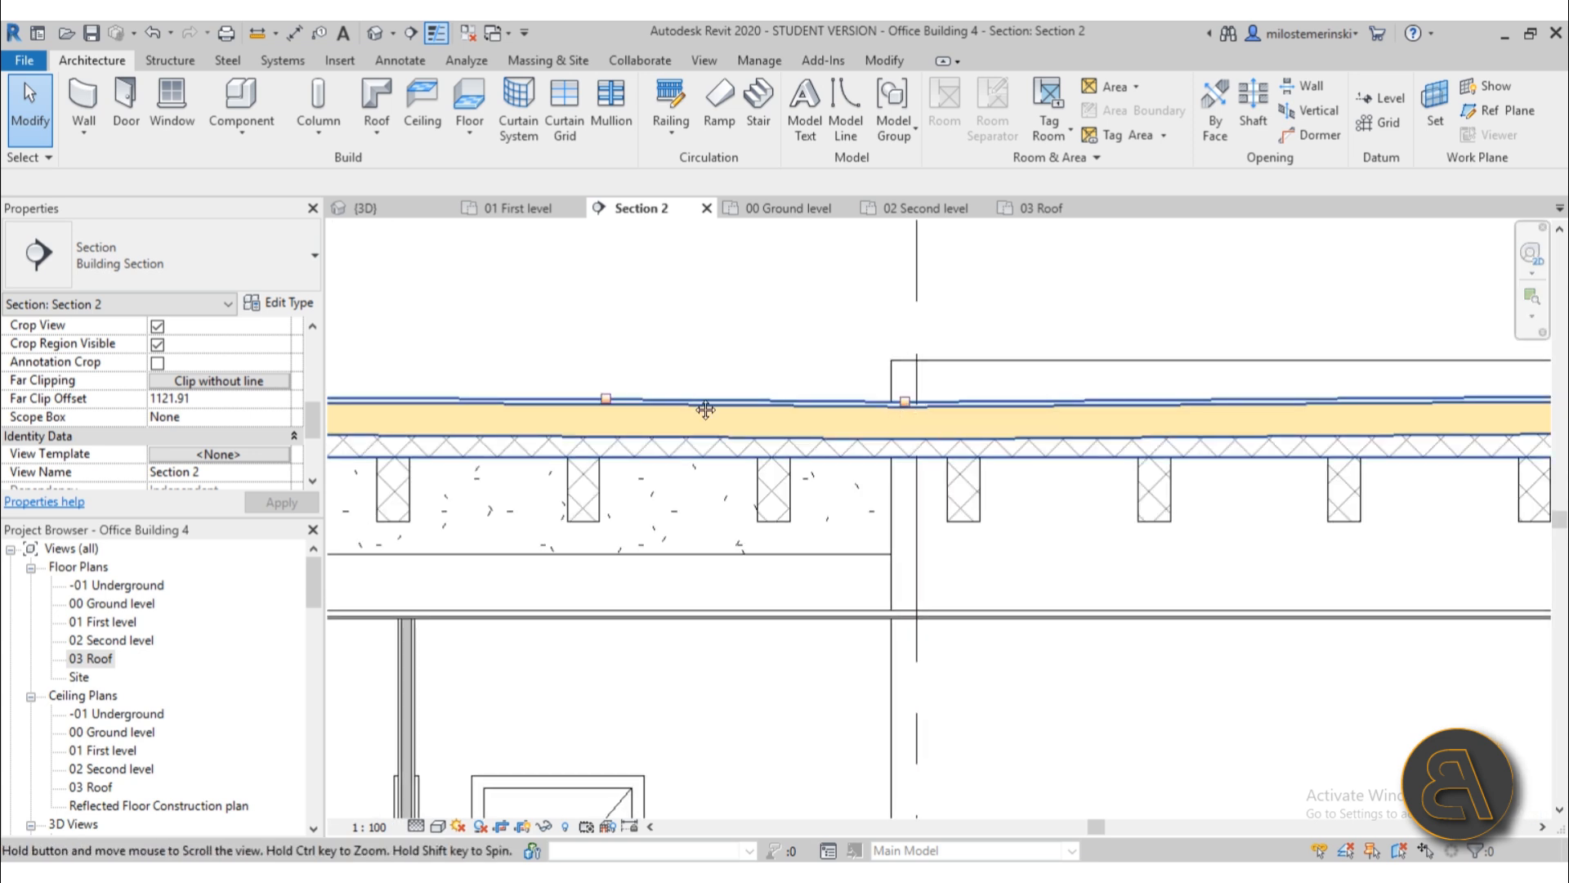
middle_click_drag(705, 410, 1336, 442)
scroll(529, 428, "down", 1)
middle_click_drag(529, 428, 840, 425)
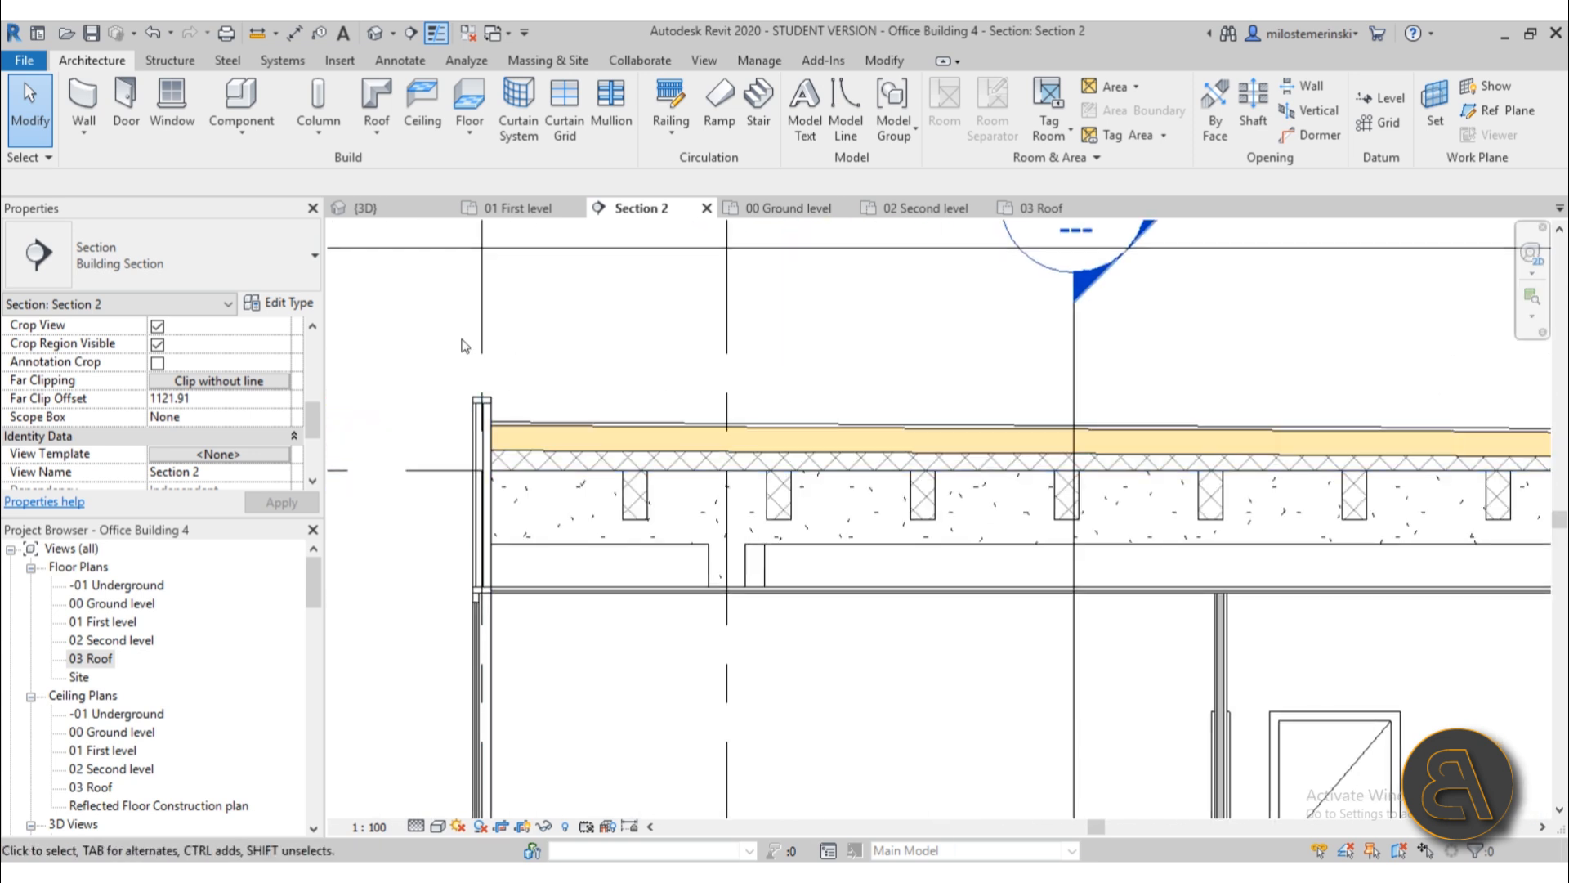
scroll(464, 345, "down", 3)
middle_click_drag(910, 371, 863, 420)
scroll(863, 420, "up", 3)
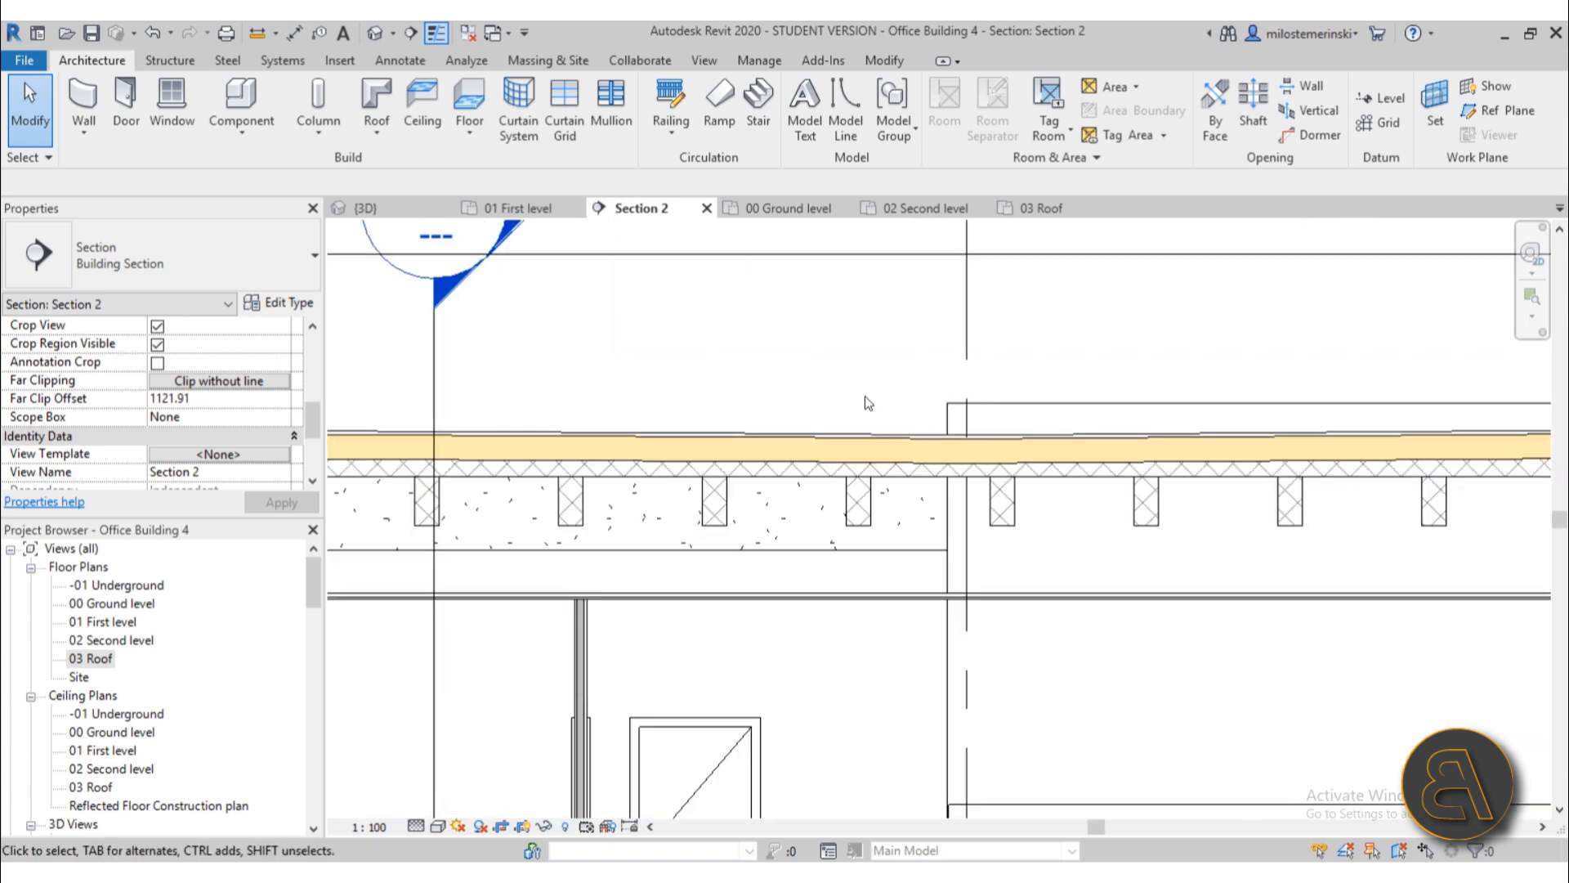
scroll(866, 396, "down", 2)
- Inspect the roof's split lines and drainage shape in the 3D view with the roof selected, then clear the selection
left_click(374, 39)
scroll(871, 351, "down", 2)
mouse_move(868, 330)
middle_mouse_down("shift")
mouse_move(846, 327)
mouse_move(727, 396)
mouse_move(674, 555)
mouse_move(703, 457)
middle_mouse_up("shift")
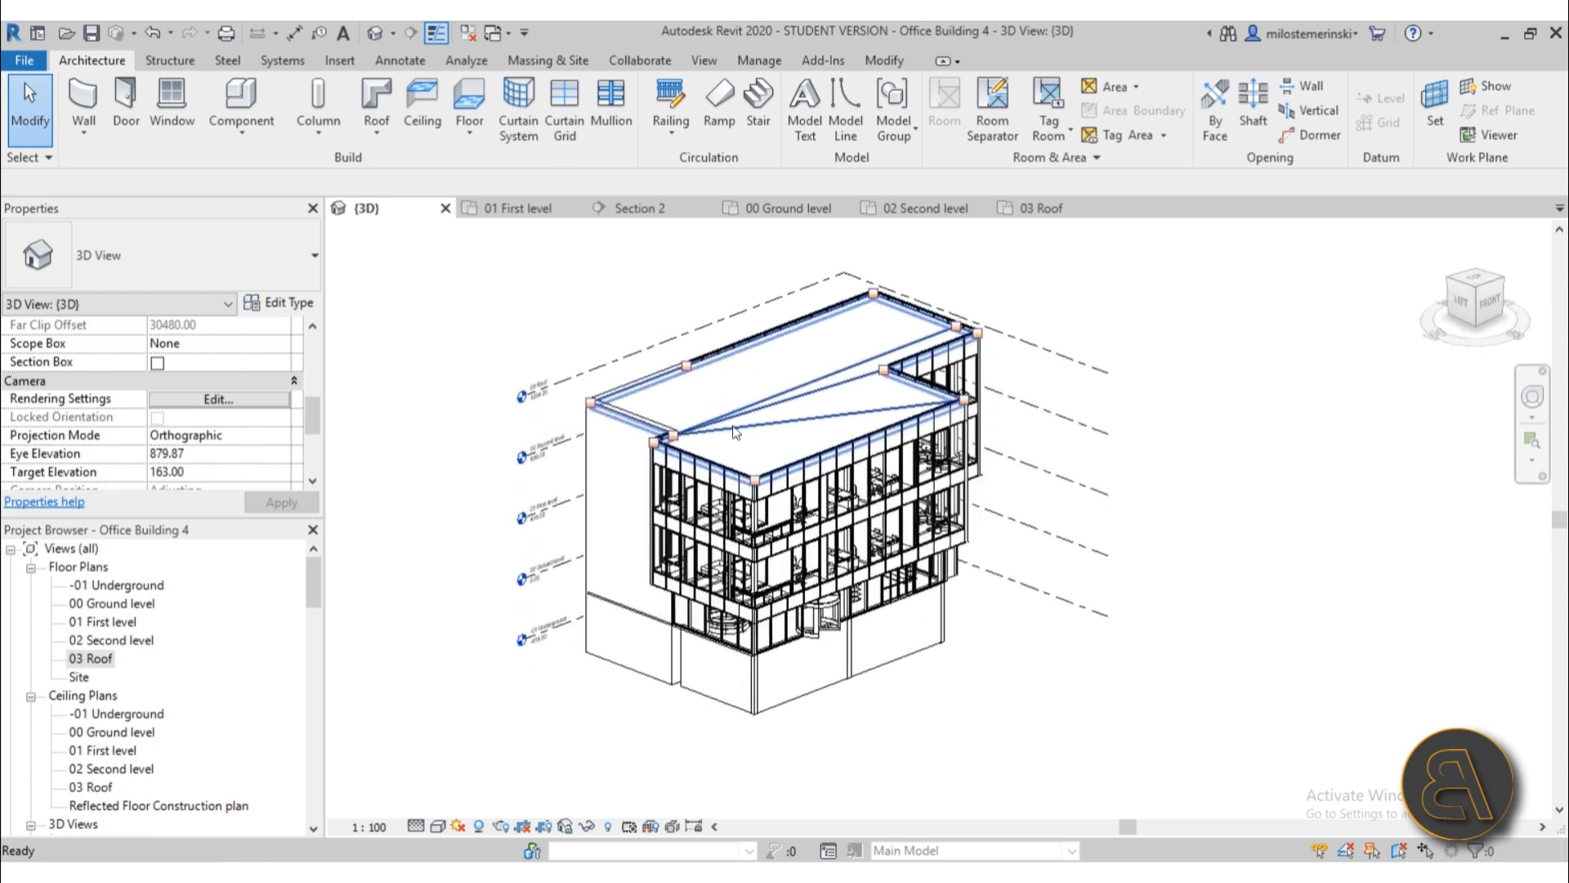
scroll(713, 434, "up", 4)
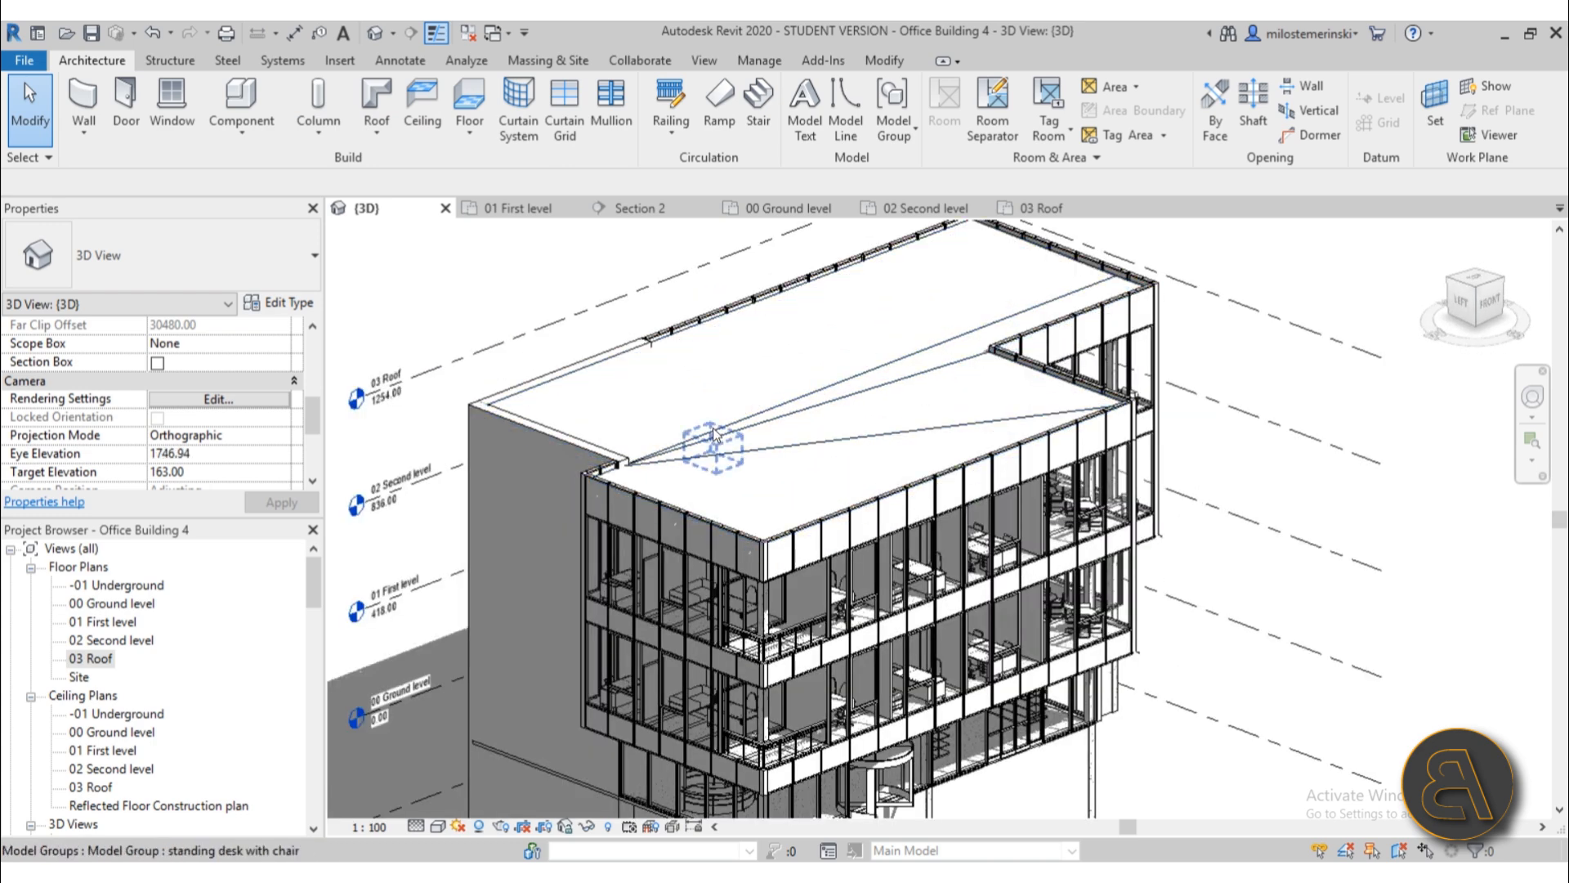
left_click(749, 425)
left_click(805, 403)
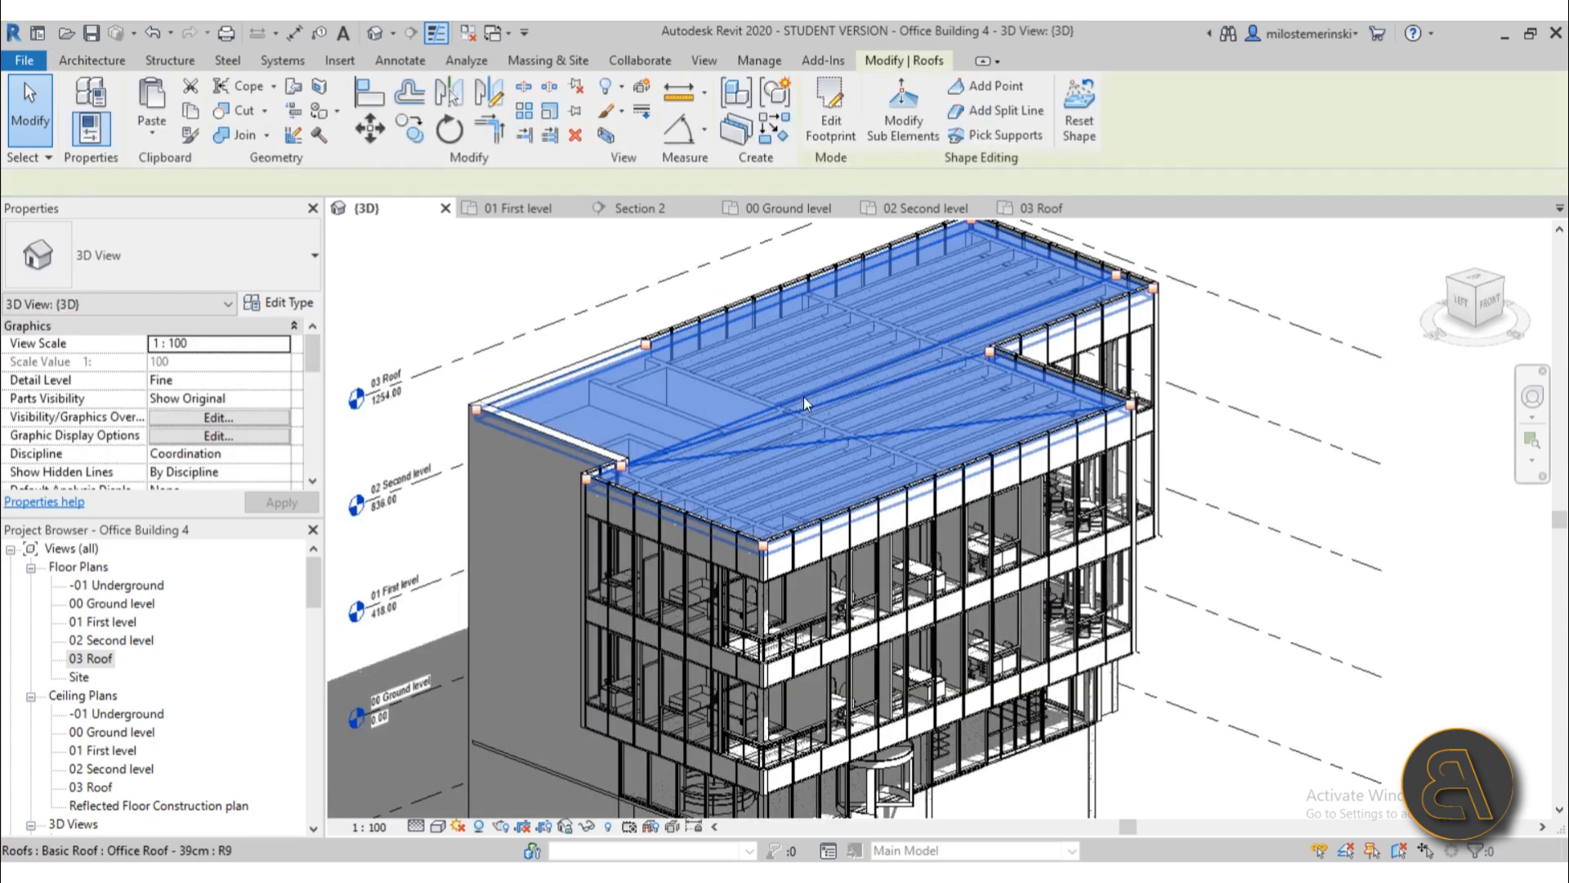
scroll(858, 505, "down", 2)
middle_click_drag(858, 511, 838, 446, "shift")
scroll(833, 432, "up", 4)
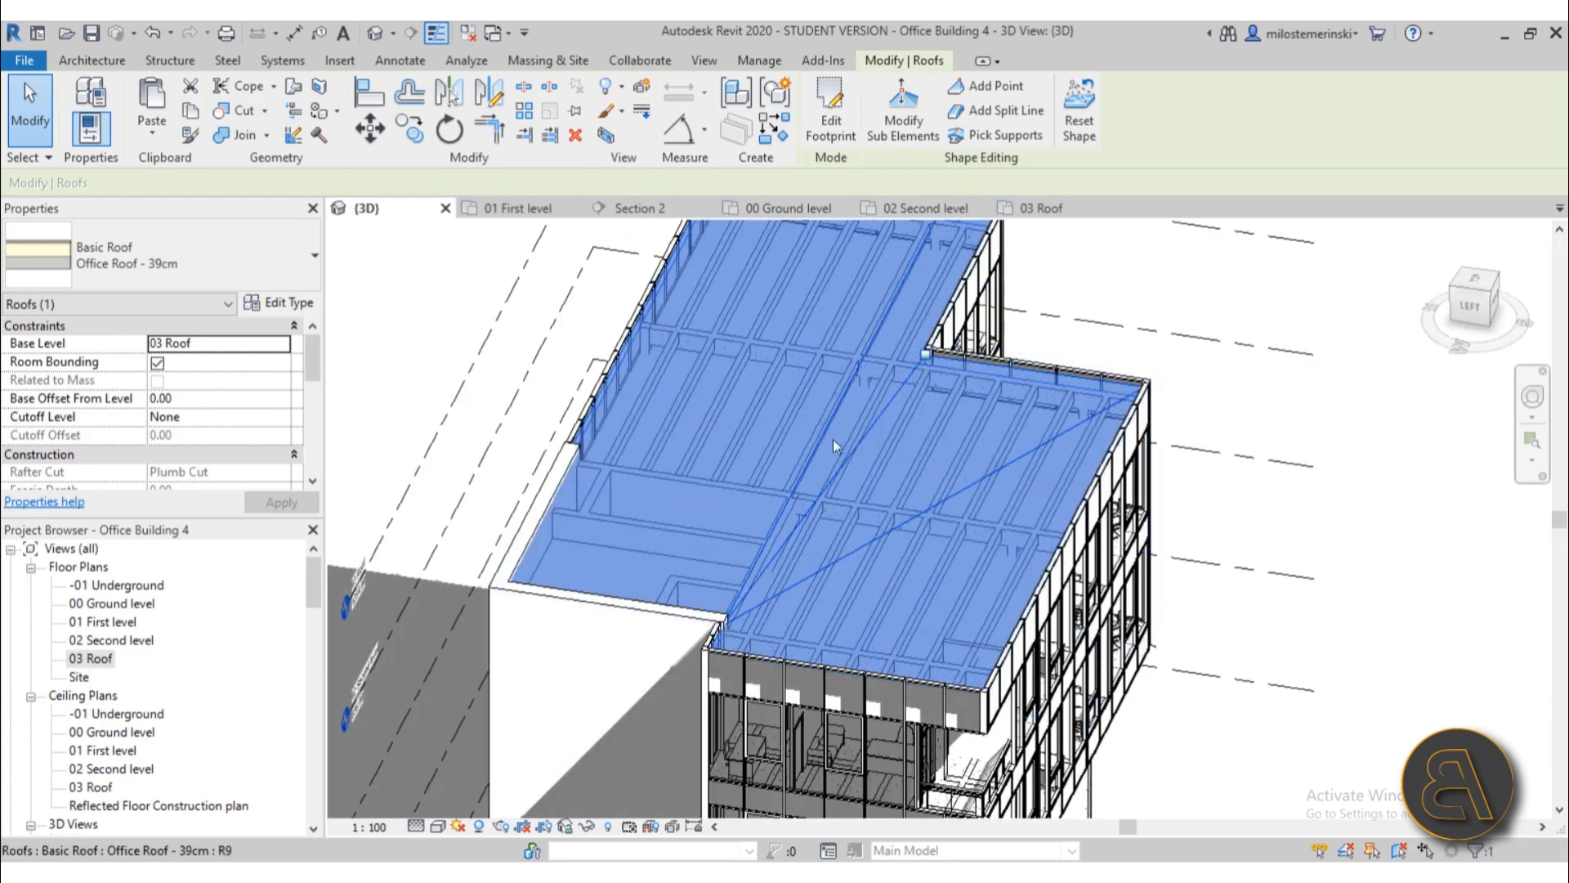
scroll(833, 433, "down", 3)
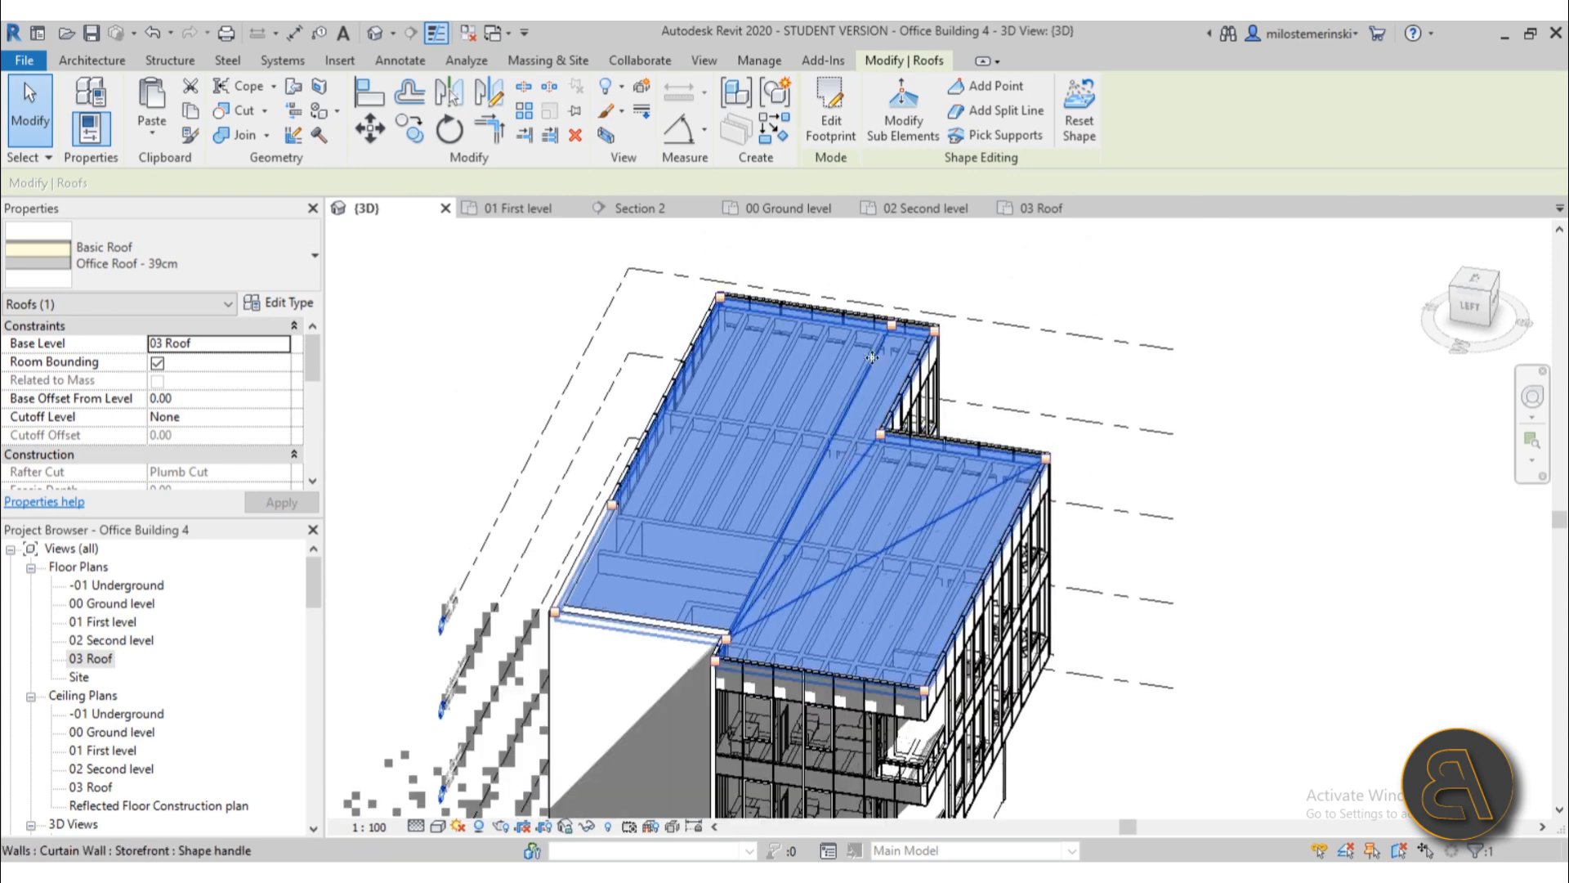
scroll(774, 524, "up", 3)
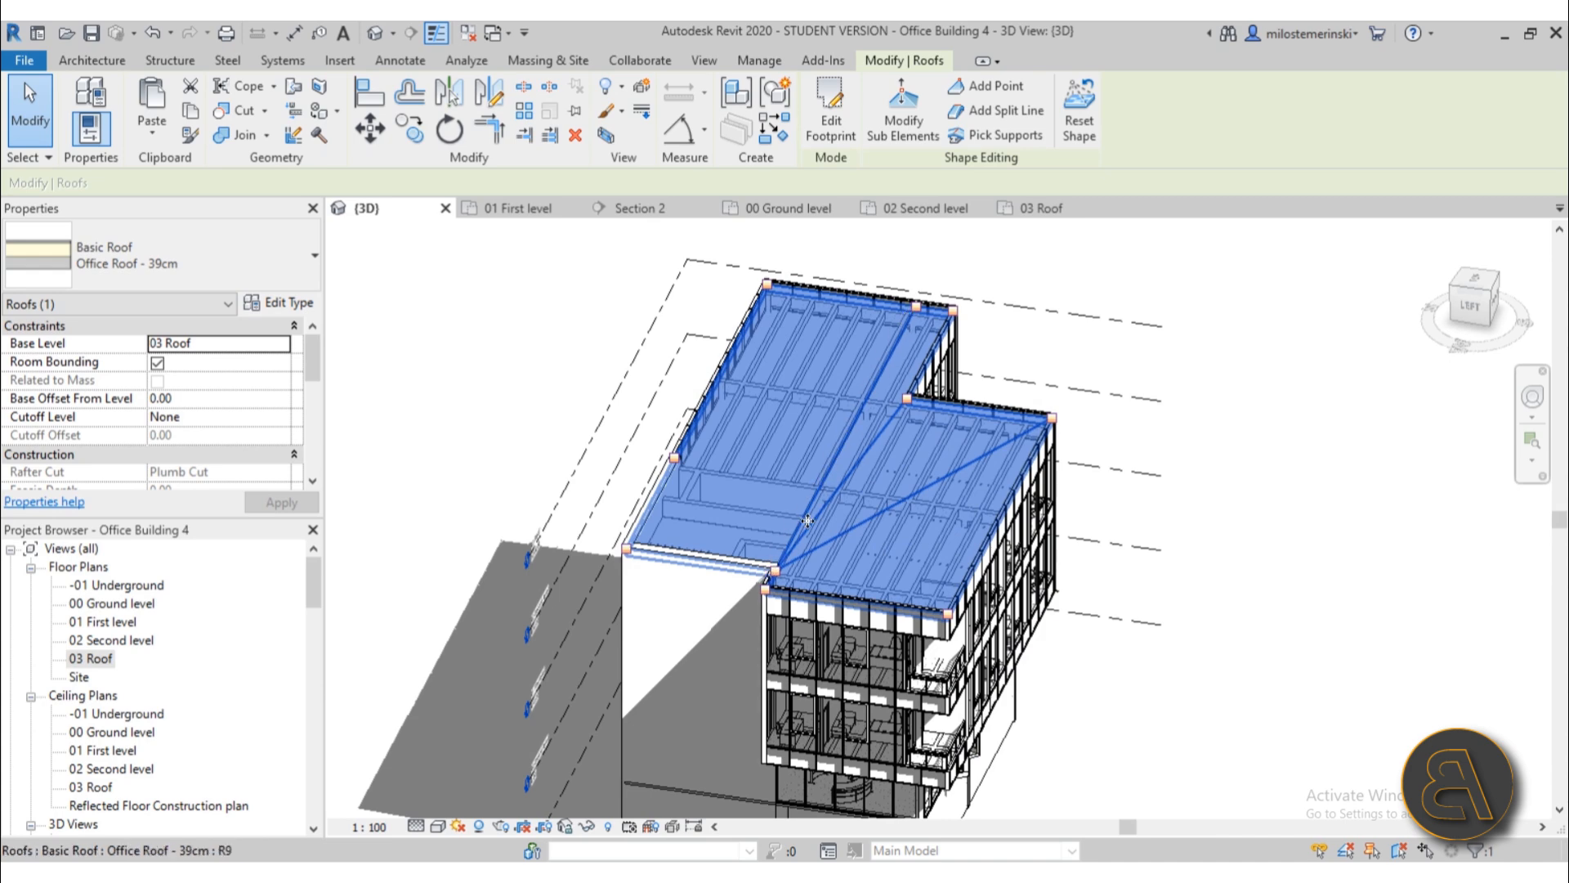
key("Escape")
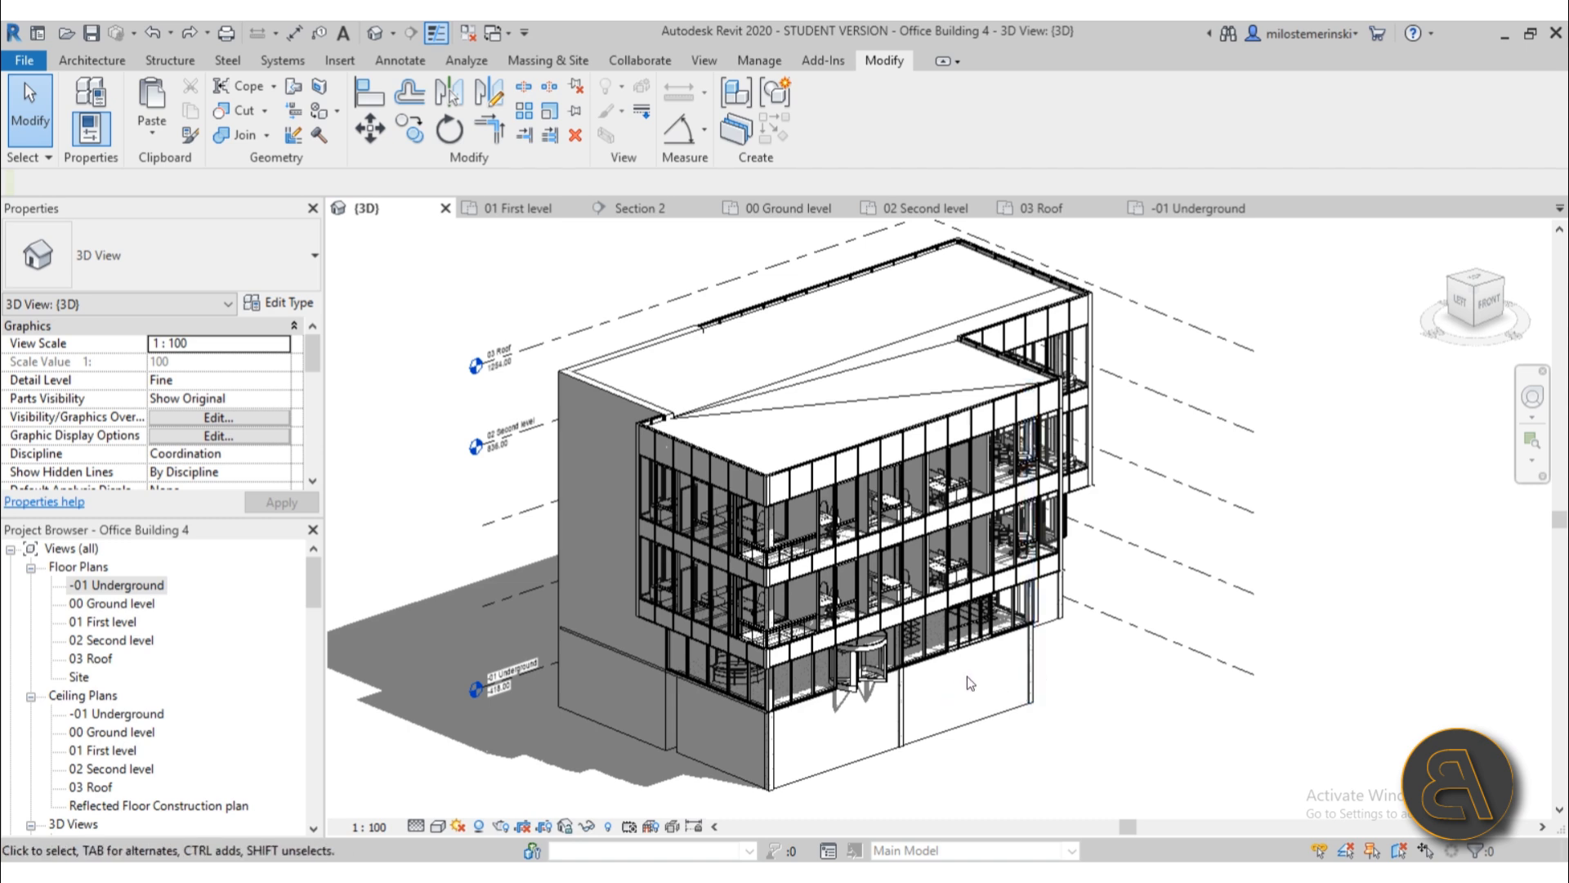
- Open the -01 Underground floor plan and select the 500 mm structural exterior wall along grid A at the stair core
middle_click_drag(1066, 746, 1022, 689, "shift")
middle_click_drag(887, 739, 887, 607)
scroll(676, 615, "up", 2)
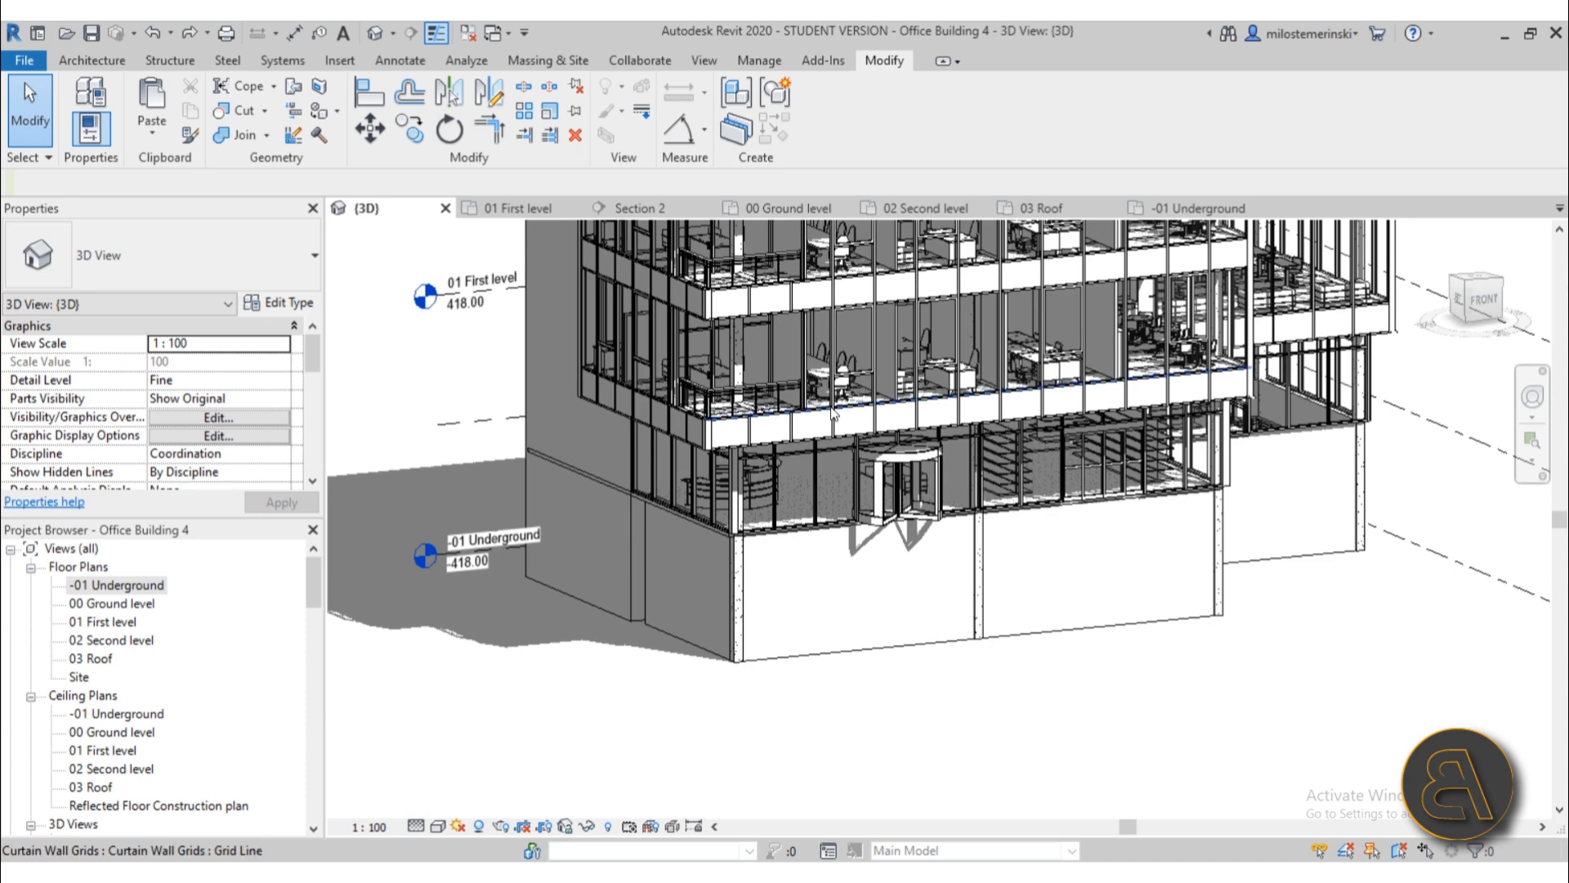
double_click(116, 585)
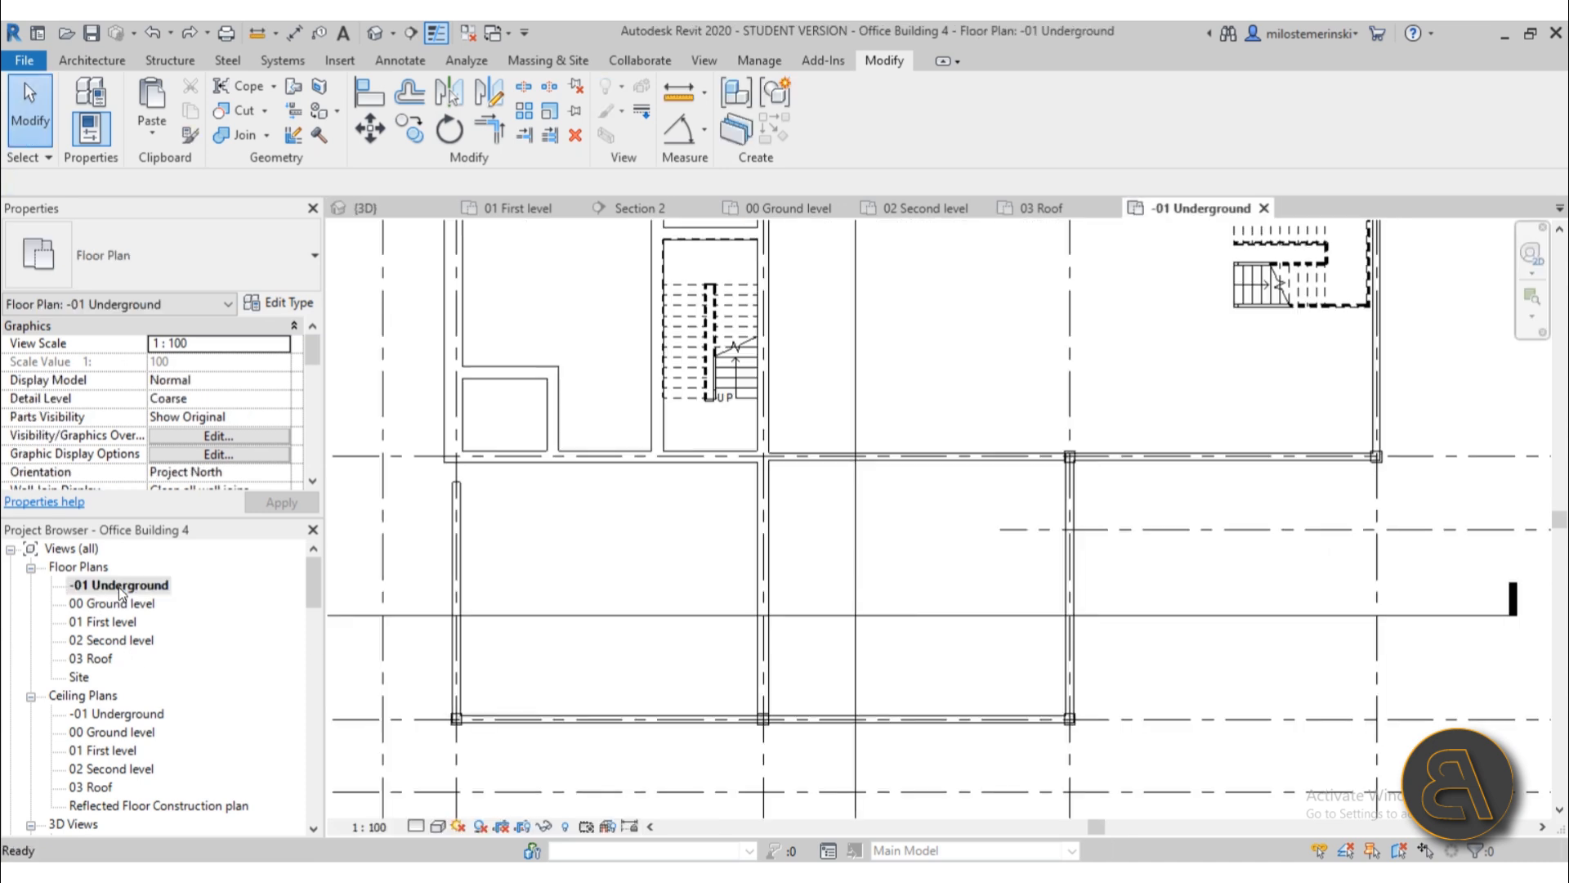
middle_click_drag(637, 515, 621, 551)
scroll(618, 299, "up", 4)
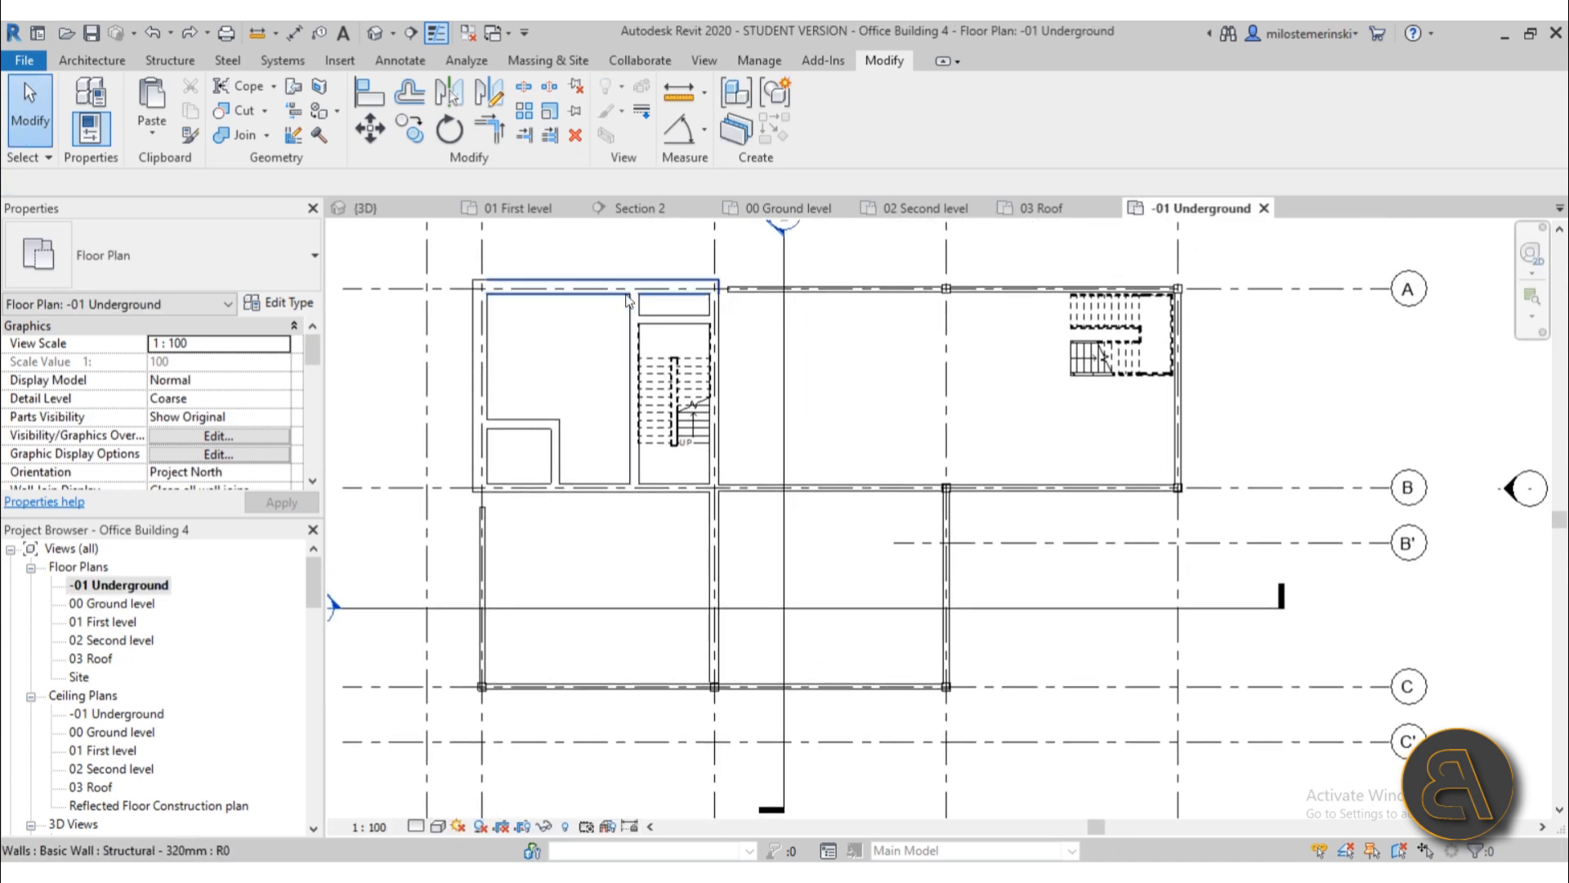
left_click(617, 297)
scroll(585, 420, "down", 3)
mouse_move(585, 421)
middle_mouse_down()
mouse_move(578, 385)
mouse_move(582, 403)
middle_mouse_up()
scroll(511, 304, "up", 3)
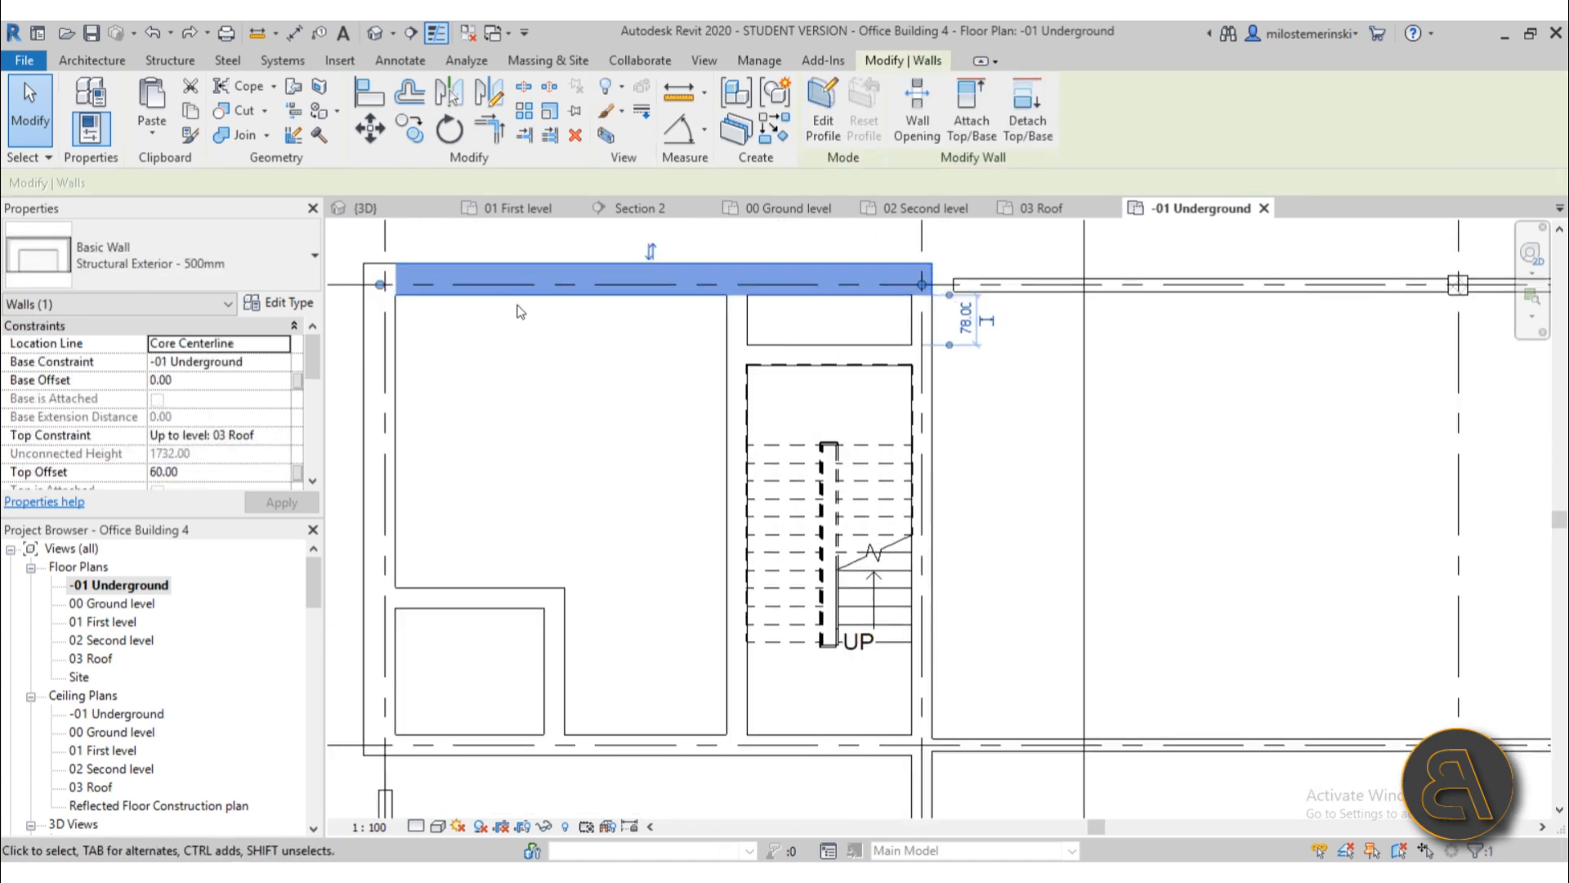
- Set the underground floor plan's detail level to Fine and clear the wall selection
scroll(474, 294, "down", 1)
middle_click_drag(554, 372, 551, 323)
scroll(554, 360, "down", 2)
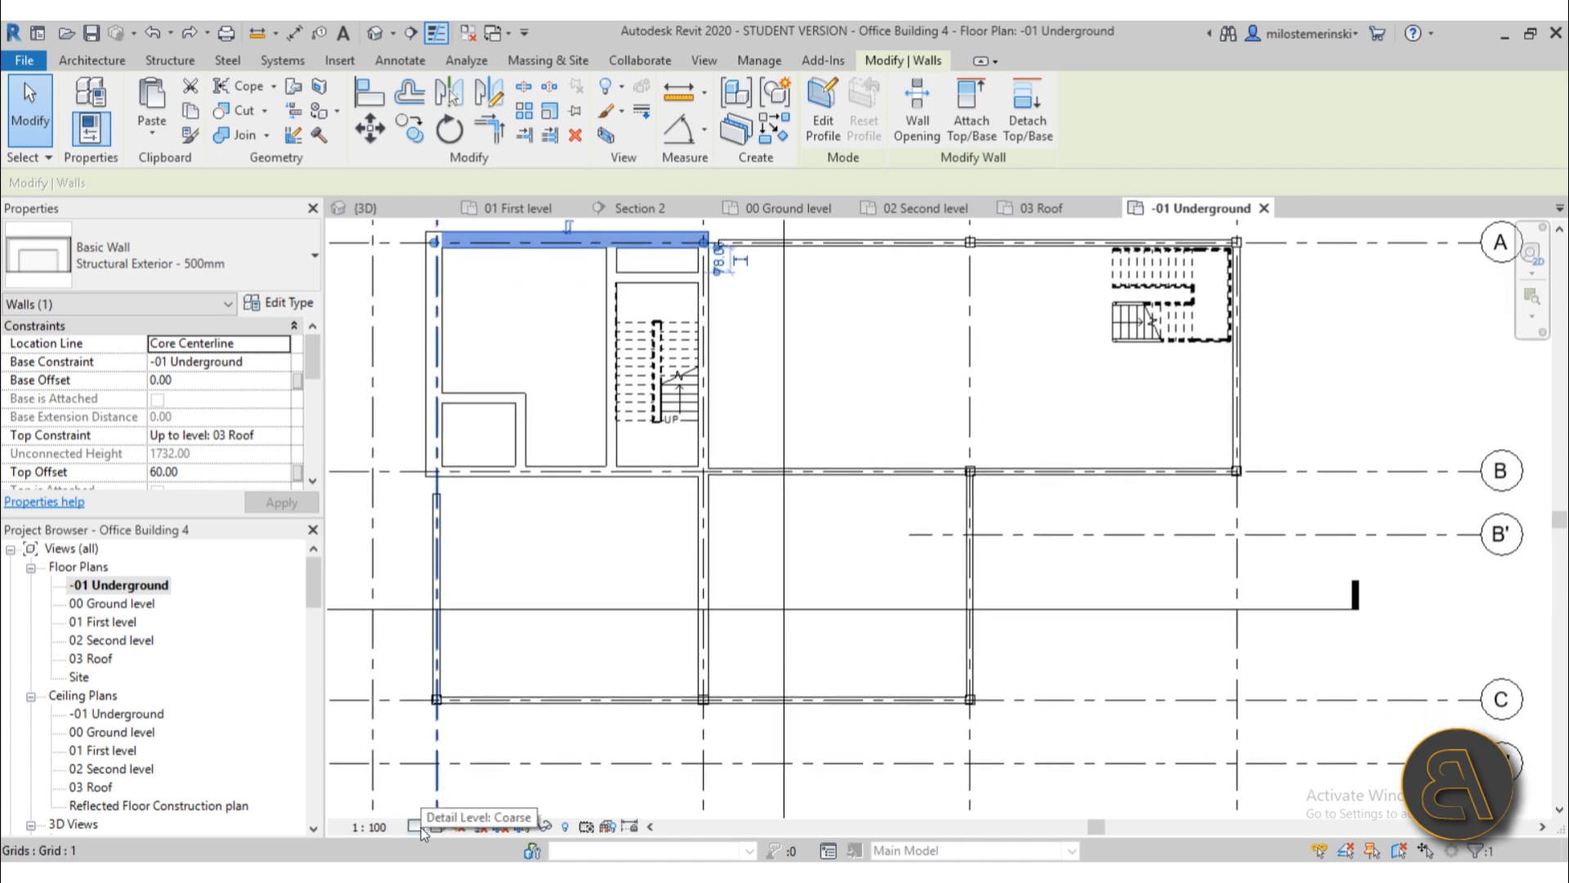
left_click(423, 827)
left_click(445, 804)
left_click(538, 573)
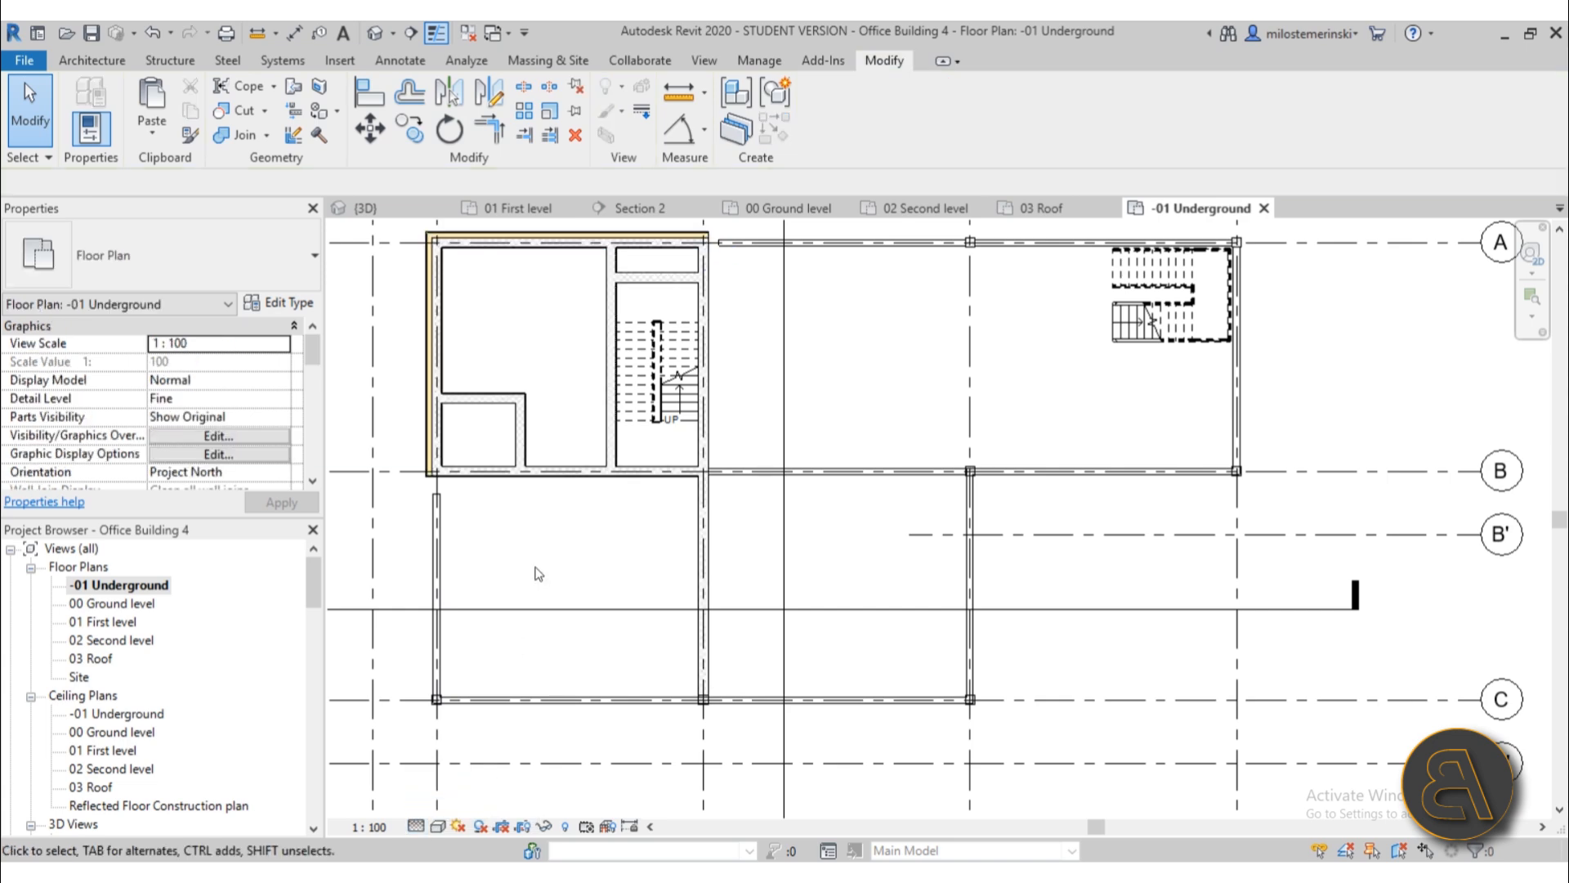
- Examine the wall layers around the stair core and the adjoining generic 200 mm wall along grid A
middle_click_drag(538, 574, 529, 649)
scroll(447, 288, "up", 11)
scroll(497, 364, "down", 7)
middle_click_drag(811, 497, 480, 490)
scroll(664, 395, "up", 6)
left_click(603, 378)
scroll(588, 427, "down", 5)
middle_click_drag(874, 603, 826, 585)
scroll(826, 585, "down", 2)
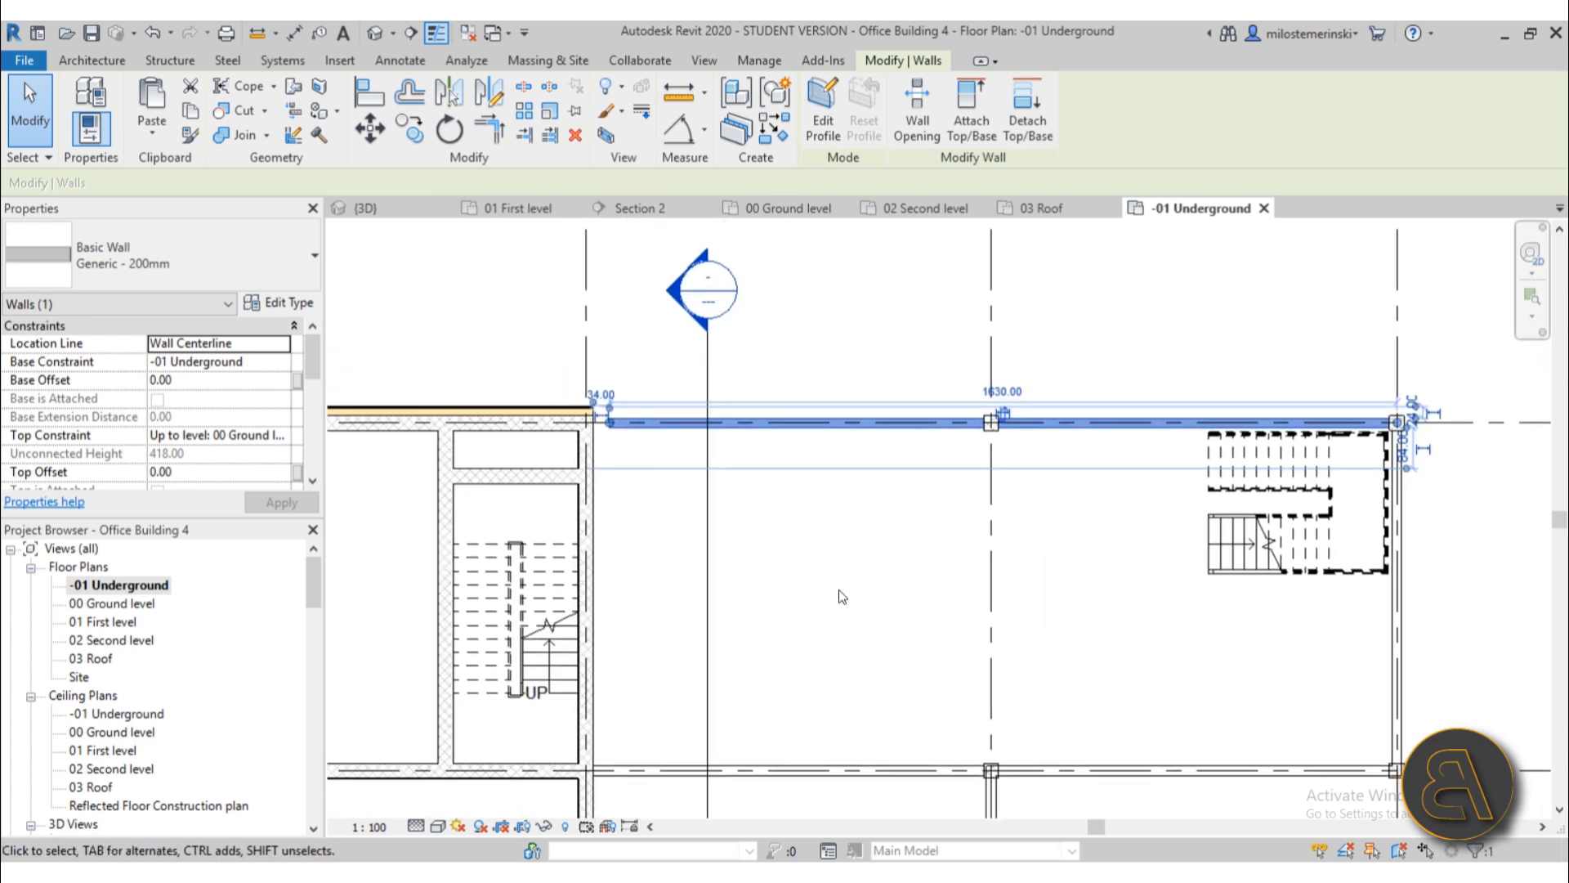
scroll(609, 458, "up", 4)
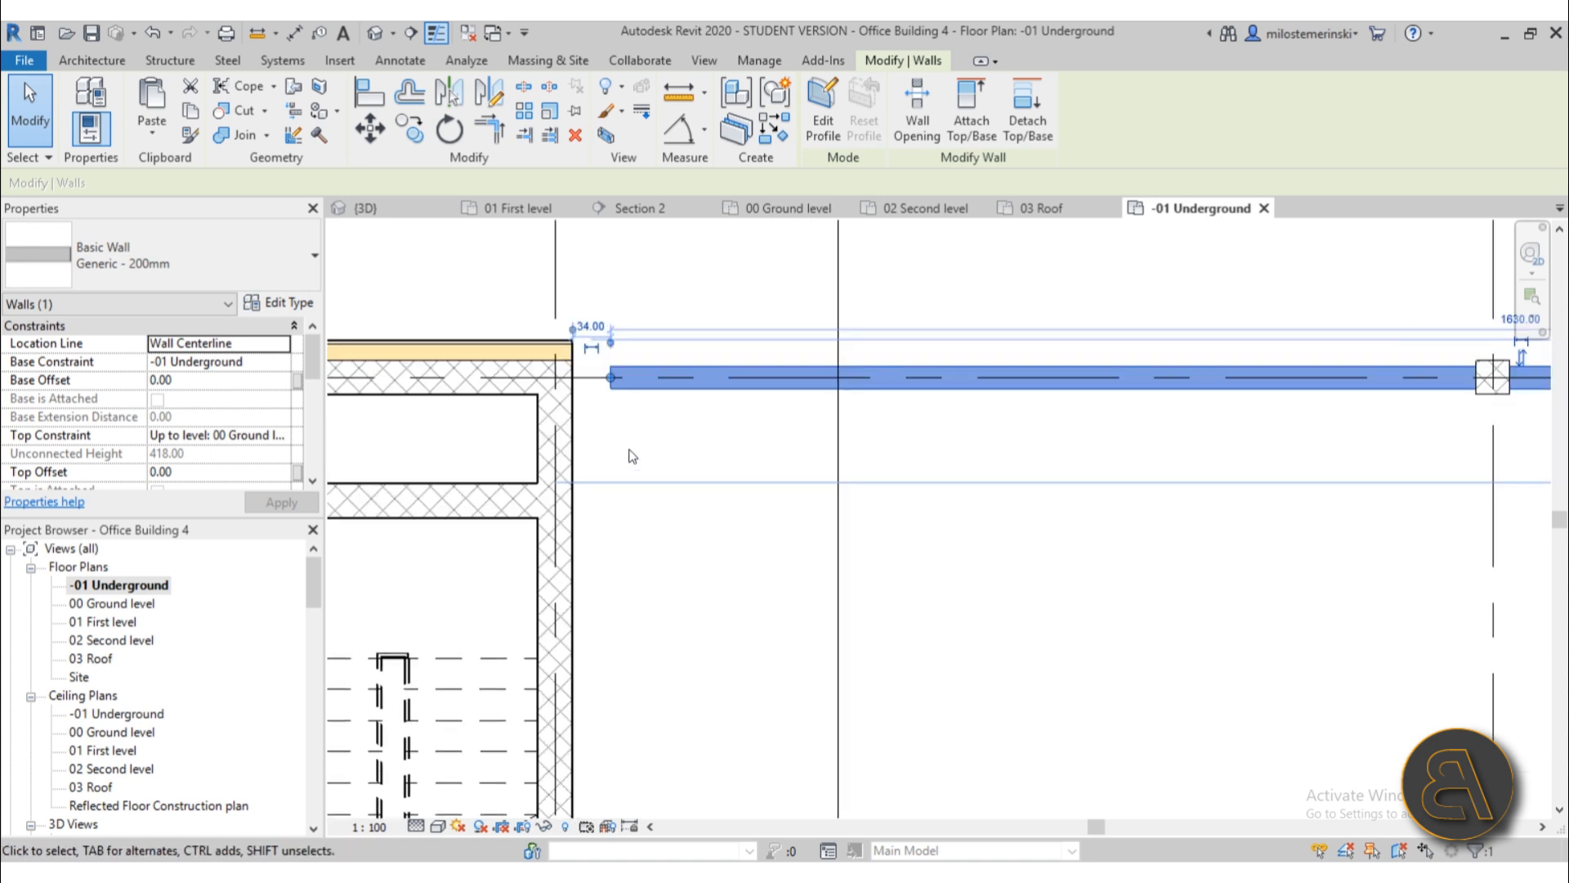
scroll(627, 479, "down", 2)
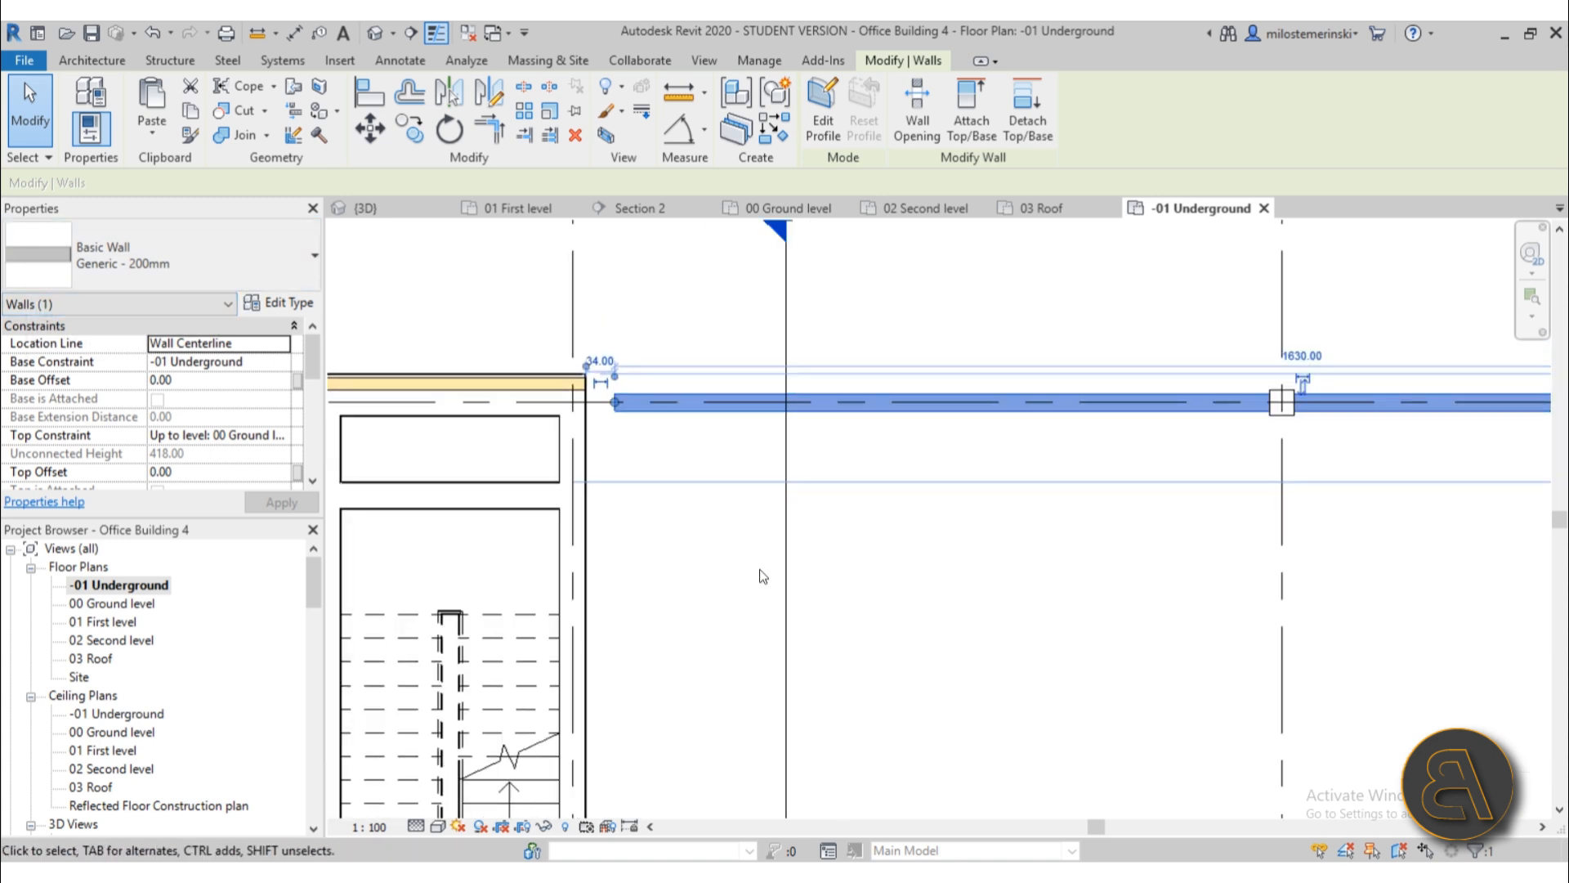
middle_click_drag(756, 566, 746, 495)
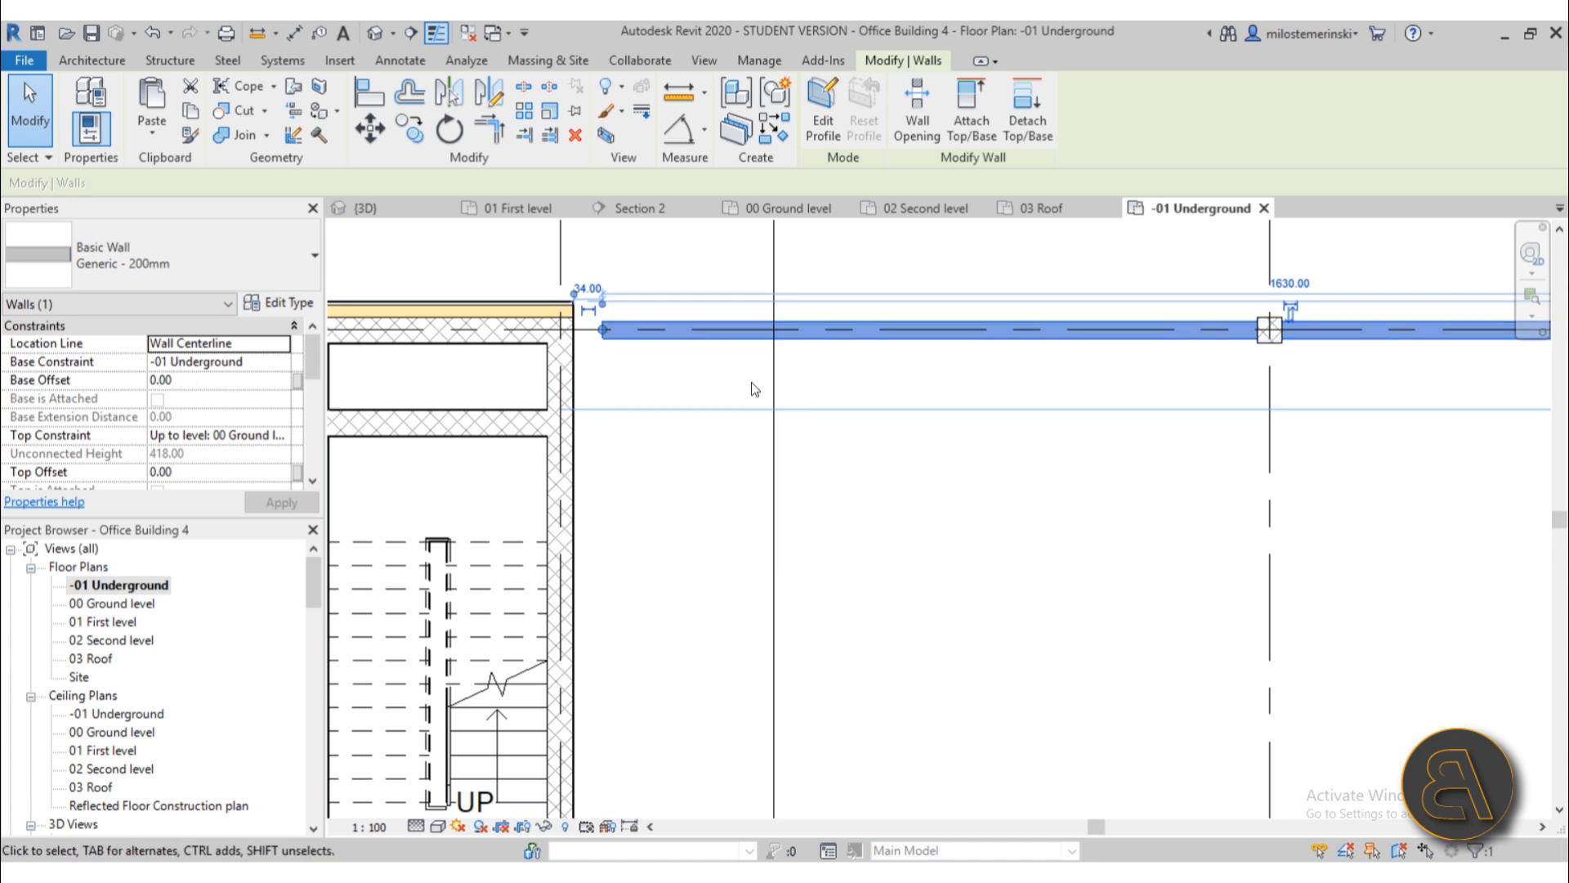
- Duplicate the type of the Generic - 200mm wall along grid A as Foundation wall
left_click(843, 384)
left_click(817, 331)
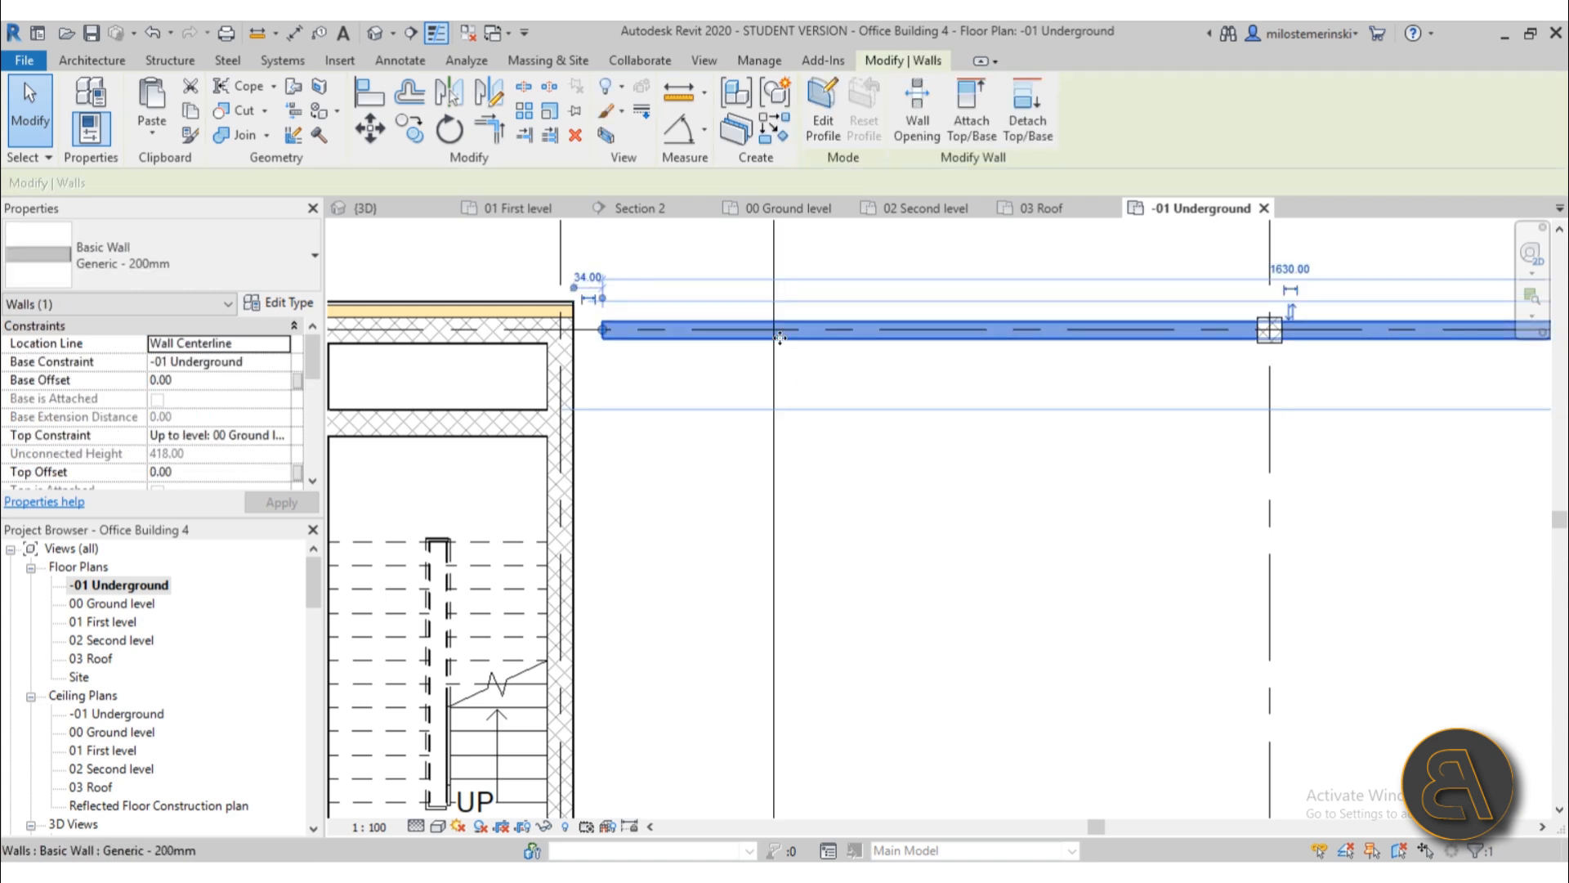
scroll(682, 342, "down", 2)
scroll(1003, 565, "down", 1)
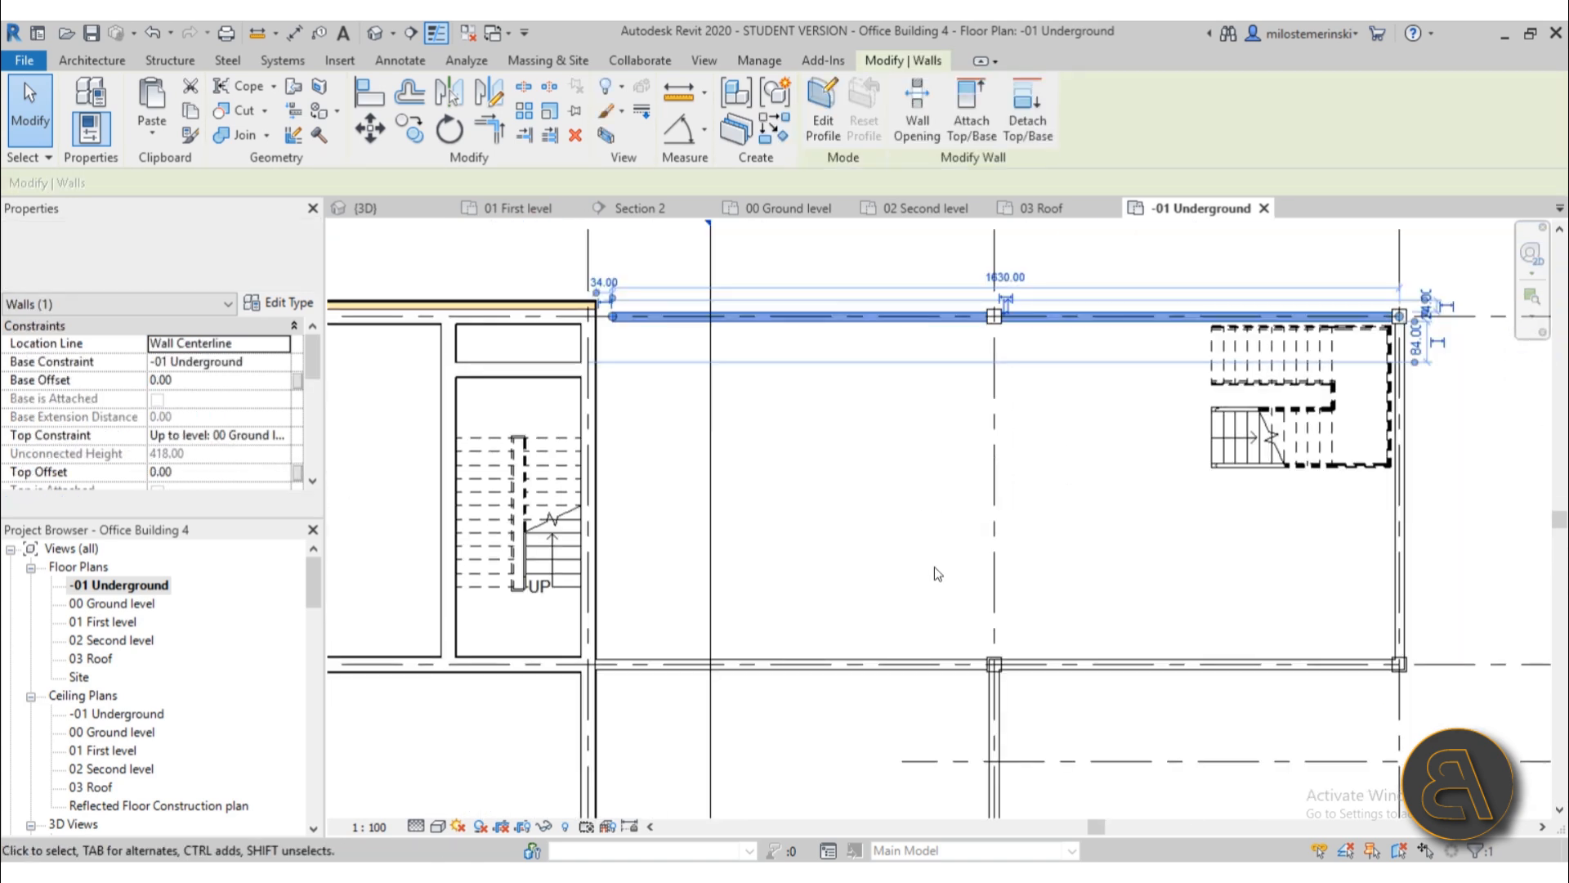
middle_click_drag(934, 565, 919, 541)
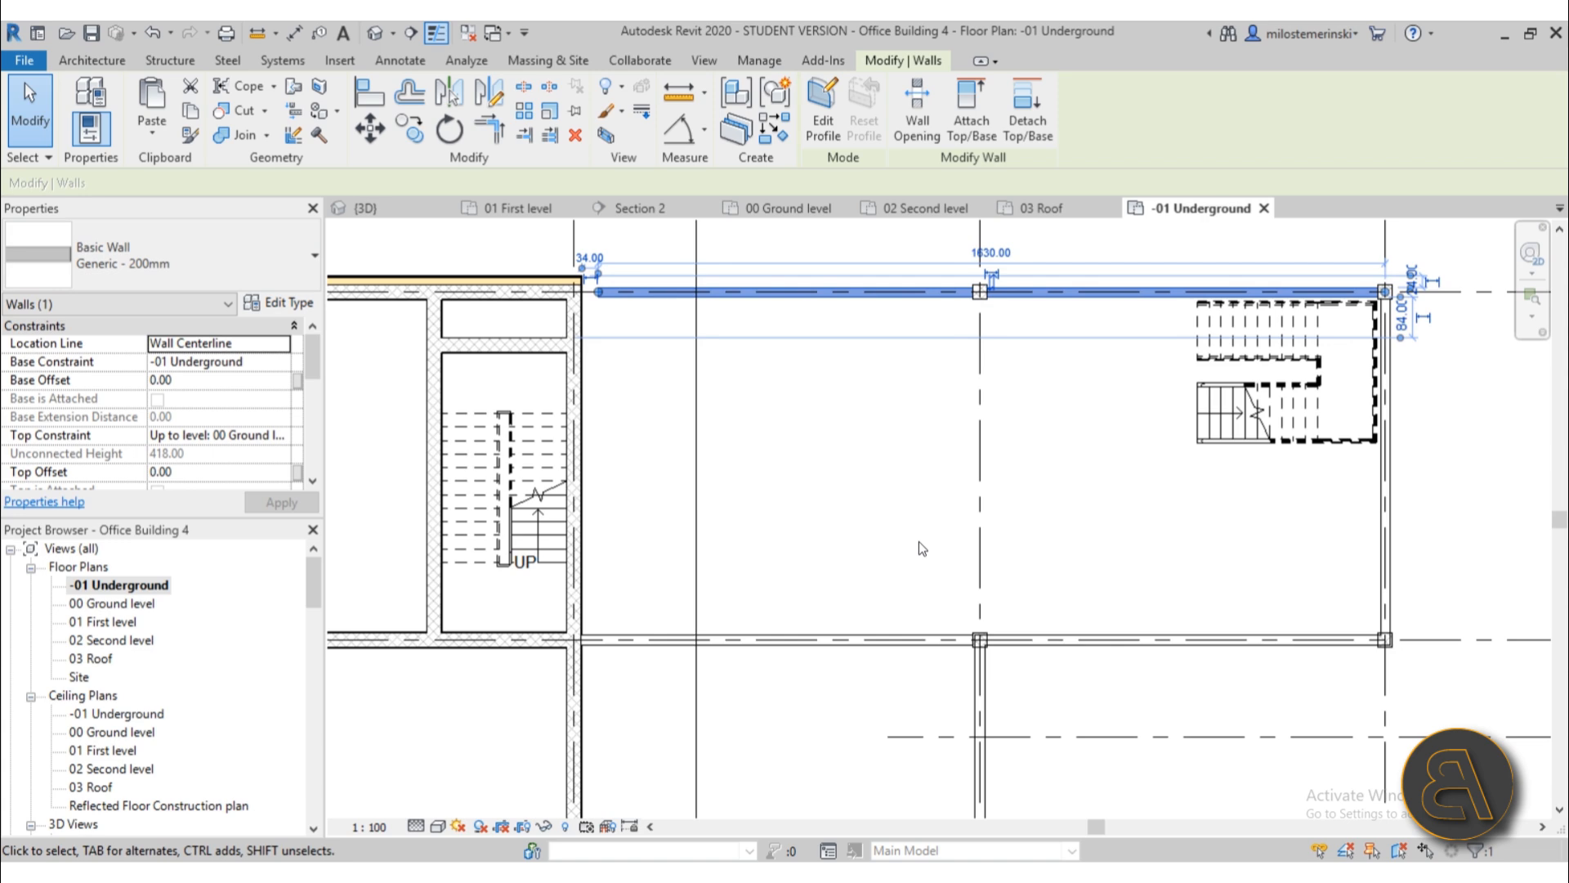
left_click(278, 302)
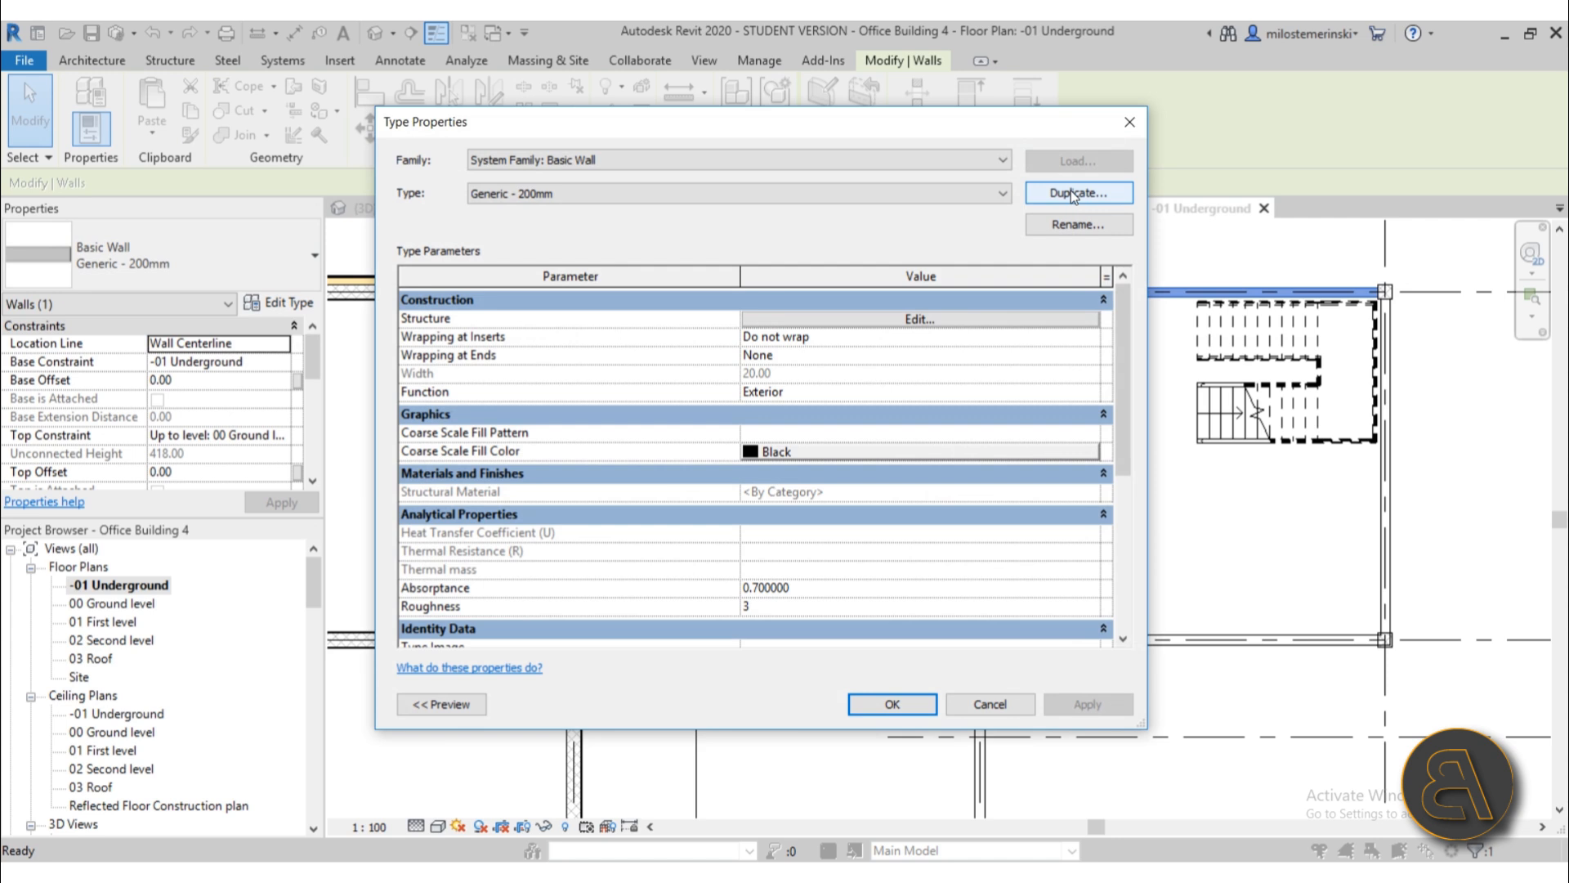
left_click(1070, 193)
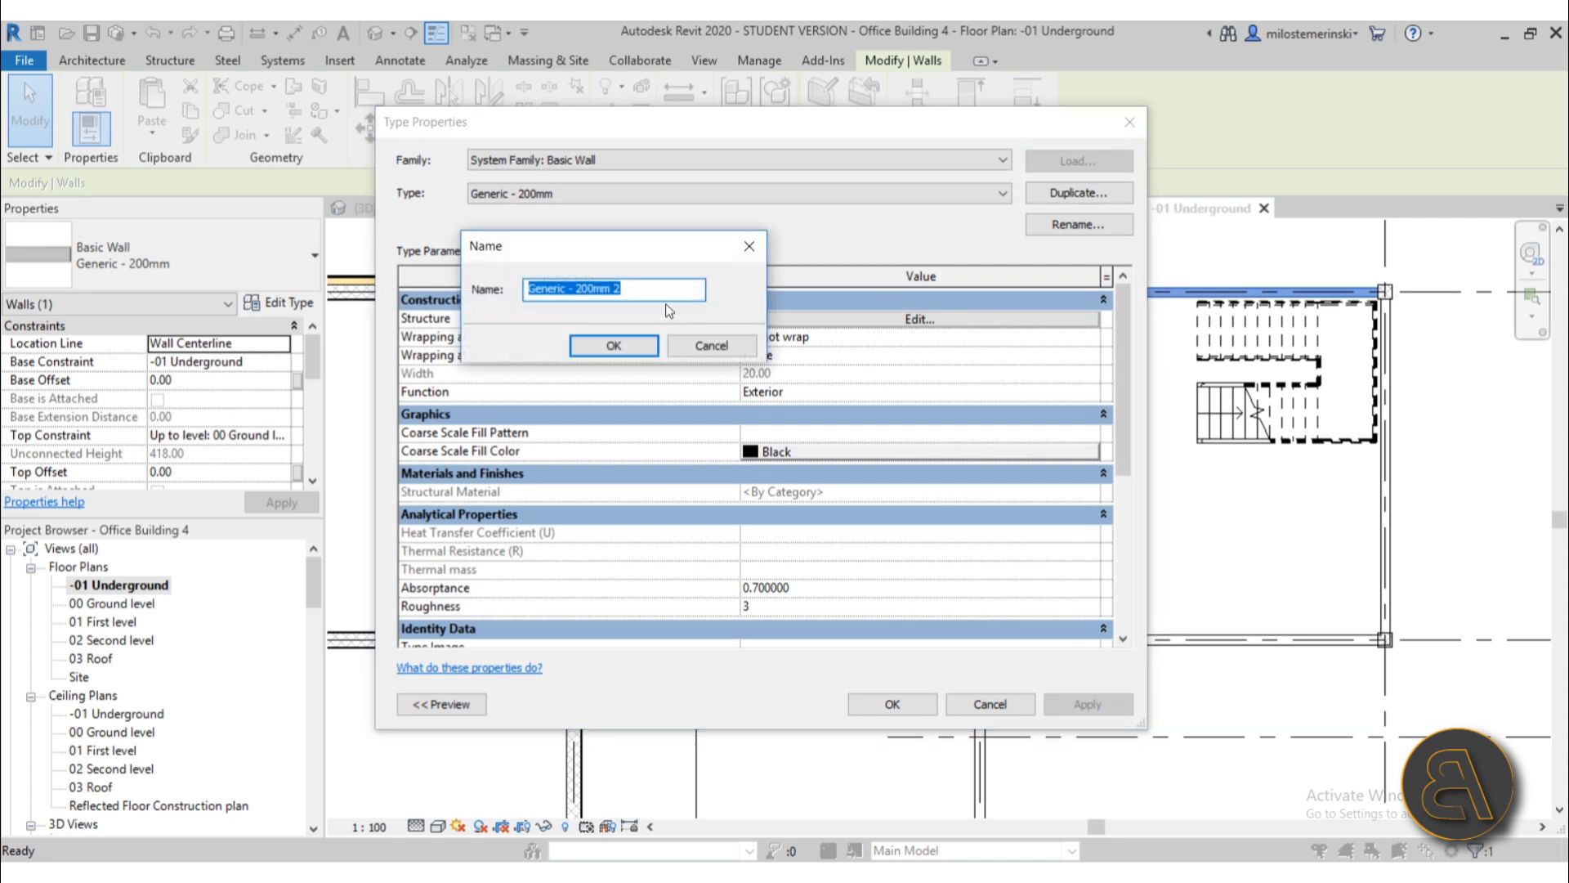
type("Foundation wall")
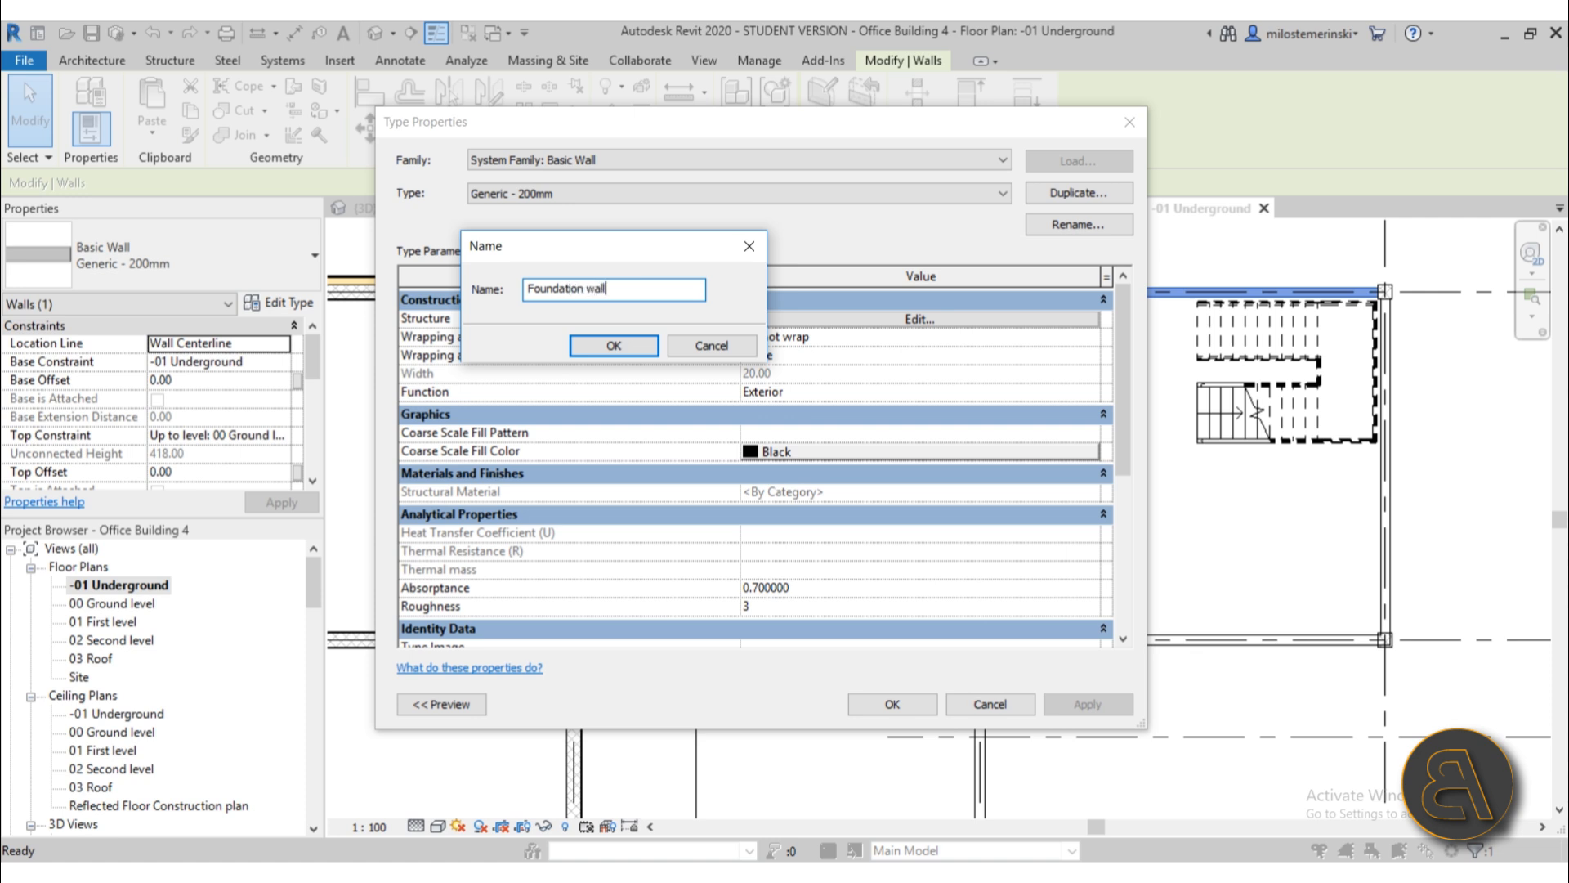
key("Return")
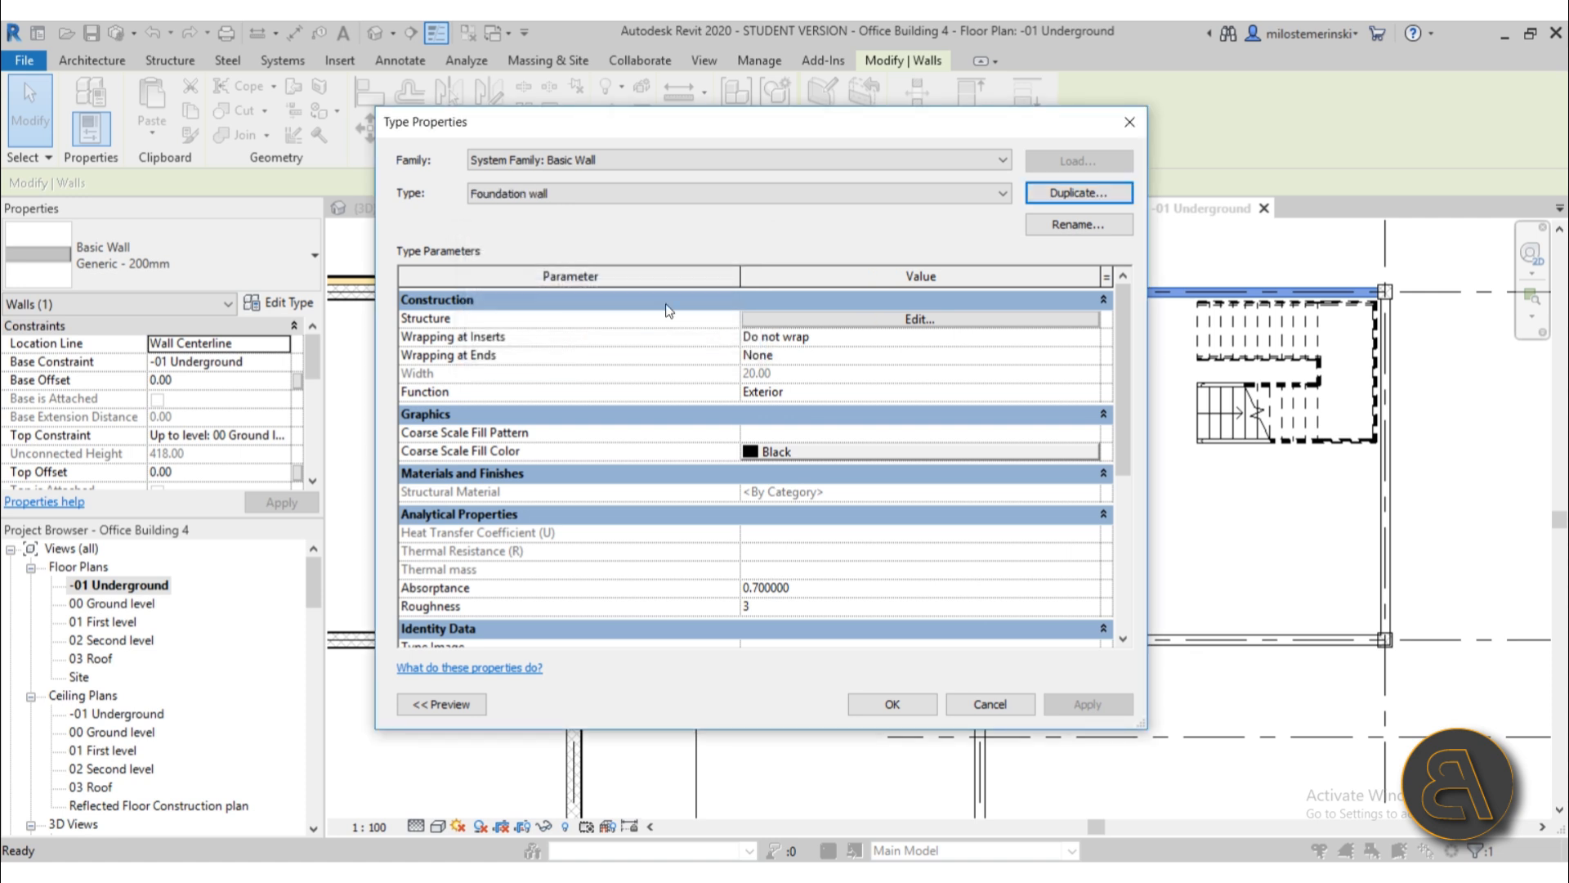
- Assign the Concrete, Cast-in-Place gray material to the structure layer of the Foundation wall type
left_click(777, 320)
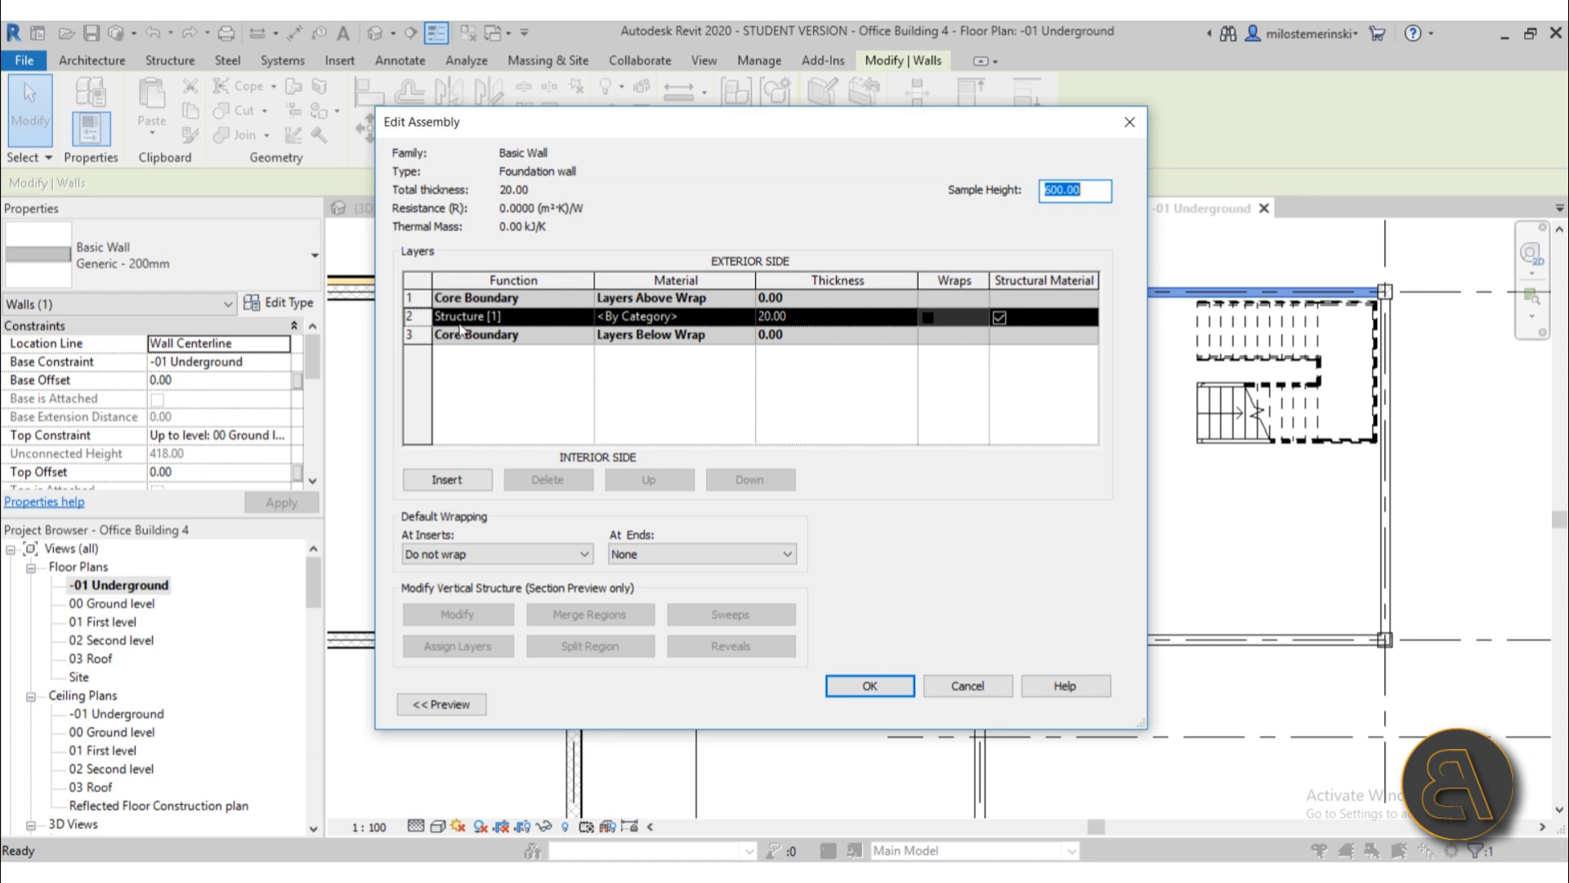
left_click(744, 317)
left_click(740, 320)
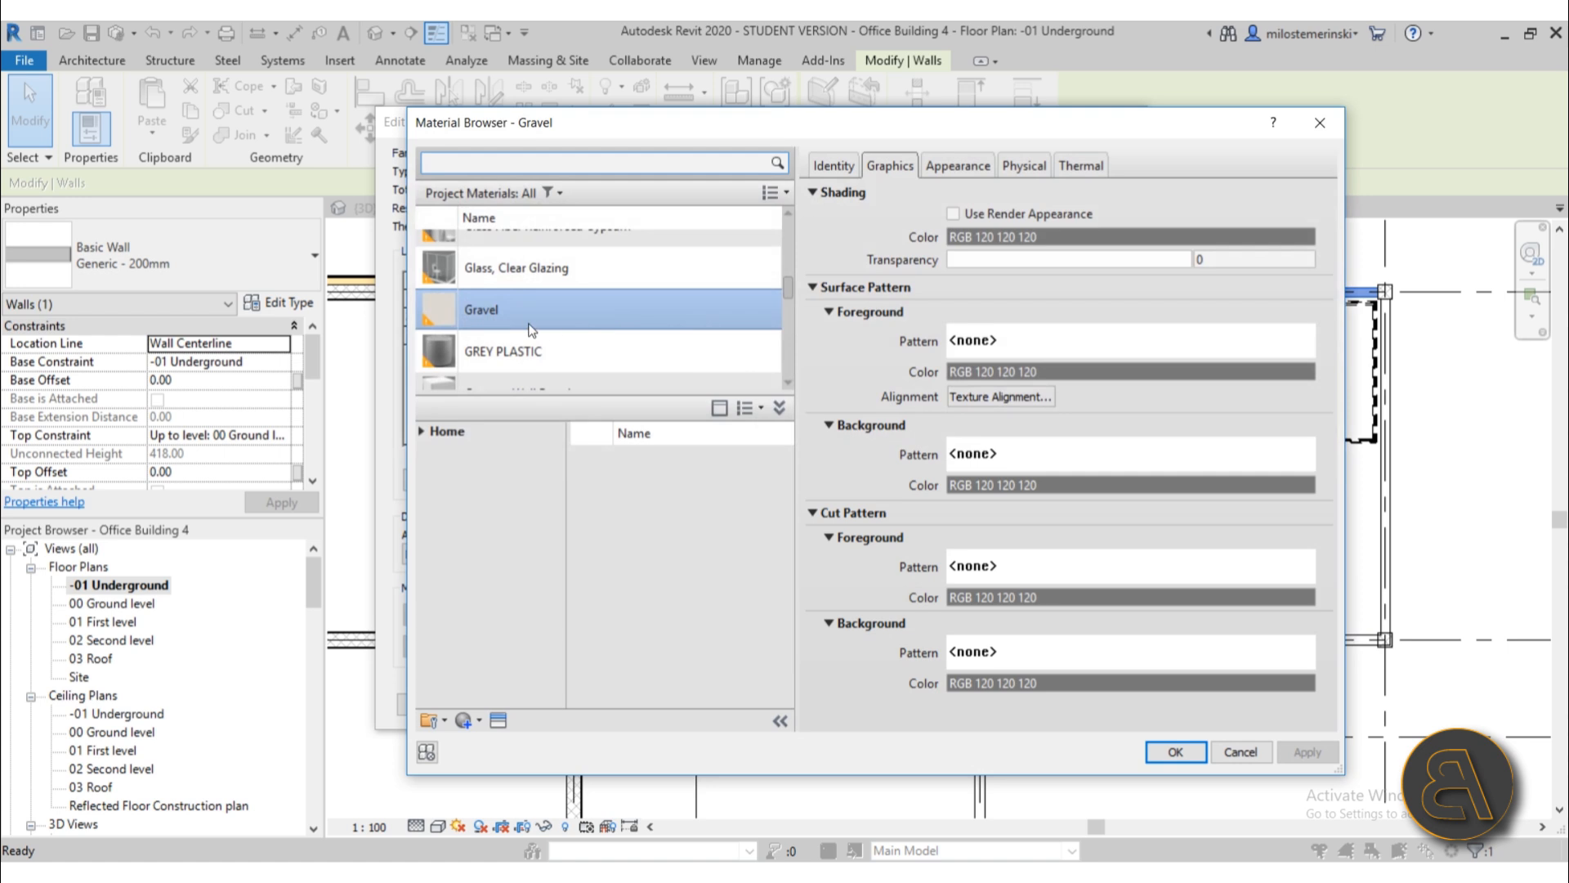
left_click(502, 170)
type("conc")
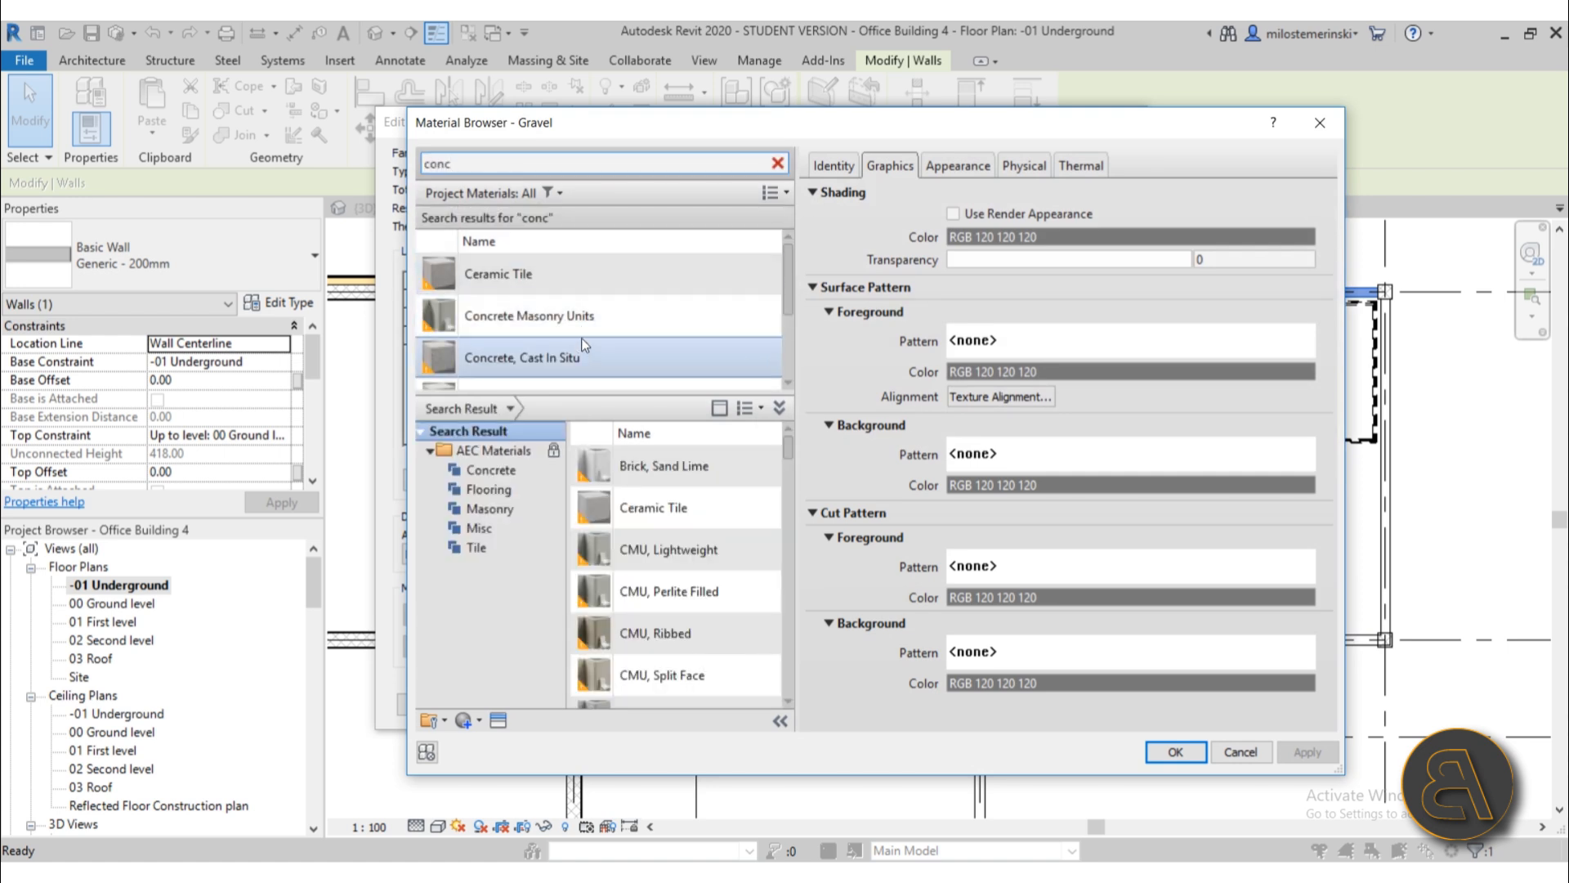
scroll(582, 335, "down", 2)
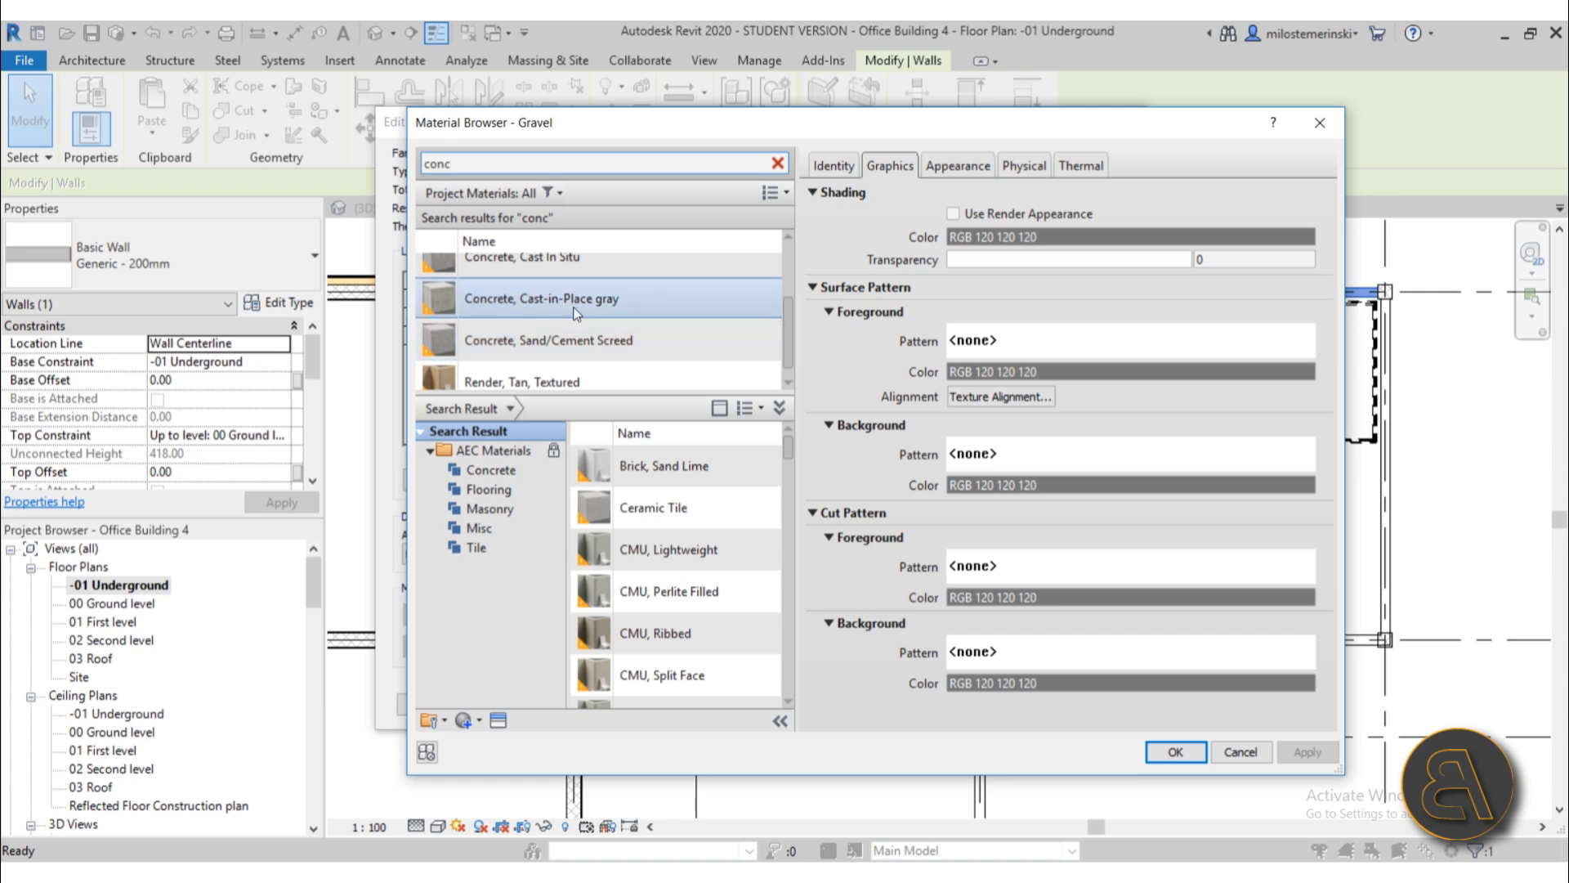
left_click(576, 313)
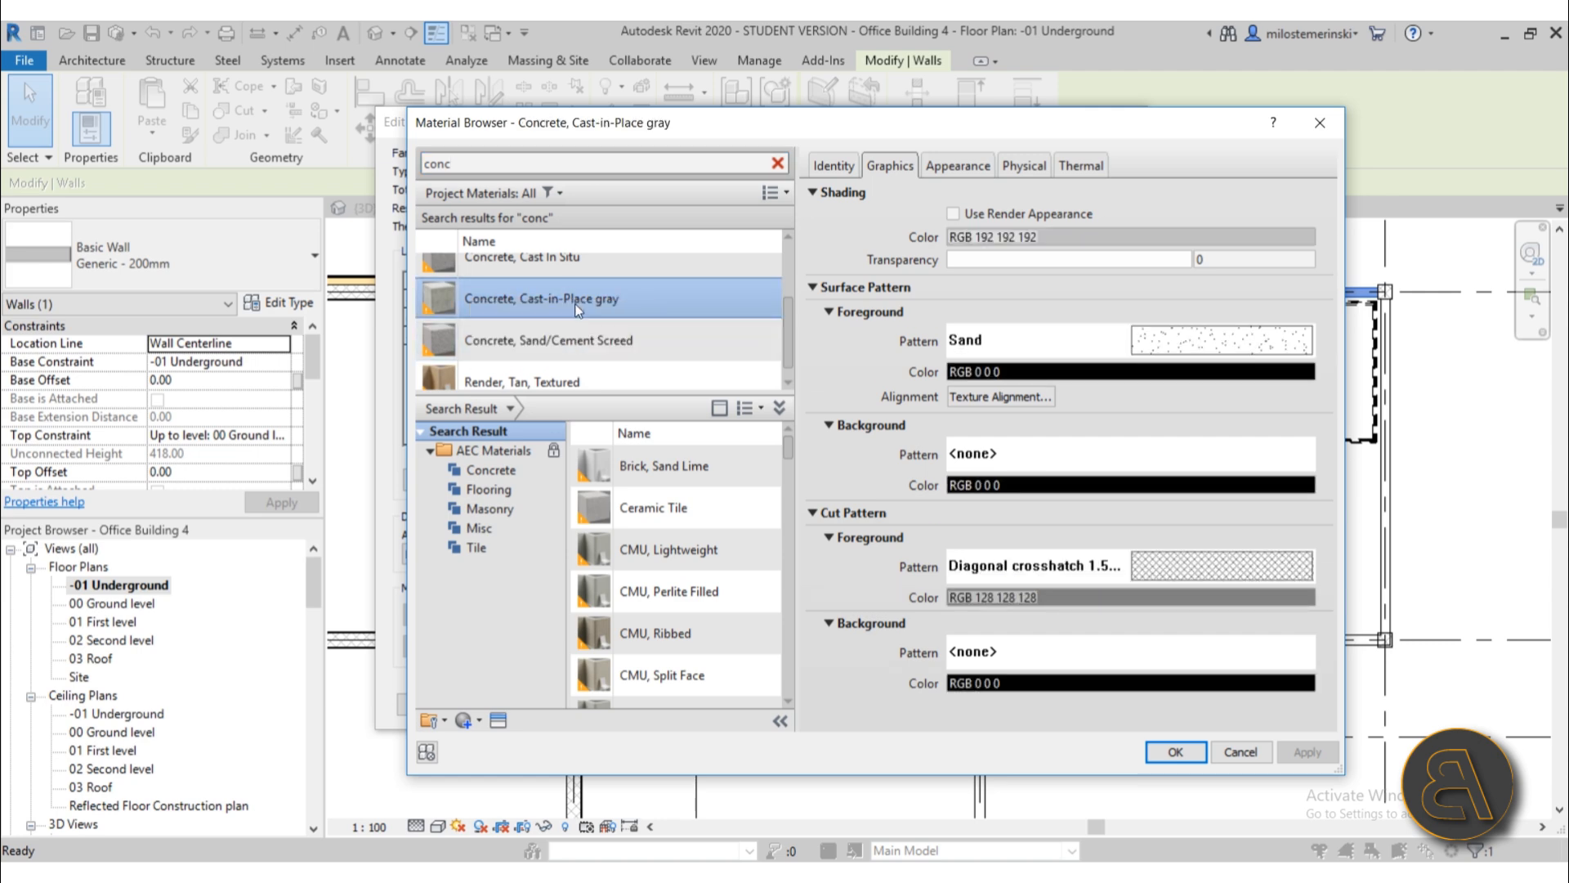
left_click(1175, 752)
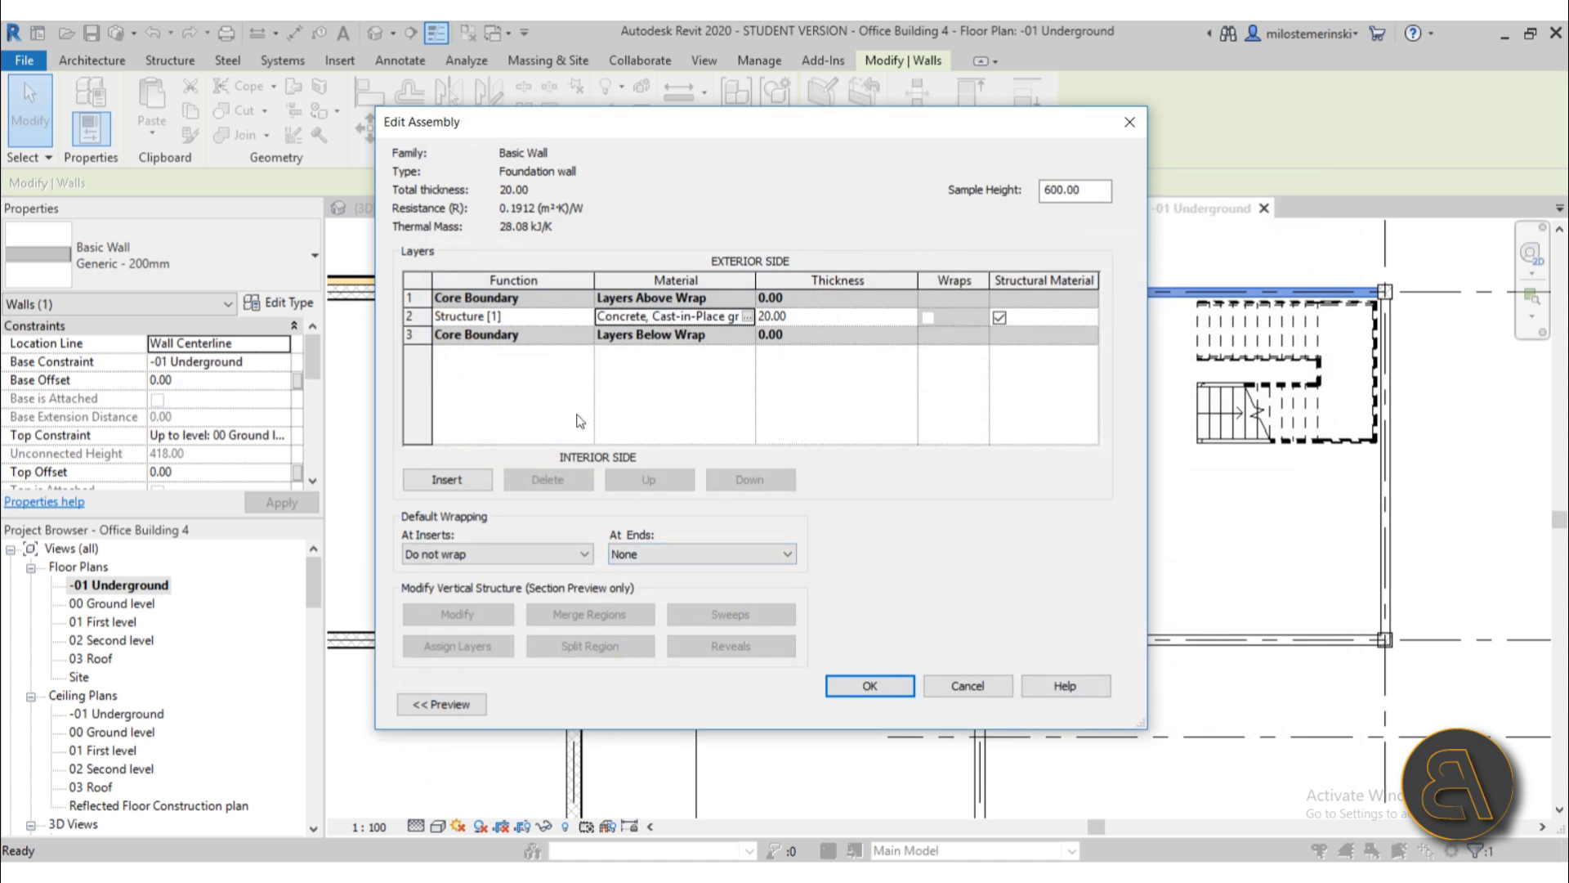
- Insert a layer on the interior side of the core and set its function to Finish 1 [4]
left_click(452, 336)
left_click(448, 480)
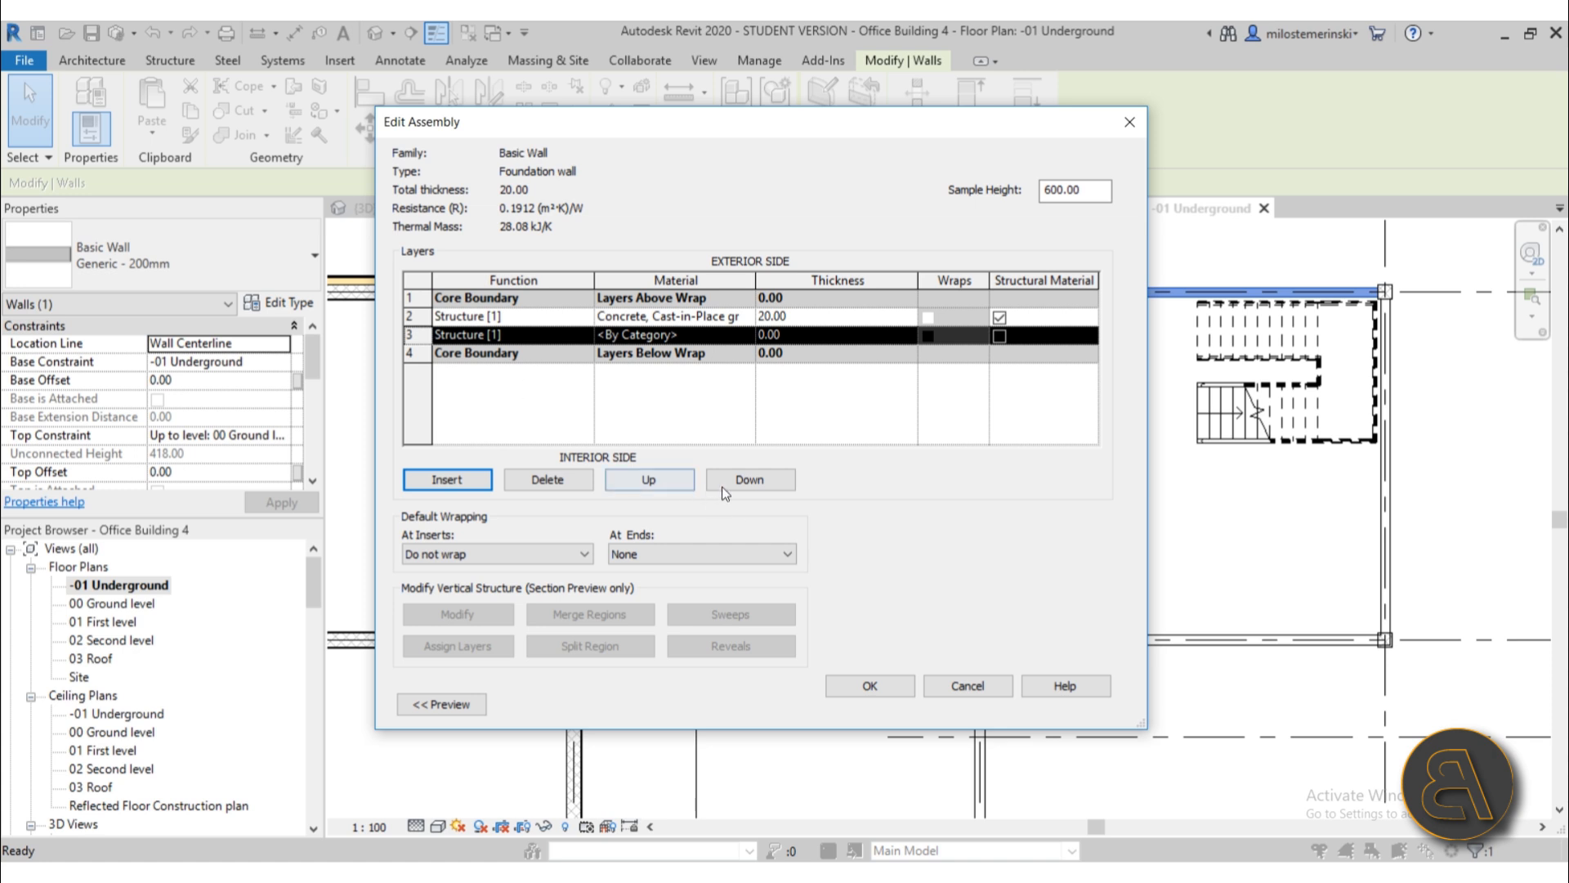
left_click(739, 487)
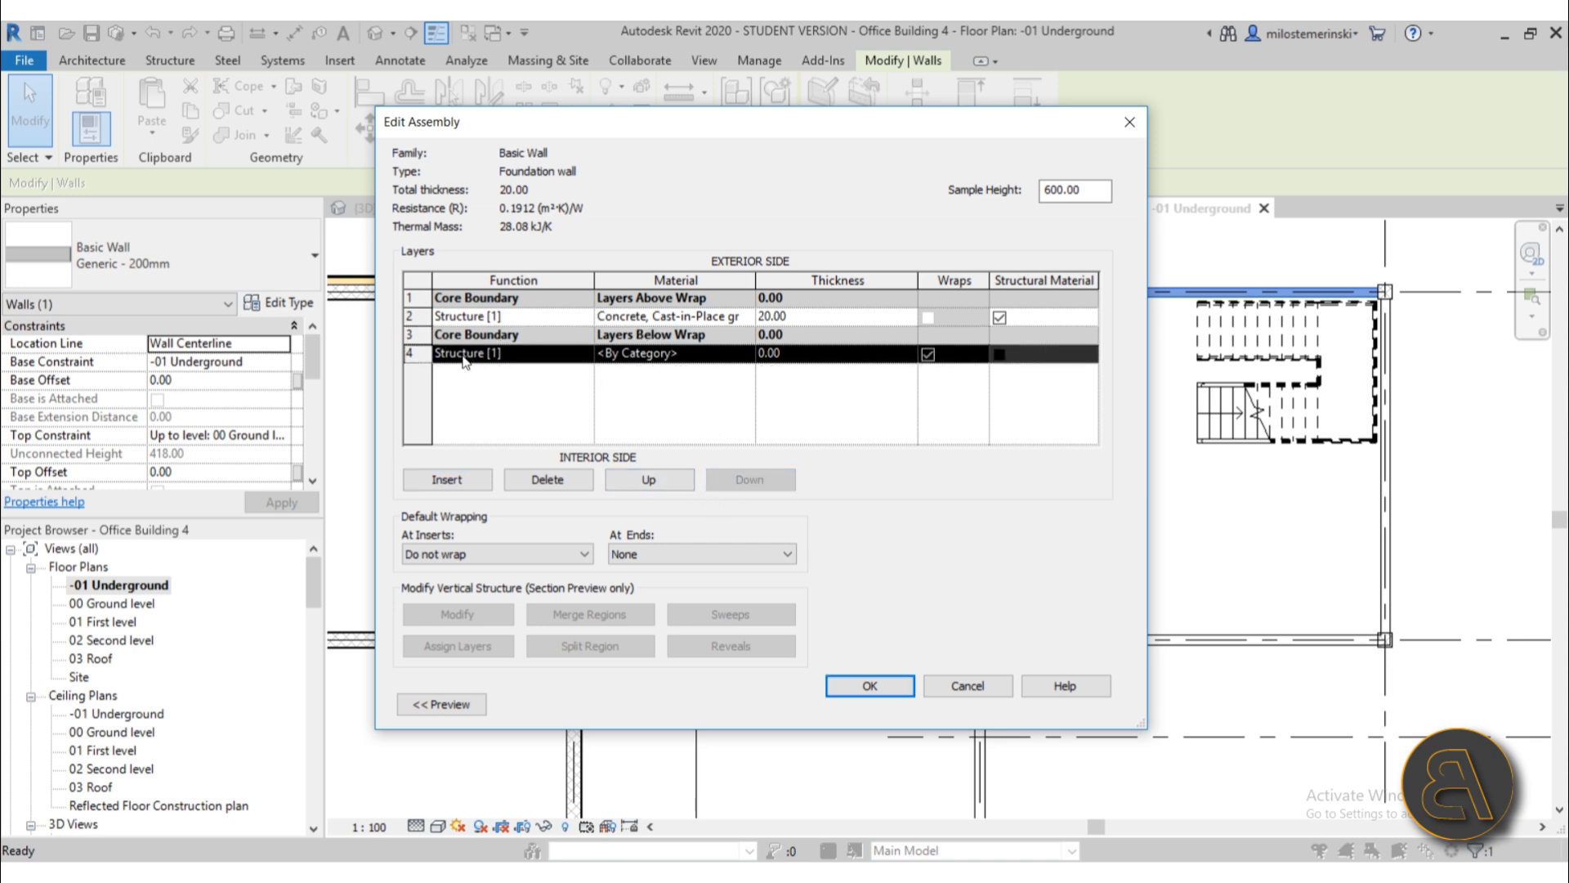
left_click(578, 364)
left_click(464, 420)
- Give the interior finish layer the Gypsum Wall Board material and a thickness of 1
left_click(719, 354)
left_click(743, 354)
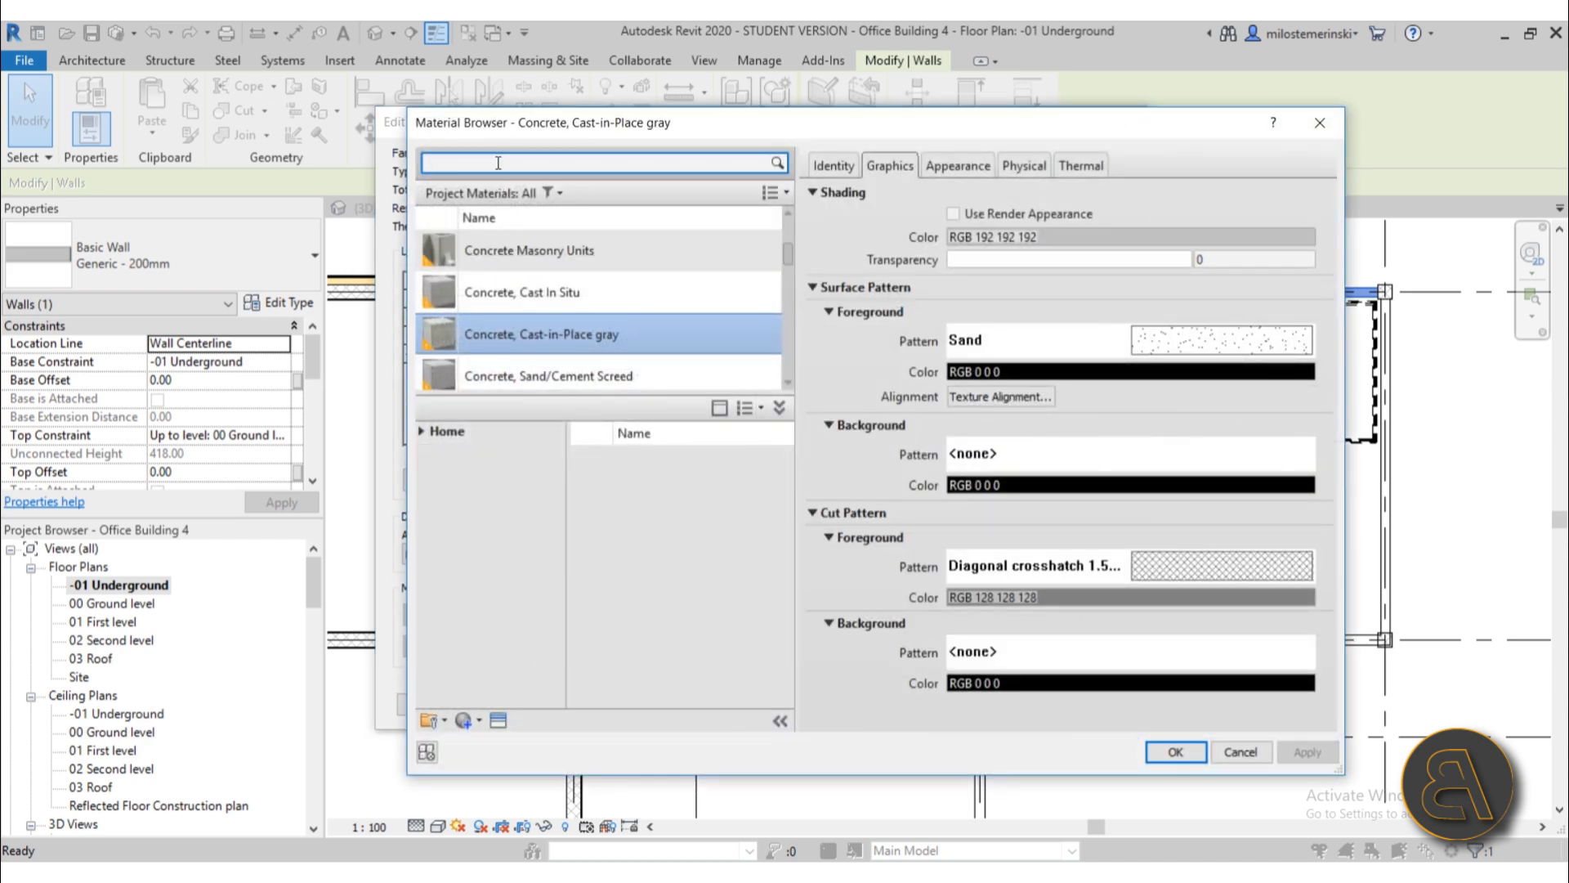
type("gyp")
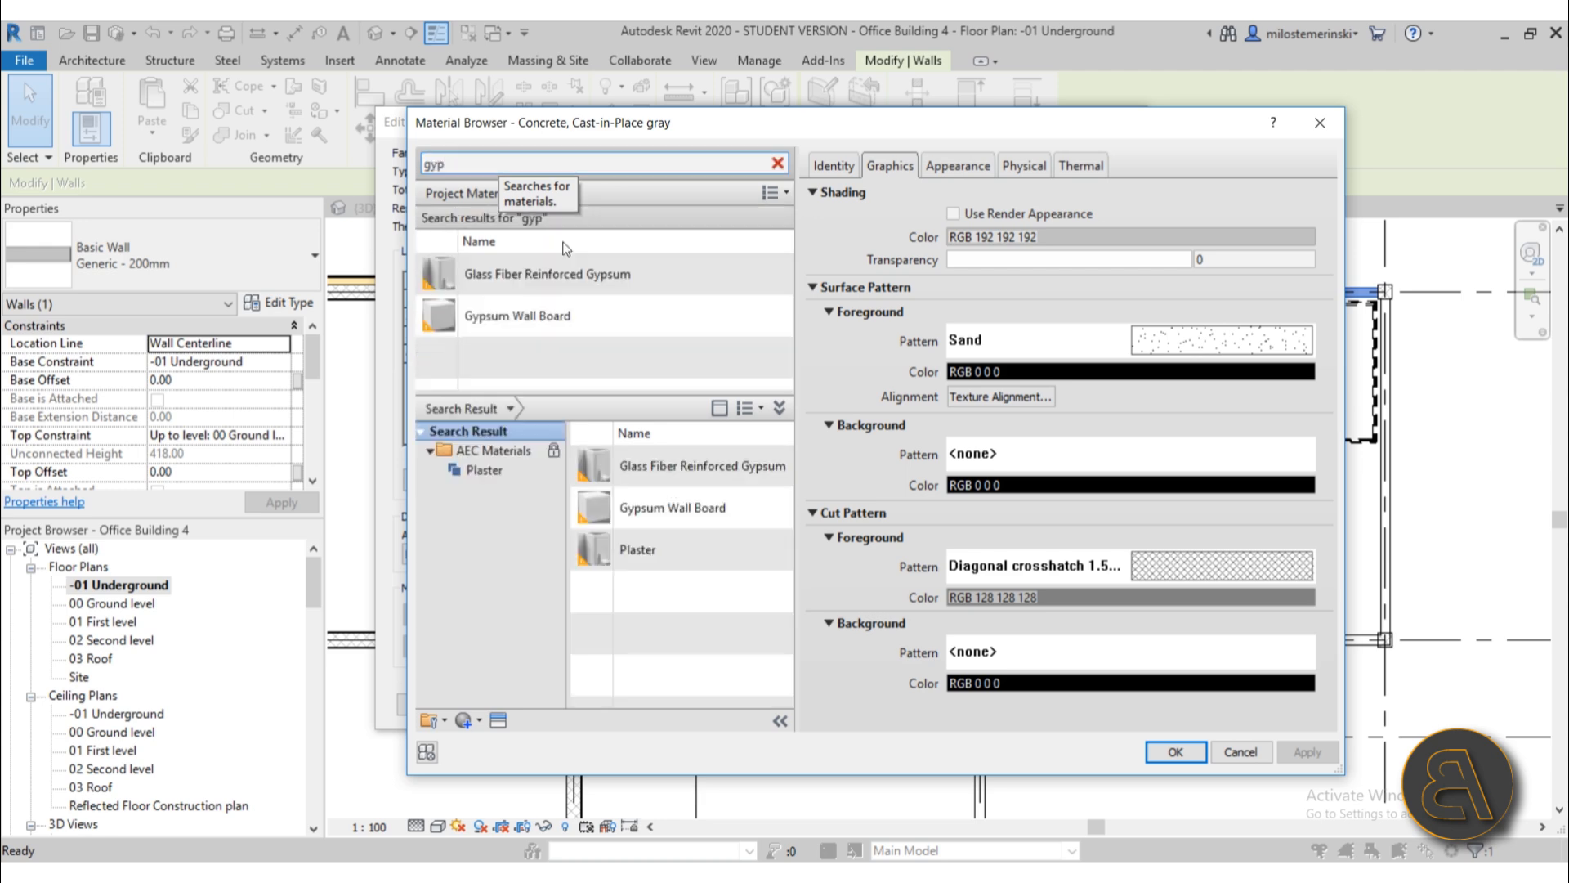
double_click(531, 319)
left_click(802, 352)
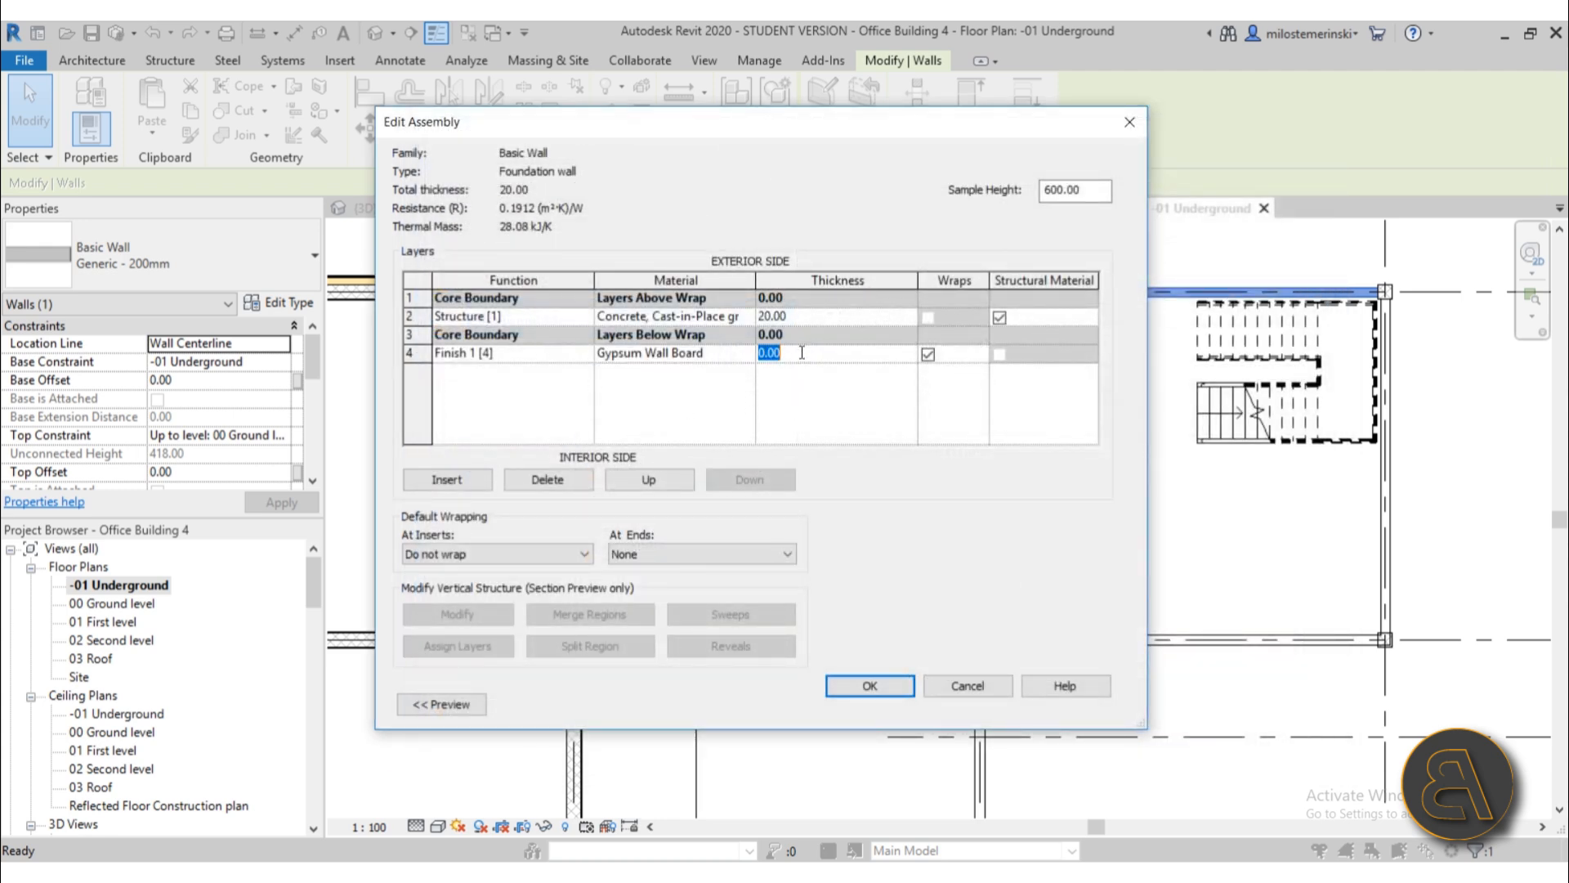
type("1")
key("Tab")
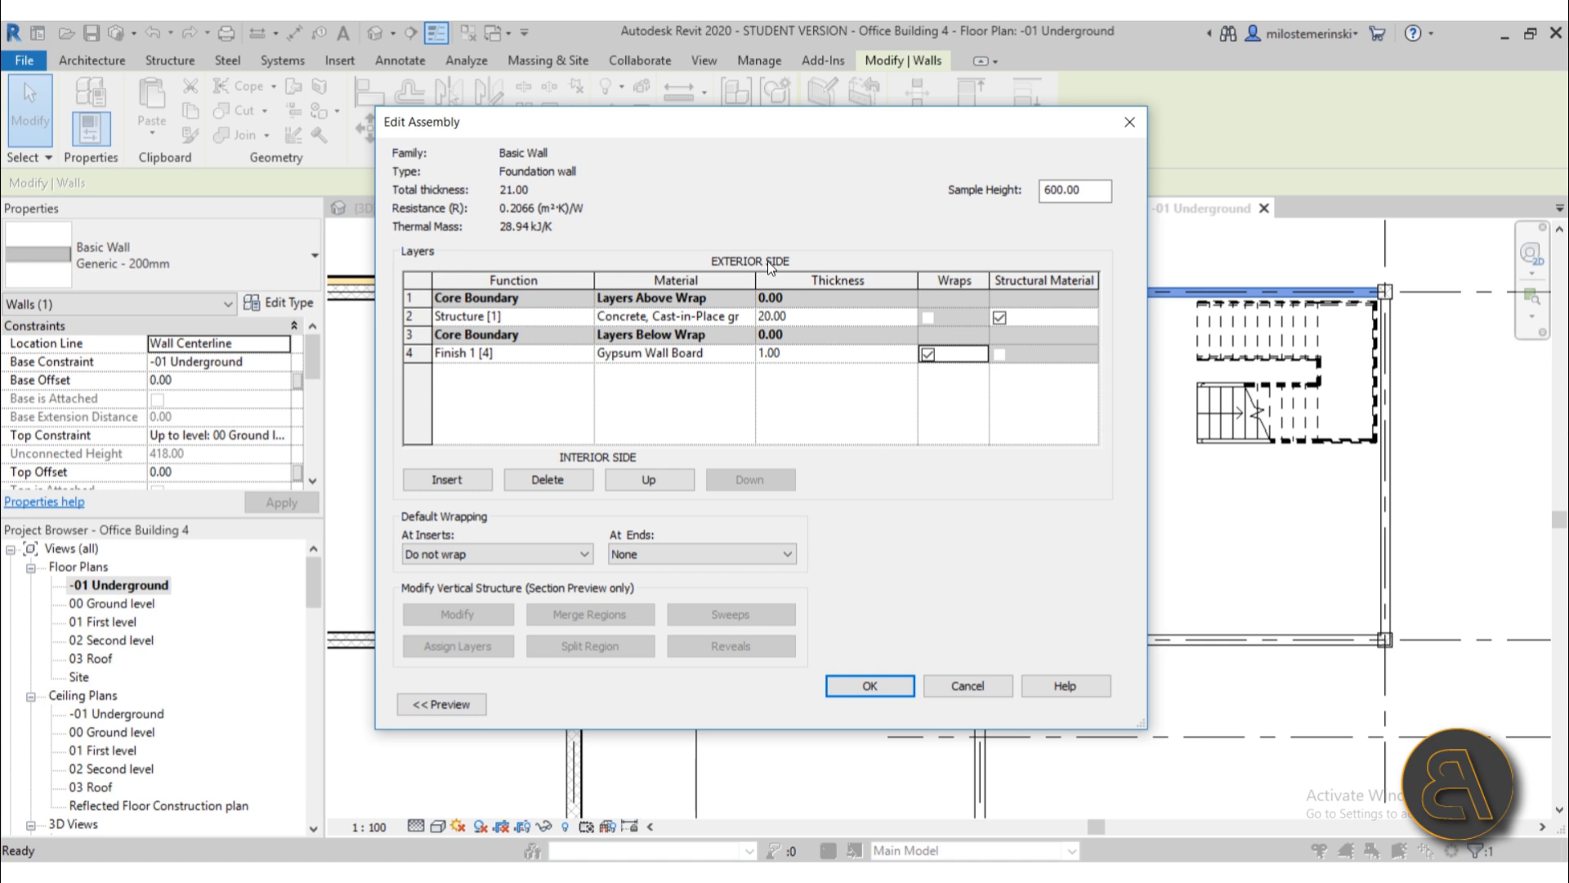
- Insert a layer on the exterior side of the core with the function Thermal/Air Layer [3]
left_click(414, 298)
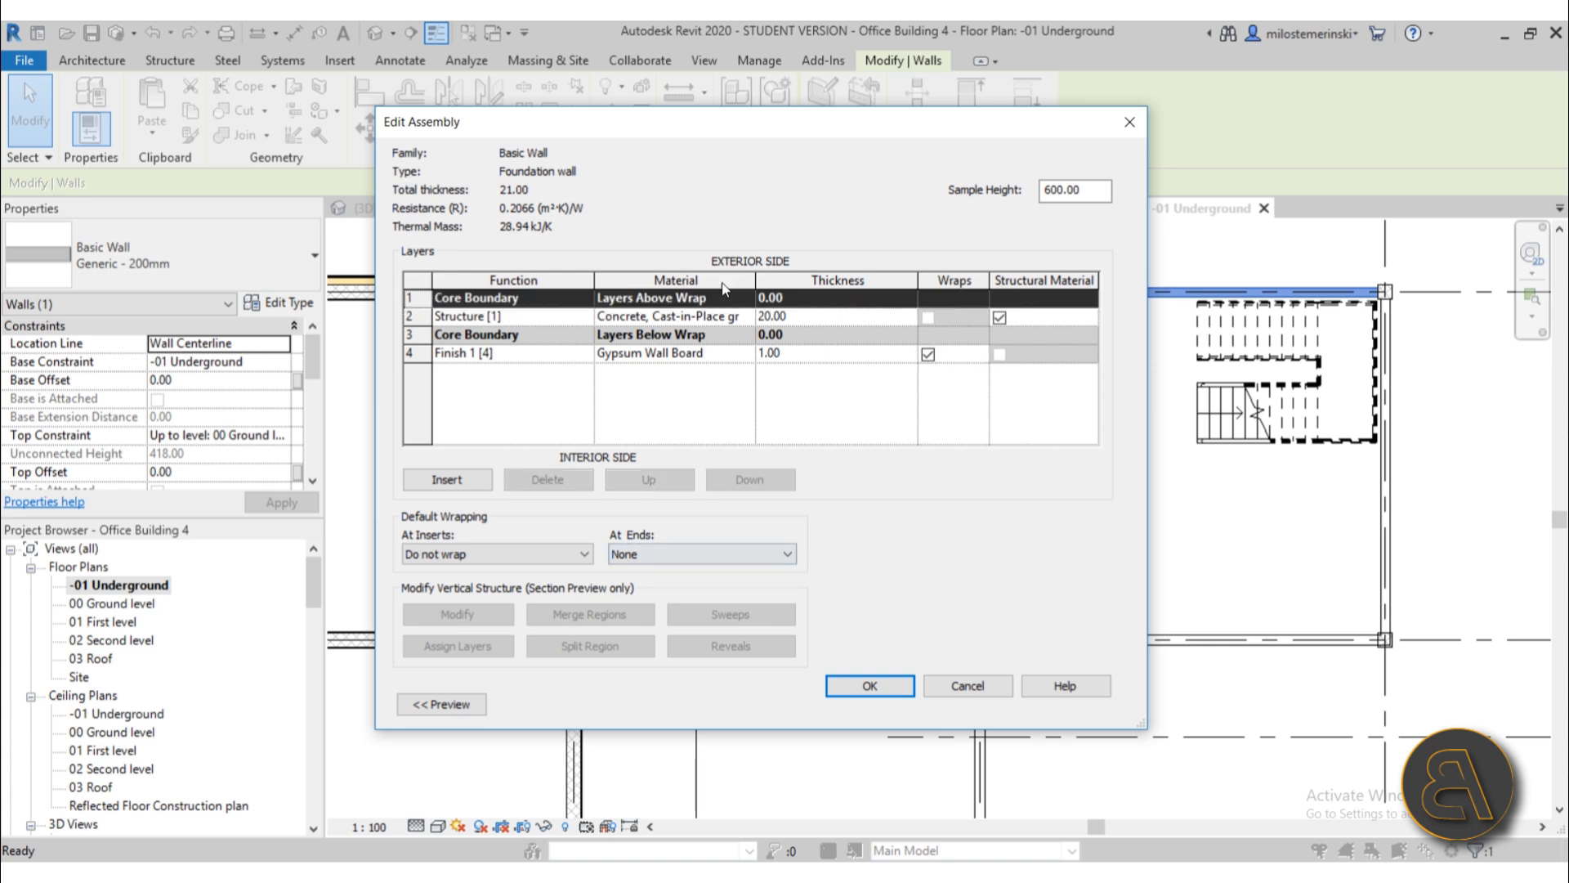
left_click(473, 486)
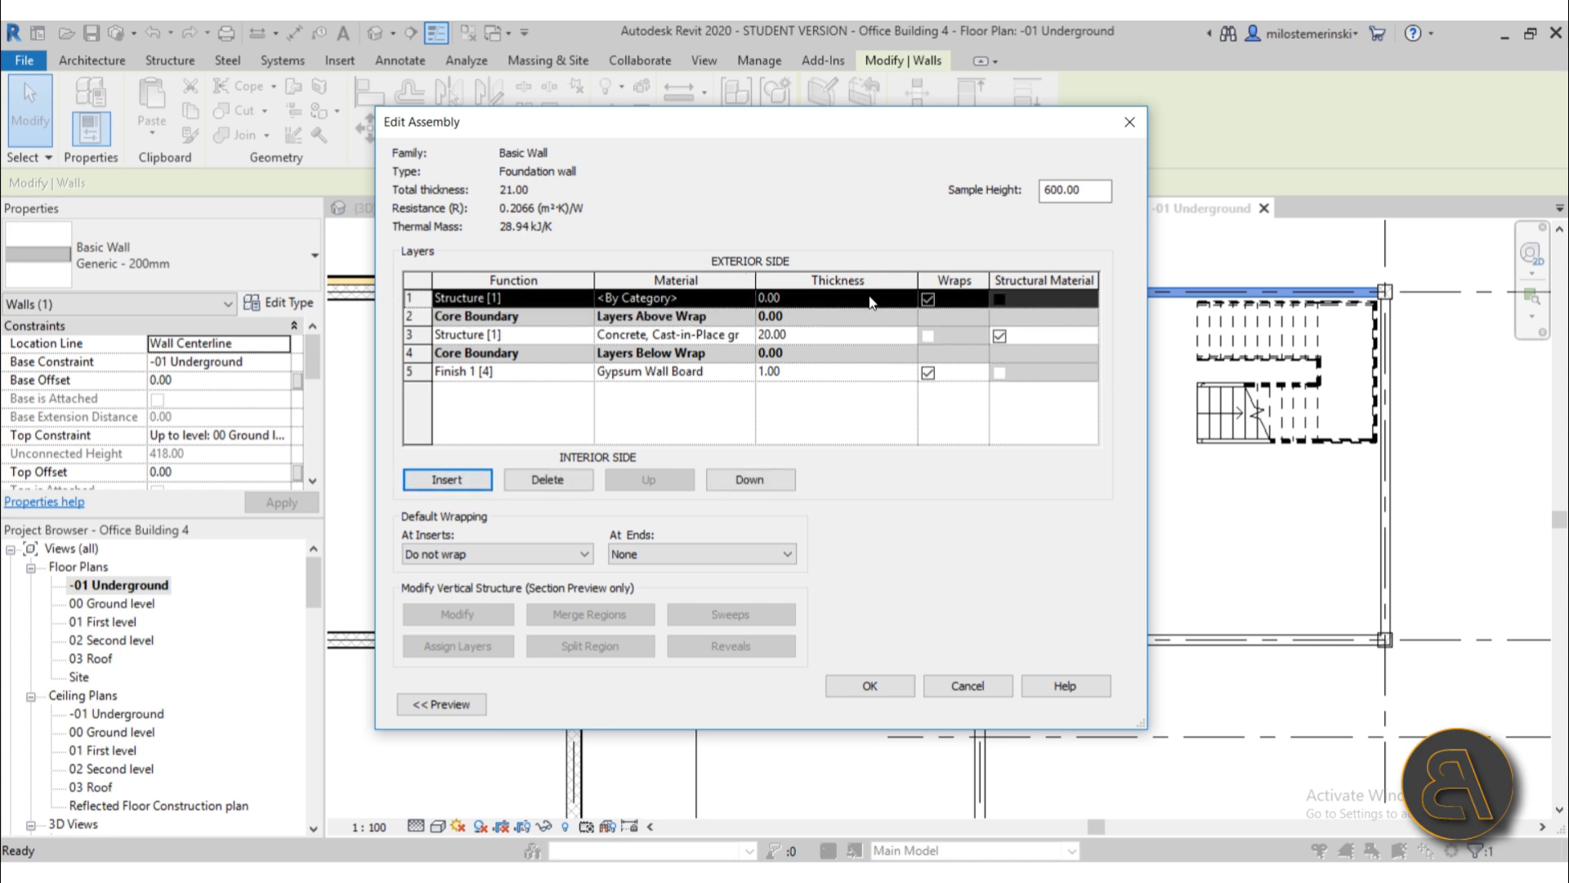
left_click(587, 296)
left_click(584, 298)
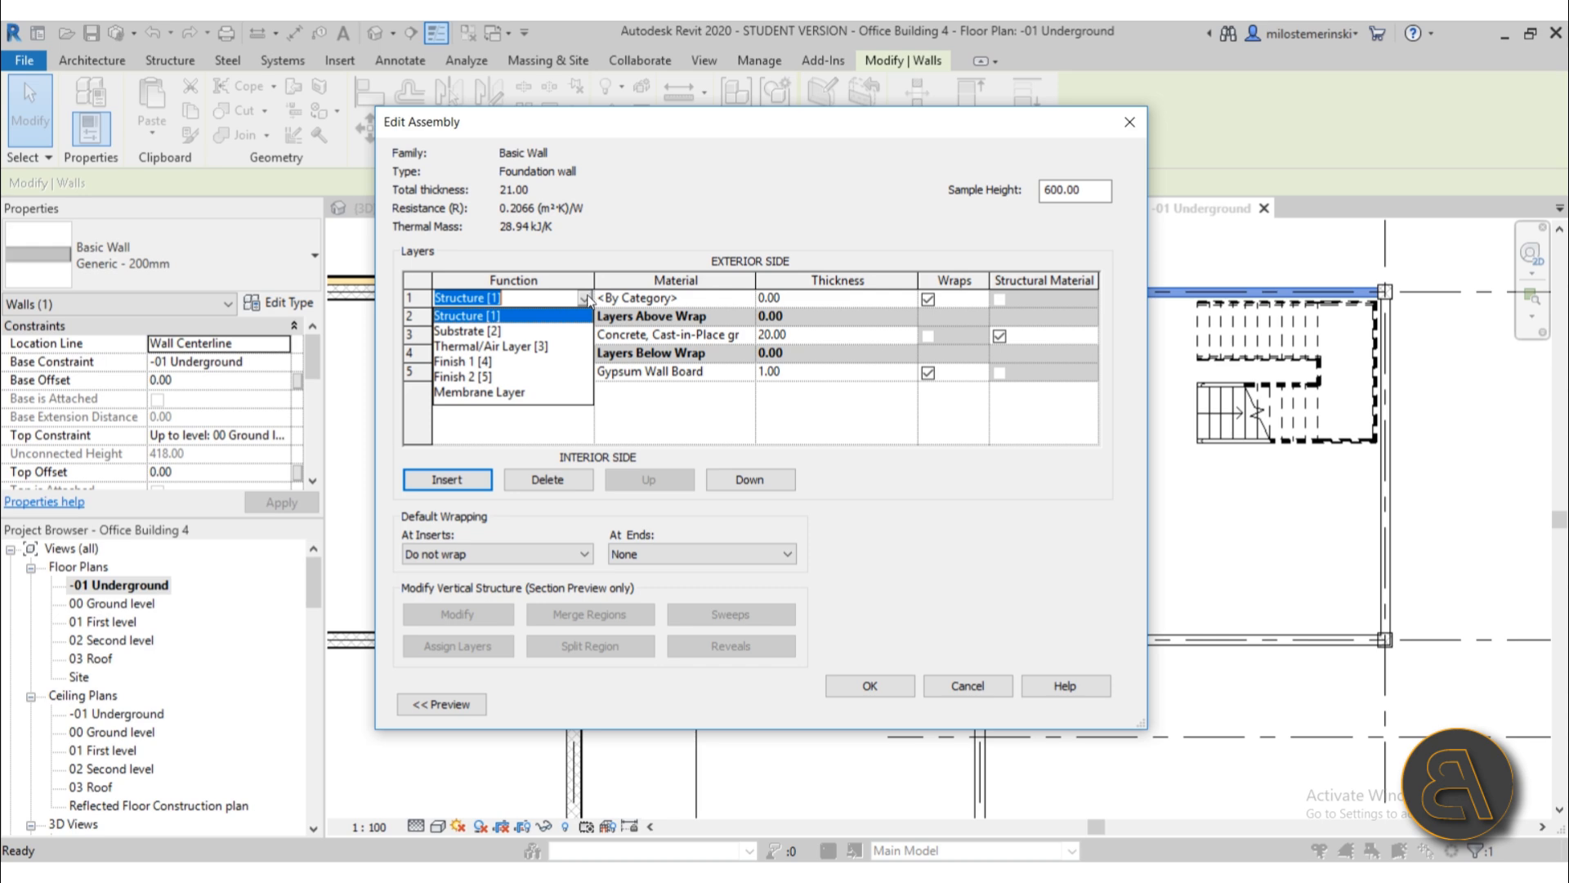
left_click(466, 346)
- Assign the EIFS, Exterior Insulation material to the exterior thermal layer
left_click(742, 297)
left_click(745, 297)
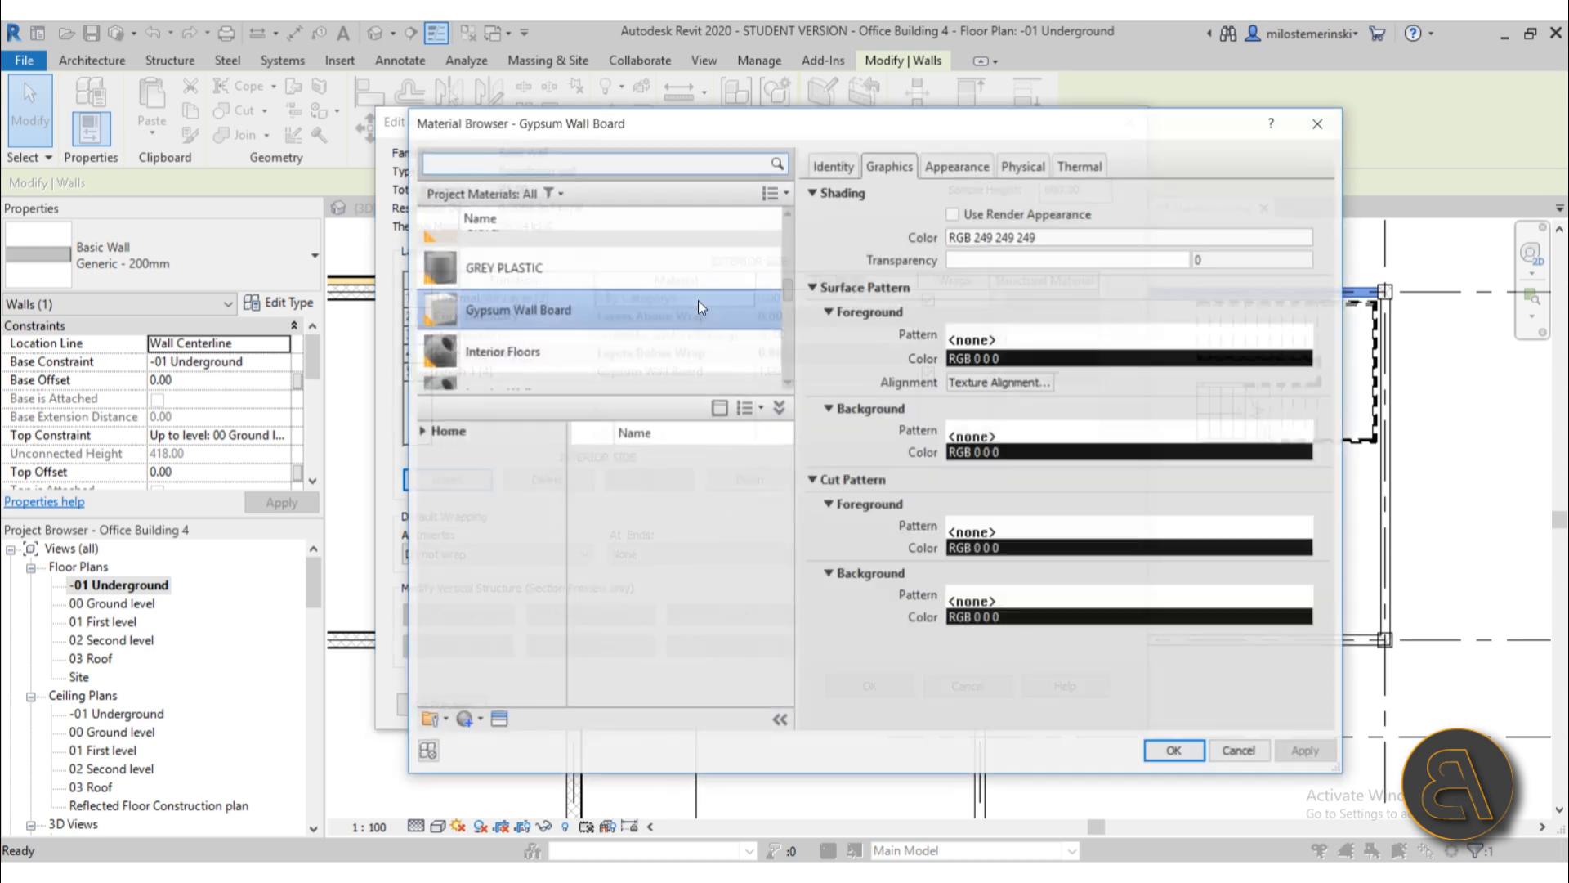
left_click(1238, 751)
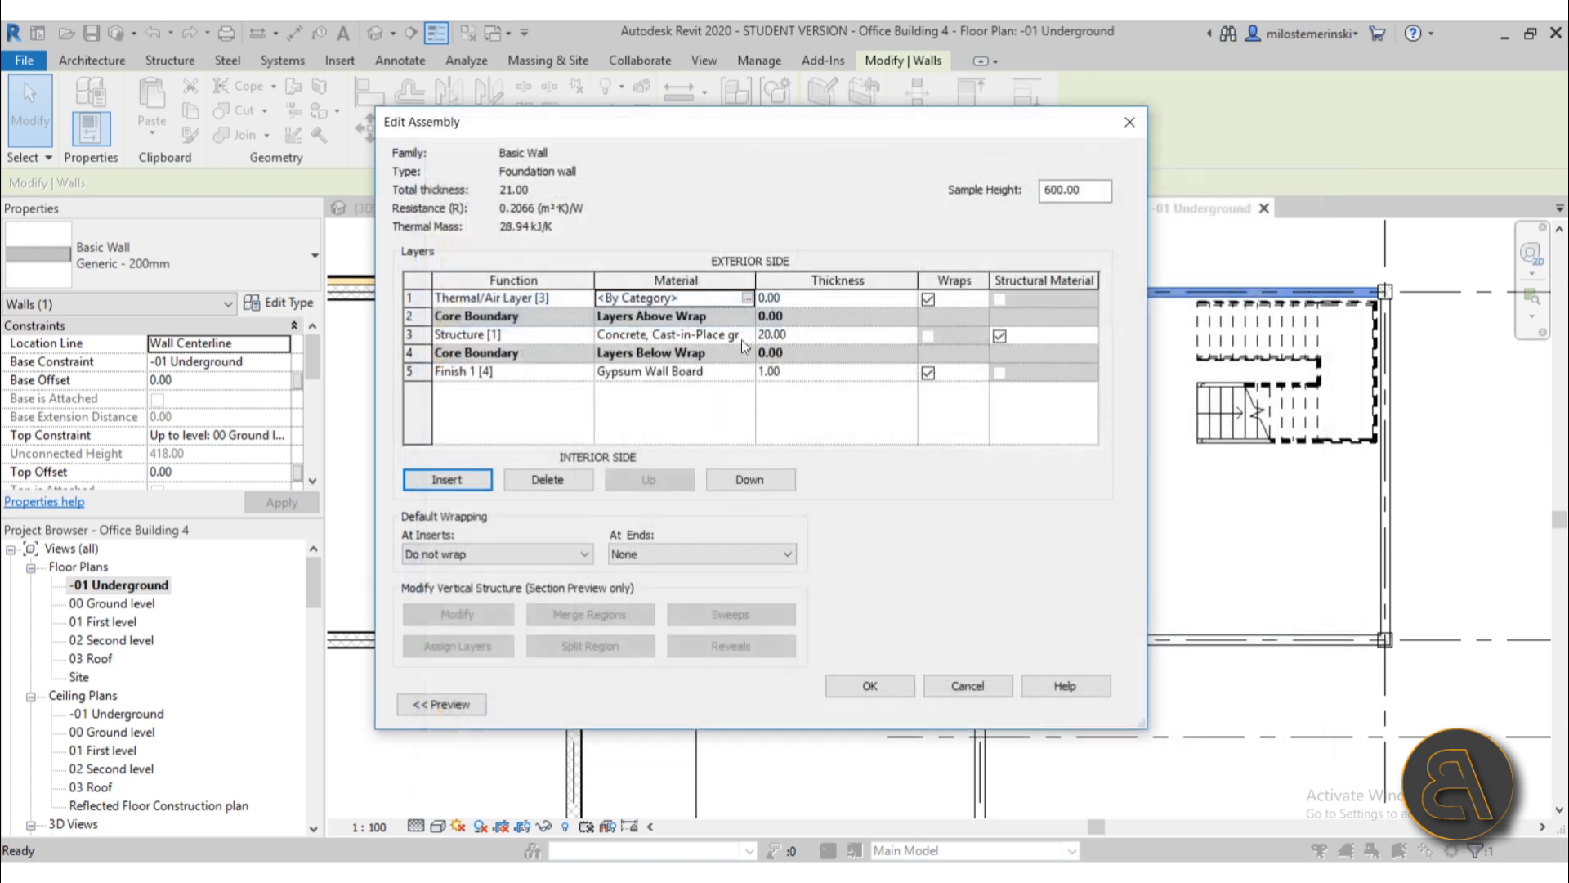
left_click(700, 300)
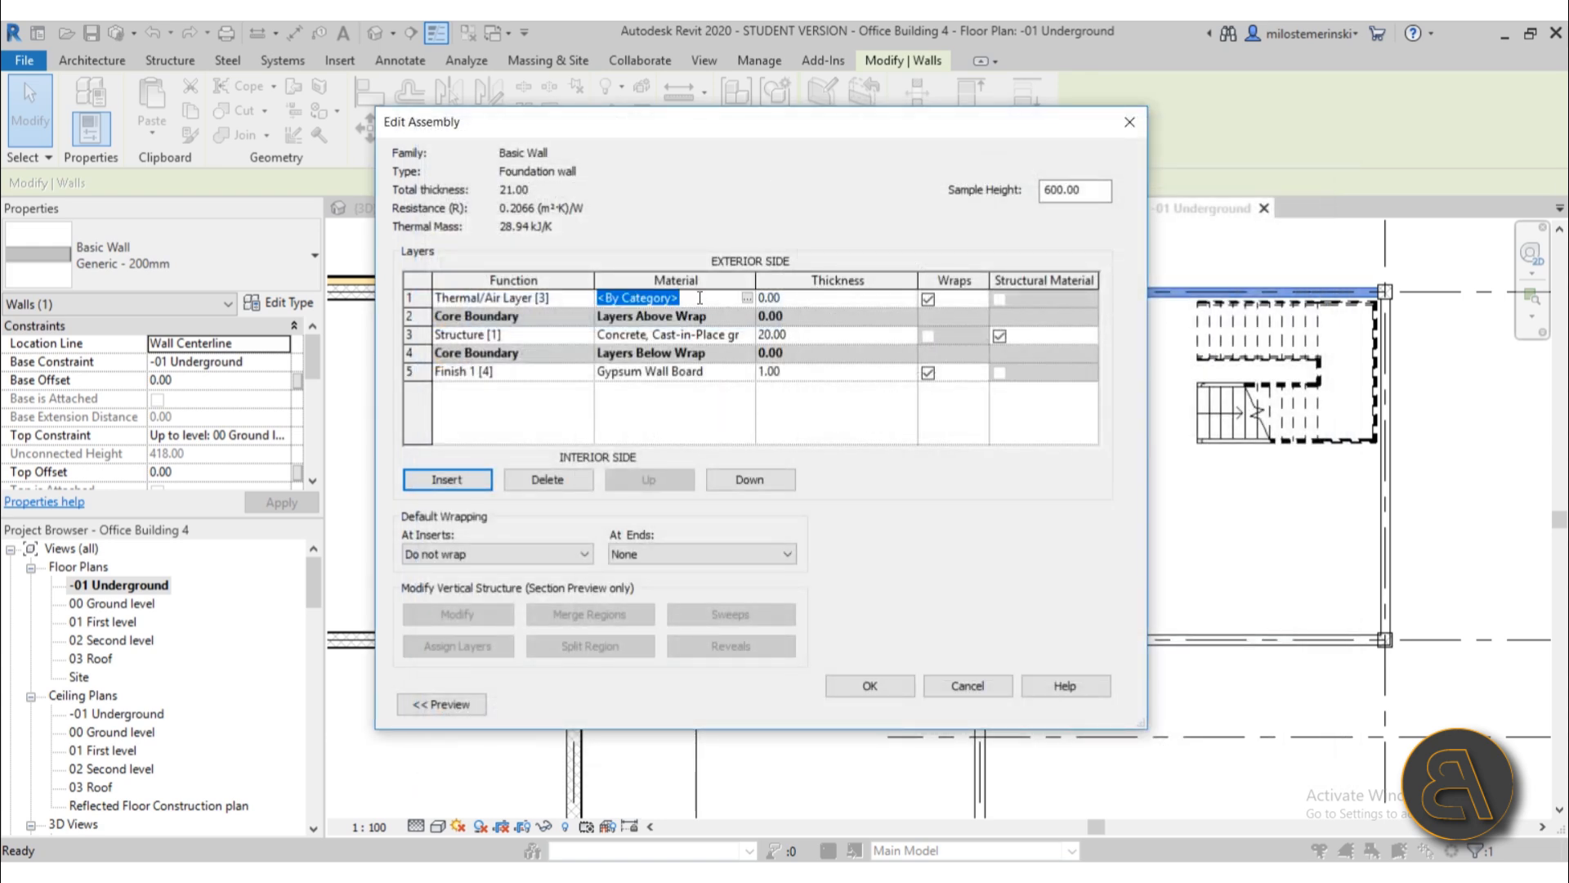
type("EIFS, Exterior Insulation")
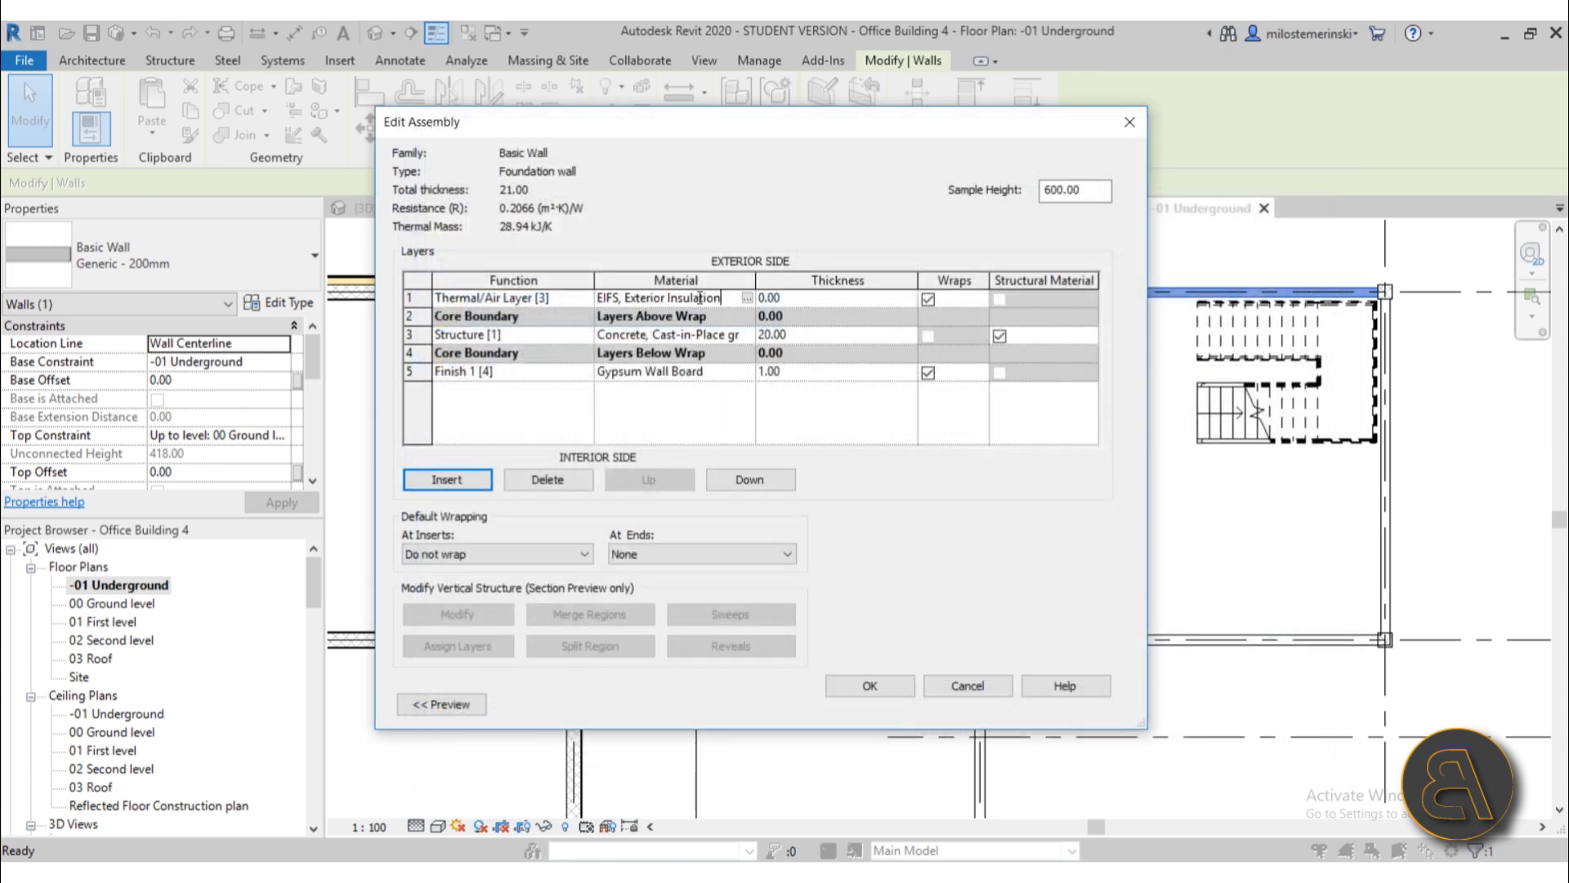
left_click(747, 298)
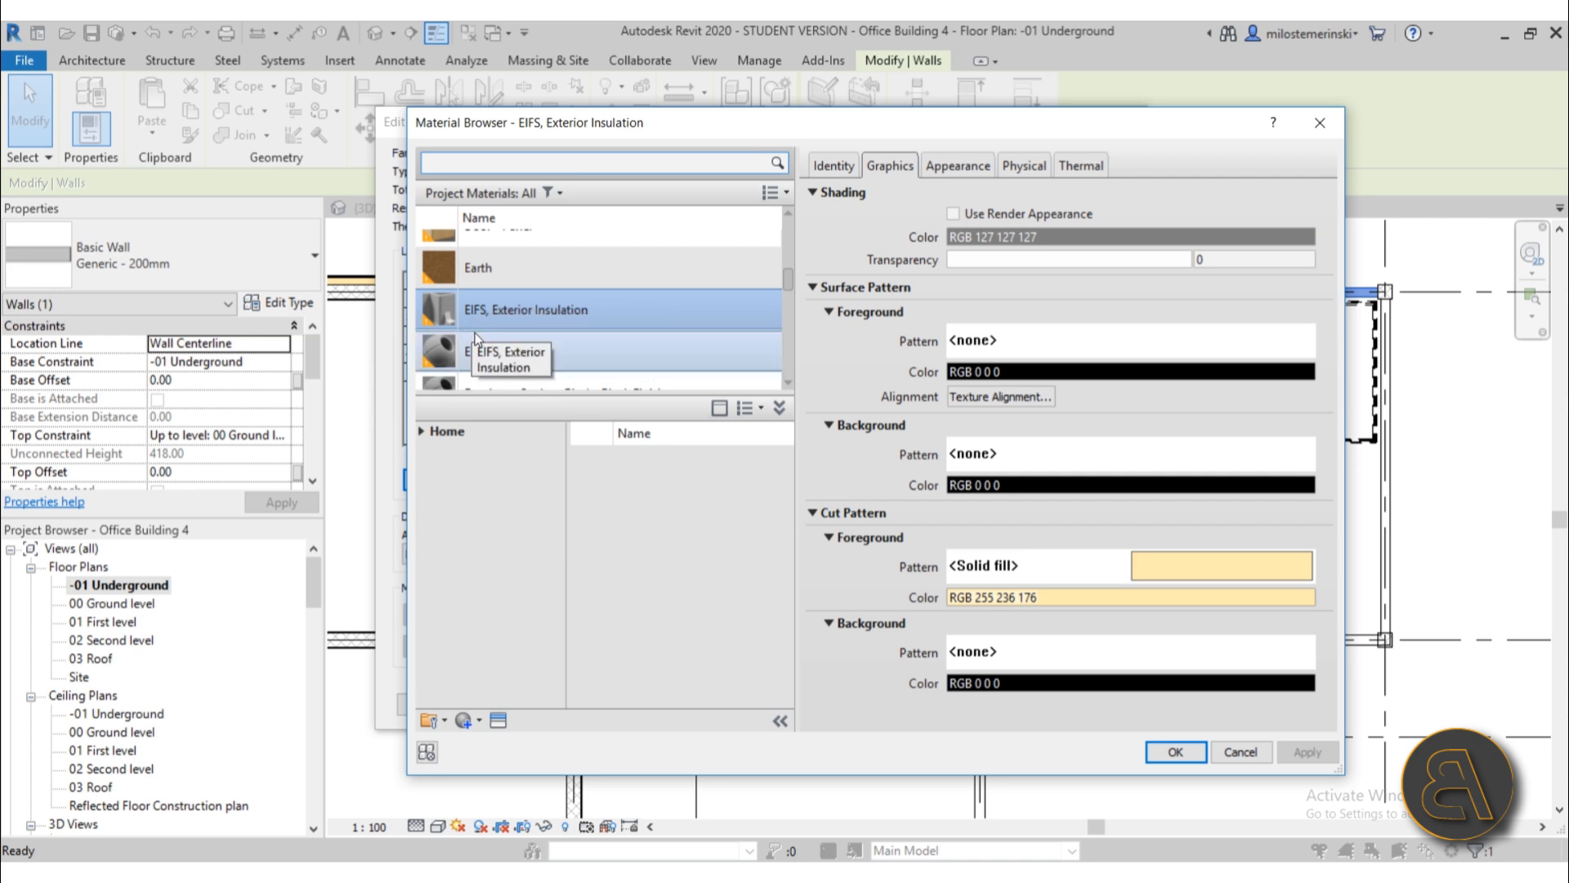
scroll(490, 335, "down", 1)
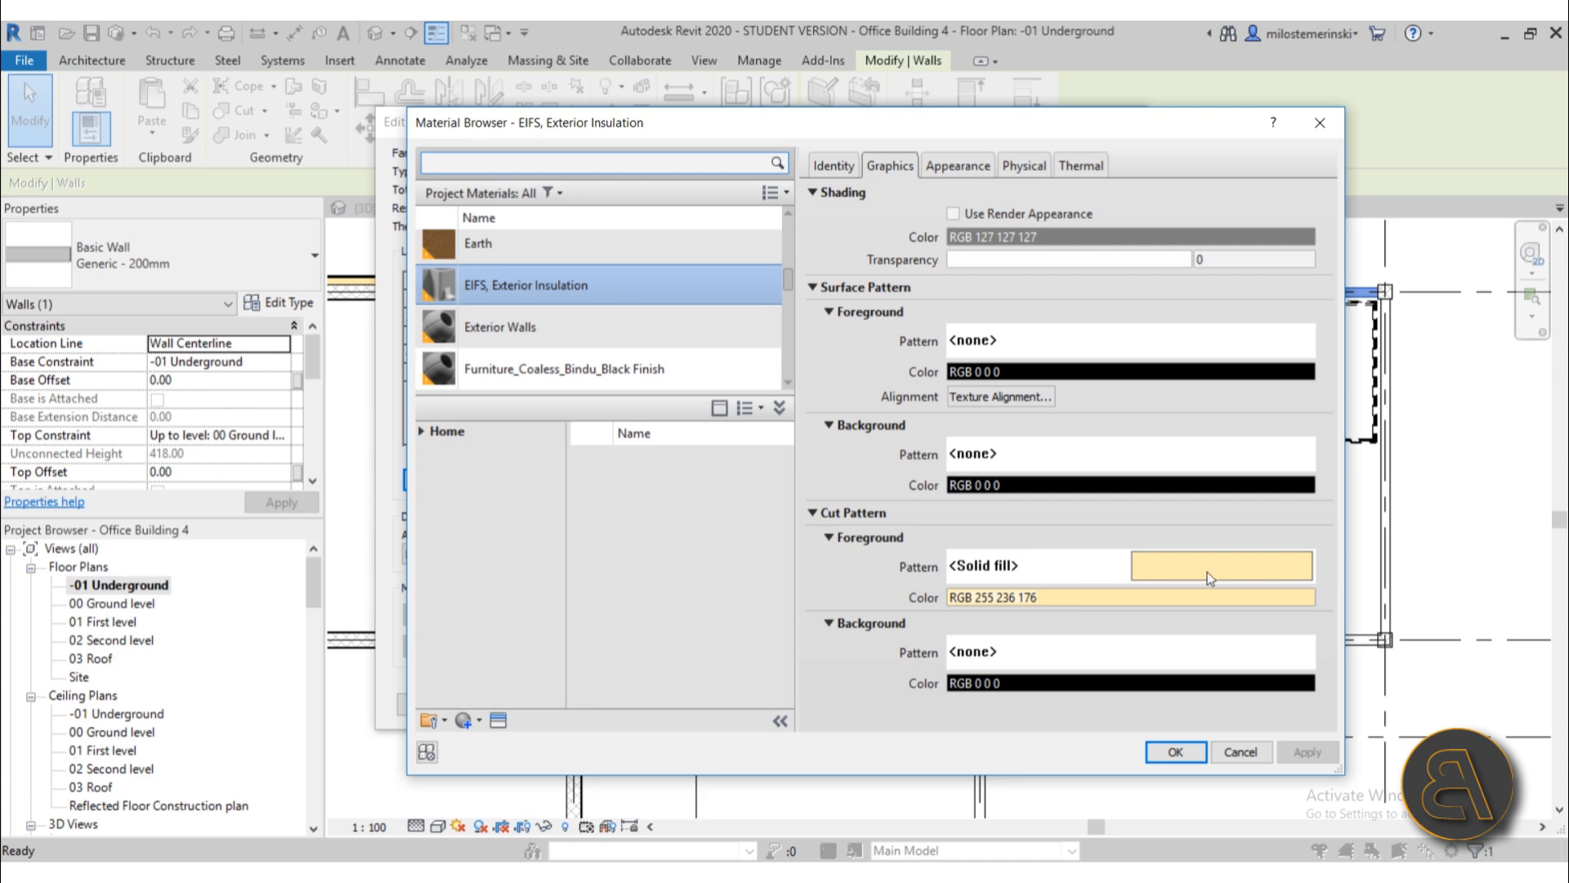
left_click(1174, 748)
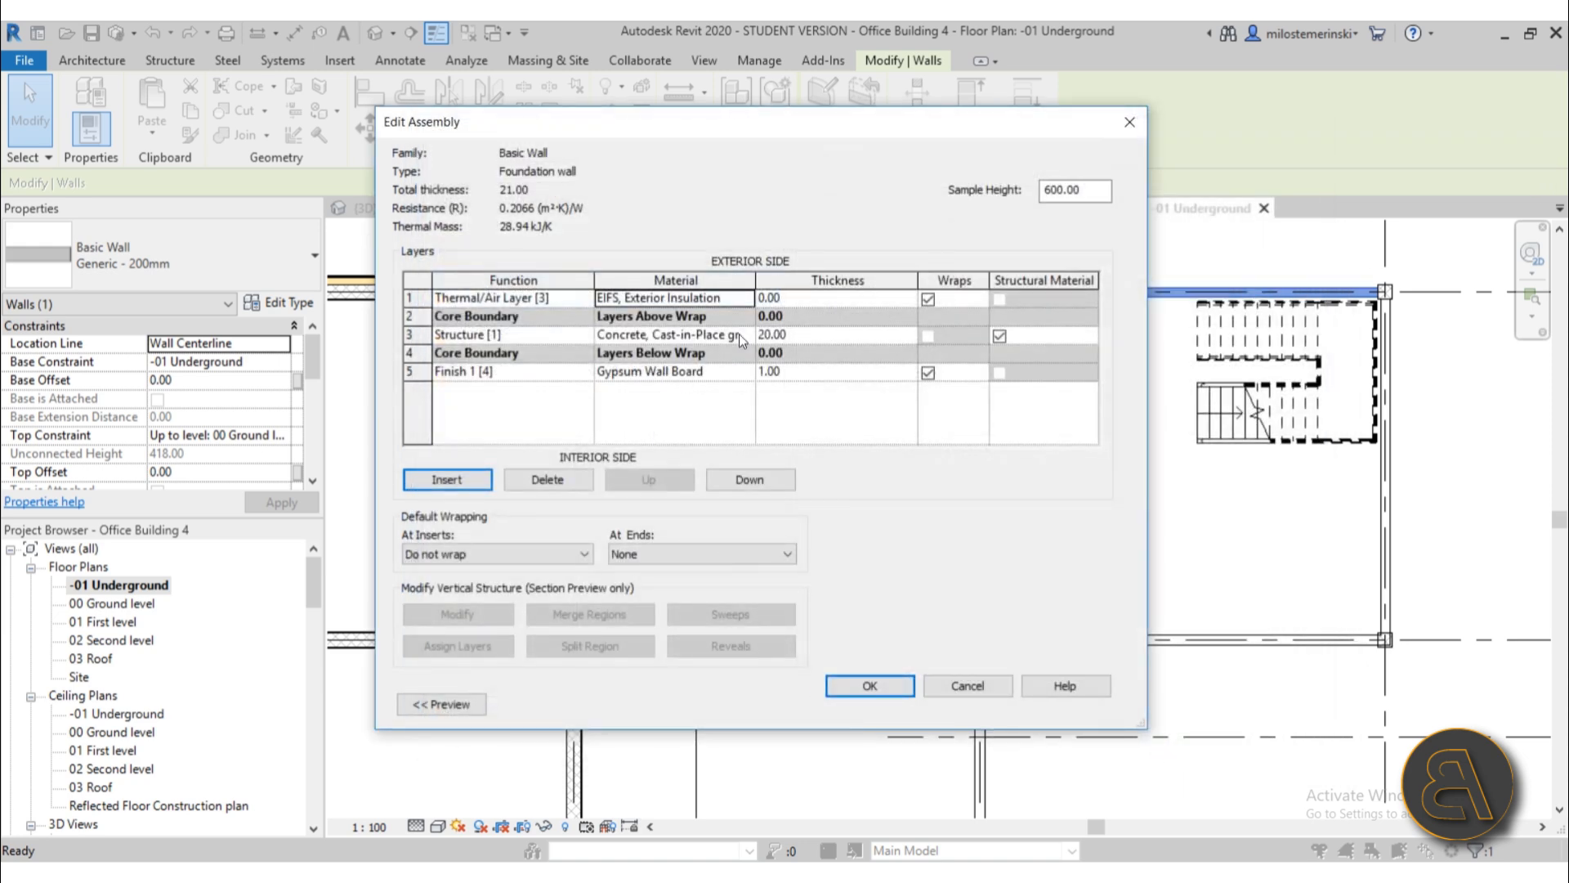
- Set the exterior insulation's thickness to 15 and insert a layer outside it with the function Membrane Layer
left_click(832, 299)
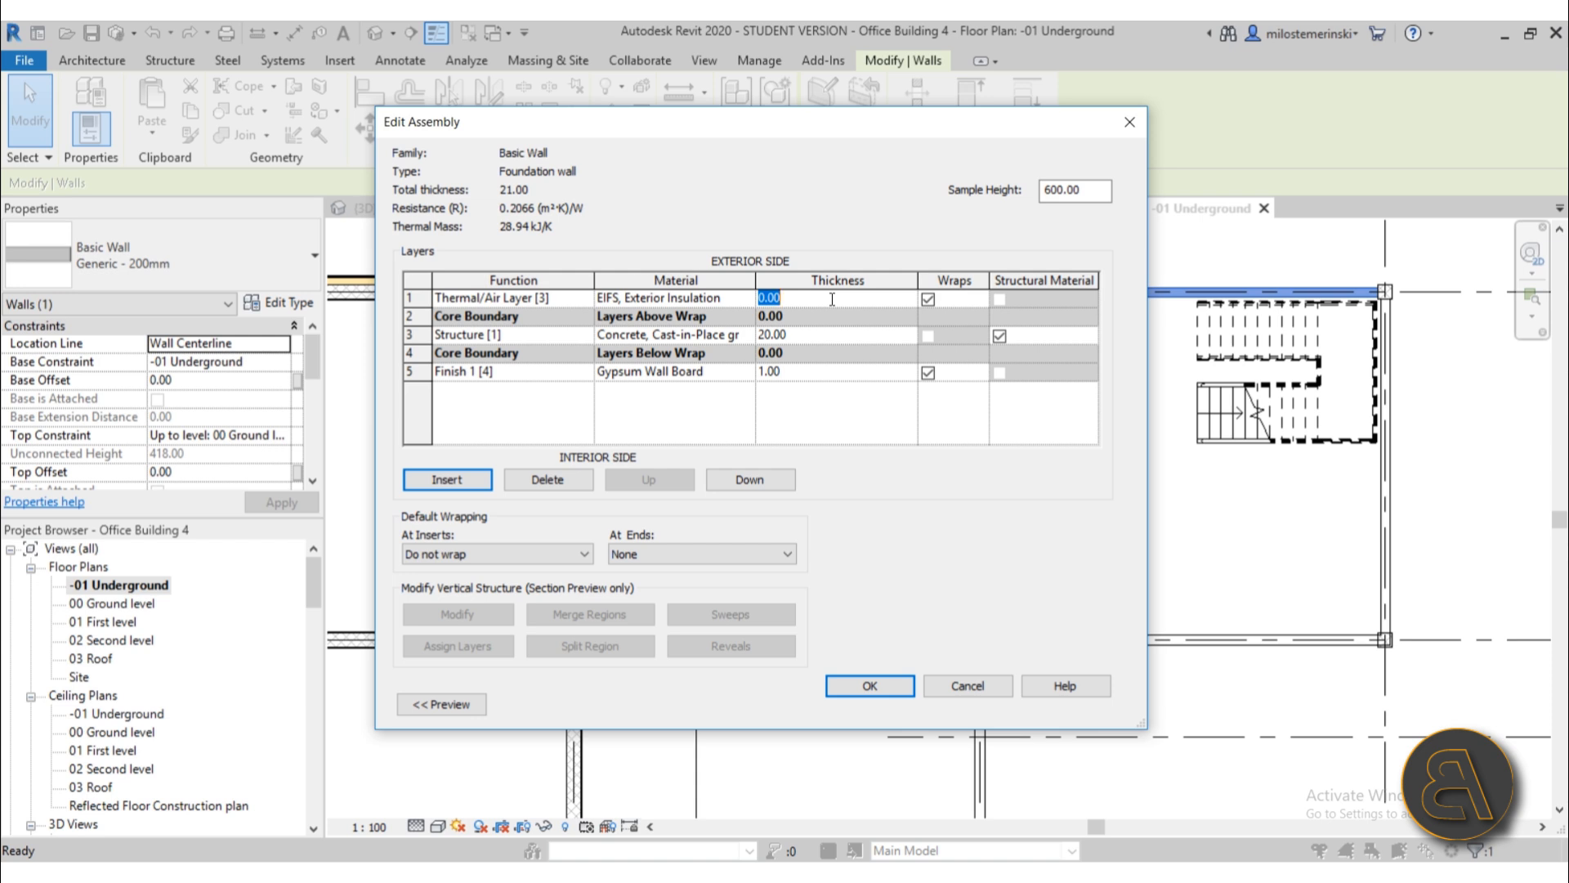
type("15")
left_click(422, 294)
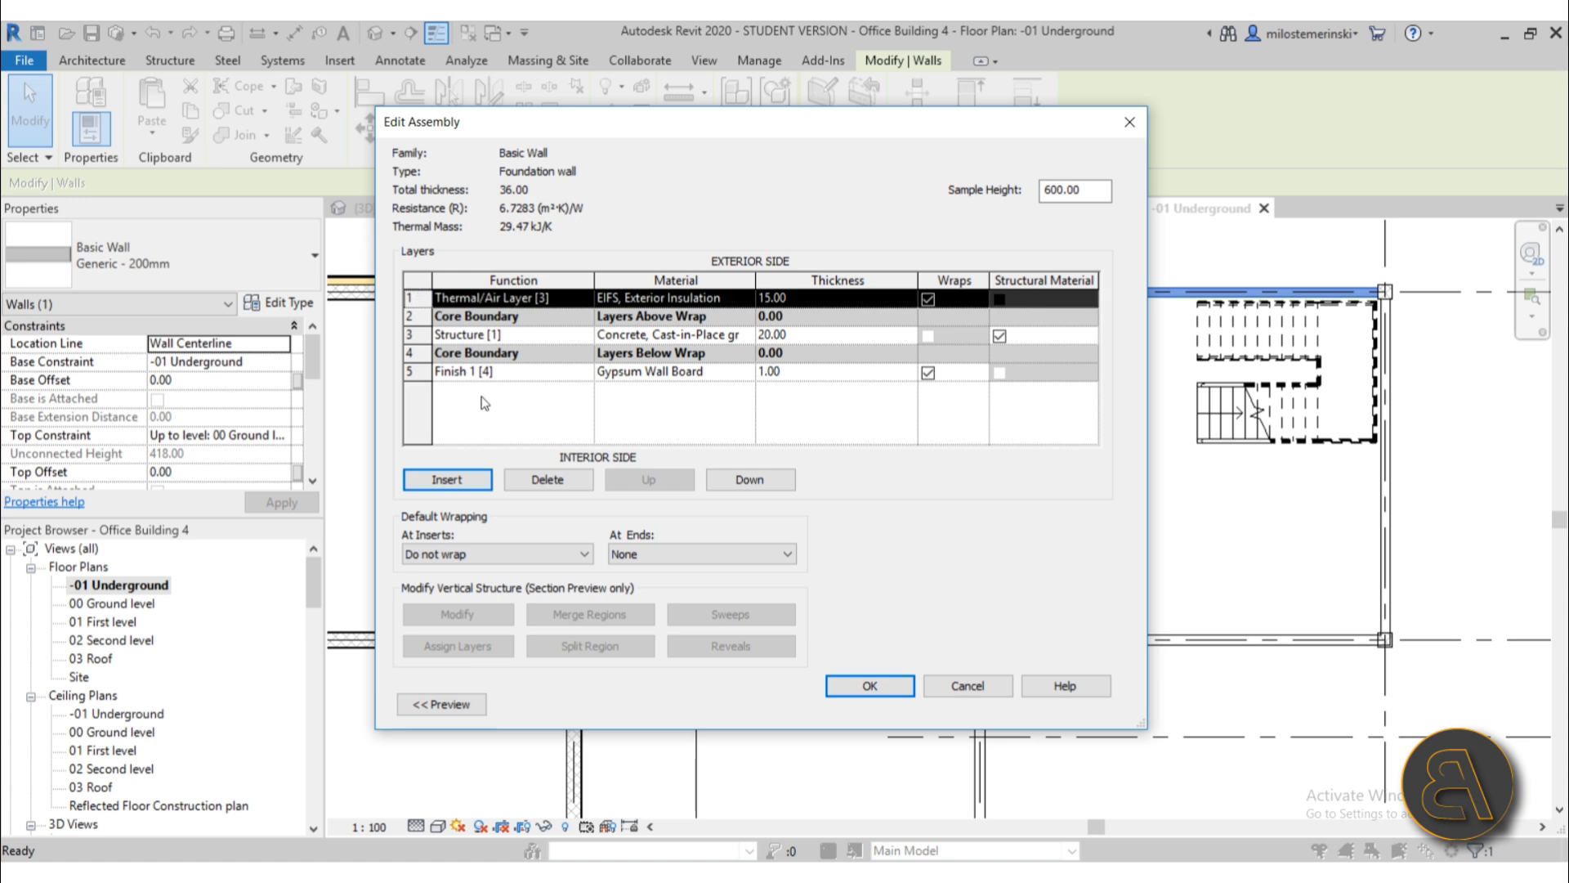
left_click(447, 479)
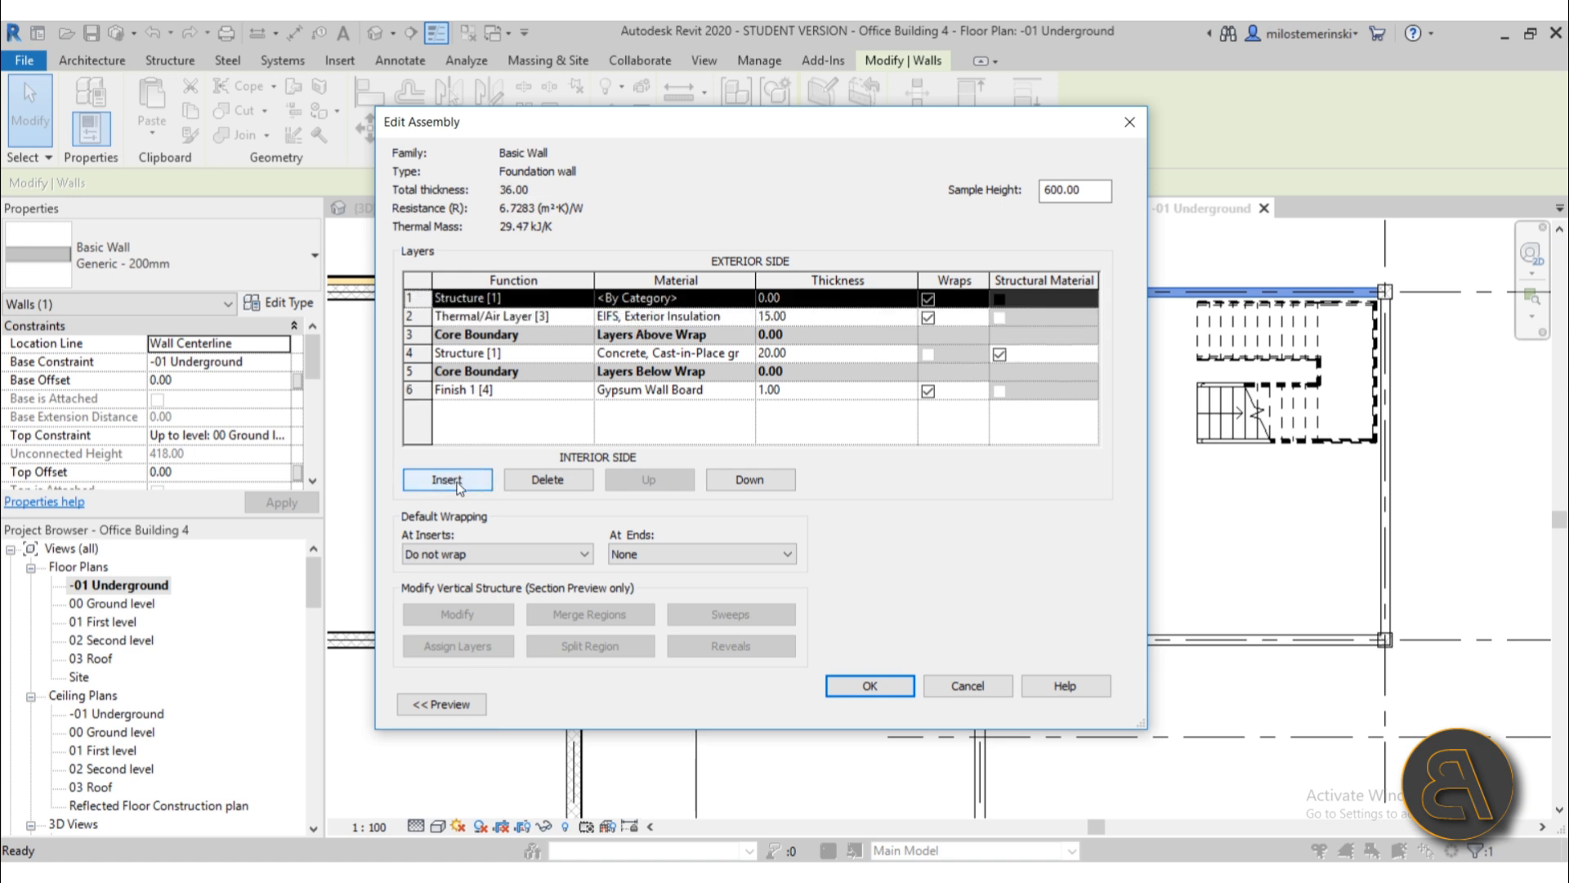
left_click(585, 300)
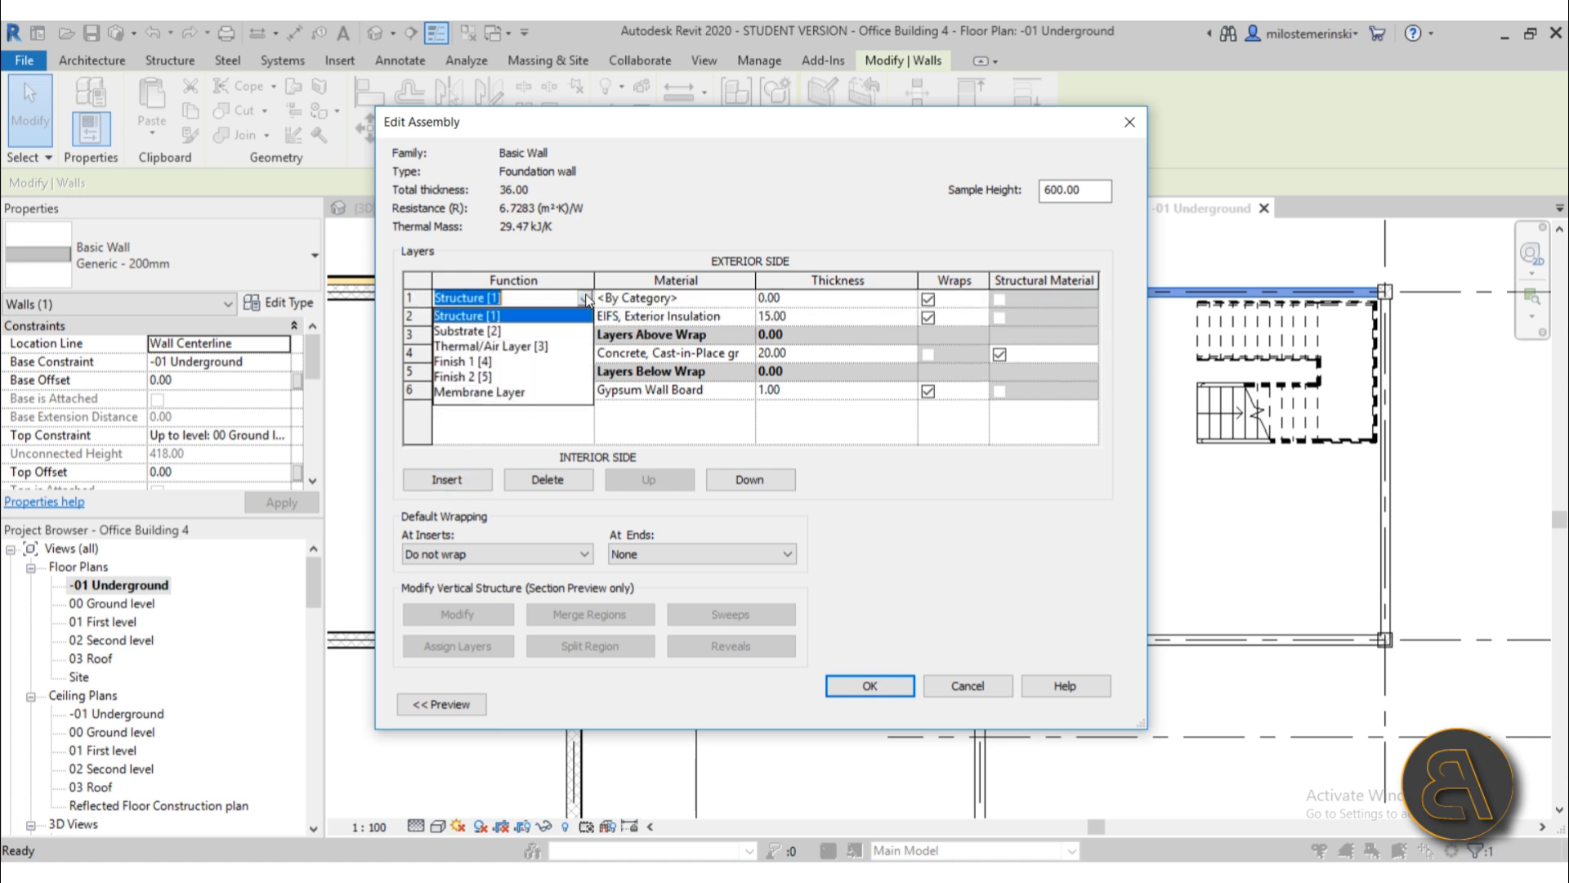
left_click(476, 393)
- Search the materials for "dam" and assign Damp-proofing to the membrane layer
left_click(695, 299)
left_click(749, 299)
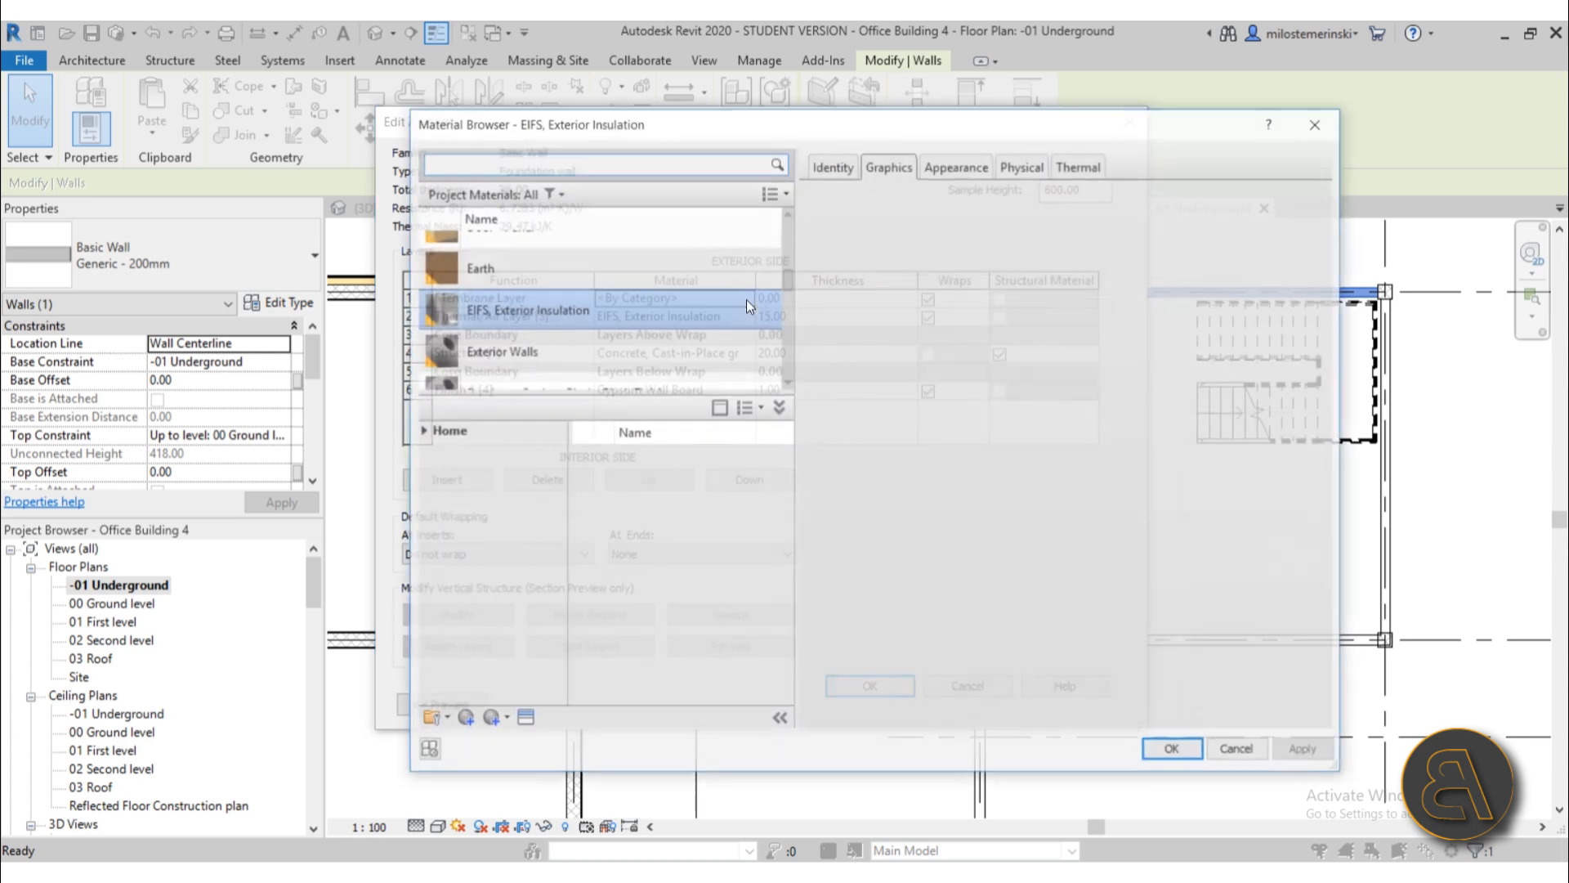
left_click(519, 162)
type("d")
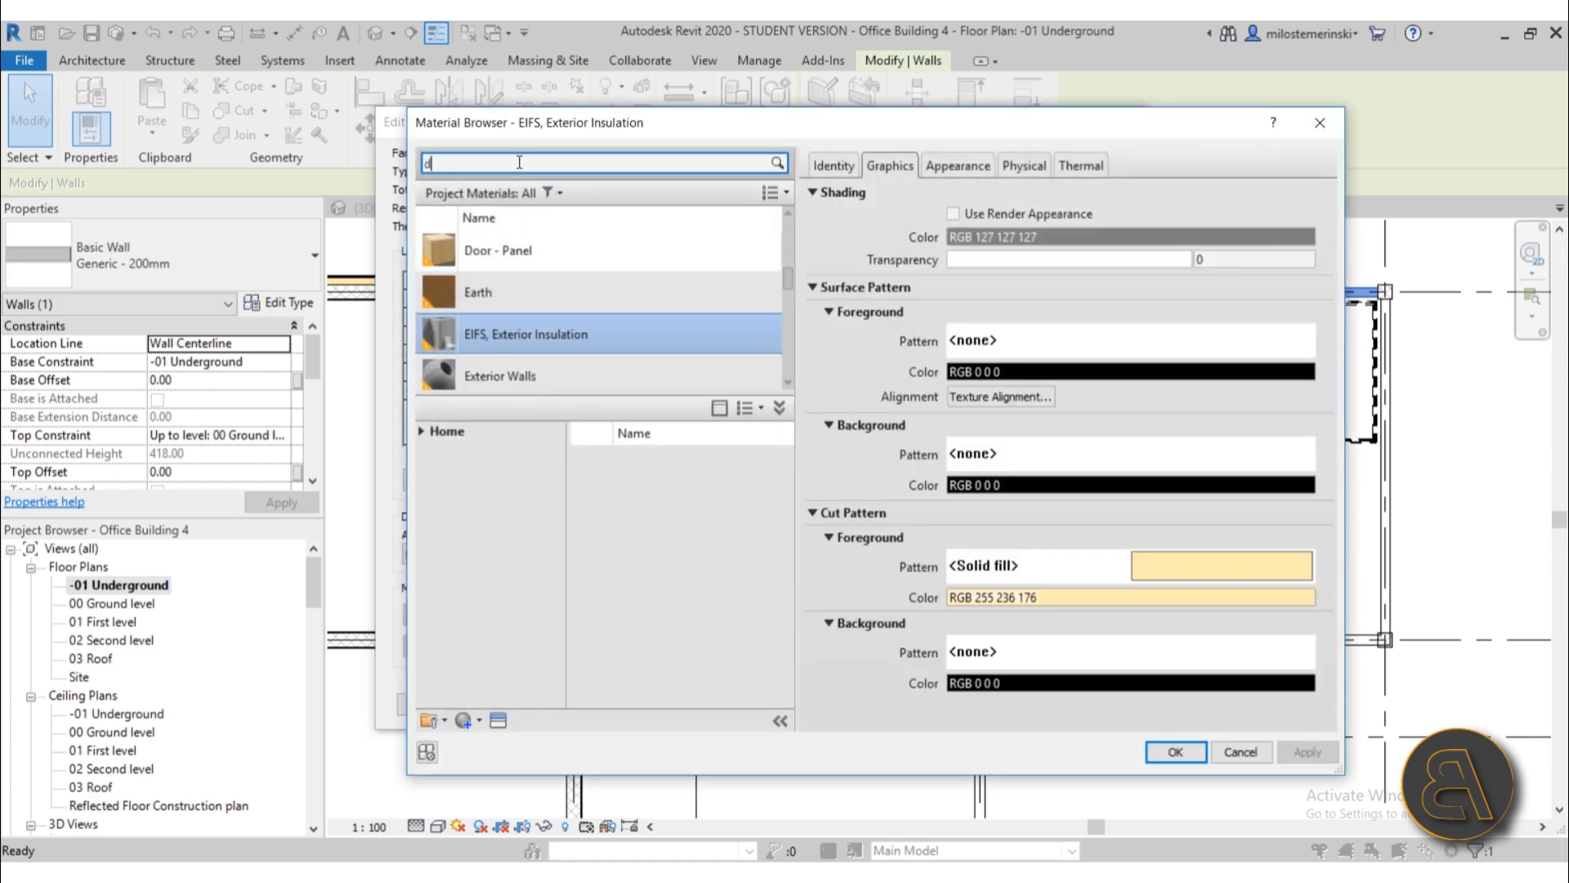
type("am")
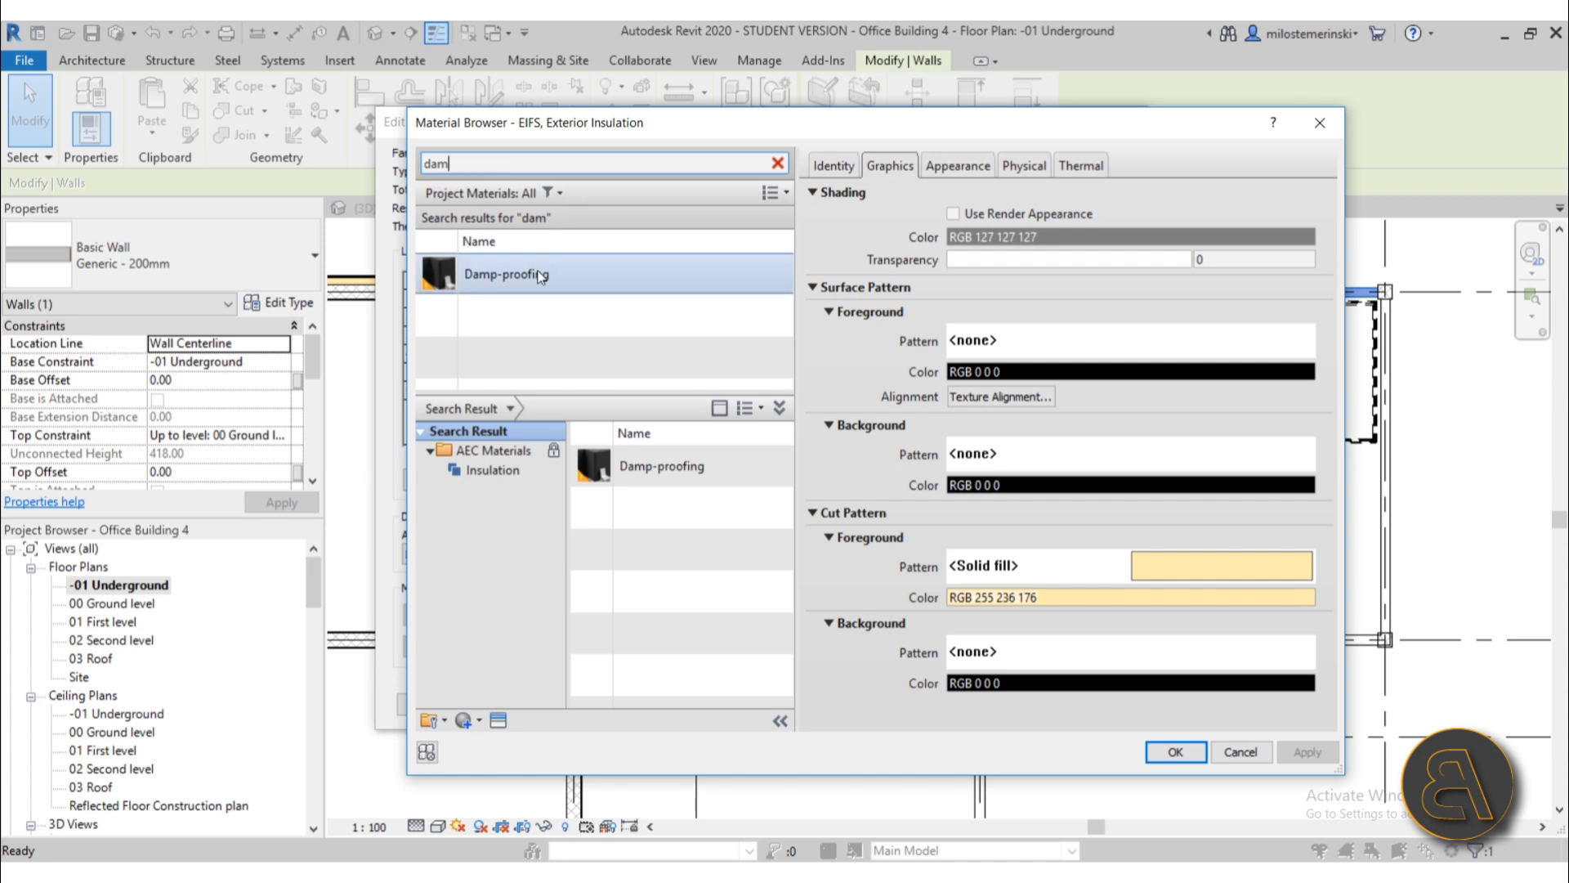
double_click(541, 276)
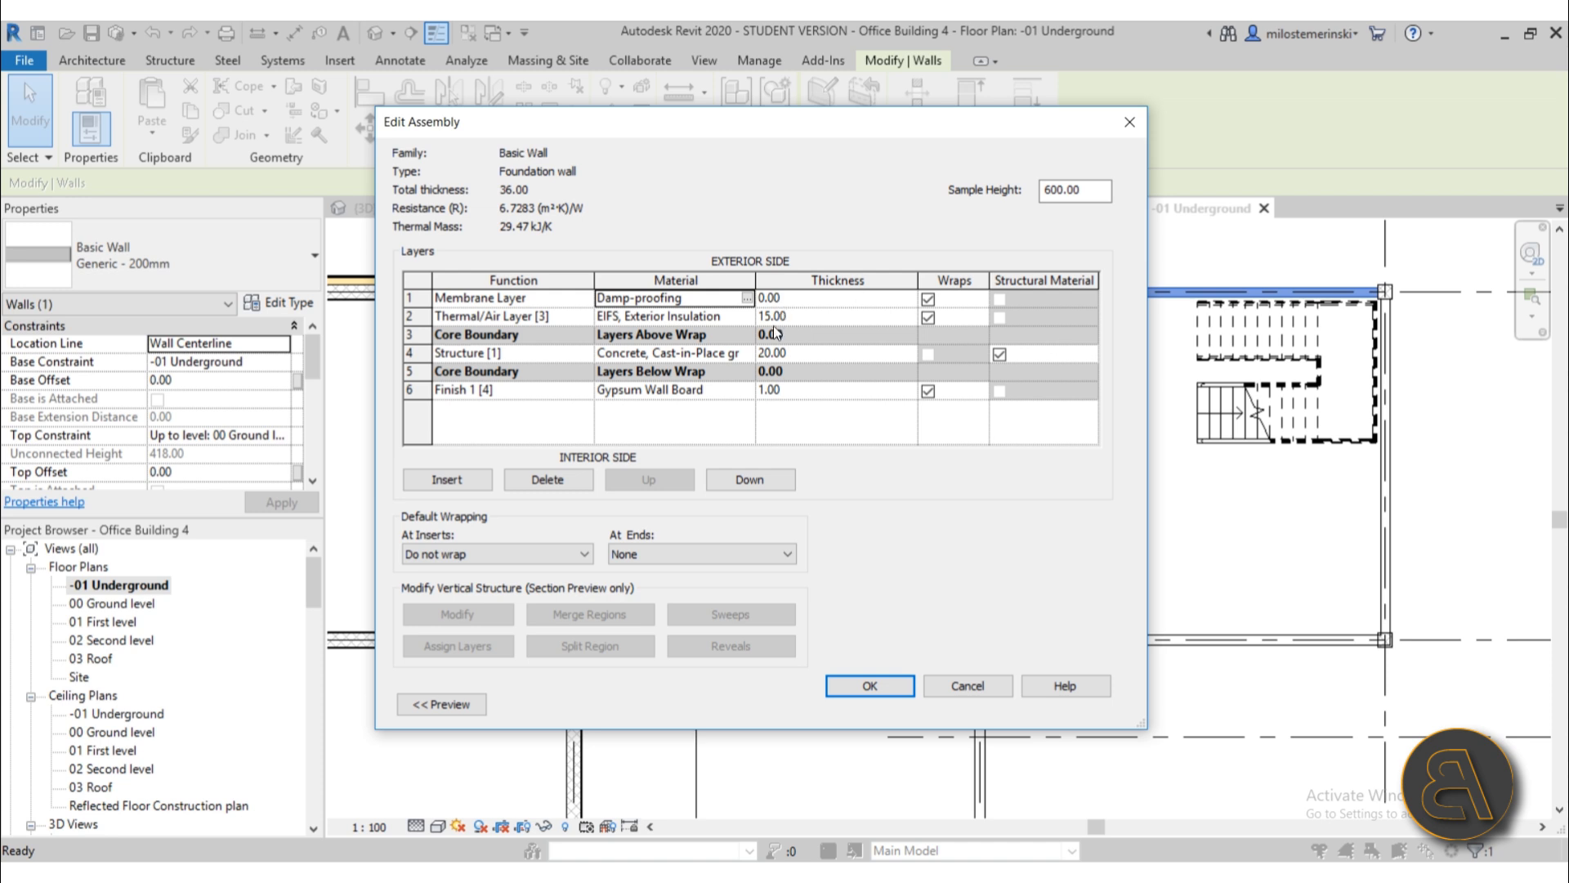
- Insert a layer on the exterior side of the membrane and give it a thickness of 6
left_click(417, 297)
left_click(447, 480)
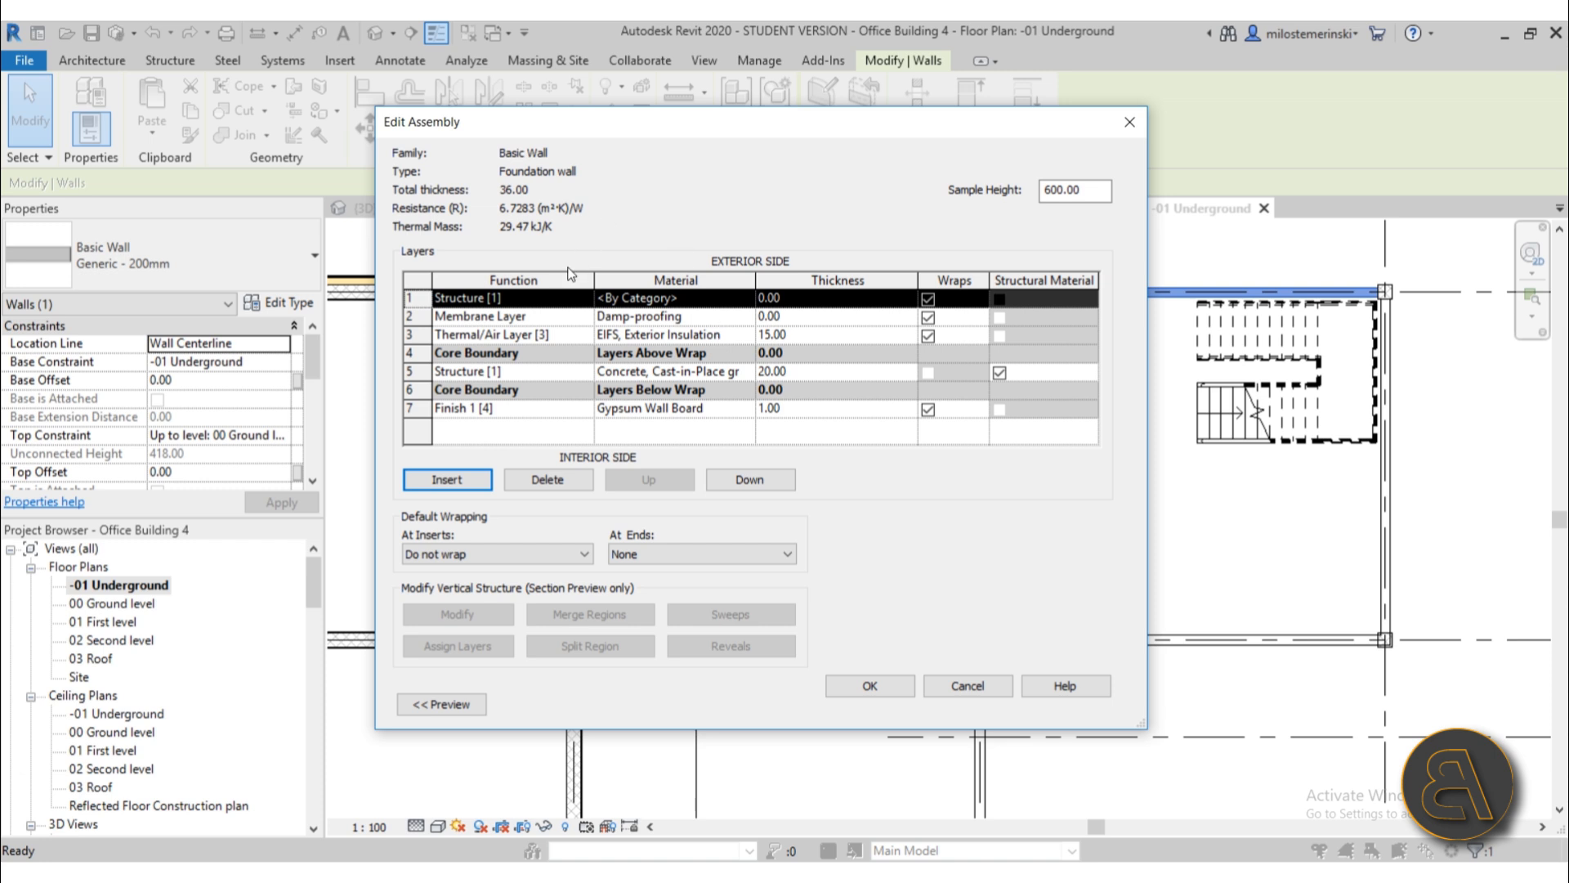
left_click(806, 299)
- Search the materials for "mas" and assign Brick, Common to the outermost layer
left_click(747, 300)
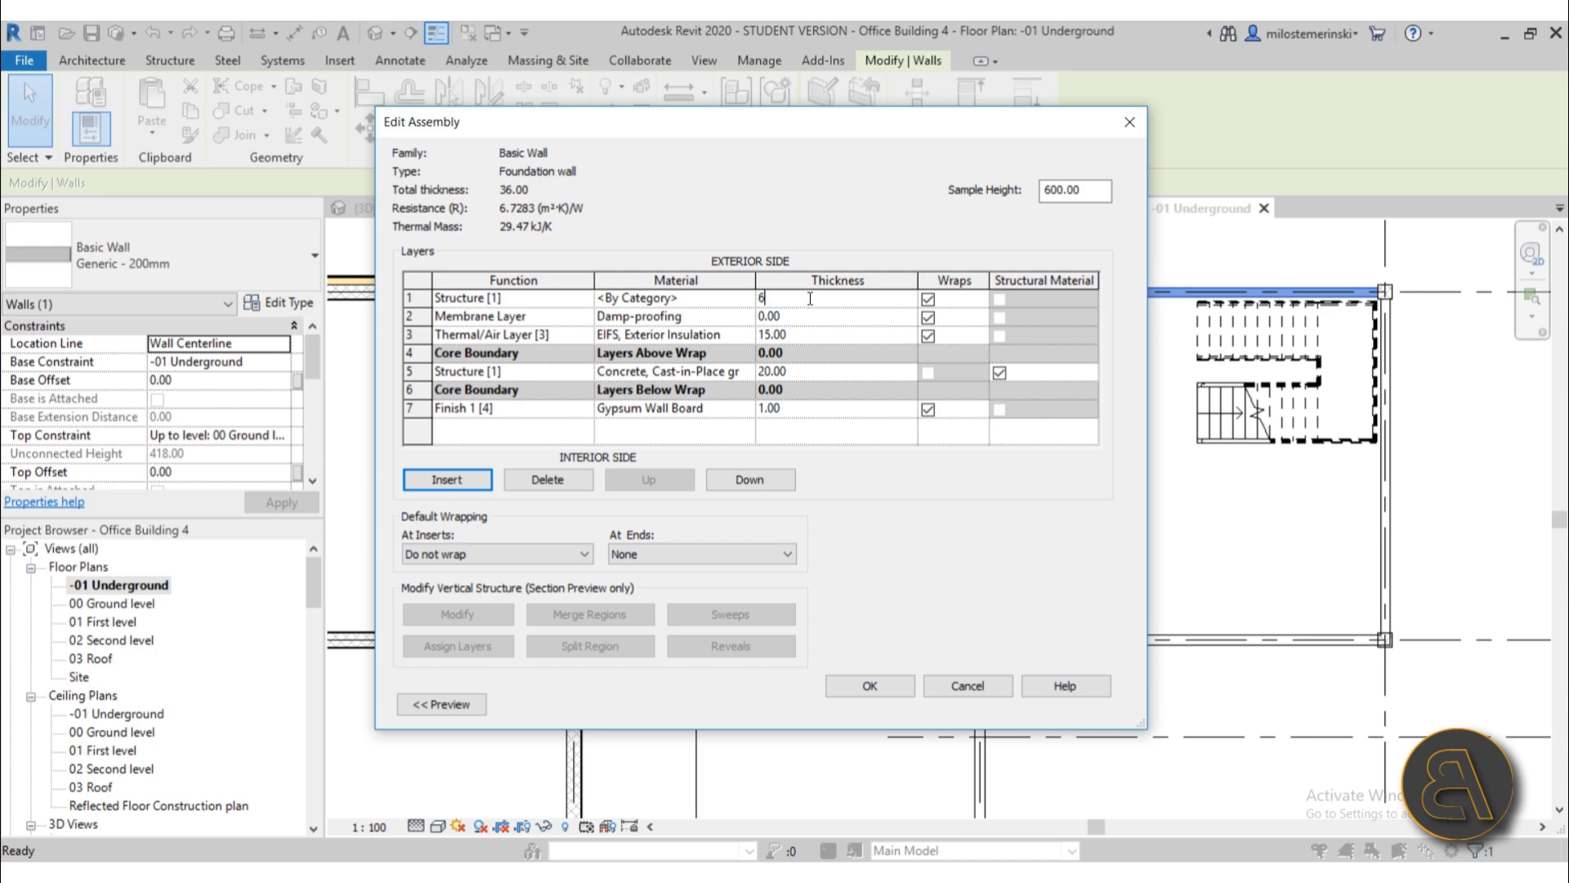
left_click(748, 299)
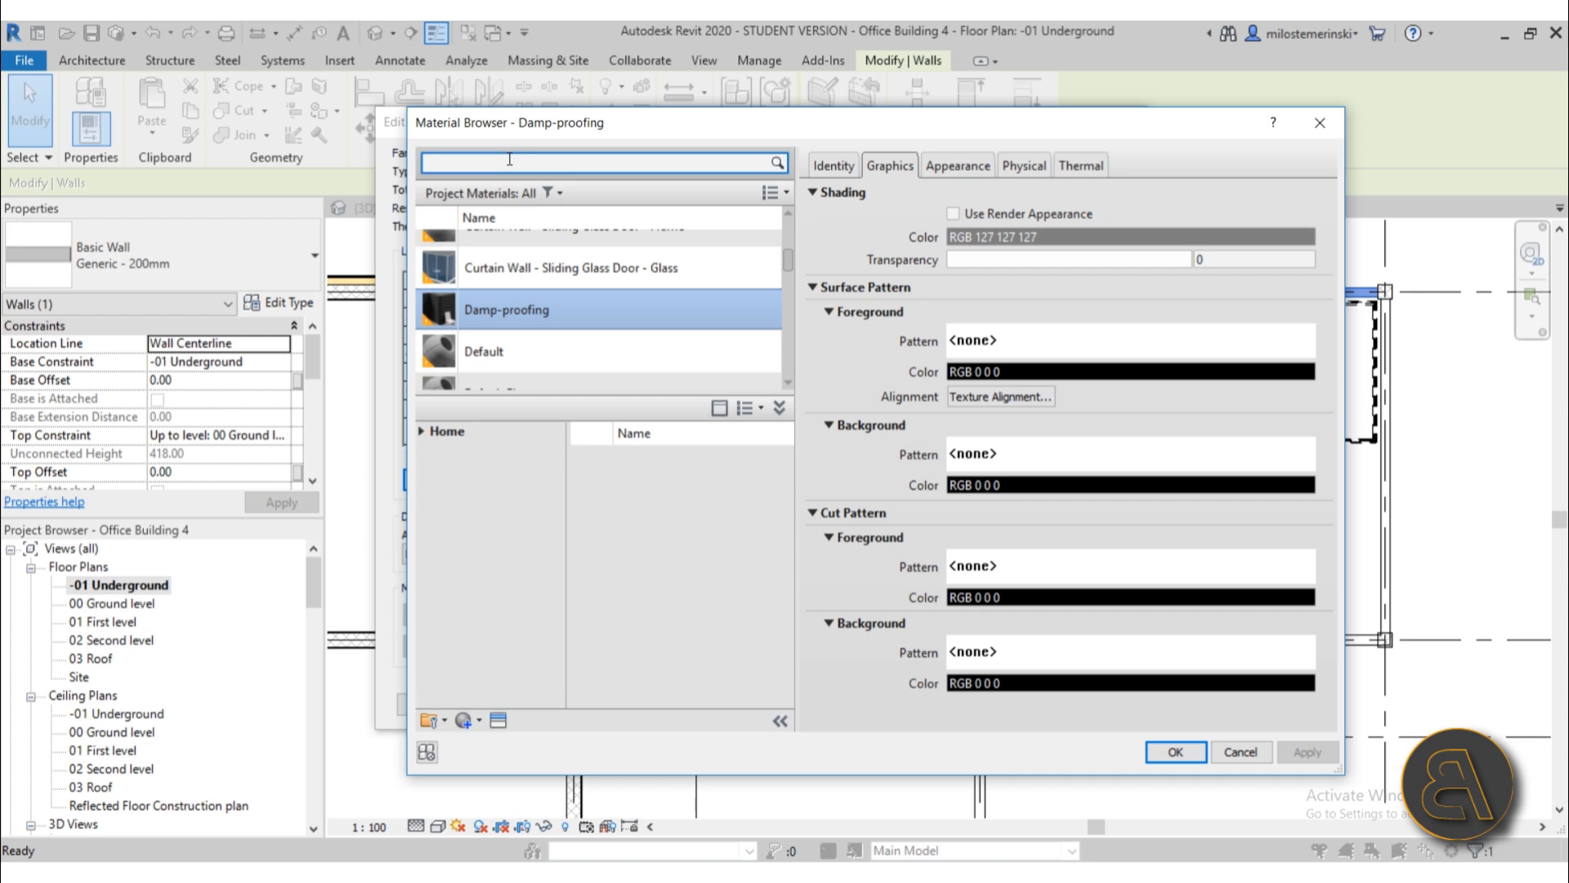
left_click(509, 160)
type("man")
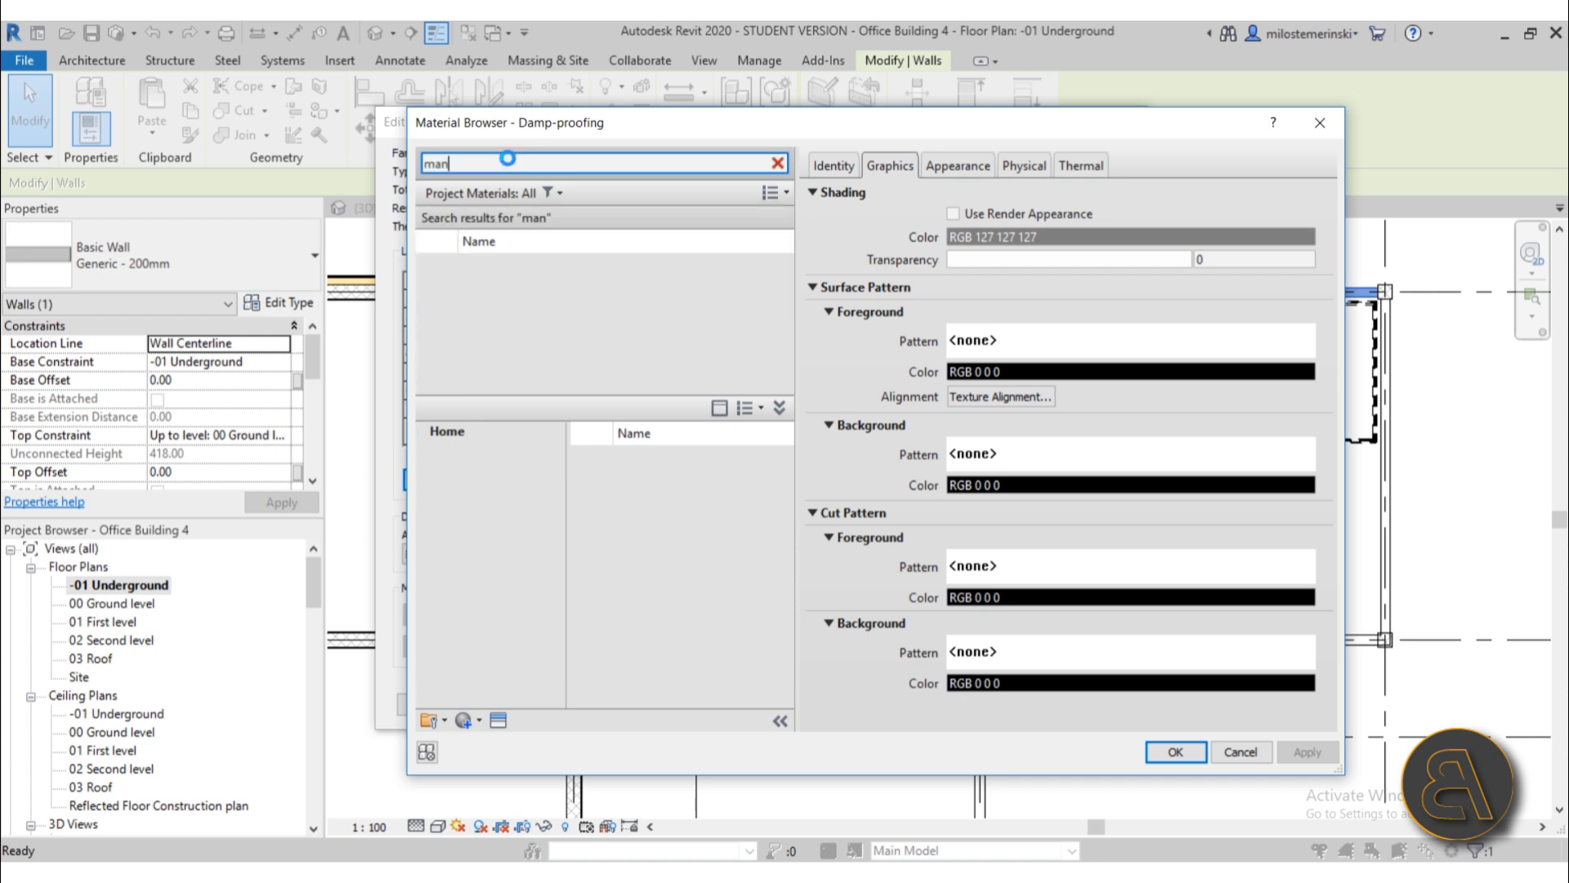
type("s")
left_click(621, 320)
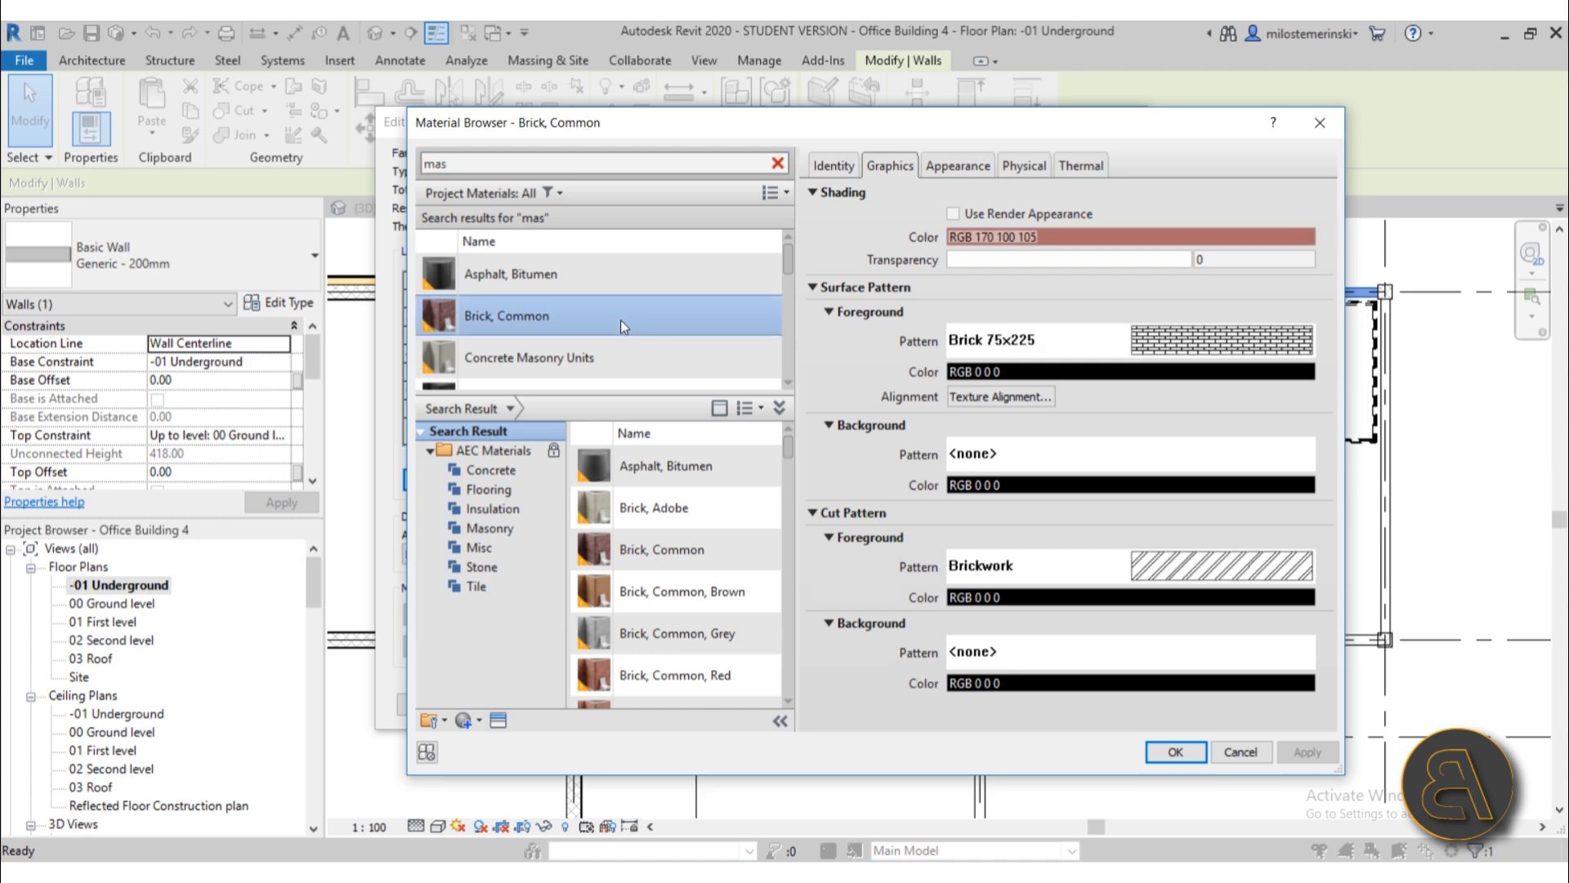
left_click(1176, 752)
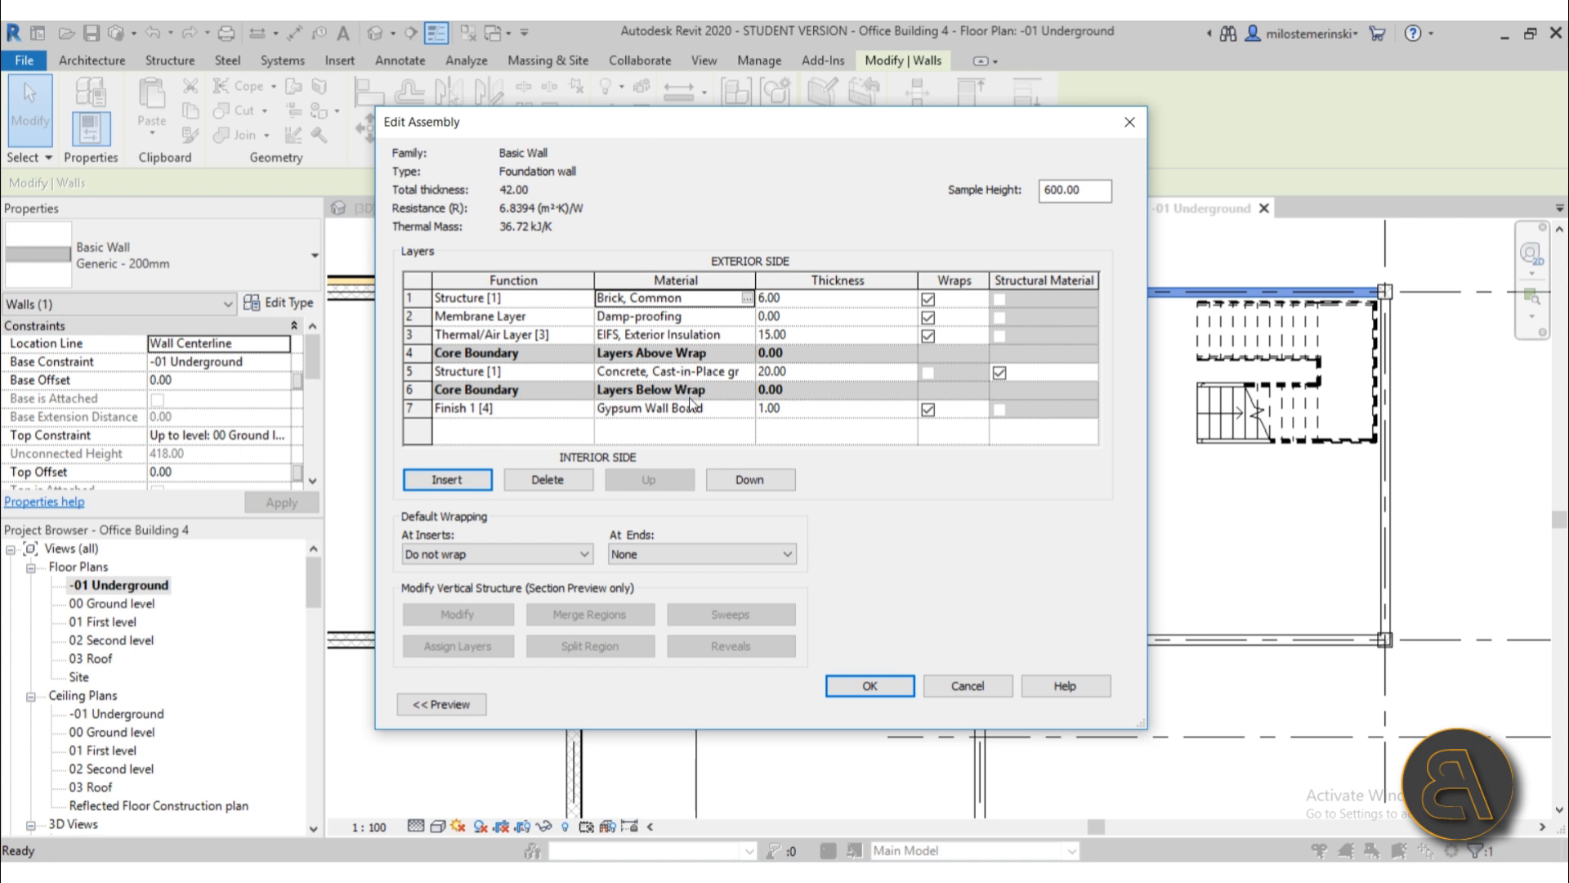
- Set the brick layer's thickness to 12 and try to accept the wall assembly
left_click(796, 299)
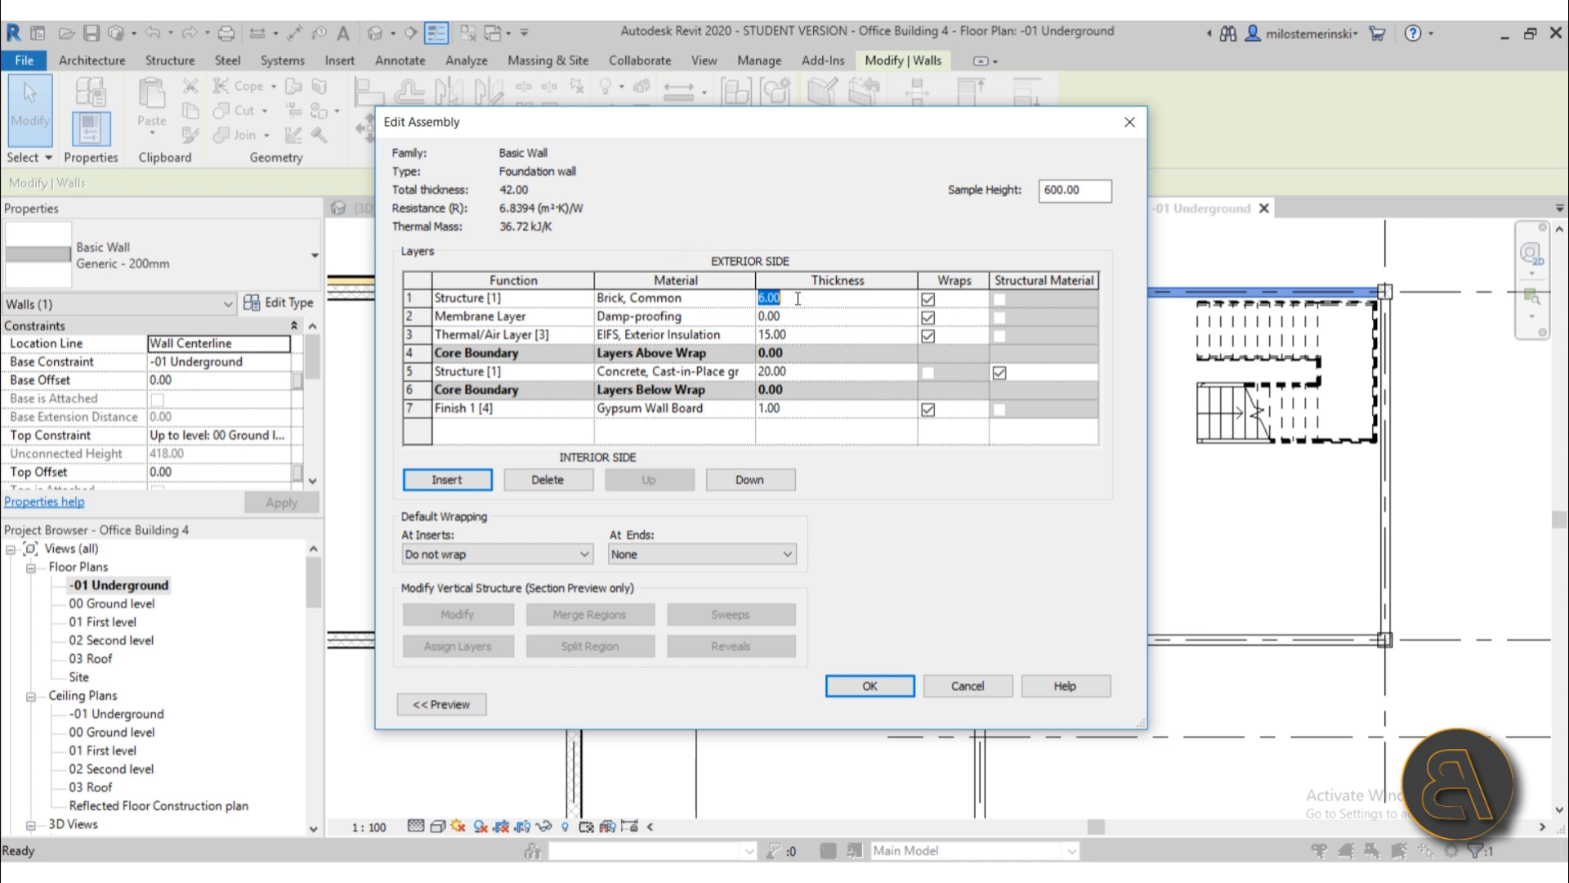
type("12")
left_click(895, 683)
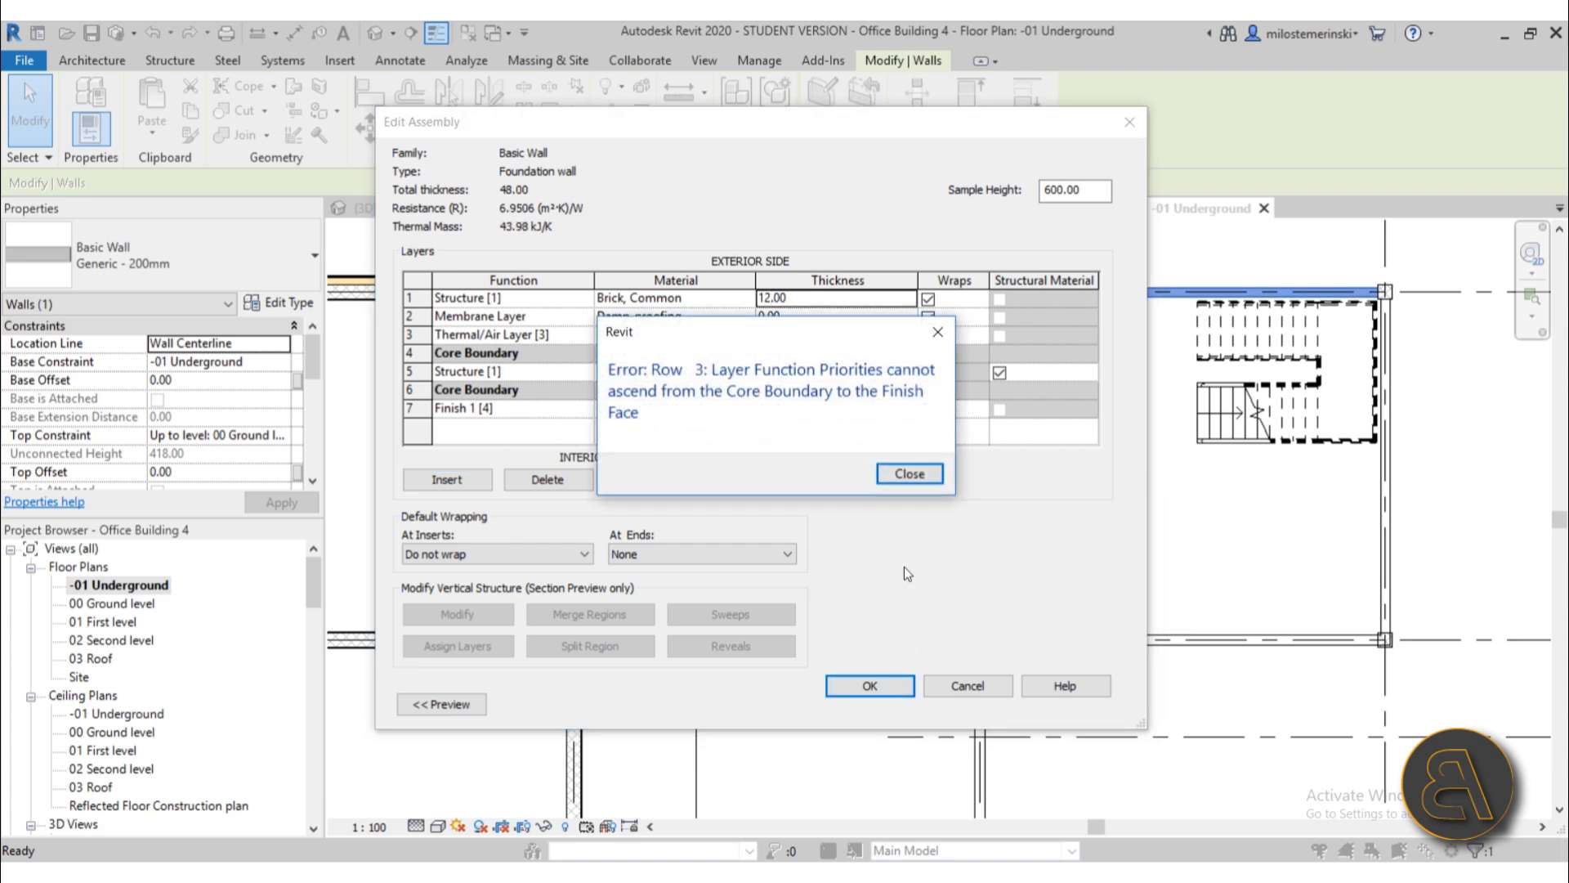
left_click(919, 481)
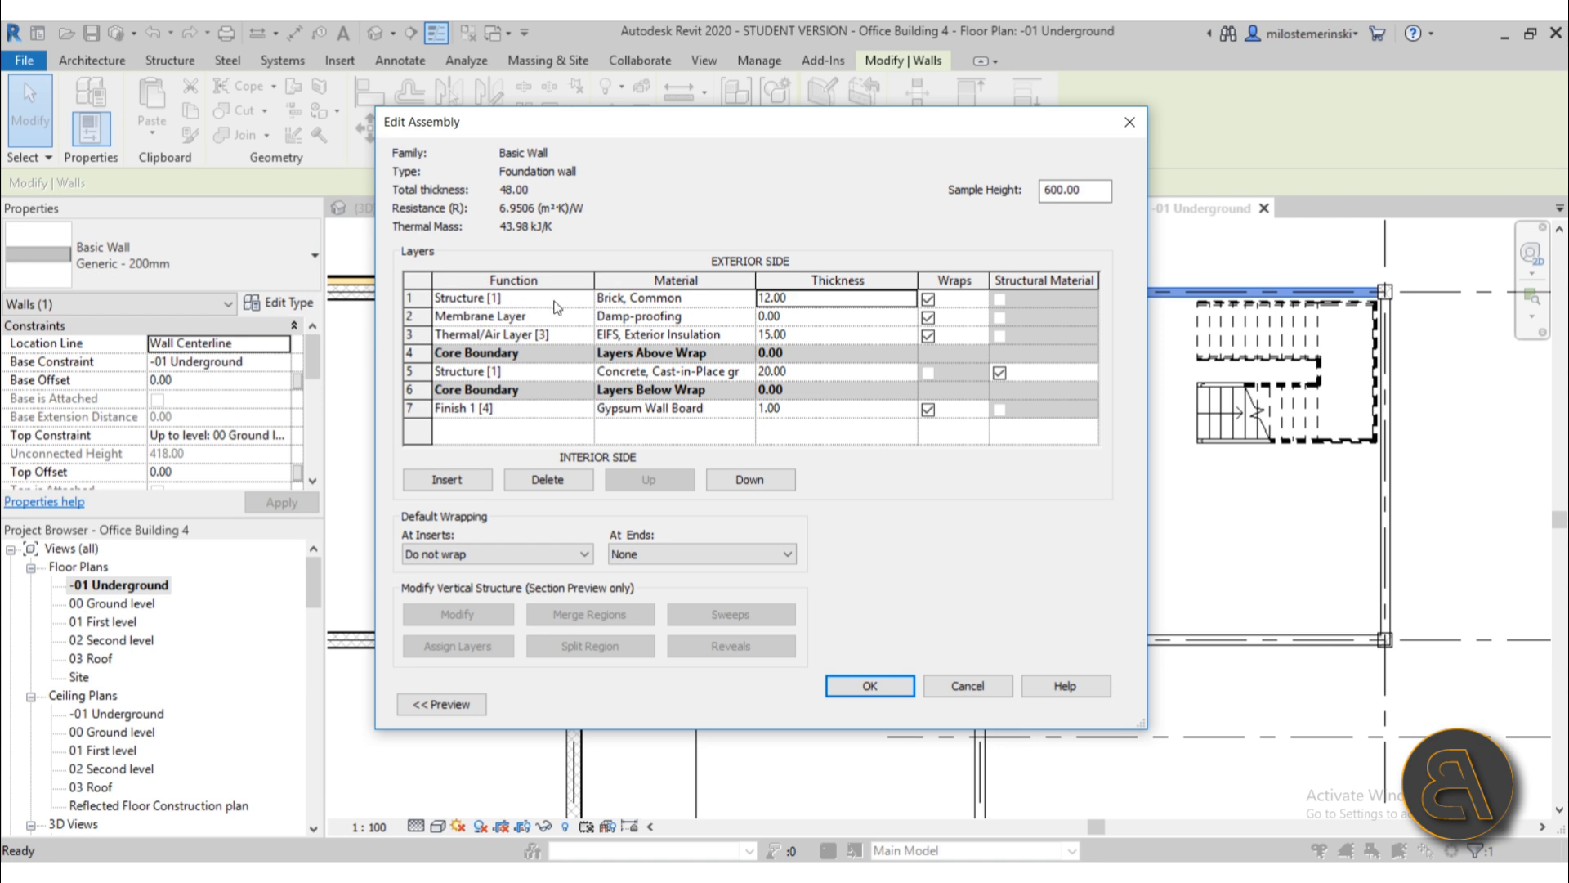
- Set the brick layer's function to Finish 1 [4] and accept the wall assembly
left_click(587, 299)
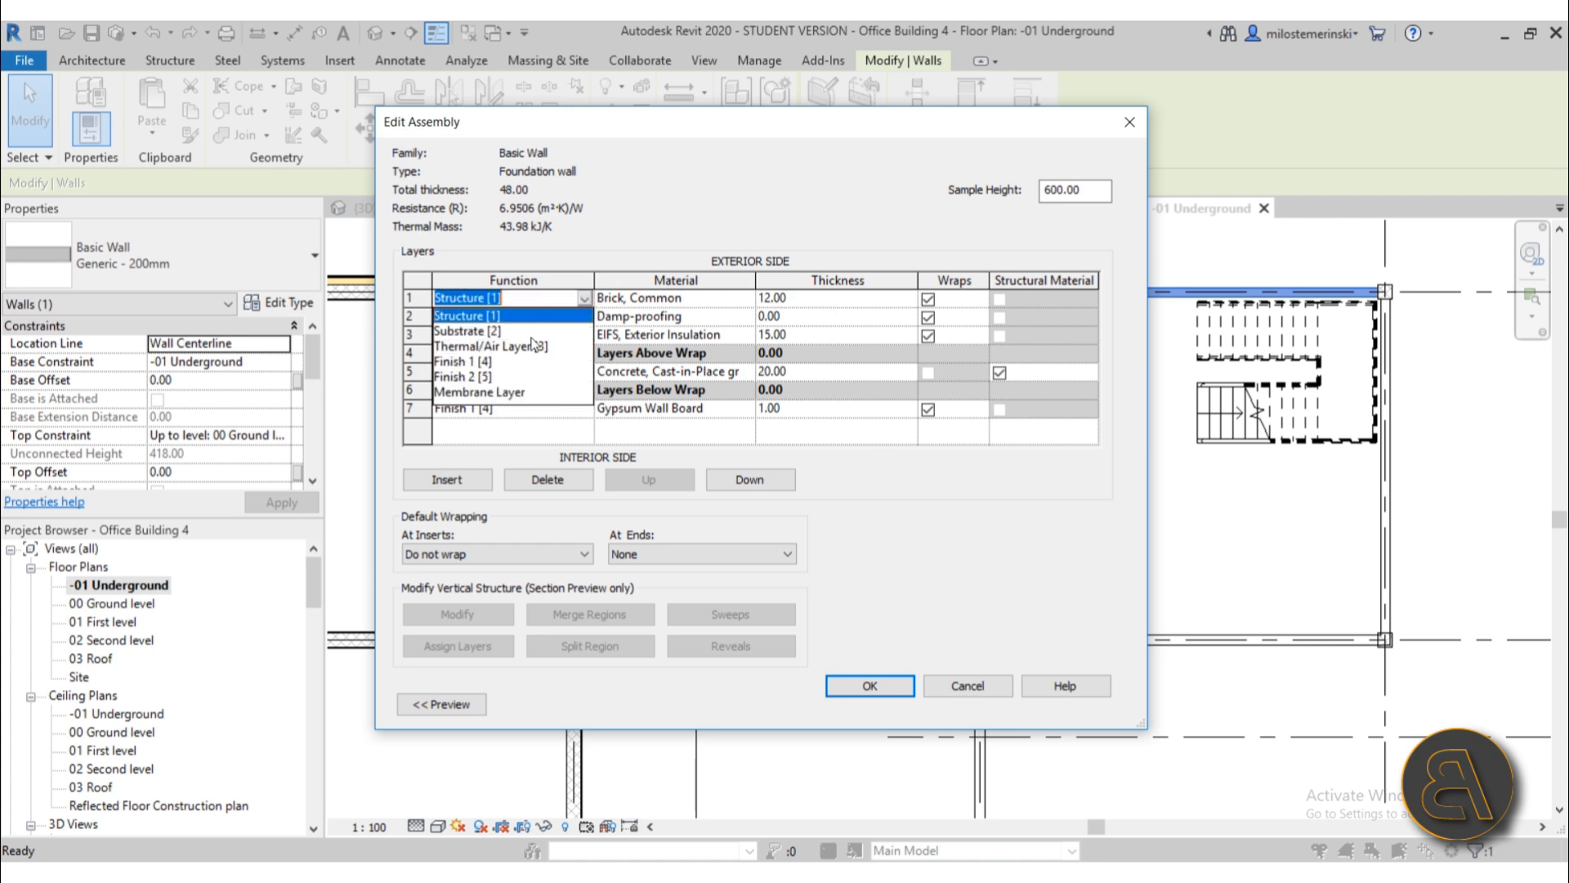
left_click(479, 362)
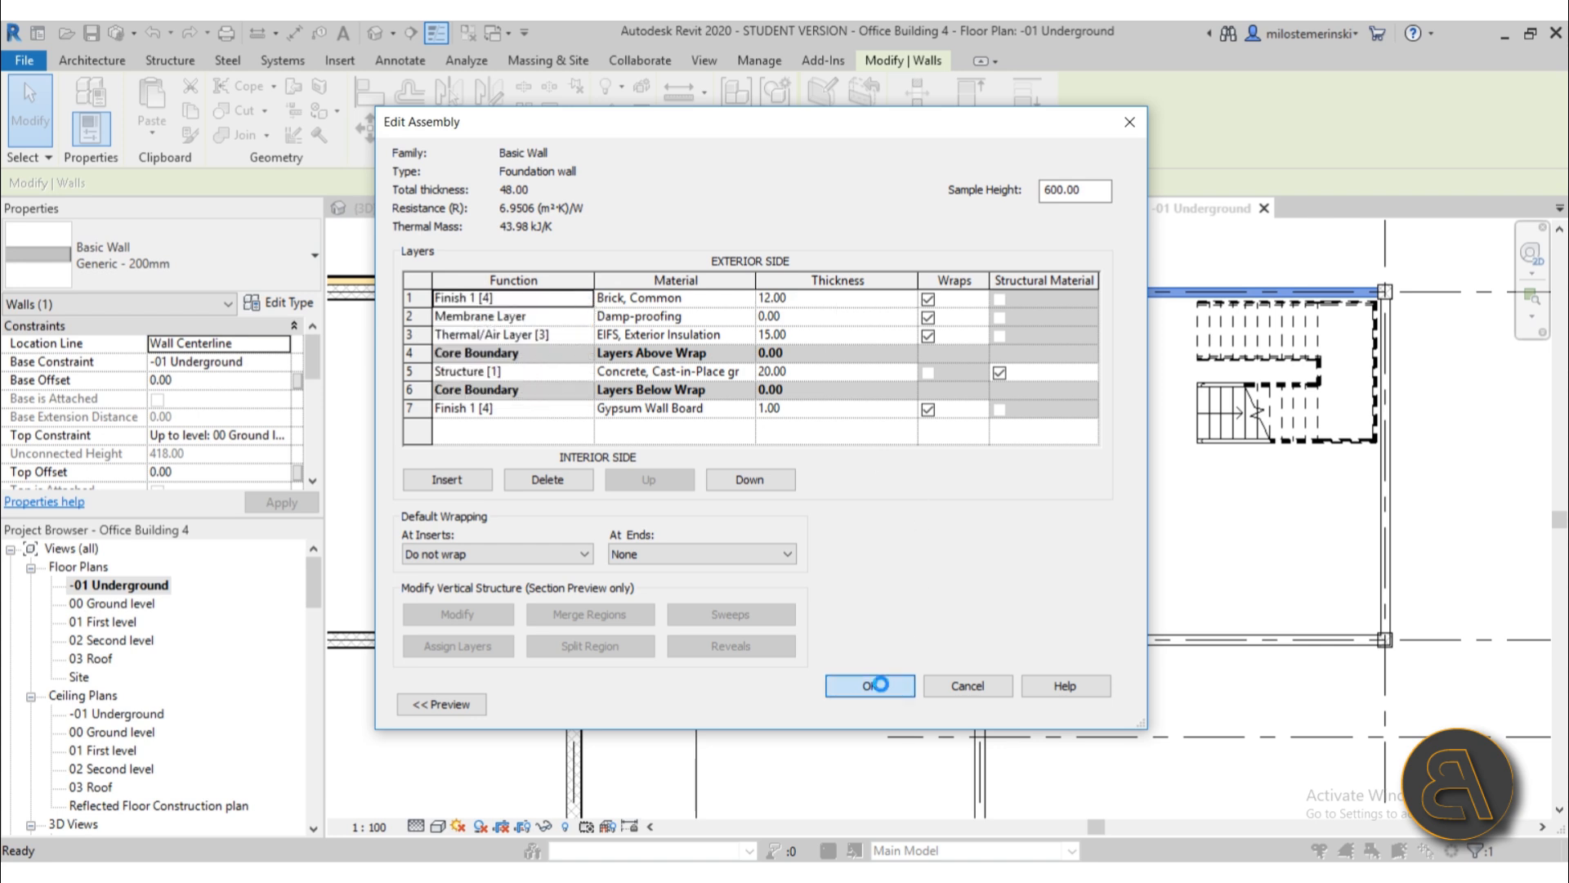
left_click(881, 684)
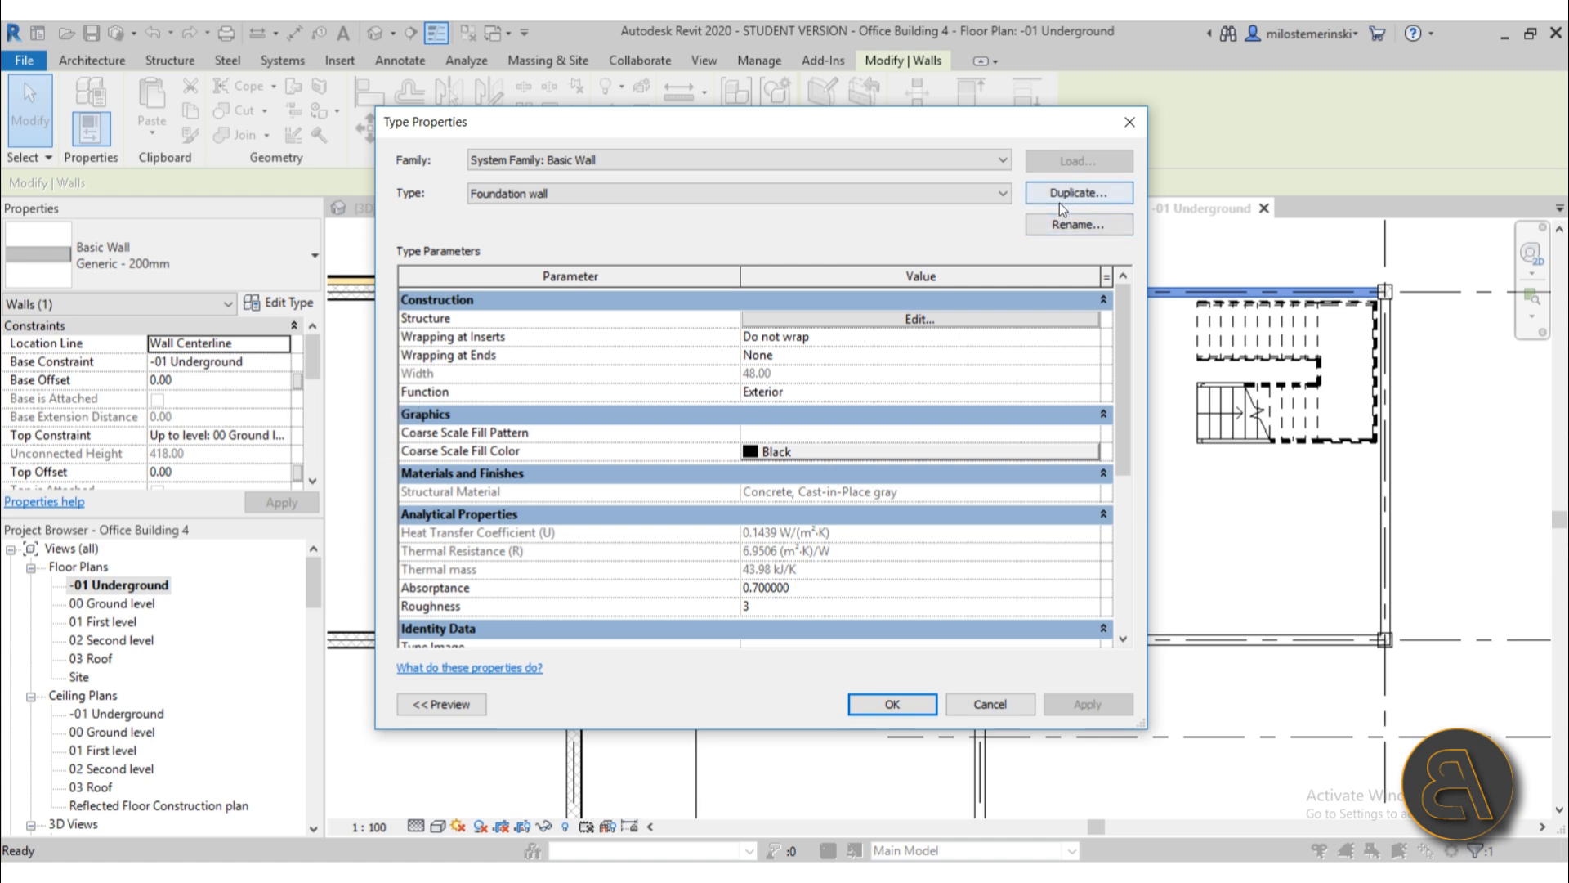
- Rename the wall type as "Foundation wall - 48 cm" and apply it to the selected wall
left_click(1071, 224)
left_click(809, 434)
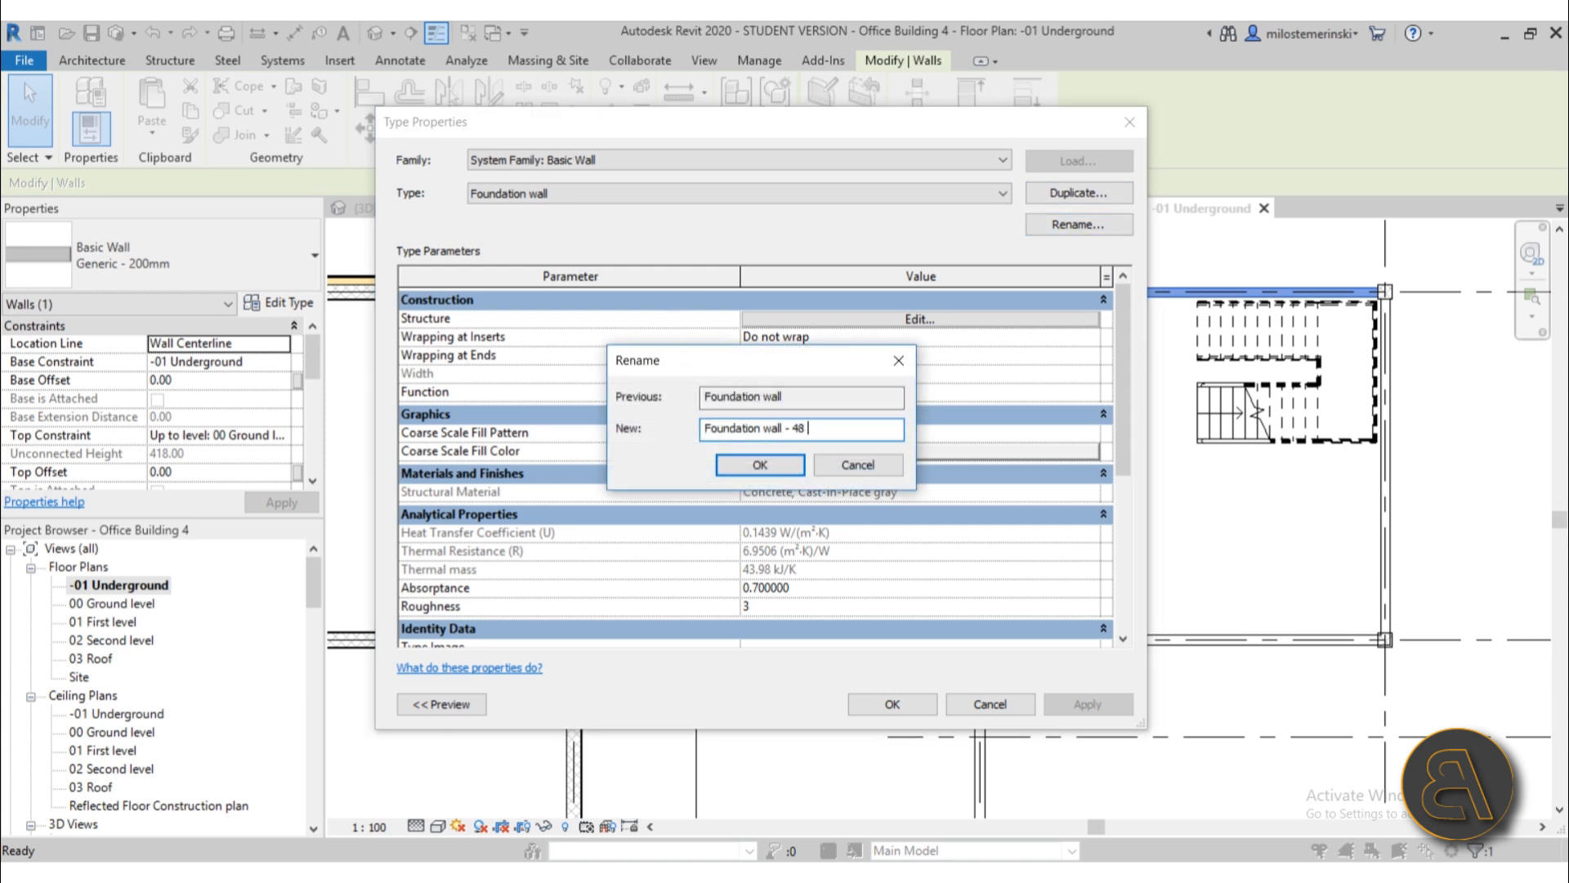
key("Return")
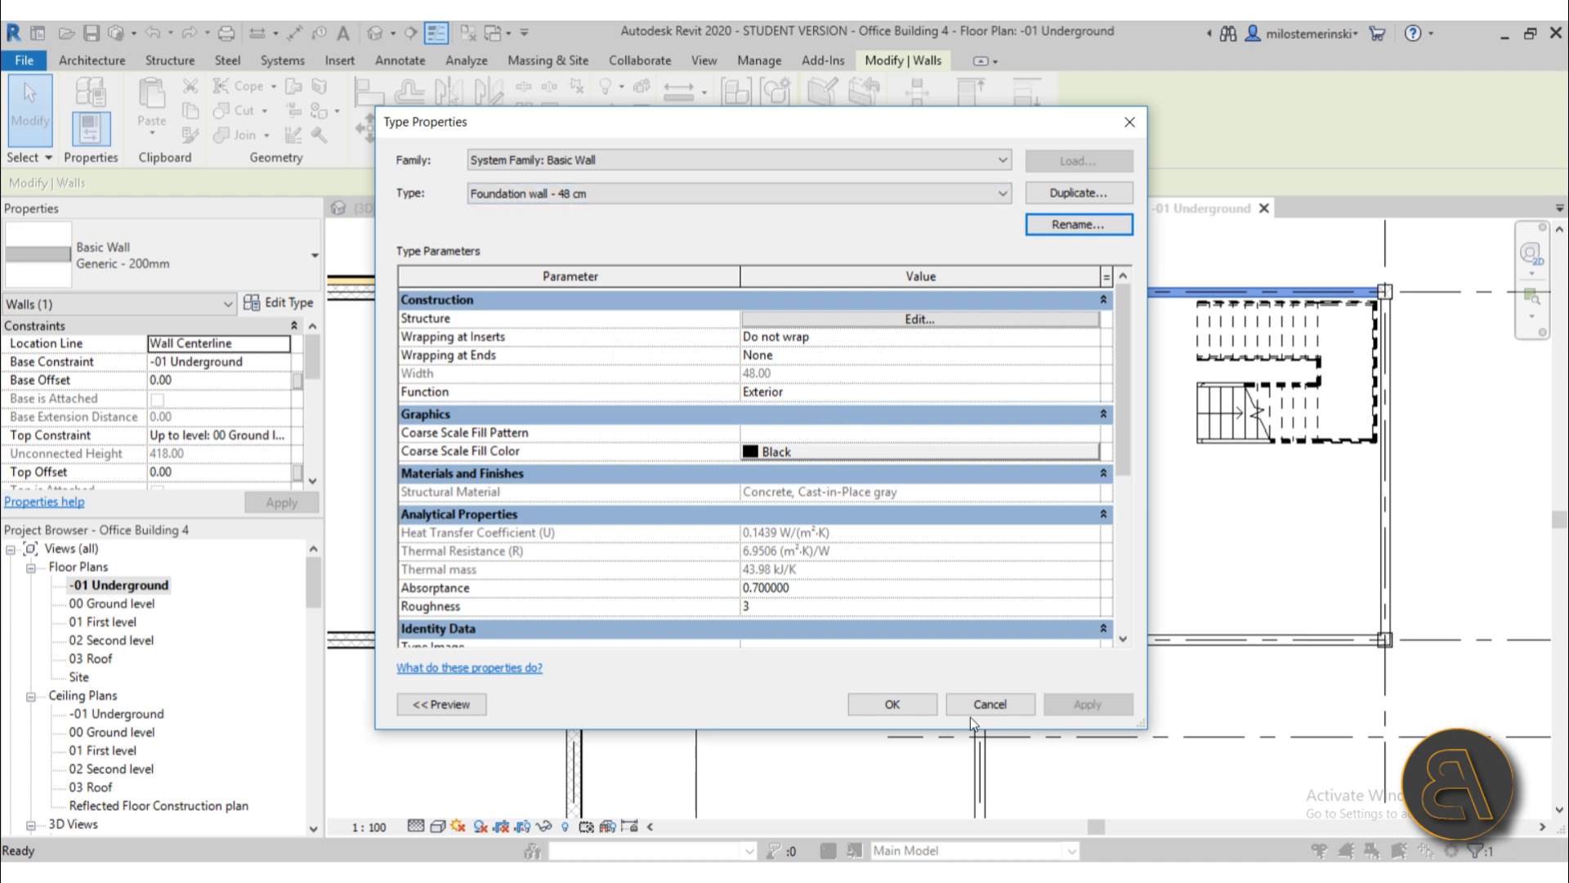
left_click(873, 699)
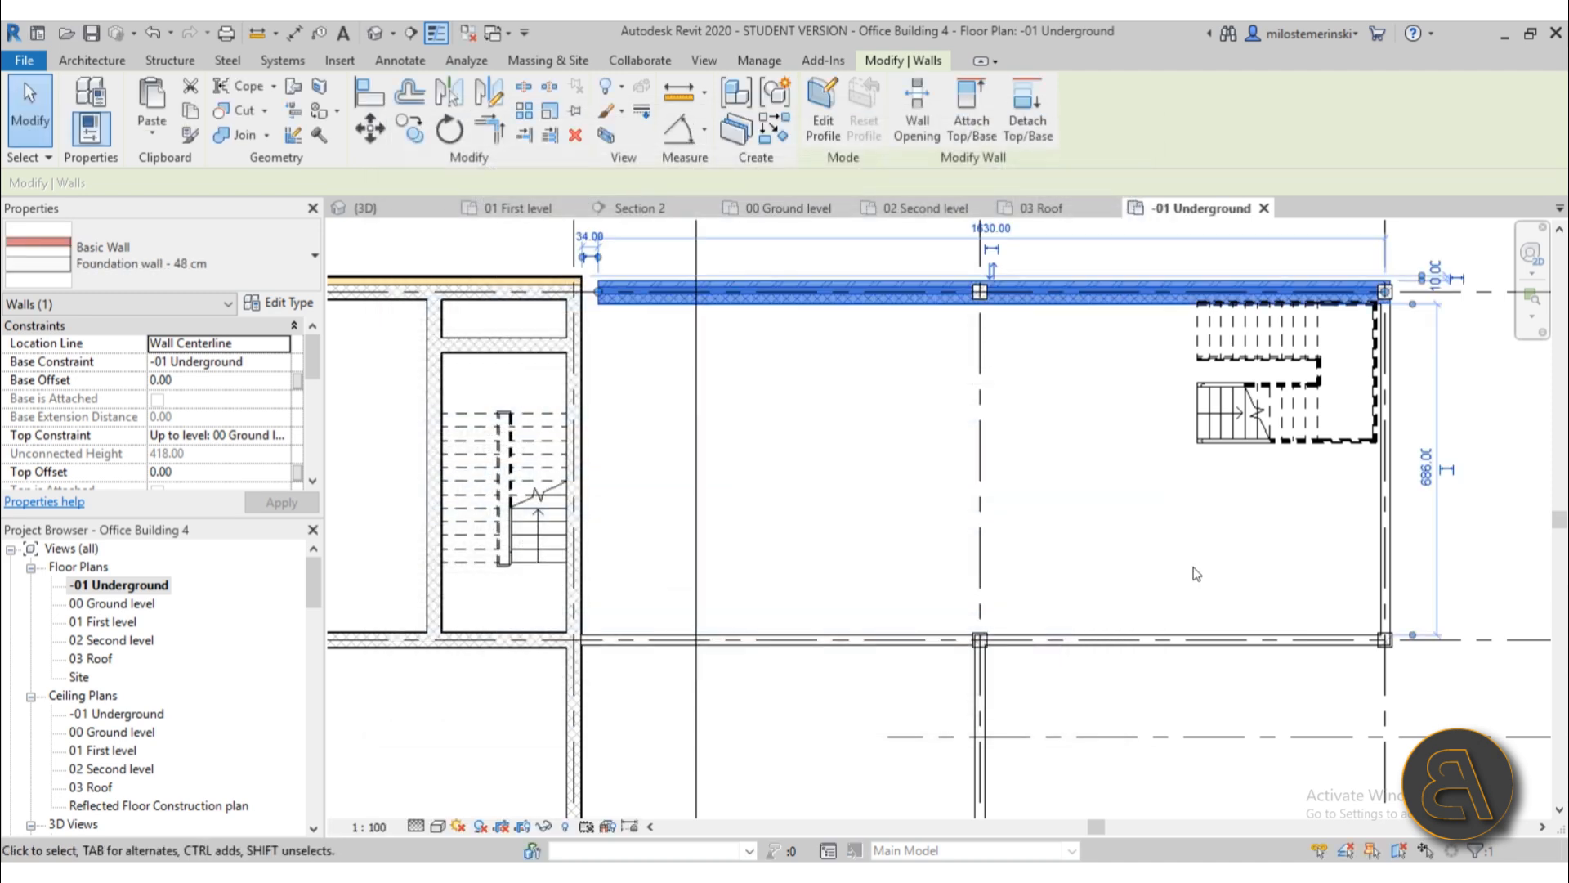
- Move the new foundation wall outward until its interior side roughly meets the outer face of the middle column
left_click(965, 492)
scroll(622, 263, "up", 4)
scroll(646, 379, "up", 2)
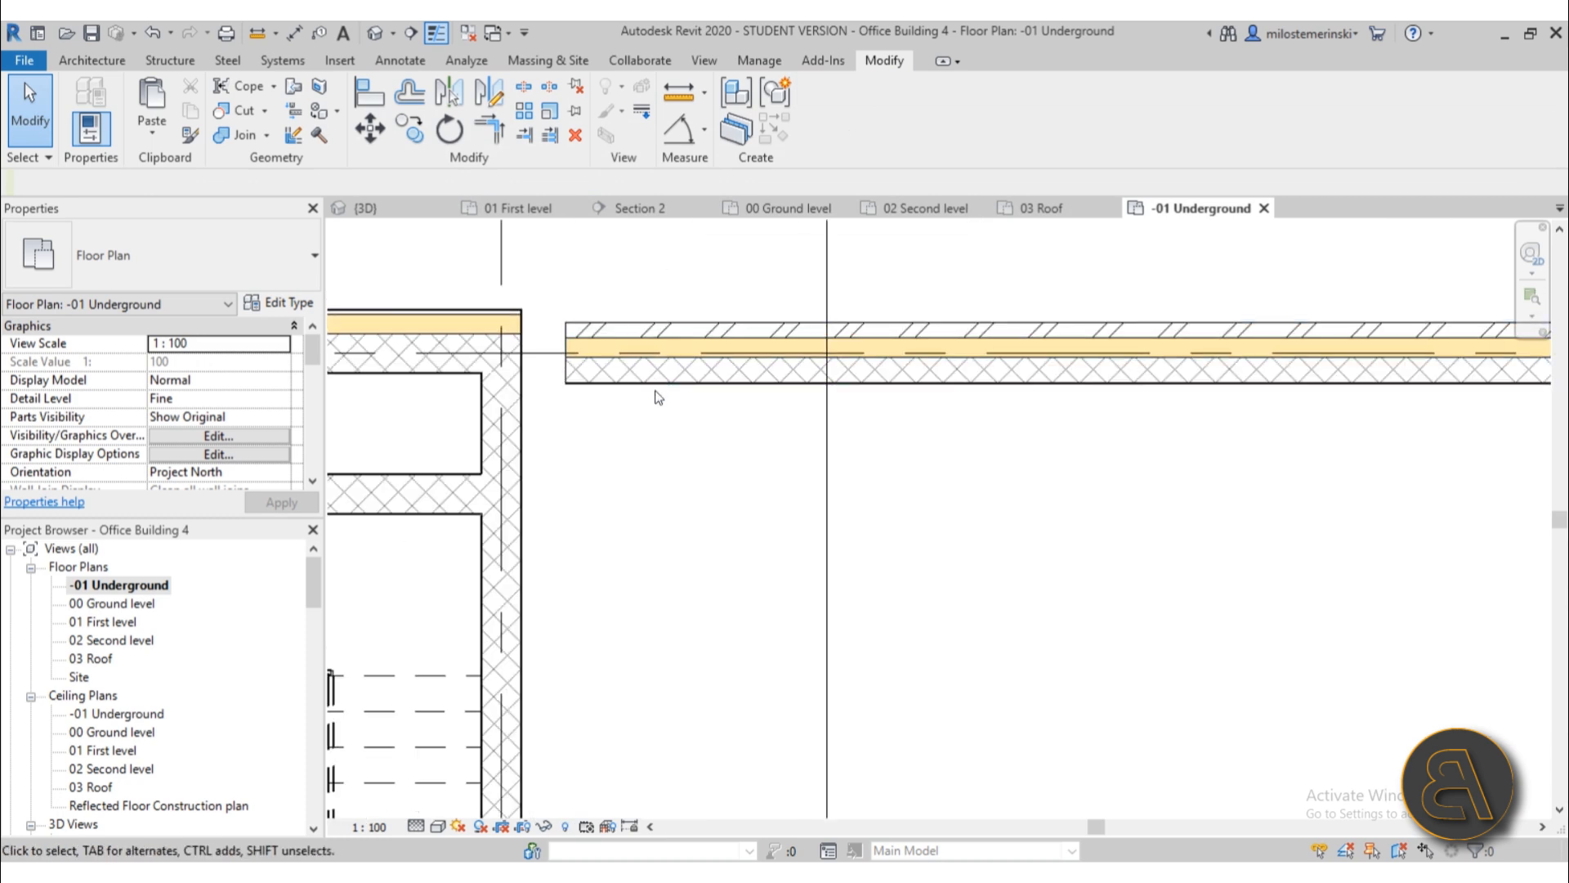
left_click(658, 352)
scroll(654, 408, "down", 5)
scroll(981, 409, "down", 2)
middle_click_drag(988, 409, 753, 449)
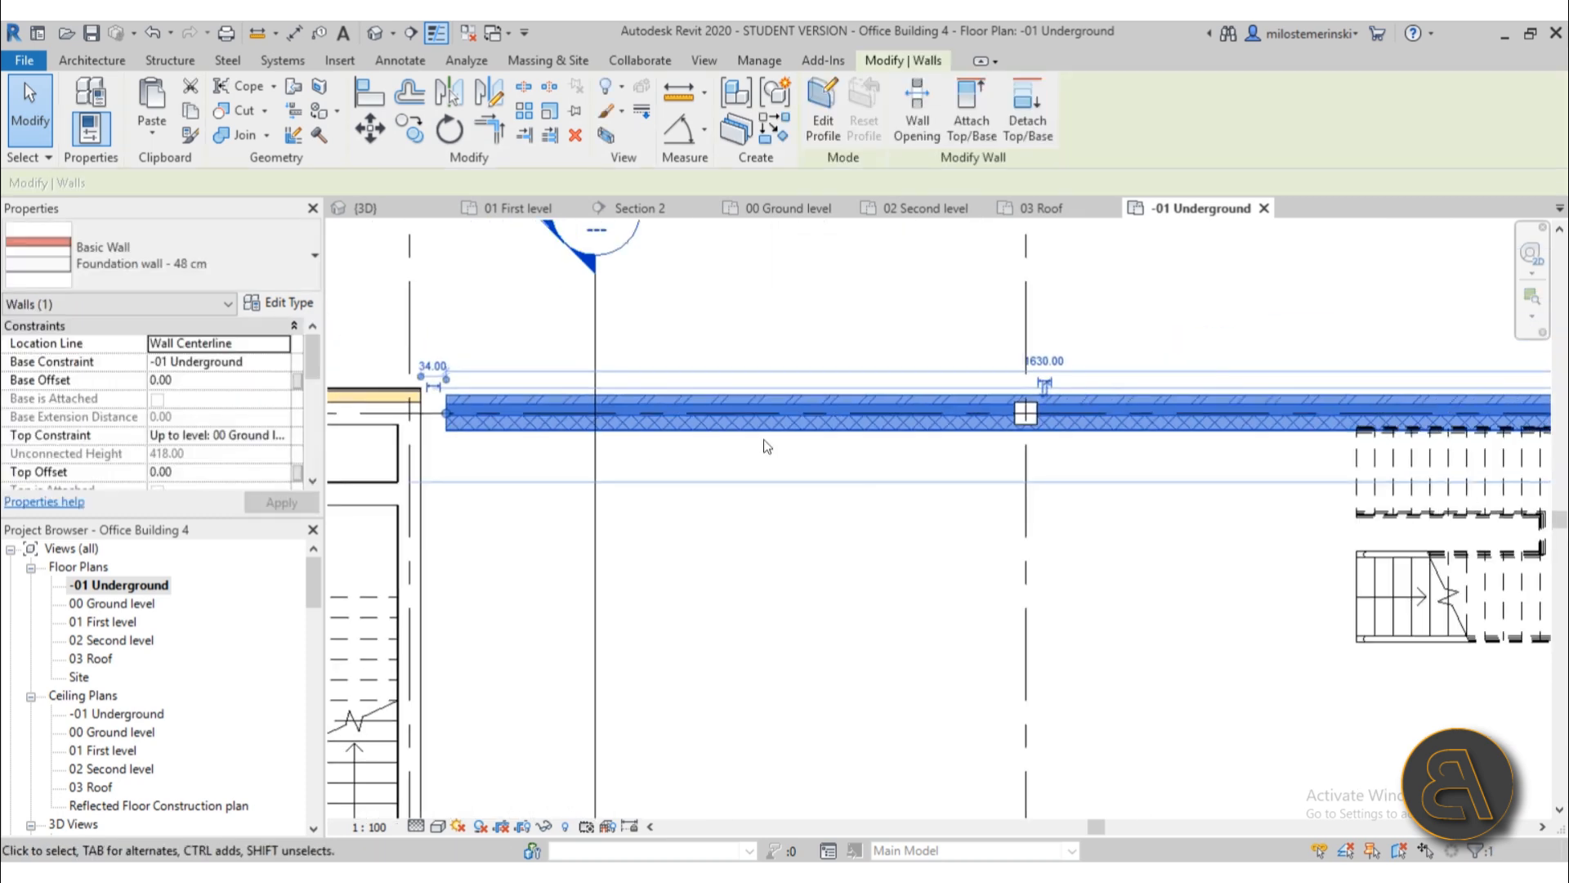
scroll(769, 434, "up", 5)
left_click(1136, 481)
middle_click_drag(1165, 466, 965, 503)
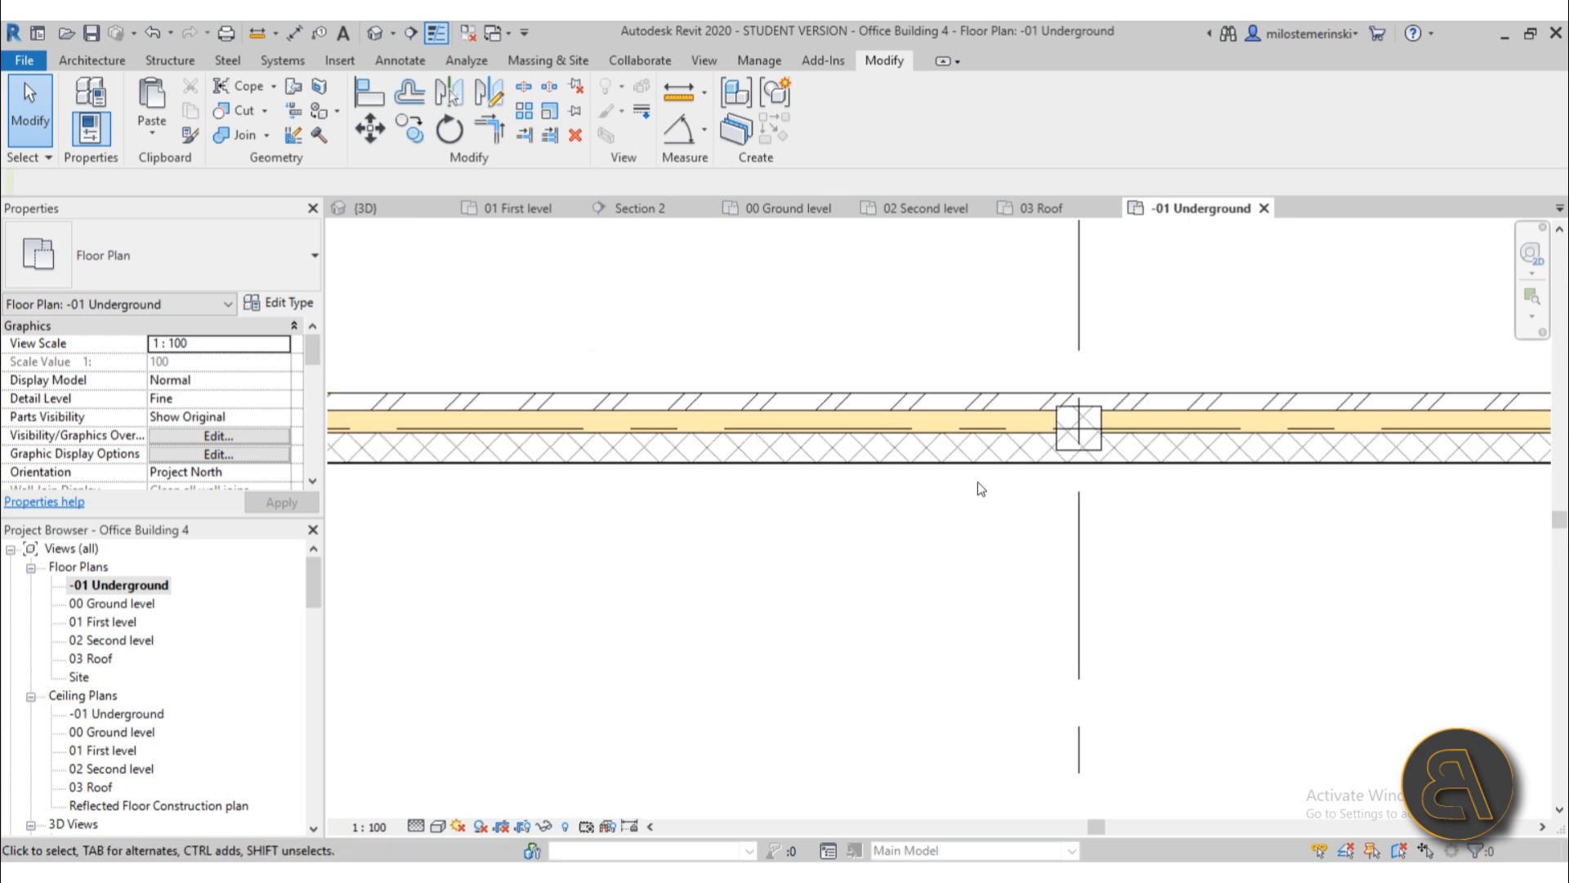
scroll(1042, 441, "up", 2)
left_click(1023, 488)
left_click_drag(1022, 465, 1016, 389)
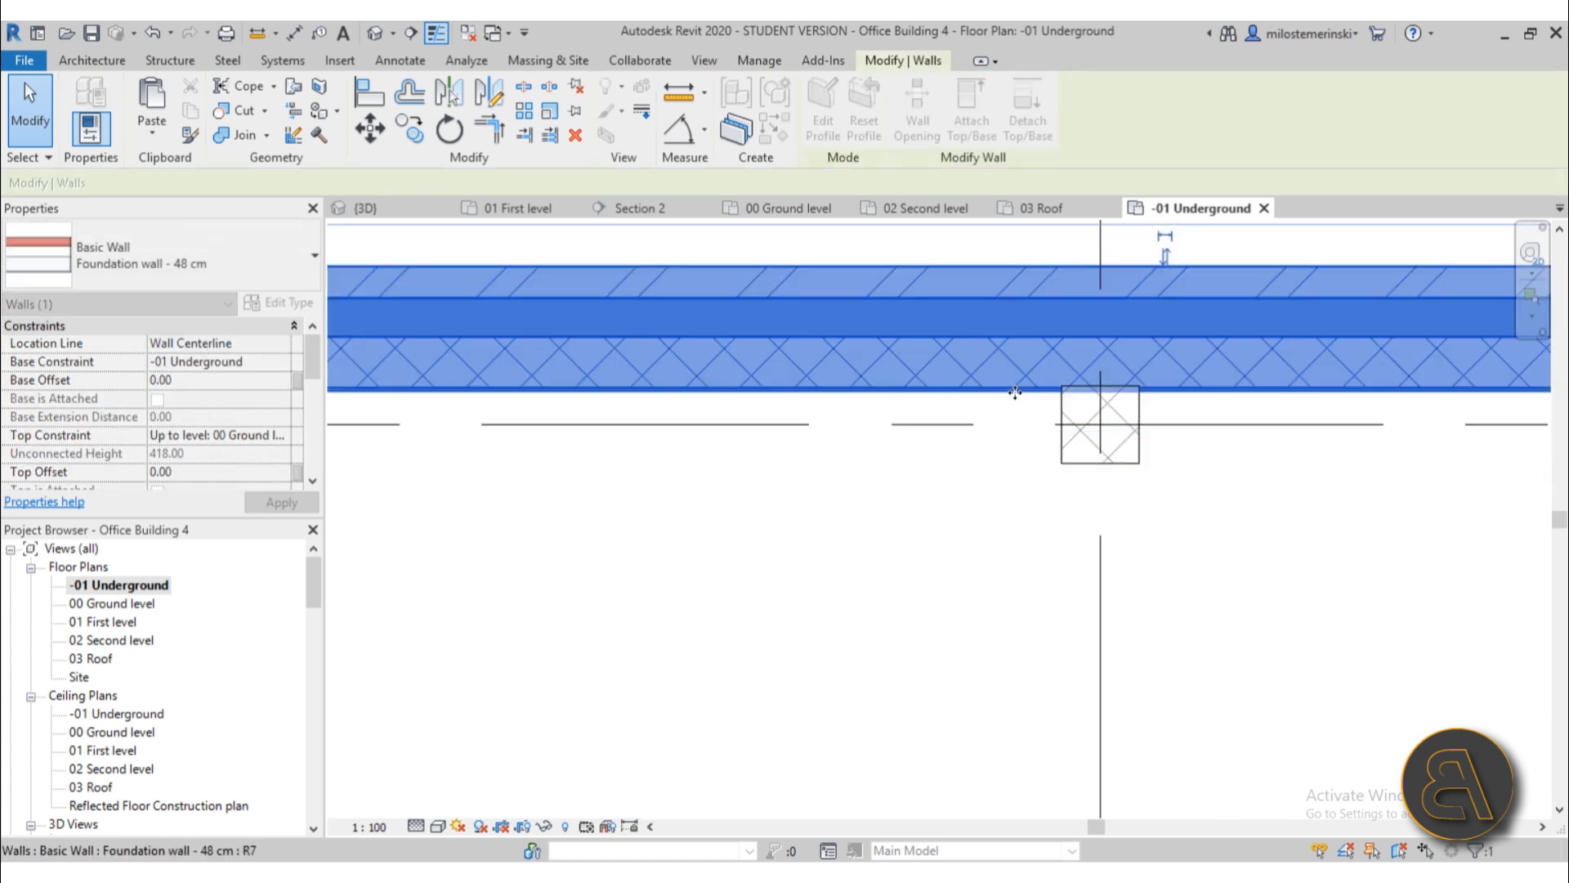
left_click(1010, 497)
- Align the exterior face of the wall's concrete layer with the column's outer face and lock the alignment
scroll(1009, 498, "down", 3)
middle_click_drag(979, 504, 1182, 504)
scroll(1062, 531, "down", 1)
middle_click_drag(969, 562, 883, 549)
scroll(764, 465, "up", 2)
middle_click_drag(1275, 540, 746, 552)
scroll(912, 484, "up", 3)
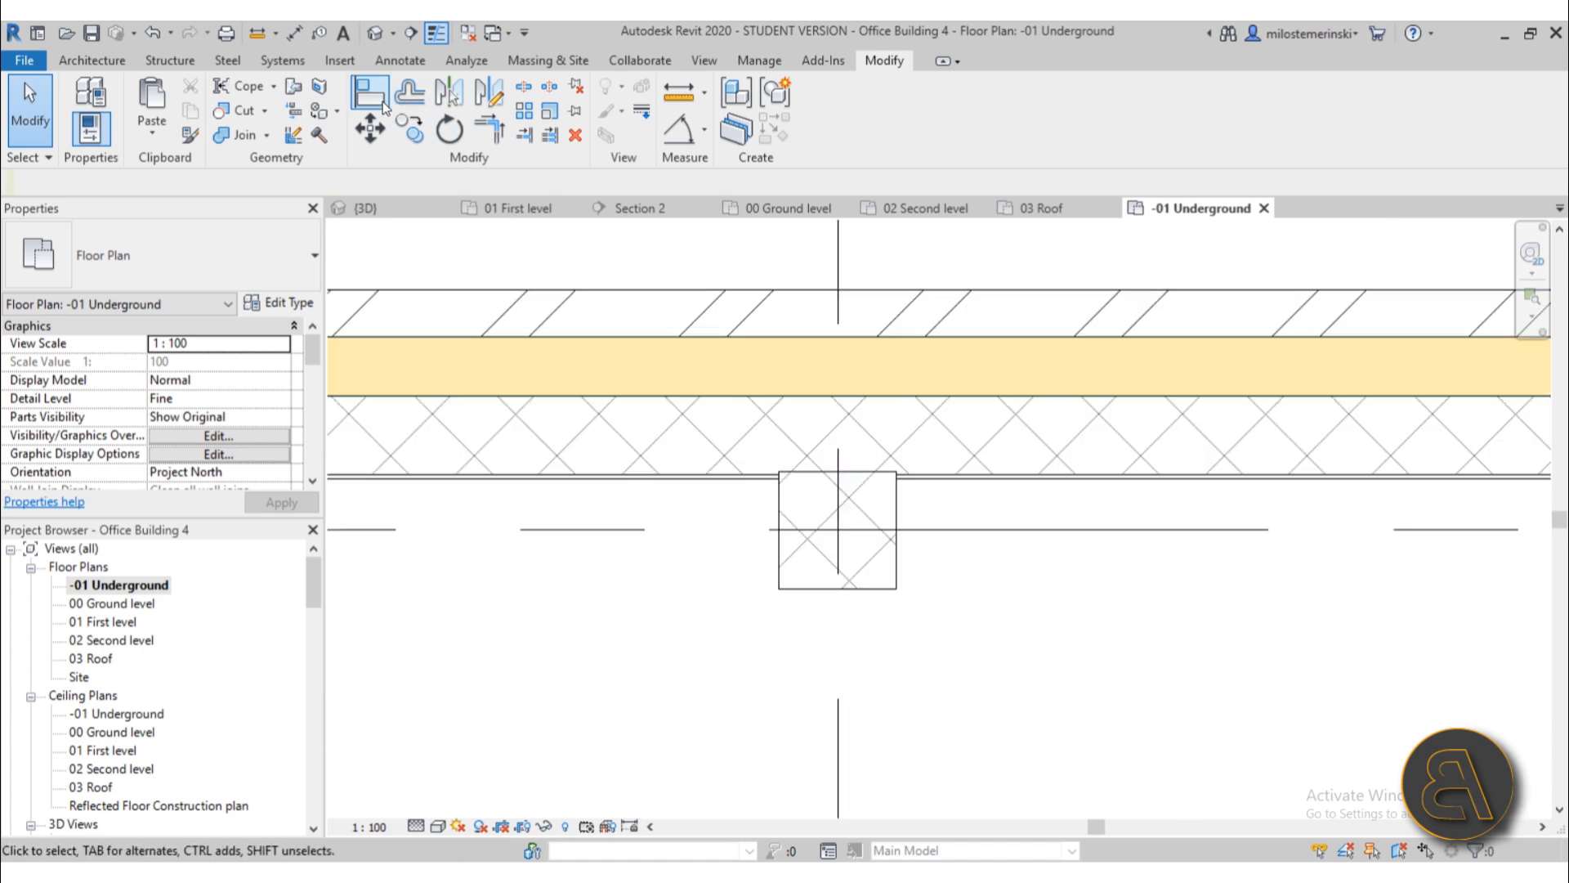
left_click(383, 101)
scroll(734, 414, "up", 2)
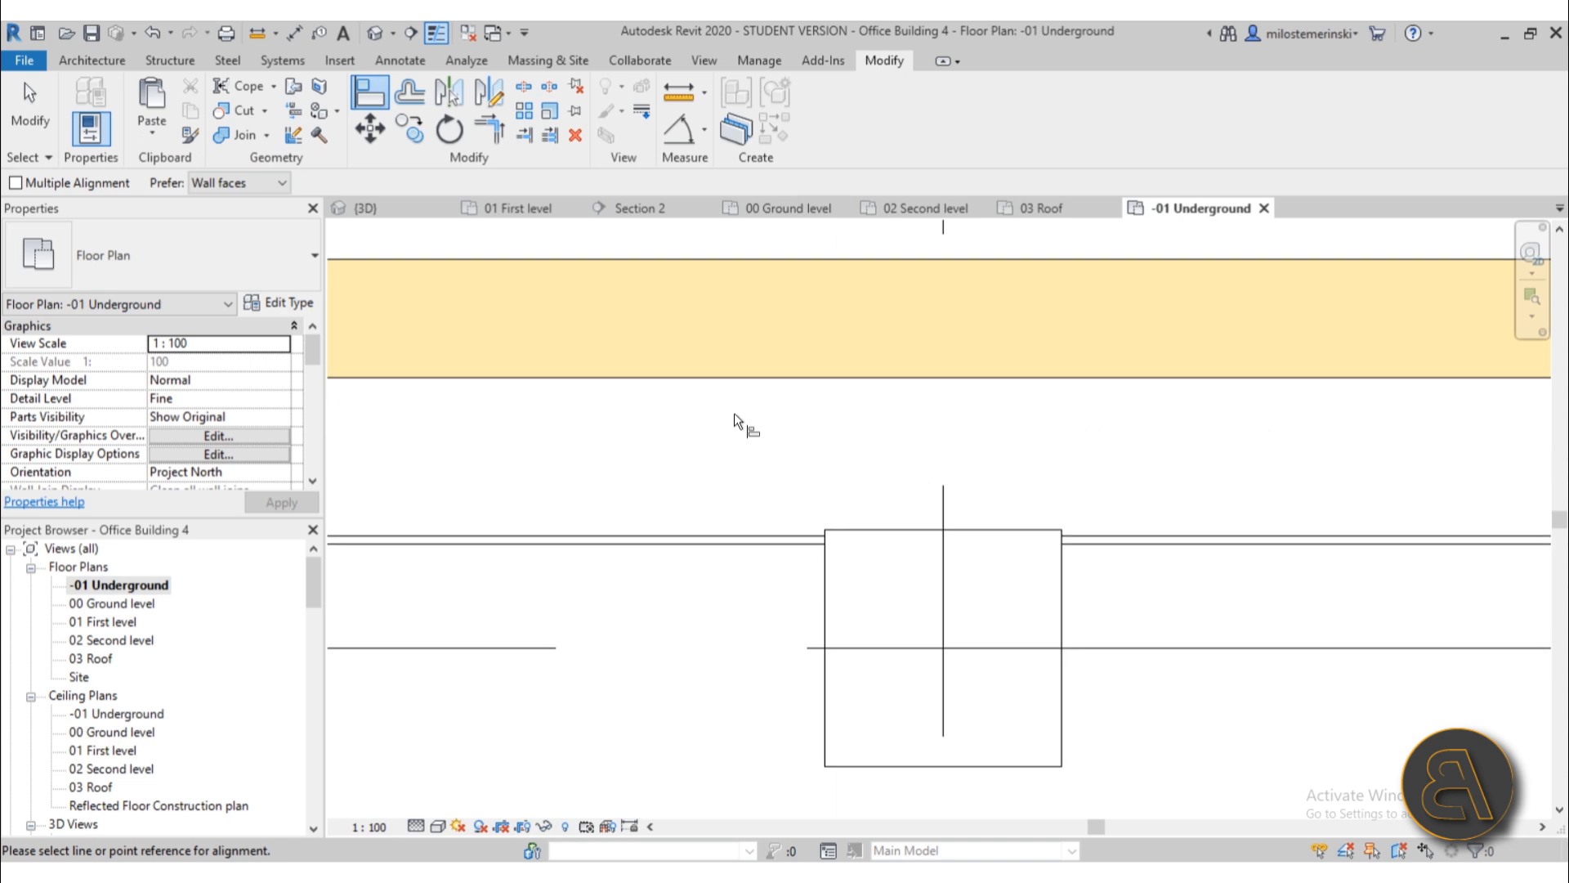
left_click(899, 532)
scroll(899, 535, "down", 2)
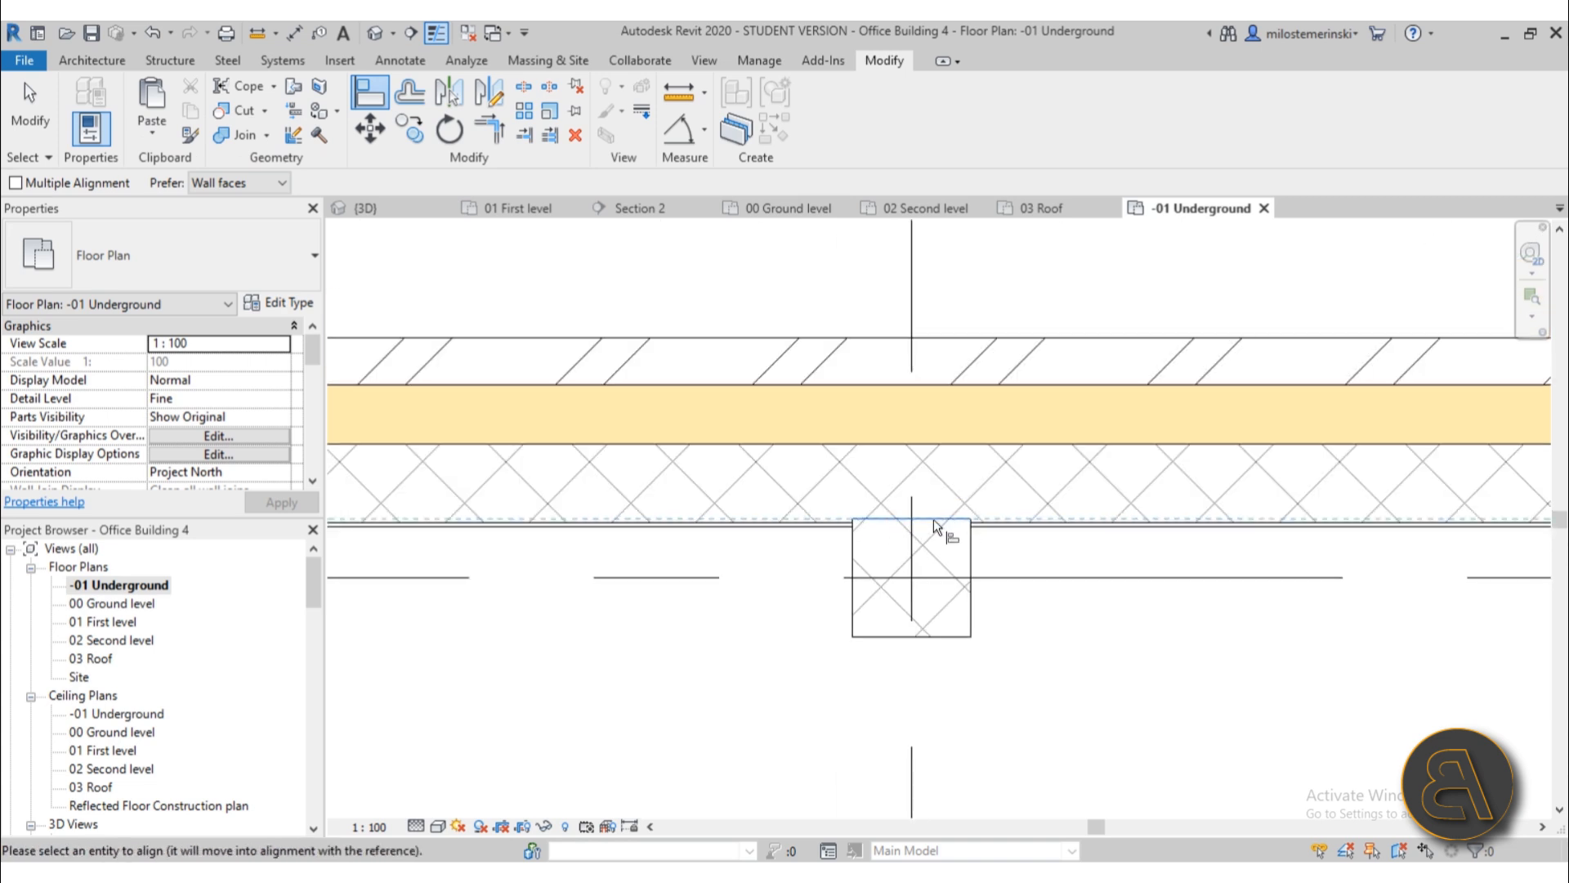
left_click(895, 445)
left_click(909, 562)
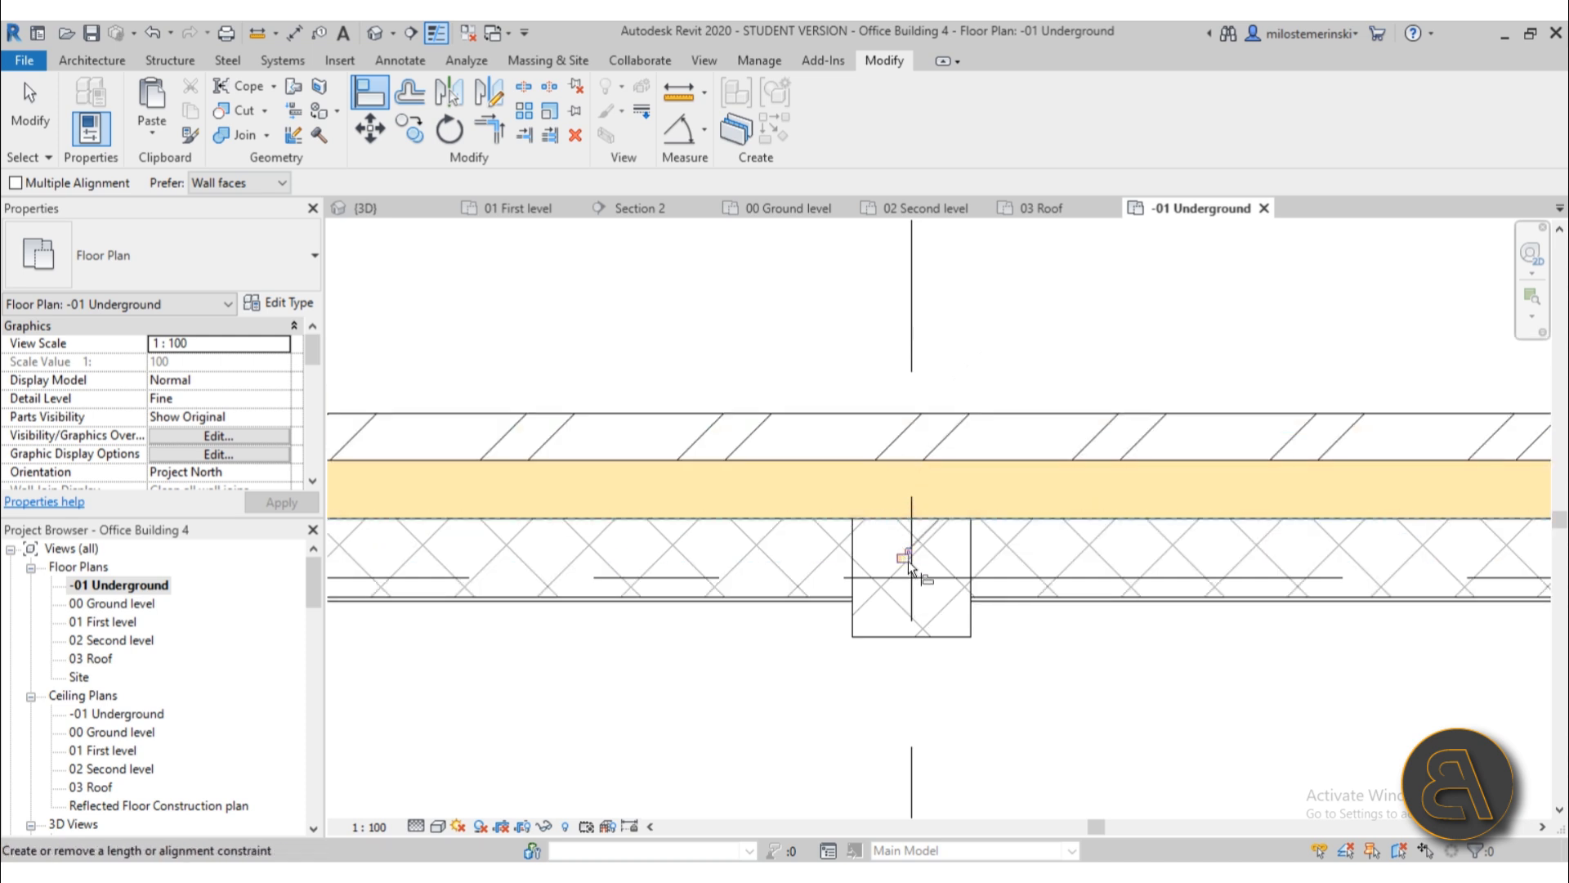
scroll(913, 544, "down", 7)
middle_click_drag(707, 617, 910, 546)
key("Escape")
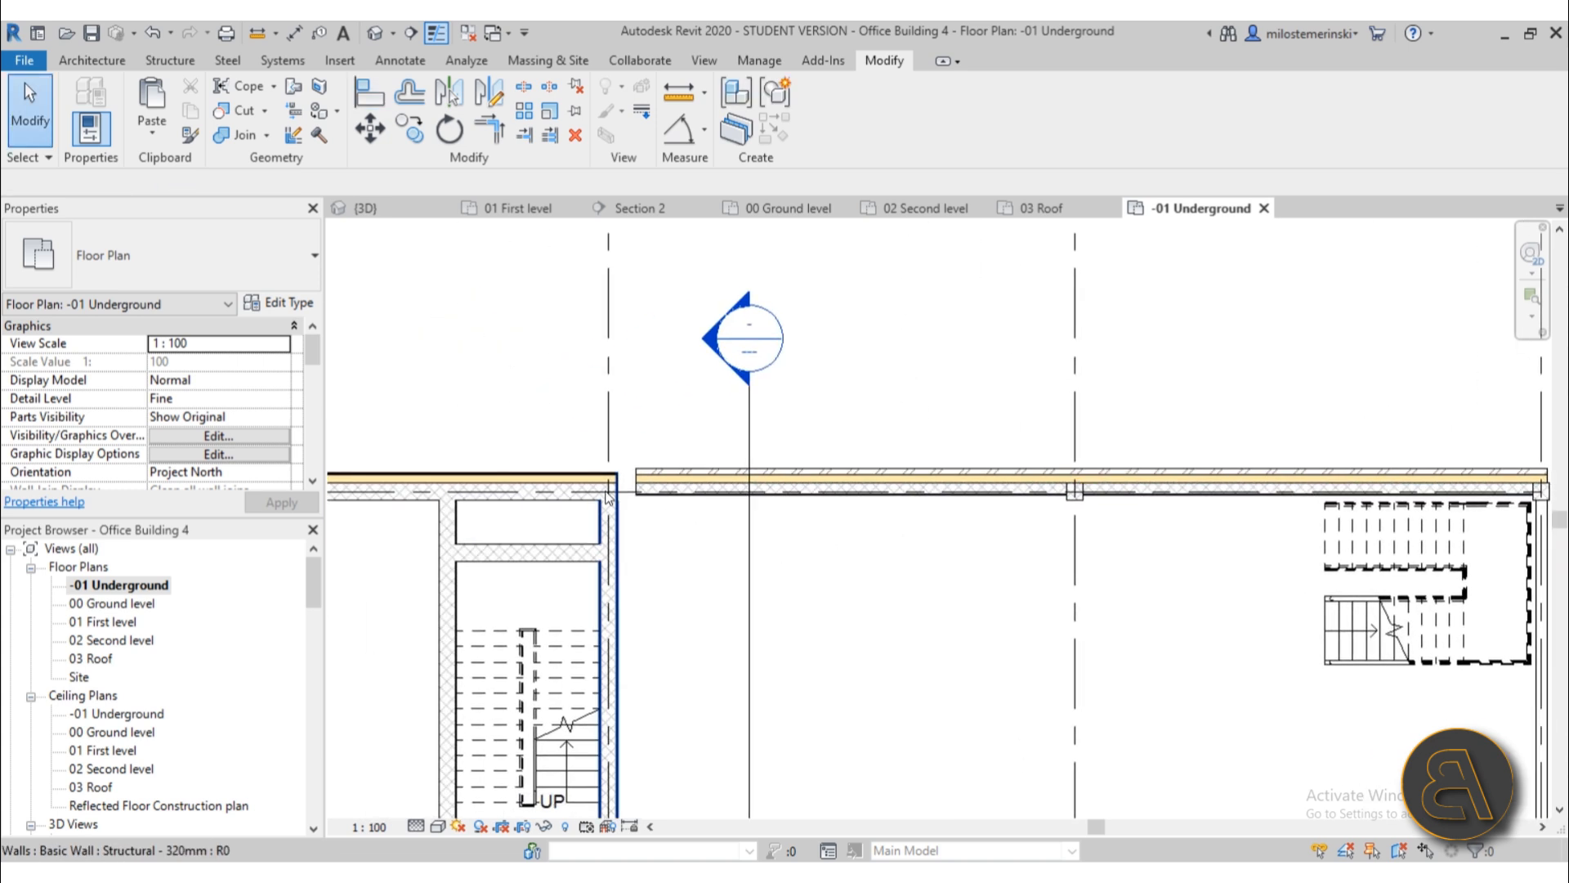
- Extend the open end of the foundation wall to join the adjacent structural wall's corner
scroll(743, 527, "up", 8)
left_click(753, 527)
left_click_drag(734, 418, 572, 417)
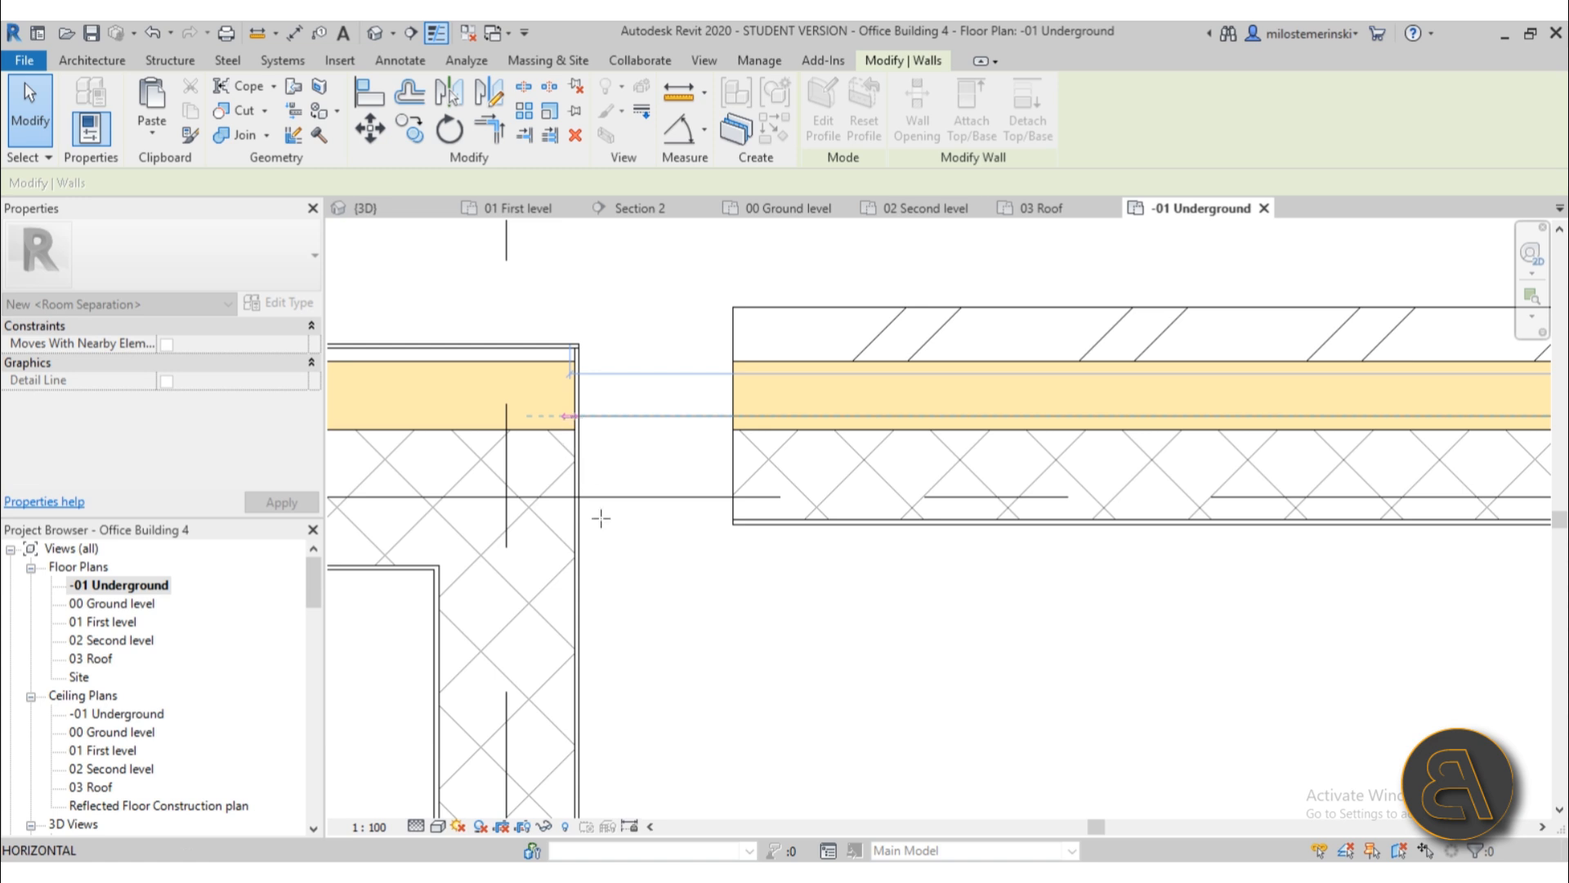
left_click(688, 606)
- Examine how the foundation wall joins the adjacent structural wall and meets the corner column near the stairs
scroll(579, 458, "up", 4)
scroll(589, 464, "down", 5)
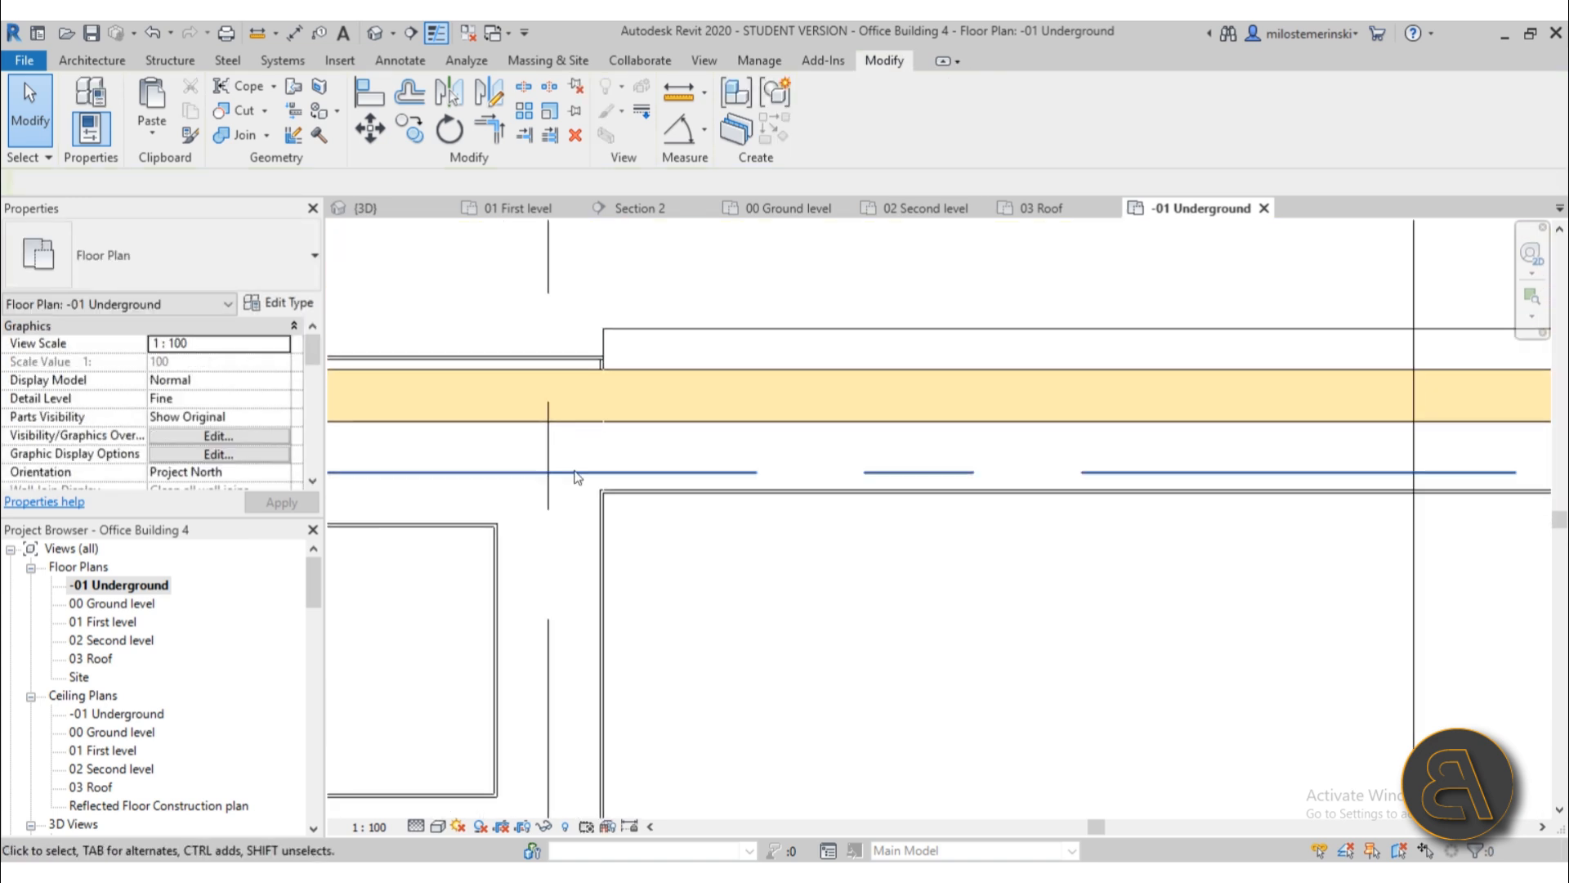
scroll(572, 442, "up", 4)
scroll(568, 368, "down", 5)
scroll(564, 296, "down", 4)
middle_click_drag(818, 474, 565, 455)
middle_click_drag(945, 420, 483, 449)
scroll(763, 308, "up", 2)
scroll(769, 380, "down", 2)
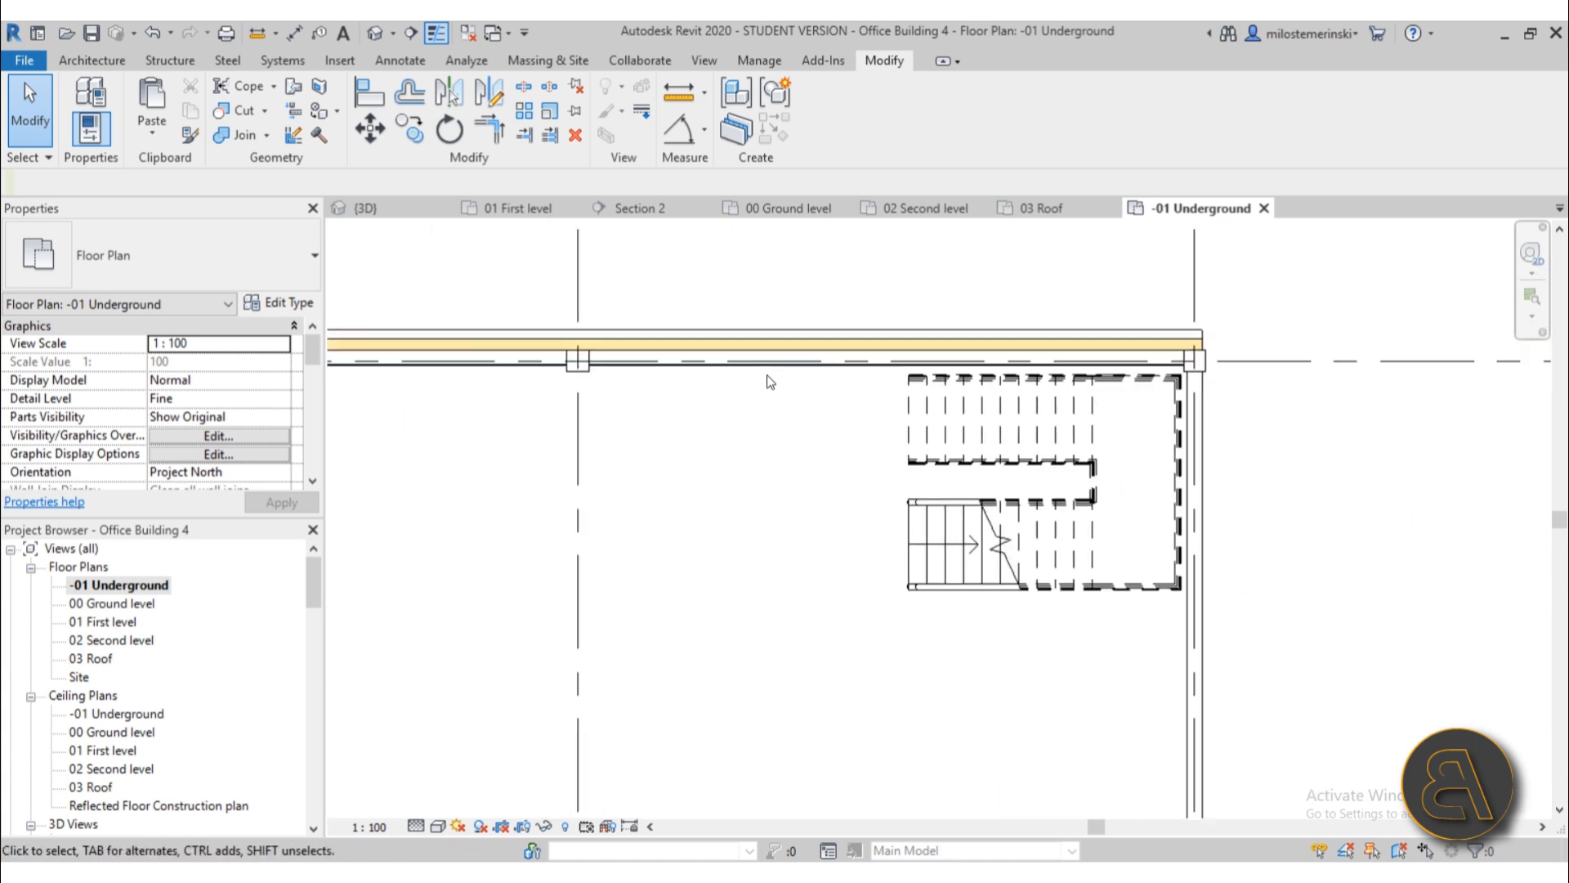
scroll(769, 380, "down", 4)
left_click(1007, 538)
middle_click_drag(1053, 366, 1135, 350)
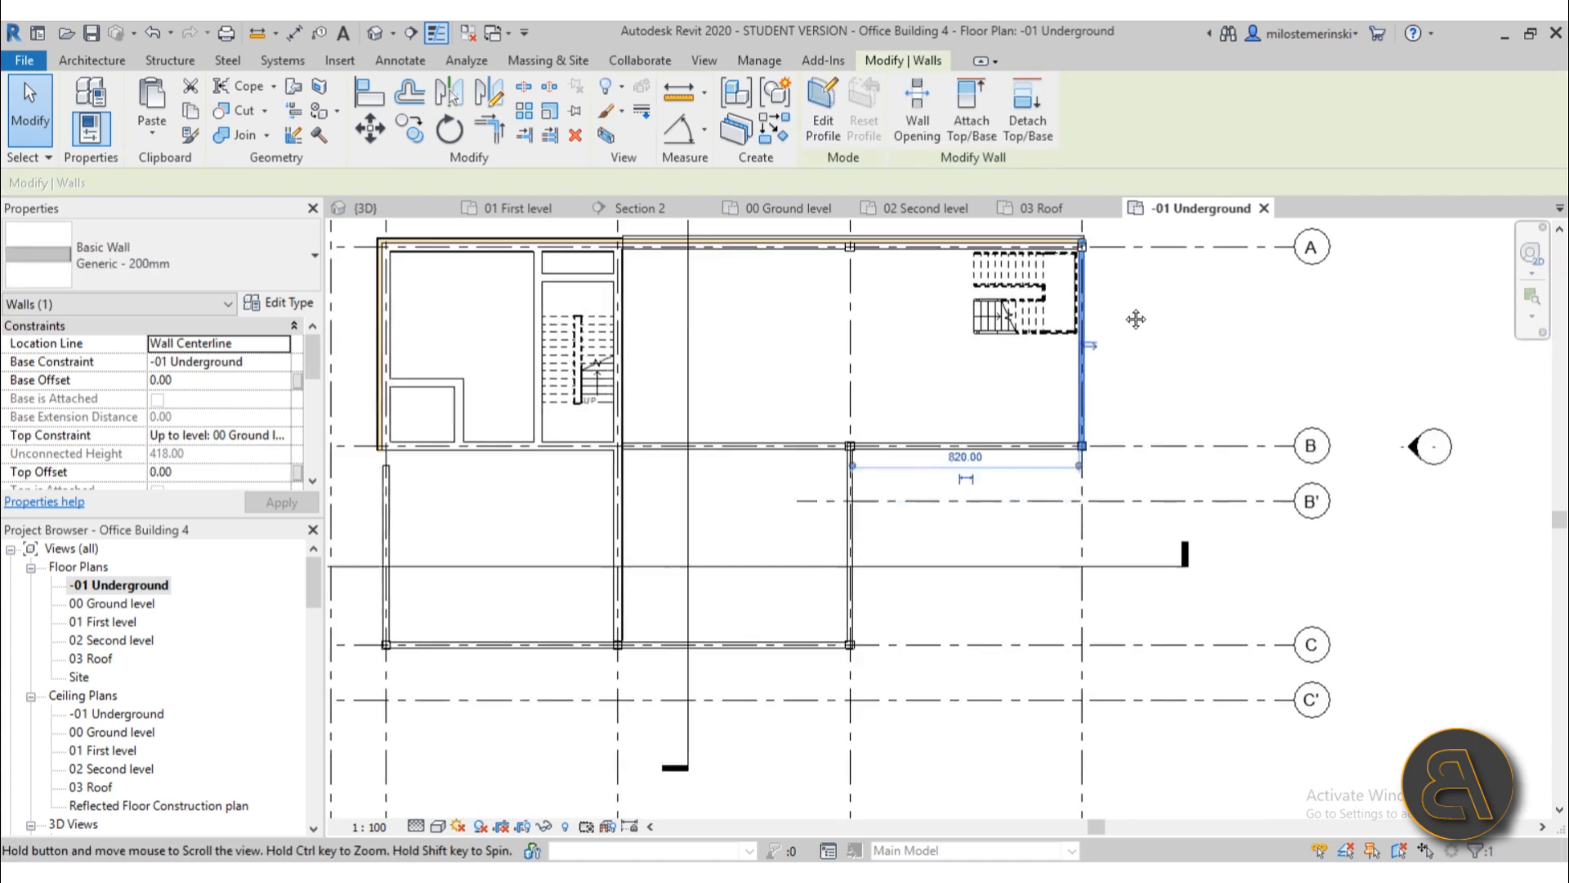
scroll(961, 404, "up", 3)
left_click(834, 400, "ctrl")
left_click(717, 532, "ctrl")
scroll(903, 502, "down", 2)
middle_click_drag(903, 502, 1127, 348)
left_click(845, 547, "ctrl")
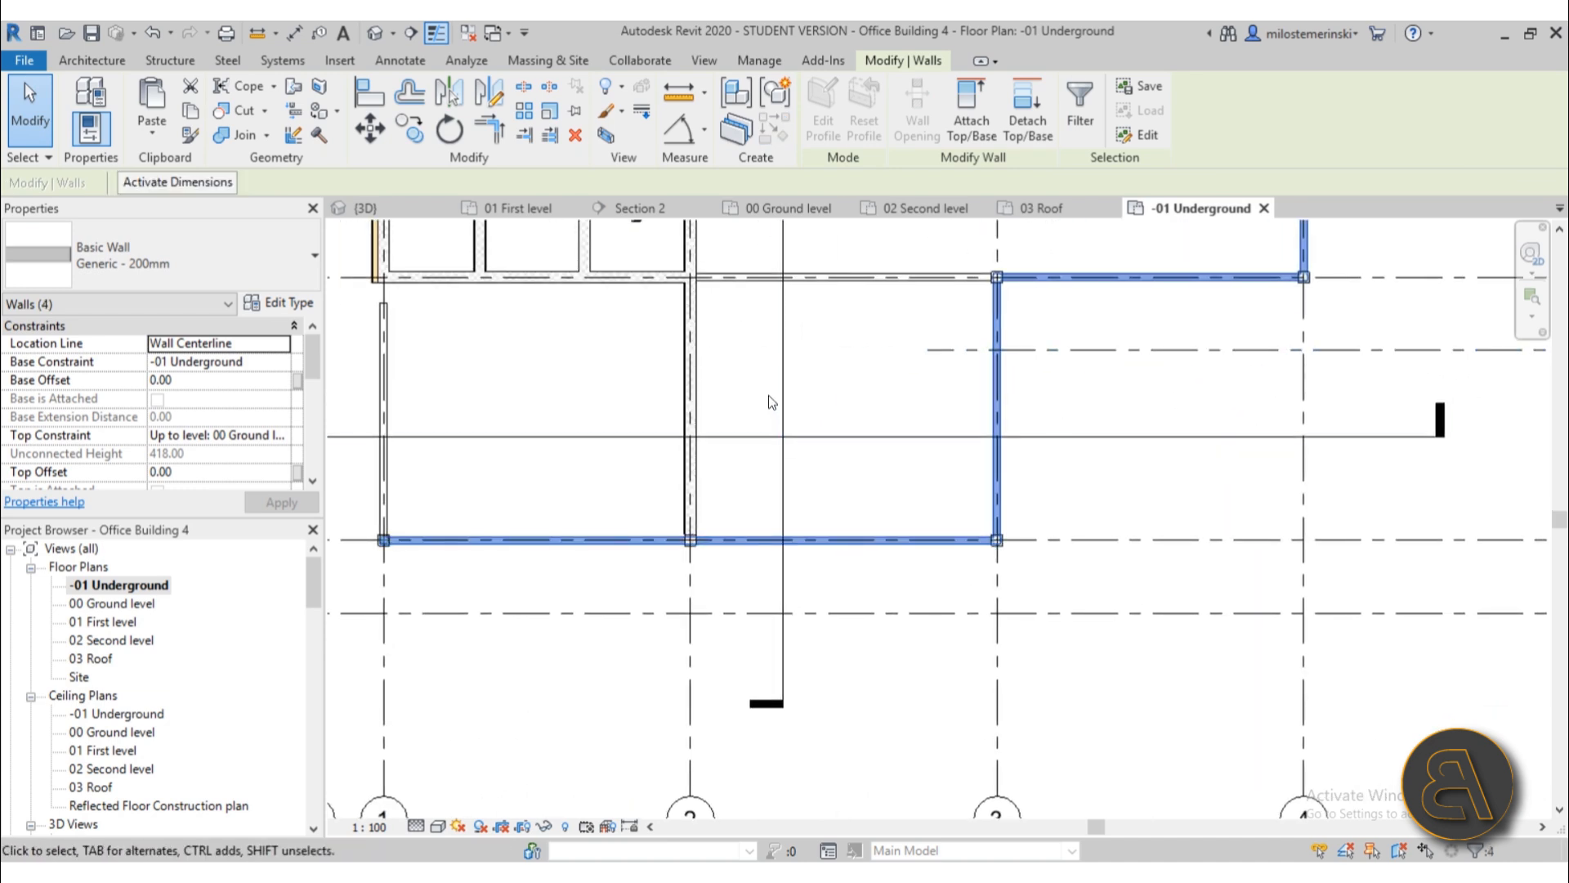
middle_click_drag(773, 407, 826, 502)
left_click(443, 491, "ctrl")
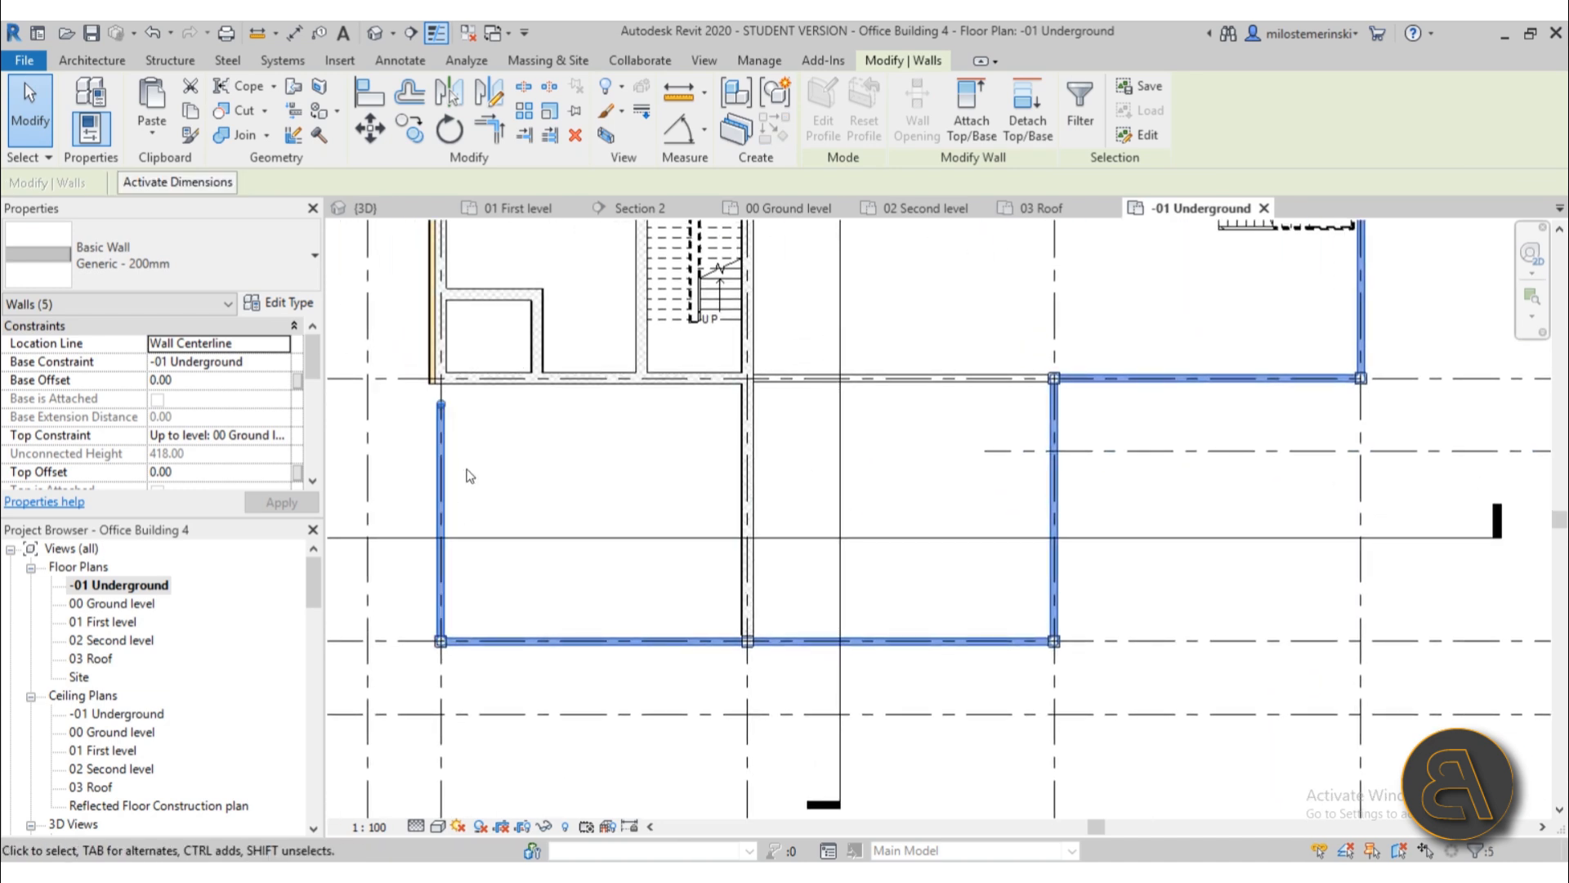
- Change the exterior wall along grid 4 beside the stairs to the Foundation wall - 48 cm type
left_click(148, 271)
scroll(160, 481, "down", 3)
scroll(170, 492, "down", 2)
scroll(145, 505, "up", 4)
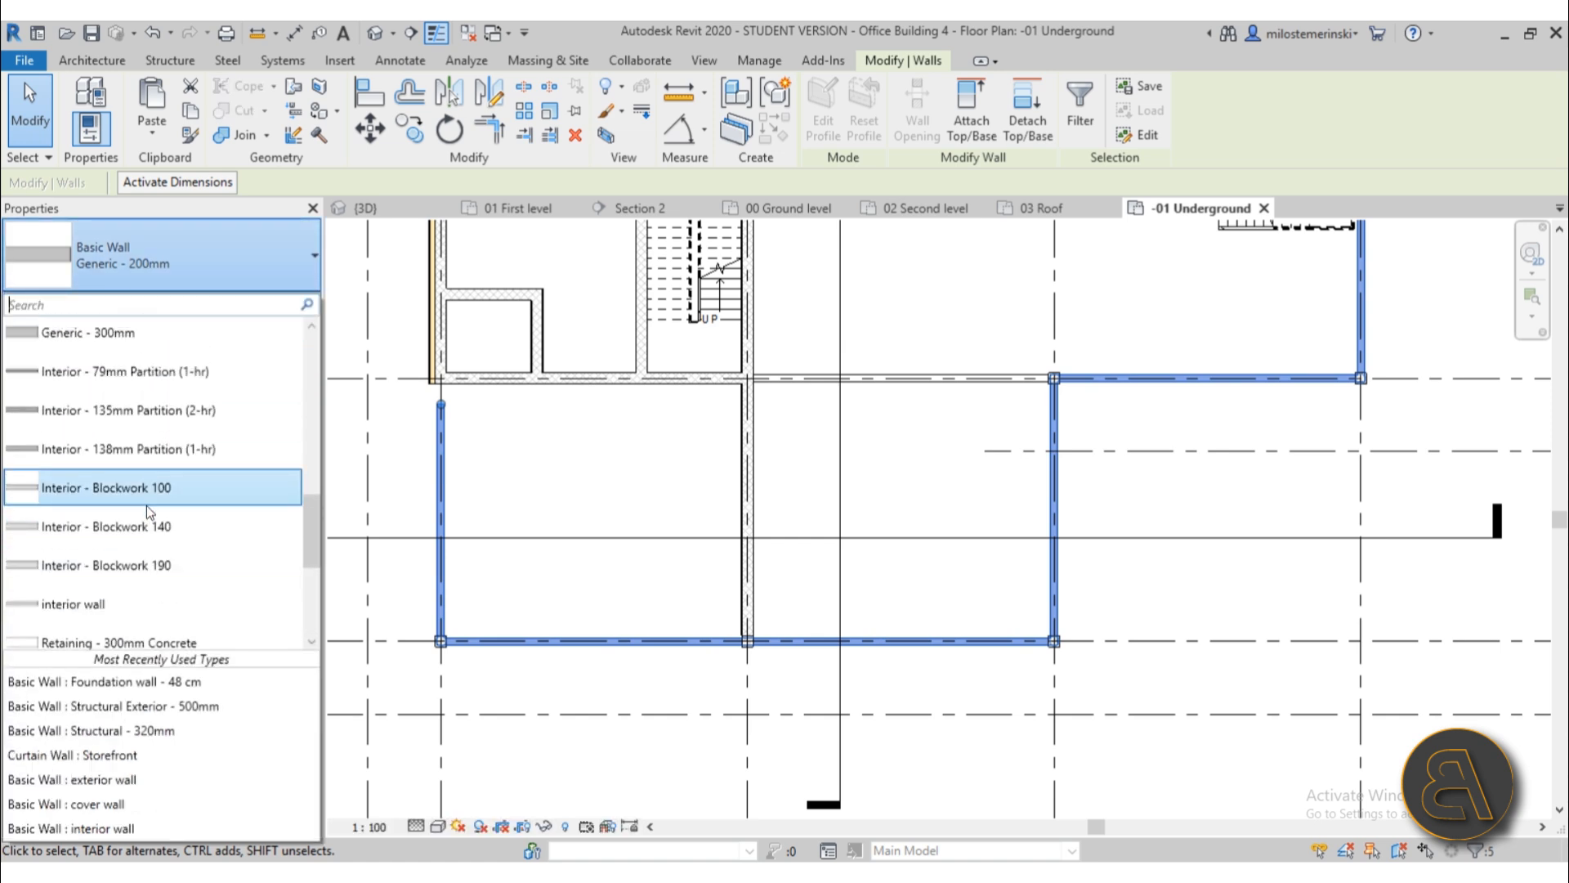
scroll(145, 505, "up", 5)
scroll(139, 494, "down", 1)
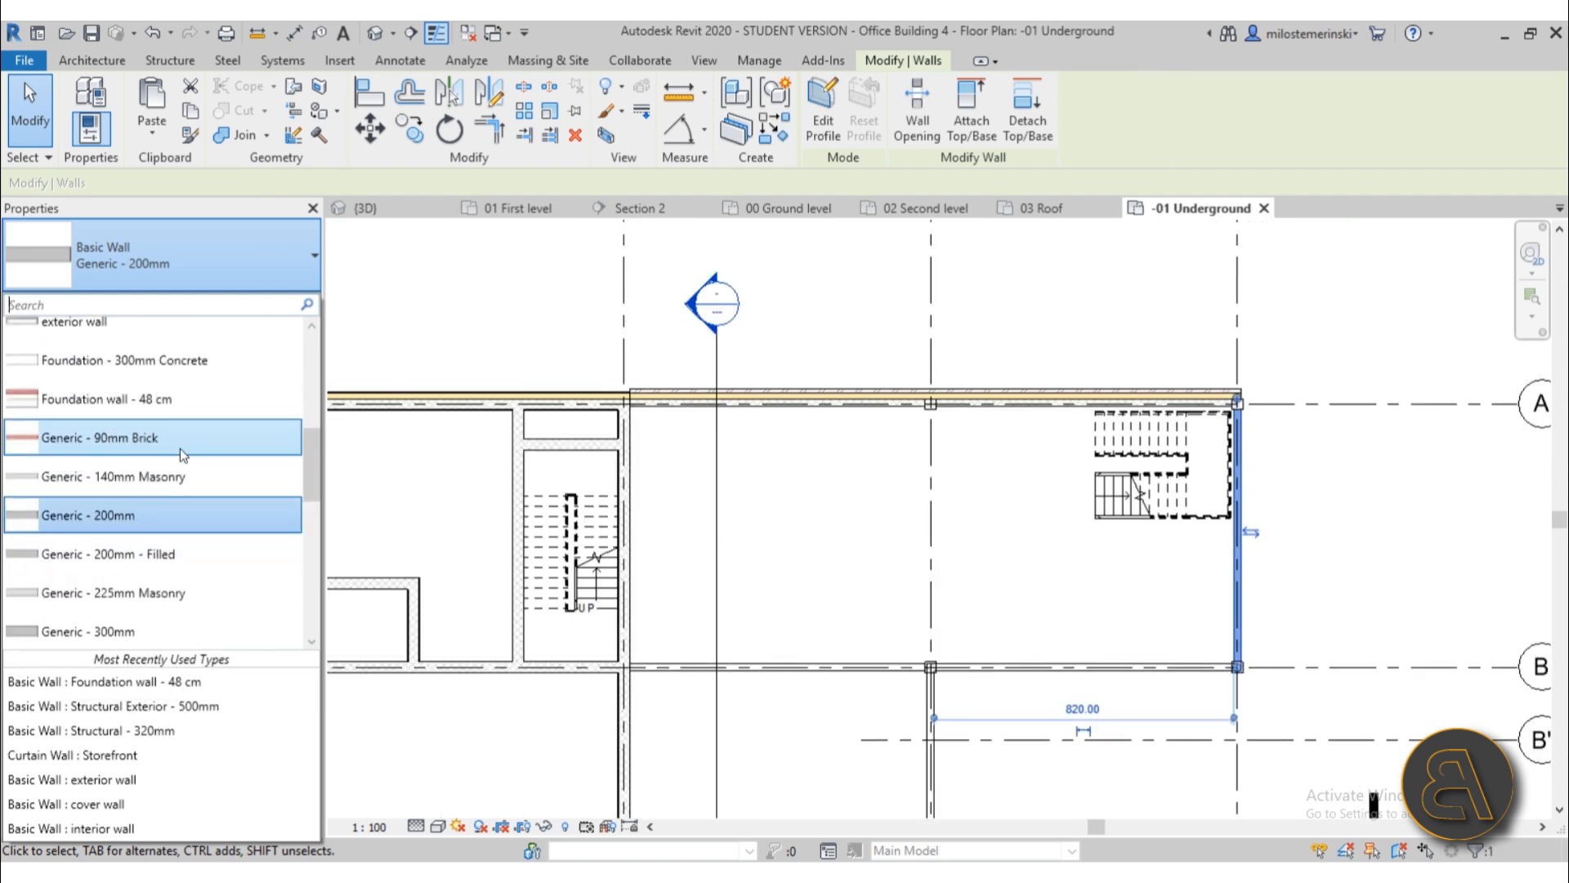
left_click(155, 401)
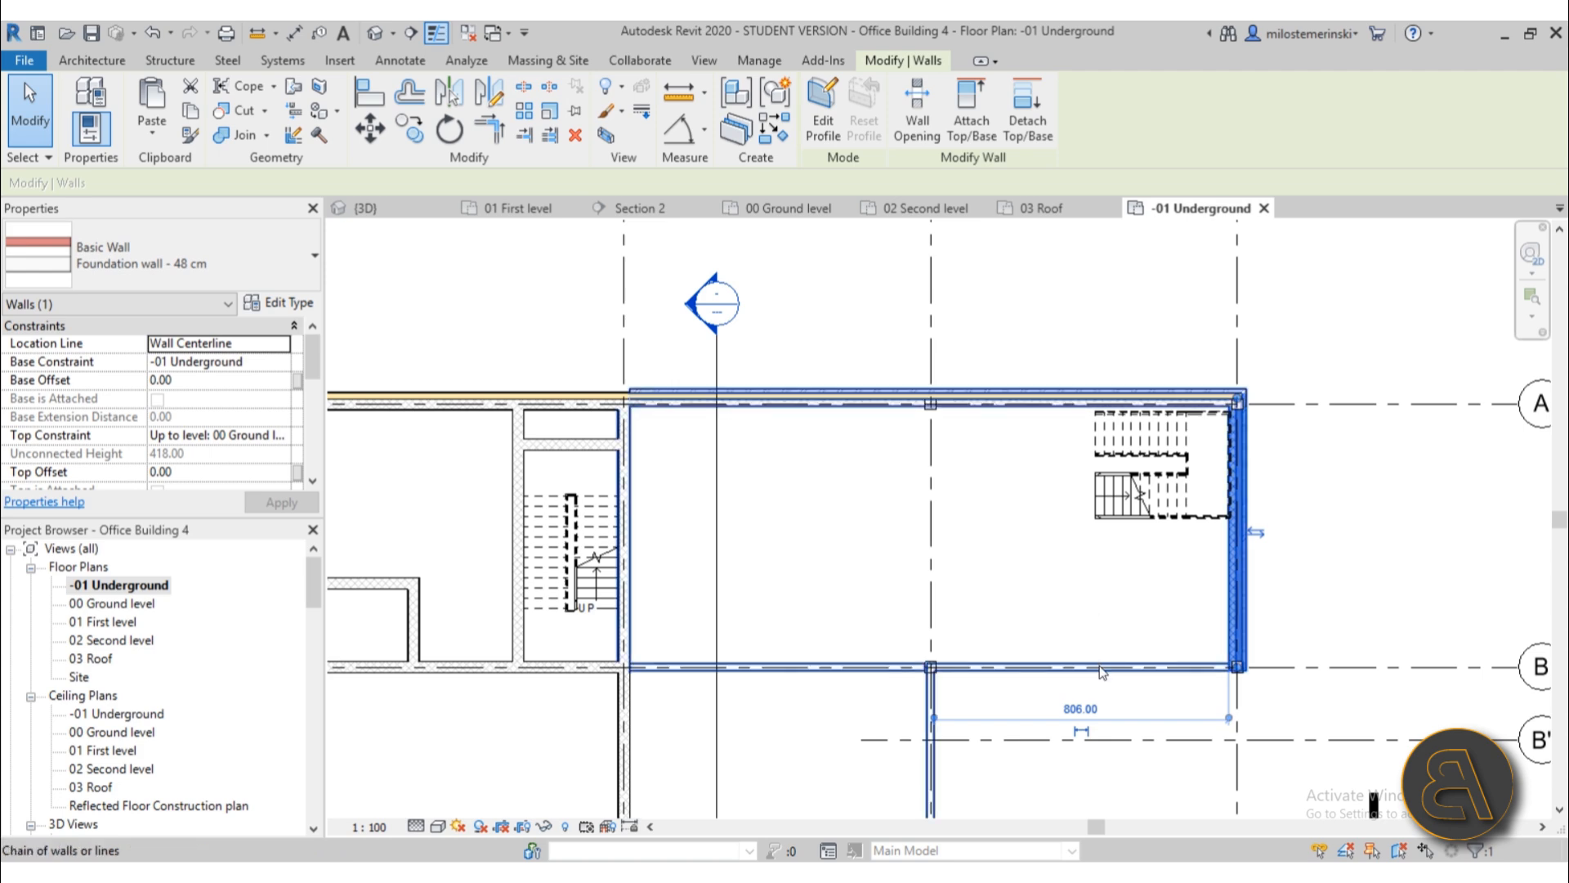
- Change the exterior walls along grids 1, 3 and C and between grids 3 and 4 on grid B to Foundation wall - 48 cm
left_click(1057, 574)
scroll(1057, 574, "down", 2)
left_click(1003, 421)
left_click(916, 454, "ctrl")
left_click(781, 592, "ctrl")
left_click(511, 531, "ctrl")
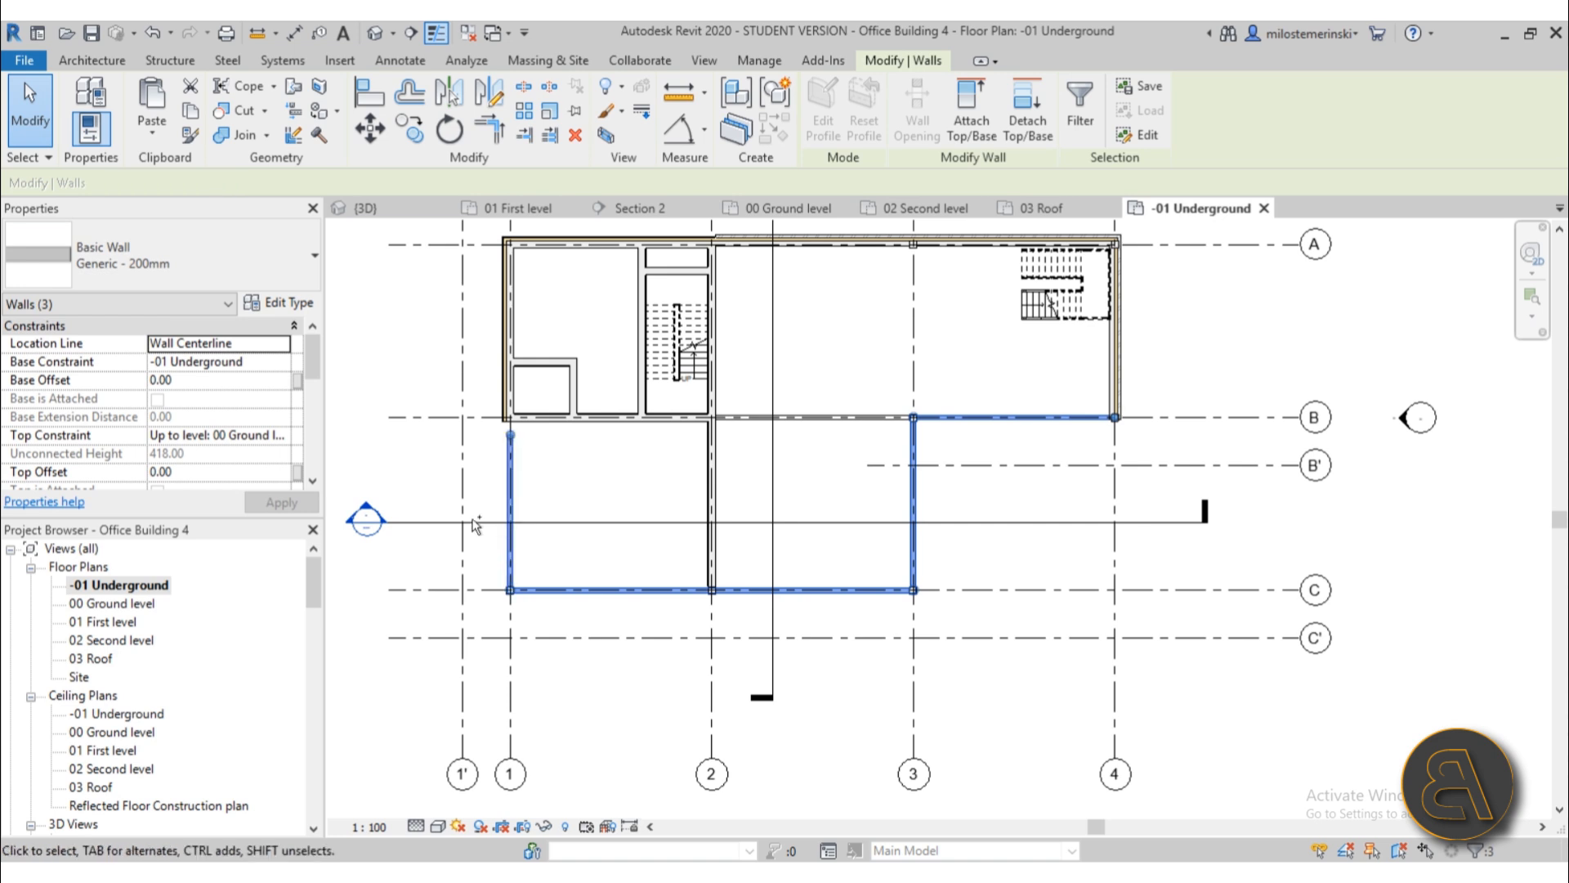
left_click(188, 253)
scroll(154, 452, "down", 5)
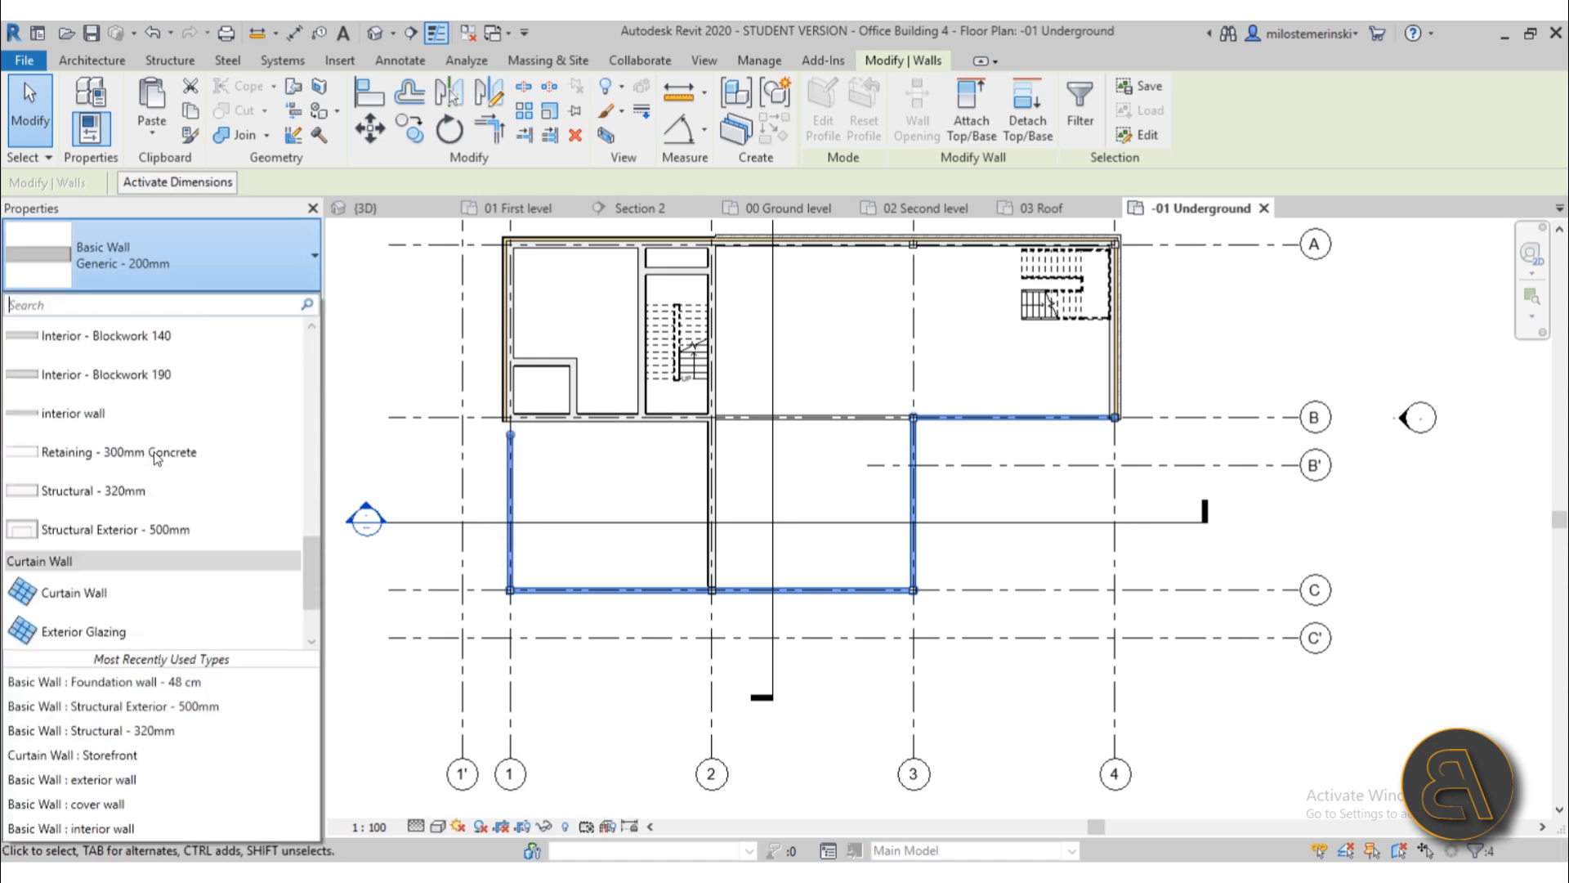
scroll(153, 451, "up", 4)
scroll(159, 458, "up", 1)
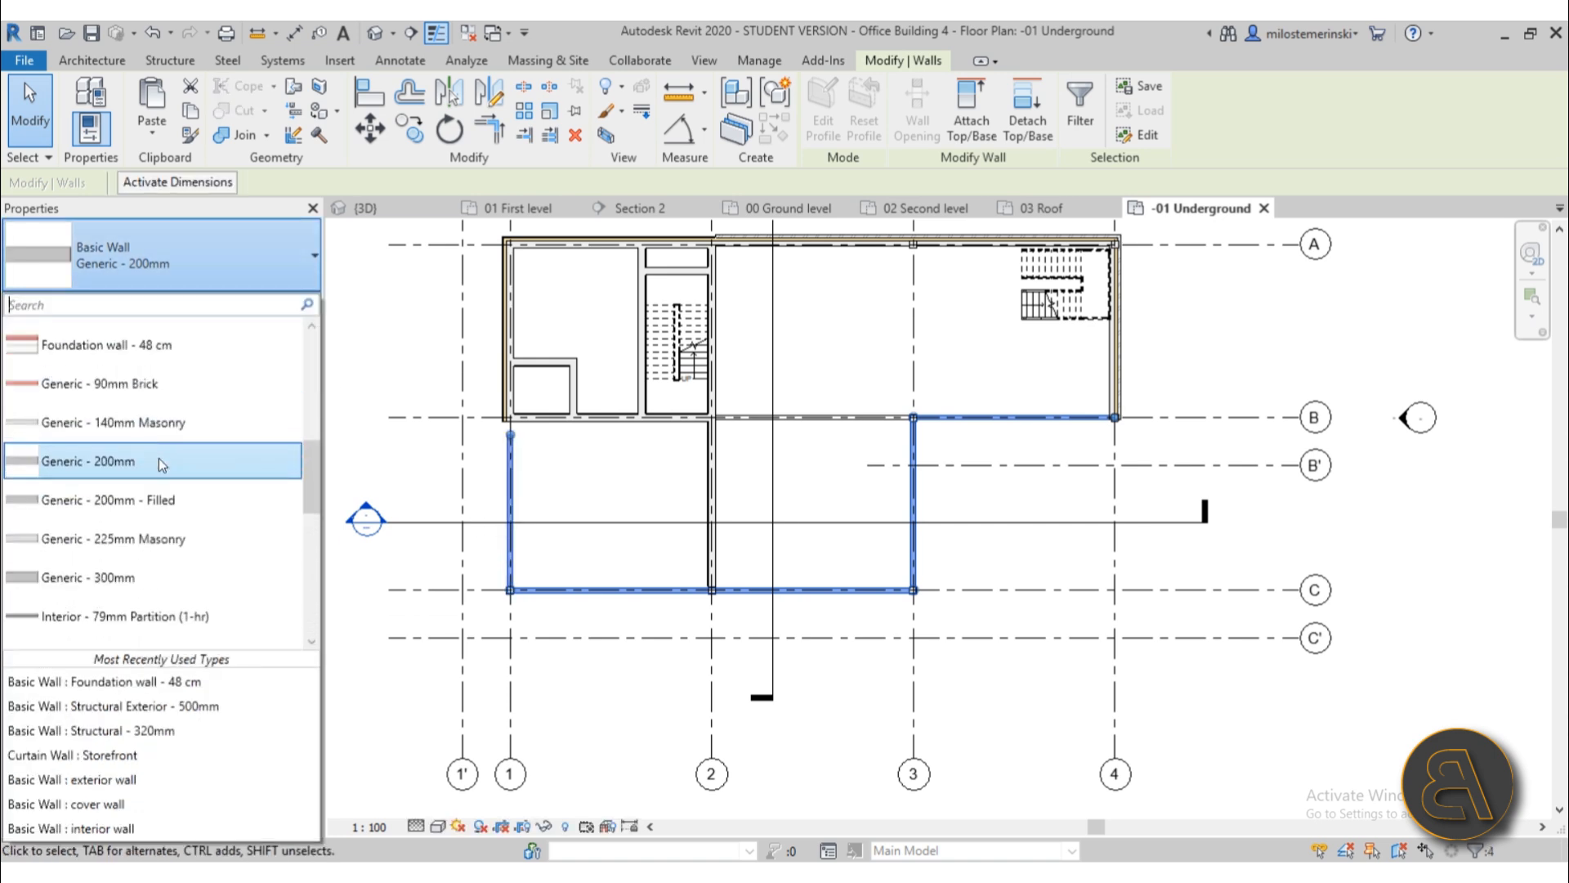
left_click(135, 353)
left_click(837, 564)
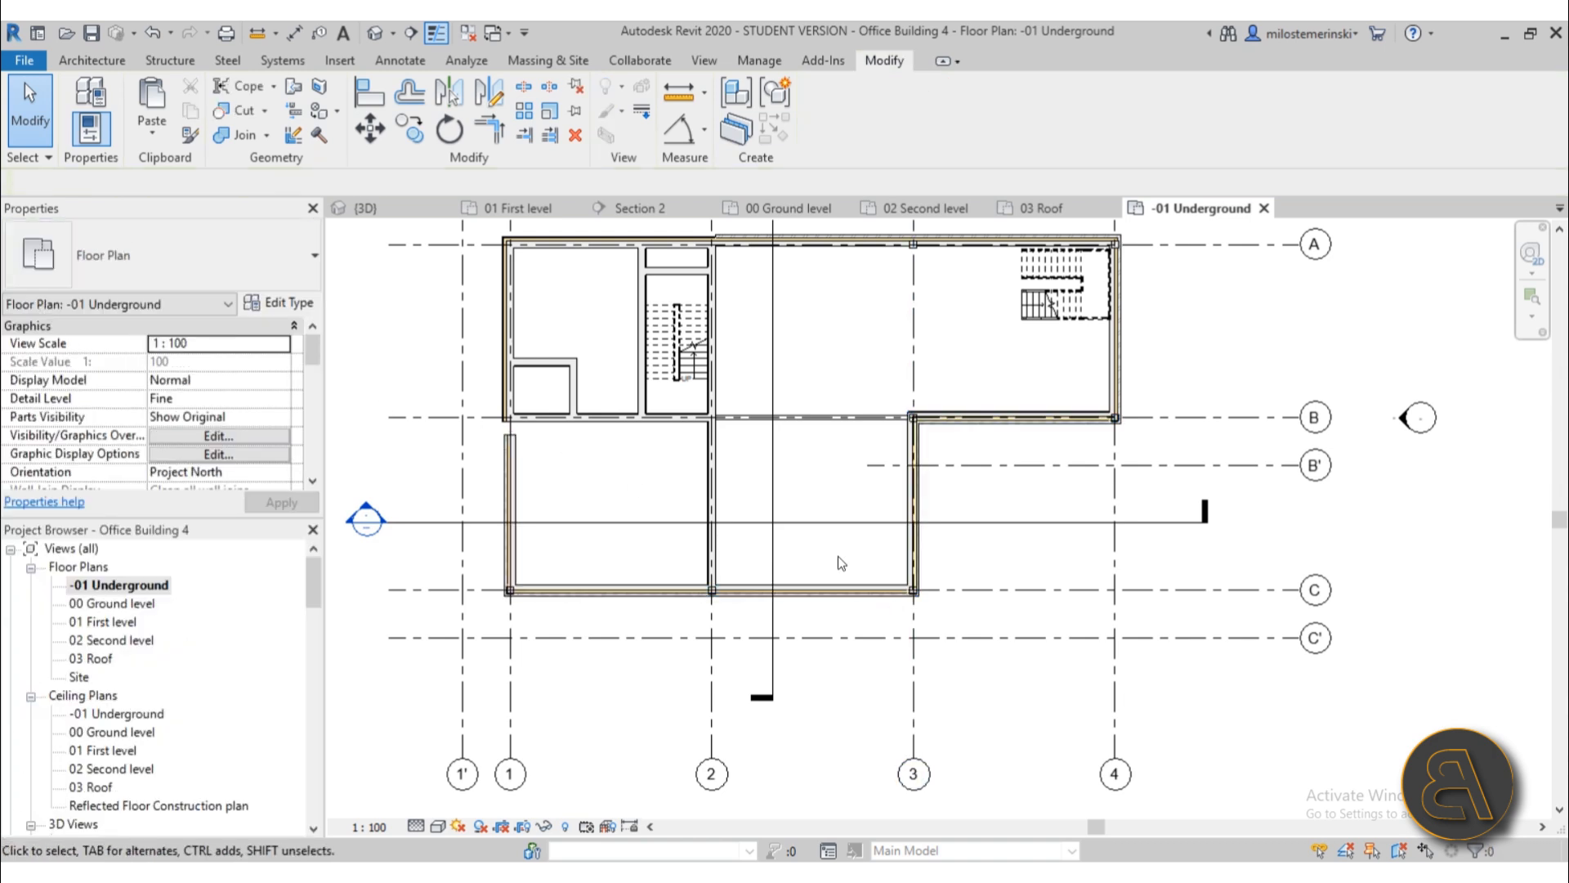
- Move the foundation wall along grid 1 outward, past the outer face of the corner column at grid C
scroll(648, 532, "up", 5)
scroll(613, 550, "up", 6)
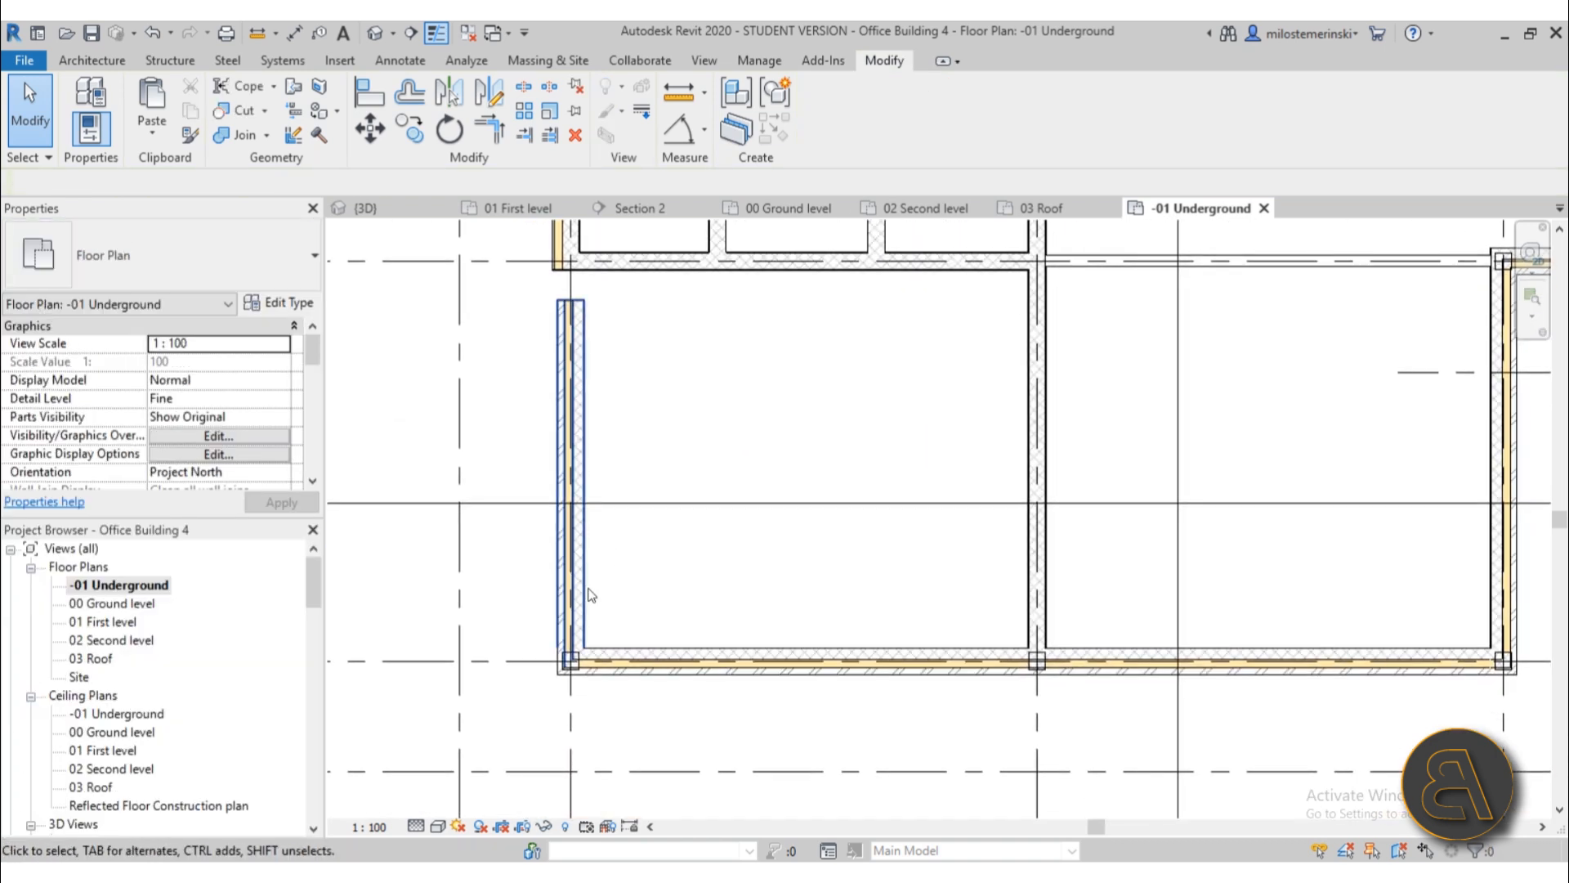
left_click_drag(523, 605, 510, 607)
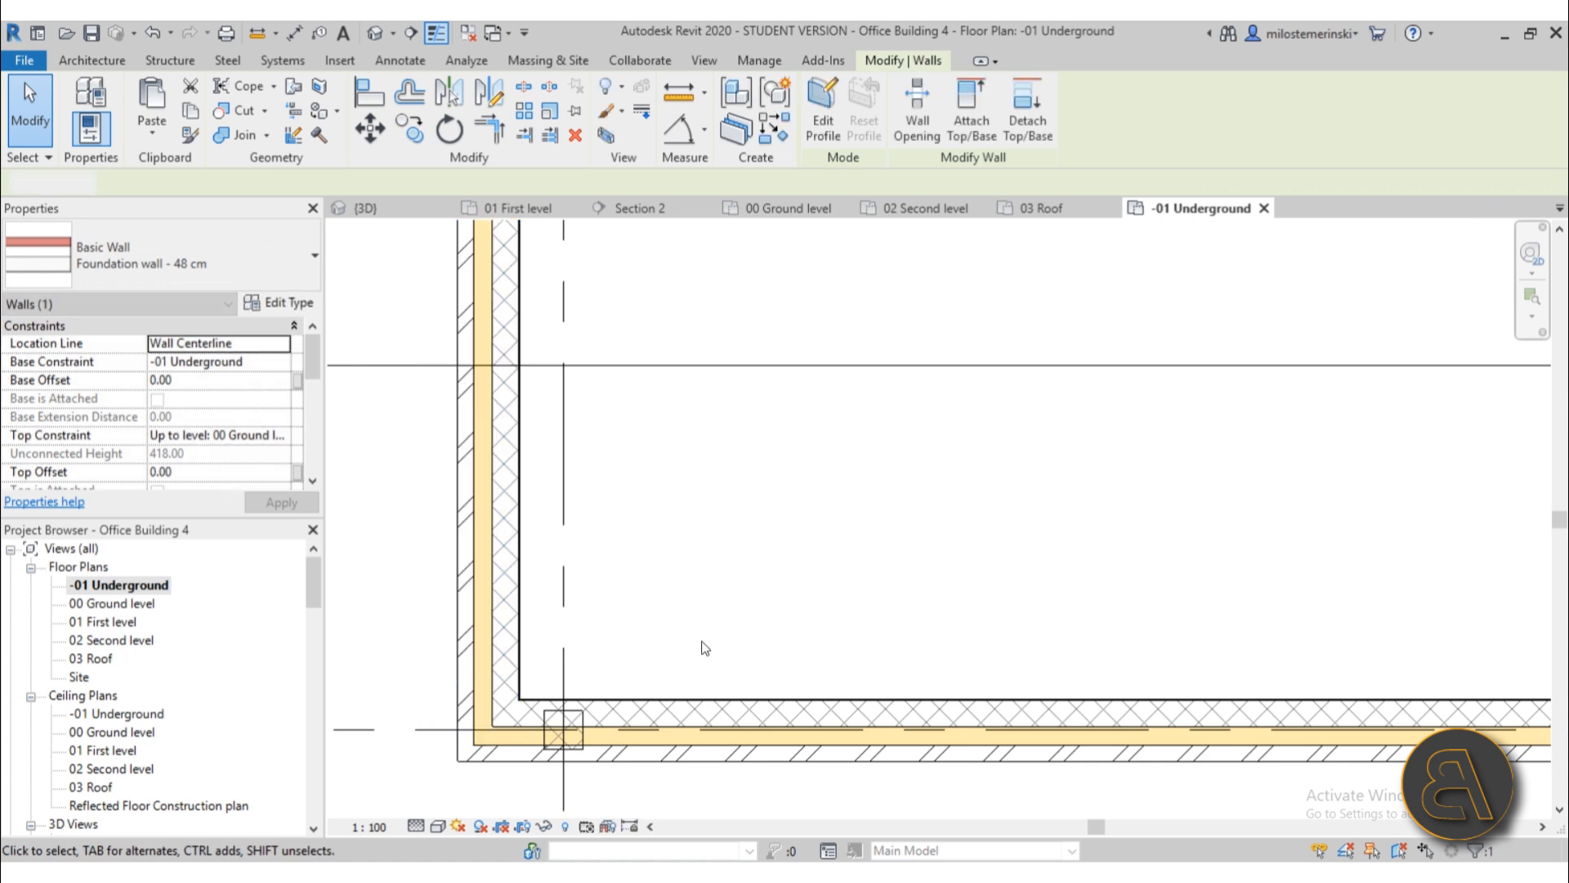
left_click(664, 617)
- Align the exterior faces of both walls' concrete layers with the outer faces of the corner column at grids 1 and C
key("a")
key("l")
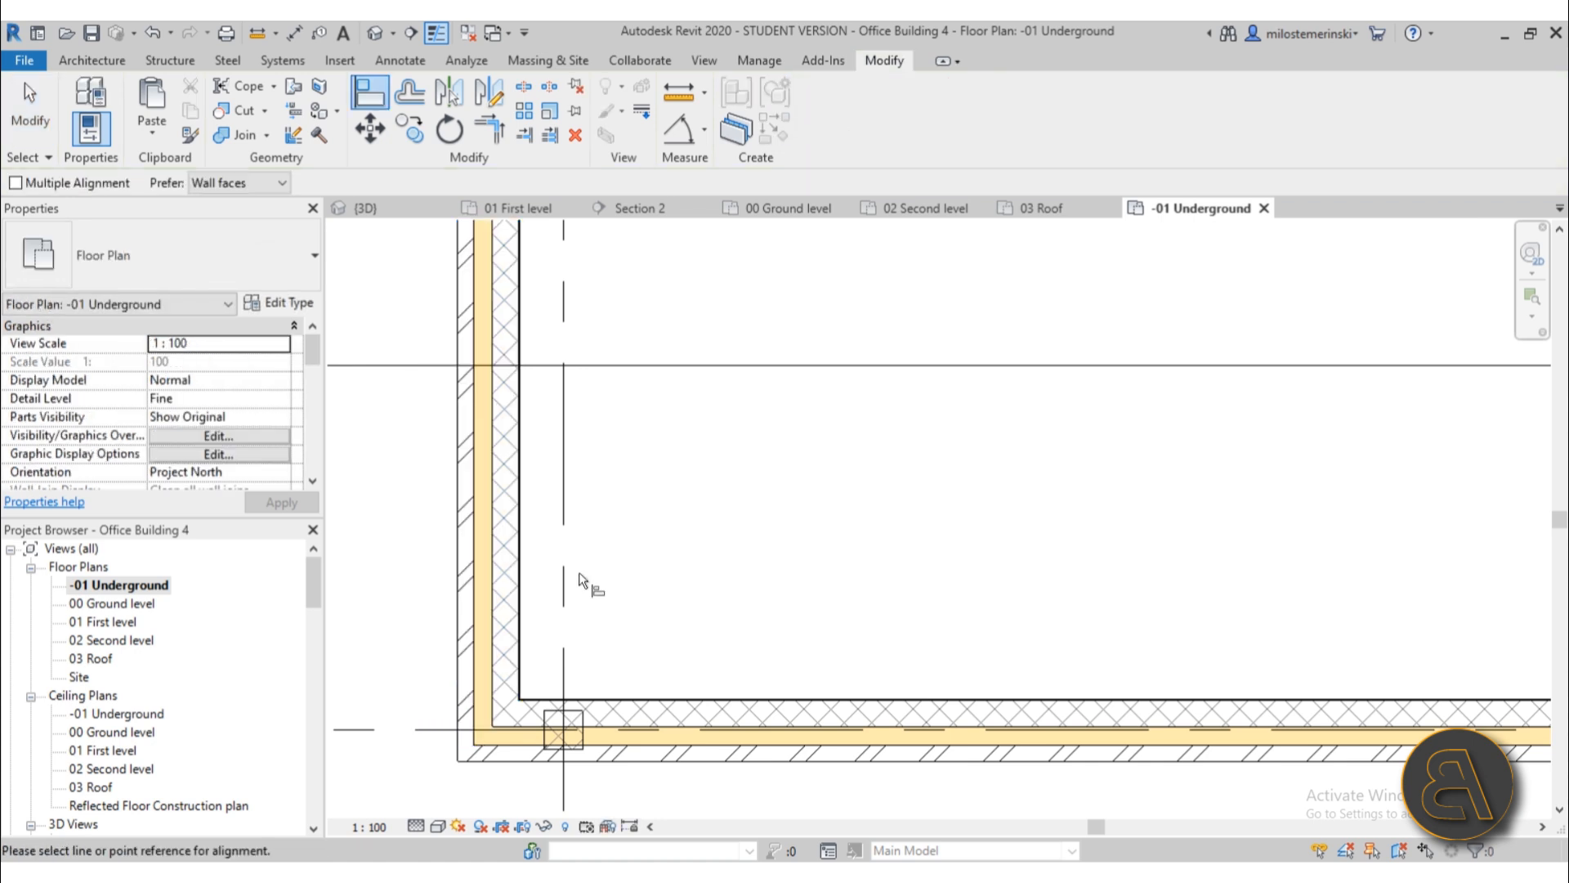
scroll(564, 653, "up", 3)
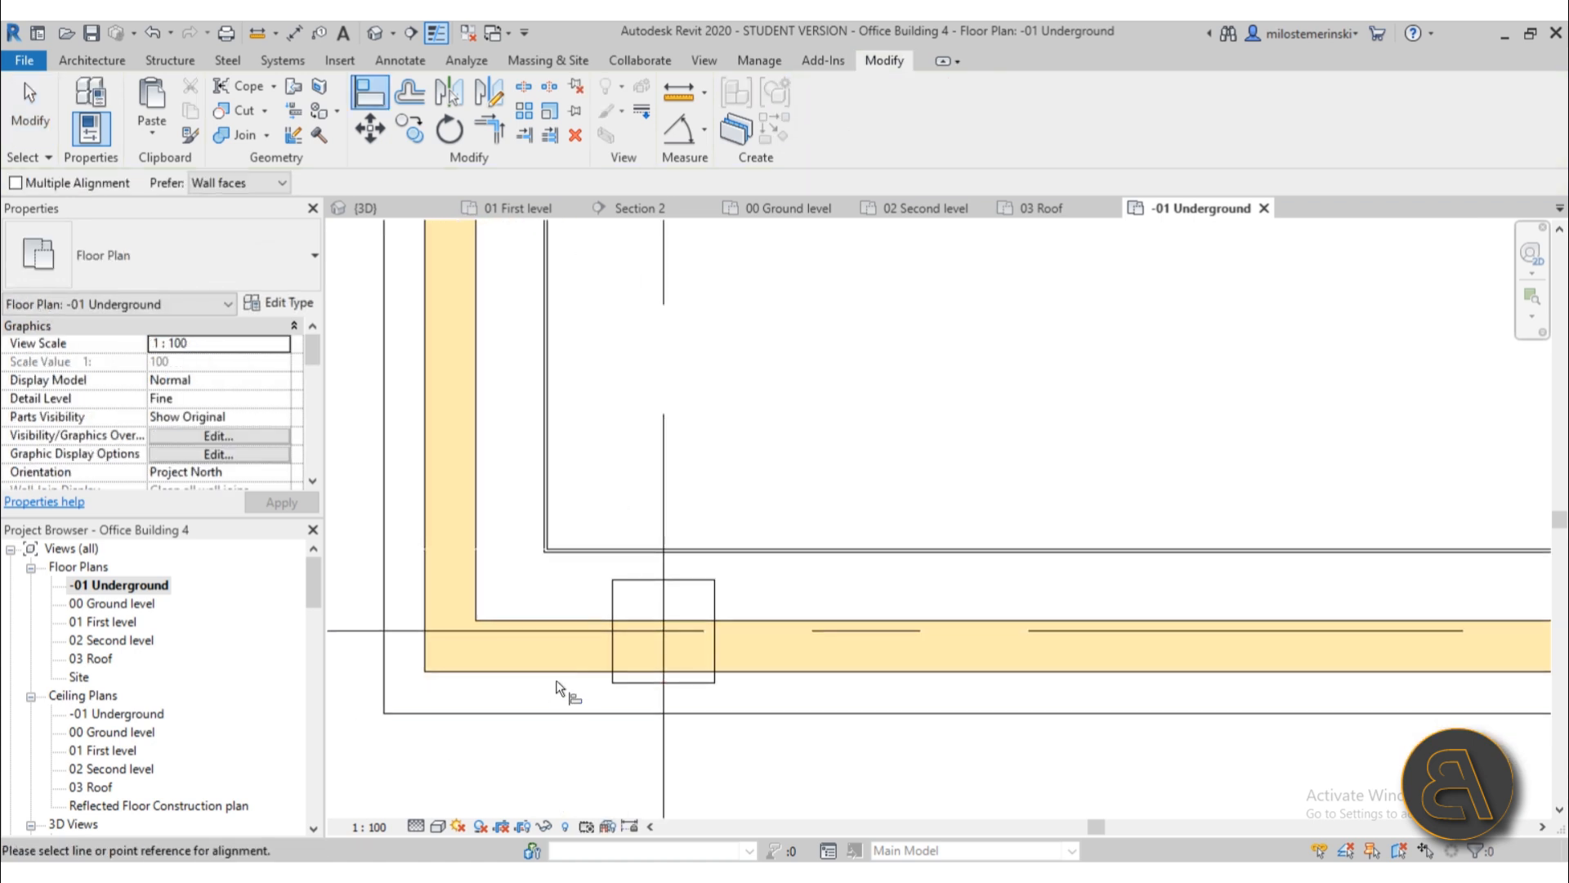
left_click(610, 609)
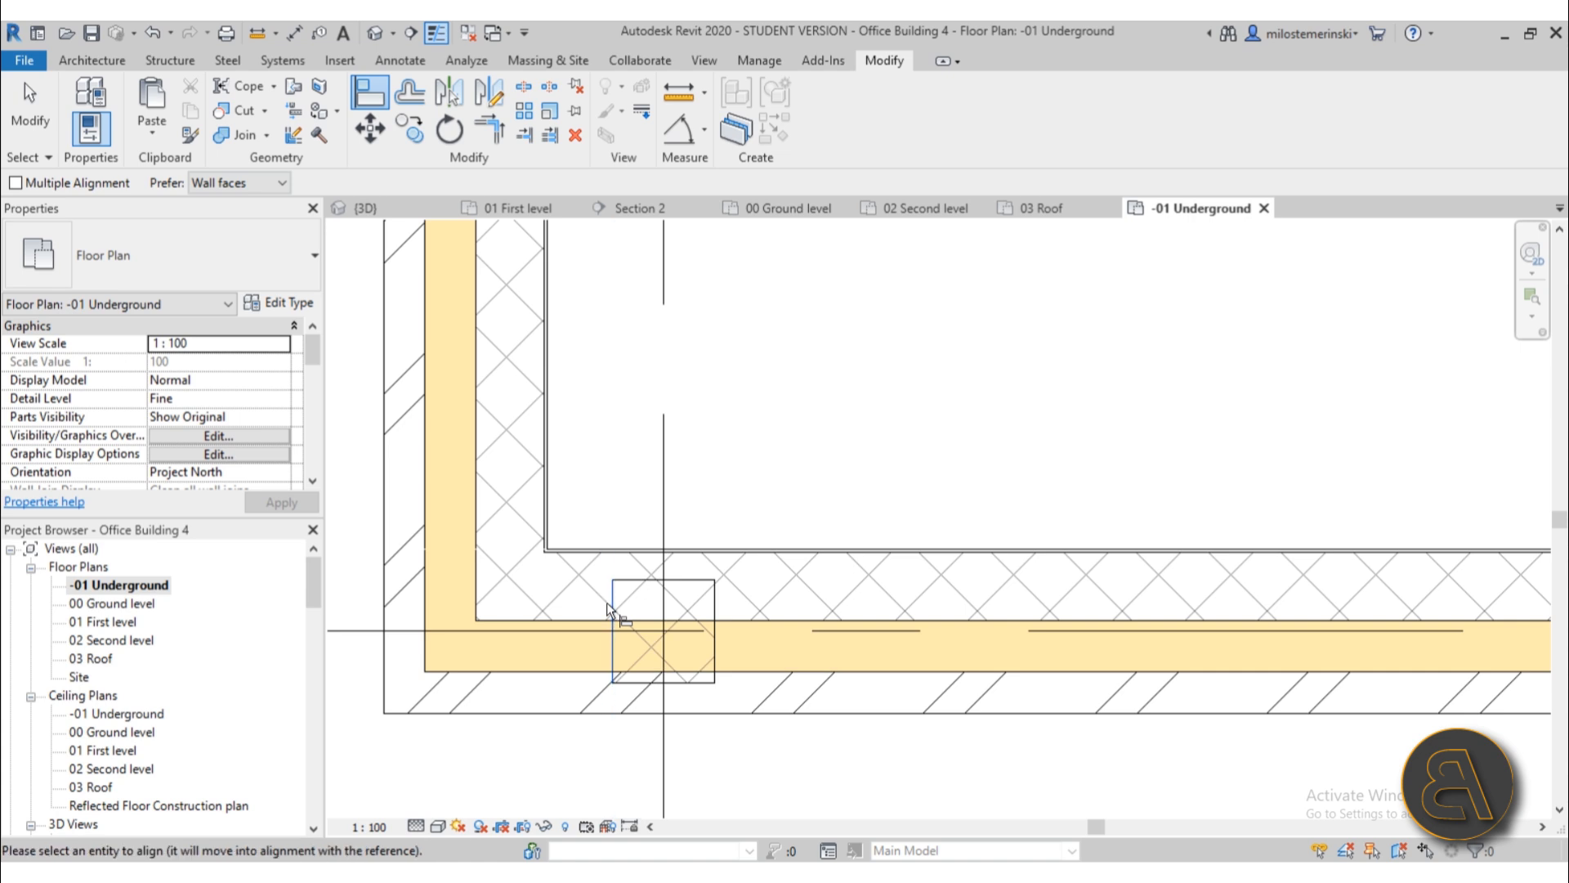
left_click(478, 535)
scroll(613, 545, "down", 2)
scroll(785, 609, "up", 2)
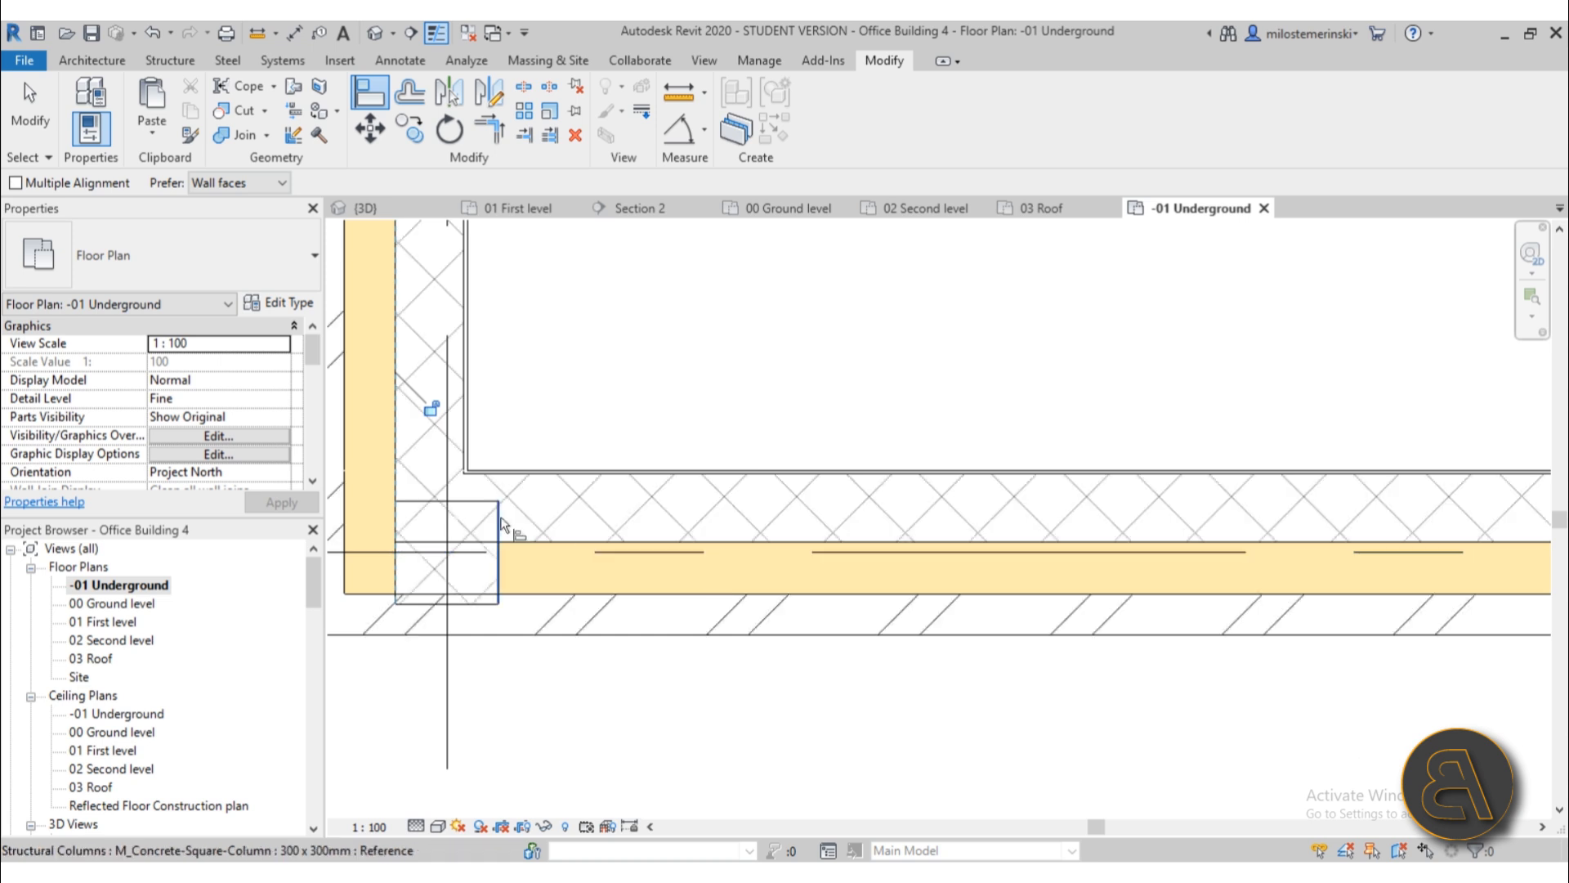
left_click(475, 604)
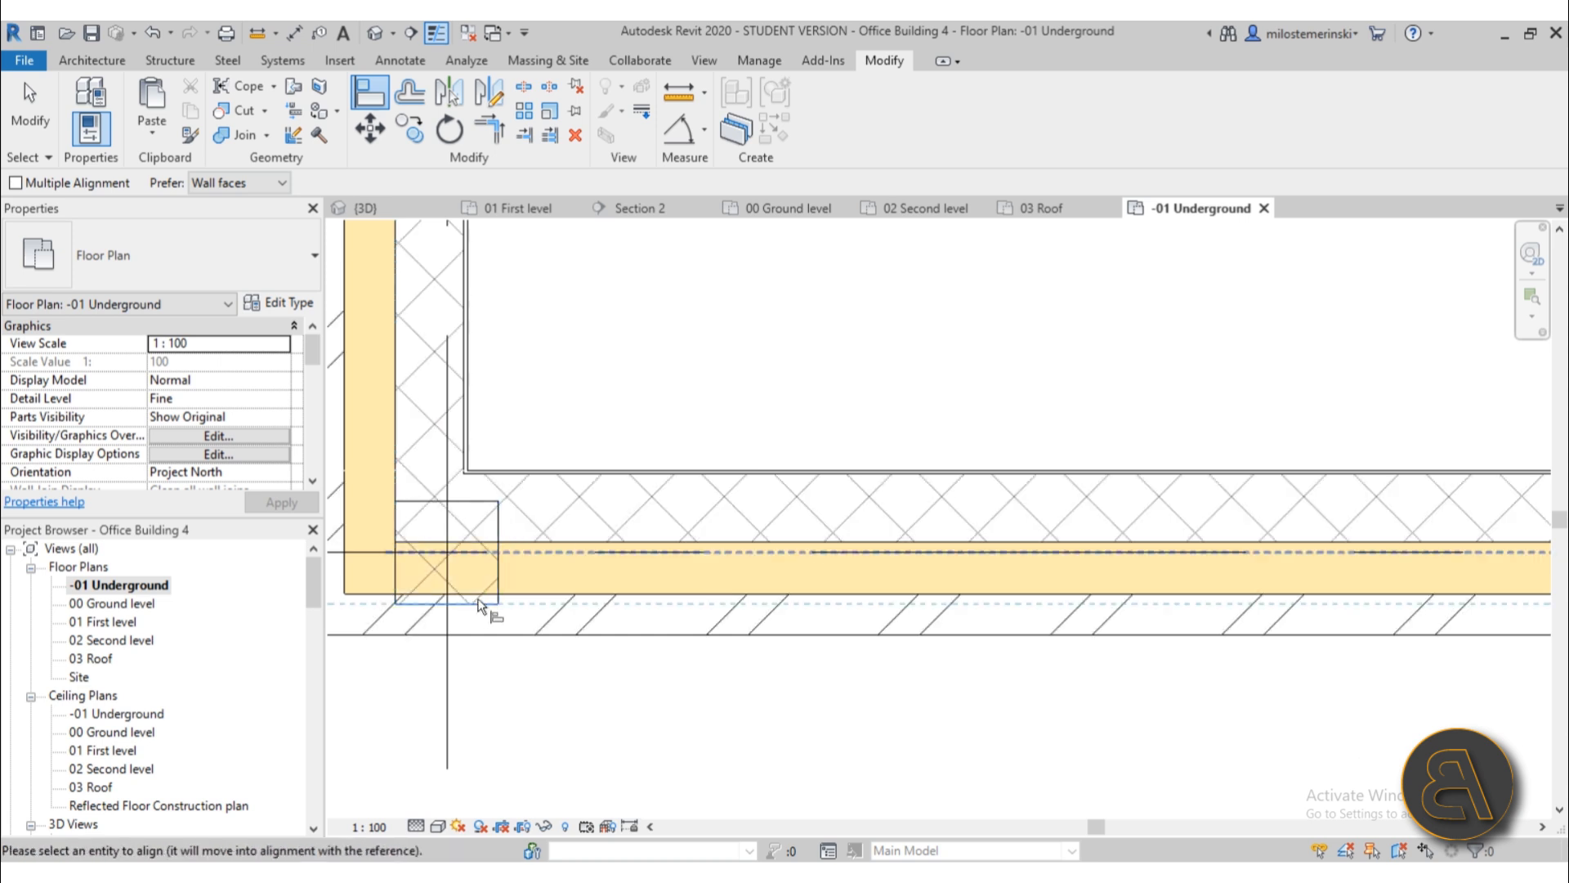
left_click(632, 540)
middle_click_drag(1020, 659, 364, 626)
scroll(773, 563, "up", 2)
middle_click_drag(960, 581, 198, 576)
scroll(777, 564, "down", 3)
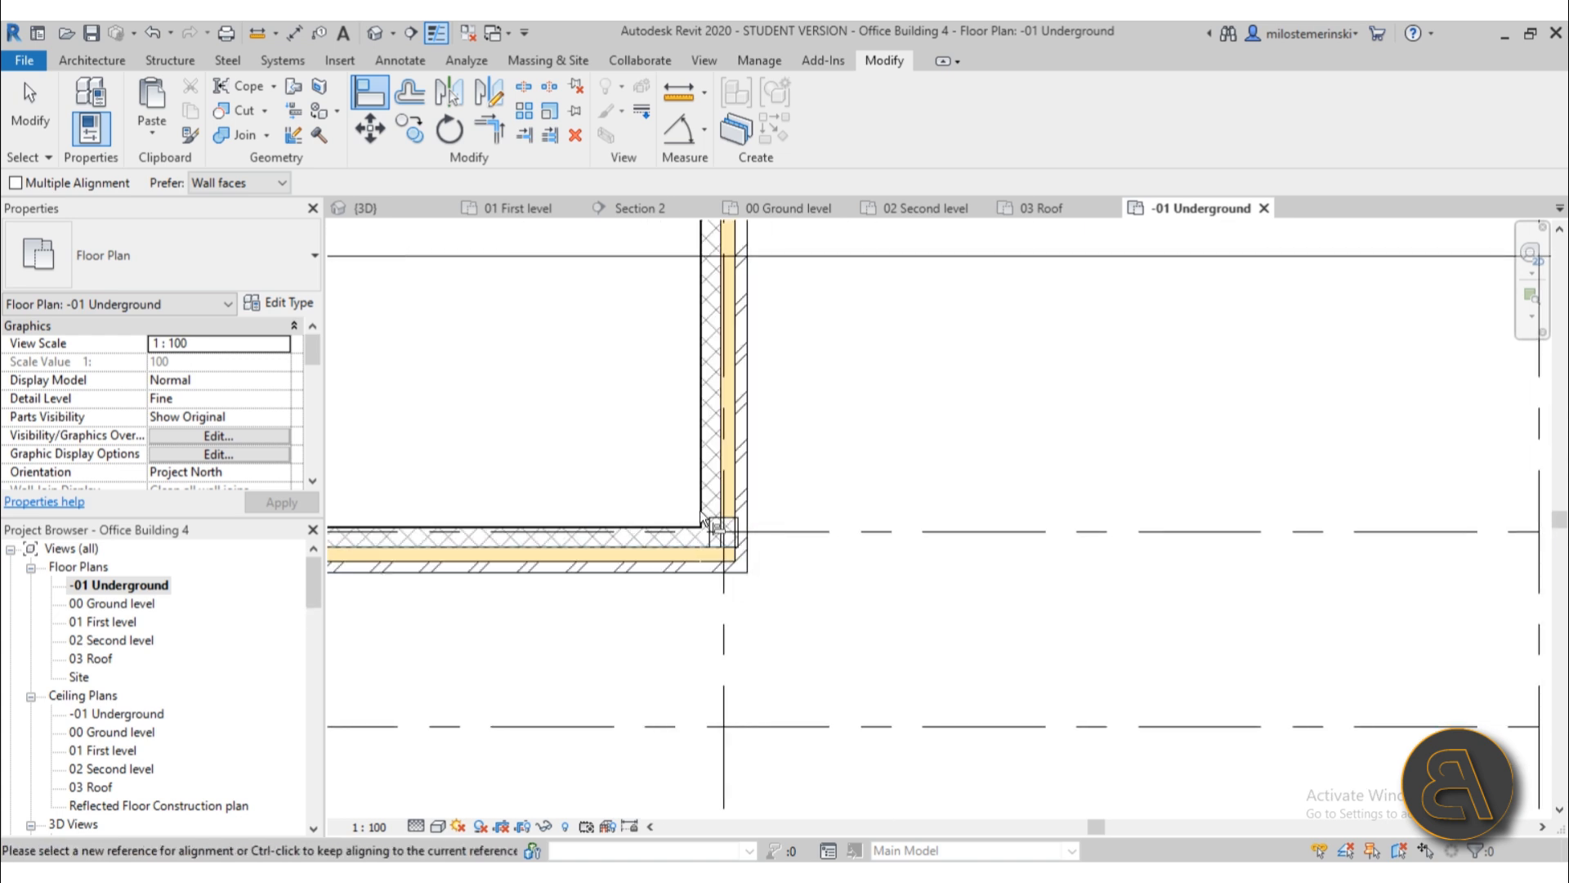
scroll(719, 537, "up", 4)
left_click(821, 551)
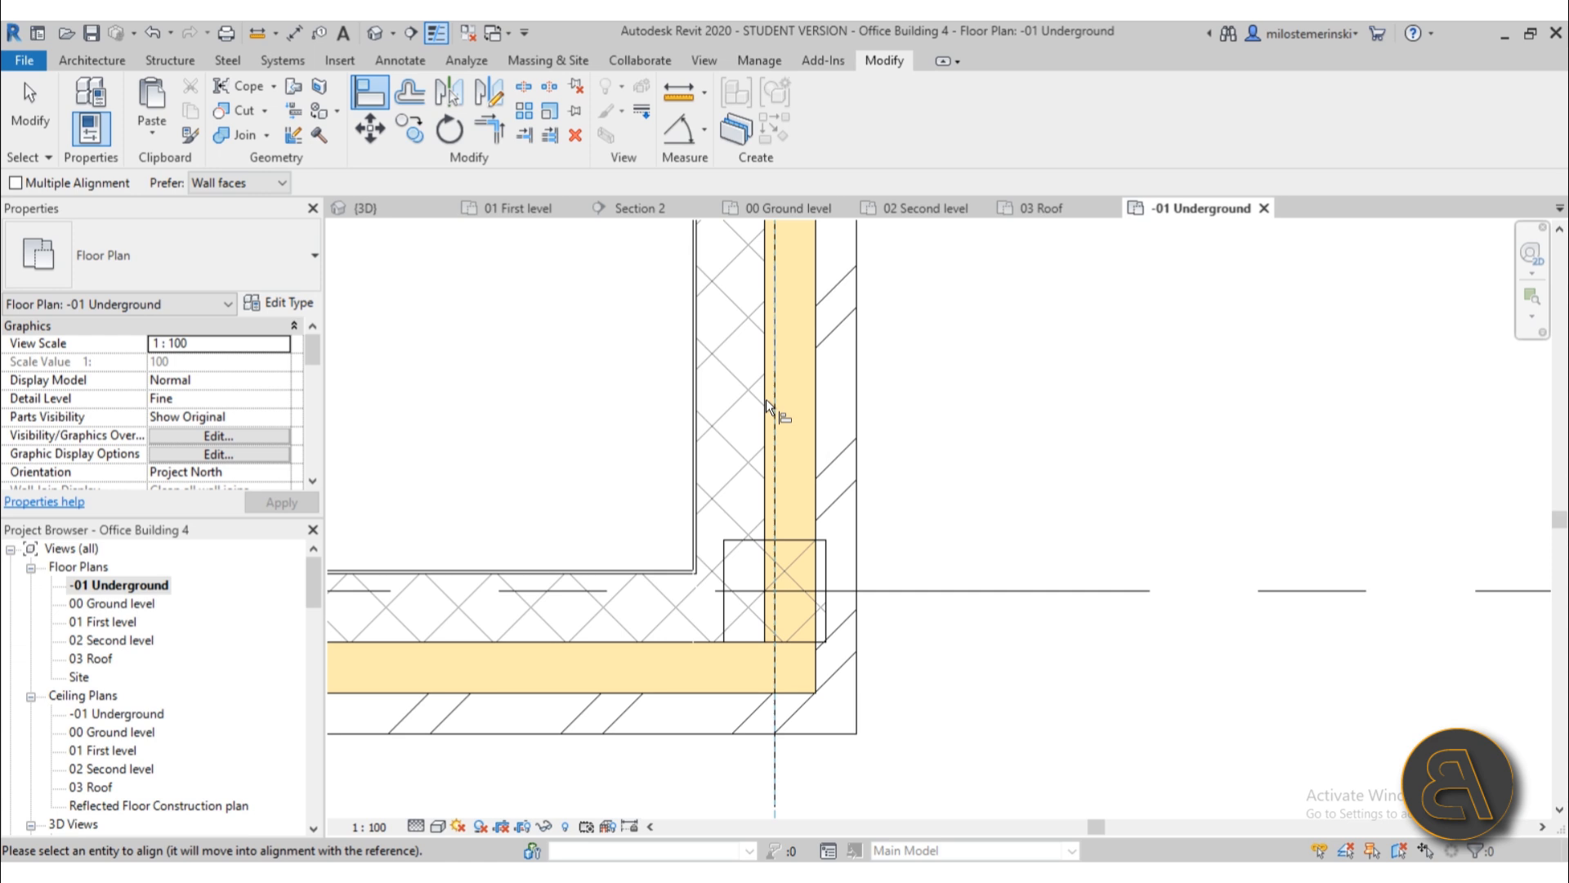
scroll(767, 399, "down", 2)
middle_click_drag(767, 399, 723, 760)
middle_click_drag(745, 359, 736, 834)
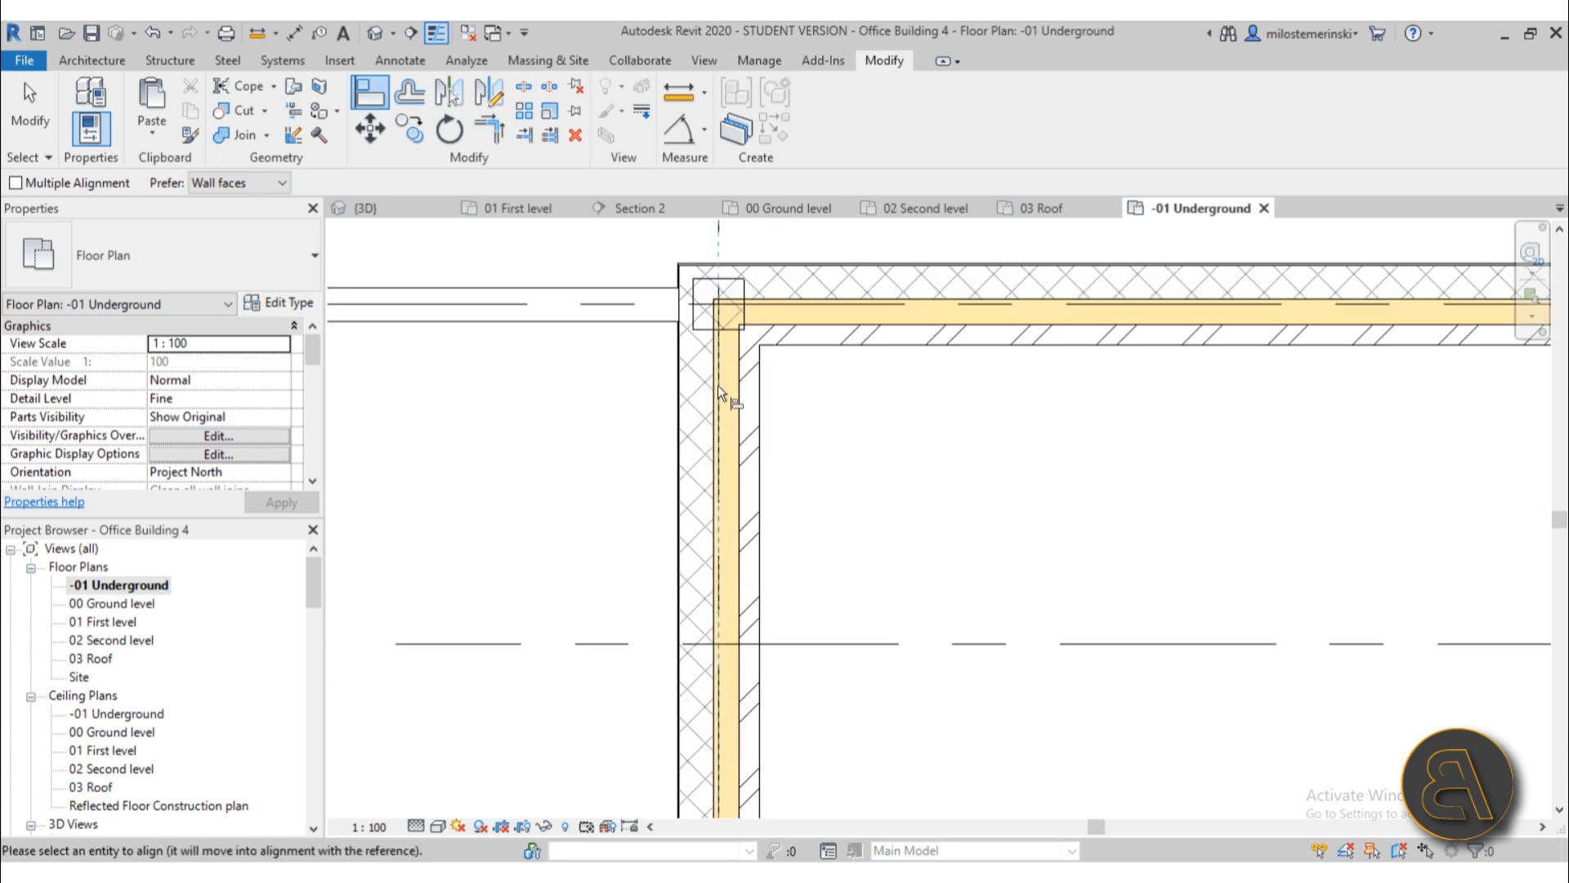
scroll(718, 409, "up", 3)
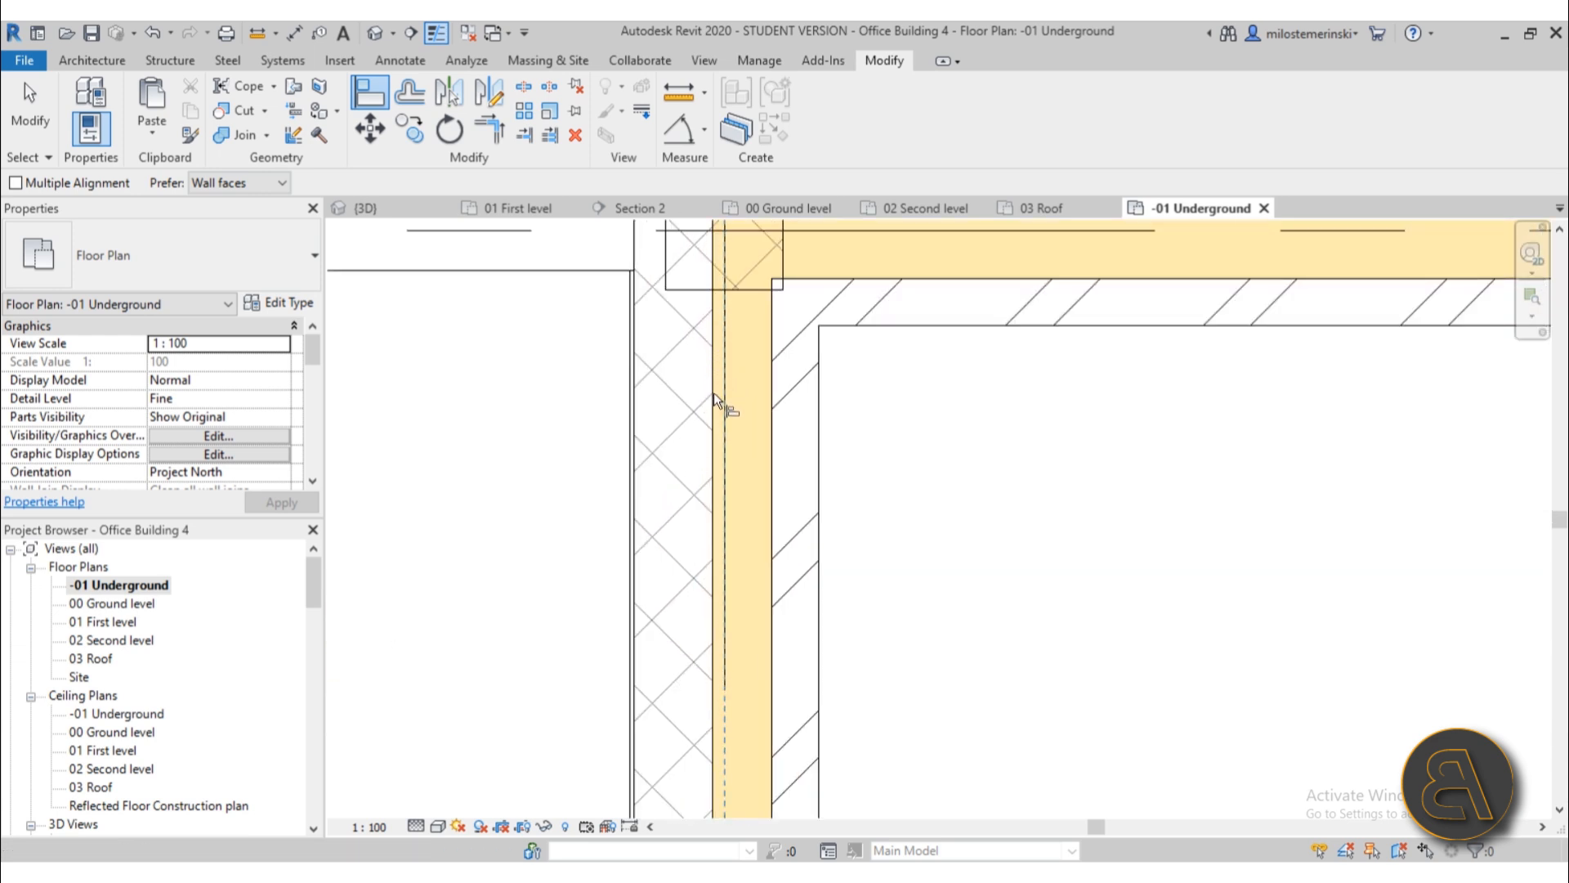
key("Escape")
key("Escape")
- Move the foundation wall along grid 3 outward until its concrete layer lies beyond the outer face of the corner column
left_click(809, 495)
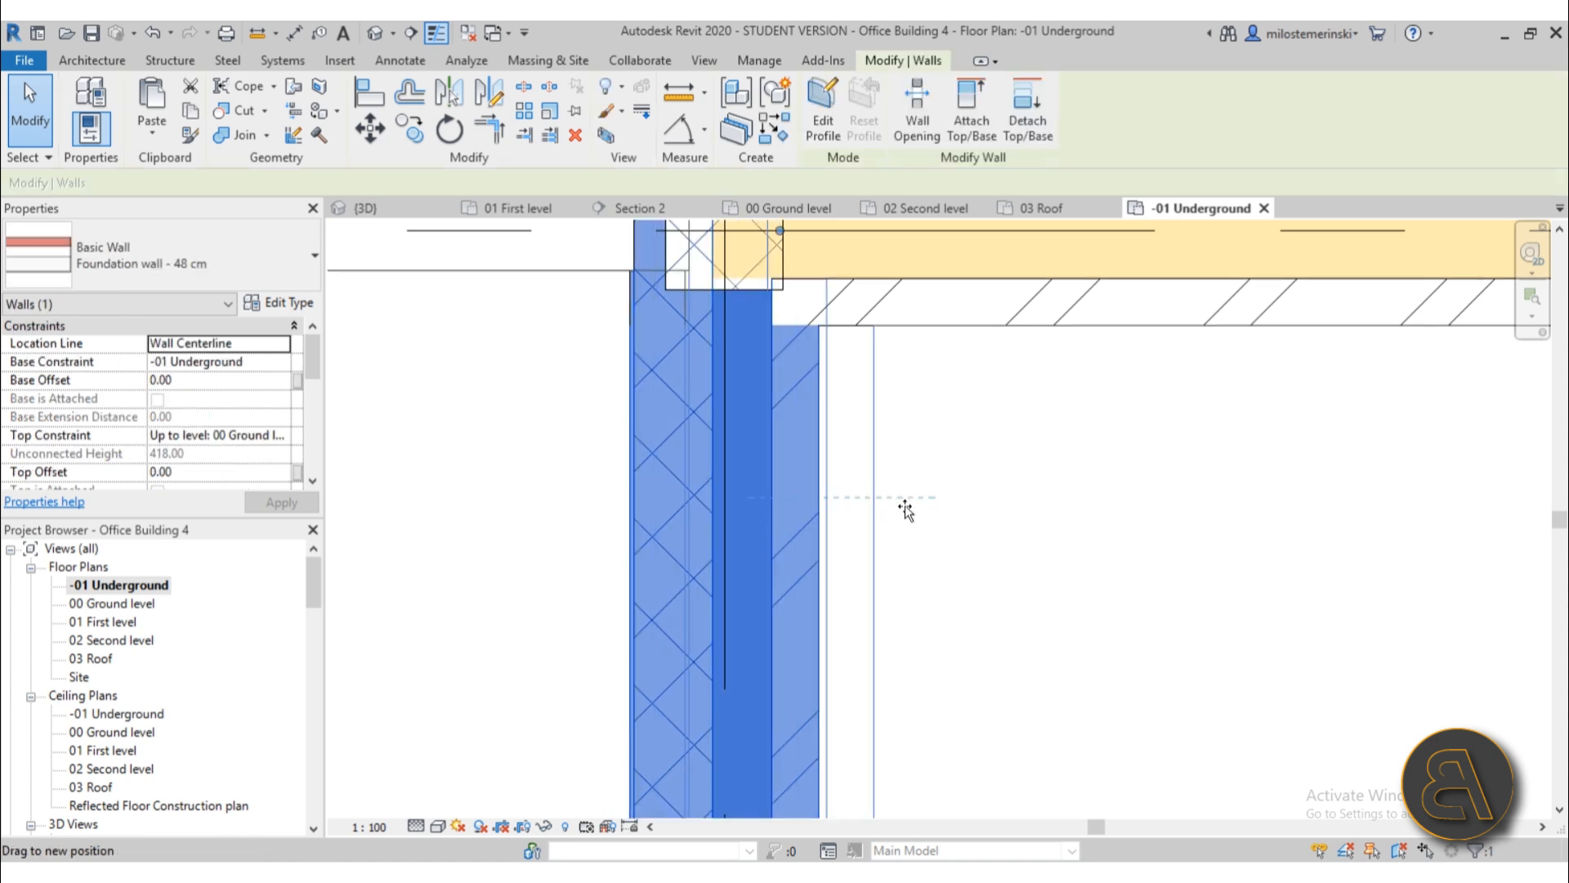
scroll(938, 512, "down", 4)
middle_click_drag(939, 512, 728, 224)
middle_click_drag(776, 627, 768, 270)
scroll(756, 443, "up", 3)
left_click(812, 470)
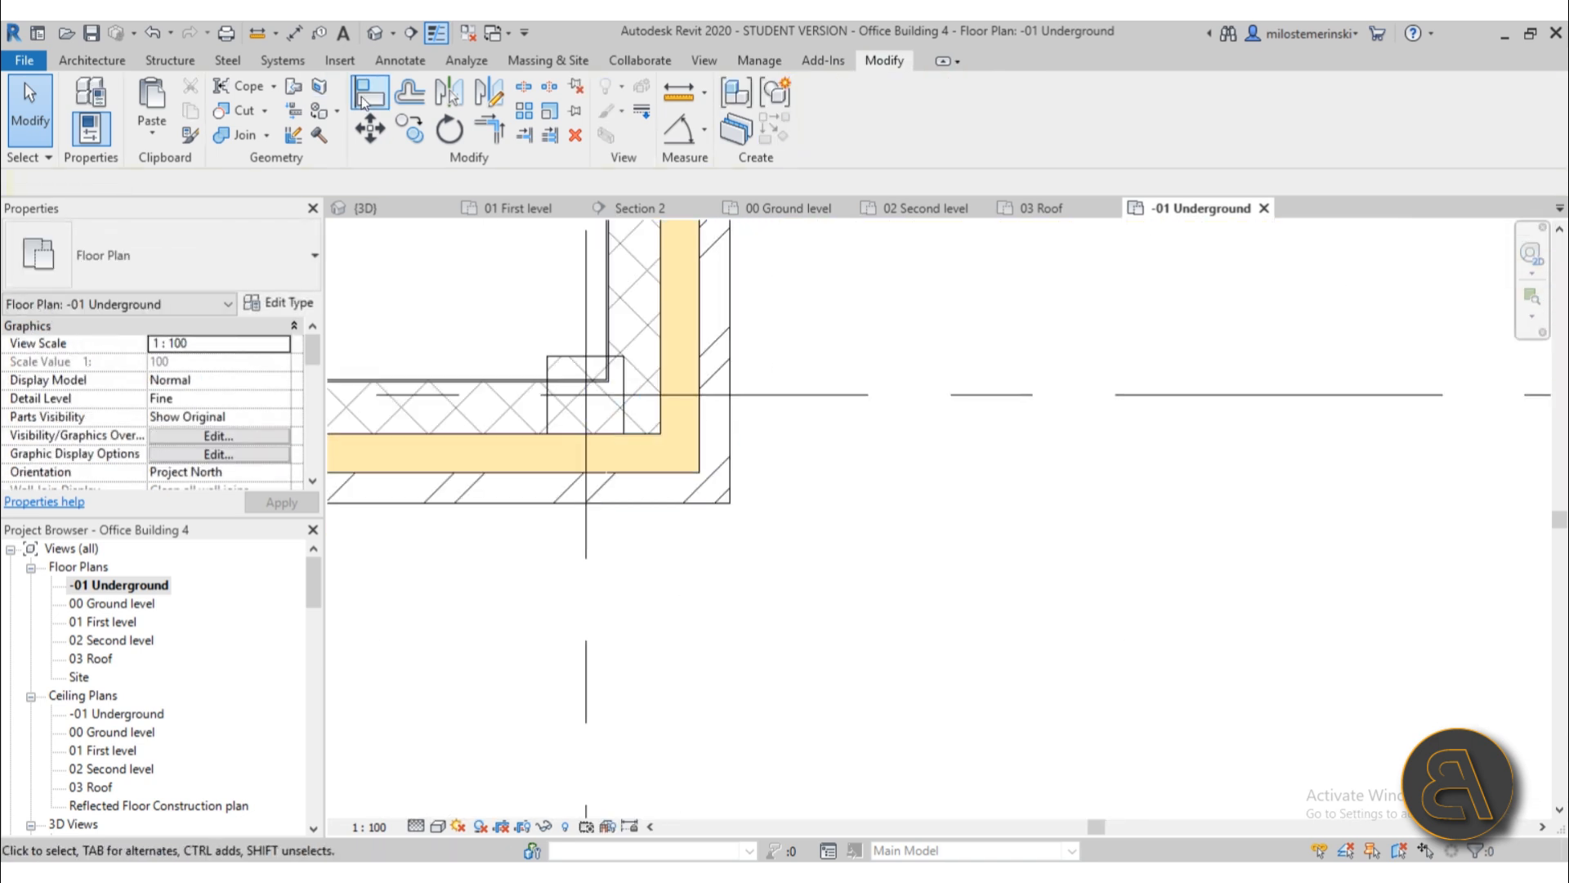
- Align the exterior face of the grid 3 wall's concrete layer with the outer face of the column at grid C
scroll(655, 385, "up", 3)
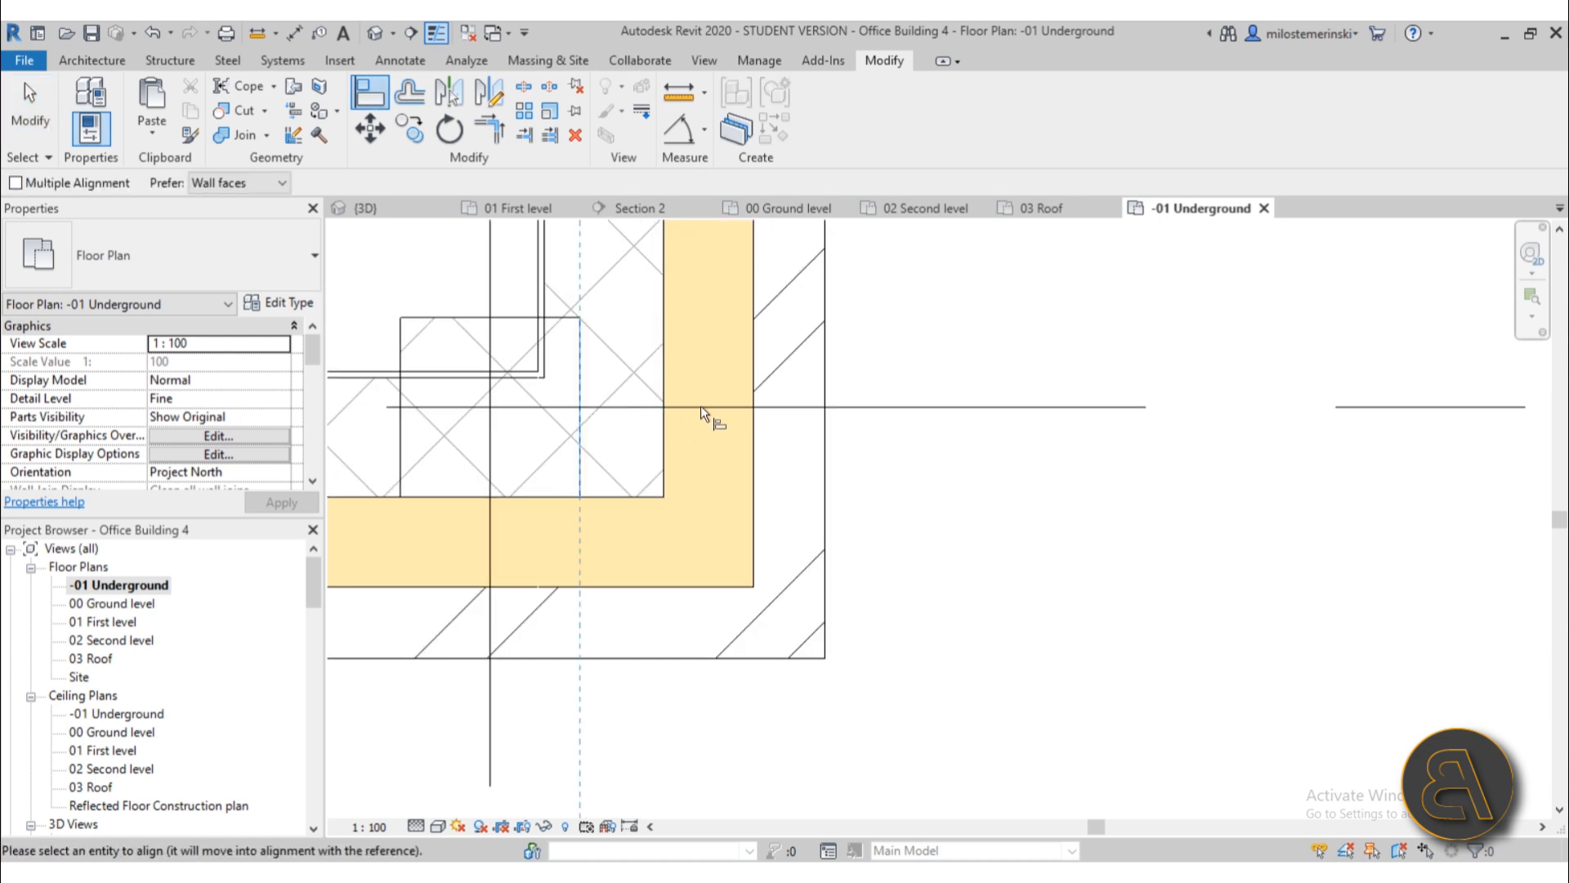
left_click(669, 369)
scroll(698, 410, "down", 3)
middle_click_drag(698, 410, 699, 514)
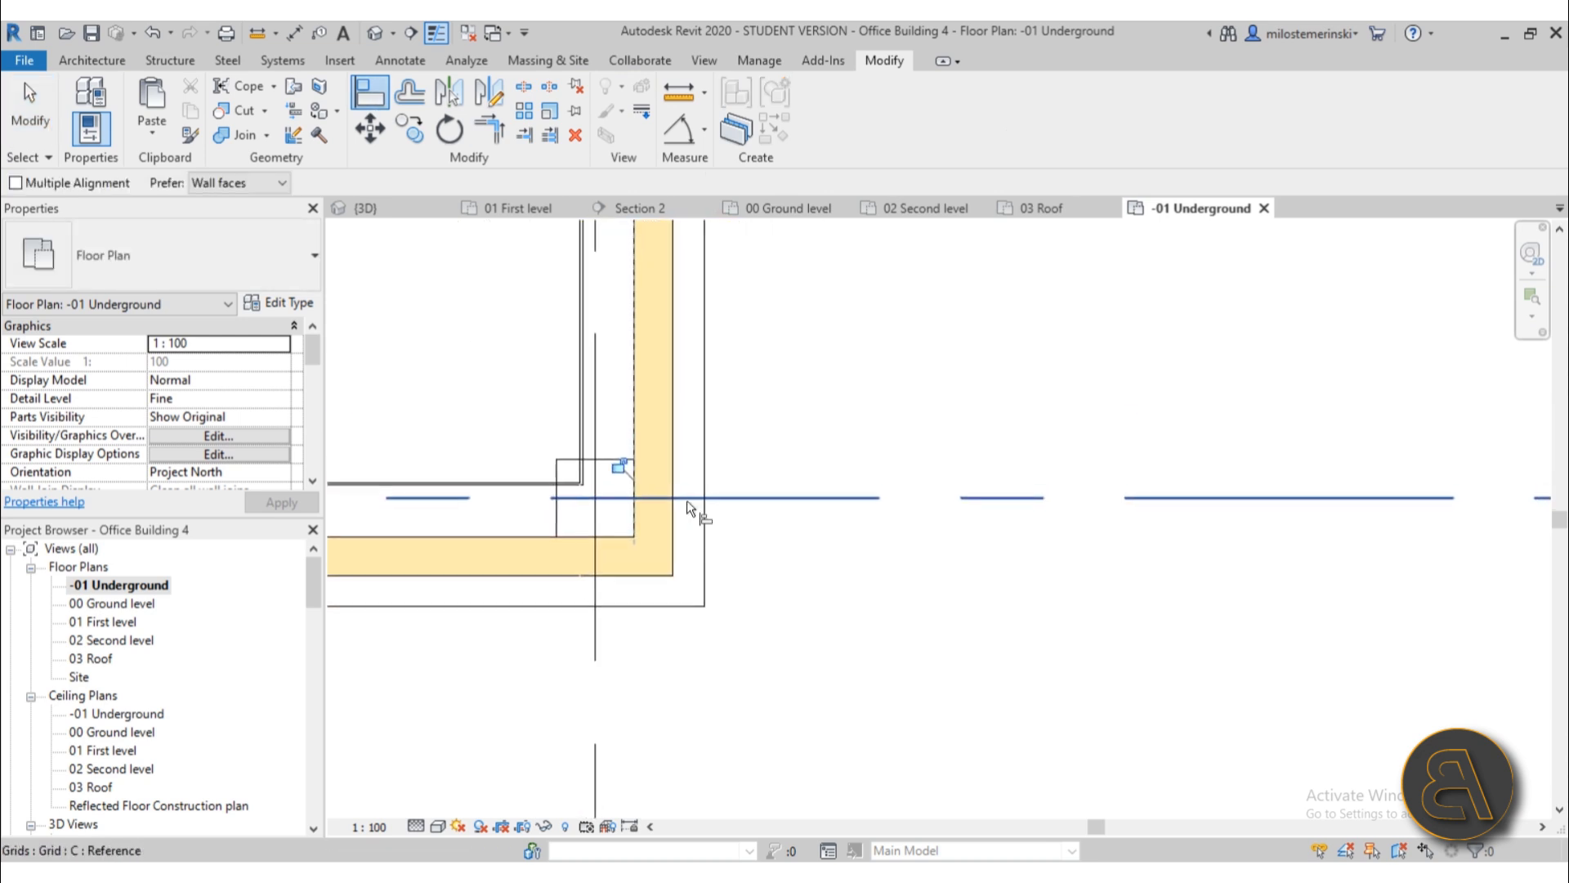
- Align the concrete layer's exterior face of the grid B foundation wall with the outer face of the column at grid 3
scroll(682, 461, "down", 2)
middle_click_drag(800, 299, 780, 657)
scroll(776, 650, "down", 2)
middle_click_drag(721, 233, 623, 597)
scroll(604, 469, "up", 3)
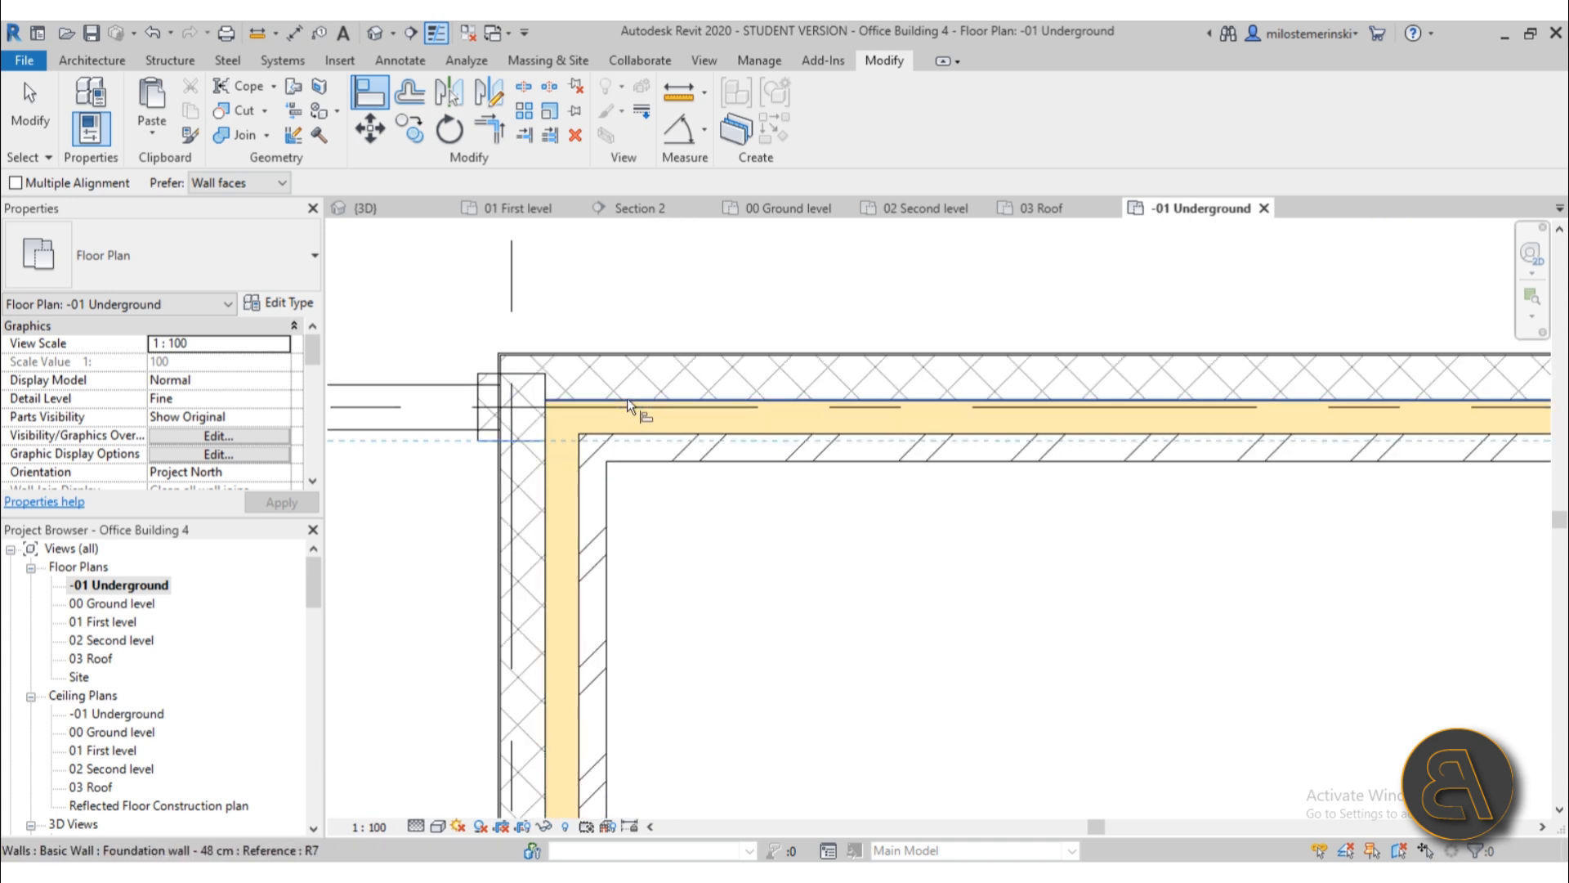
scroll(630, 414, "down", 3)
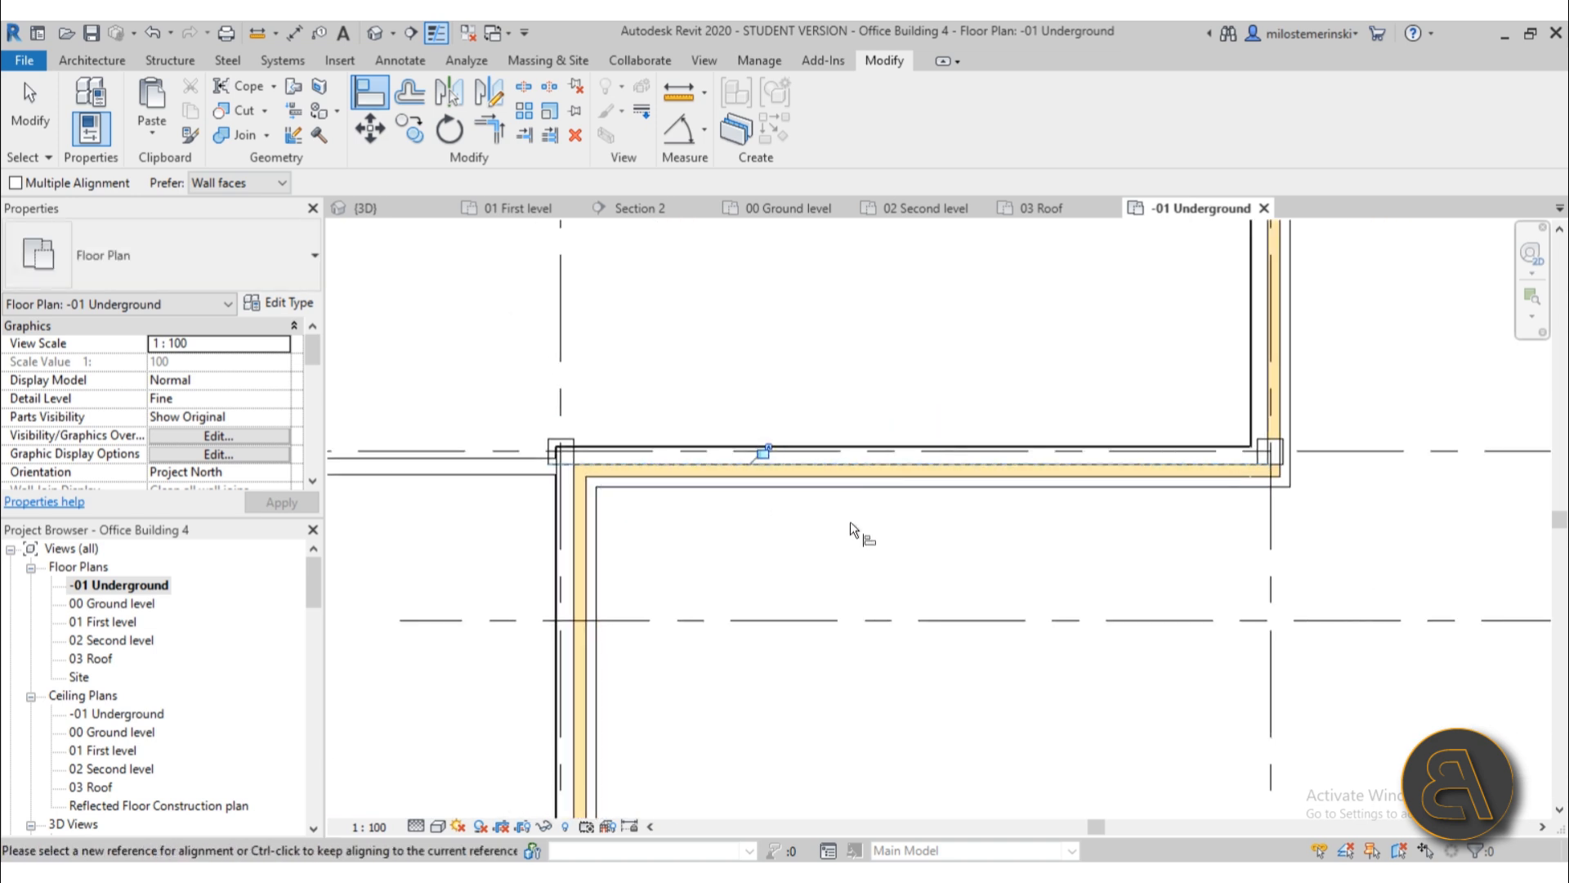
- Align the concrete layer's exterior face of the grid 4 foundation wall with the outer face of the column at grid B
middle_click_drag(896, 539, 627, 619)
scroll(1030, 496, "up", 2)
scroll(1030, 495, "up", 1)
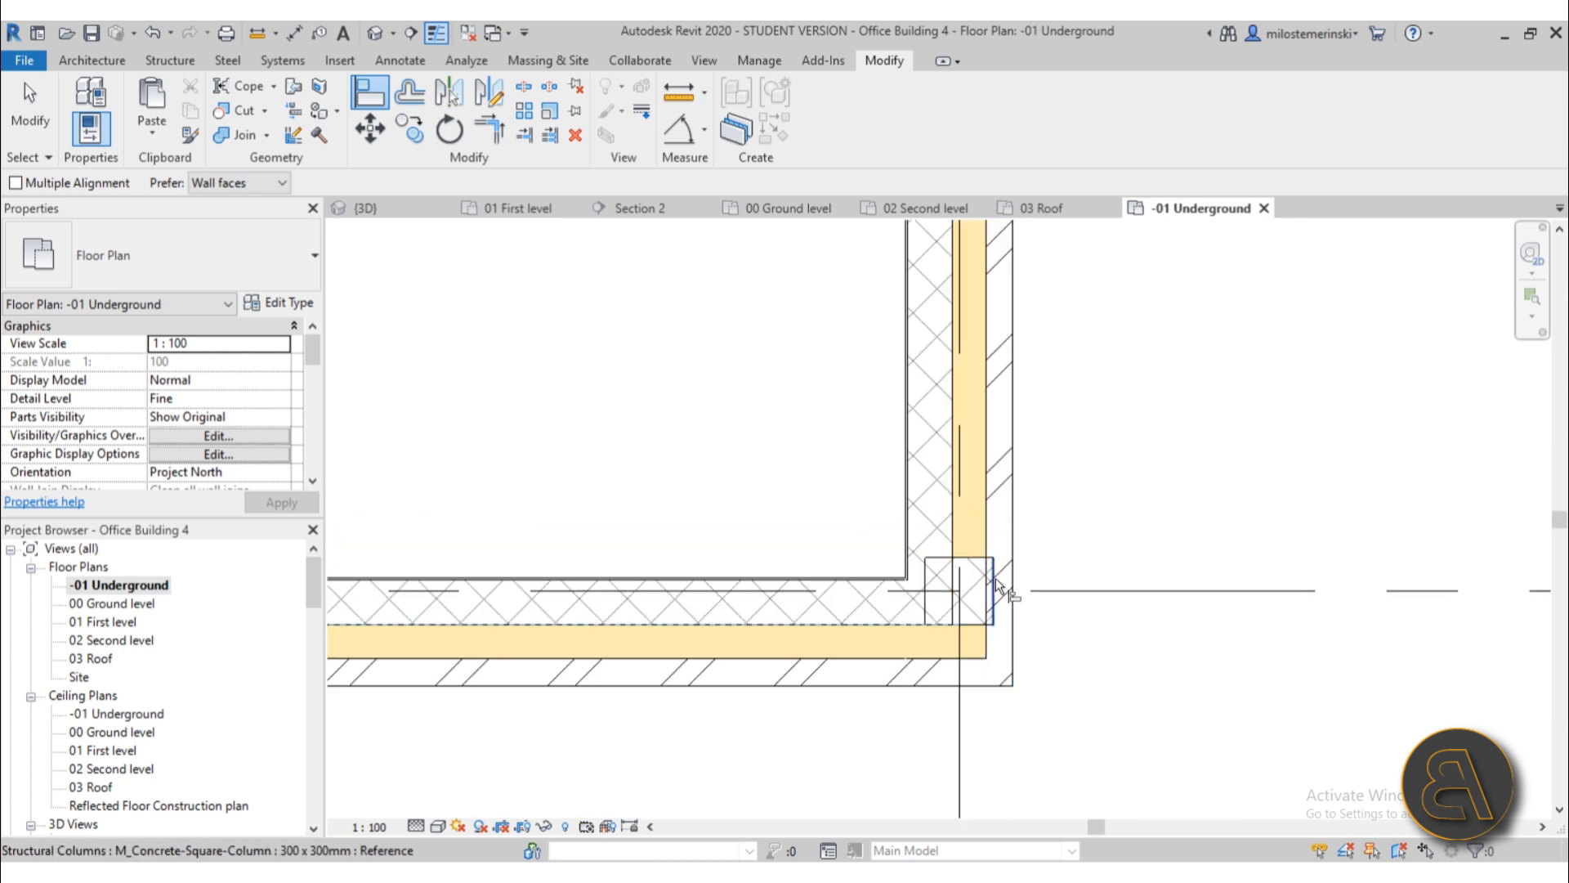
left_click(995, 590)
left_click(957, 495)
- Check the aligned foundation wall along grid 4 and the remaining generic wall on grid B between grids 2 and 3
scroll(956, 495, "down", 3)
middle_click_drag(915, 493, 876, 736)
middle_click_drag(840, 242, 850, 463)
scroll(902, 293, "up", 1)
scroll(902, 292, "down", 3)
scroll(799, 402, "down", 2)
middle_click_drag(663, 512, 710, 509)
scroll(754, 355, "up", 3)
key("Escape")
key("Escape")
scroll(754, 354, "down", 1)
scroll(482, 441, "up", 3)
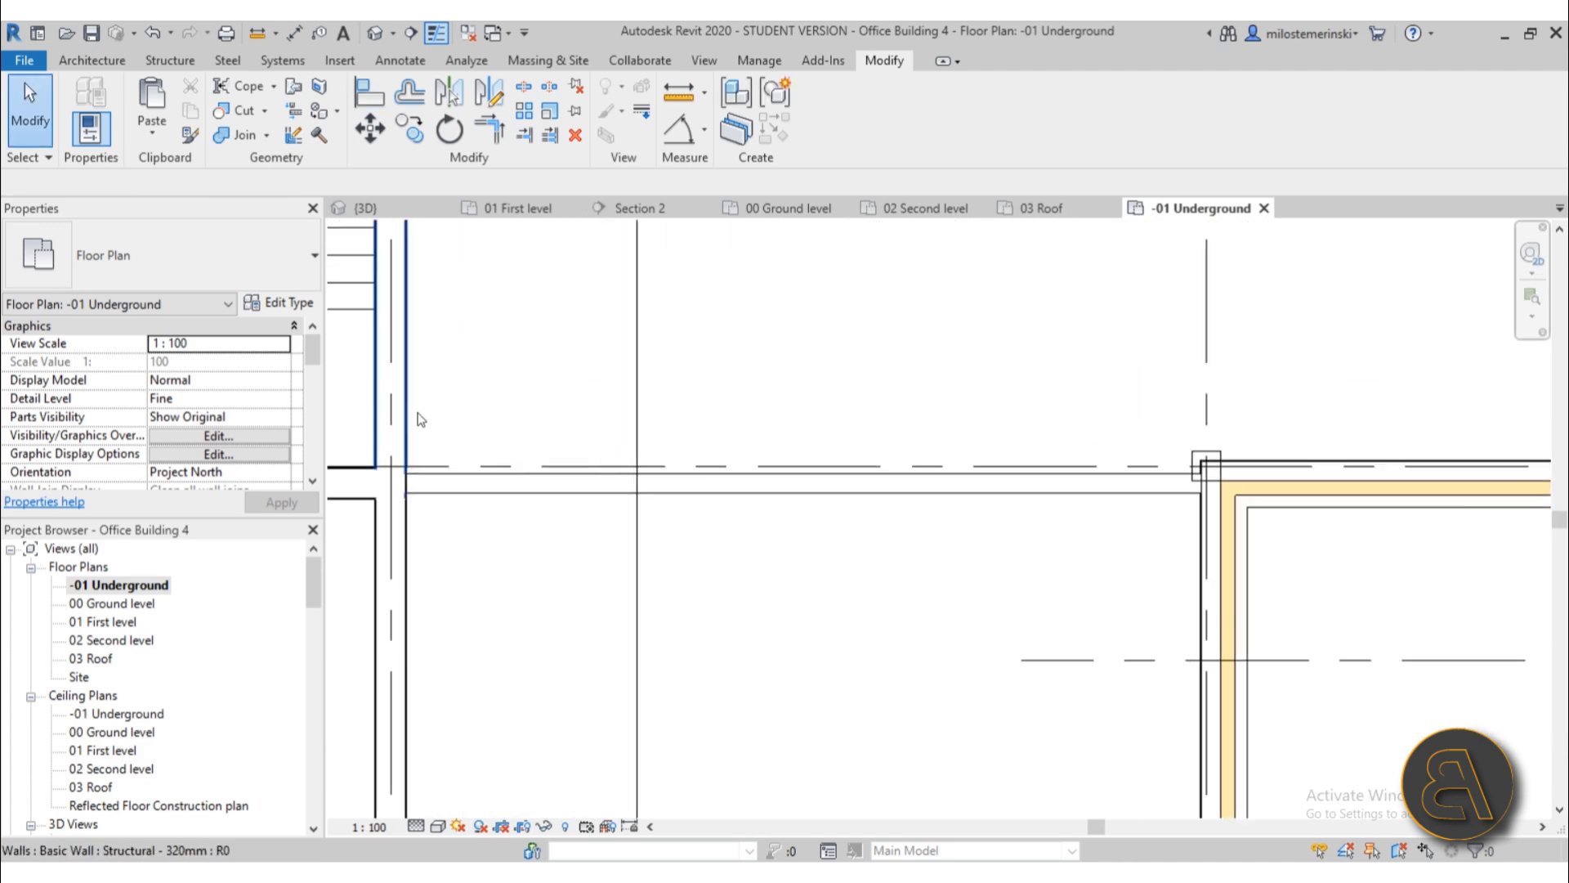
- Shorten the Generic - 200mm wall between grids 2 and 3 to about 750 cm, pulling its end away from the grid 3 column
left_click(457, 485)
scroll(540, 546, "down", 3)
middle_click_drag(539, 552, 567, 526)
scroll(559, 519, "down", 1)
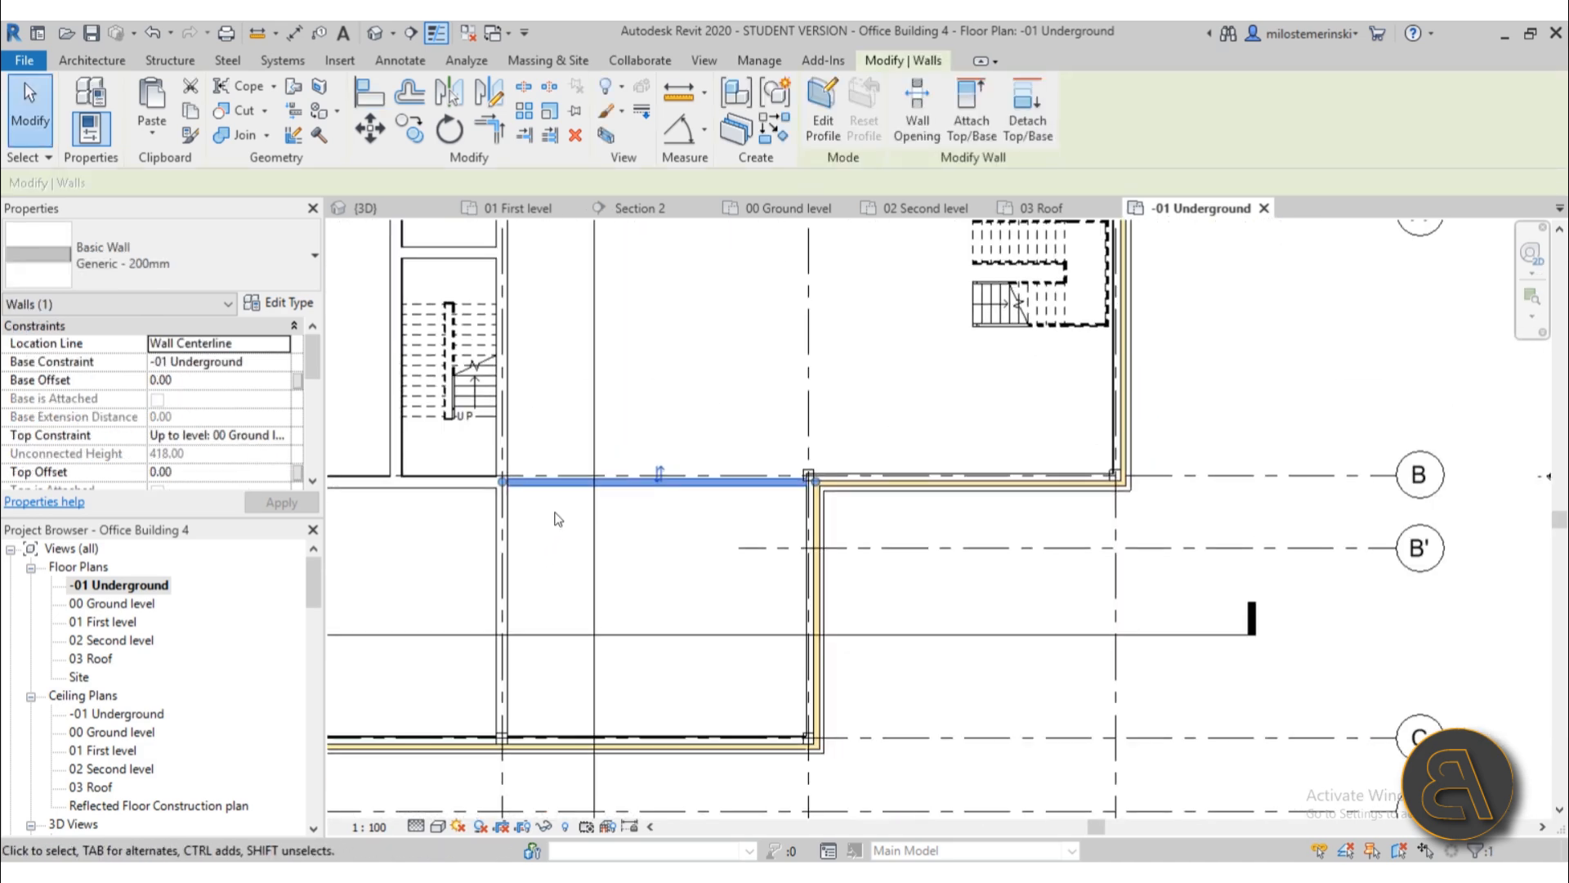
scroll(643, 479, "up", 4)
left_click_drag(1101, 488, 986, 501)
left_click(990, 561)
- Try moving the shortened generic wall to the other side of grid line B, and undo the move
scroll(425, 559, "down", 2)
middle_click_drag(408, 558, 466, 539)
scroll(854, 527, "up", 2)
left_click(848, 494)
left_click(870, 549)
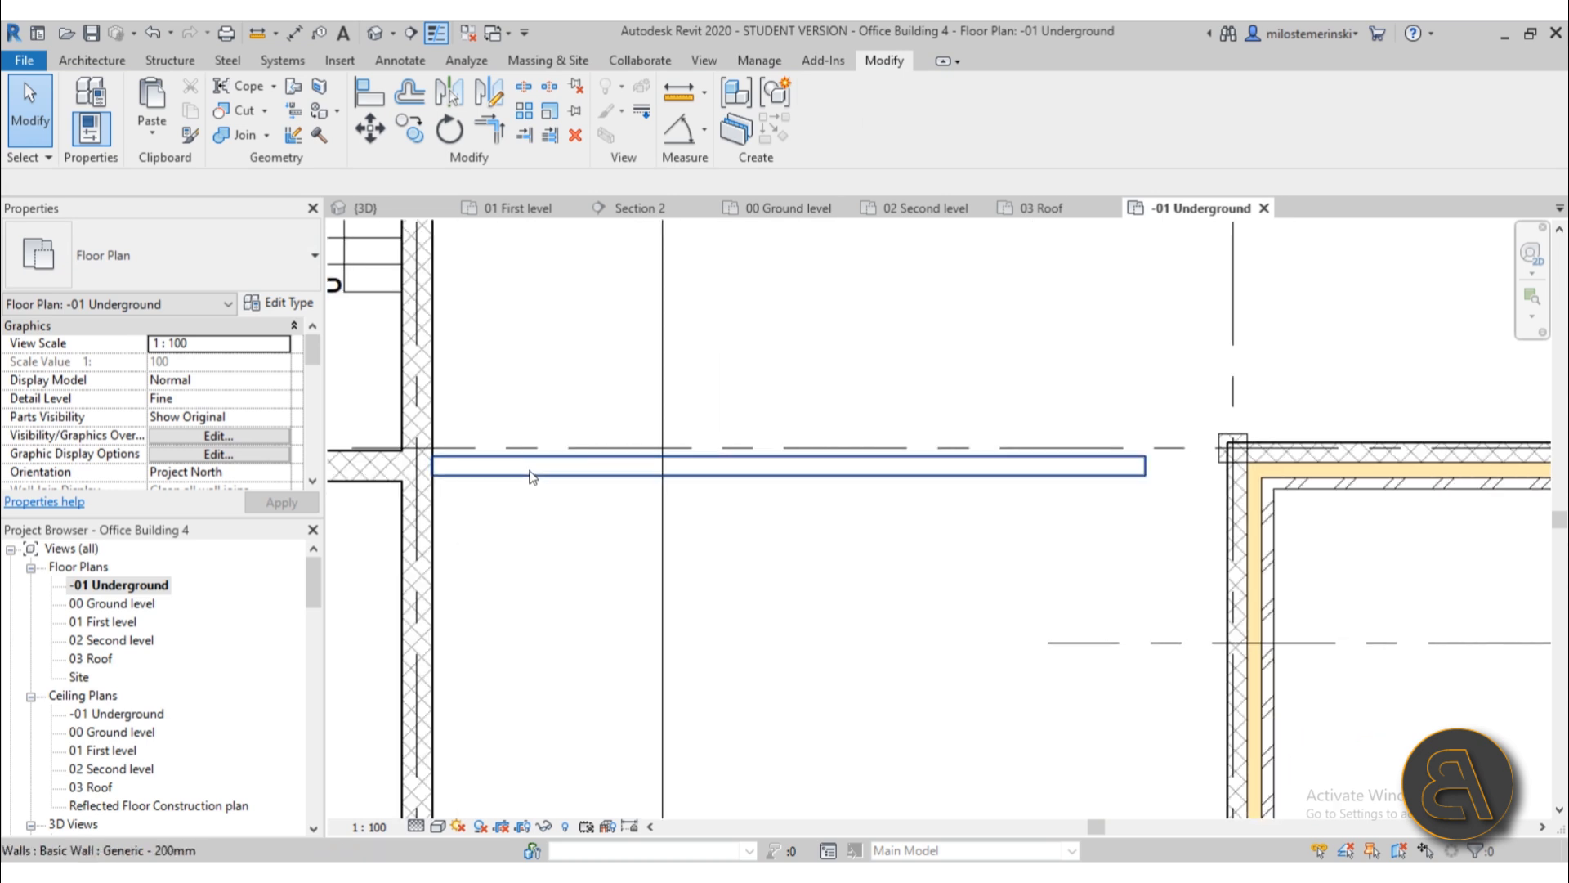
left_click(531, 454)
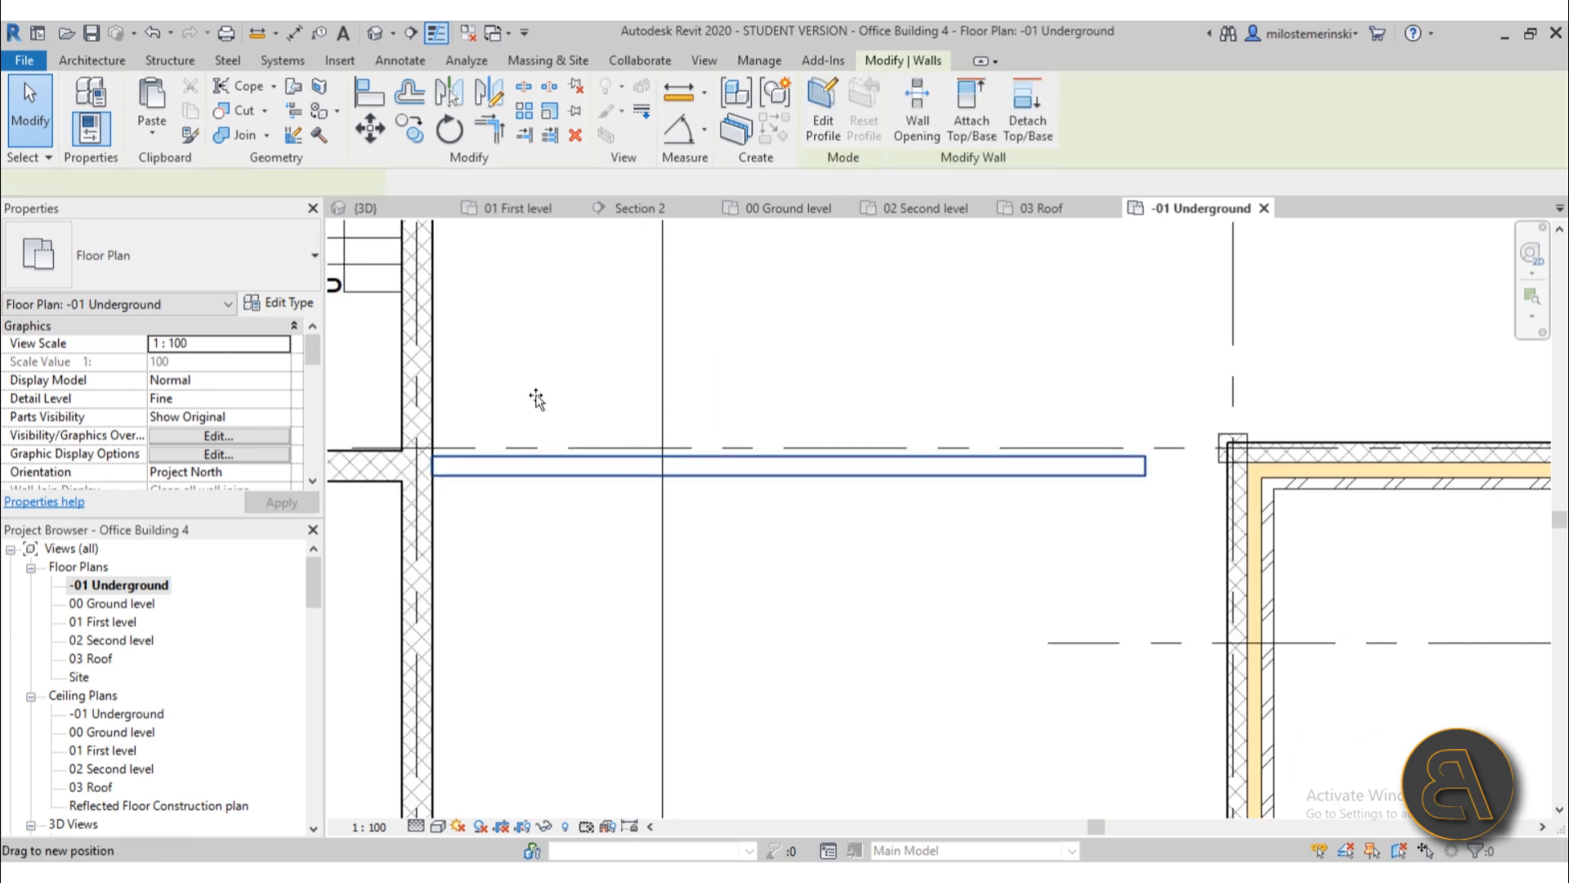
left_click_drag(533, 398, 527, 393)
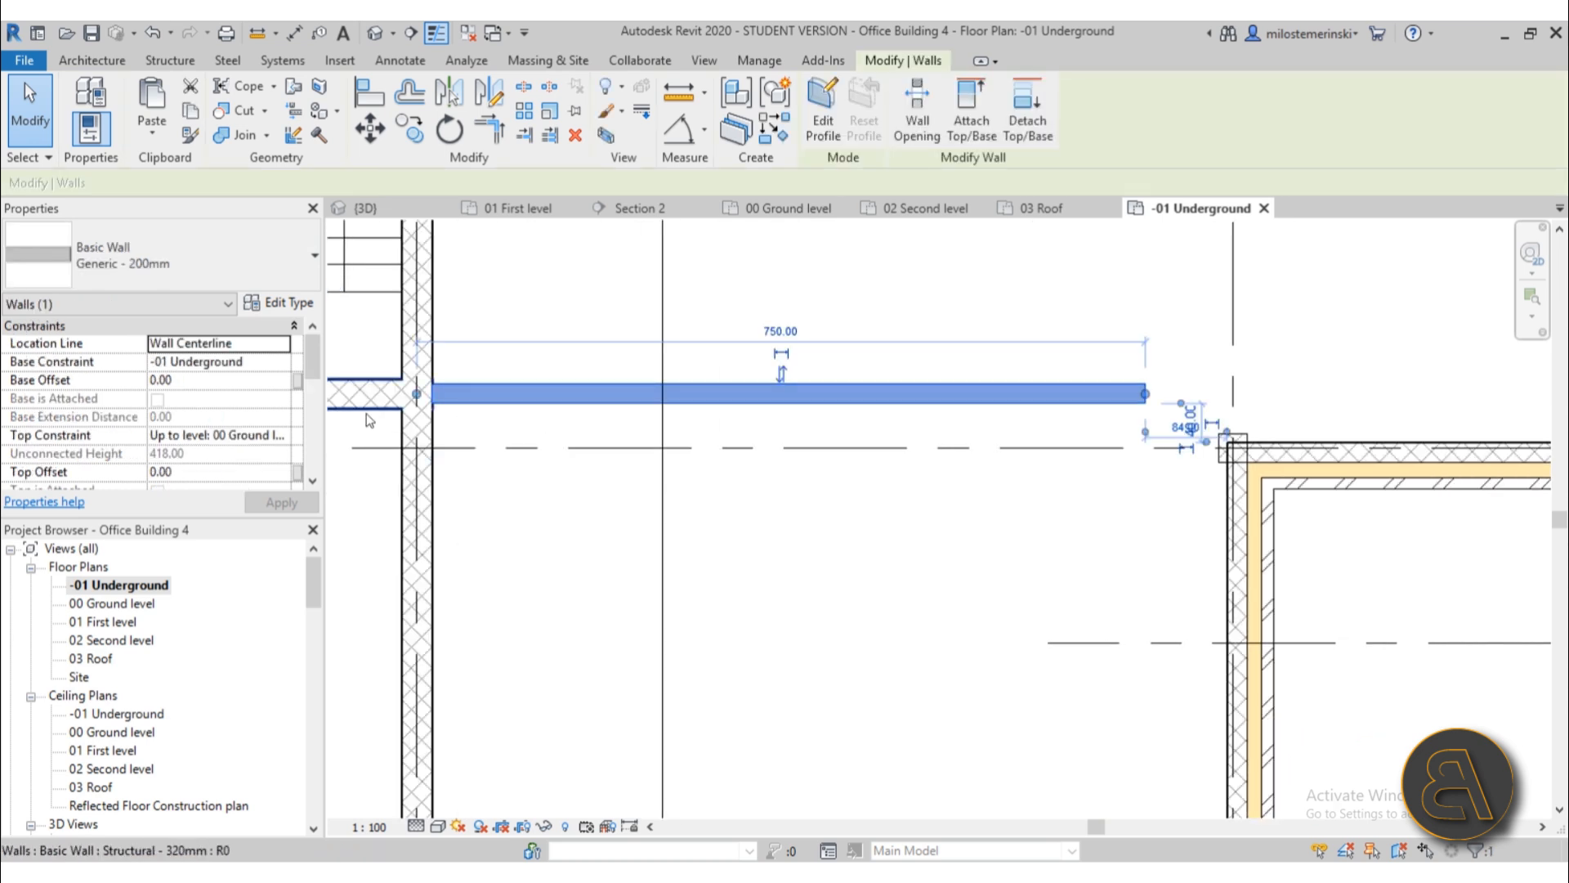
left_click(151, 38)
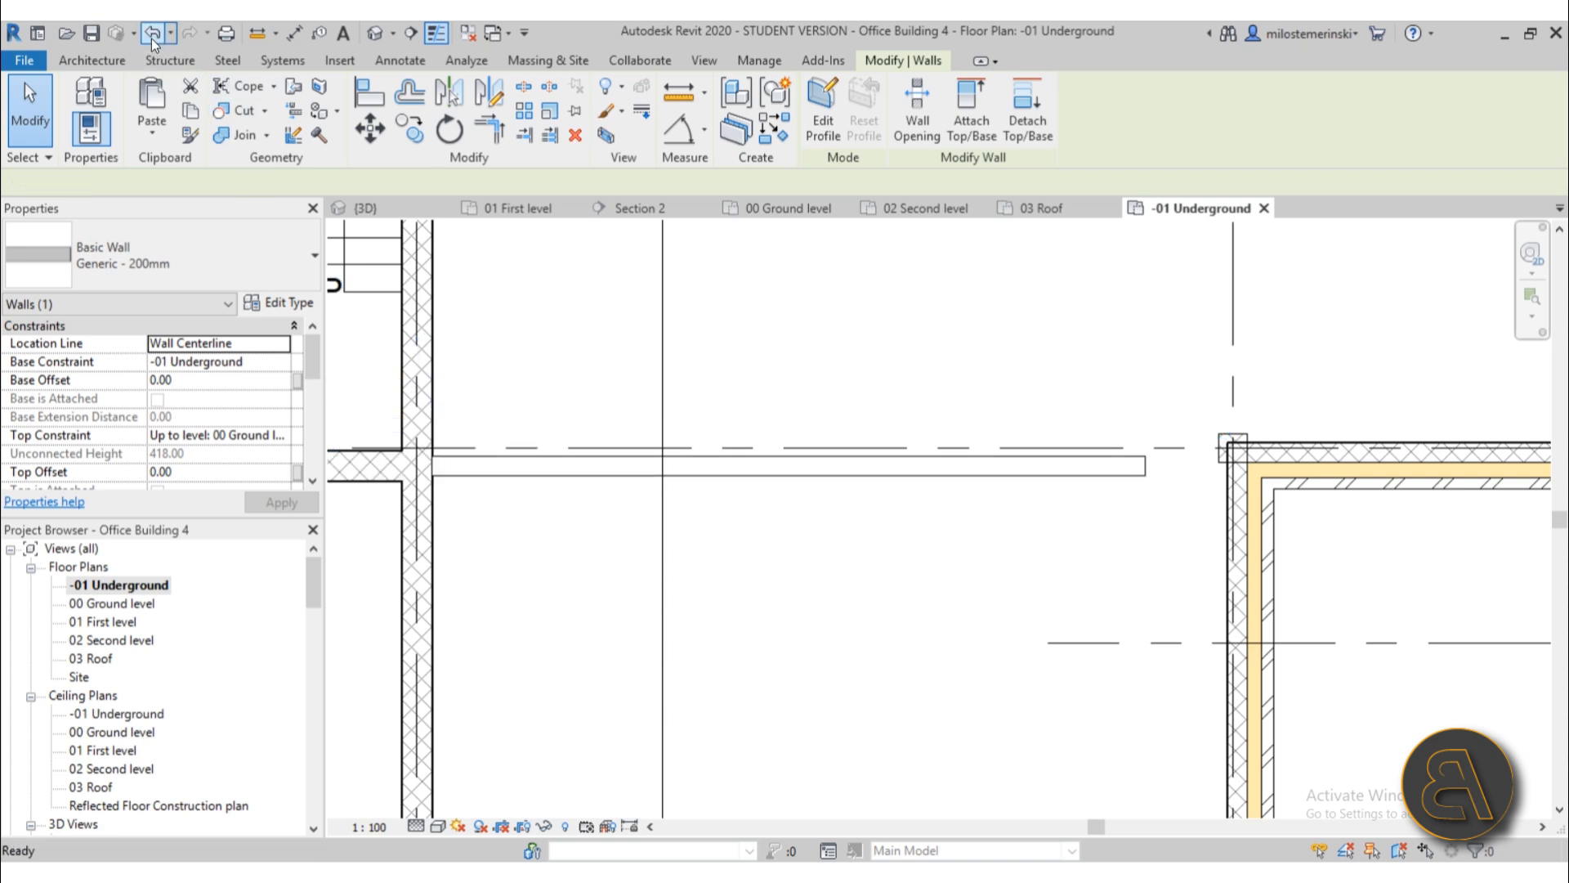
middle_click_drag(571, 445, 790, 495)
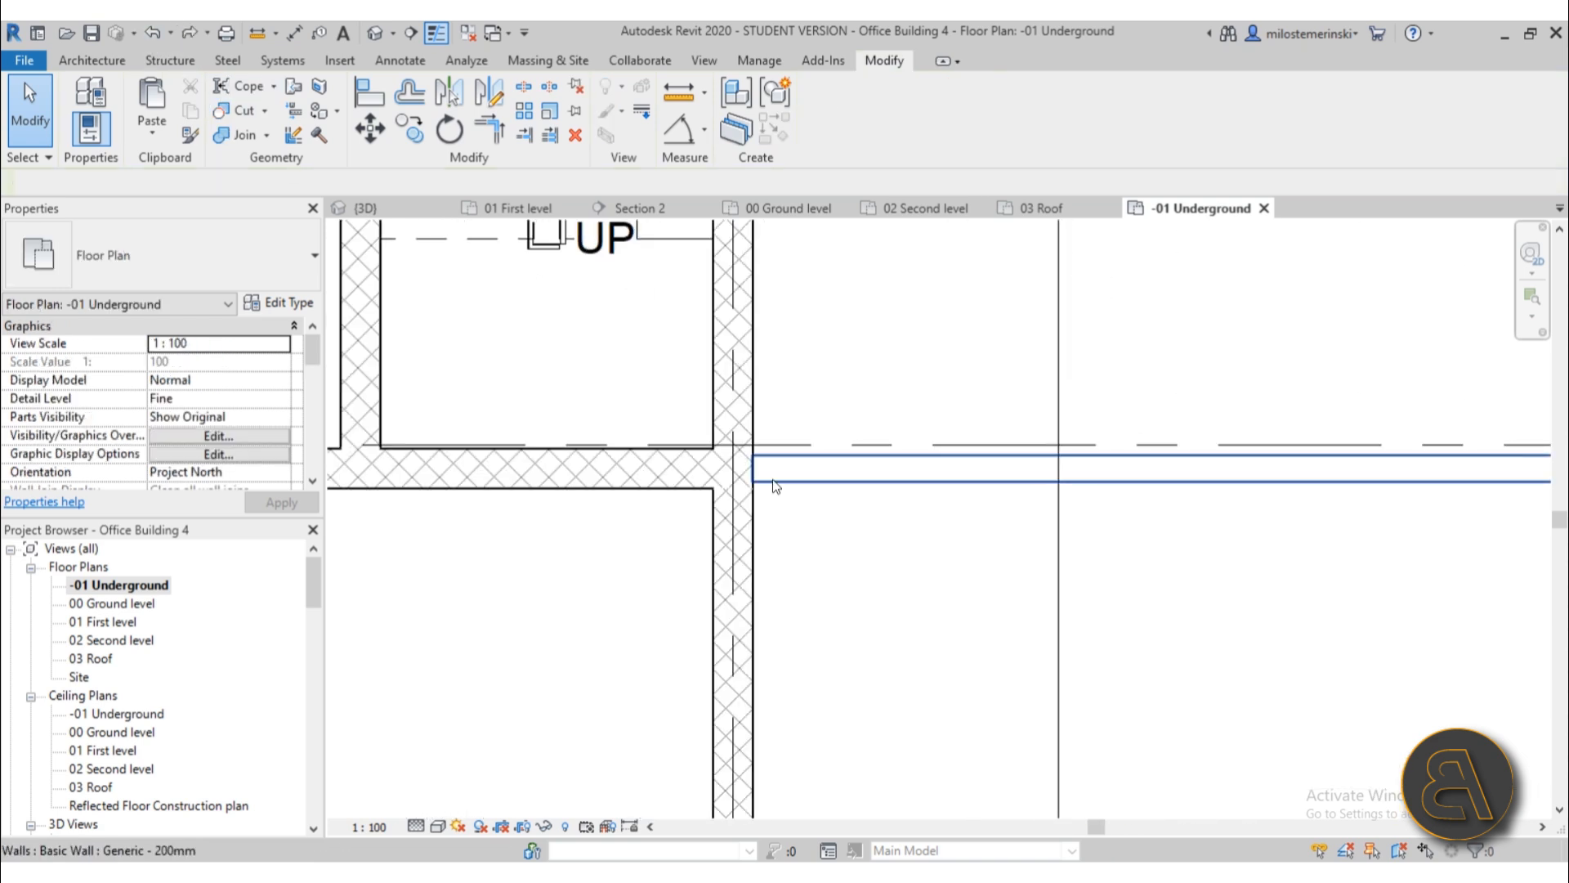
- Pull the generic wall's end away from the 320 mm structural wall at grid 2, shortening the generic wall to about 672 cm
left_click(781, 471)
scroll(742, 471, "up", 2)
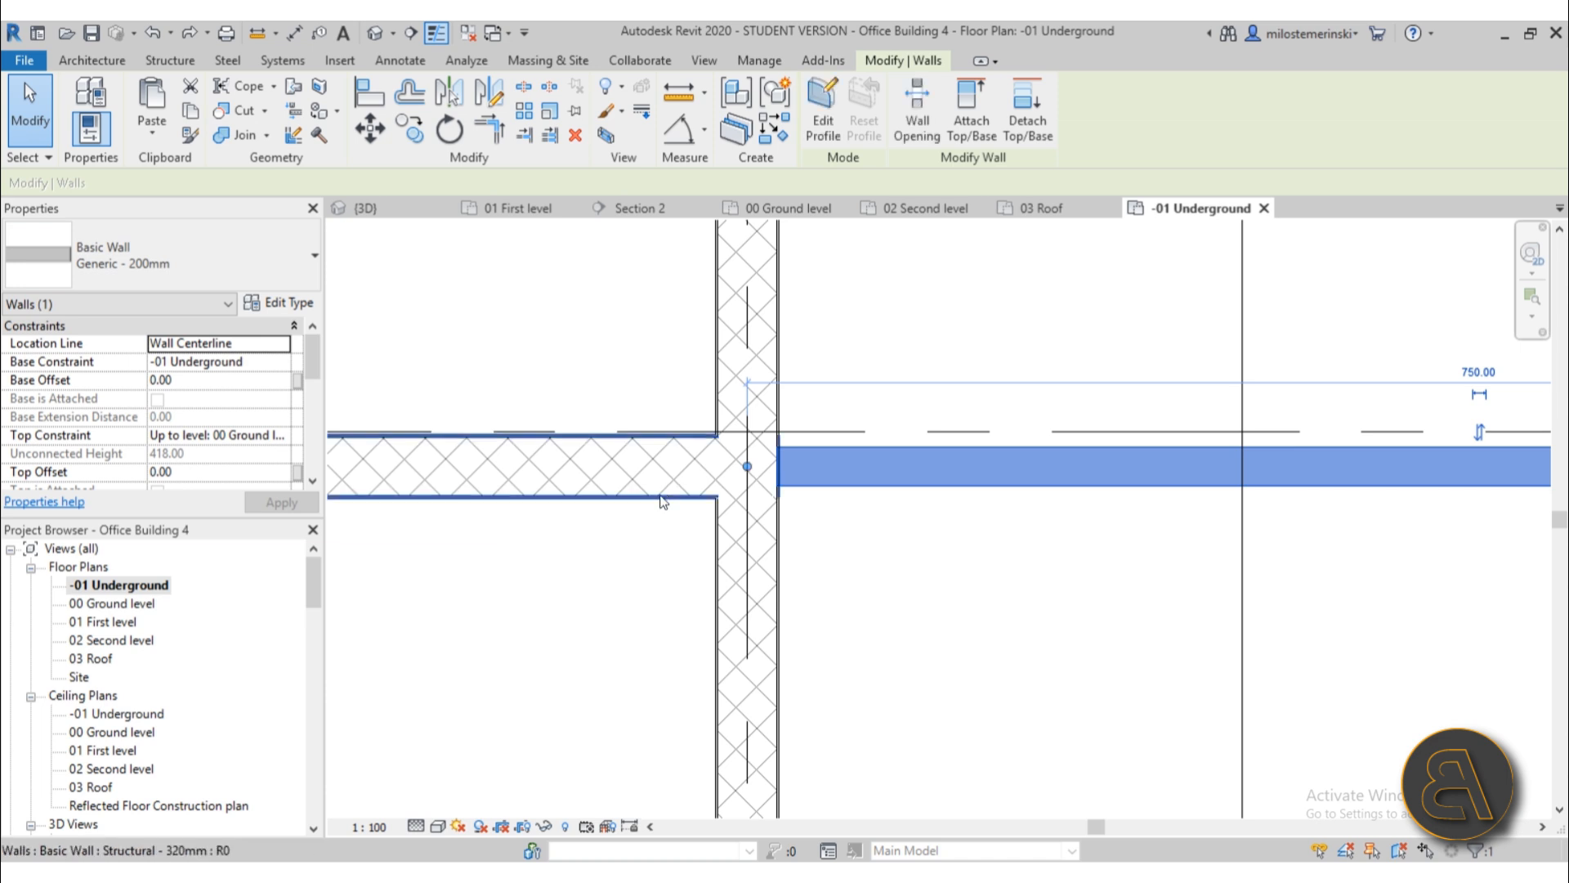
left_click(756, 470)
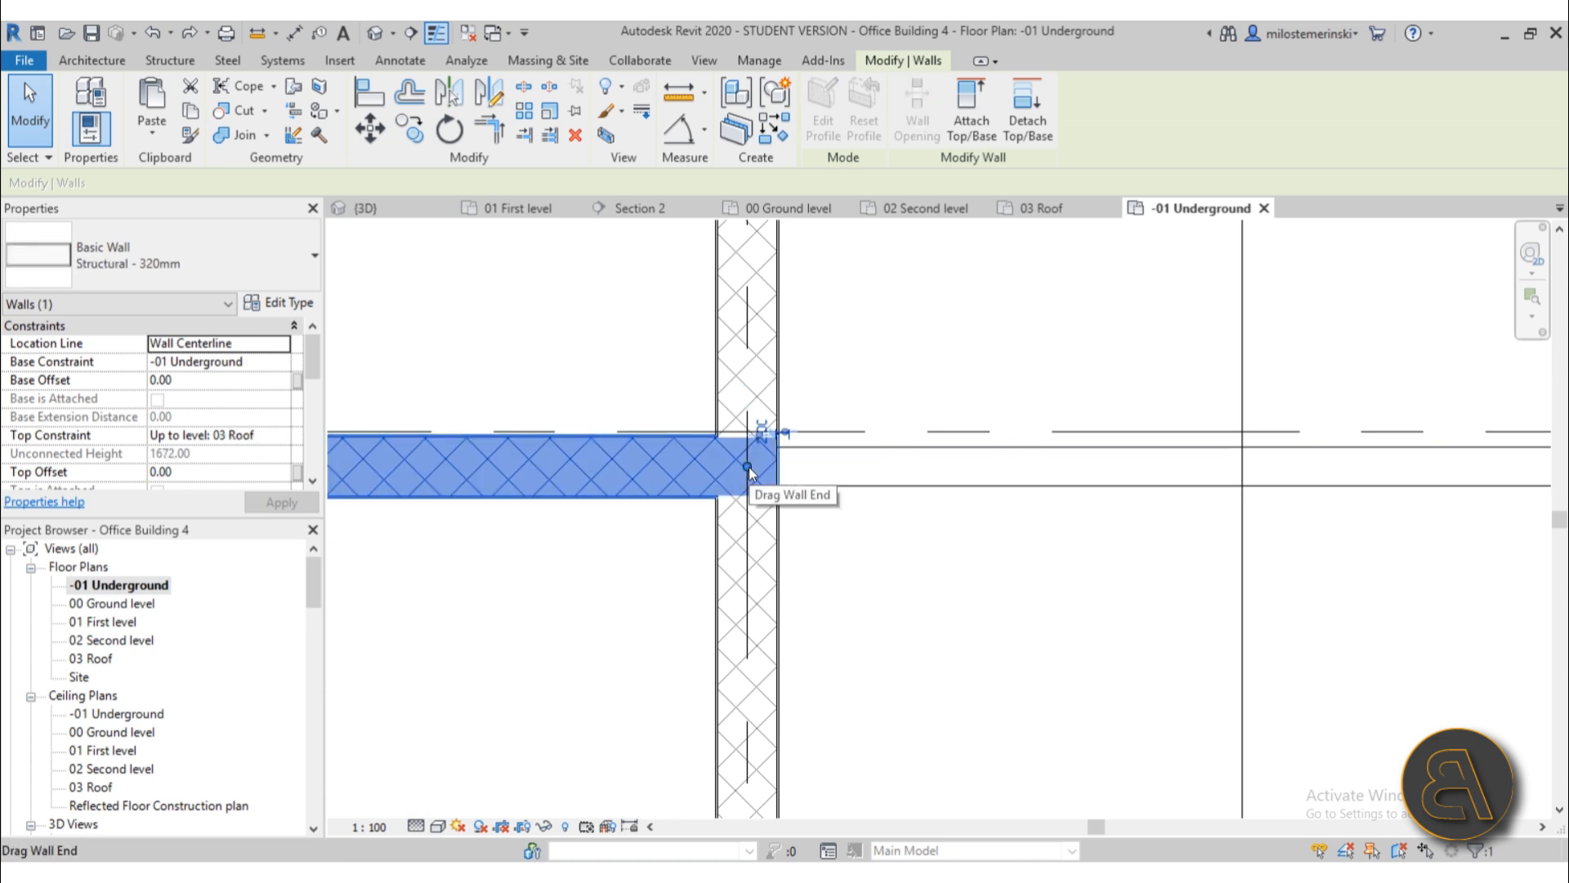
key("Escape")
left_click(854, 493)
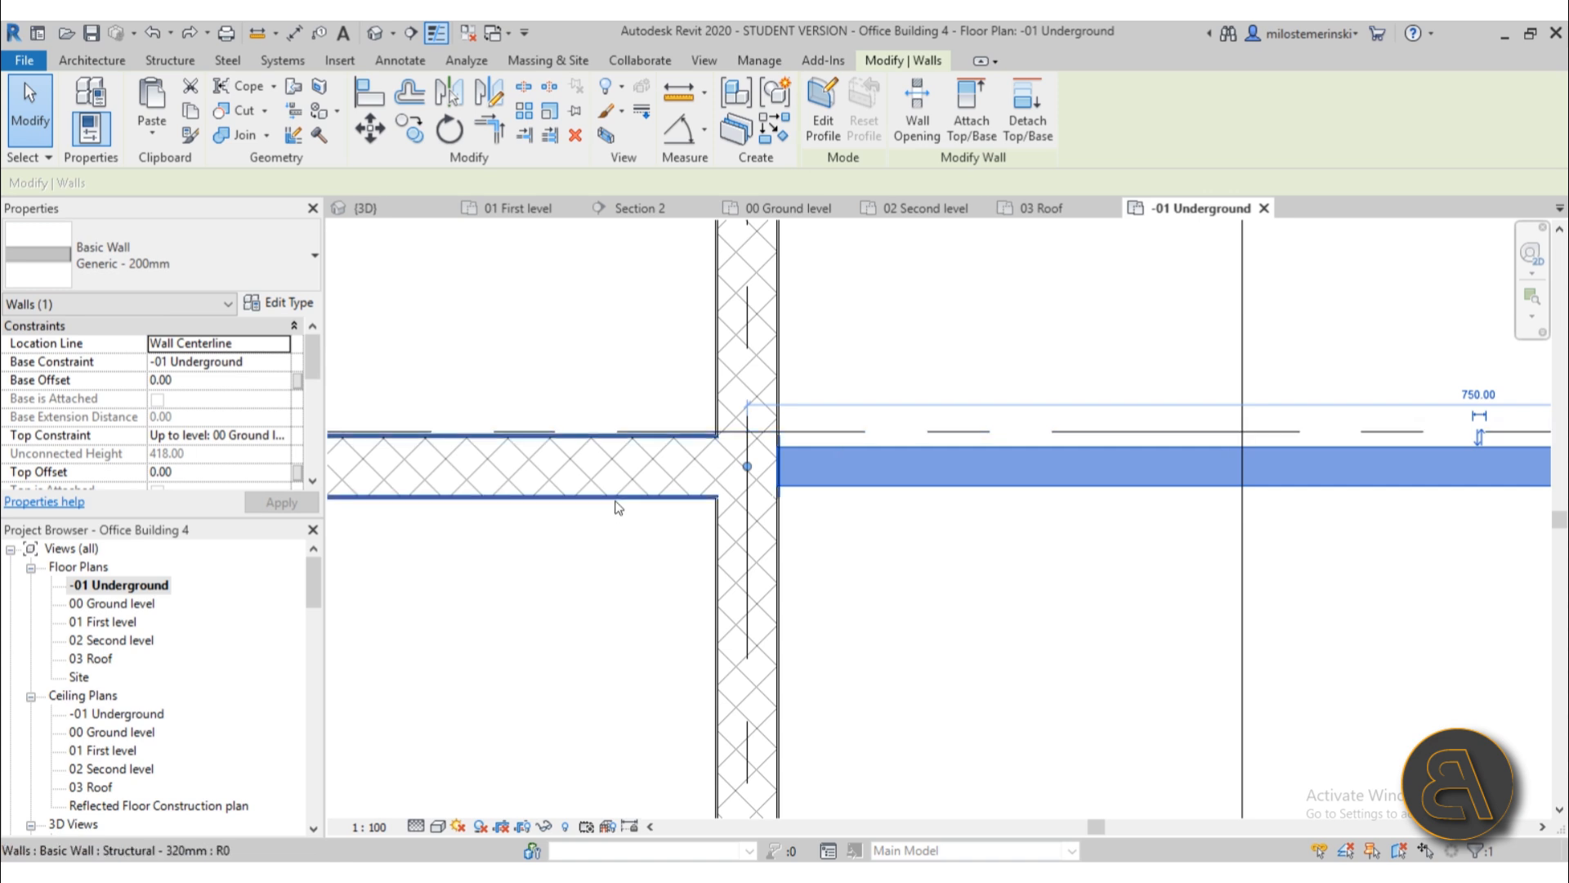
left_click(616, 501)
left_click(955, 528)
left_click(866, 492)
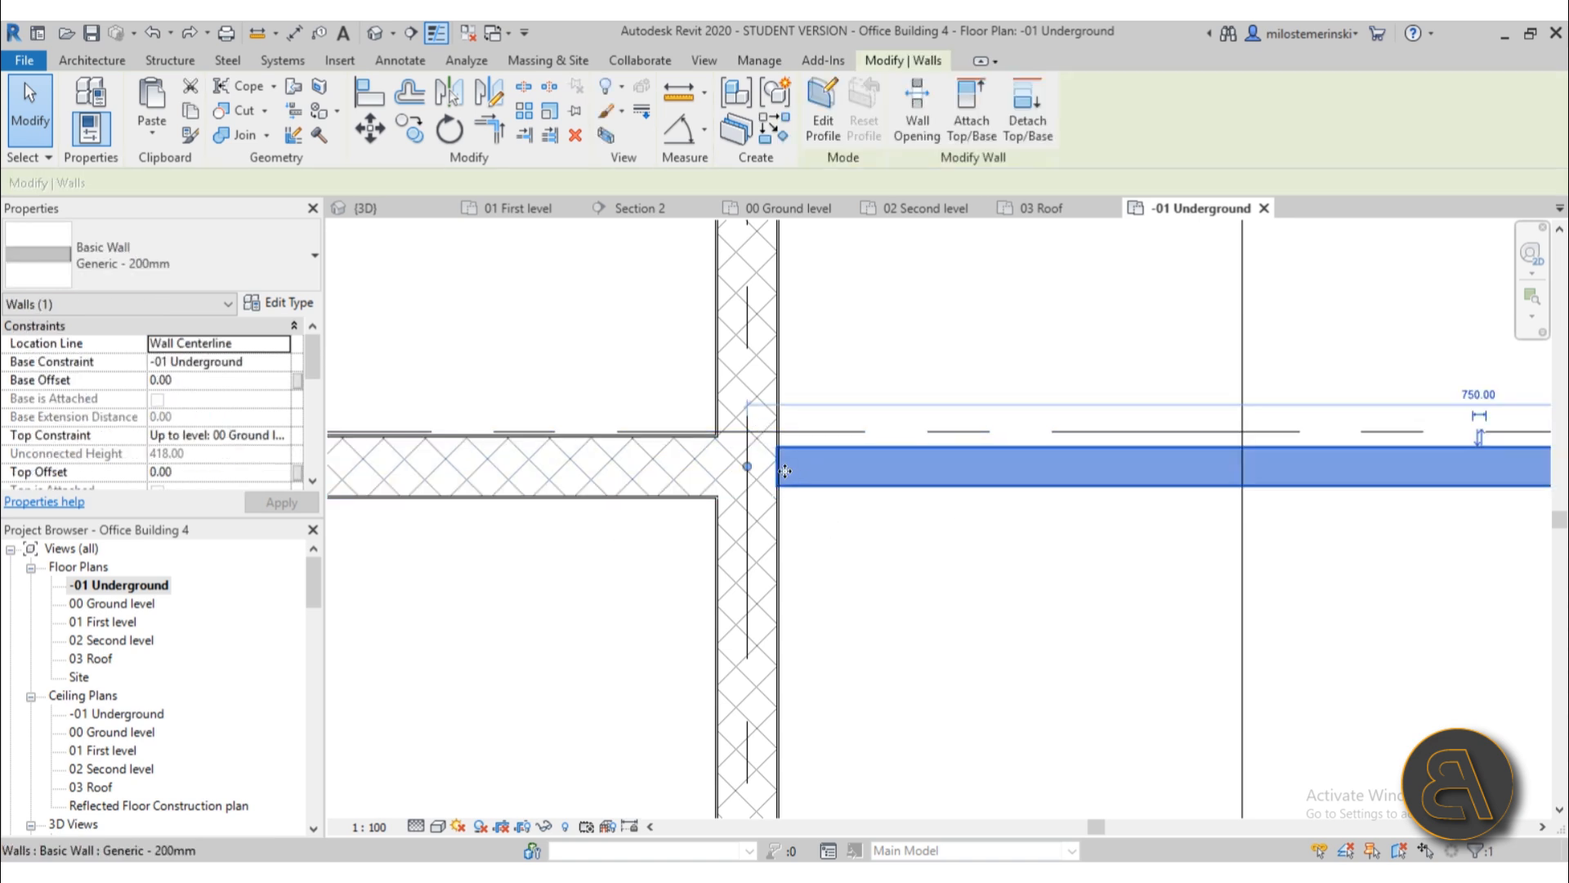
left_click_drag(747, 467, 899, 470)
left_click(911, 560)
scroll(1038, 558, "down", 2)
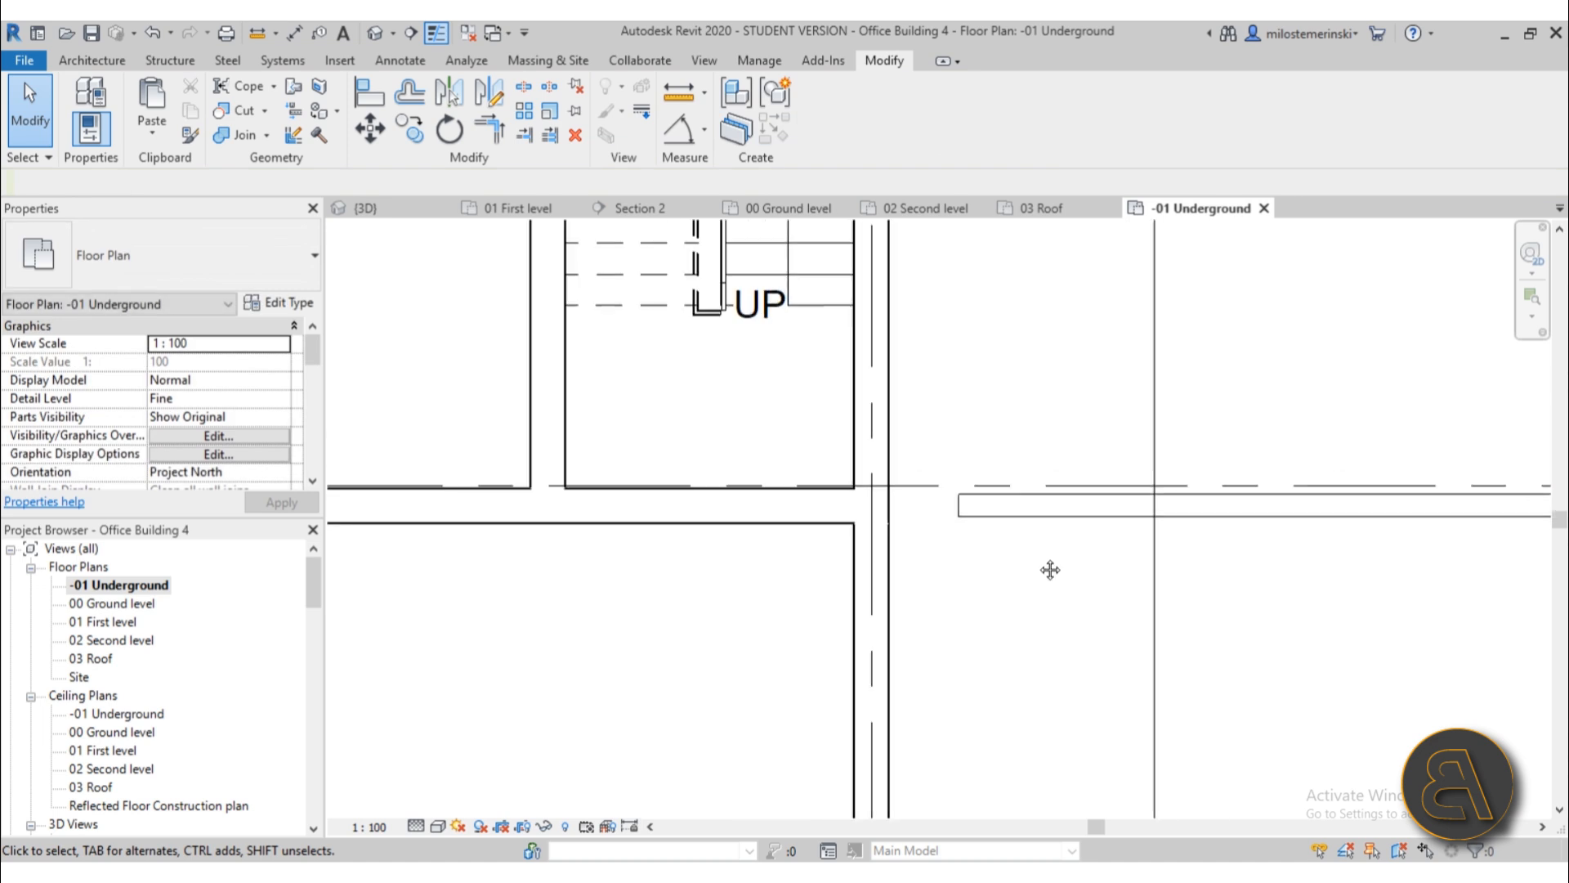
- Move the detached generic wall to the opposite side of grid line B, close to the line
scroll(1038, 557, "down", 1)
middle_click_drag(1392, 489, 841, 570)
scroll(966, 582, "up", 3)
left_click_drag(965, 585, 965, 504)
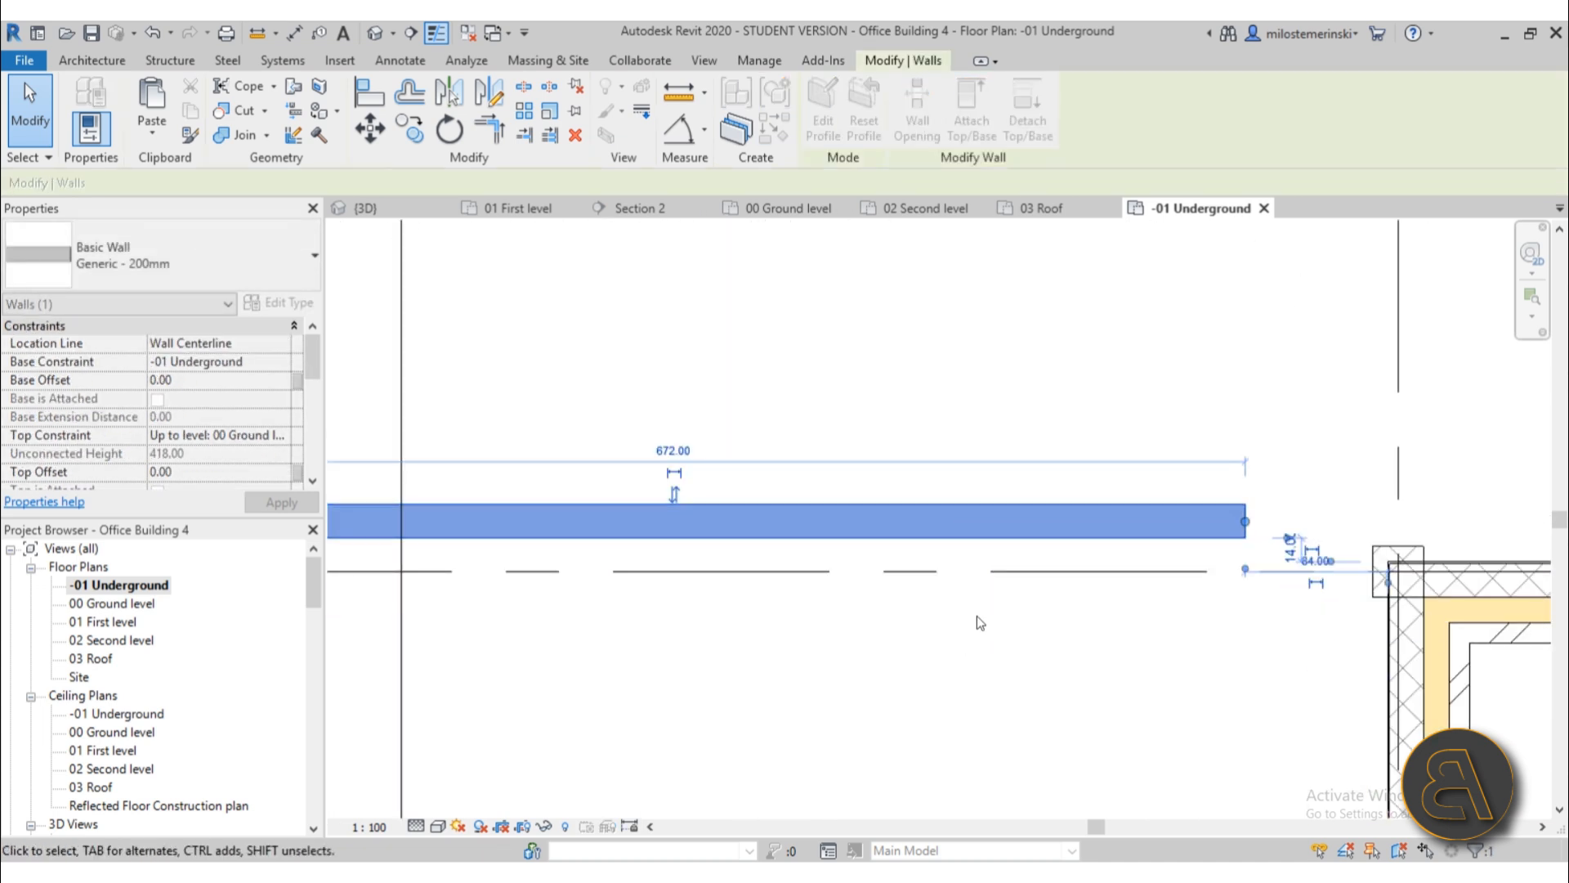
left_click(918, 617)
scroll(915, 614, "down", 2)
middle_click_drag(887, 590, 917, 509)
mouse_move(899, 490)
left_mouse_down()
mouse_move(899, 556)
mouse_move(896, 508)
left_mouse_up()
left_click(927, 579)
middle_click_drag(1054, 577, 943, 549)
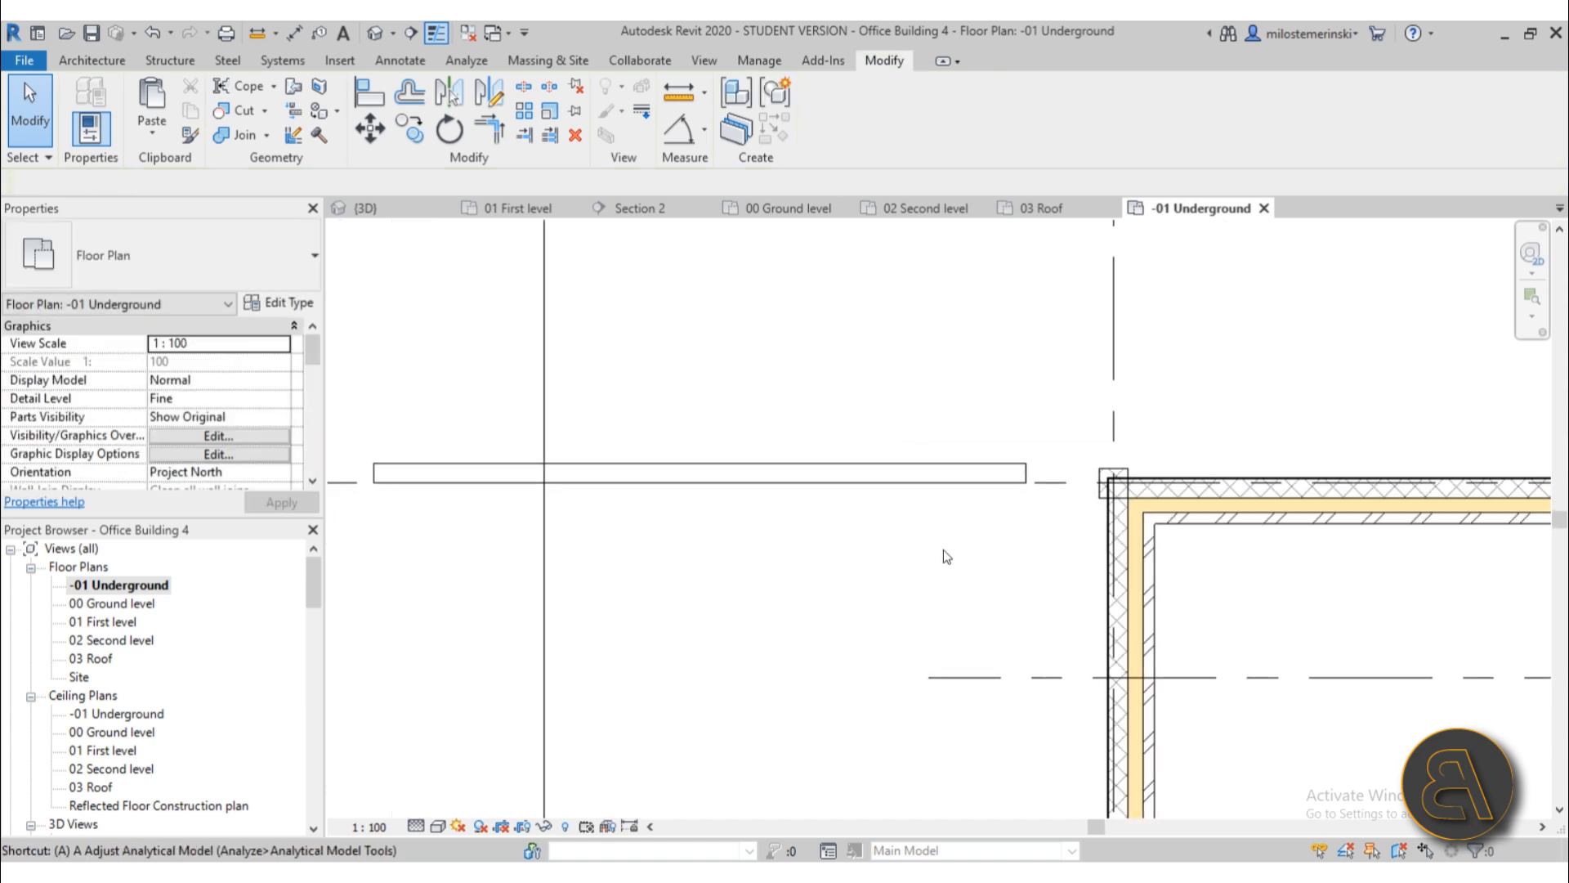
- Align the generic wall's face with the face of the column at grids B and 3
key("a")
key("l")
scroll(1112, 474, "up", 1)
left_click(908, 481)
scroll(1017, 433, "down", 3)
key("Escape")
key("Escape")
- Extend both ends of the generic wall to the grid 3 column and the structural wall at grid 2
left_click(976, 476)
scroll(980, 479, "up", 1)
left_click_drag(980, 479, 1075, 478)
scroll(964, 597, "down", 2)
middle_click_drag(964, 597, 1251, 536)
scroll(823, 478, "up", 2)
mouse_move(944, 489)
left_mouse_down()
mouse_move(880, 484)
mouse_move(868, 506)
left_mouse_up()
left_click(918, 571)
scroll(911, 507, "down", 4)
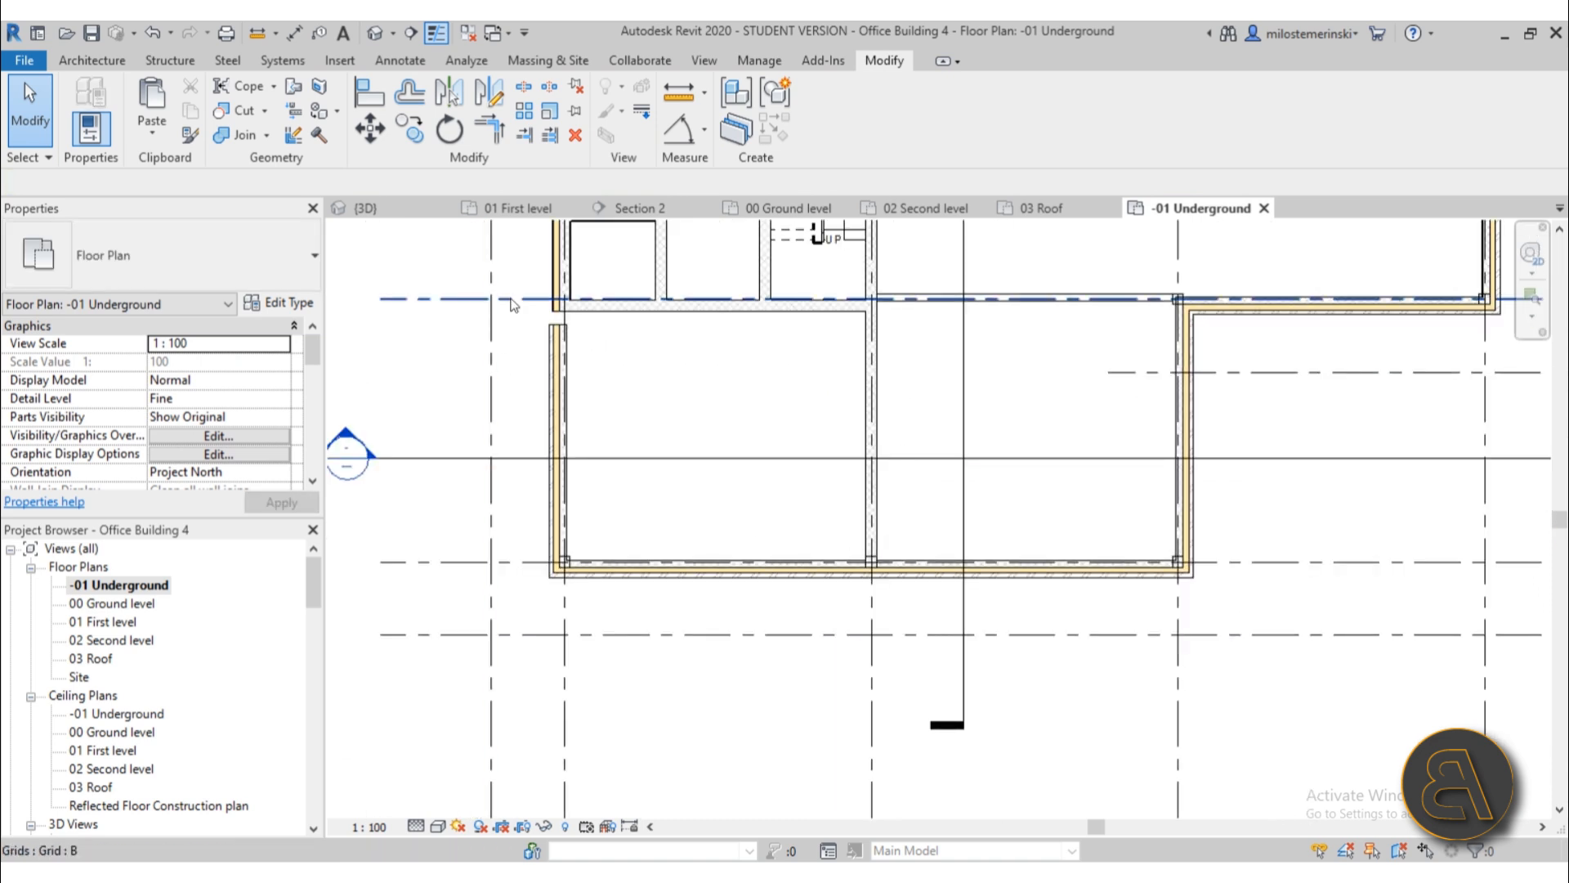
- Extend the 48 cm foundation wall along grid 1 up to the existing walls at grid B, closing the gap
middle_click_drag(524, 306, 525, 458)
scroll(538, 461, "up", 4)
left_click(598, 529)
scroll(597, 492, "up", 3)
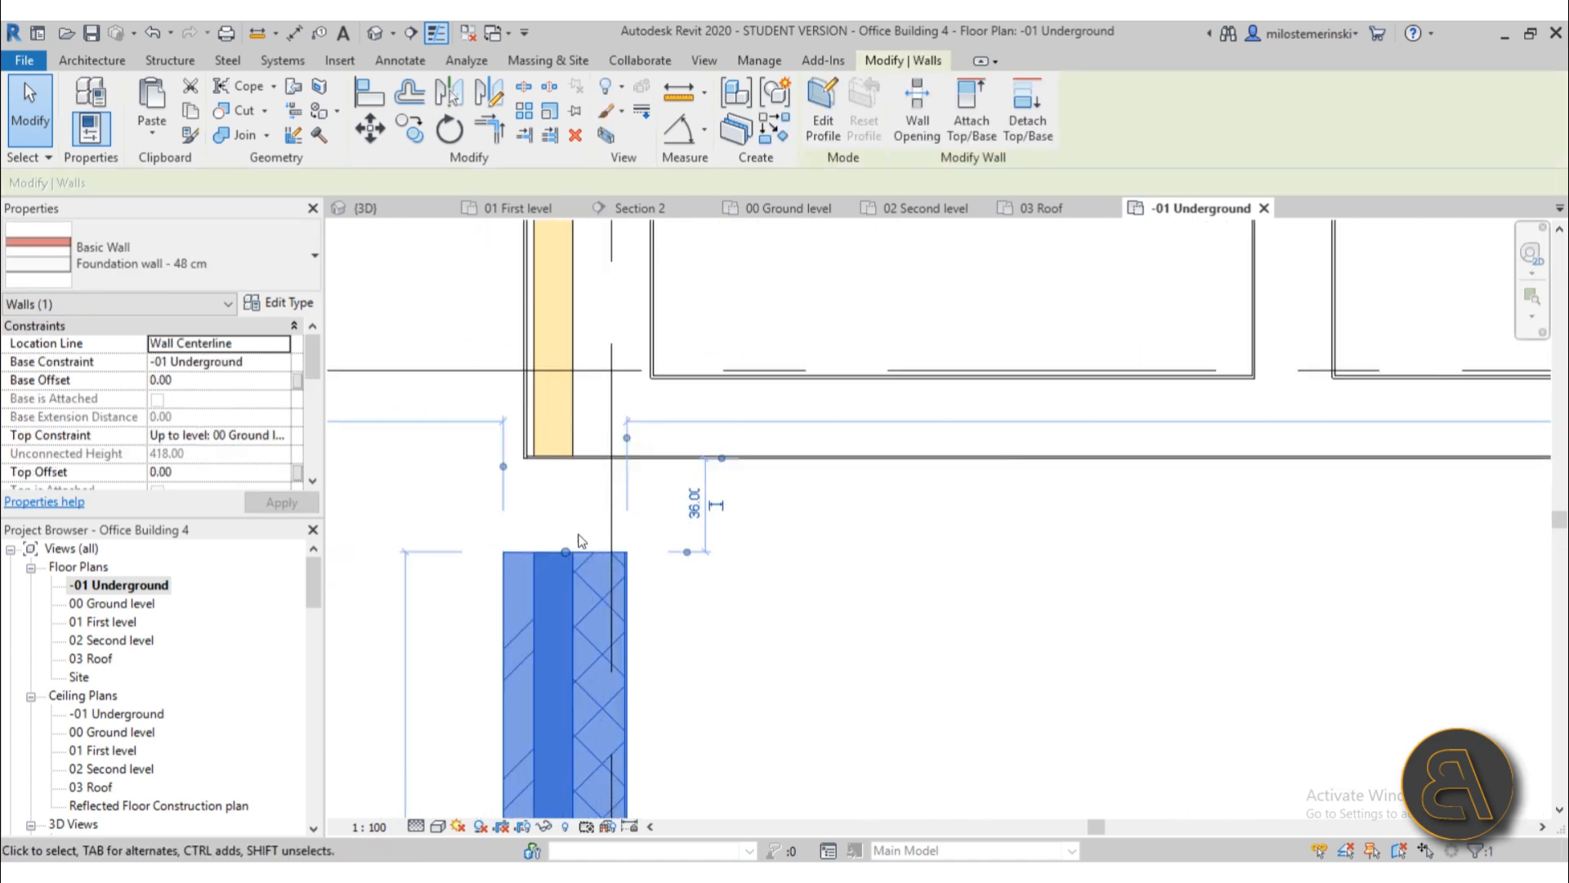
key("r")
key("s")
key("Escape")
key("Escape")
scroll(678, 511, "down", 2)
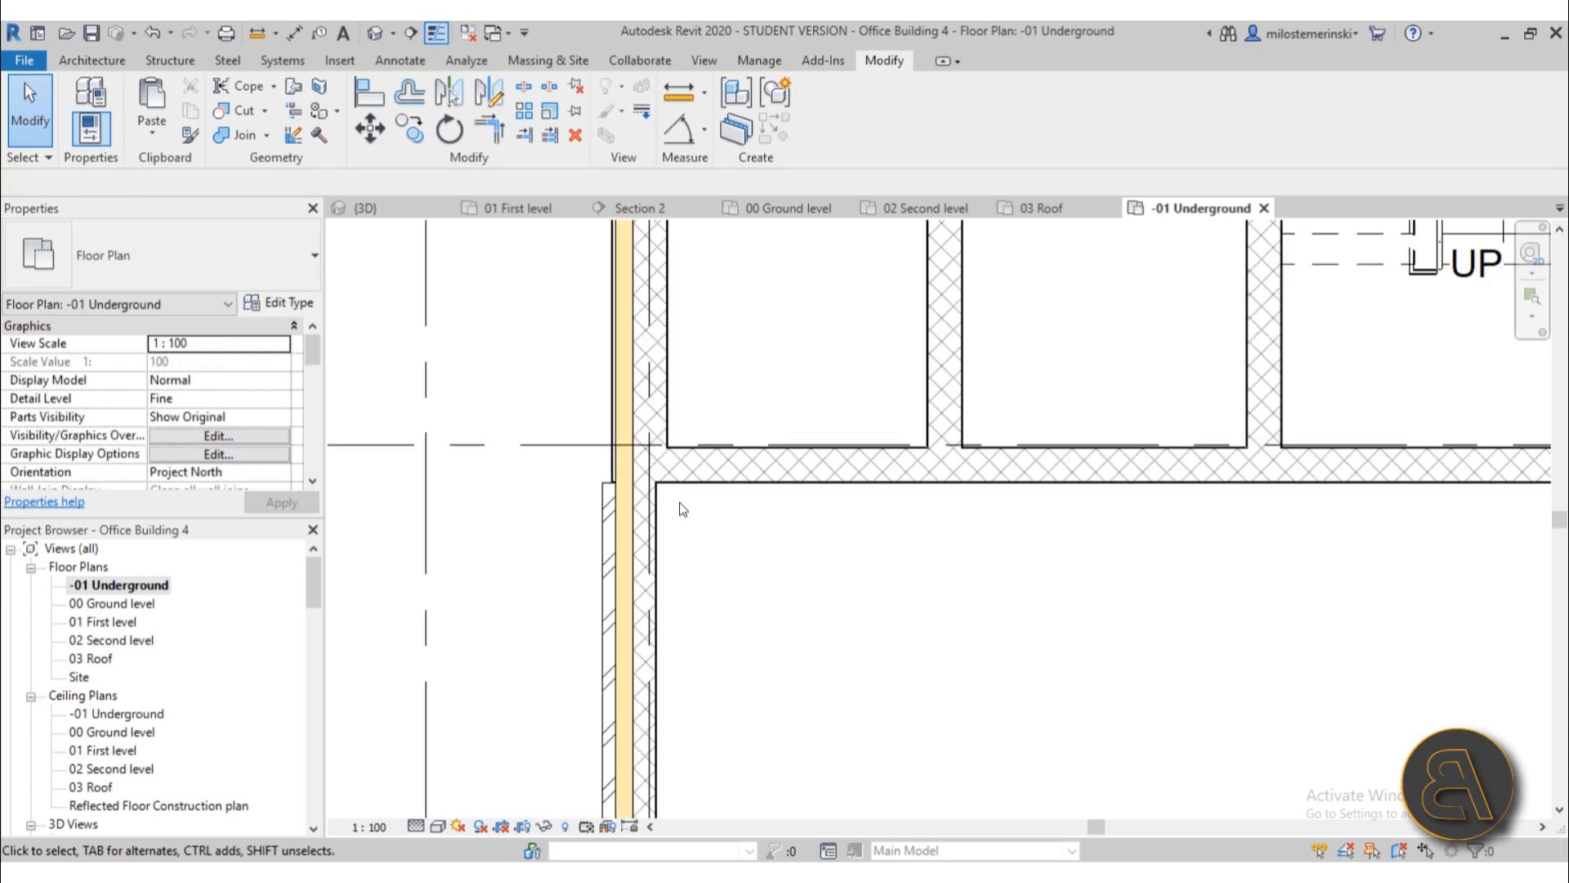
- Turn off thin lines and join the column at grids C and 2 with the structural wall and foundation wall
scroll(684, 509, "down", 4)
scroll(641, 735, "up", 5)
scroll(770, 585, "up", 6)
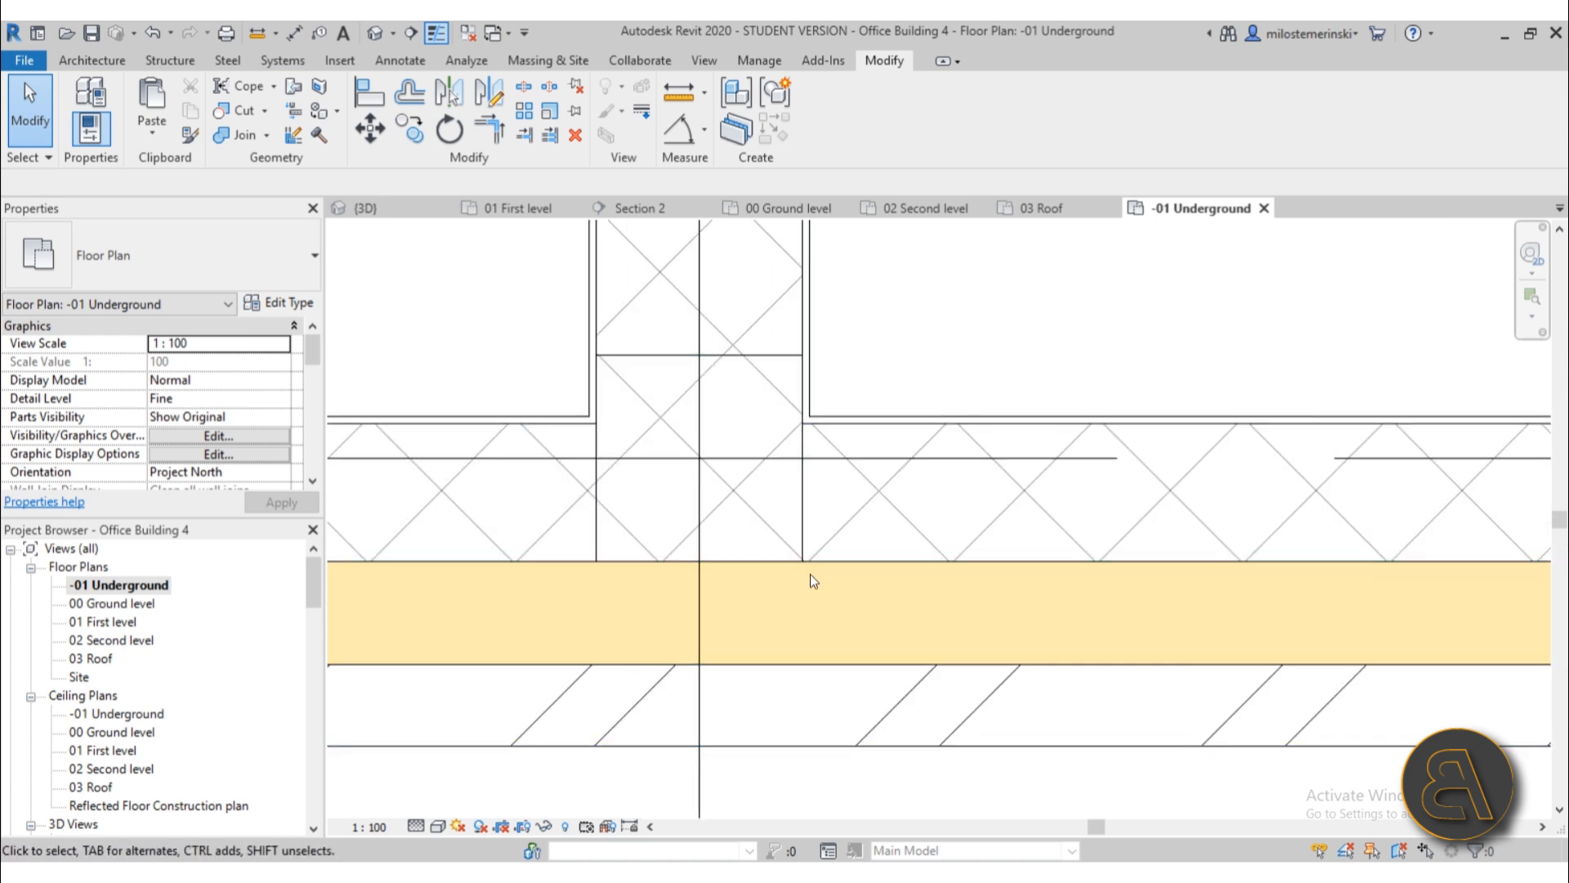
left_click(437, 34)
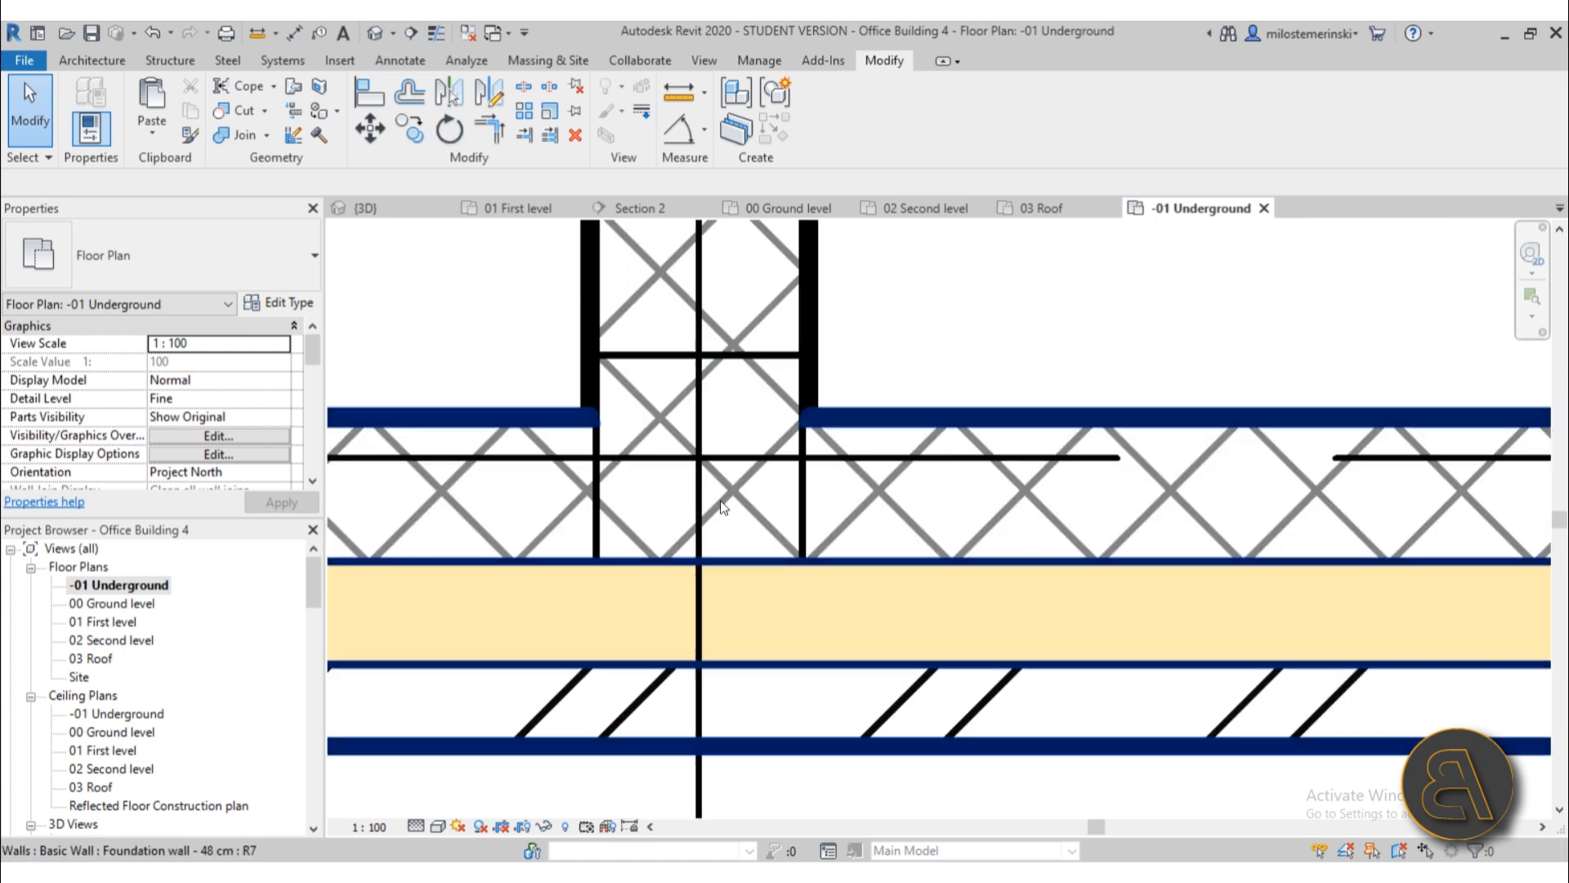
scroll(694, 529, "down", 2)
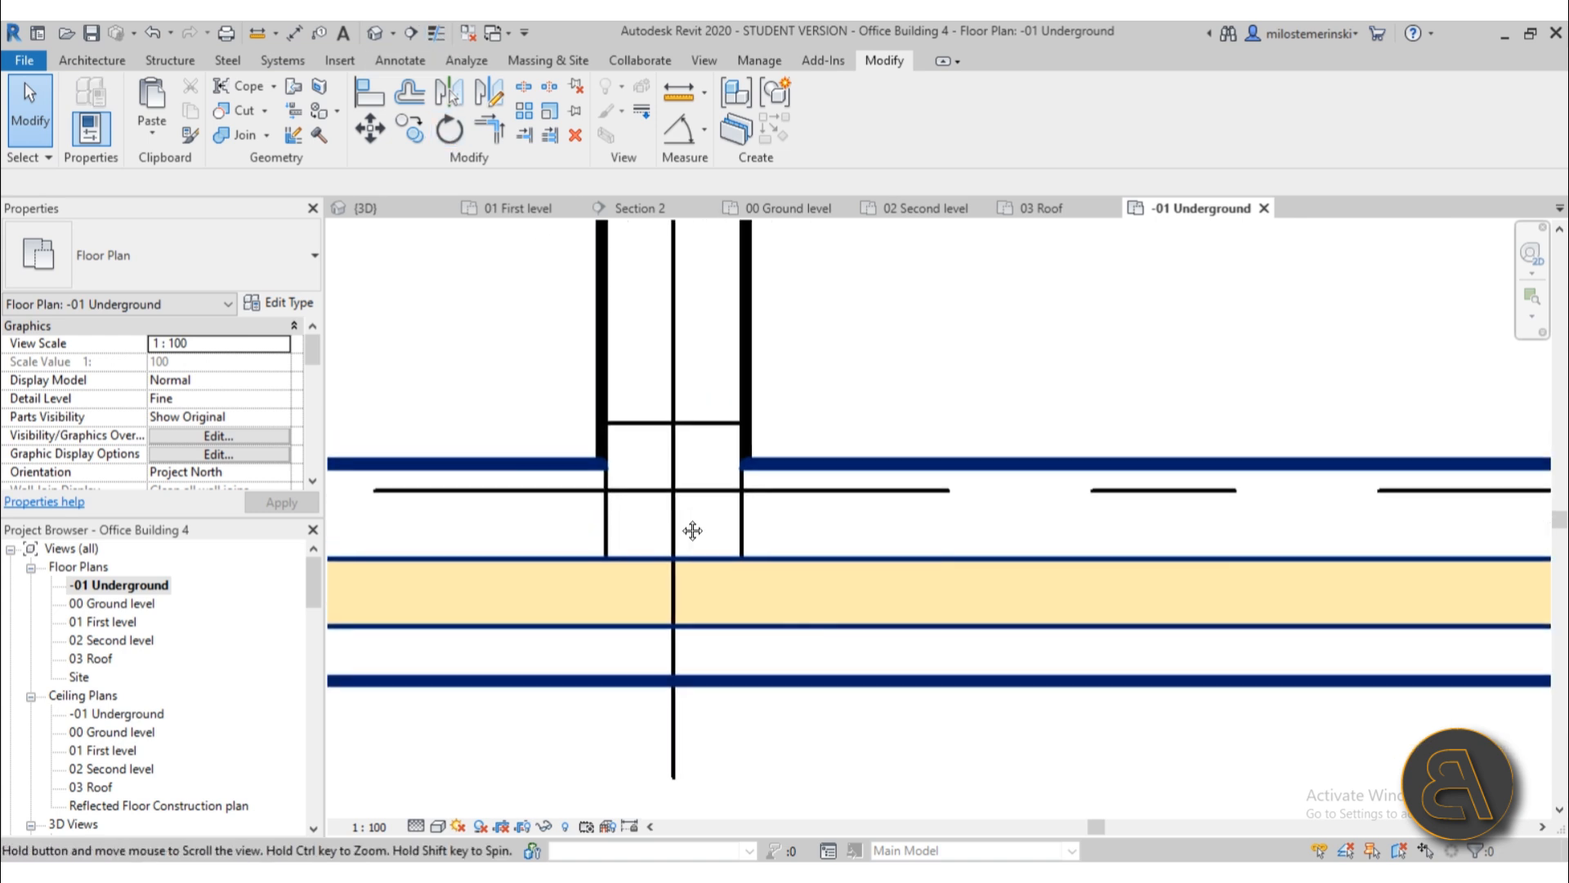
left_click(241, 135)
left_click(740, 414)
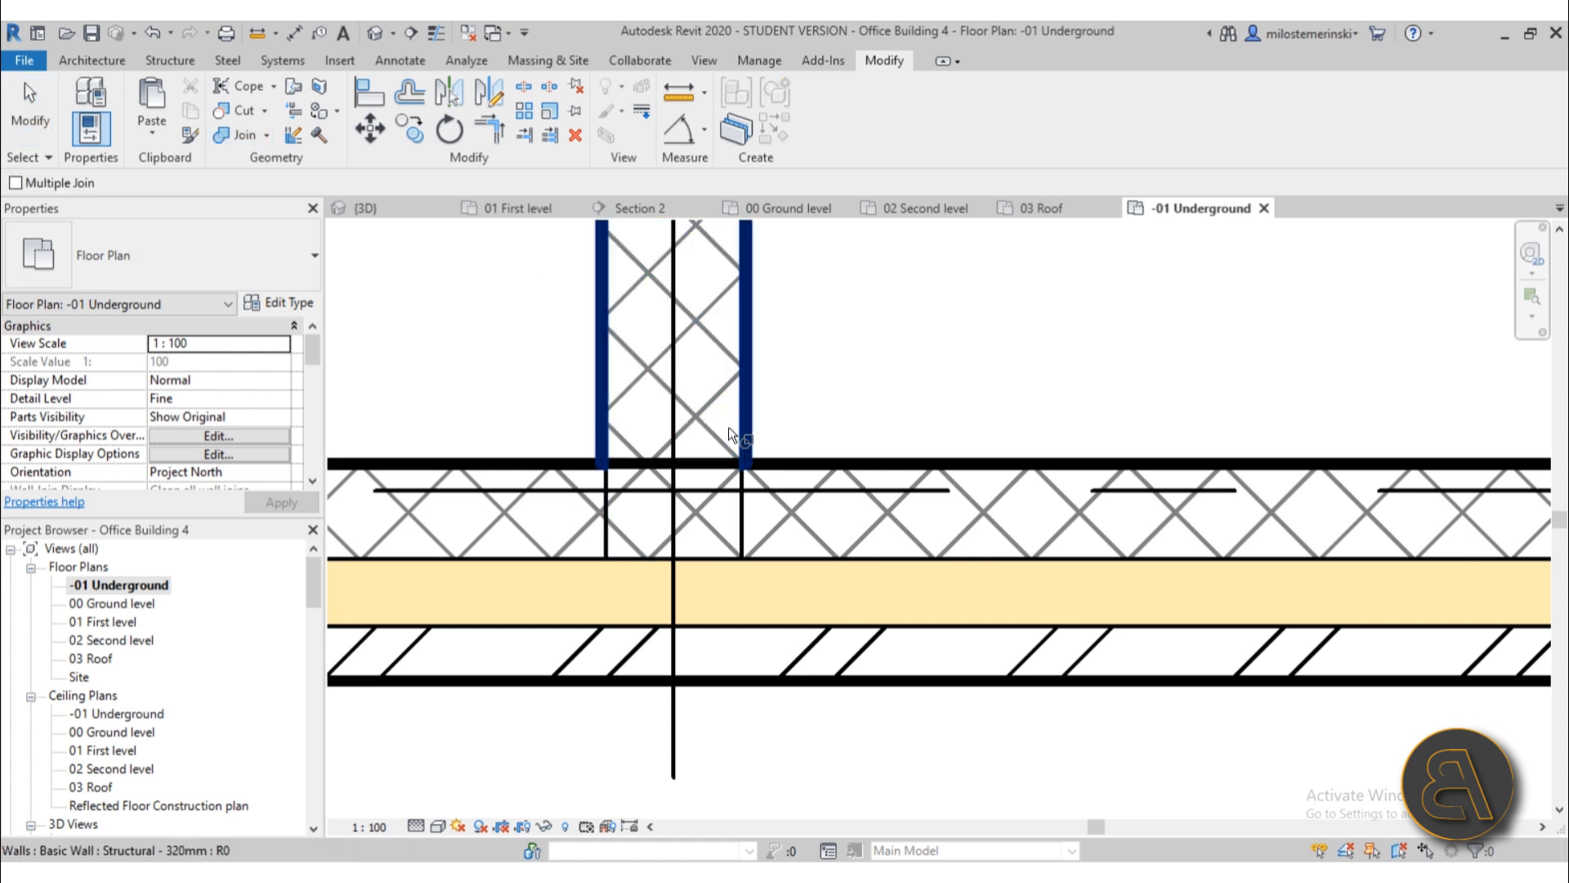
left_click(739, 506)
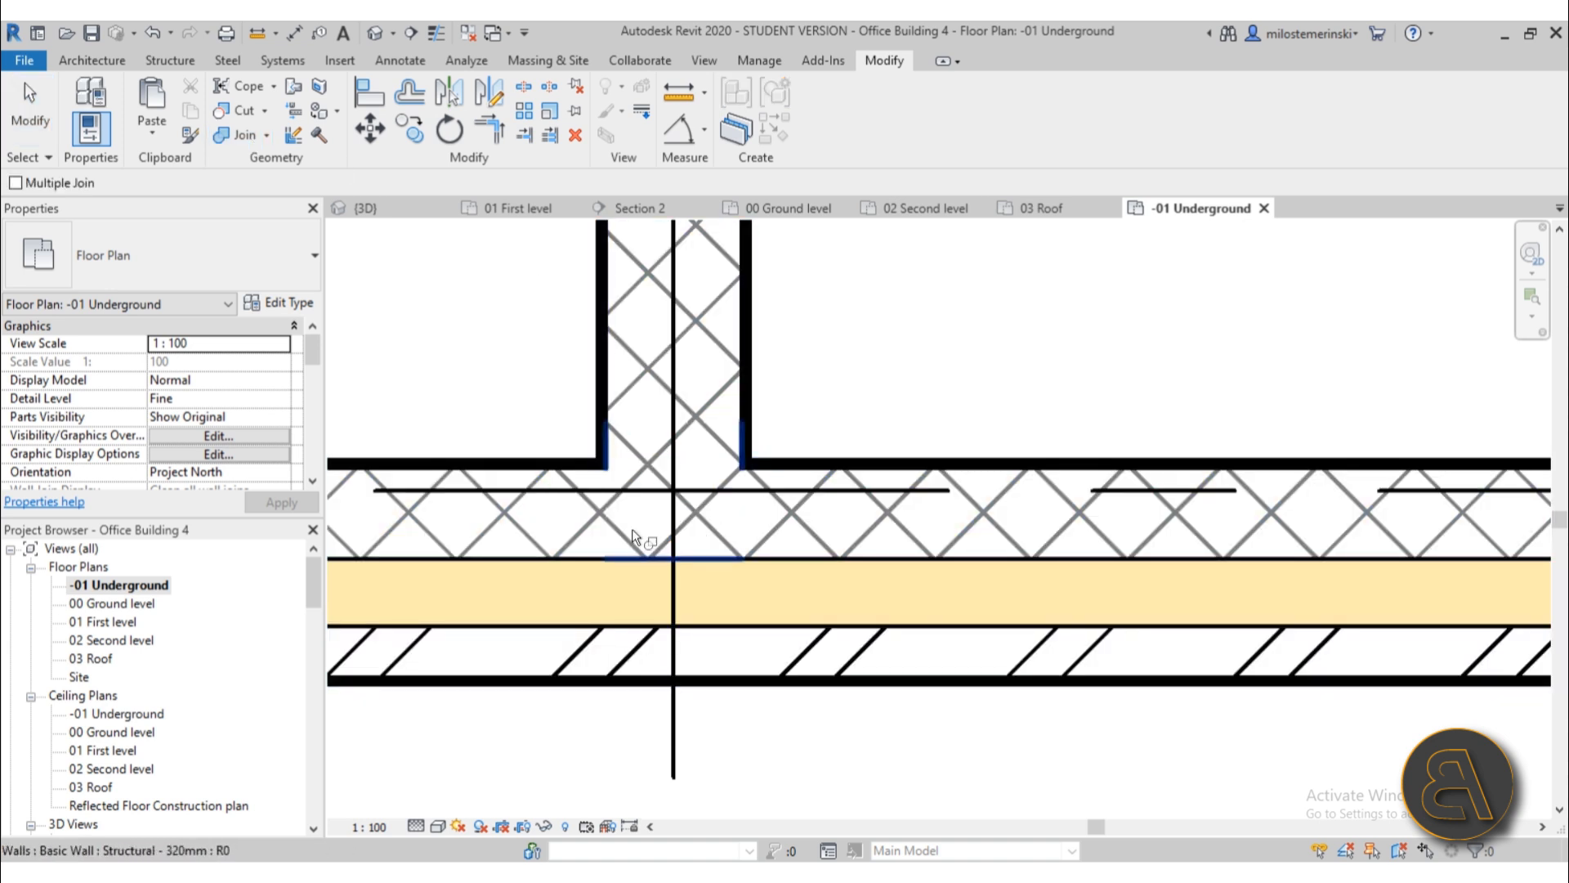
- Join the corner column at grids C and 1 with the adjoining foundation walls
scroll(673, 511, "down", 5)
scroll(673, 511, "down", 2)
scroll(458, 519, "up", 6)
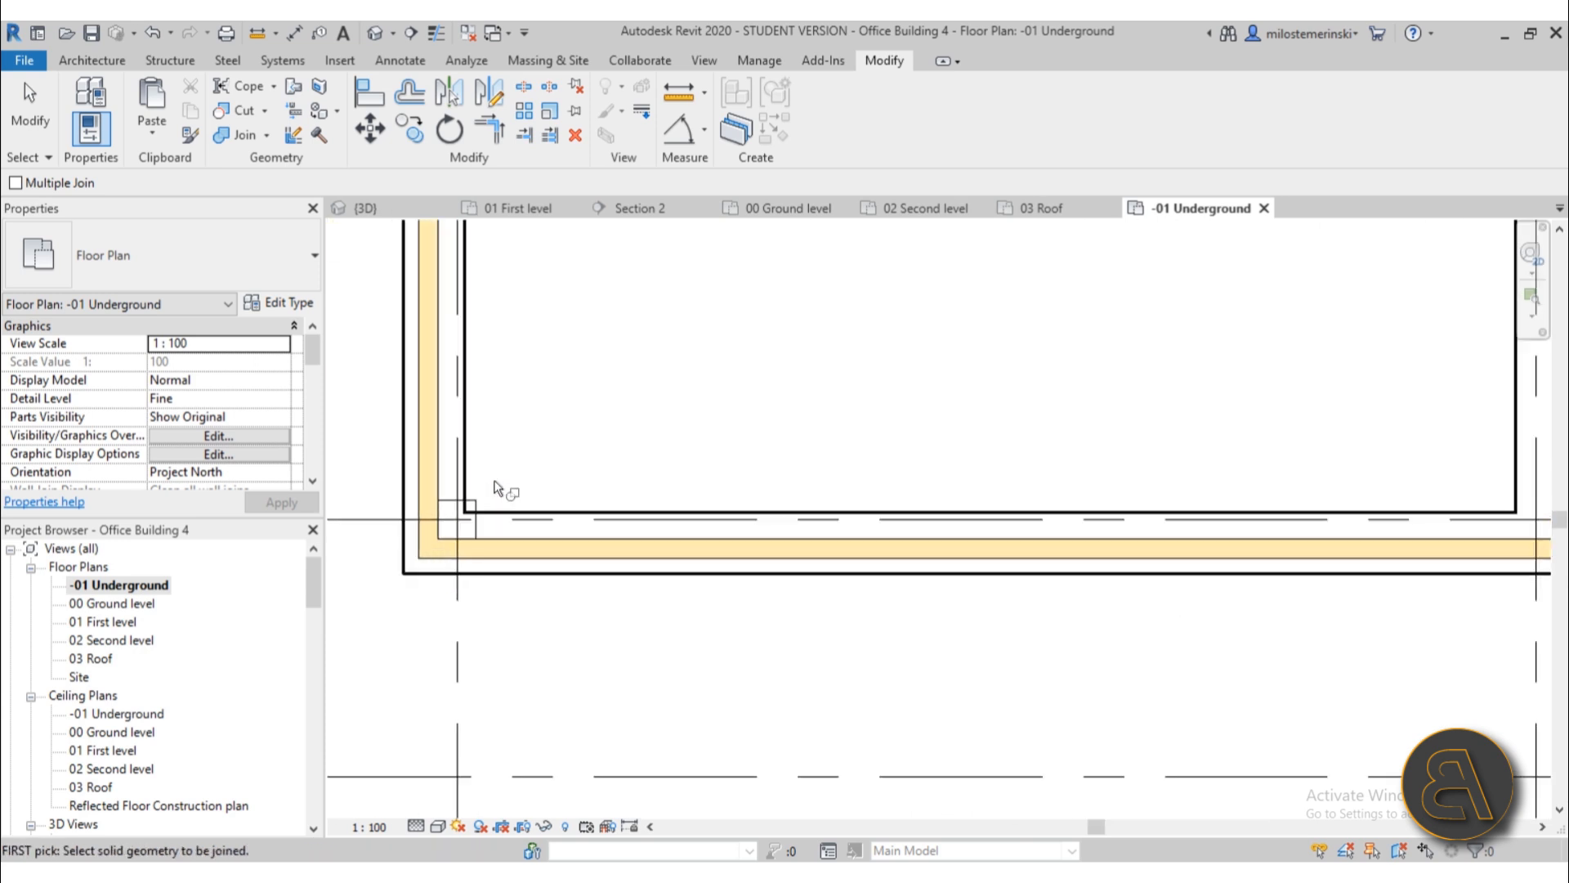
scroll(458, 519, "up", 3)
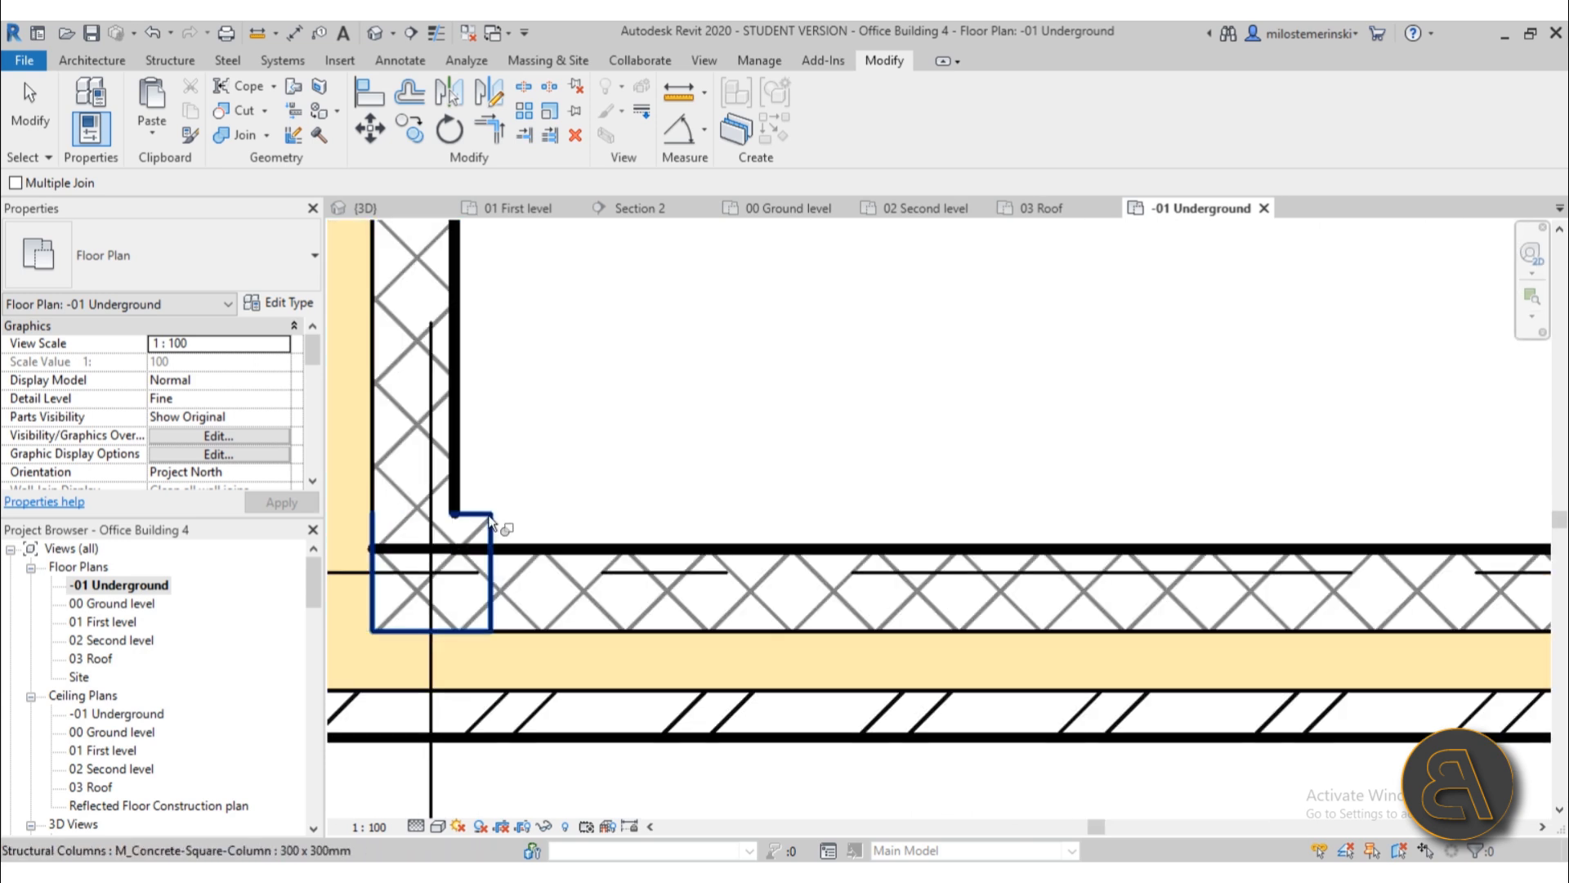
scroll(536, 558, "down", 5)
- Join the corner column at grids C and 3 with the adjoining foundation walls
middle_click_drag(940, 533, 400, 542)
scroll(659, 539, "up", 3)
left_click(626, 532)
left_click(645, 516)
left_click(645, 515)
left_click(658, 497)
- Join the column at grids B and 3 with the adjoining foundation walls, and unjoin the elements that do not intersect
scroll(682, 356, "down", 4)
middle_click_drag(682, 355, 690, 605)
scroll(652, 493, "up", 3)
left_click(667, 504)
left_click(653, 492)
left_click(668, 531)
left_click(654, 492)
scroll(577, 551, "down", 2)
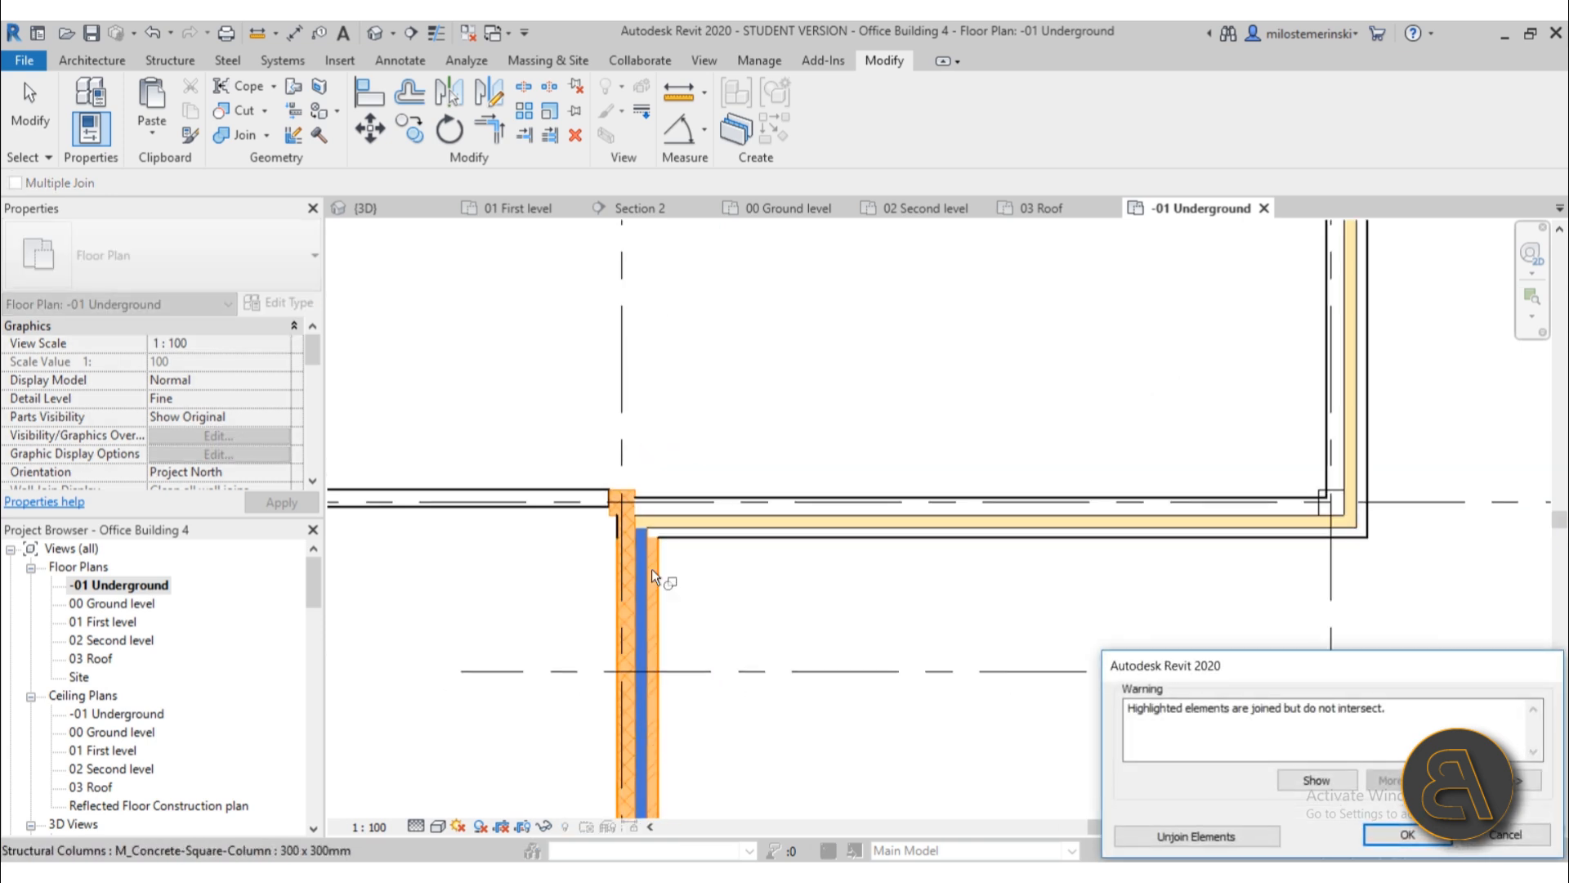
left_click(1196, 837)
scroll(604, 554, "up", 4)
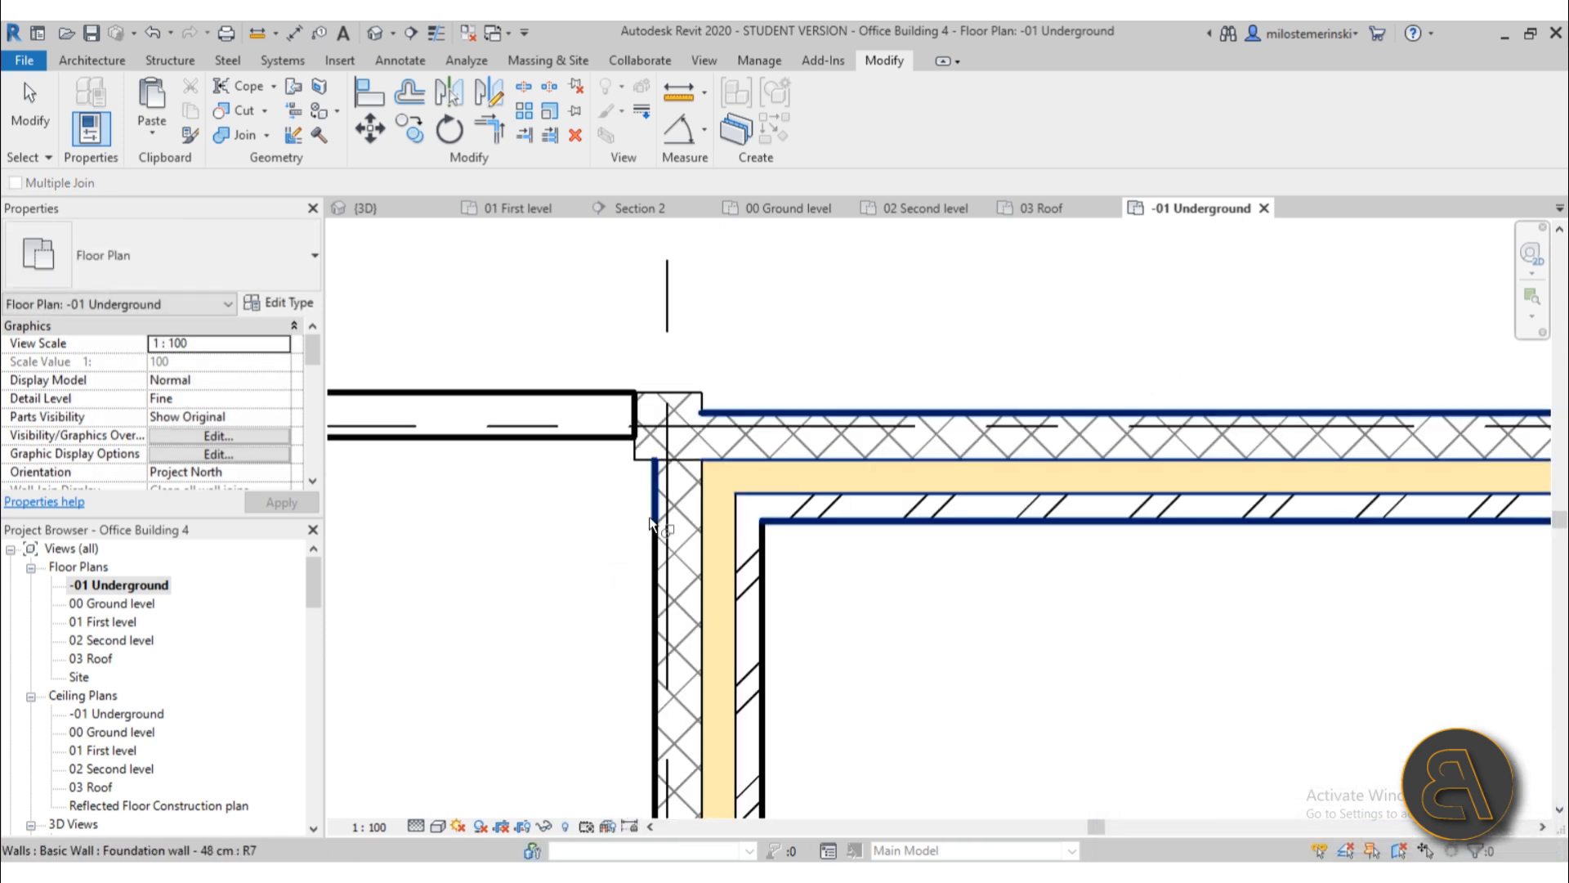
- Join the corner column at grids B and 4 with both adjoining foundation walls
scroll(762, 405, "down", 3)
scroll(880, 483, "up", 2)
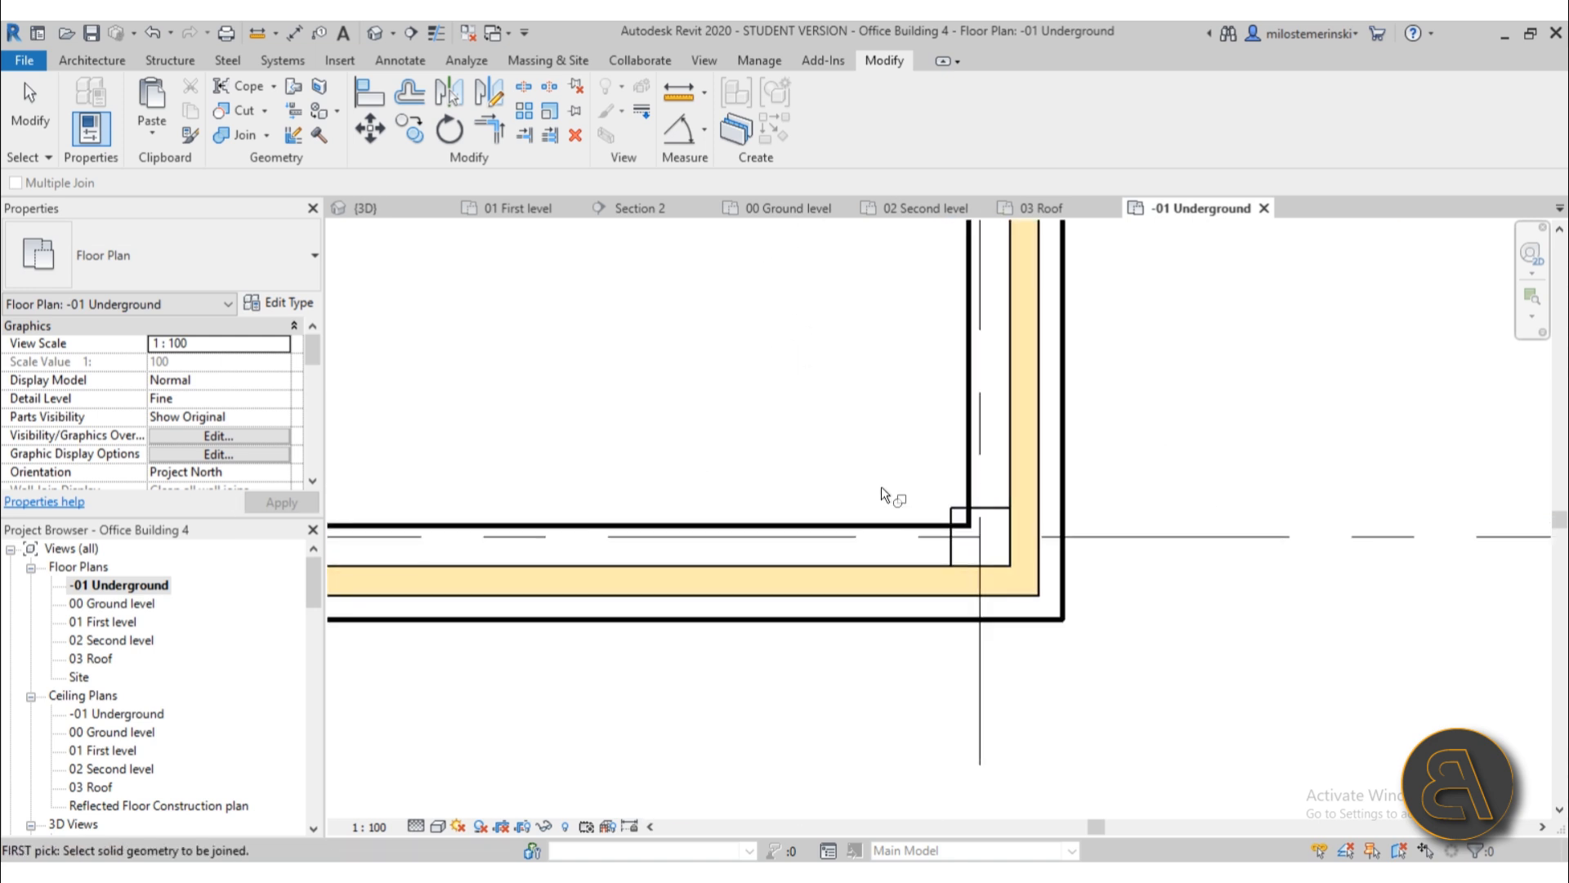
left_click(959, 514)
left_click(958, 511)
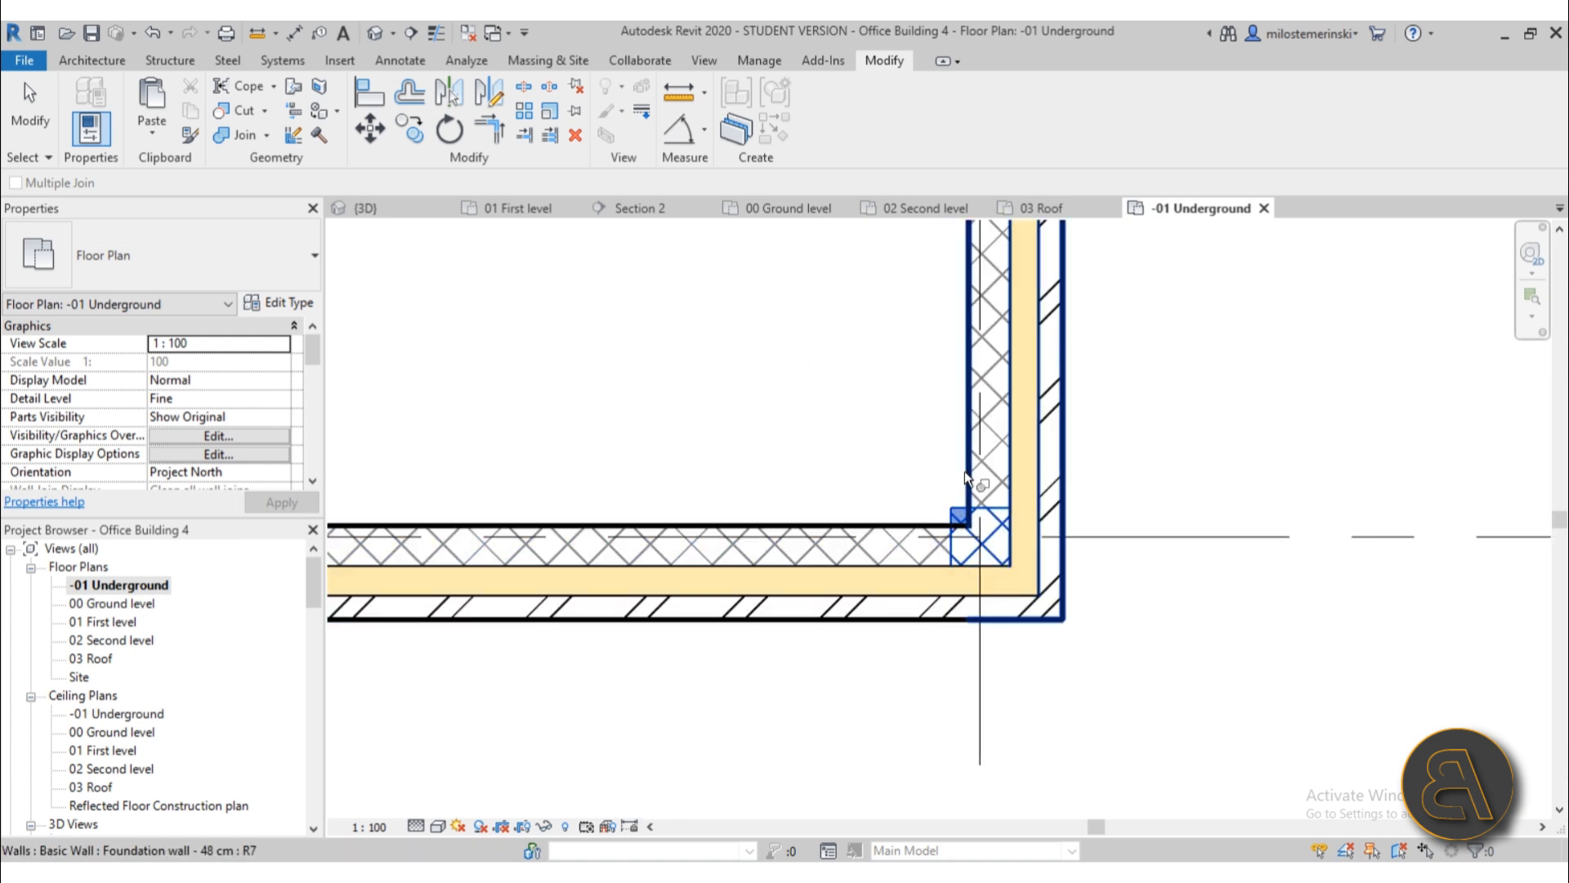
left_click(911, 530)
- Join the corner column at grids A and 4 with the adjoining foundation walls
scroll(656, 393, "down", 3)
middle_click_drag(656, 392, 659, 727)
middle_click_drag(795, 373, 797, 687)
scroll(805, 531, "up", 2)
scroll(806, 532, "up", 2)
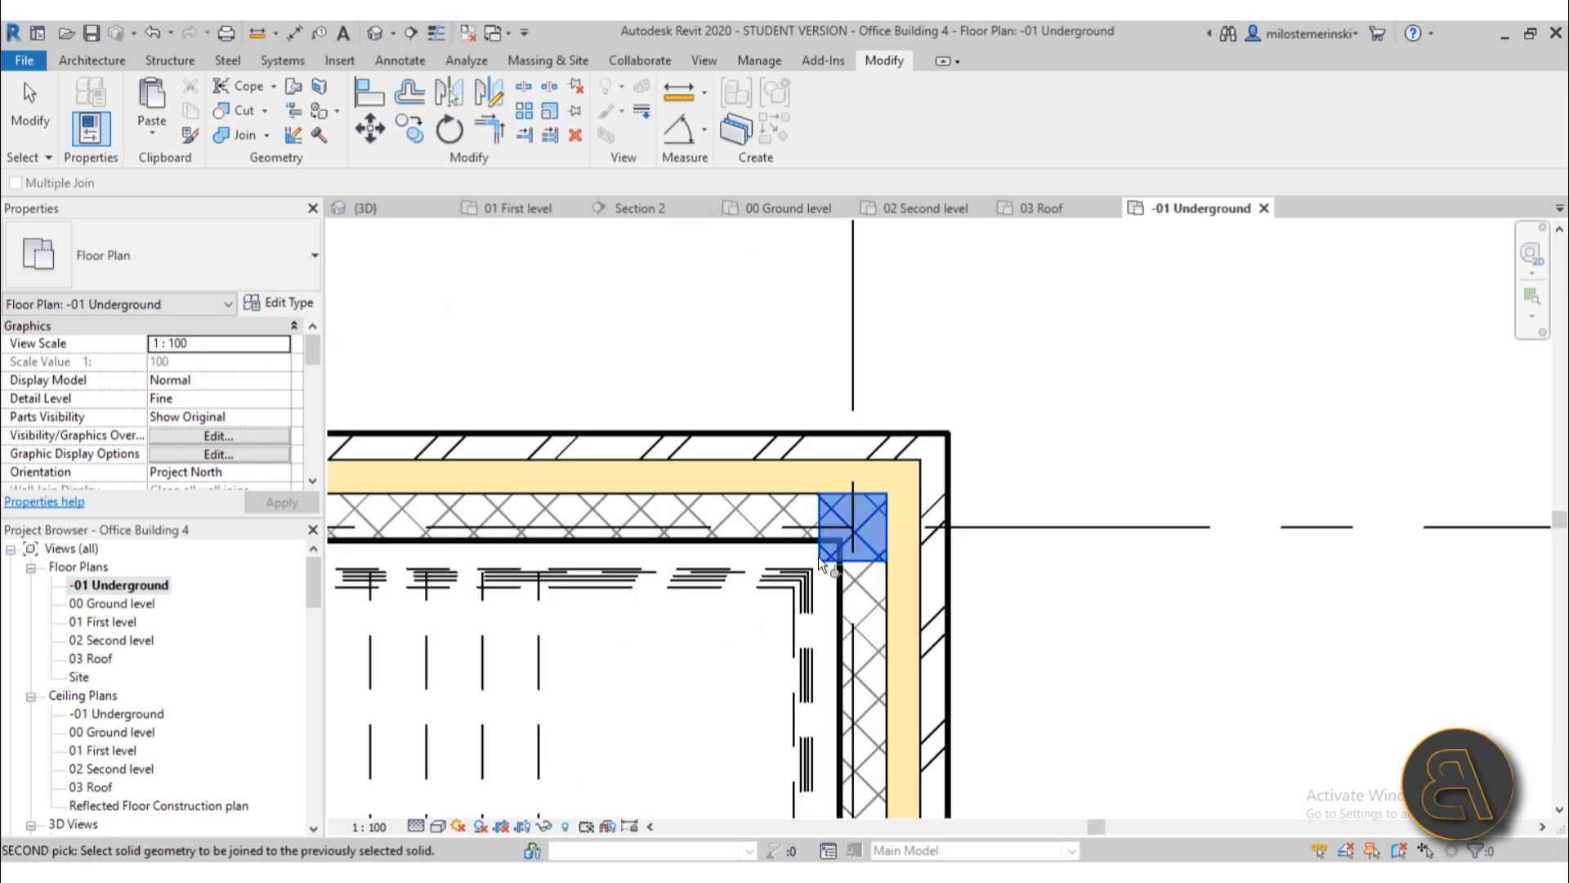
left_click(819, 556)
left_click(923, 590)
- Join the column at grids A and 3 with the foundation wall and end the Join command
scroll(924, 590, "down", 3)
middle_click_drag(527, 645, 1154, 465)
scroll(999, 392, "up", 3)
middle_click_drag(998, 401, 1106, 500)
left_click(1101, 483)
left_click(1027, 469)
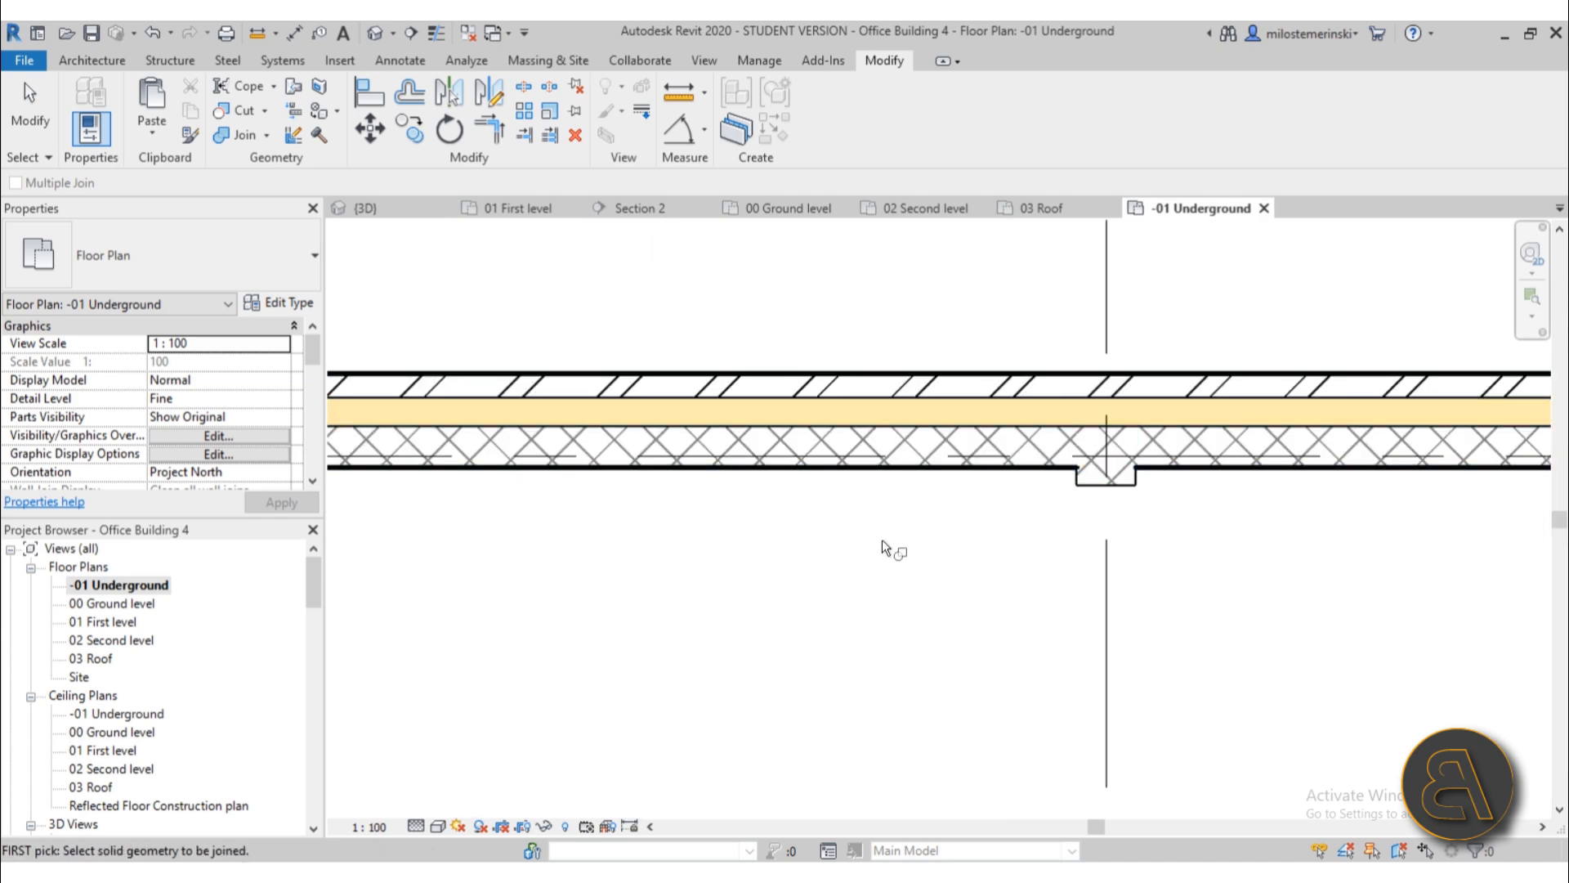
scroll(850, 540, "down", 3)
middle_click_drag(592, 566, 1089, 476)
scroll(801, 425, "down", 1)
scroll(802, 425, "down", 1)
key("Escape")
- Examine the Structural Exterior - 500mm wall along grid A and where it meets the foundation wall at grid 2
scroll(767, 446, "down", 5)
middle_click_drag(775, 504, 724, 489)
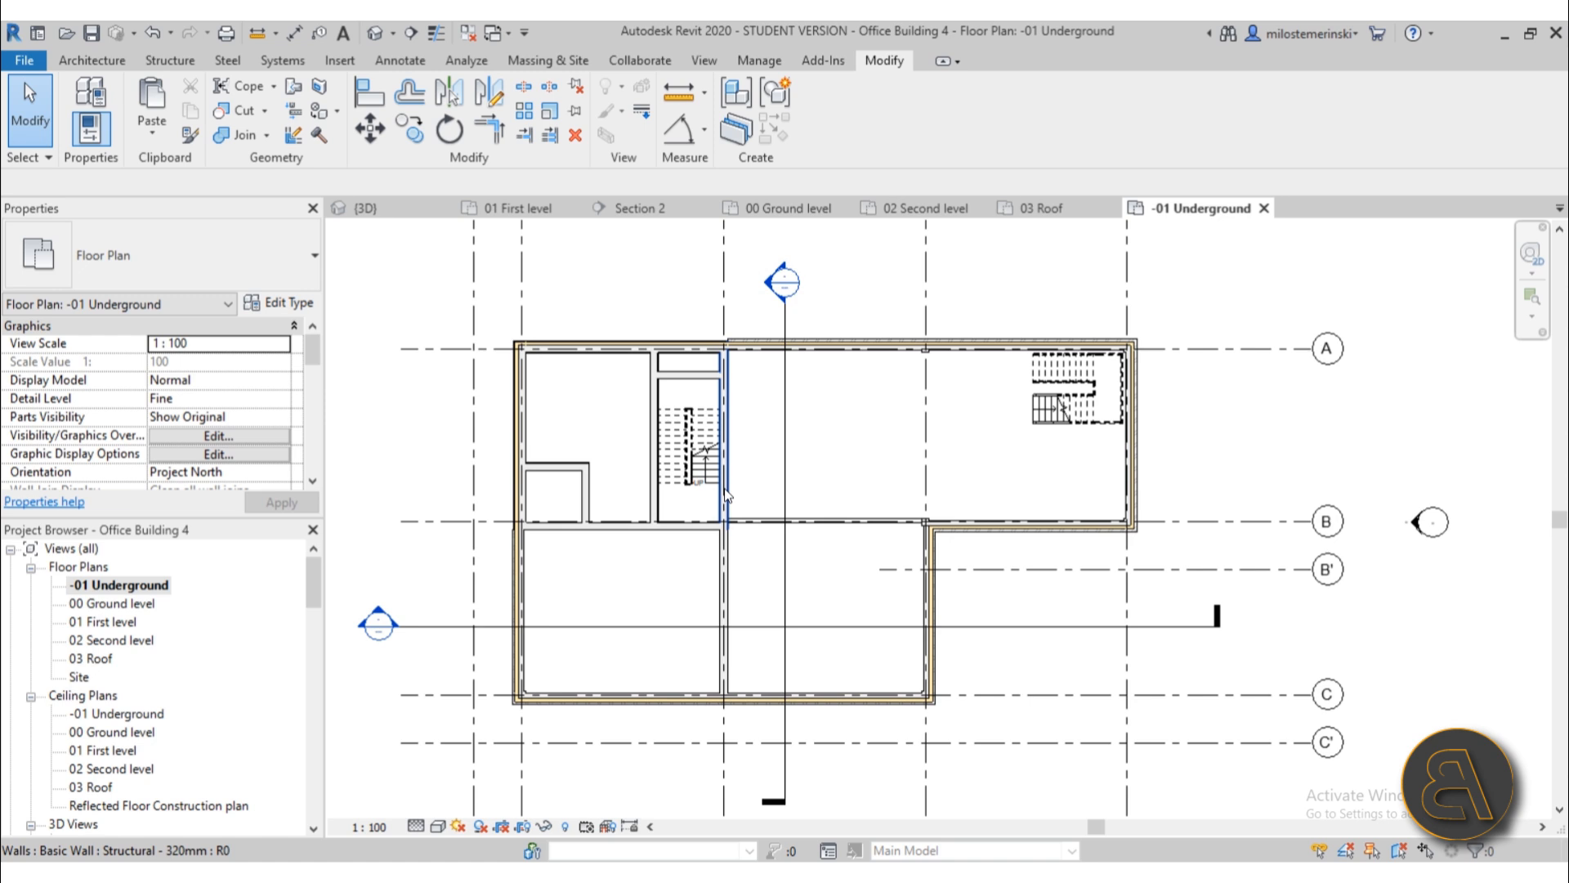
scroll(654, 398, "up", 5)
middle_click_drag(515, 384, 638, 490)
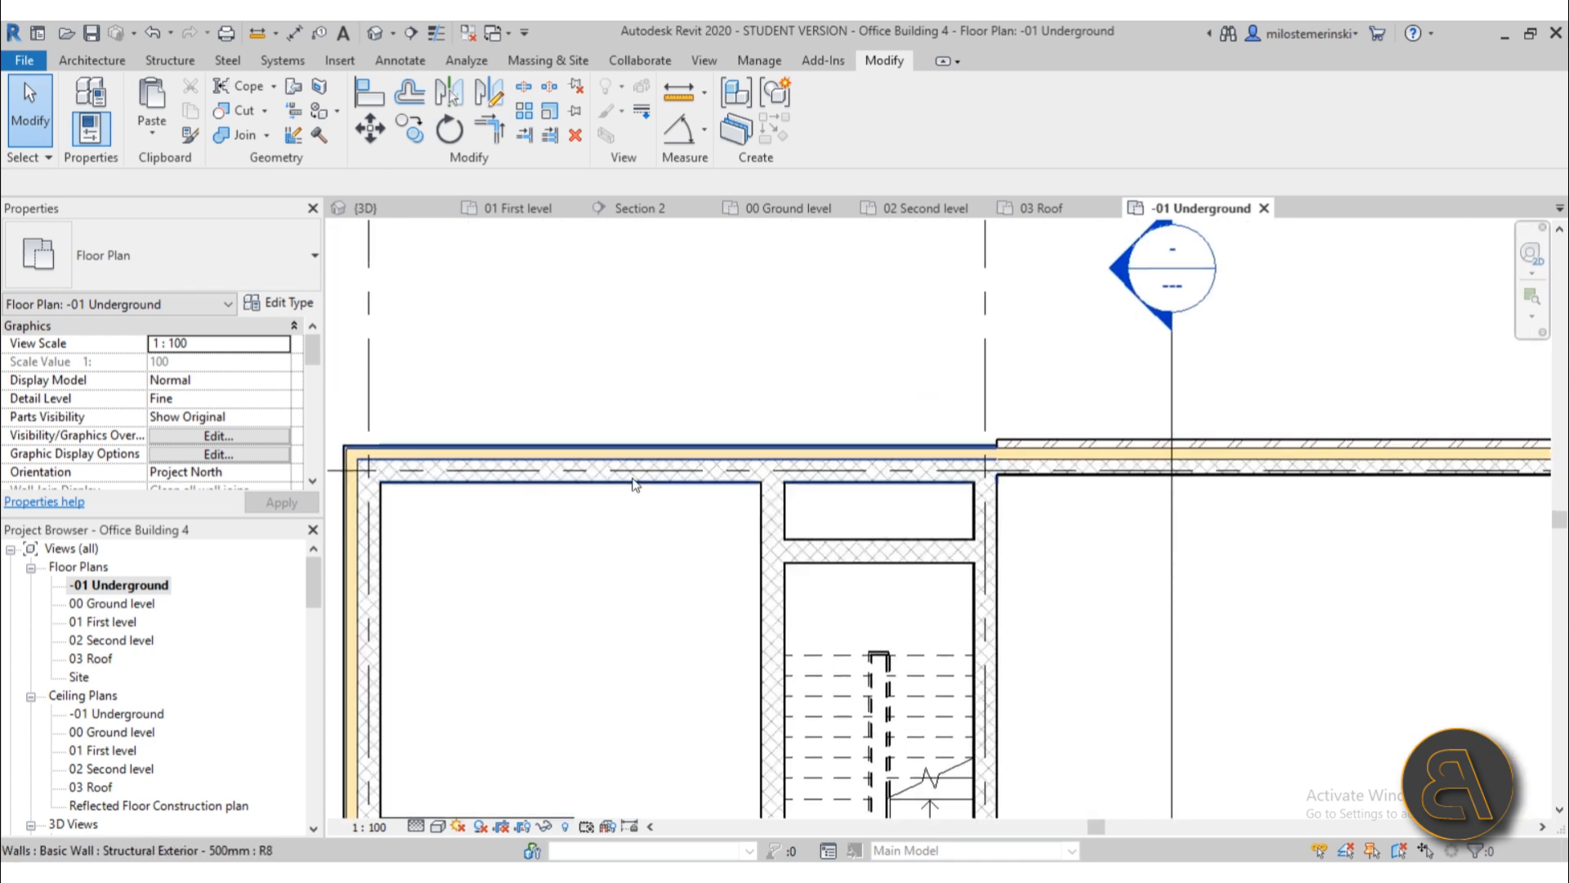
left_click(582, 474)
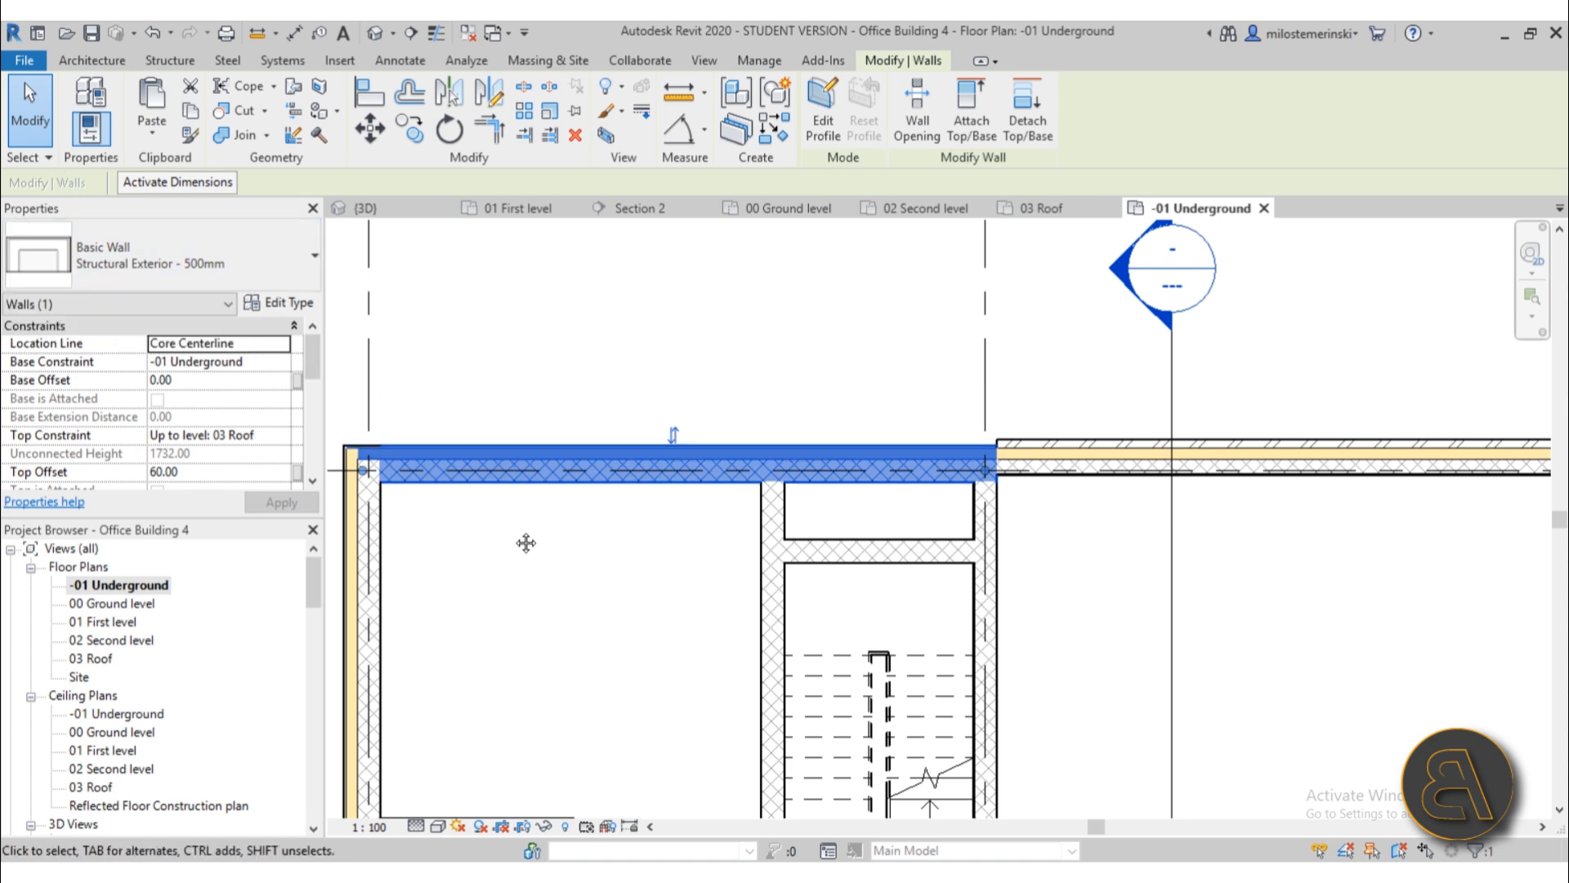
middle_click_drag(514, 536, 521, 523)
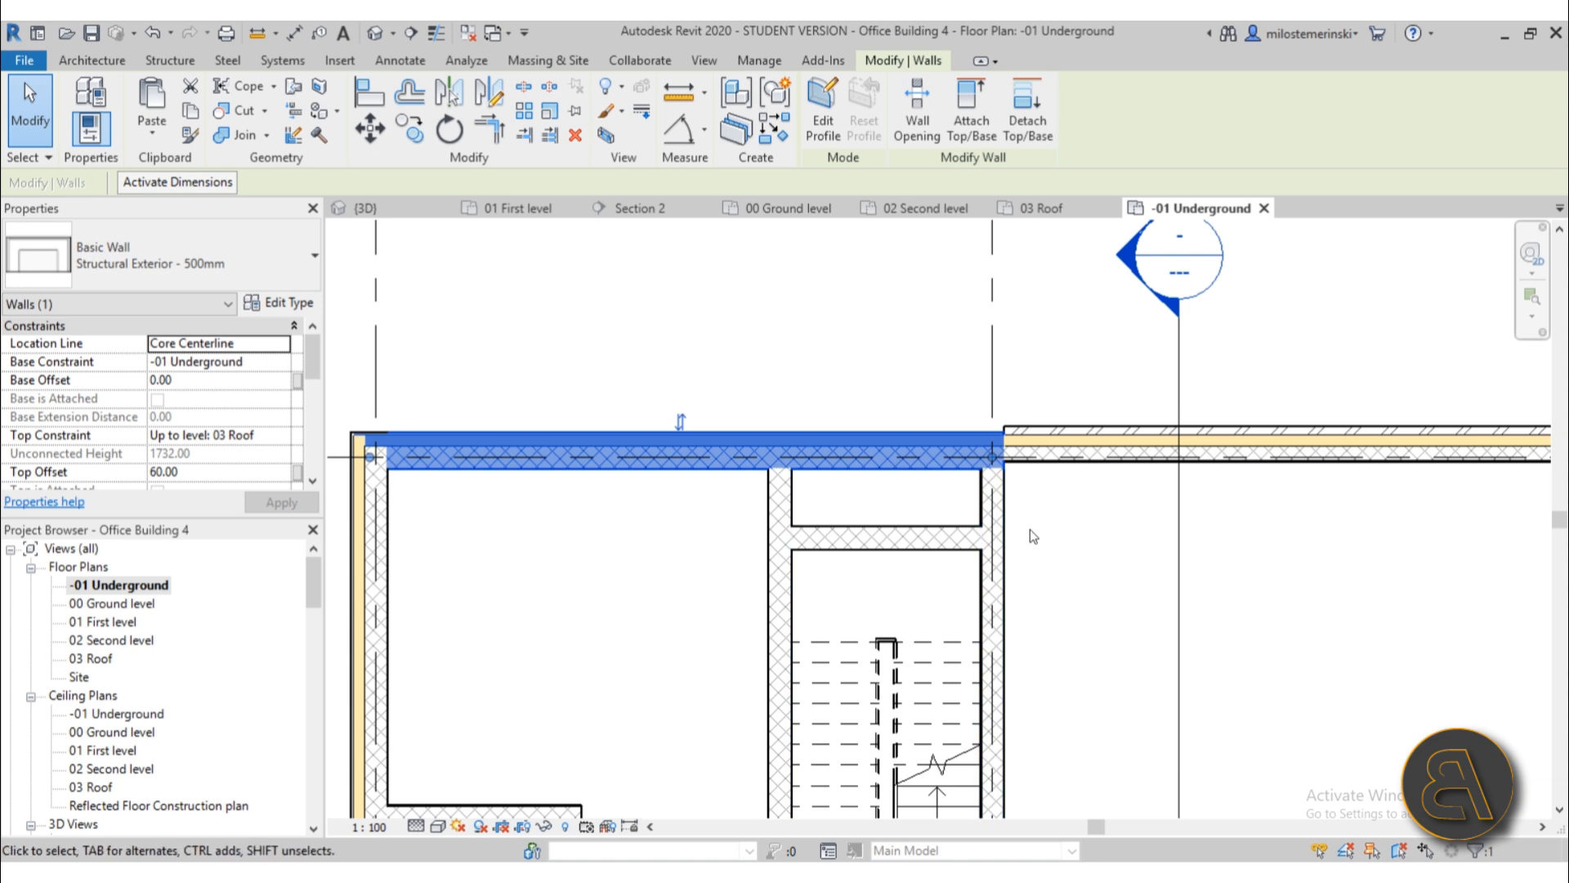
middle_click_drag(1023, 527, 1003, 509)
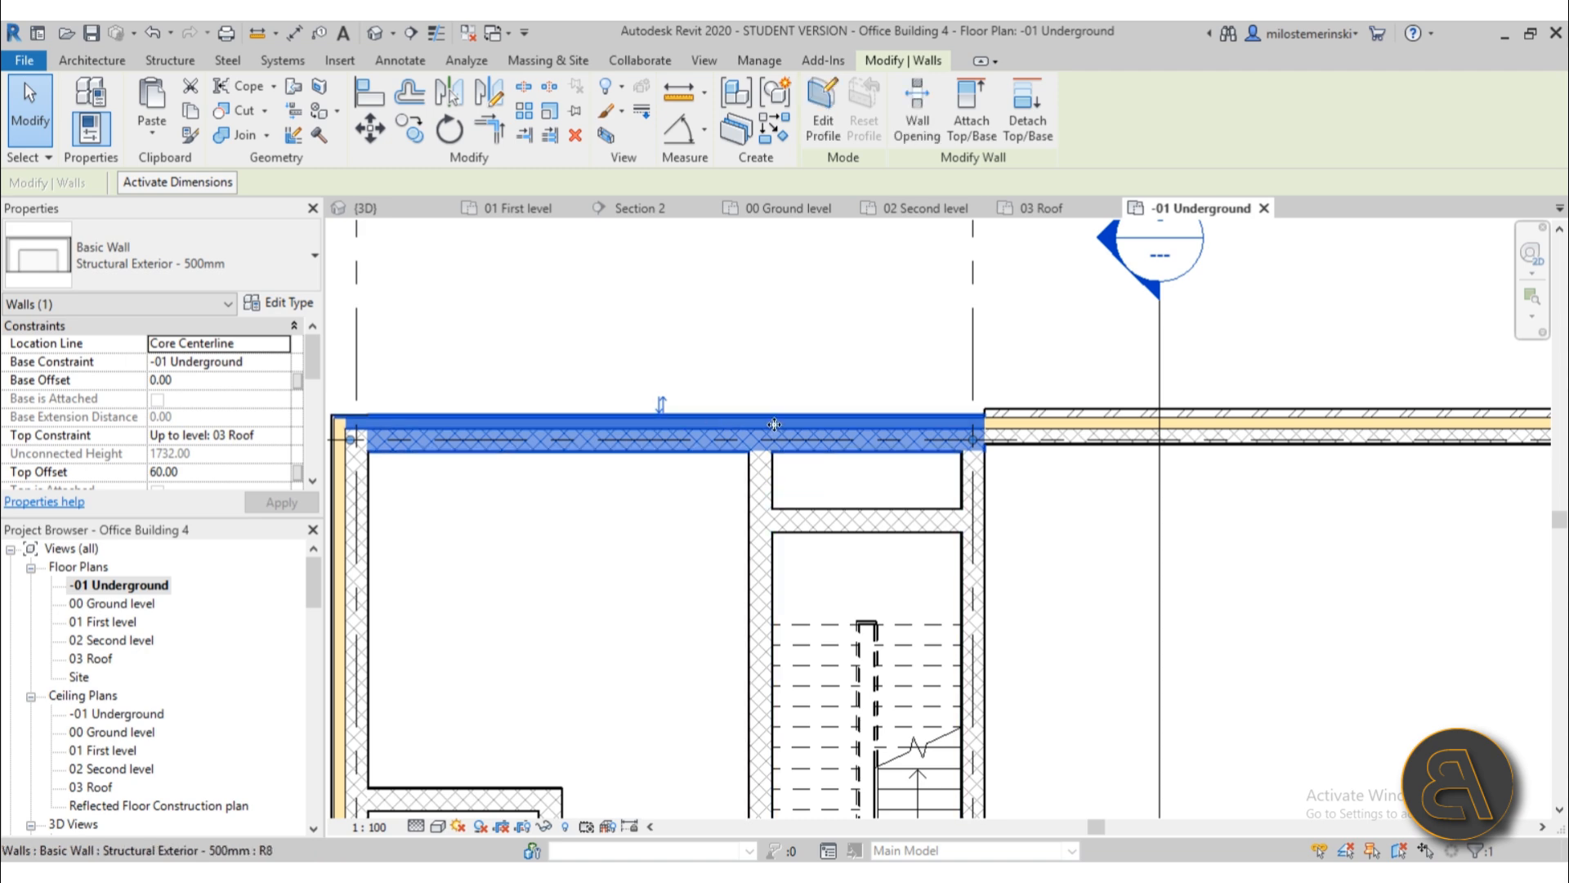
- In the 3D view, set the base constraint of the Structural Exterior - 500mm wall along grid 1 to 00 Ground level
left_click(377, 33)
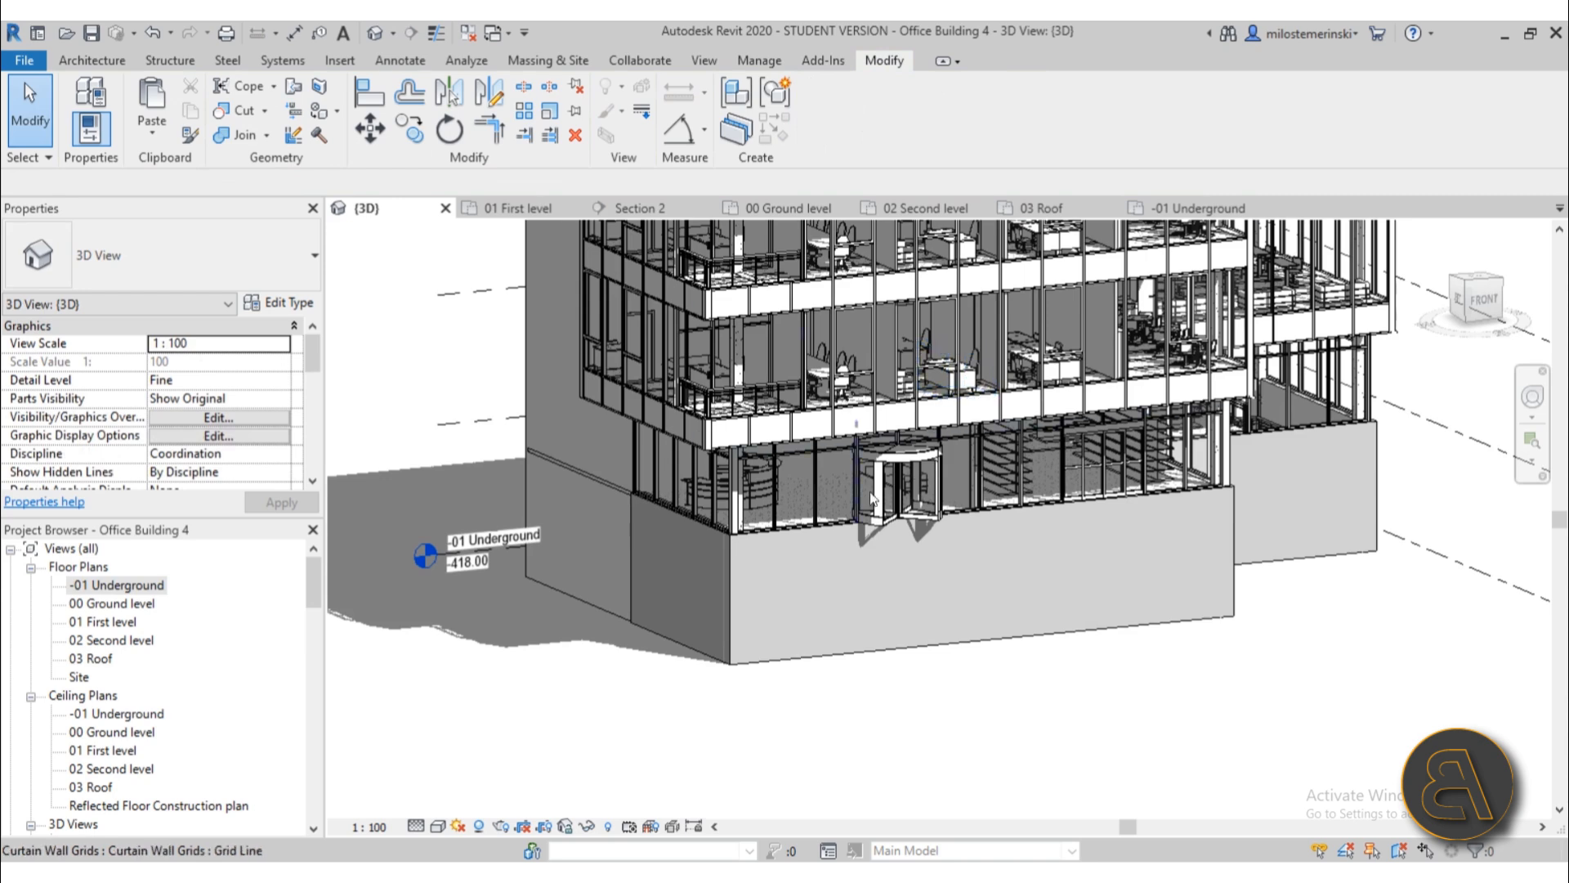
scroll(703, 645, "down", 3)
middle_click_drag(568, 565, 619, 582, "shift")
scroll(613, 581, "up", 2)
left_click(613, 580)
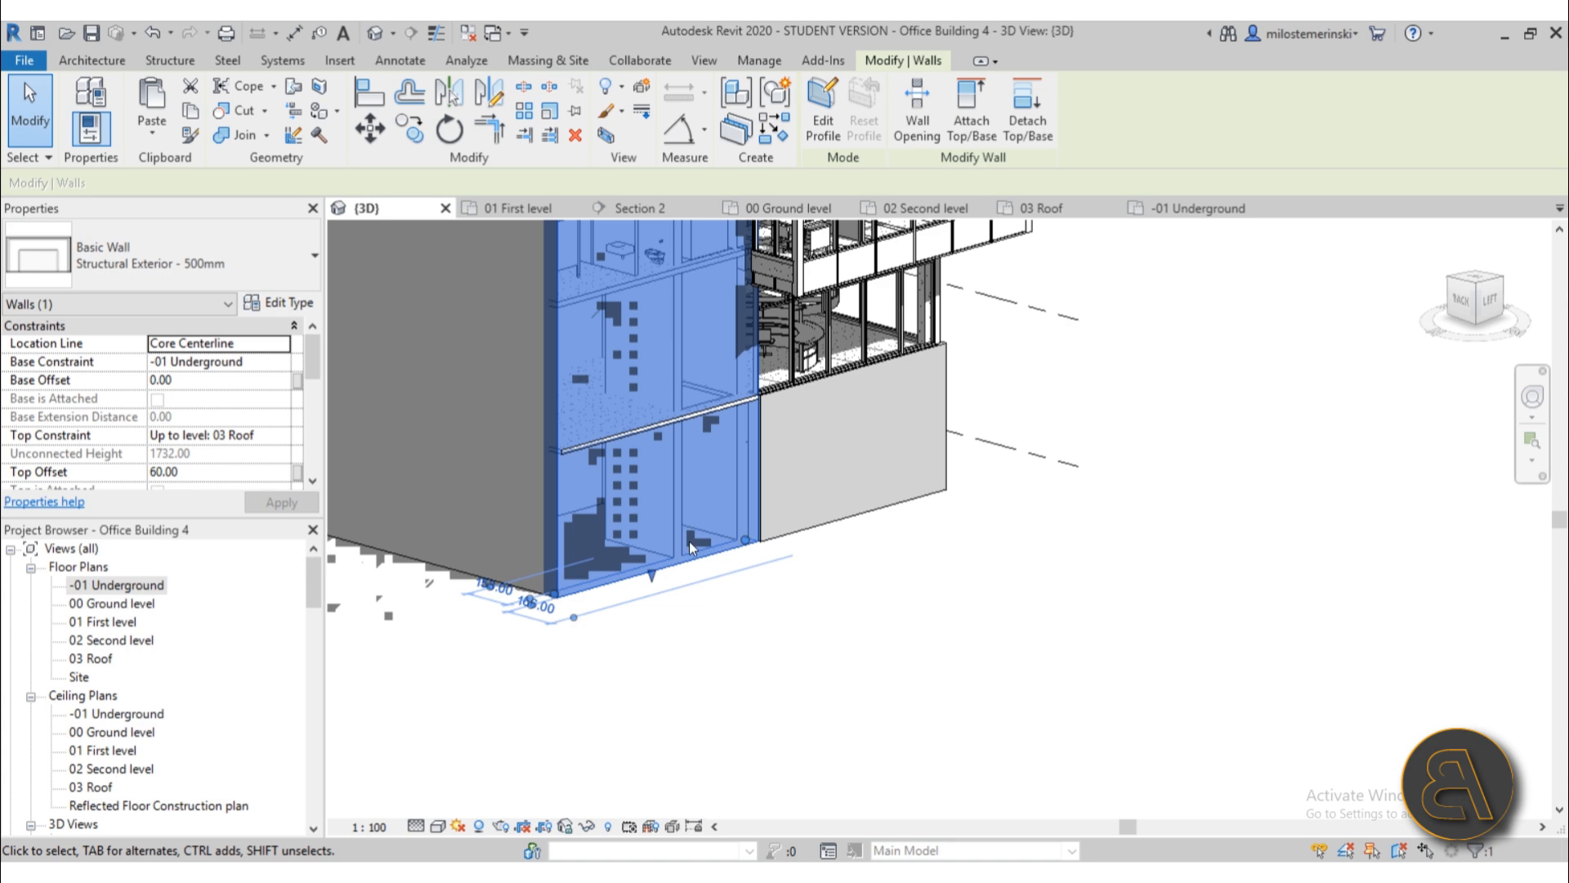
middle_click_drag(602, 564, 706, 555)
scroll(605, 508, "up", 1)
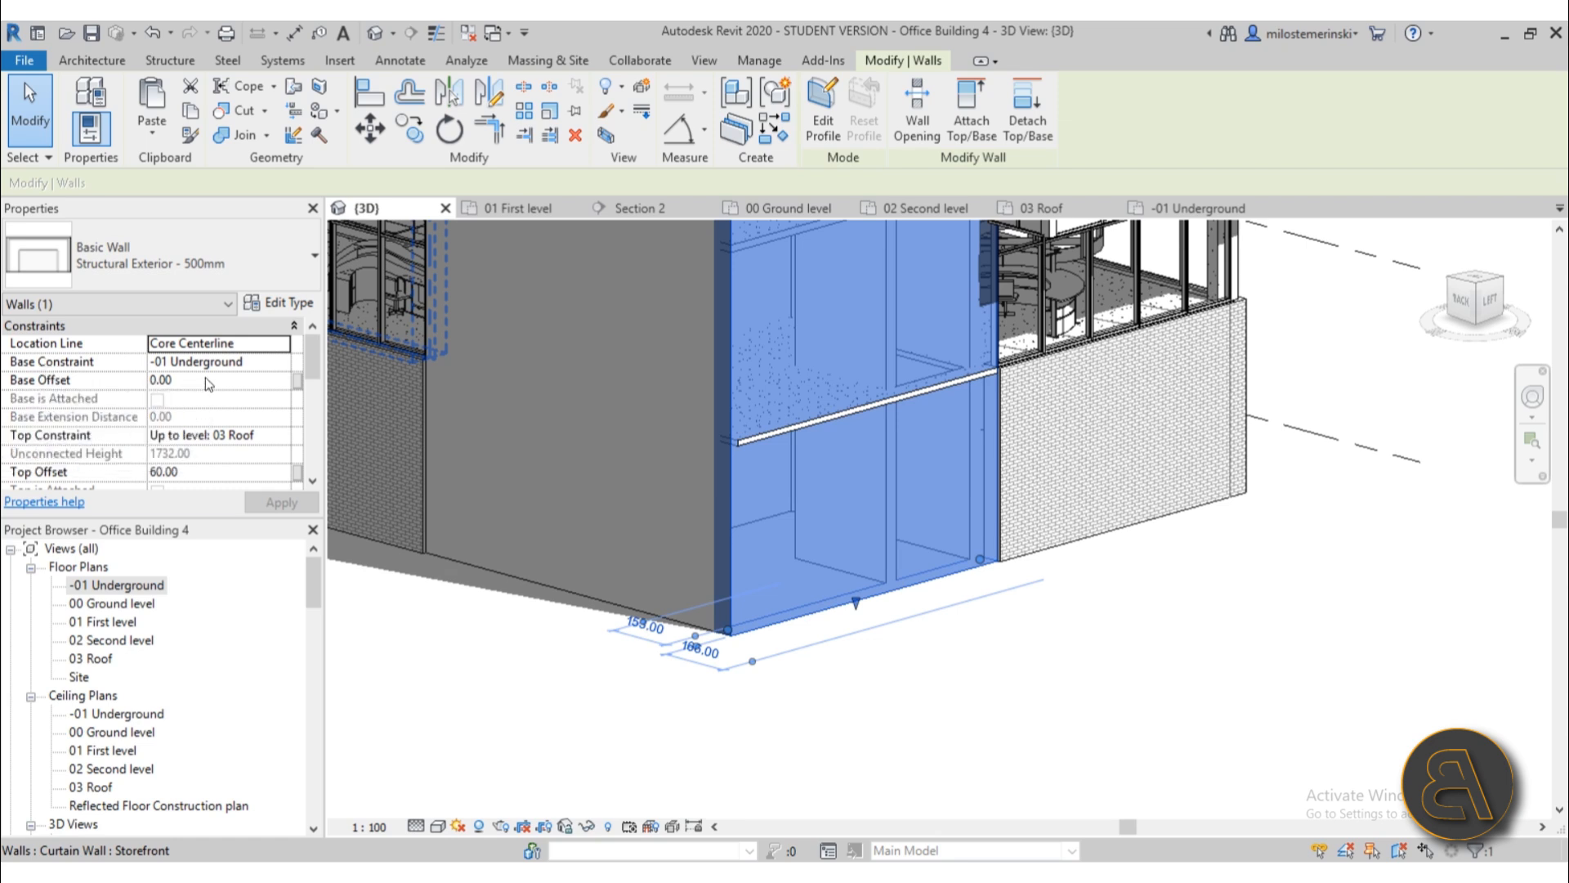
left_click(275, 361)
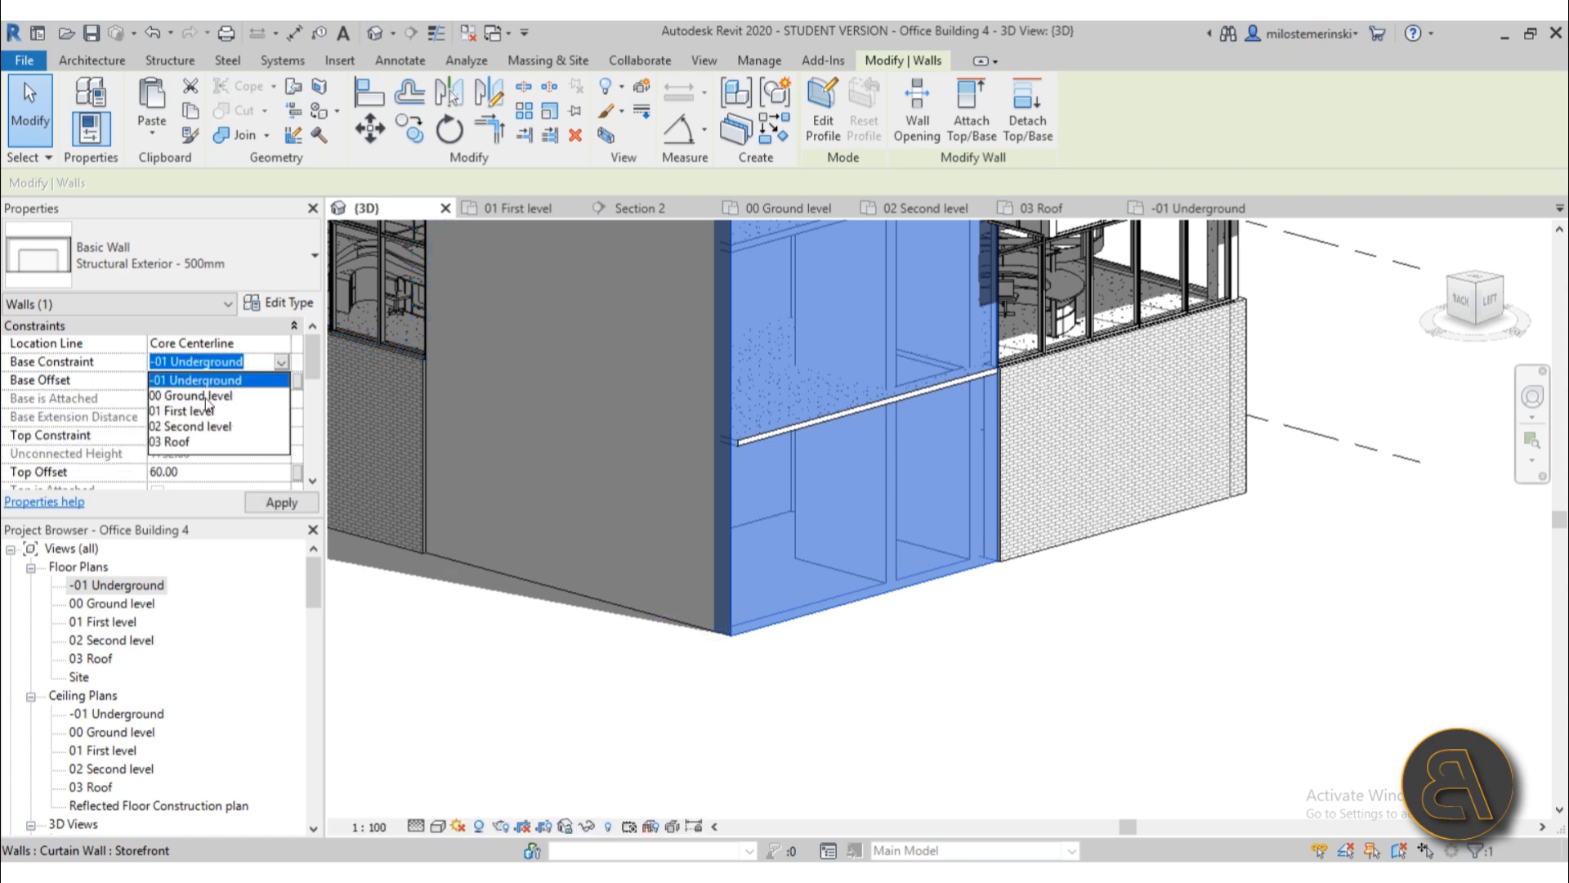
left_click(1115, 564)
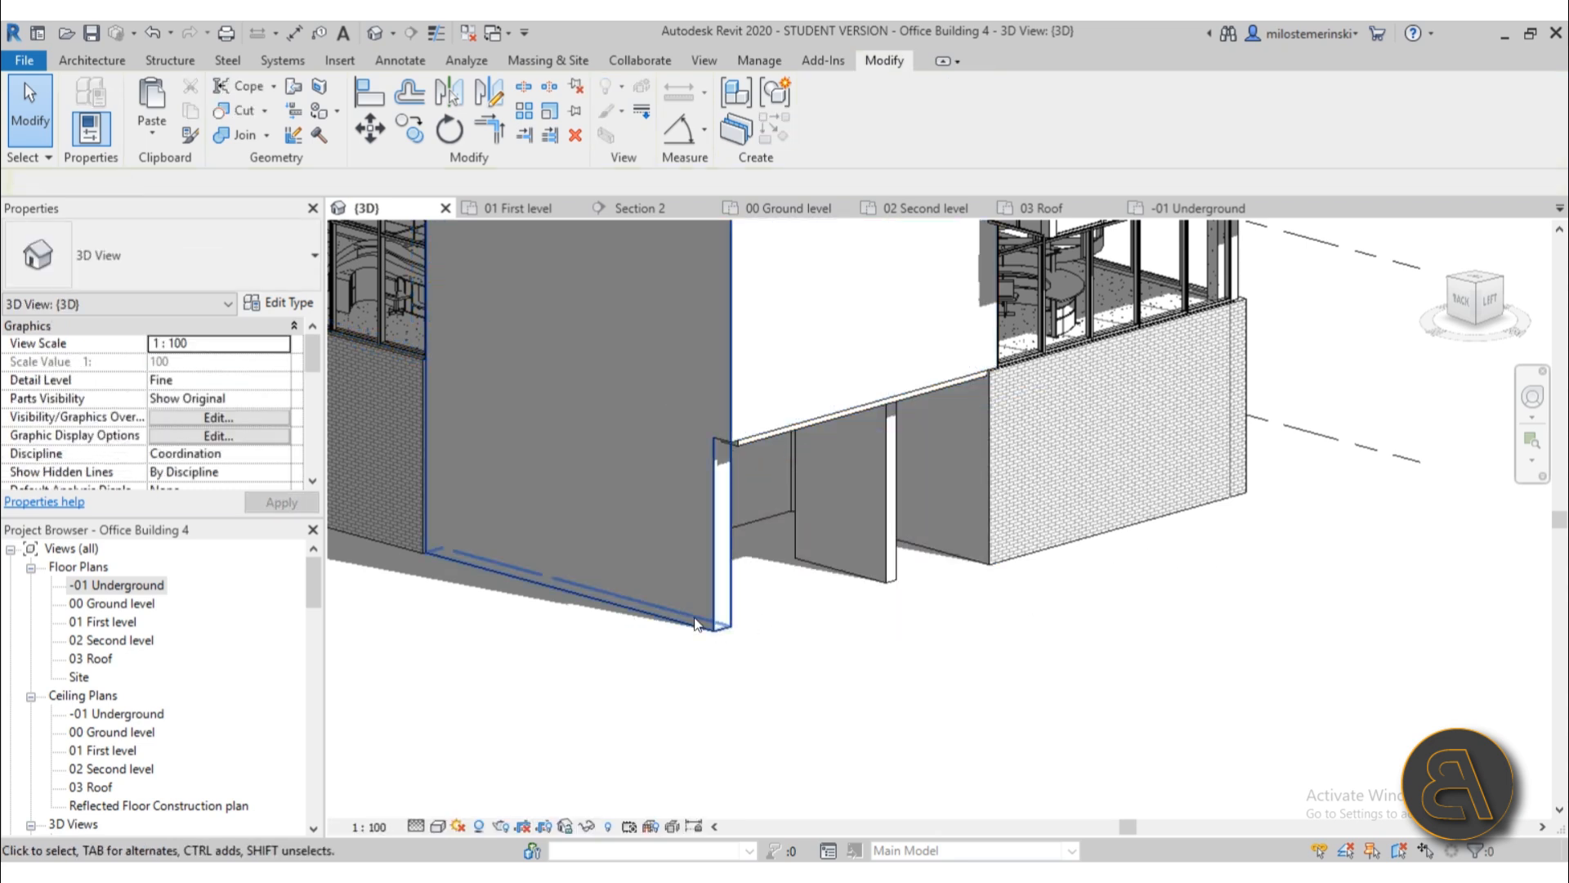
- Set the base constraint of the Structural Exterior - 500mm wall along grid A to 00 Ground level
left_click(651, 626)
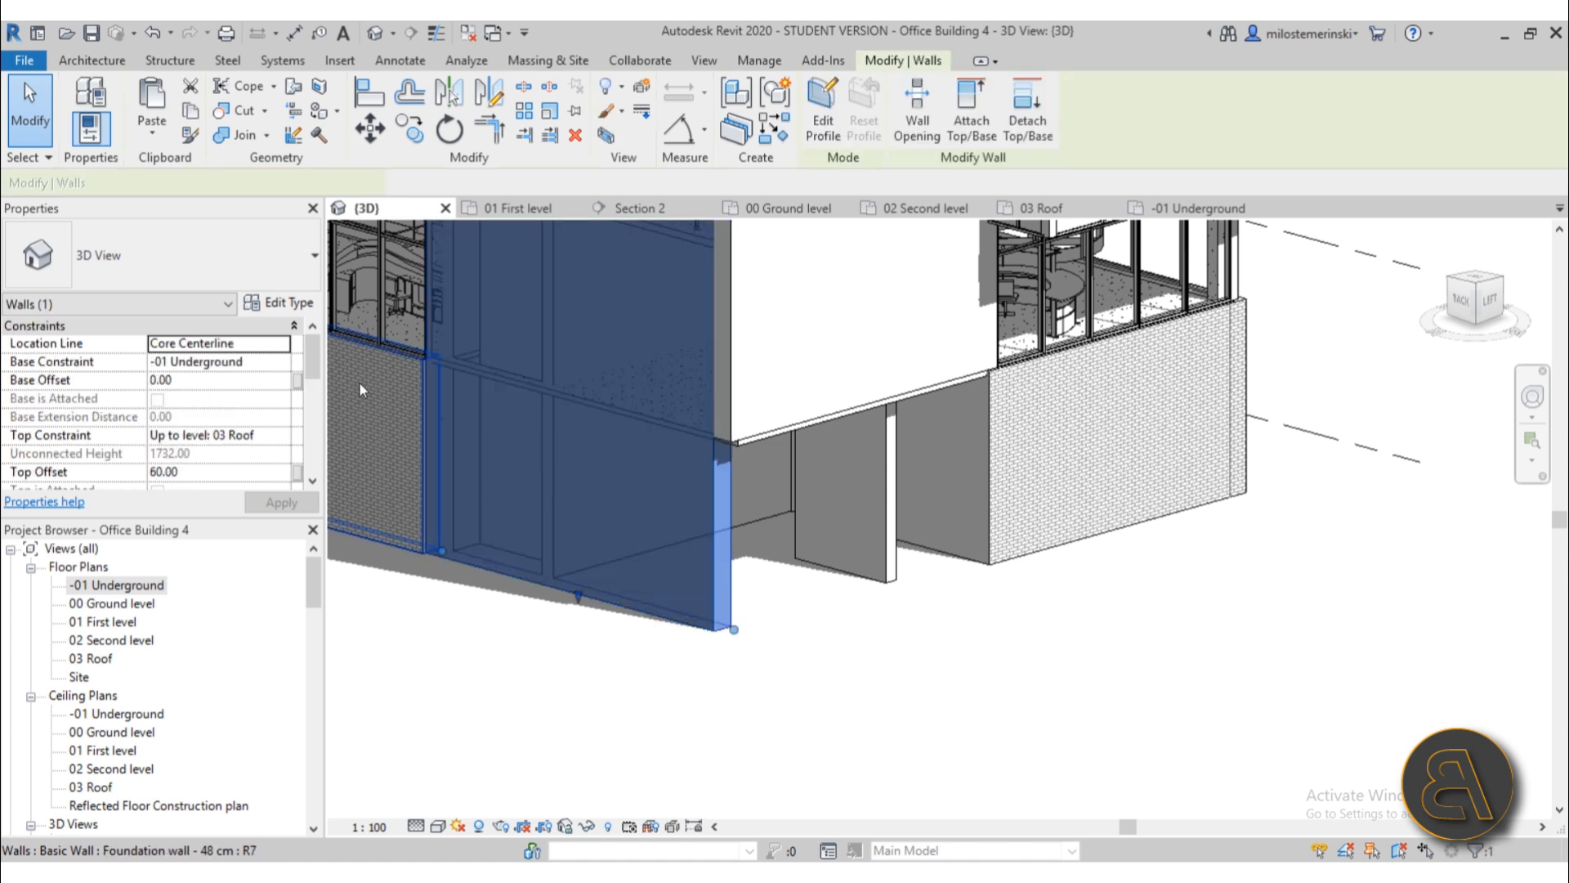
left_click(279, 365)
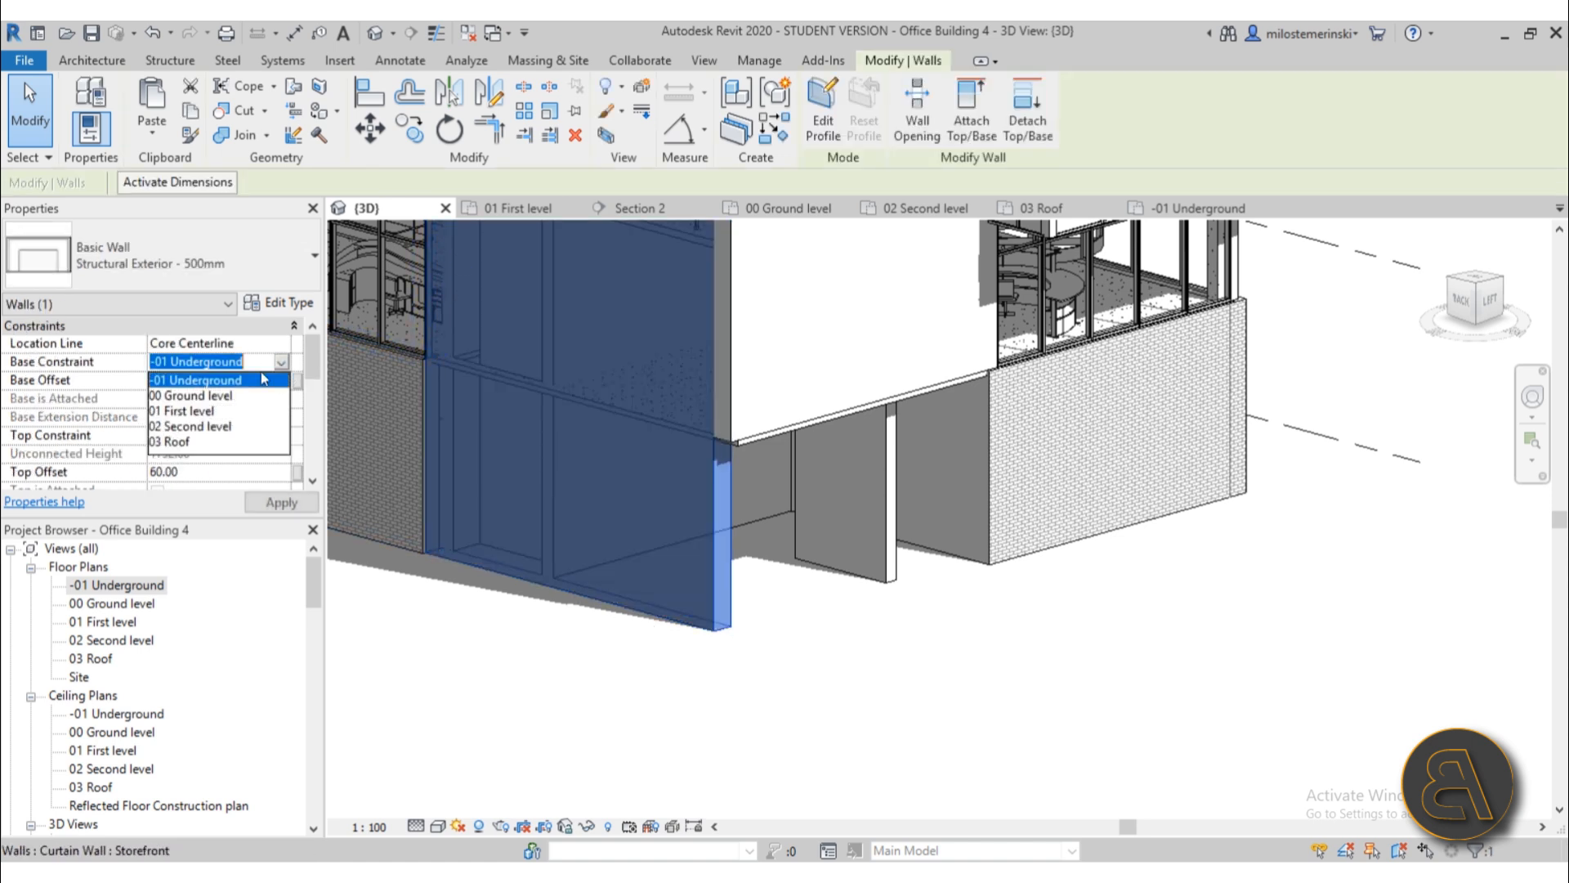
left_click(188, 388)
left_click(396, 613)
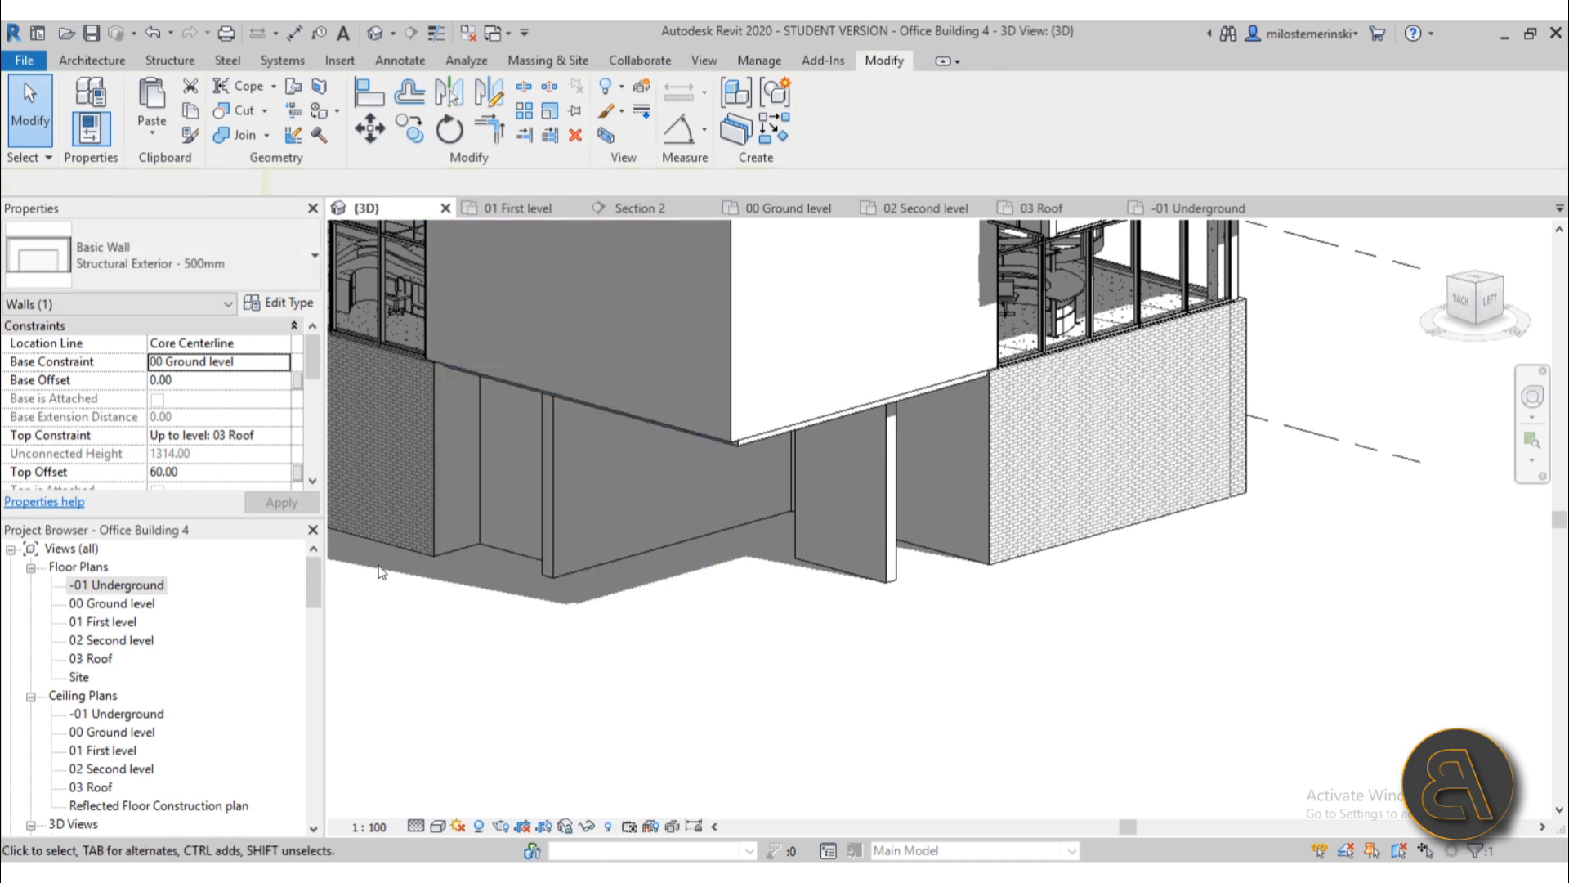
- Trim and extend the foundation walls along grids A and 1 so they meet at the building's corner
left_click(474, 141)
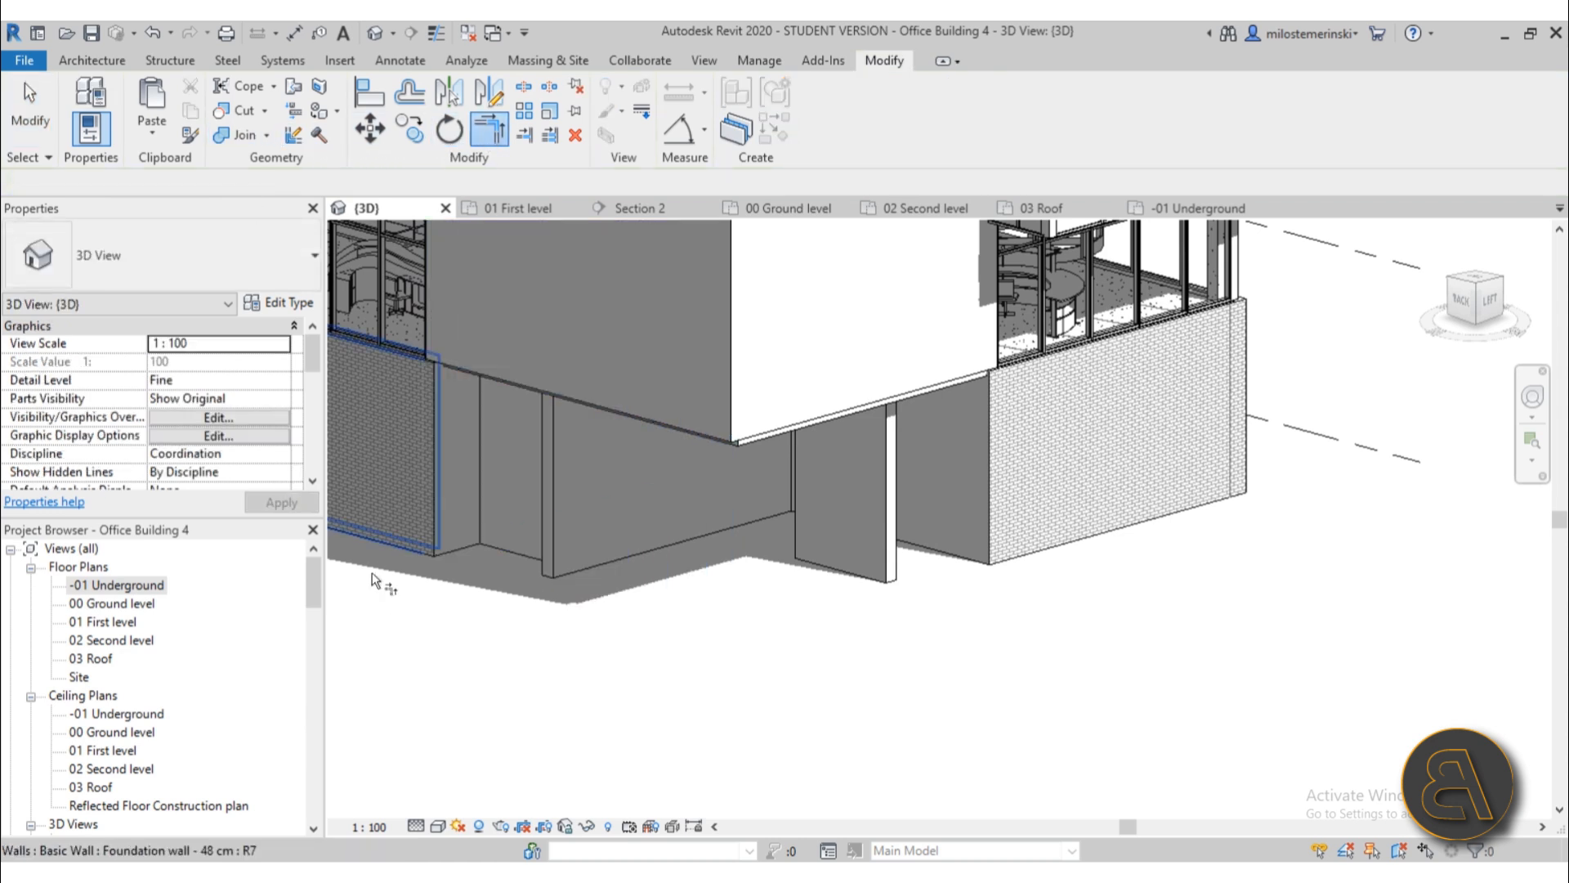
left_click(374, 544)
left_click(1040, 549)
key("Escape")
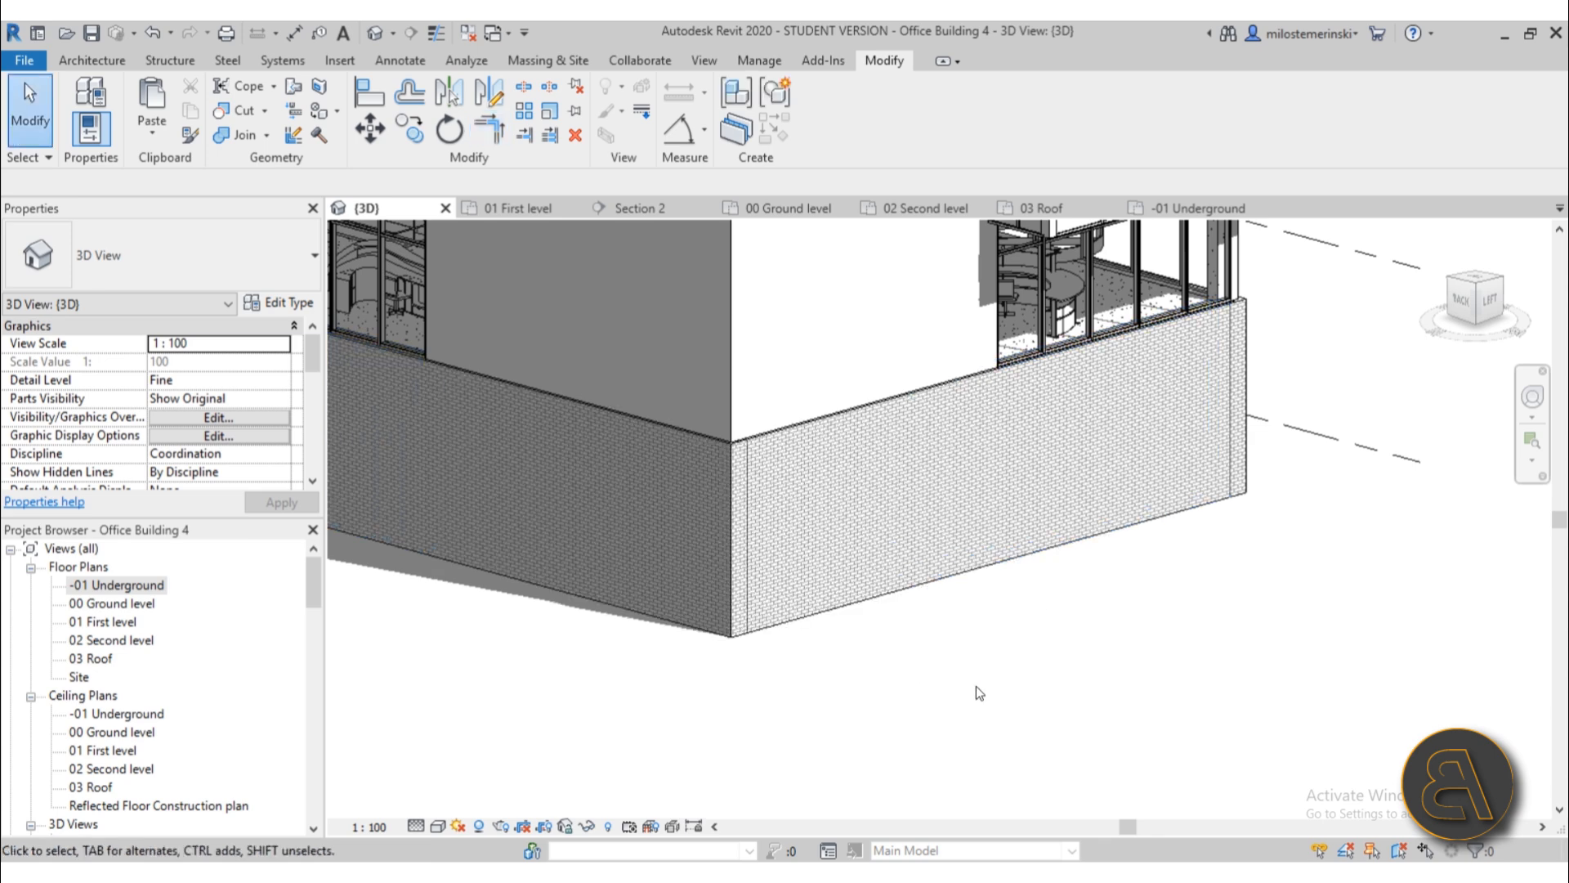
scroll(901, 566, "down", 4)
- In the -01 Underground plan, extend the Structural - 320mm wall on the stair's west side to the foundation wall along grid A
double_click(121, 605)
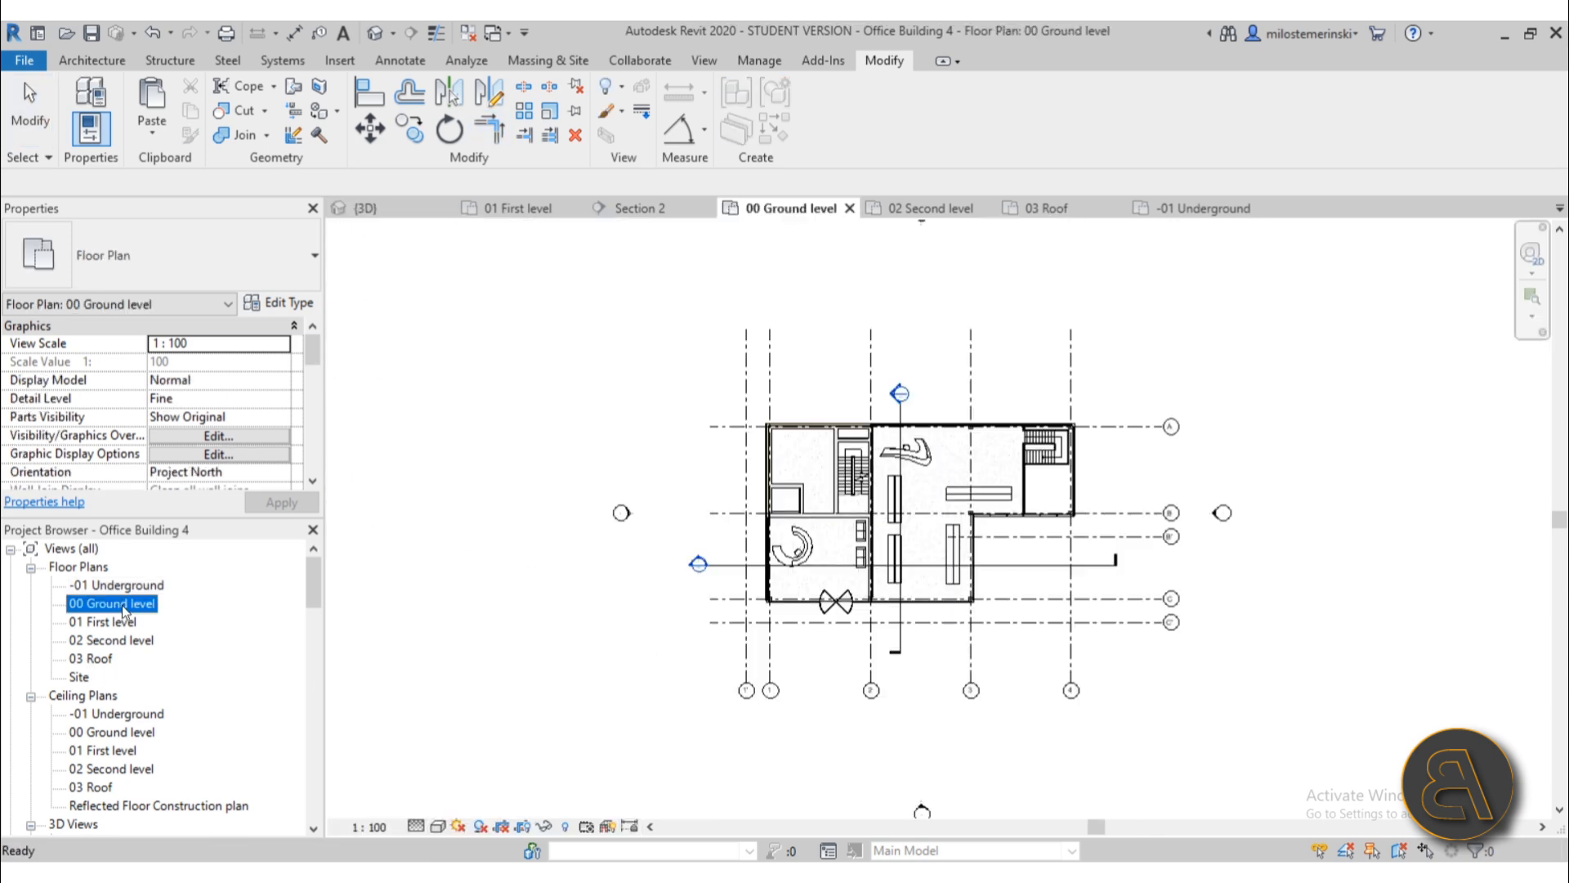
double_click(116, 585)
scroll(654, 409, "up", 3)
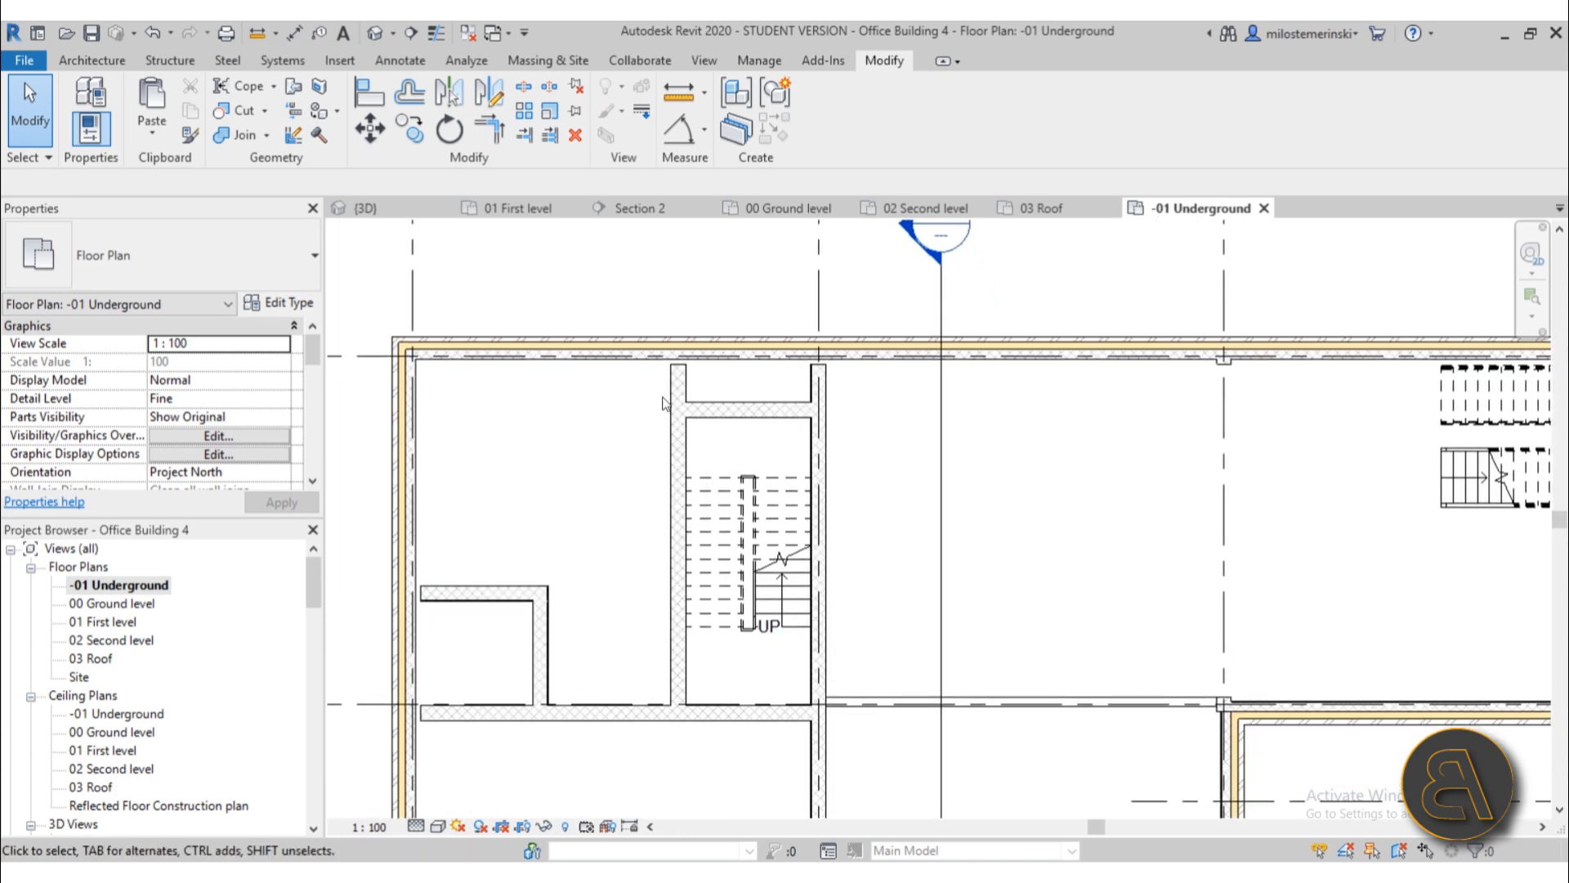
middle_click_drag(845, 360, 1129, 453)
scroll(653, 407, "up", 3)
scroll(623, 404, "down", 3)
middle_click_drag(623, 407, 332, 441)
scroll(659, 423, "up", 2)
left_click(662, 406)
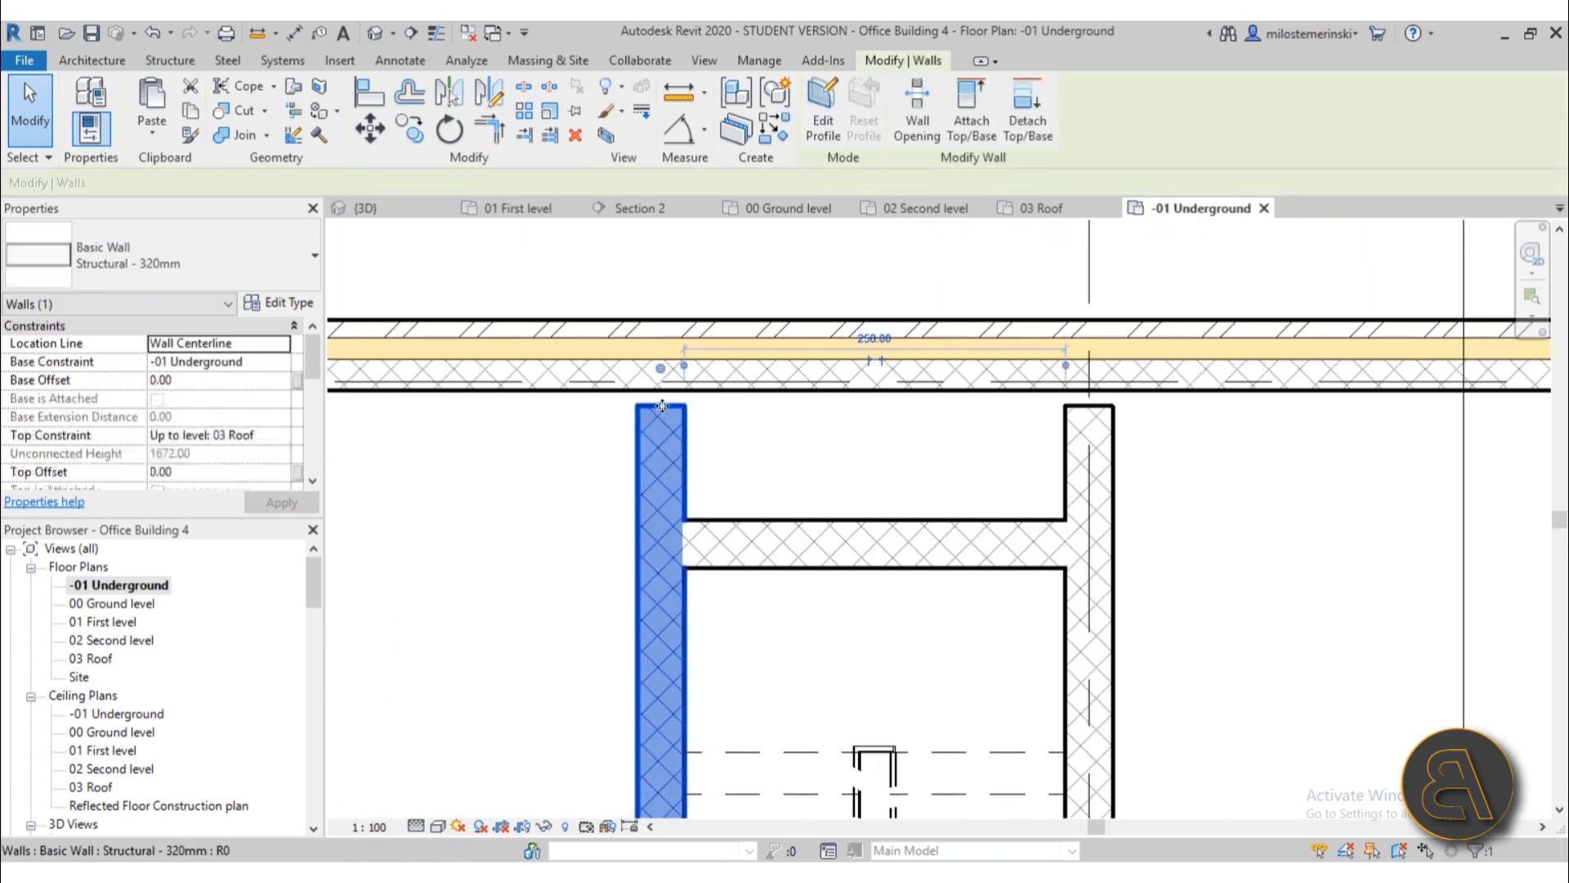
left_click(1100, 413)
left_click_drag(1090, 348, 1090, 348)
left_click(964, 443)
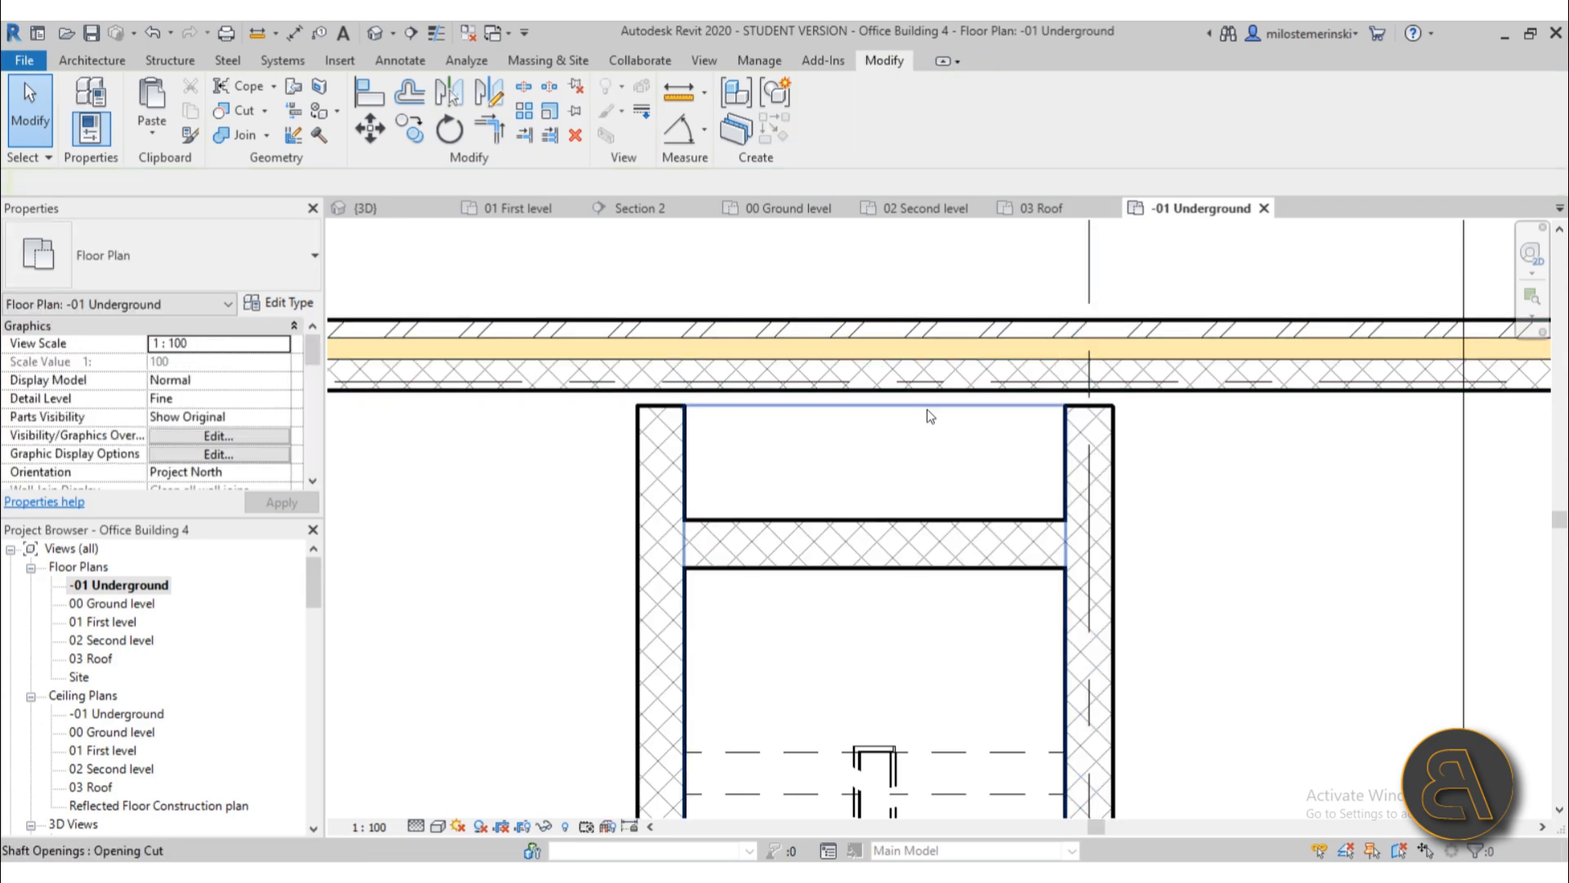
left_click(666, 408)
left_click_drag(662, 405, 659, 358)
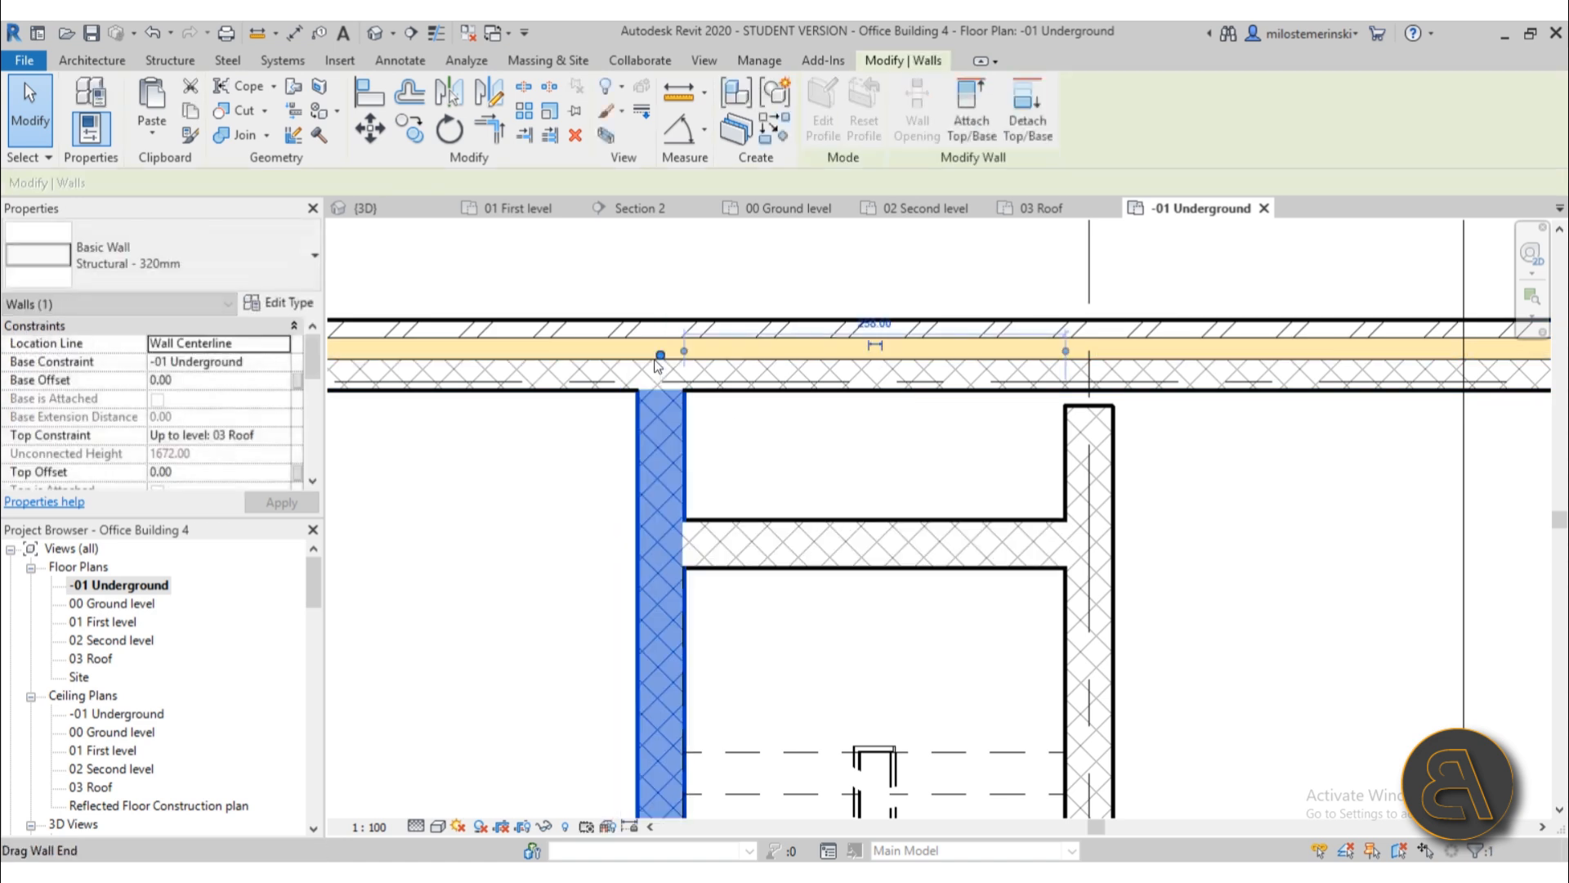
- Extend the Structural - 320mm stair wall on grid 2 to the foundation wall along grid A
left_click(1090, 441)
left_click_drag(1090, 406, 1091, 335)
left_click_drag(1088, 318, 1088, 318)
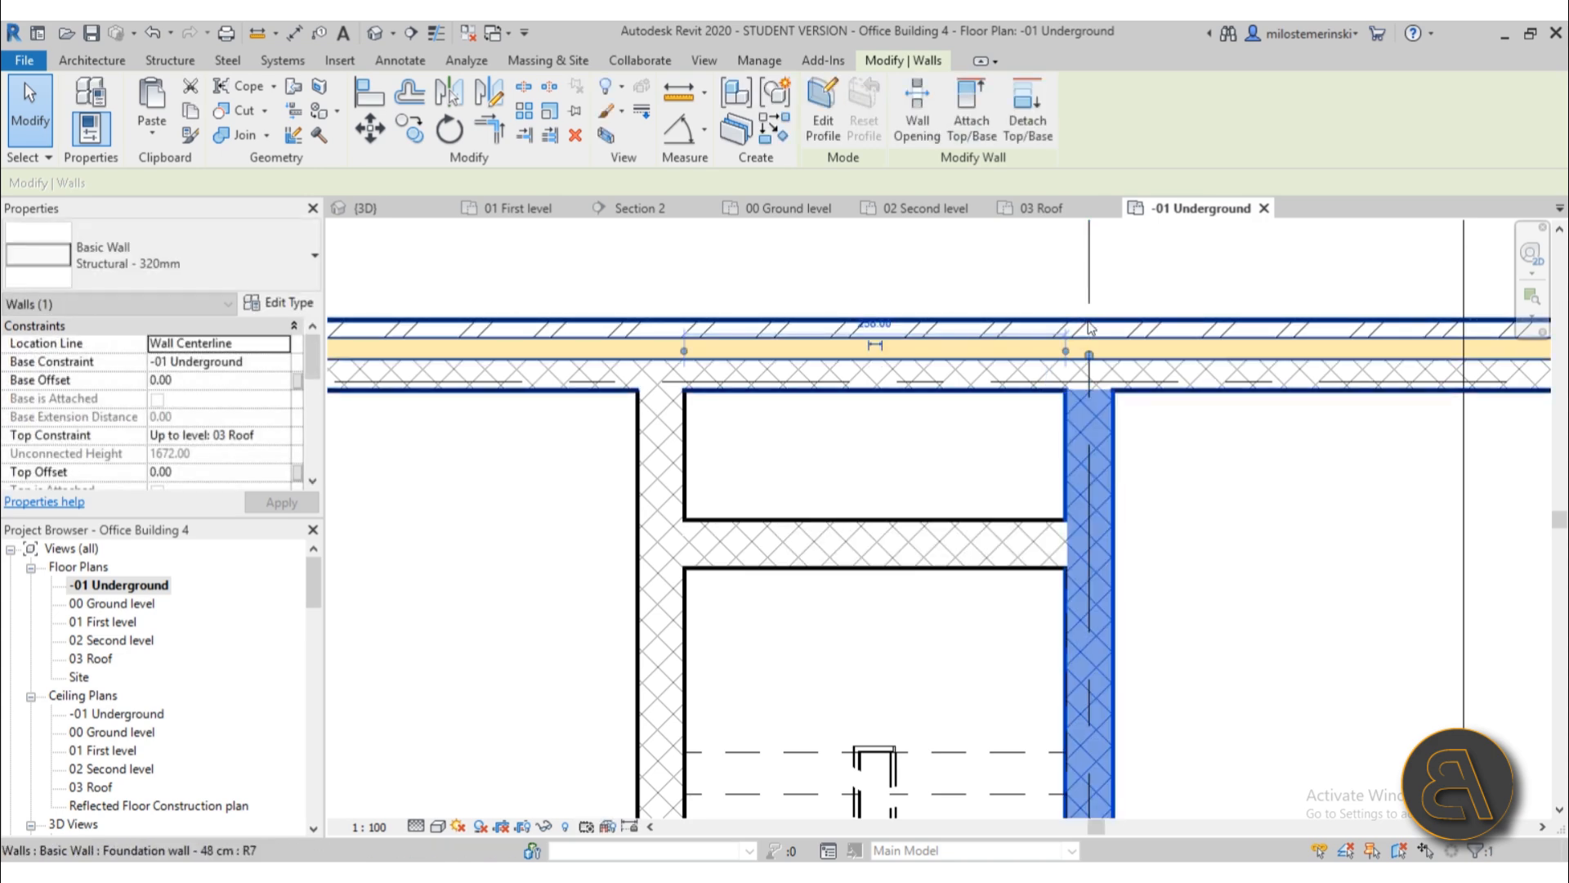
left_click(1170, 455)
- Extend the elevator shaft's north wall to the foundation wall along grid 1
scroll(807, 469, "down", 4)
scroll(648, 532, "up", 6)
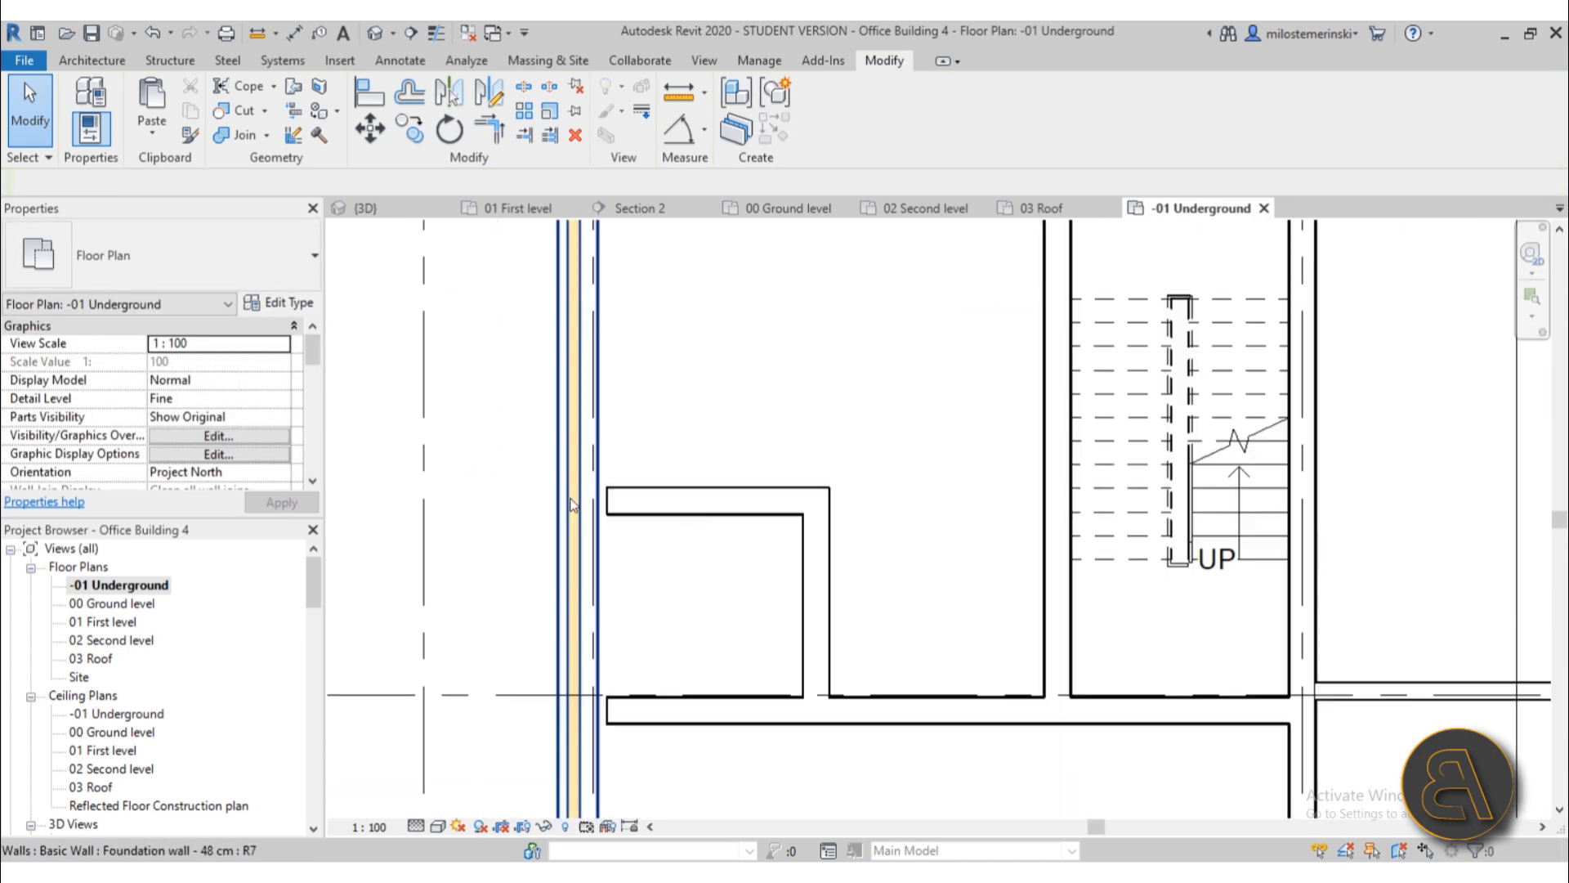
left_click(646, 527)
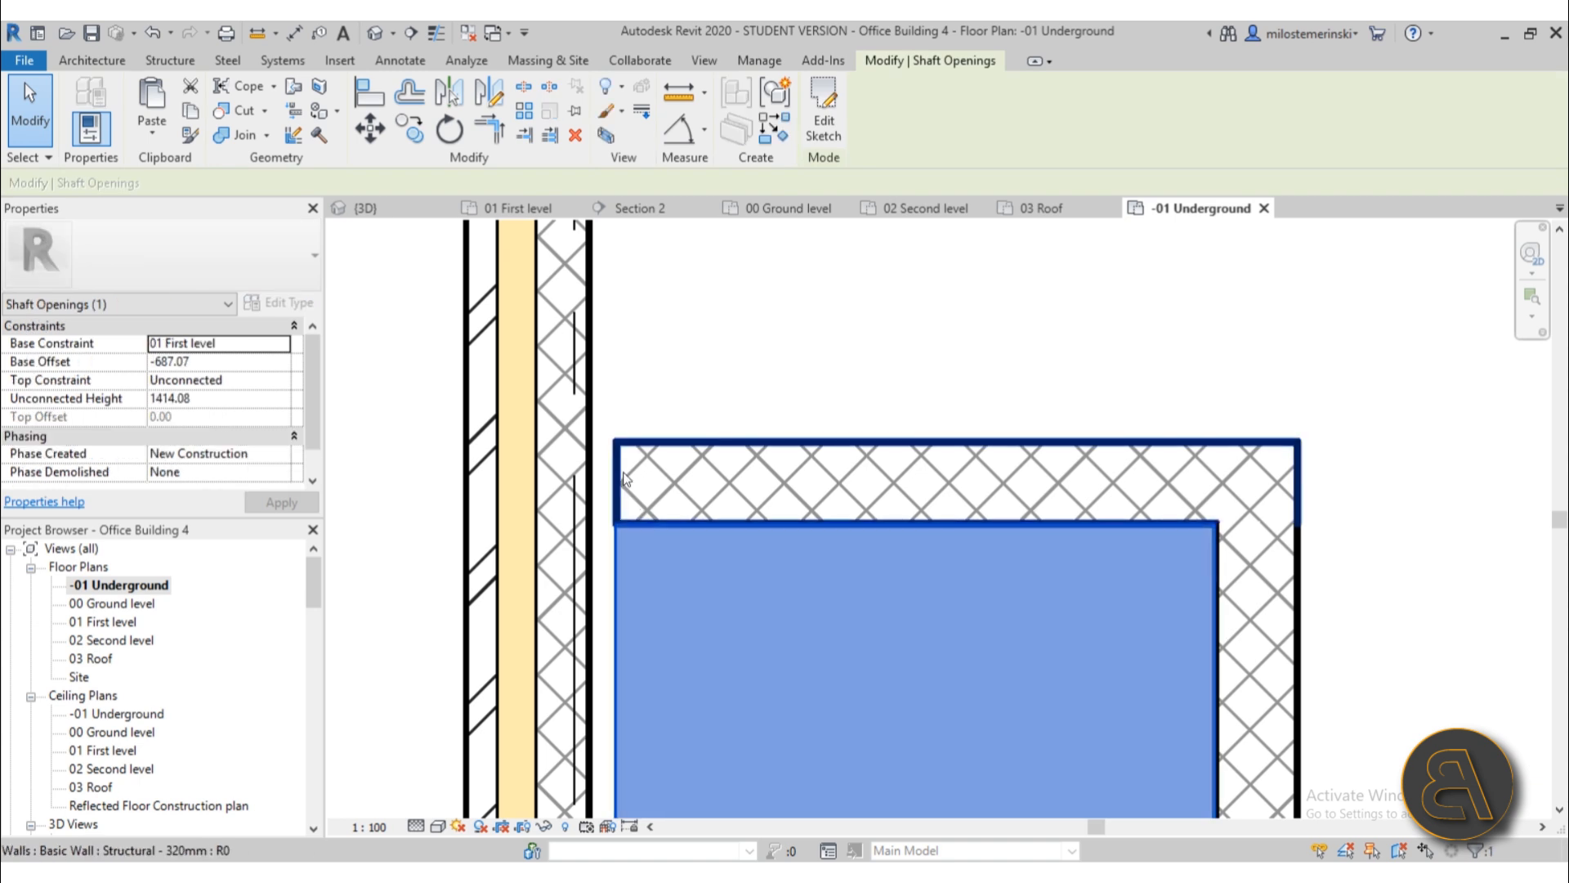
left_click(615, 476)
left_click_drag(554, 483, 528, 484)
- Extend the Structural - 320mm wall along grid B to the foundation wall along grid 1
scroll(689, 588, "down", 4)
middle_click_drag(716, 727, 723, 549)
scroll(722, 548, "up", 4)
left_click(714, 561)
left_click_drag(507, 587, 506, 588)
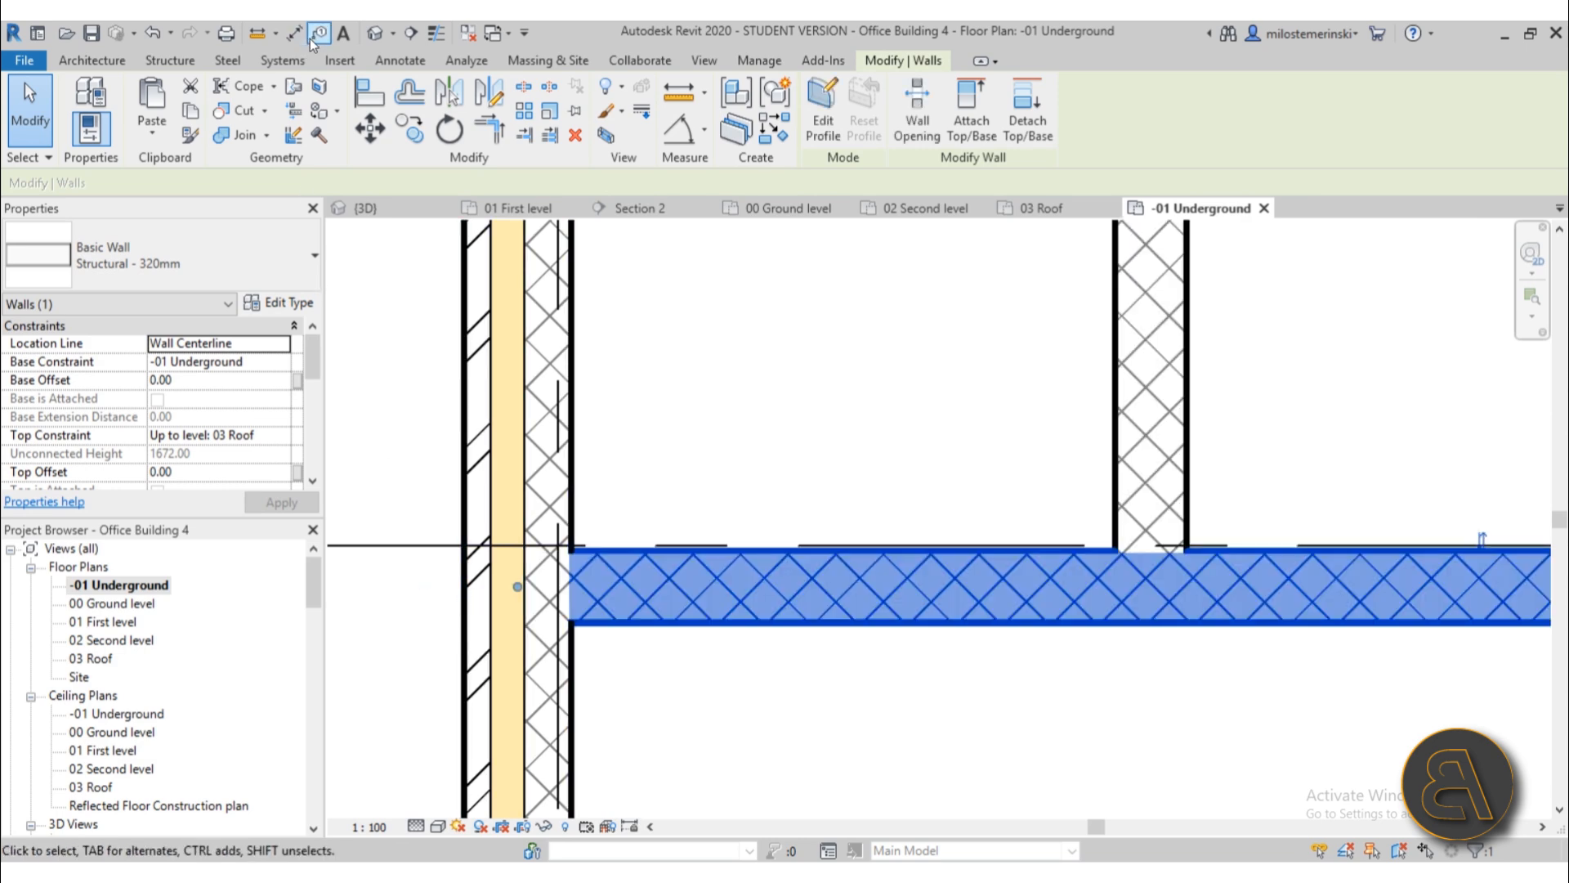
- Examine the back facade in the 3D view where the exterior wall meets the curtain wall near grid 2
left_click(369, 41)
scroll(690, 382, "down", 3)
middle_click_drag(795, 523, 1070, 416, "shift")
scroll(799, 353, "up", 4)
scroll(535, 353, "up", 4)
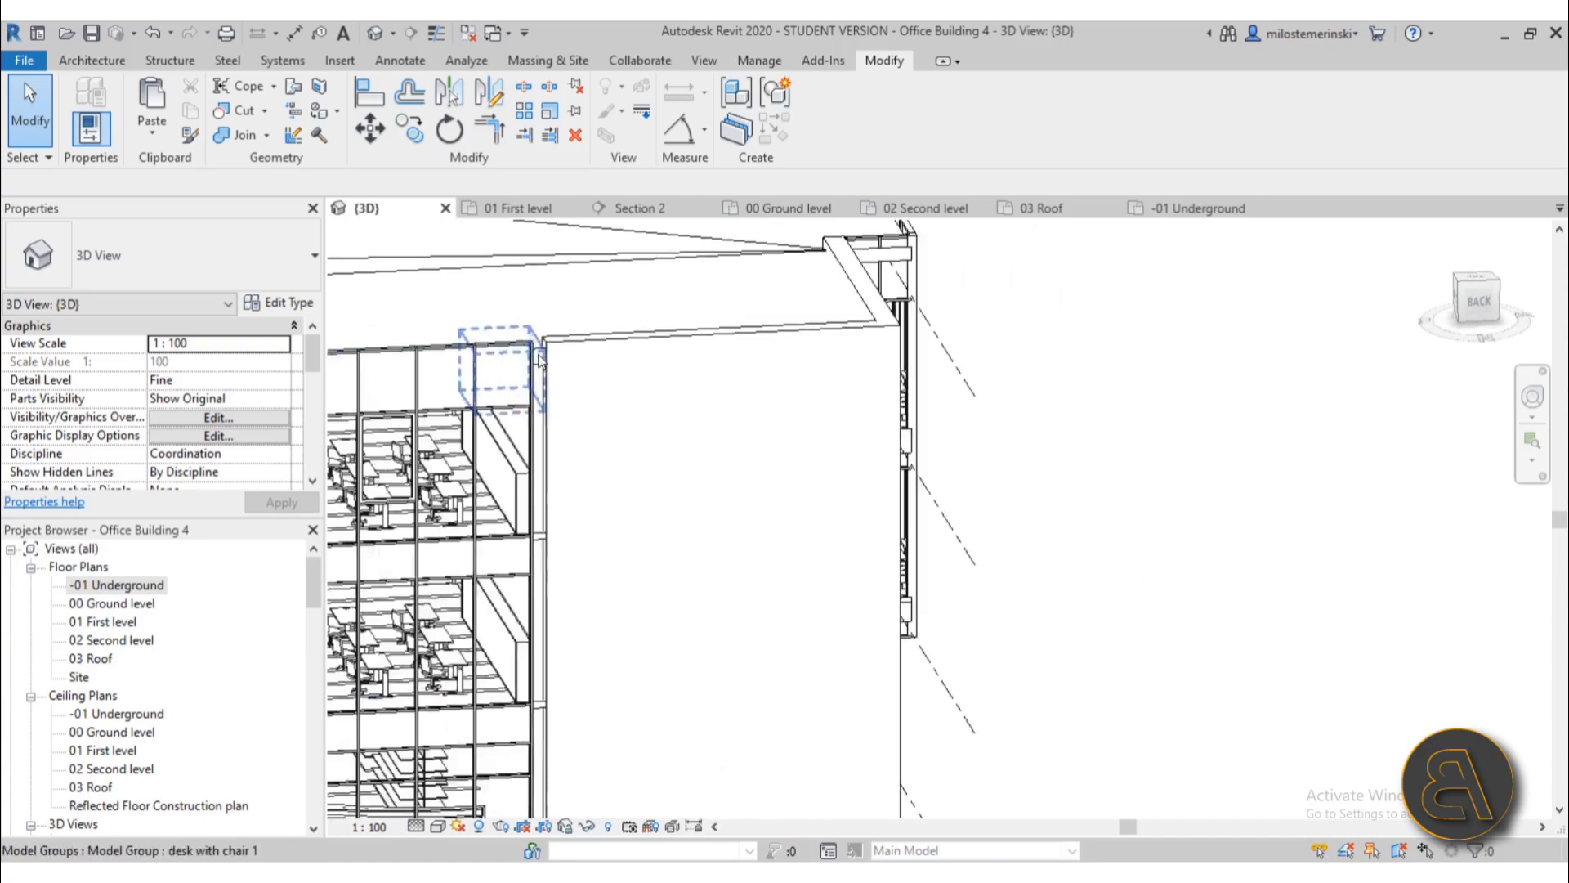
mouse_move(706, 399)
middle_mouse_down("shift")
mouse_move(757, 238)
mouse_move(630, 385)
mouse_move(784, 520)
mouse_move(742, 522)
mouse_move(599, 327)
mouse_move(646, 358)
middle_mouse_up("shift")
scroll(739, 522, "up", 3)
scroll(694, 446, "up", 3)
scroll(694, 429, "down", 4)
scroll(500, 562, "up", 3)
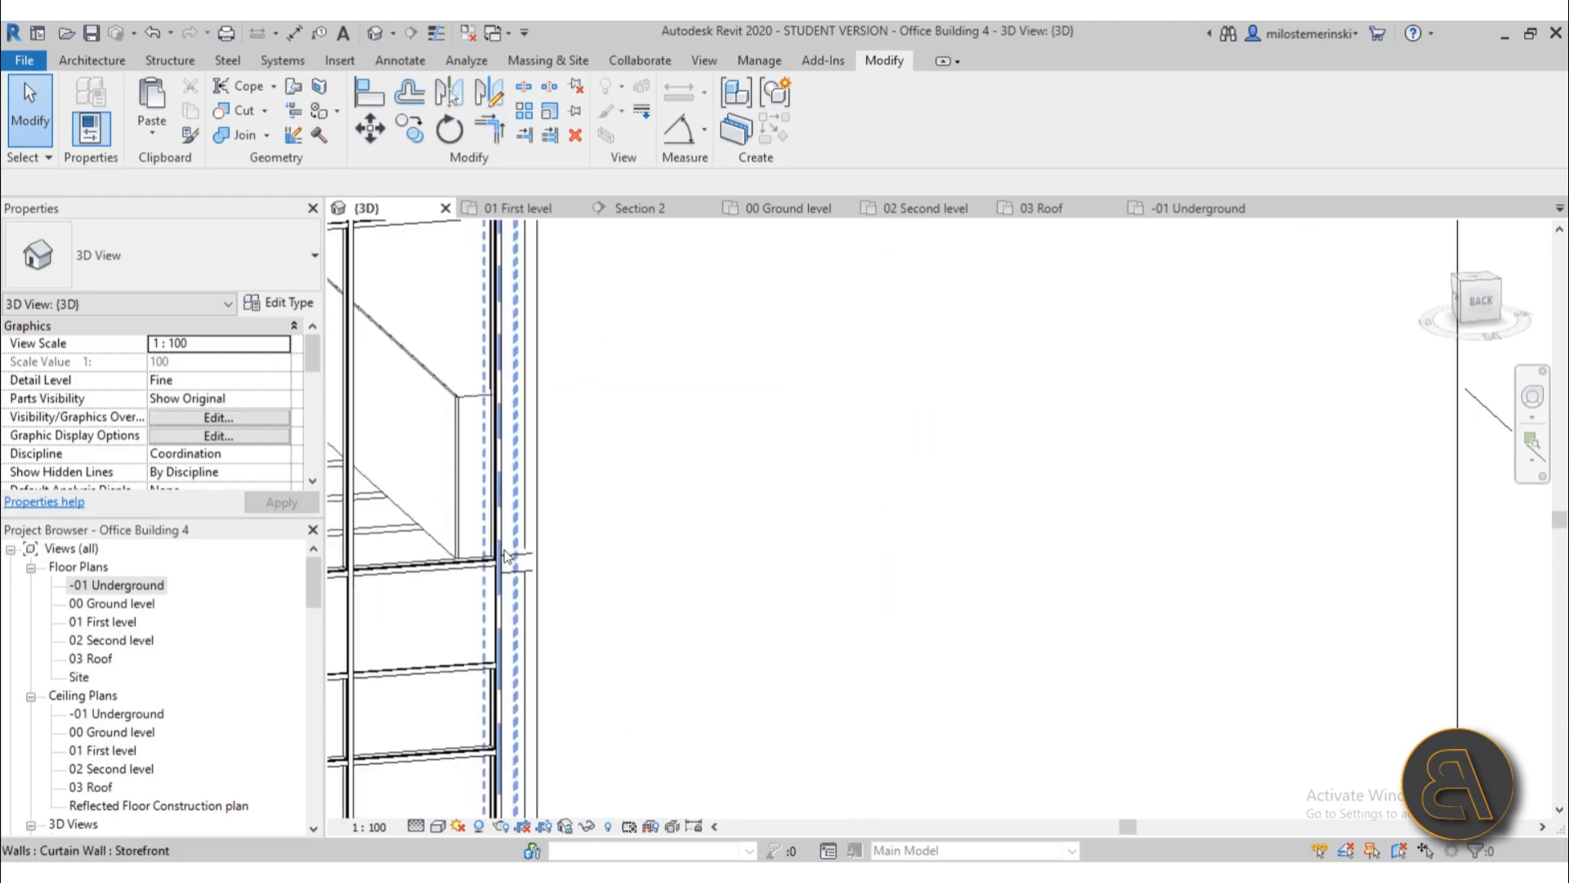
- In the 01 First level plan, extend the Structural Exterior - 500mm wall along grid A over the end of the stair wall on grid 2
double_click(115, 606)
double_click(110, 621)
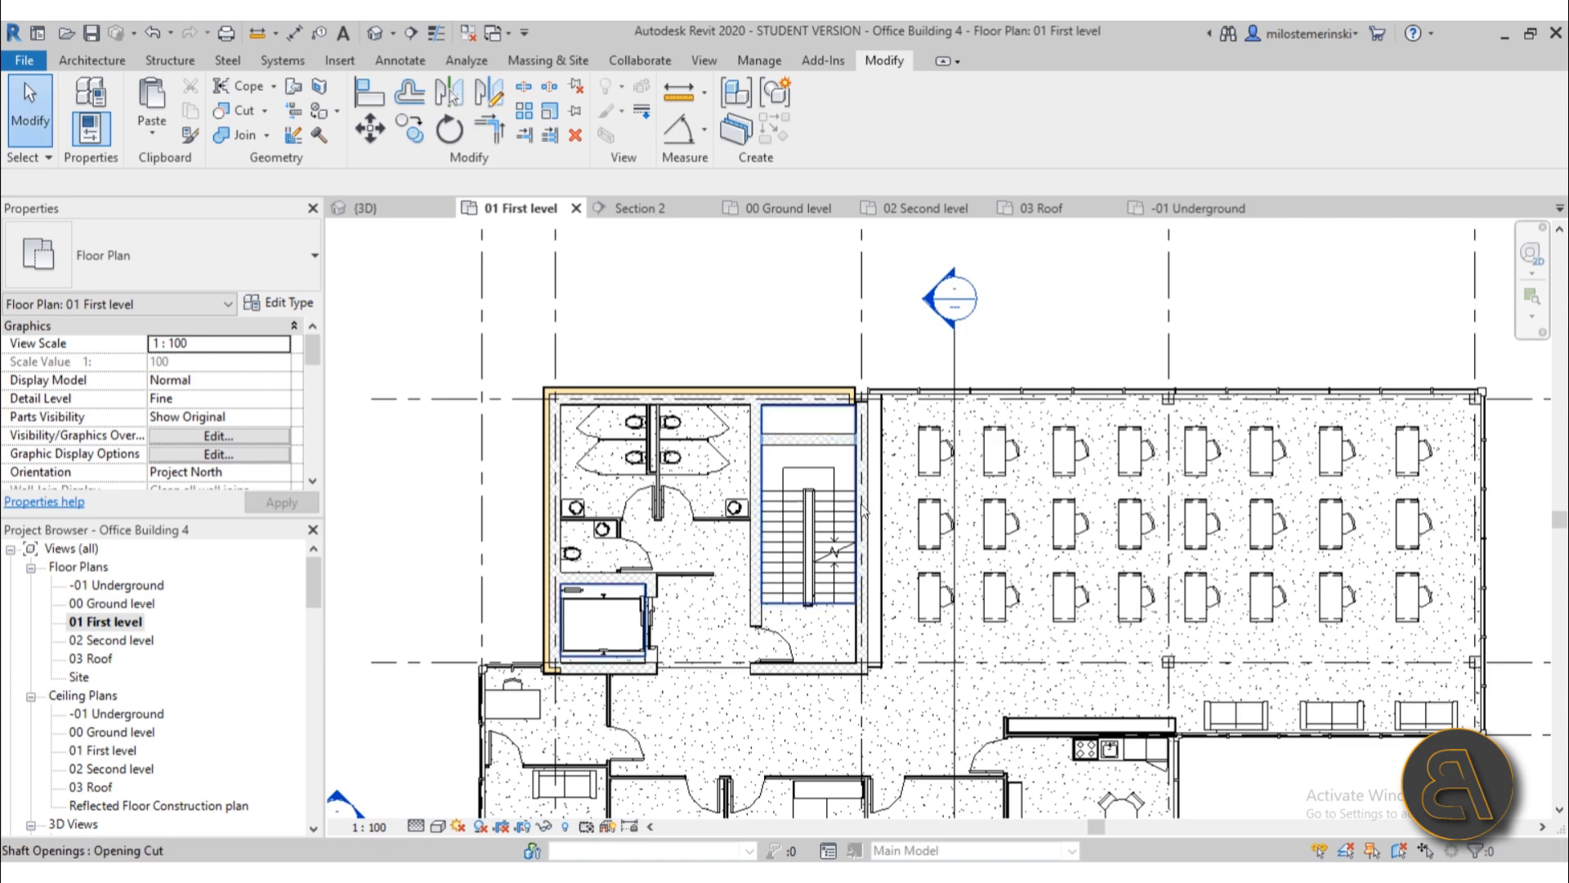
scroll(914, 372, "up", 5)
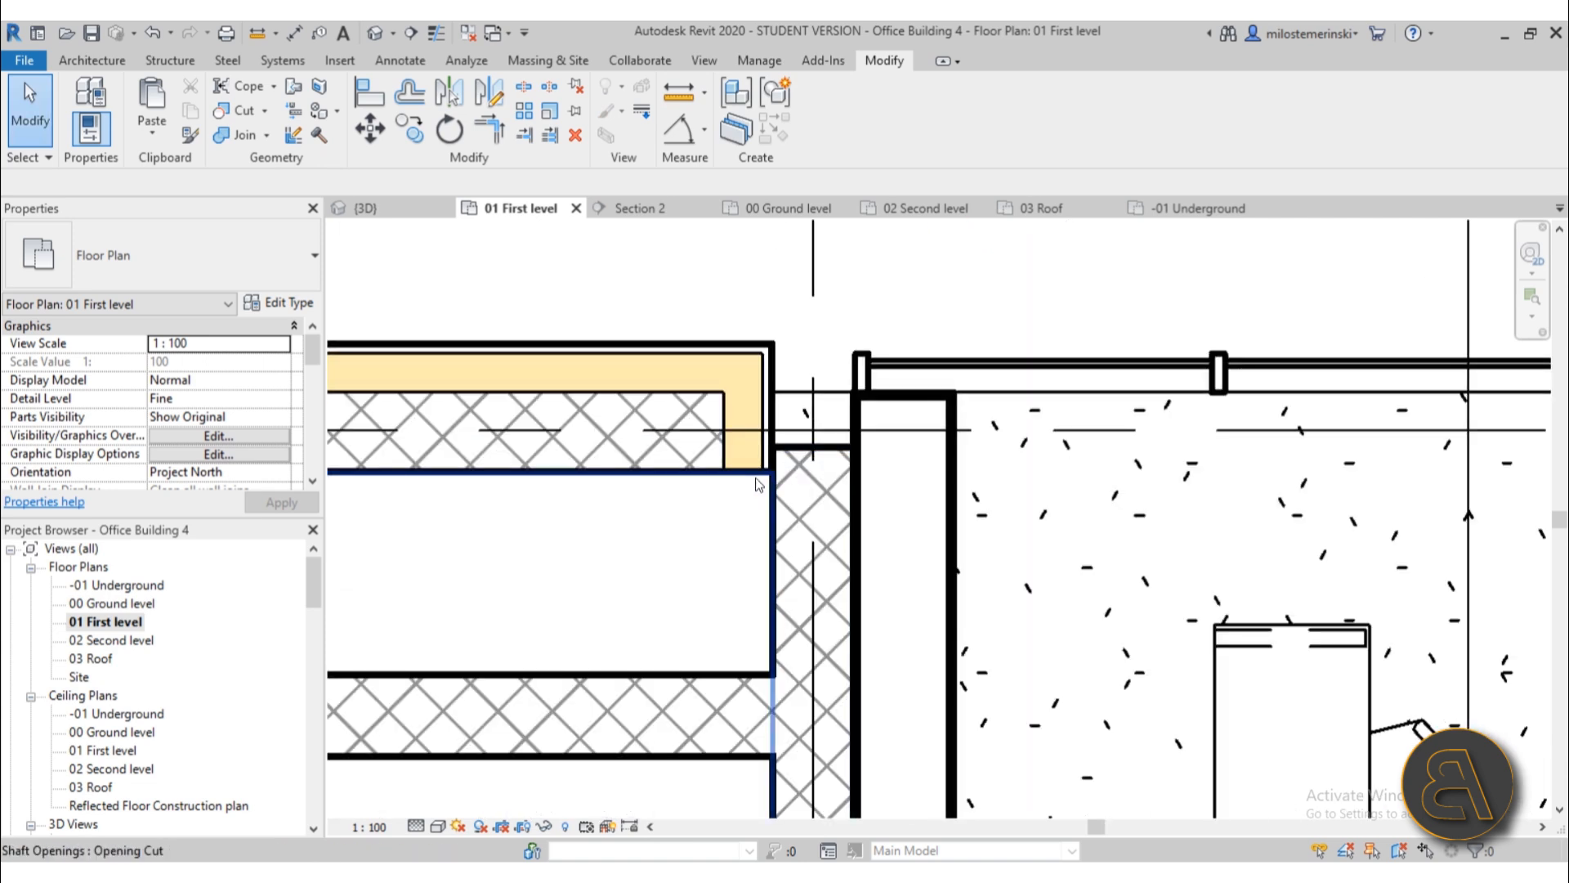
left_click(738, 477)
left_click(711, 430)
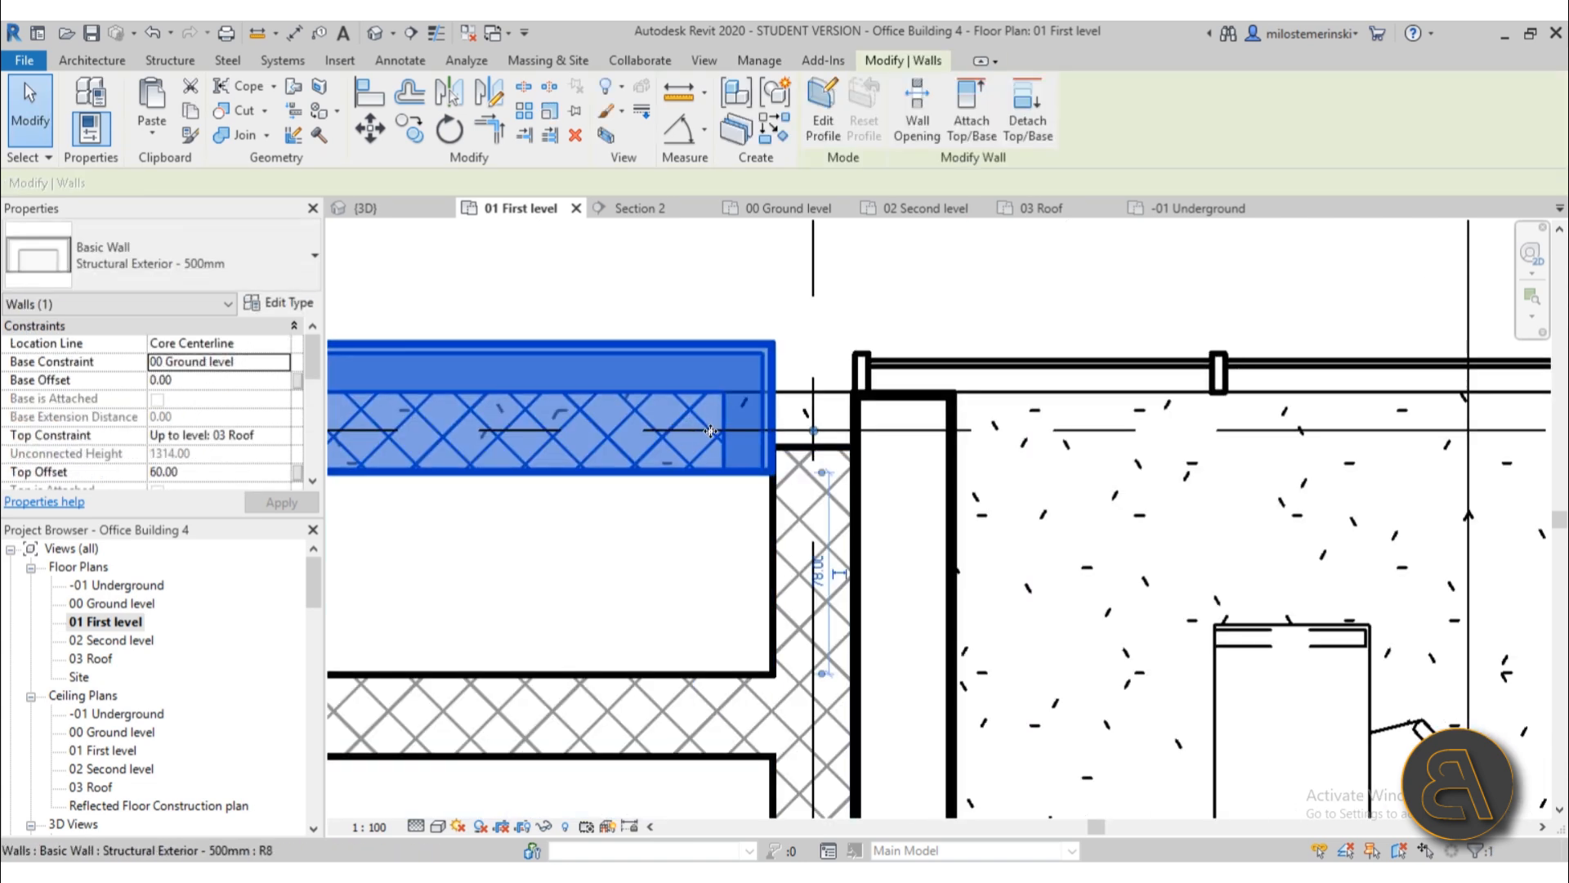
left_click_drag(733, 441, 865, 463)
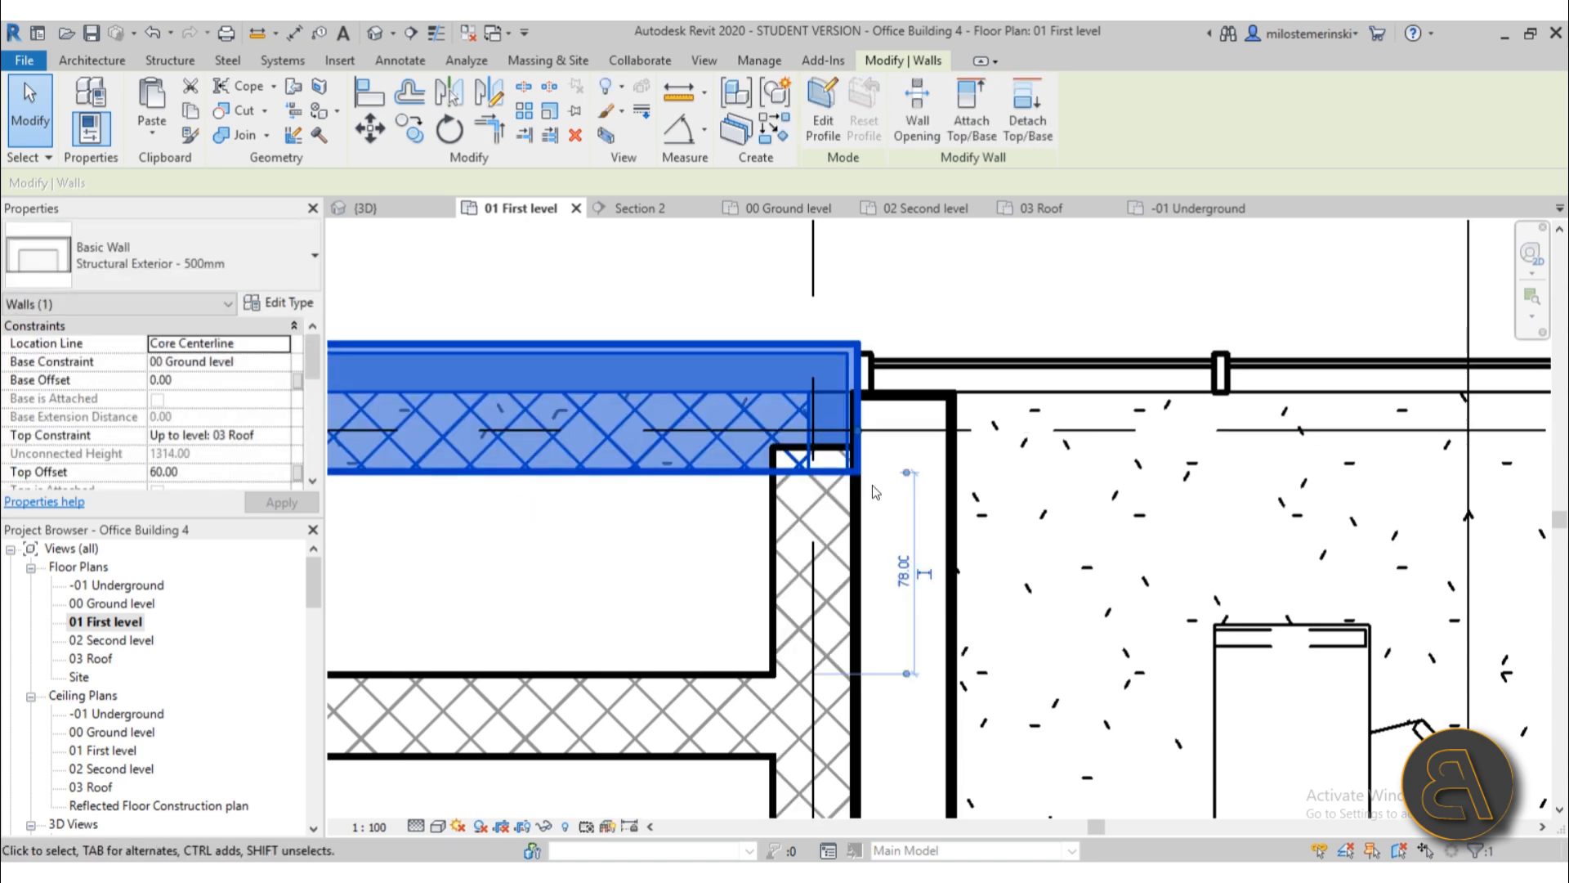
scroll(970, 399, "down", 2)
left_click(933, 301)
- Join the Structural Exterior - 500mm wall with the Structural - 320mm stair wall at grids A and 2
scroll(934, 301, "down", 6)
middle_click_drag(524, 626, 1009, 403)
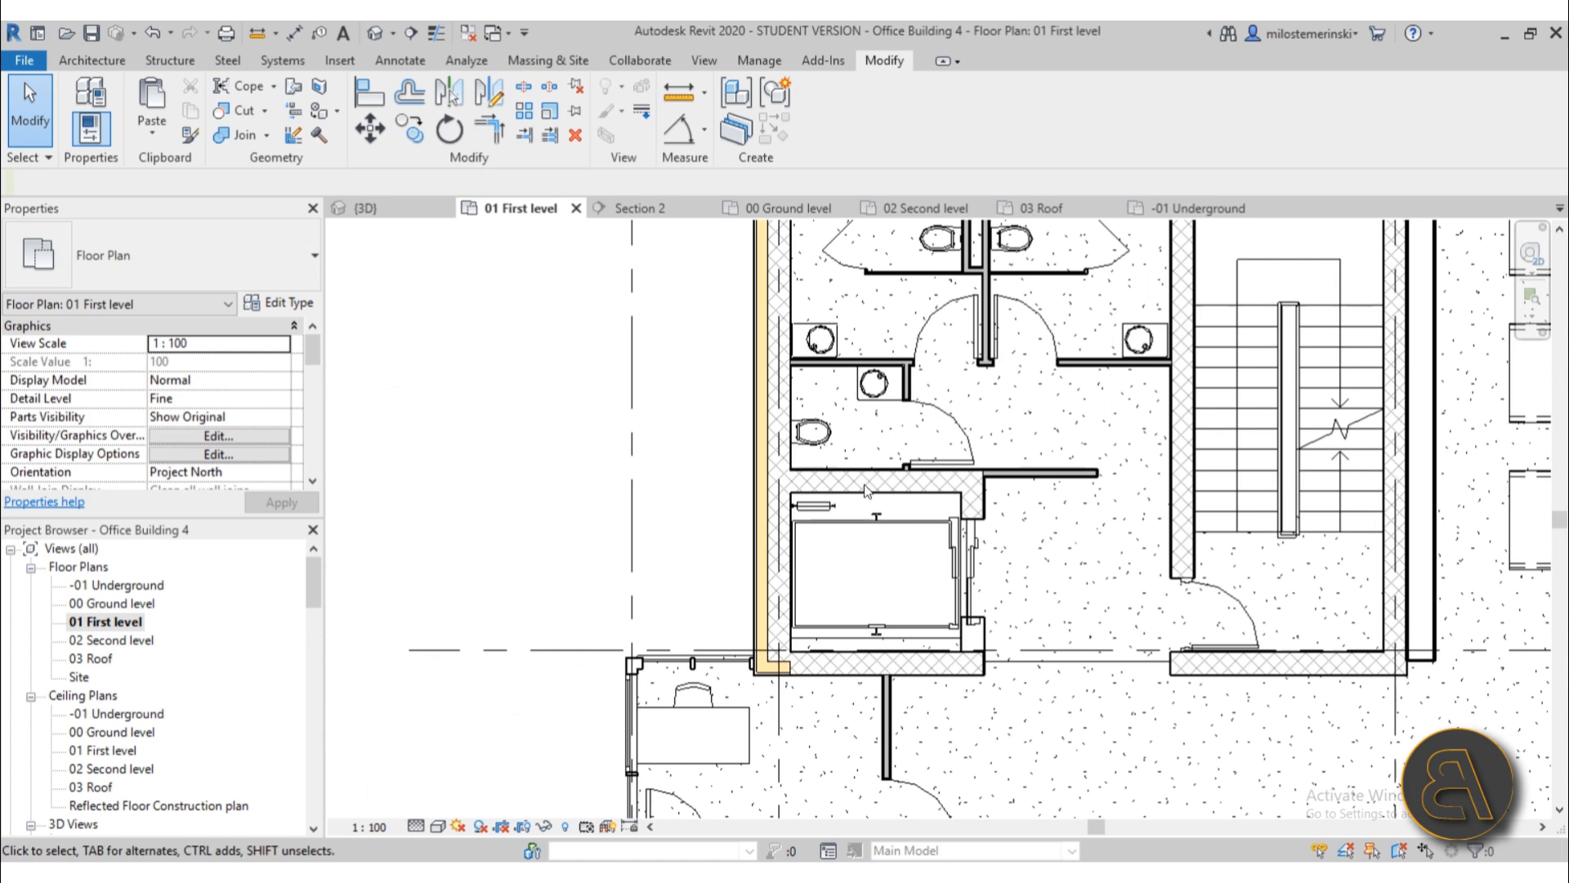
middle_click_drag(1186, 345, 742, 498)
scroll(948, 261, "up", 5)
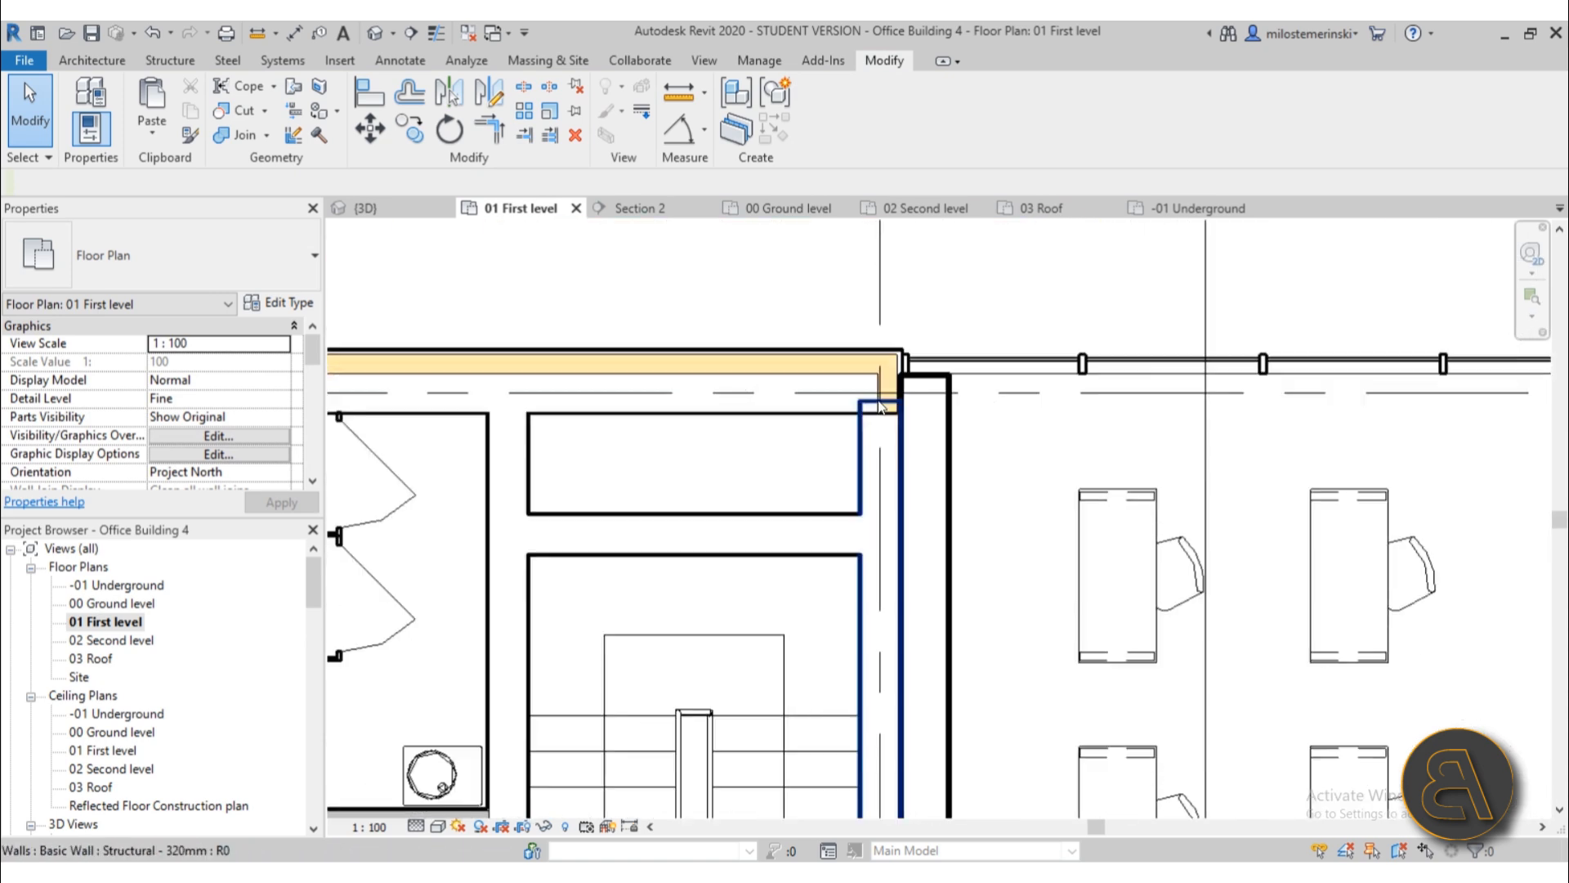
left_click(244, 135)
left_click(815, 483)
left_click(776, 451)
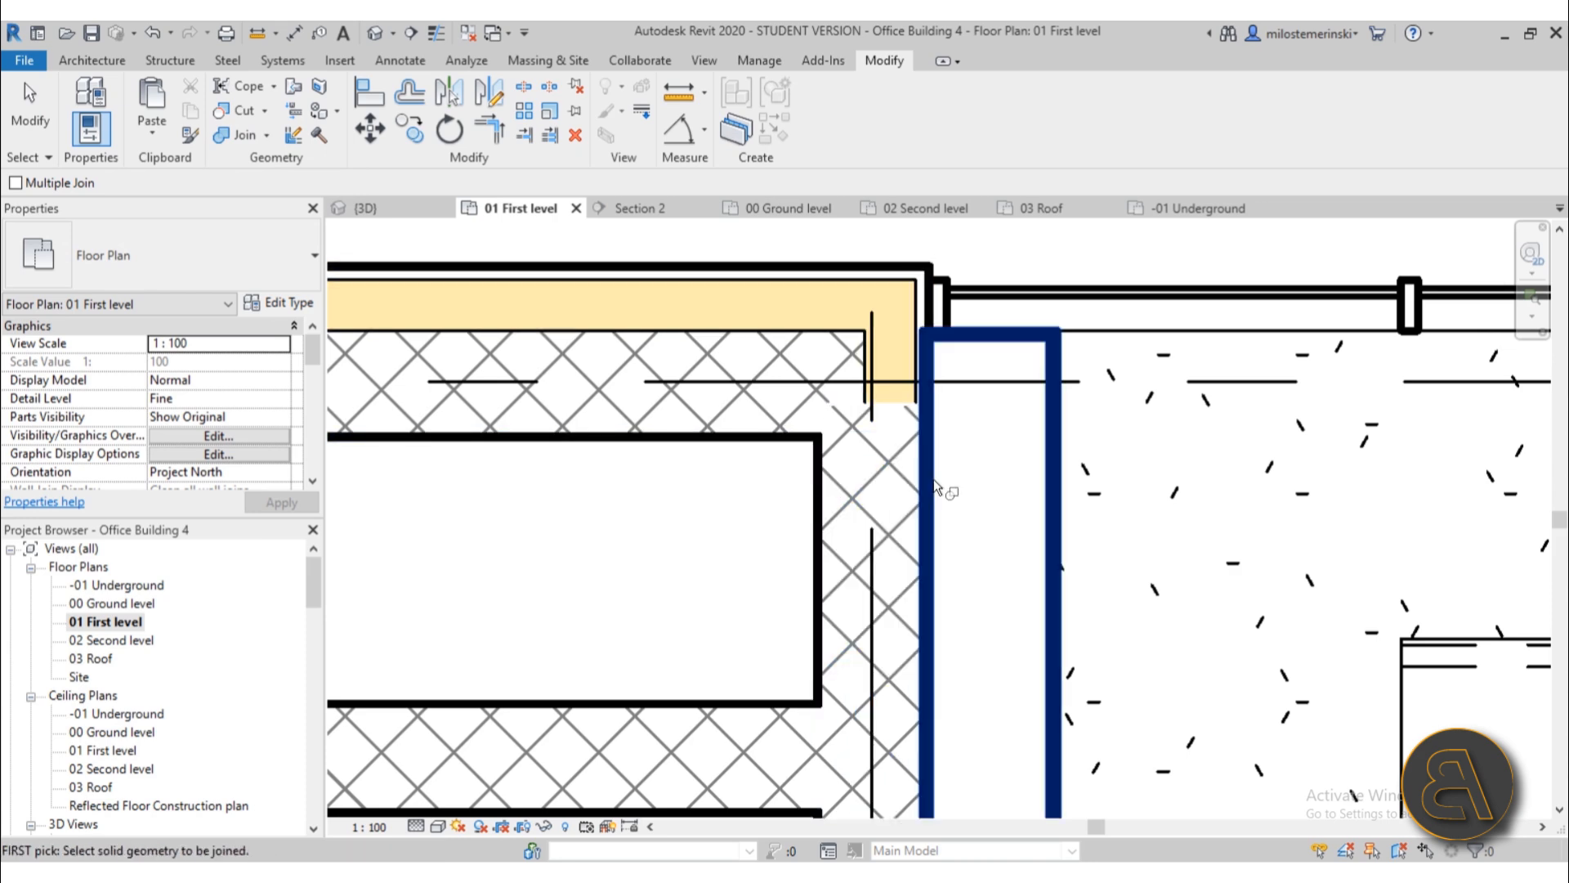
scroll(713, 521, "down", 4)
key("Escape")
- Examine the wall connections in the -01 Underground plan and the basement from below in the 3D view
double_click(105, 585)
scroll(943, 483, "down", 3)
middle_click_drag(942, 483, 785, 633)
scroll(996, 336, "up", 7)
scroll(994, 339, "down", 6)
middle_click_drag(901, 434, 868, 380)
scroll(907, 434, "down", 2)
middle_click_drag(917, 447, 872, 398)
scroll(984, 536, "down", 1)
middle_click_drag(984, 536, 795, 496)
scroll(850, 472, "down", 3)
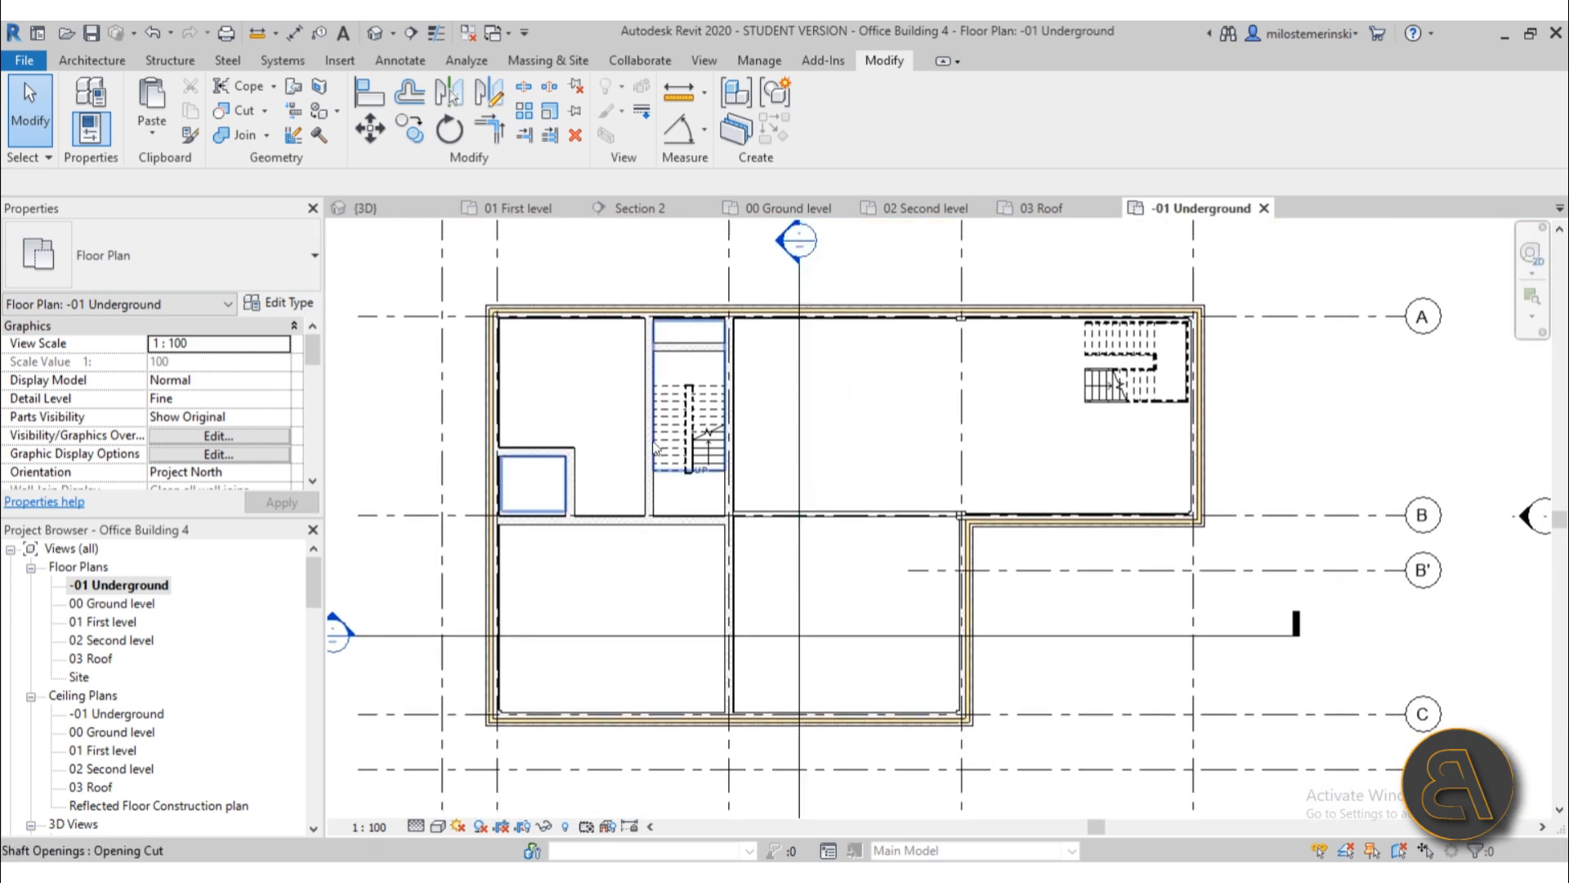
scroll(644, 455, "up", 1)
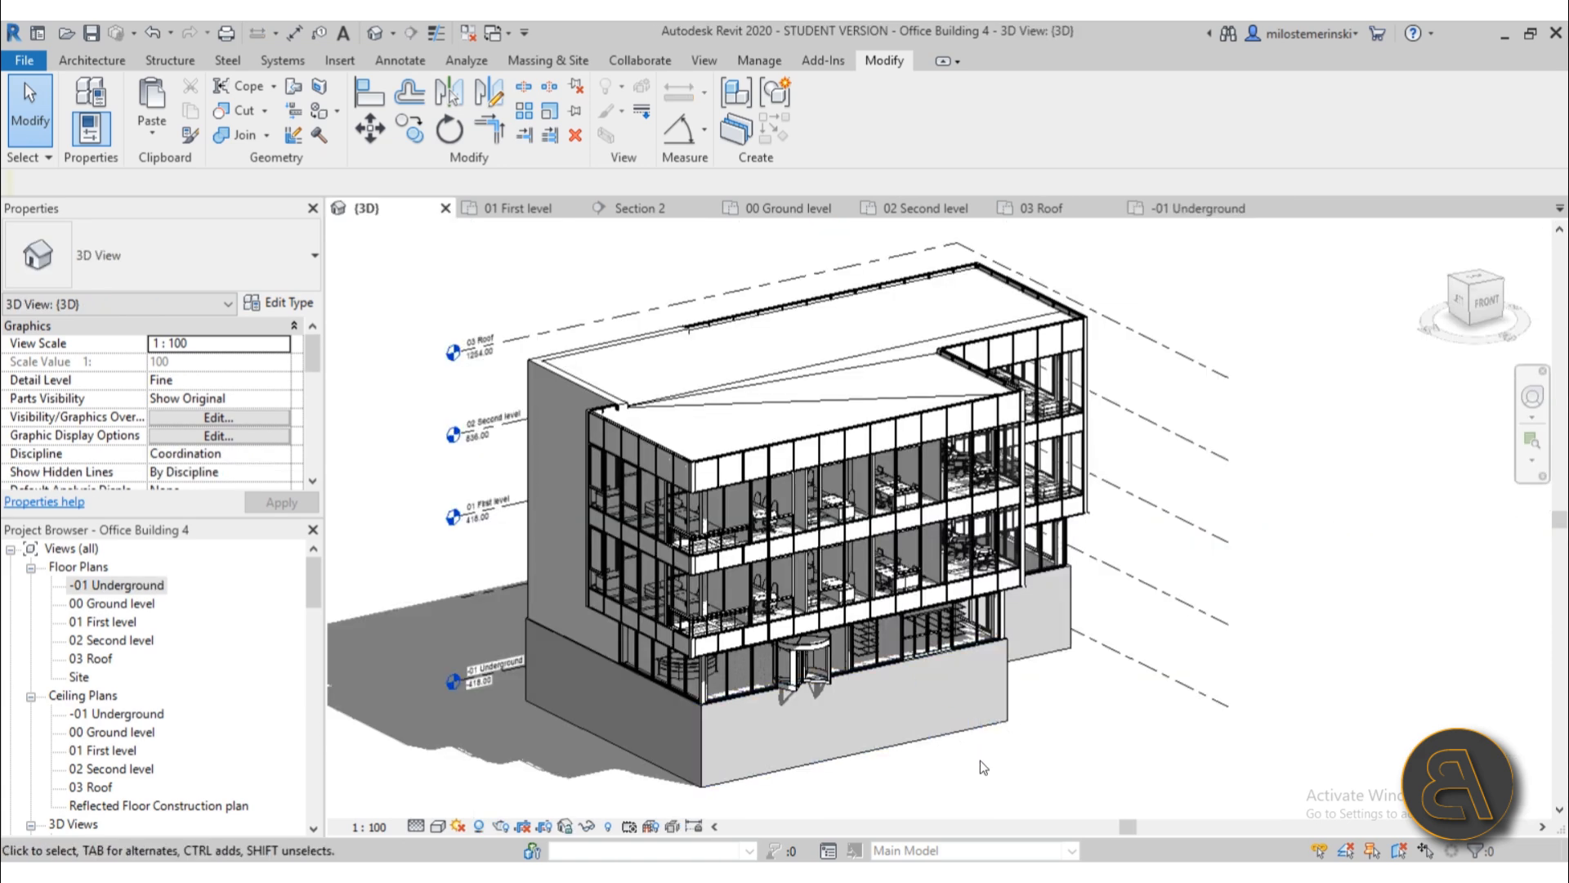
middle_click_drag(983, 763, 857, 486, "shift")
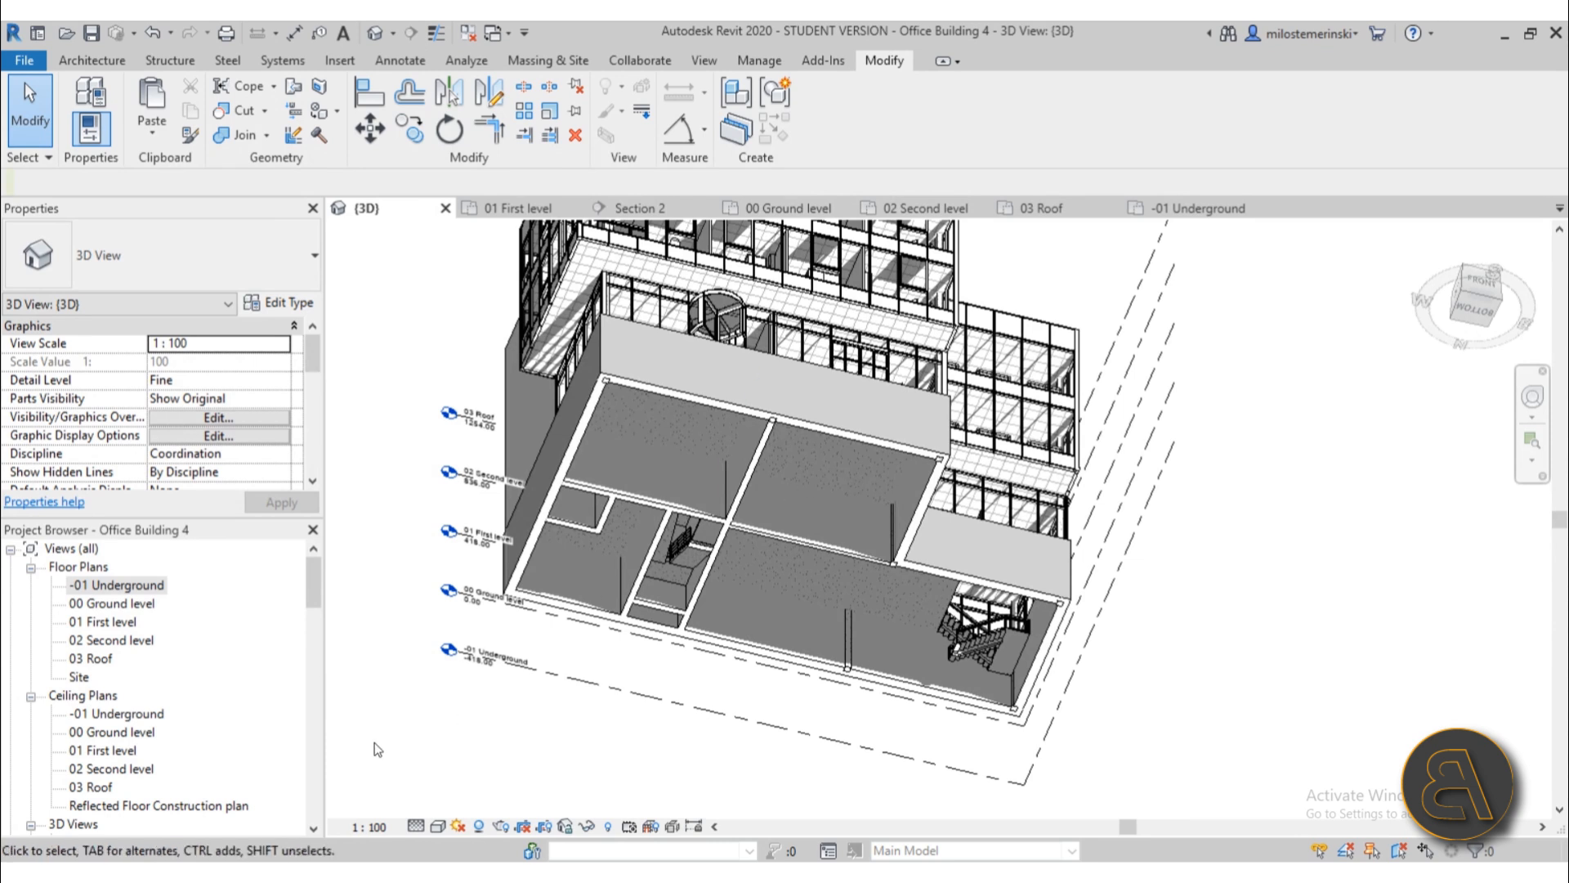
- Return to the -01 Underground plan and save the project
double_click(118, 586)
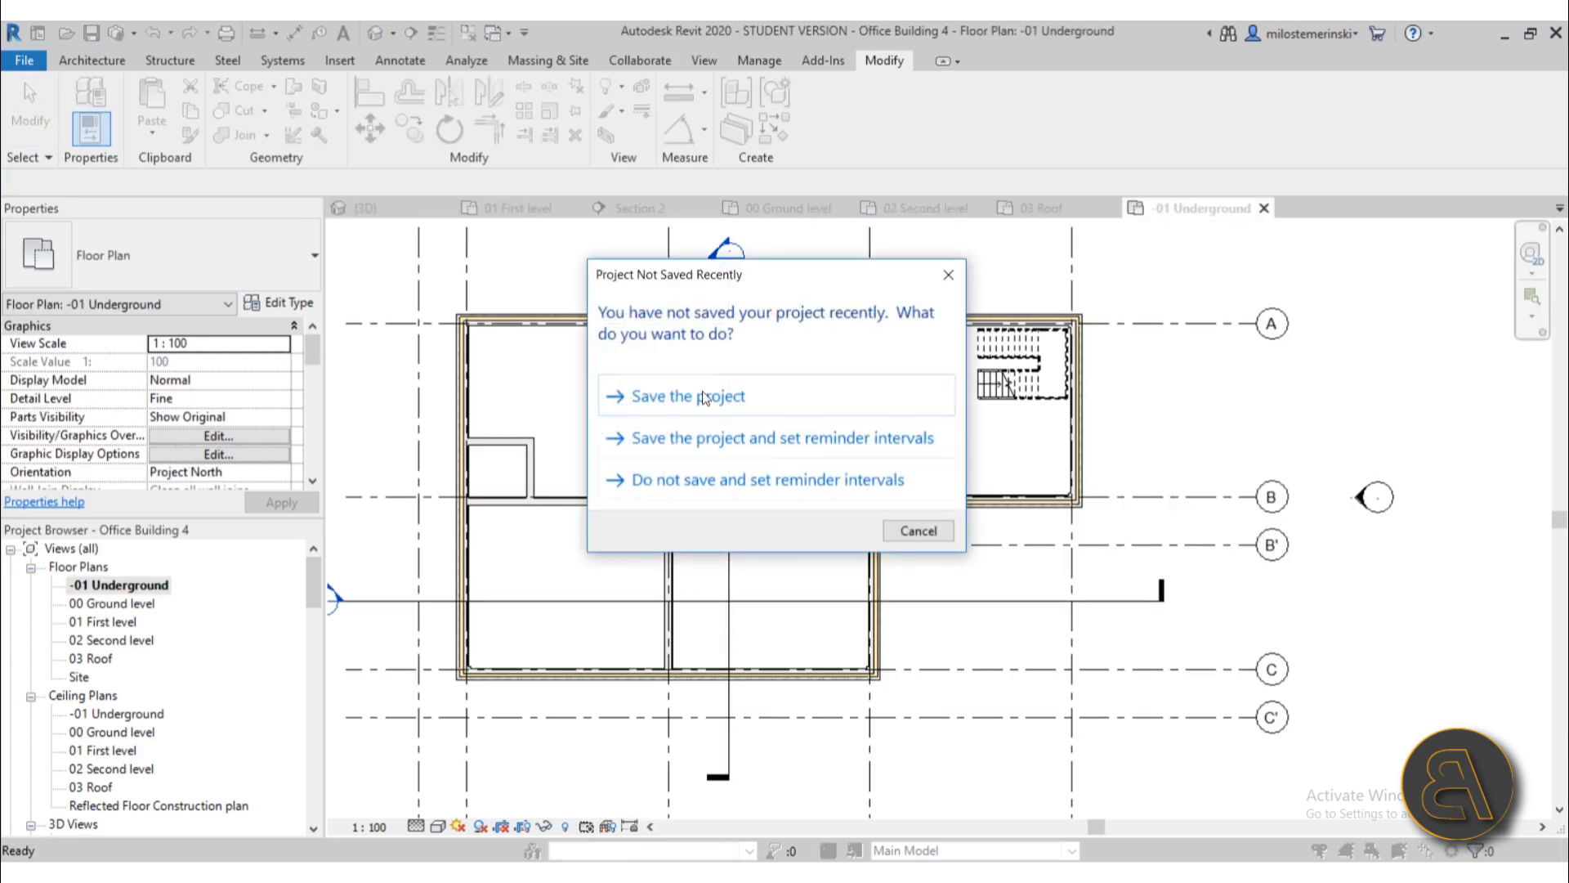
left_click(728, 399)
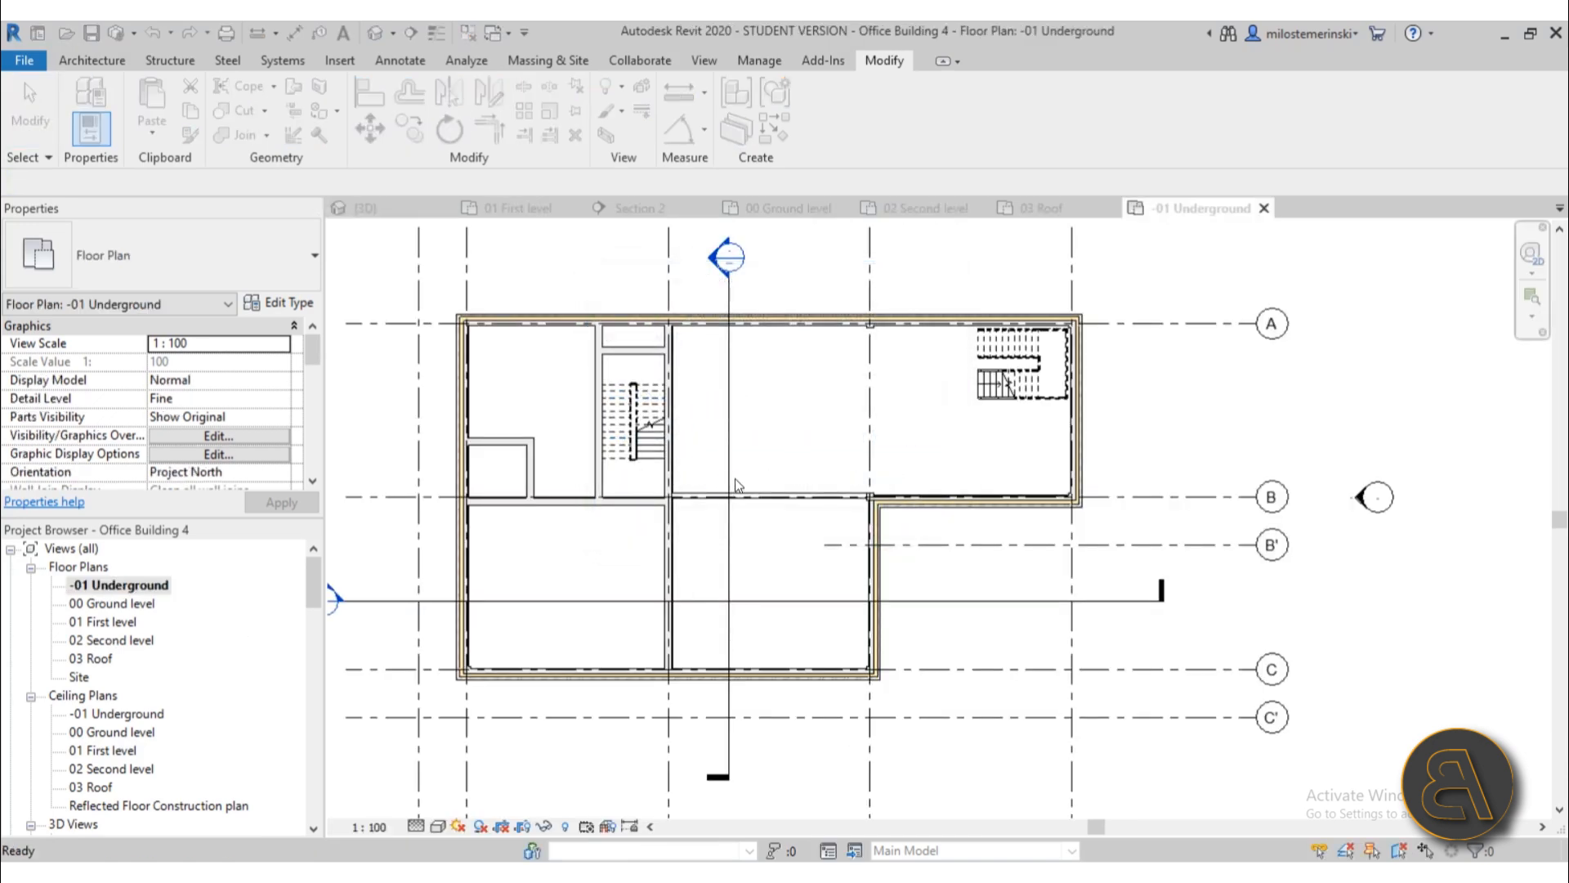
middle_click_drag(714, 440, 719, 454)
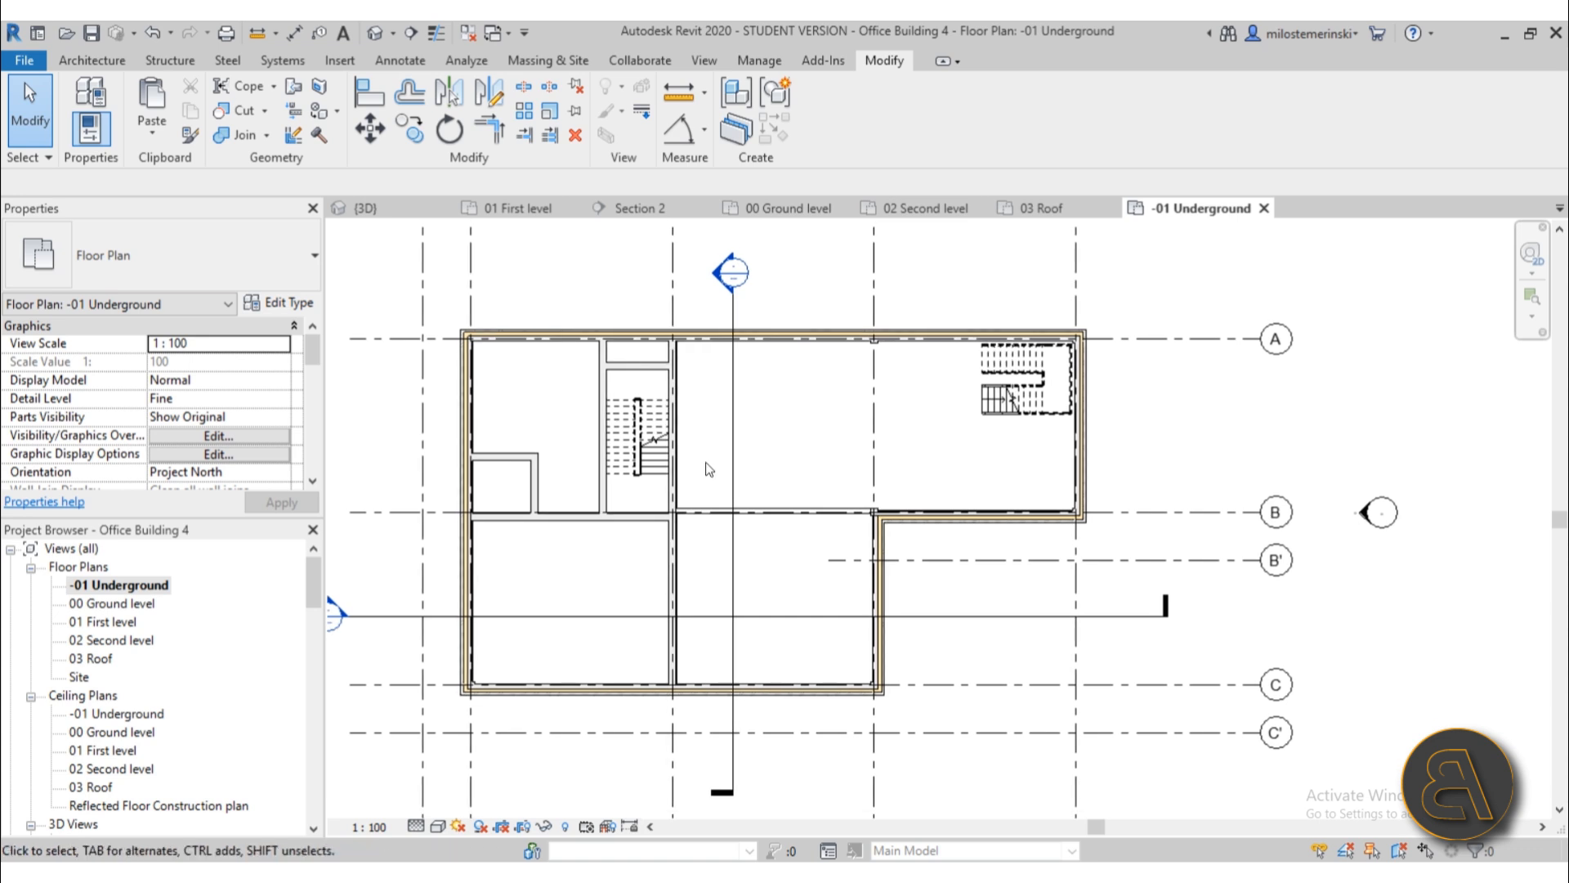
- Start a structural foundation slab in the -01 Underground plan and check the layer structure of the 150mm Foundation Slab type
left_click(147, 63)
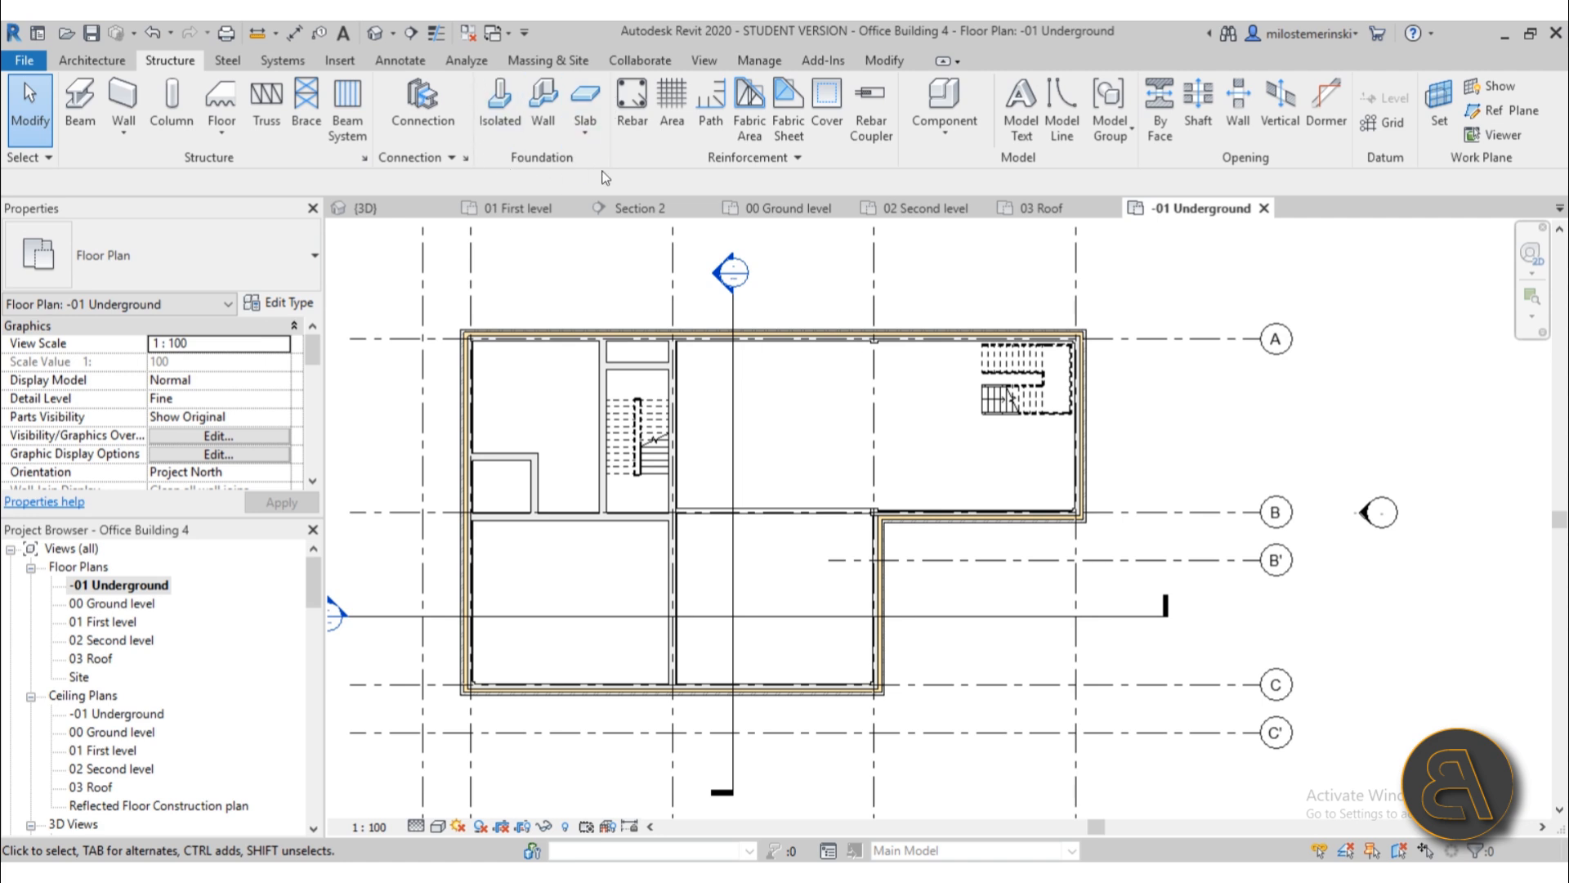
left_click(585, 134)
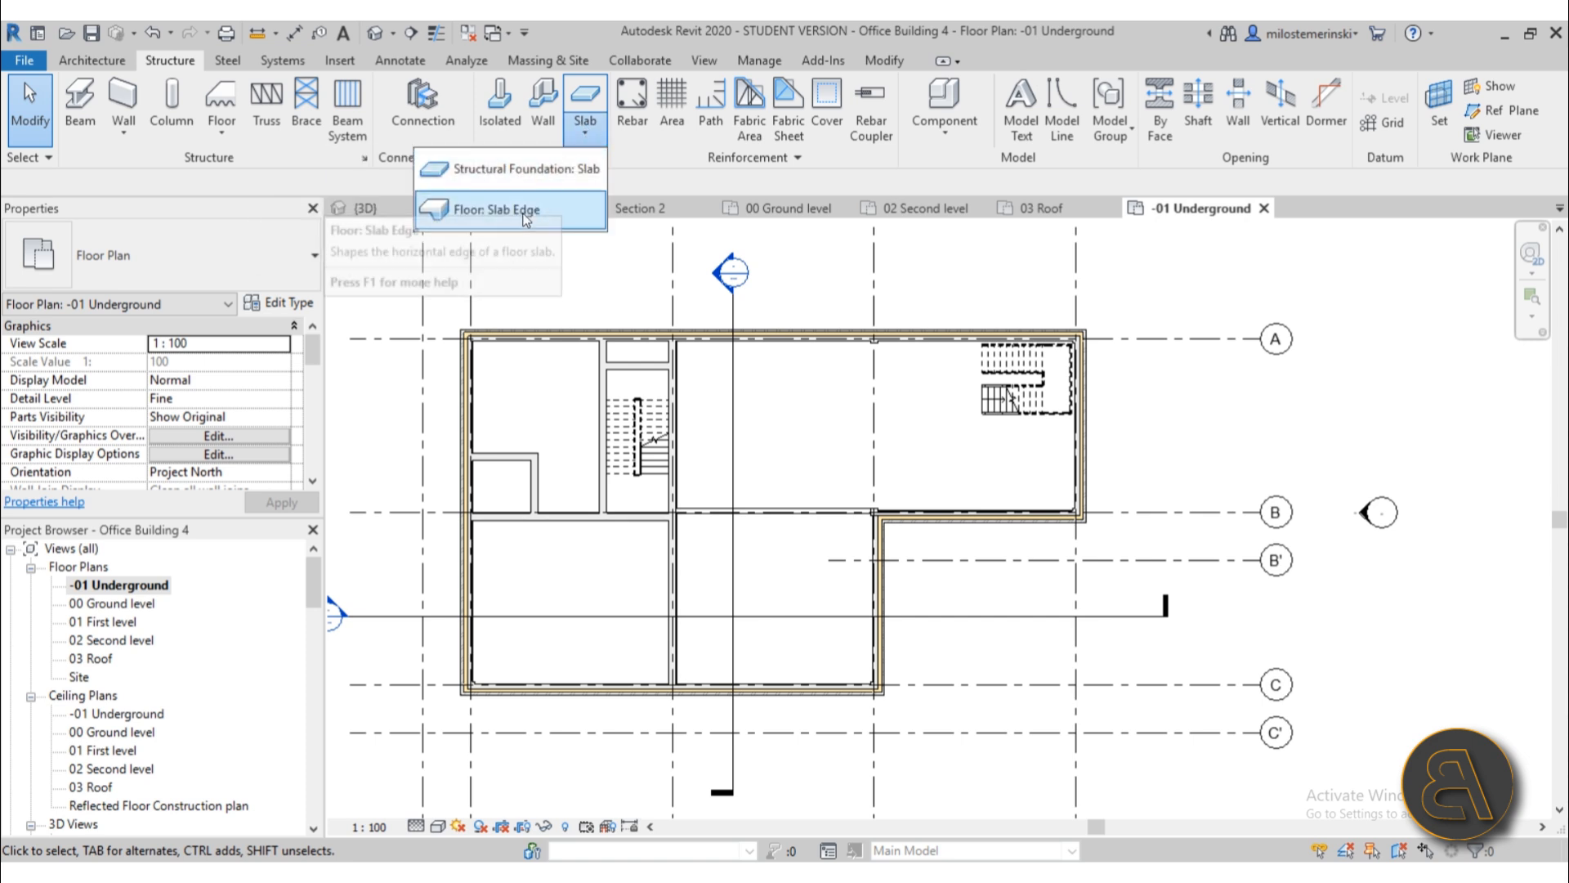
left_click(493, 182)
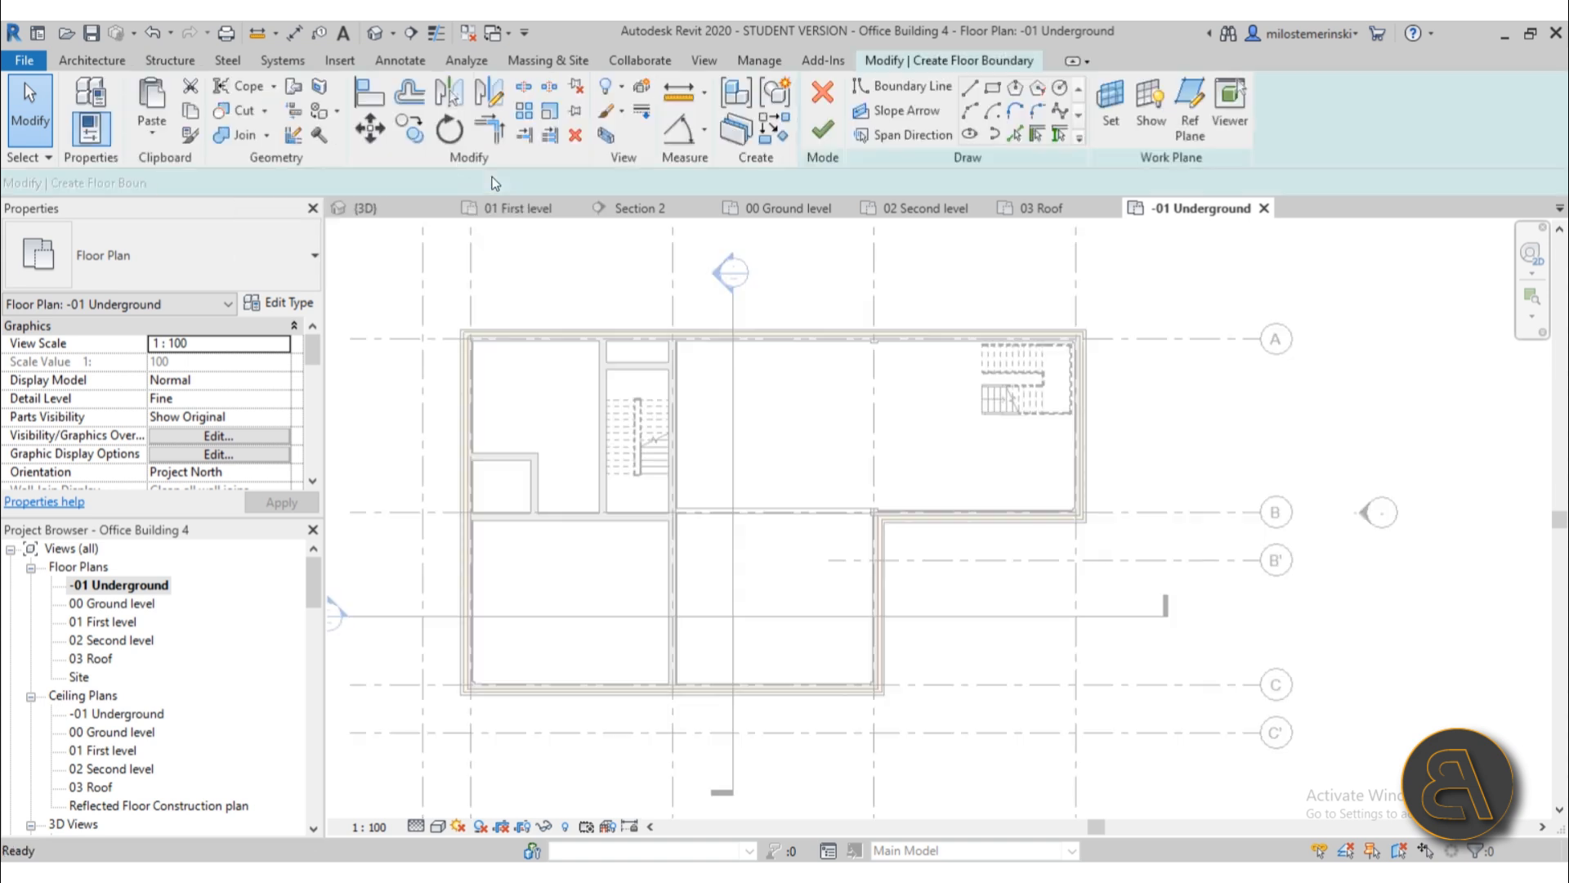
left_click(276, 306)
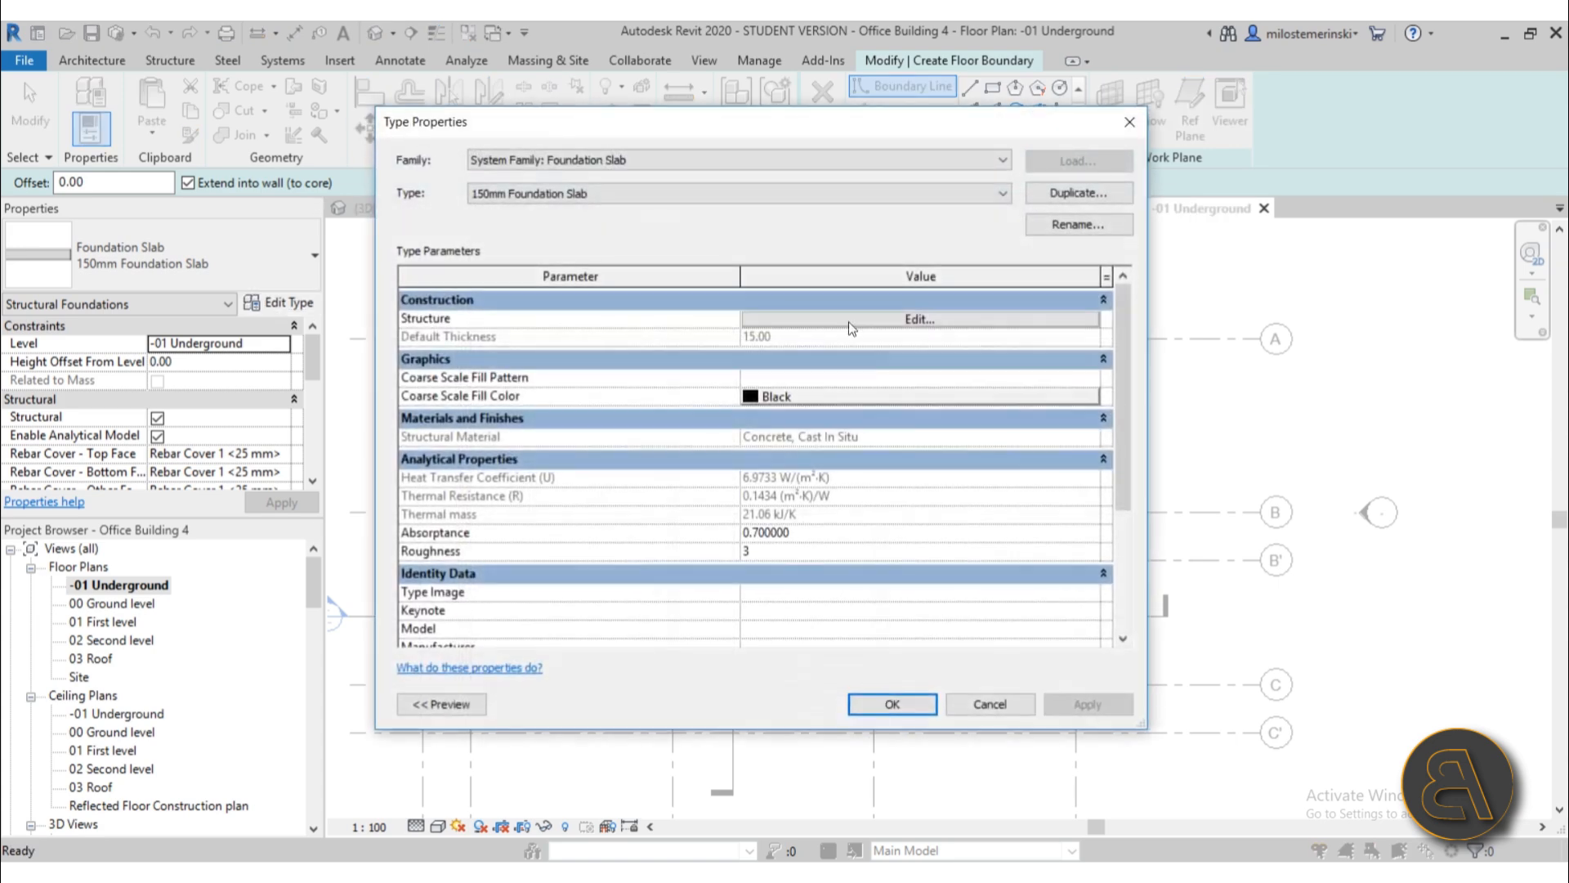
left_click(958, 317)
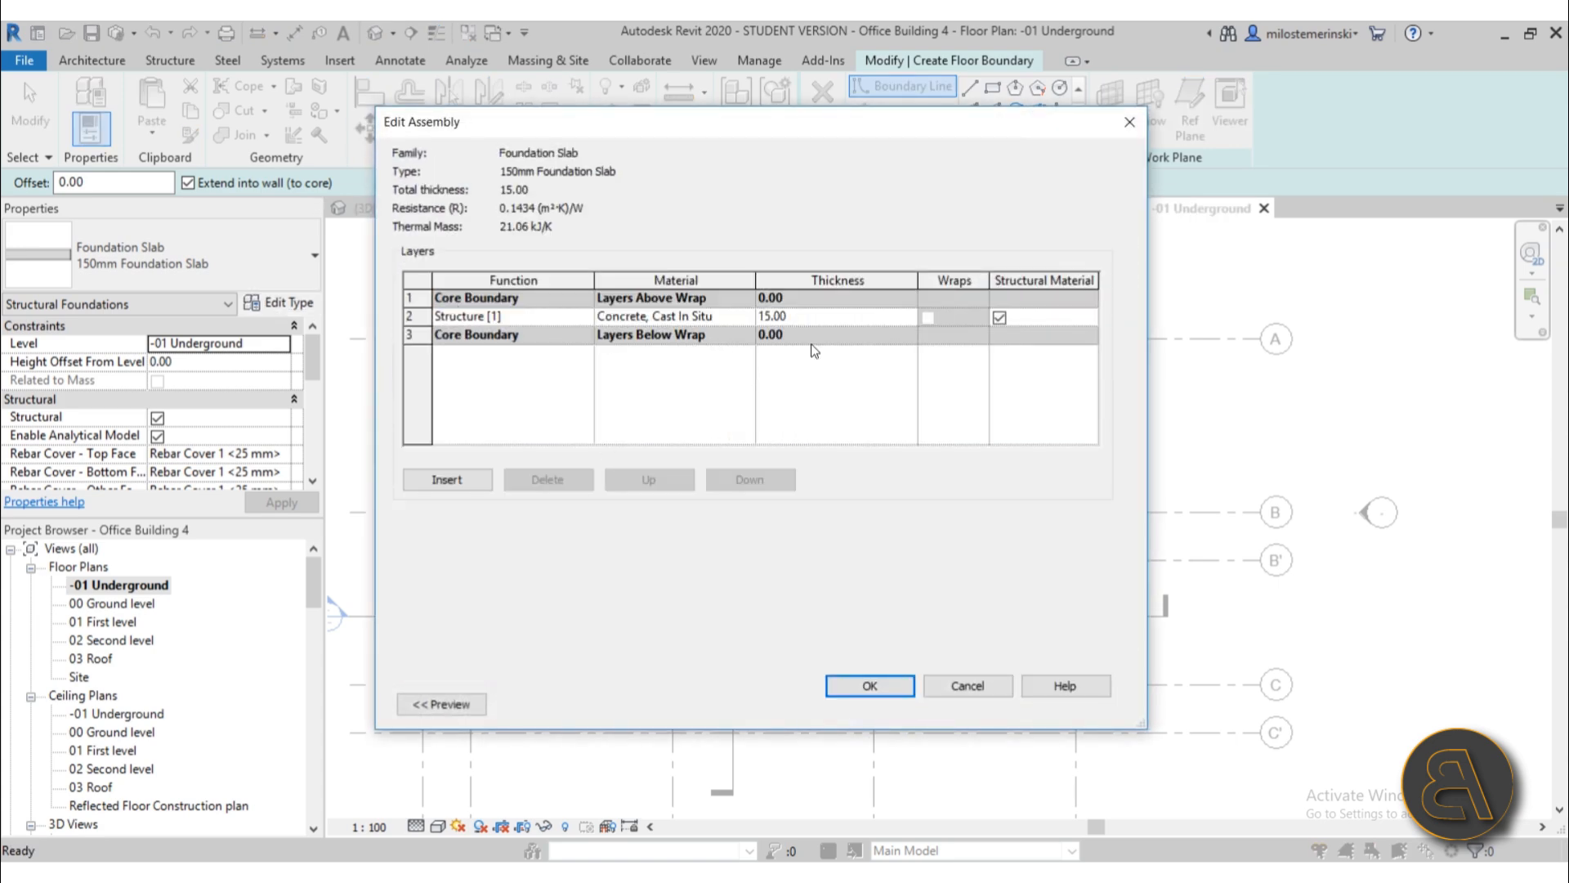
left_click(963, 685)
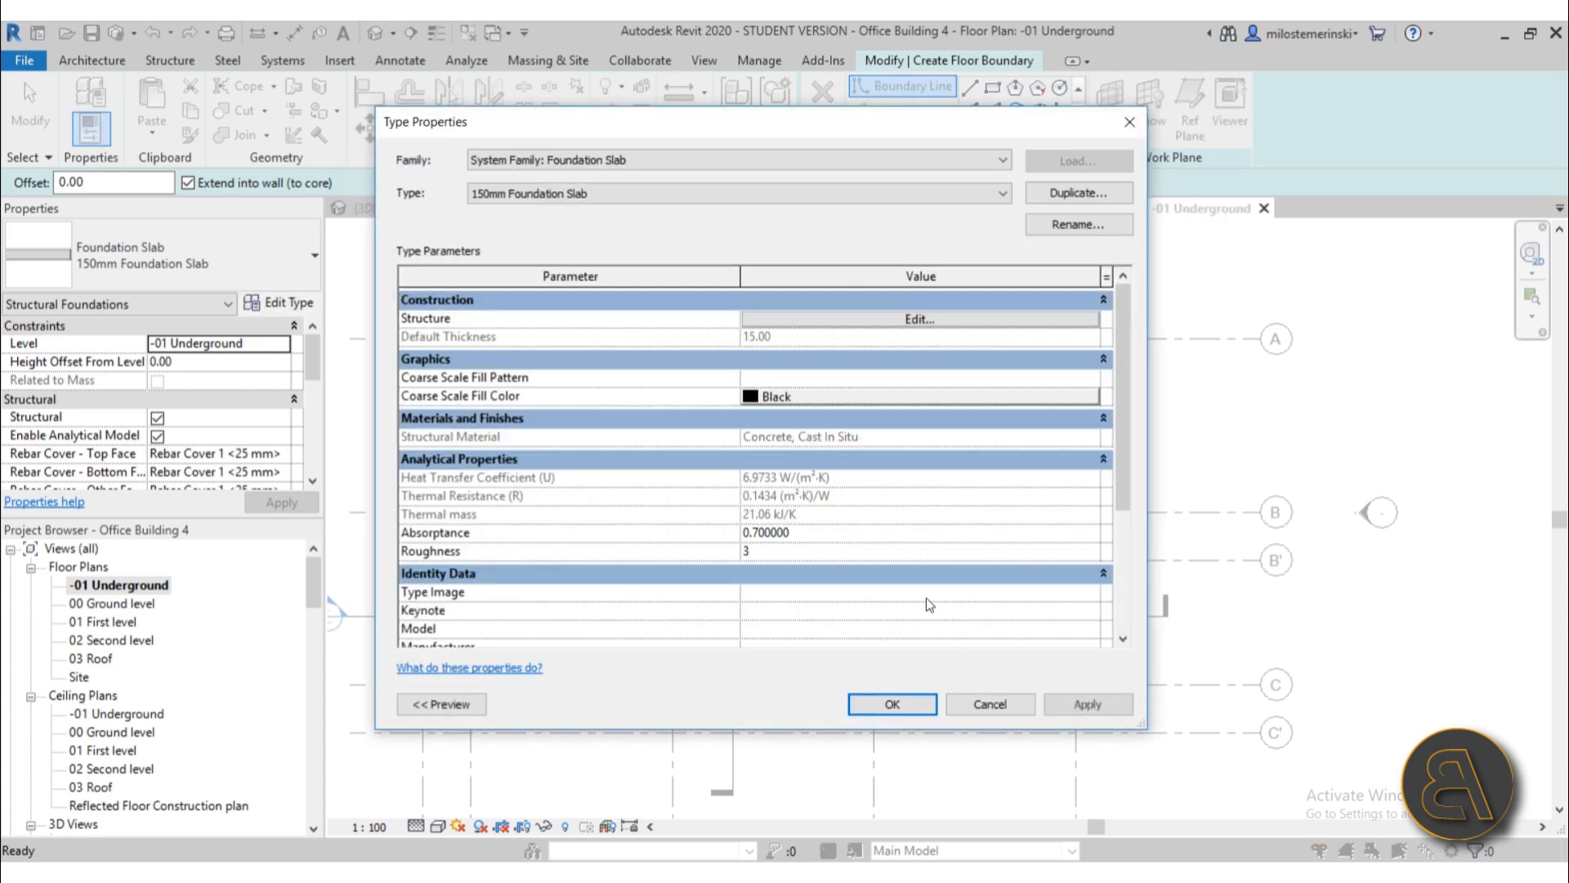
left_click(963, 701)
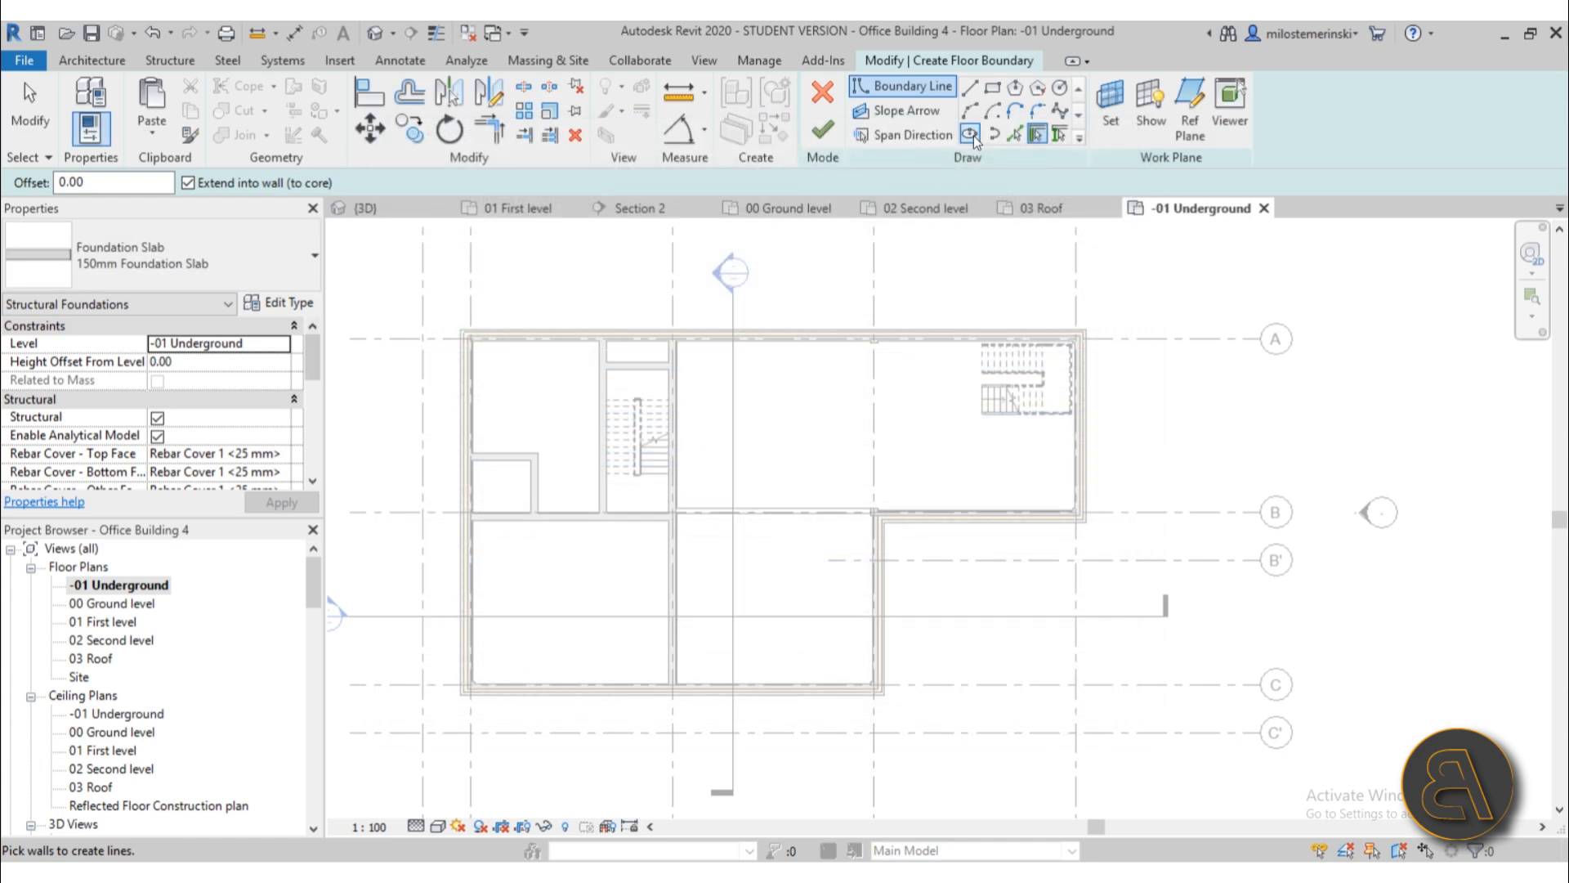
- Sketch a rectangular slab boundary along the outer wall faces, from the corner at grids A and 1 to the corner at grids C and 3
left_click(992, 87)
scroll(462, 335, "up", 6)
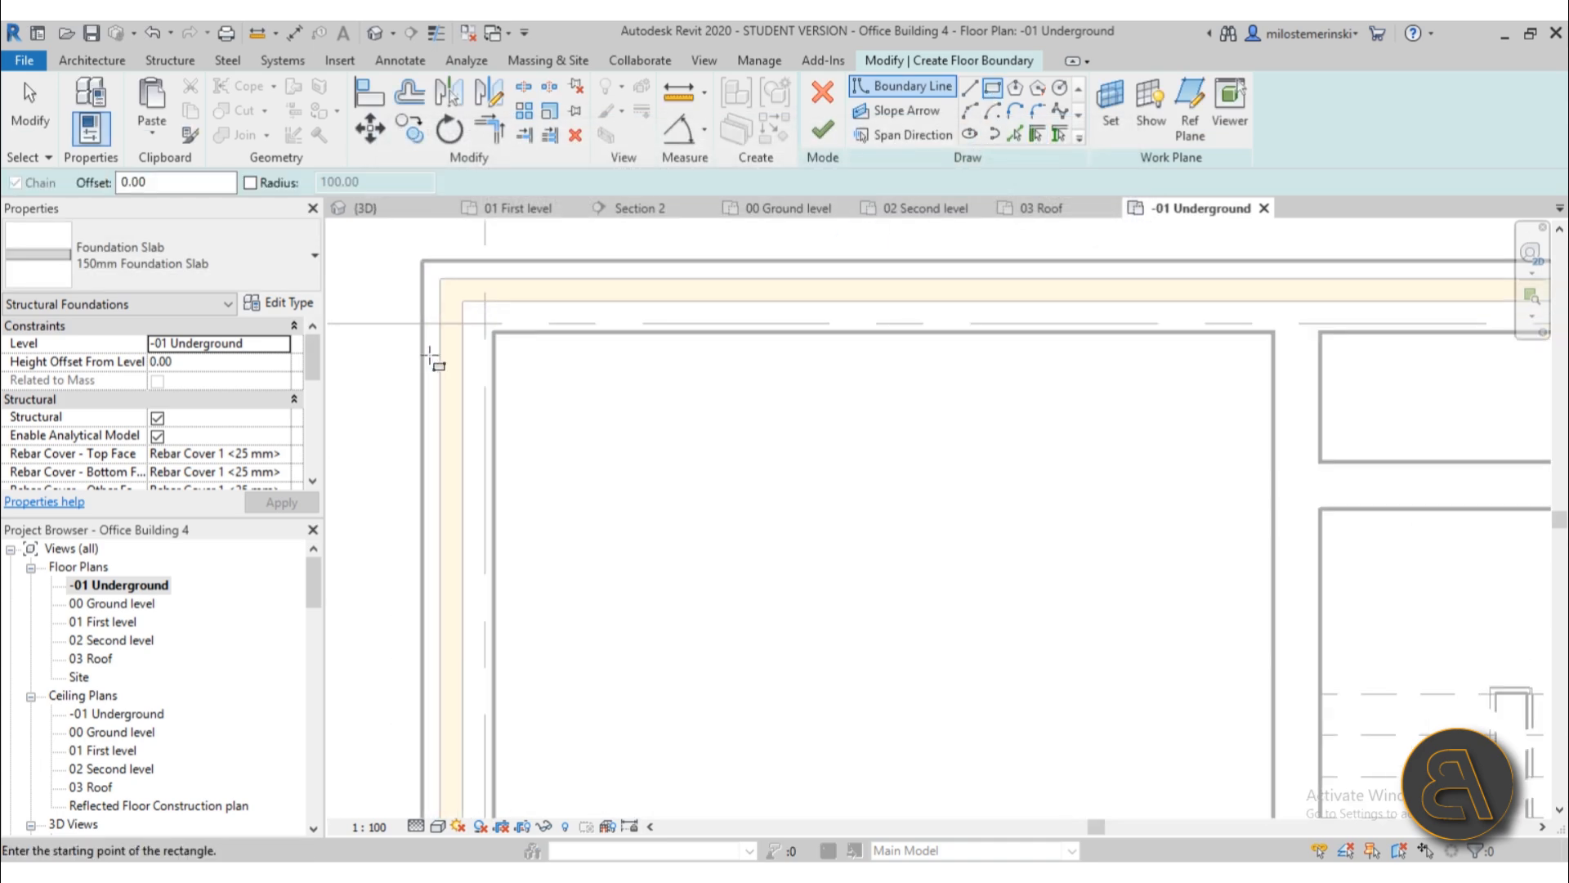
left_click(422, 260)
scroll(735, 479, "down", 5)
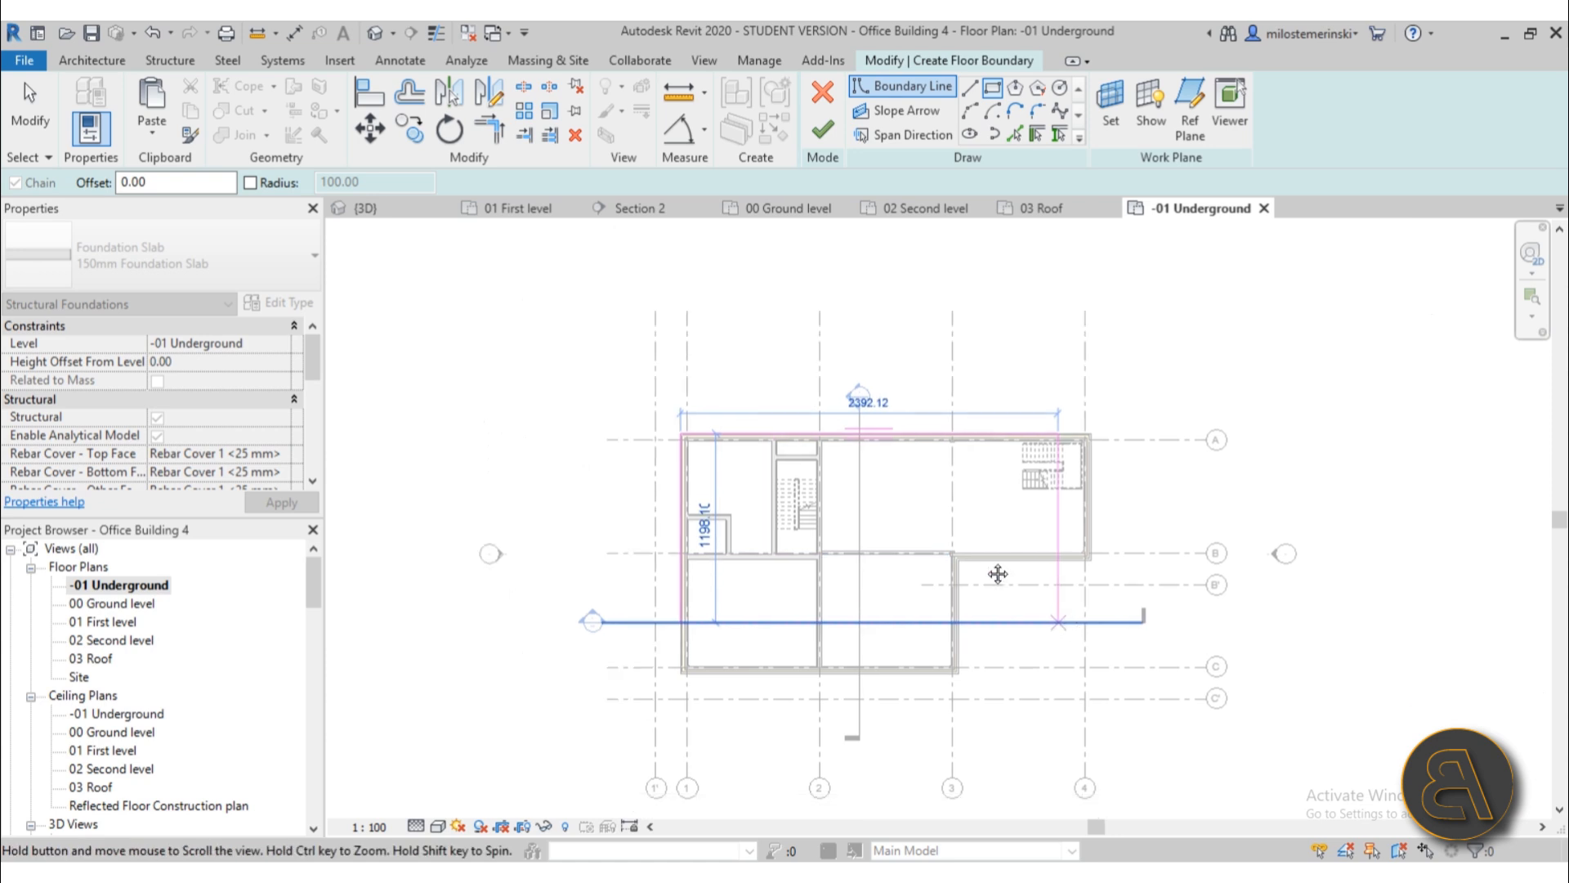
scroll(1041, 603, "up", 4)
left_click(631, 520)
- Add slab boundary lines along the outer wall faces, from grid 3 along grid B to grid 4 and up to grid A
scroll(772, 517, "up", 2)
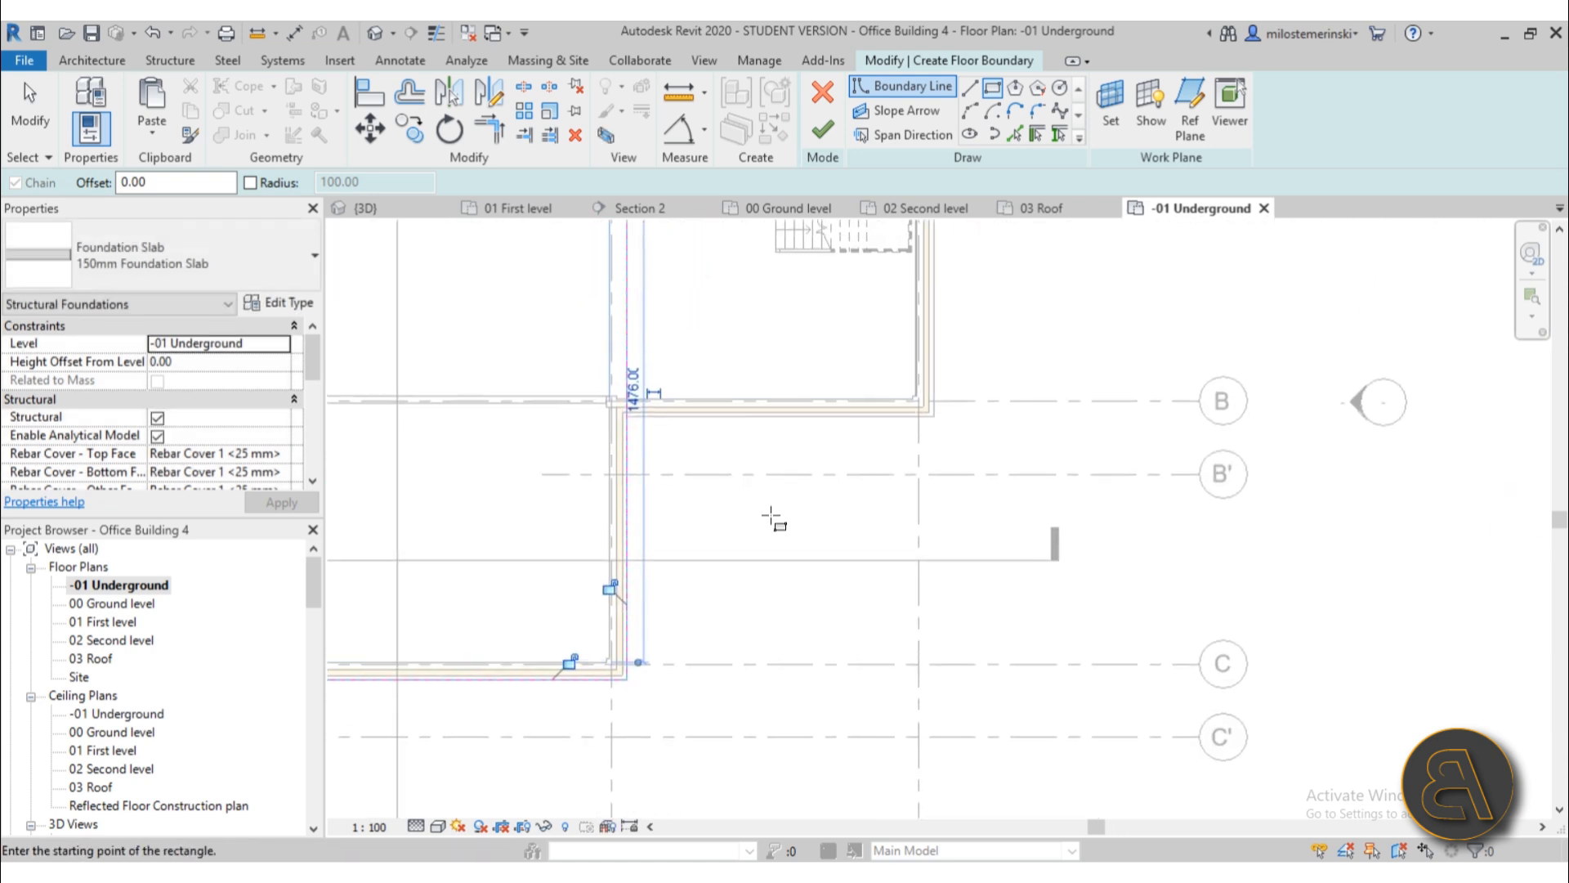
left_click(971, 88)
scroll(697, 387, "up", 2)
scroll(648, 418, "up", 5)
left_click(456, 454)
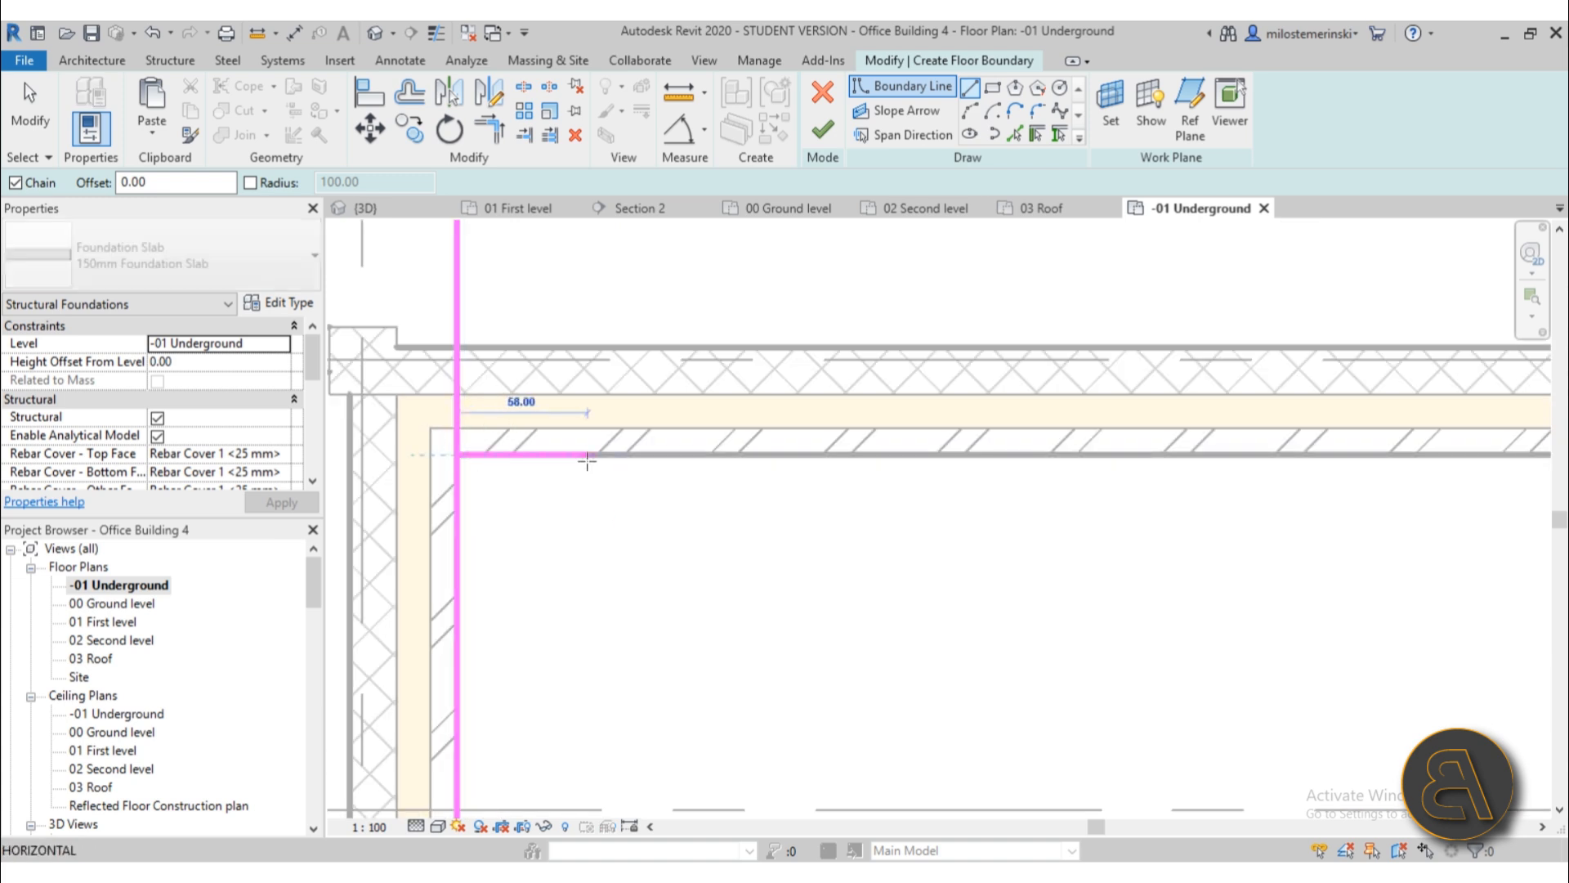
scroll(589, 461, "down", 3)
left_click(1248, 459)
scroll(1221, 355, "down", 2)
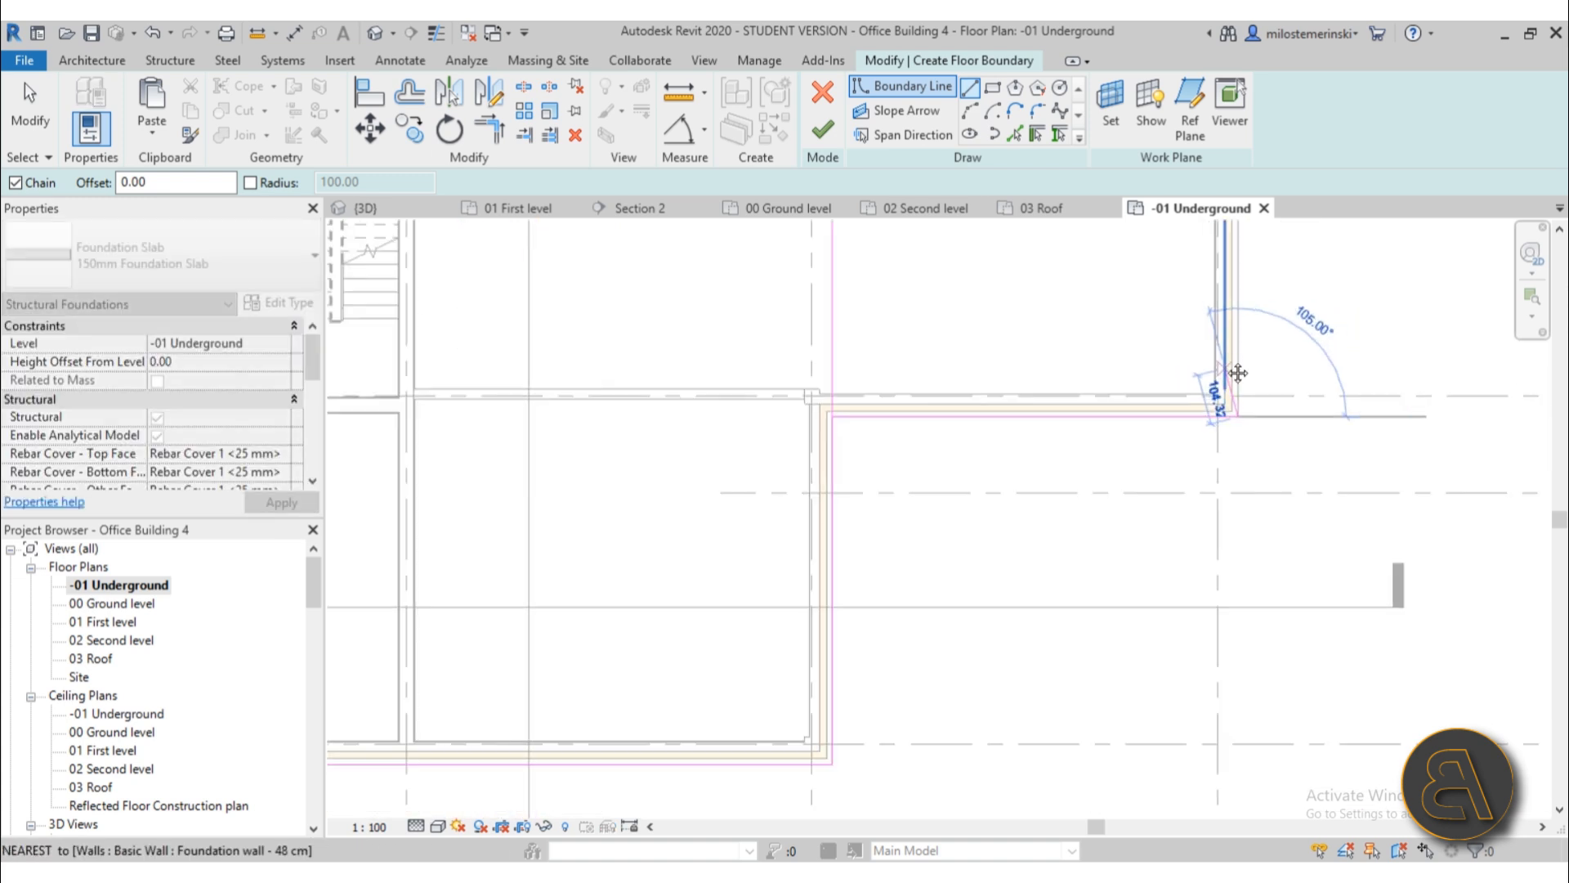
middle_click_drag(1219, 378, 875, 745)
left_click(891, 391)
scroll(853, 343, "down", 2)
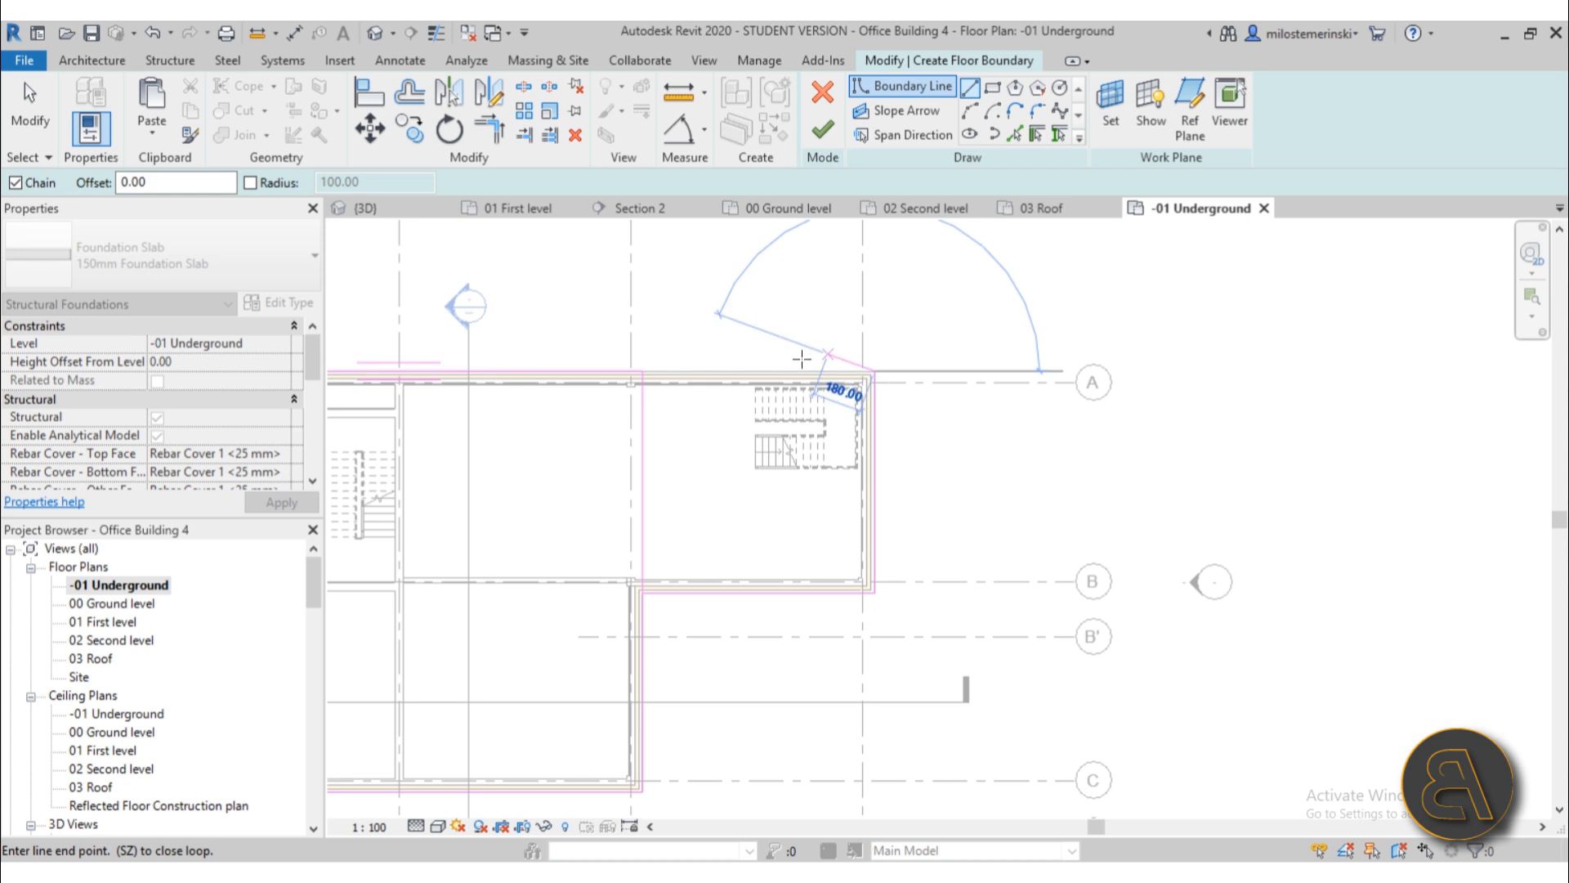
key("Escape")
key("Escape")
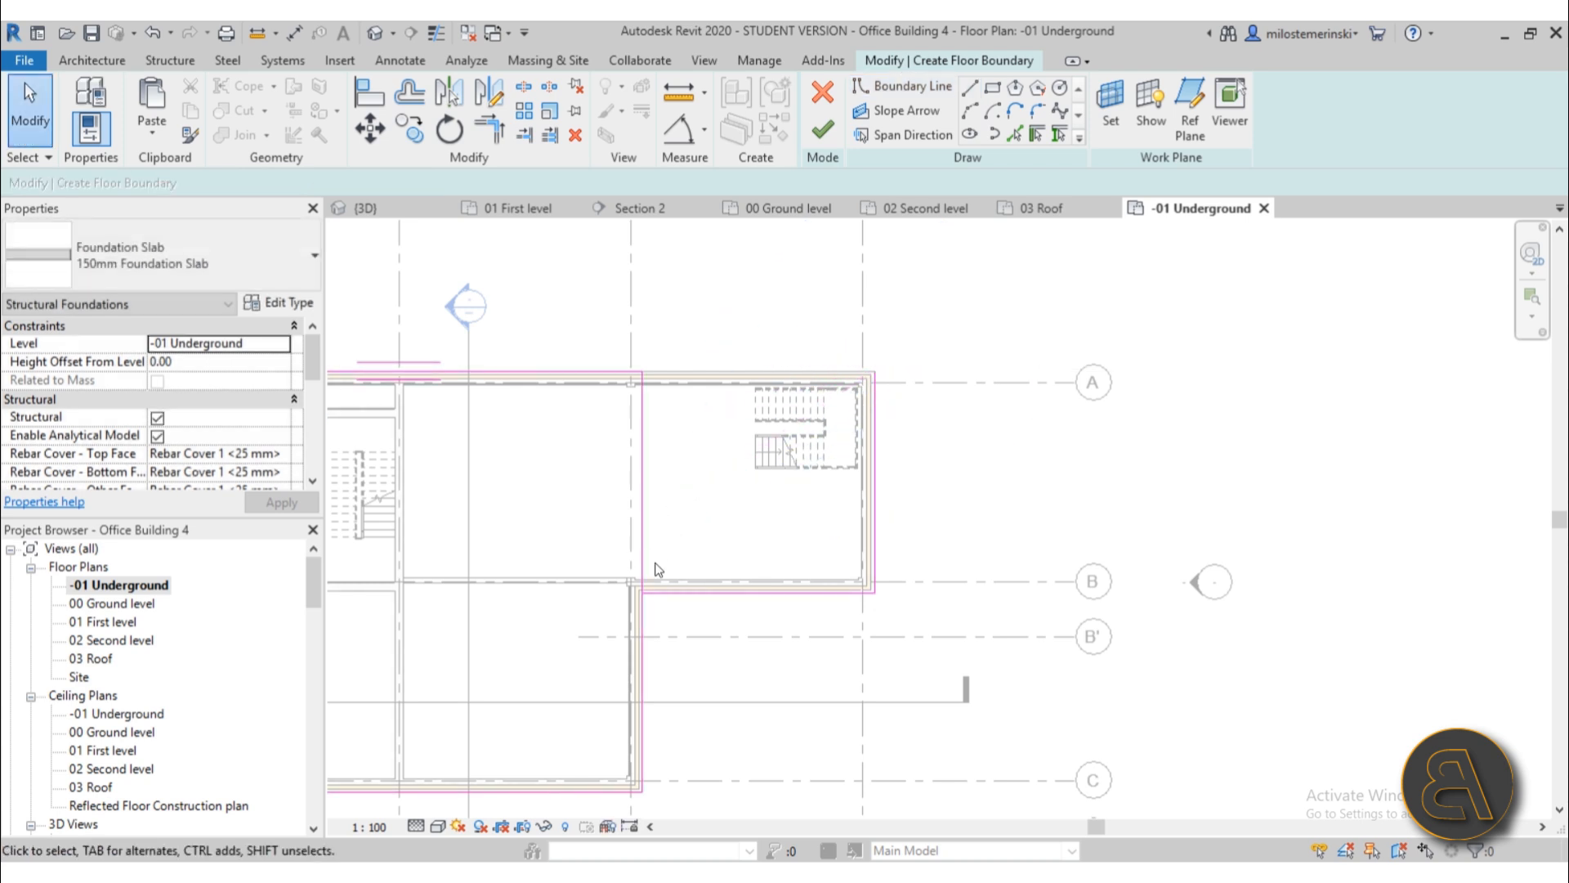
- Trim the boundary lines at grids A and 4 into one closed L-shaped outline and finish the foundation slab
left_click(489, 129)
left_click(616, 369)
left_click(881, 421)
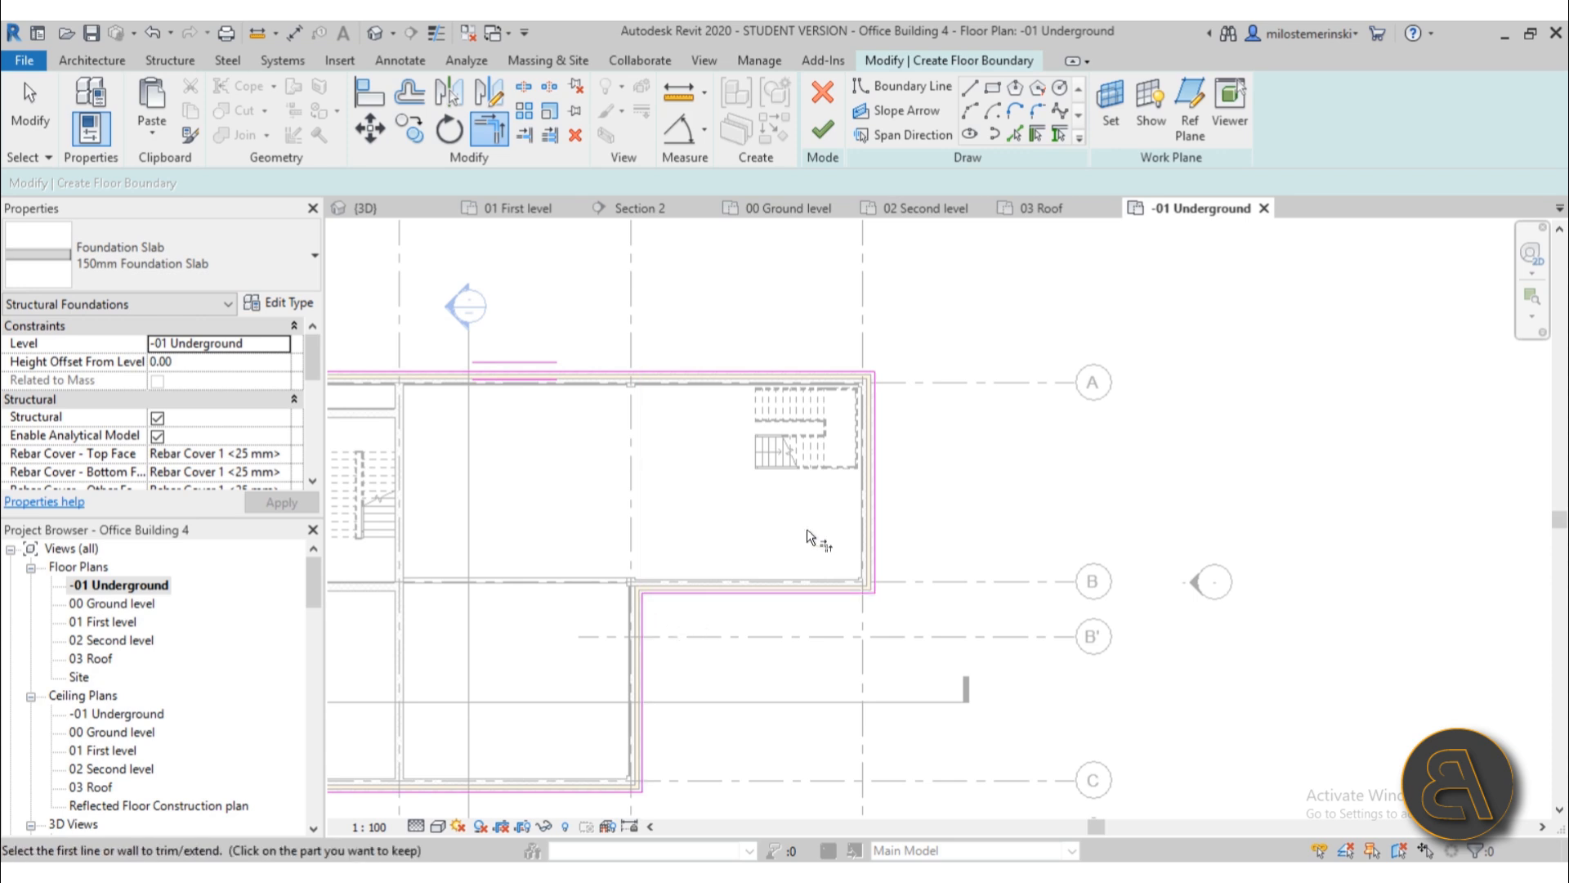
scroll(747, 577, "down", 2)
middle_click_drag(794, 566, 948, 486)
scroll(703, 474, "up", 3)
middle_click_drag(752, 485, 742, 458)
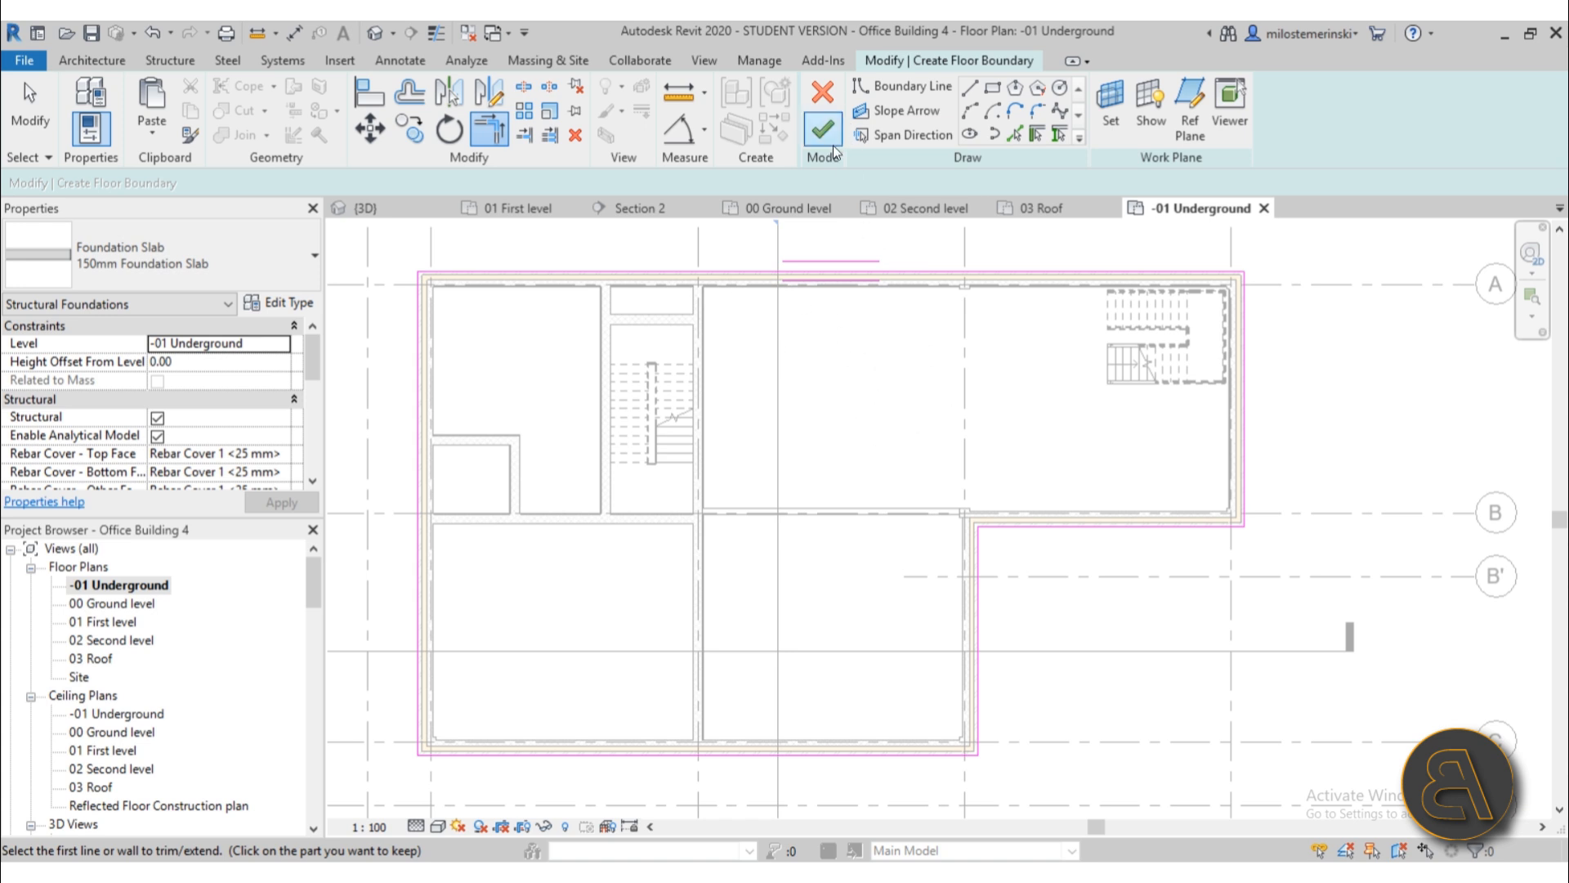
left_click(824, 129)
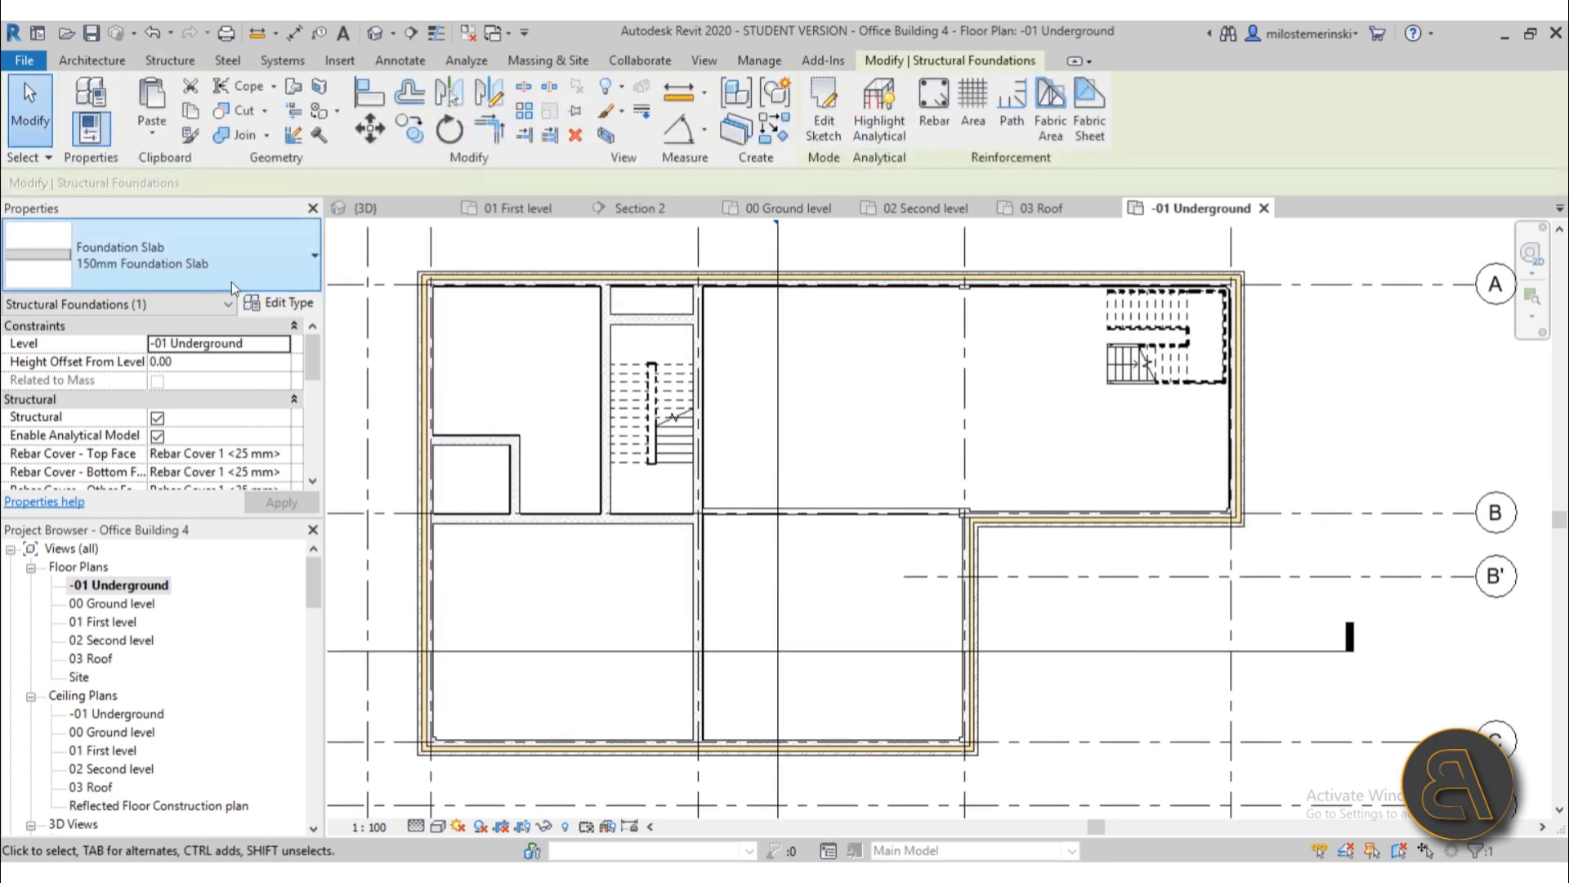
- Duplicate the slab's 150mm Foundation Slab type under the name Office Foundation
left_click(278, 302)
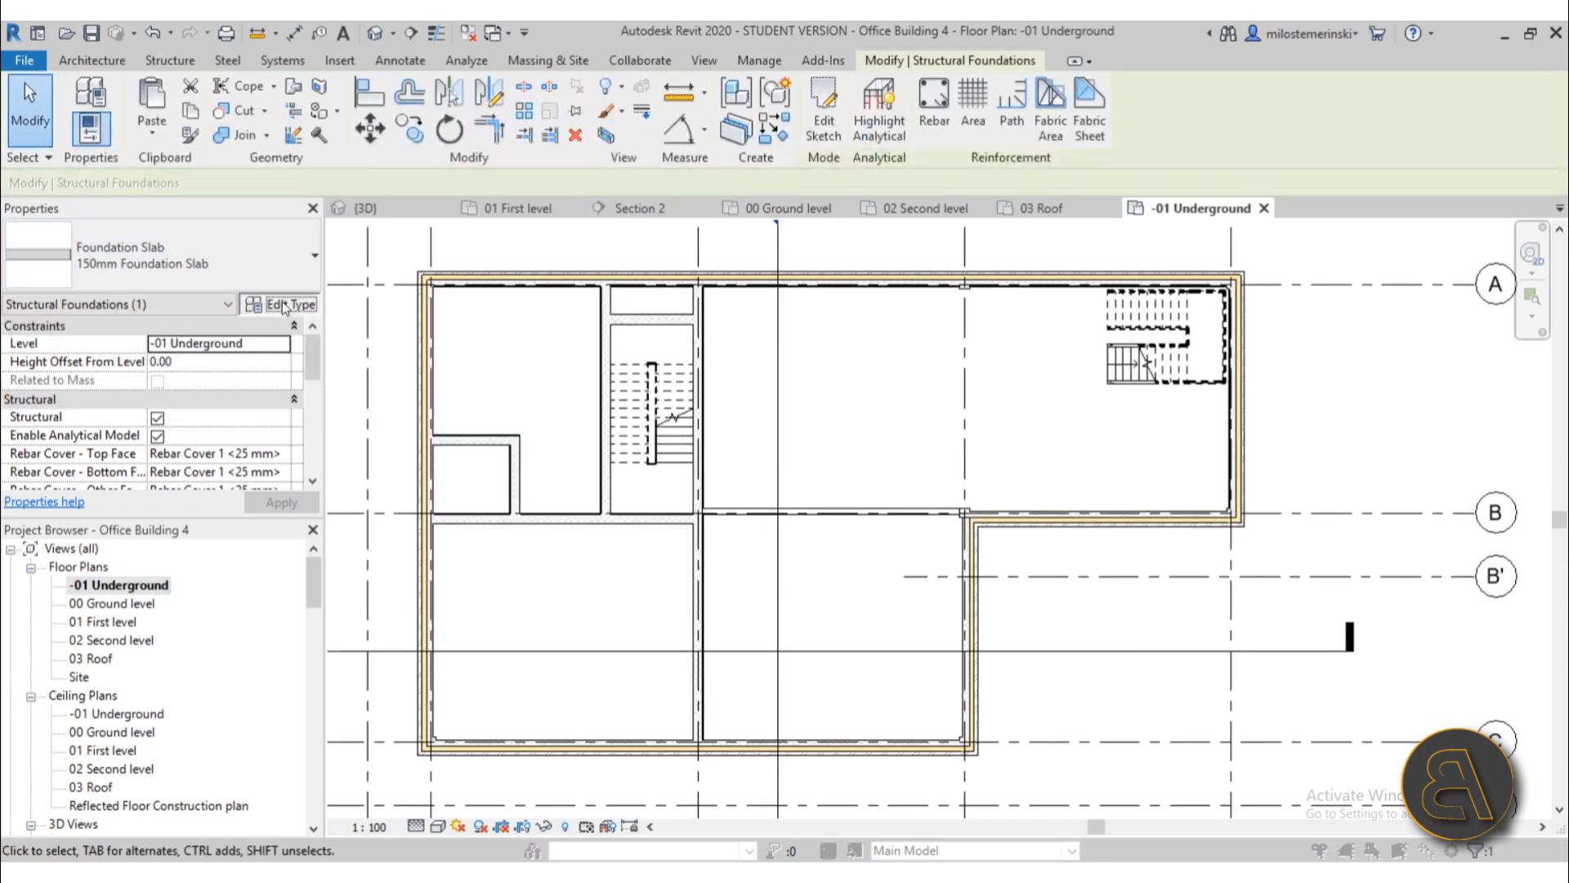
left_click(1053, 193)
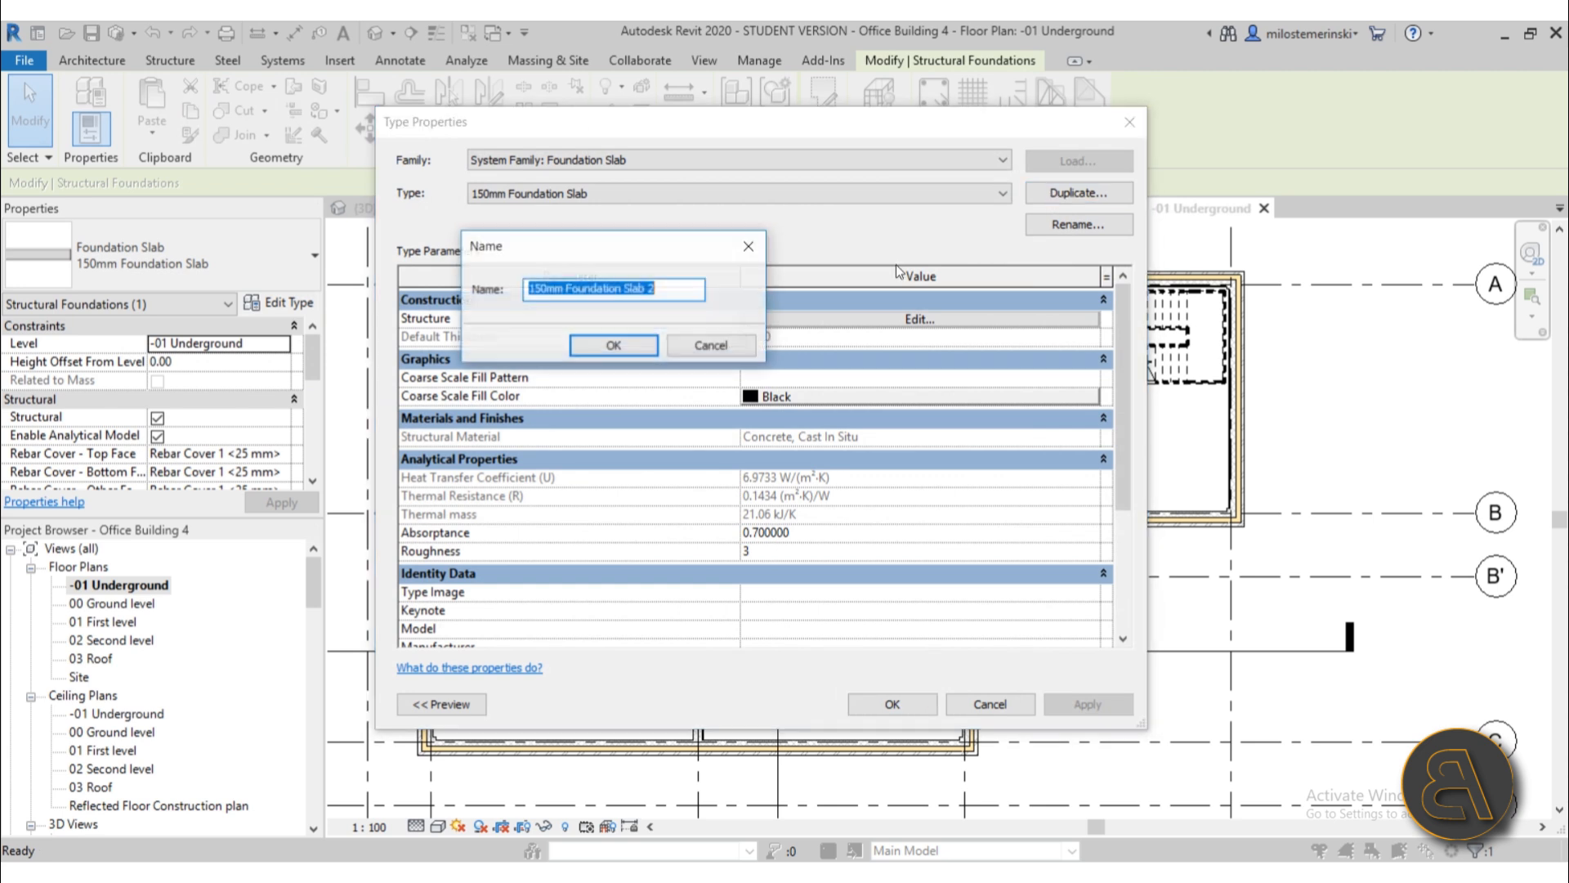
left_click(672, 289)
left_click_drag(567, 292, 237, 300)
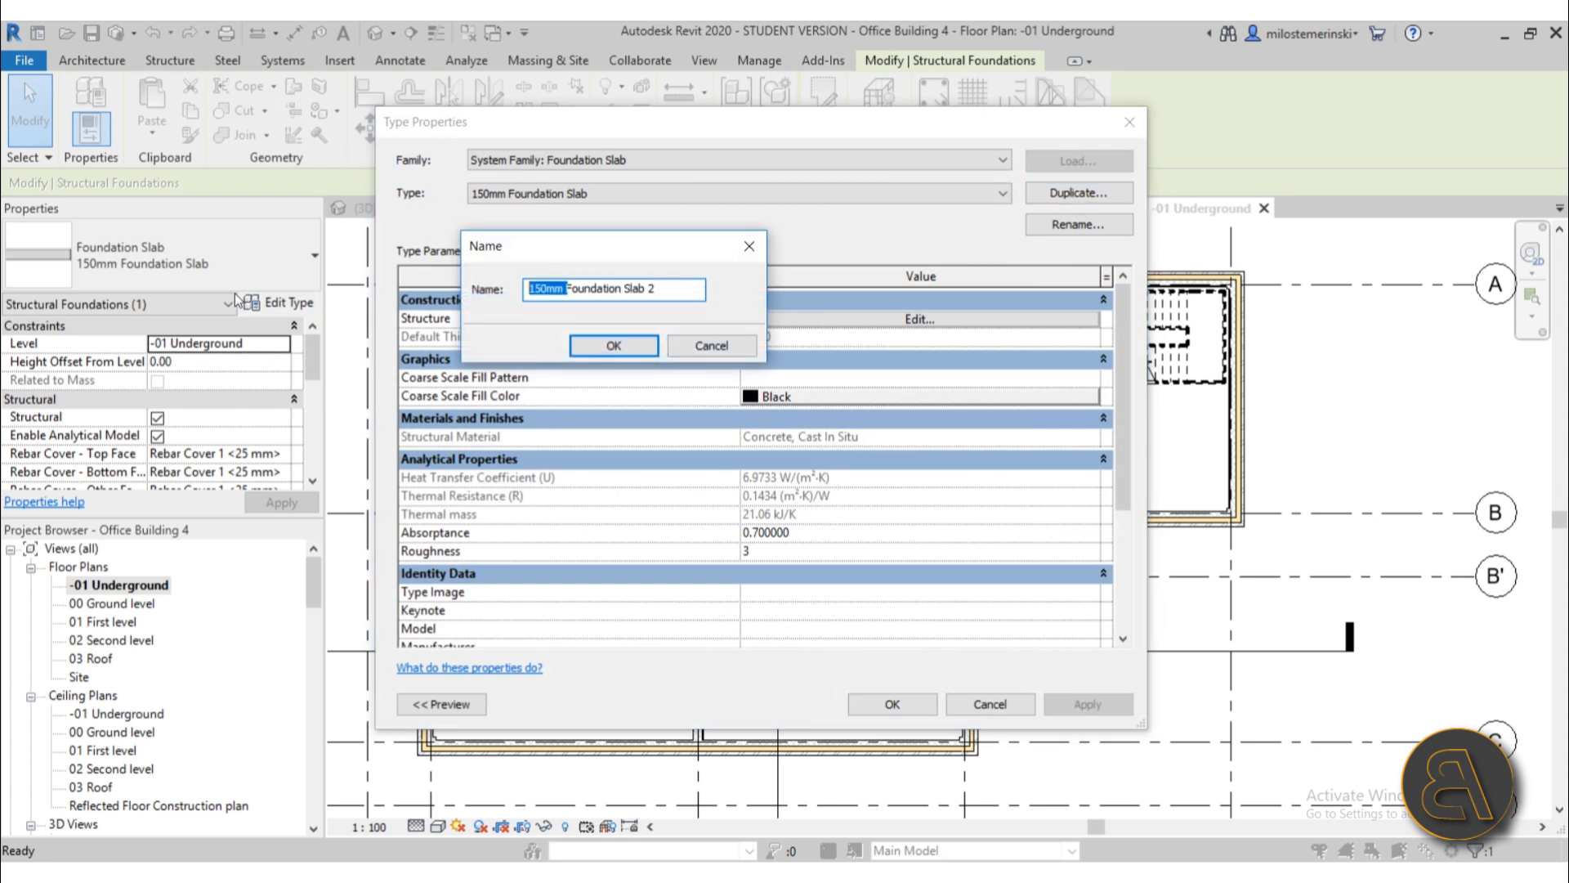
type("Office")
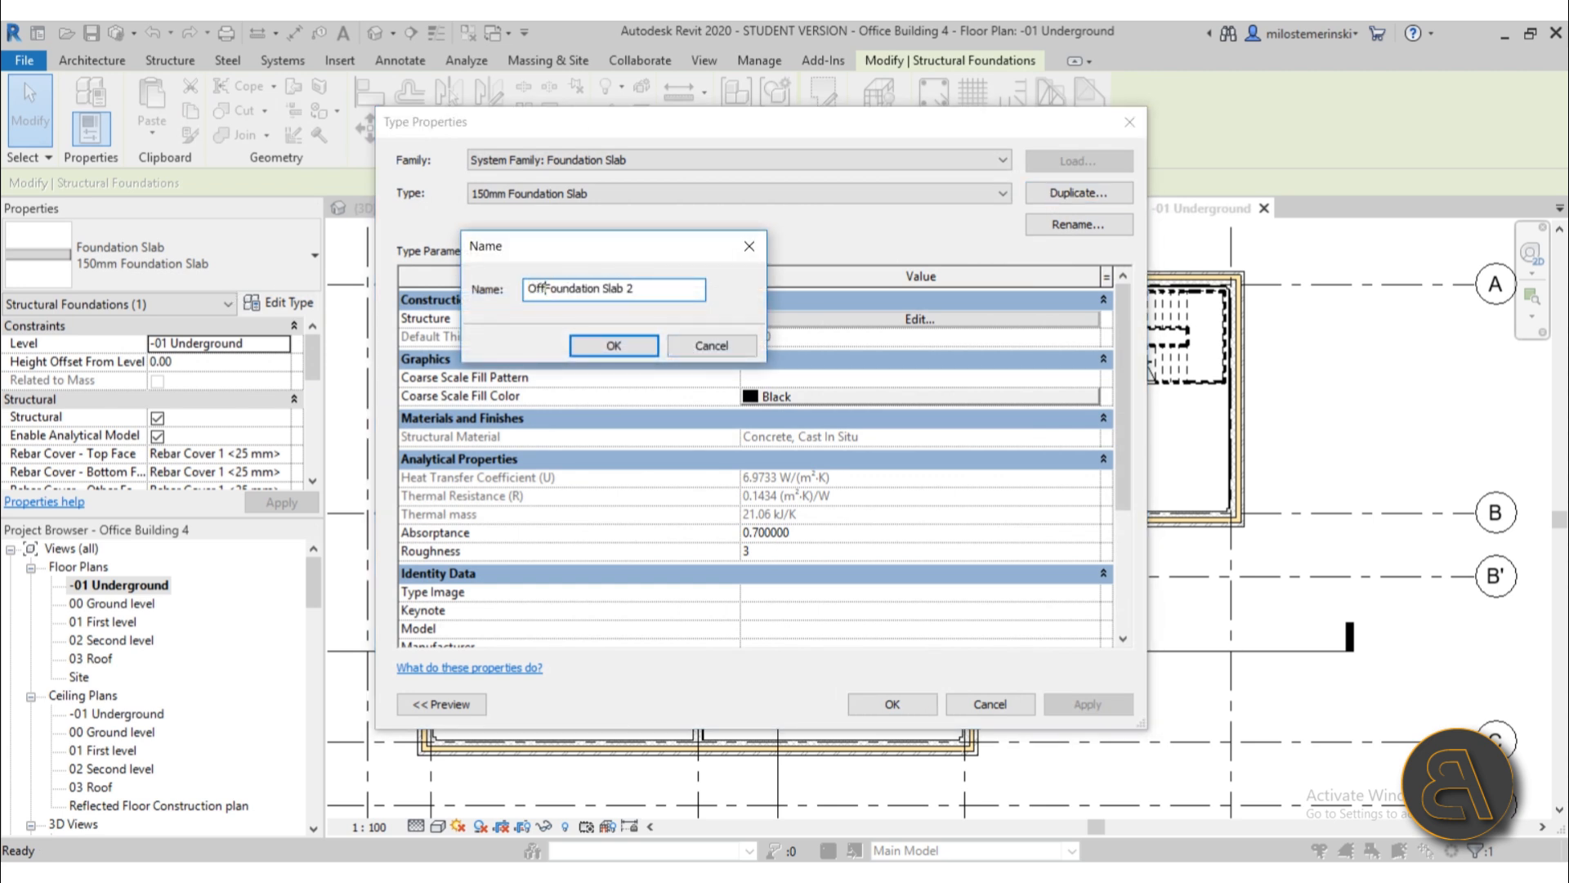
left_click_drag(666, 291, 615, 292)
key("BackSpace")
key("Return")
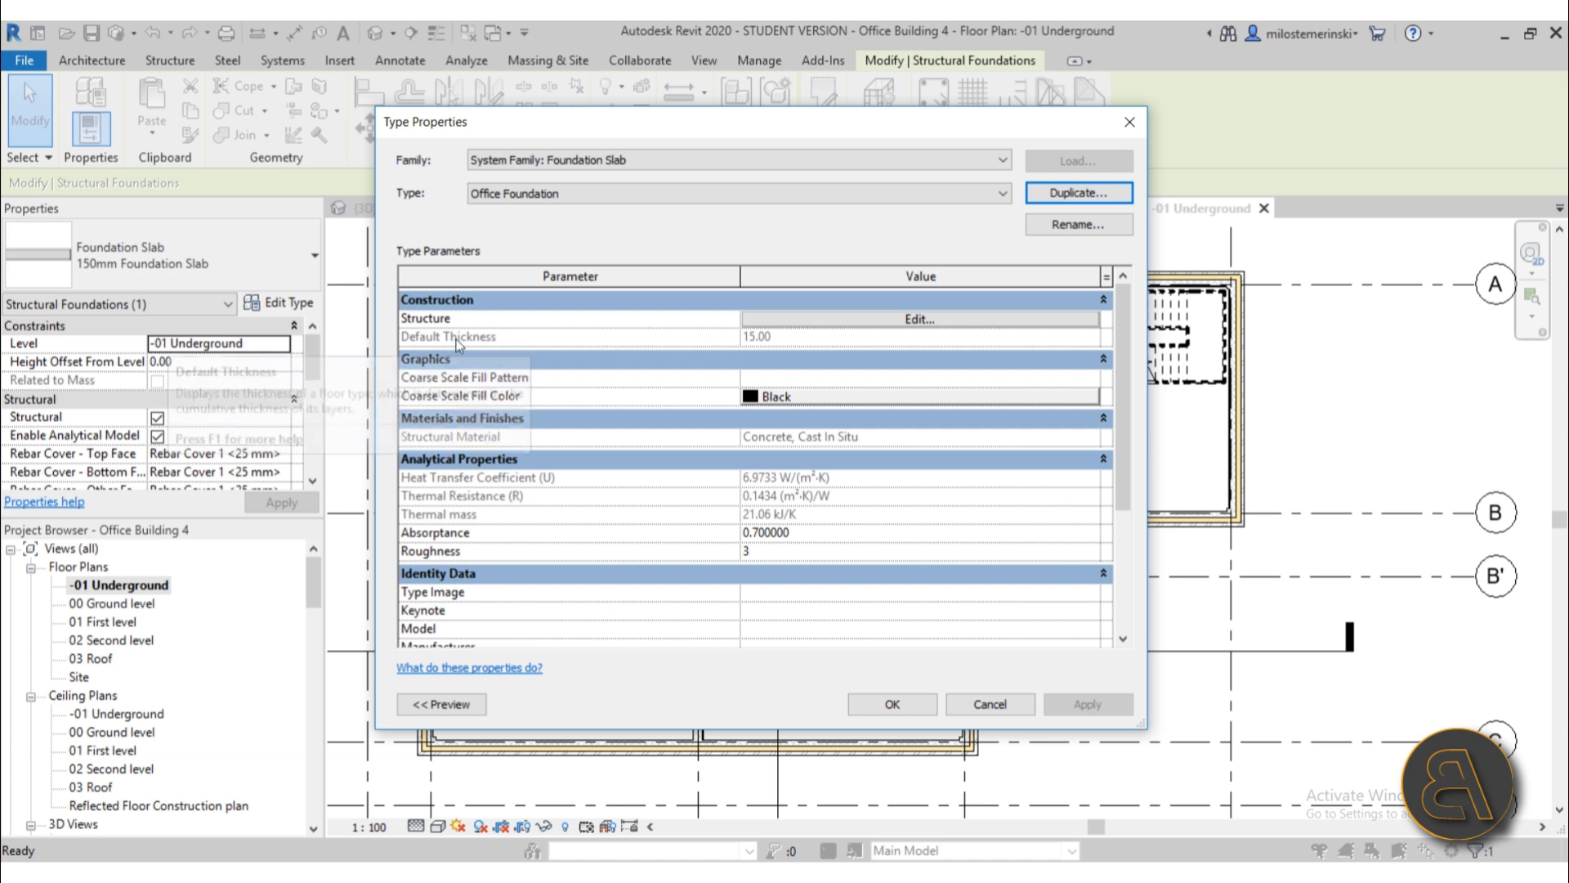
- Set the Office Foundation structure layer to a thickness of 30 and the material Concrete, Cast-in-Place gray
left_click(781, 320)
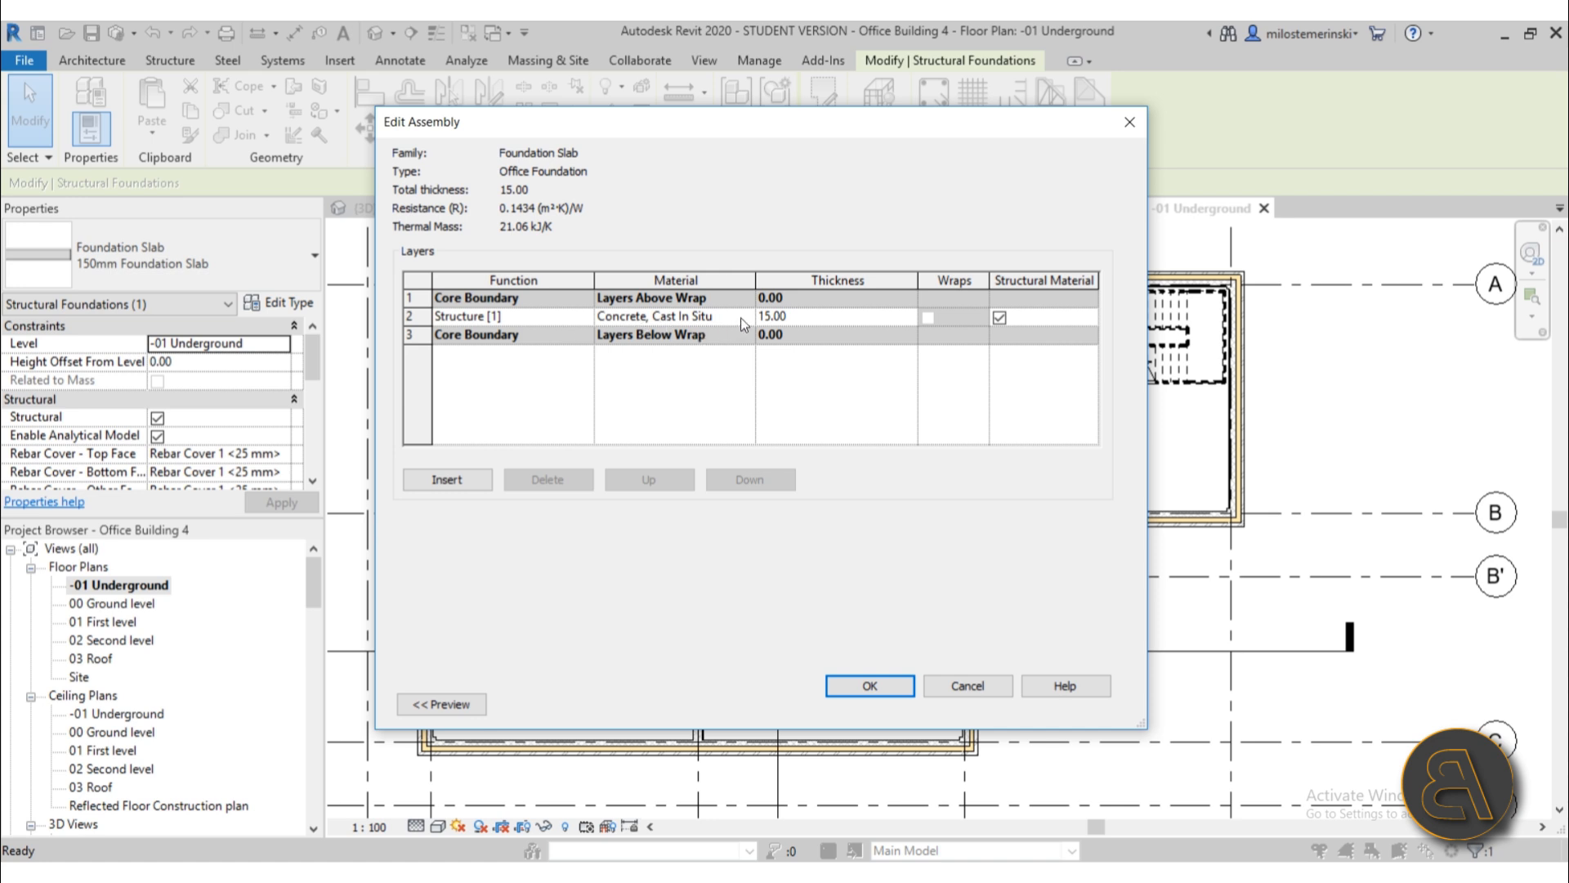
left_click(824, 315)
type("30")
left_click(736, 317)
left_click(747, 317)
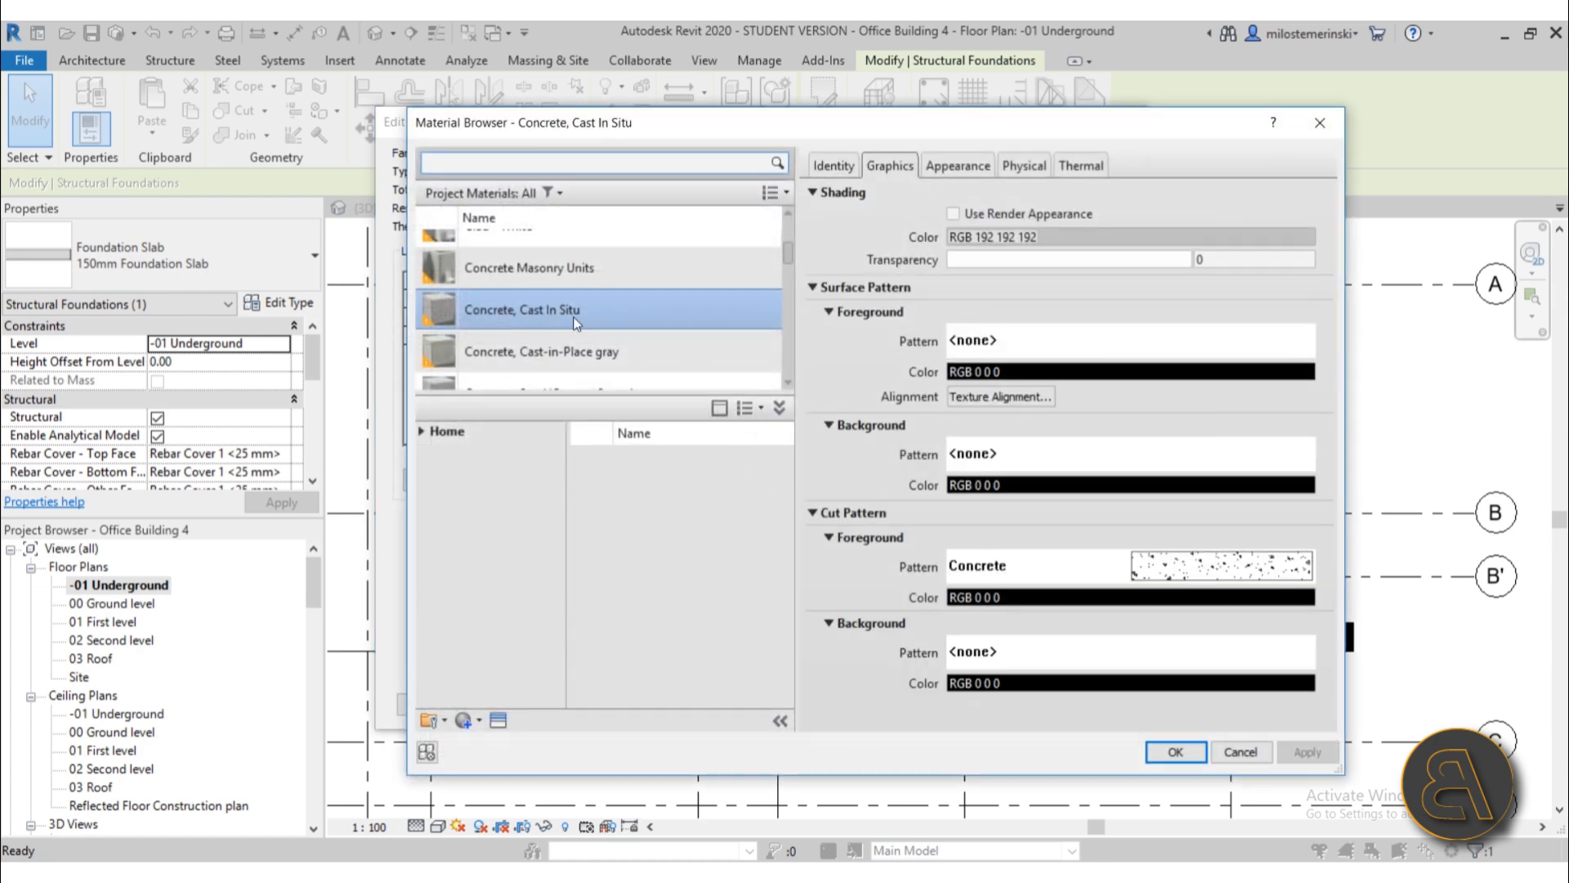
left_click(565, 355)
scroll(610, 354, "down", 1)
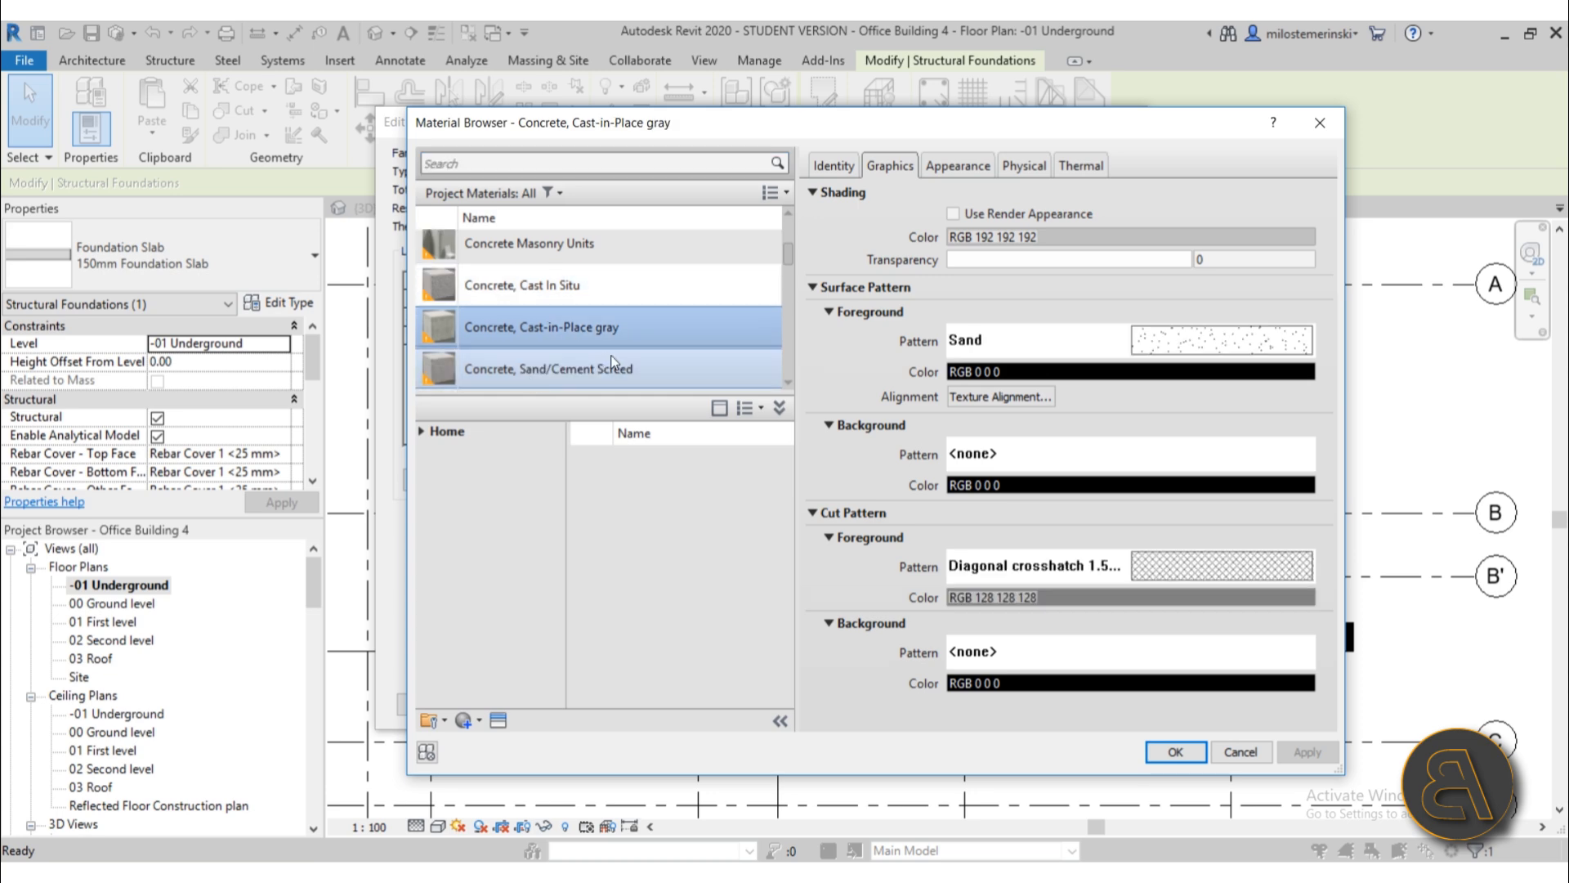
left_click(1178, 758)
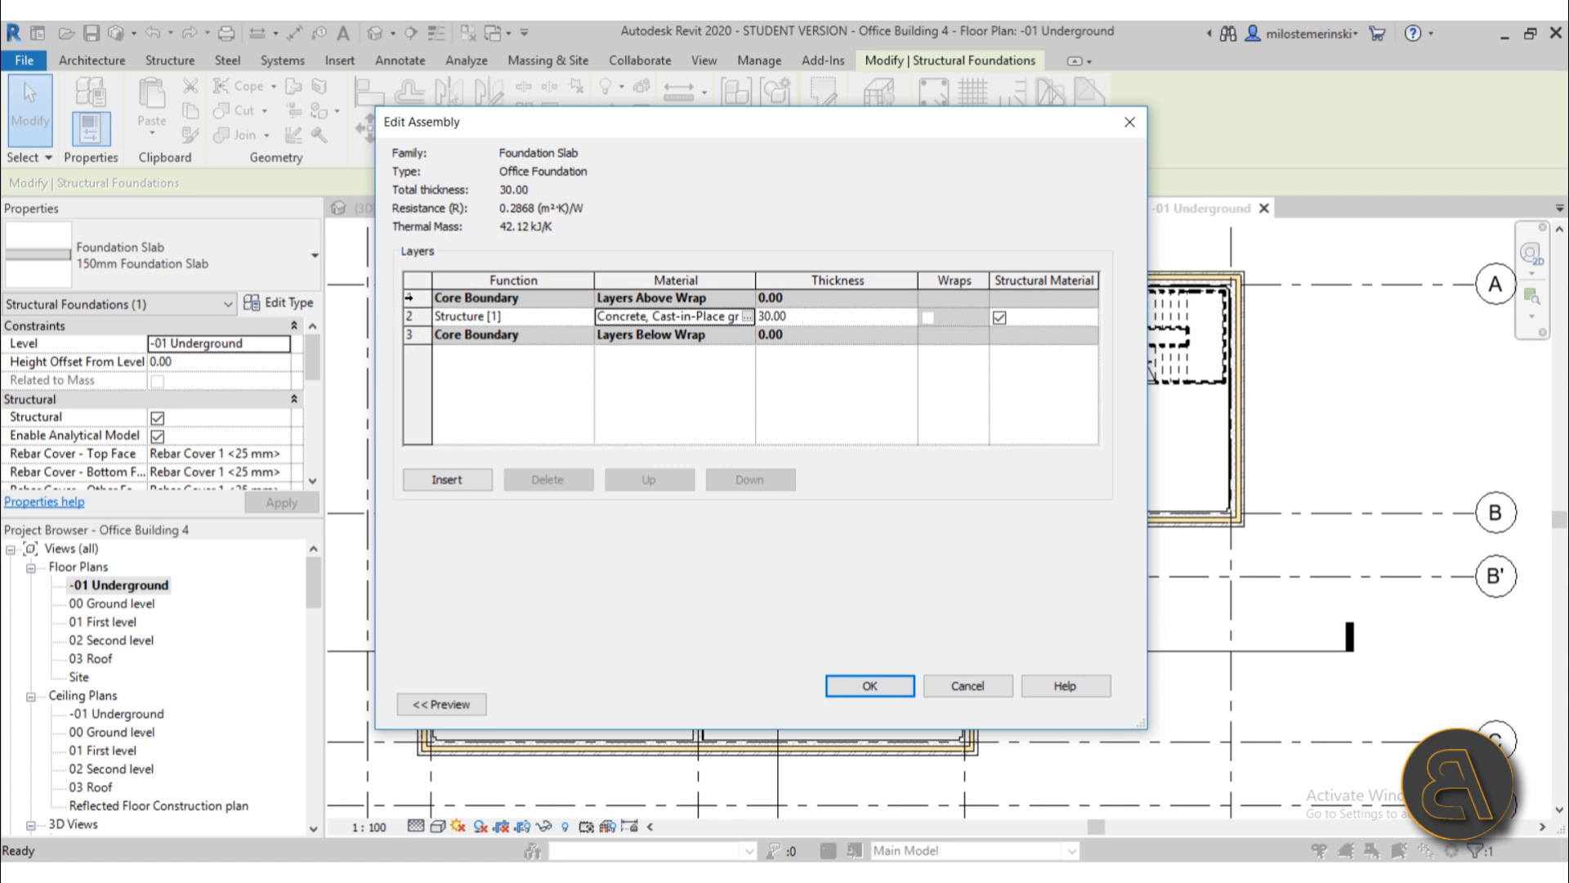
- Insert a layer above the upper core boundary with a thickness of 15 and the function Thermal/Air Layer [3]
left_click(409, 299)
left_click(448, 479)
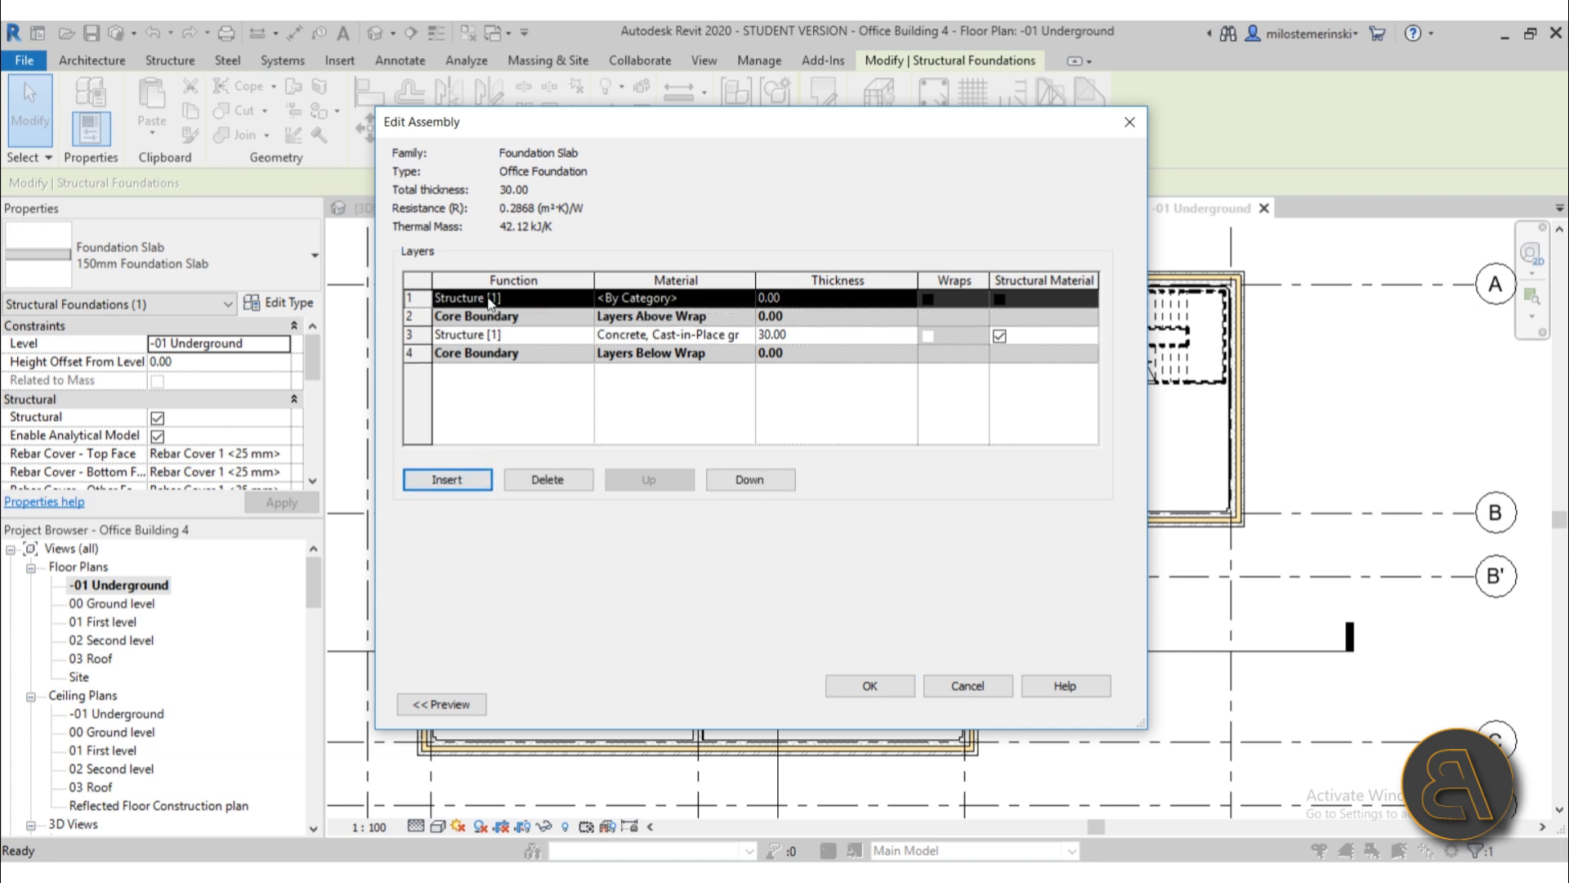
left_click(797, 298)
type("15")
left_click(579, 298)
left_click(585, 298)
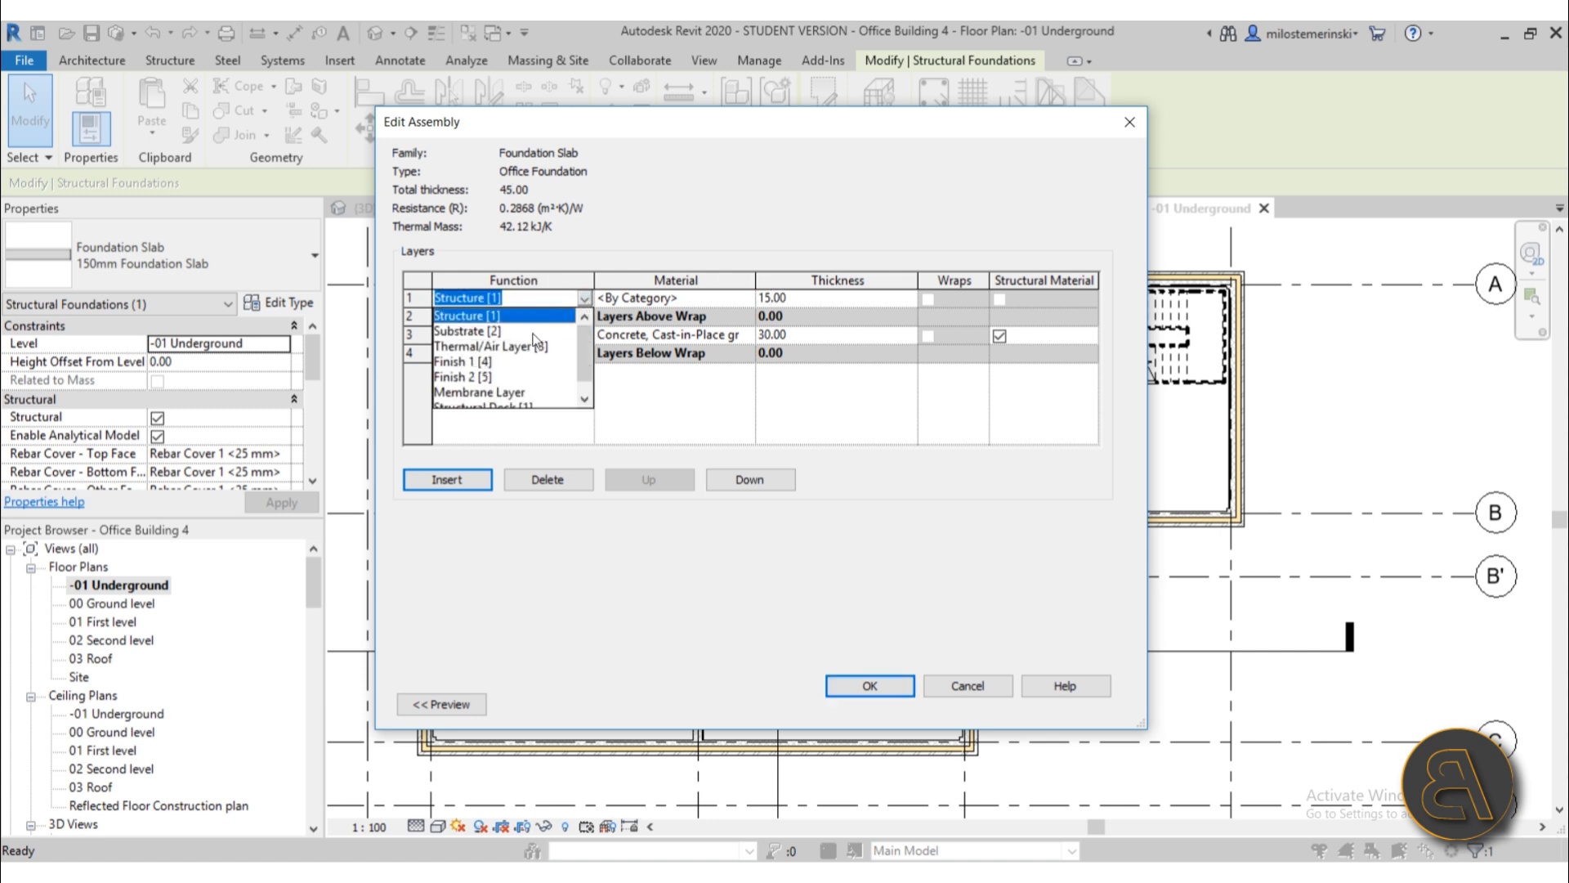
left_click(515, 354)
- Search the project materials for "insul" and assign EIFS, Exterior Insulation to the Thermal/Air layer
left_click(734, 300)
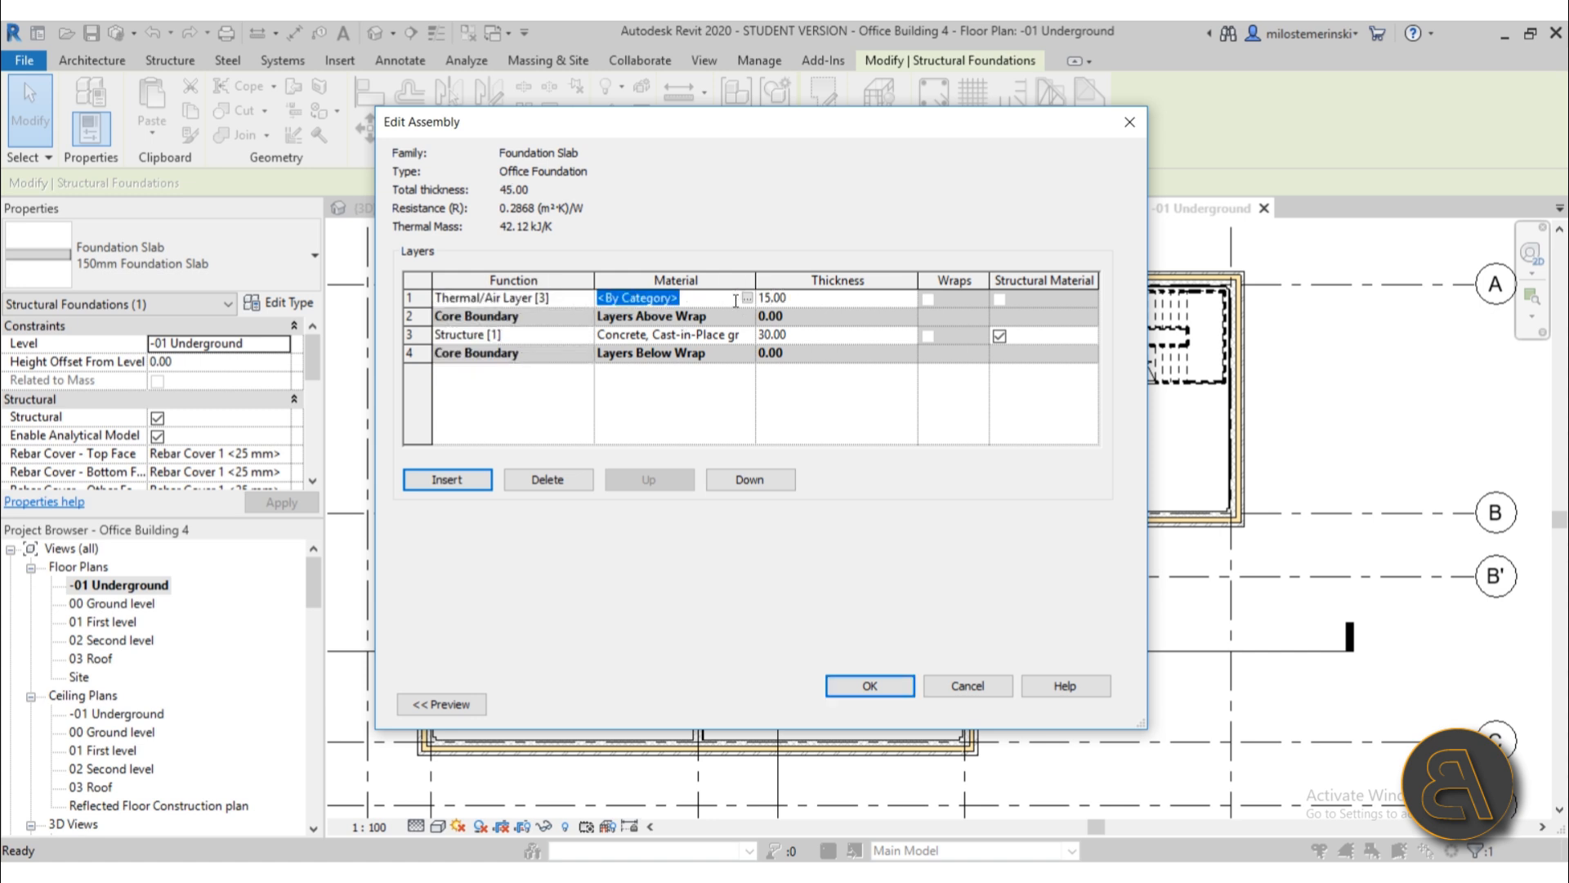
type("https://www.youtube.com/watch?v=Bxx72-JjOLw")
left_click(746, 298)
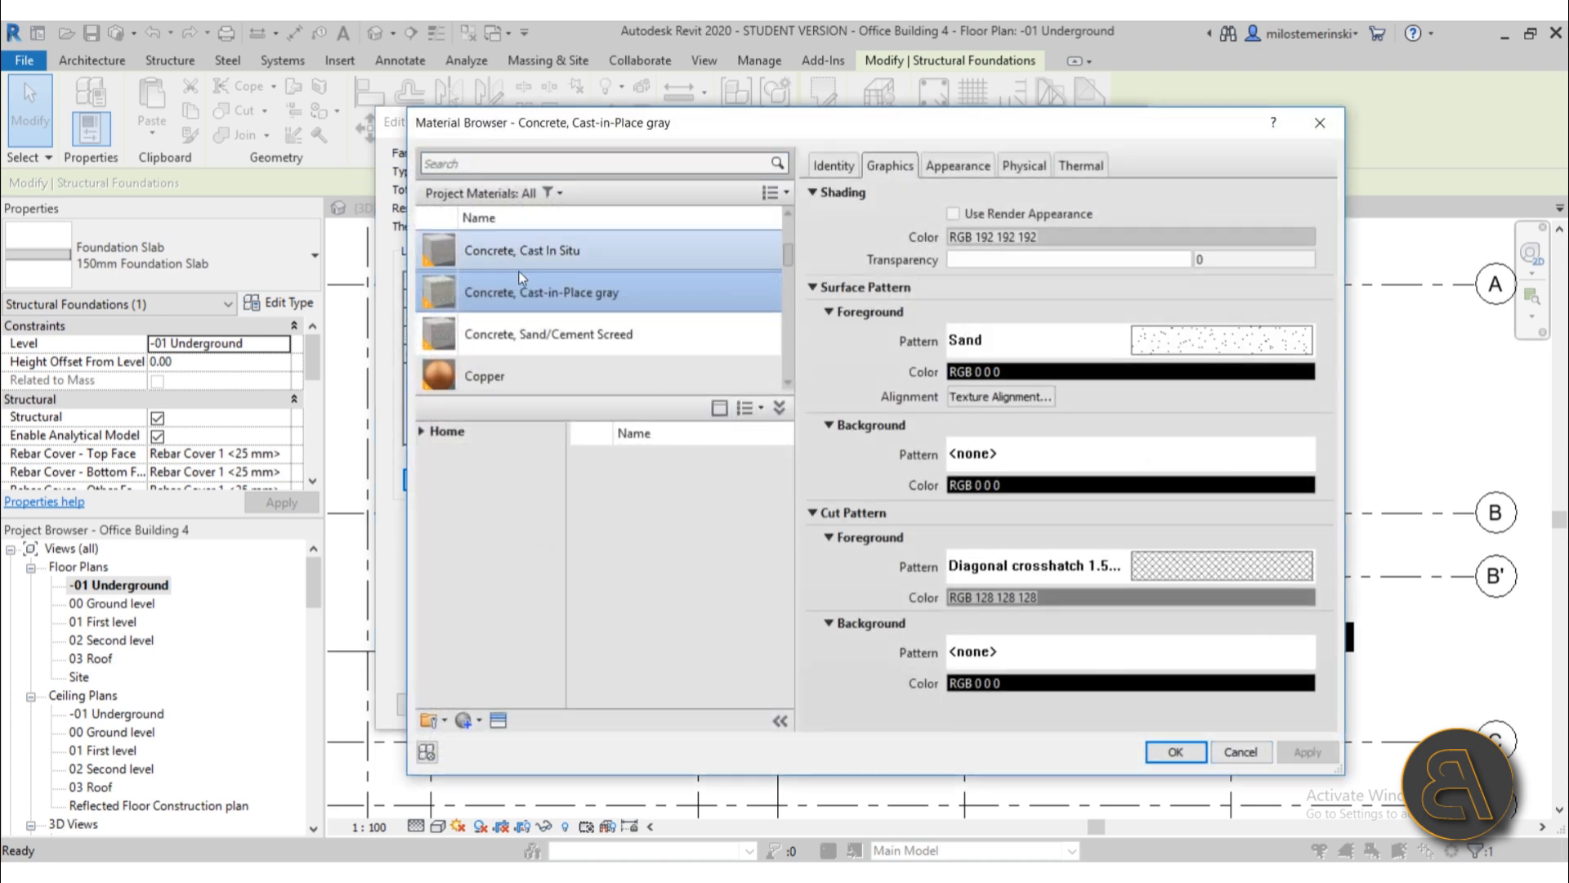
scroll(528, 295, "up", 10)
scroll(527, 296, "down", 10)
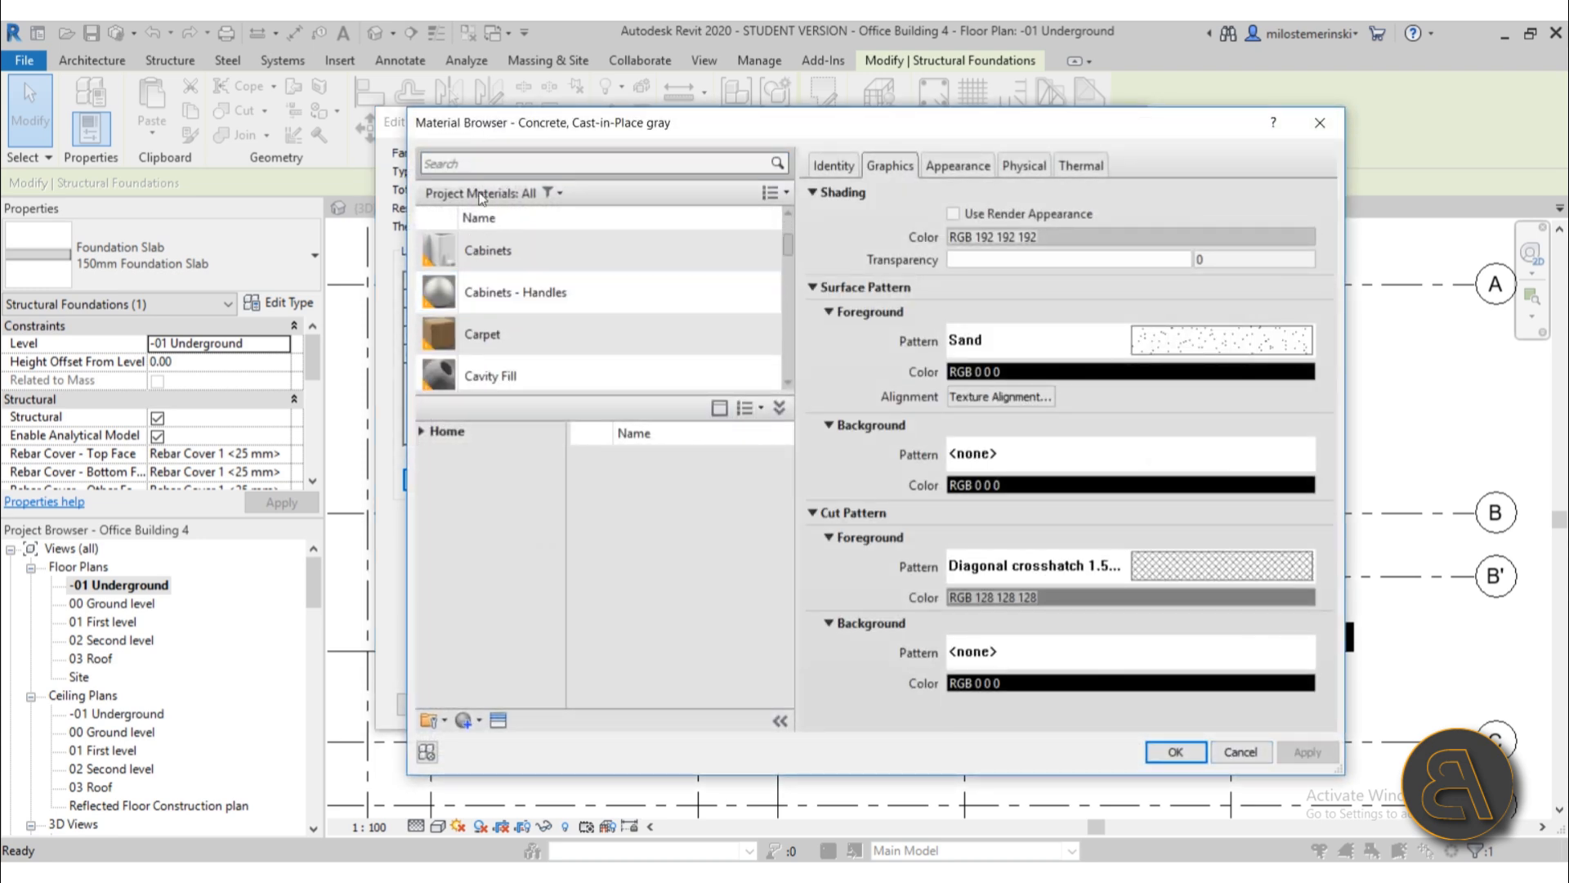
left_click(472, 162)
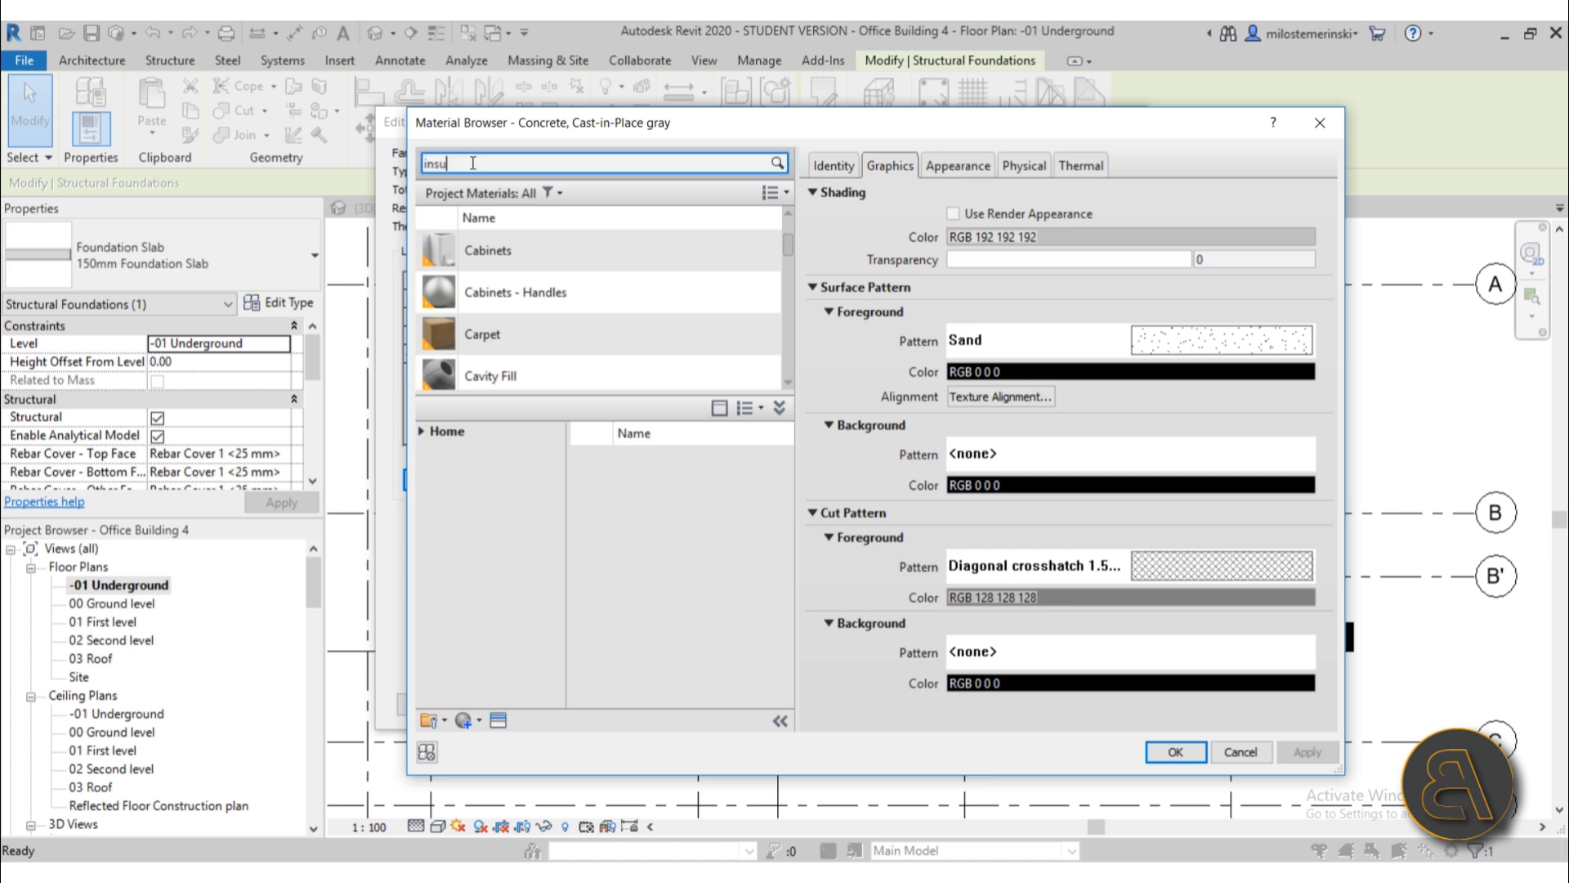
type("insul")
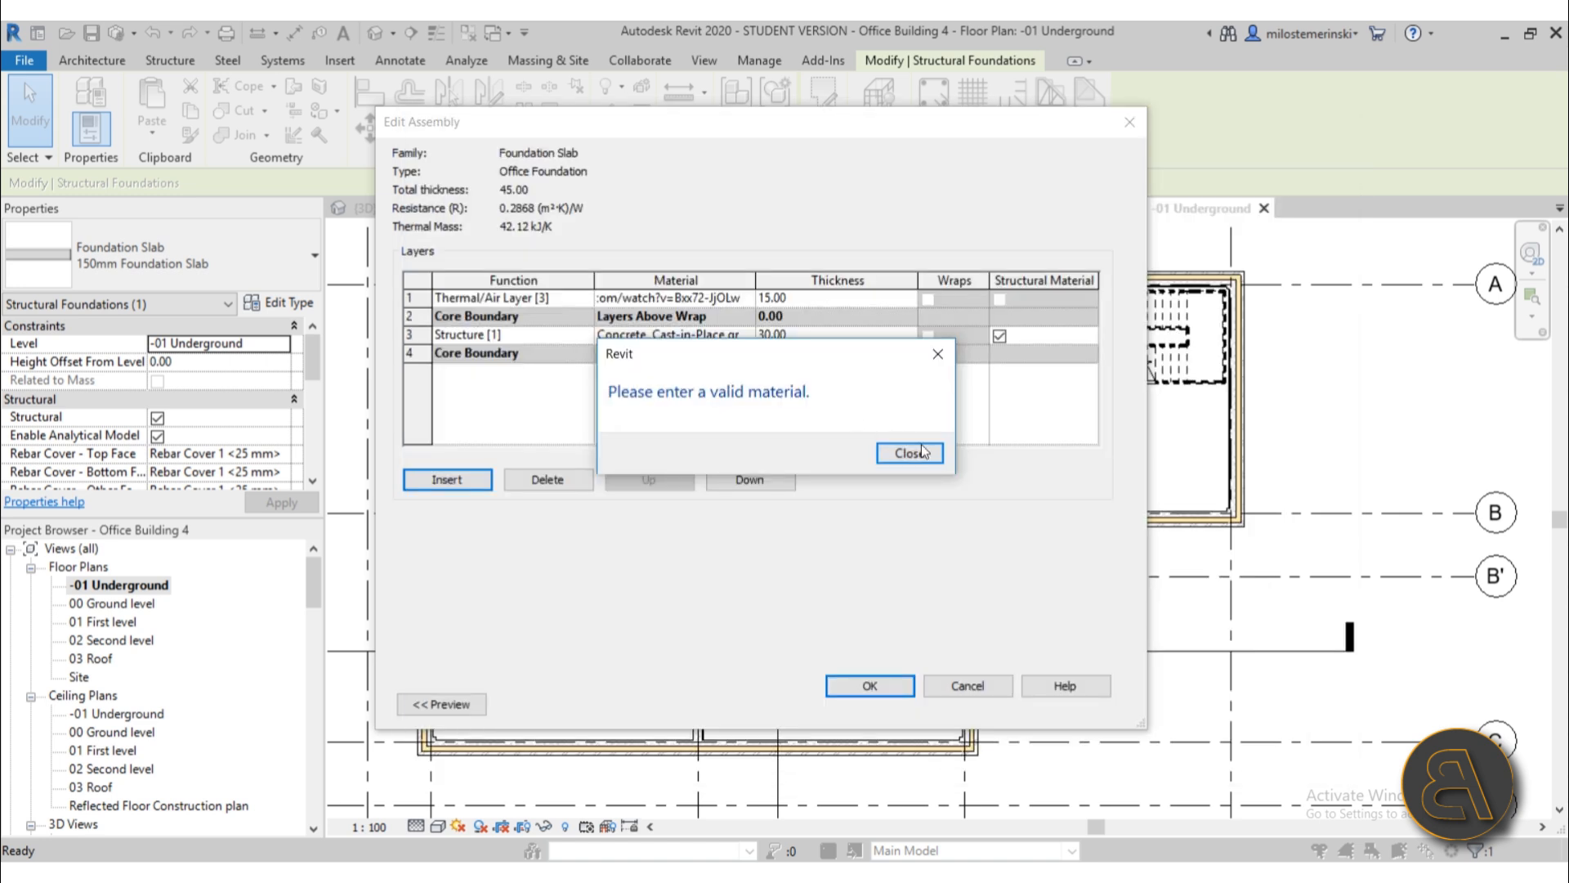
left_click(923, 446)
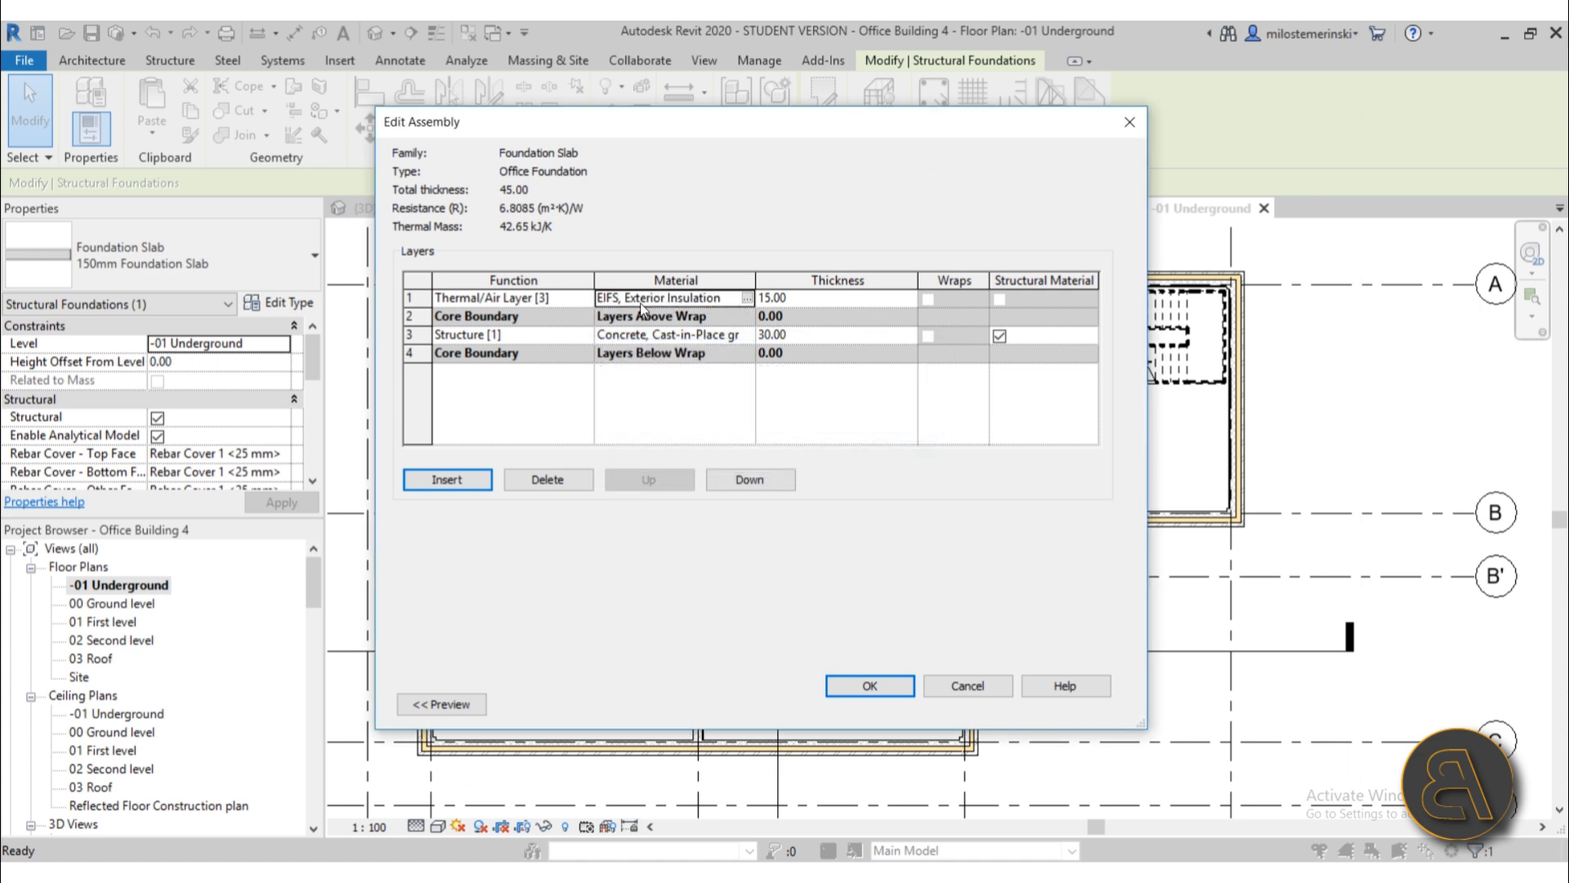
- Insert a layer above the Thermal/Air layer with the function Finish 1 [4] and a thickness of 3
left_click(817, 298)
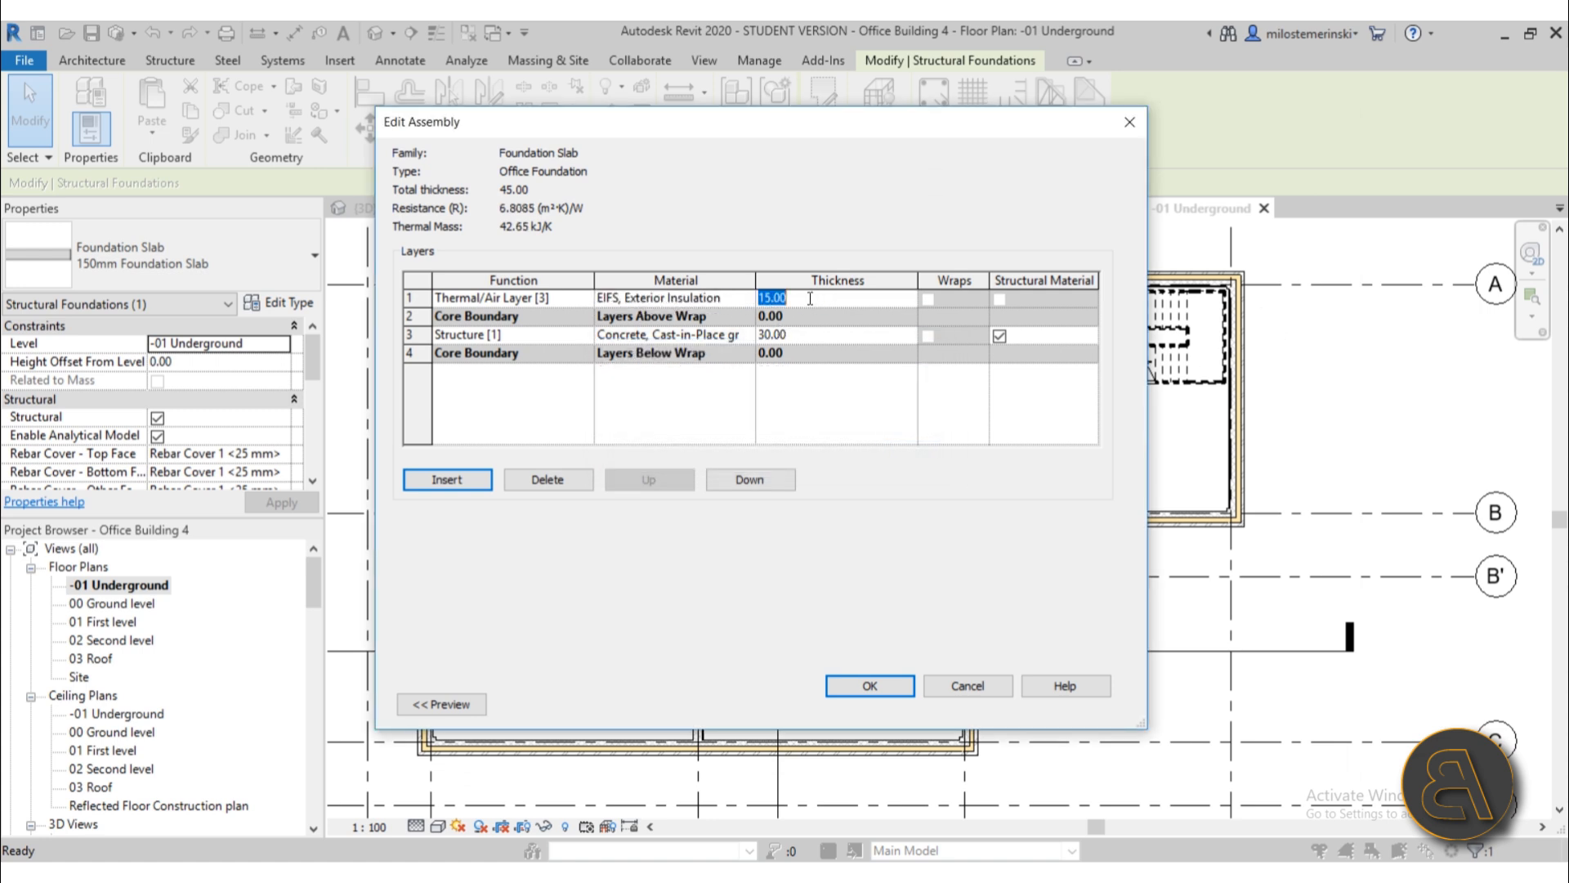
left_click(814, 300)
left_click(415, 300)
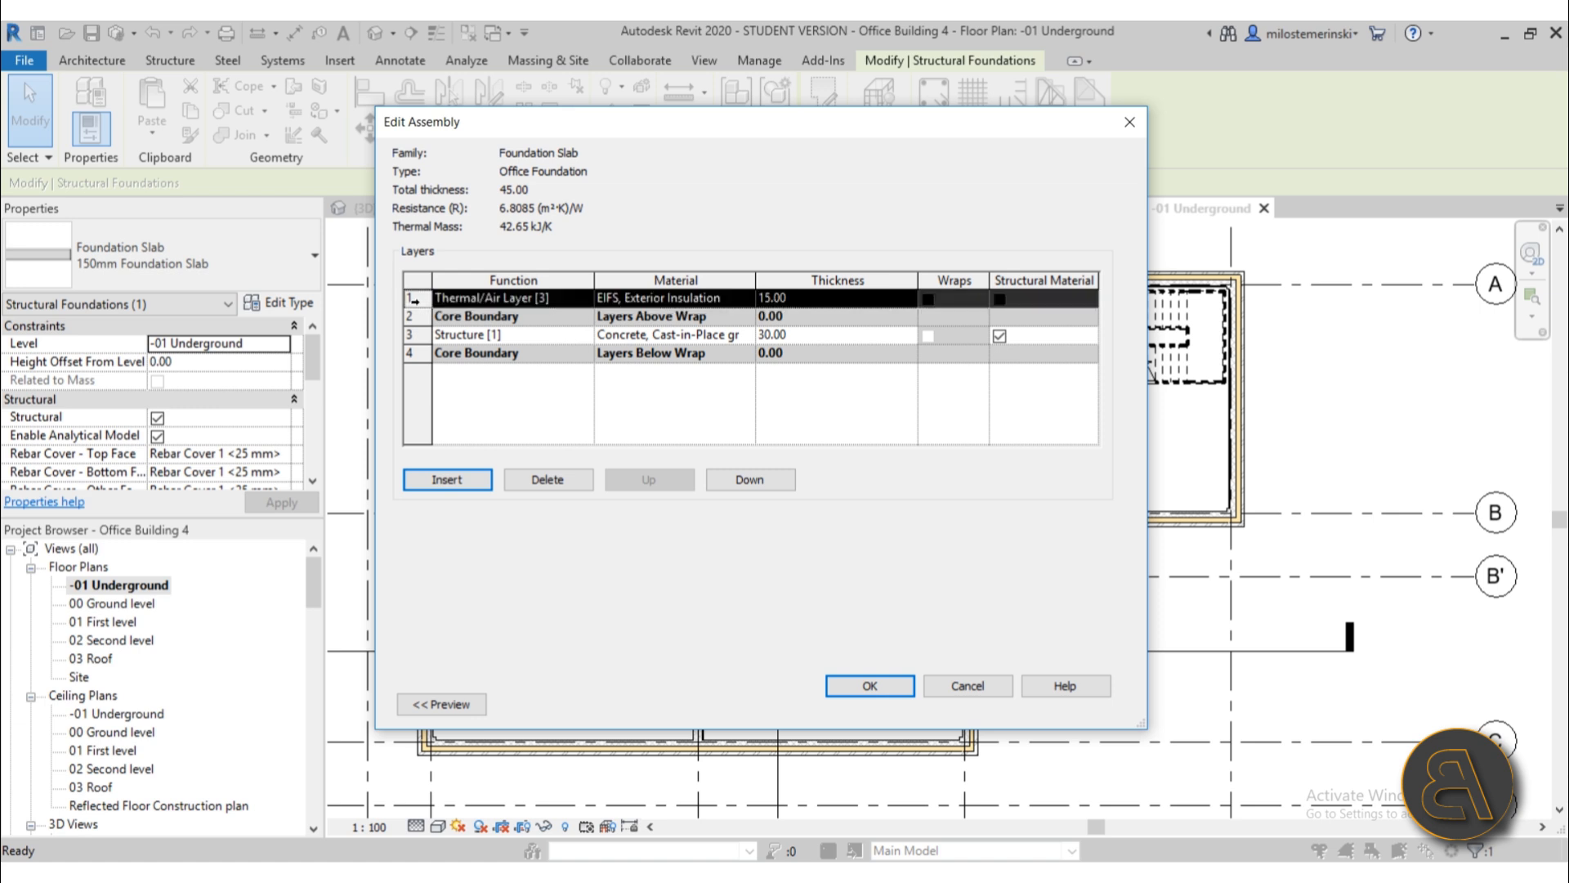
left_click(471, 481)
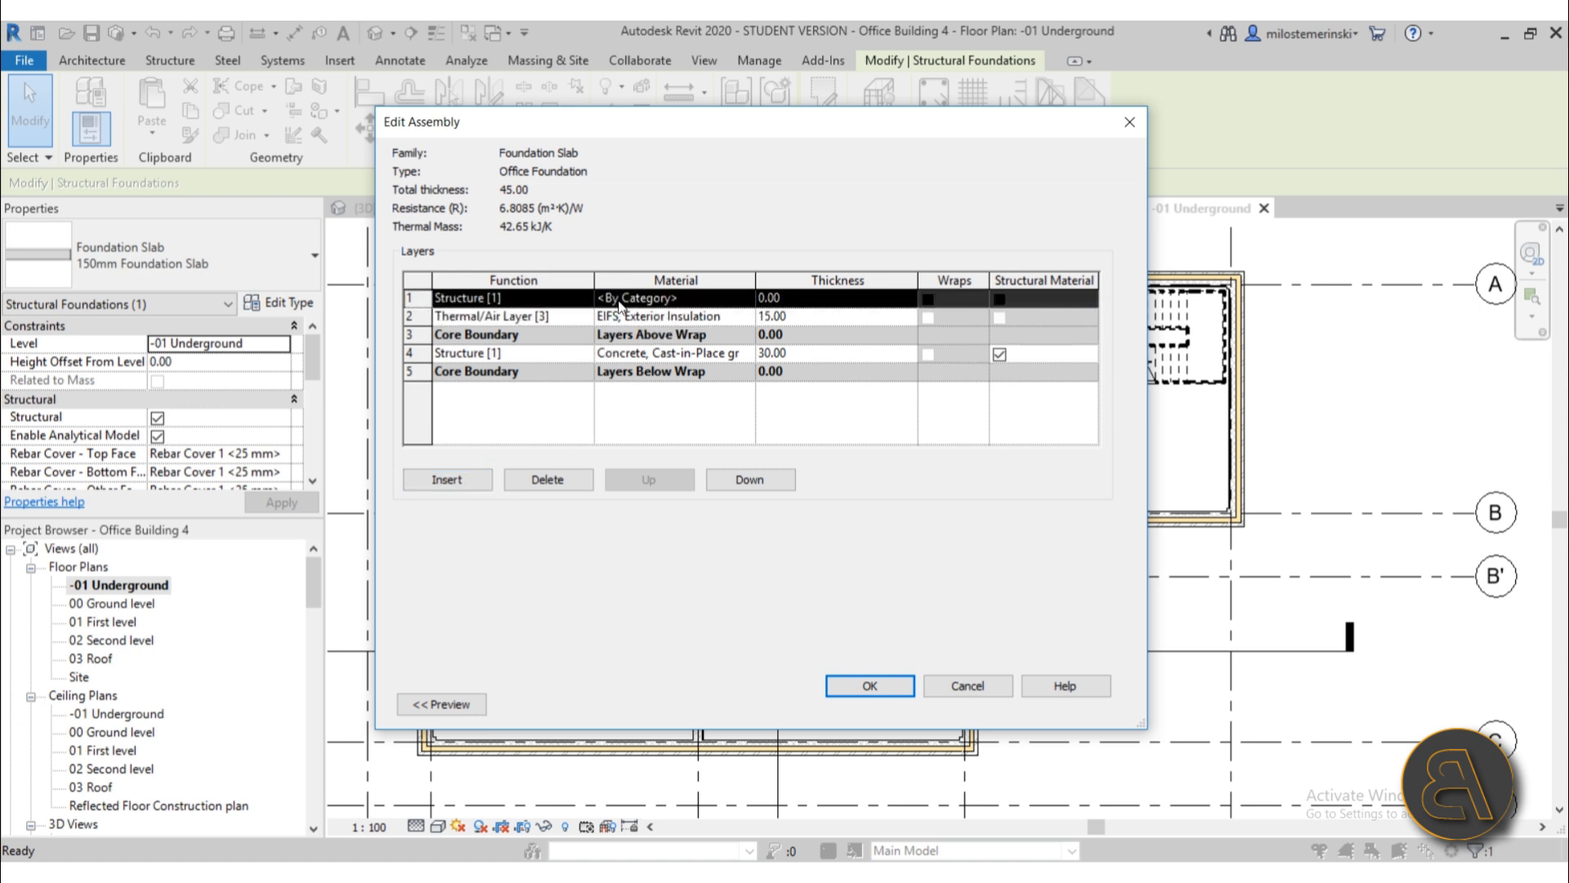
left_click(585, 299)
left_click(466, 362)
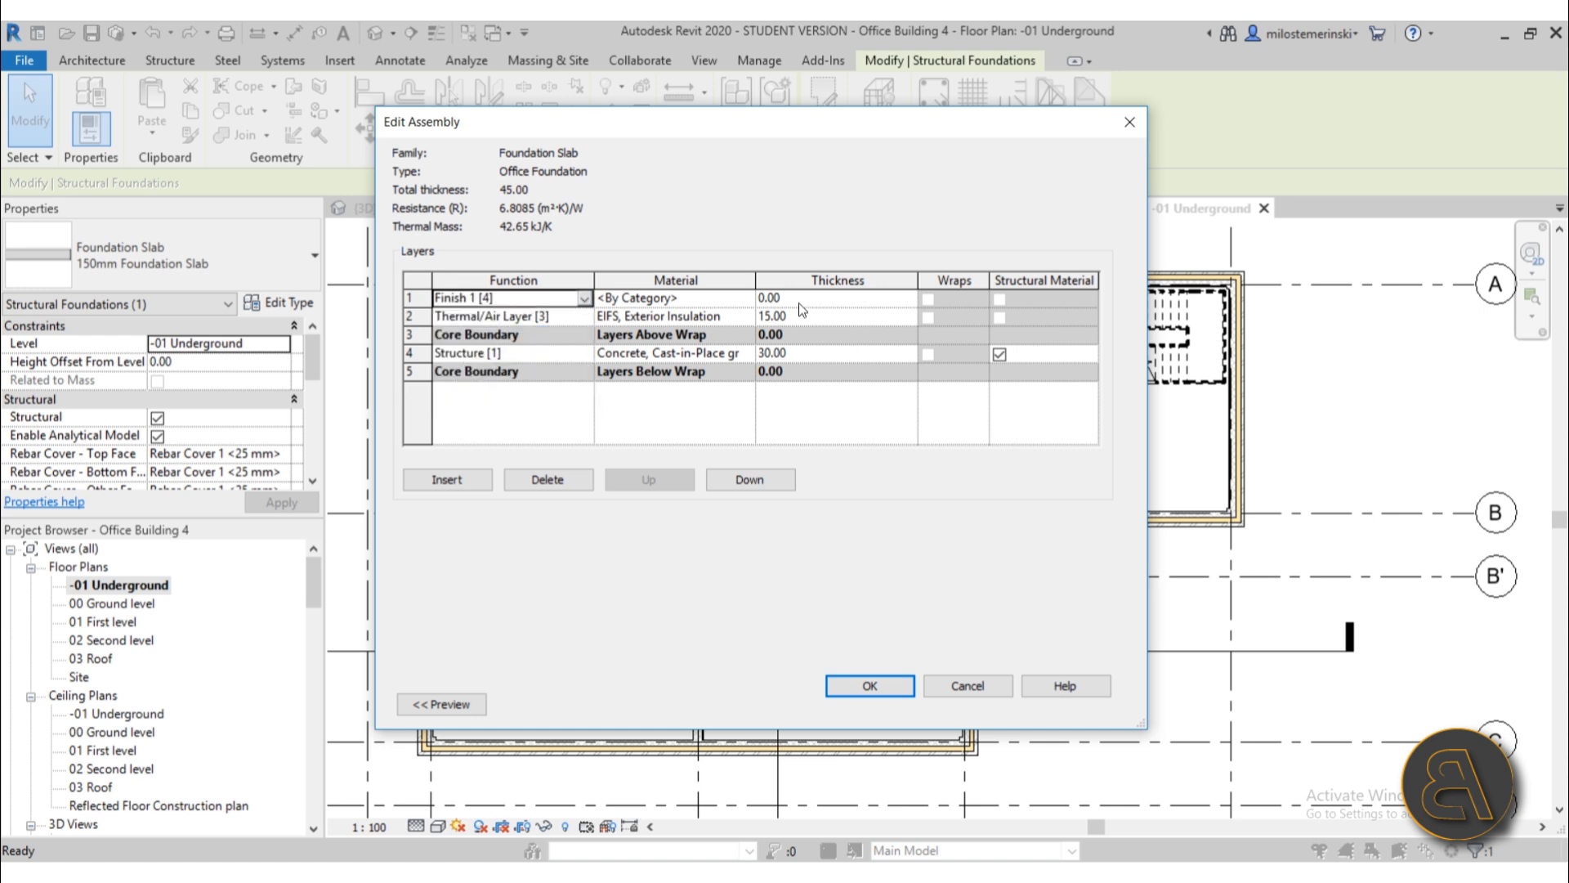
left_click(764, 300)
type("3")
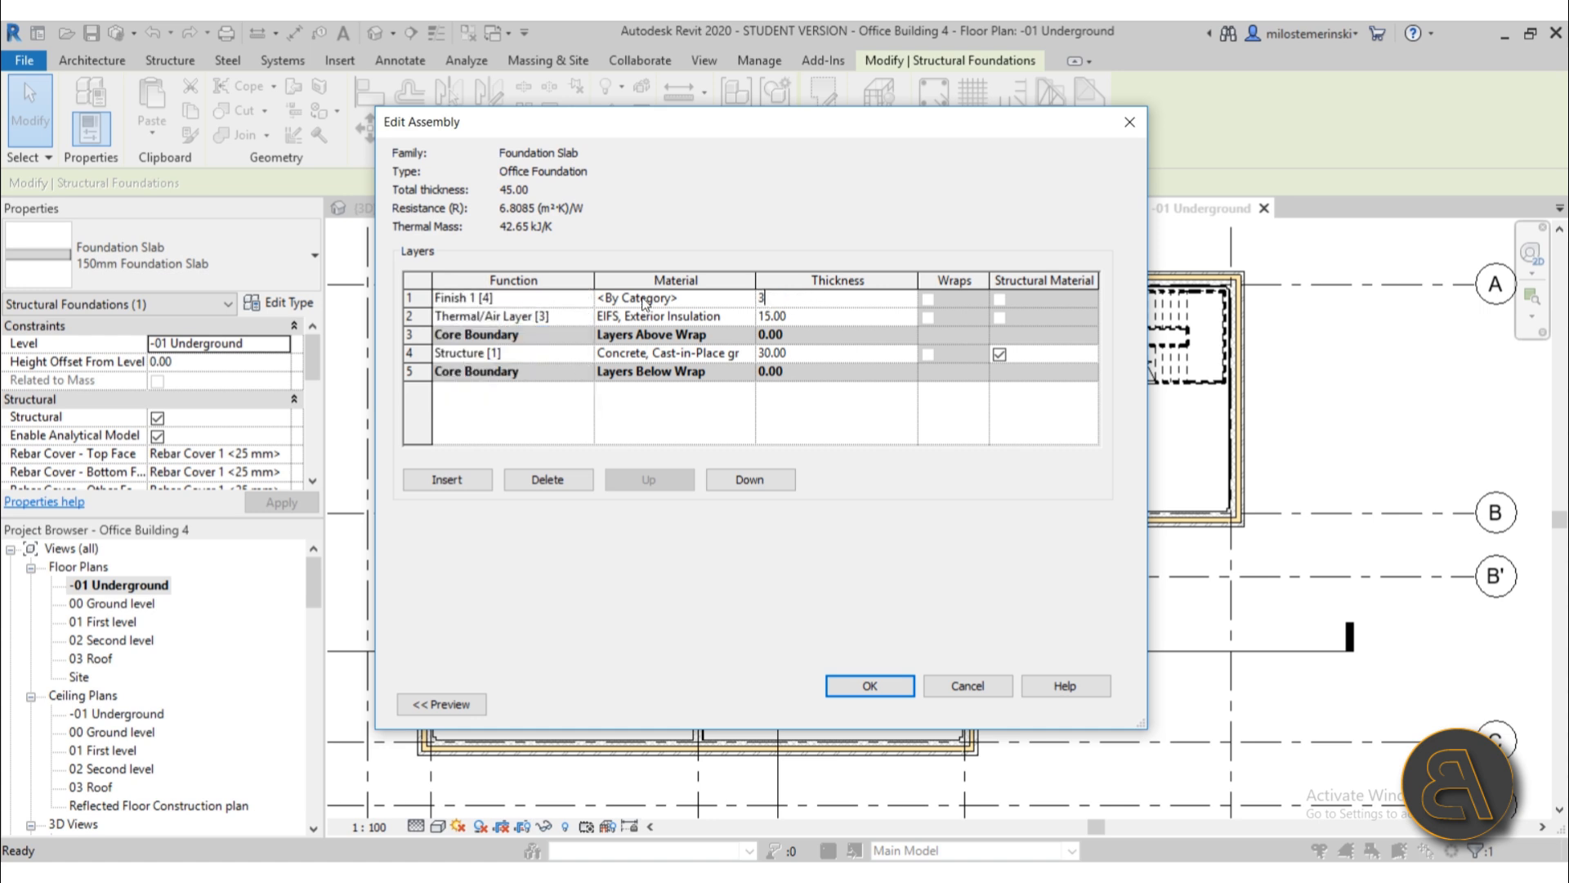
- Add Concrete, Precast Panels from the AEC Materials Concrete library to the project and assign it to the Finish 1 layer
left_click(744, 299)
left_click(748, 298)
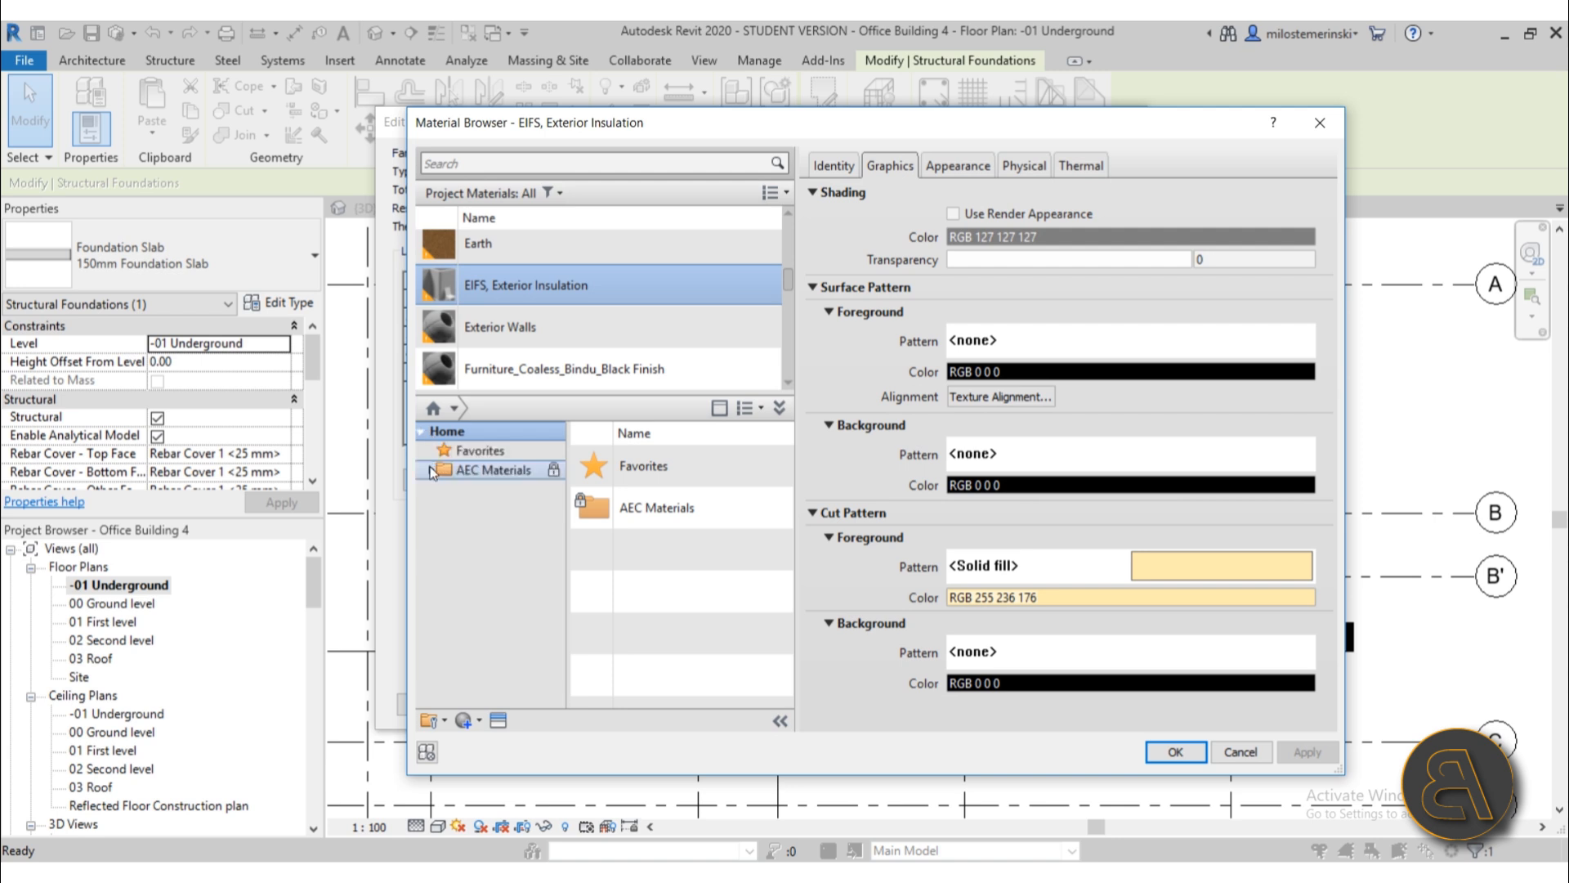
left_click(445, 471)
left_click(431, 472)
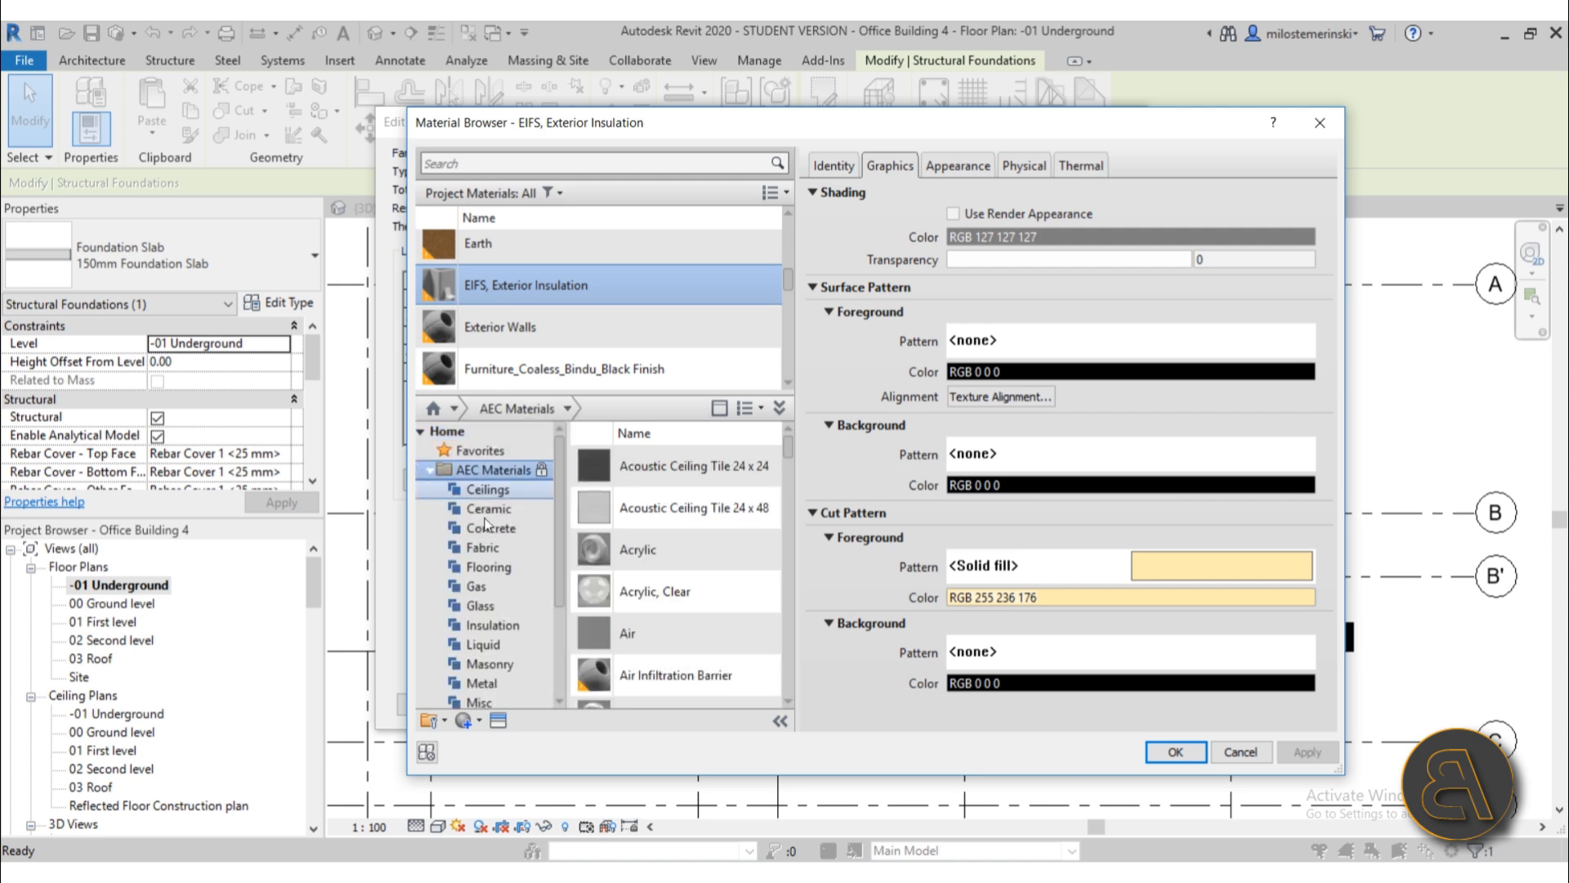
scroll(524, 531, "down", 1)
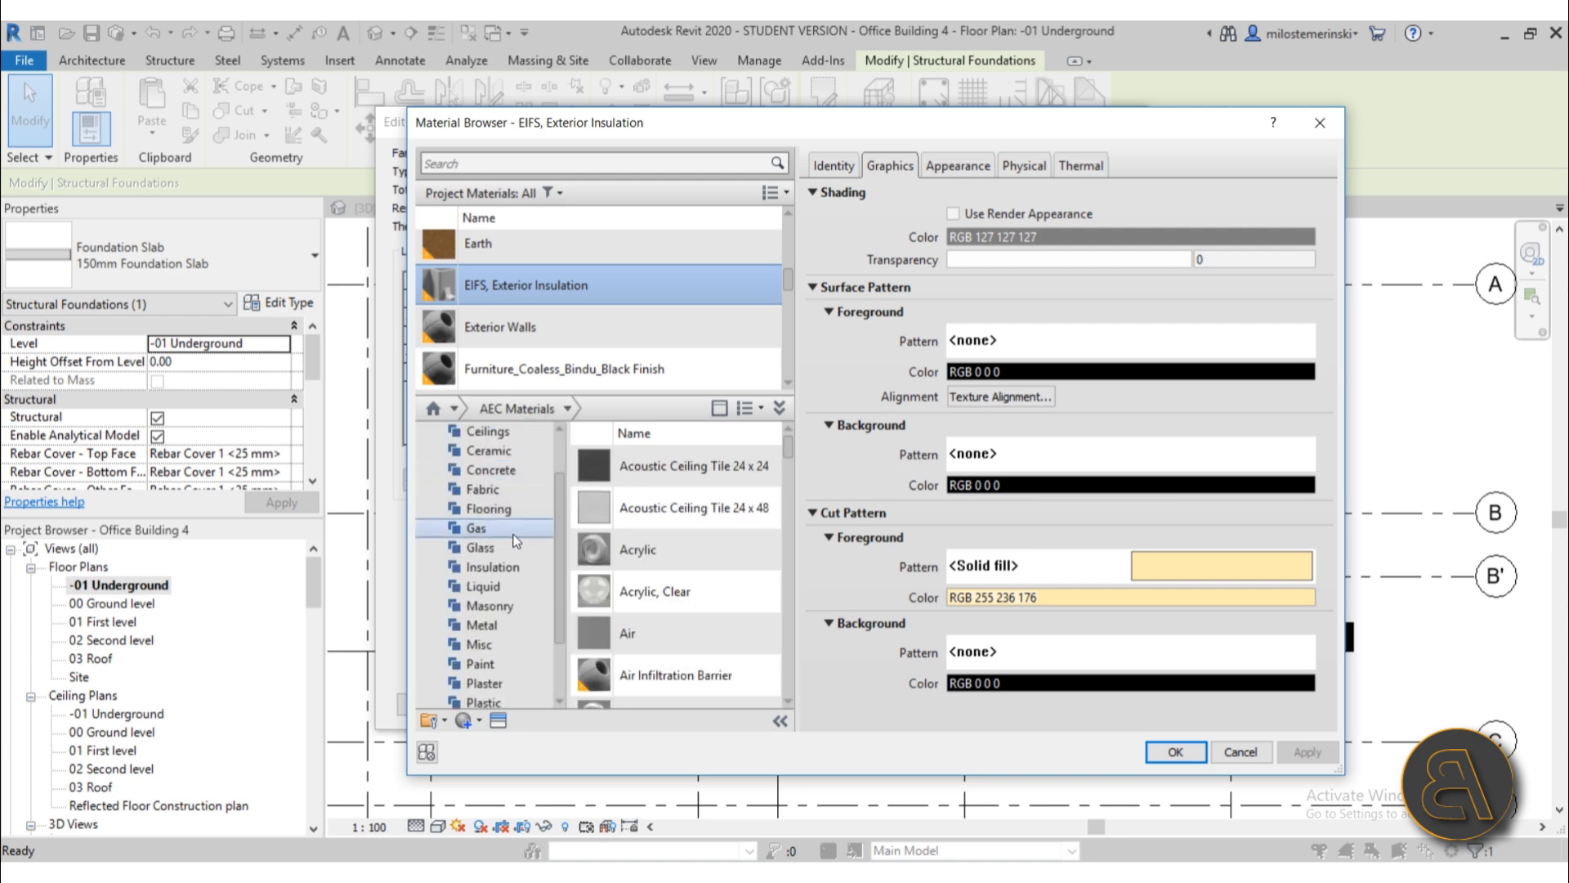
left_click(485, 474)
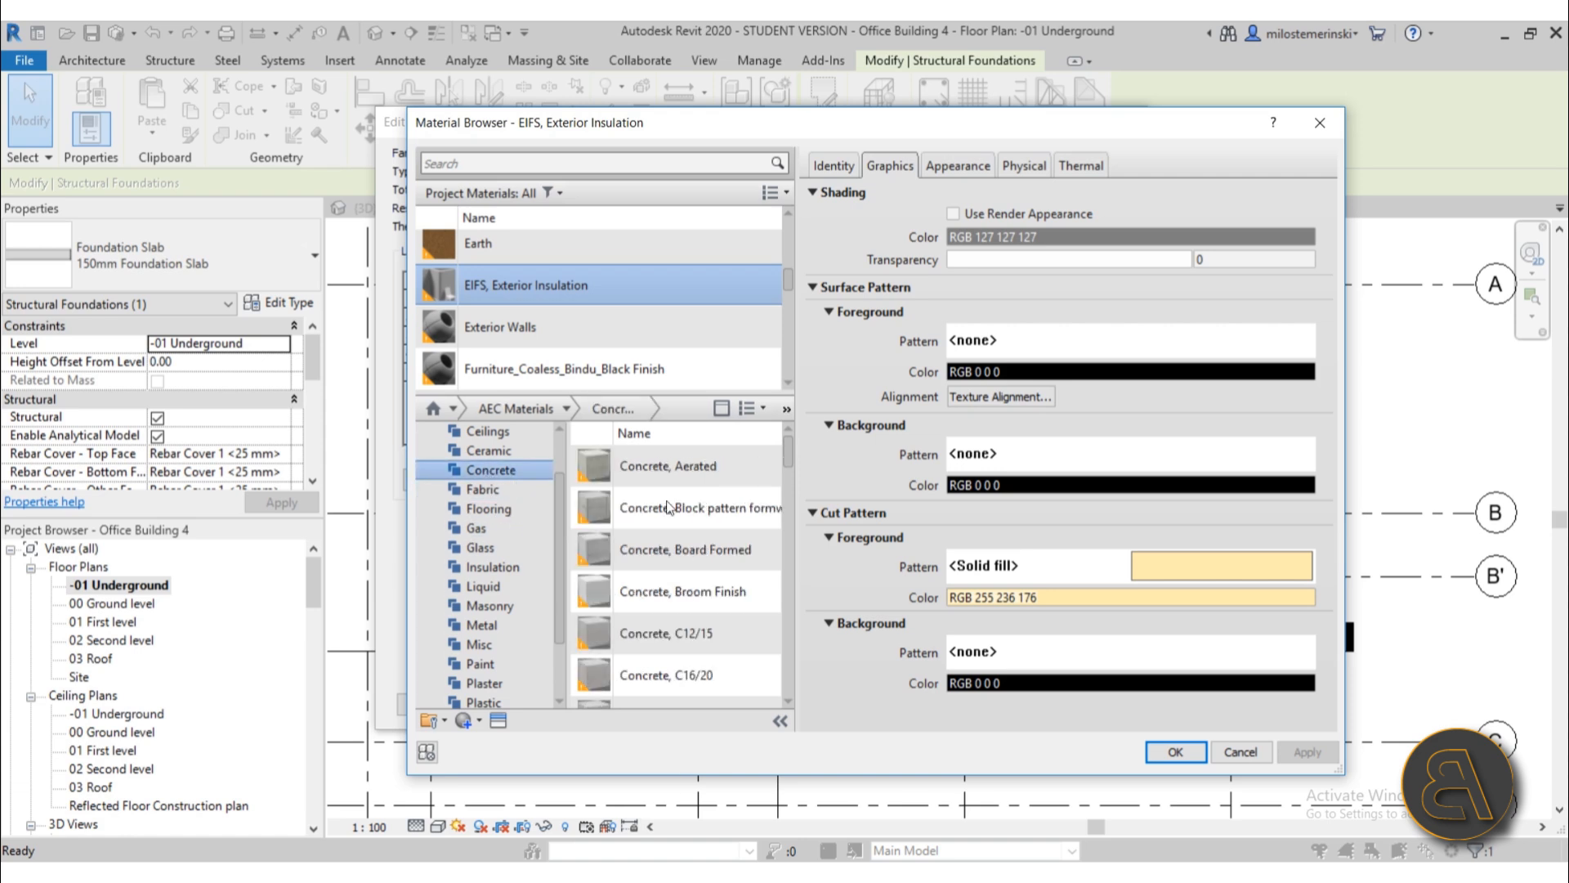
scroll(679, 497, "down", 3)
scroll(724, 537, "down", 5)
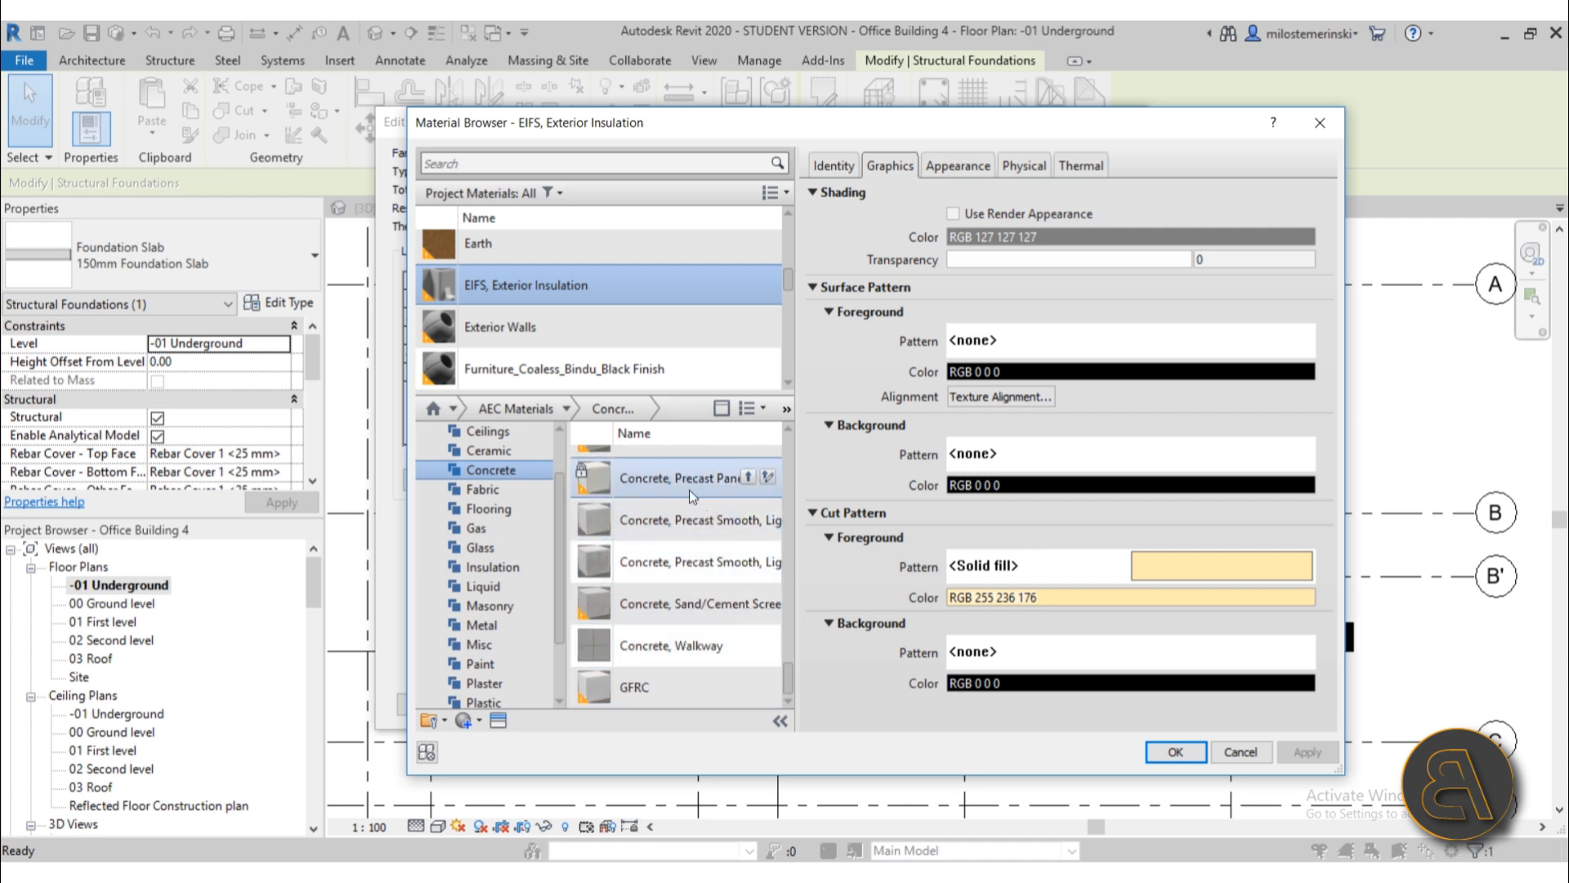
scroll(690, 484, "up", 1)
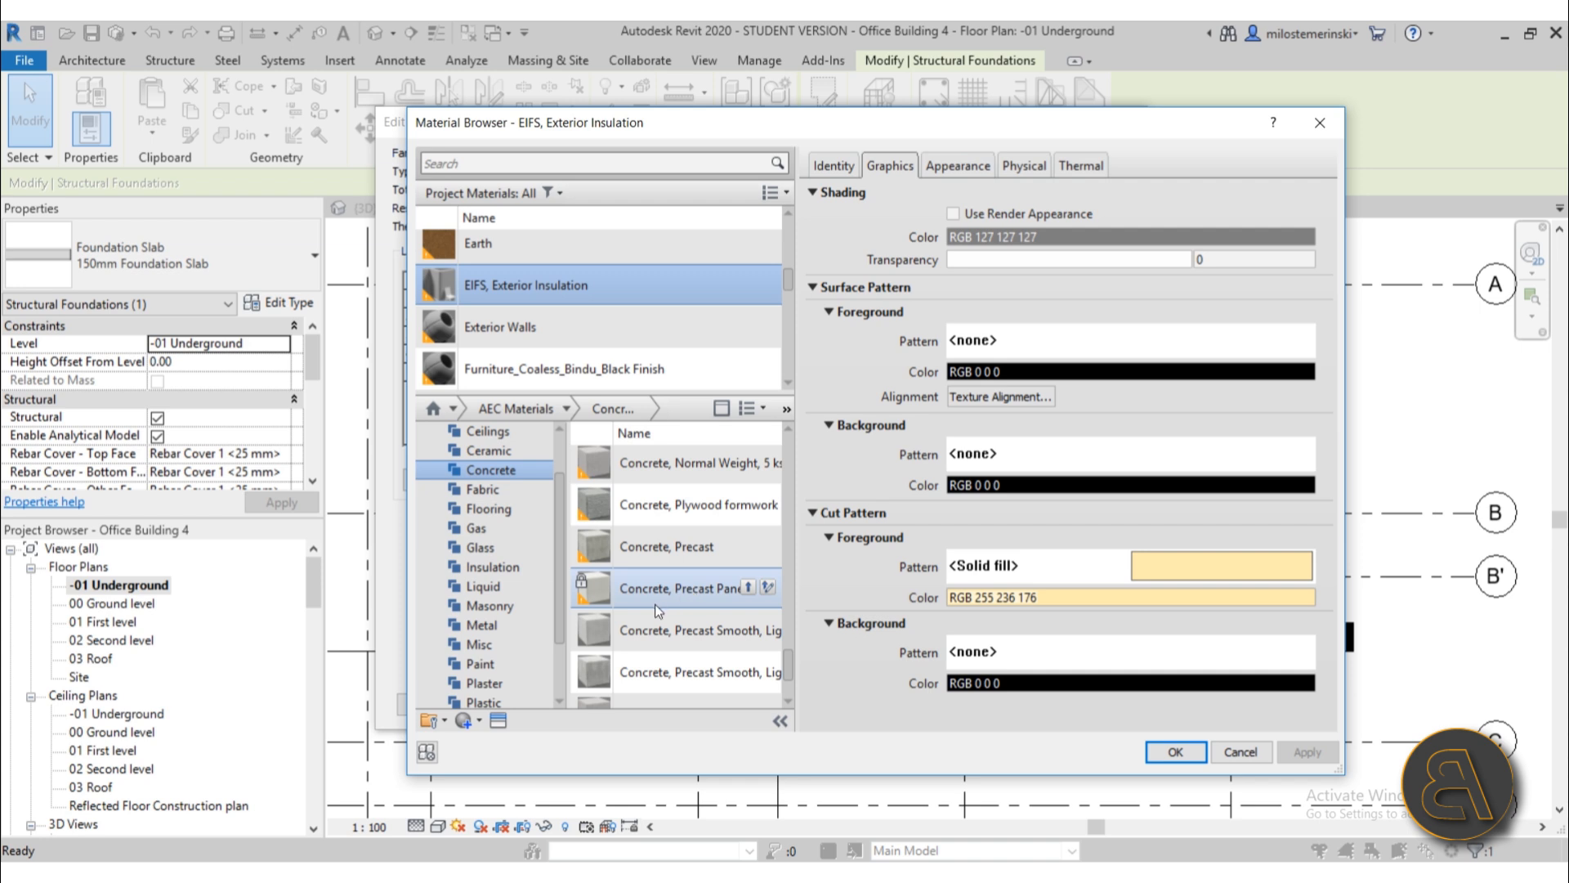
left_click(748, 588)
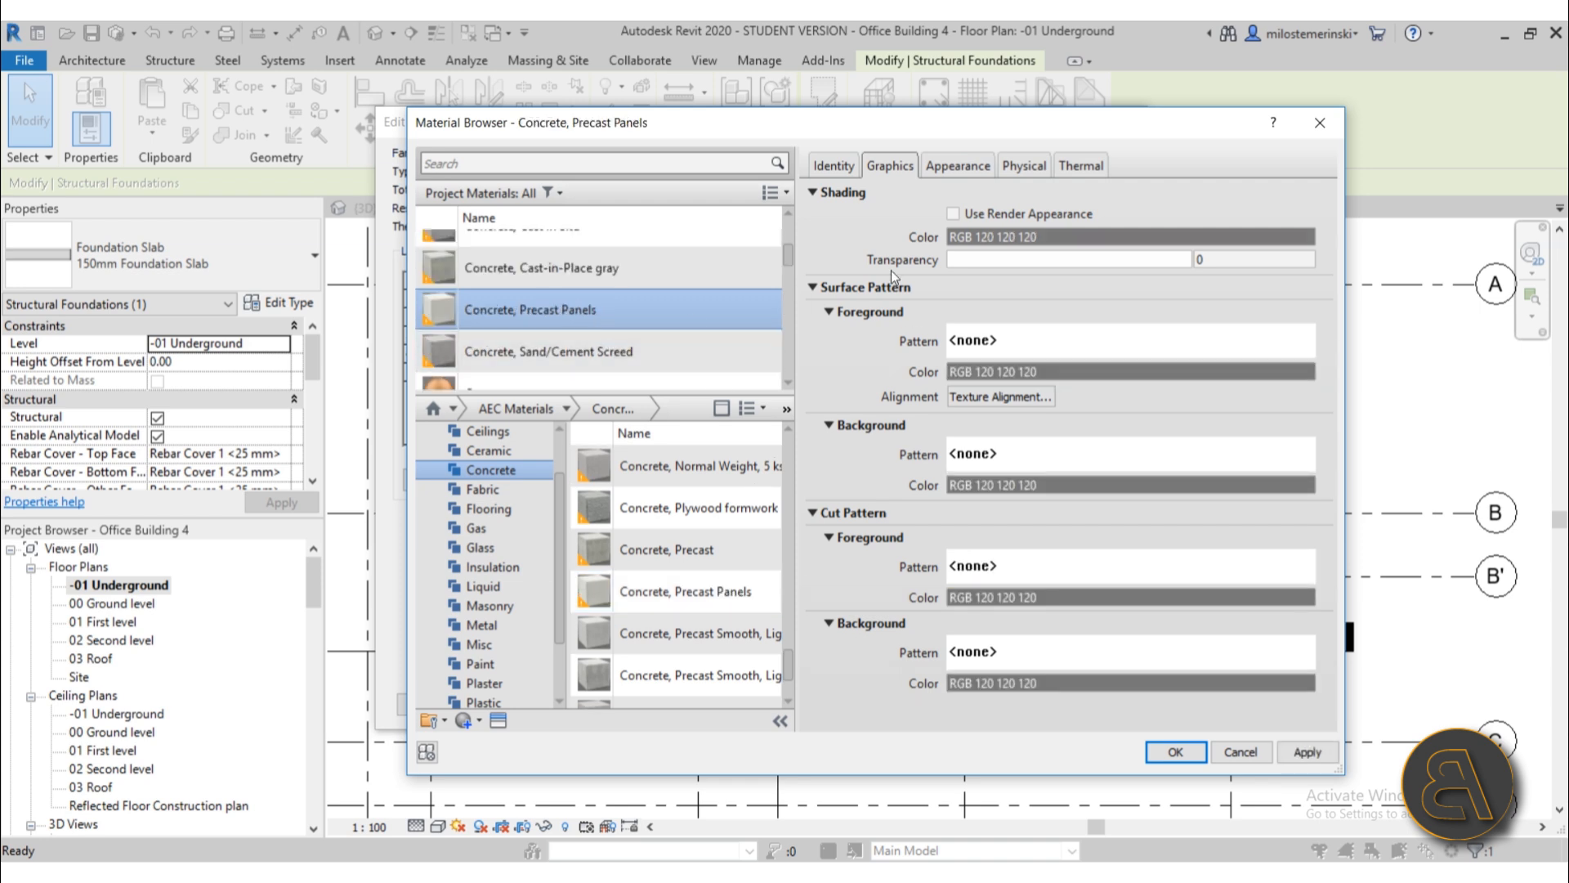
left_click(958, 166)
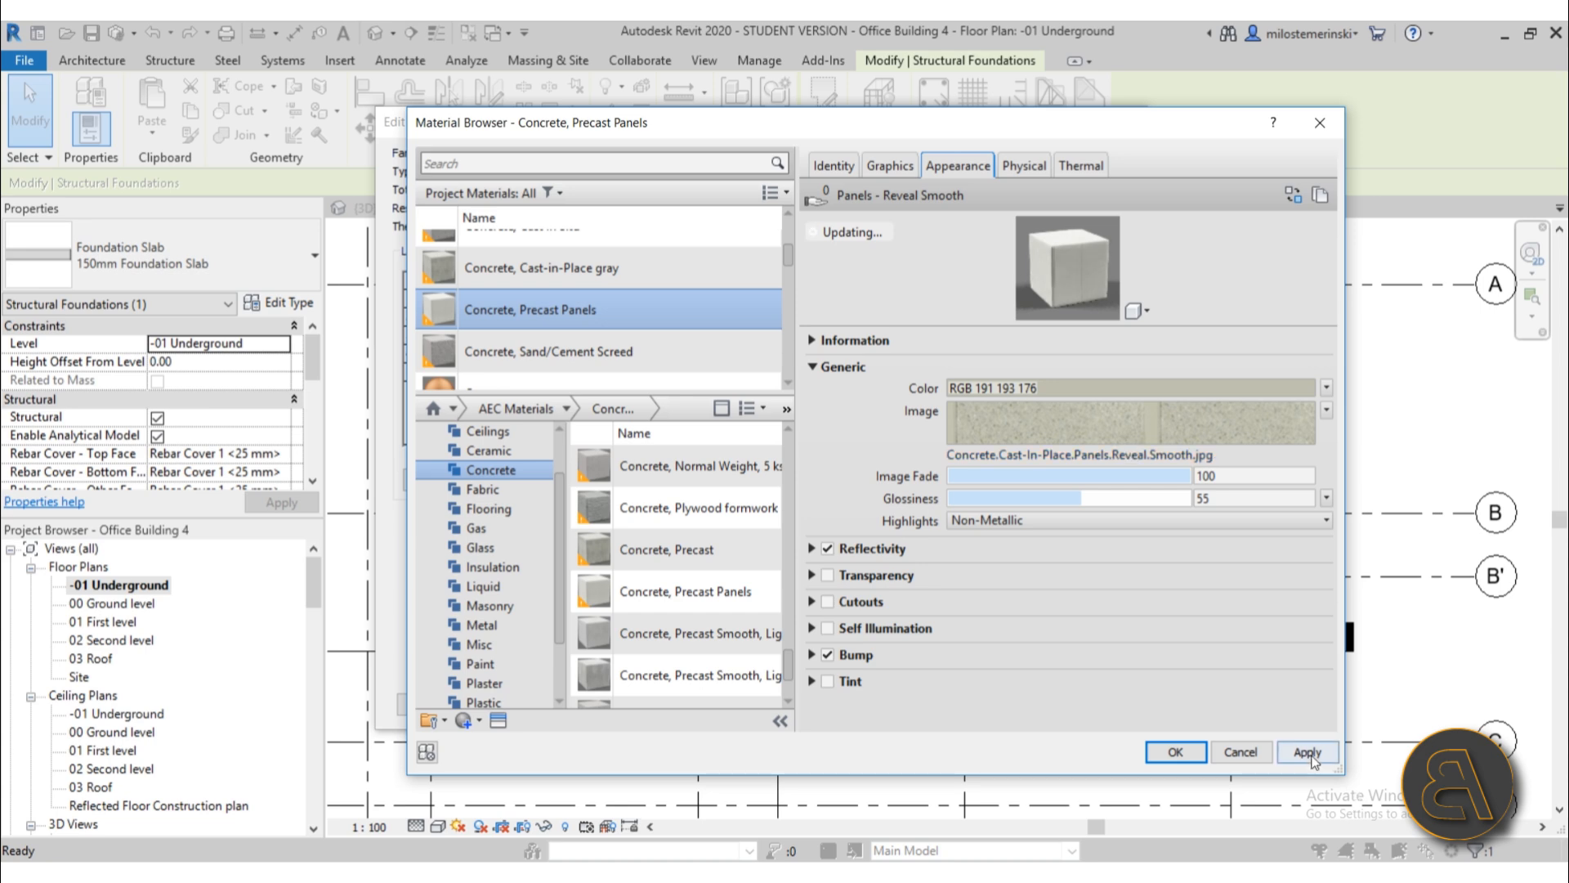
left_click(1191, 753)
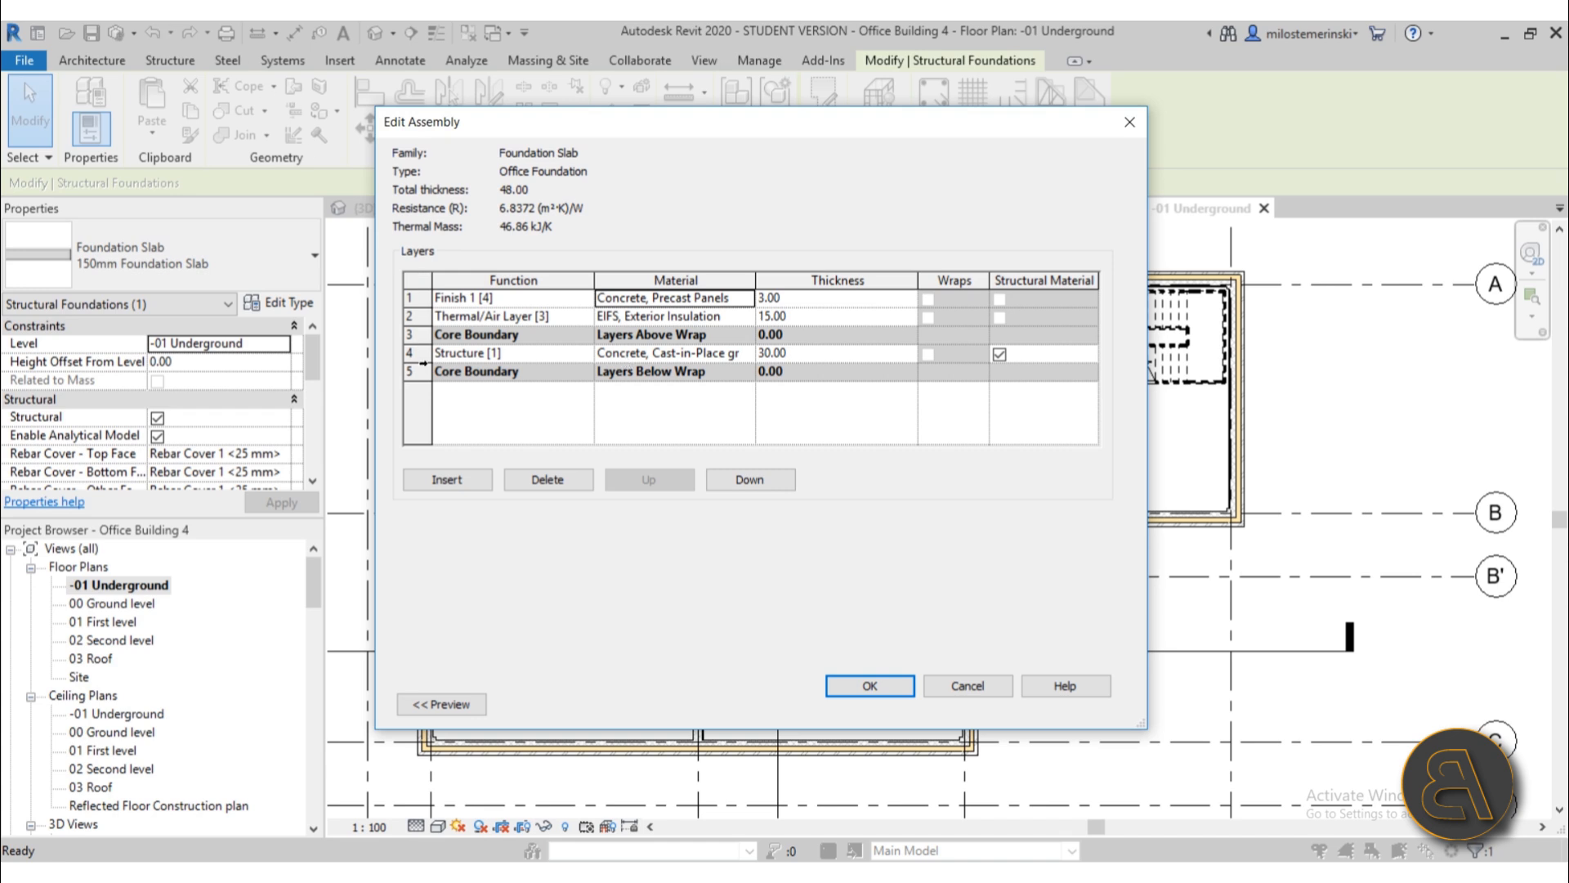
- Insert a layer below the lower core boundary and set its function to Membrane Layer
left_click(490, 371)
left_click(458, 482)
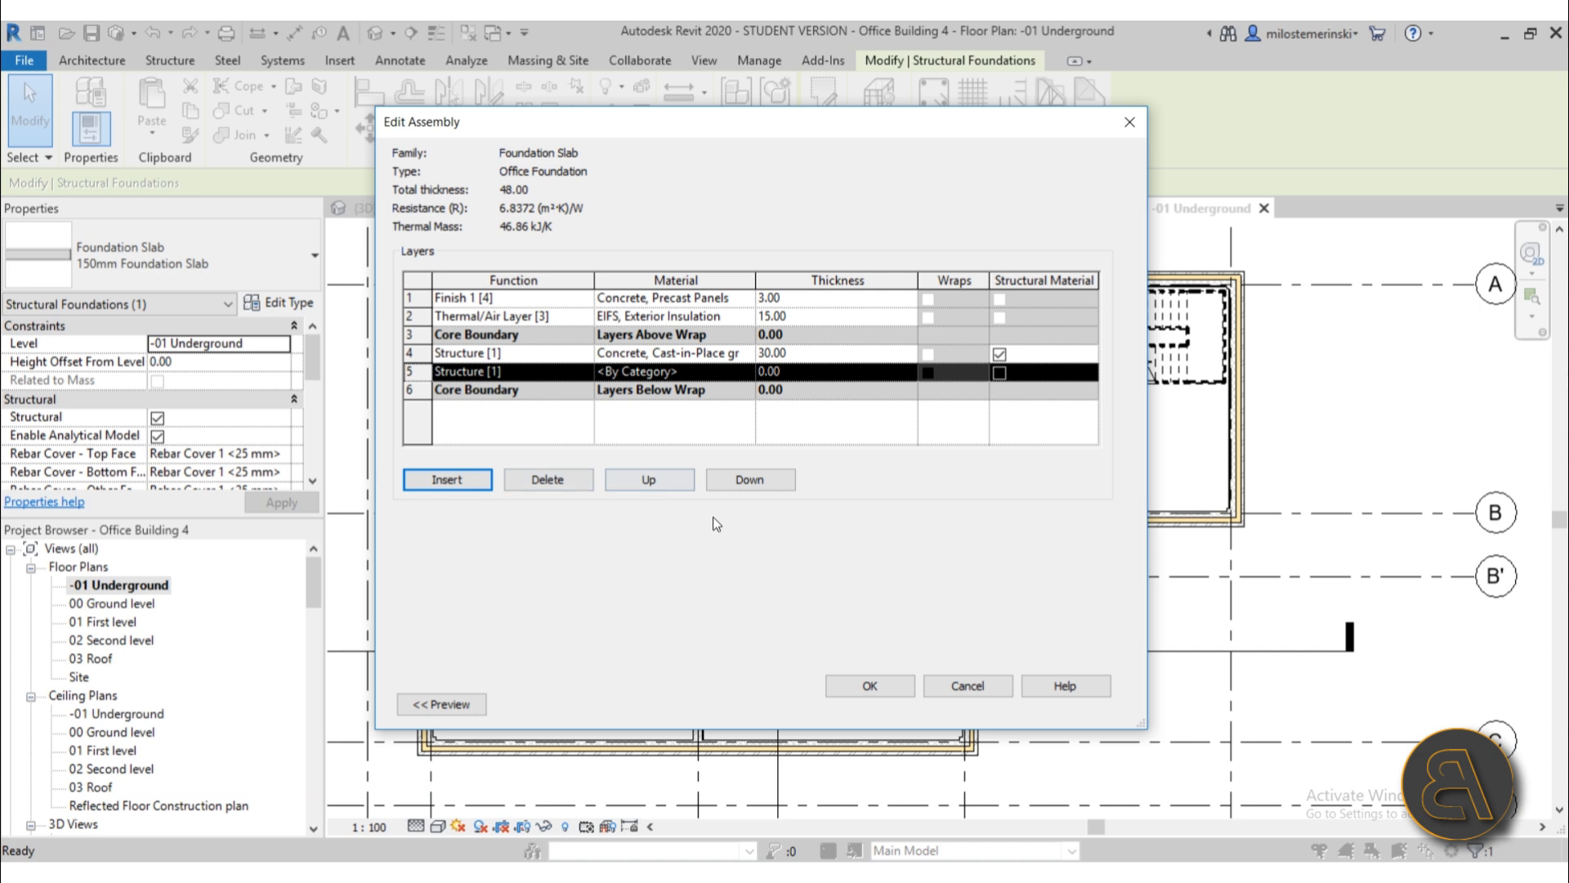
left_click(742, 484)
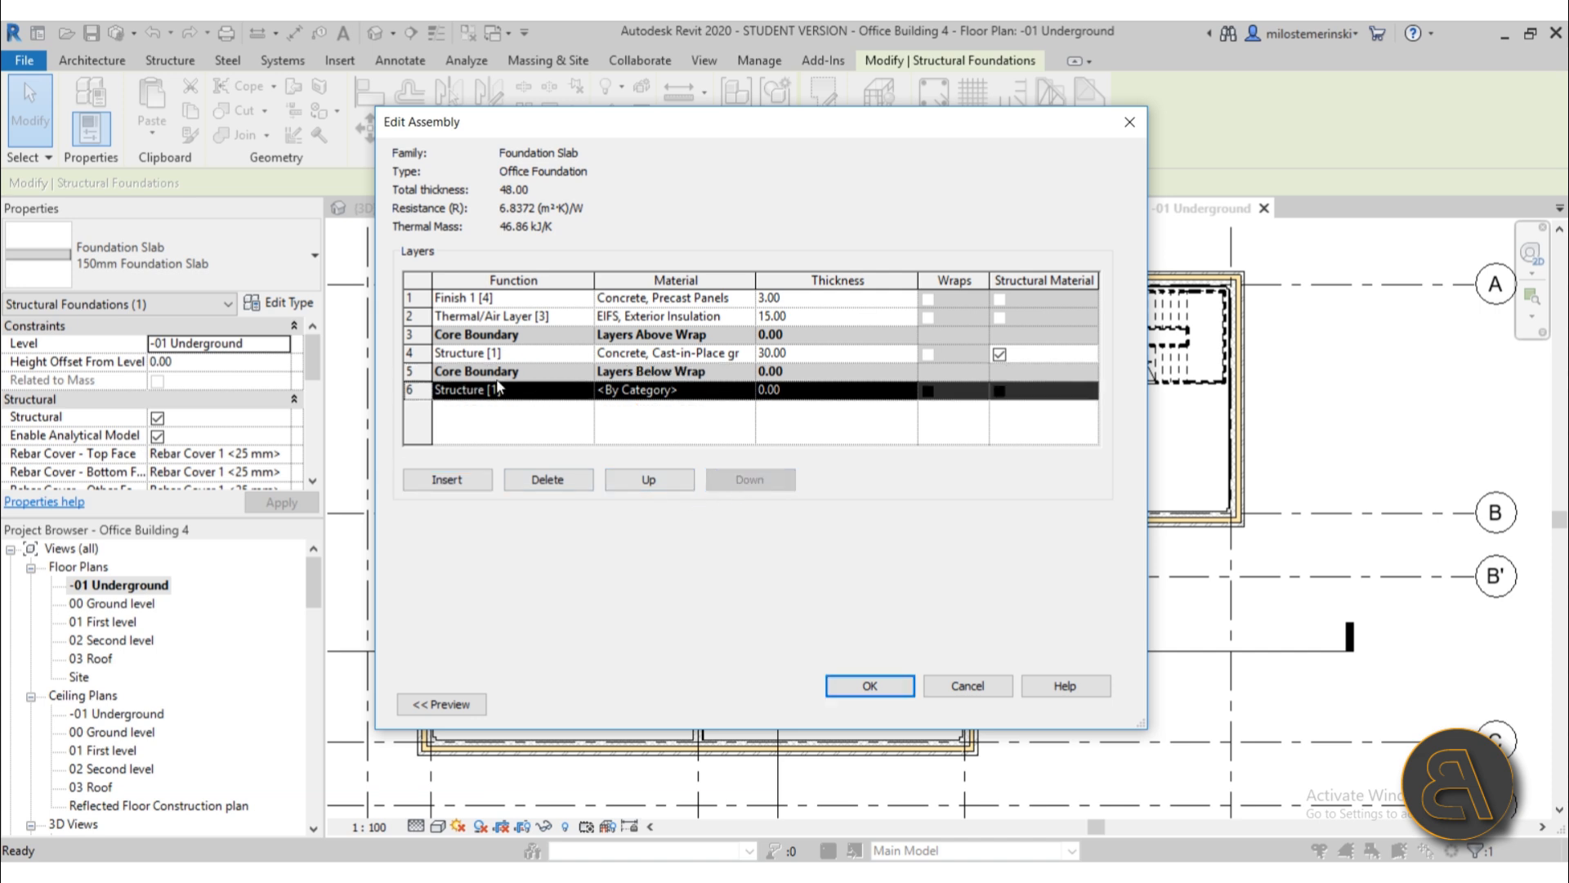
left_click(584, 391)
left_click(585, 390)
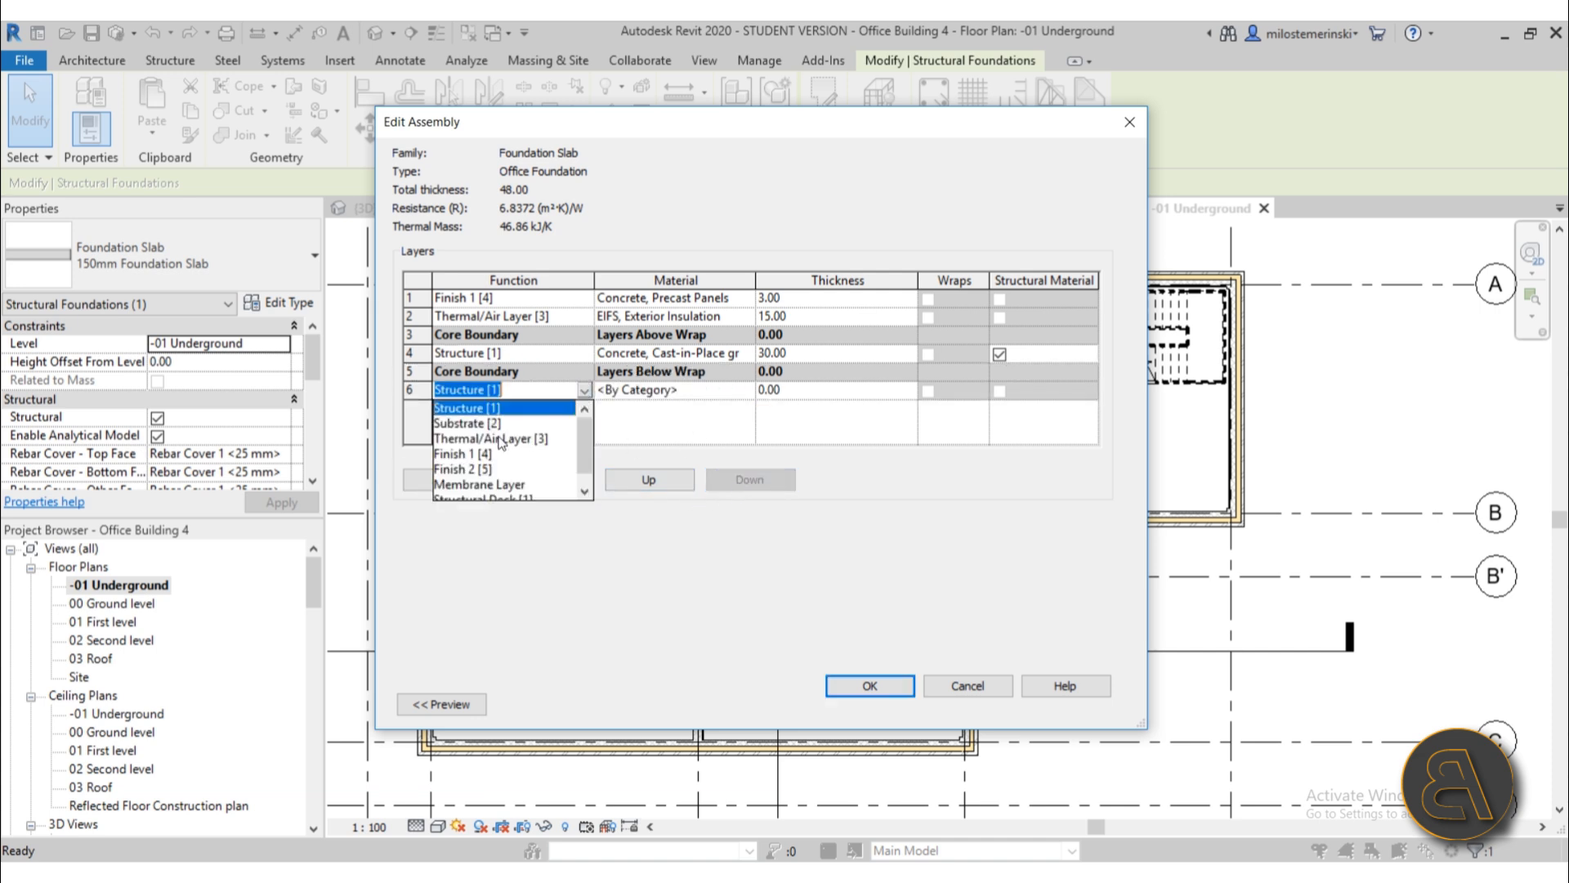
left_click(499, 484)
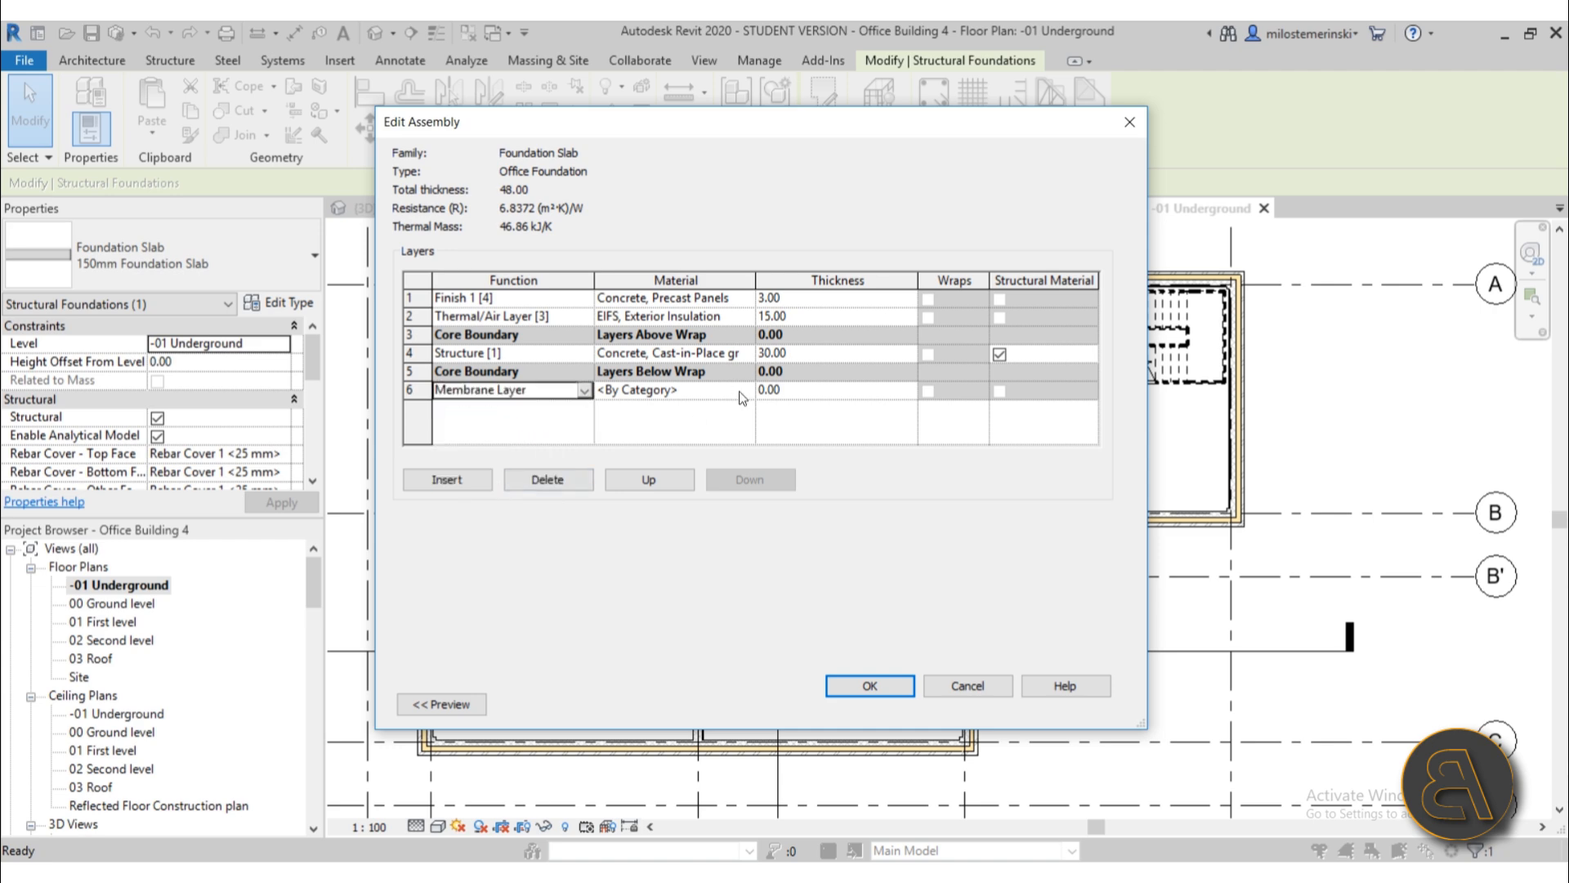
- Search the project materials for "dam" and assign Damp-proofing to the Membrane Layer
left_click(740, 391)
left_click(810, 390)
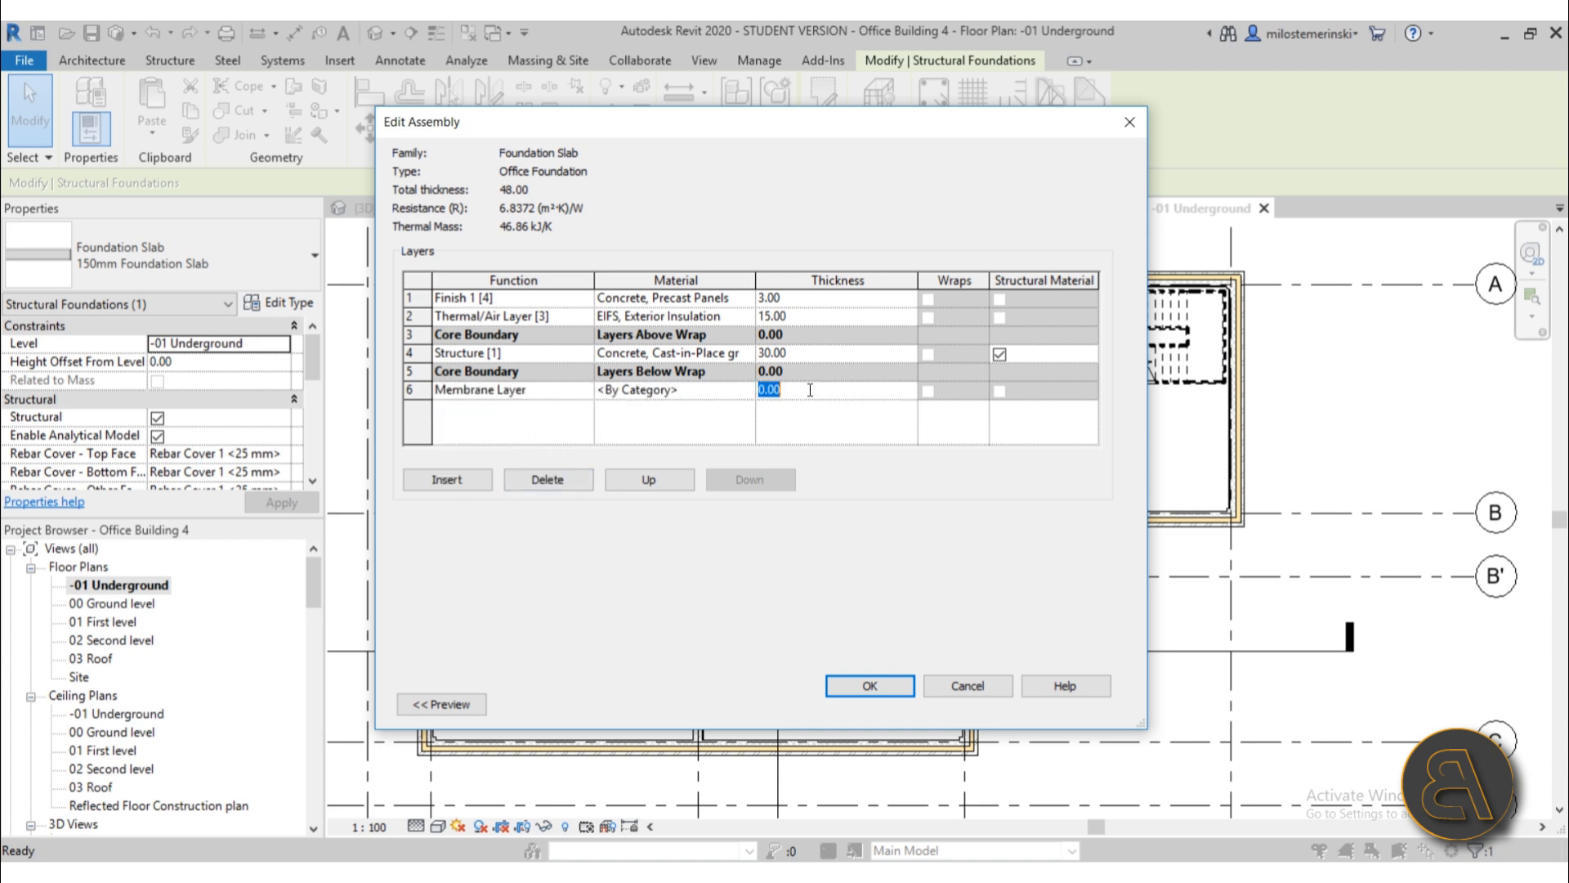
left_click(740, 391)
left_click(749, 391)
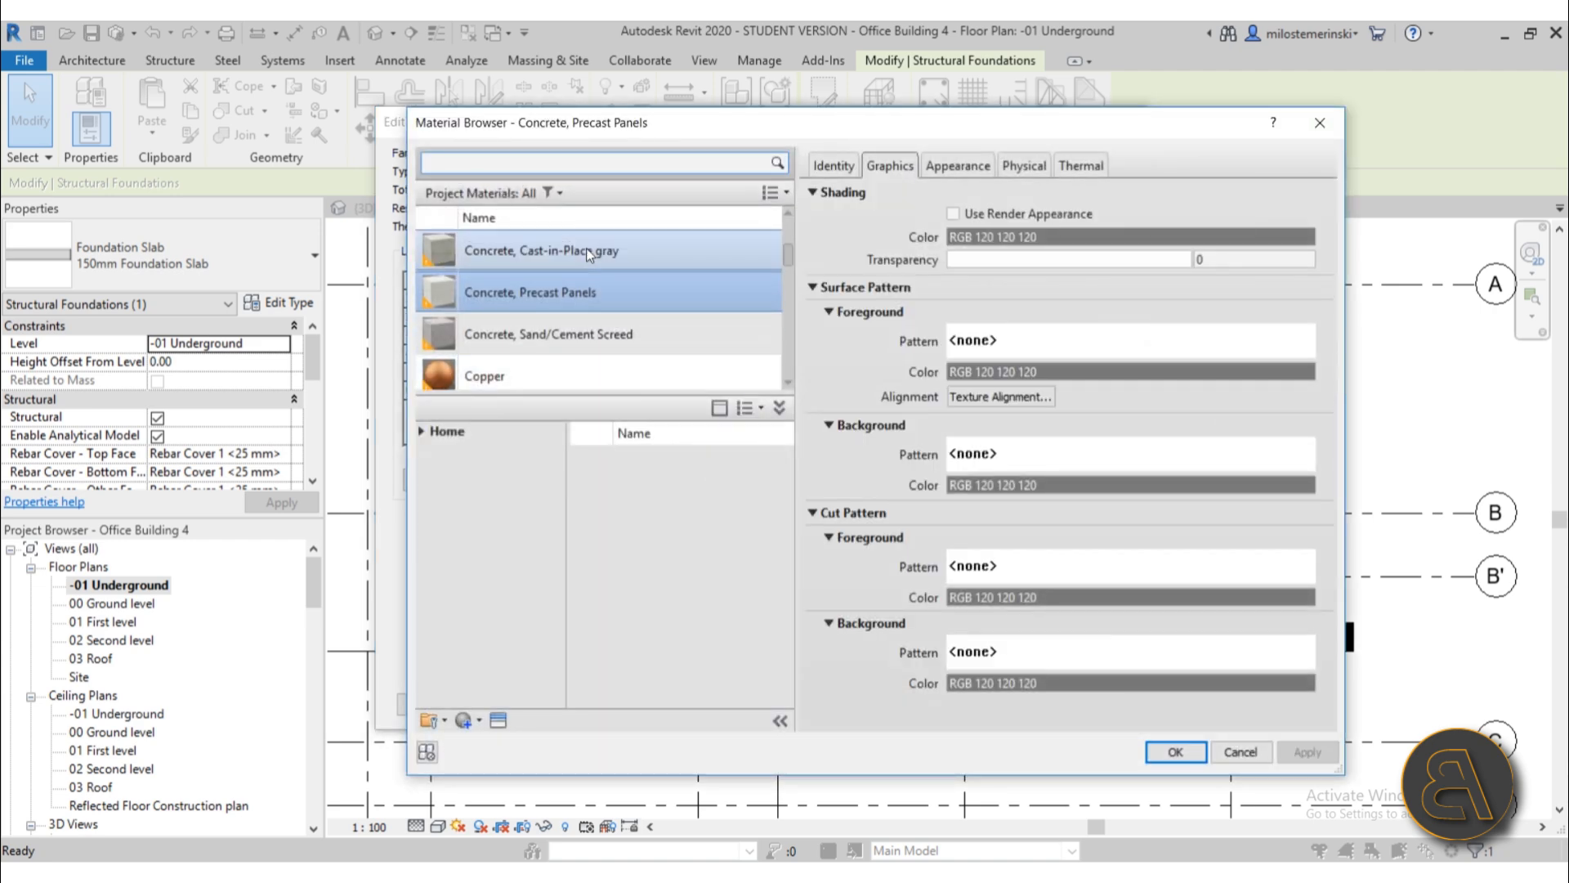
left_click(483, 164)
type("dan")
key("BackSpace")
type("m")
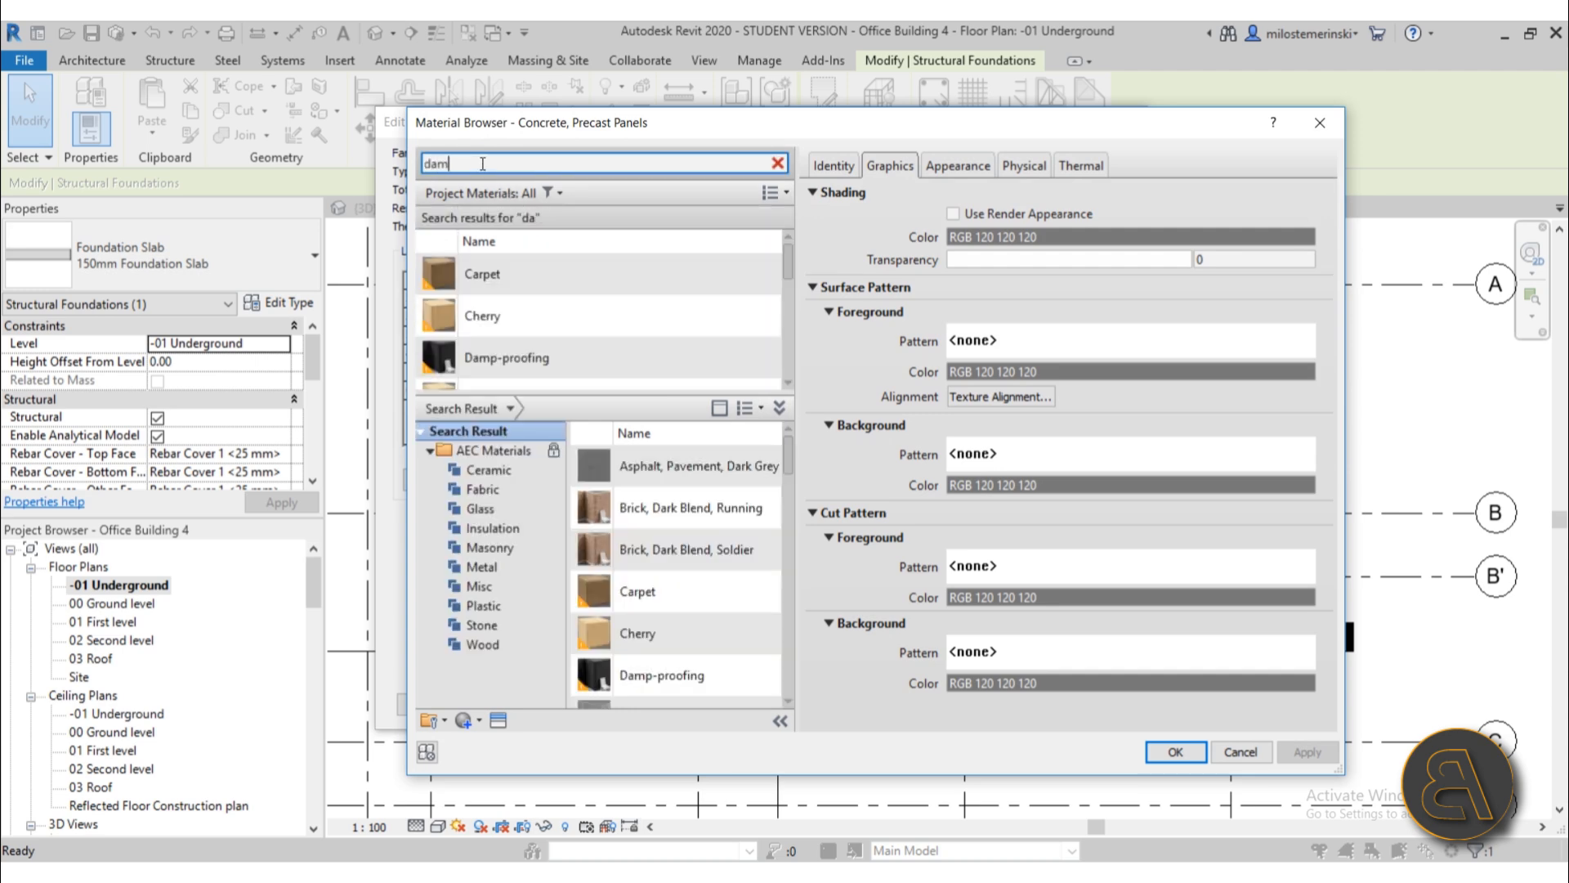
double_click(564, 270)
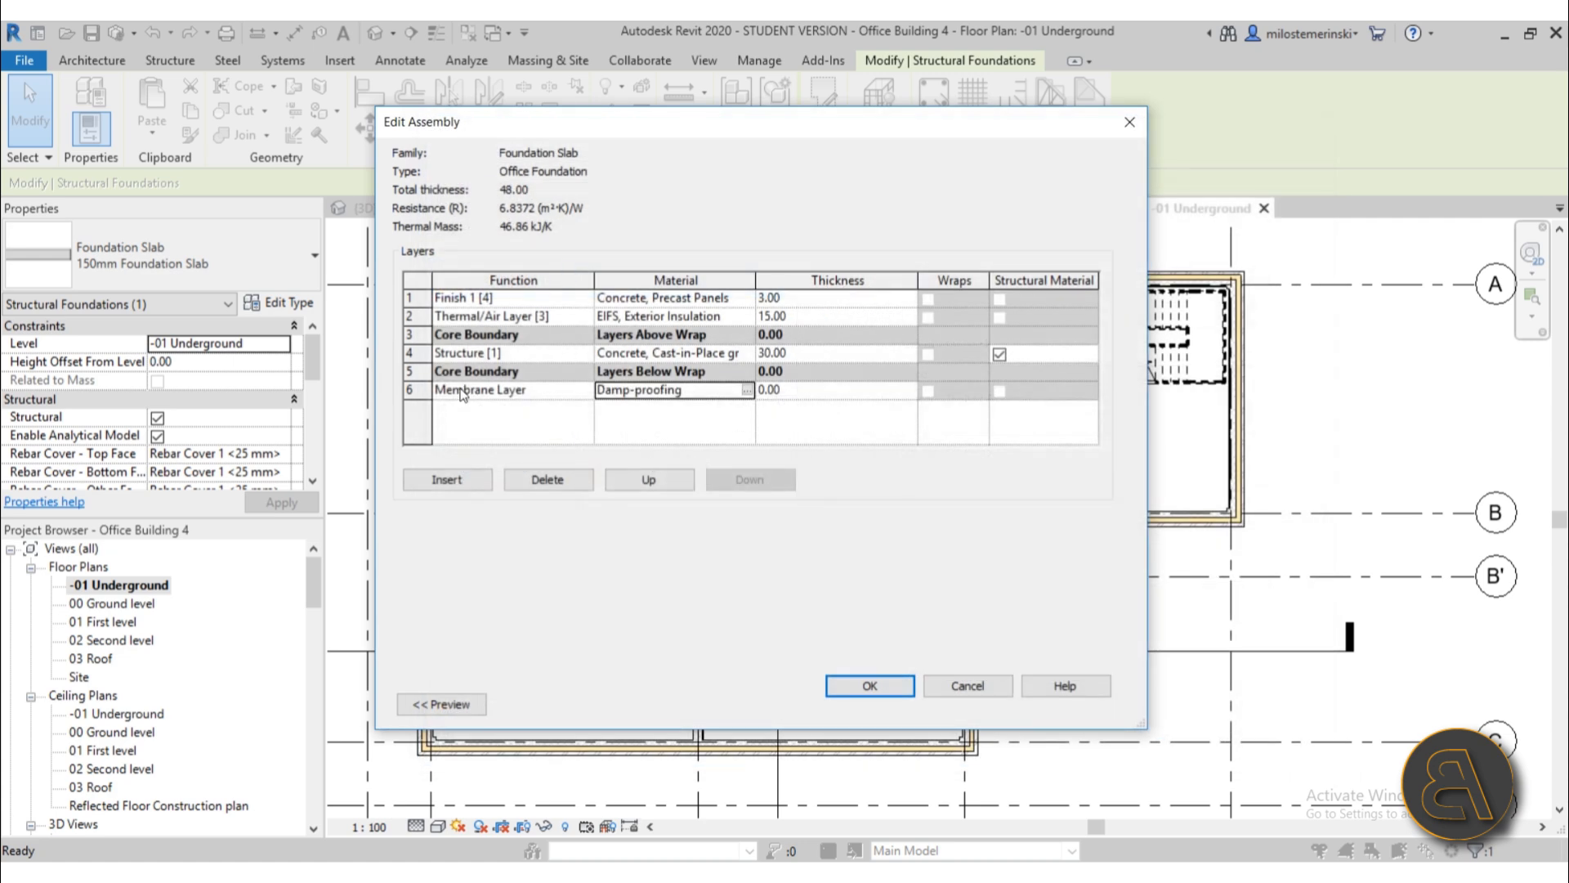
- Insert a Structure [1] layer beneath the Membrane Layer with a thickness of 10
left_click(441, 390)
left_click(447, 479)
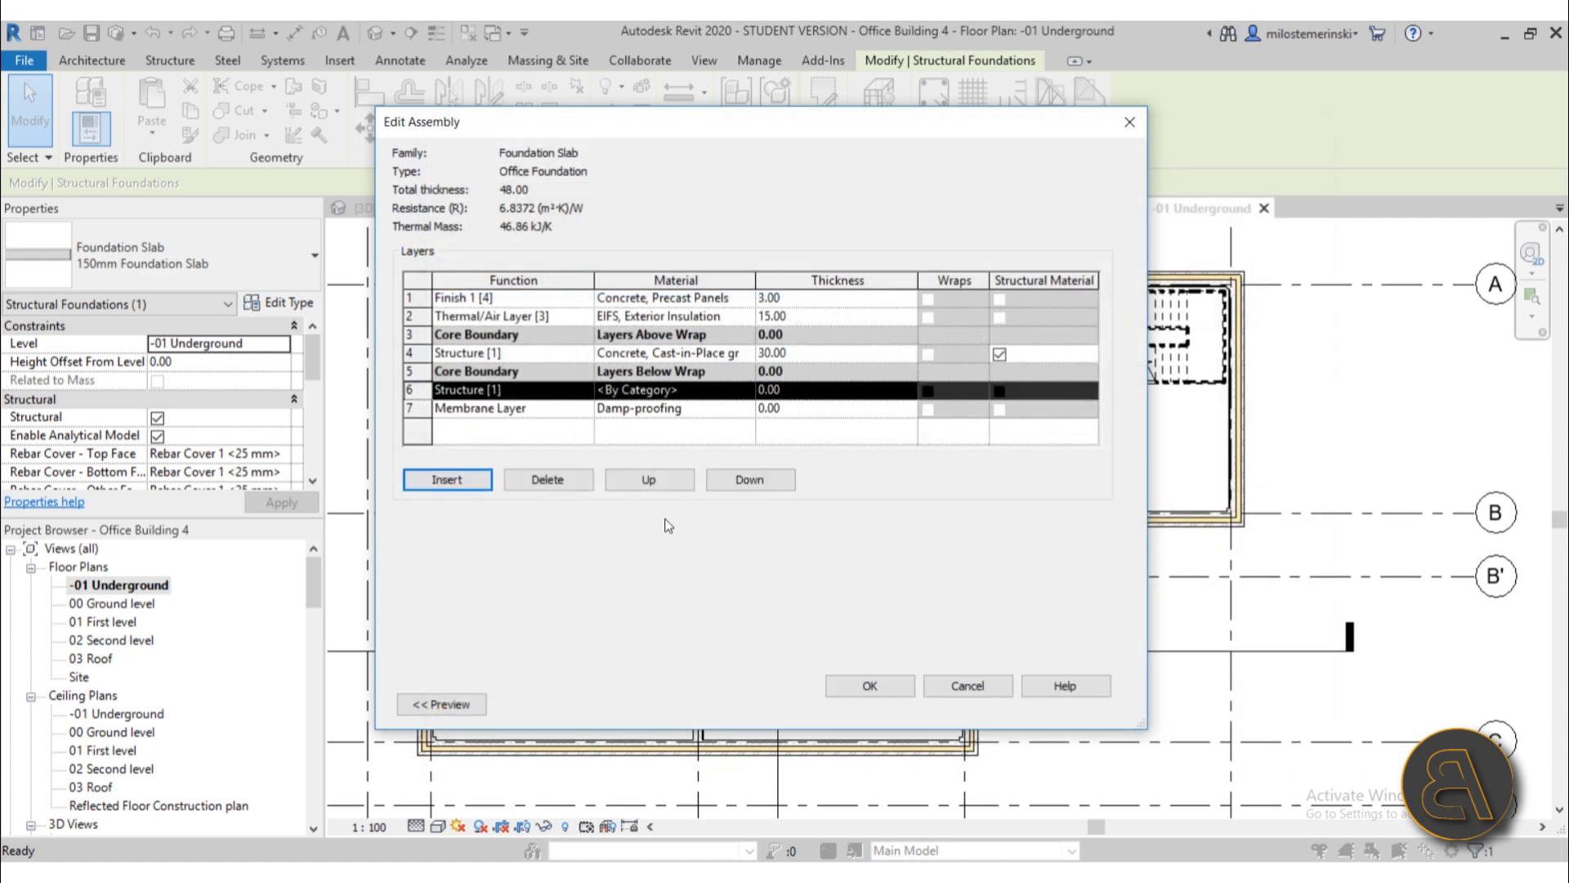
left_click(732, 482)
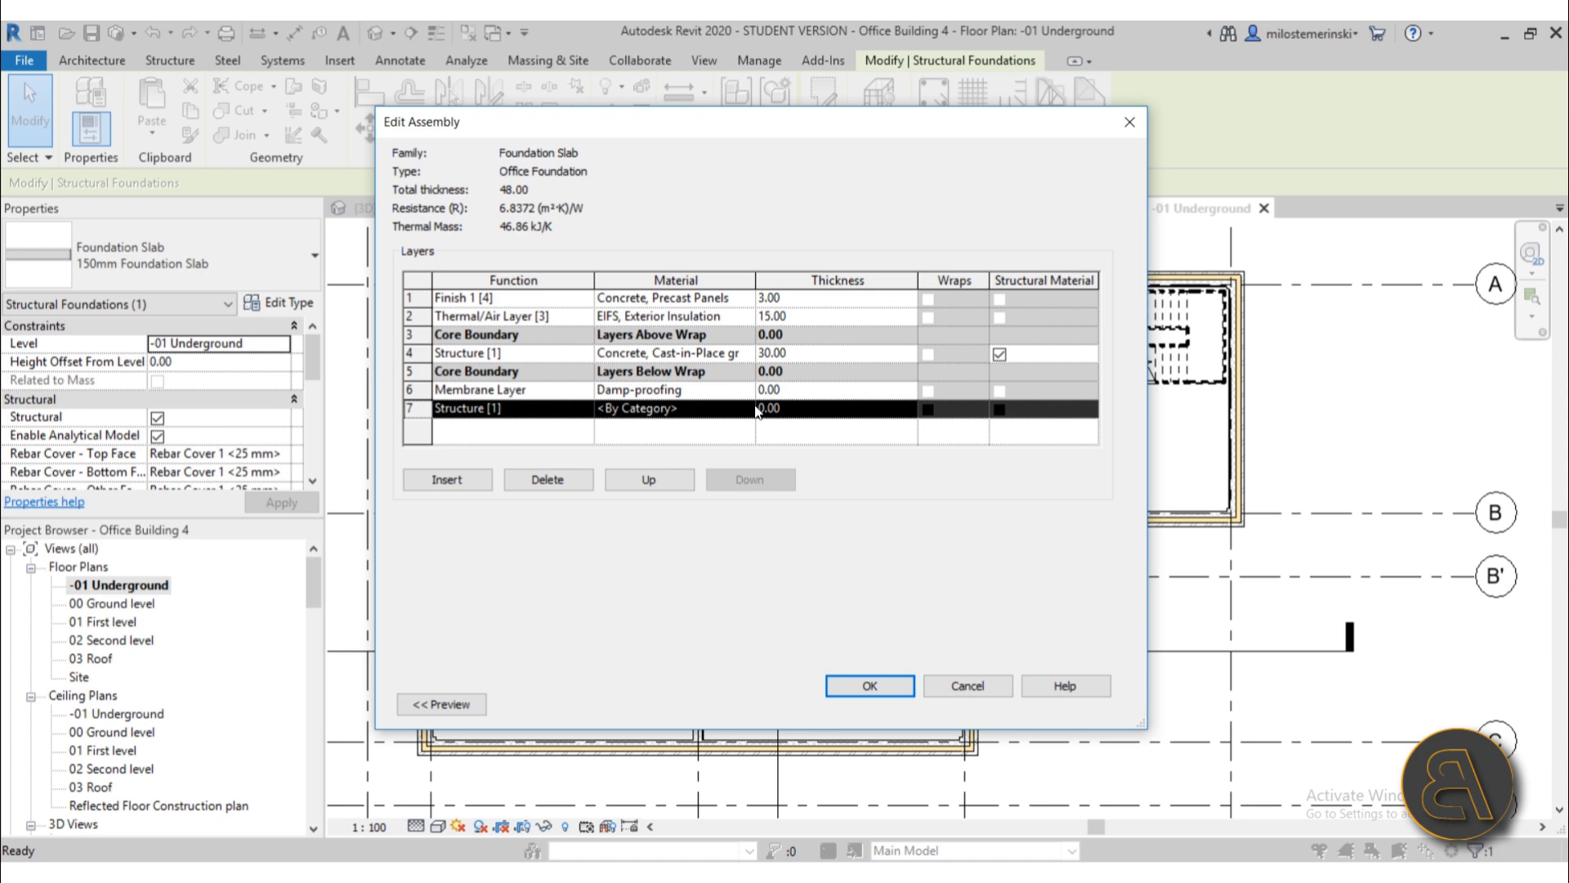
left_click(820, 408)
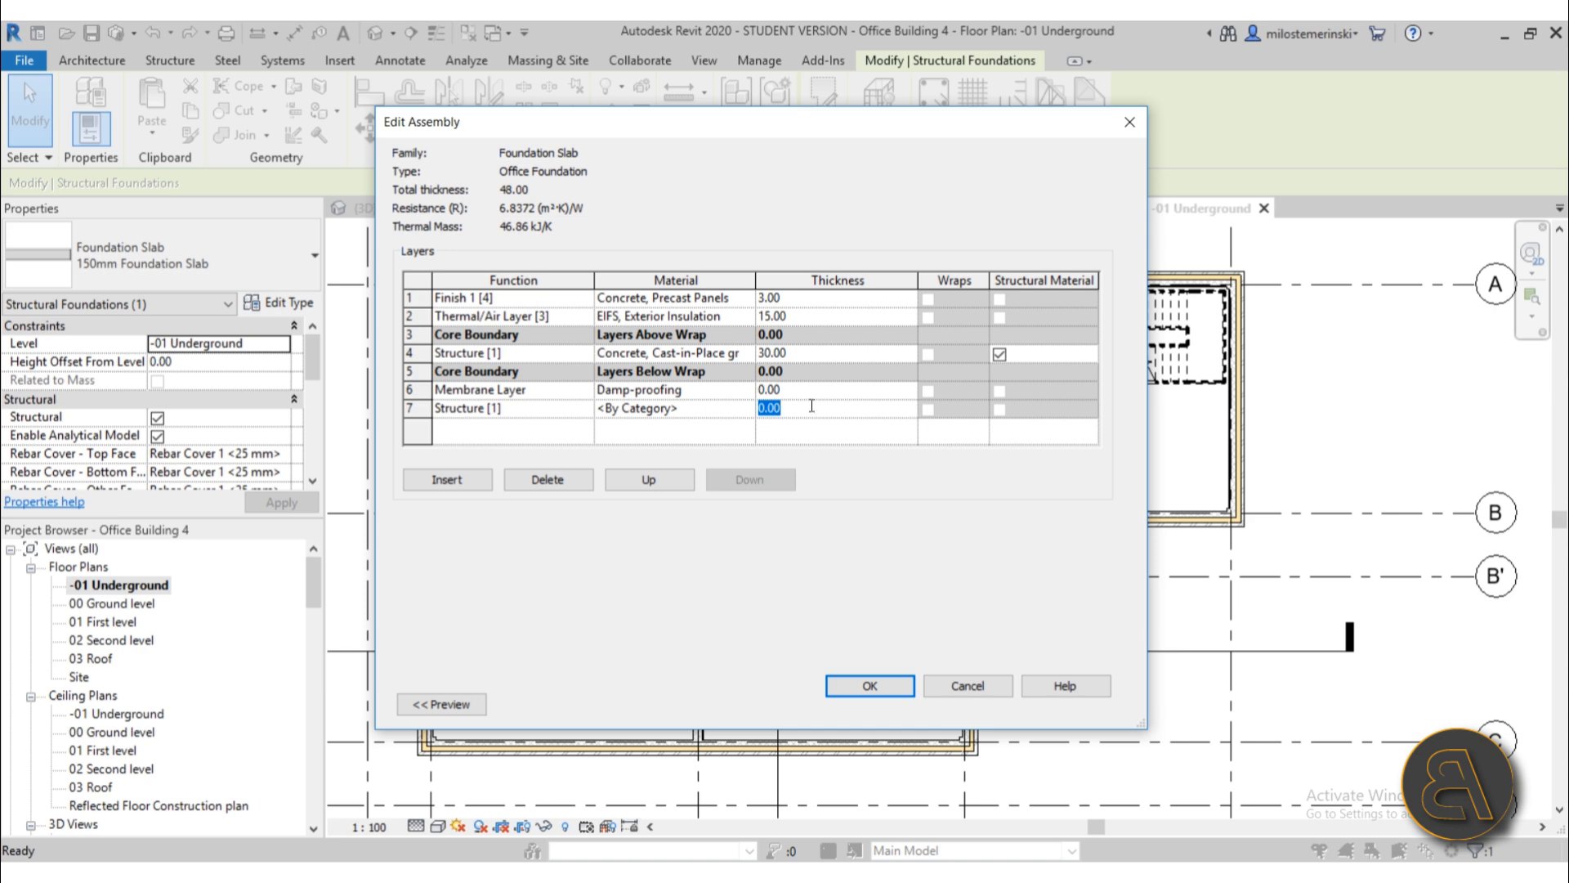
type("10")
- Search the materials for "concre", assign Concrete, Cast-in-Place gray to the lowest Structure layer, and accept the layer assembly
left_click(719, 408)
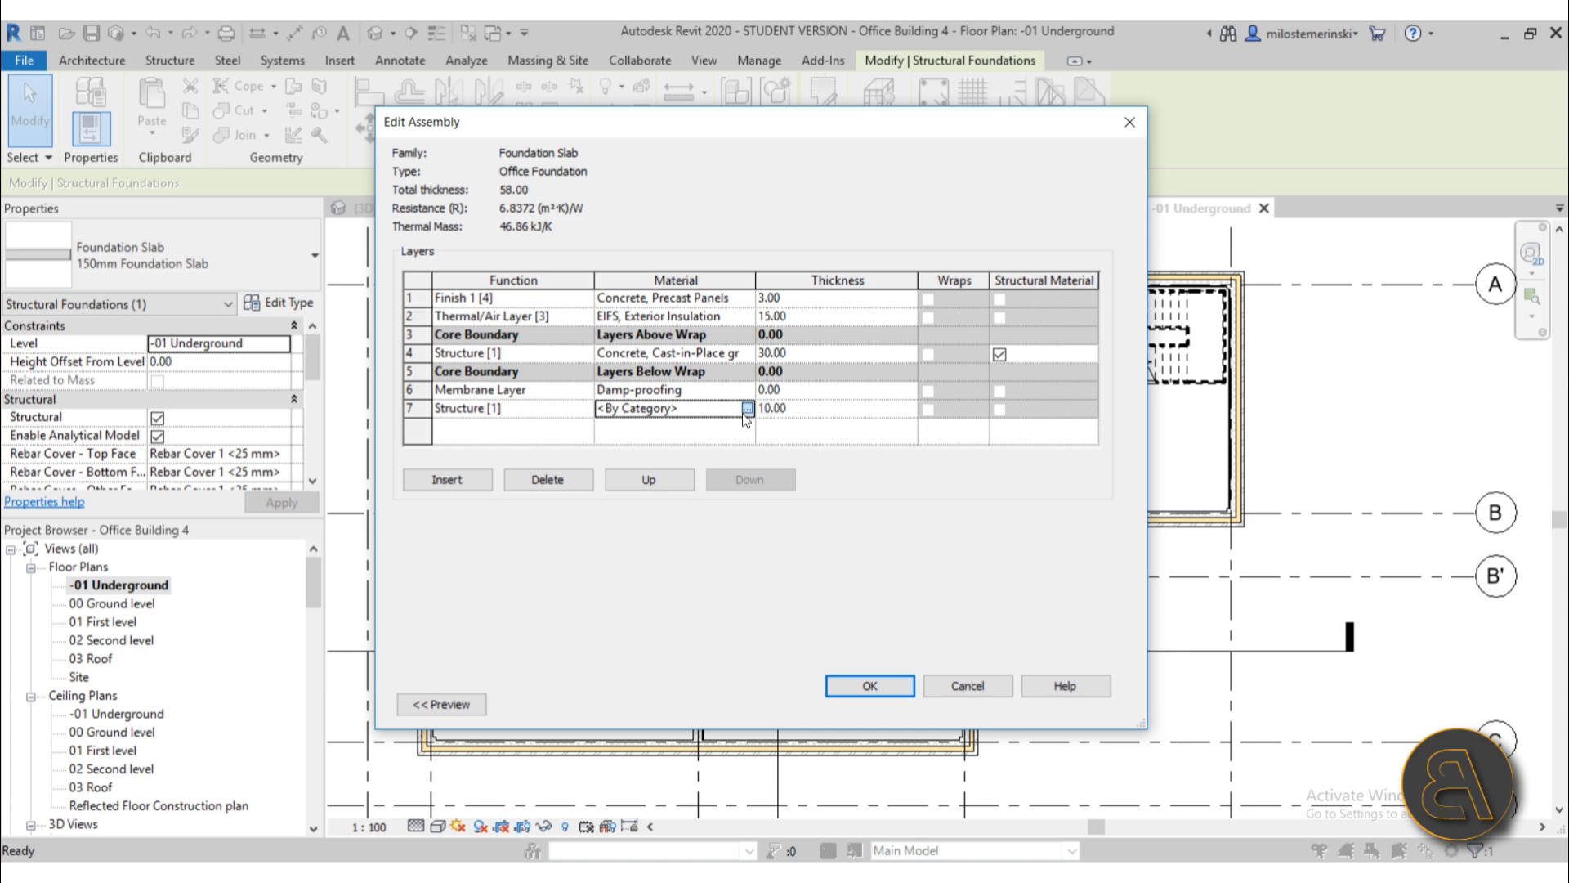
left_click(741, 409)
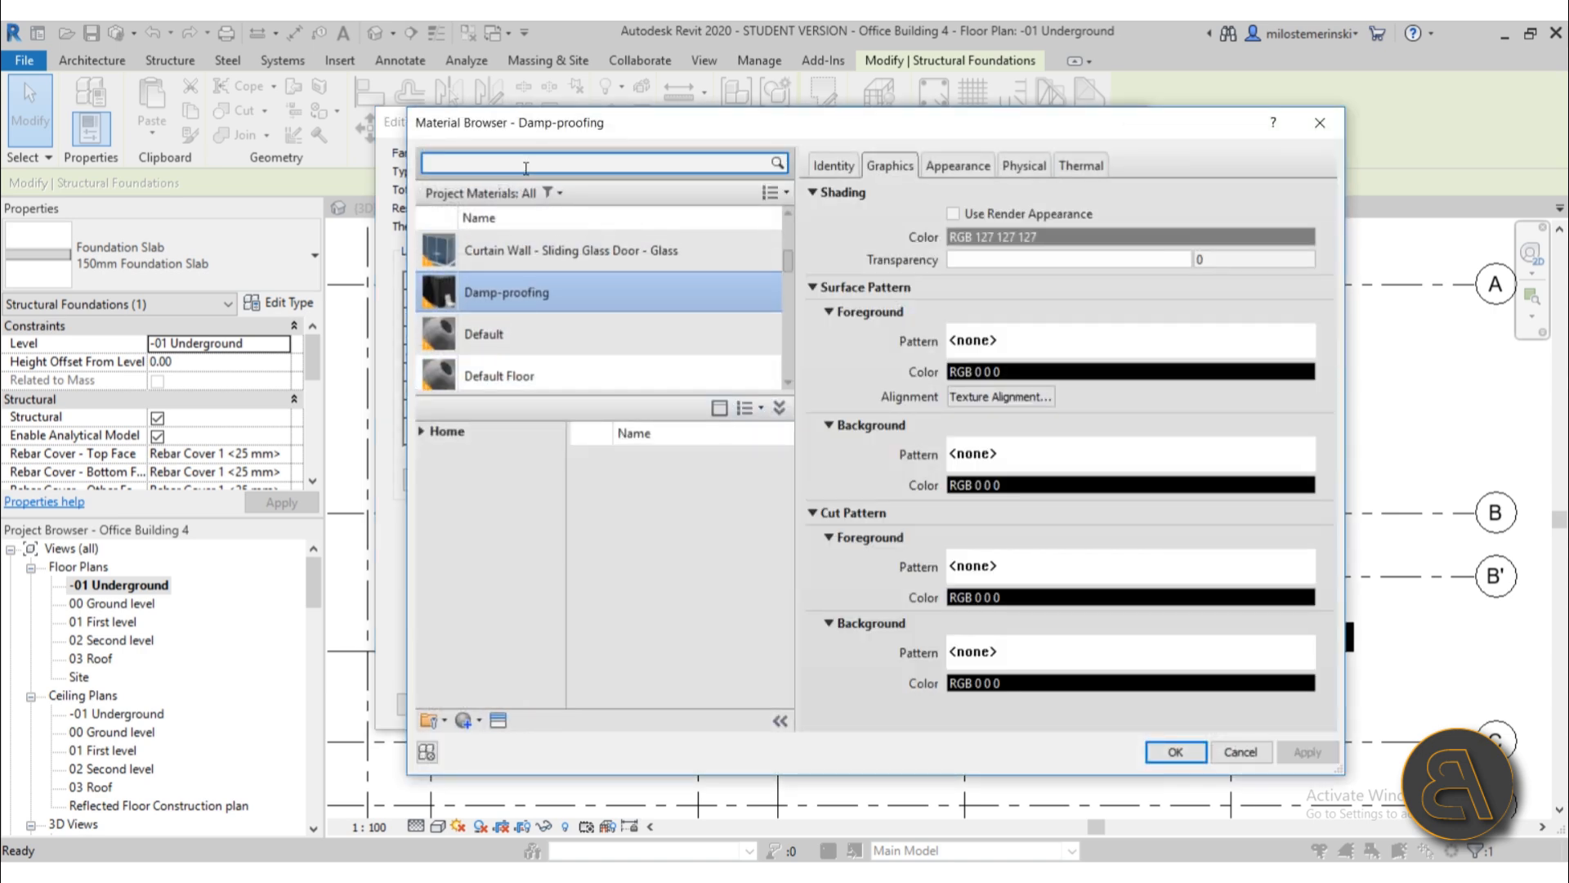
left_click(526, 168)
type("concre")
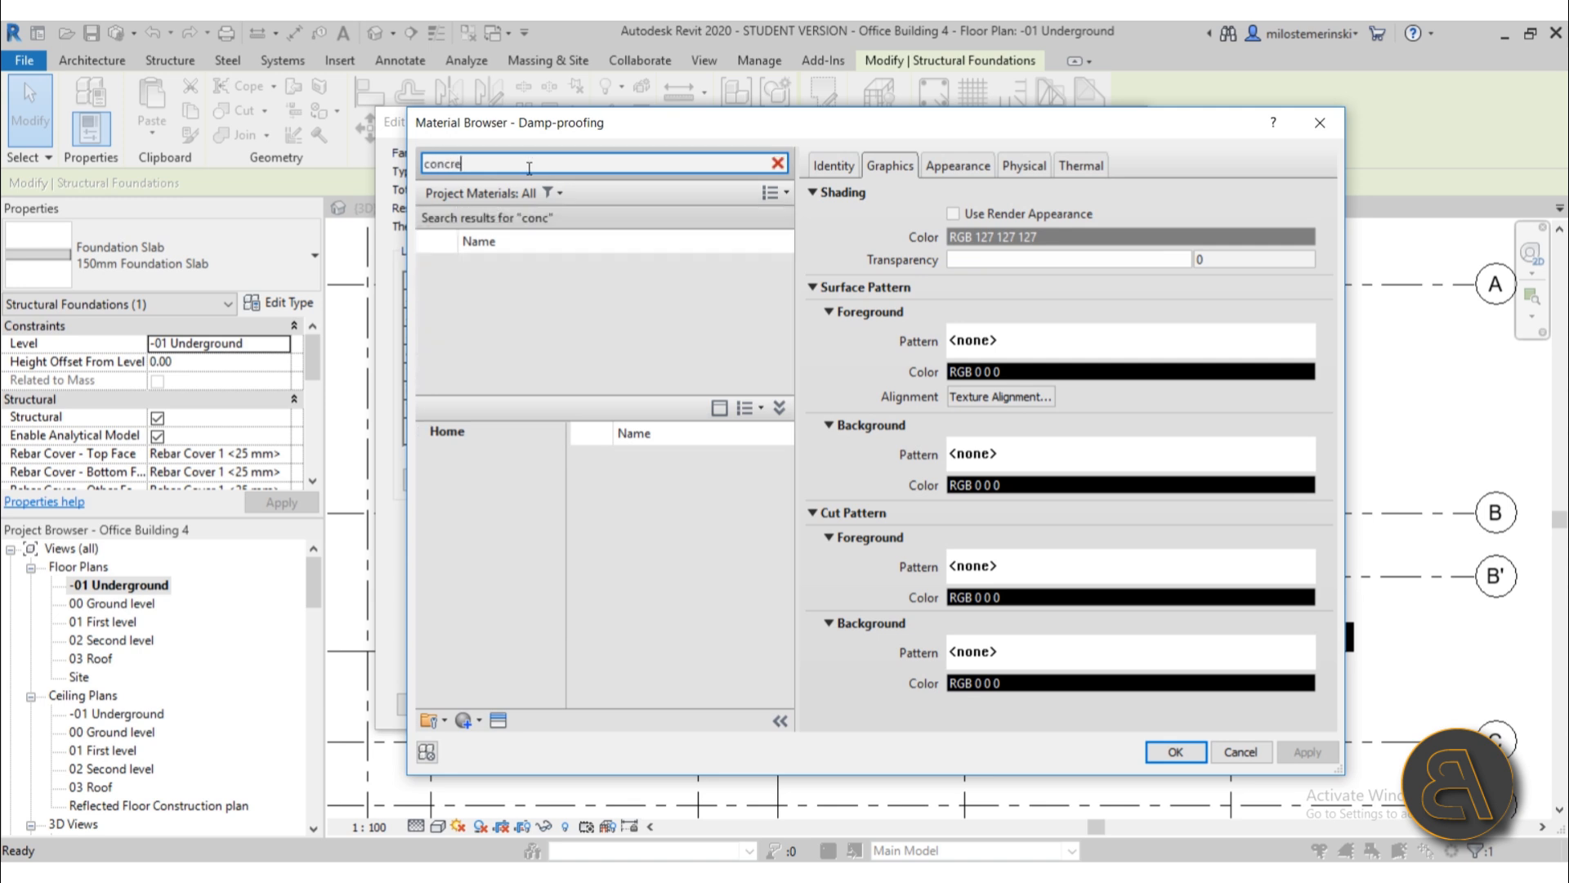
scroll(608, 324, "down", 1)
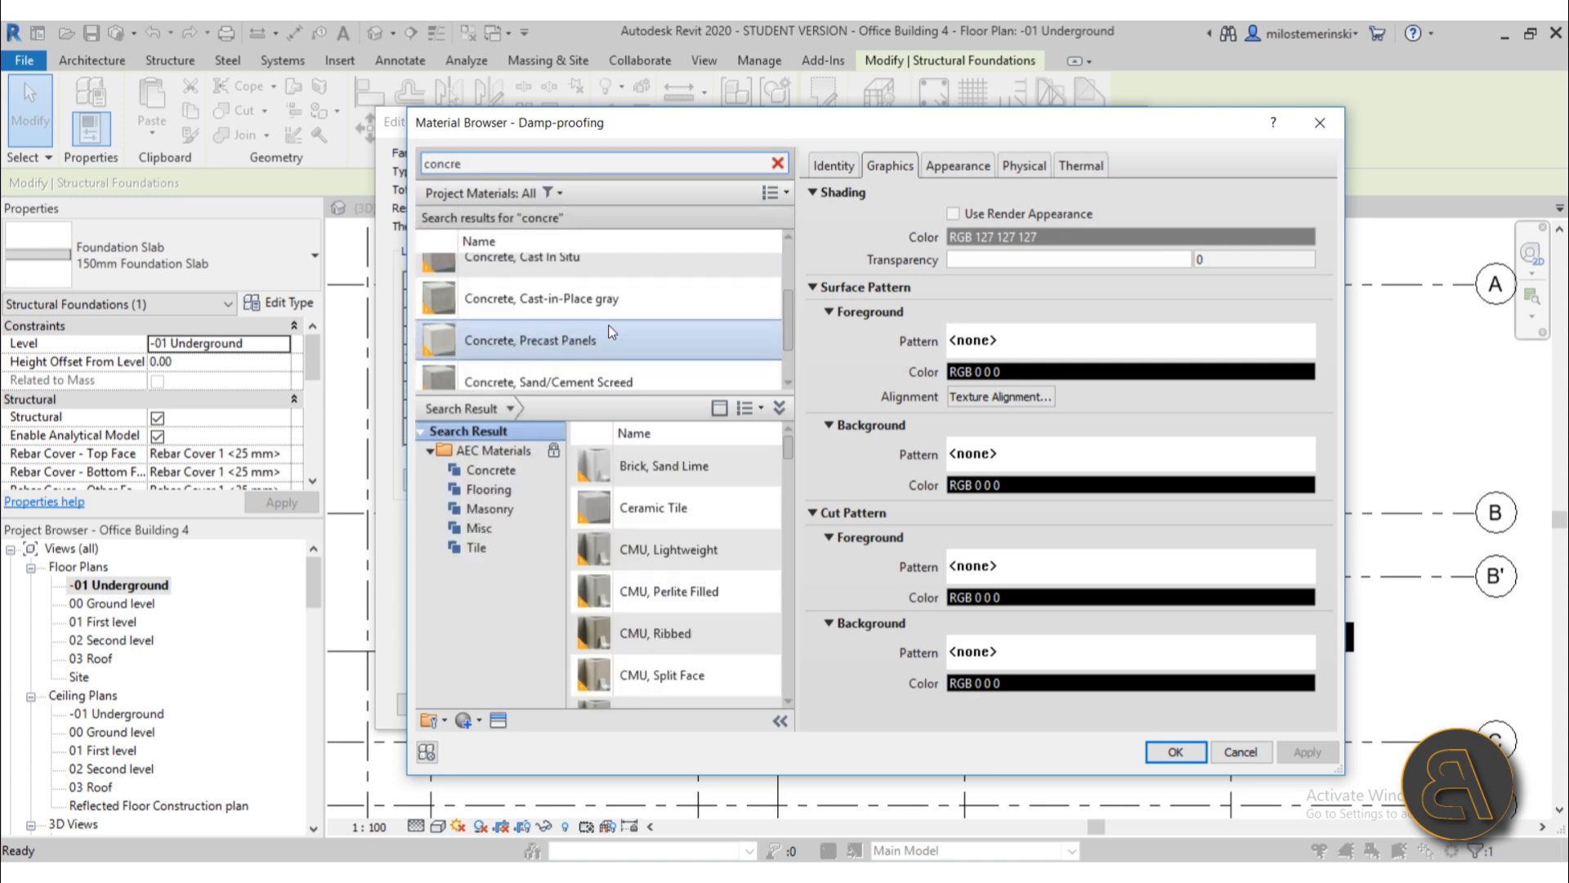
left_click(610, 303)
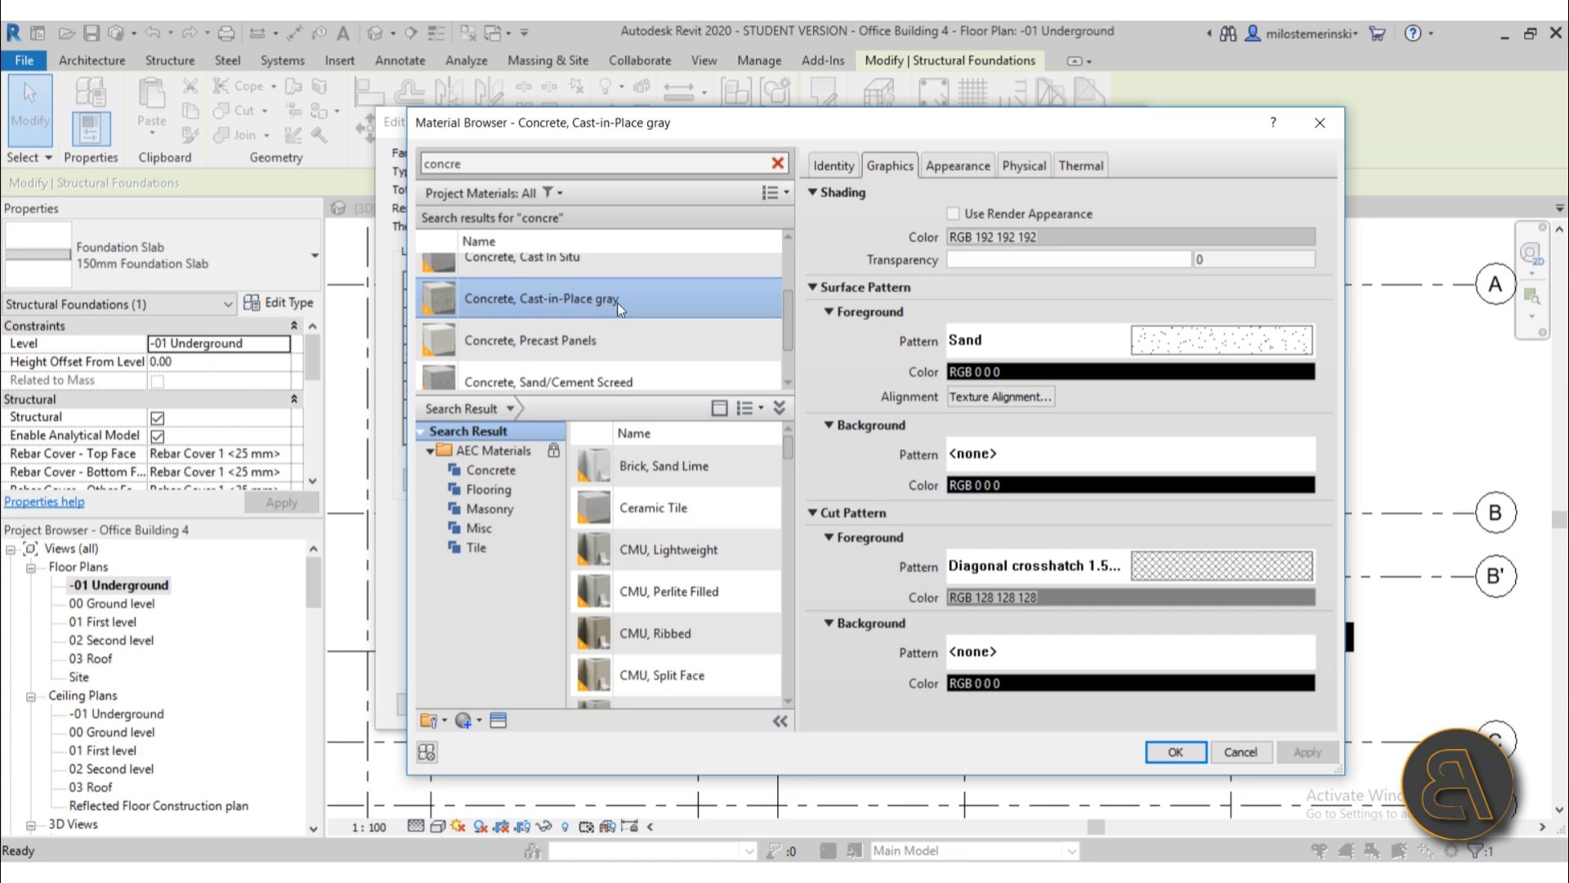
left_click(1179, 750)
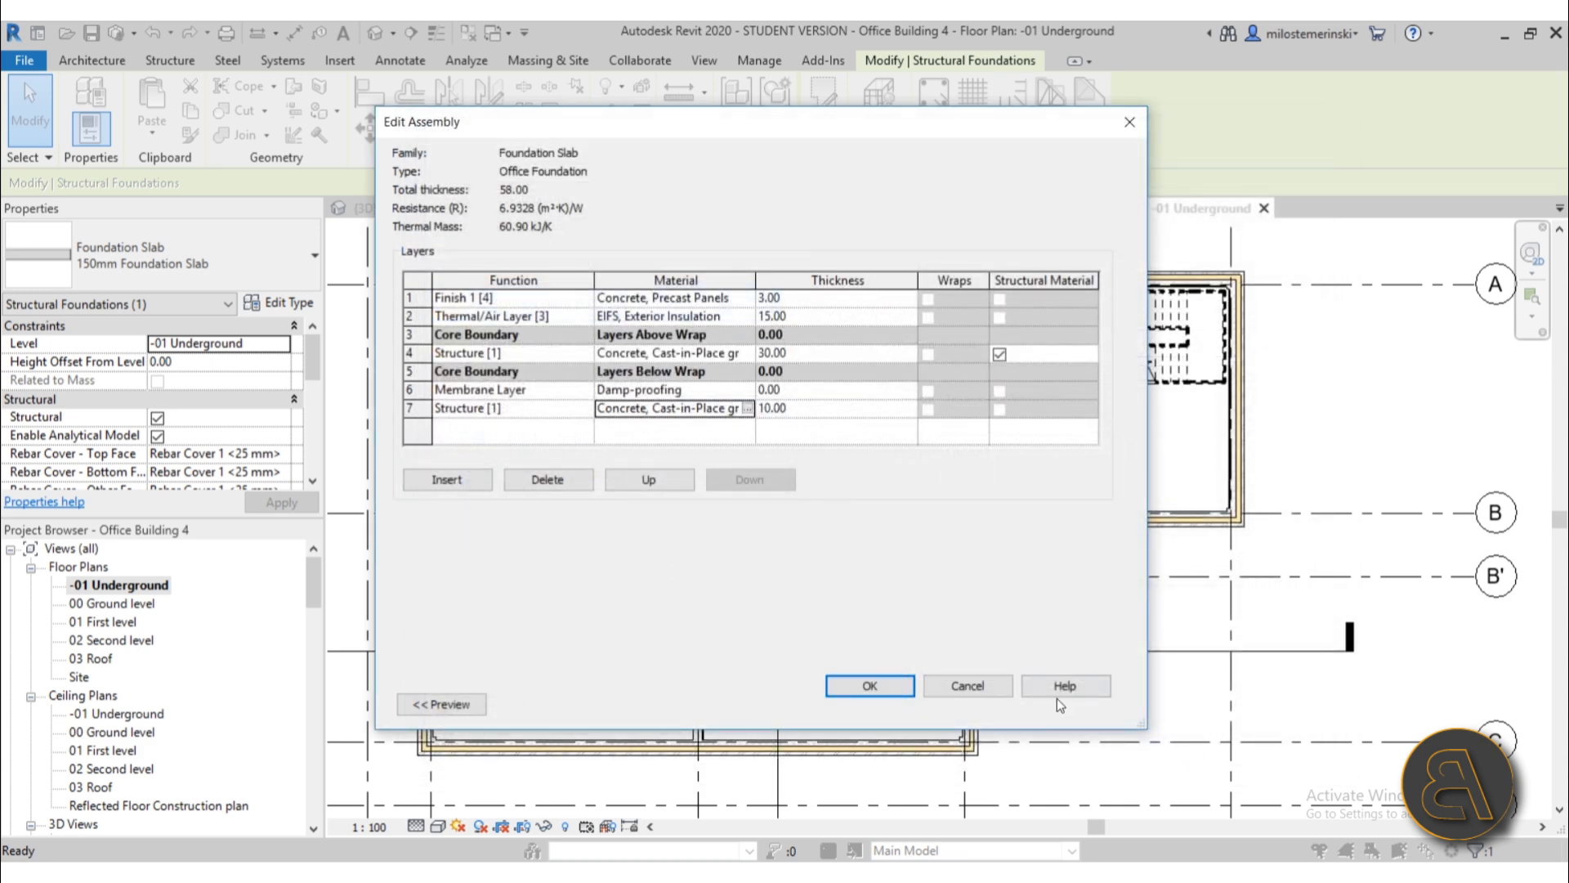
left_click(886, 684)
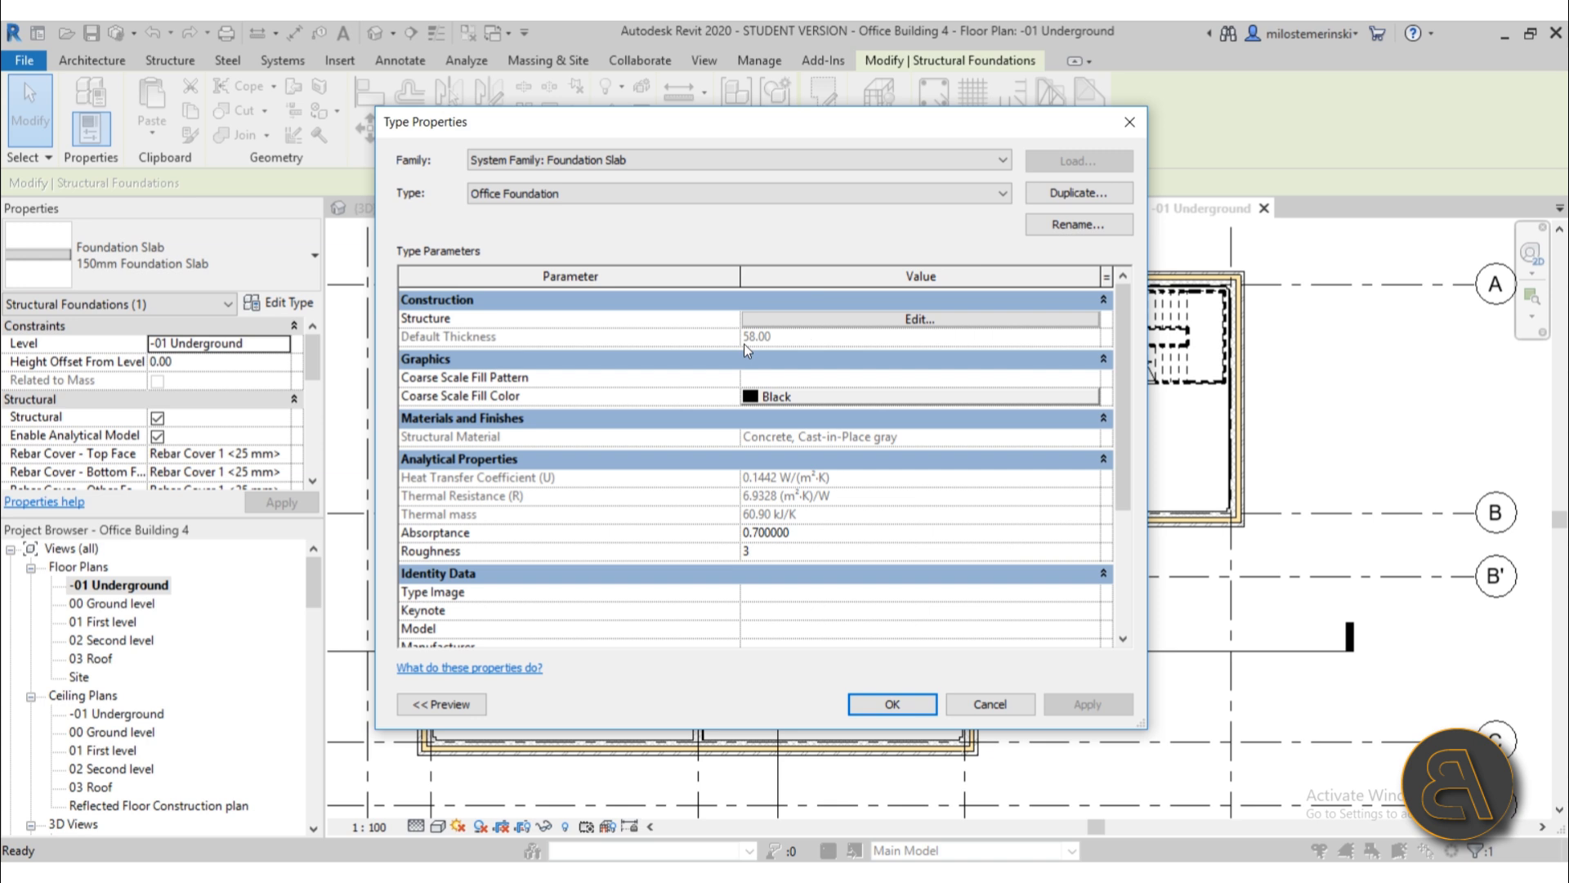
- Rename the foundation slab type as Office Foundation - 58 cm and apply the type properties
left_click(1061, 230)
left_click(825, 427)
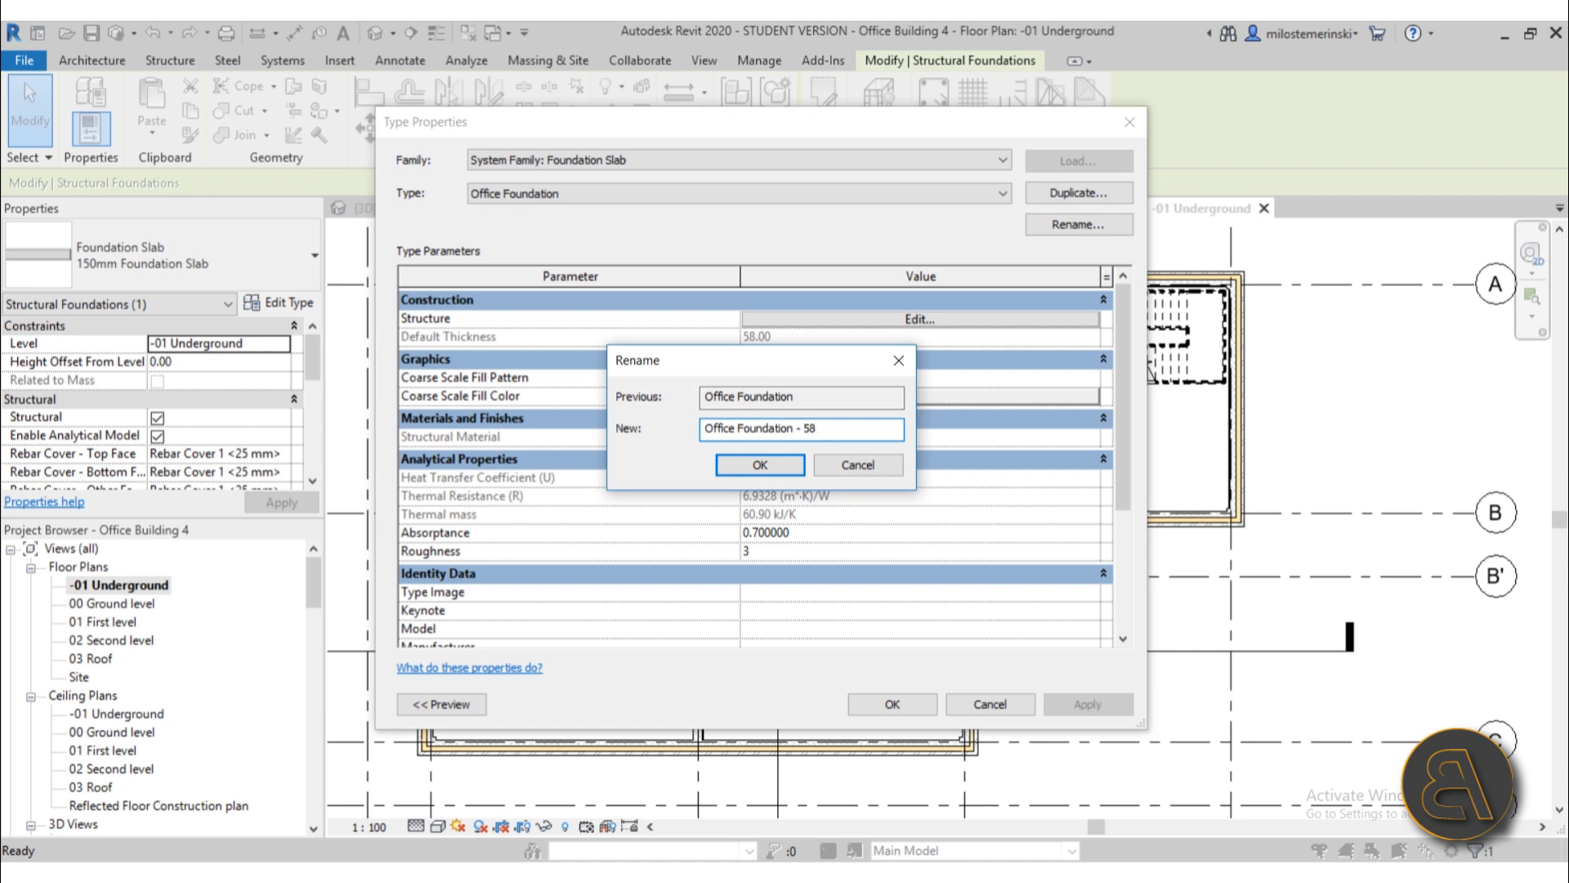
key("Return")
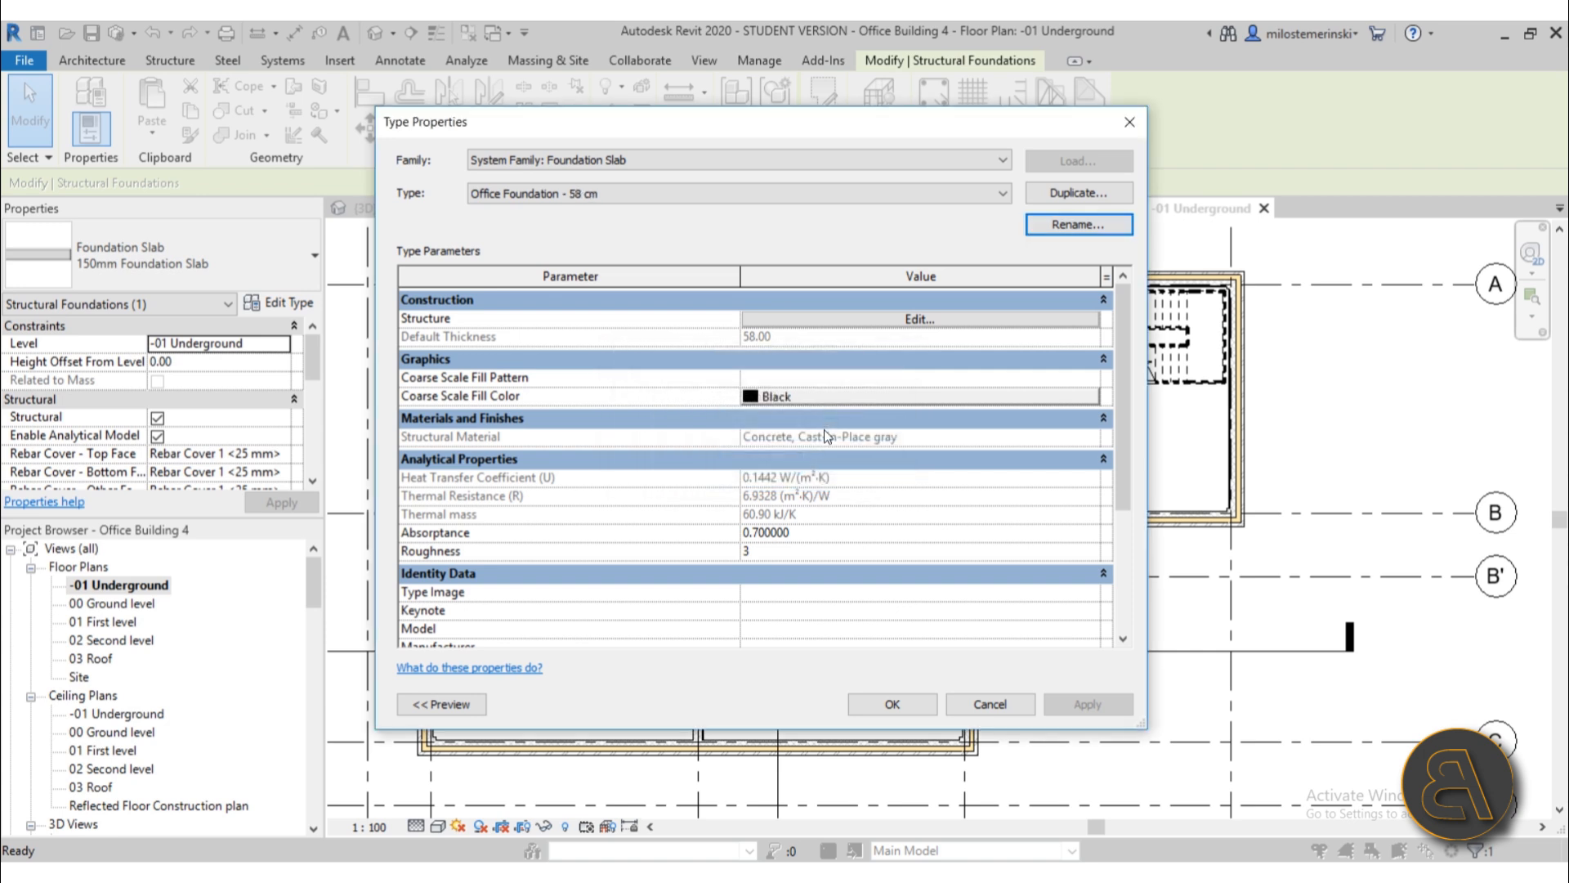
left_click(873, 707)
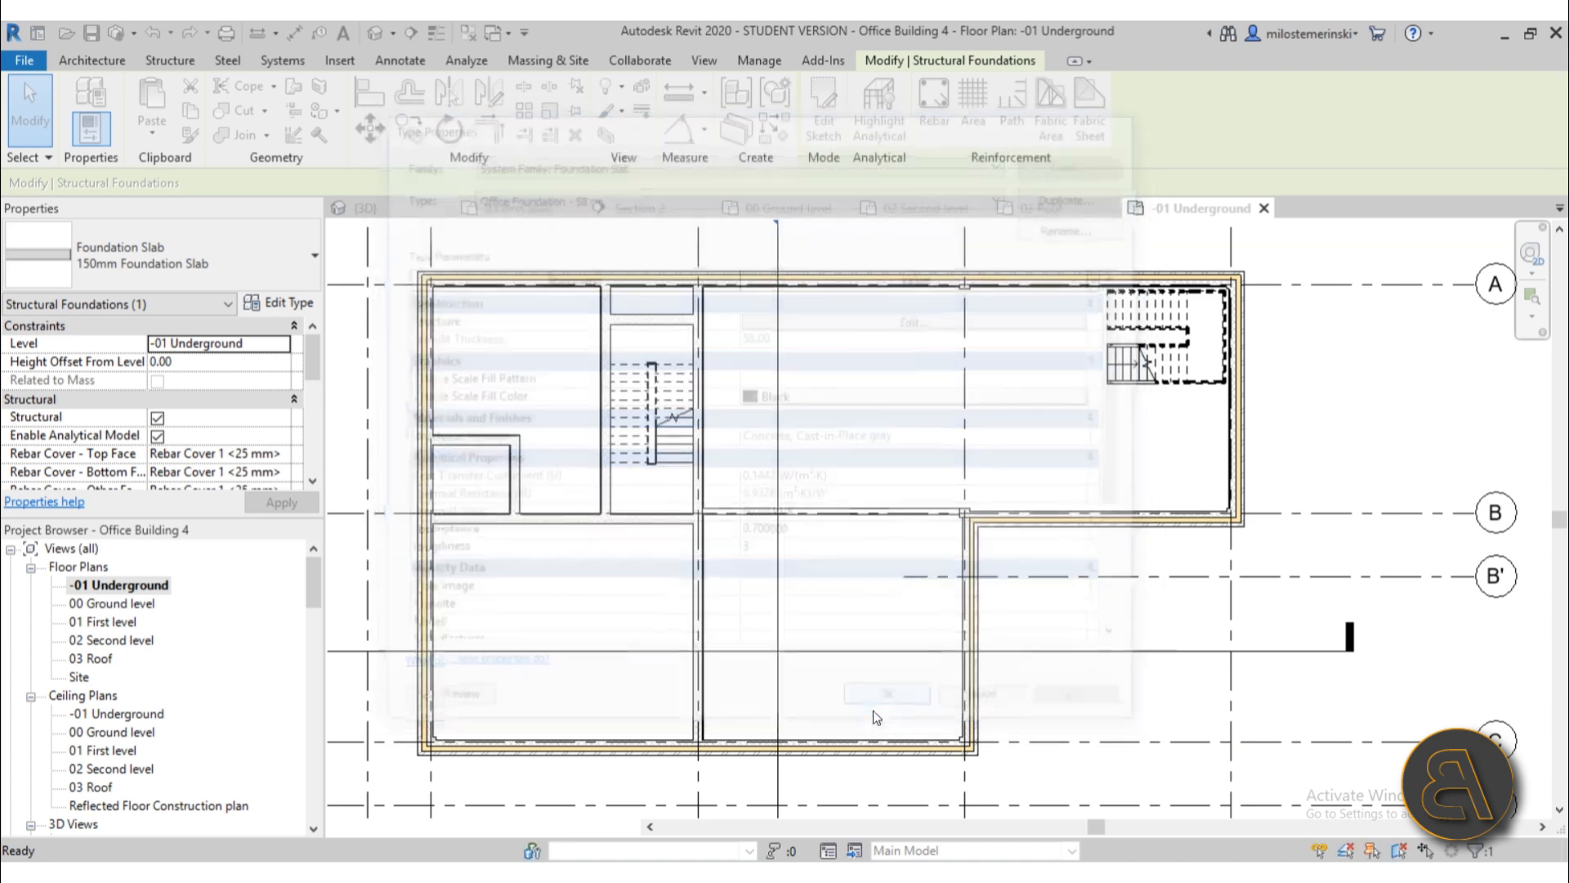
- Open the default 3D view and show the underside of the foundation slab
left_click(376, 37)
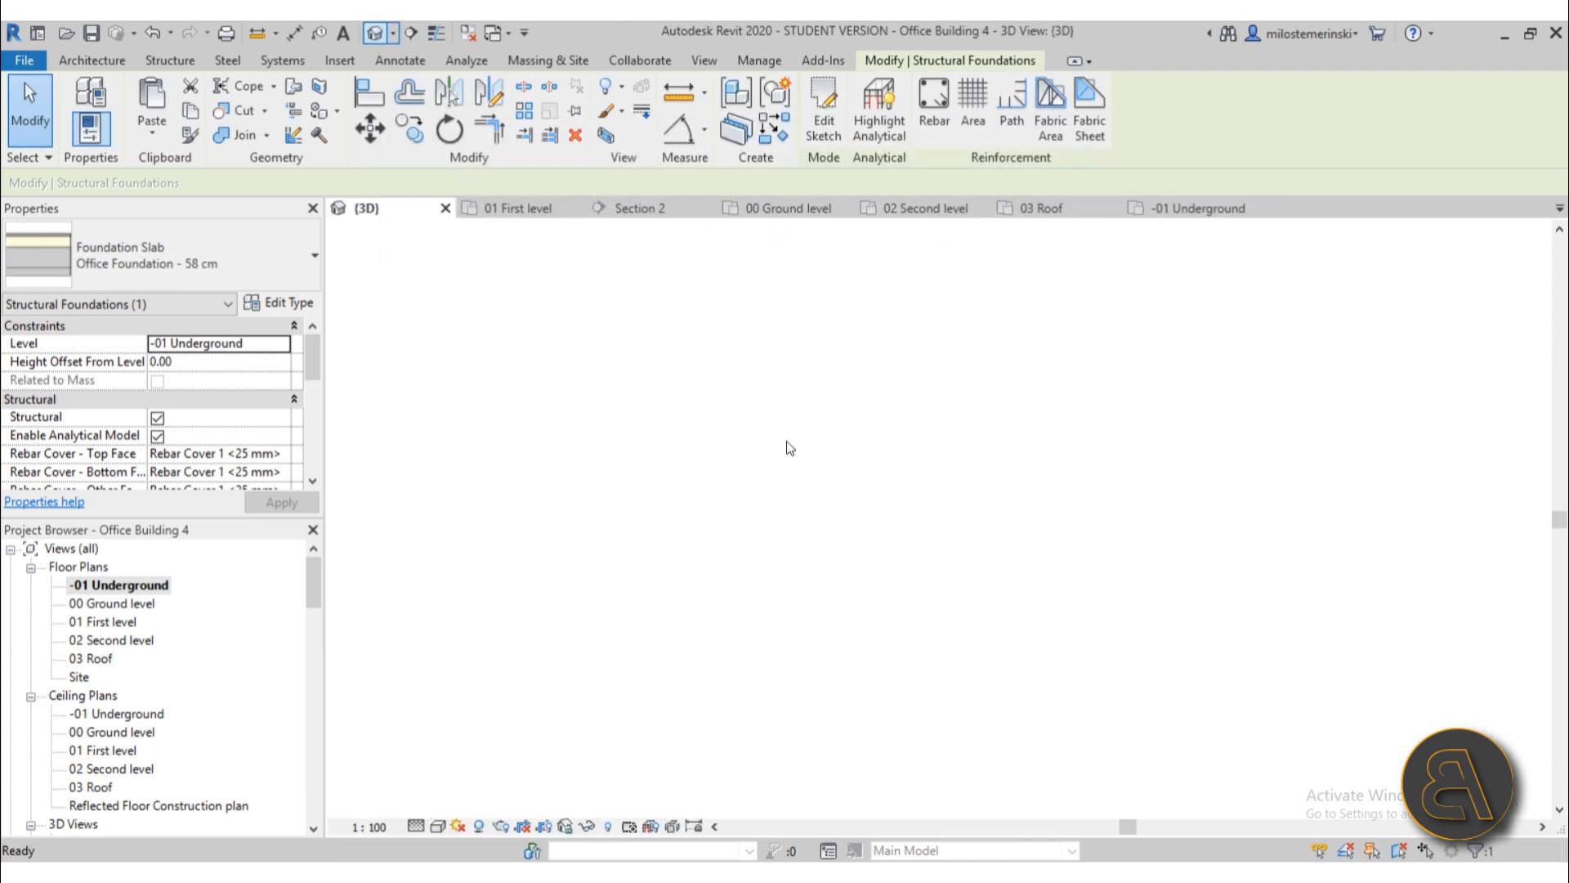
middle_click_drag(621, 507, 664, 515, "shift")
middle_click_drag(663, 515, 690, 504)
scroll(670, 484, "up", 2)
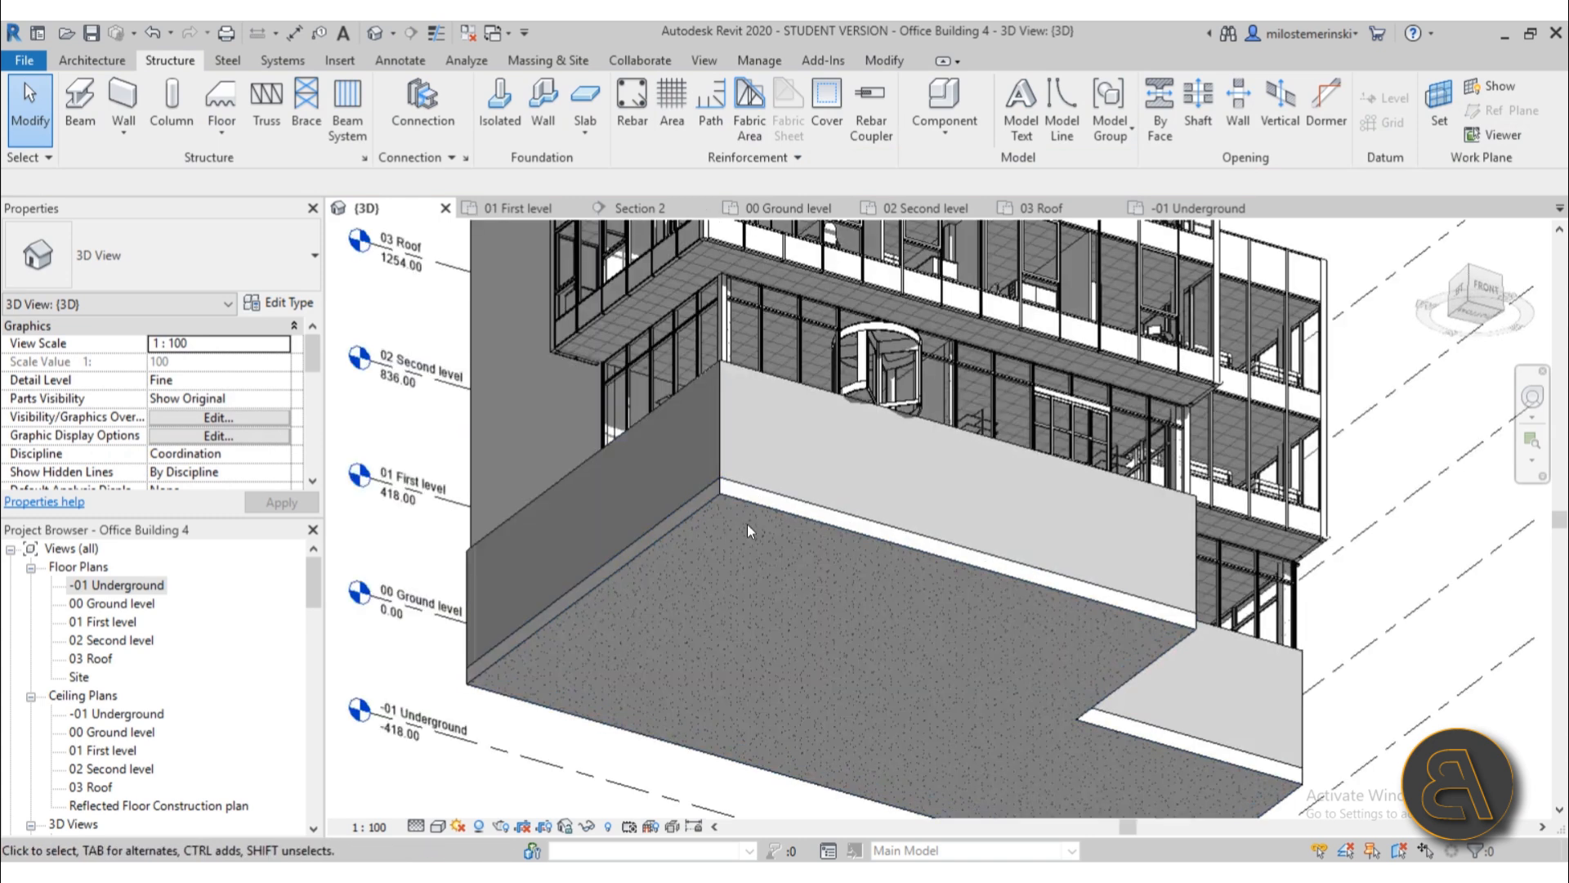
- Start a Floor: Slab Edge and duplicate its type as Slab Edge Foundation
left_click(585, 129)
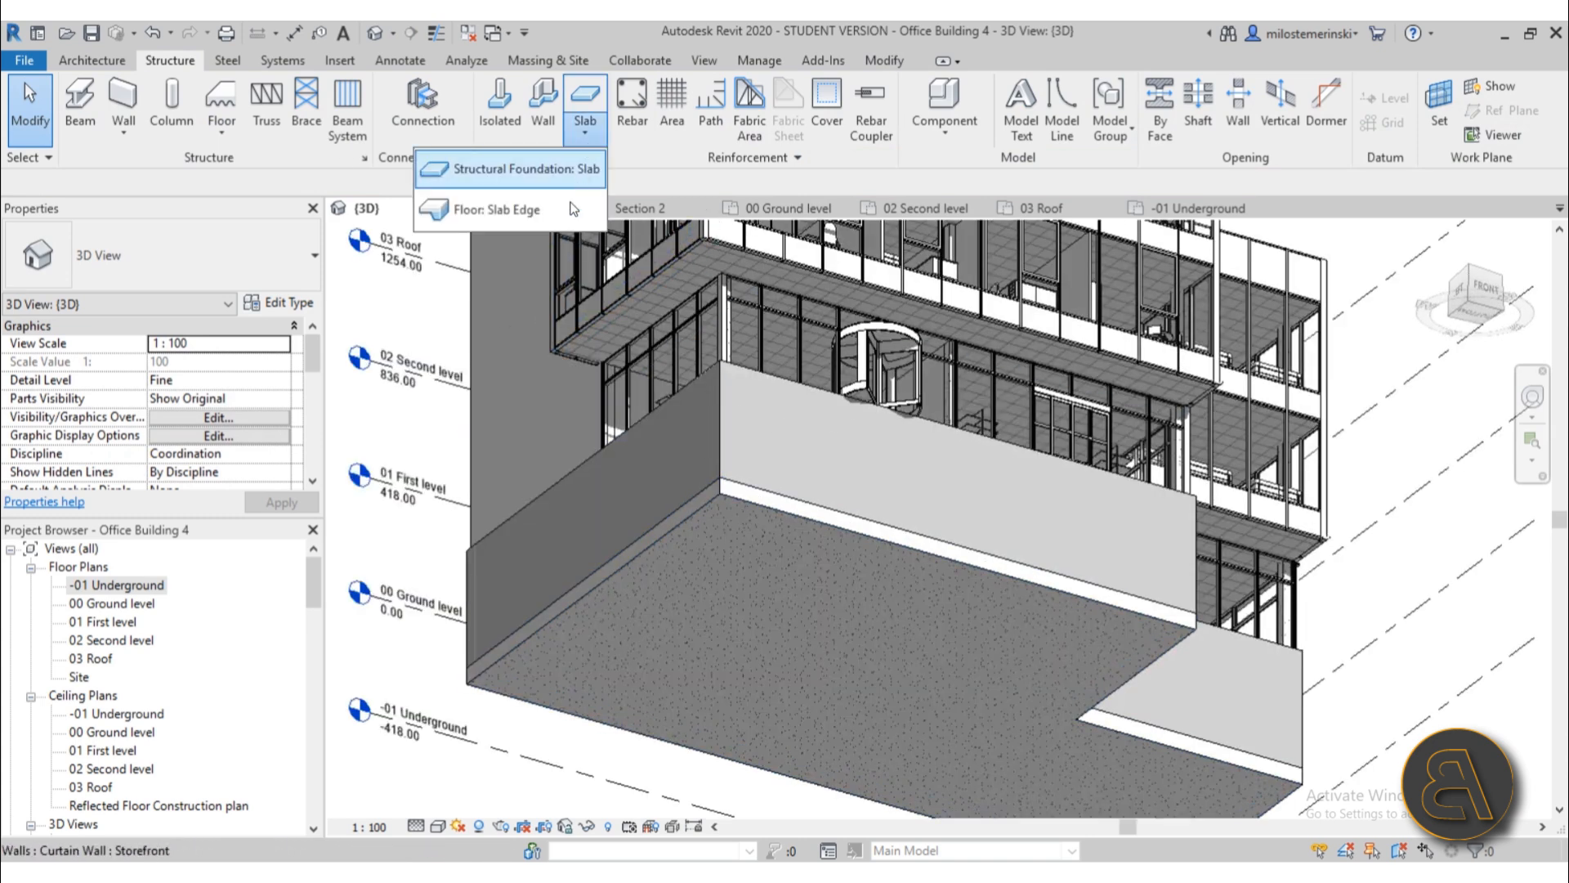
left_click(537, 213)
left_click(255, 278)
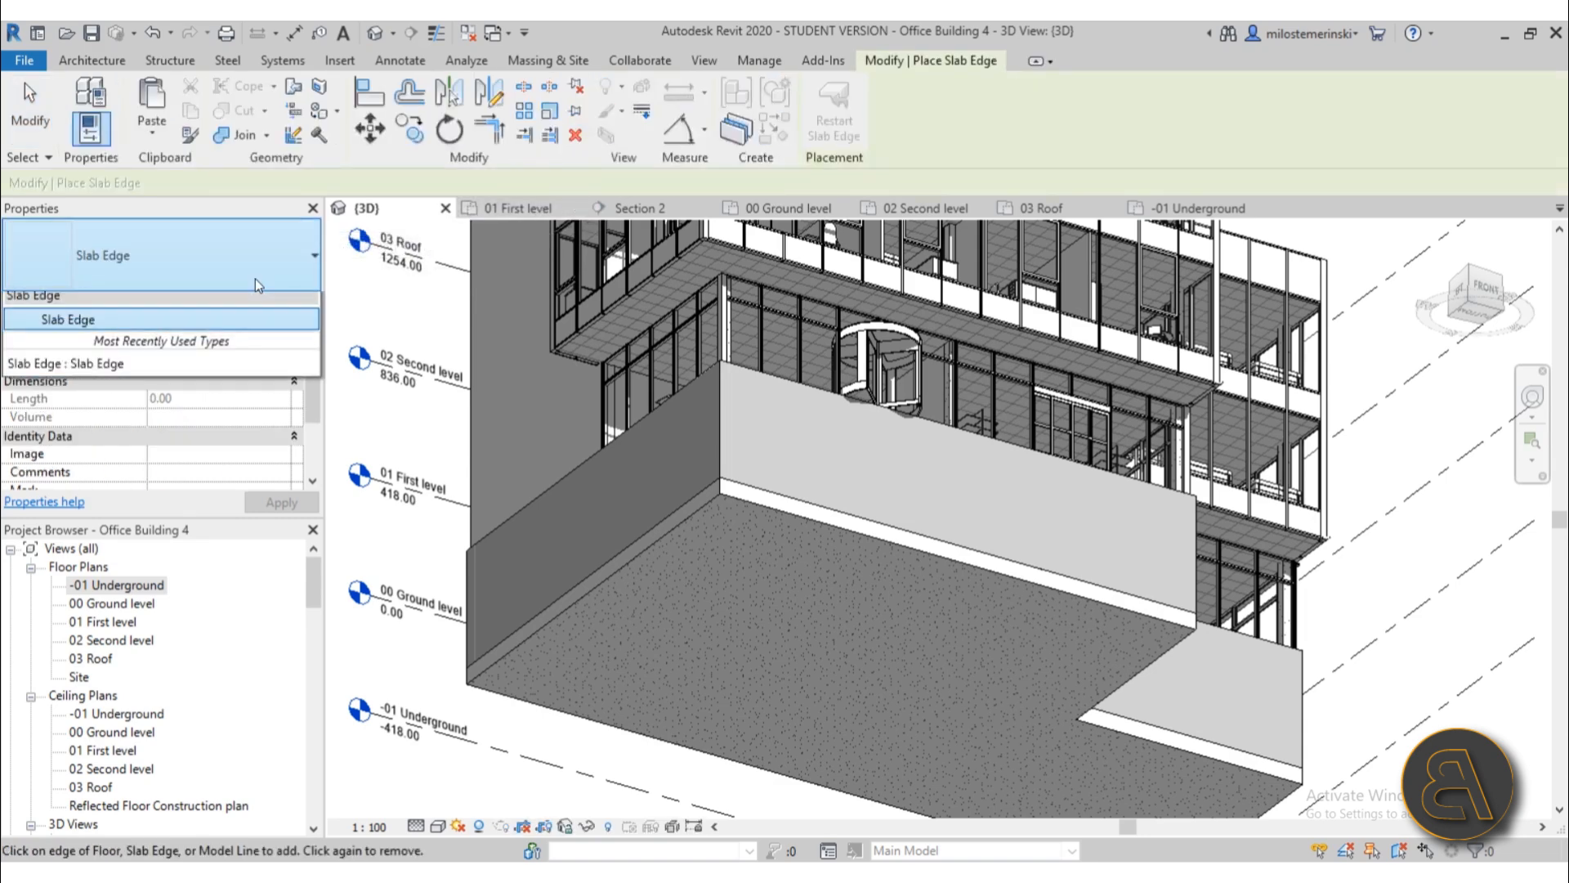
left_click(242, 283)
left_click(288, 302)
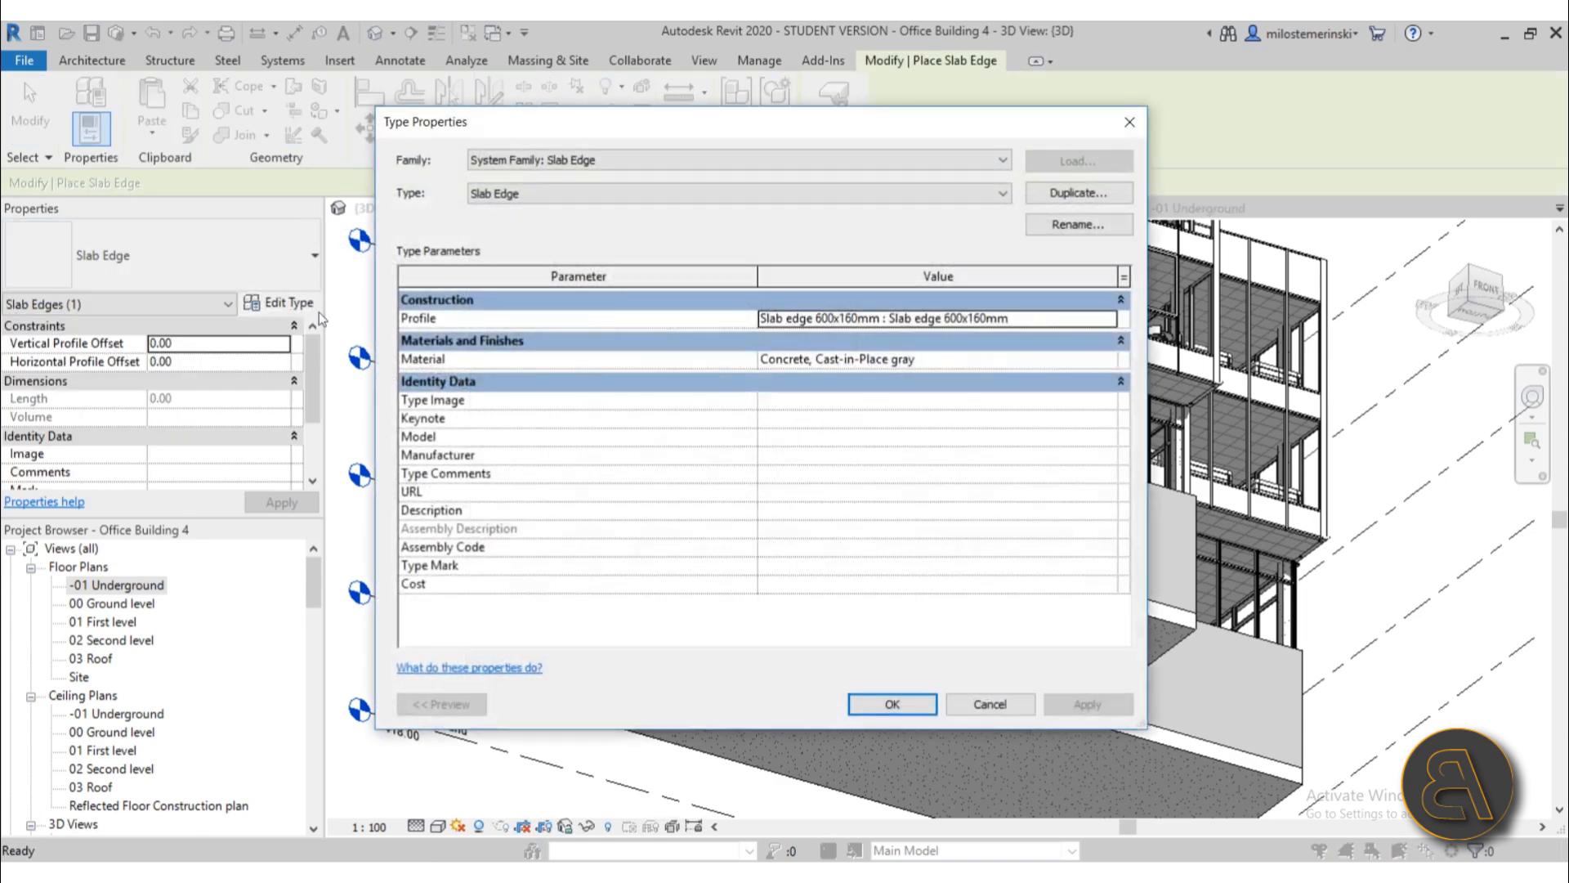
left_click(577, 193)
left_click(577, 211)
left_click(1059, 194)
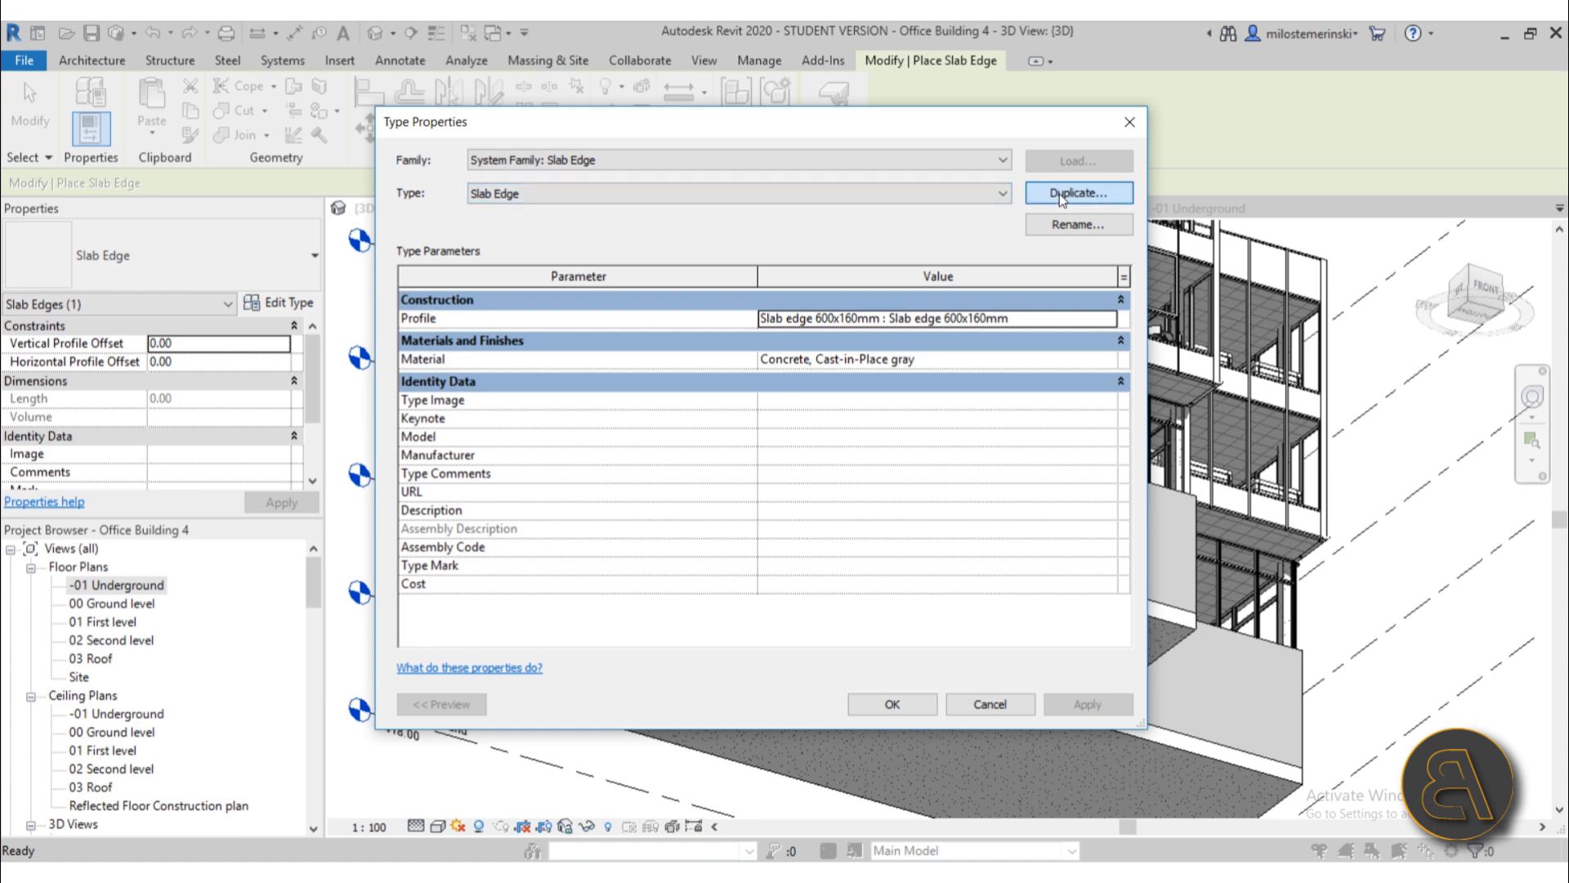
left_click(612, 289)
double_click(583, 288)
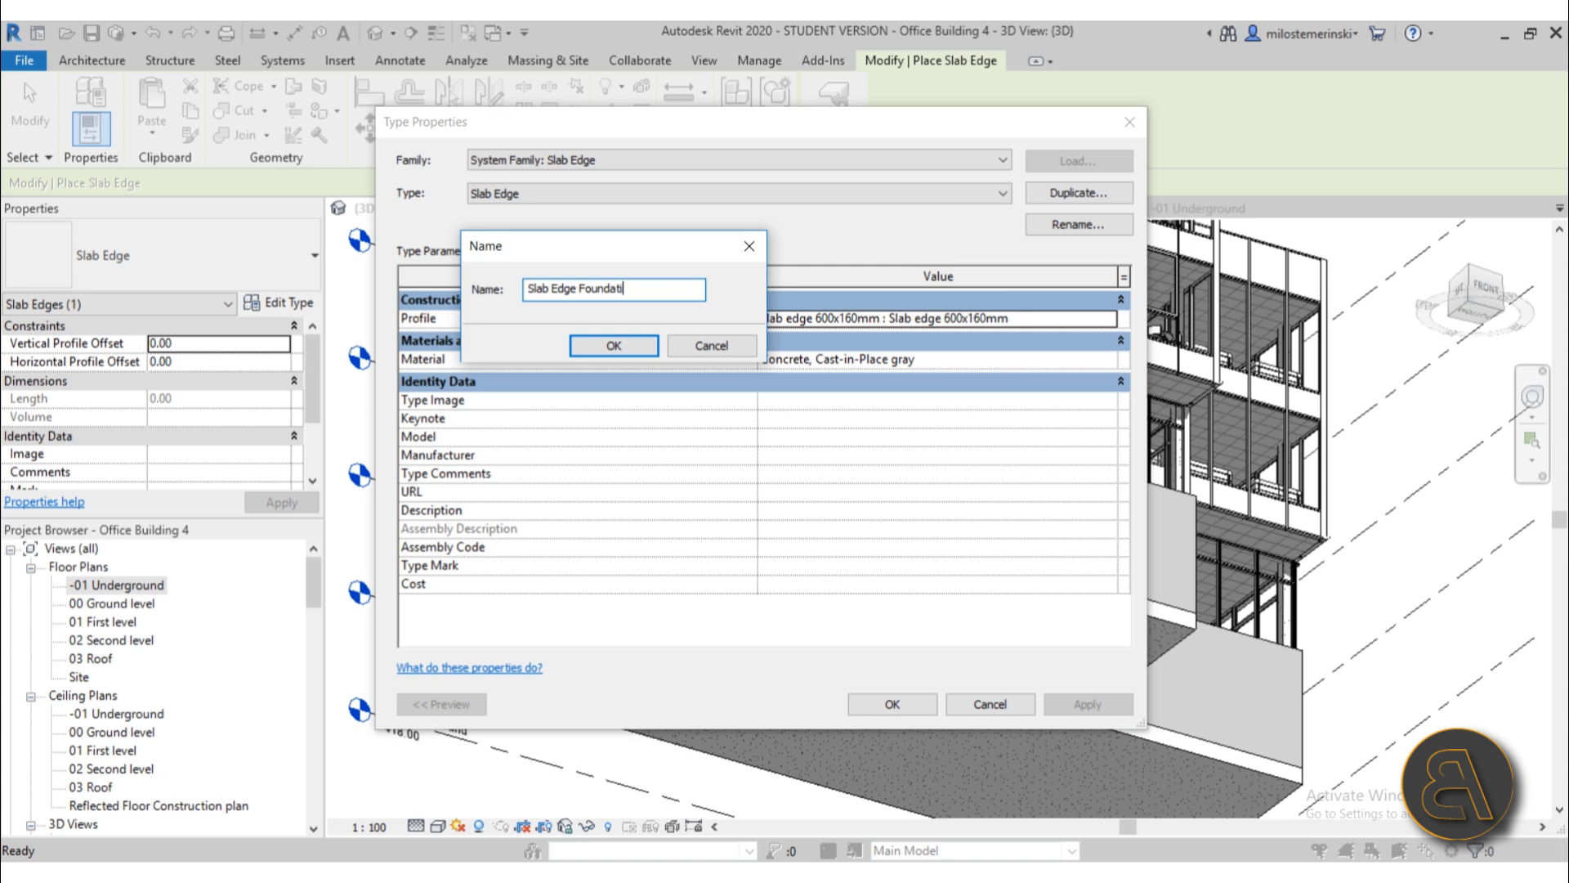
key("Return")
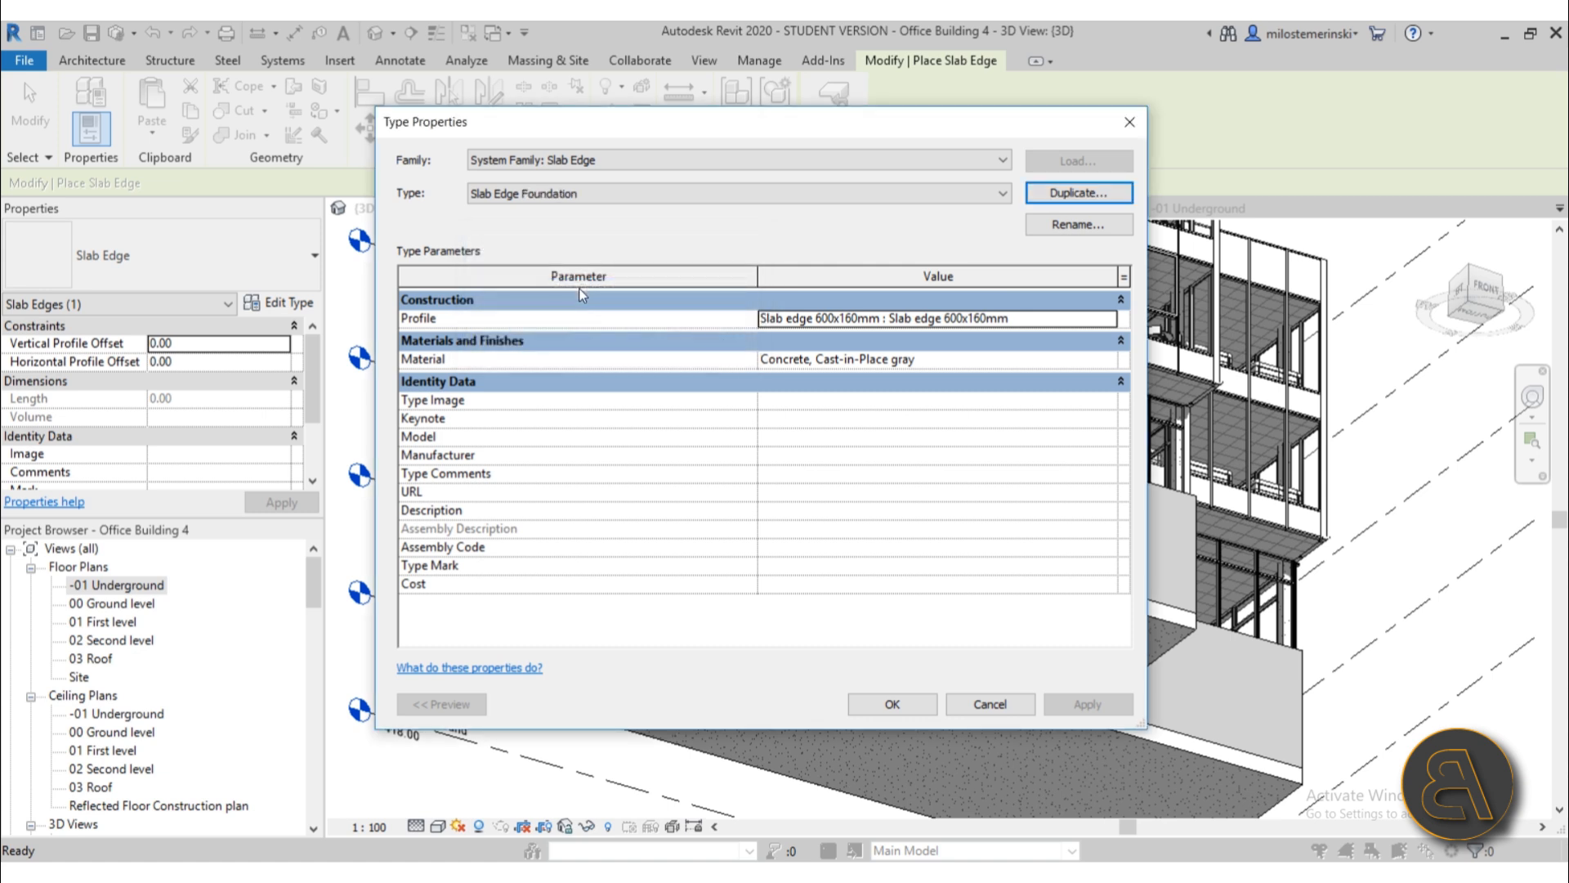
- Set the type's profile to M_Slab Edge-Thickened : 200 x 600mm and accept the type properties
left_click(1110, 319)
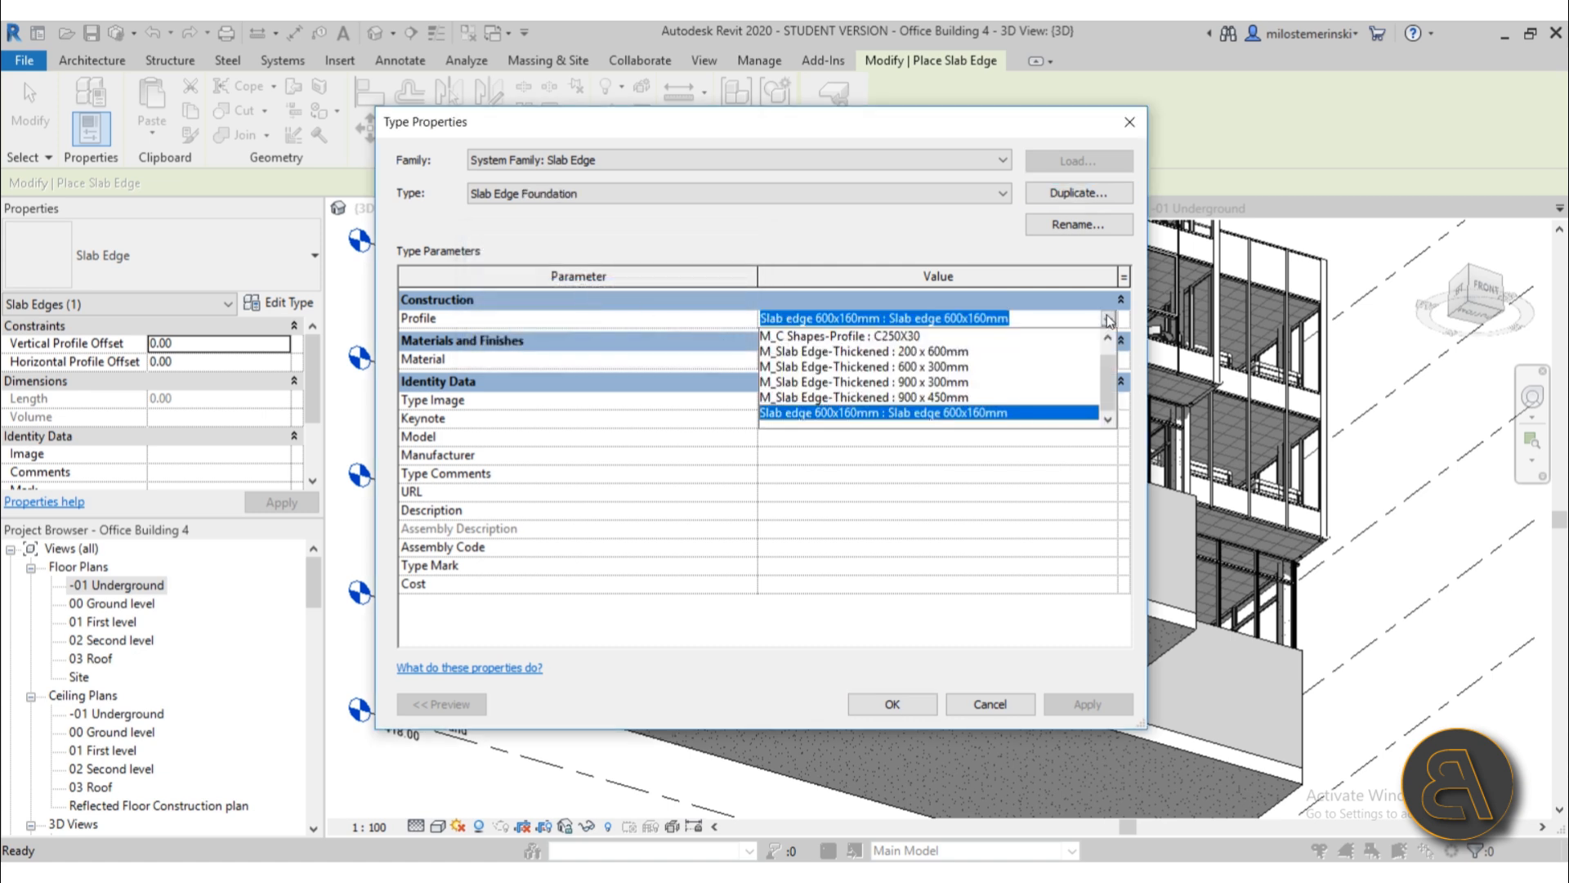
left_click(967, 351)
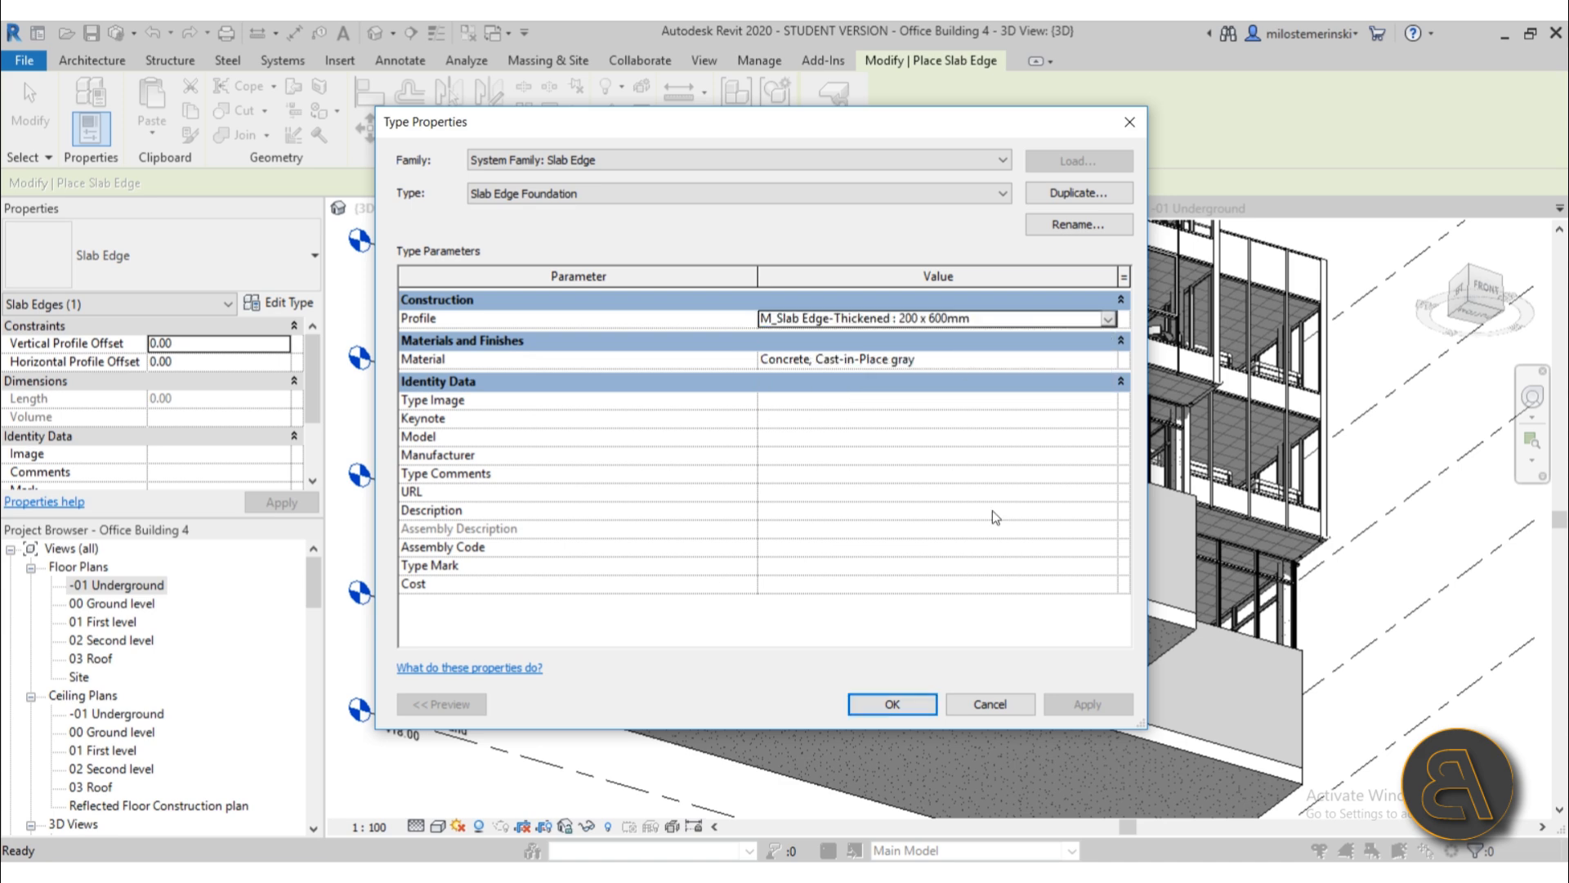
left_click(915, 708)
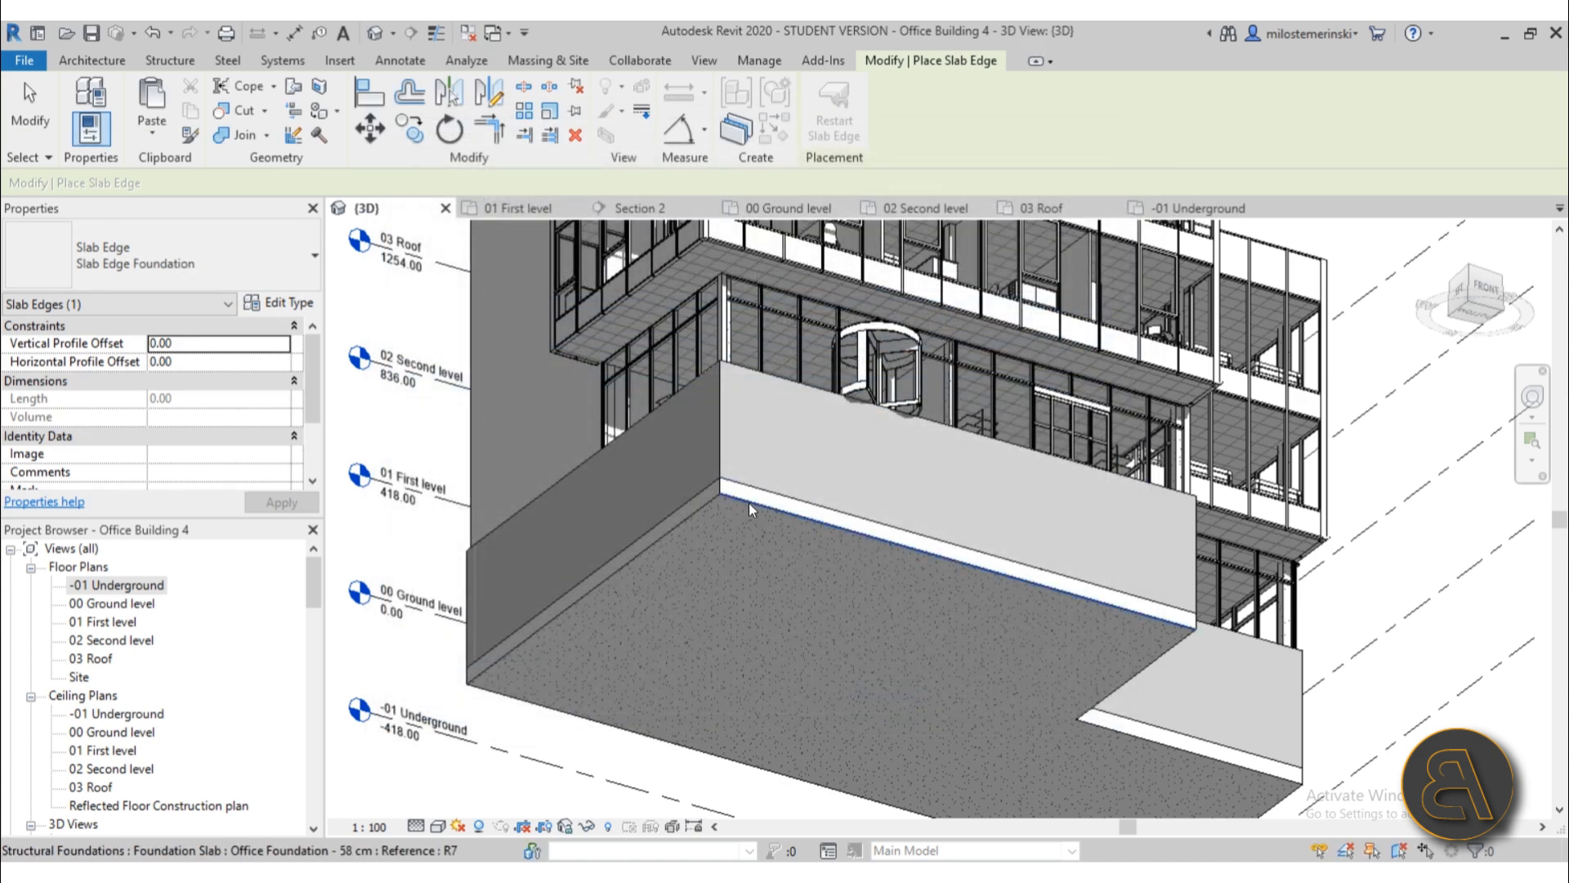
- Place slab edges along the first three outer bottom edges of the foundation slab, including both long sides' nearest visible runs
left_click(749, 502)
scroll(690, 547, "up", 4)
left_click(670, 529)
scroll(683, 375, "down", 3)
scroll(605, 483, "up", 4)
left_click(544, 680)
scroll(794, 572, "down", 2)
- Place slab edges along the short end edge and the inner notch edges of the L-shaped foundation slab, and finish the command
middle_click_drag(795, 573, 634, 235)
scroll(1103, 408, "up", 3)
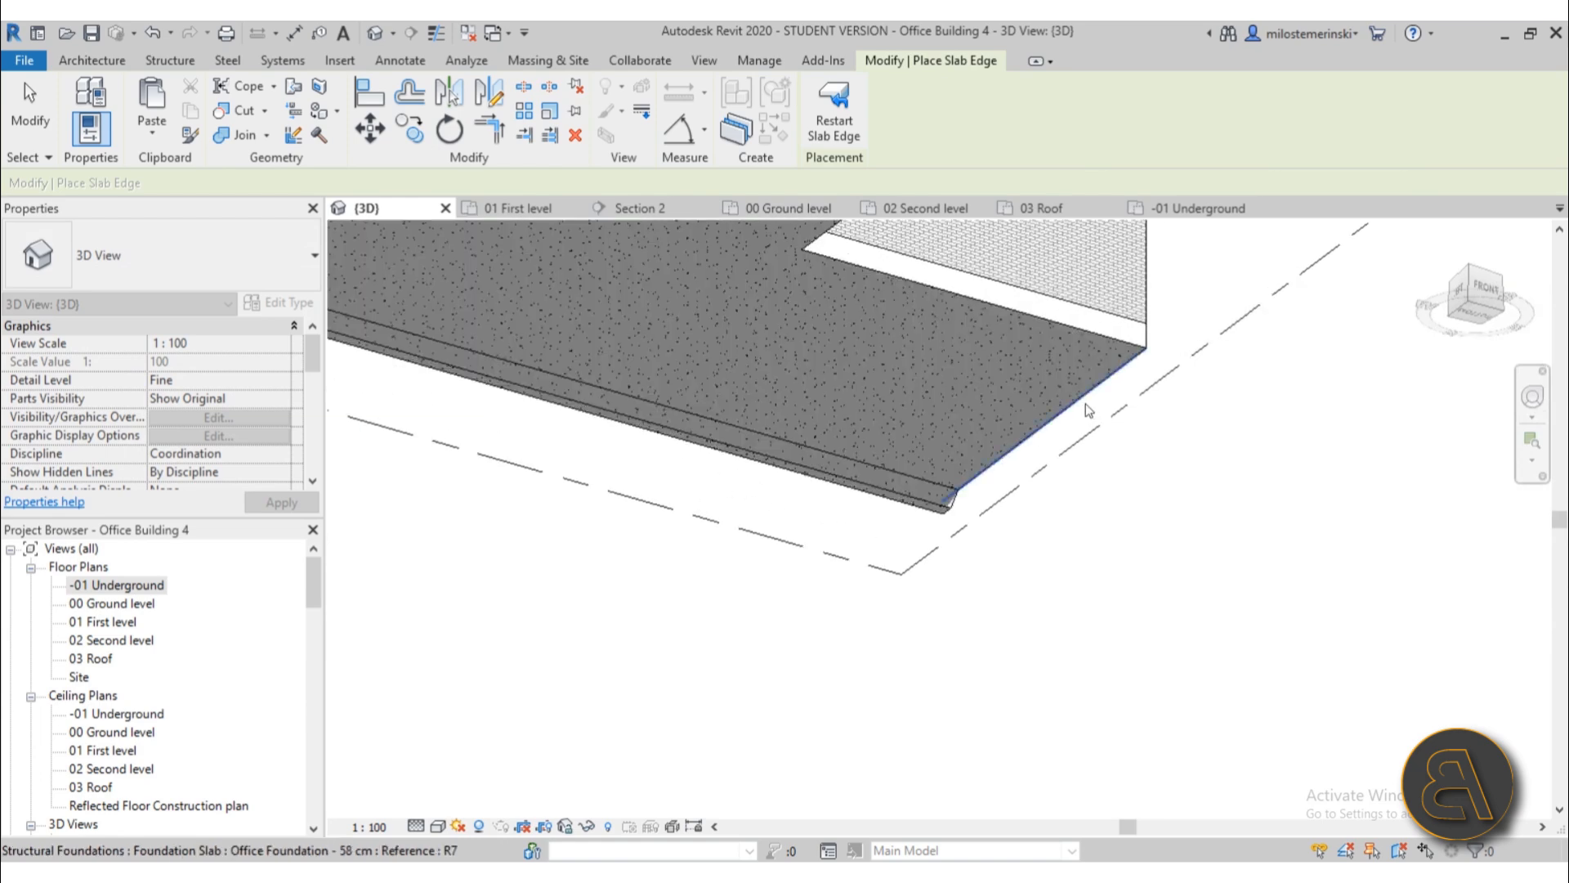
left_click(1091, 411)
left_click(1053, 323)
middle_click_drag(869, 341, 806, 442)
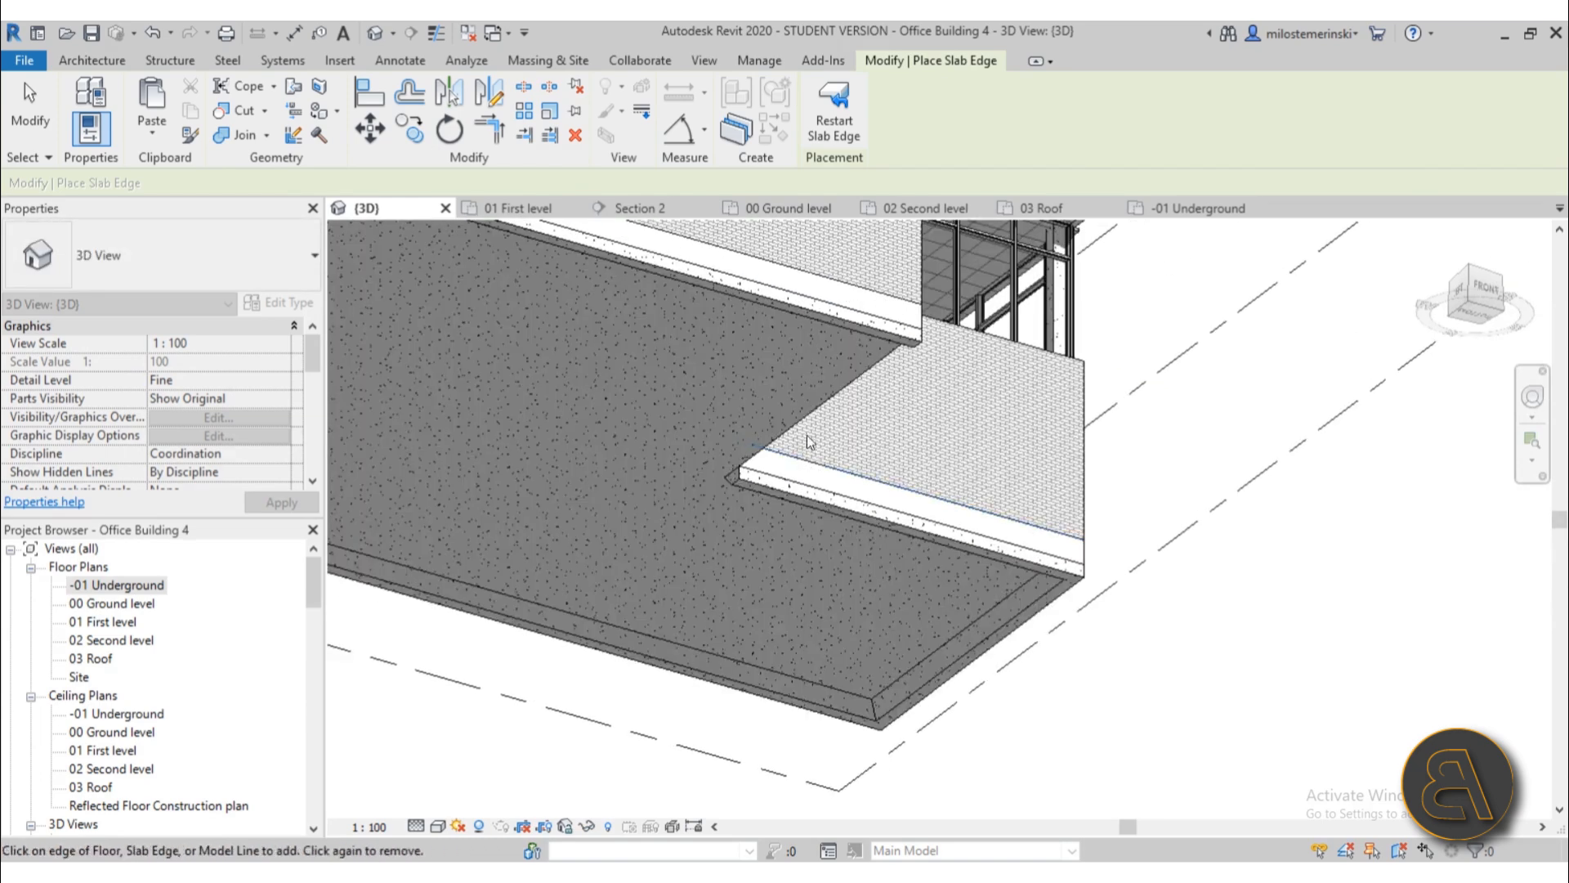
left_click(32, 110)
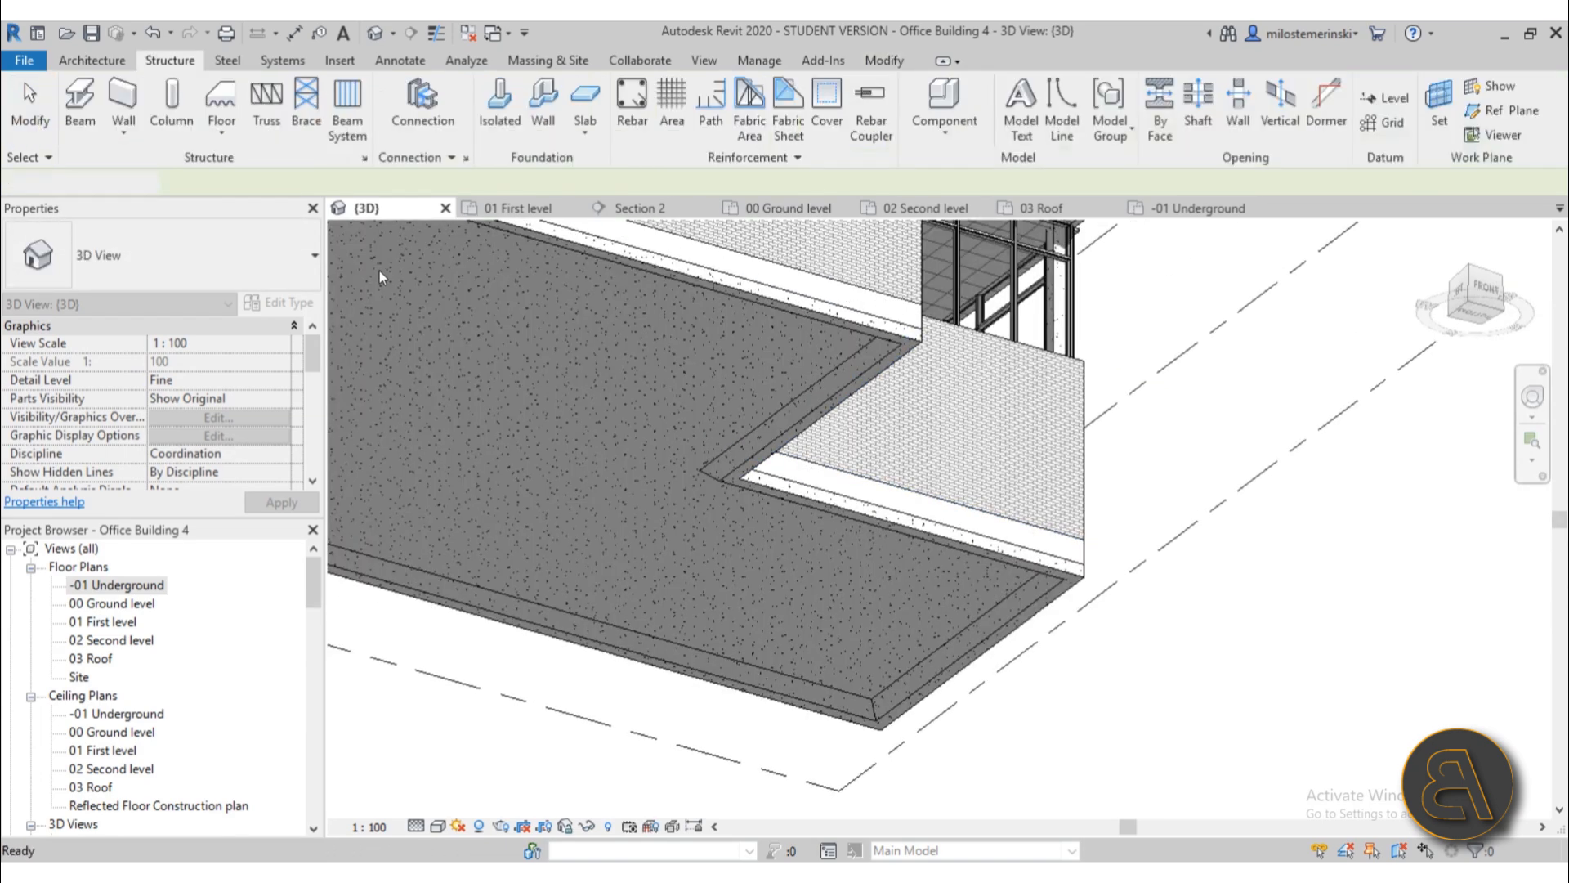
scroll(752, 431, "down", 2)
middle_click_drag(450, 613, 655, 589)
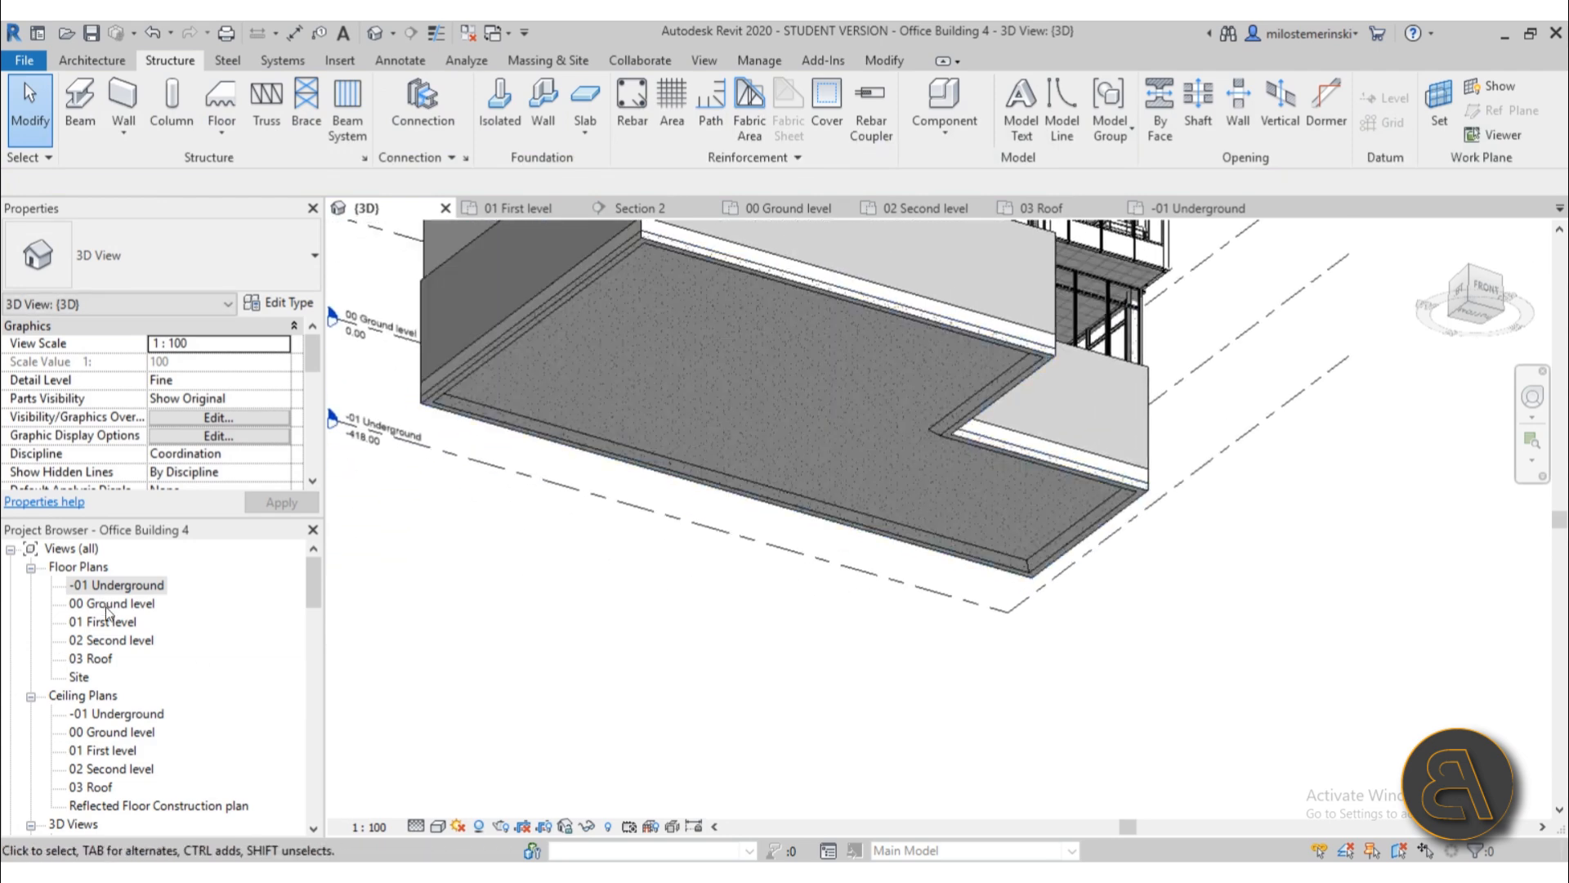
- Open Section 2 from the section mark in the 01 First level plan and examine the slab edge at both ends of the foundation
left_click(492, 209)
scroll(801, 345, "down", 5)
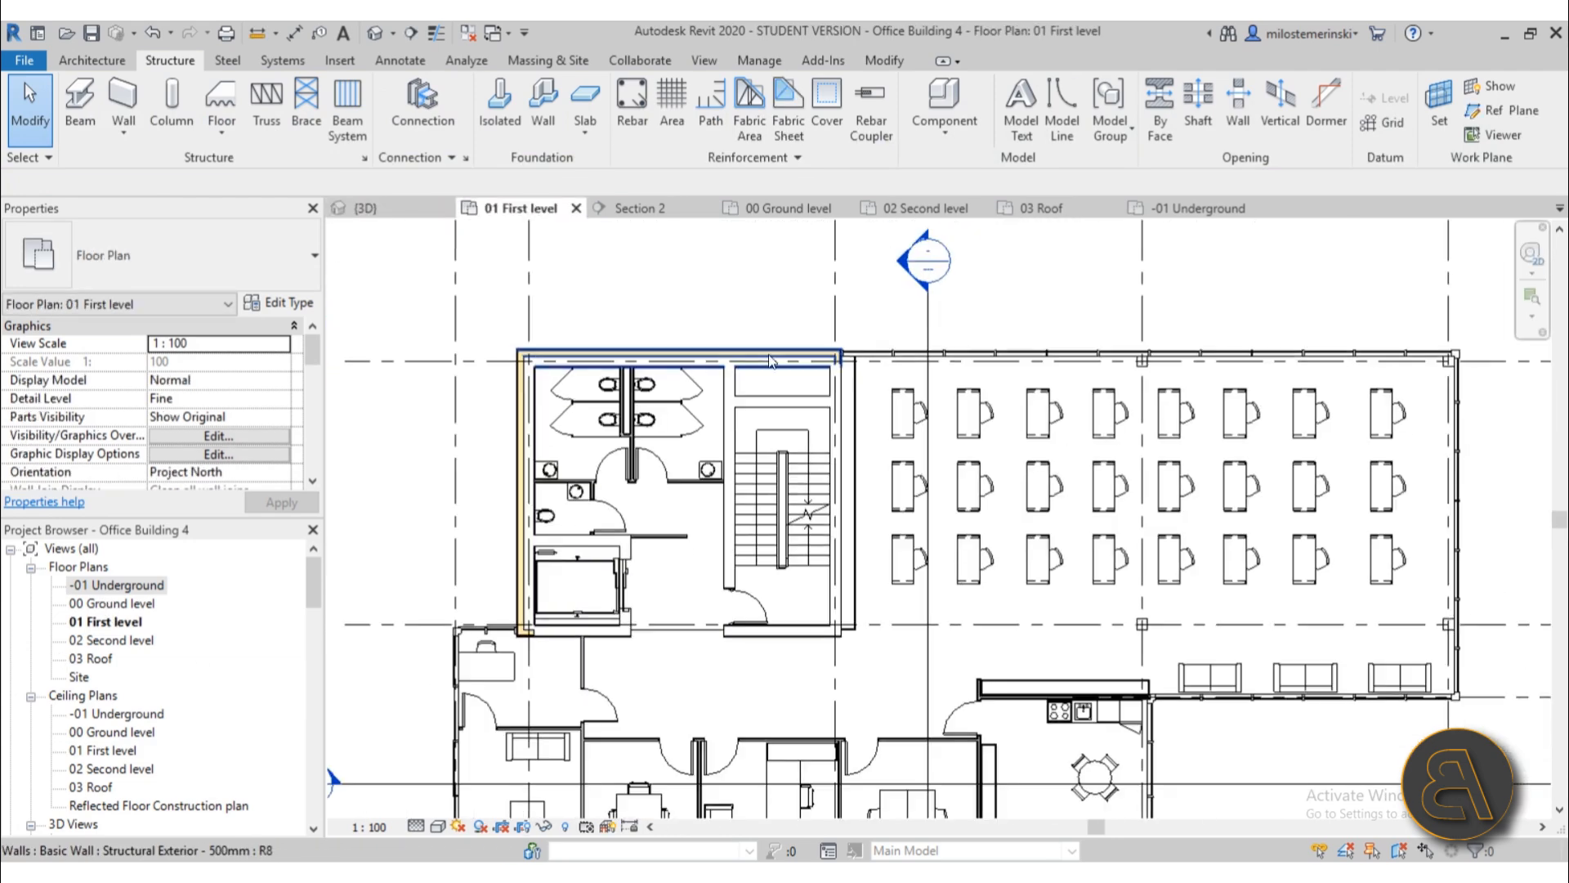
middle_click_drag(793, 364, 714, 375)
double_click(788, 307)
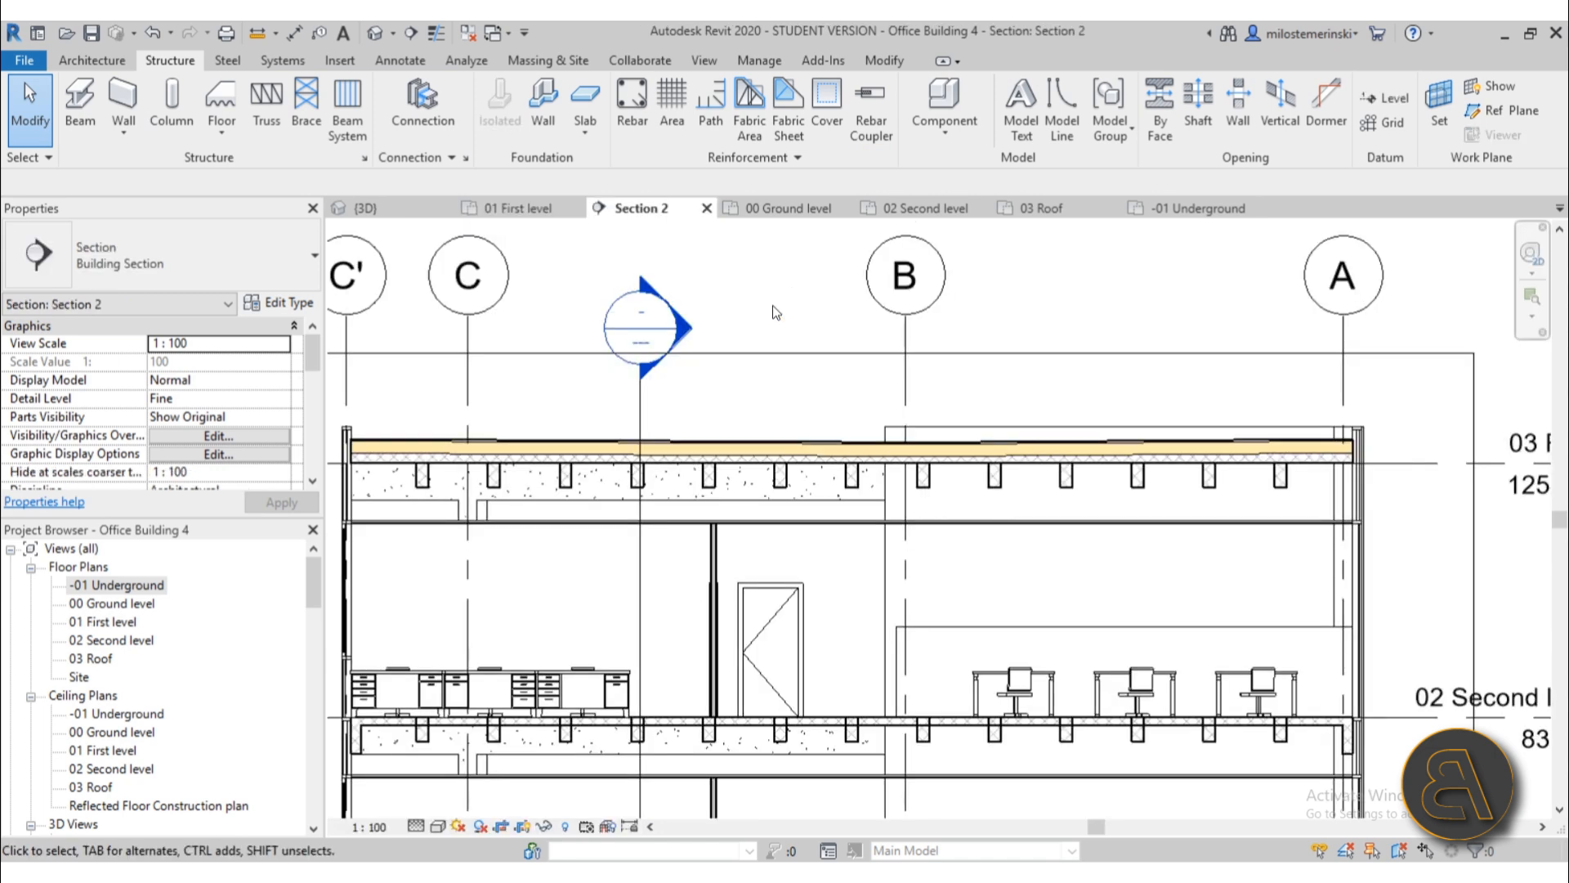
scroll(642, 695, "up", 10)
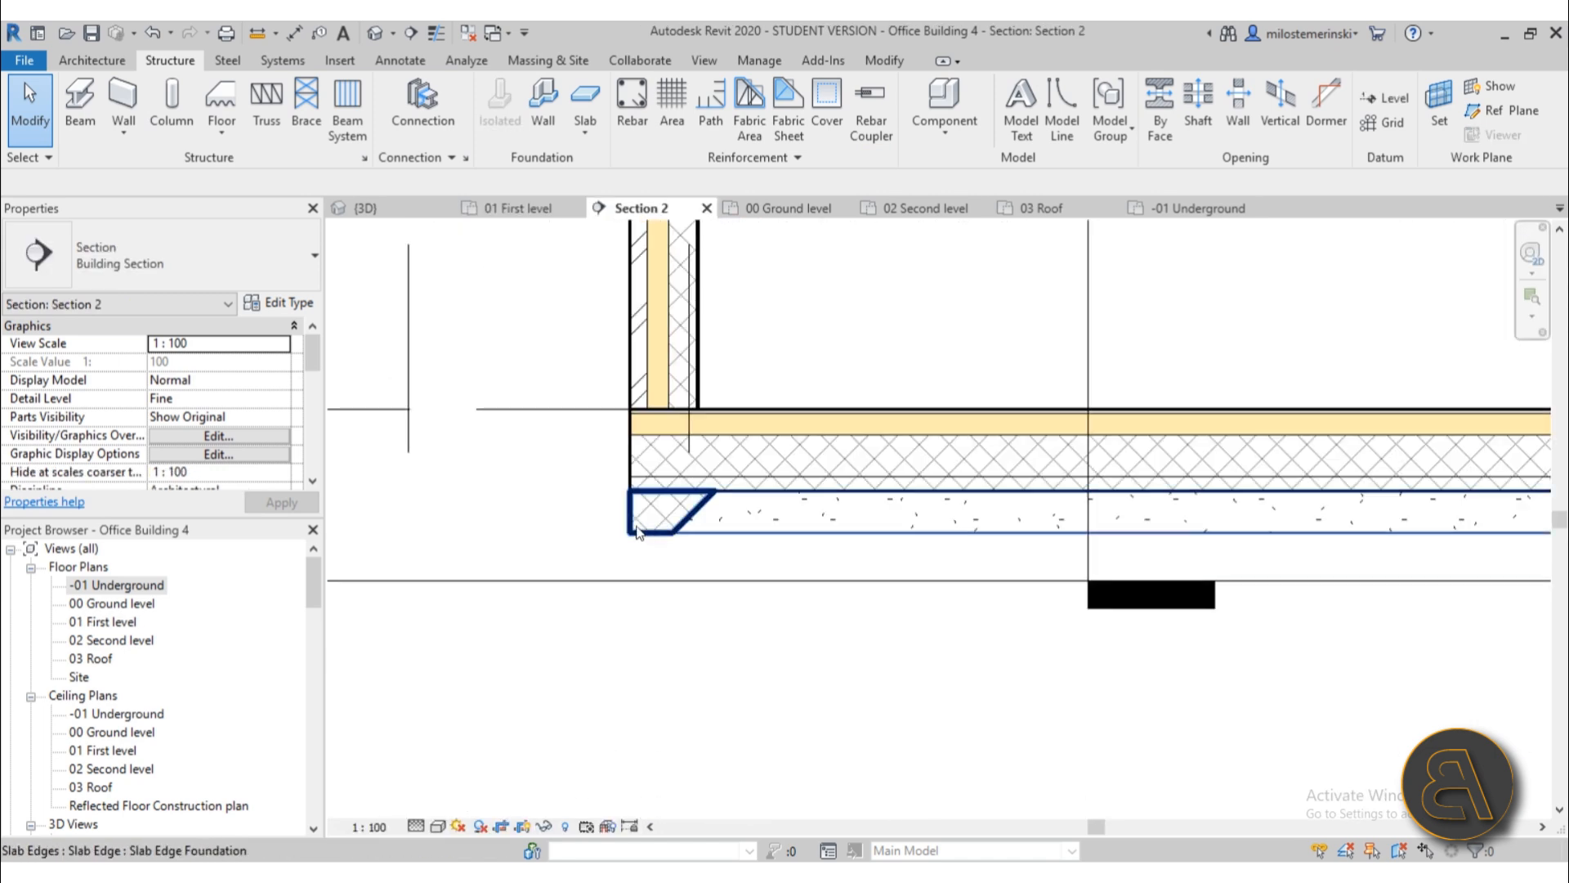
scroll(601, 477, "down", 3)
middle_click_drag(883, 536, 360, 525)
scroll(1030, 494, "up", 4)
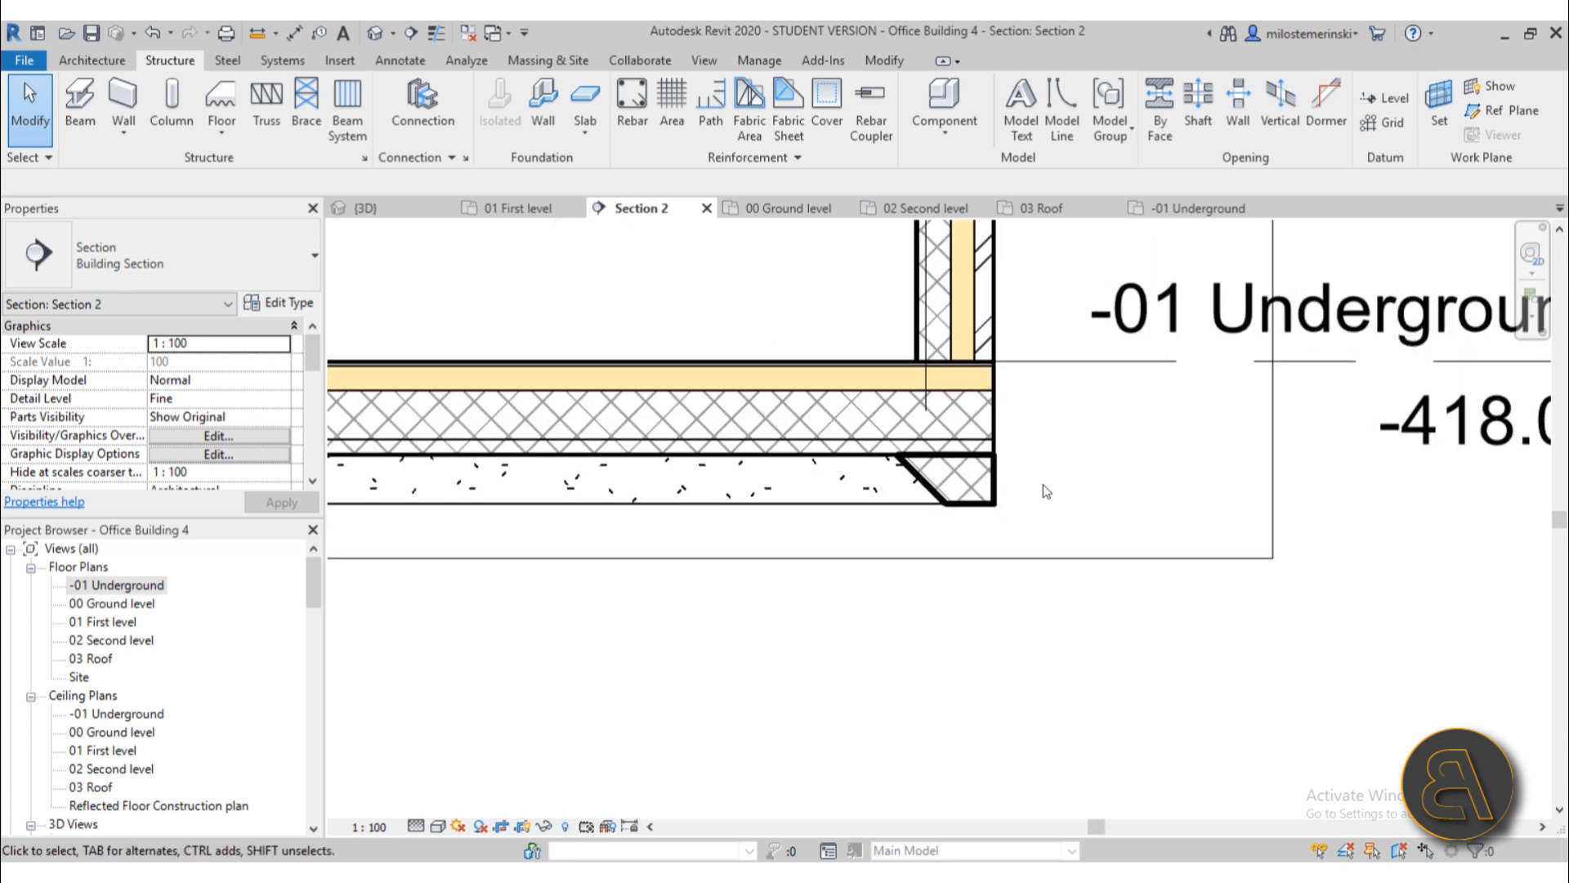
- Join the Office Foundation - 58 cm slab with the slab edge in Section 2 using Join Geometry
left_click(854, 445)
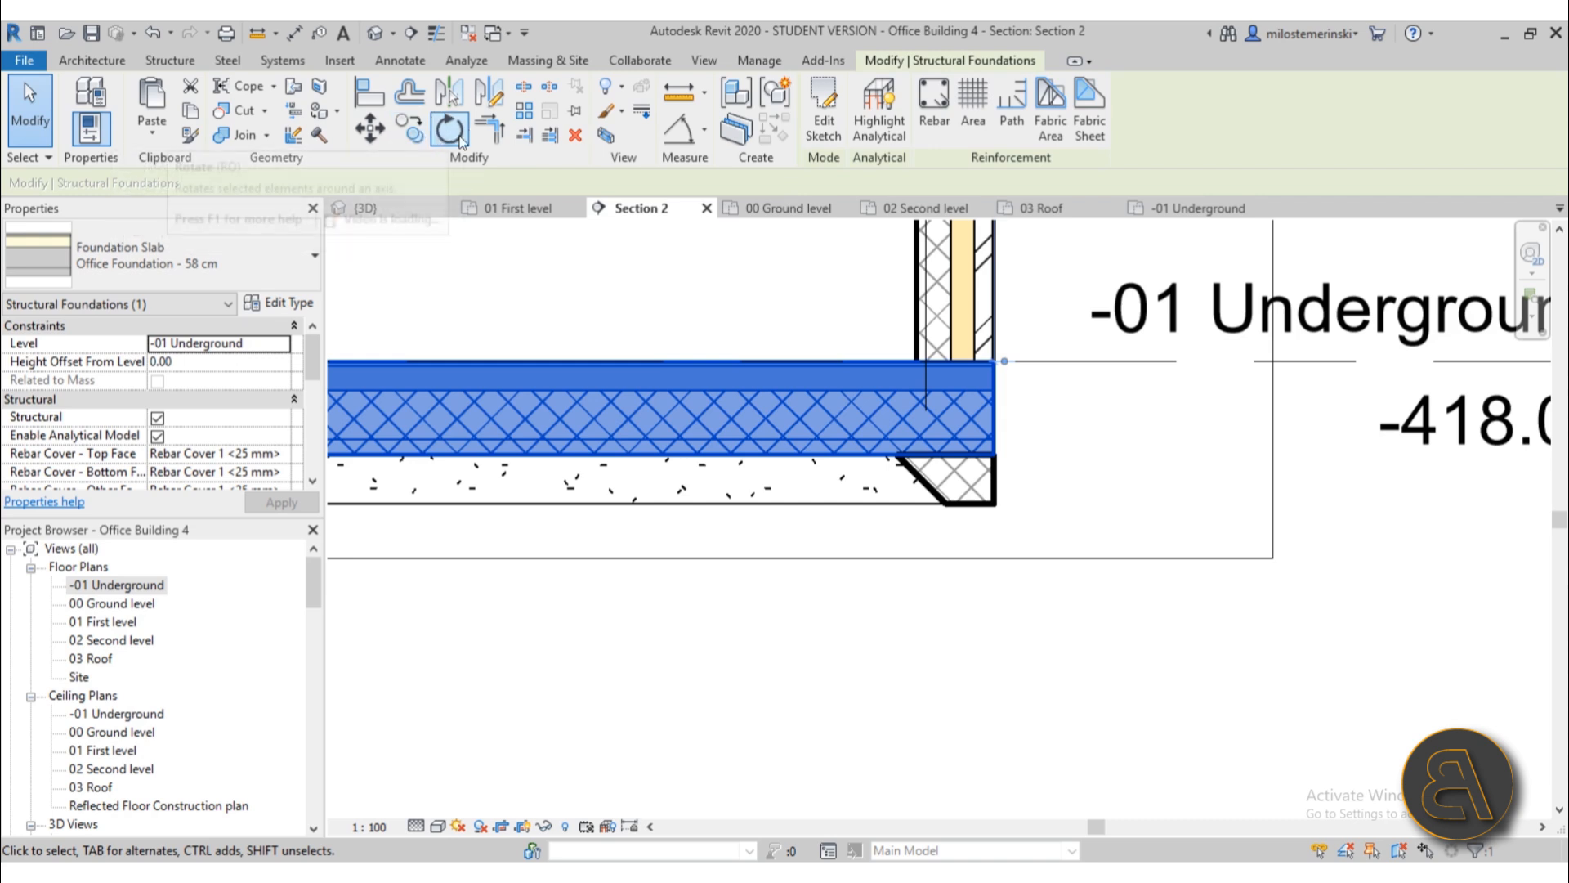
key("Escape")
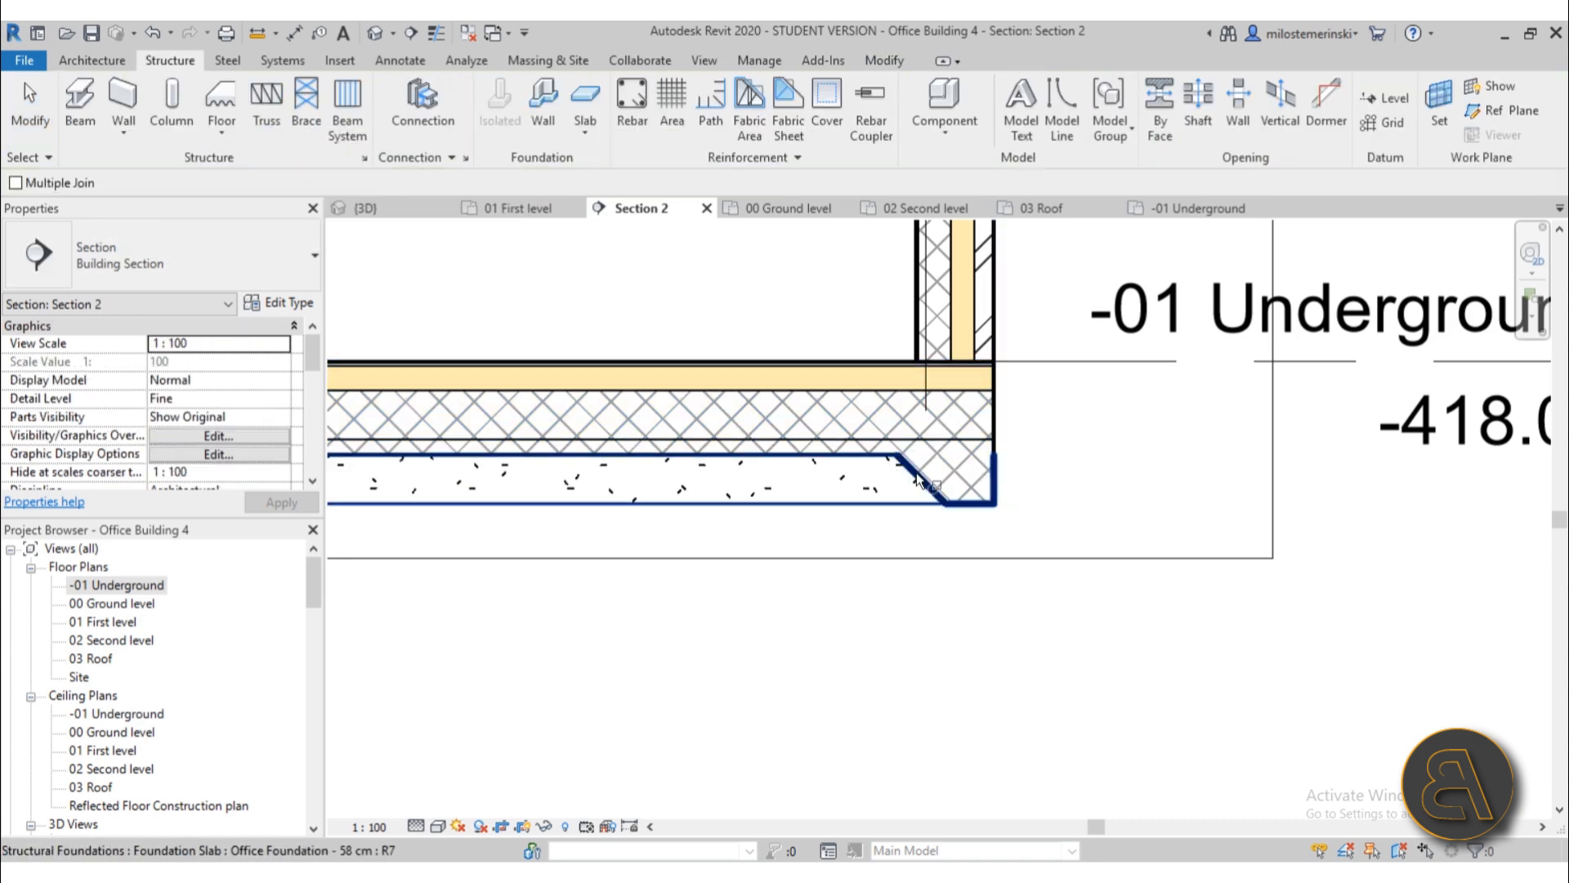
scroll(889, 463, "down", 5)
scroll(832, 473, "up", 3)
scroll(833, 476, "down", 1)
middle_click_drag(841, 481, 613, 473)
scroll(685, 410, "up", 3)
key("Escape")
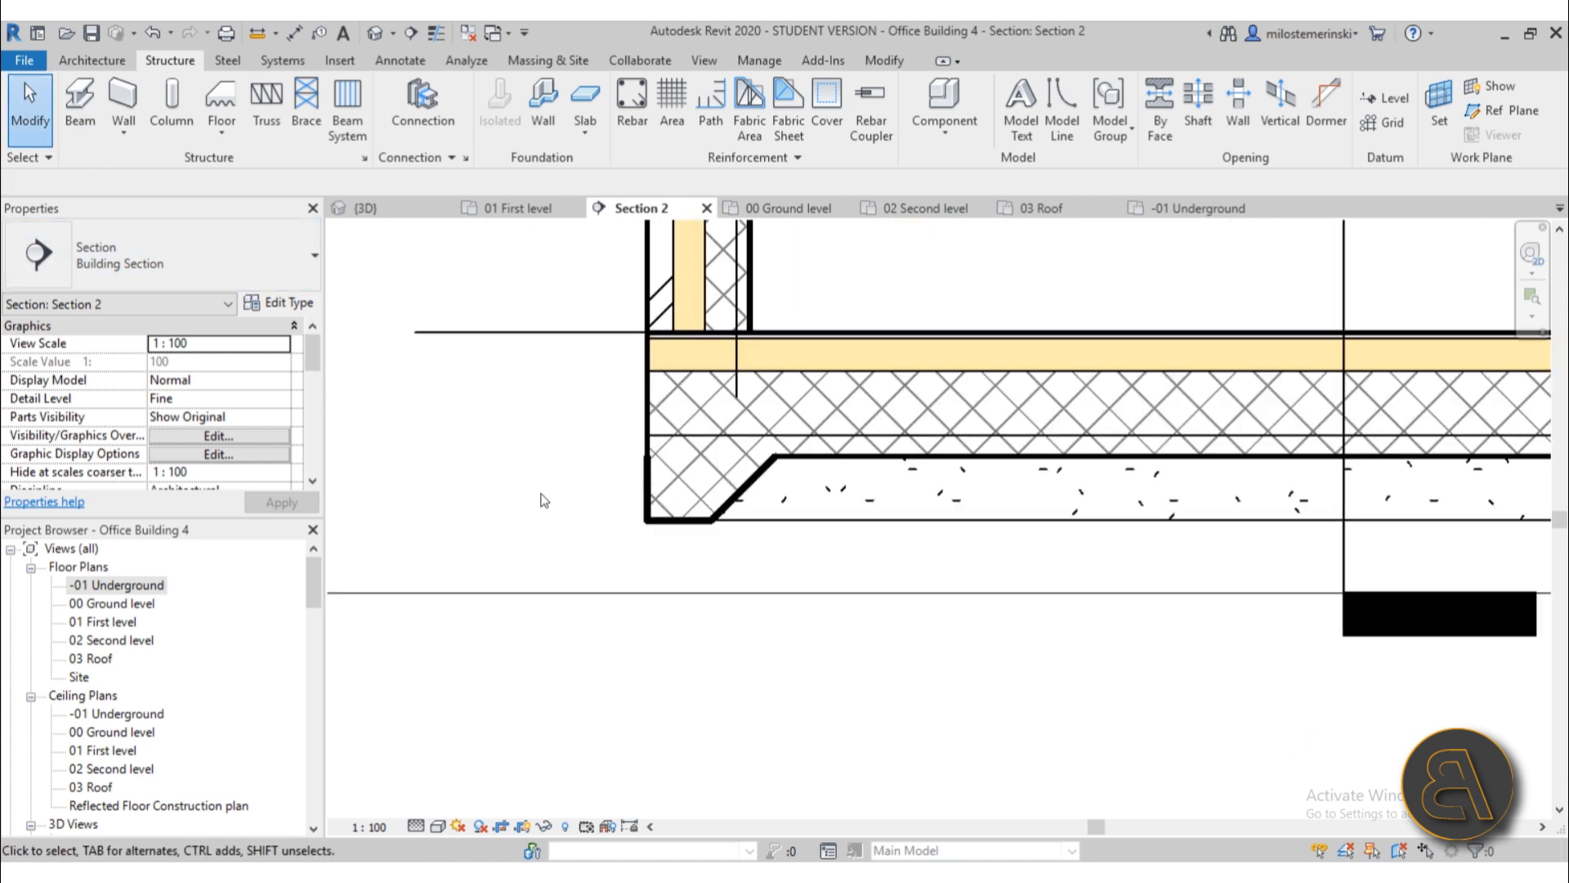
- Examine the whole underground foundation in Section 2 and select the slab edge beneath it
scroll(438, 502, "down", 5)
middle_click_drag(533, 484, 718, 690)
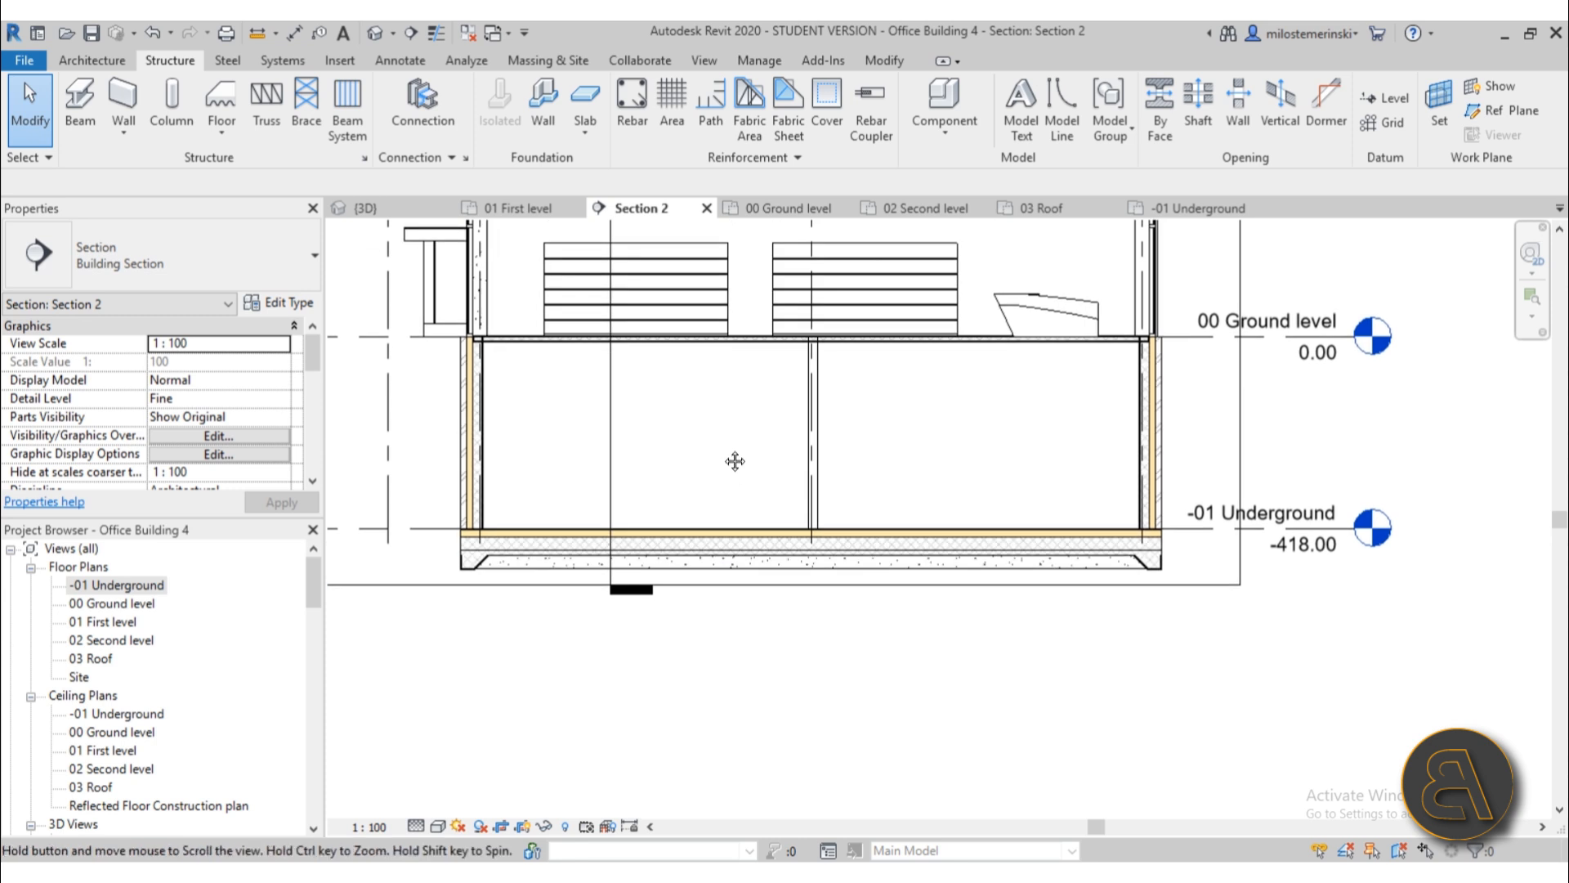
scroll(483, 572, "up", 3)
left_click(465, 547)
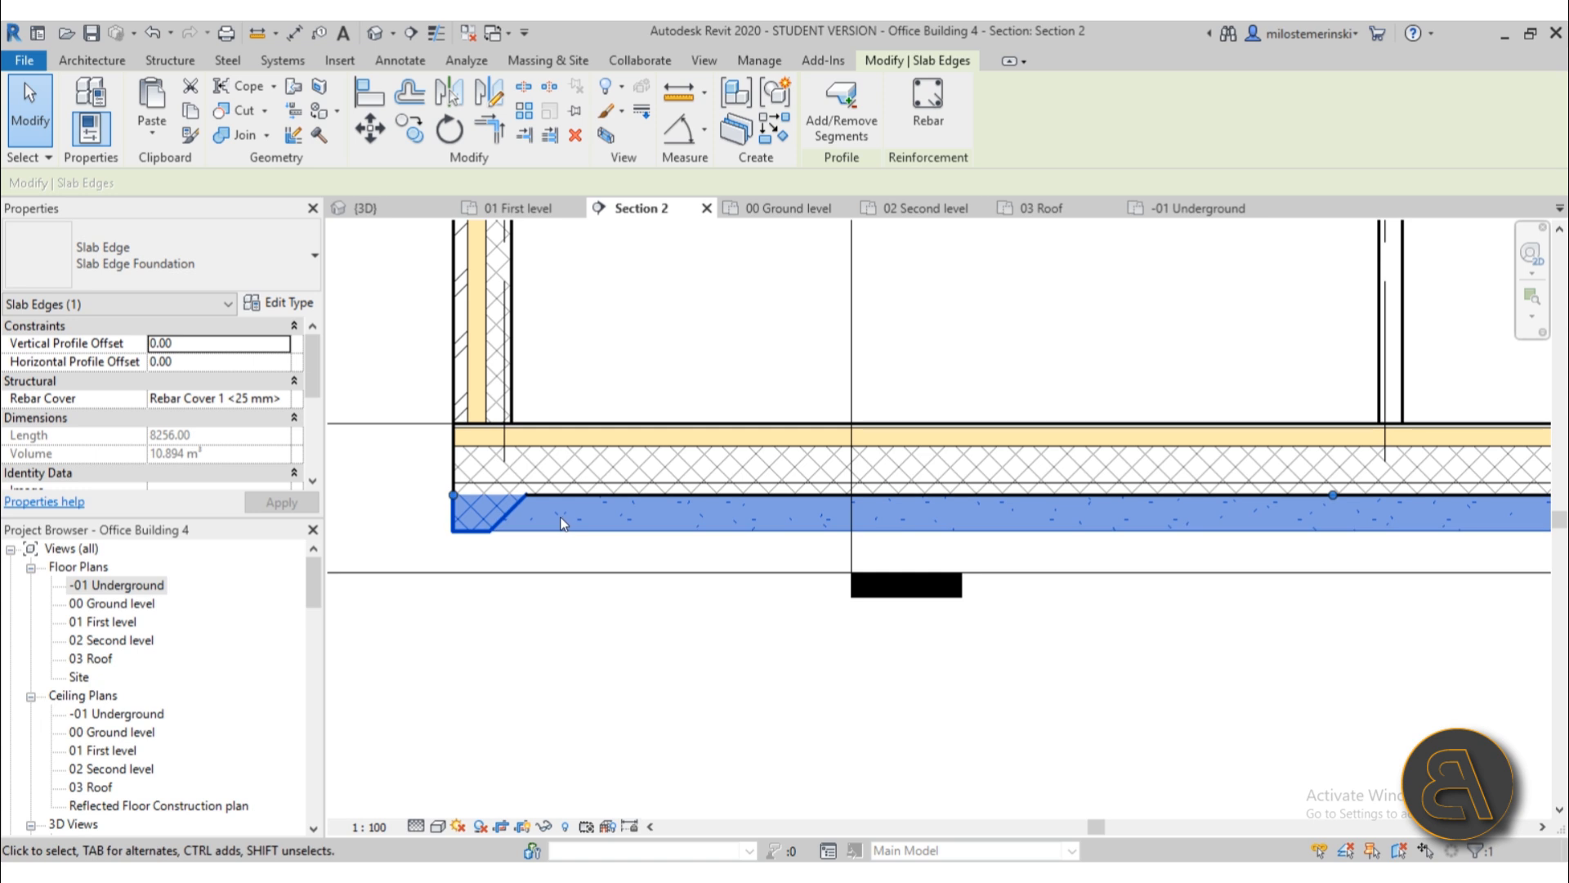
scroll(193, 595, "down", 10)
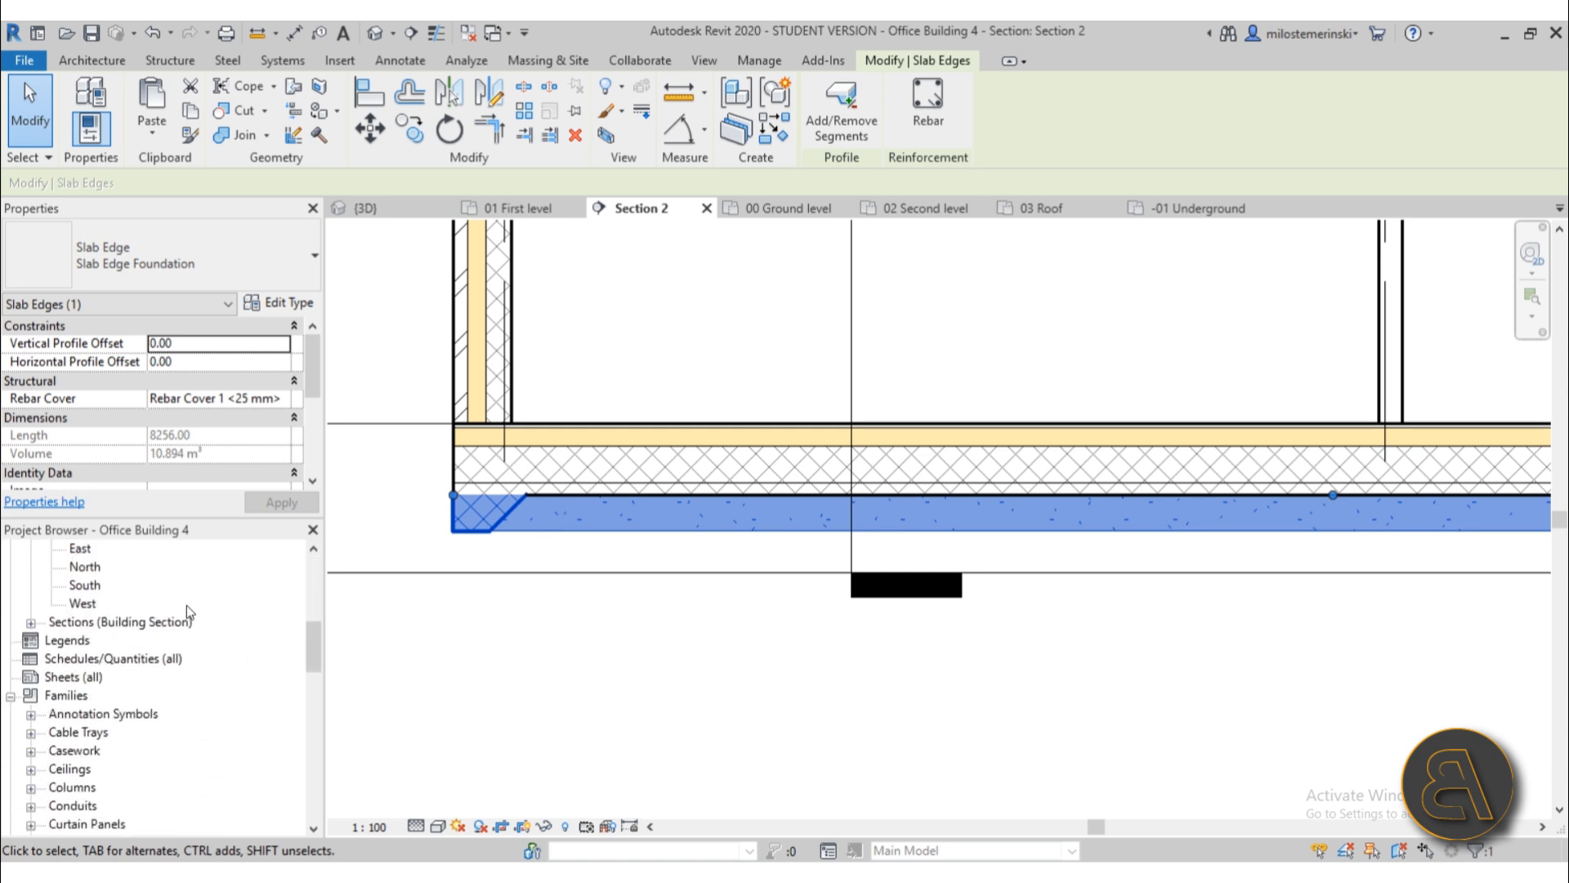
scroll(199, 642, "down", 3)
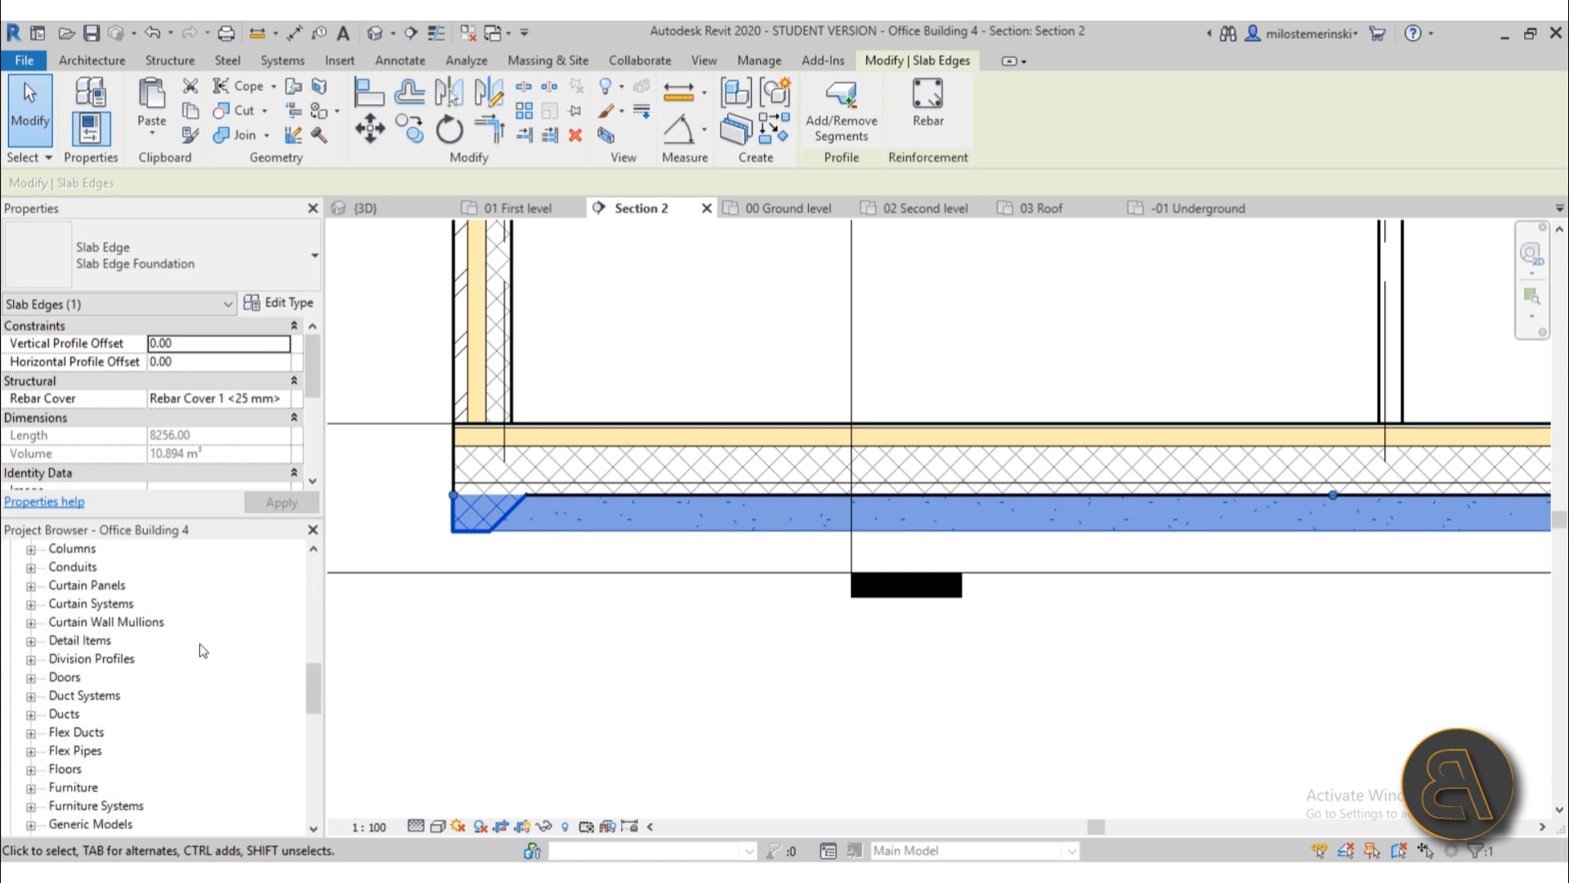
scroll(120, 669, "up", 2)
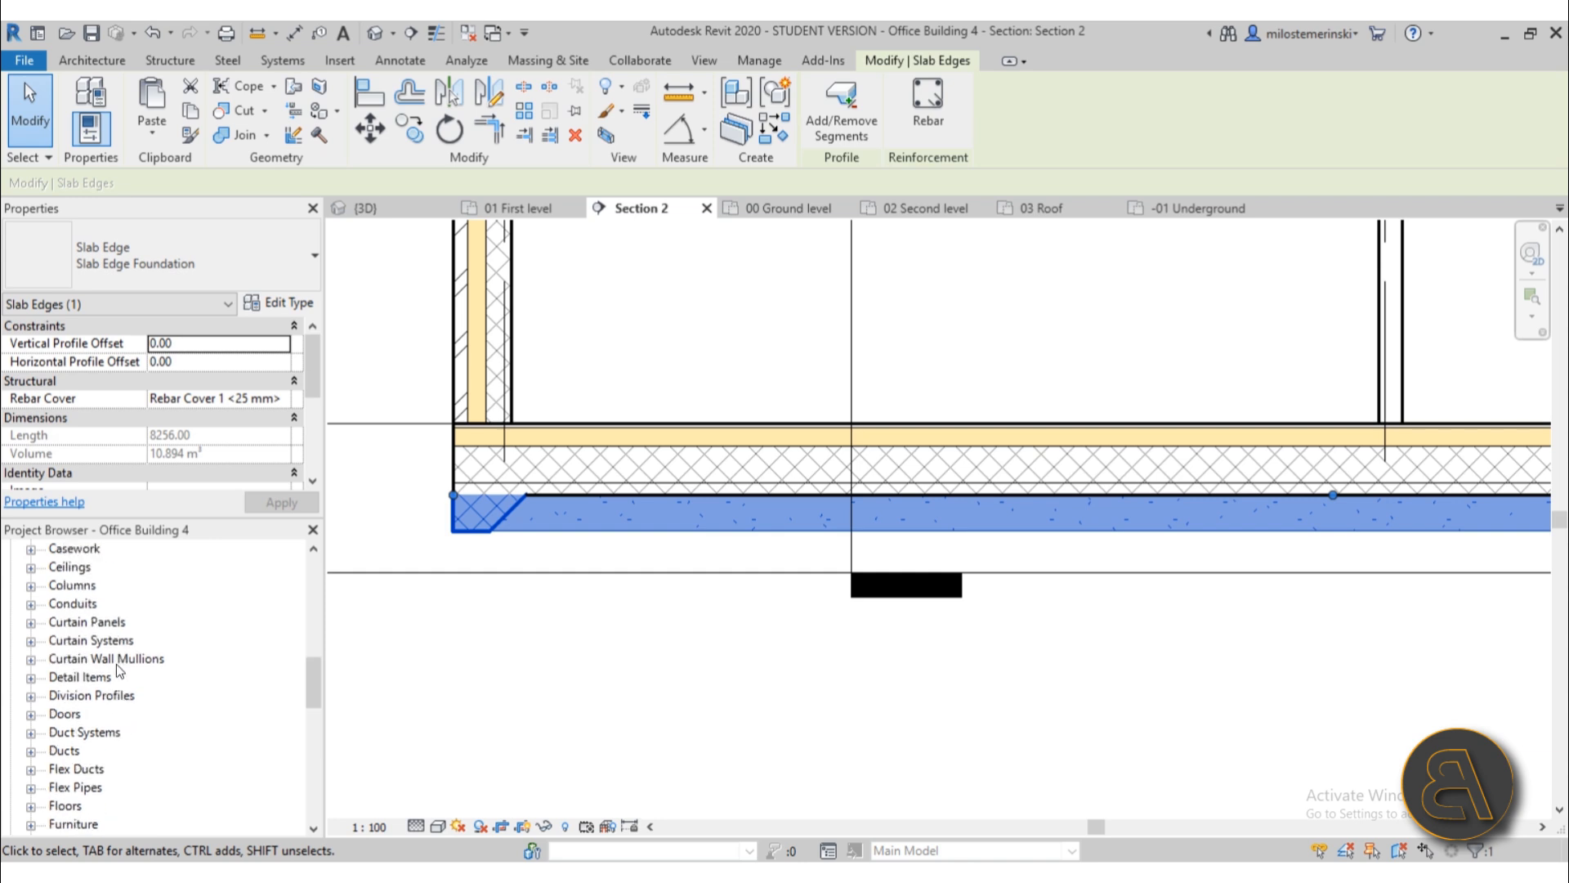
scroll(120, 669, "down", 3)
scroll(118, 672, "down", 1)
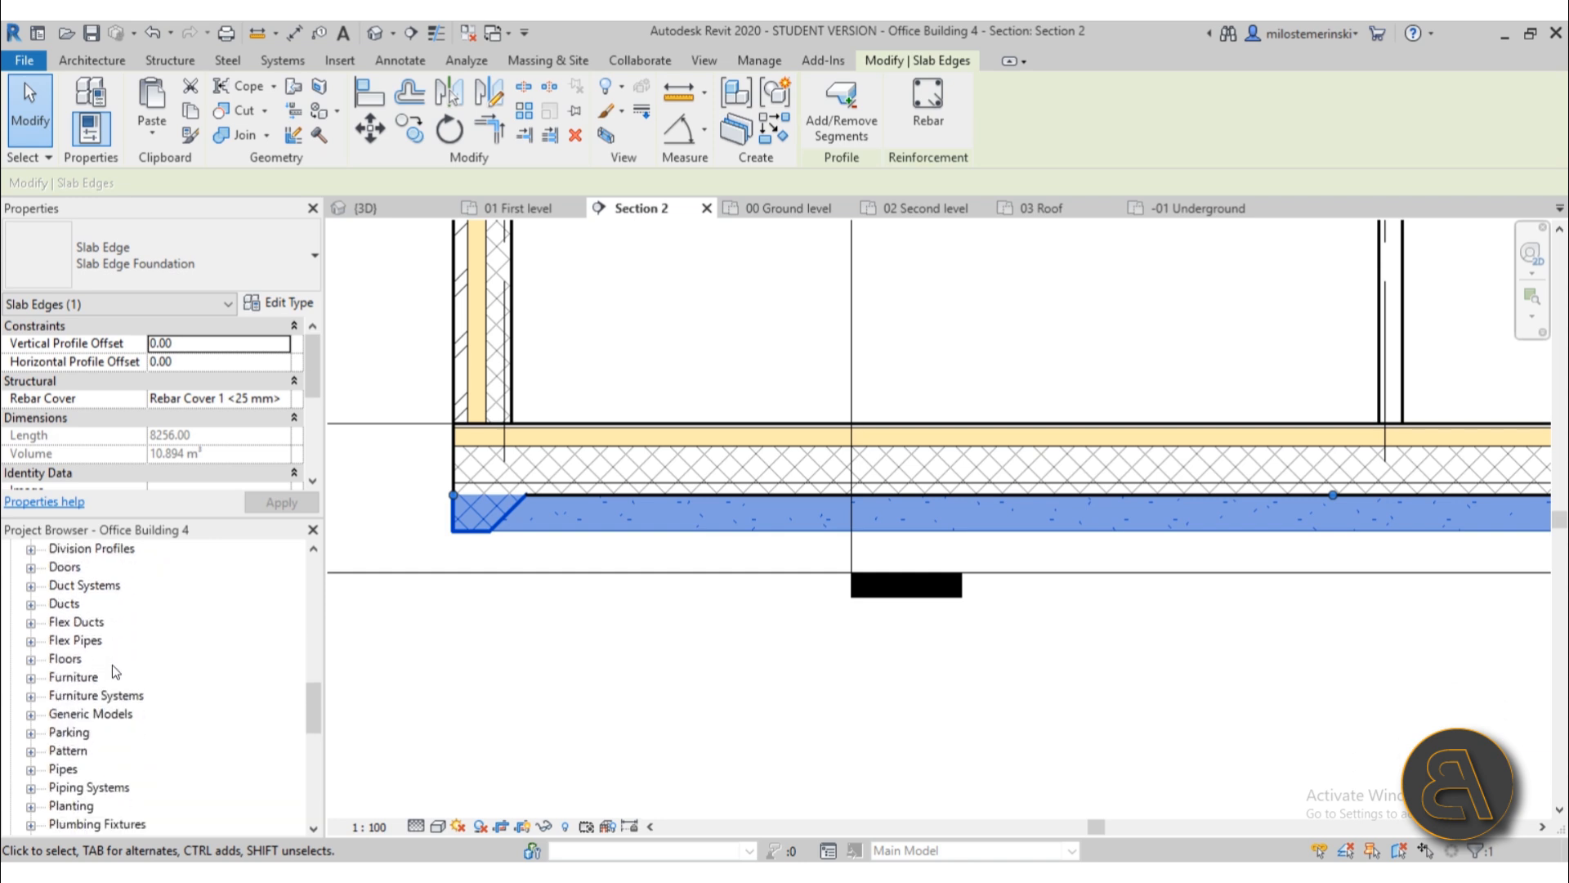
left_click(30, 660)
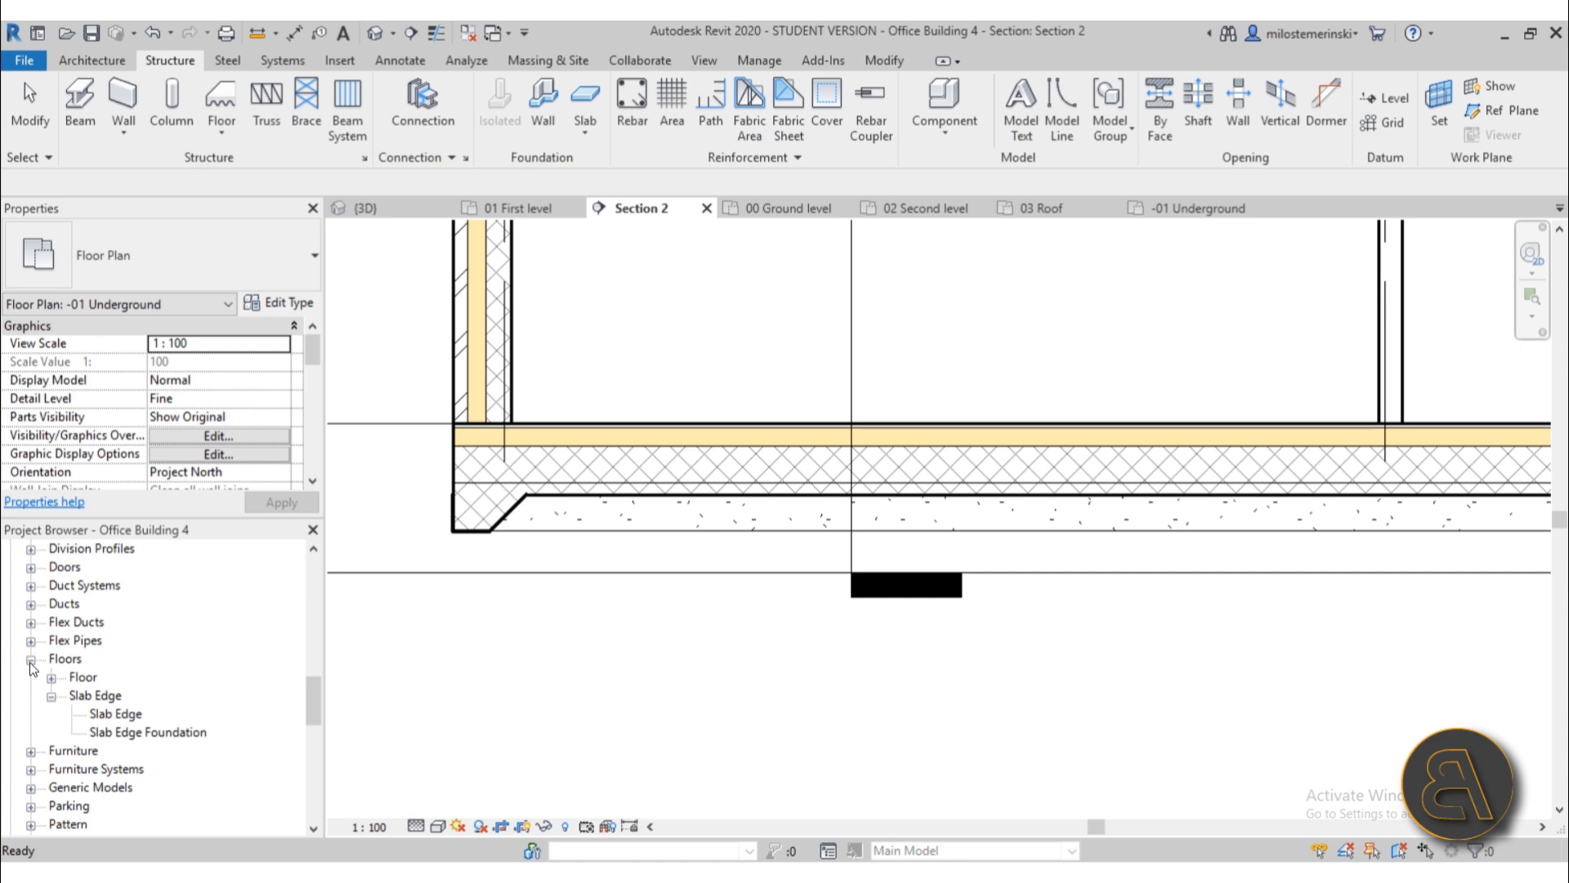
double_click(127, 732)
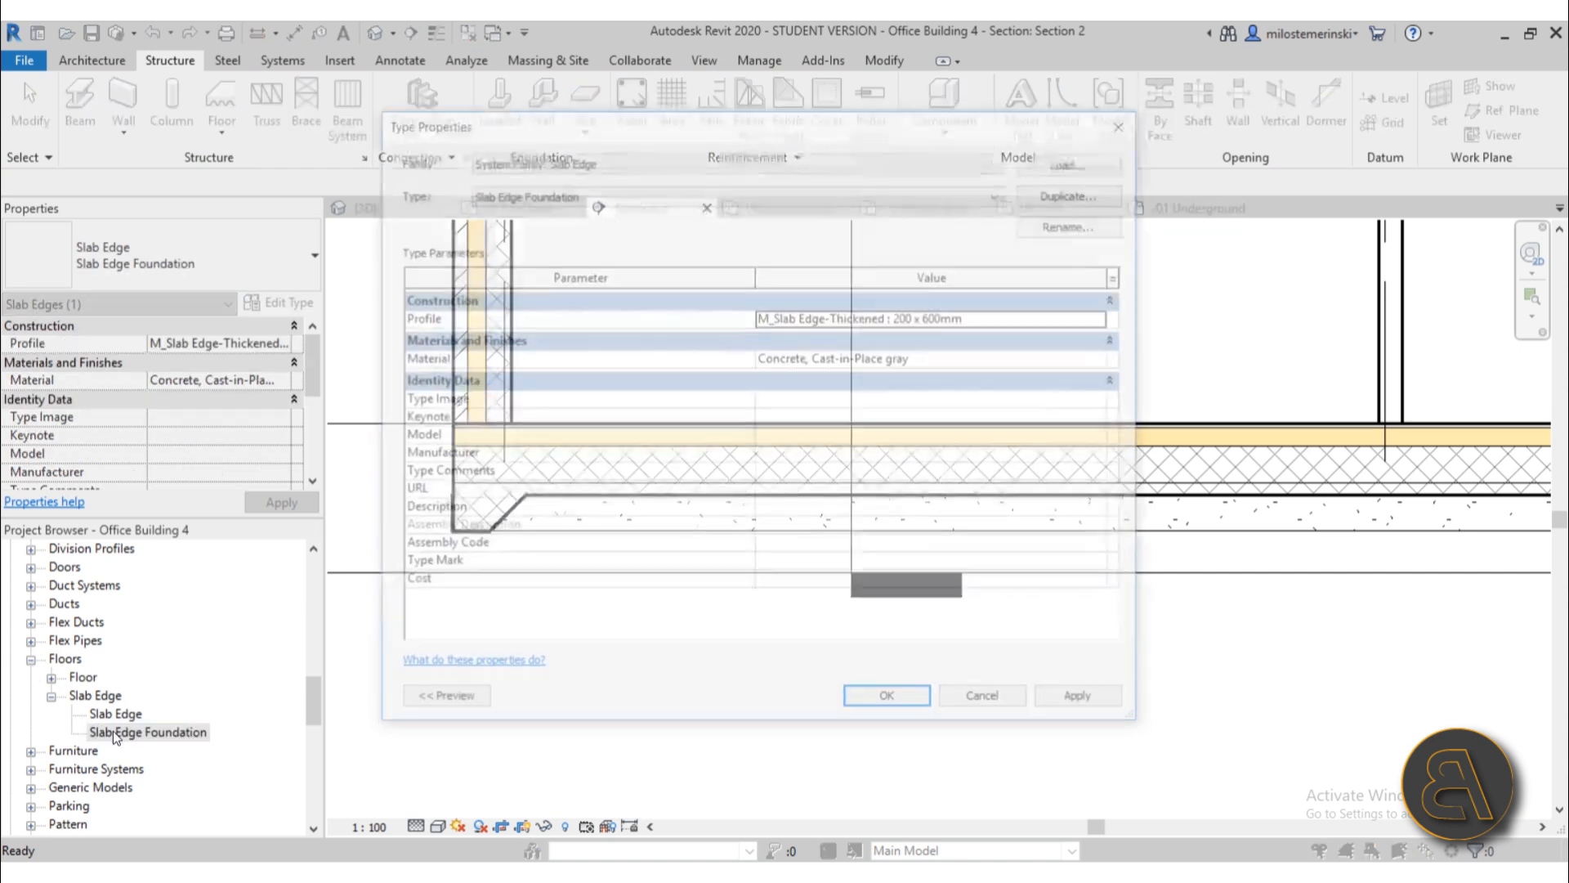
left_click(993, 703)
- Open the type properties of the 200 x 600mm type in the M_Slab Edge-Thickened profile family
scroll(131, 622, "down", 2)
scroll(131, 623, "down", 6)
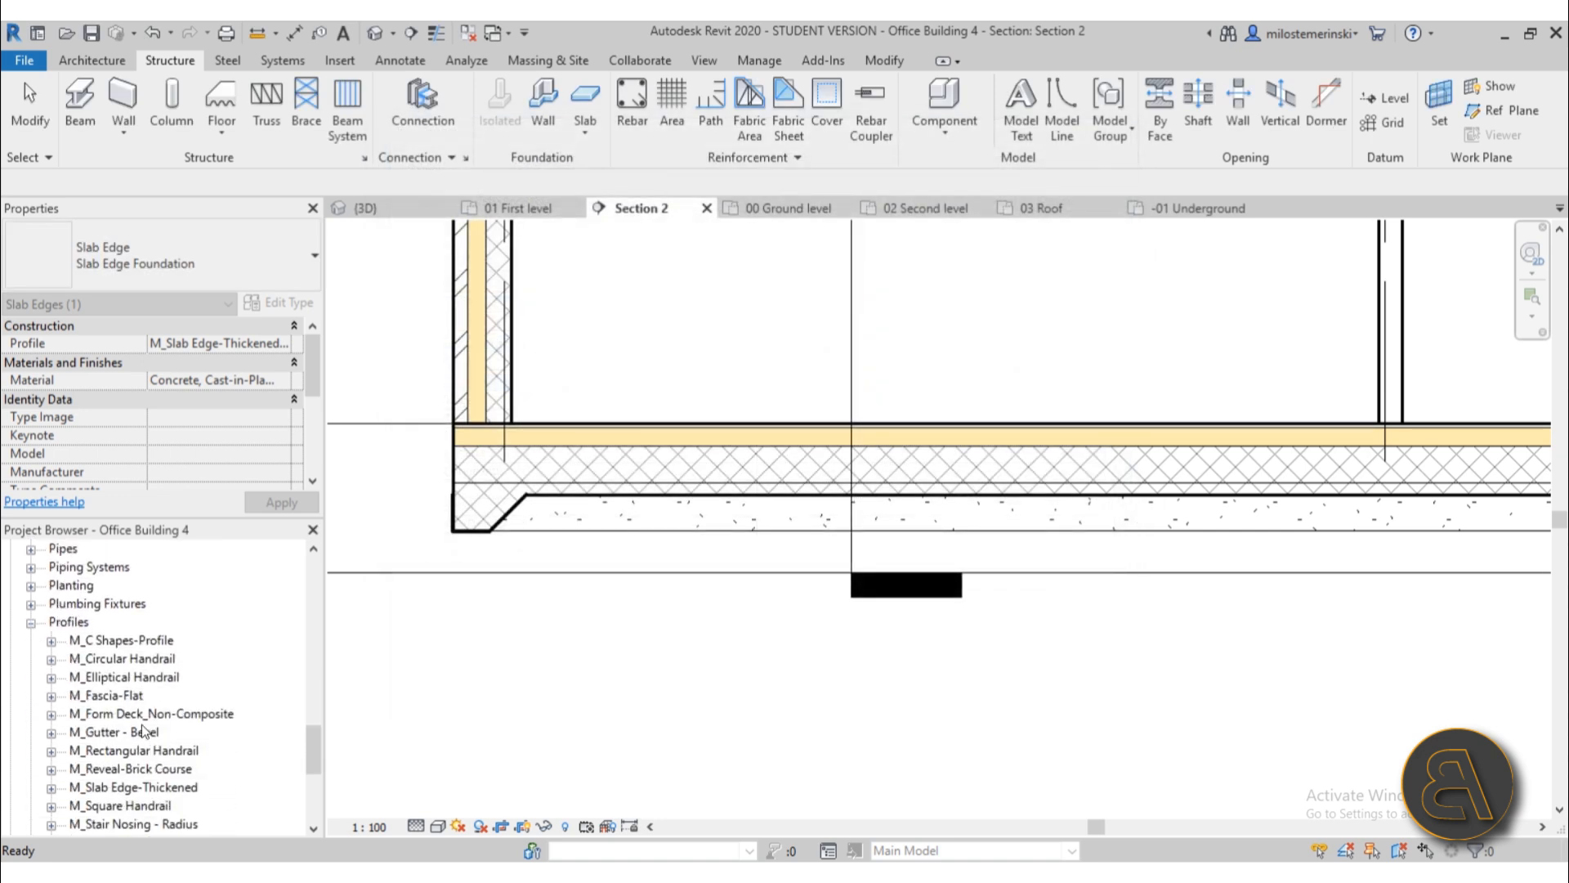
scroll(143, 730, "down", 1)
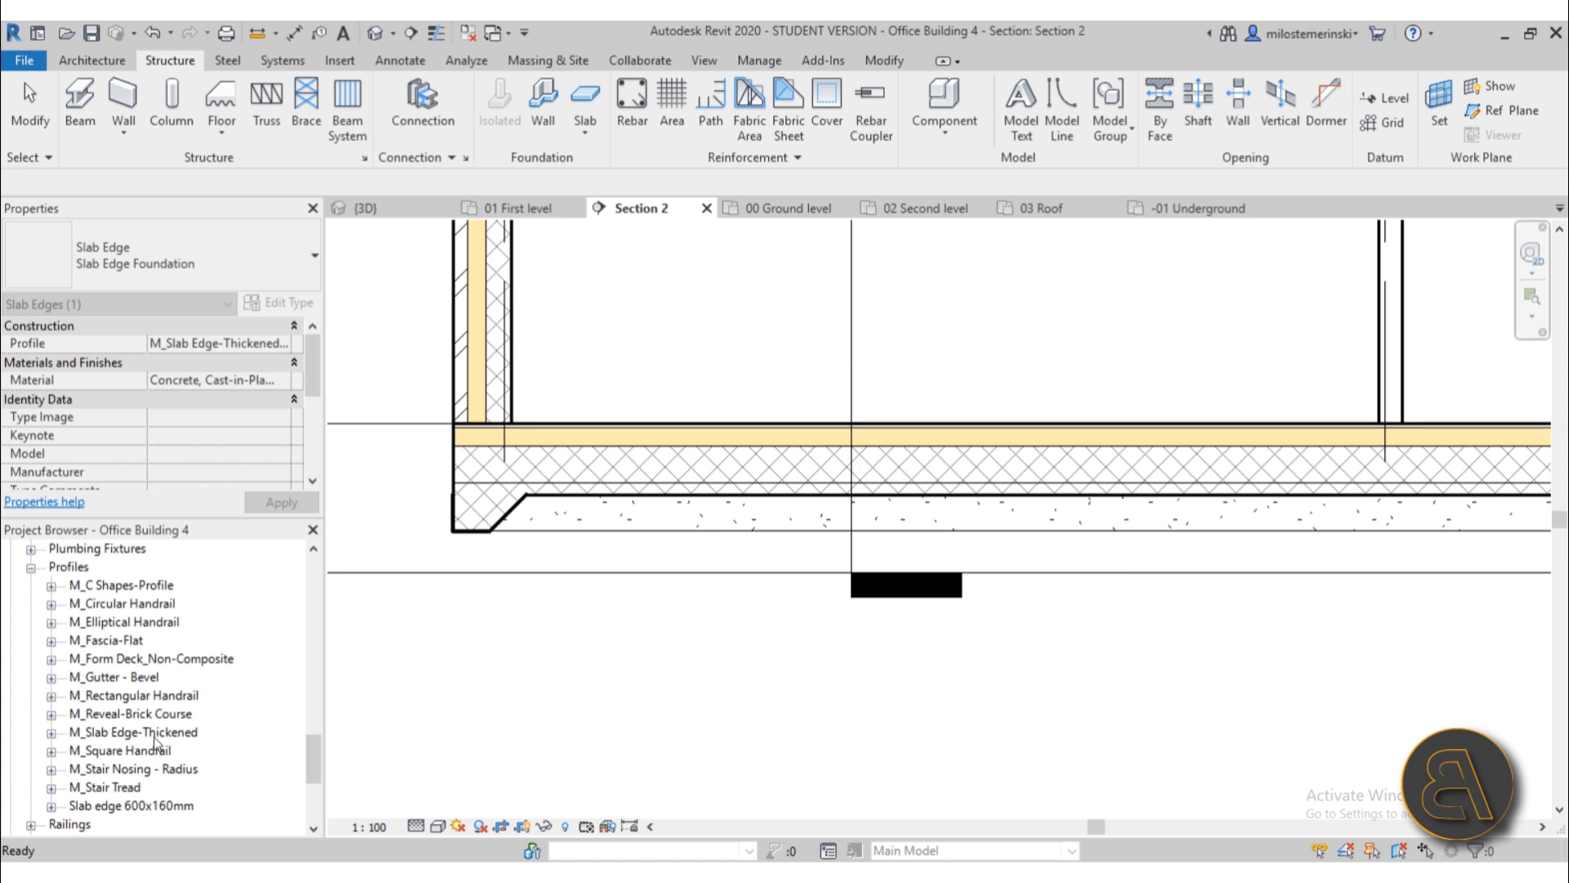
scroll(138, 725, "down", 1)
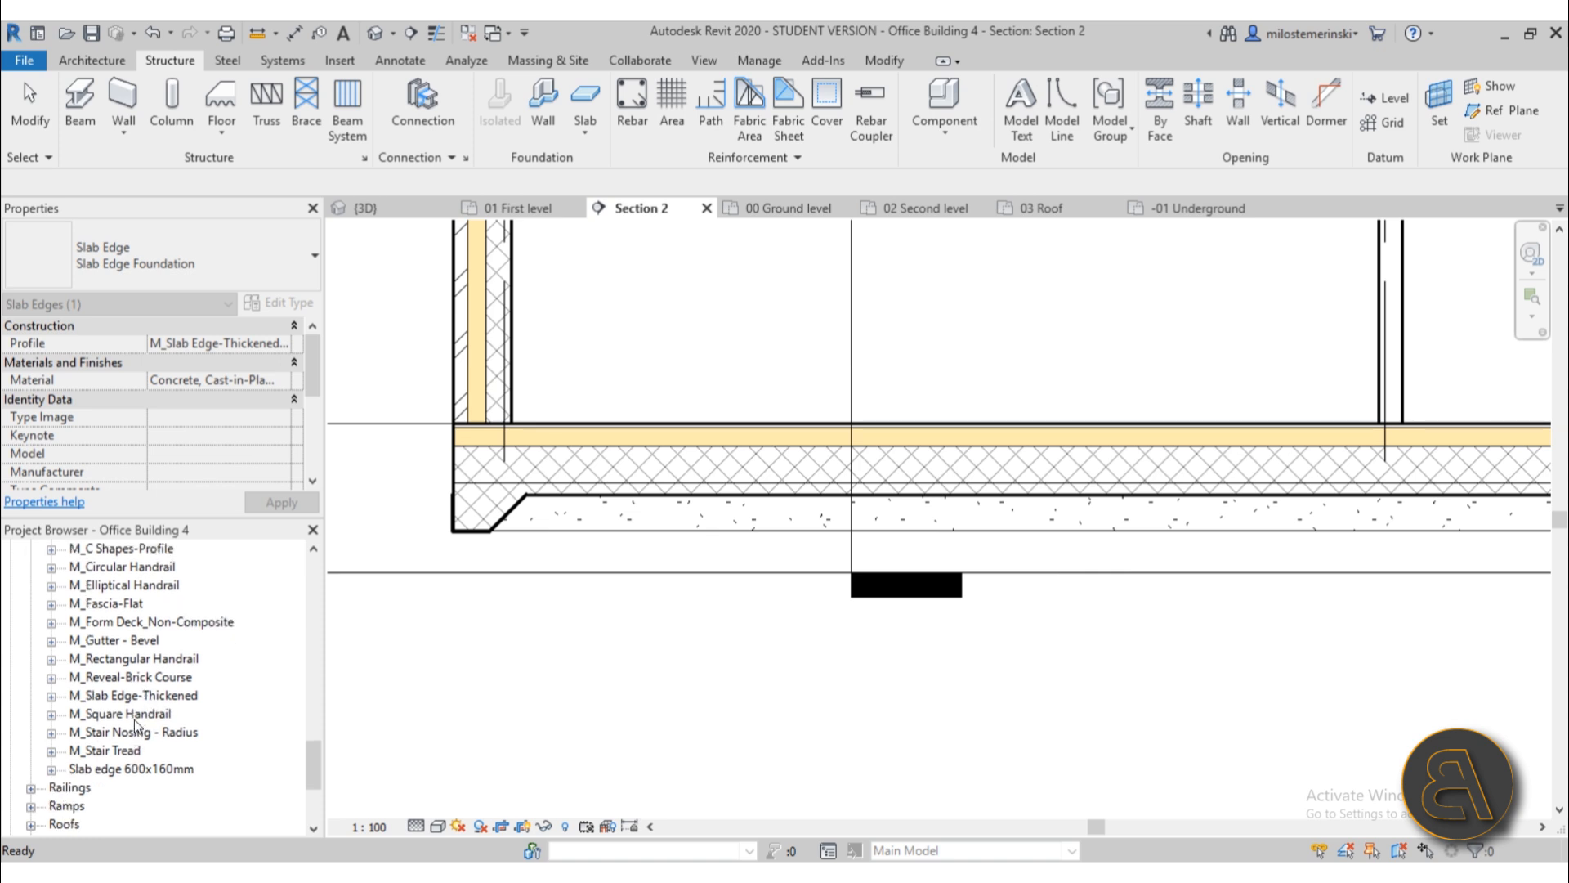
left_click(51, 696)
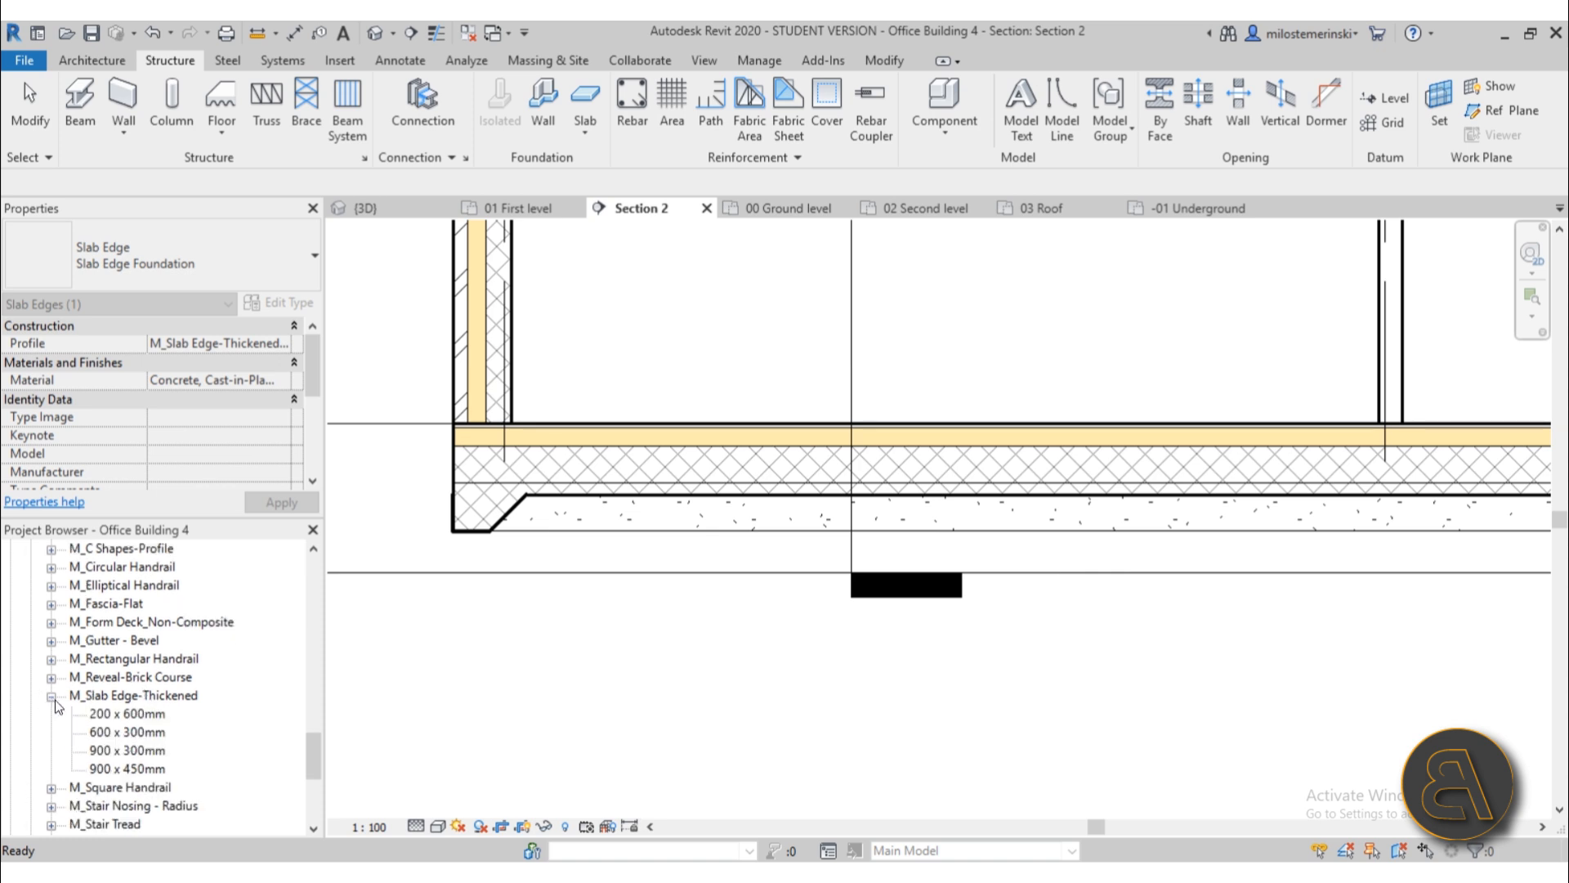
double_click(157, 716)
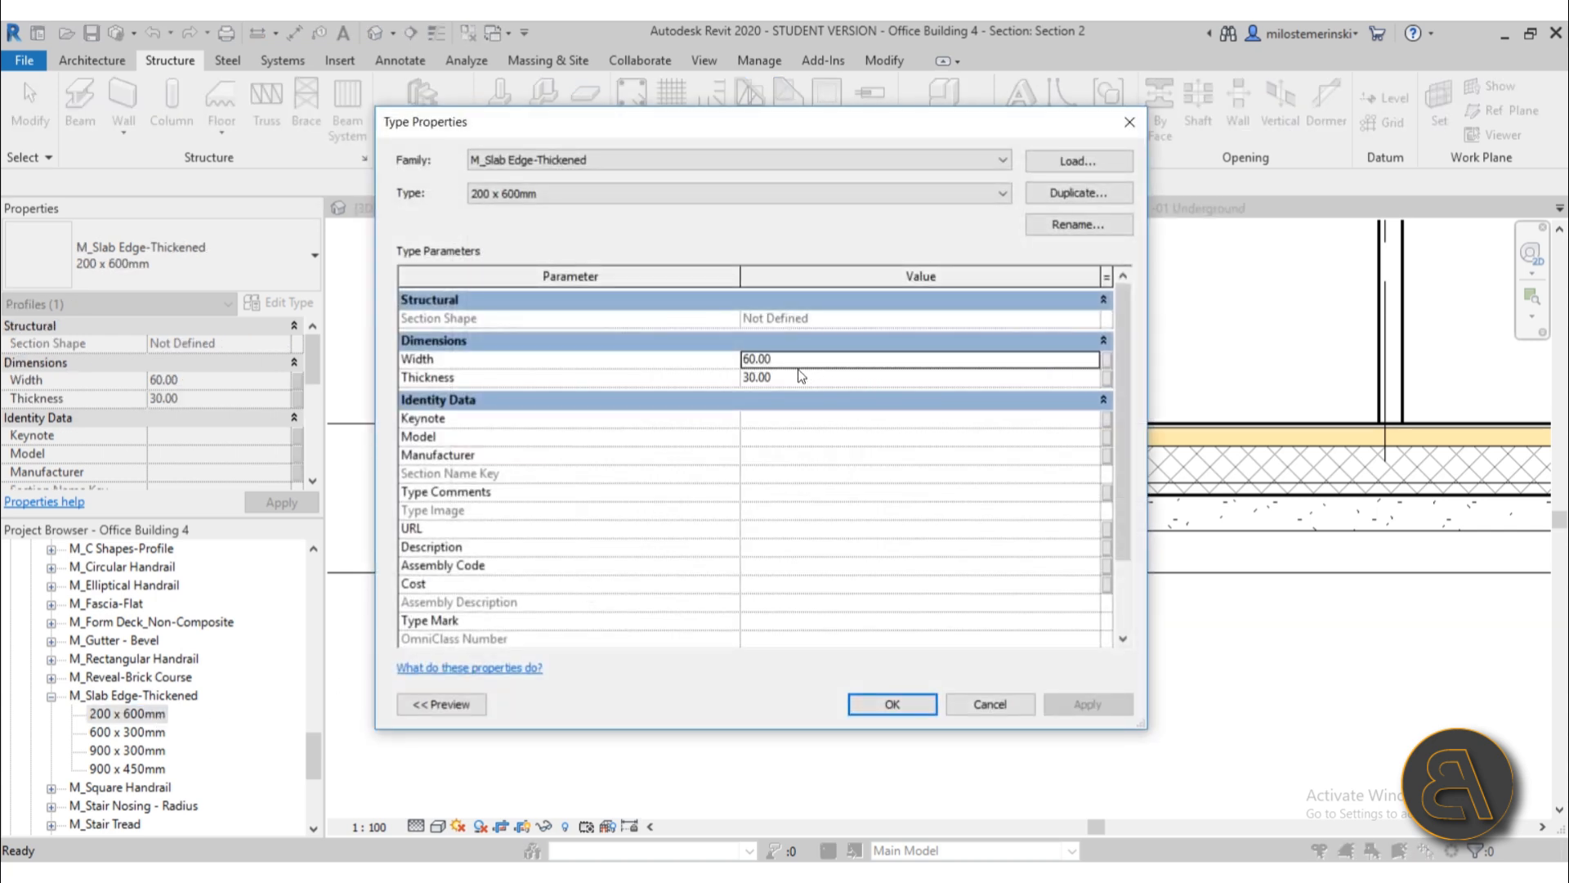
- Set the width of the M_Slab Edge-Thickened 200 x 600mm profile type to 80
left_click(789, 359)
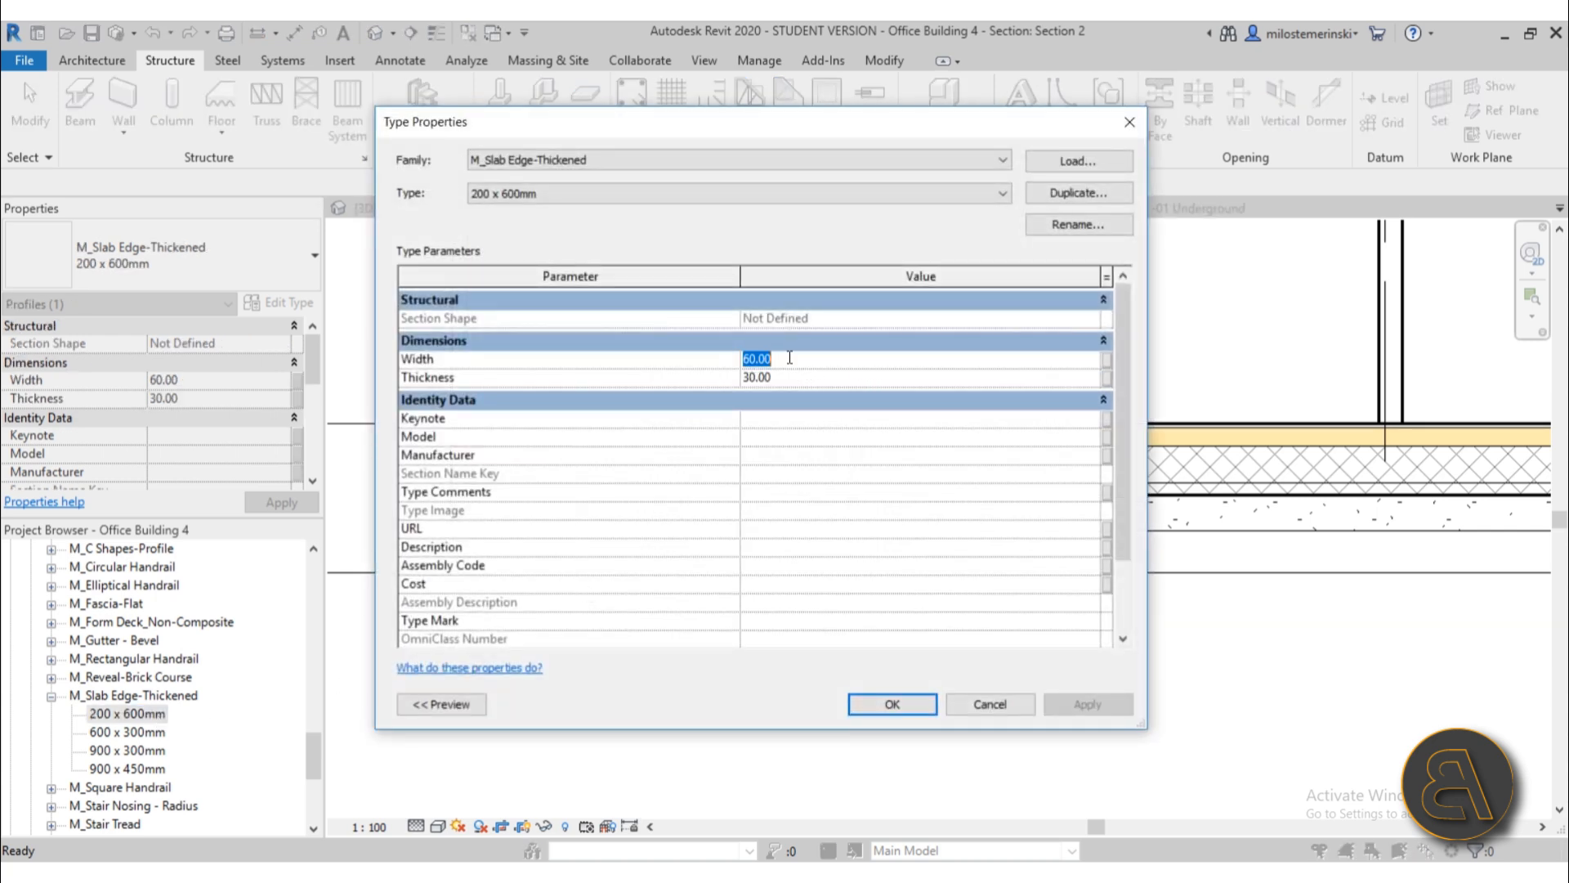
type("80")
left_click(899, 708)
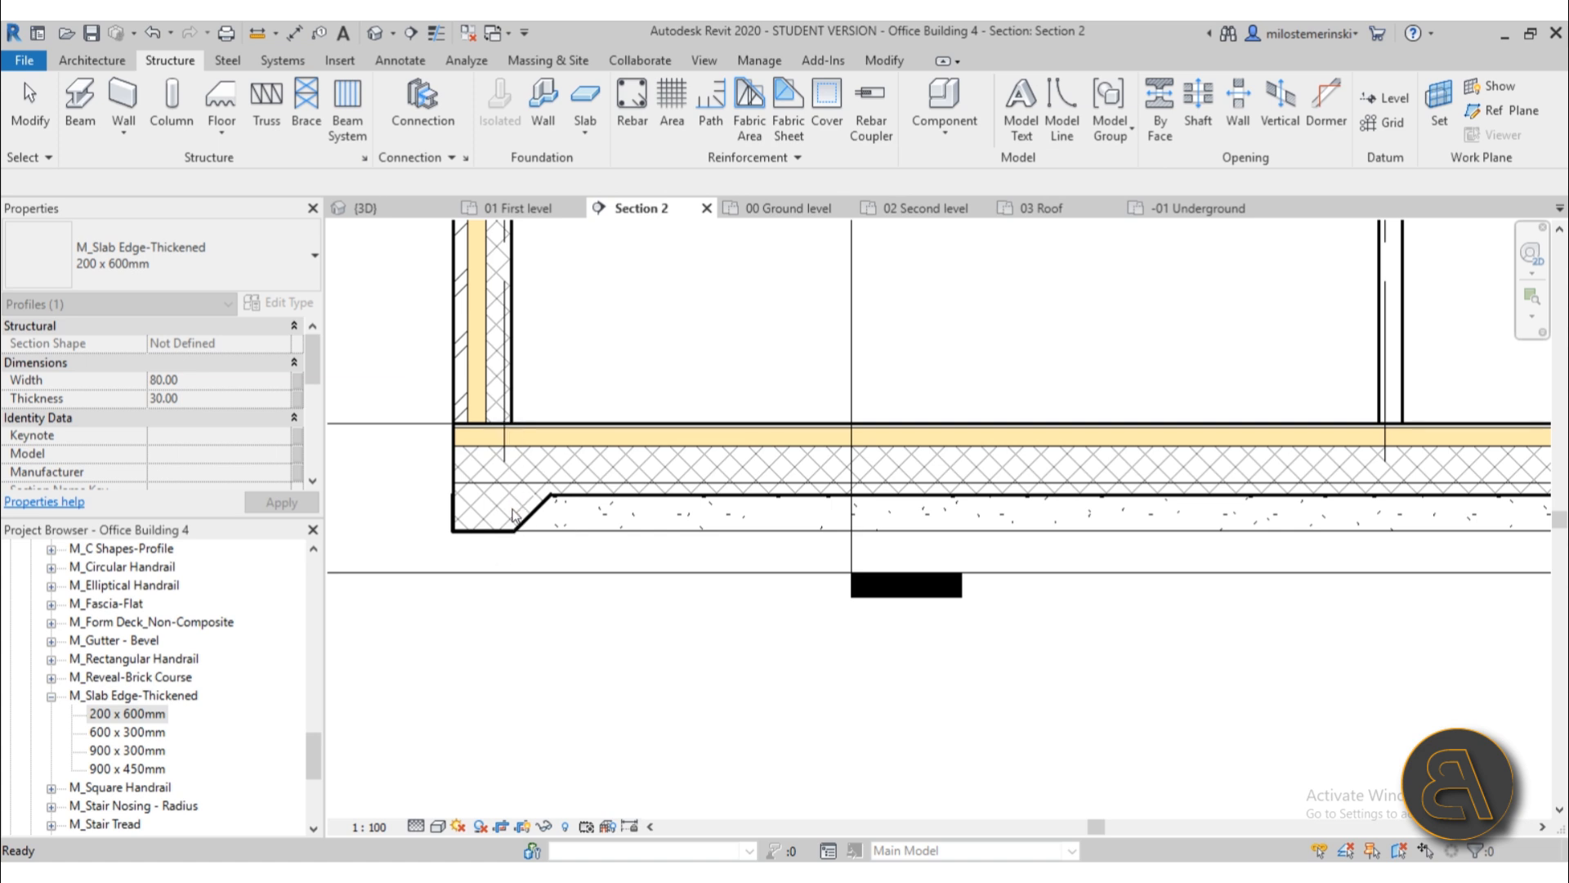
- Inspect the thickened slab edge at both ends of the foundation in Section 2
scroll(470, 634, "down", 5)
middle_click_drag(1020, 570, 927, 574)
scroll(940, 603, "up", 4)
scroll(940, 605, "up", 2)
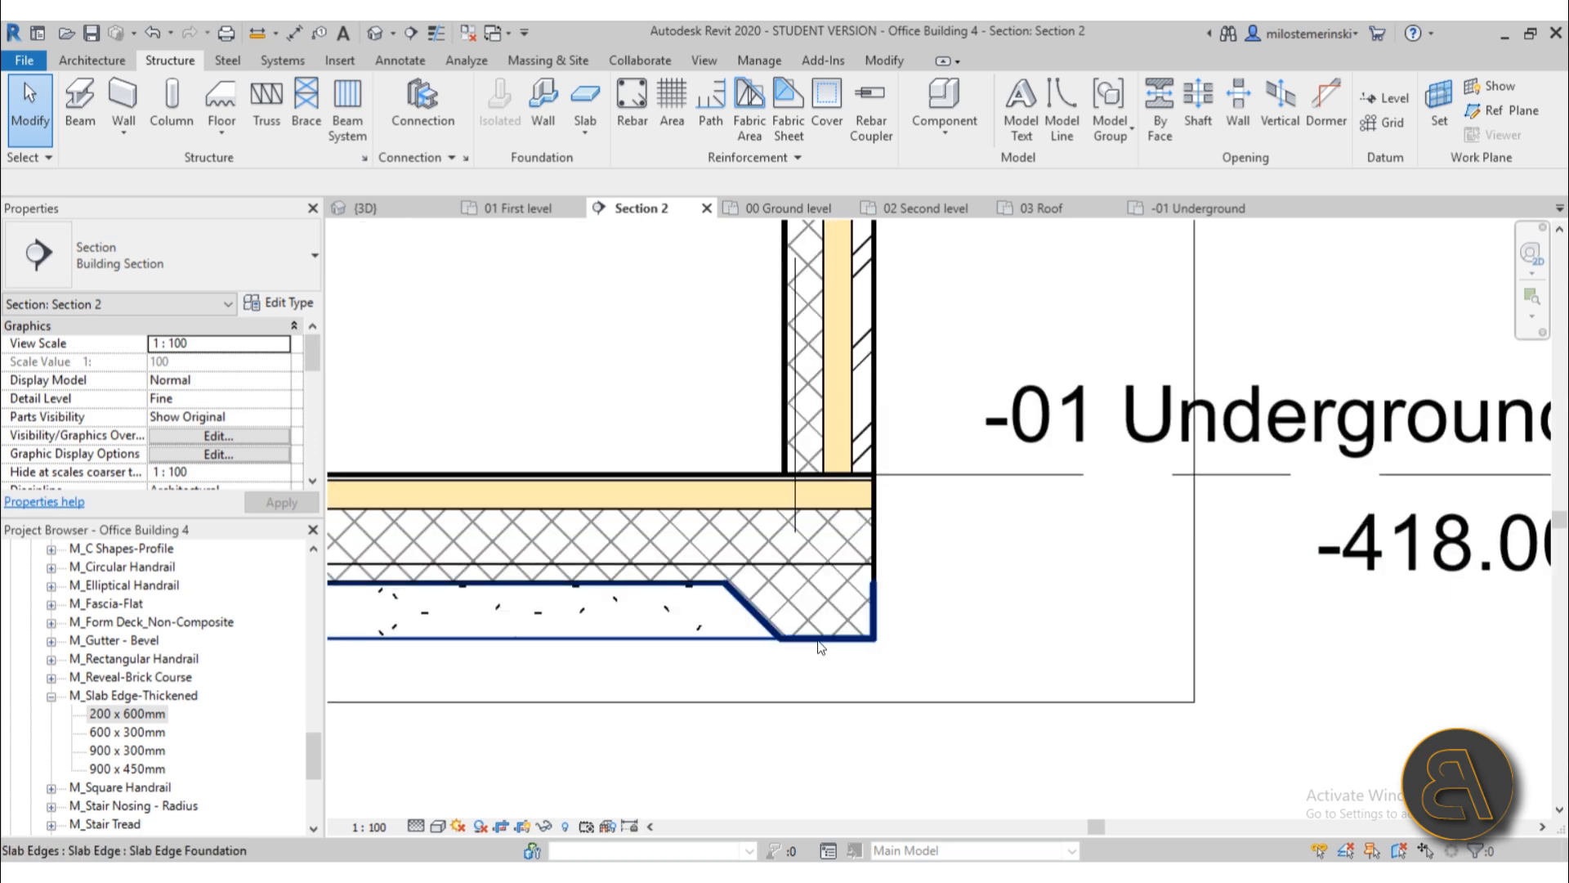
scroll(742, 570, "down", 4)
scroll(742, 571, "down", 4)
scroll(608, 546, "up", 6)
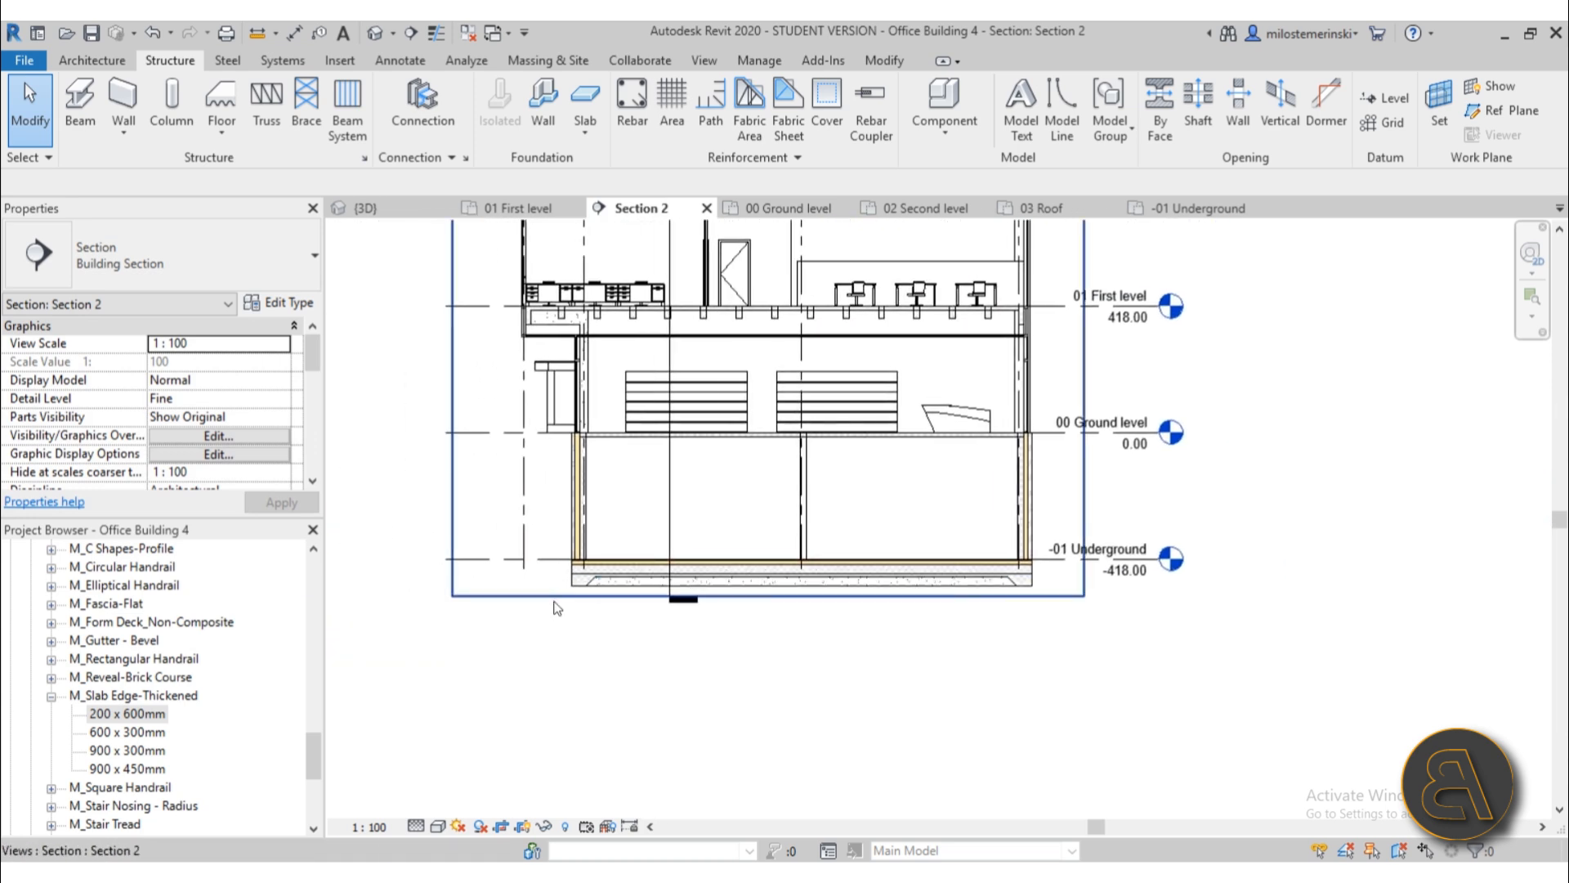
scroll(609, 546, "up", 3)
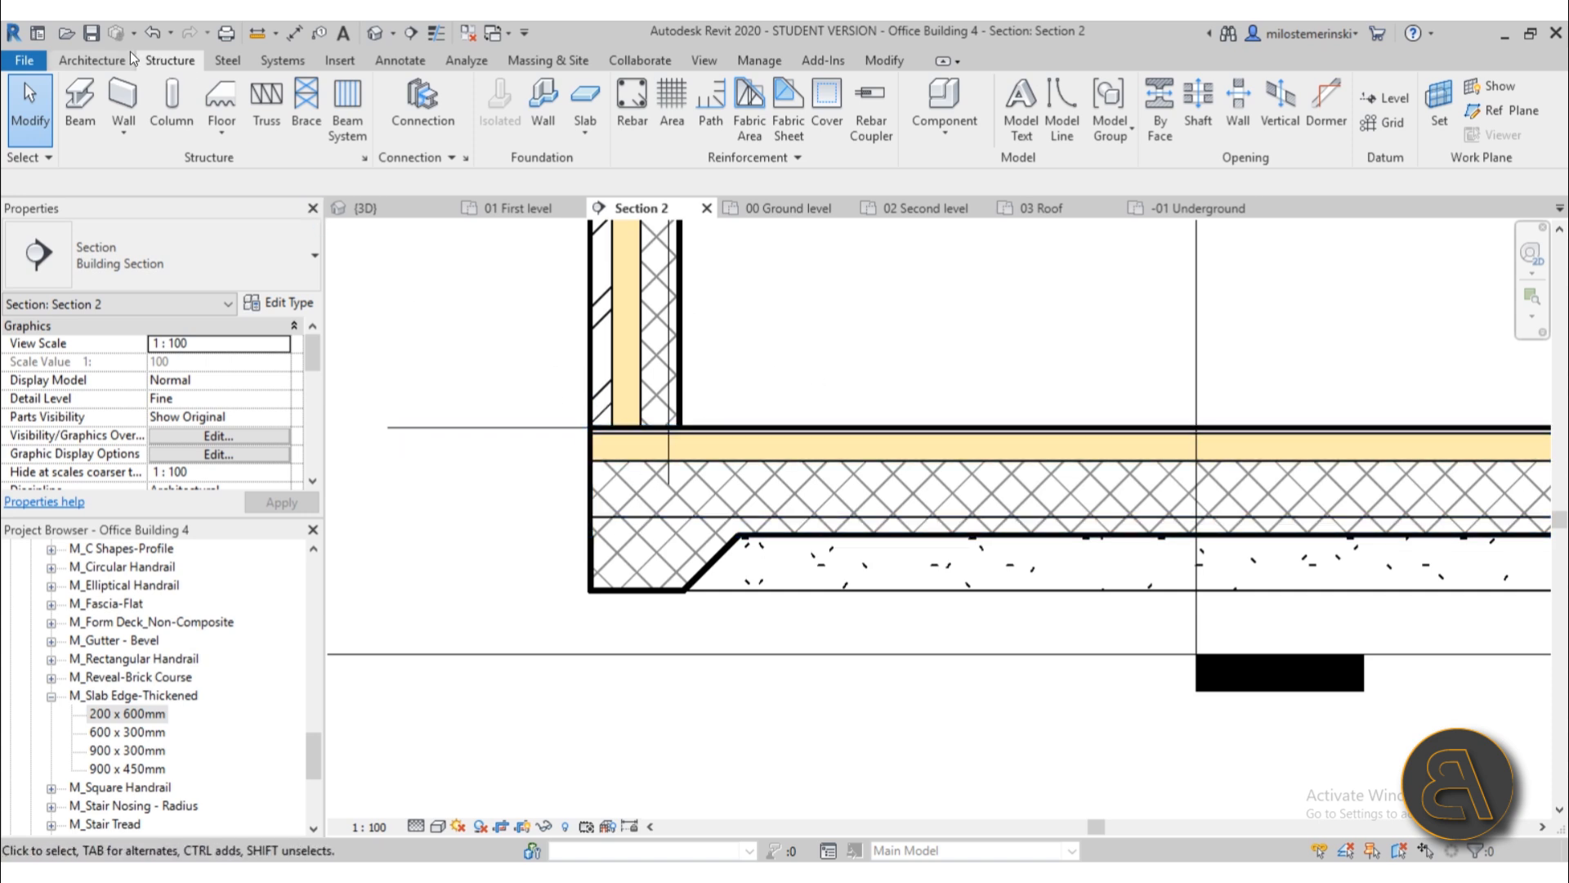
- Join the geometry of the left exterior basement wall and the foundation slab in Section 2
left_click(885, 62)
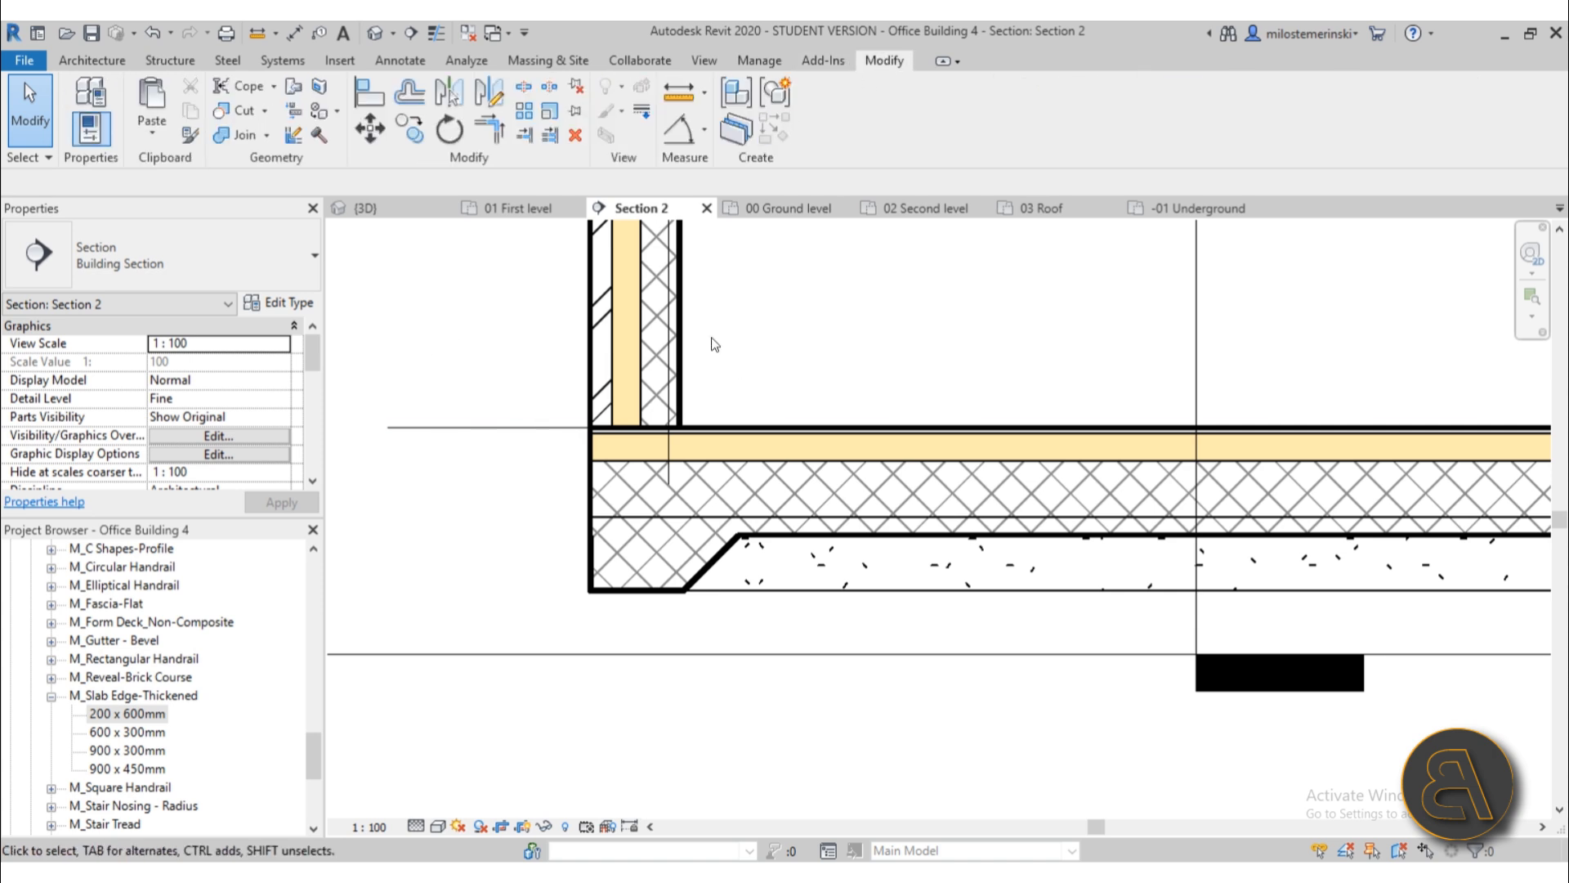
middle_click_drag(493, 484, 445, 441)
key("j")
key("g")
left_click(599, 372)
left_click(625, 406)
- Join the geometry of the exterior basement wall and foundation slab at the opposite end of the section, beside the level heads
scroll(491, 432, "down", 2)
middle_click_drag(1369, 451, 840, 443)
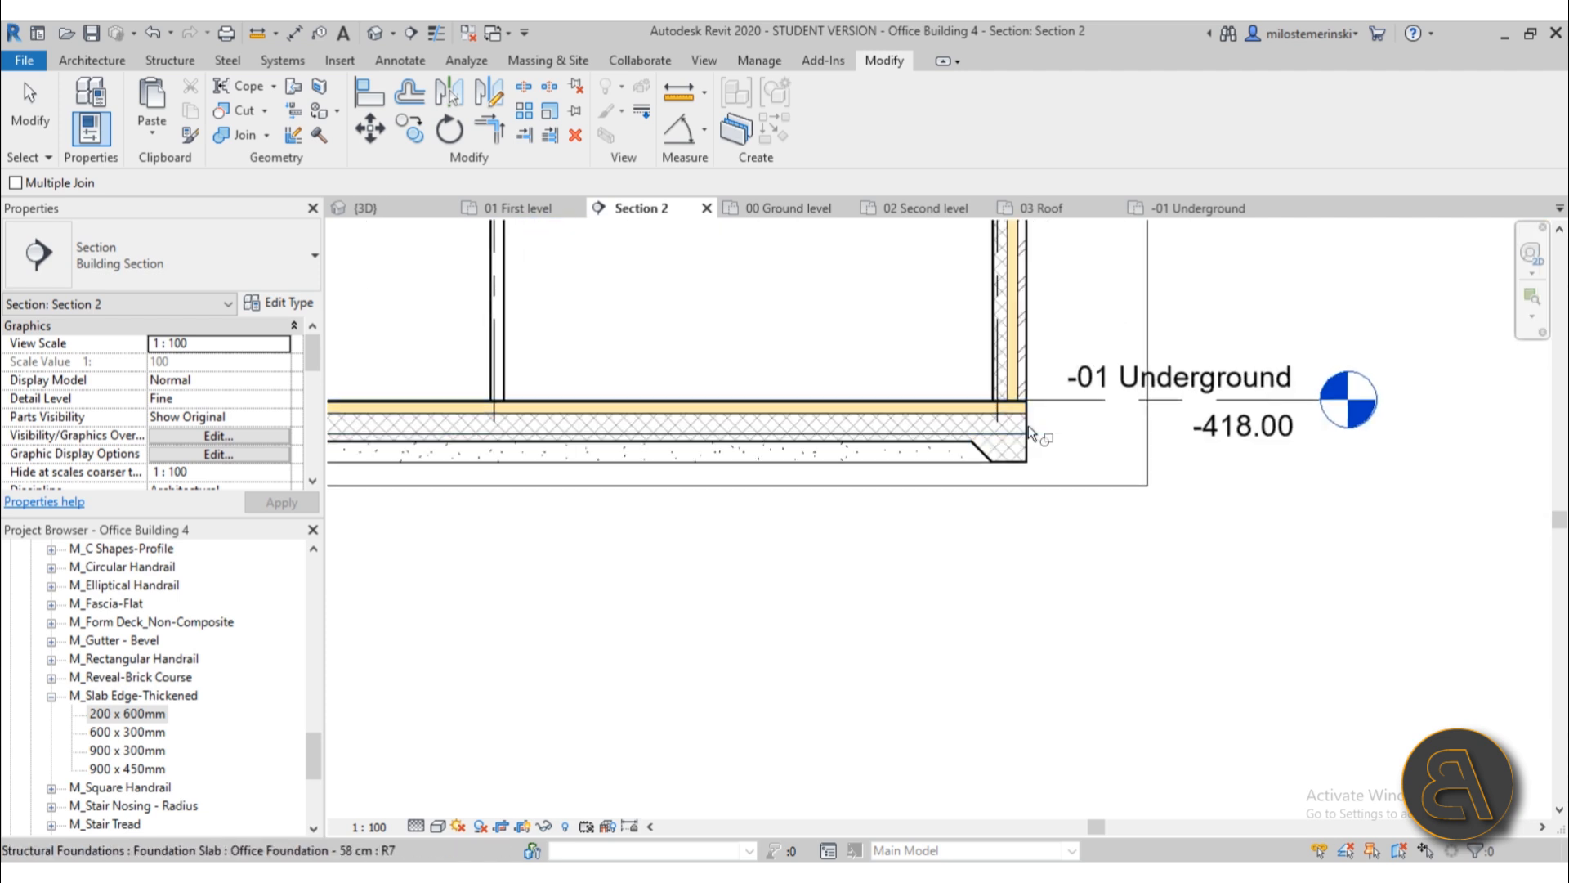
scroll(1074, 408, "up", 2)
left_click(890, 399)
left_click(910, 376)
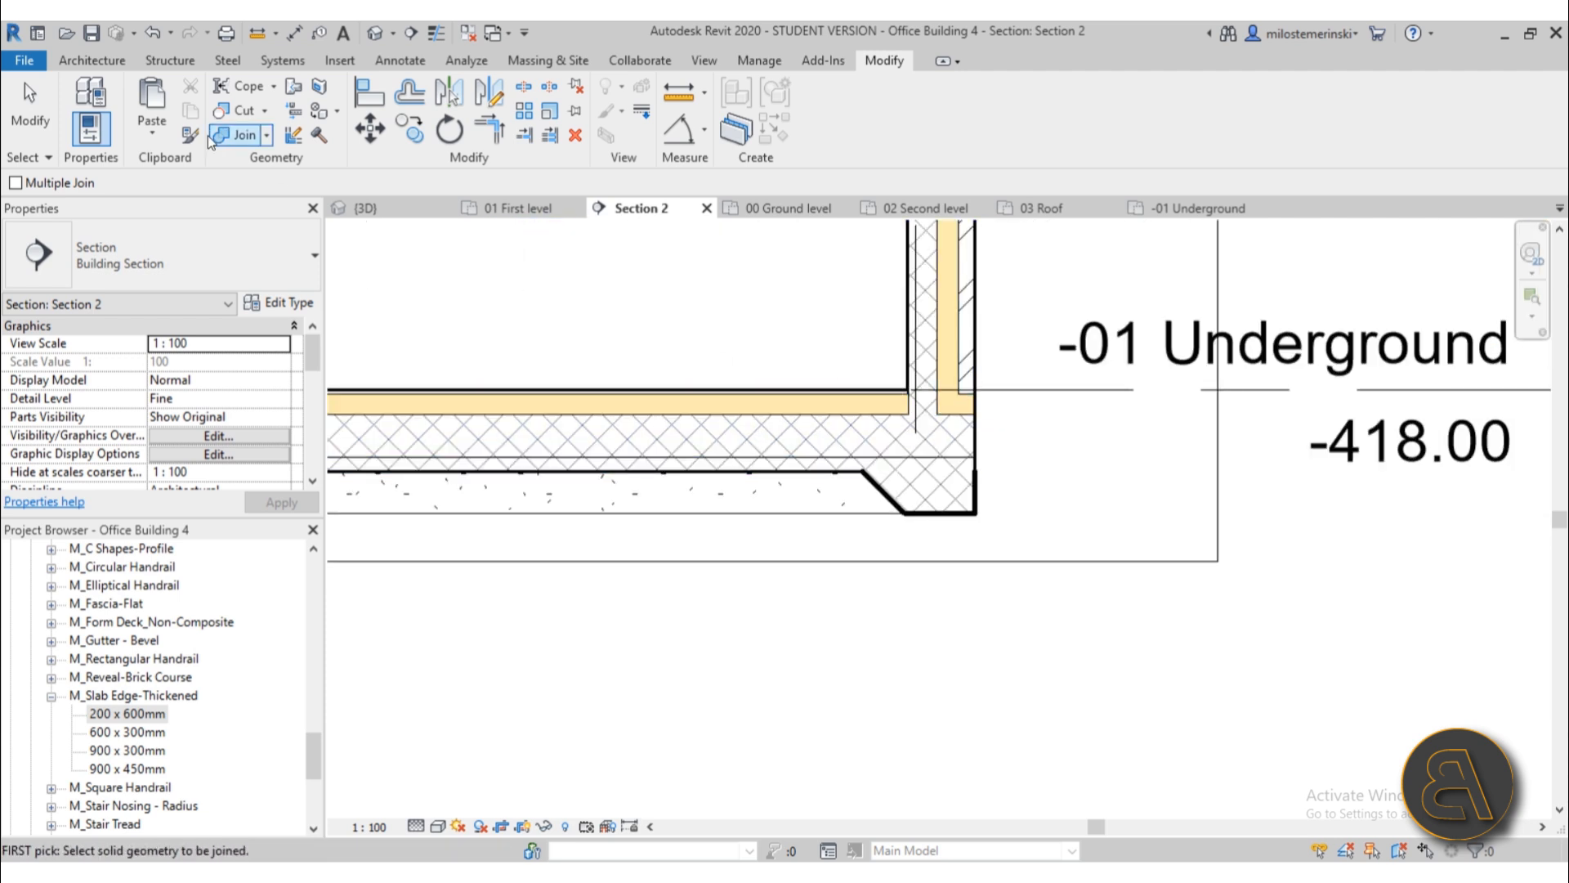
key("Escape")
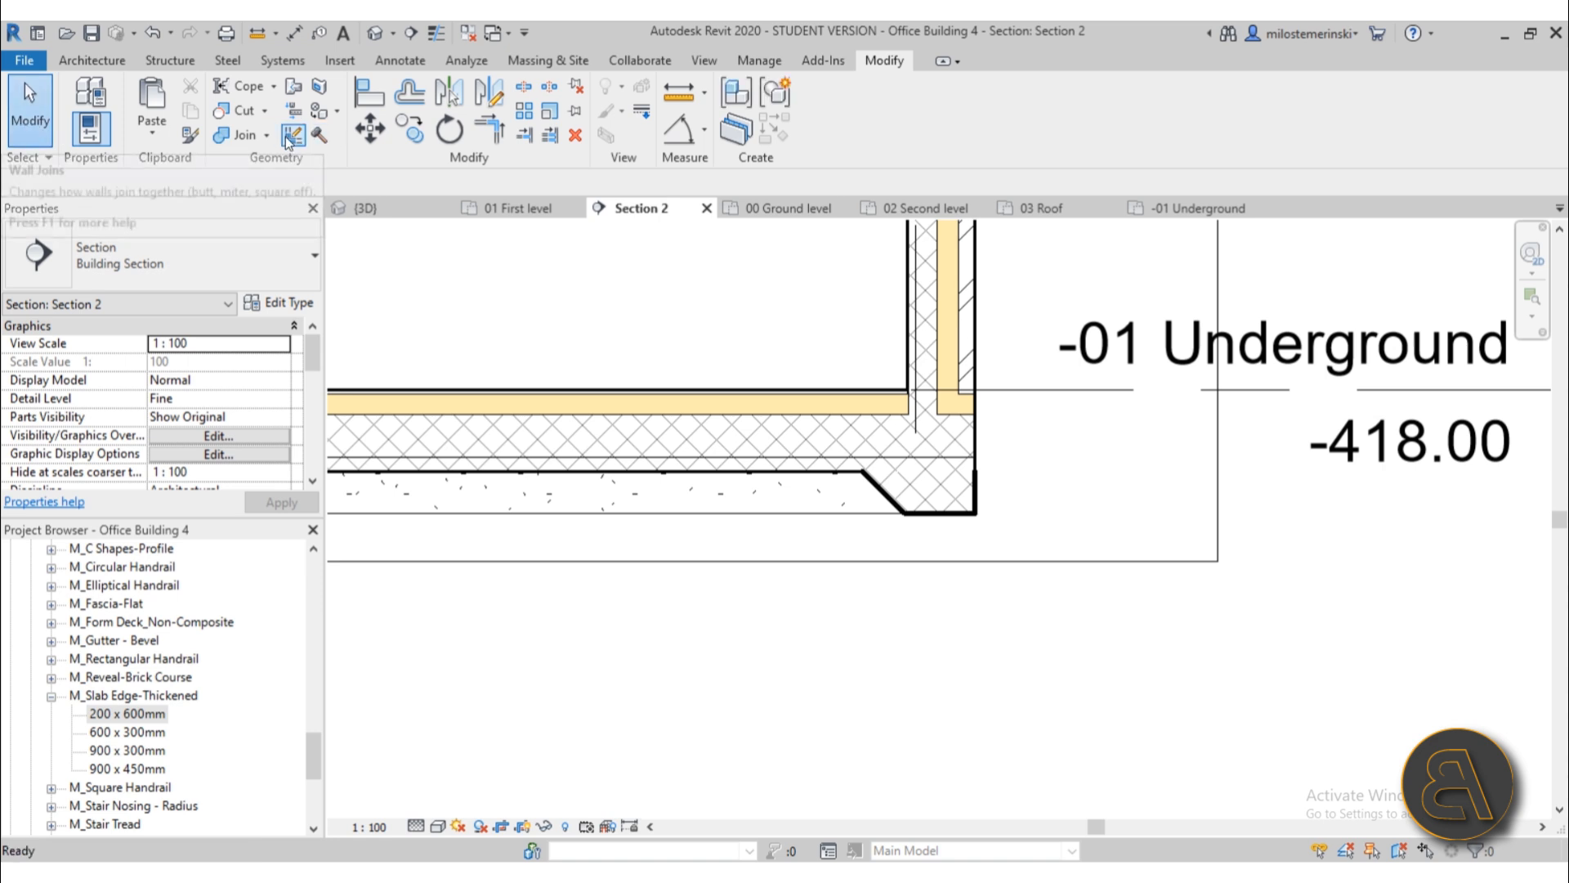
left_click(291, 135)
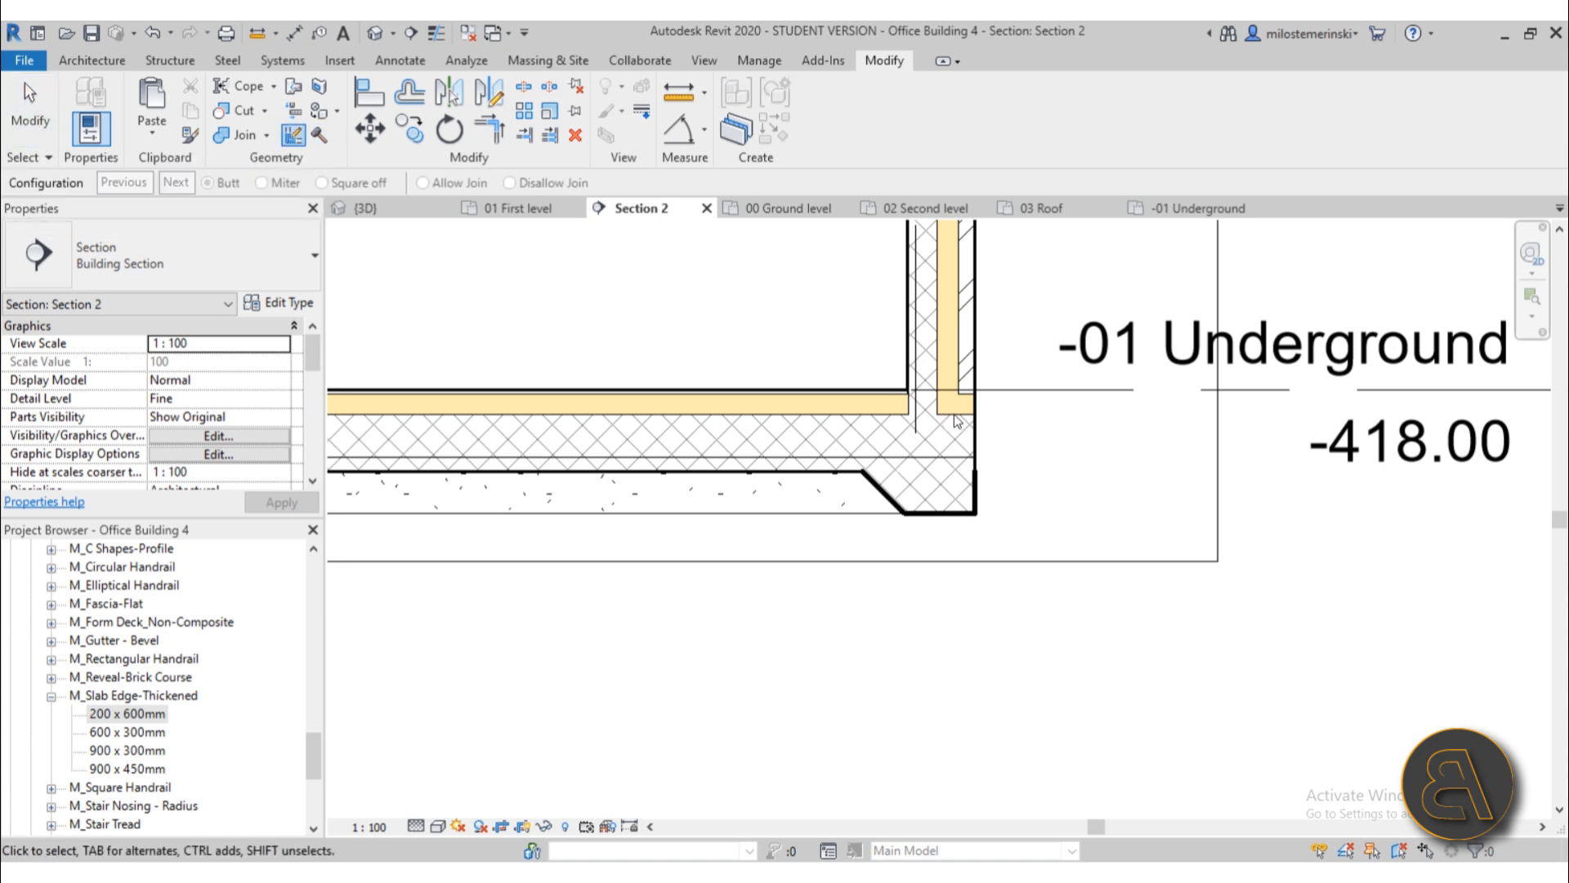
left_click(292, 110)
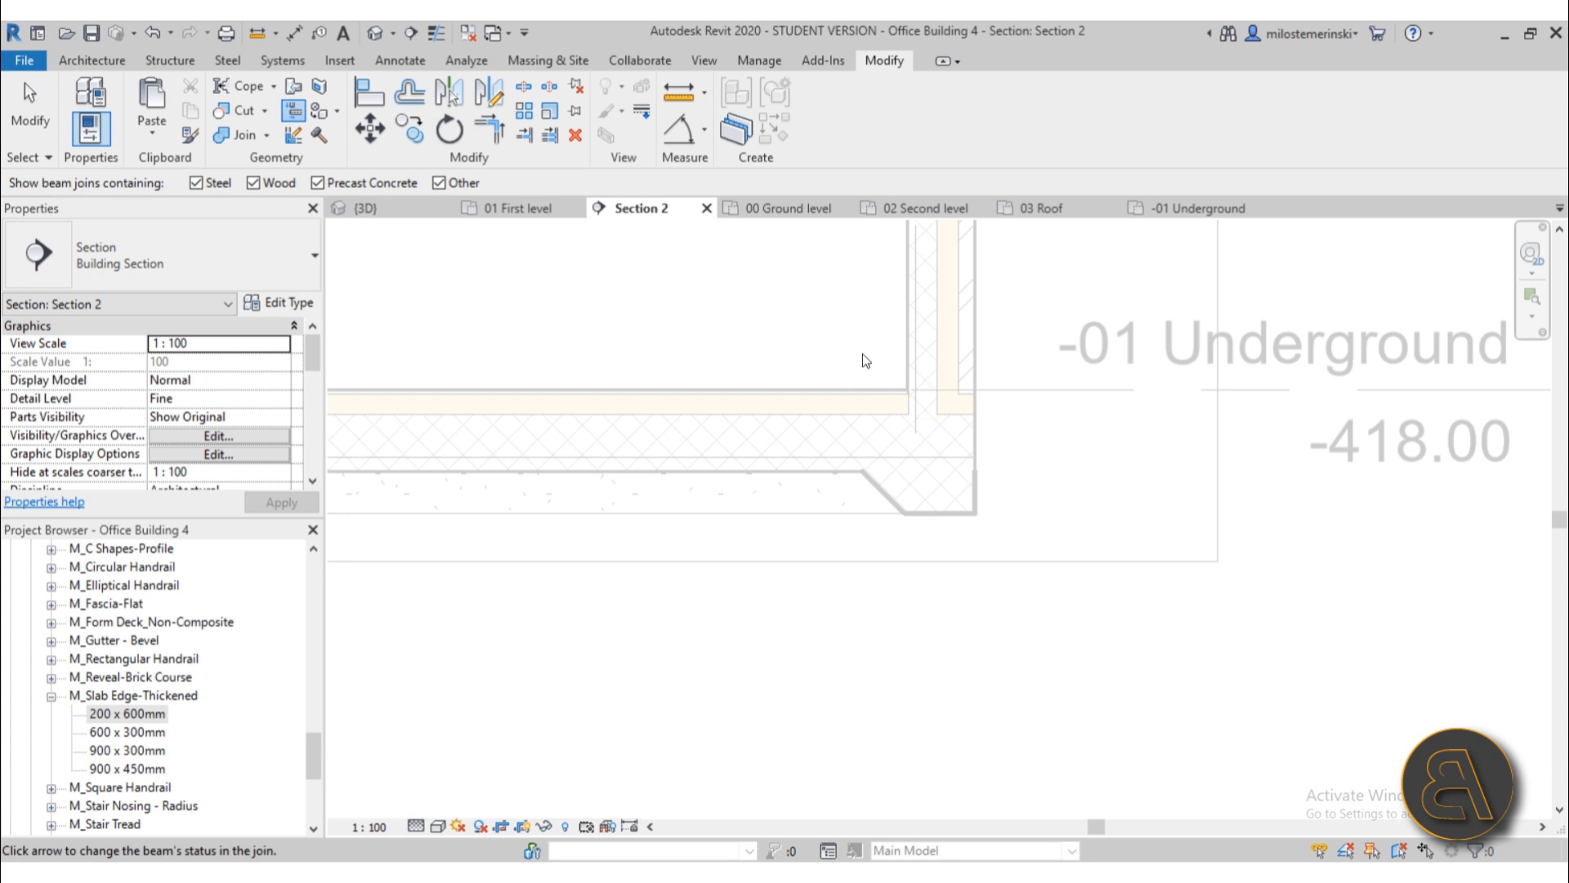
left_click(29, 113)
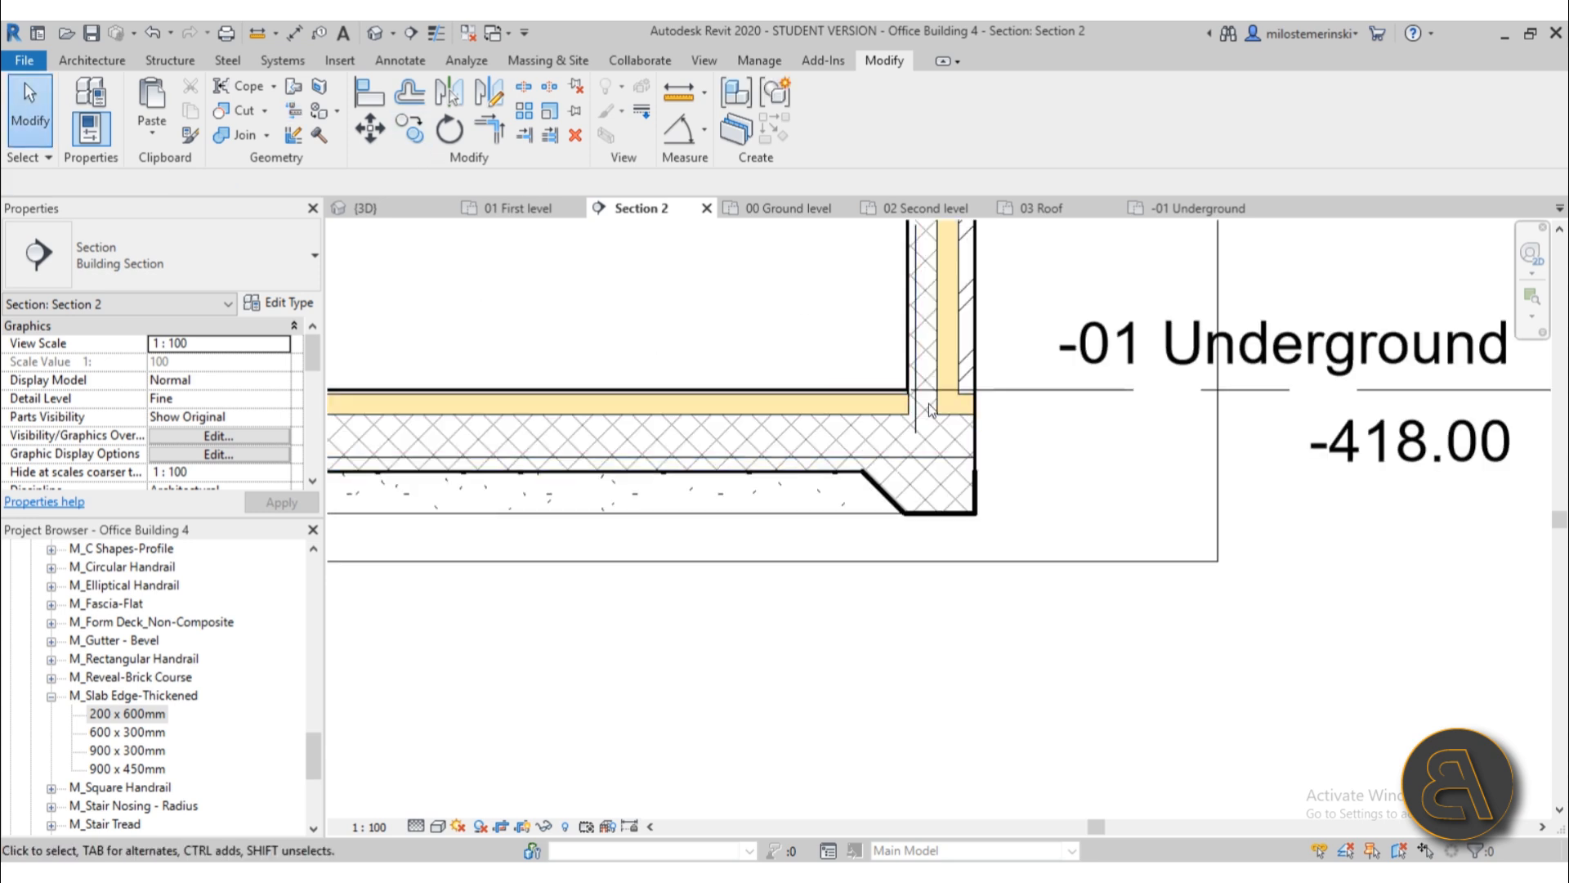
- Examine the layer connections at the joined wall and foundation corners at both ends of Section 2
scroll(936, 400, "up", 2)
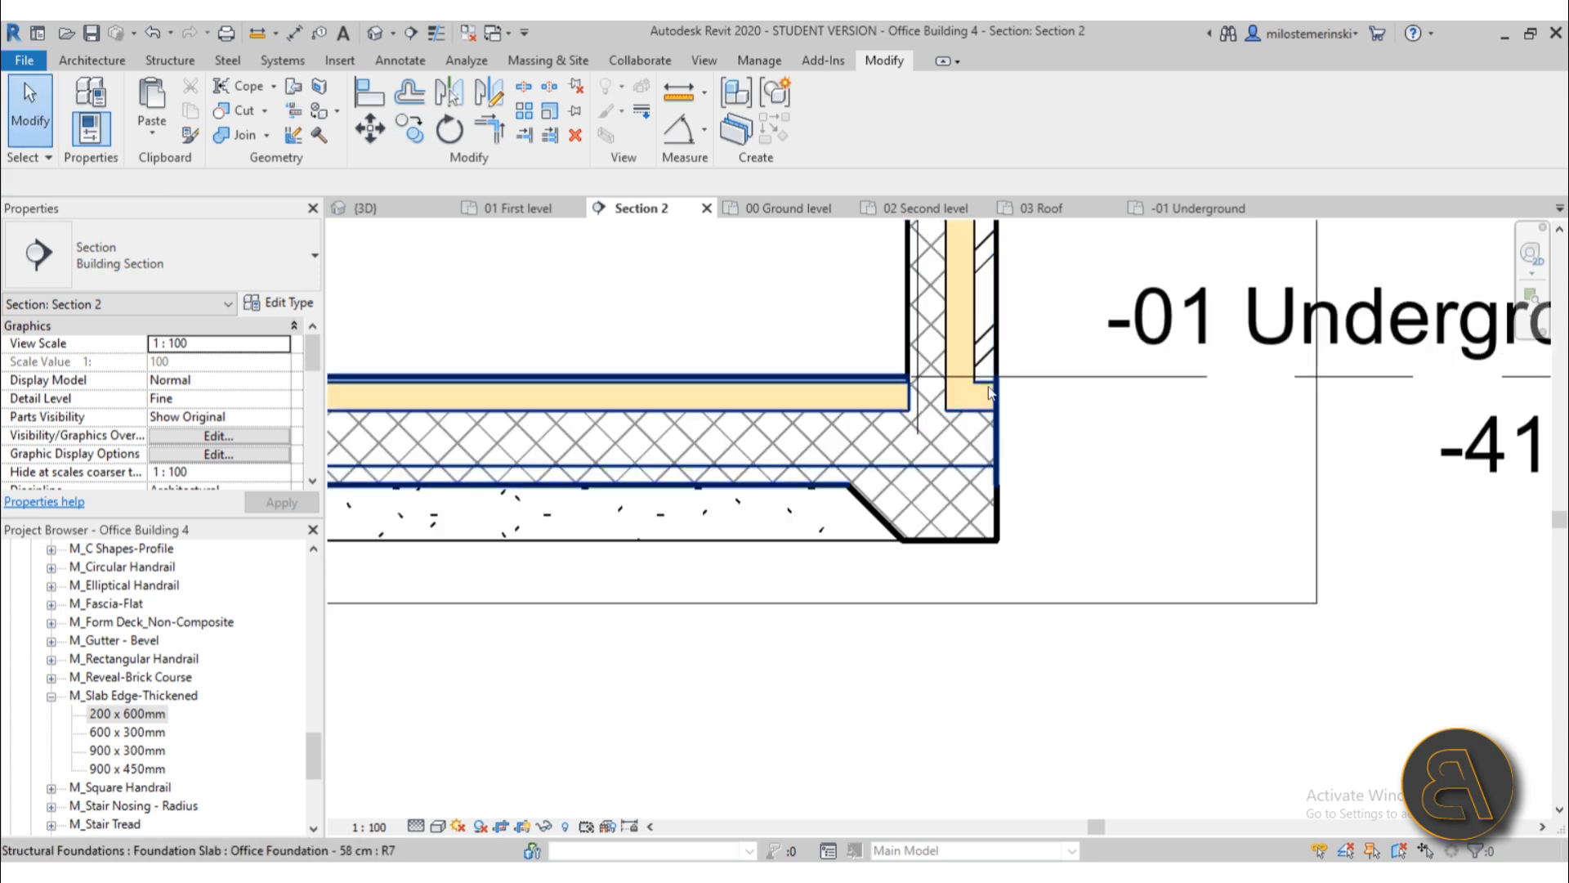
scroll(936, 401, "down", 3)
middle_click_drag(594, 464, 1060, 502)
scroll(486, 455, "up", 5)
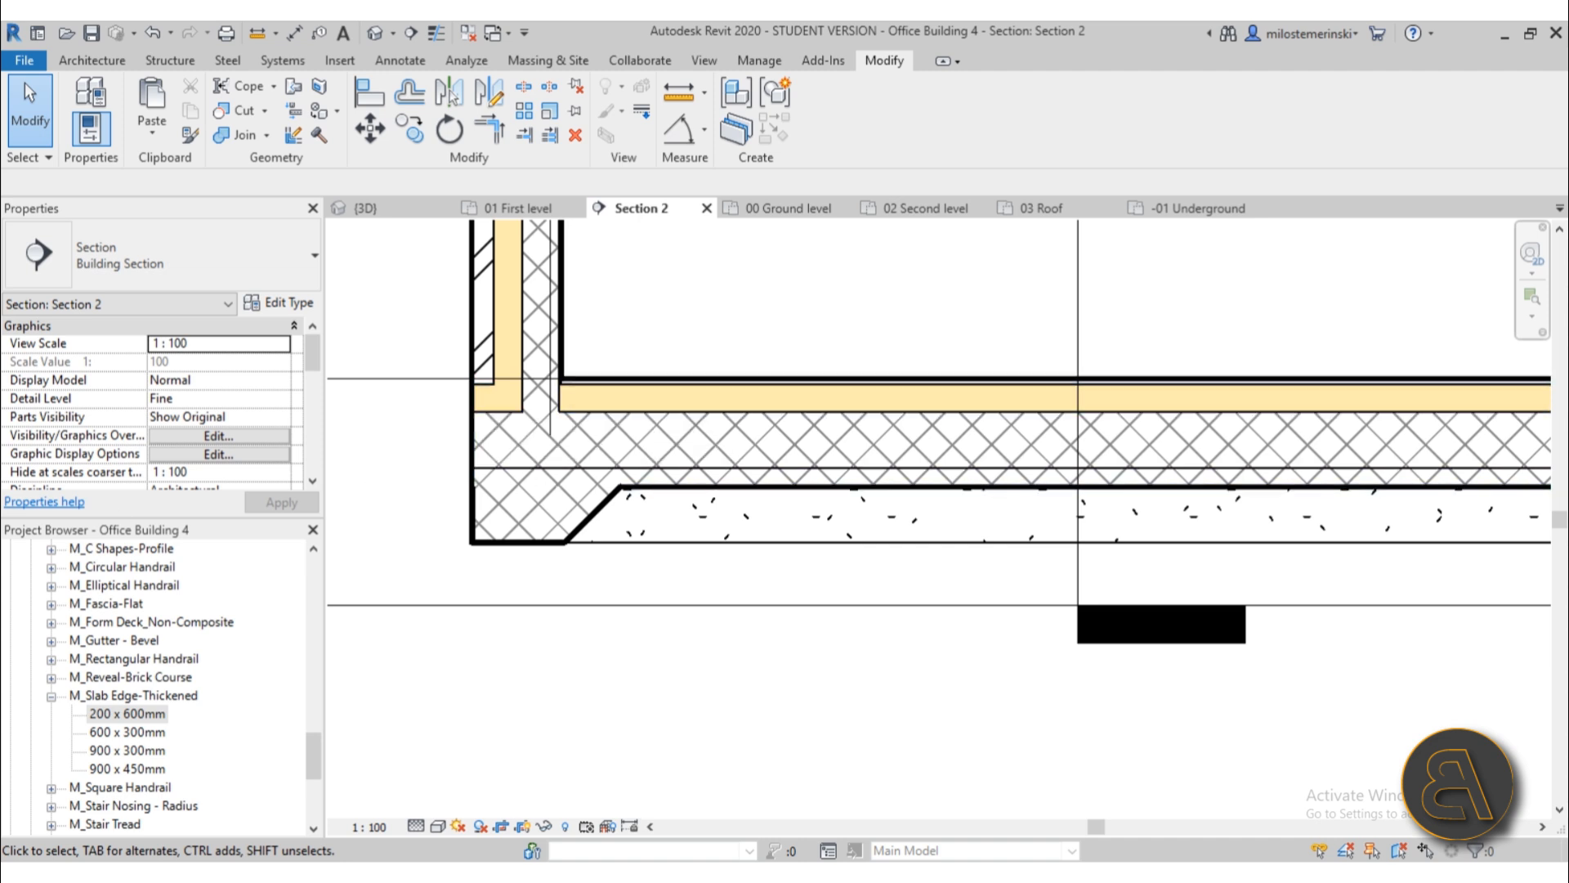
scroll(768, 560, "down", 5)
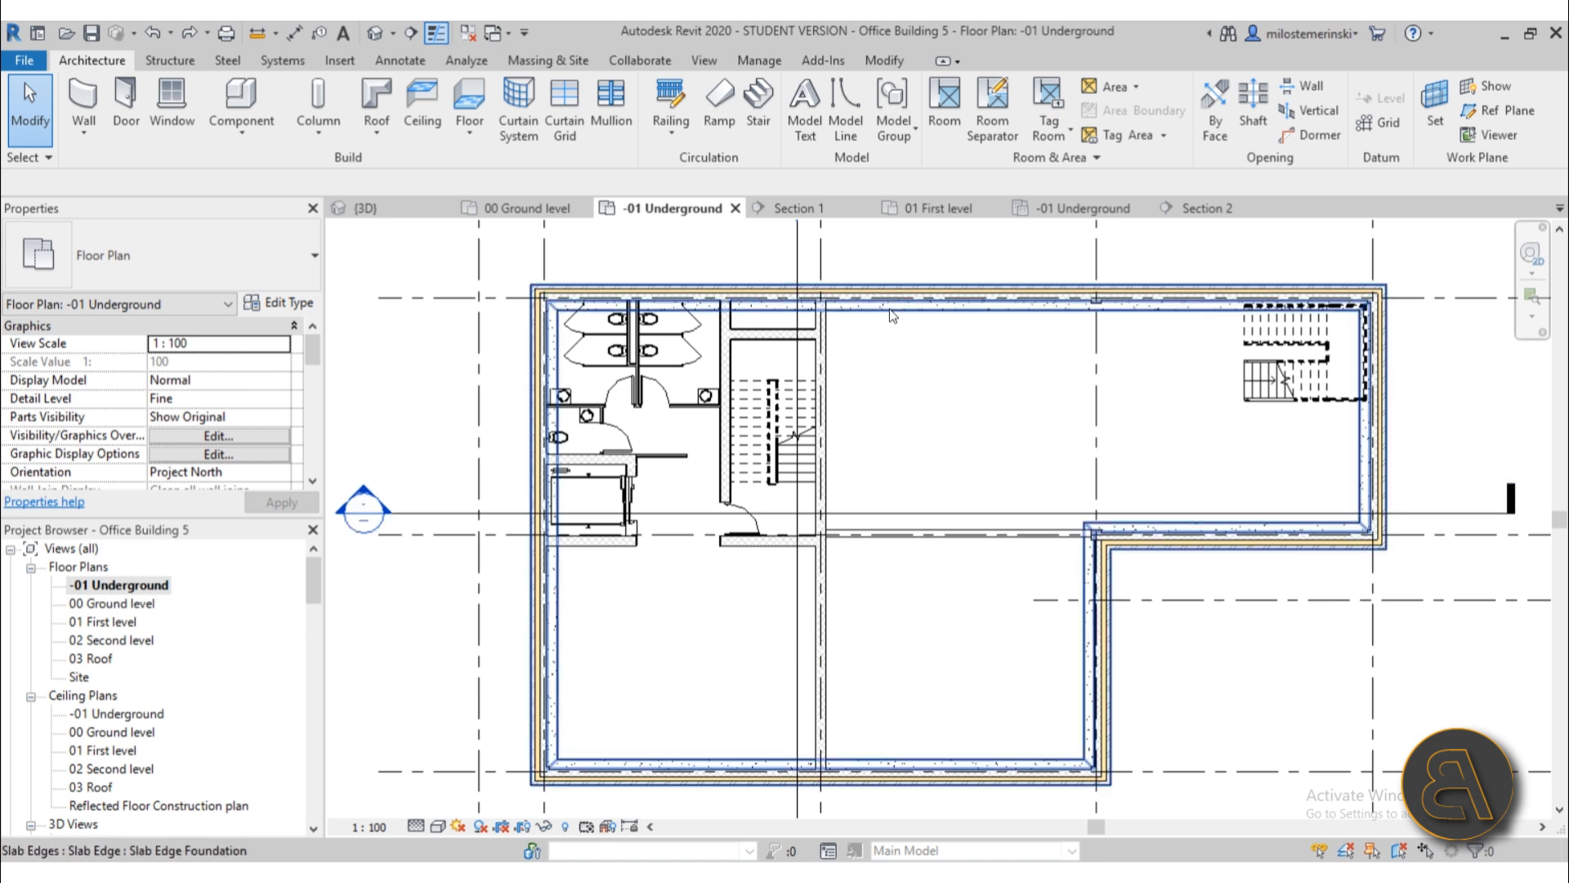
- Select the foundation slab edge in the -01 Underground plan to check its type and extent, and clear the selection
scroll(889, 313, "up", 5)
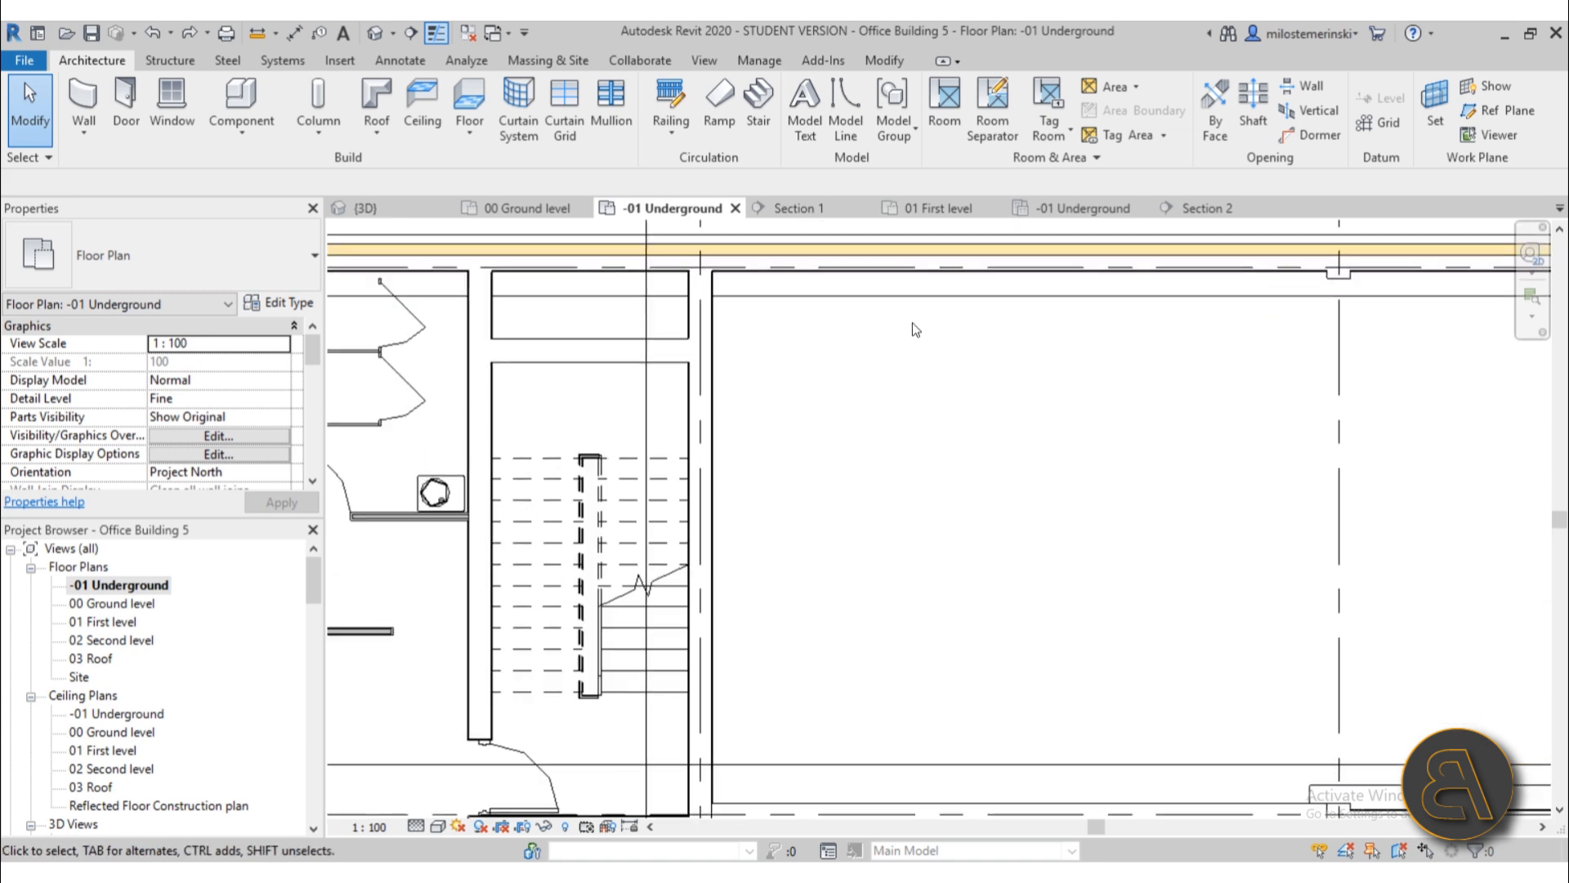
scroll(842, 299, "up", 3)
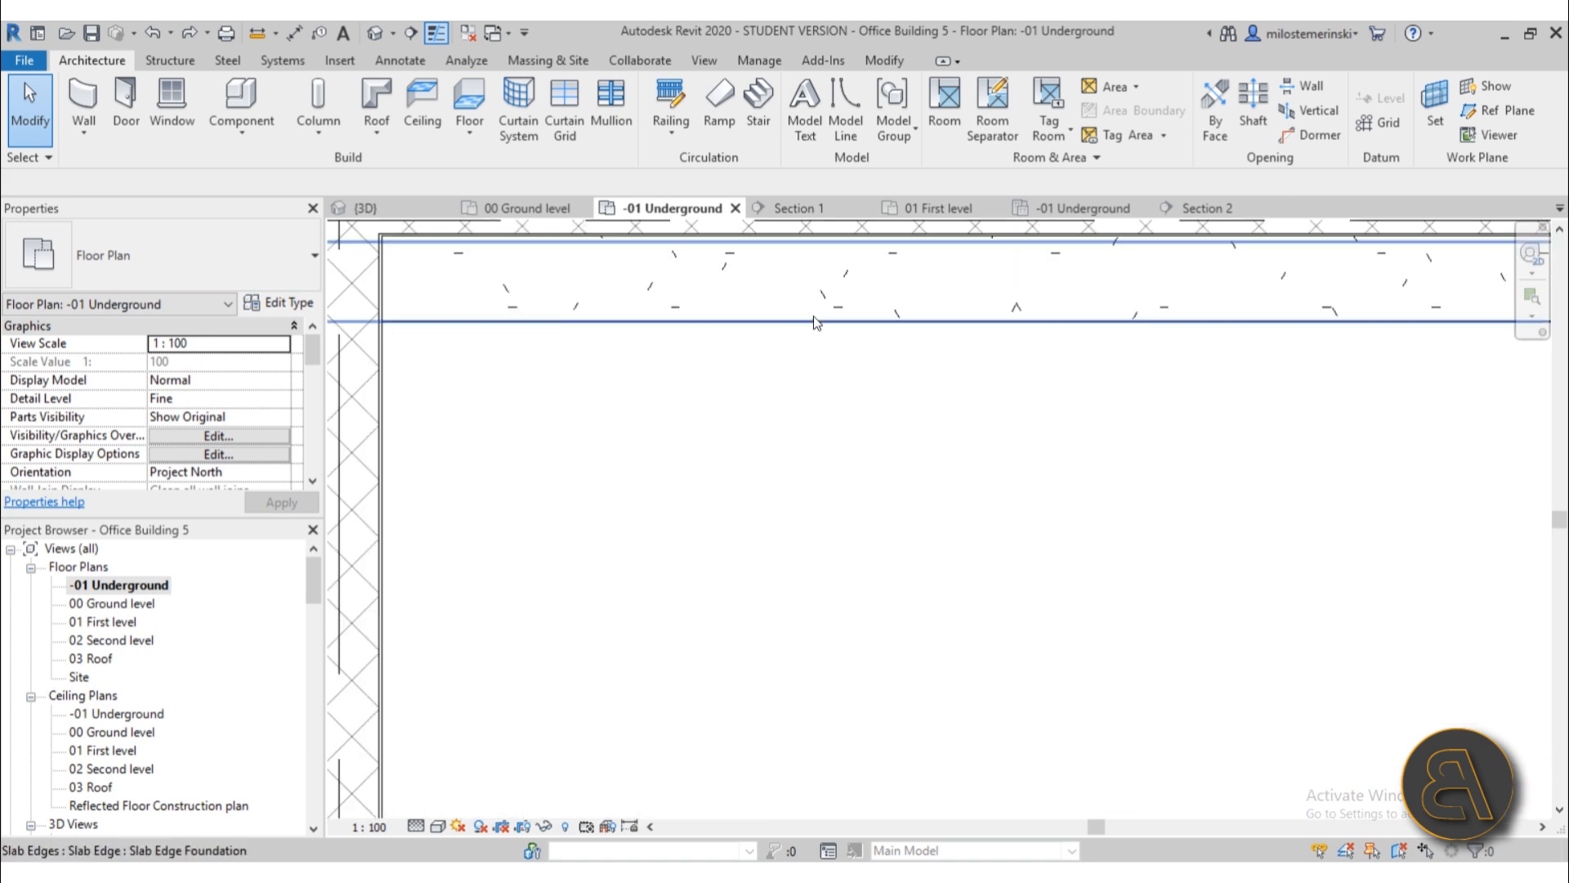
left_click(816, 320)
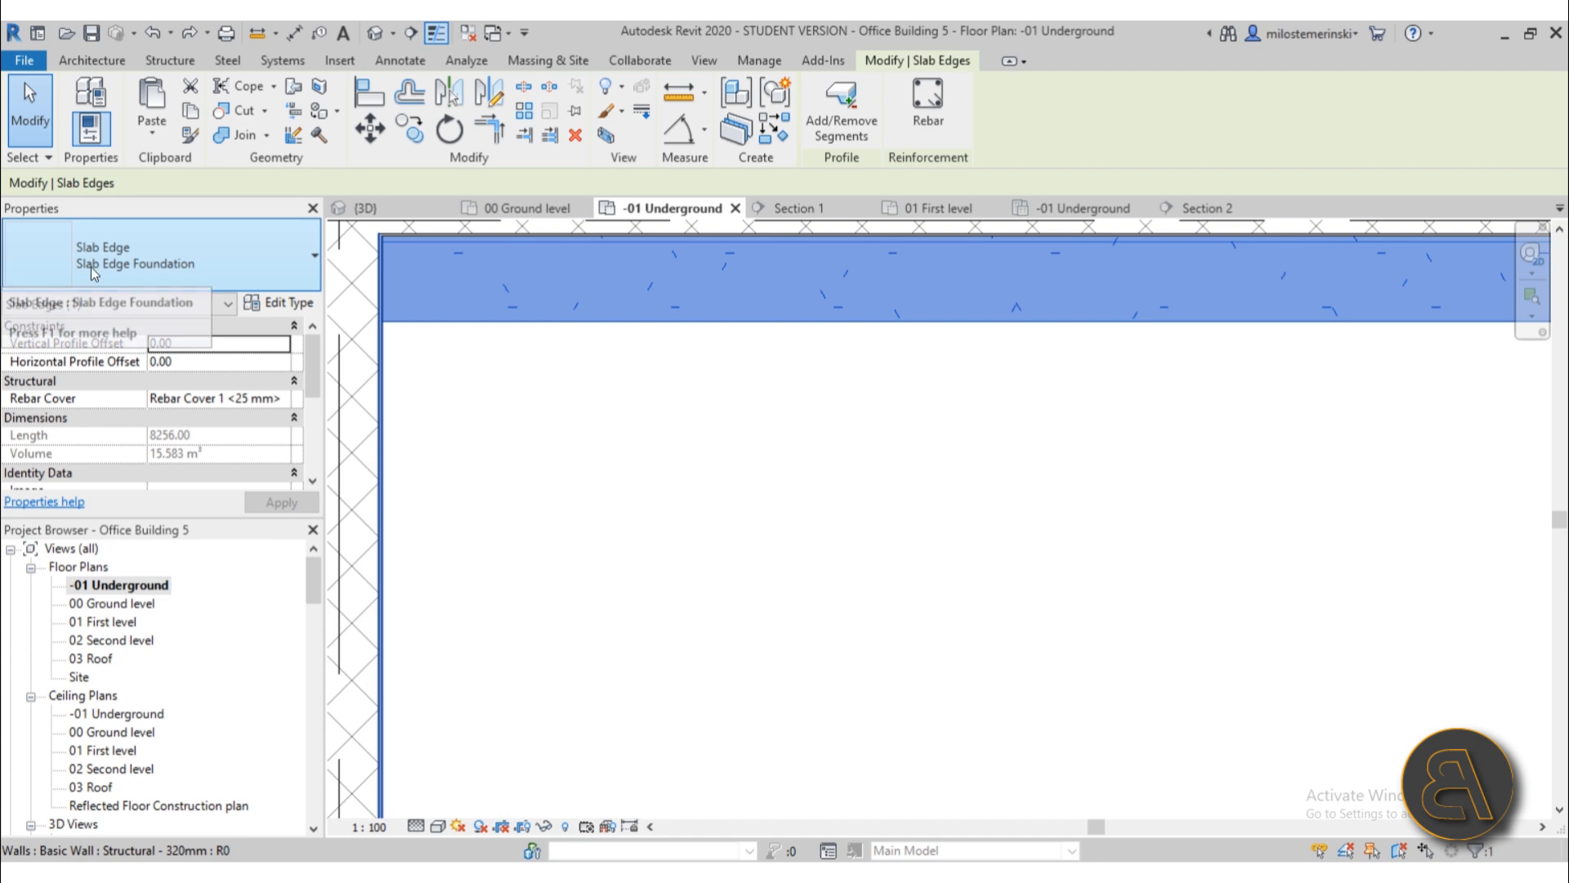
scroll(899, 535, "down", 6)
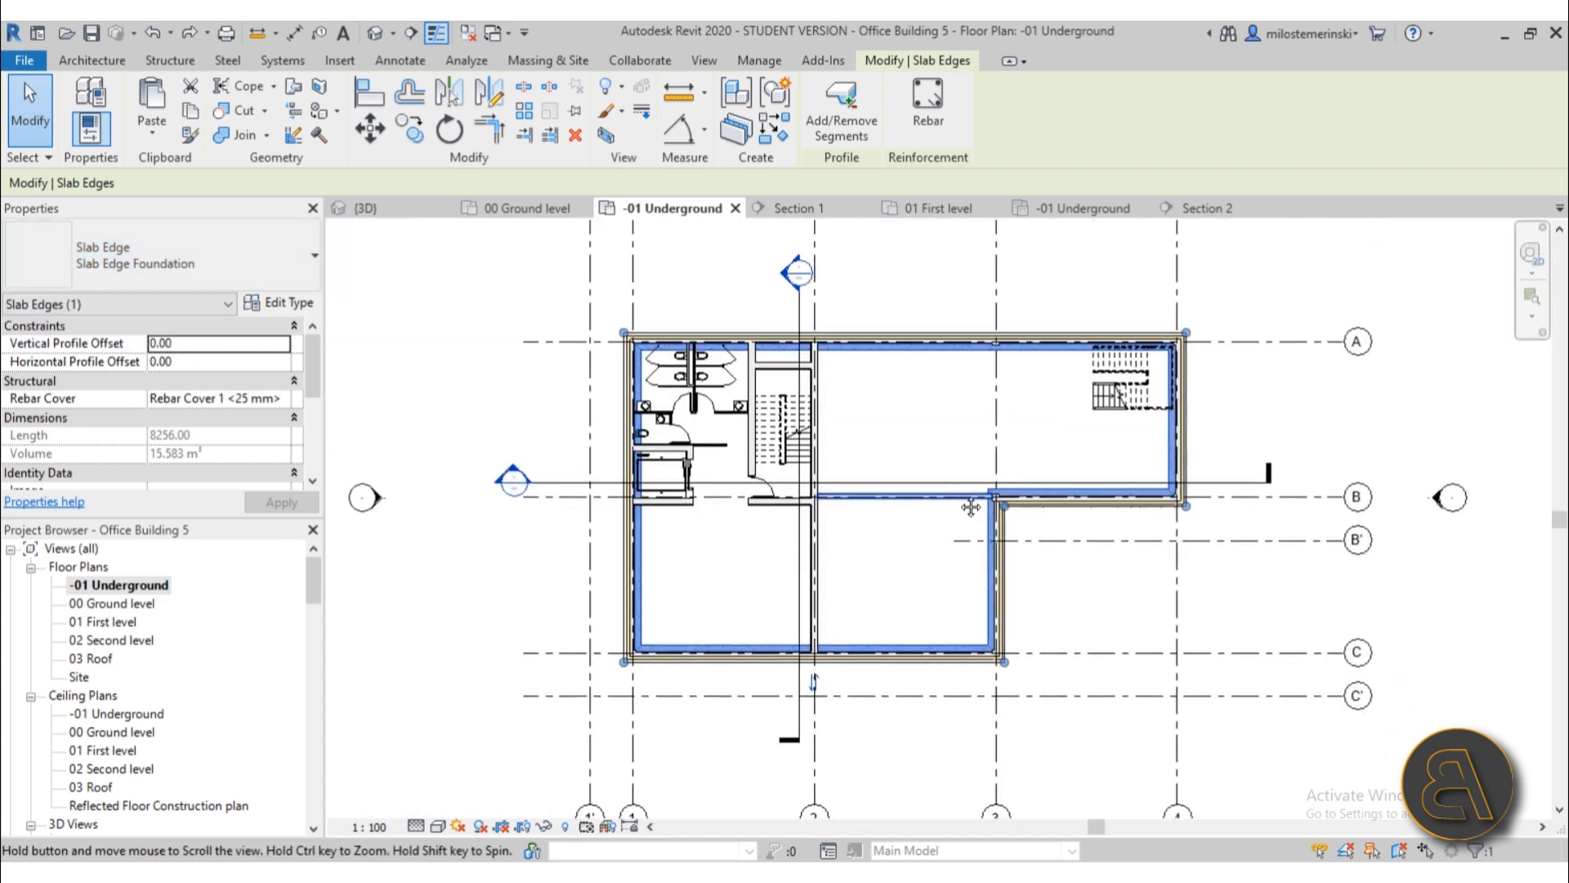
key("Escape")
- Open Section 1 and select the slab edge, followed by the foundation slab, to examine how they sit below the basement
double_click(571, 483)
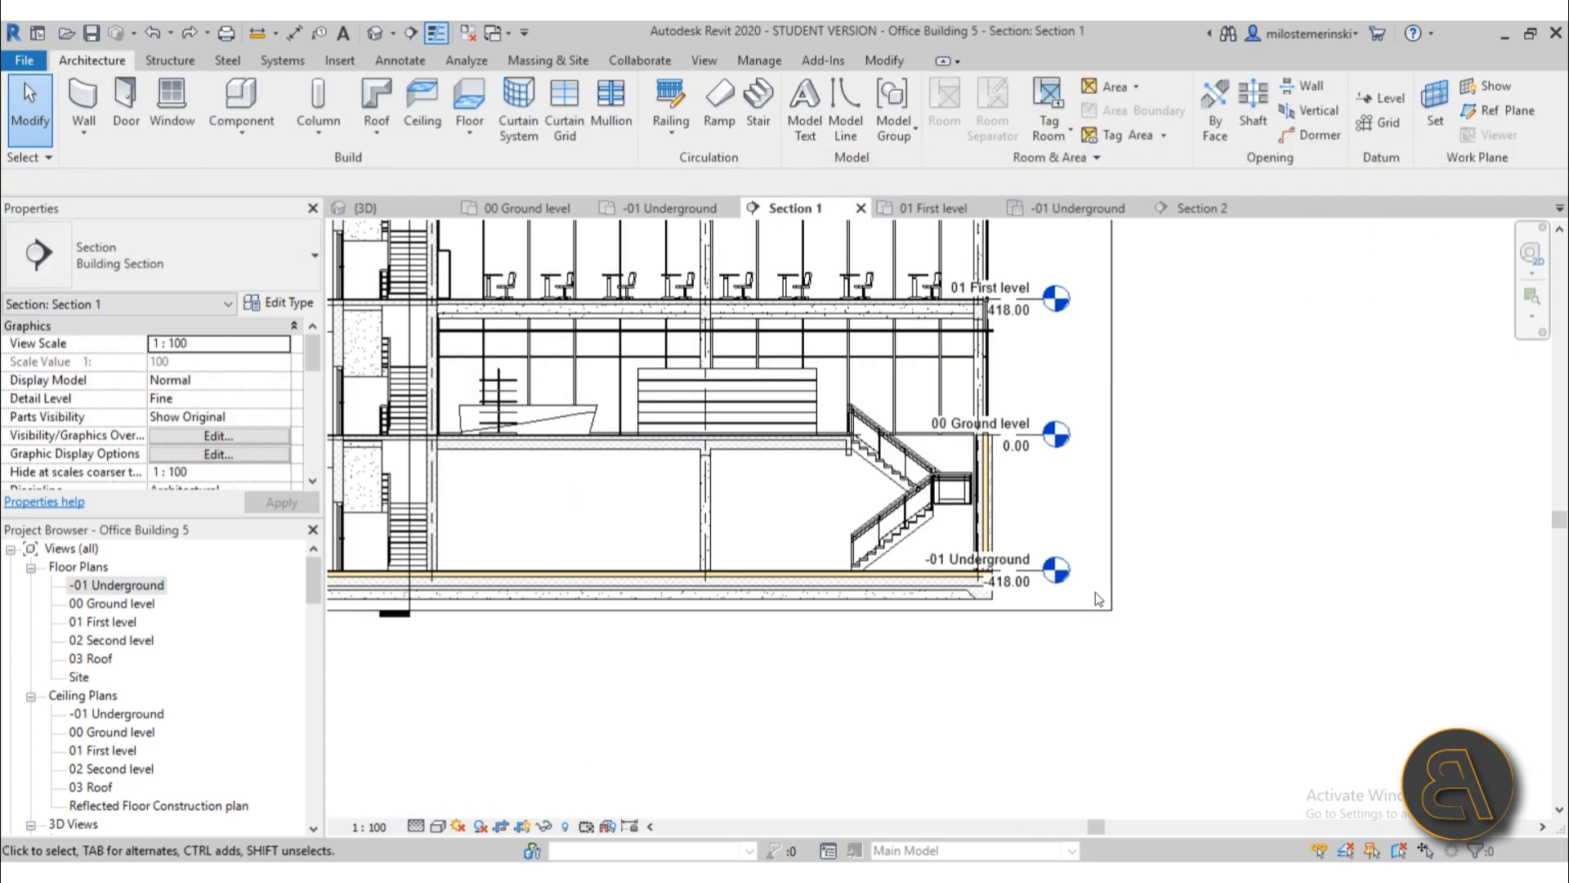
scroll(792, 625, "up", 6)
left_click(793, 613)
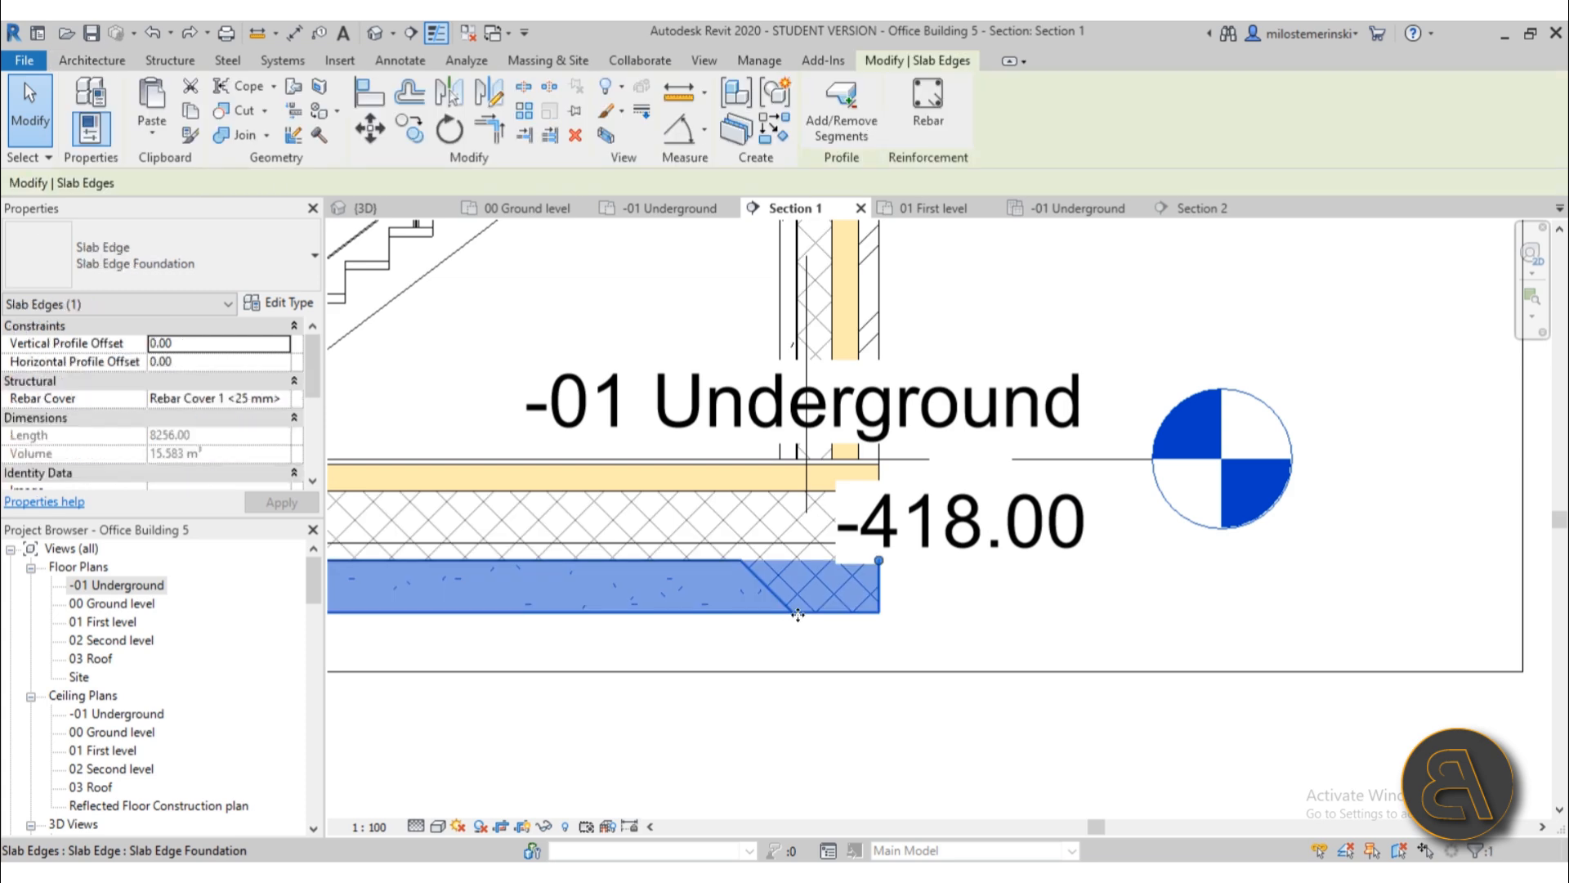
left_click(721, 543)
scroll(1012, 564, "down", 1)
scroll(1013, 568, "down", 5)
middle_click_drag(839, 556, 1060, 554)
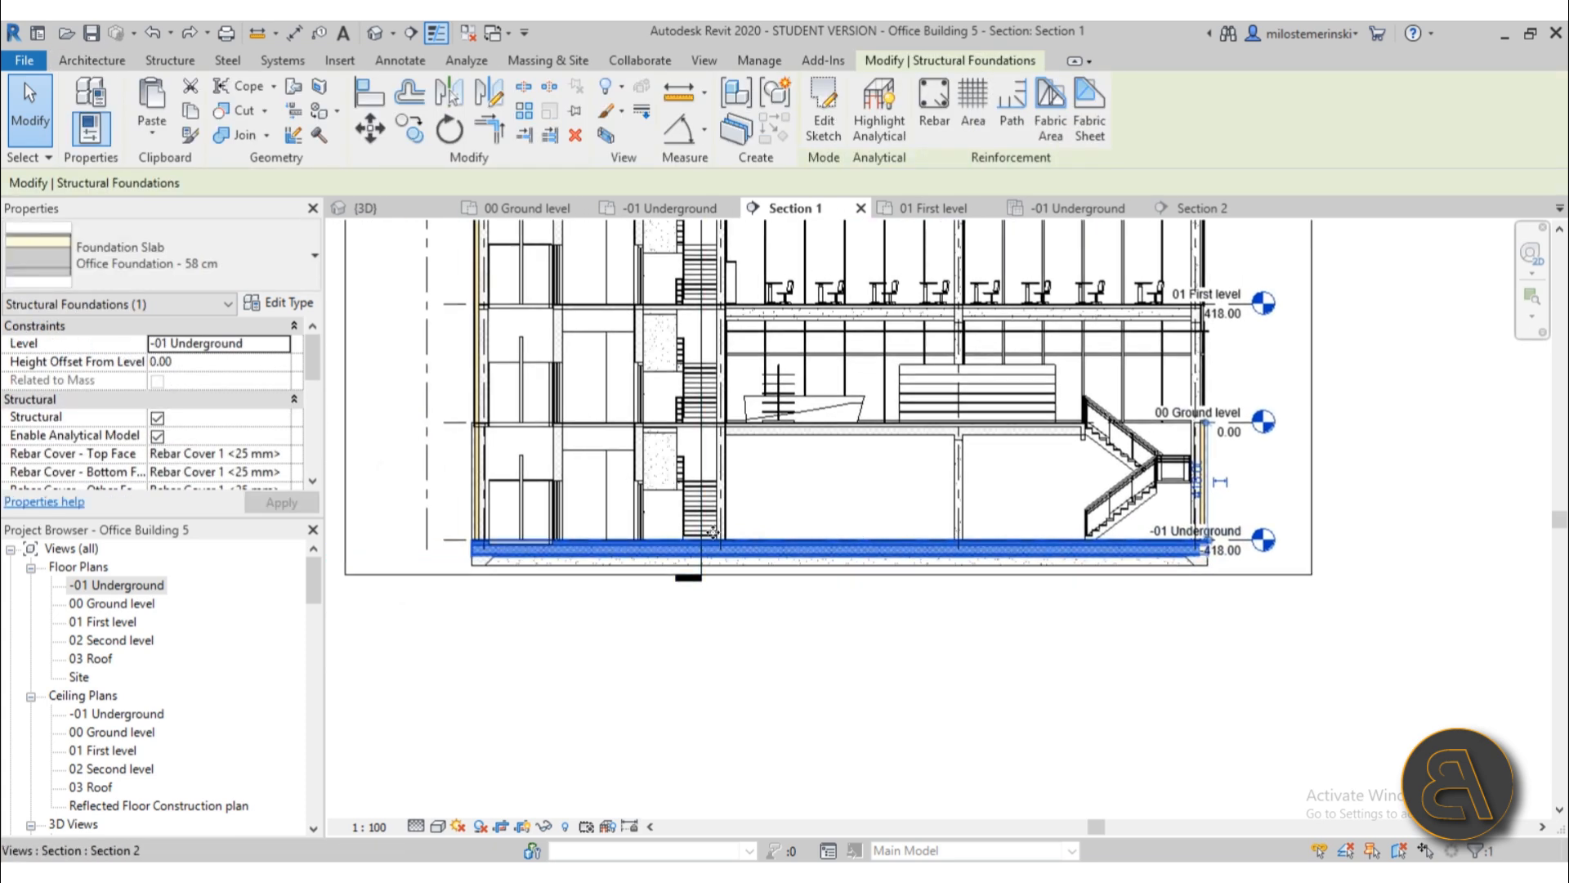
- Return to the -01 Underground floor plan and clear the foundation slab selection
double_click(156, 586)
middle_click_drag(899, 547, 798, 585)
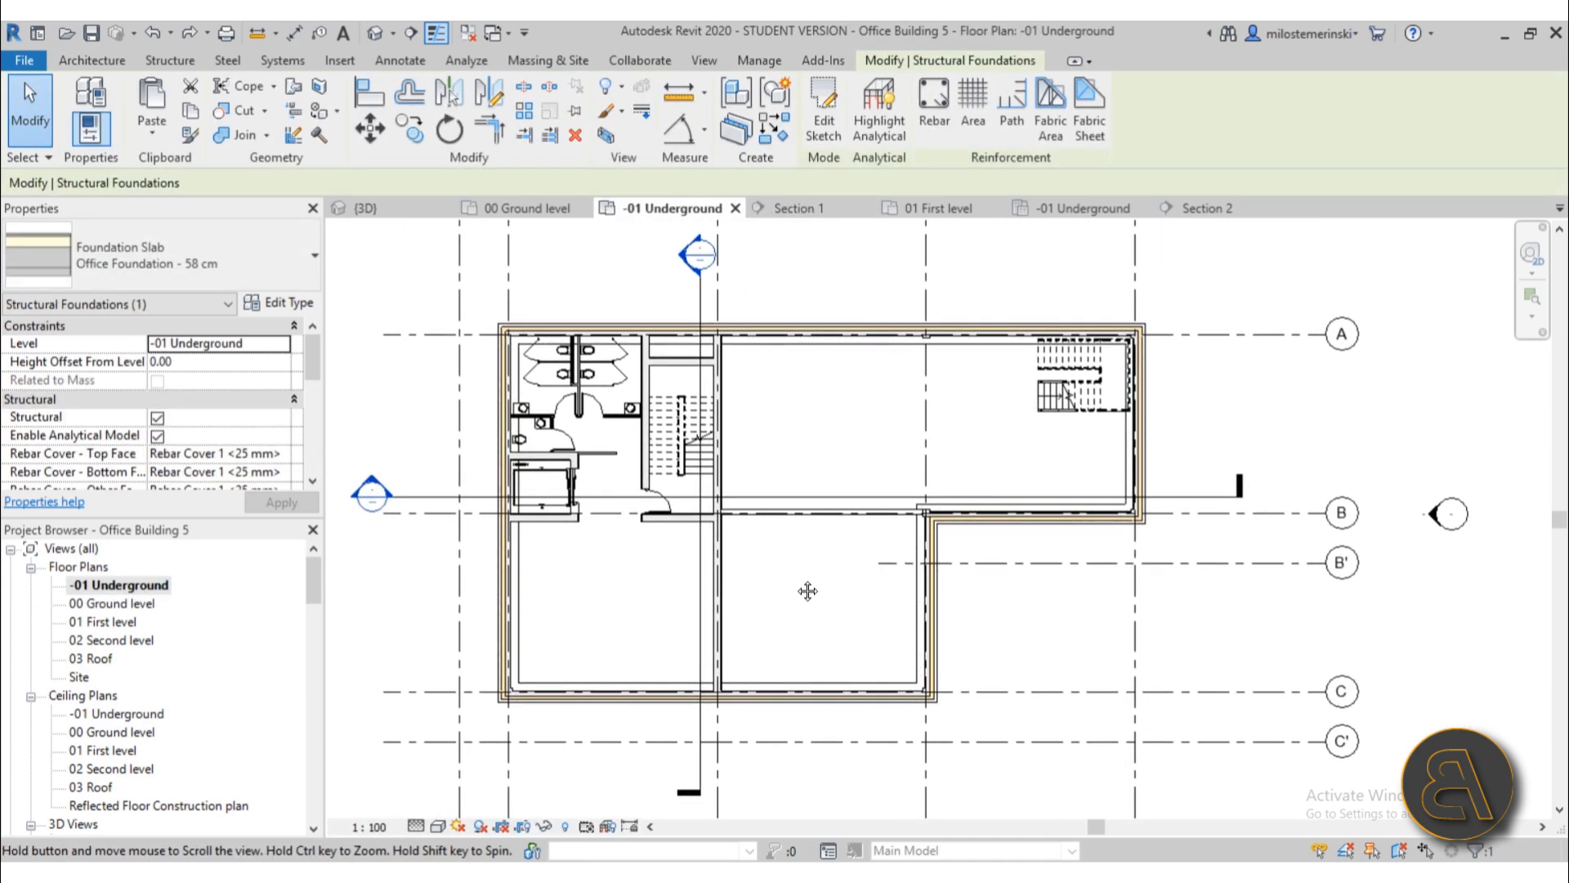
left_click(768, 633)
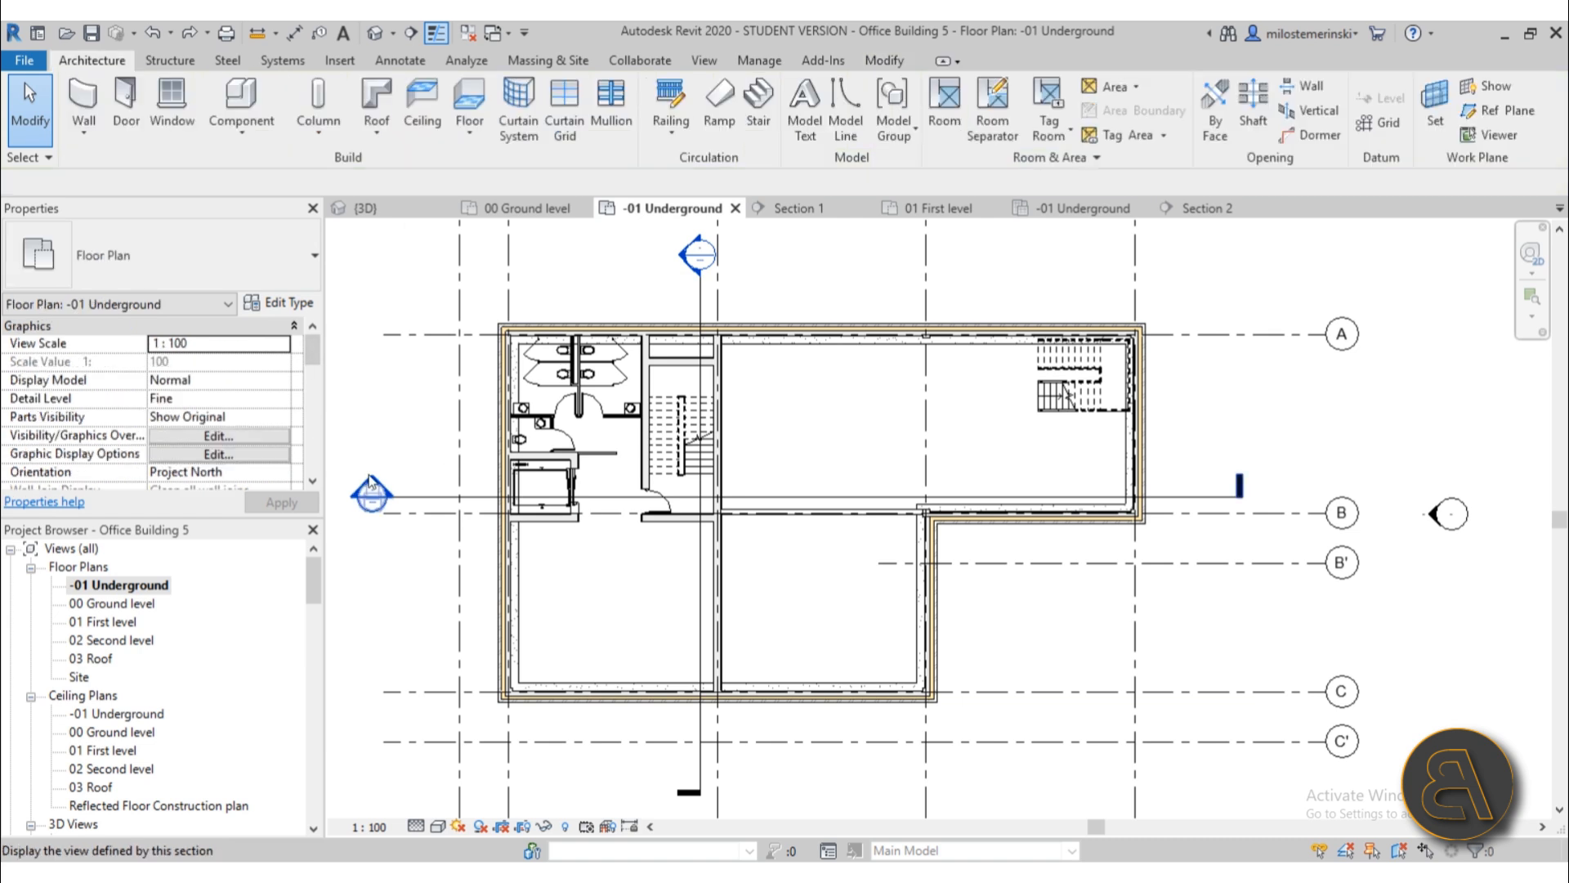
- Reopen Section 1 and examine the foundation slab and slab edge beneath the lift
double_click(371, 486)
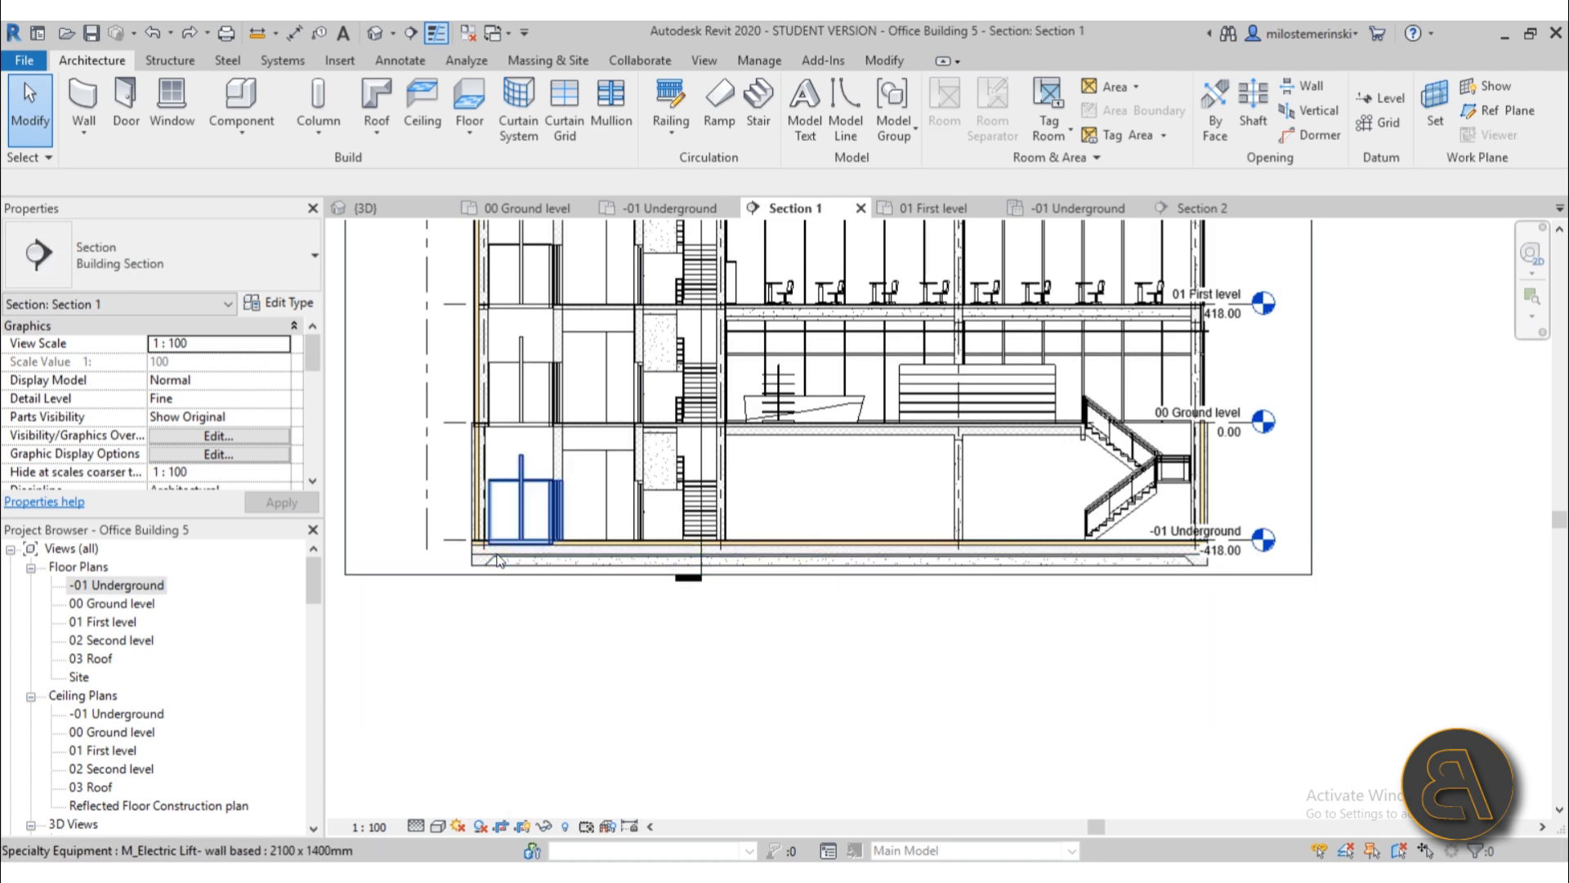
scroll(472, 547, "up", 3)
left_click(472, 547)
left_click(457, 548)
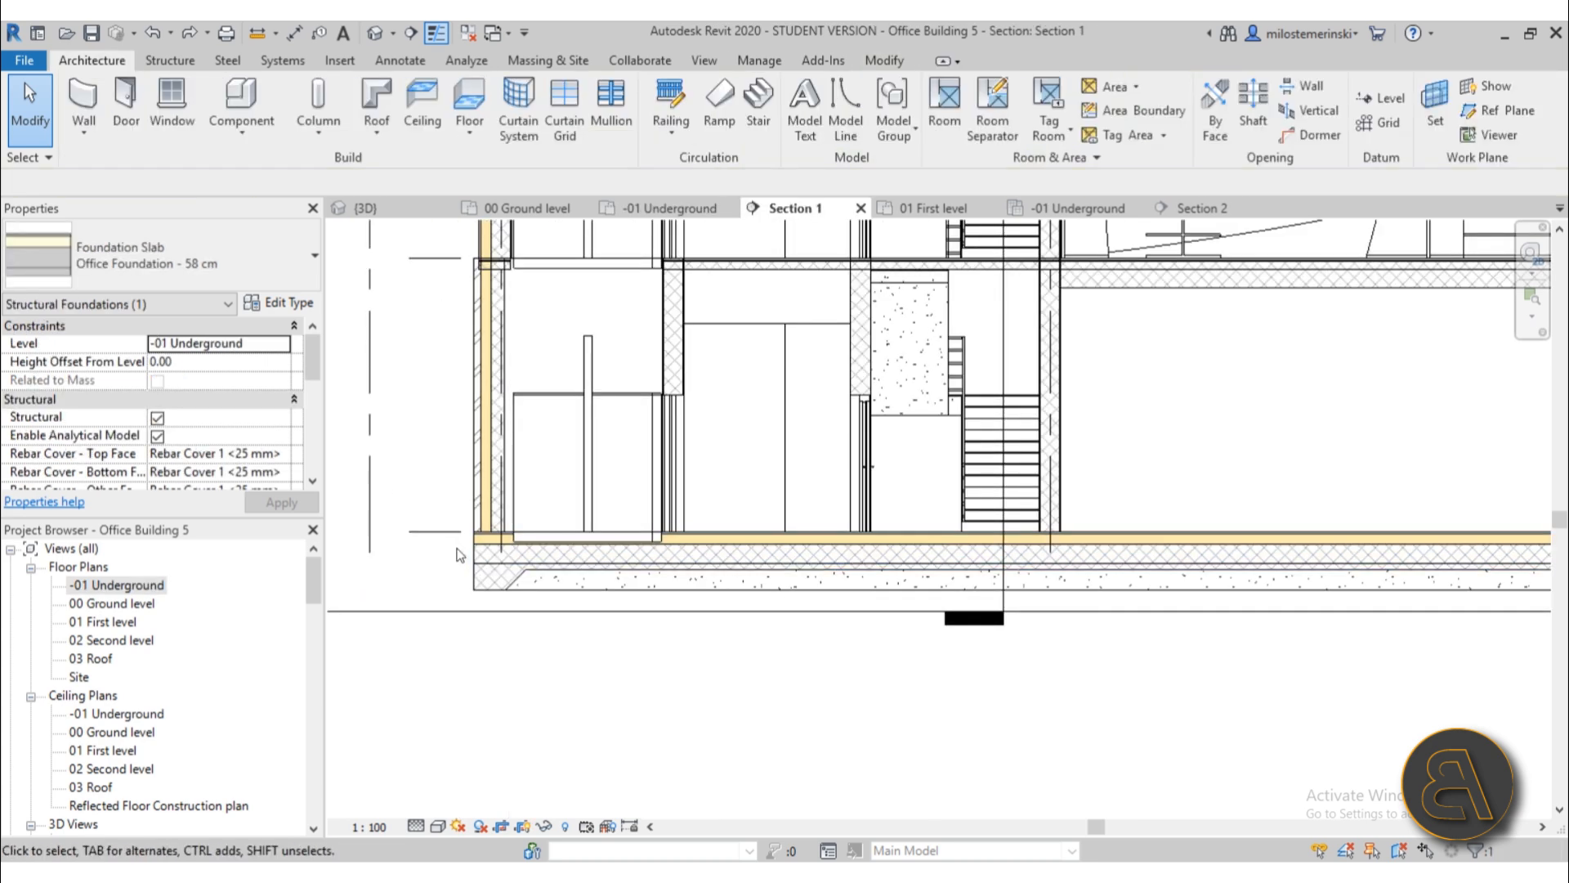
- Open the -01 Underground floor plan and check its View Range settings
double_click(131, 586)
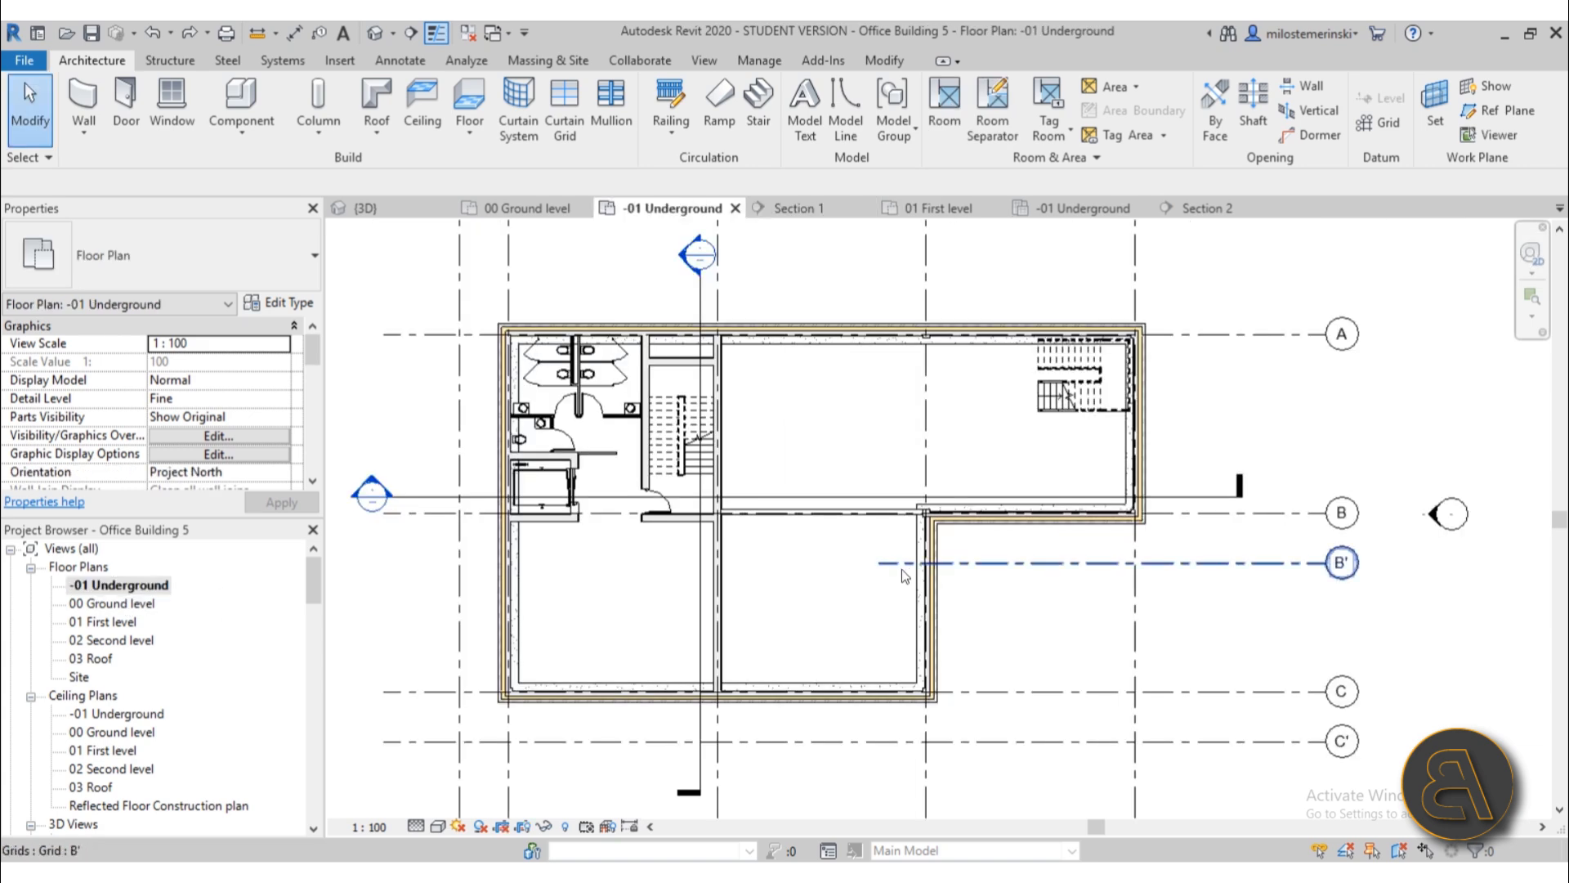
key("v")
key("r")
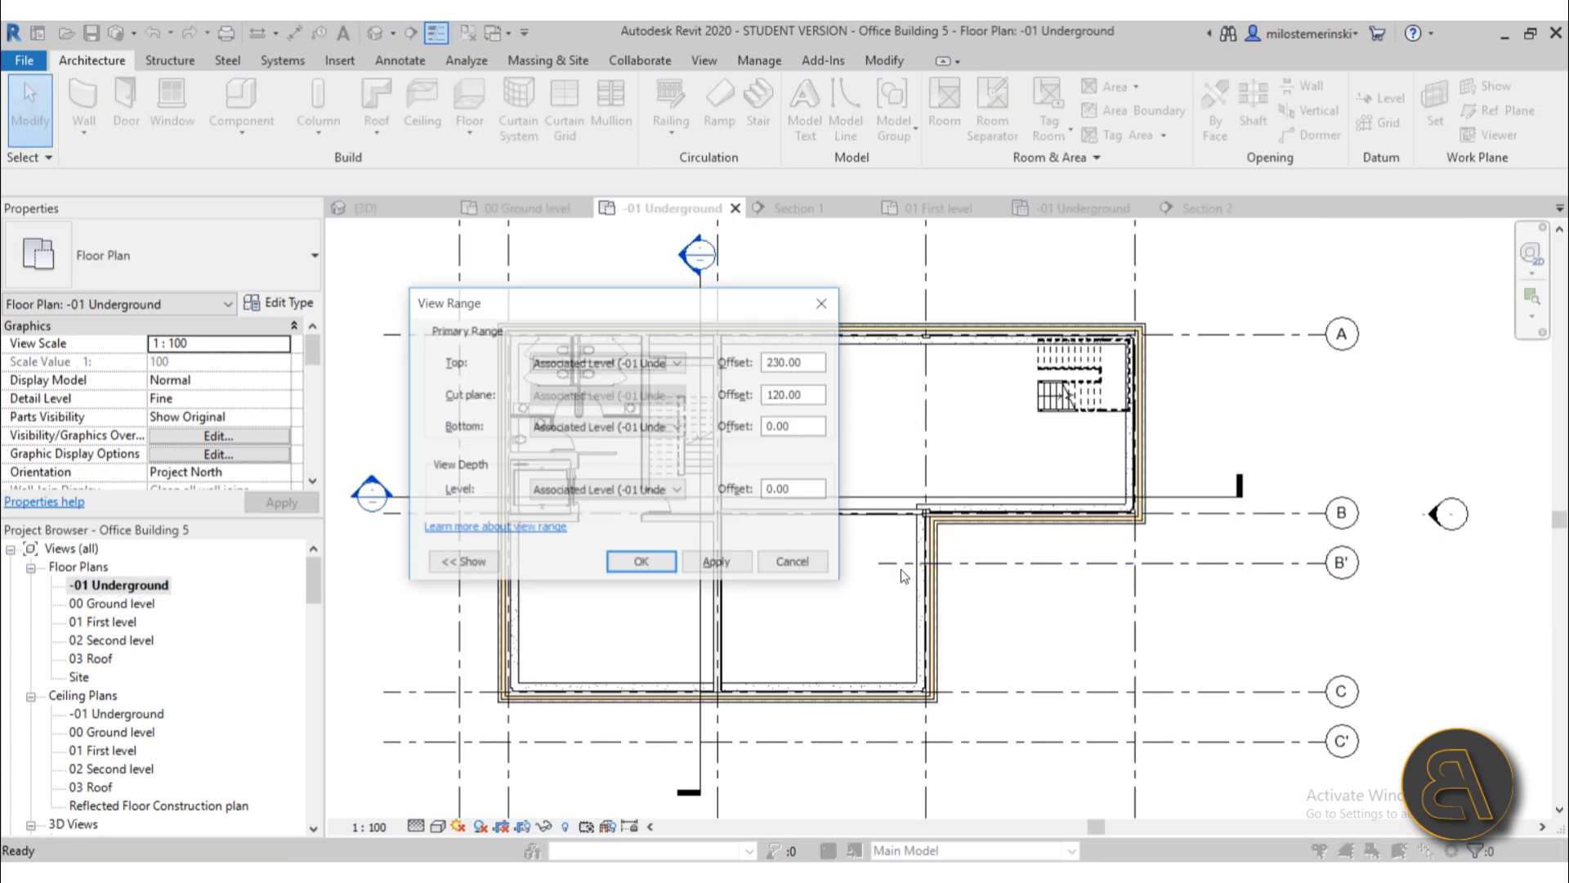
key("Return")
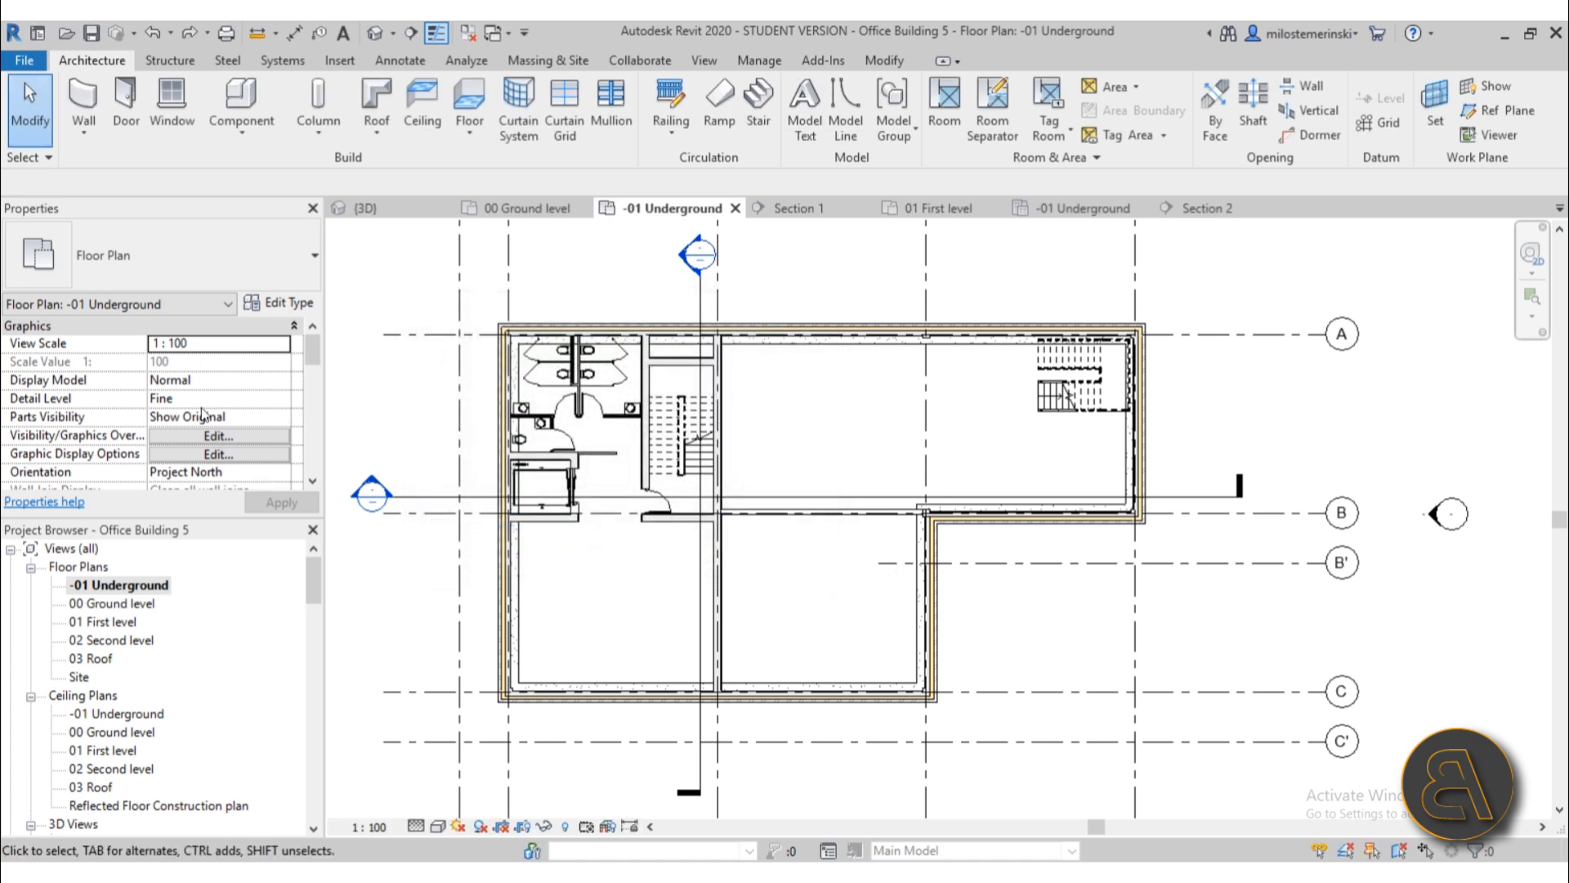
- Set the underground plan's view range so that both the bottom and the view depth level are Unlimited
scroll(189, 380, "down", 5)
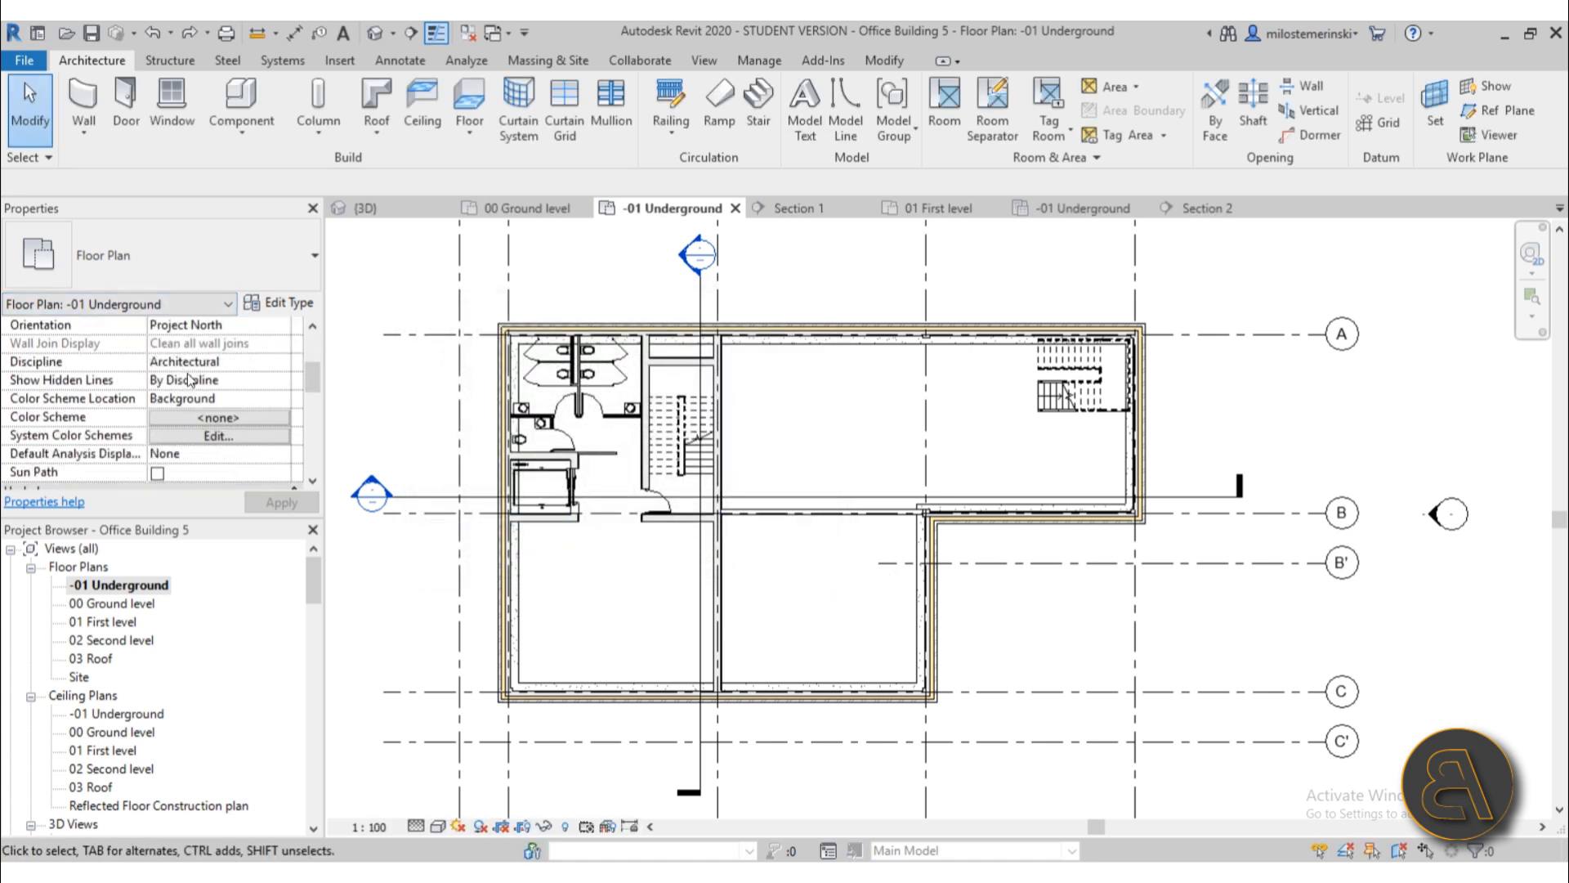
scroll(189, 380, "down", 2)
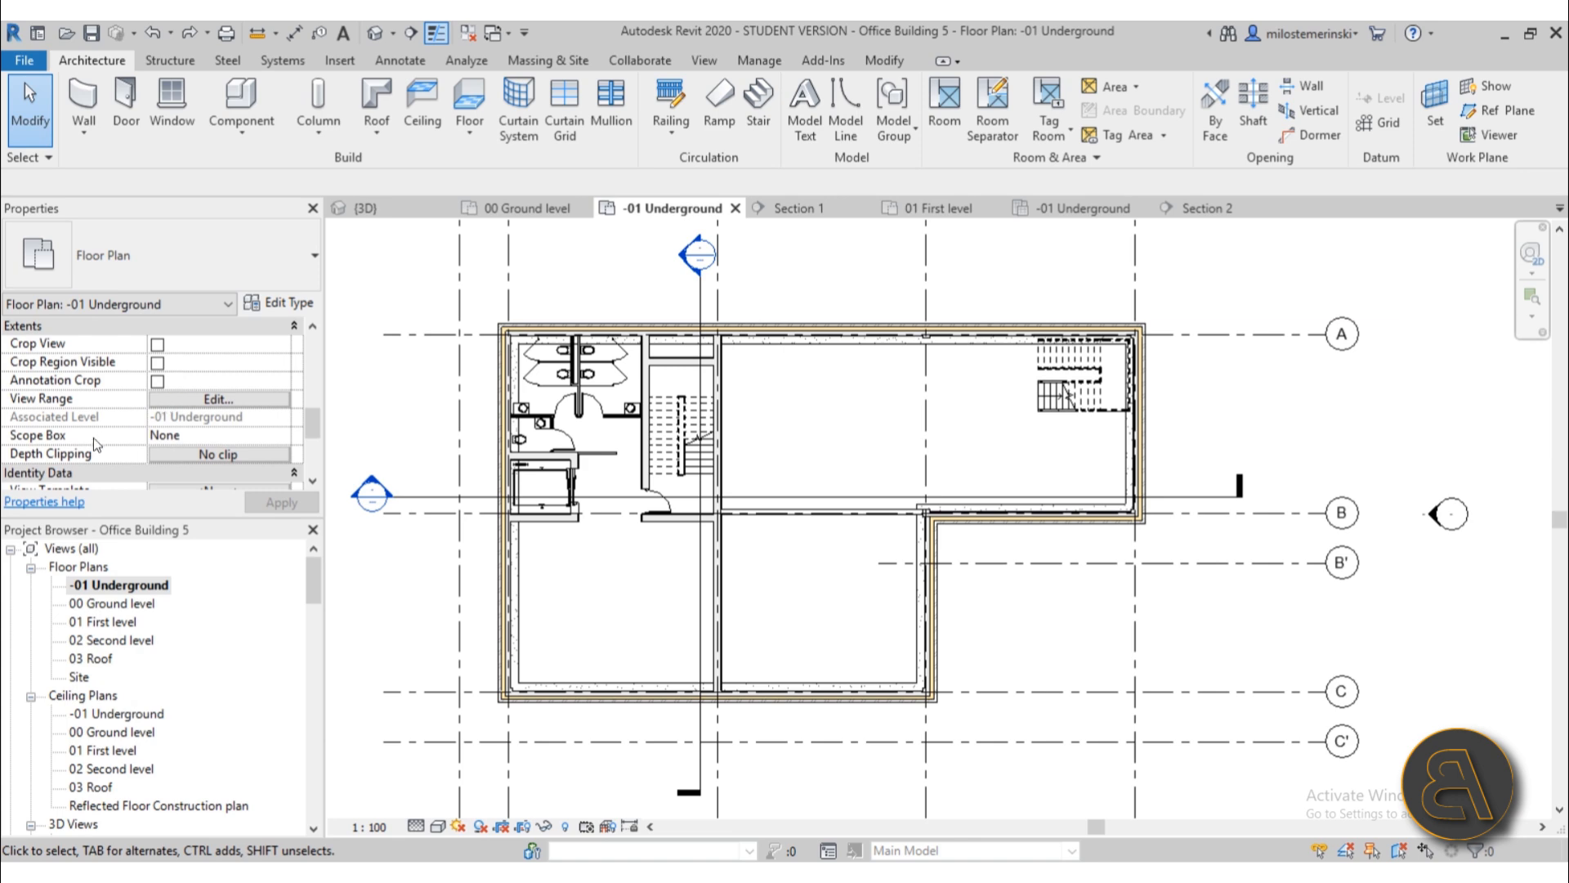
left_click(239, 399)
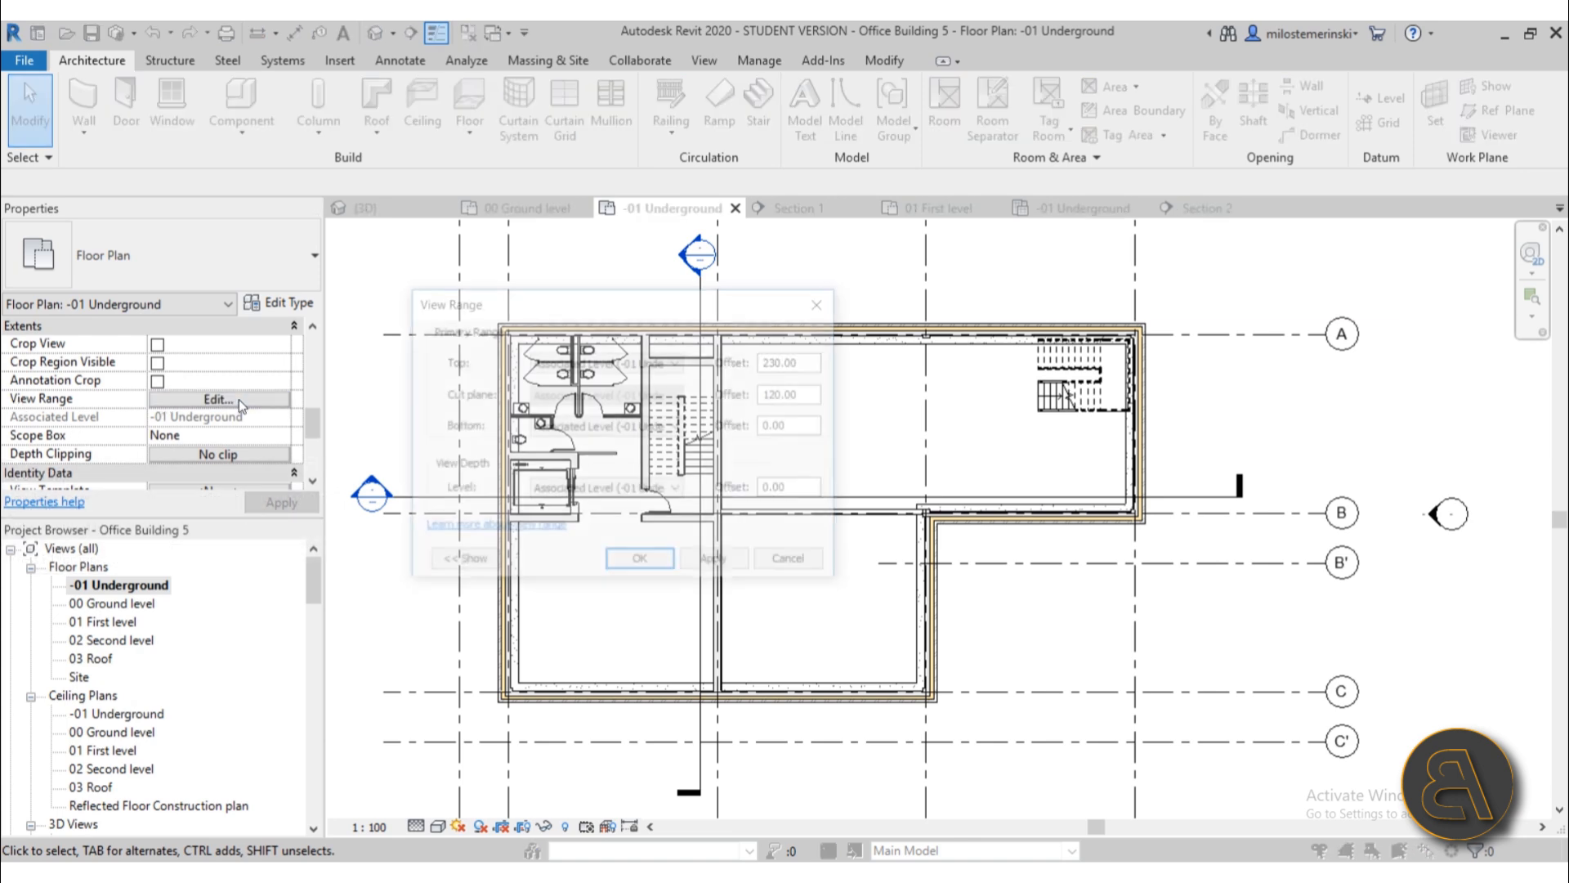
left_click(622, 426)
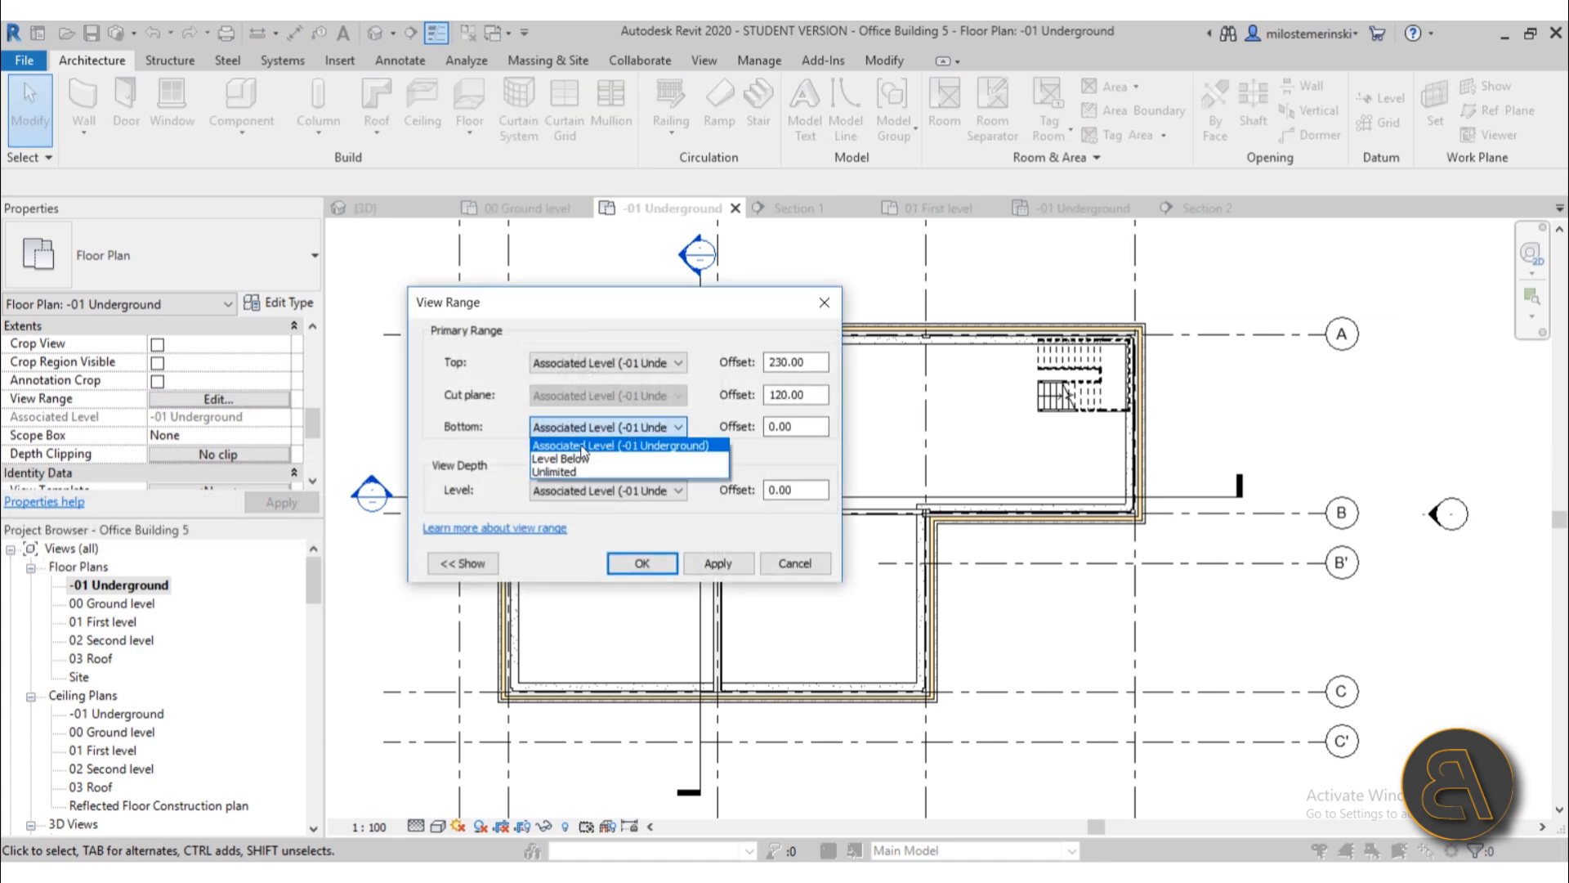
left_click(552, 497)
left_click(552, 493)
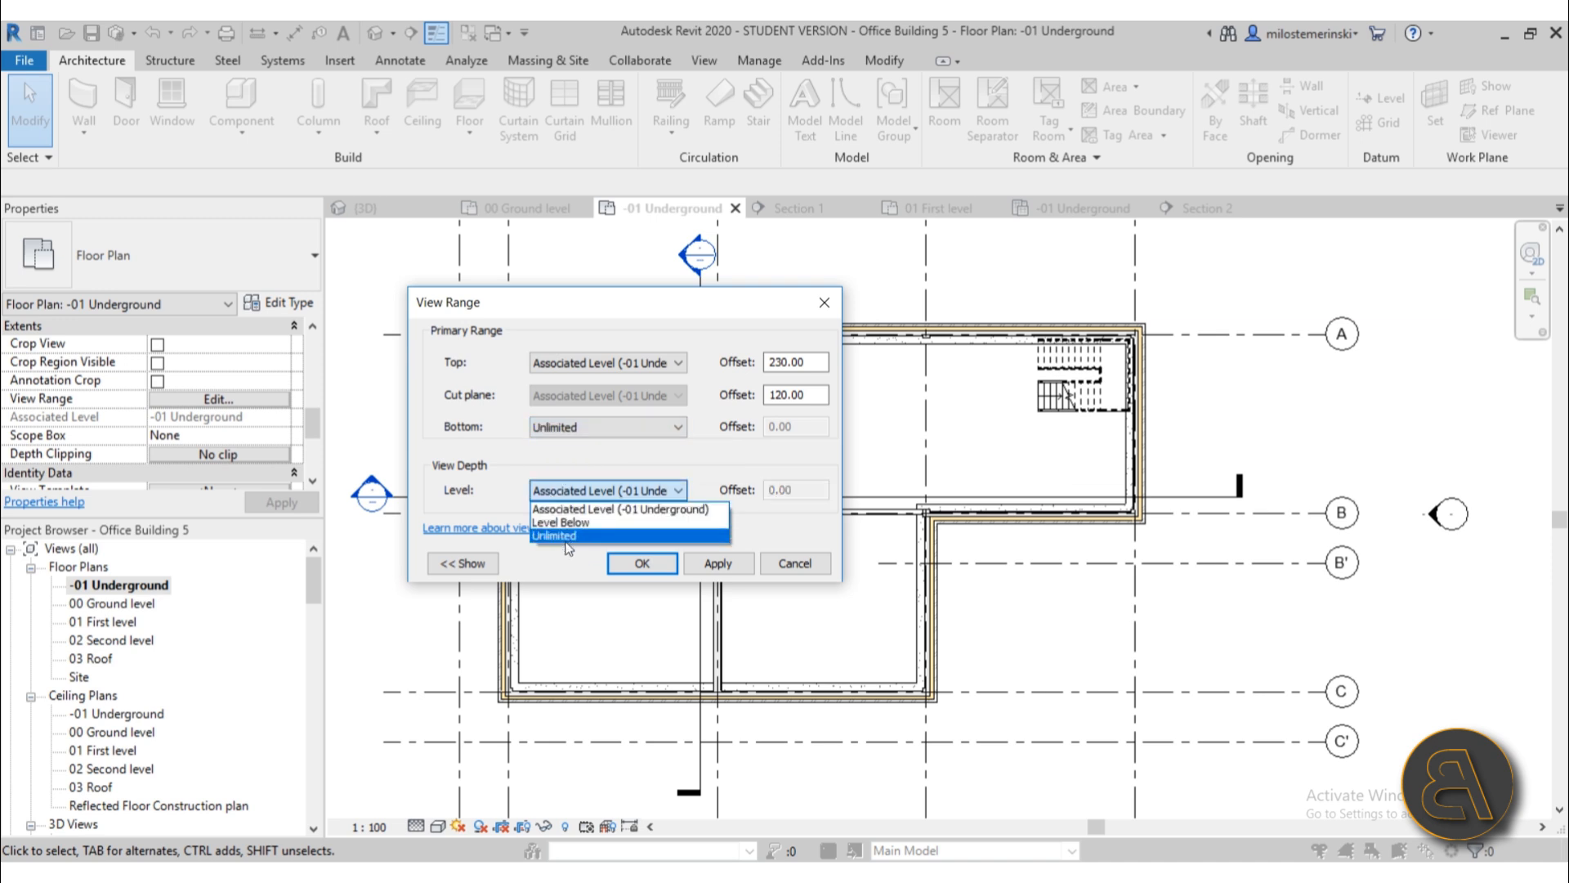
left_click(567, 538)
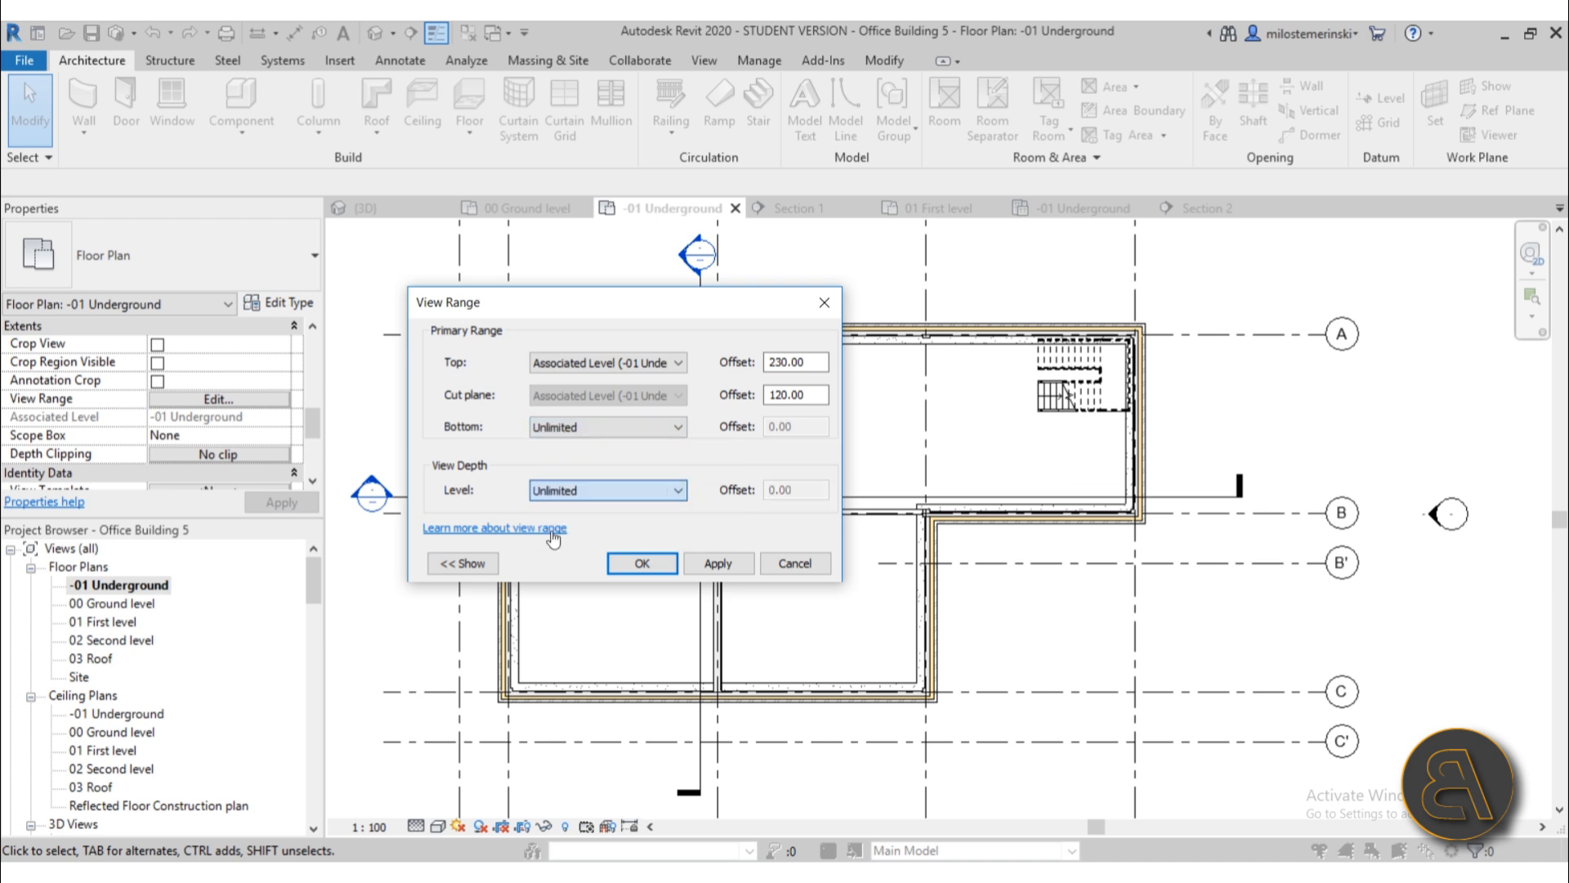
left_click(718, 563)
left_click(642, 563)
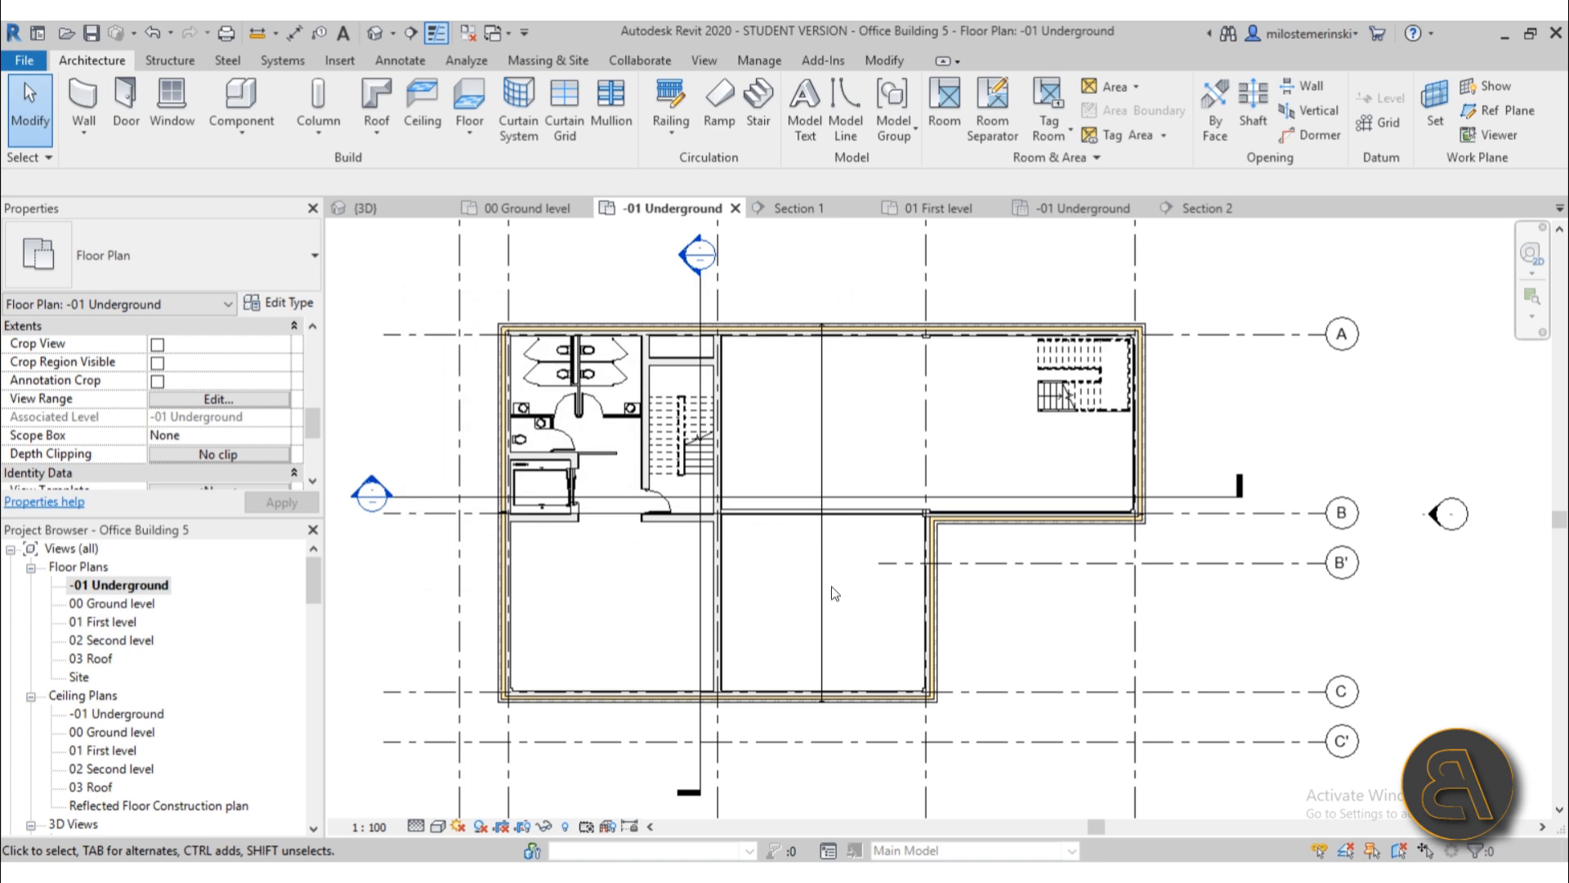
- Remove the foundation span direction symbol from the underground plan
scroll(780, 333, "up", 3)
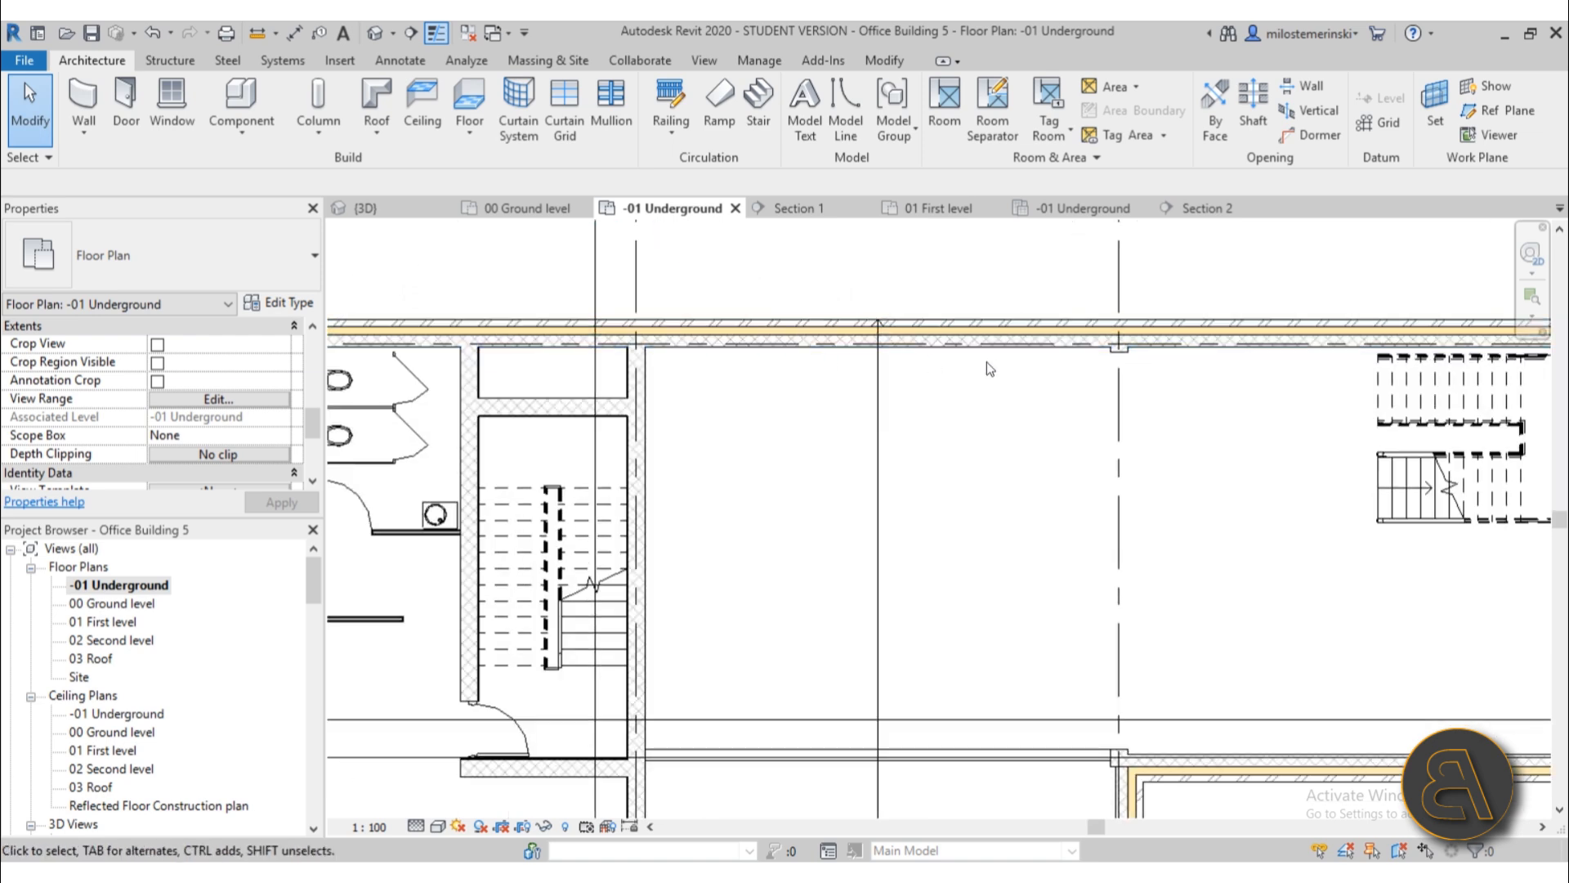
scroll(913, 458, "down", 3)
left_click(738, 425)
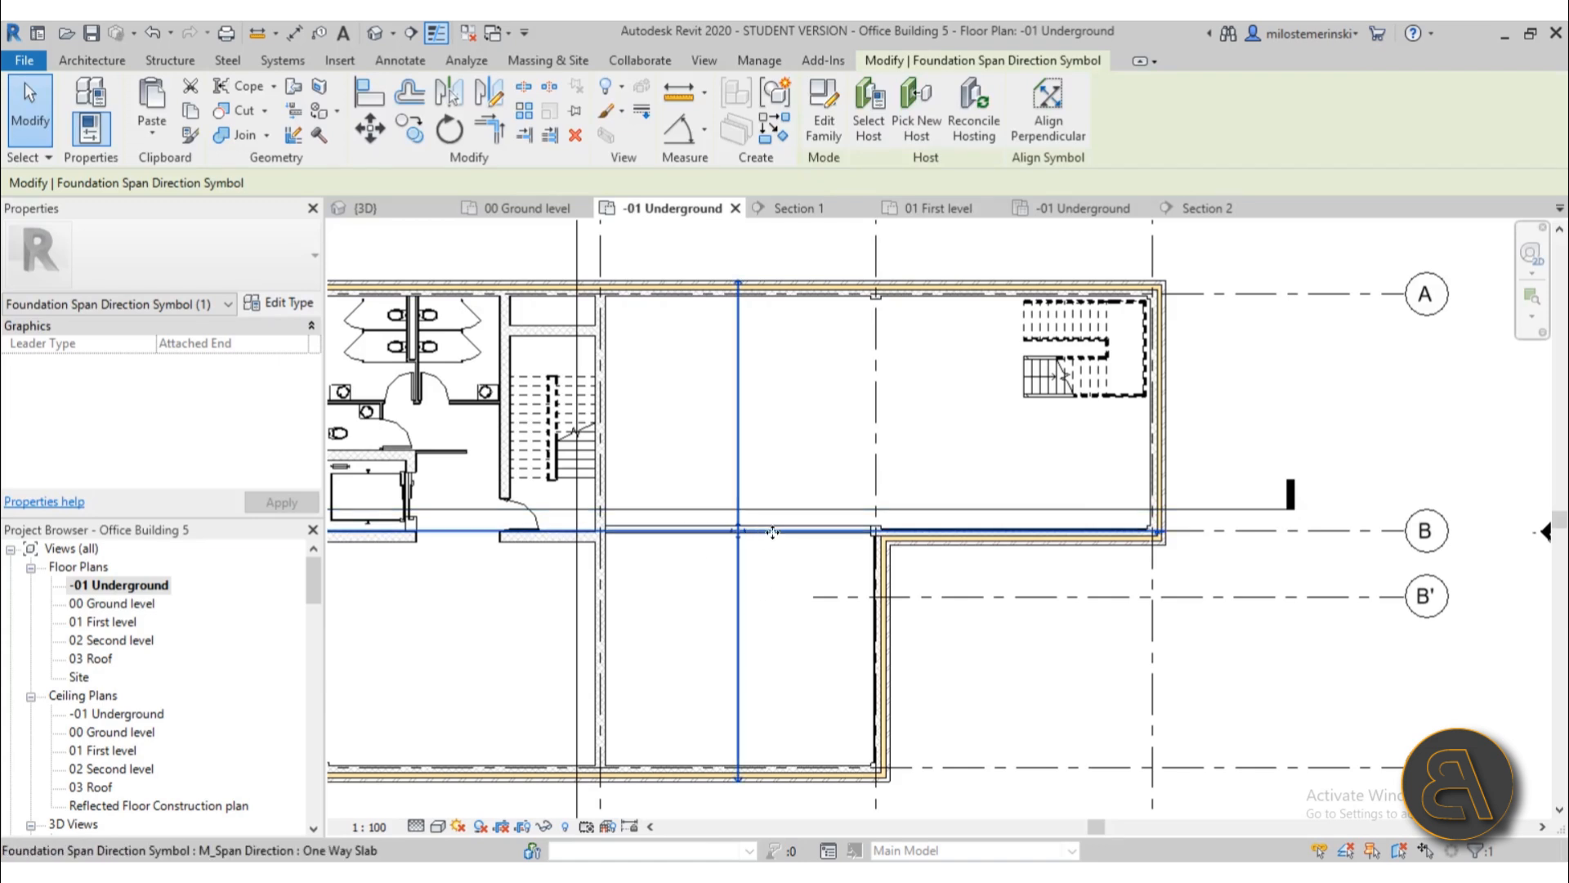
scroll(773, 377, "down", 1)
middle_click_drag(794, 531, 812, 494)
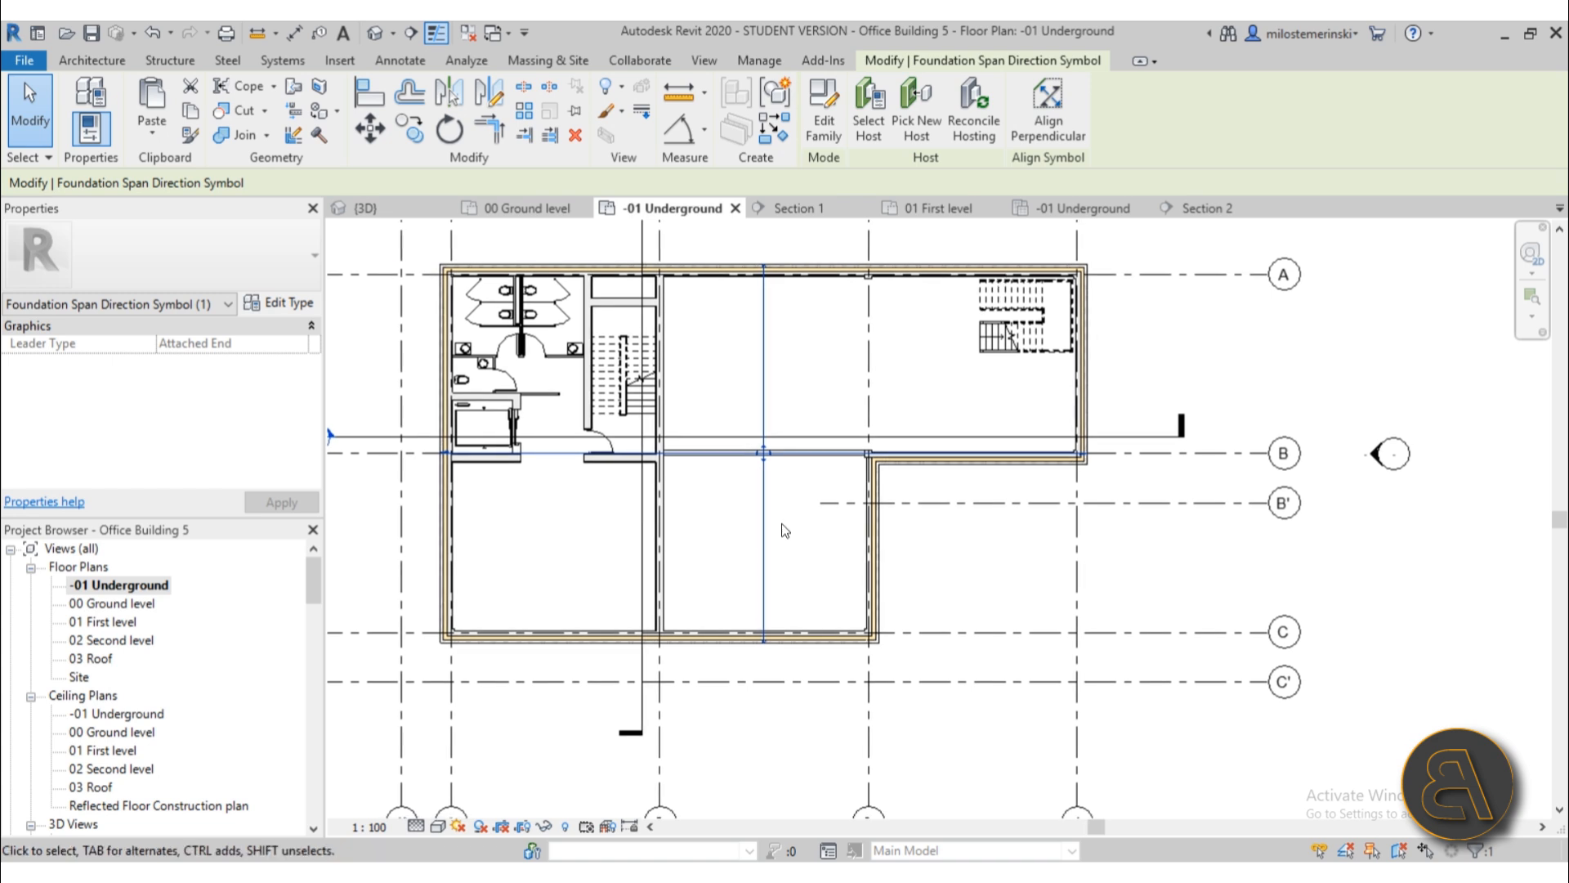
left_click(785, 531)
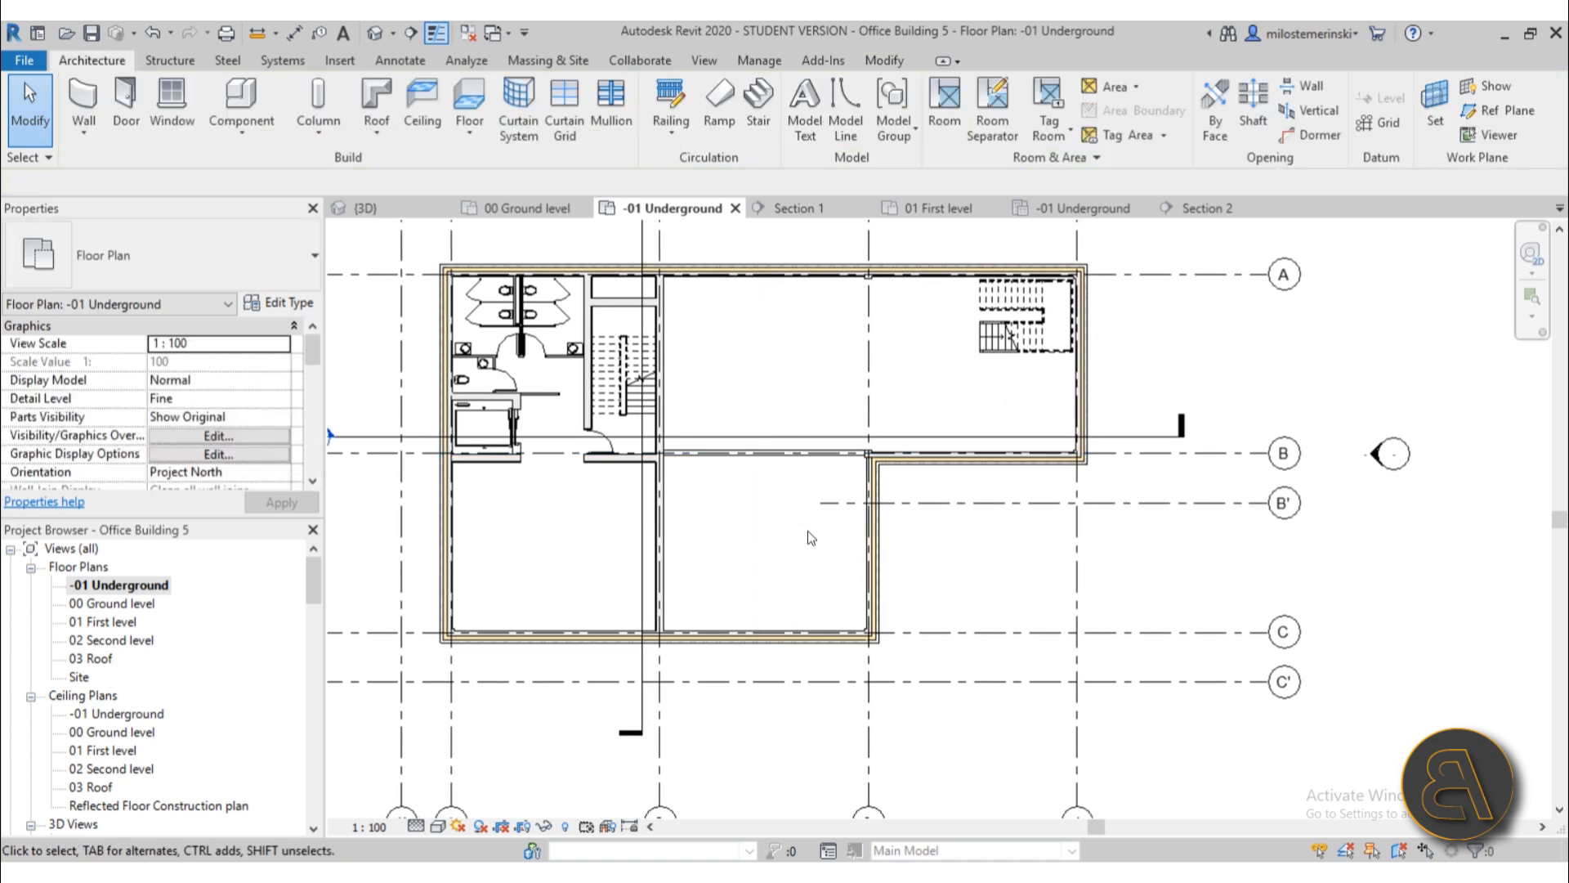
middle_click_drag(753, 521, 830, 614)
scroll(826, 564, "up", 1)
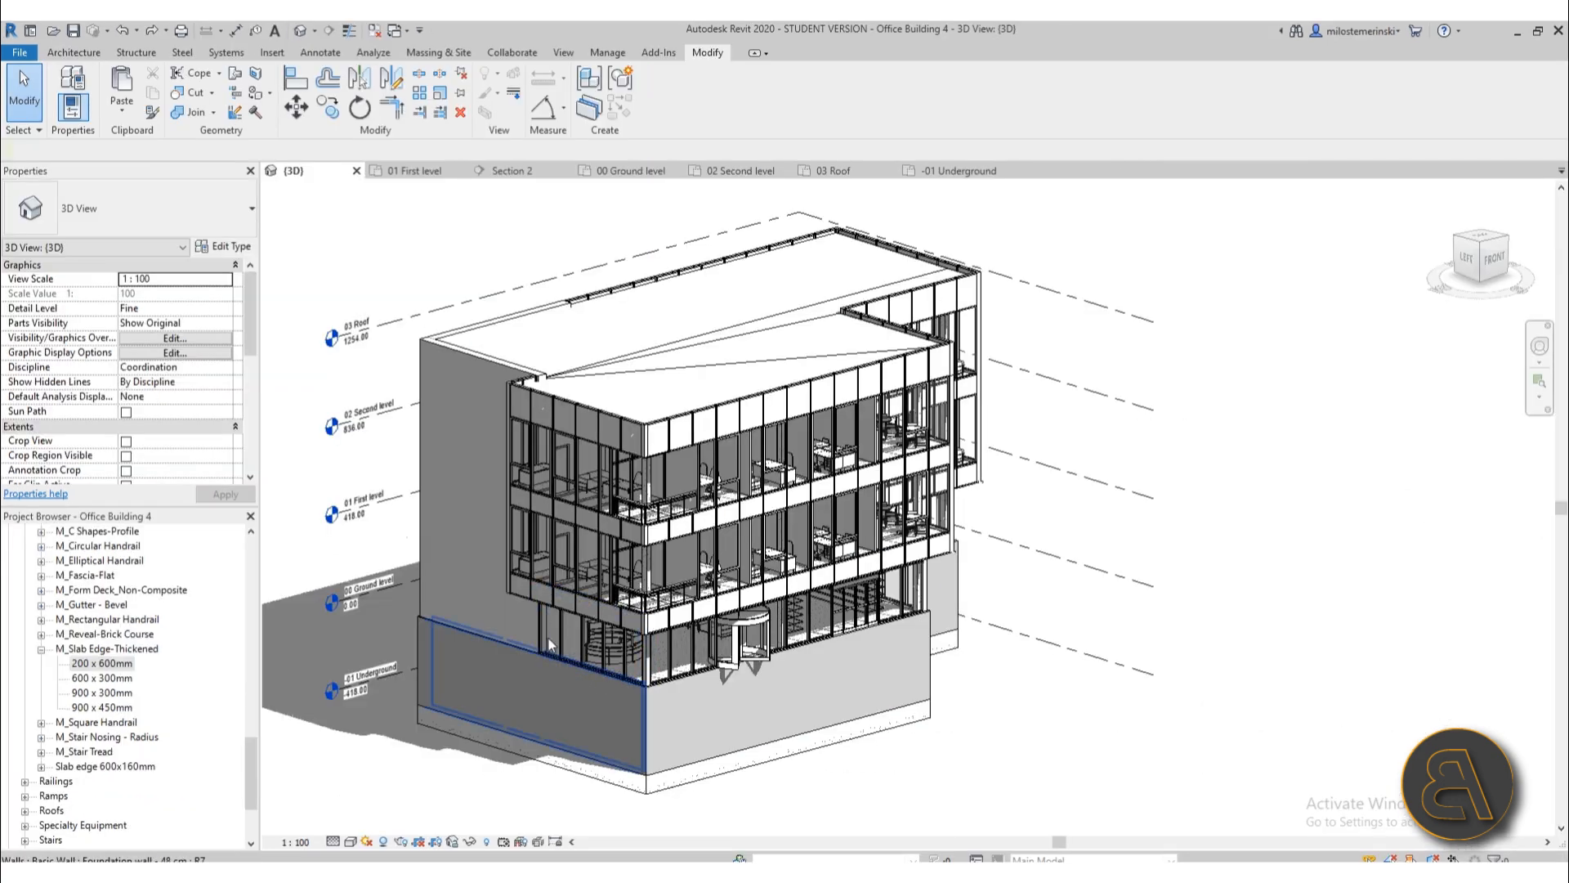
- In the 3D view of Office Building 4, select the 300 x 600mm concrete beam at the second level and examine it
scroll(582, 533, "up", 10)
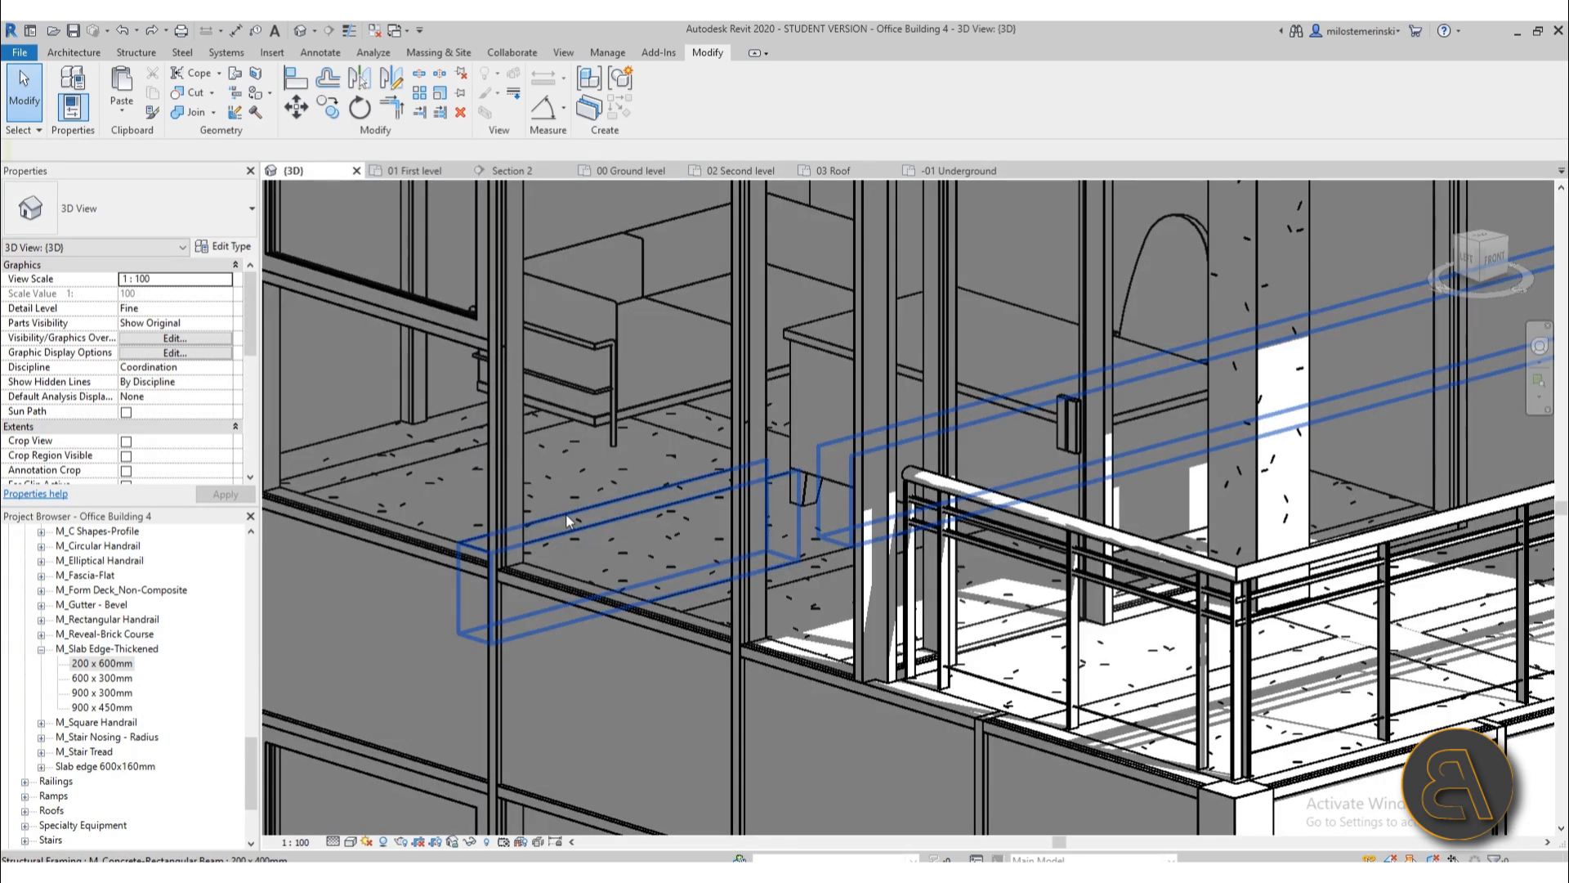
left_click(700, 443)
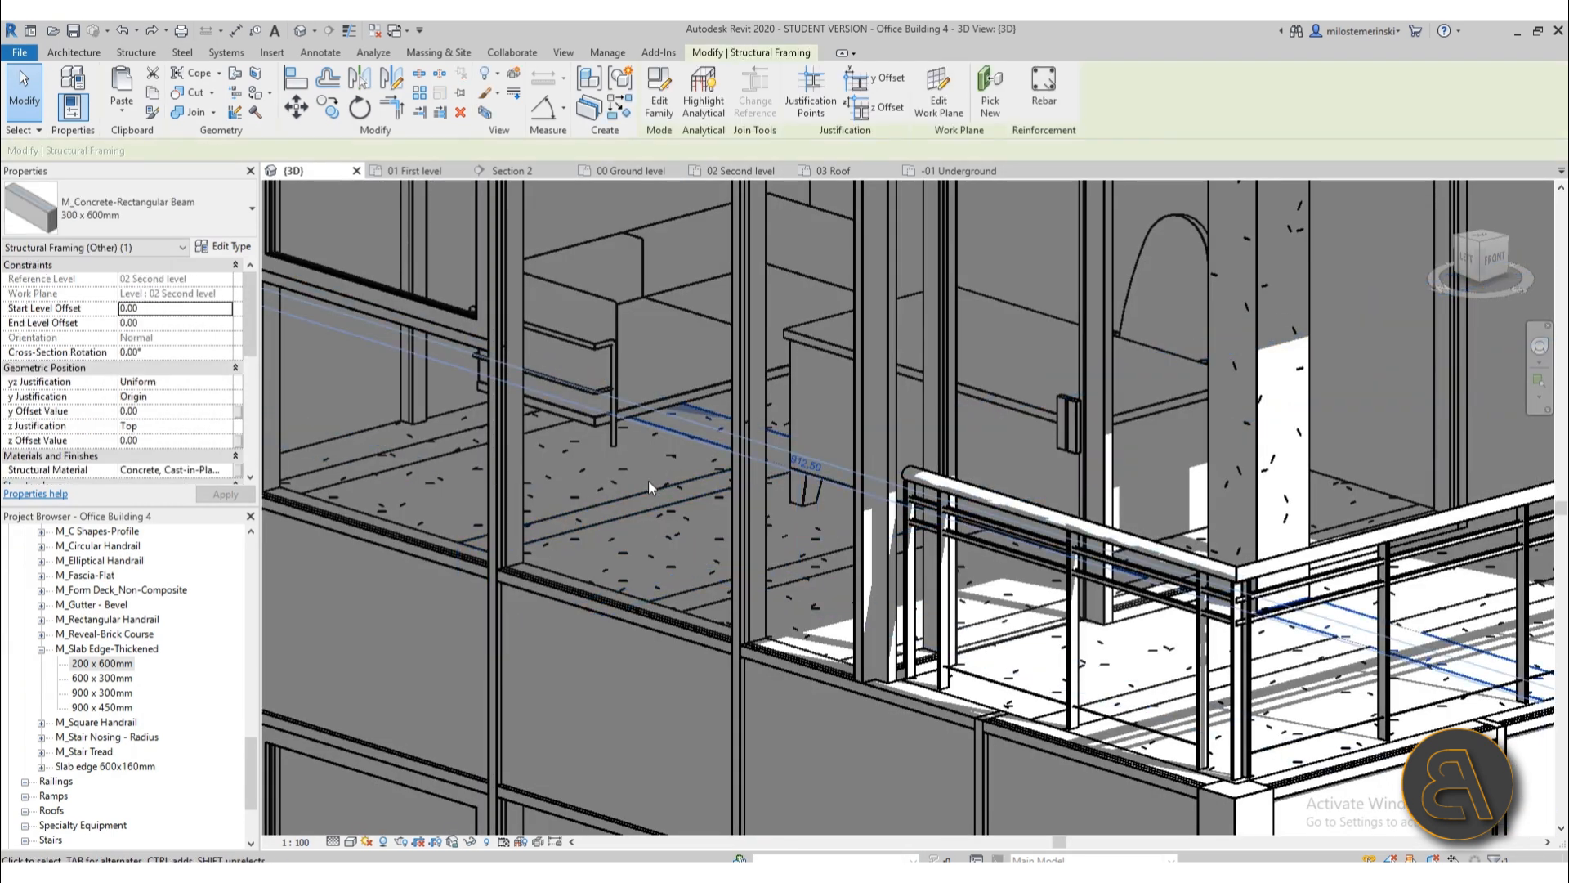
scroll(621, 488, "down", 6)
scroll(880, 640, "up", 2)
middle_click_drag(879, 633, 852, 611)
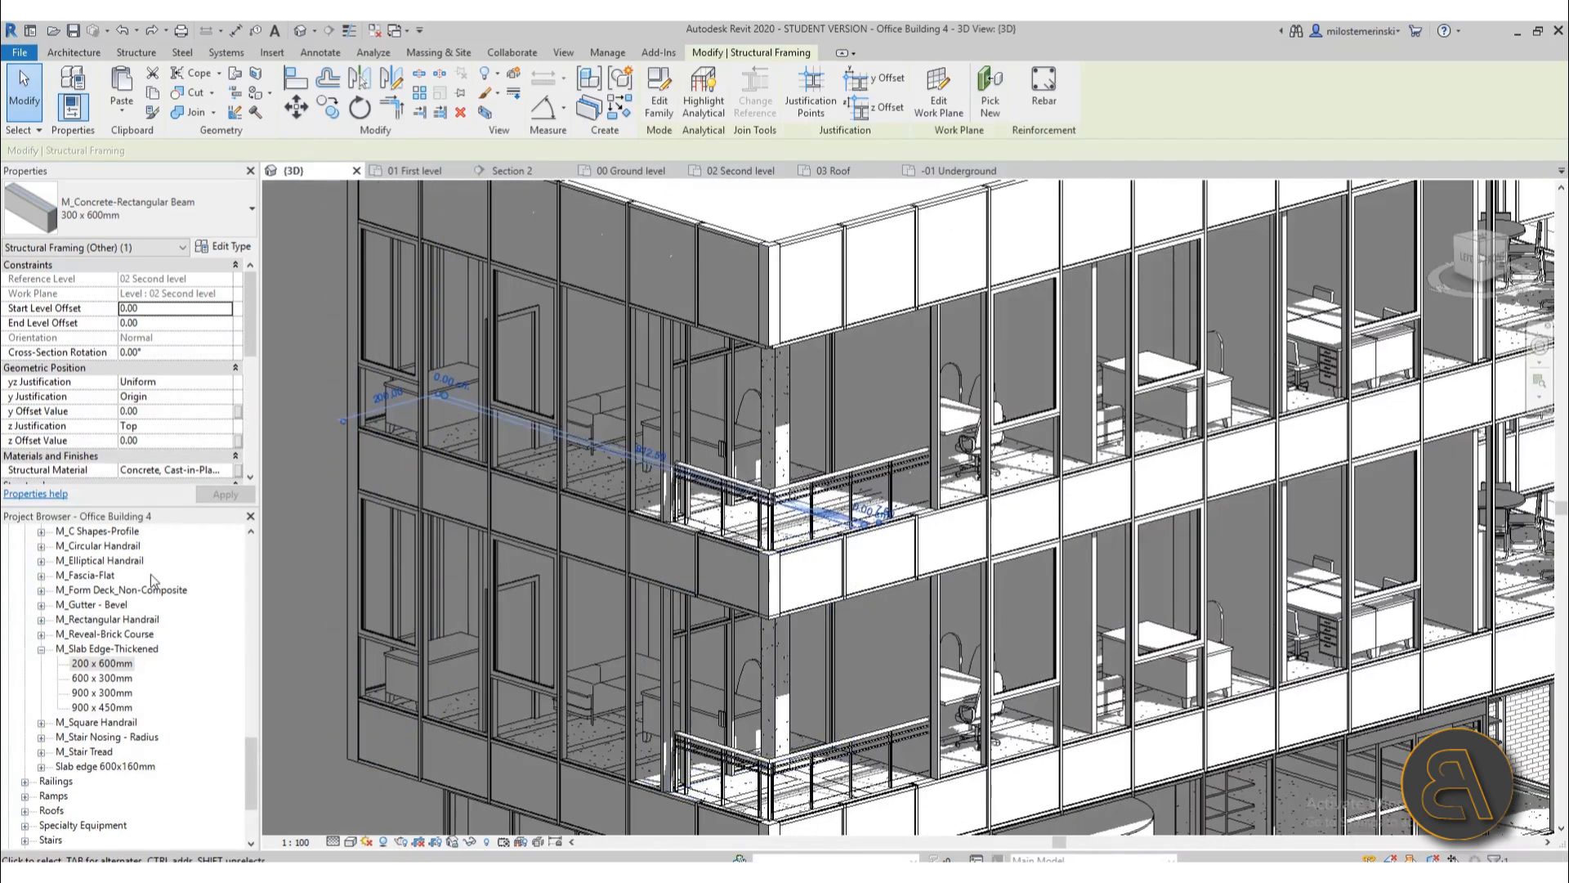
- Open the 01 First level floor plan and examine the floor around the core, corridor and office areas
left_click(414, 173)
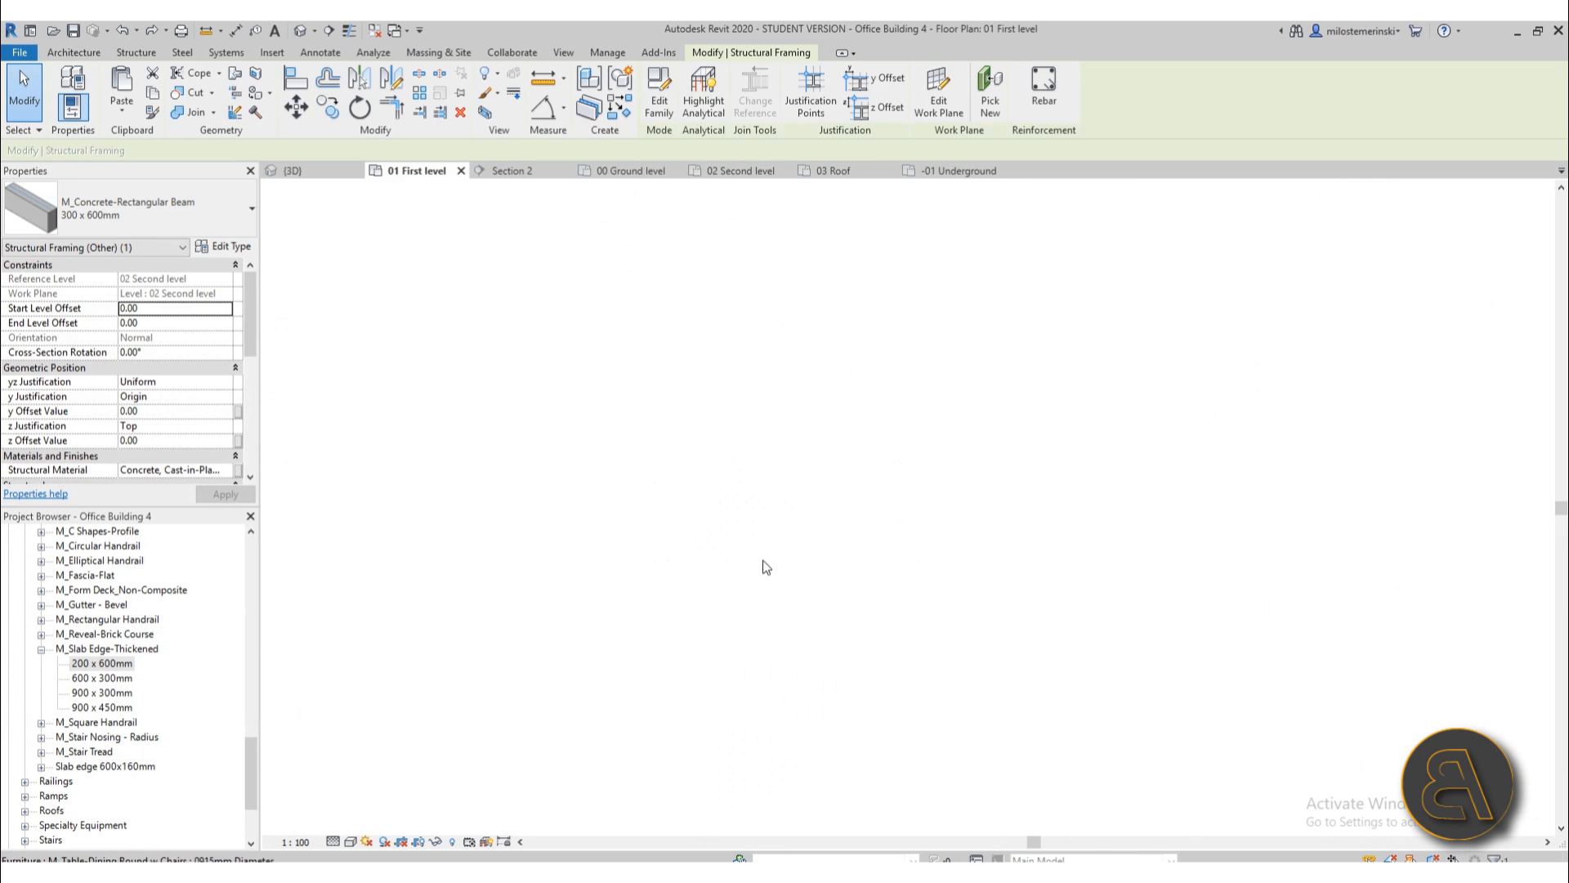
scroll(489, 395, "up", 5)
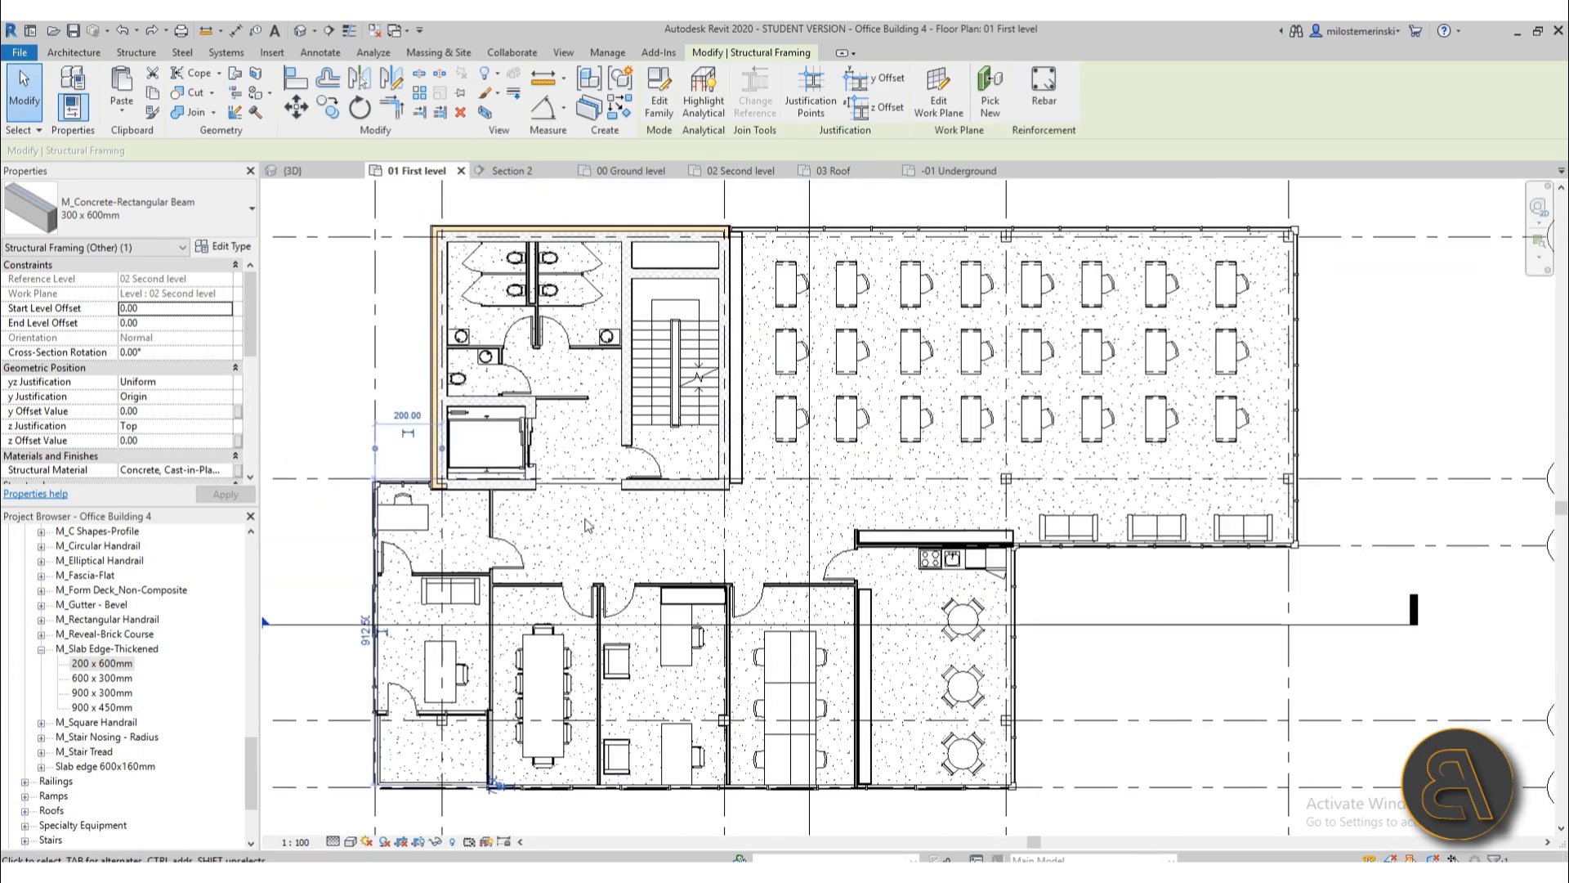
scroll(577, 523, "up", 5)
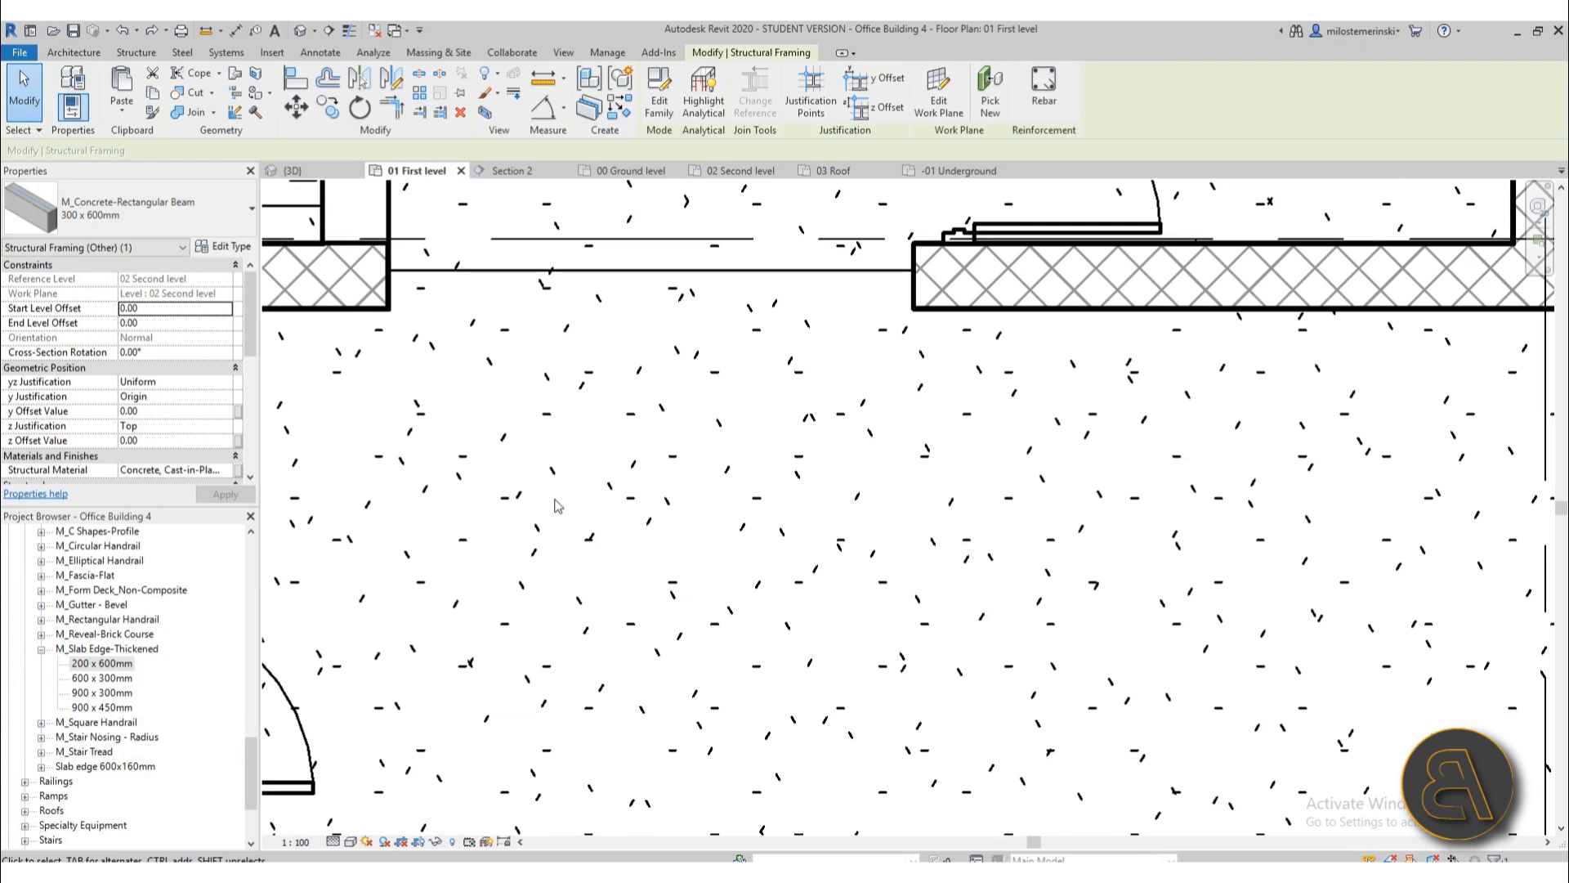
scroll(556, 506, "down", 4)
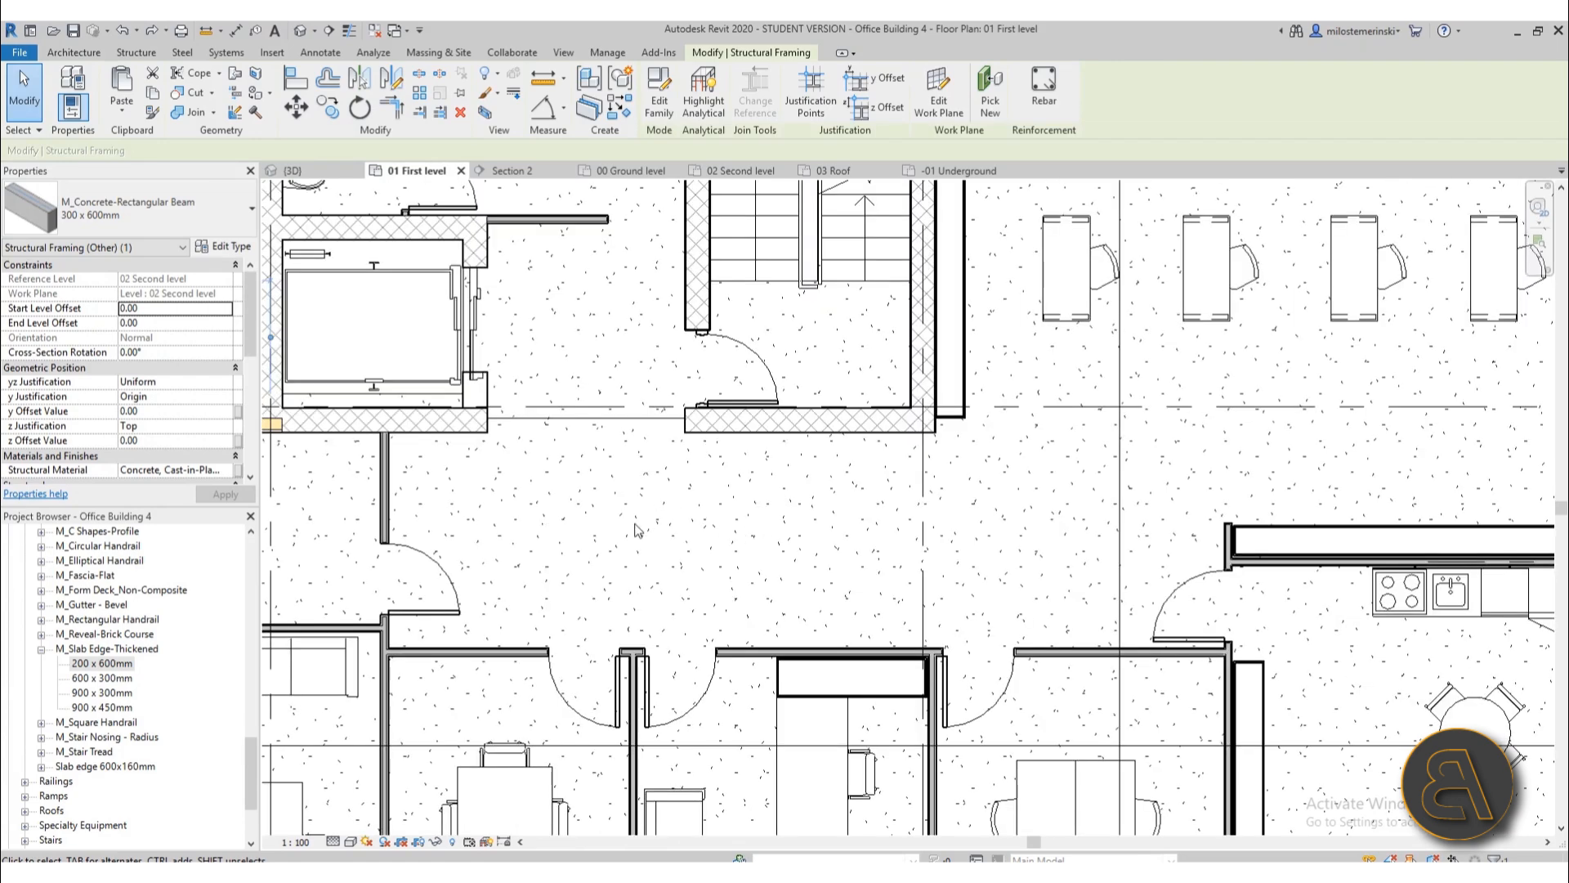
scroll(633, 533, "down", 5)
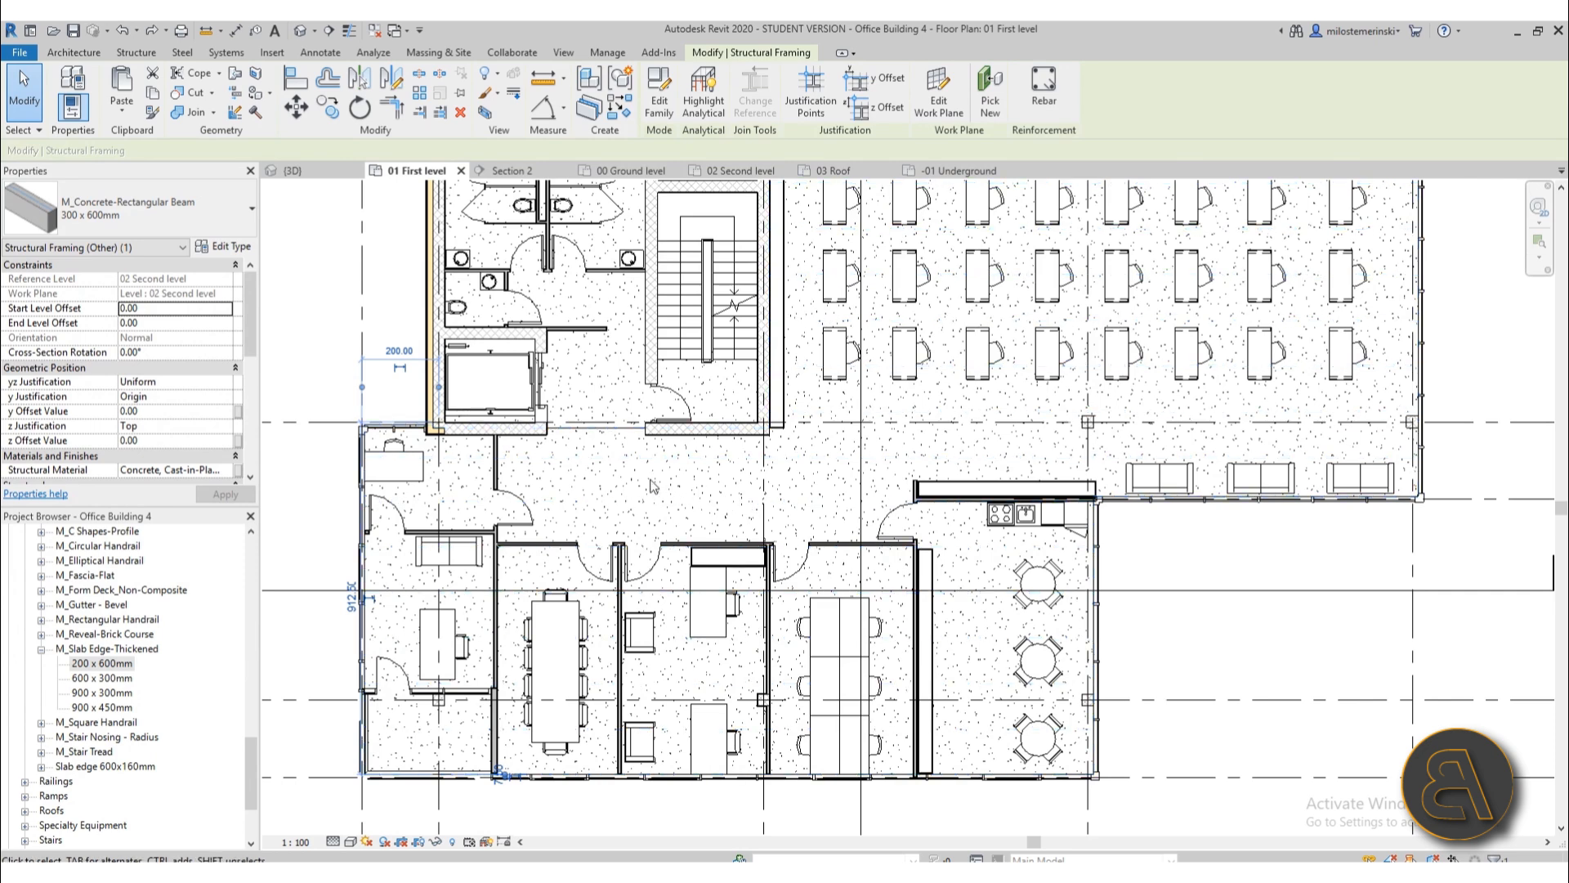
scroll(654, 486, "down", 3)
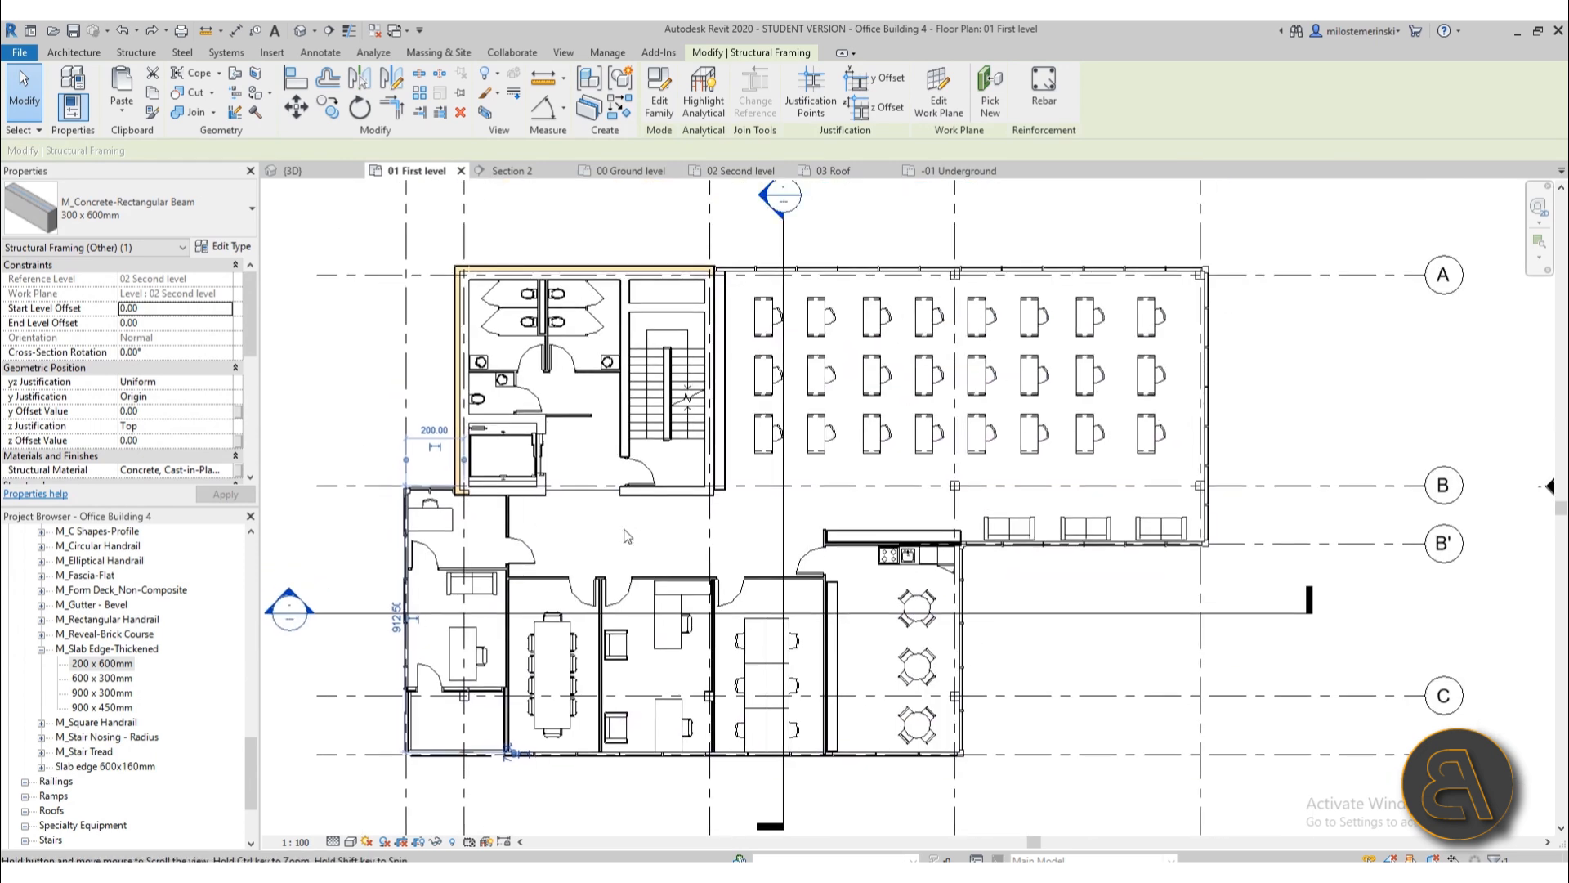
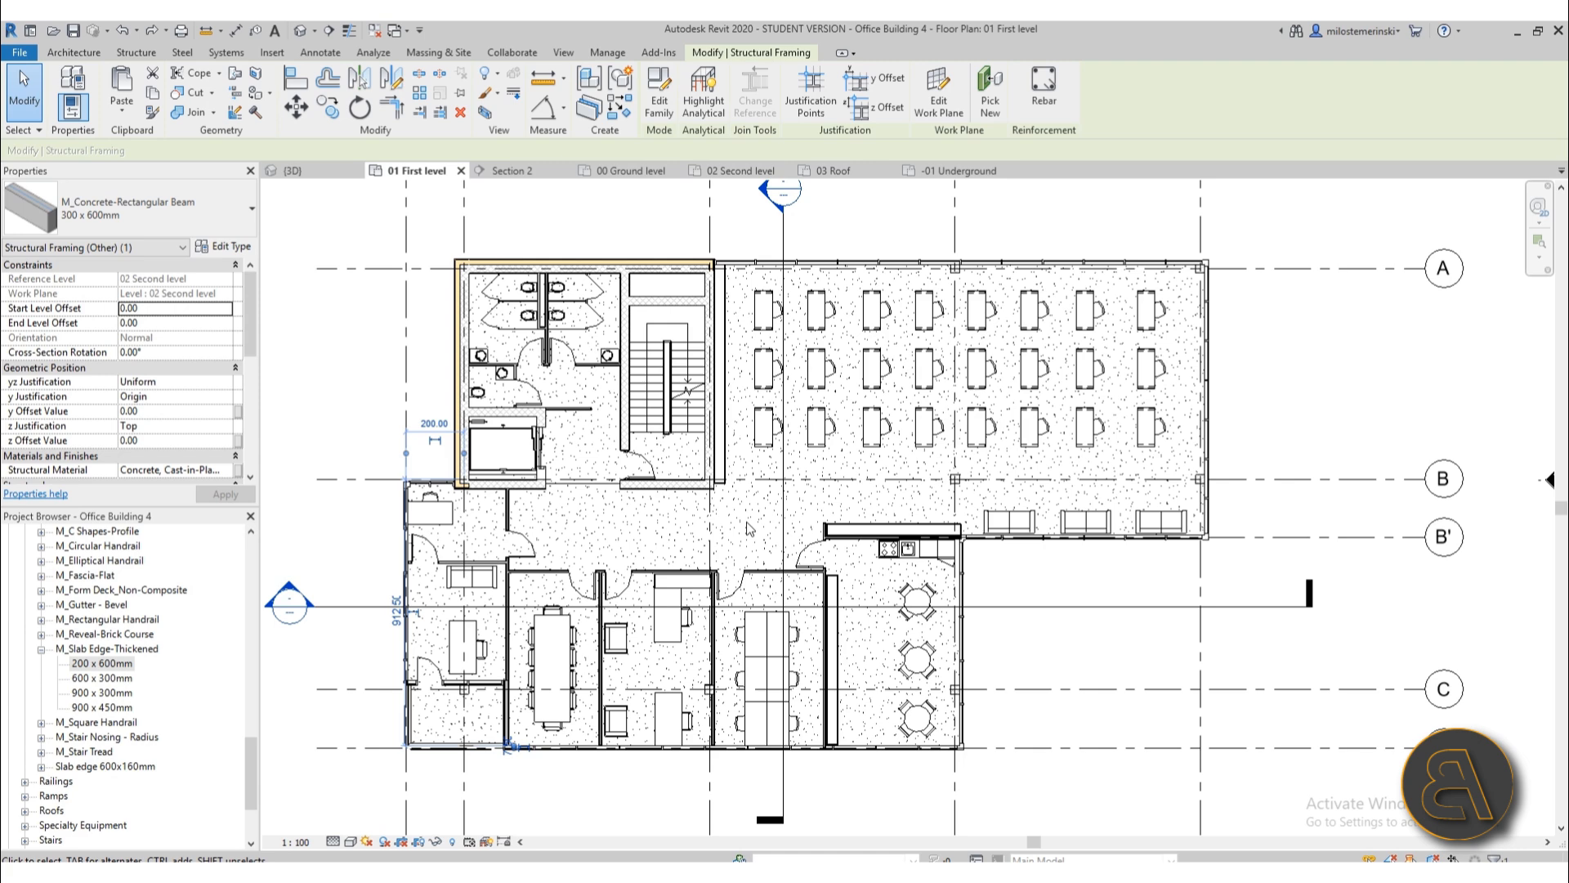
middle_click_drag(745, 529, 744, 537)
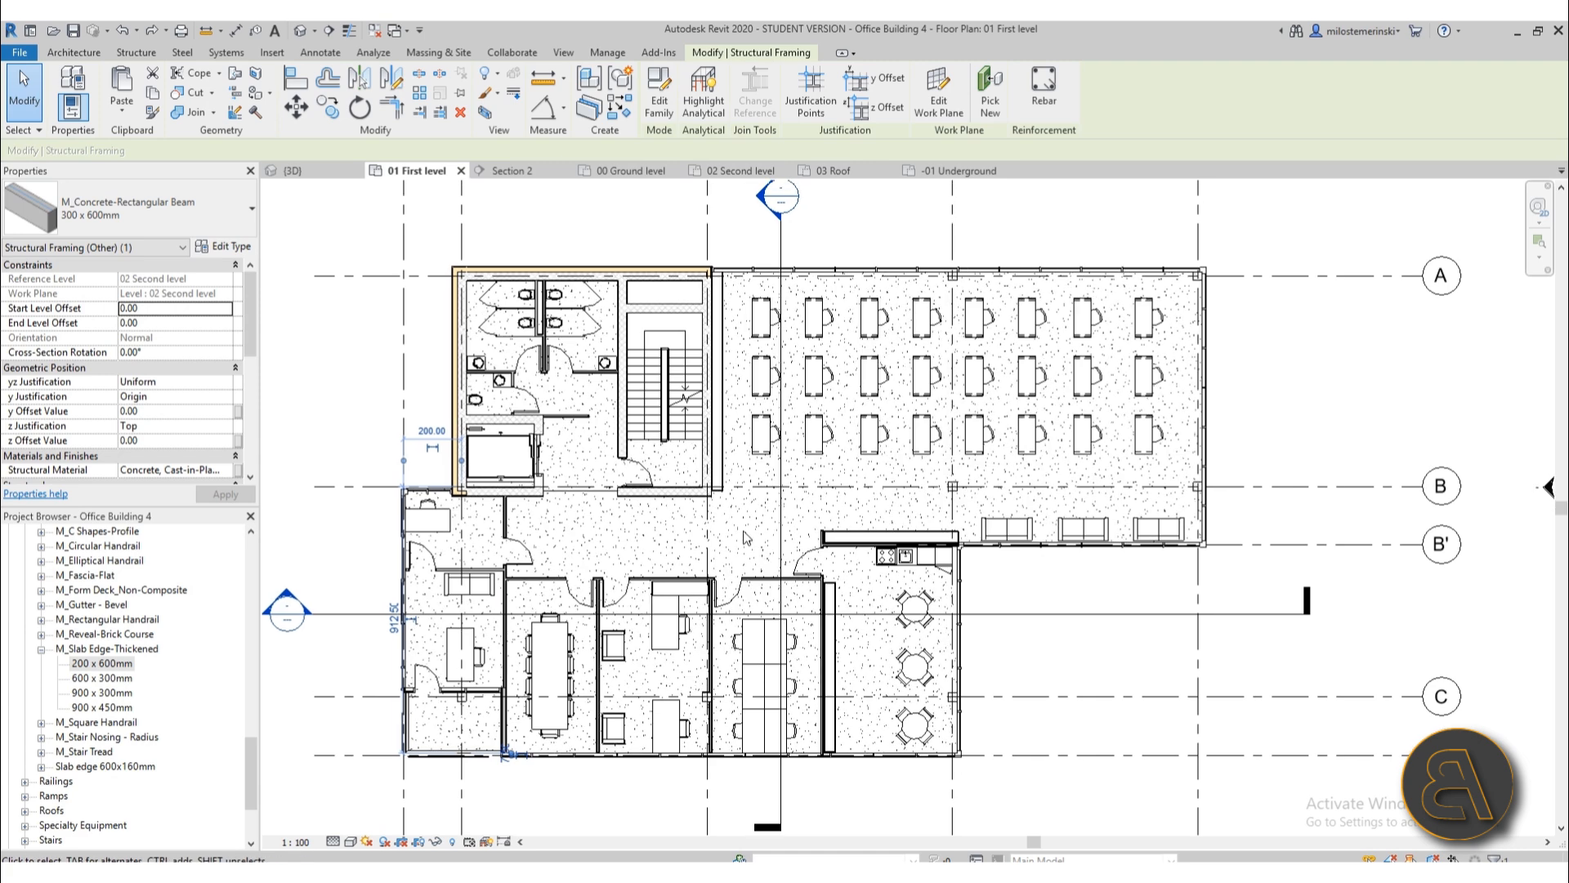
scroll(791, 311, "up", 5)
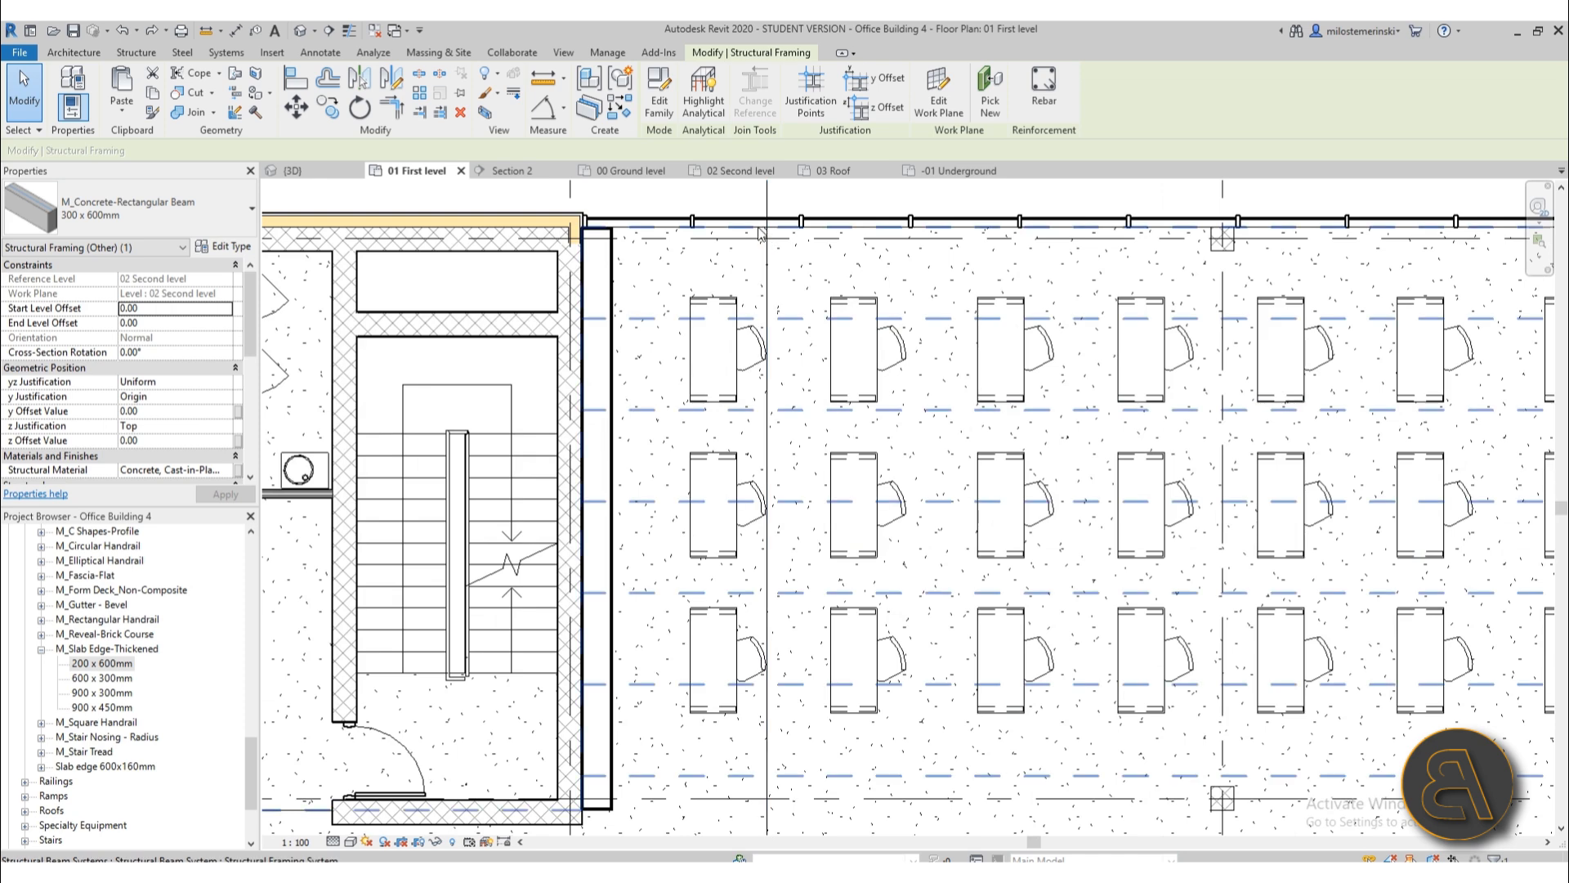
scroll(754, 331, "down", 6)
- Select the first-level floor and open the layer structure of its floor 120mm type for editing
left_click(754, 335)
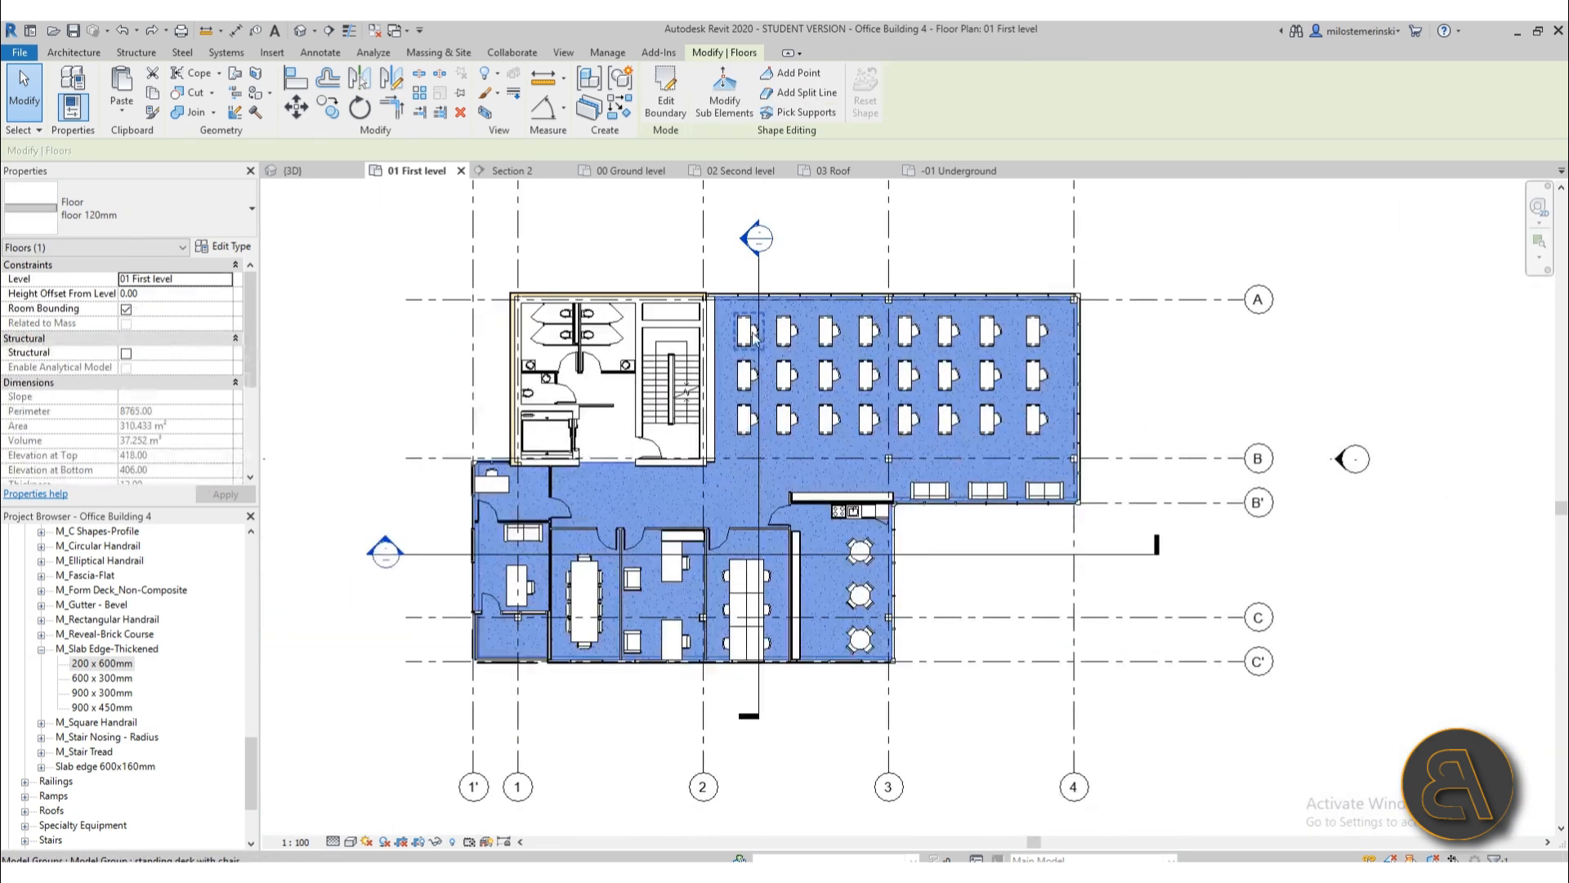
left_click(672, 114)
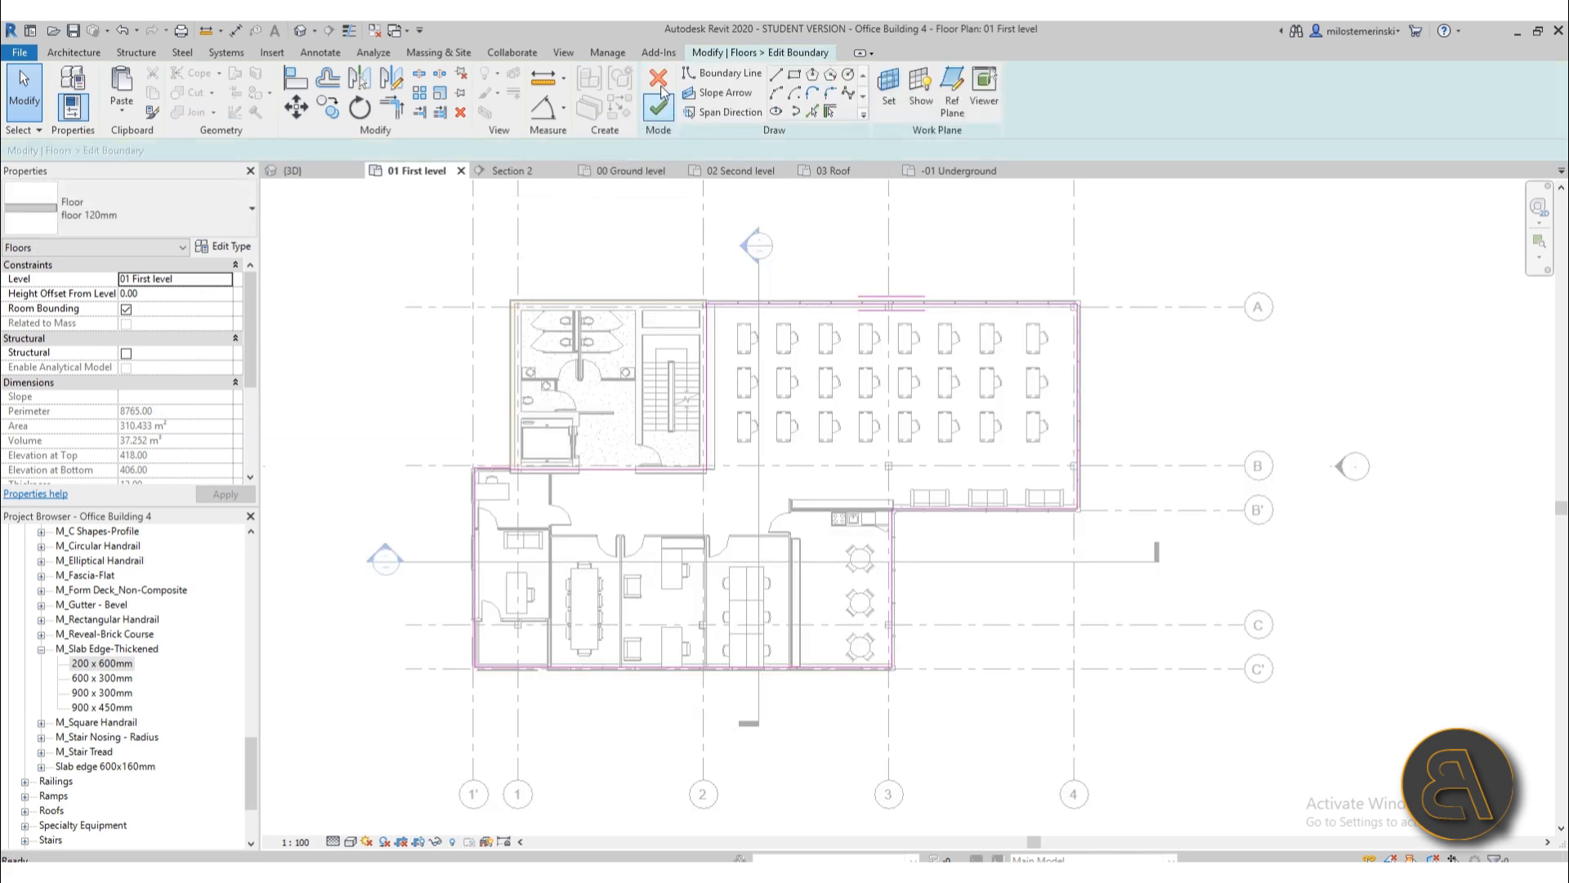
left_click(662, 104)
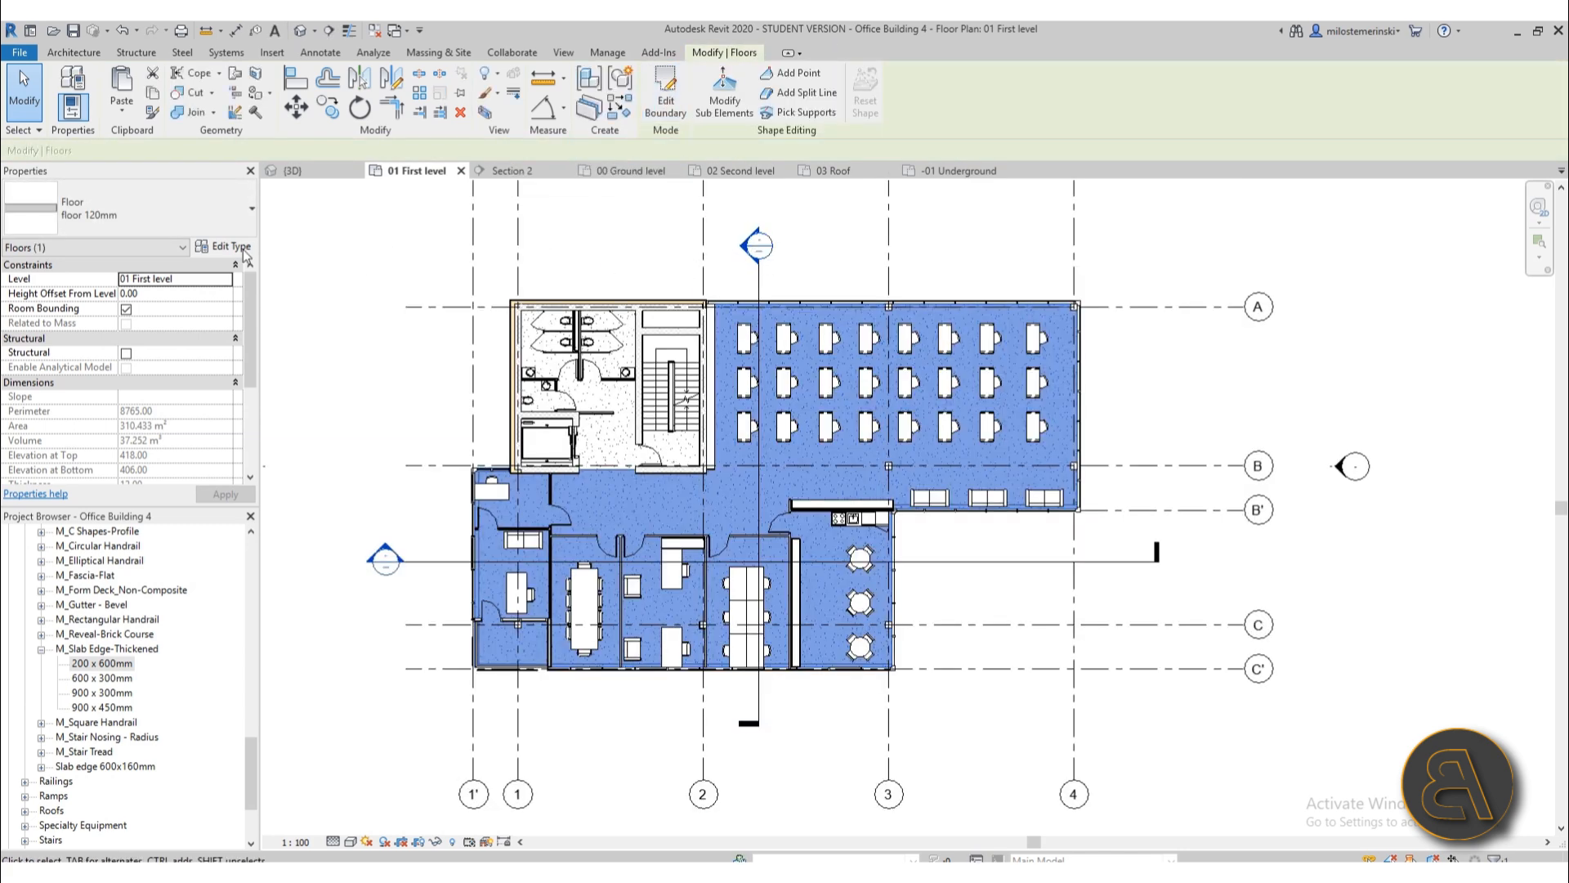
left_click(232, 247)
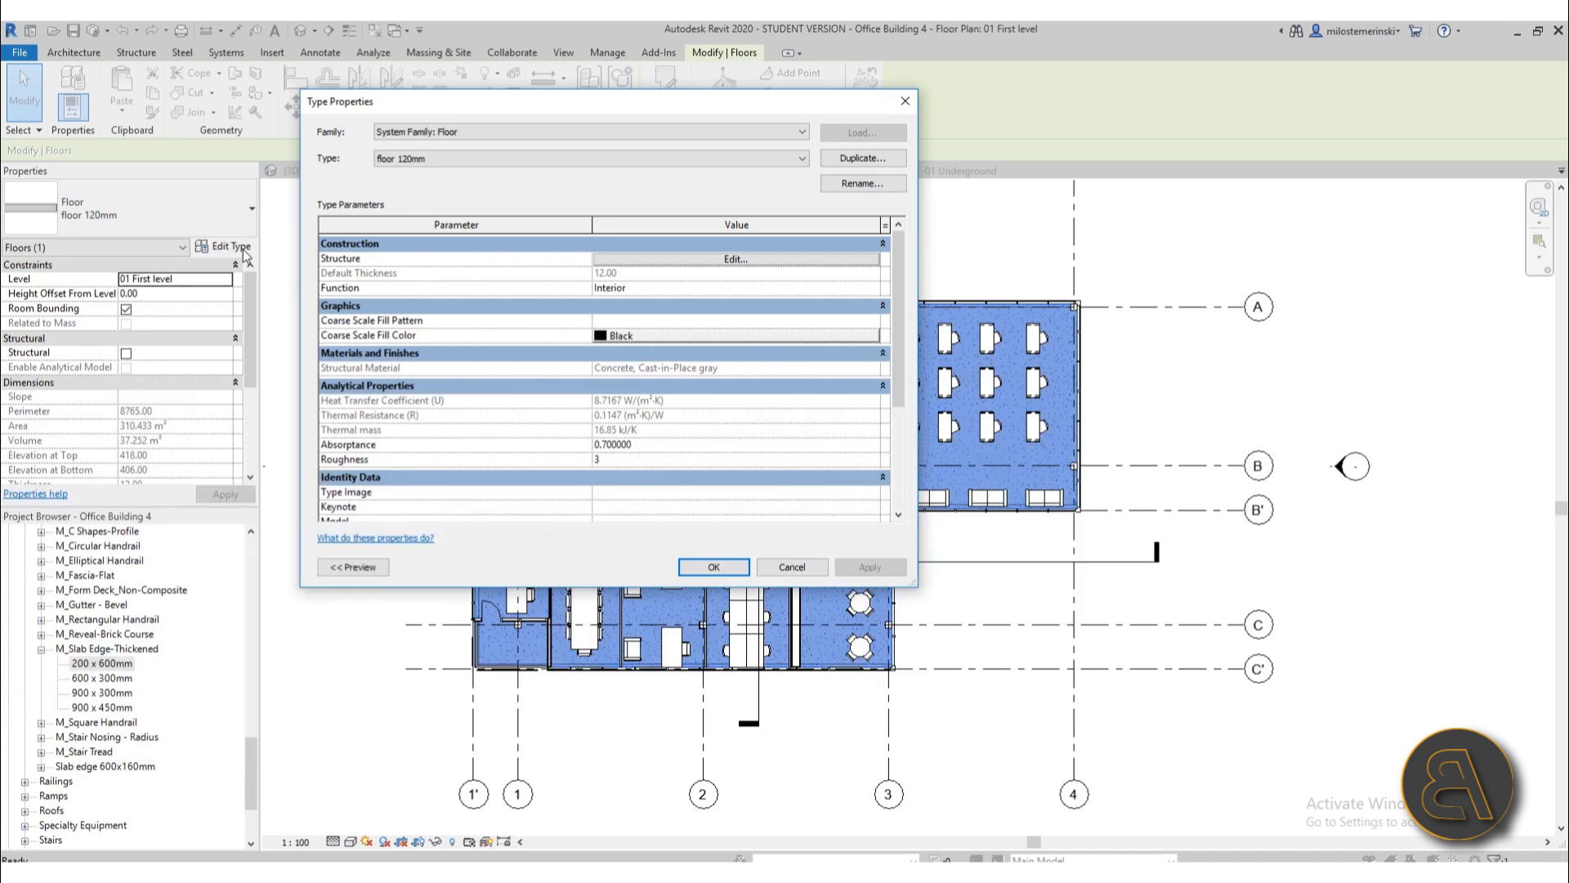
left_click(723, 260)
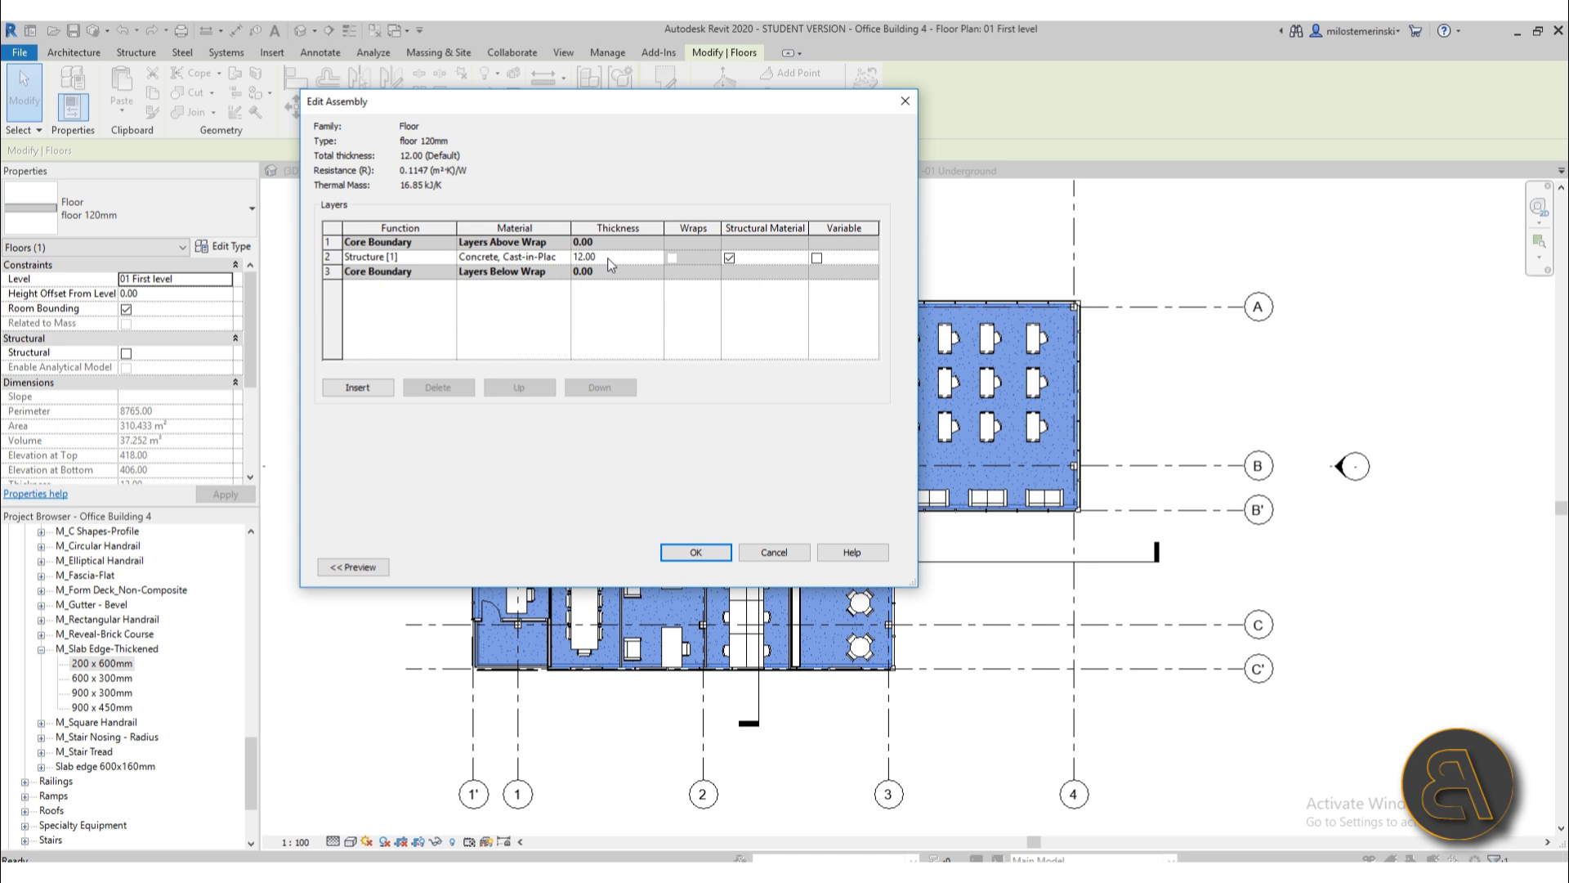
- Insert two new layers above the upper core boundary of the floor assembly
left_click(332, 253)
left_click(330, 242)
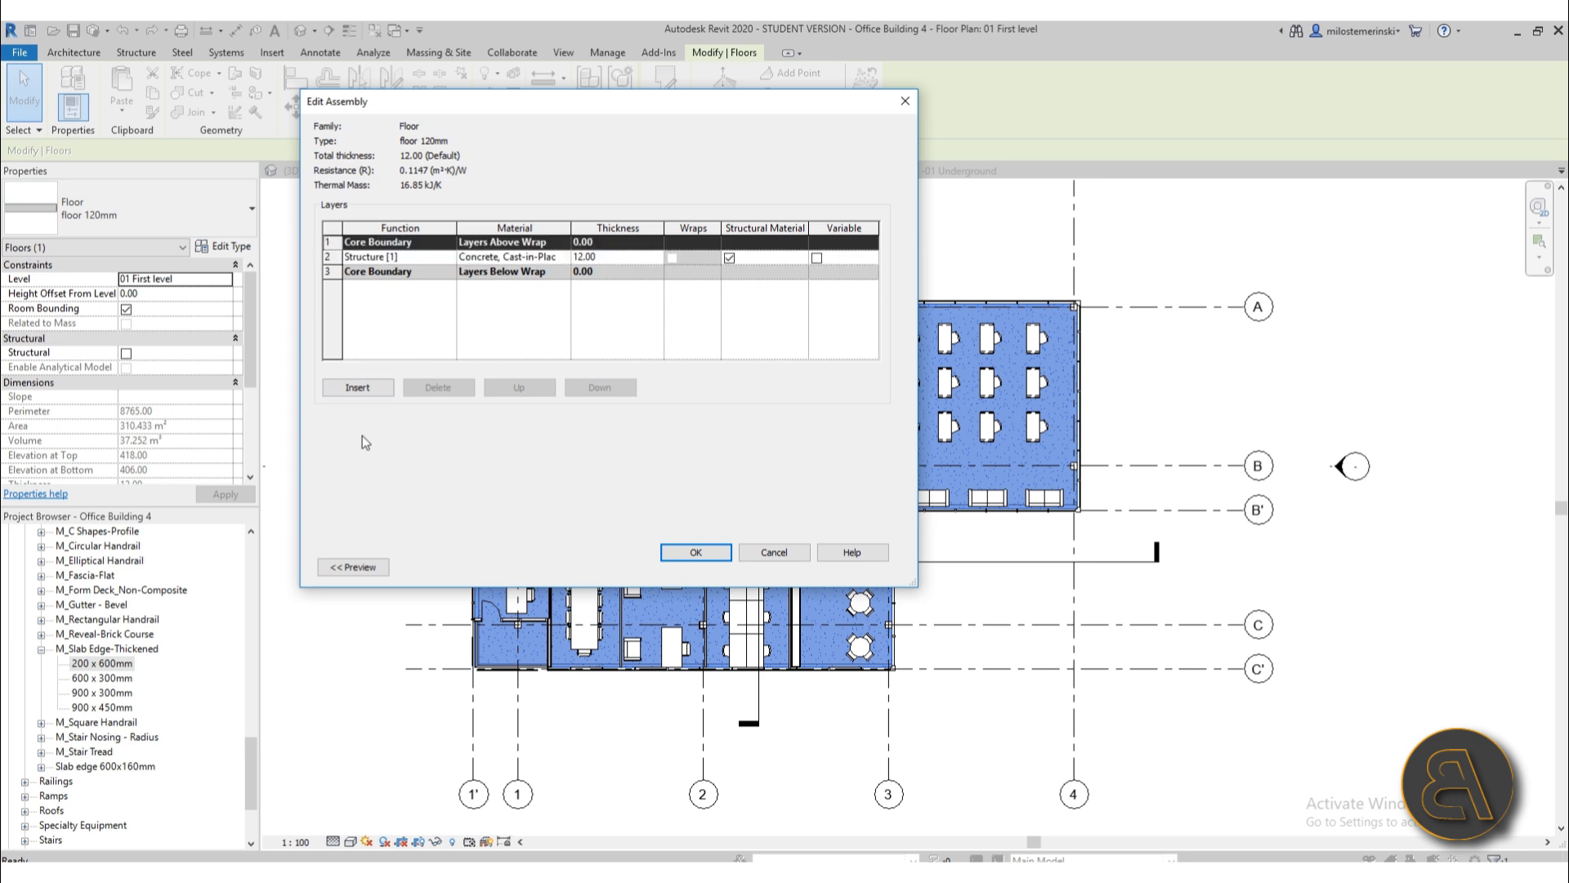
left_click(360, 392)
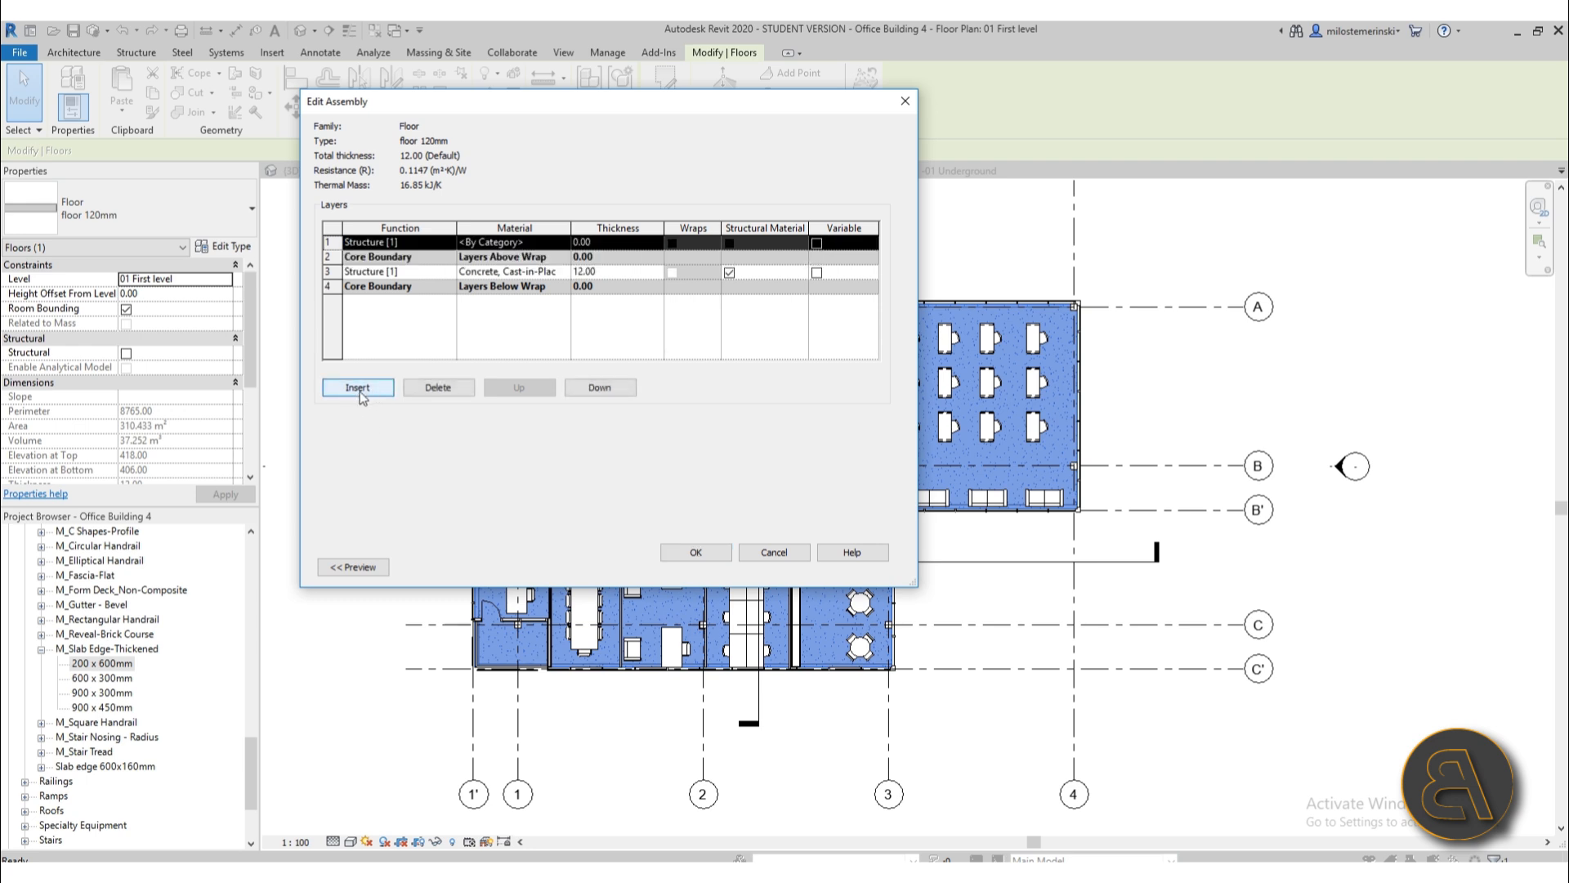
left_click(360, 389)
- Set the function of the second layer to Substrate [2] and of the first layer to Finish 1 [4]
left_click(449, 257)
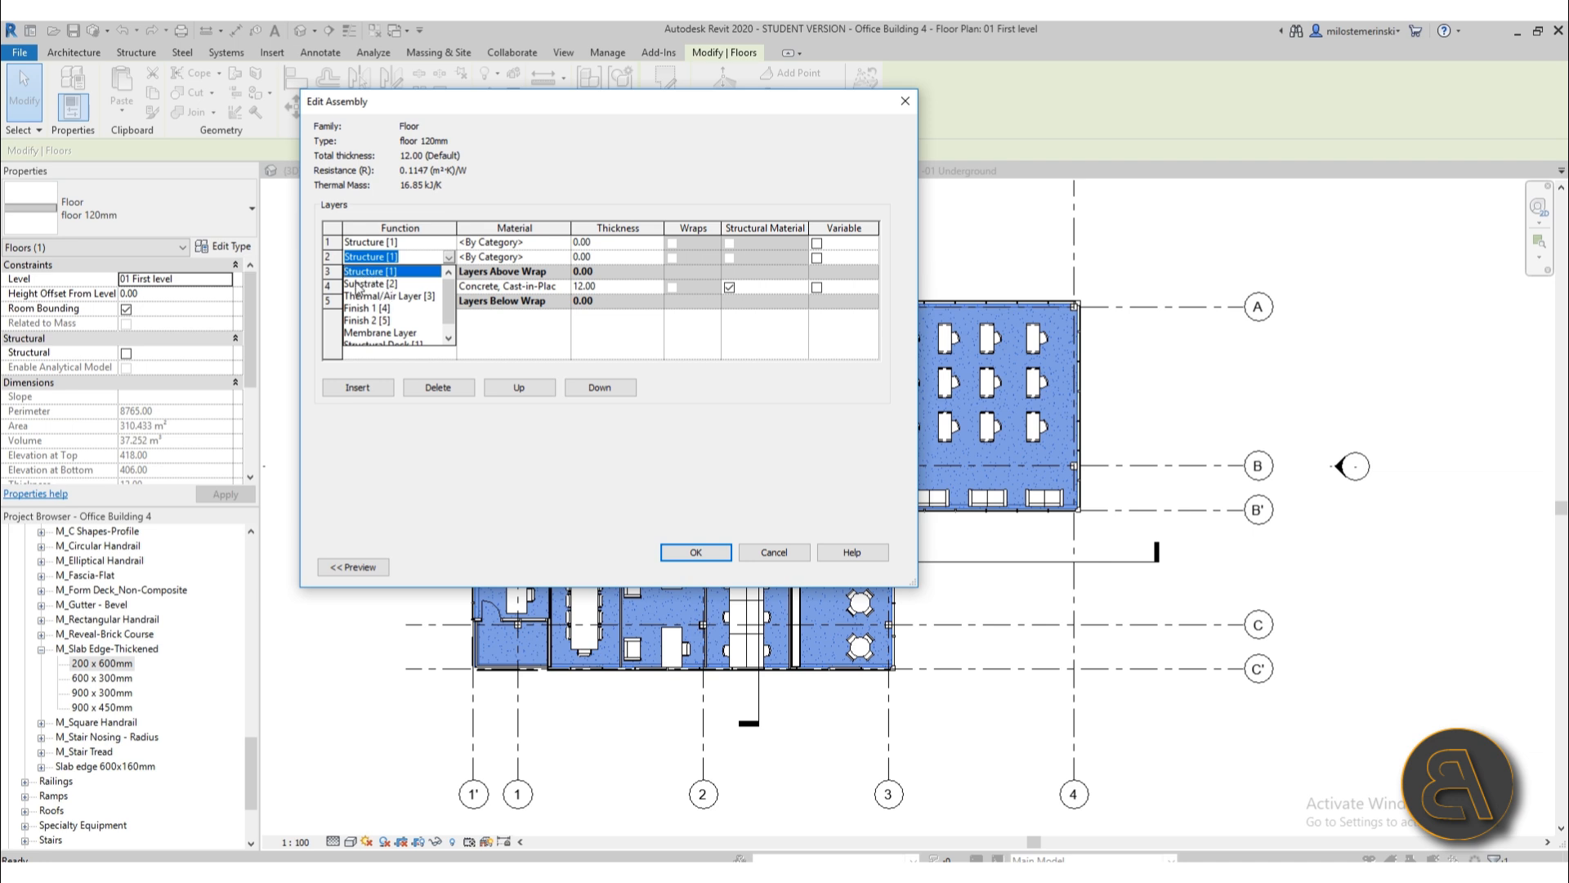
left_click(449, 244)
left_click(449, 245)
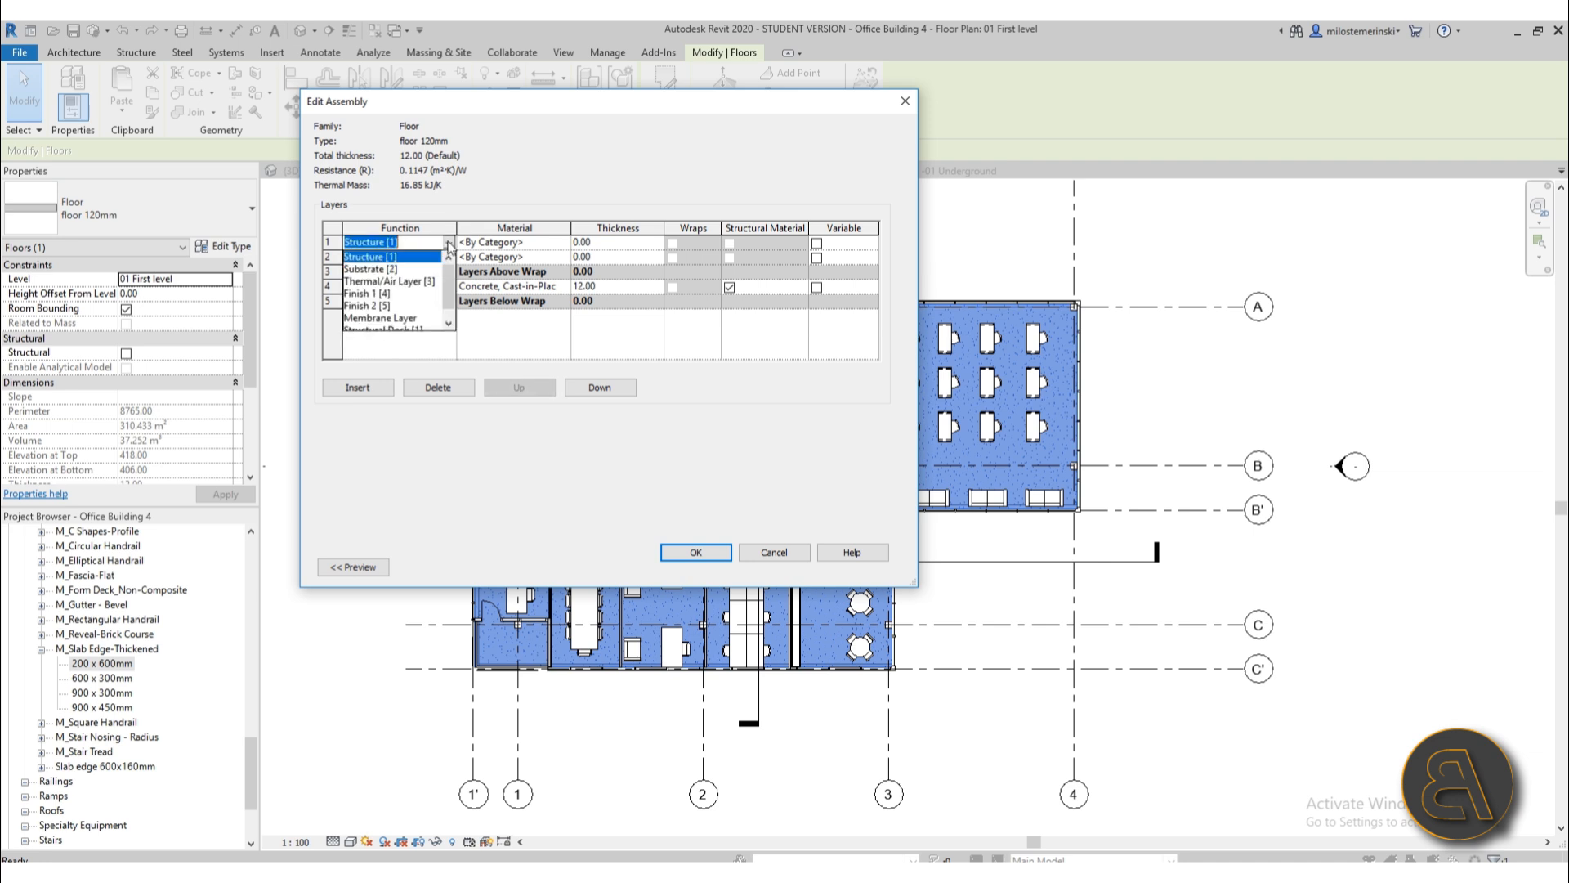
left_click(370, 293)
- Give the floor's Substrate [2] layer a thickness of 2 and the Rigid insulation material
left_click(612, 256)
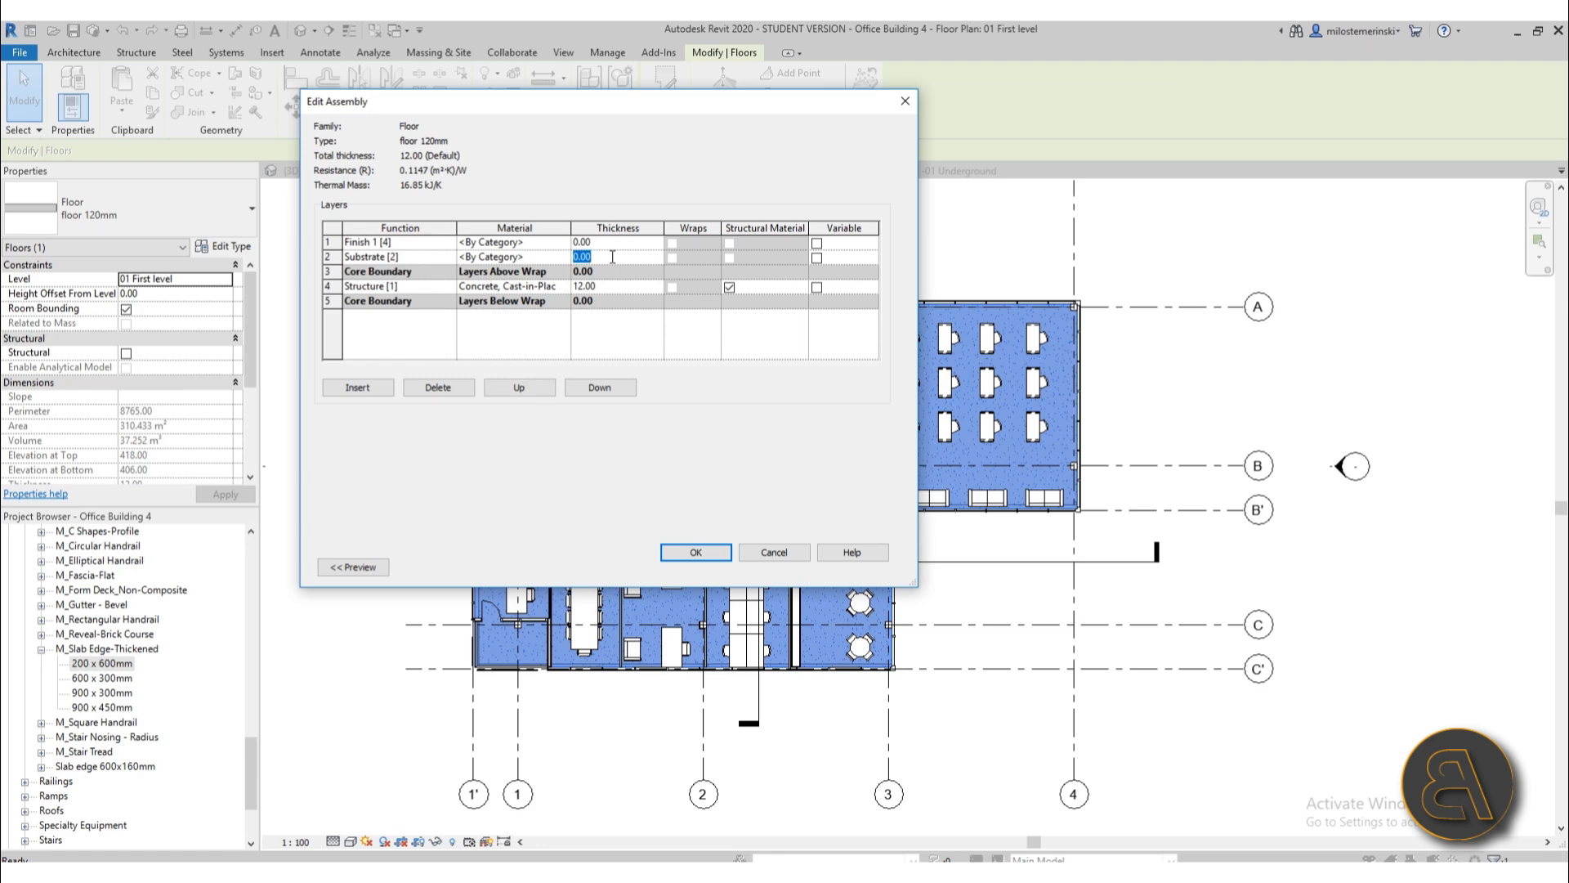
type("2")
left_click(531, 256)
left_click(564, 256)
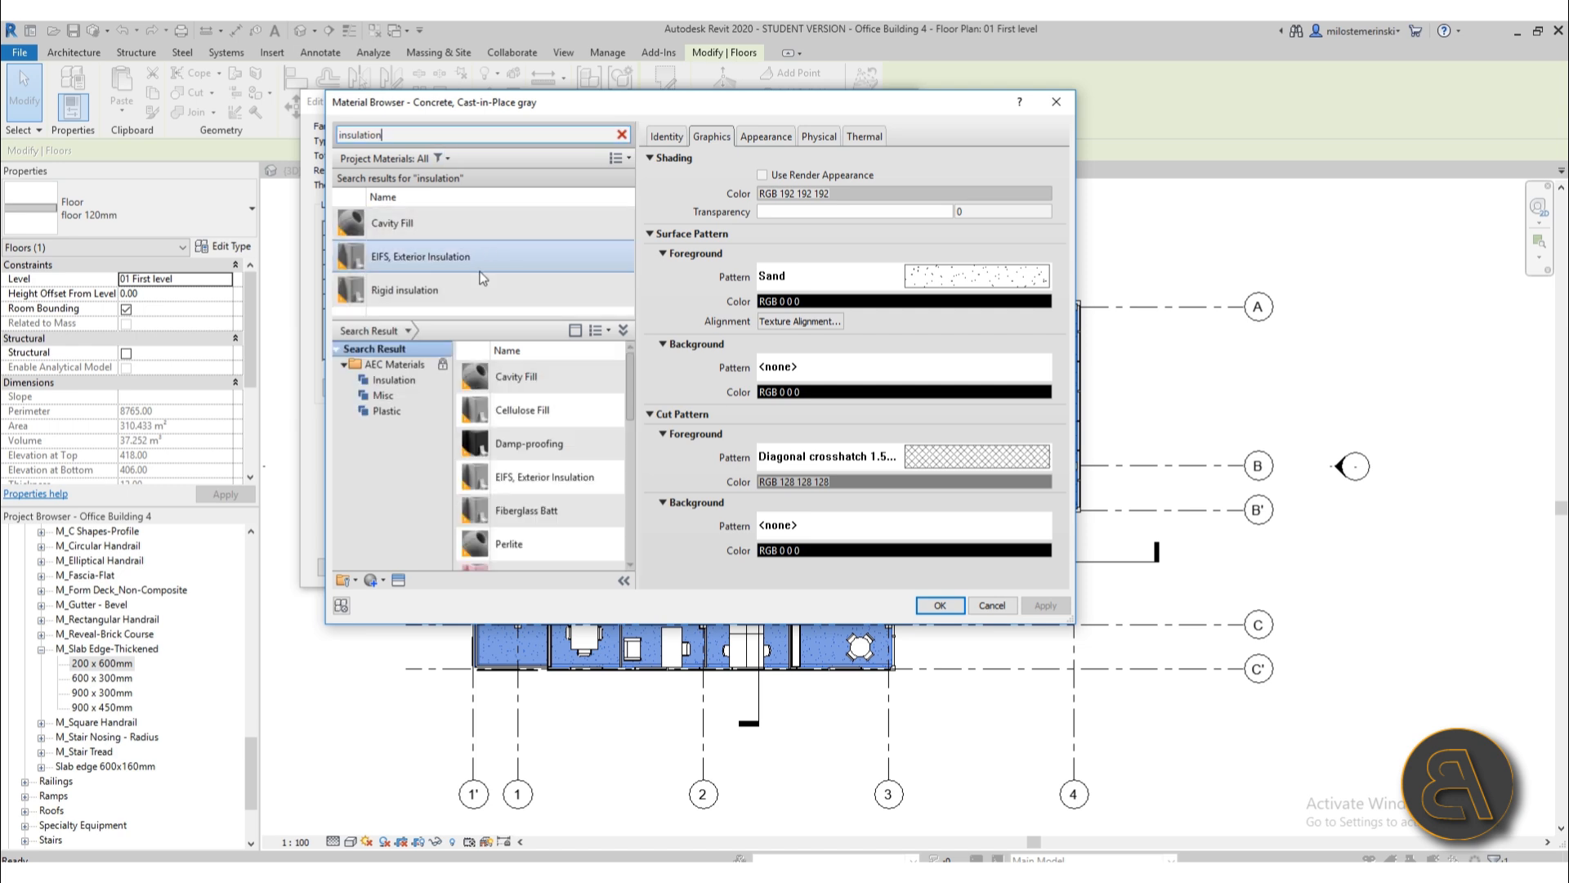
scroll(543, 416, "down", 3)
scroll(555, 429, "down", 2)
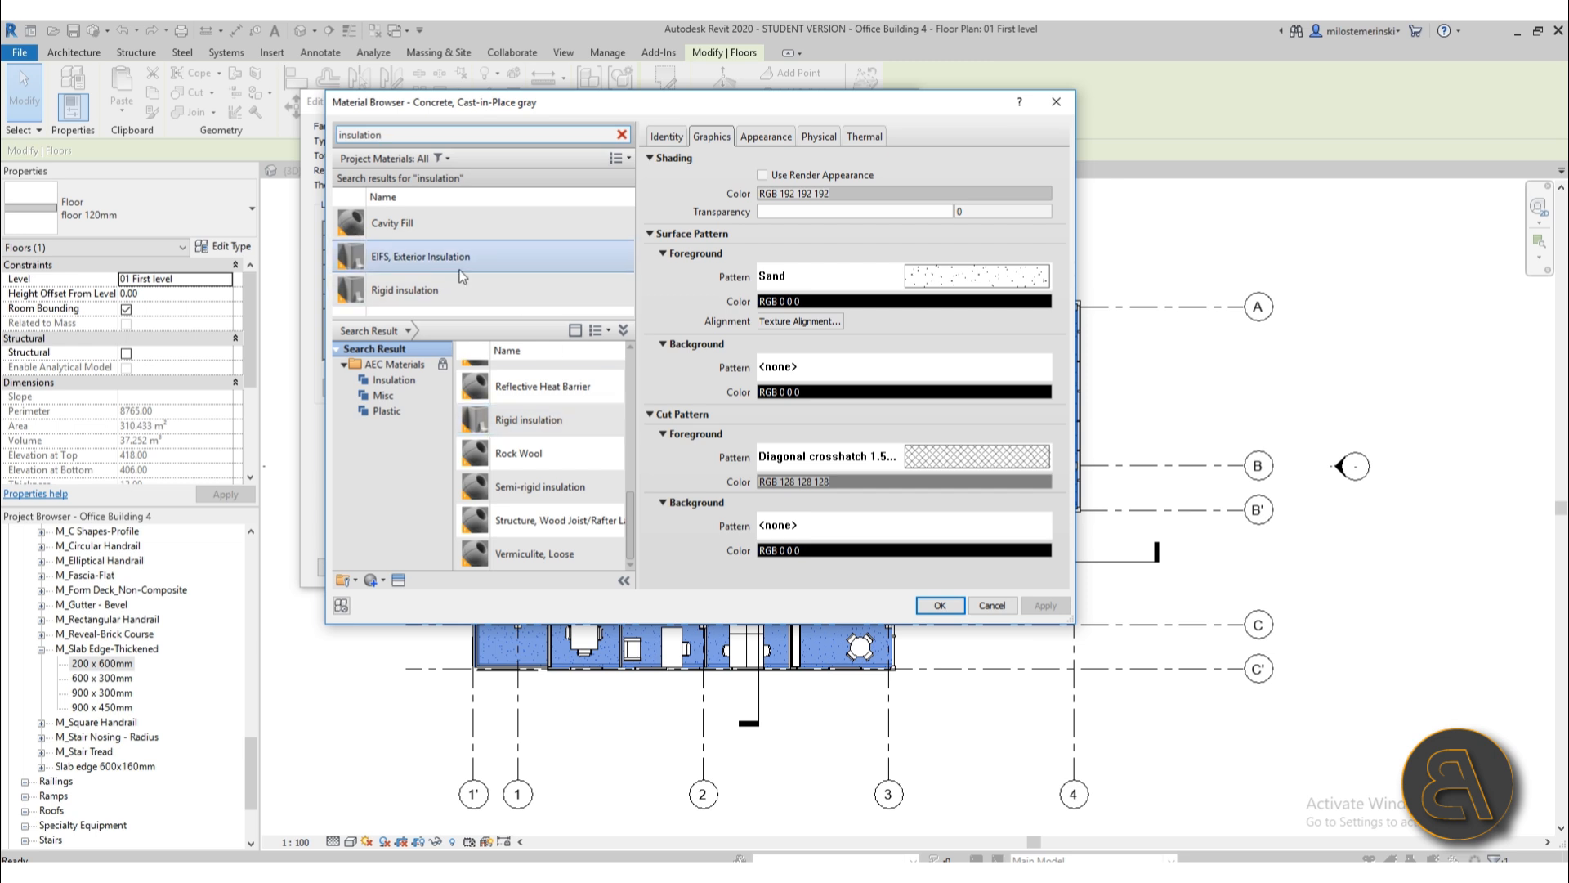
left_click(432, 294)
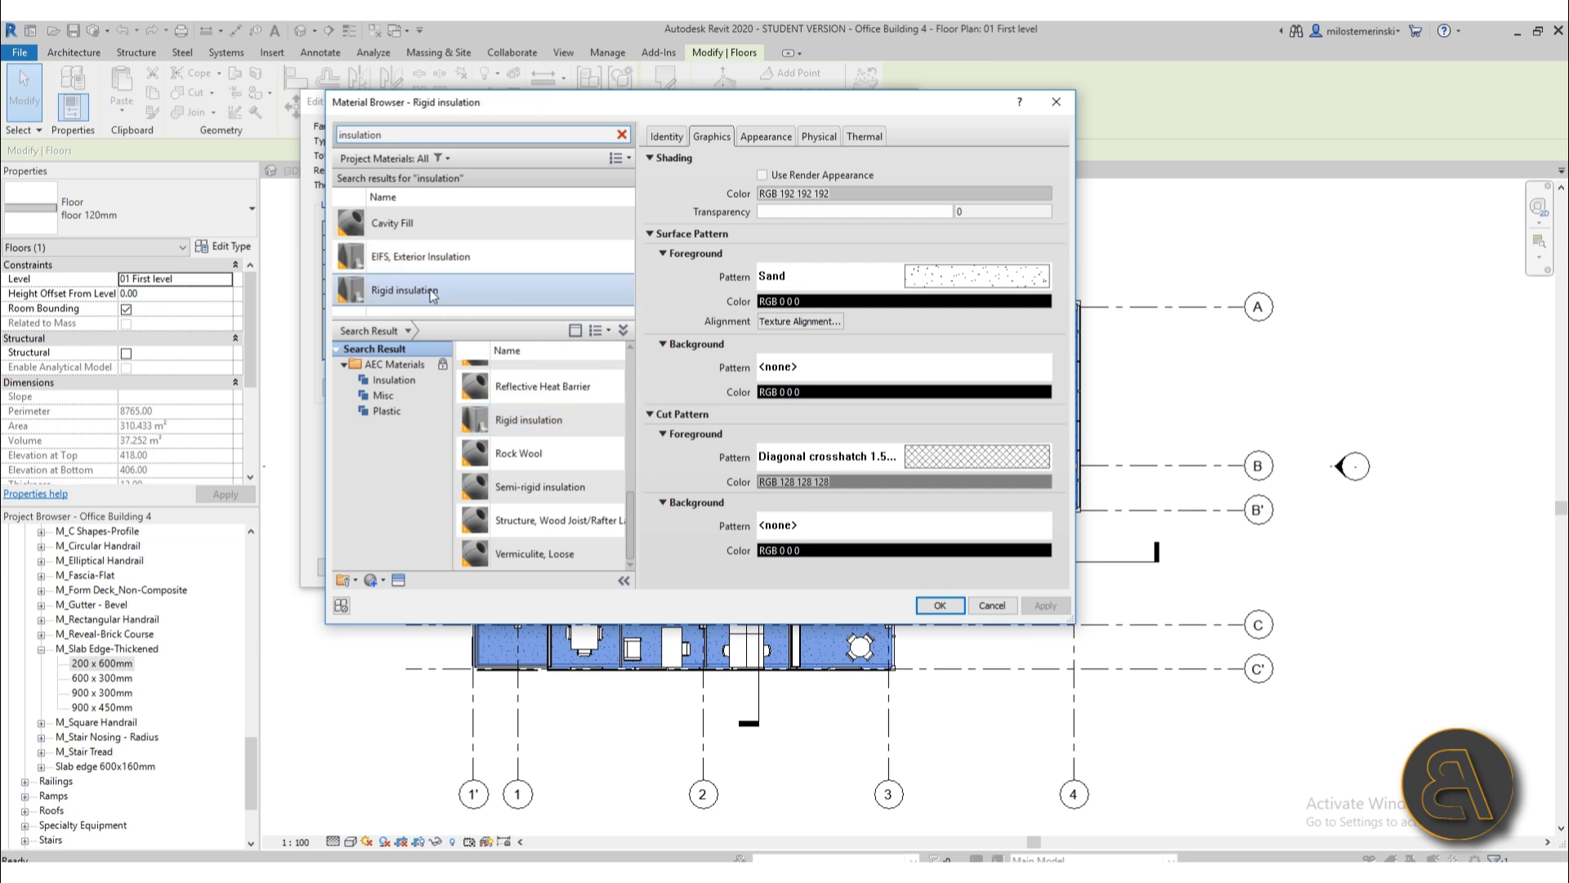
left_click(940, 605)
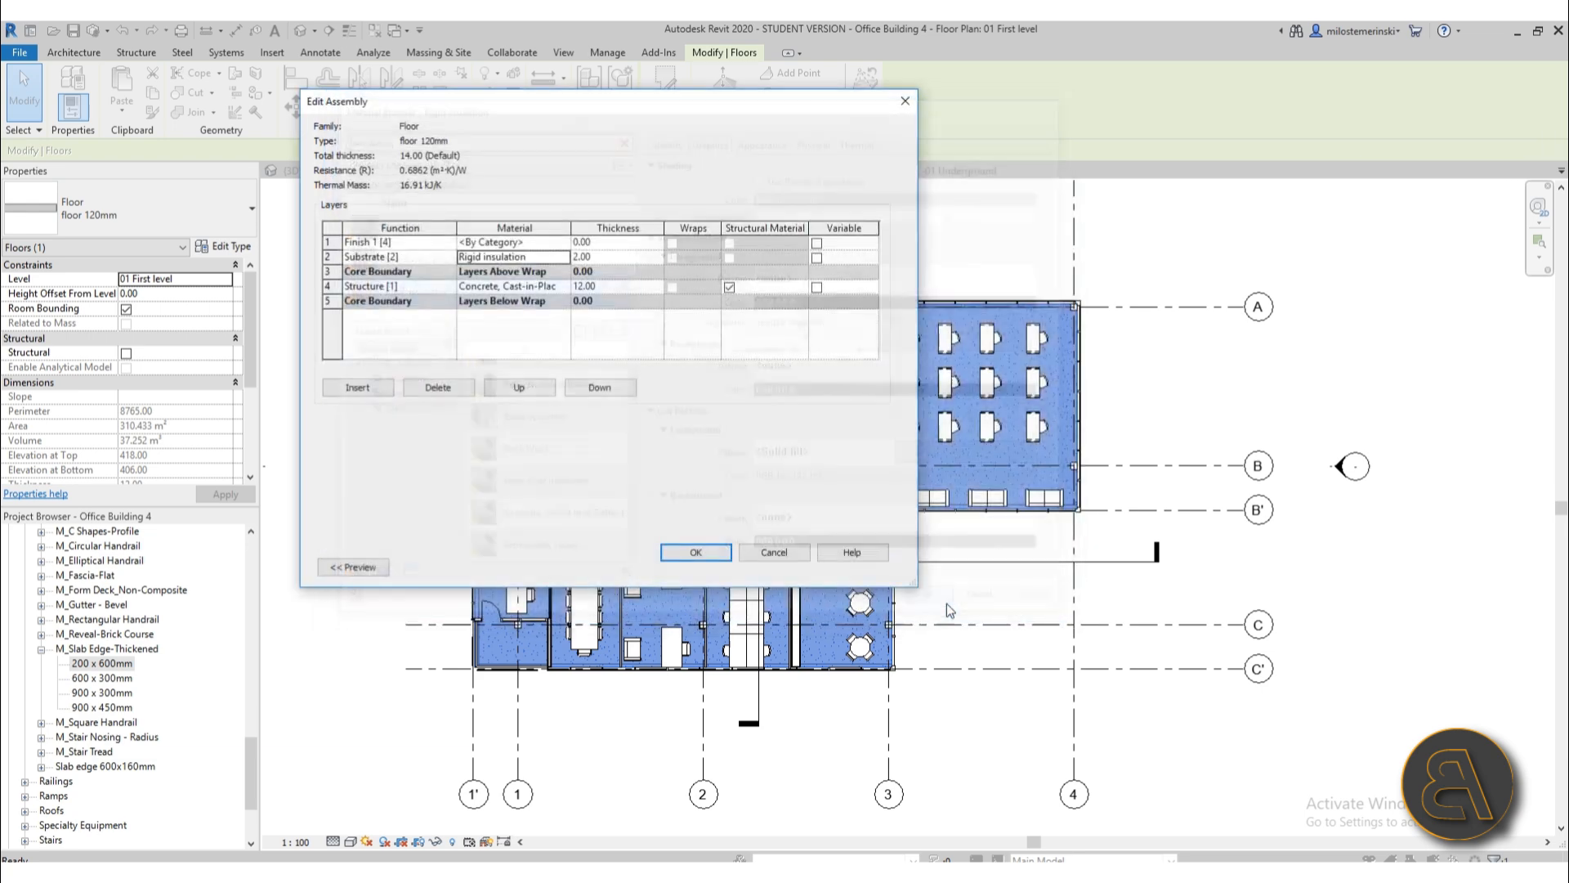
- Search the materials for wood and choose Oak Flooring for the Finish 1 [4] layer
left_click(537, 244)
left_click(564, 242)
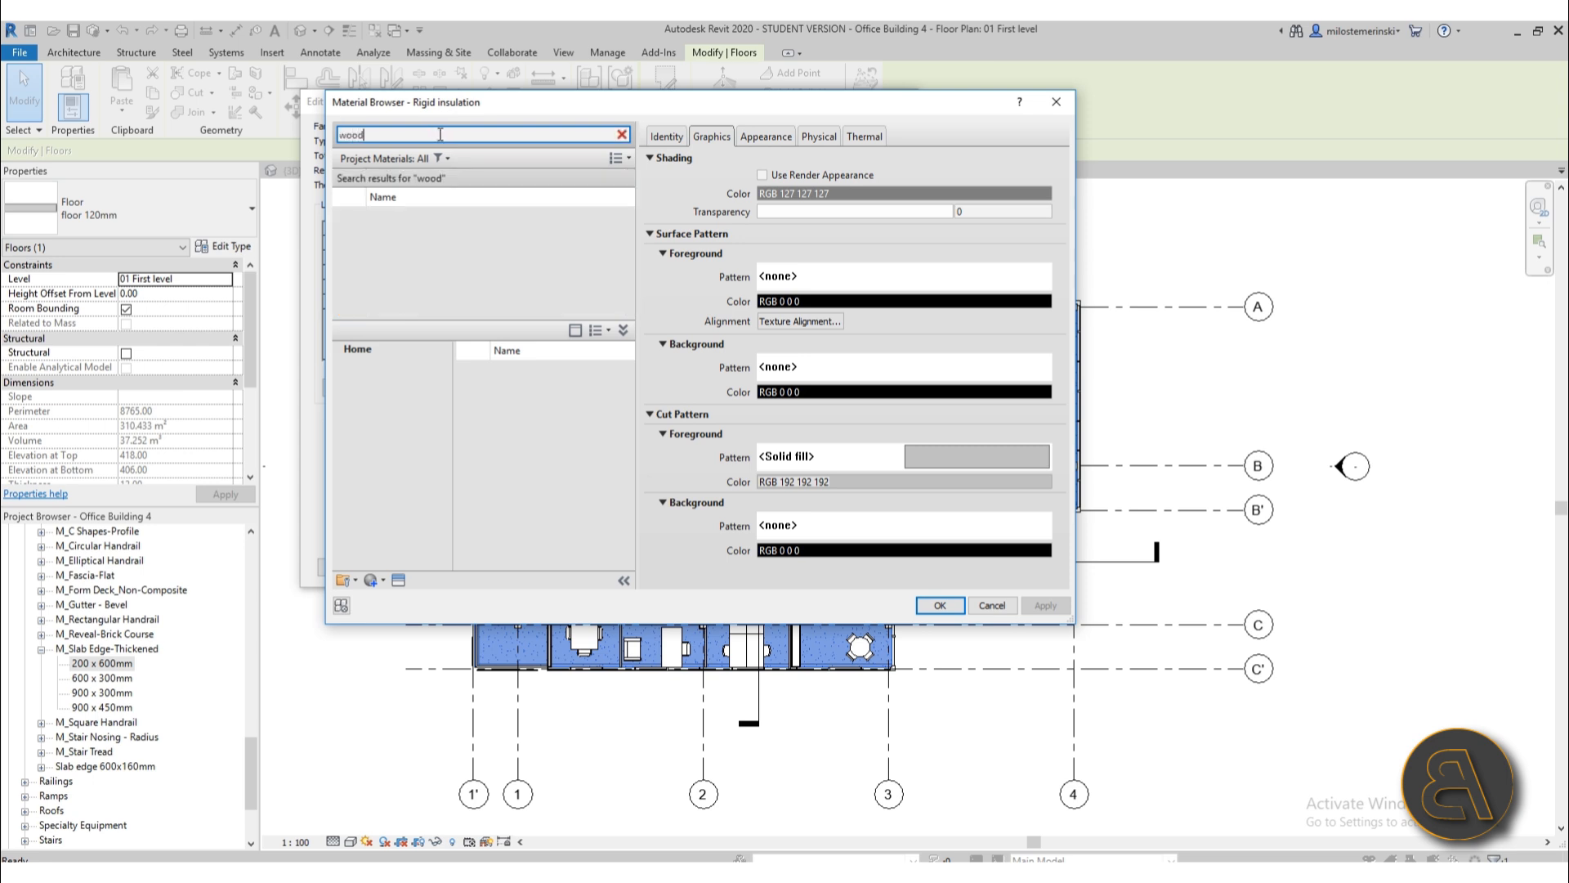
scroll(433, 246, "down", 1)
scroll(541, 400, "down", 8)
scroll(541, 400, "up", 8)
scroll(486, 275, "down", 8)
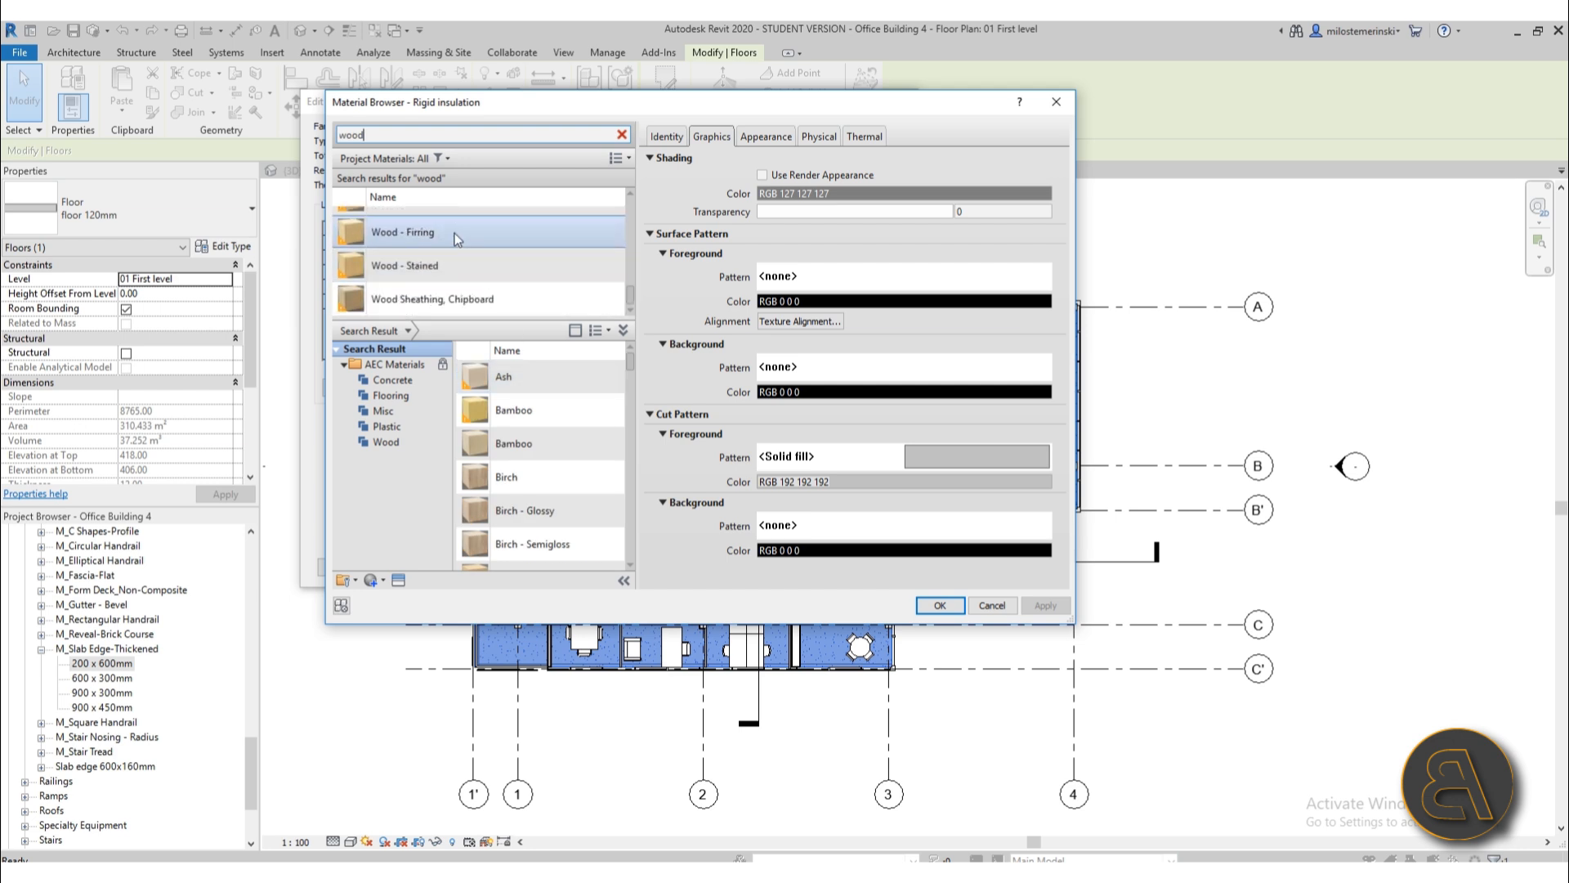
scroll(514, 261, "up", 10)
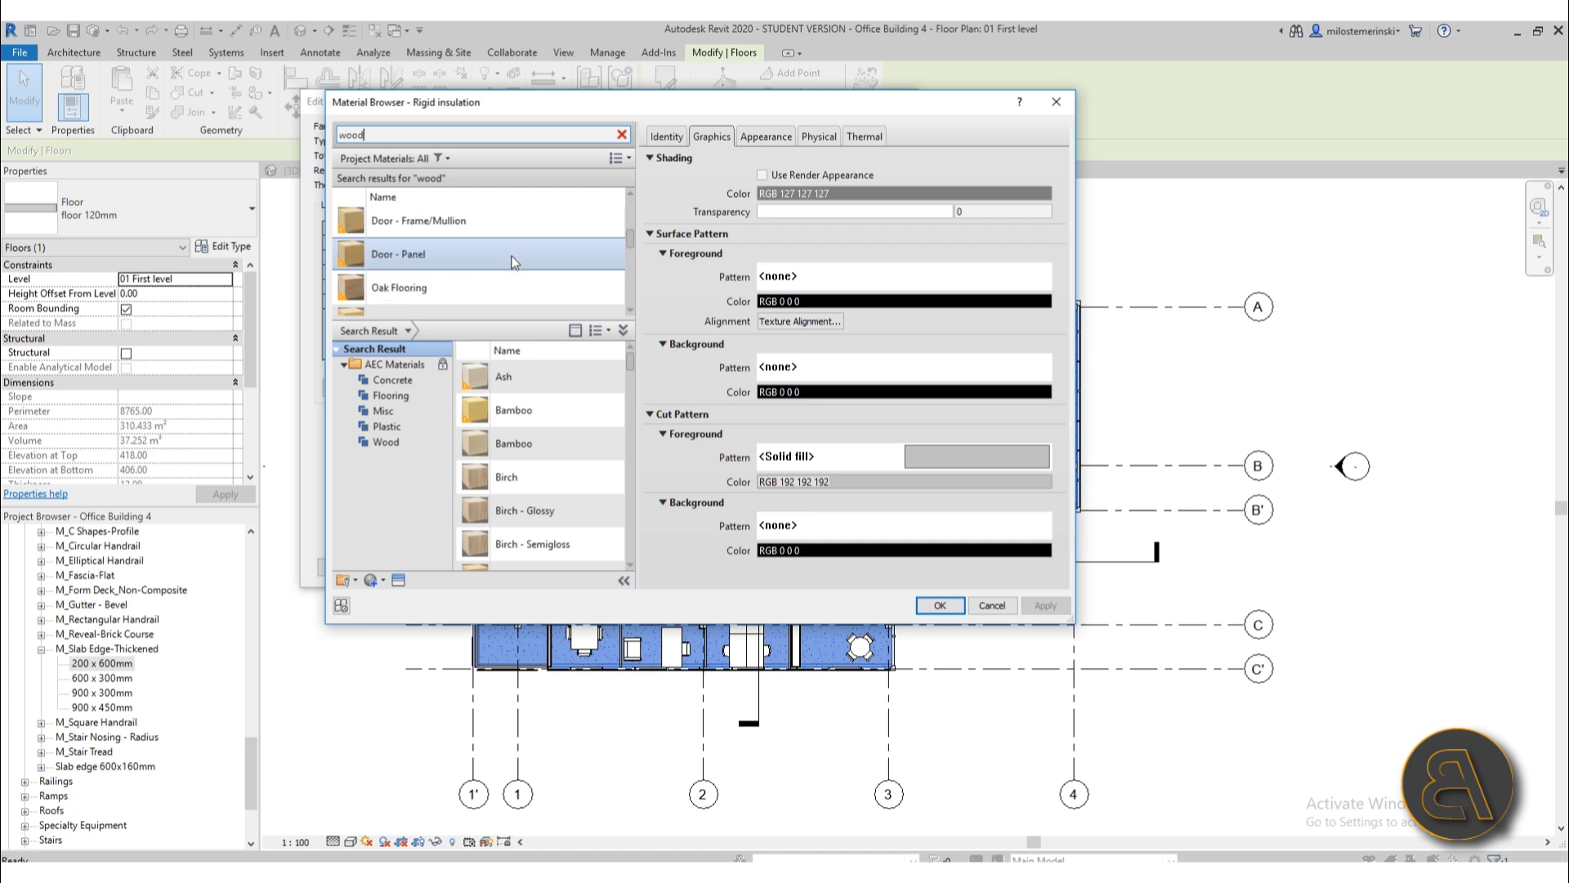
left_click(441, 293)
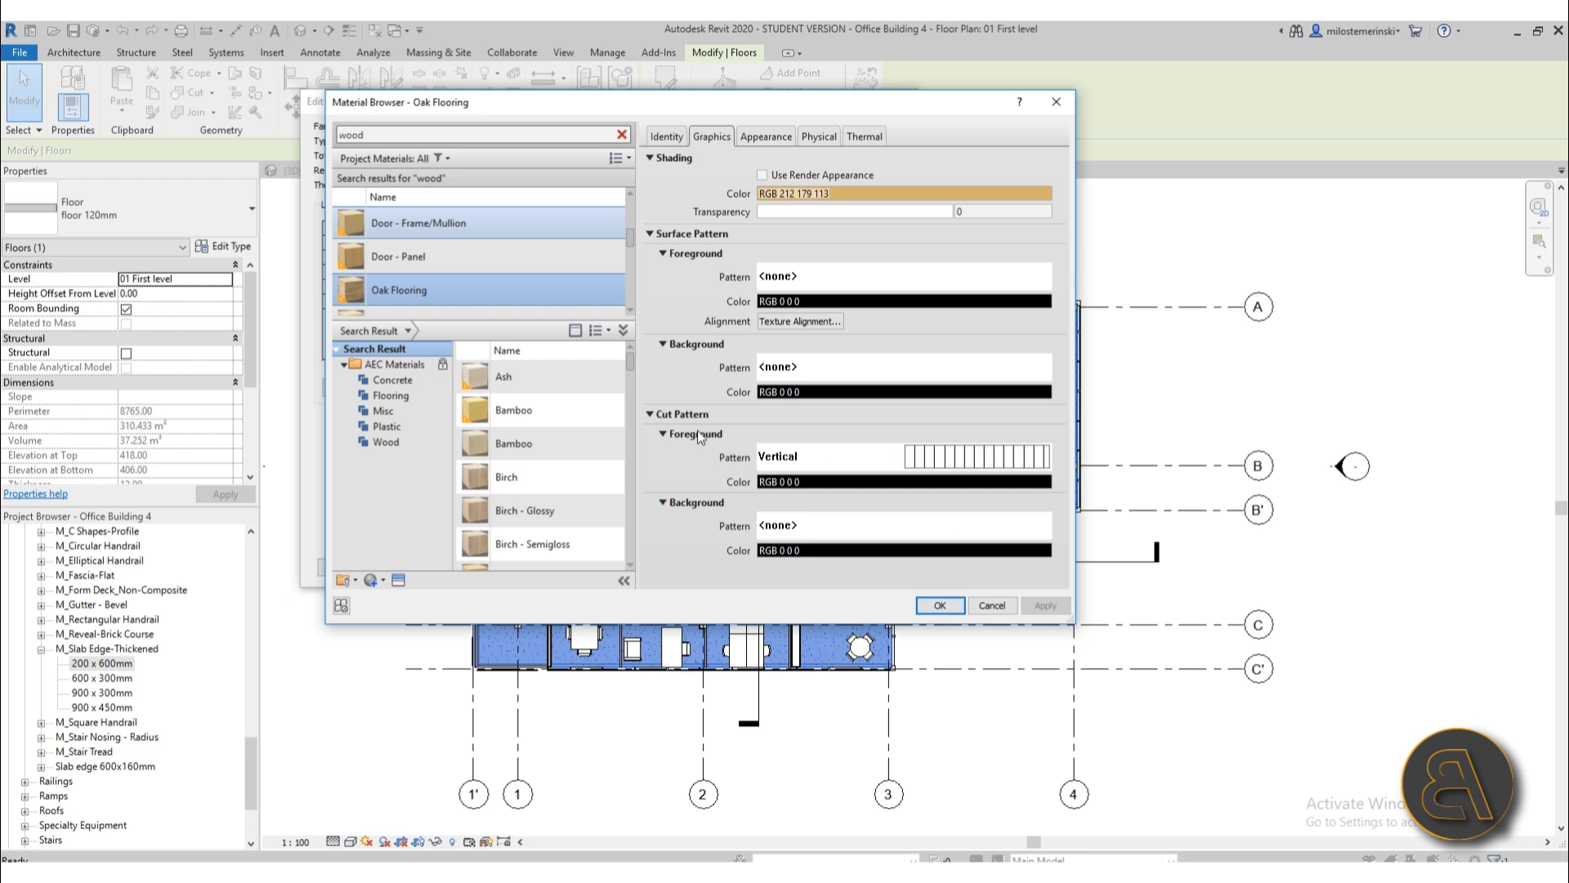
- Set the foreground cut pattern of the Oak Flooring material to no pattern
left_click(934, 463)
scroll(710, 341, "up", 8)
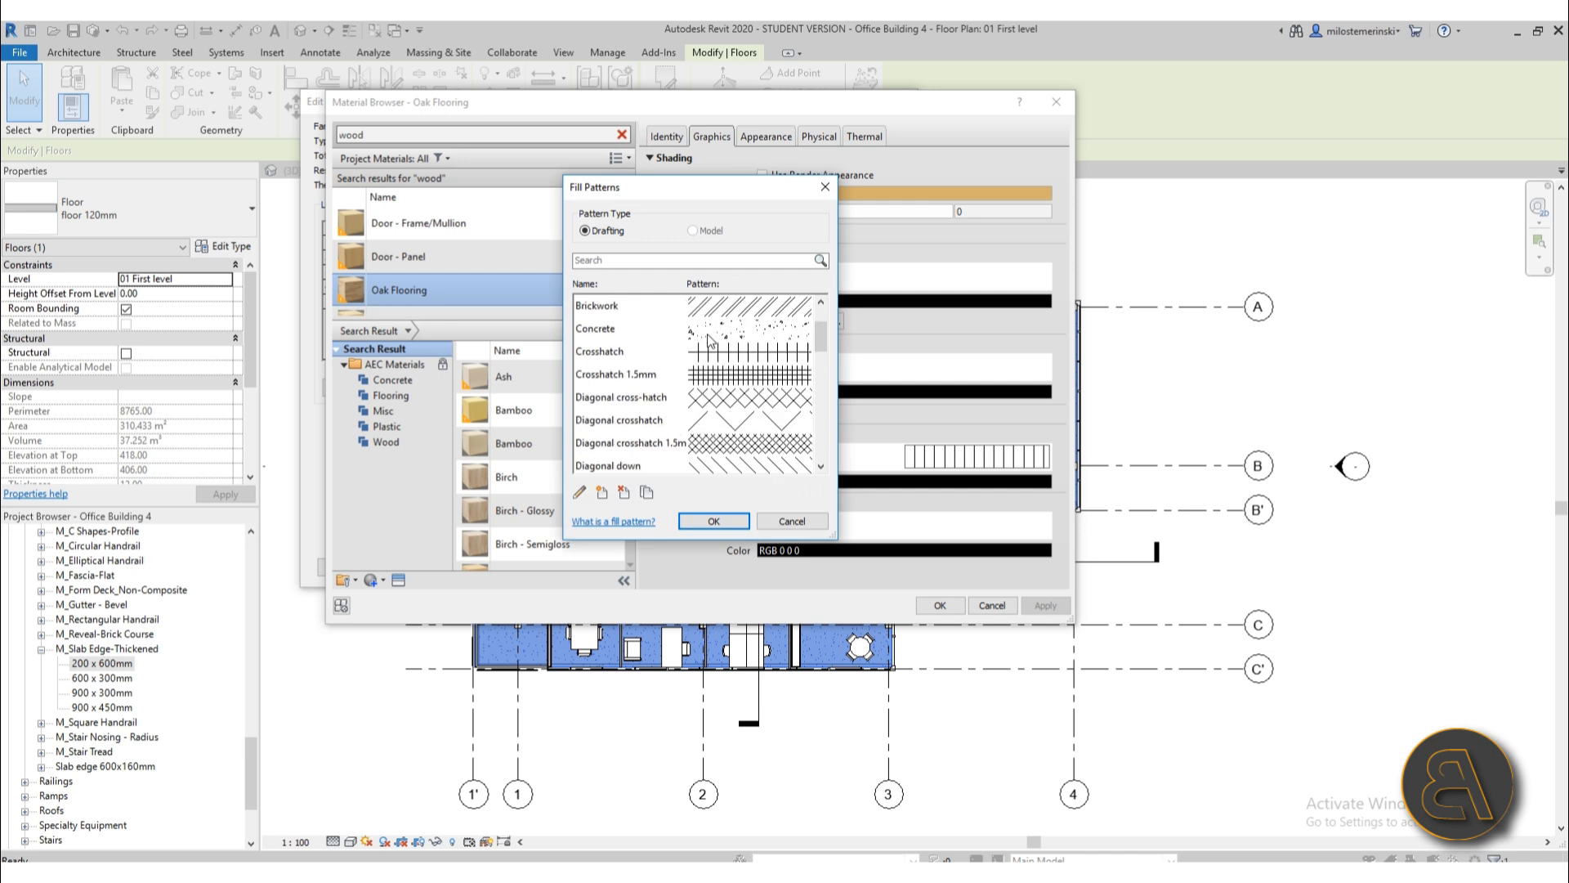
left_click(704, 301)
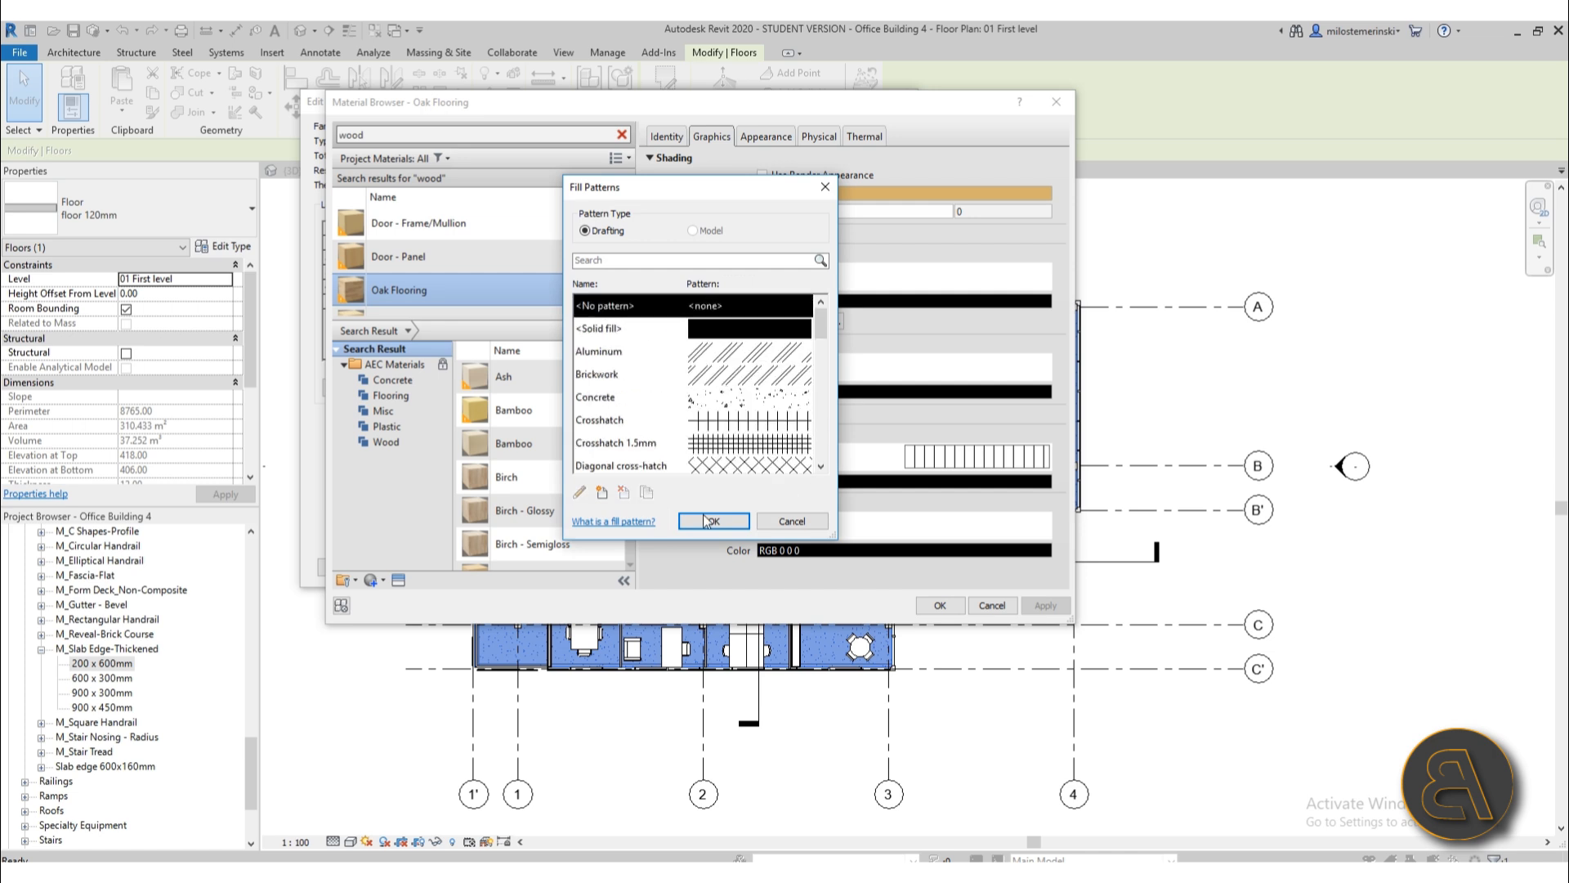
key("Return")
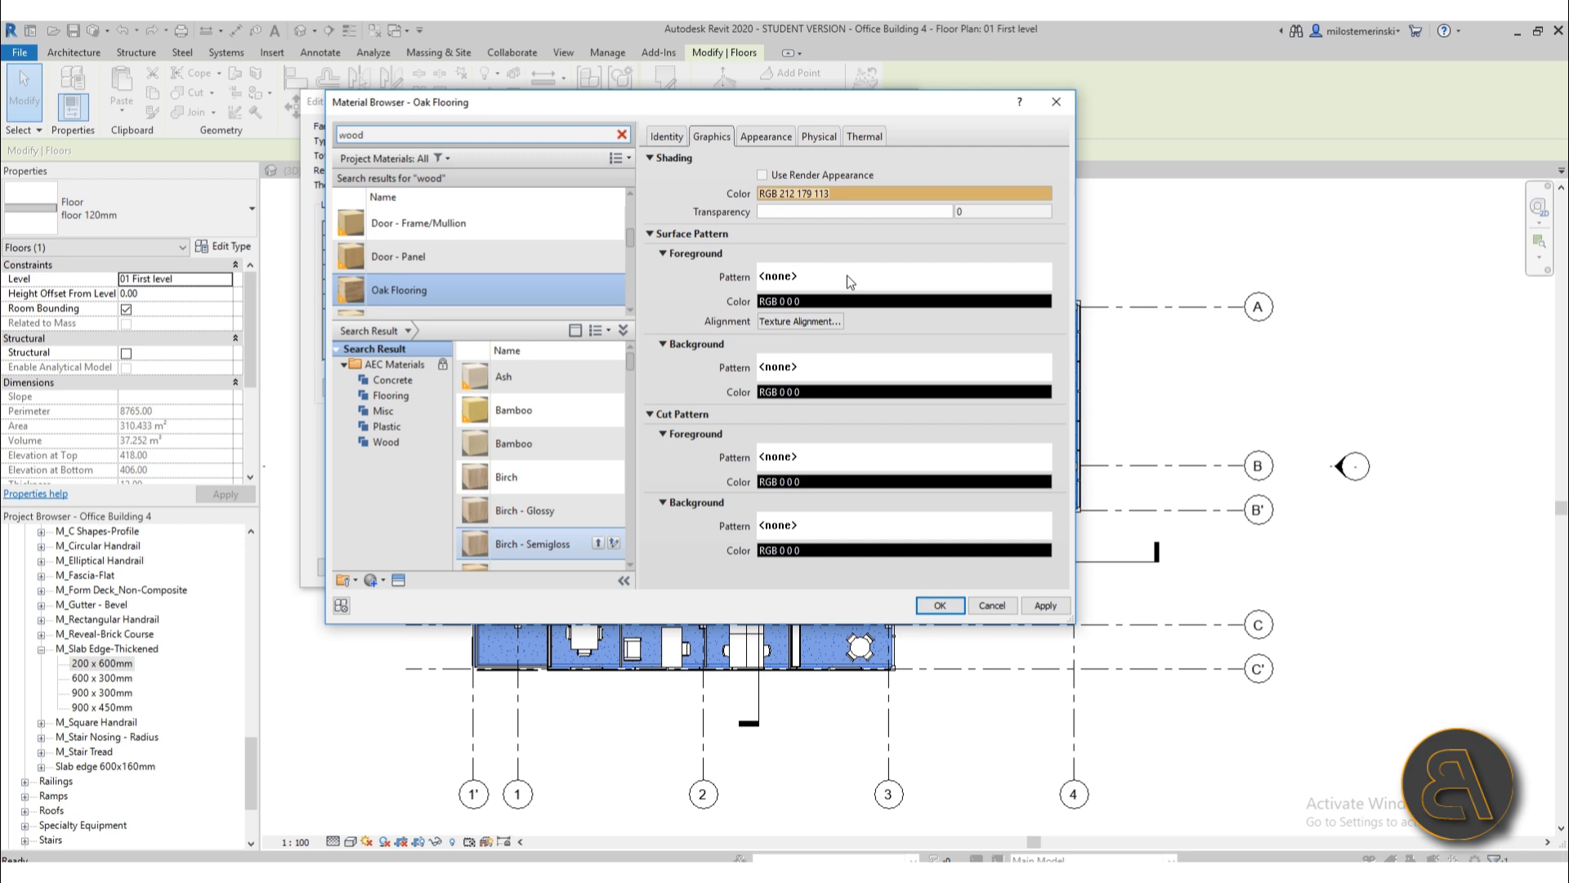
- Set the foreground surface pattern of the Oak Flooring material to Plywood
left_click(846, 274)
left_click_drag(820, 332, 821, 389)
left_click(722, 445)
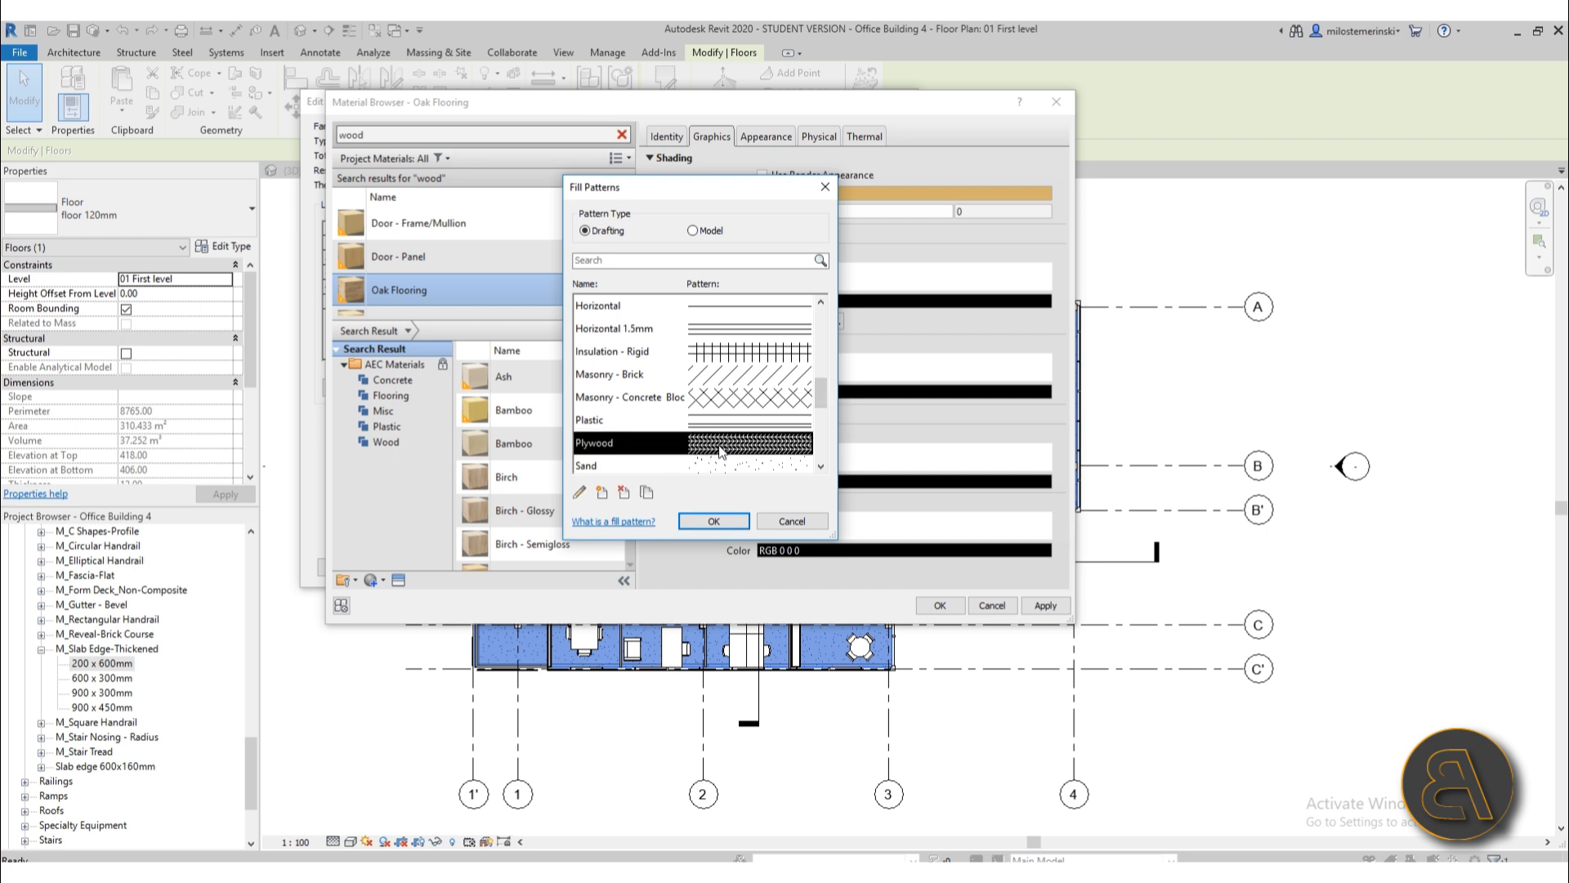
left_click(711, 522)
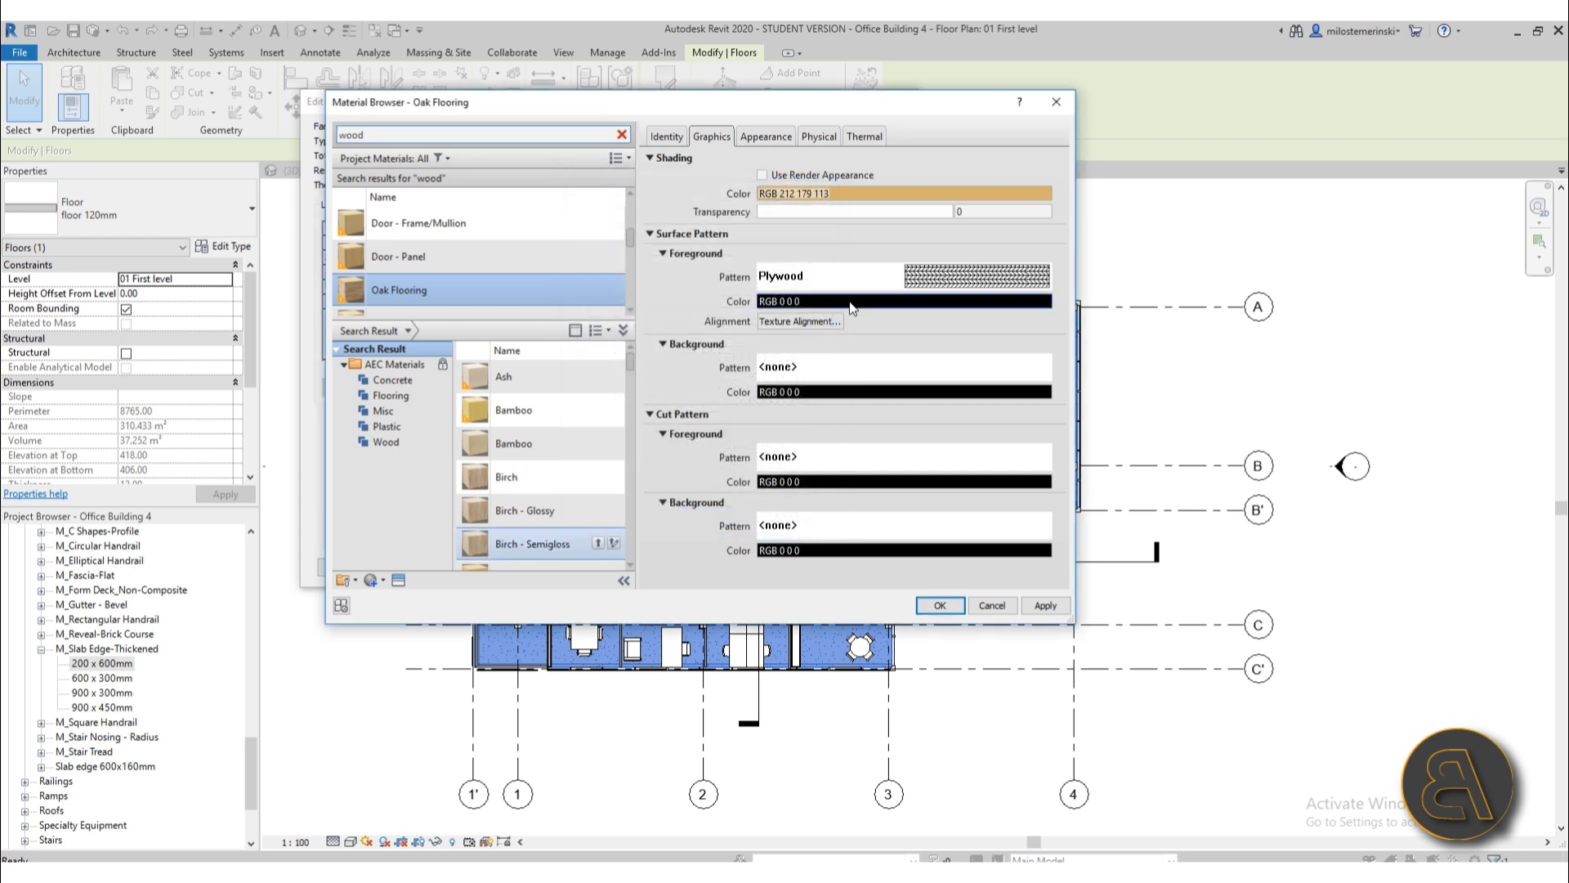
- Color the Plywood surface pattern light beige, RGB 196 186 151, and assign Oak Flooring to the finish layer
left_click(852, 304)
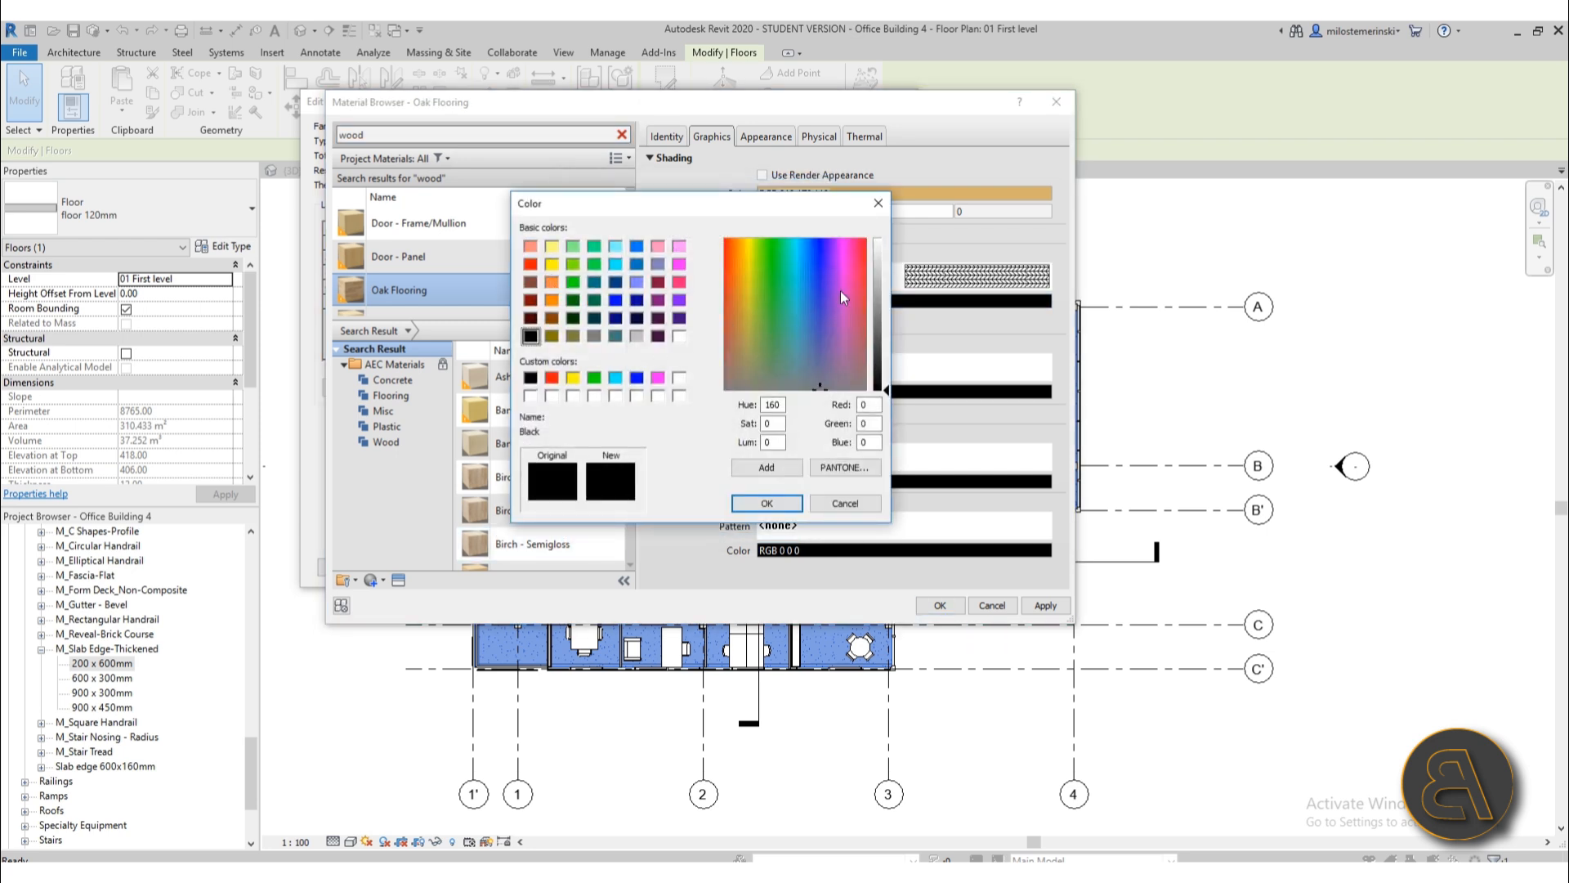
left_click(744, 348)
left_click_drag(885, 327, 886, 288)
left_click(780, 504)
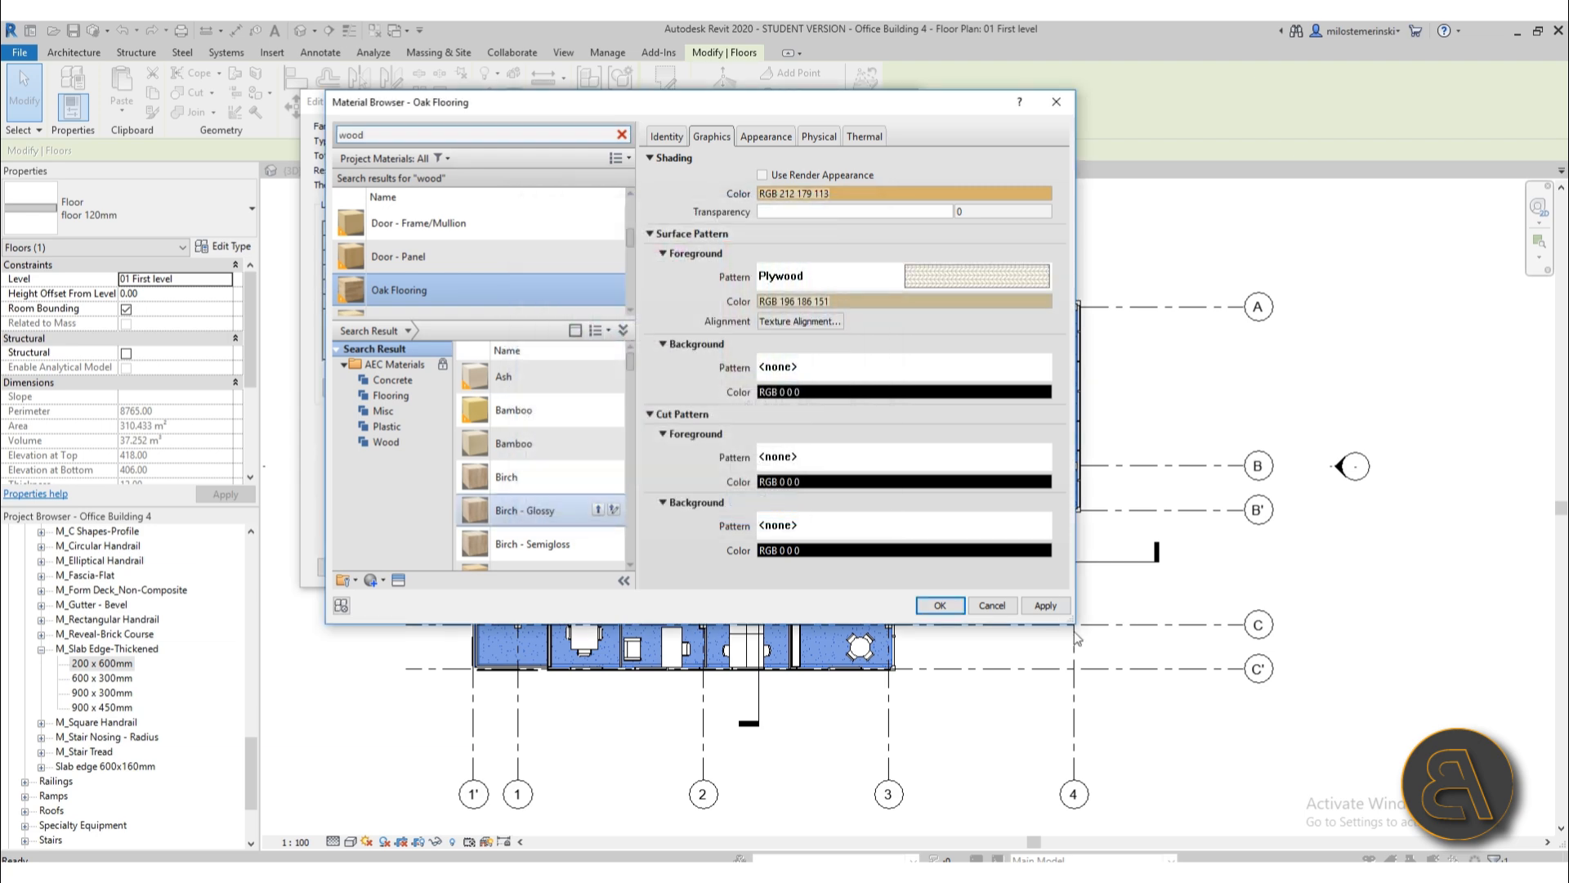
left_click(940, 605)
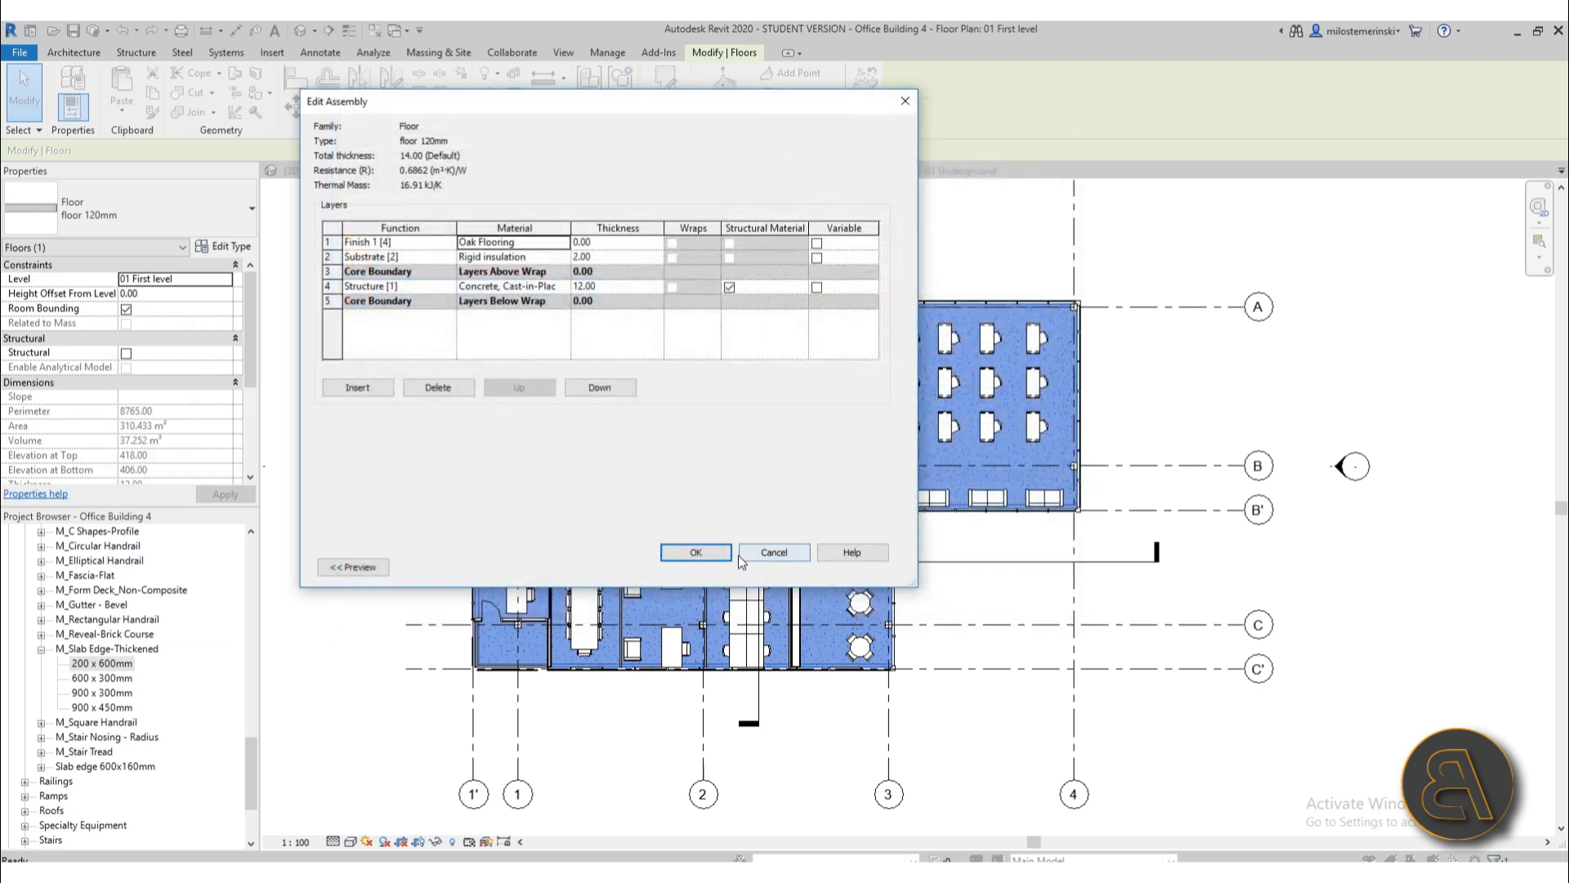
- Set the Oak Flooring finish layer's thickness to 2 and apply the new assembly to the floor 120mm type
left_click(603, 244)
type("2")
key("Tab")
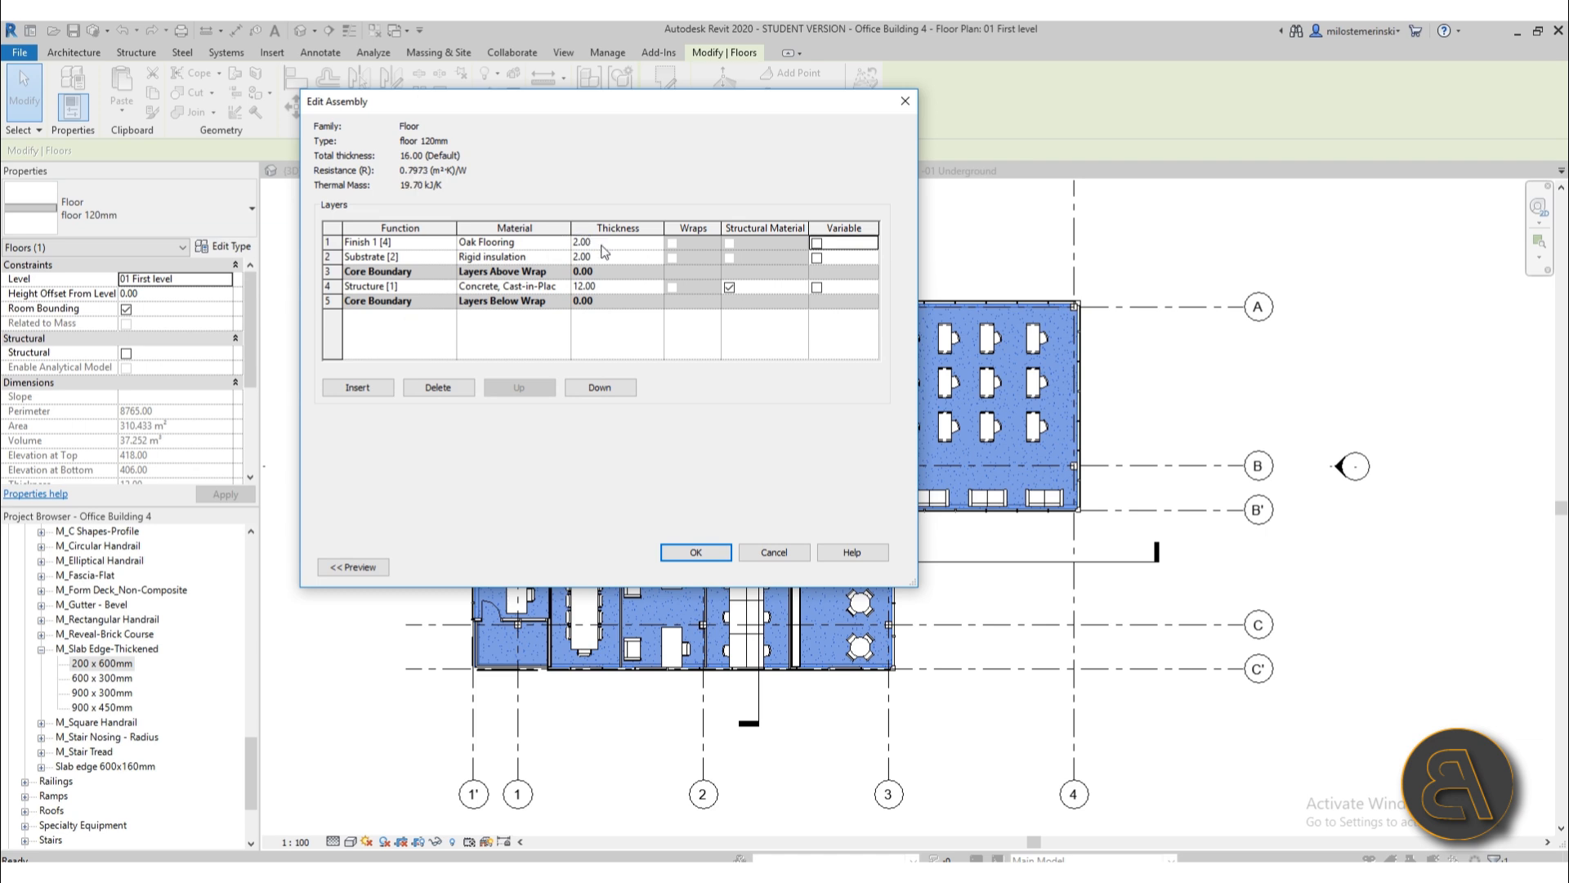
left_click(696, 554)
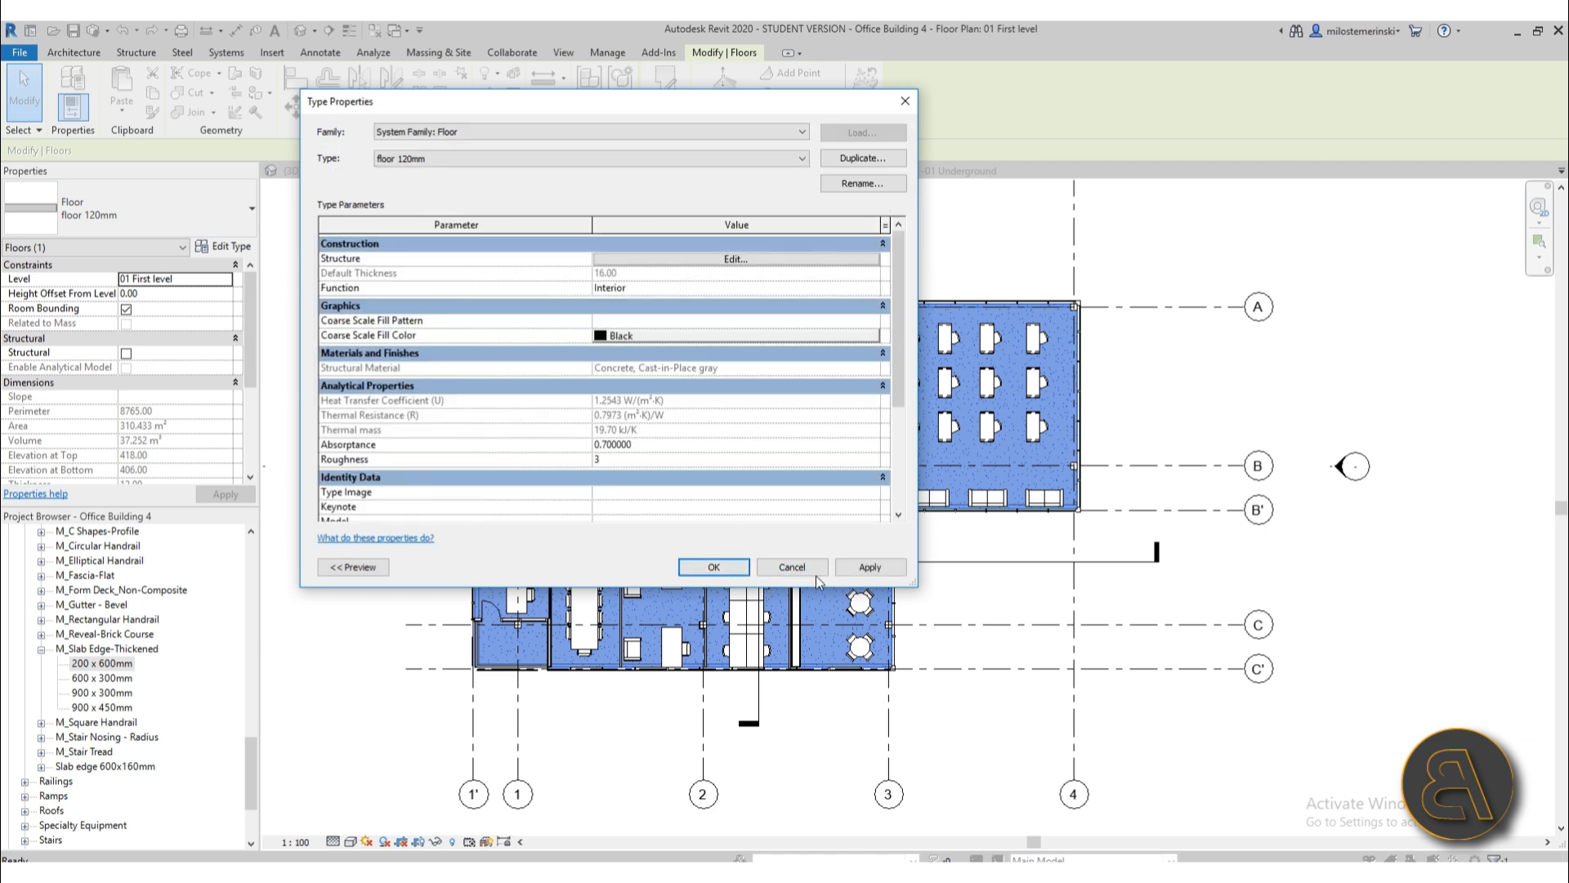
left_click(713, 567)
key("Escape")
- Examine the floor's surface pattern in the corridor, core and office areas of the first-level plan
scroll(559, 569, "up", 5)
scroll(630, 536, "up", 4)
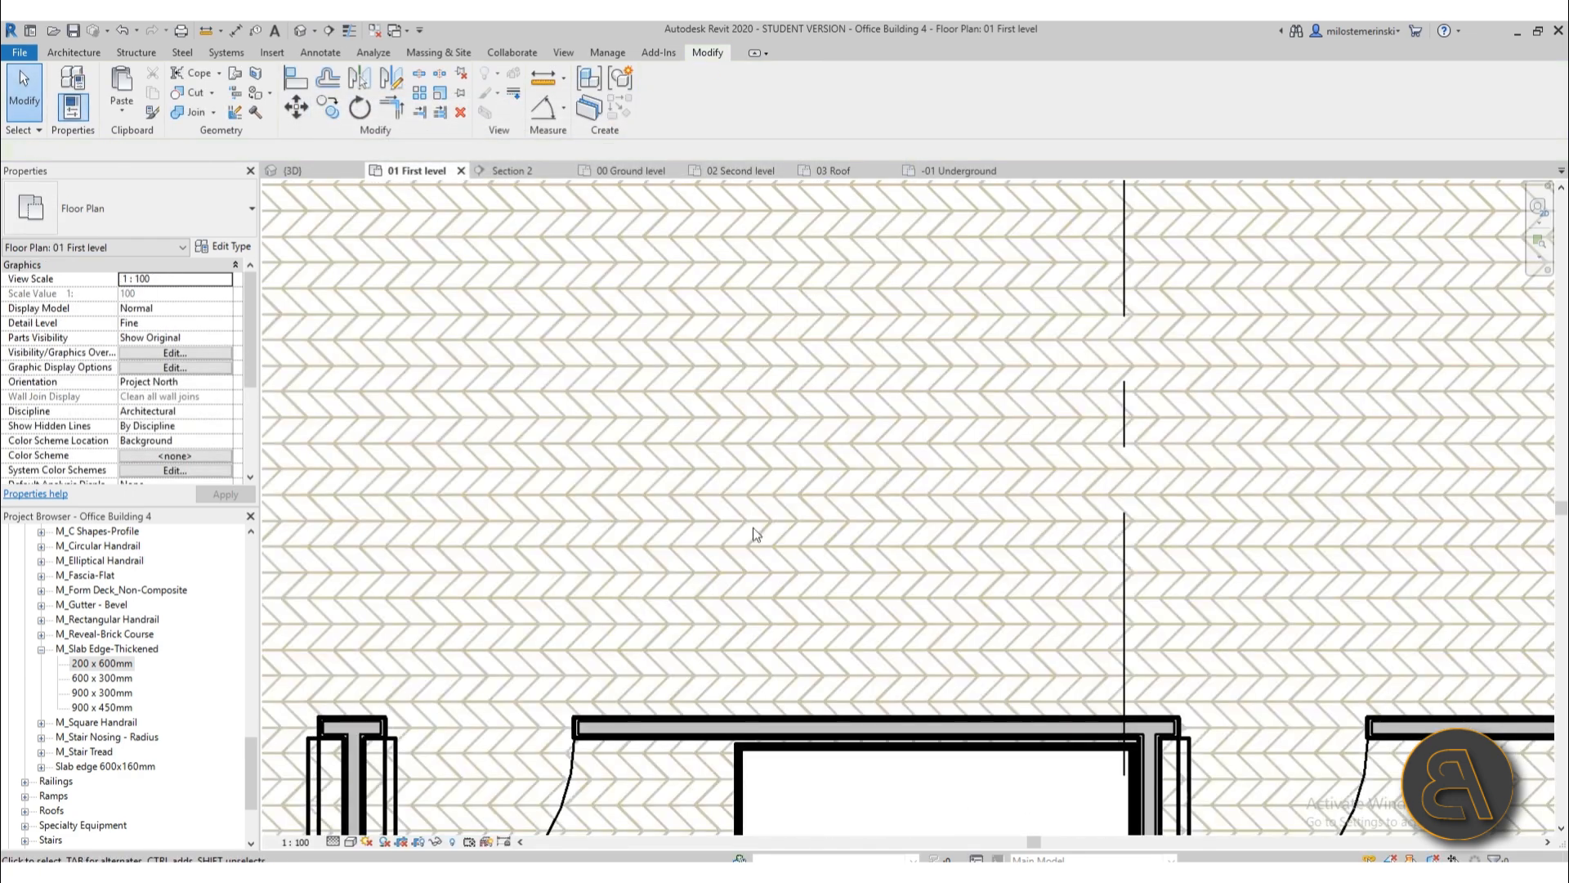
scroll(738, 544, "down", 4)
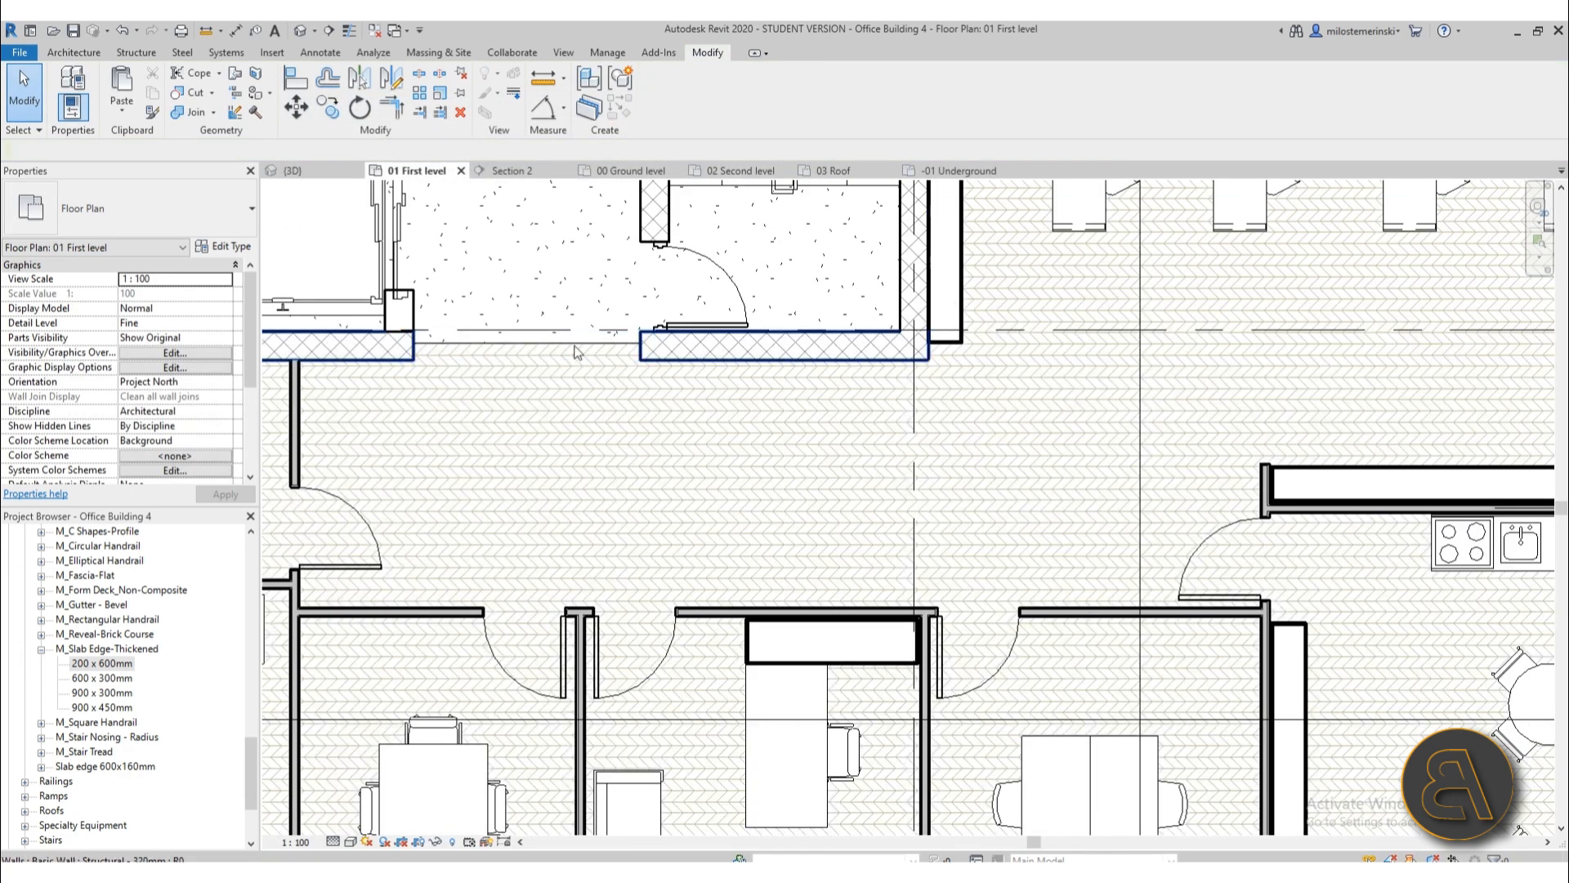
left_click(575, 352)
key("Escape")
scroll(617, 454, "down", 4)
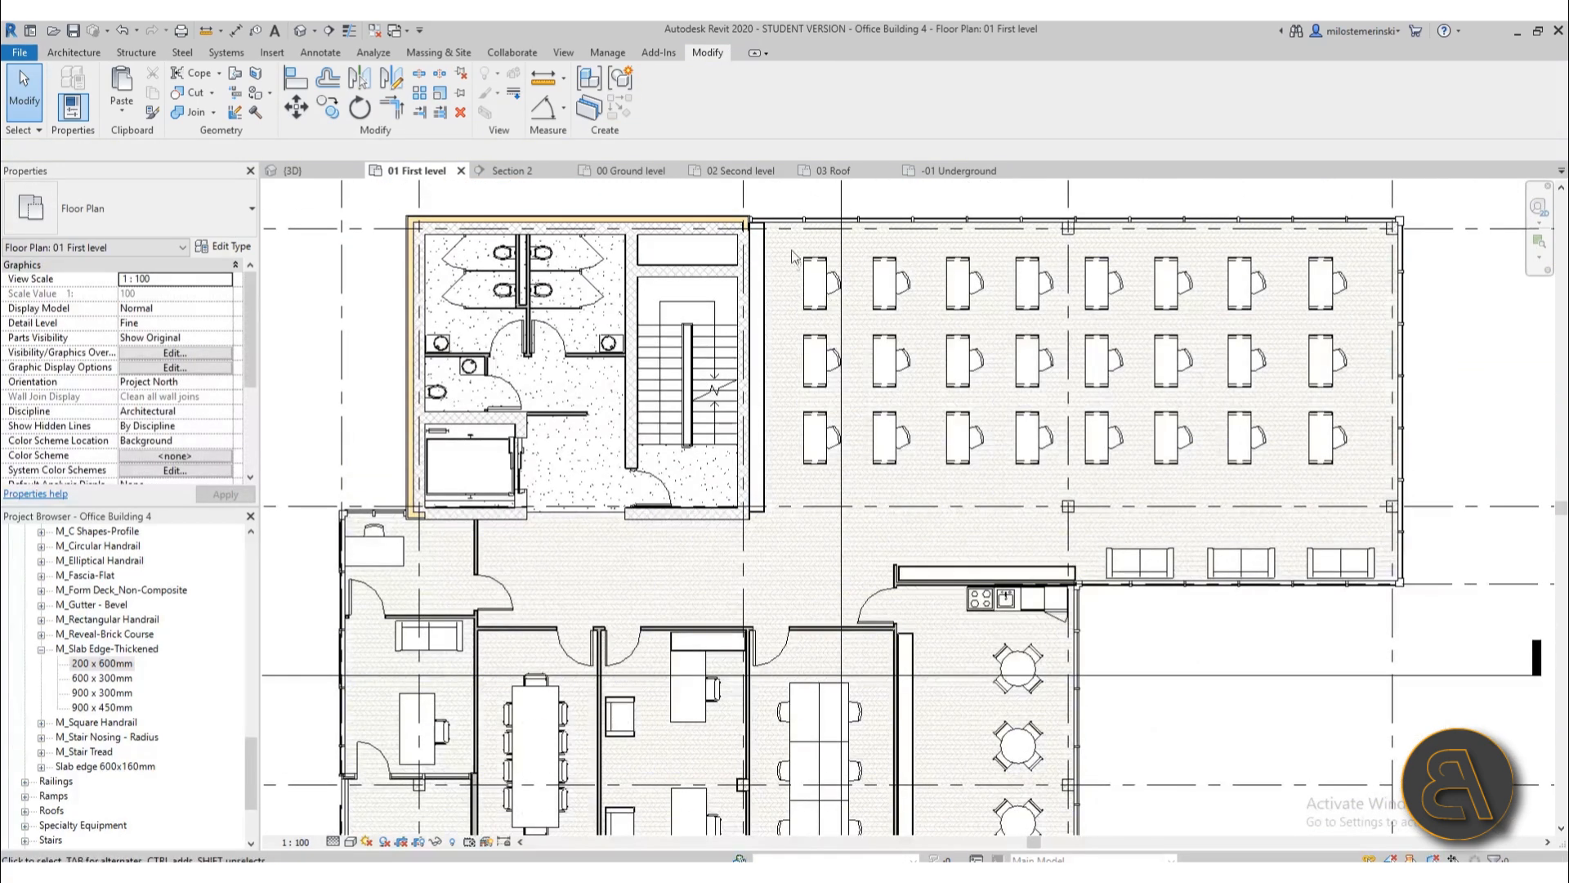
scroll(793, 262, "up", 4)
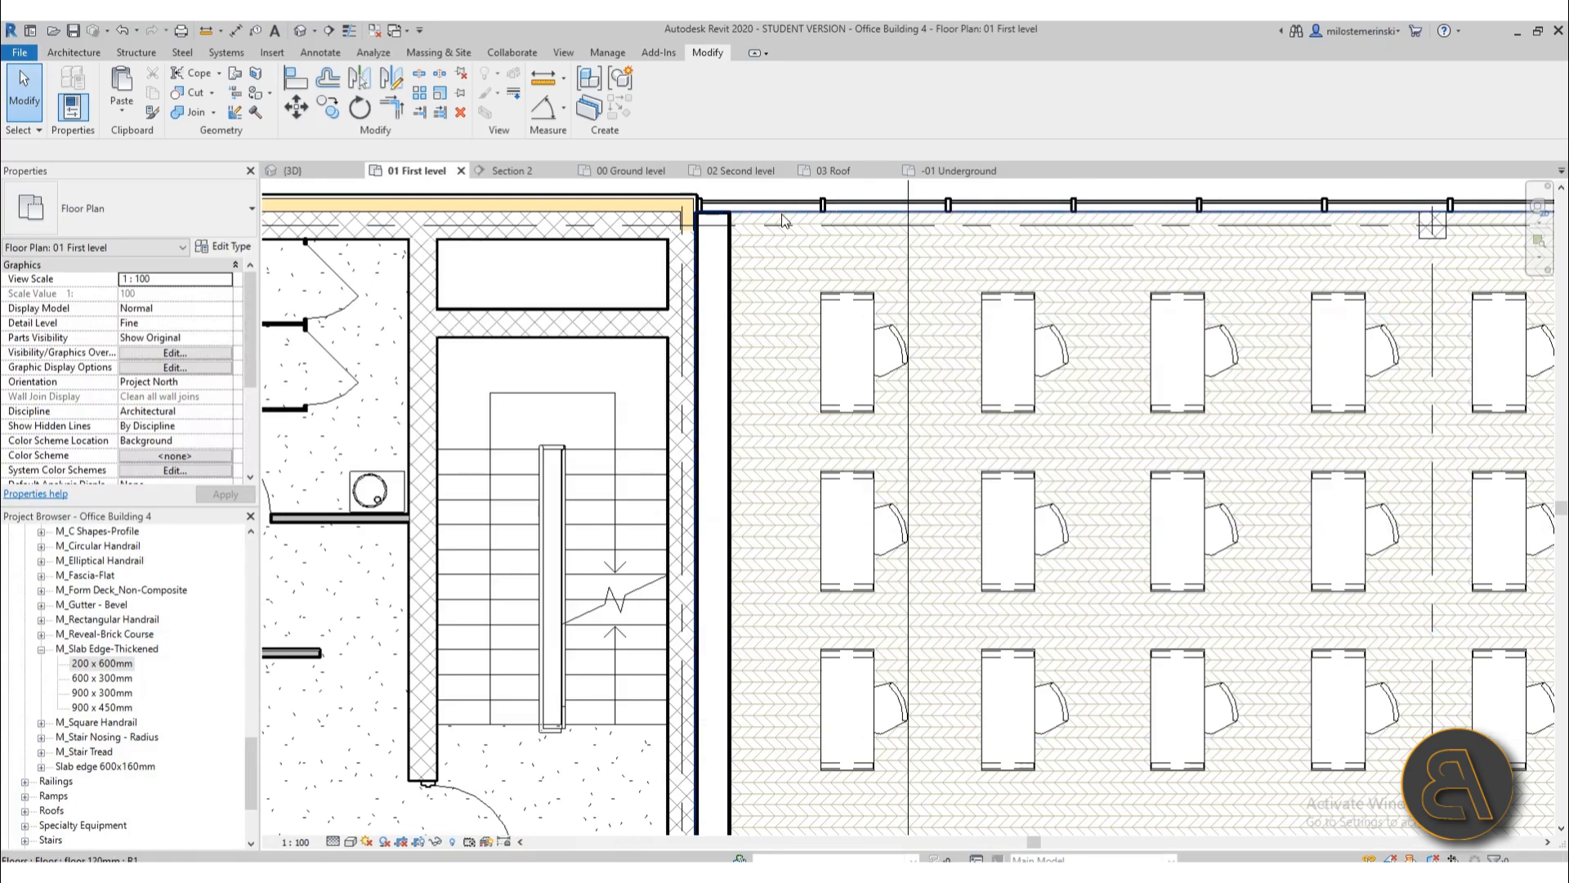
- Select the first-level floor and reopen the Oak Flooring material of its finish layer for editing
left_click(781, 214)
scroll(781, 214, "down", 5)
scroll(604, 533, "up", 4)
scroll(604, 532, "up", 2)
left_click(231, 247)
left_click(714, 260)
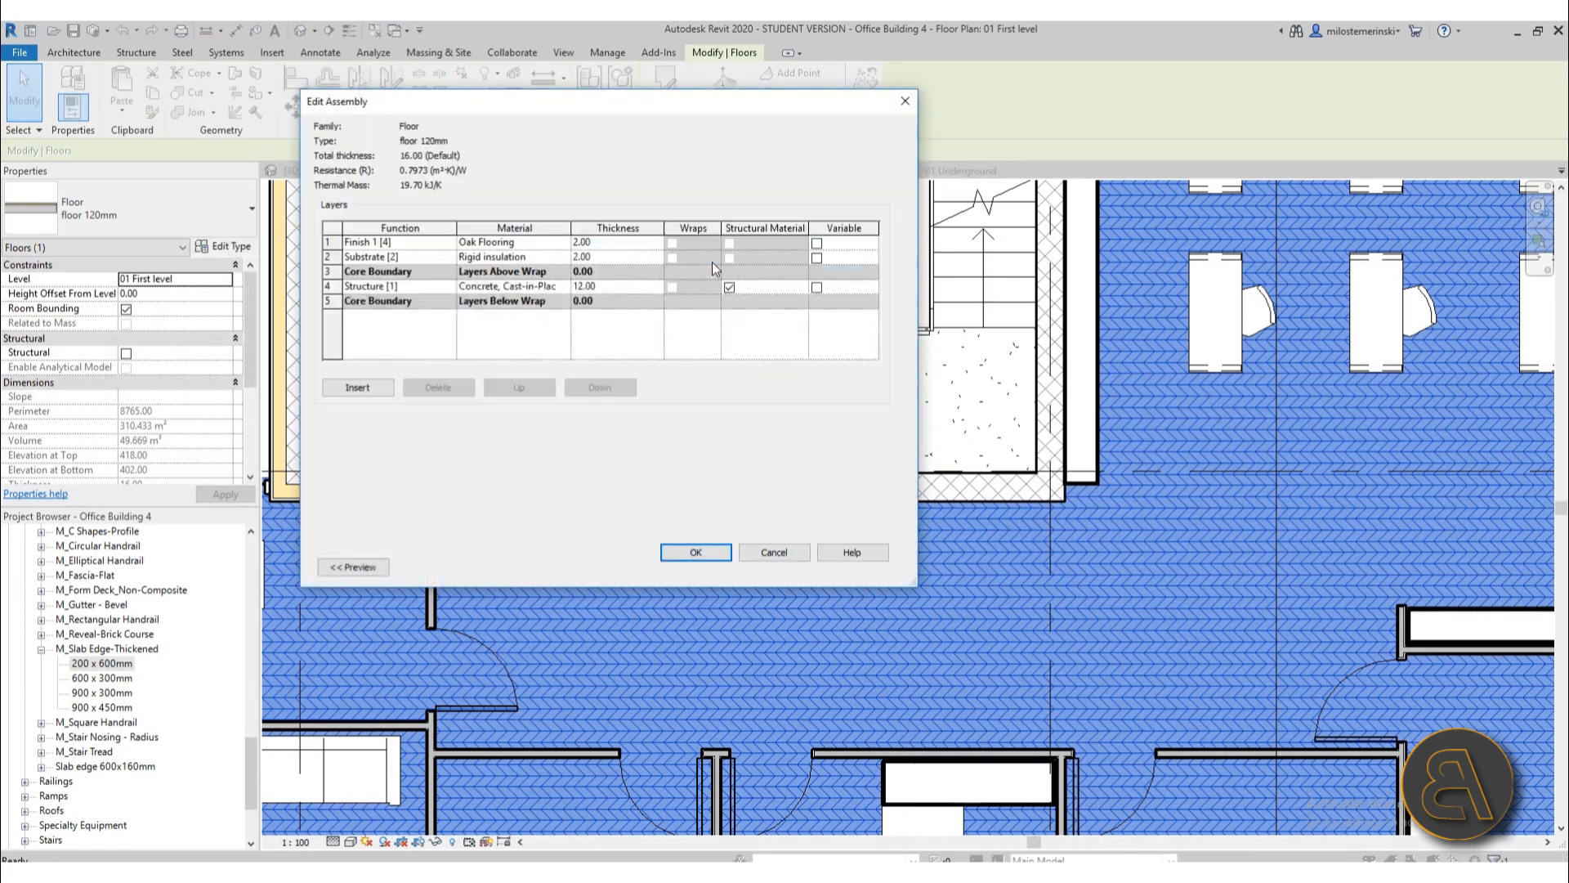
left_click(523, 242)
left_click(564, 242)
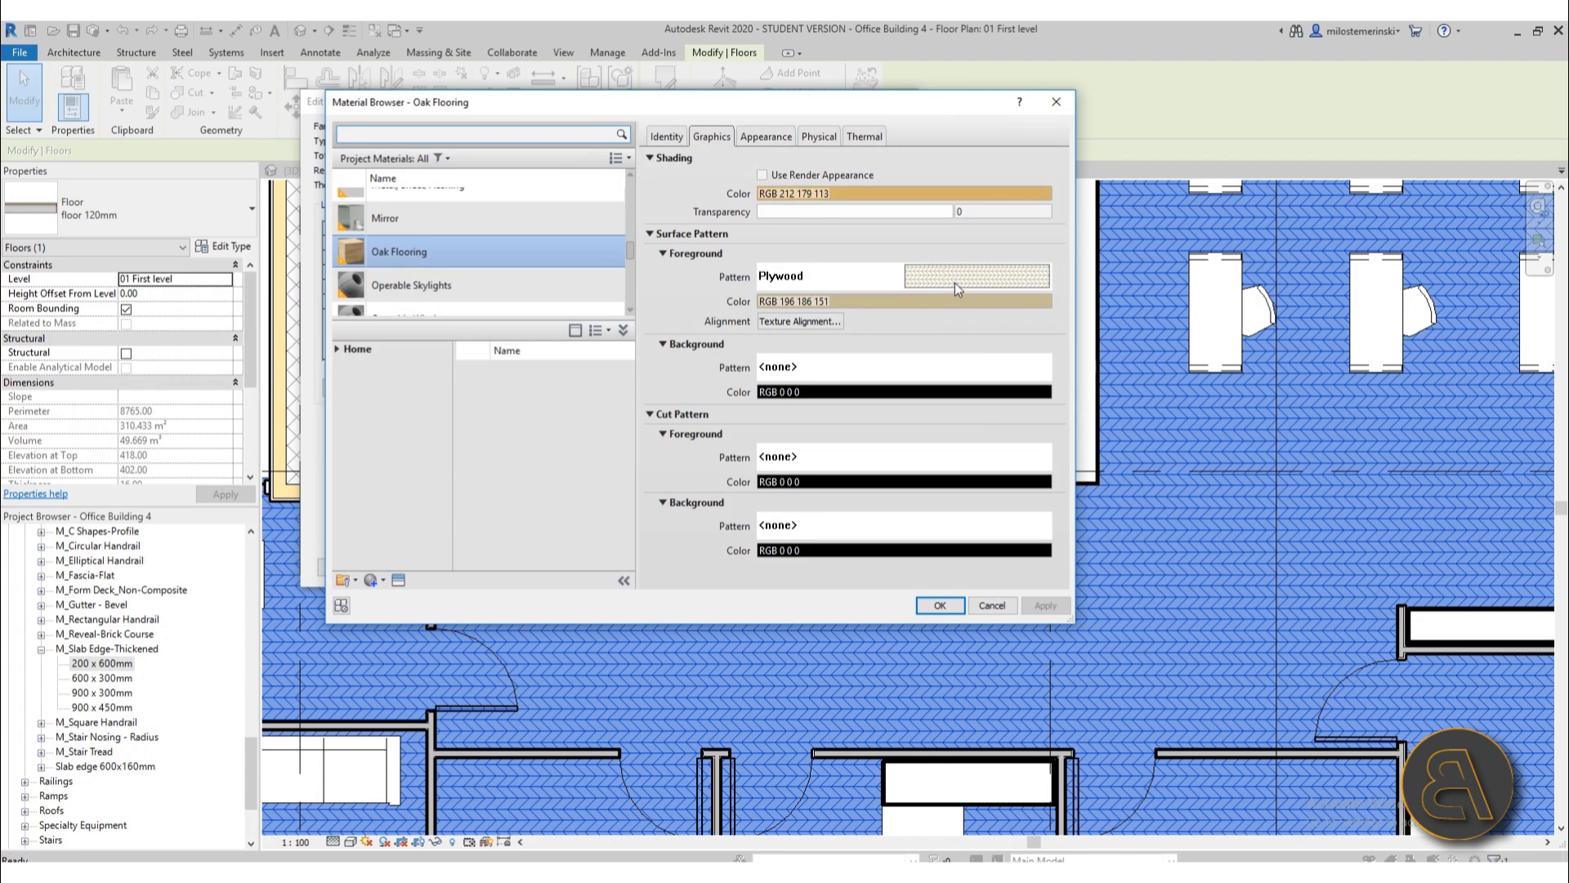
- Enlarge the Plywood fill pattern of the Oak Flooring surface by increasing its import scale
left_click(948, 285)
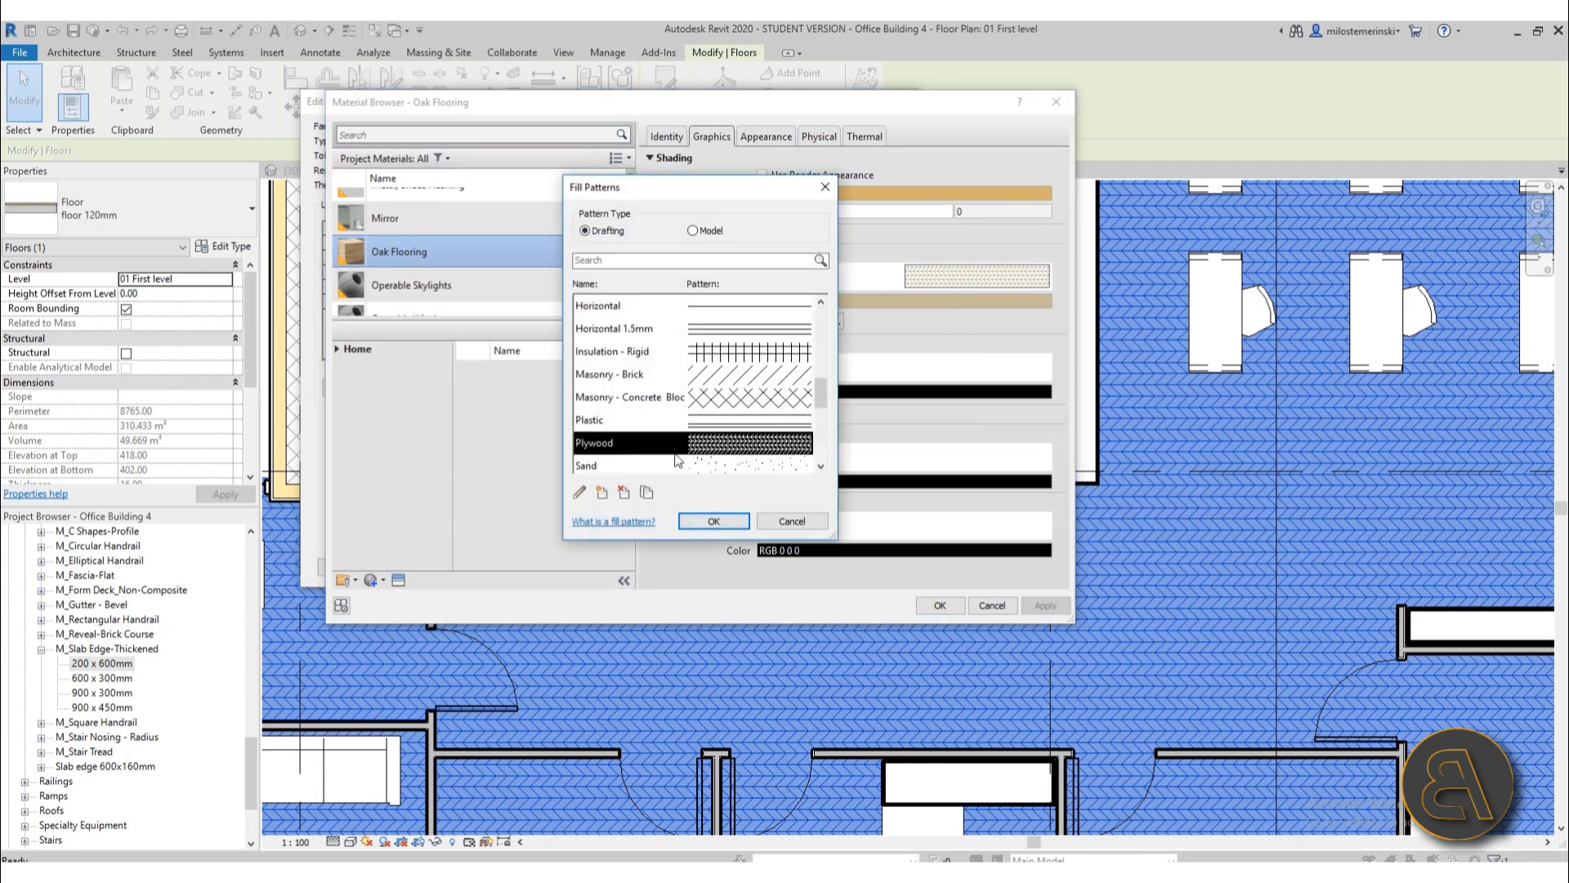
left_click(579, 493)
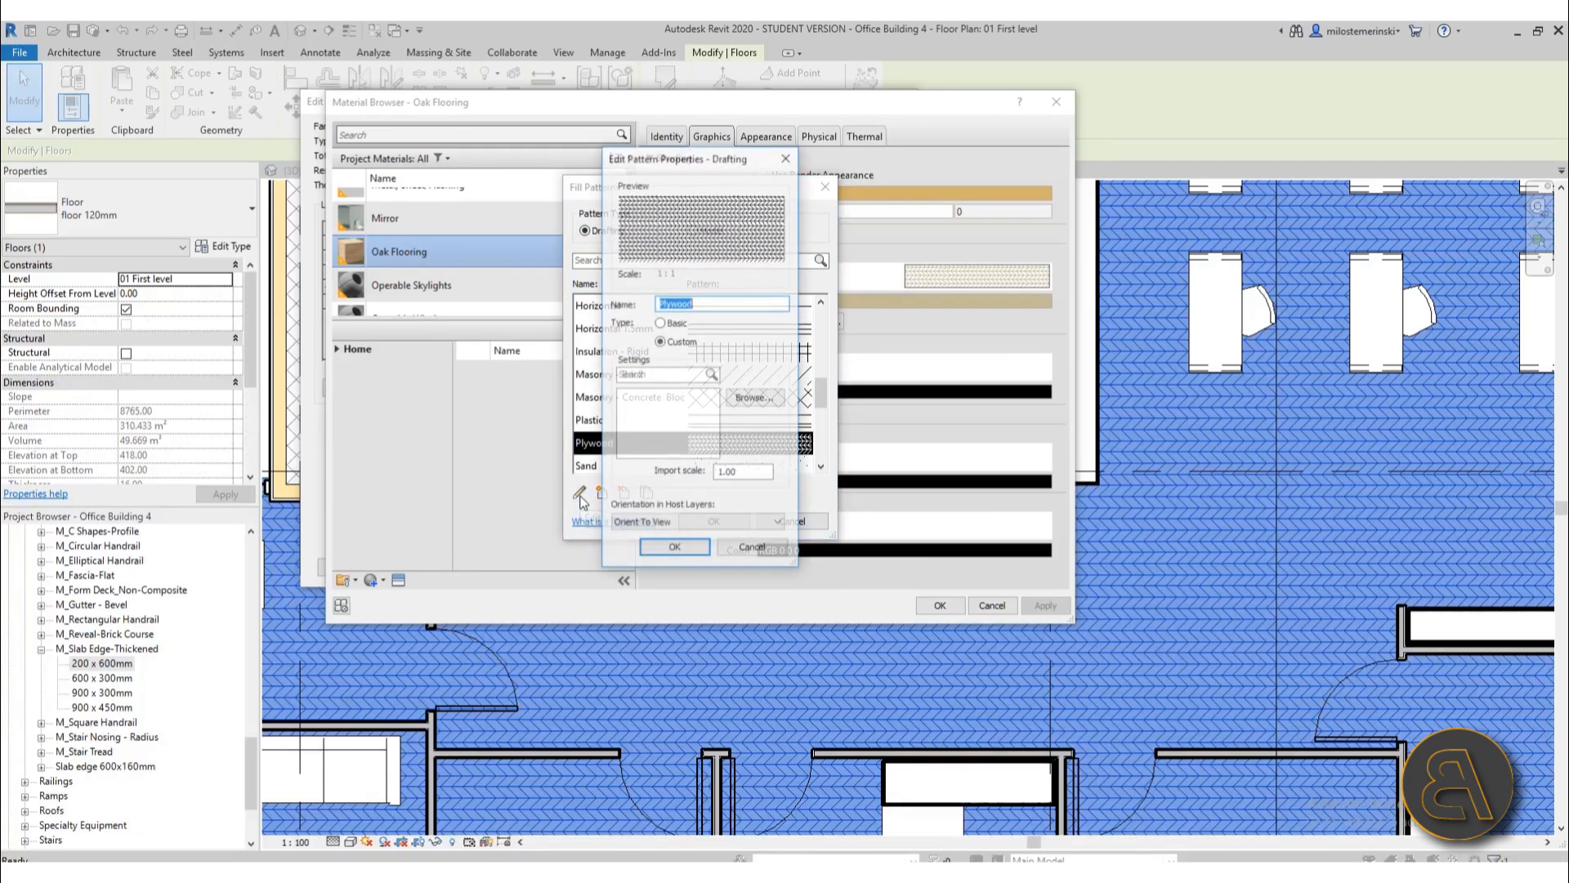
left_click(750, 474)
left_click_drag(761, 476, 579, 482)
type("2")
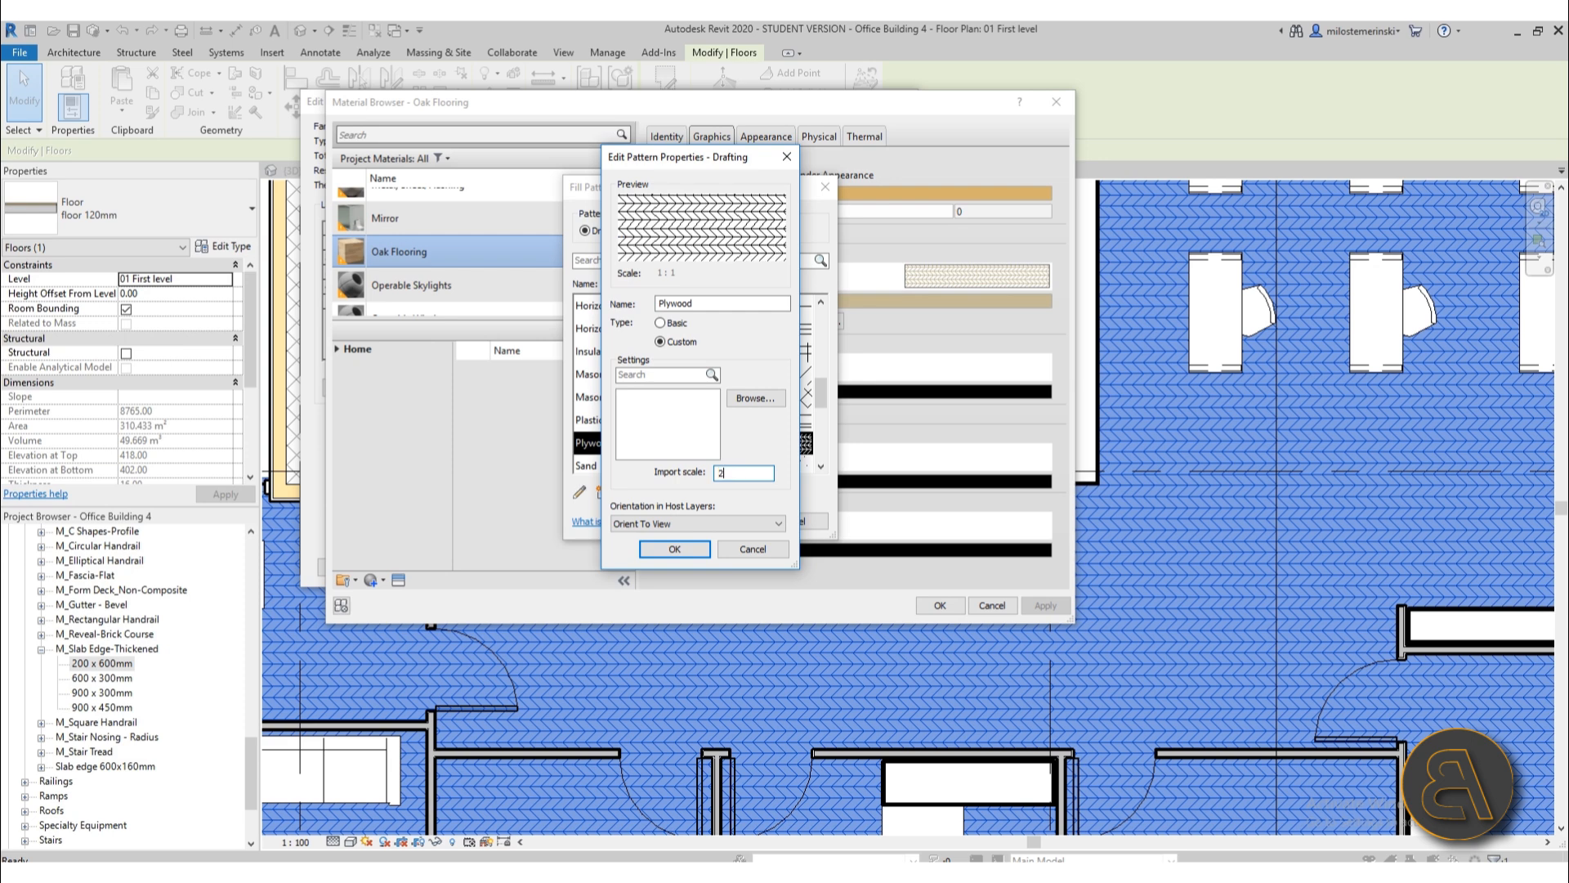
left_click_drag(723, 472, 659, 478)
left_click(677, 551)
left_click(717, 523)
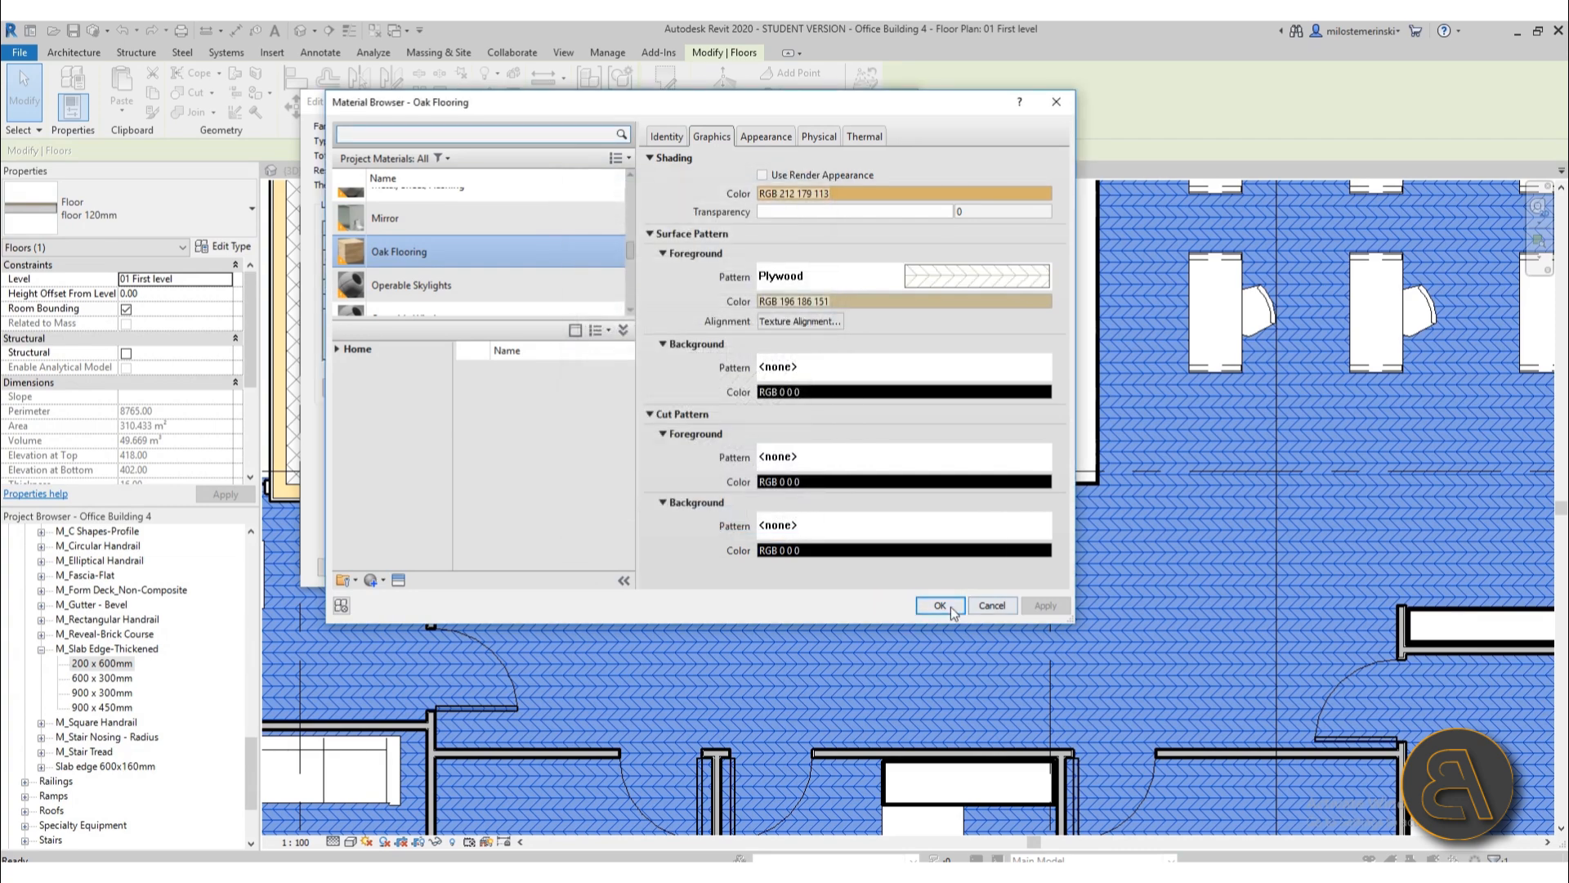
- Accept the Oak Flooring material and assembly changes, apply them to the floor 120mm type and deselect the floor
left_click(946, 606)
left_click(712, 552)
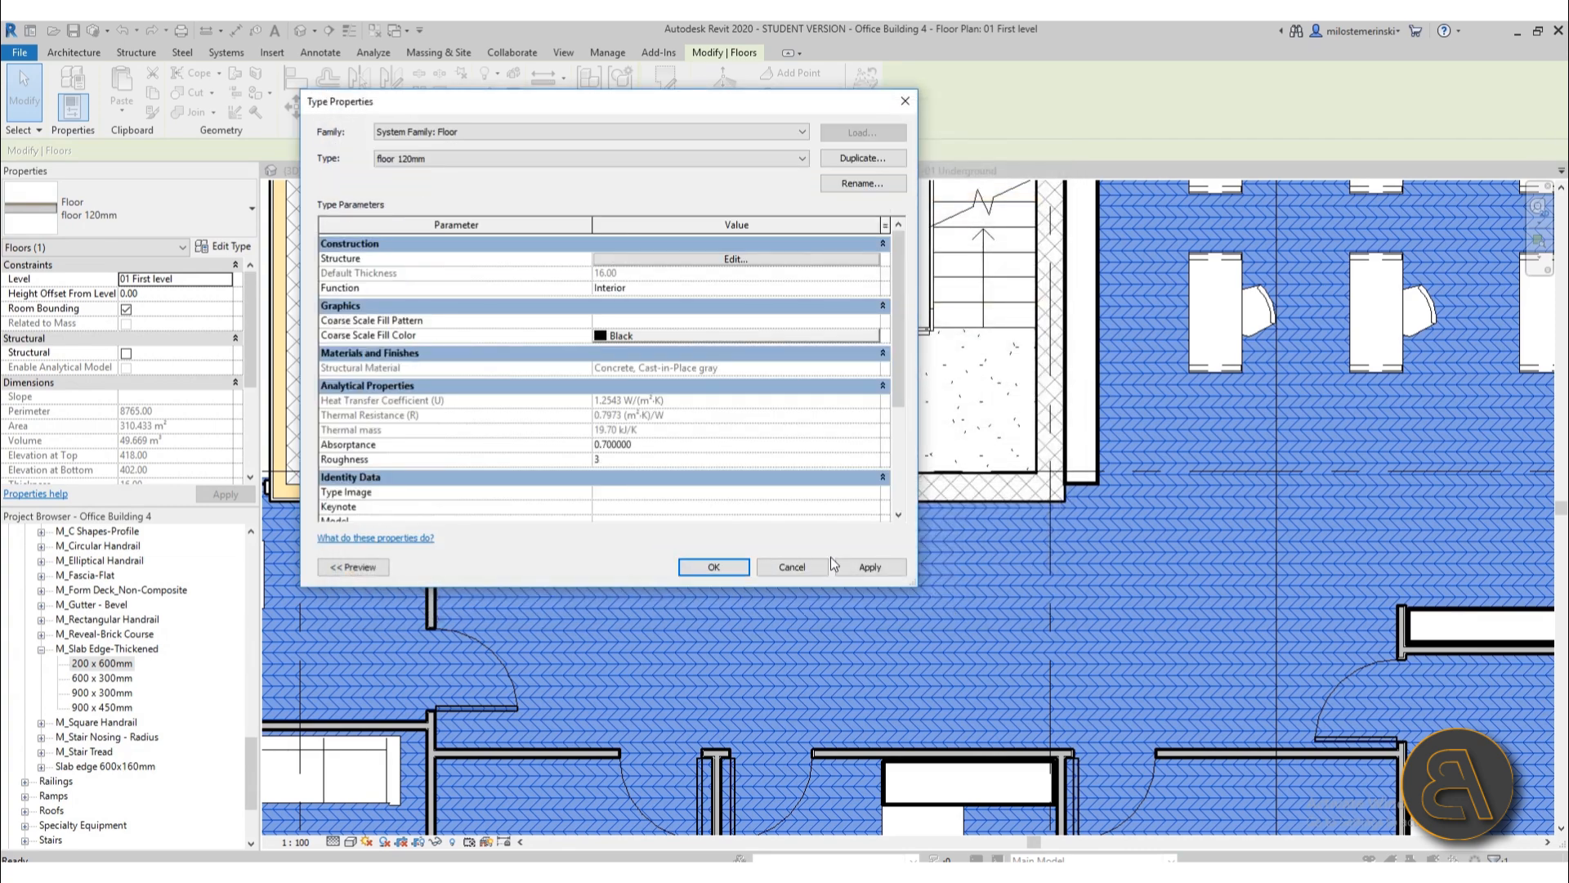
left_click(845, 564)
left_click(713, 566)
scroll(640, 567, "down", 3)
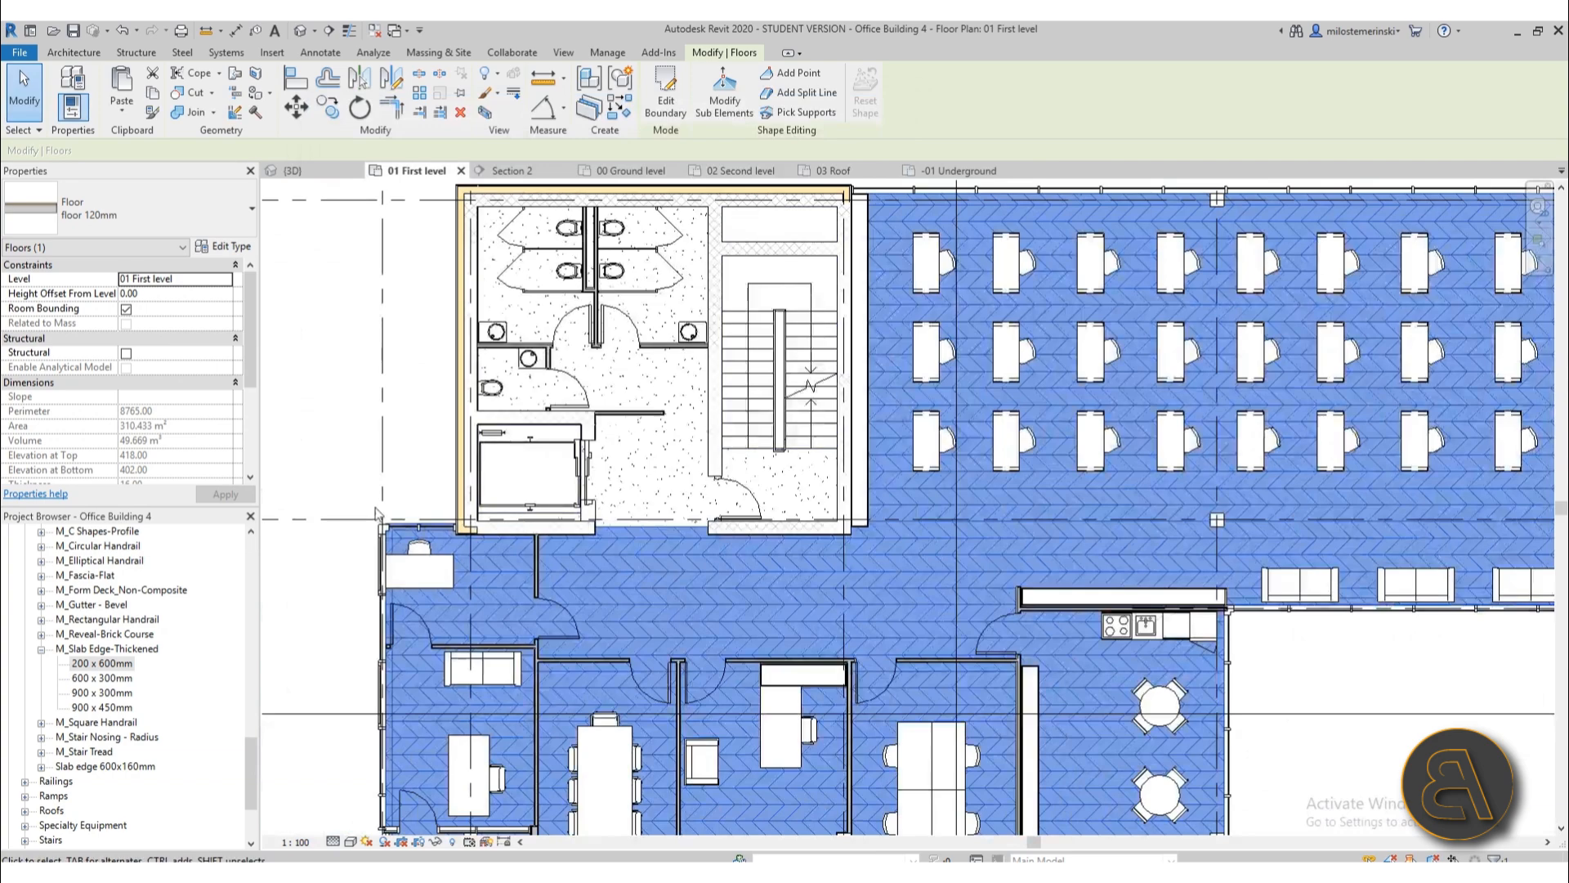
left_click(359, 472)
- Select the first-level floor and open the Oak Flooring material of its finish layer for another edit
scroll(646, 580, "up", 3)
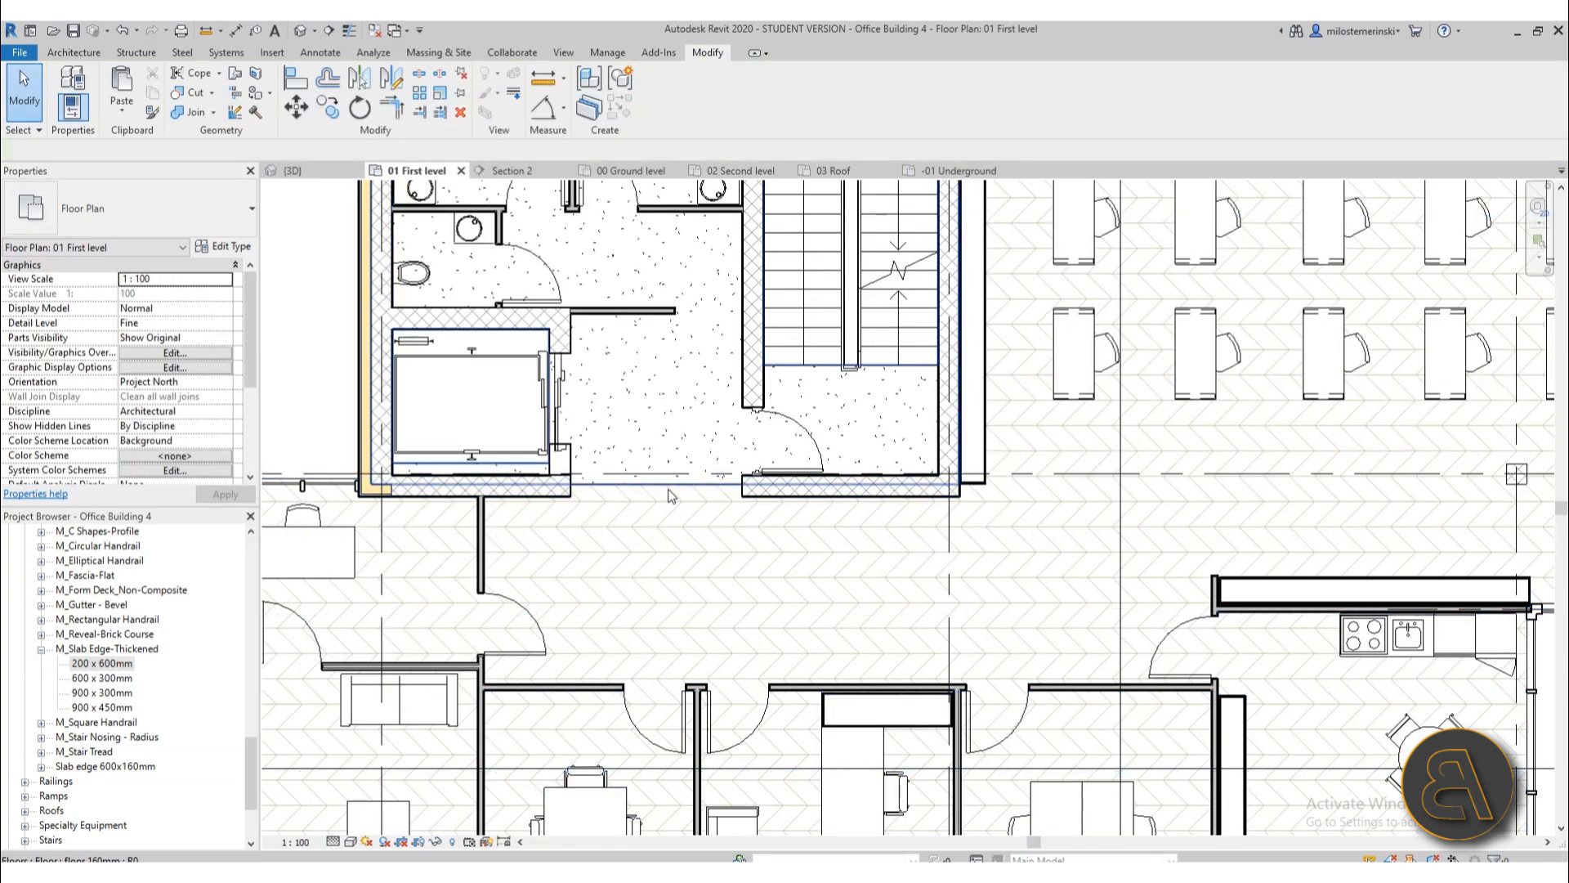
left_click(670, 495)
scroll(909, 266, "up", 5)
left_click(907, 266)
left_click(907, 307)
scroll(906, 307, "down", 5)
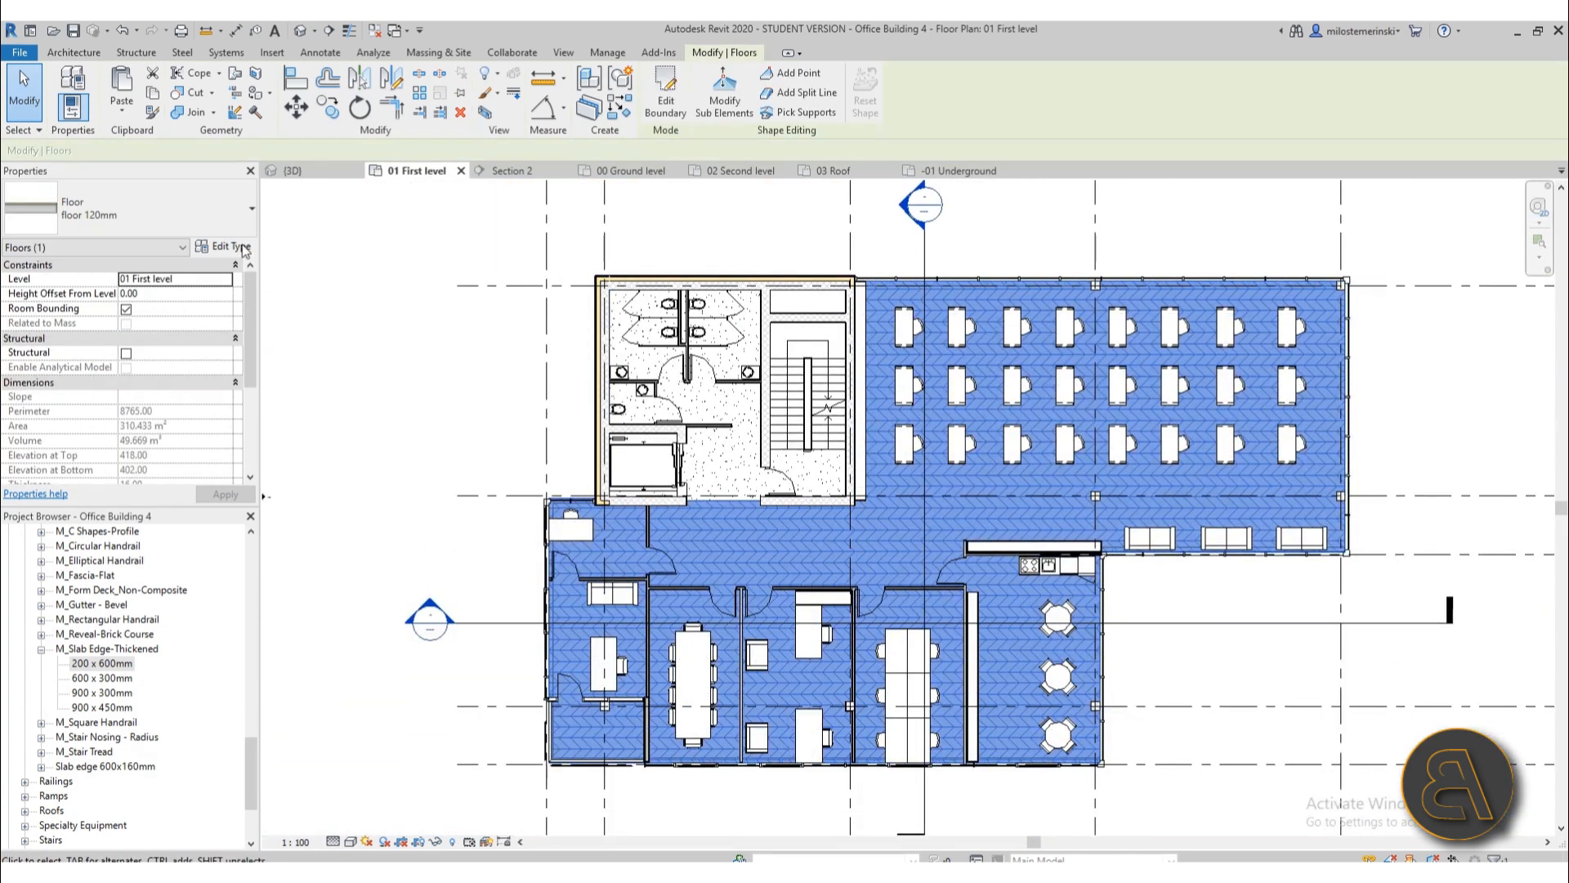
left_click(243, 249)
left_click(695, 260)
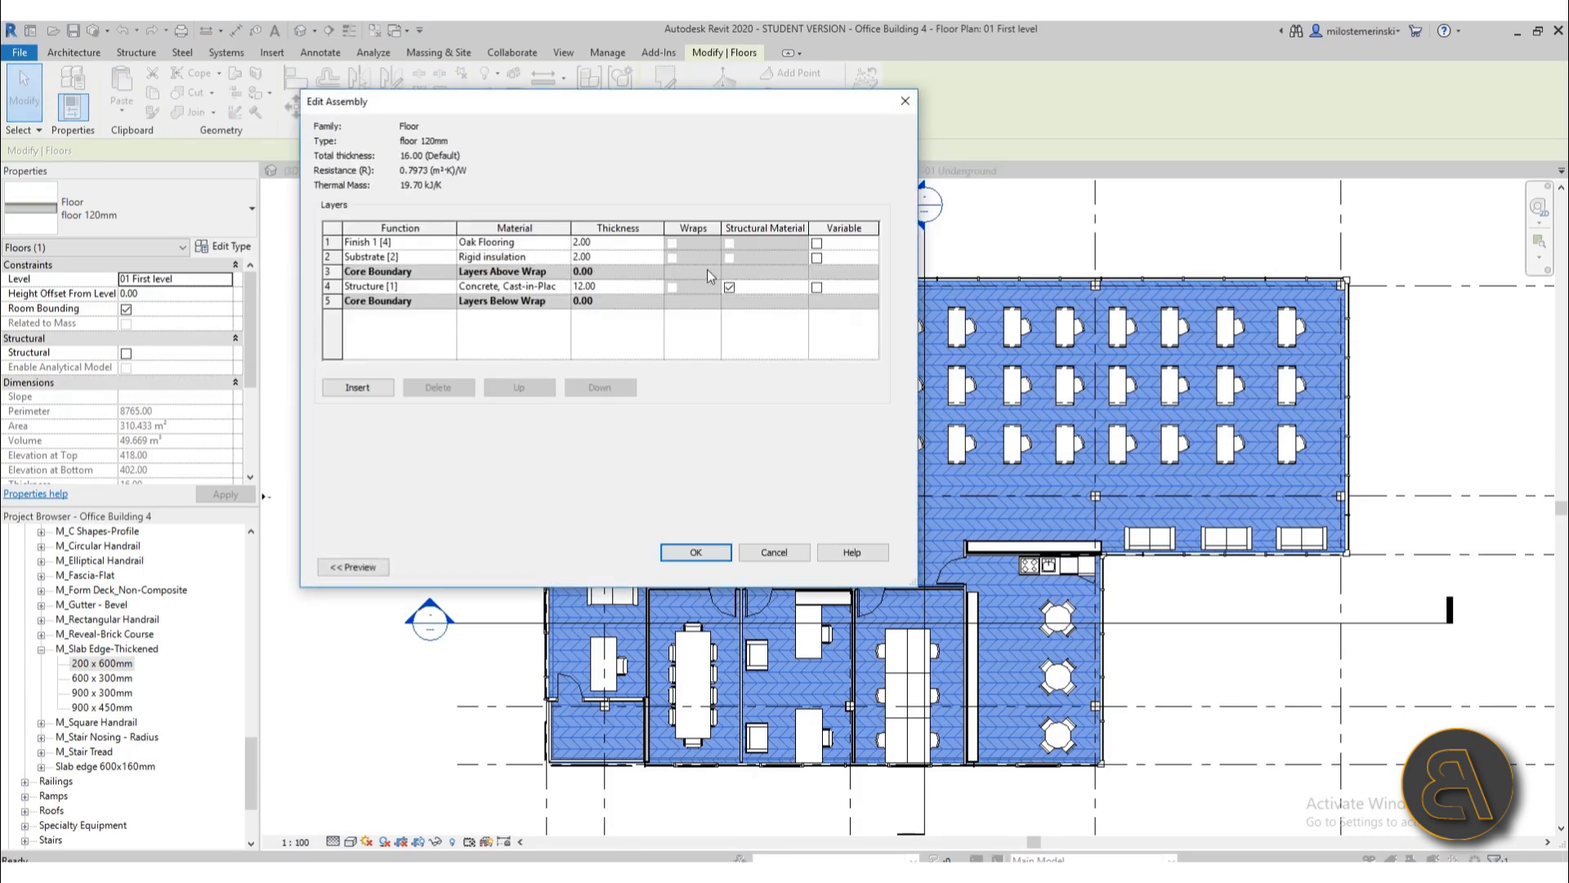
left_click(564, 243)
left_click(564, 242)
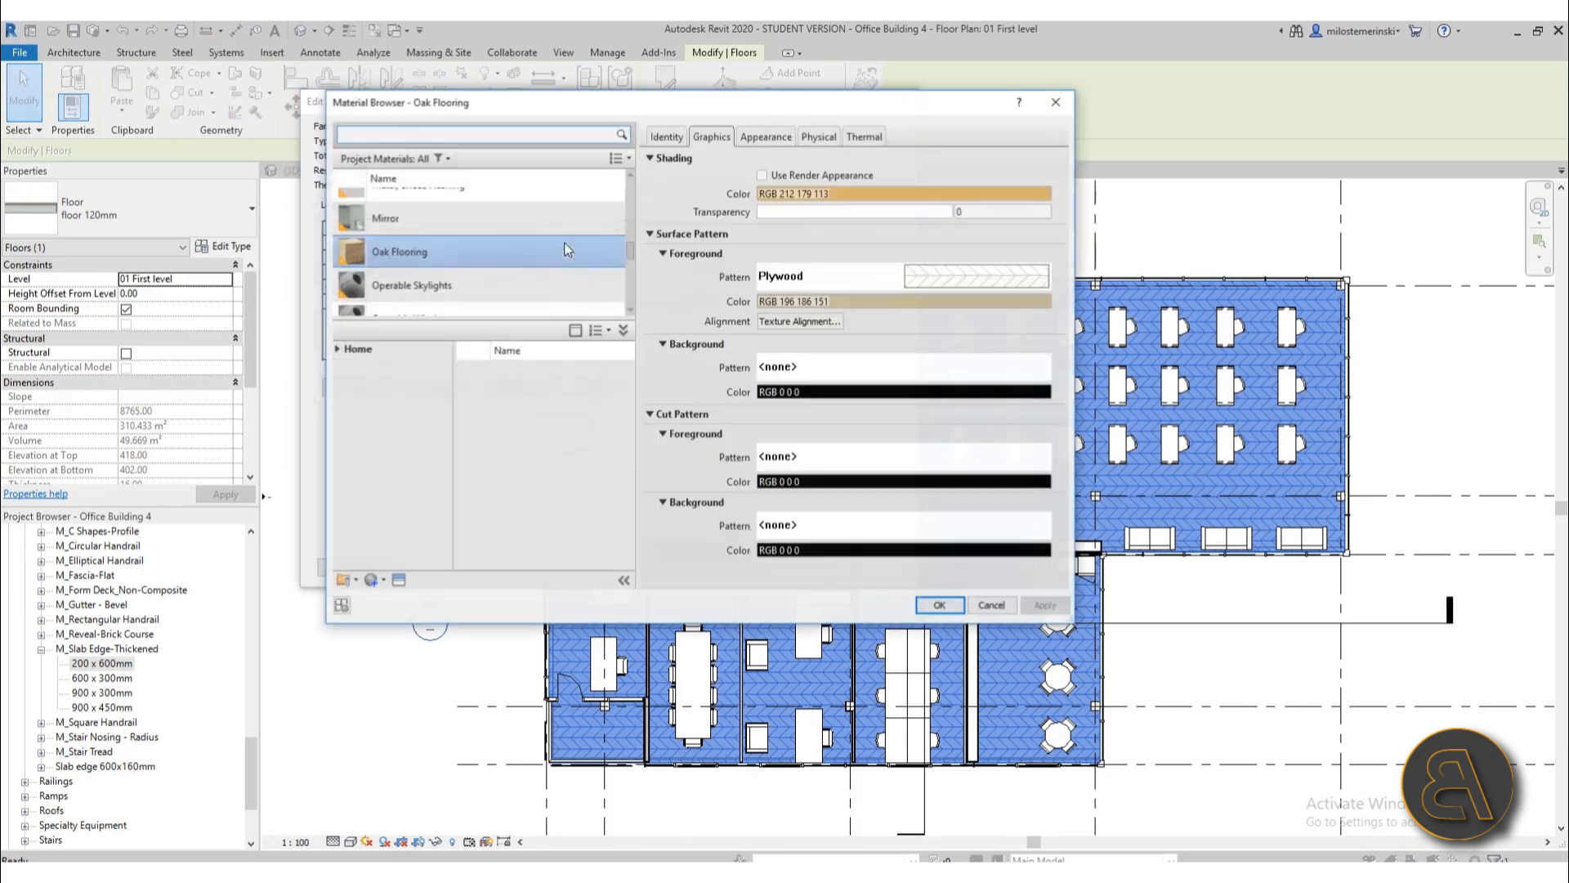
- Set Oak Flooring's foreground surface pattern to <No pattern>, apply the change to the floor type and deselect the floor
left_click(935, 281)
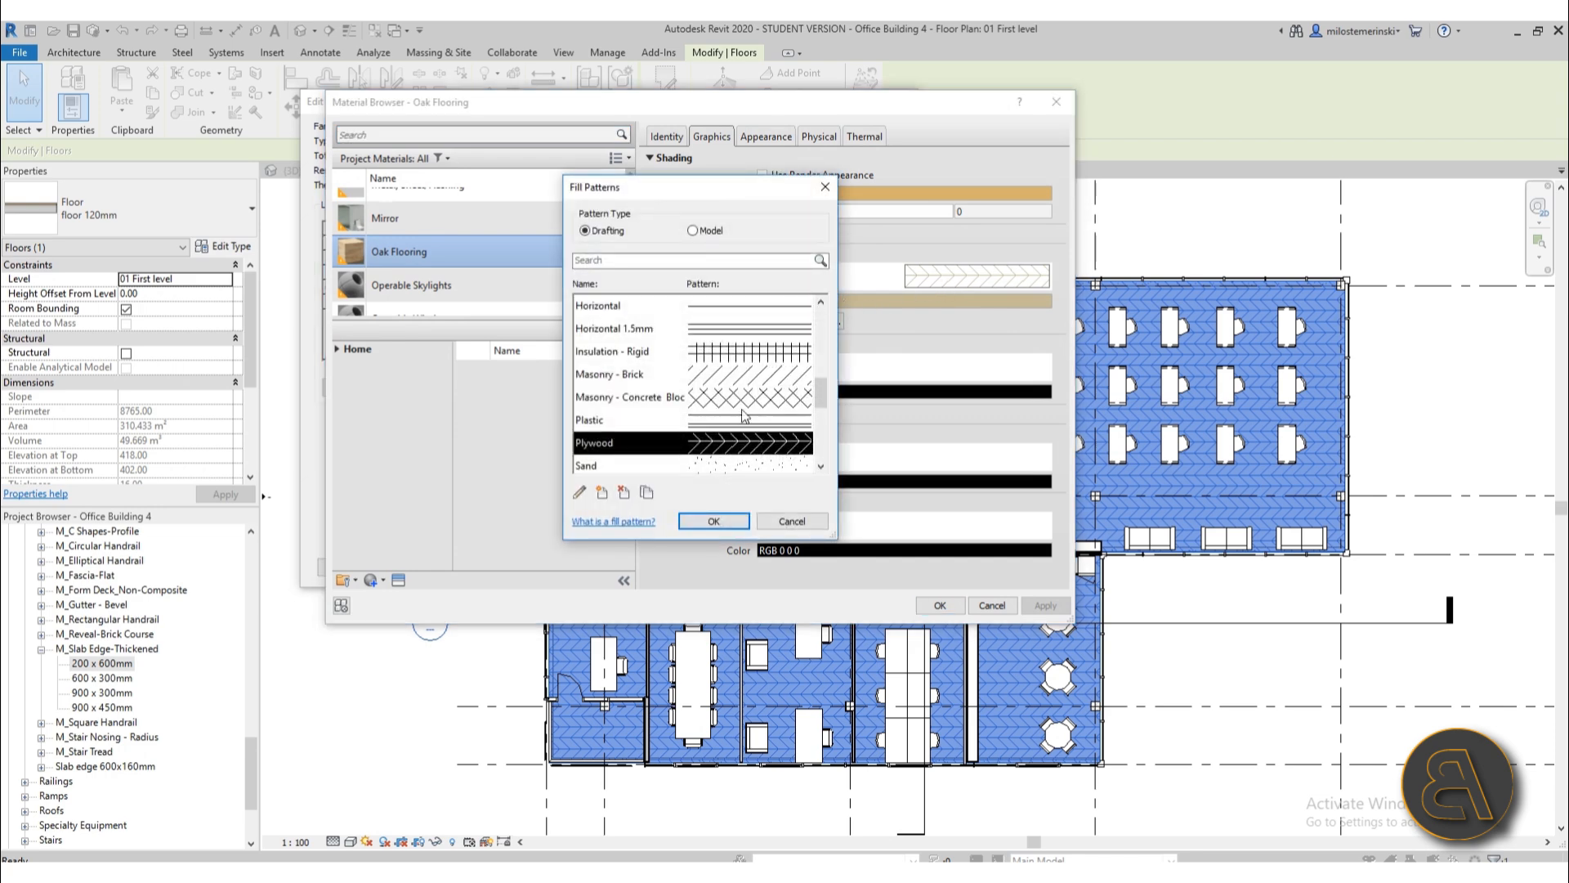
scroll(735, 384, "up", 5)
left_click(710, 308)
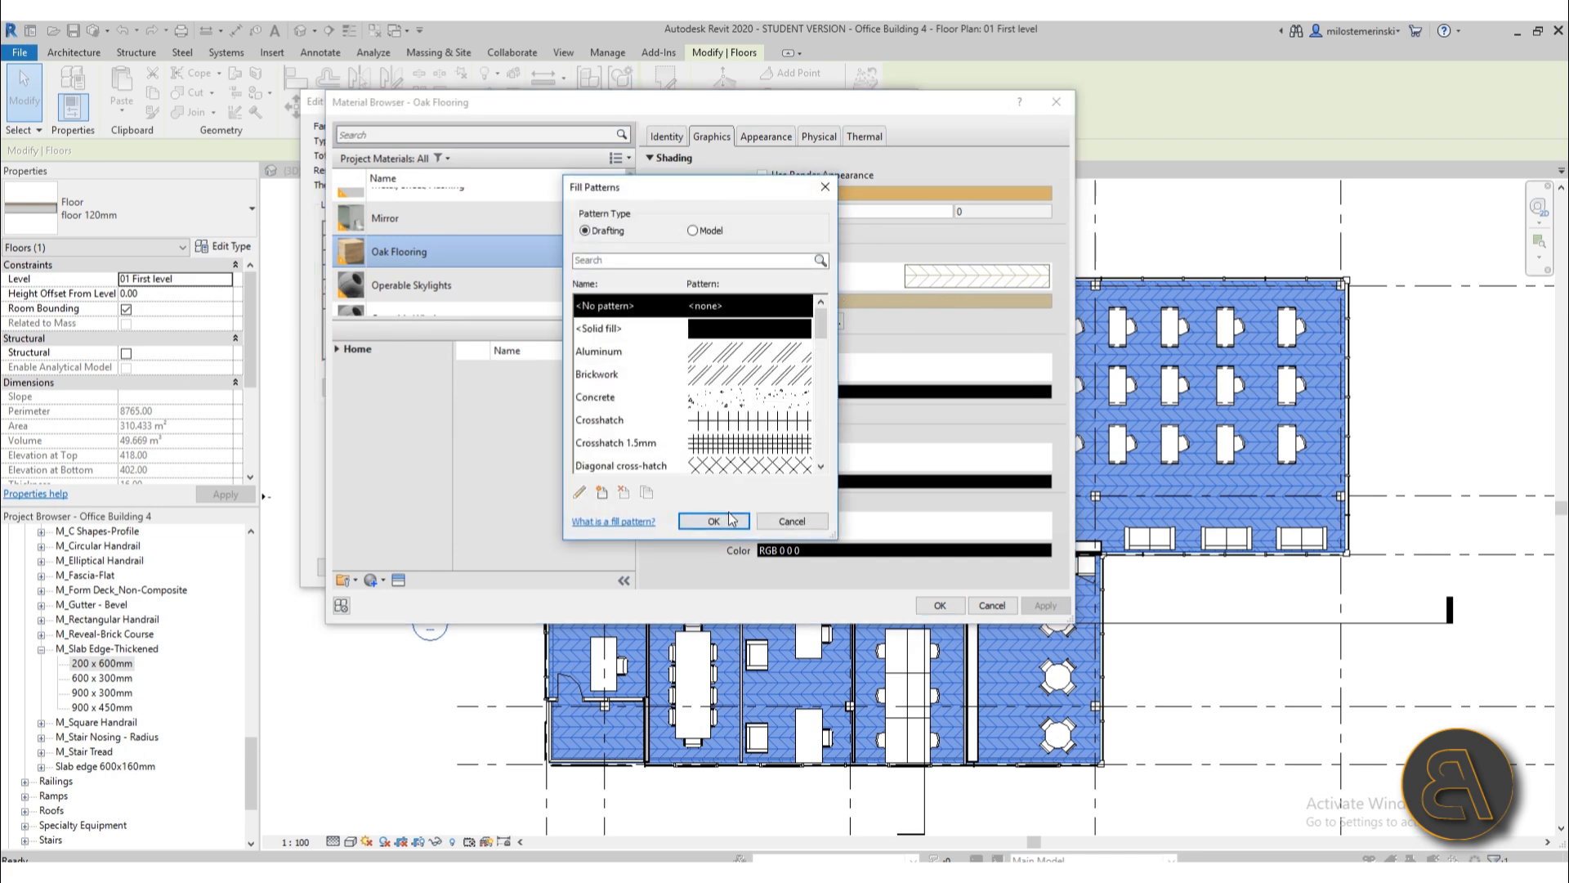
left_click(712, 521)
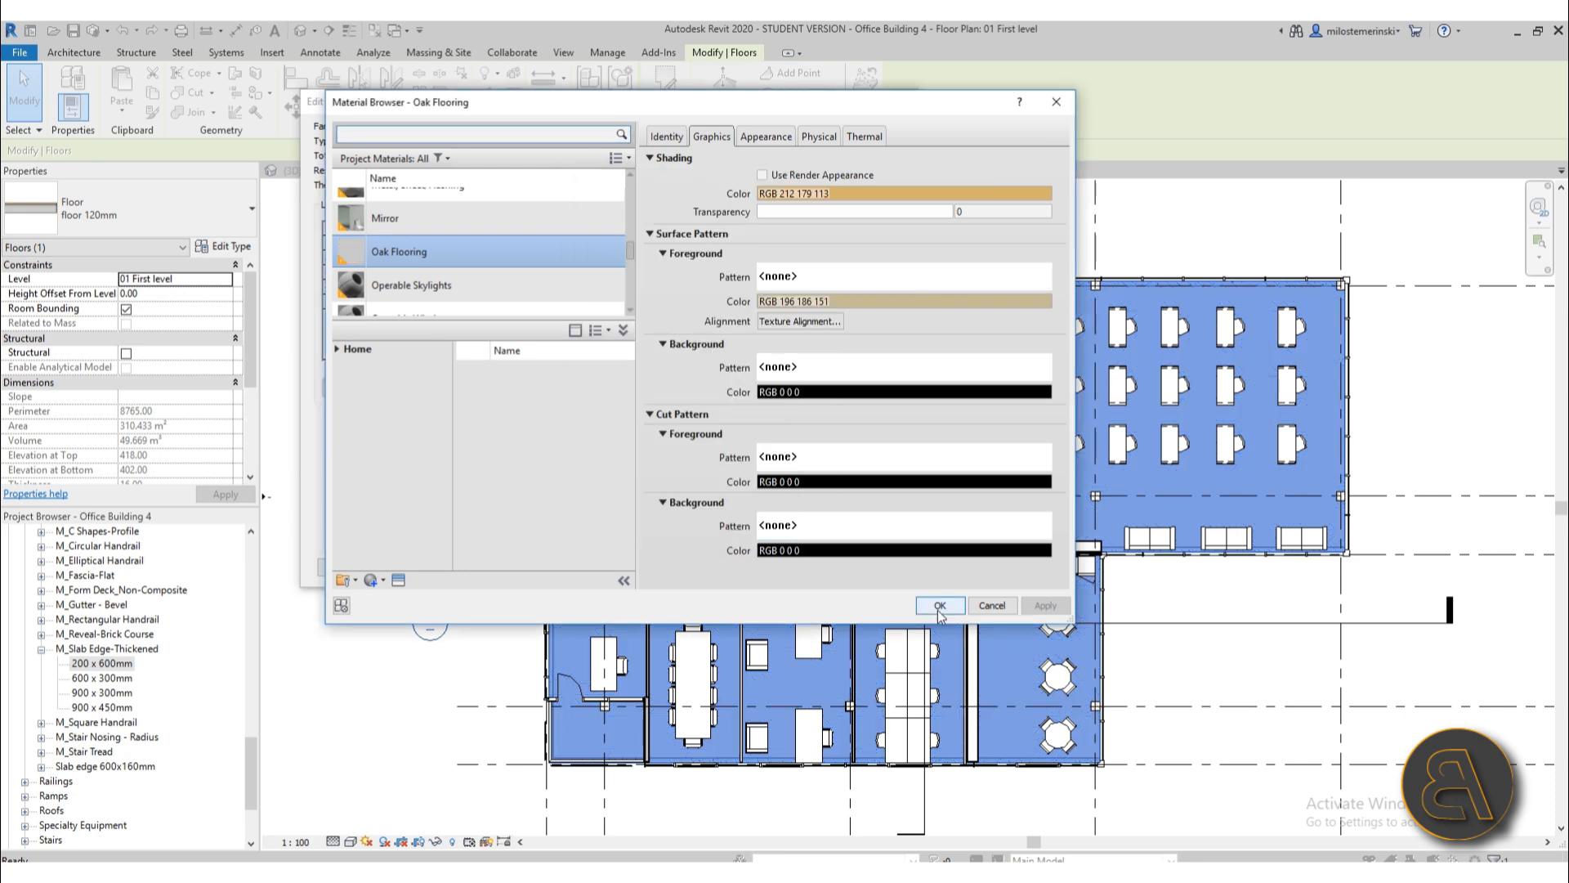
left_click(940, 605)
left_click(708, 553)
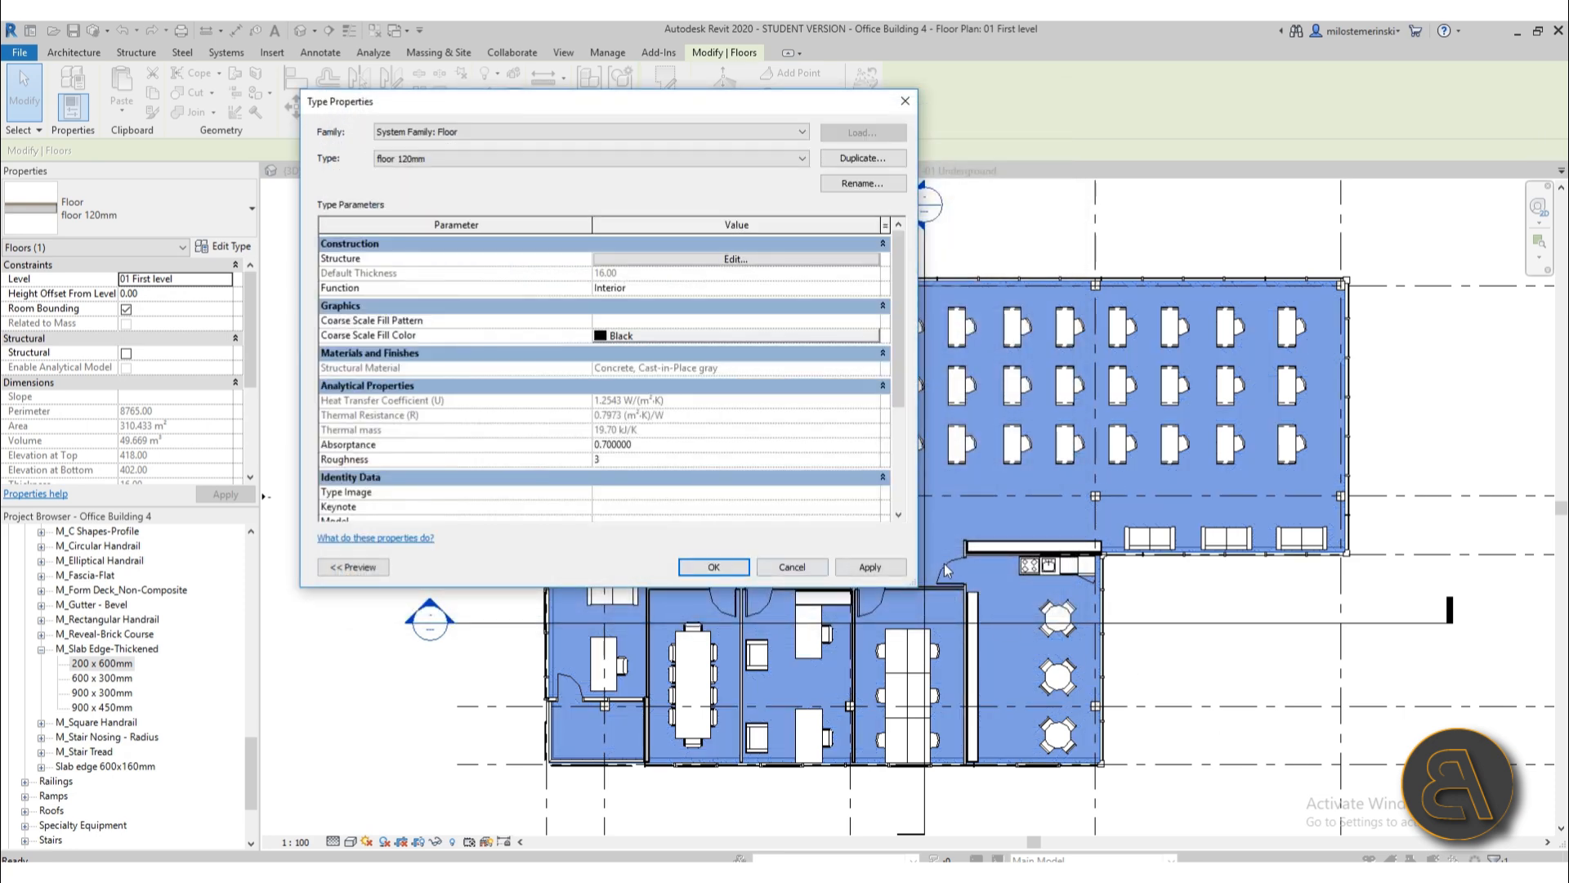
left_click(720, 567)
left_click(1180, 669)
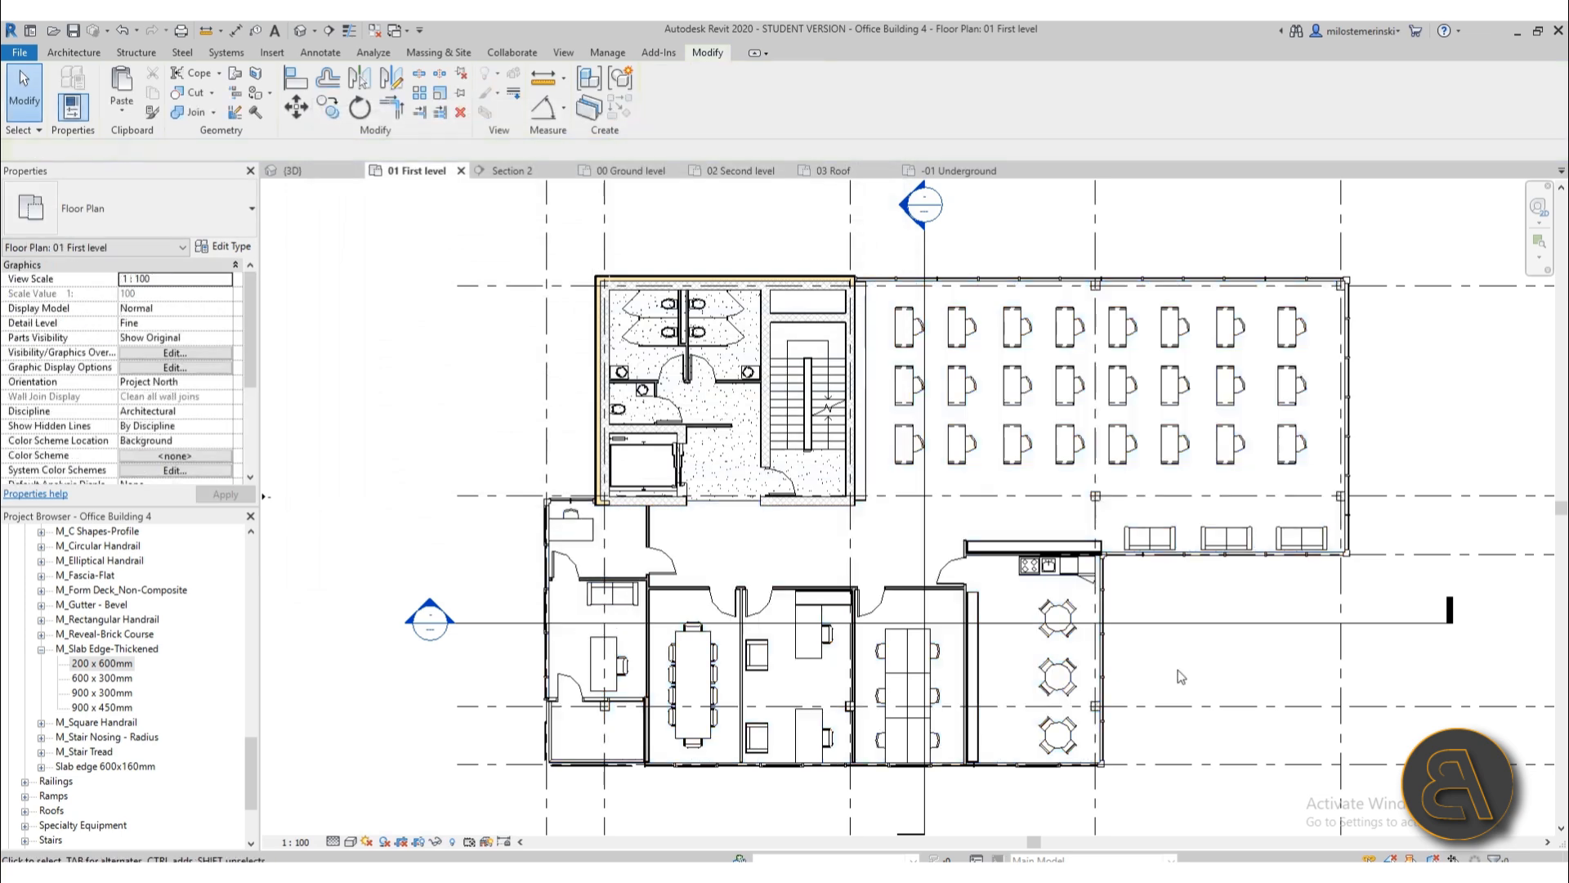
- Look over the core and office areas of the first-level plan and open the Section 2 view
middle_click_drag(955, 567, 947, 565)
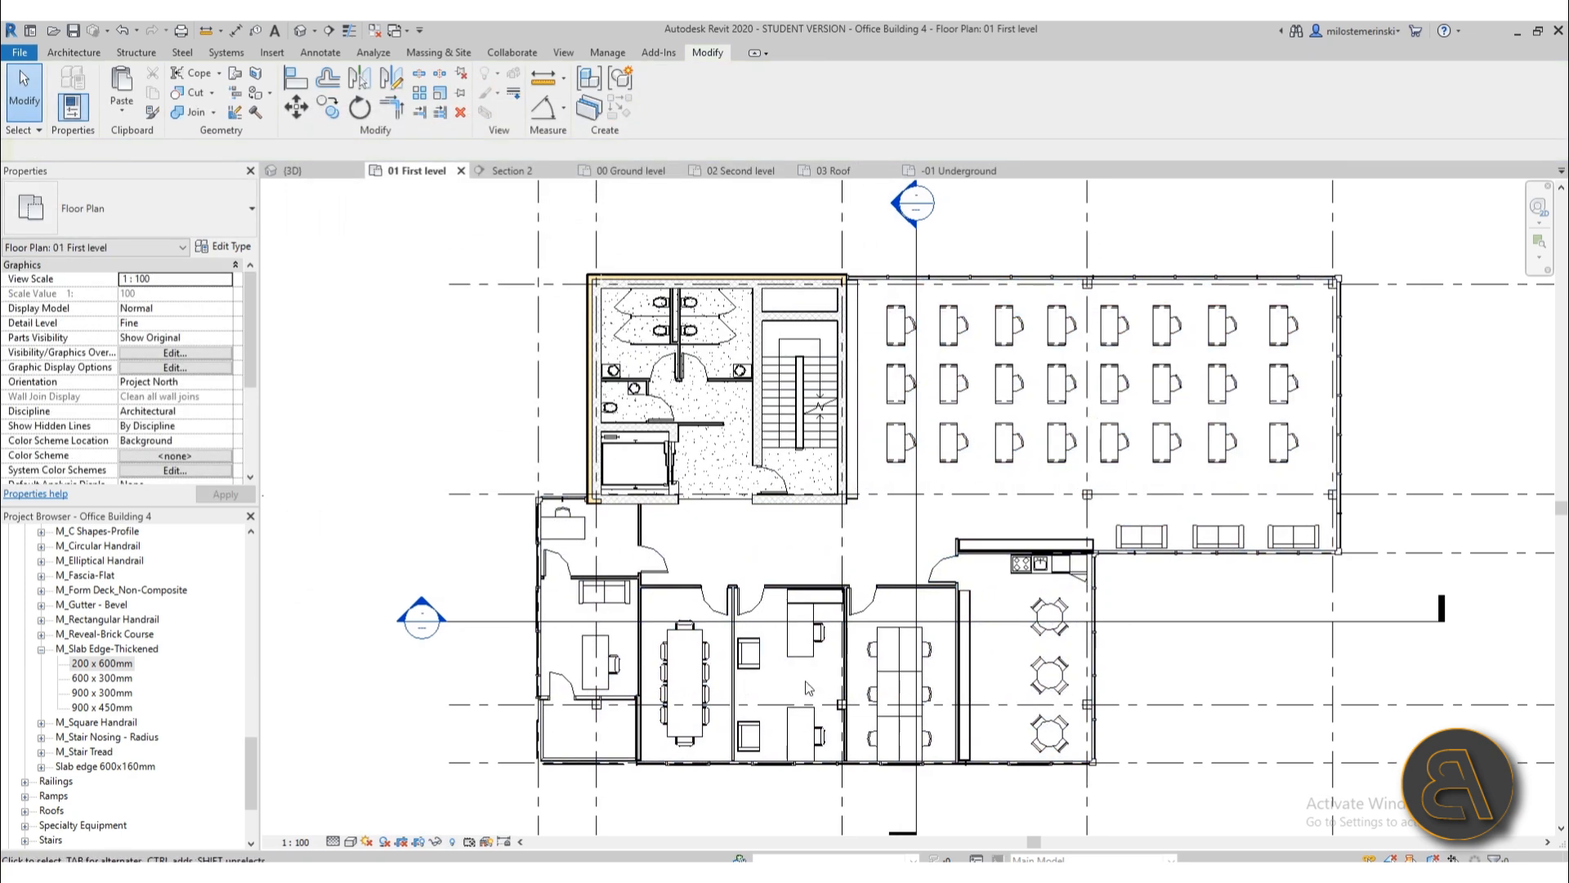
scroll(760, 493, "up", 5)
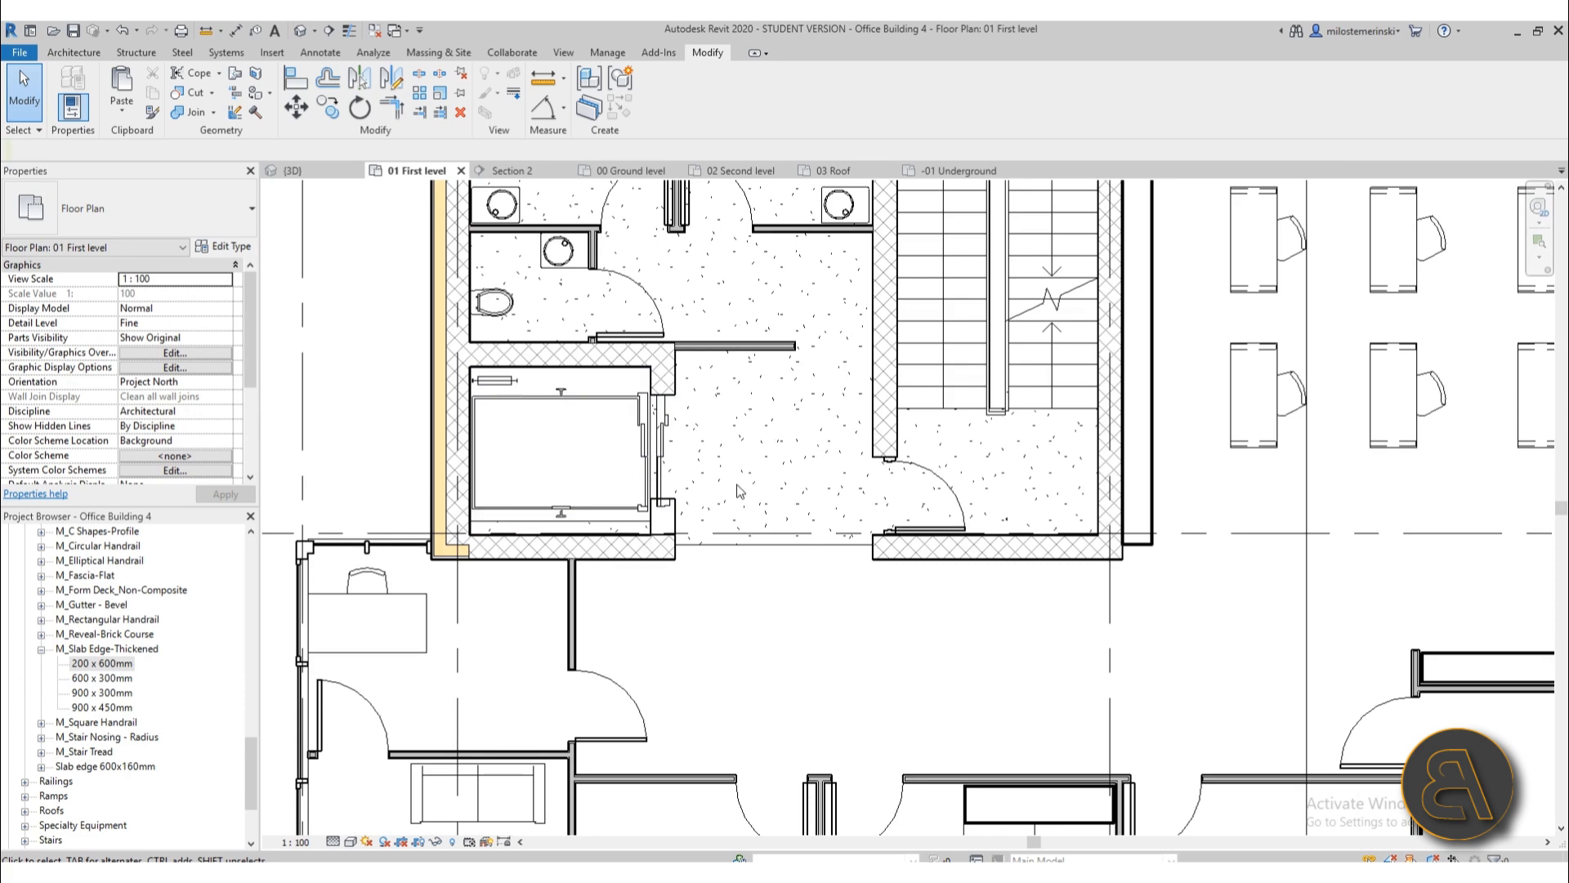
scroll(740, 490, "down", 5)
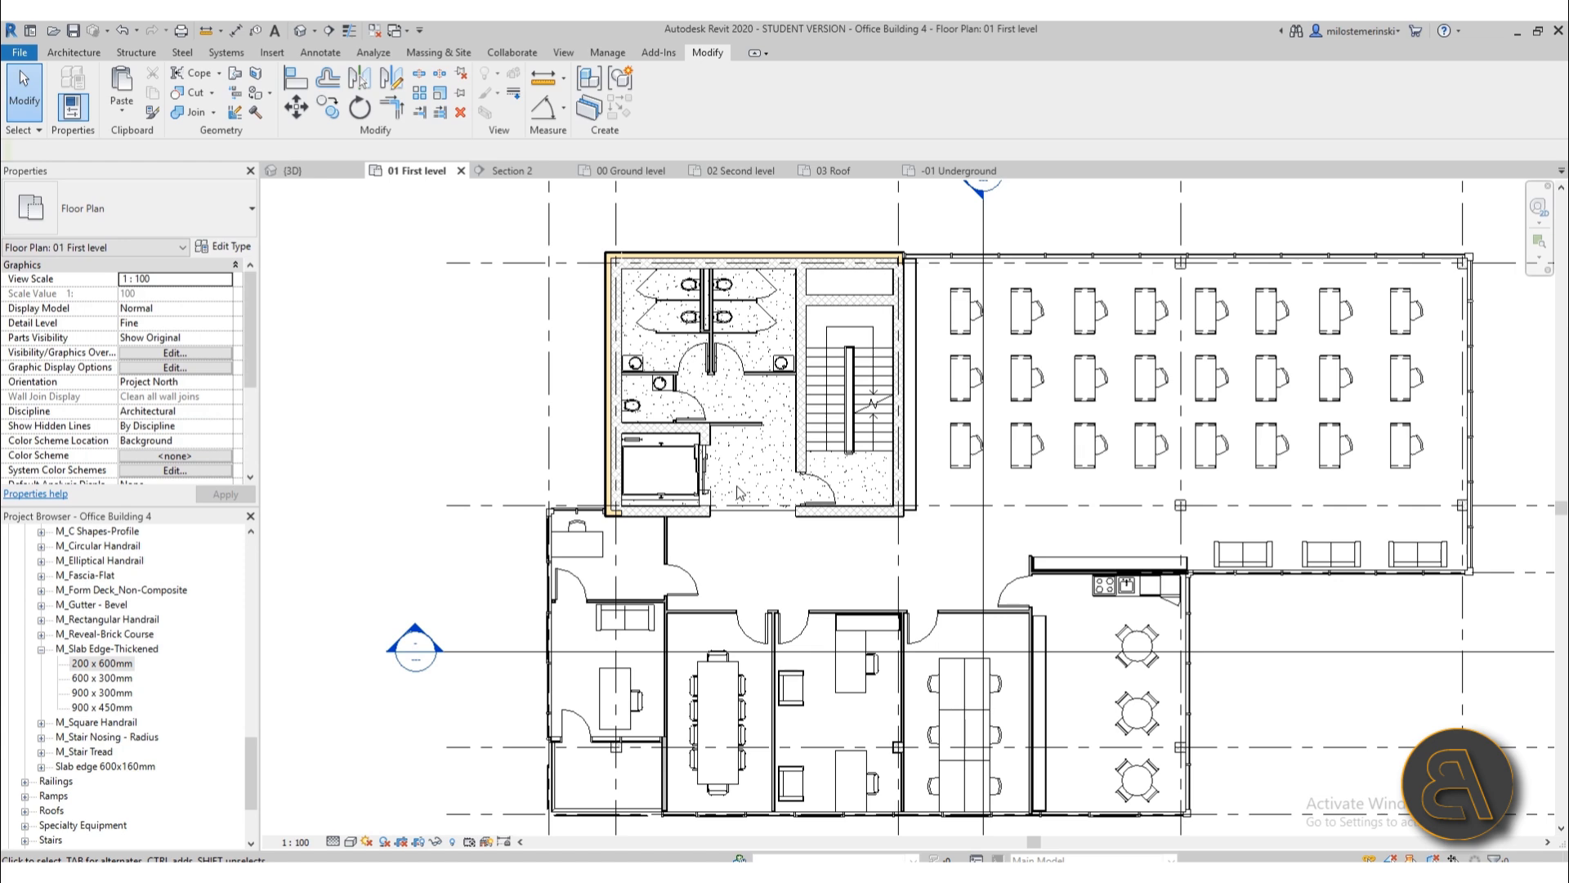
middle_click_drag(1013, 249, 961, 401)
scroll(915, 331, "up", 3)
double_click(925, 328)
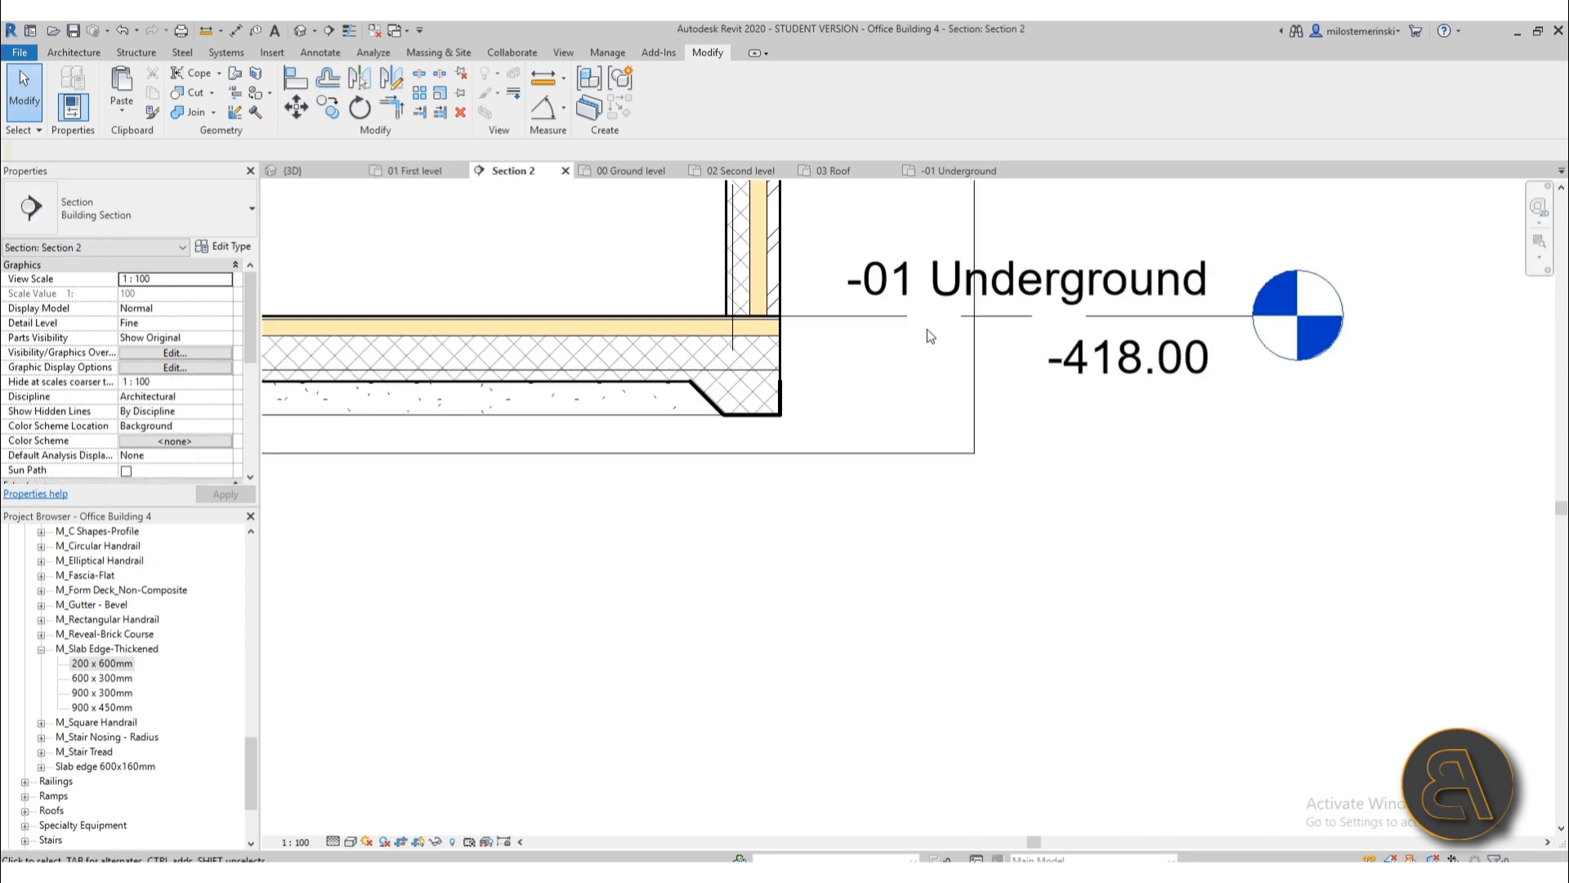
- Examine the floor slabs and beams at the first and second levels in the section
scroll(858, 432, "down", 8)
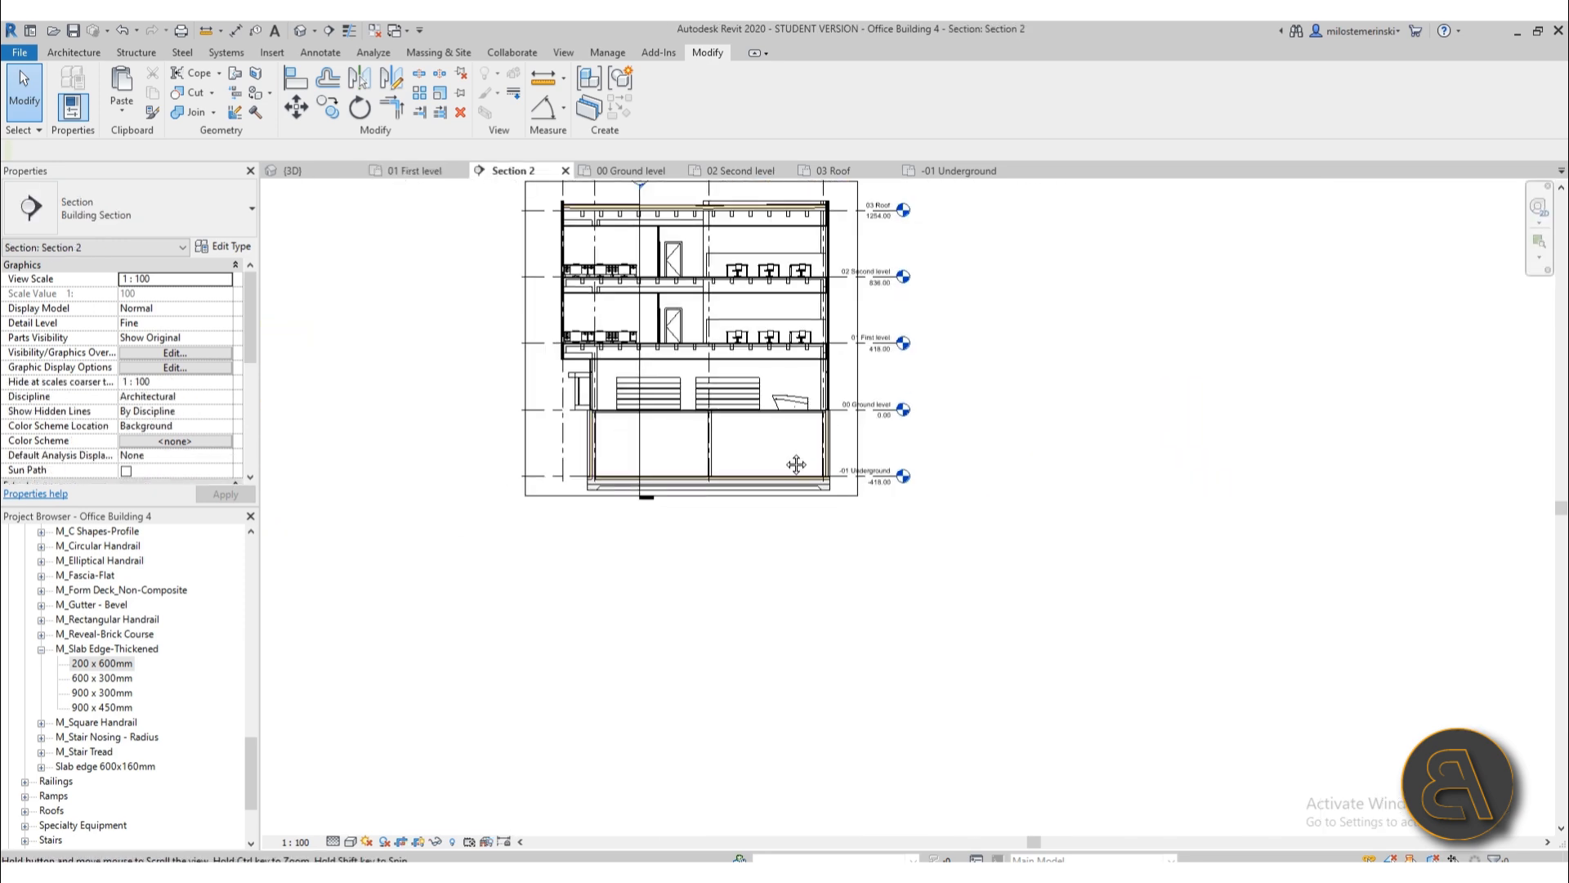
scroll(777, 507, "up", 4)
scroll(913, 508, "up", 5)
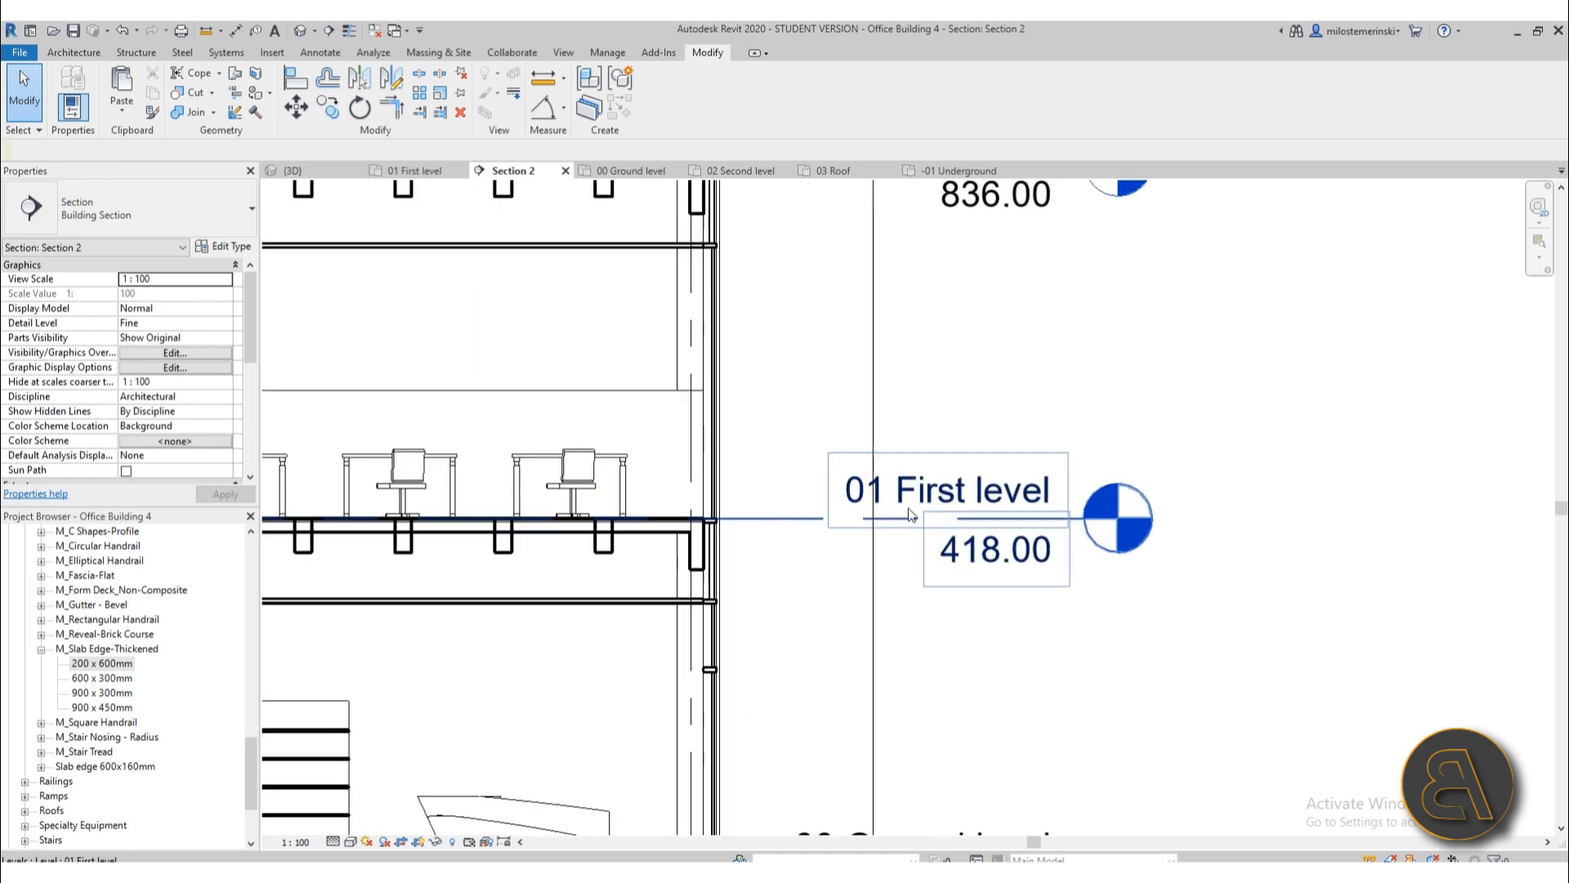
scroll(904, 678, "down", 3)
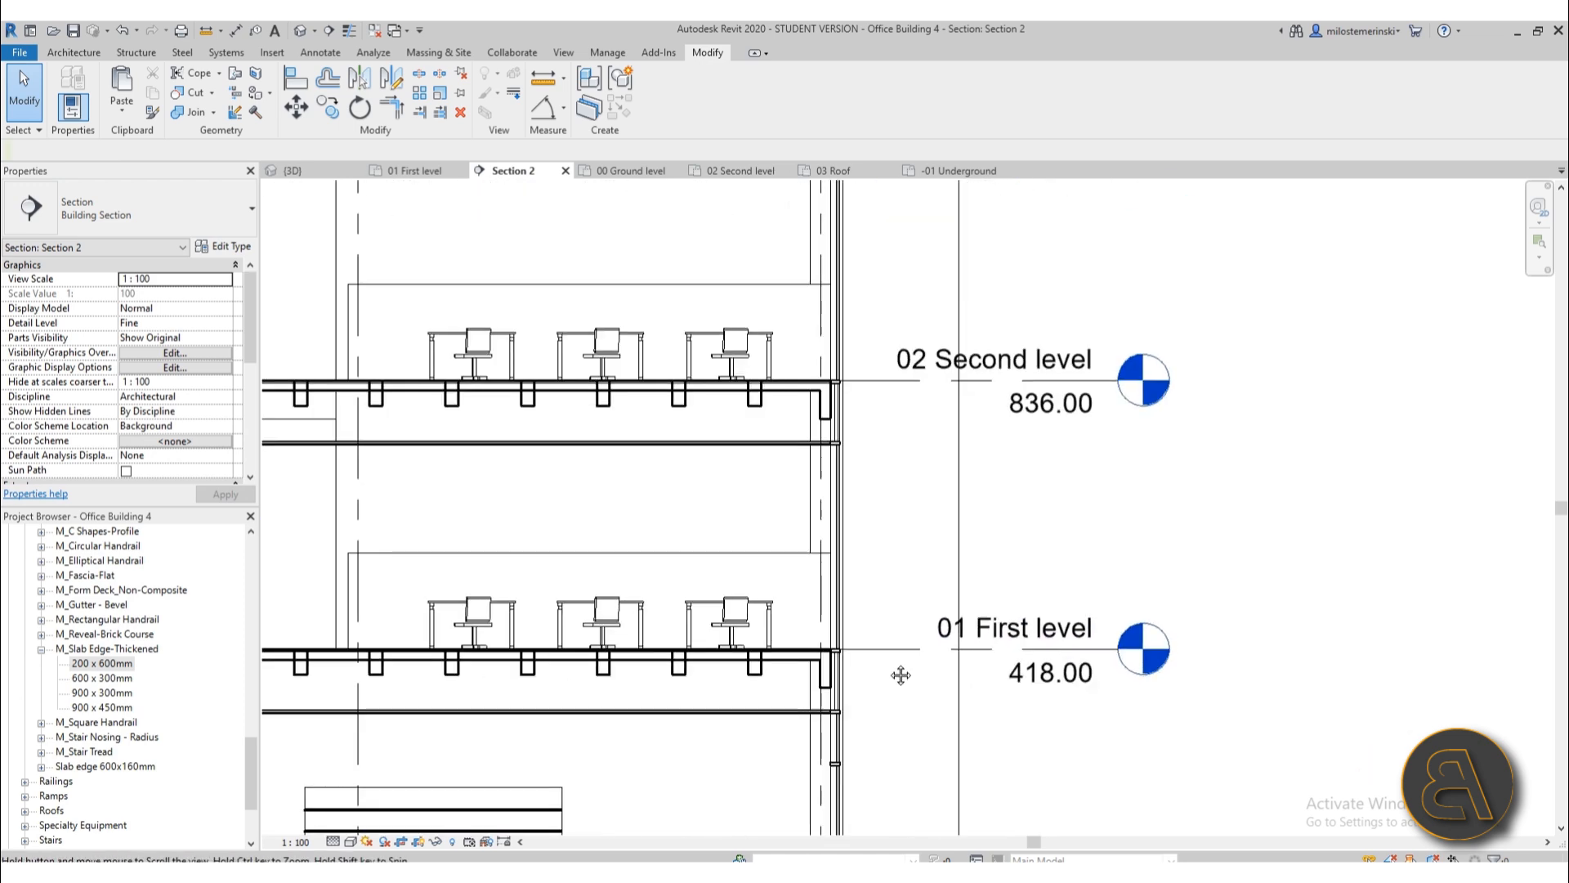
scroll(729, 368, "up", 7)
scroll(722, 388, "down", 8)
middle_click_drag(744, 446, 728, 430)
scroll(728, 429, "up", 5)
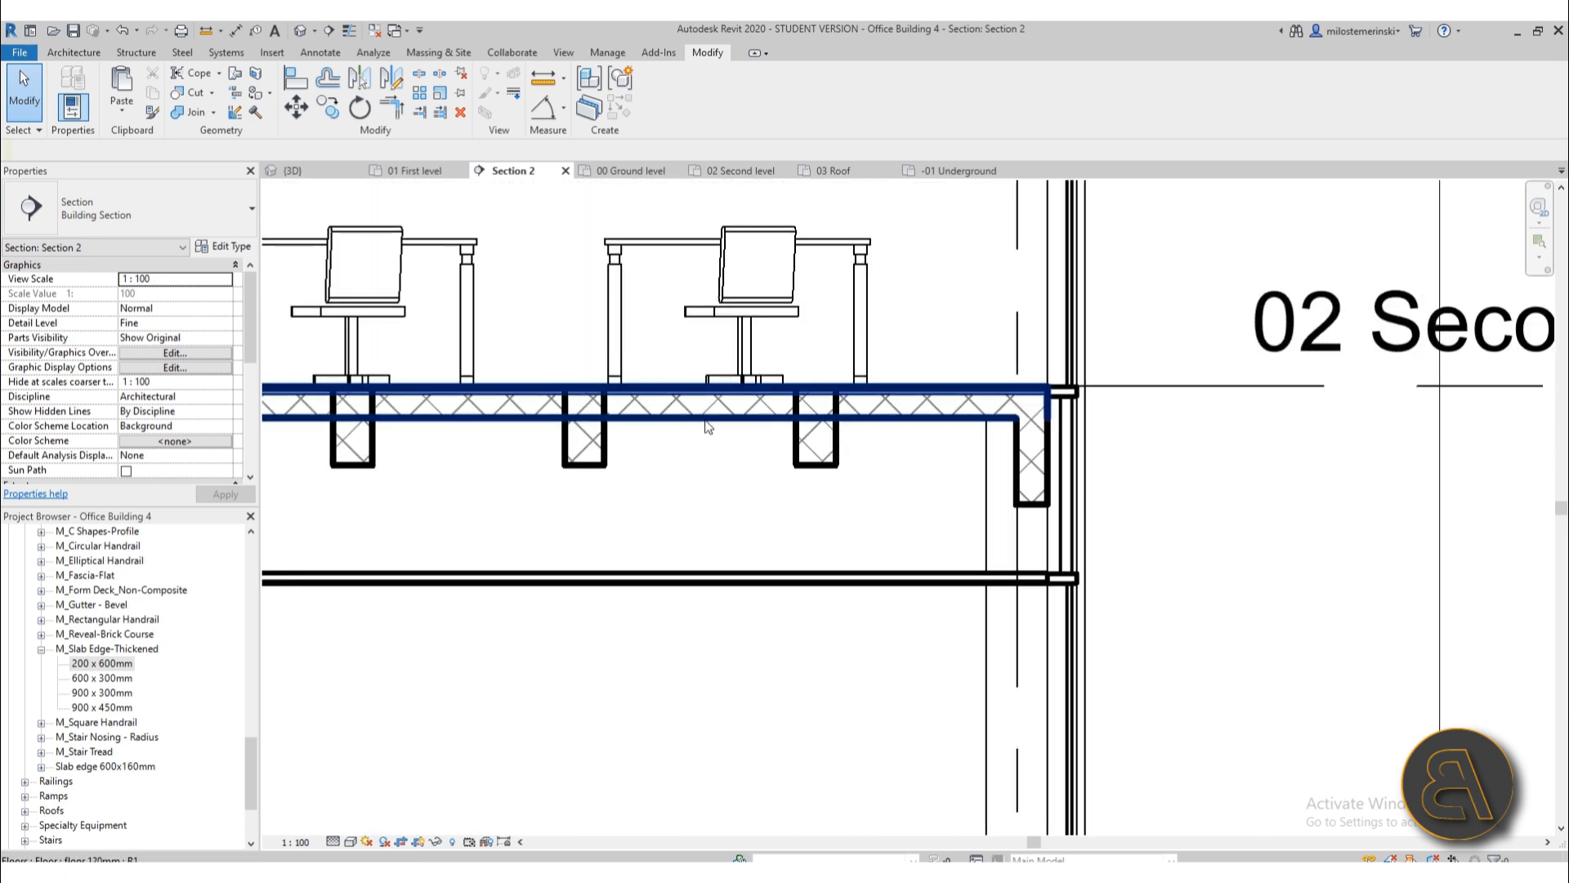
- Rename the second-level floor's type to "floor 16 cm" and deselect the floor
left_click(708, 424)
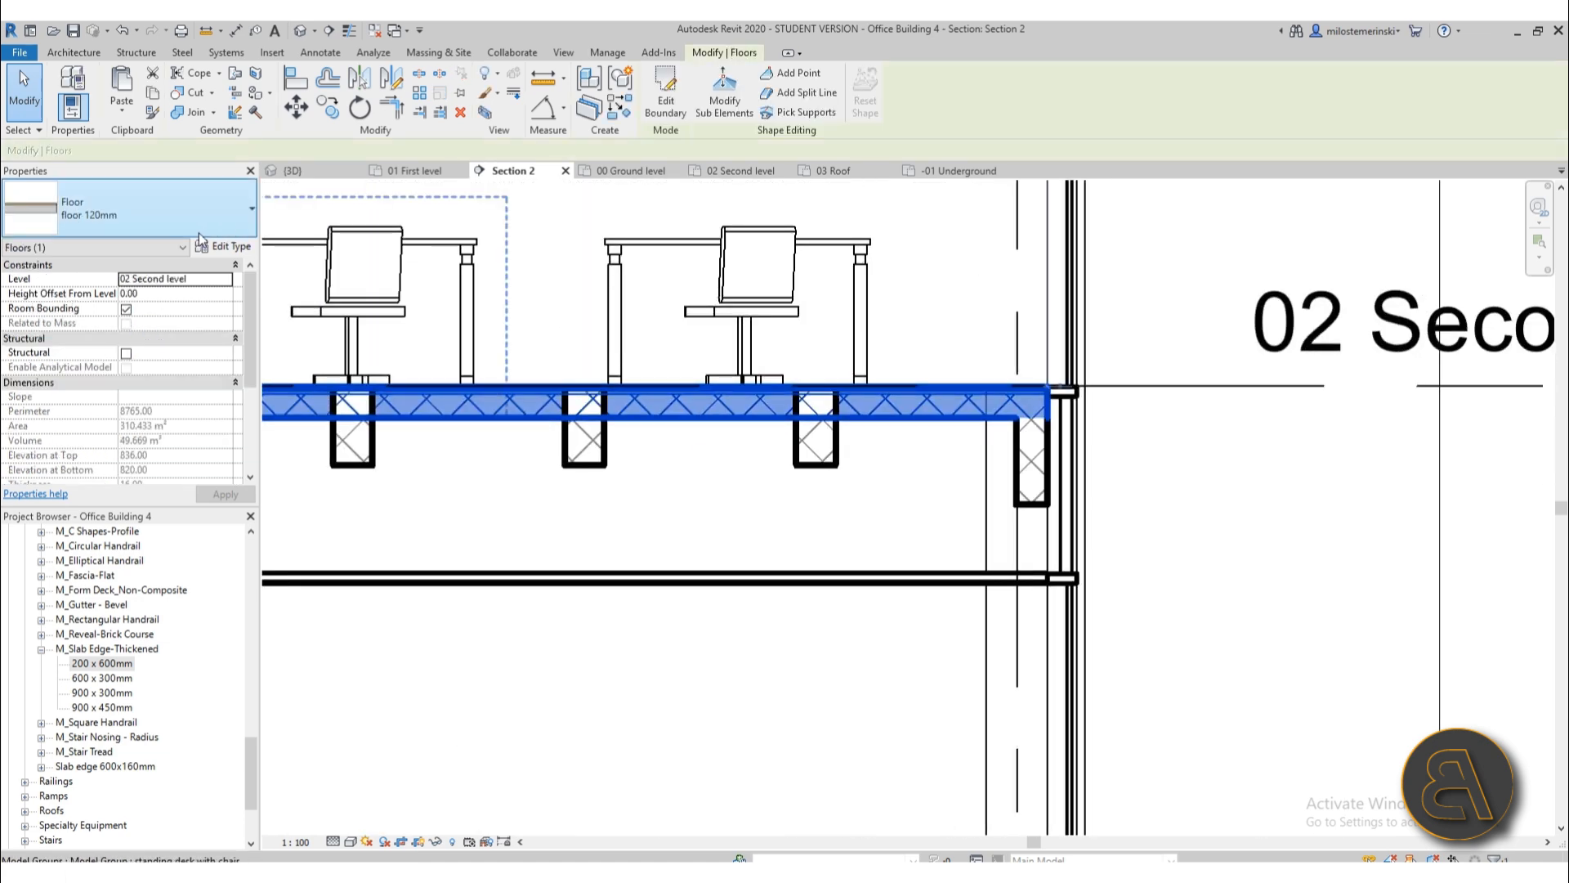
scroll(935, 512, "down", 8)
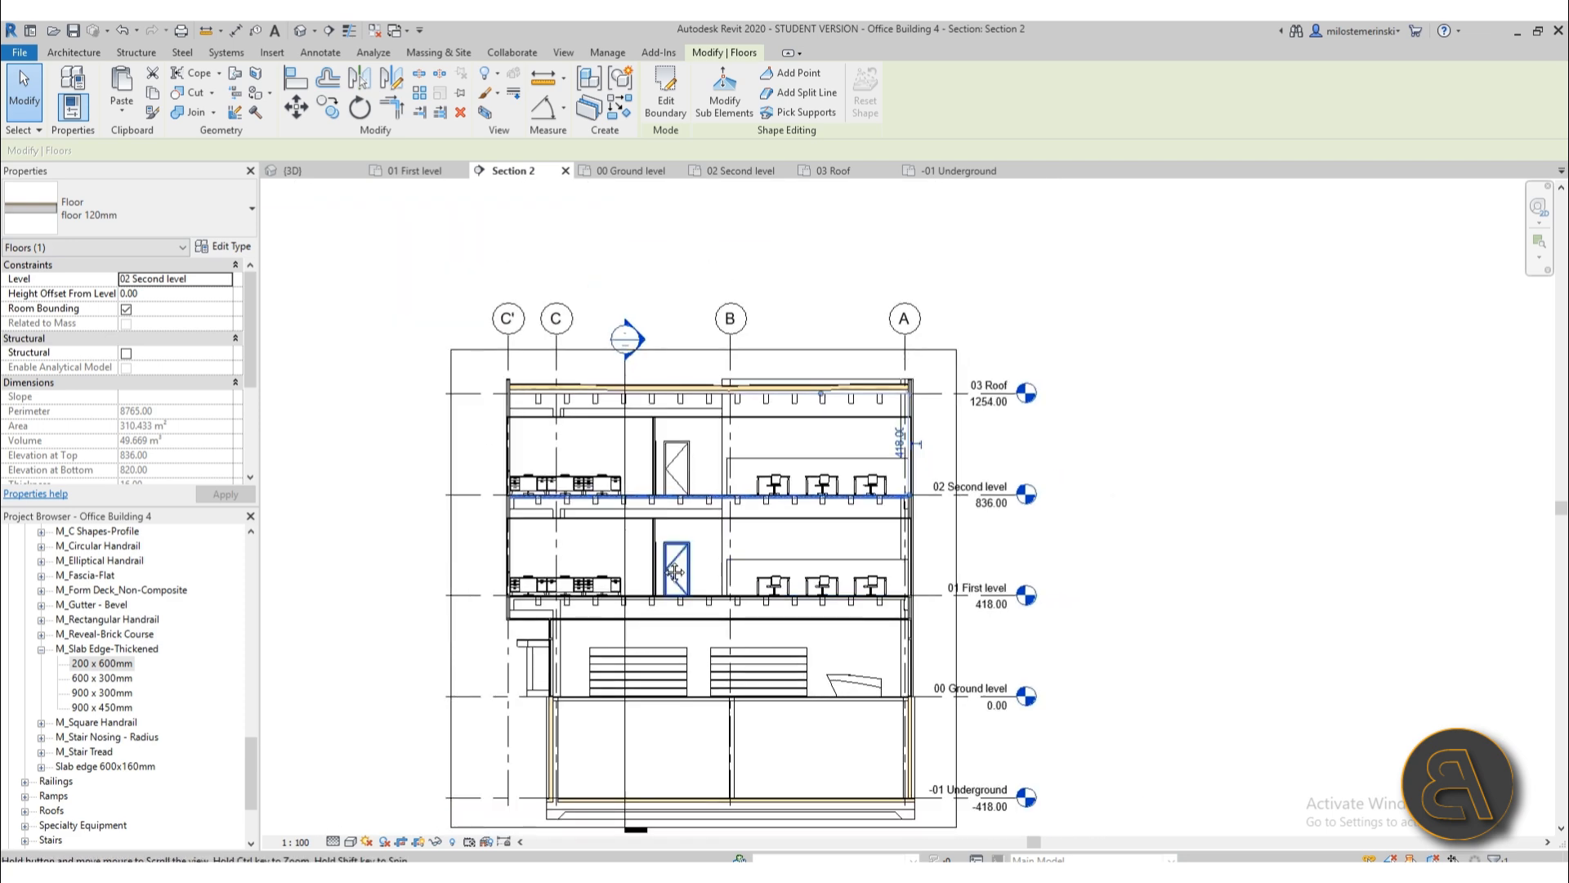
scroll(582, 611, "up", 4)
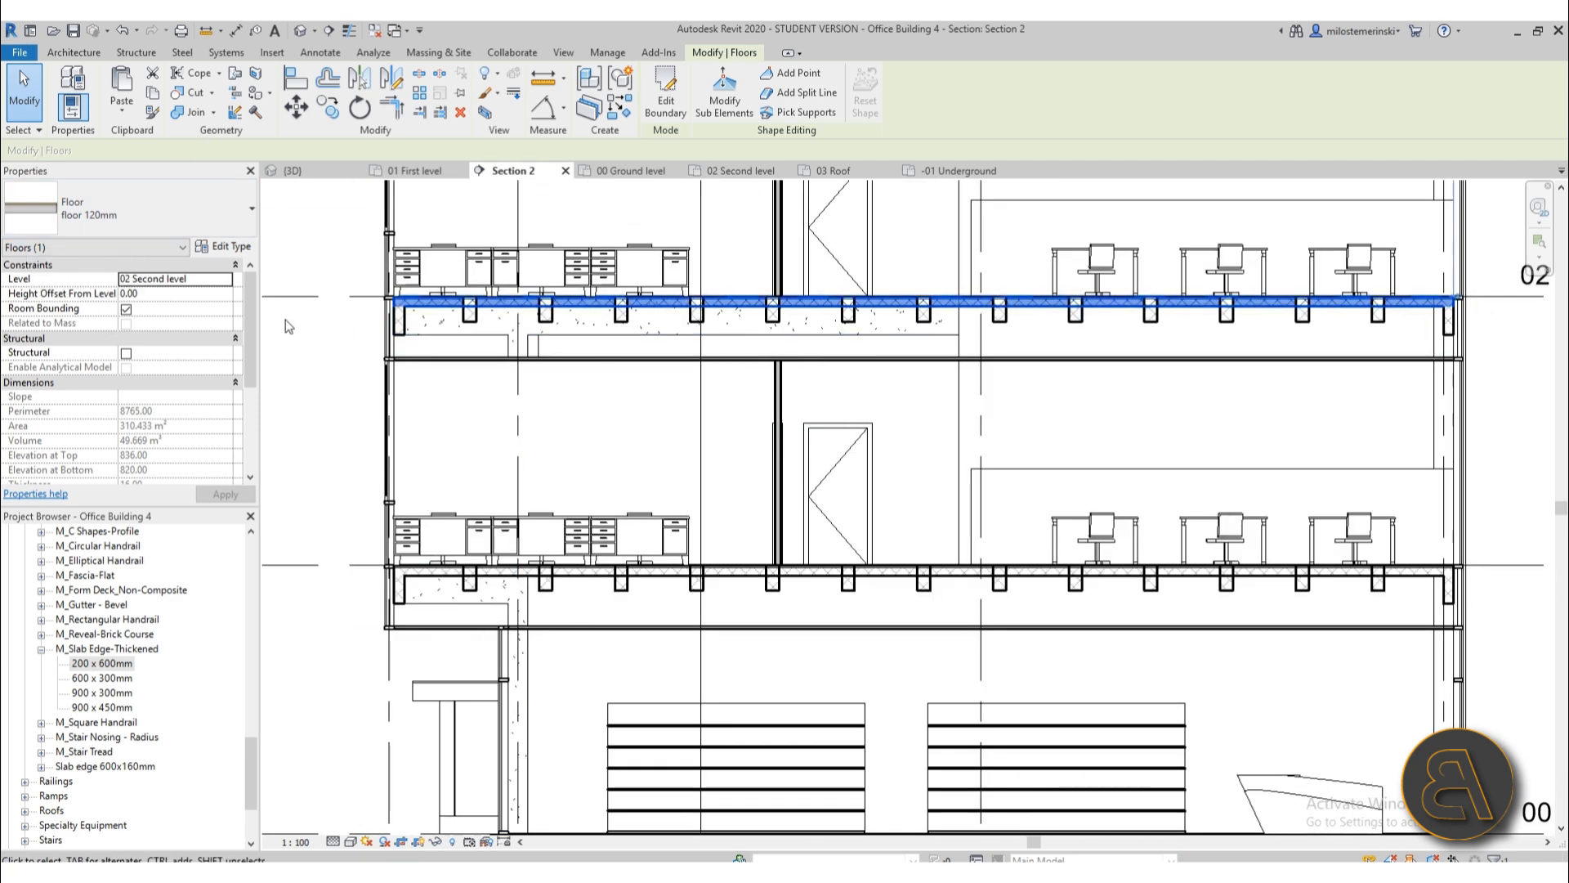
middle_click_drag(644, 449, 625, 447)
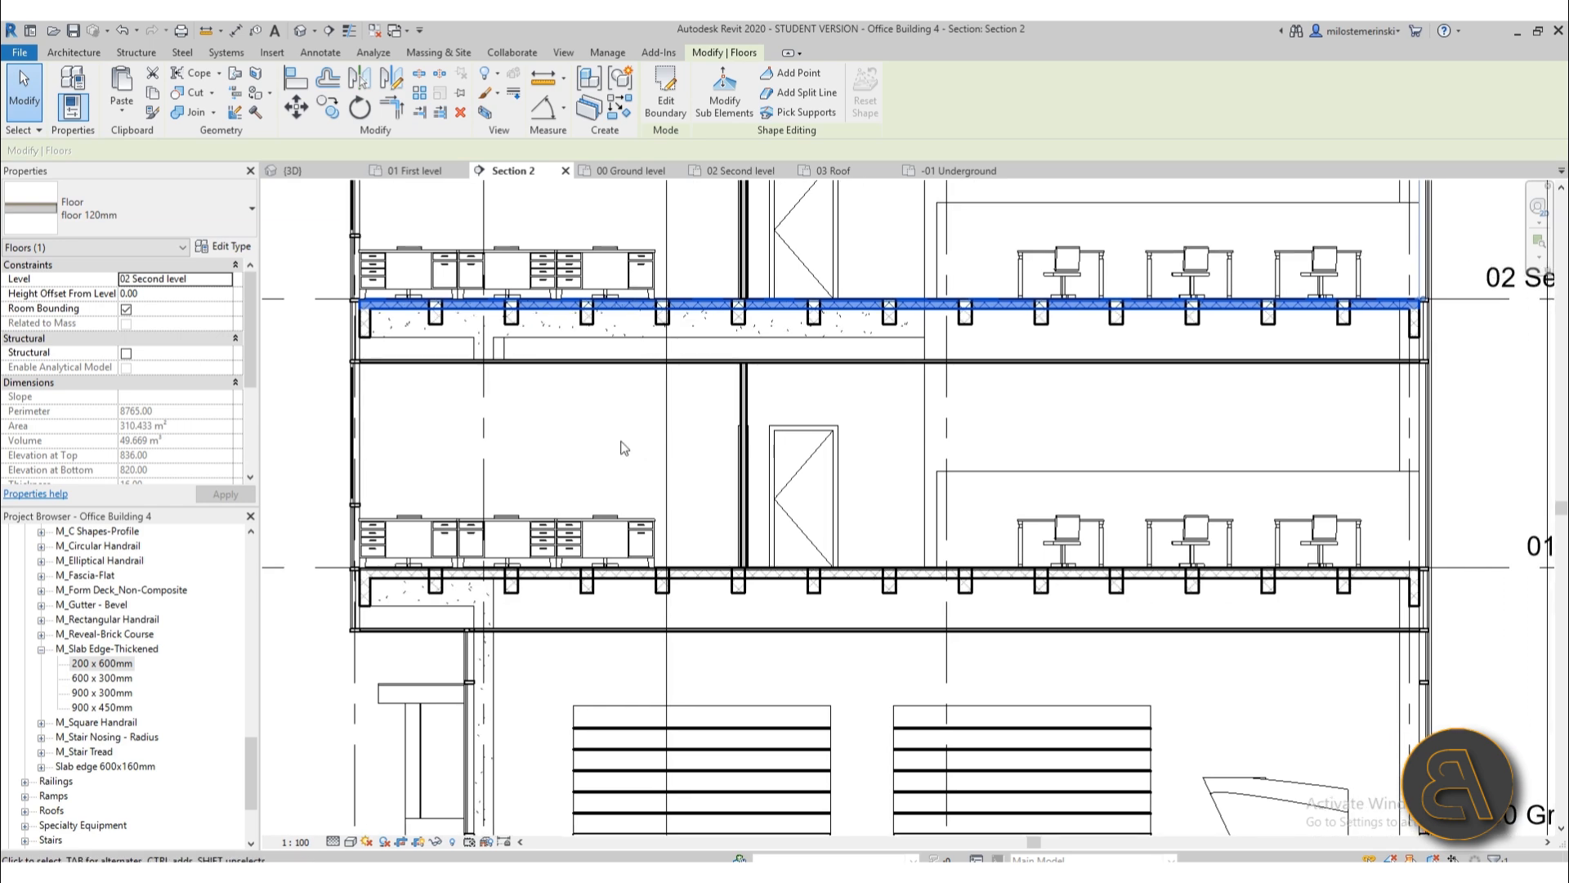
left_click(222, 246)
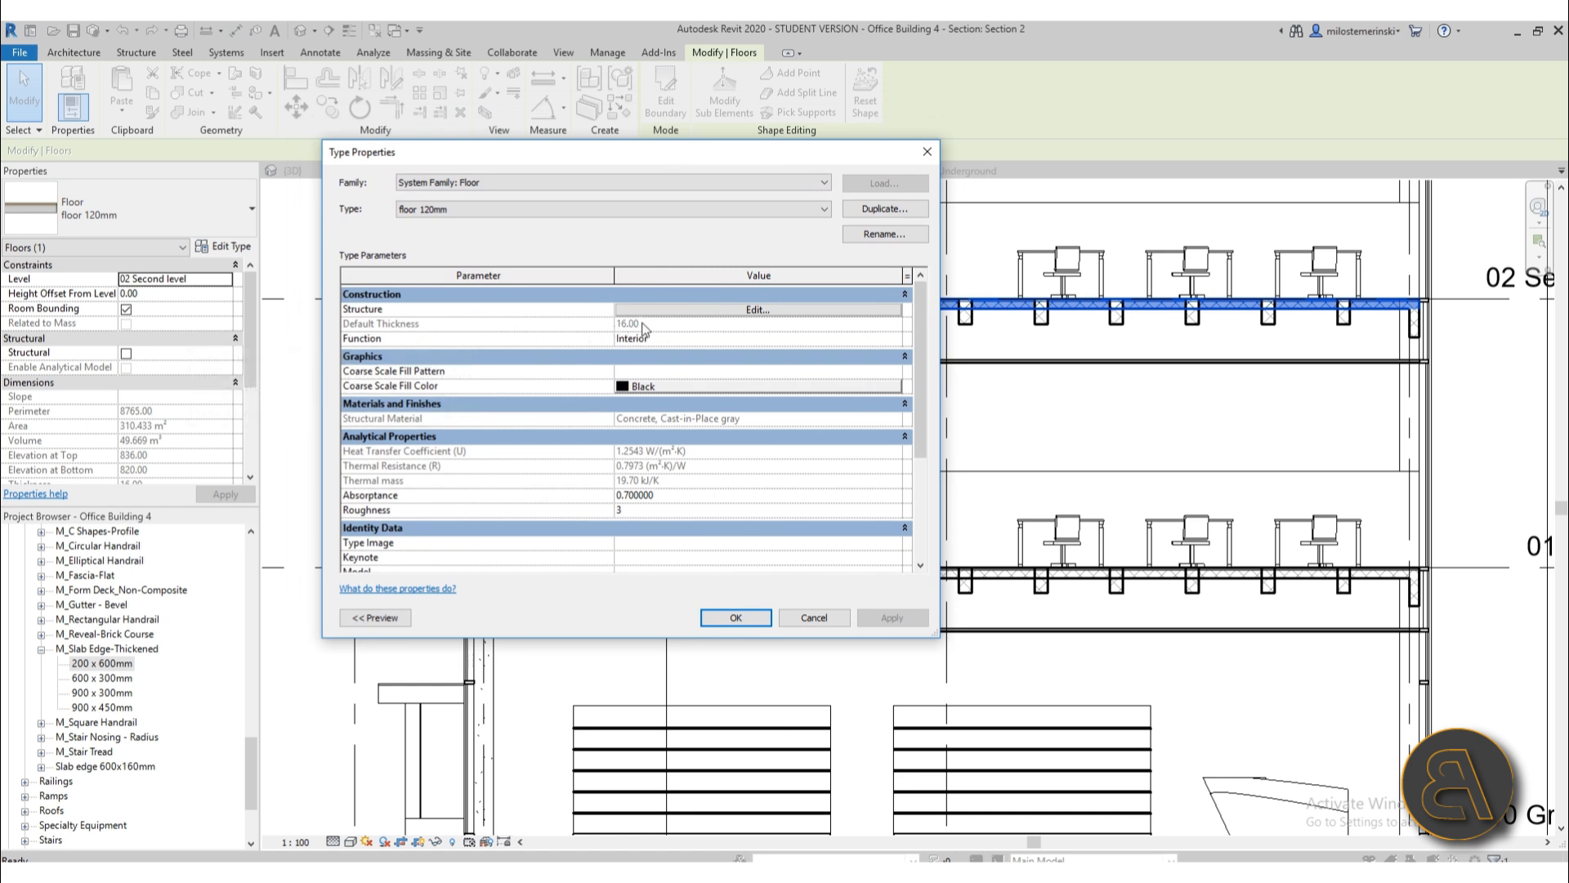
left_click(876, 238)
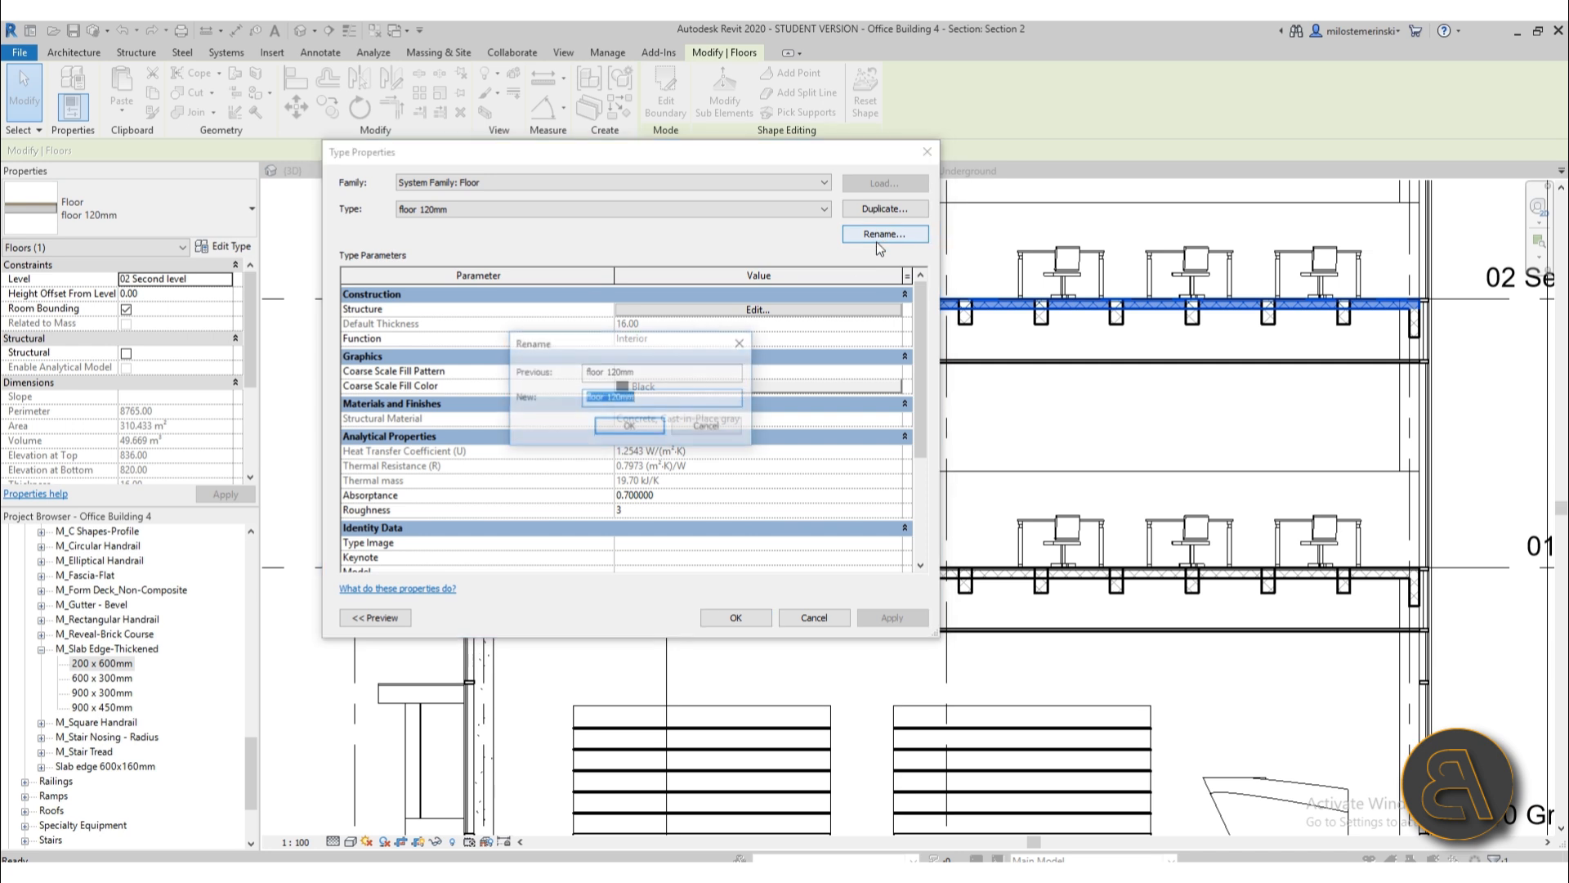
left_click(614, 397)
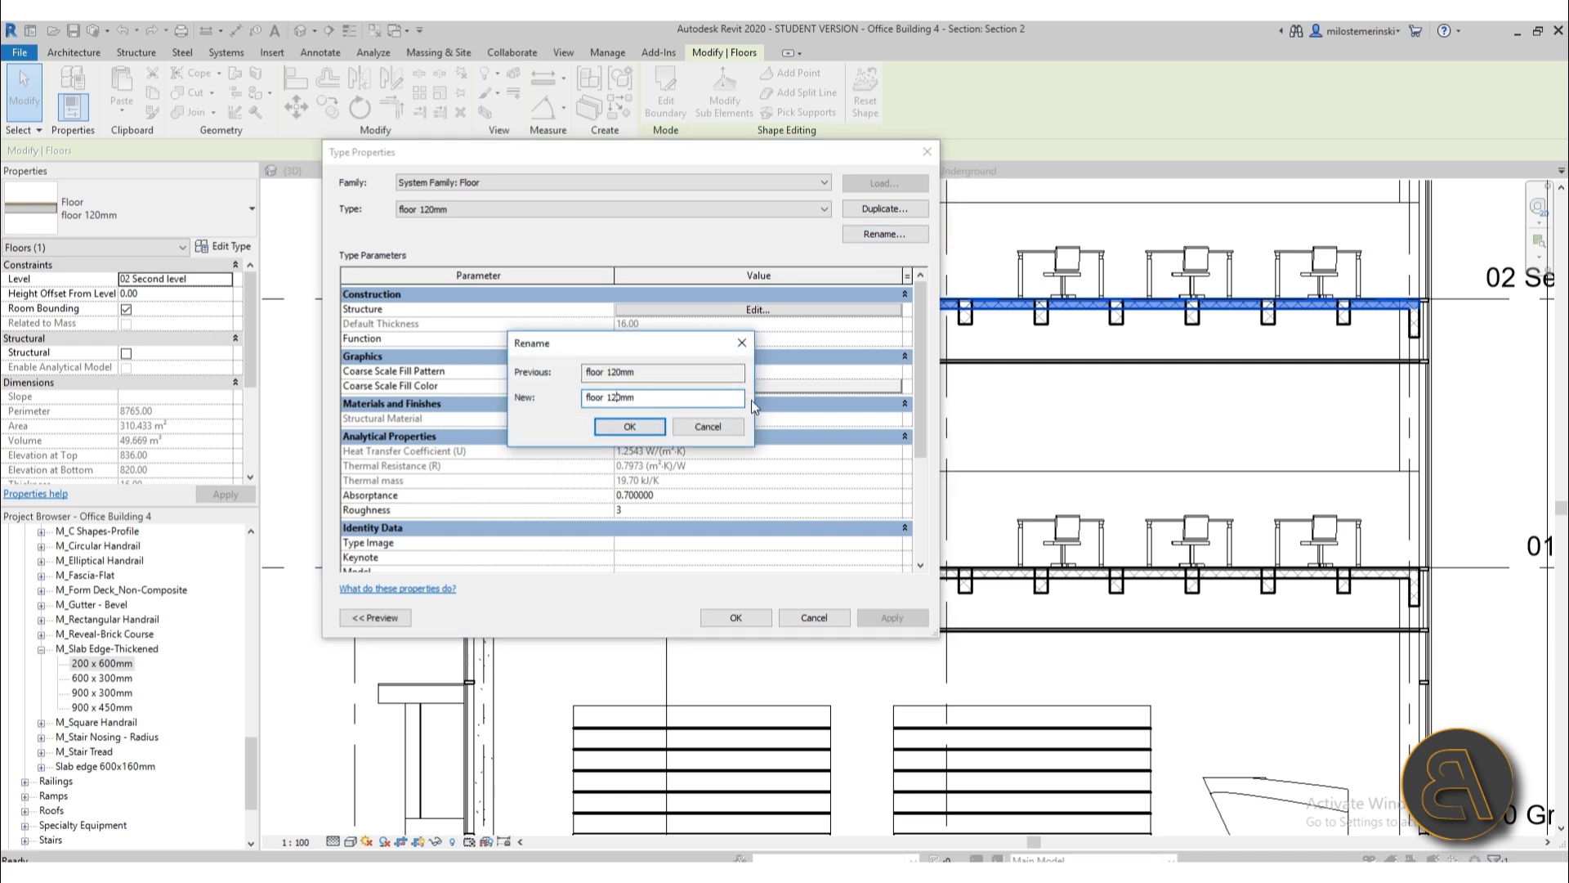
key("Delete")
key("Delete")
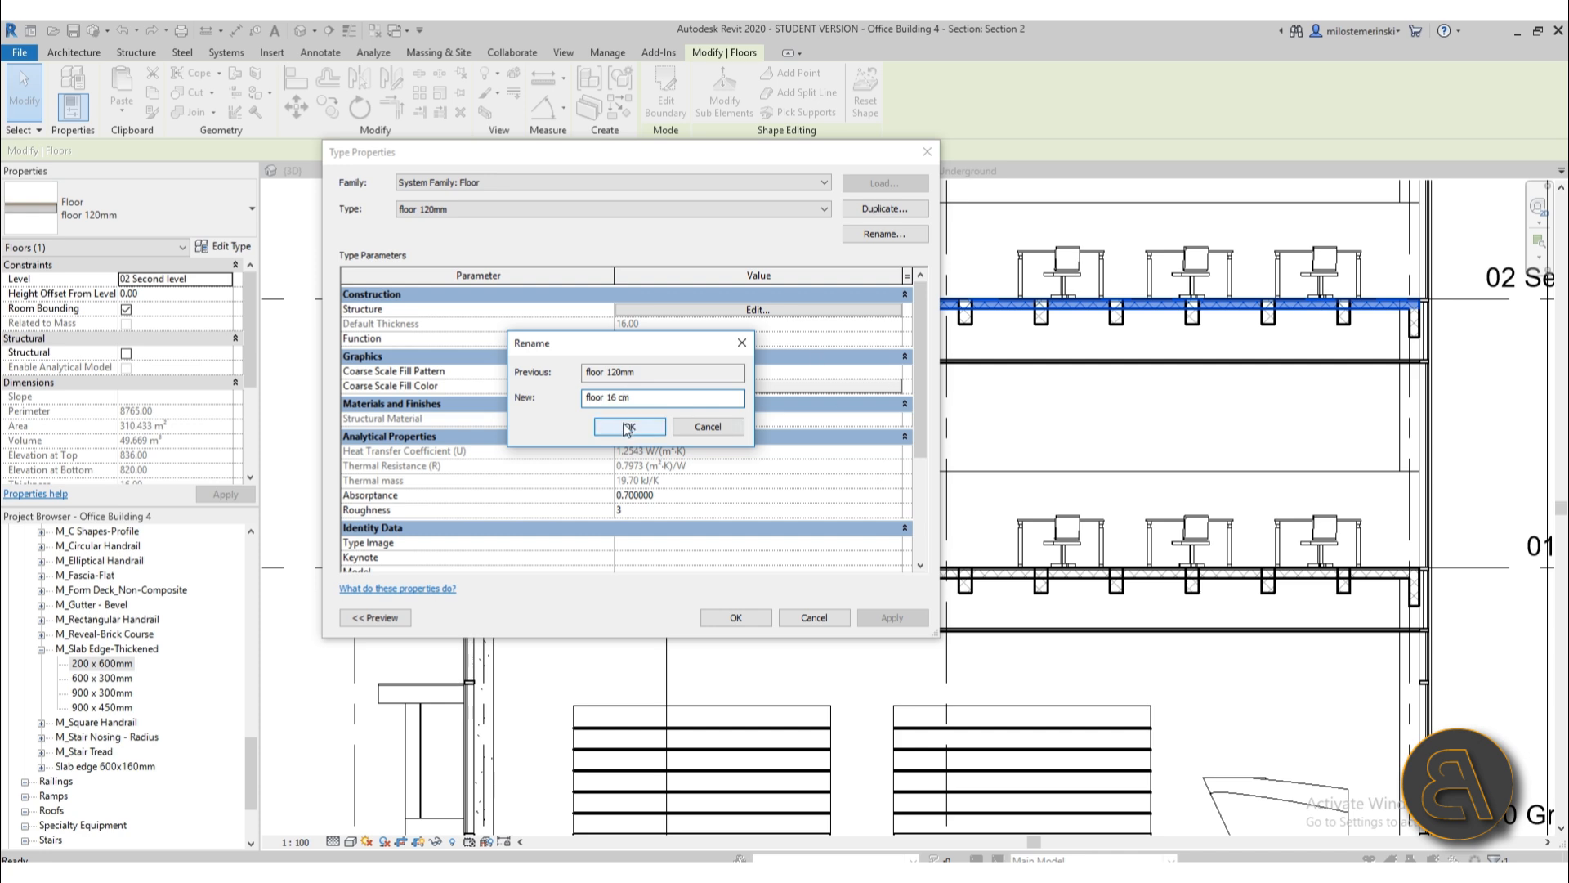
left_click(618, 428)
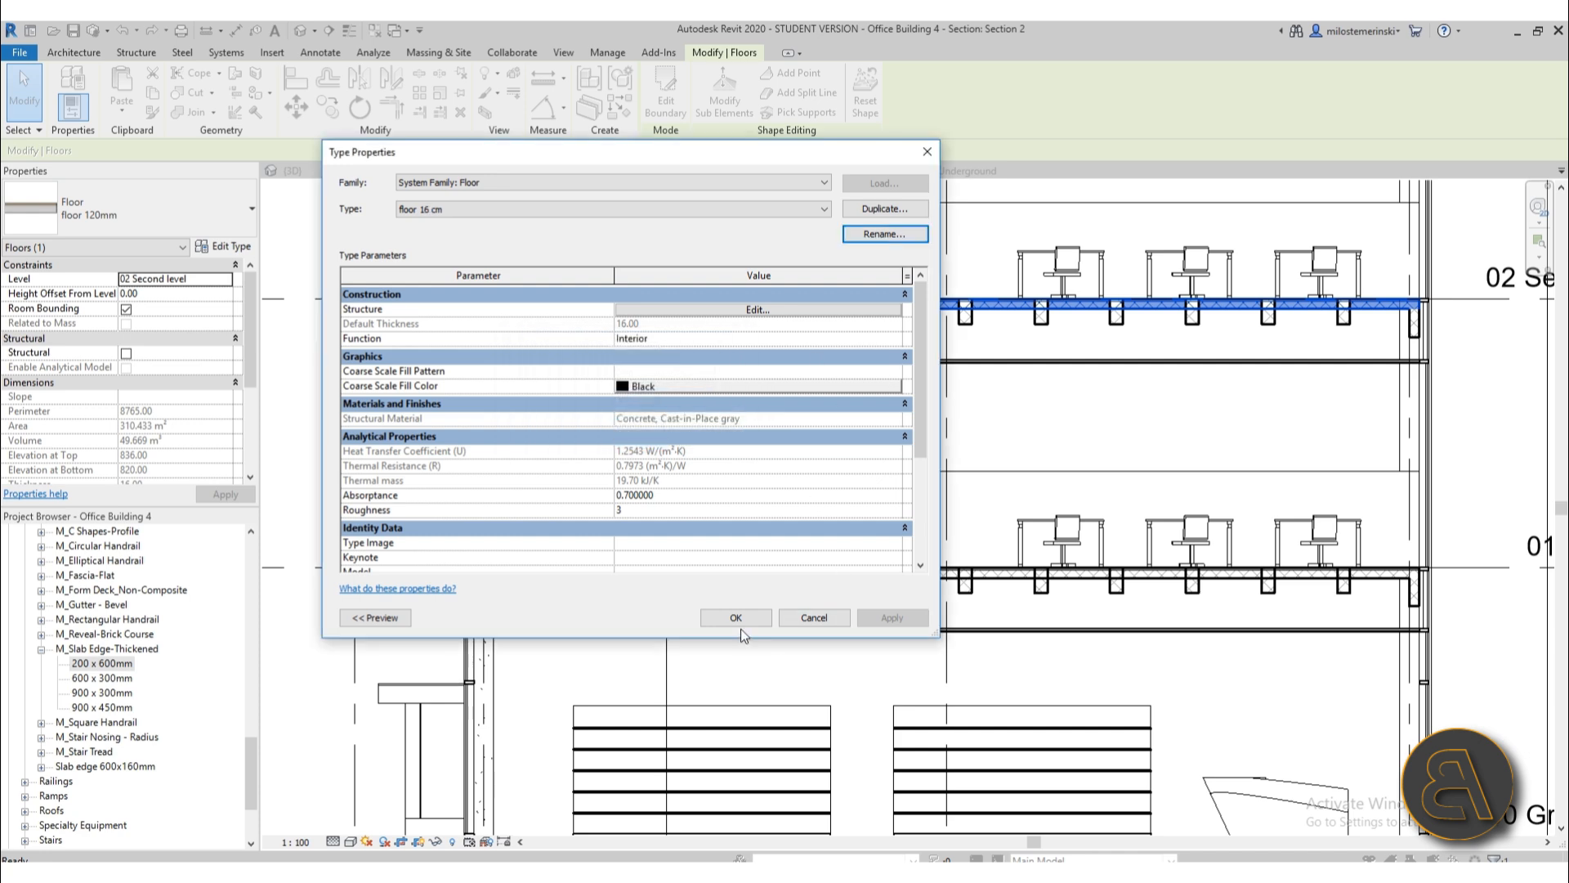
left_click(737, 621)
scroll(823, 520, "down", 2)
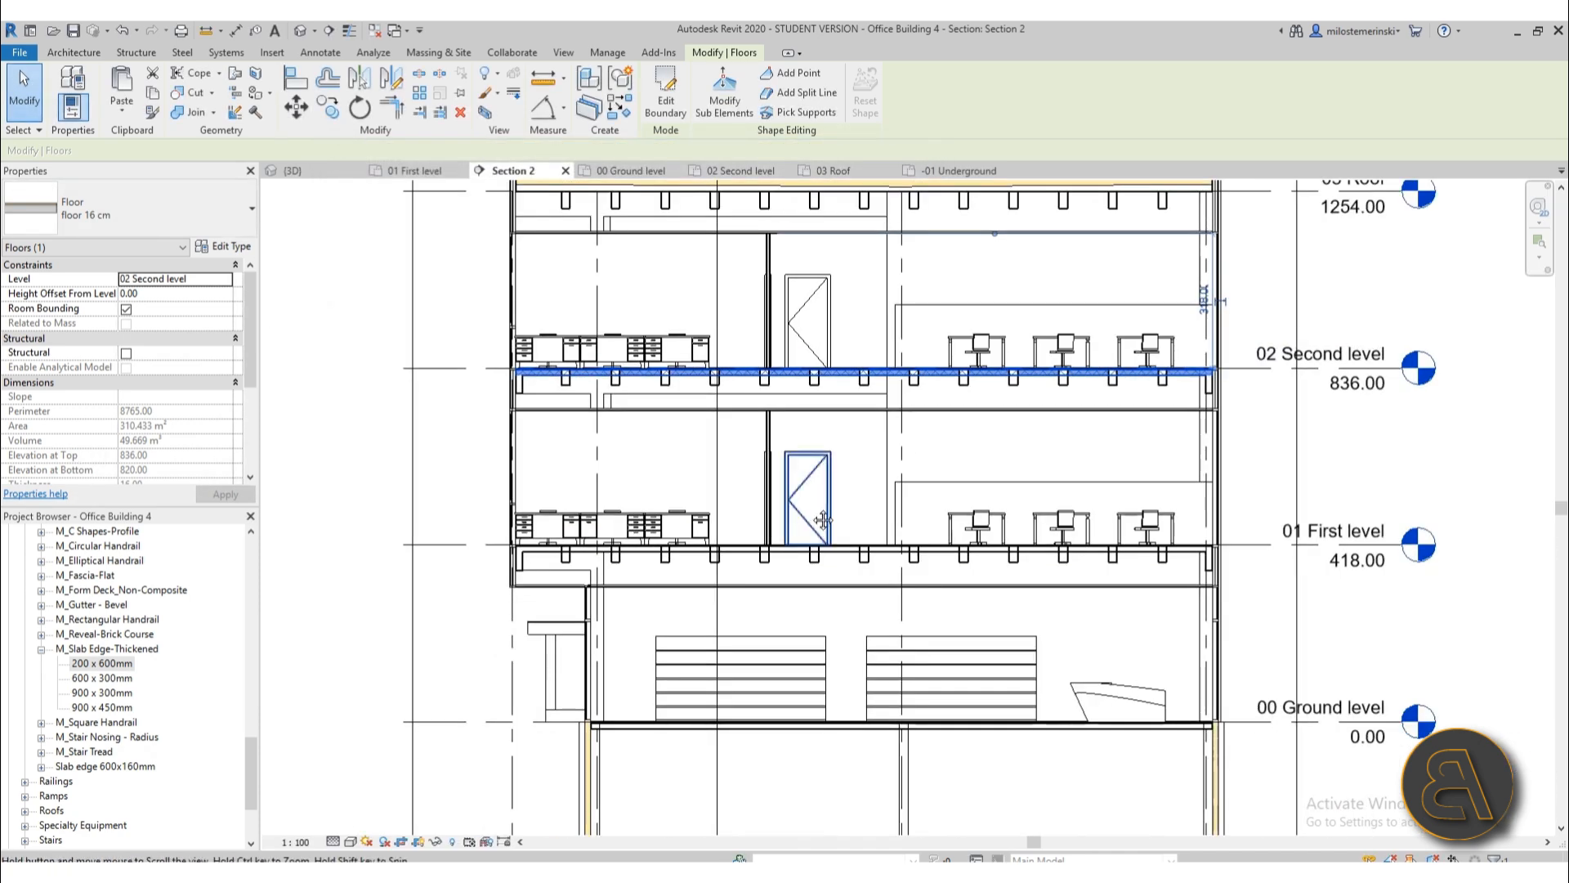
middle_click_drag(823, 520, 770, 531)
left_click(1210, 493)
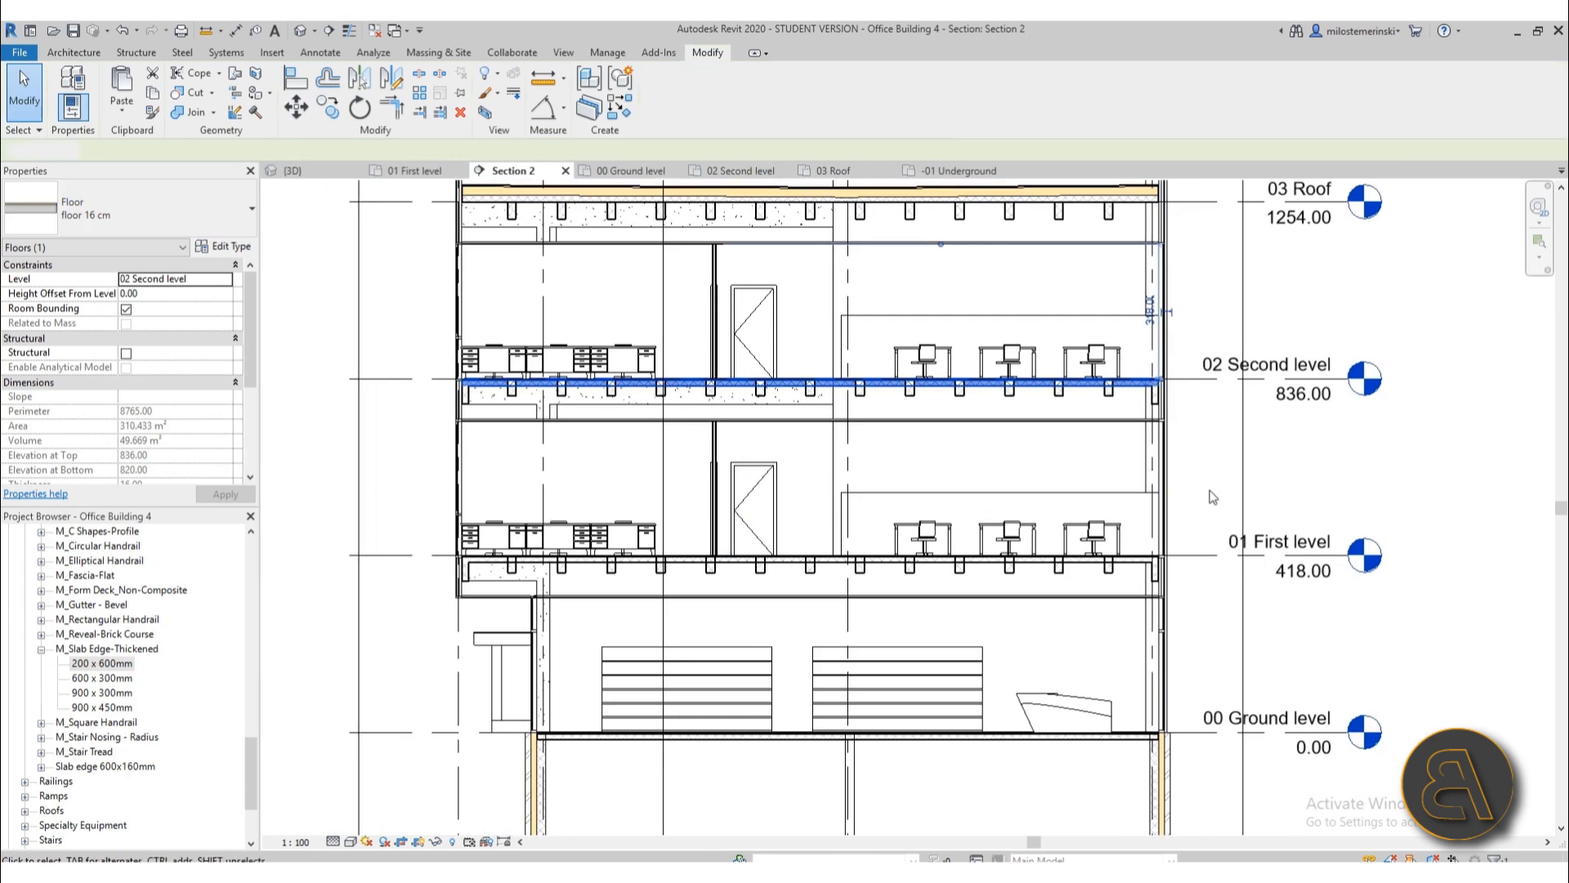
- Turn on thin-line display and bring the first-level slab and its beams into close view
left_click(349, 31)
scroll(857, 586, "up", 6)
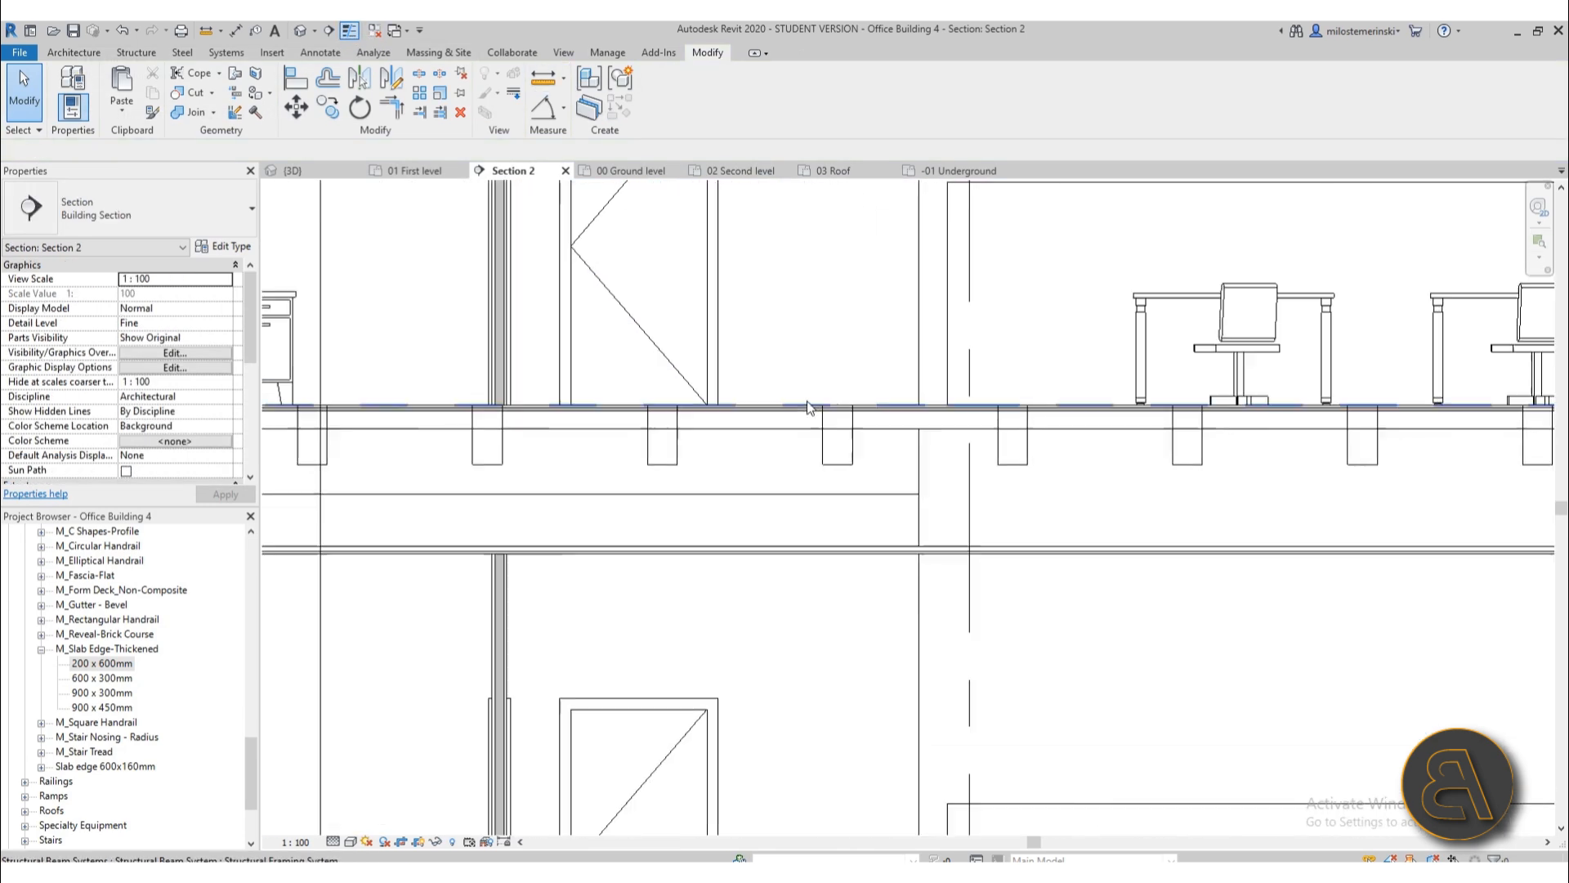
scroll(856, 585, "down", 5)
middle_click_drag(855, 599, 742, 293)
middle_click_drag(743, 492, 739, 428)
scroll(734, 524, "up", 4)
scroll(733, 524, "up", 4)
- Inspect where a 200 x 400mm concrete joist meets the insulation and finish layers of the first-level floor
left_click(816, 530)
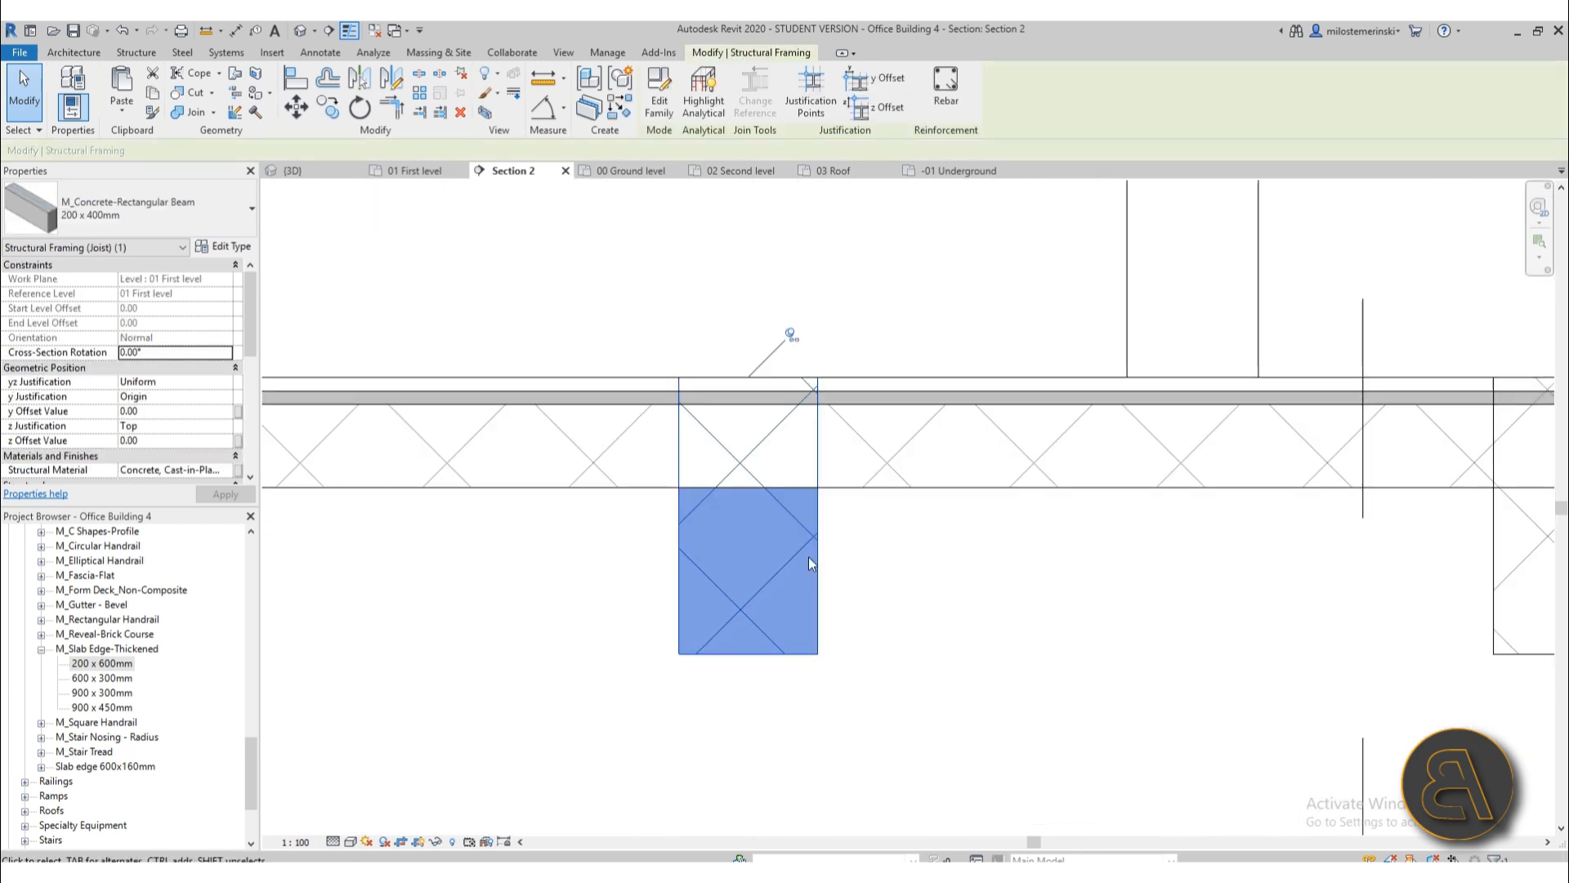
scroll(809, 582, "down", 4)
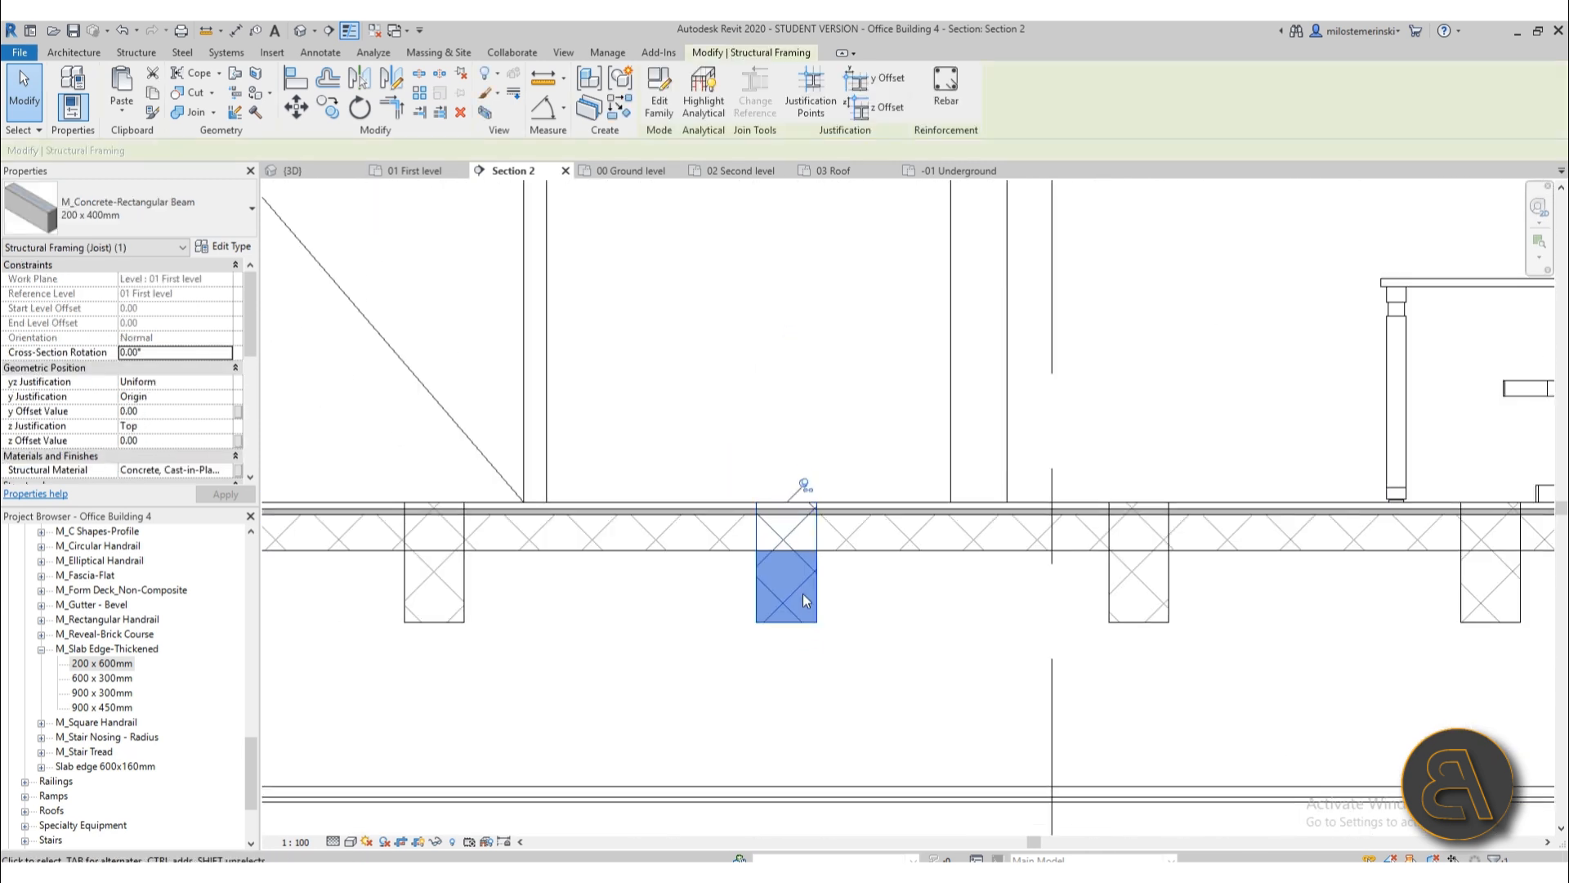
scroll(814, 500, "up", 3)
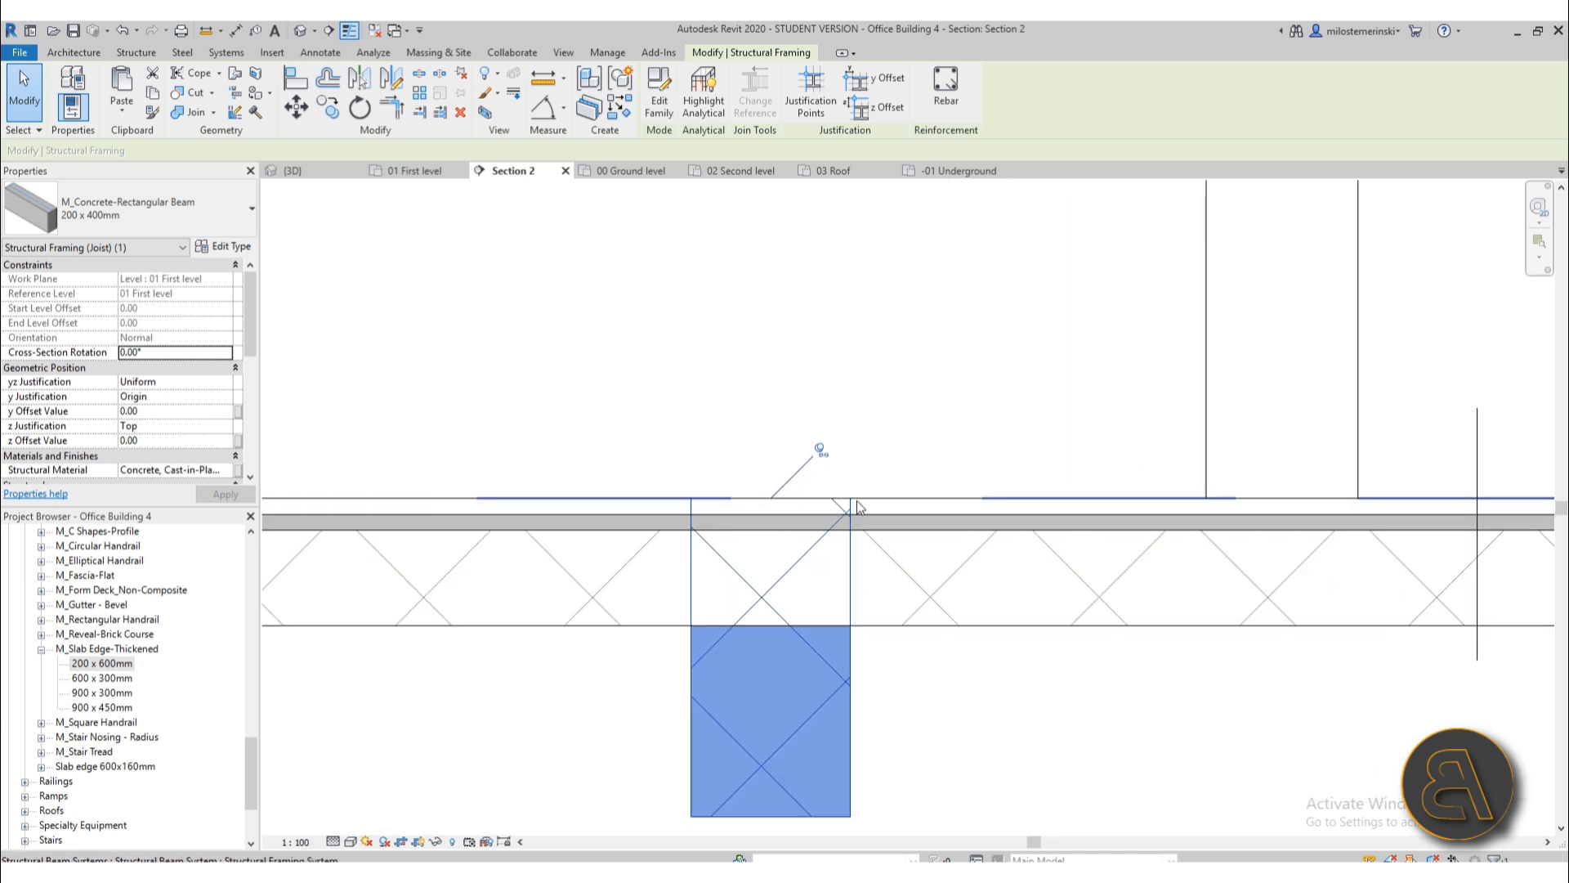
scroll(814, 499, "down", 4)
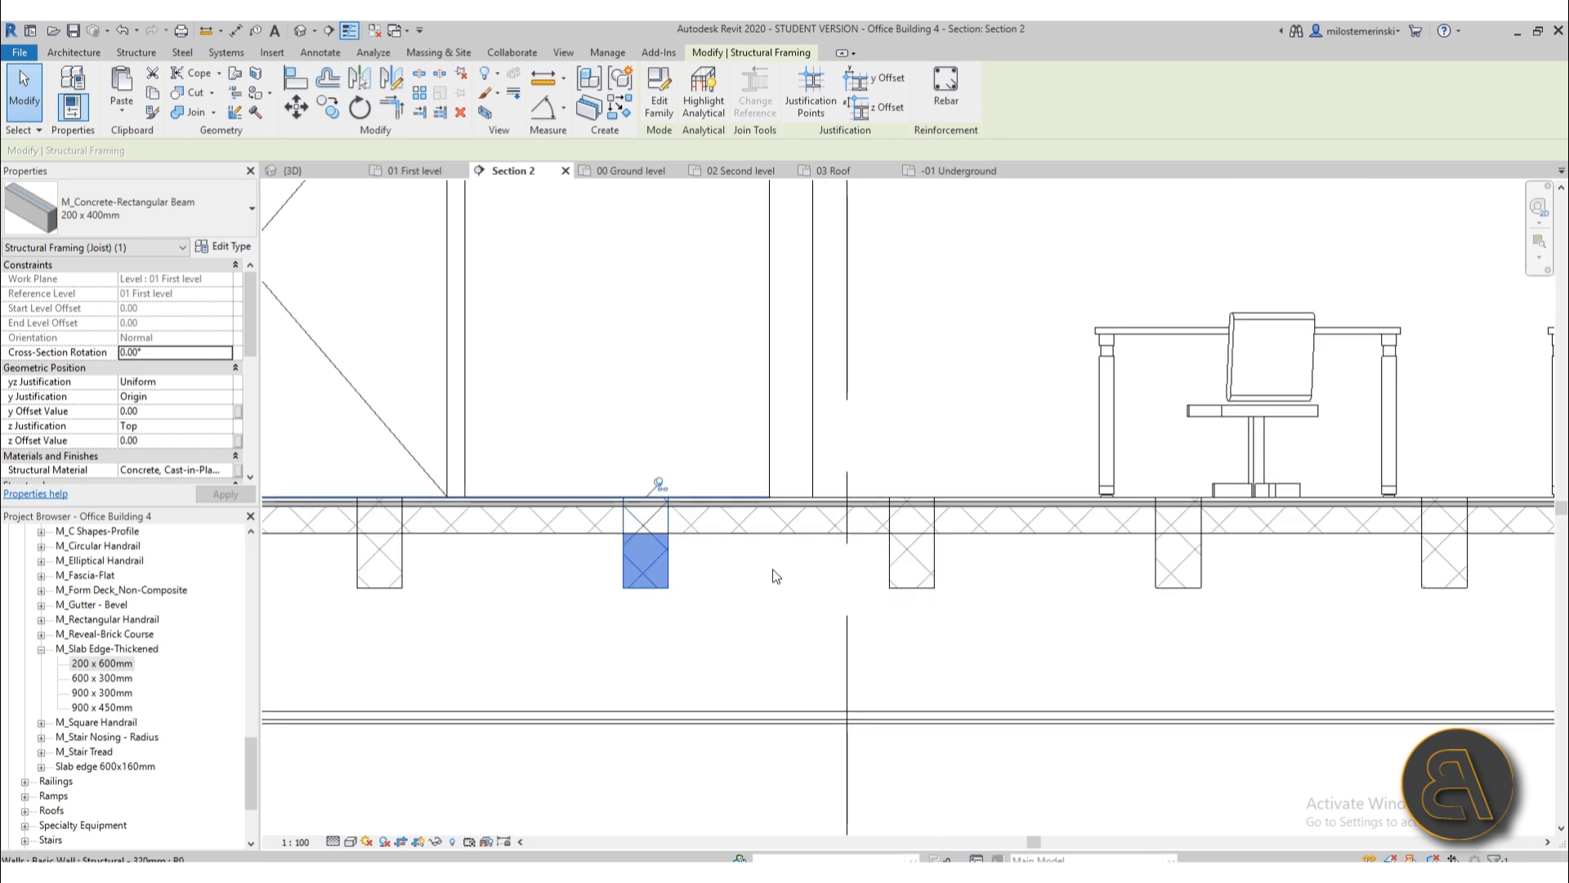
left_click(758, 619)
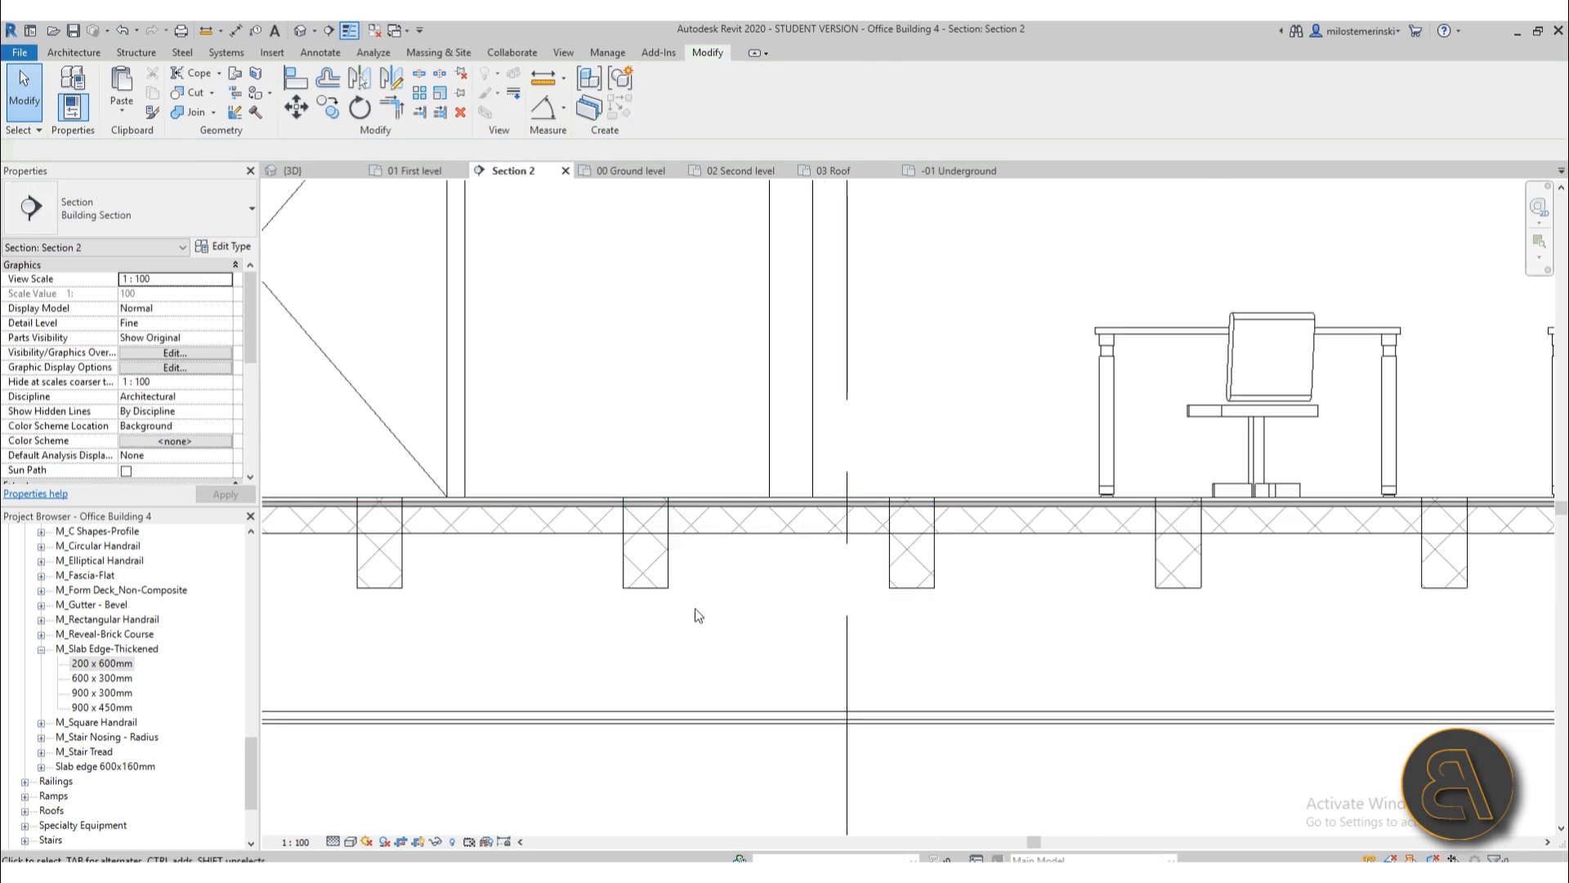
scroll(650, 515, "up", 3)
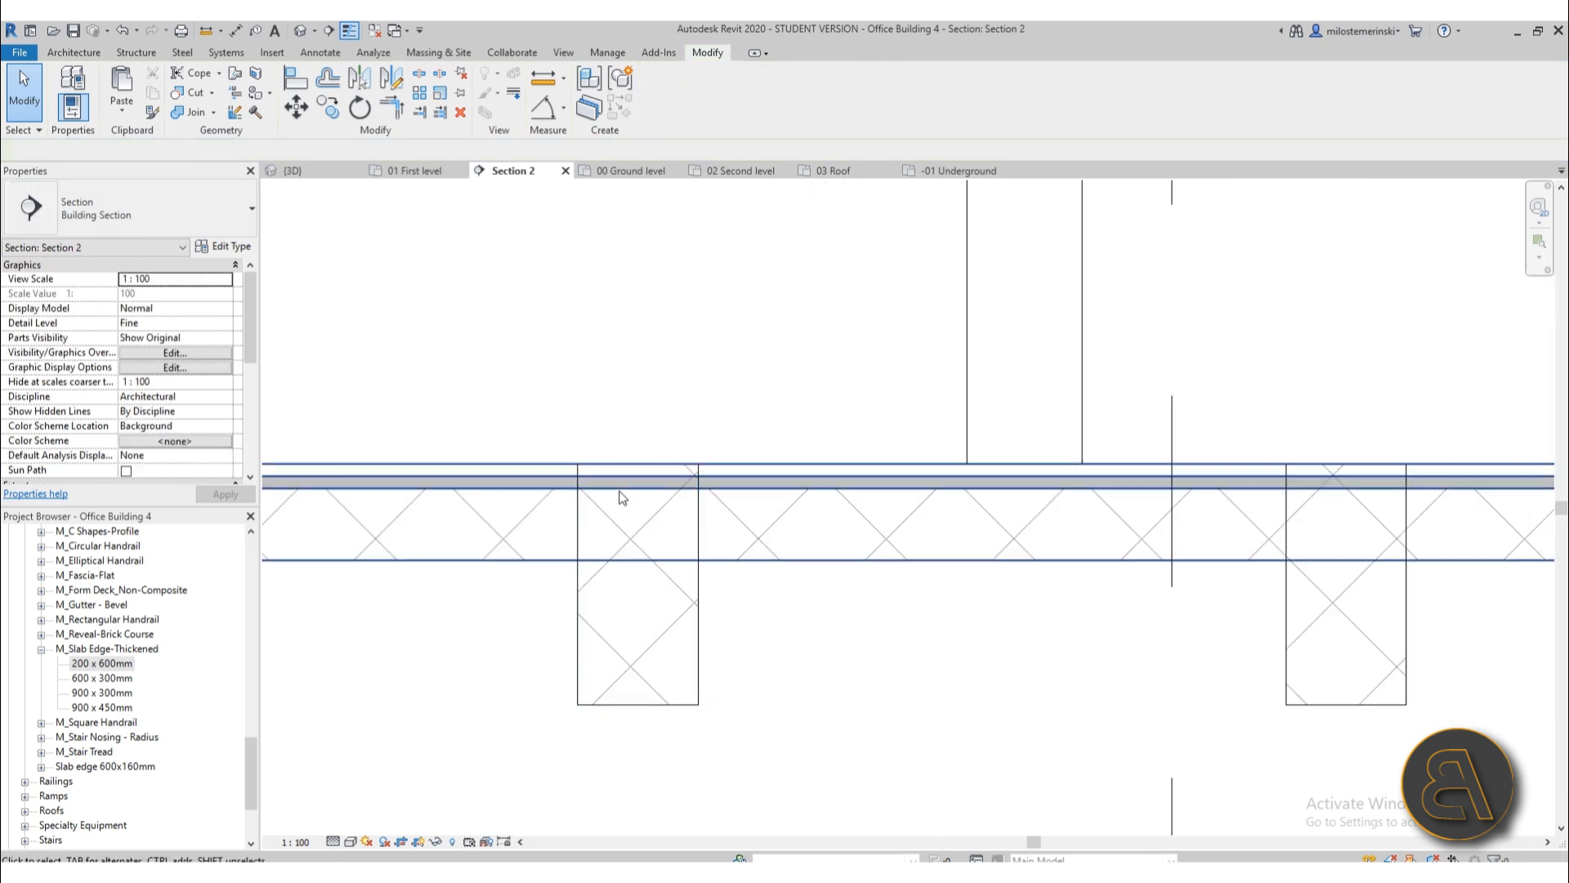
- Try raising the first-level "floor 16 cm" slab with a height offset from level of 4.00, and deselect it
scroll(589, 501, "up", 4)
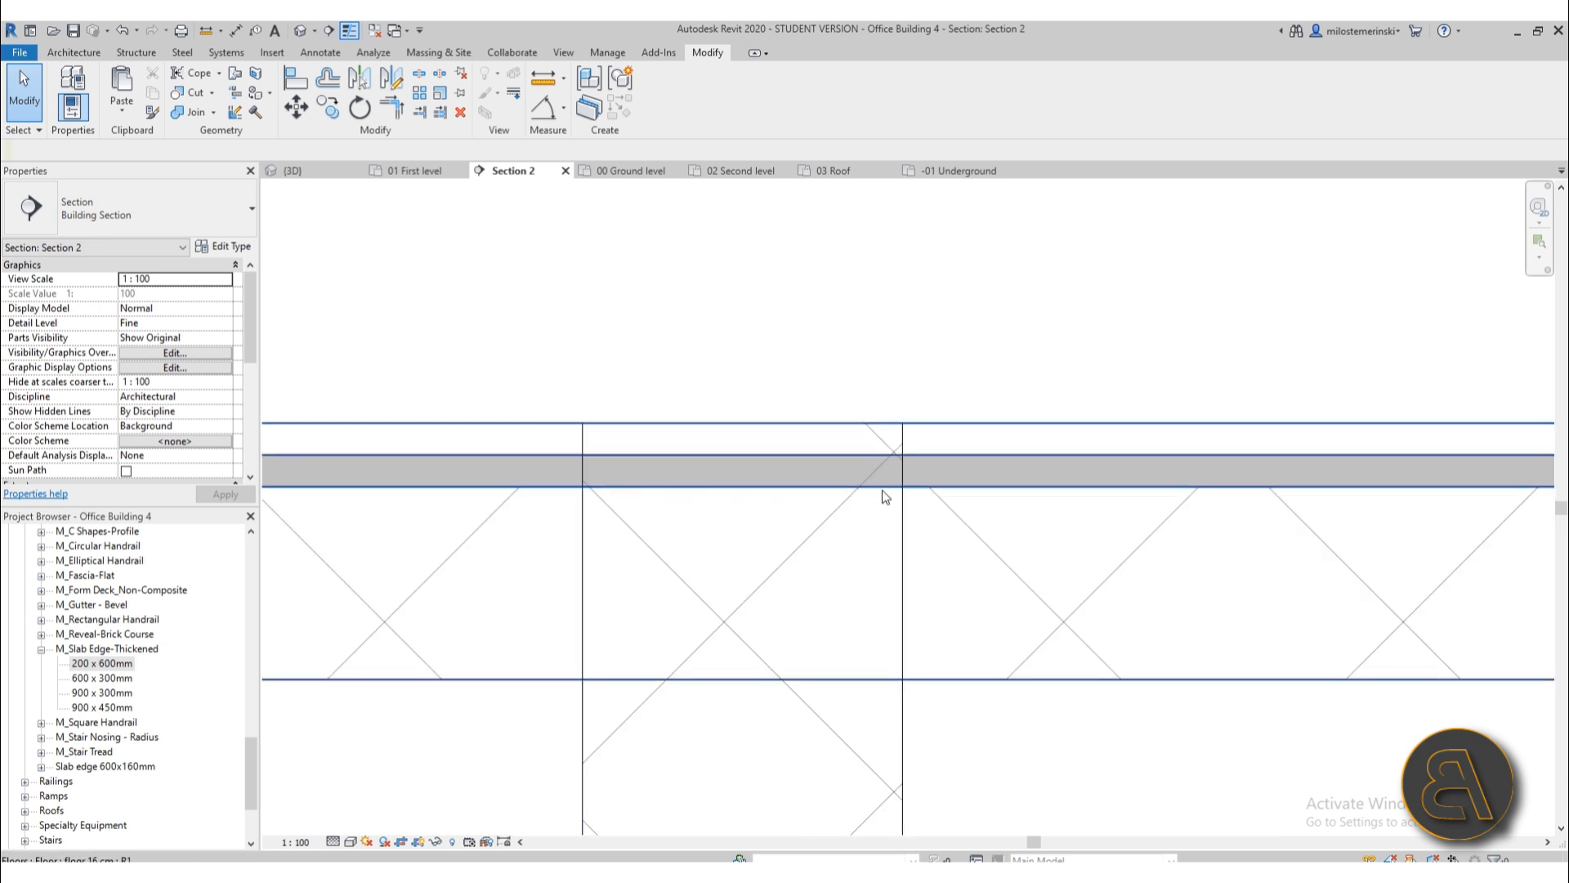
scroll(882, 496, "down", 5)
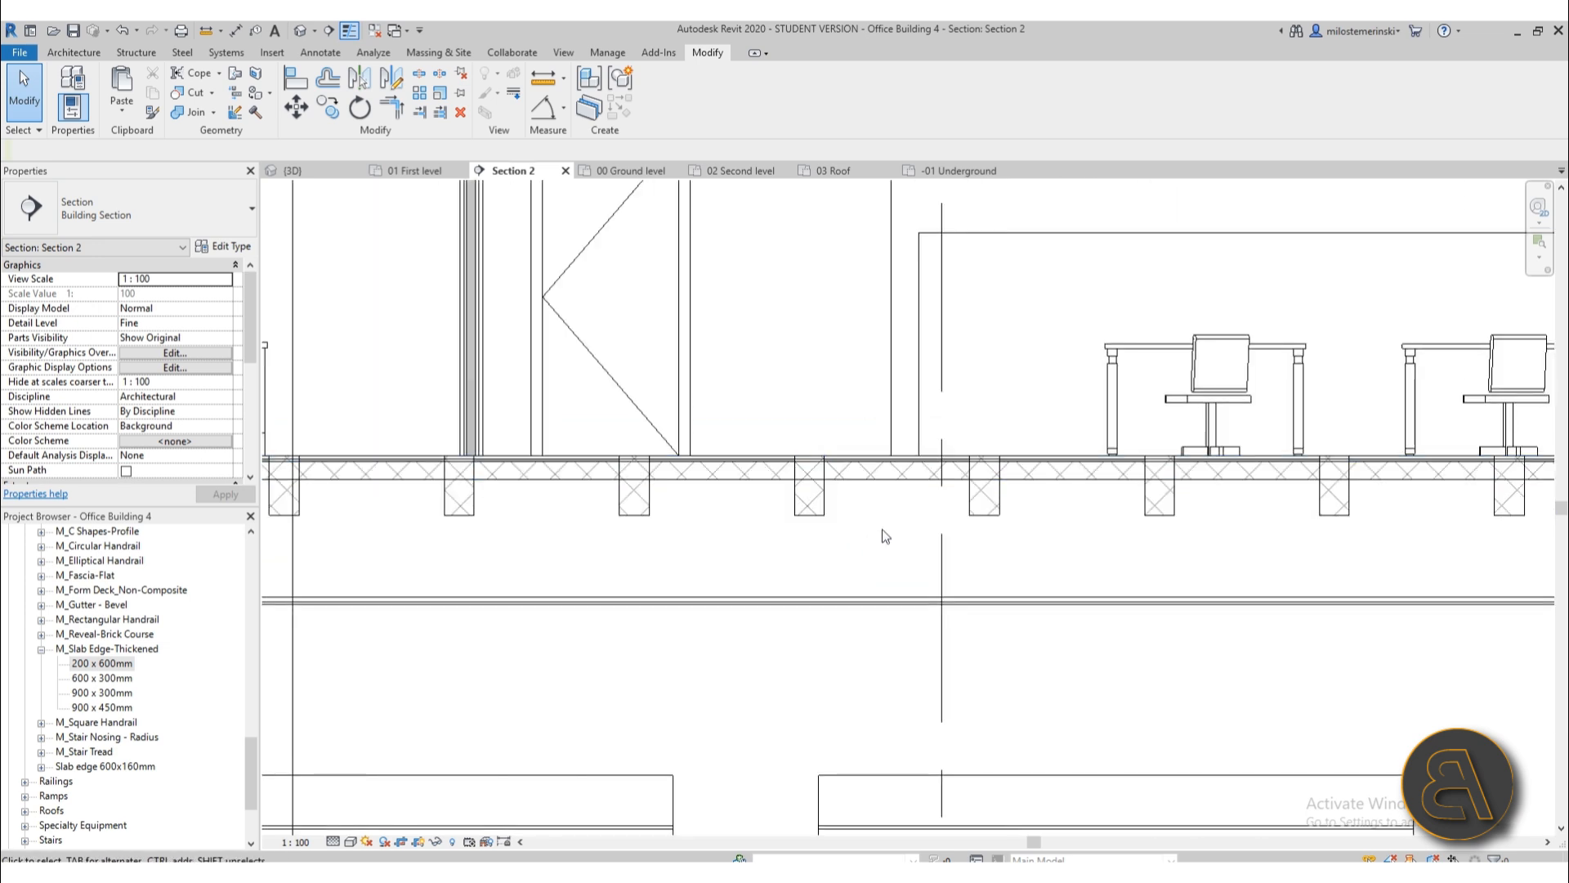
scroll(859, 475, "down", 4)
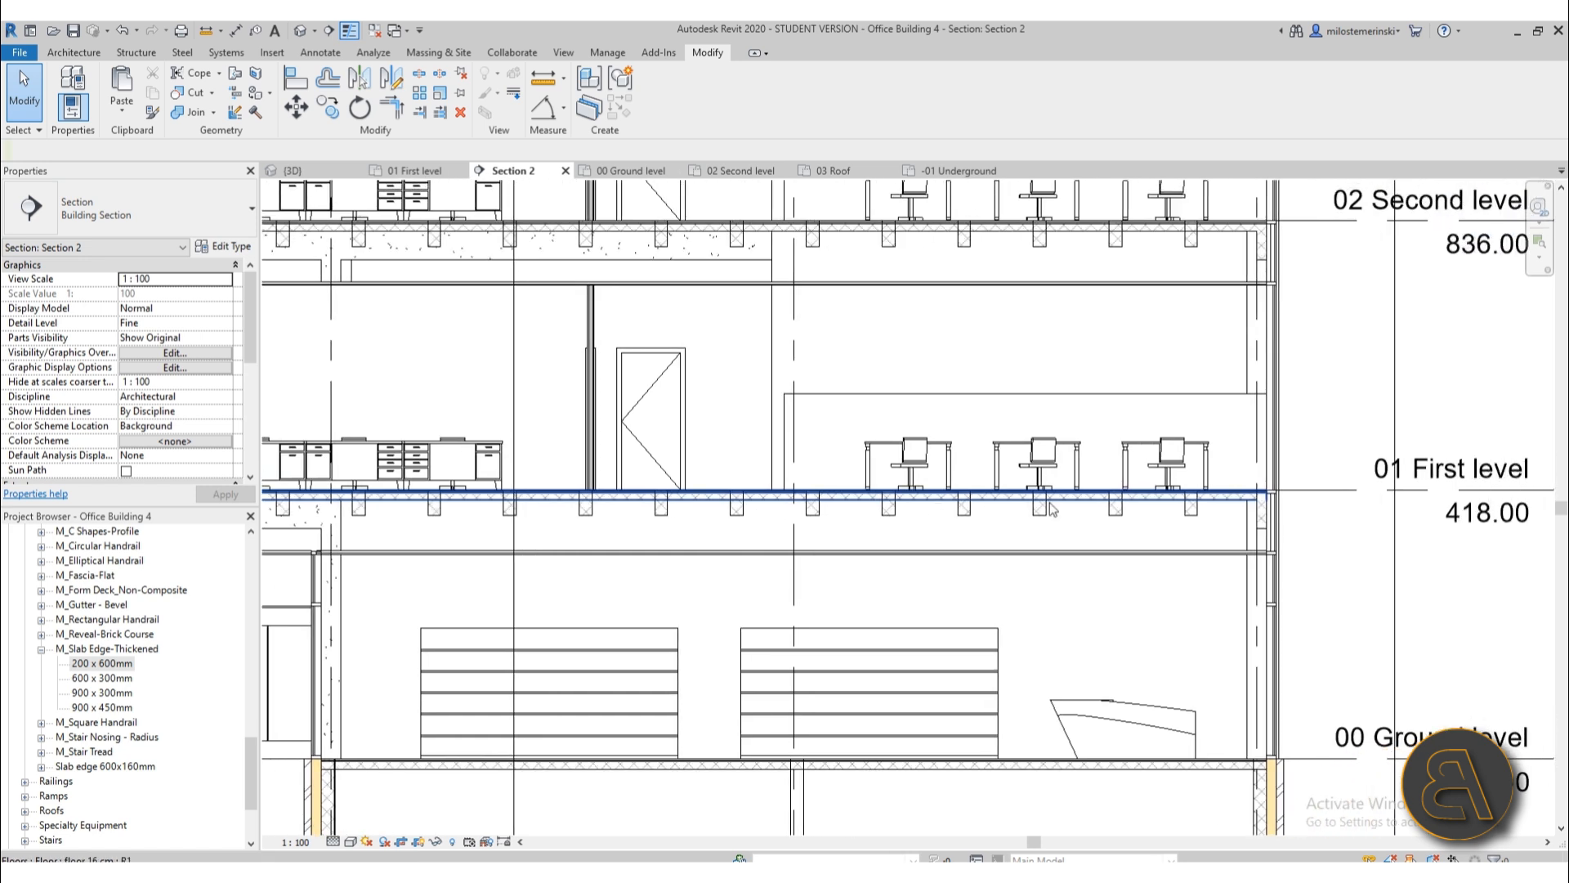
scroll(1139, 500, "up", 2)
left_click(1185, 493)
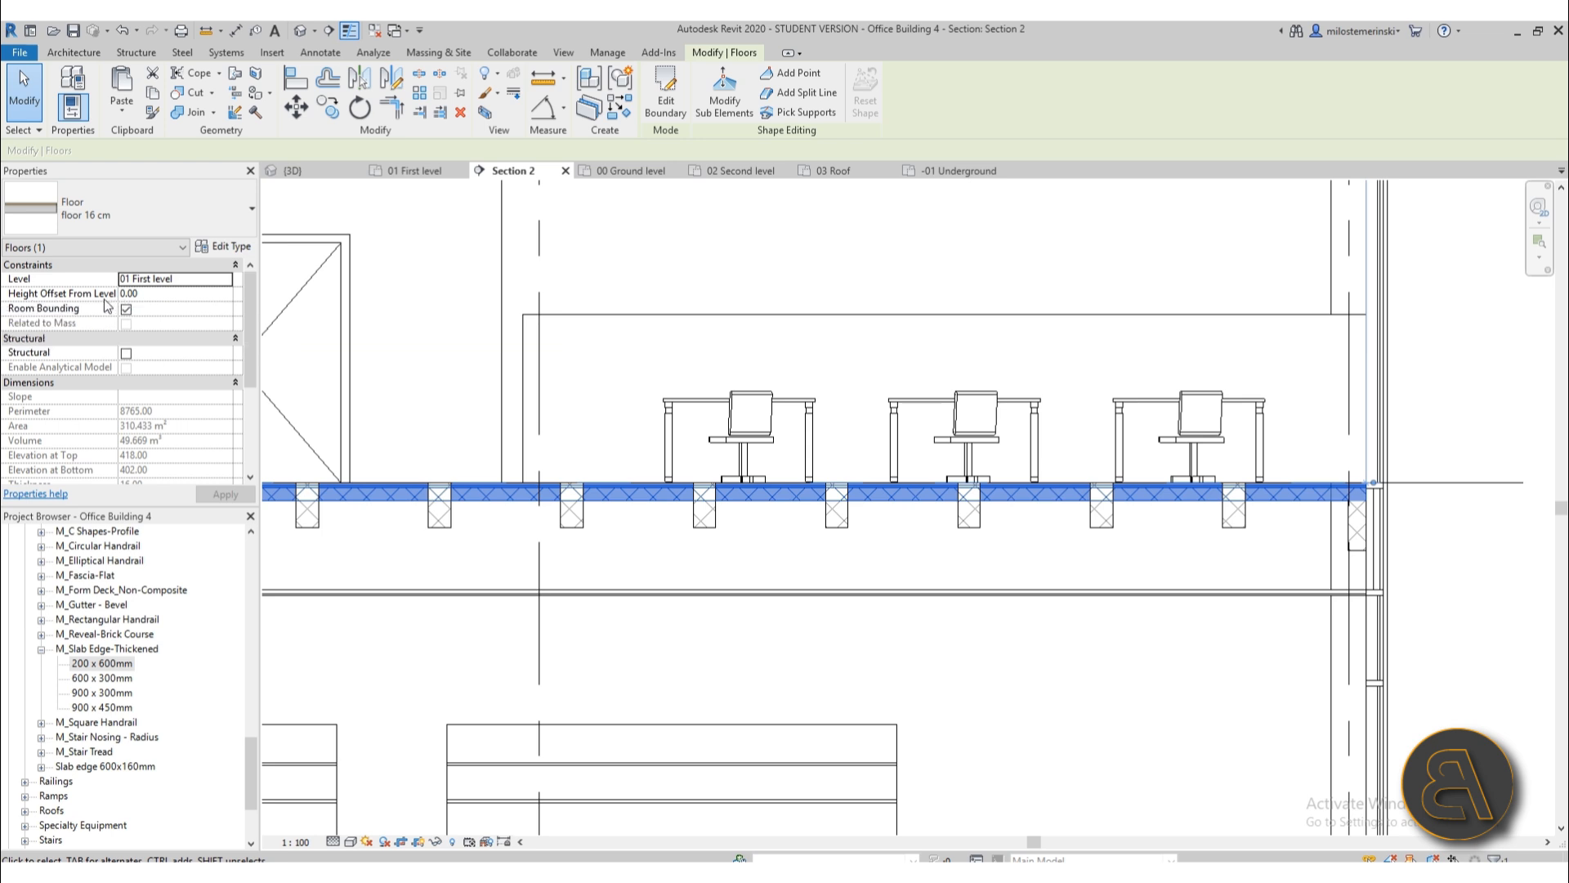
left_click(183, 296)
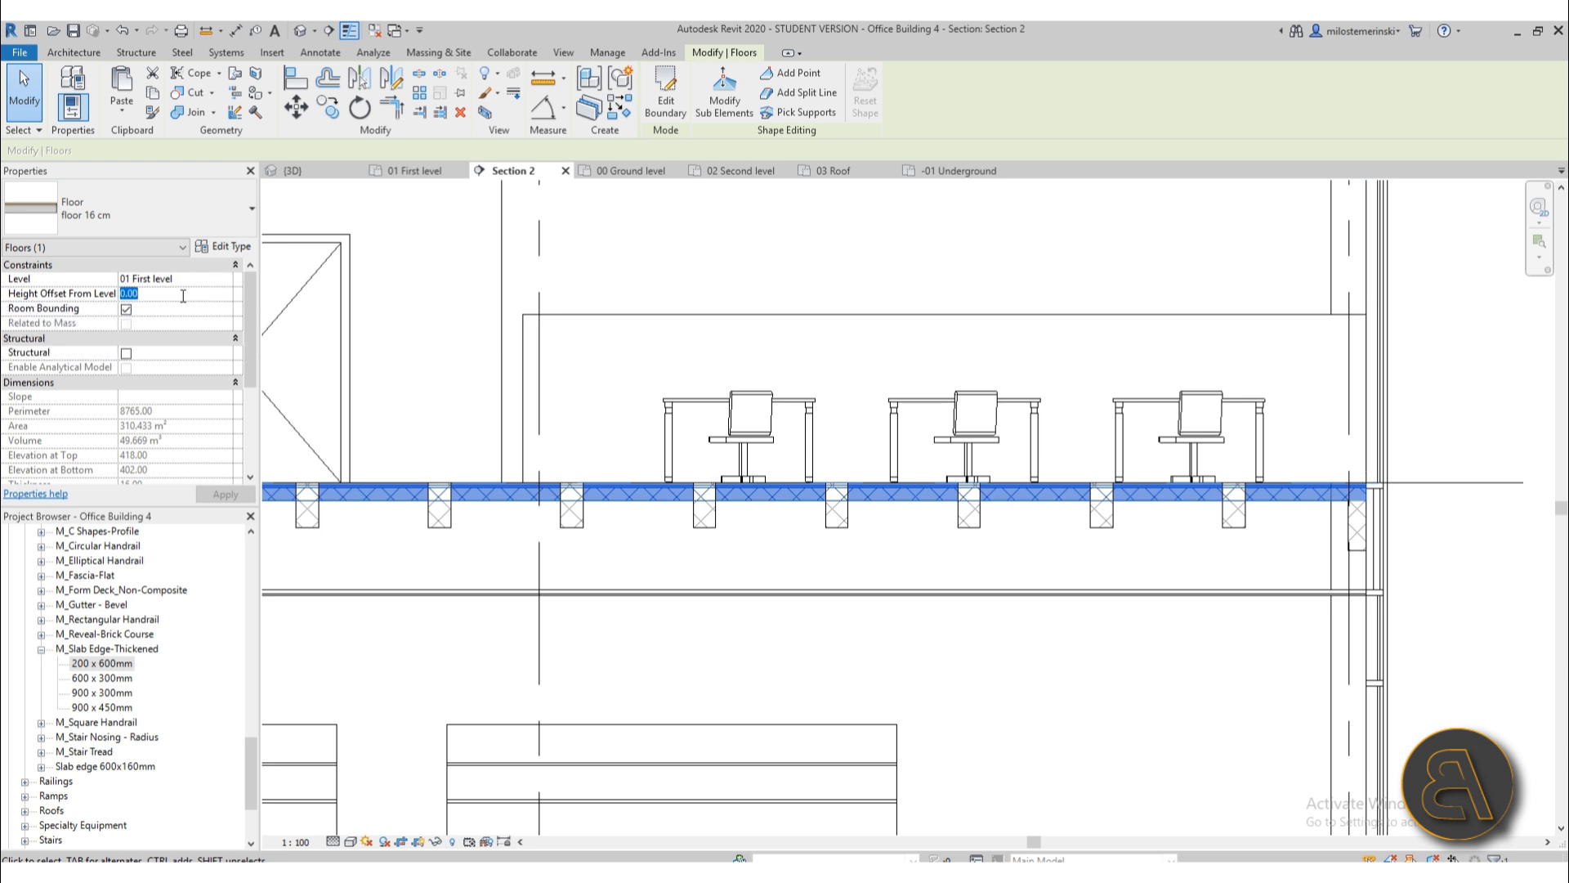
key("Return")
scroll(439, 449, "up", 6)
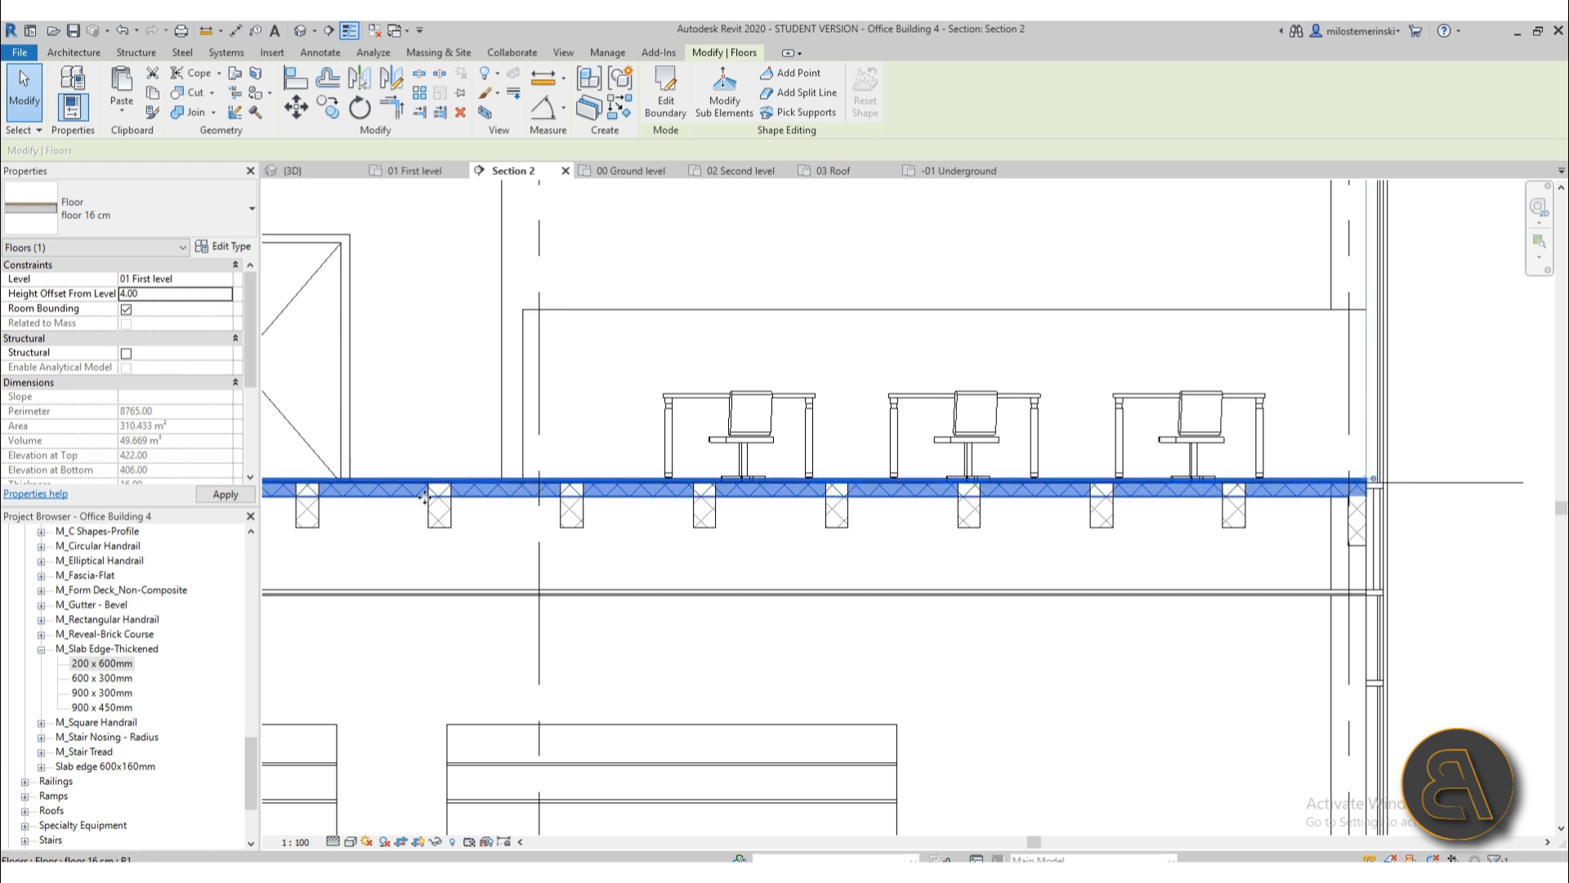
scroll(439, 449, "down", 5)
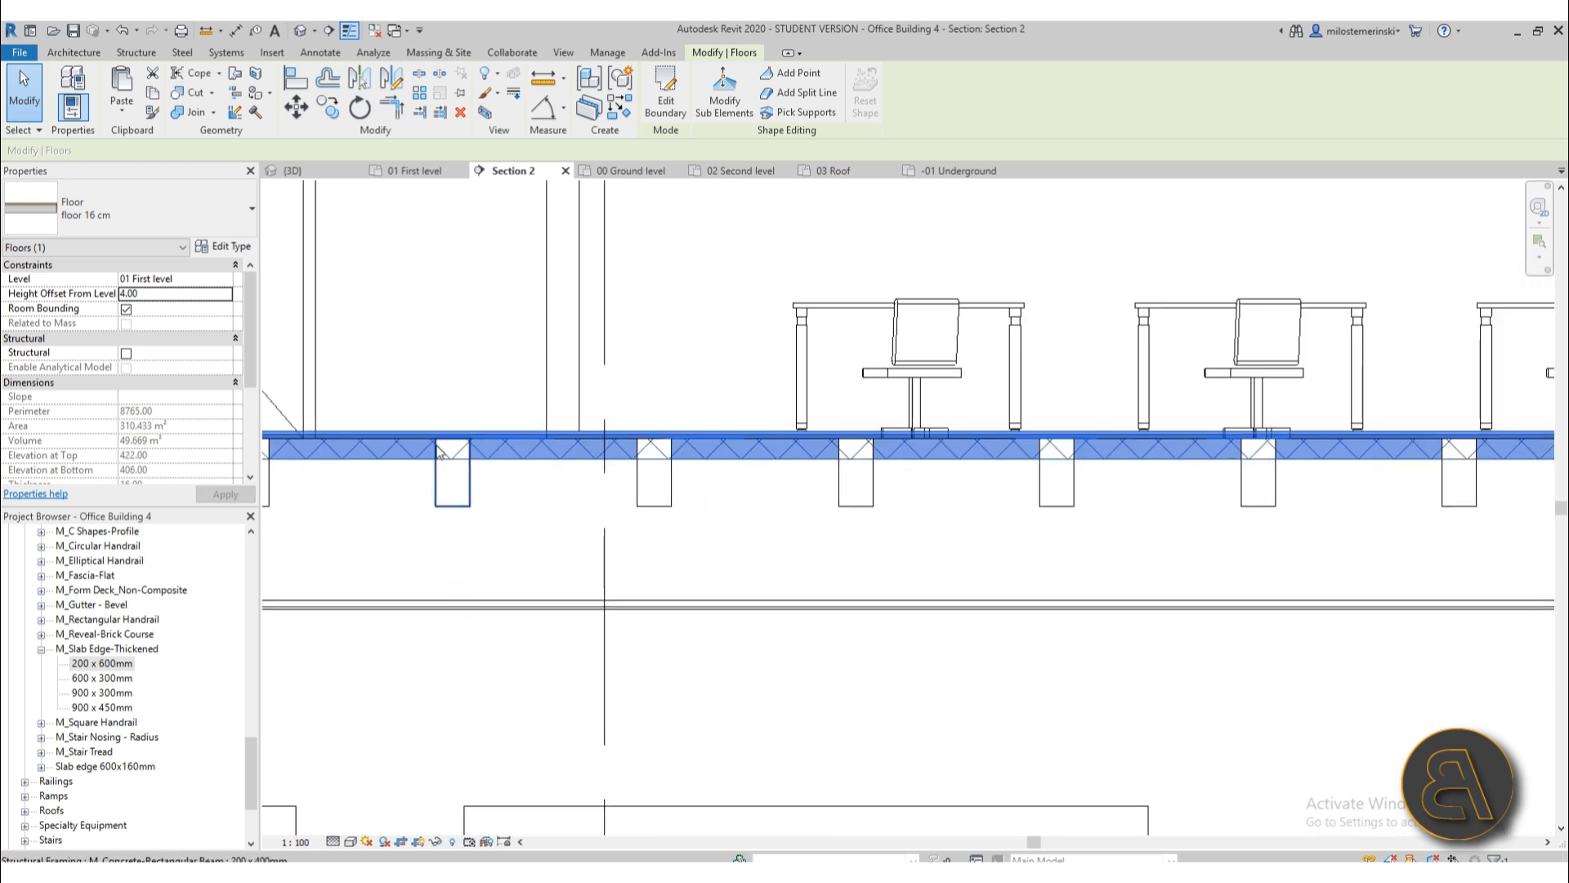
left_click(717, 532)
- Examine how the interior wall, the single-flush doors and the outer edge beam meet the raised first-level floor
middle_click_drag(717, 532, 985, 558)
scroll(700, 548, "down", 1)
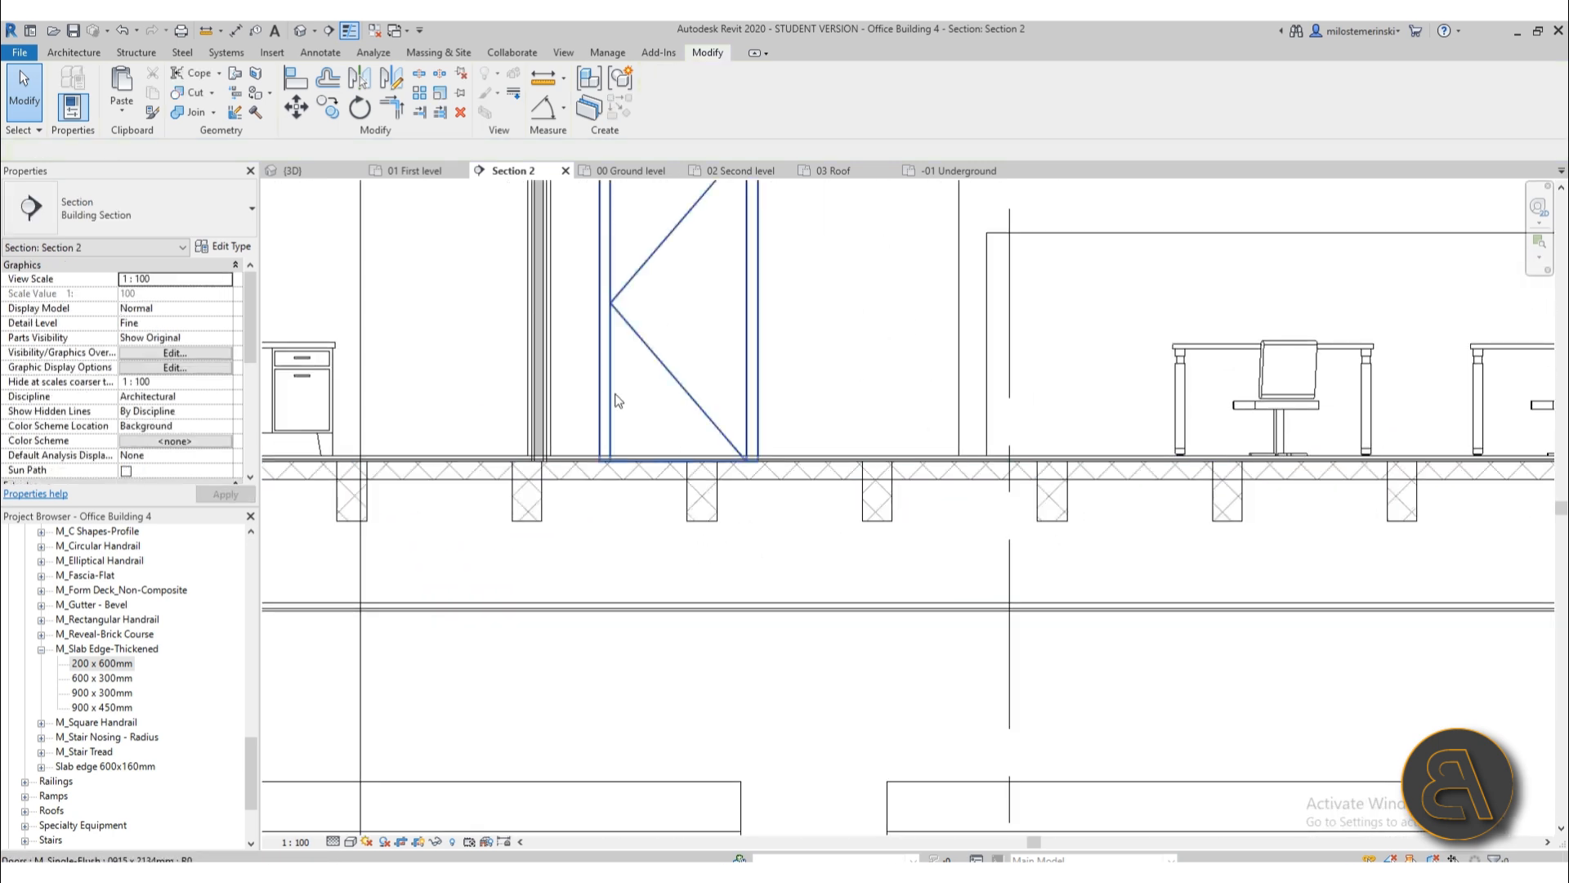
left_click(617, 400)
key("Escape")
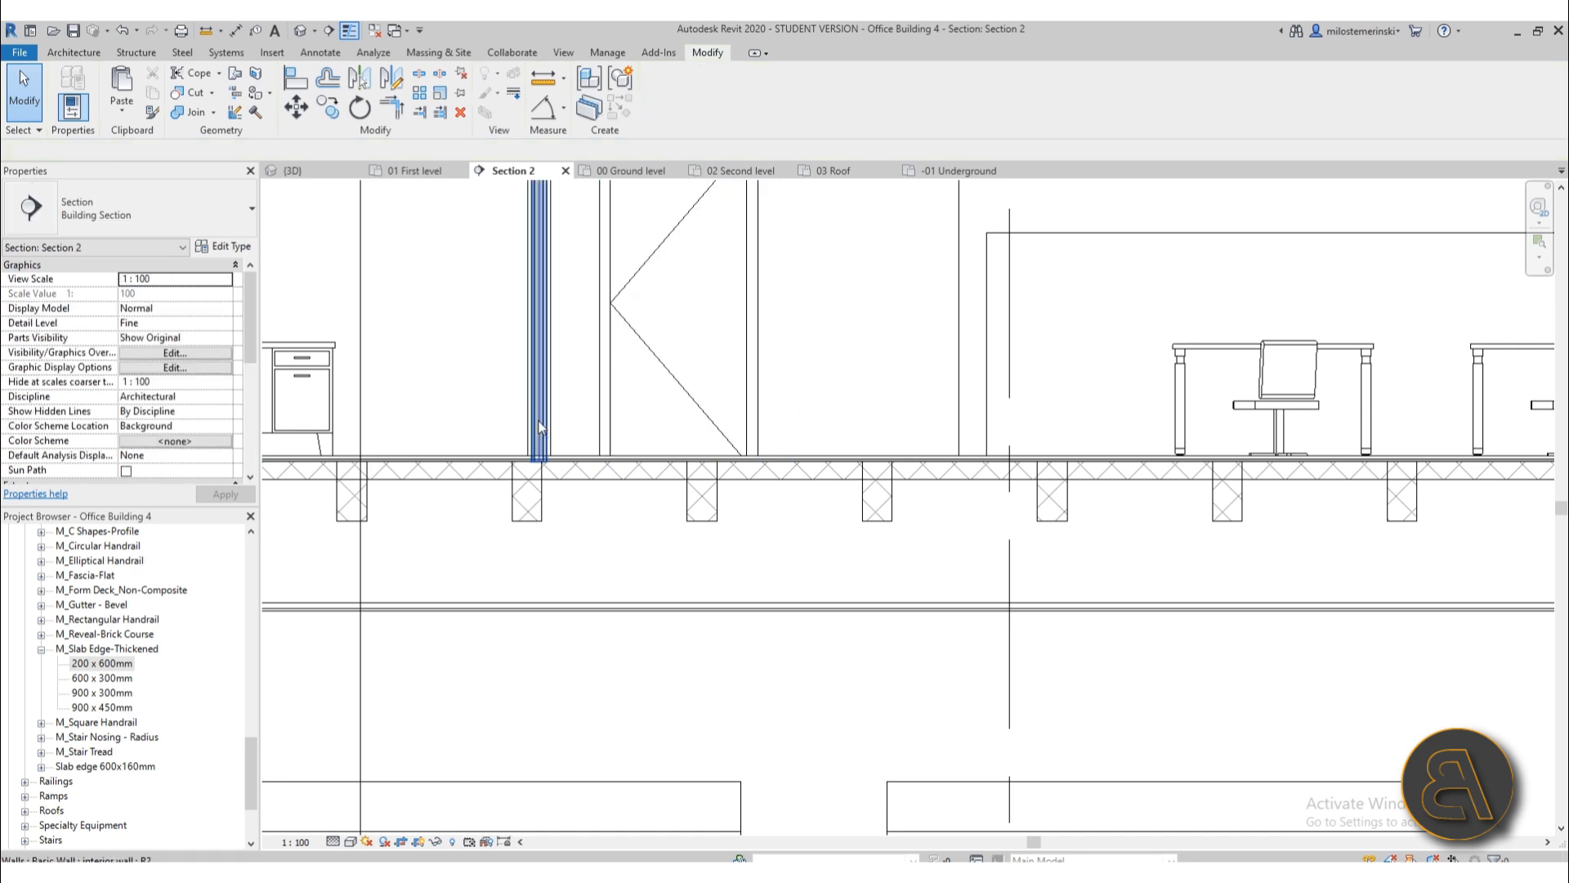
scroll(537, 415, "up", 4)
left_click(537, 415)
left_click(582, 433)
left_click(571, 436)
scroll(600, 455, "down", 3)
middle_click_drag(616, 466, 596, 439)
scroll(578, 536, "up", 4)
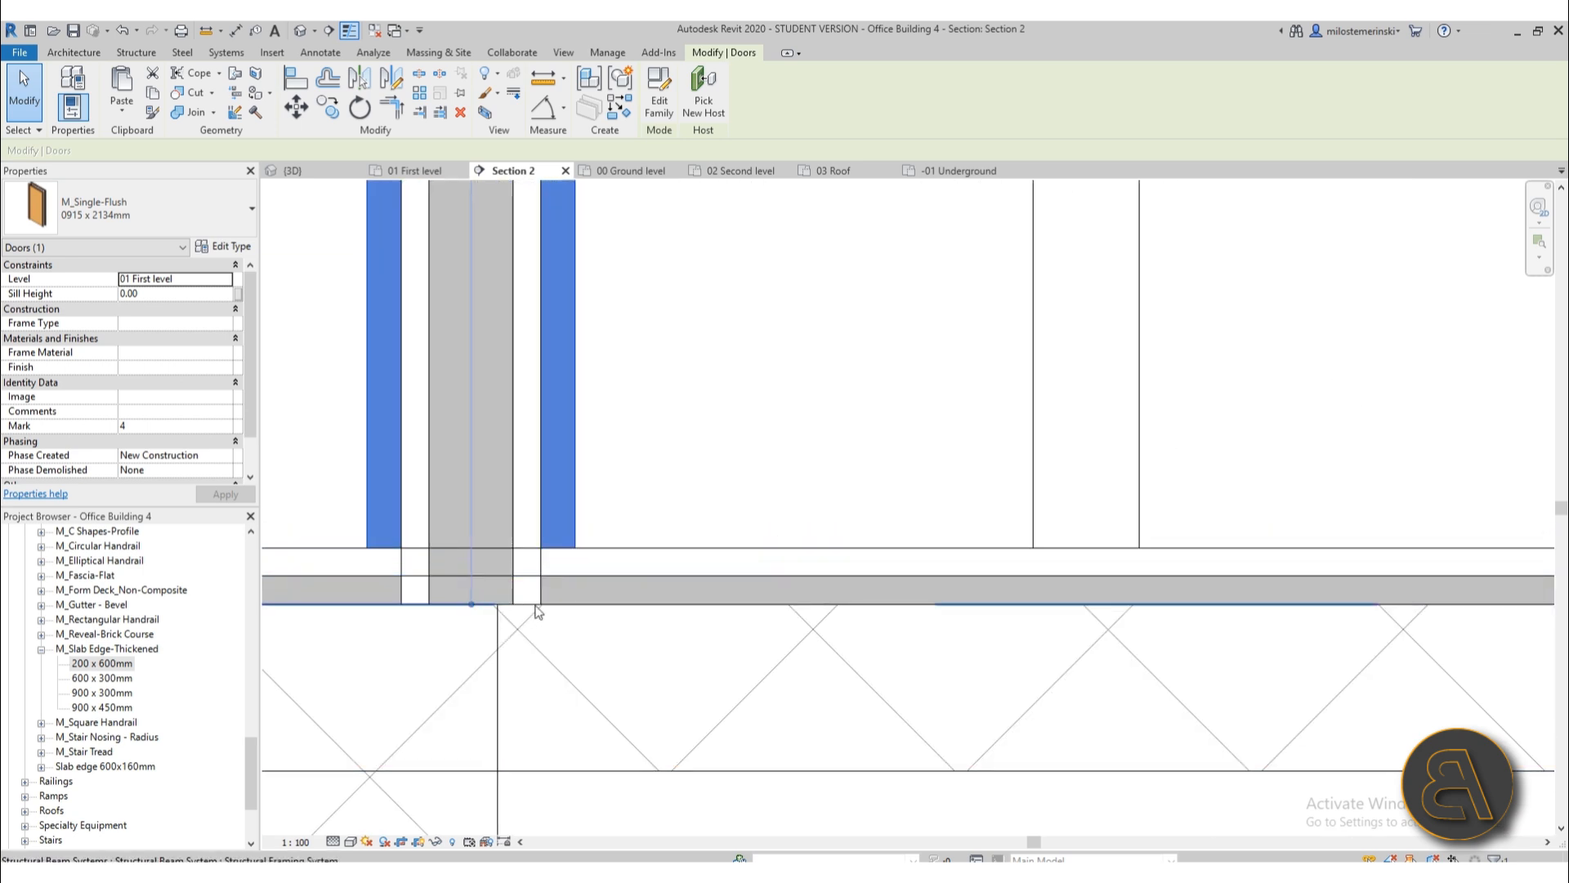
scroll(559, 614, "down", 5)
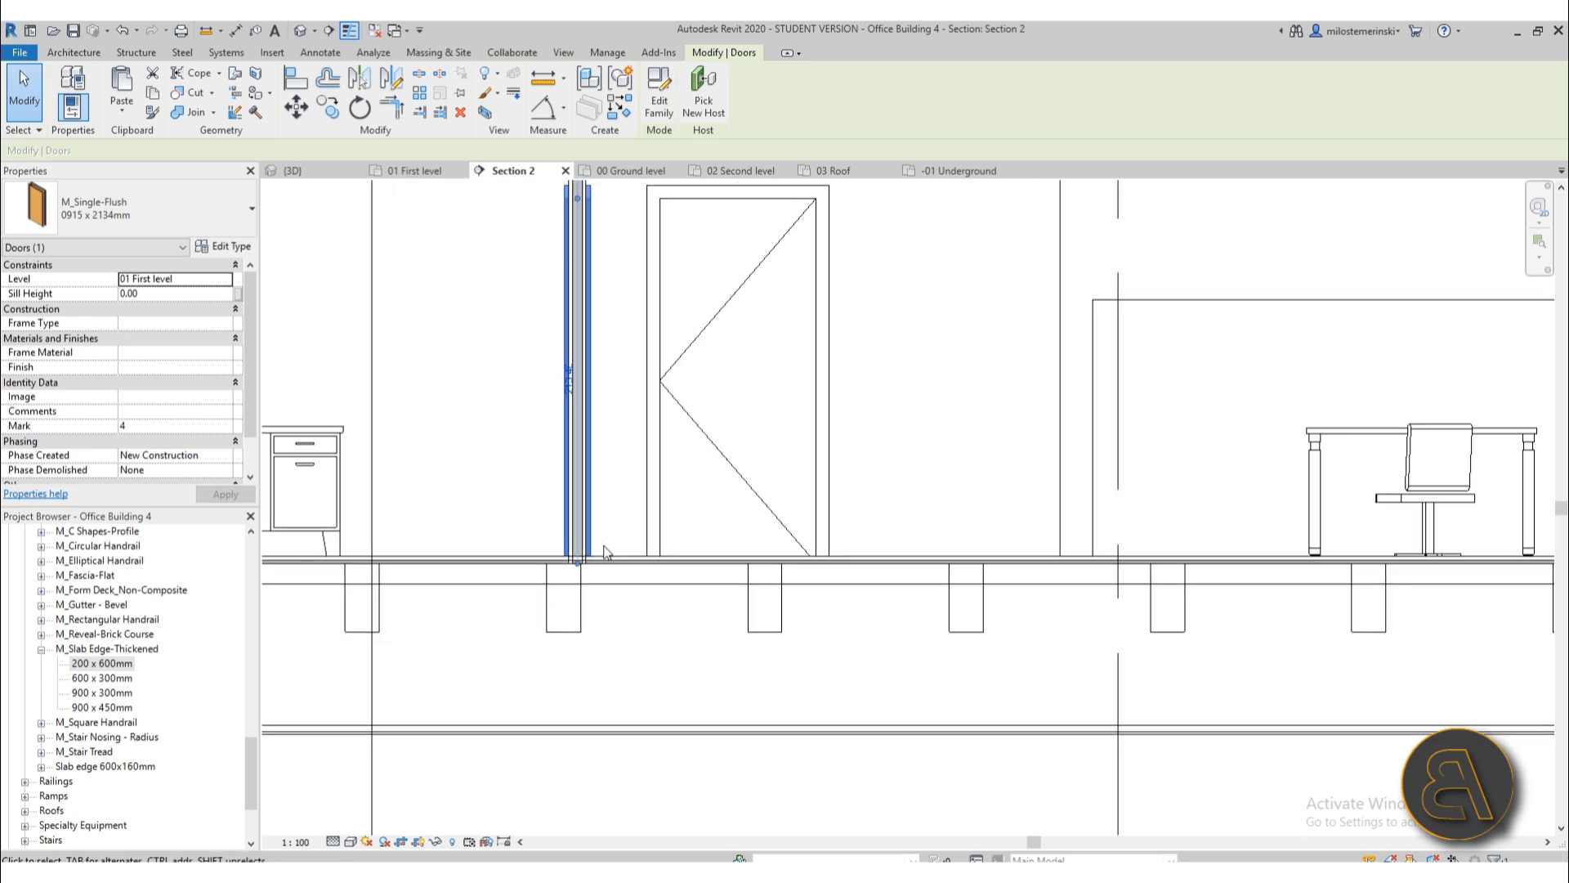
scroll(607, 563, "up", 5)
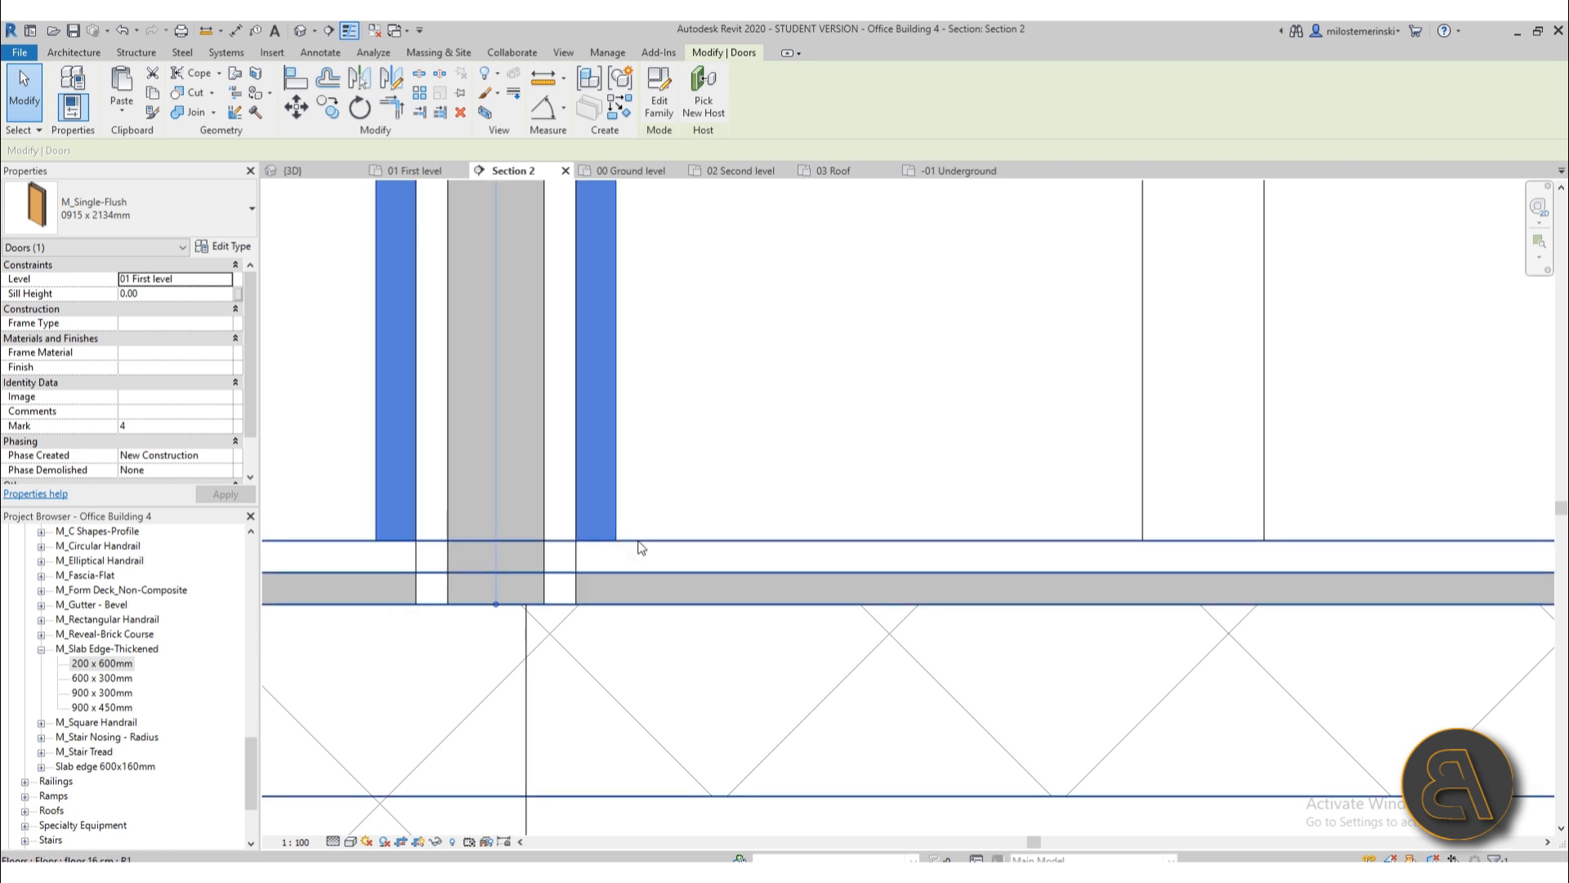
scroll(638, 543, "down", 5)
scroll(860, 548, "up", 8)
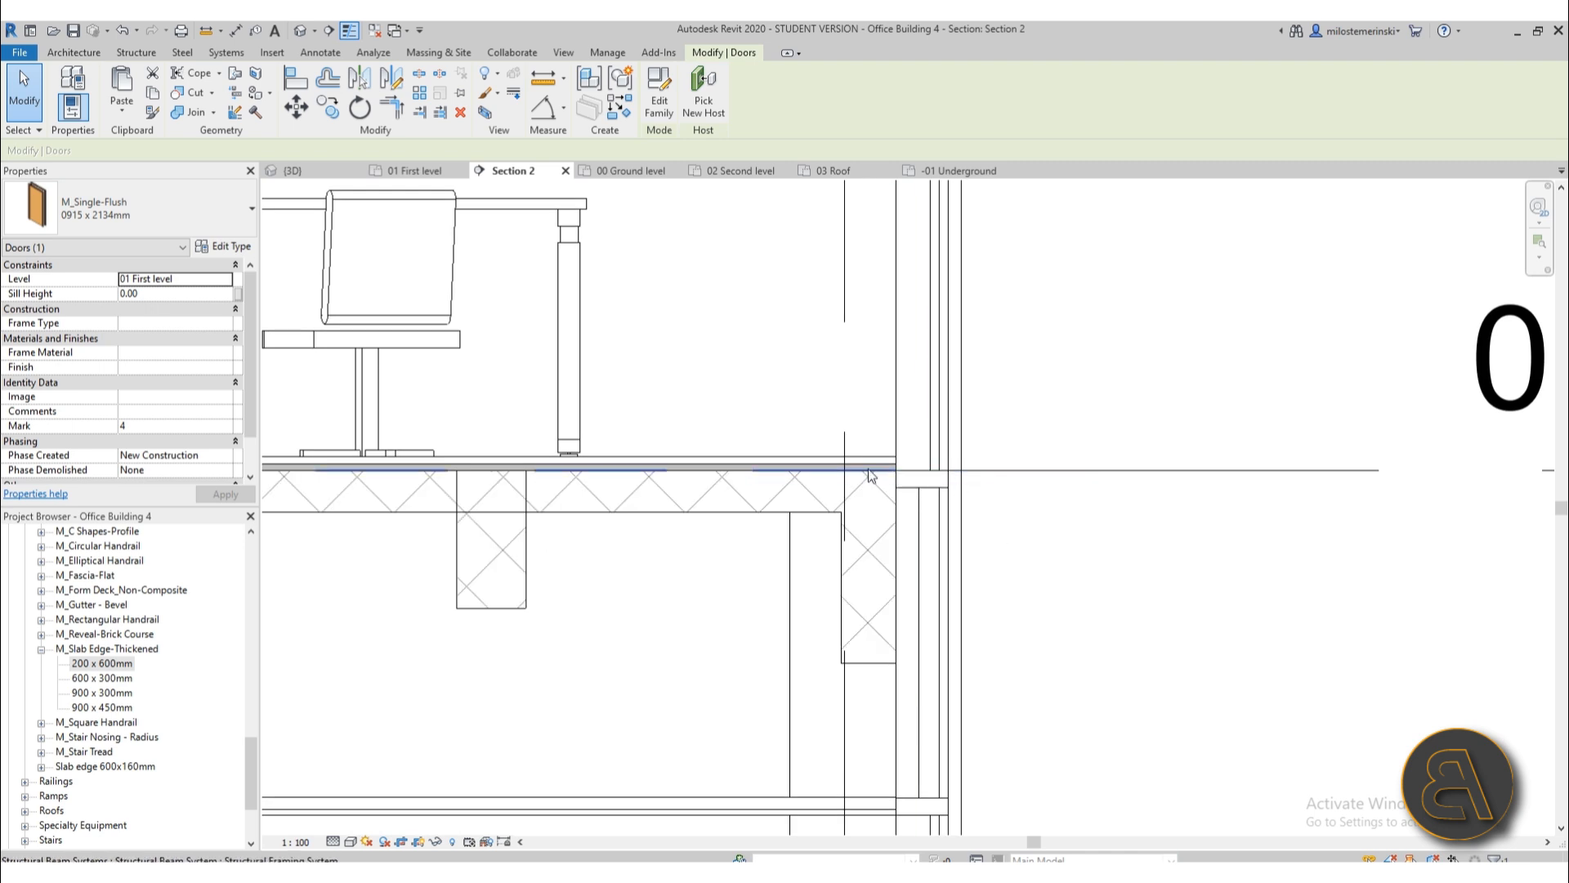
- Select the first-level floor to check it at the building's edge, and undo its height offset change
left_click(872, 477)
scroll(797, 502, "down", 3)
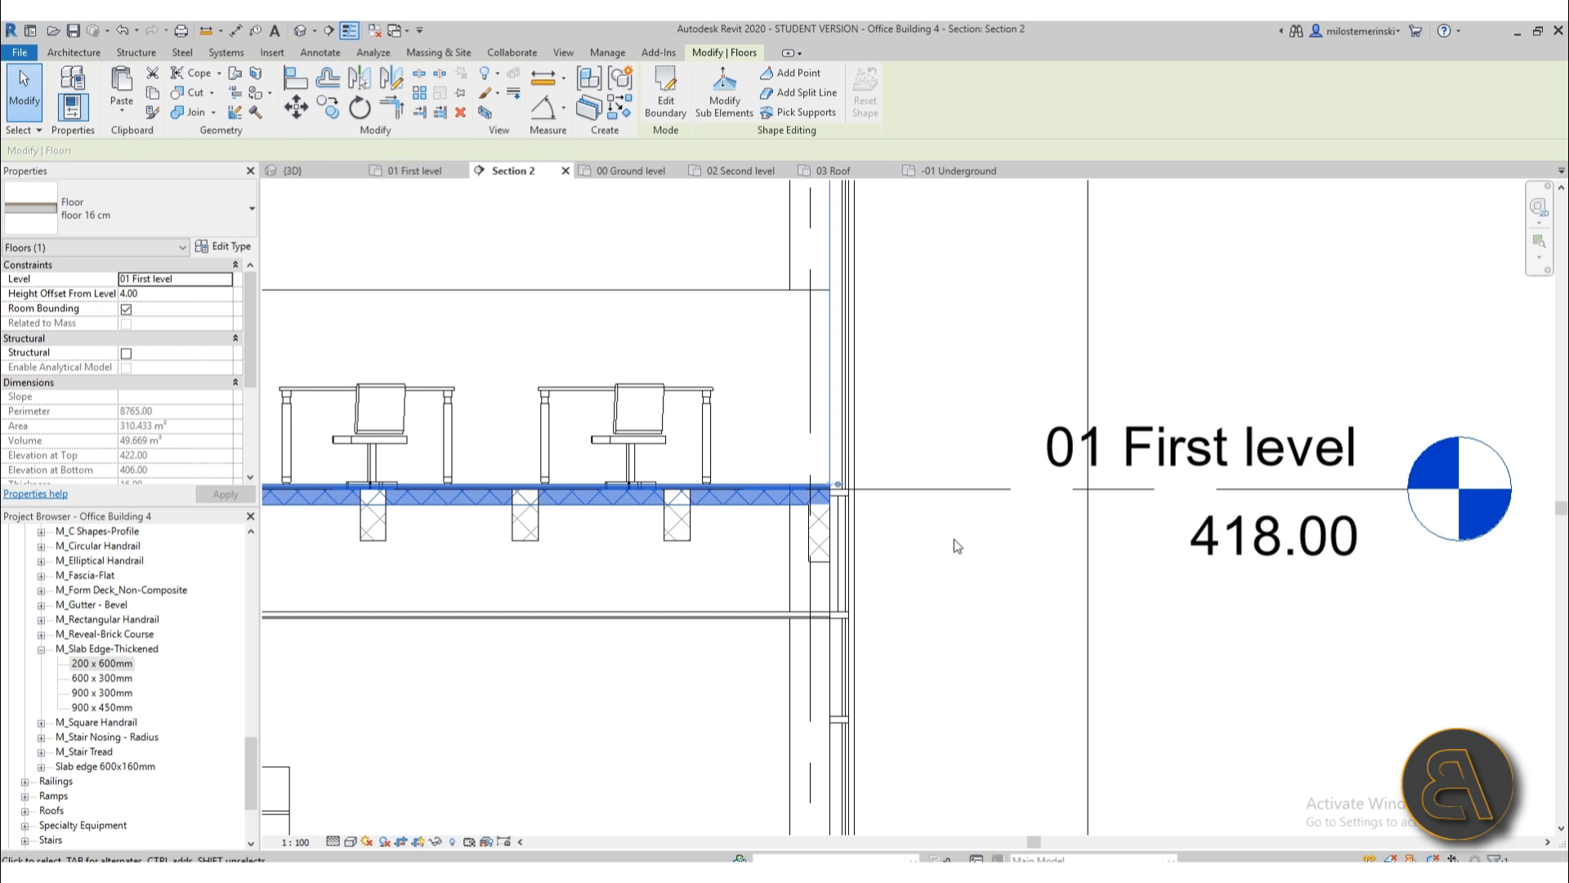
scroll(954, 538, "down", 3)
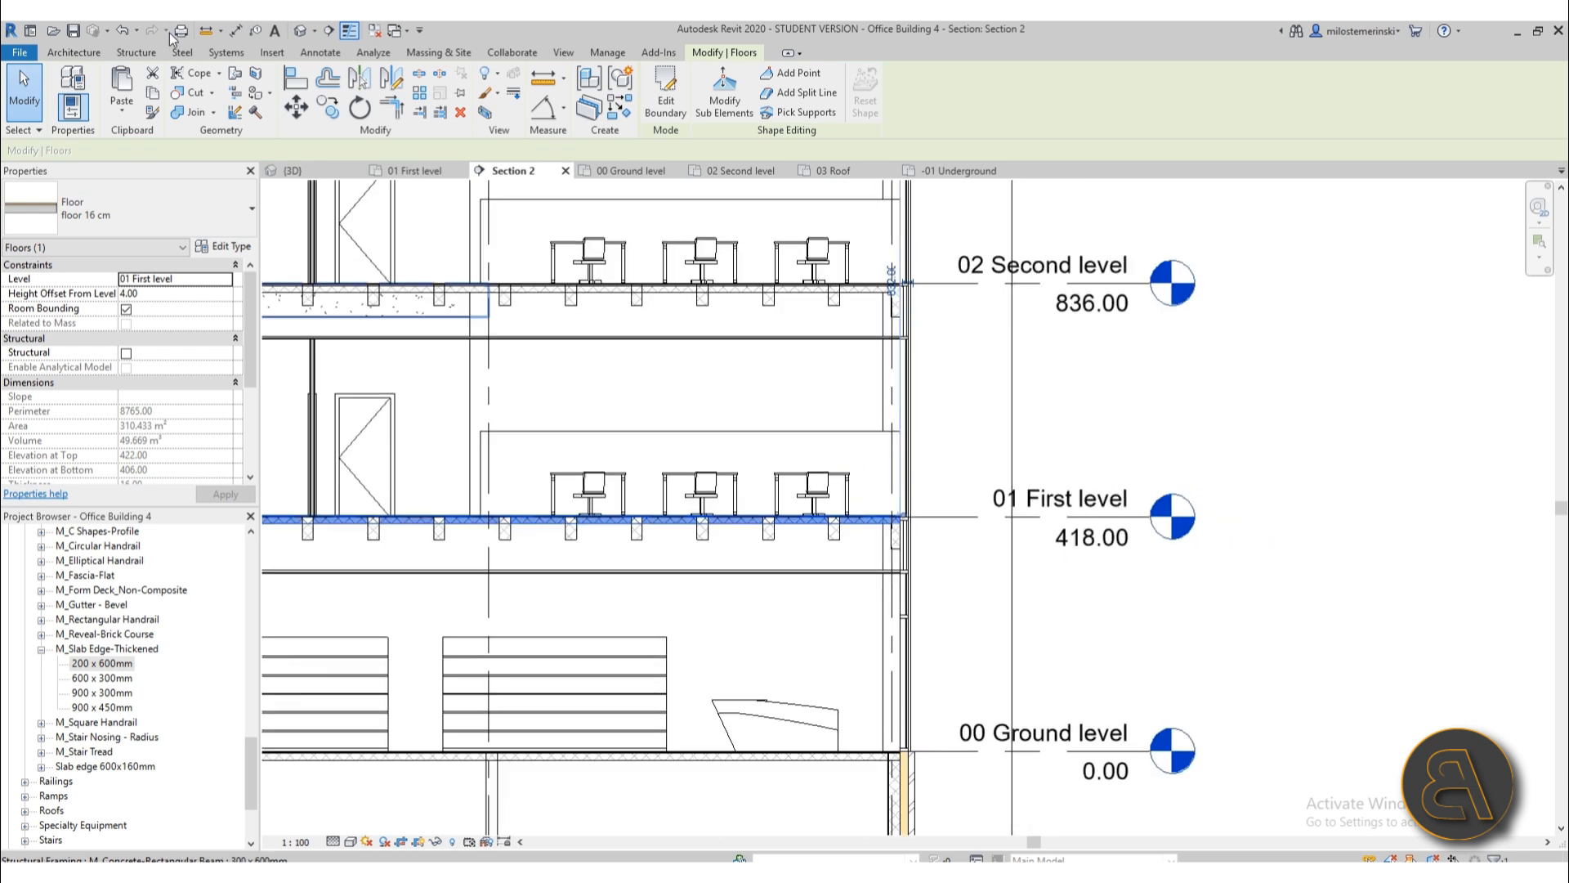
left_click(121, 33)
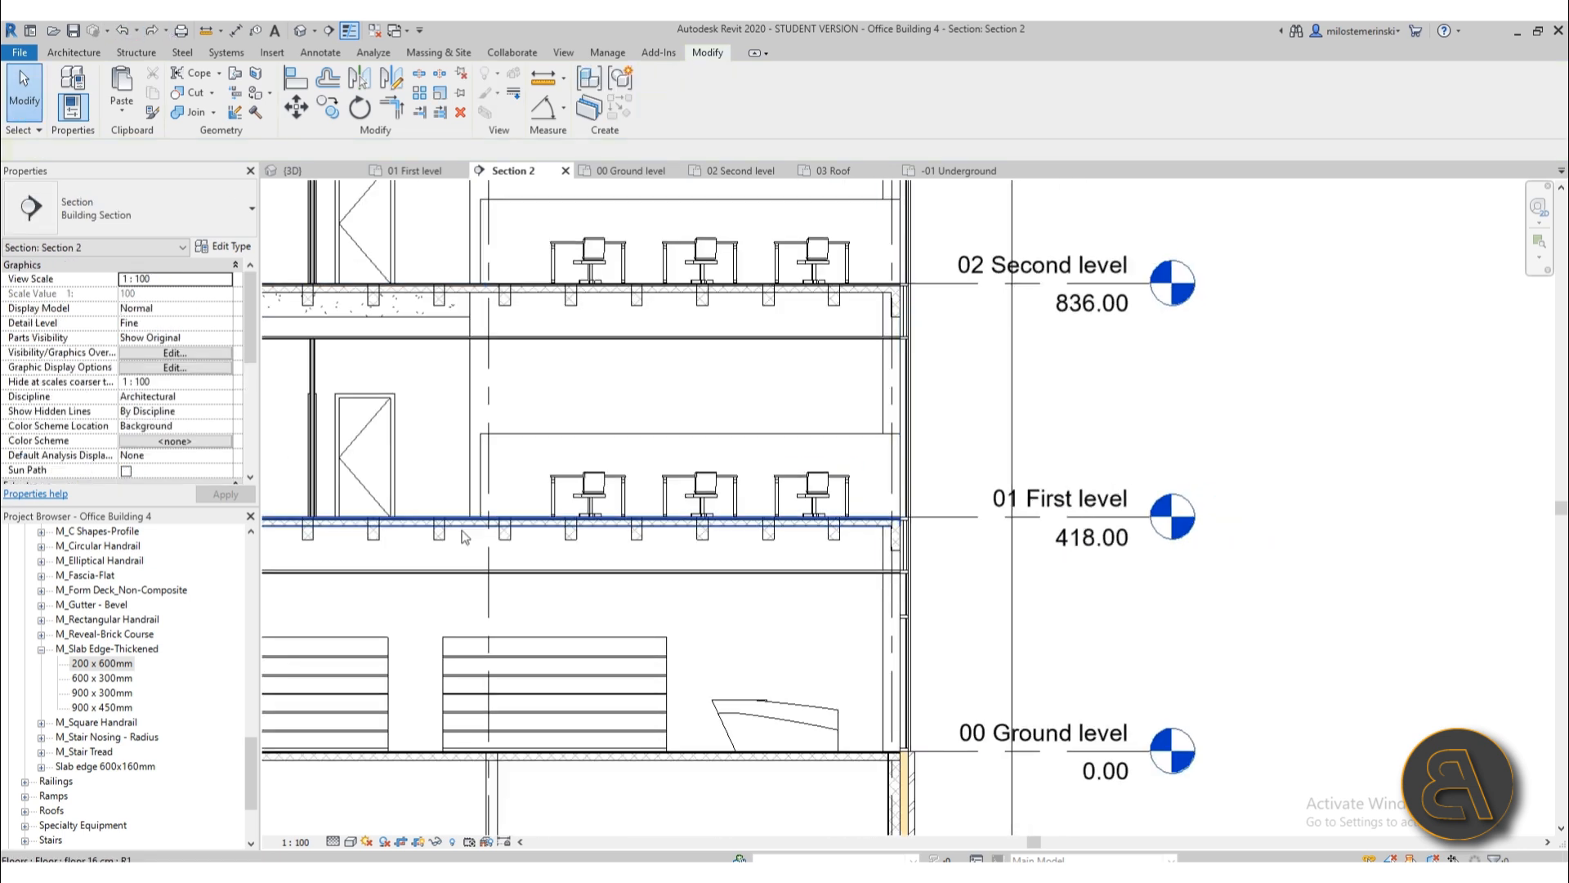
- Lower the first-level structural beam system by setting its elevation from level to -4.00
scroll(463, 555, "up", 5)
scroll(467, 552, "down", 5)
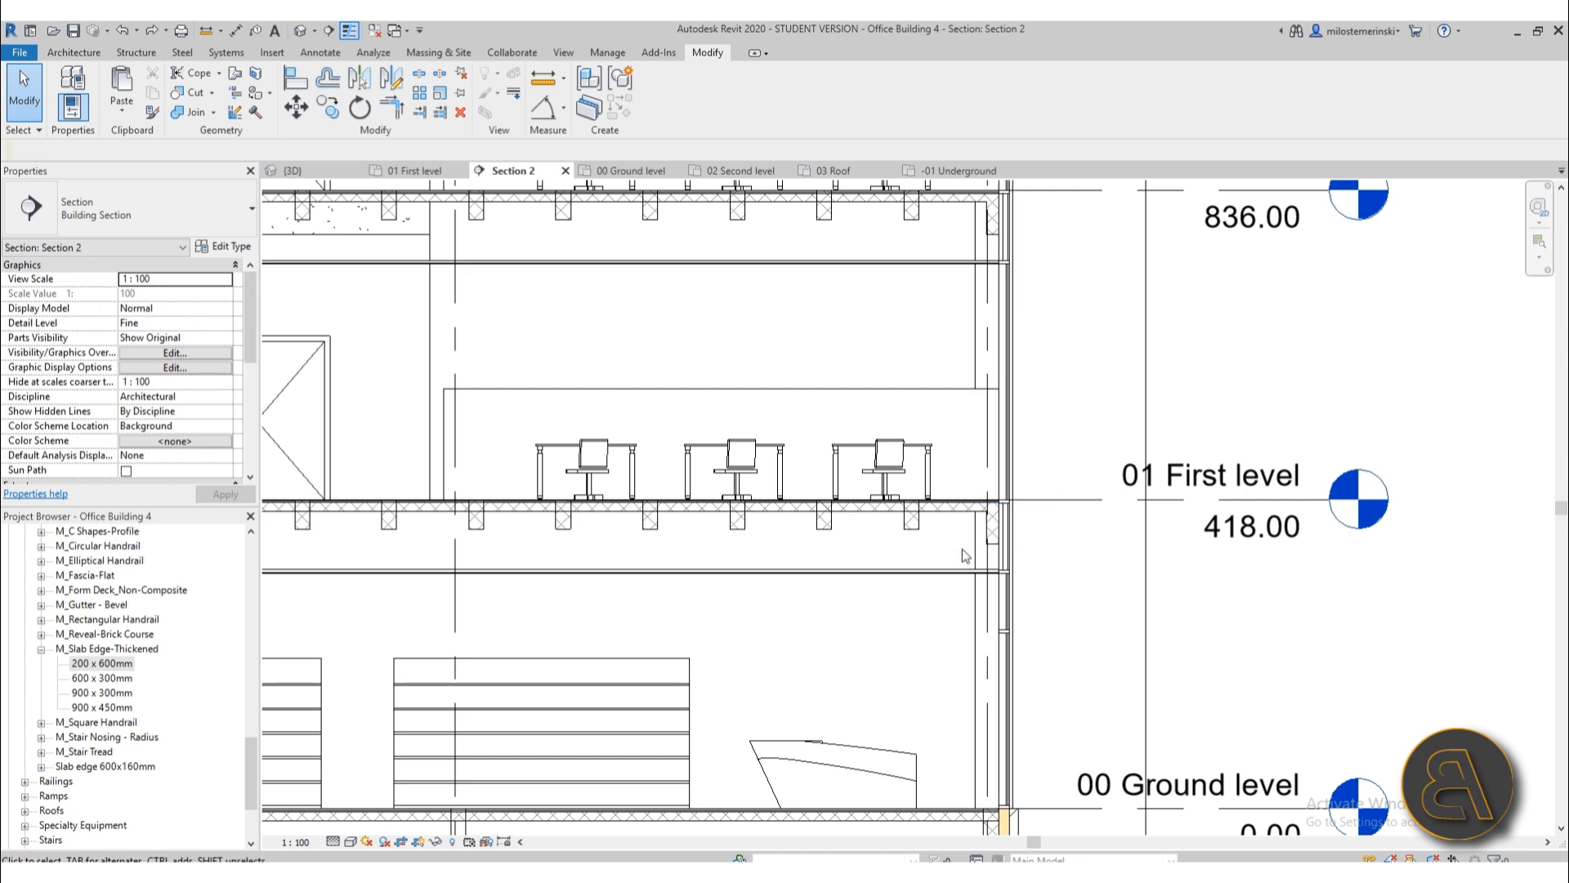
scroll(963, 547, "up", 5)
scroll(963, 548, "down", 5)
scroll(809, 564, "down", 2)
mouse_move(755, 577)
middle_mouse_down()
mouse_move(943, 577)
mouse_move(879, 571)
middle_mouse_up()
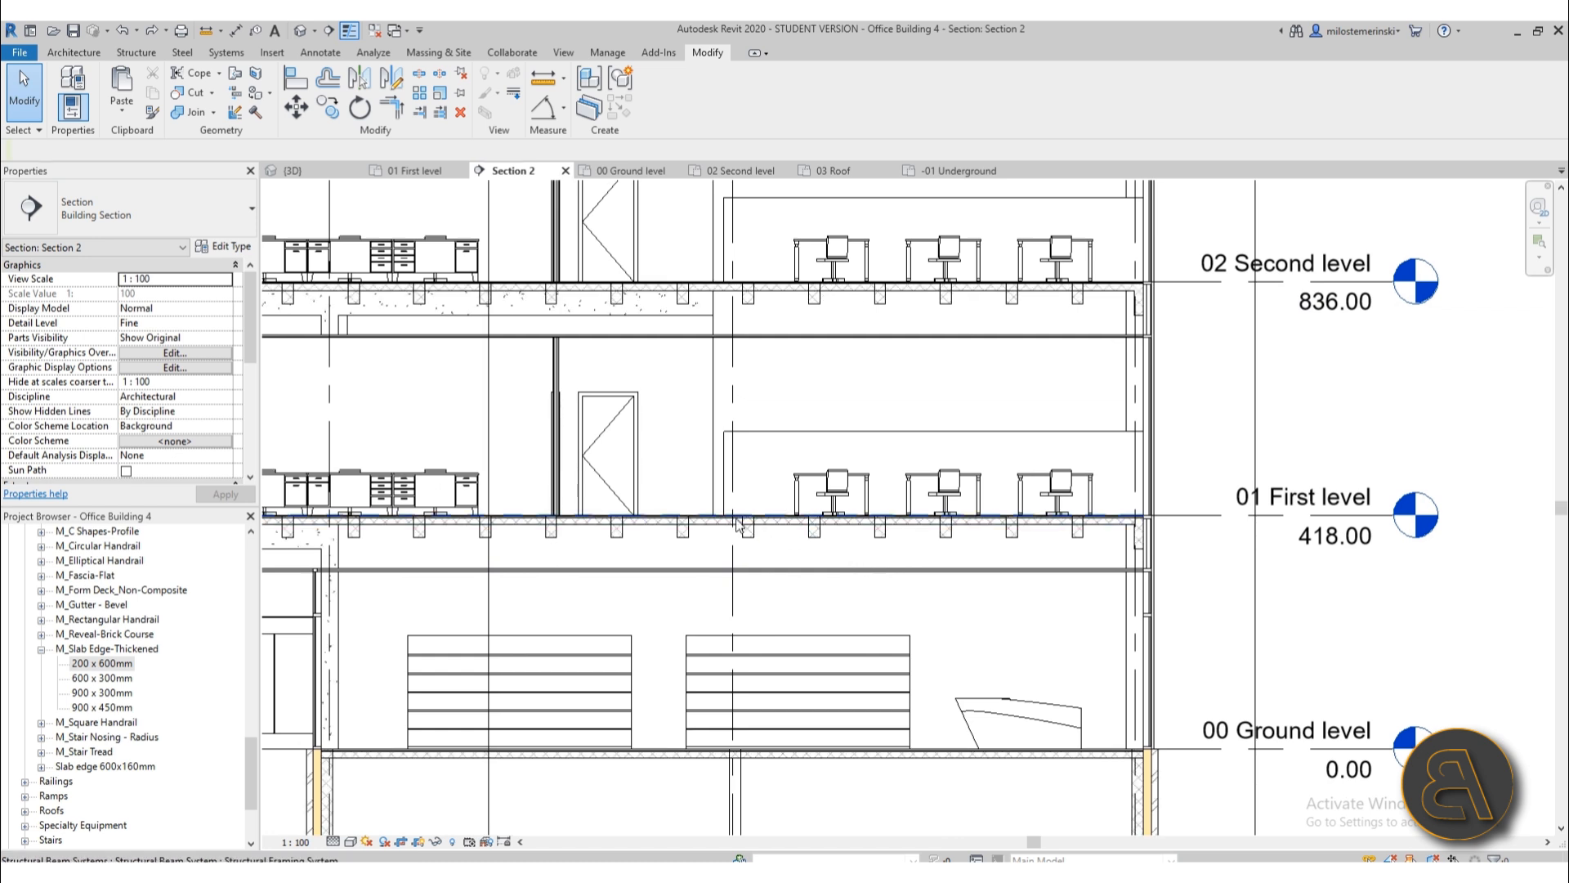
scroll(695, 544, "up", 4)
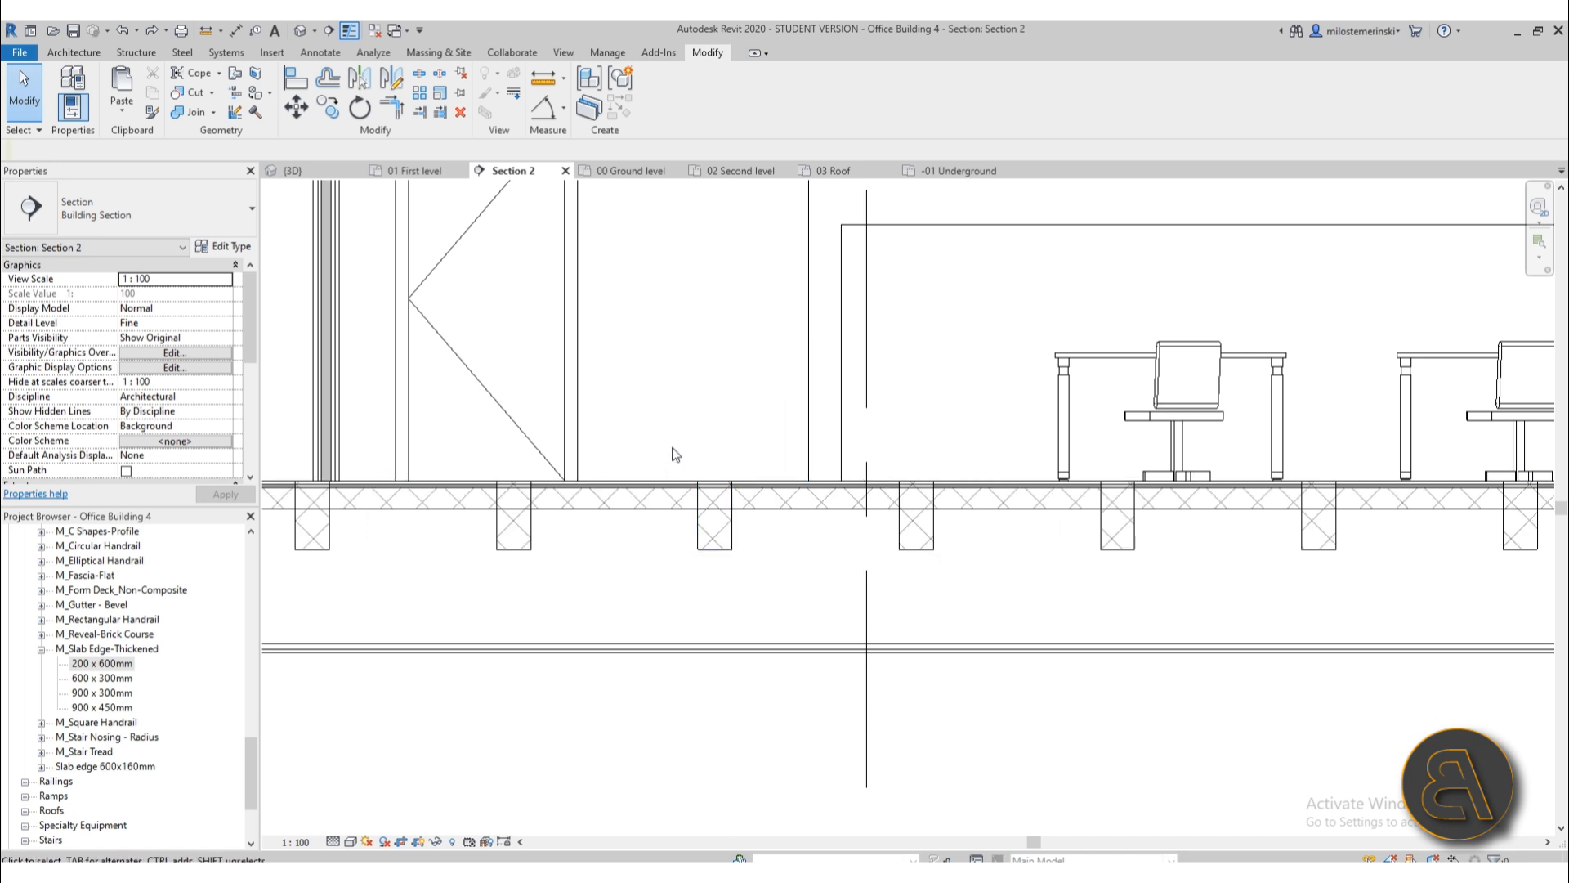
scroll(666, 482, "down", 1)
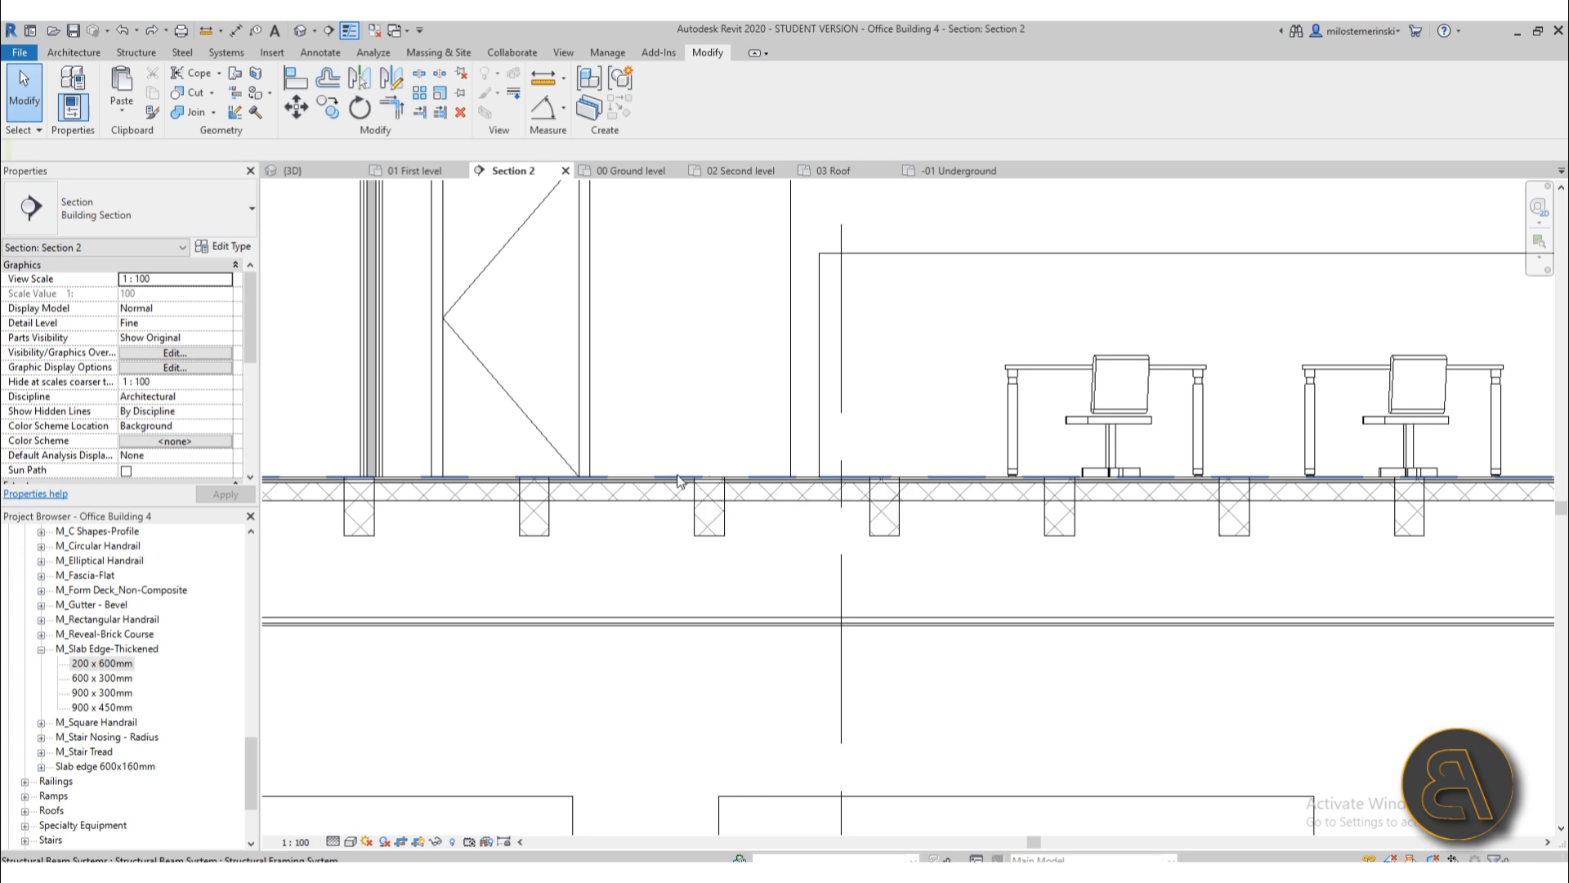
left_click(678, 481)
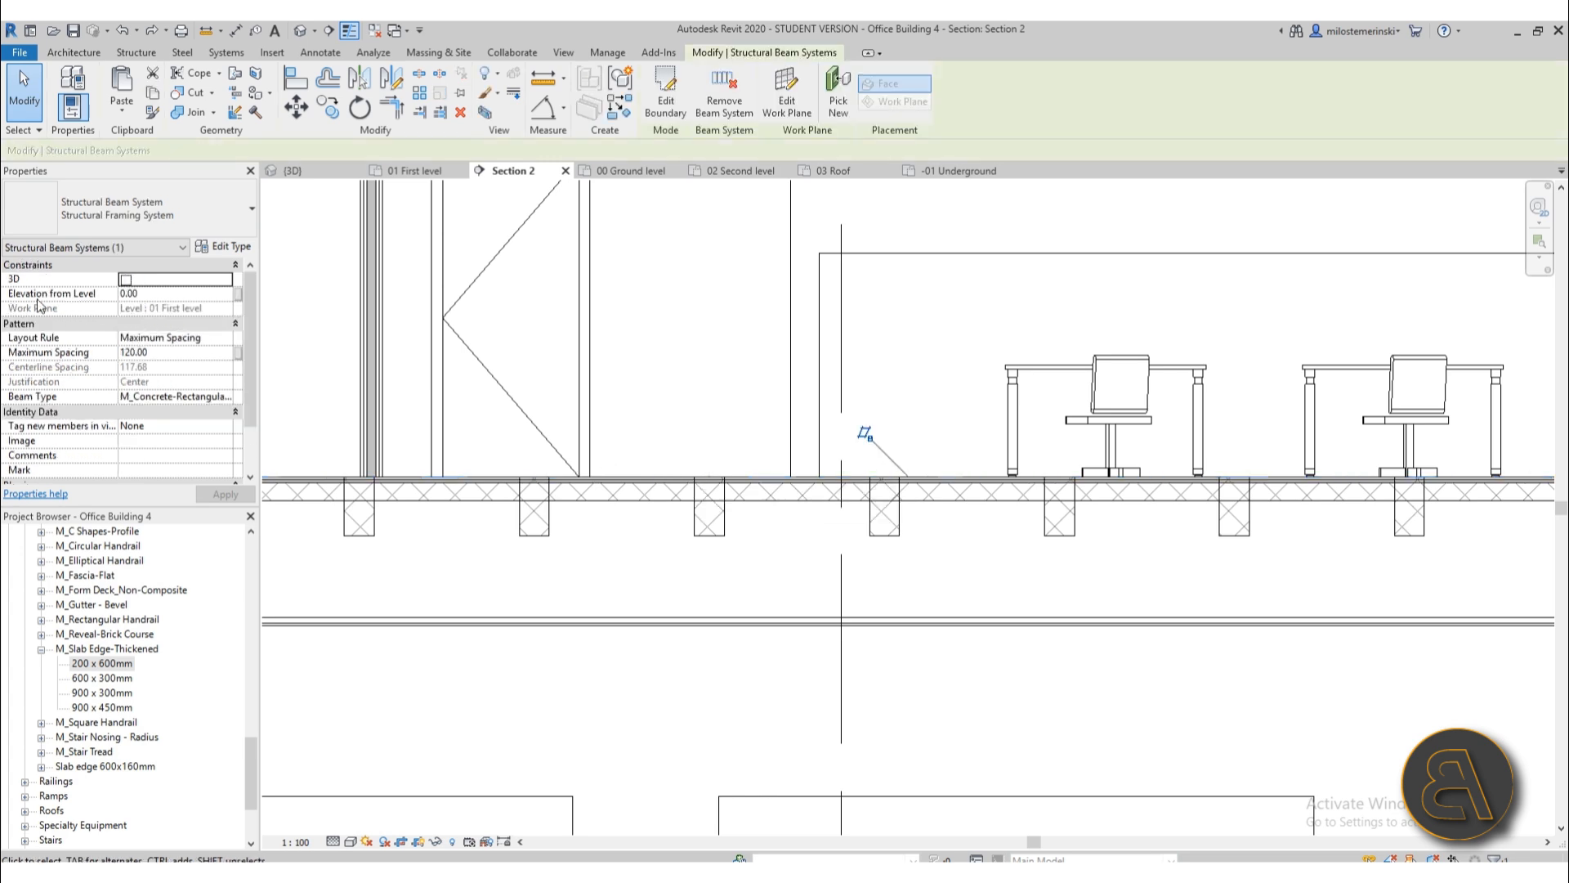
left_click(185, 294)
type("-4")
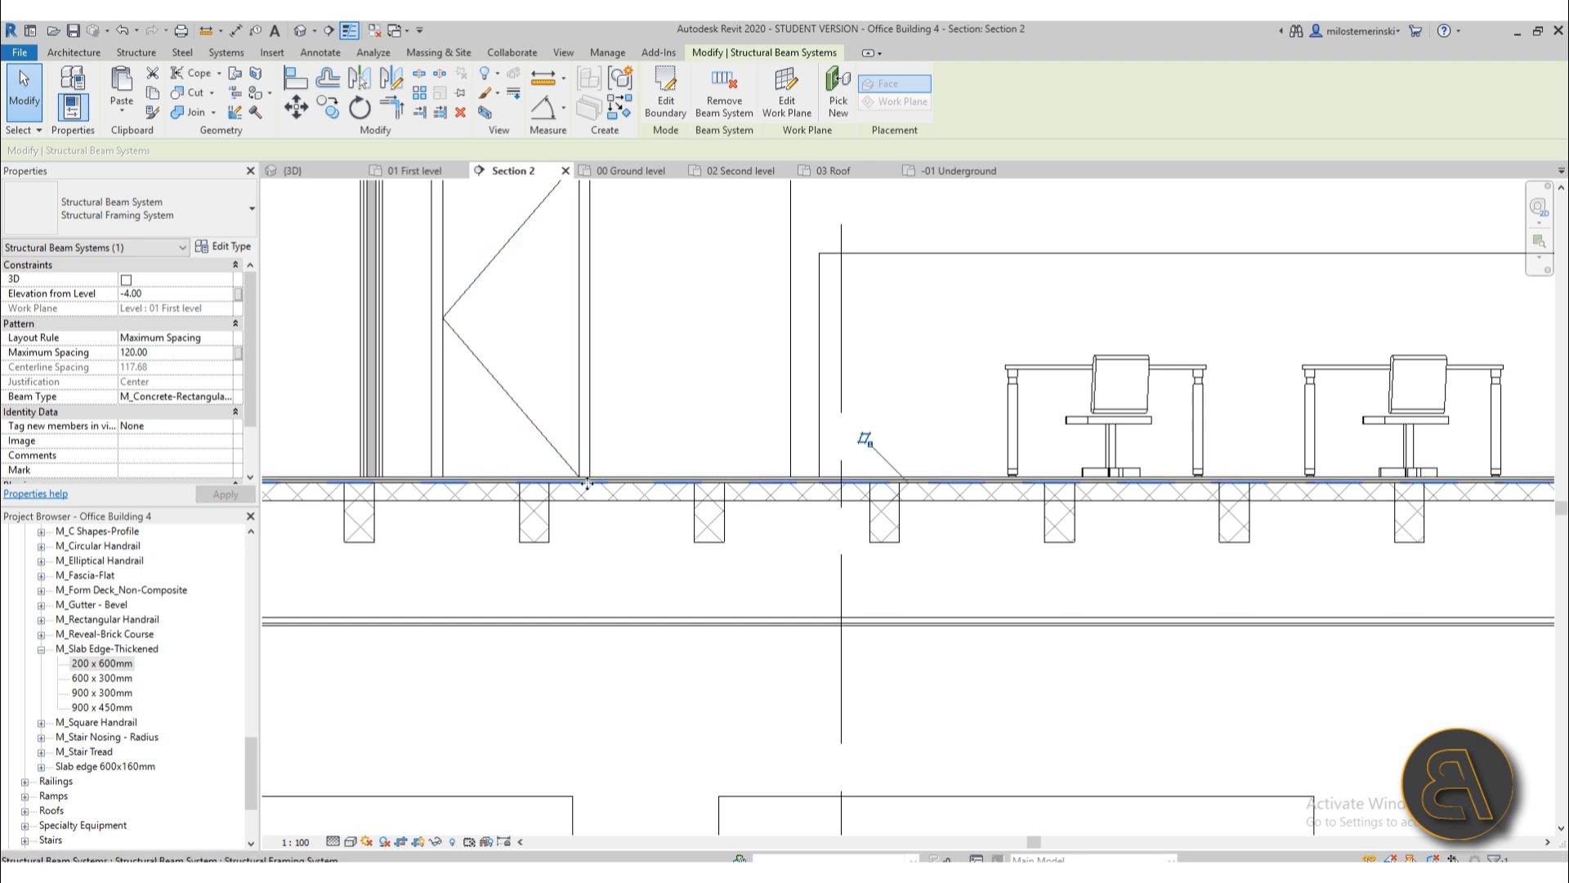
- Lower the second-level structural beam system by the same elevation offset as the first-level one and deselect it
scroll(594, 528, "down", 3)
scroll(777, 427, "up", 5)
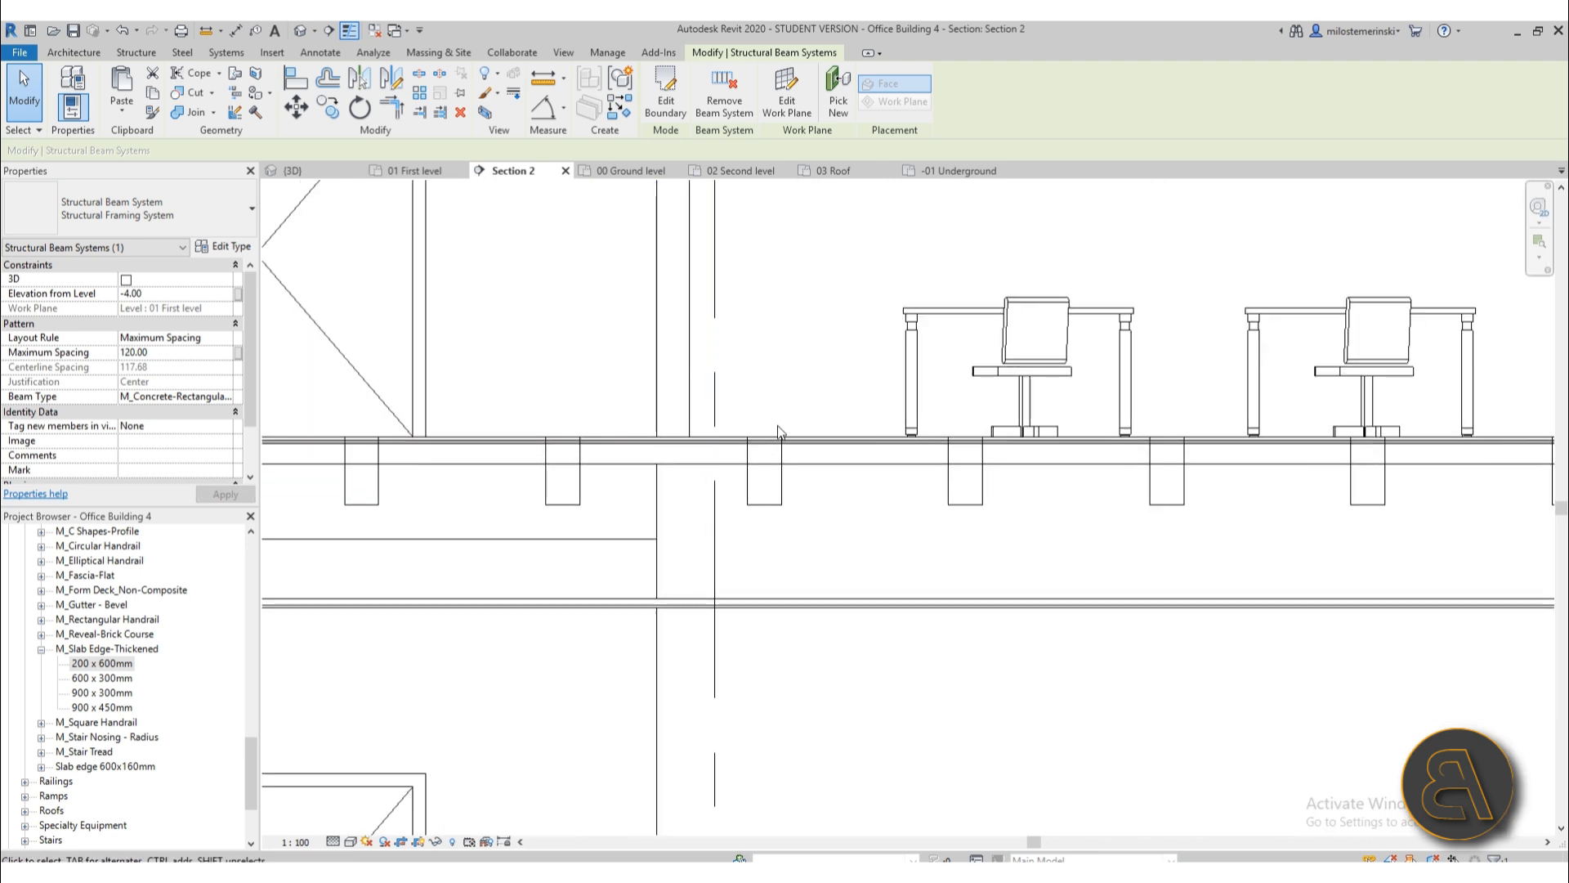
left_click(777, 426)
left_click(766, 438)
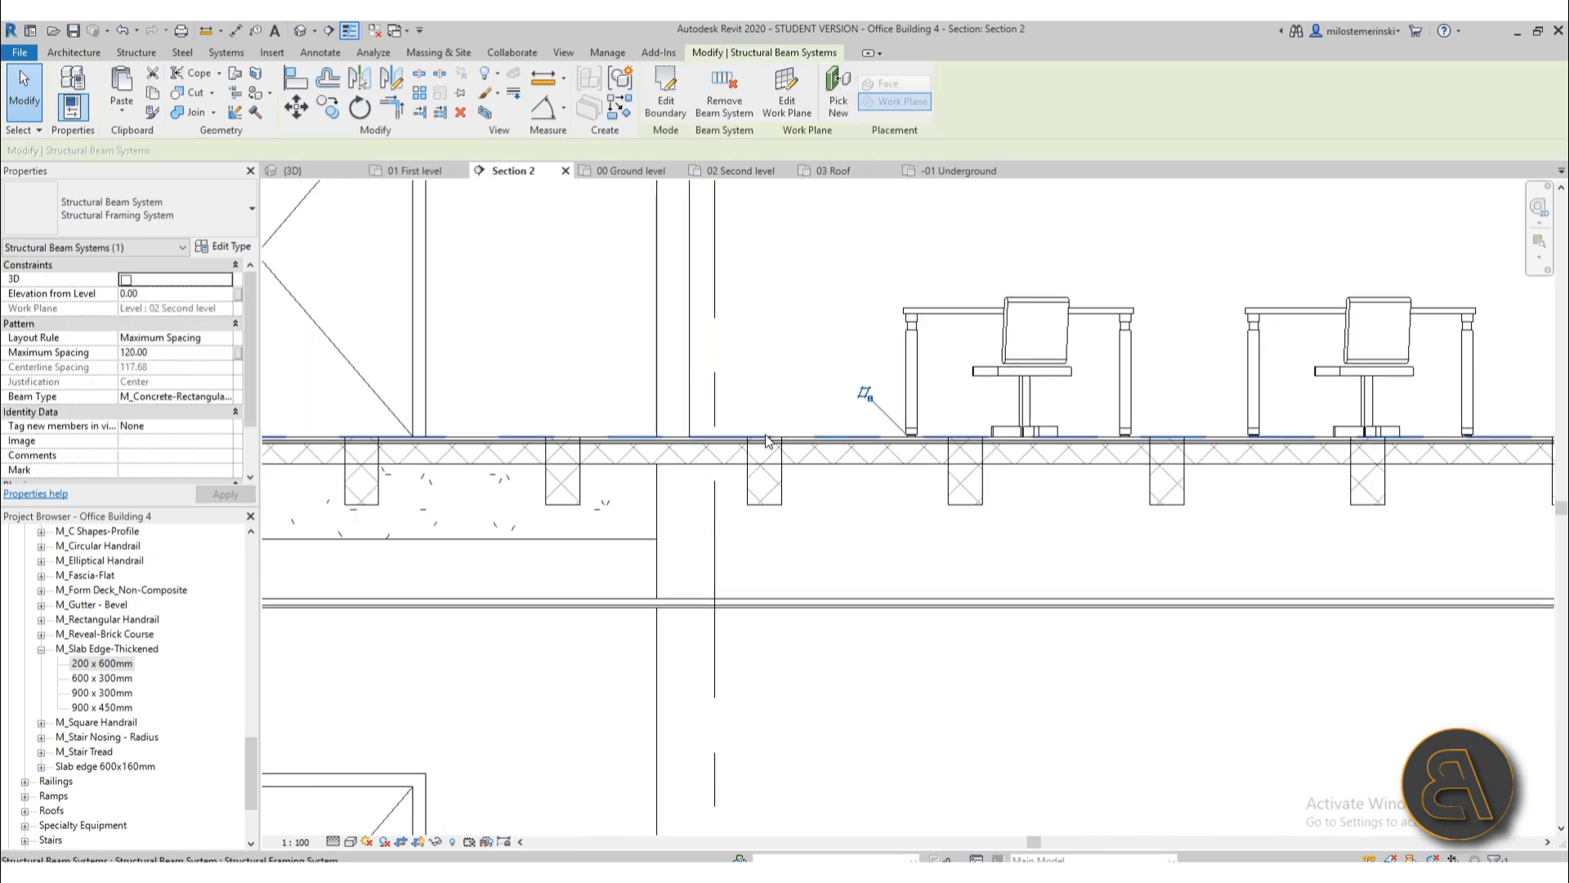
left_click(177, 294)
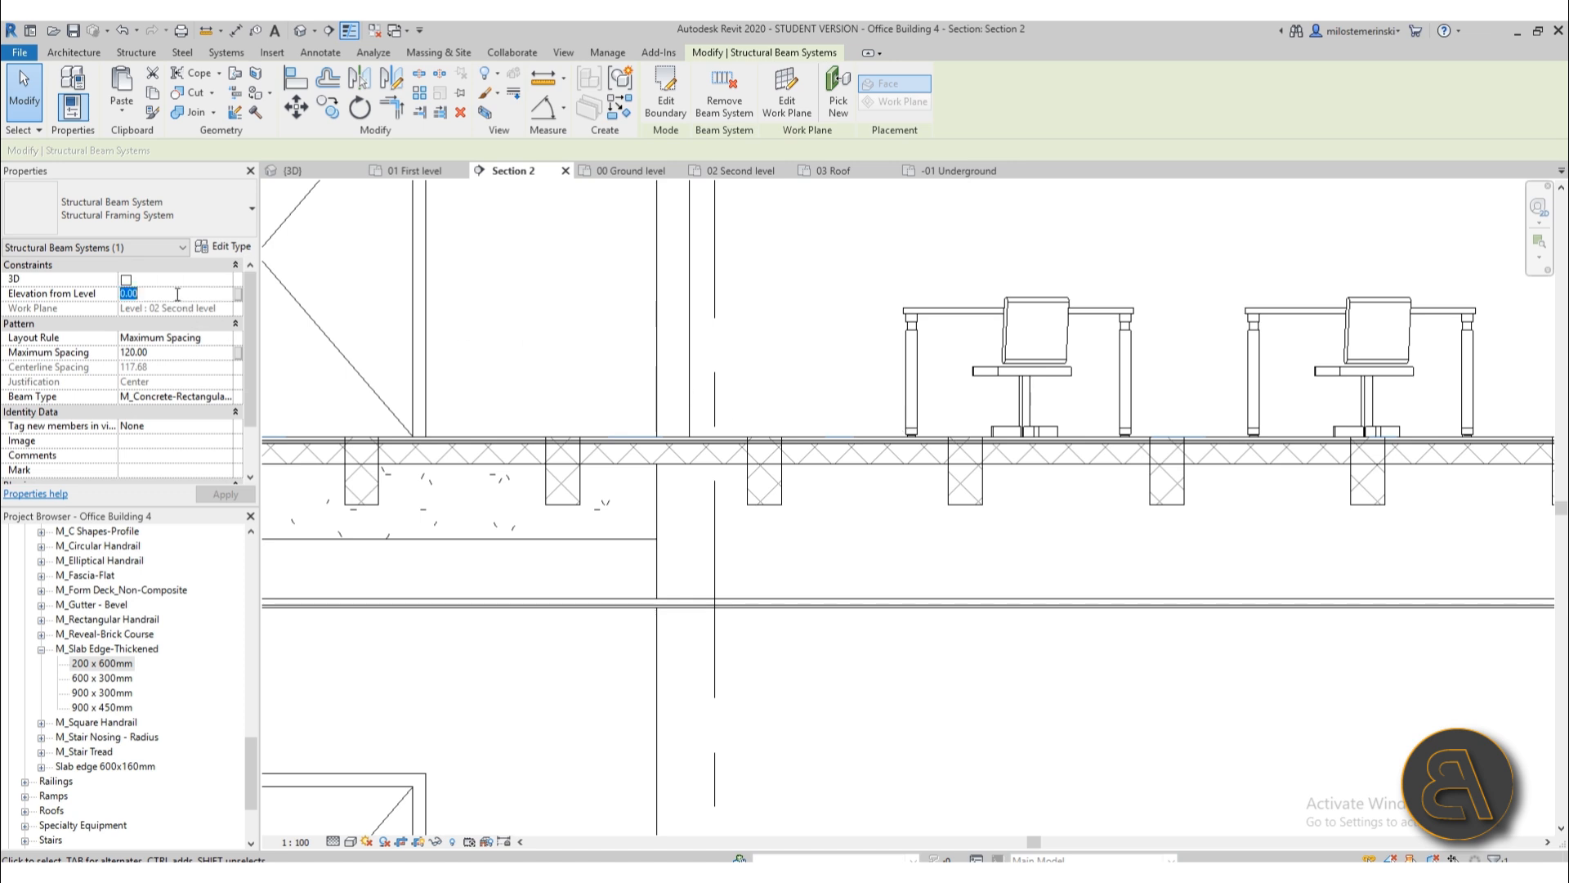
scroll(862, 396, "down", 3)
left_click(778, 482)
middle_click_drag(648, 317, 645, 421)
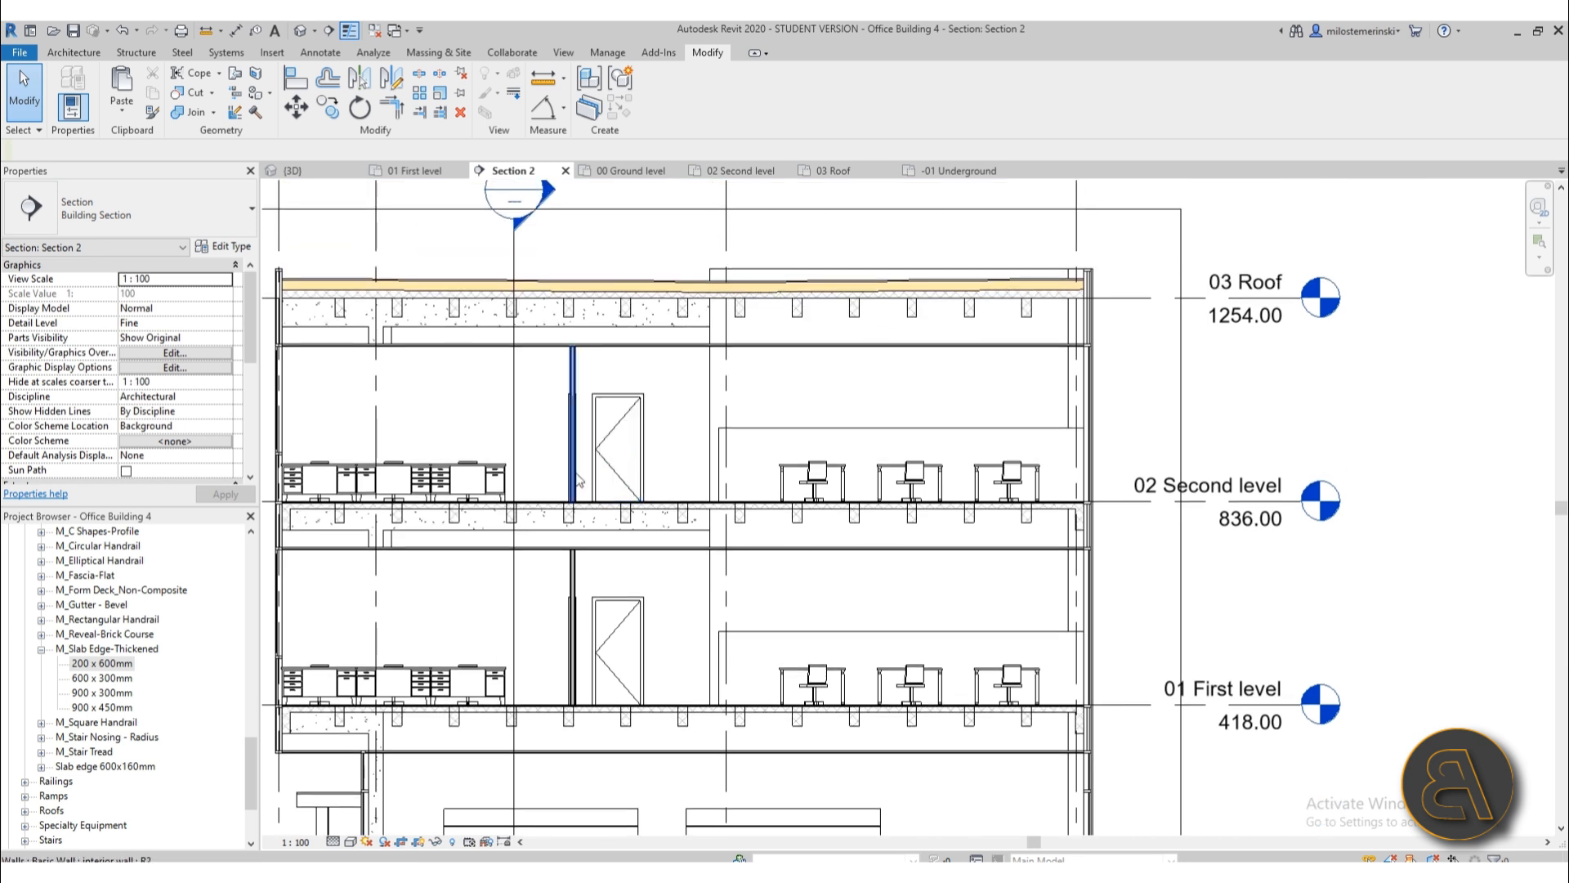
left_click(419, 535)
left_click(460, 603)
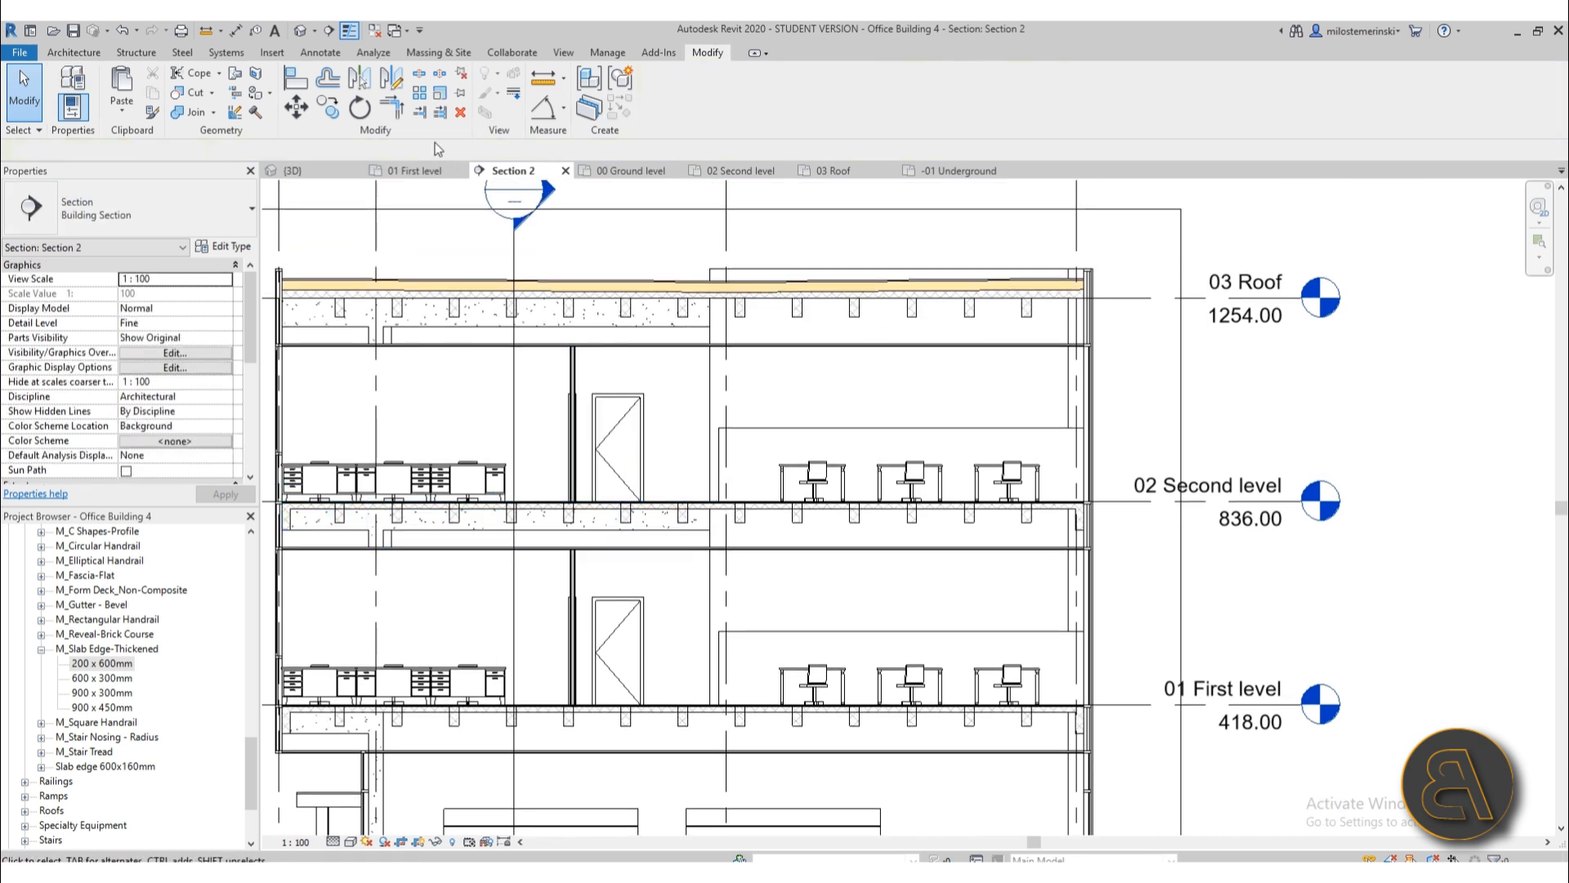
- In the 3D view, filter the second-level selection to Structural Framing (Other) and set those beams' start and end level offsets to -4.00
left_click(311, 35)
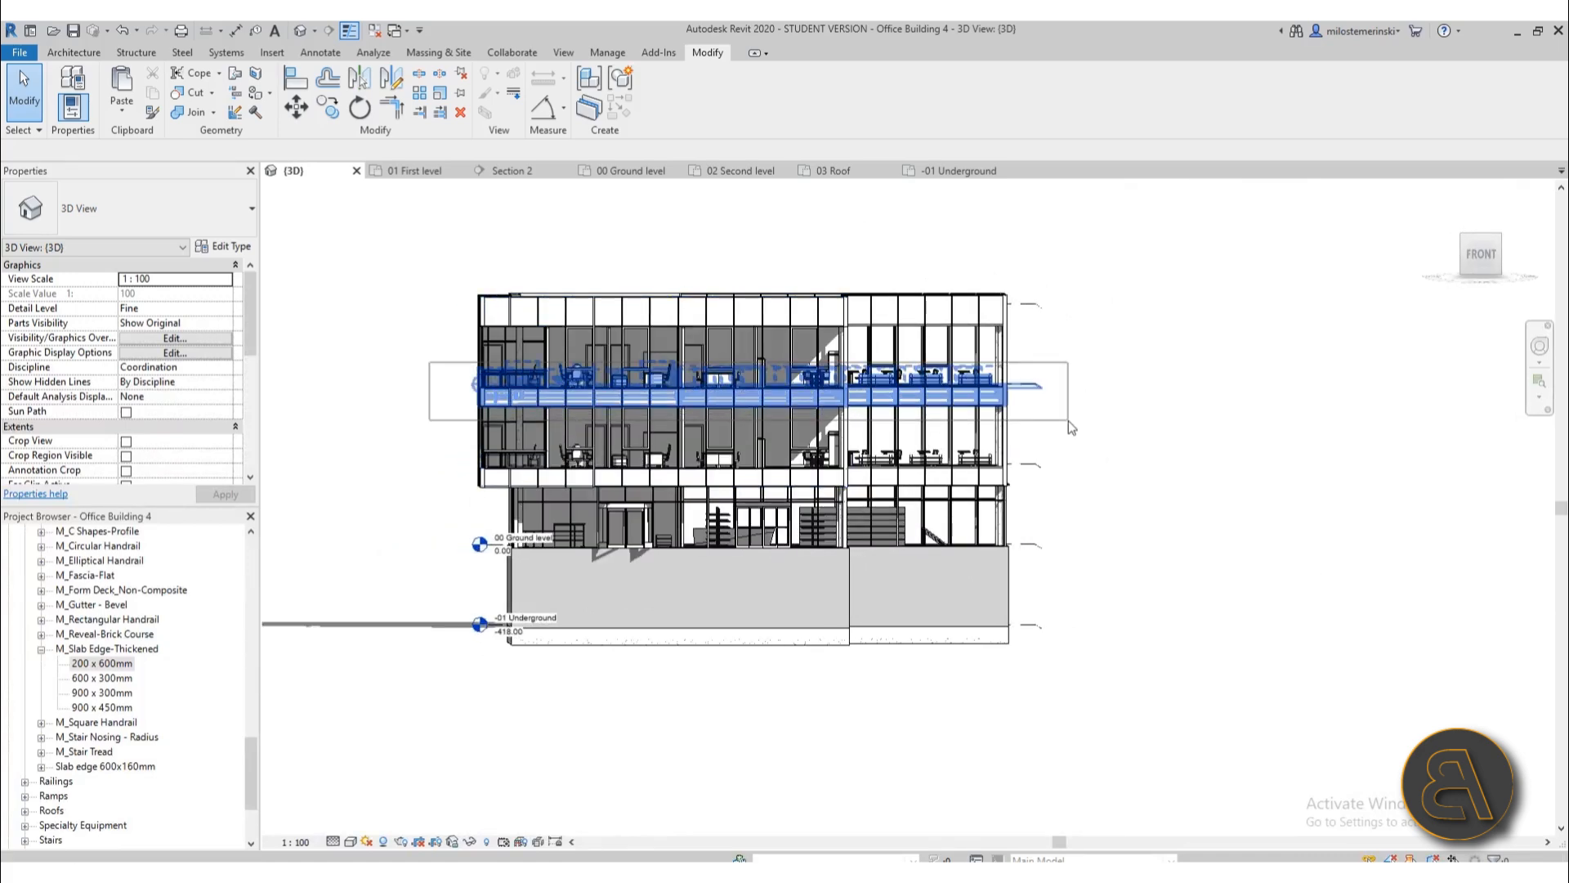
left_click(1007, 424)
middle_click_drag(1050, 532, 1136, 494, "shift")
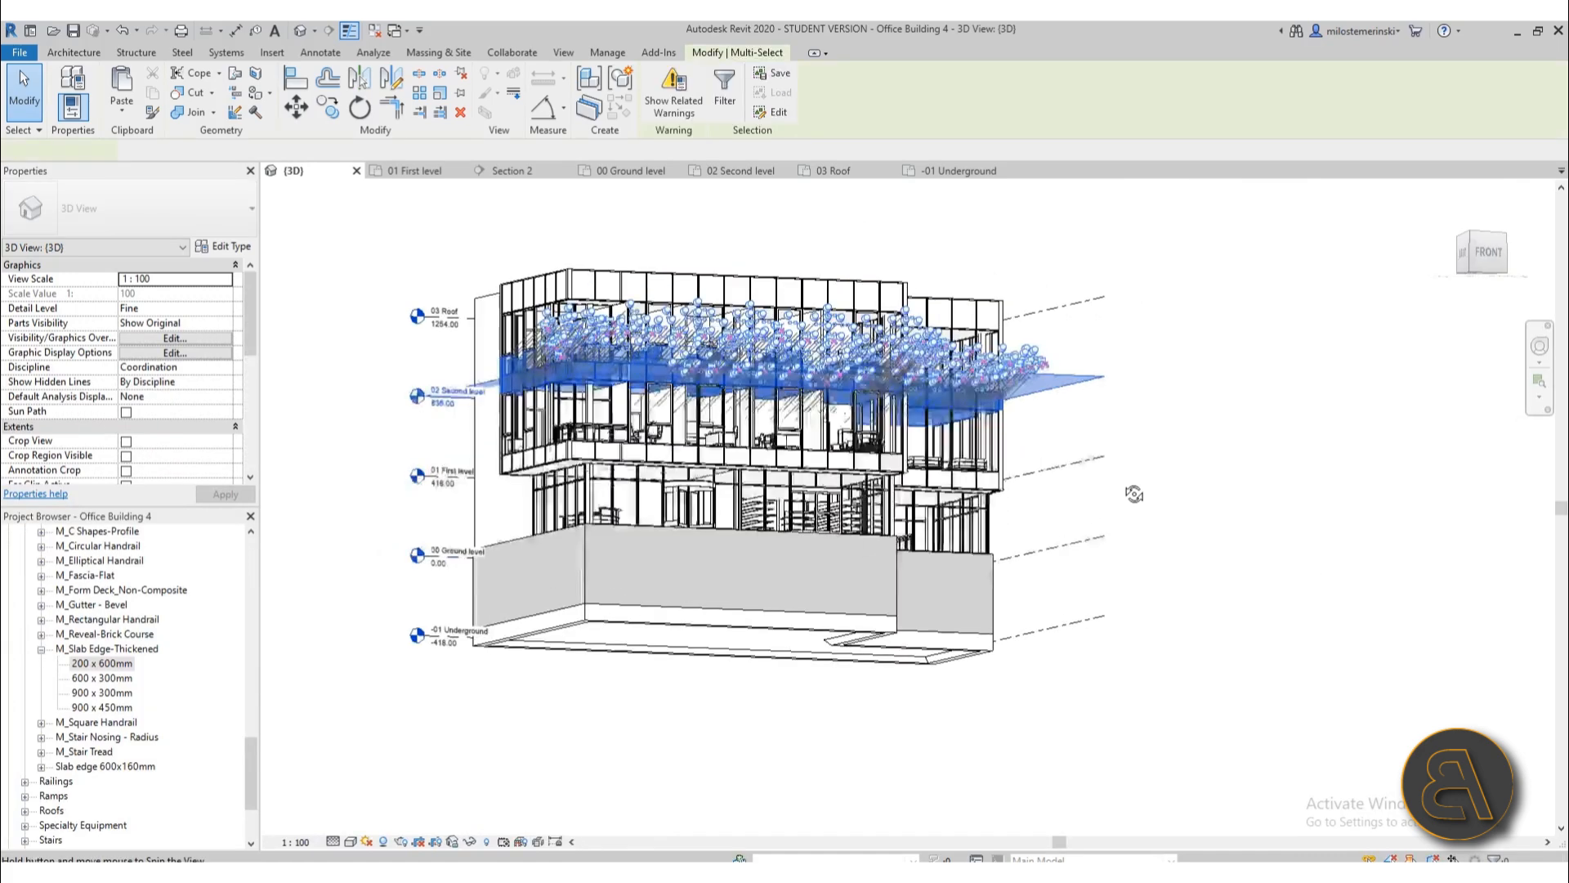
left_click(730, 97)
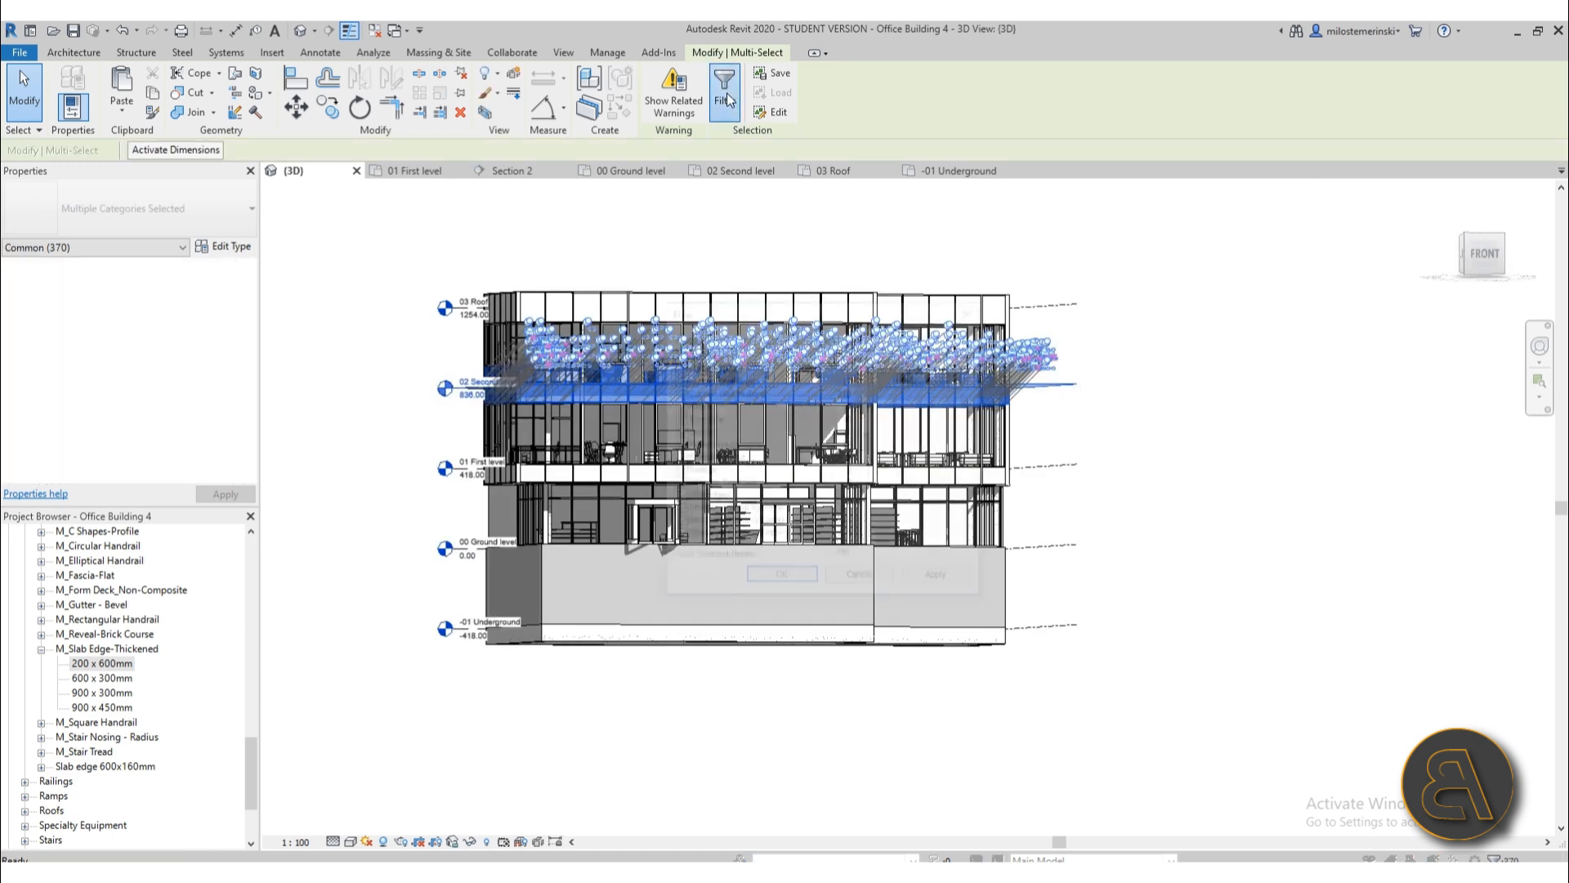
left_click(904, 381)
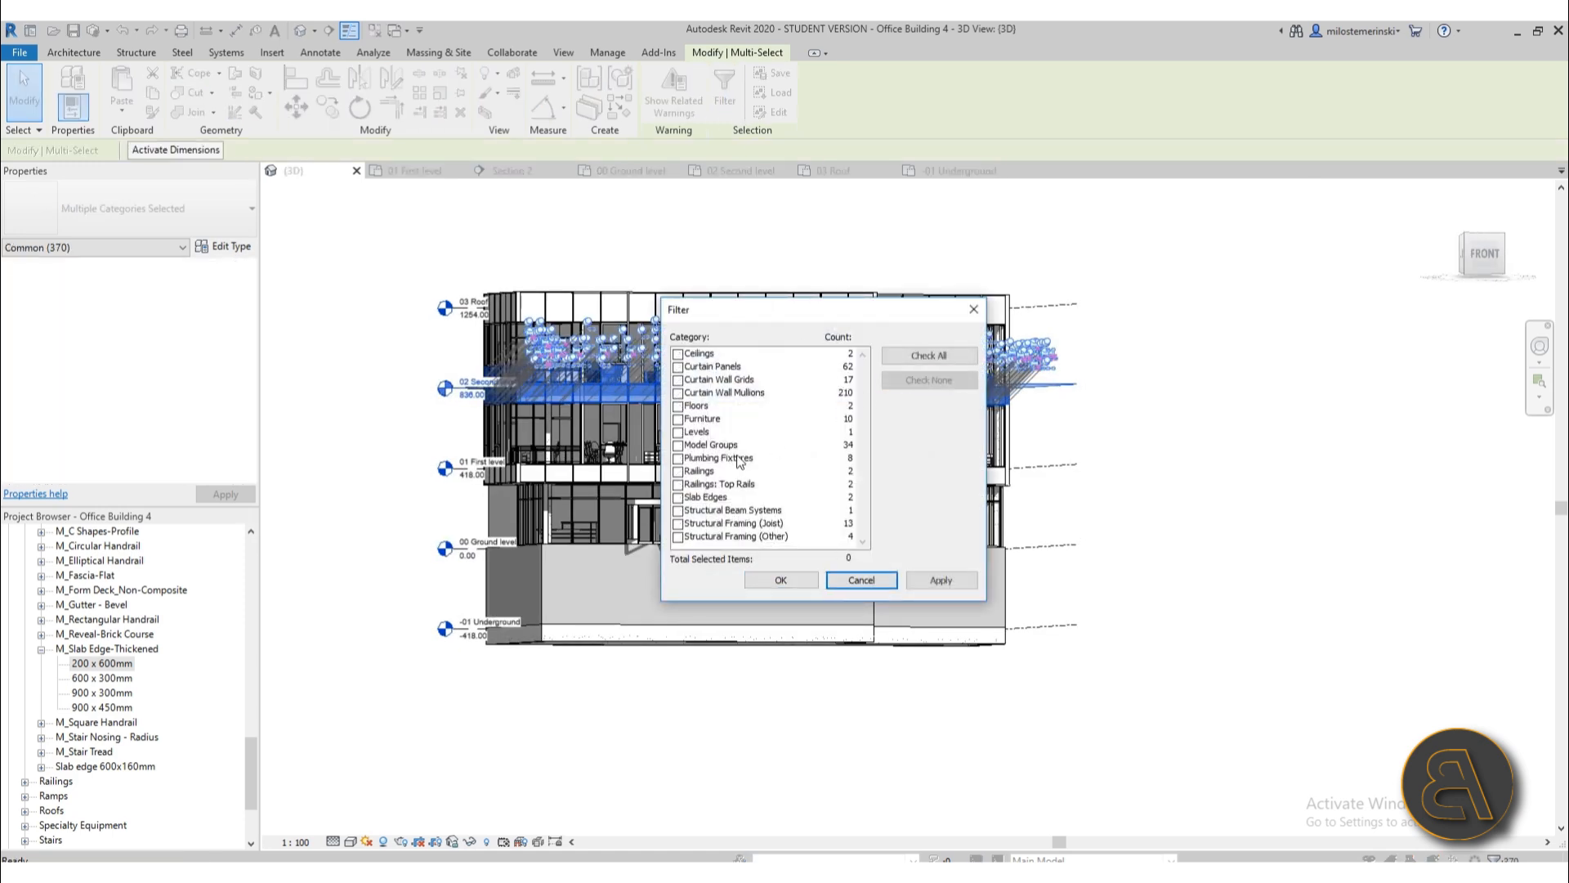
left_click(679, 538)
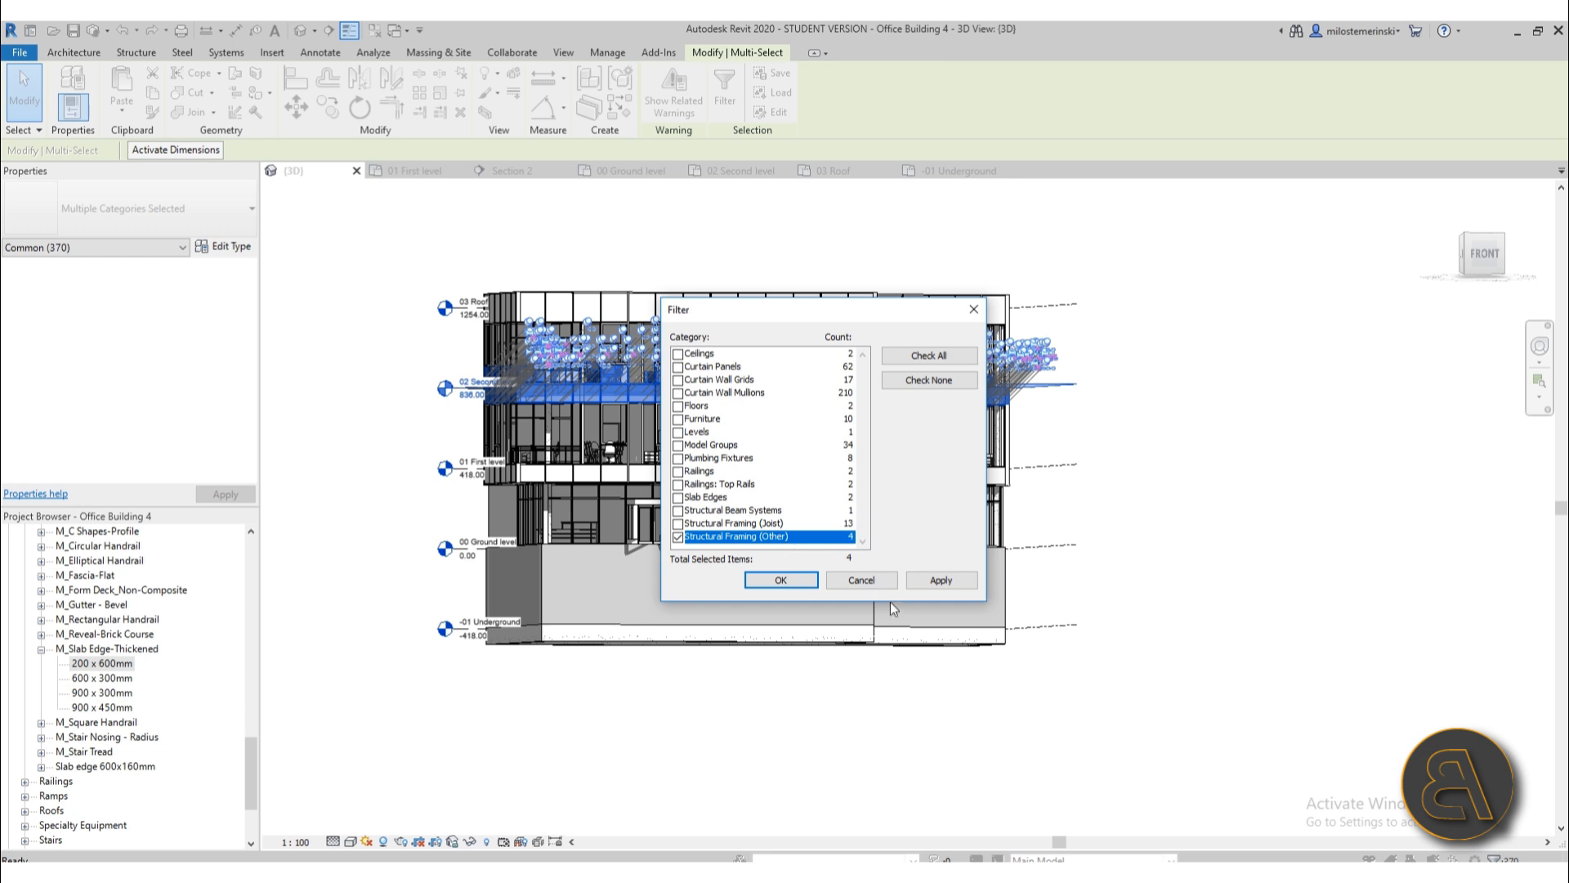
left_click(928, 580)
left_click(796, 581)
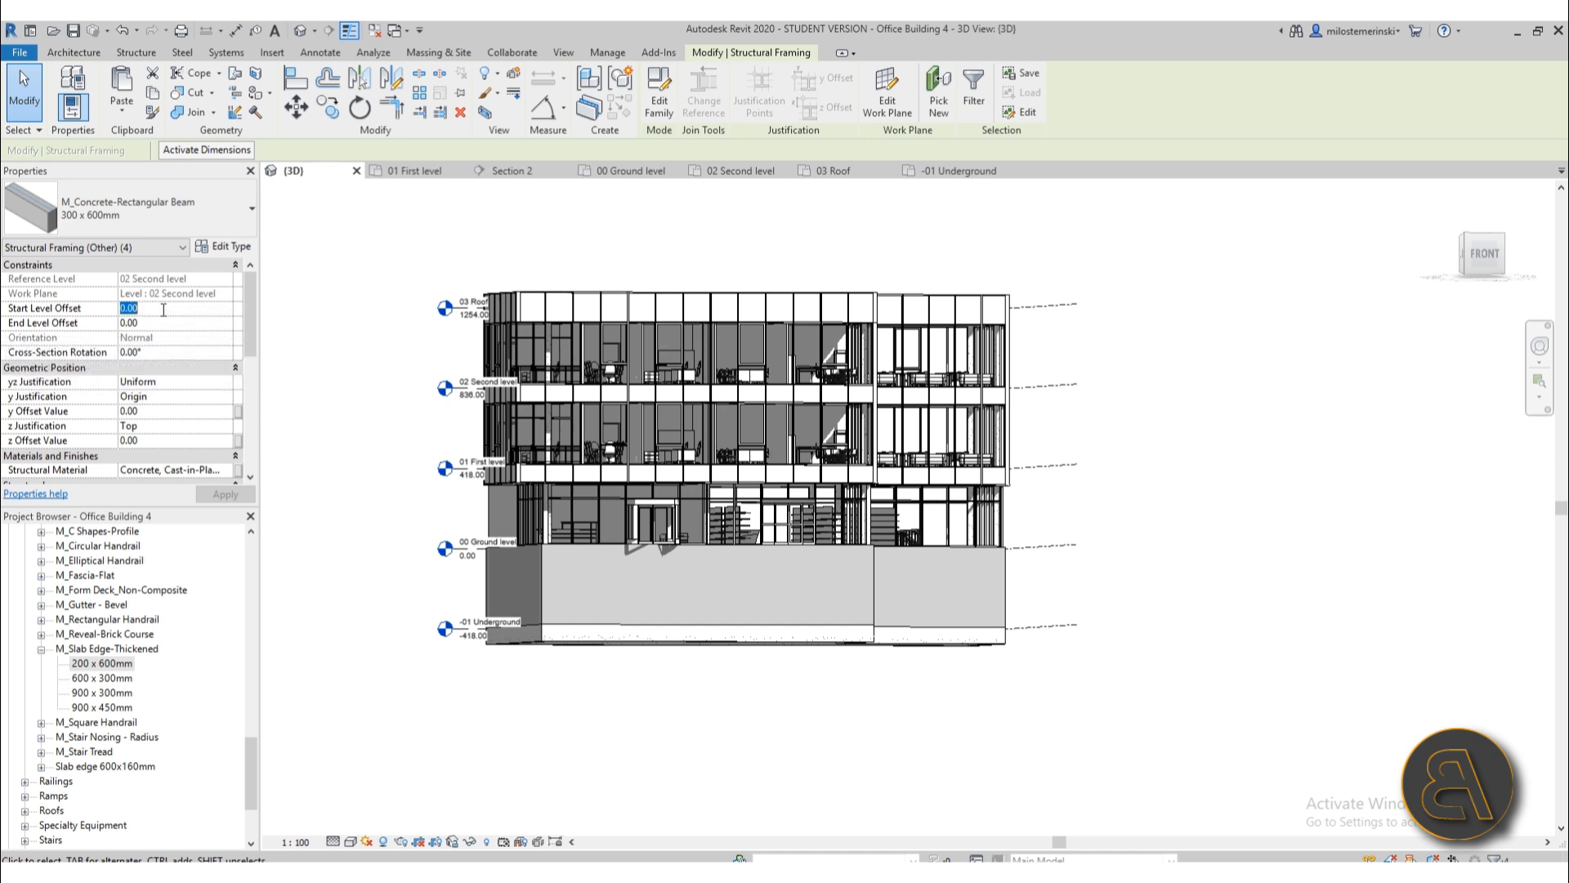
key("Tab")
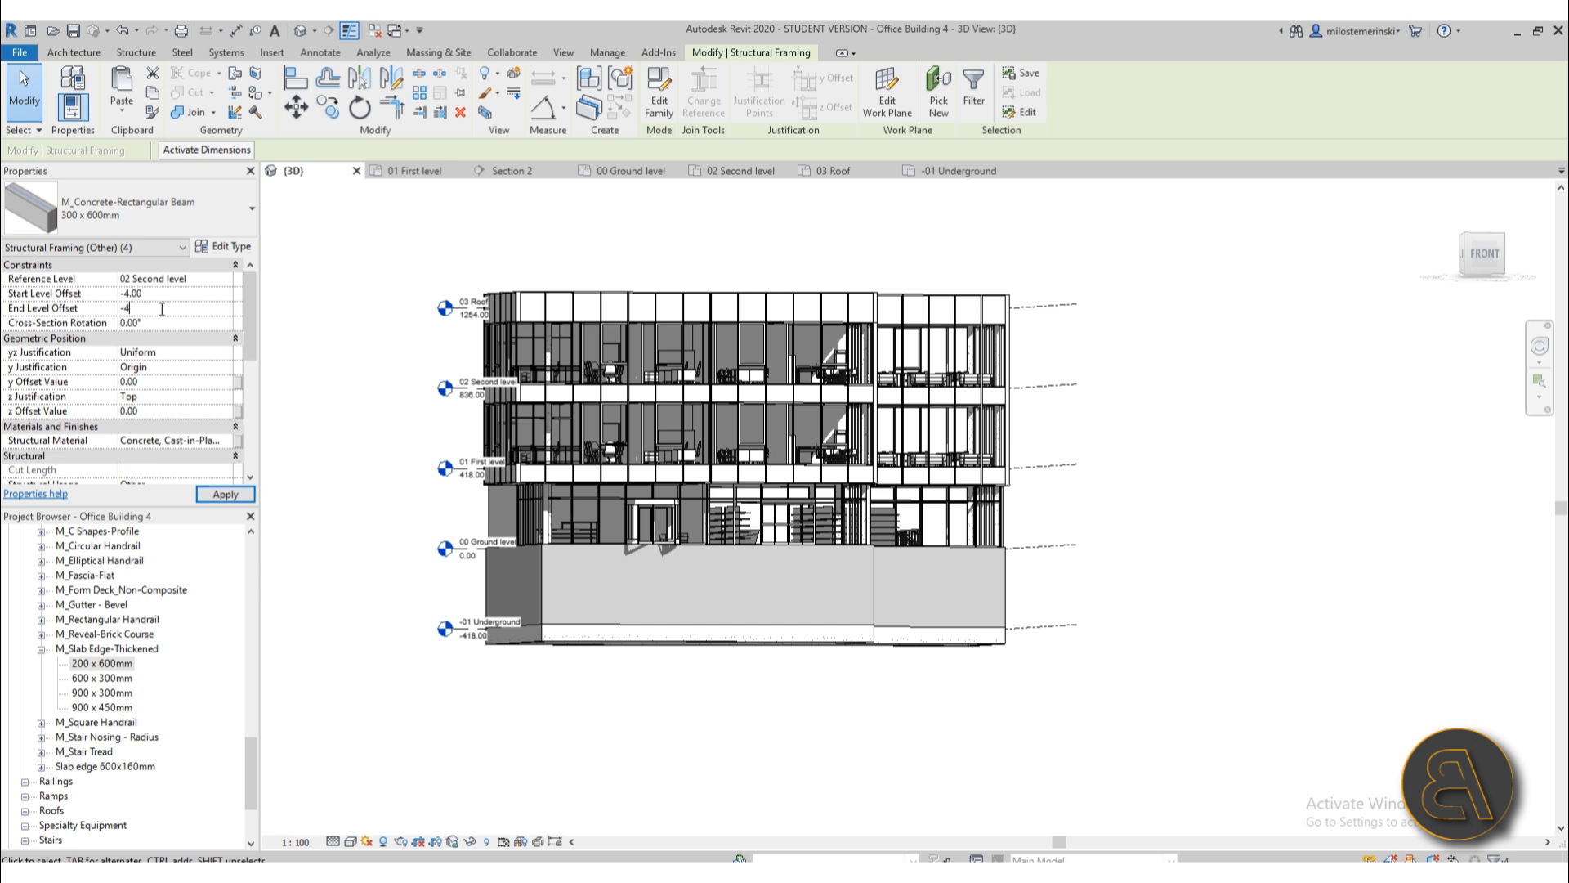
left_click(228, 498)
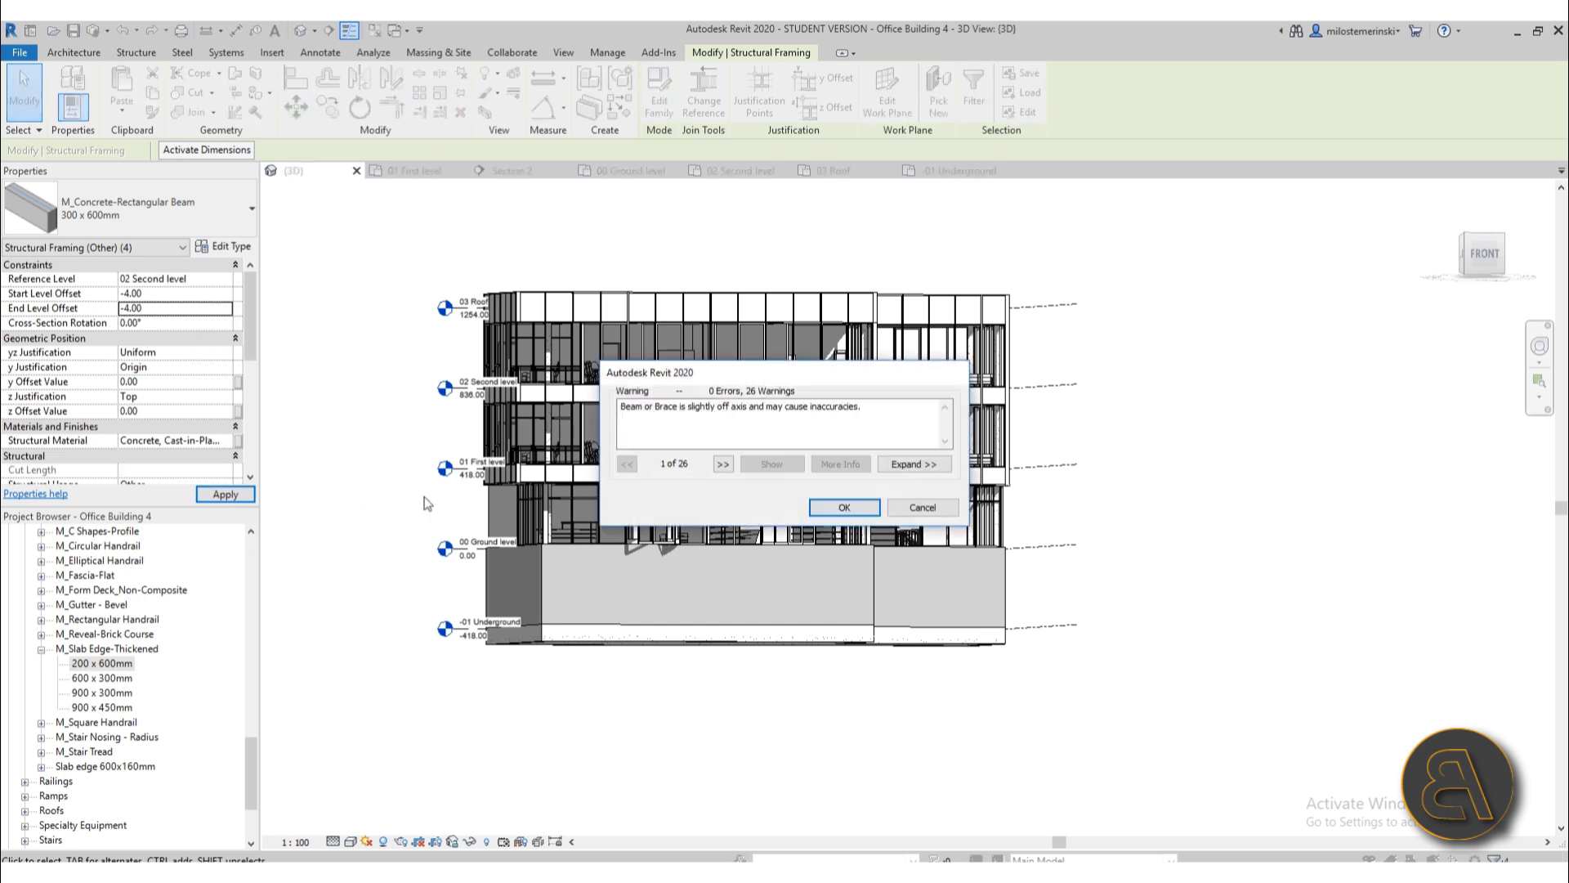
left_click(845, 508)
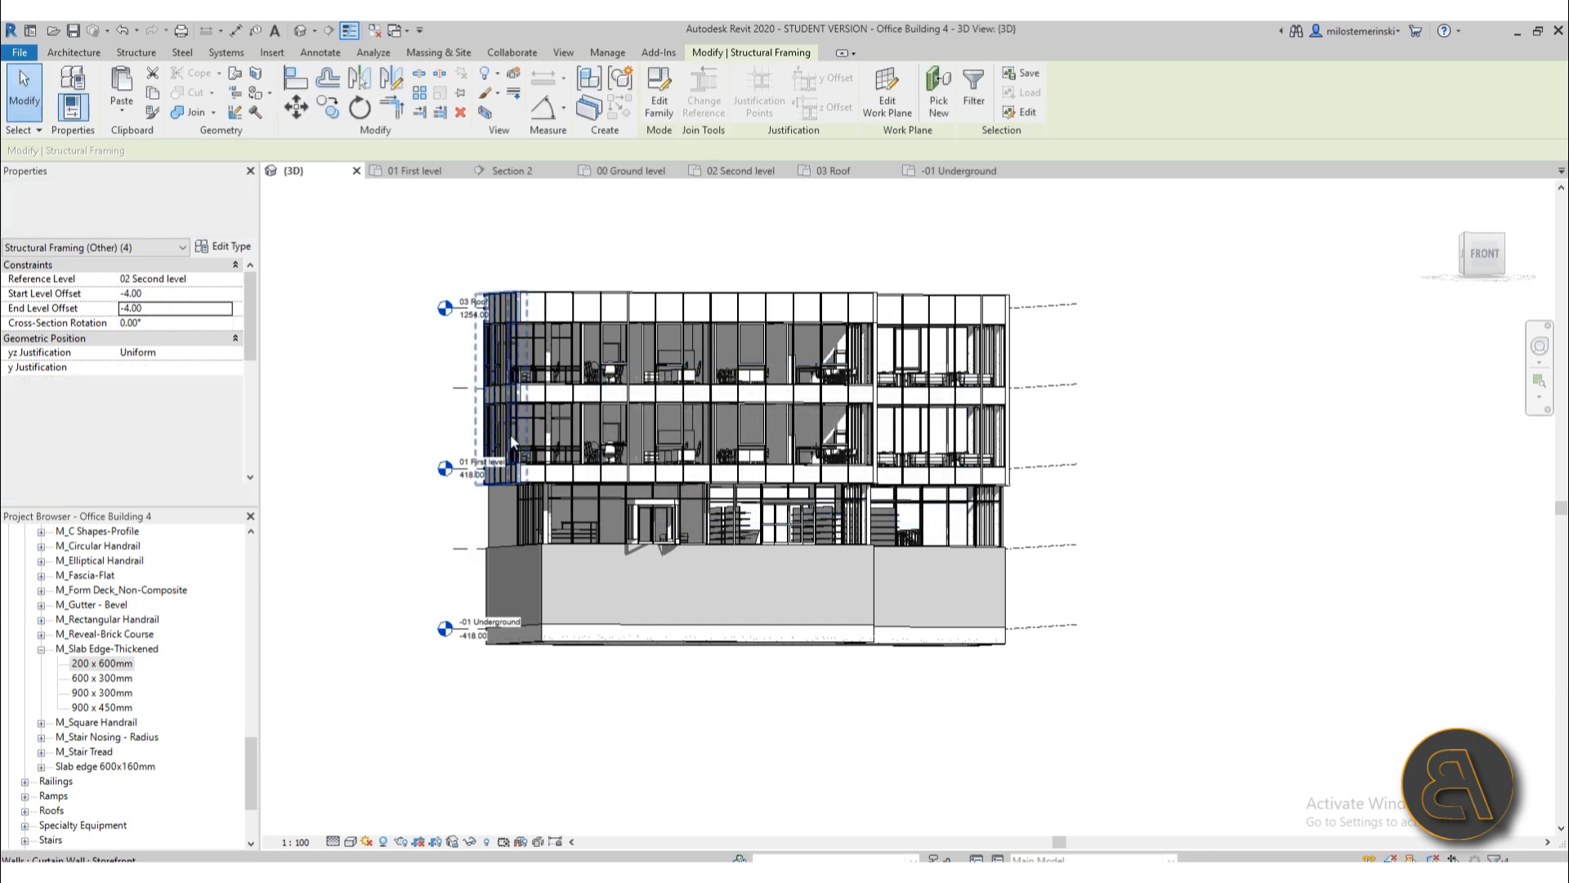
left_click(422, 442)
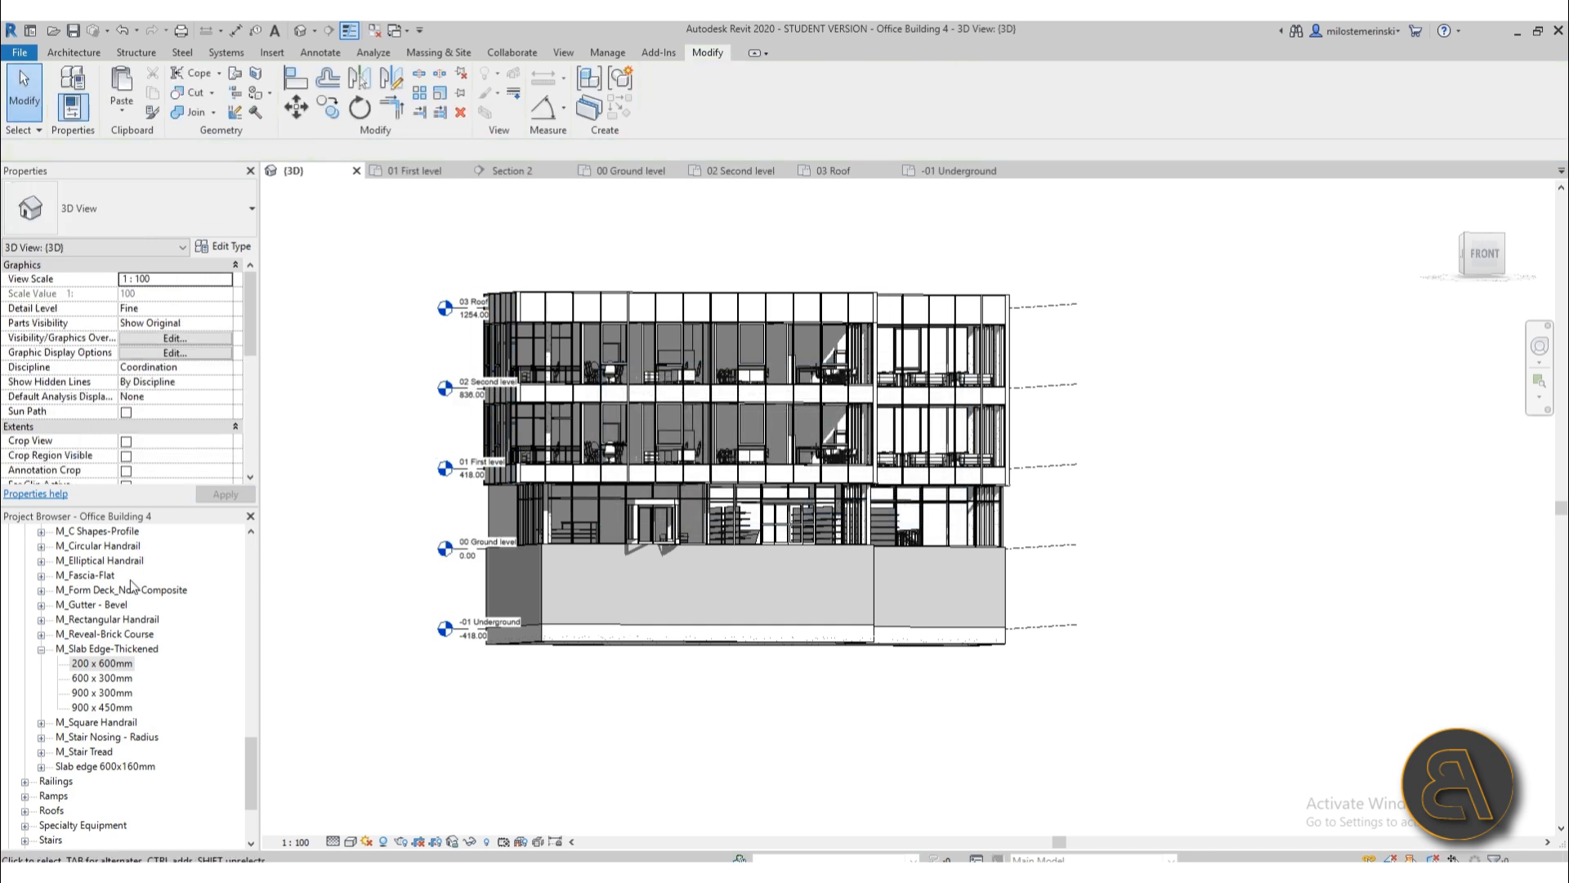
- Open Section 1 from the first-level plan and check the level offsets of the first- and second-level 300 x 600mm beams
left_click(398, 173)
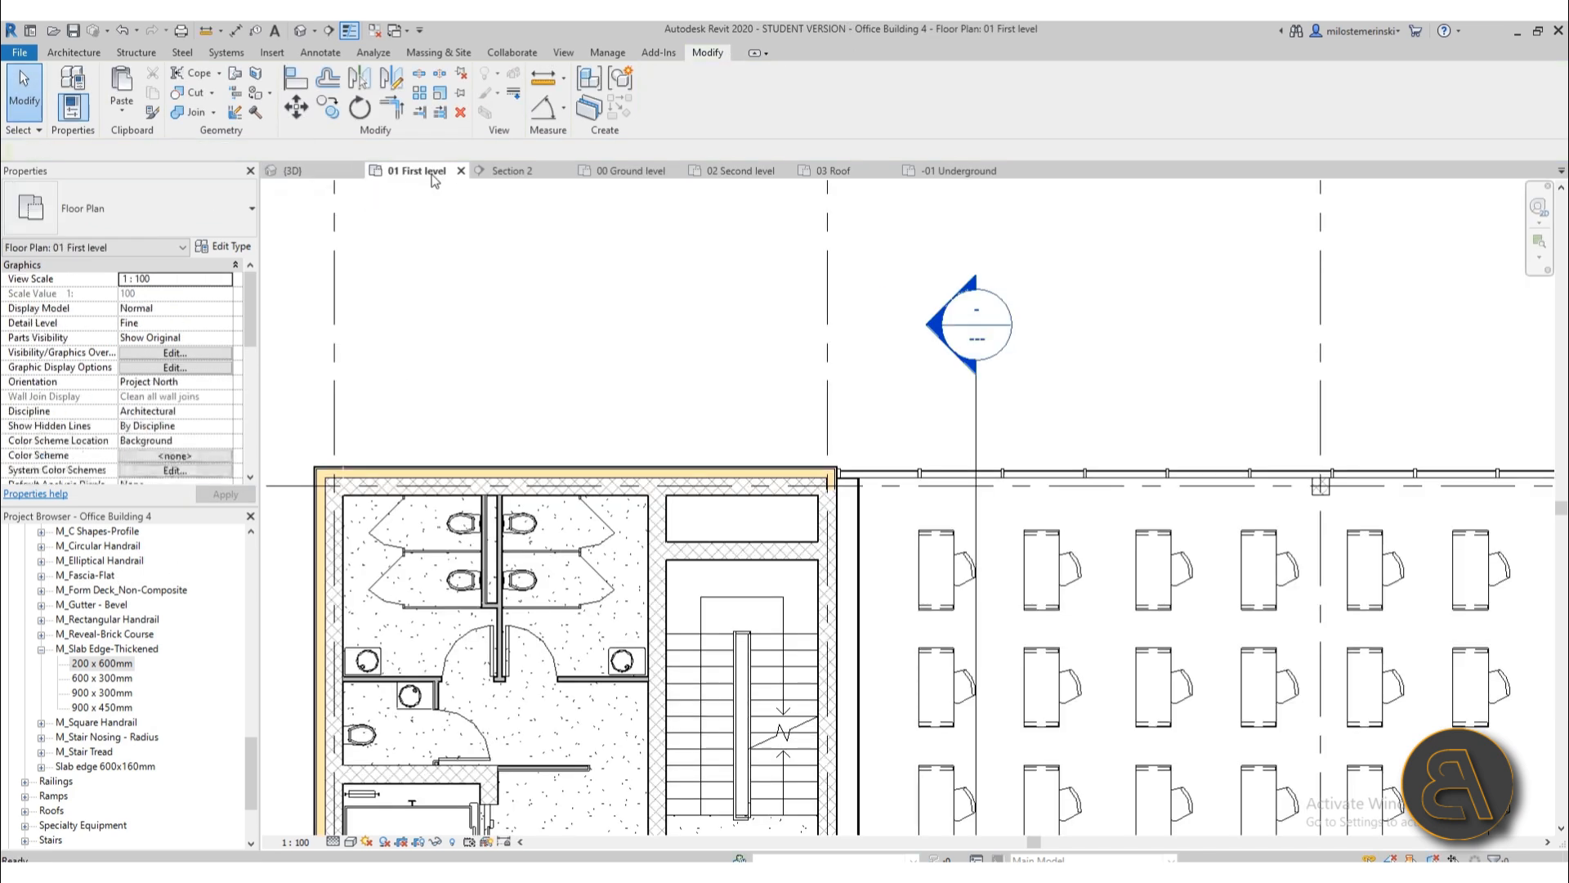
double_click(463, 548)
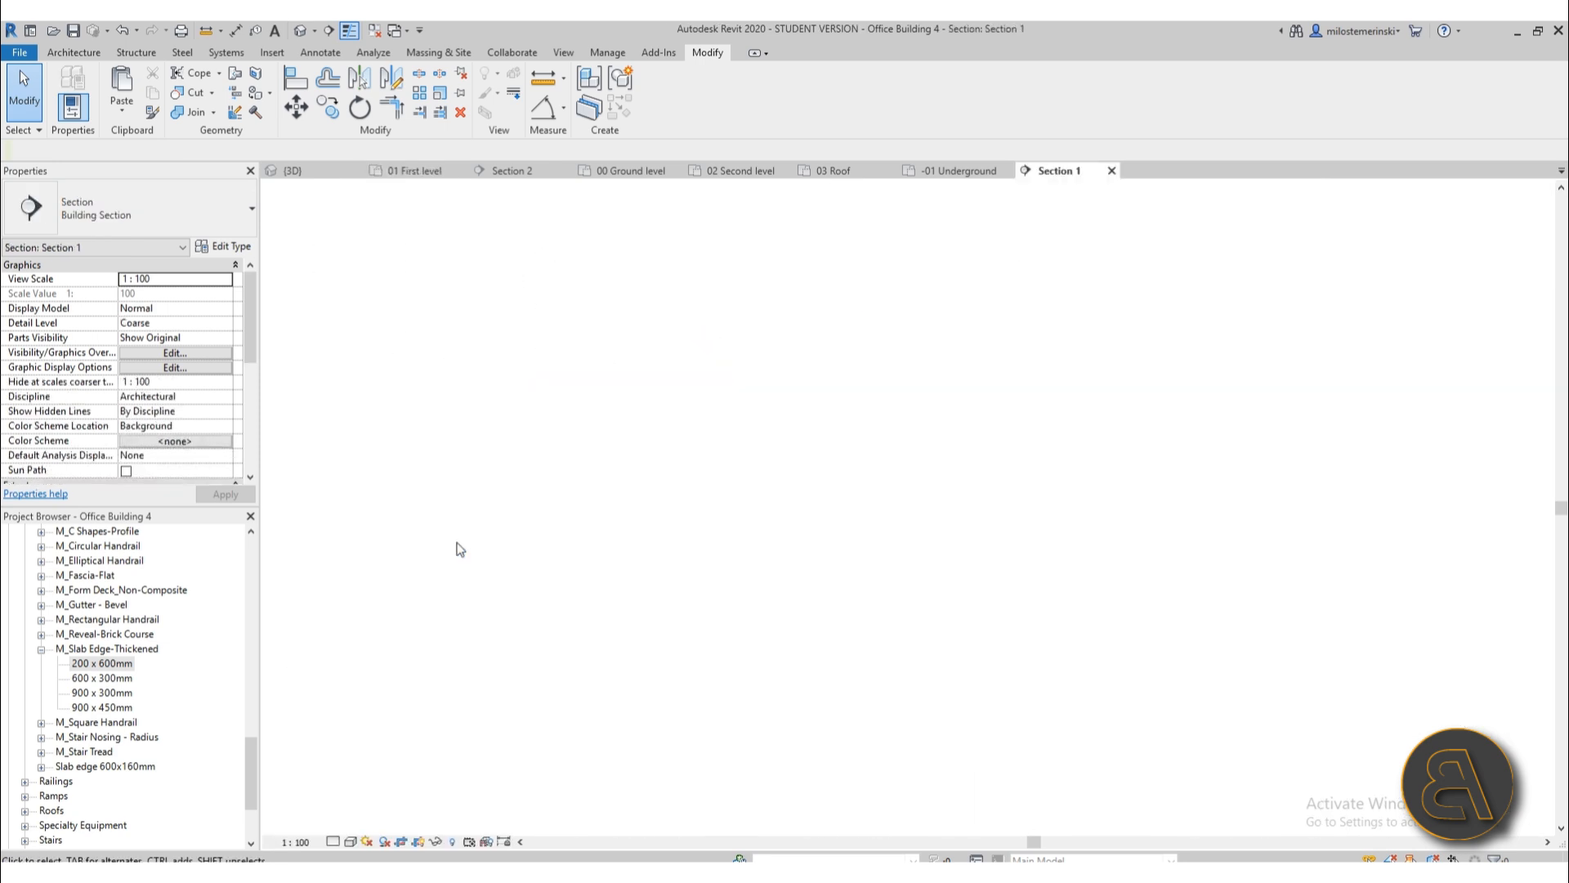
scroll(819, 563, "up", 5)
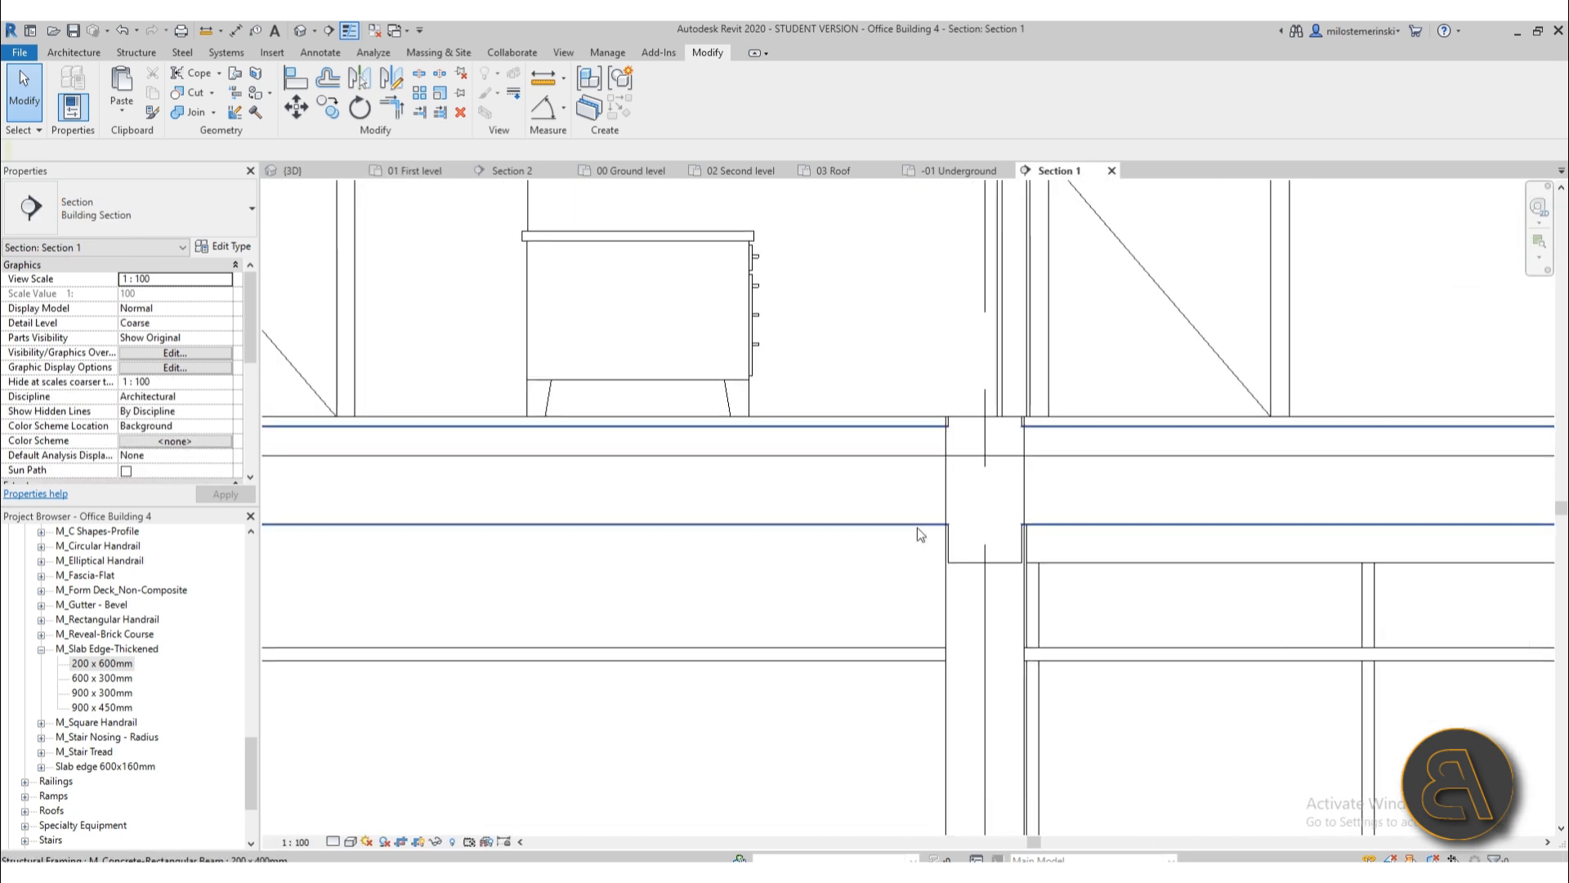
left_click(963, 566)
scroll(964, 566, "down", 5)
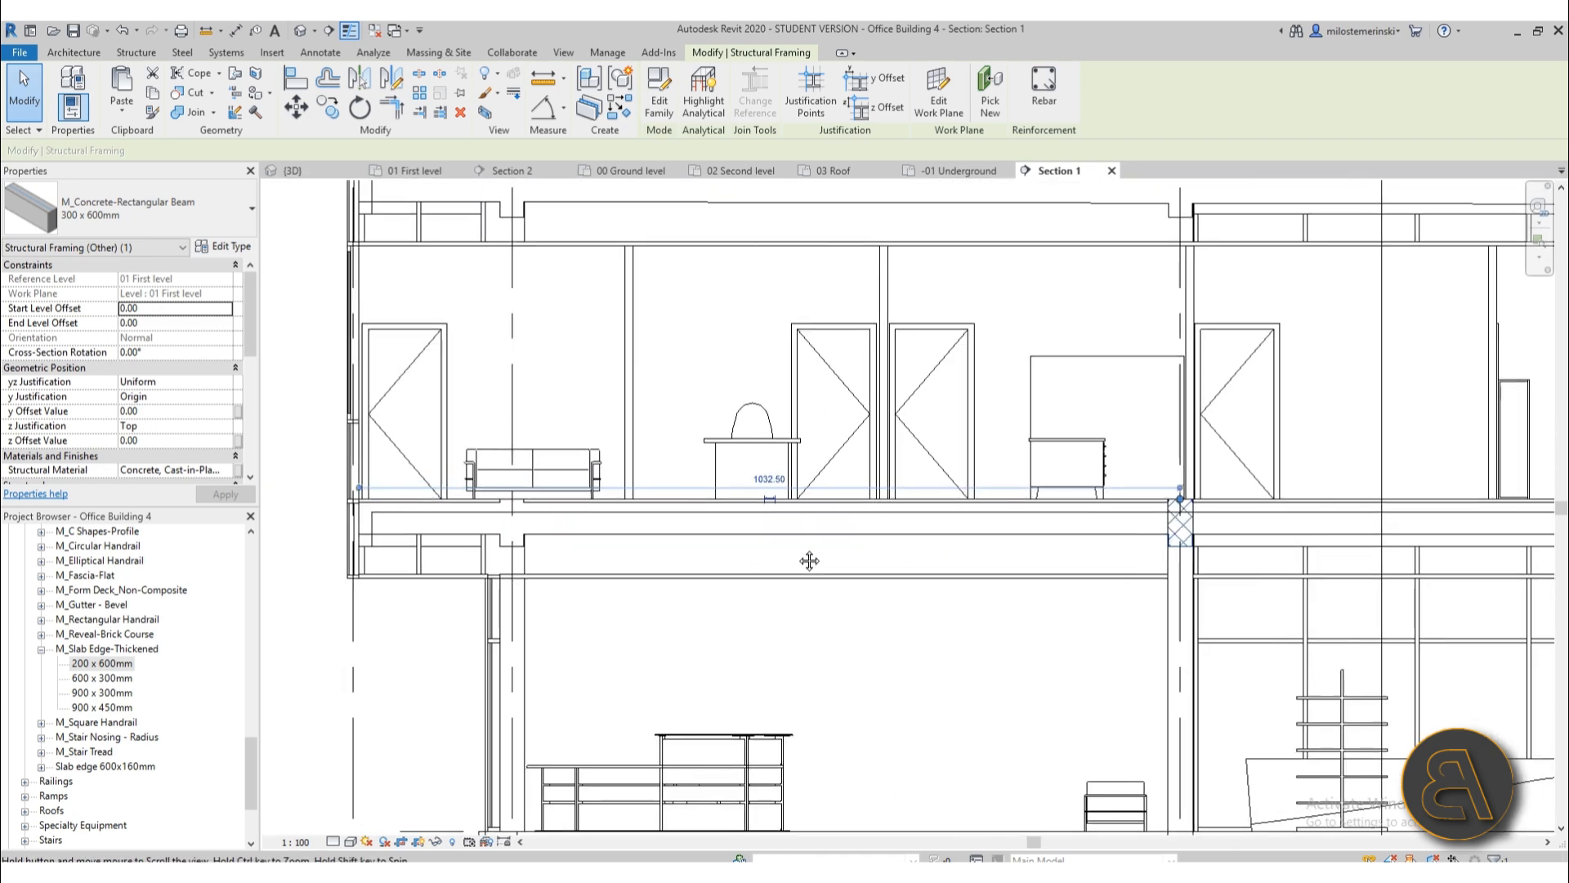
scroll(531, 551, "up", 5)
scroll(531, 552, "down", 6)
scroll(510, 408, "up", 4)
scroll(510, 408, "up", 3)
left_click(481, 425)
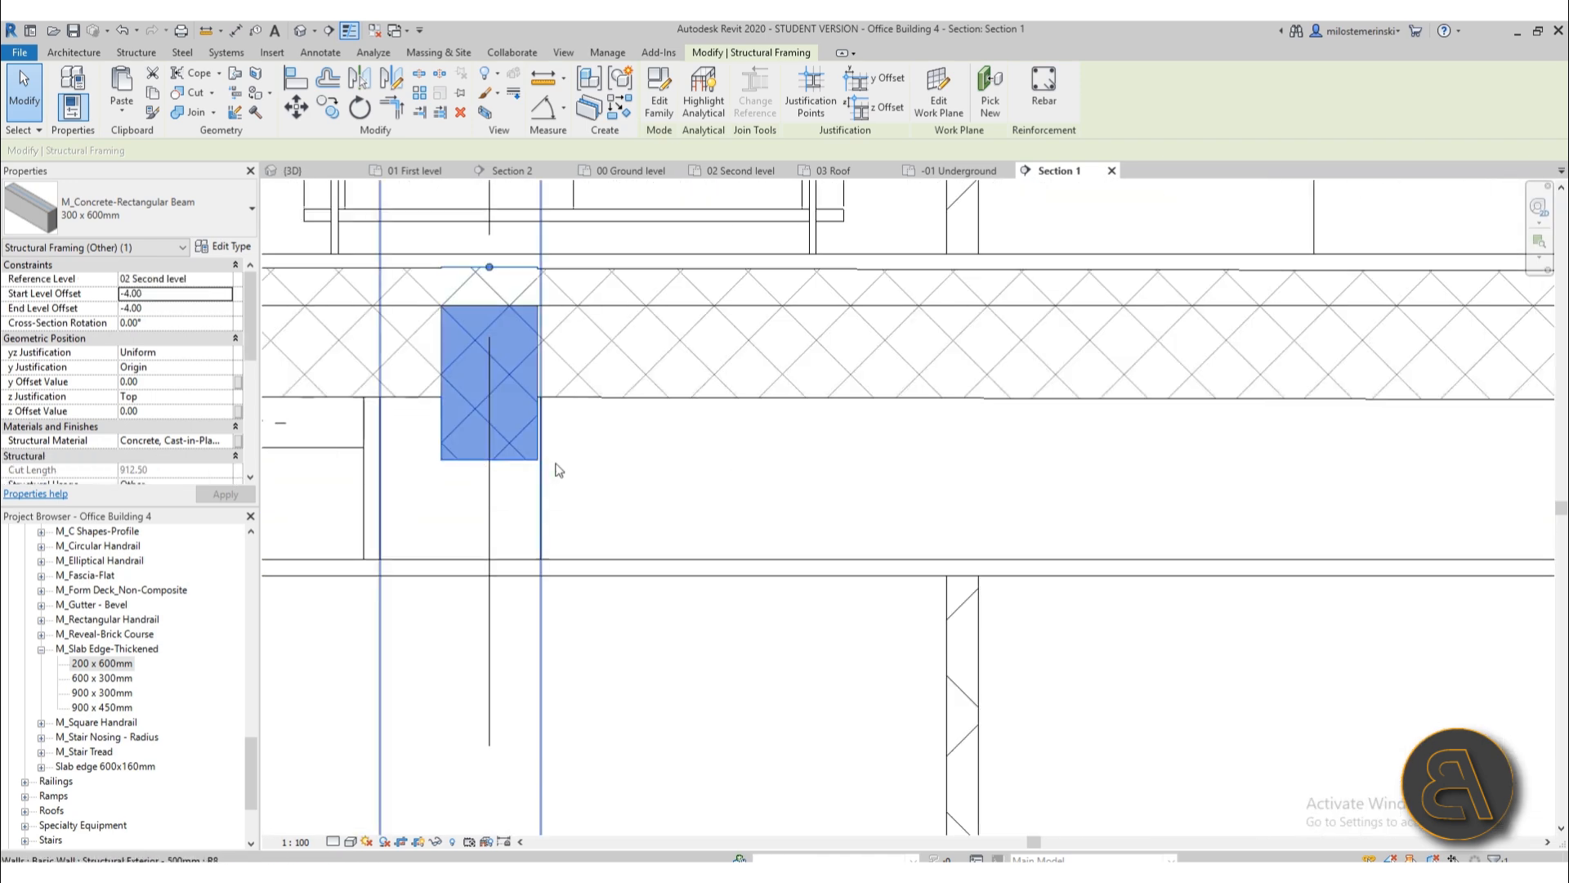
scroll(555, 463, "down", 3)
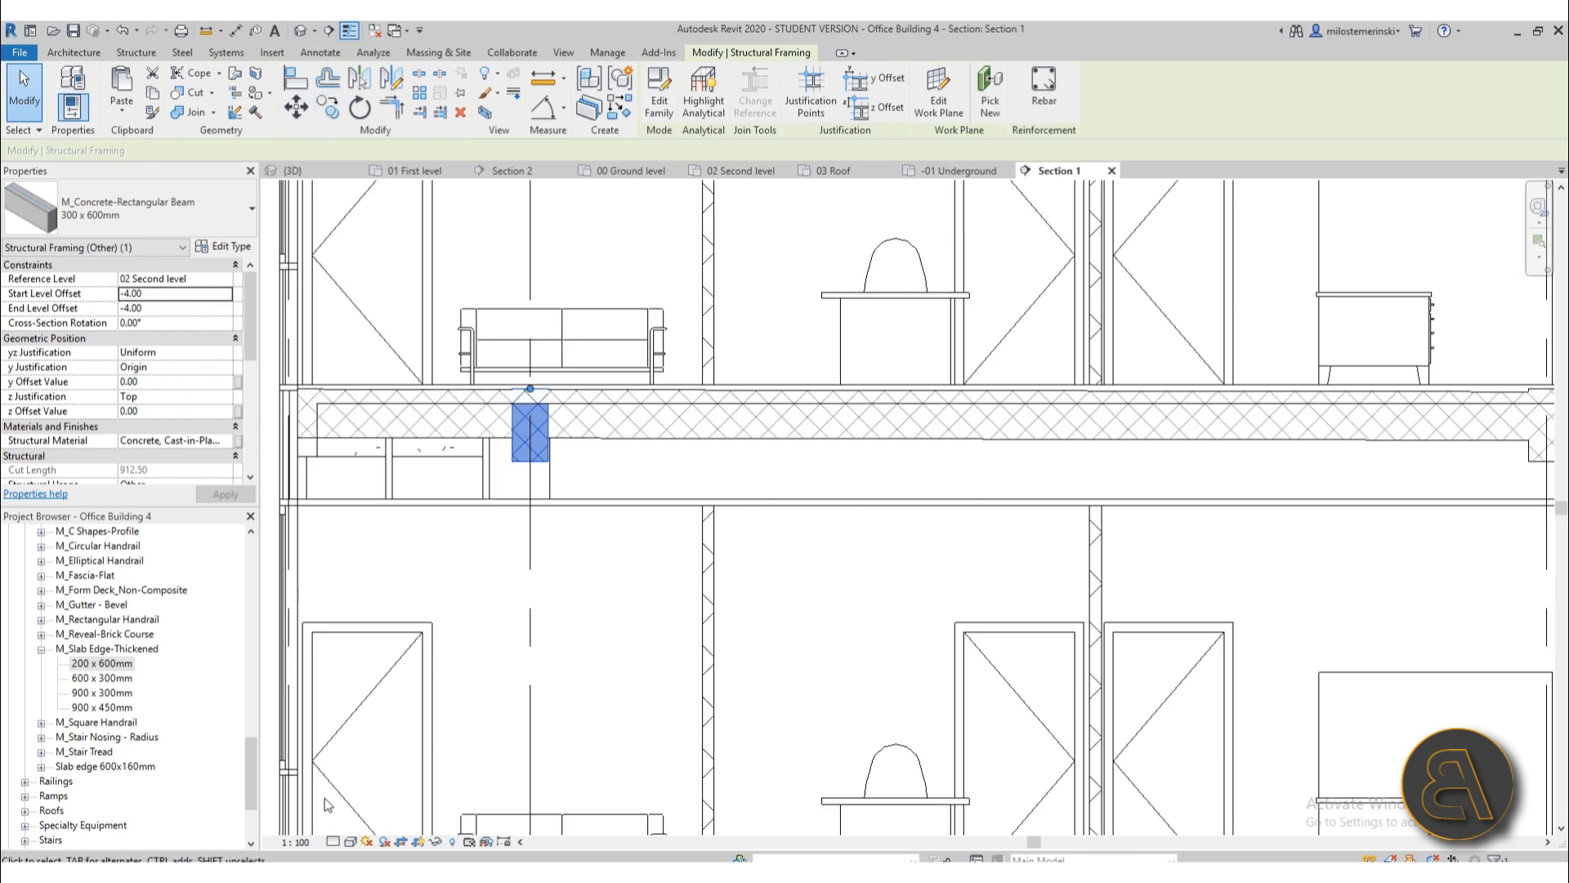
- Set Section 1's detail level to Fine and inspect how the second-level 300 x 600mm beam meets the floor
left_click(334, 841)
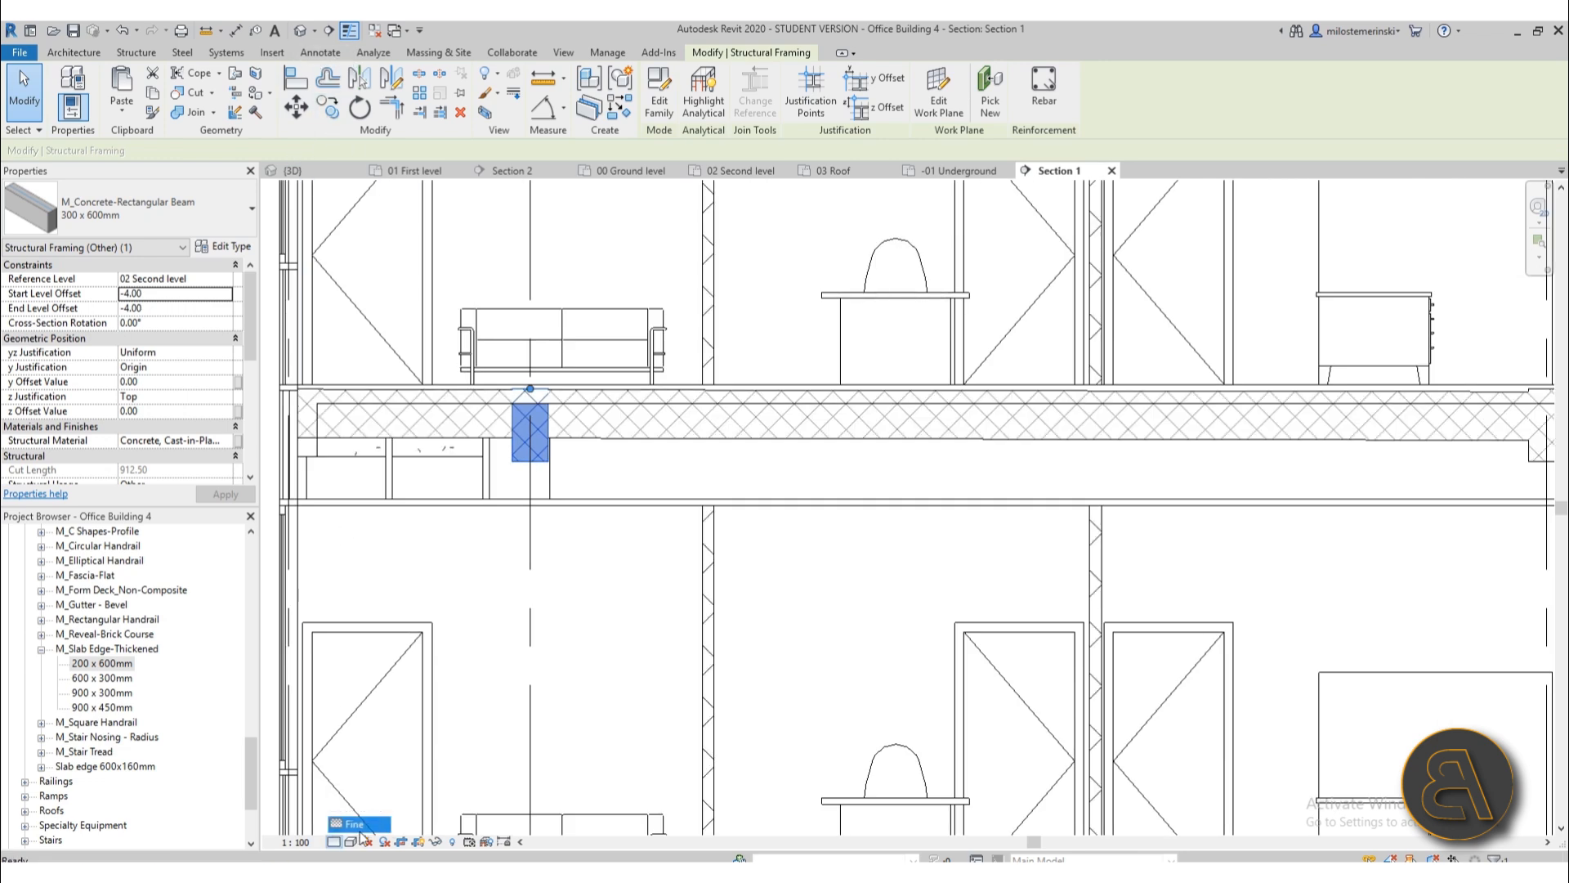
left_click(360, 823)
scroll(431, 441, "up", 4)
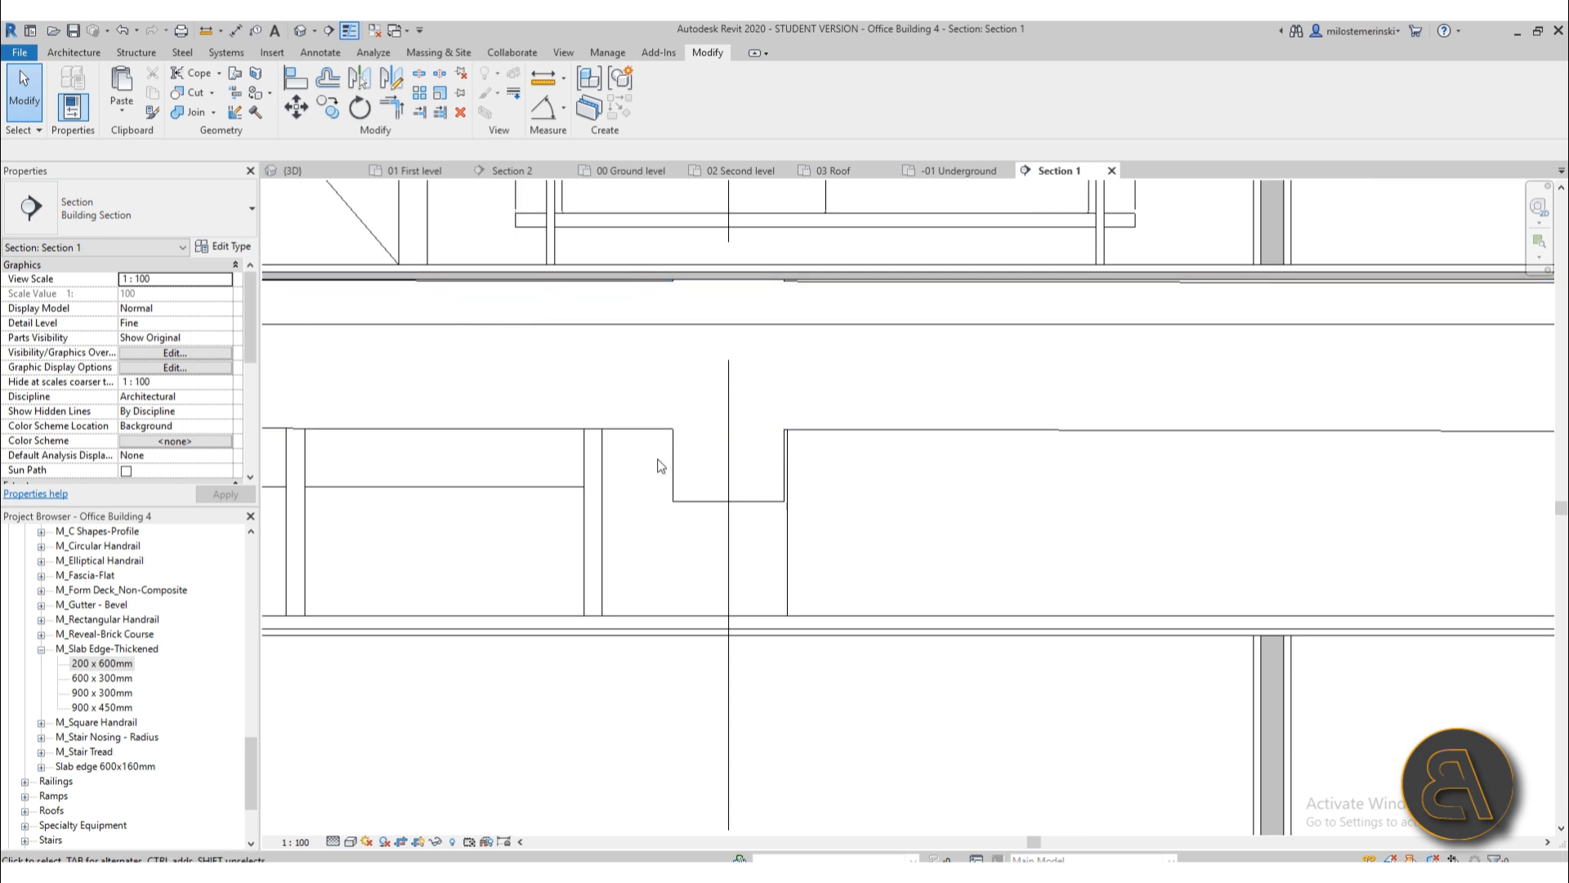
left_click(681, 503)
middle_click_drag(900, 542, 549, 648)
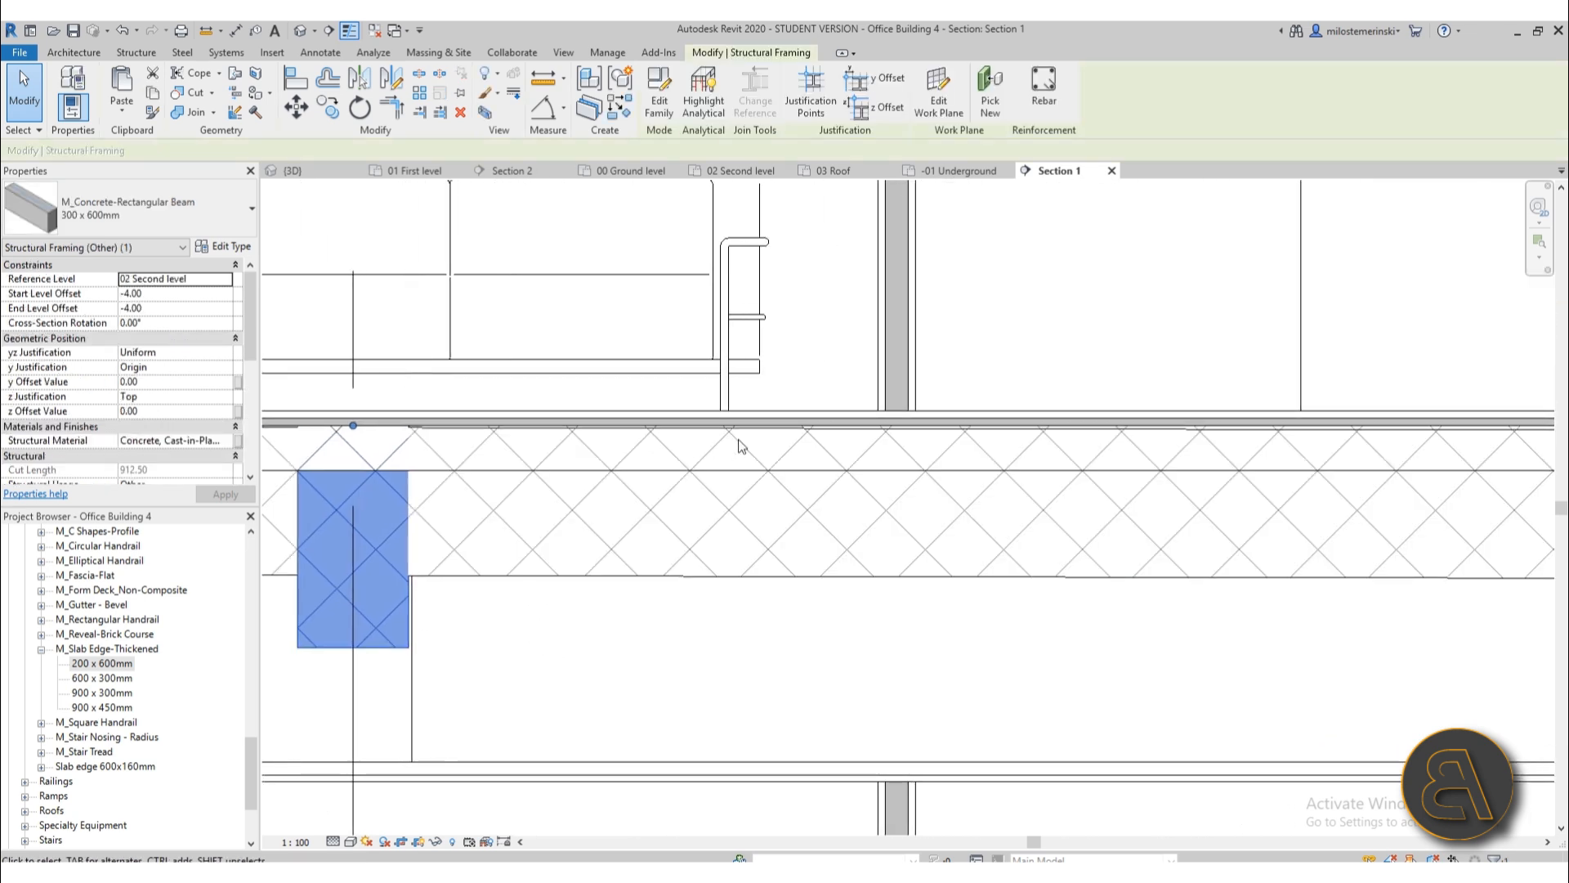
scroll(484, 539, "down", 4)
middle_click_drag(913, 600, 224, 549)
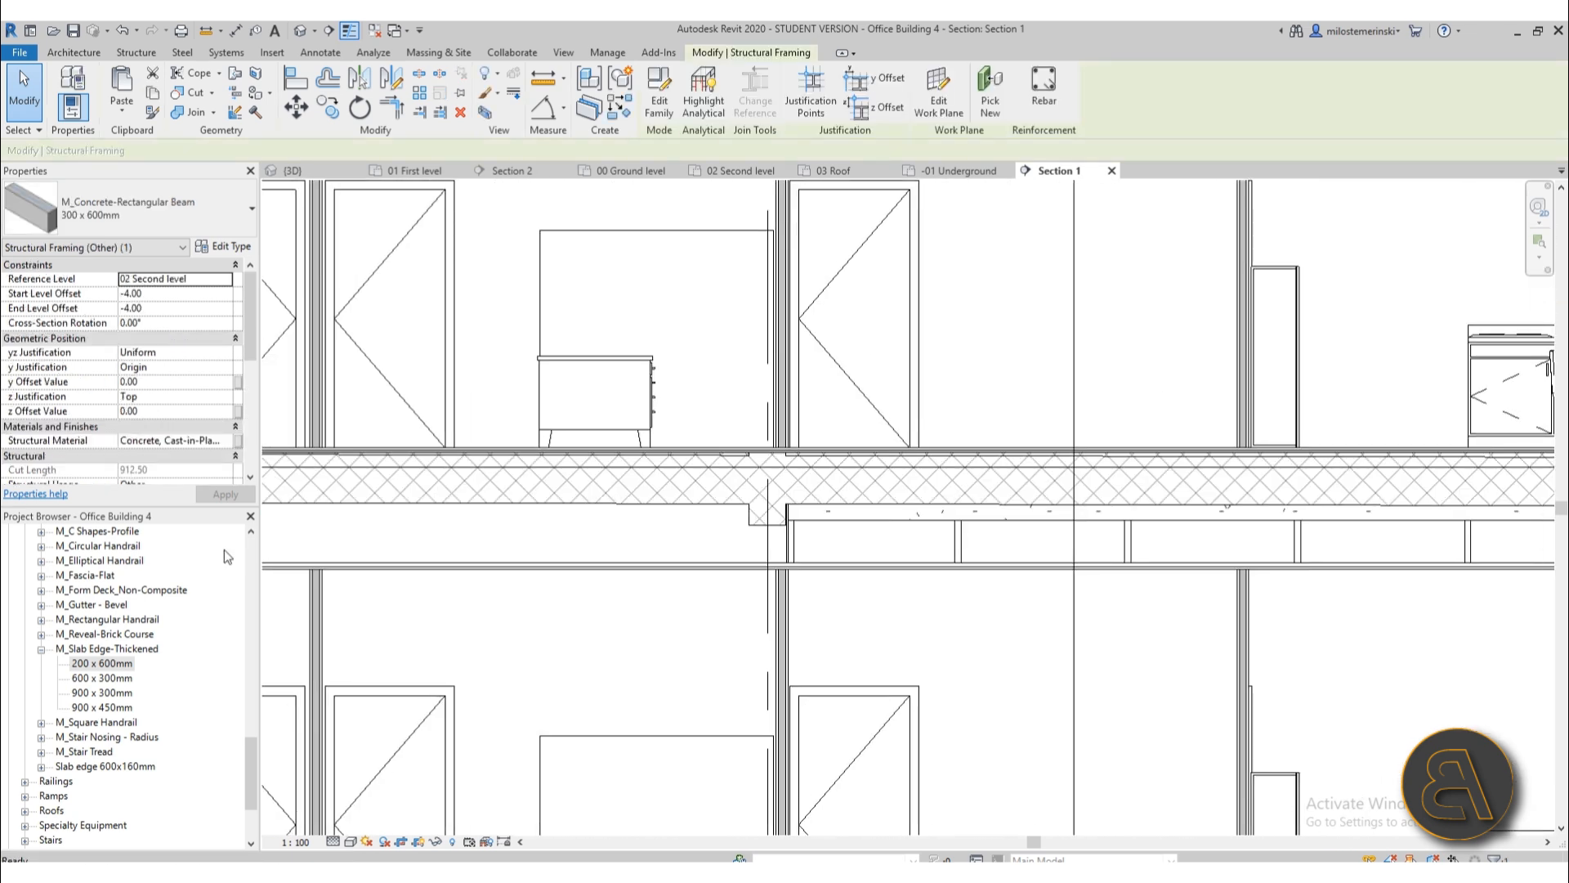
- Examine the second-level 200 x 400mm joist's offsets and its junctions with the beams along Section 1
left_click(491, 515)
scroll(491, 515, "down", 4)
scroll(826, 512, "up", 5)
scroll(965, 507, "up", 3)
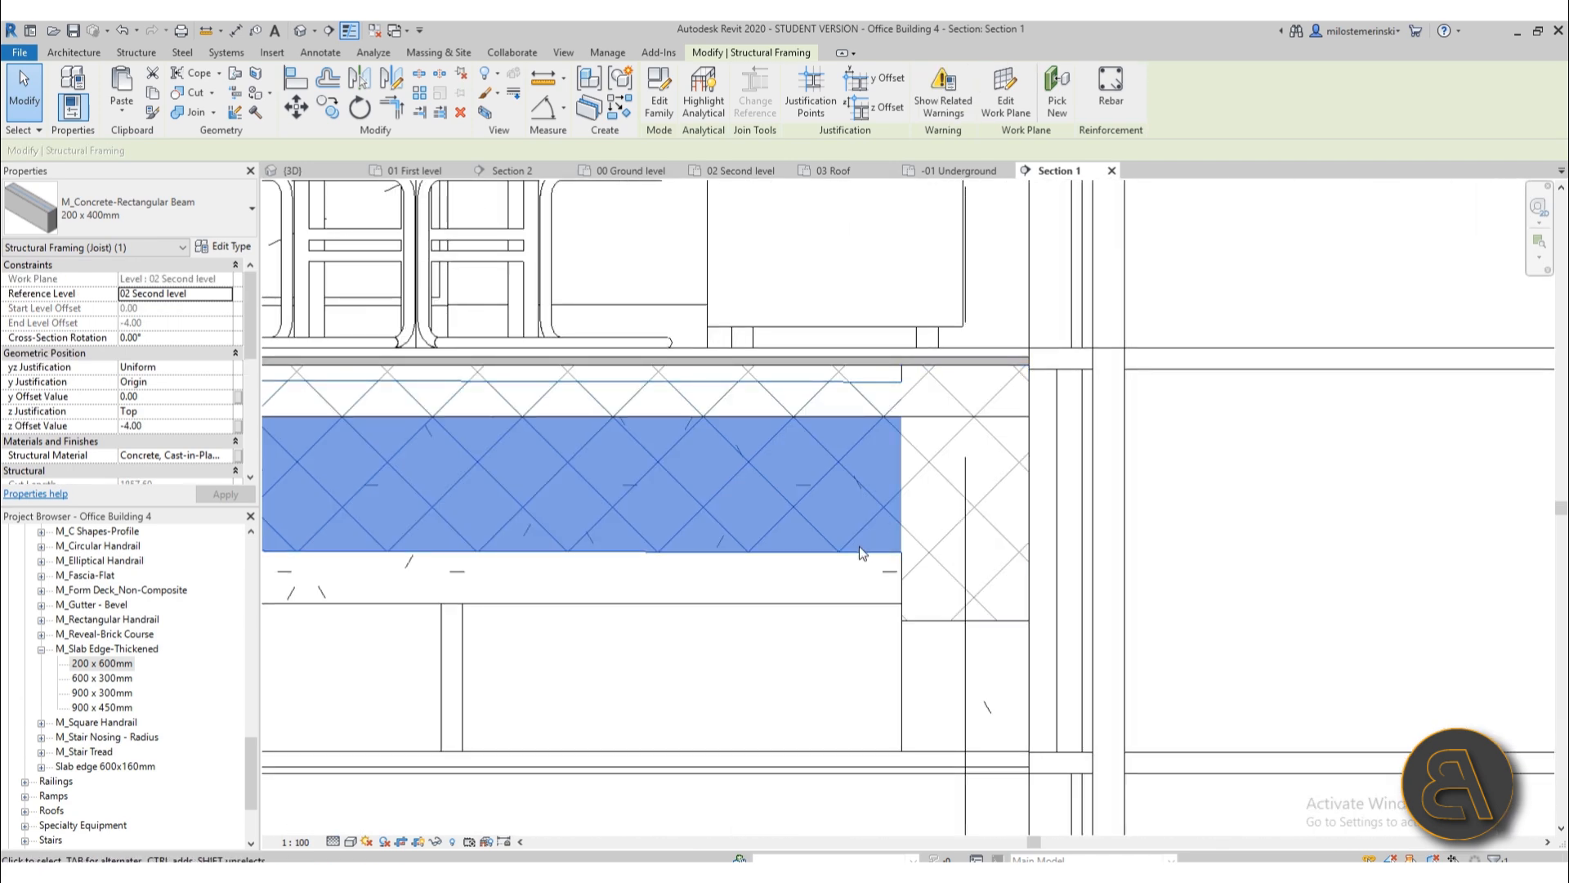
scroll(900, 536, "down", 3)
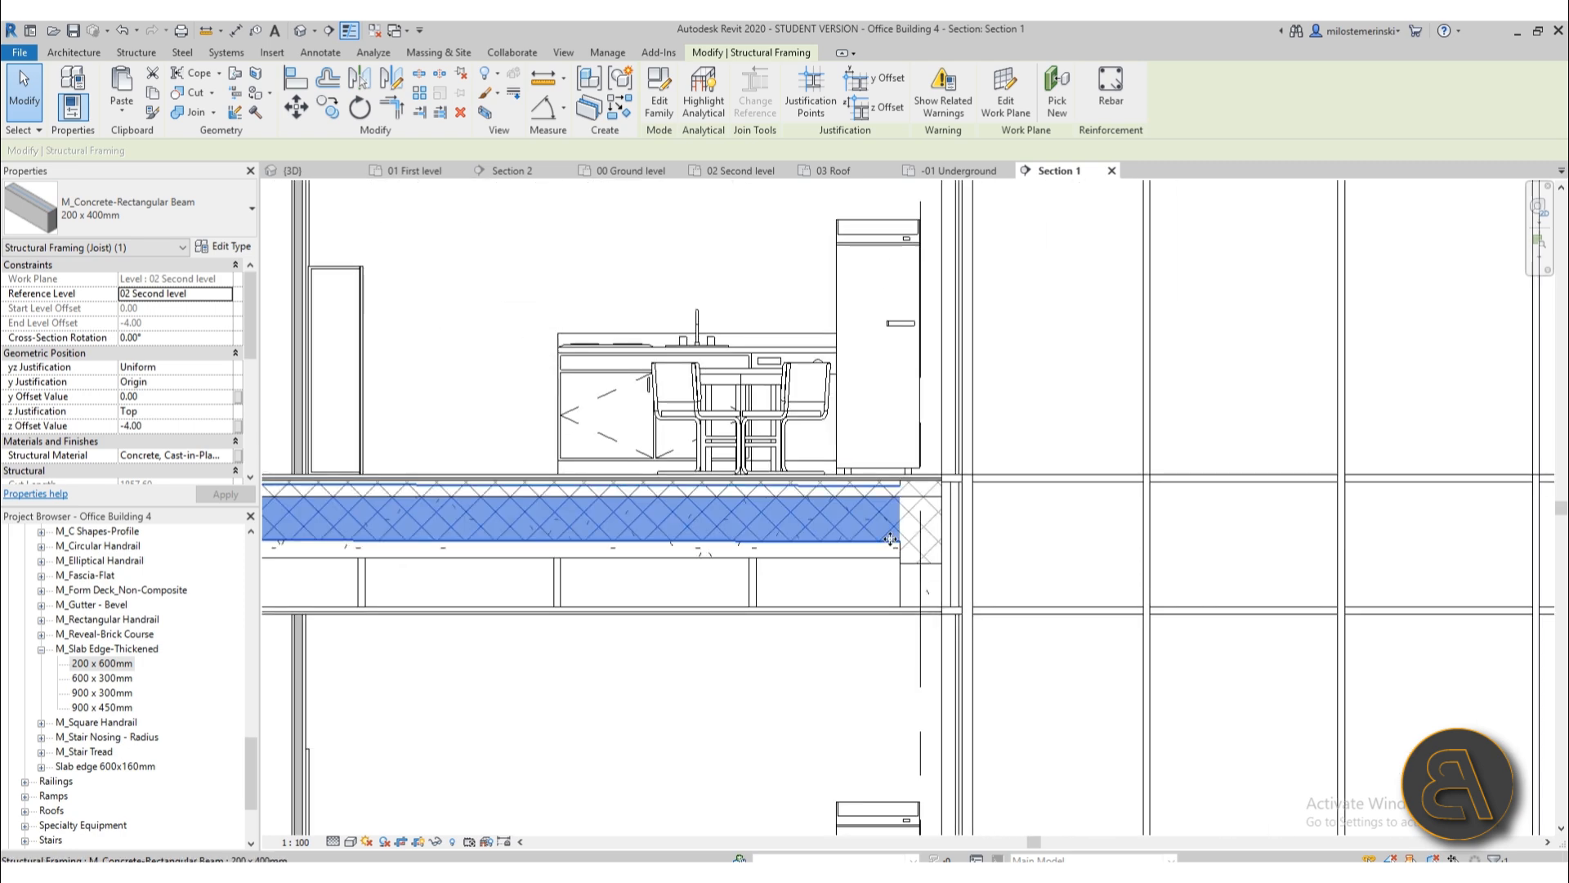
middle_click_drag(624, 596, 1177, 576)
middle_click_drag(510, 572, 1179, 572)
middle_click_drag(634, 573, 819, 573)
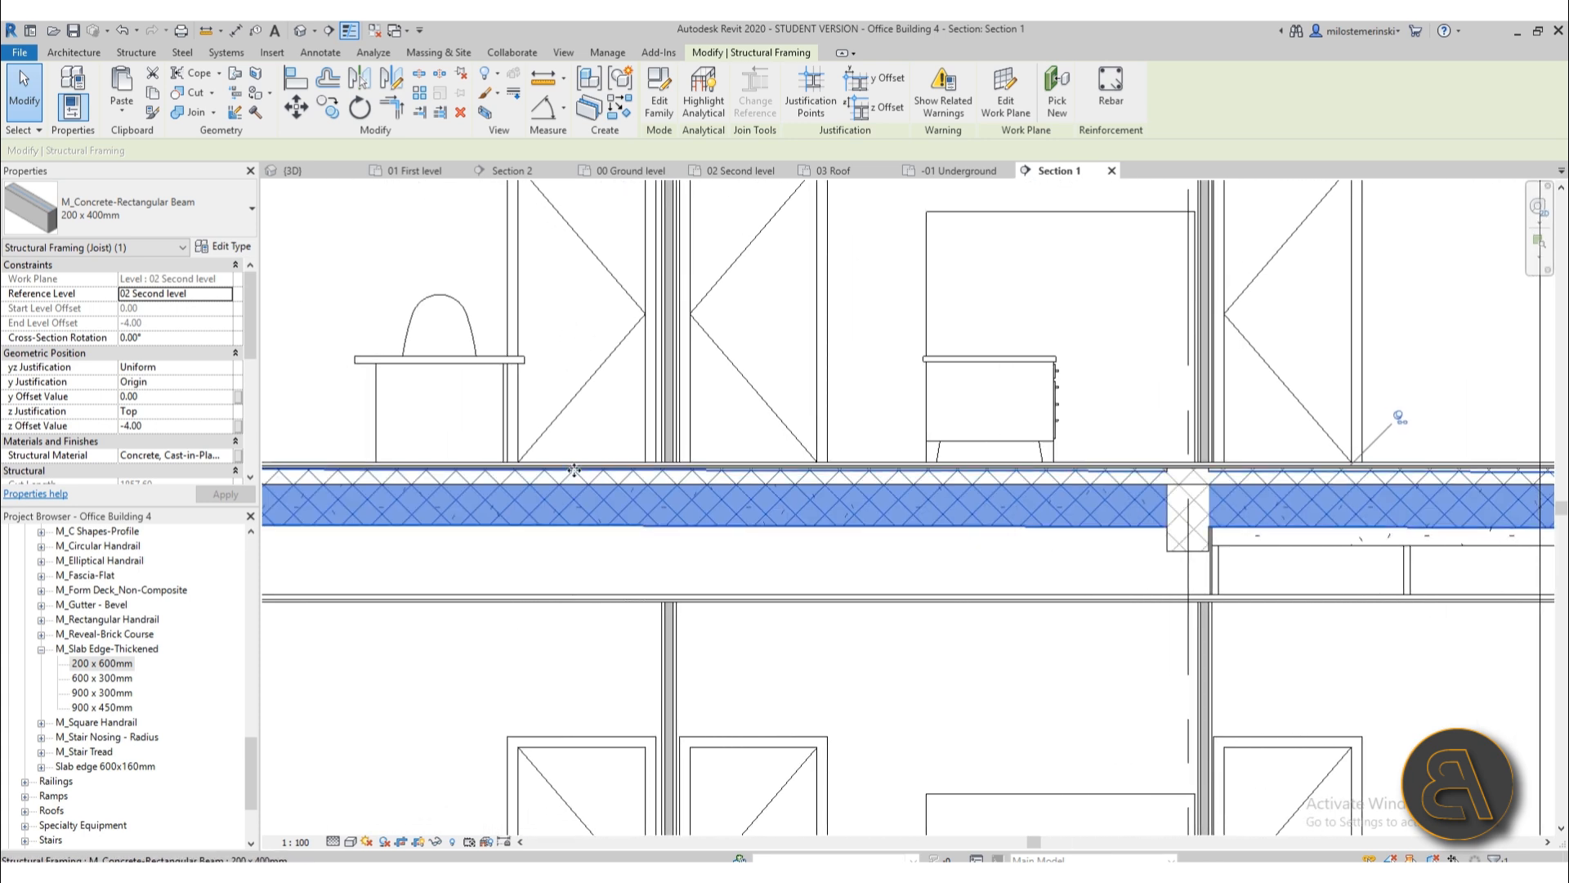
- Undo Section 1's detail level change and the second-level beams' level offset change
left_click(125, 34)
left_click(125, 35)
scroll(522, 425, "down", 1)
scroll(530, 444, "up", 5)
scroll(546, 468, "down", 4)
middle_click_drag(592, 465, 680, 455)
scroll(433, 429, "up", 4)
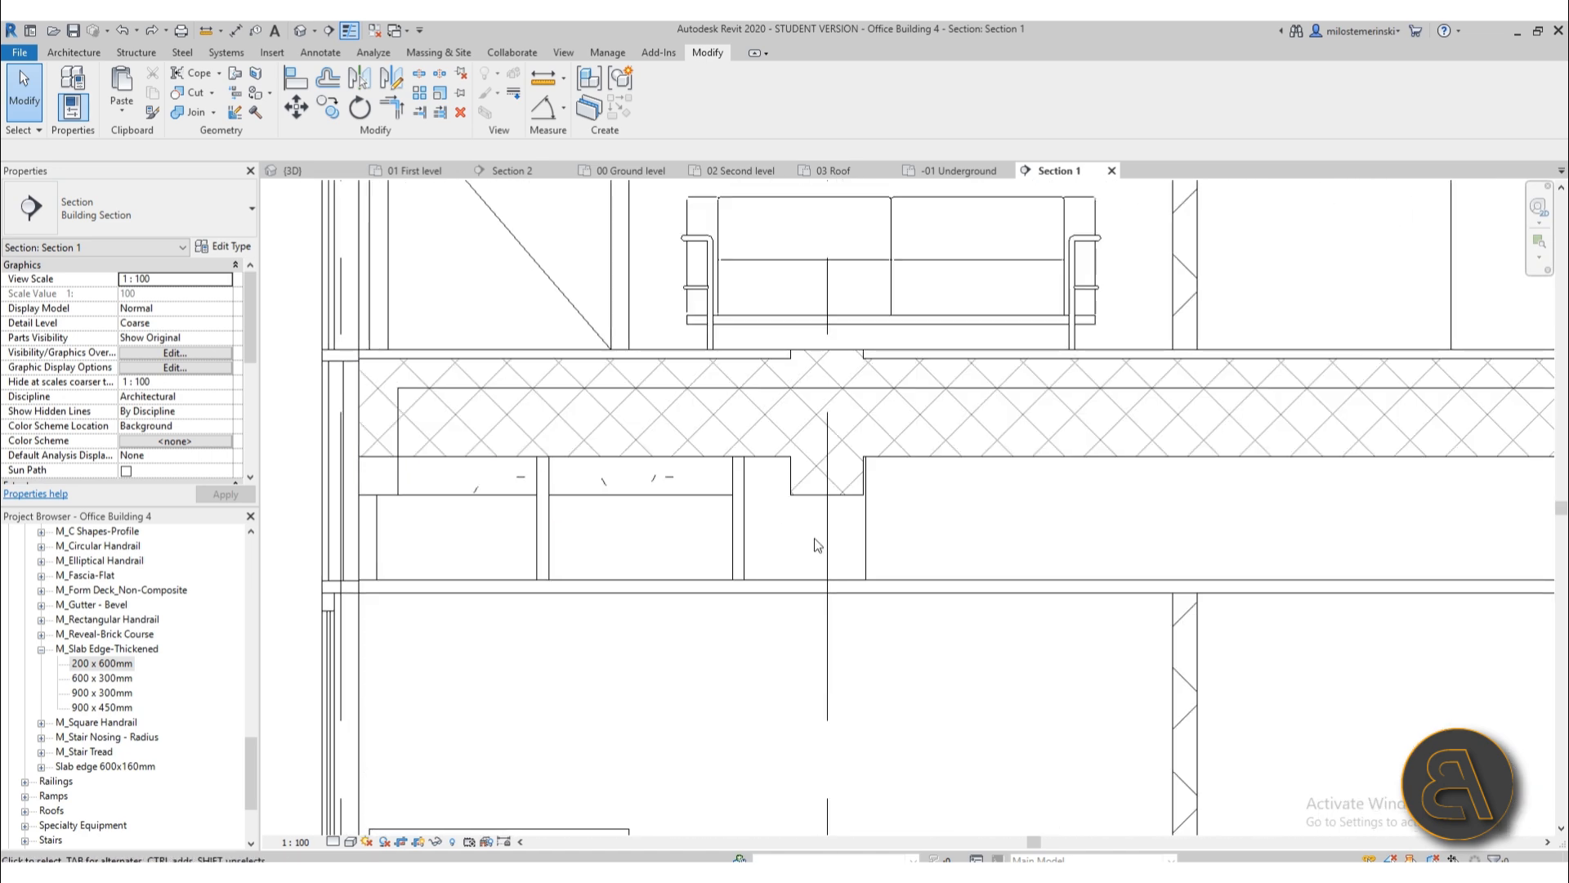
- Set the start and end level offsets of the three second-level 300 x 600mm beams cut in Section 1 to -4.00
left_click(817, 486)
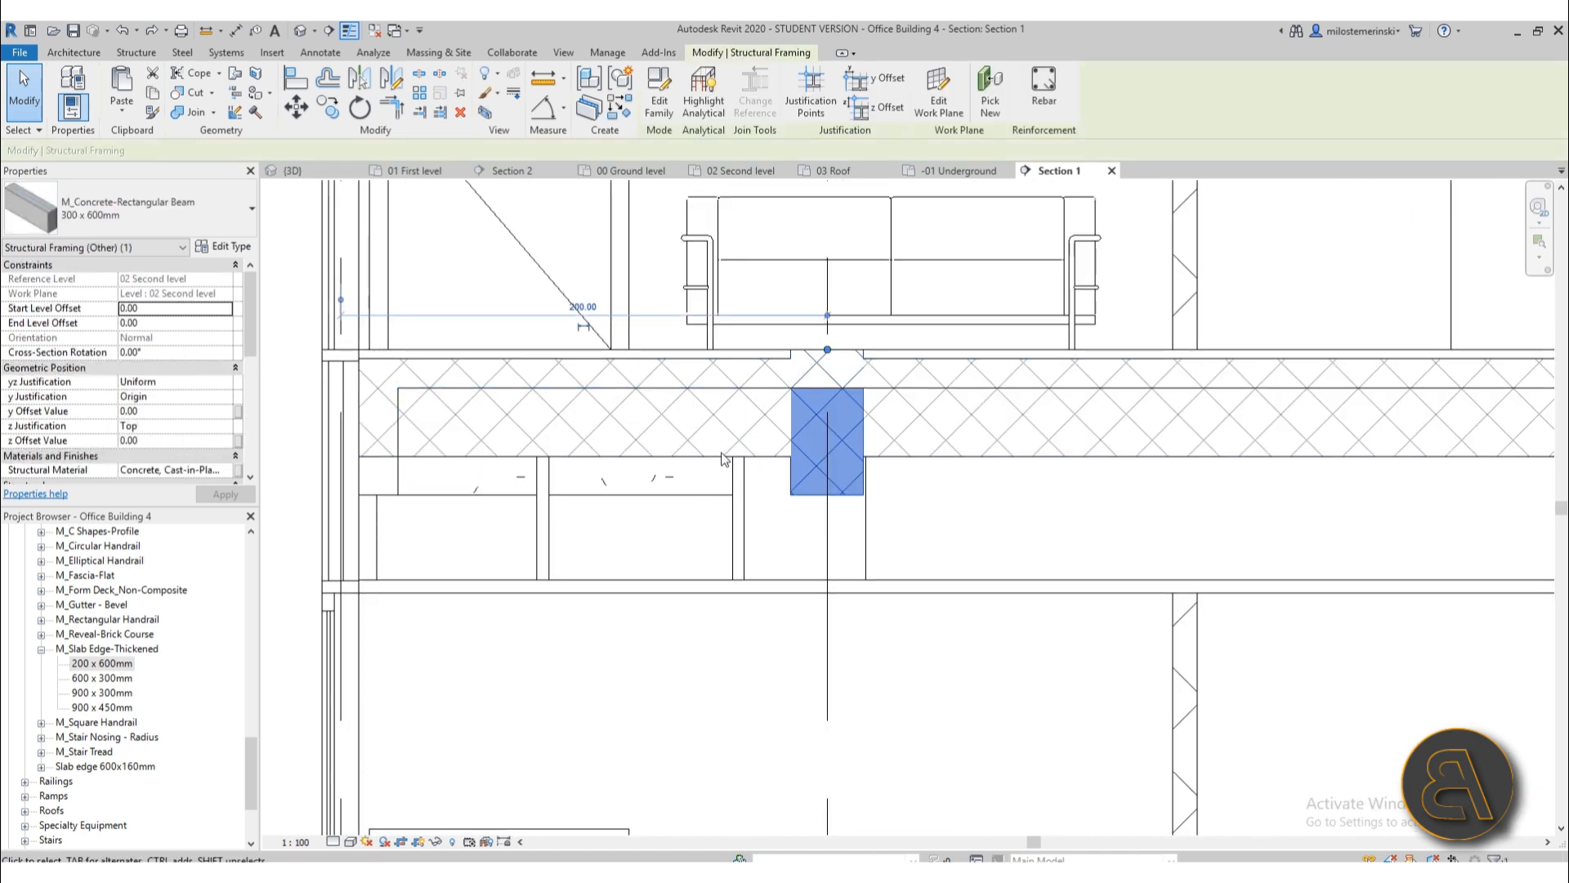
scroll(777, 455, "down", 4)
middle_click_drag(1230, 462, 542, 417)
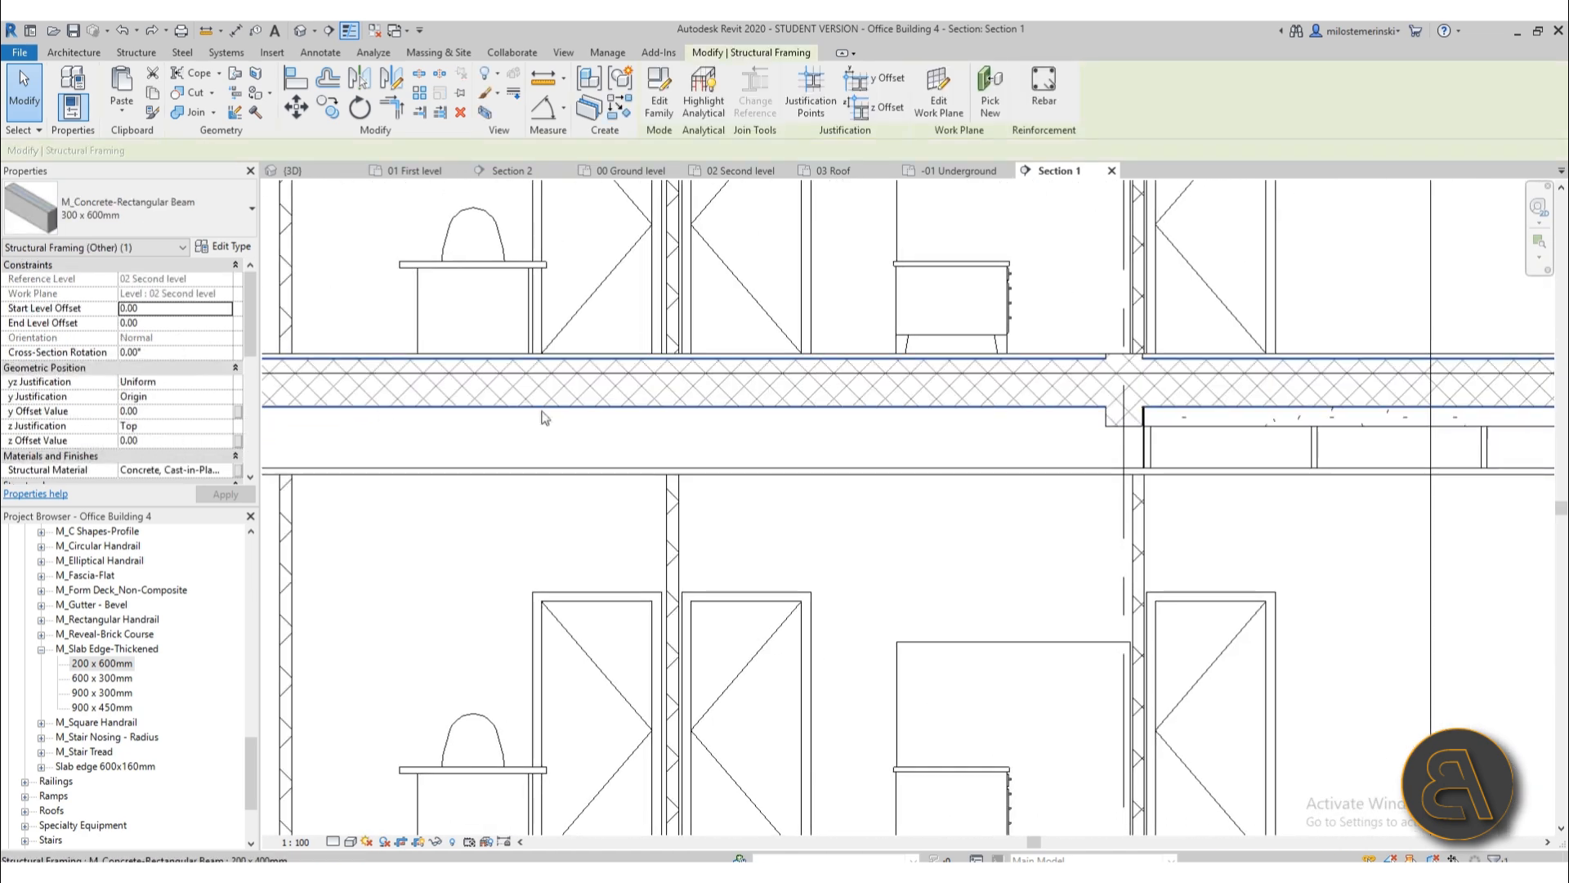
left_click(1103, 431, "ctrl")
scroll(958, 433, "down", 3)
middle_click_drag(958, 433, 366, 414)
scroll(861, 431, "up", 4)
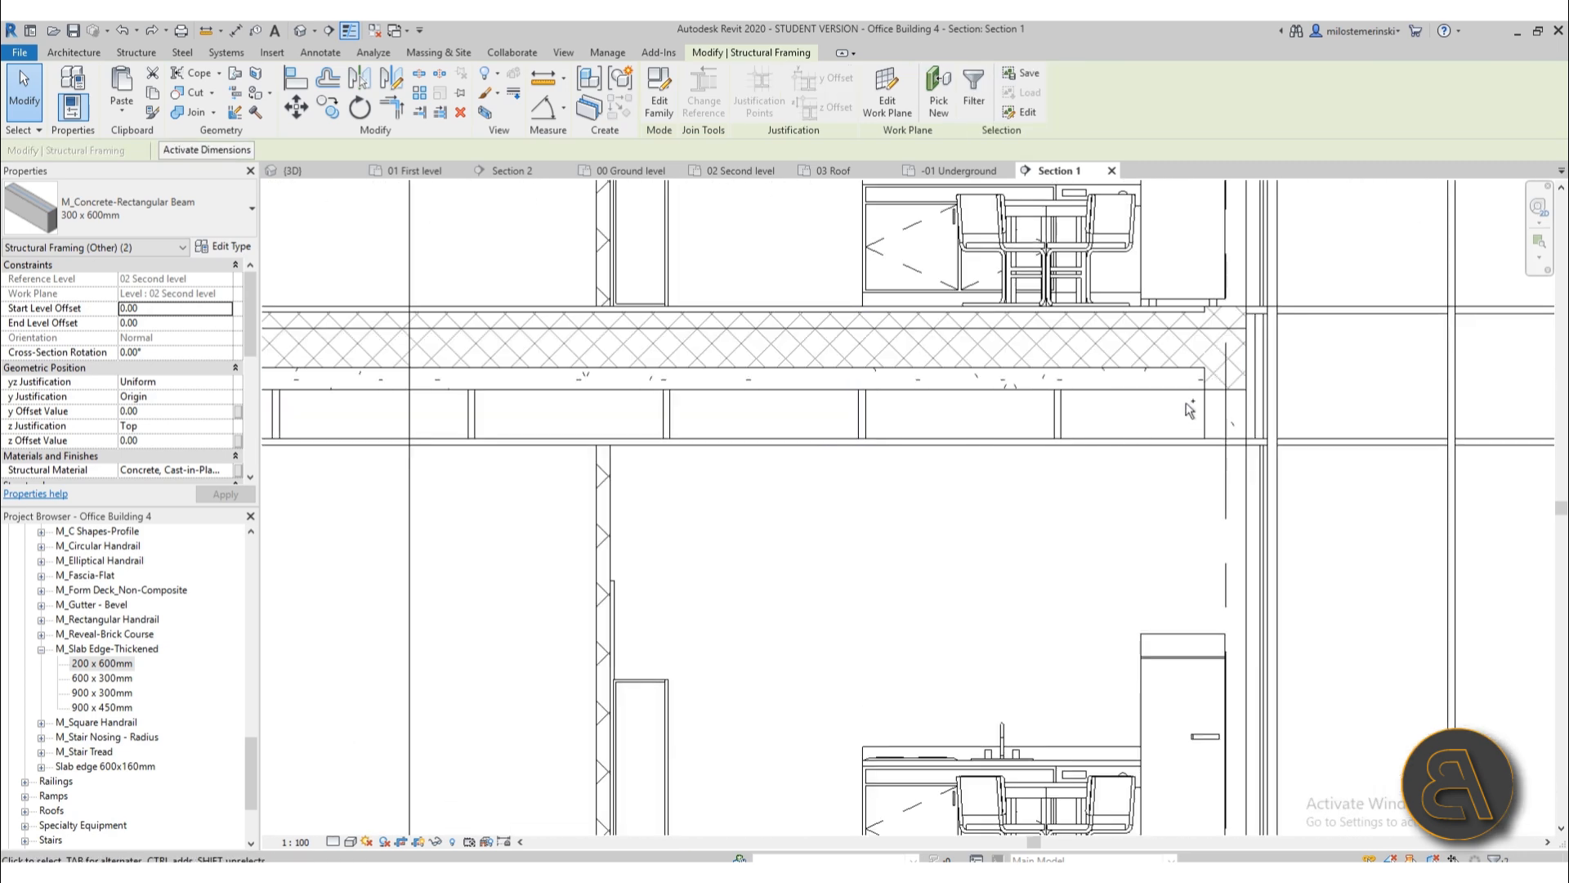
left_click(1218, 360, "ctrl")
scroll(934, 496, "down", 4)
middle_click_drag(934, 495, 1045, 489)
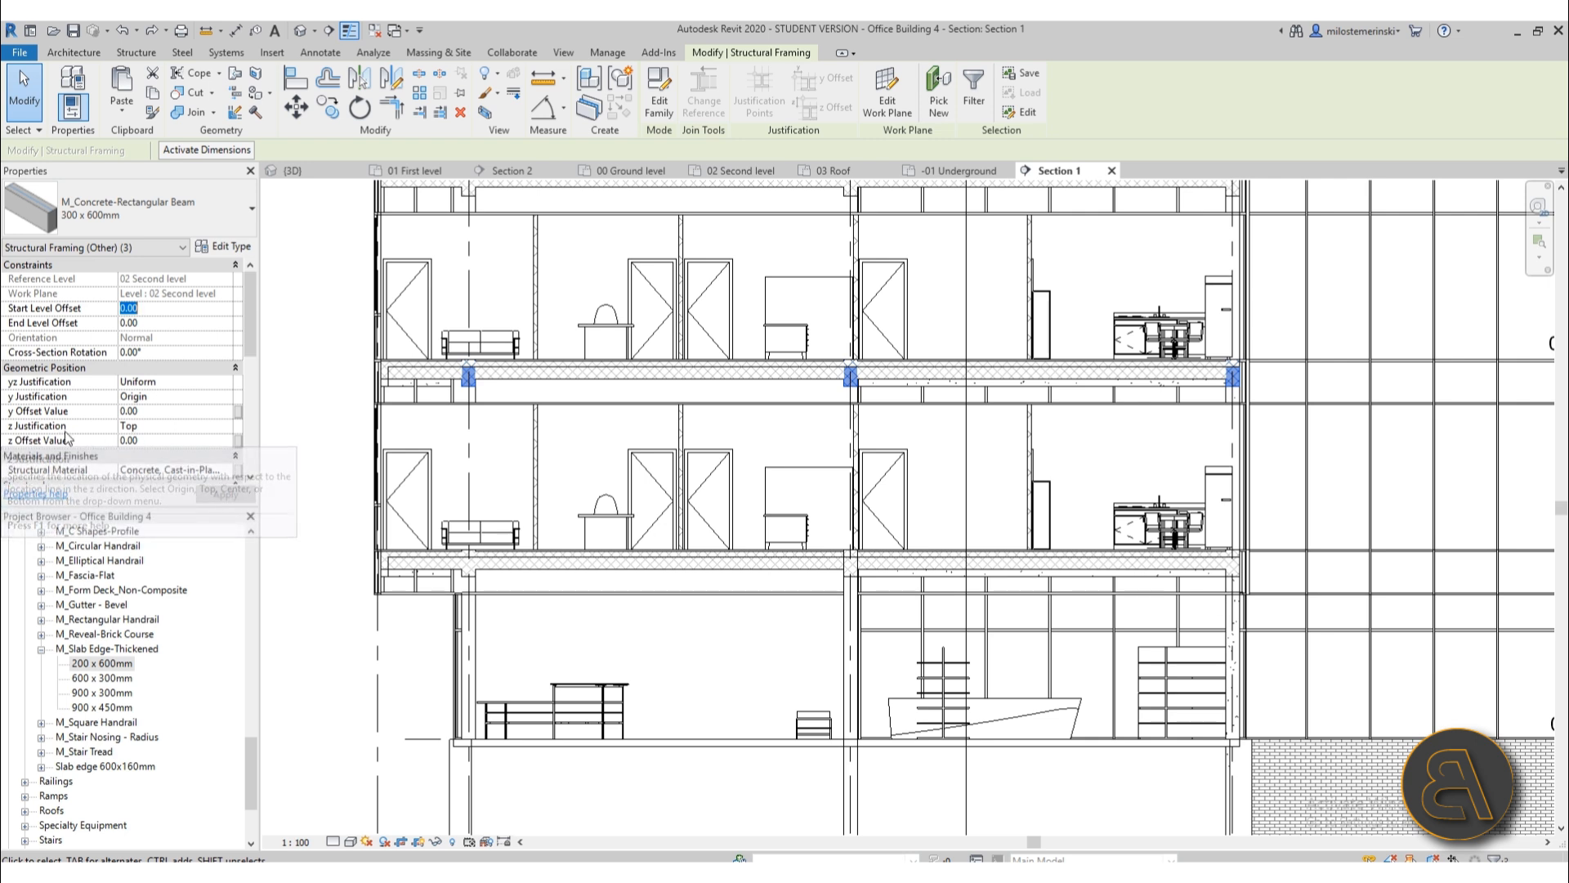
key("Return")
left_click(150, 323)
type("-4")
key("Return")
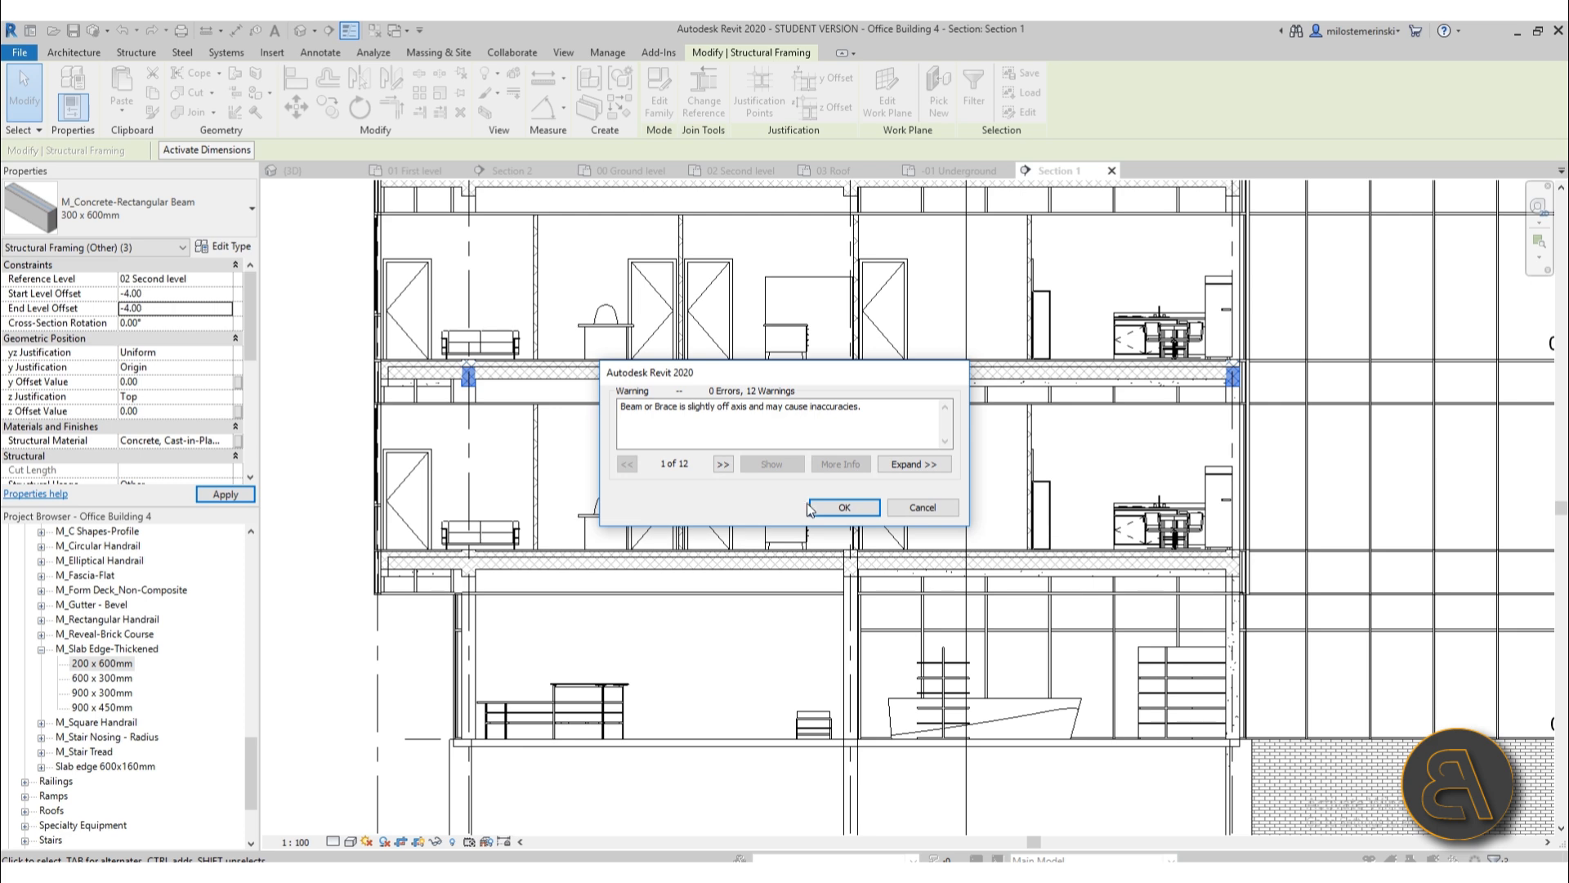
left_click(843, 508)
- Examine how the lowered second-level beams align with the floor and the 200 x 400mm joist, and check the joist's offsets
scroll(547, 420, "up", 6)
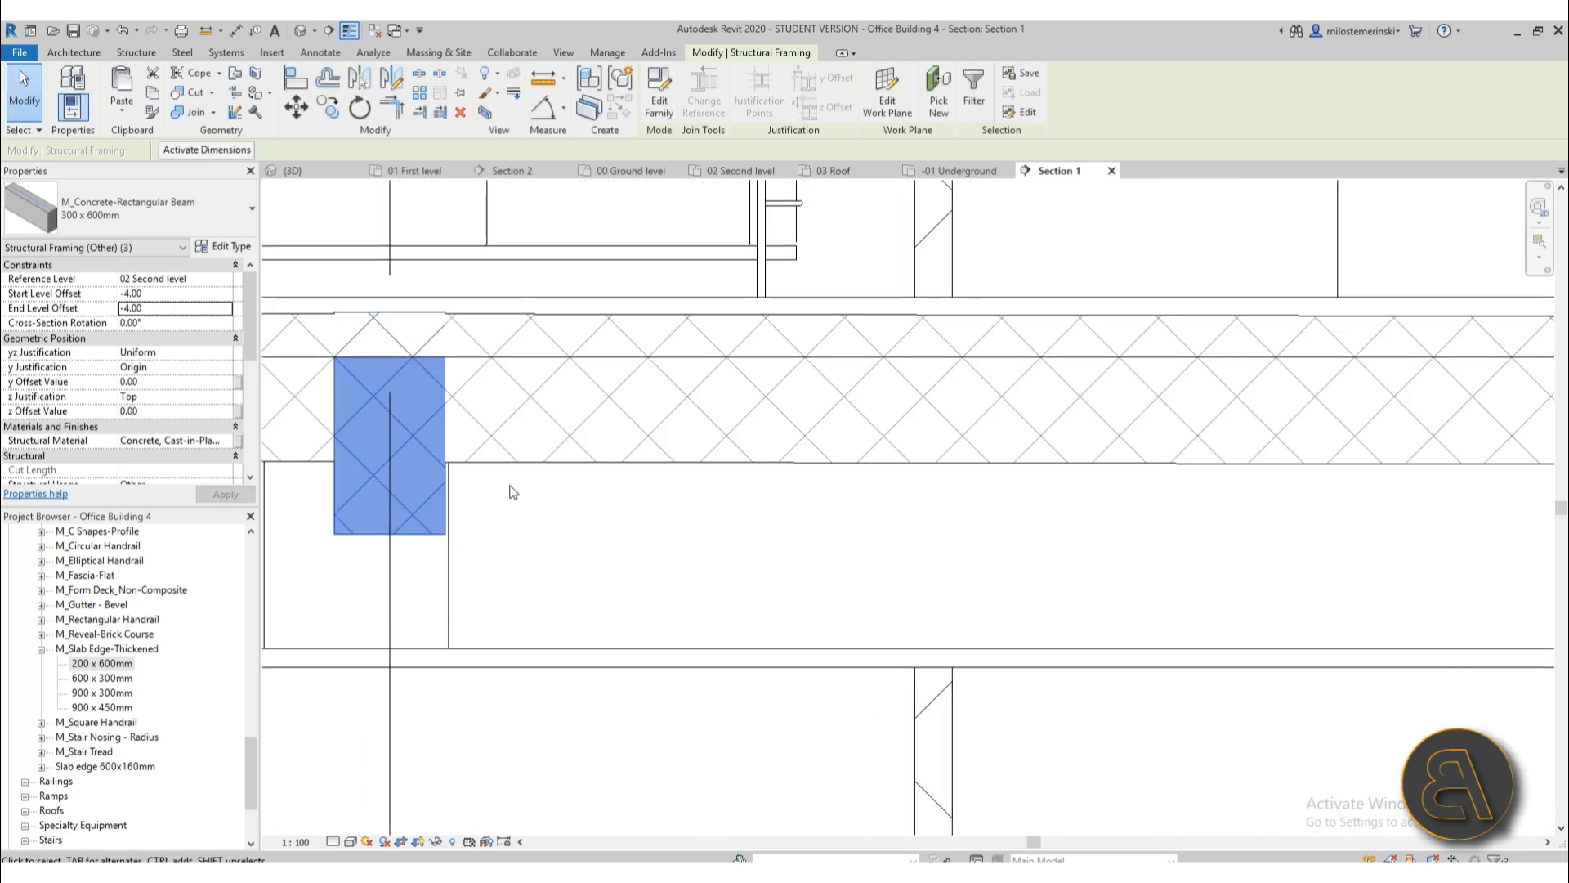
scroll(510, 491, "down", 4)
middle_click_drag(936, 533, 228, 490)
middle_click_drag(996, 502, 498, 493)
middle_click_drag(1264, 496, 970, 488)
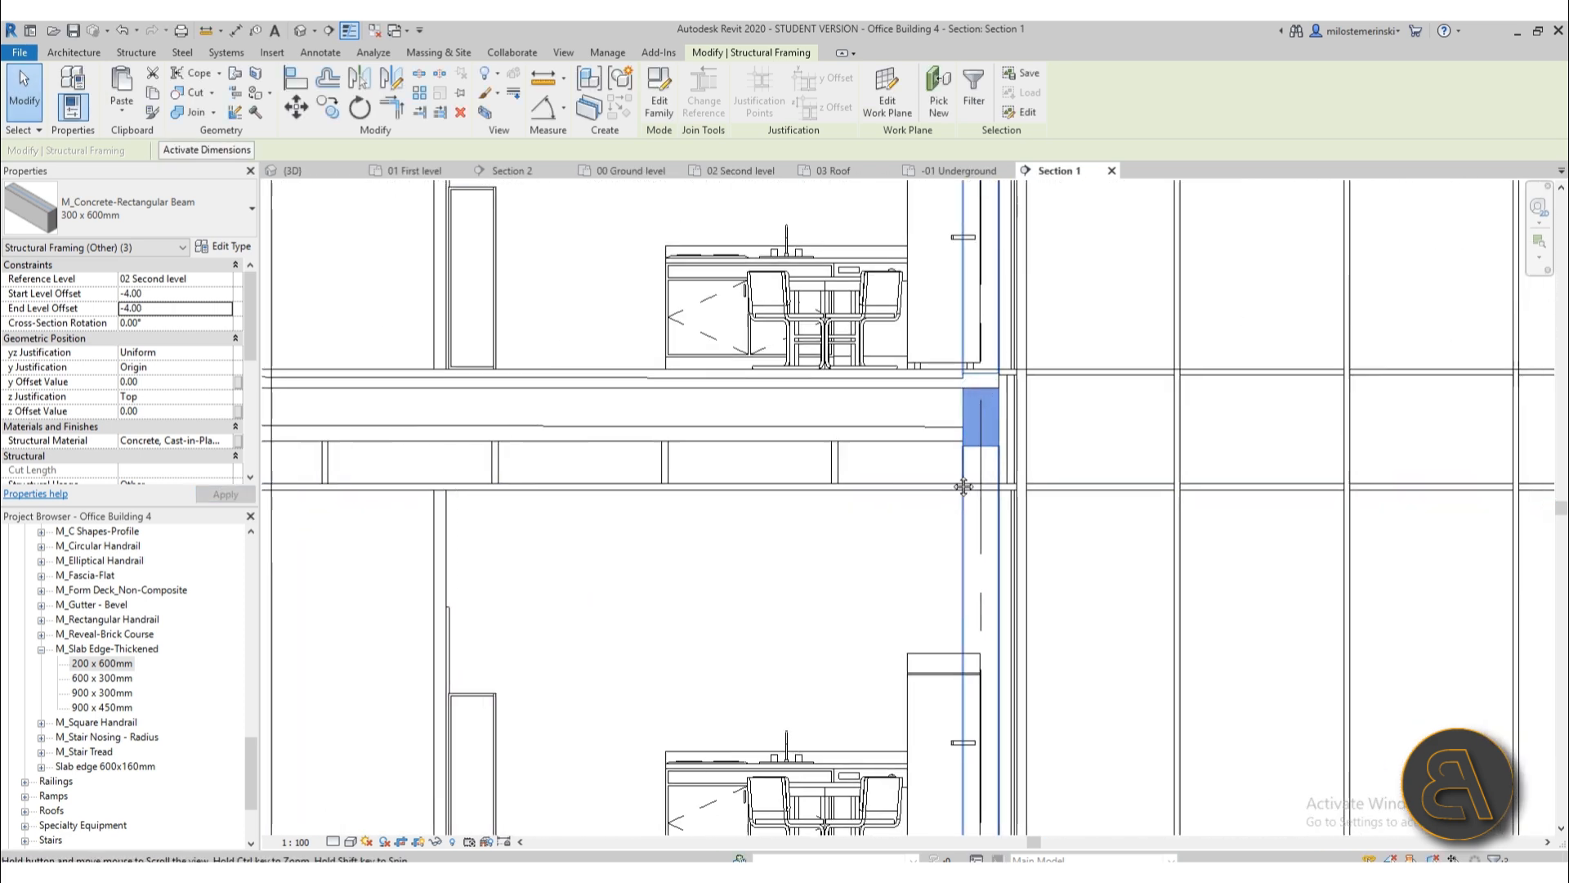
scroll(993, 372, "up", 4)
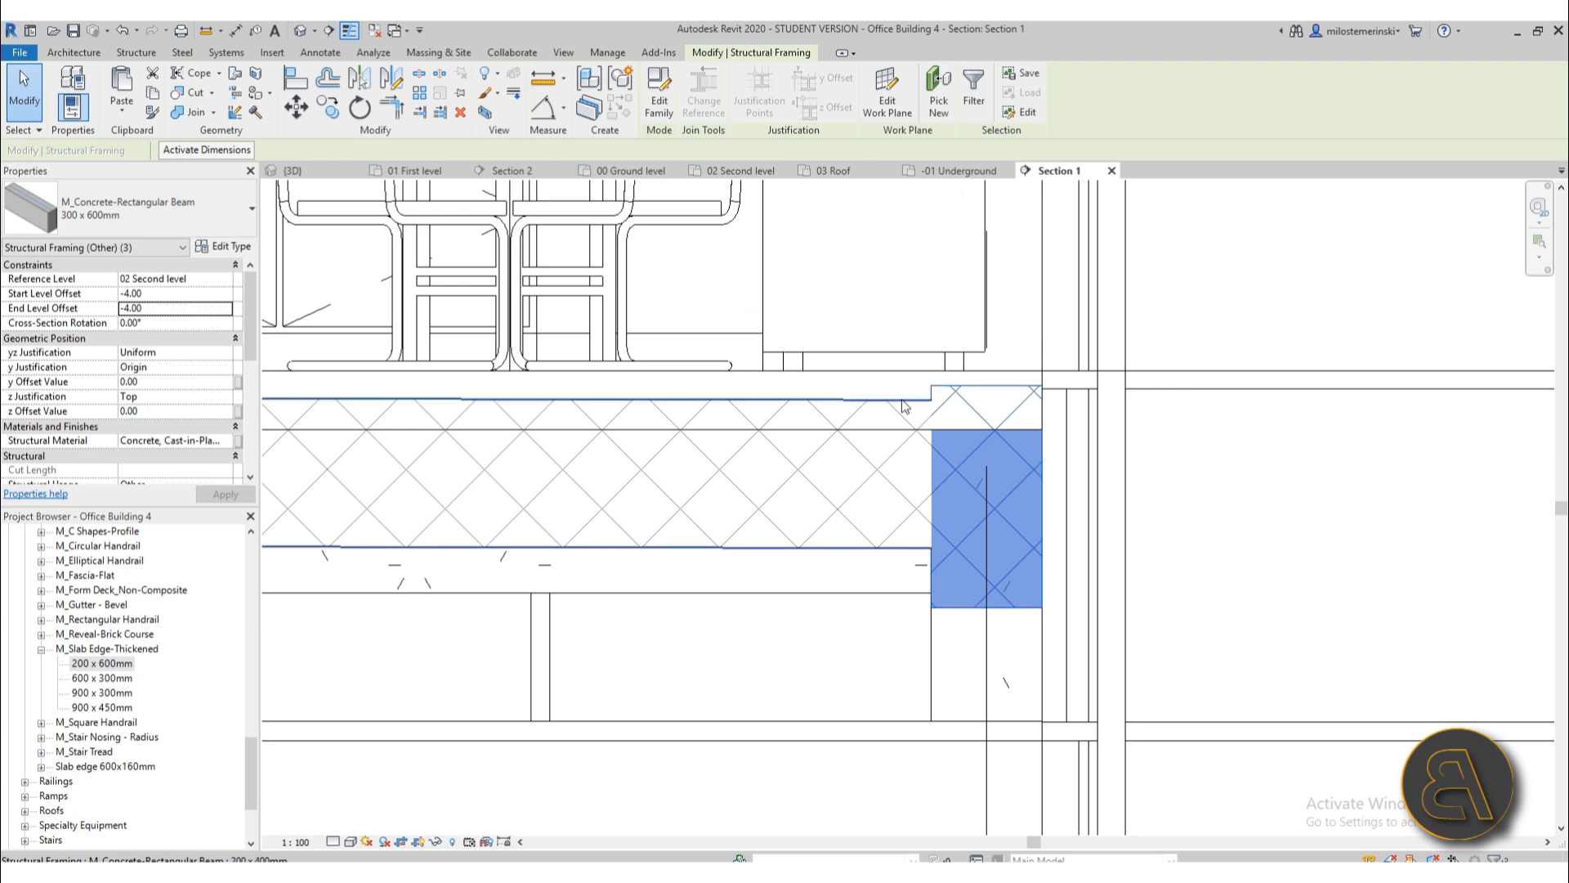
scroll(905, 406, "down", 4)
left_click(848, 451)
middle_click_drag(835, 483, 1059, 493)
scroll(741, 513, "down", 3)
middle_click_drag(710, 513, 981, 480)
scroll(981, 480, "down", 1)
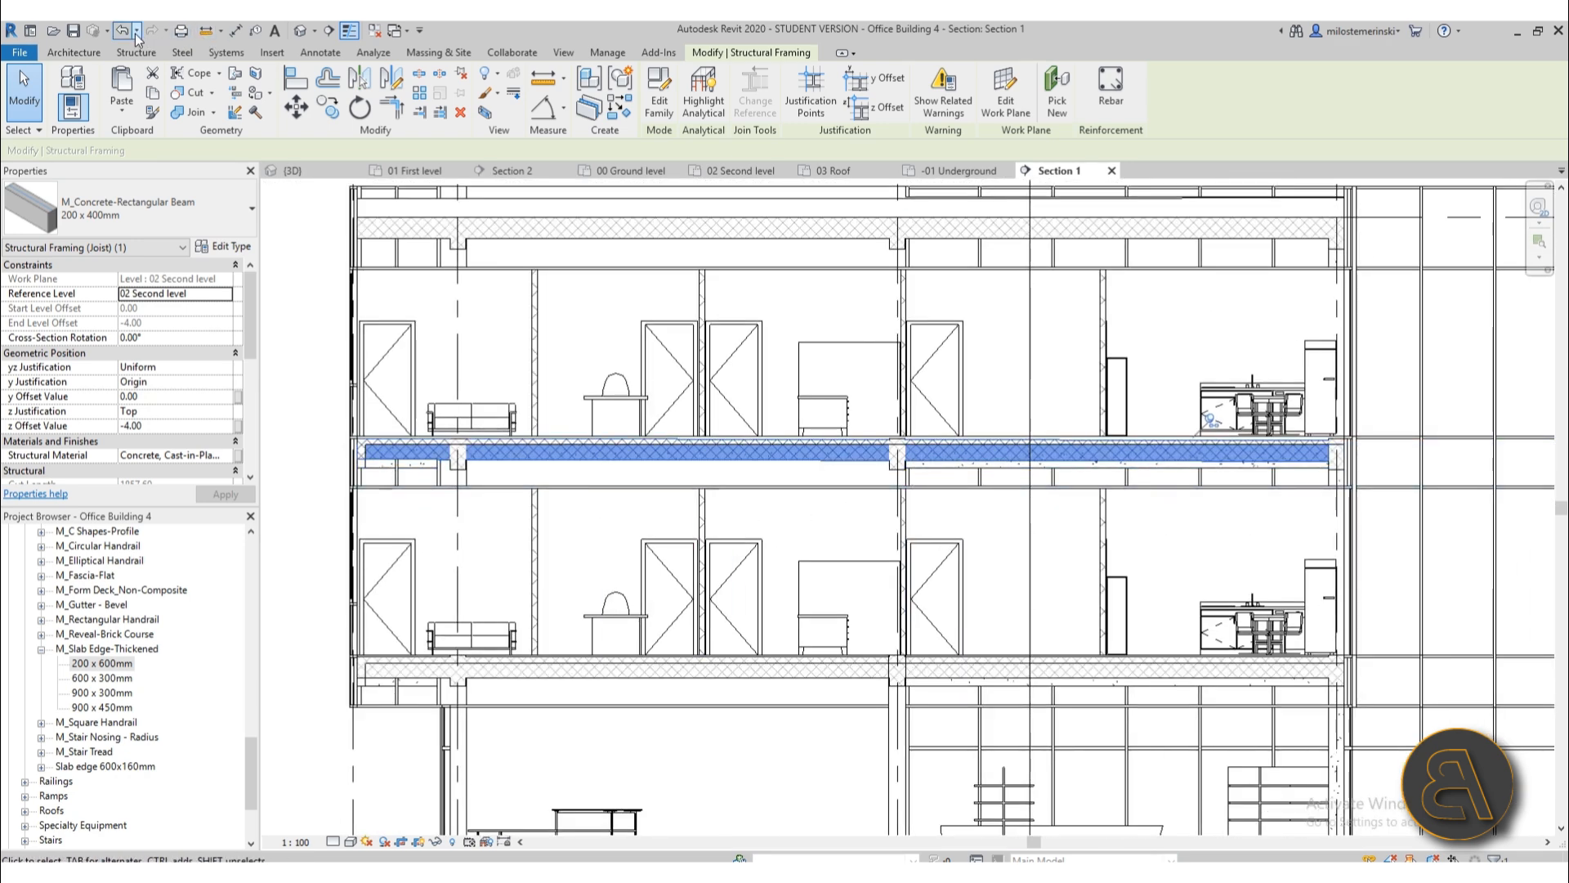
- Undo the start and end level offset changes on the three second-level beams
left_click(118, 33)
left_click(120, 33)
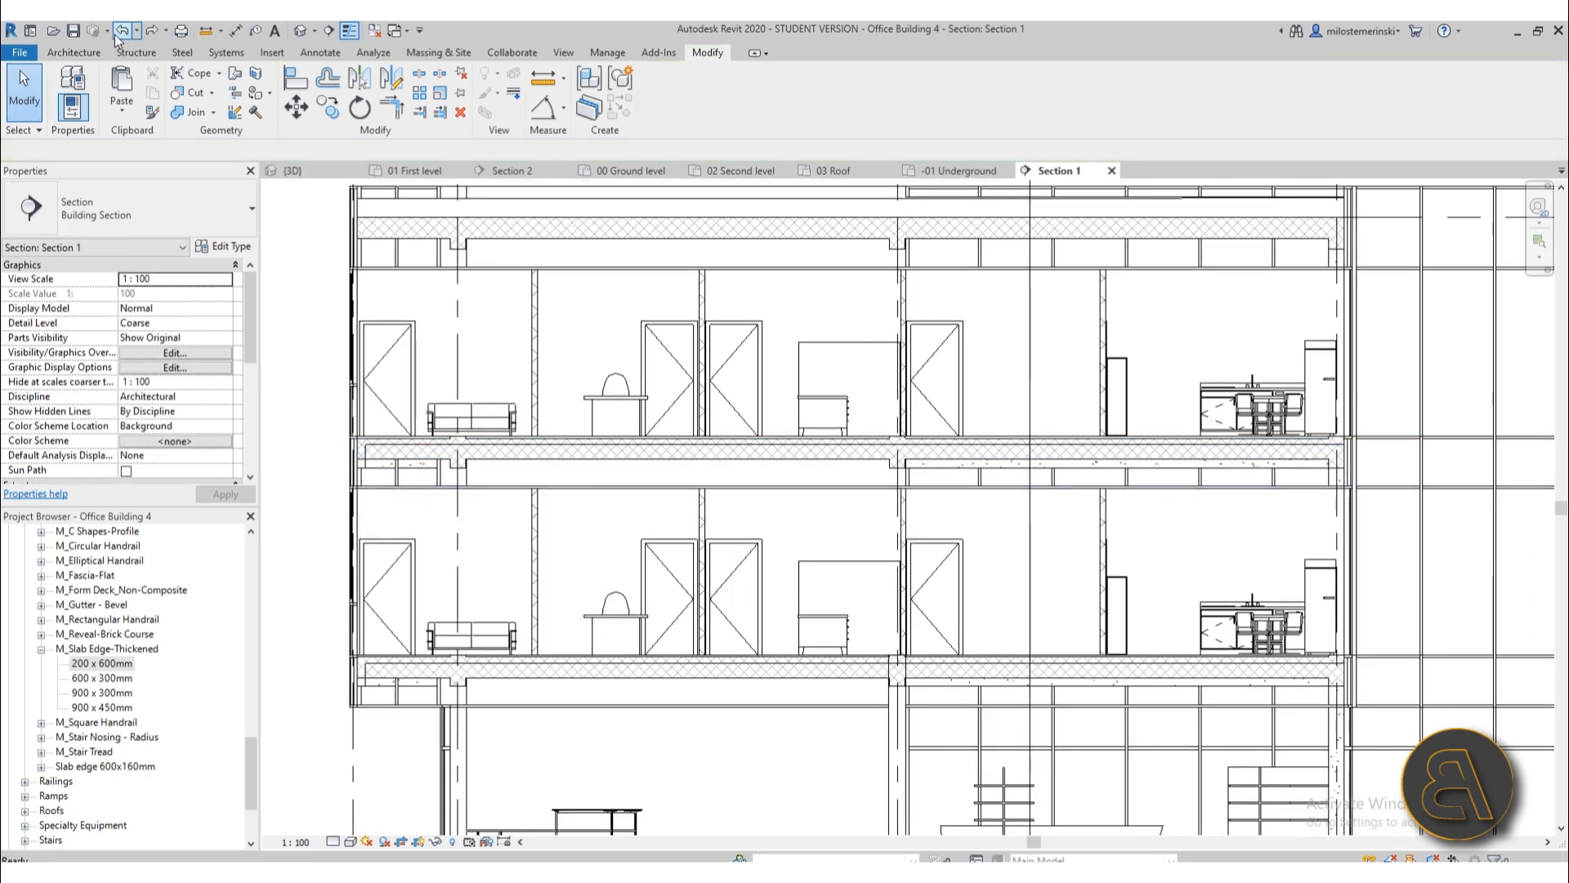
- Set the z Offset Value of the three second-level 300 x 600mm beams cut in Section 1 to -4.00
scroll(621, 474, "up", 4)
scroll(654, 458, "down", 3)
middle_click_drag(957, 461, 617, 443)
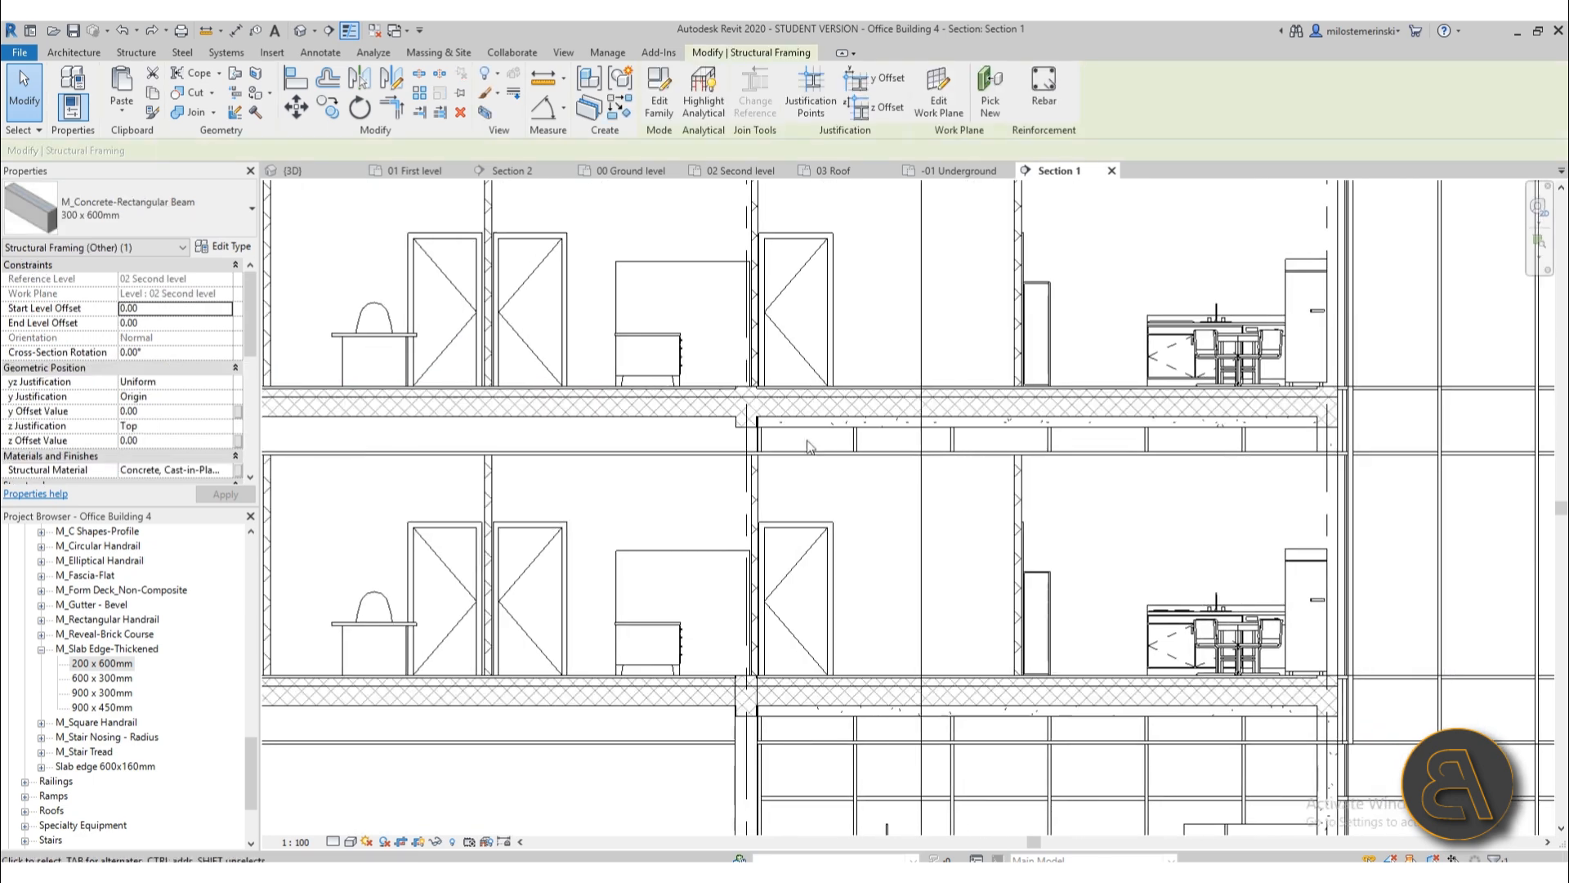
scroll(817, 433, "up", 3)
left_click(639, 419, "ctrl")
scroll(981, 422, "down", 3)
middle_click_drag(1353, 430, 715, 427)
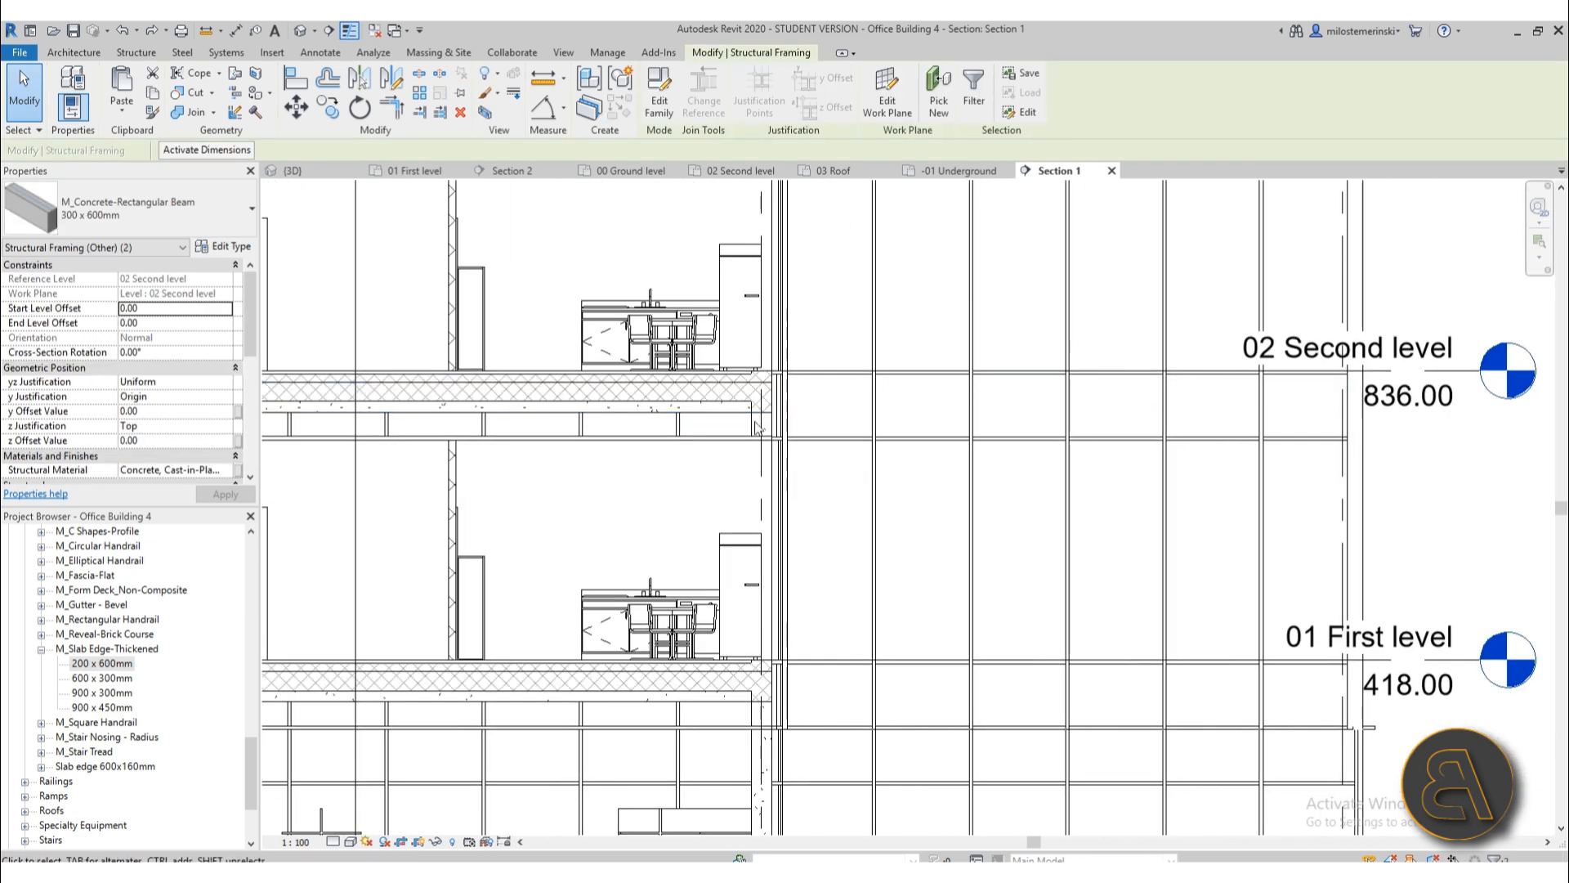
scroll(752, 426, "up", 3)
left_click(763, 407, "ctrl")
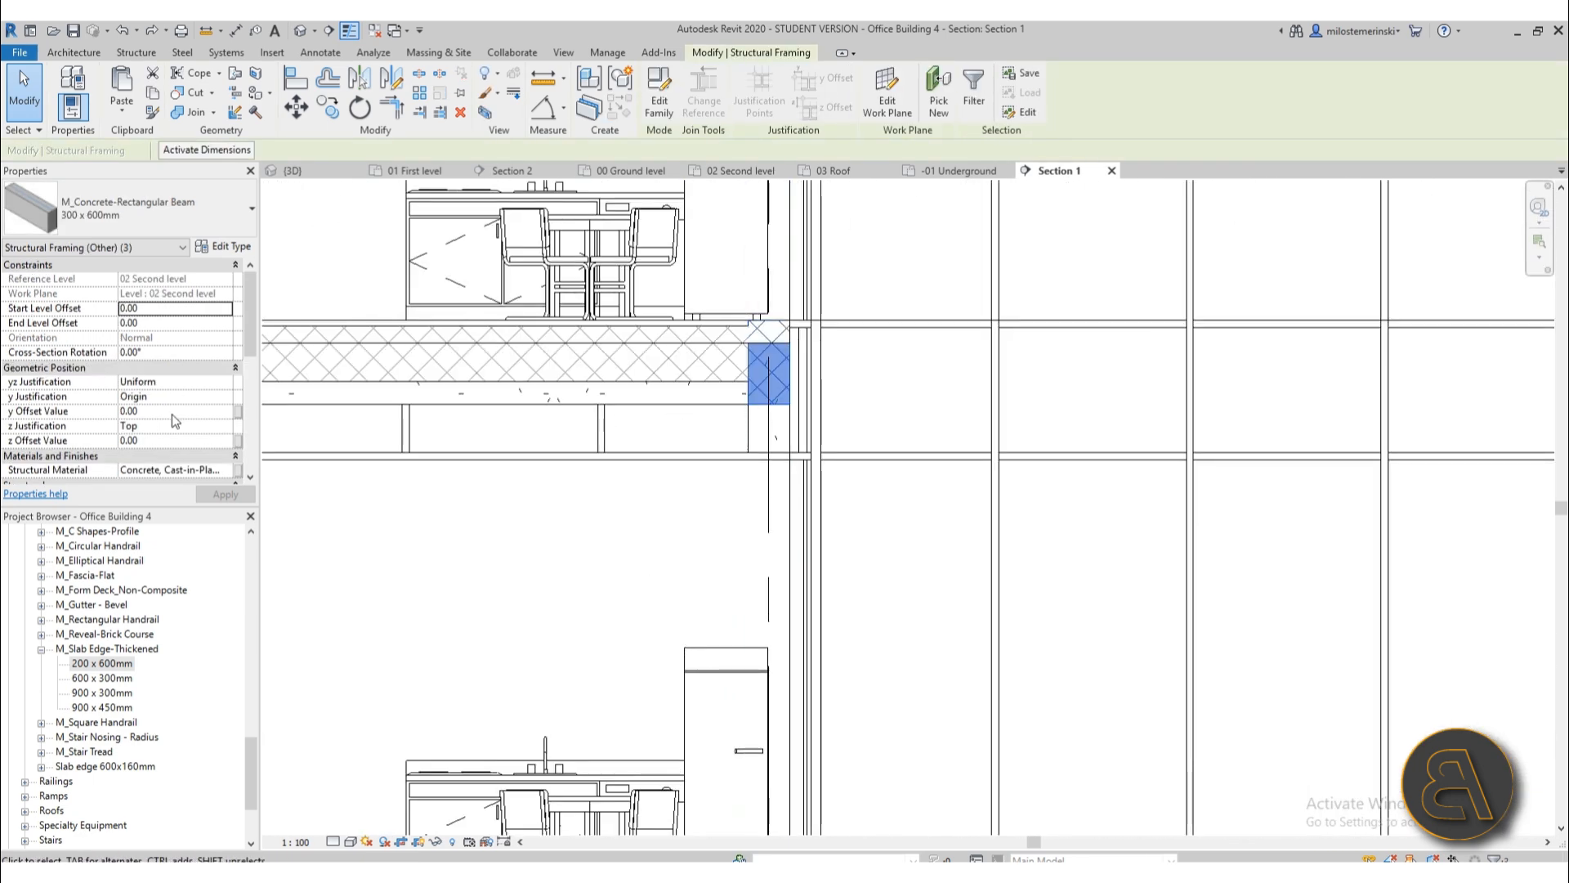
left_click(159, 443)
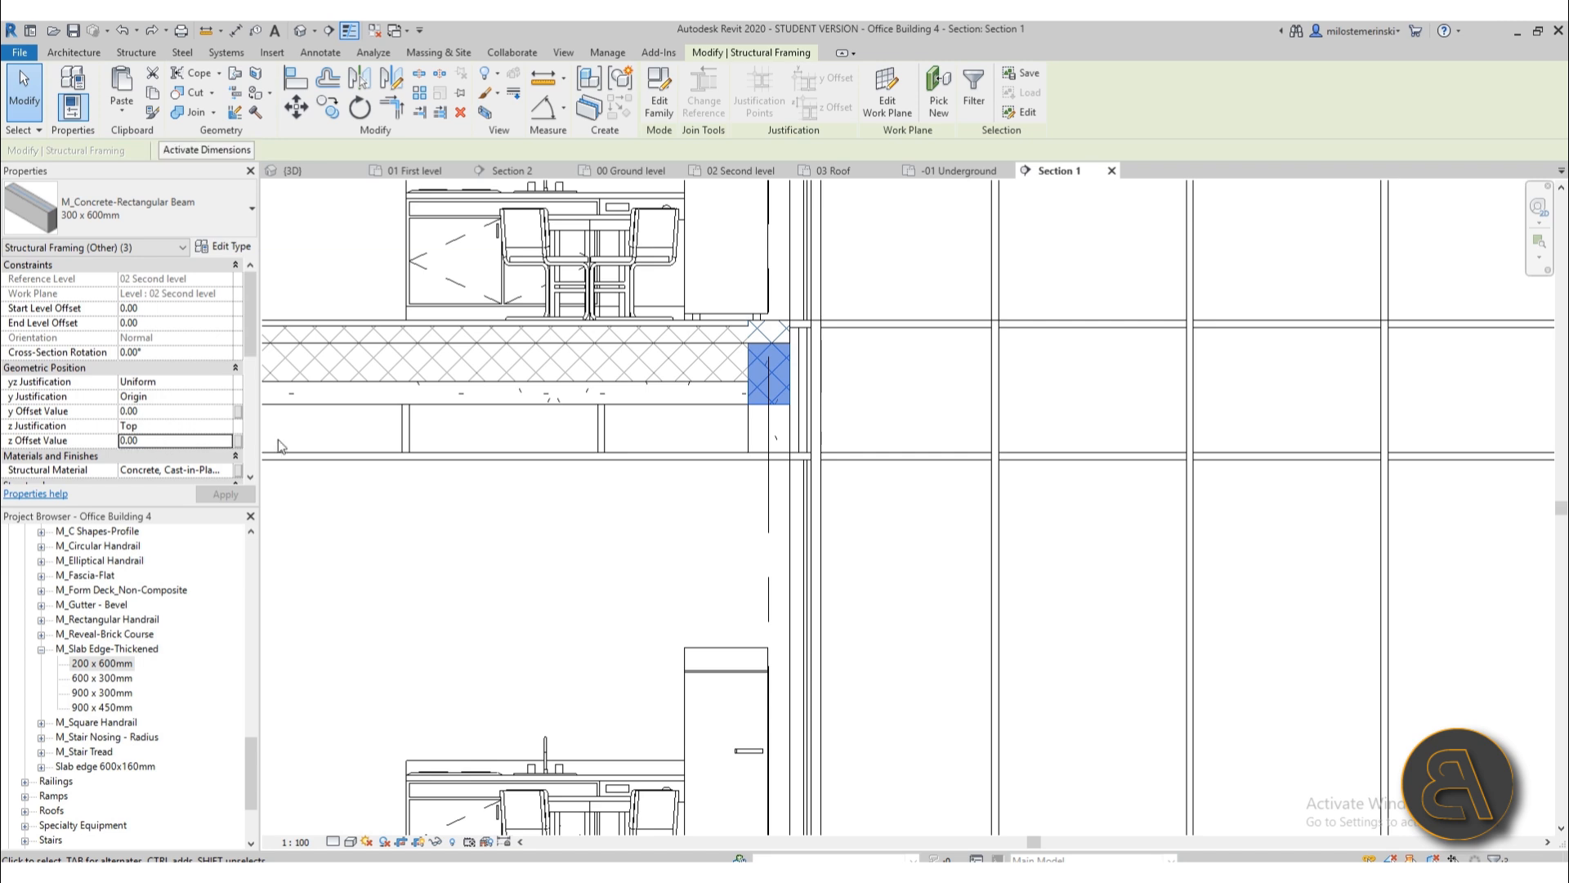
double_click(158, 442)
type("-4")
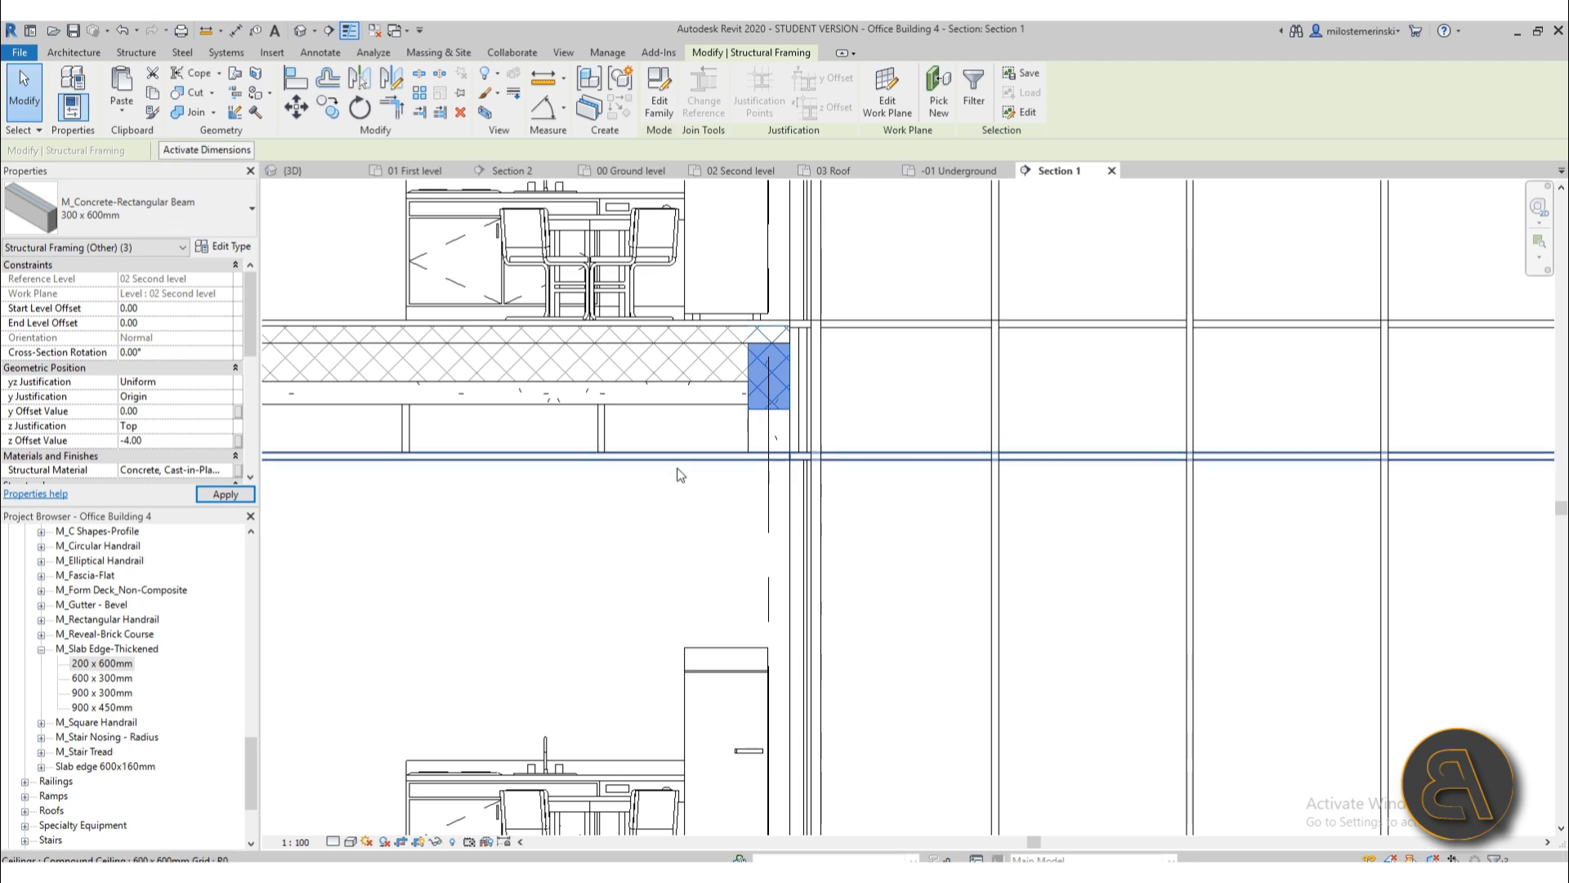
- Examine how the lowered second-level beams line up with the floor and the slab edge at the building's outer end
scroll(871, 360, "down", 5)
scroll(851, 364, "up", 6)
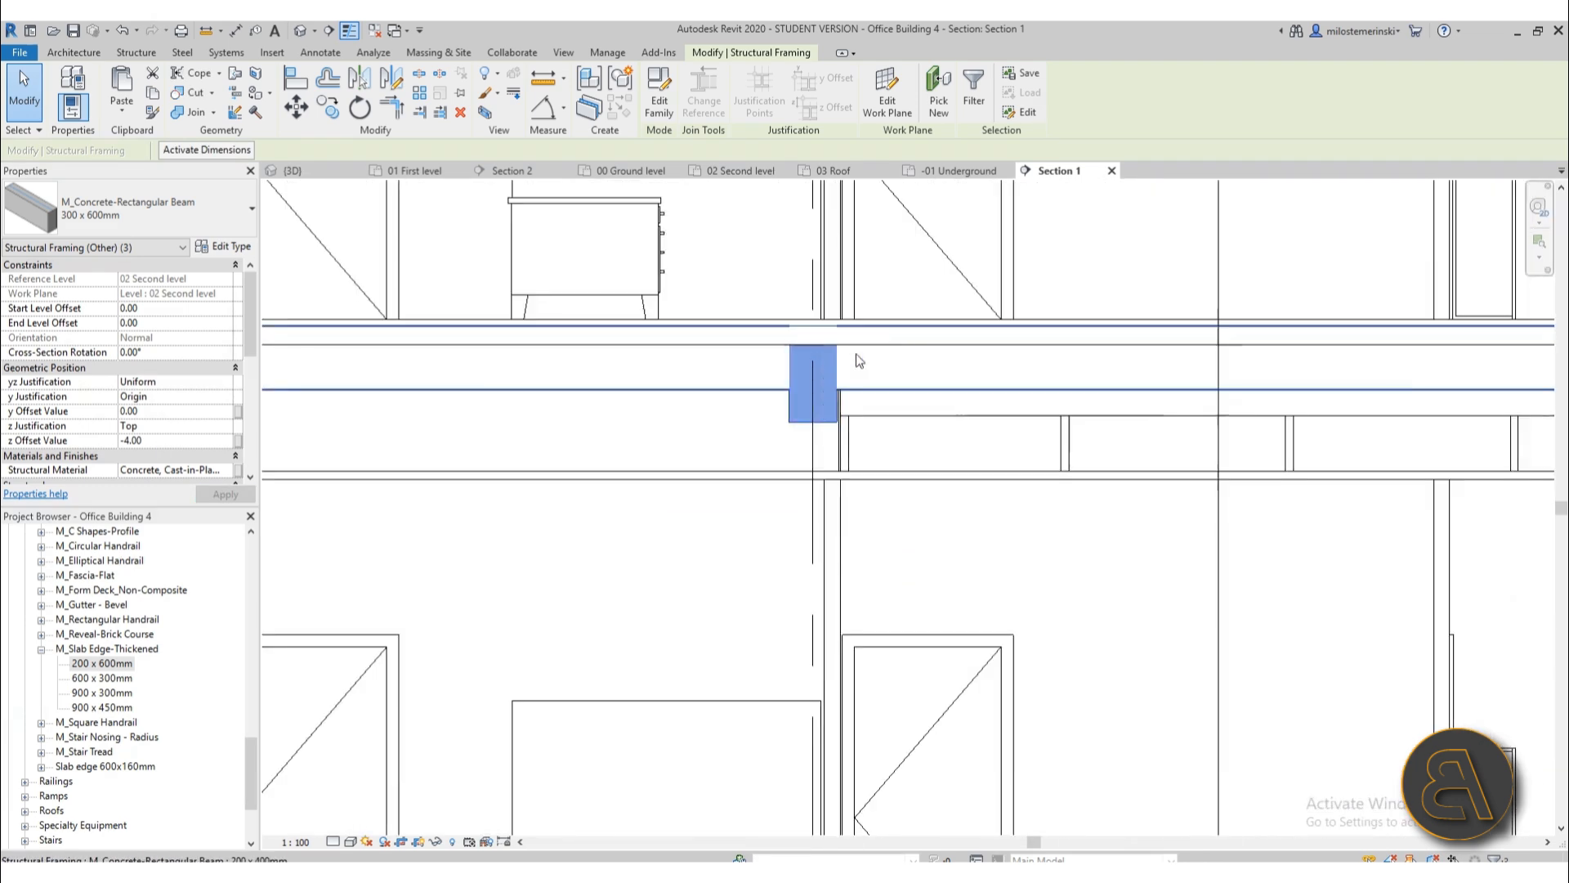
middle_click_drag(452, 464, 1209, 487)
middle_click_drag(533, 458, 1212, 459)
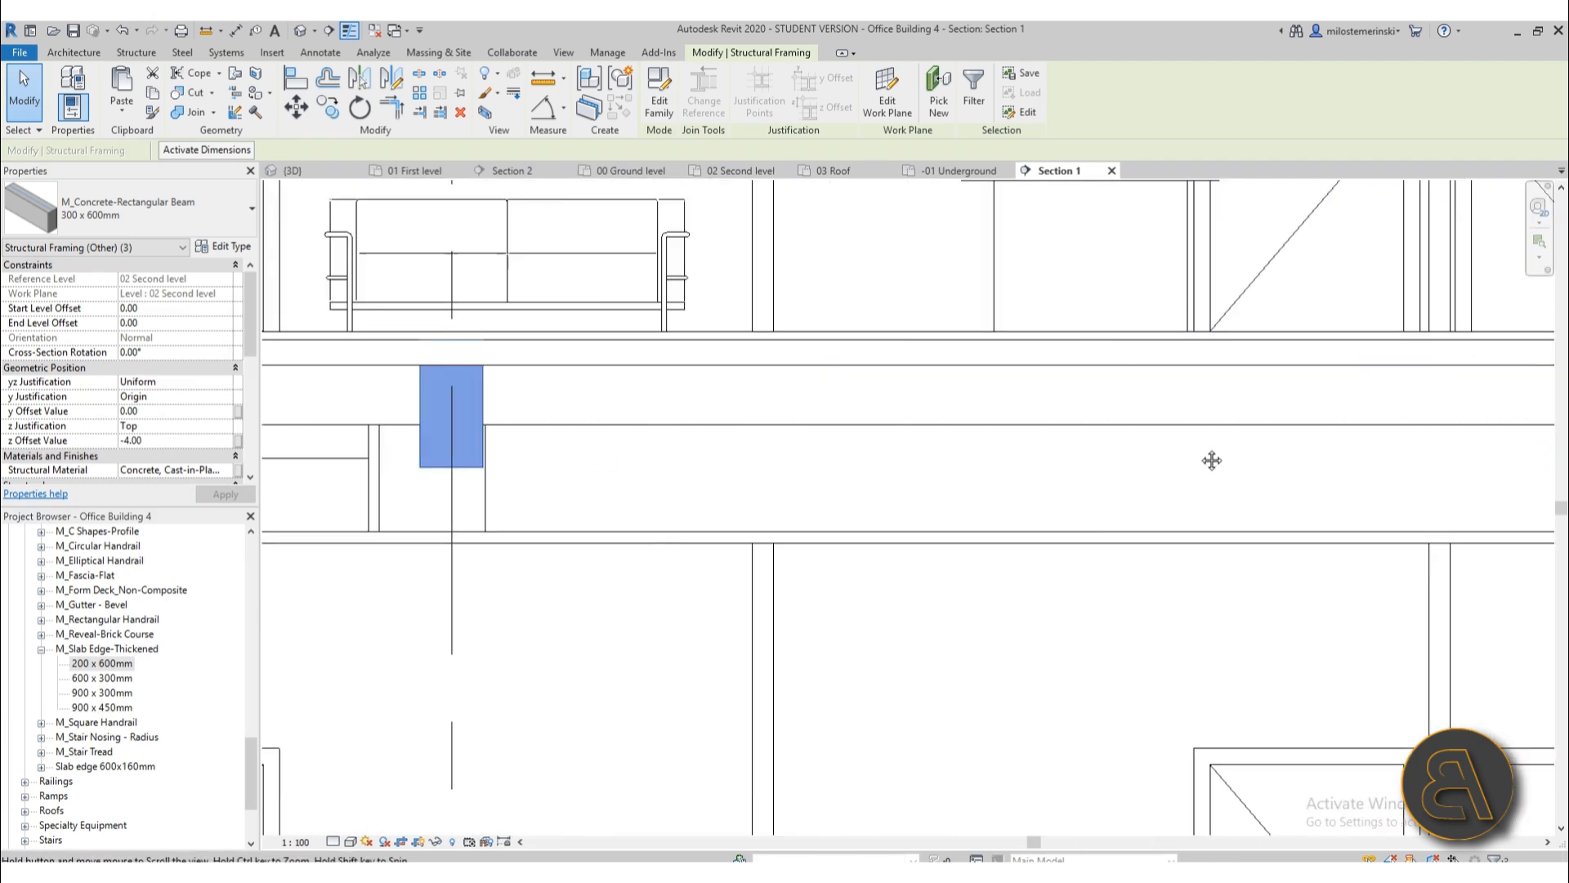
scroll(472, 401, "up", 1)
middle_click_drag(327, 473, 1025, 473)
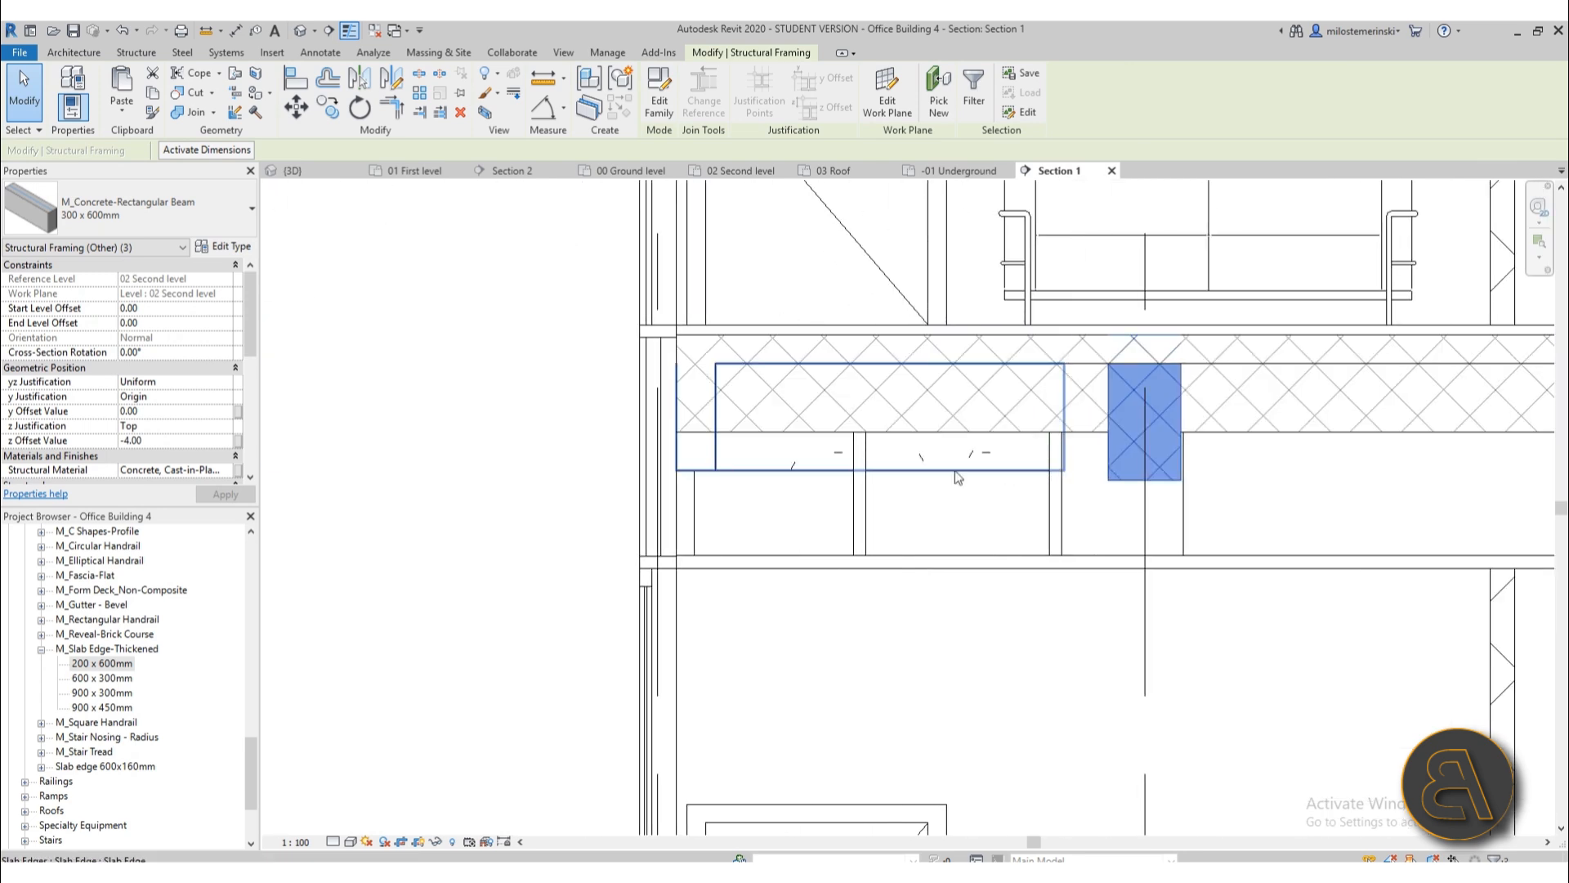
left_click(743, 502)
left_click(718, 459)
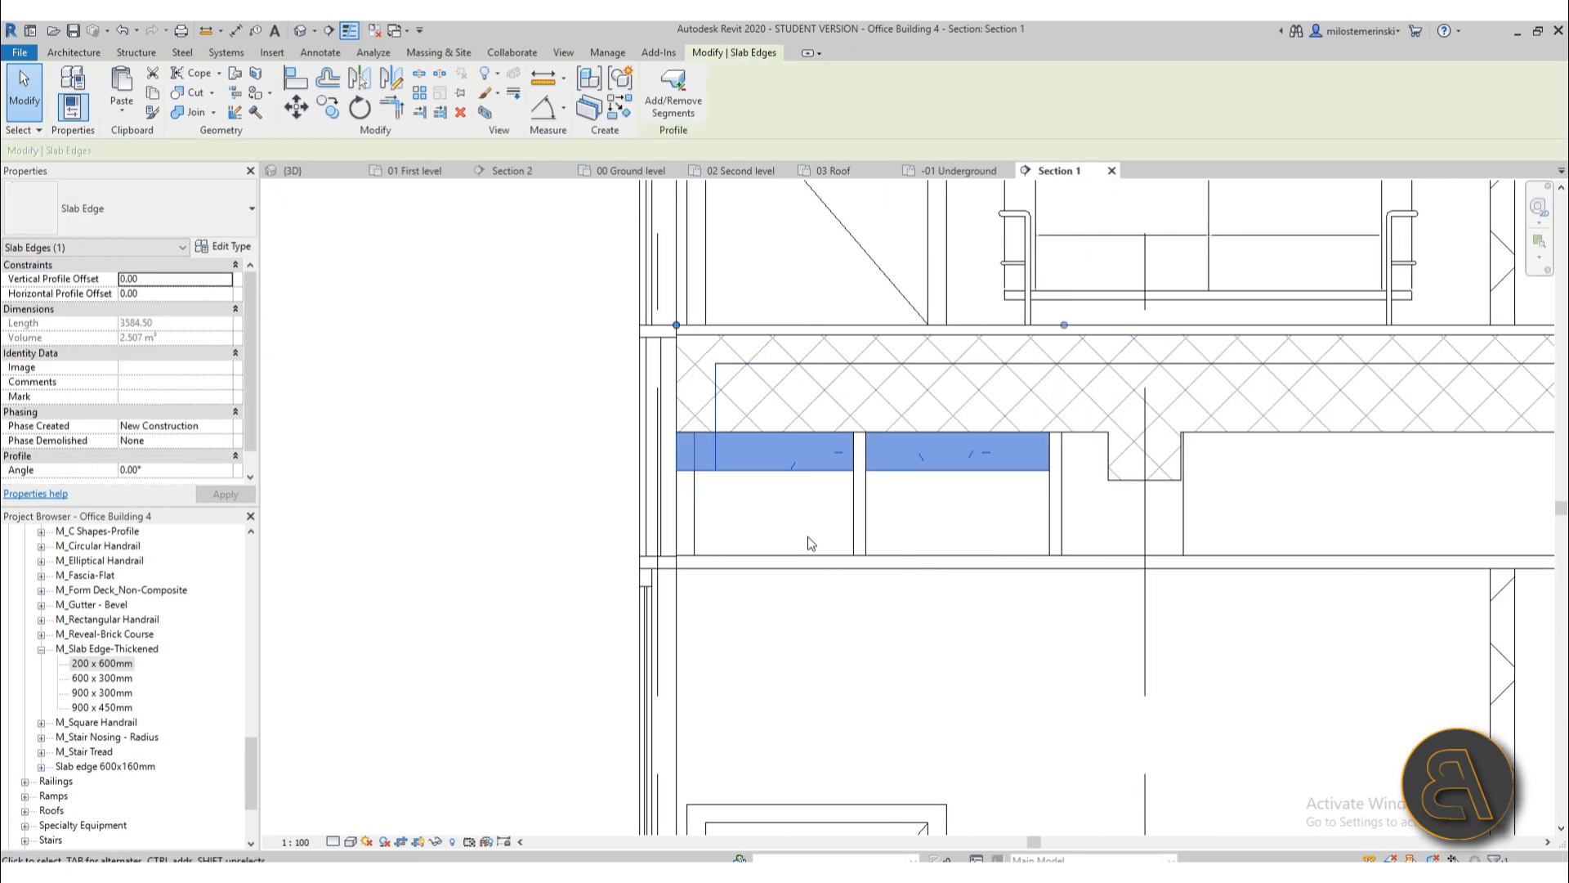
middle_click_drag(778, 525, 734, 517)
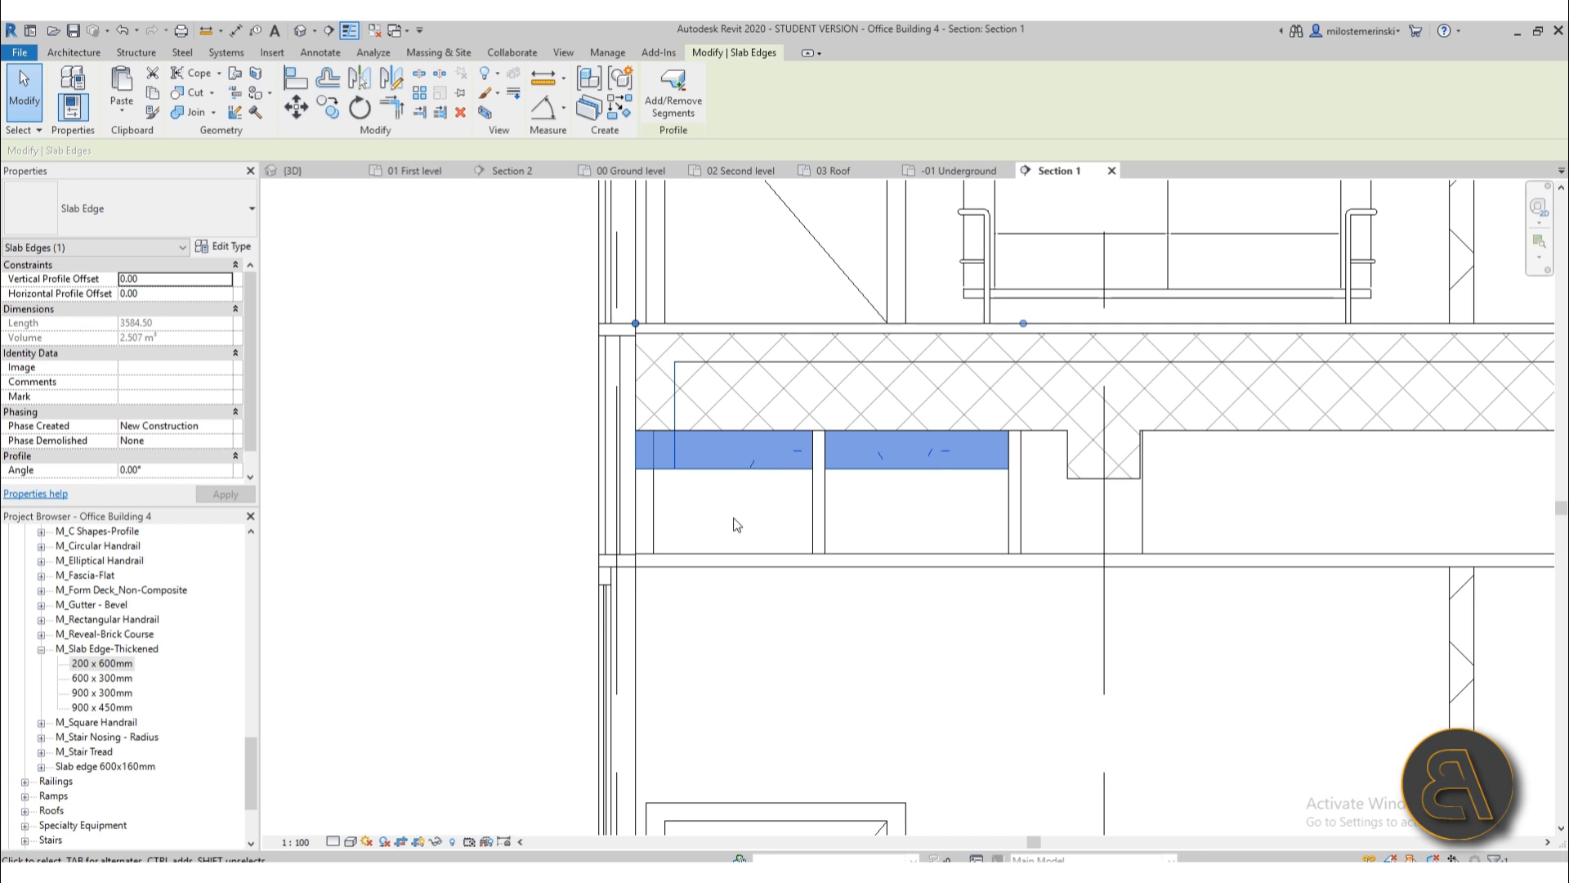
scroll(602, 403, "up", 5)
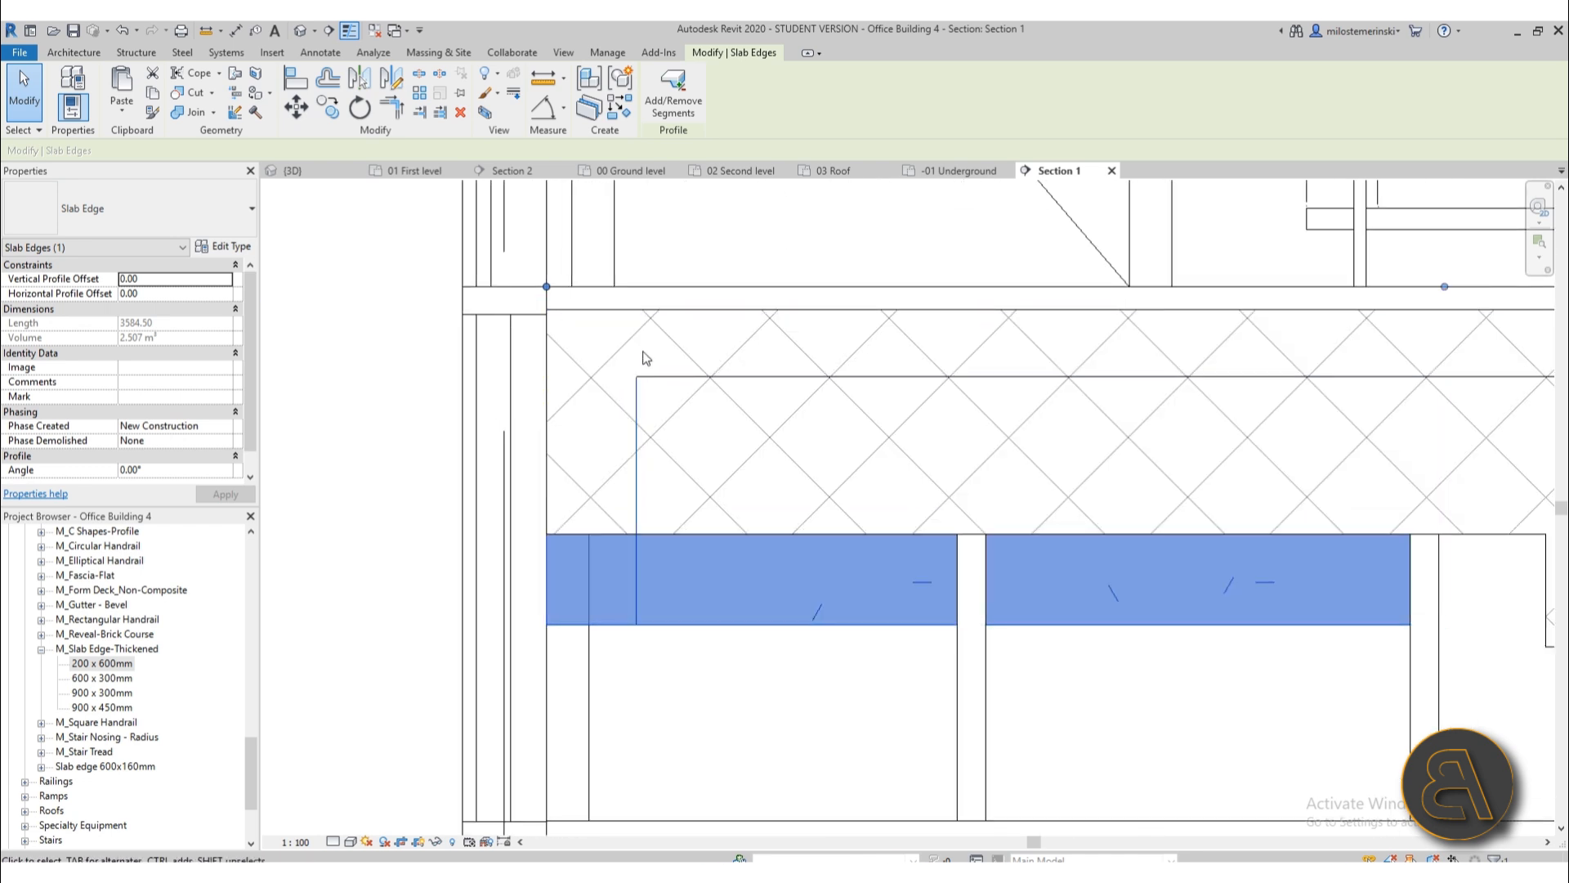
- Set Section 1's detail level to Fine
left_click(333, 842)
left_click(353, 824)
left_click(797, 738)
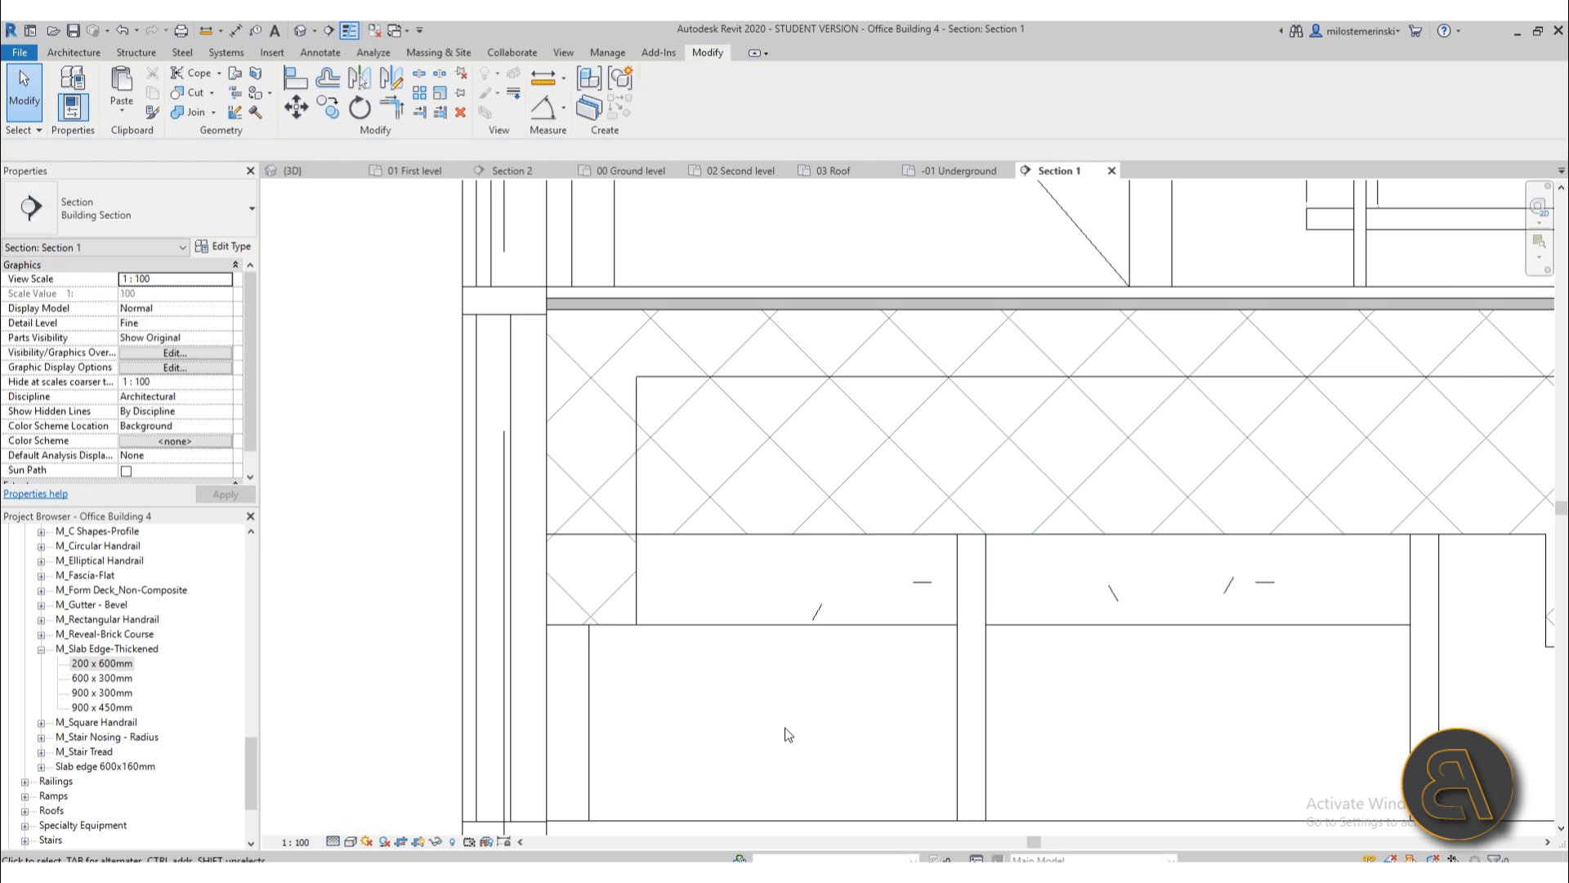
- Set the second-level slab edge's Vertical Profile Offset to -4.00 and check its lower face against the neighbouring beam
left_click(660, 611)
scroll(686, 654, "down", 3)
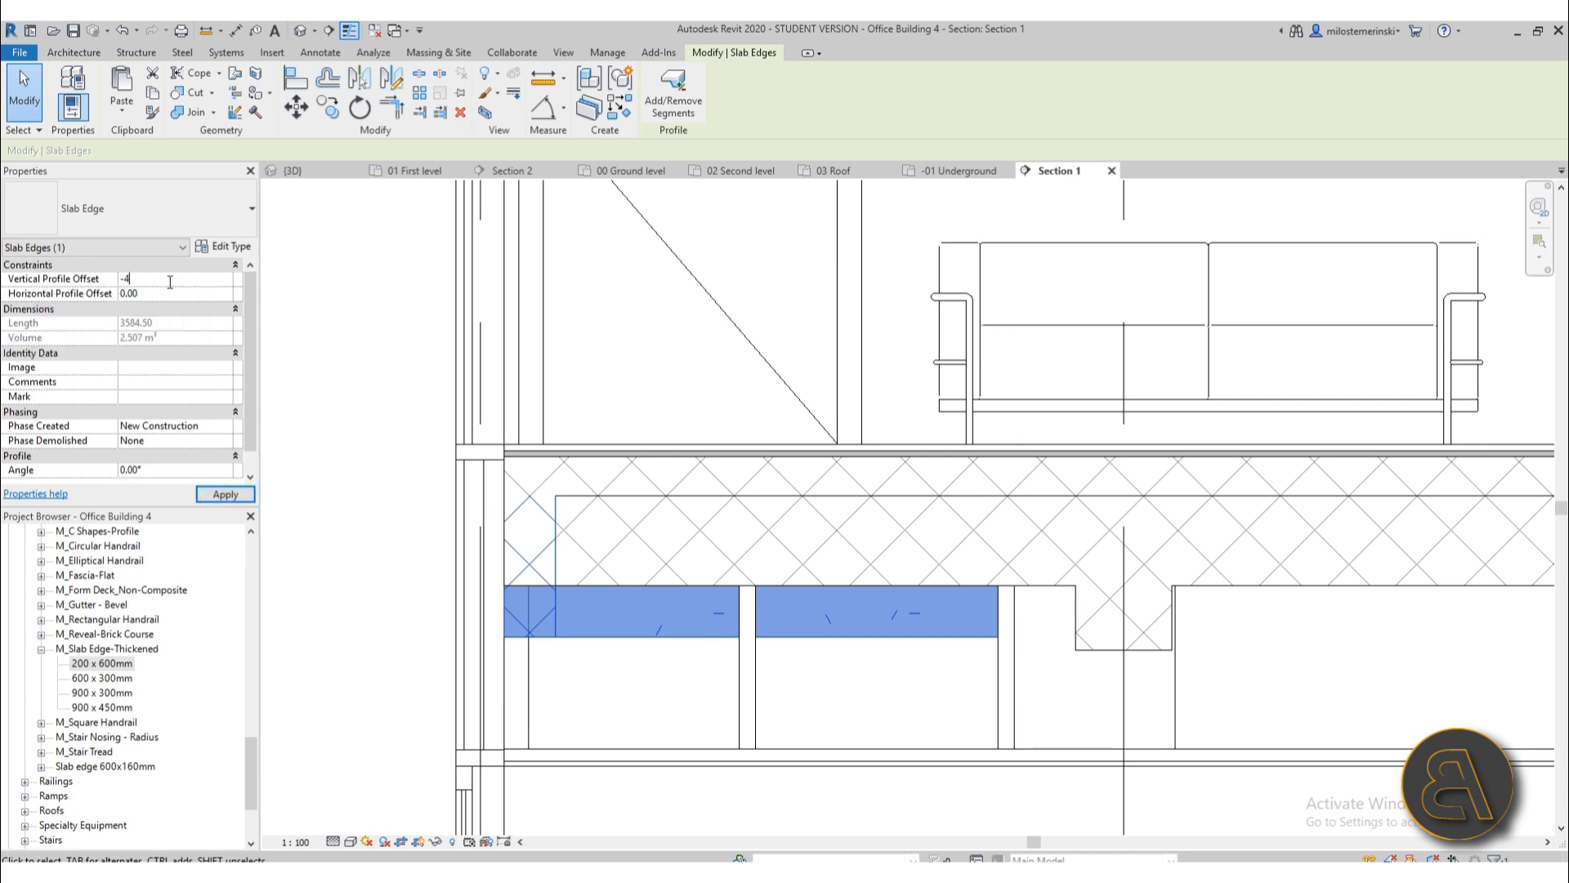
left_click(685, 697)
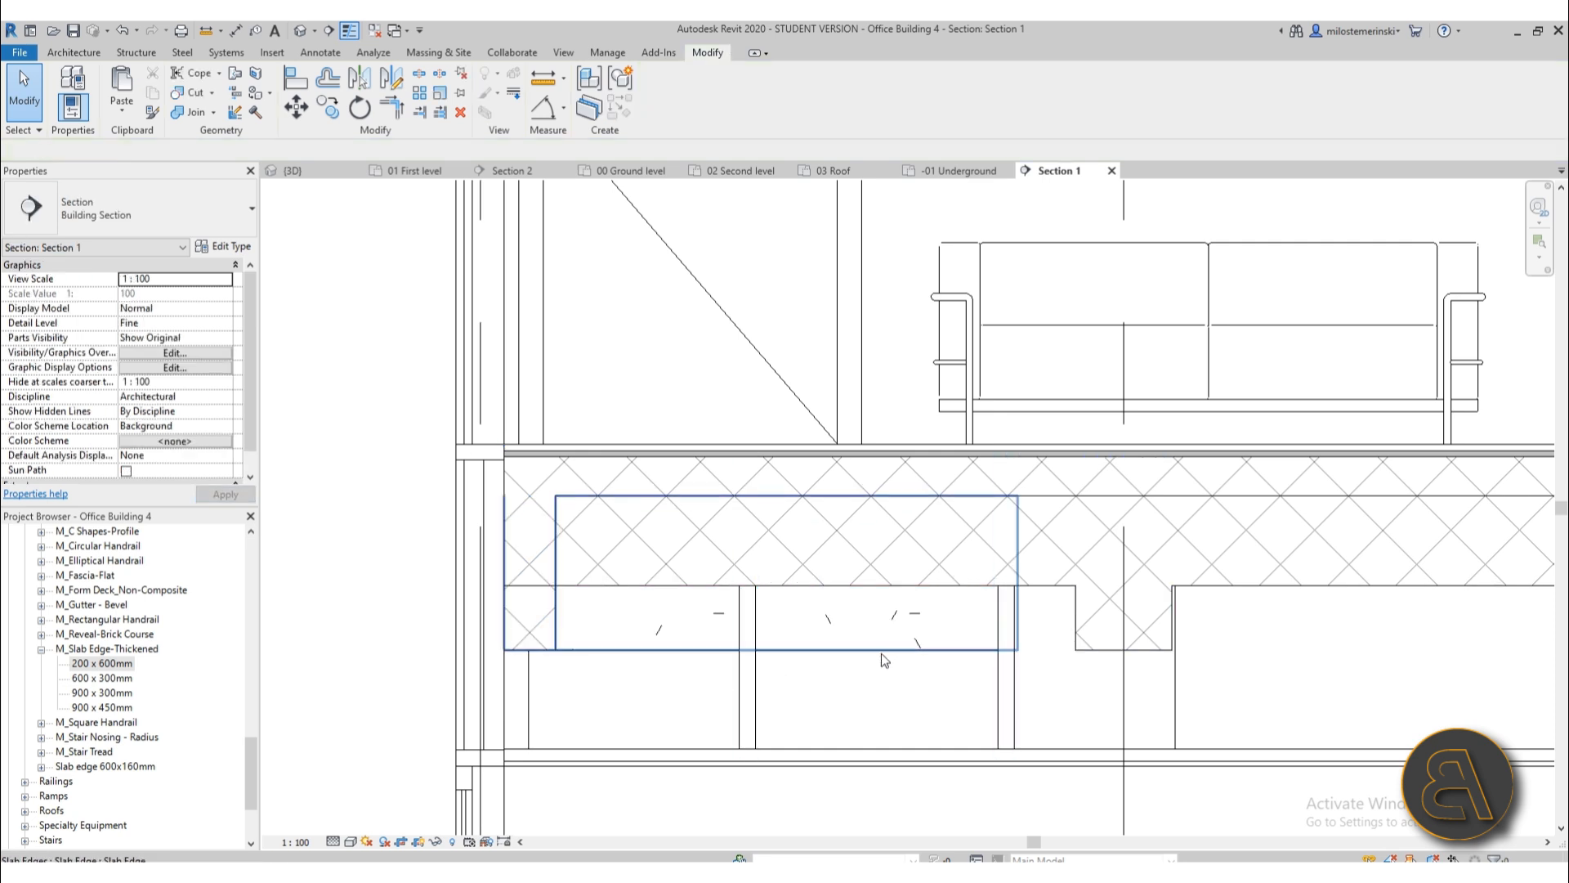
left_click(506, 643)
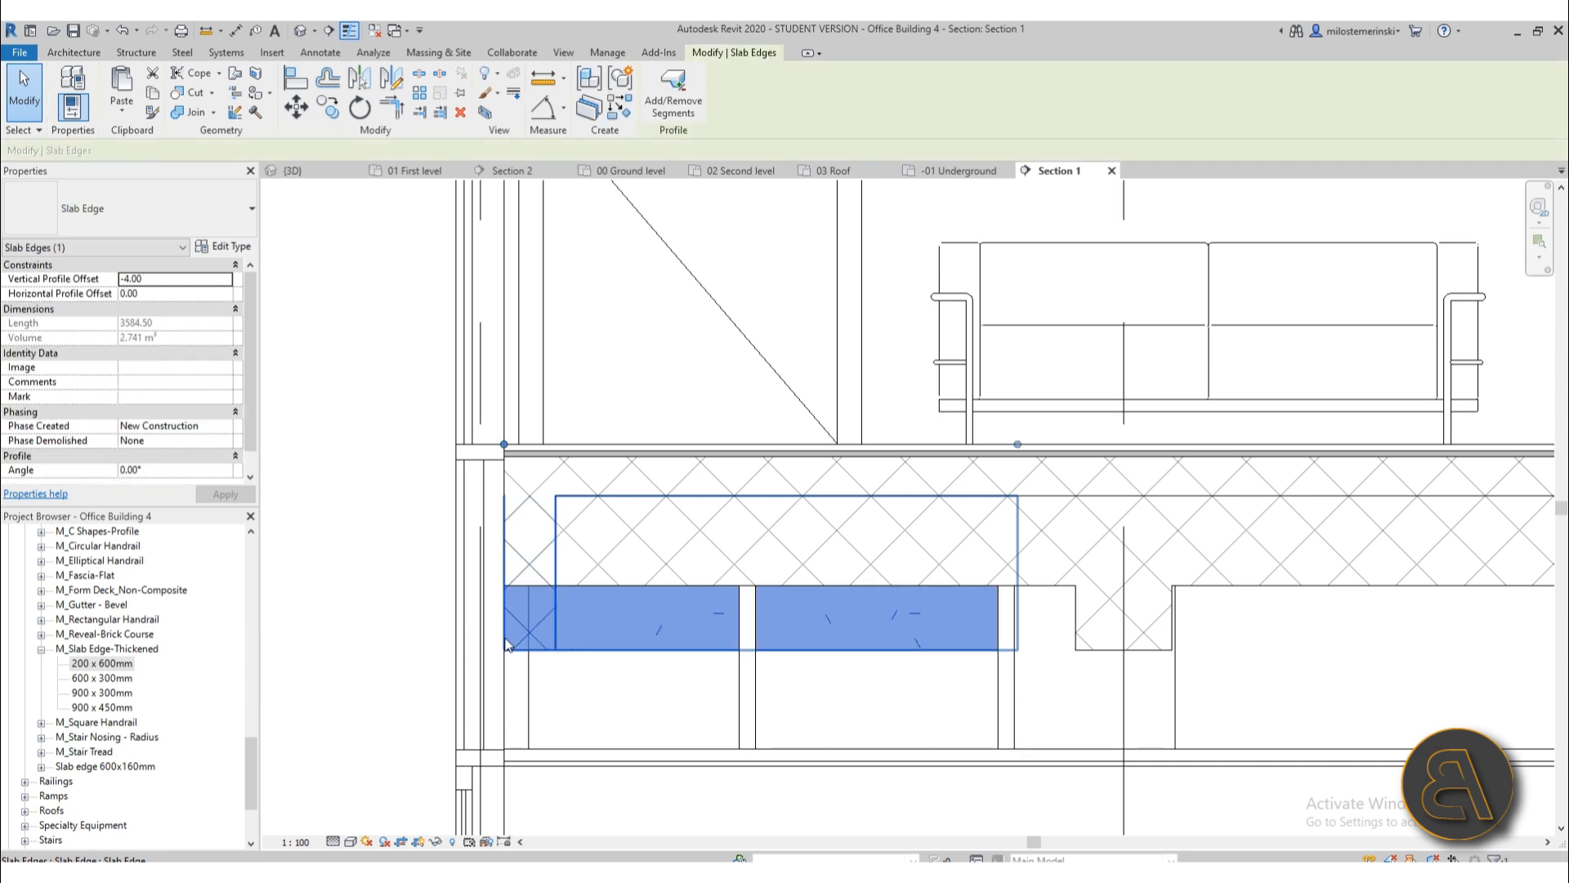
left_click(617, 679)
- In the 01 First level plan, move the horizontal section line up between grids B and B', and reopen Section 1
scroll(619, 679, "down", 6)
middle_click_drag(570, 657, 432, 580)
scroll(431, 580, "down", 2)
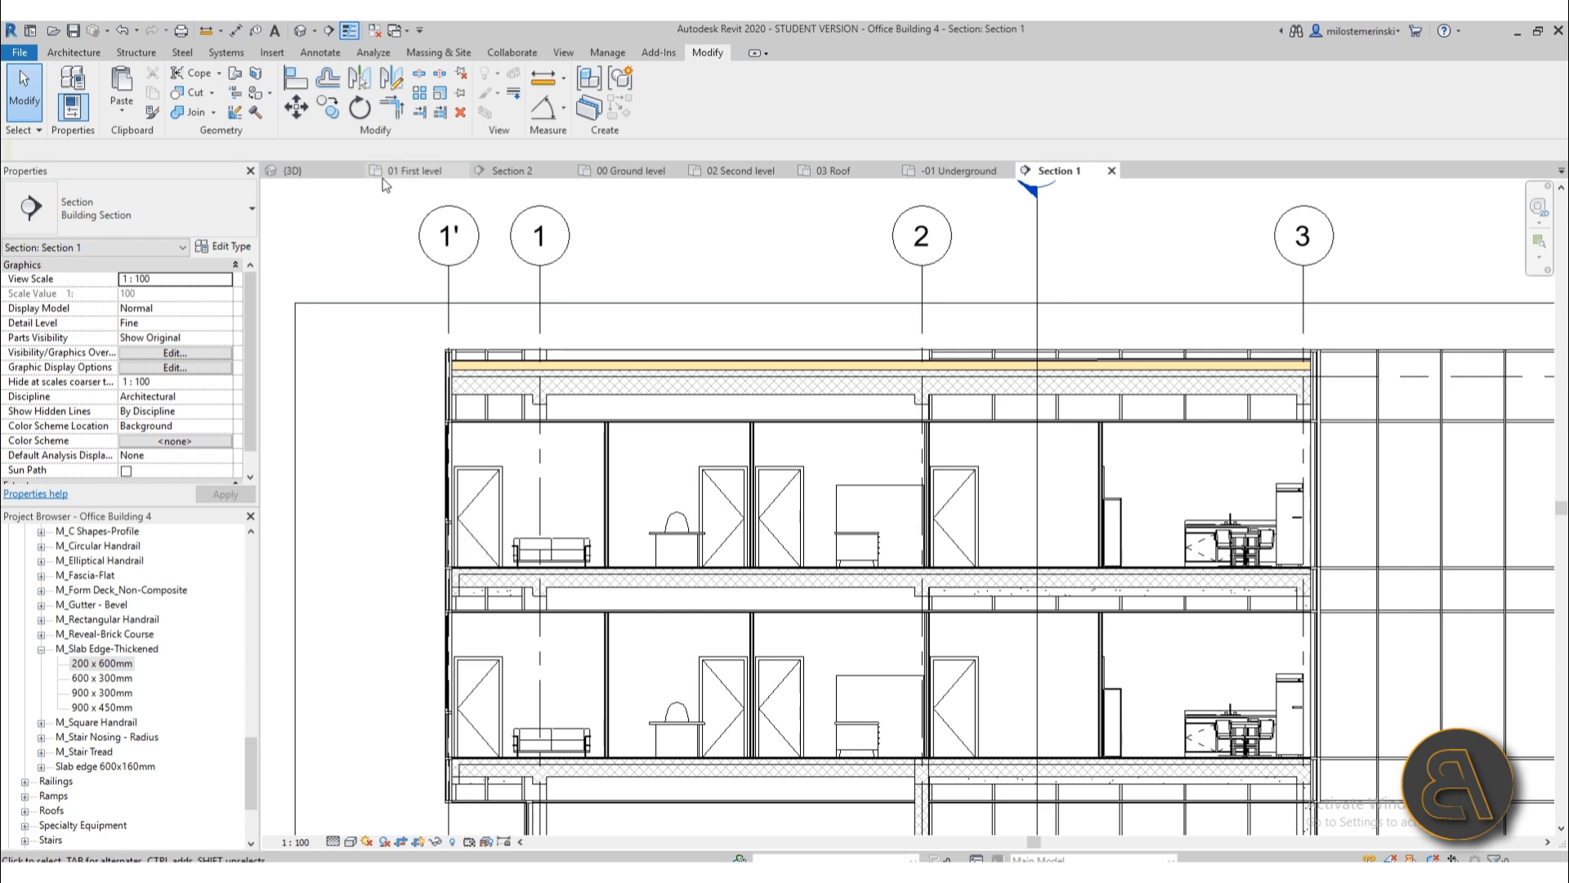
left_click(413, 171)
scroll(773, 590, "up", 2)
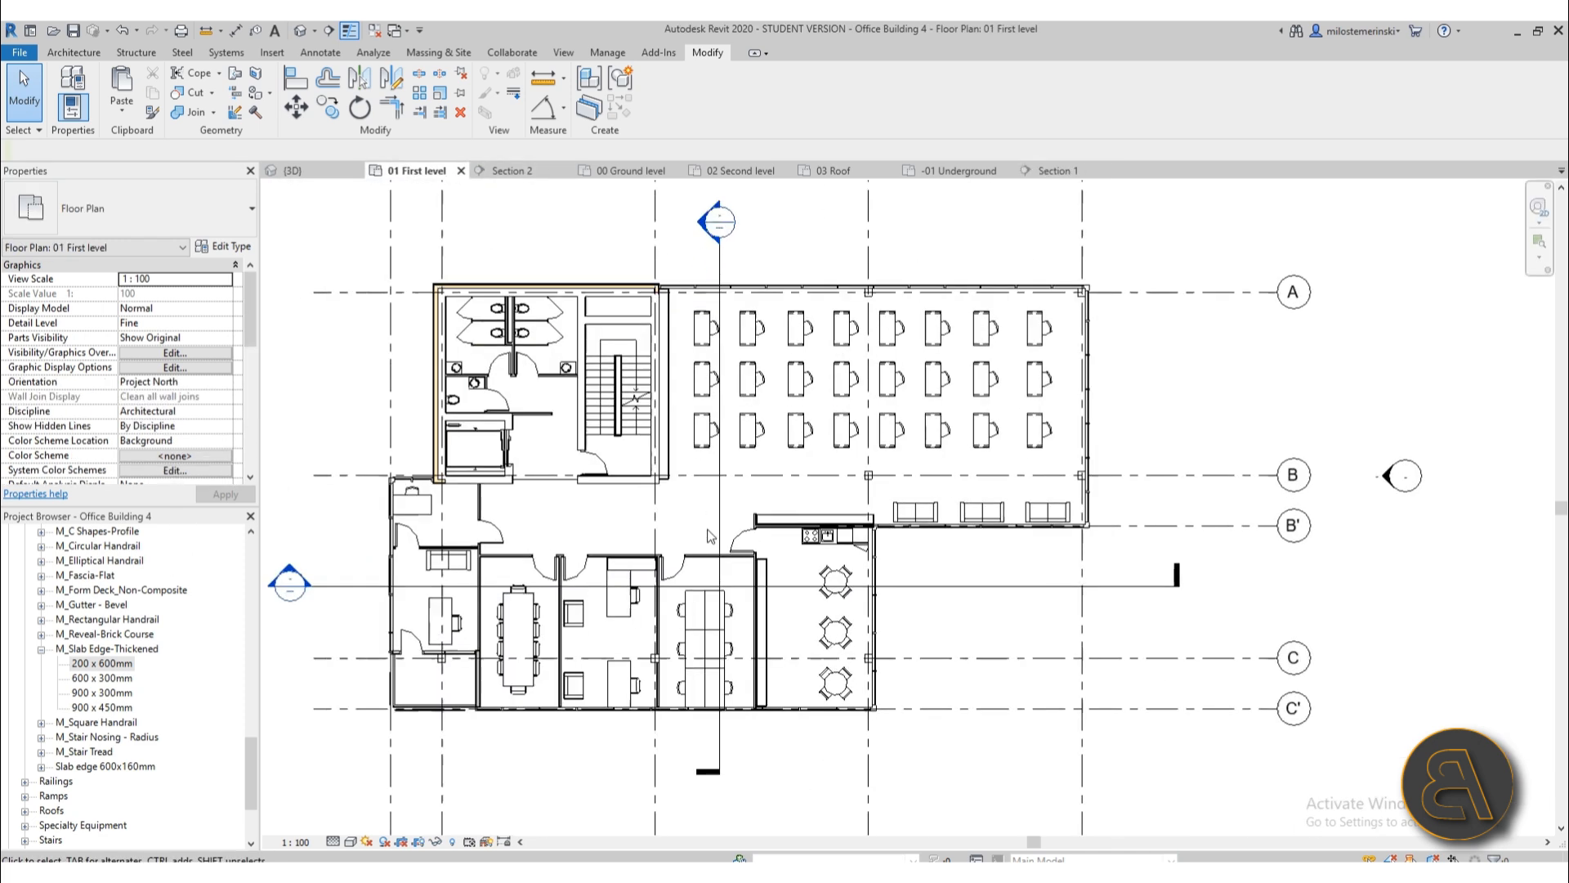
left_click_drag(773, 576, 784, 491)
left_click(354, 456)
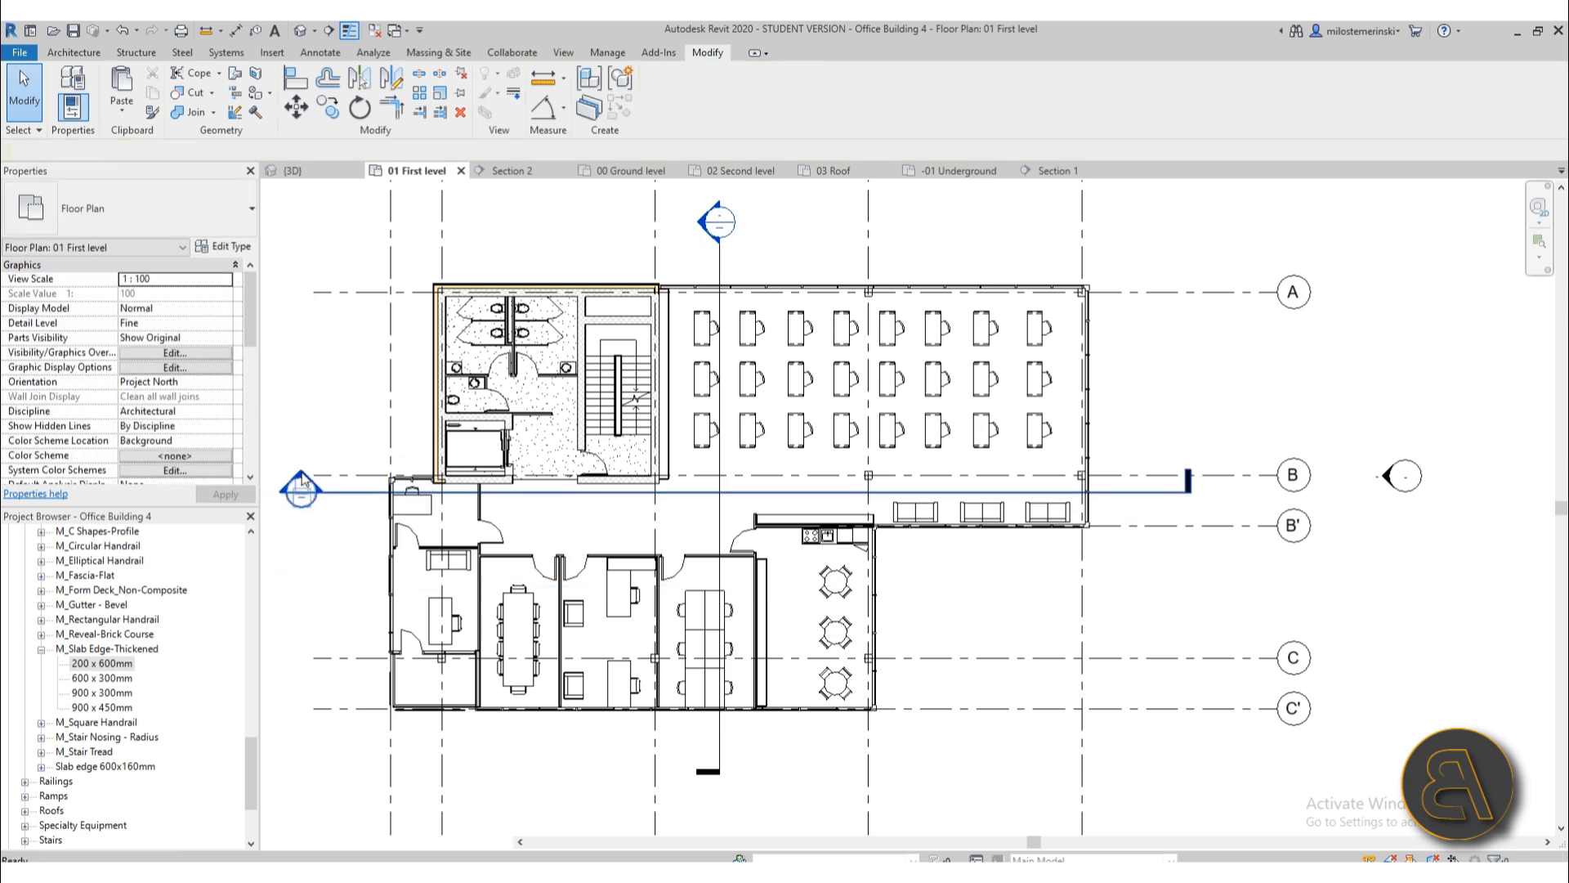
double_click(302, 491)
- Examine the beams cut by the relocated section, checking the z offset of a second-level 300 x 600mm beam
scroll(930, 503, "down", 5)
scroll(822, 553, "up", 4)
middle_click_drag(1046, 552, 935, 559)
scroll(781, 492, "up", 5)
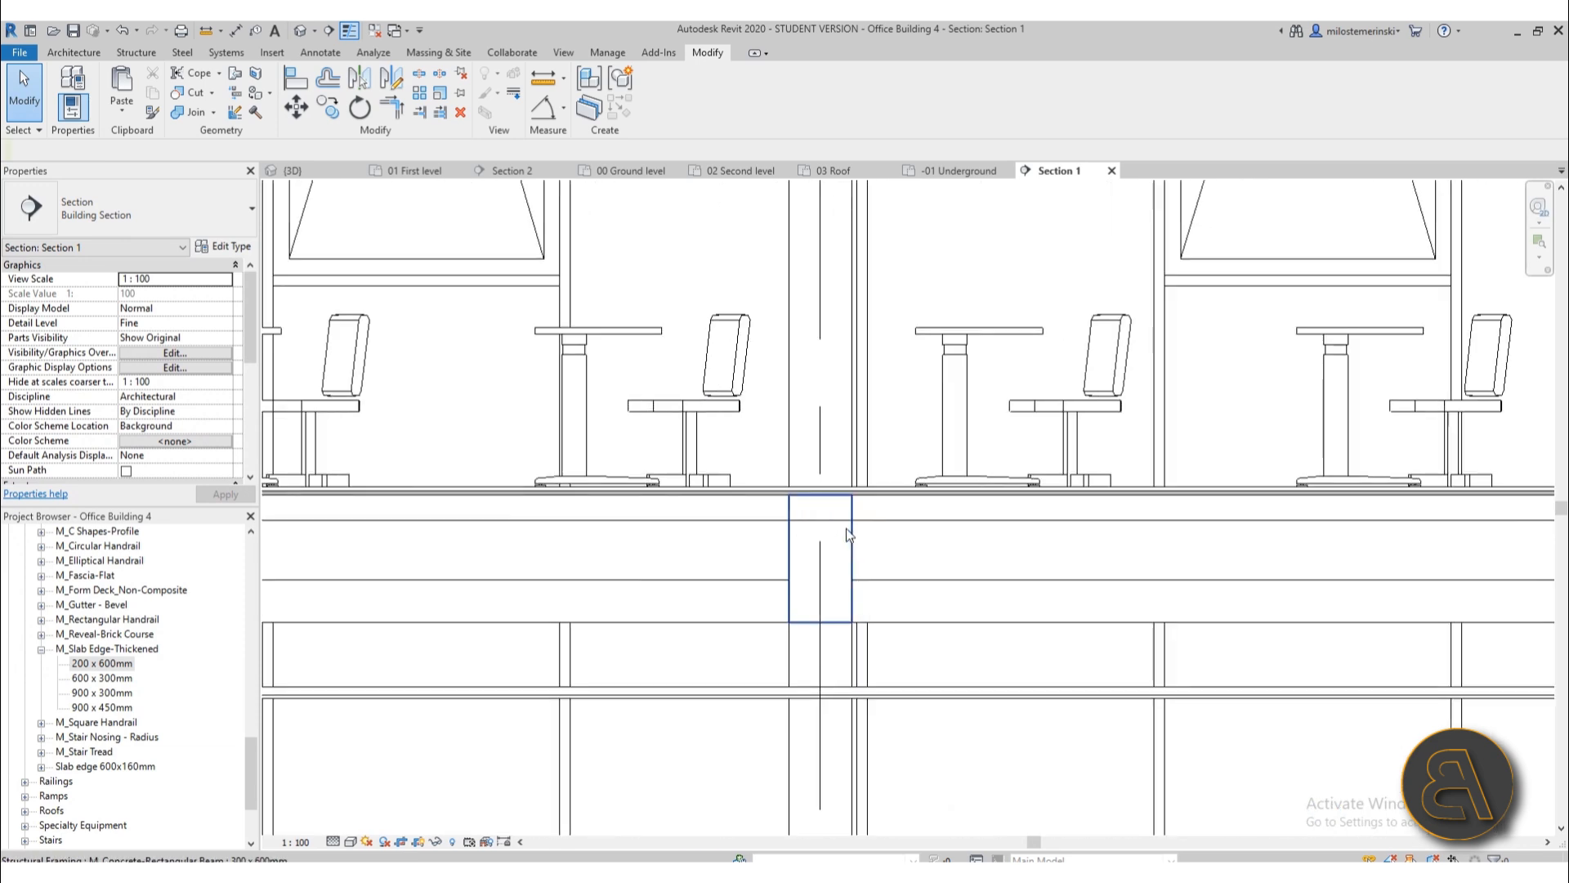
left_click(826, 572)
scroll(858, 637, "down", 4)
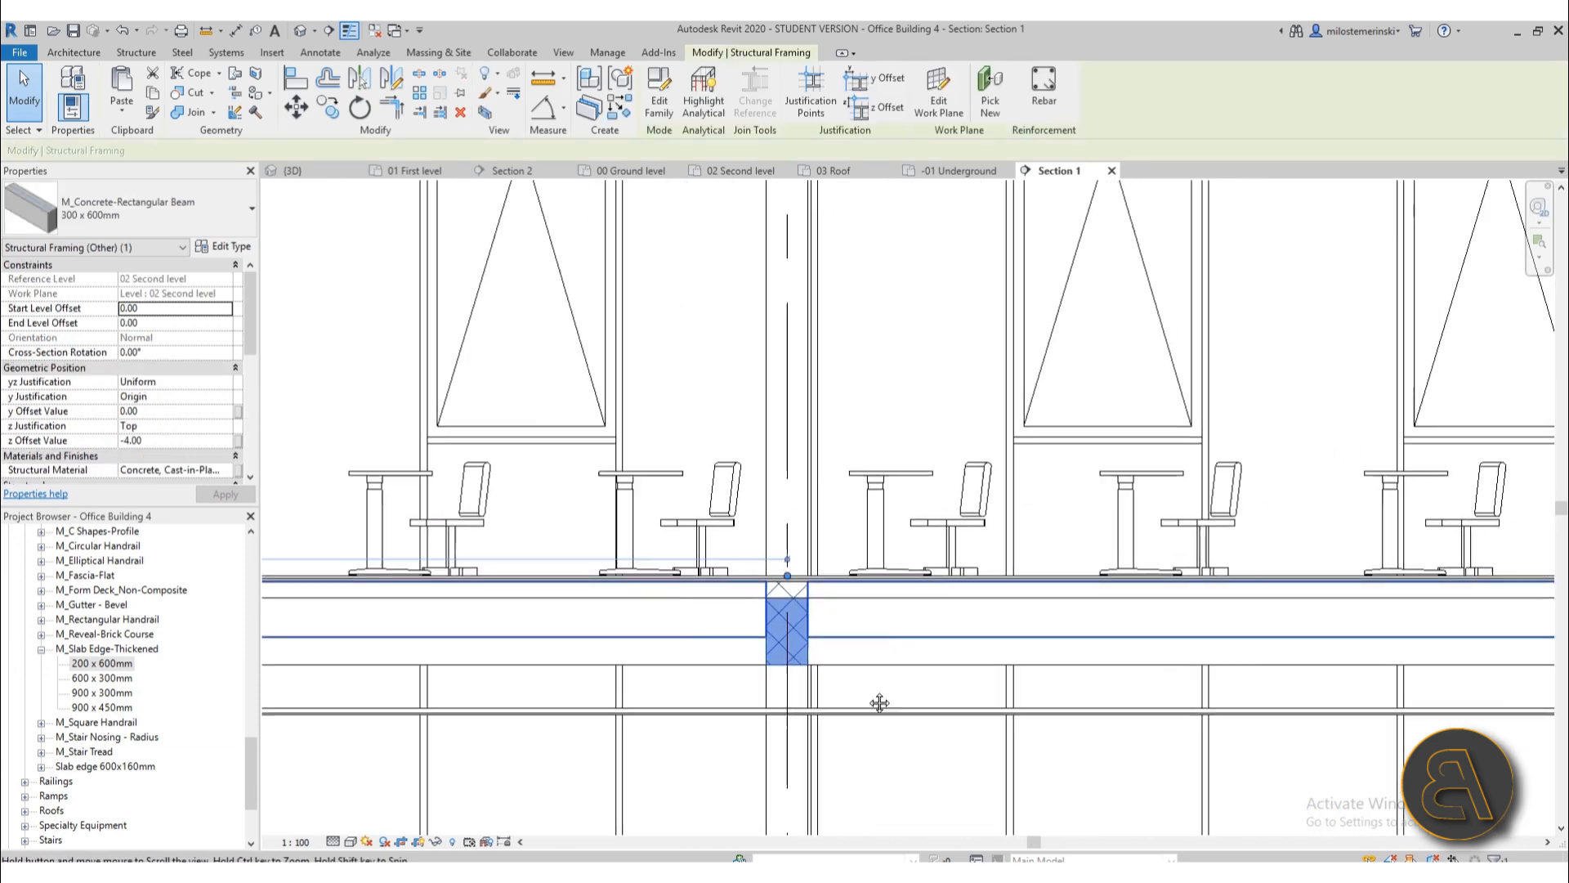
scroll(1032, 483, "down", 1)
middle_click_drag(1032, 483, 617, 278)
mouse_move(909, 545)
middle_mouse_down()
mouse_move(879, 431)
mouse_move(1233, 416)
middle_mouse_up()
scroll(761, 273, "up", 4)
mouse_move(761, 273)
middle_mouse_down()
mouse_move(714, 683)
mouse_move(1103, 602)
middle_mouse_up()
left_click(564, 735)
scroll(715, 677, "down", 5)
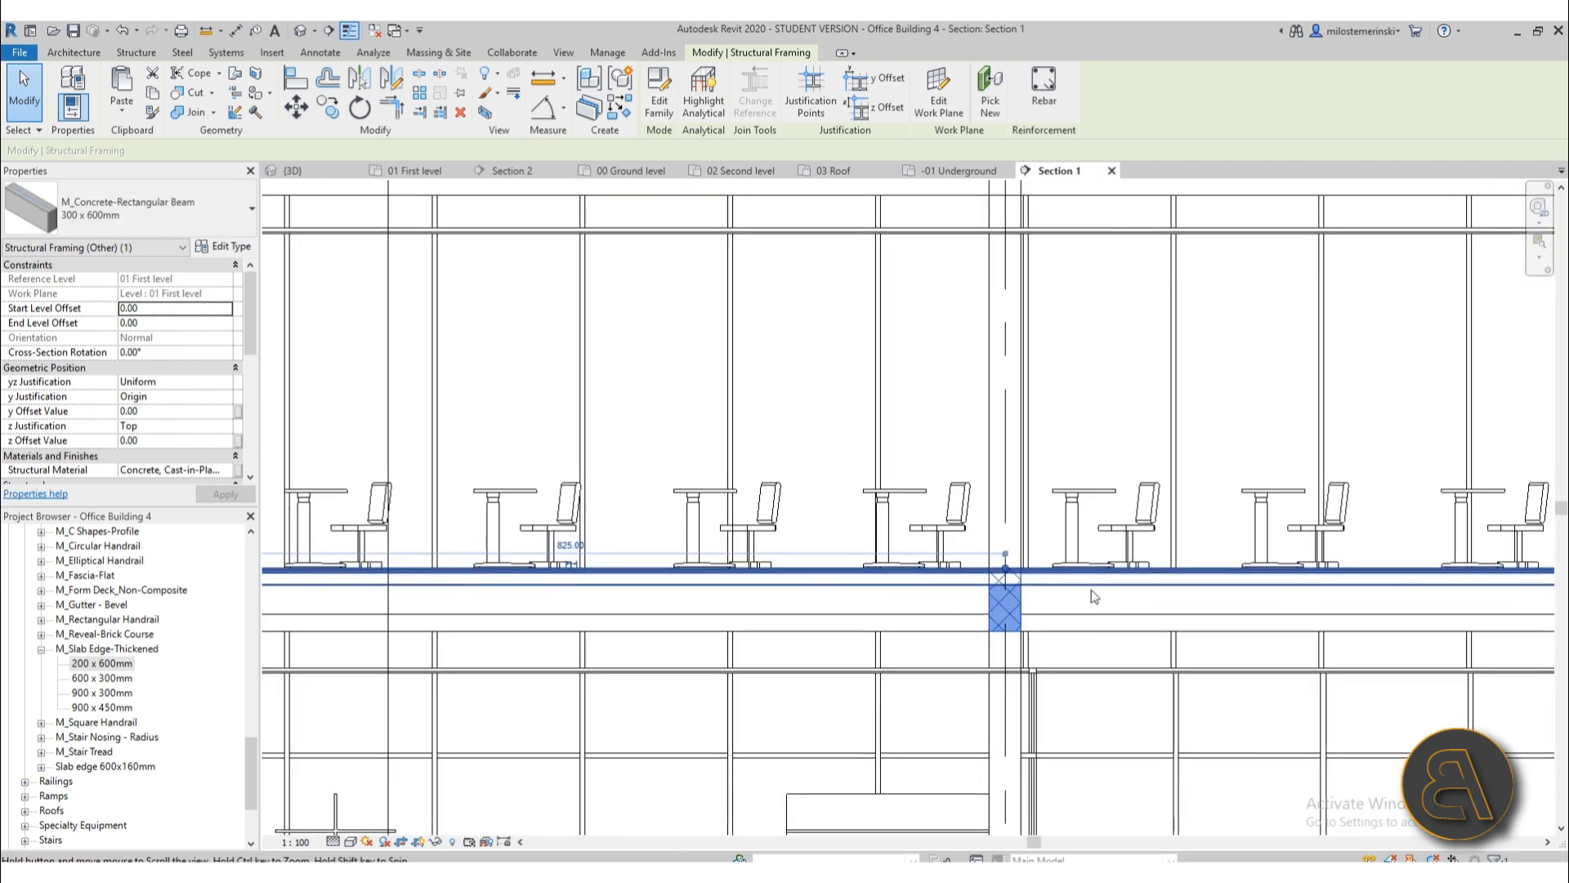
middle_click_drag(862, 630, 1368, 616)
scroll(628, 585, "up", 4)
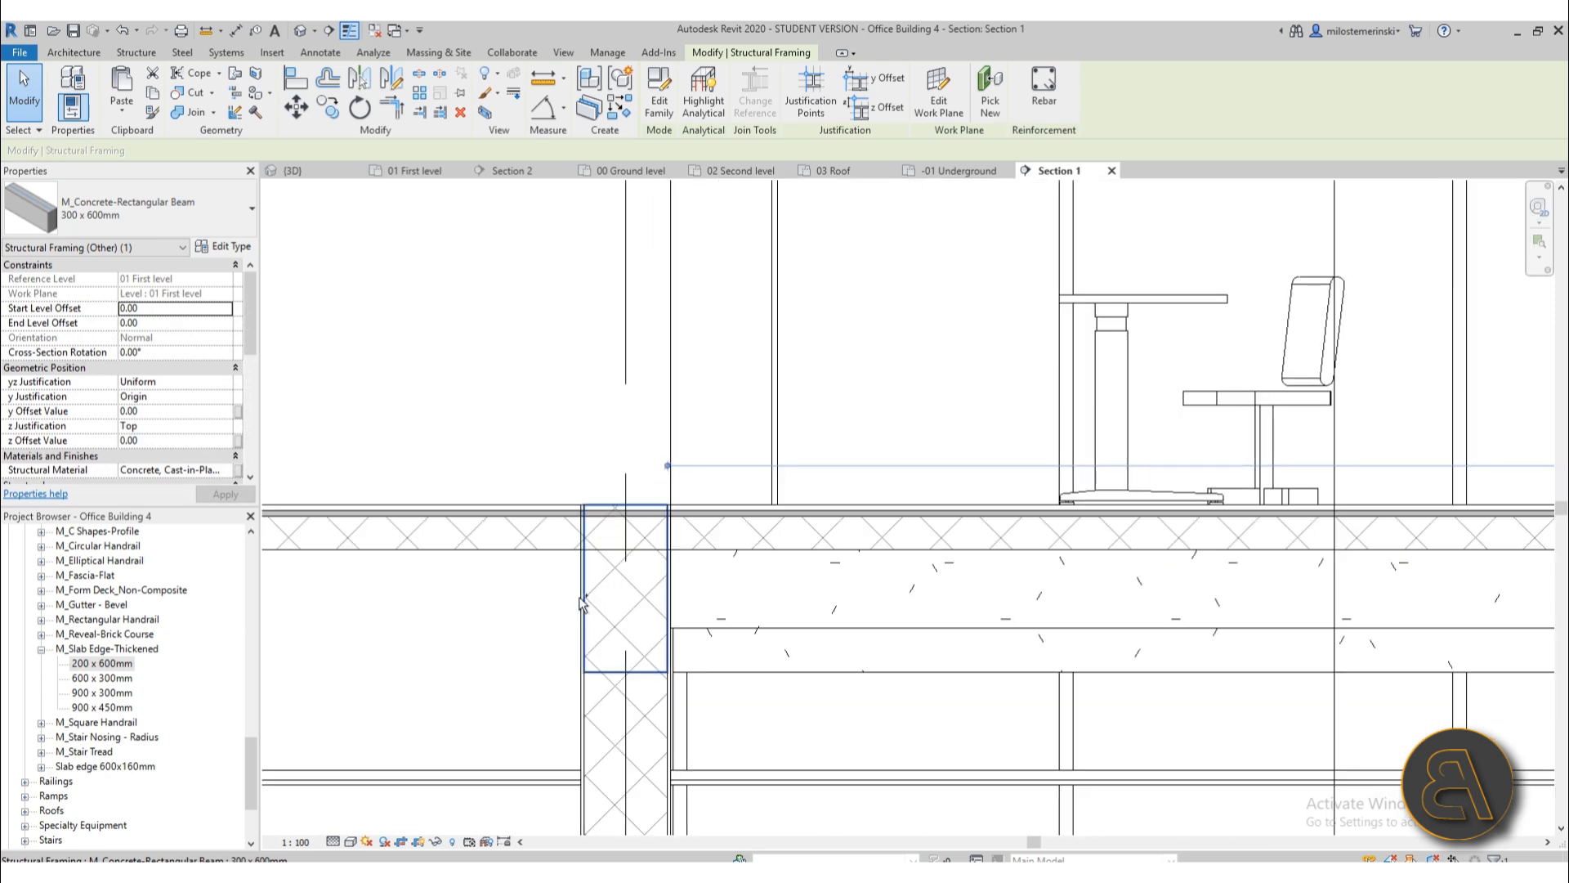
left_click(670, 599, "ctrl")
scroll(669, 599, "down", 5)
middle_click_drag(523, 721, 939, 699)
scroll(482, 540, "up", 5)
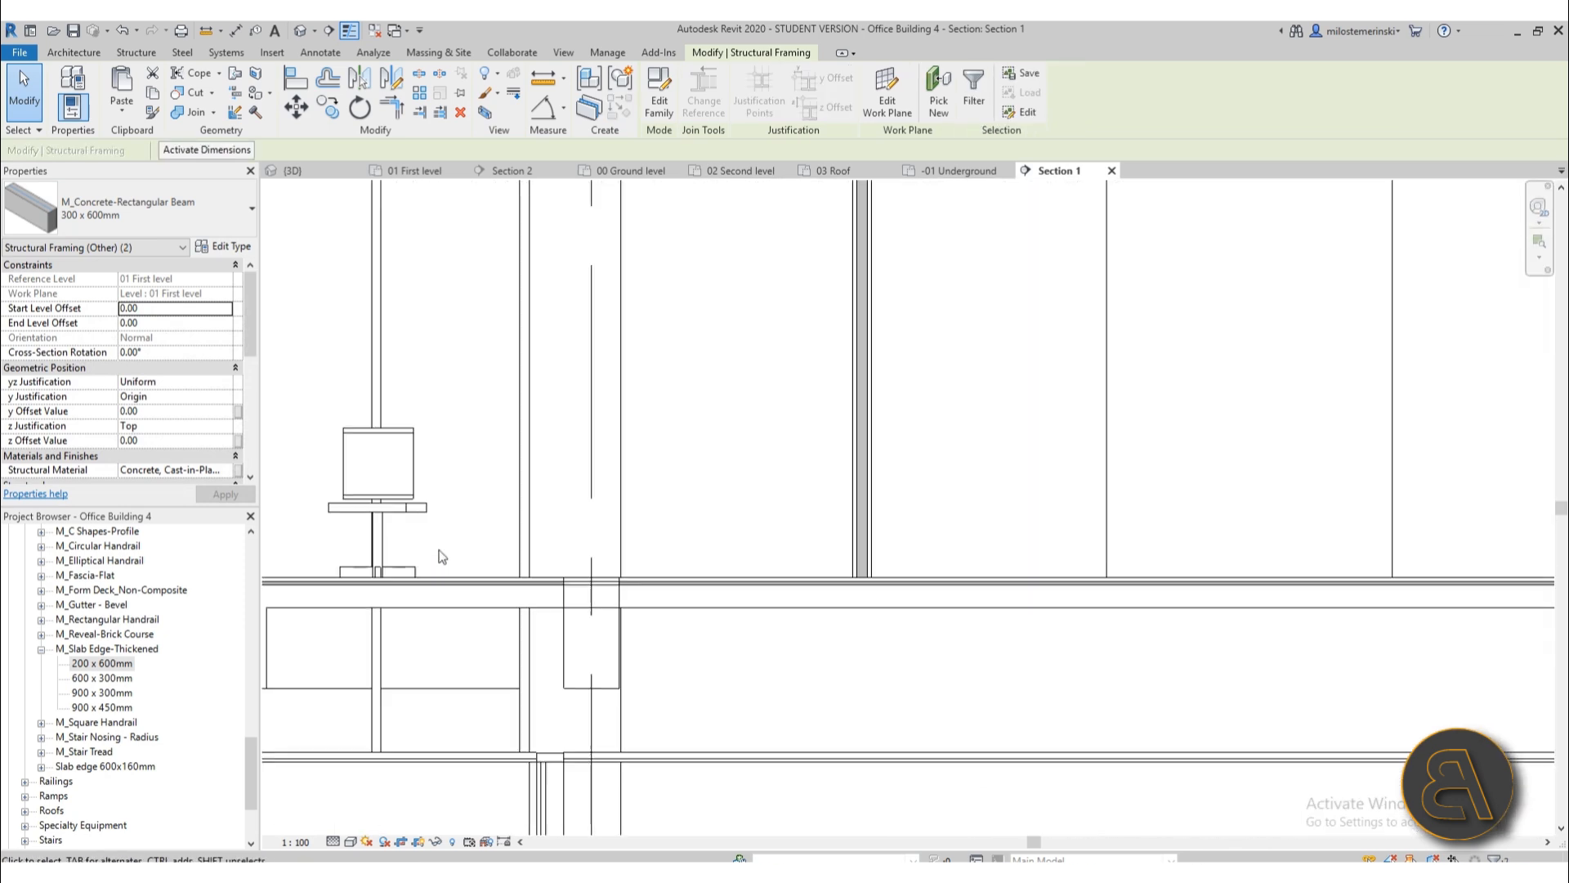
- Select the seven 300 x 600mm first- and second-level beams cut in the relocated Section 1 and set their z Offset Value to -4.00
left_click(592, 665)
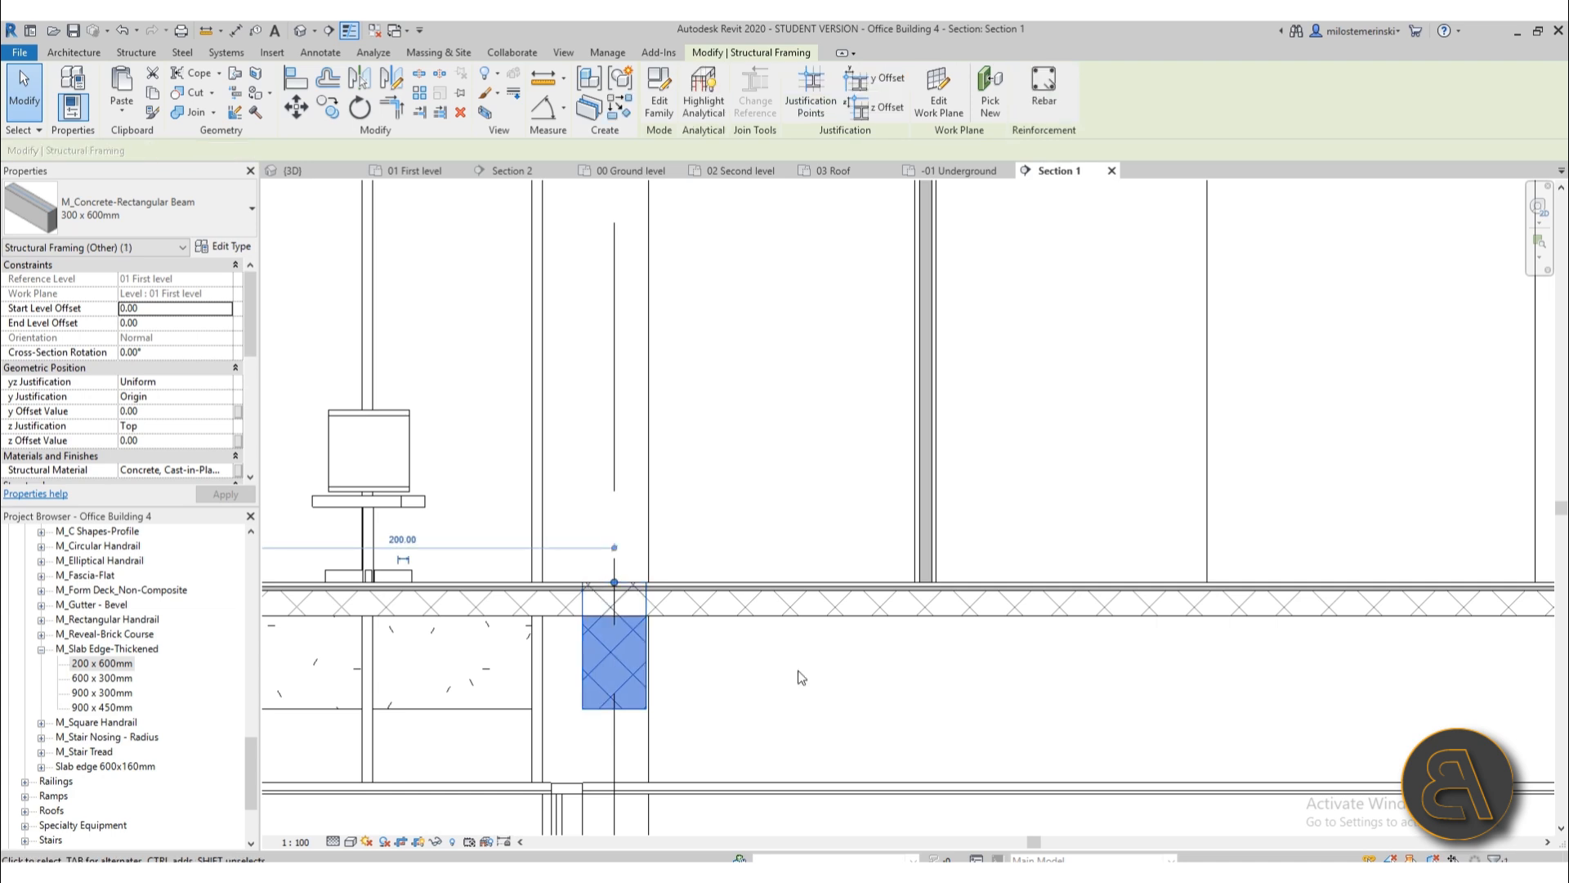
scroll(801, 677, "down", 4)
scroll(660, 482, "up", 4)
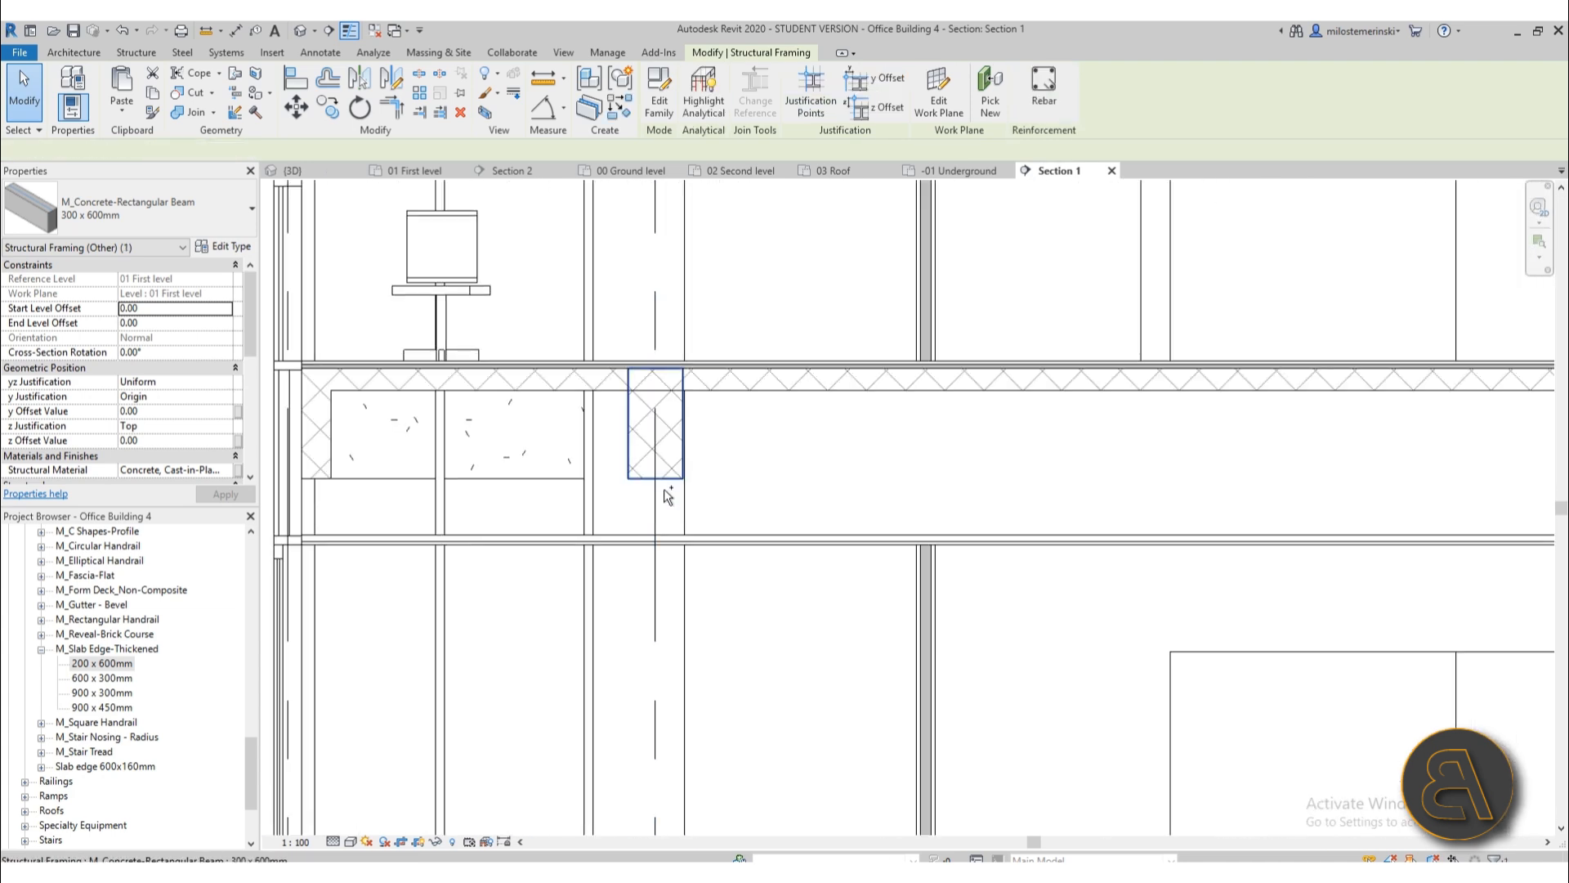
left_click(663, 482, "ctrl")
scroll(662, 482, "down", 4)
scroll(879, 669, "up", 5)
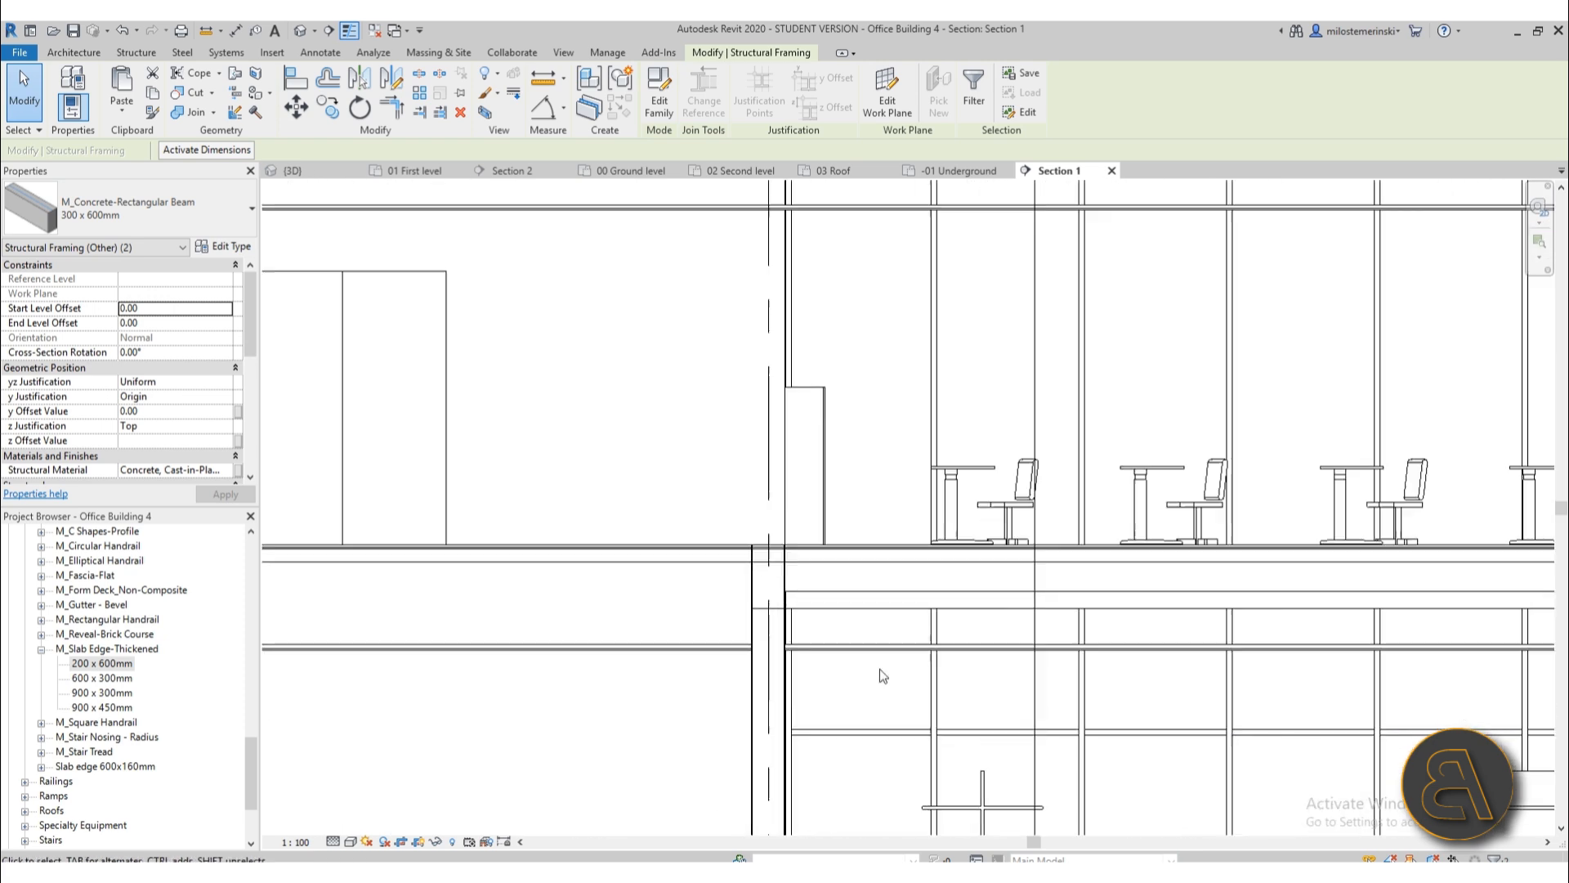
scroll(880, 668, "up", 5)
left_click(725, 579, "ctrl")
scroll(805, 572, "down", 4)
middle_click_drag(815, 574, 723, 846)
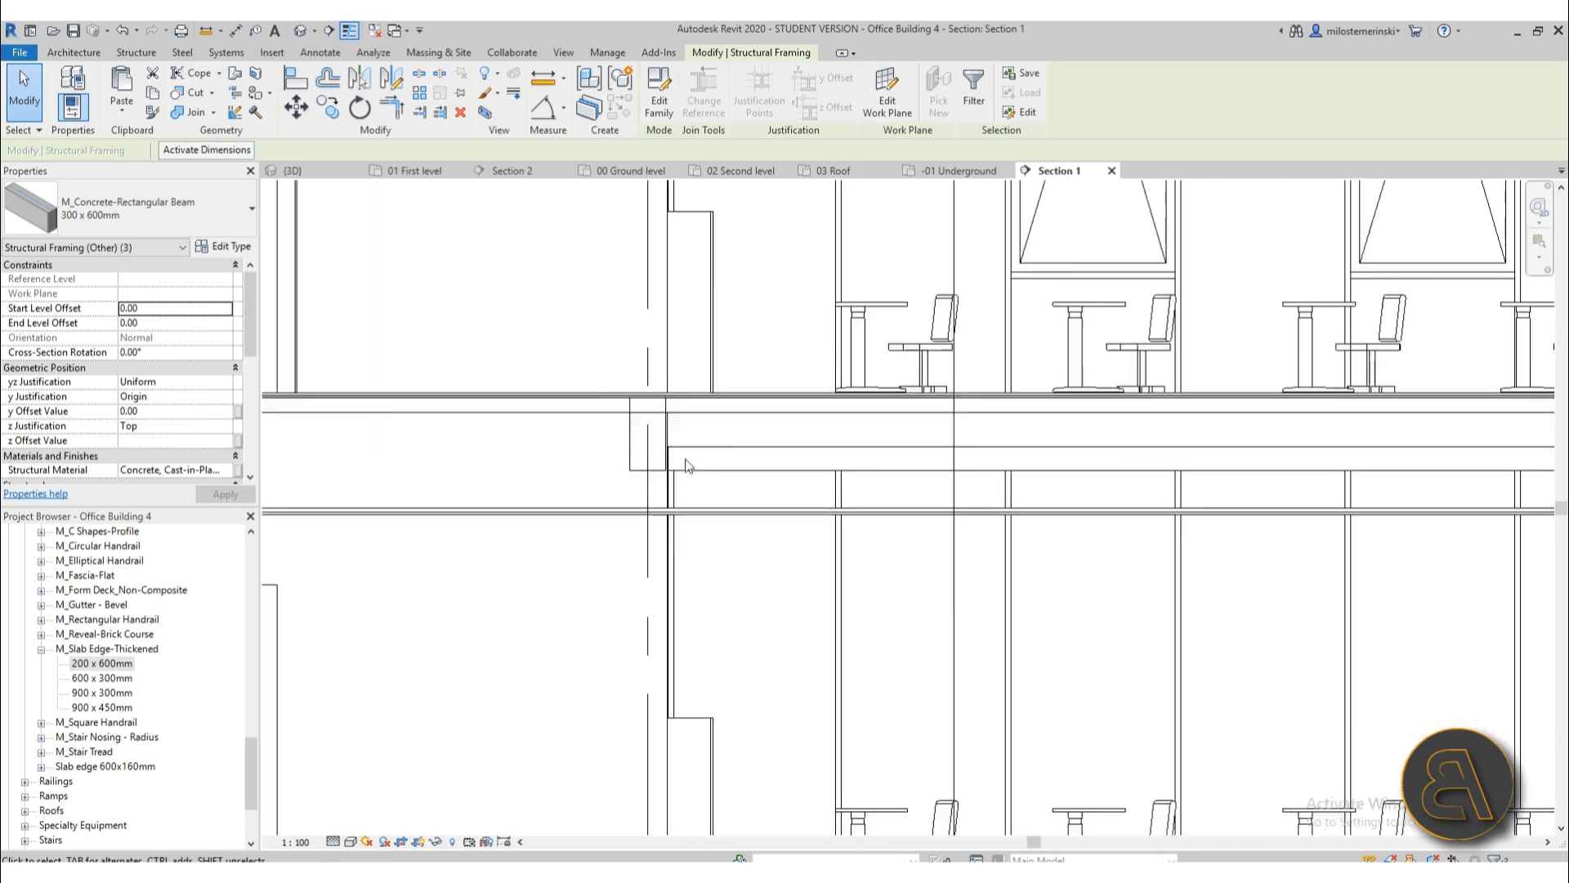
scroll(687, 465, "up", 3)
left_click(619, 478, "ctrl")
scroll(666, 549, "down", 4)
scroll(719, 567, "up", 4)
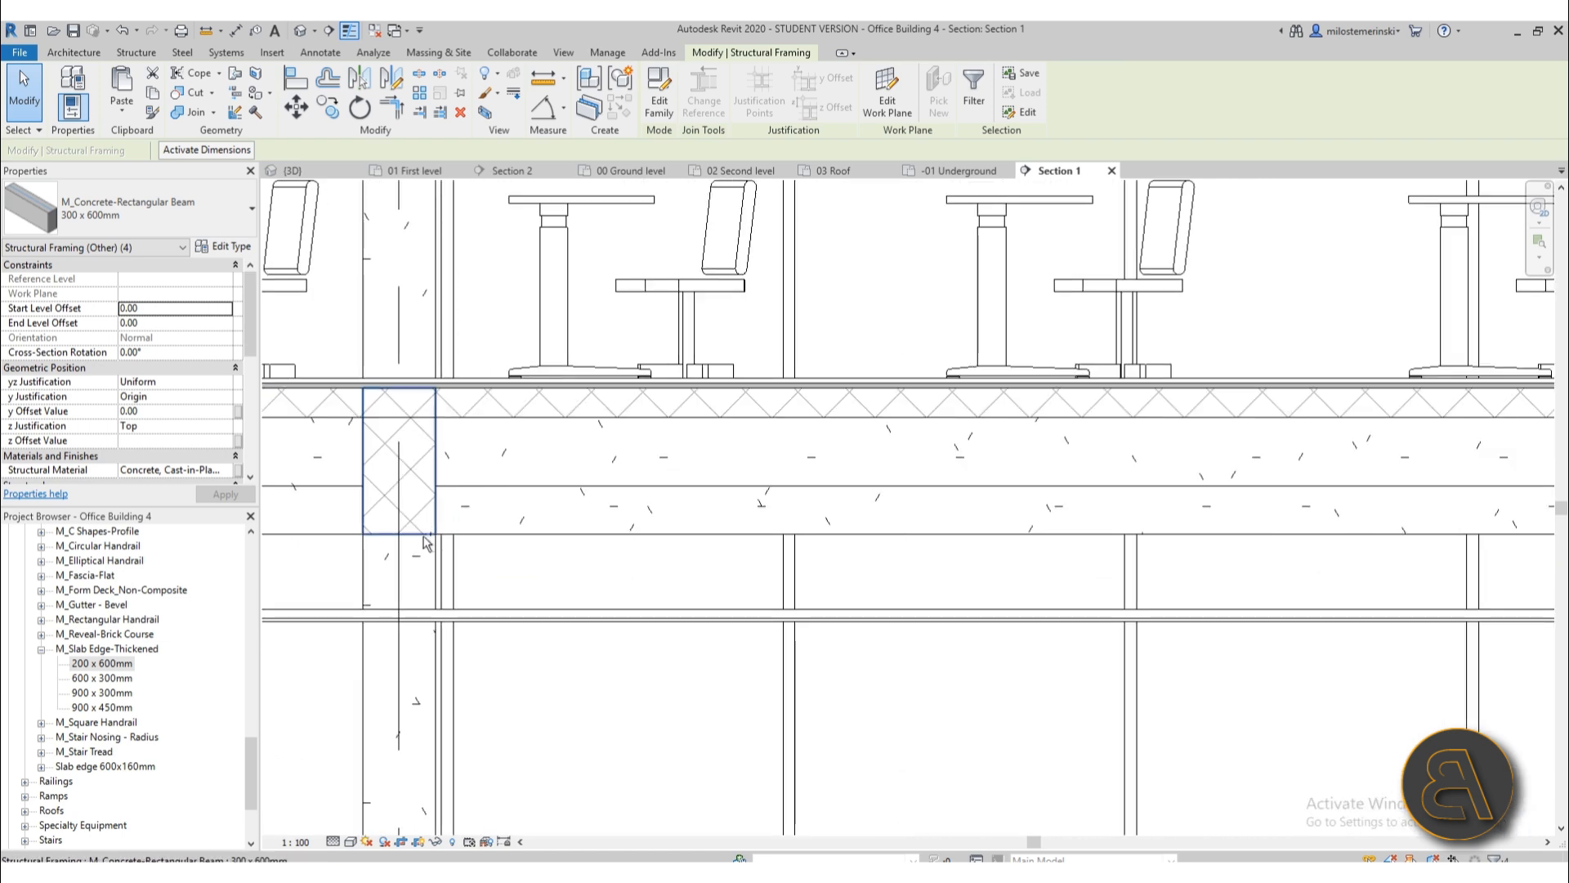
scroll(491, 523, "down", 4)
scroll(624, 539, "up", 4)
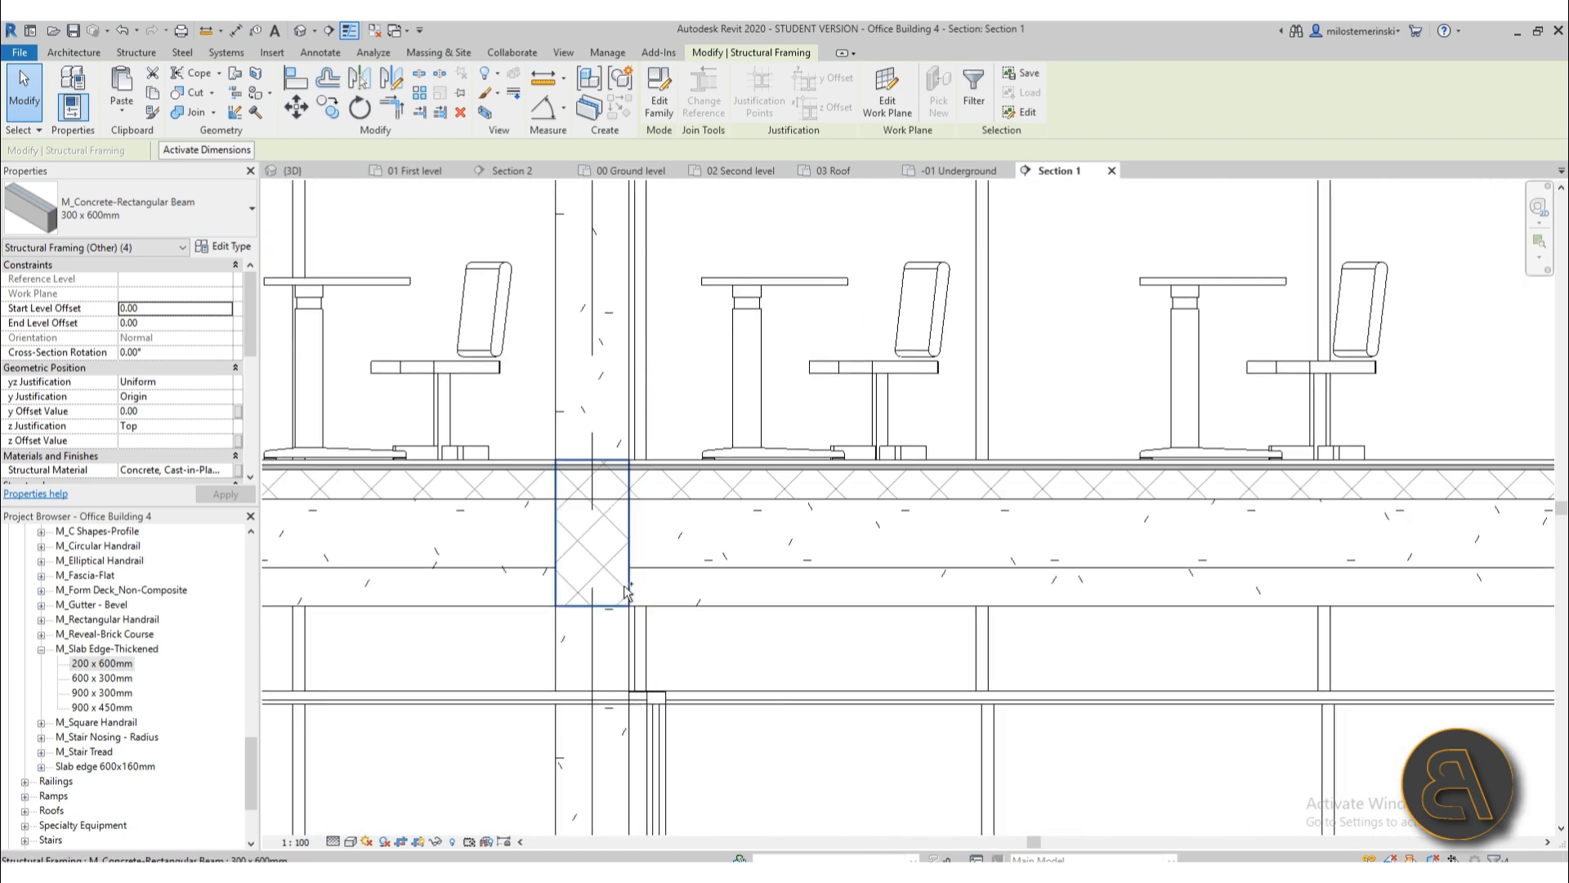
left_click(628, 599, "ctrl")
scroll(825, 631, "up", 5)
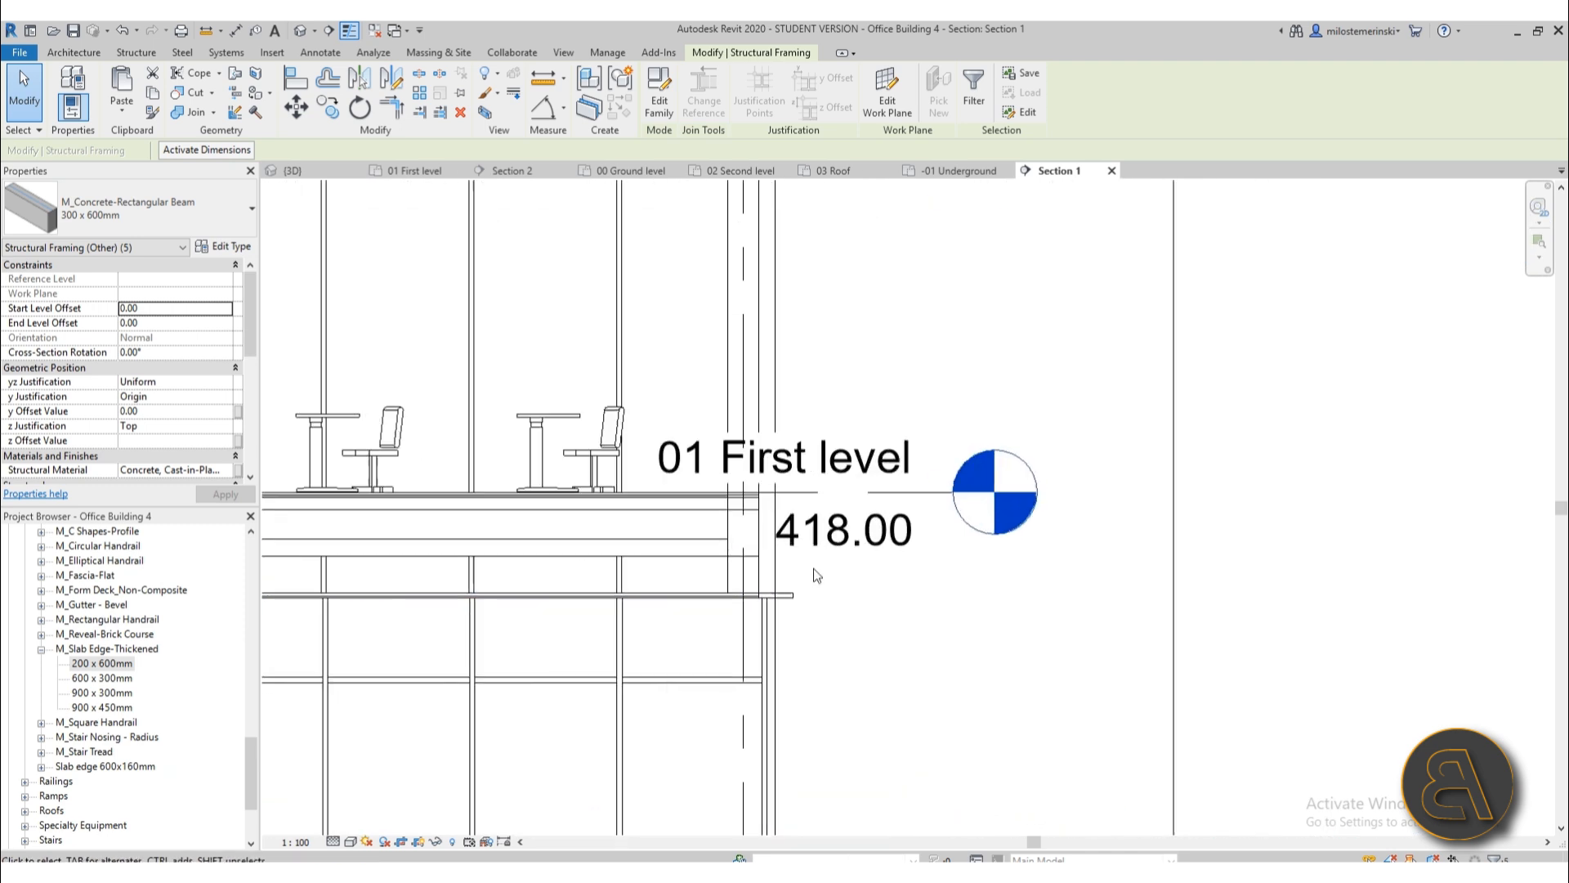
scroll(781, 511, "down", 3)
middle_click_drag(782, 500, 774, 824)
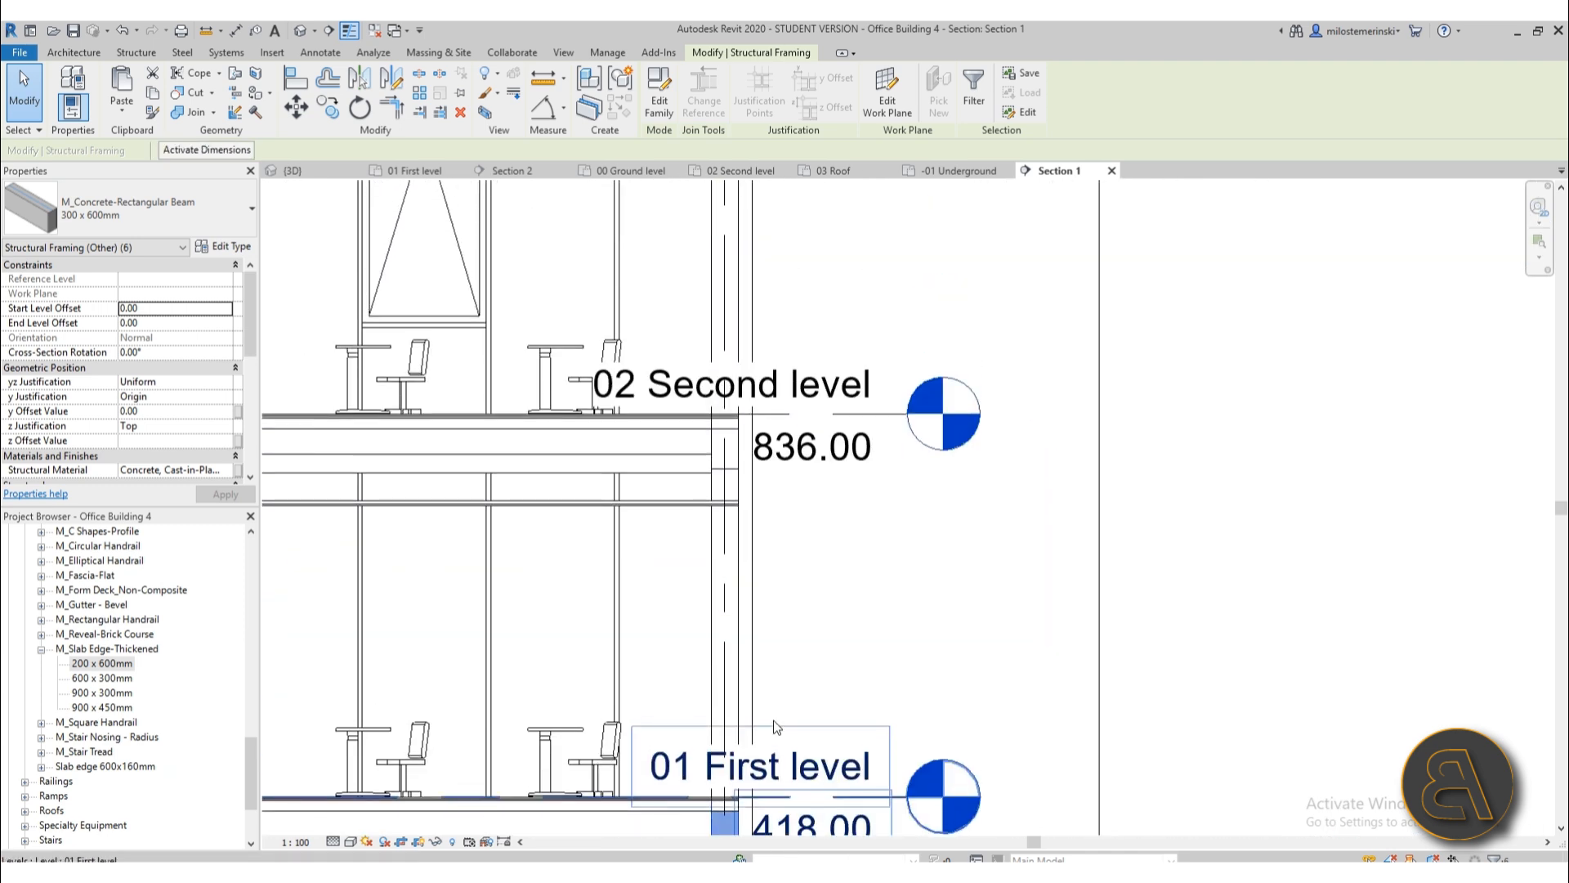
scroll(727, 450, "up", 4)
left_click(704, 507, "ctrl")
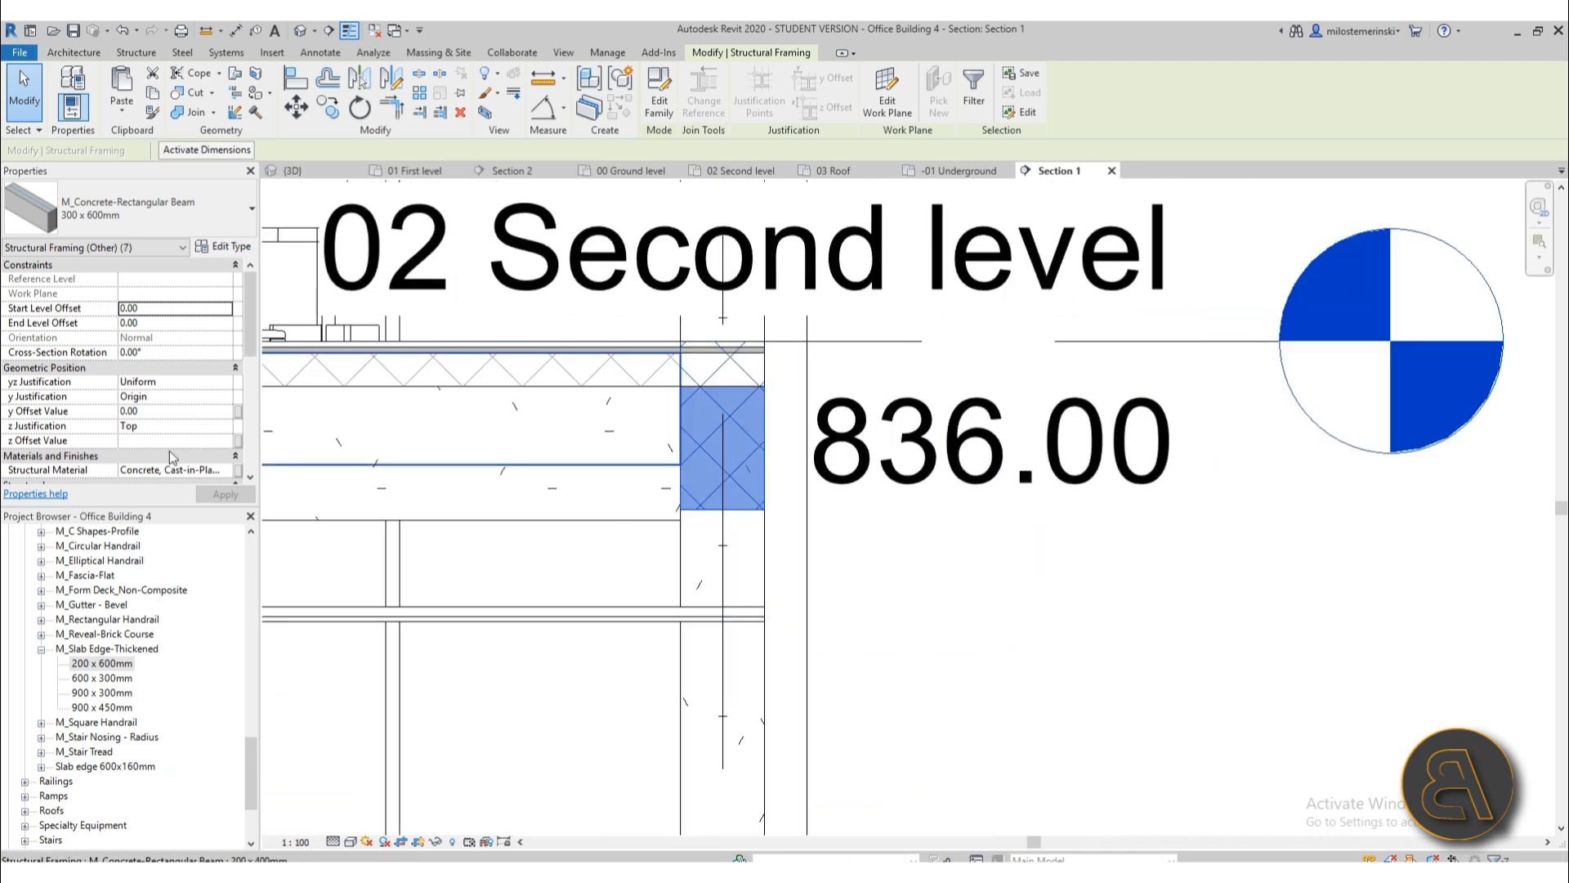
left_click(200, 440)
type("-4")
key("Return")
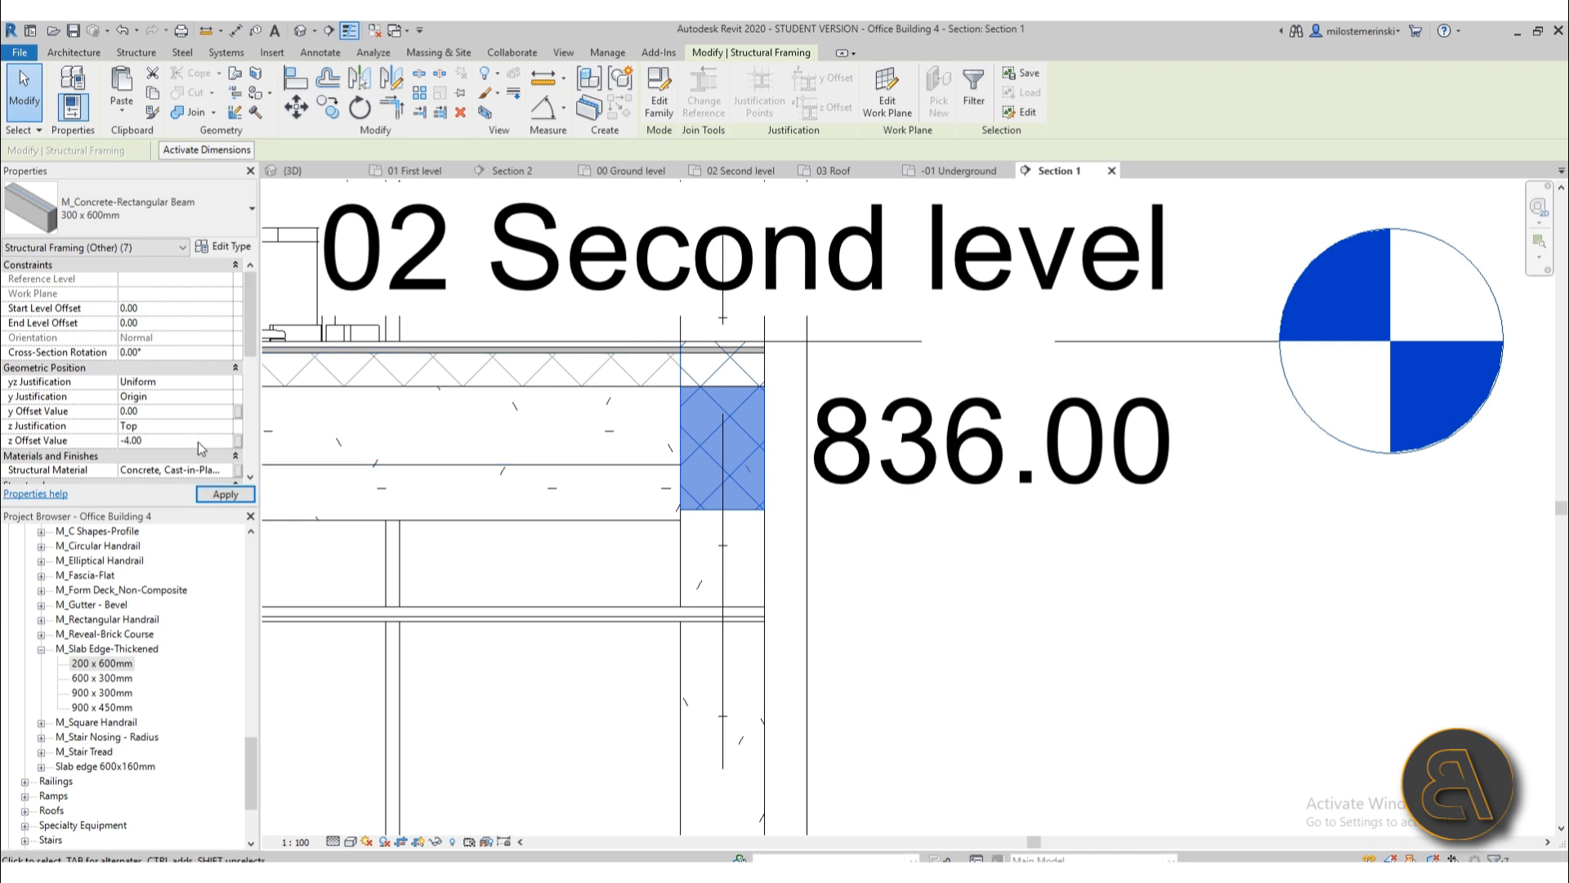
left_click(997, 655)
- Examine the lowered 300 x 600mm beams beneath the first- and second-level floors along Section 1
scroll(997, 656, "down", 4)
middle_click_drag(660, 661, 1005, 677)
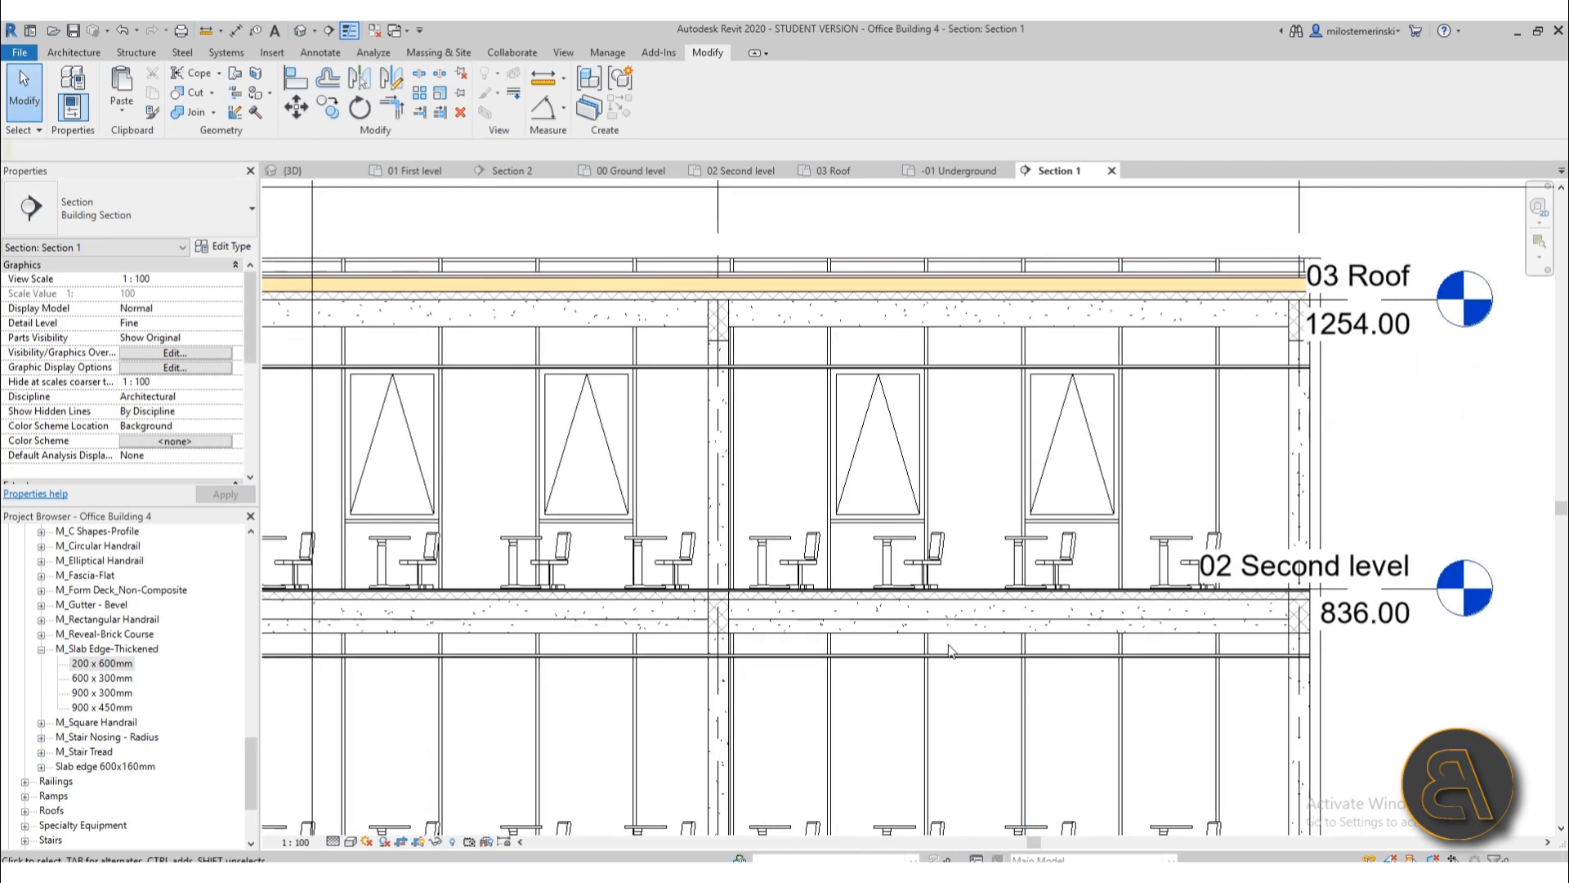
scroll(725, 632, "up", 5)
scroll(763, 524, "down", 5)
middle_click_drag(777, 613, 798, 449)
scroll(740, 621, "up", 4)
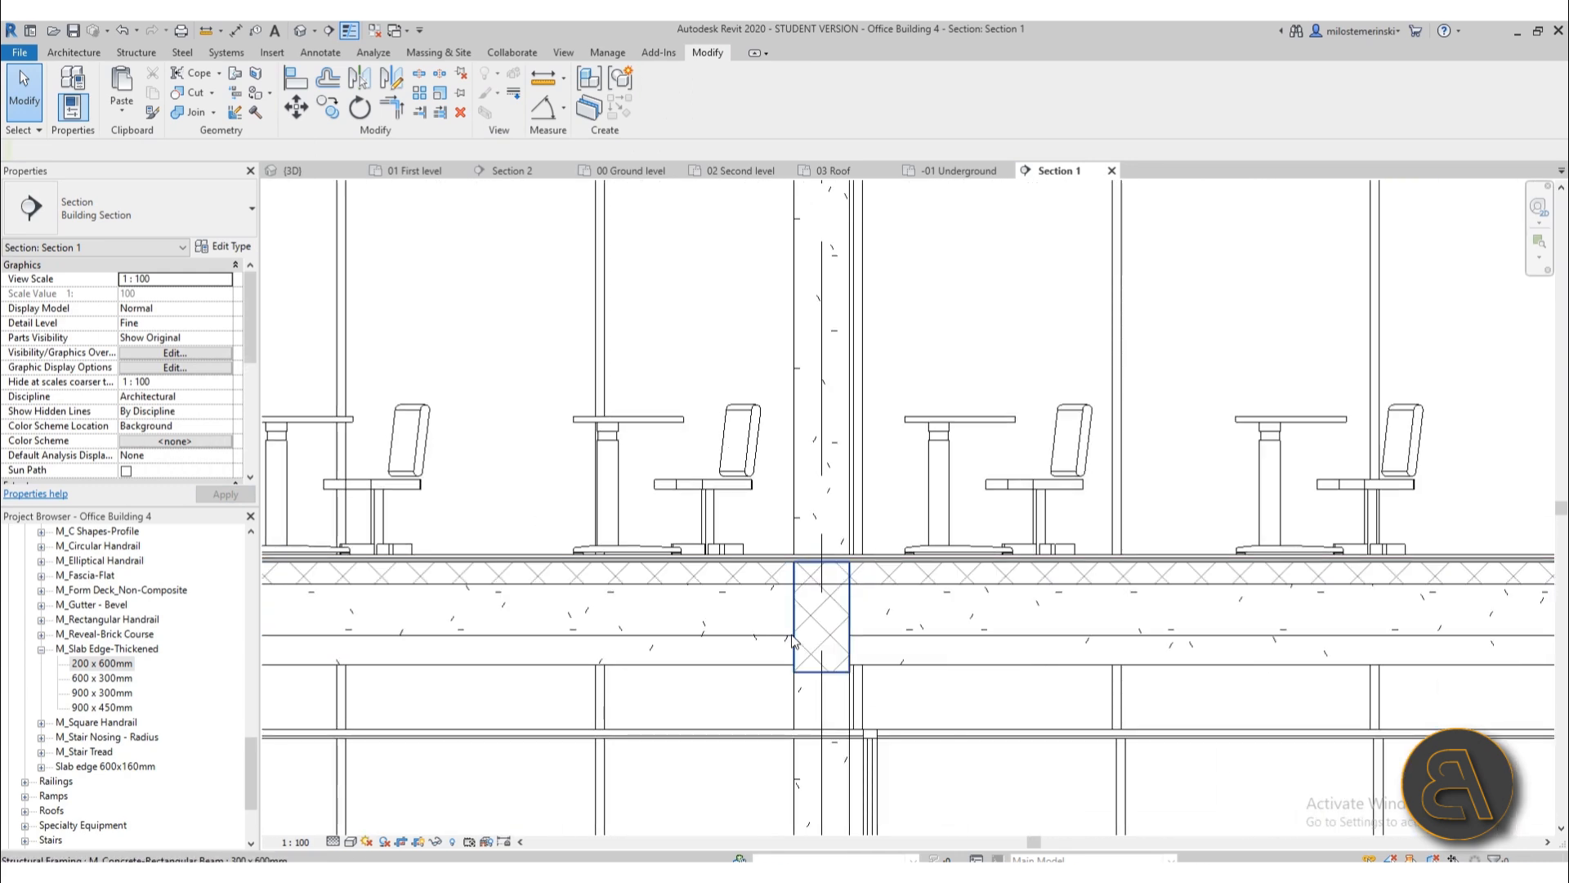
scroll(799, 624, "down", 5)
middle_click_drag(625, 672, 671, 657)
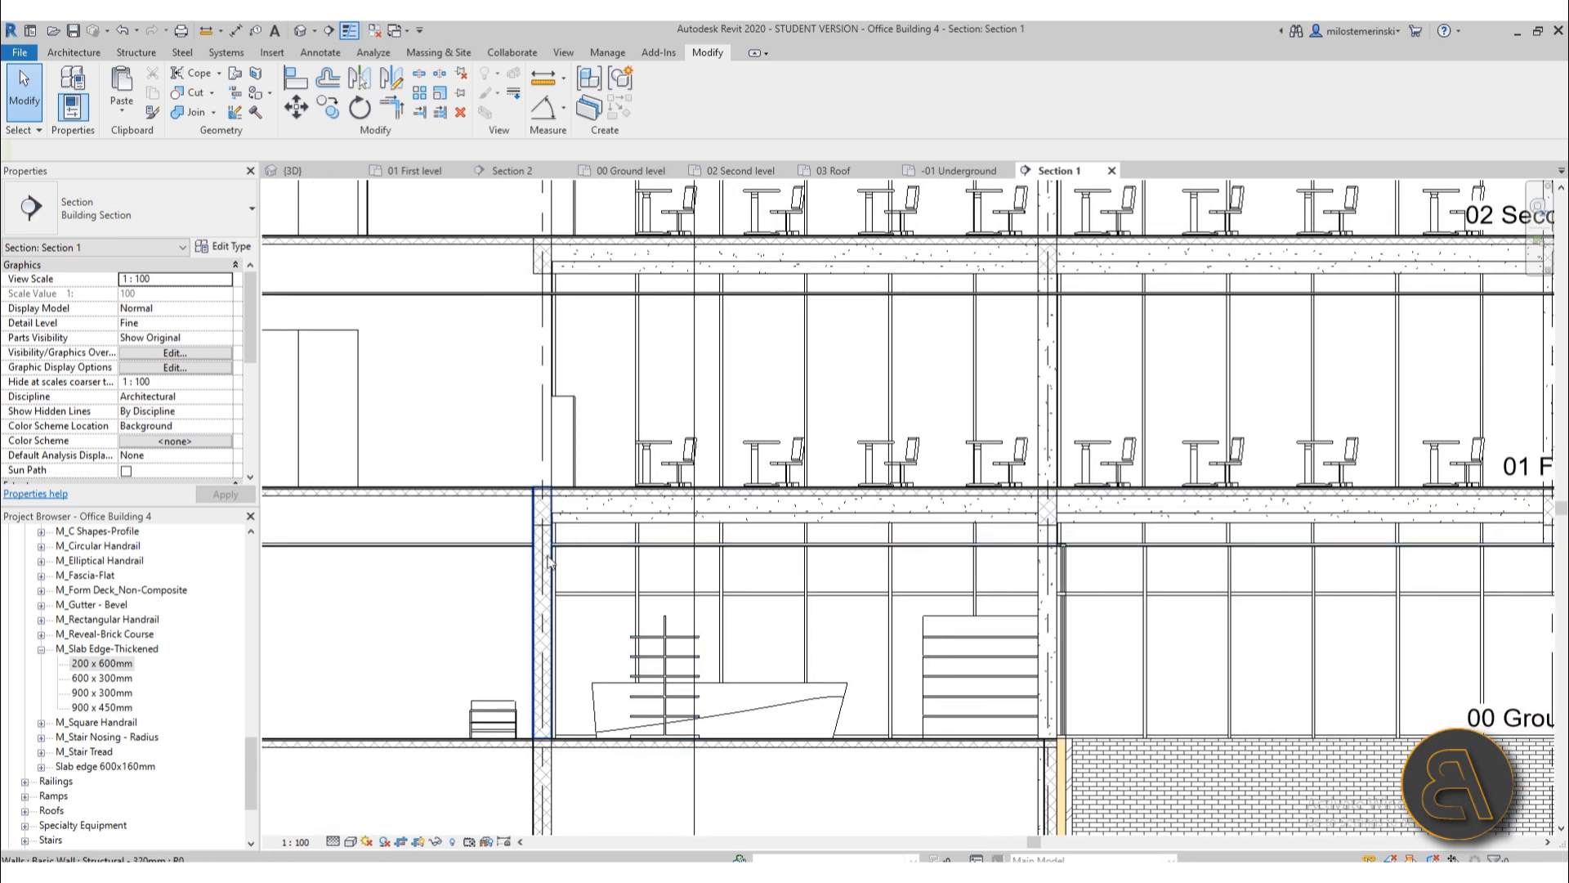
scroll(527, 532, "down", 5)
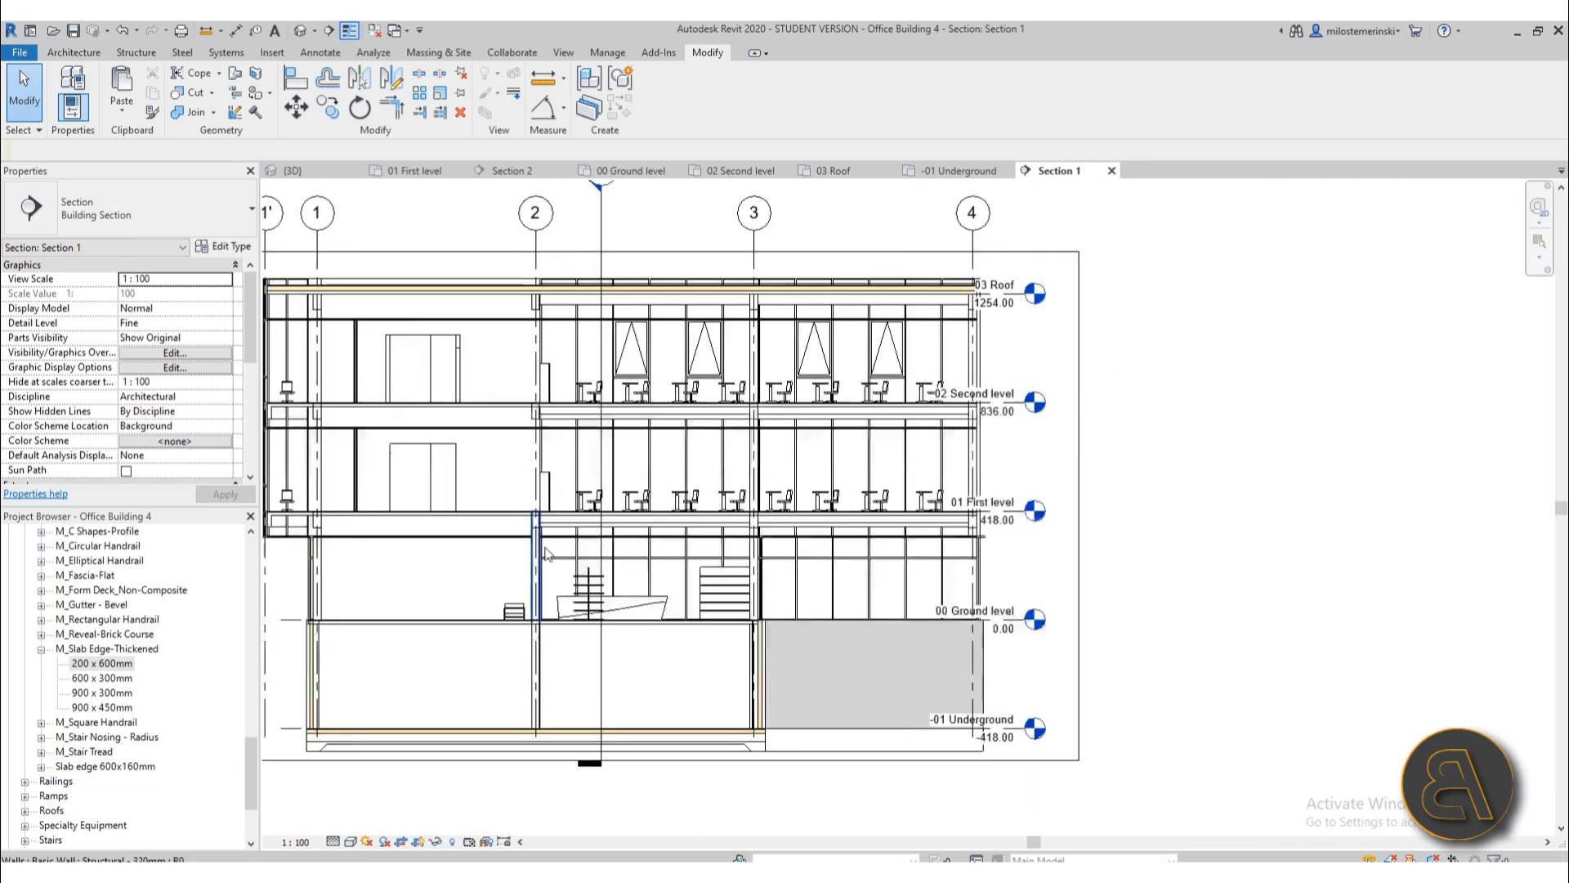
- Inspect how the first-level 300 x 600mm beam over the structural wall at grid 2 meets the floor, then return to the 01 First level plan
scroll(586, 524, "up", 5)
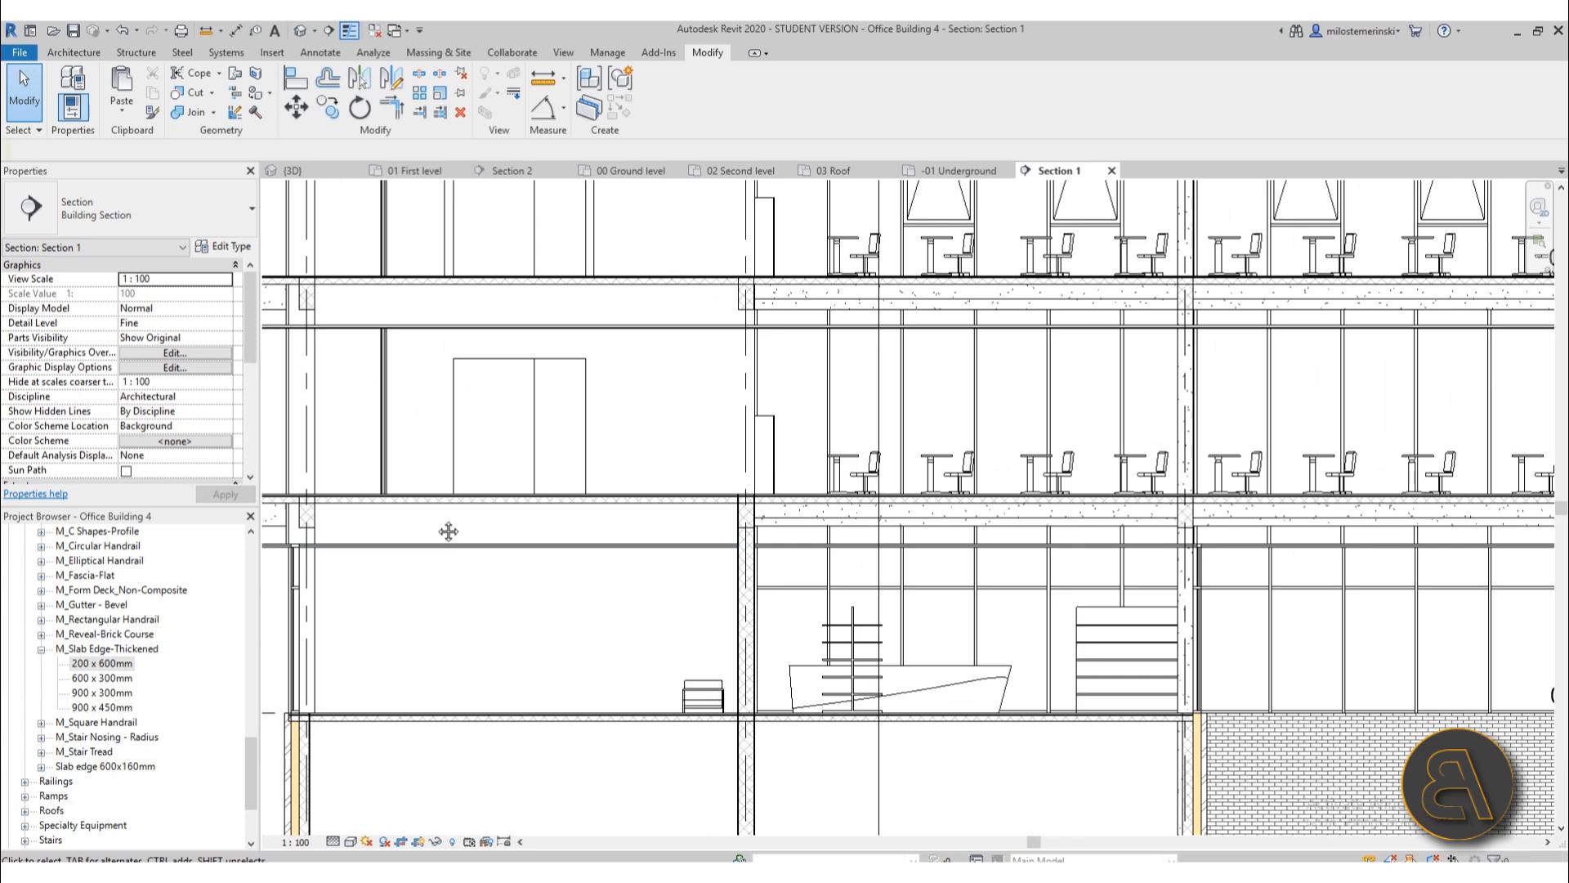
middle_click_drag(435, 521, 523, 512)
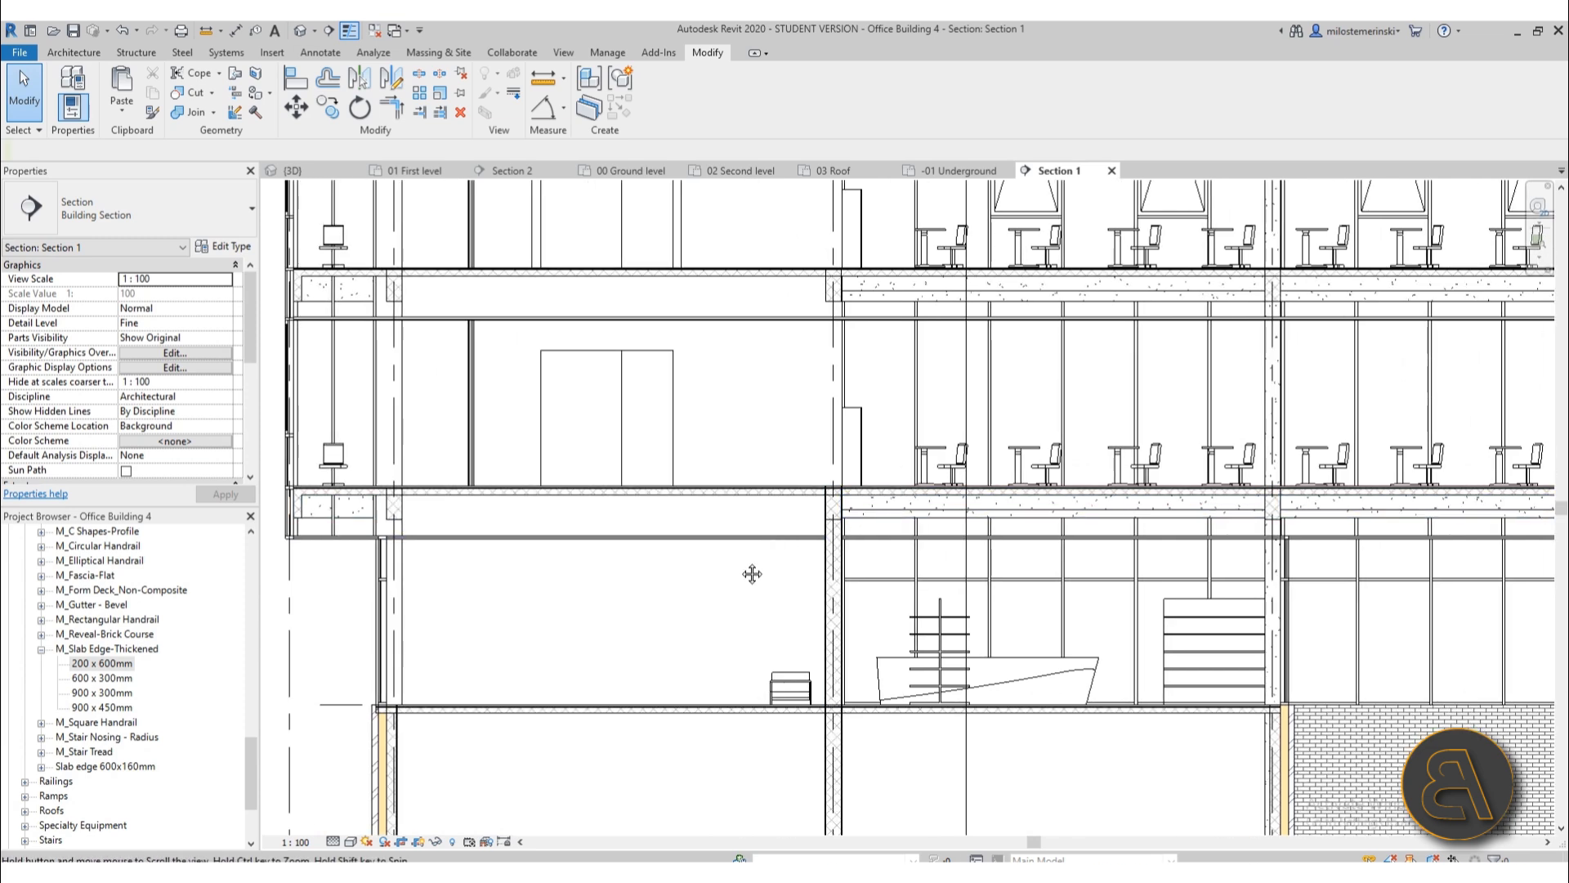
scroll(857, 527, "up", 5)
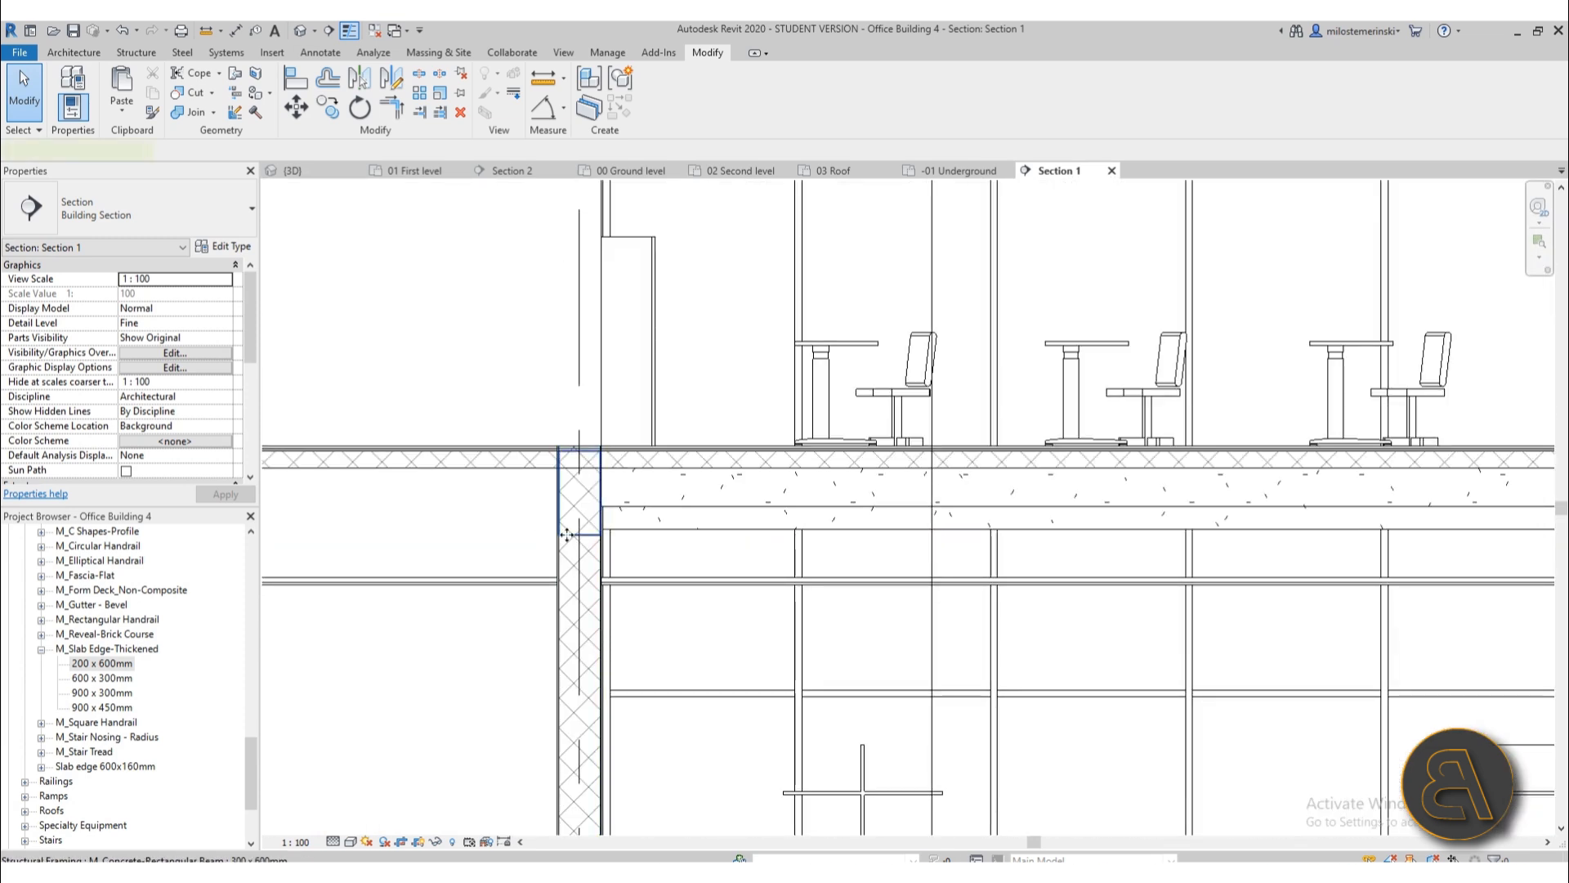
left_click(574, 536)
scroll(568, 519, "up", 3)
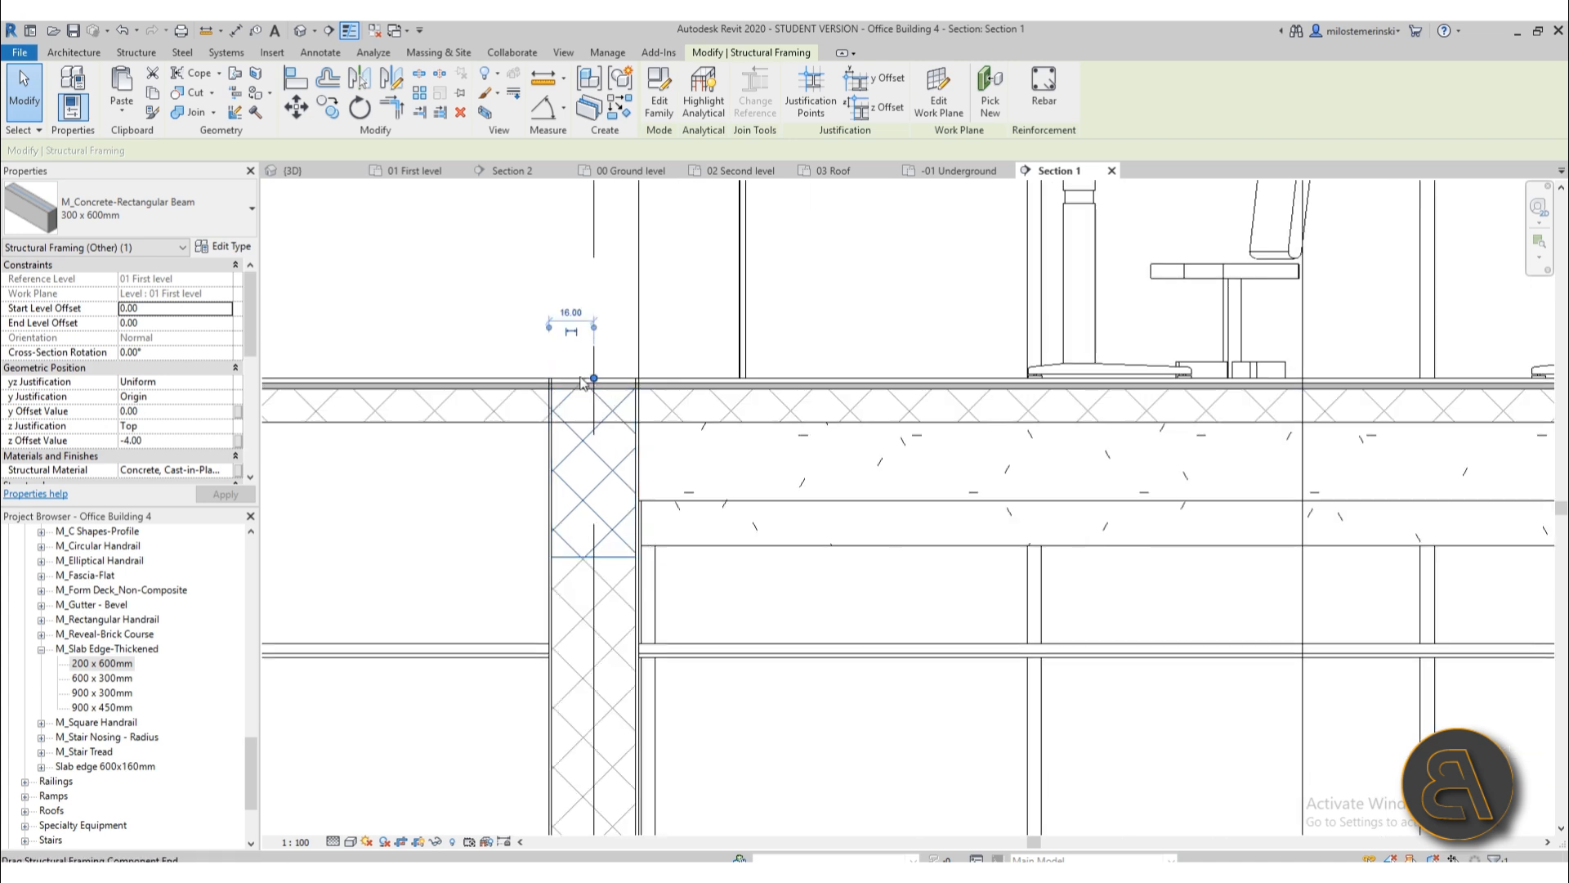
scroll(440, 541, "down", 3)
middle_click_drag(443, 550, 667, 548)
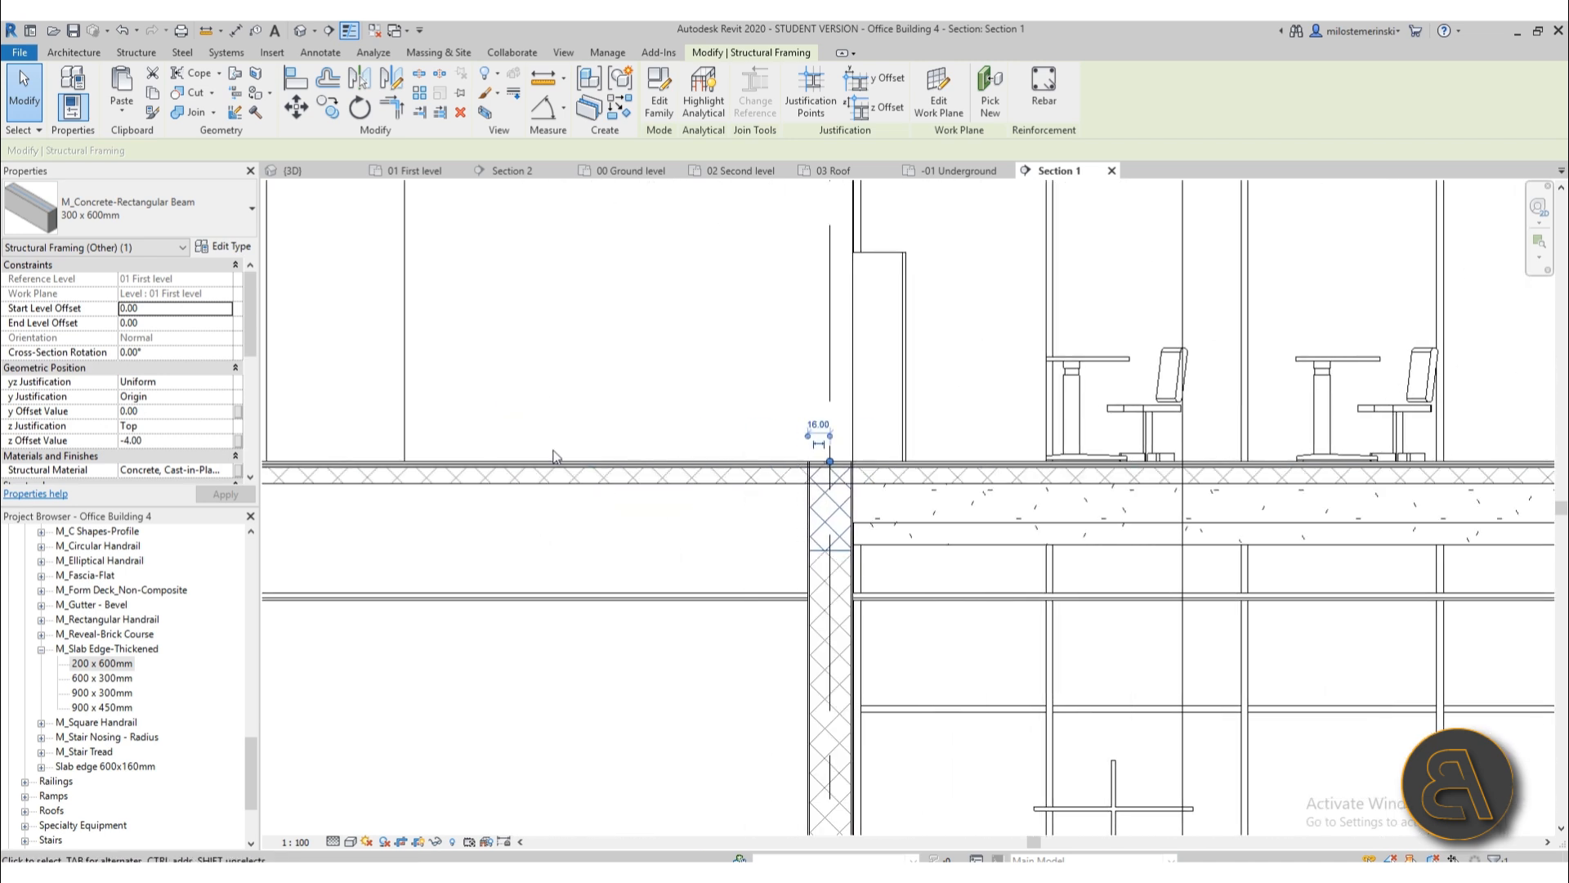
middle_click_drag(501, 515, 530, 507)
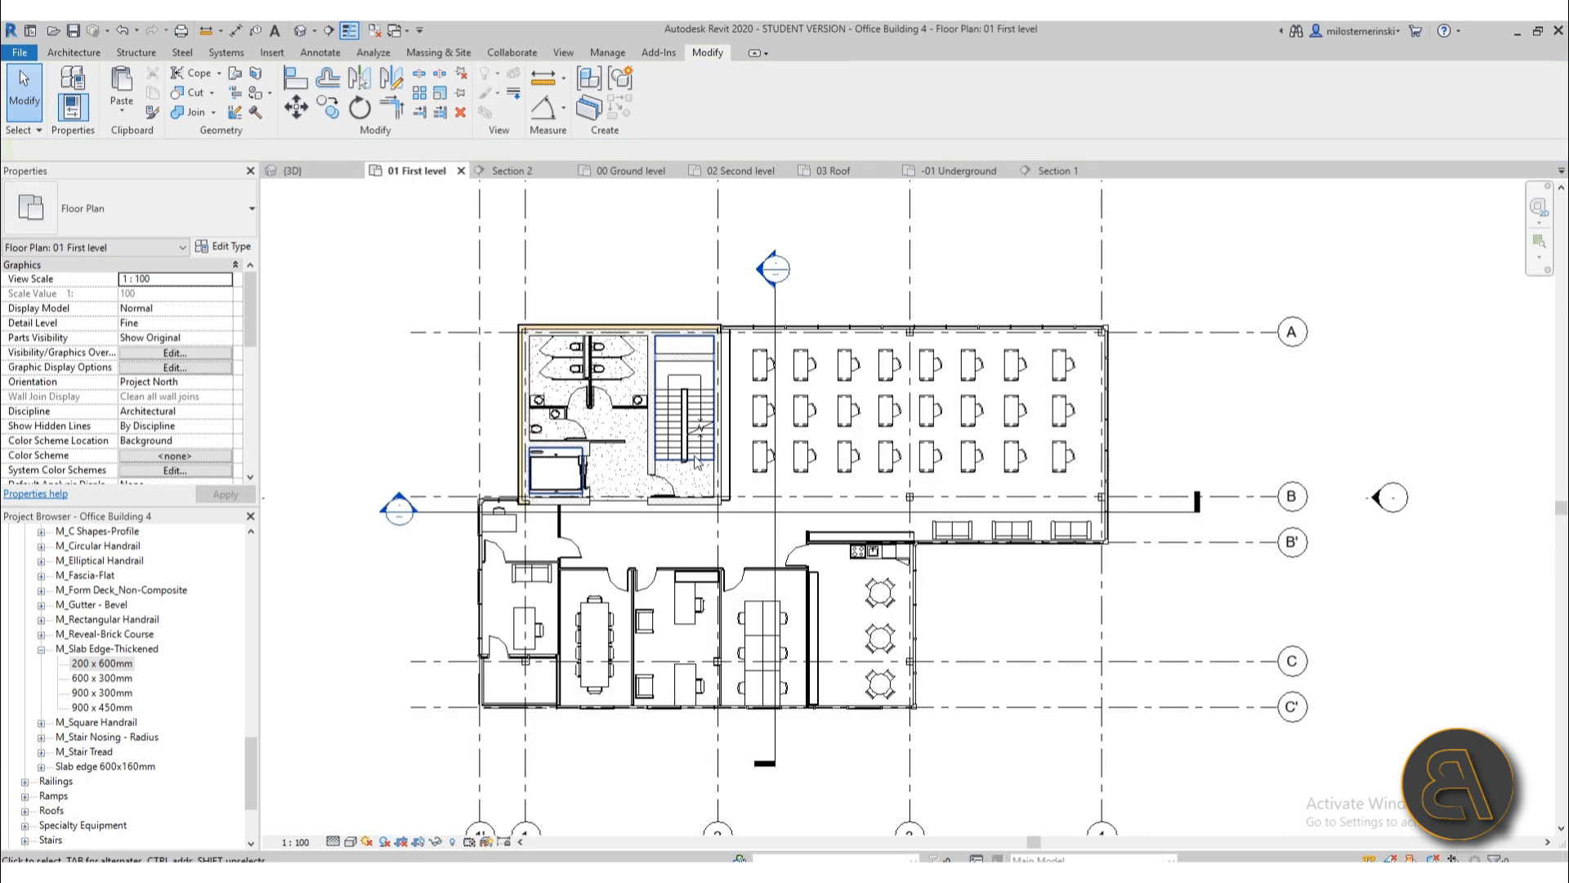
- Select the 160 mm floor of the restroom and stair core and inspect its edge around the elevator shaft
scroll(704, 479, "up", 5)
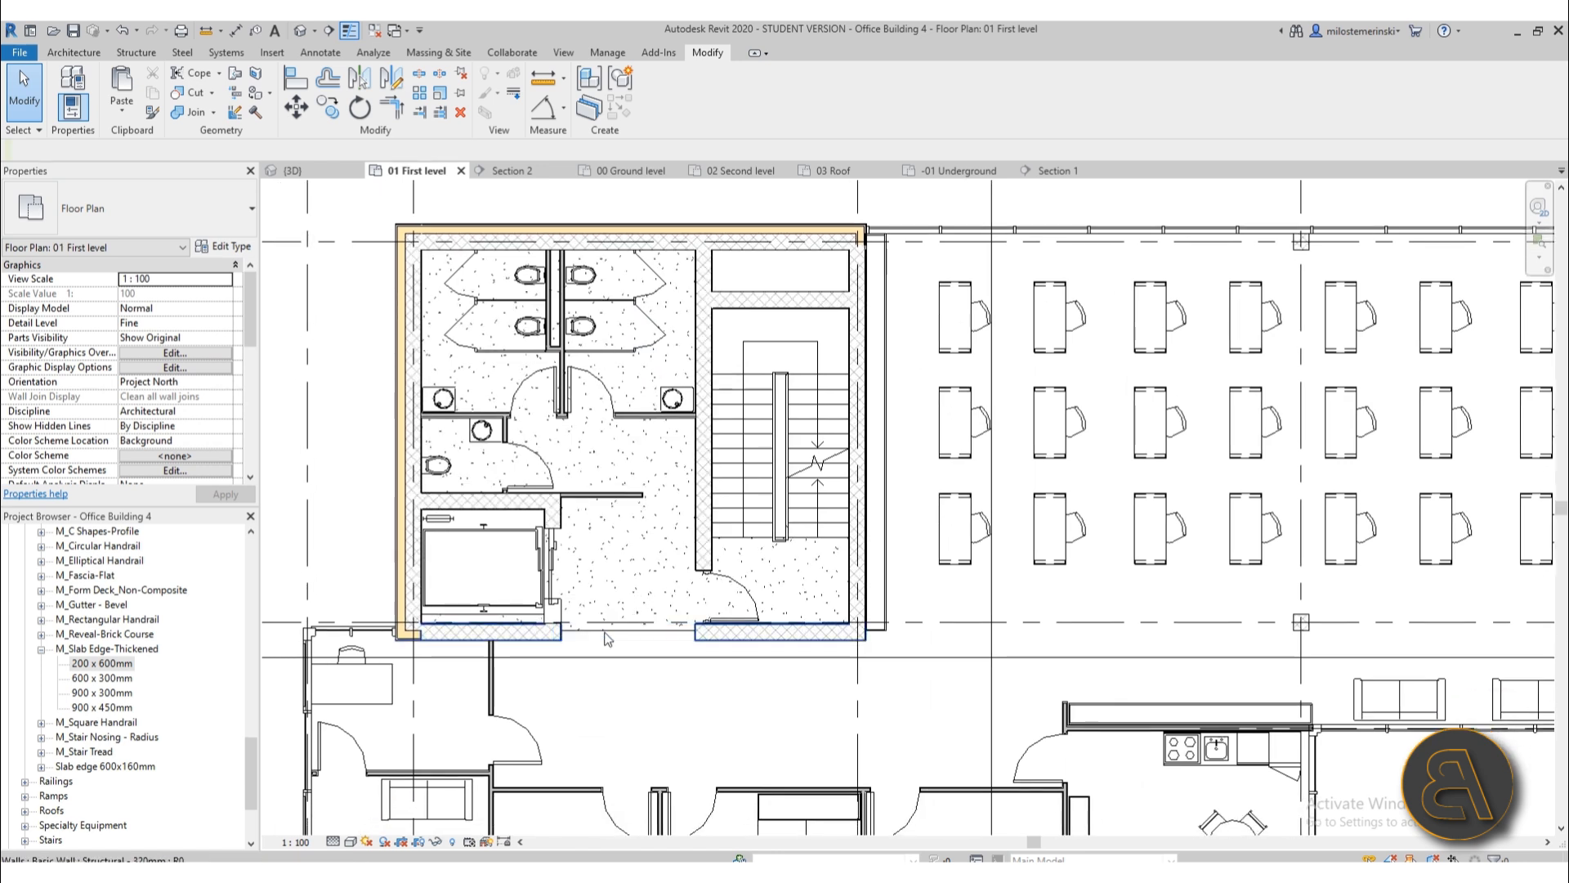
key("Tab")
key("Tab")
left_click(605, 638)
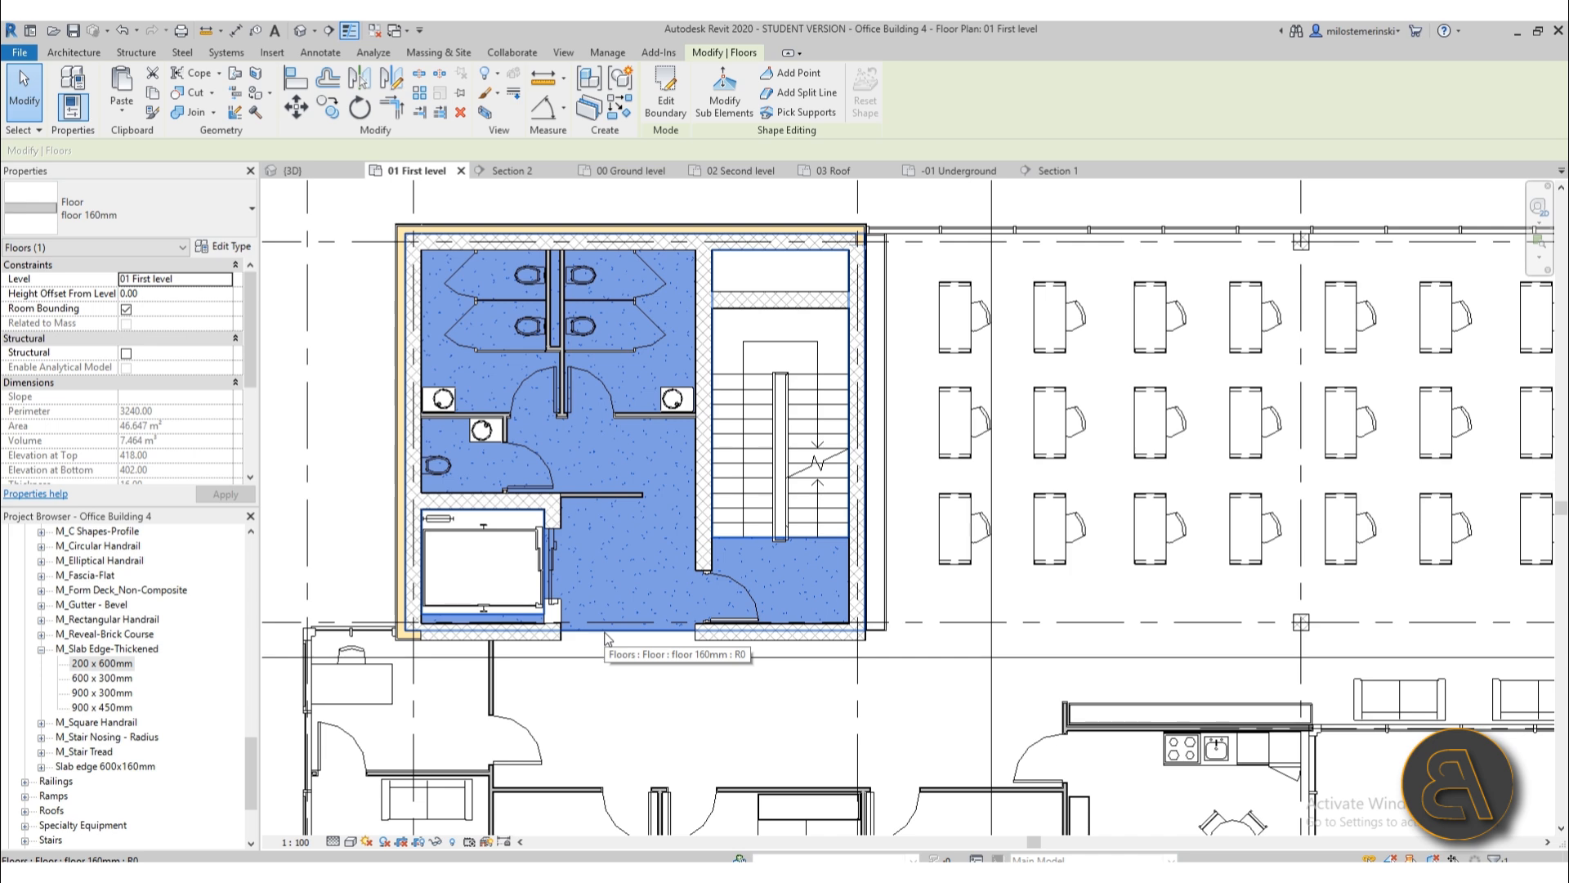
scroll(421, 614, "up", 3)
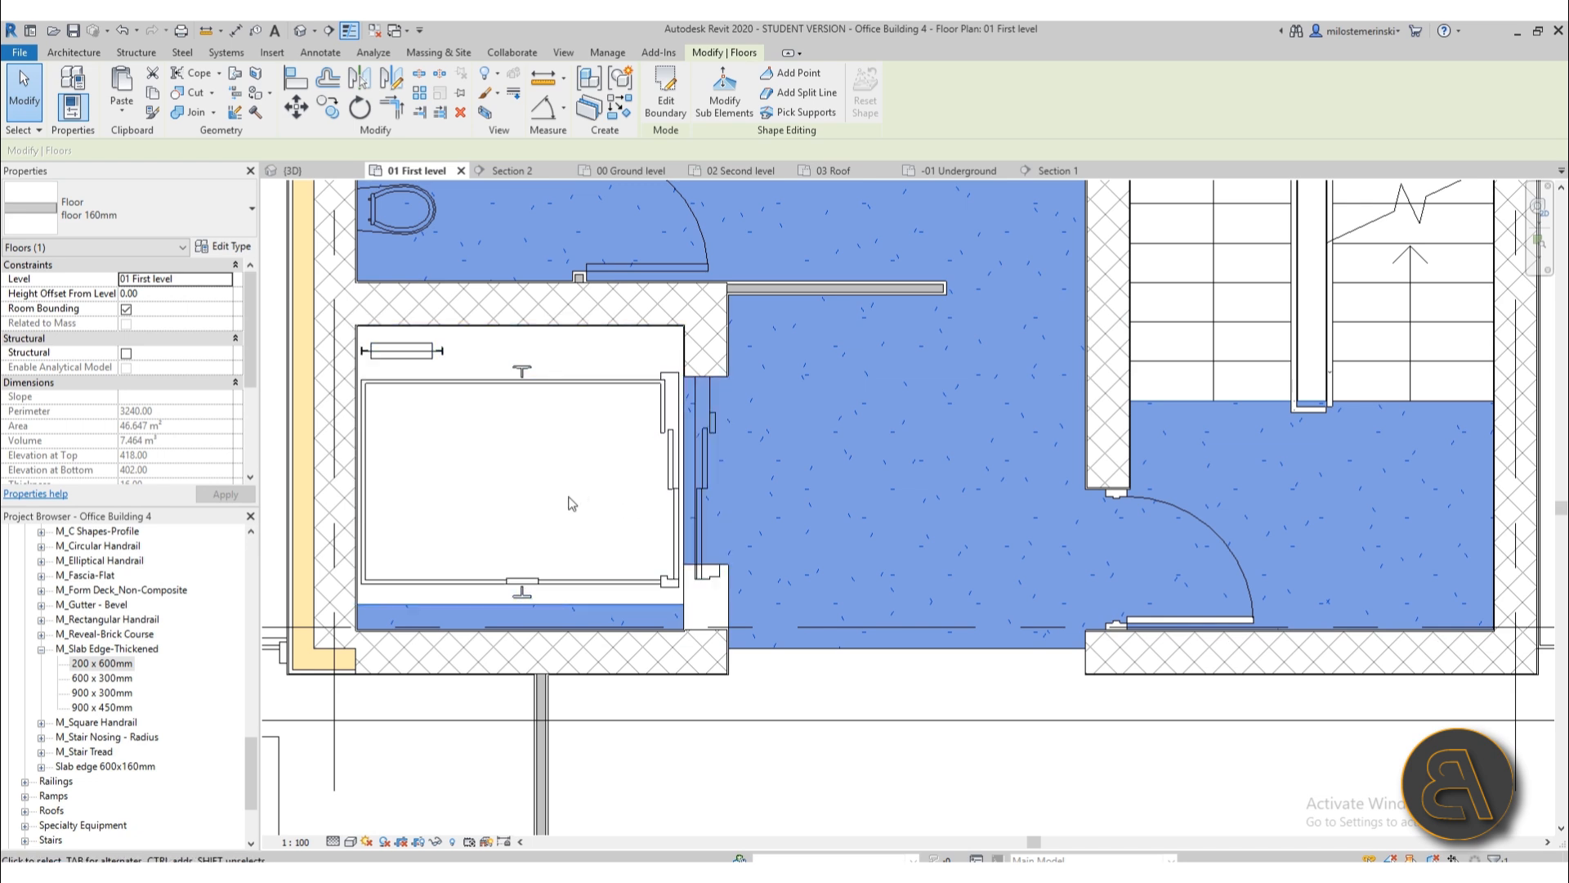
key("Escape")
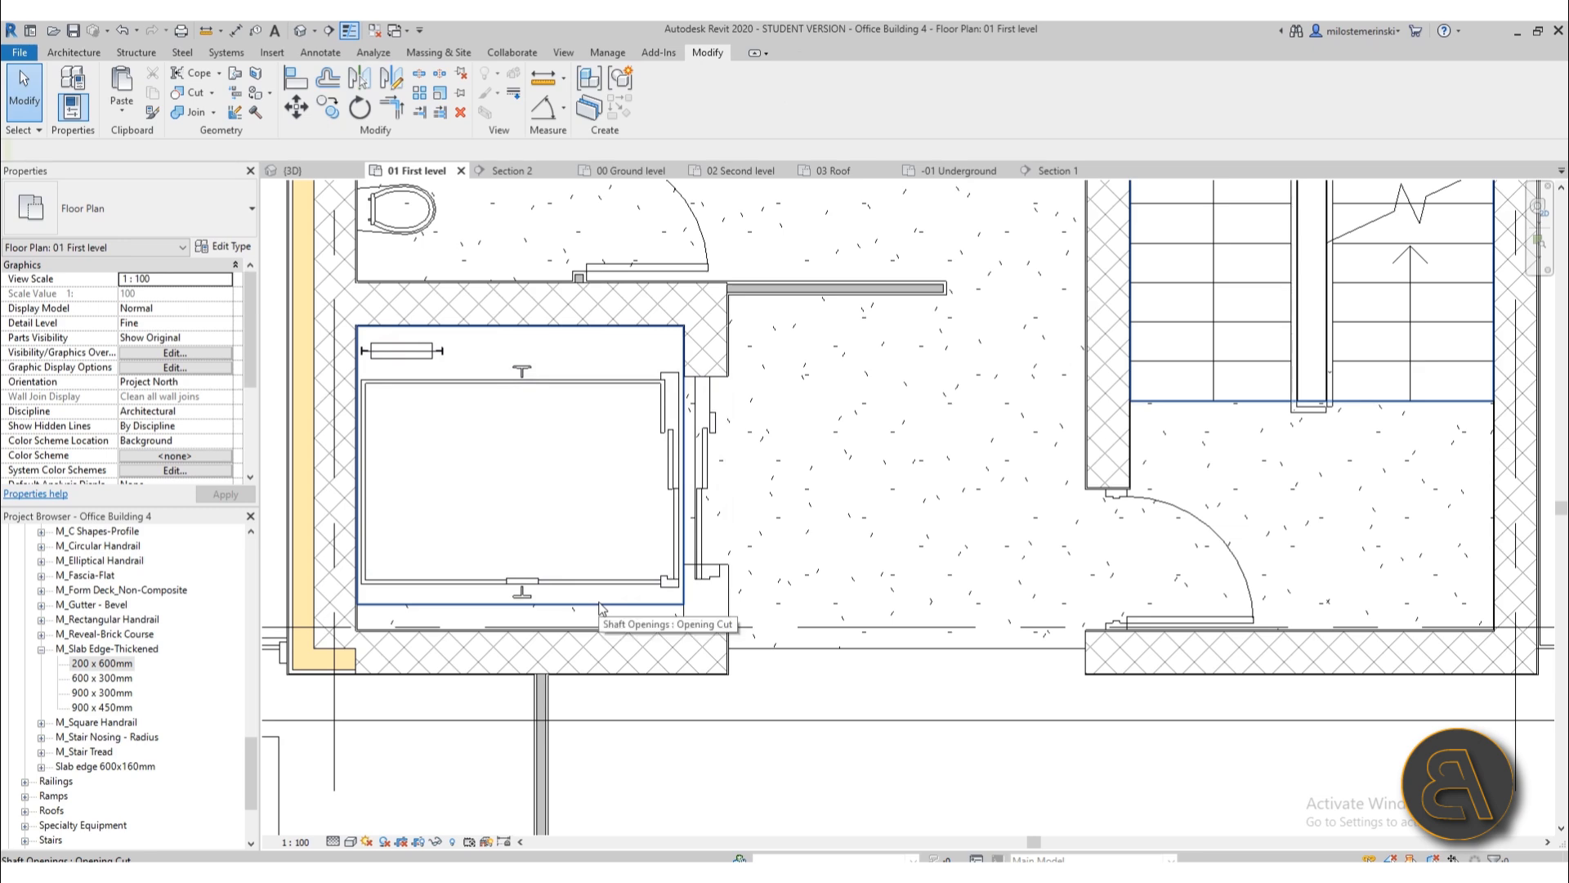
- Open the shaft opening's sketch and extend the elevator opening's lower edge to the wall face
left_click(599, 609)
scroll(512, 466, "down", 3)
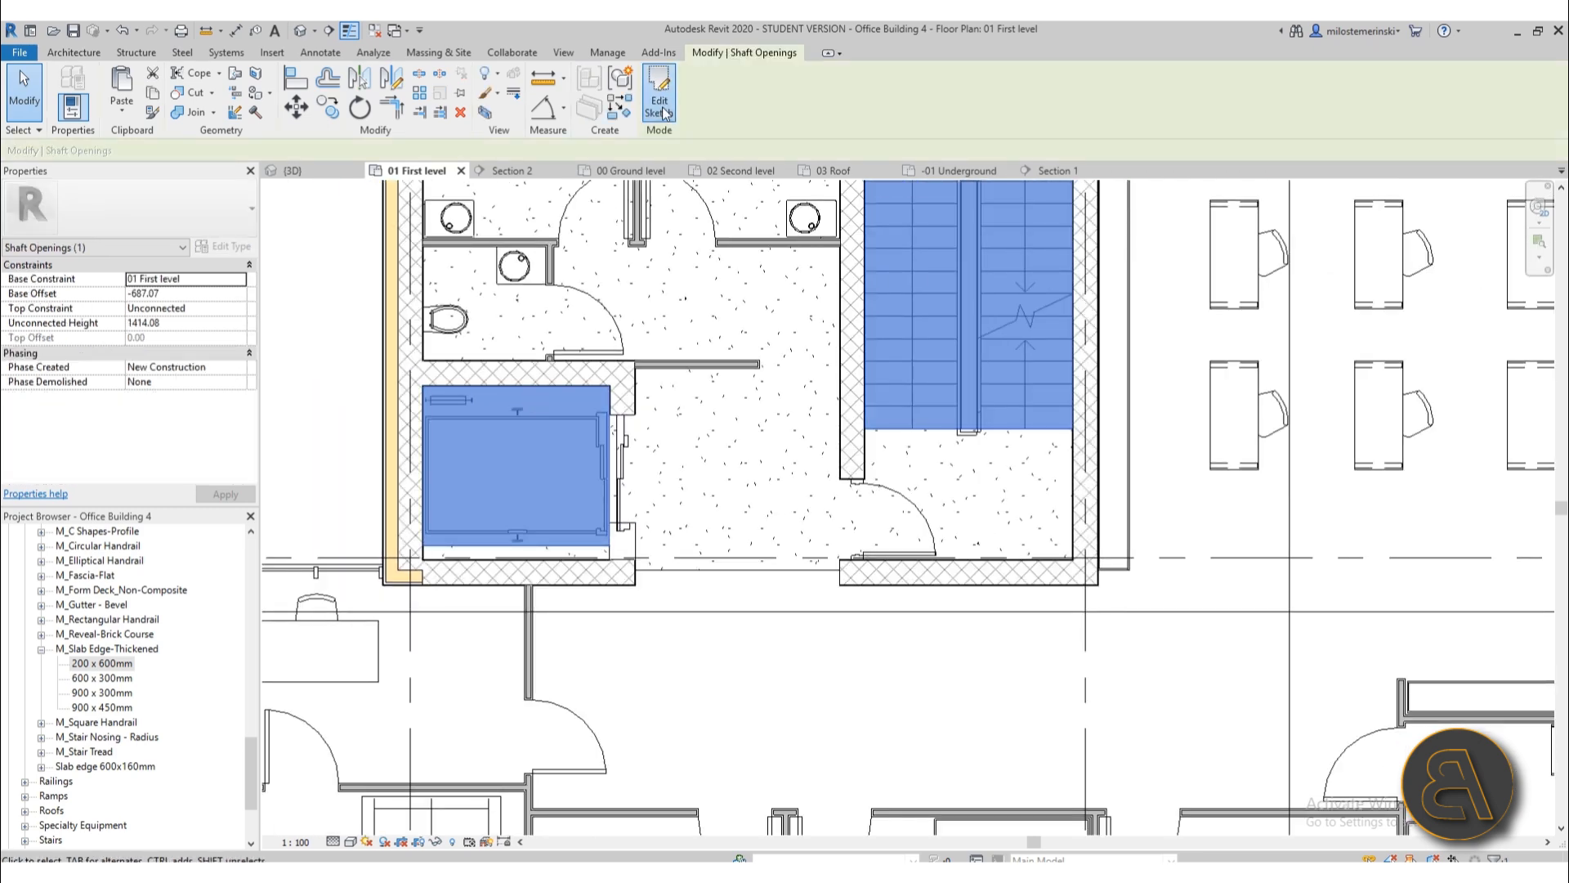
left_click(659, 106)
scroll(433, 556, "up", 6)
mouse_move(471, 484)
left_mouse_down()
mouse_move(470, 618)
mouse_move(433, 595)
left_mouse_up()
scroll(560, 546, "down", 4)
- Adjust the elevator opening's upper and side boundary lines to the inner faces of the shaft walls
middle_click_drag(587, 511, 589, 778)
scroll(537, 397, "up", 6)
mouse_move(518, 333)
left_mouse_down()
mouse_move(518, 291)
mouse_move(515, 316)
left_mouse_up()
scroll(416, 376, "down", 4)
scroll(417, 382, "down", 3)
scroll(865, 392, "up", 6)
left_click(803, 401)
left_click_drag(803, 399, 791, 399)
scroll(676, 434, "down", 7)
- Align the side boundary lines of the stair opening with the inner faces of the stairwell walls
middle_click_drag(884, 508, 683, 505)
scroll(757, 481, "up", 3)
scroll(870, 491, "up", 5)
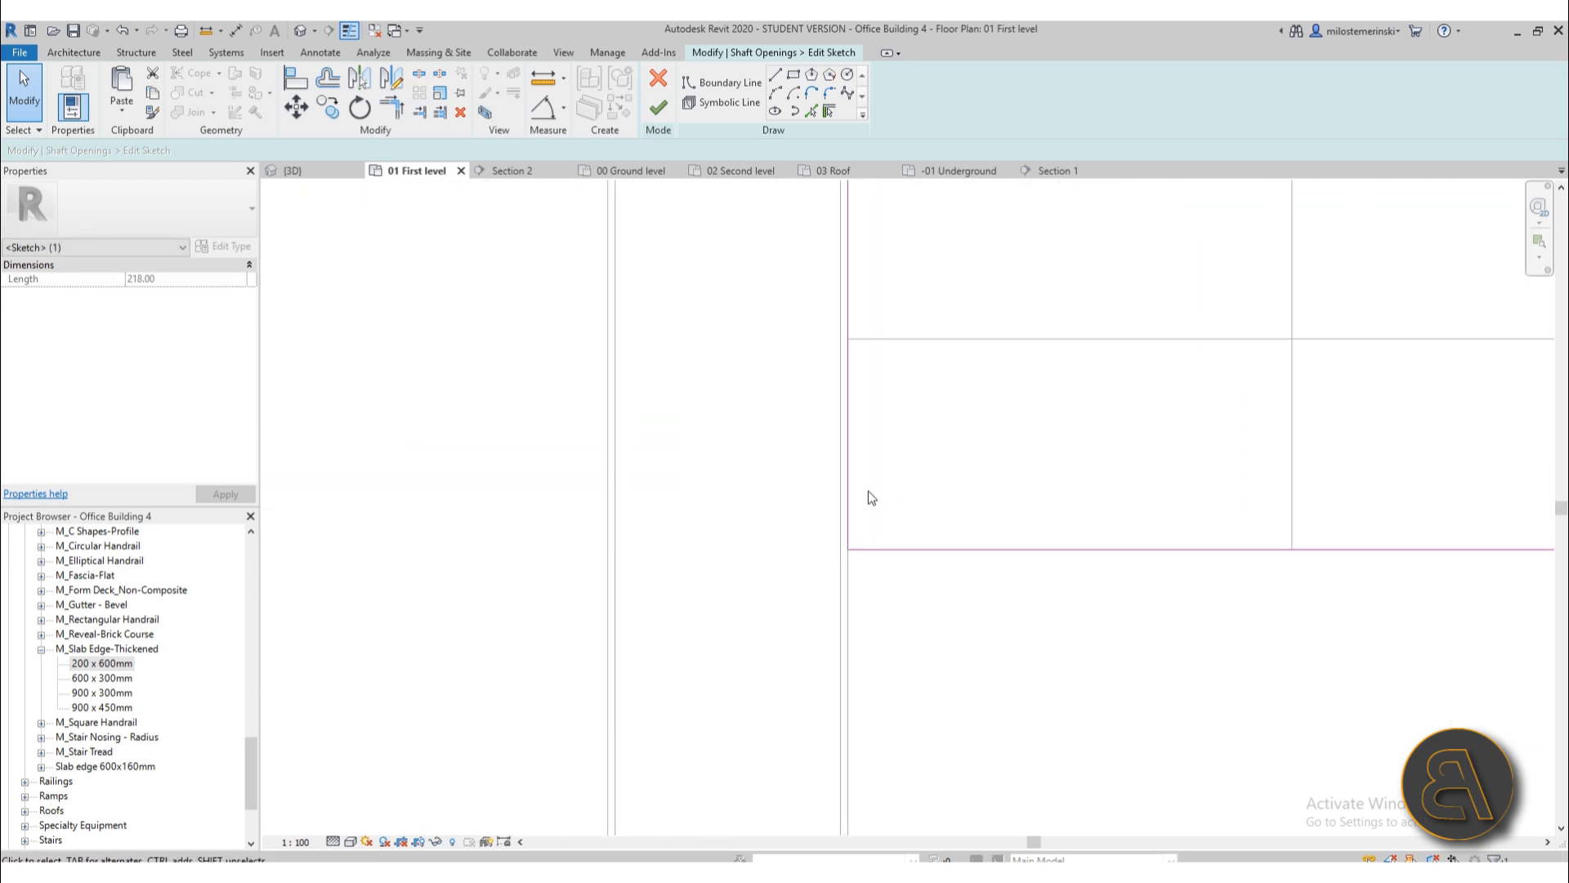
left_click(795, 503)
scroll(795, 505, "down", 6)
middle_click_drag(795, 506, 645, 506)
scroll(873, 511, "down", 3)
middle_click_drag(875, 515, 297, 534)
scroll(787, 507, "up", 4)
left_click(698, 521)
left_click_drag(698, 522, 704, 523)
- Move the stair opening's upper boundary line to the wall face and finish the shaft opening sketch
scroll(658, 417, "down", 4)
mouse_move(628, 463)
middle_mouse_down()
mouse_move(630, 477)
mouse_move(512, 336)
middle_mouse_up()
scroll(561, 466, "up", 3)
scroll(434, 574, "up", 5)
mouse_move(410, 593)
left_mouse_down()
mouse_move(413, 569)
mouse_move(413, 583)
left_mouse_up()
scroll(619, 455, "down", 6)
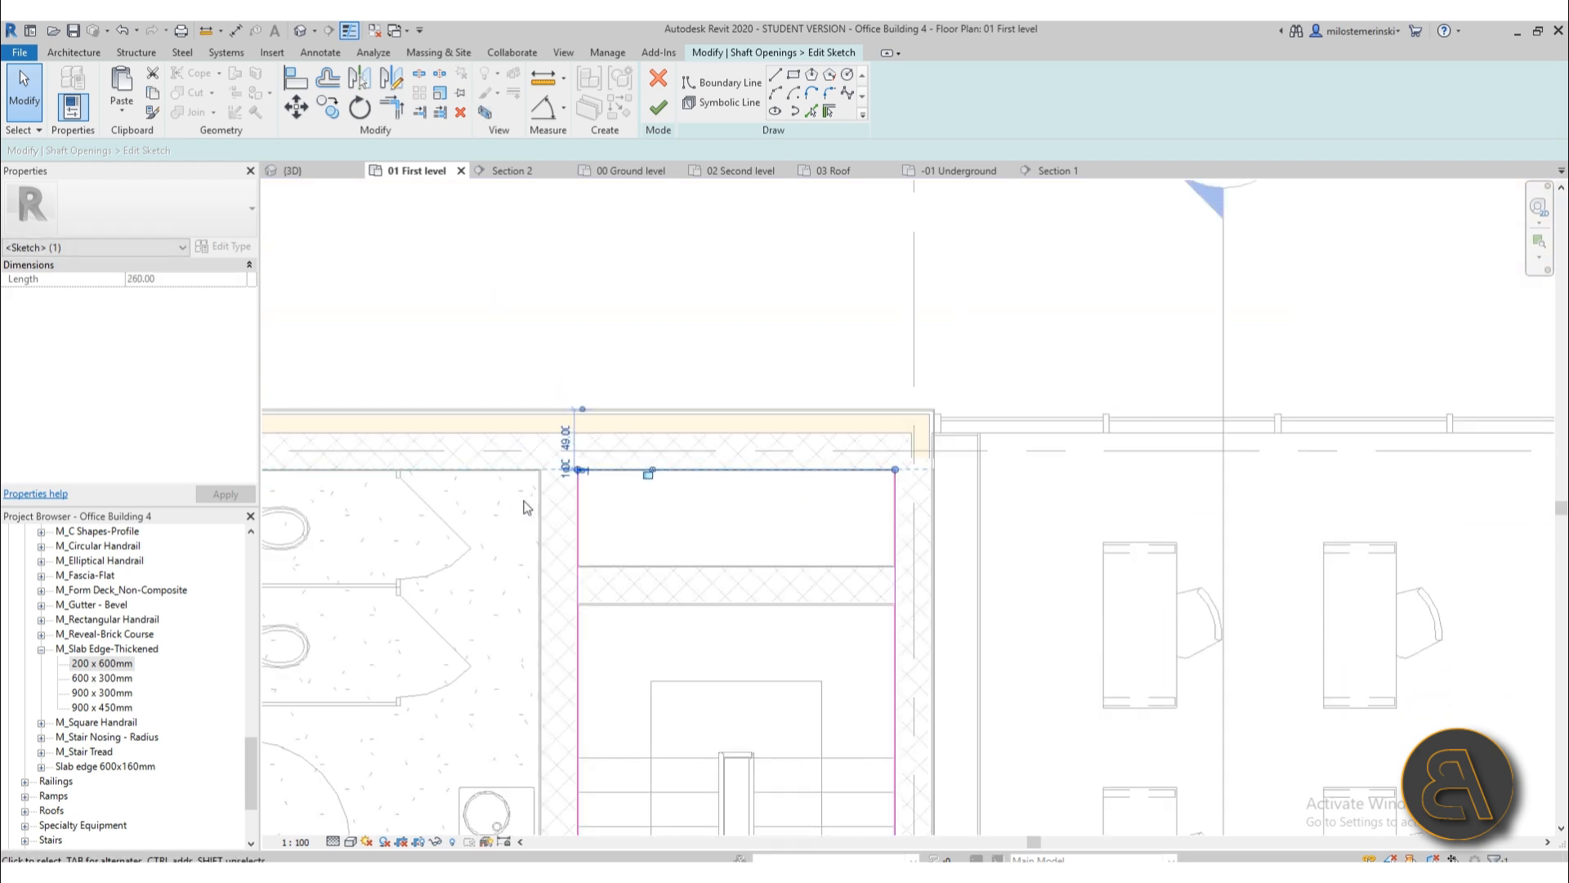
scroll(640, 532, "down", 5)
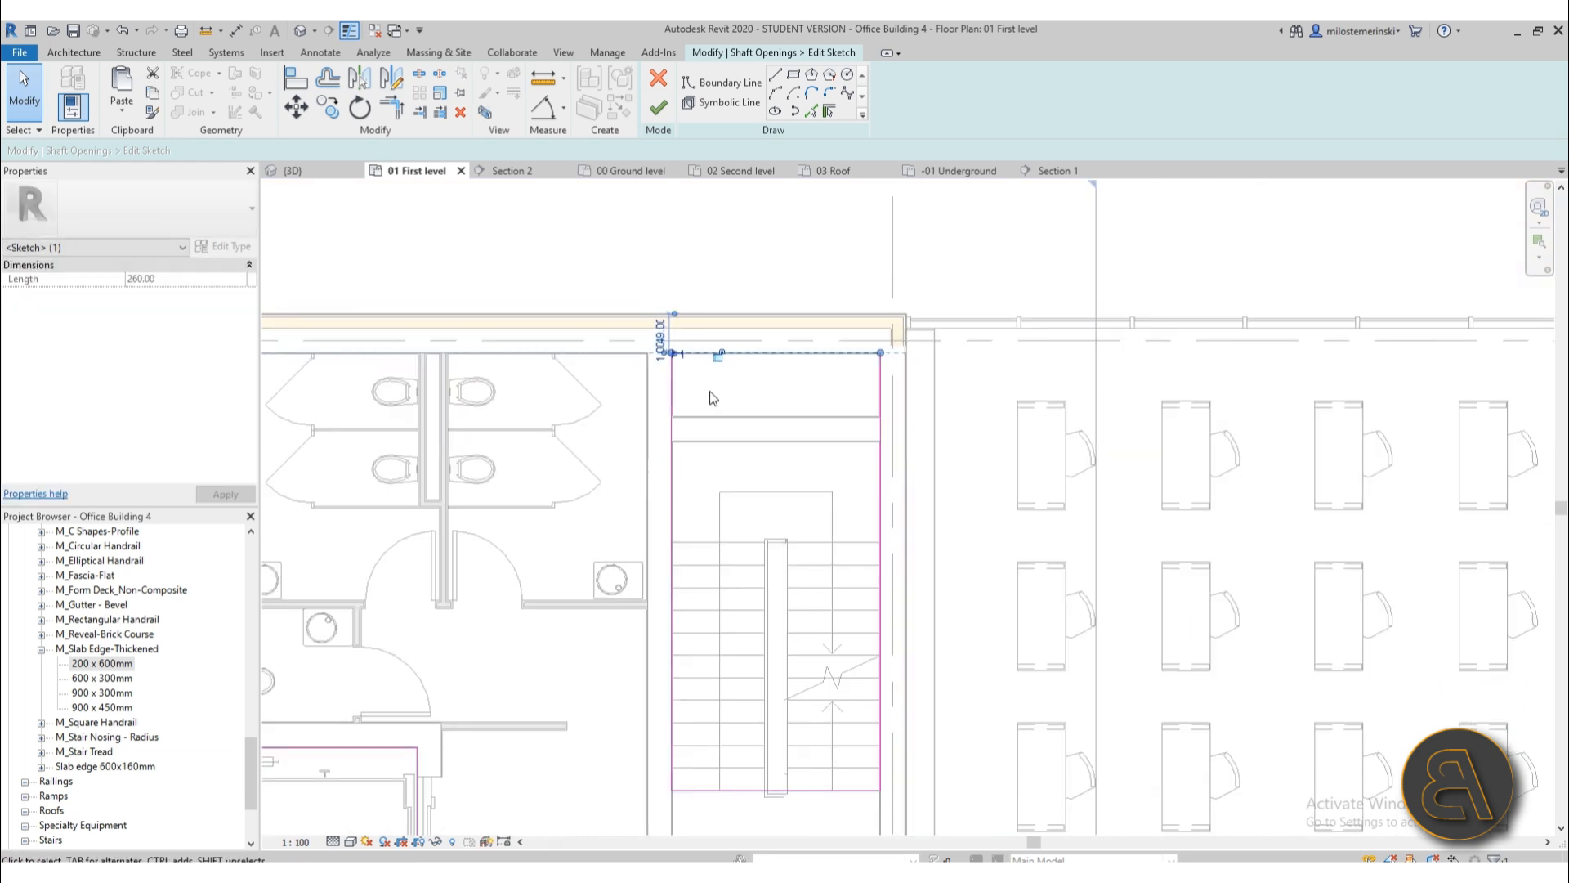
left_click(657, 107)
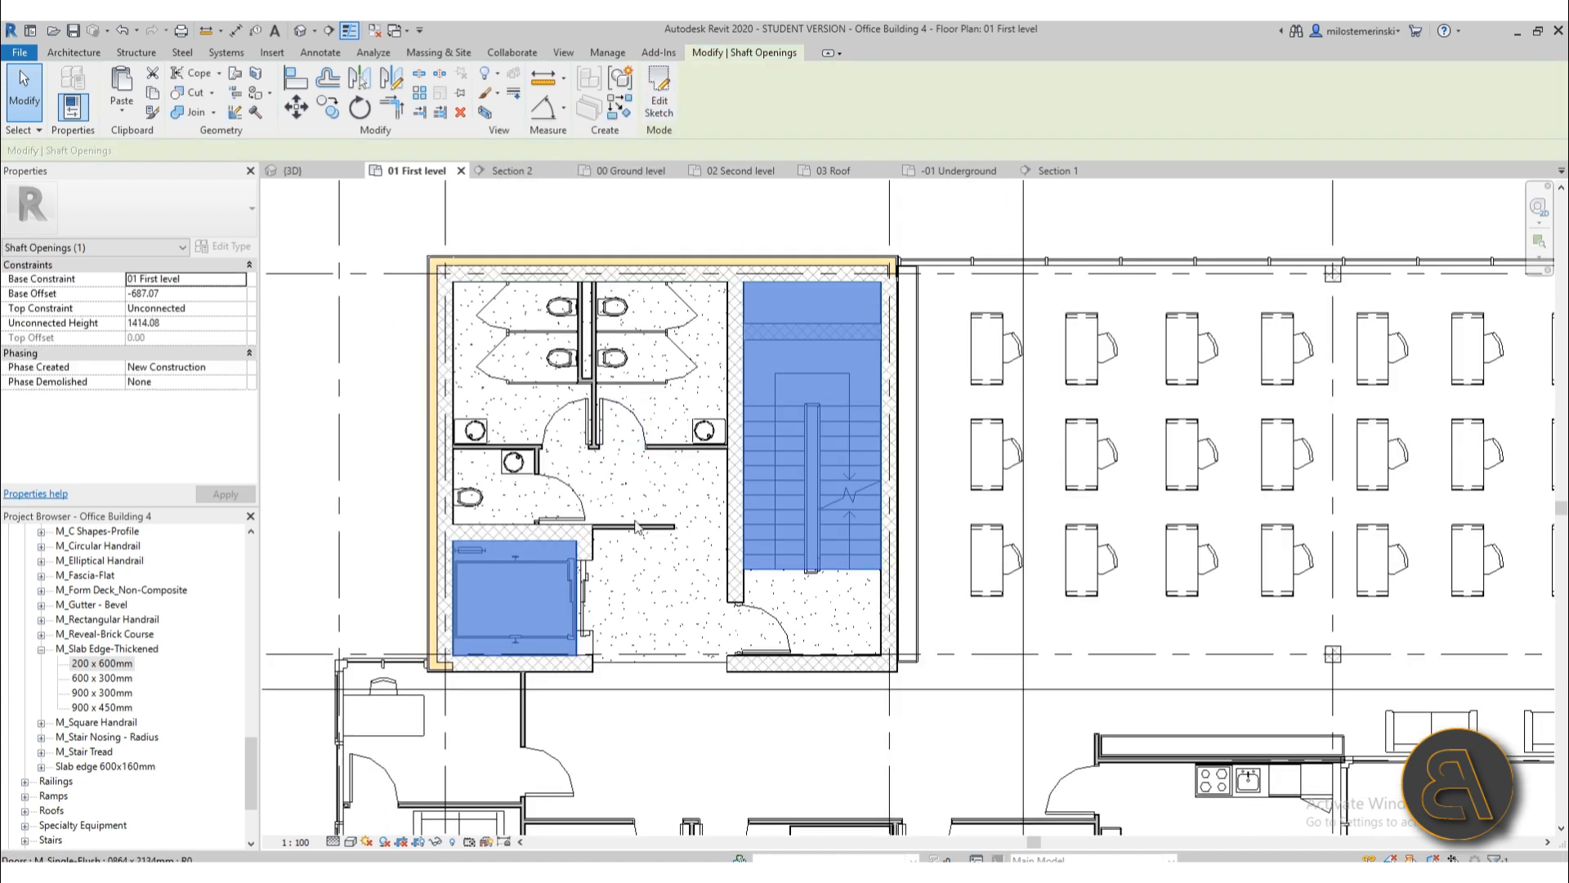
left_click(649, 496)
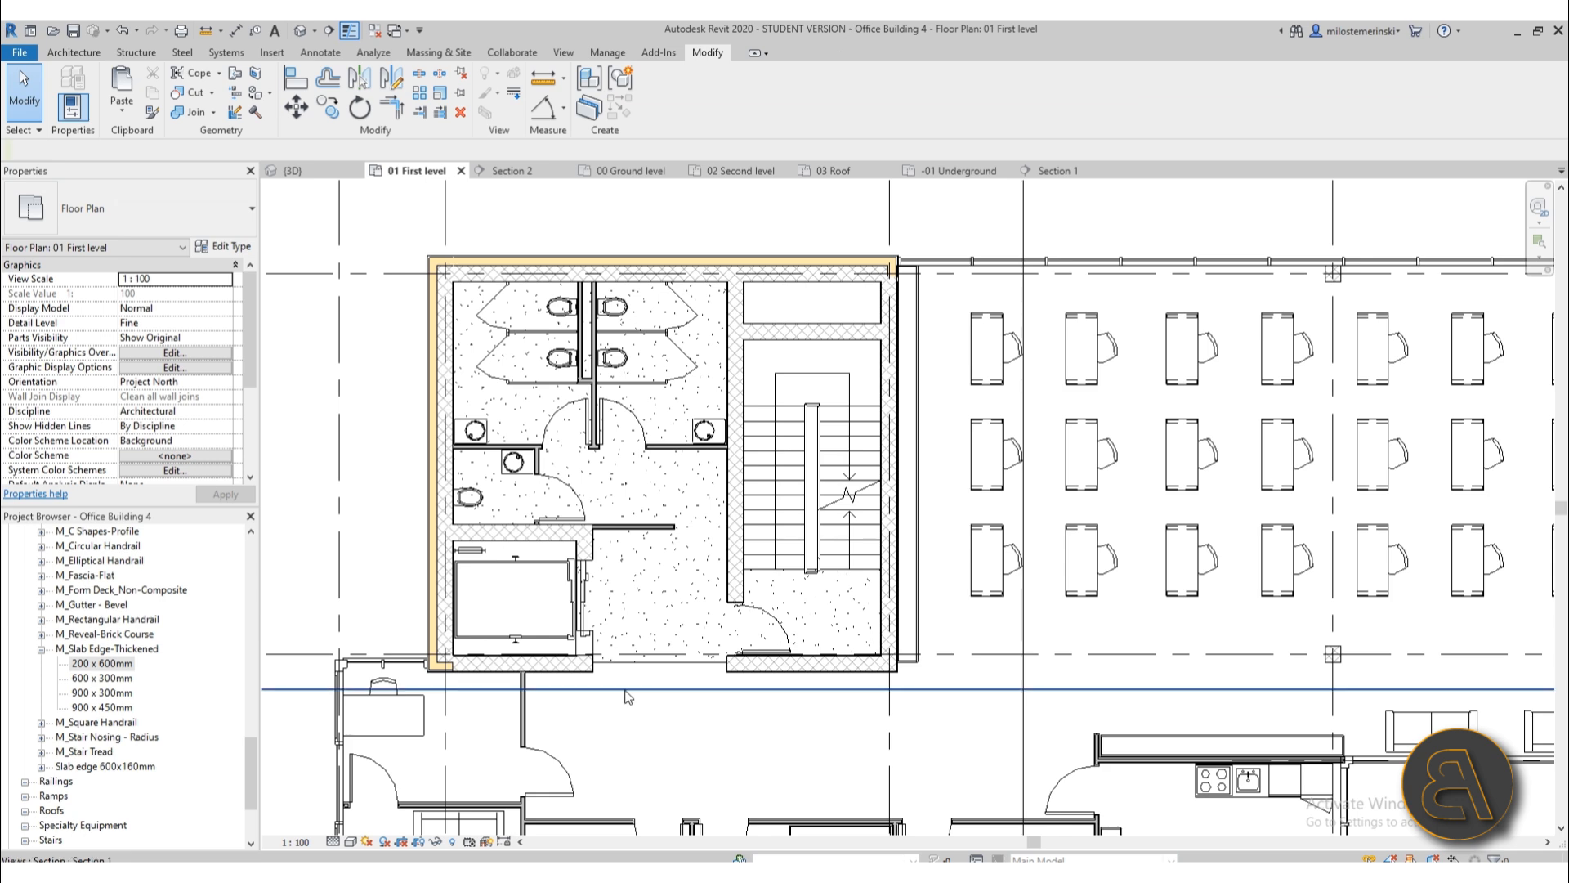
- Select the restroom and stair core floor on the first level and rename its type as floor 20 cm
key("Tab")
key("Tab")
key("Tab")
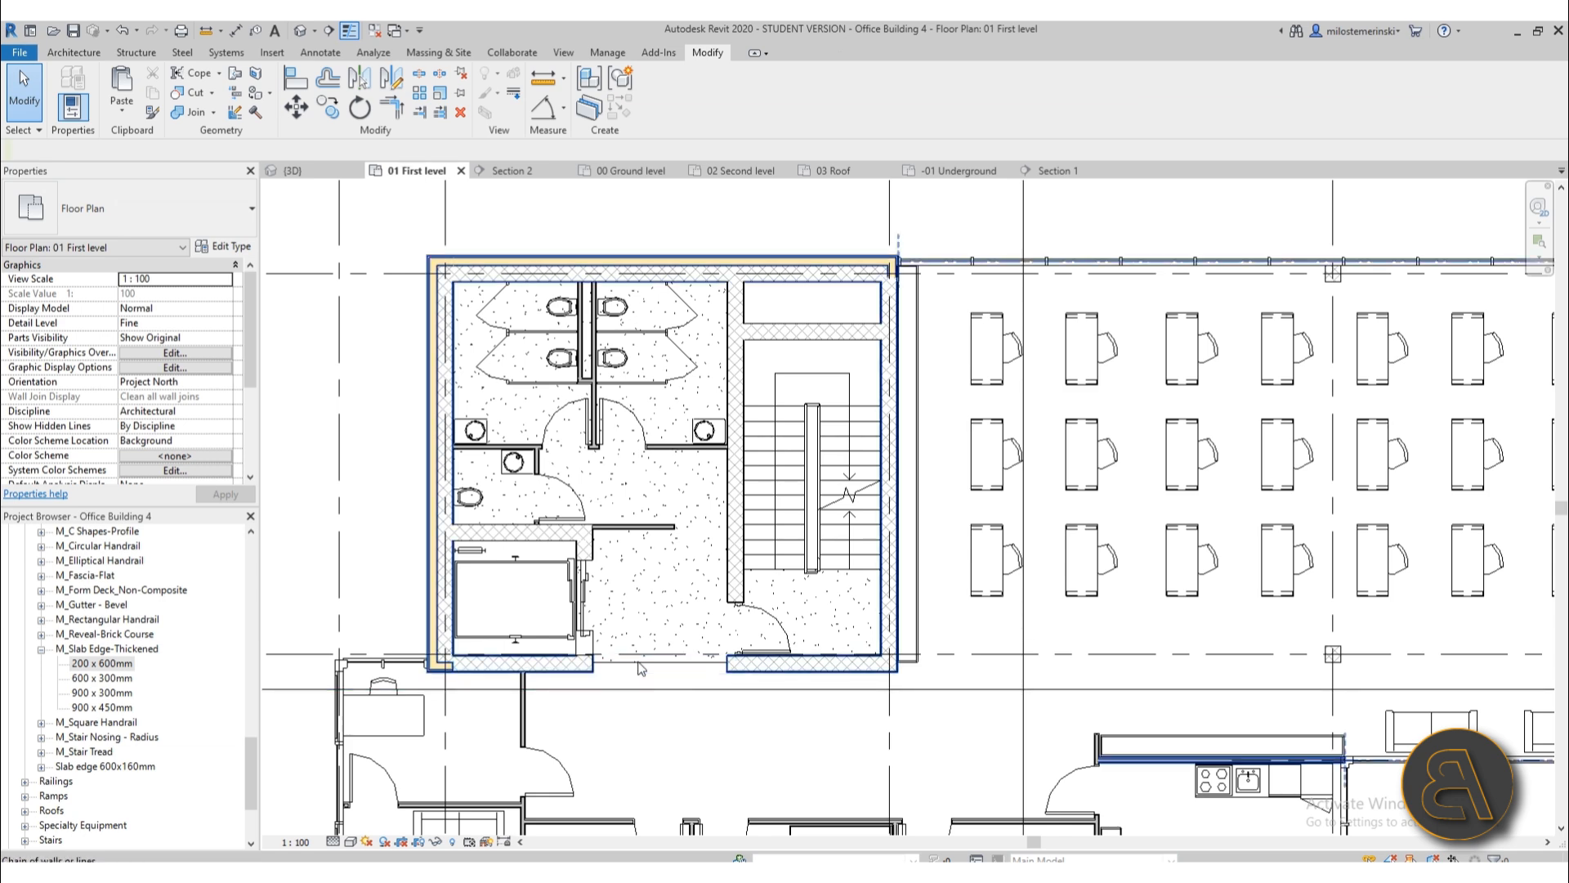
left_click(638, 662)
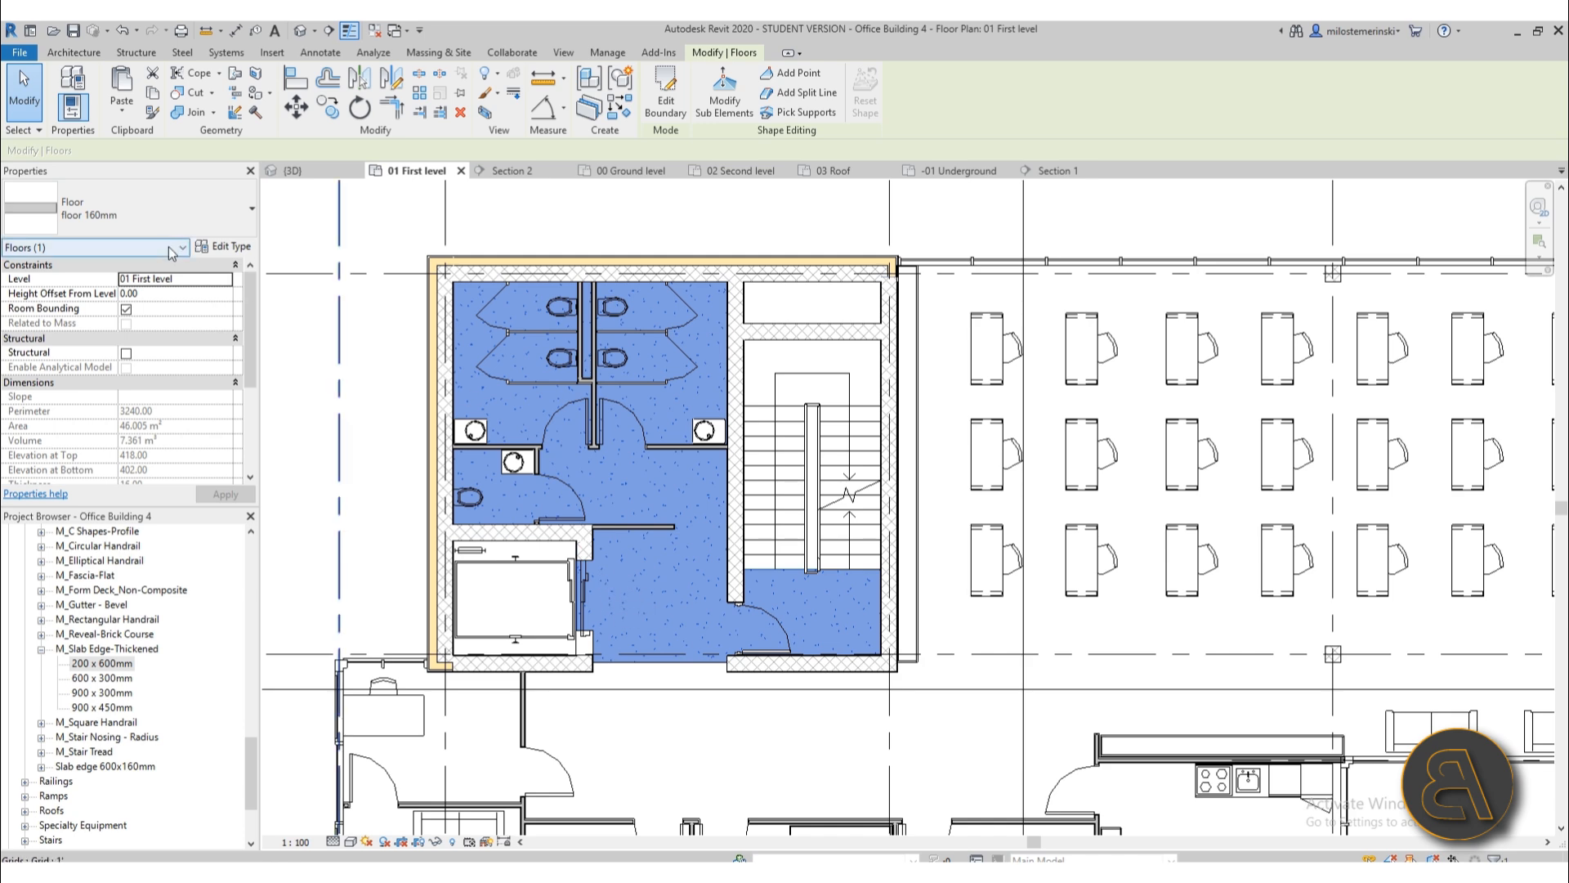
left_click(226, 249)
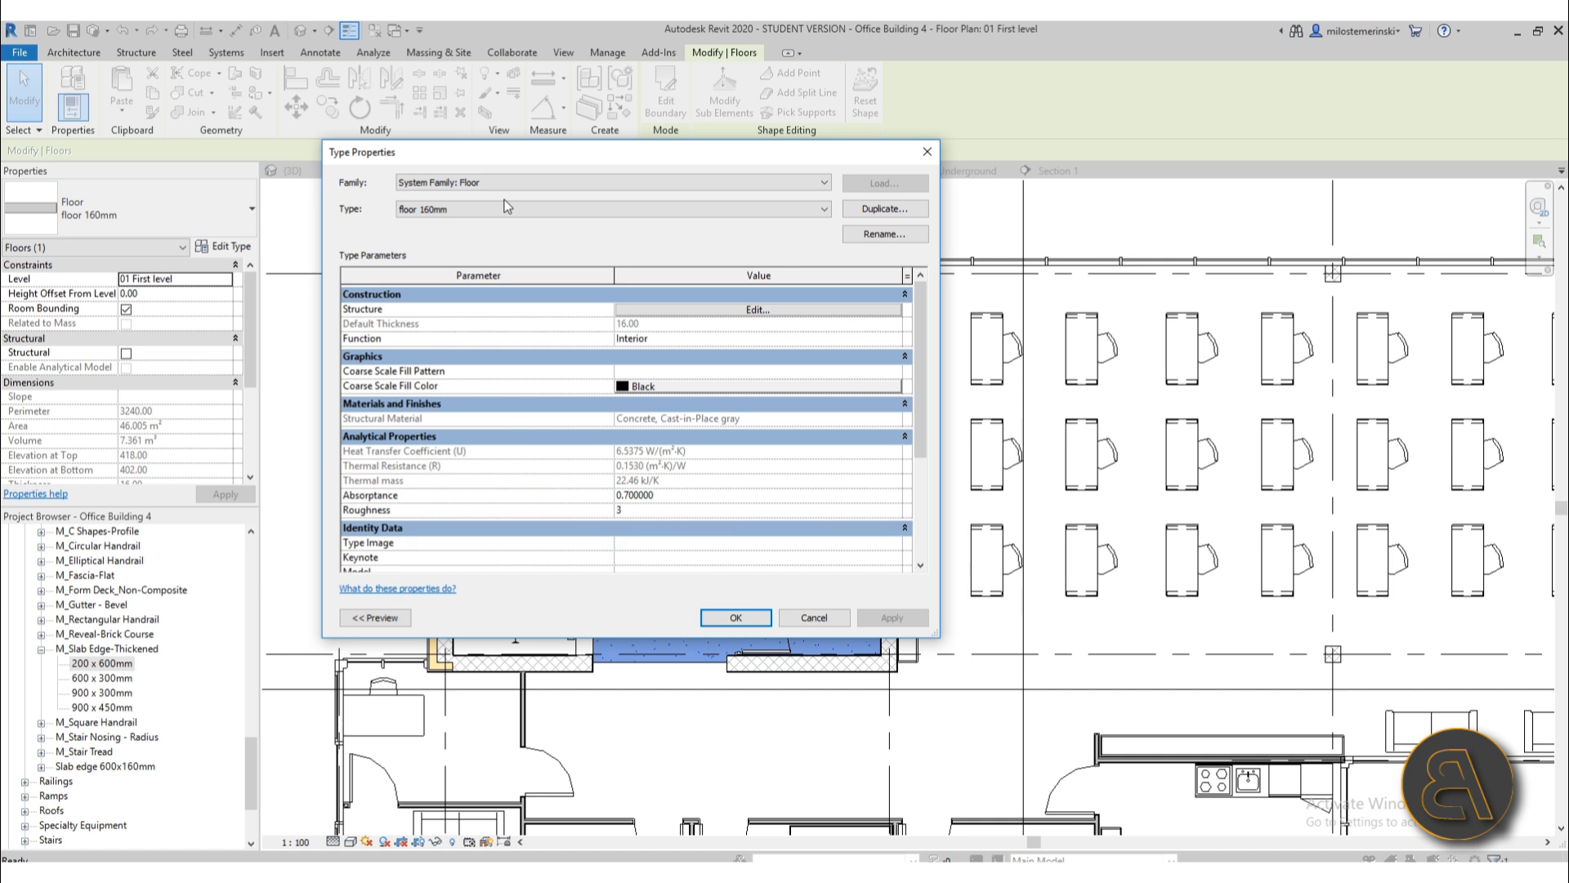
left_click(876, 236)
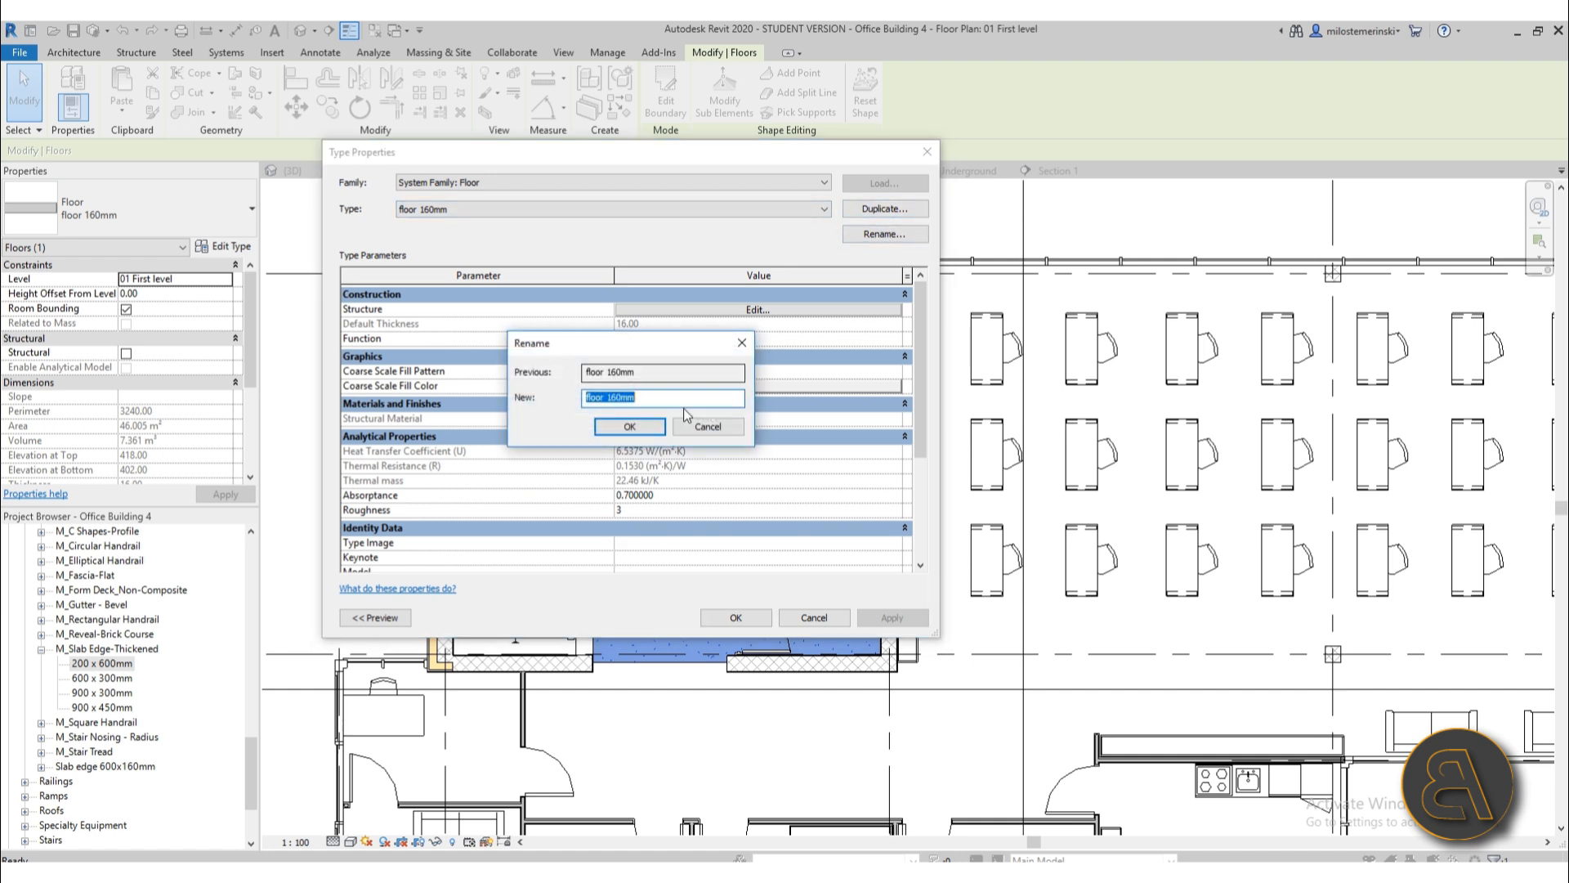
left_click_drag(660, 398, 613, 401)
type("20 c")
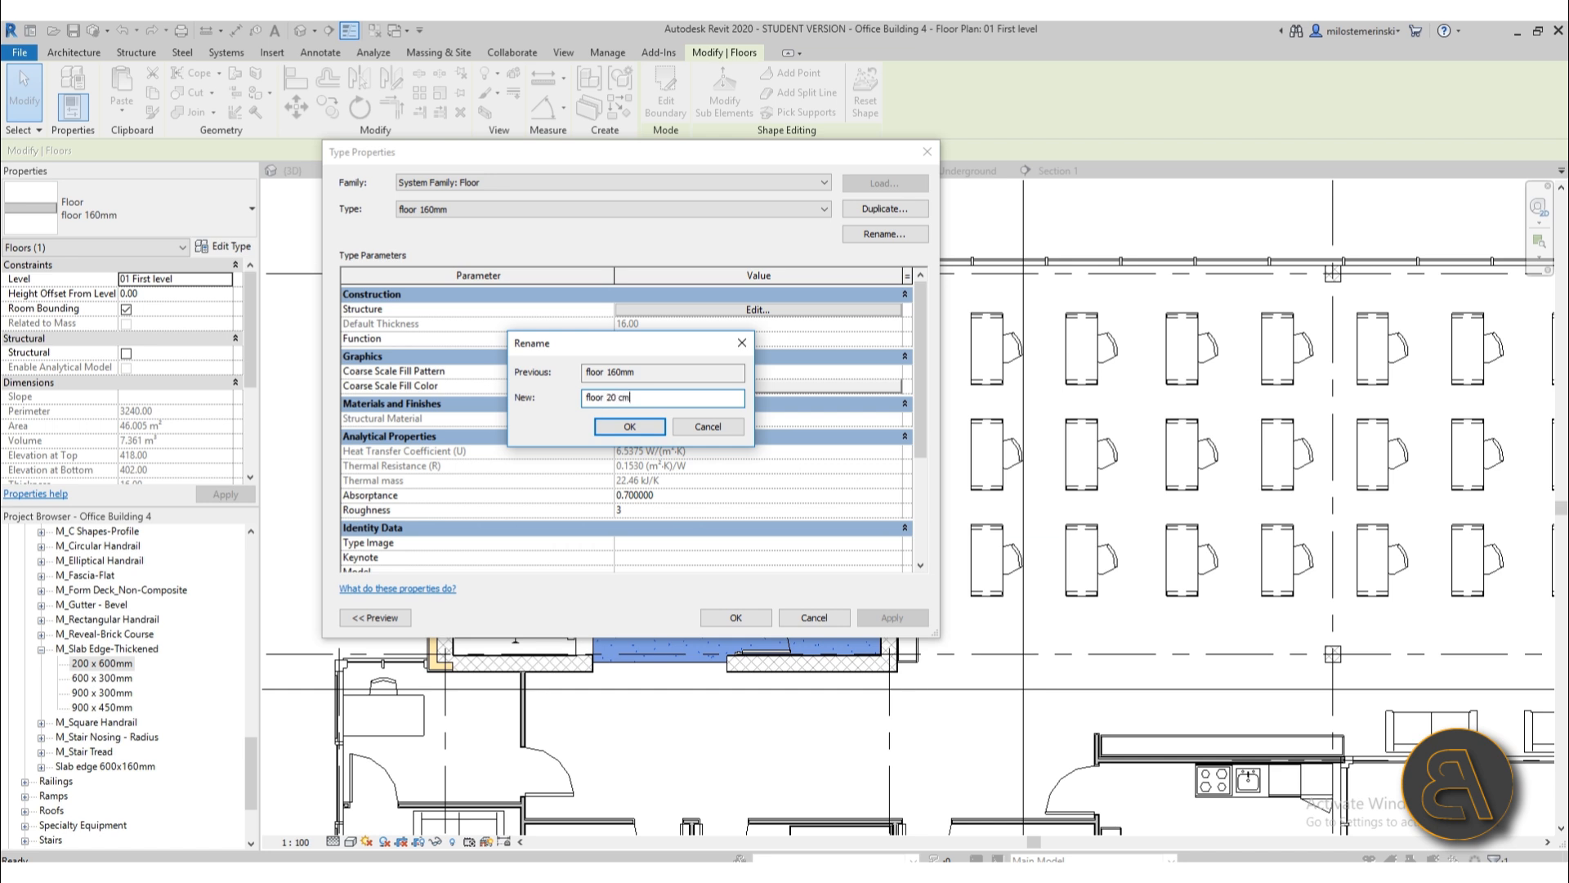
key("Return")
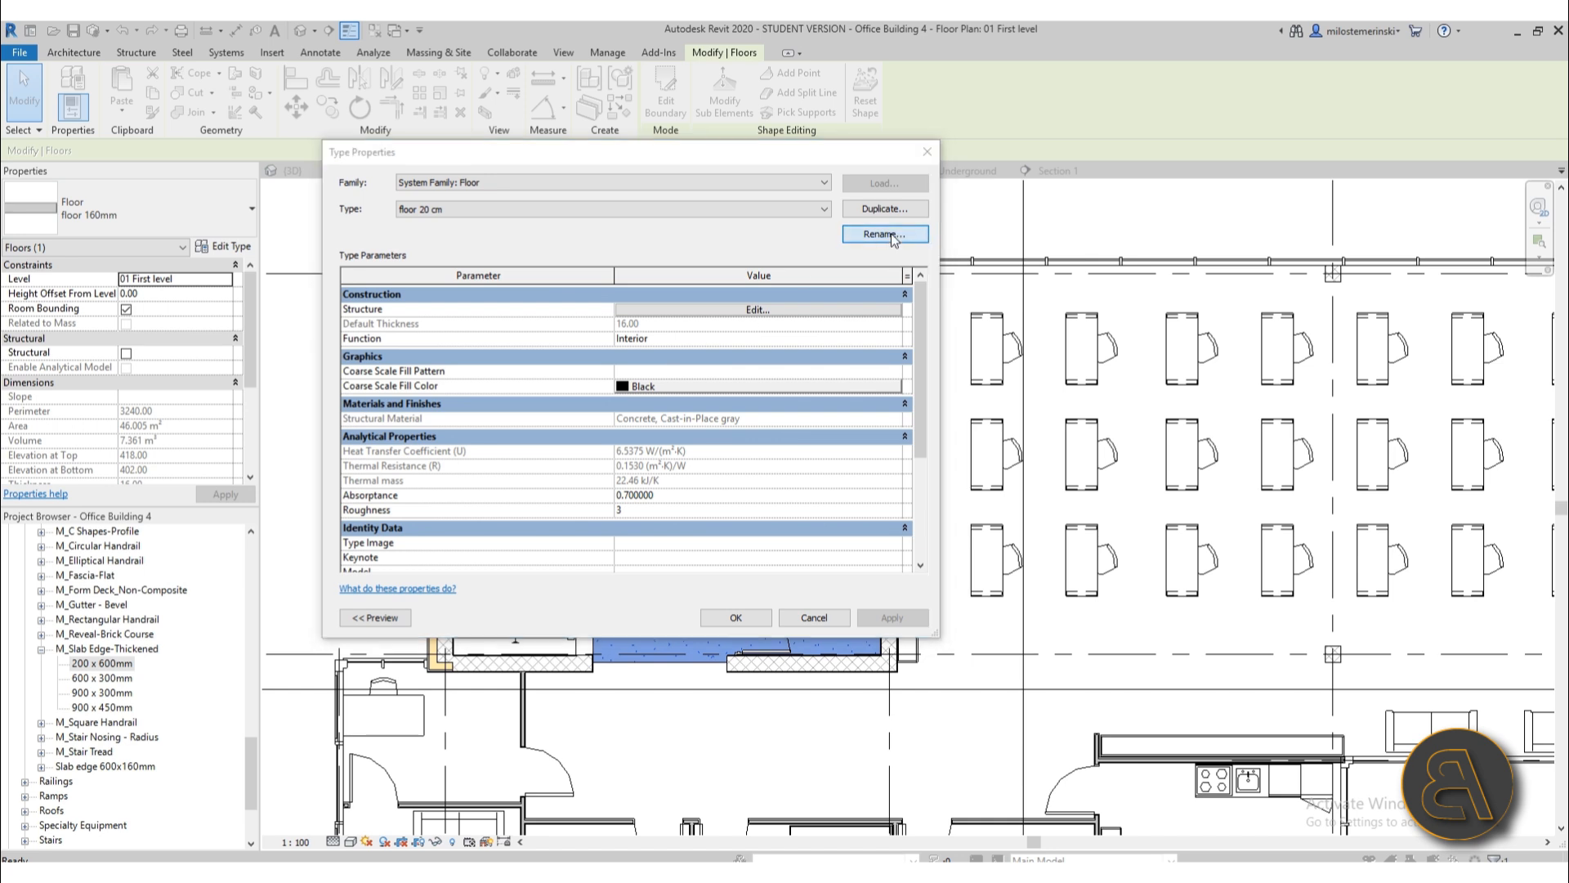
- Put the word tile in front of the floor type's name, making it tile floor 20 cm
left_click(873, 234)
left_click(647, 401)
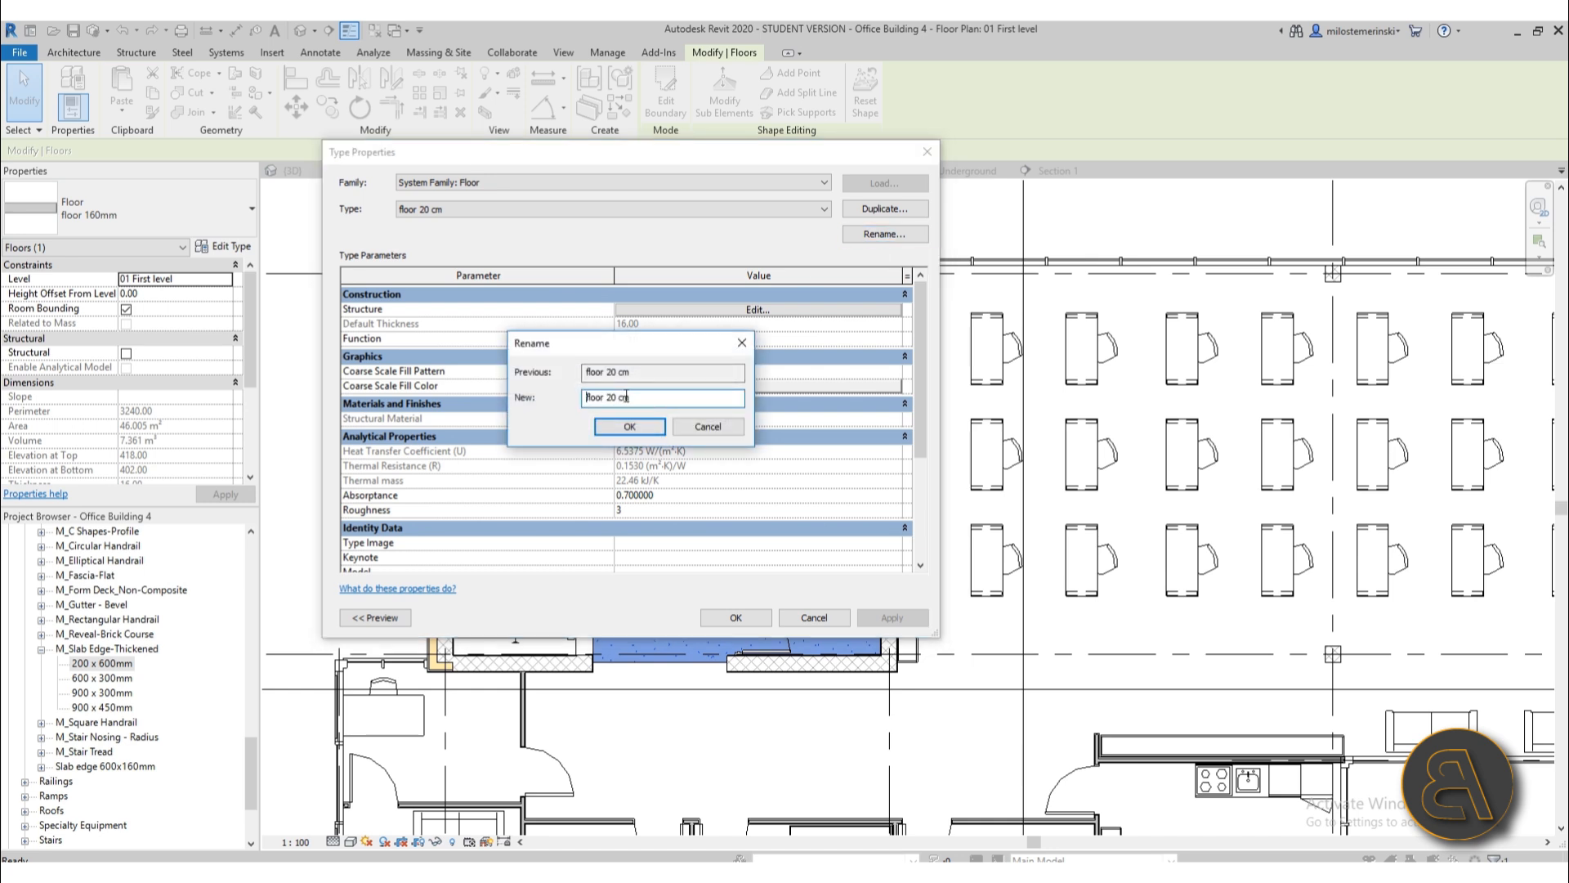
key("Home")
type("tile")
key("Return")
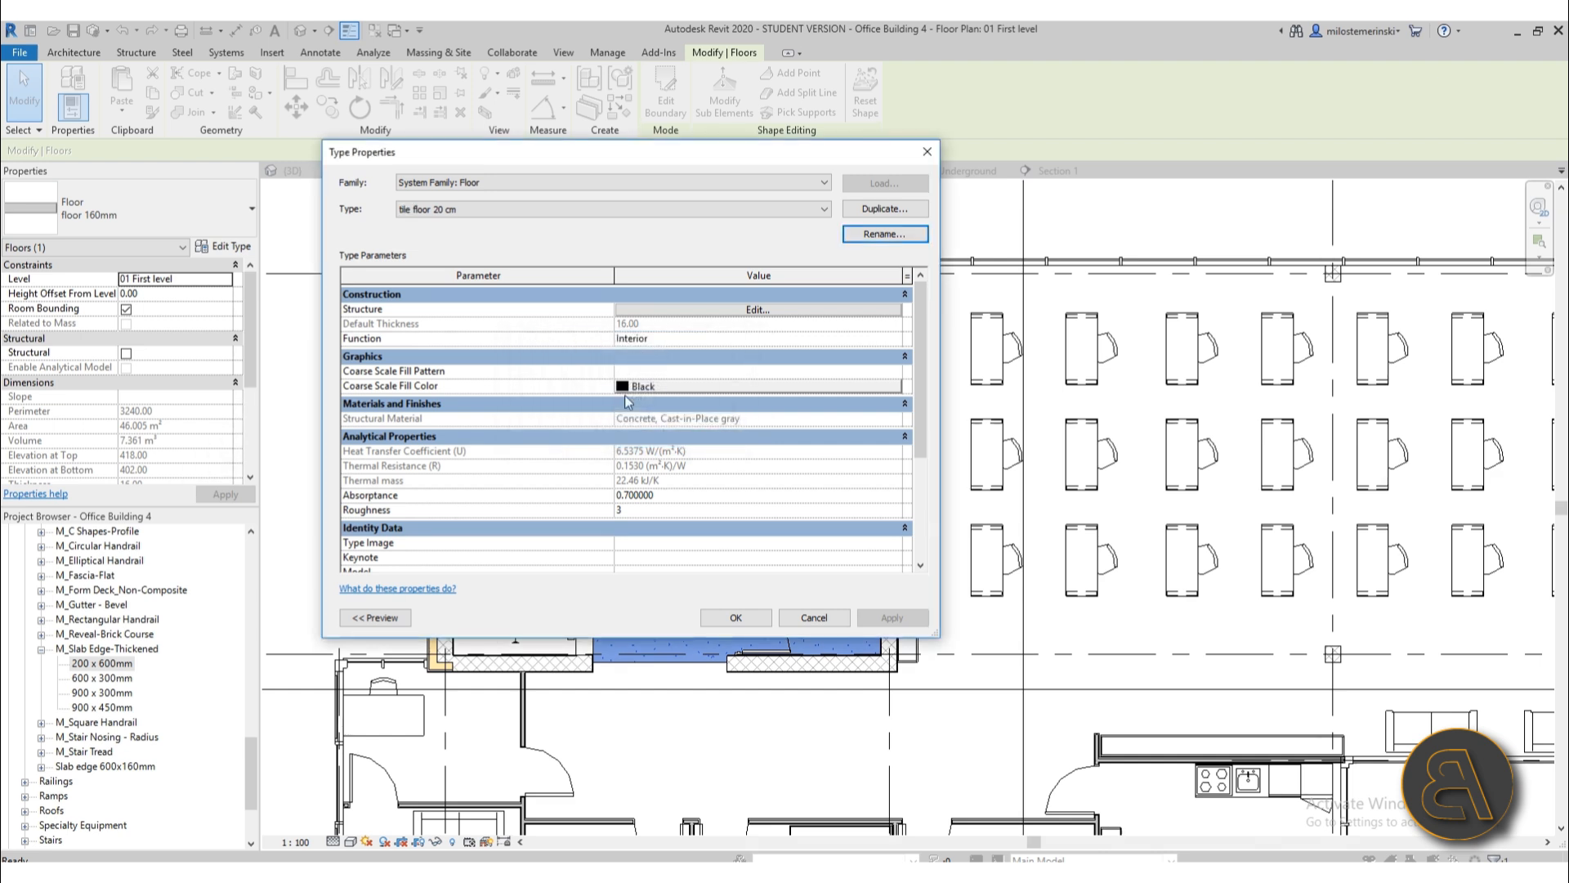
- Open the layer structure of the tile floor 20 cm type and insert two new layers above the core boundary
left_click_drag(575, 155, 1101, 213)
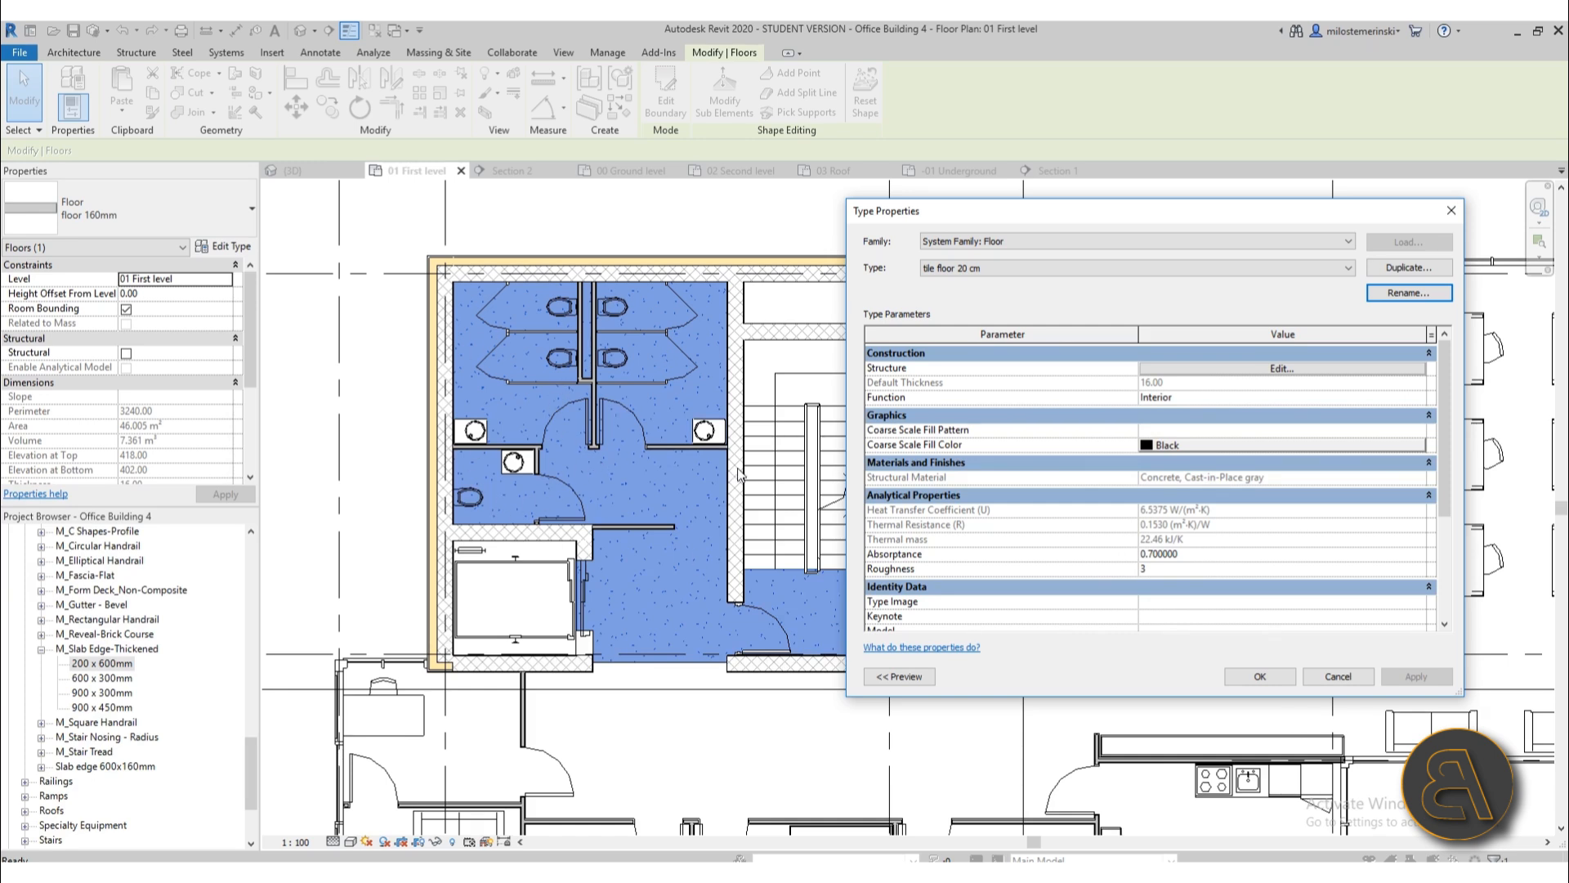
left_click_drag(1102, 220, 790, 224)
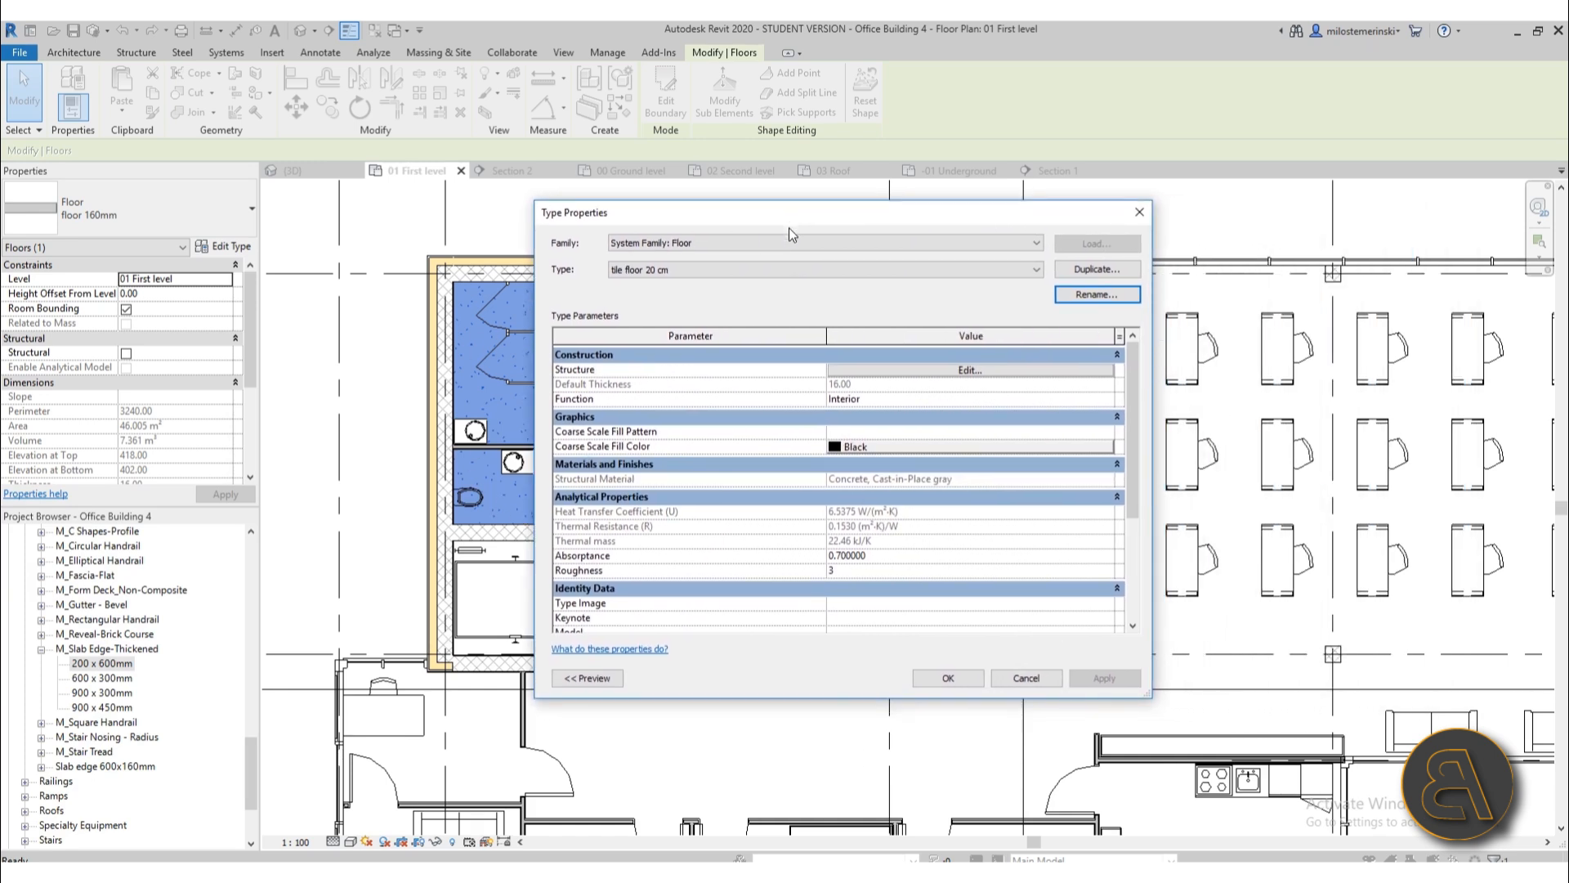
left_click(973, 370)
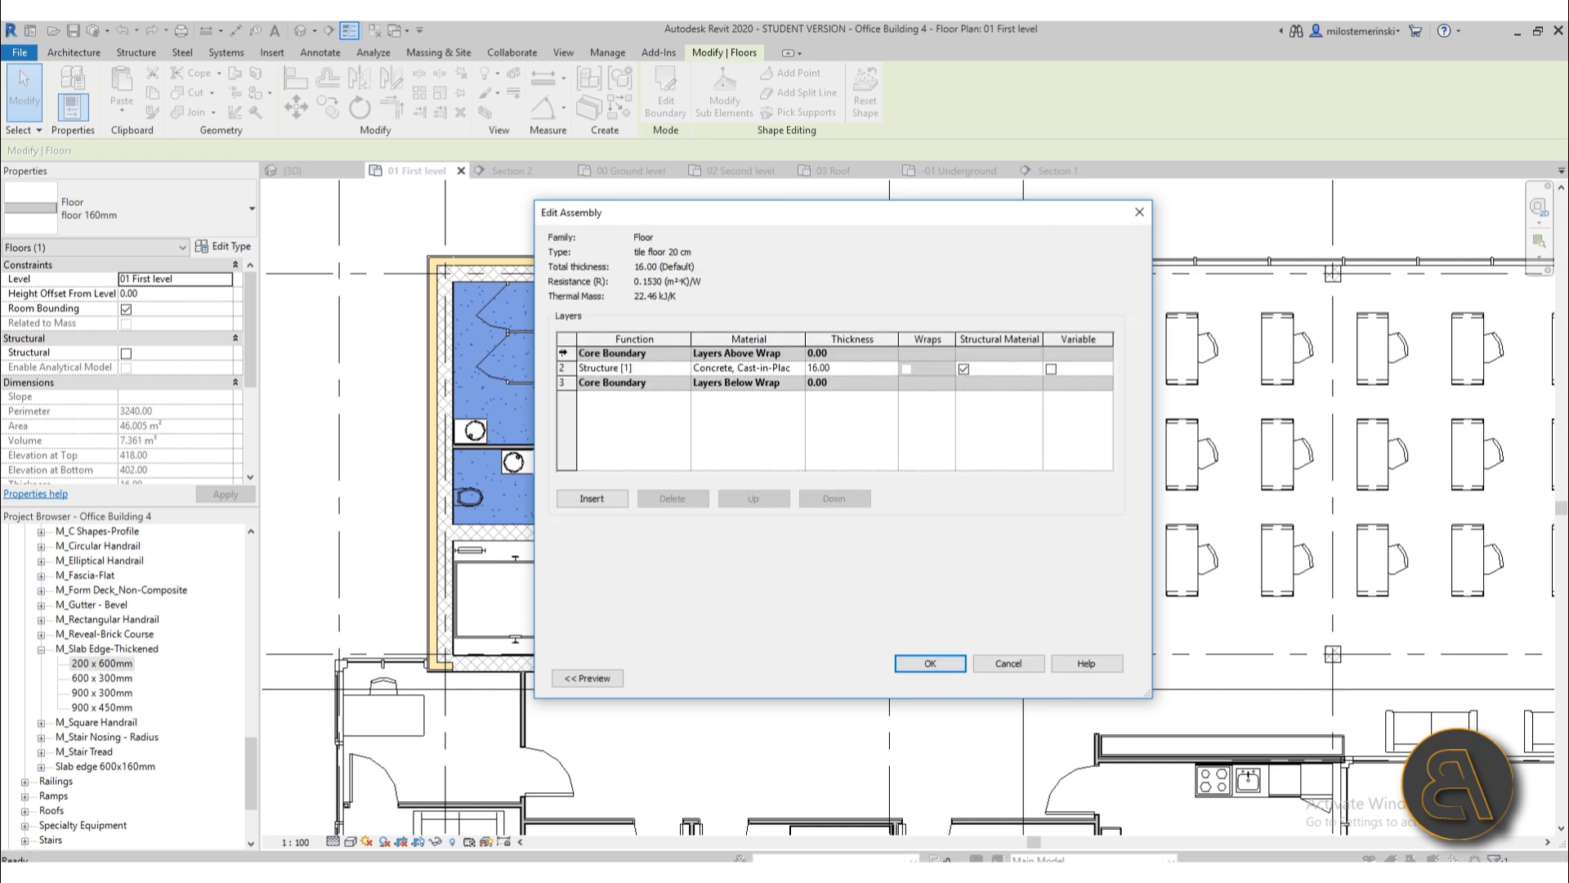
left_click(592, 498)
left_click(592, 498)
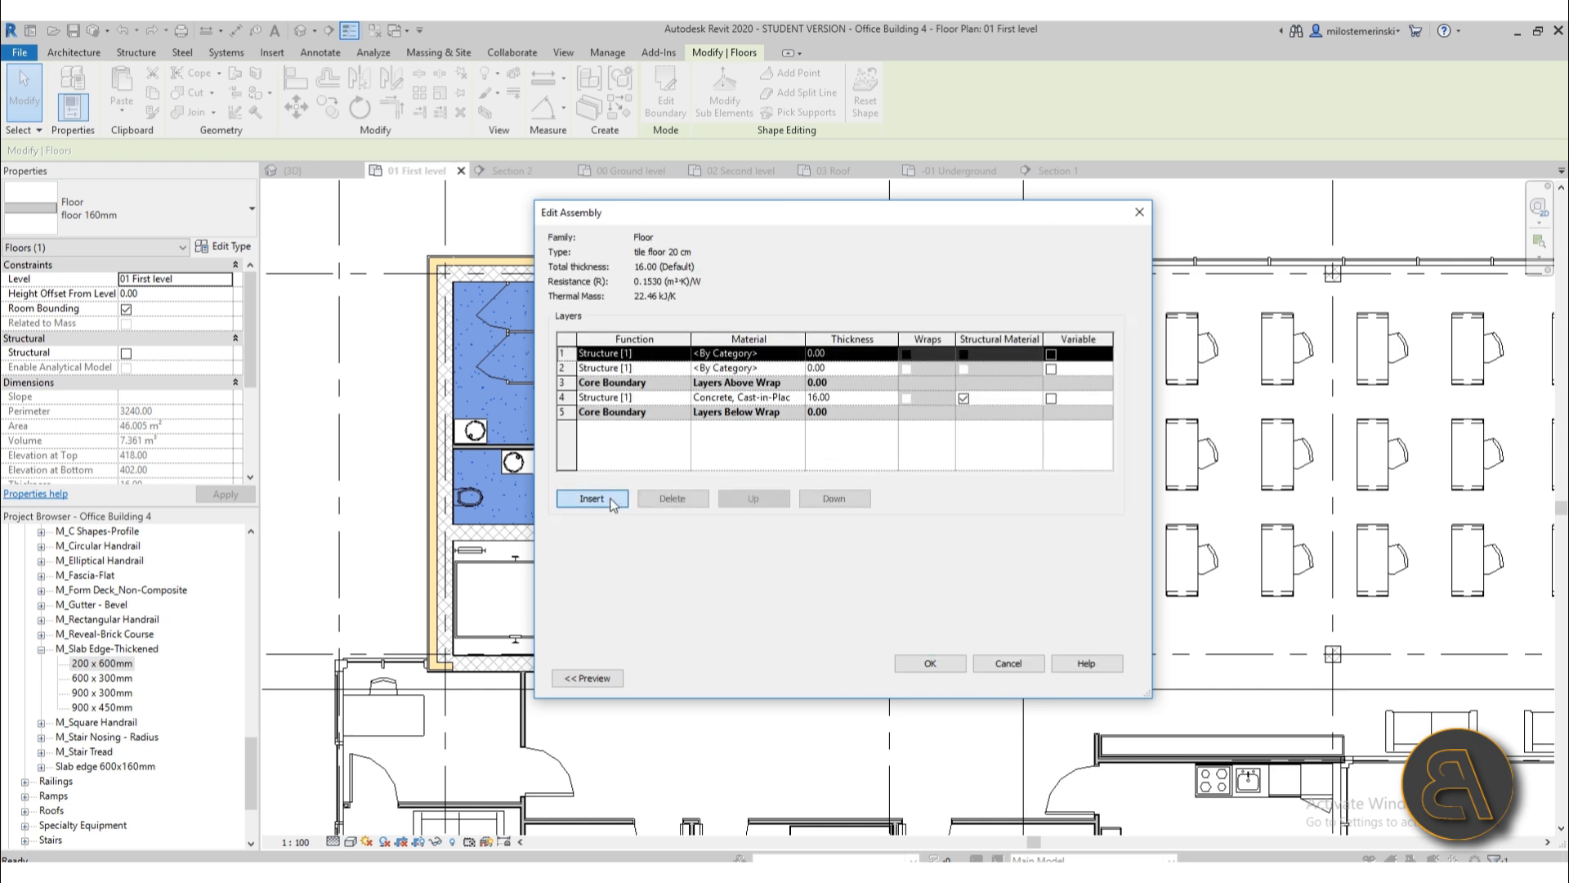
- Set the uppermost new layer's function to Finish 1 [4] and the one beneath it to Substrate [2]
left_click(652, 372)
left_click(641, 370)
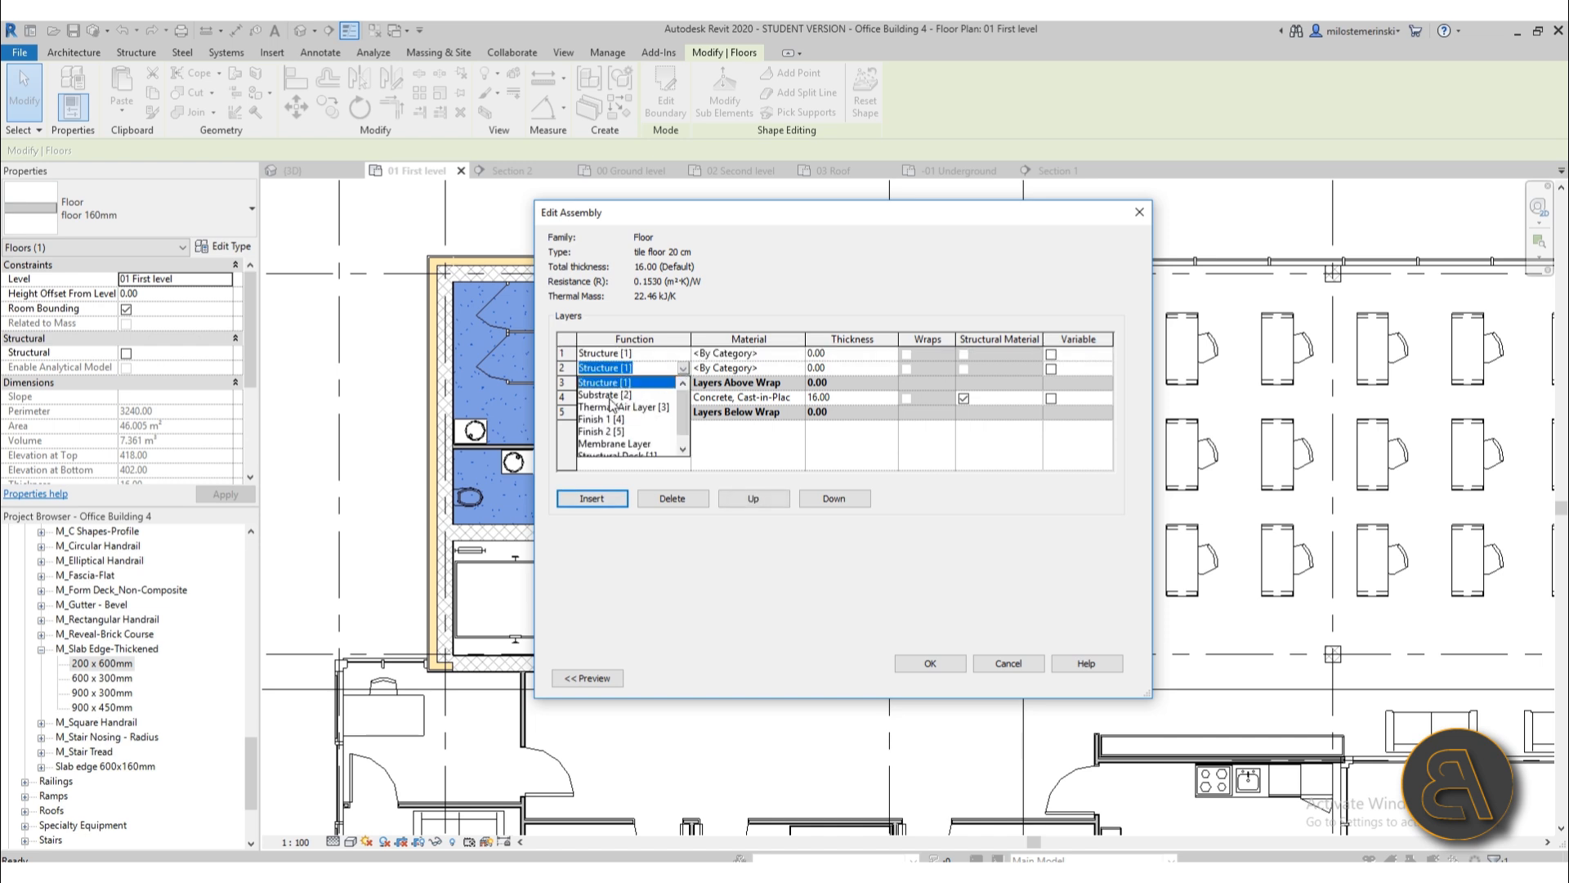
left_click(615, 394)
left_click(685, 358)
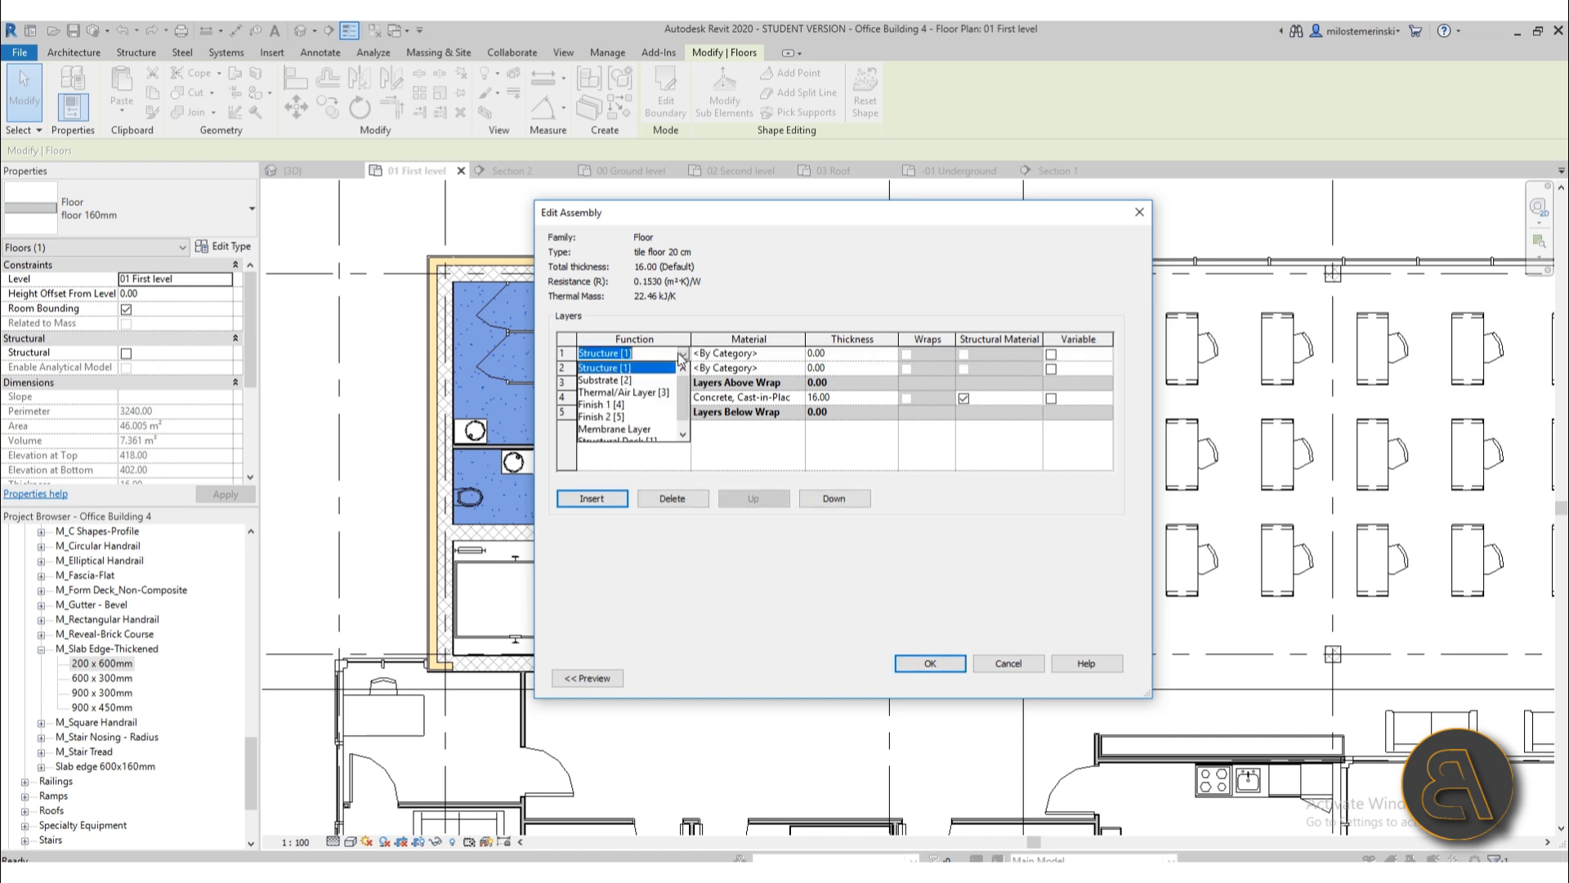
left_click(623, 409)
- Set the thickness of both the substrate and finish layers to 2 cm
left_click(842, 369)
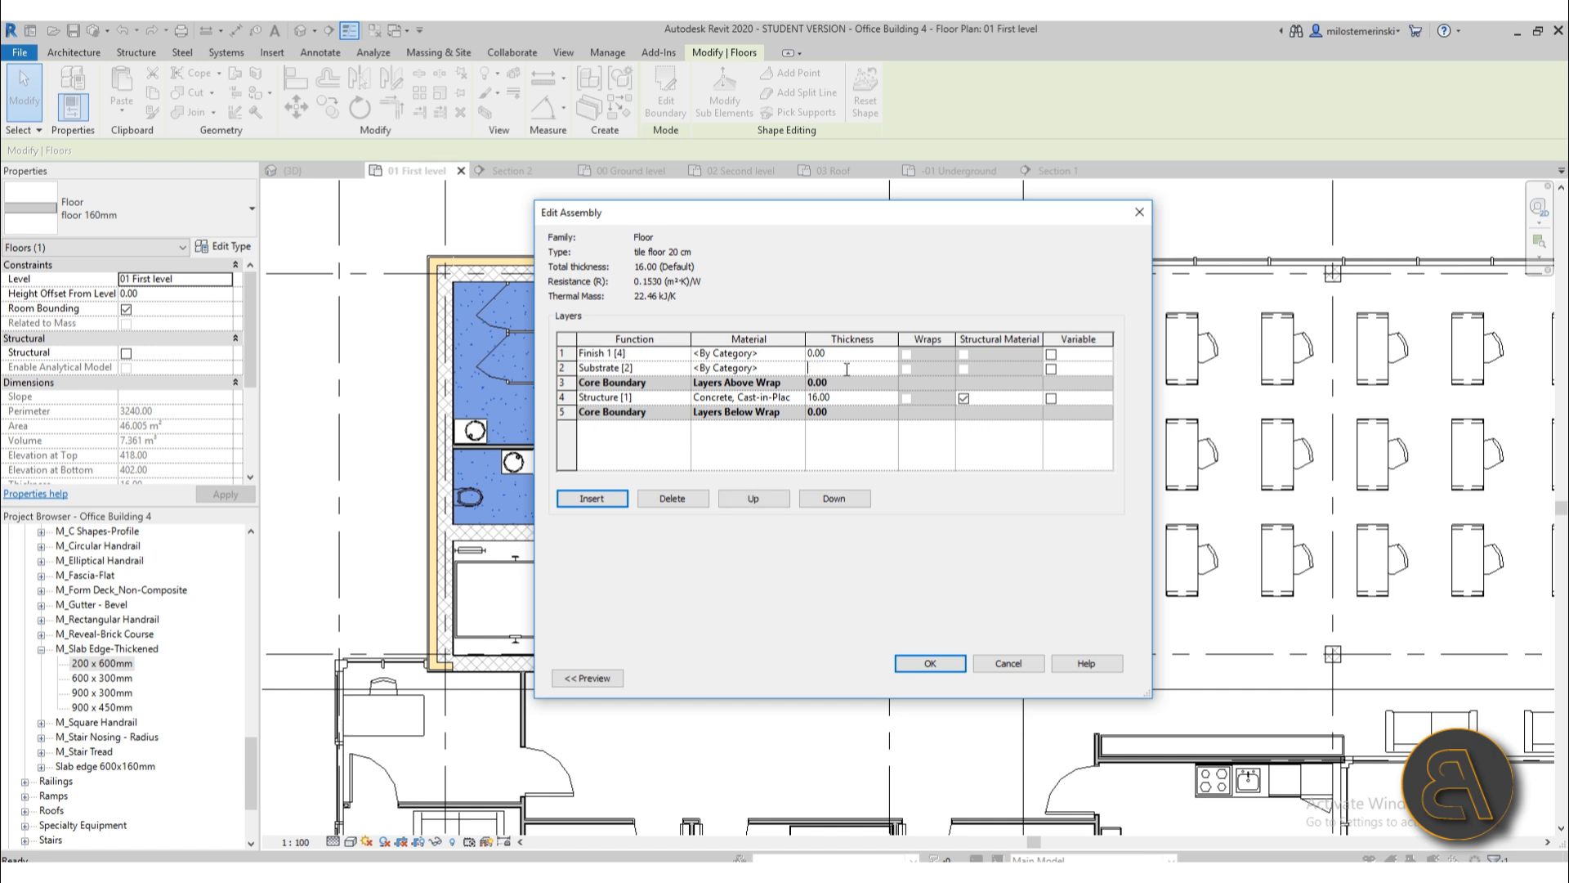
left_click(840, 352)
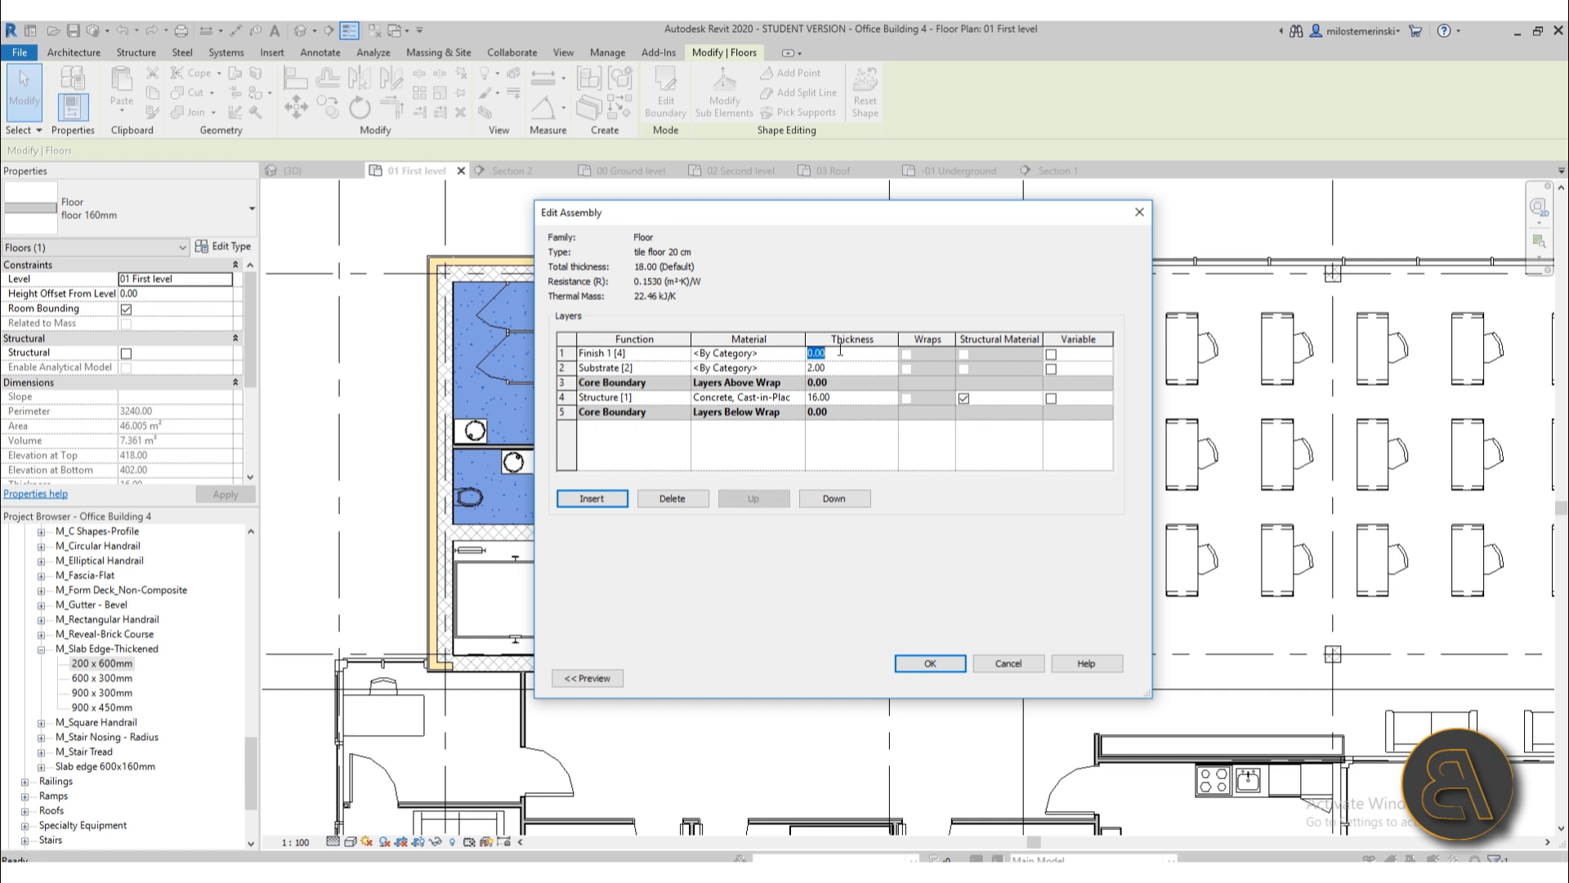
type("2")
key("Tab")
- Search the materials for insulation and assign Rigid insulation to the substrate layer
left_click(799, 368)
left_click(799, 368)
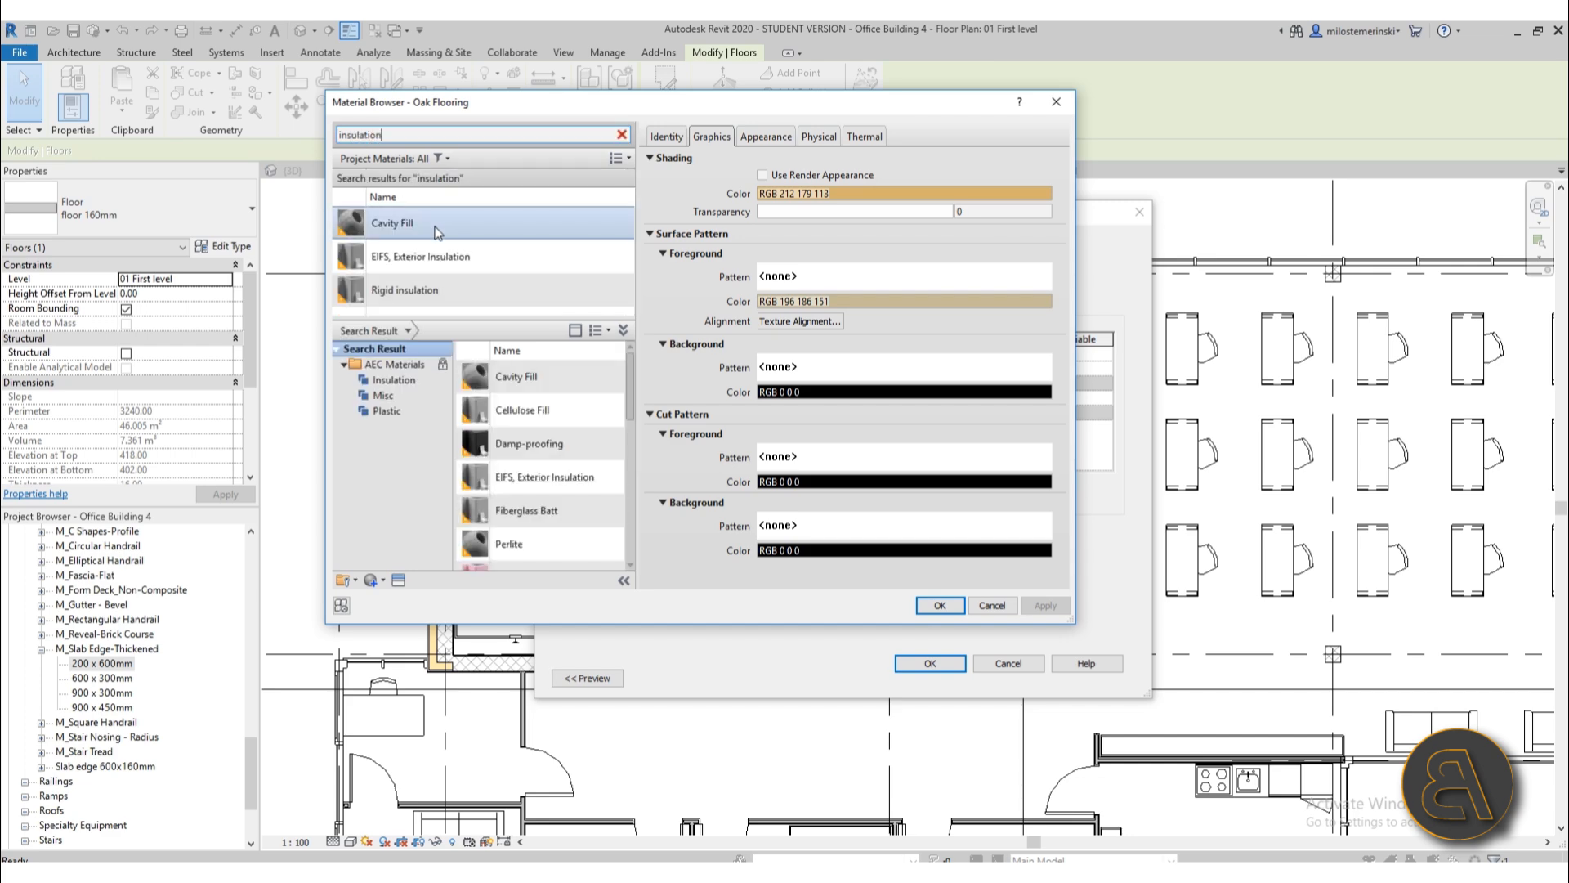
double_click(474, 286)
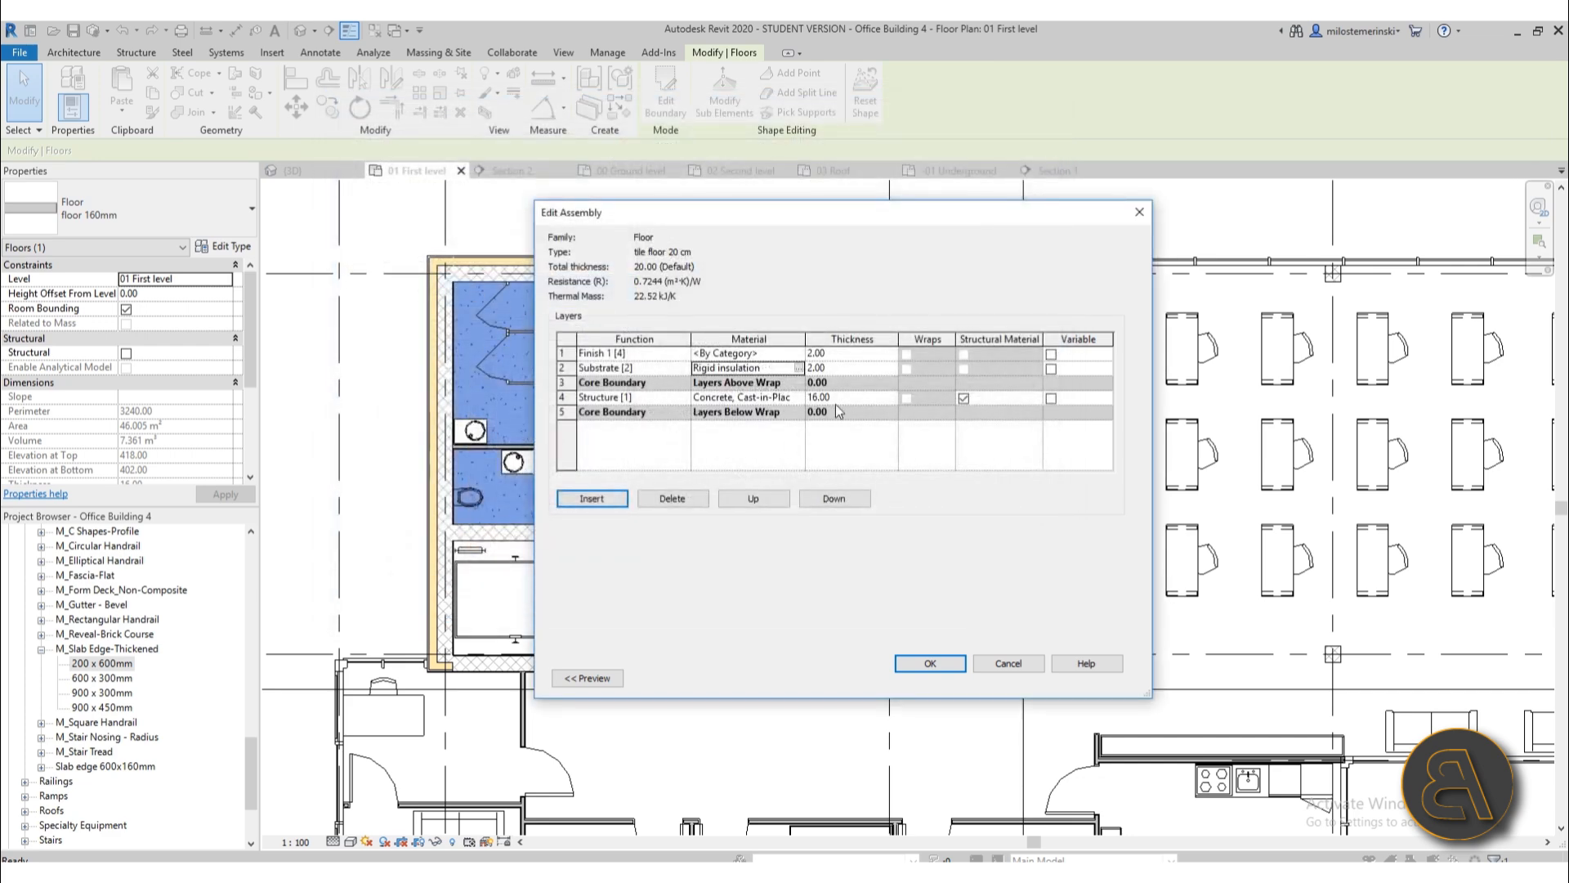
- Search the materials for stone, assign Travertine to the finish layer, and accept the tile floor type's changes
left_click(799, 368)
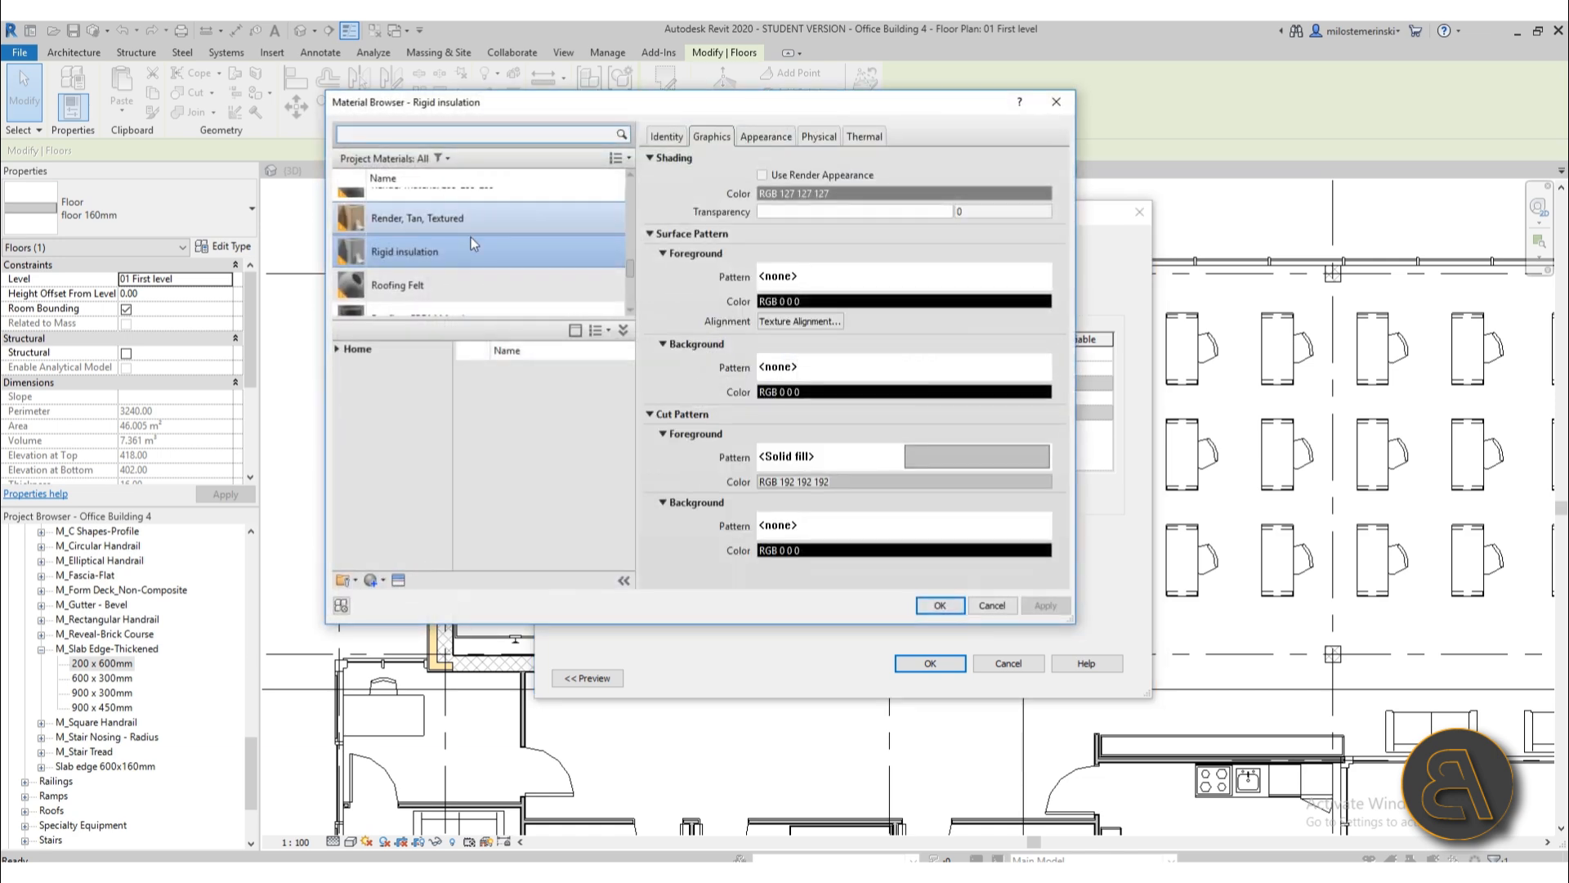
scroll(447, 280, "up", 1)
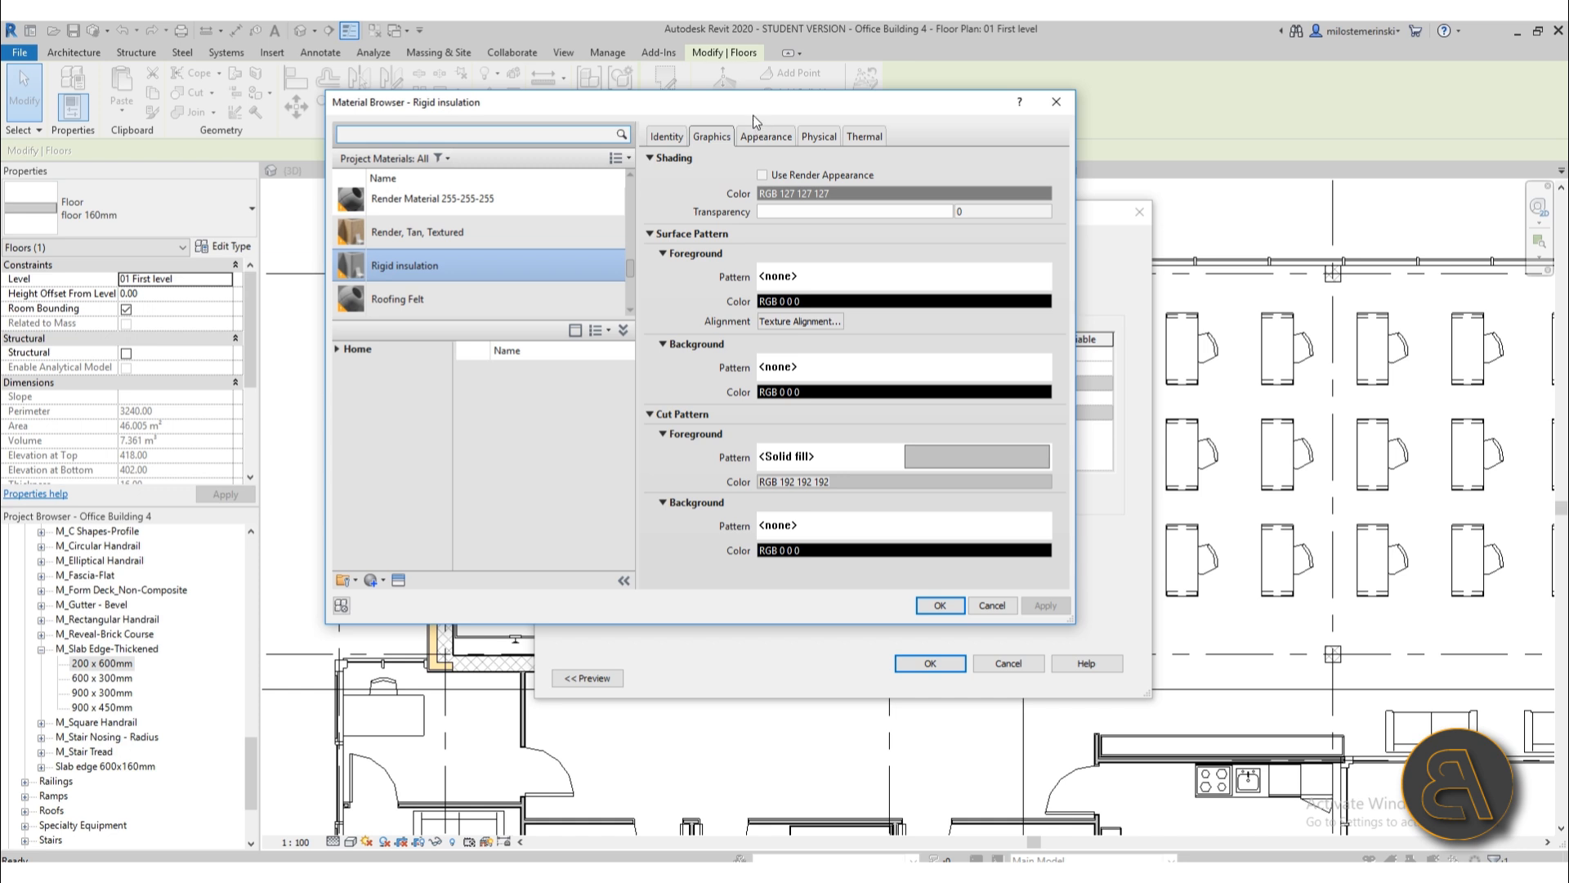
left_click_drag(733, 115, 841, 257)
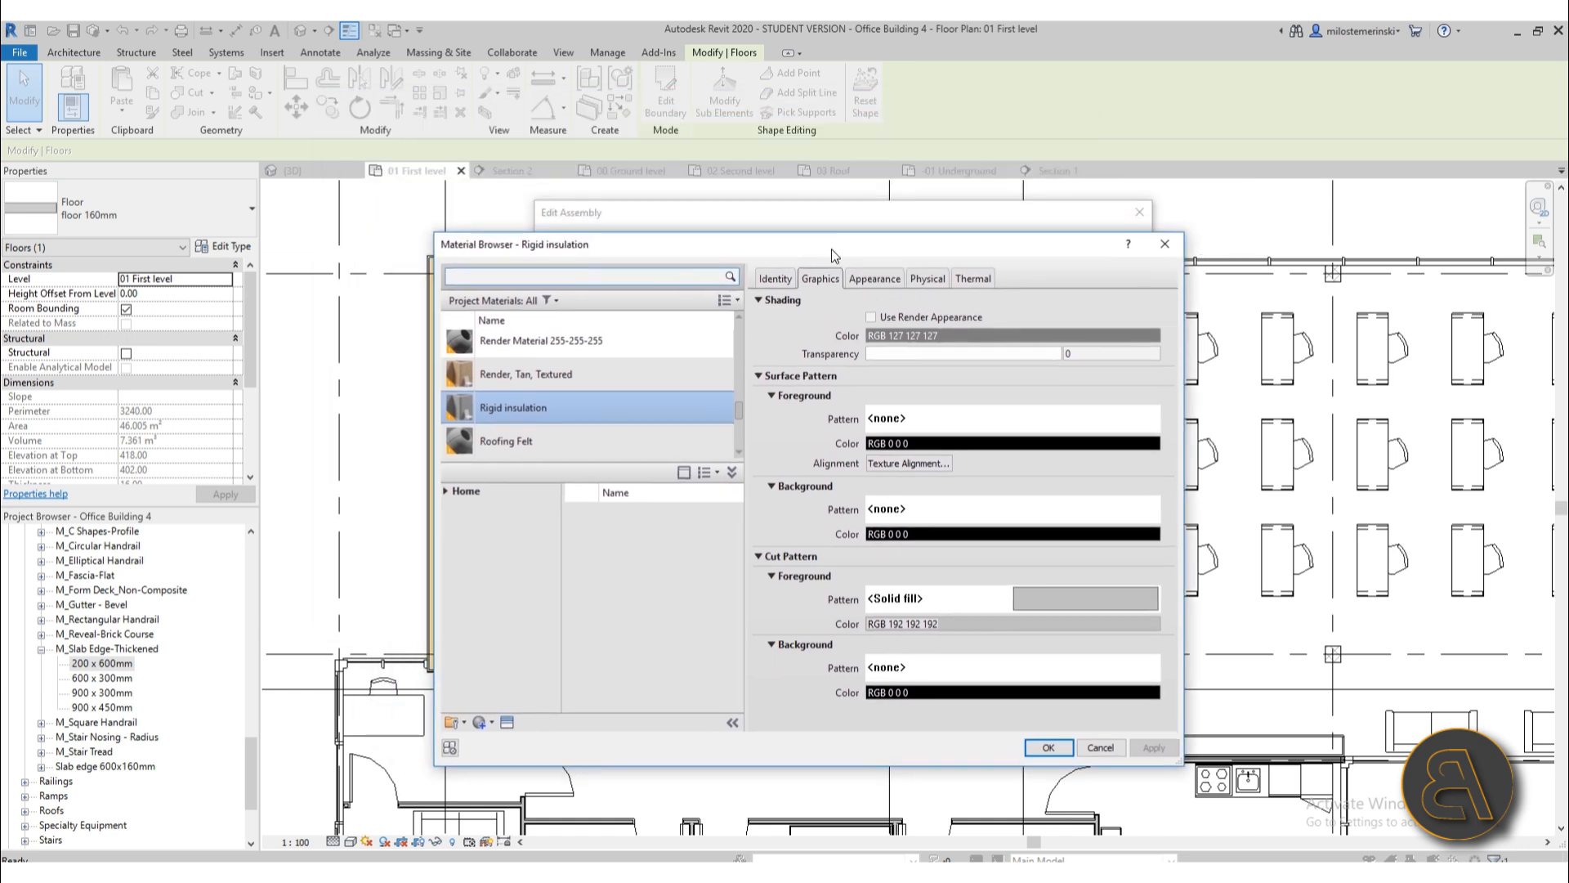
left_click(555, 278)
type("stone")
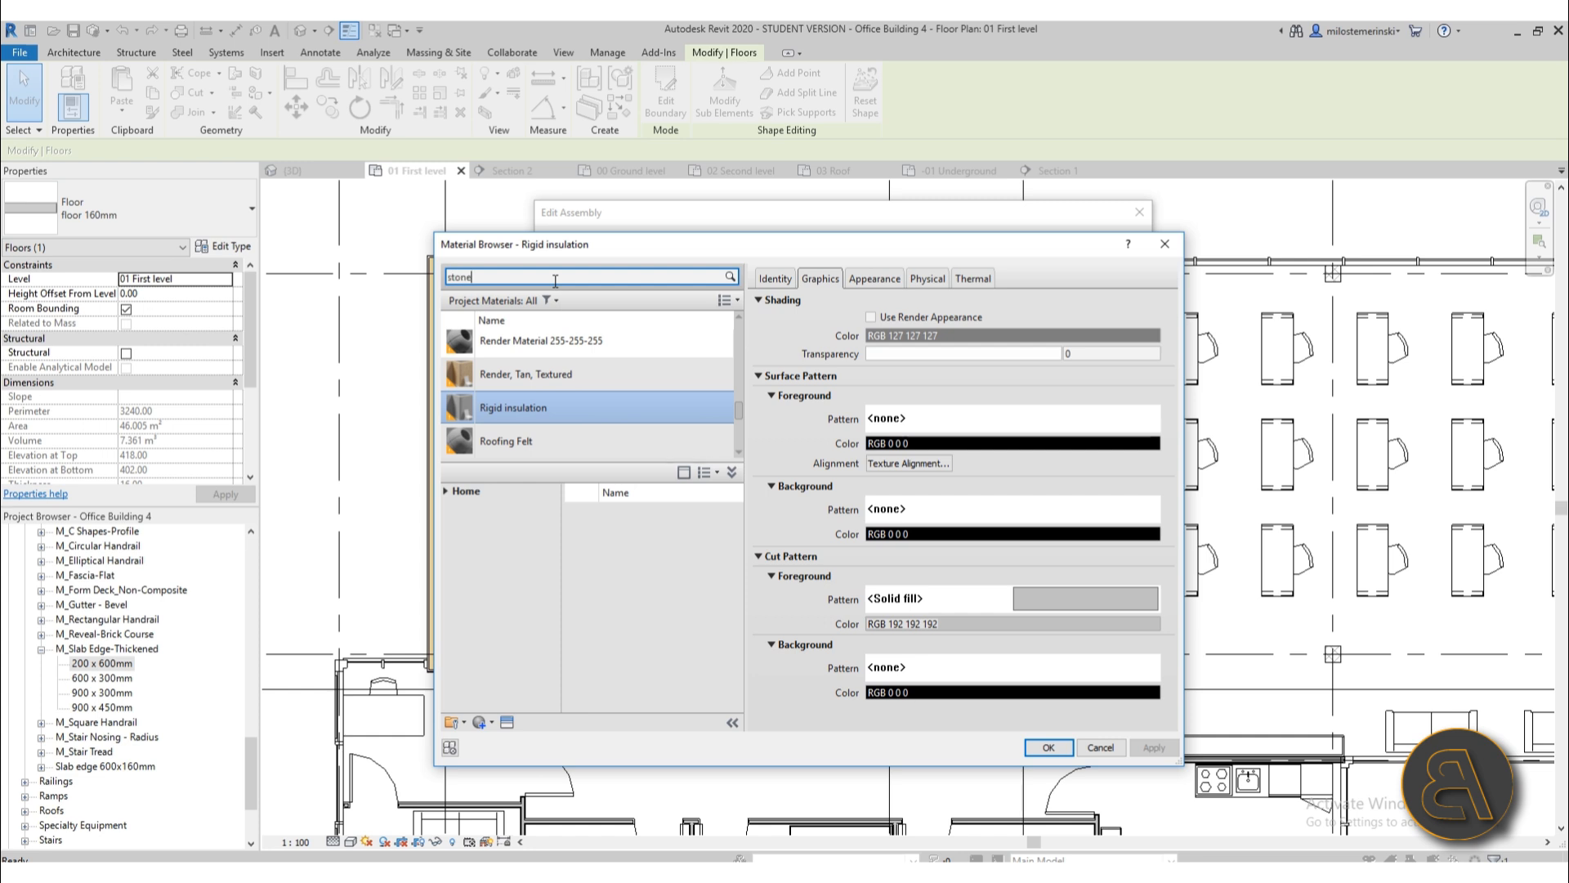
left_click(502, 444)
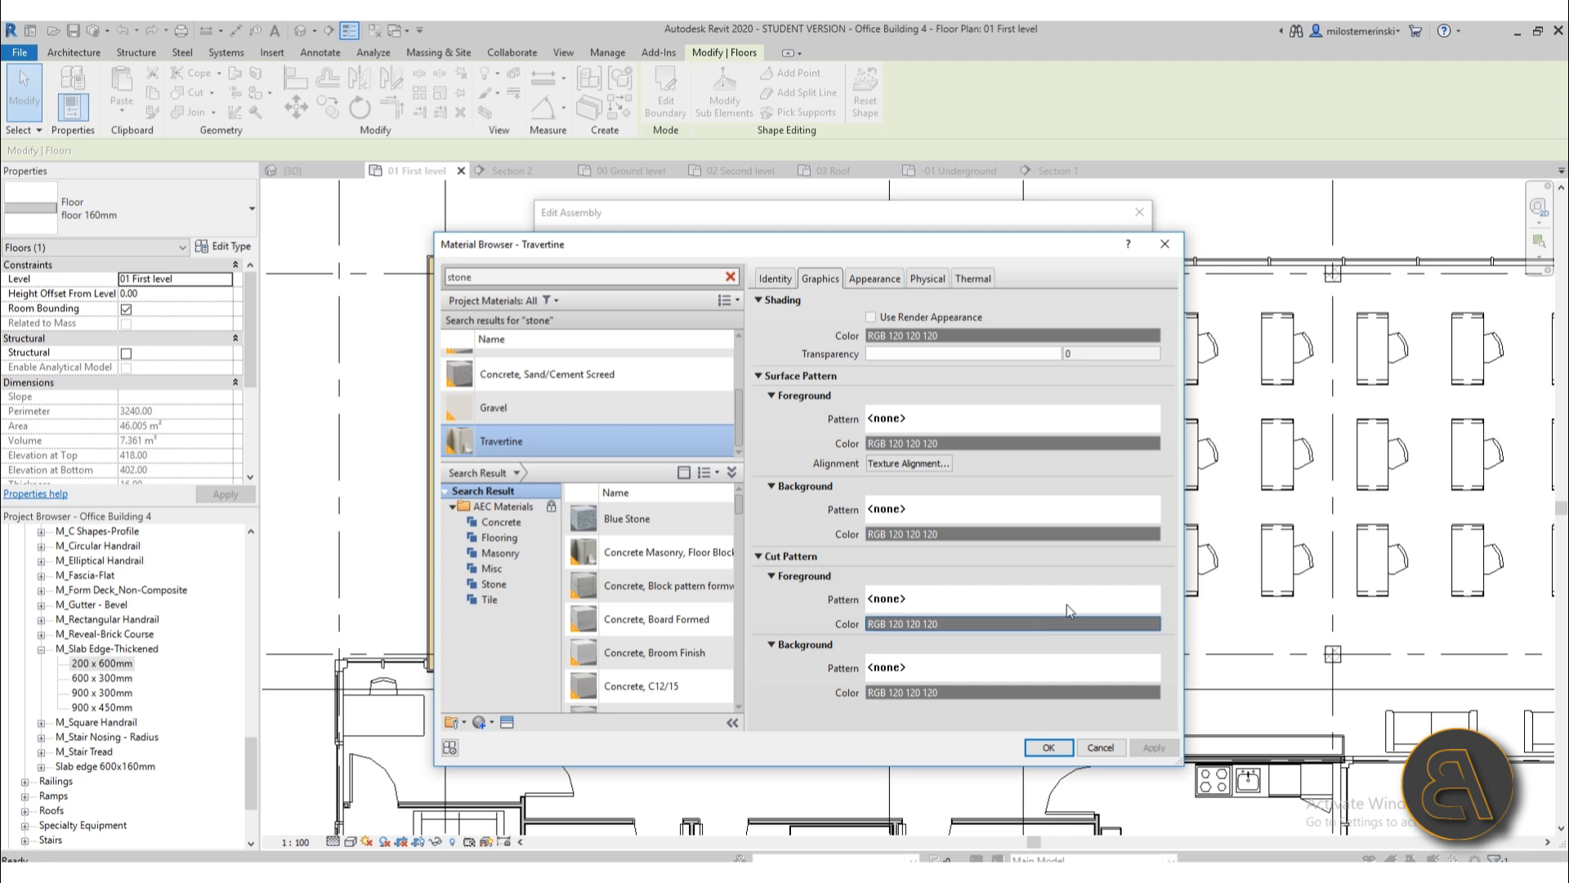
left_click(1049, 747)
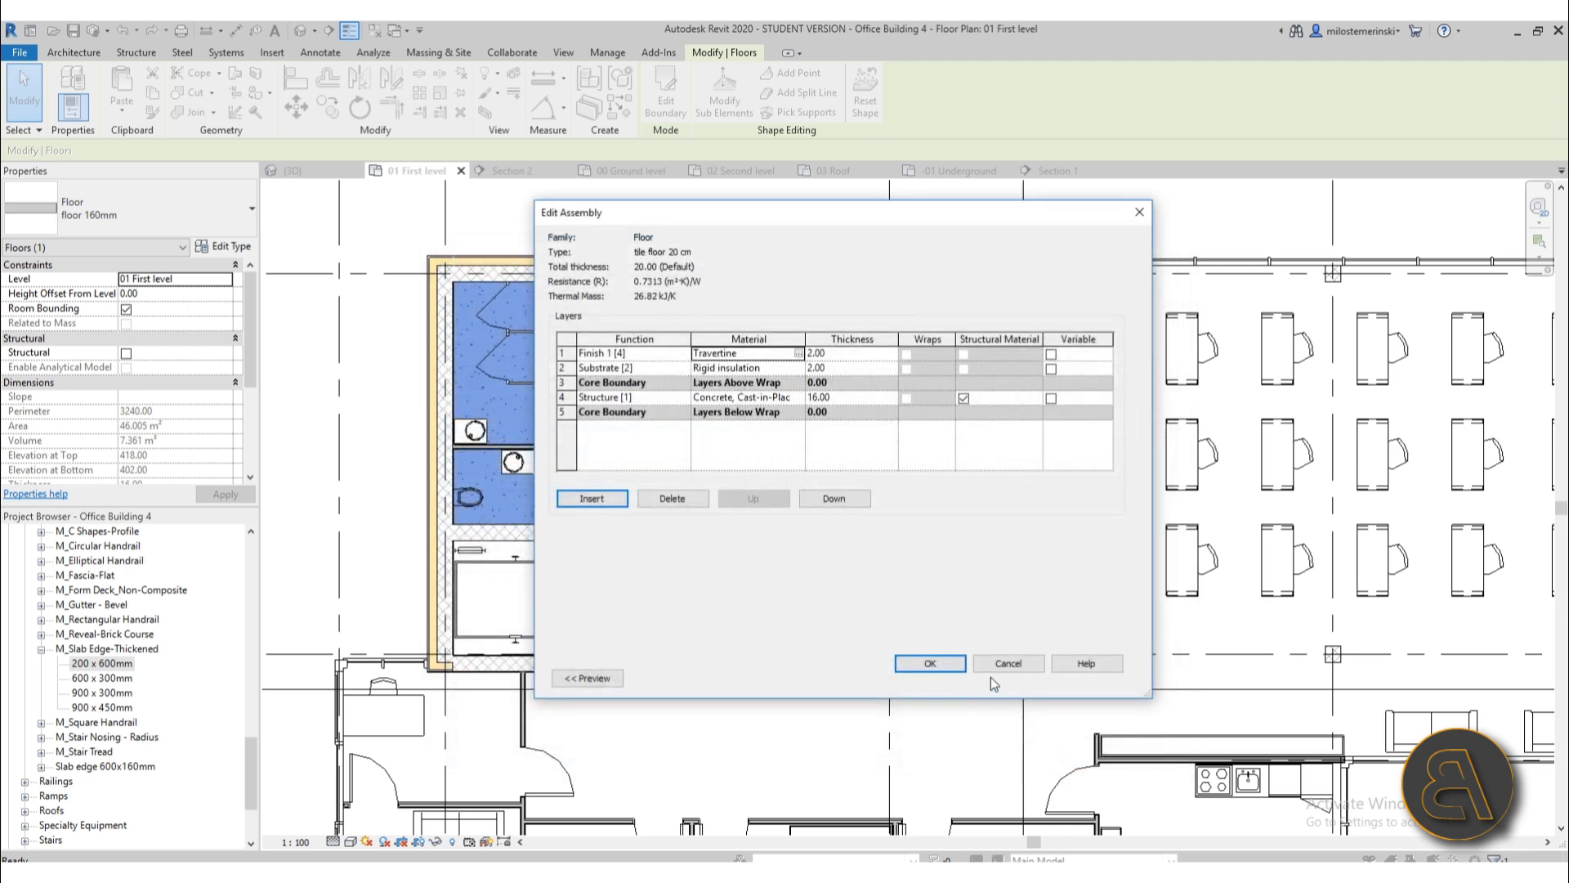
left_click(930, 664)
left_click(1104, 677)
left_click(949, 677)
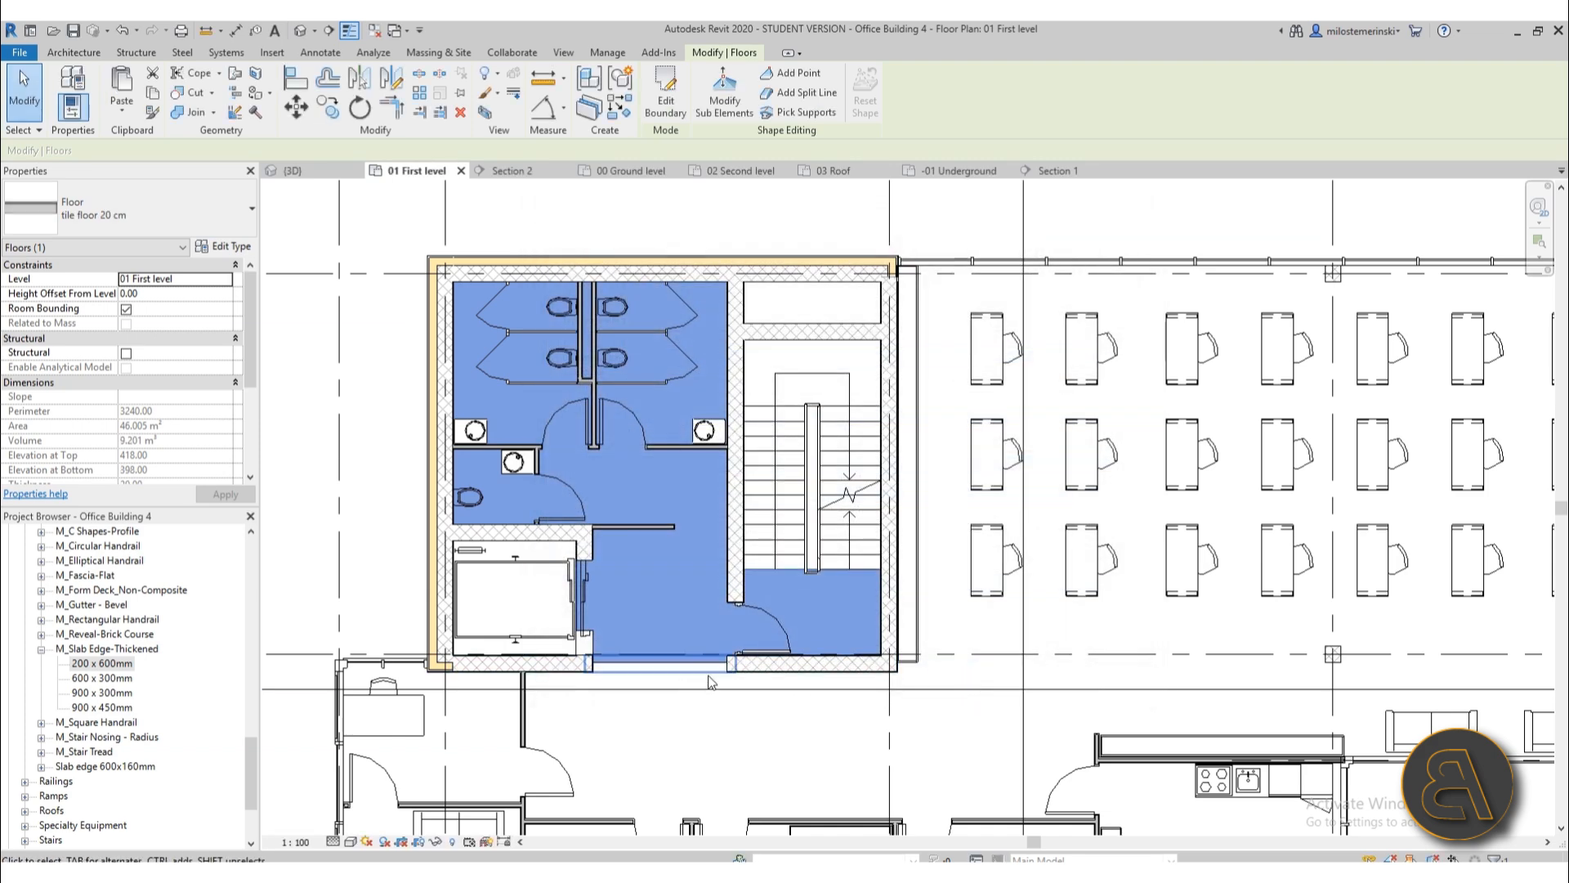
- Move the Section 2 line from the open office into the restroom core so it cuts through the core's wall opening
left_click(385, 513)
scroll(685, 606, "down", 3)
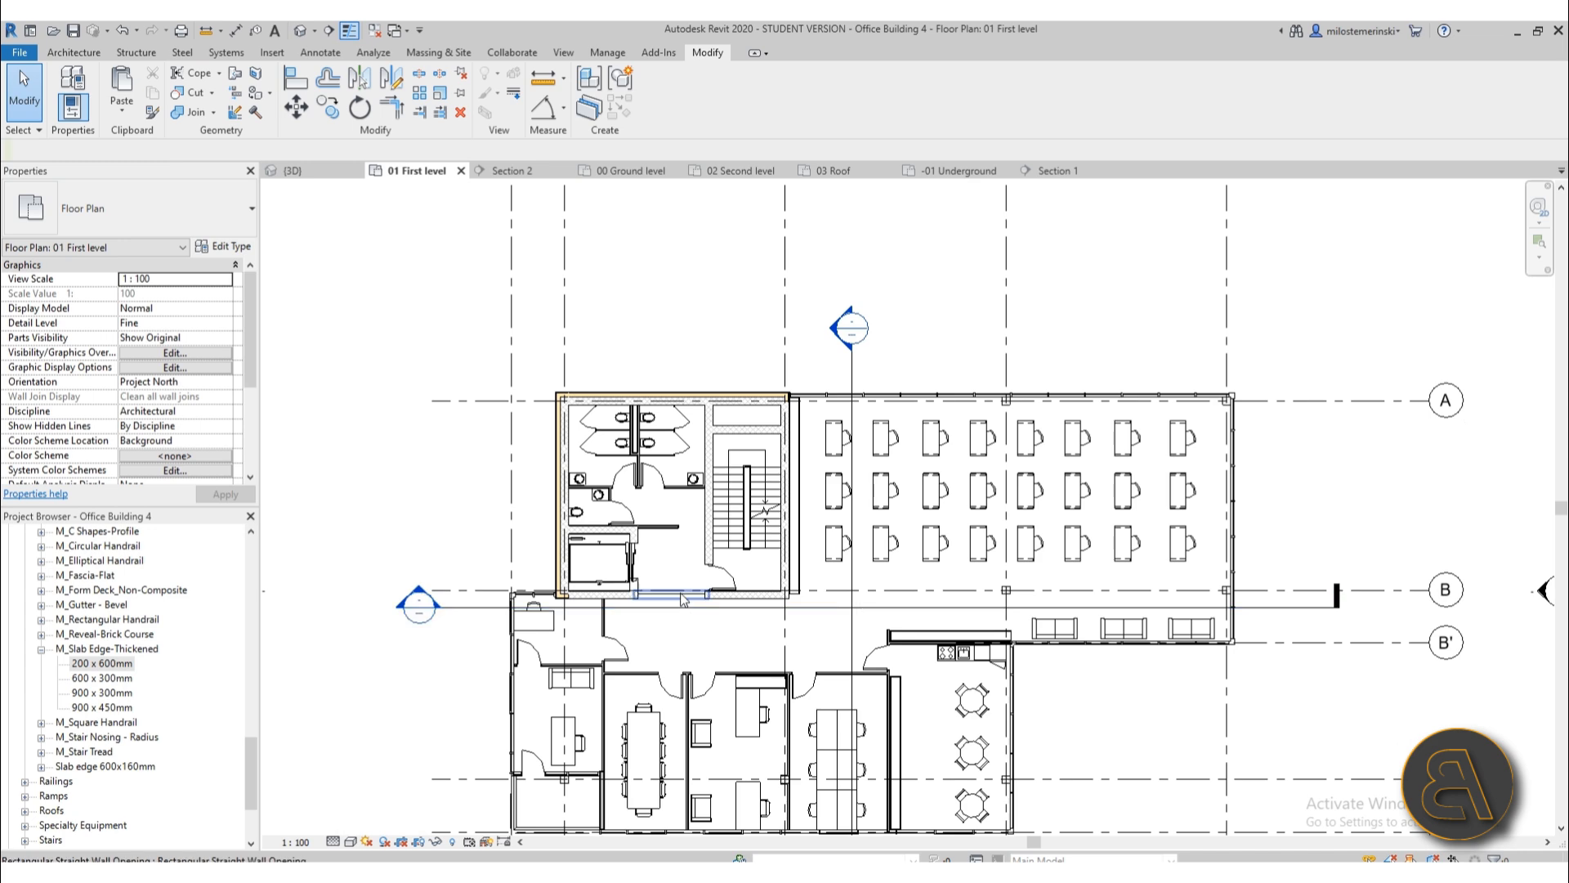
scroll(680, 609, "up", 3)
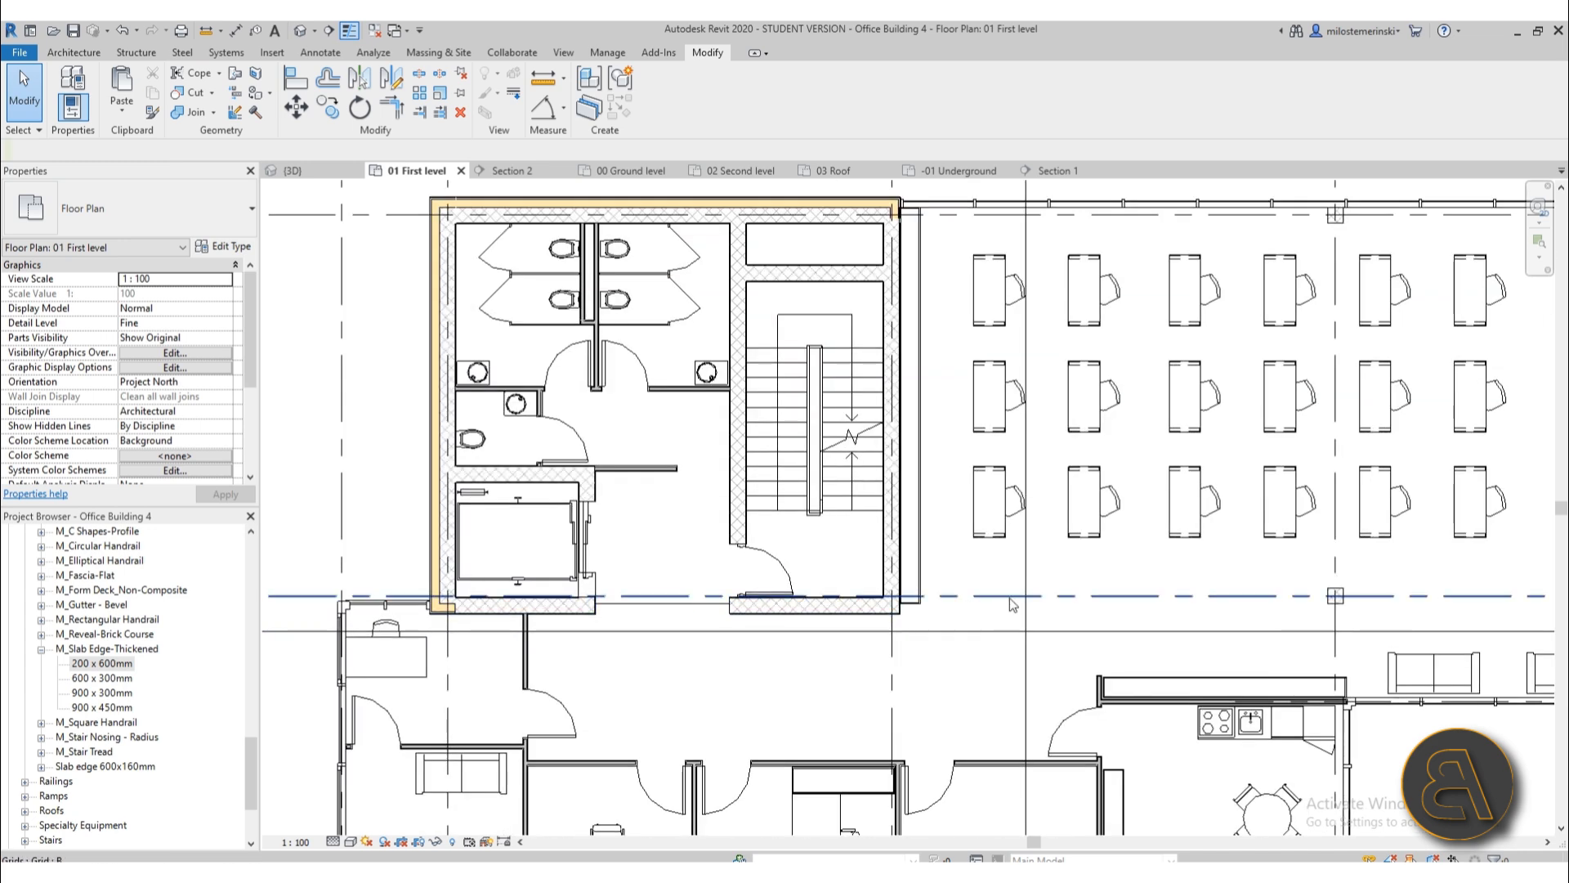
left_click(1024, 577)
scroll(993, 567, "down", 3)
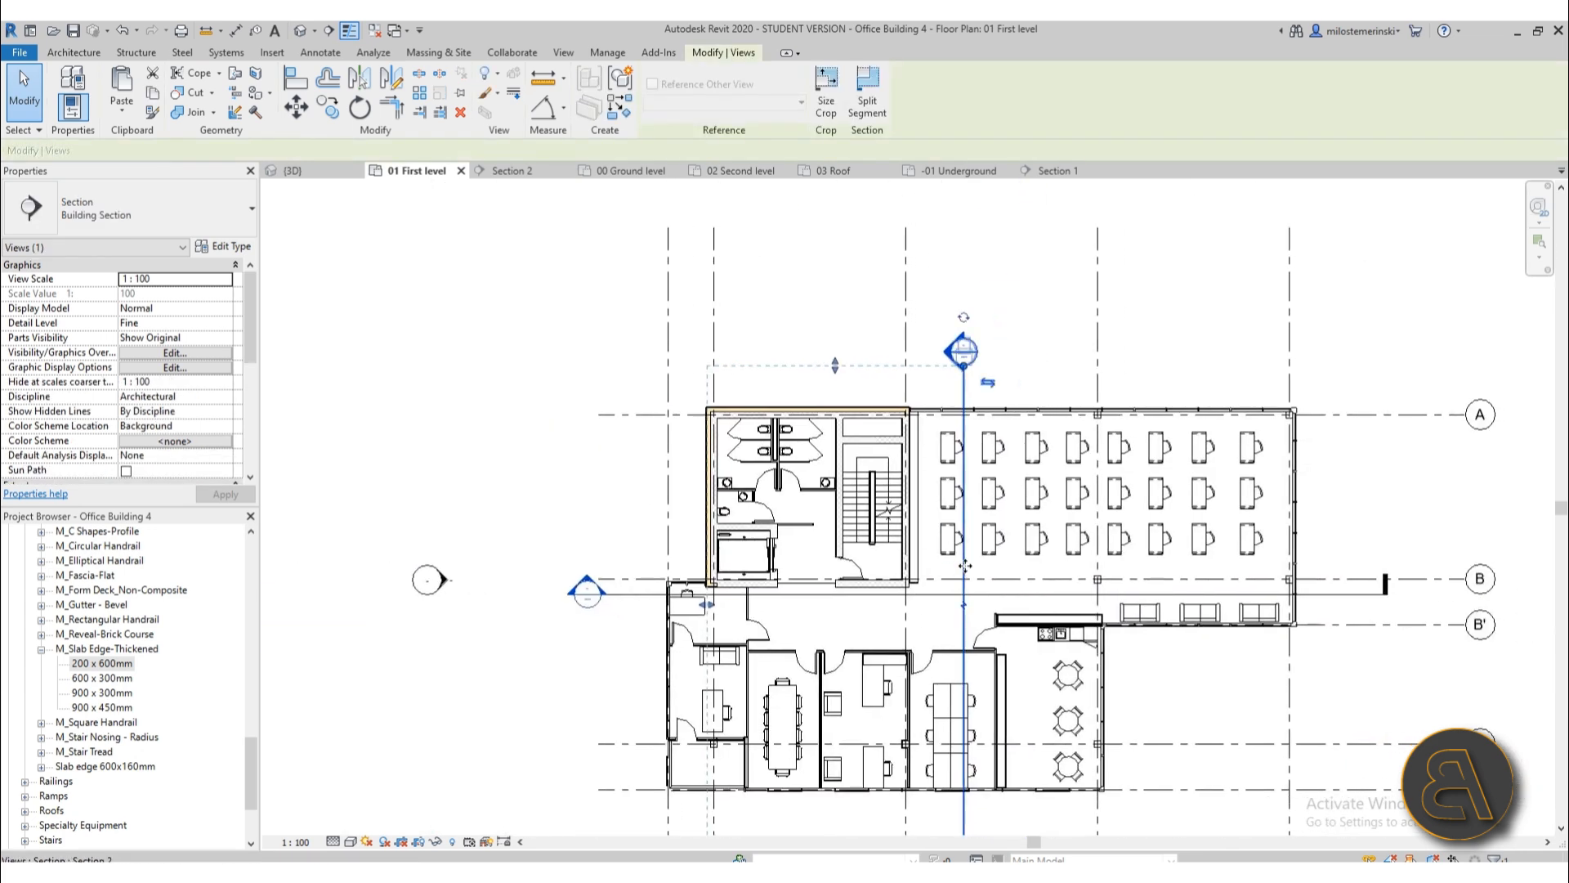
left_click_drag(953, 567, 797, 564)
scroll(802, 572, "up", 3)
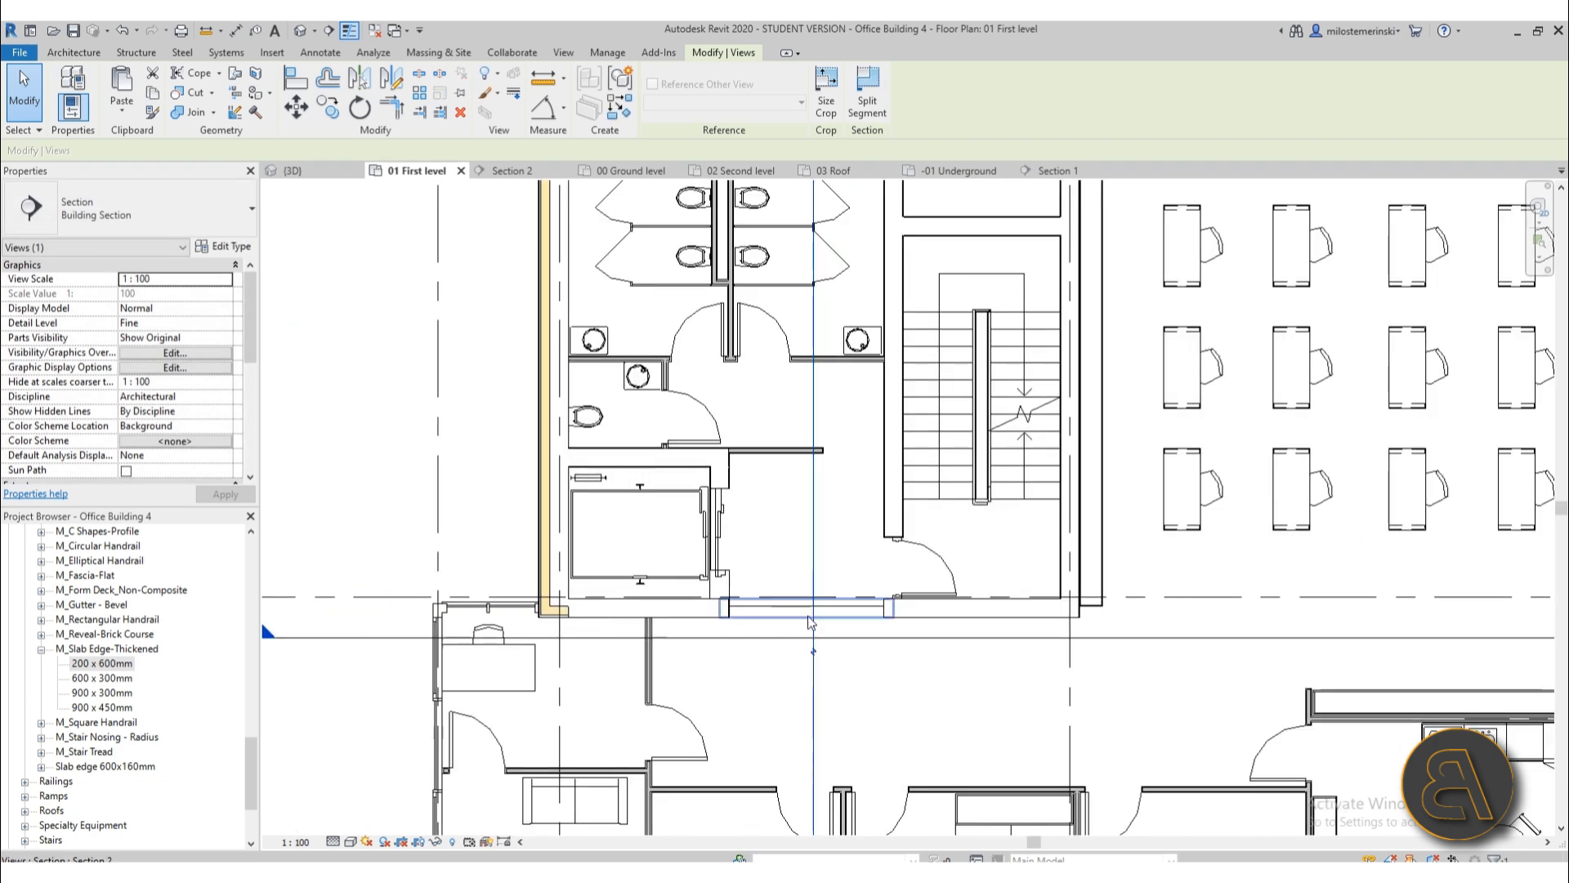
scroll(765, 474, "down", 3)
left_click(774, 341)
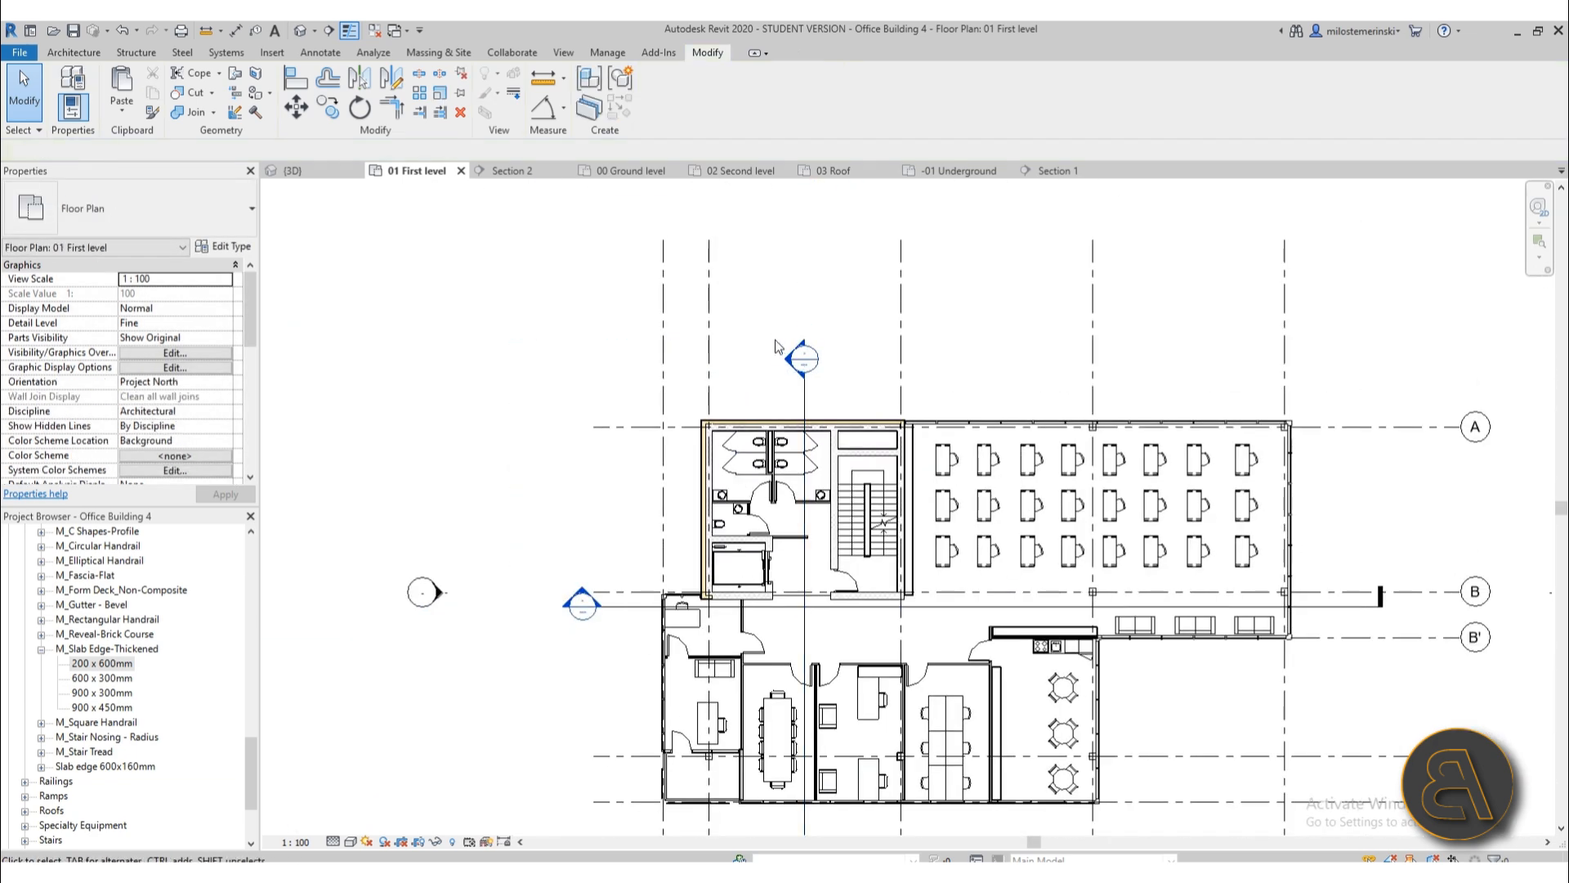
- Open Section 2 and examine how the first-level tile floor meets the adjoining office slab and the core walls
double_click(783, 362)
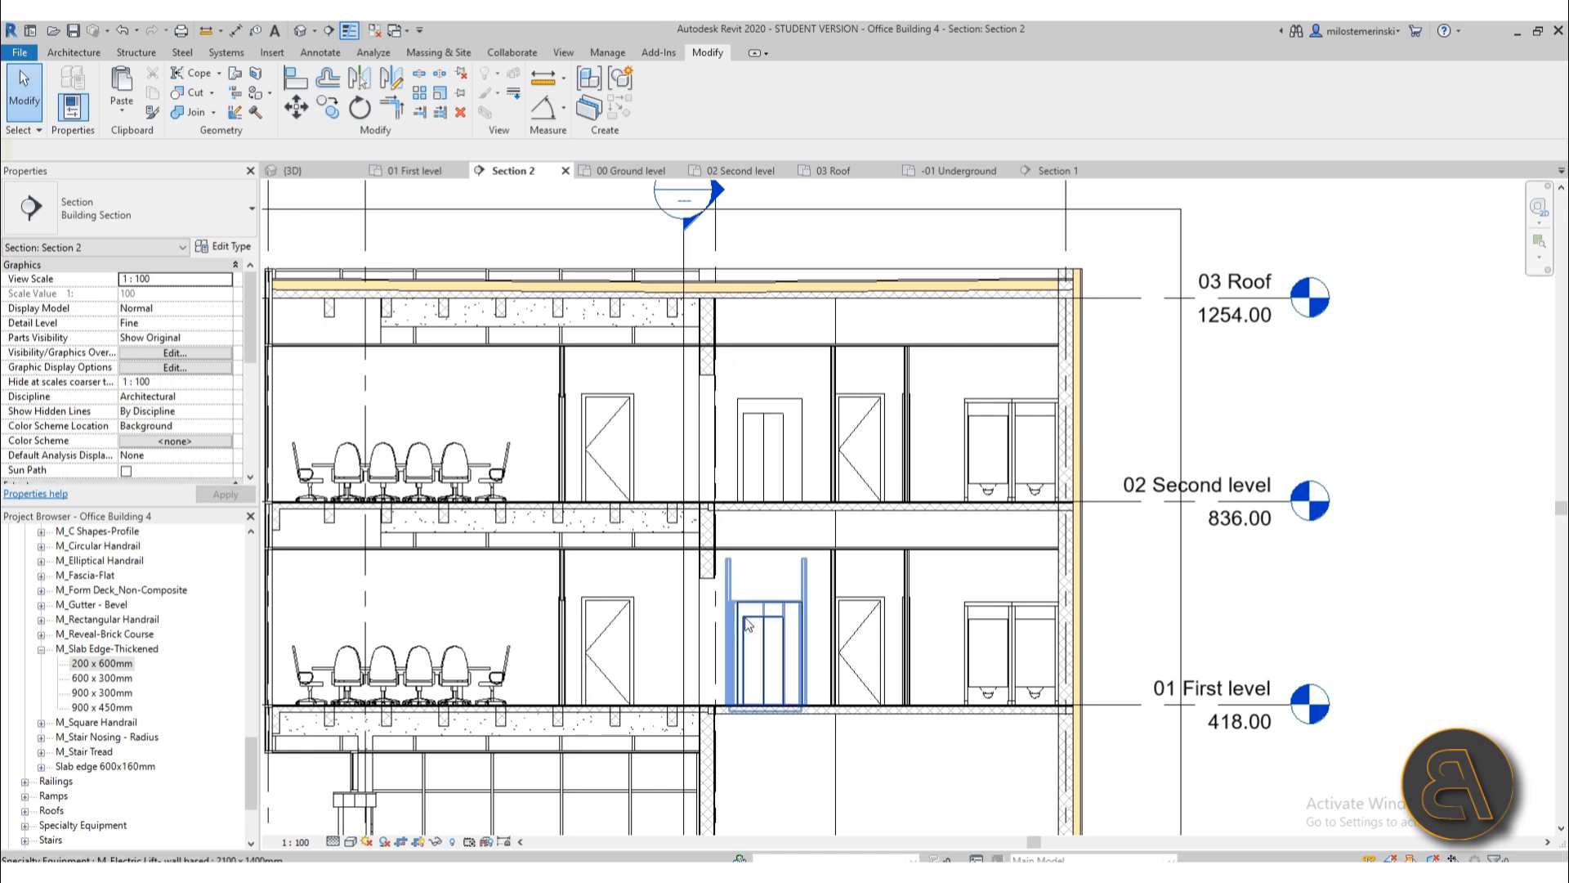
scroll(667, 650, "down", 1)
scroll(666, 649, "up", 6)
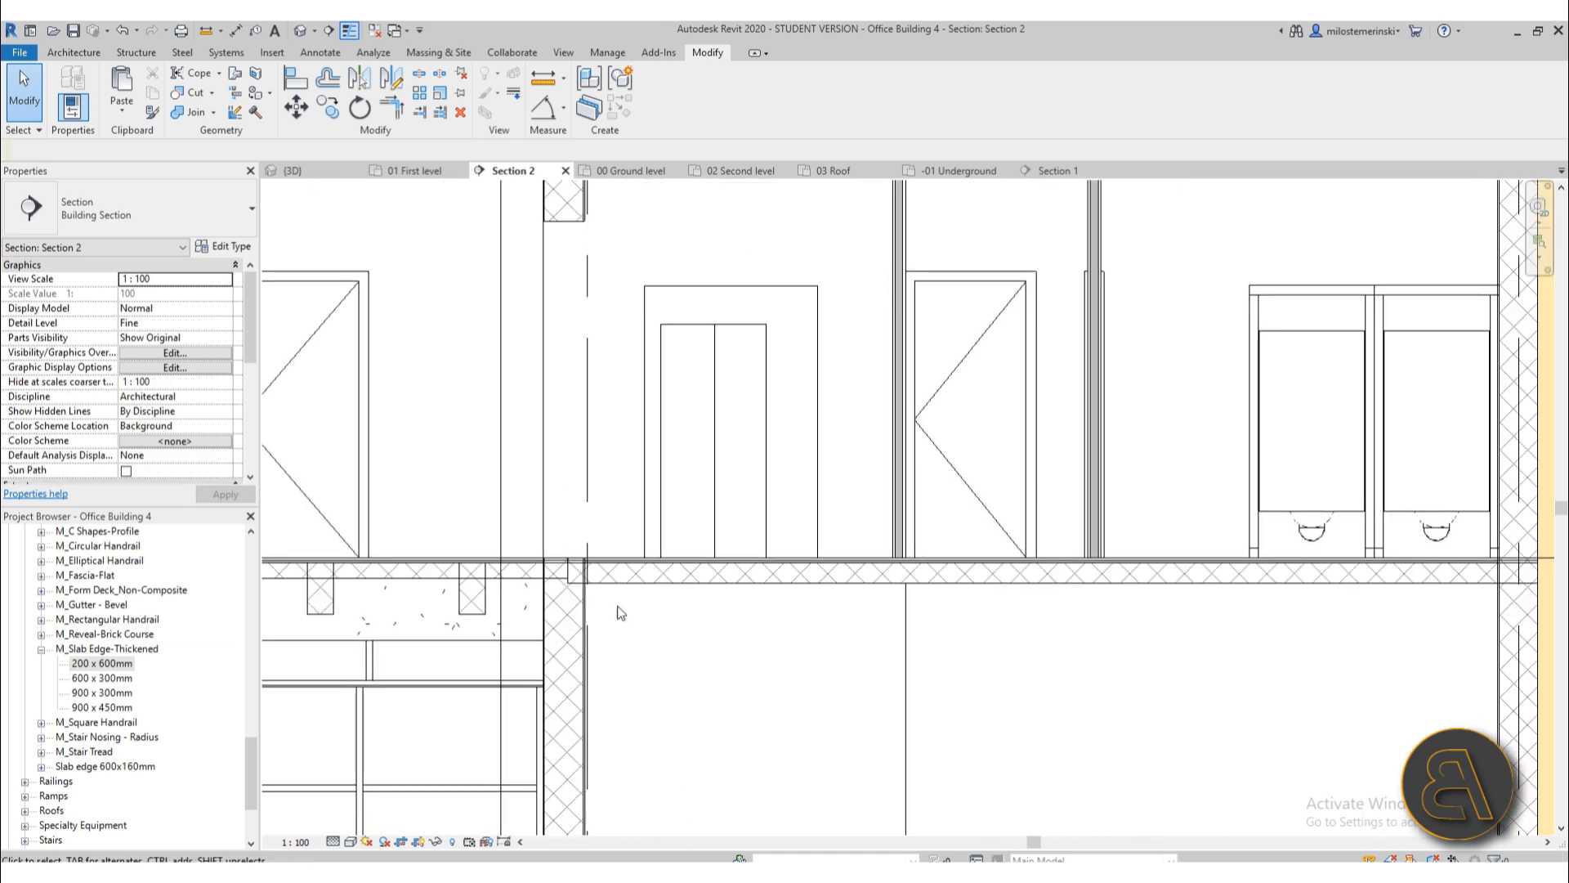
left_click(612, 548)
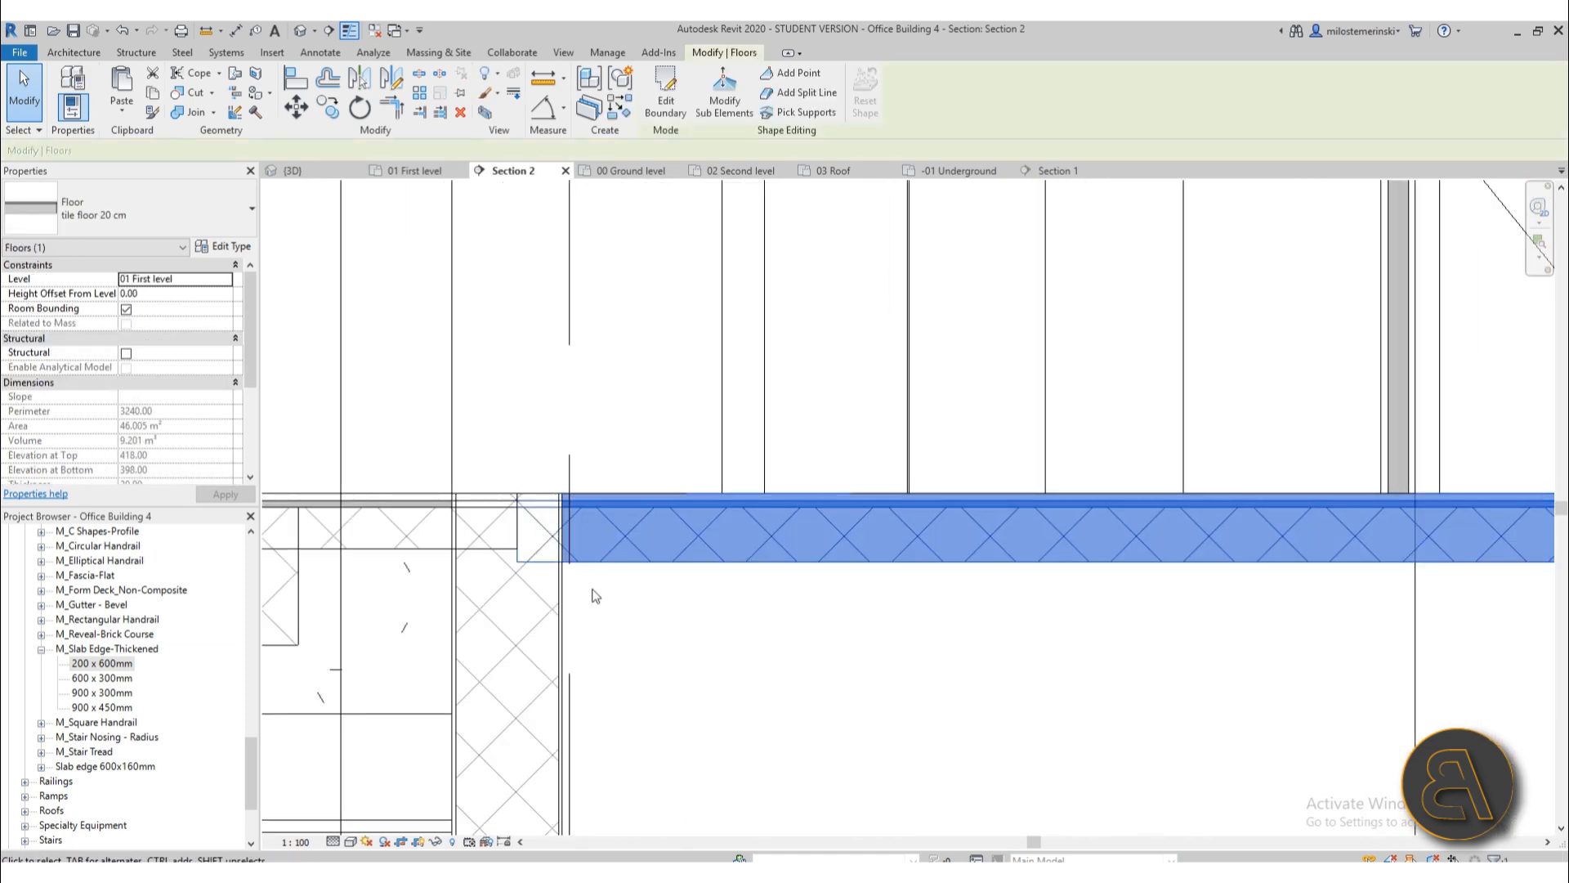
scroll(585, 583, "down", 2)
scroll(543, 560, "down", 1)
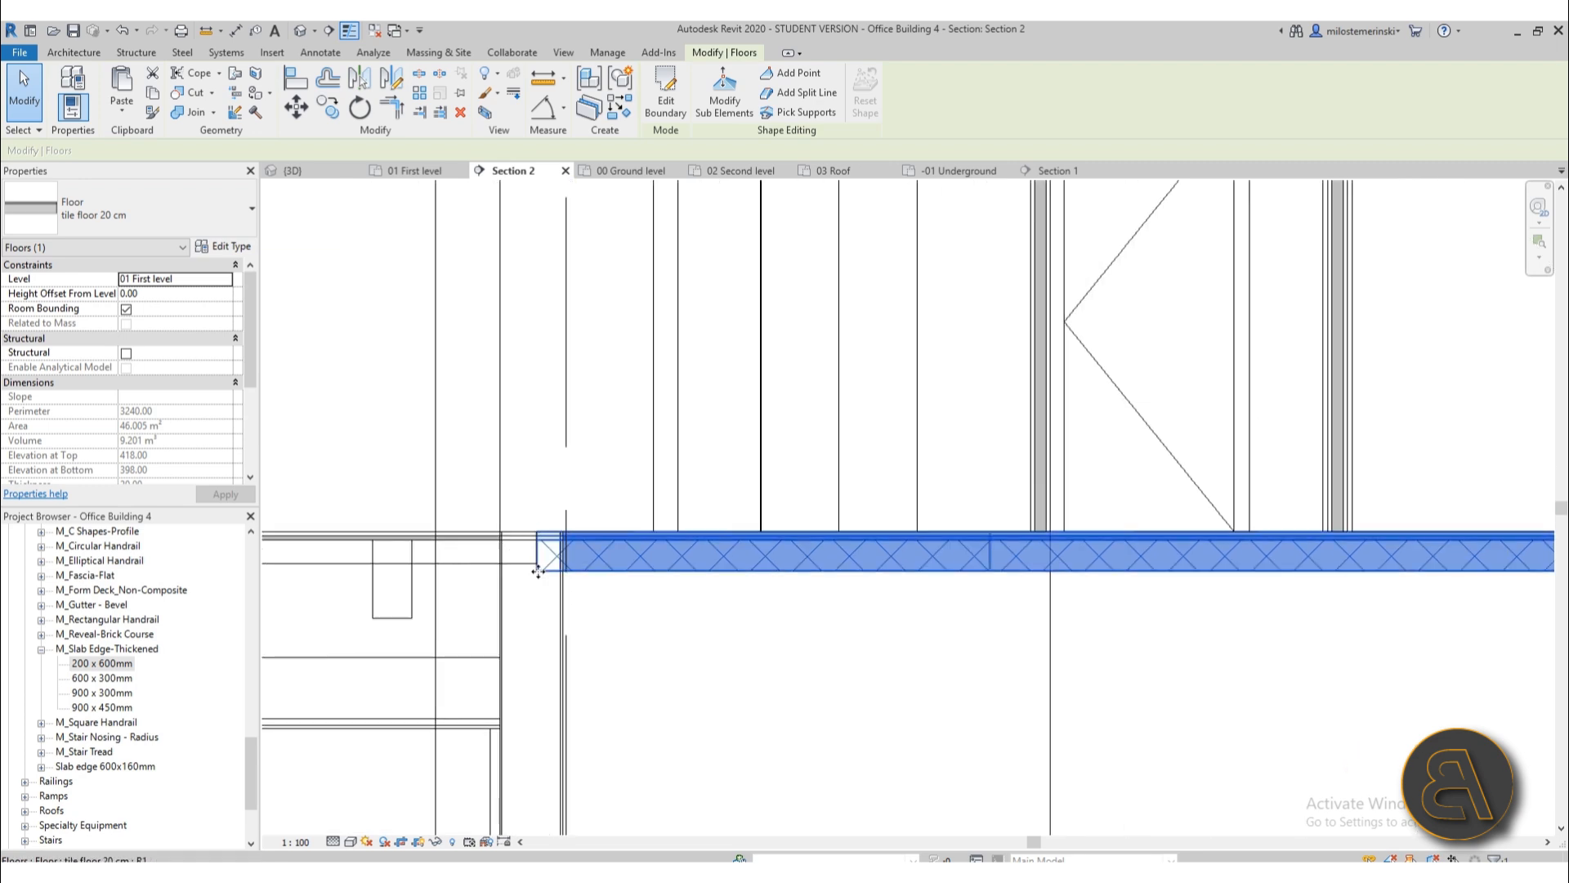
scroll(724, 581, "down", 1)
scroll(630, 596, "up", 3)
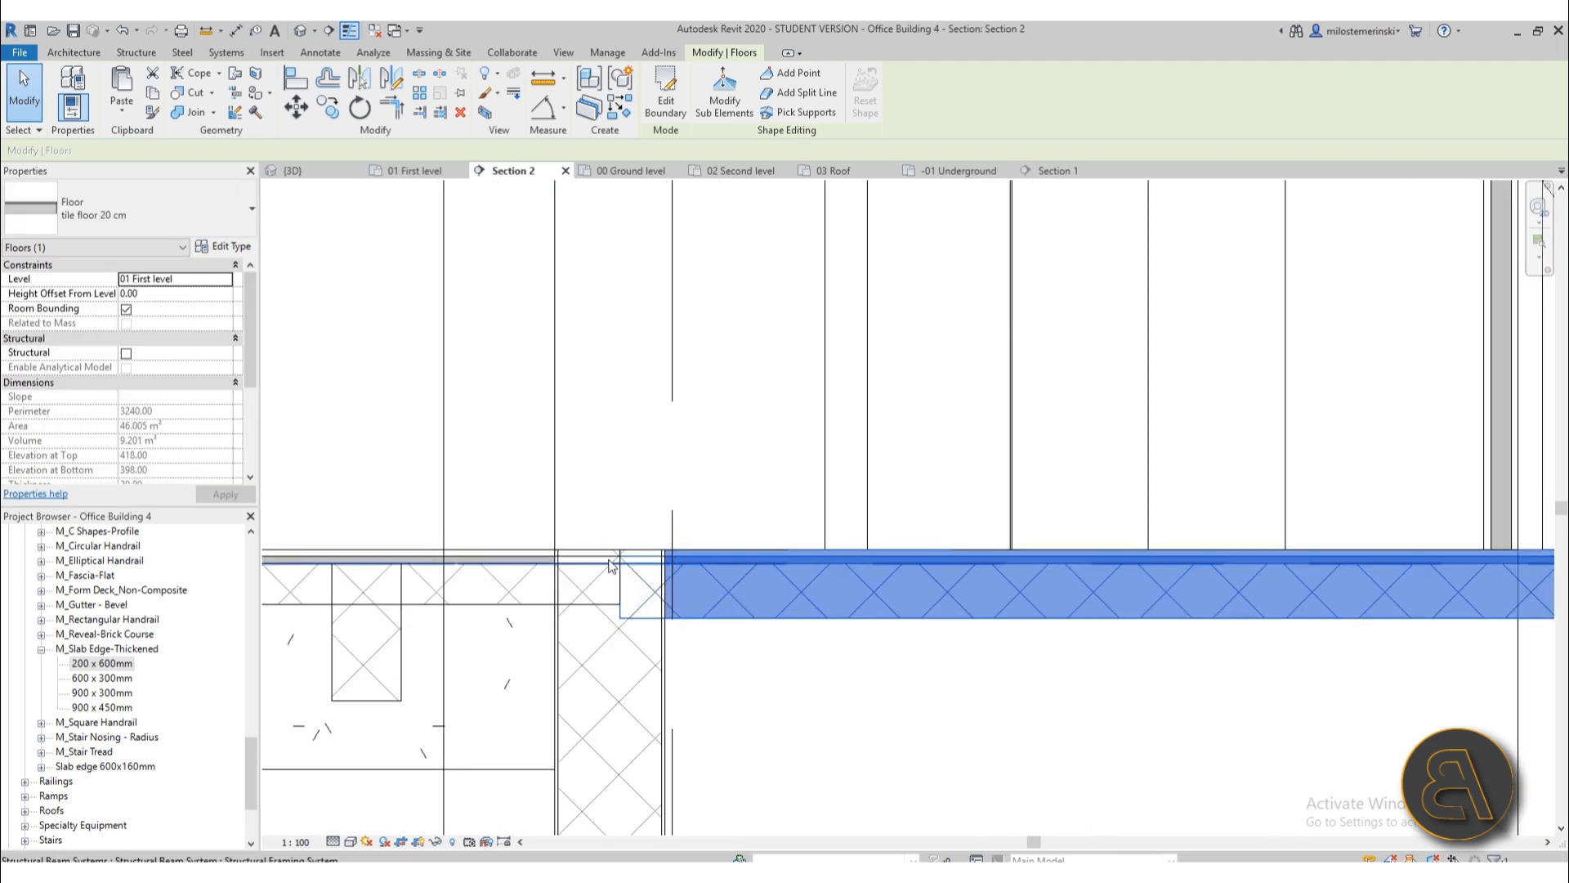
scroll(620, 556, "down", 3)
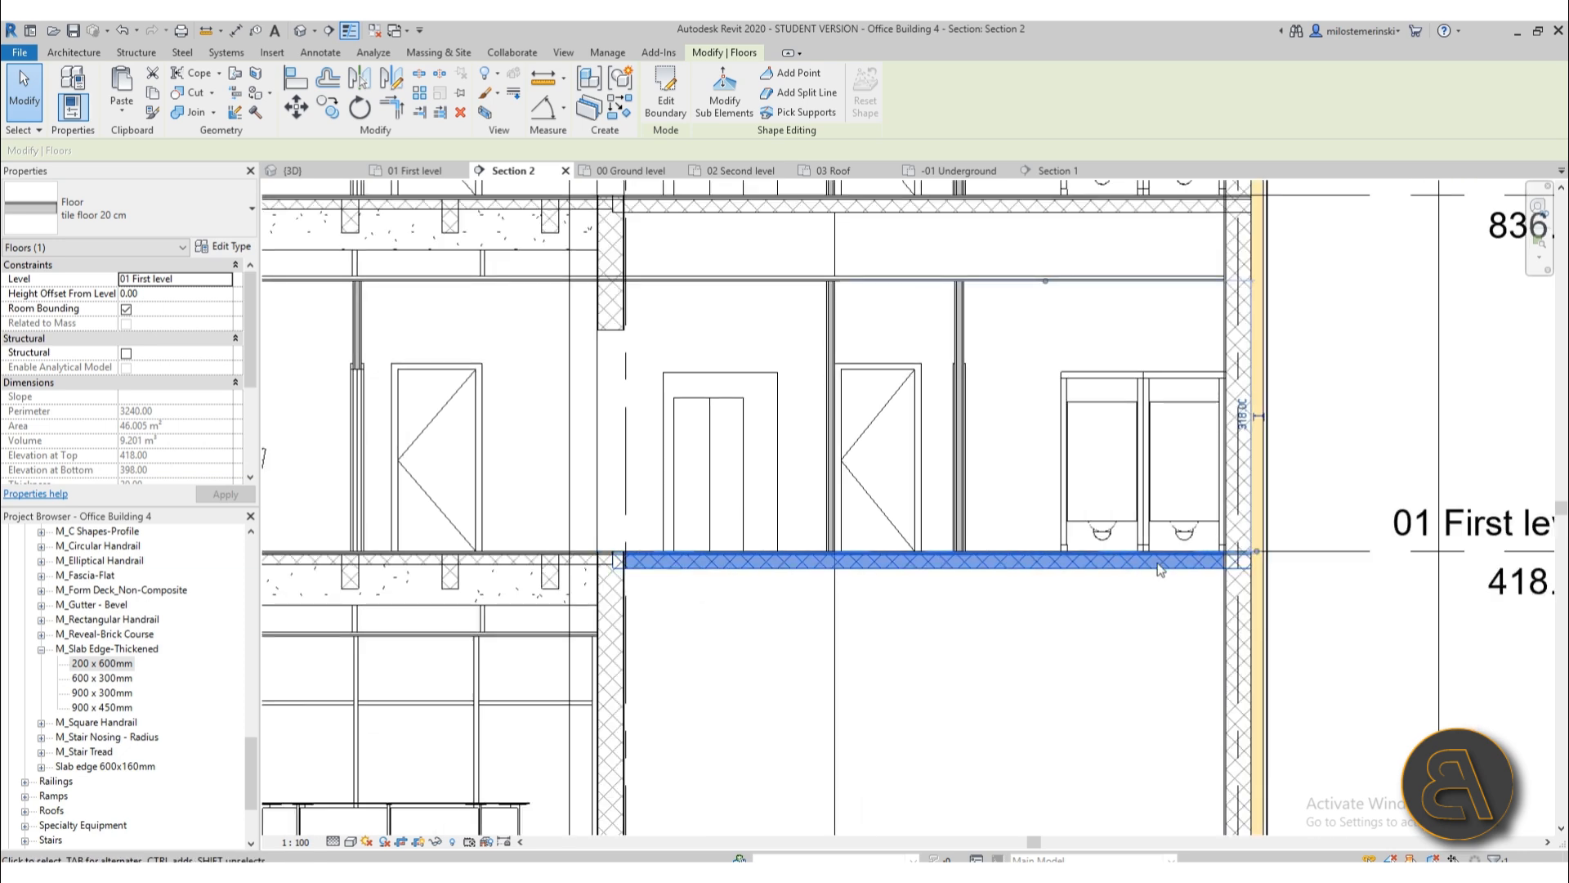
middle_click_drag(1105, 610, 1009, 605)
scroll(959, 570, "up", 4)
scroll(1009, 576, "down", 4)
scroll(1053, 587, "up", 3)
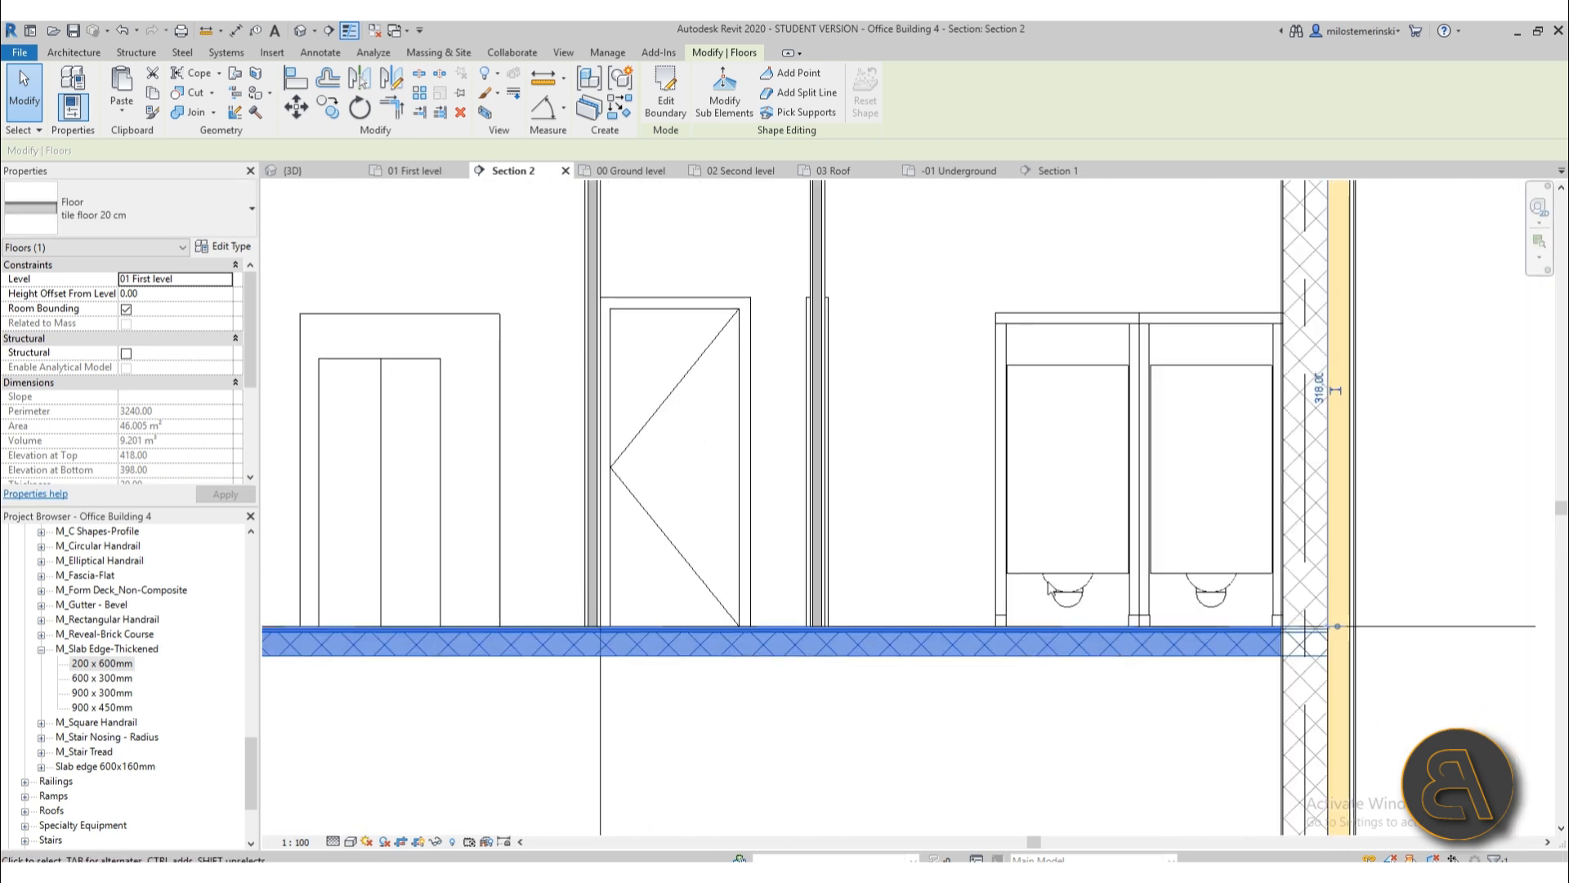
- Compare the second-level core floor with the first-level tile floor where each meets the core wall in the section
scroll(854, 621, "down", 3)
middle_click_drag(861, 704, 904, 619)
middle_click_drag(762, 640, 787, 640)
scroll(672, 564, "down", 1)
middle_click_drag(685, 481, 691, 722)
scroll(664, 493, "up", 5)
left_click(663, 494)
scroll(659, 514, "down", 4)
scroll(650, 650, "up", 4)
left_click(646, 658)
scroll(647, 662, "down", 4)
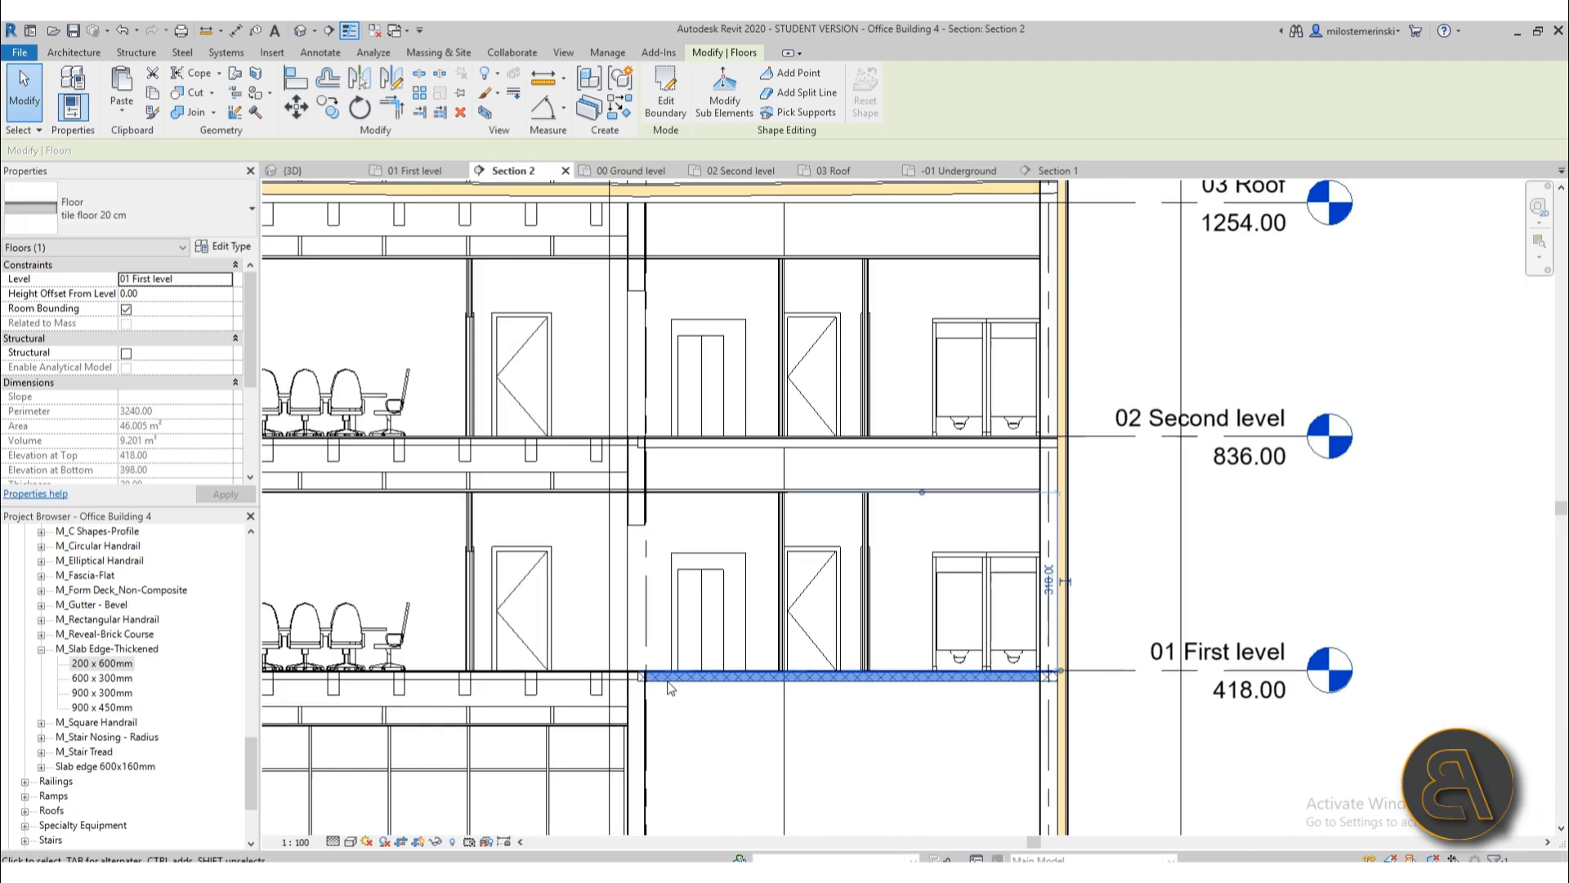
- Look over the other levels in the section, and inspect the corner balconies in the 3D view
middle_click_drag(674, 469, 680, 598)
scroll(685, 514, "down", 1)
middle_click_drag(634, 536, 806, 452)
middle_click_drag(955, 589, 958, 562)
middle_click_drag(966, 667, 935, 553)
middle_click_drag(891, 633, 888, 566)
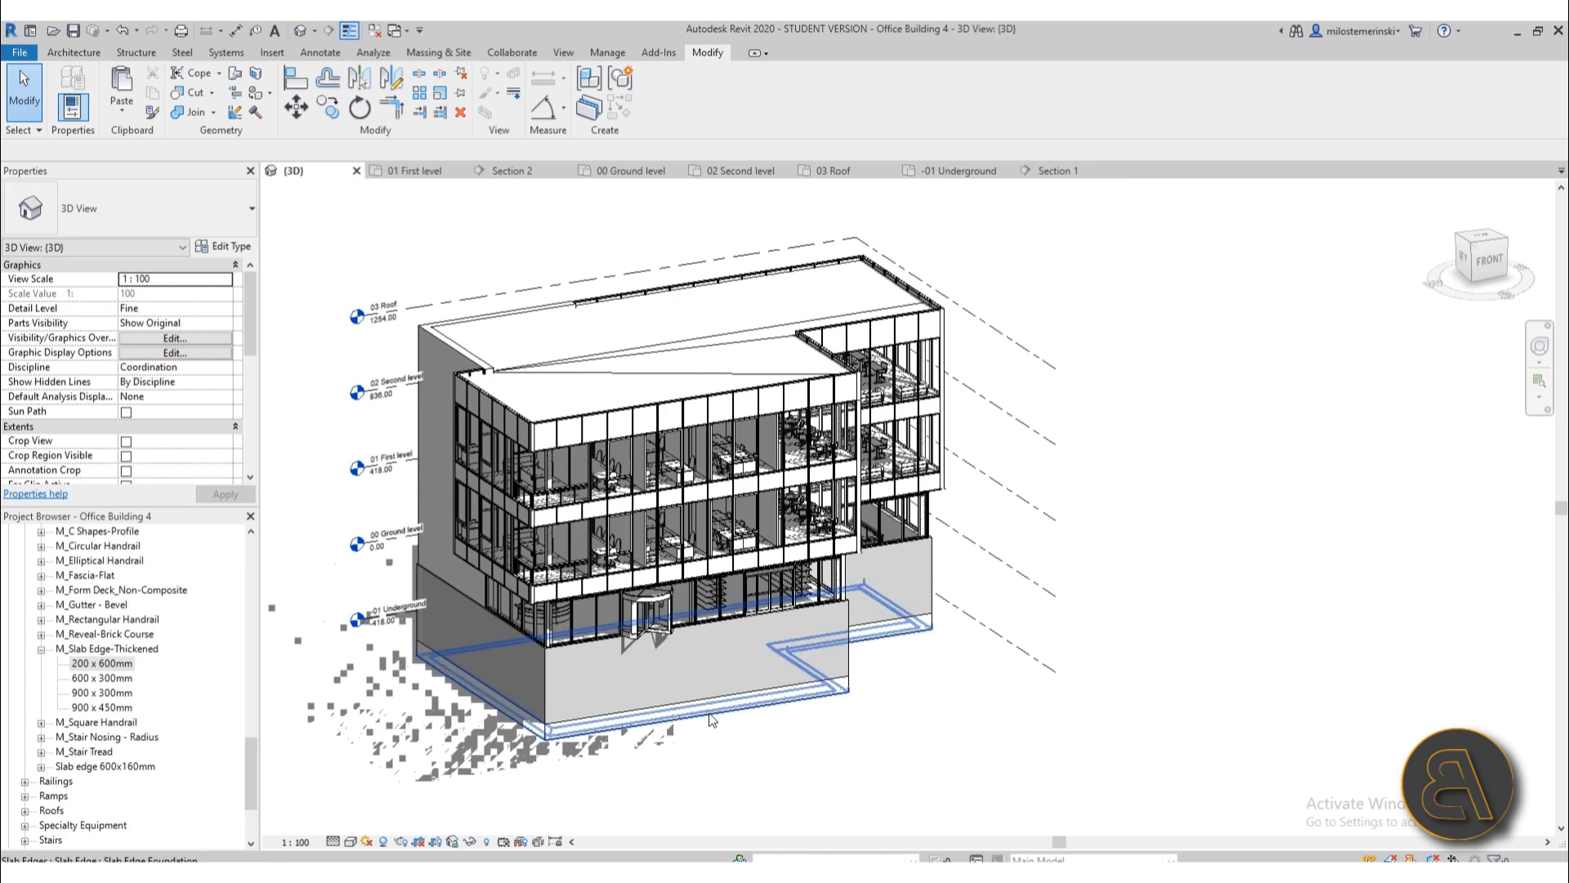
scroll(572, 581, "up", 6)
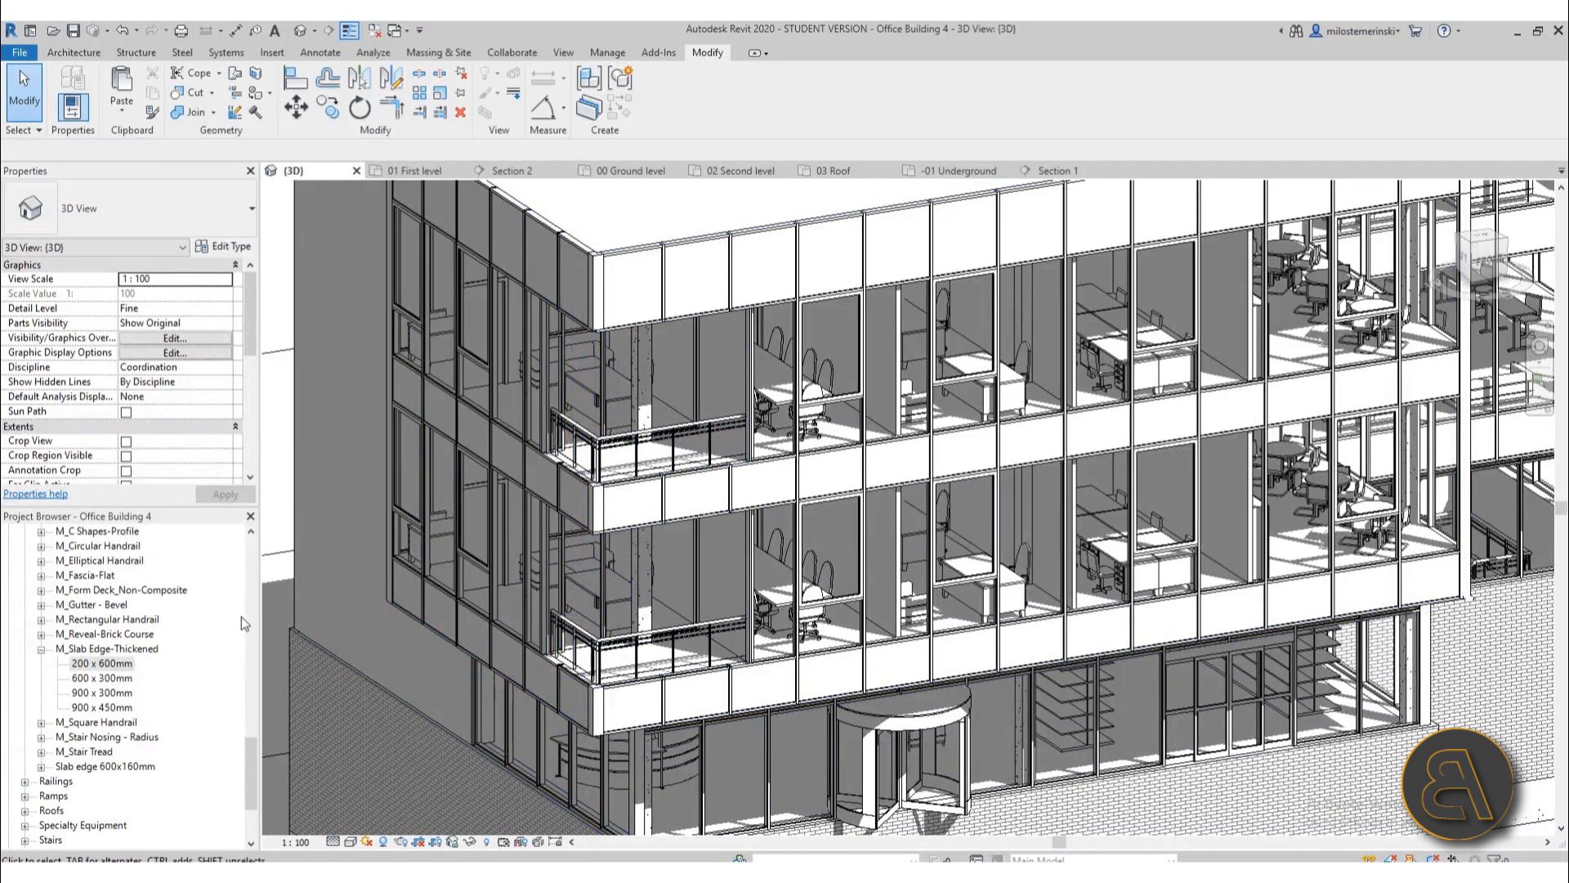
- Open the first-level plan and start editing the boundary of the 16 cm office floor around the corner balcony
left_click(408, 170)
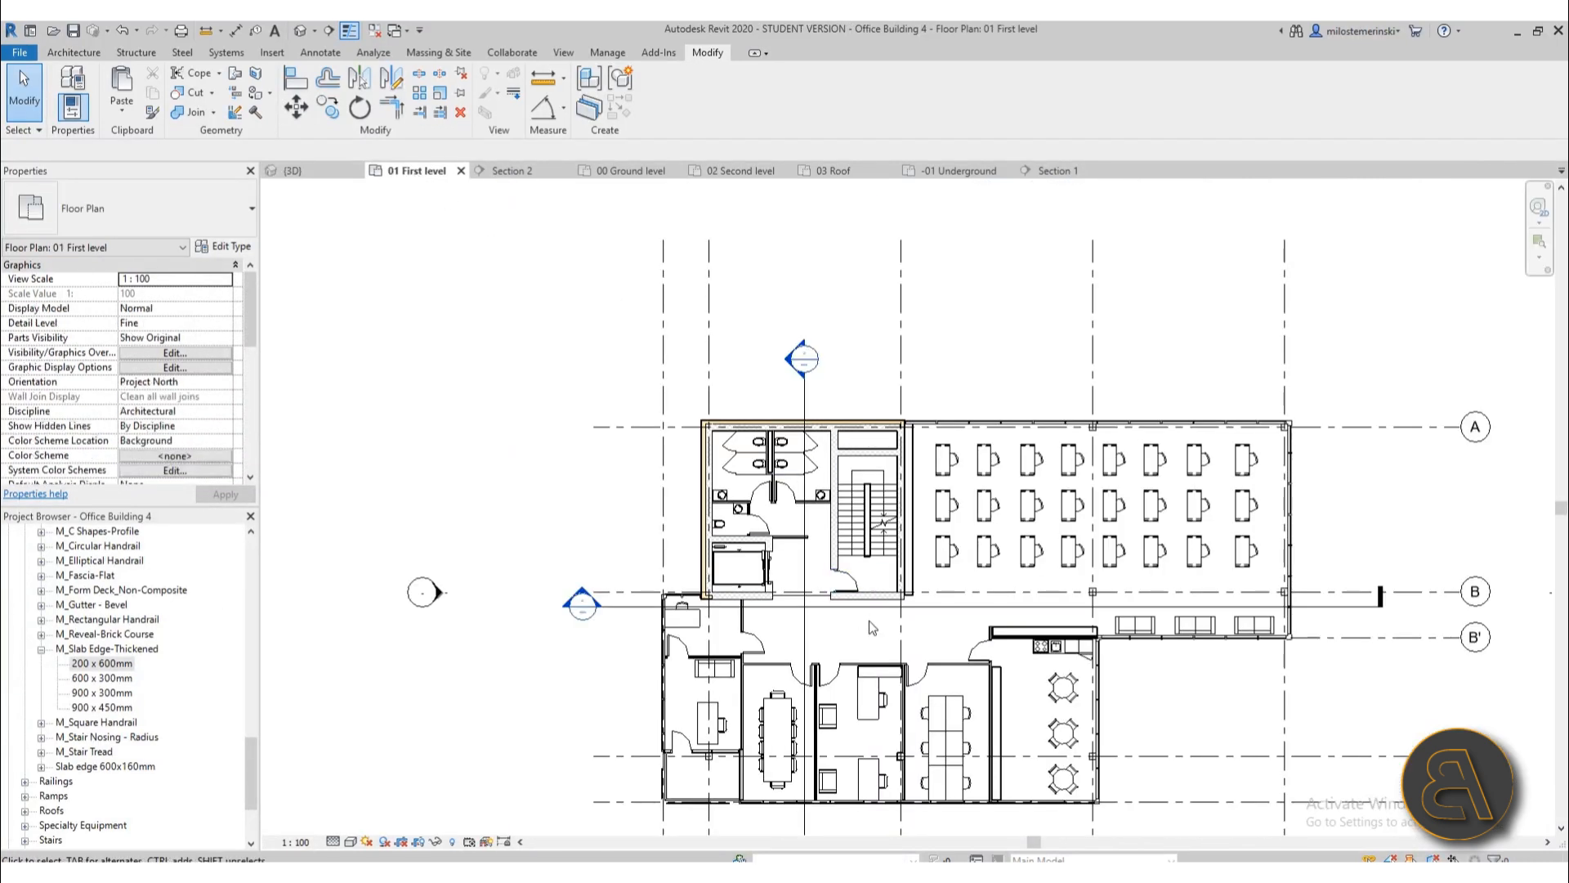
scroll(733, 746, "up", 5)
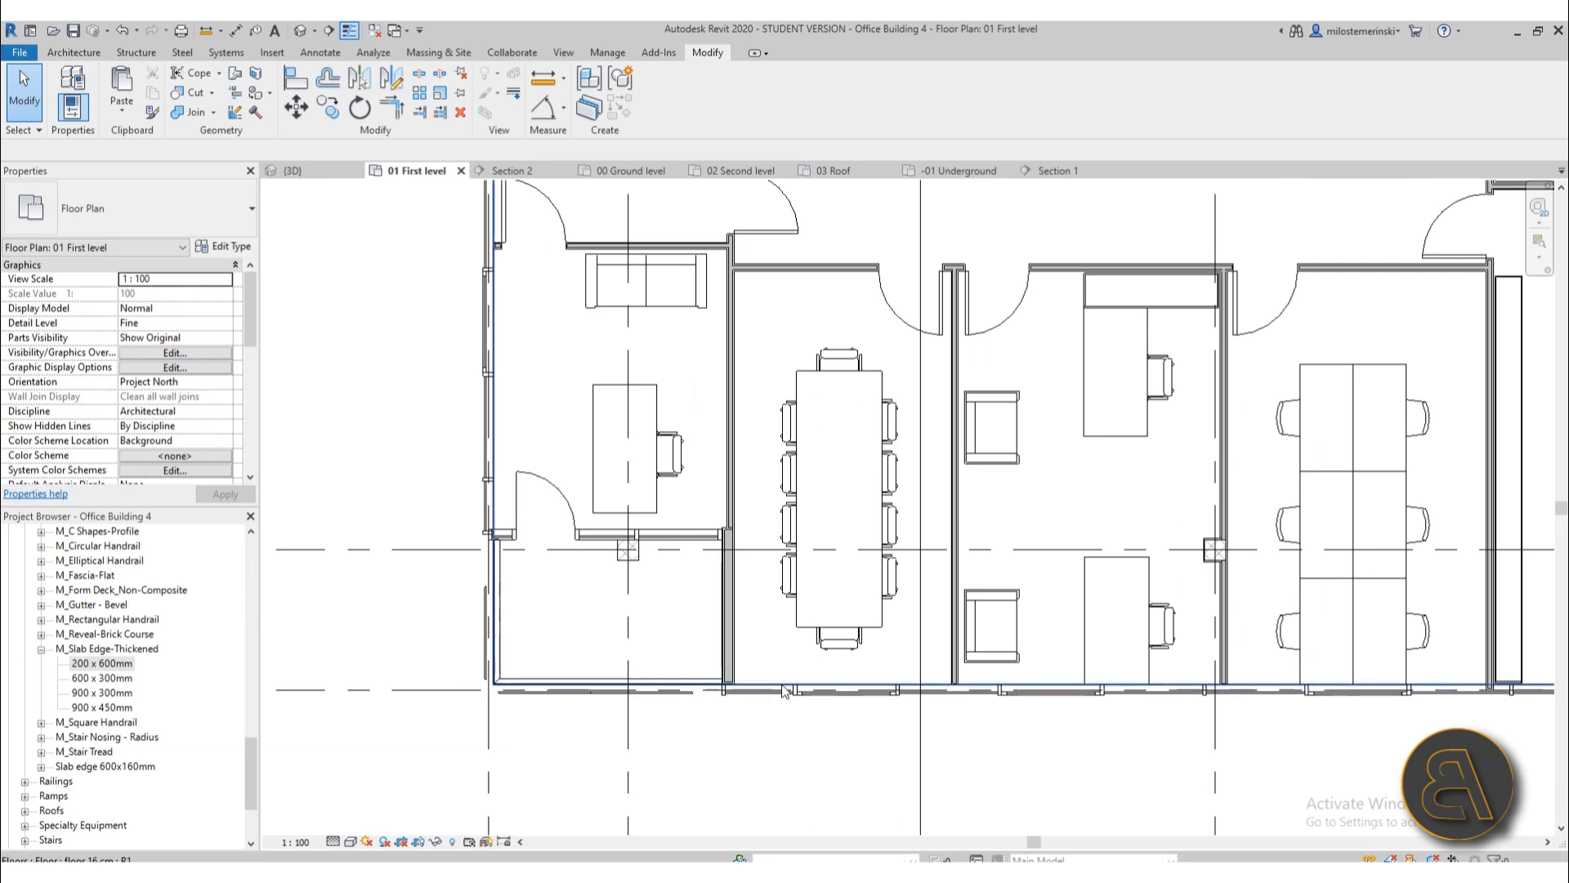
left_click(714, 687)
scroll(724, 704, "down", 4)
middle_click_drag(734, 718, 708, 708)
scroll(636, 620, "up", 3)
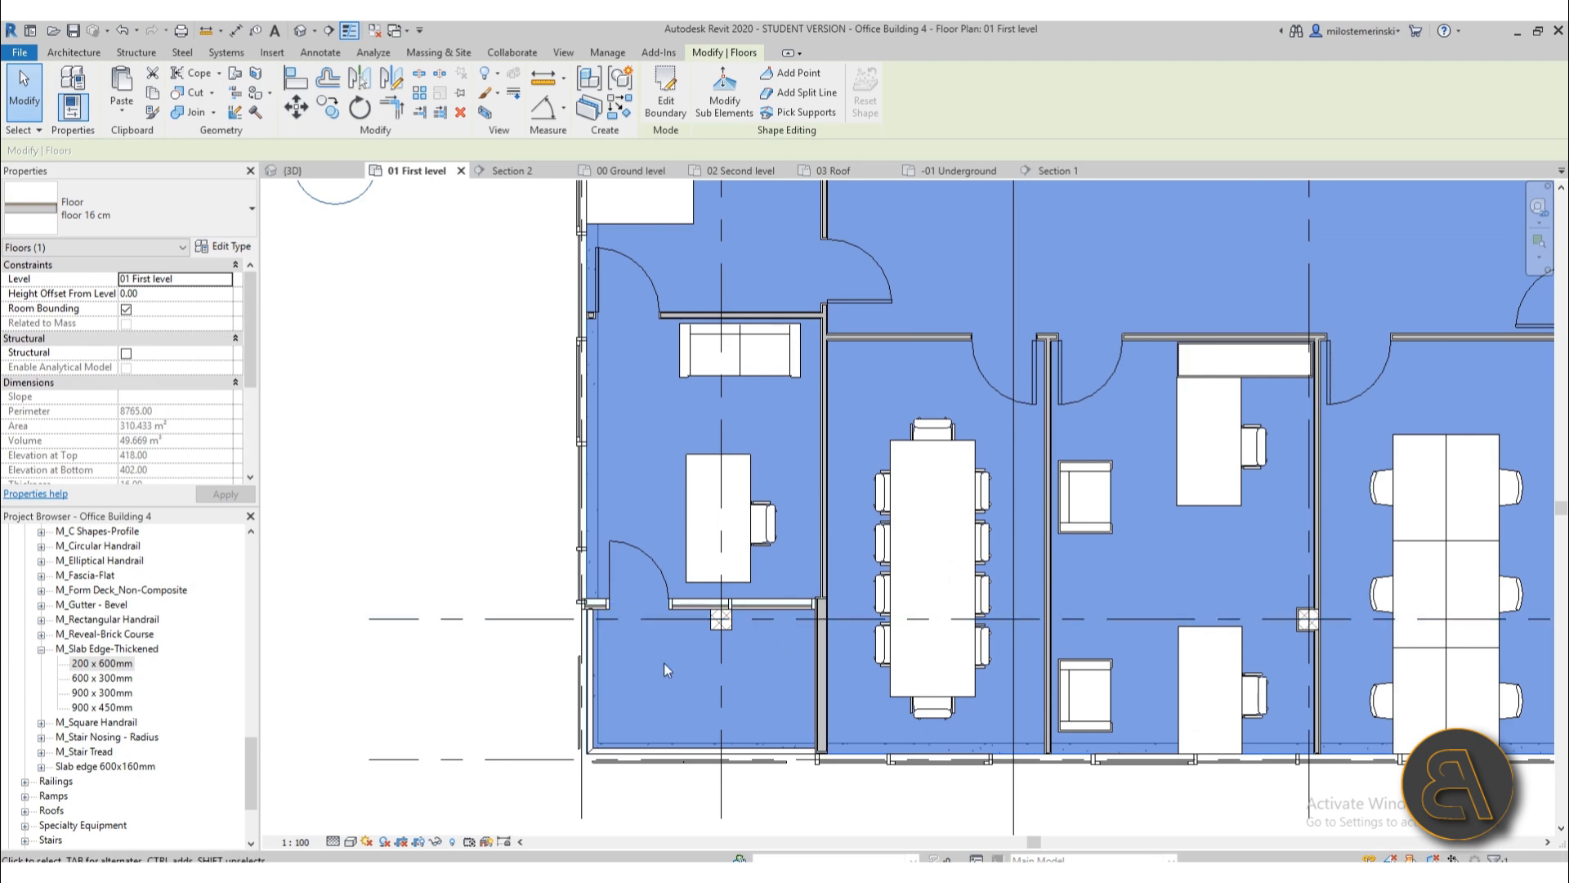
middle_click_drag(667, 670, 642, 648)
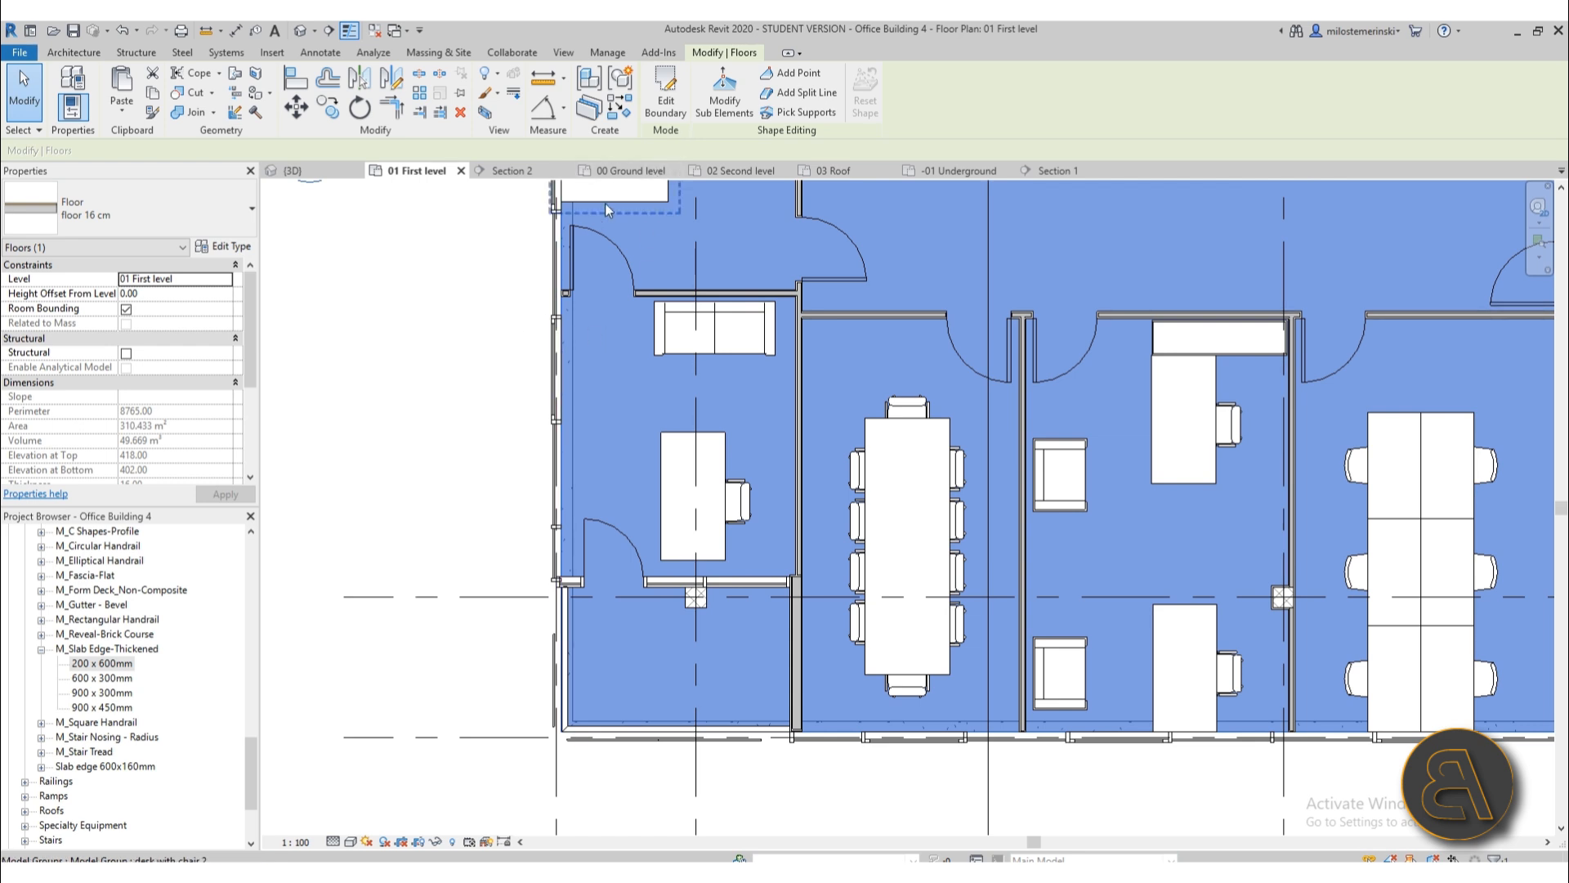
left_click(666, 91)
scroll(732, 472, "up", 3)
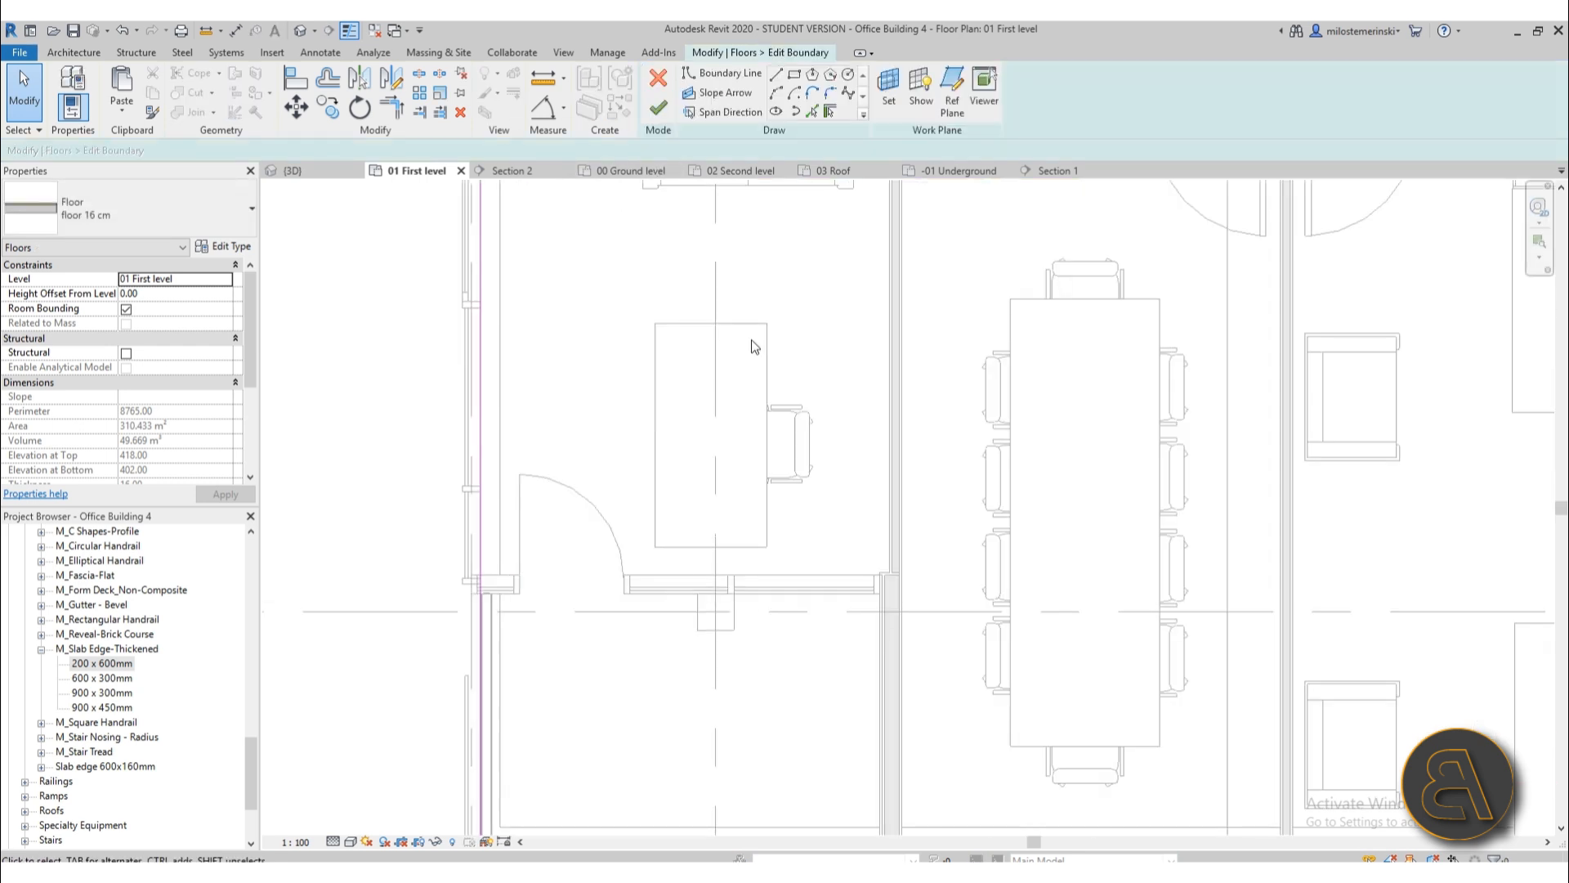
- Draw floor boundary lines along the balcony's glazed wall and down the office-side face of its side wall to the facade edge
left_click(779, 80)
scroll(563, 408, "up", 7)
middle_click_drag(644, 414, 707, 156)
scroll(707, 184, "down", 3)
scroll(501, 491, "up", 5)
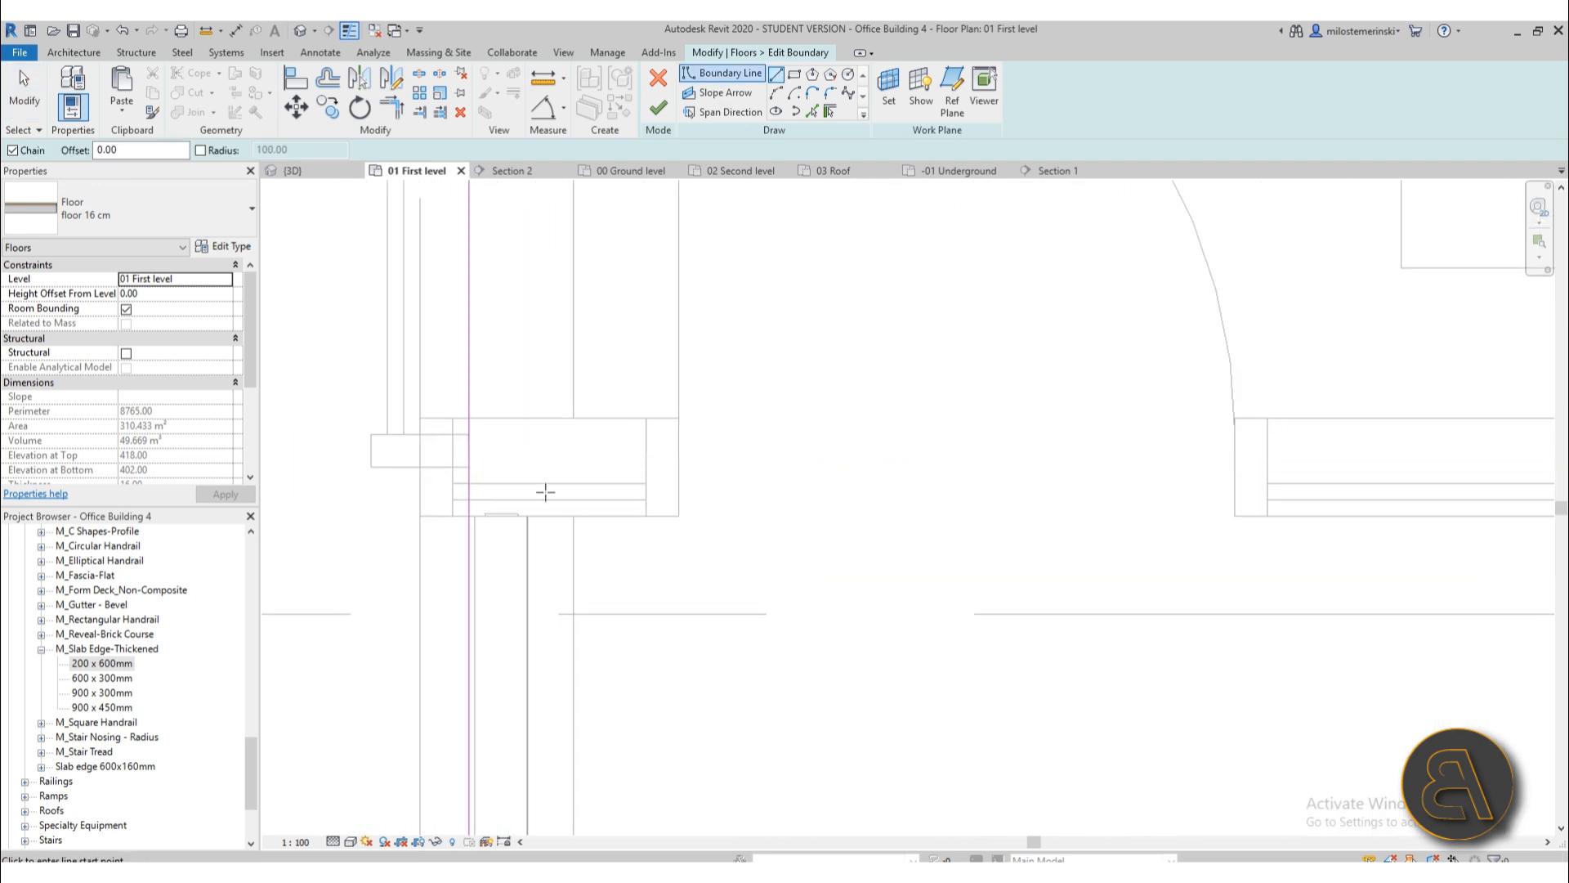
left_click(587, 517)
scroll(769, 523, "down", 3)
middle_click_drag(792, 529, 283, 515)
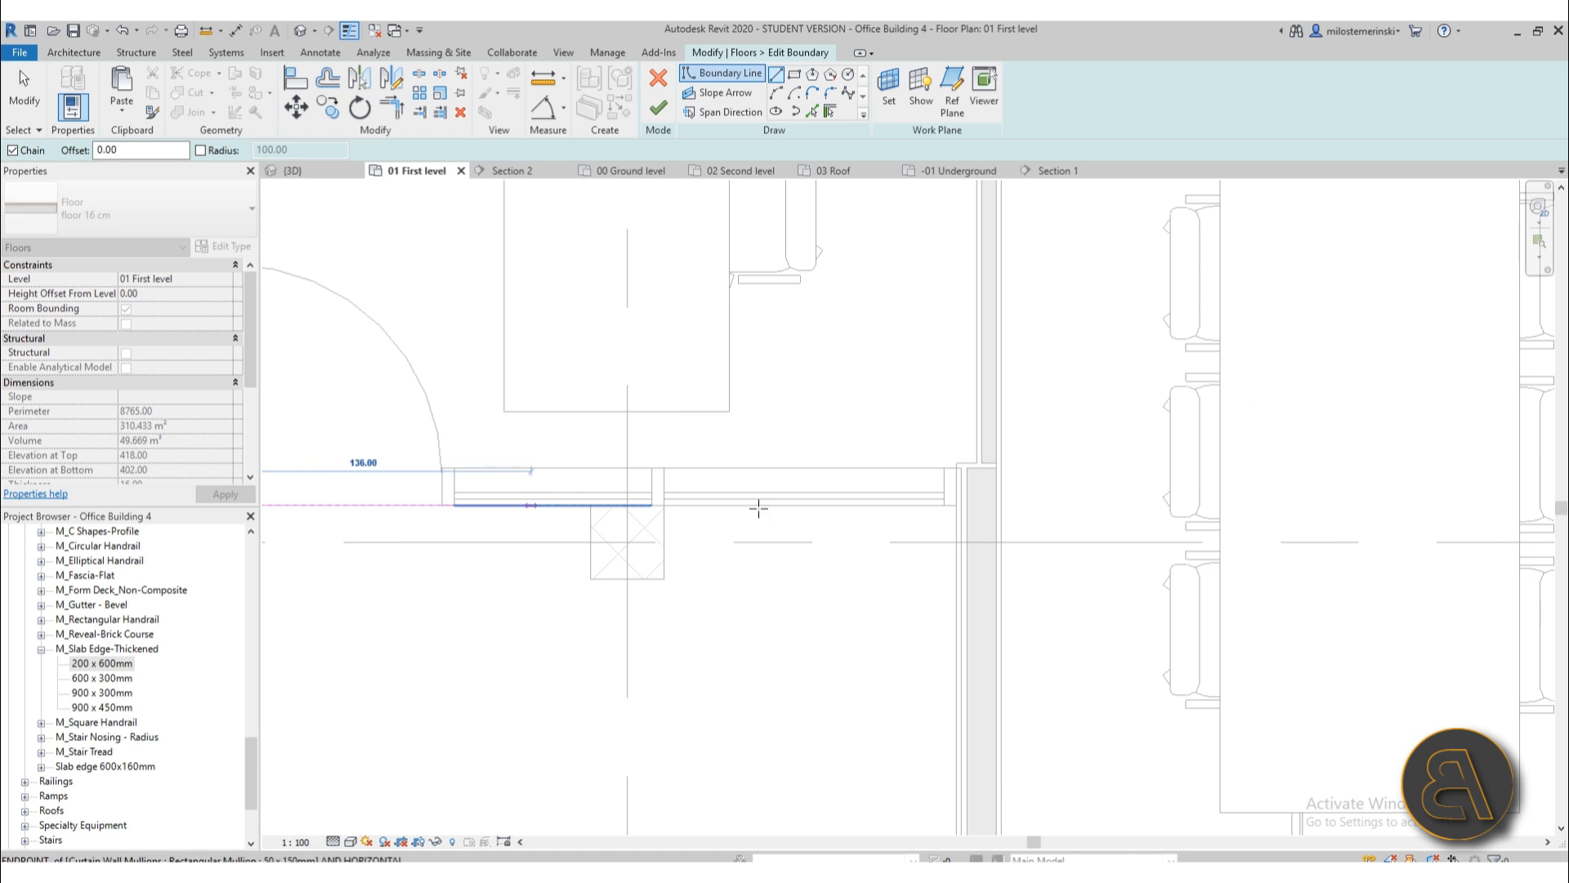
left_click(956, 505)
scroll(792, 543, "up", 4)
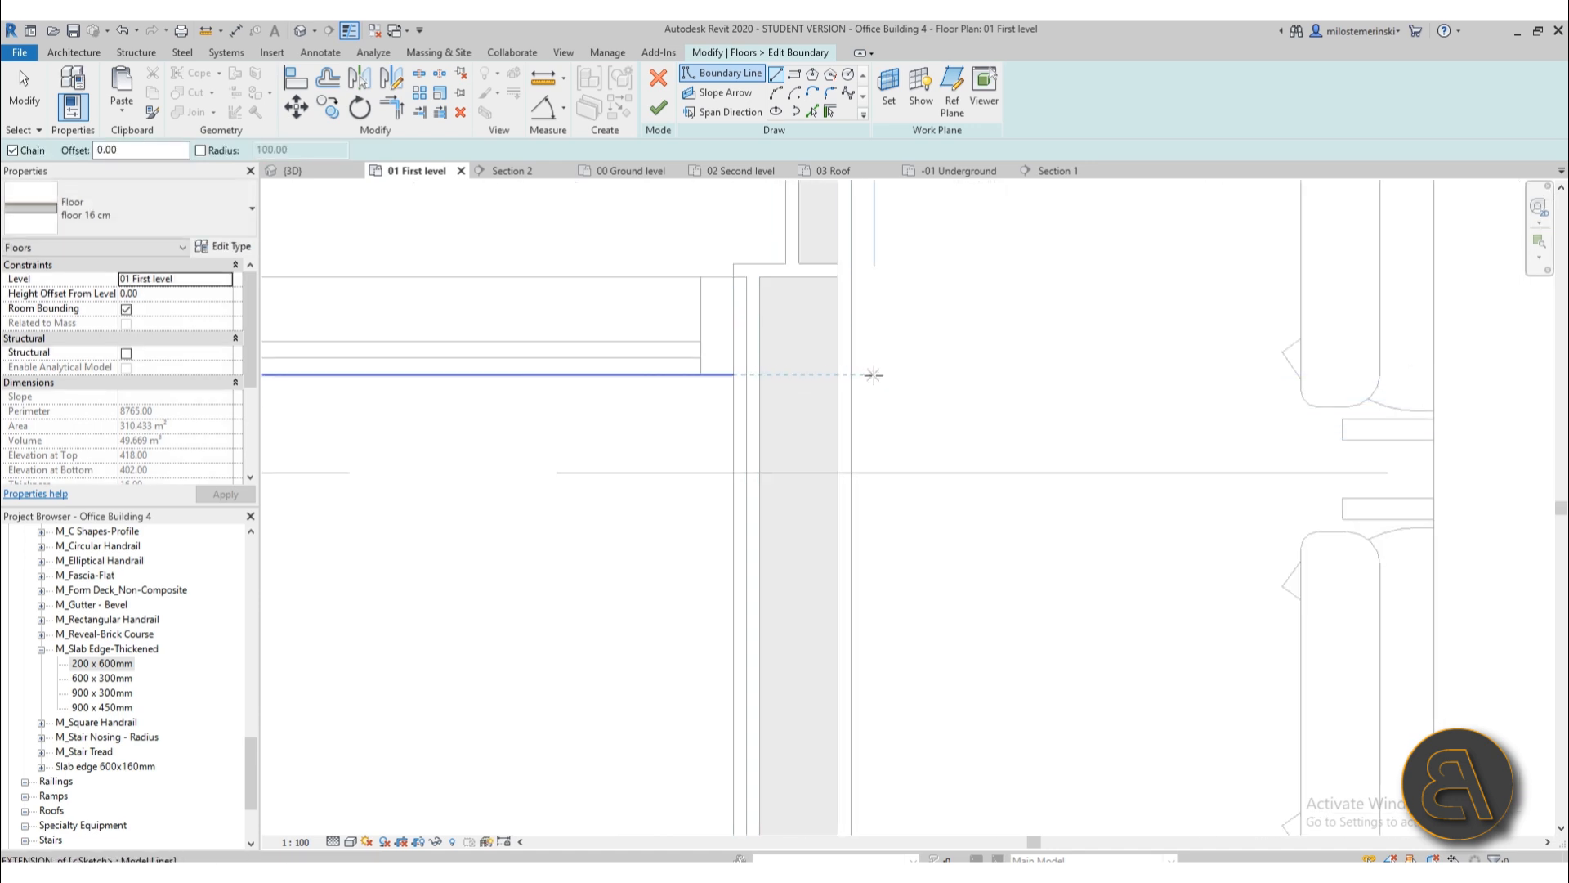
left_click(851, 374)
scroll(840, 641, "down", 2)
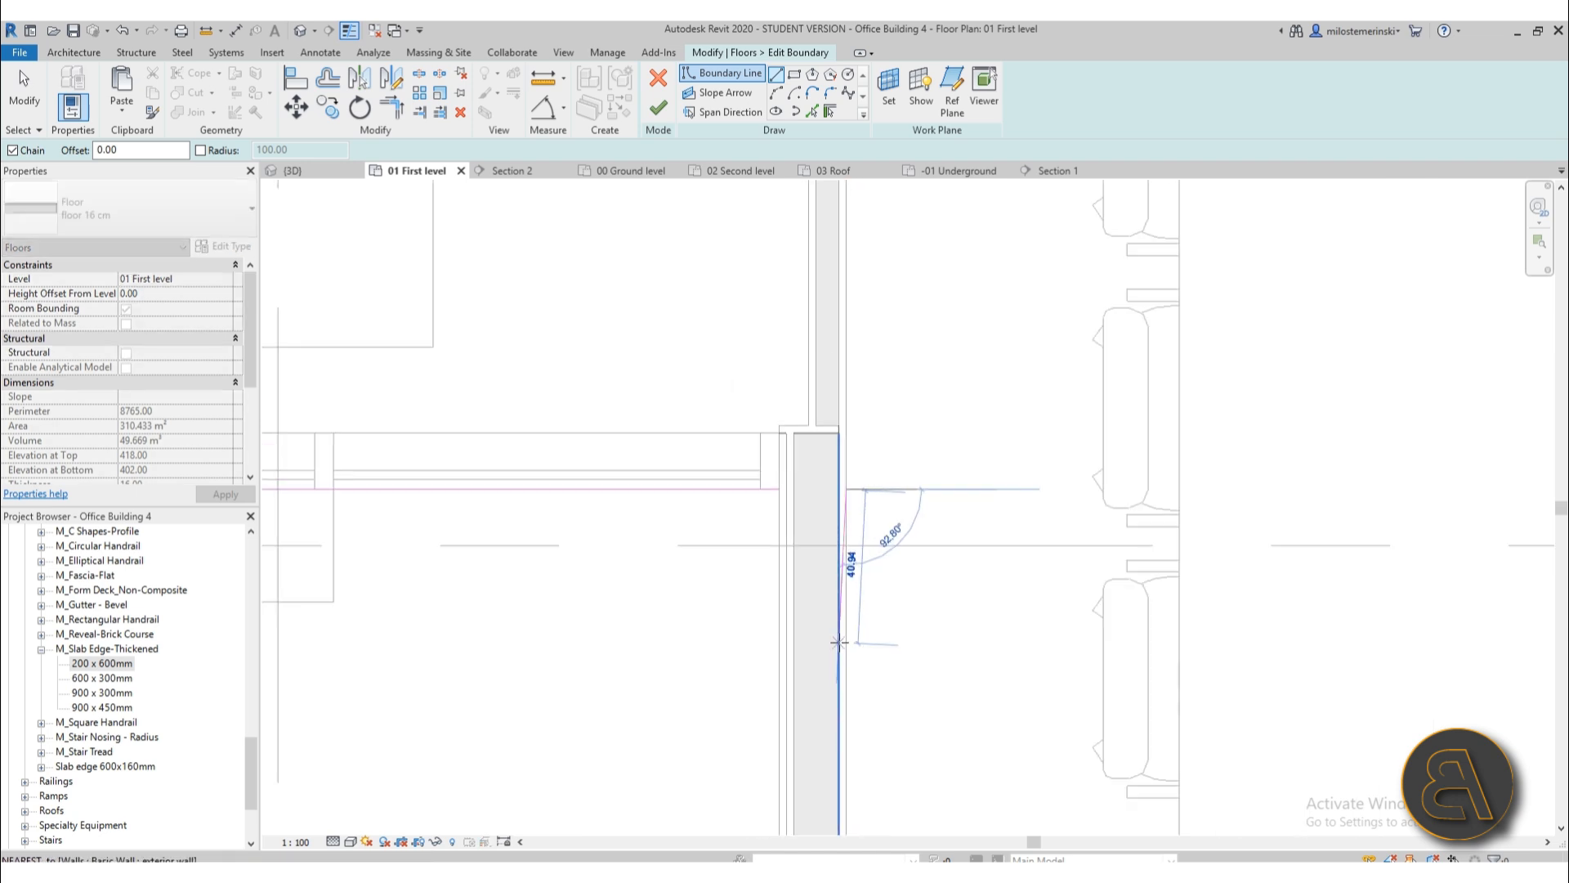
middle_click_drag(840, 703, 797, 368)
left_click(799, 716)
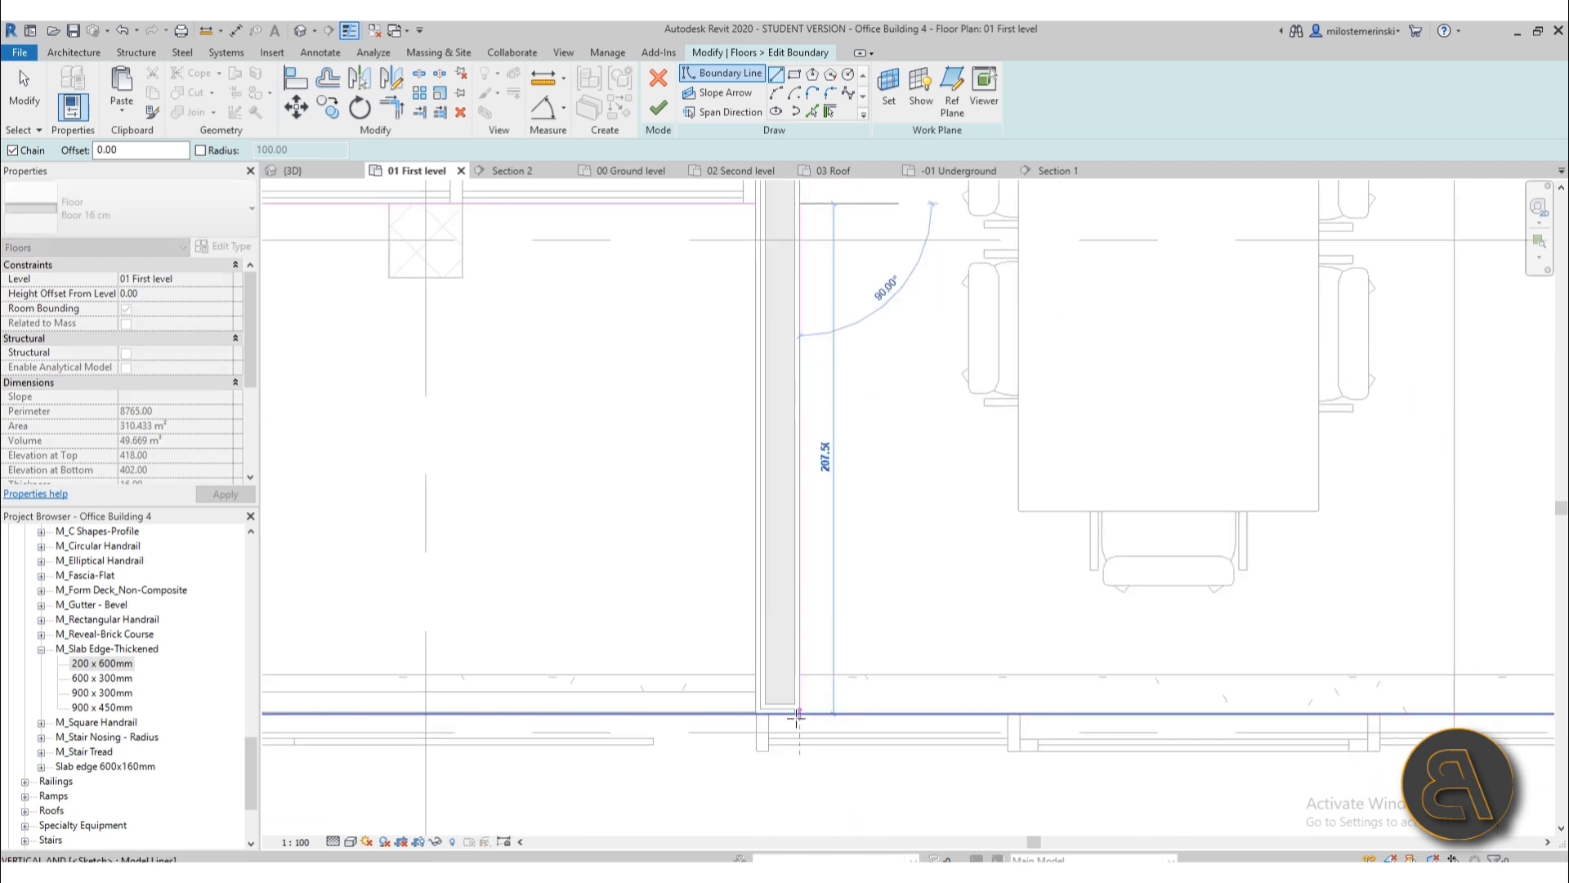
key("Escape")
- Trim the boundary to exclude the balcony and finish the office floor without attaching walls to its bottom
scroll(723, 663, "down", 3)
middle_click_drag(641, 634, 558, 601)
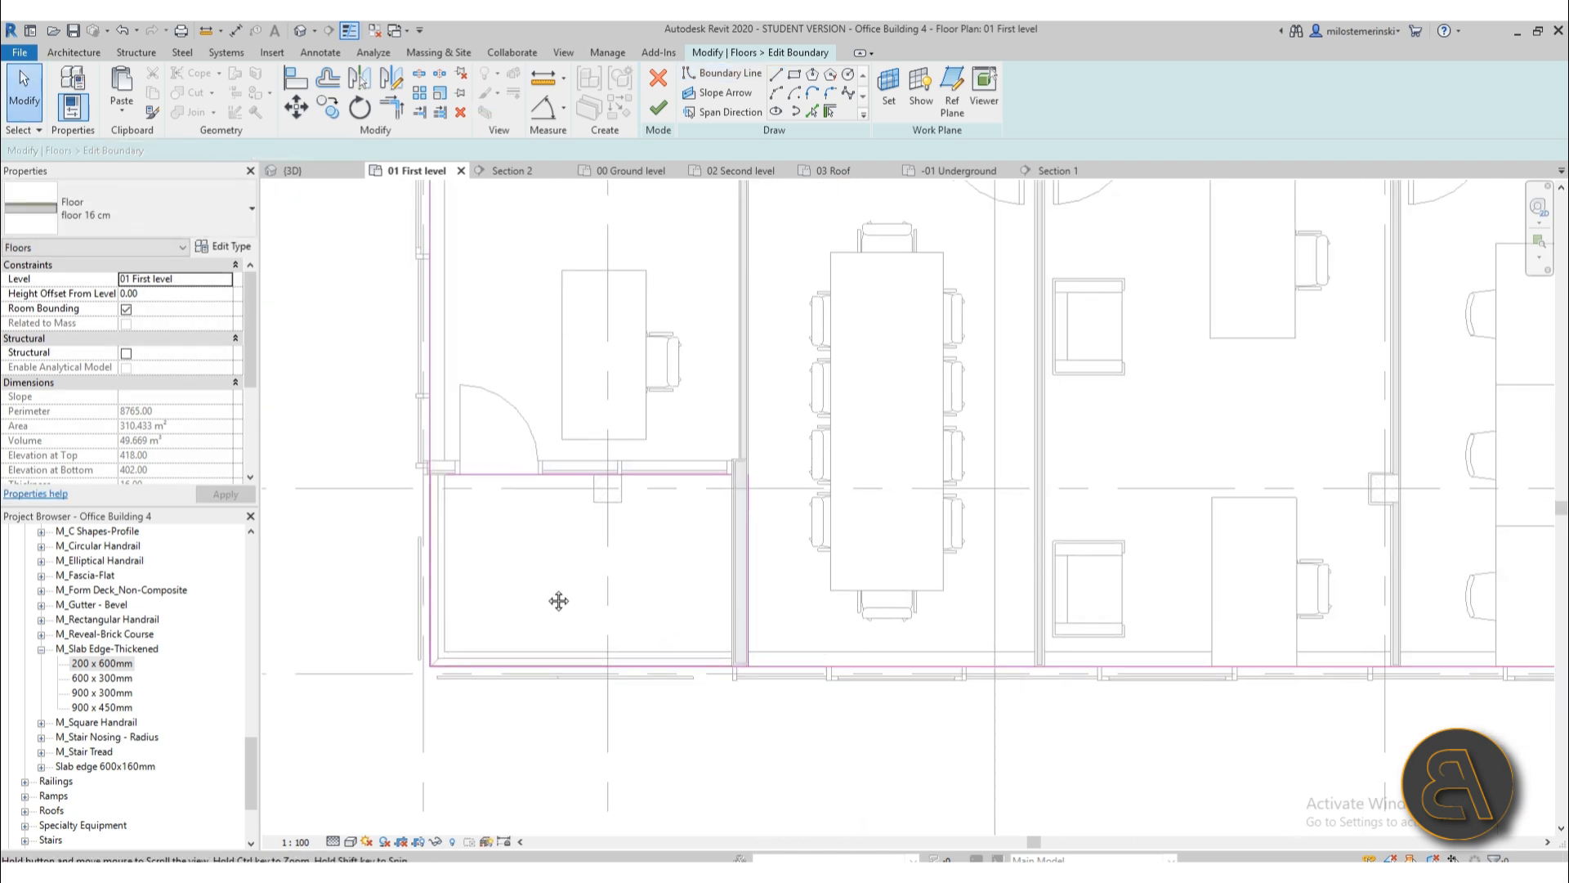
key("t")
key("r")
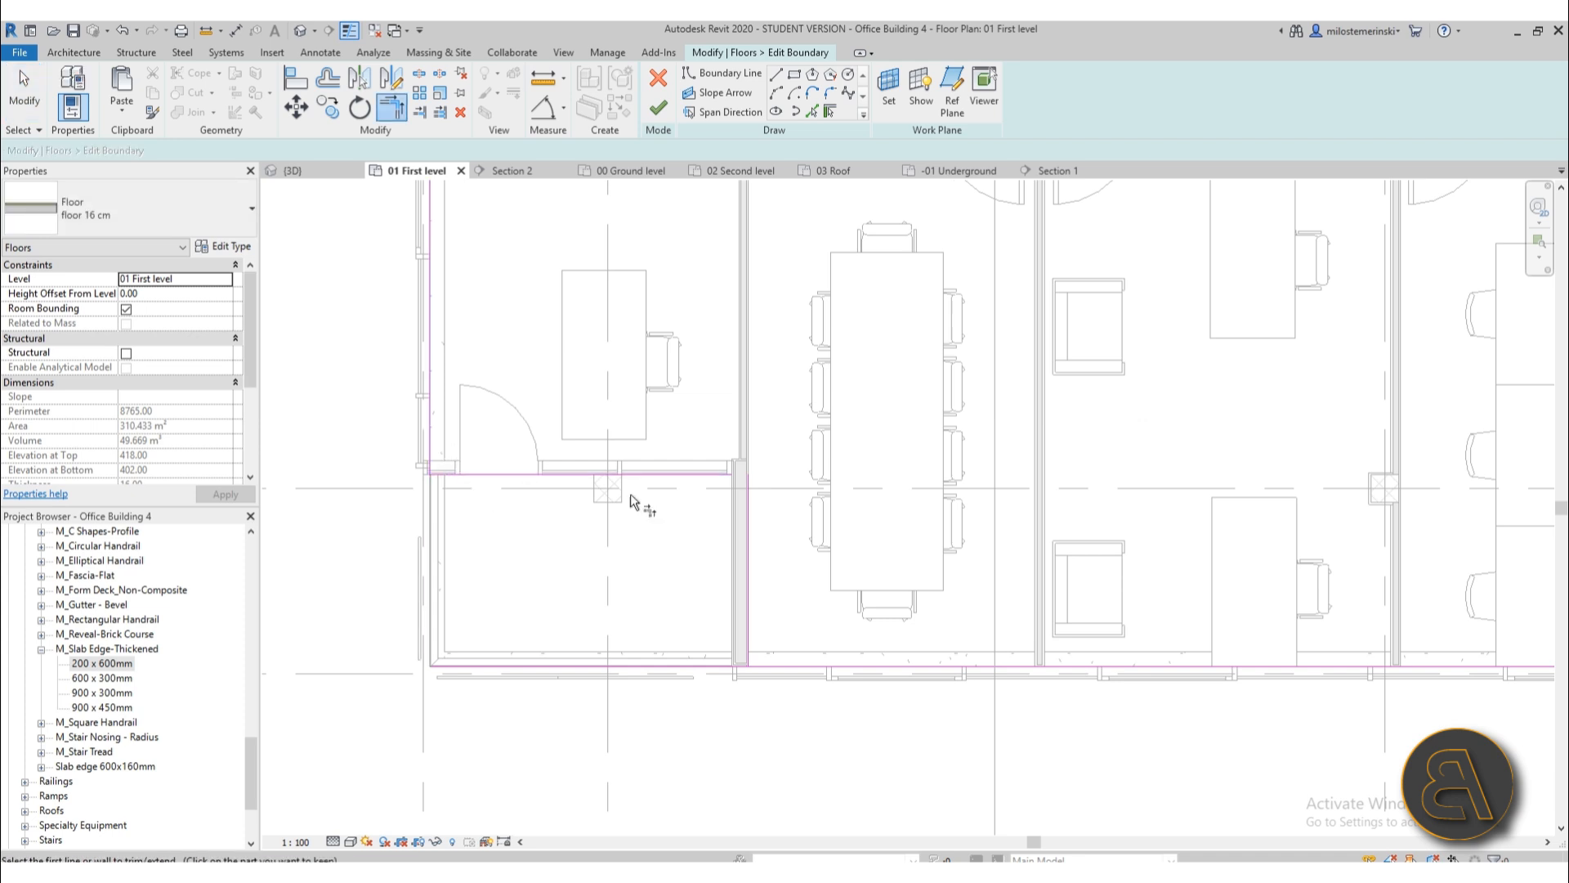
left_click(721, 481)
left_click(770, 658)
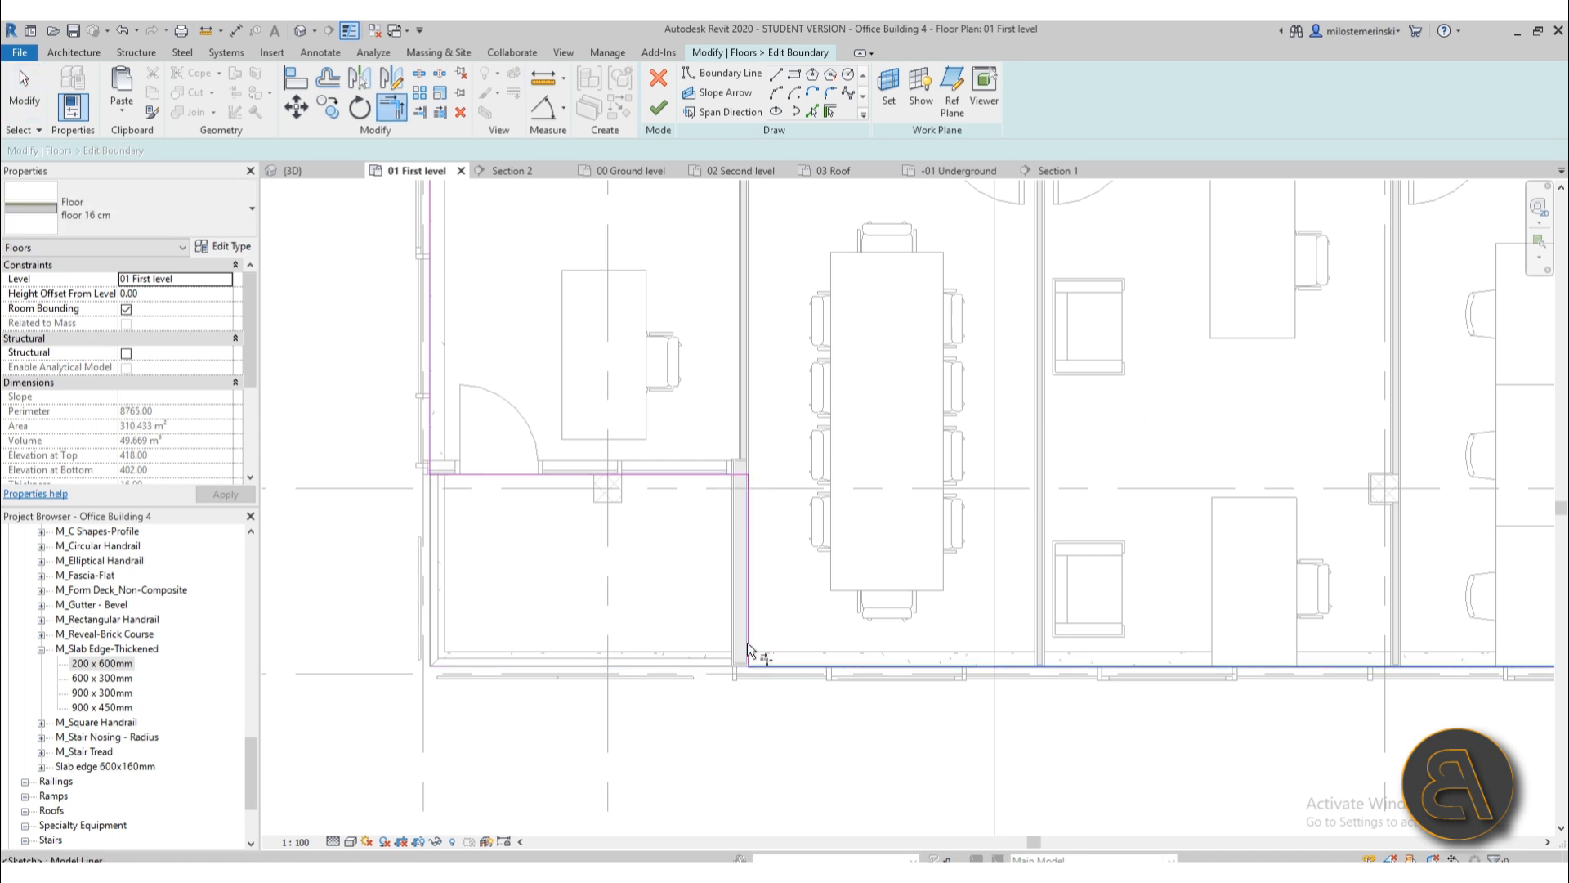
left_click(664, 114)
left_click(742, 405)
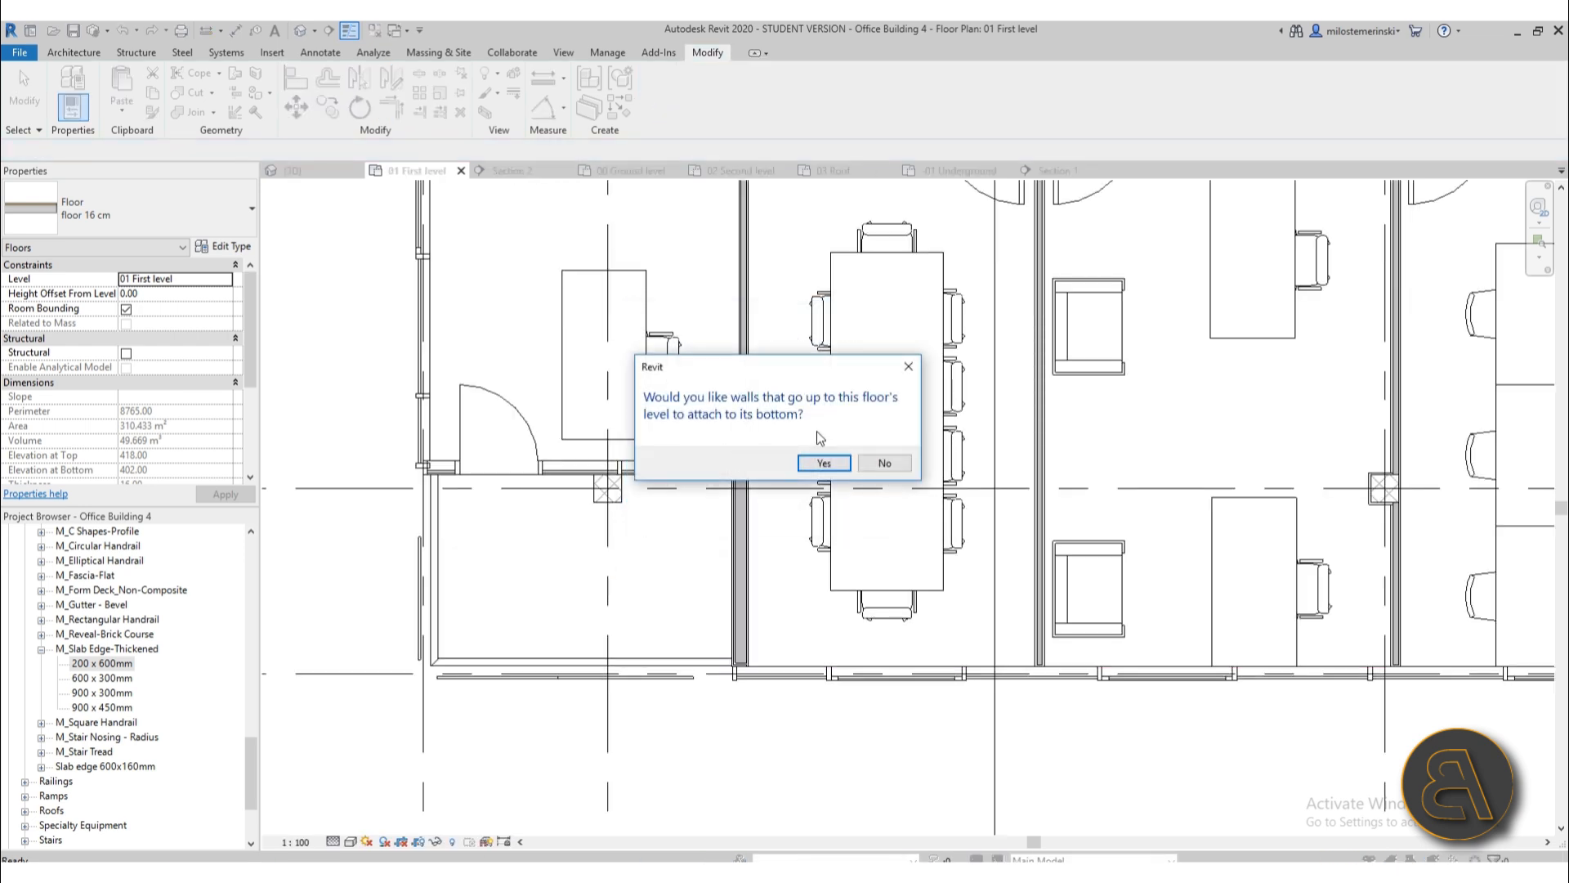
left_click(889, 464)
scroll(566, 550, "down", 3)
scroll(525, 531, "up", 3)
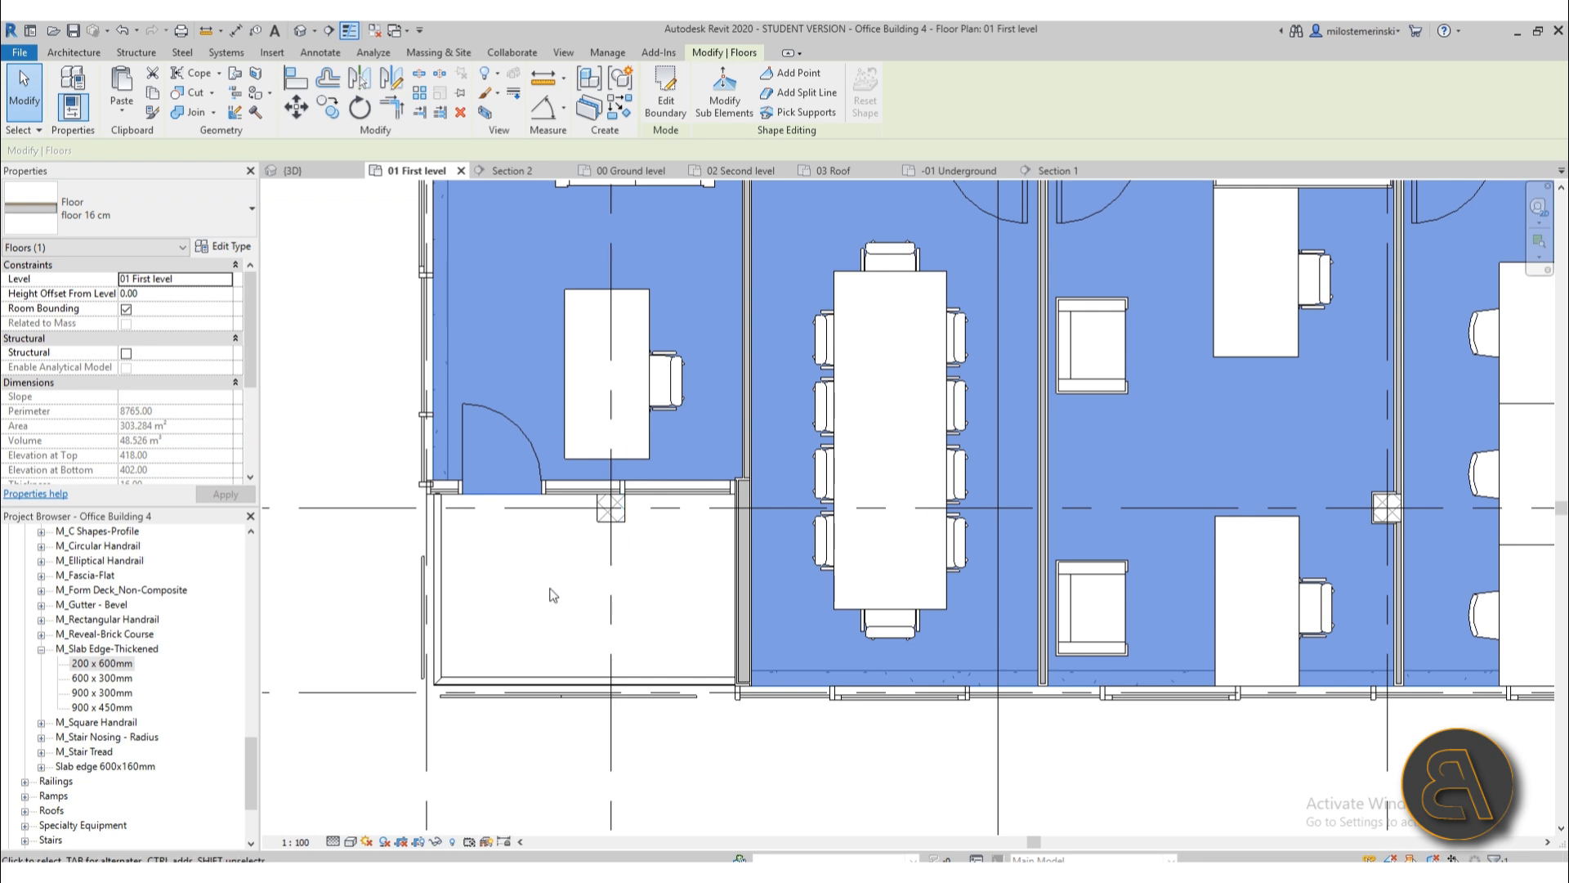
- Start a similar floor for the balcony and duplicate the tile floor 20 cm type as "tile floor 18 cm"
right_click(309, 459)
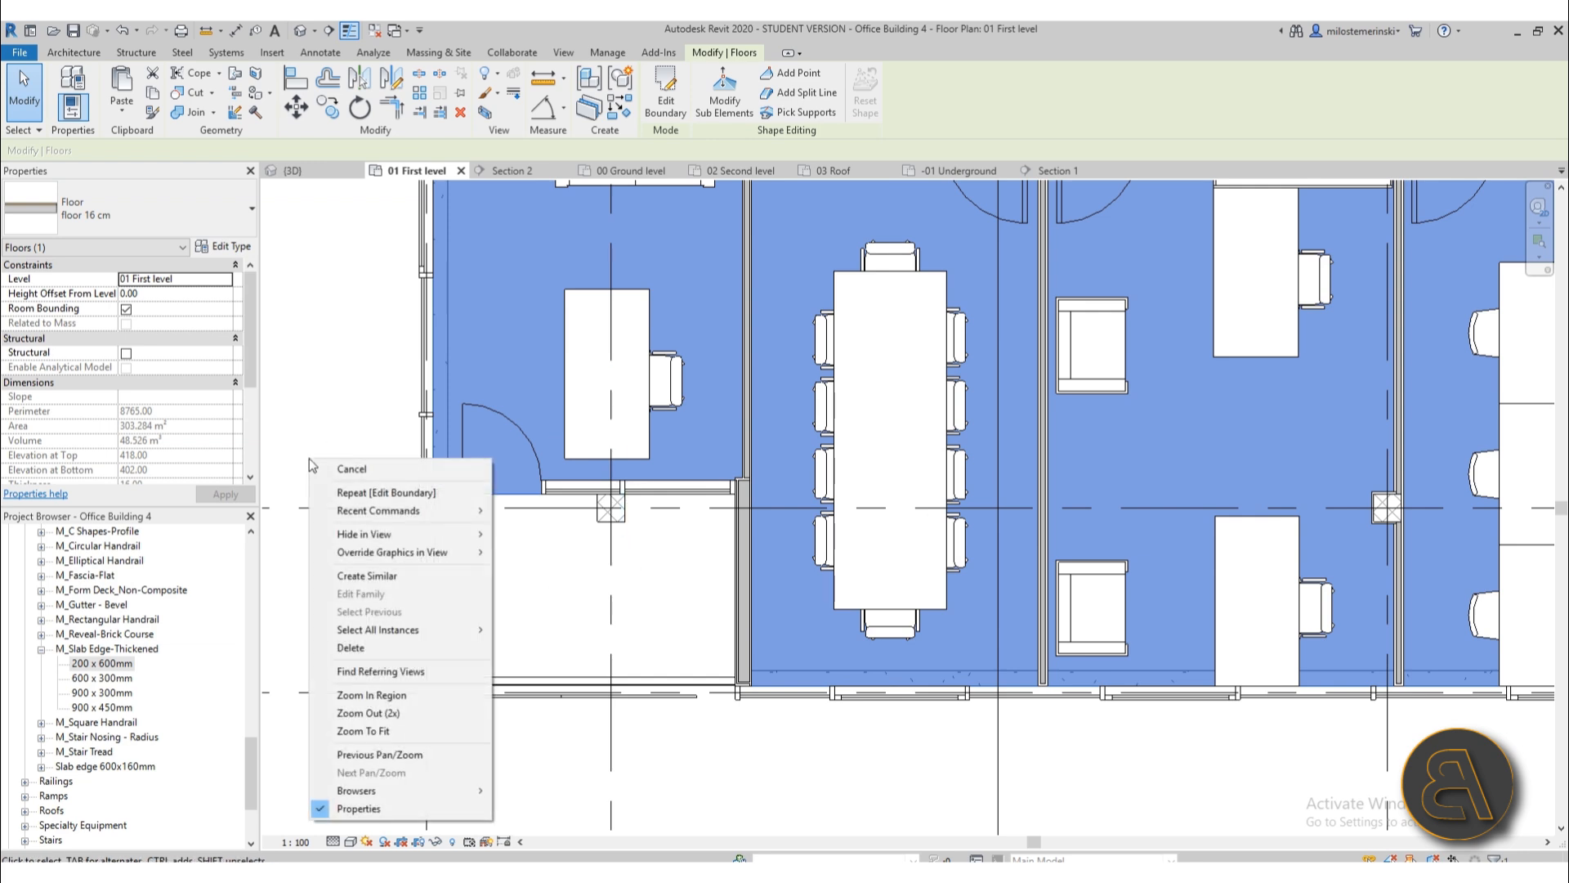
left_click(393, 576)
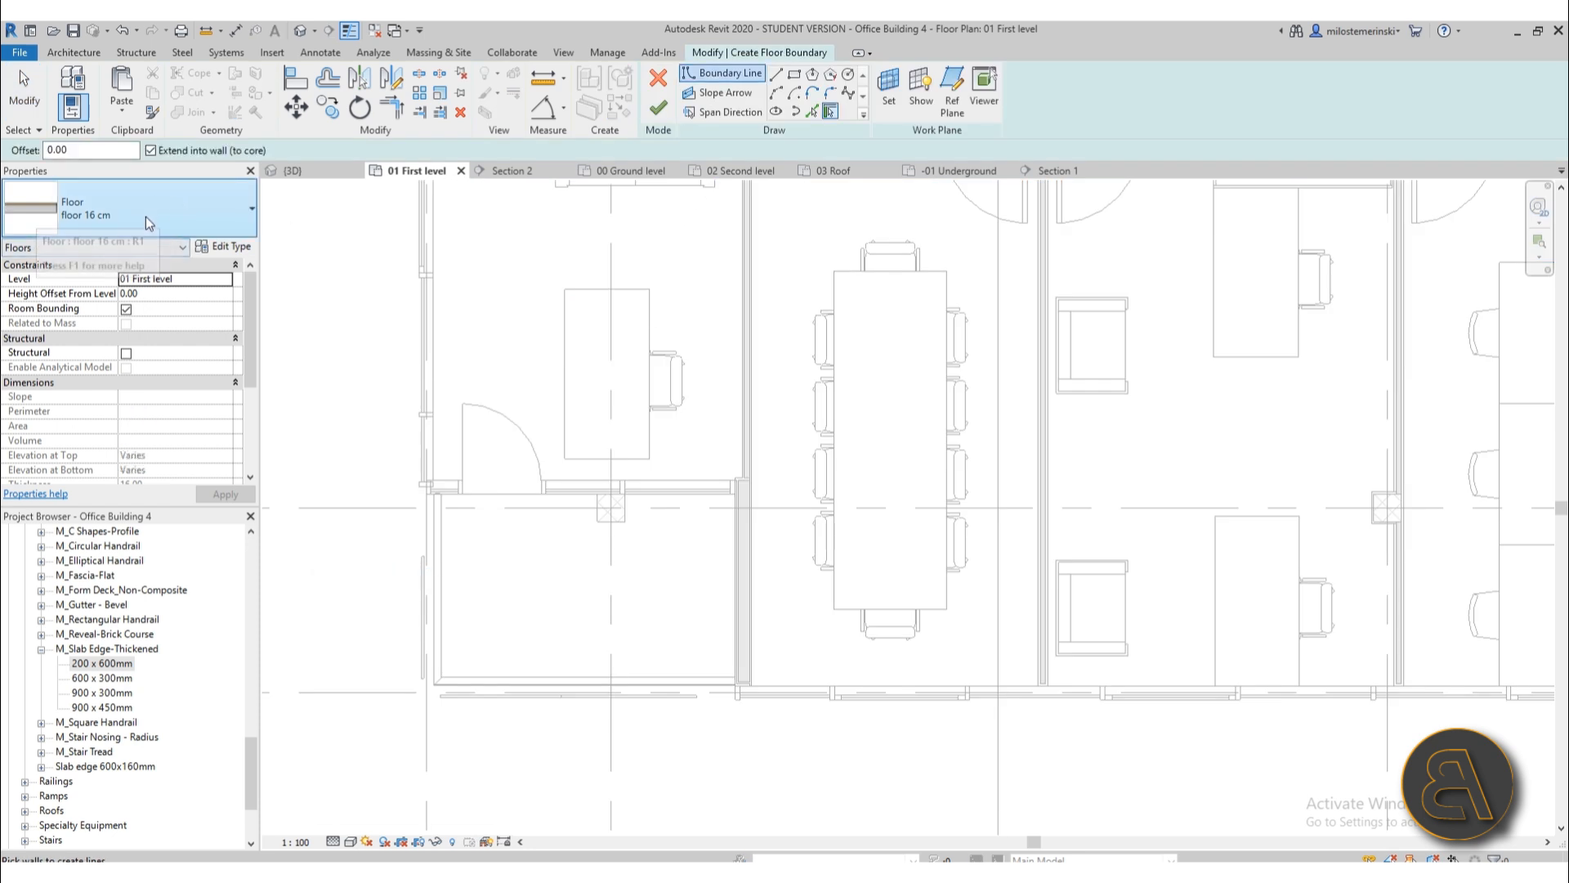
left_click(98, 223)
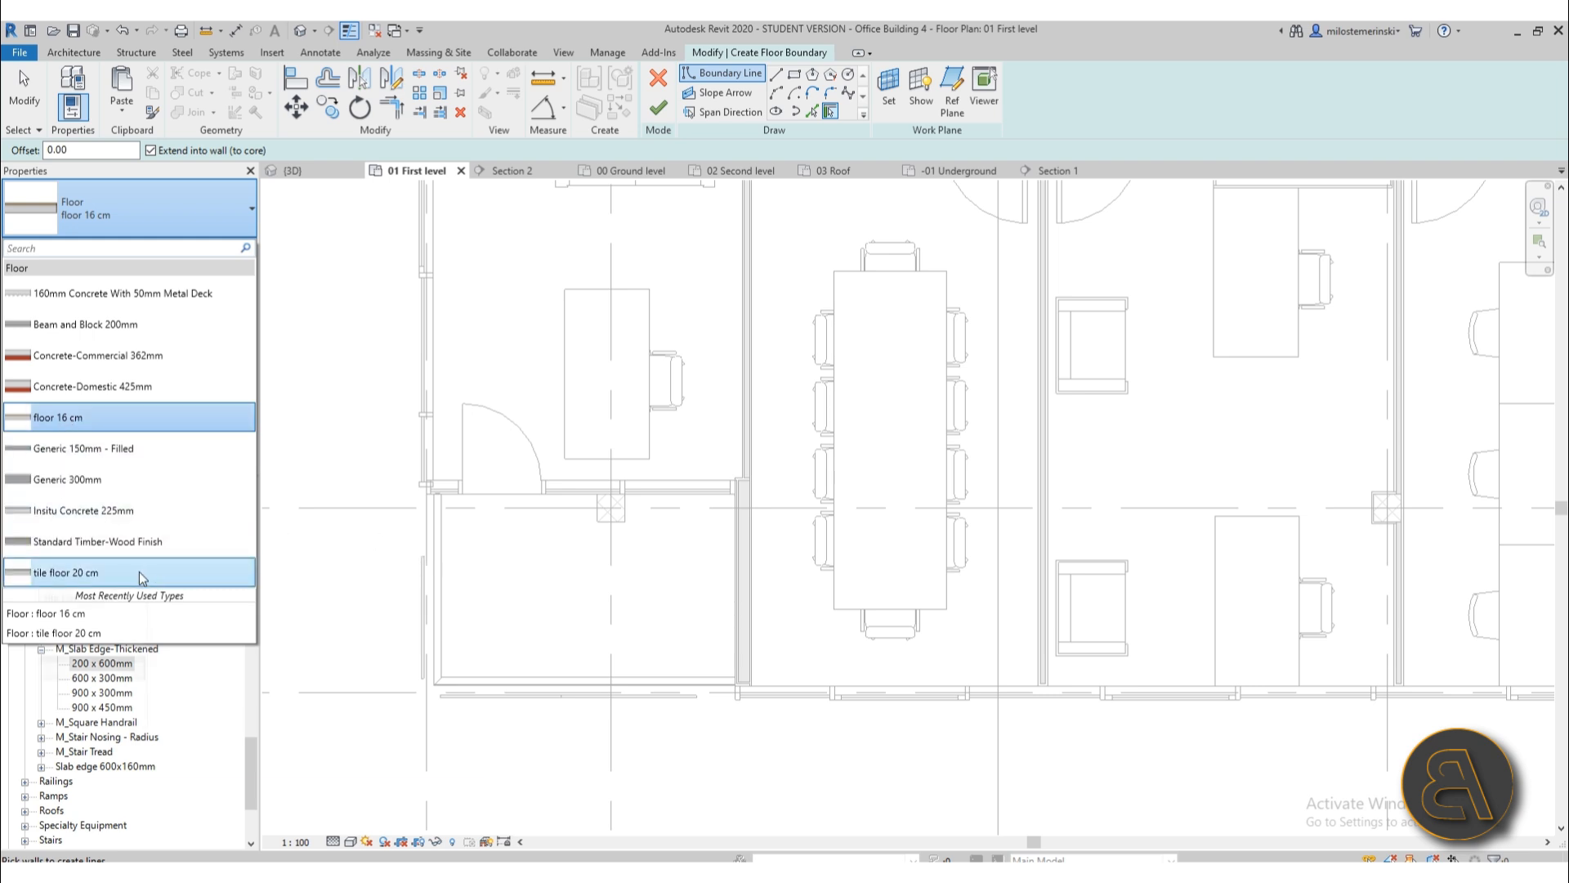
left_click(142, 575)
scroll(482, 602, "up", 3)
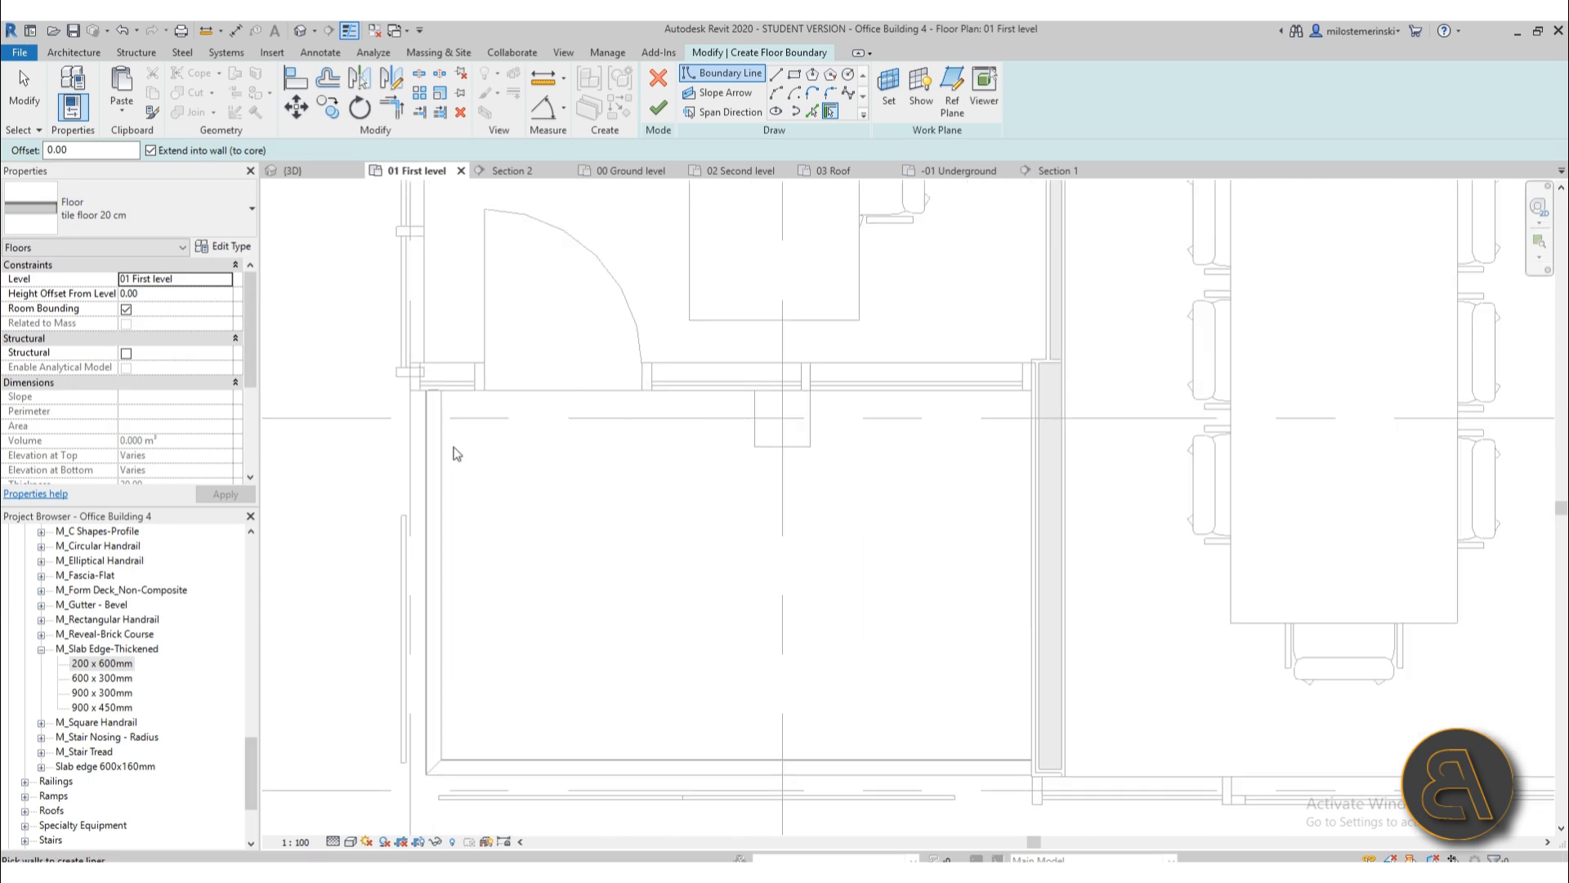
scroll(544, 675, "down", 2)
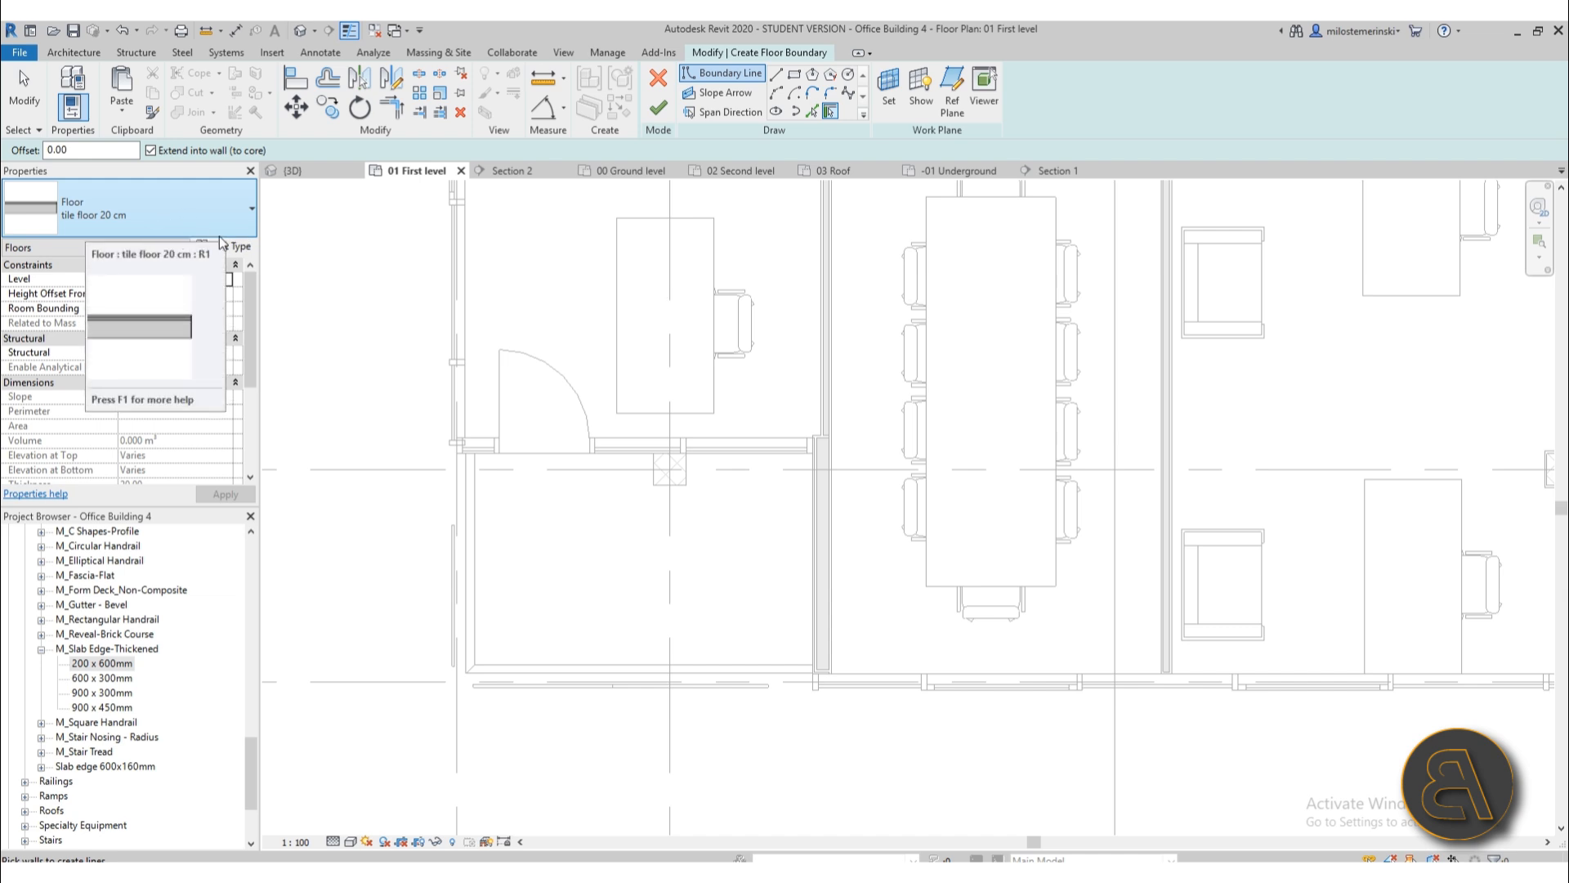
left_click(237, 247)
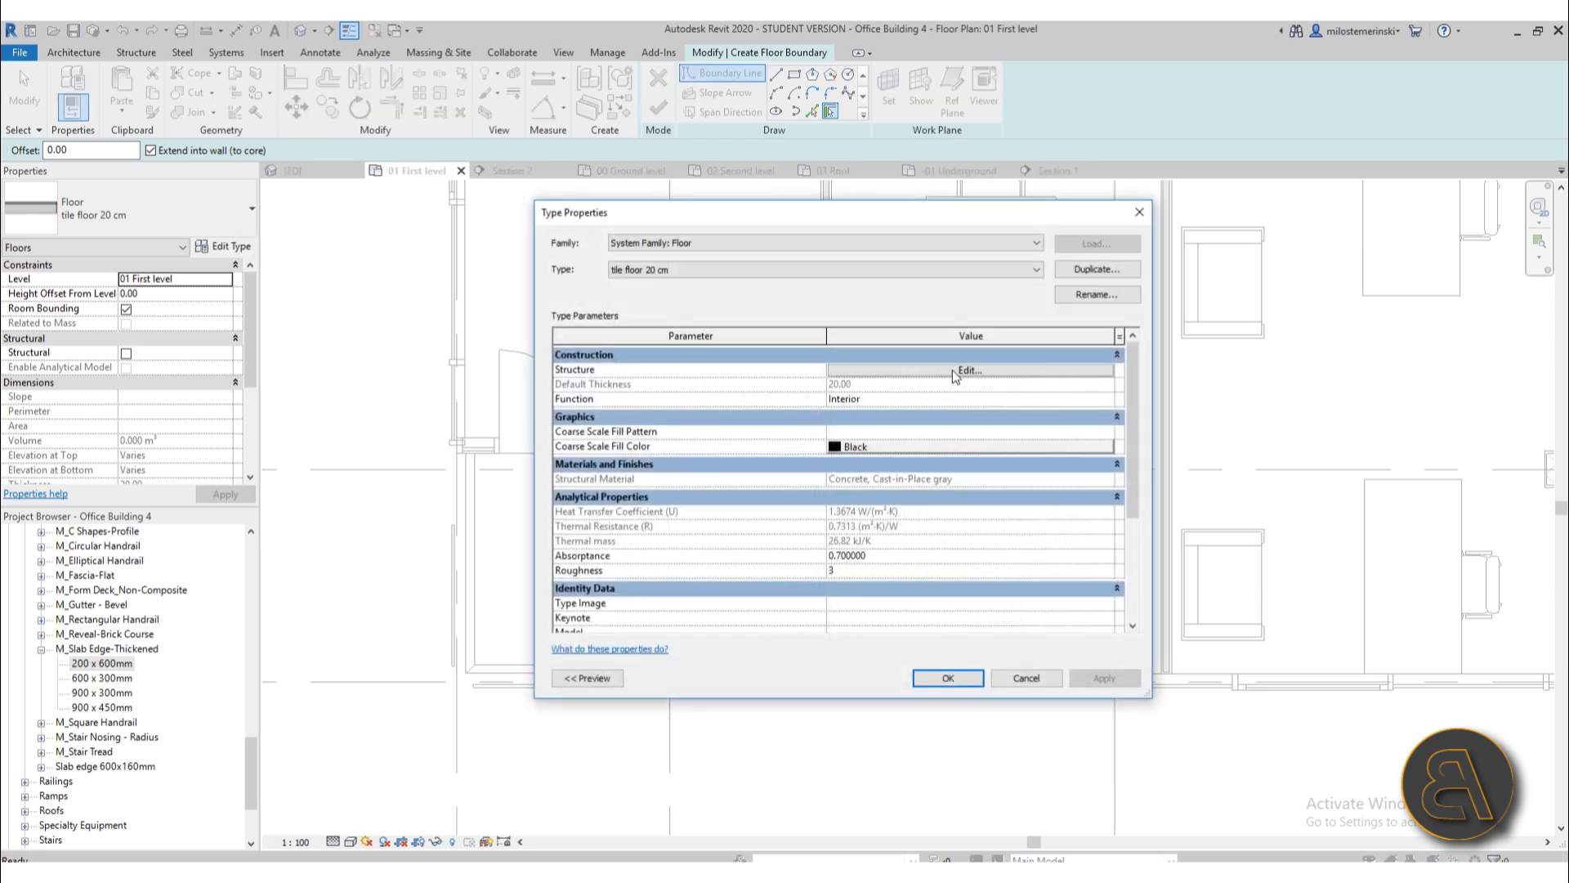
left_click(1120, 268)
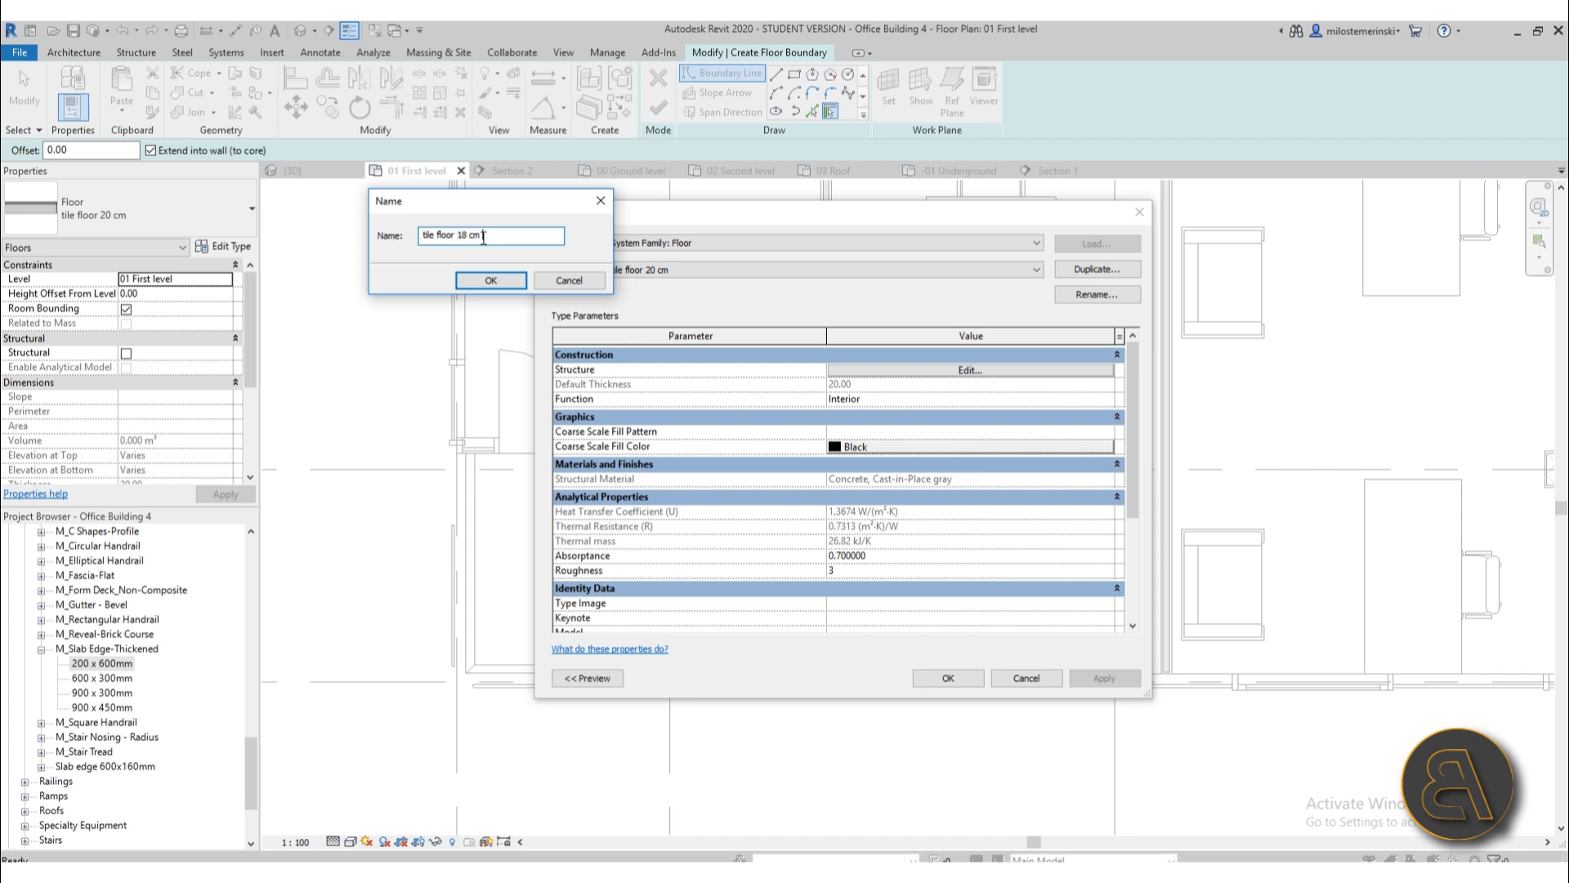
left_click(491, 281)
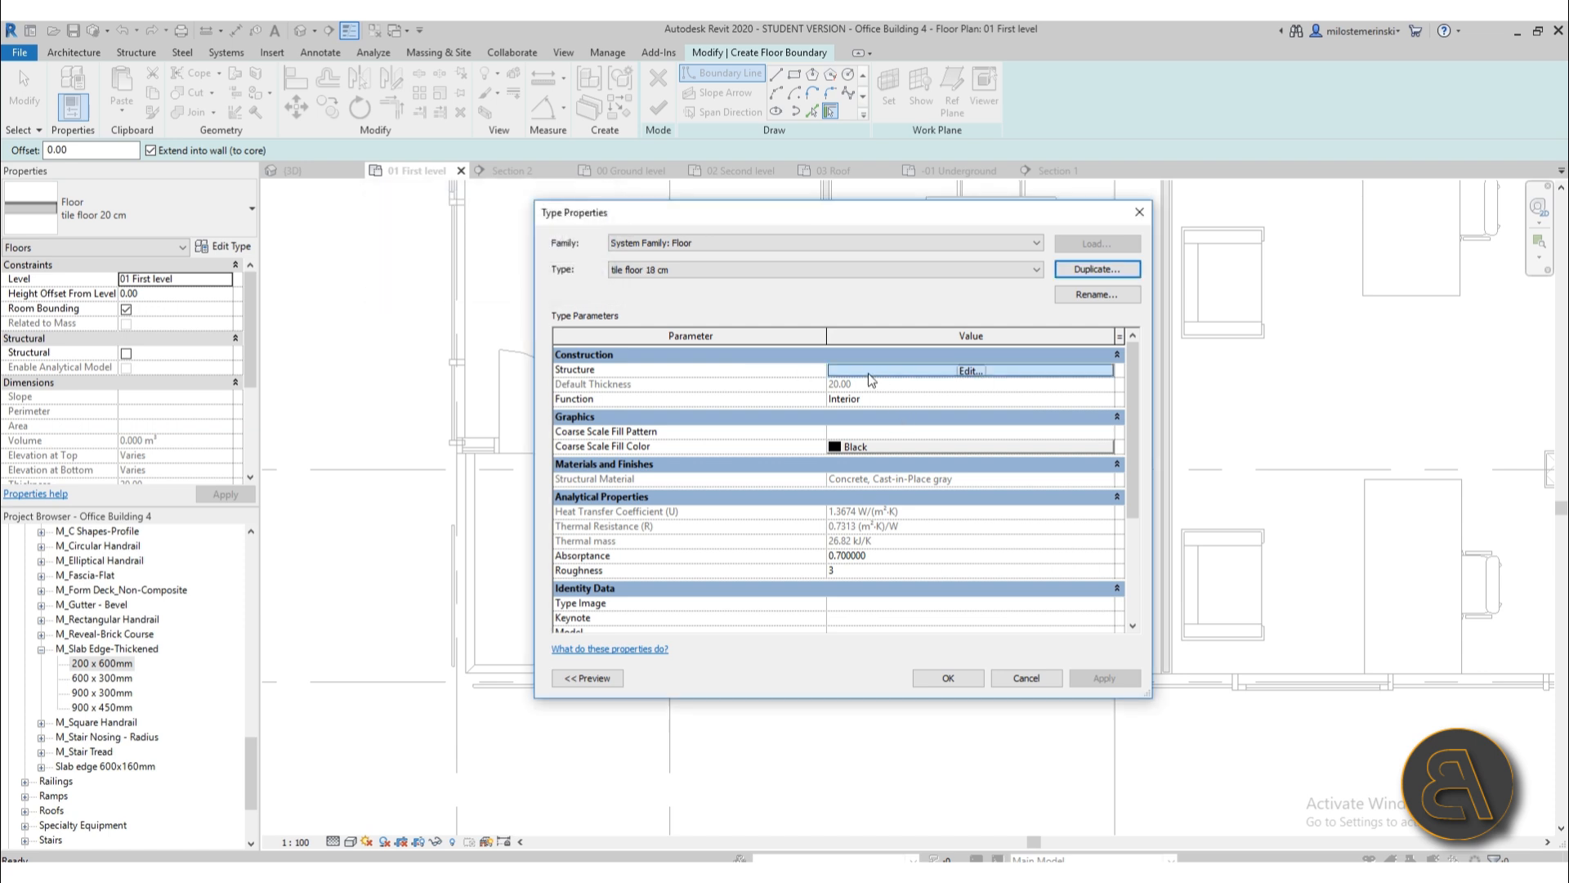
- Delete the 2 cm rigid insulation substrate layer from the tile floor 18 cm assembly and apply the type
left_click(871, 372)
left_click(565, 368)
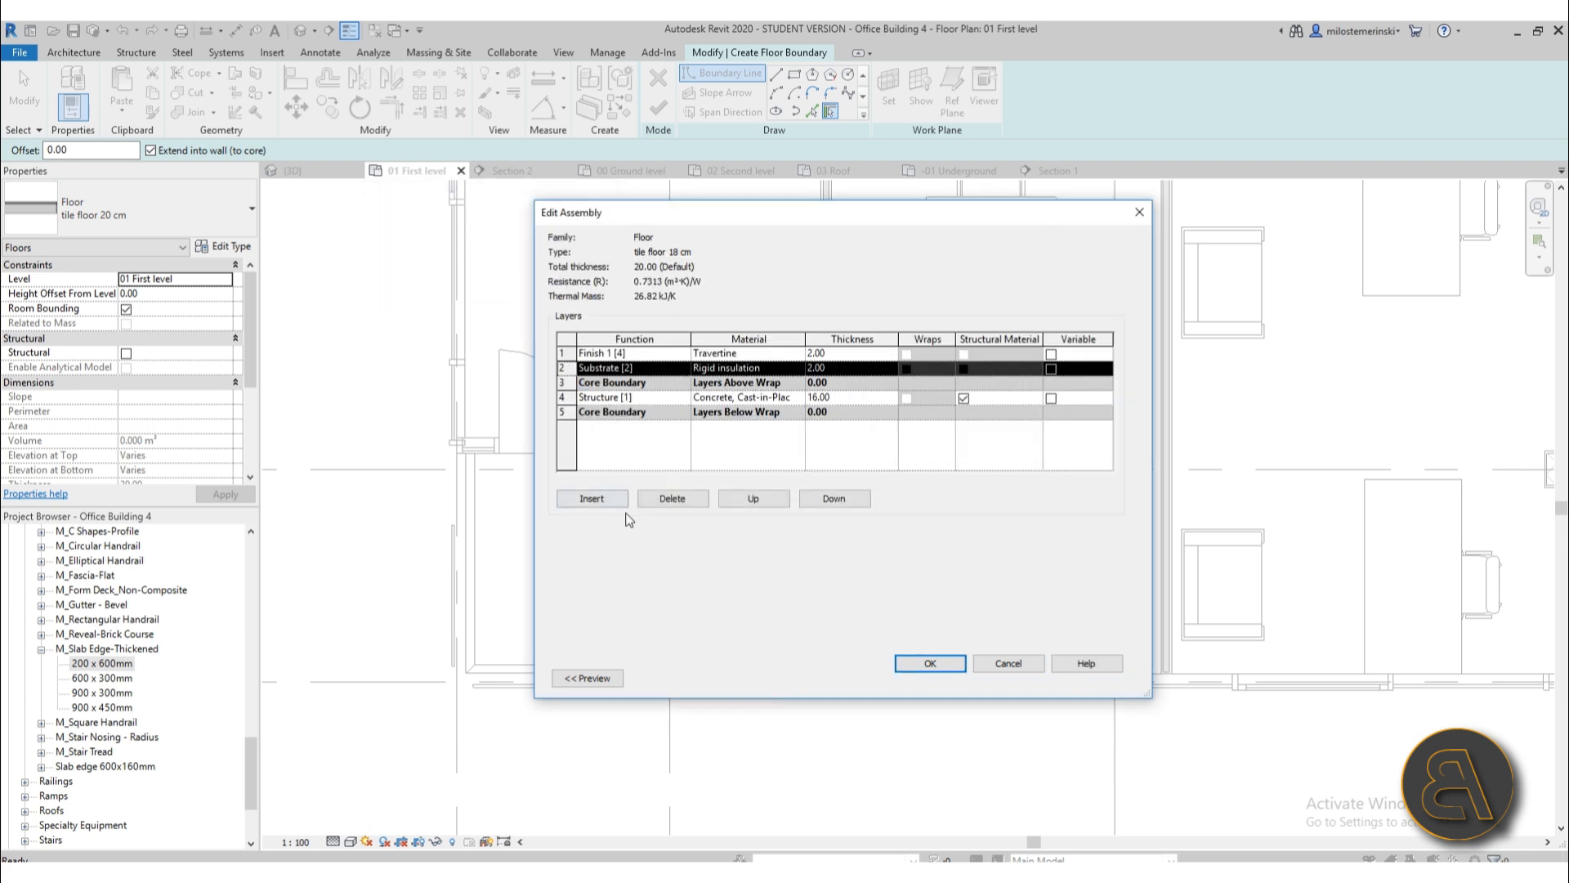
left_click(669, 500)
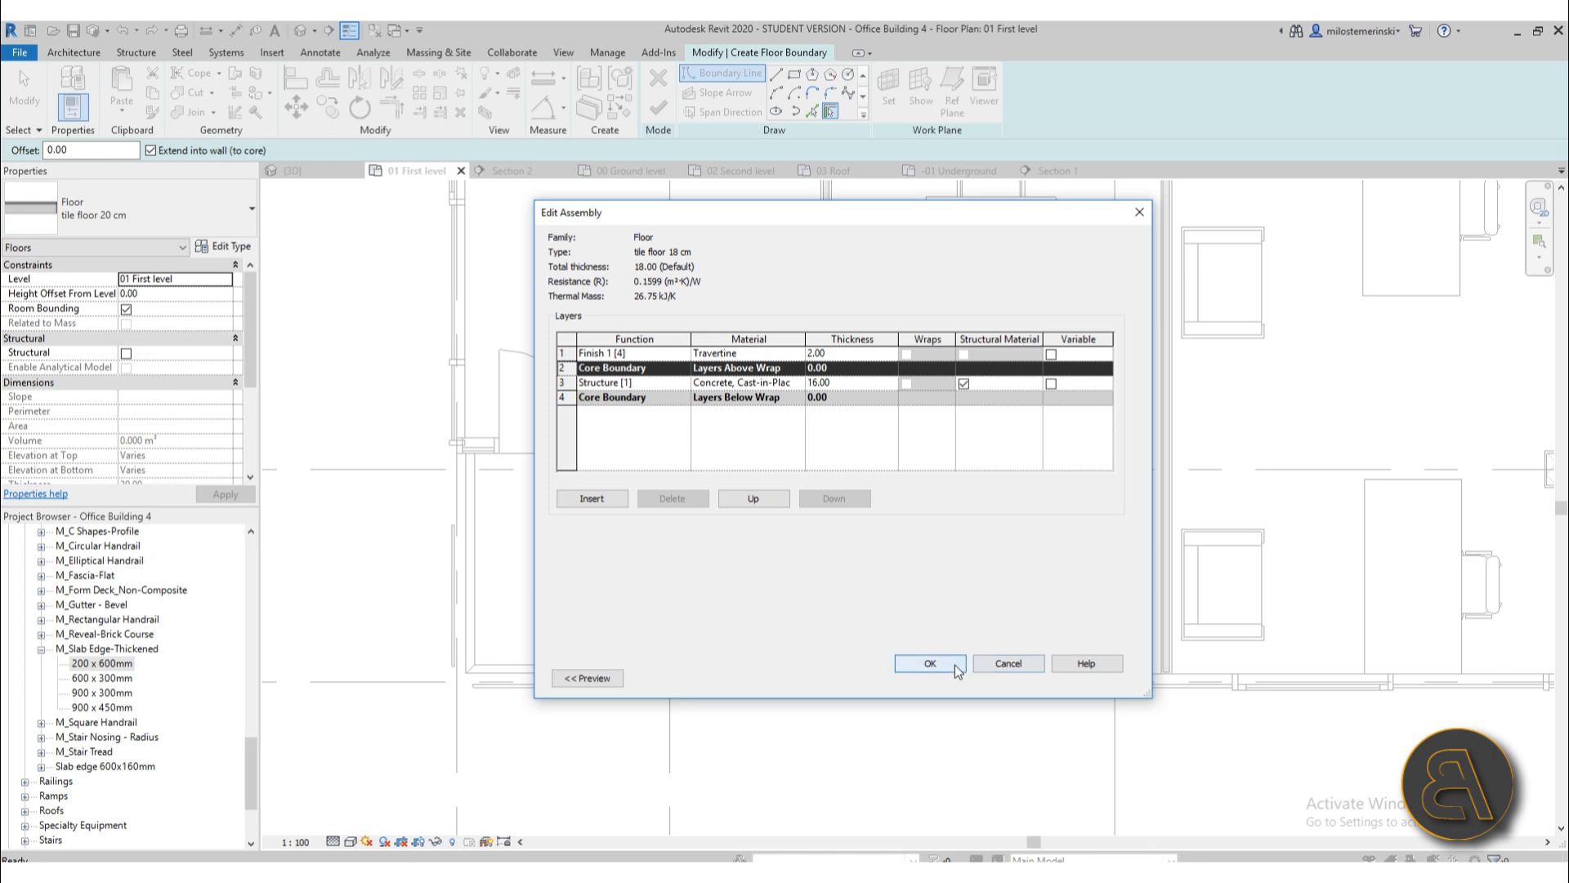
left_click(956, 664)
left_click(948, 677)
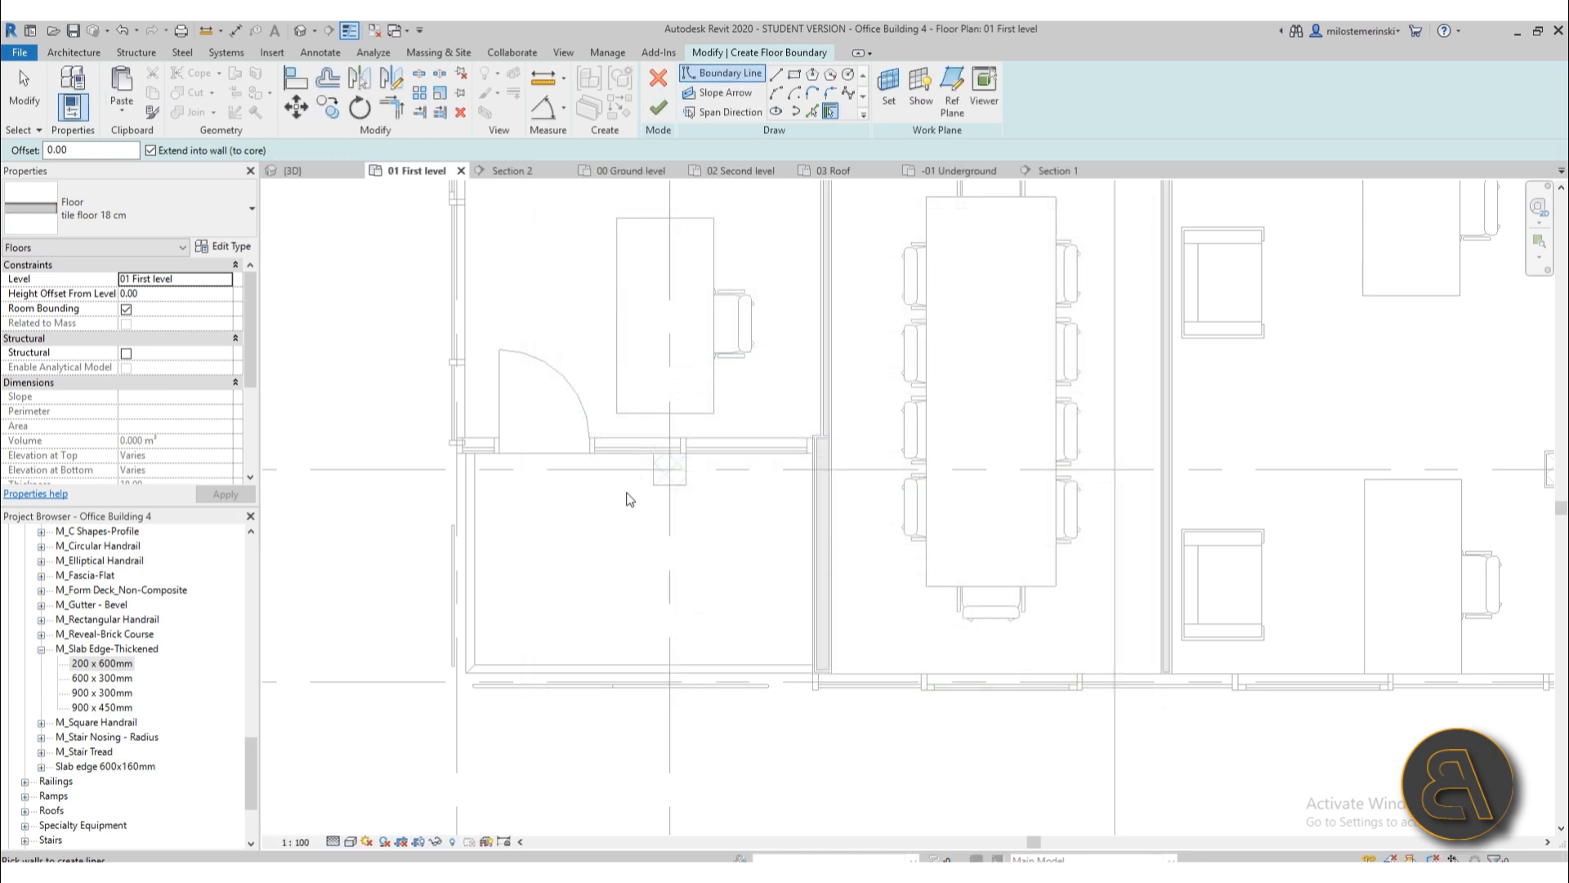
- Sketch a rectangular floor boundary over the corner balcony, from the glazed wall's outer corner to the far corner of the side wall
left_click(793, 81)
scroll(455, 455, "up", 5)
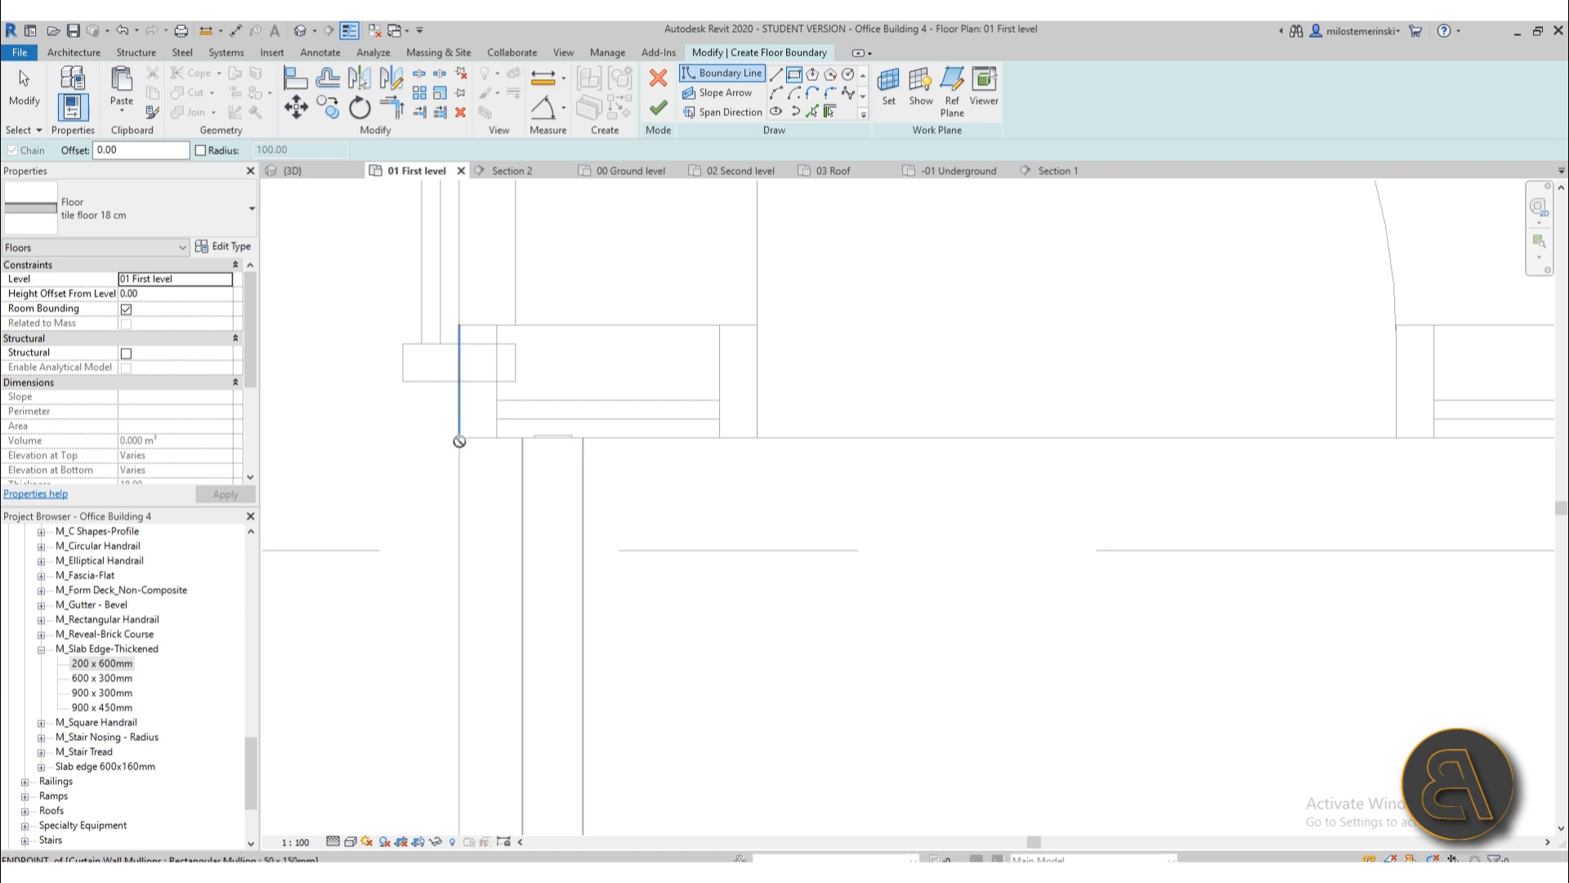
left_click(461, 439)
scroll(677, 596, "down", 2)
scroll(652, 399, "up", 3)
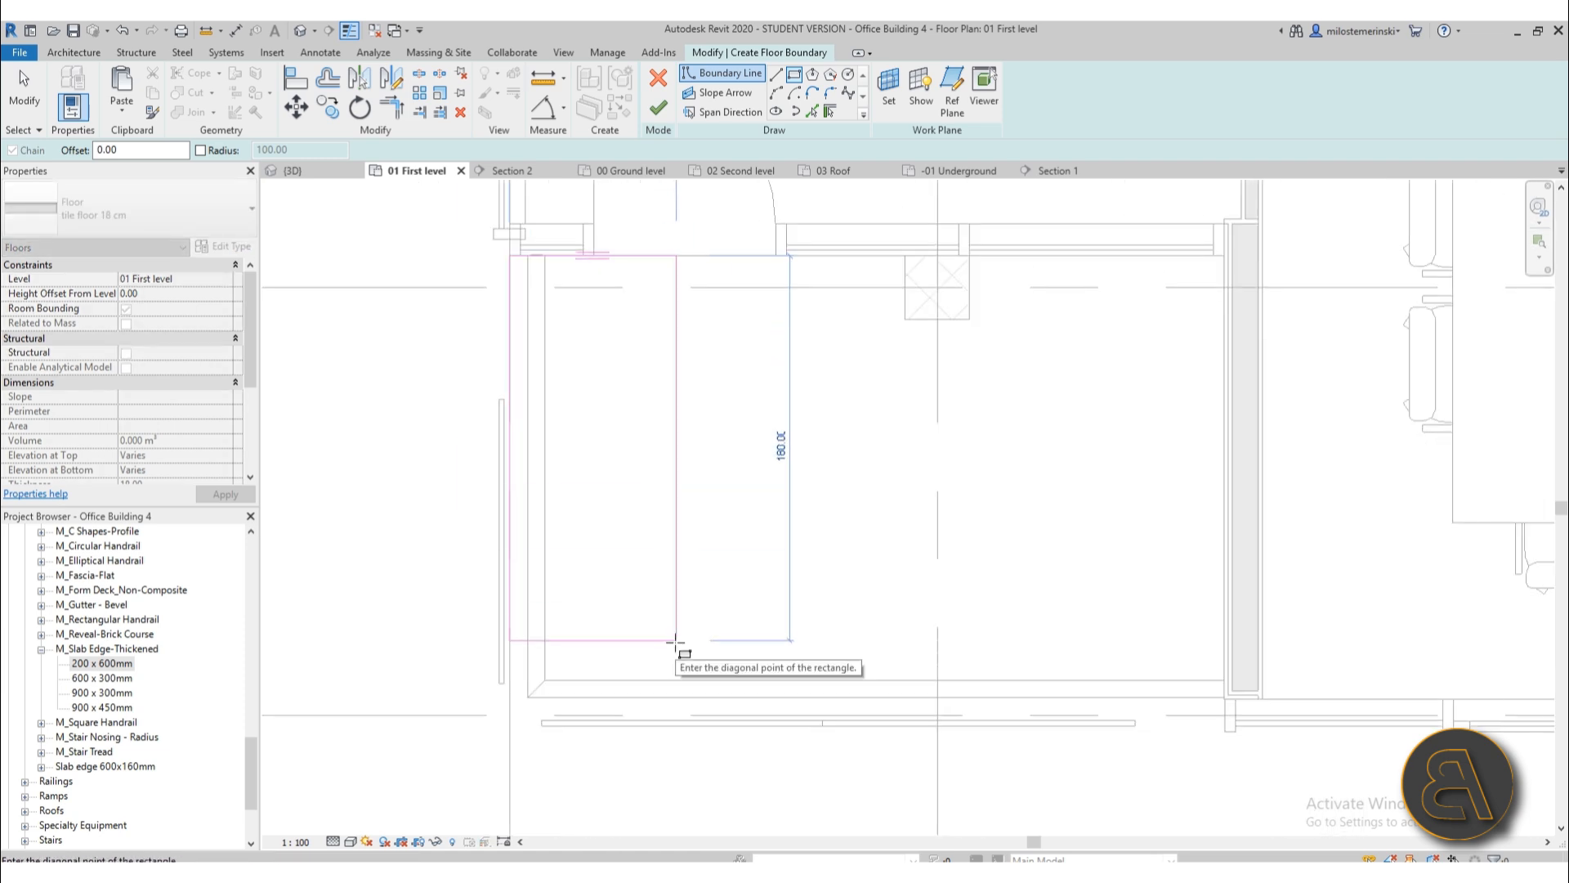
middle_click_drag(689, 668, 371, 442)
left_click(827, 478)
scroll(834, 476, "up", 3)
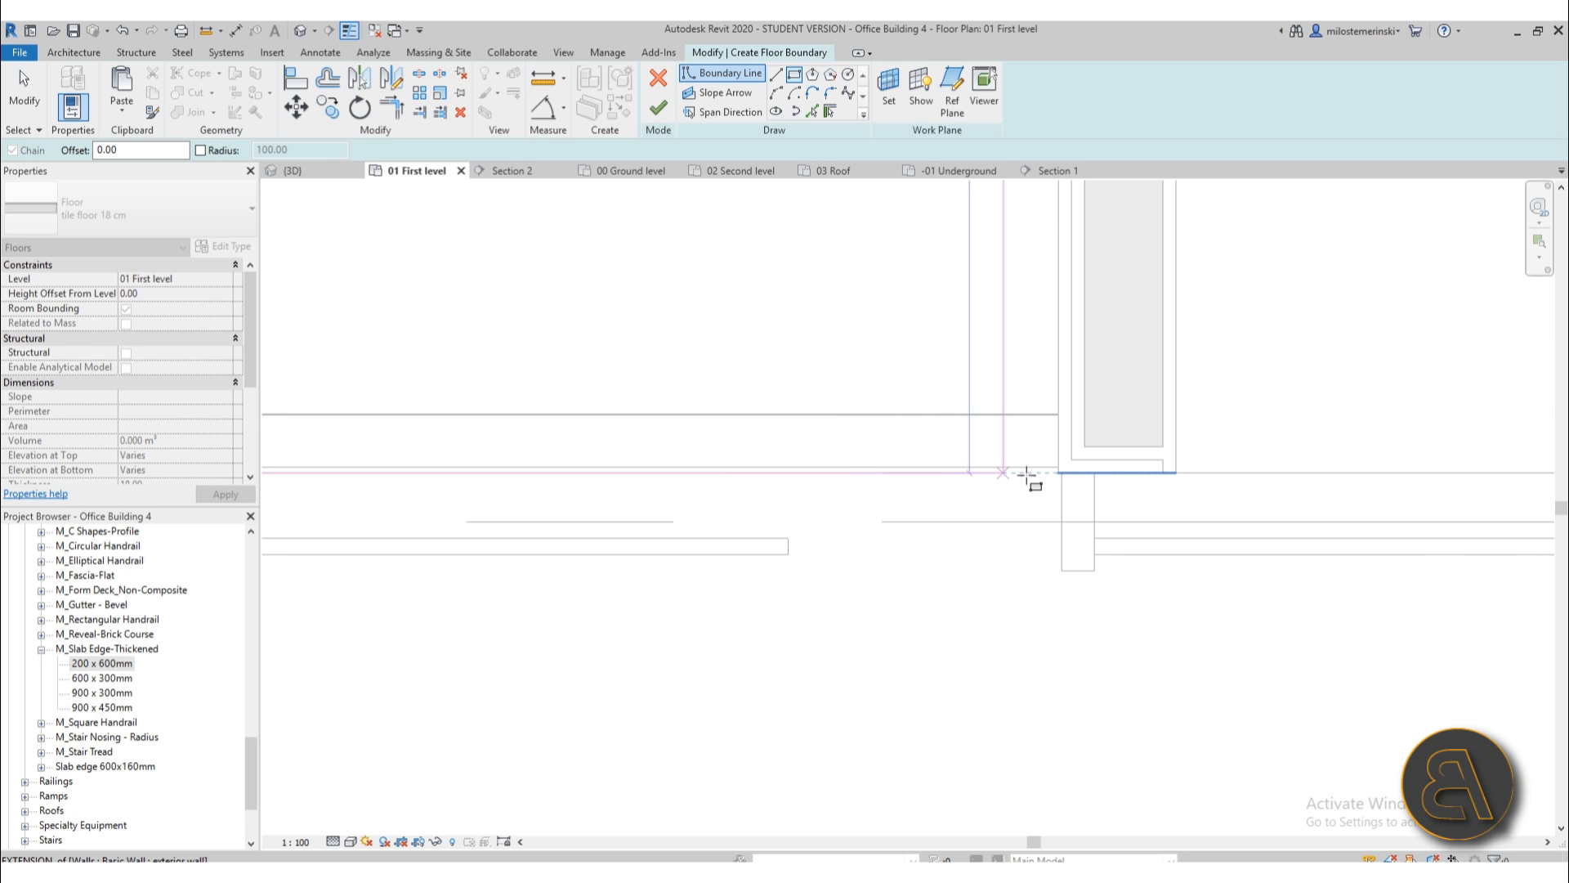
scroll(652, 625, "down", 5)
- Shift the balcony floor boundary's outer side edge inward and align it with the inner face of the curtain wall mullions
middle_click_drag(648, 617, 842, 821)
middle_click_drag(447, 471, 552, 553)
scroll(395, 463, "up", 5)
key("Escape")
mouse_move(543, 566)
left_mouse_down()
mouse_move(591, 569)
mouse_move(575, 571)
left_mouse_up()
key("Escape")
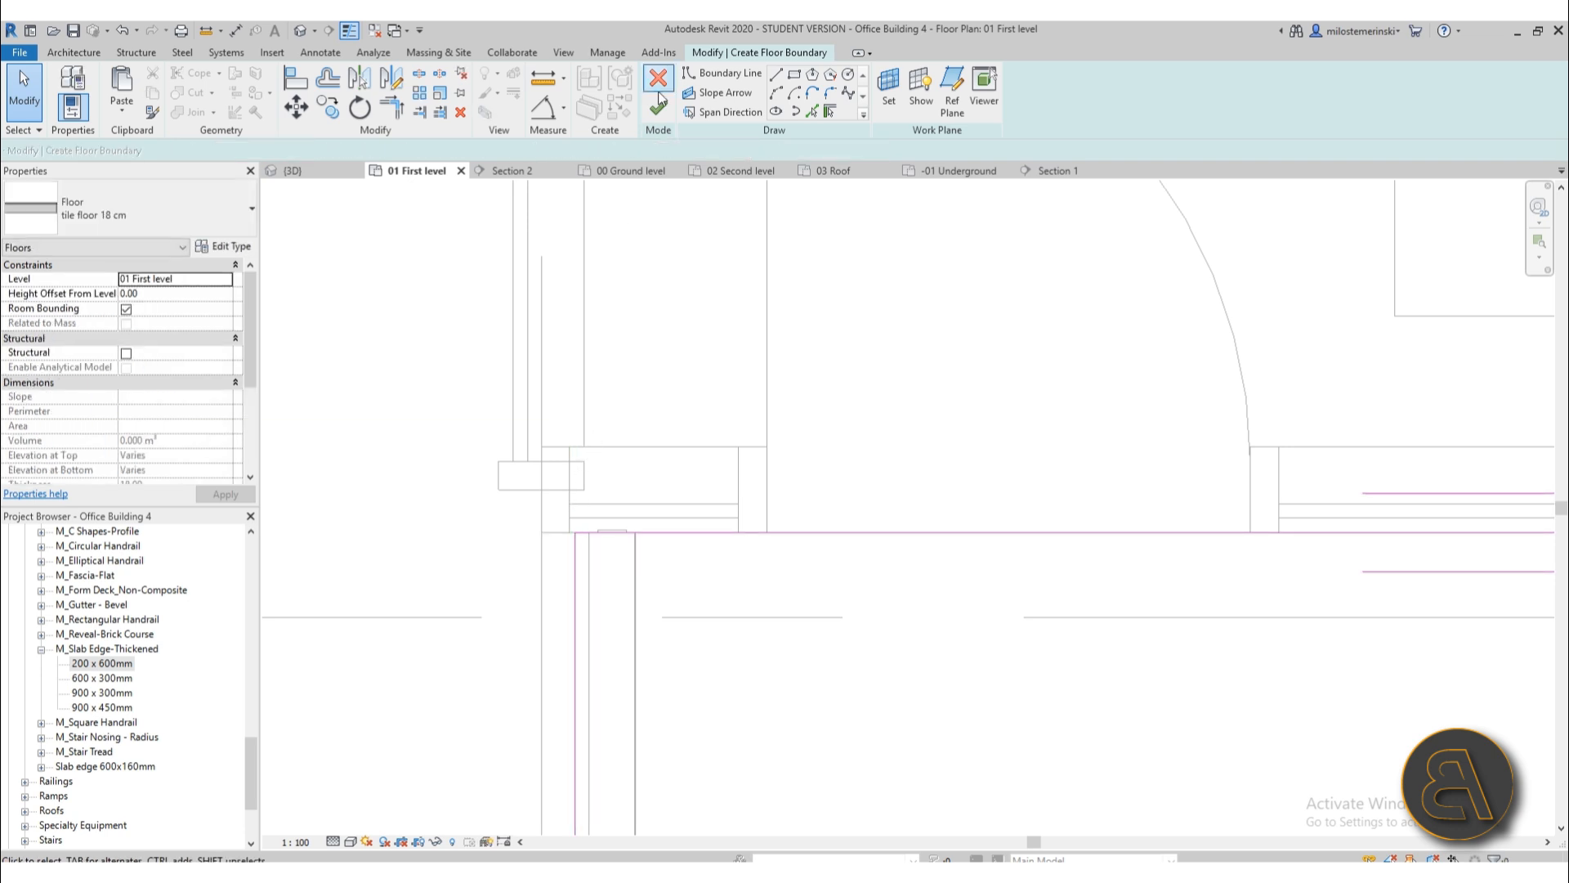
scroll(530, 398, "down", 3)
middle_click_drag(530, 399, 444, 680)
scroll(437, 592, "up", 2)
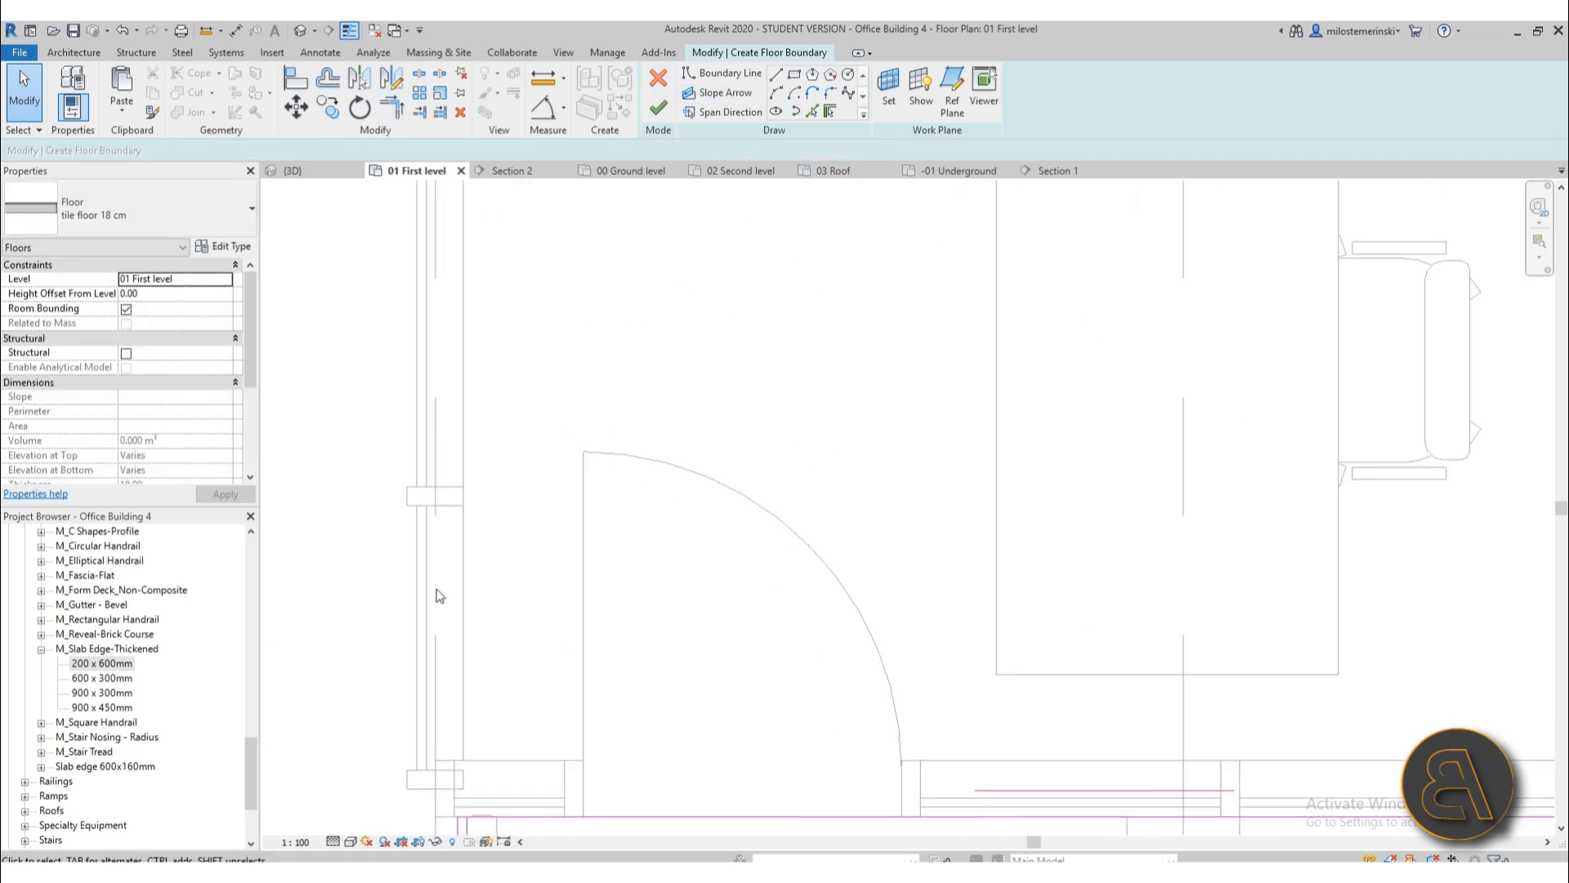
scroll(458, 452, "up", 1)
scroll(508, 420, "down", 2)
left_click(300, 81)
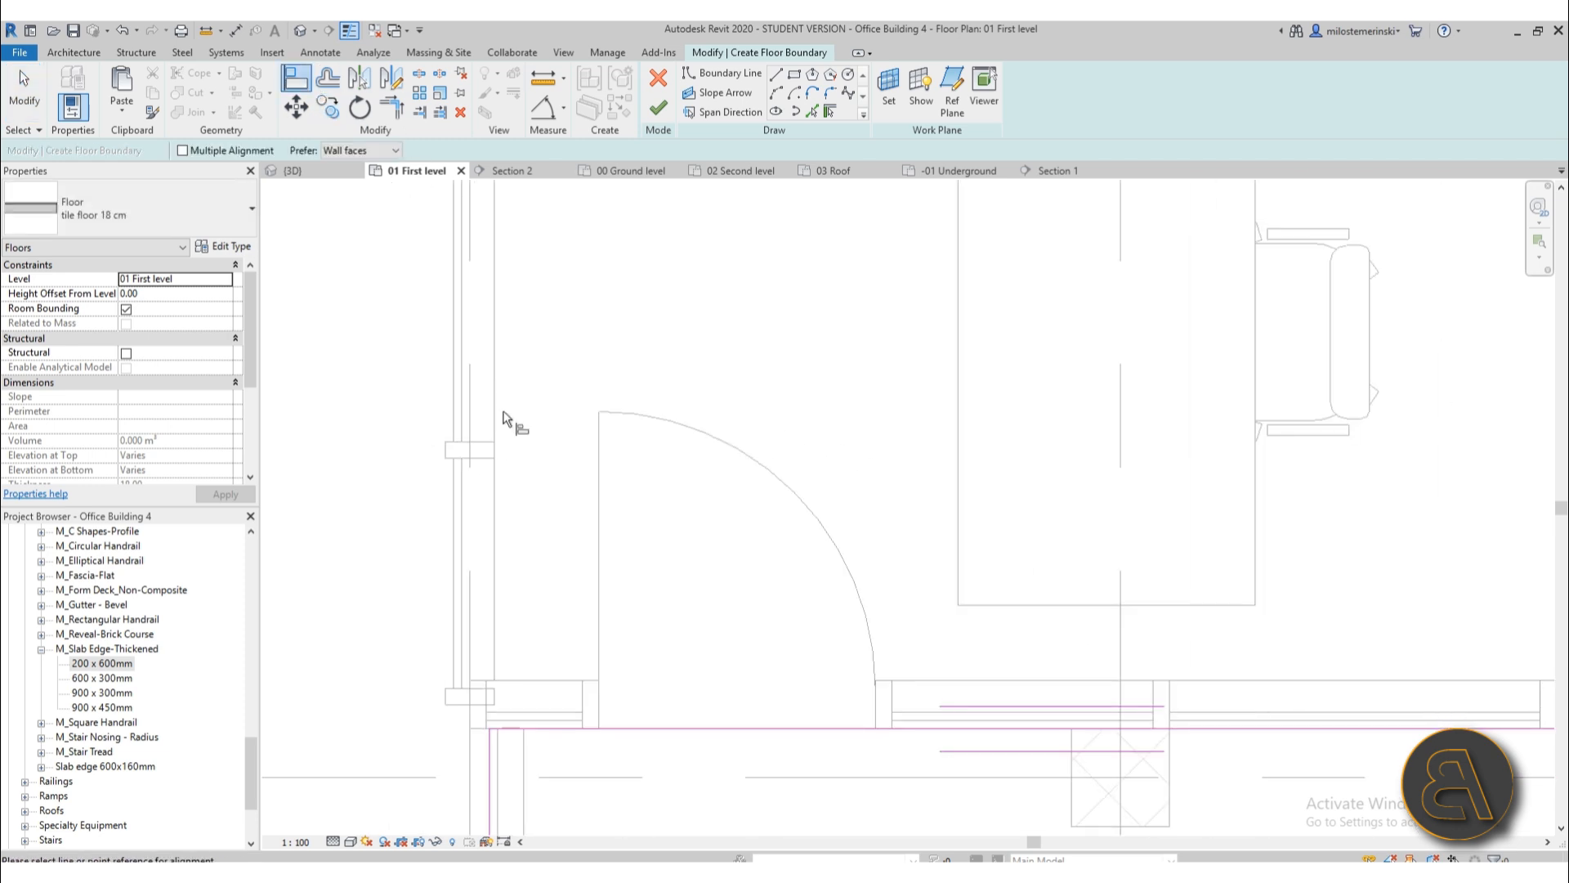
scroll(499, 474, "up", 4)
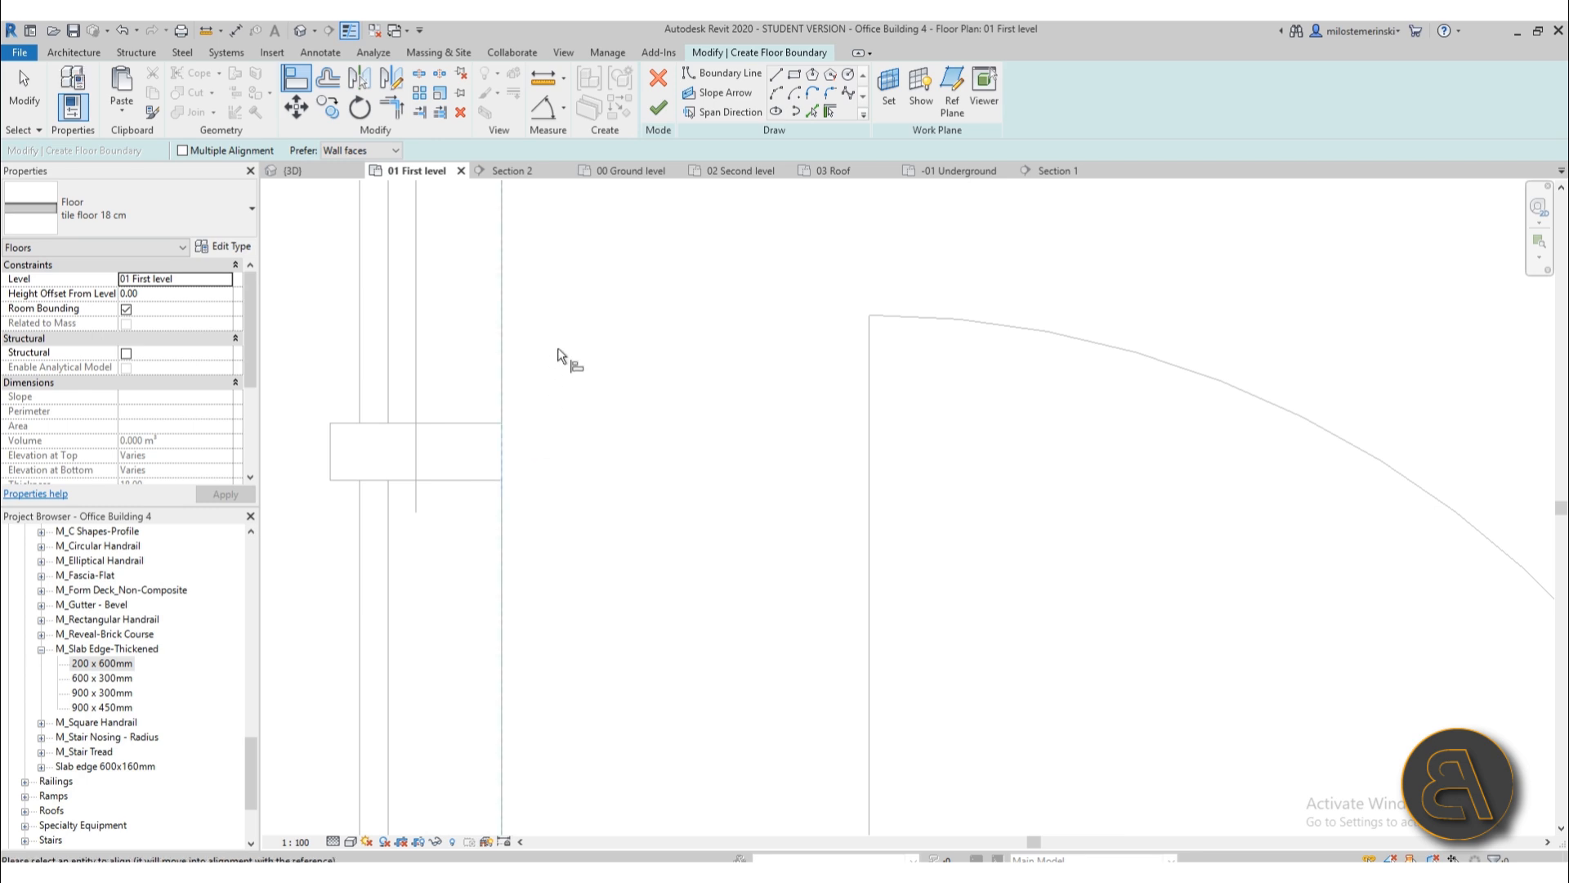
scroll(558, 350, "down", 3)
left_click(544, 656)
scroll(564, 496, "down", 2)
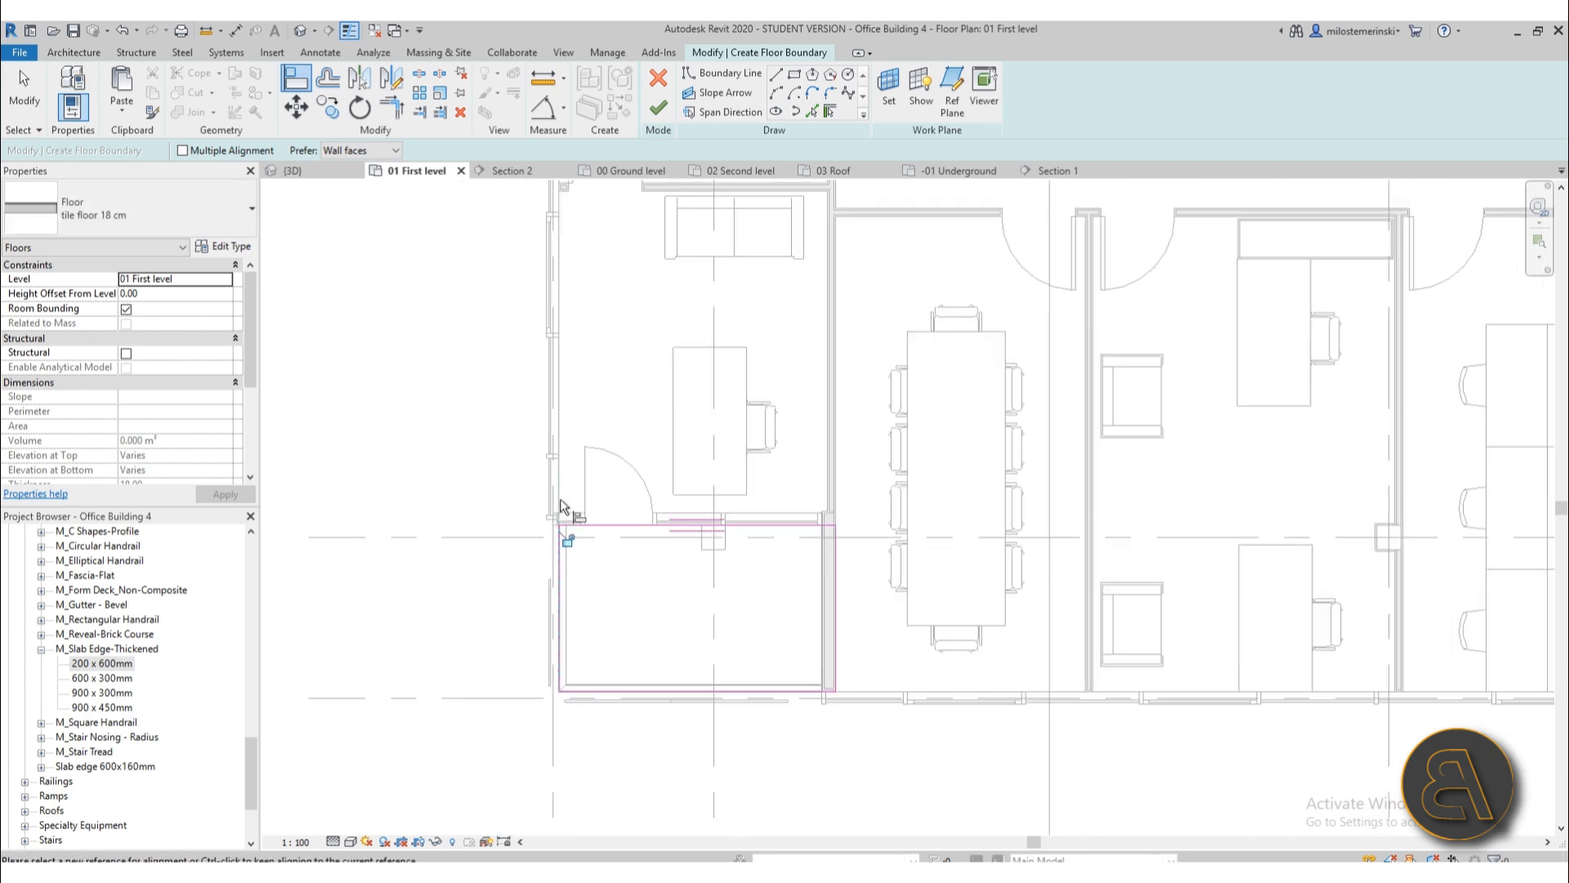
scroll(858, 641, "up", 5)
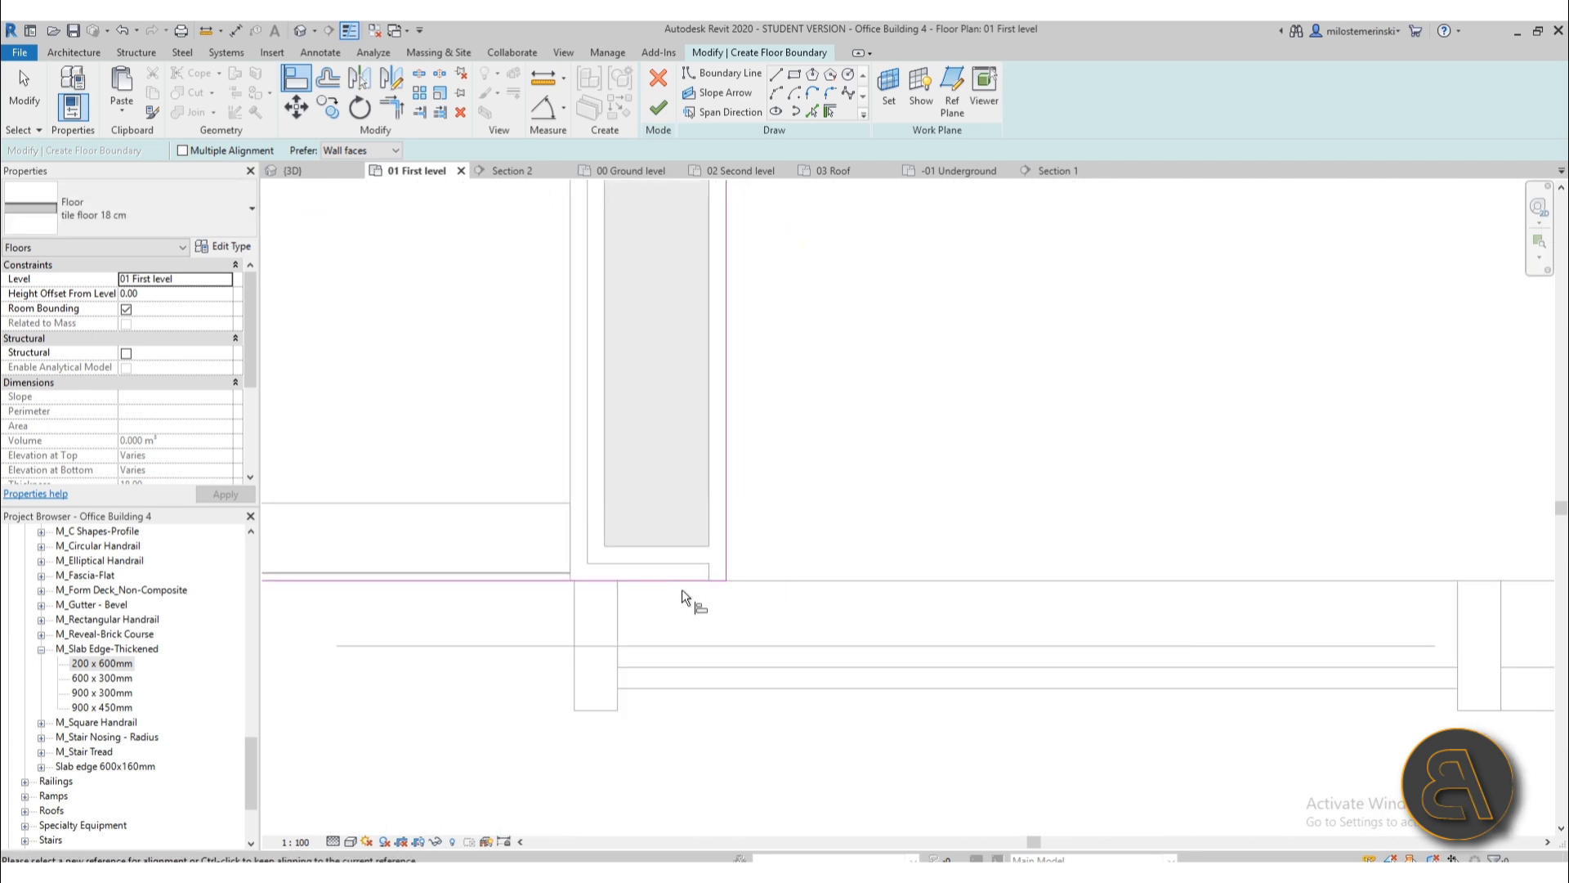
- Check the aligned edges of the balcony floor boundary and finish the floor sketch on the first level
scroll(685, 597, "down", 3)
scroll(763, 413, "up", 4)
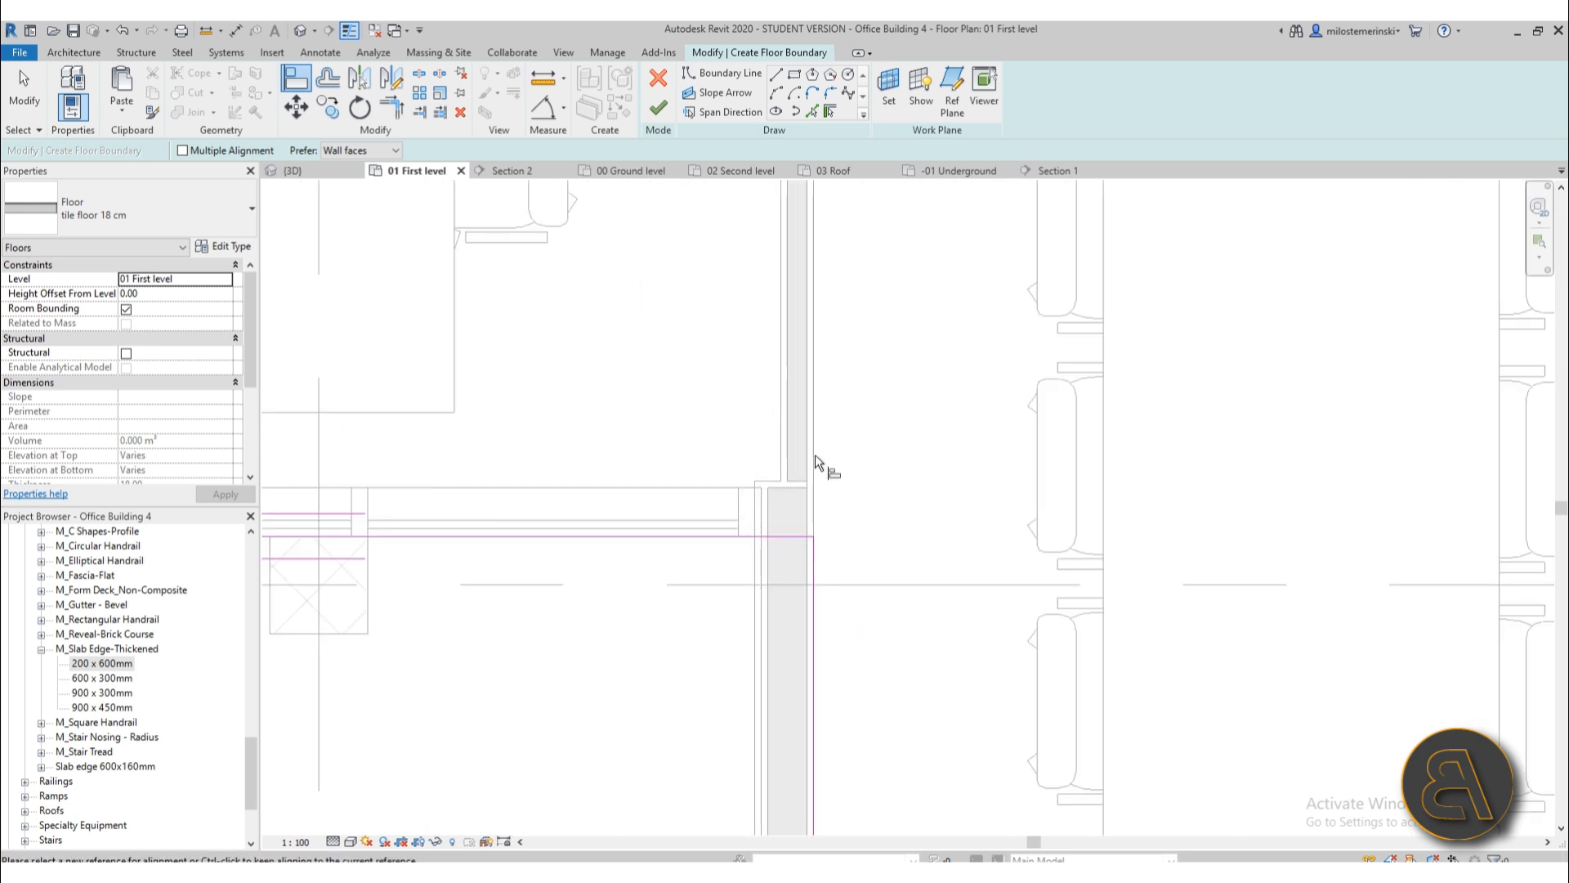
scroll(826, 462, "down", 3)
left_click(658, 107)
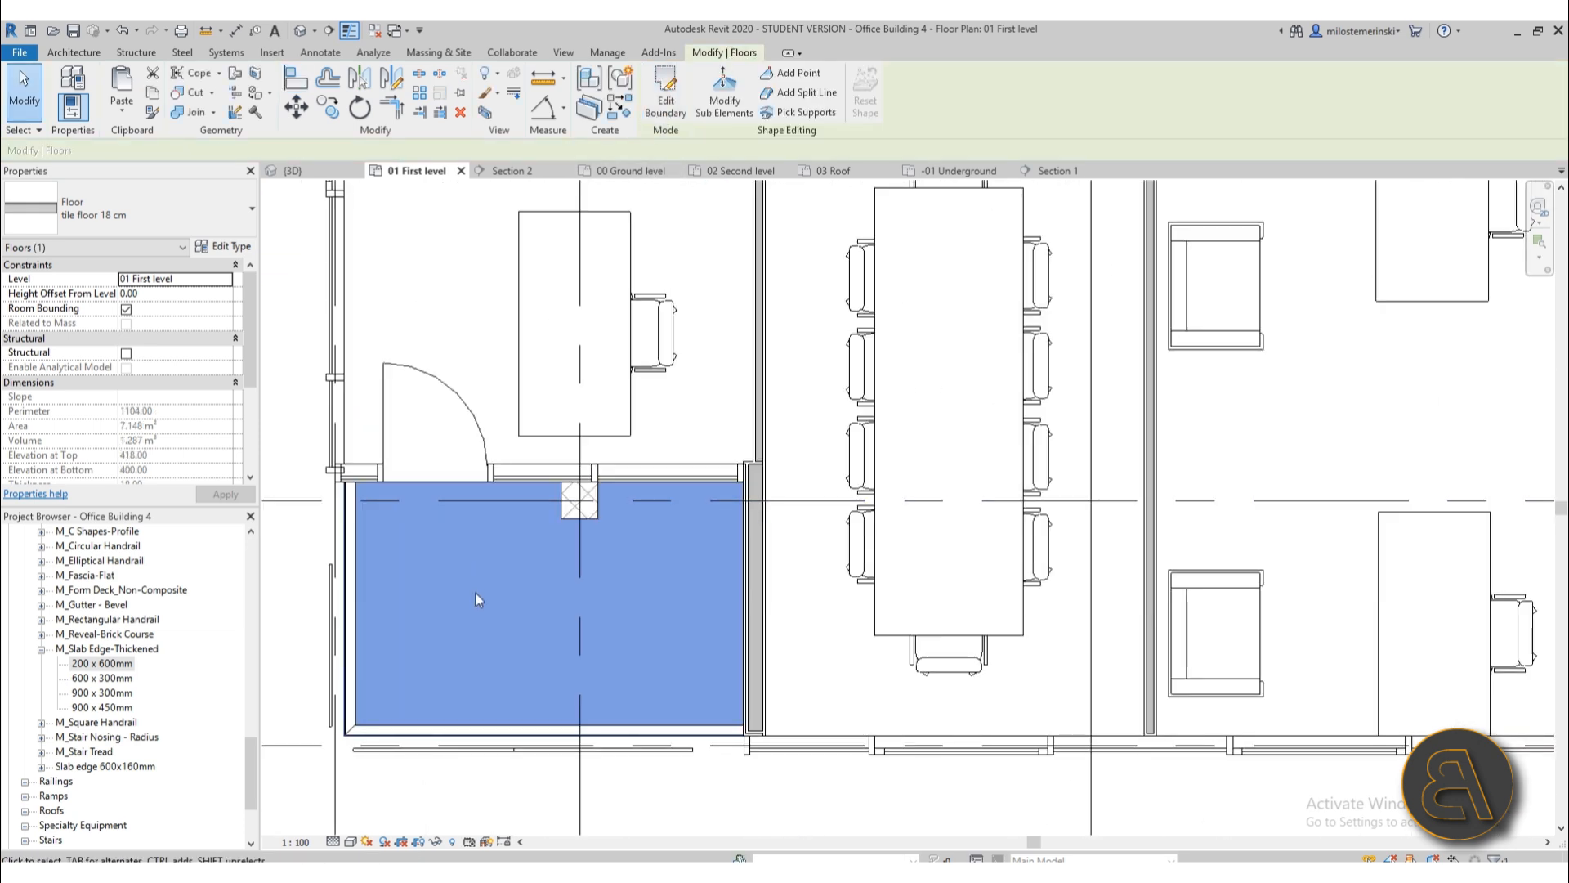
- Examine the first-level balcony's tile floor in 3D, around the railing, column and side wall, and compare it with the balcony above
left_click(304, 35)
scroll(709, 564, "up", 3)
scroll(820, 603, "up", 4)
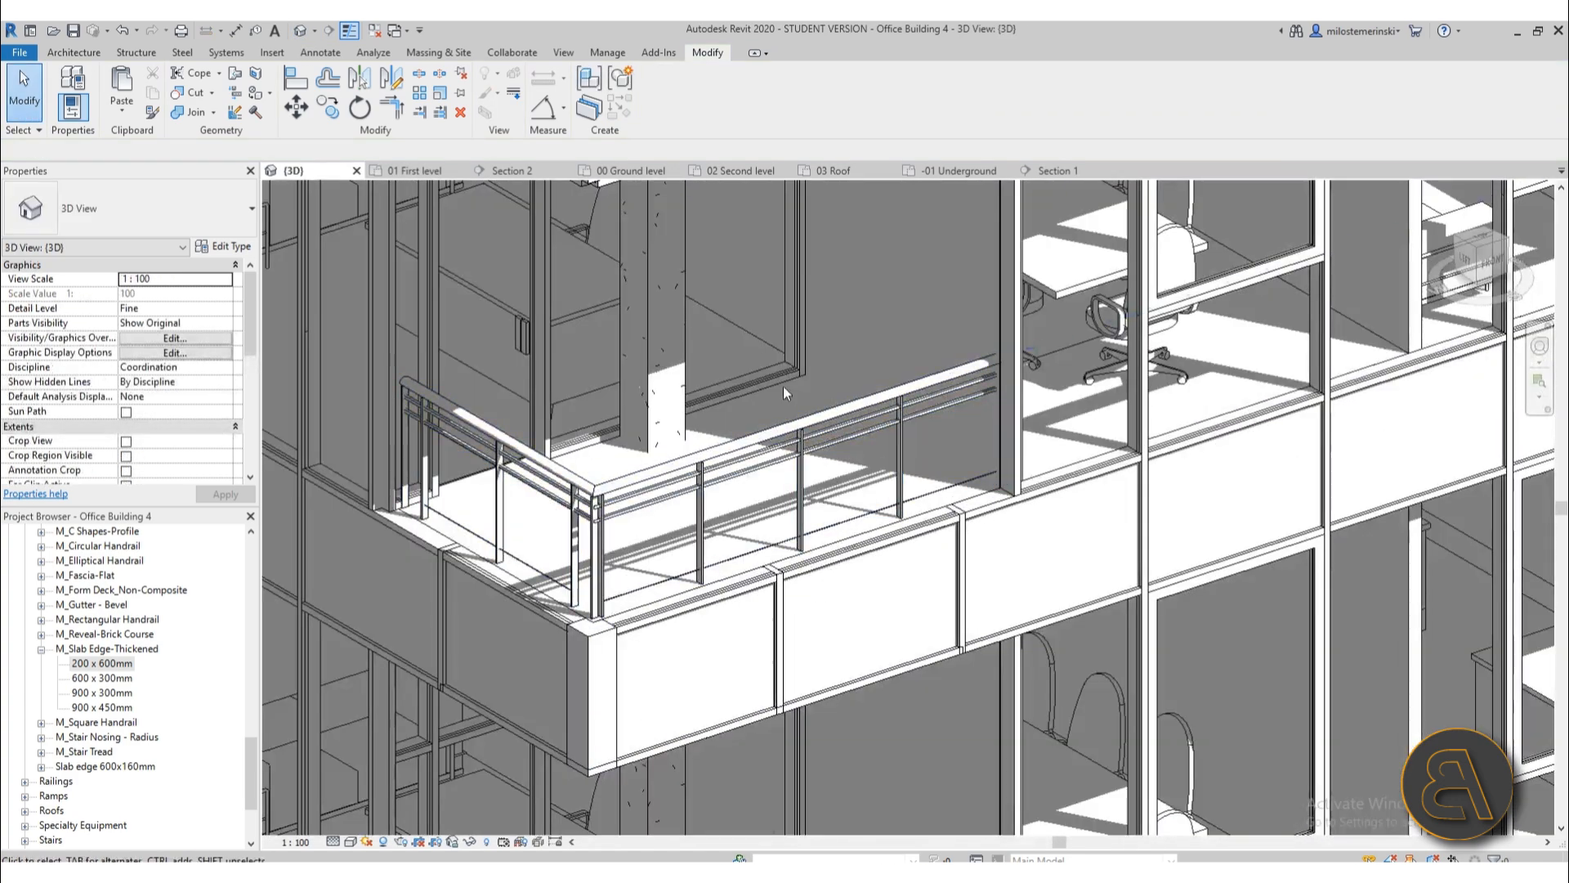
left_click(443, 520)
scroll(443, 520, "up", 5)
key("Escape")
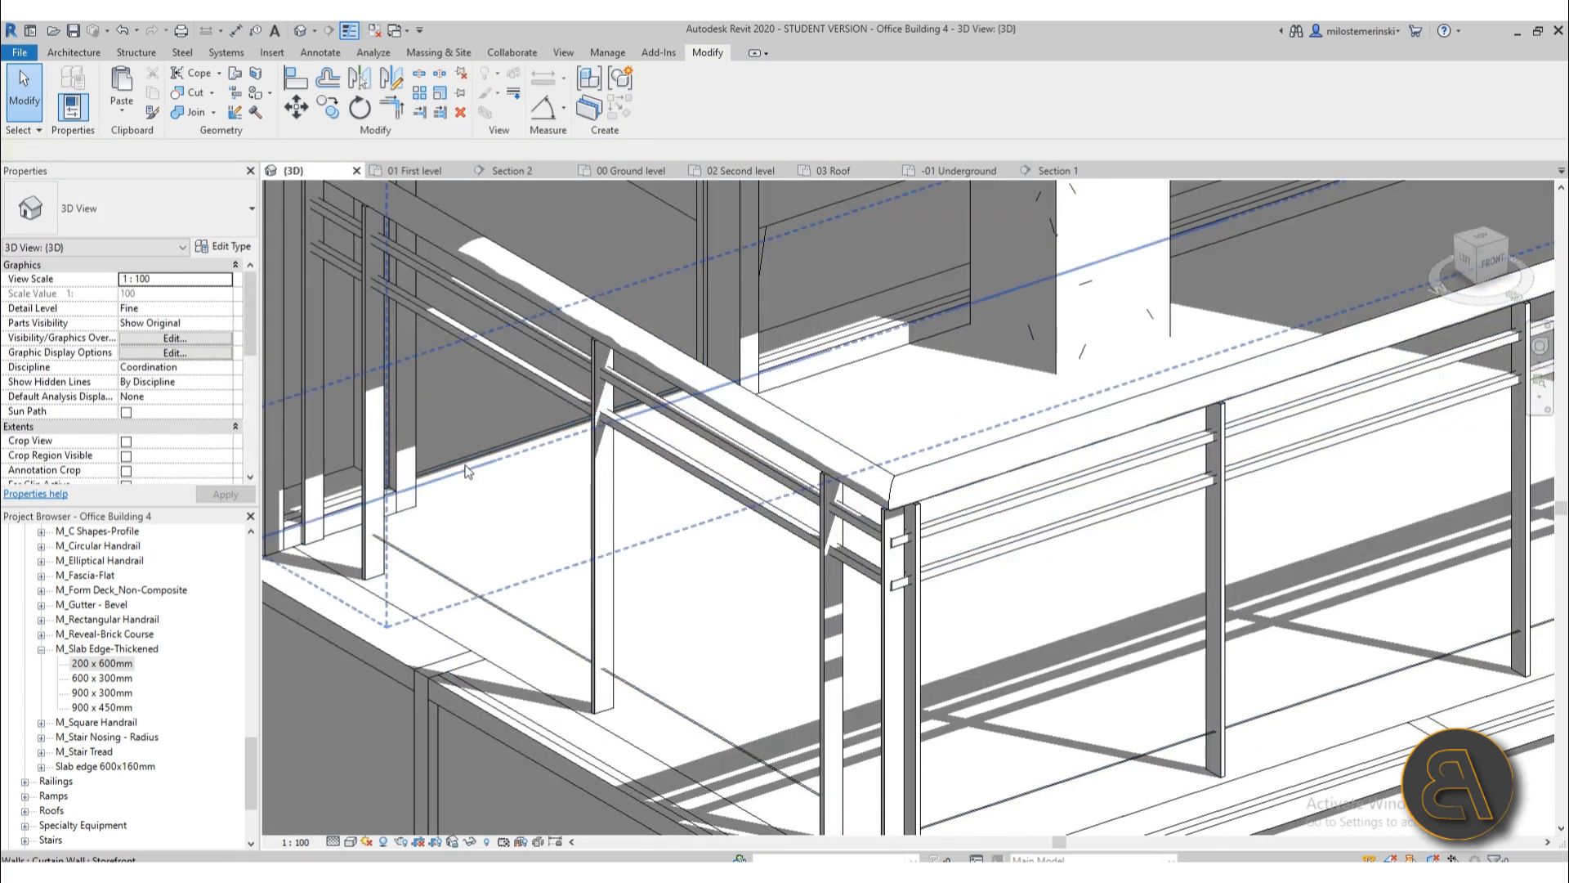
scroll(938, 815, "down", 5)
middle_click_drag(937, 816, 593, 758)
scroll(712, 578, "up", 3)
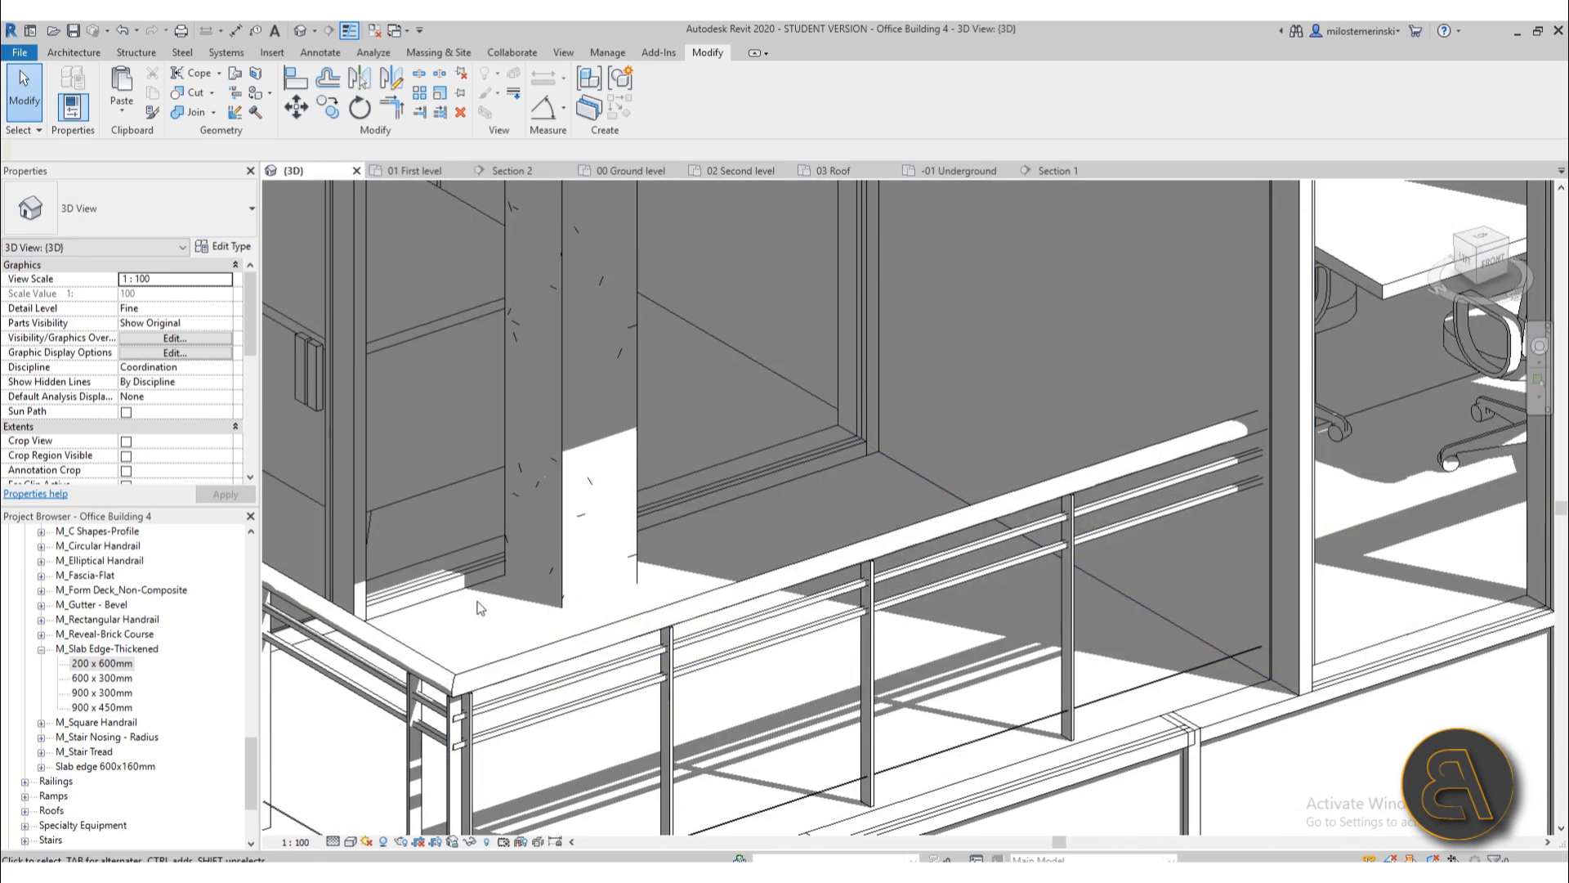
left_click(383, 620)
scroll(615, 530, "down", 3)
middle_click_drag(626, 523, 603, 623, "shift")
scroll(646, 532, "up", 4)
scroll(637, 531, "down", 4)
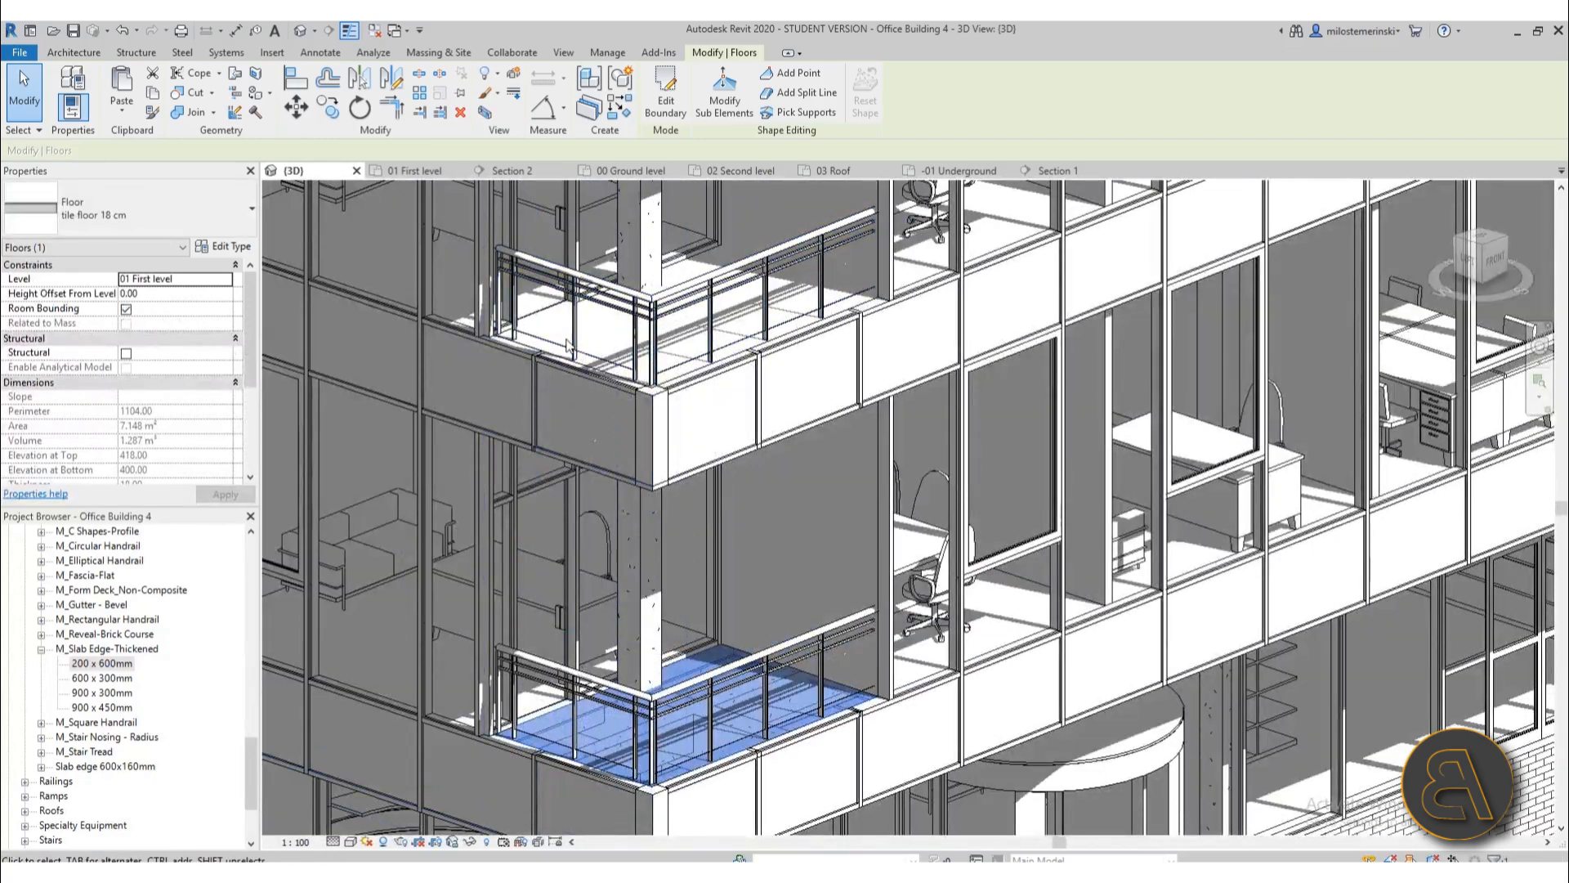
scroll(550, 346, "up", 3)
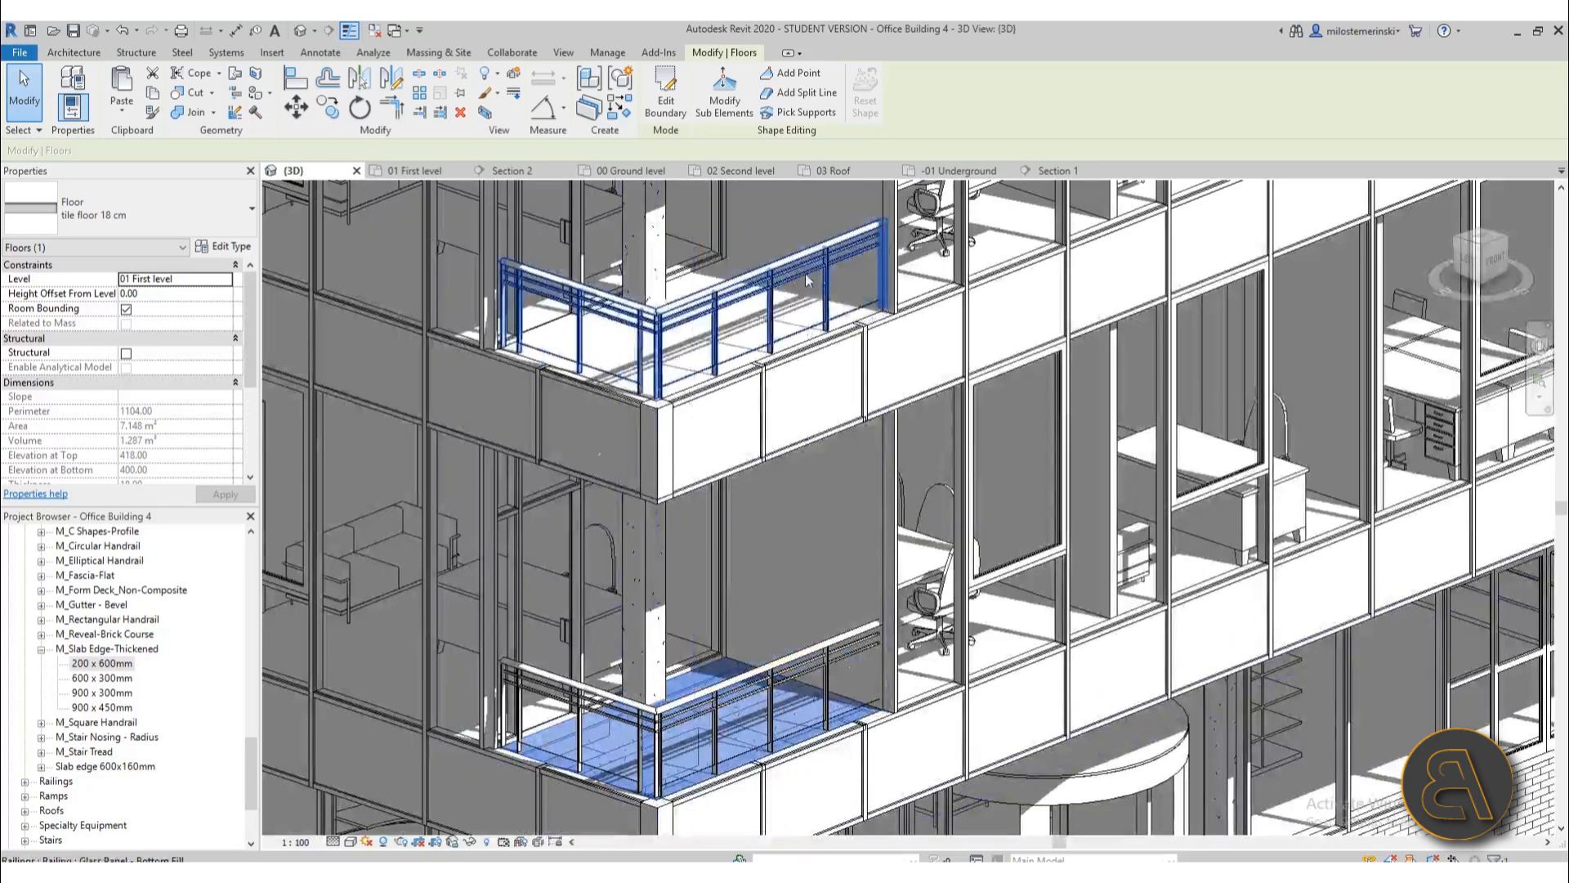
- Open the second-level 16 cm office slab's boundary for editing and show it in the 02 Second level floor plan
left_click(935, 293)
scroll(780, 364, "down", 2)
left_click(666, 94)
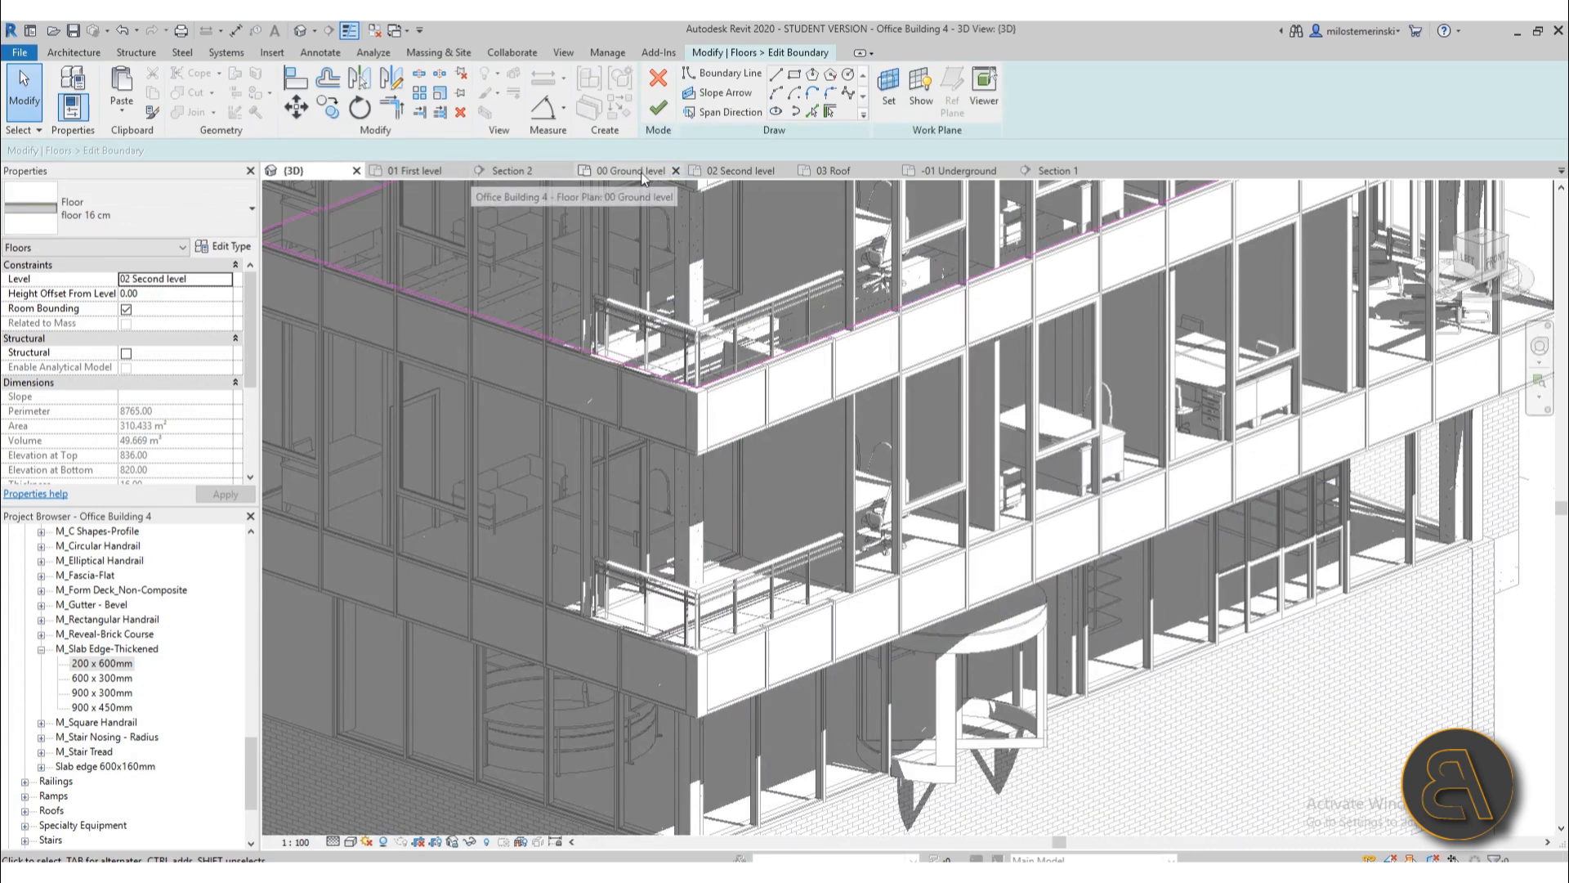
left_click(738, 170)
scroll(425, 541, "up", 5)
- Draw slab boundary lines along the corner balcony's glazed wall and along the side wall to the slab's outer edge
left_click(776, 74)
scroll(477, 541, "up", 4)
left_click(559, 543)
middle_click_drag(757, 543, 282, 497)
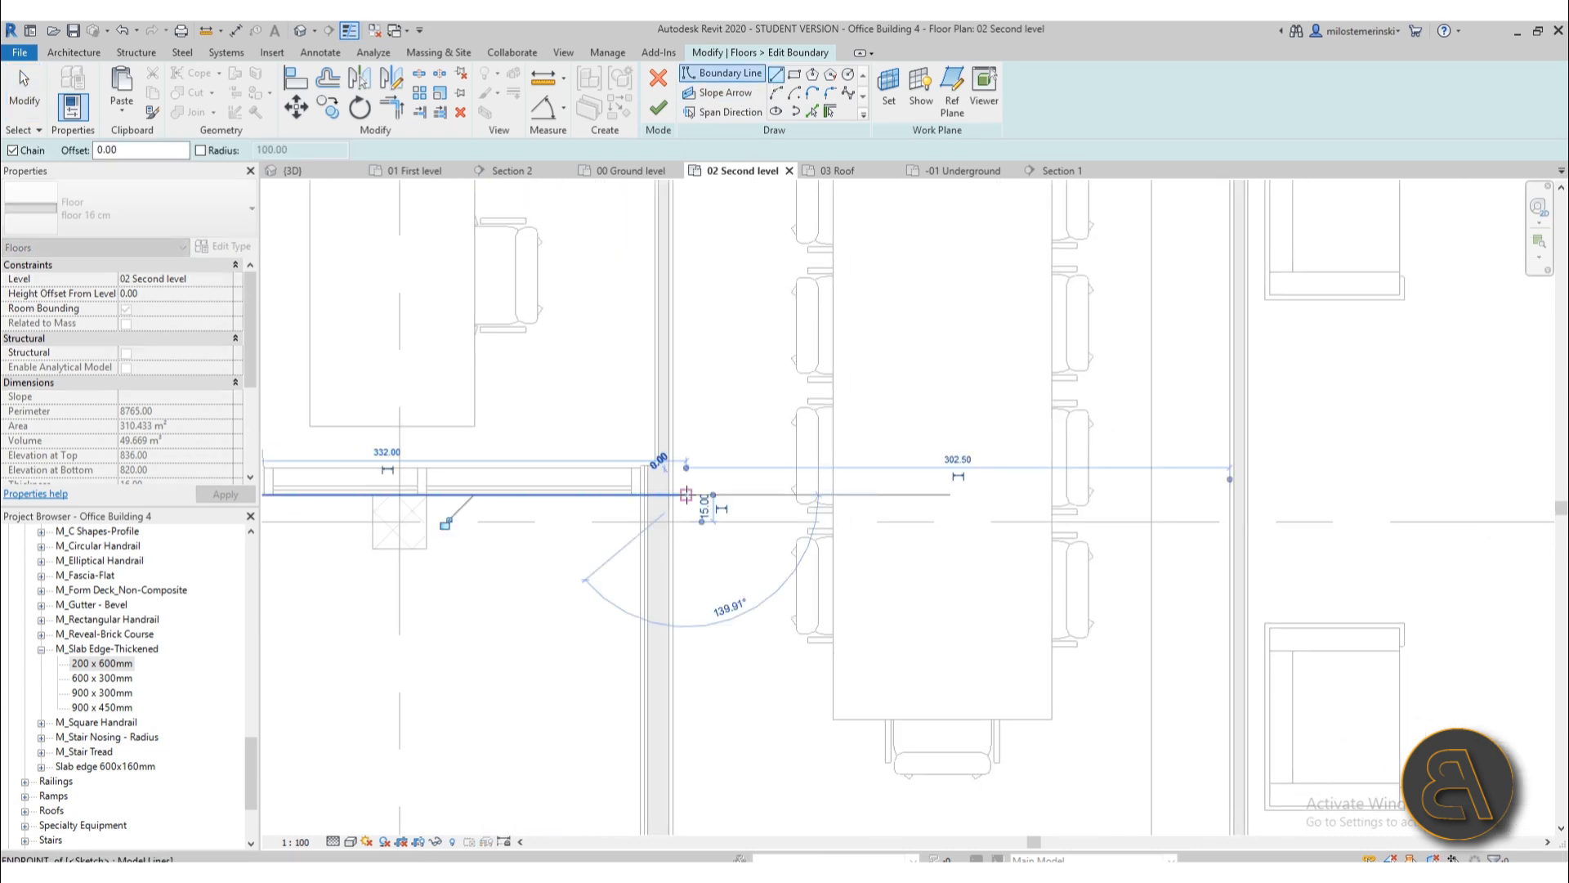
key("Escape")
left_click(673, 504)
scroll(651, 736, "down", 1)
middle_click_drag(652, 739, 661, 389)
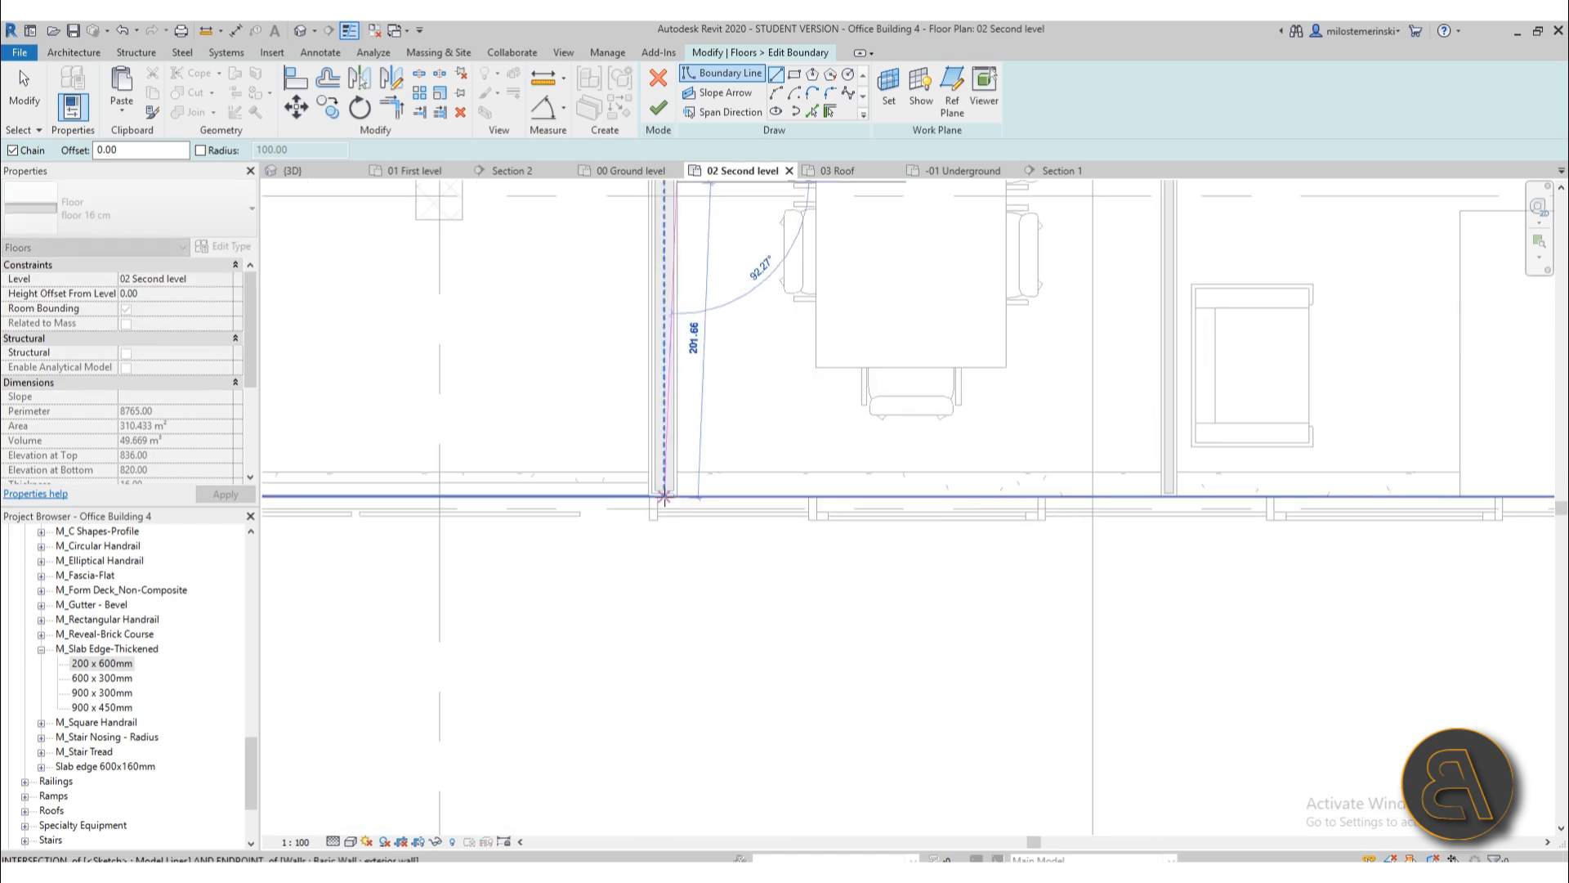
left_click(676, 501)
key("Escape")
key("Escape")
- Trim the slab boundary to exclude the corner balcony and finish the edit without attaching walls to the floor's bottom
scroll(644, 600, "down", 3)
middle_click_drag(612, 623, 727, 652)
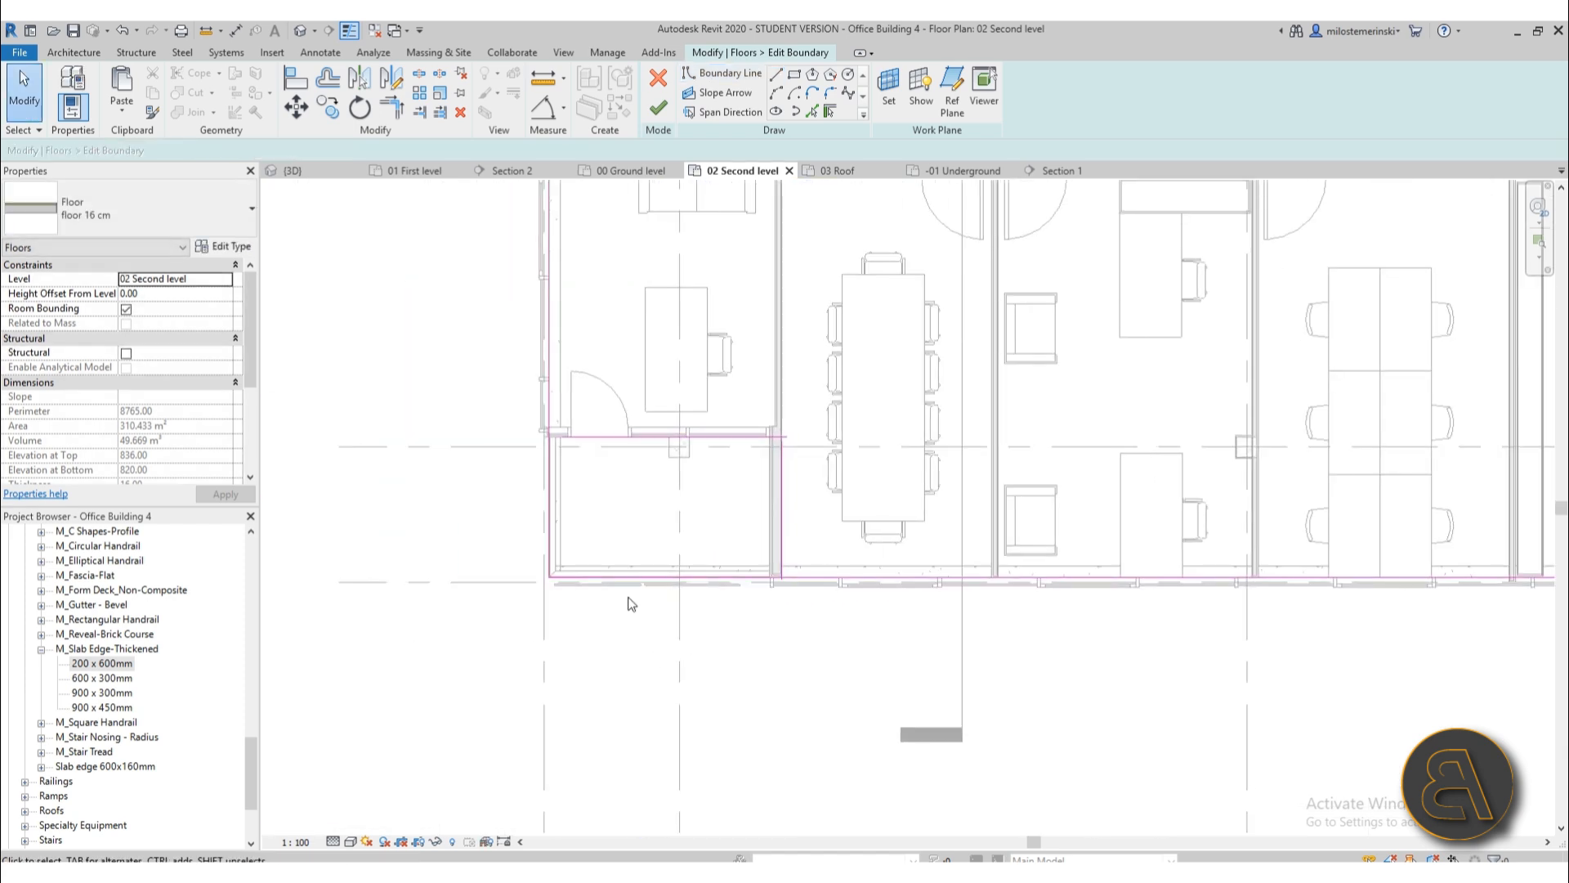
key("t")
key("r")
left_click(550, 413)
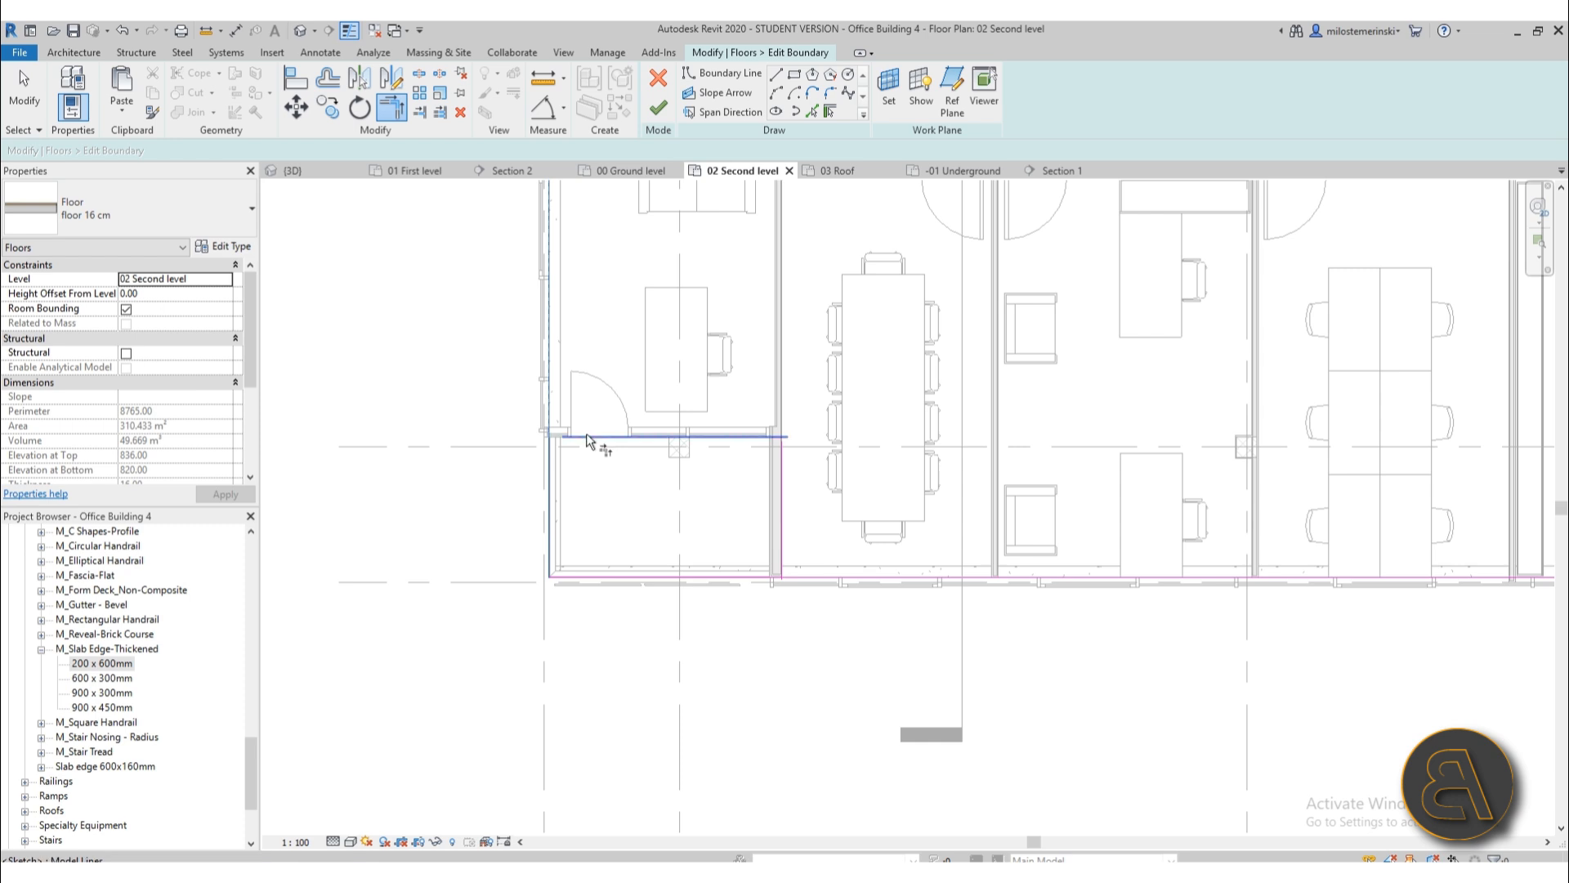
left_click(728, 438)
left_click(783, 490)
left_click(805, 584)
left_click(659, 107)
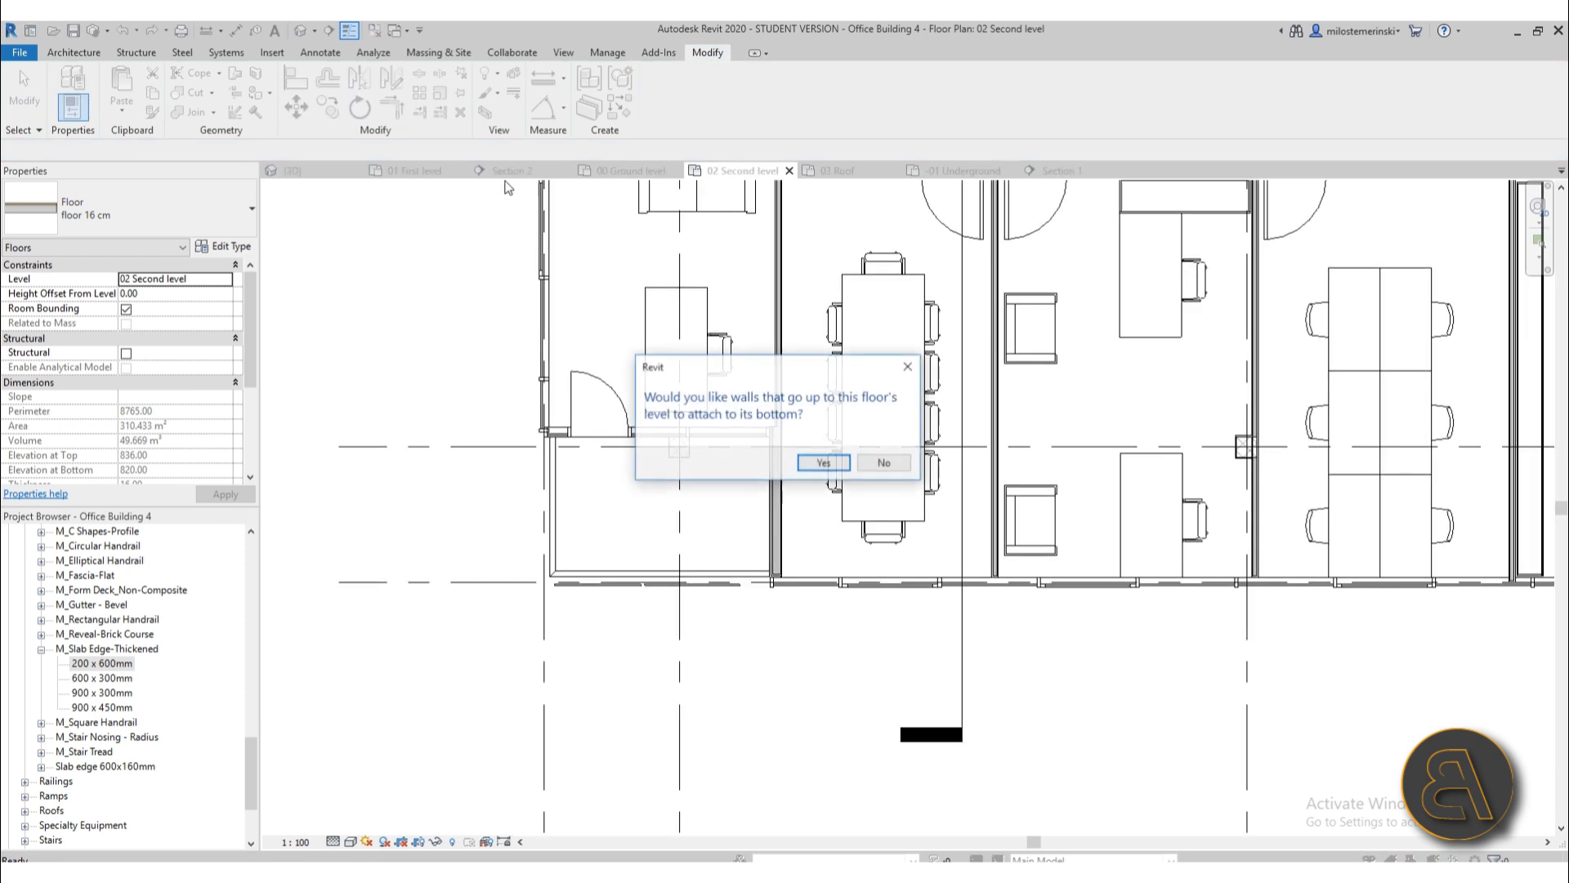
left_click(886, 464)
- Copy the first-level balcony's tile floor in the 3D view and paste it aligned to the 02 Second level
left_click(299, 31)
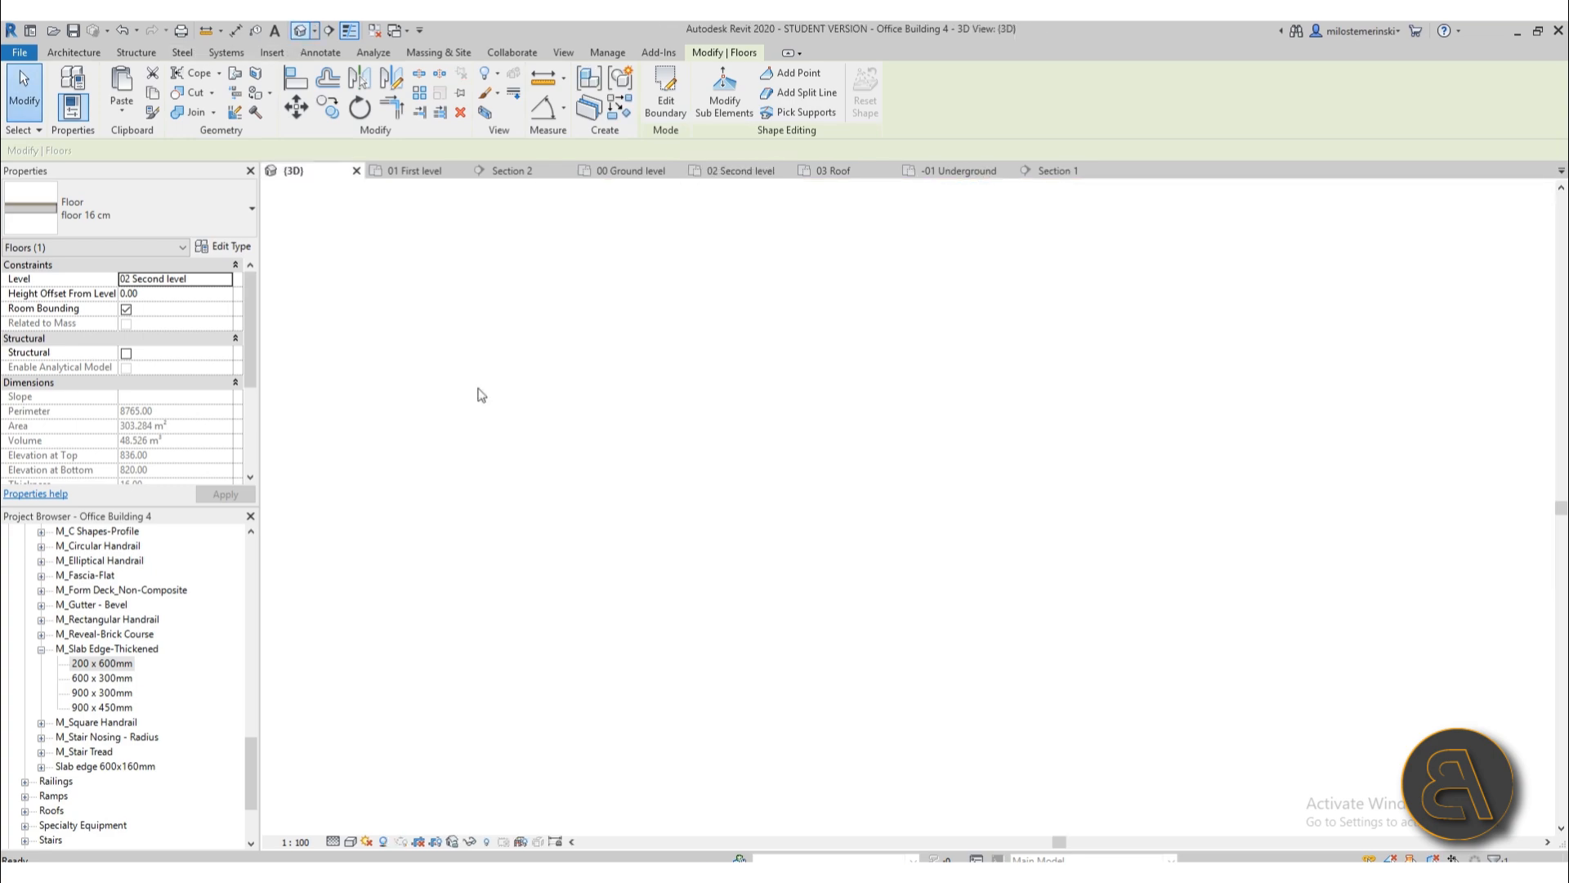
scroll(745, 570, "up", 5)
scroll(745, 569, "down", 5)
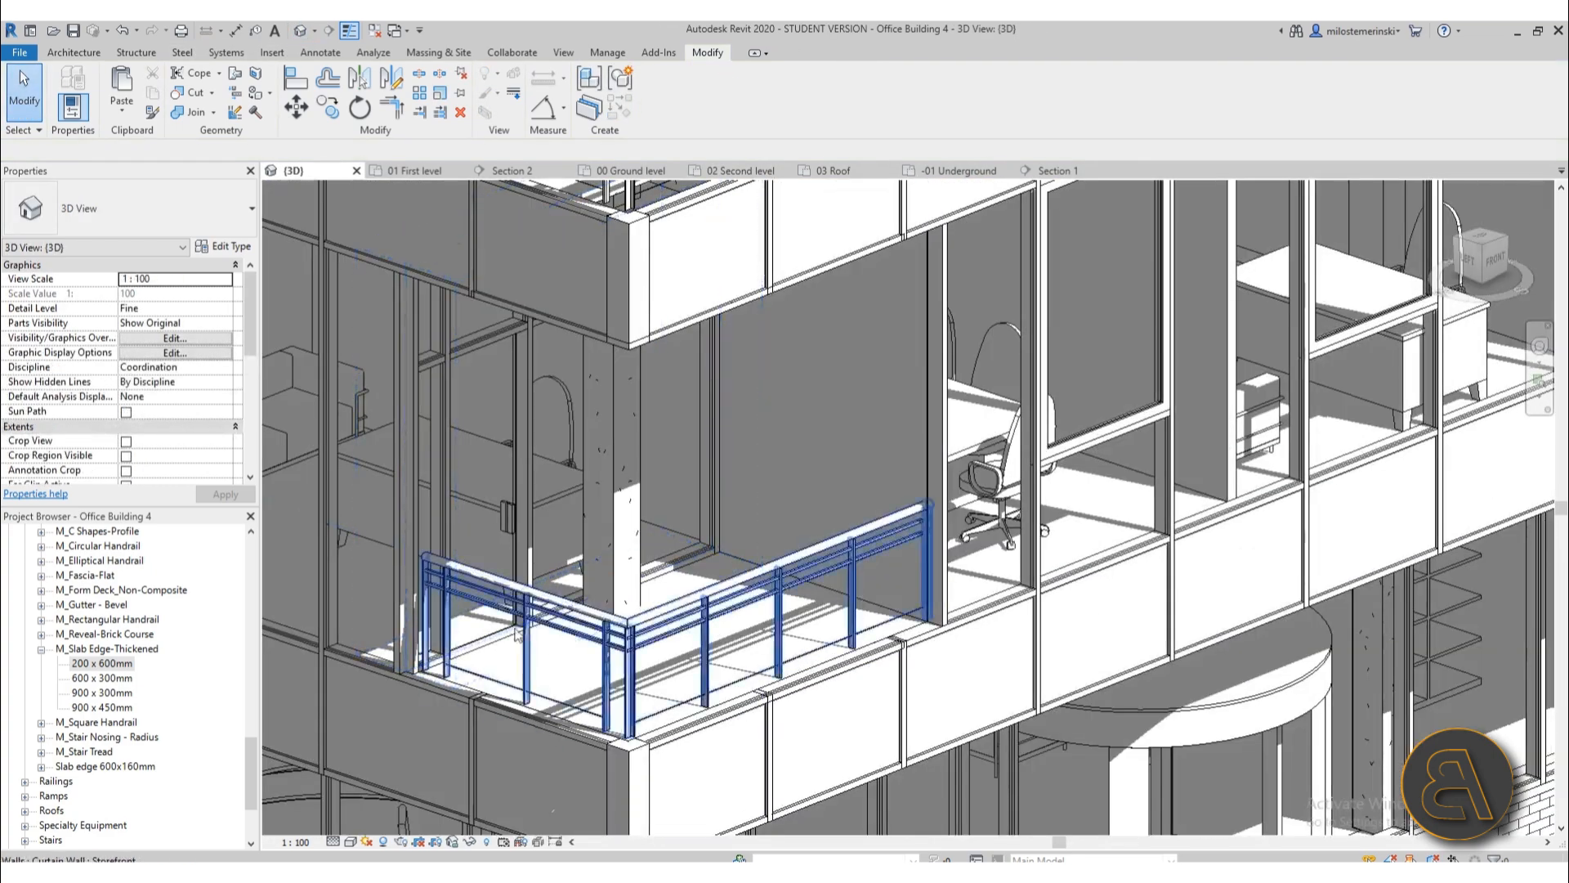
left_click(678, 621)
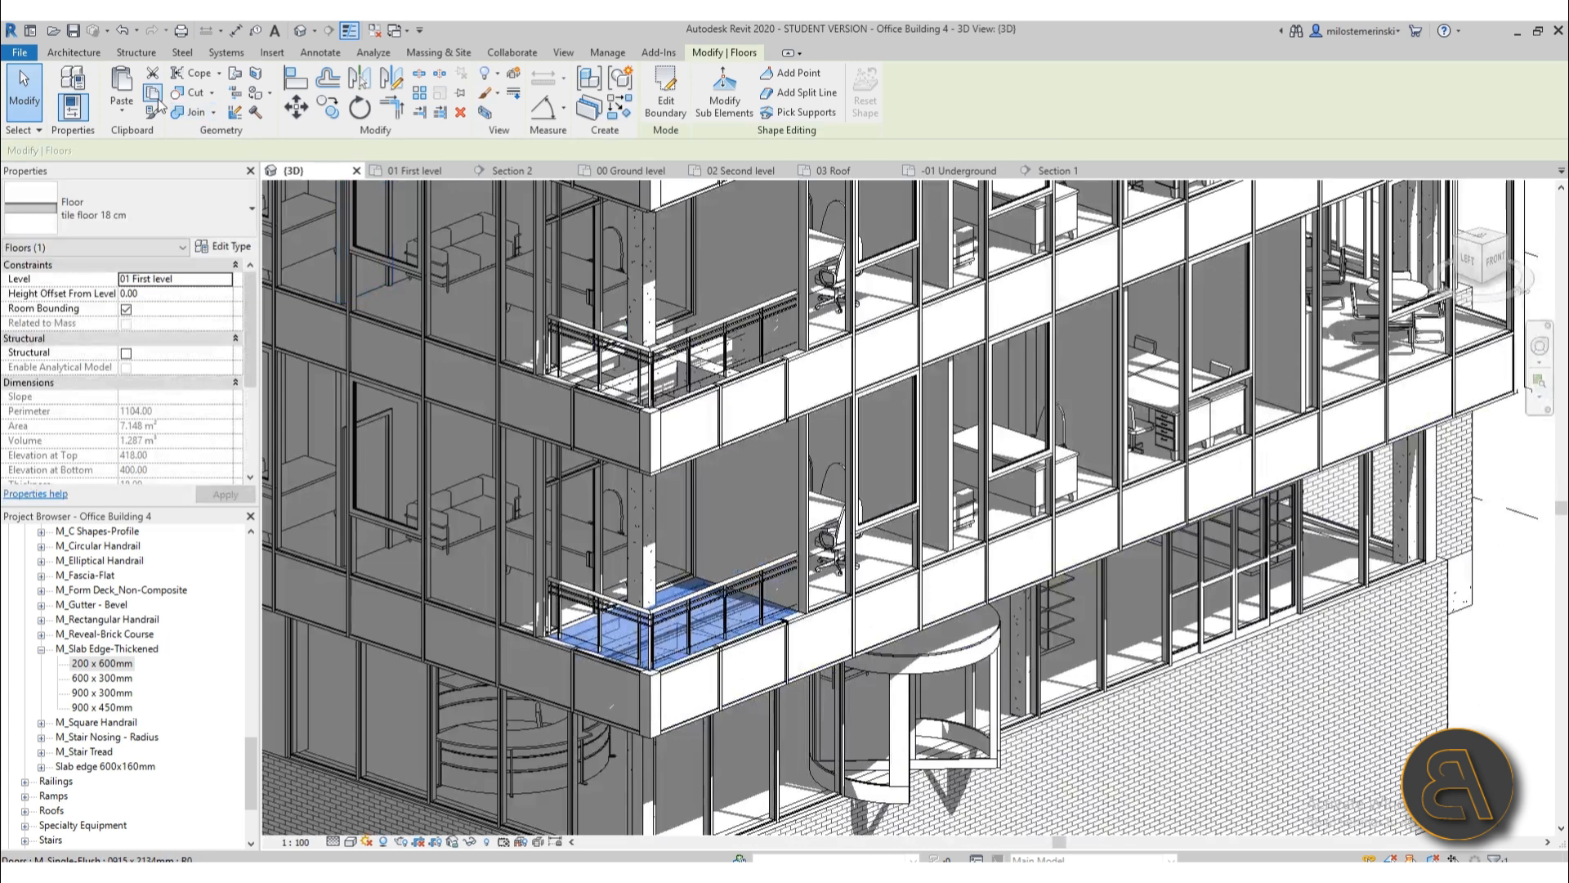
left_click(123, 115)
left_click(101, 181)
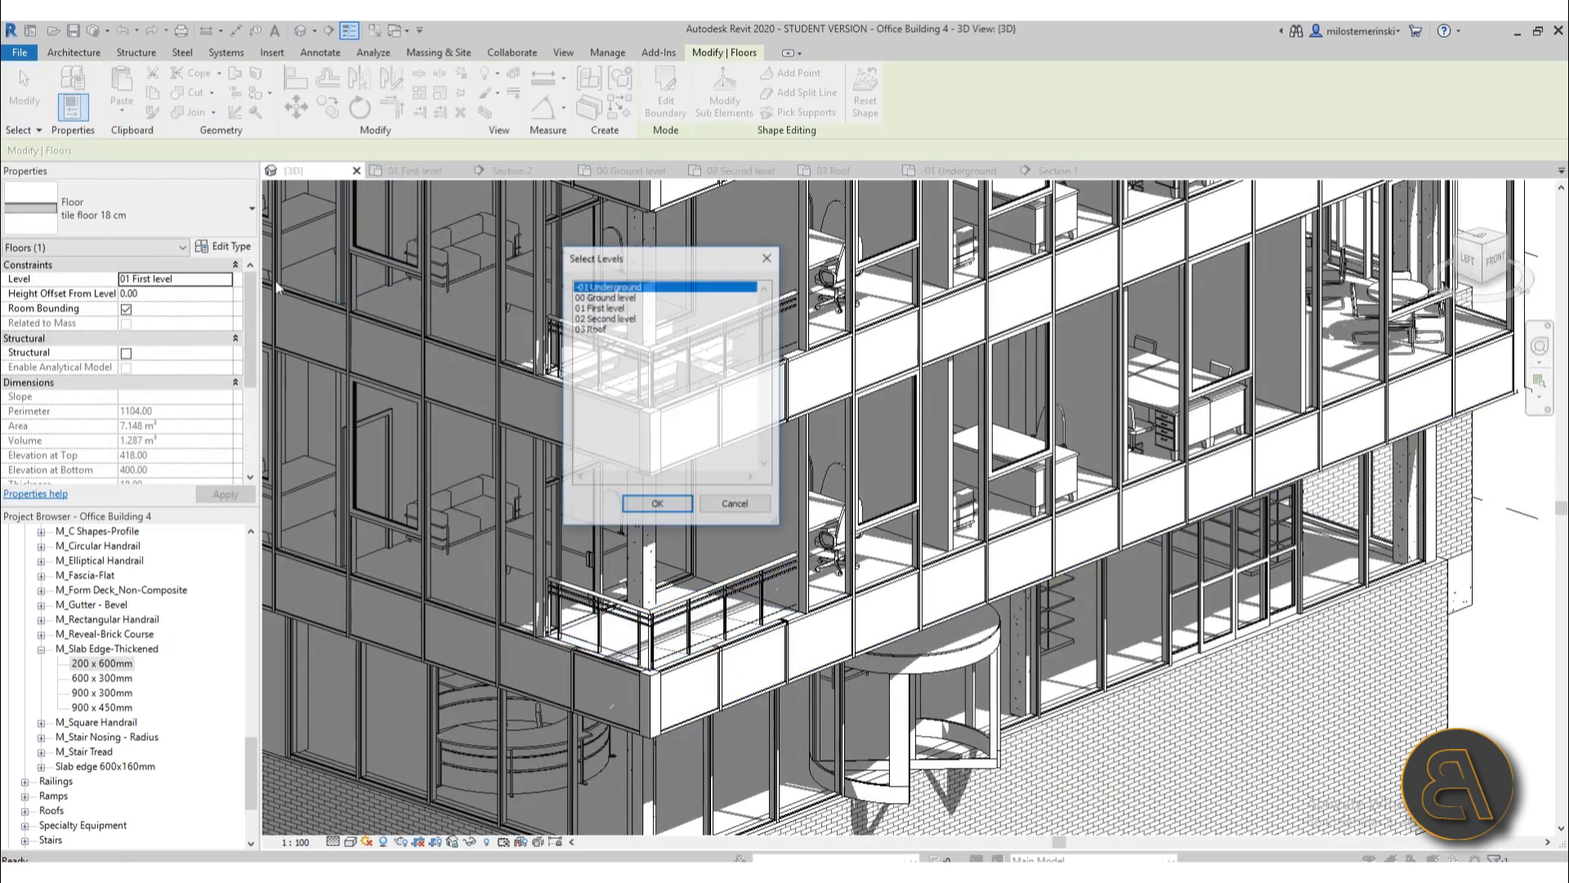
left_click(602, 319)
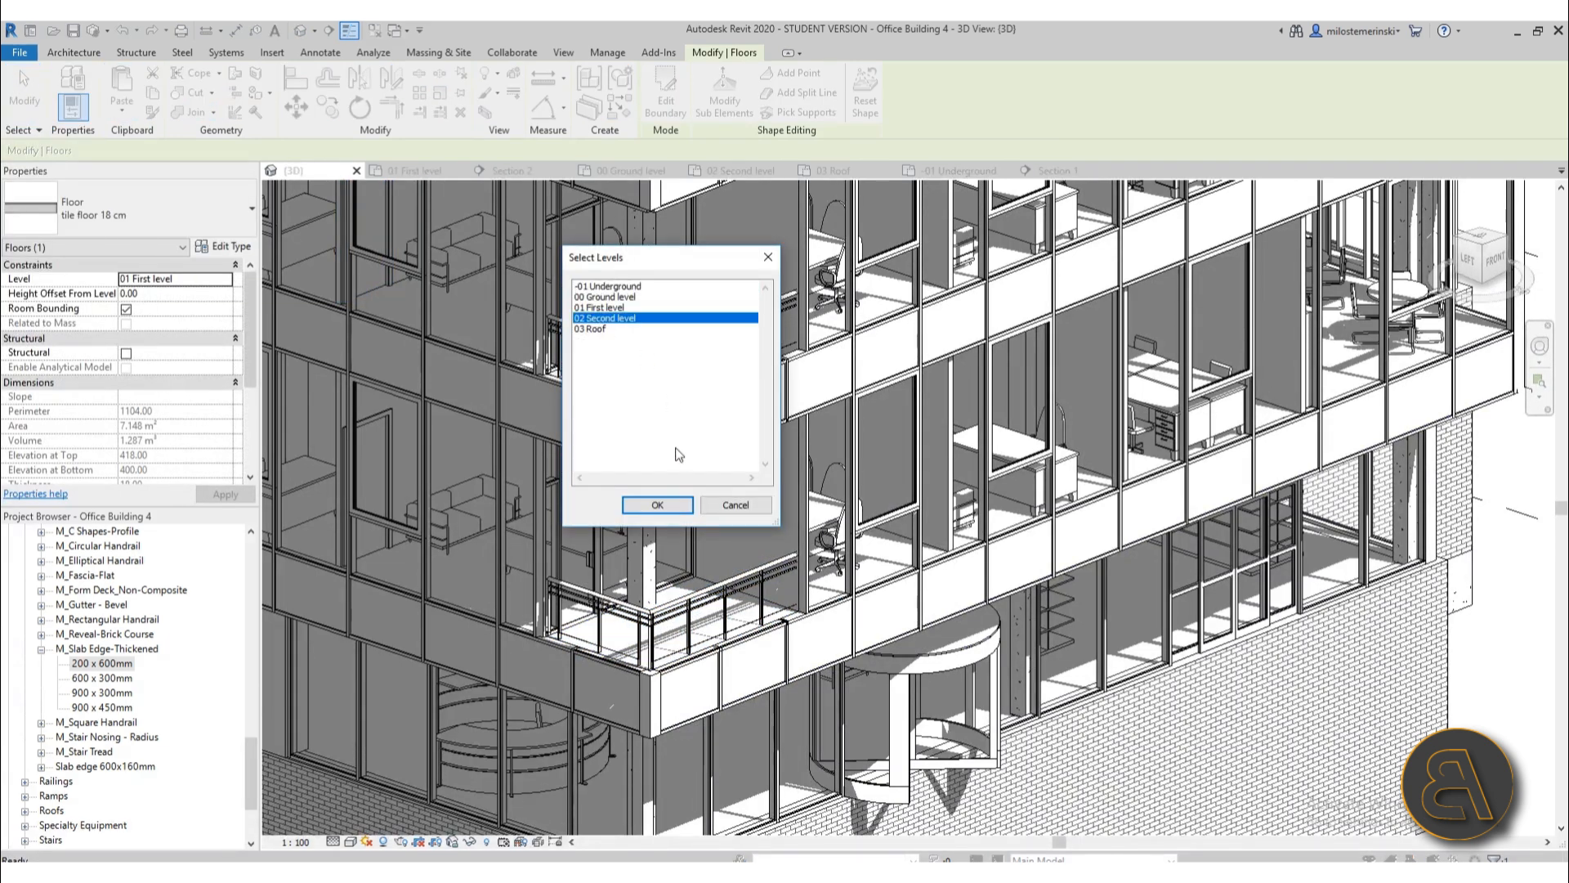
left_click(658, 507)
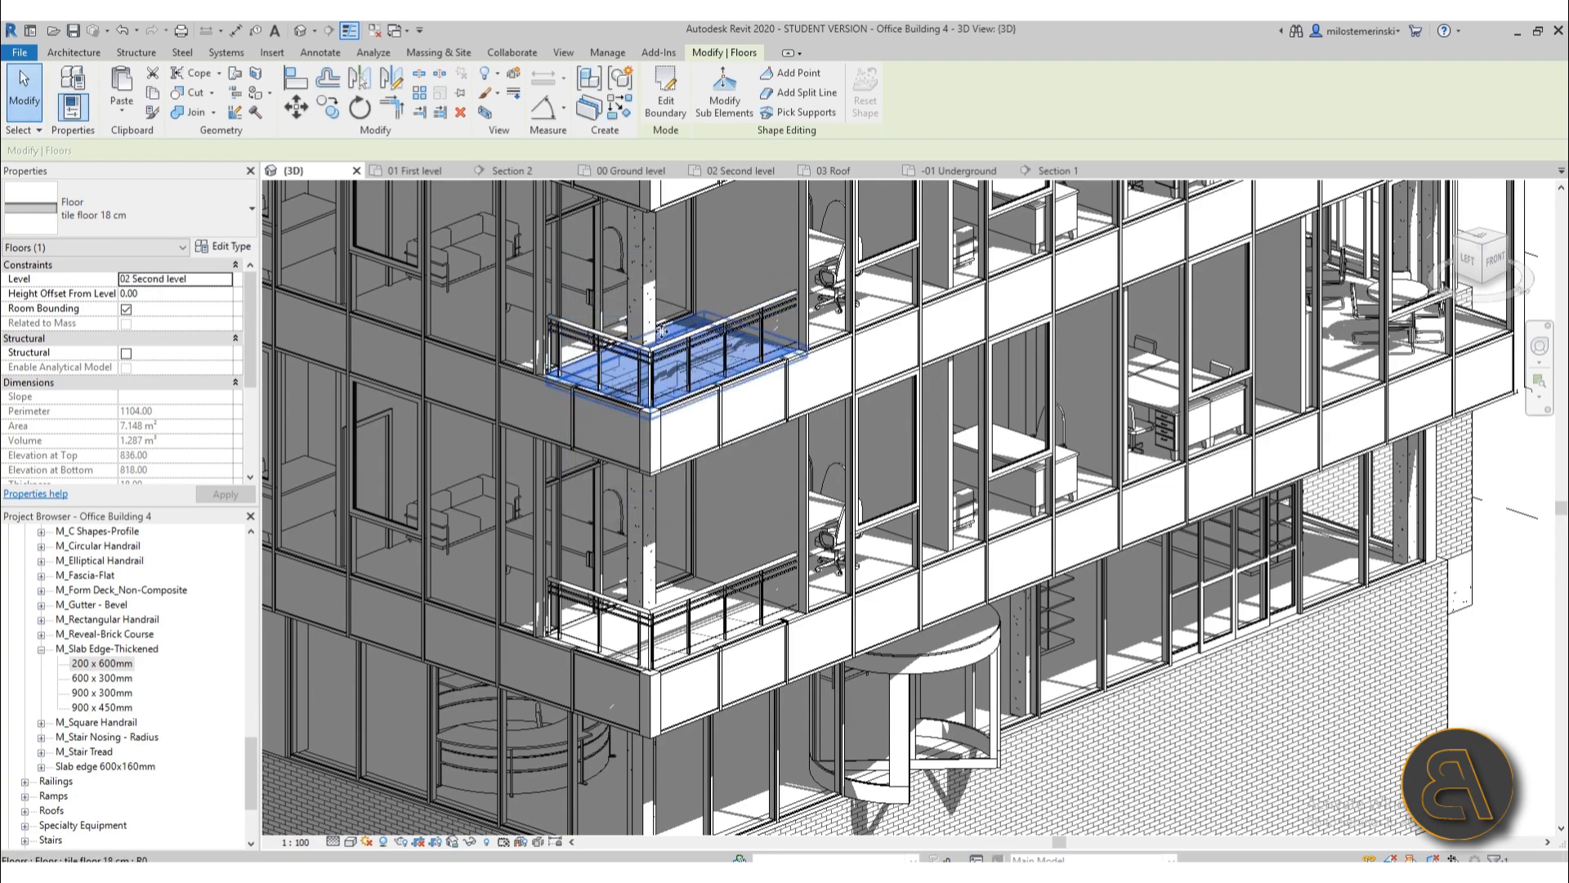
- Examine the pasted second-level balcony floor, both balconies and the whole building in 3D
scroll(685, 319, "up", 5)
scroll(721, 365, "down", 6)
scroll(752, 505, "down", 4)
key("Escape")
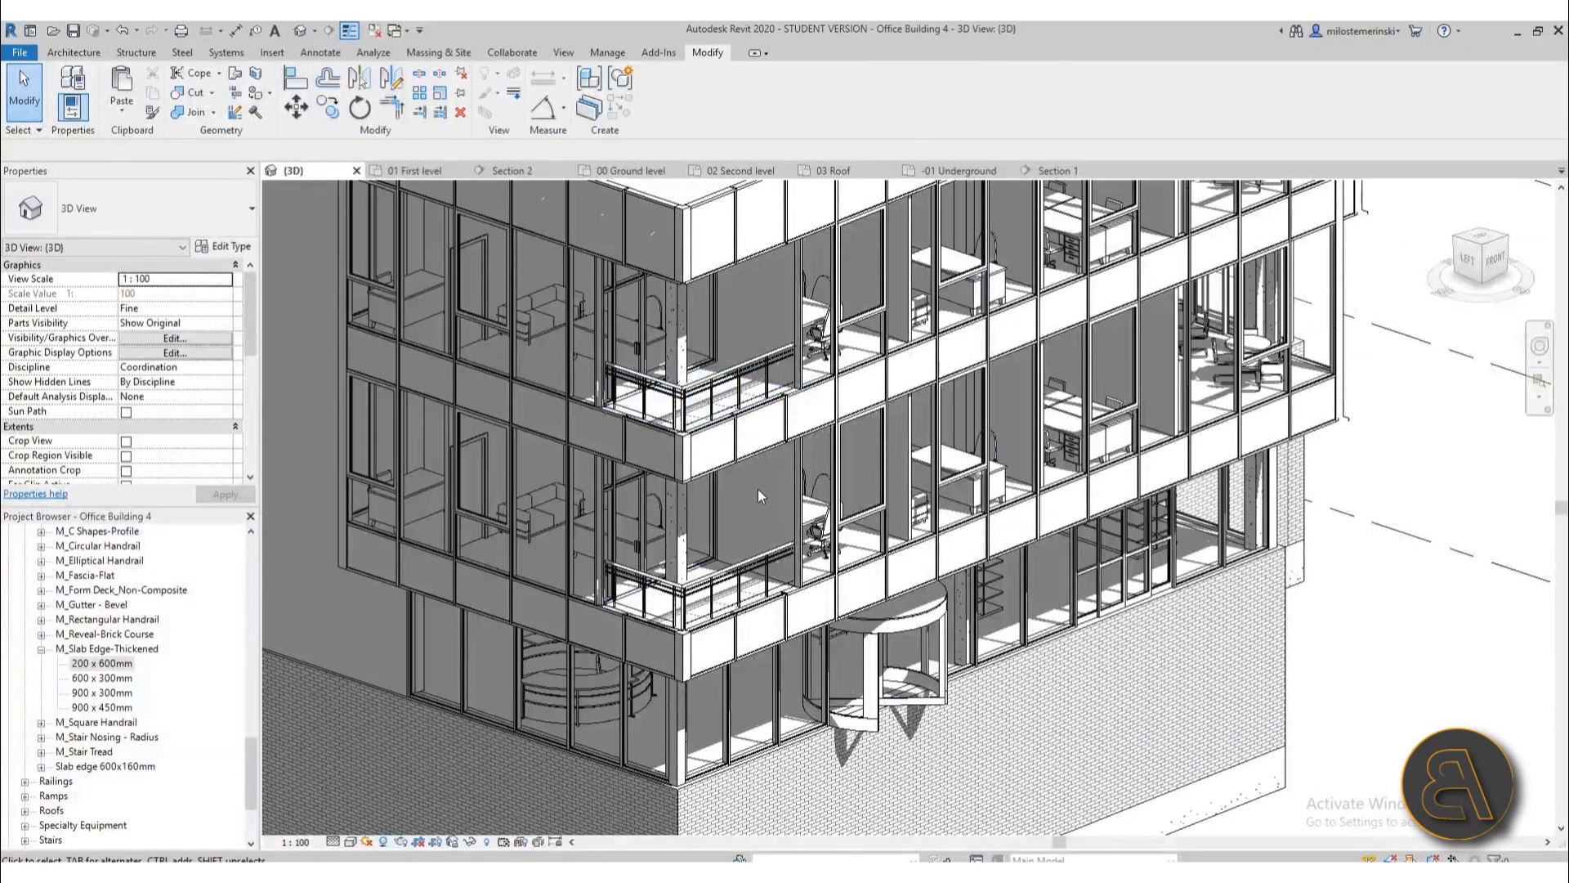
scroll(757, 495, "down", 3)
middle_click_drag(761, 503, 721, 458, "shift")
scroll(748, 449, "up", 3)
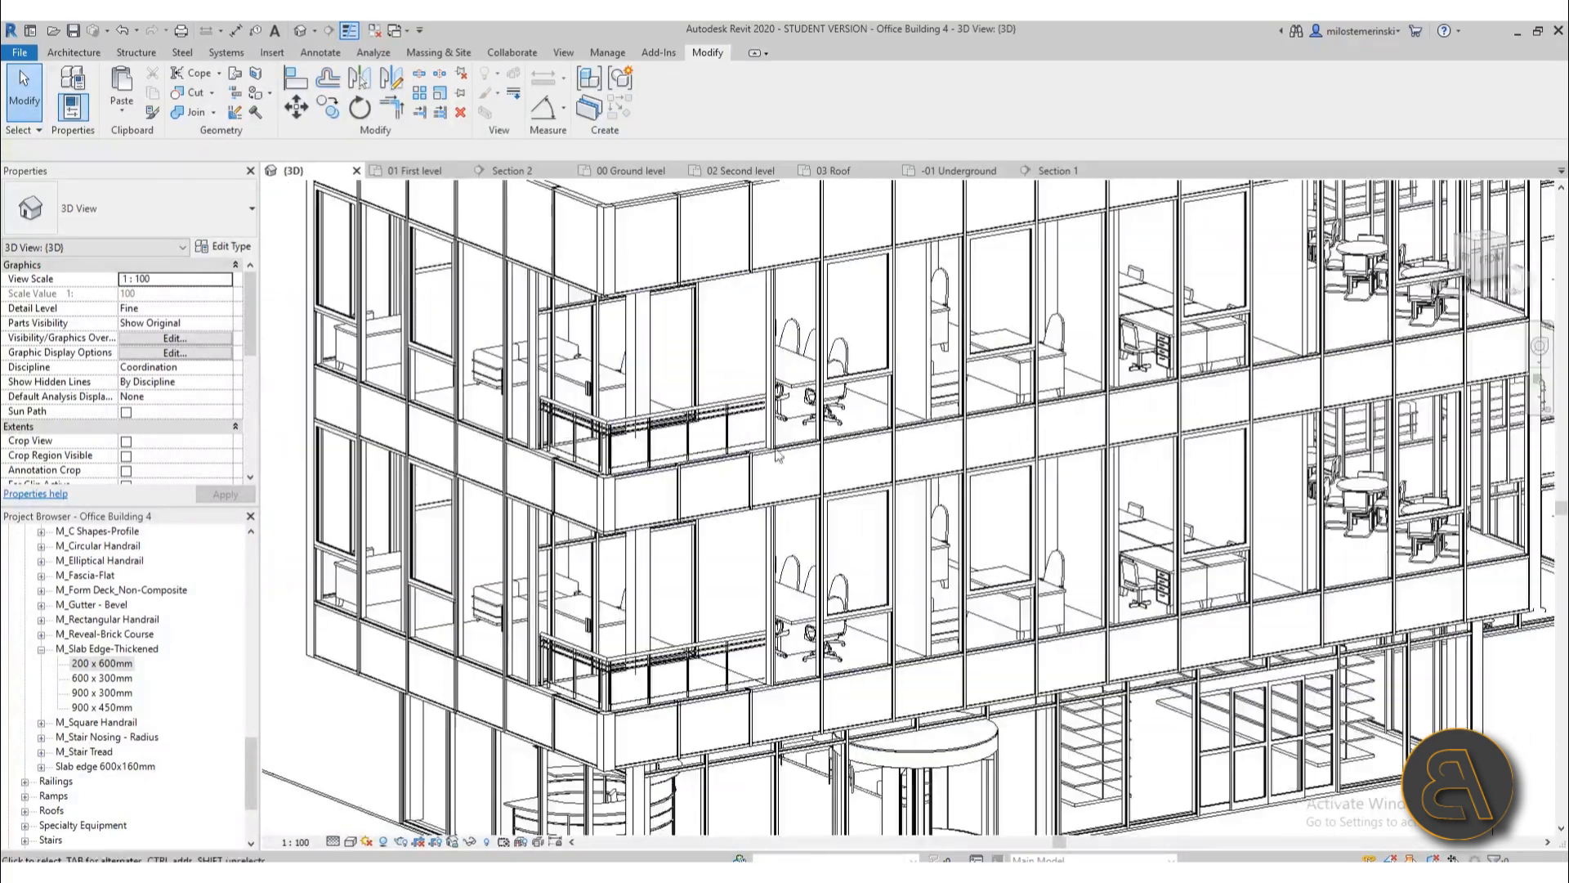
scroll(683, 530, "down", 3)
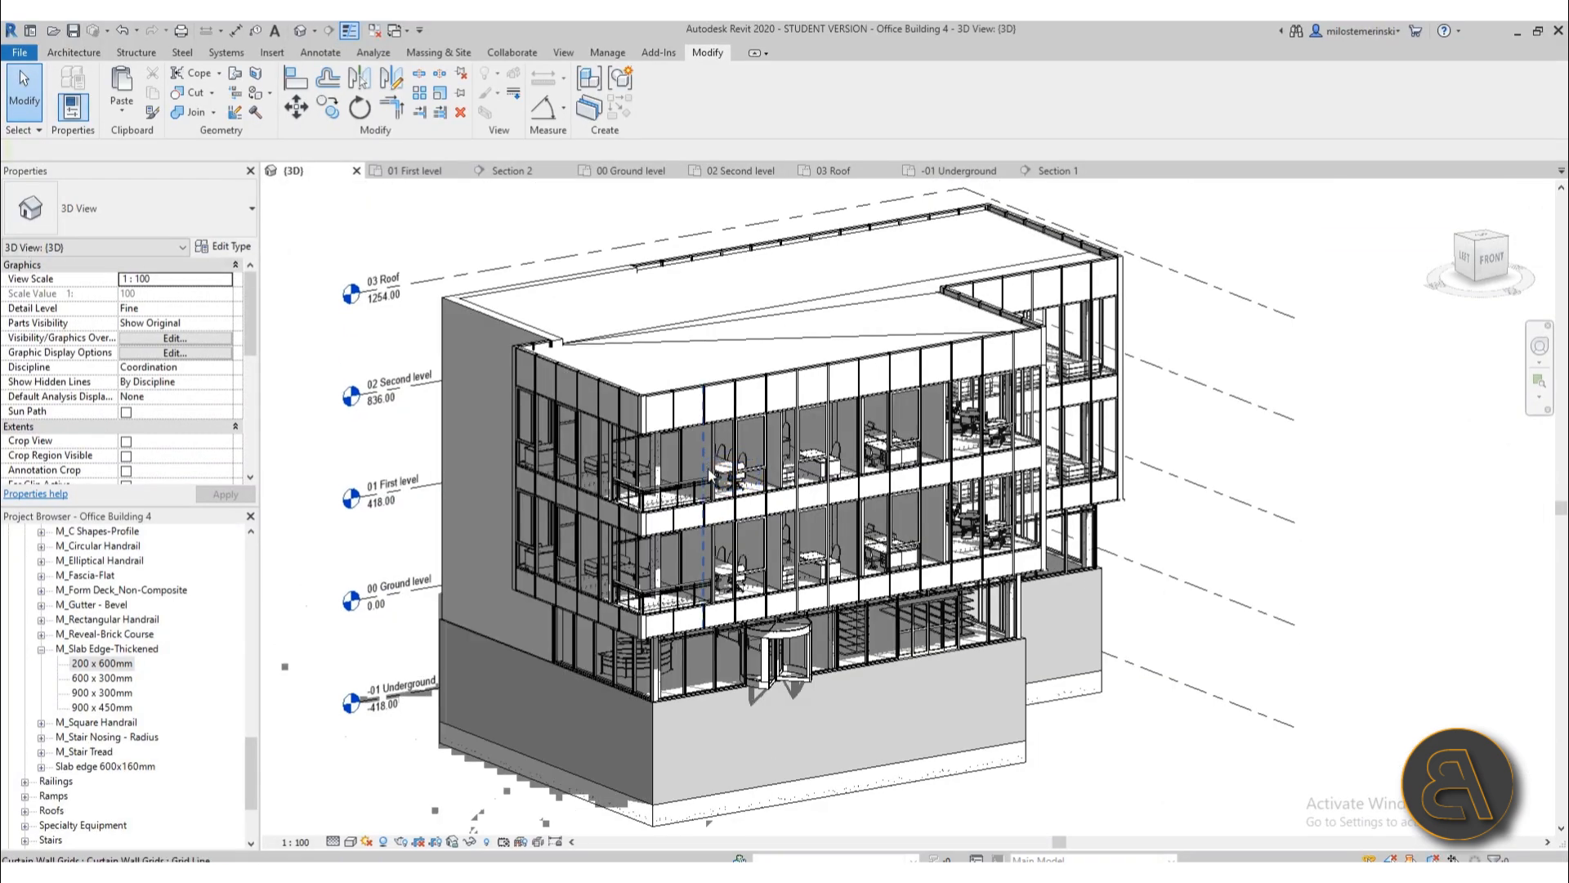
middle_click_drag(711, 549, 706, 550)
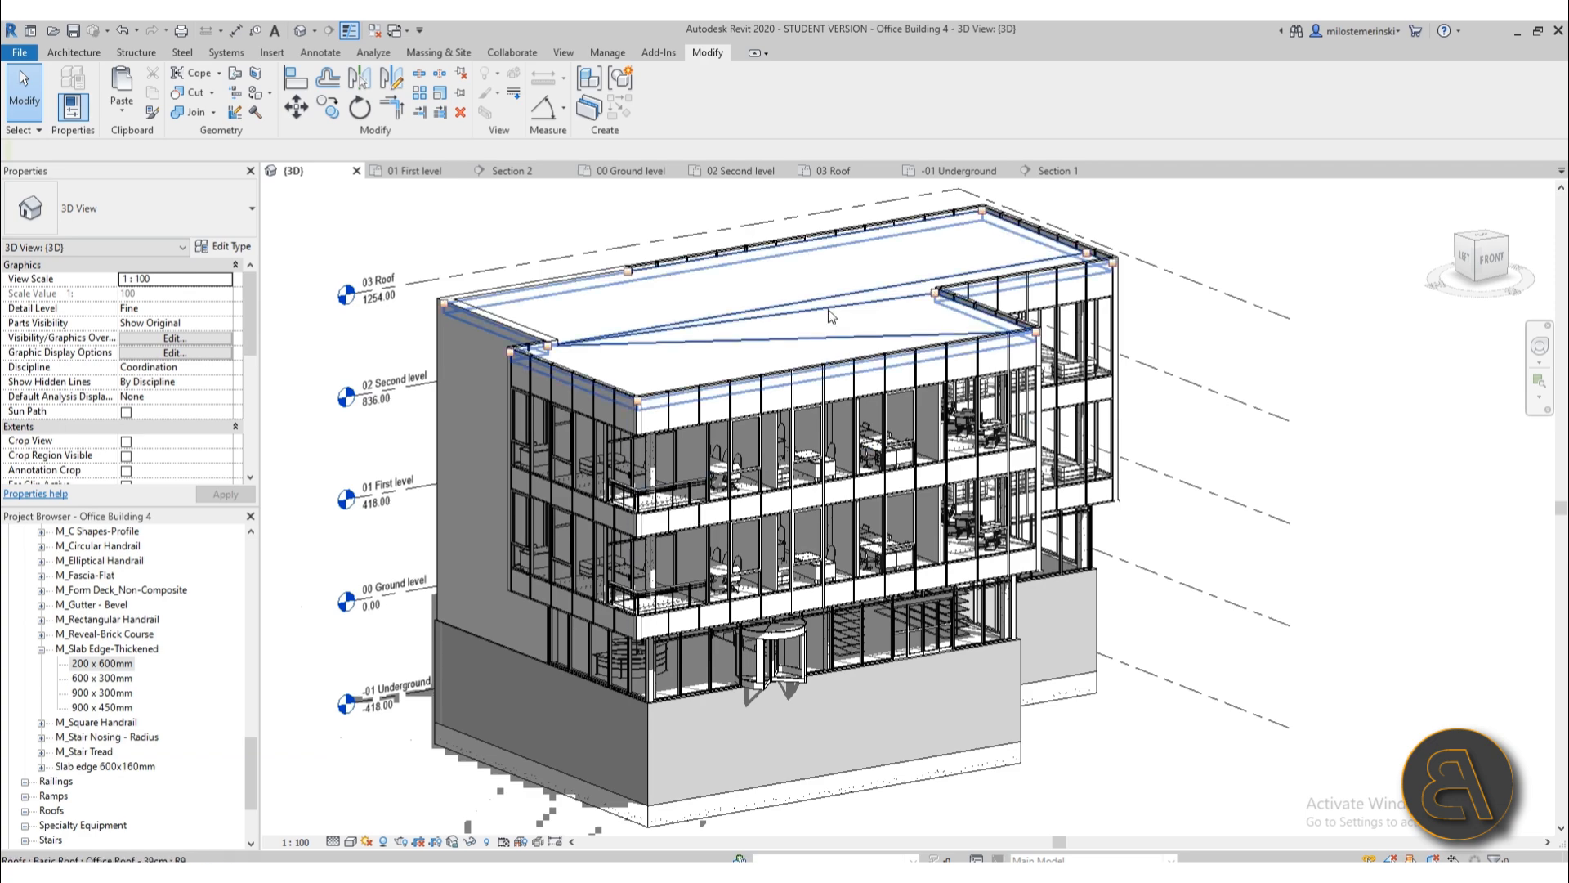
middle_click_drag(783, 432, 756, 579, "shift")
scroll(754, 578, "down", 5)
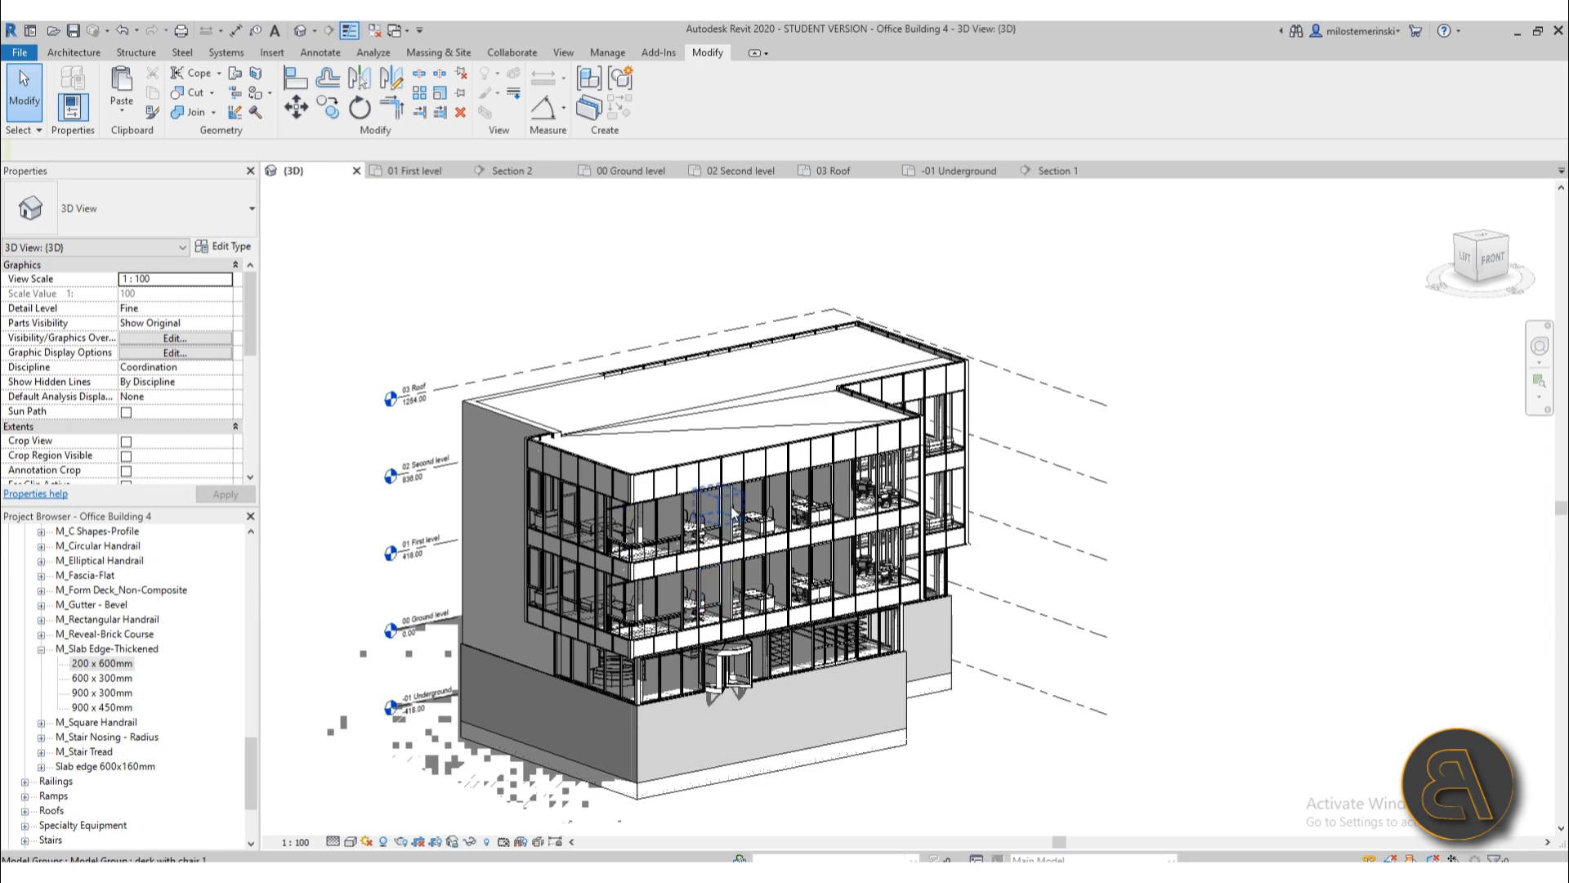
scroll(799, 734, "up", 2)
middle_click_drag(743, 714, 822, 708)
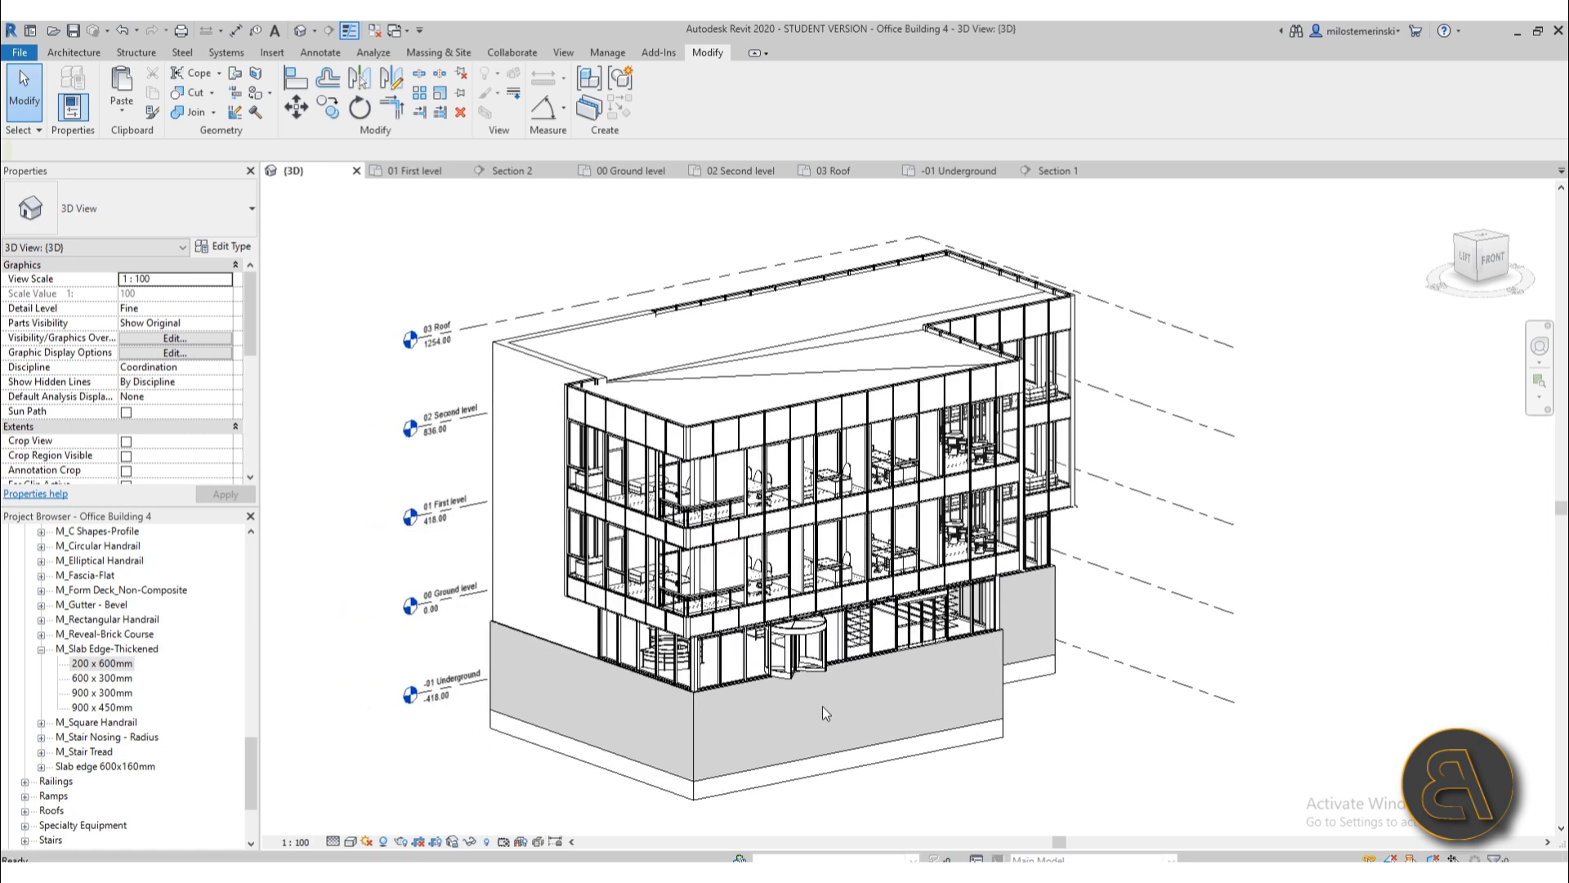